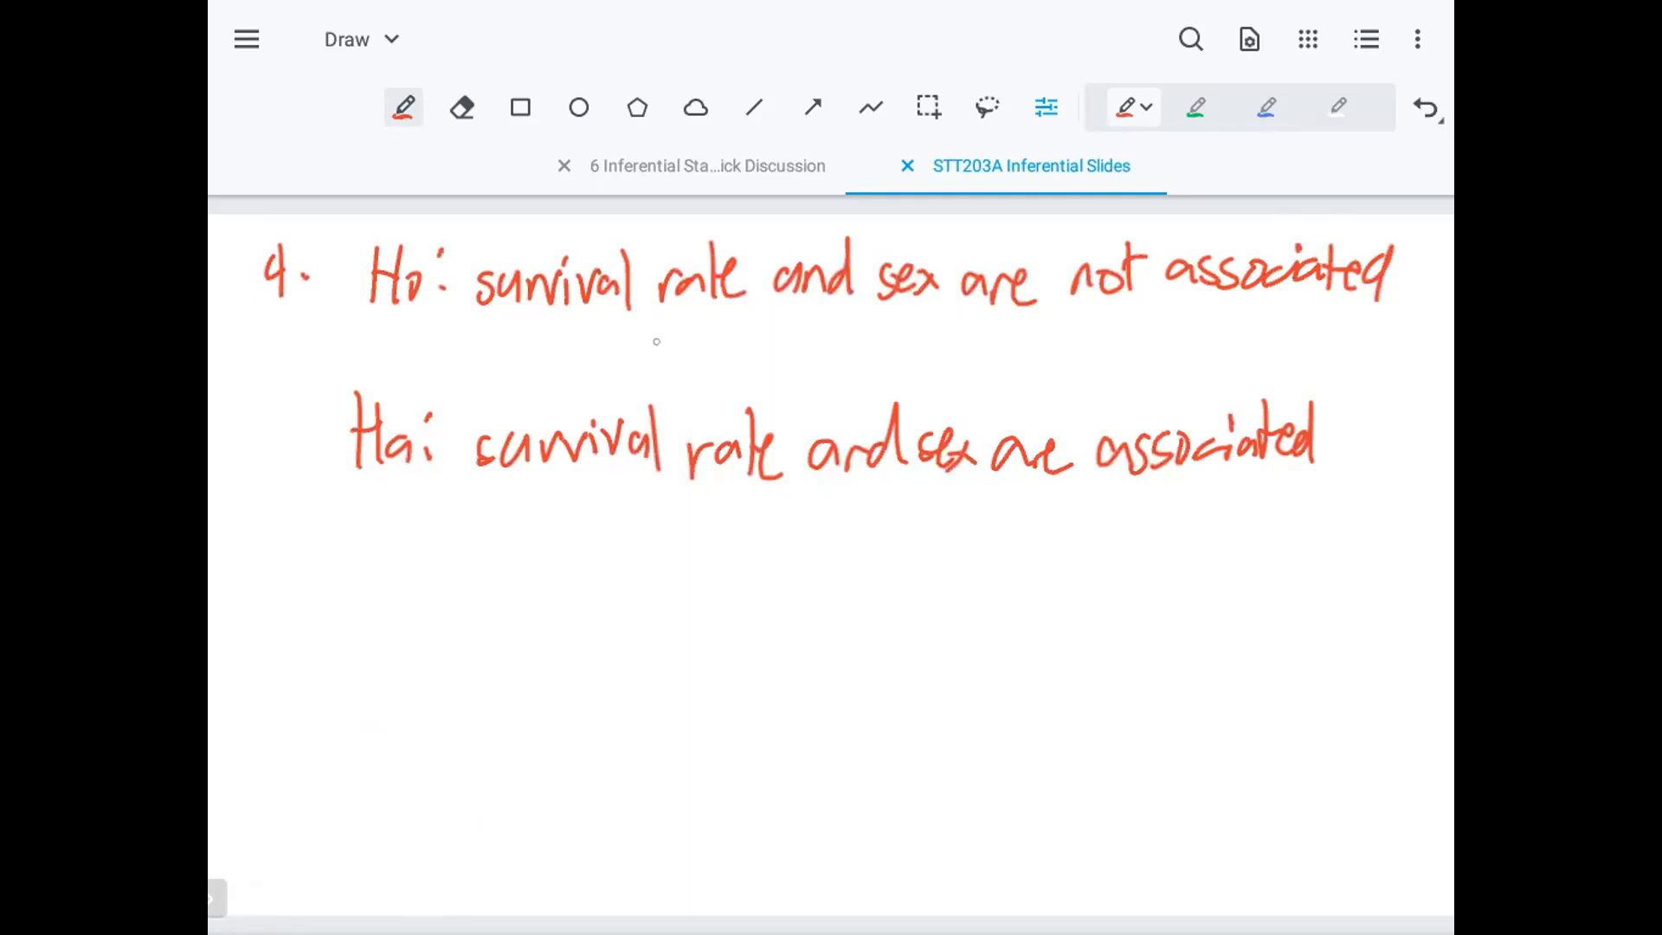
- Handwrite the equation P_M = P_F below the null hypothesis of item 4
left_click_drag(636, 343, 640, 364)
mouse_move(660, 368)
left_mouse_down()
mouse_move(661, 387)
mouse_move(685, 381)
mouse_move(731, 347)
left_mouse_up()
left_click_drag(719, 363, 766, 388)
left_click_drag(765, 327, 788, 386)
left_click_drag(788, 358, 799, 355)
left_click_drag(788, 371, 797, 369)
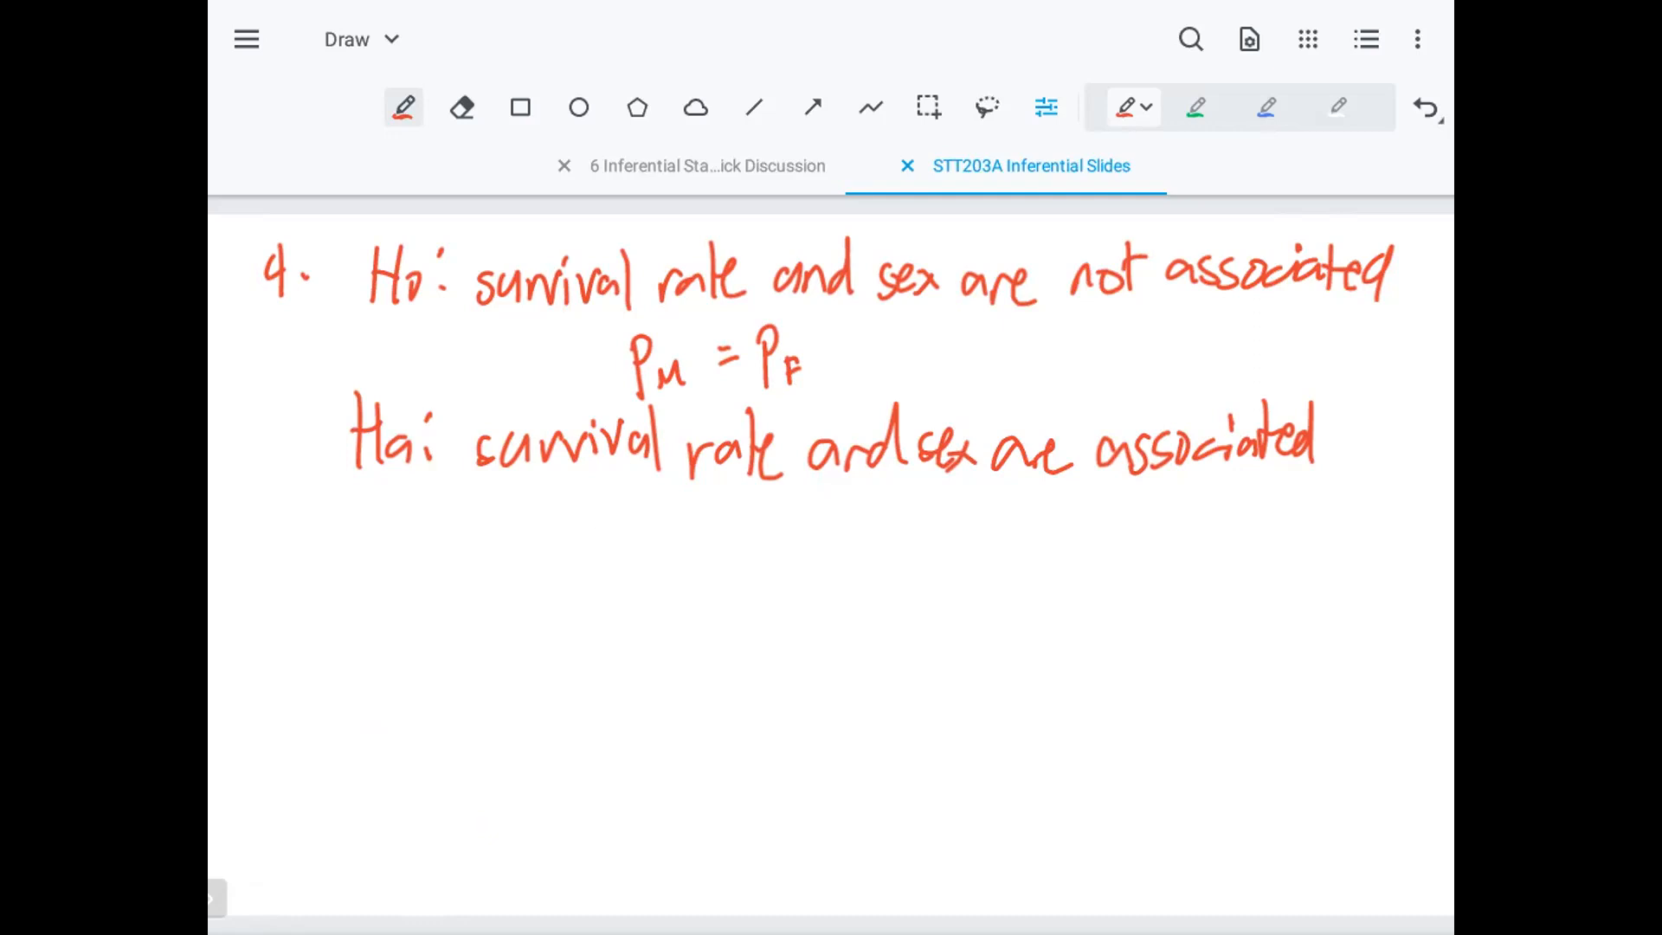
- Handwrite the inequality P_M ≠ P_F below the alternative hypothesis of item 4
mouse_move(610, 511)
left_mouse_down()
mouse_move(613, 578)
mouse_move(617, 543)
mouse_move(669, 576)
left_mouse_up()
left_click(684, 569)
left_click_drag(688, 543, 703, 561)
mouse_move(698, 526)
left_mouse_down()
mouse_move(696, 575)
mouse_move(740, 571)
left_mouse_up()
left_click_drag(735, 514, 767, 585)
left_click_drag(760, 542, 786, 552)
mouse_move(683, 574)
left_mouse_down()
mouse_move(720, 561)
mouse_move(715, 536)
left_mouse_up()
left_click_drag(707, 530, 697, 603)
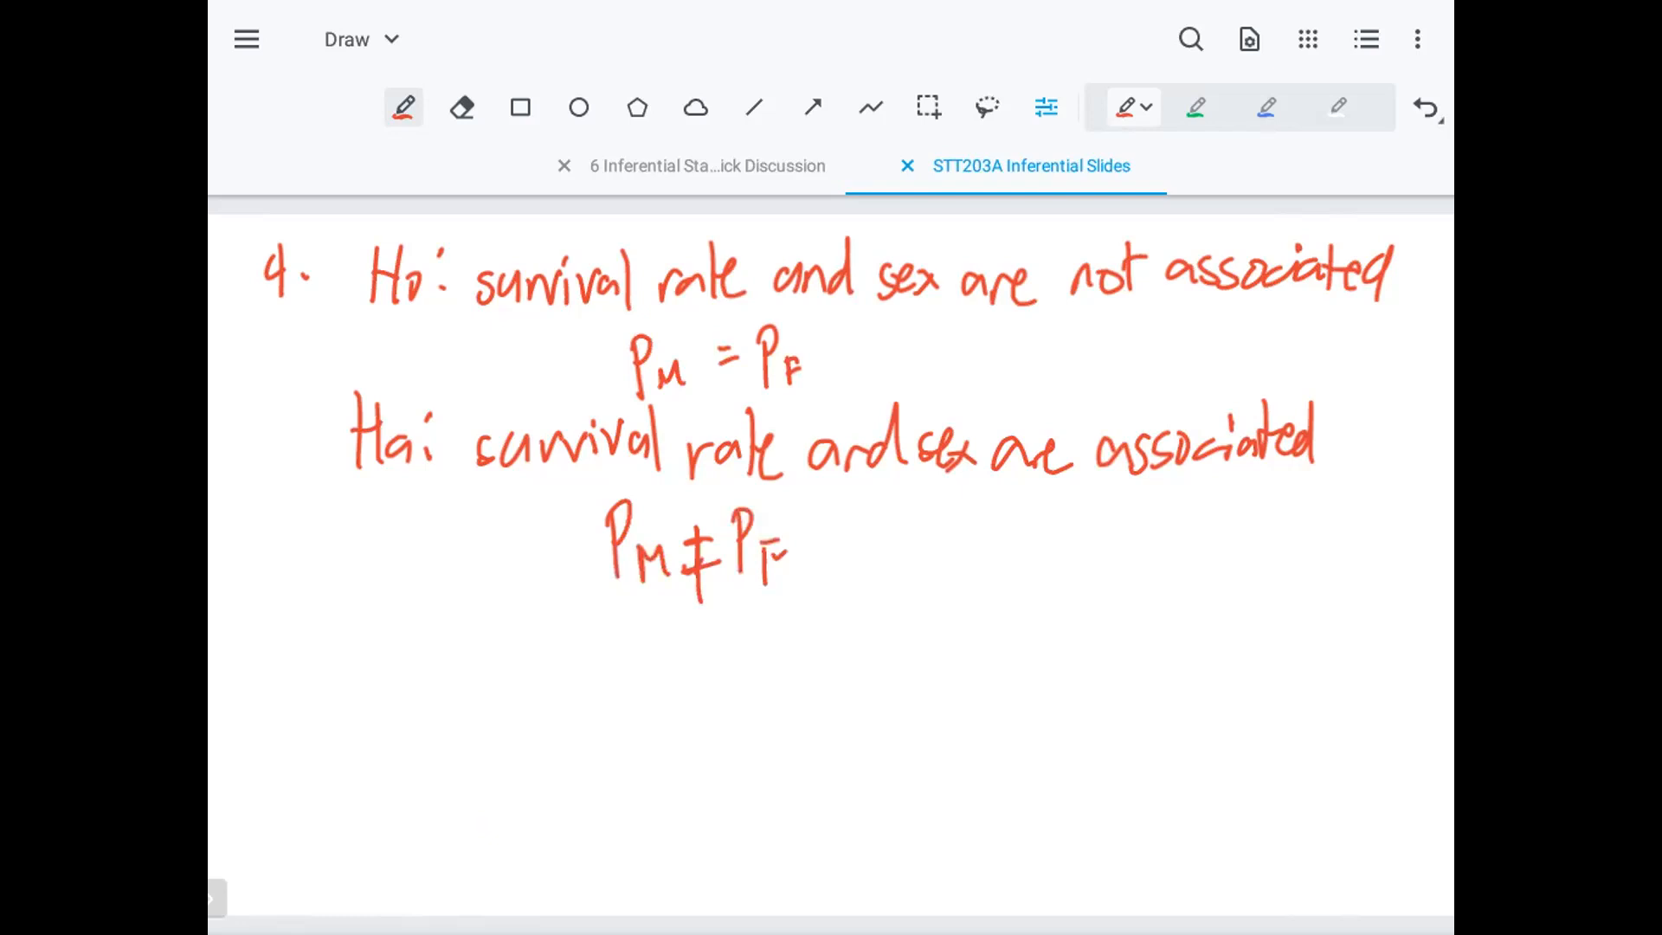
- Handwrite "chi-square test" below the item 4 hypotheses and underline it
left_click_drag(339, 660, 322, 697)
left_click_drag(355, 632, 385, 690)
left_click_drag(383, 630, 381, 651)
left_click_drag(401, 677, 423, 675)
mouse_move(466, 658)
left_mouse_down()
mouse_move(451, 686)
mouse_move(483, 718)
mouse_move(608, 656)
mouse_move(630, 662)
left_mouse_up()
mouse_move(662, 625)
left_mouse_down()
mouse_move(665, 690)
mouse_move(691, 661)
left_mouse_up()
left_click_drag(680, 677, 696, 684)
mouse_move(726, 651)
left_mouse_down()
mouse_move(703, 685)
mouse_move(739, 693)
left_mouse_up()
left_click_drag(724, 654, 767, 647)
left_click_drag(299, 743, 760, 725)
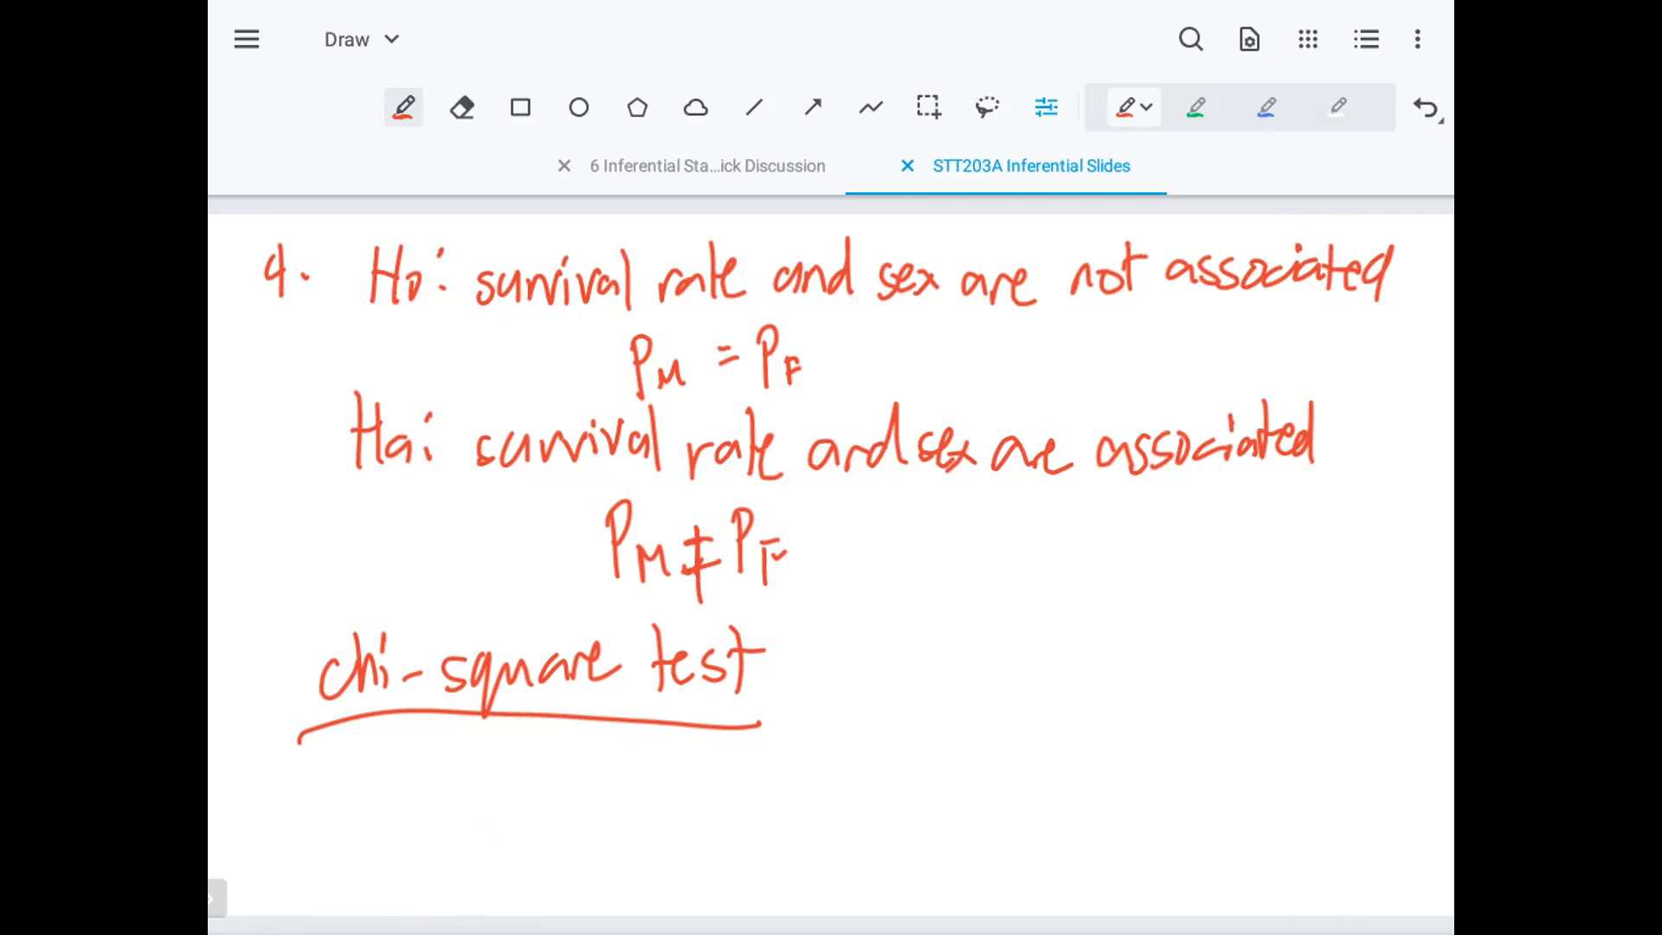
- Mark the hypotheses, the t-test choice and α = 0.05 in the worked one-mean example with slanted pen strokes
left_click_drag(520, 572, 1082, 571)
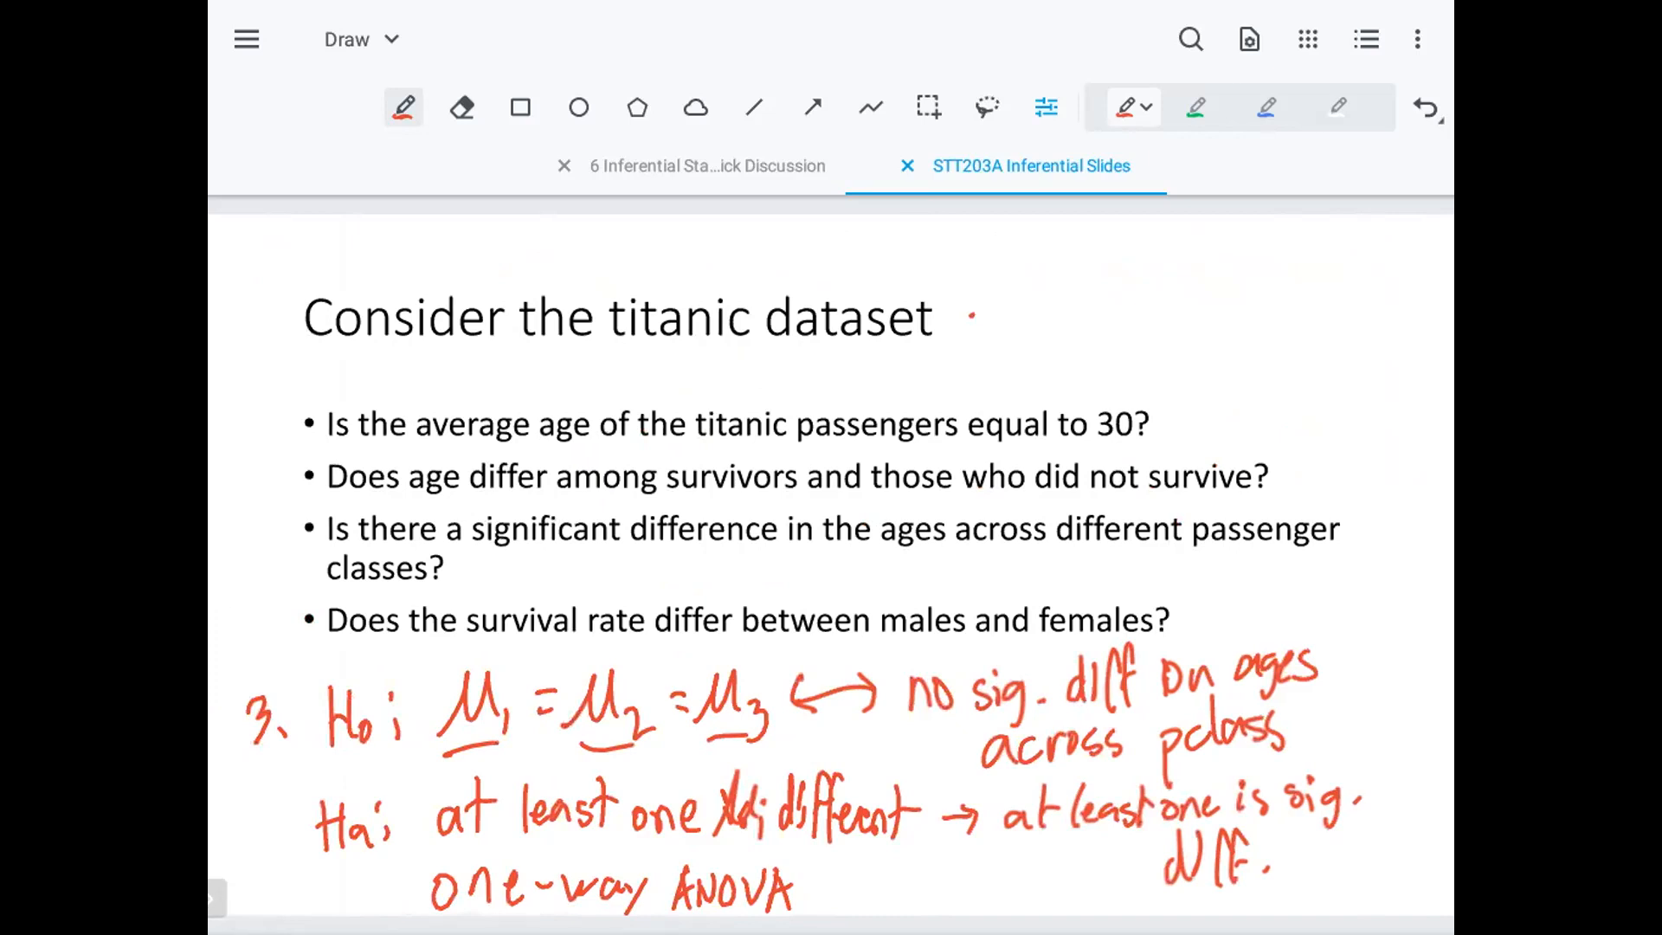
left_click_drag(1082, 571, 562, 571)
left_click_drag(1039, 571, 562, 571)
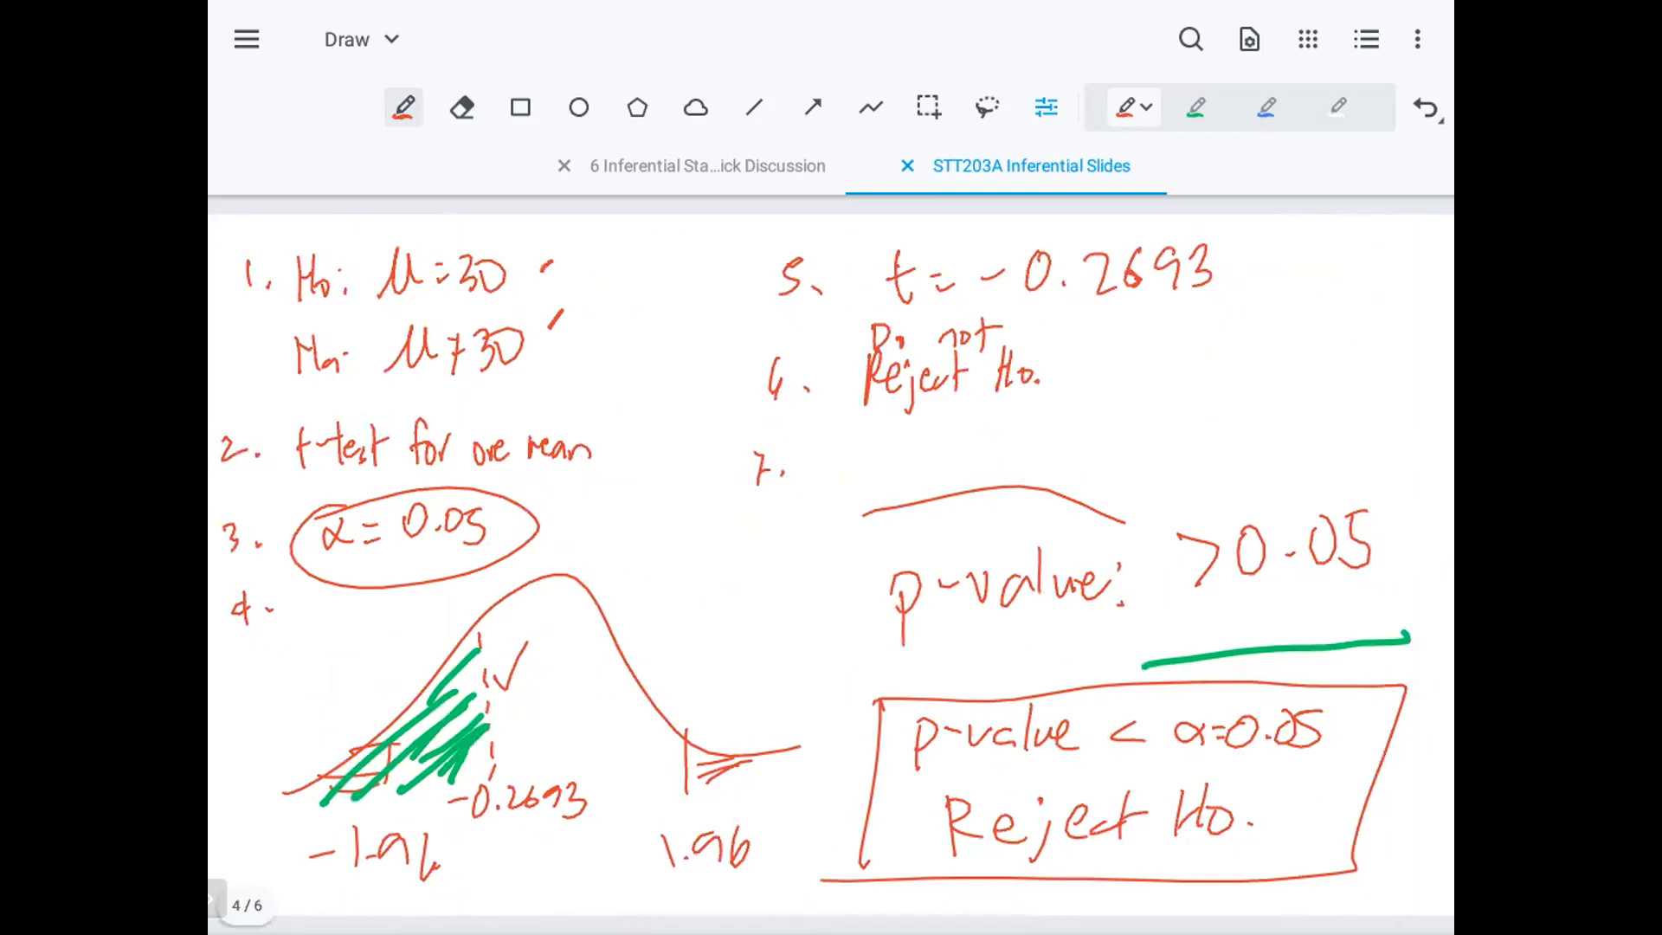
left_click_drag(599, 328, 655, 267)
left_click_drag(615, 429, 644, 382)
left_click_drag(555, 534, 610, 503)
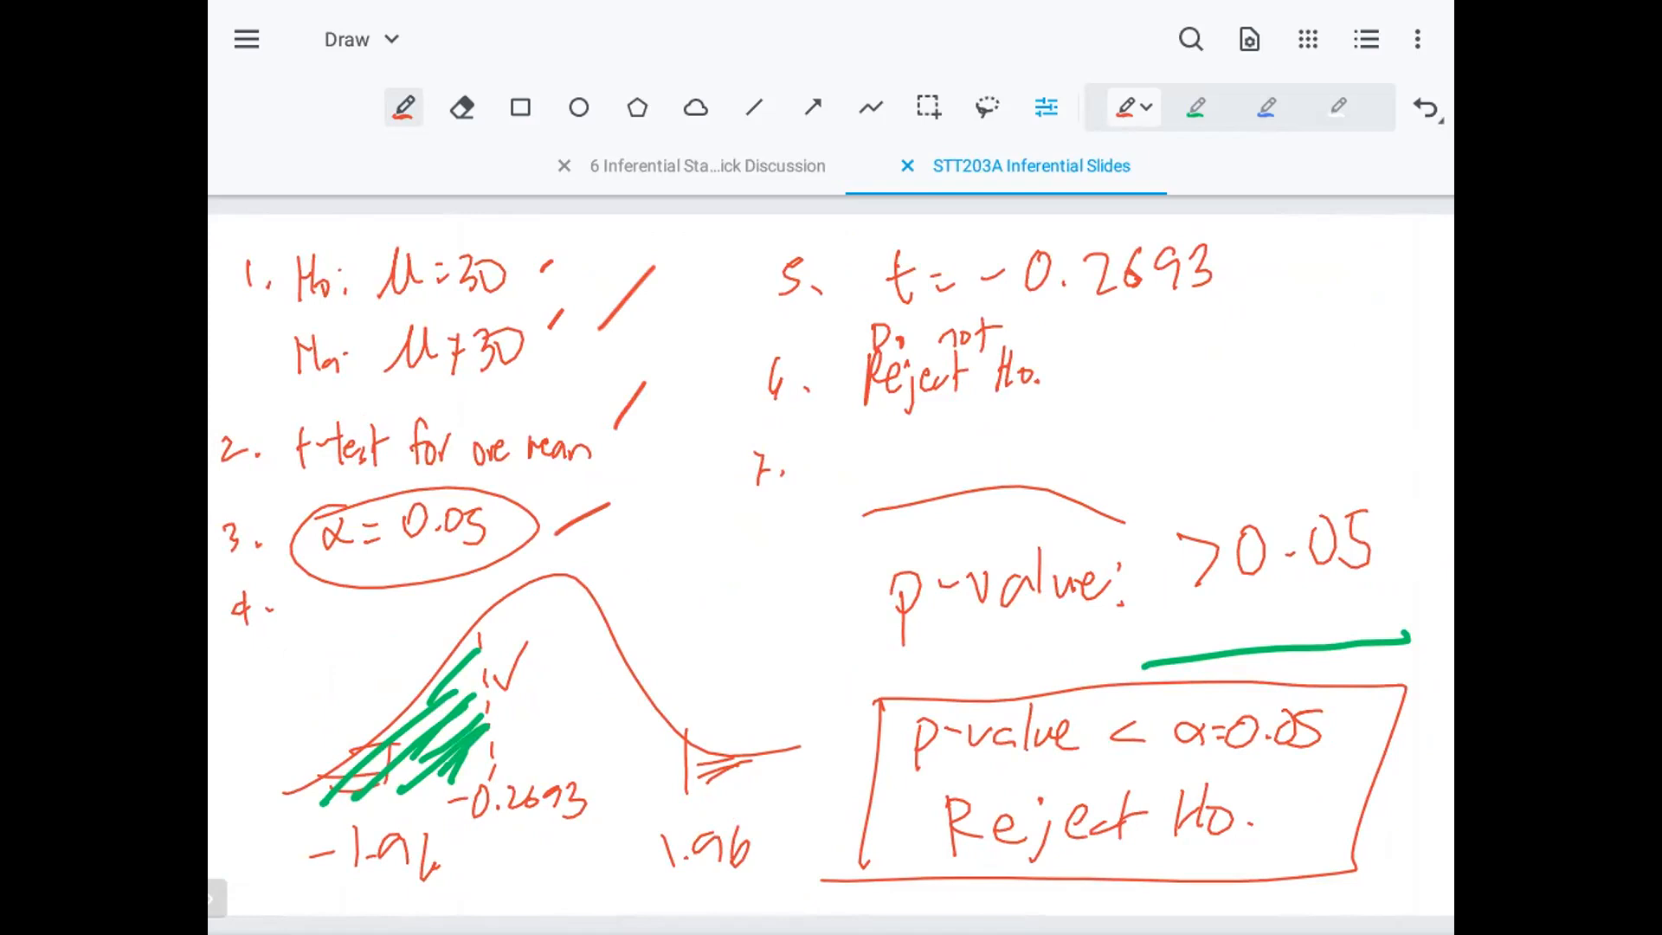
scroll(831, 563, "left", 10)
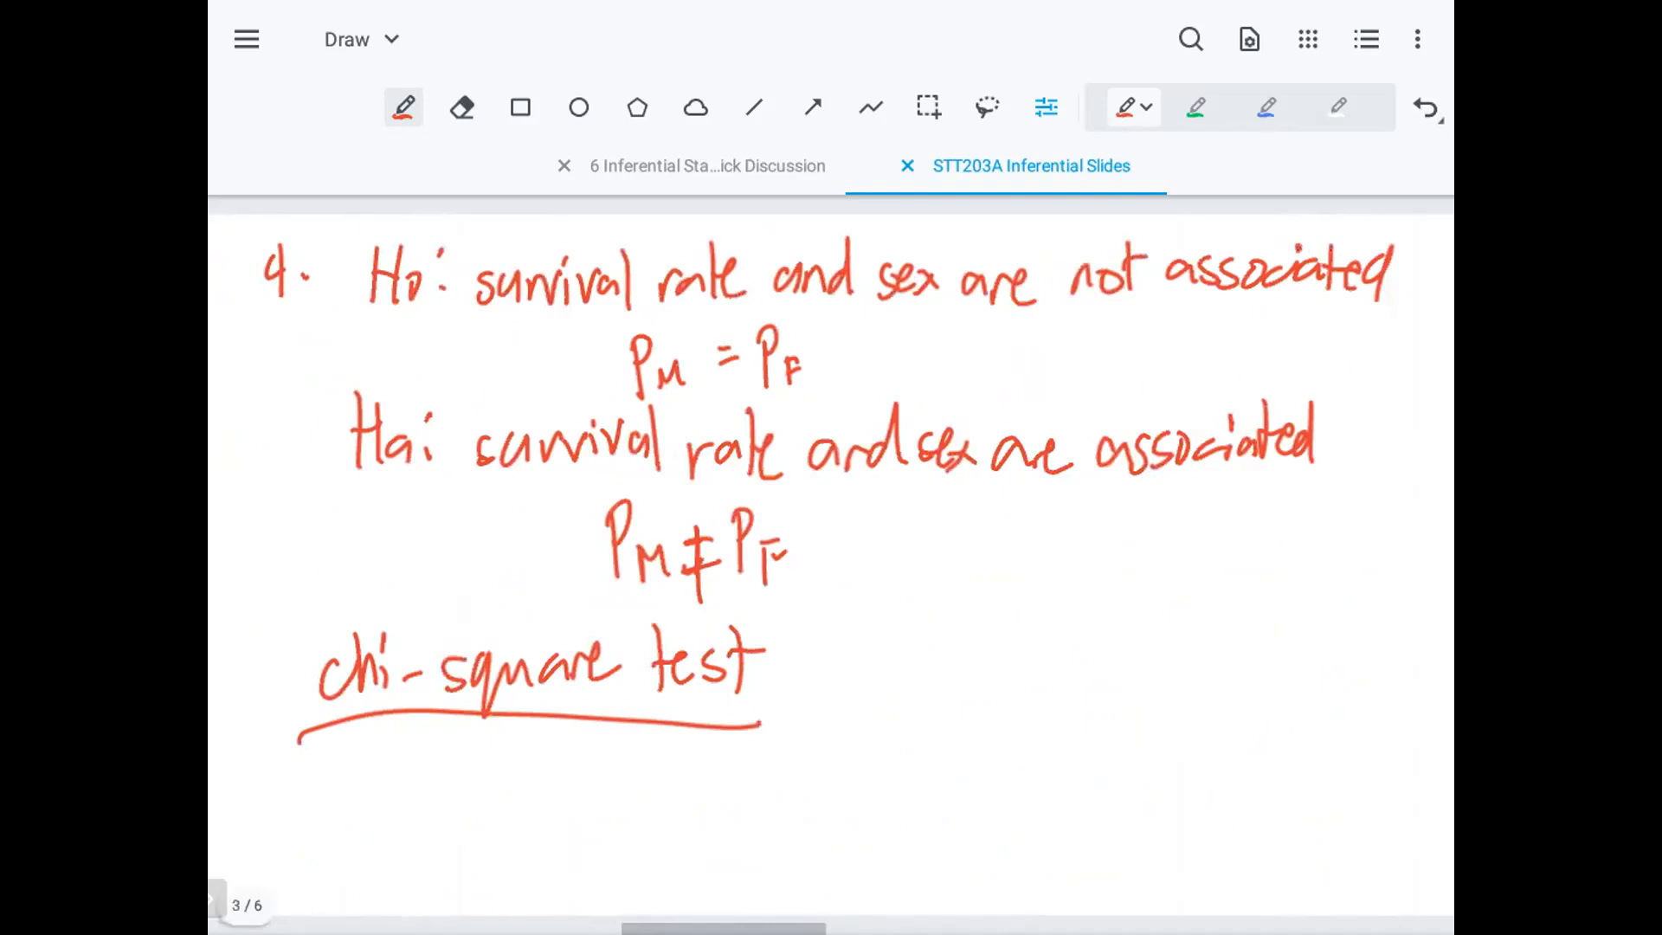
scroll(831, 563, "left", 10)
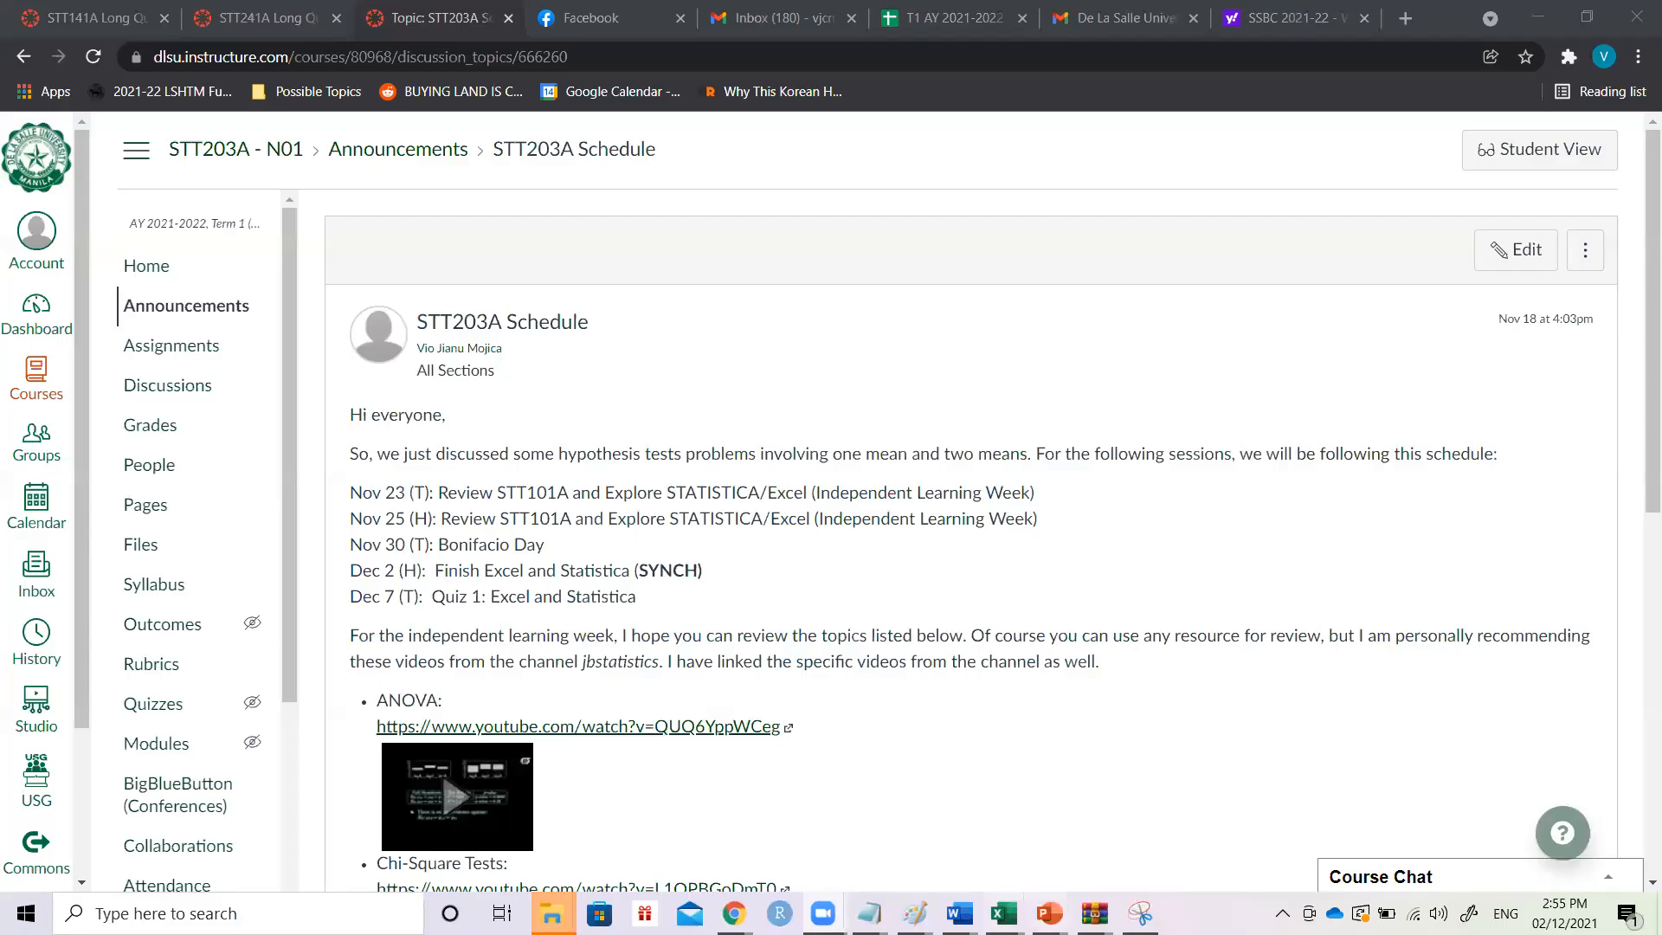
- Switch to the titanic workbook in Excel and clear the questions and test names in K1:L5
mouse_move(1005, 909)
left_click(1184, 813)
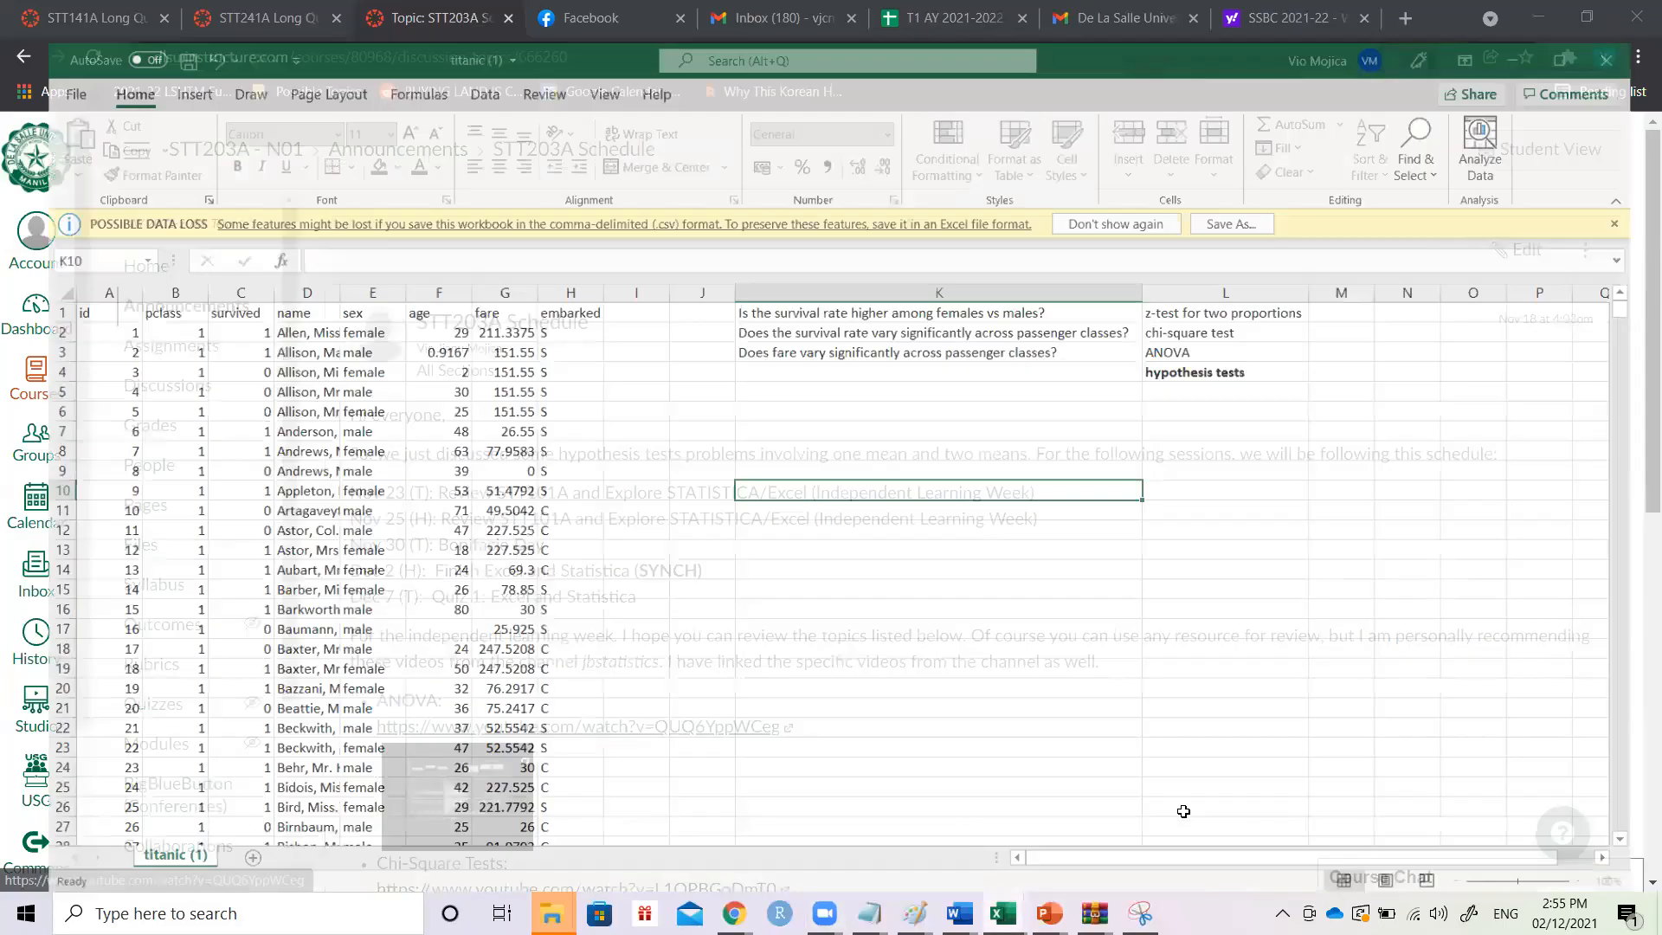
left_click_drag(909, 281, 1185, 355)
key("Delete")
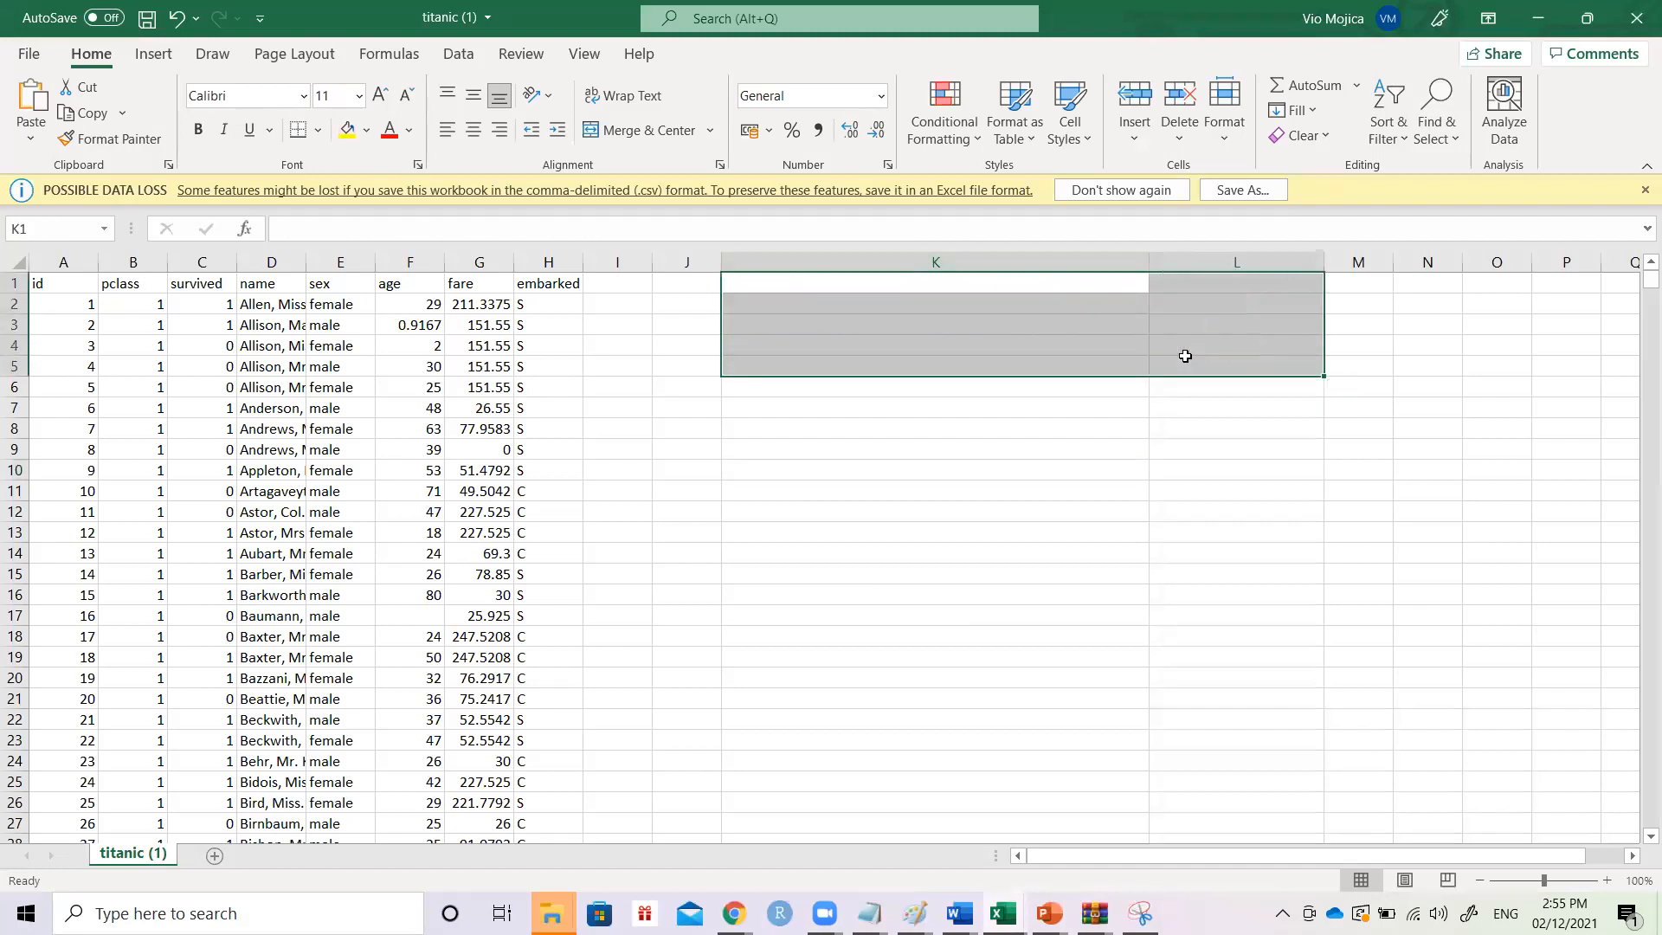
- Enter the question "Is there a significant difference in ages across pclass?" in cell K1
key("Left")
key("Right")
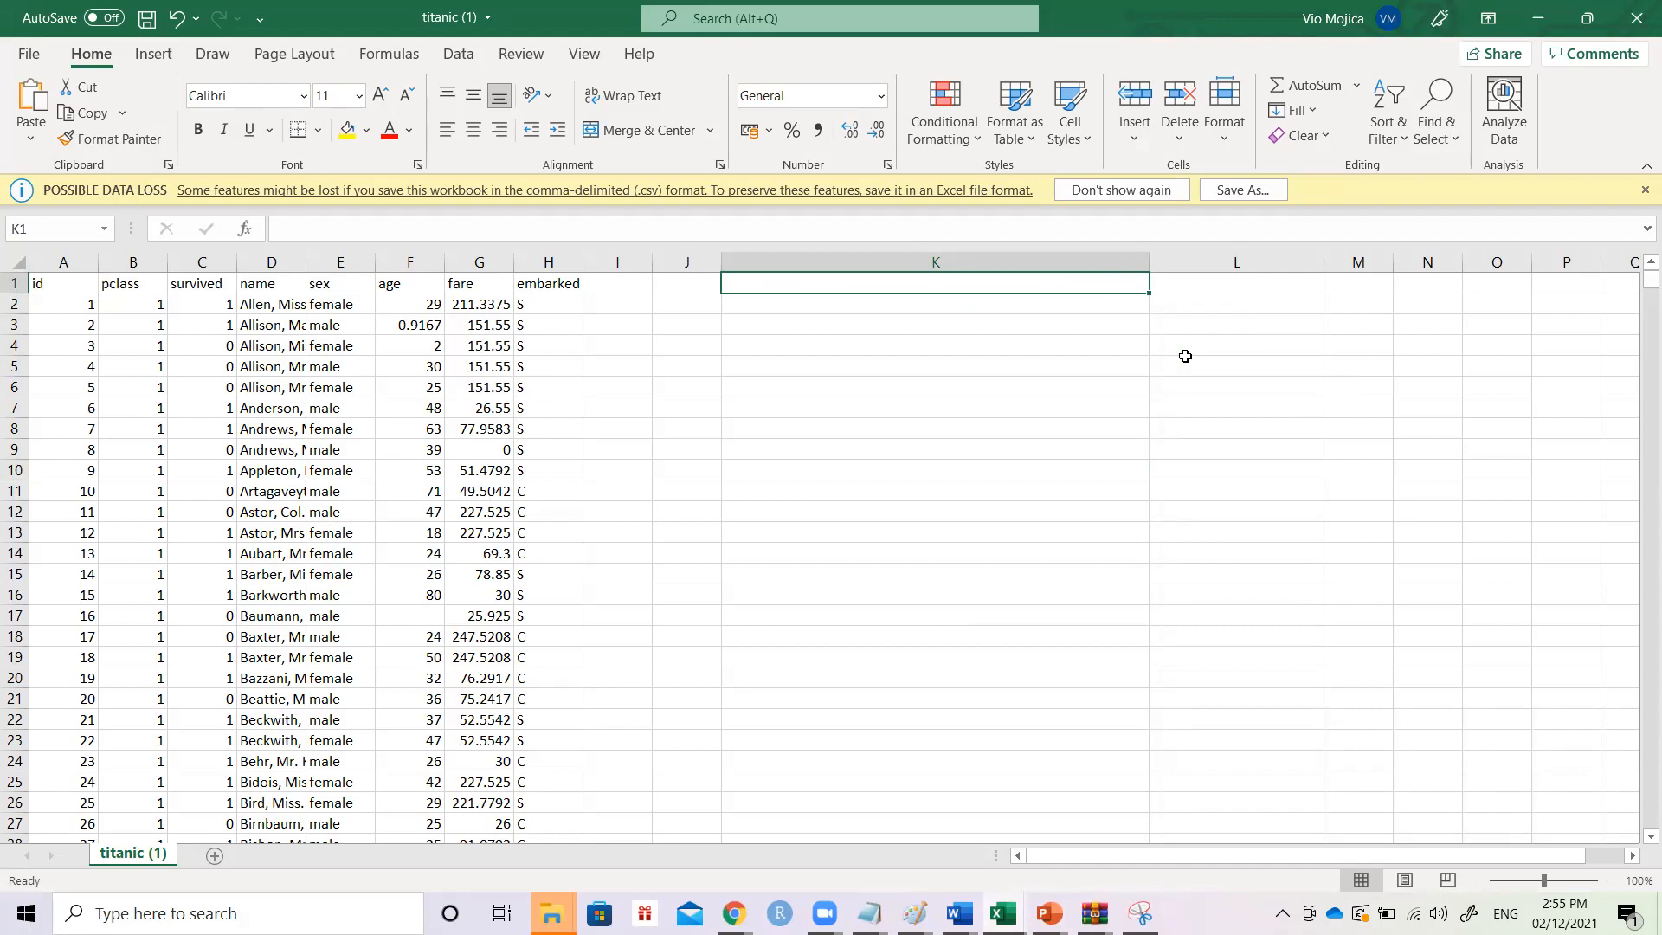
type("Is there a")
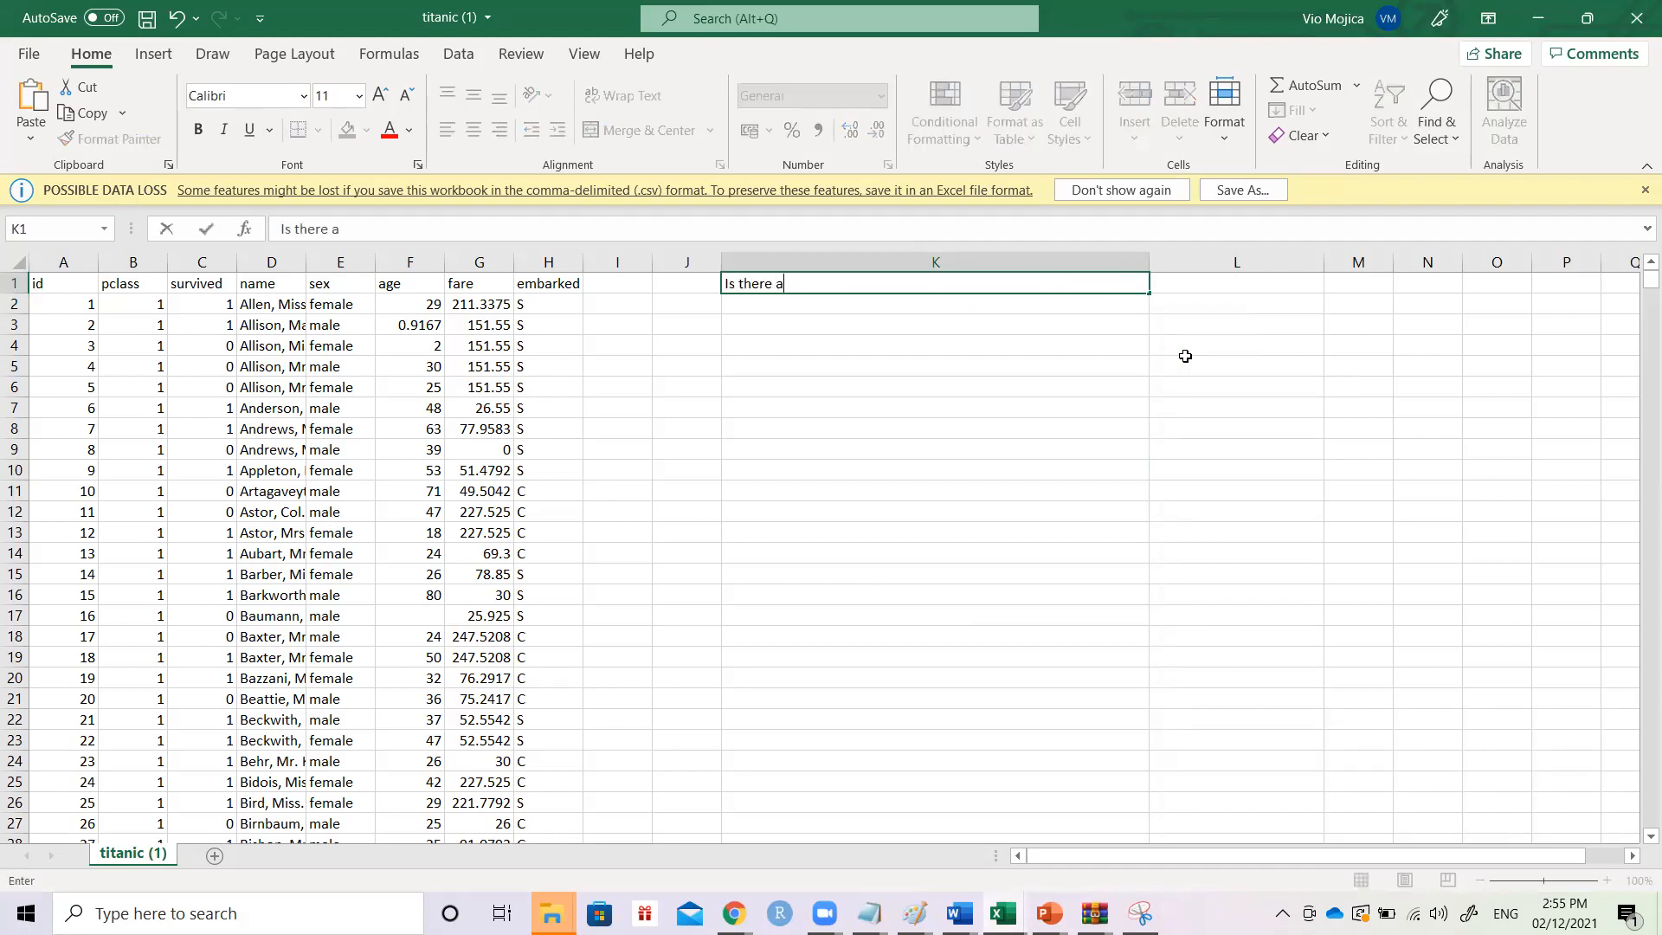
type(" significant difference in ages ")
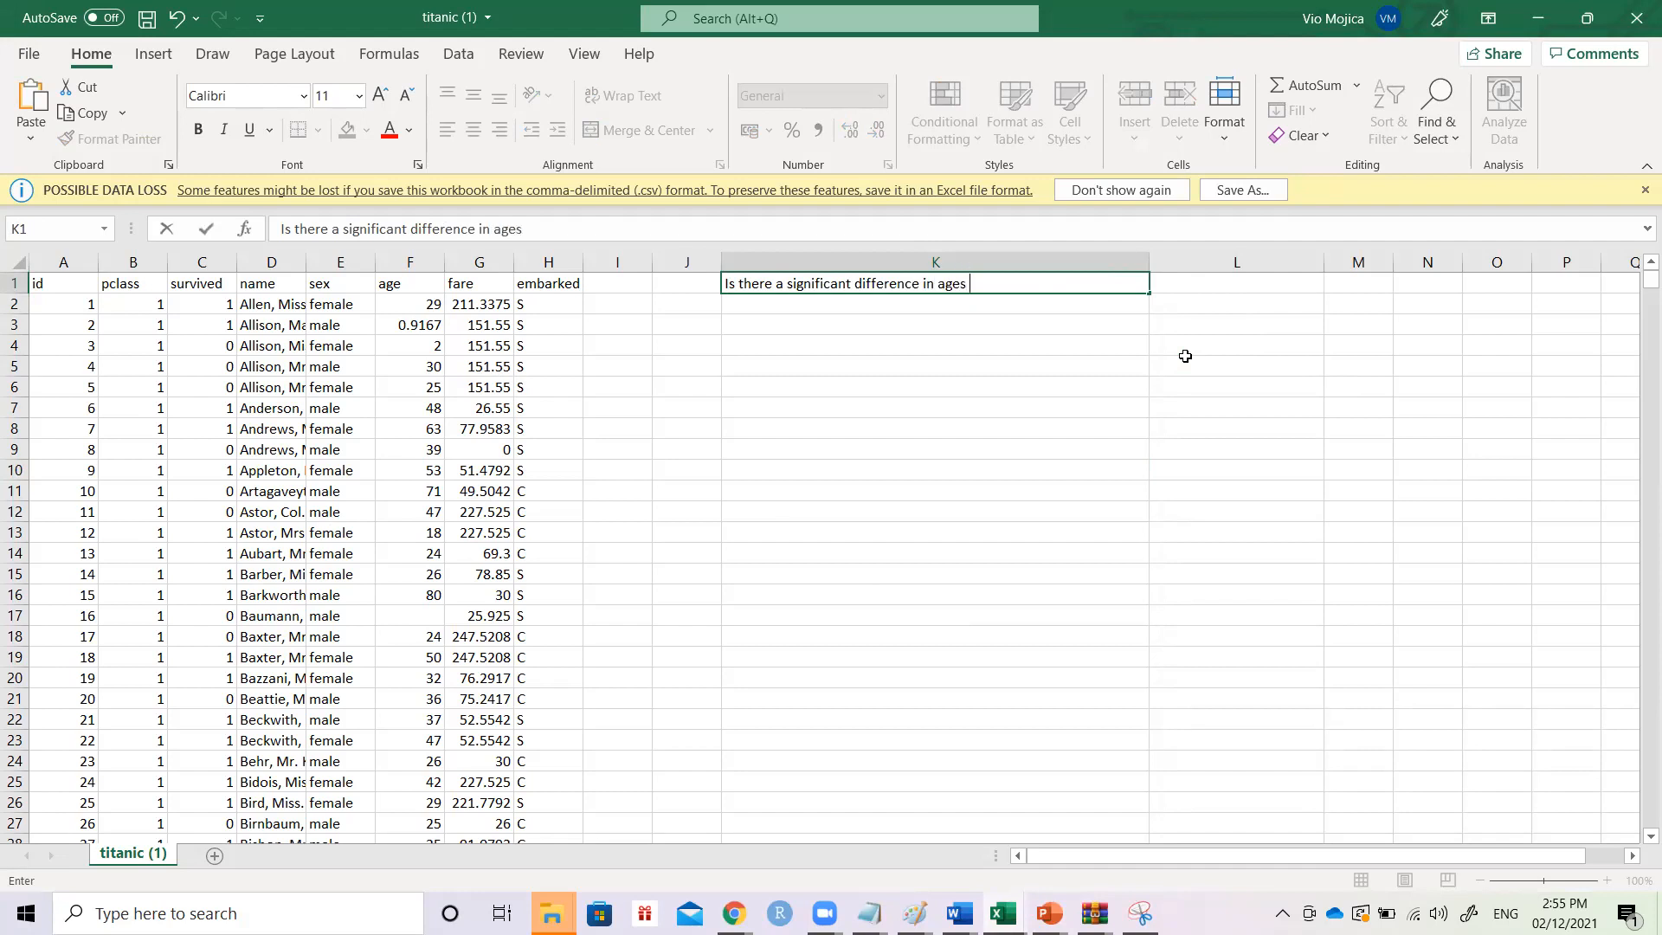
type("across pclass")
key("Return")
key("Up")
key("F2")
type("?")
key("Return")
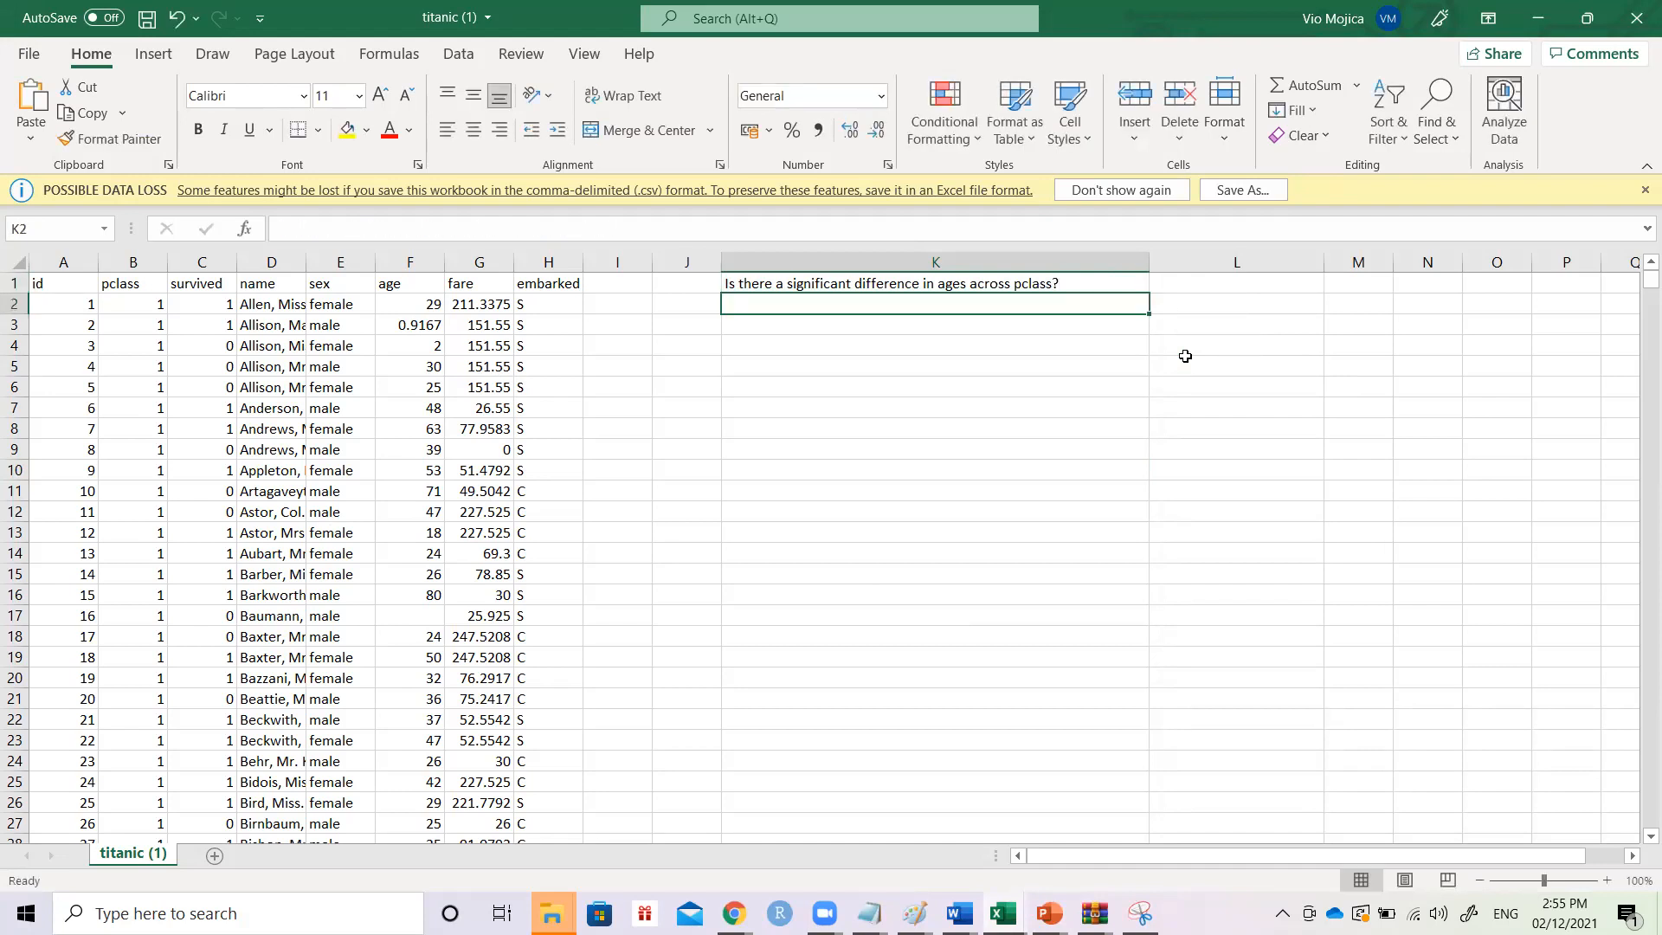
- Look through the Data Analysis tools and open Anova: Single Factor
left_click(1589, 19)
left_click(616, 142)
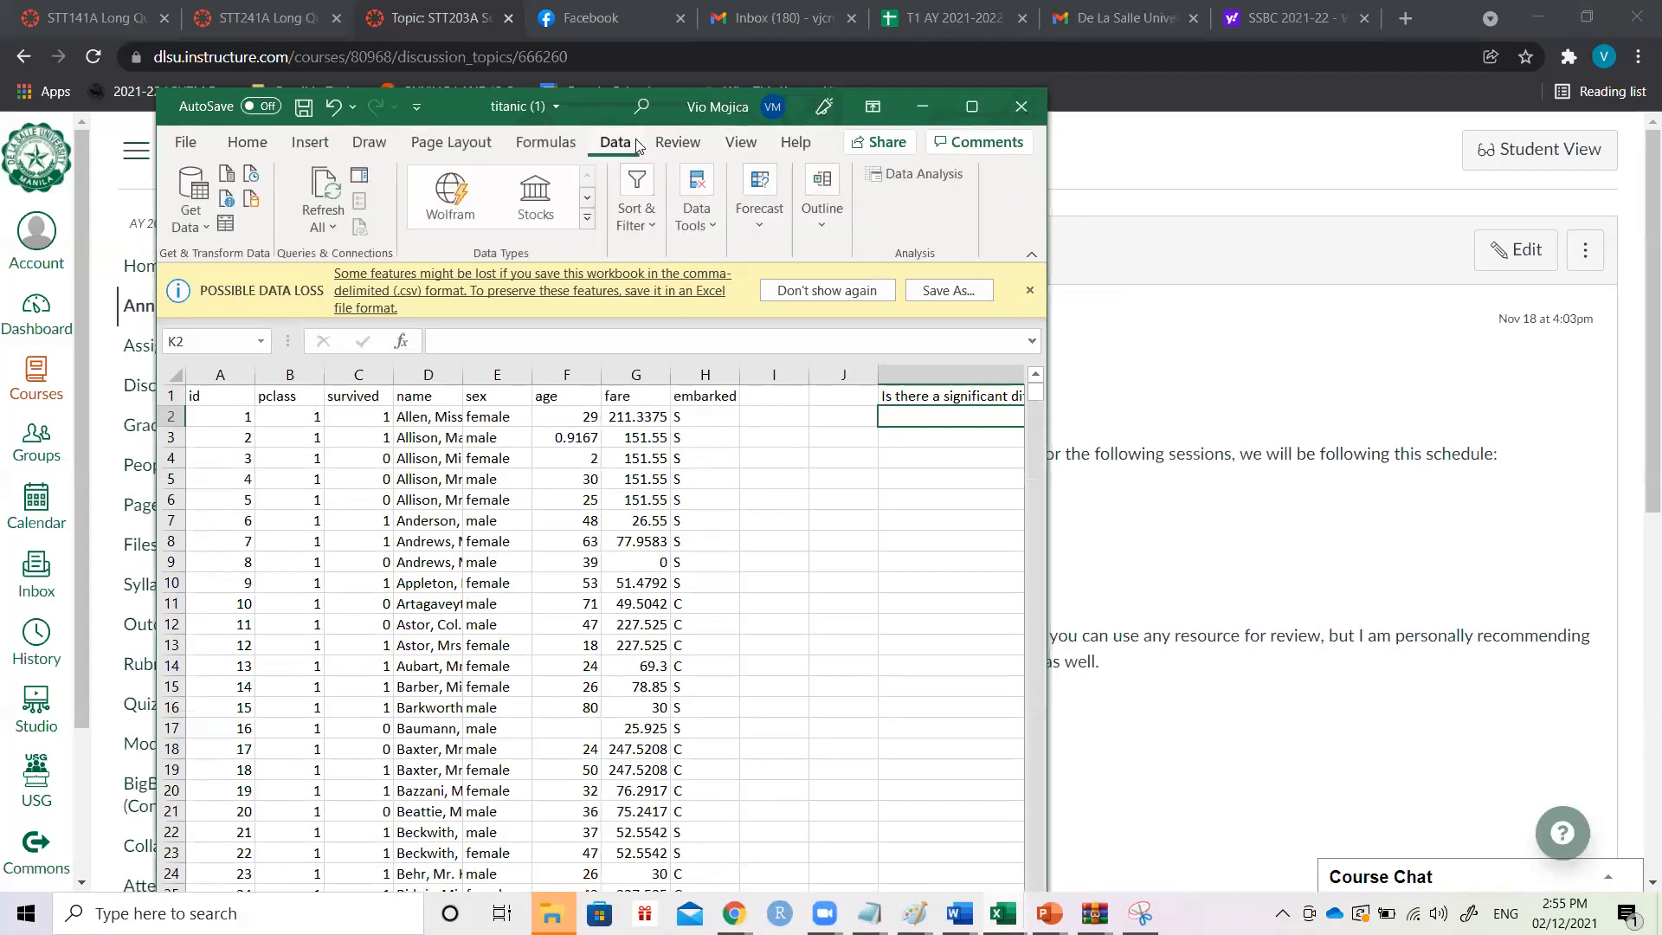
left_click(888, 178)
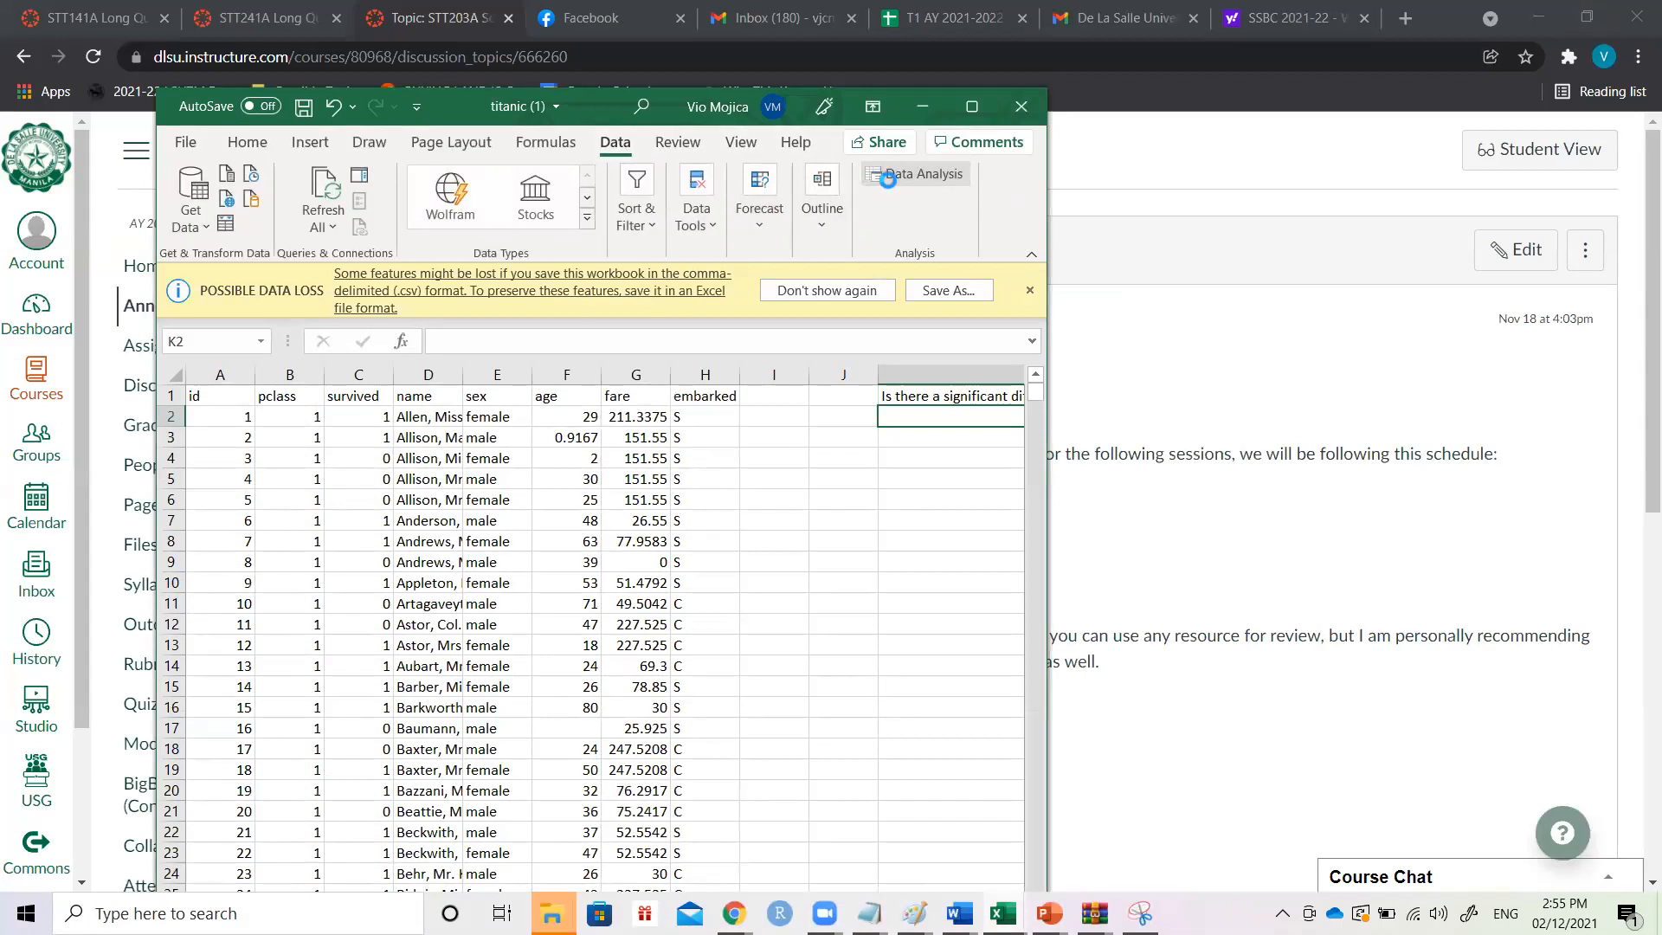
scroll(1356, 546, "down", 3)
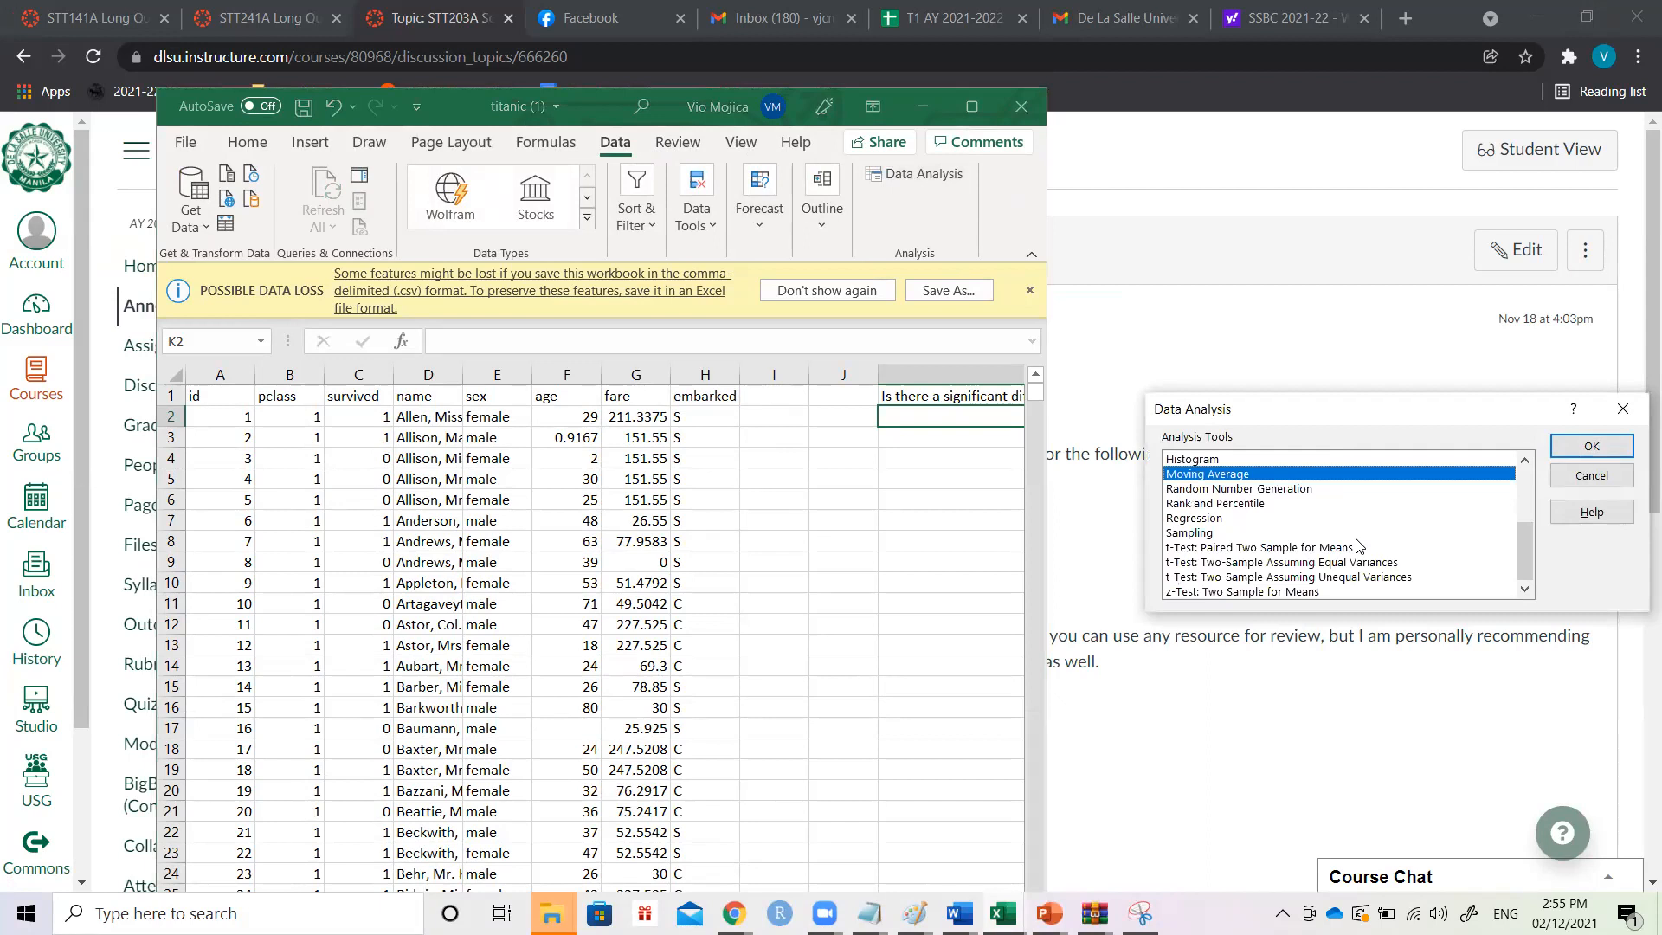
scroll(1529, 551, "up", 3)
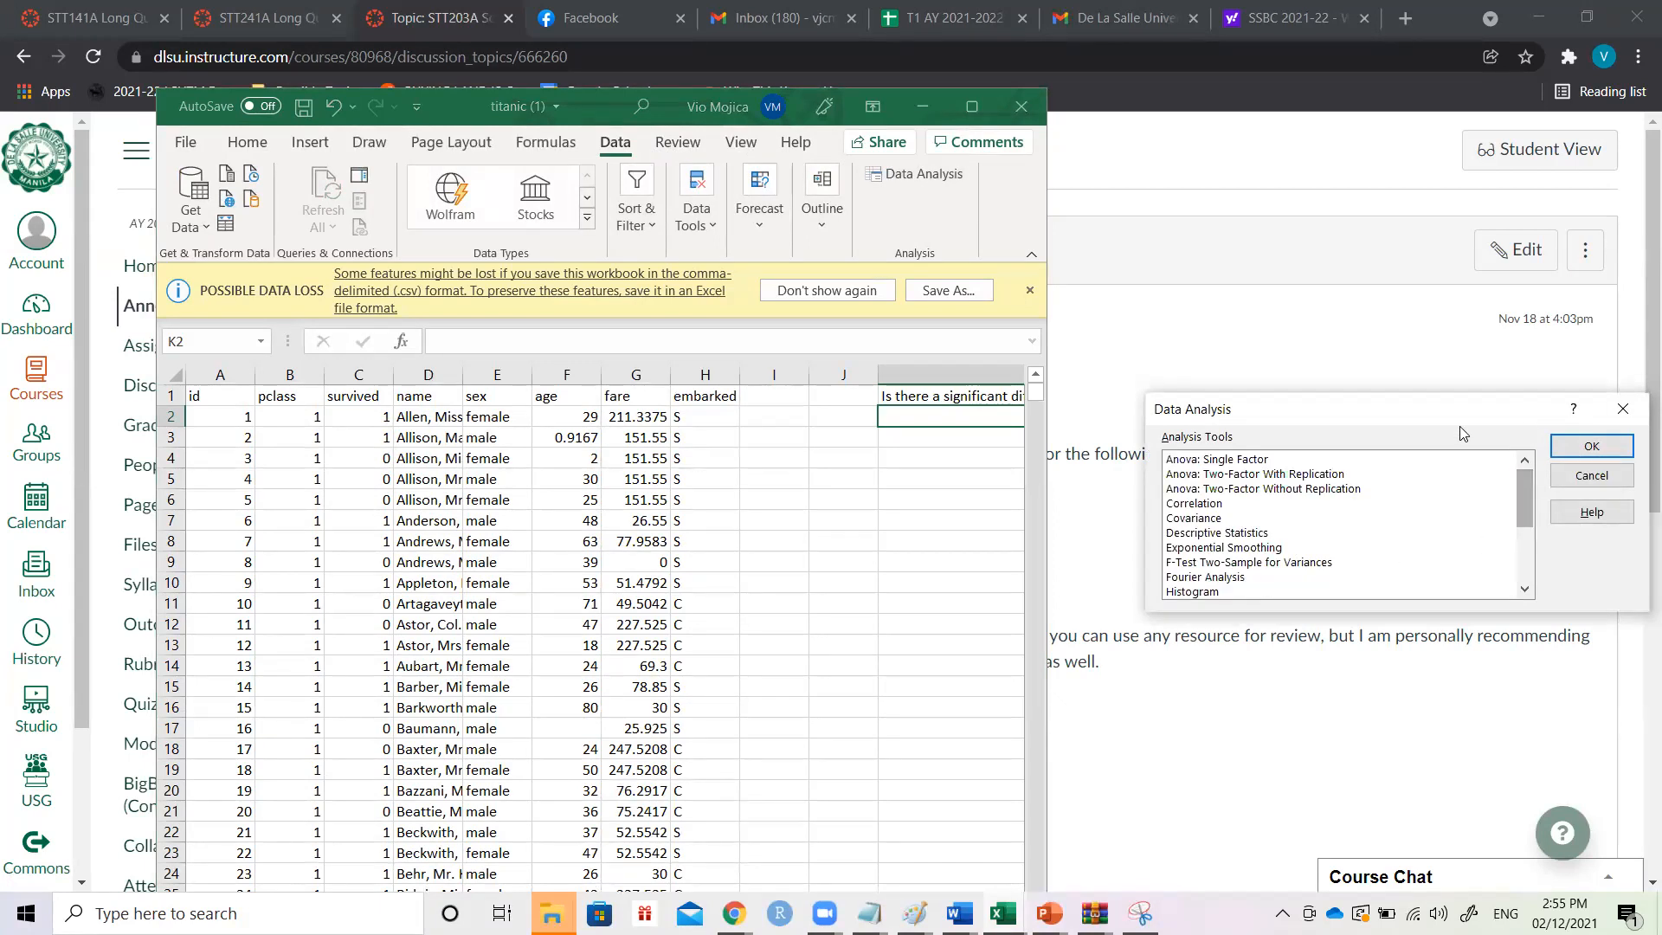
left_click(1269, 461)
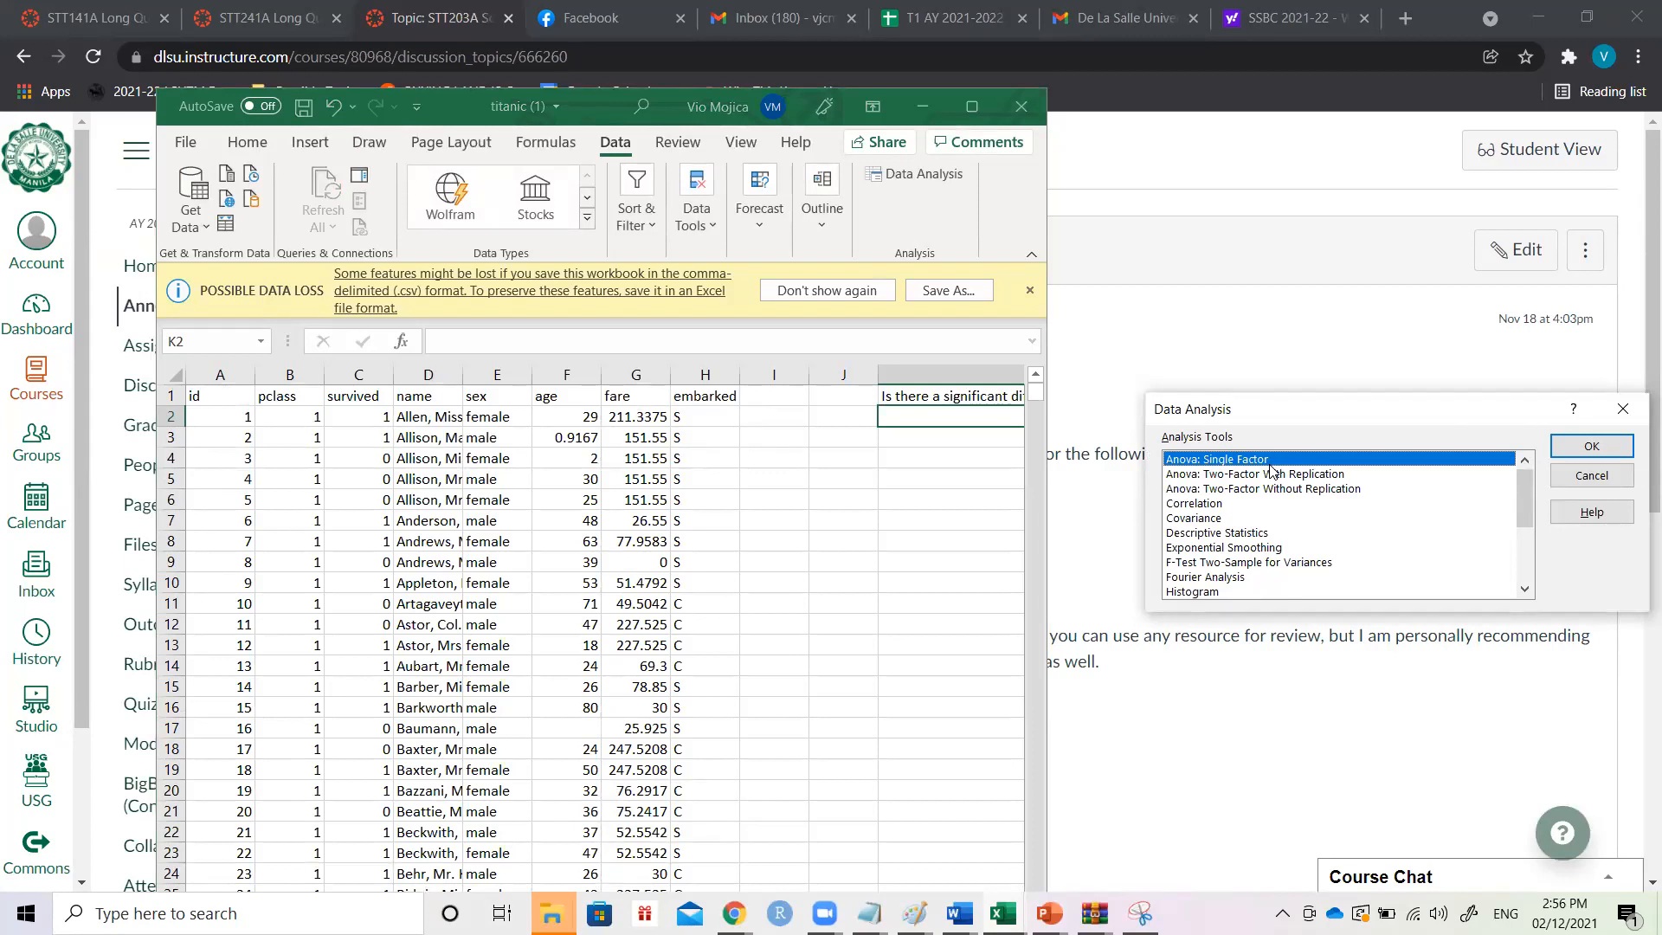
double_click(1244, 460)
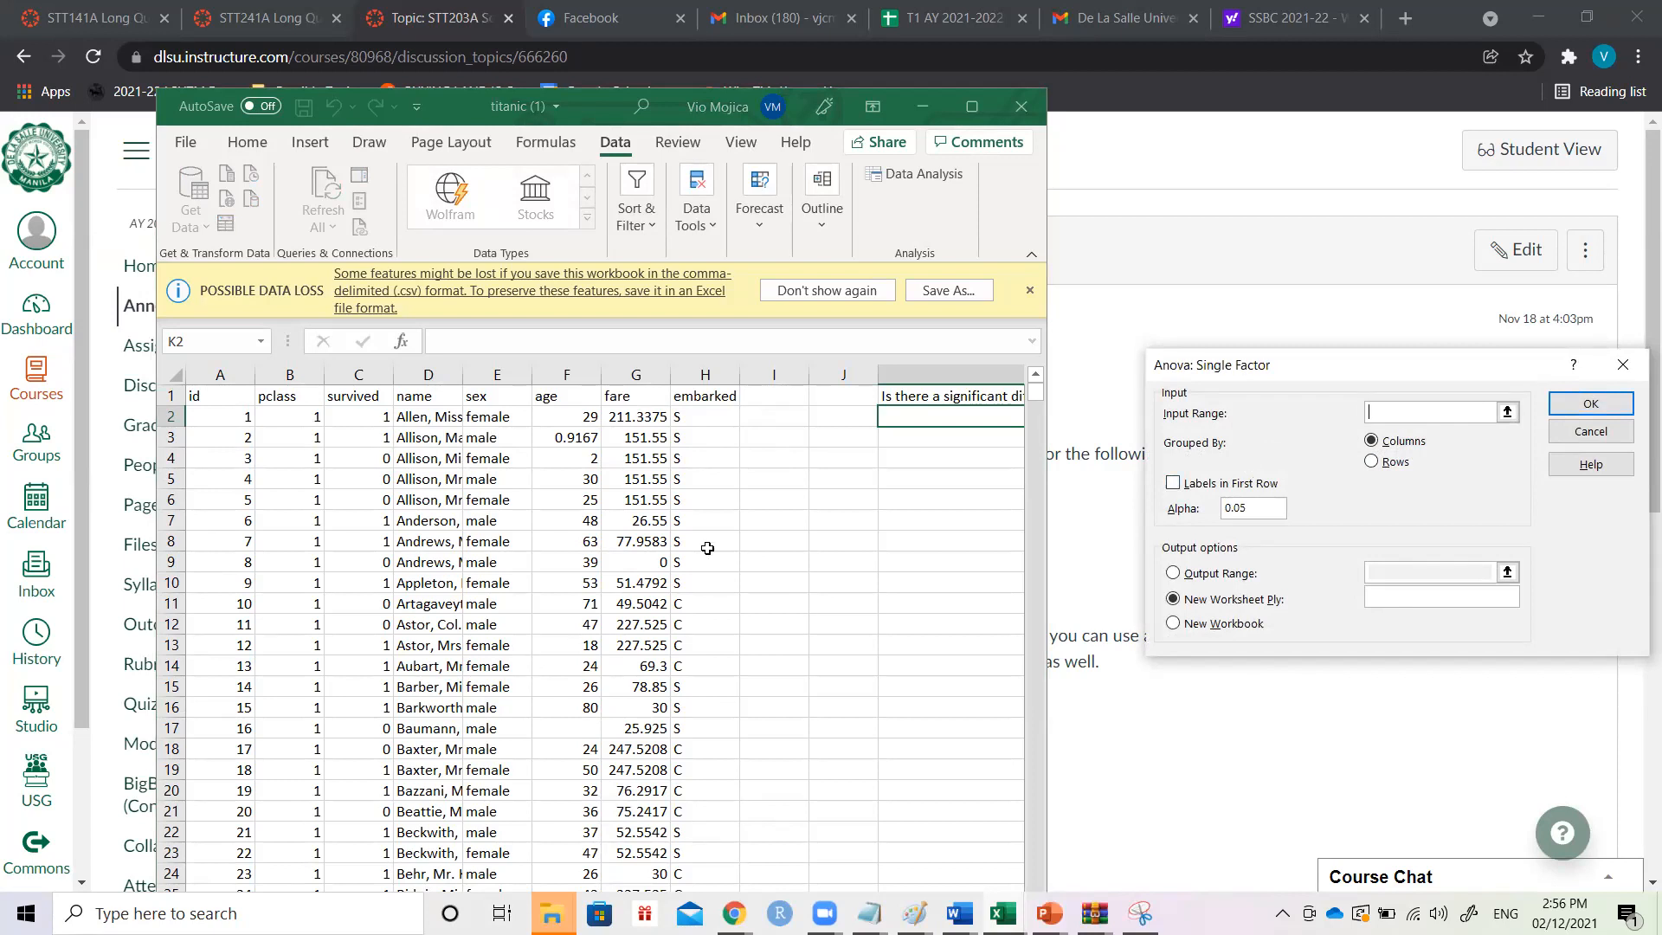
- Try the age and pclass columns as the ANOVA input range, $F:$F,$B:$B, and abandon the analysis
left_click(567, 374)
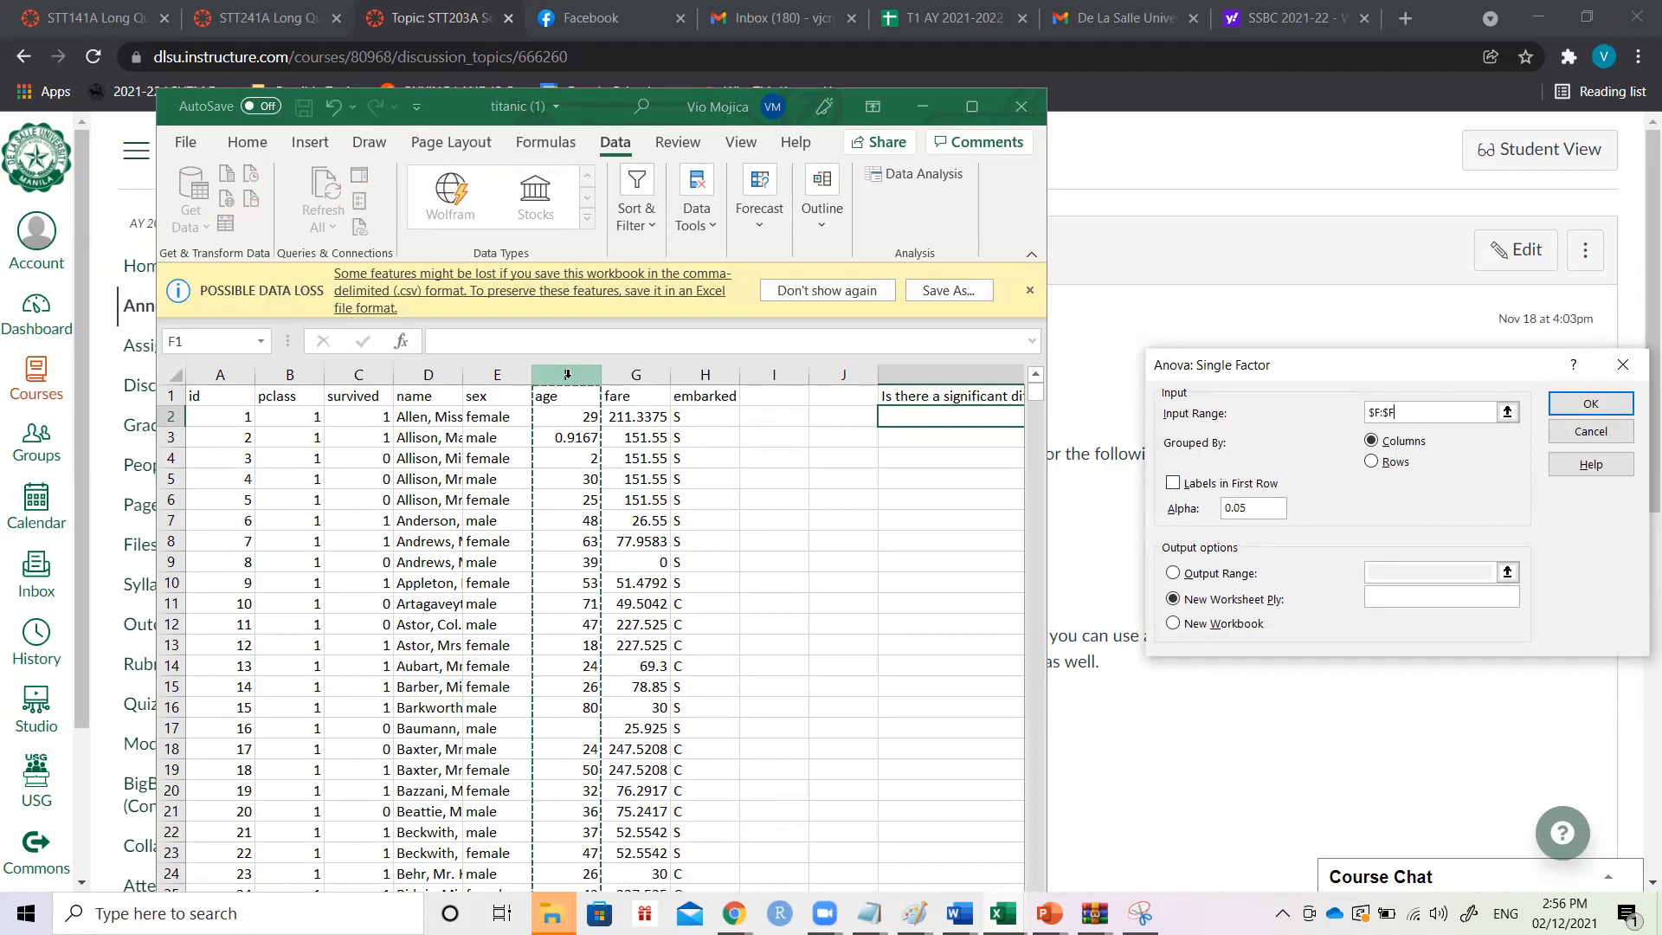
left_click(299, 373, "ctrl")
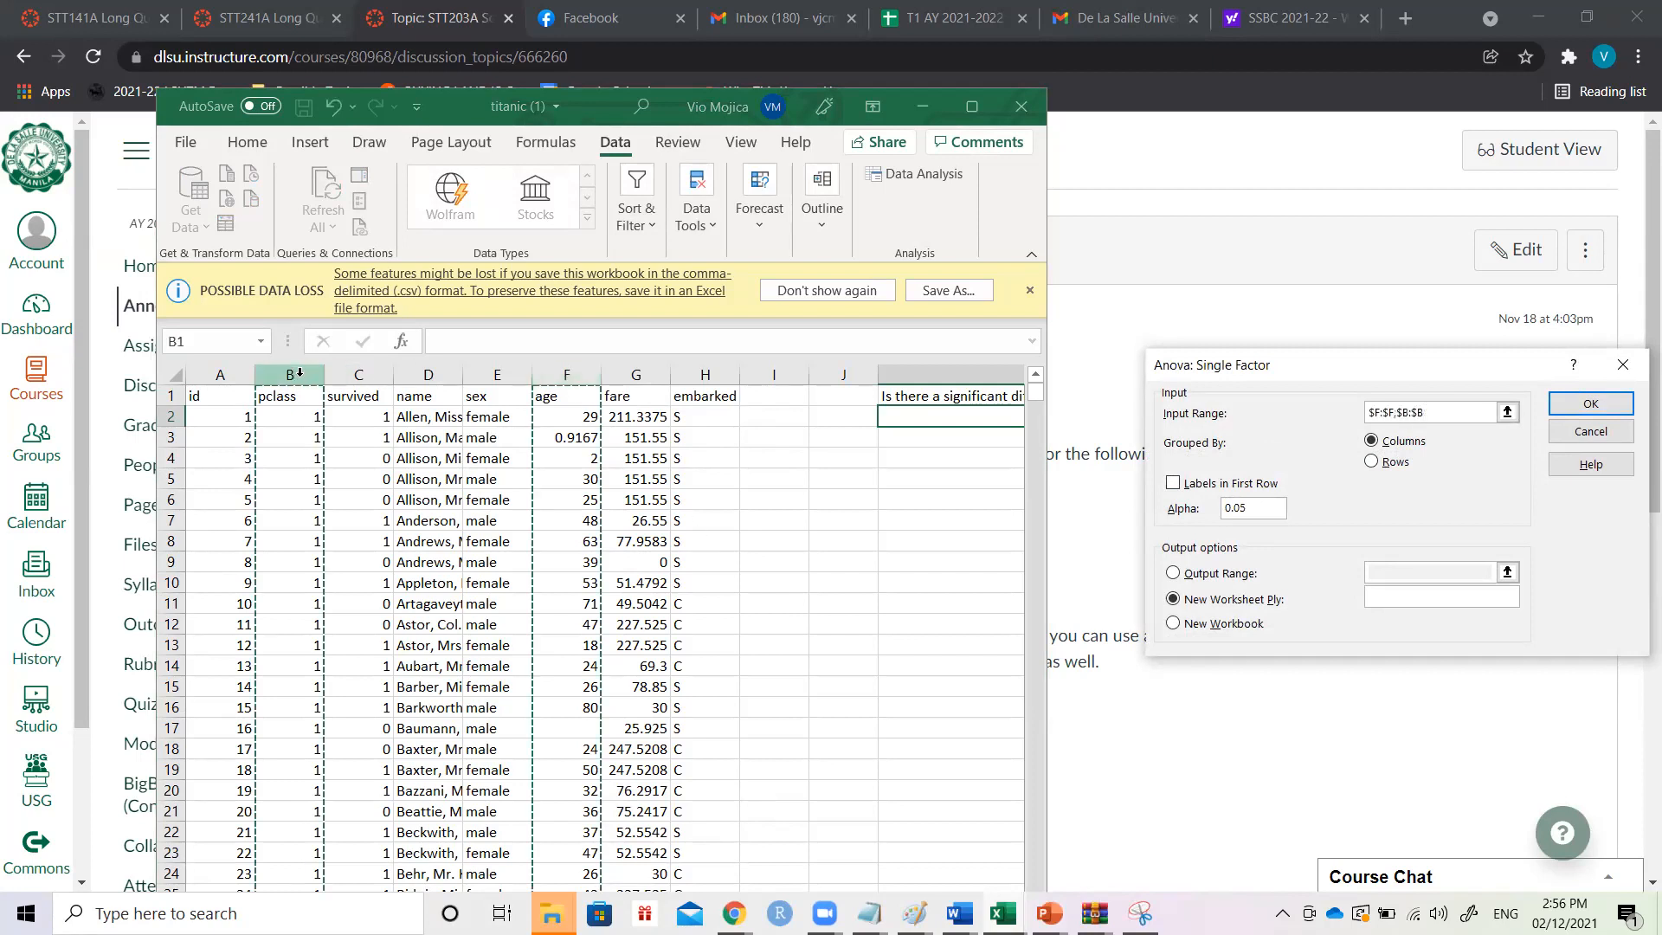
left_click(1436, 410)
key("BackSpace")
key("BackSpace")
key("BackSpace")
key("BackSpace")
key("BackSpace")
key("BackSpace")
key("BackSpace")
key("BackSpace")
key("BackSpace")
key("BackSpace")
key("BackSpace")
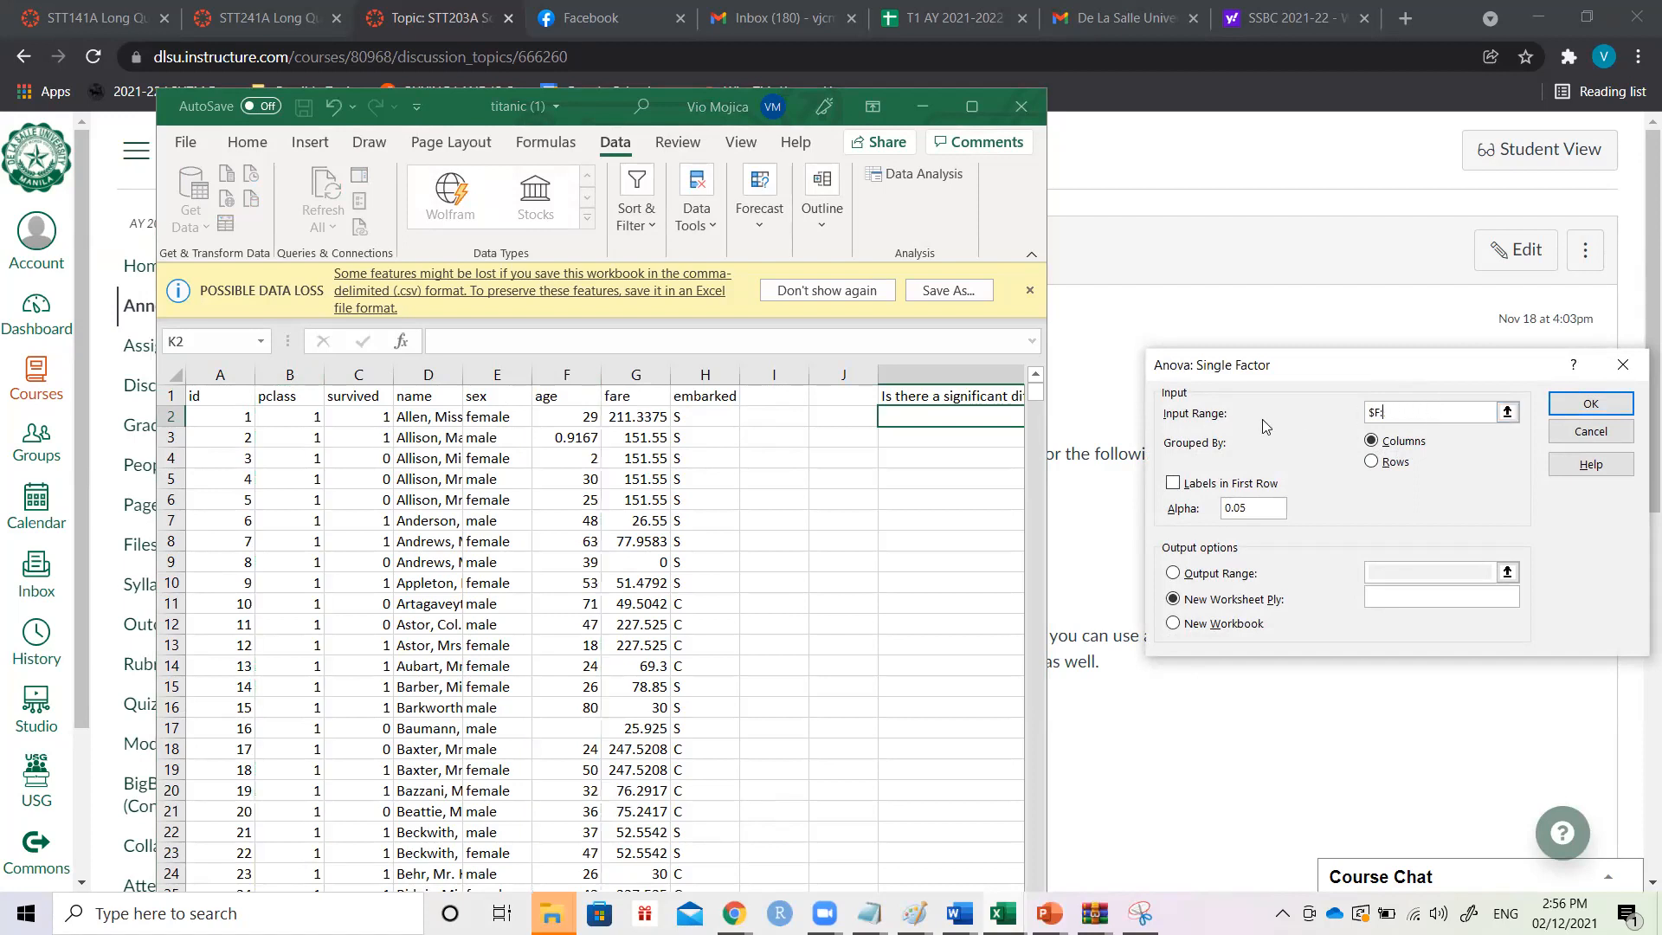
left_click(1623, 364)
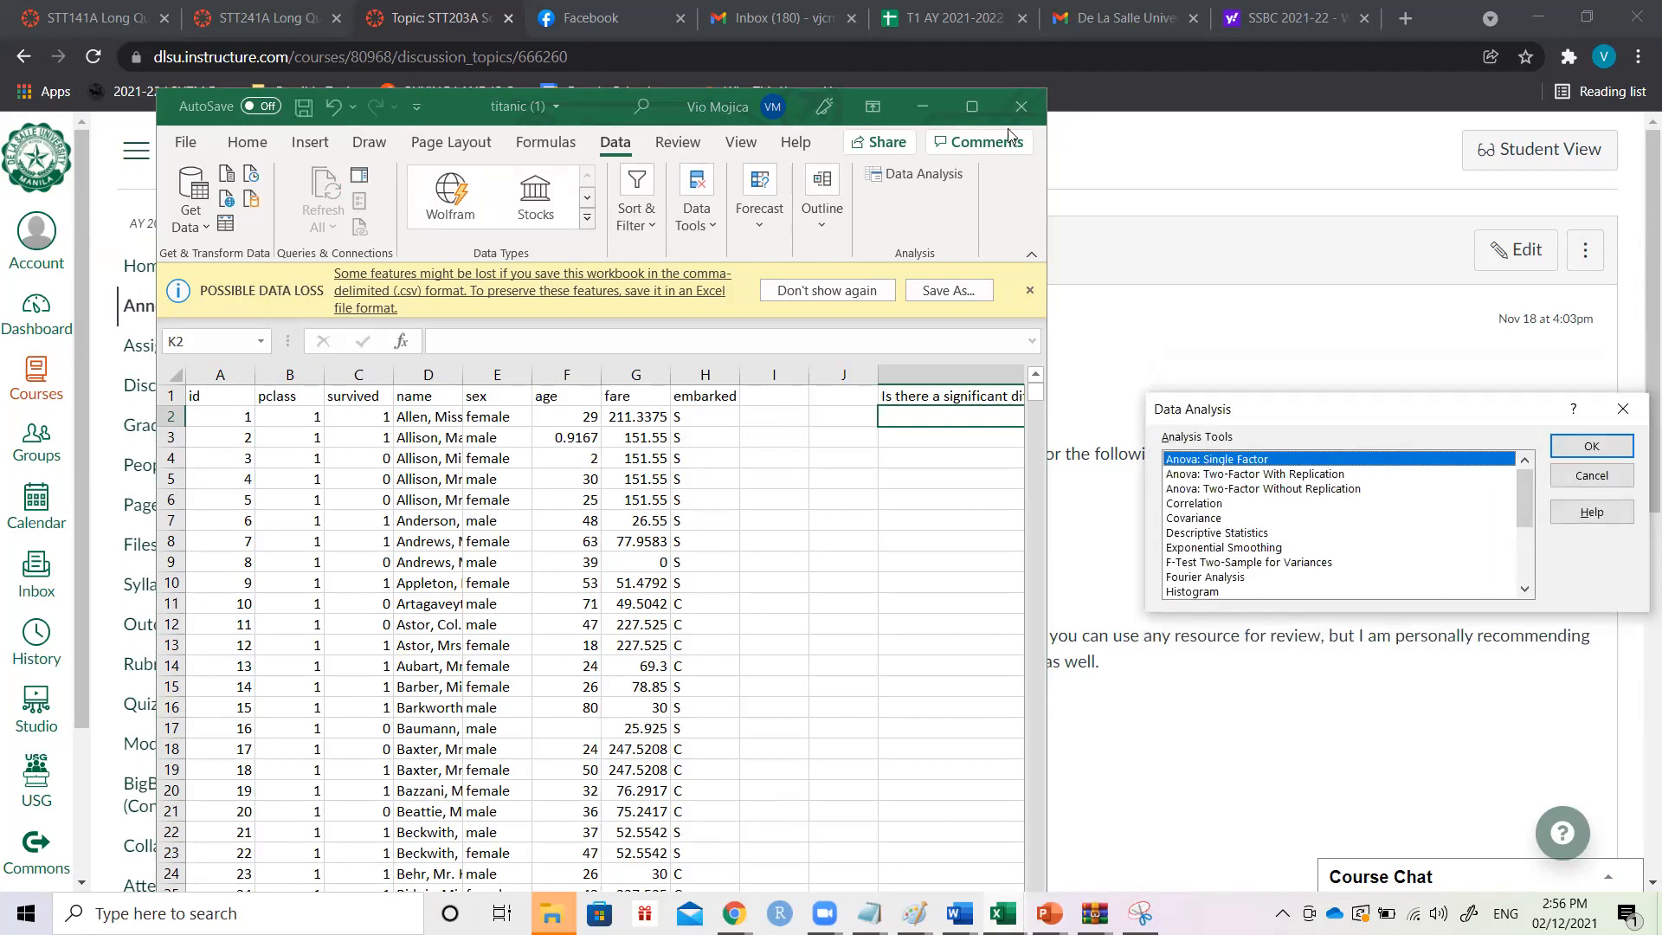
left_click(1623, 409)
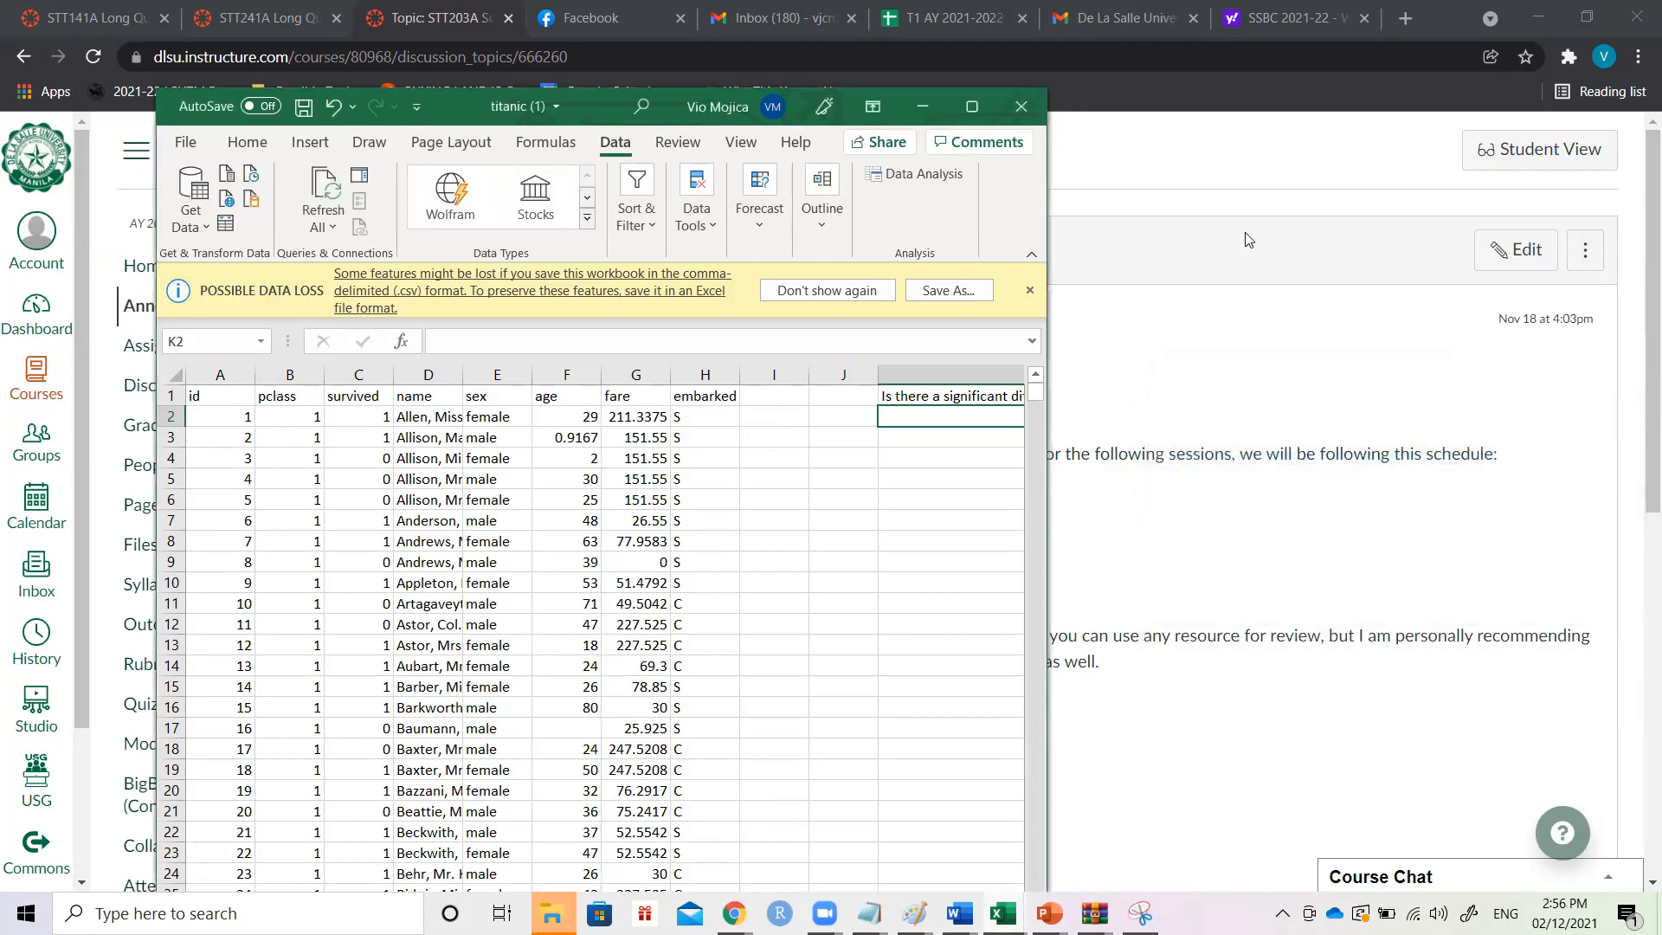
left_click(972, 105)
- Delete the question from cell K1 of the titanic sheet
left_click(430, 310)
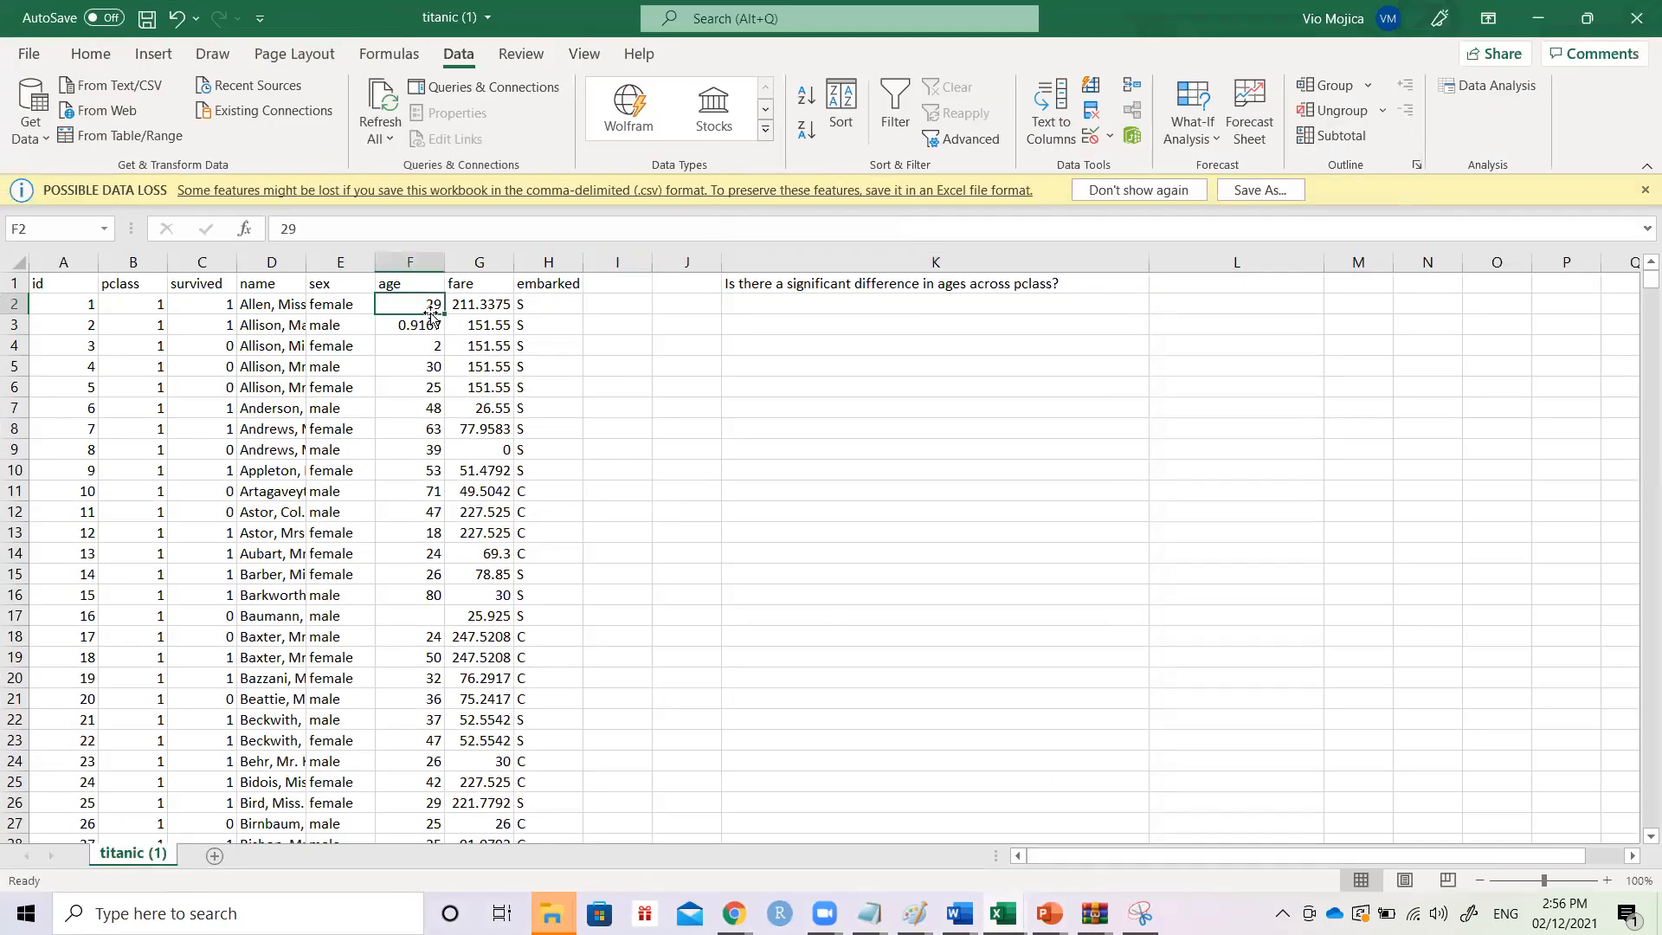
left_click(831, 287)
key("Delete")
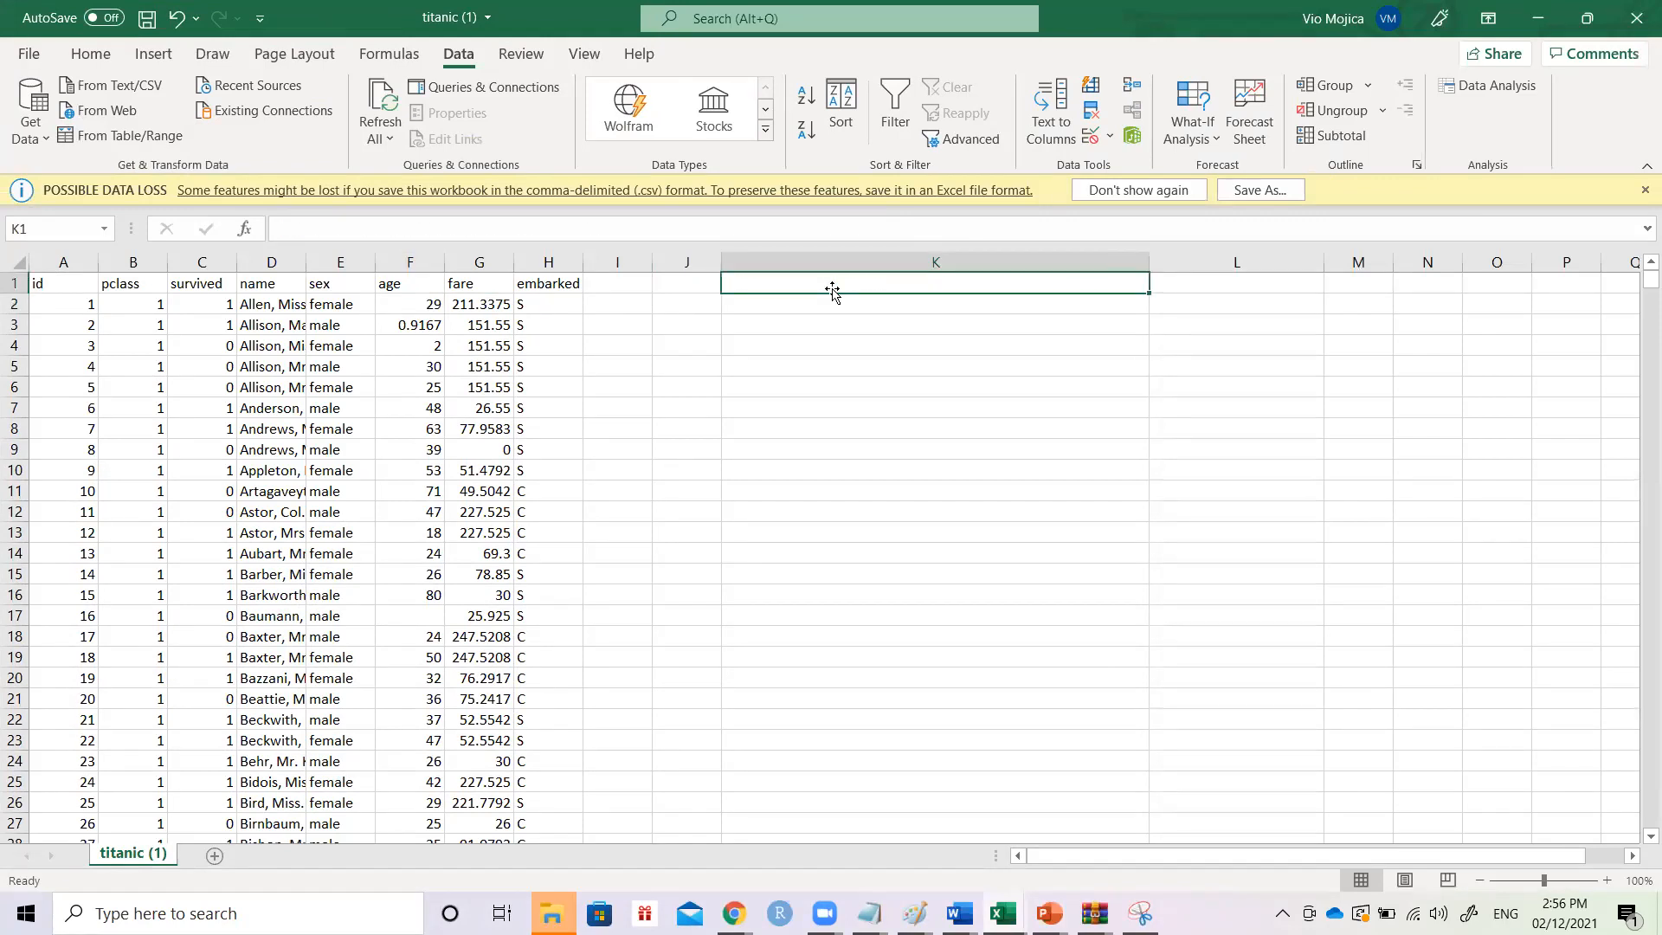
- Add a new worksheet to the workbook and return to the age header on the titanic sheet
left_click(215, 855)
left_click(176, 857)
key("Left")
key("Left")
key("Left")
key("Left")
key("Left")
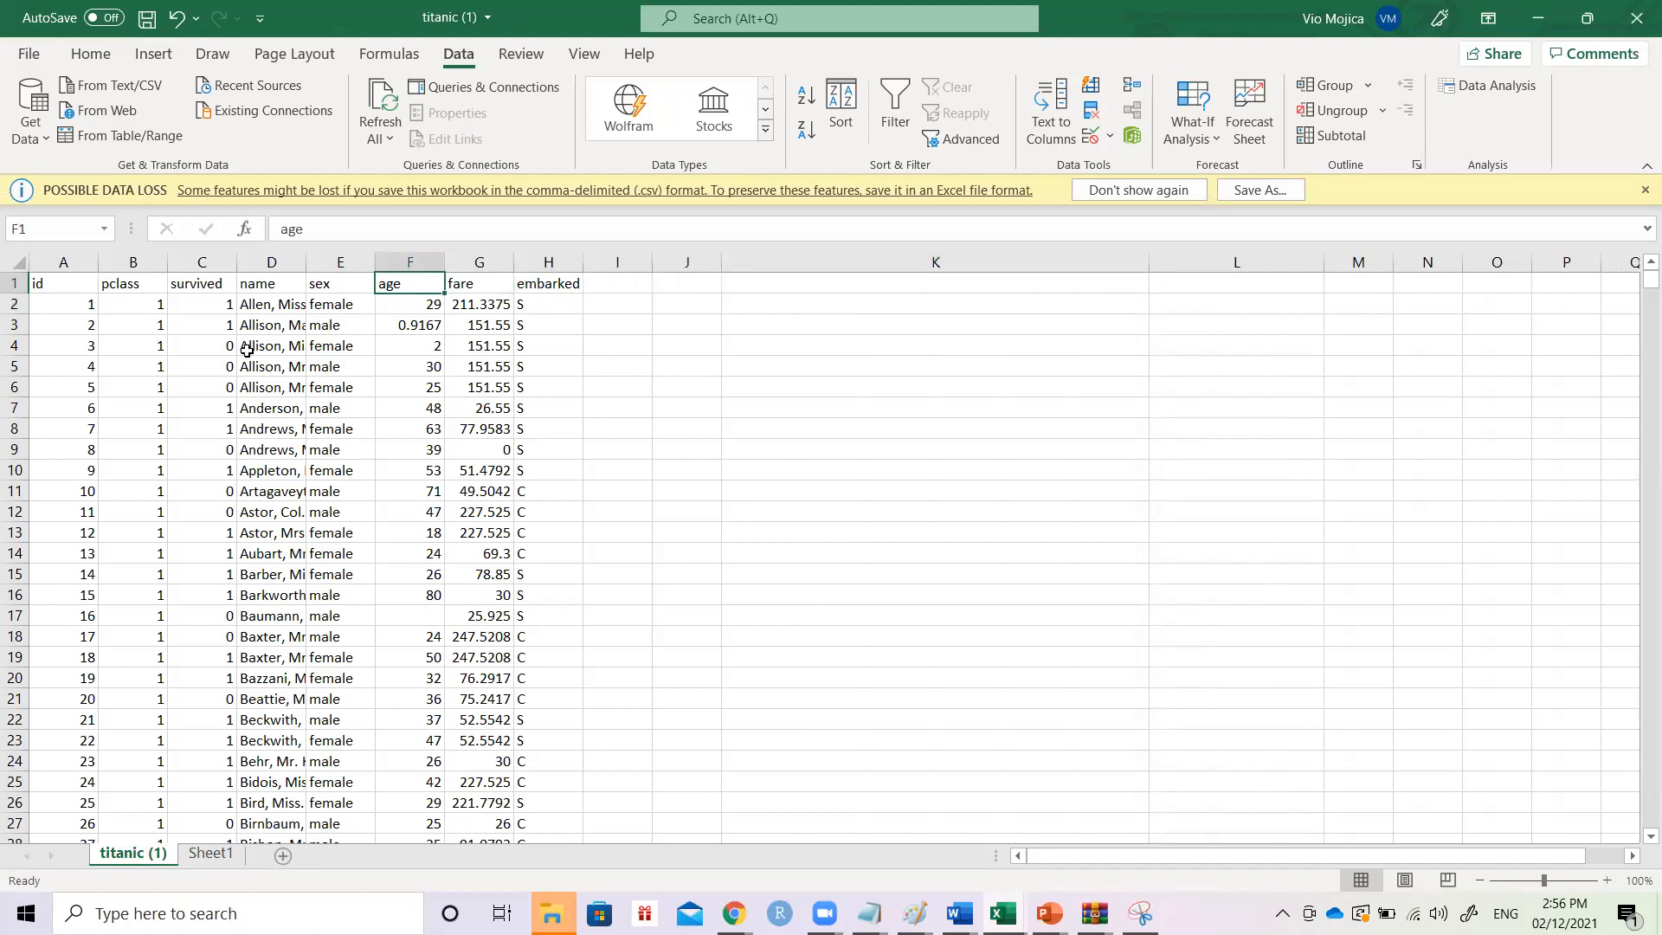
- Copy the pclass and age columns from the titanic sheet and go to Sheet1
left_click(129, 261)
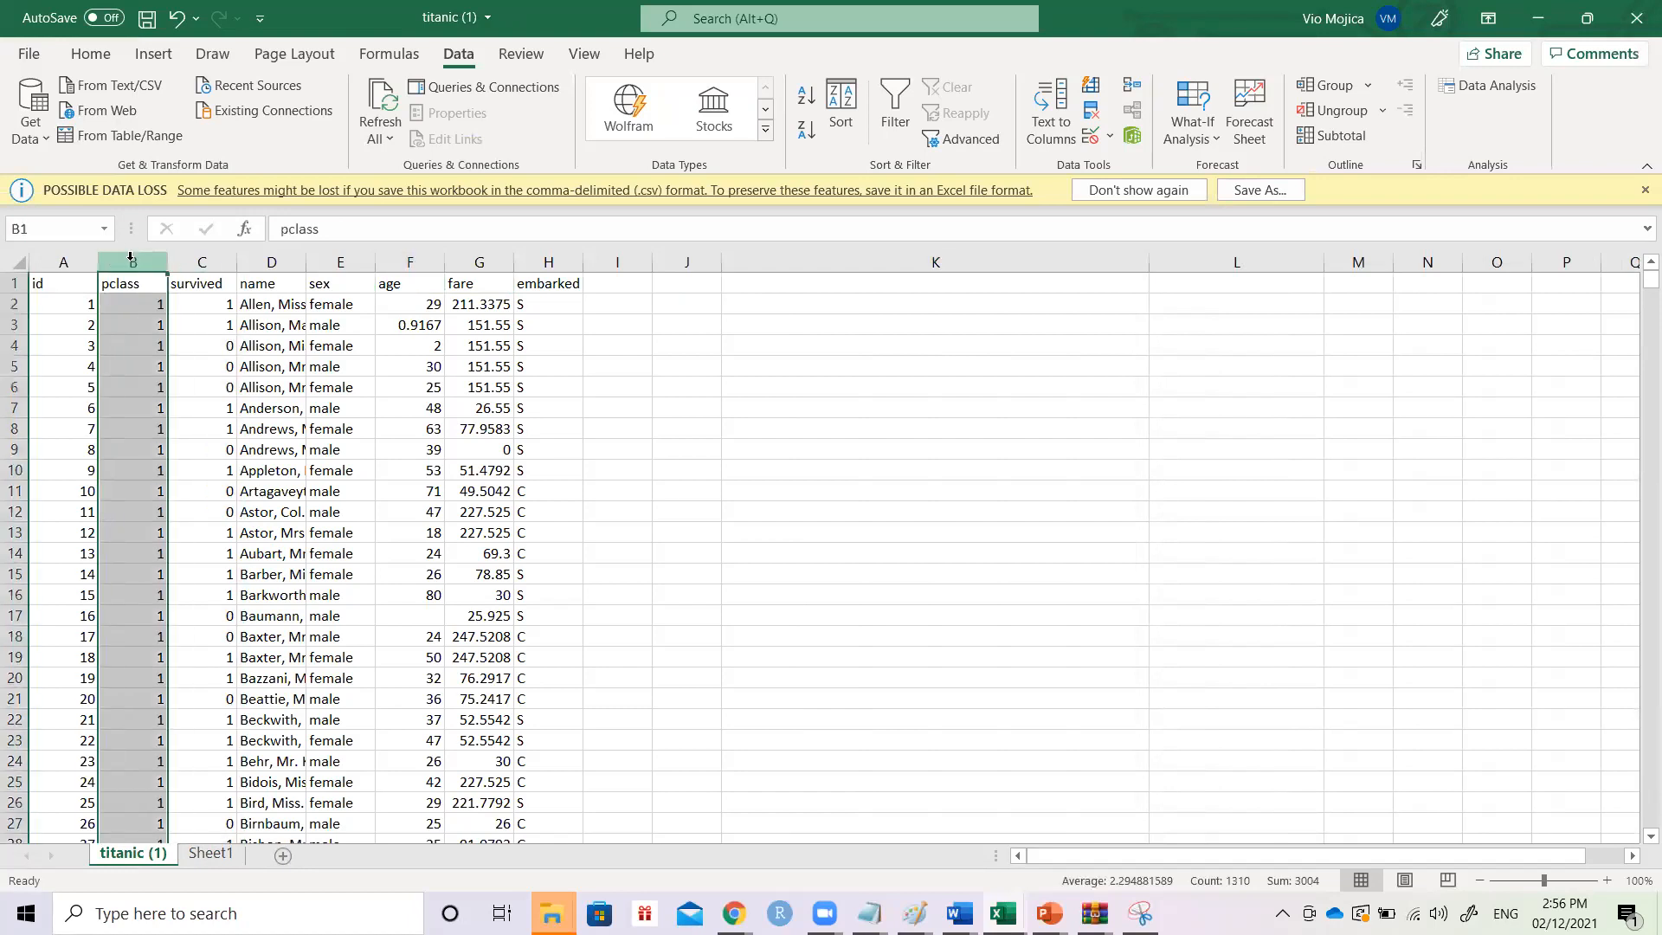
left_click(412, 263, "ctrl")
key("ctrl+c")
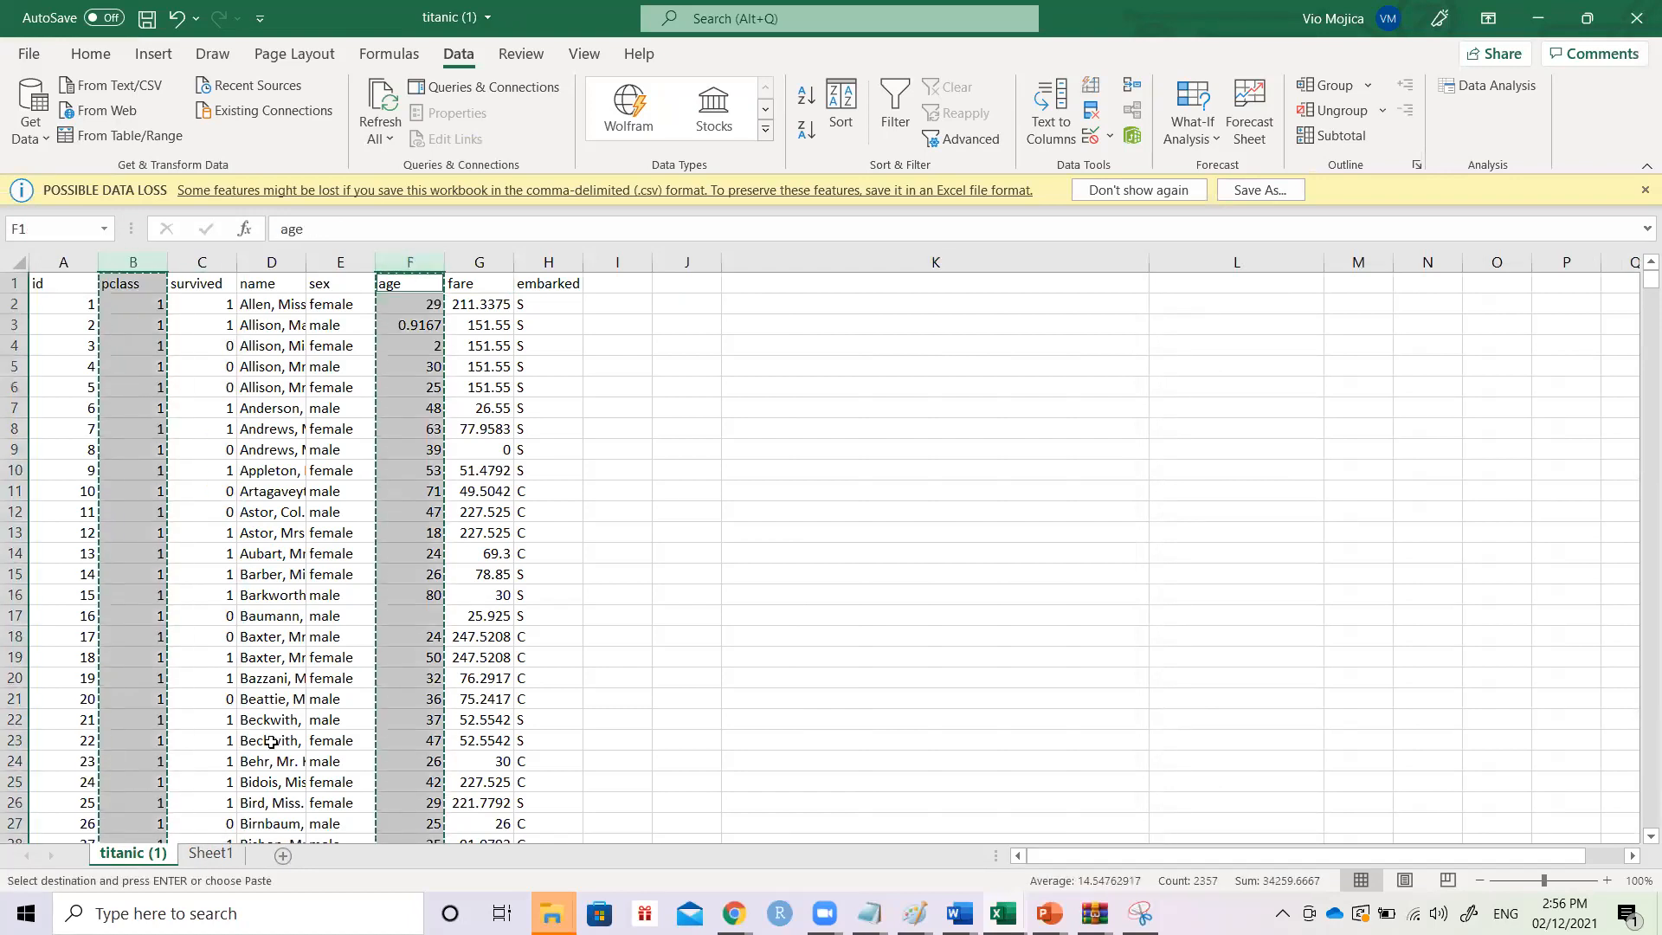
left_click(210, 852)
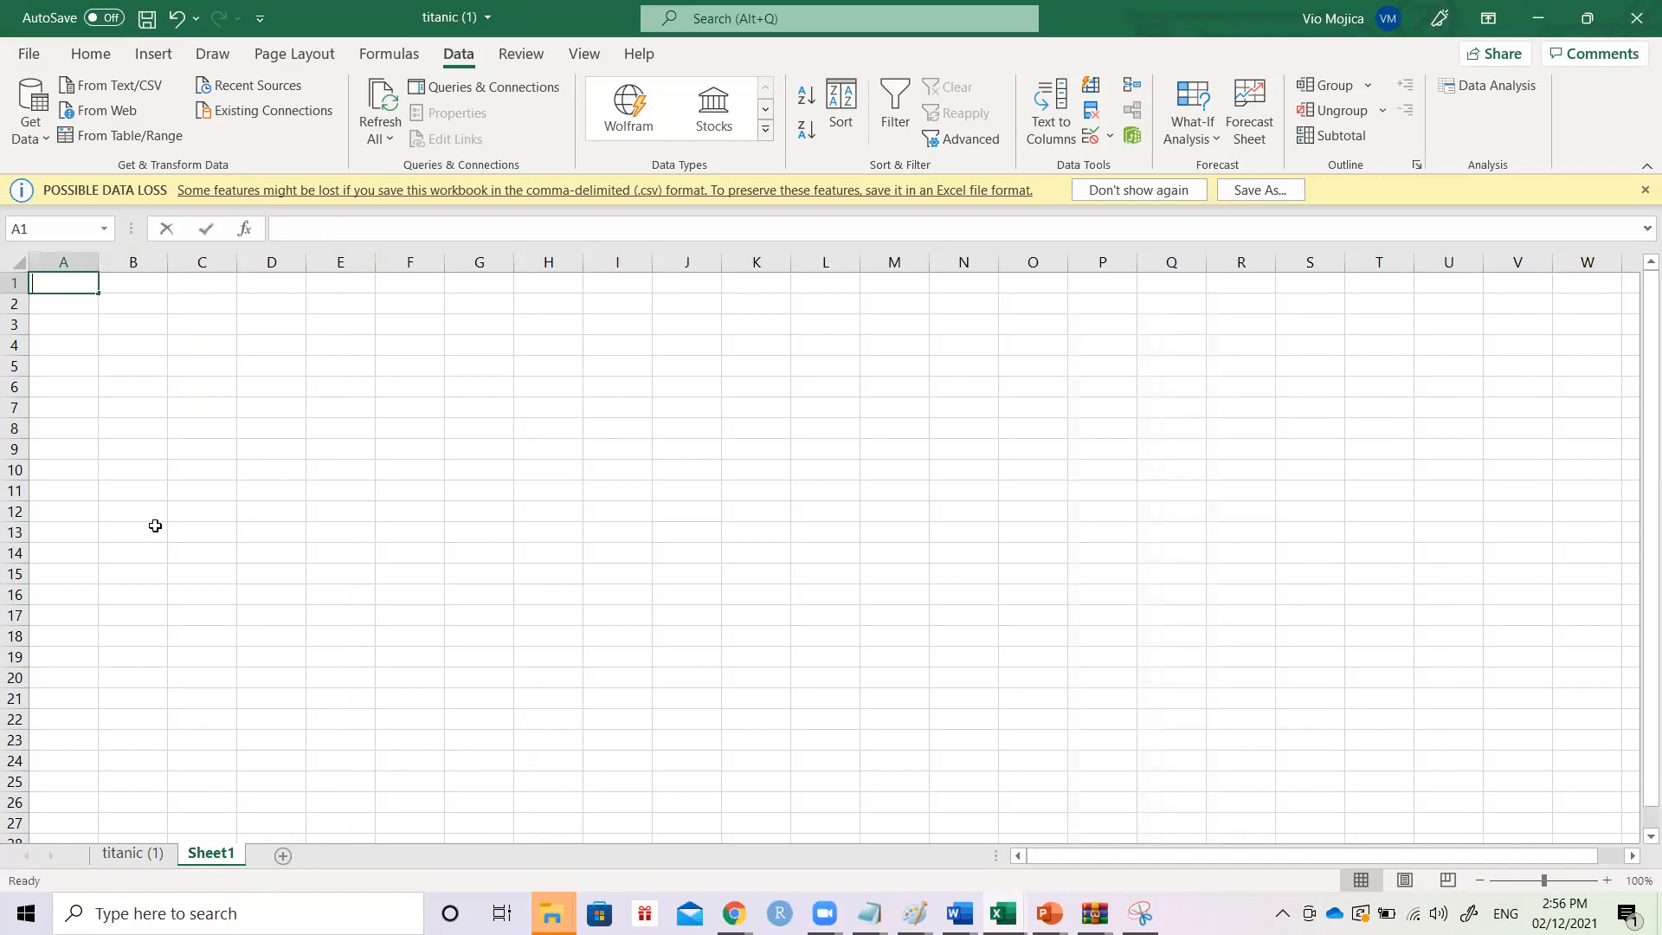
- Enter the class headings 1, 2 and 3 in cells A1, B1 and C1 of Sheet1
type("1")
key("Right")
key("Right")
type("322")
key("Left")
key("Left")
type("2")
key("Right")
key("Right")
key("Left")
key("Left")
type("1")
key("Right")
type("2")
key("Right")
type("3")
key("Right")
key("Left")
key("Left")
key("Left")
key("Down")
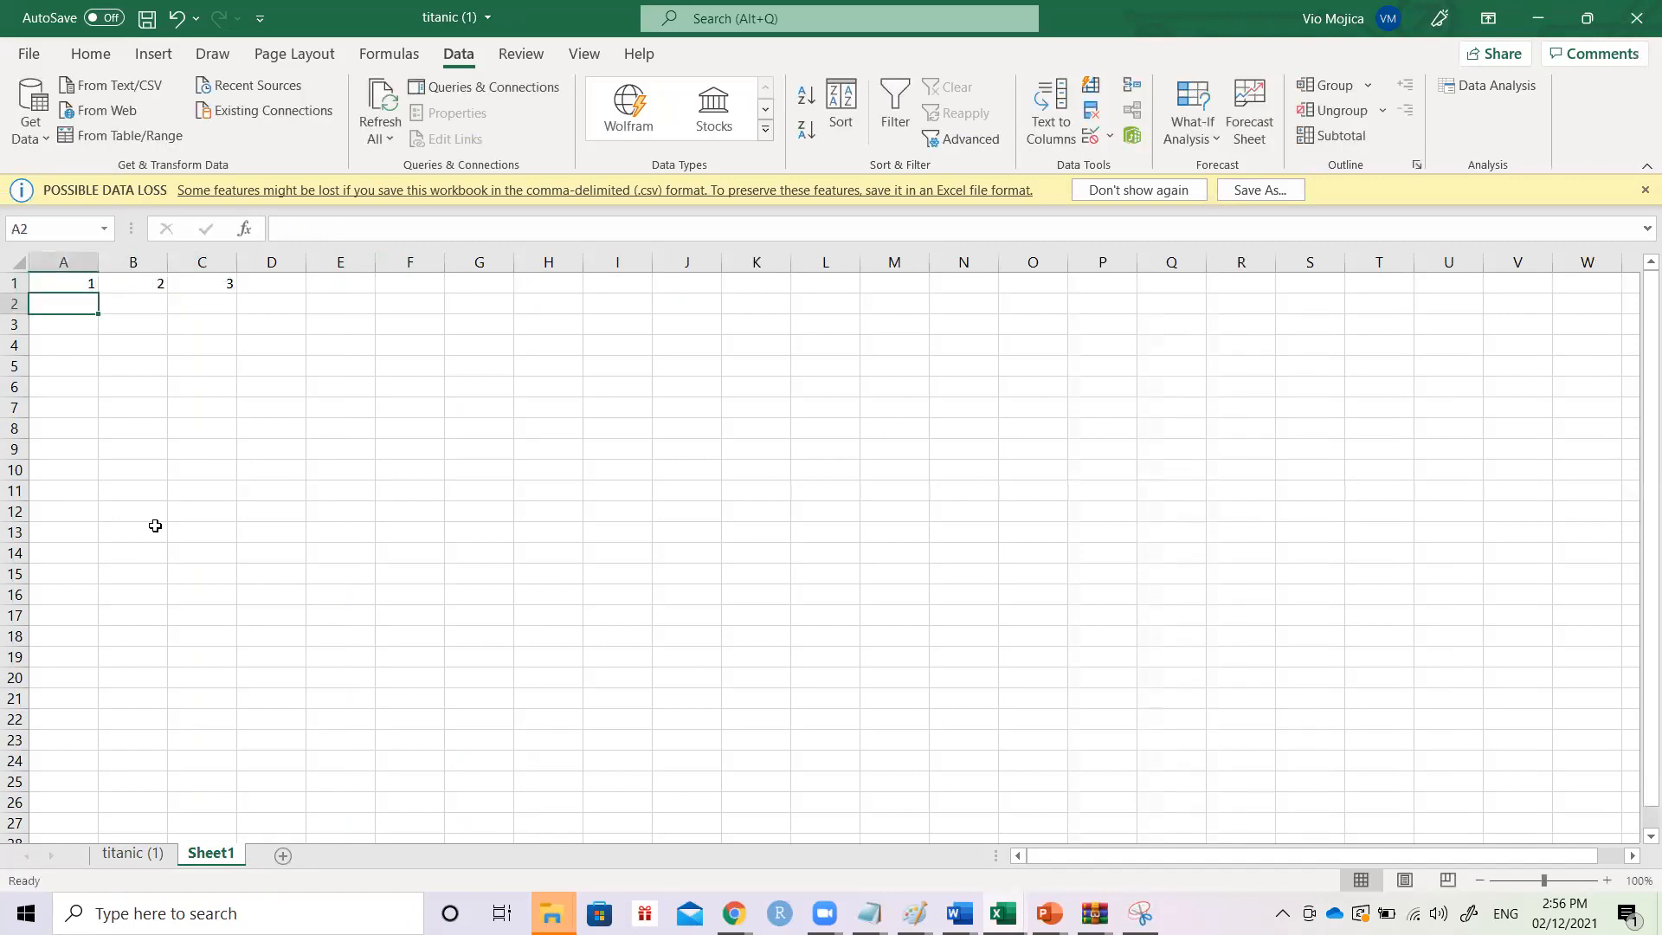
- Clear the class headings from A1:C1 of Sheet1 and return to cell A1
key("shift+Right")
key("shift+Right")
key("ctrl+shift+Down")
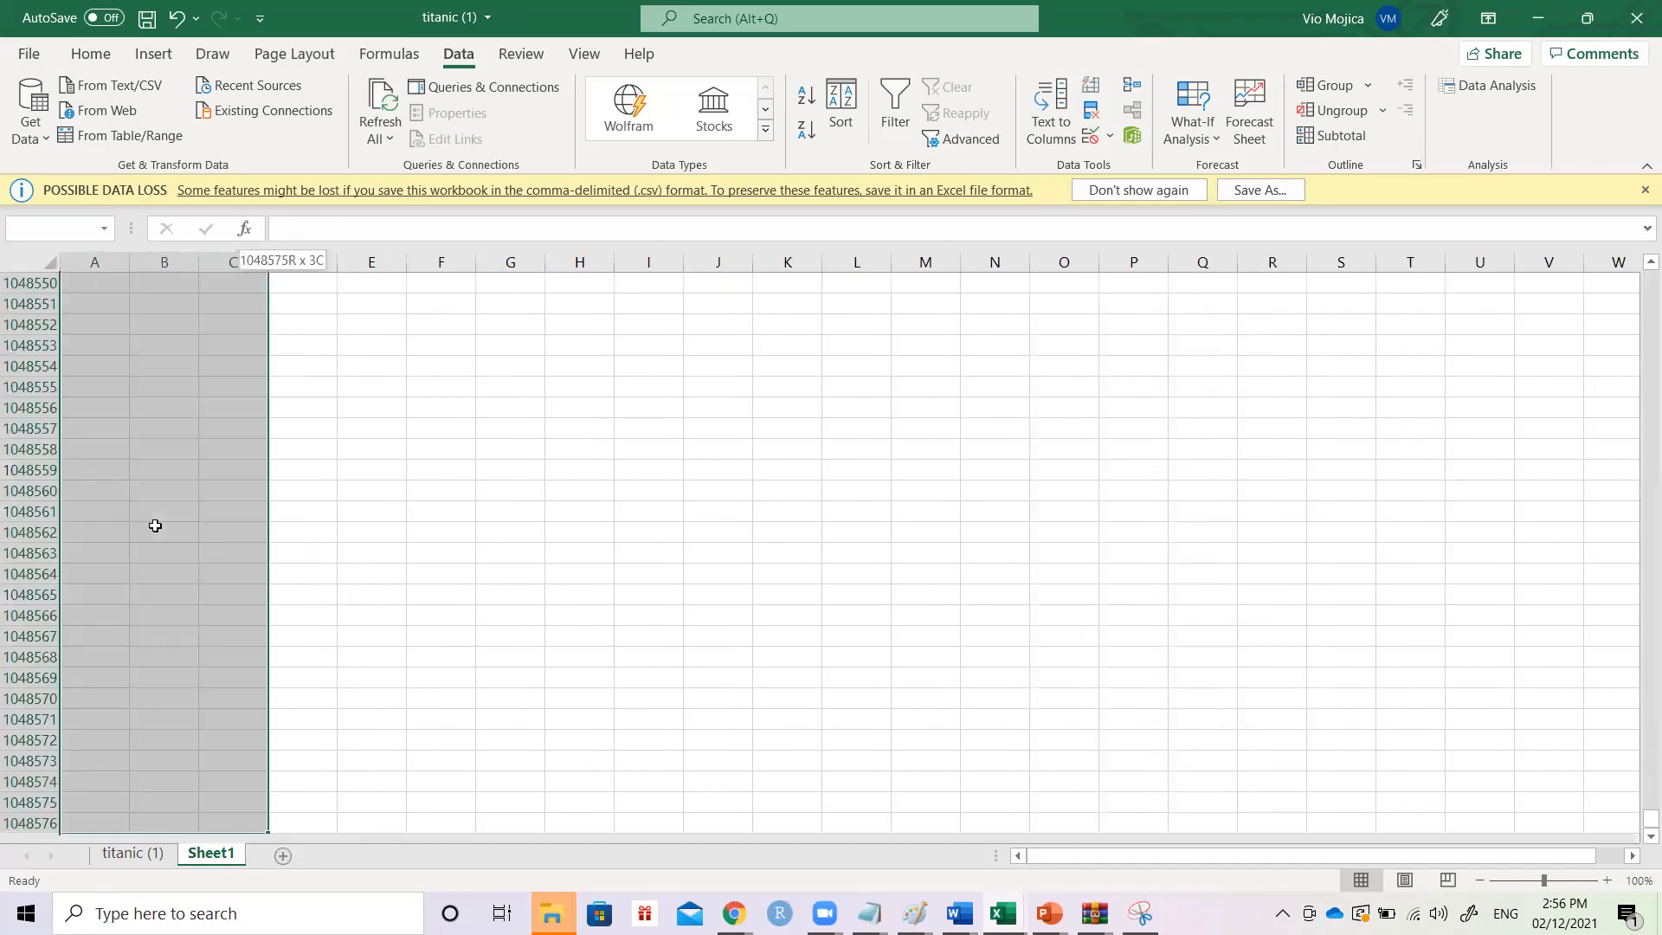
key("ctrl+Home")
key("shift+Right")
key("shift+Right")
key("Delete")
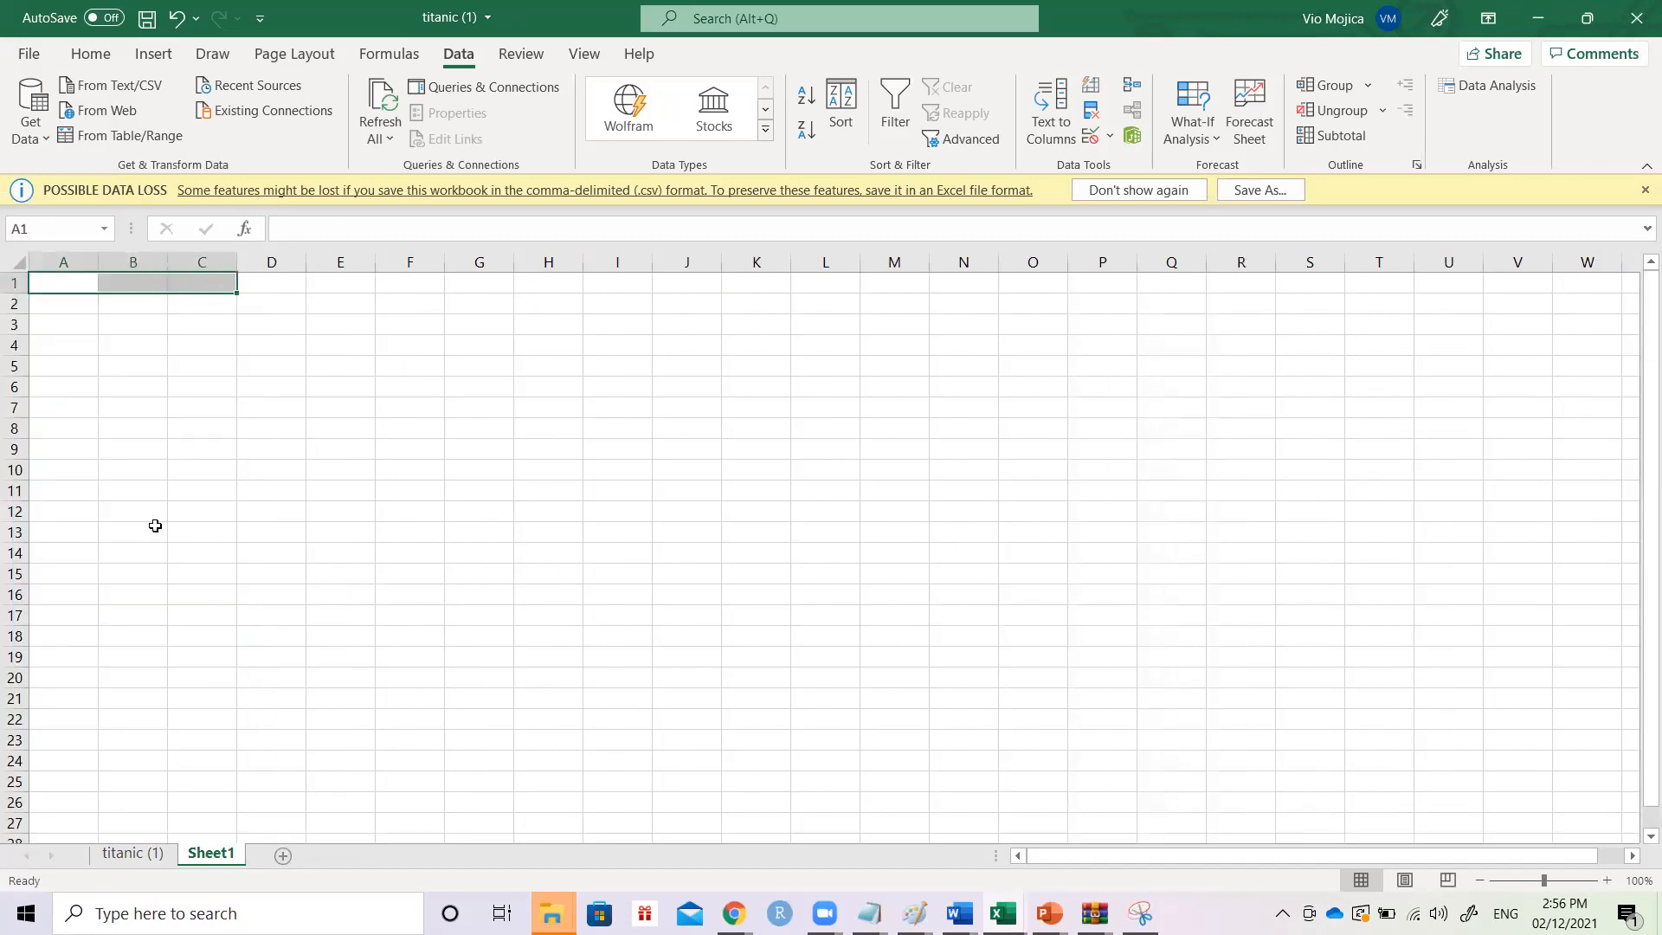
scroll(155, 525, "up", 7, "ctrl")
key("ctrl+Home")
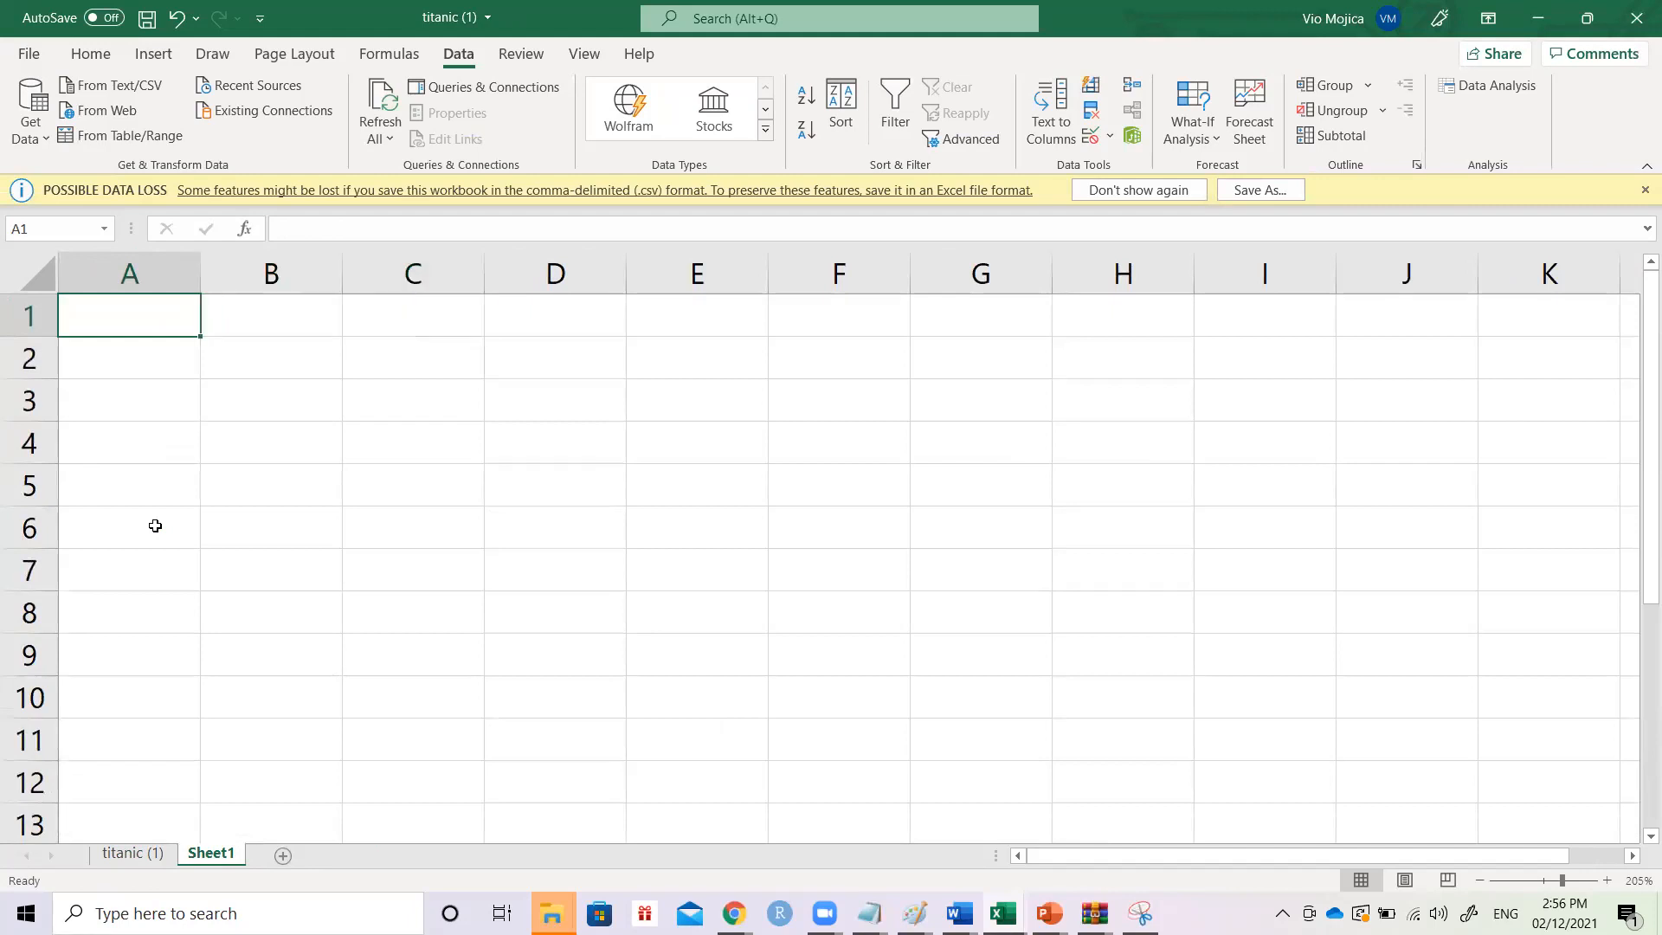
- Return to the titanic sheet
left_click(169, 855)
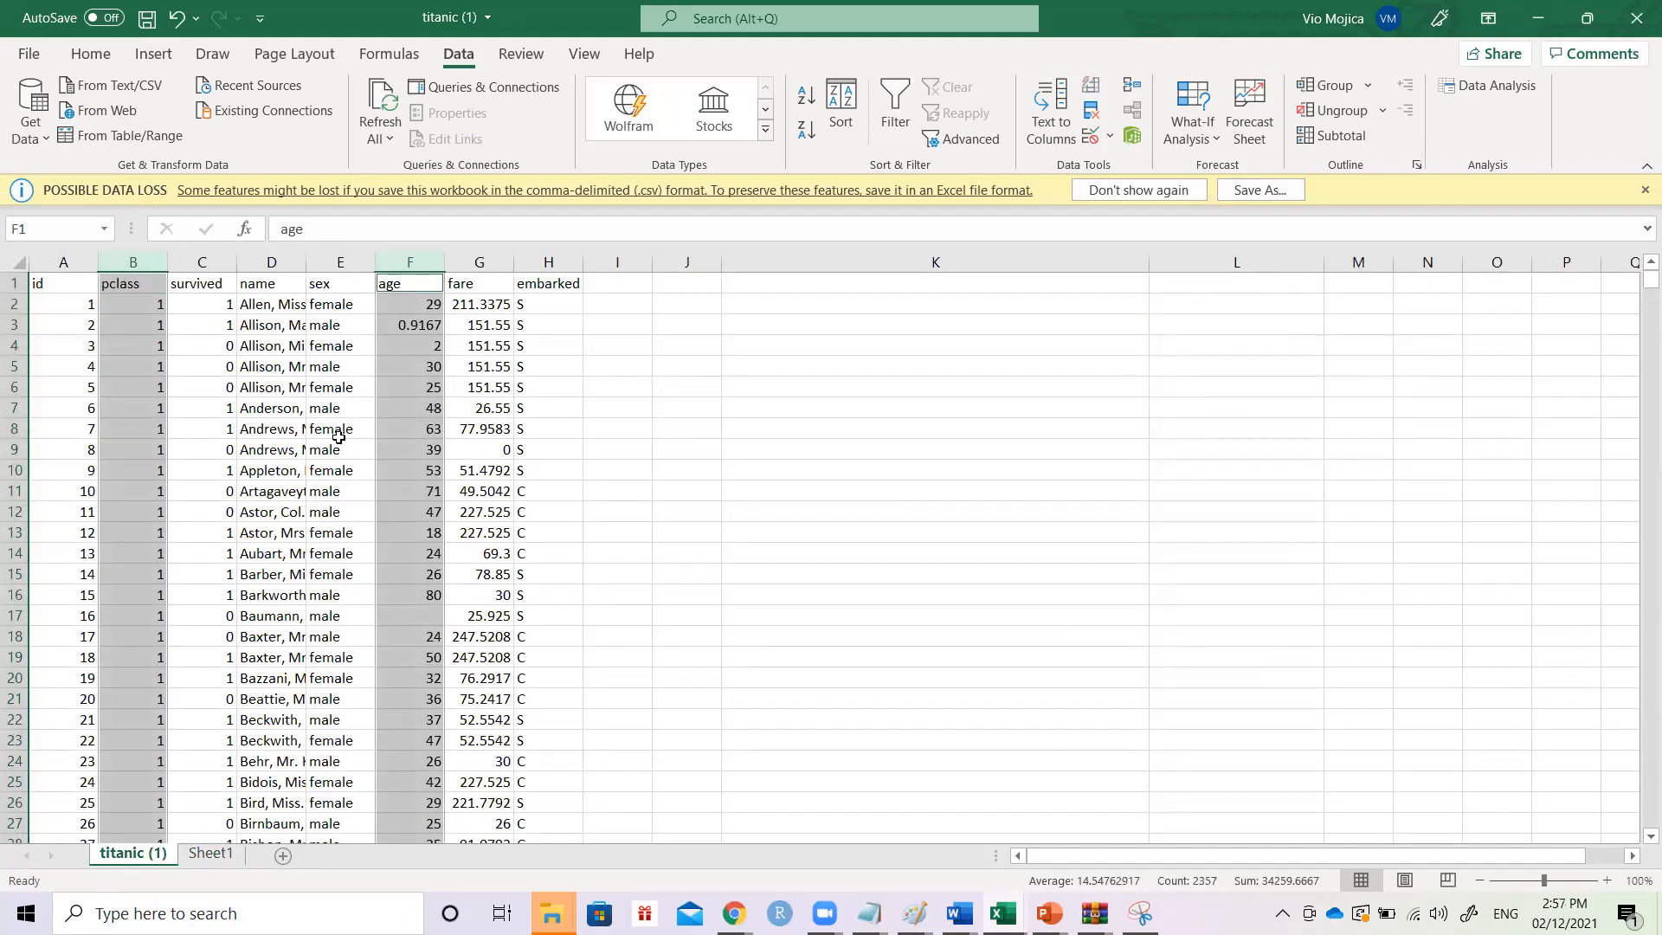
left_click(407, 307)
key("shift+Down")
key("shift+Down")
key("shift+Down")
key("shift+Down")
key("shift+Down")
key("shift+Down")
key("shift+Down")
key("shift+Down")
key("shift+Down")
key("shift+Down")
key("shift+Down")
key("shift+Down")
key("shift+Down")
key("shift+Down")
key("shift+Down")
key("shift+Down")
key("shift+Down")
key("shift+Down")
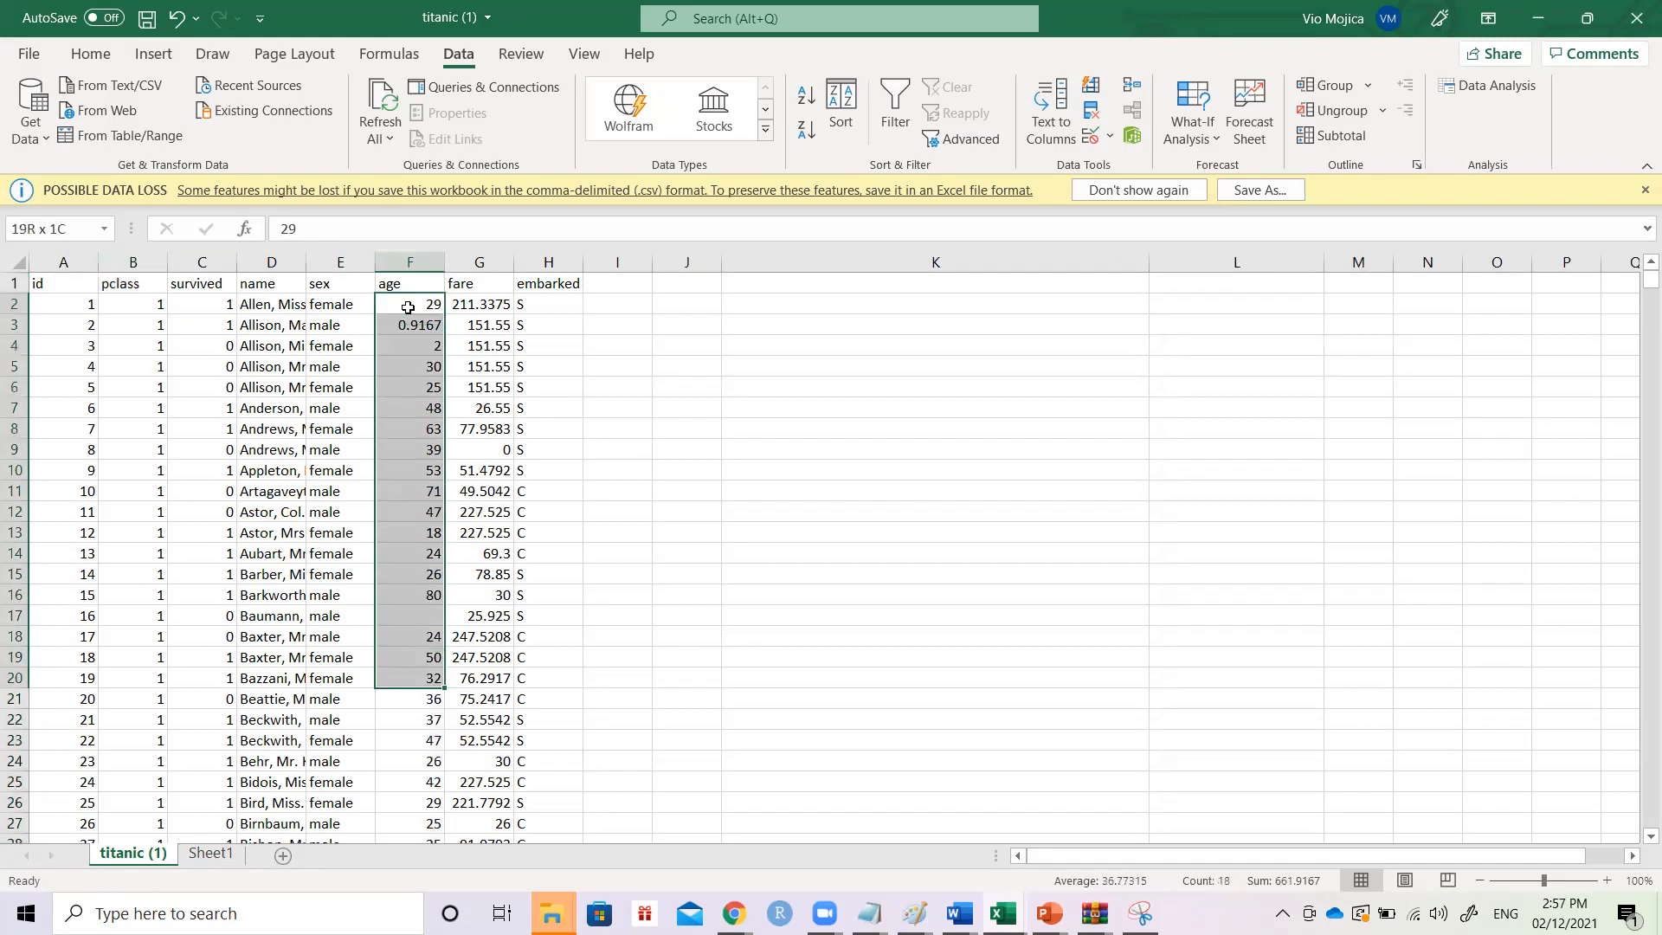
- Add filter controls to the header row of the titanic sheet, starting from the pclass header
left_click(131, 297)
left_click(128, 280)
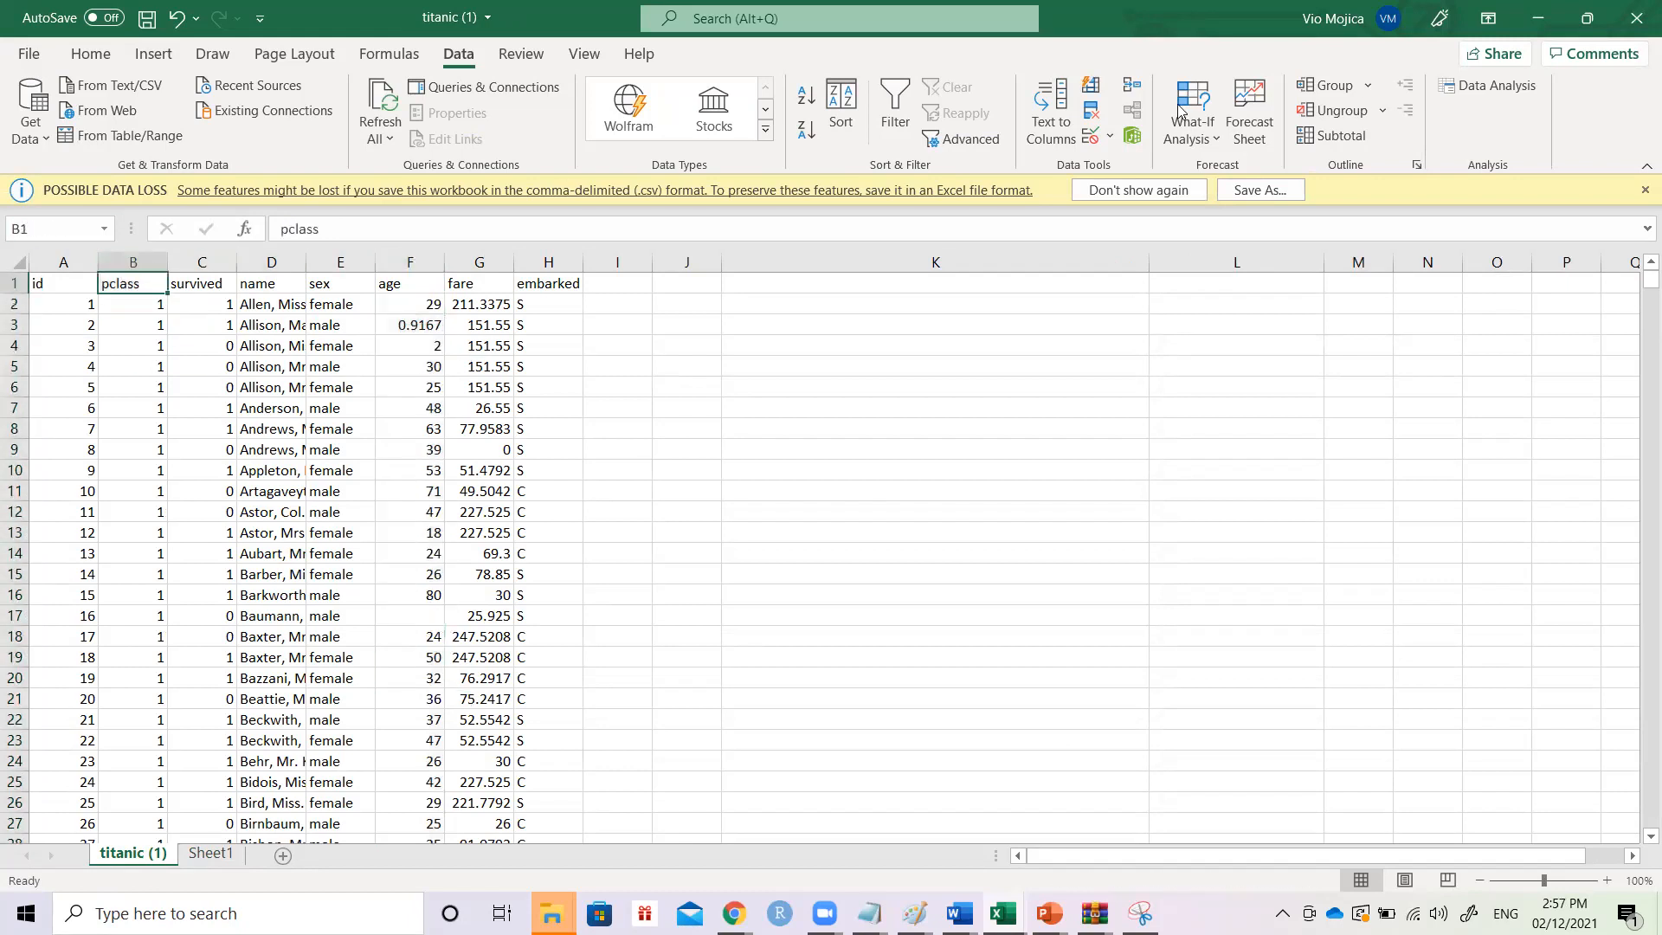
left_click(91, 54)
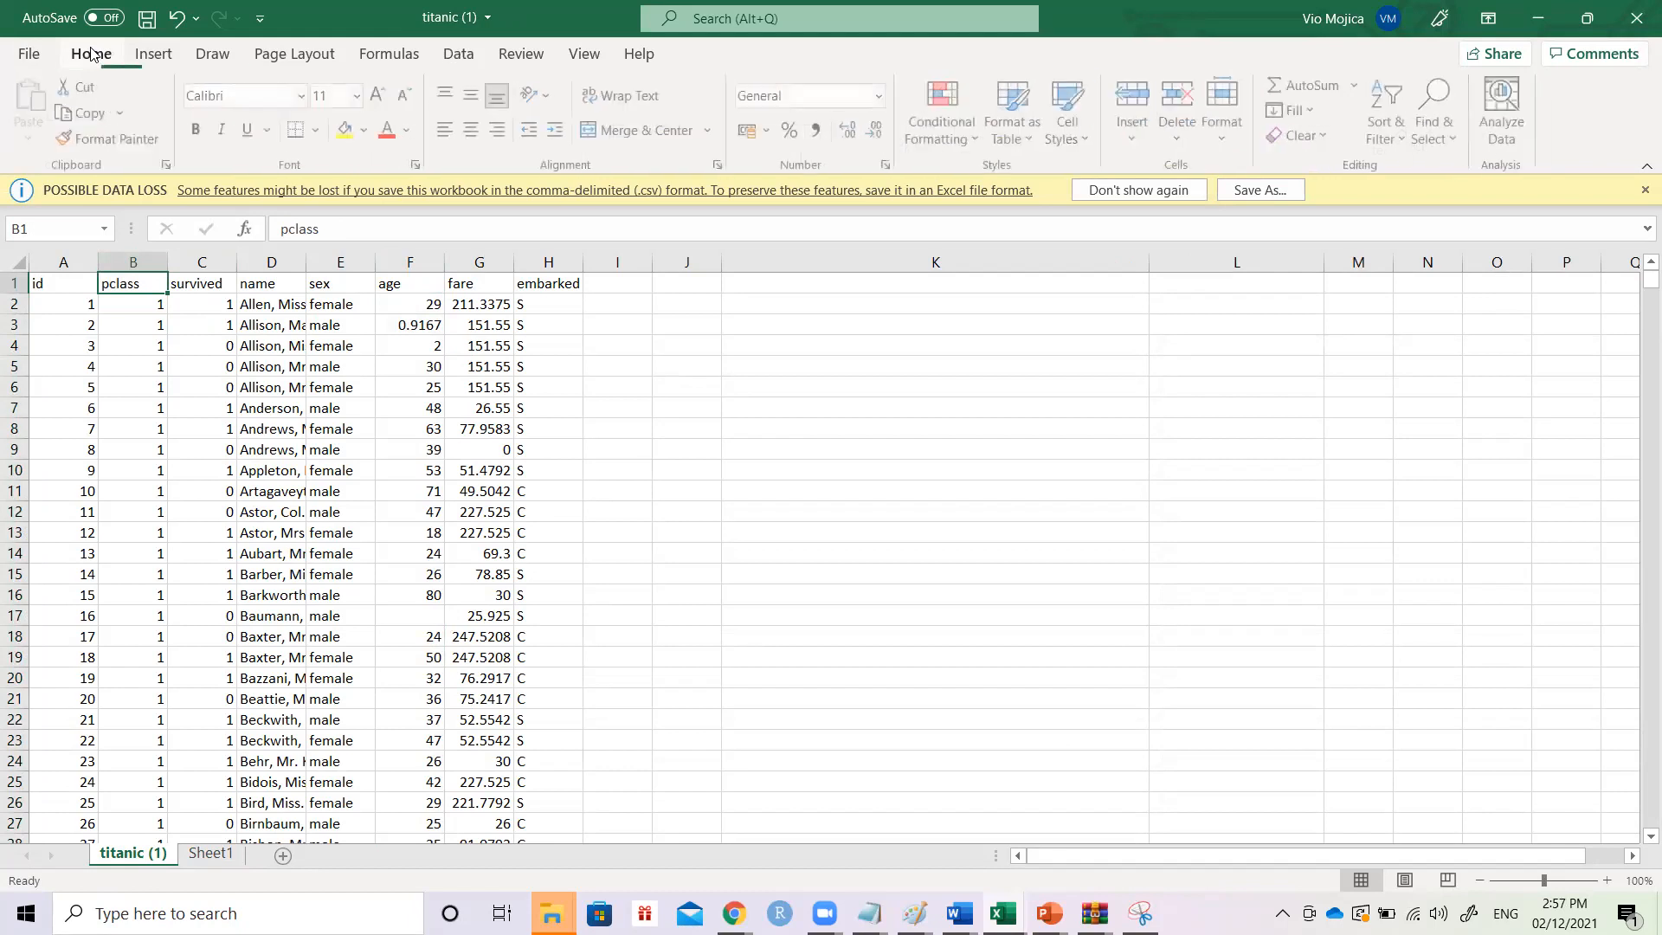
left_click(1389, 126)
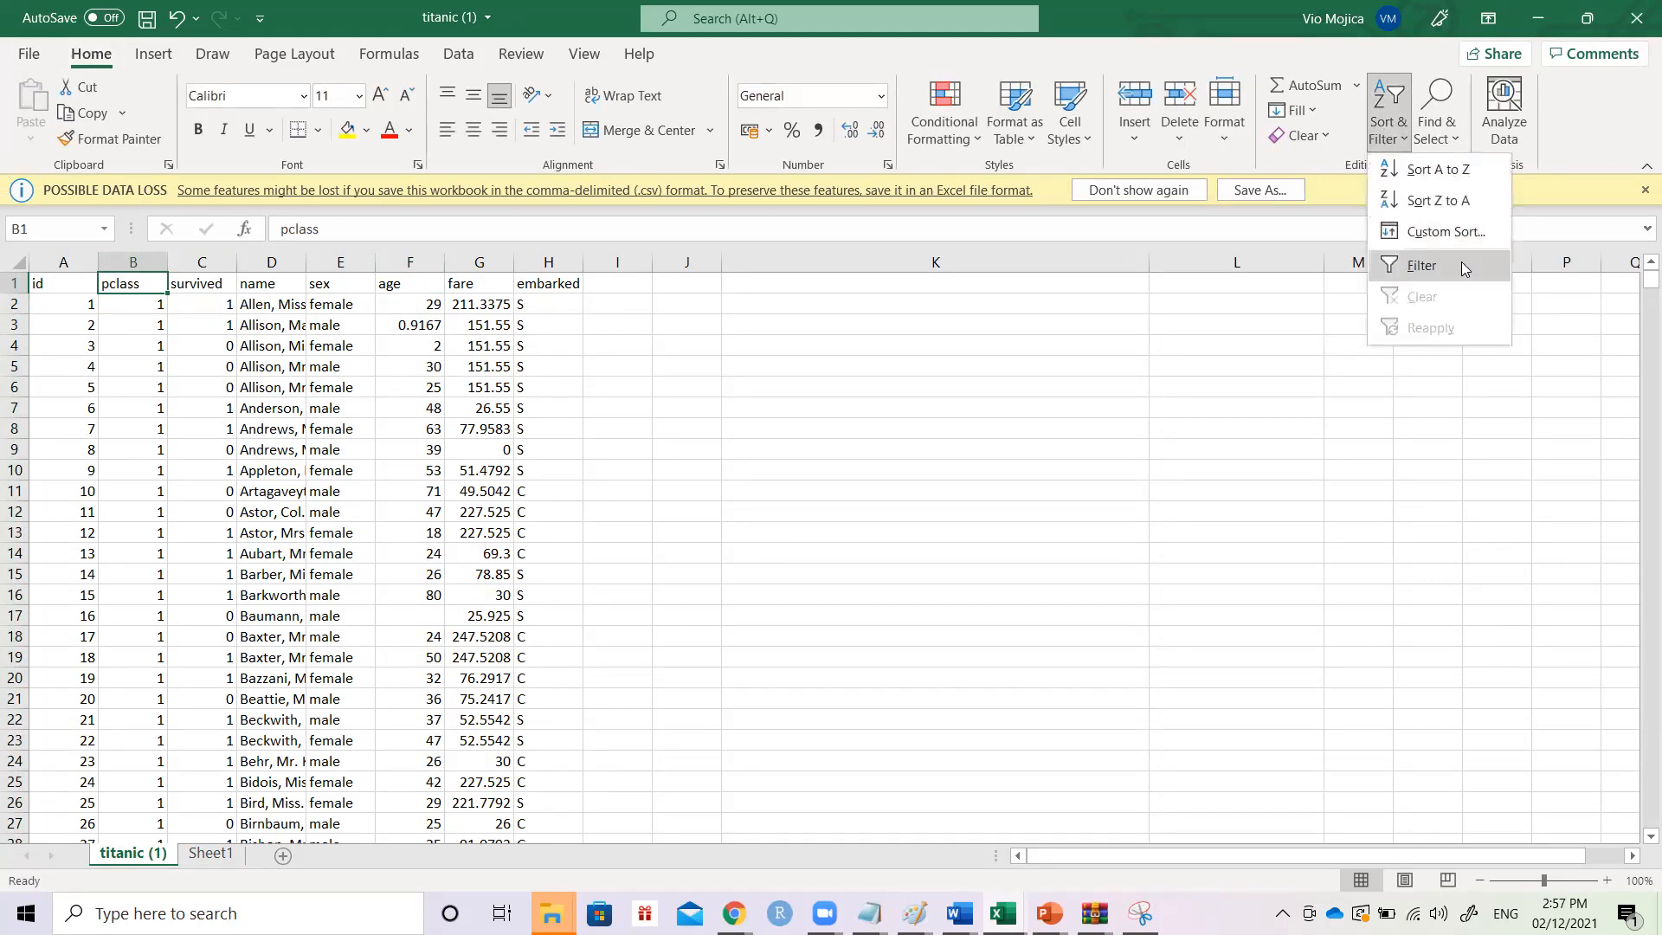
left_click(1461, 261)
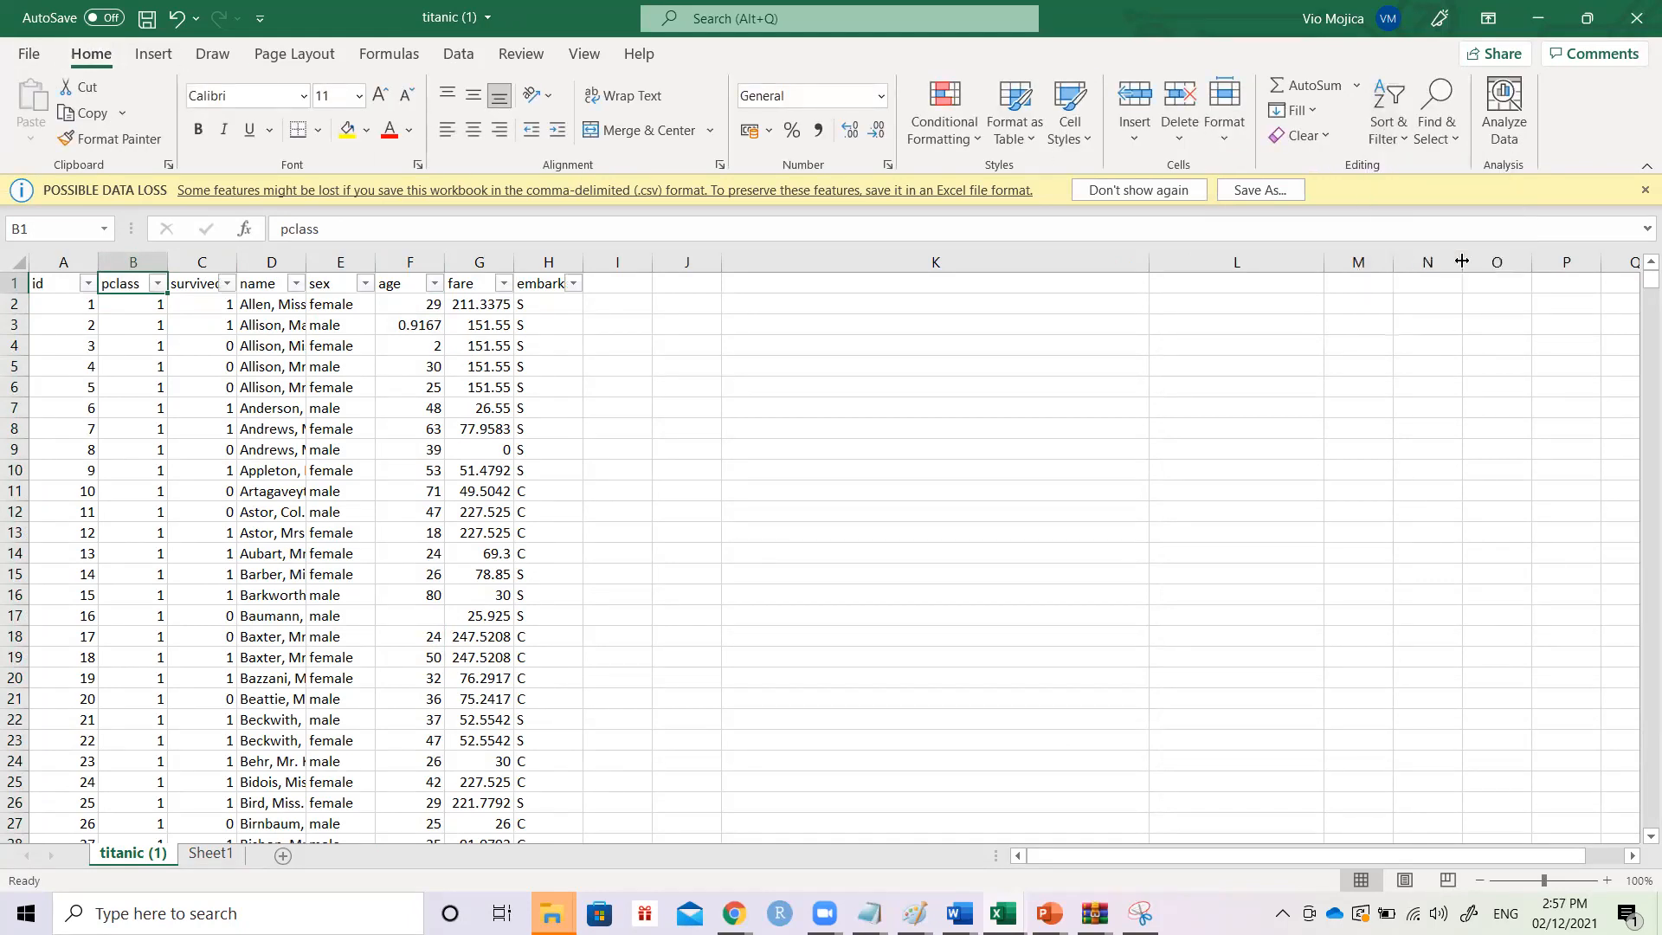
- Filter the pclass column so that only class 1 passengers are shown
left_click(158, 285)
left_click(83, 537)
left_click(59, 557)
left_click(165, 741)
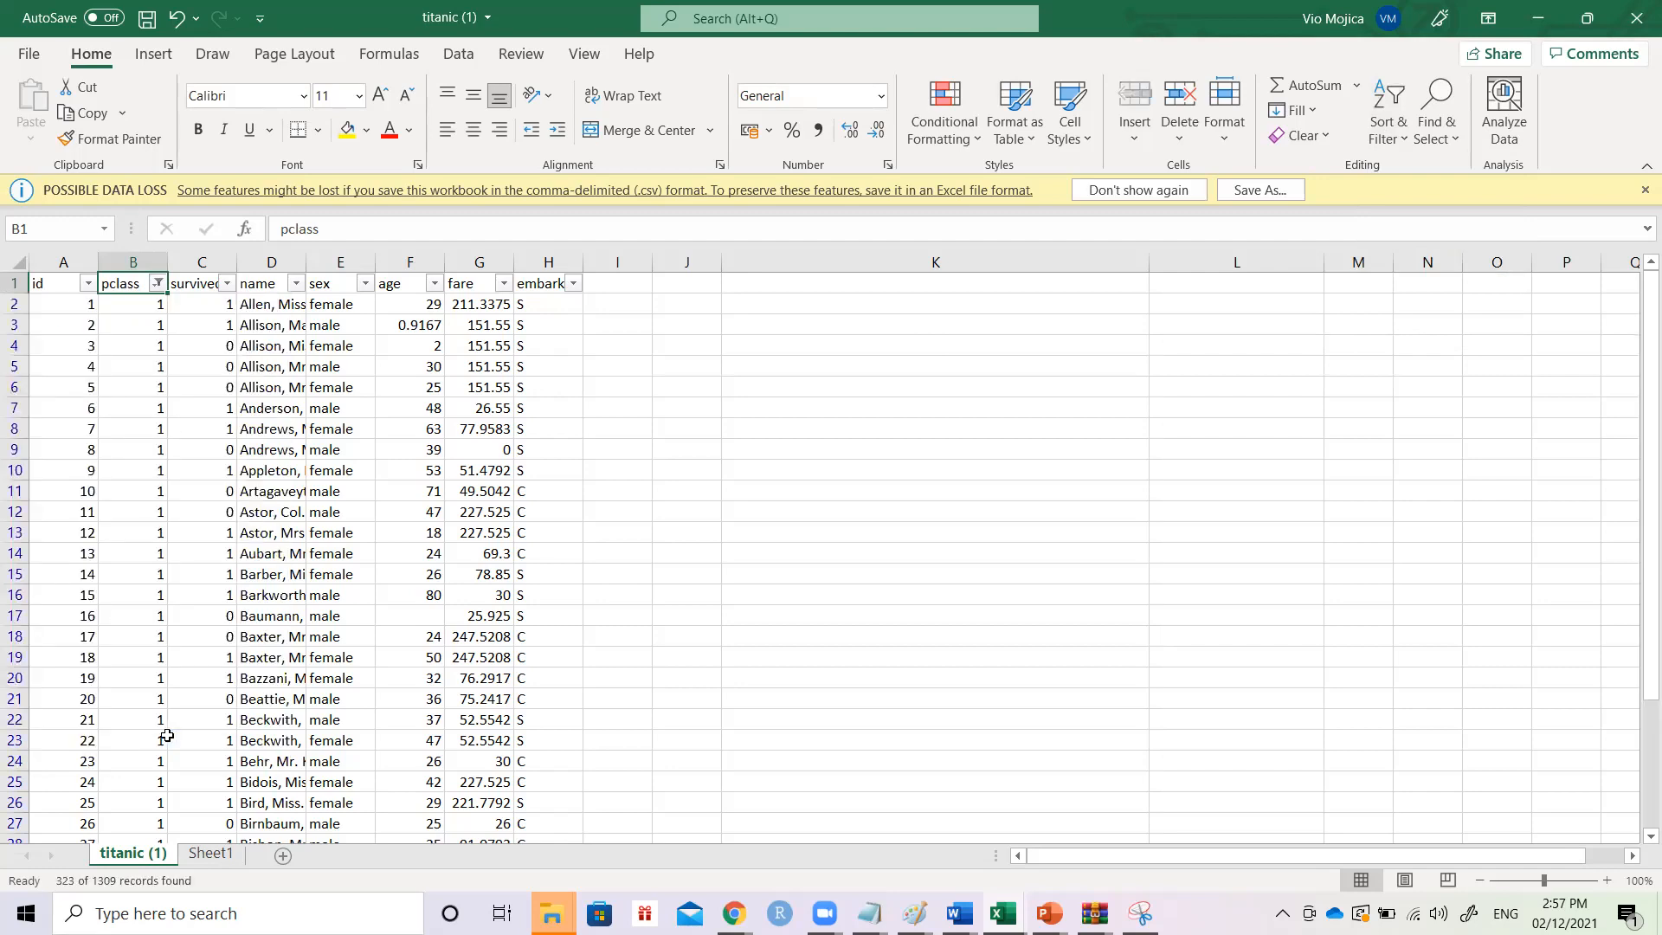
- Enter the headings 1, 2 and 3 in cells A1, B1 and C1 of Sheet1 and return to A1
left_click(210, 853)
type("1")
key("Tab")
type("2")
key("Tab")
type("3")
key("shift+Tab")
key("shift+Tab")
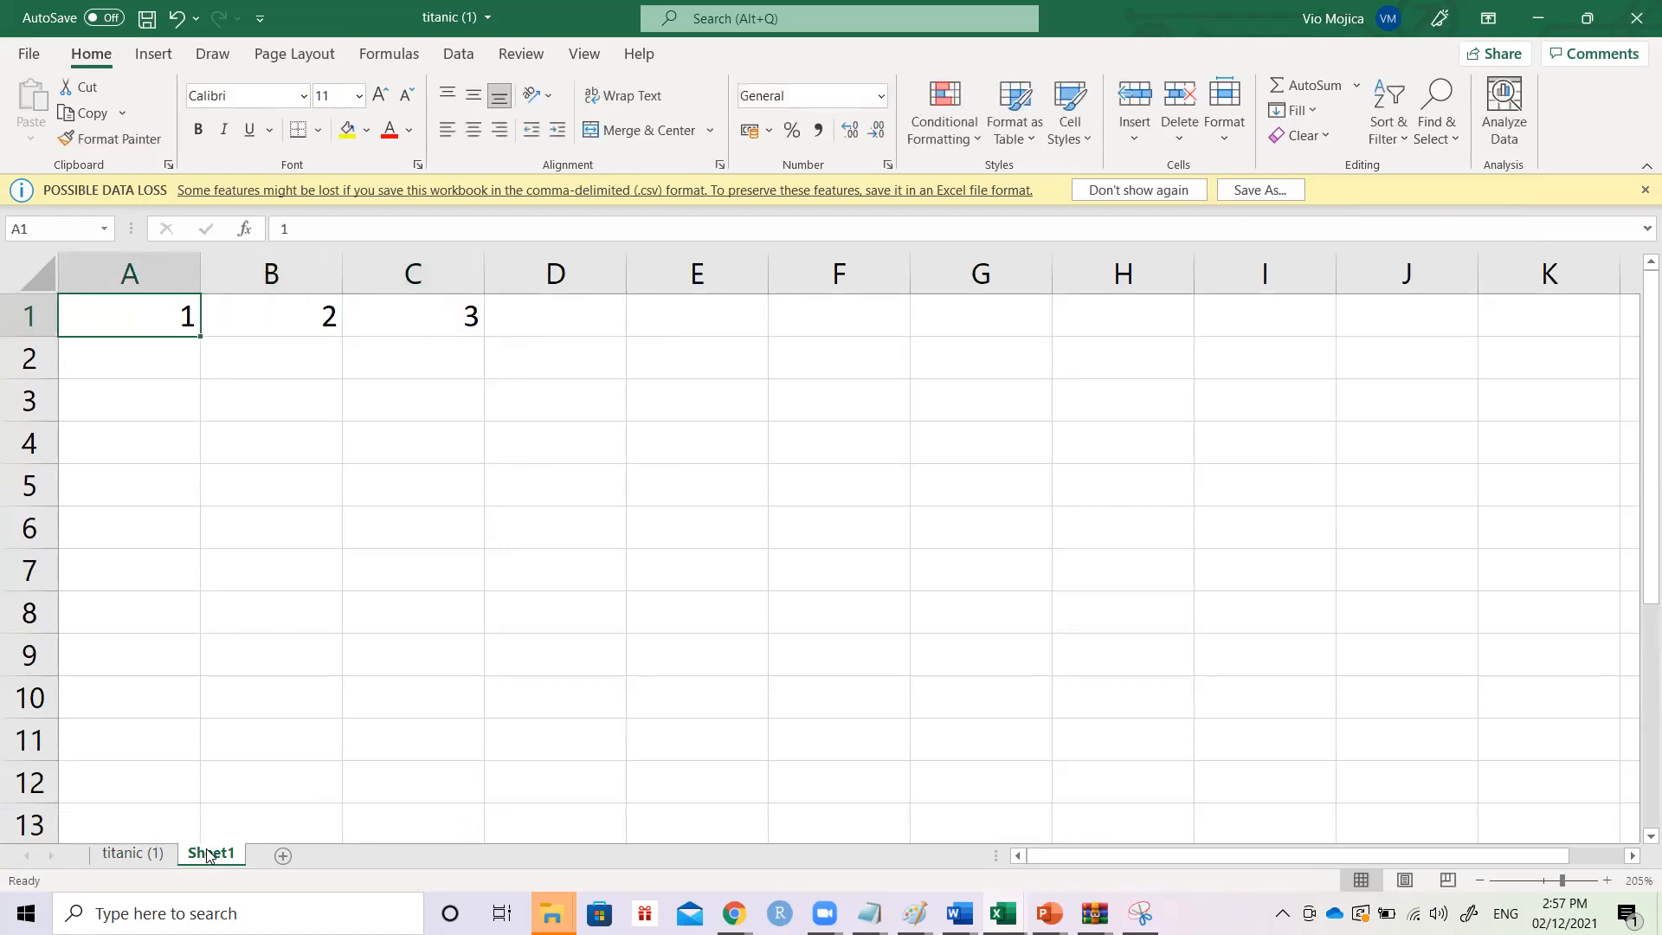
- Replace the headings in A1:C1 of Sheet1 with class1, class2 and class3
type("class1")
key("Tab")
type("class2")
key("Tab")
type("class")
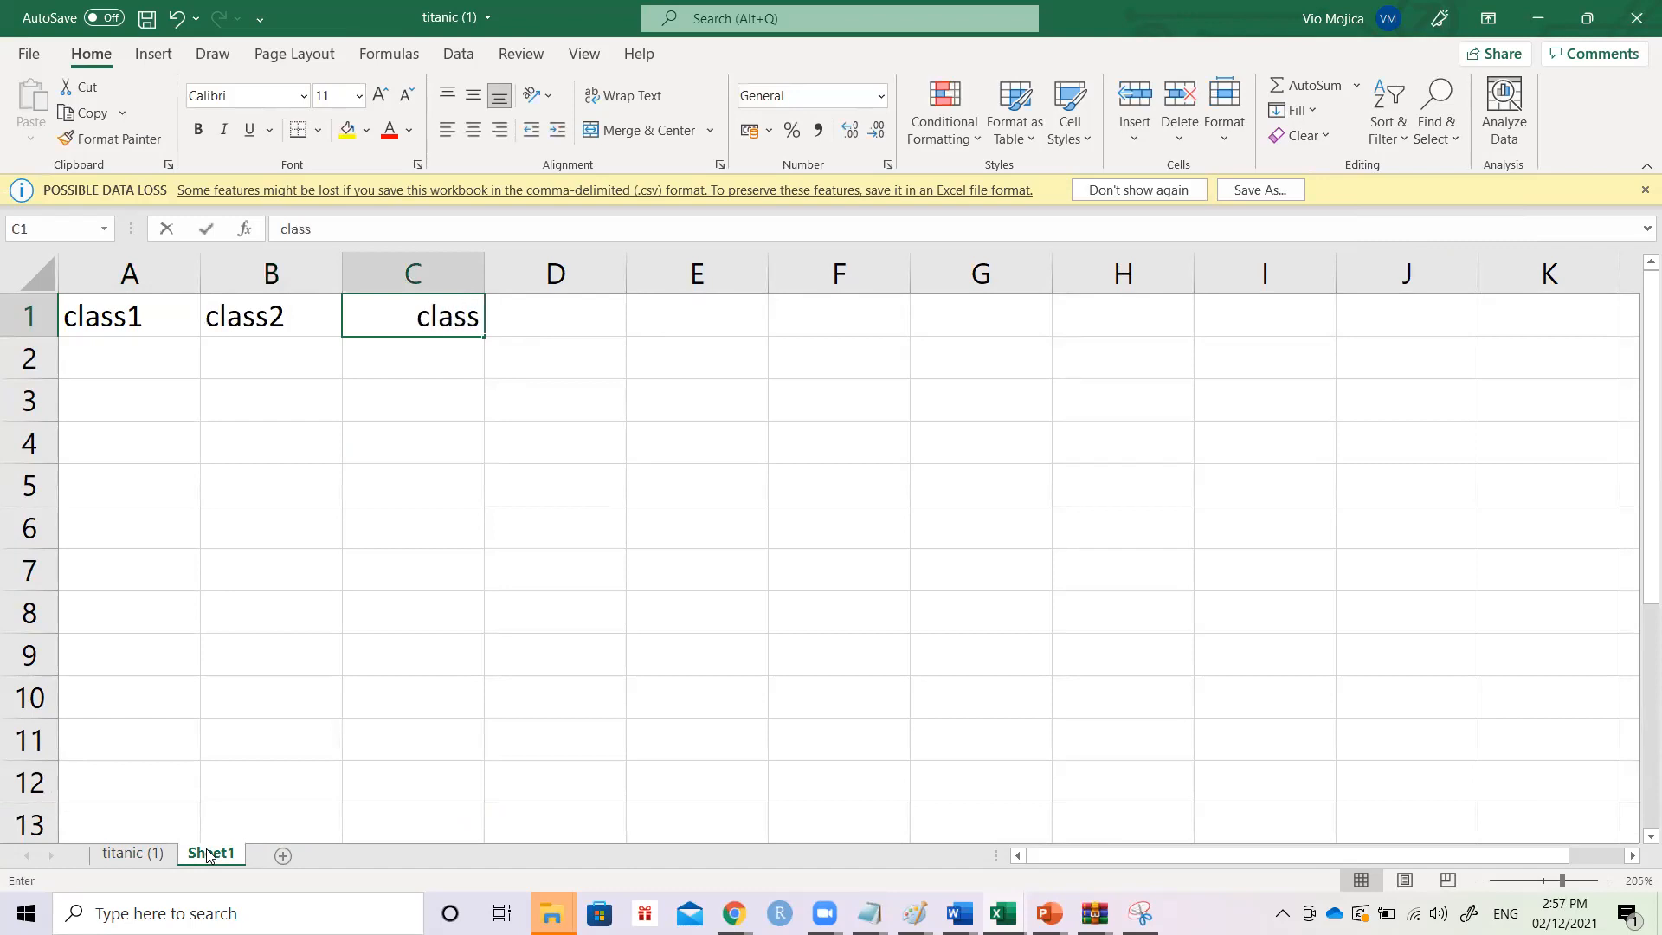
type("3")
key("Return")
- Try selecting the class 1 ages from F2 down on the titanic sheet, and copy the whole age column instead
left_click(133, 853)
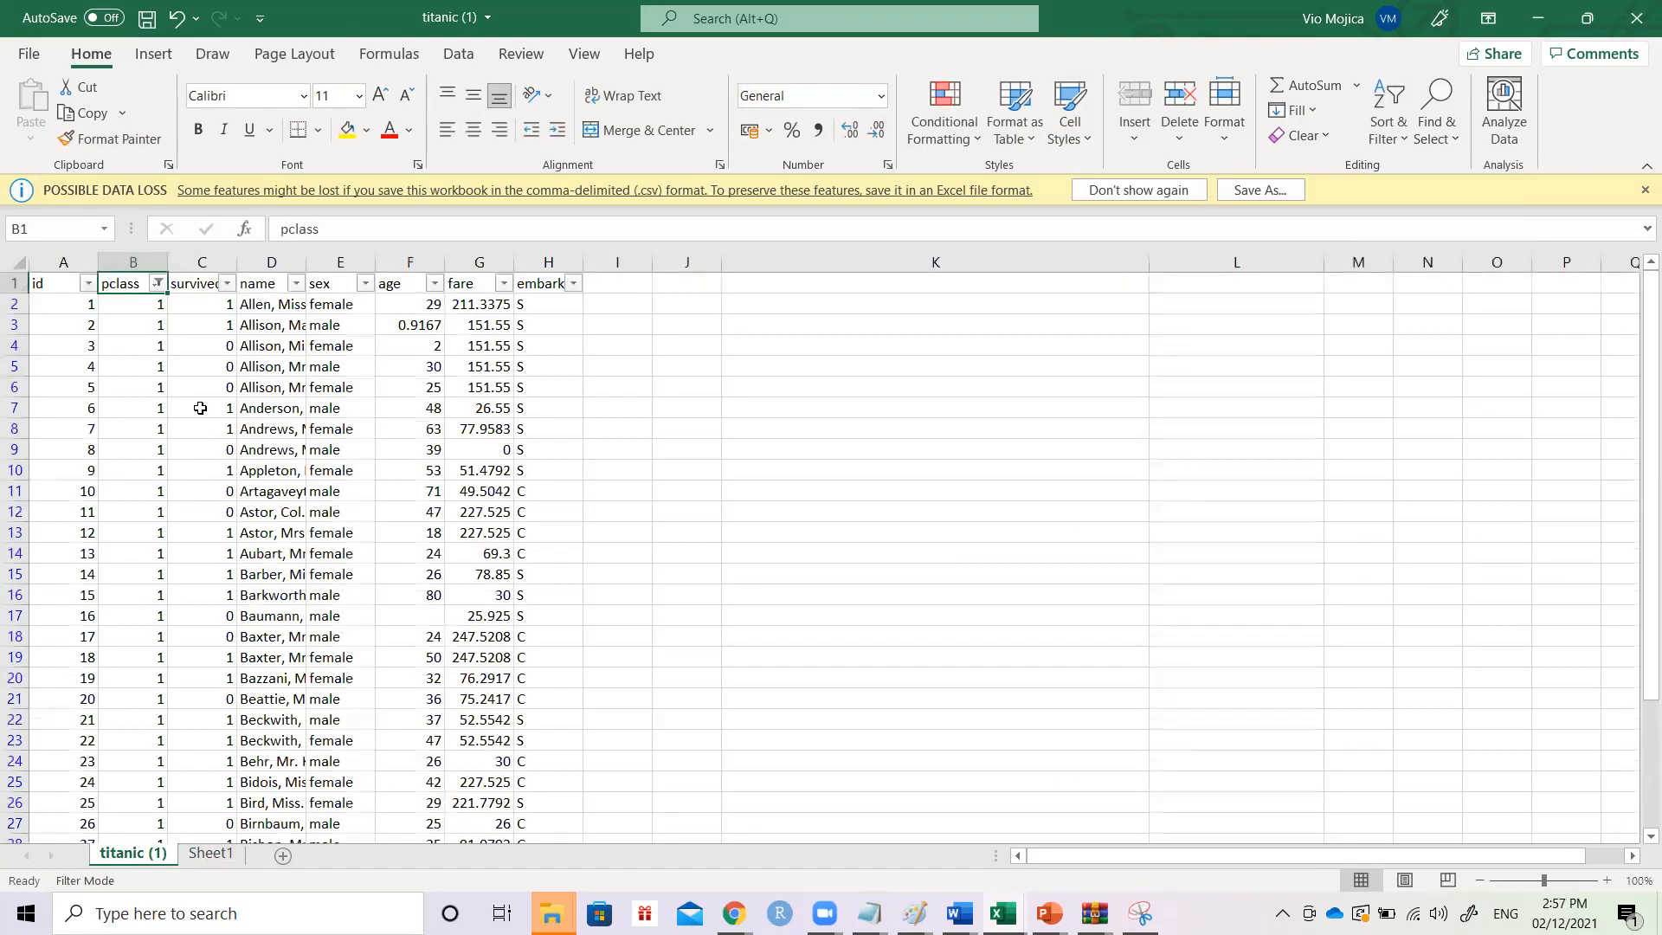
left_click(423, 305)
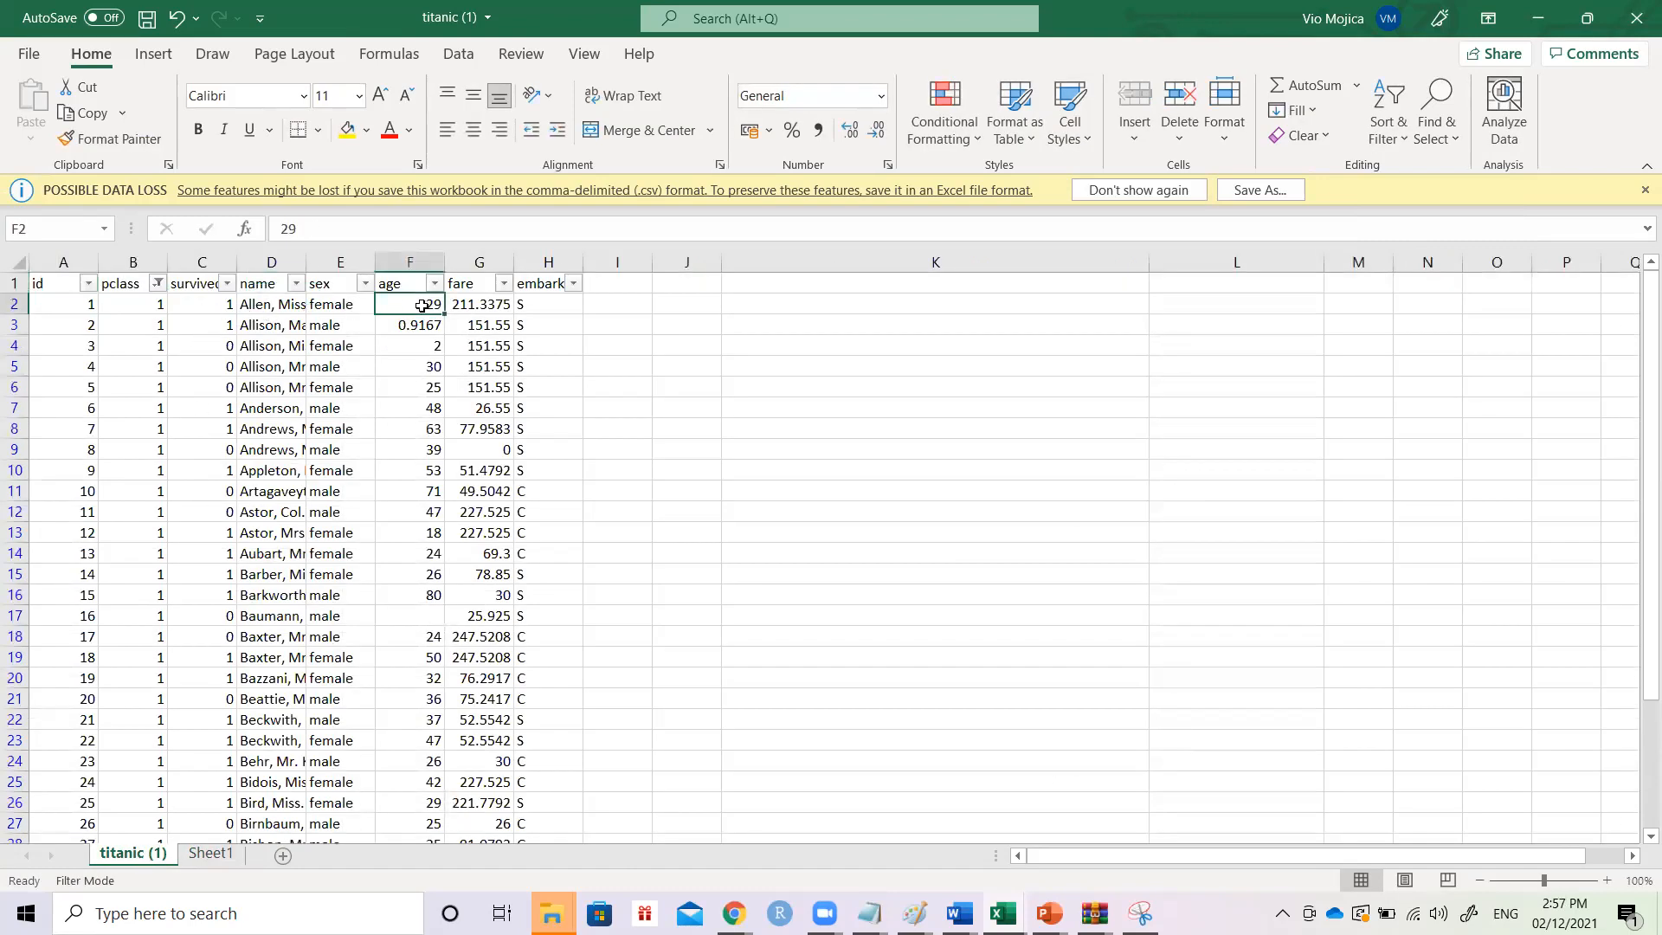
key("ctrl+shift+Down")
key("ctrl+shift+Down")
key("ctrl+shift+Down")
key("ctrl+shift+Down")
key("ctrl+shift+Down")
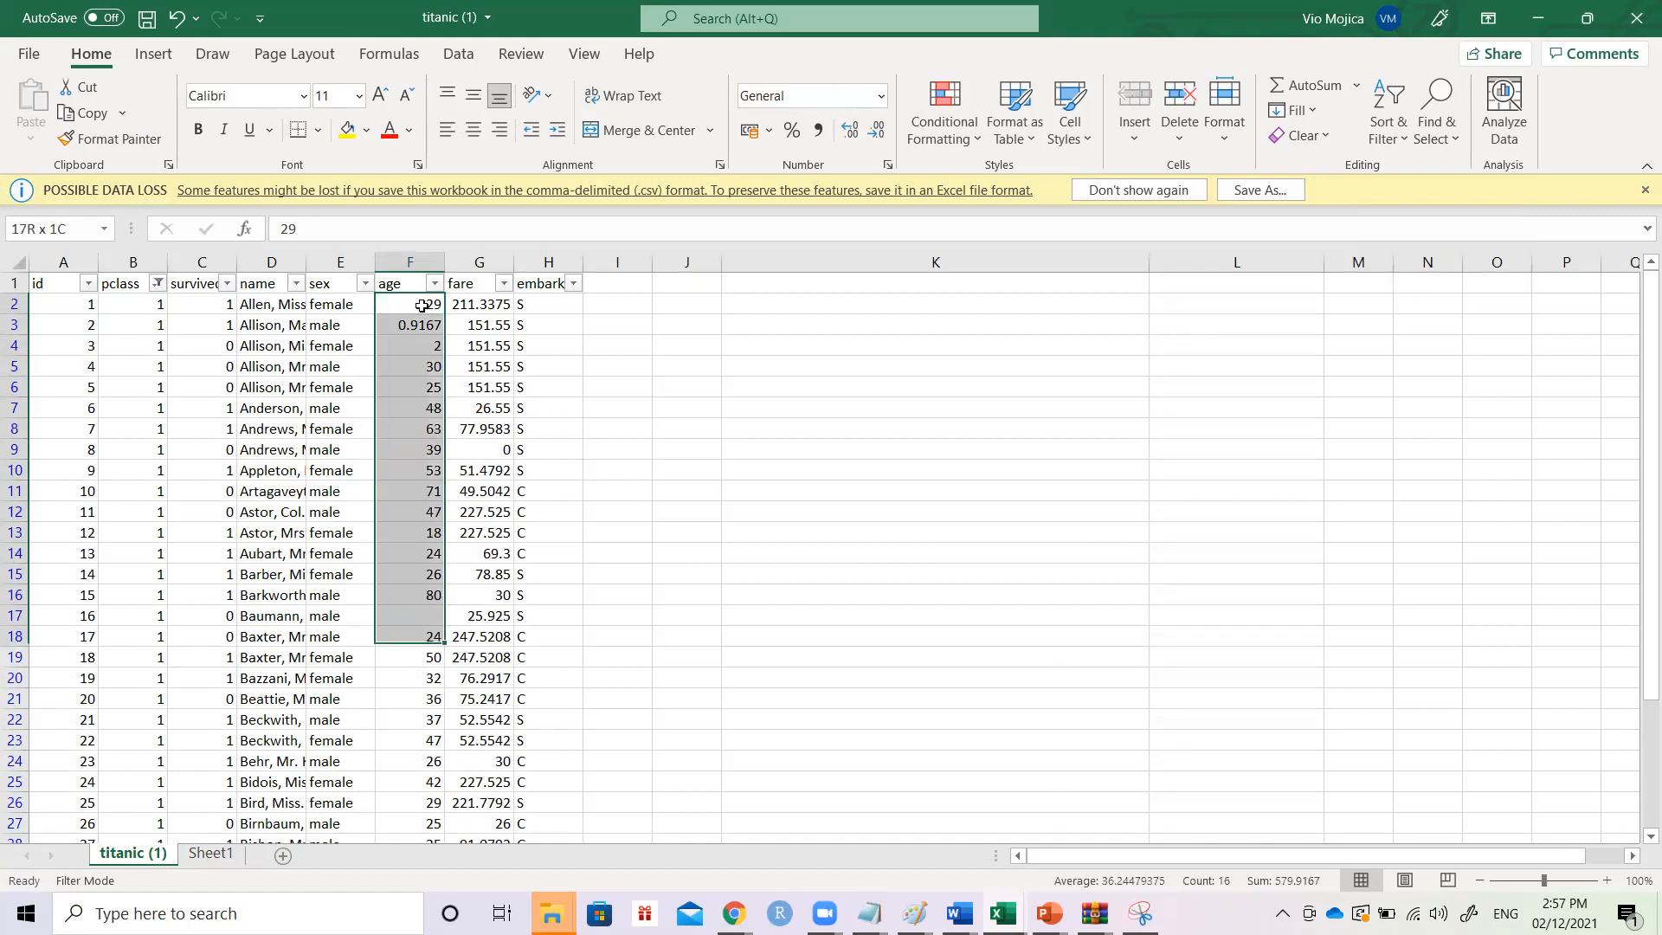
key("ctrl+shift+Down")
key("ctrl+shift+Down")
key("ctrl+shift+Down")
key("ctrl+shift+Down")
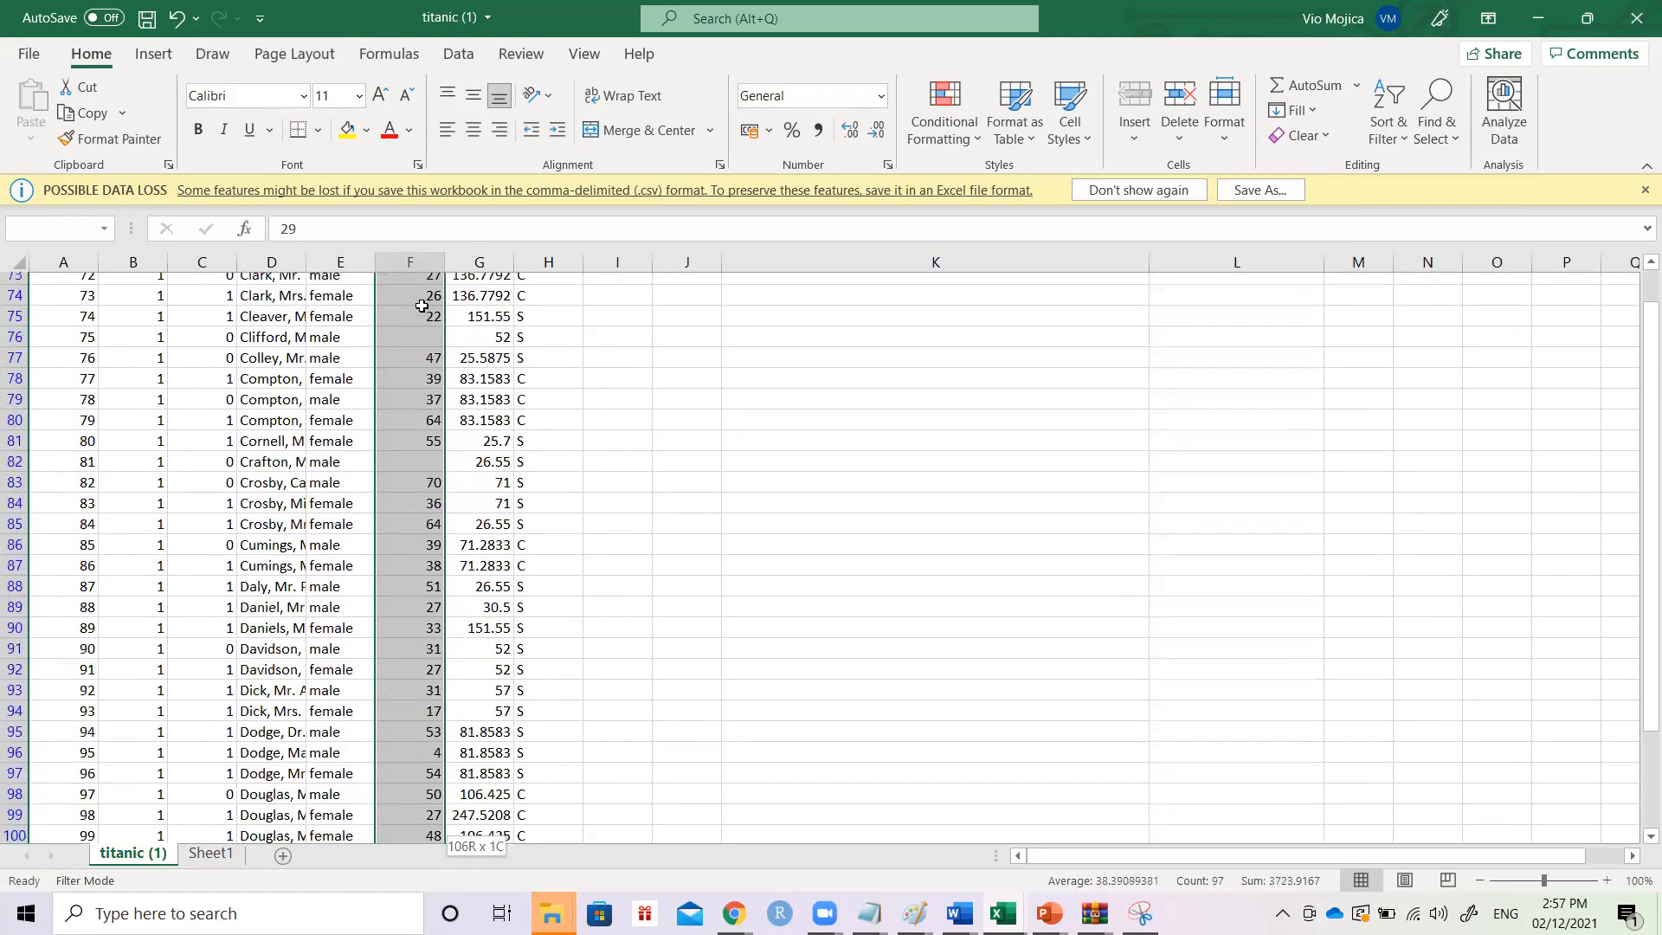
key("ctrl+Up")
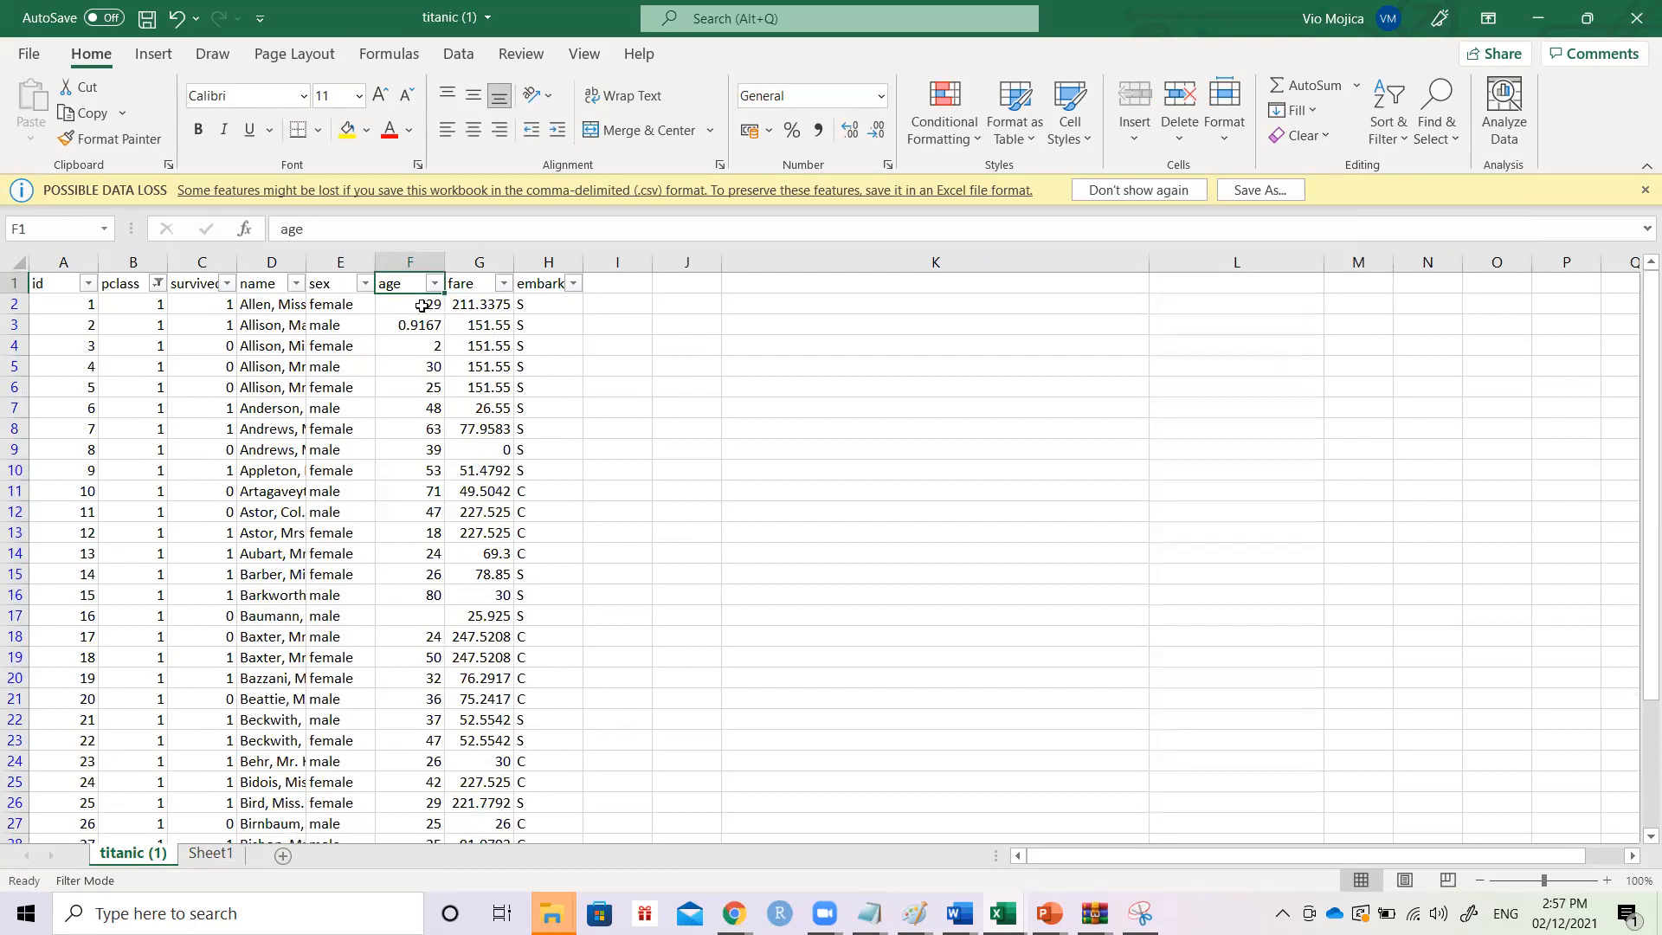
left_click(400, 260)
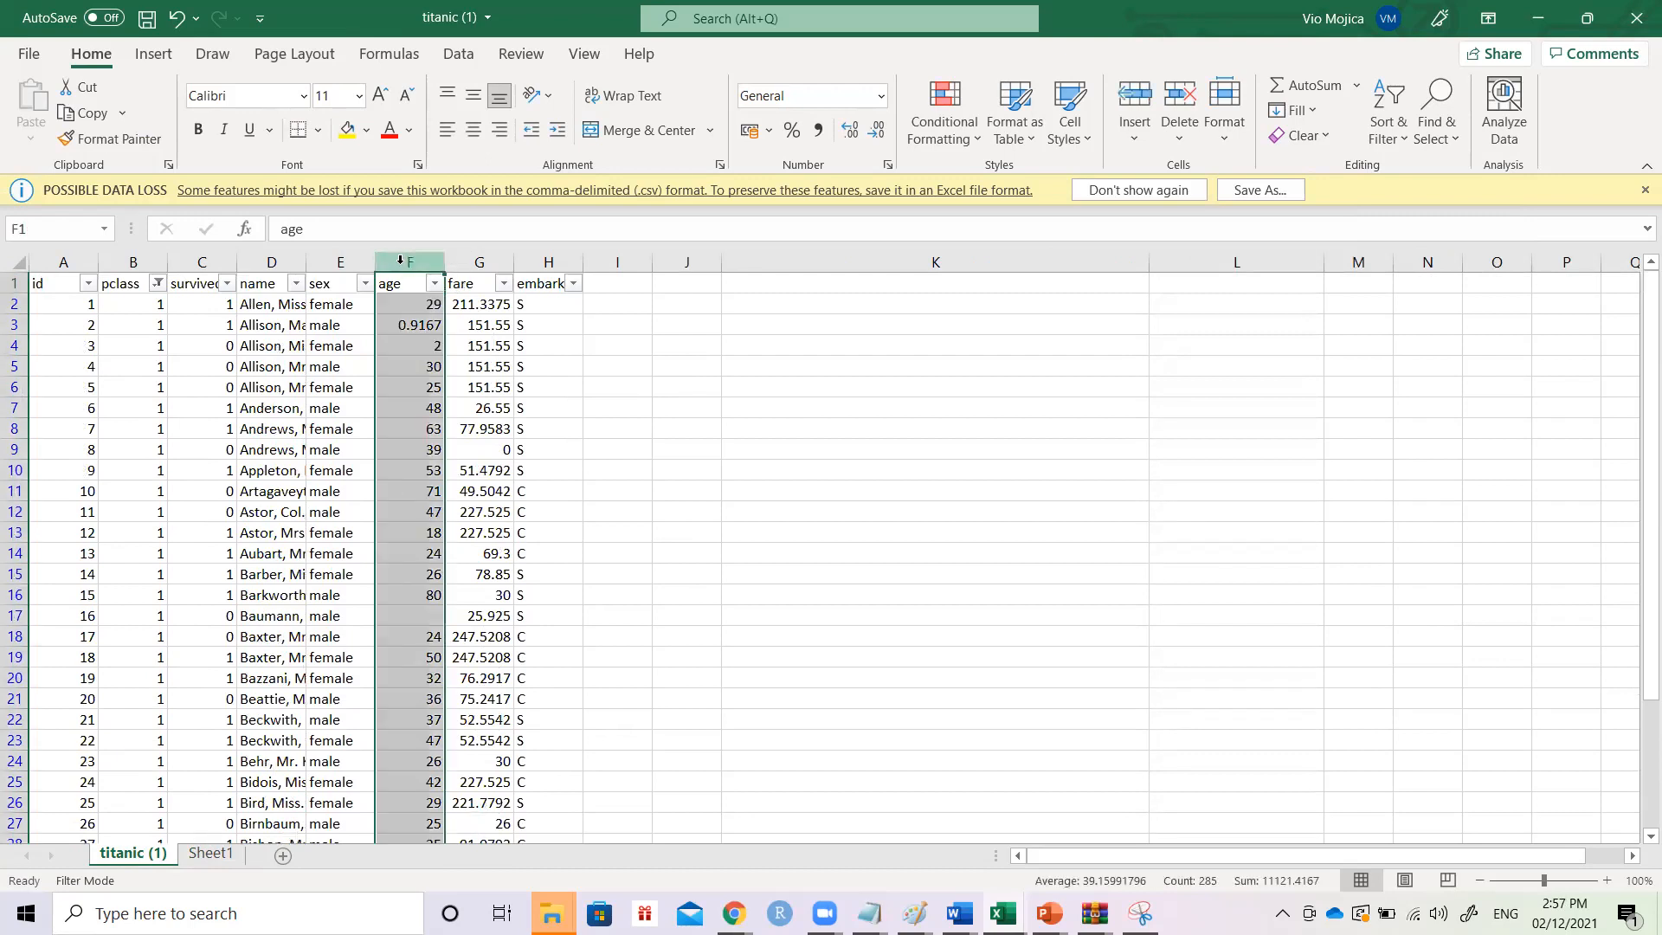
key("ctrl+c")
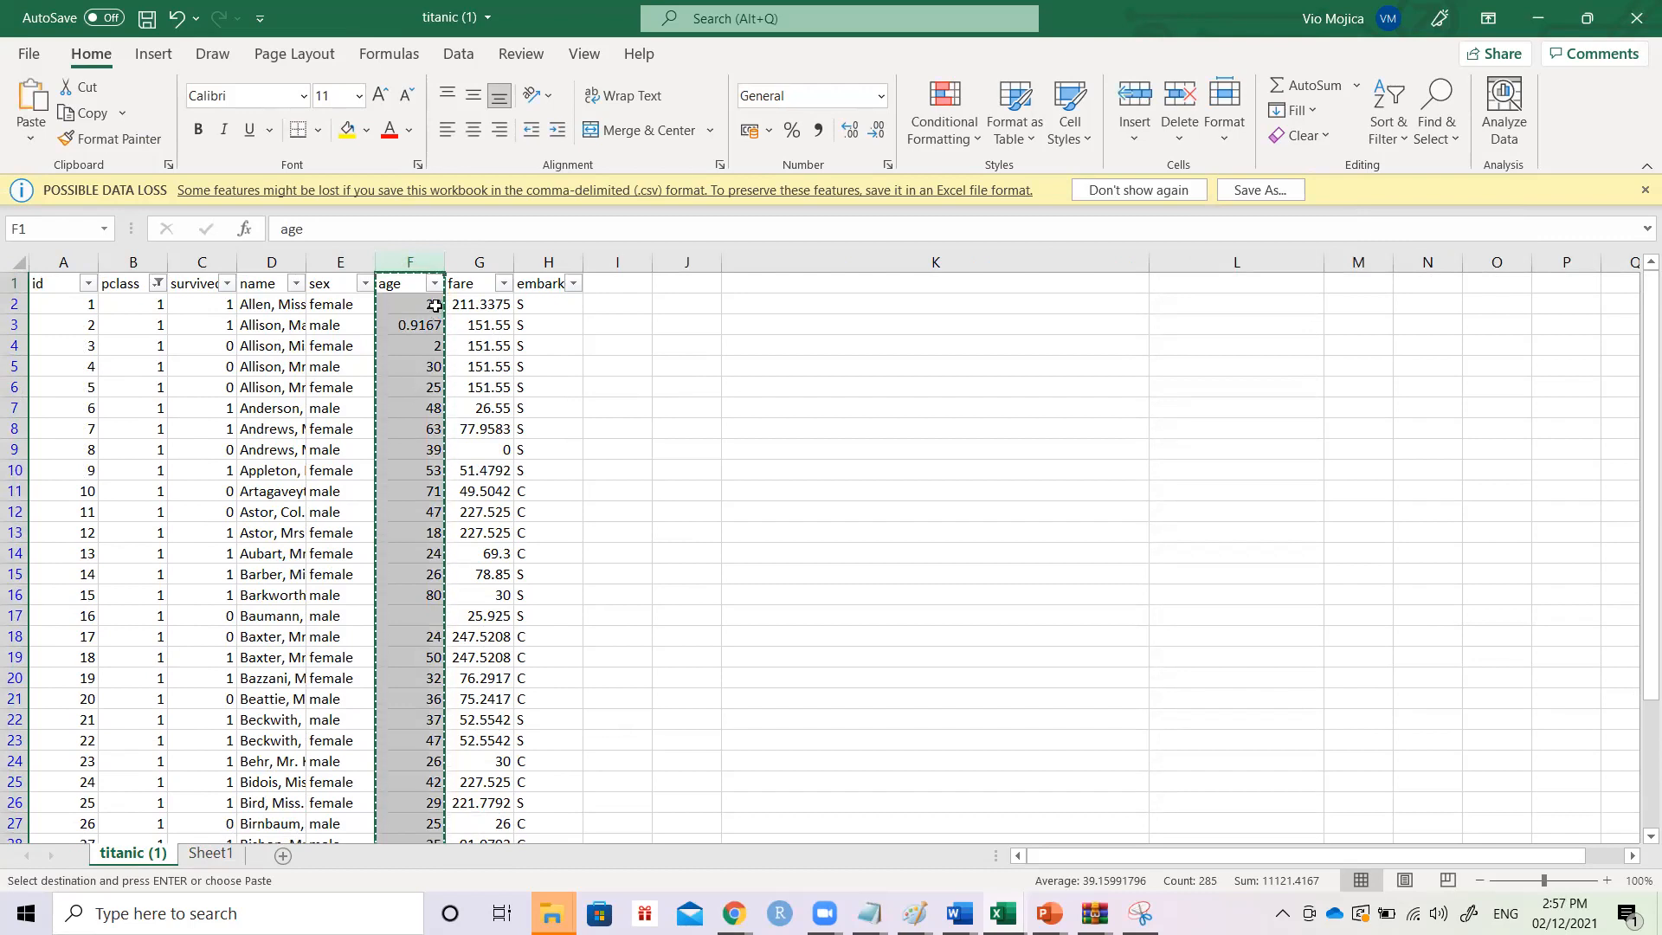
- Select the class 1 ages from the last one in F324 up to F2, excluding the header, and copy them
left_click_drag(1650, 385, 1650, 509)
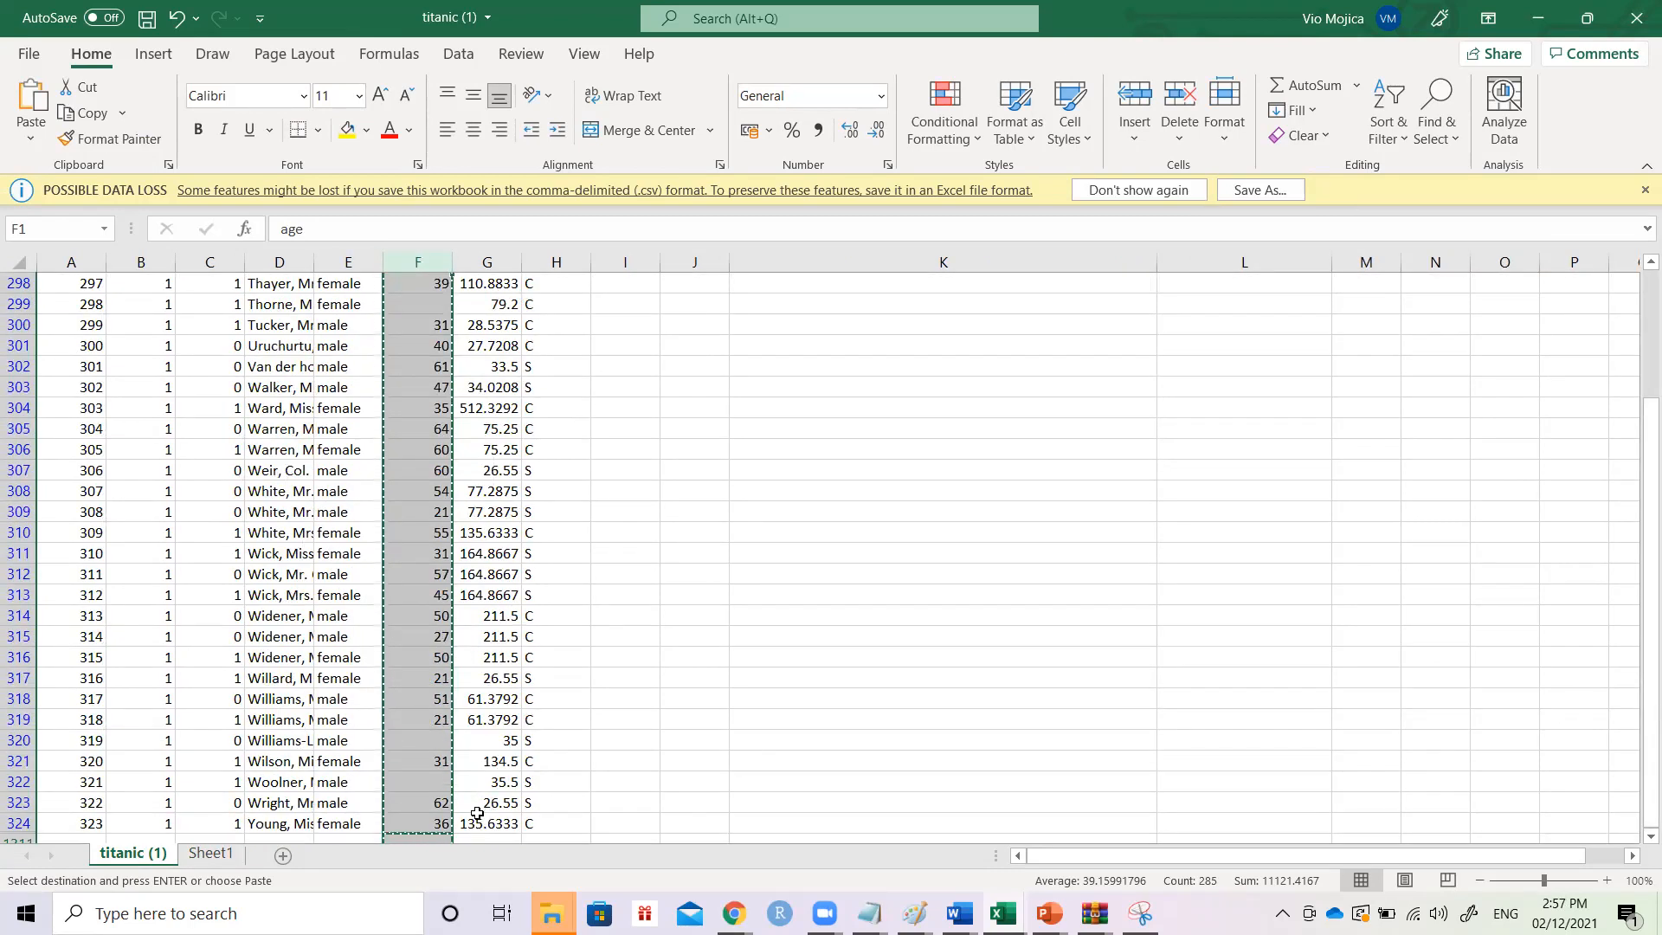
scroll(477, 813, "down", 1)
left_click(444, 764)
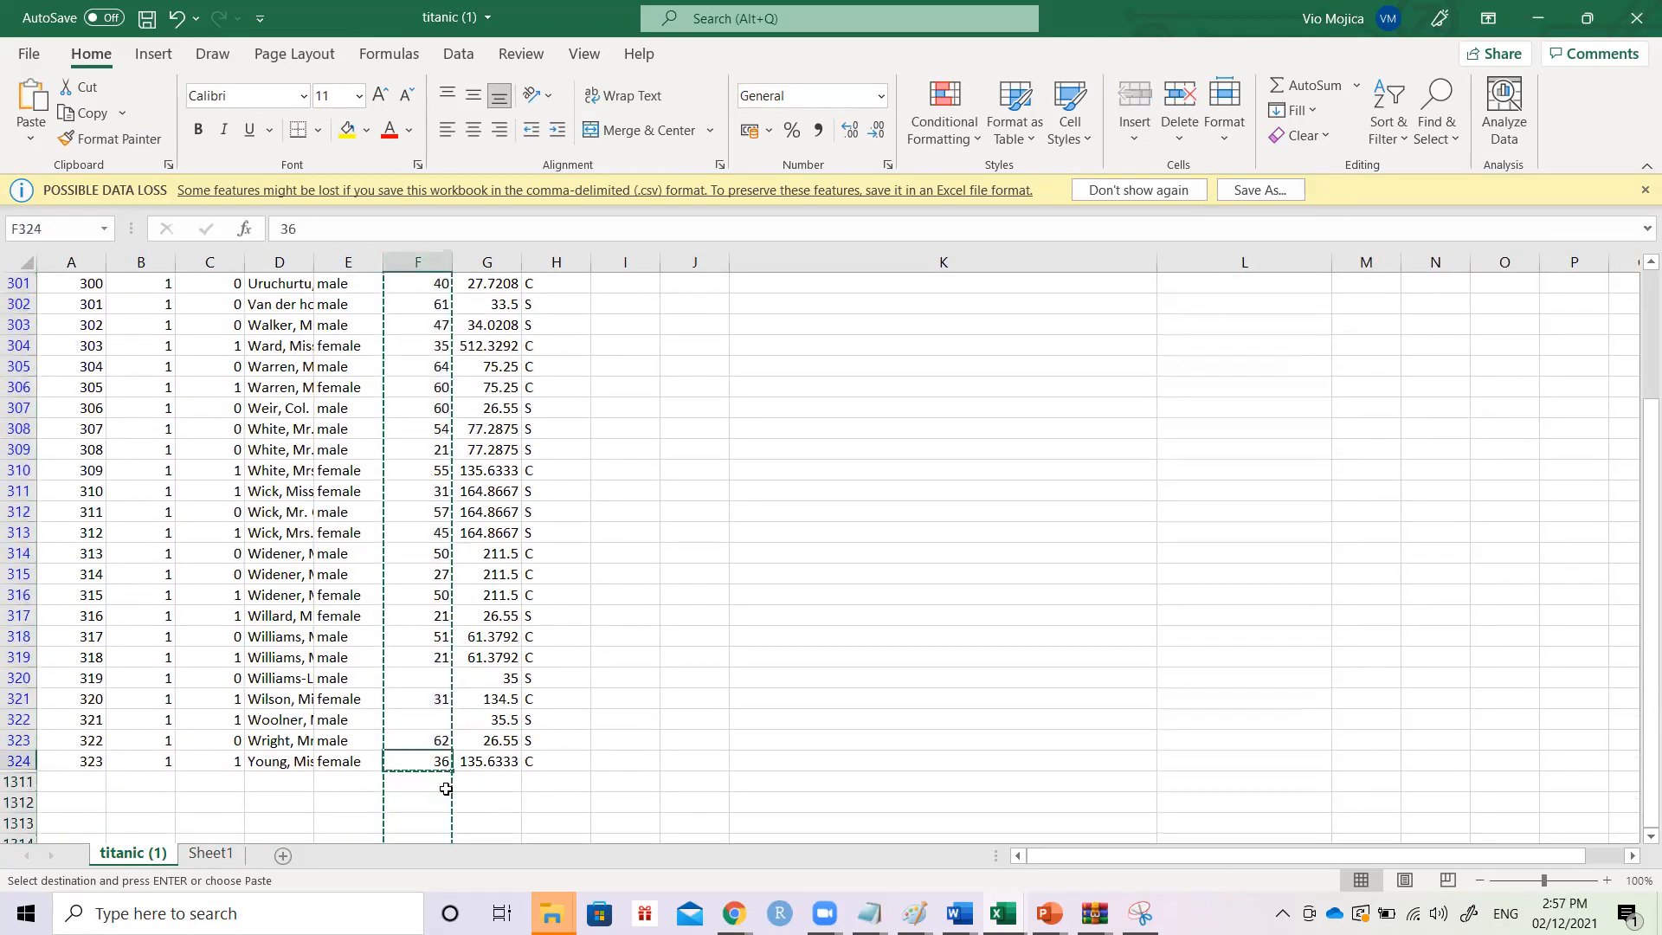
key("shift+Up")
key("shift+Up")
key("shift+Up")
key("shift+Up")
key("shift+Up")
key("shift+Up")
key("shift+Up")
key("shift+Up")
key("shift+Up")
key("shift+Up")
key("shift+Up")
key("shift+Up")
key("shift+Up")
key("shift+Up")
key("shift+Up")
key("shift+Up")
key("shift+Up")
key("shift+Up")
key("shift+Up")
key("shift+Up")
key("shift+Up")
key("shift+Up")
key("shift+Up")
key("shift+Up")
key("shift+Up")
key("shift+Up")
key("shift+Up")
key("shift+Up")
key("shift+Up")
key("shift+Up")
key("shift+Up")
key("shift+Up")
key("shift+Up")
key("shift+Up")
key("shift+Up")
key("shift+Up")
key("shift+Up")
key("shift+Up")
key("shift+Up")
key("shift+Up")
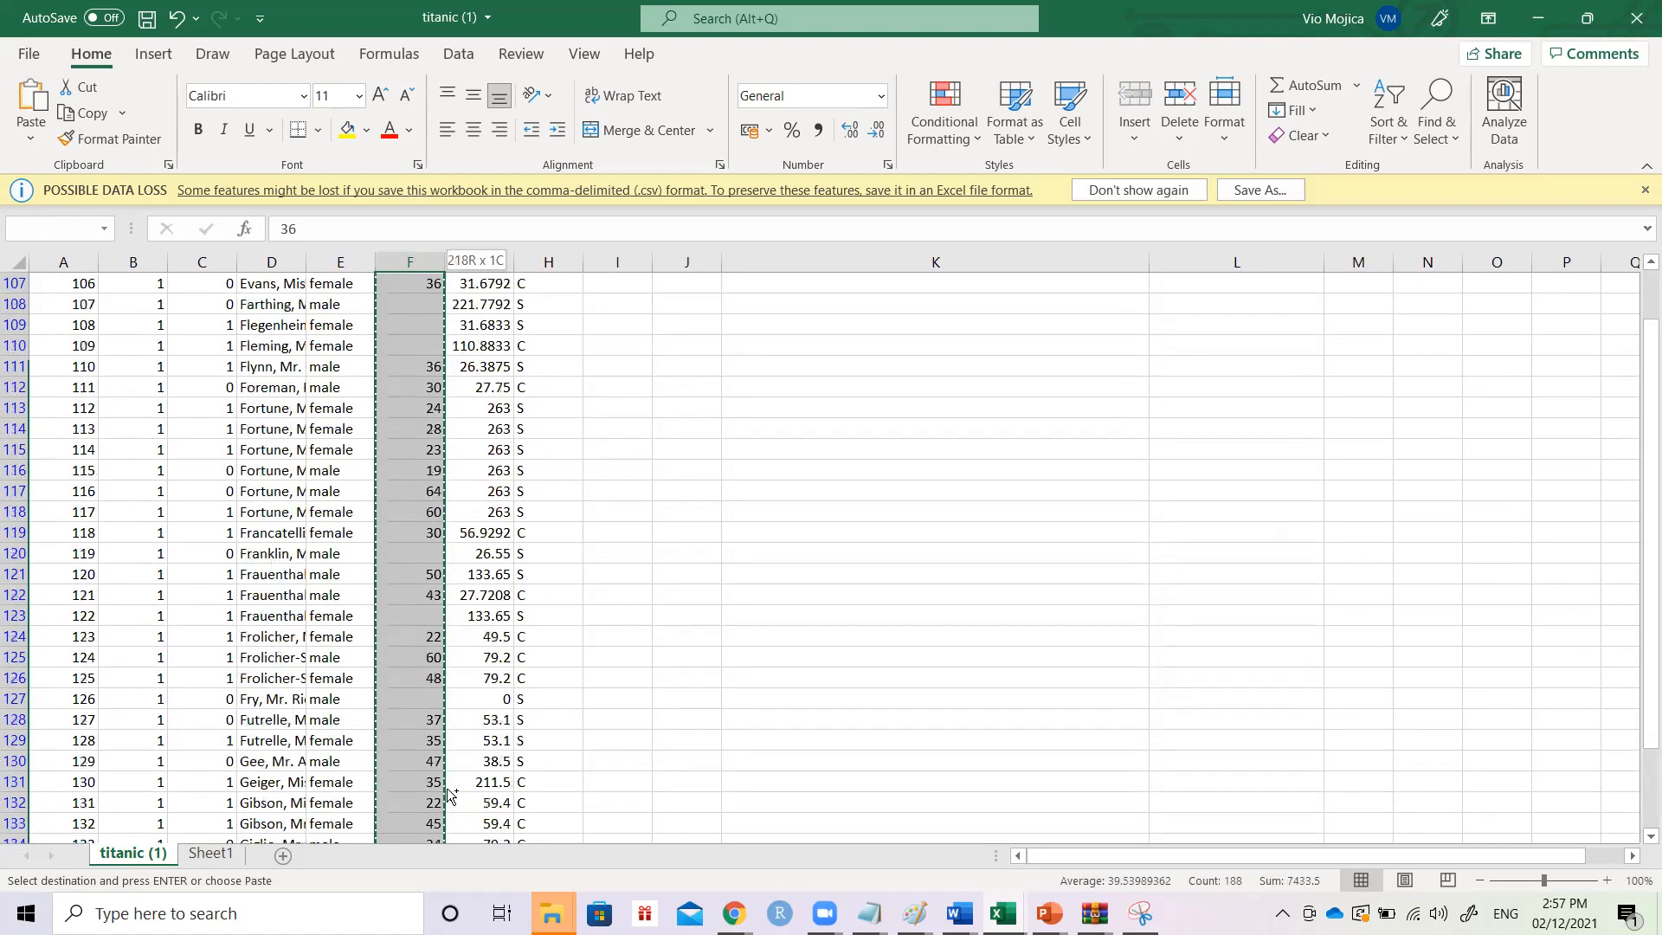
key("shift+Up")
key("shift+Up")
key("shift+Up")
key("shift+Up")
key("shift+Up")
key("shift+Up")
key("shift+Up")
key("shift+Up")
key("shift+Up")
key("shift+Up")
key("shift+Up")
key("shift+Up")
key("shift+Up")
key("shift+Up")
key("shift+Up")
key("shift+Up")
key("shift+Up")
key("shift+Up")
key("shift+Up")
key("shift+Up")
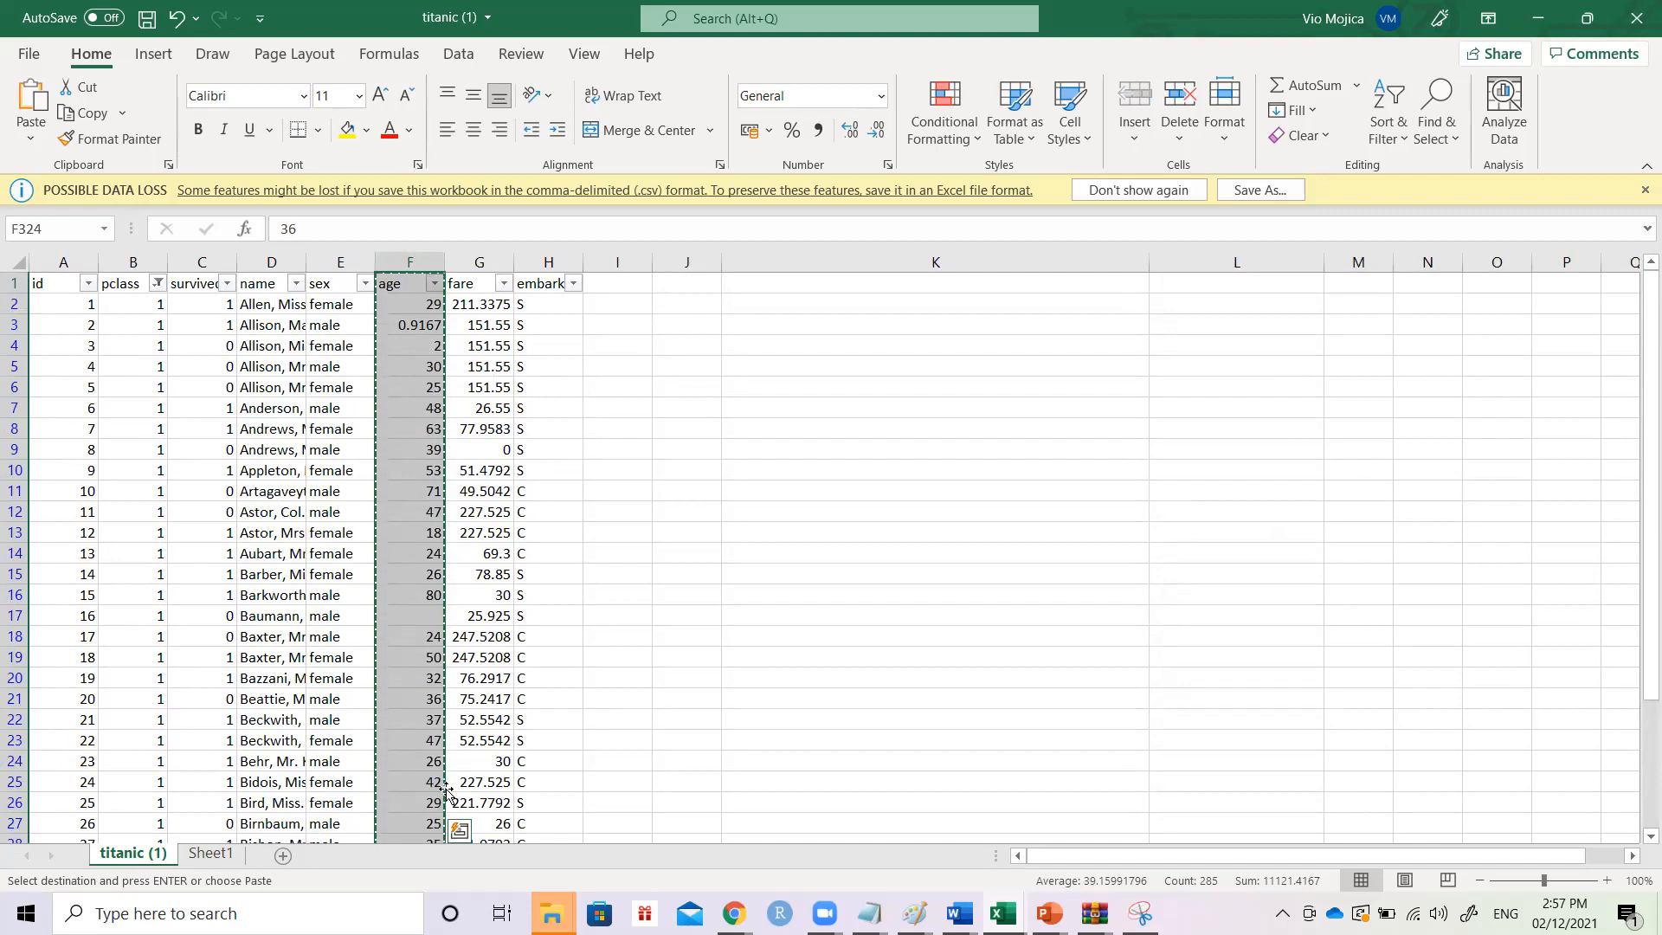
key("shift+Down")
key("ctrl+c")
- Paste the copied ages under the class1 heading of Sheet1 and move to cell B2
key("alt+Tab")
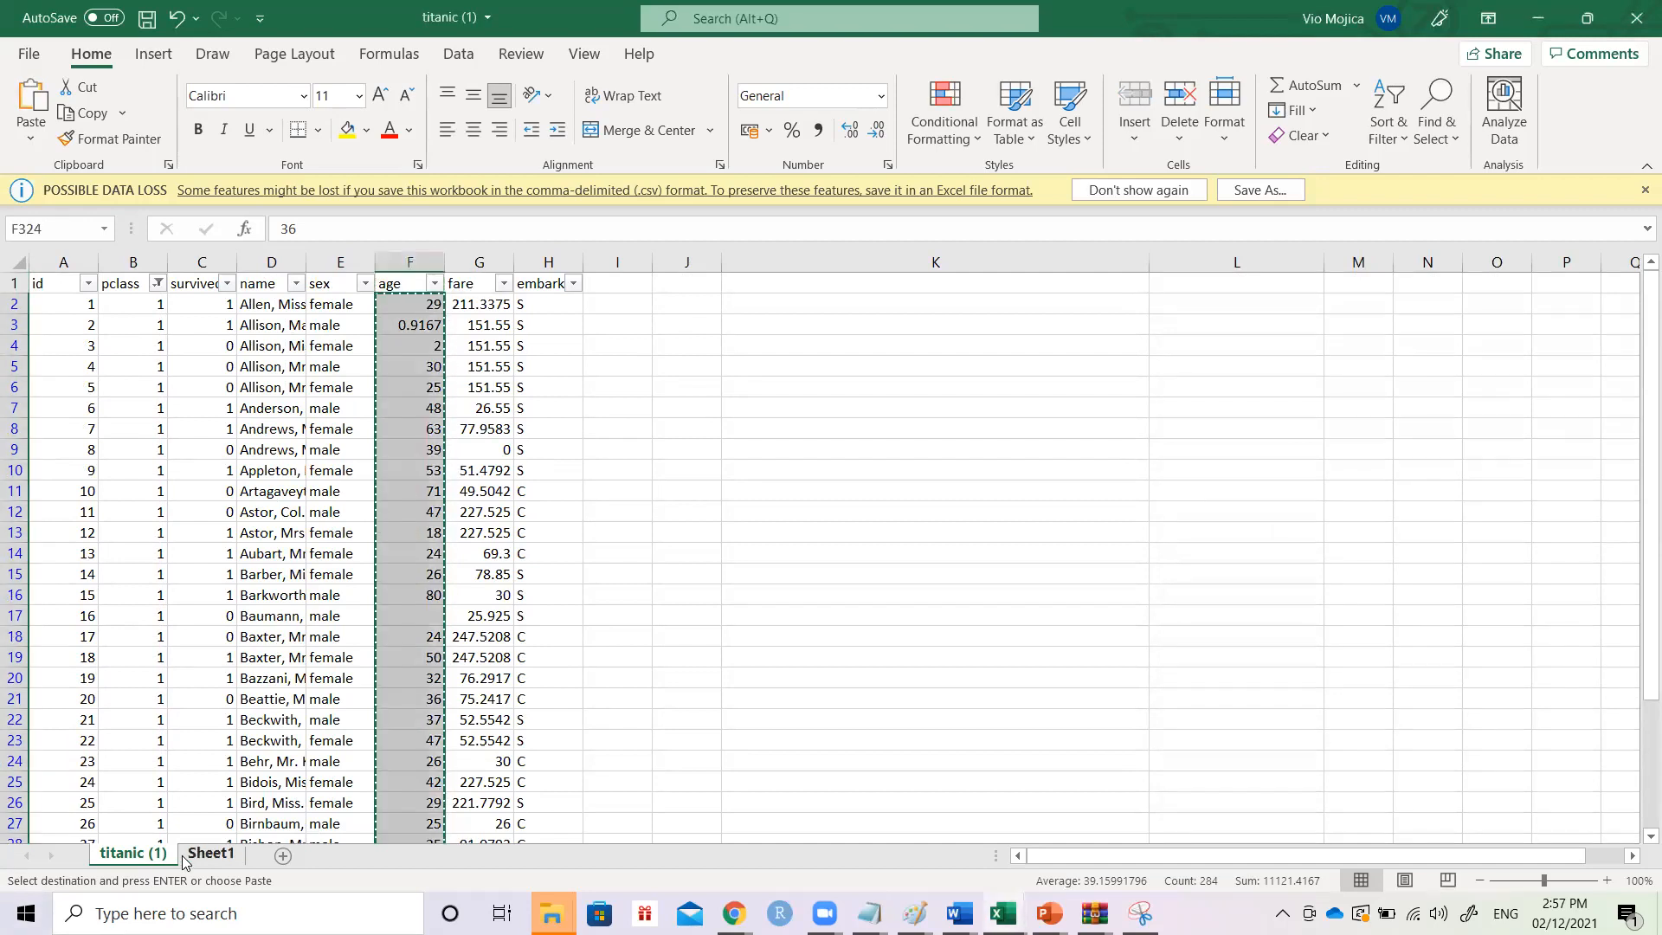
left_click(211, 854)
key("ctrl+v")
key("Right")
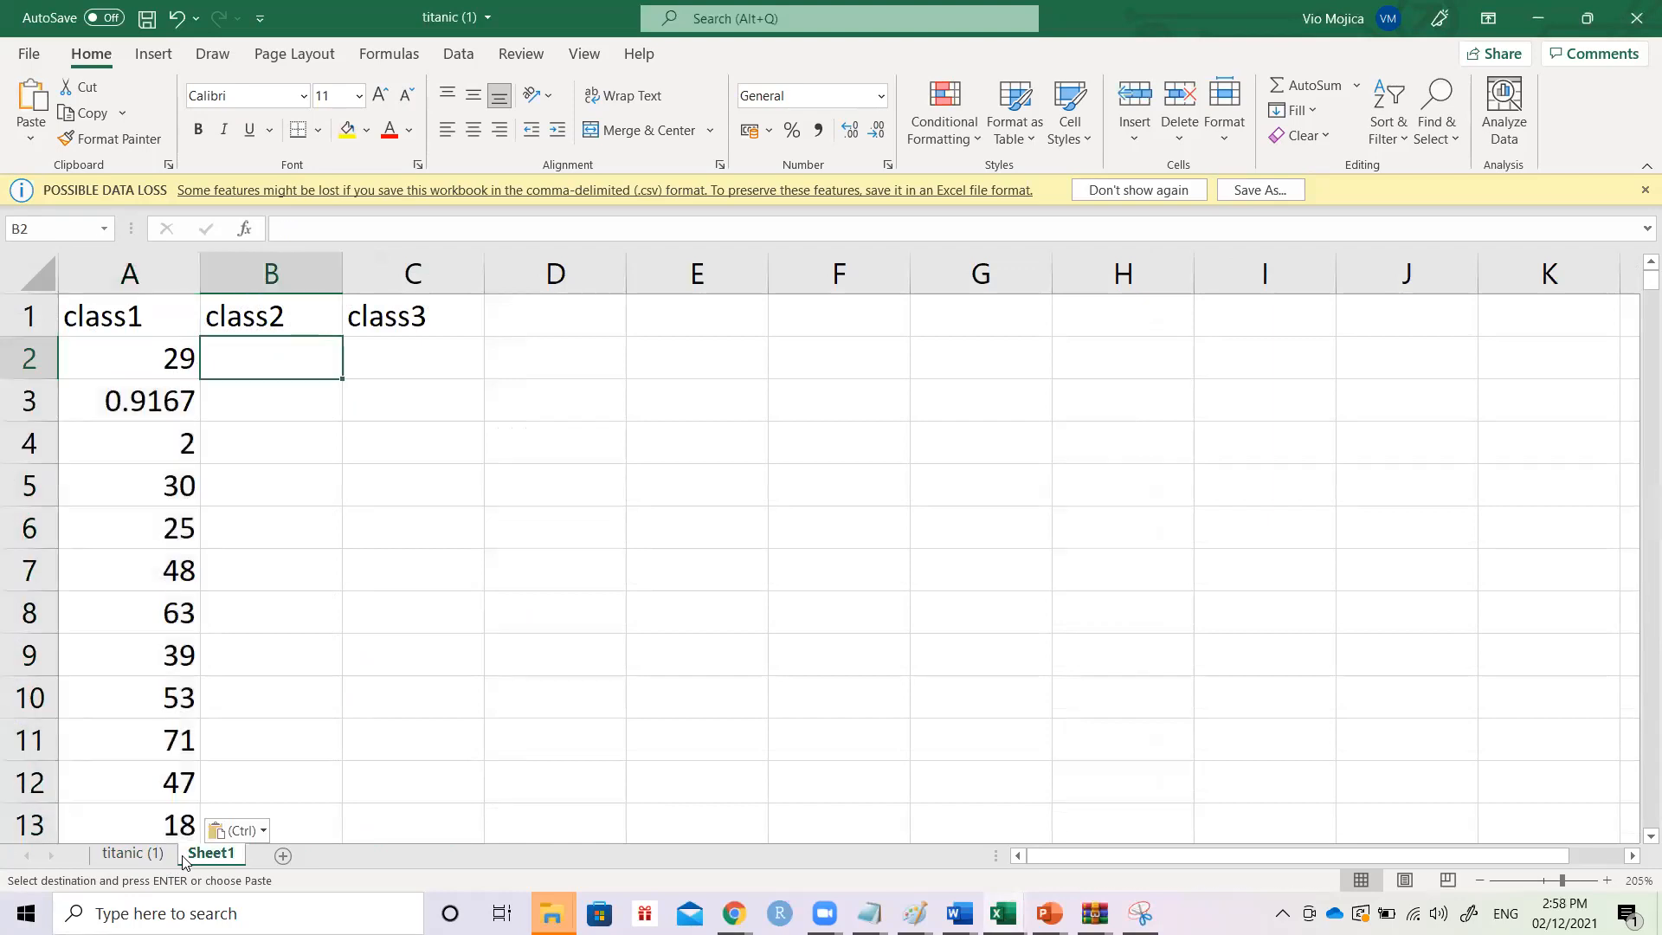
- Change the pclass filter on the titanic sheet to show only class 2 passengers
left_click(133, 854)
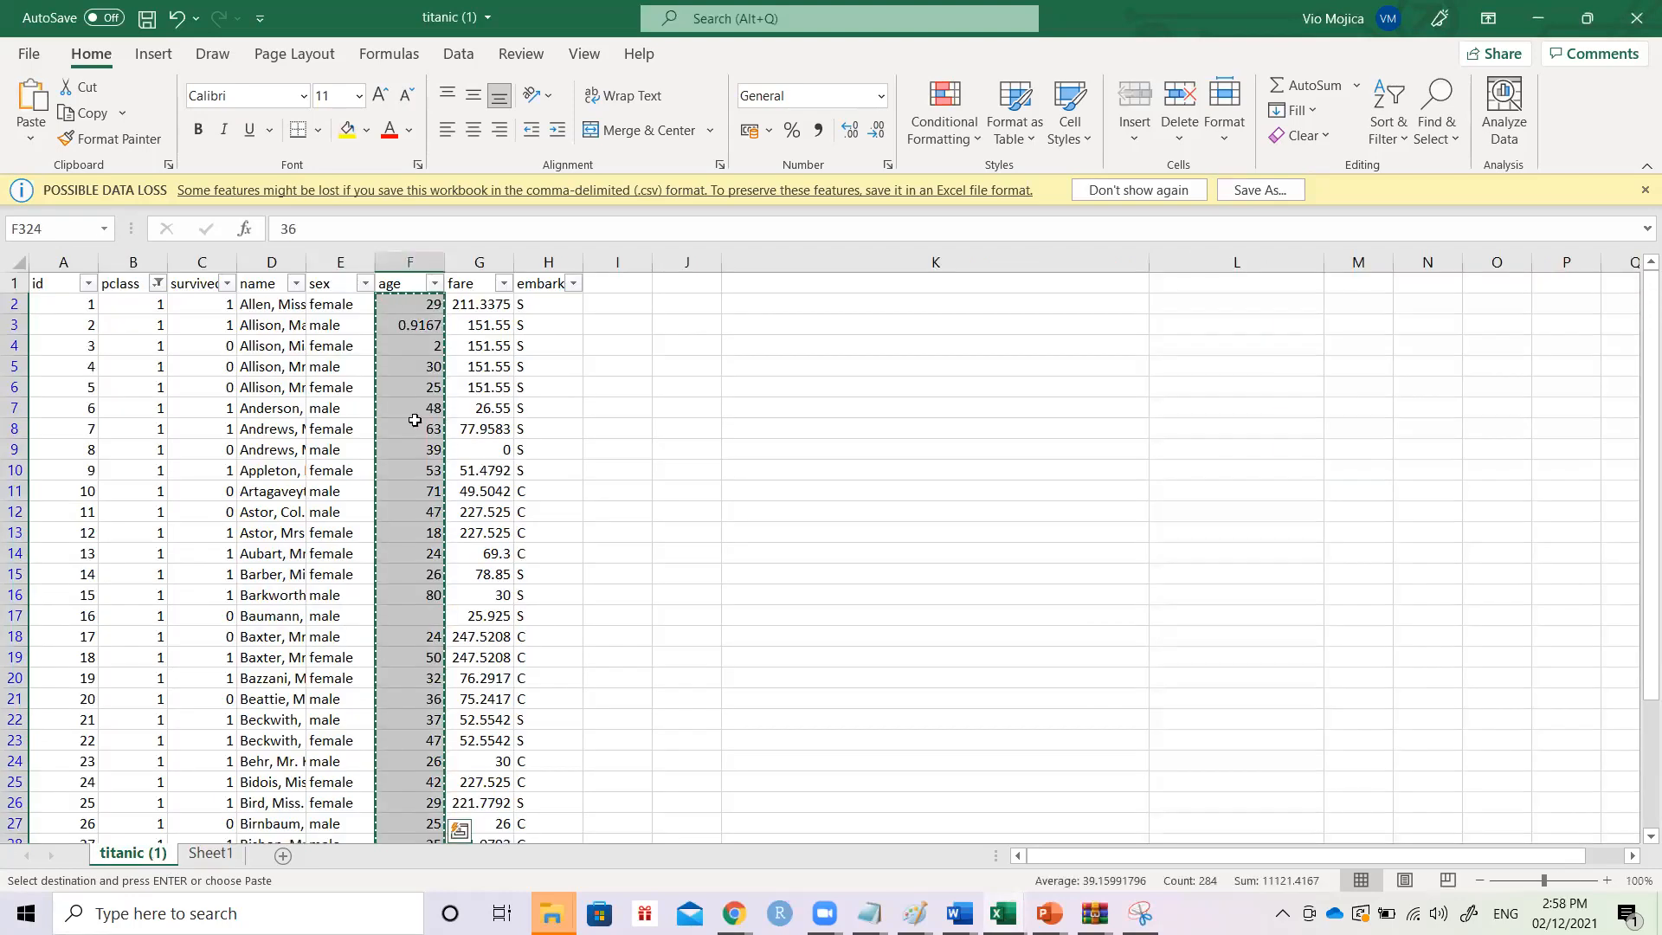
left_click(158, 285)
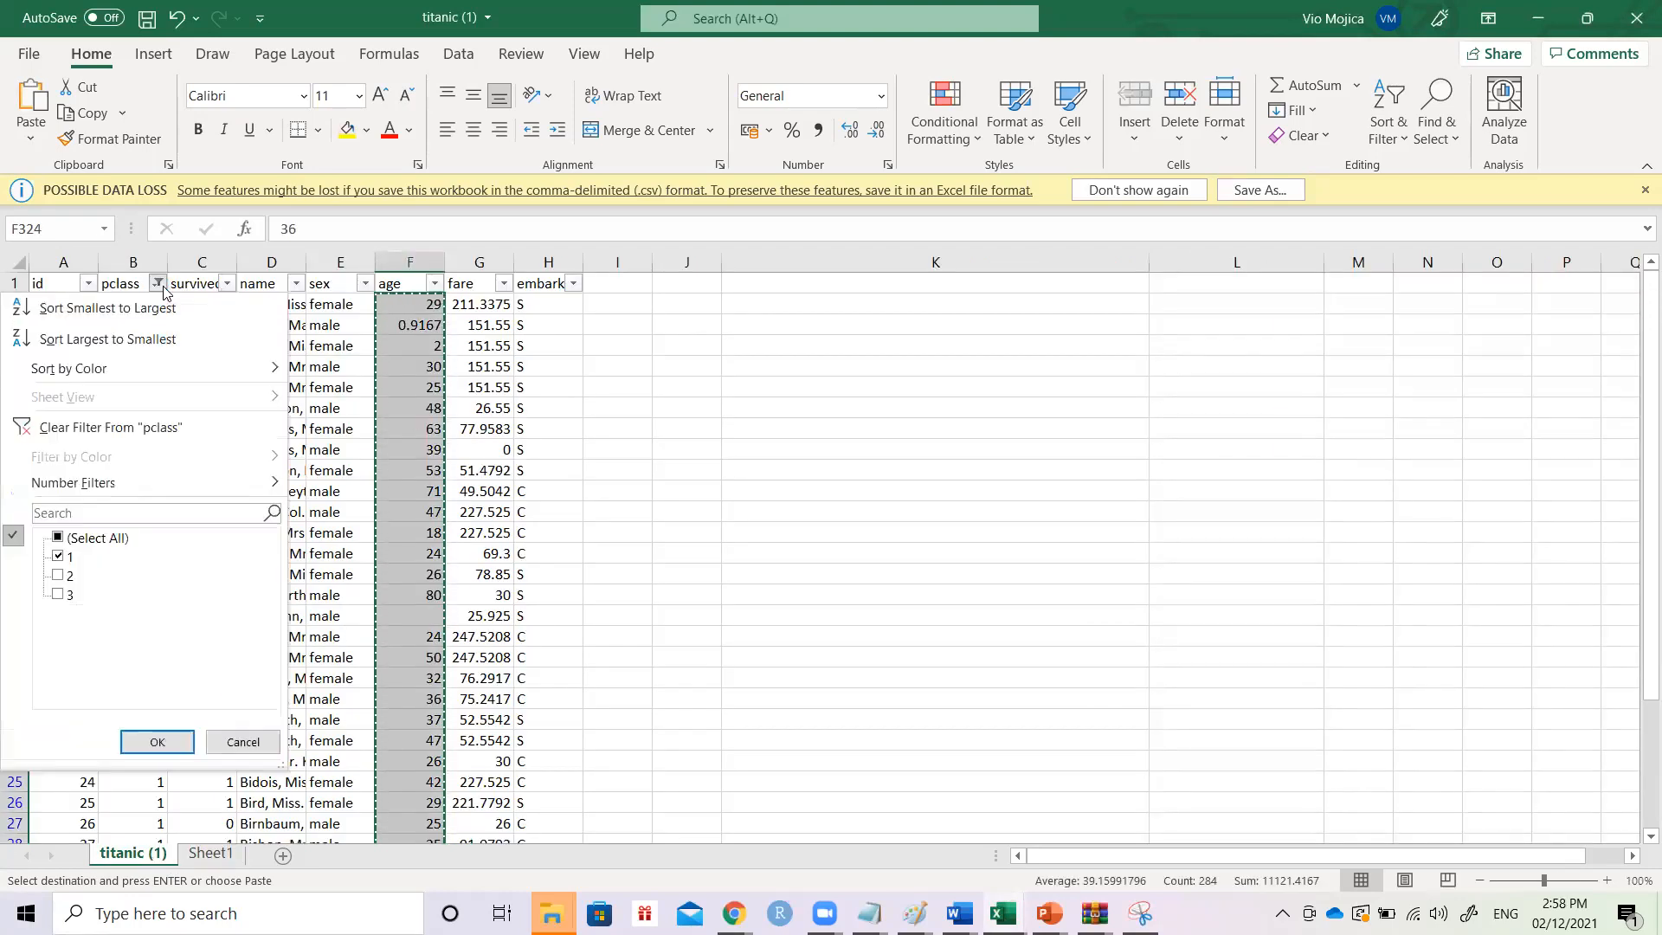
left_click(71, 558)
left_click(158, 741)
- Select the class 2 ages in the age column from F325 down to the last one in F601 and copy them
left_click(431, 298)
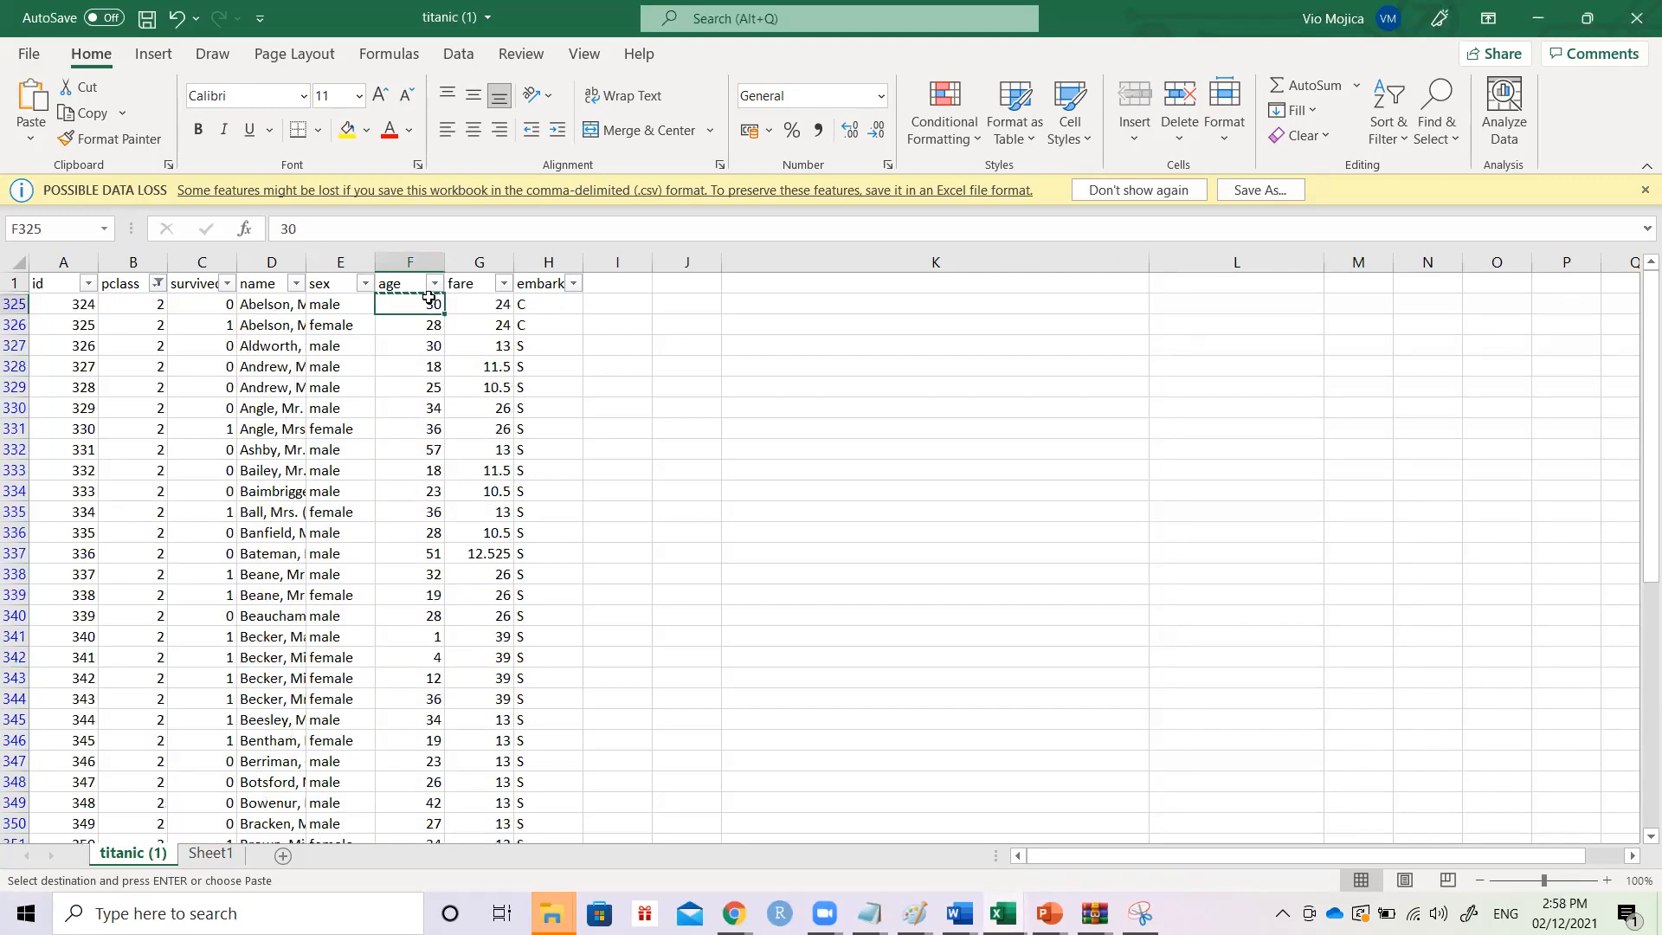
key("ctrl+shift+Down")
key("shift+Down")
key("shift+Down")
key("shift+Down")
key("shift+Down")
key("shift+Down")
key("shift+Down")
key("shift+Down")
key("shift+Down")
key("shift+Down")
key("shift+Down")
key("shift+Down")
key("shift+Down")
key("shift+Down")
key("shift+Down")
key("shift+Down")
key("shift+Down")
key("shift+Down")
key("shift+Down")
key("shift+Down")
key("shift+Down")
key("shift+Down")
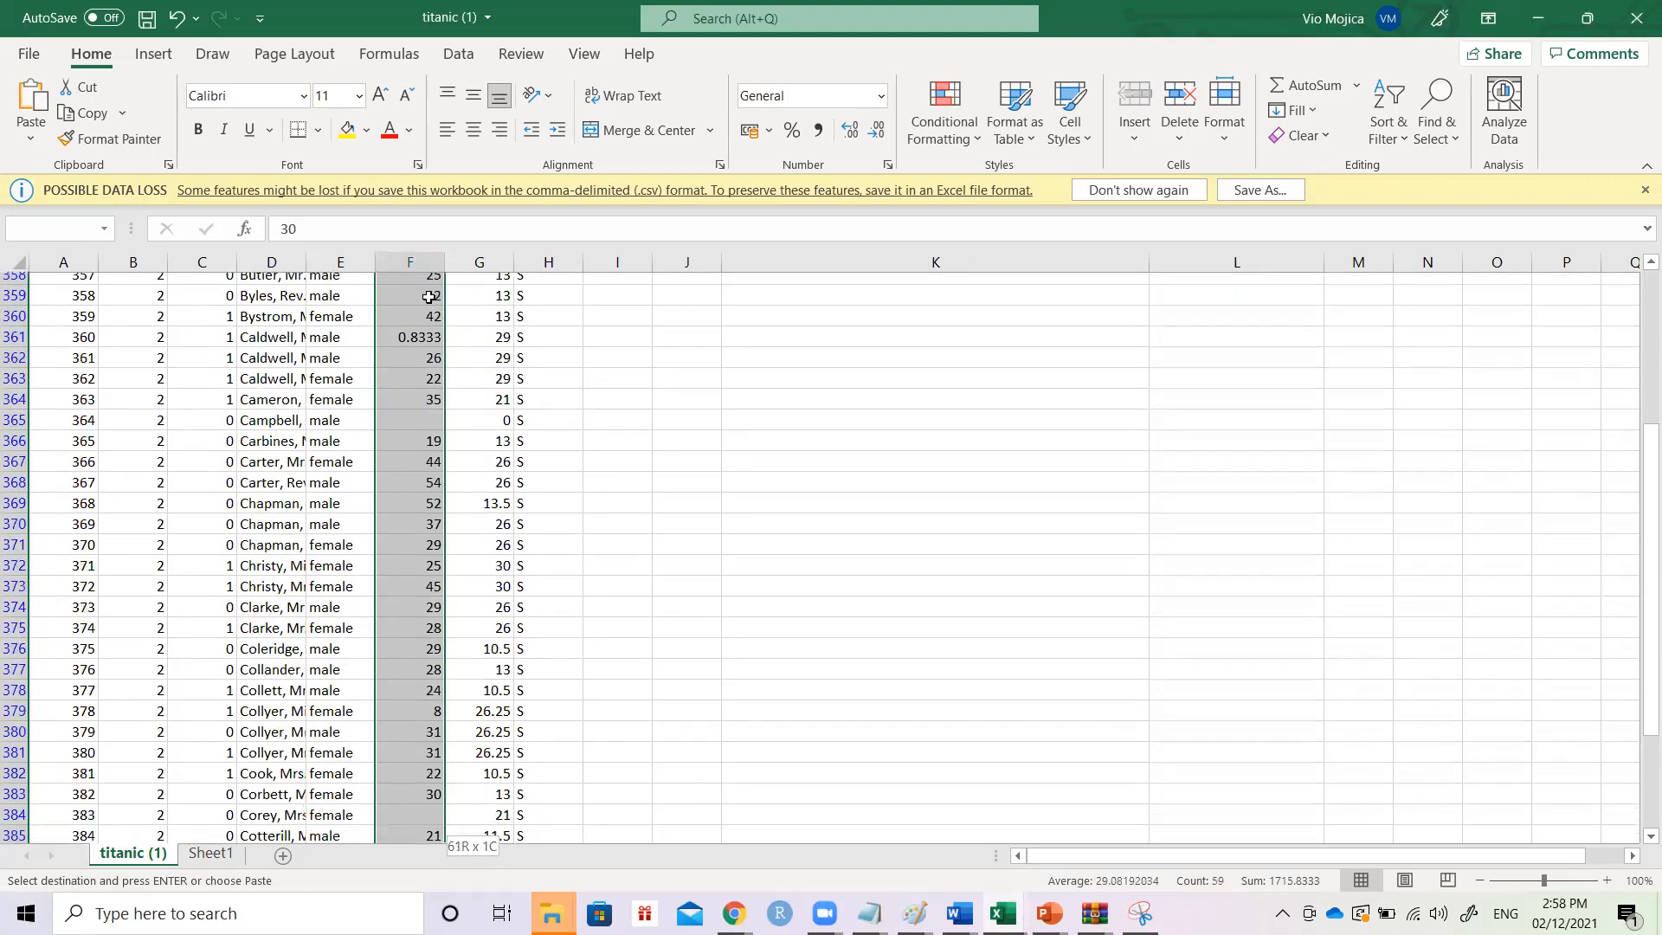
key("shift+Down")
key("shift+Down")
key("shift+Down")
key("shift+Down")
key("shift+Down")
key("shift+Down")
key("shift+Down")
key("shift+Down")
key("shift+Down")
key("shift+Down")
key("shift+Down")
key("shift+Down")
key("shift+Down")
key("shift+Down")
key("shift+Down")
key("shift+Down")
key("shift+Down")
key("shift+Down")
key("shift+Down")
key("shift+Down")
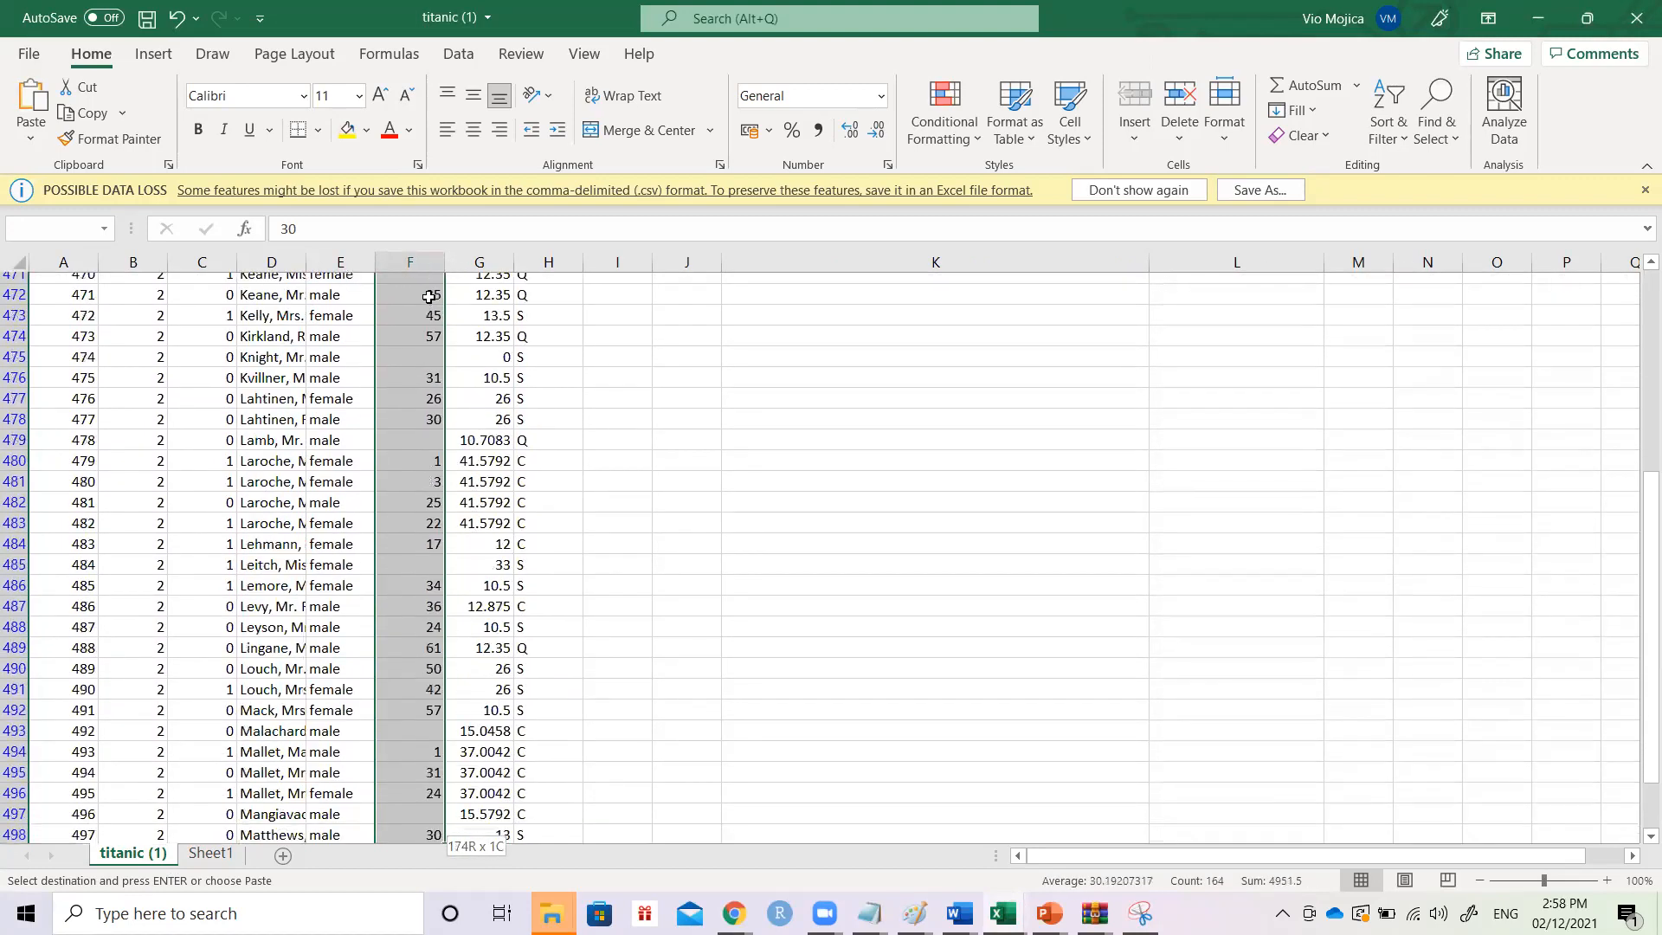
key("shift+Down")
key("shift+Down")
key("shift+Down")
key("shift+Down")
key("shift+Down")
key("shift+Down")
key("shift+Down")
key("shift+Down")
key("shift+Down")
key("shift+Down")
key("shift+Down")
key("shift+Down")
key("shift+Down")
key("shift+Down")
key("shift+Down")
key("shift+Down")
key("shift+Down")
key("shift+Down")
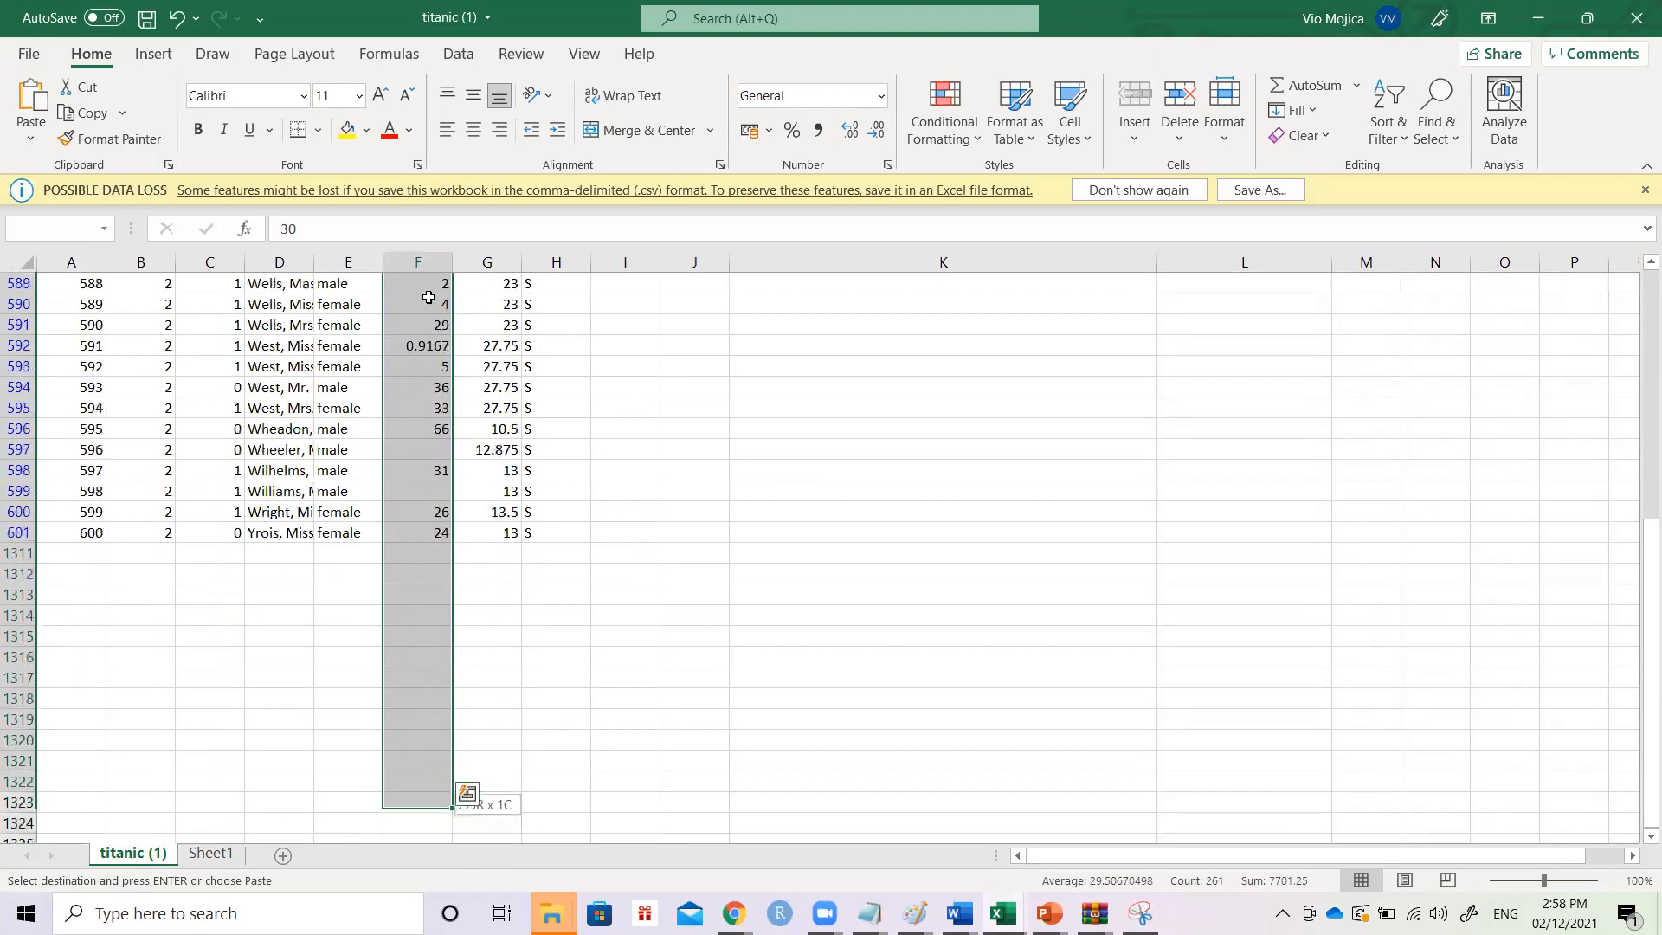
key("shift+Up")
key("shift+Up")
key("shift+Up")
key("shift+Up")
key("shift+Up")
key("shift+Up")
key("shift+Up")
key("shift+Up")
key("shift+Up")
key("shift+Up")
key("shift+Up")
key("shift+Up")
key("shift+Up")
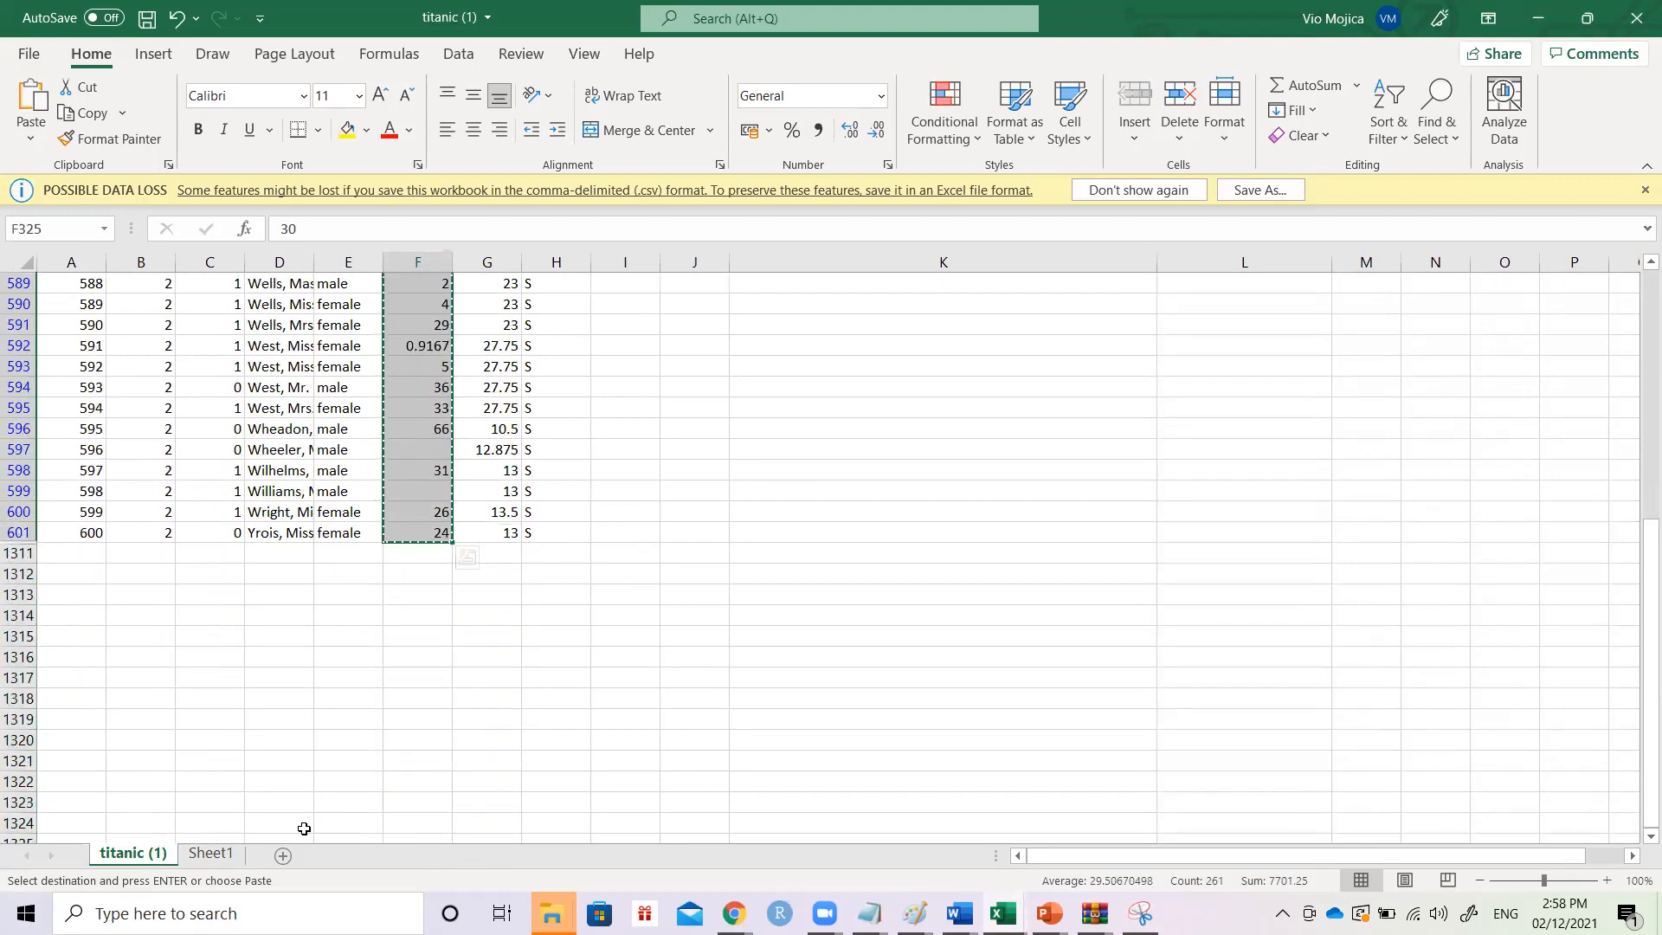
- Paste the copied class 2 ages into Sheet1 starting at B2 and move to cell C2
left_click(221, 854)
key("ctrl+v")
key("Right")
- Filter the titanic sheet to show only pclass 3 and select the class 3 ages in column F from the first one downward
left_click(160, 854)
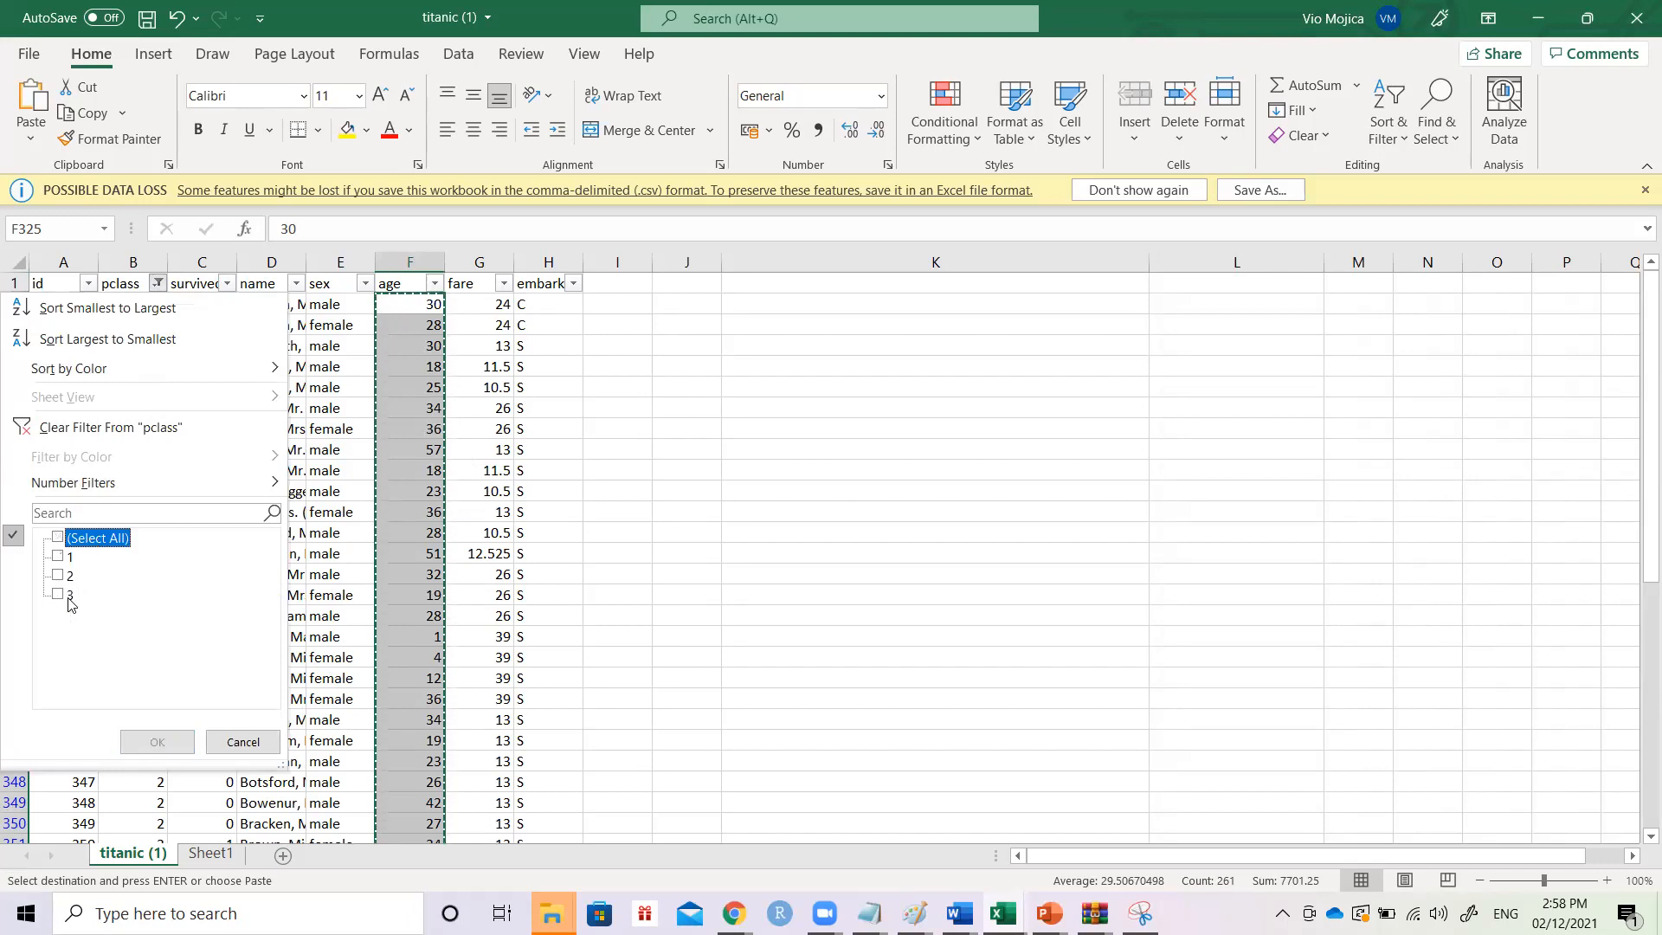
left_click(425, 304)
key("ctrl+shift+Down")
key("shift+Down")
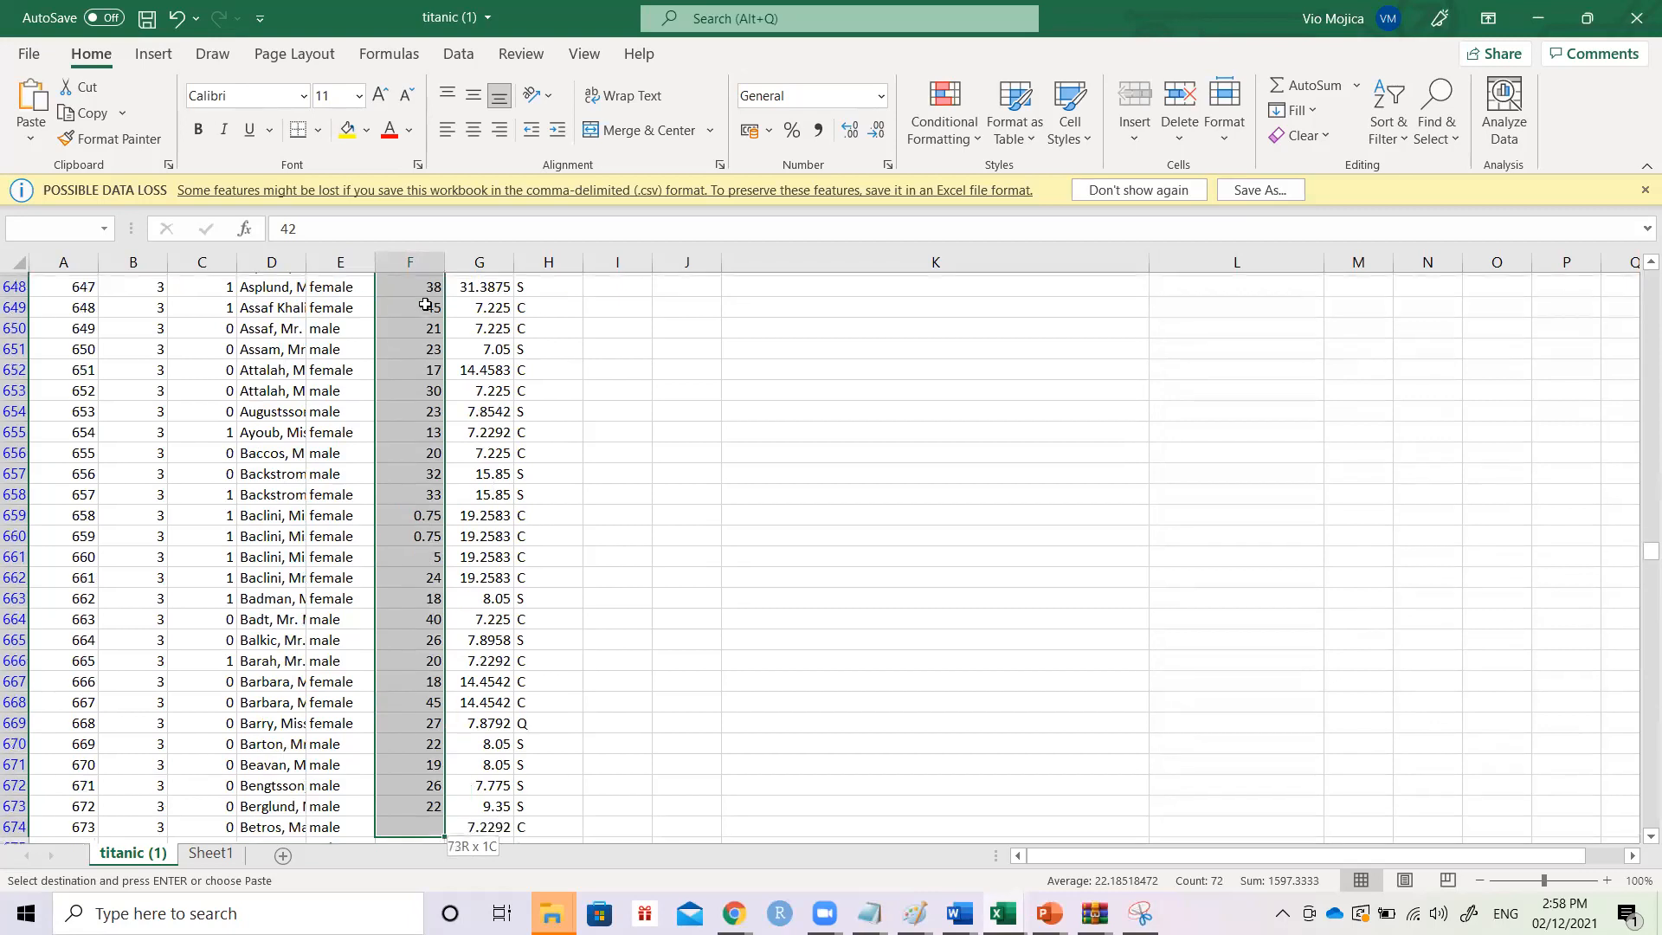
key("shift+Down")
key("shift+Down")
key("shift+Down")
key("shift+Down")
key("shift+Down")
key("shift+Down")
key("shift+Down")
key("shift+Down")
key("shift+Down")
key("shift+Down")
key("shift+Down")
key("shift+Down")
key("shift+Down")
key("shift+Down")
key("shift+Down")
key("shift+Down")
key("shift+Down")
key("shift+Down")
key("shift+Down")
key("shift+Down")
key("shift+Down")
key("shift+Down")
key("shift+Down")
key("shift+Down")
key("shift+Down")
key("shift+Down")
key("shift+Down")
key("shift+Down")
key("shift+Down")
key("shift+Down")
key("shift+Down")
key("shift+Down")
key("shift+Down")
key("shift+Down")
key("shift+Down")
key("shift+Down")
key("shift+Down")
key("shift+Down")
key("shift+Down")
key("shift+Down")
key("shift+Down")
key("shift+Down")
key("shift+Down")
key("shift+Down")
key("shift+Down")
key("shift+Down")
key("shift+Down")
key("shift+Down")
key("shift+Down")
key("shift+Down")
key("shift+Down")
key("shift+Down")
key("shift+Down")
key("shift+Down")
key("shift+Down")
key("shift+Down")
key("shift+Down")
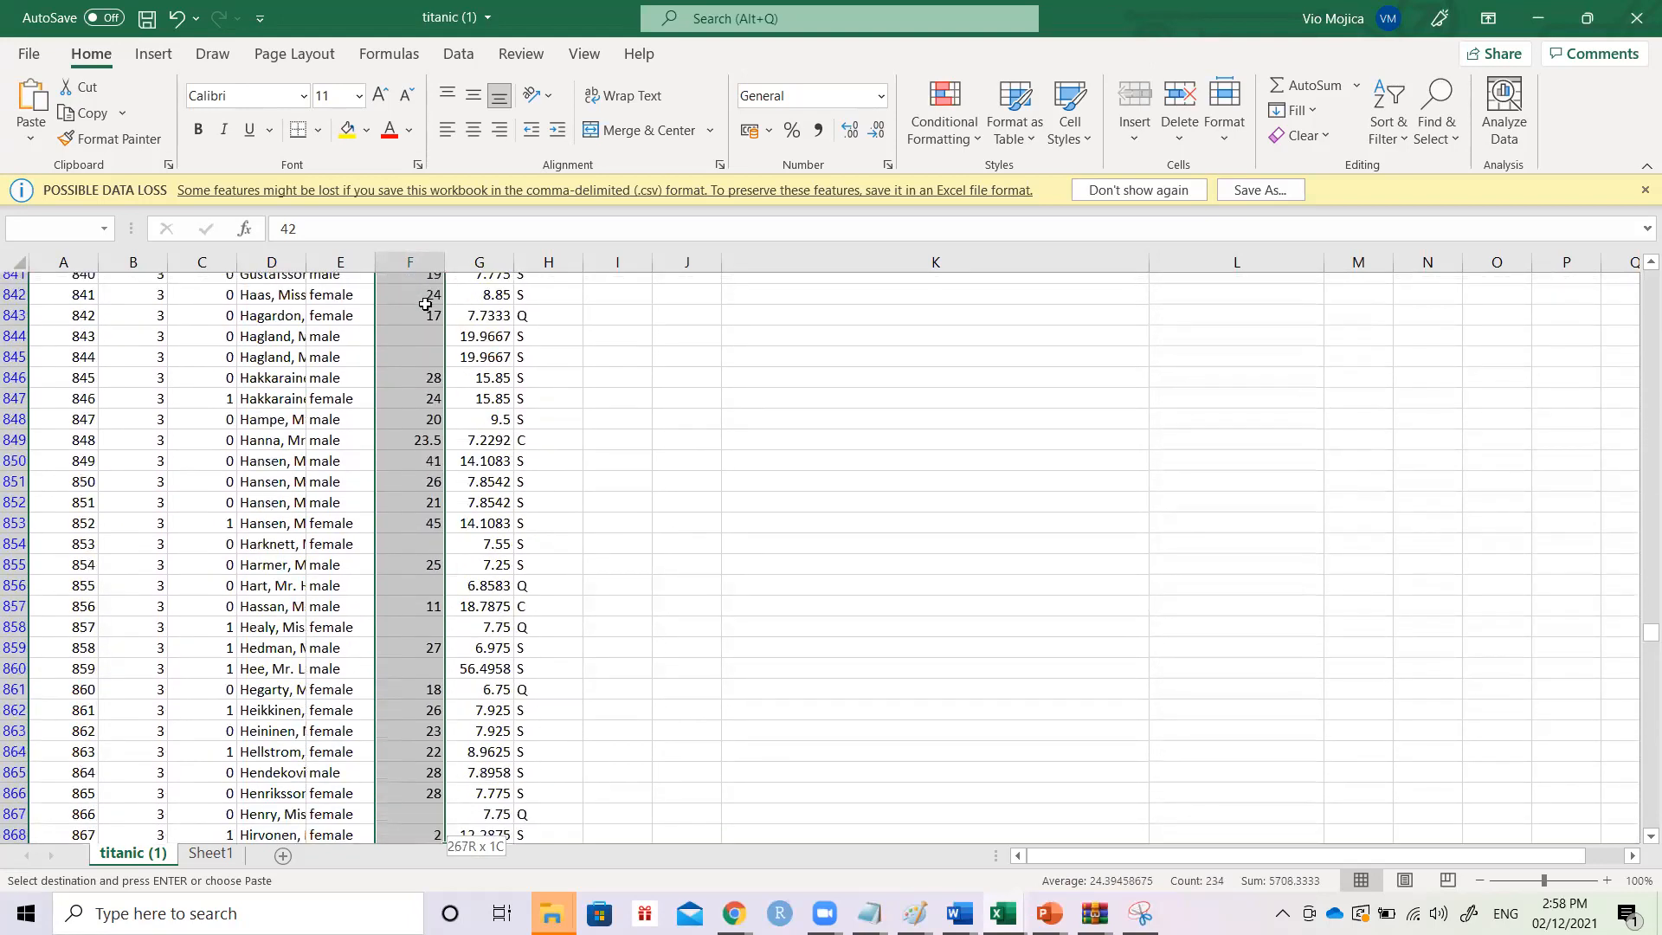
key("shift+Down")
key("shift+Down")
key("shift+Down")
key("shift+Down")
key("shift+Down")
key("shift+Down")
key("shift+Down")
key("shift+Down")
key("shift+Down")
key("shift+Down")
key("shift+Down")
key("shift+Down")
key("shift+Down")
key("shift+Down")
key("shift+Down")
key("shift+Down")
key("shift+Down")
key("shift+Down")
key("shift+Down")
key("shift+Down")
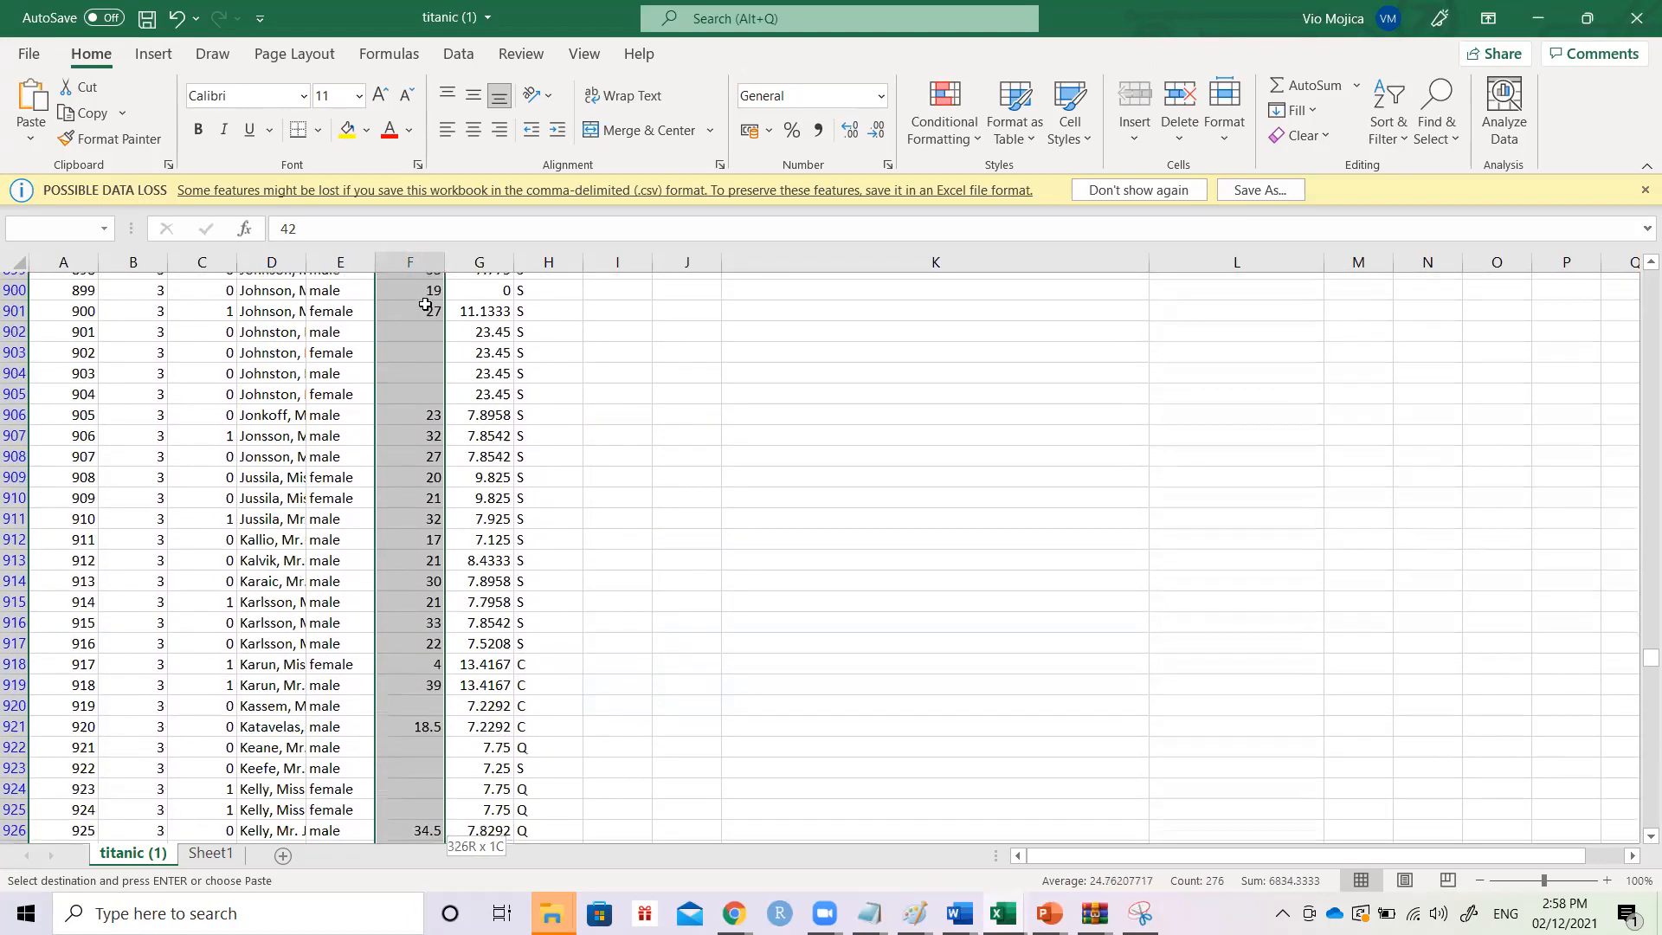
key("shift+Down")
key("shift+Down")
key("shift+Down")
key("shift+Down")
key("shift+Down")
key("shift+Down")
key("shift+Down")
key("shift+Down")
key("shift+Down")
key("shift+Down")
key("shift+Down")
key("shift+Down")
key("shift+Down")
key("shift+Down")
key("shift+Down")
key("shift+Down")
key("shift+Down")
key("shift+Down")
key("shift+Down")
key("shift+Down")
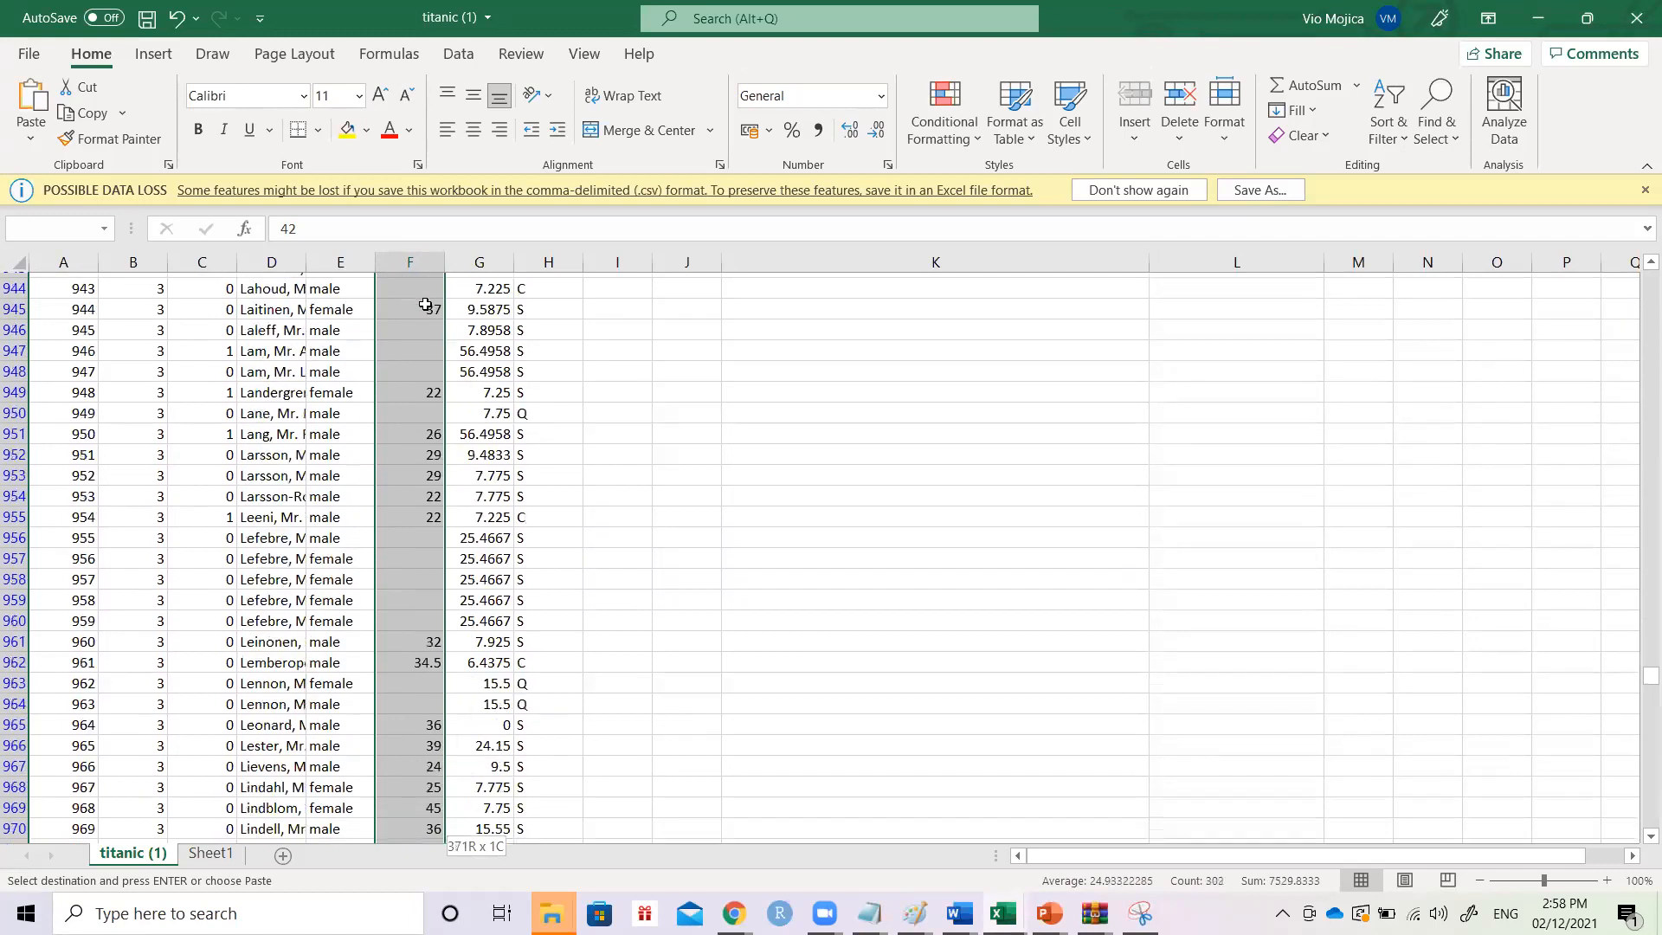
key("shift+Down")
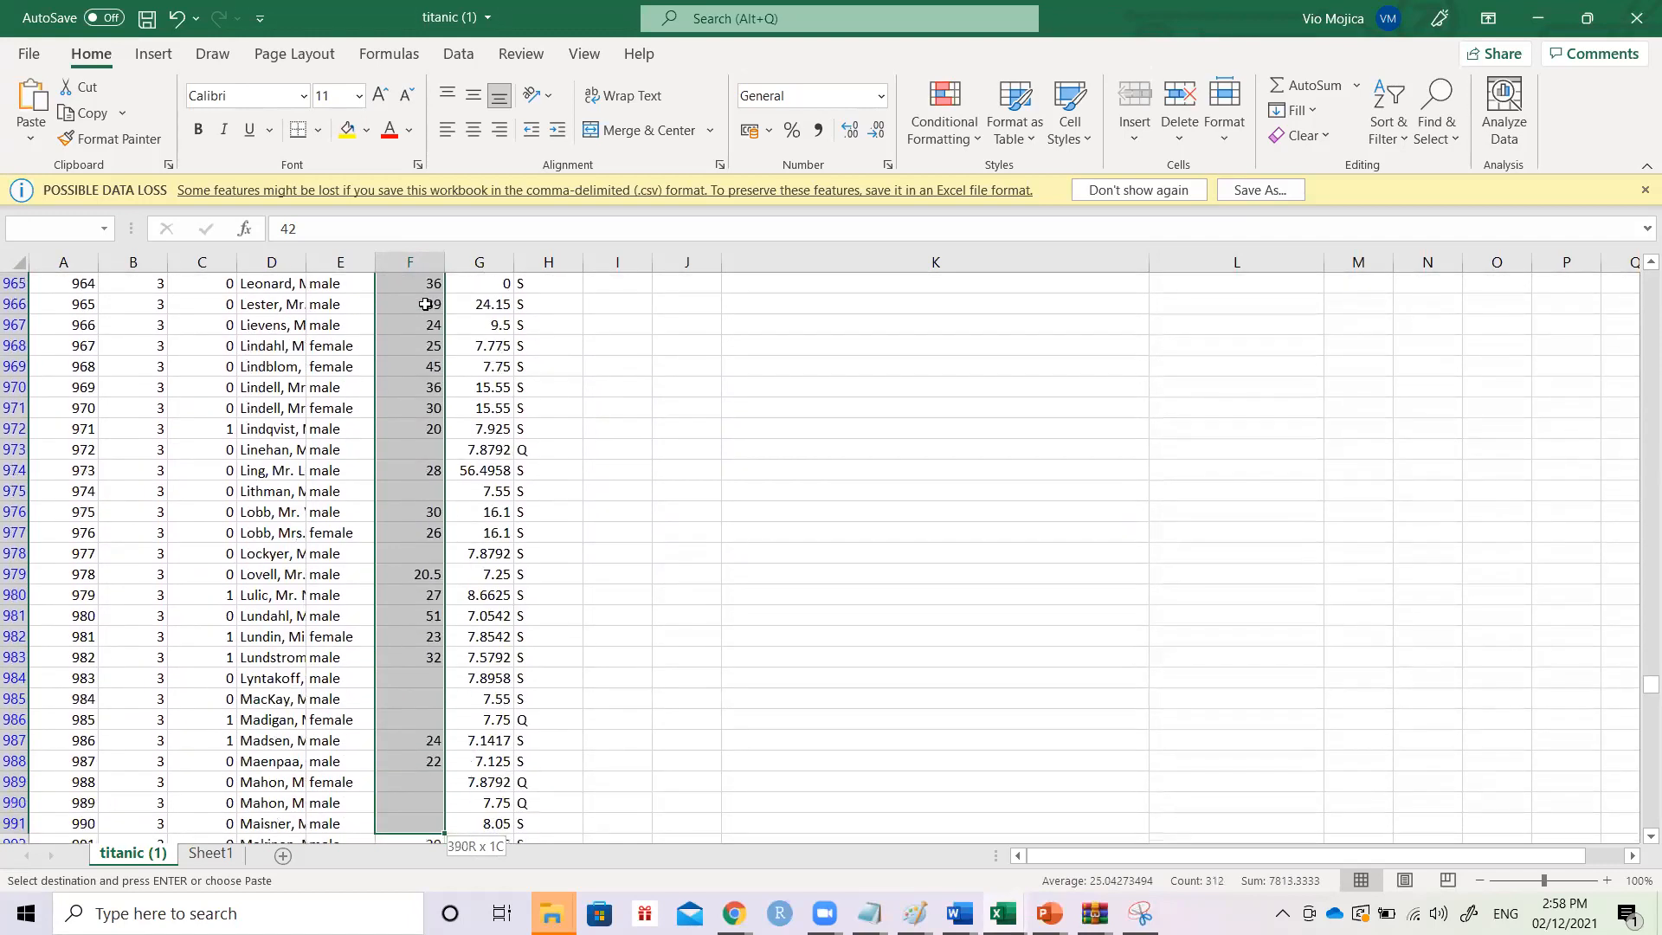
key("shift+Down")
key("shift+Down")
key("shift+Down")
key("shift+Down")
key("shift+Down")
key("shift+Down")
key("shift+Down")
key("shift+Down")
key("shift+Down")
key("shift+Down")
key("shift+Down")
key("shift+Down")
key("shift+Down")
key("shift+Down")
key("shift+Down")
key("shift+Down")
key("shift+Down")
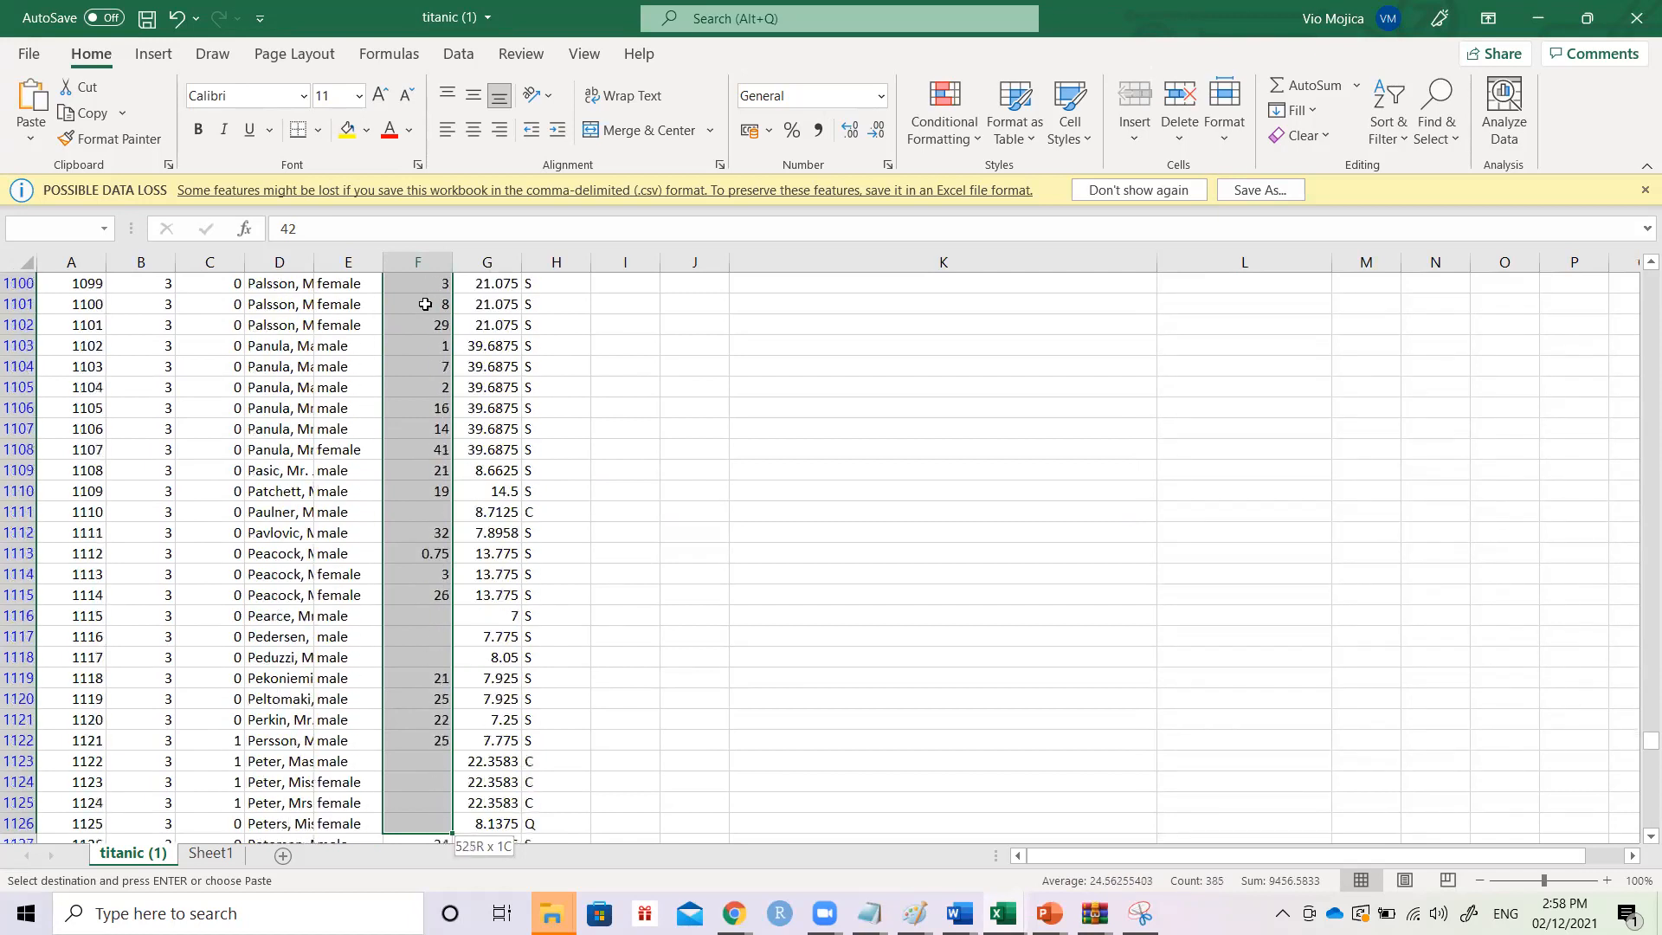
key("shift+Down")
key("shift+Down")
key("shift+Down")
key("shift+Down")
key("shift+Down")
key("shift+Down")
key("shift+Down")
key("shift+Down")
key("shift+Down")
key("shift+Down")
key("shift+Down")
key("shift+Down")
key("shift+Down")
key("shift+Down")
key("shift+Down")
key("shift+Down")
key("shift+Down")
key("shift+Down")
key("shift+Down")
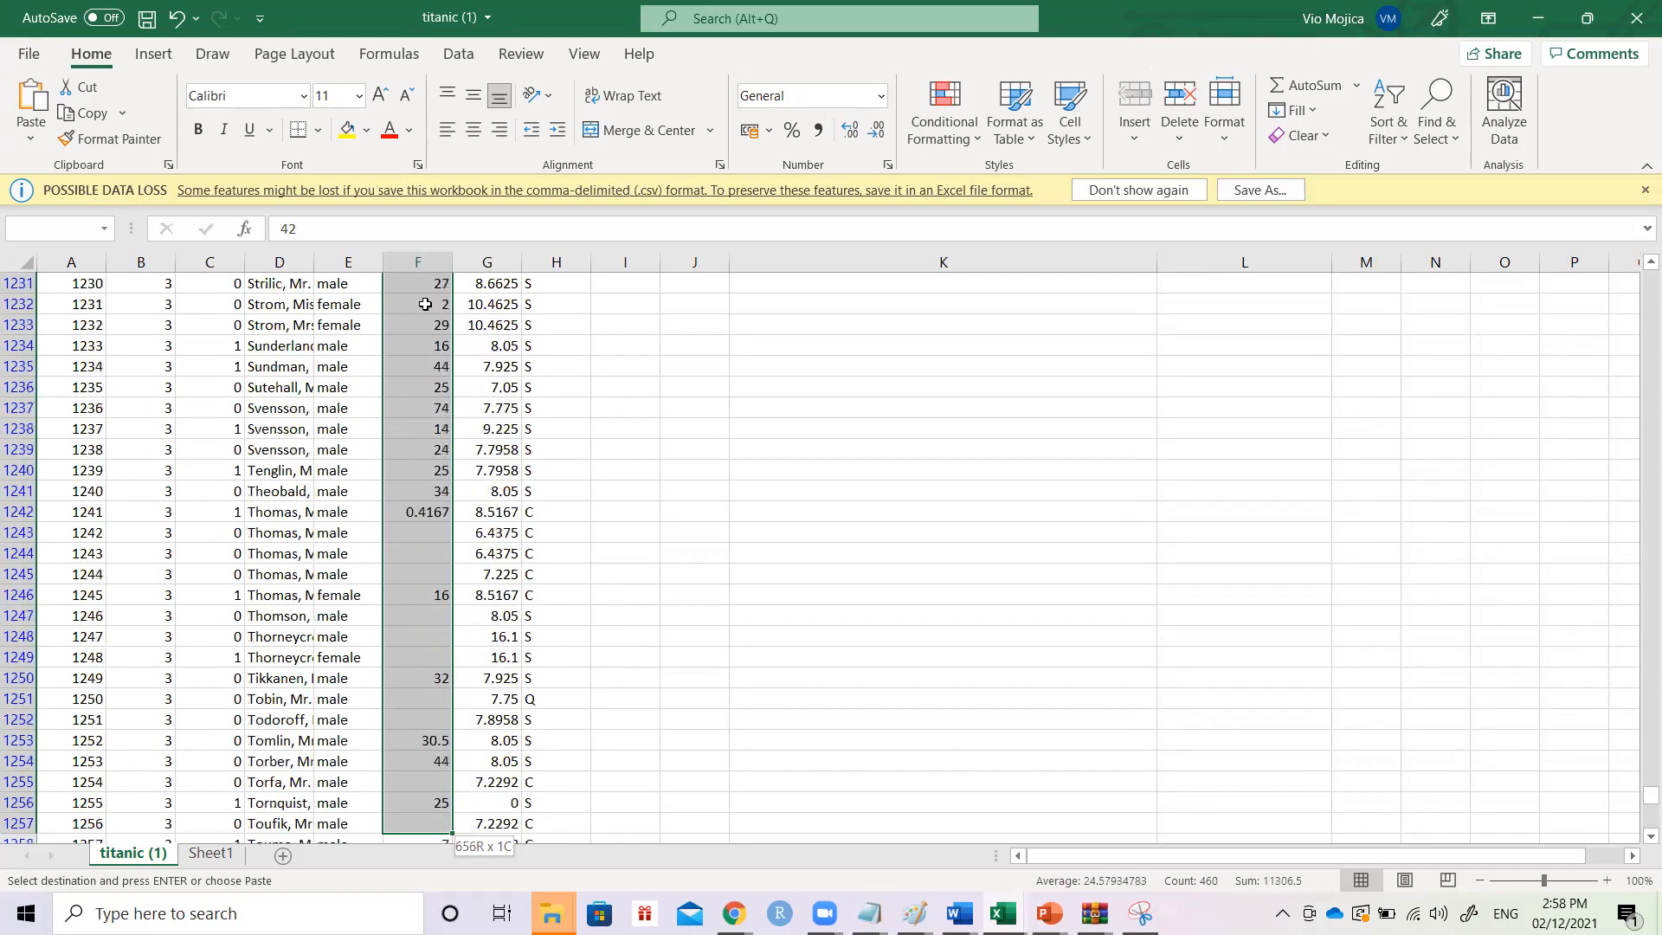
- Extend the class 3 age selection down to the last age in F1310 and copy it
key("shift+Down")
key("shift+Down")
key("shift+Down")
key("shift+Down")
key("shift+Down")
key("shift+Down")
key("shift+Down")
key("shift+Down")
key("shift+Down")
key("shift+Down")
key("shift+Down")
key("shift+Down")
key("shift+Down")
key("shift+Down")
key("shift+Down")
key("shift+Down")
key("shift+Down")
key("shift+Down")
key("shift+Down")
key("shift+Down")
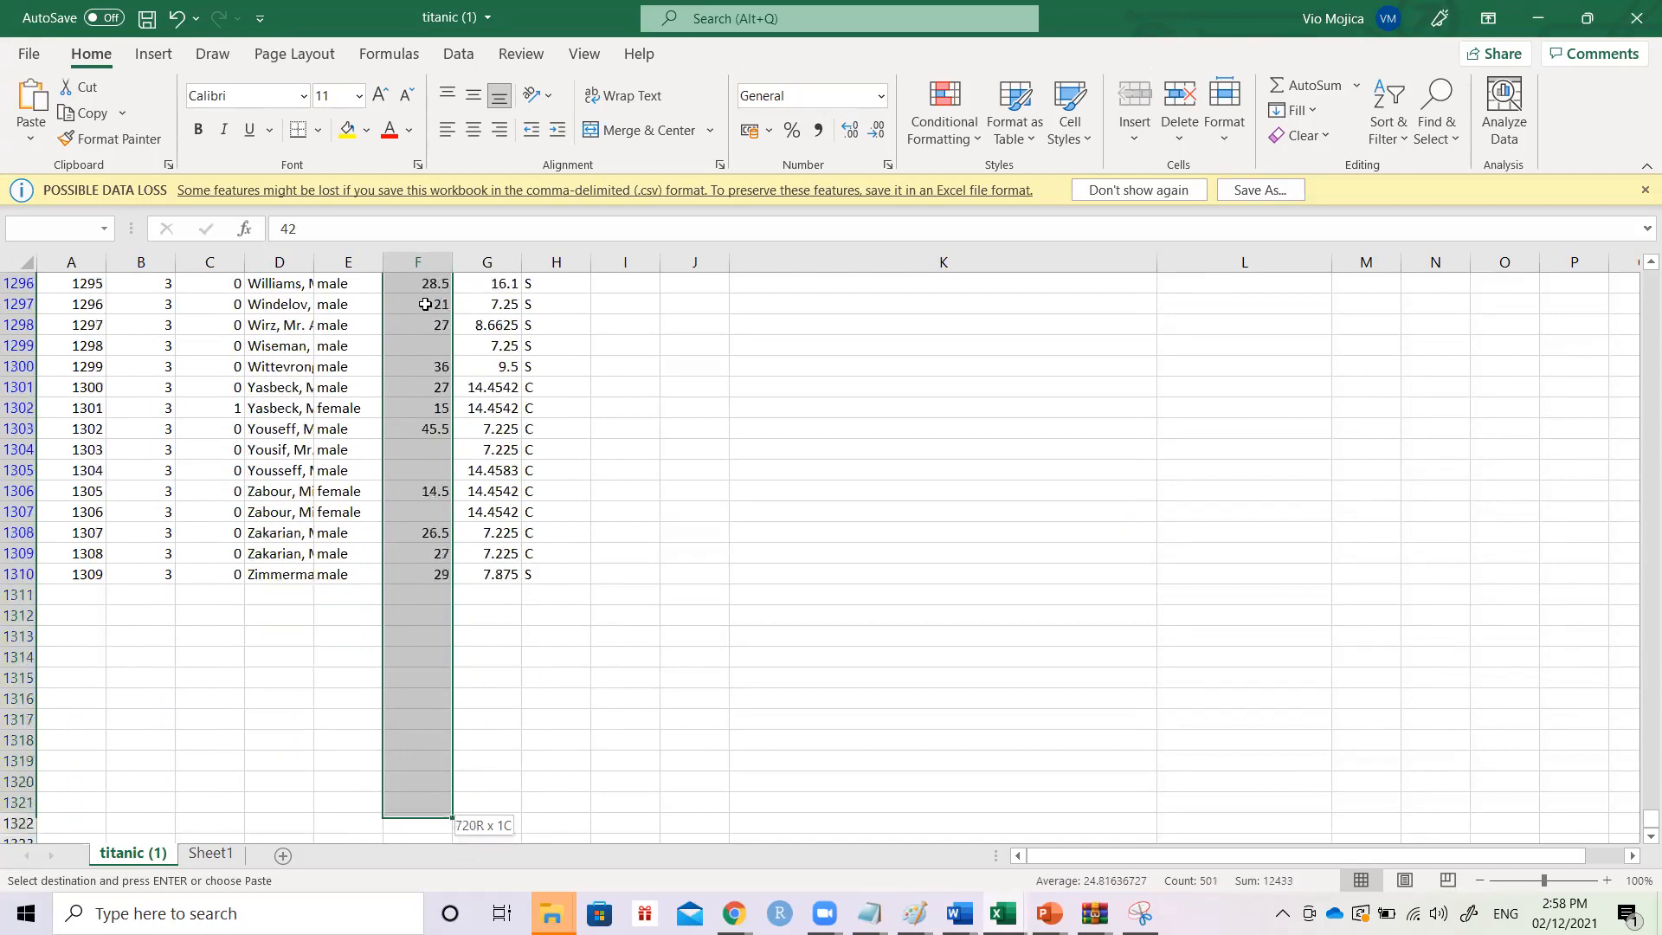
key("shift+Up")
key("shift+Up")
key("shift+Up")
key("shift+Up")
key("shift+Up")
key("shift+Up")
key("shift+Up")
key("shift+Up")
key("shift+Up")
key("shift+Up")
key("shift+Up")
key("ctrl+c")
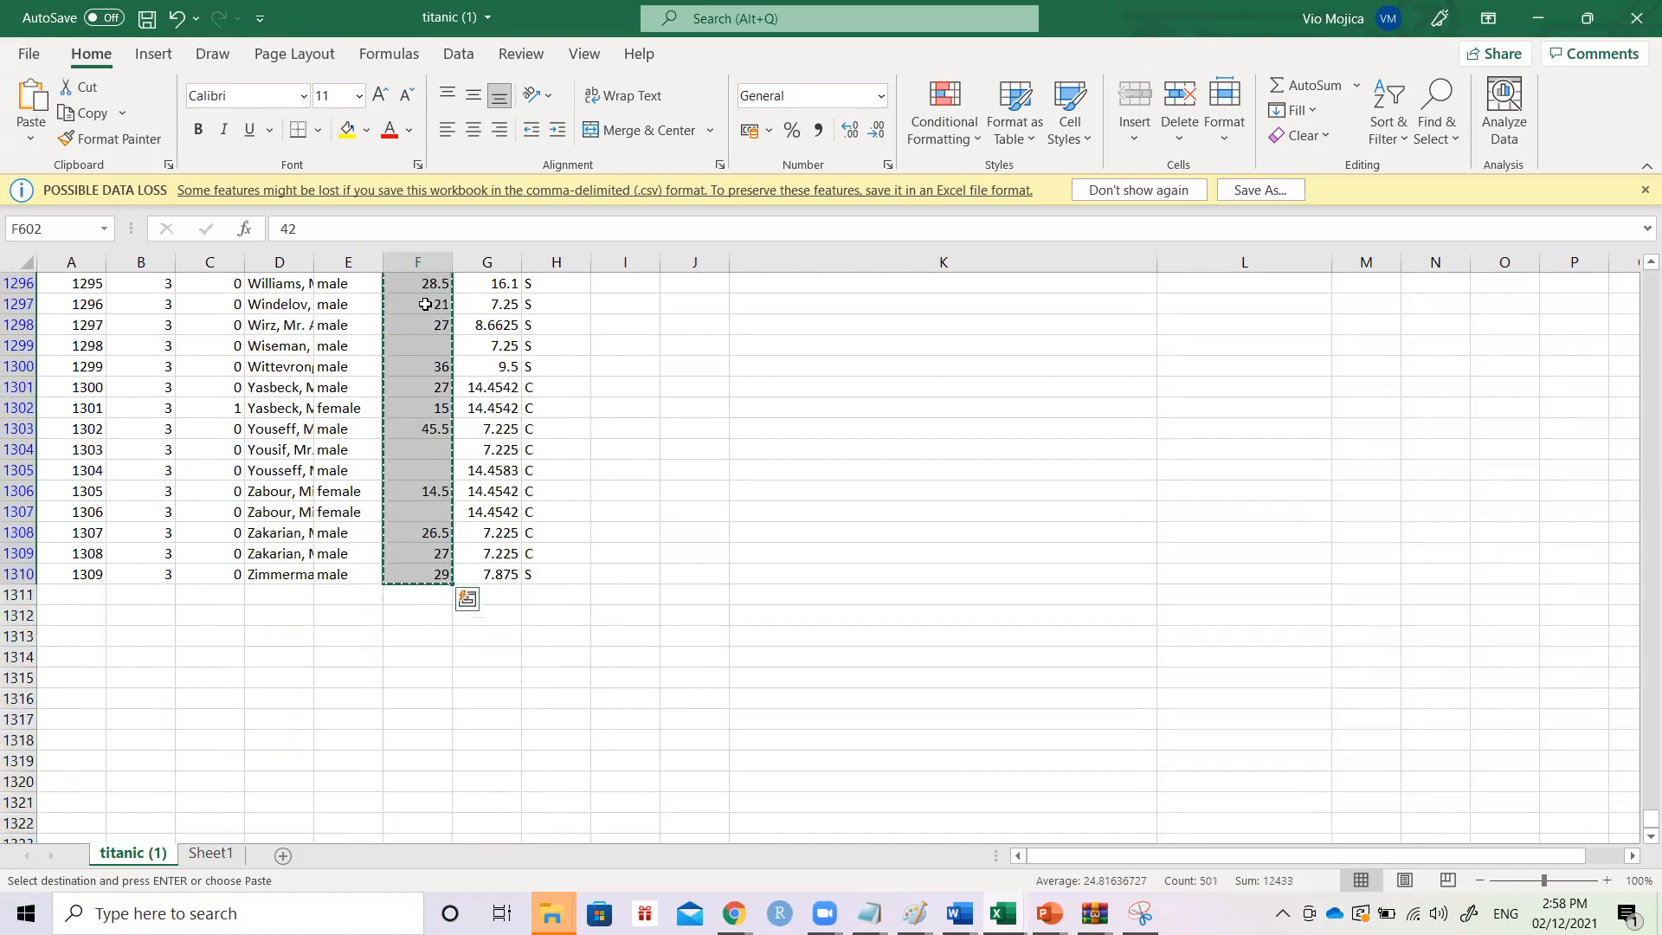
- Paste the copied class 3 ages into Sheet1 starting at C2 and select the class headers A1:C1
left_click(210, 853)
key("ctrl+v")
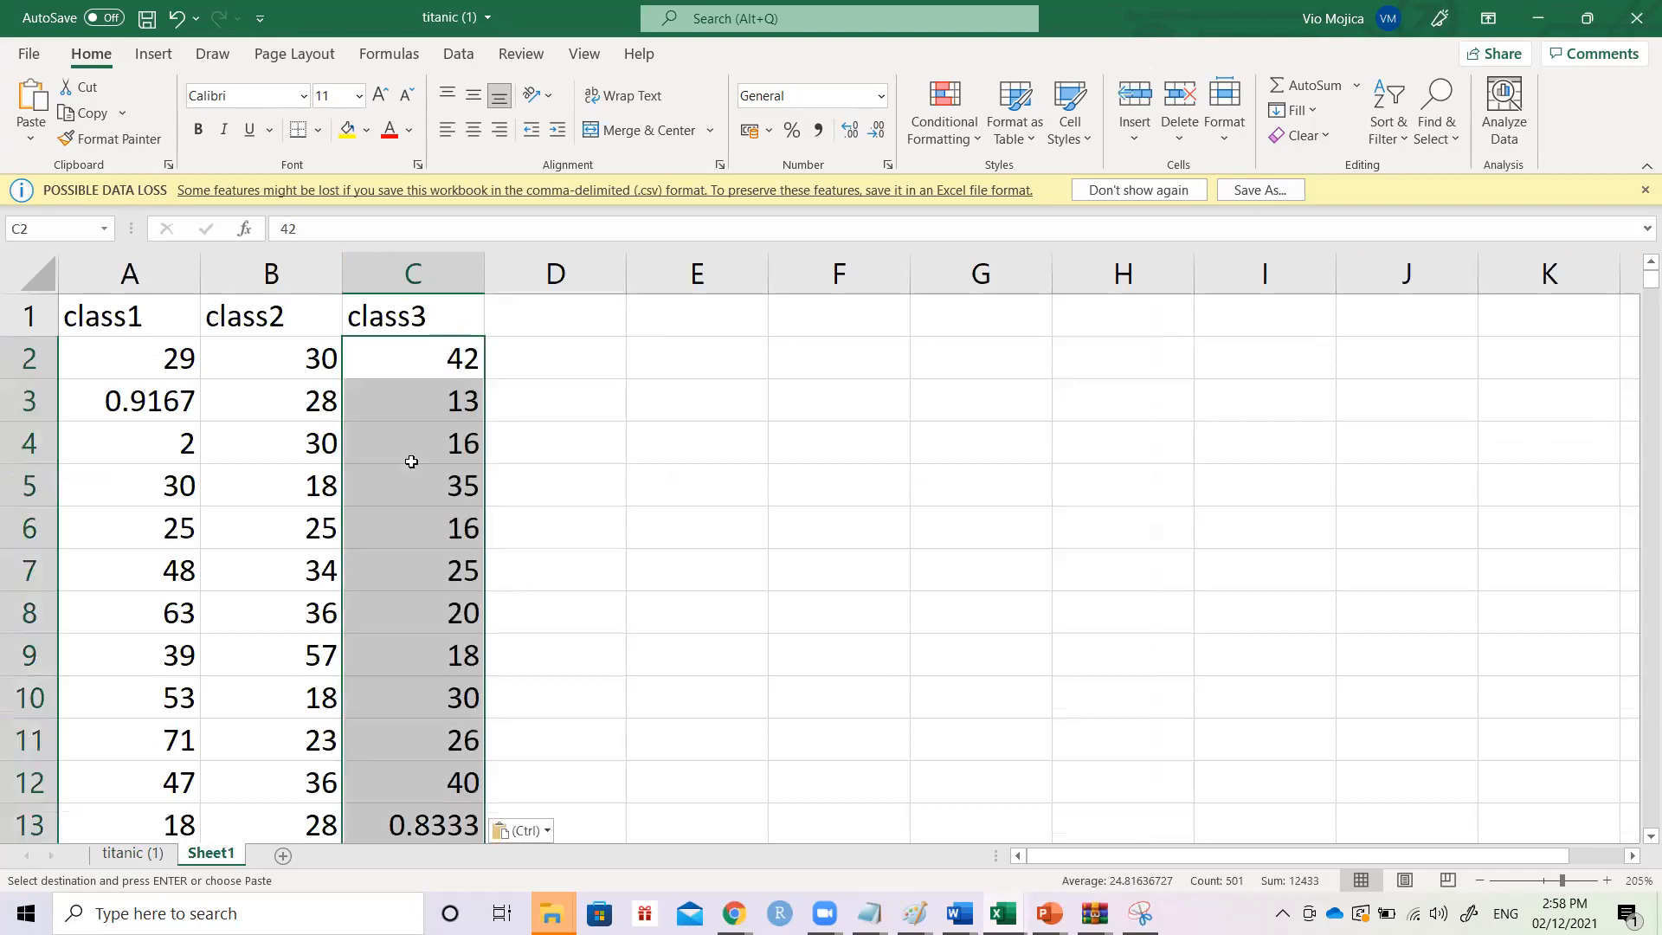
left_click(410, 315)
left_click_drag(139, 315, 410, 315)
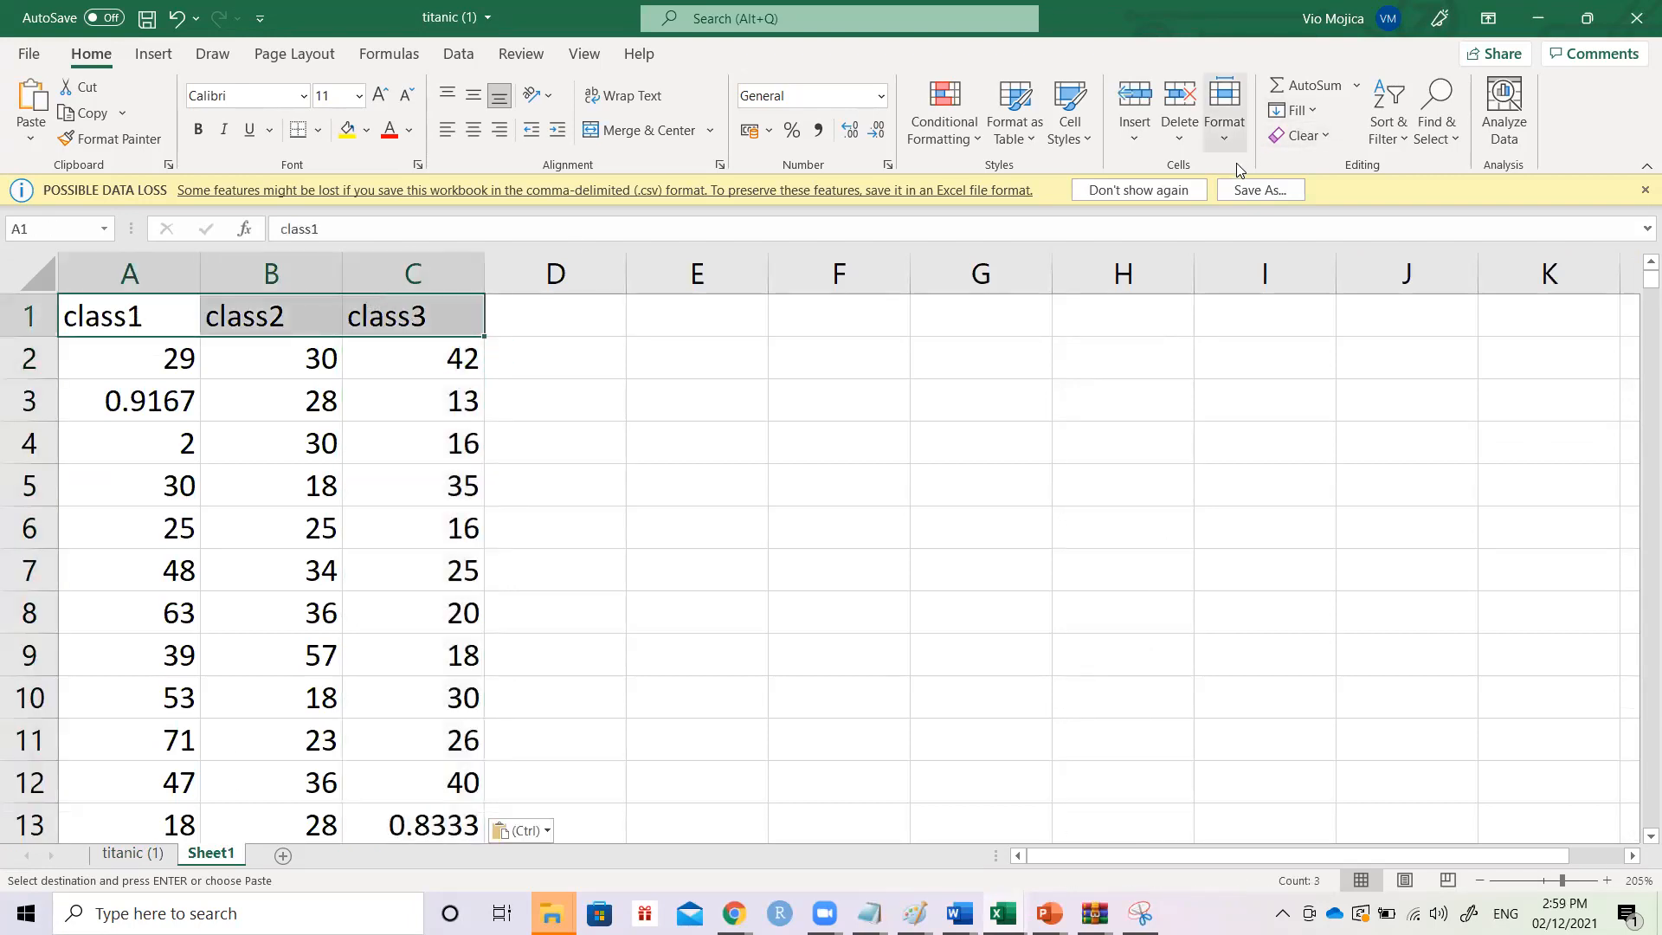
- Shrink the workbook window and open the Anova: Single Factor analysis tool for the Sheet1 data
left_click(1587, 17)
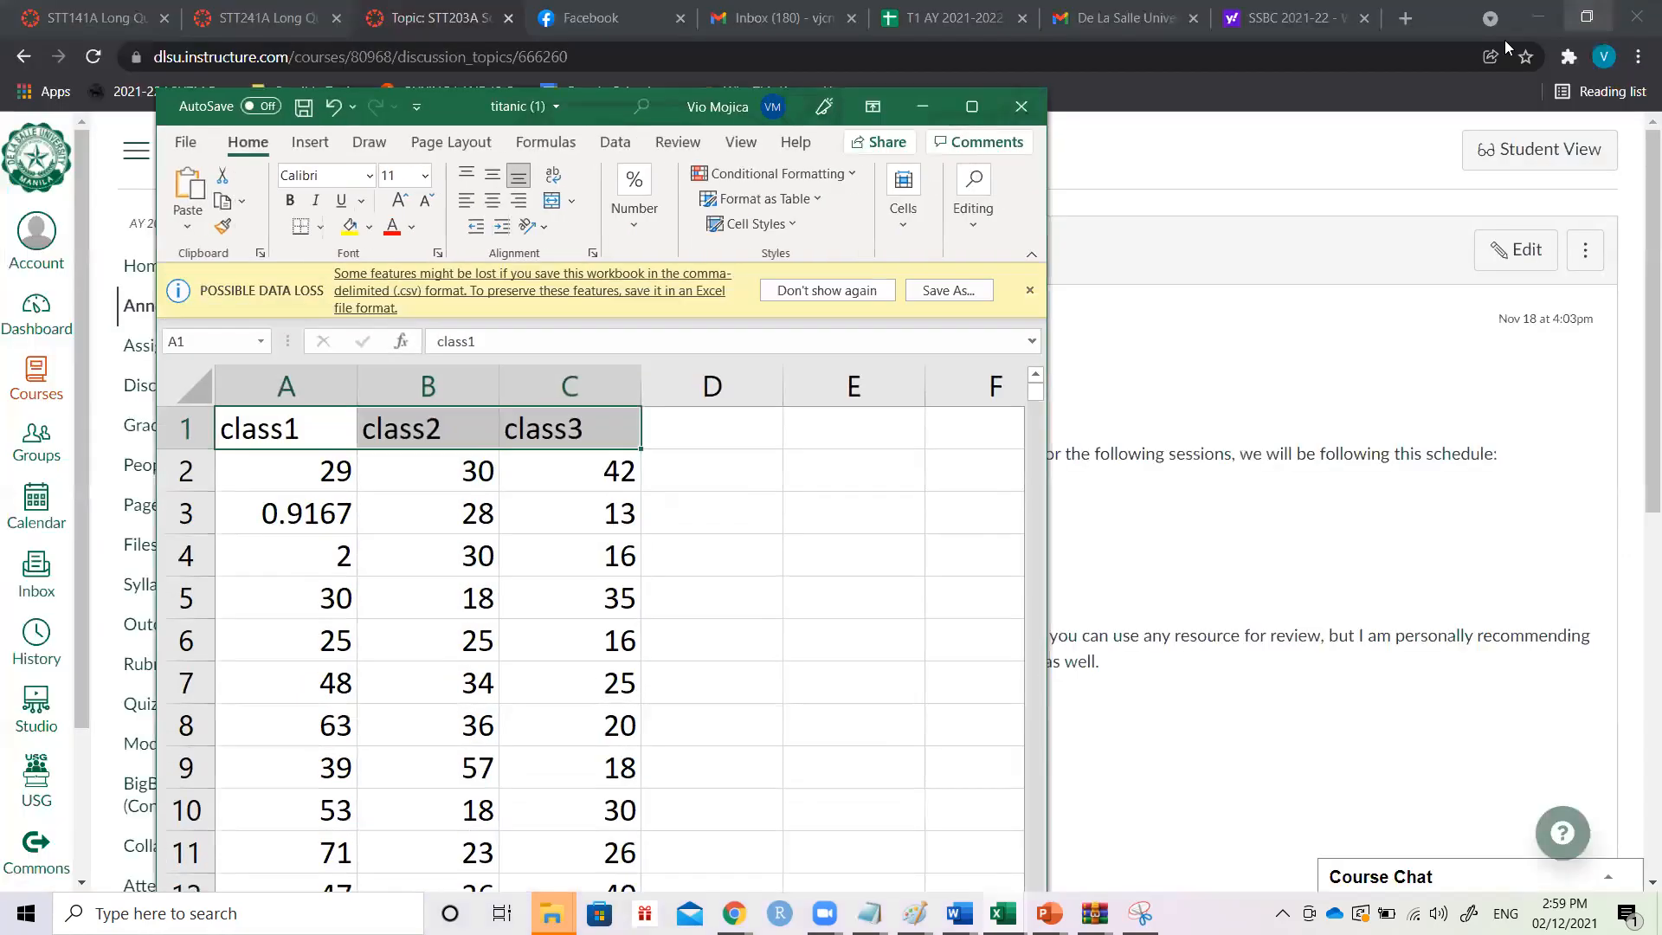
left_click(615, 142)
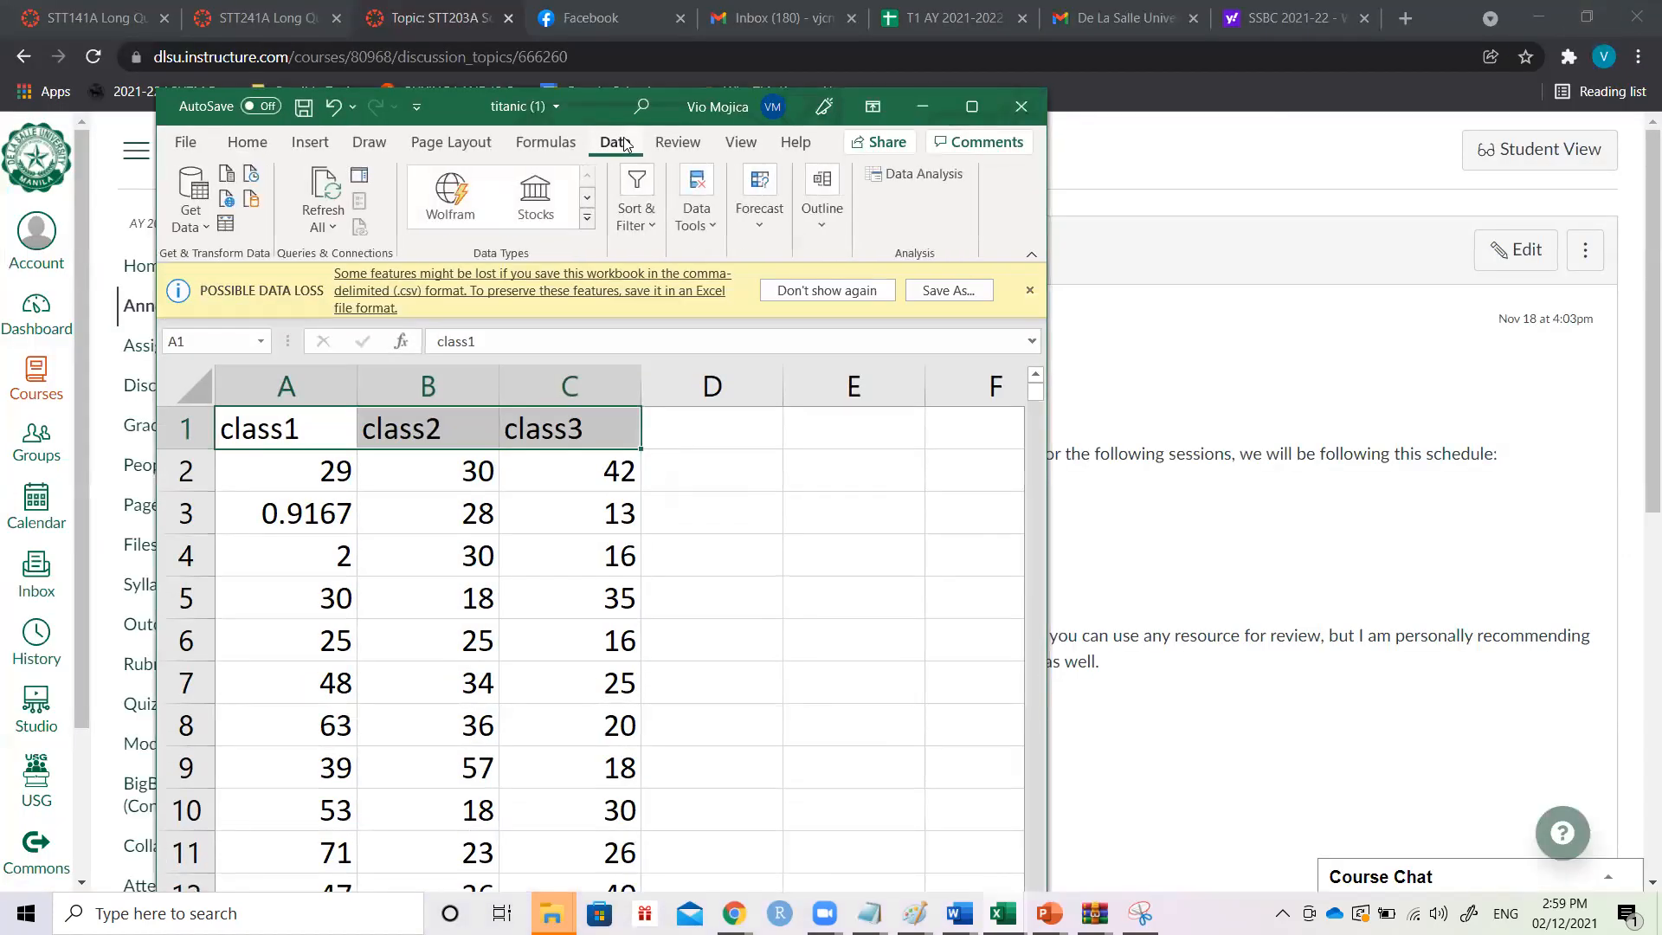
left_click(919, 176)
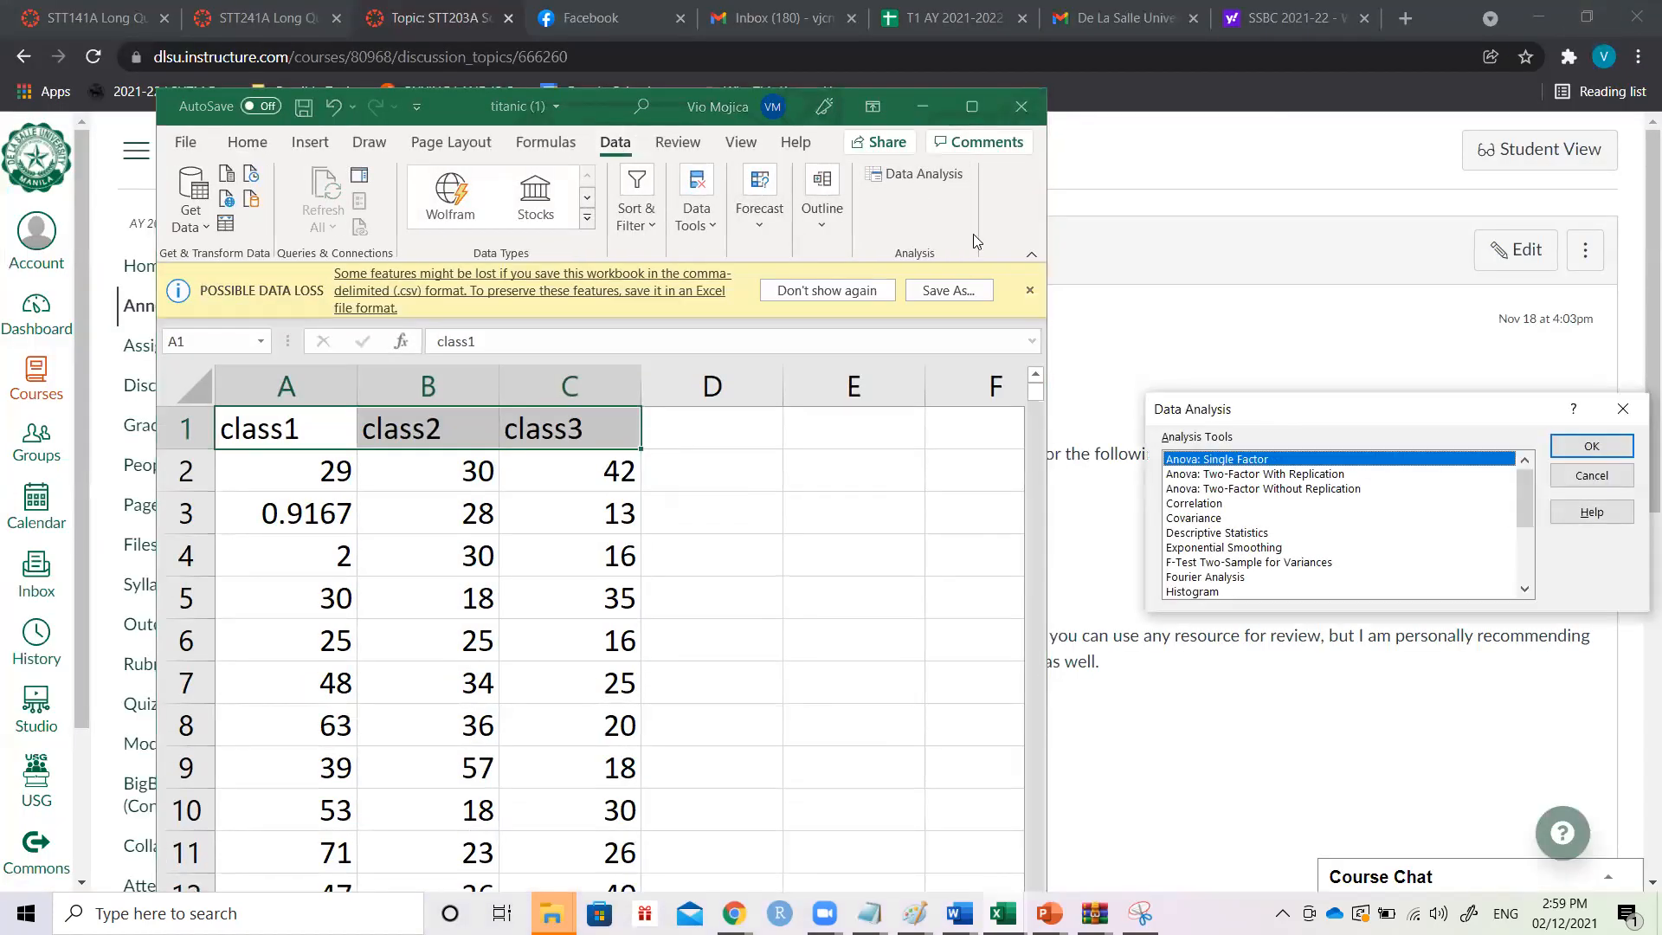
left_click(1591, 446)
left_click(299, 433)
key("ctrl+shift+Right")
key("ctrl+shift+Down")
key("shift+Down")
key("shift+Down")
key("shift+Down")
key("shift+Down")
key("shift+Down")
key("shift+Down")
key("shift+Down")
key("shift+Down")
key("shift+Down")
key("shift+Down")
key("shift+Down")
key("shift+Down")
key("shift+Down")
key("shift+Down")
key("shift+Down")
key("shift+Down")
key("shift+Down")
key("shift+Down")
key("shift+Down")
key("shift+Down")
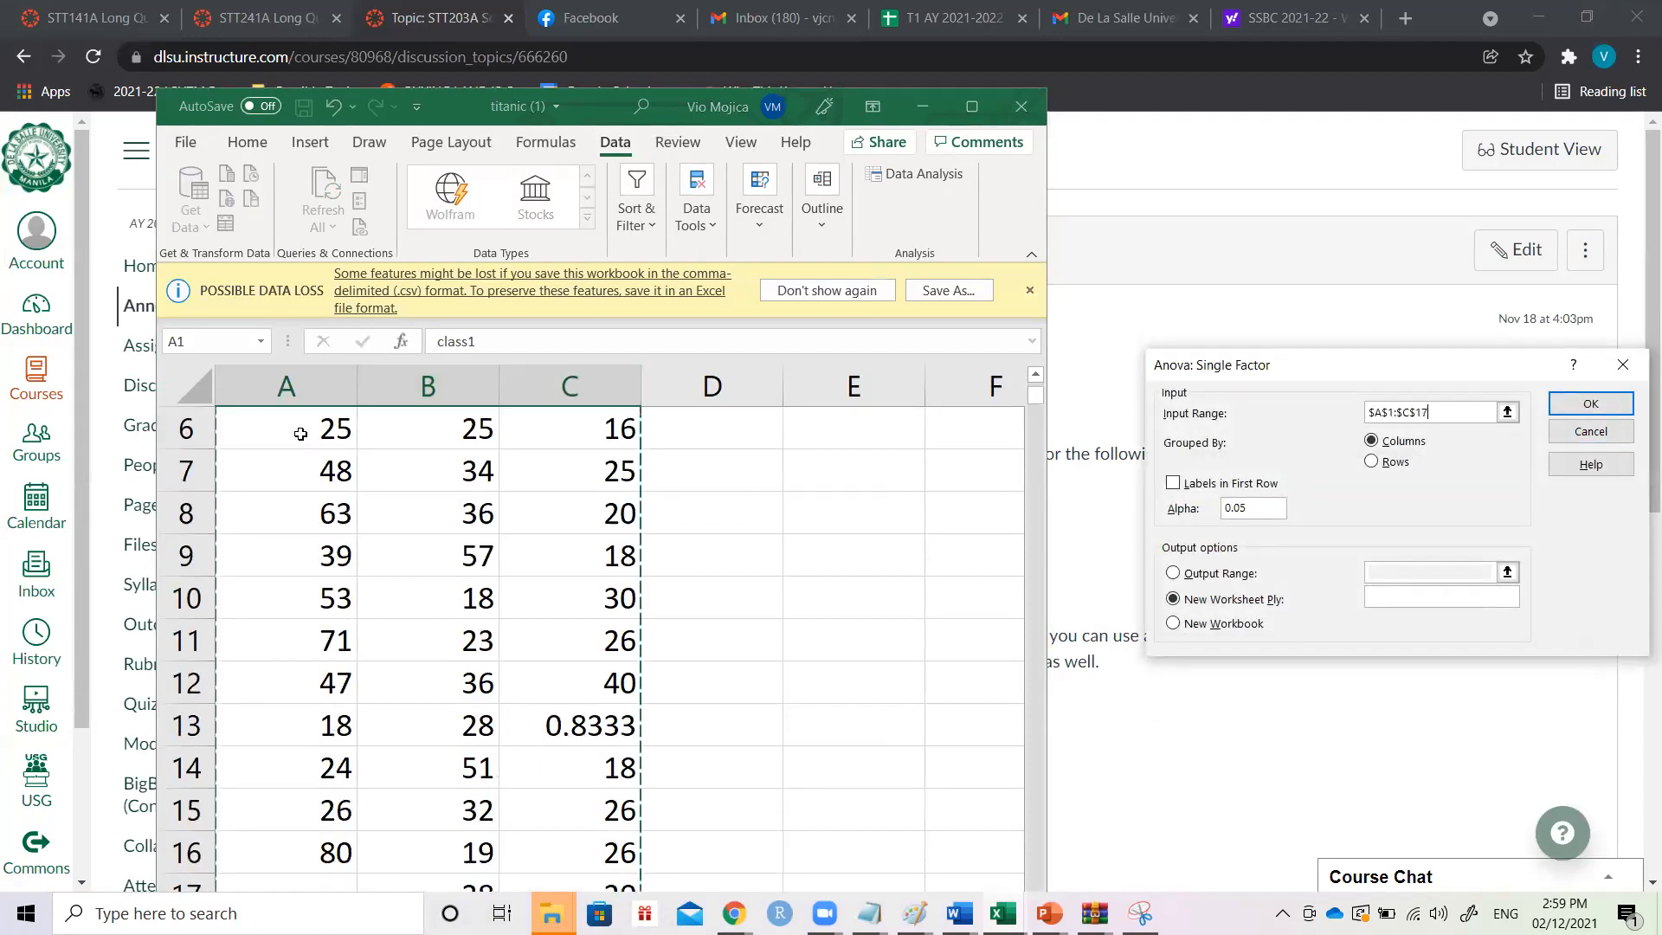
key("shift+Down")
key("shift+Down")
key("shift+Down")
key("shift+Down")
key("shift+Down")
key("shift+Down")
key("shift+Down")
key("shift+Down")
key("shift+Down")
key("shift+Down")
key("shift+Down")
key("shift+Down")
key("shift+Down")
key("shift+Down")
key("shift+Down")
key("shift+Down")
key("shift+Down")
key("shift+Down")
key("shift+Down")
key("shift+Down")
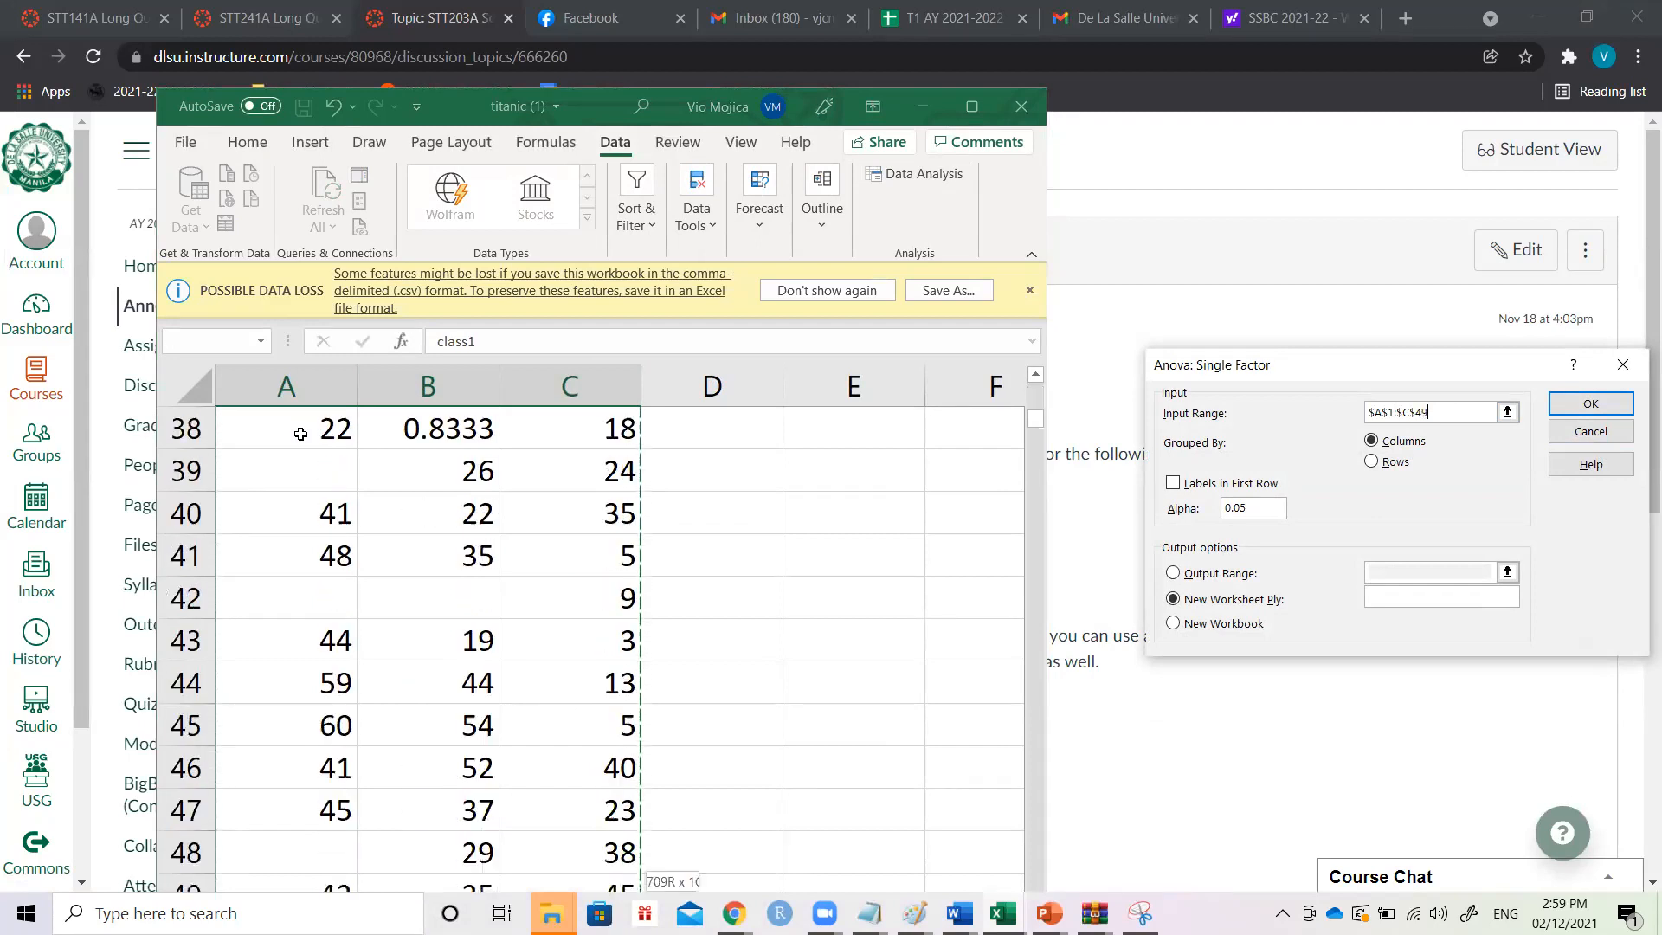
- Run the single-factor ANOVA on columns A:C, grouped by columns, with labels in the first row and output on a new worksheet
left_click(261, 390)
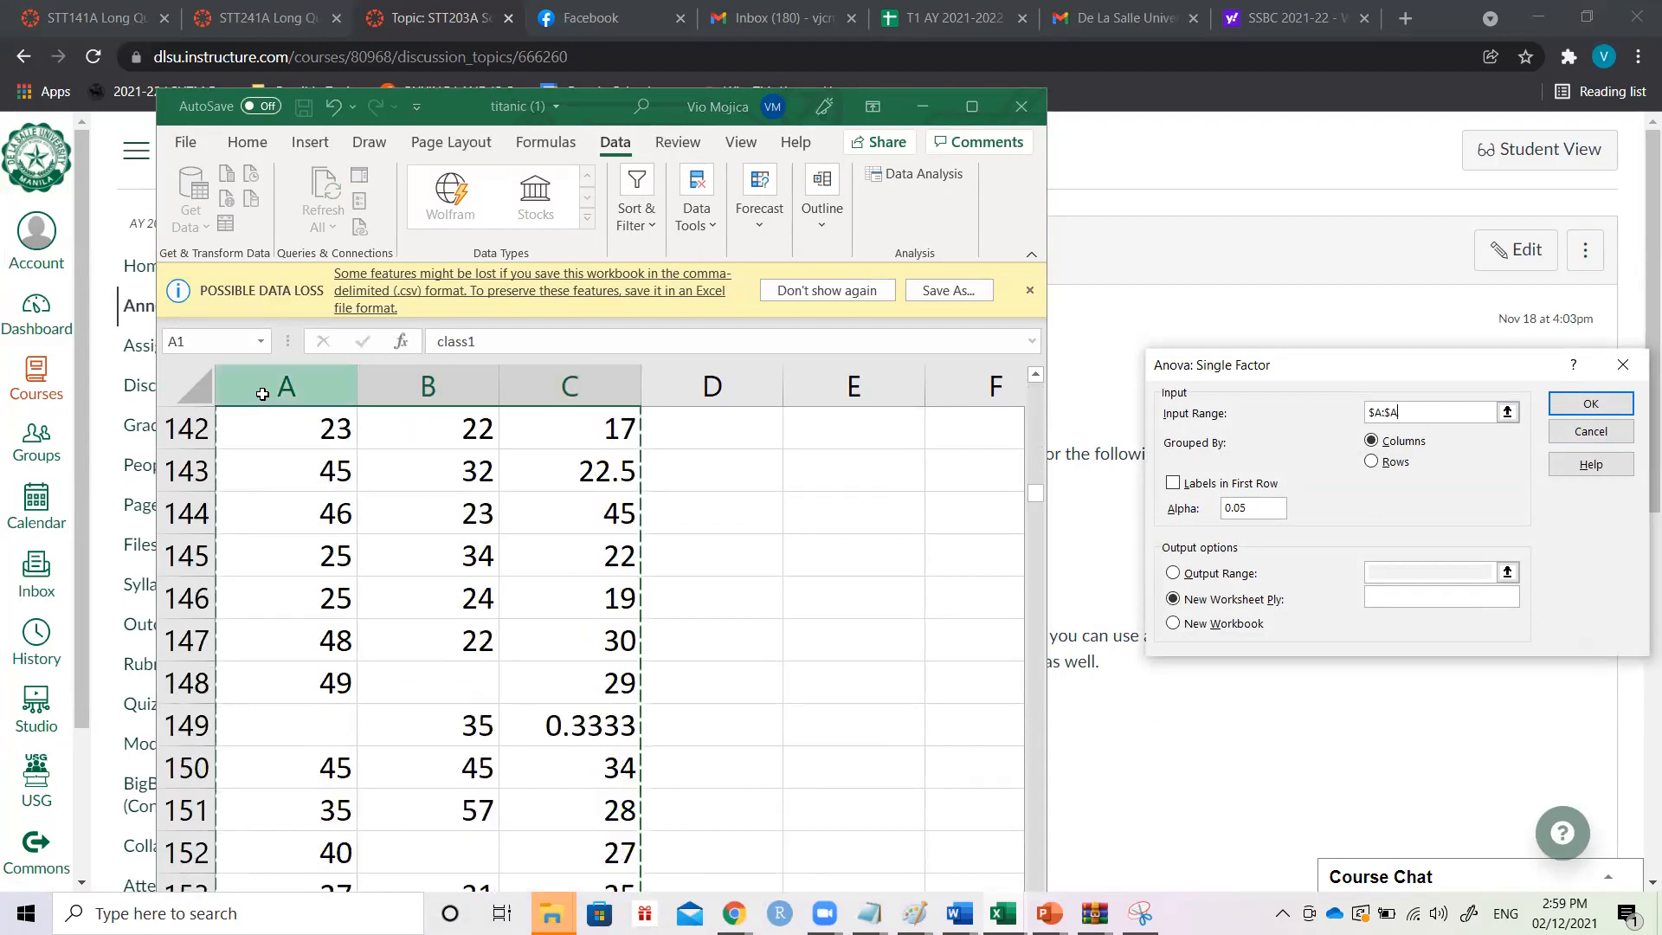
key("ctrl+shift+Right")
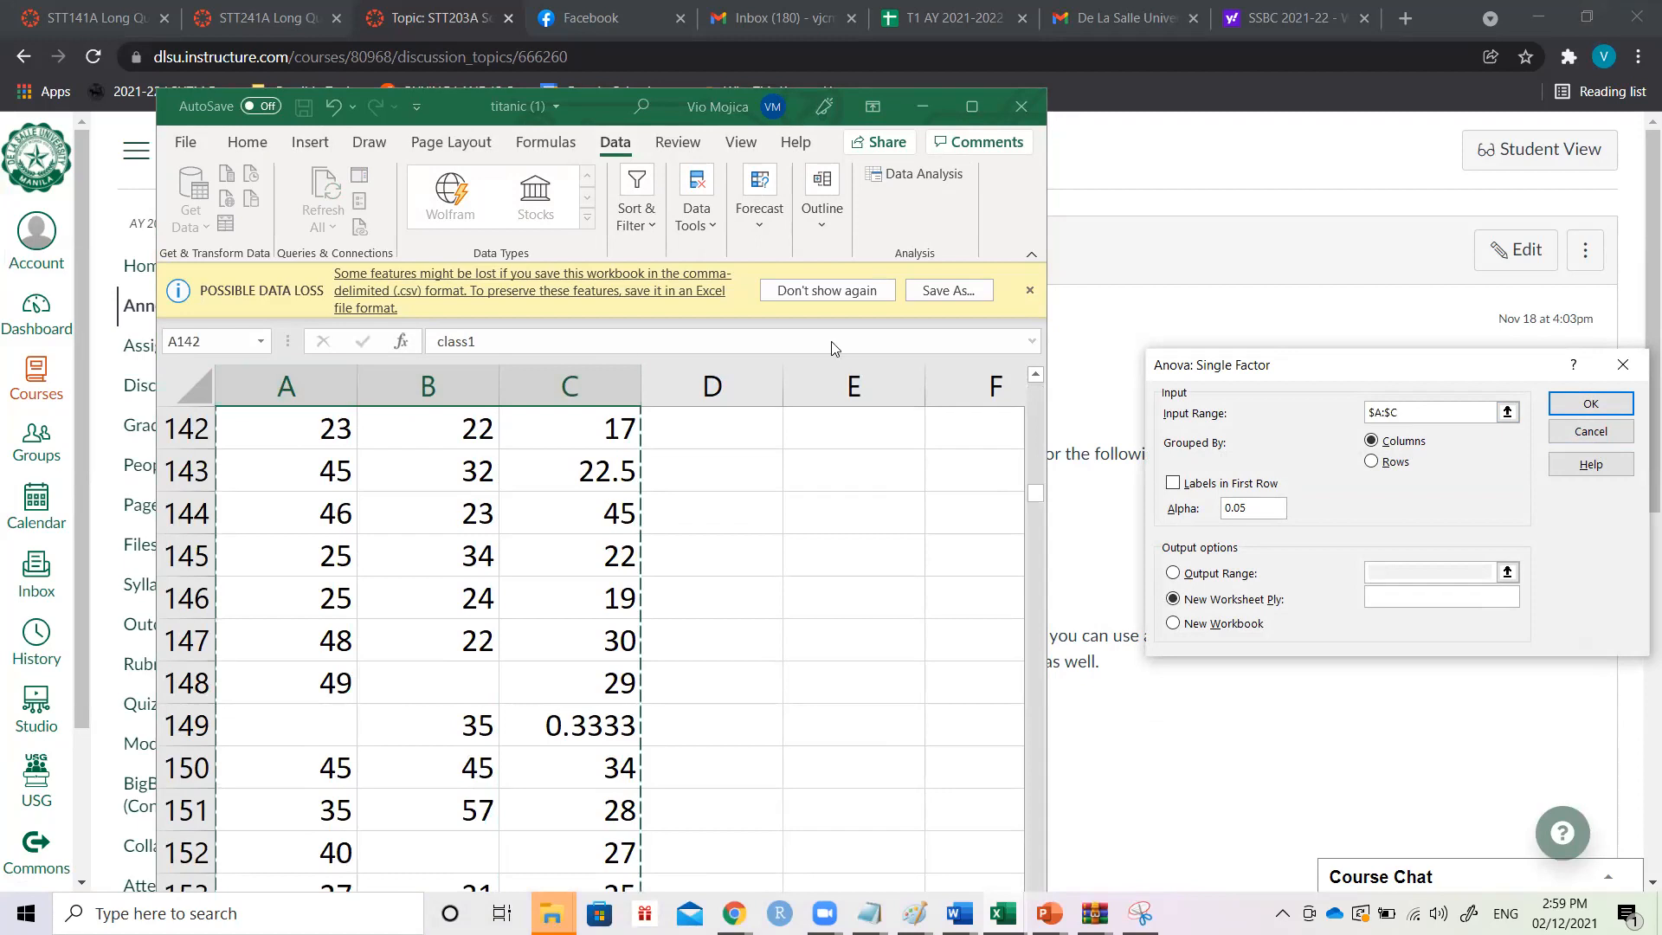
left_click(1376, 463)
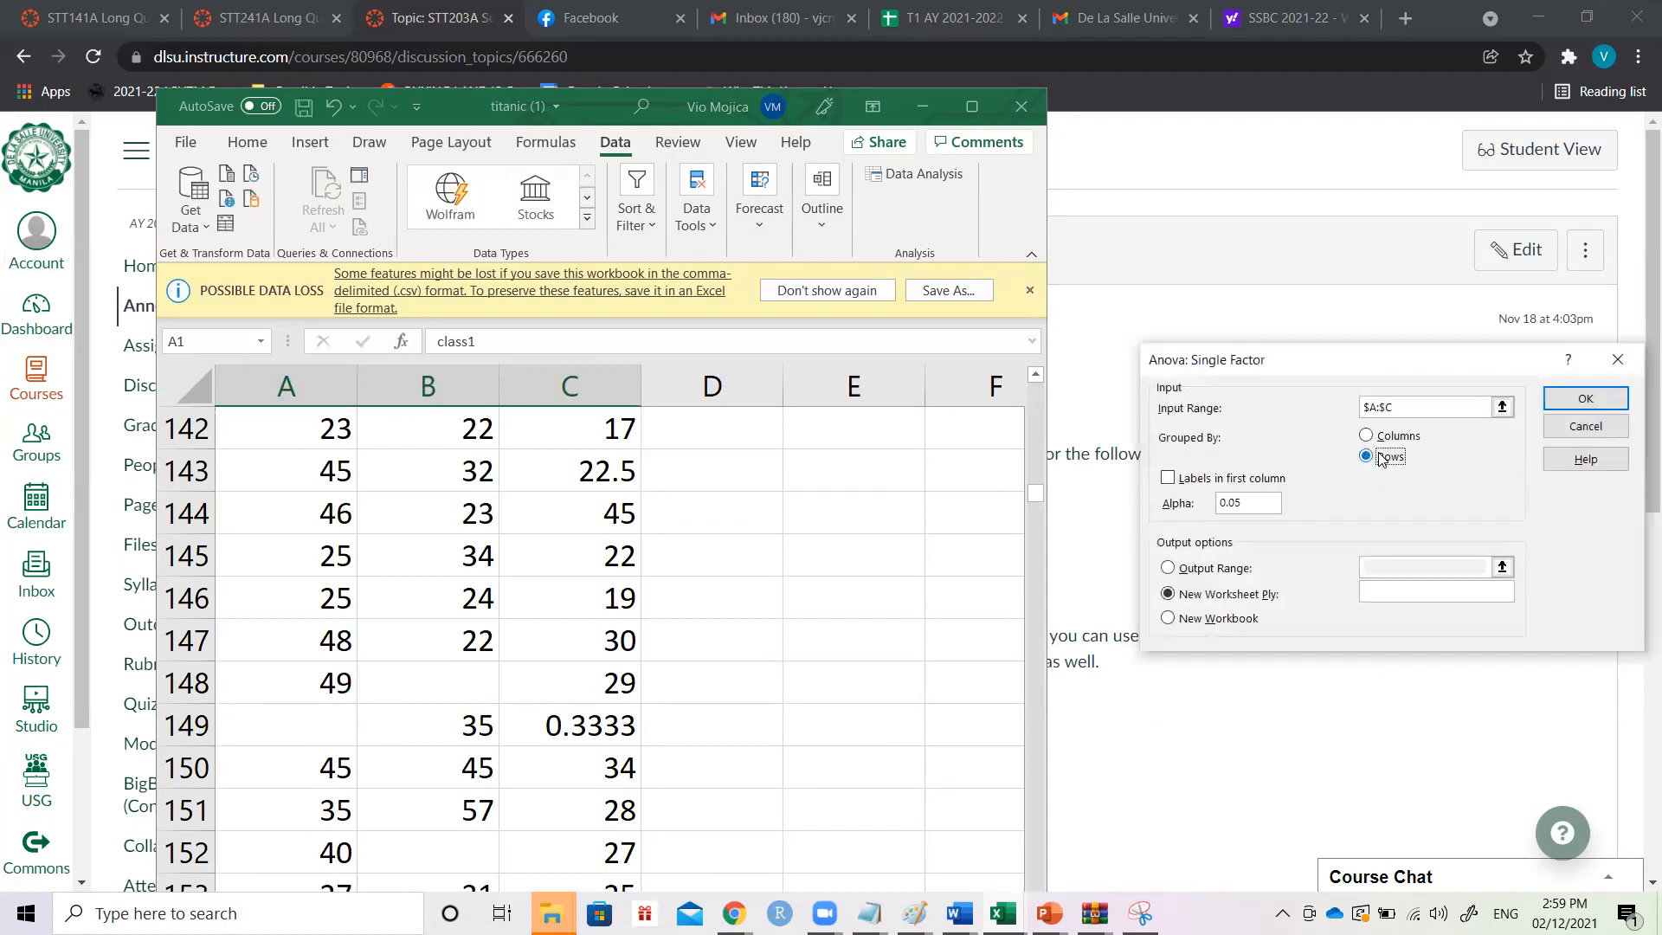
left_click(1378, 444)
left_click(1202, 475)
left_click(1580, 393)
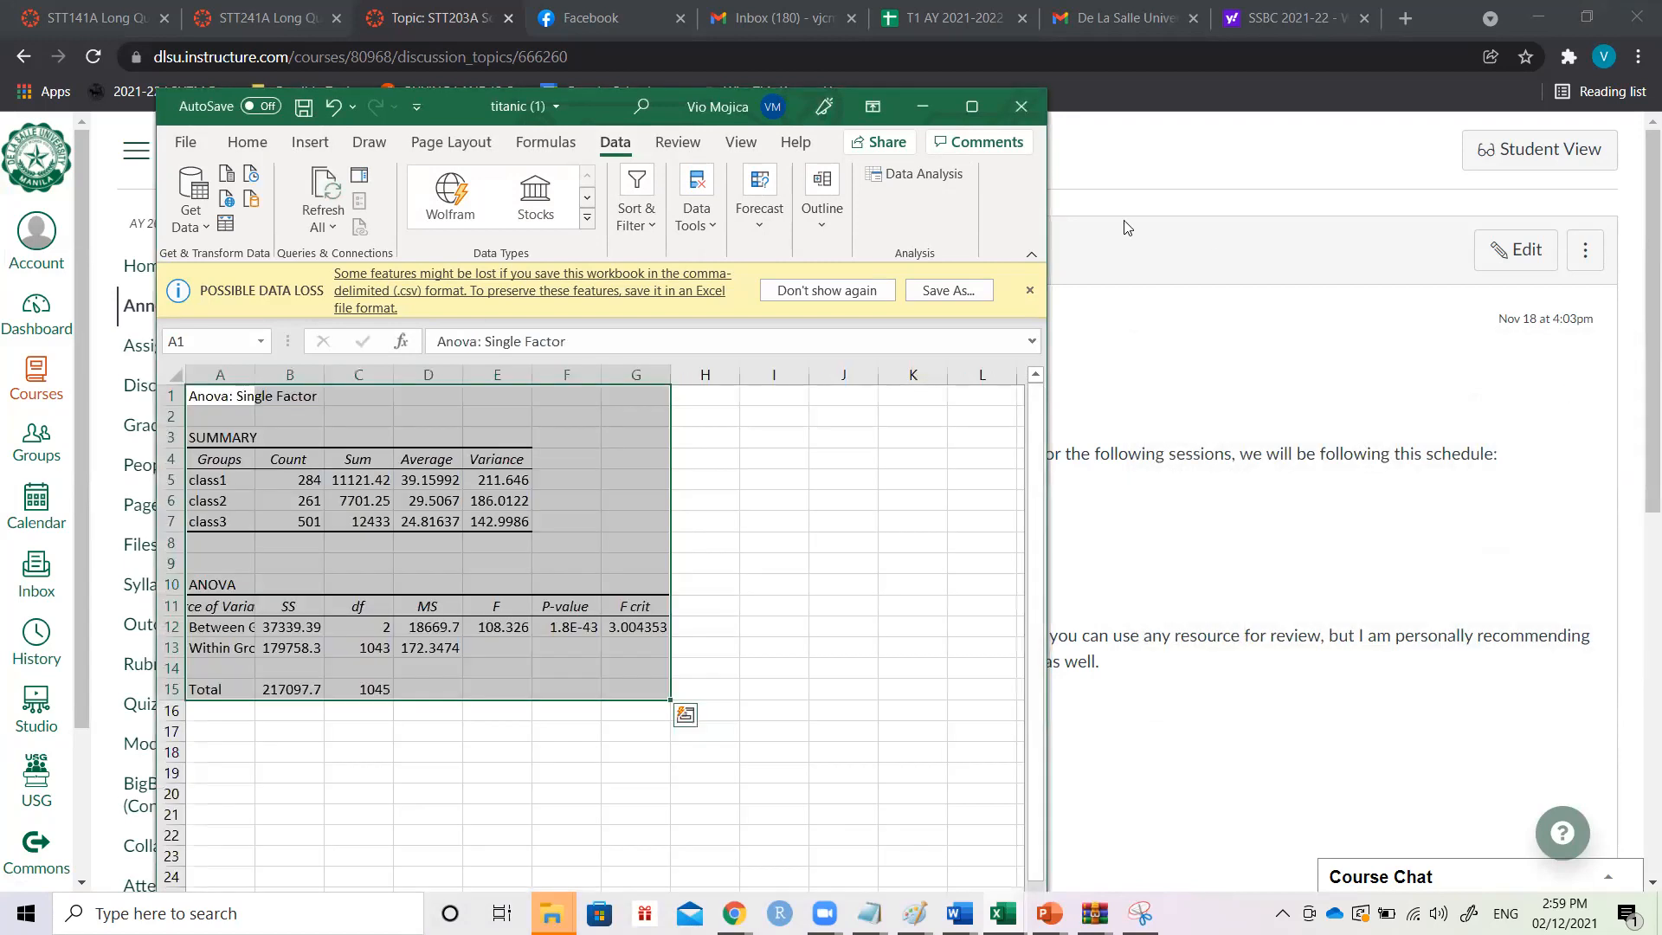
- Maximize the workbook, enlarge the results sheet, and examine its group summary and ANOVA table
left_click(972, 105)
scroll(758, 529, "up", 5, "ctrl")
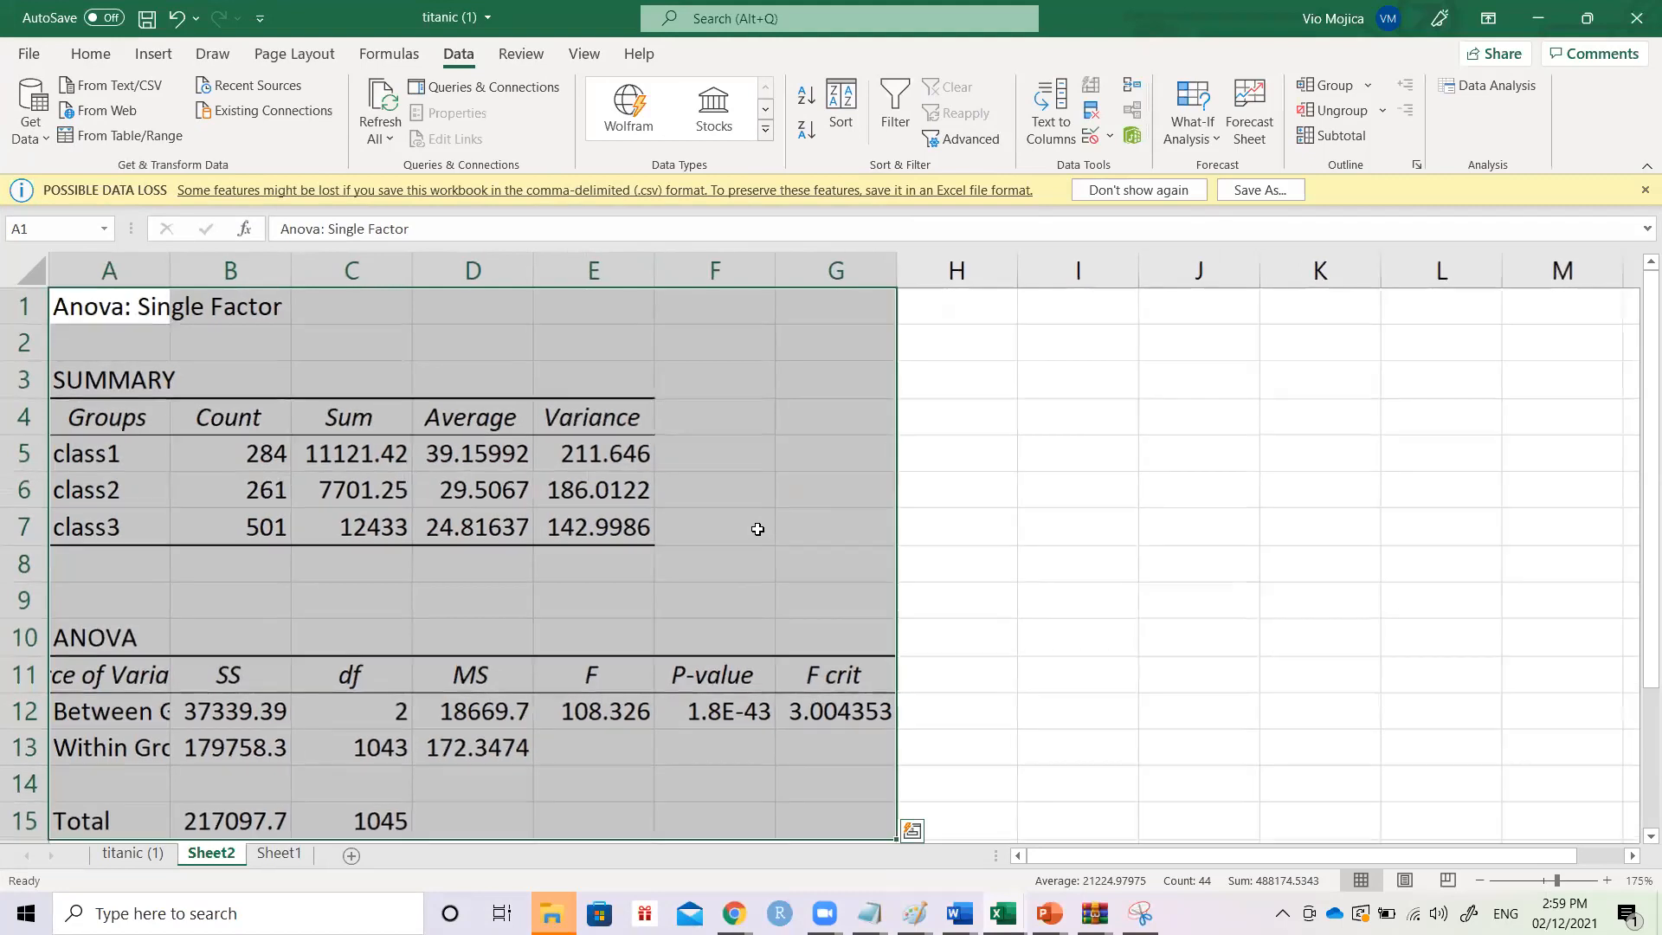
scroll(757, 529, "down", 1)
scroll(757, 529, "up", 1)
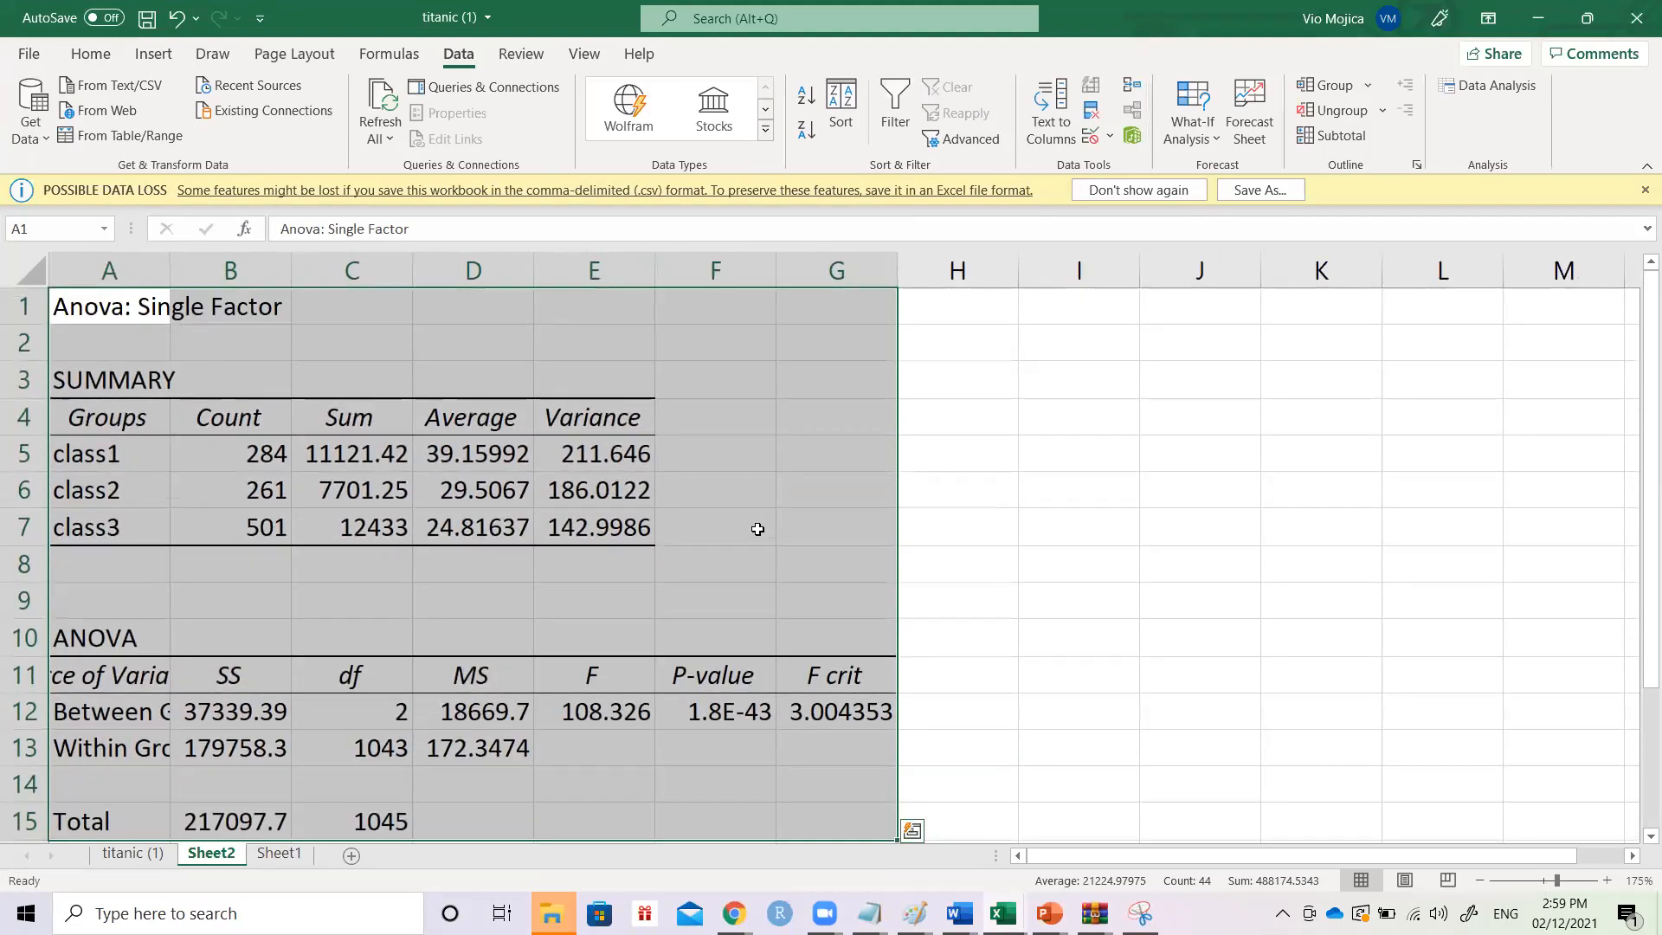
left_click(757, 529)
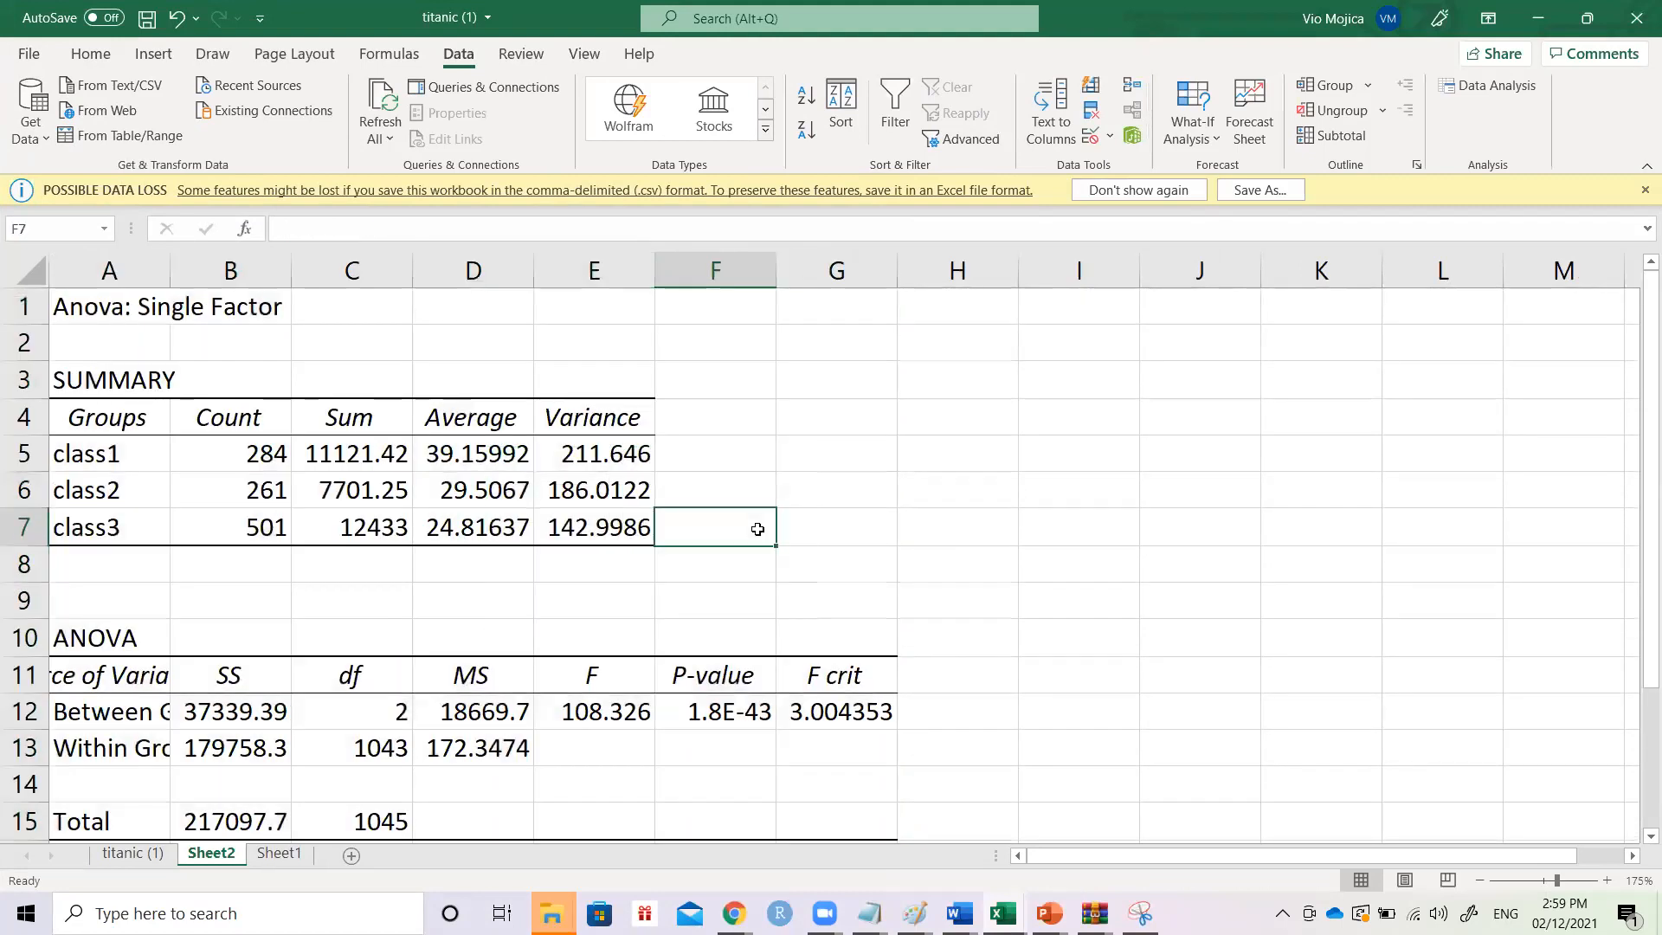
key("Left")
key("Left")
key("Left")
key("Left")
key("Left")
key("Up")
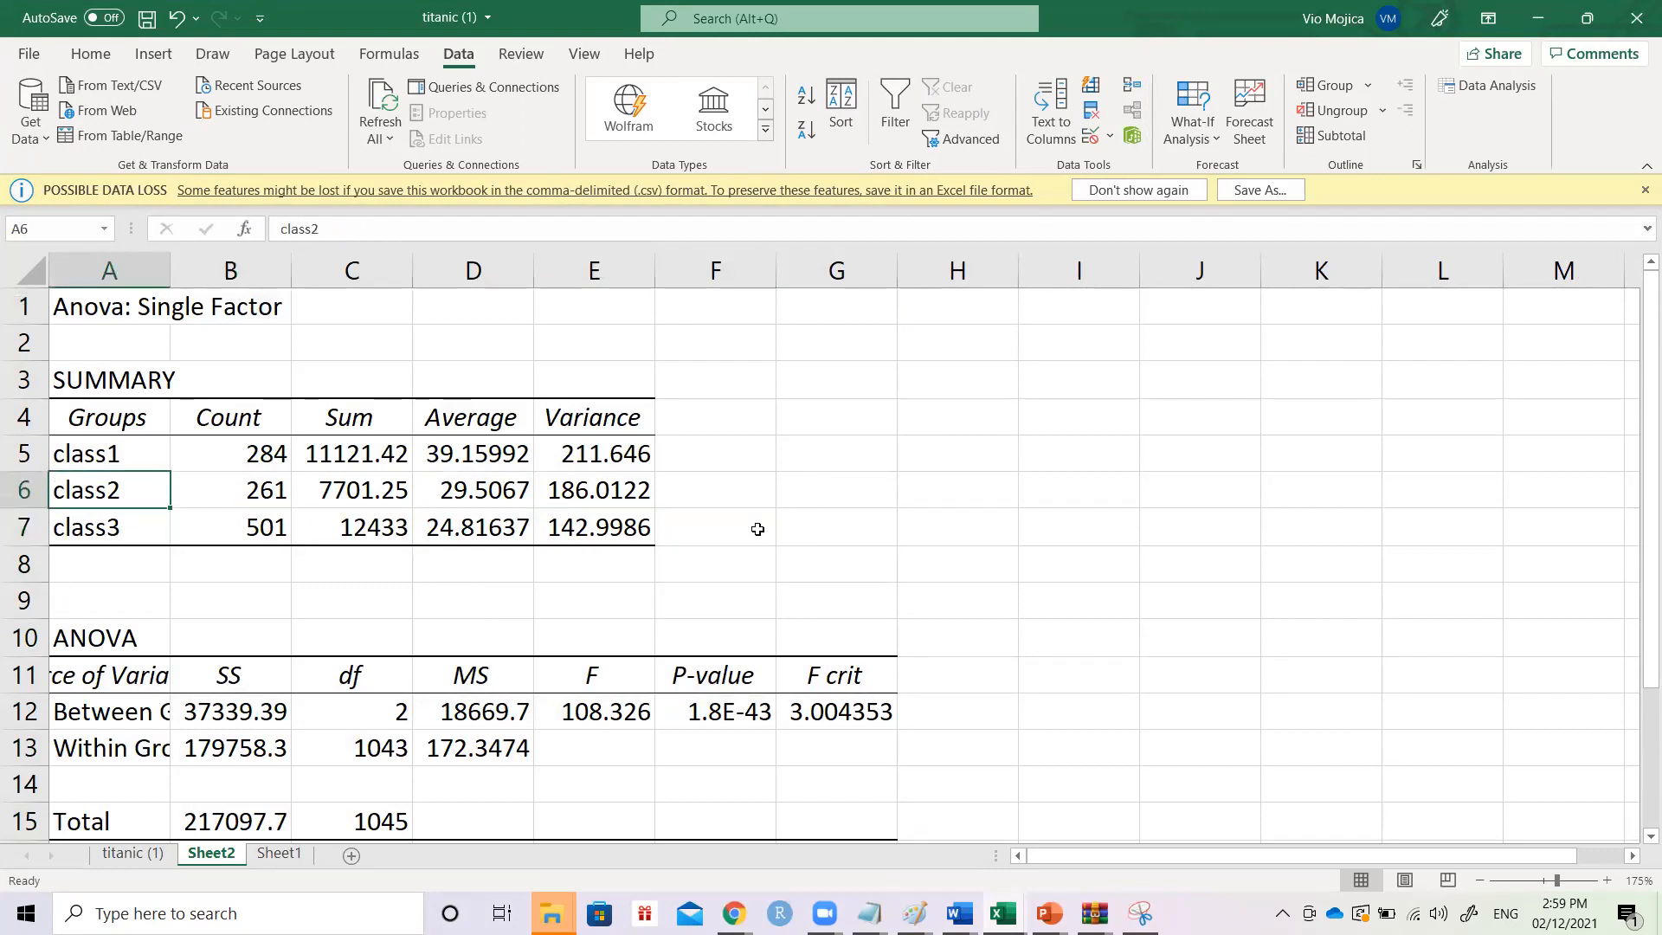
key("Down")
key("Down")
key("Down")
key("Down")
key("Down")
key("Down")
key("Up")
key("Up")
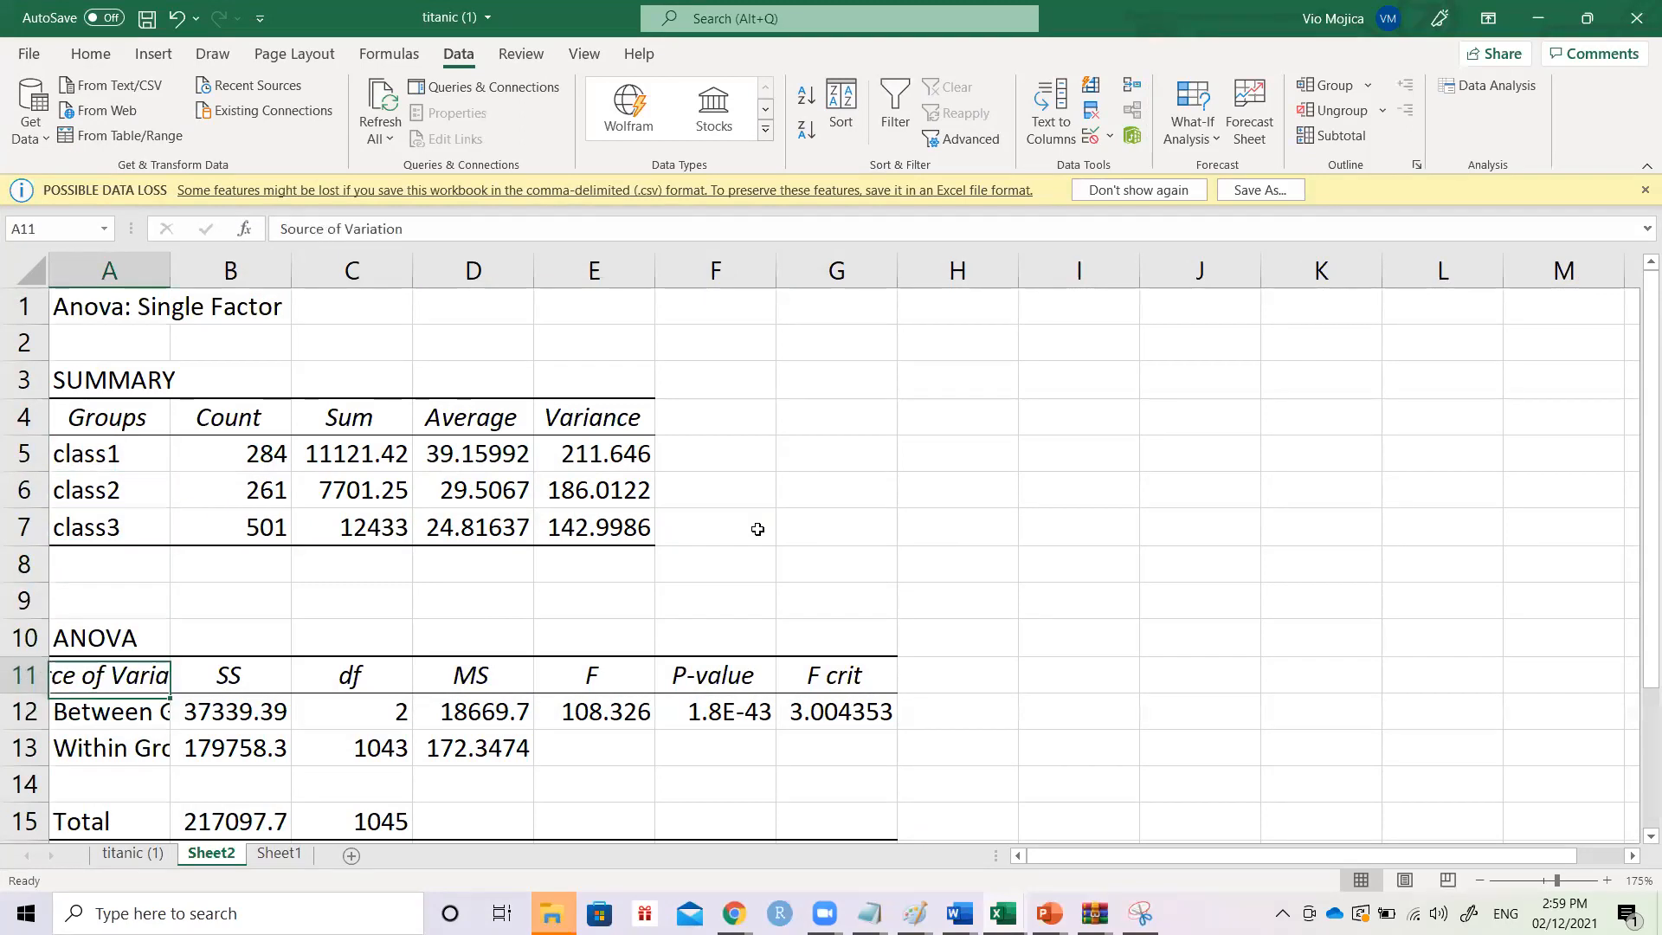
key("Down")
key("Down")
key("Down")
key("Down")
key("Down")
key("Down")
key("Down")
key("Down")
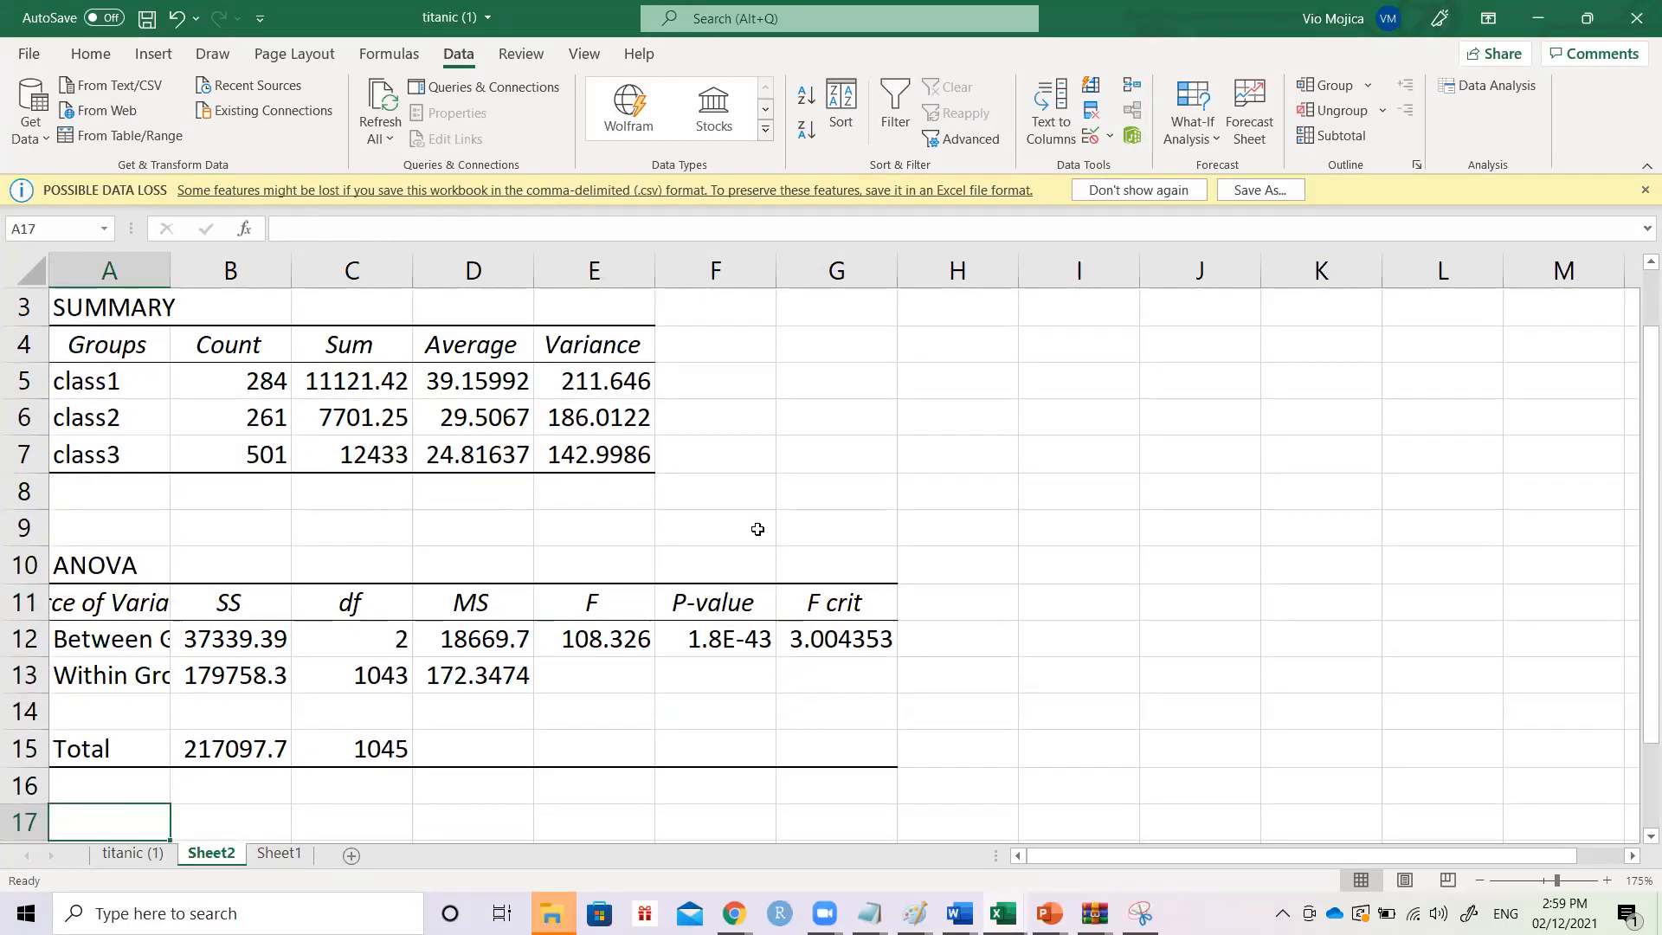
- Enter the label "Sum of Squares" in B10, above the SS column of the ANOVA table
key("Up")
key("Up")
key("Up")
key("Up")
key("Up")
key("Up")
key("Up")
key("Right")
key("Up")
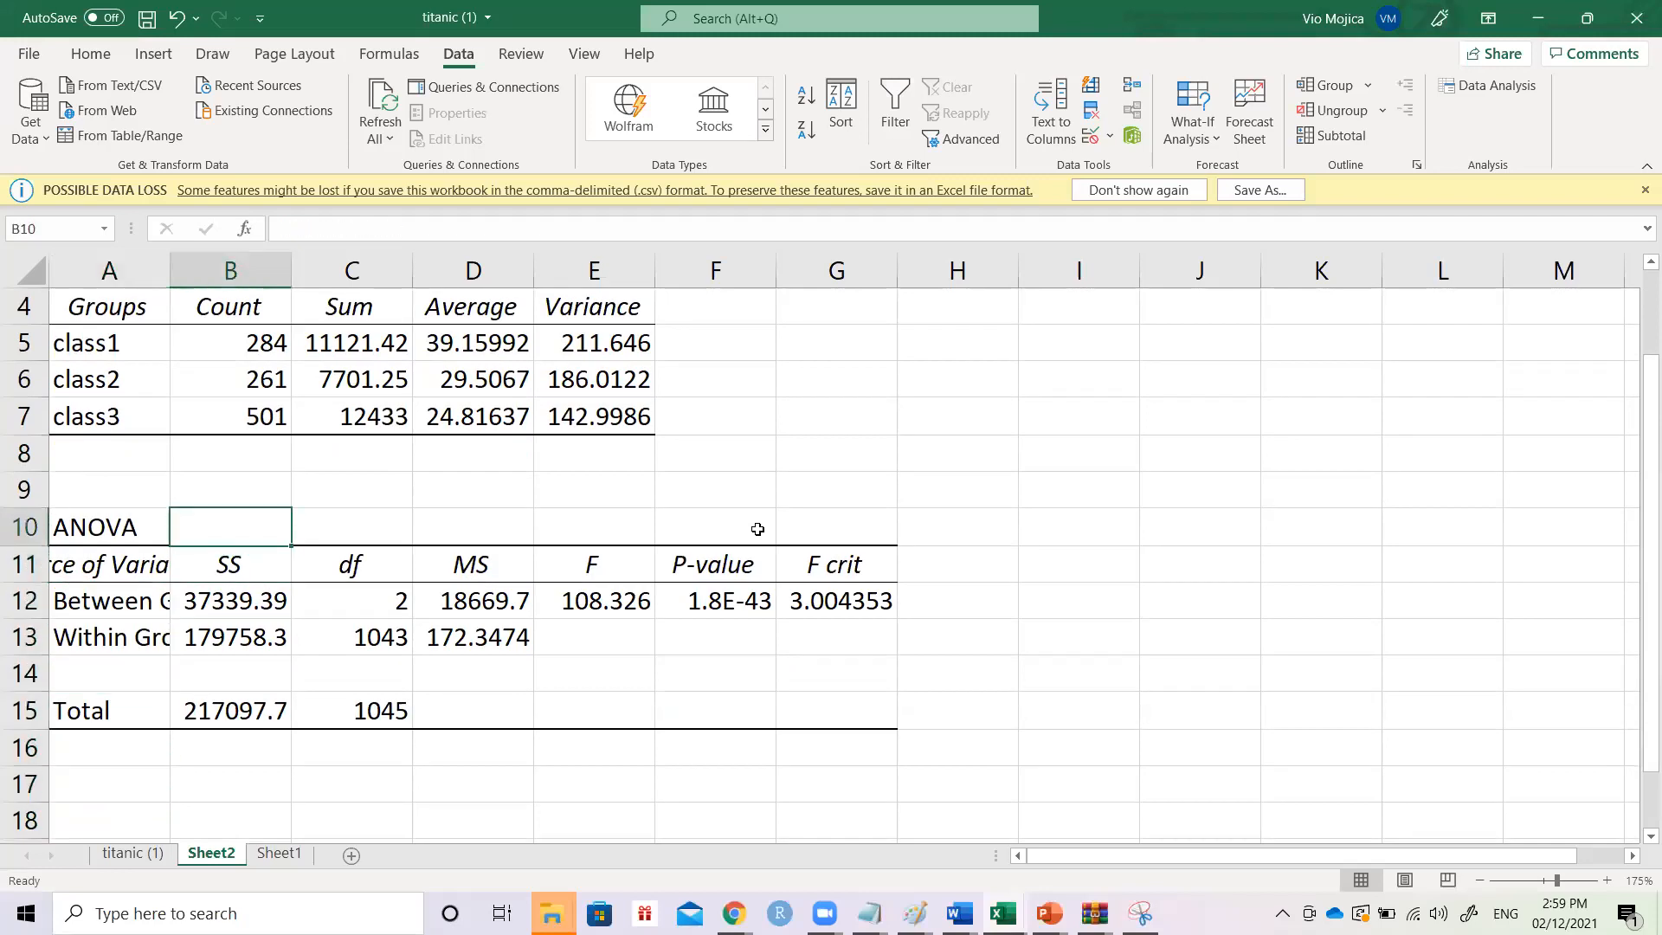
type("Sum of Squares")
key("Tab")
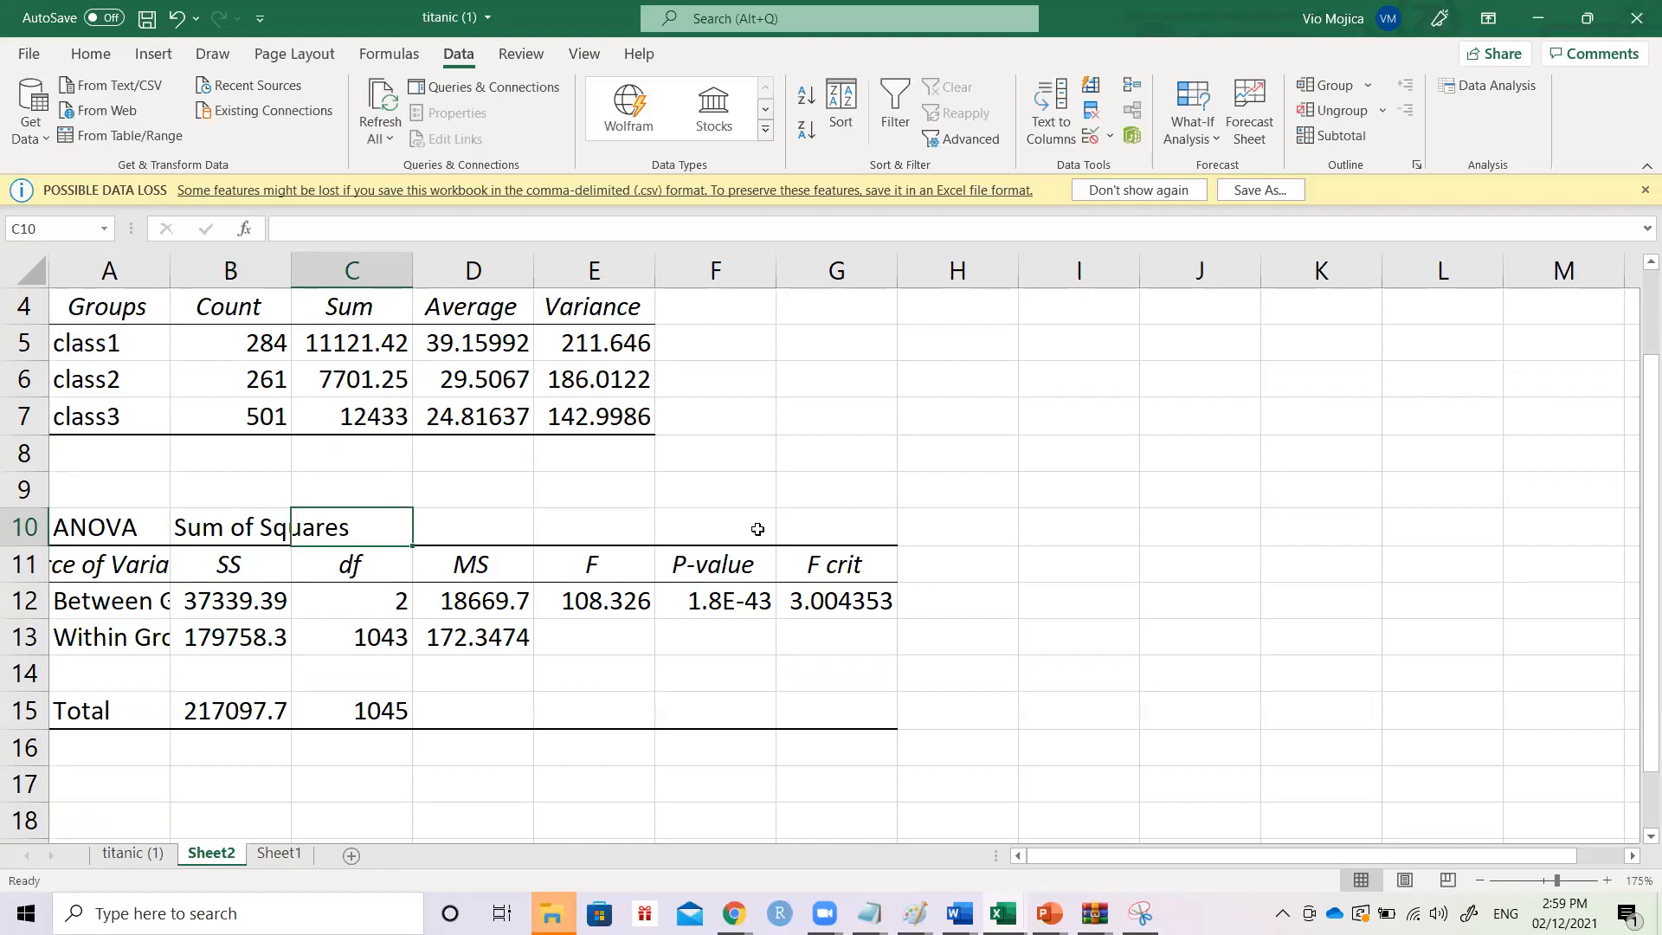
- Label the df column "degrees of freedom" in C10 and the MS column "Mean Squares" in D10
type("def")
key("BackSpace")
type("grees of freedo")
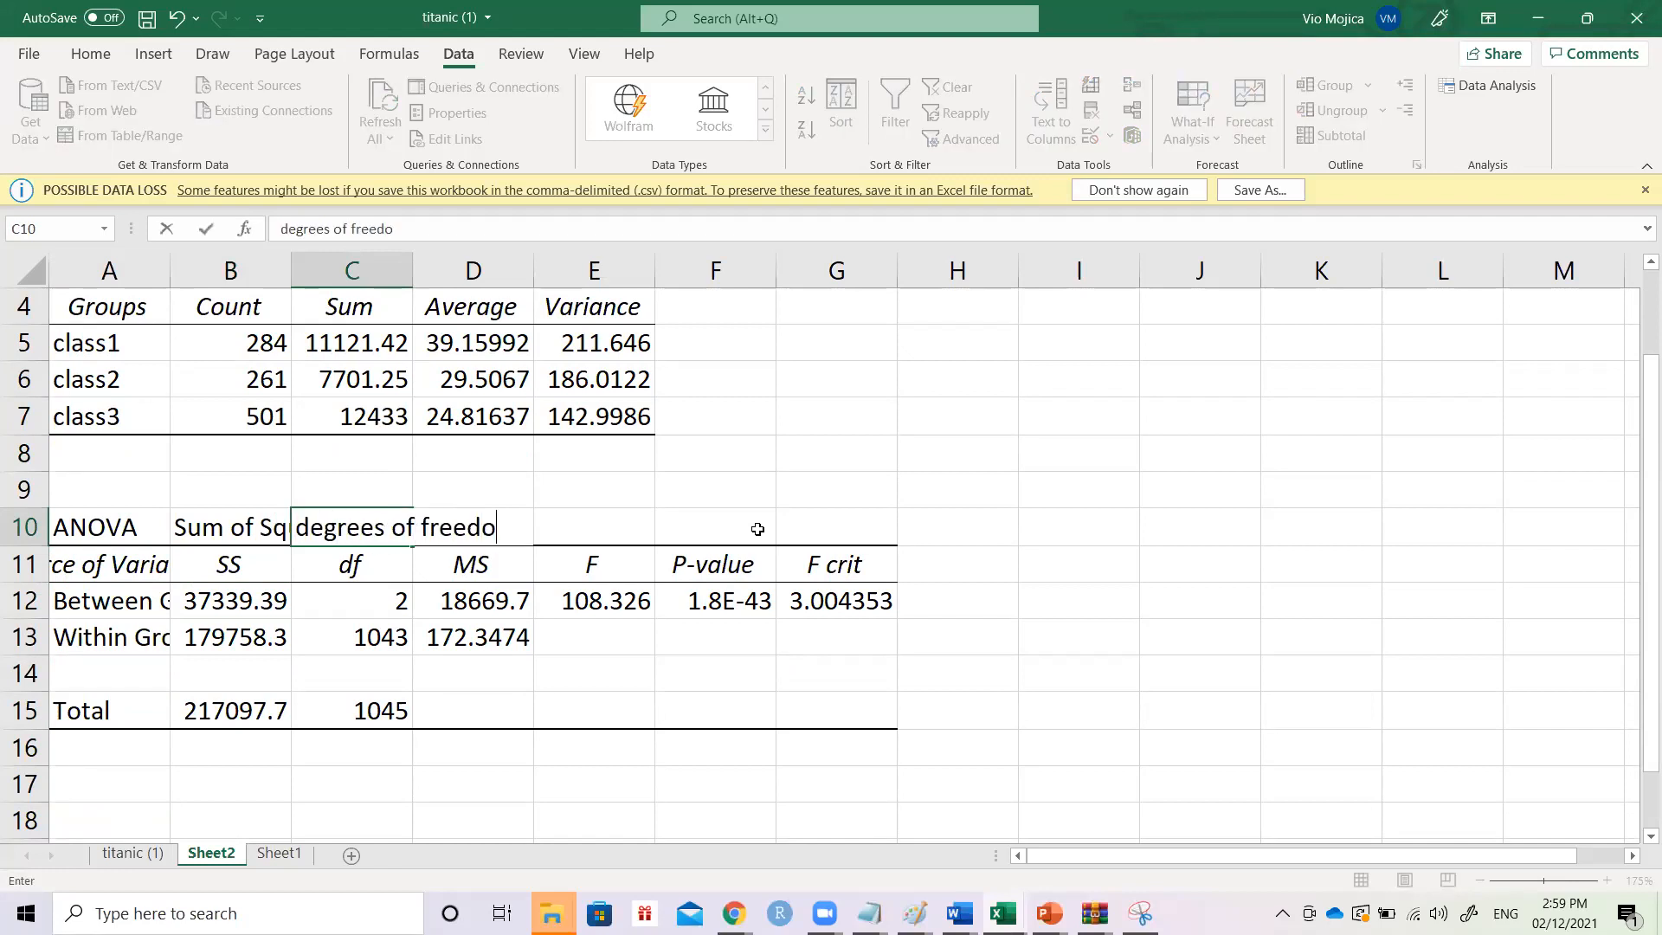
type("m")
key("Tab")
type("Mean Squares")
key("Tab")
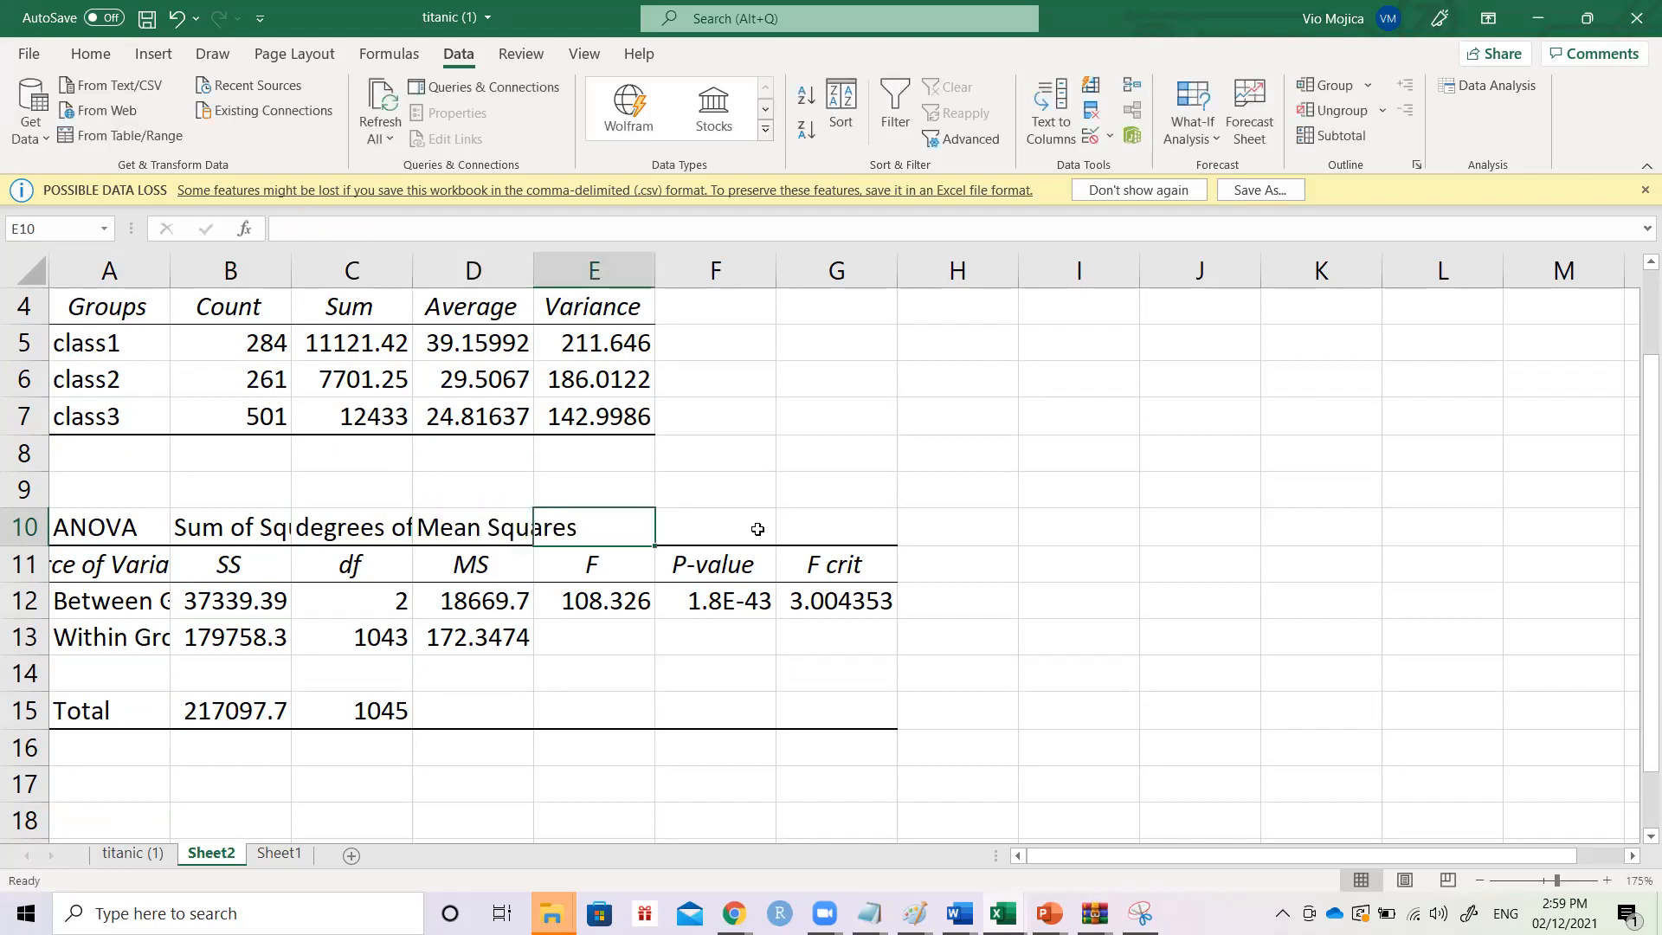
- Label the F column "F test statistic" in E10 and the P-value column "p-value" in F10
type("F-")
key("BackSpace")
type("test statisti")
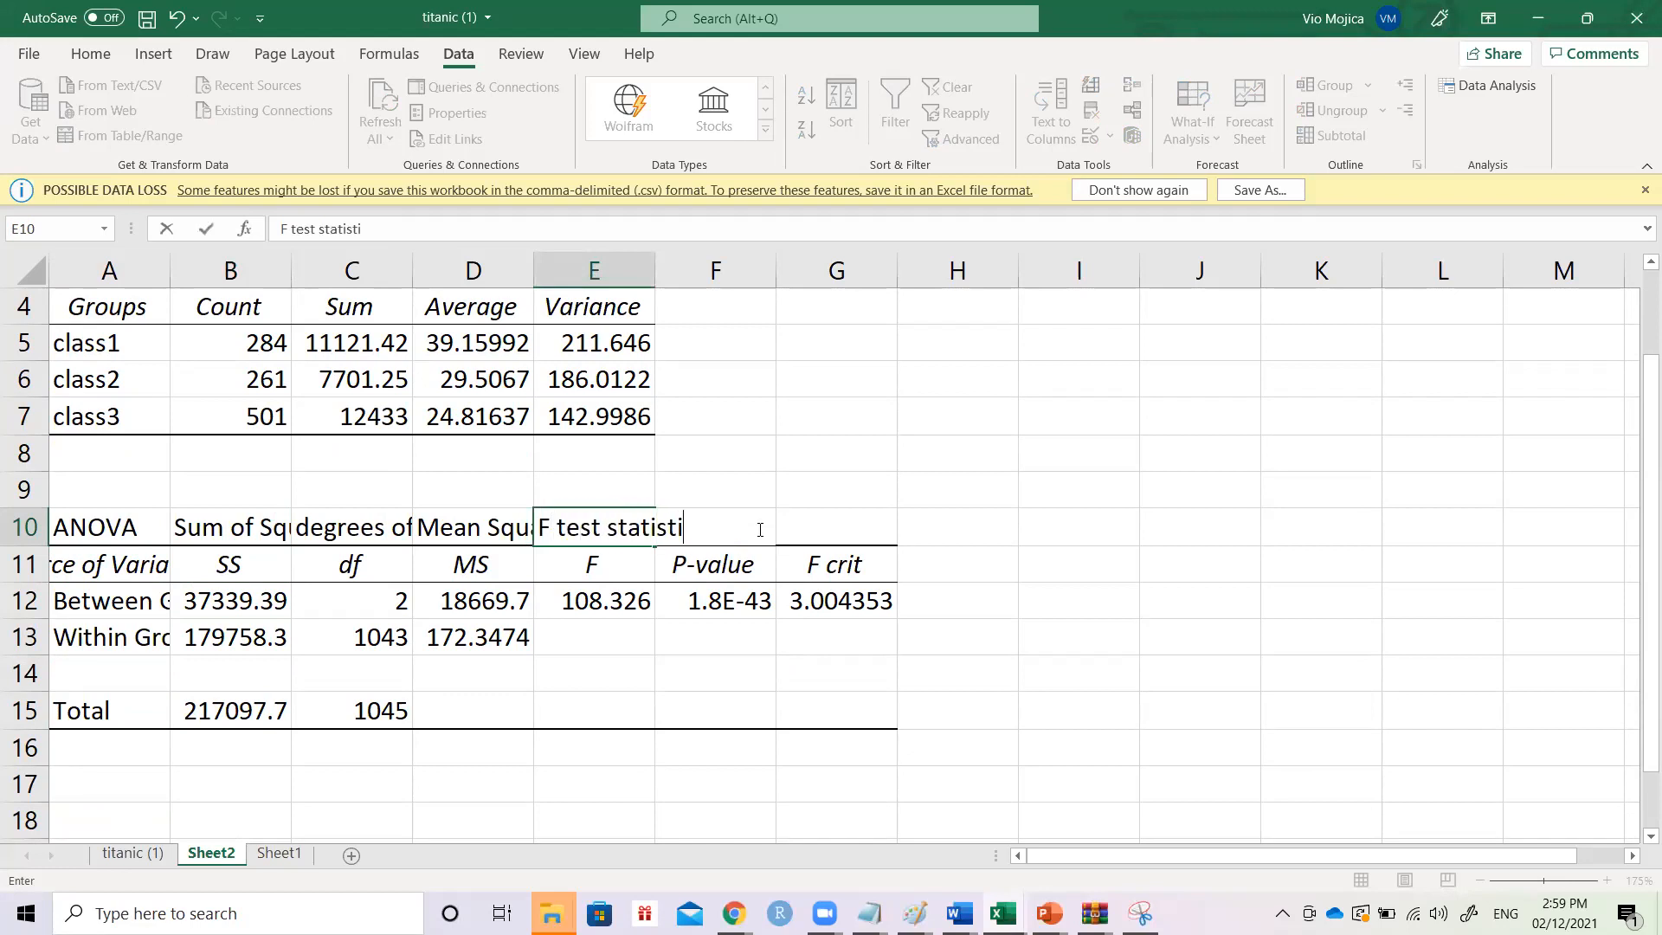
type("c")
key("Tab")
type("p-value\\")
key("BackSpace")
key("Return")
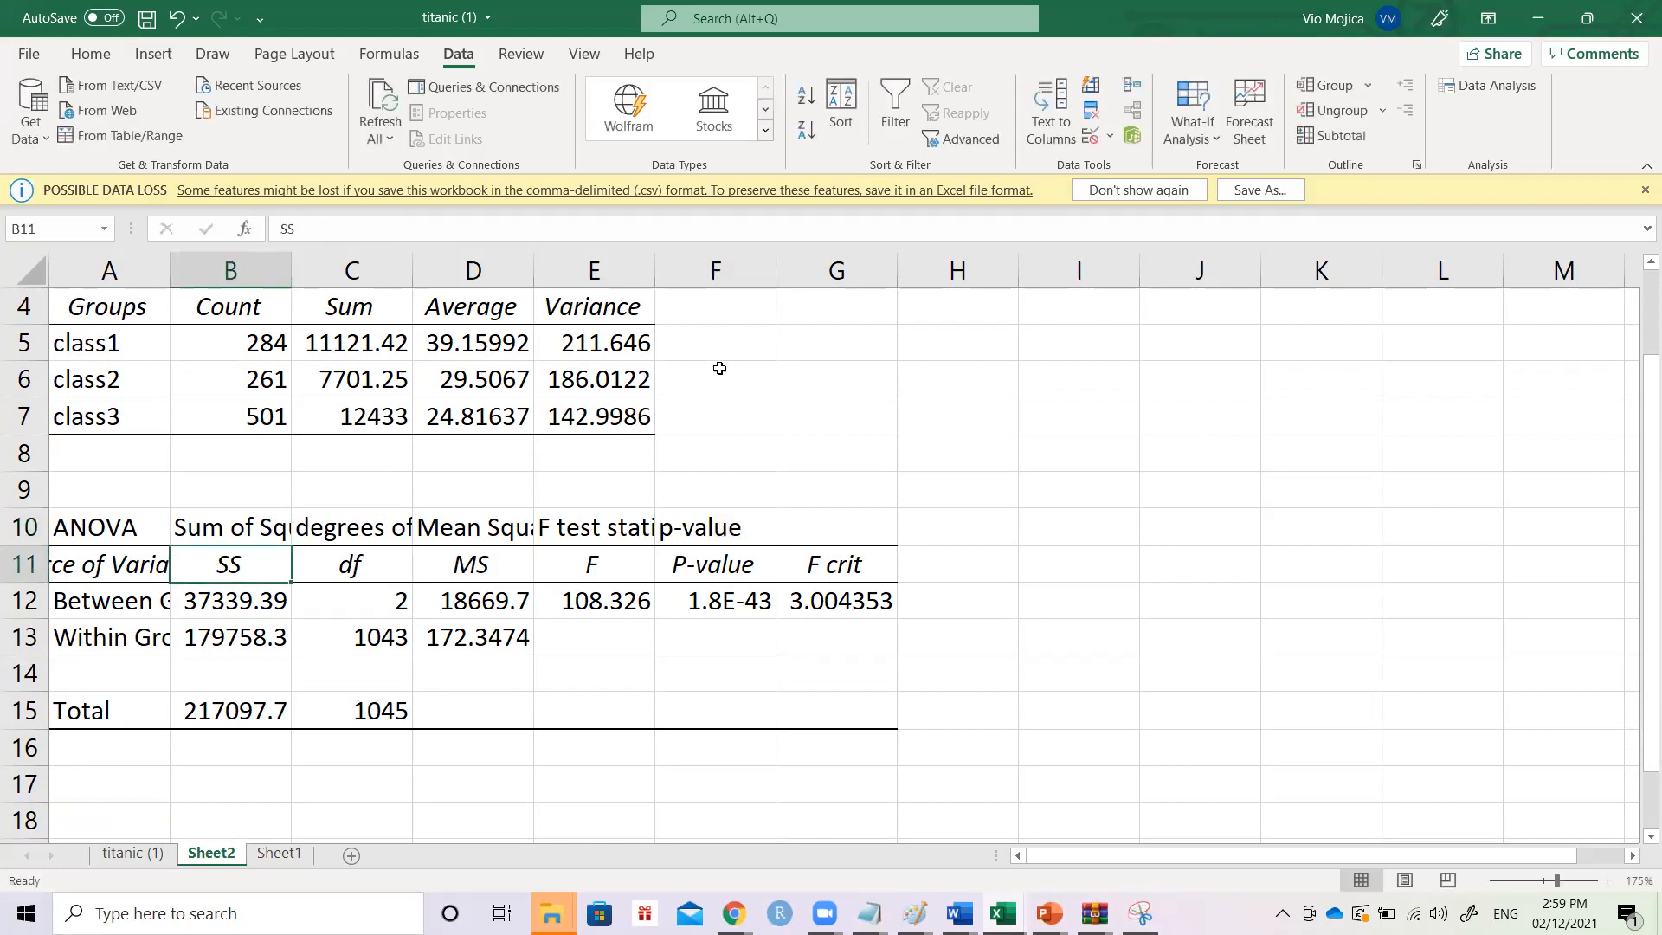
- Fit the widths of columns A through E to their contents and select the between-groups p-value in F12
double_click(660, 276)
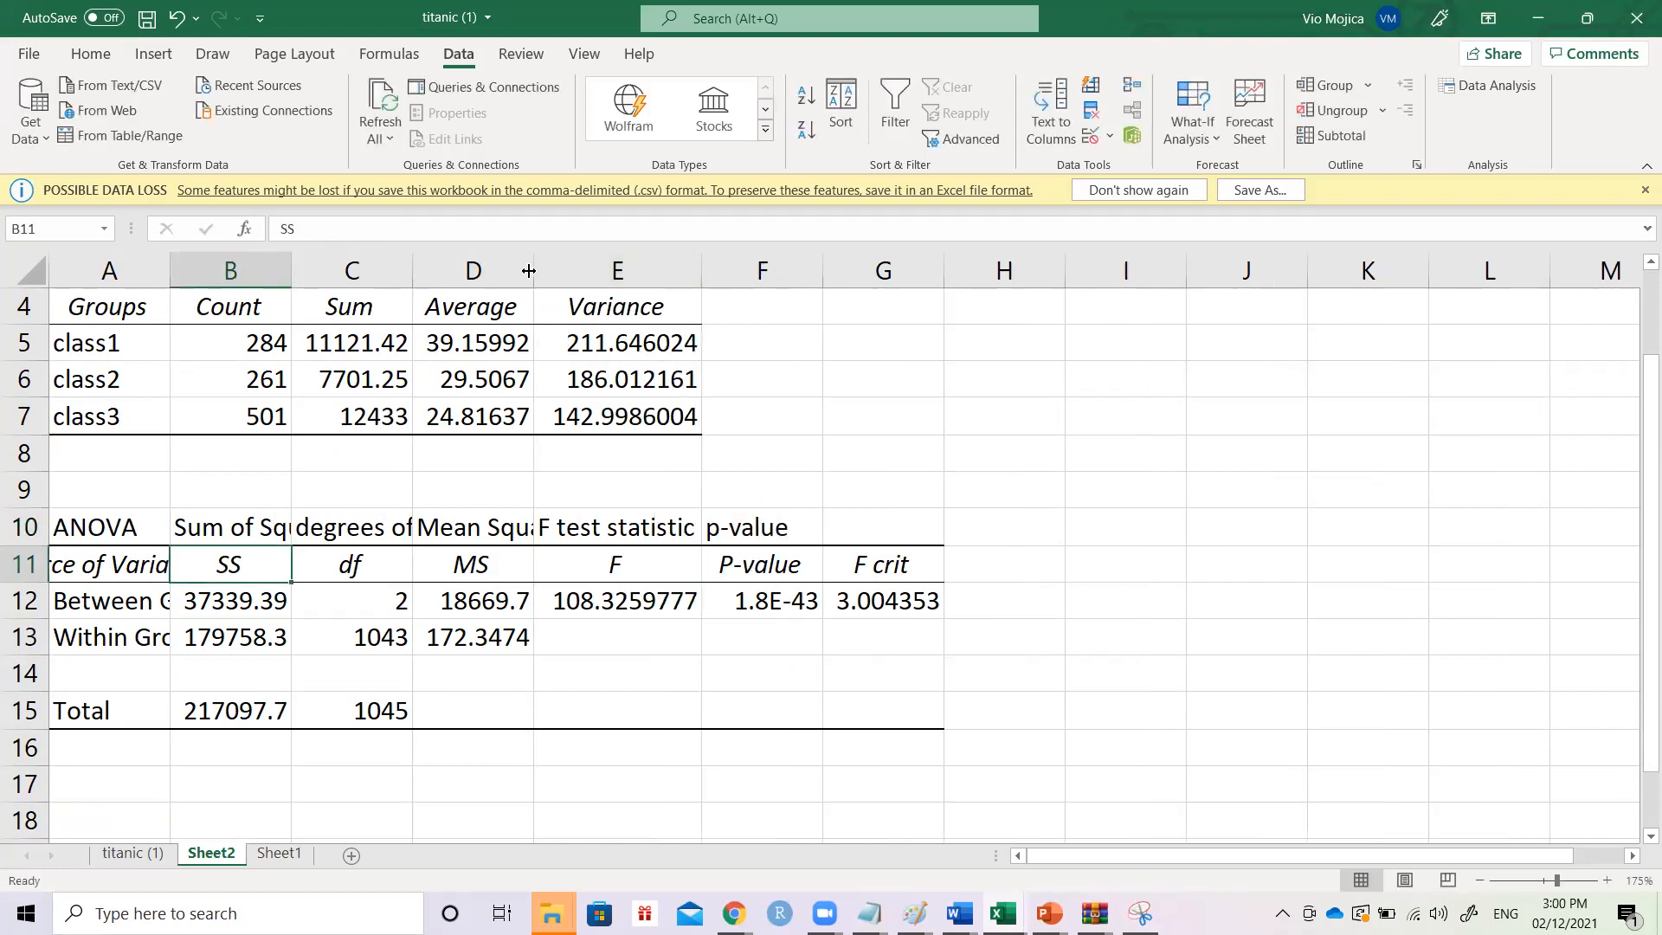
double_click(533, 270)
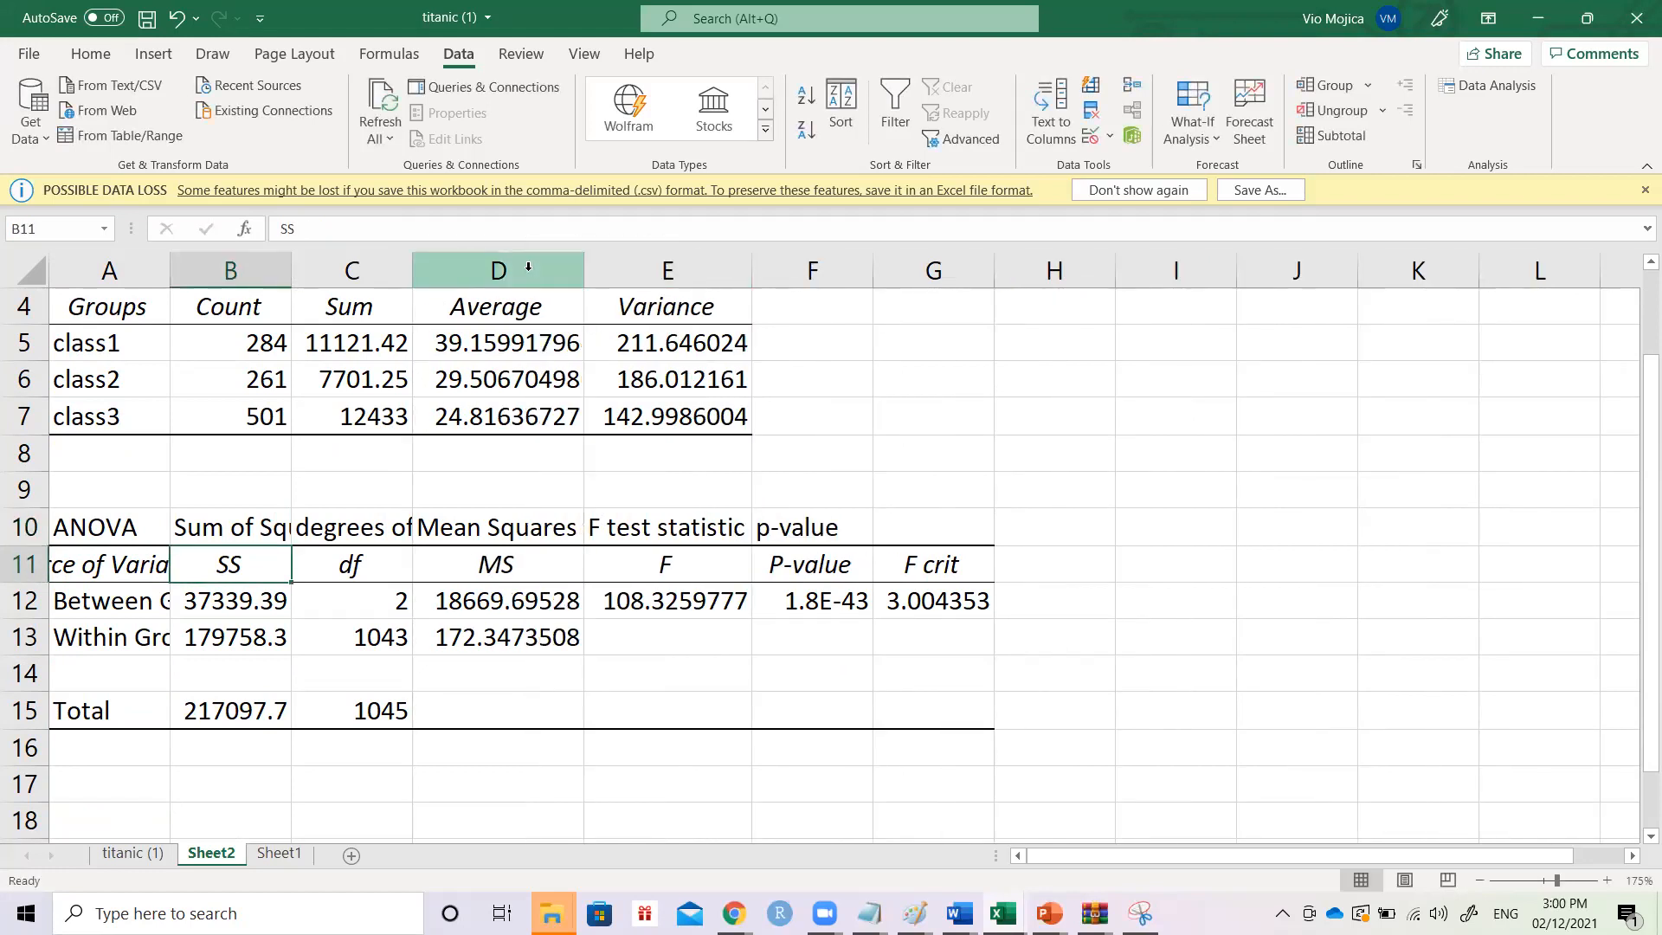
double_click(411, 274)
double_click(291, 271)
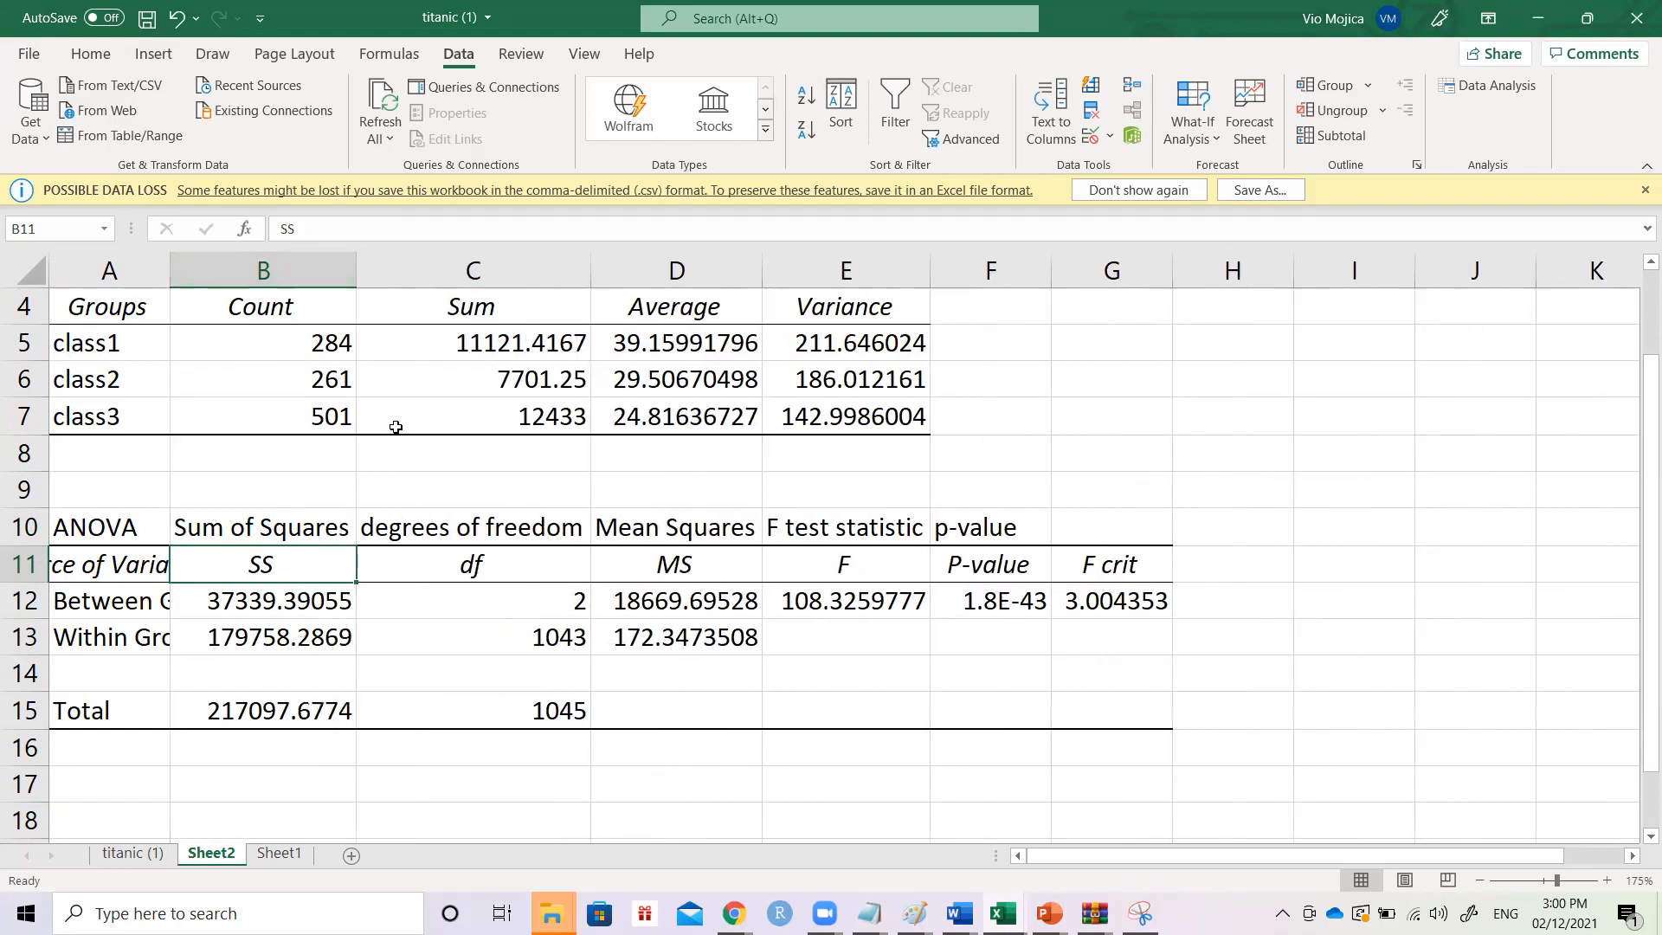
double_click(171, 271)
scroll(690, 510, "up", 1)
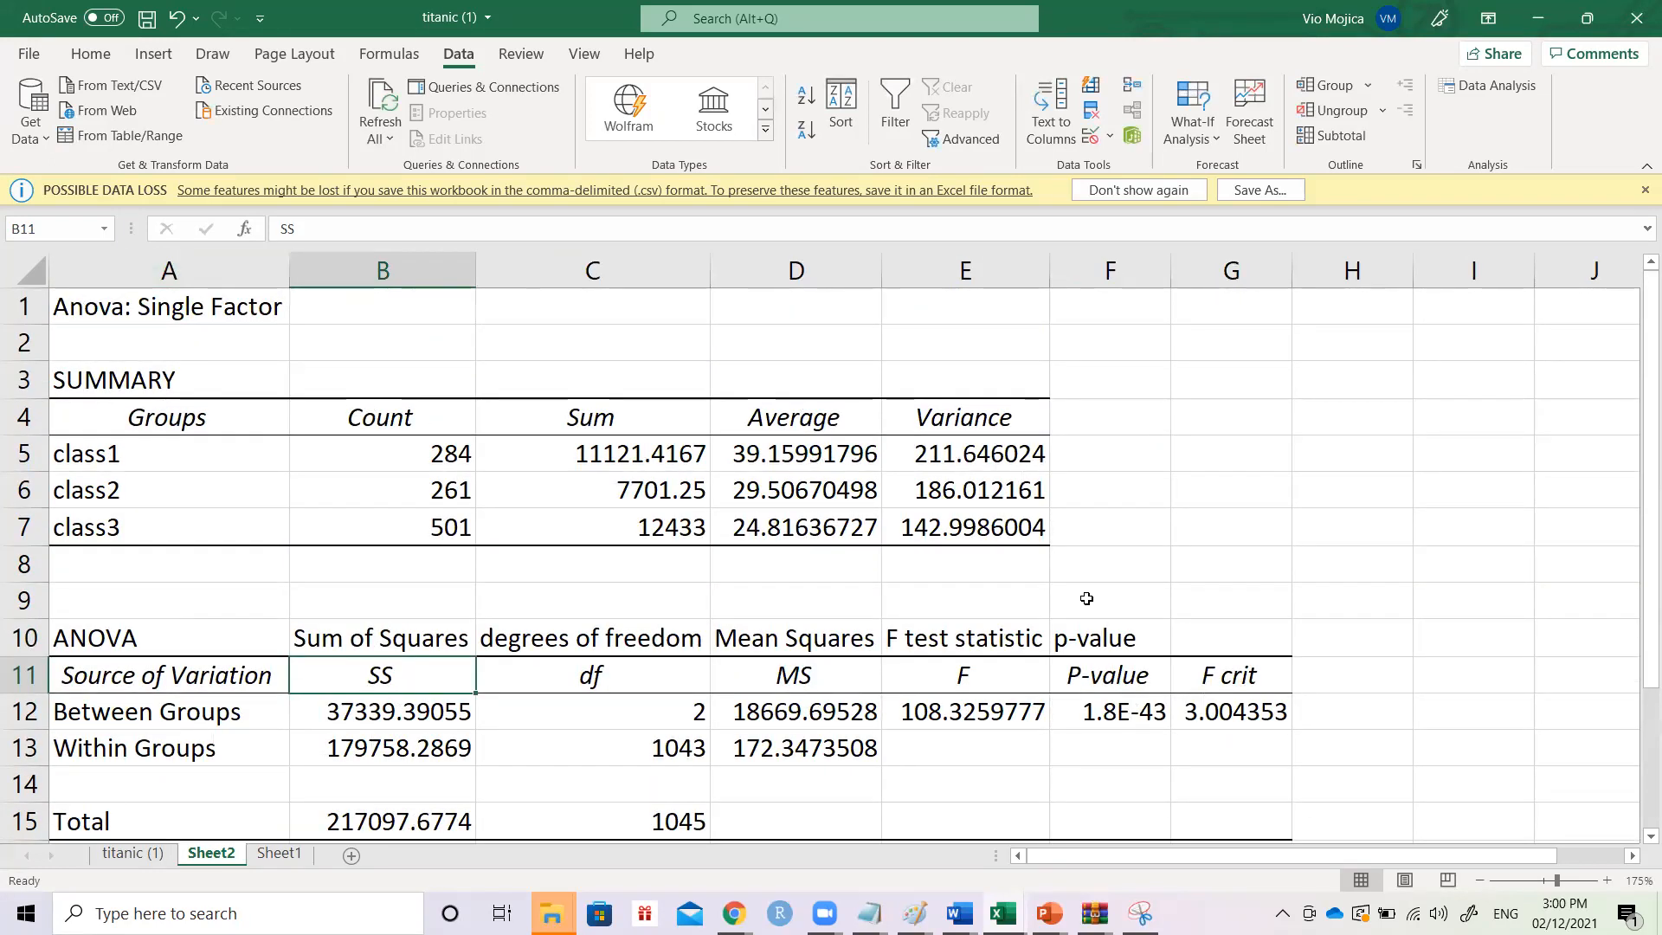
left_click(1139, 711)
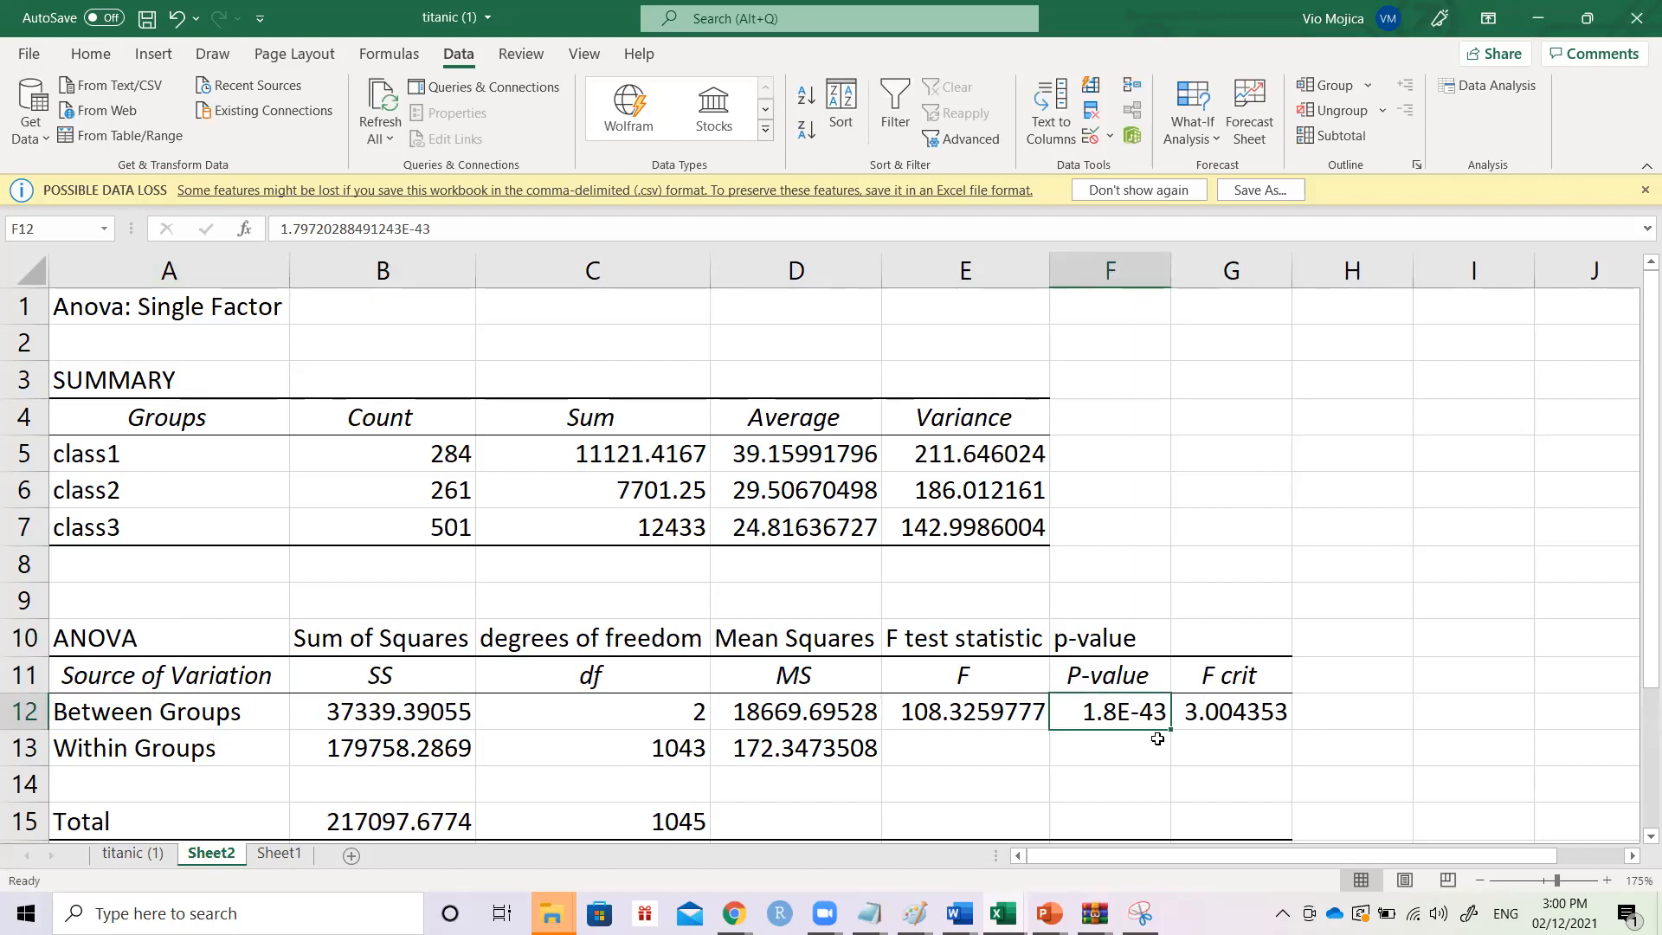
- Write the null hypothesis beside the summary table, with "H0:" in G3 and "mu1=mu2=mu3" in H3
left_click(1213, 365)
type("Ho")
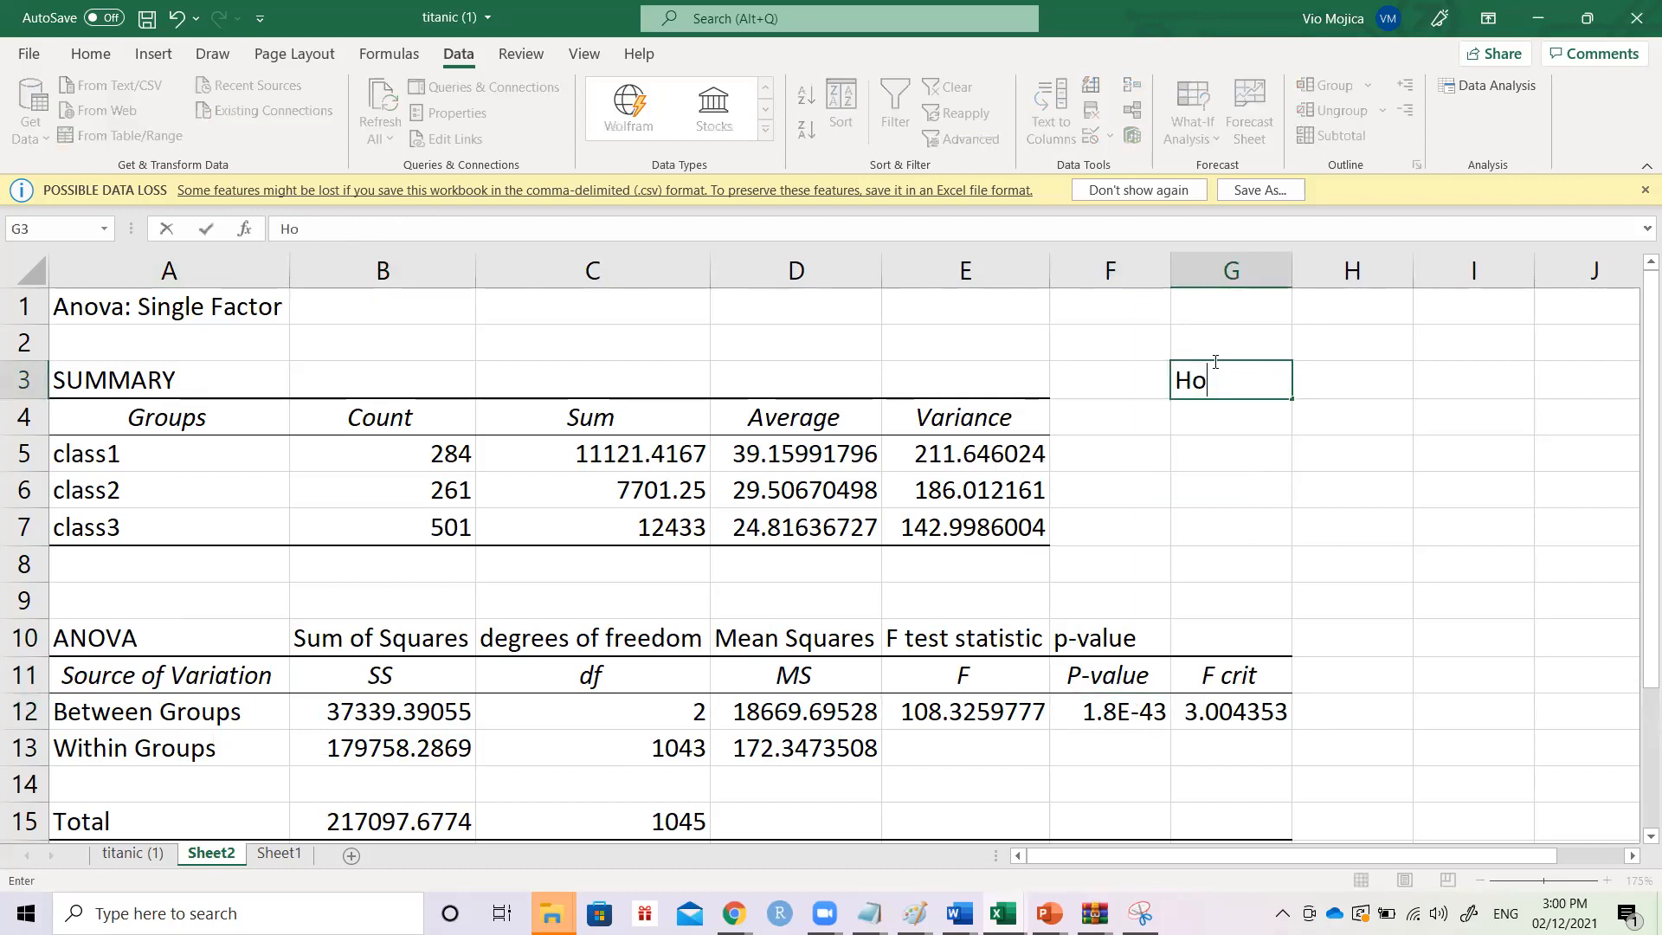
key("BackSpace")
type("0:")
key("Tab")
type("mu1")
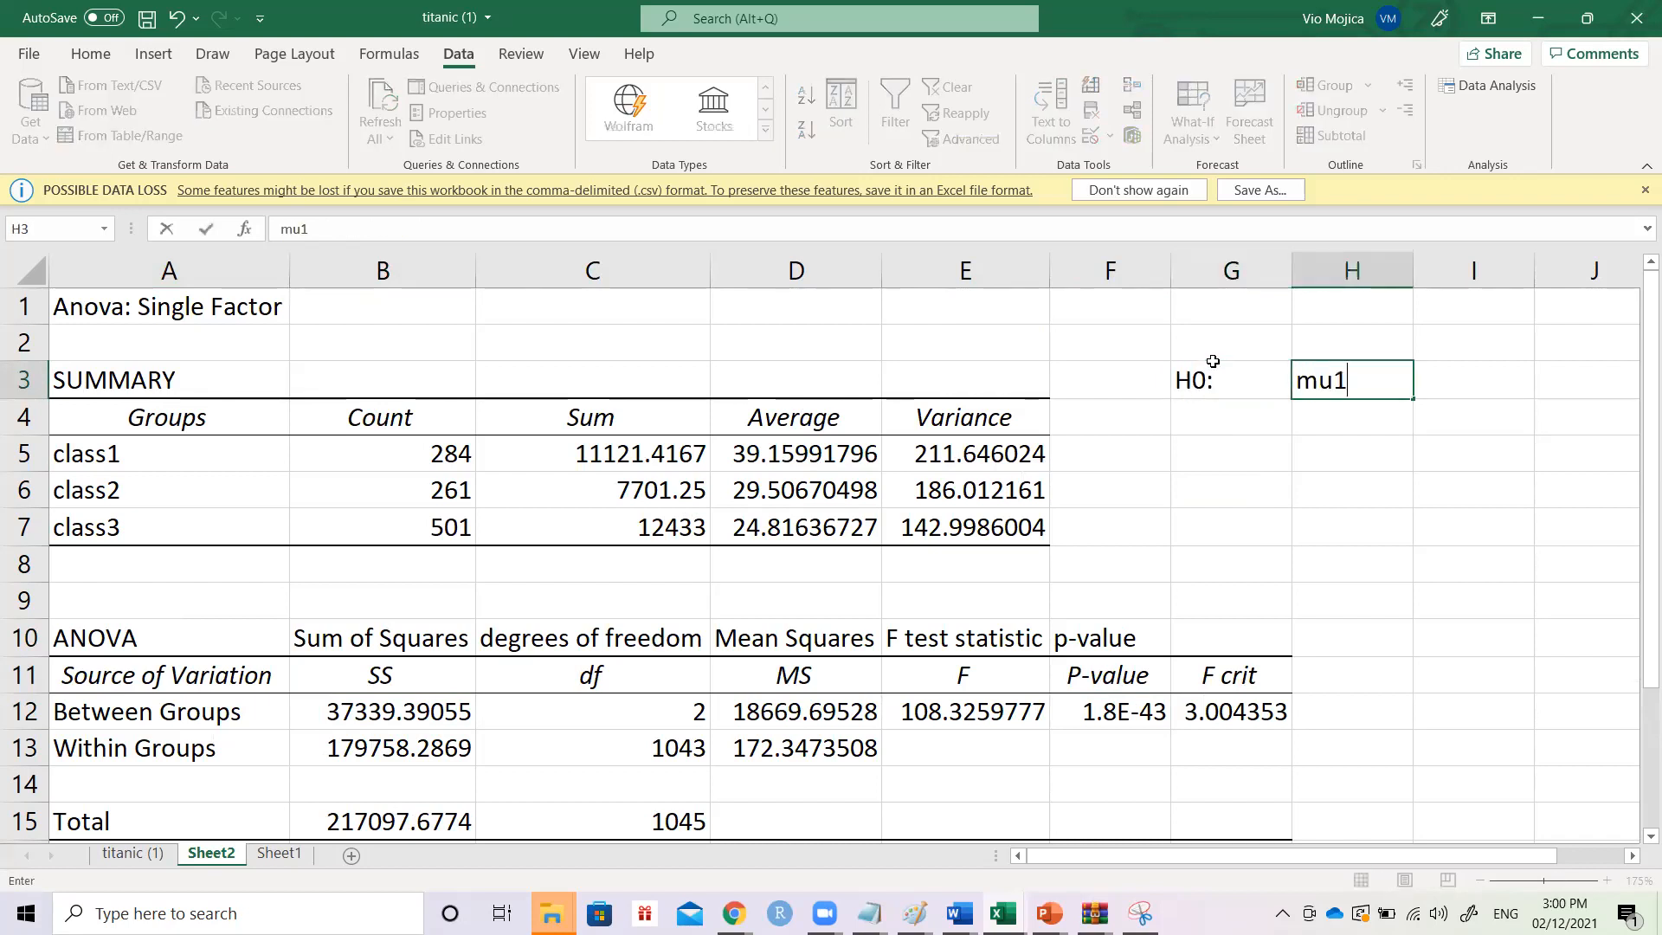
type("=mu2=mu3")
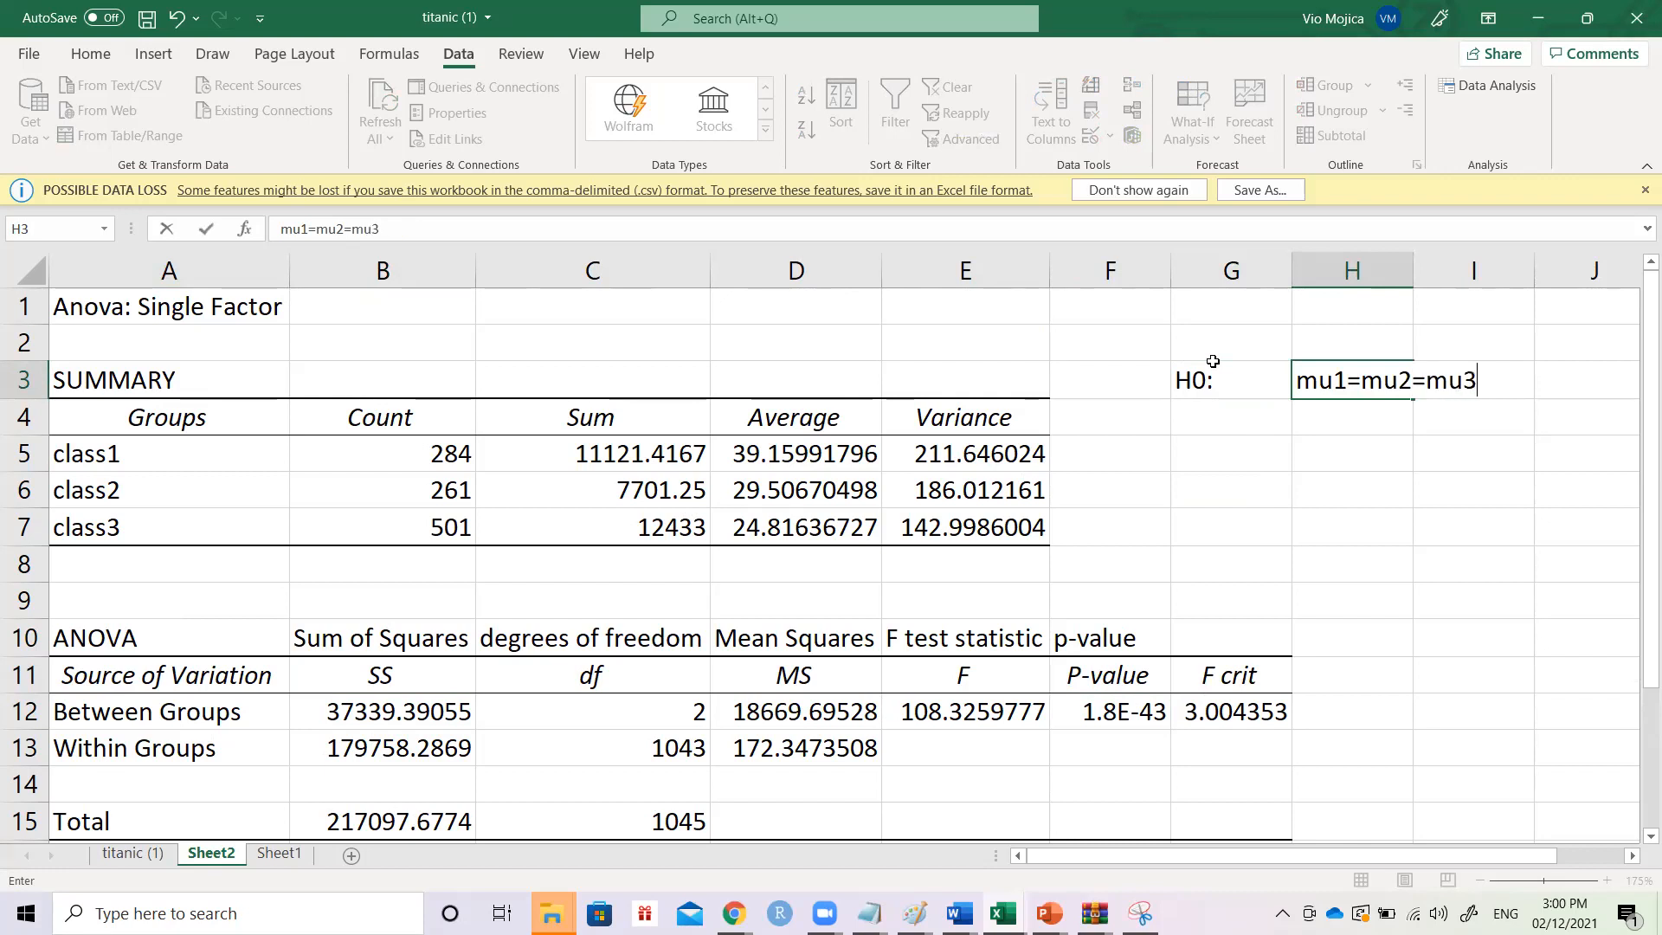
key("Return")
- Write the alternative hypothesis below the null, with "Ha:" in G4 and "at least one mu is different" in H4
type("Ha:")
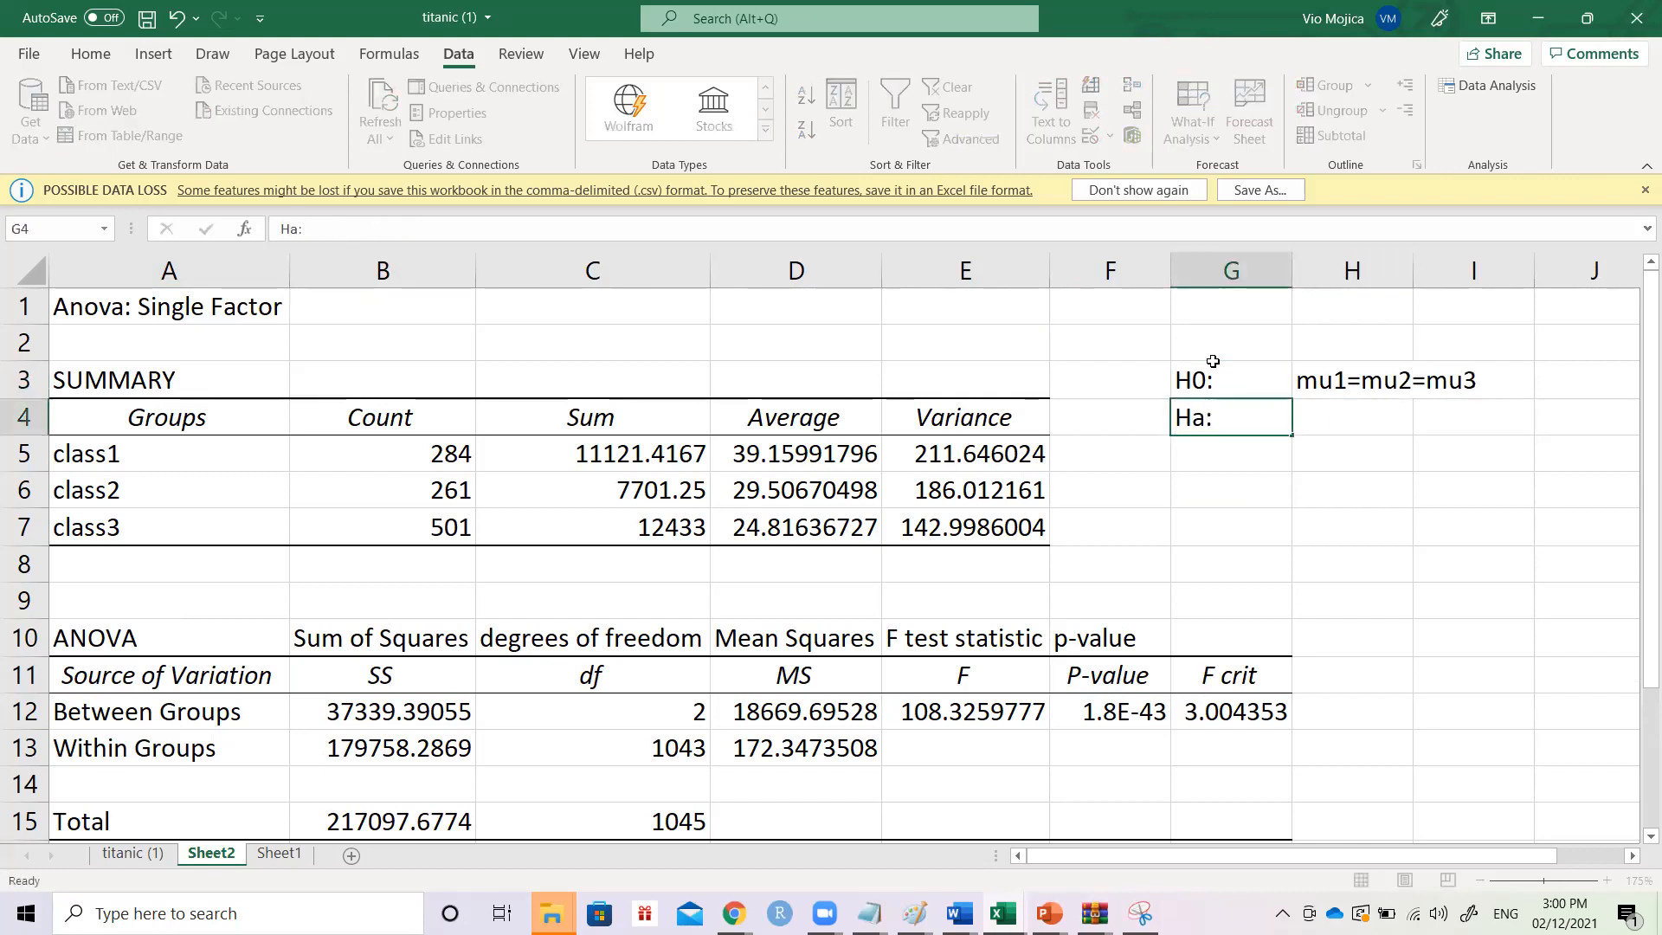
key("Tab")
type("at least")
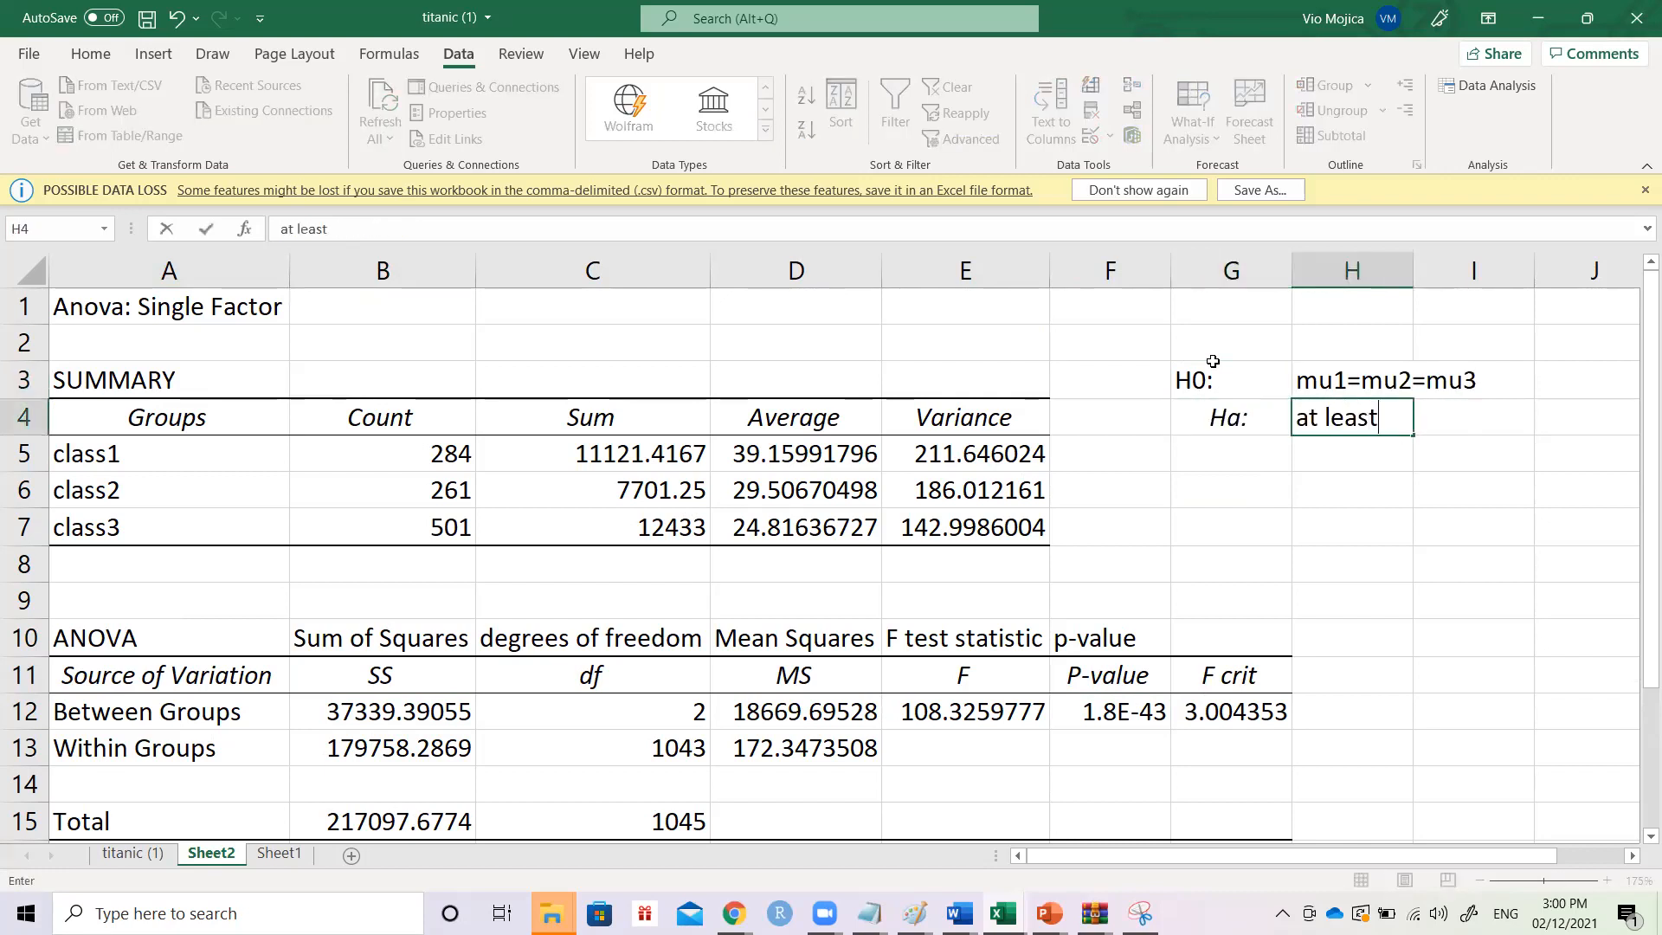
type(" one mu is different")
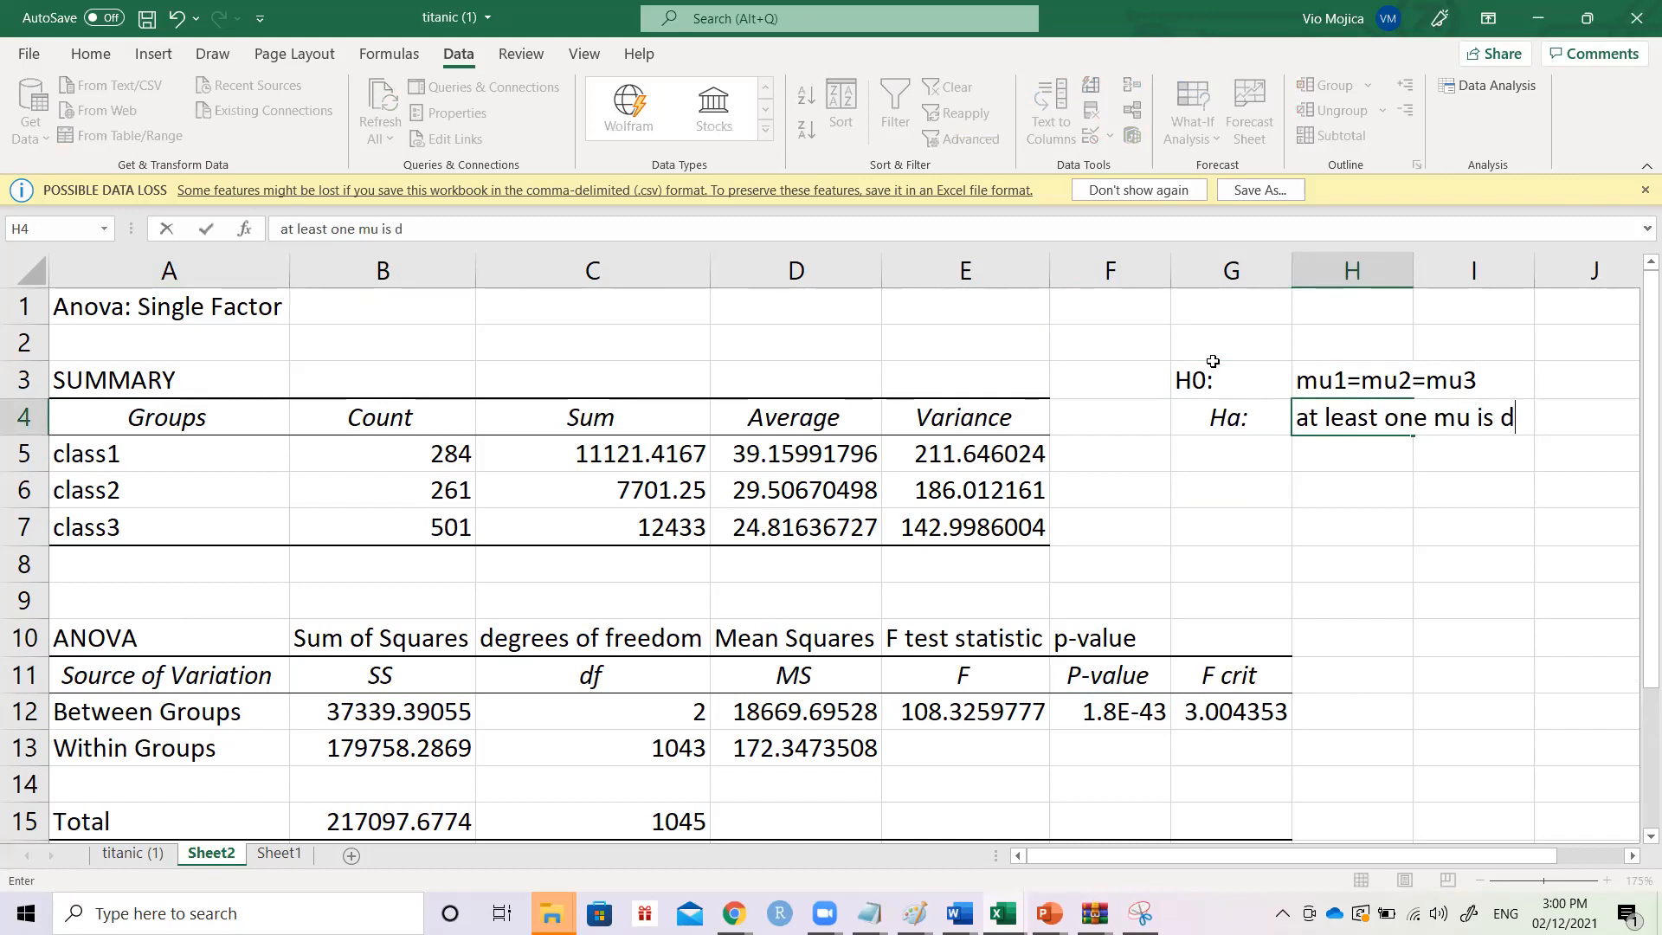
key("Tab")
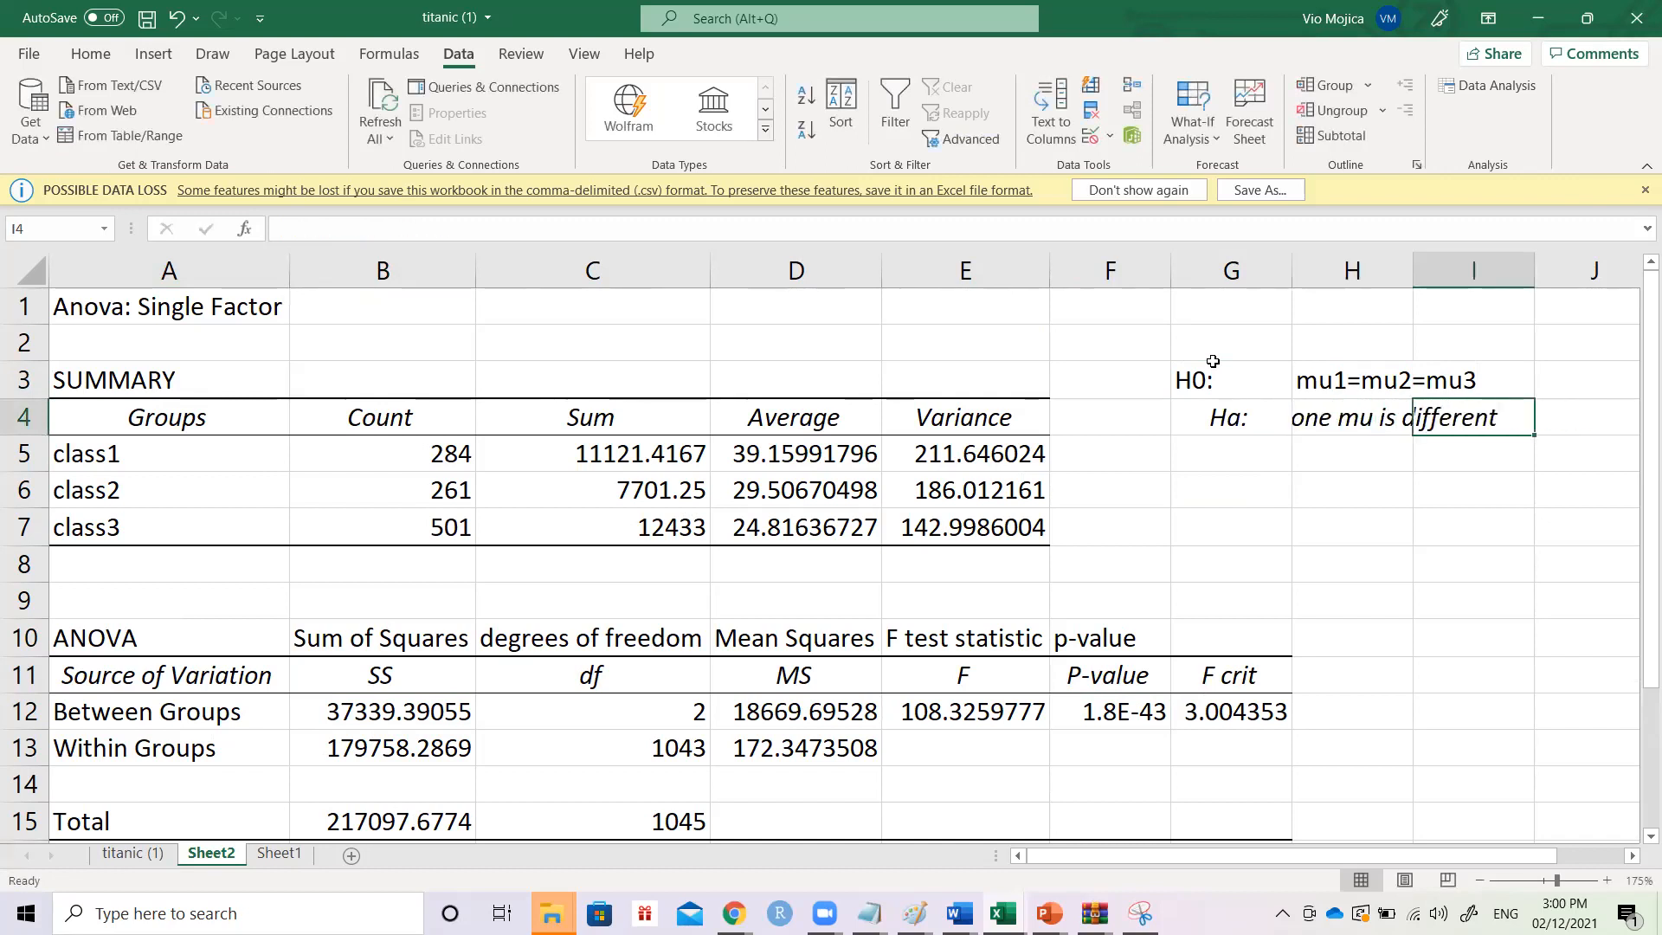
- Remove the italics from the alternative hypothesis in H4 and fit column H's width to its contents
key("Right")
key("Right")
key("Right")
key("Left")
key("Left")
key("Left")
key("Left")
key("ctrl+i")
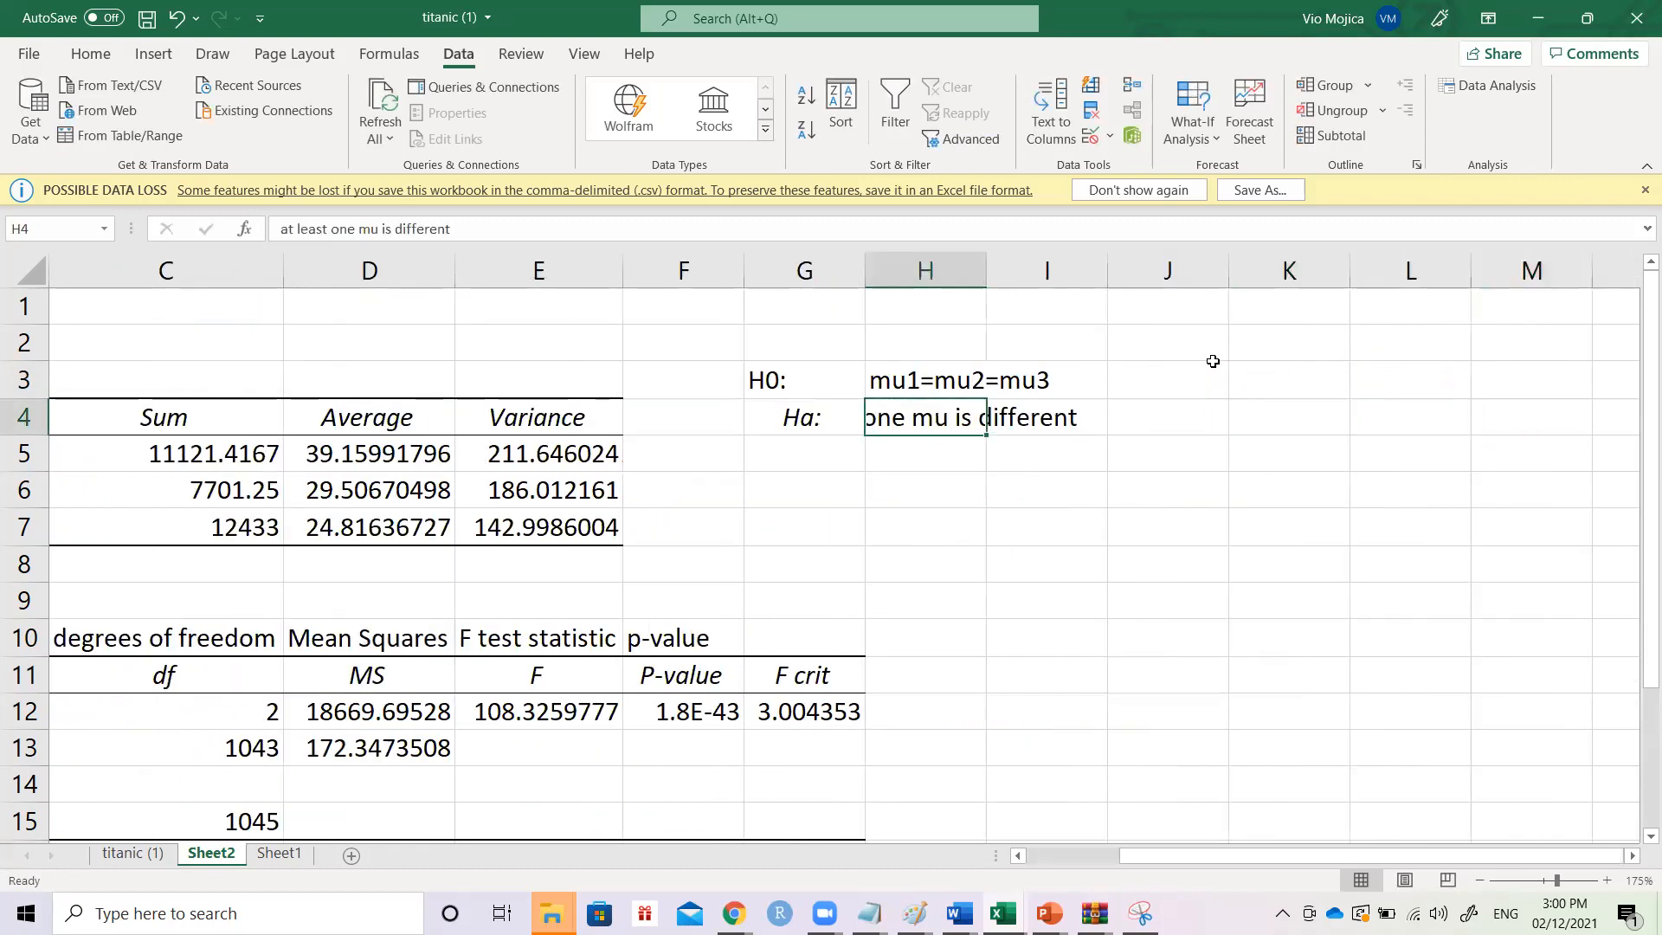
key("Up")
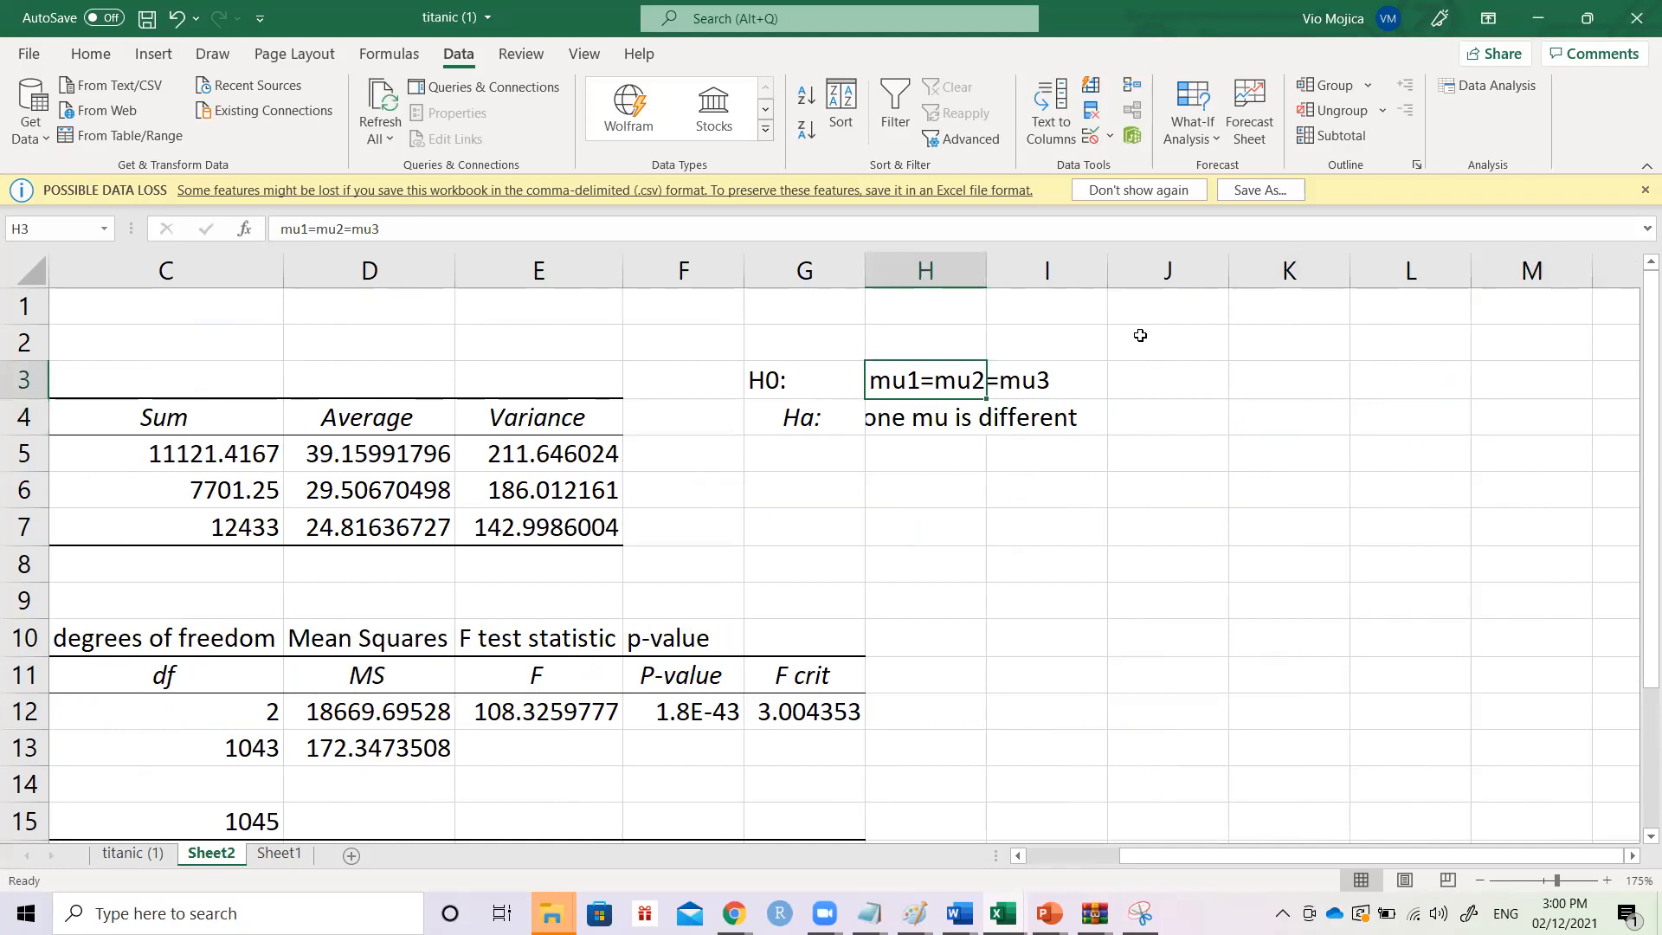
double_click(991, 264)
- Describe the null hypothesis in words in I3 as "age does not vary sig across pclass"
left_click(1229, 398)
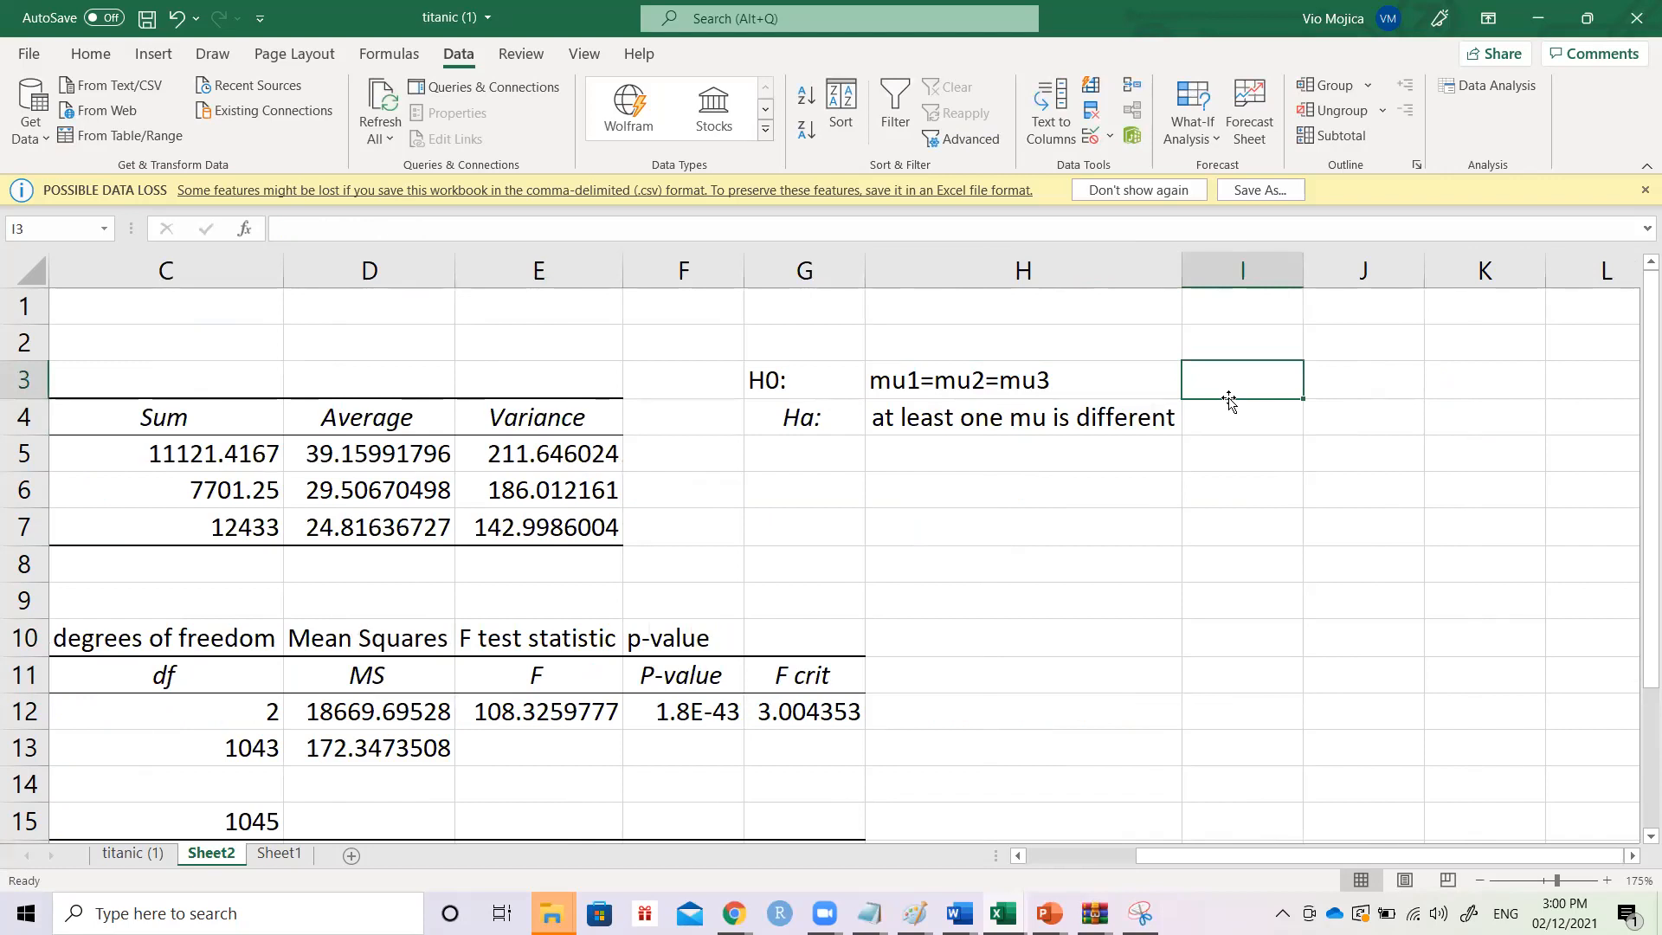
type("age does ")
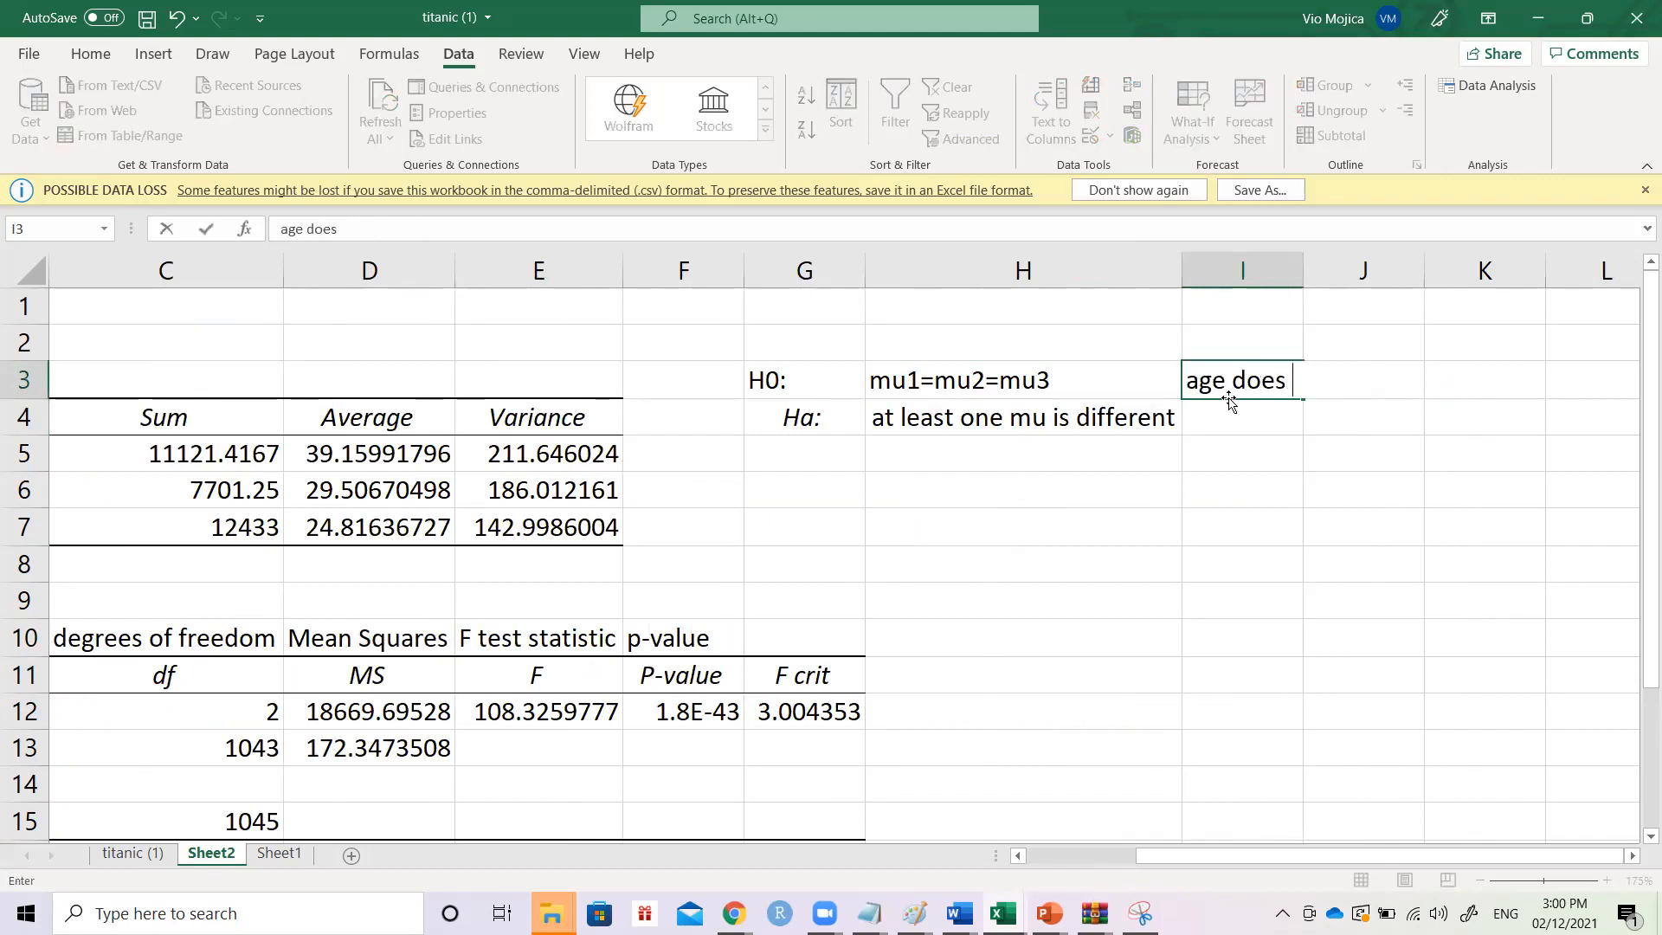
type("not signi")
key("BackSpace")
key("BackSpace")
key("BackSpace")
key("BackSpace")
key("BackSpace")
type("vary sig")
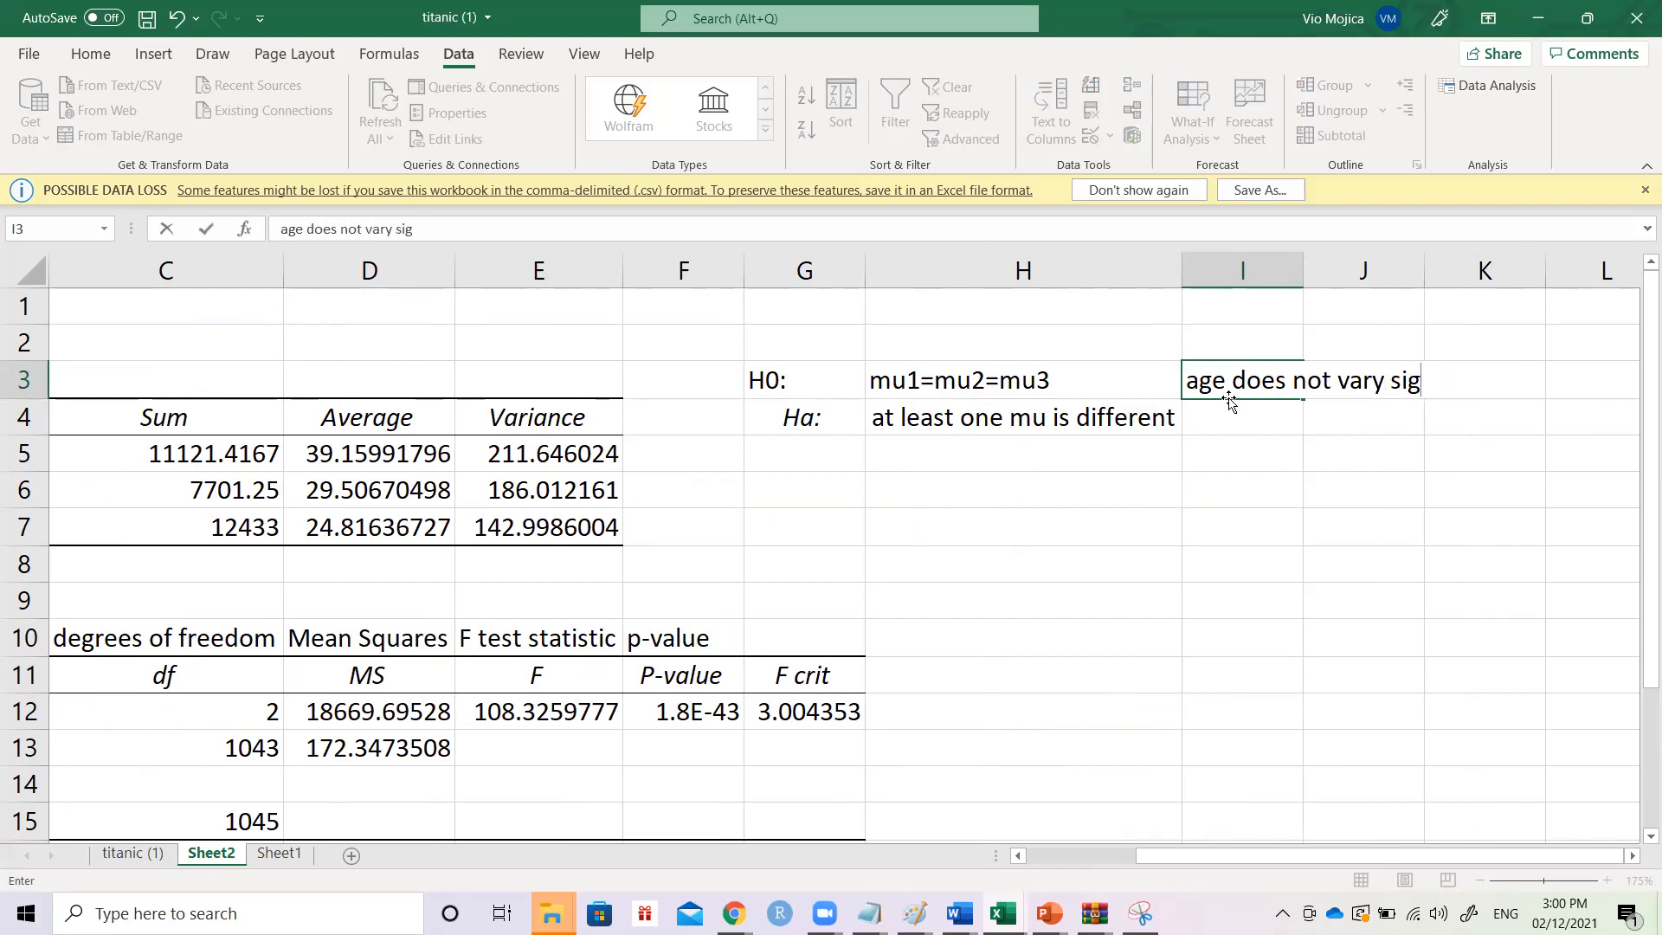
type(" across pclass")
key("Return")
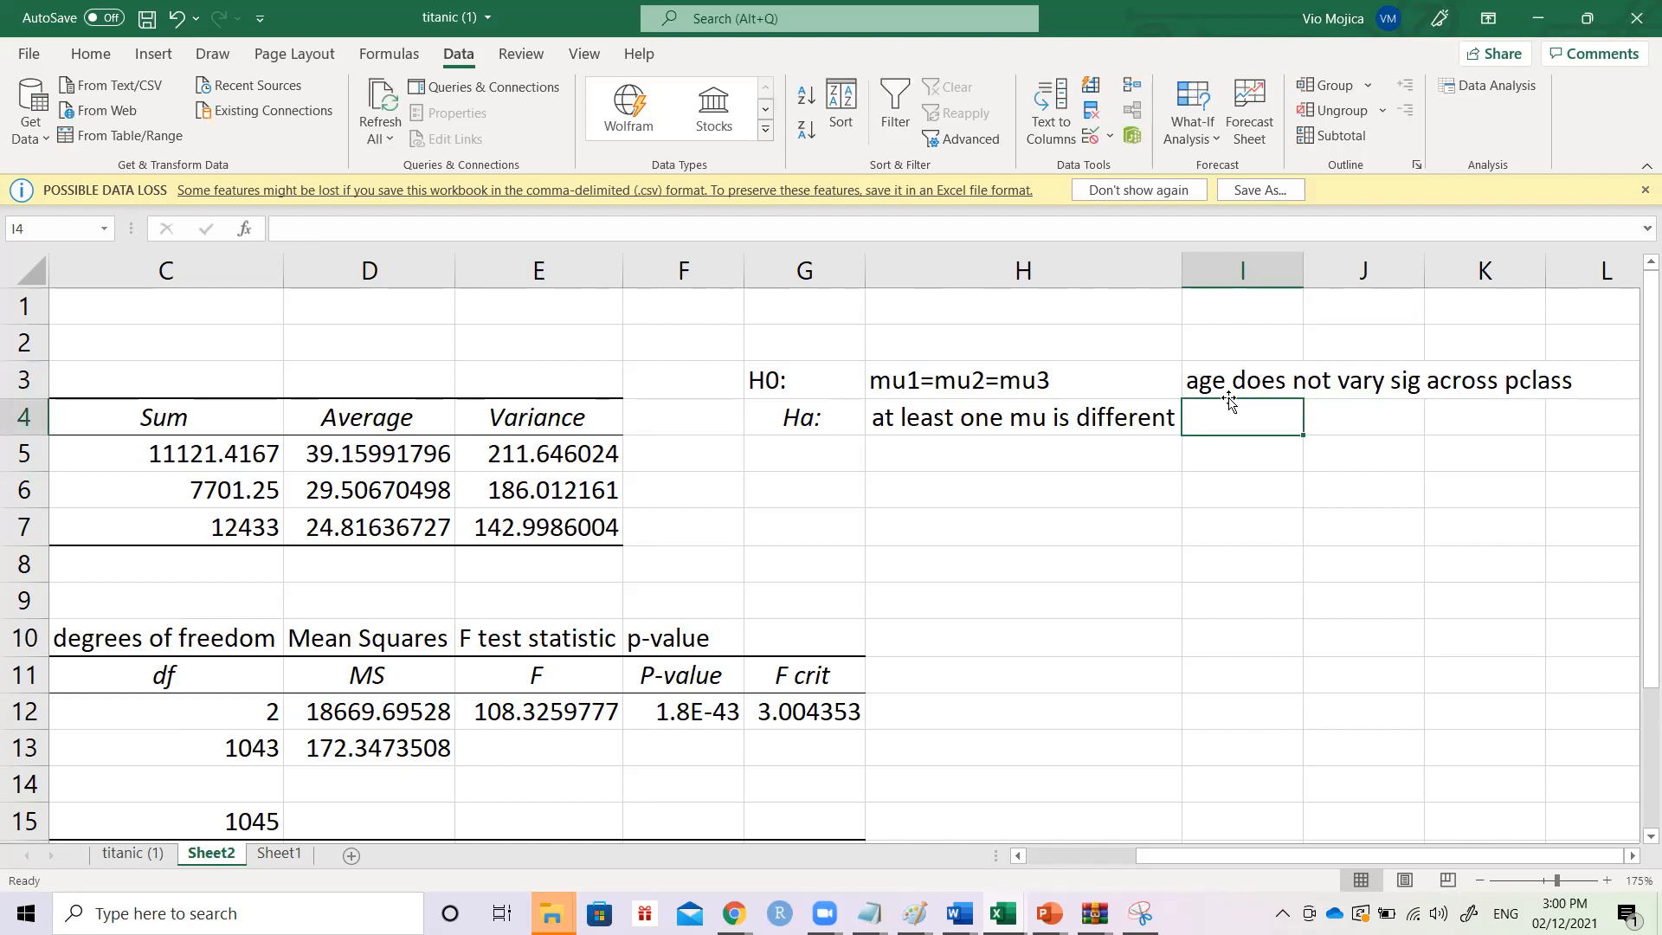
- Describe the alternative hypothesis in words, with "at least one pclass has a sig different" in I4 and "mean age" in I5
type("at least one pclass has a sig differen")
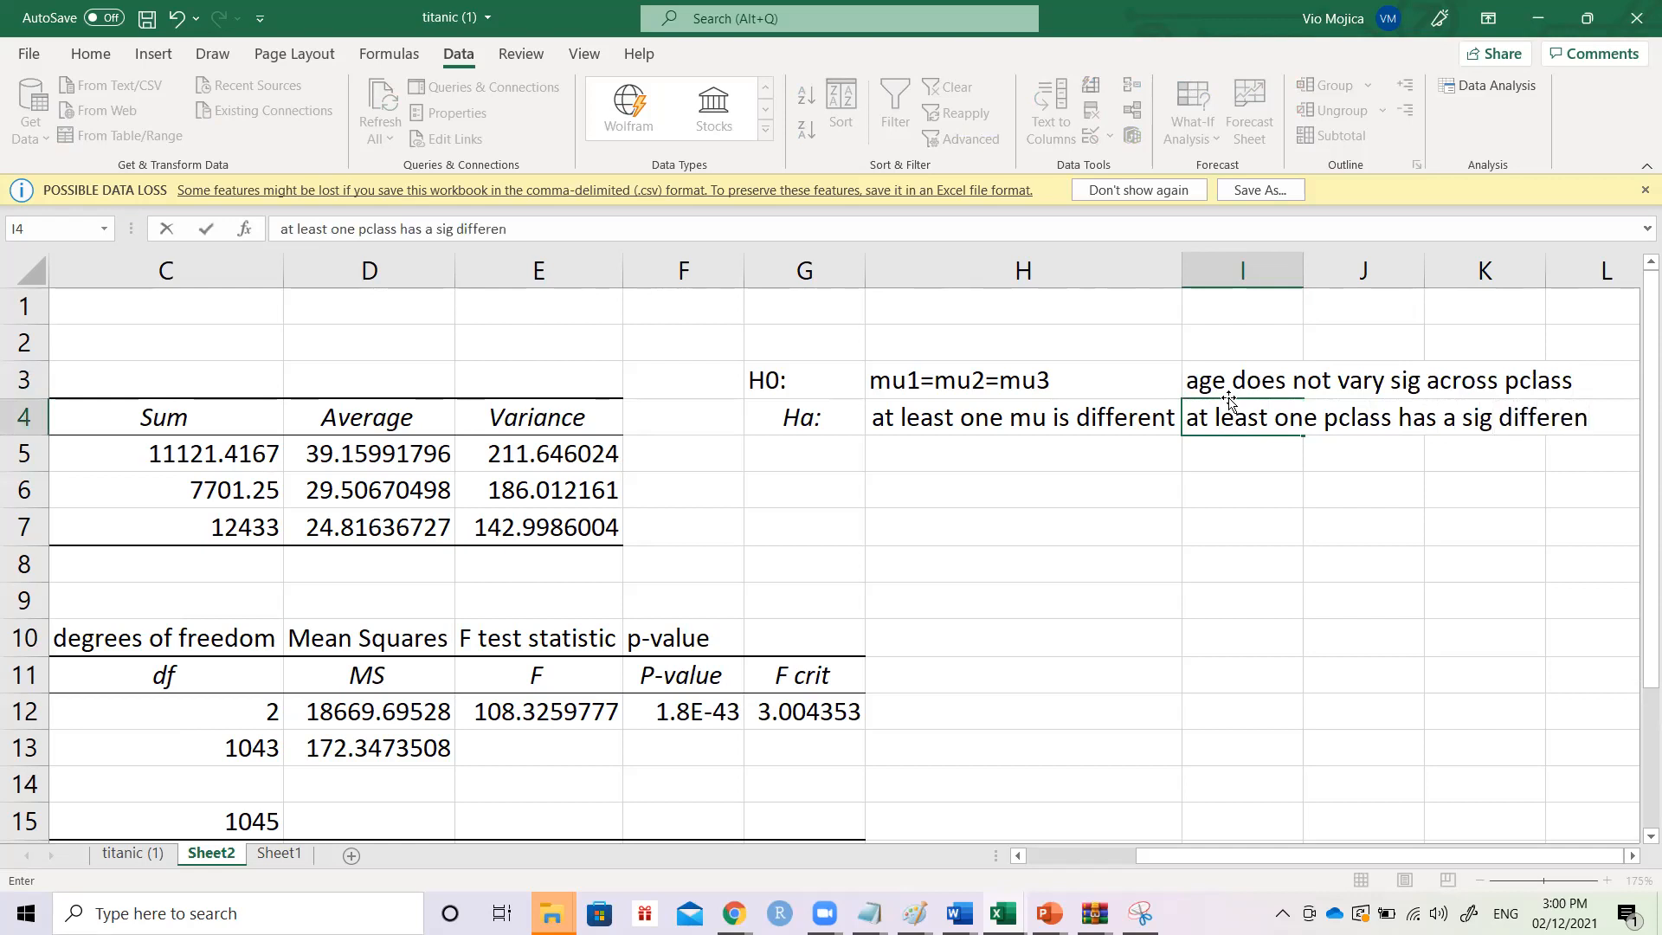
type("t")
key("Return")
type("mean age")
key("Return")
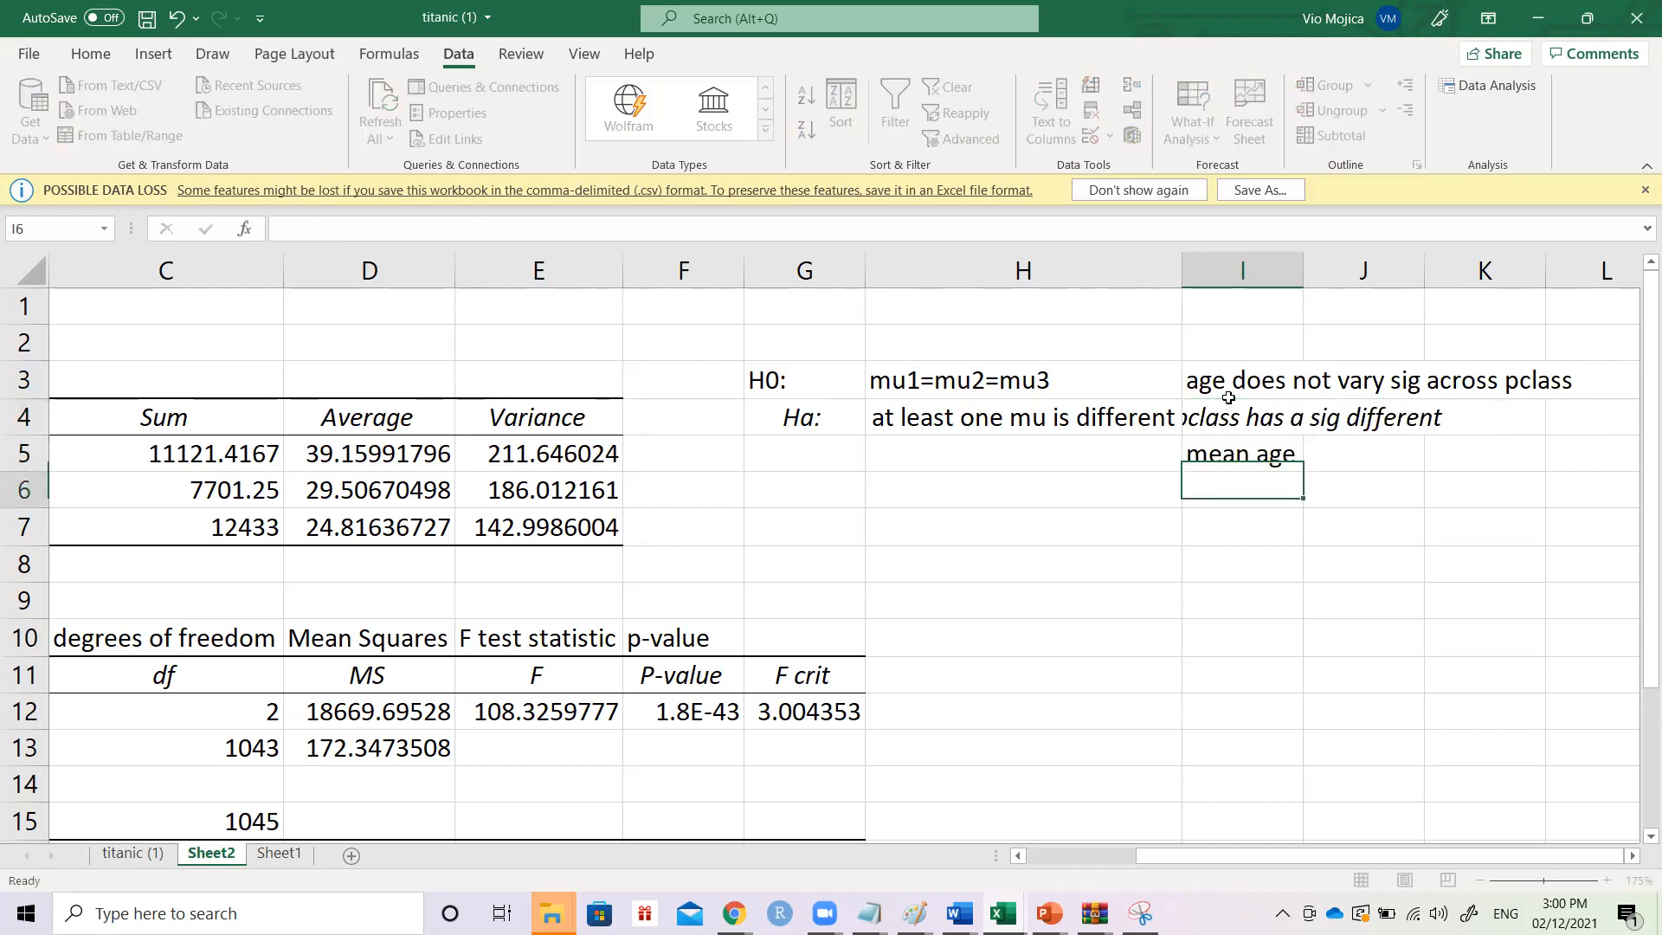
- Remove the italics from the worded alternative hypothesis in I4 and fit column I's width to its contents
left_click(1233, 403)
key("ctrl+i")
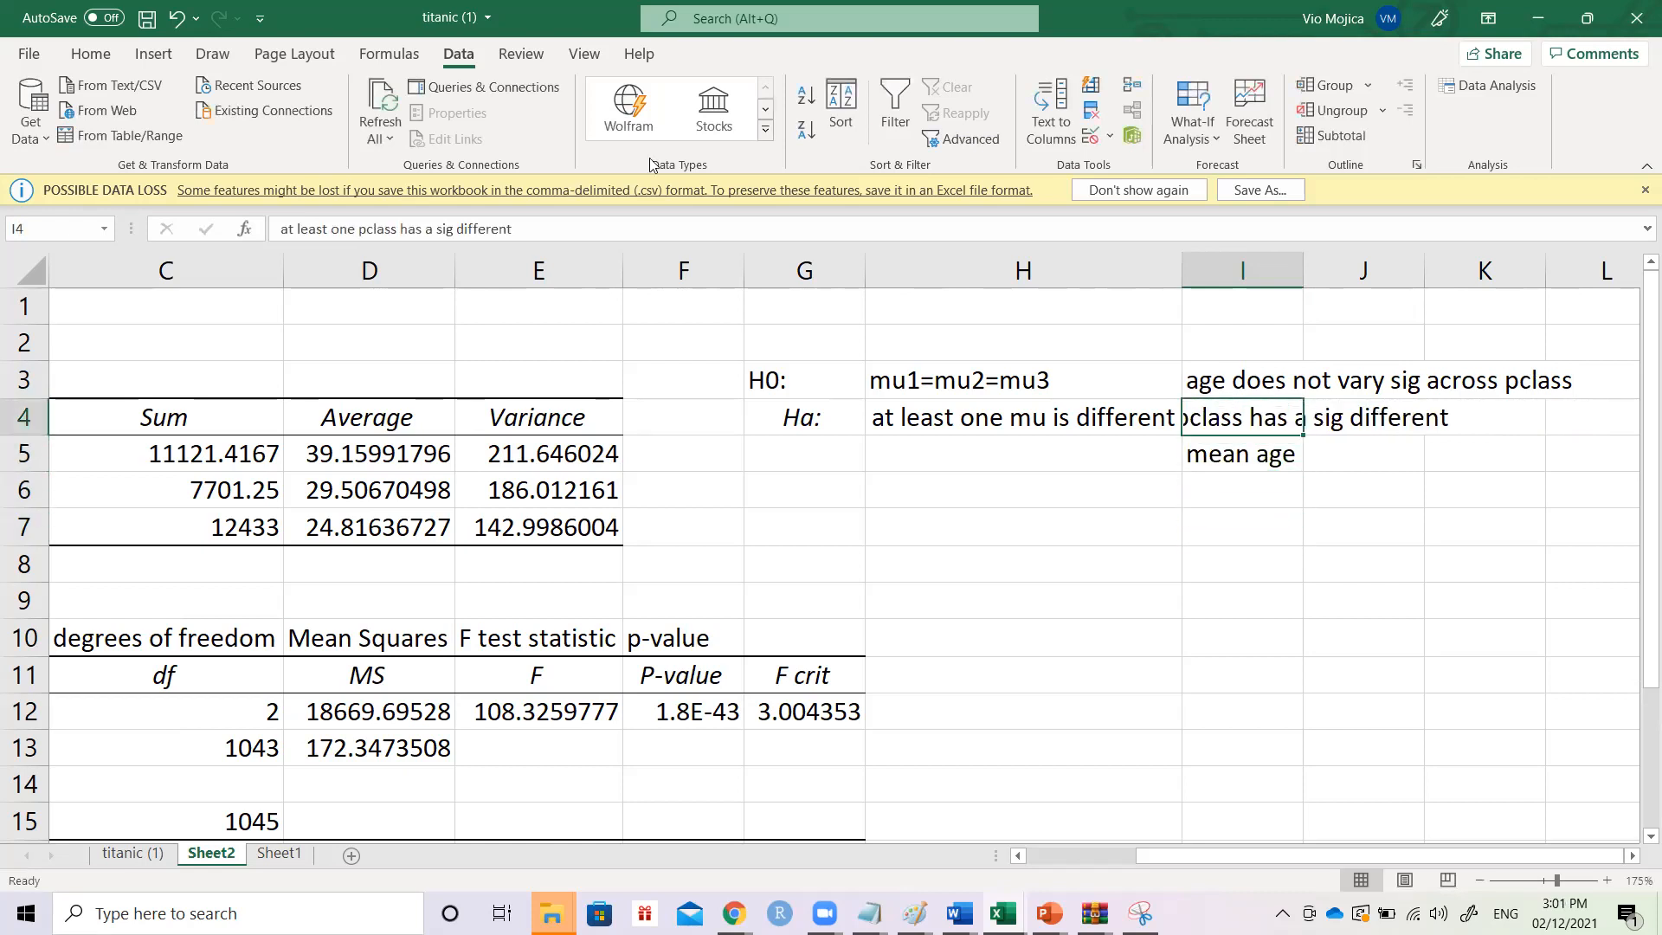
double_click(1305, 257)
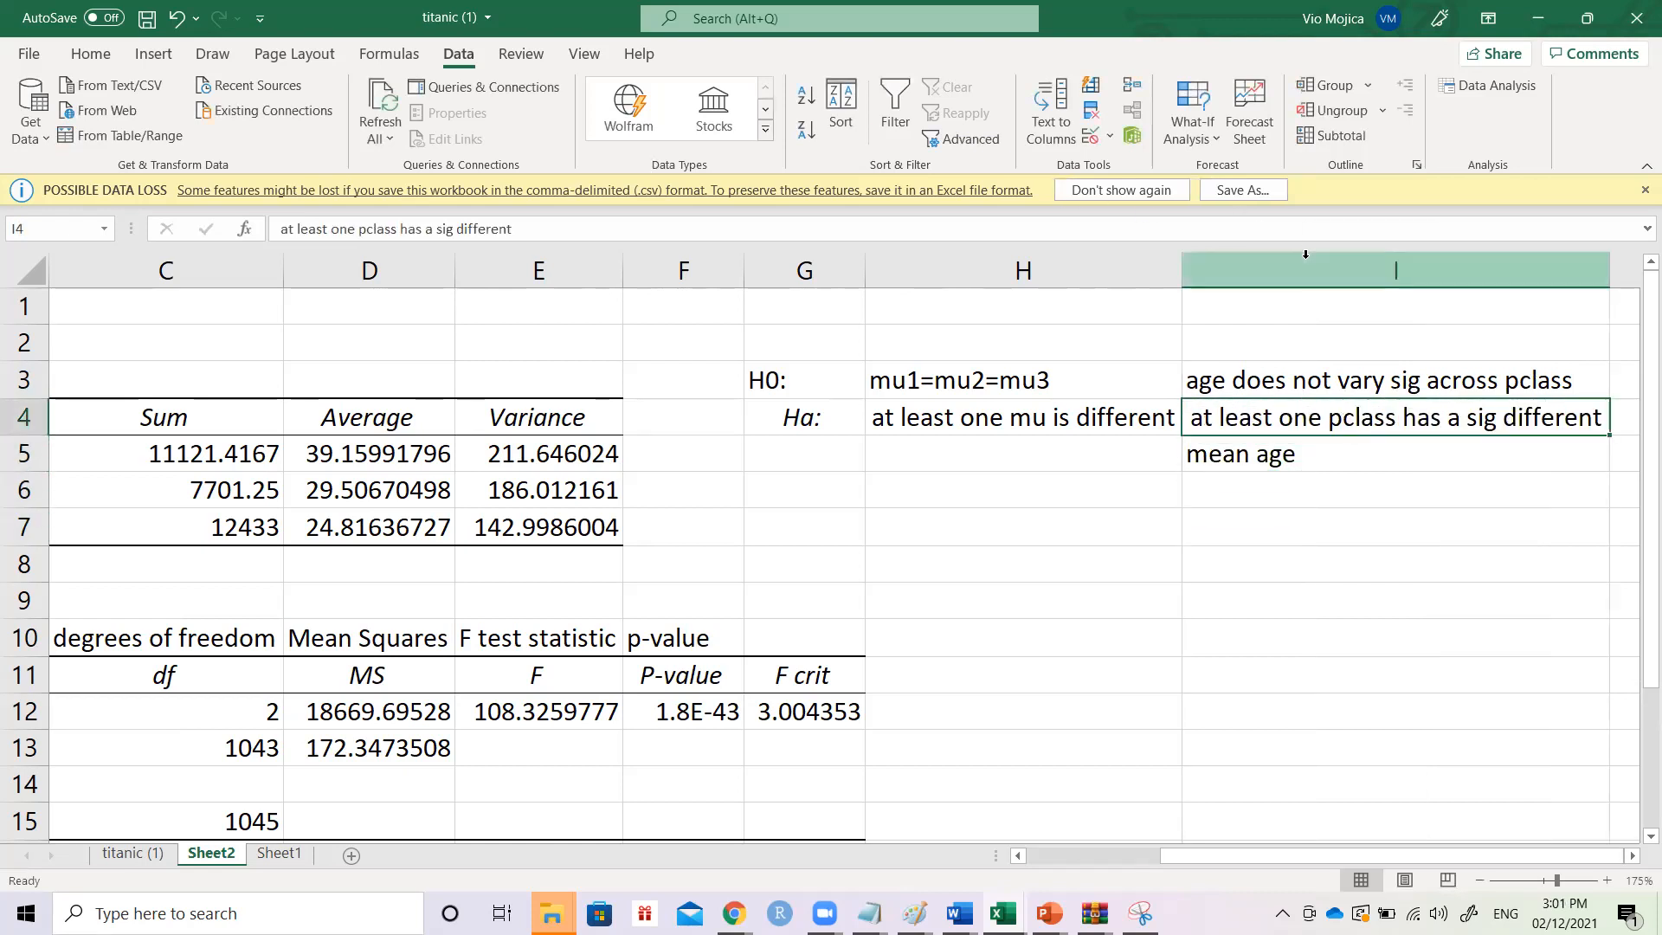
- Highlight the between-groups p-value in F12 with a yellow fill
left_click(1170, 558)
key("Left")
key("Left")
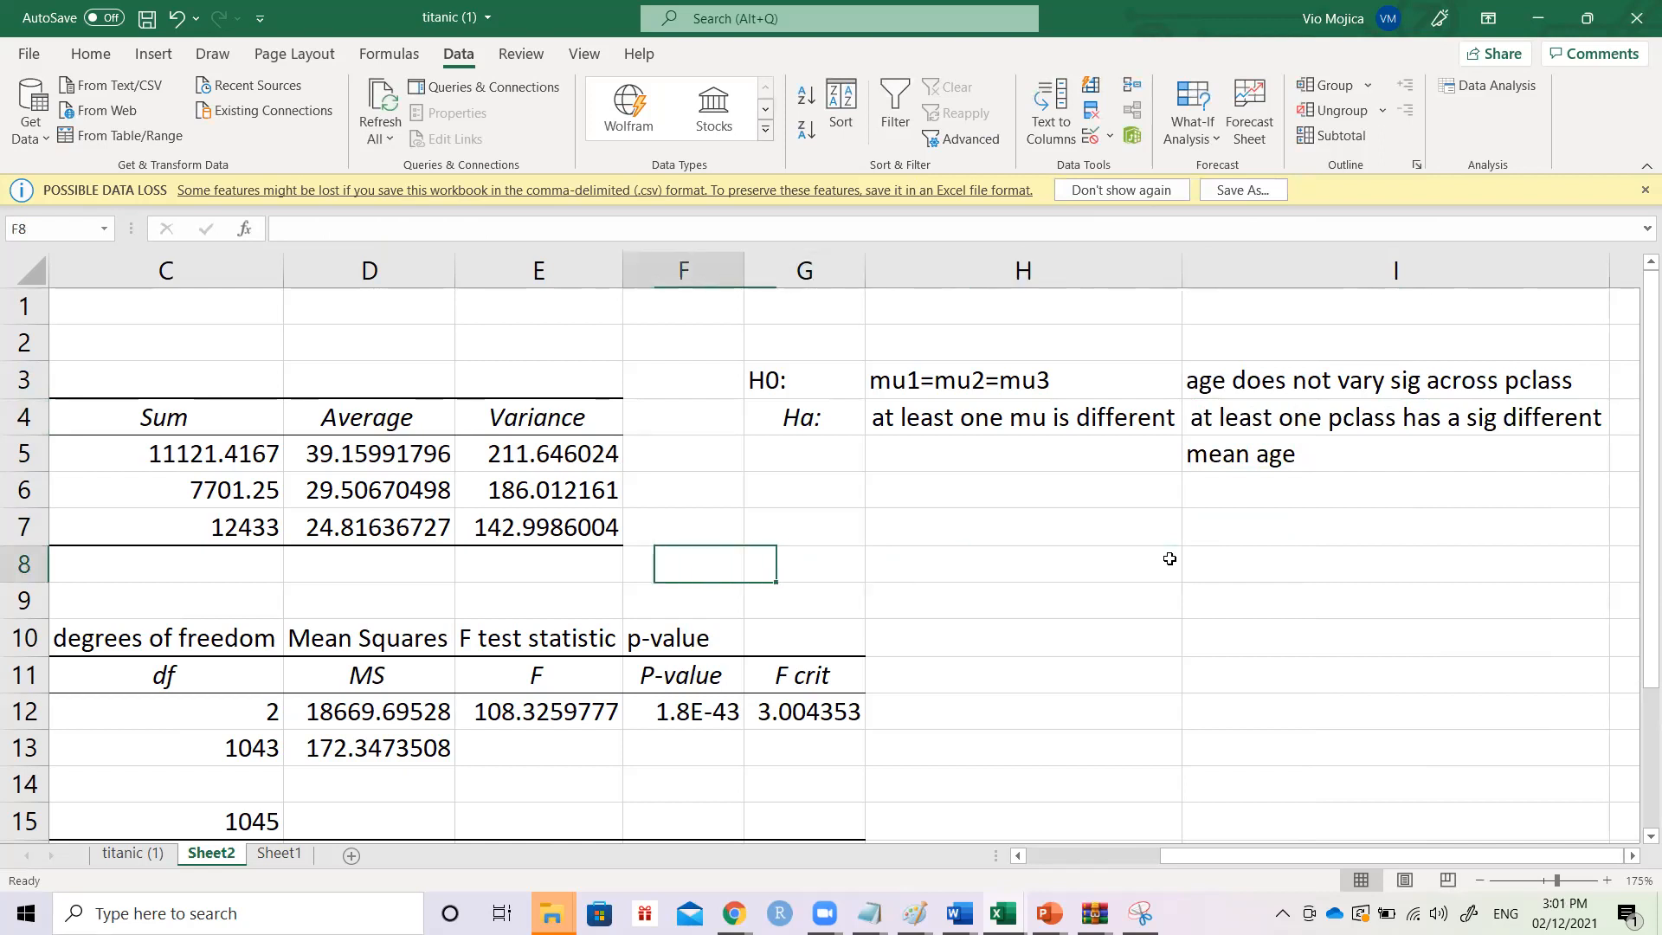
key("Up")
key("Up")
key("Right")
key("Down")
key("Down")
key("Down")
key("Down")
key("Down")
key("Down")
key("Down")
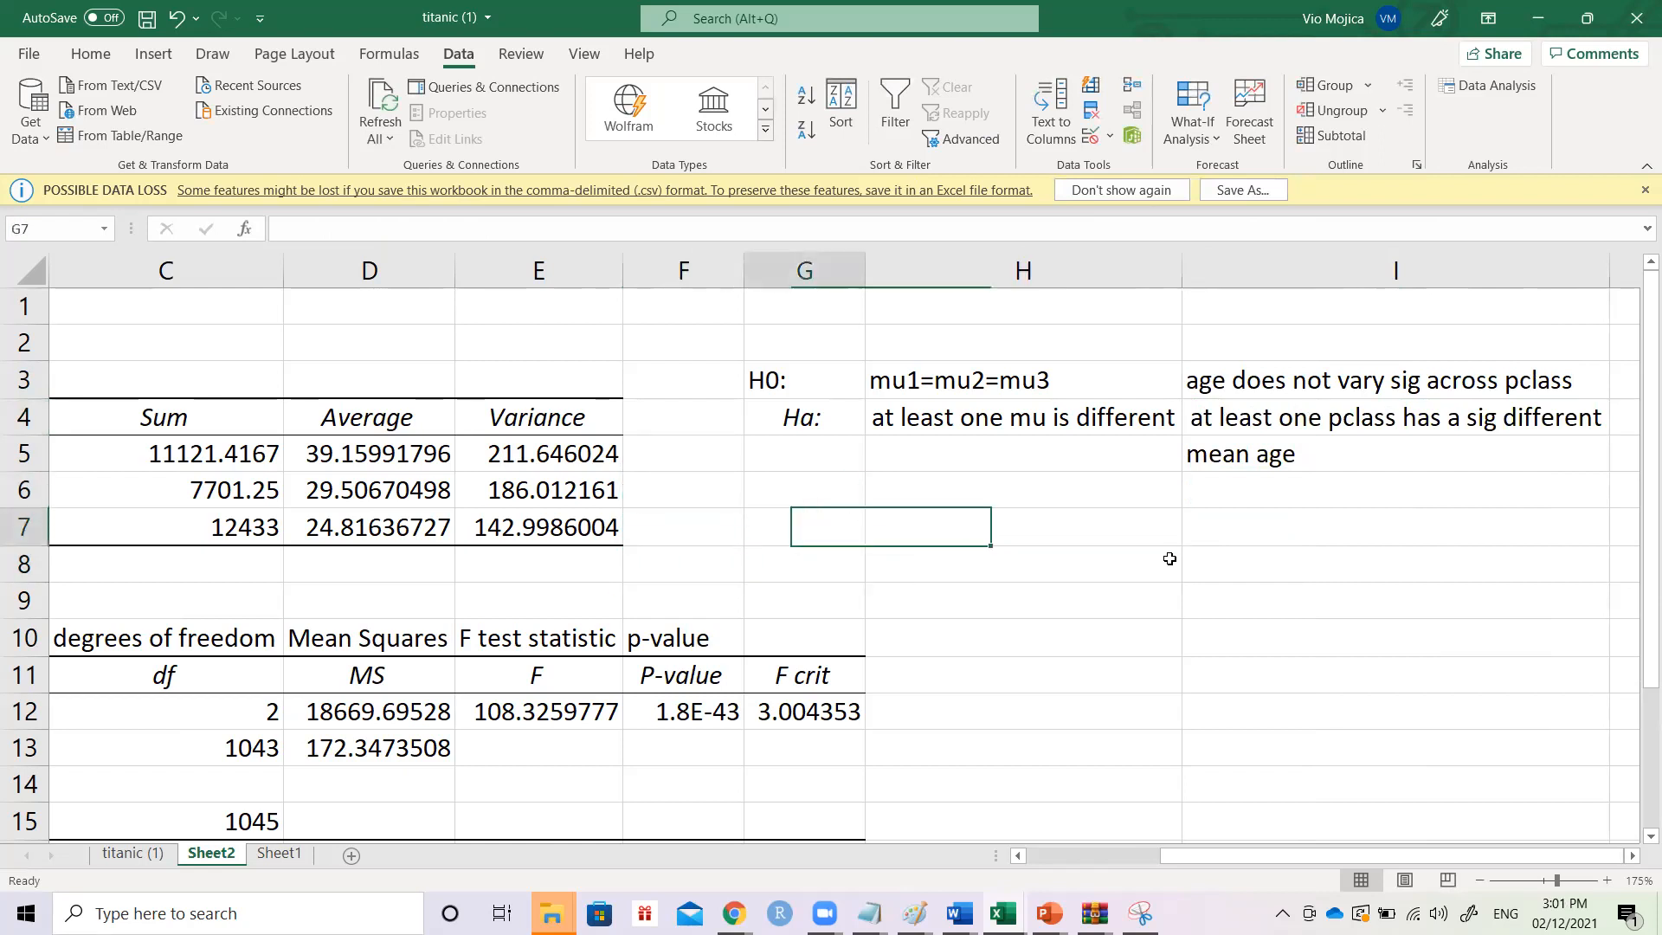
key("Left")
key("Up")
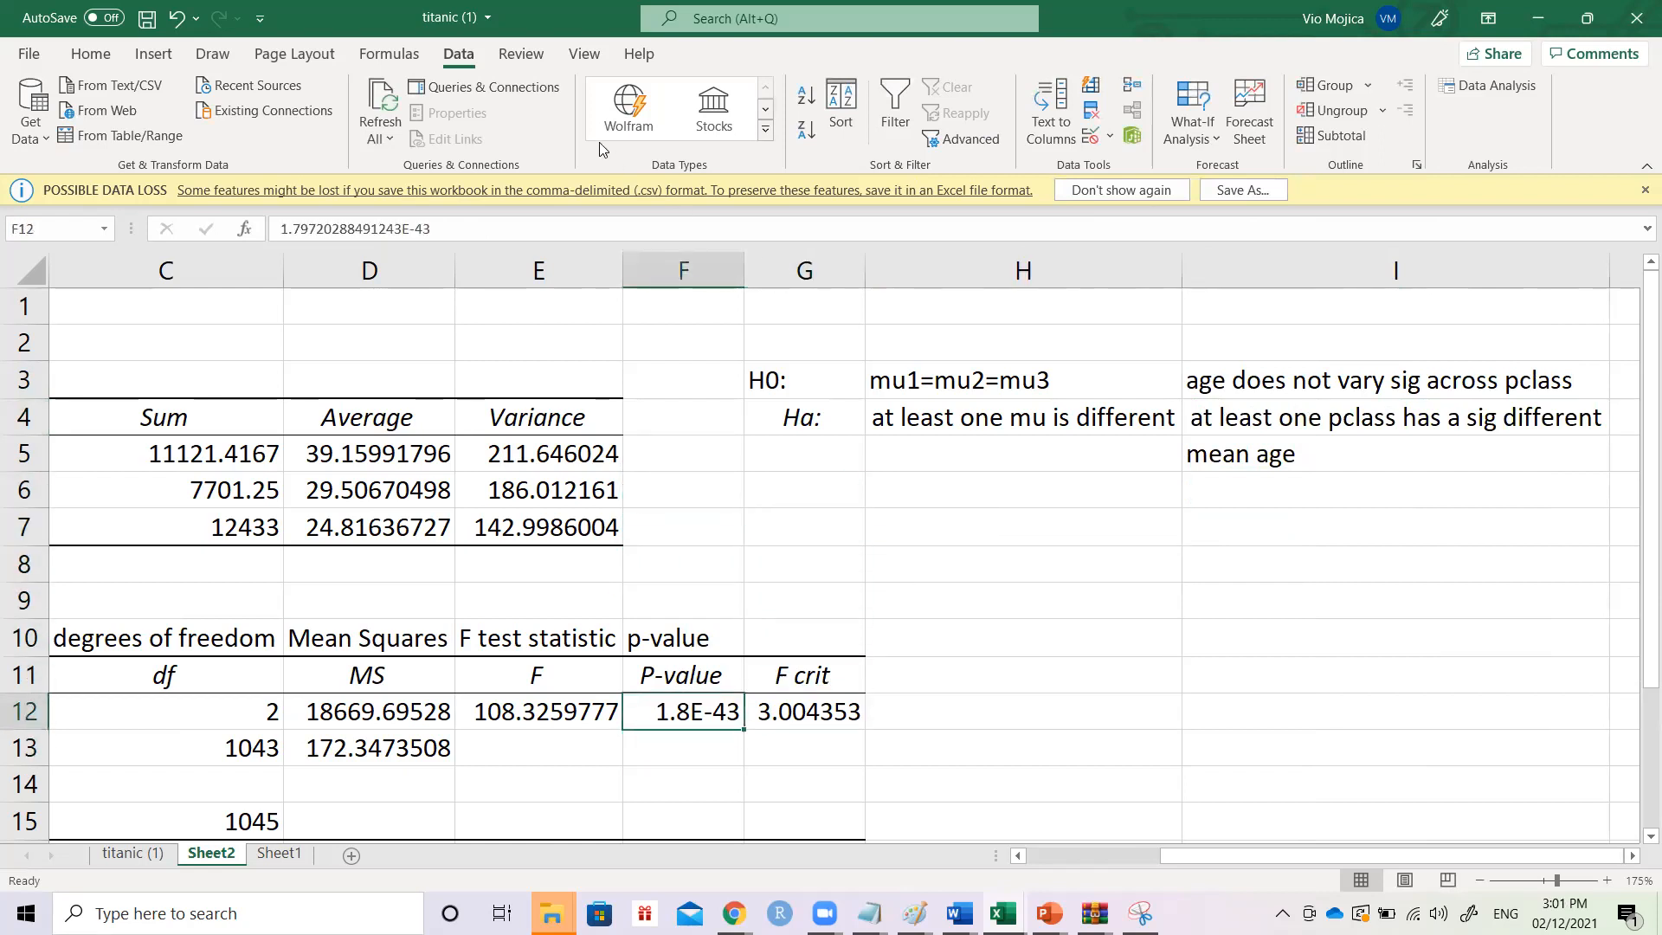
left_click(91, 53)
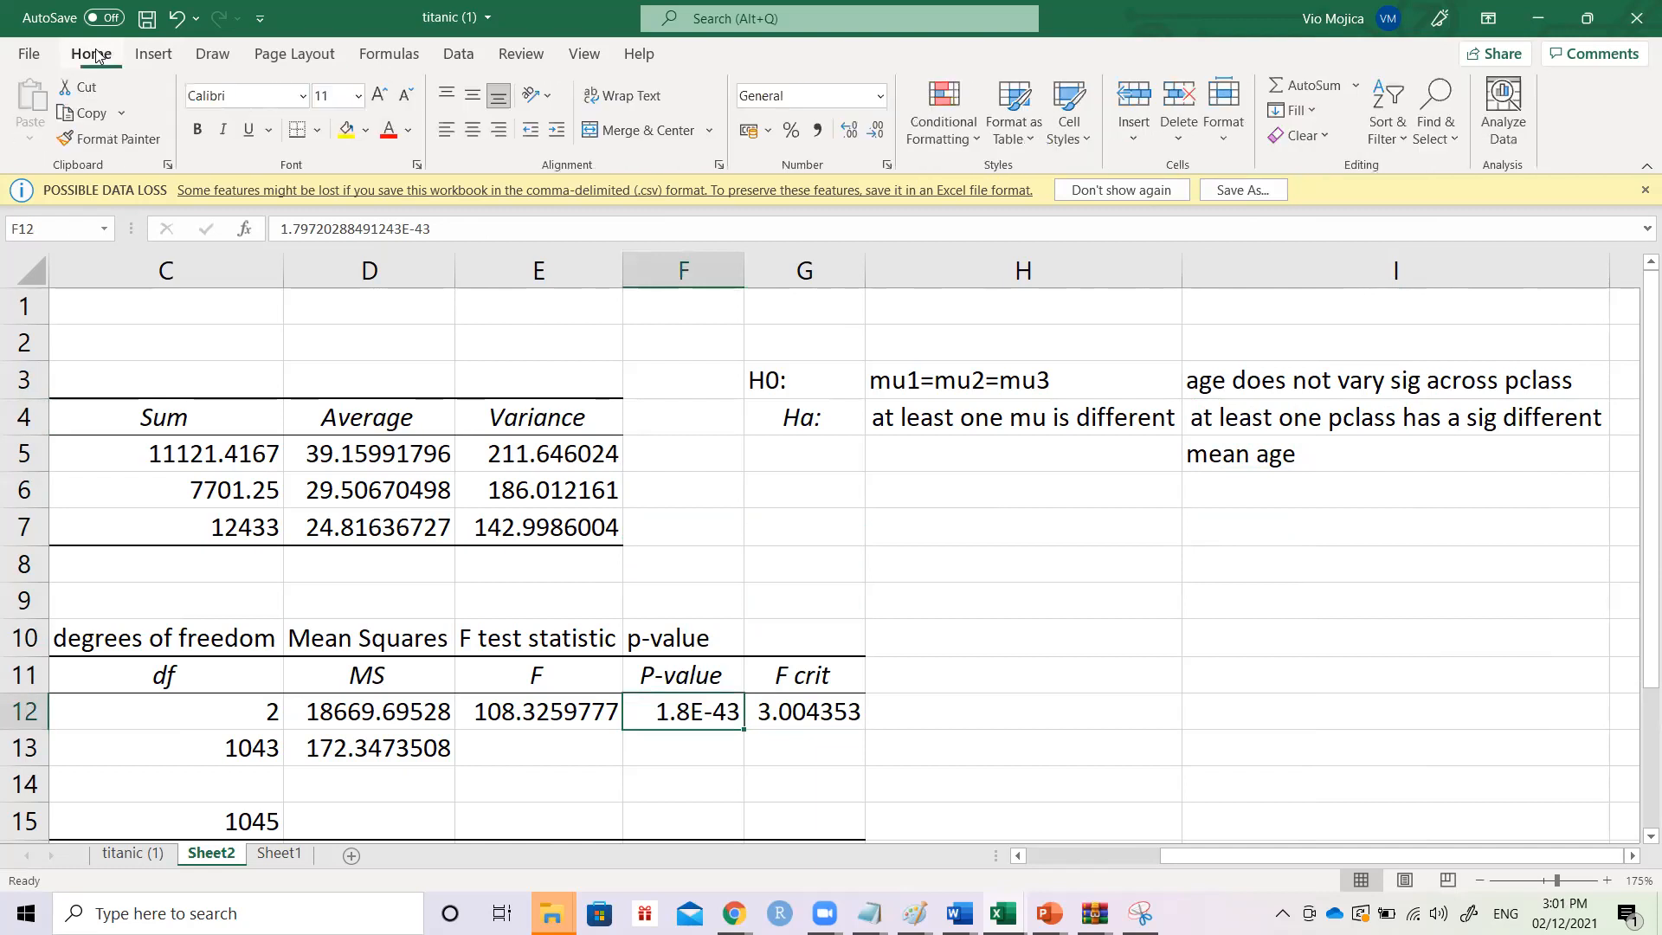
left_click(347, 130)
- Add the labels "Decision." in H7 and "Conclusion." in H8 below the hypotheses
left_click(914, 520)
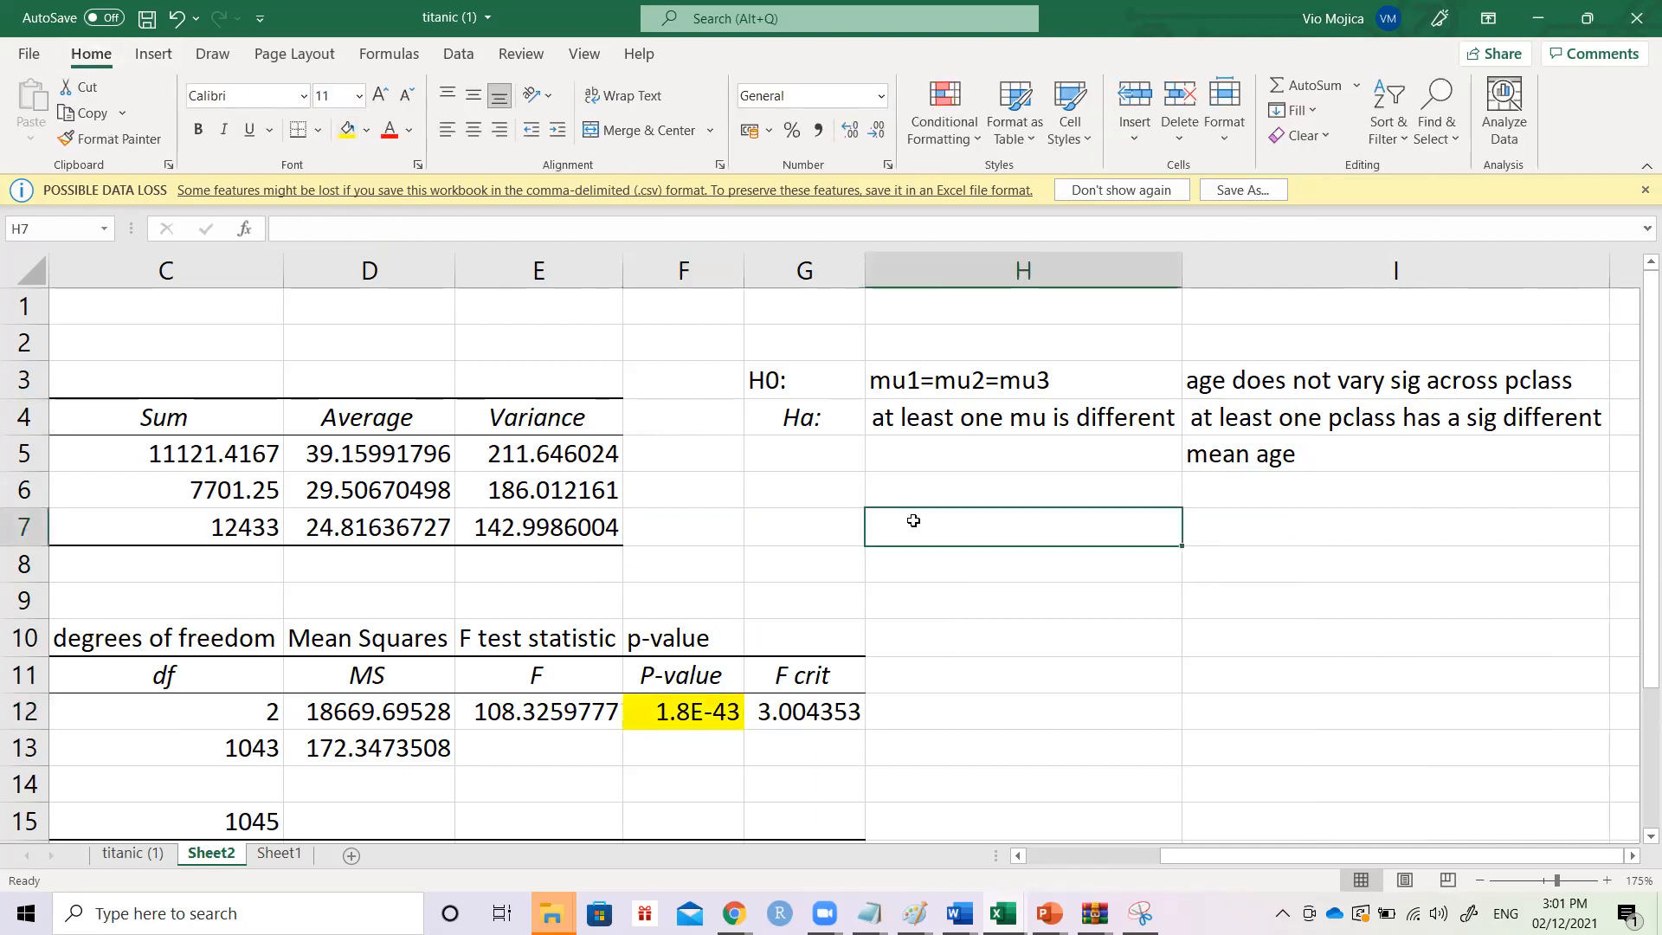
type("Decision")
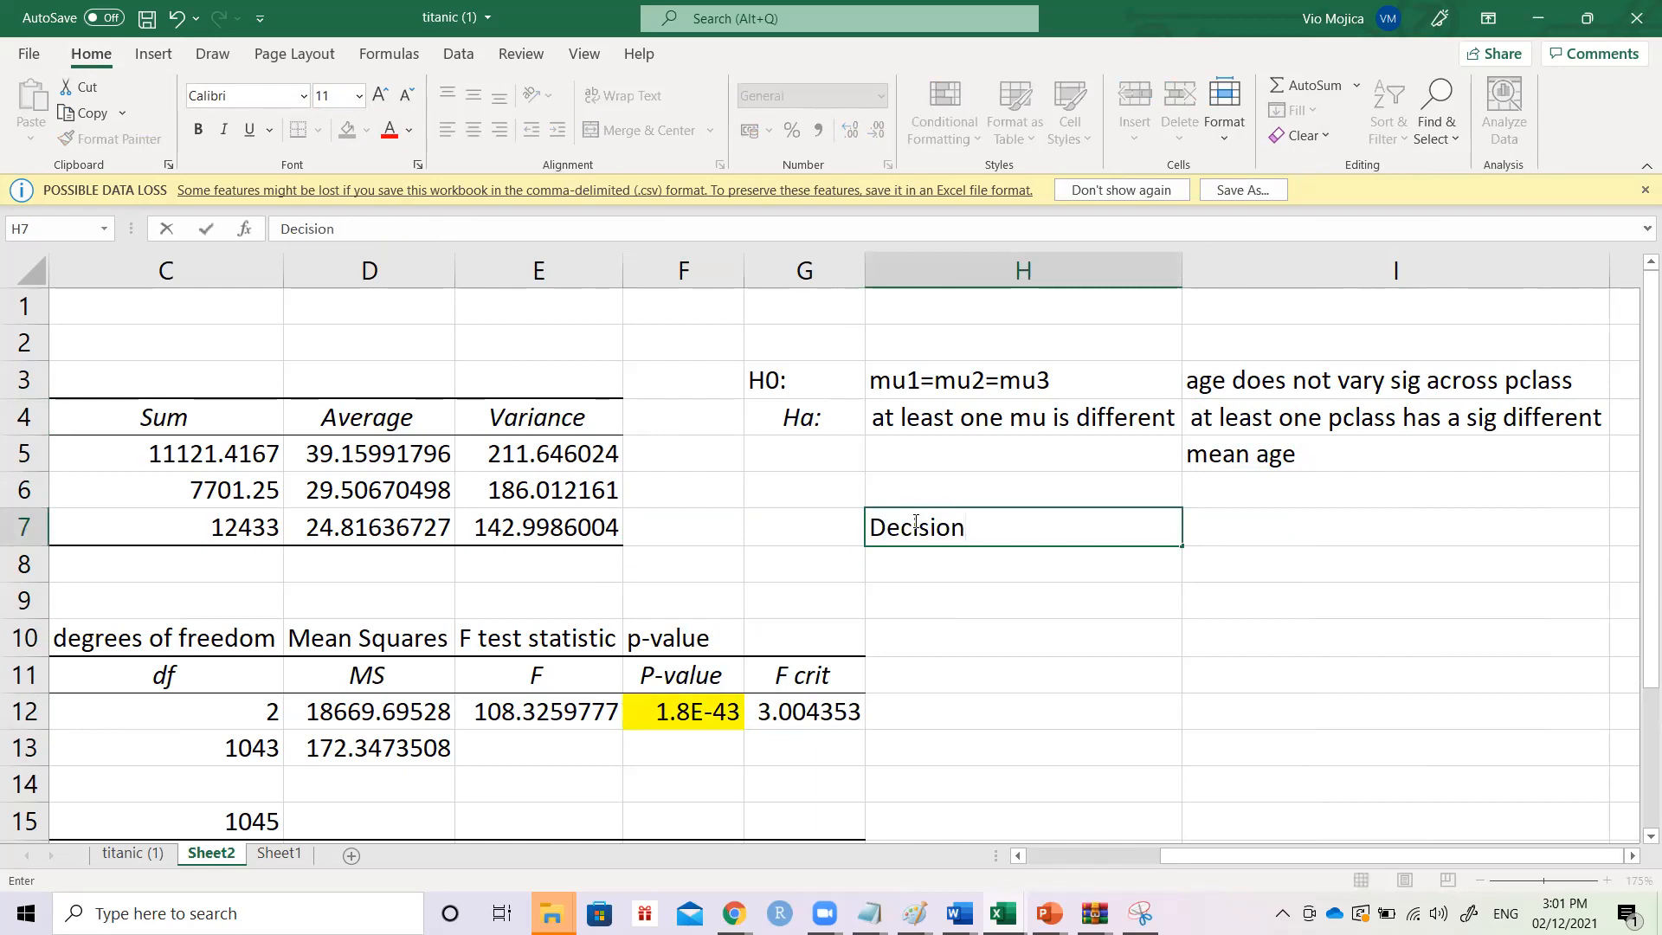
type(".")
key("Return")
type("Conclusion.")
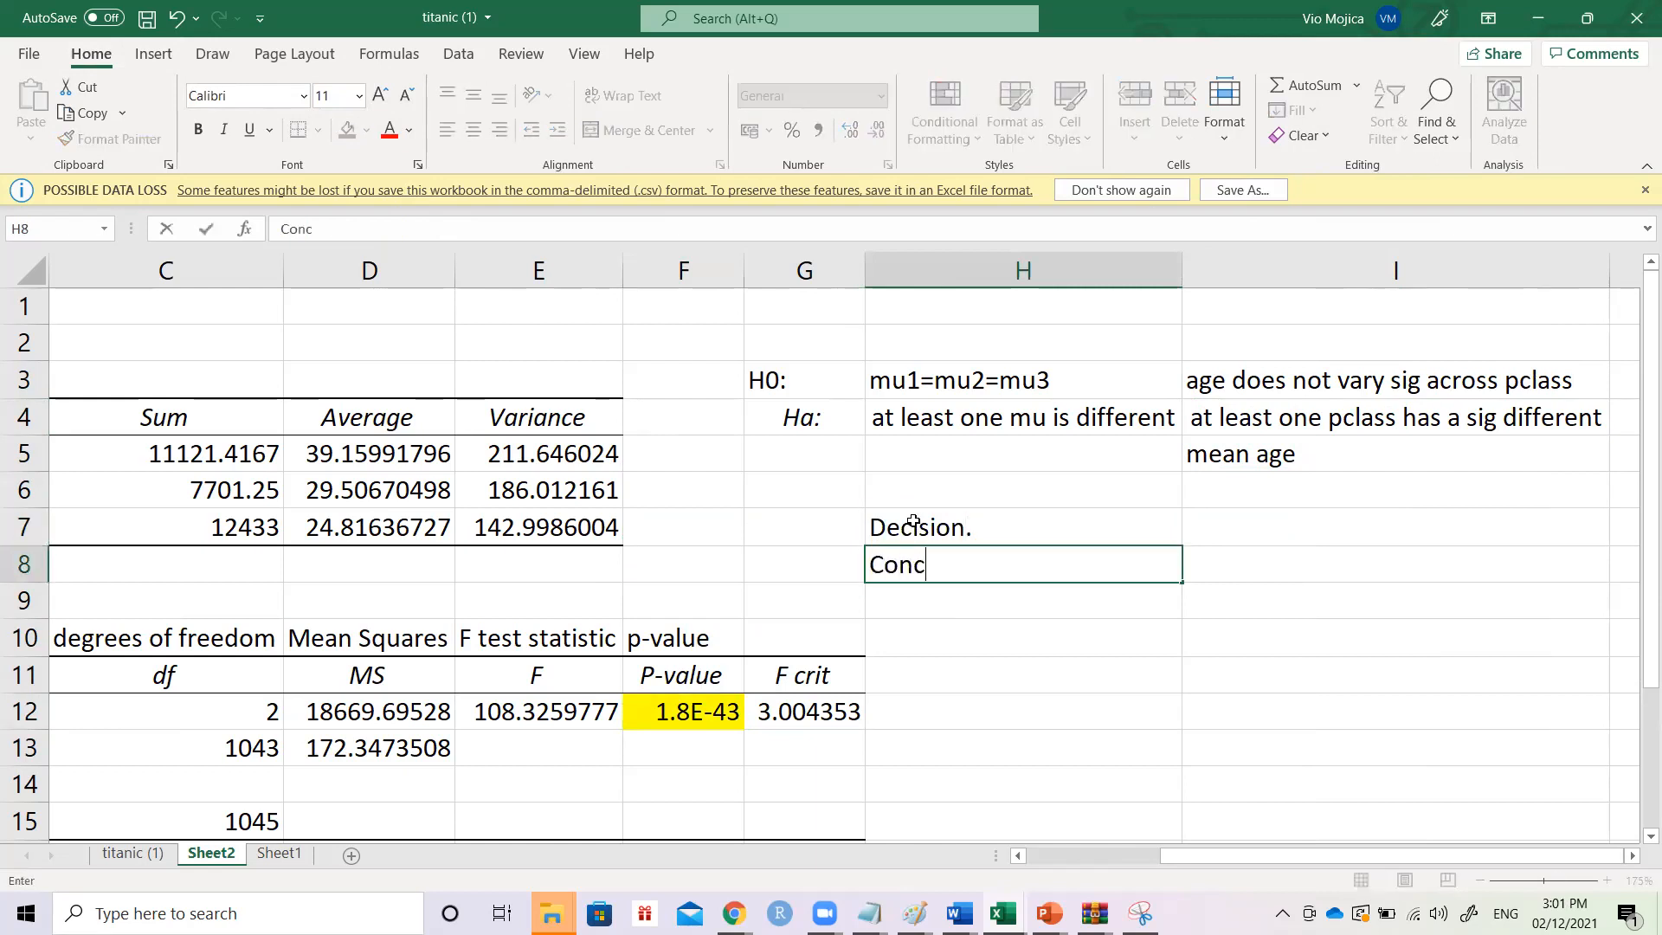
- Enter the decision "Reject Ho." in I7 beside its label
key("Tab")
key("Up")
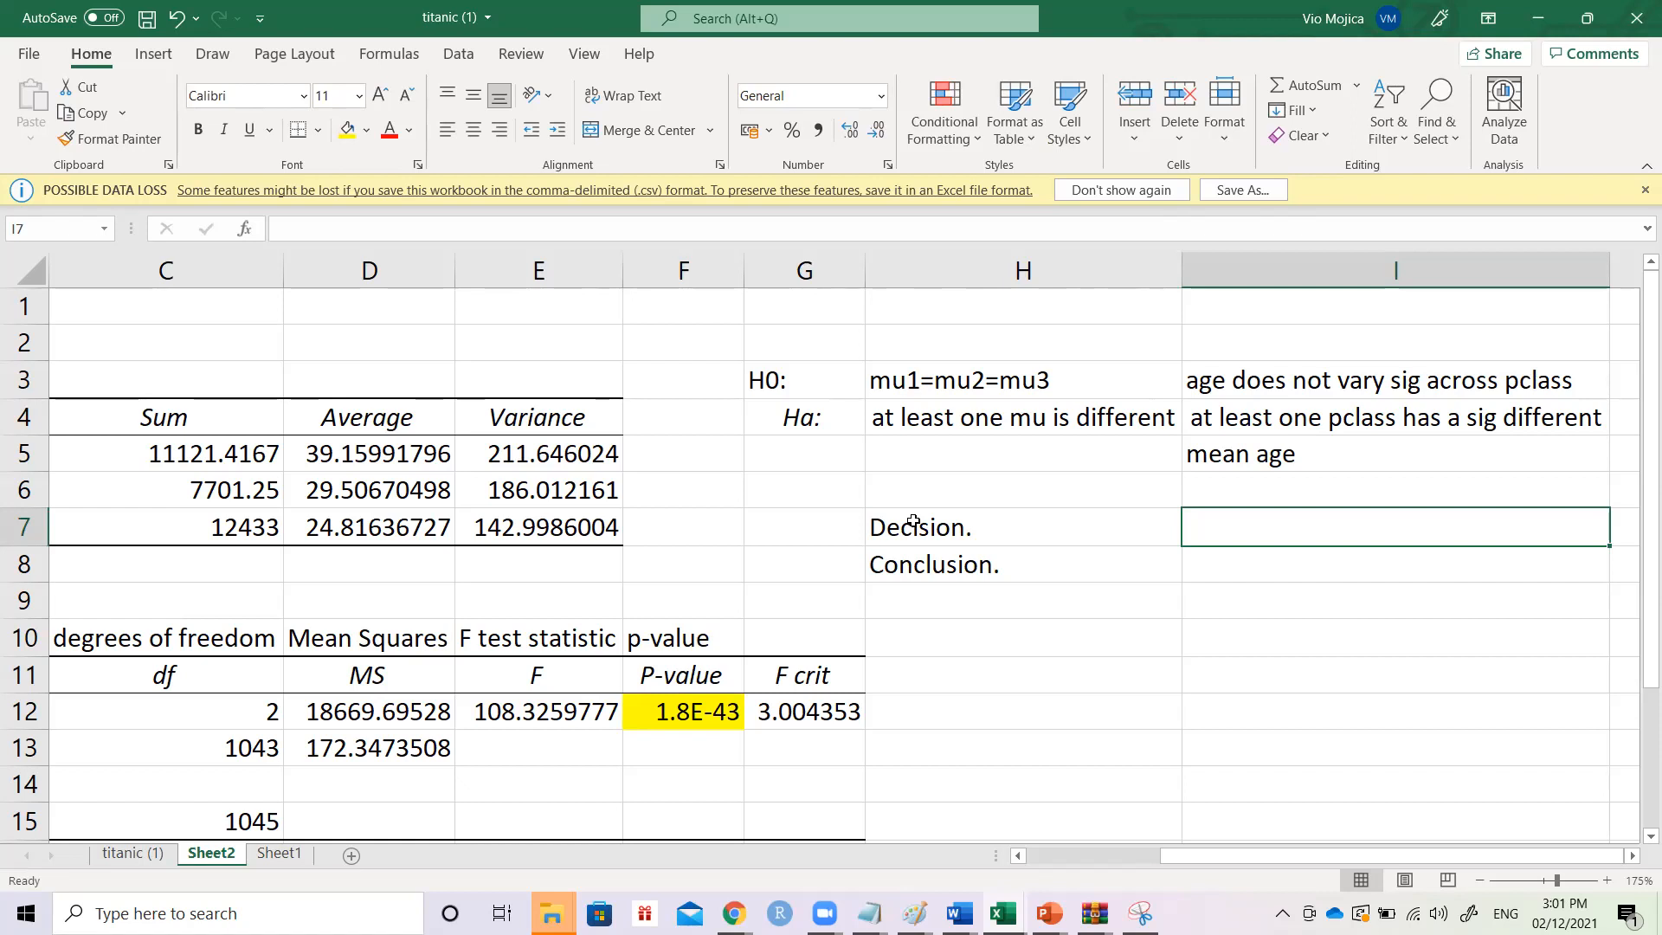
type("Reject Ho.")
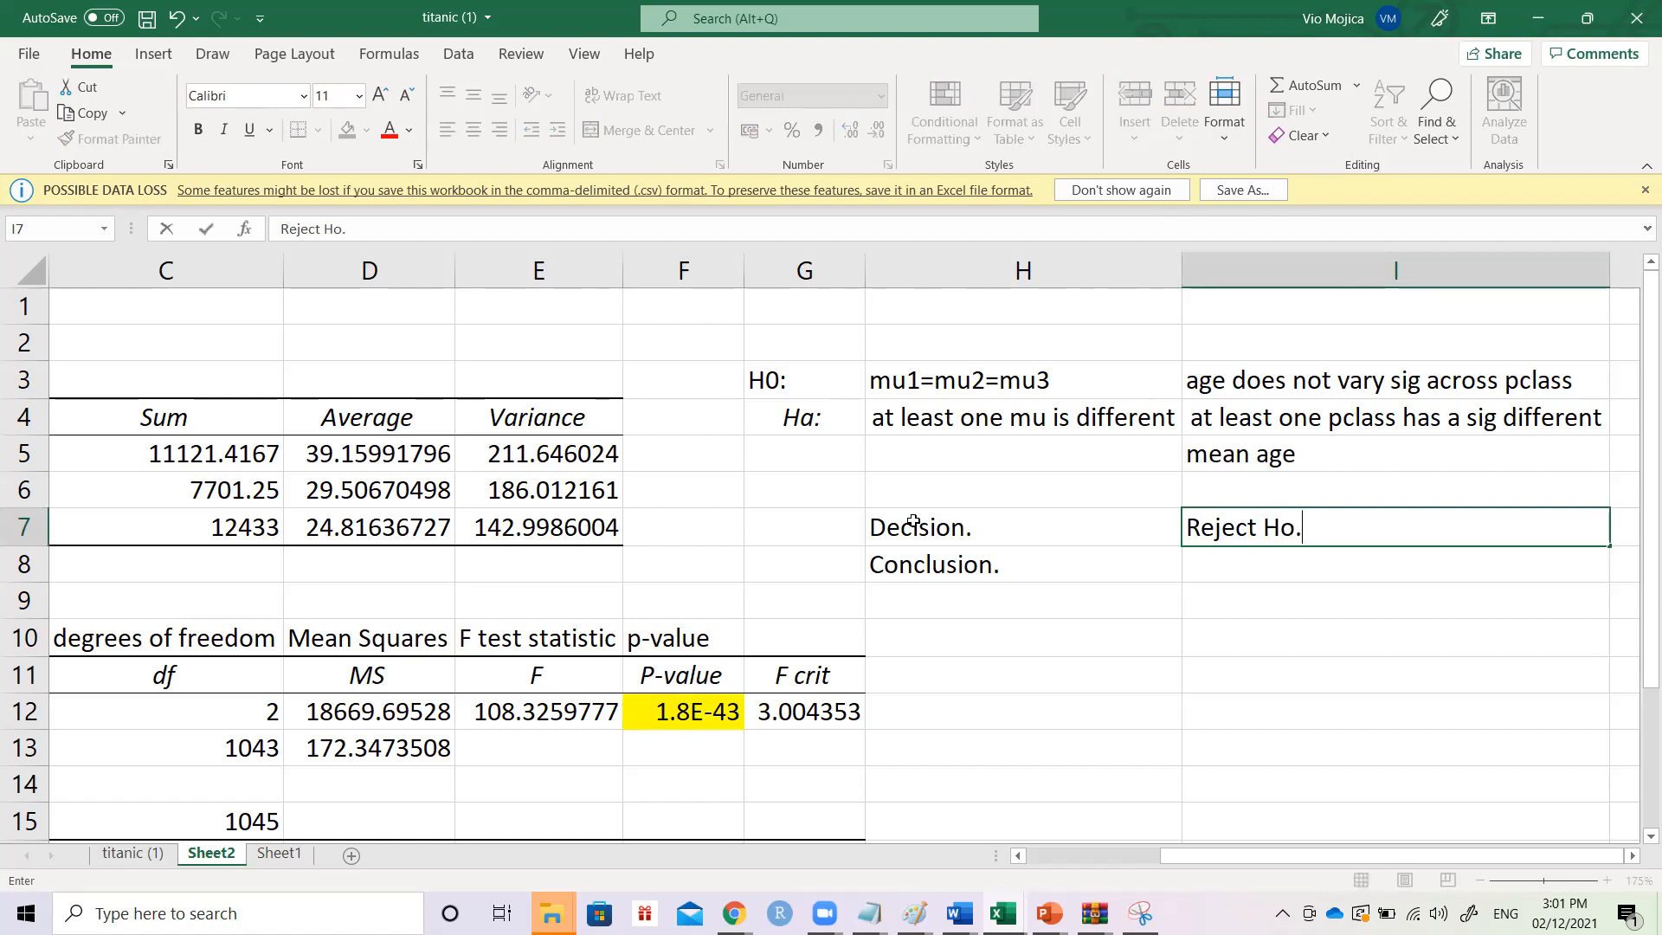
key("Return")
- Write the conclusion as "We can conclude that at least one pclass" in I8 and "has a sig different mean age" in I9
type("a")
key("BackSpace")
type("We can concl")
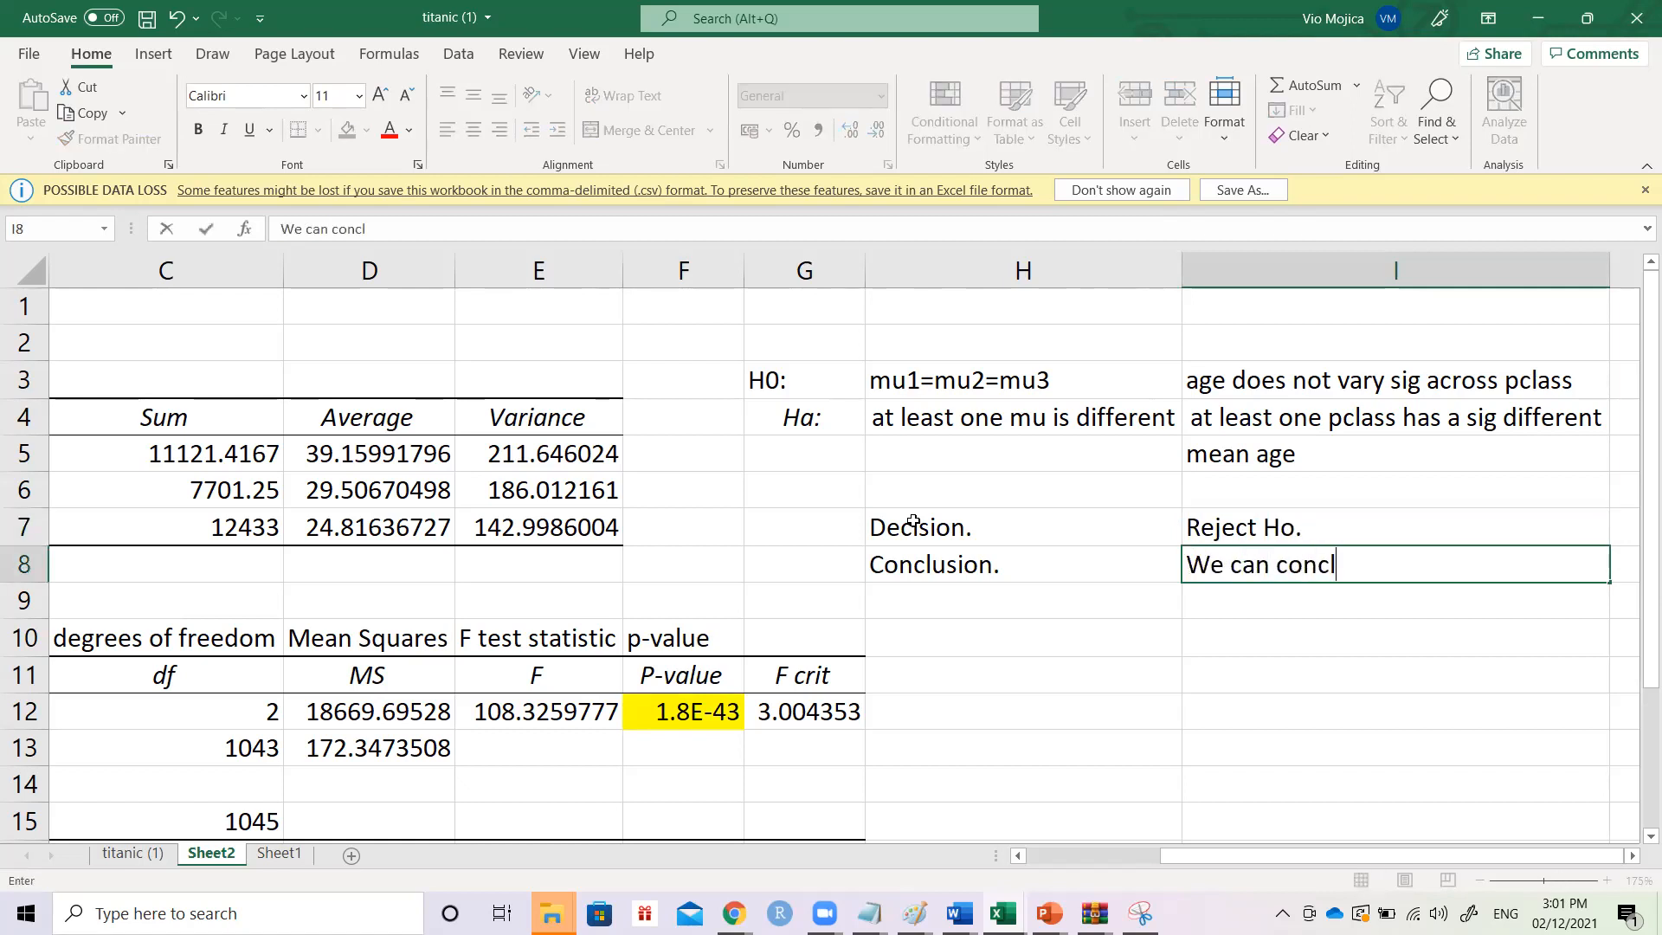
type("ude that at leas")
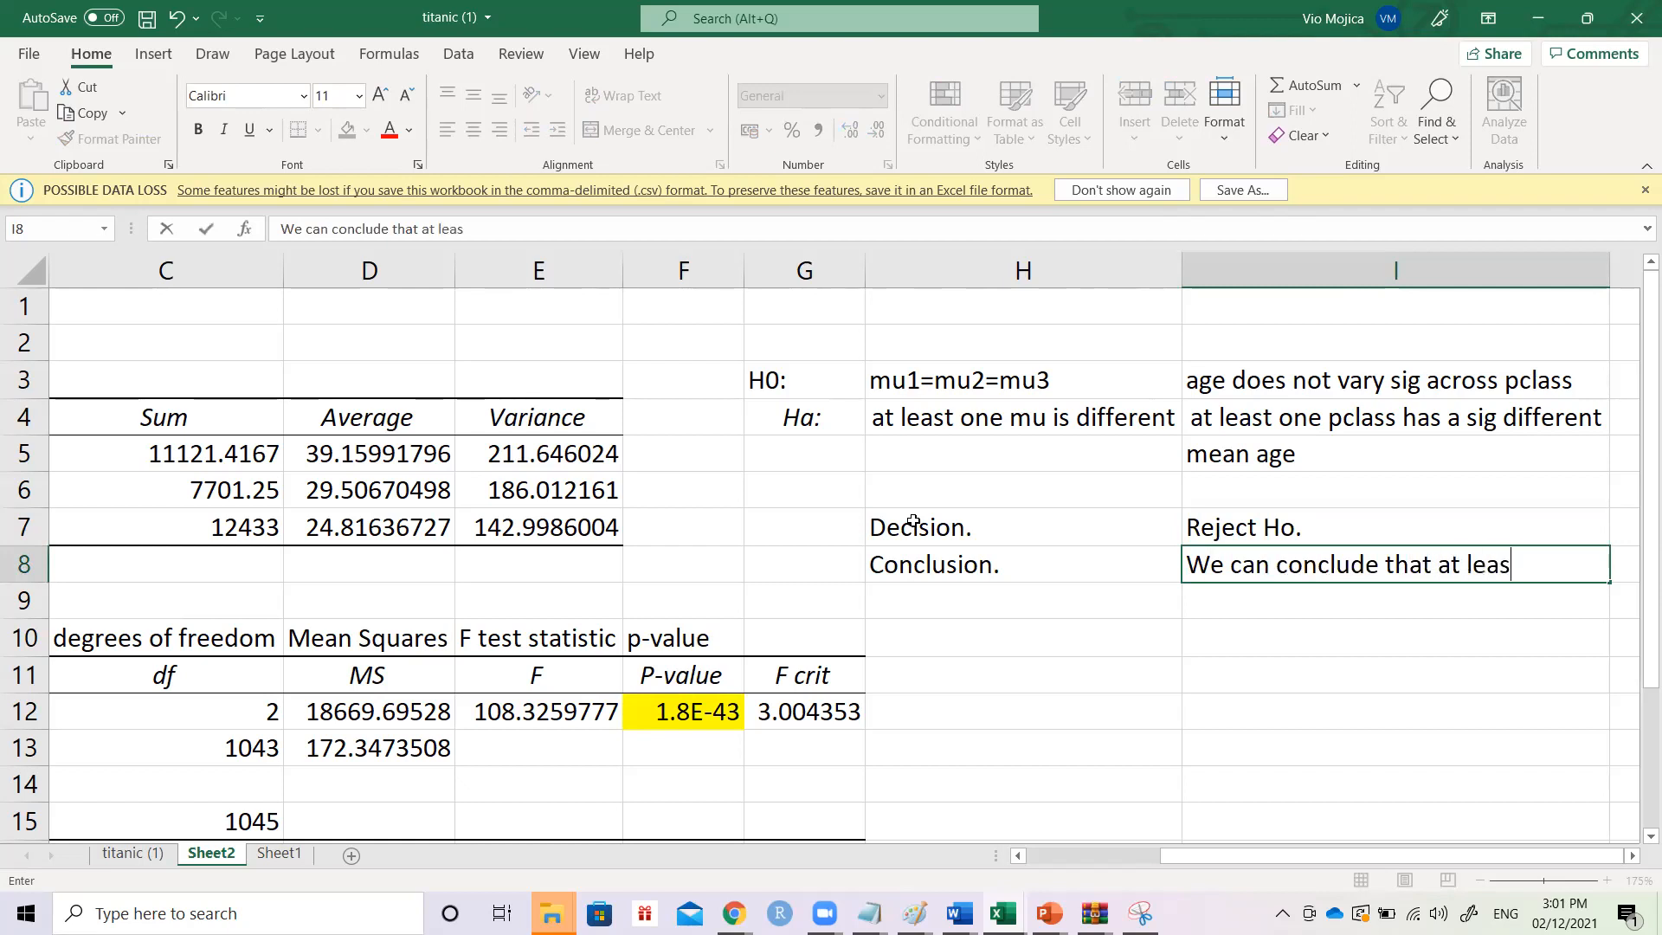
type("t one pclass")
key("Return")
type("has a sig di")
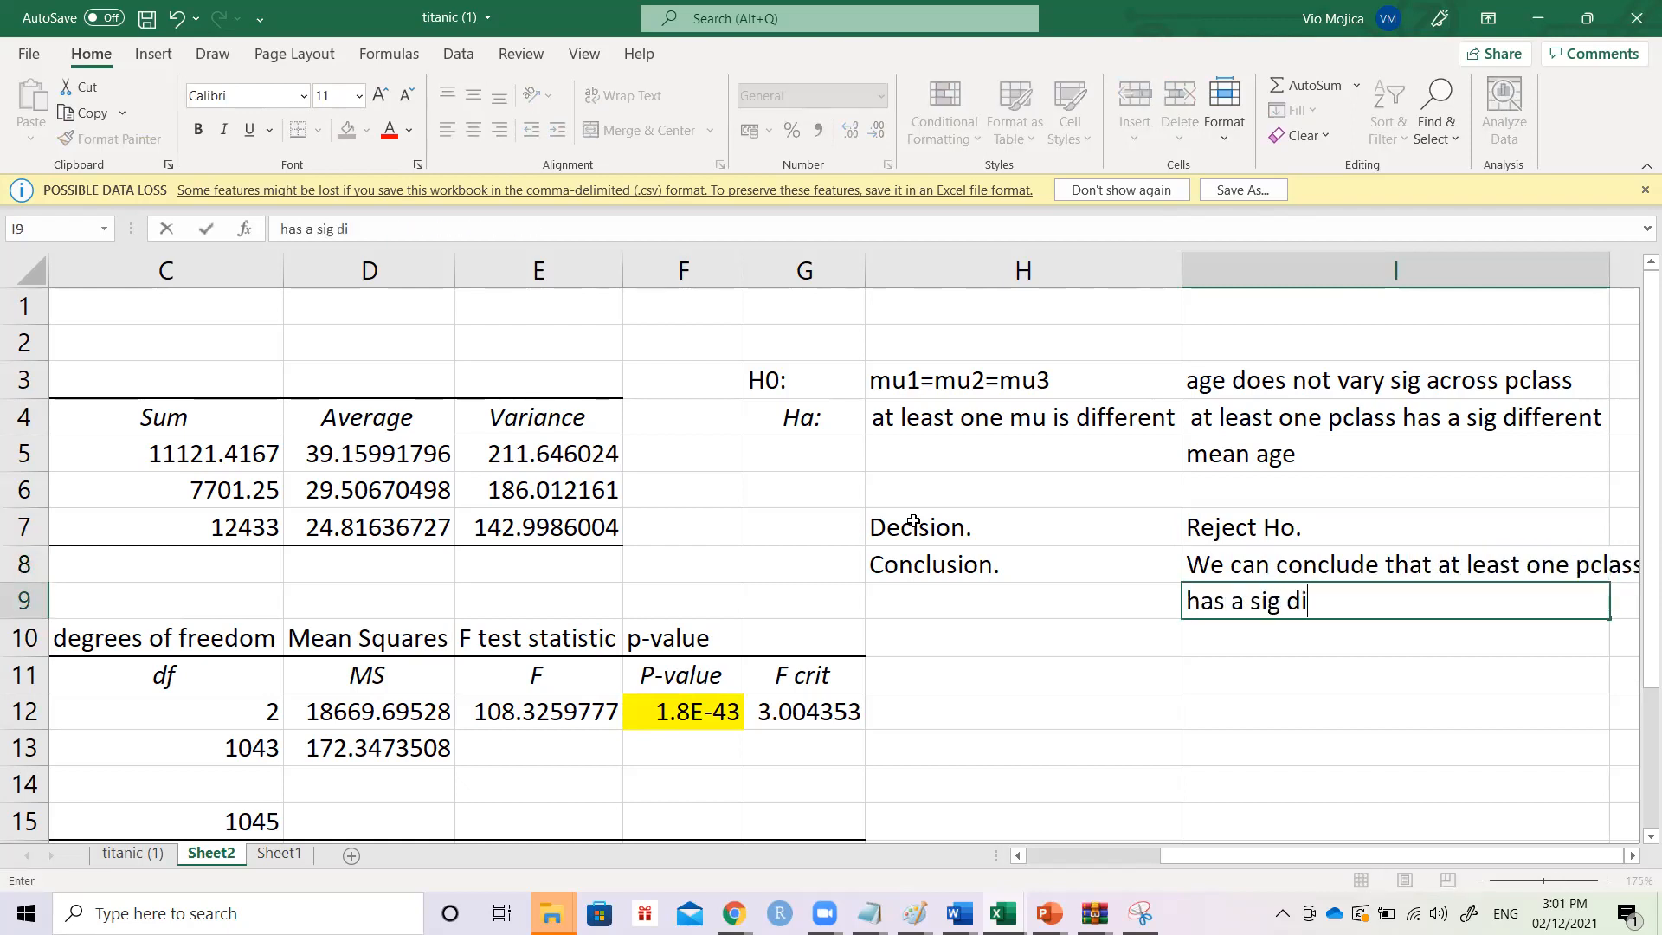
type("fferent mean age")
key("Return")
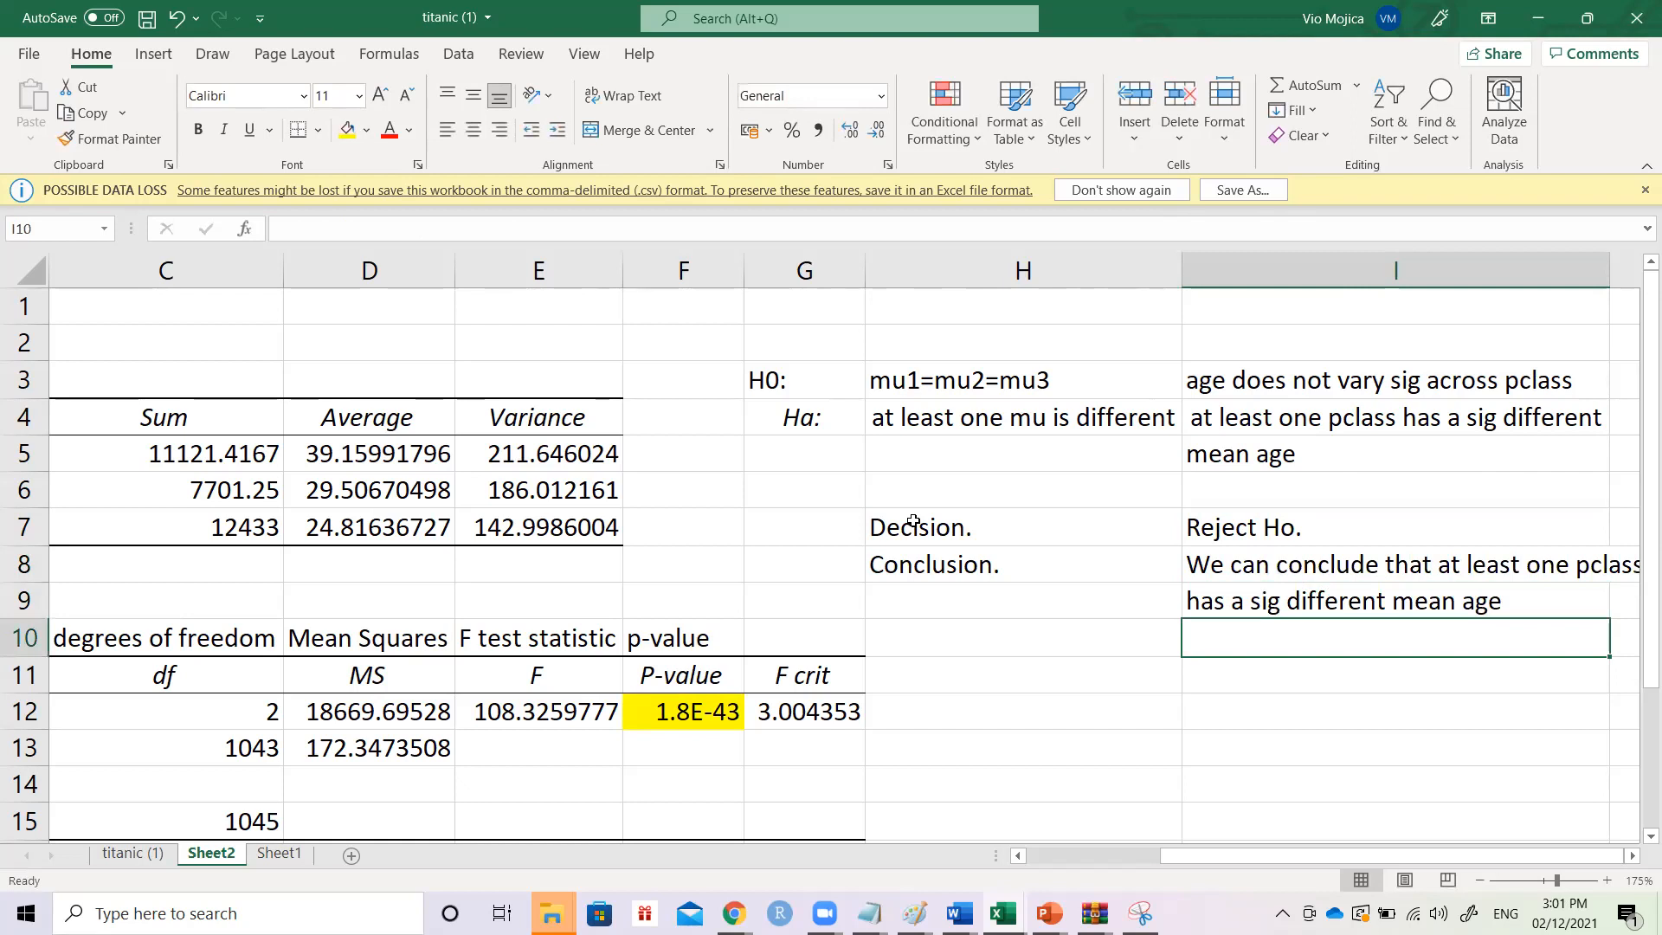
- Review the written hypotheses, decision and conclusion, and return to the SUMMARY table for comparison
key("Up")
key("Up")
key("Up")
key("Up")
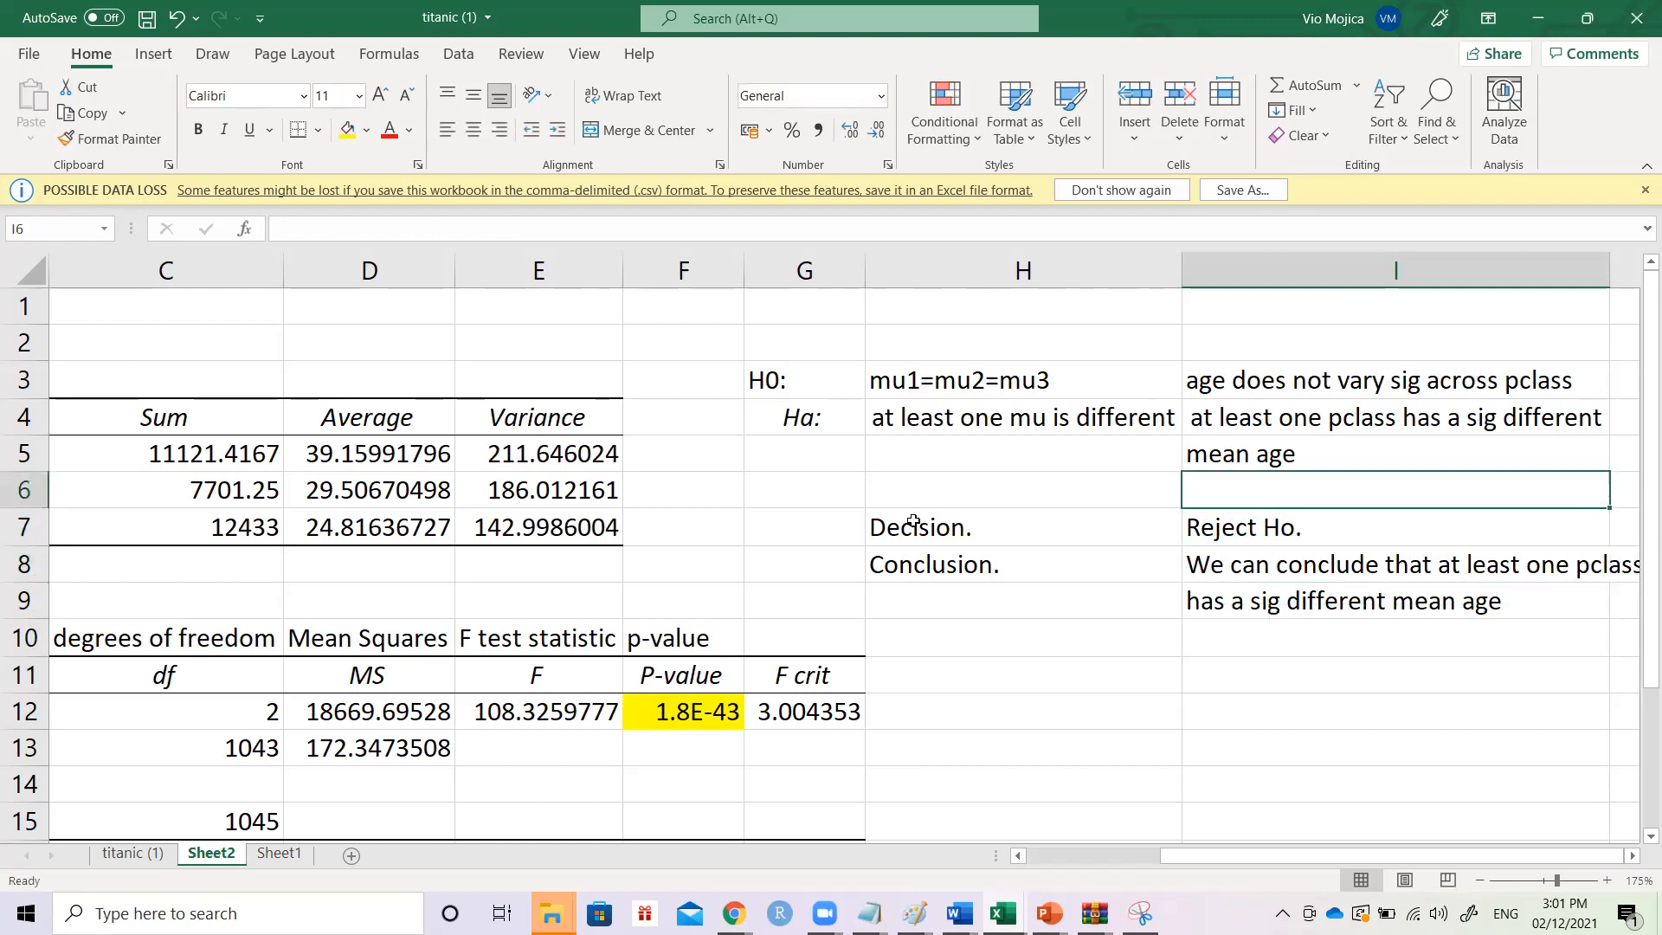
key("Down")
key("Down")
key("Down")
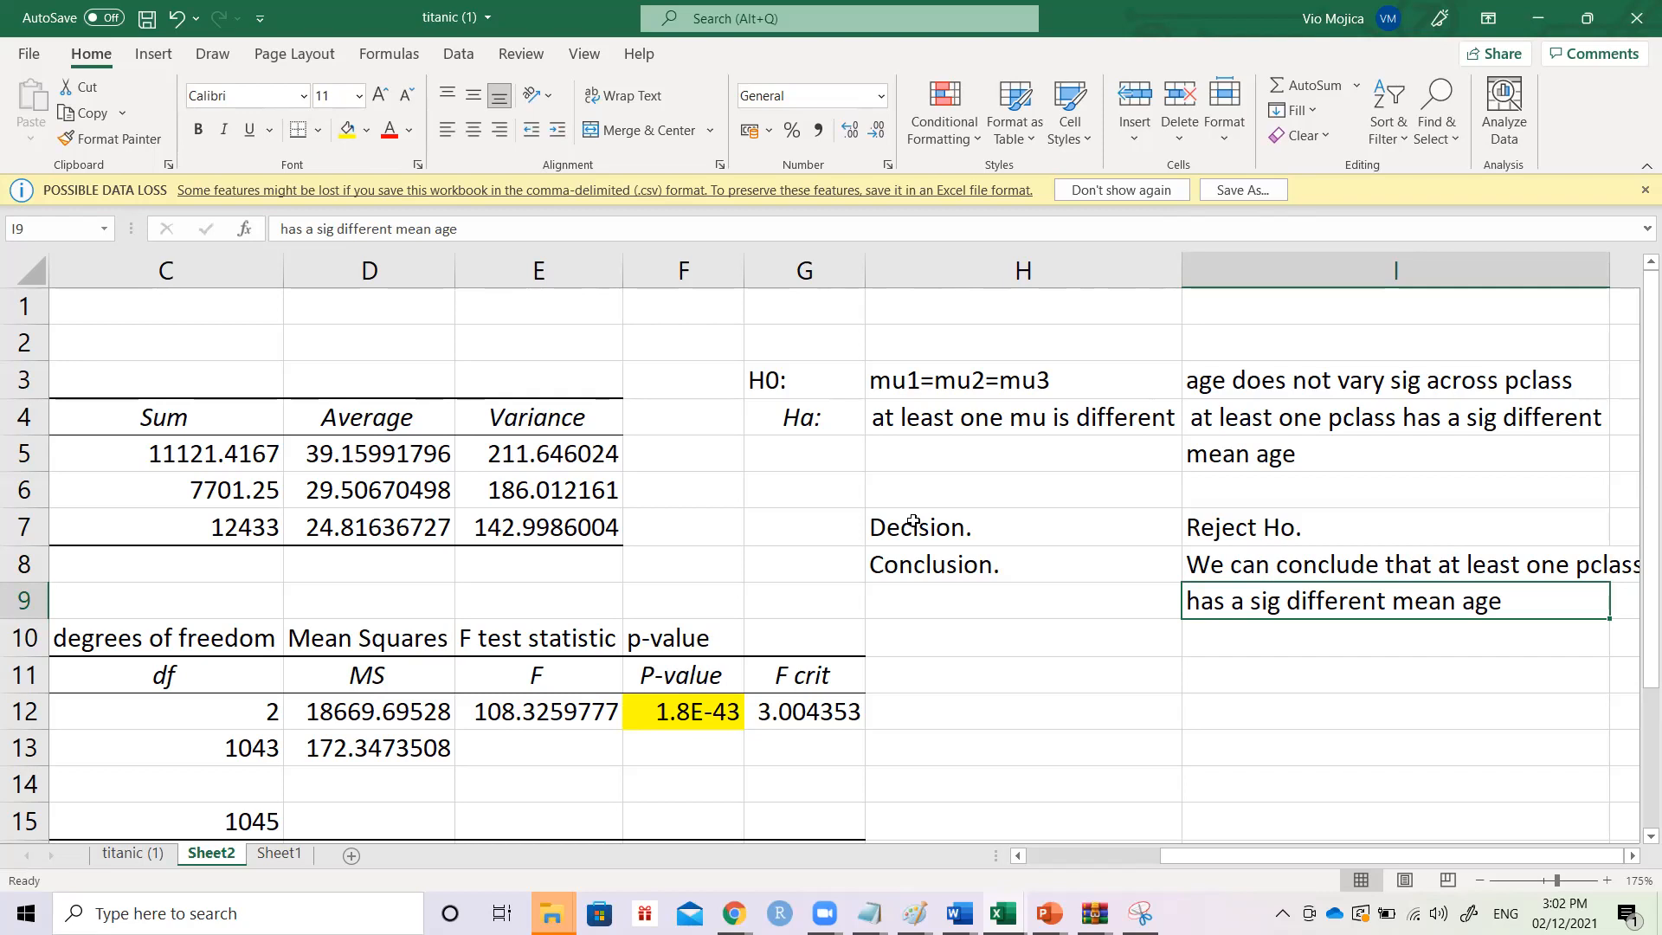
key("Left")
key("Left")
key("Left")
key("Left")
key("Left")
key("Left")
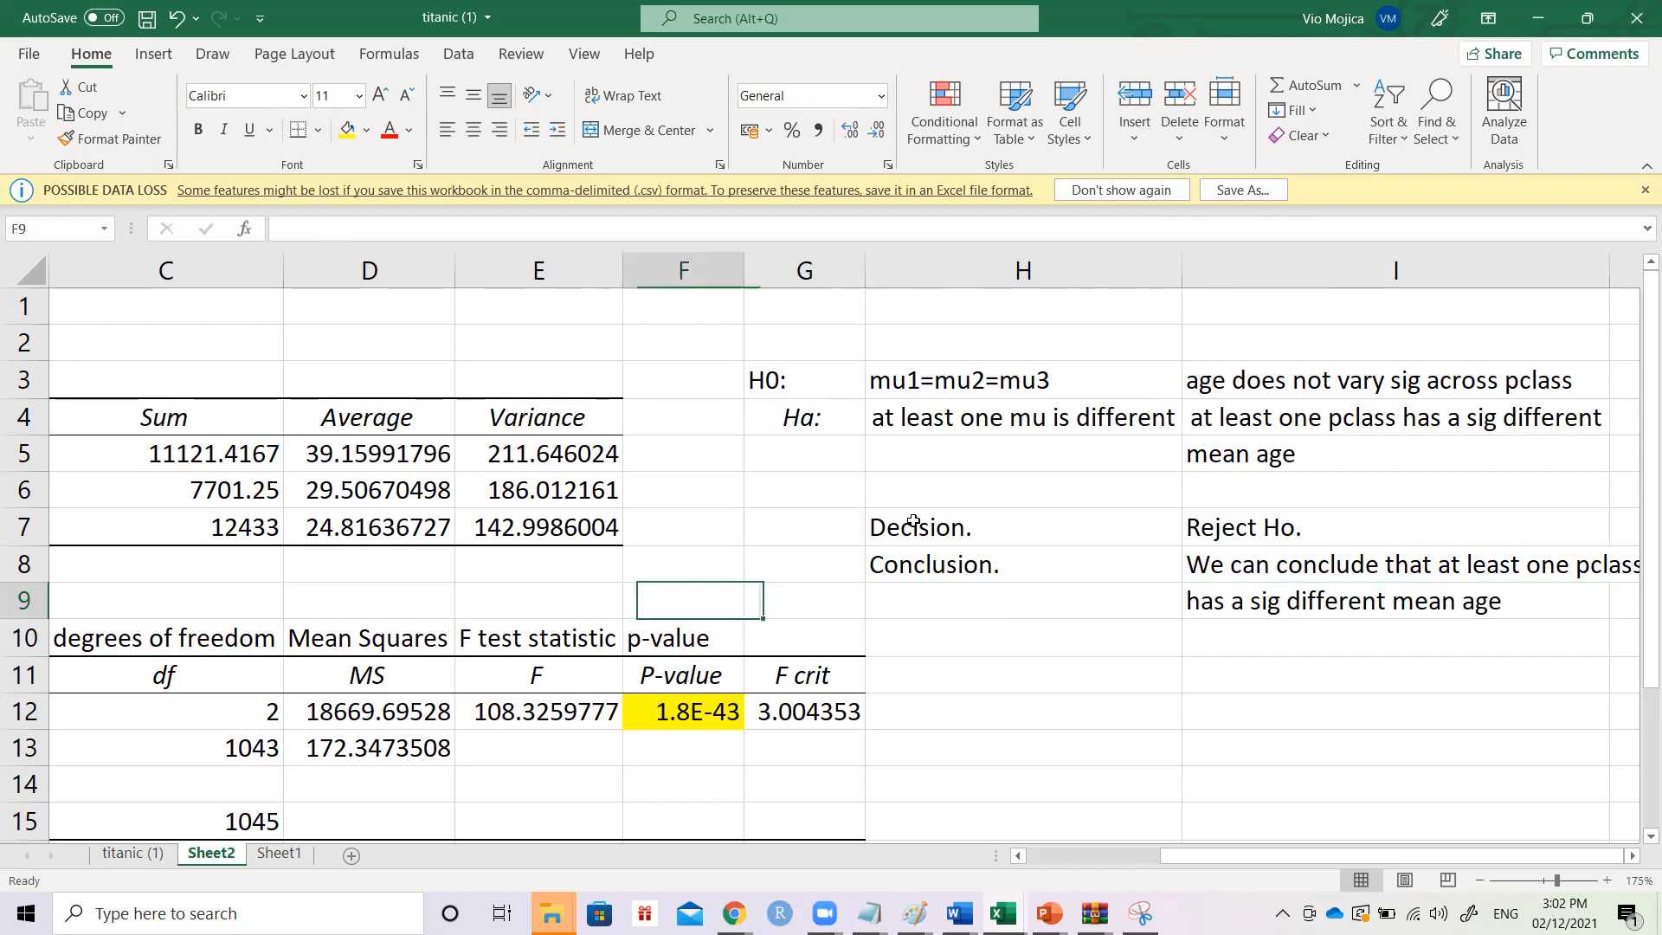
key("Left")
key("Left")
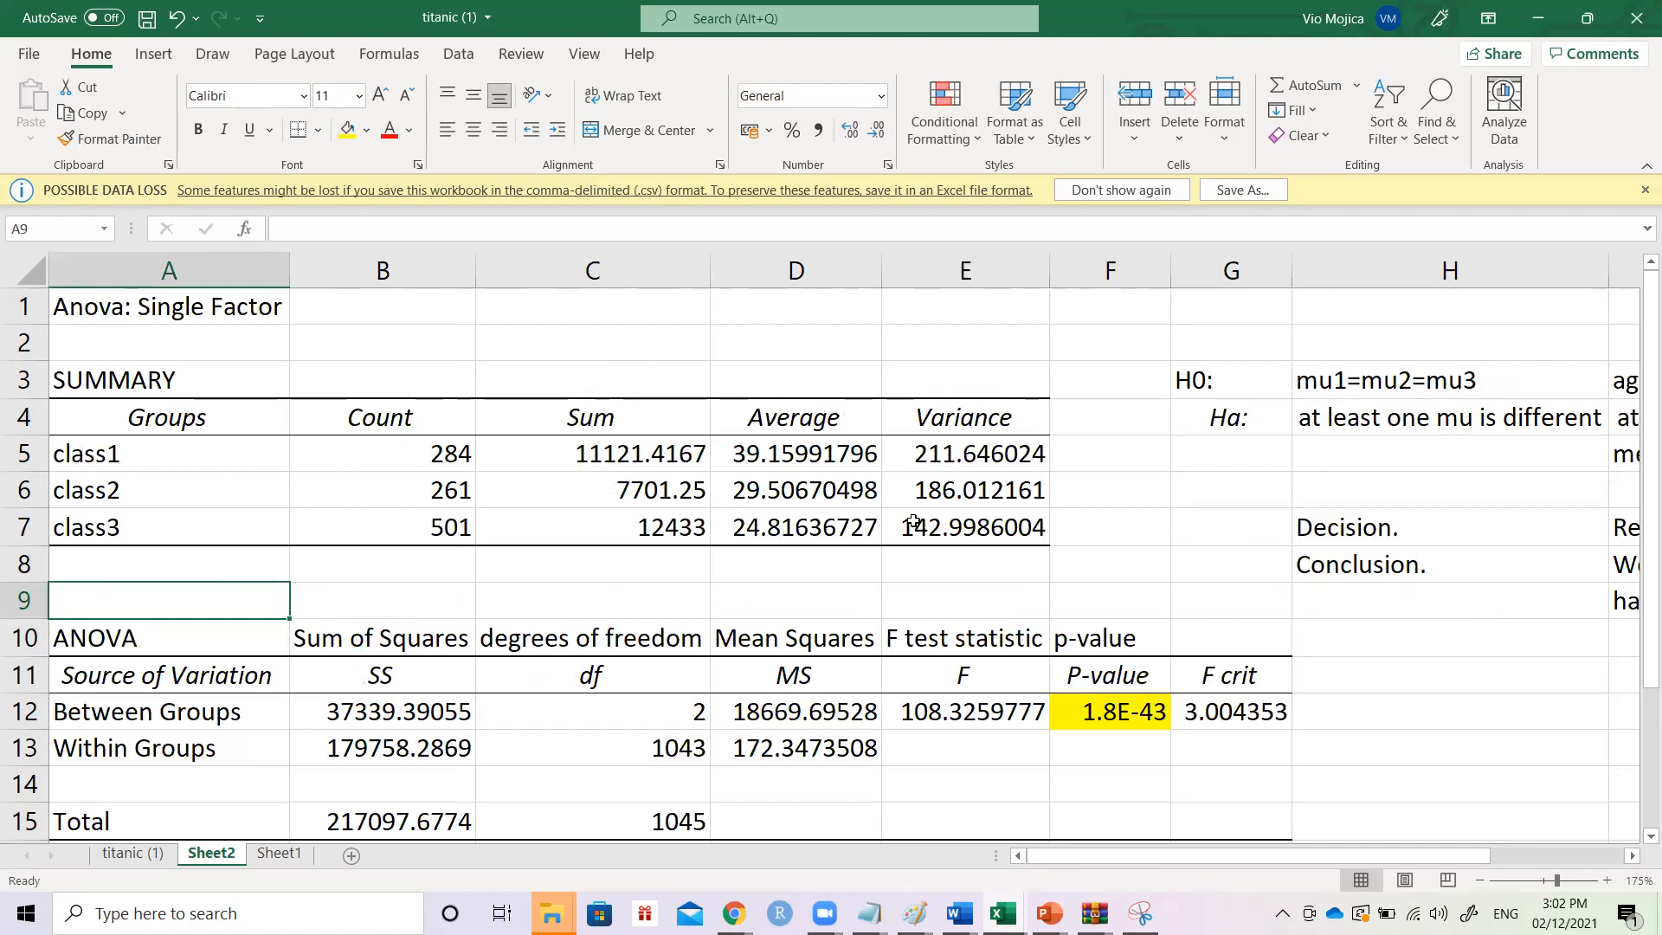
key("Up")
key("Up")
key("Up")
key("Up")
key("Up")
key("Up")
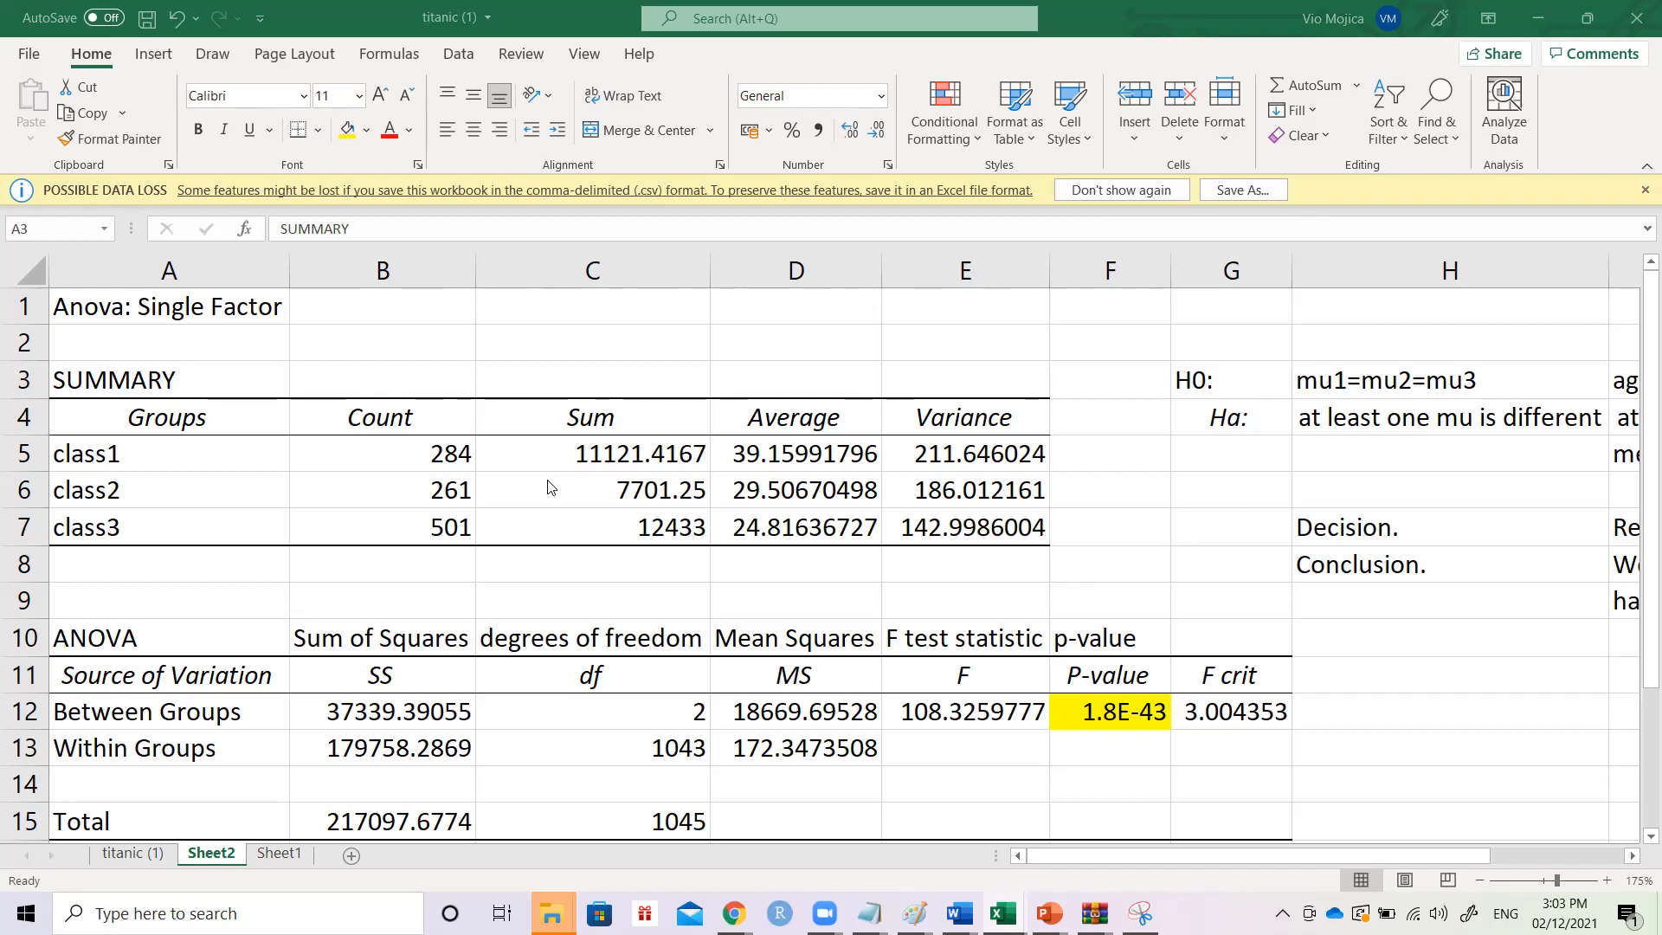
- Select the class names in A5:A7 together with their averages in D5:D7
left_click_drag(278, 443, 271, 516)
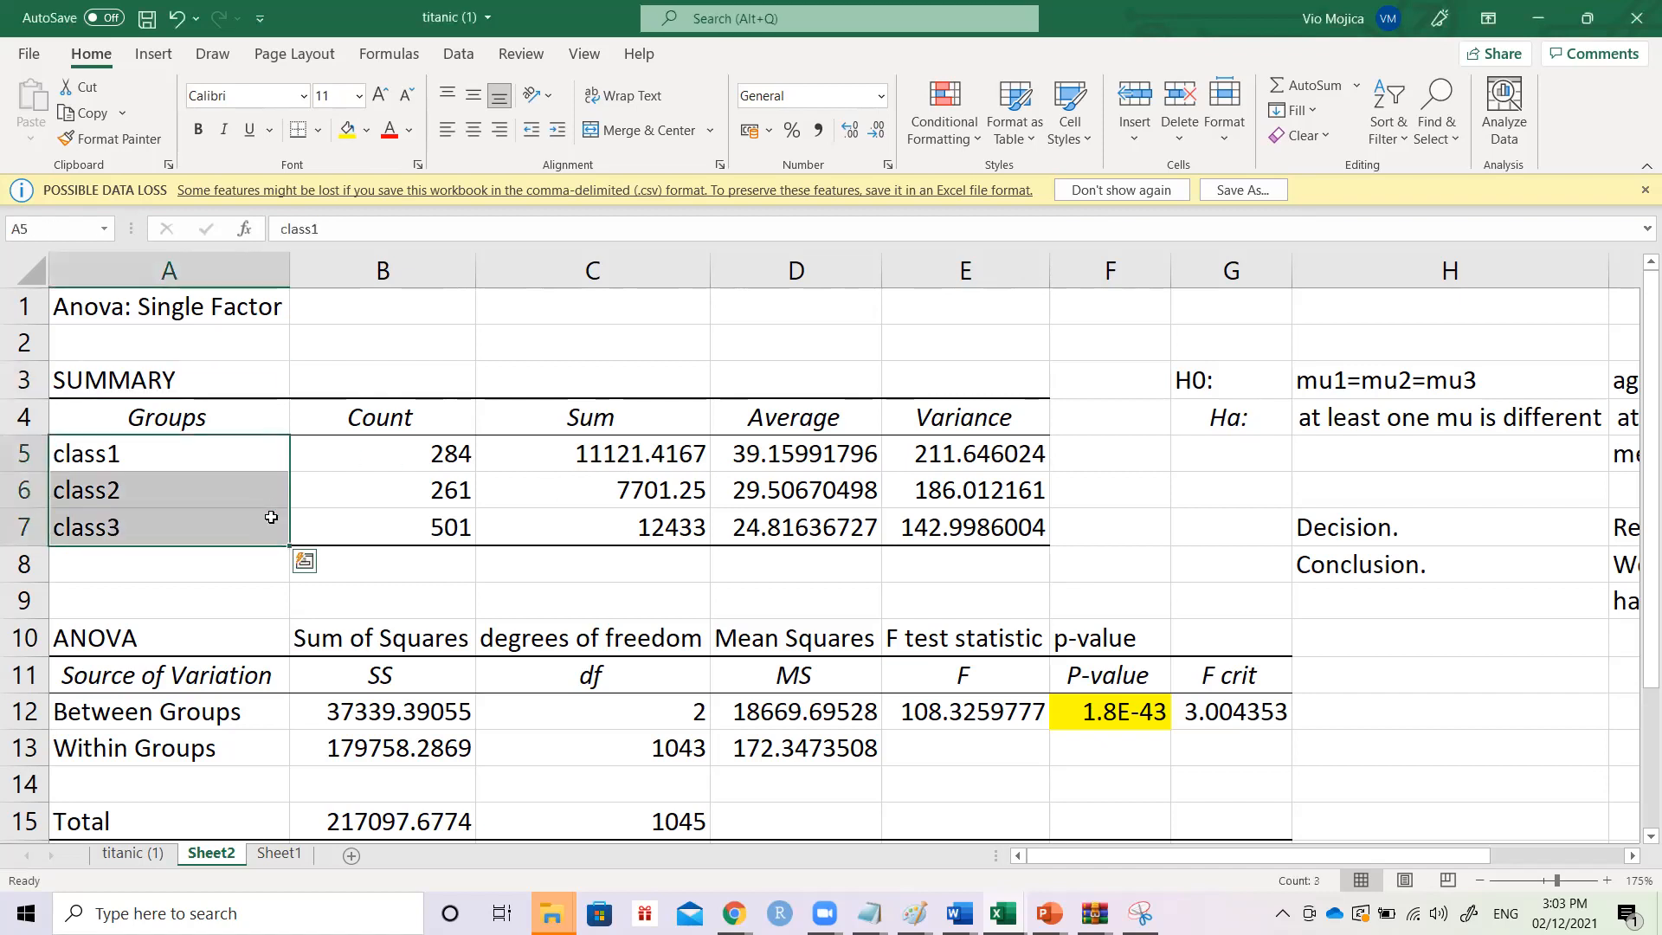
left_click(776, 467, "ctrl")
left_click_drag(781, 527, 782, 526)
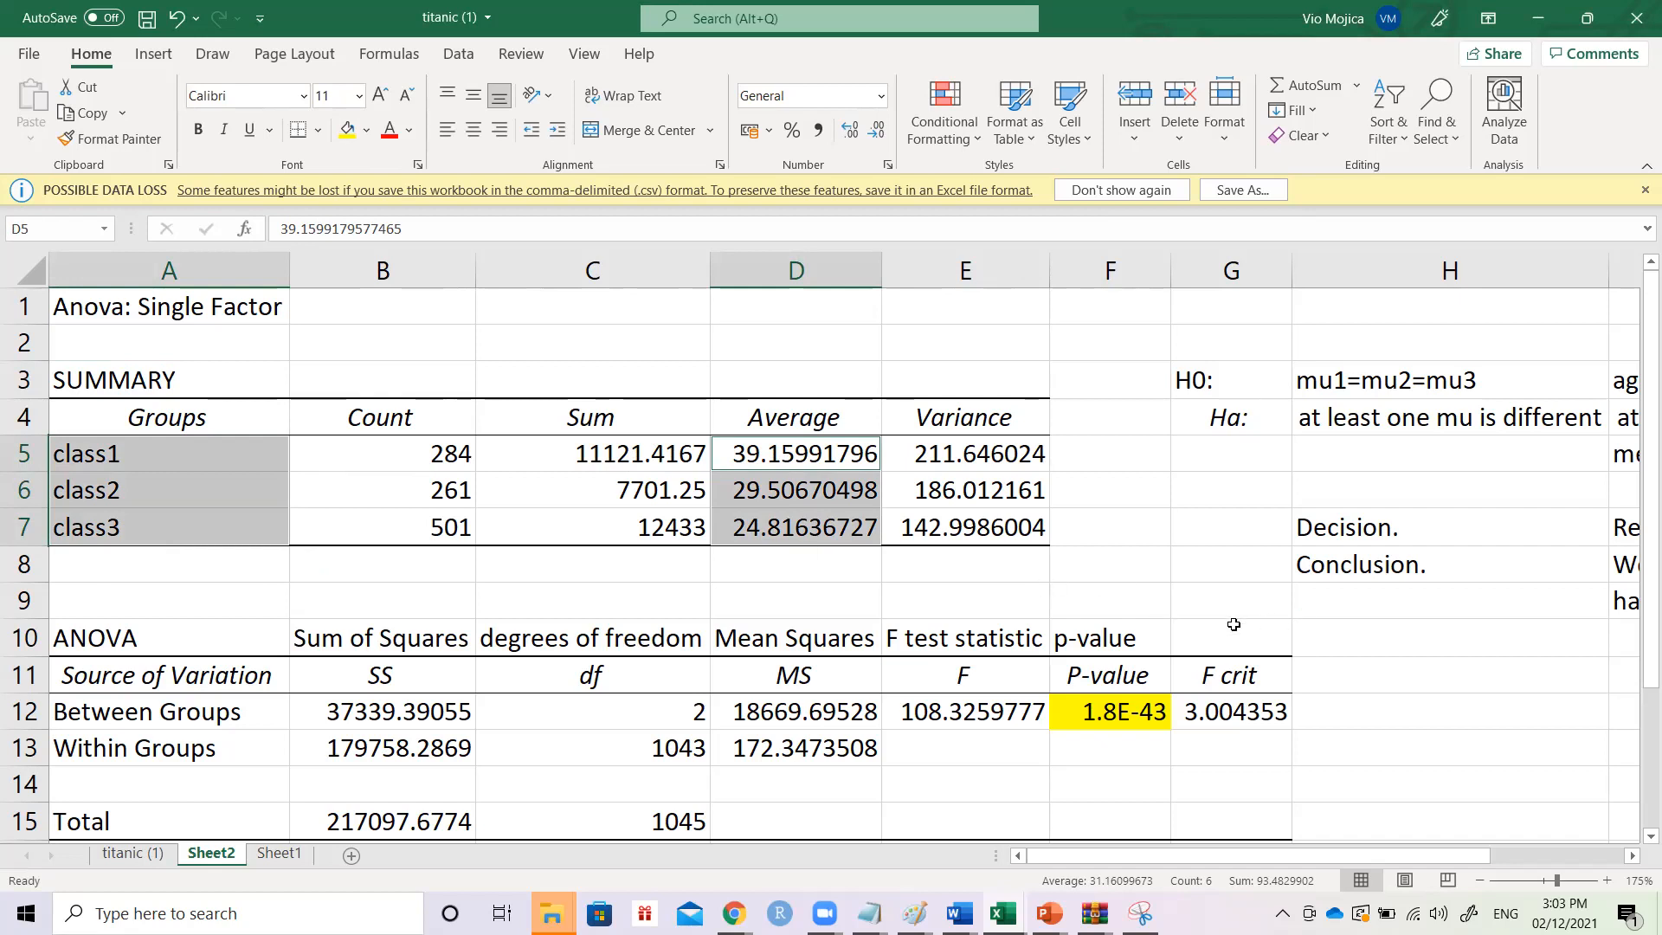
- Look over the hypothesis notes beside the tables and switch to the titanic (1) data sheet
scroll(1234, 624, "right", 2)
scroll(1125, 520, "left", 2)
left_click(147, 855)
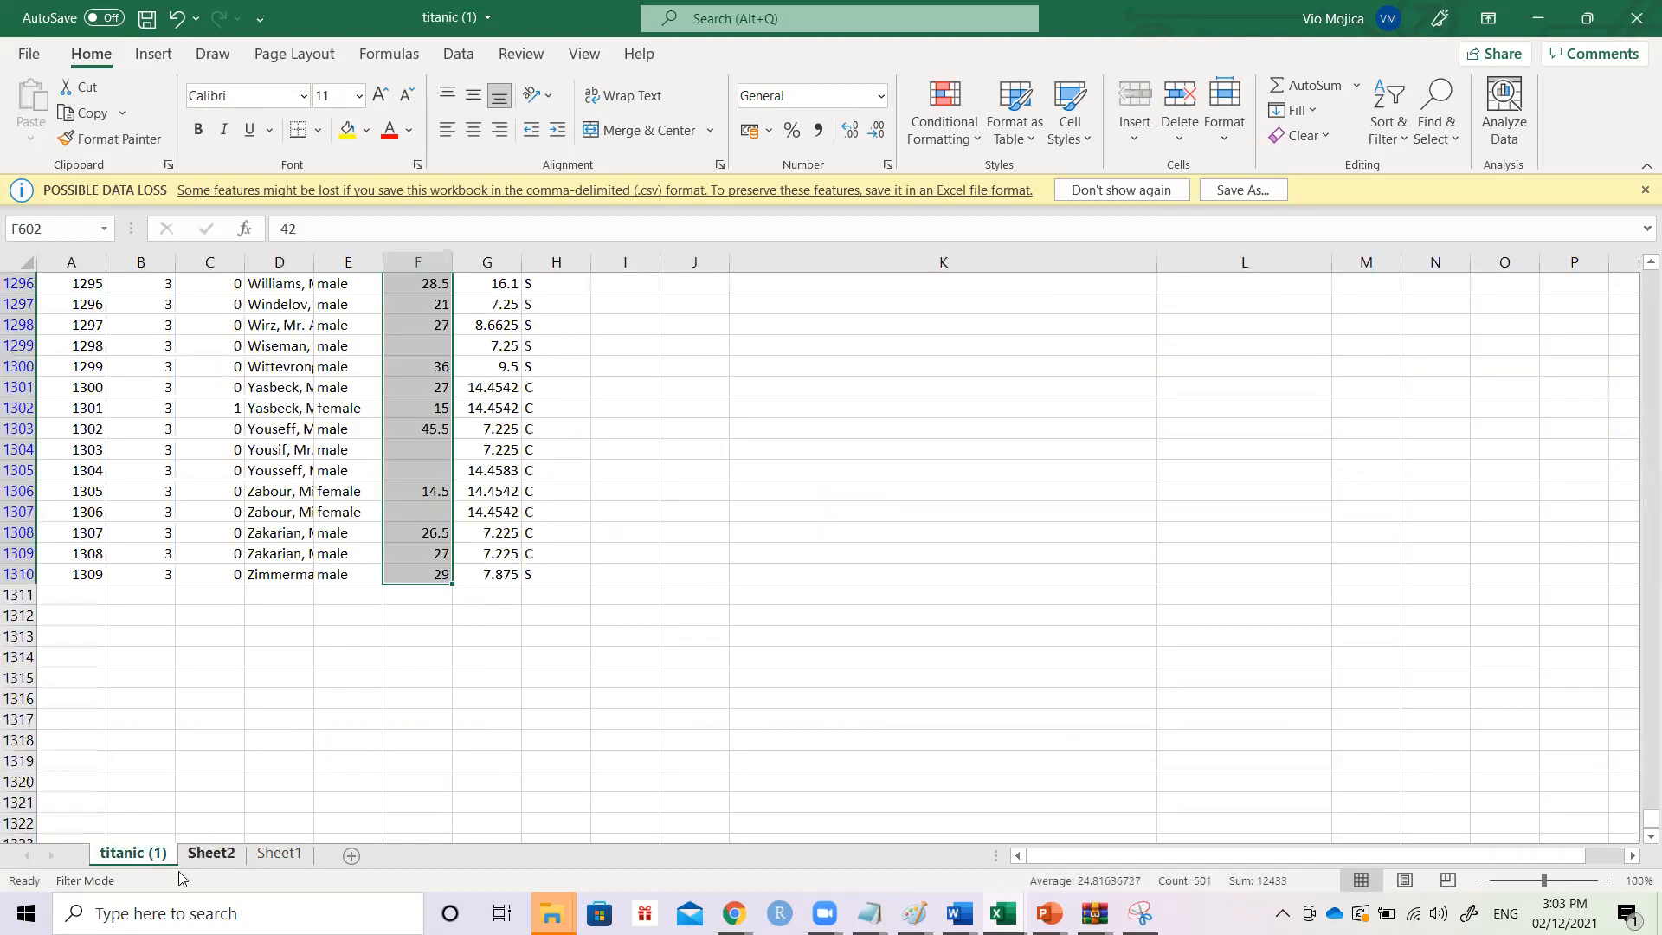
- Switch to Sheet1 and look through the class1, class2 and class3 age columns down to the last data row
left_click(209, 854)
left_click(279, 854)
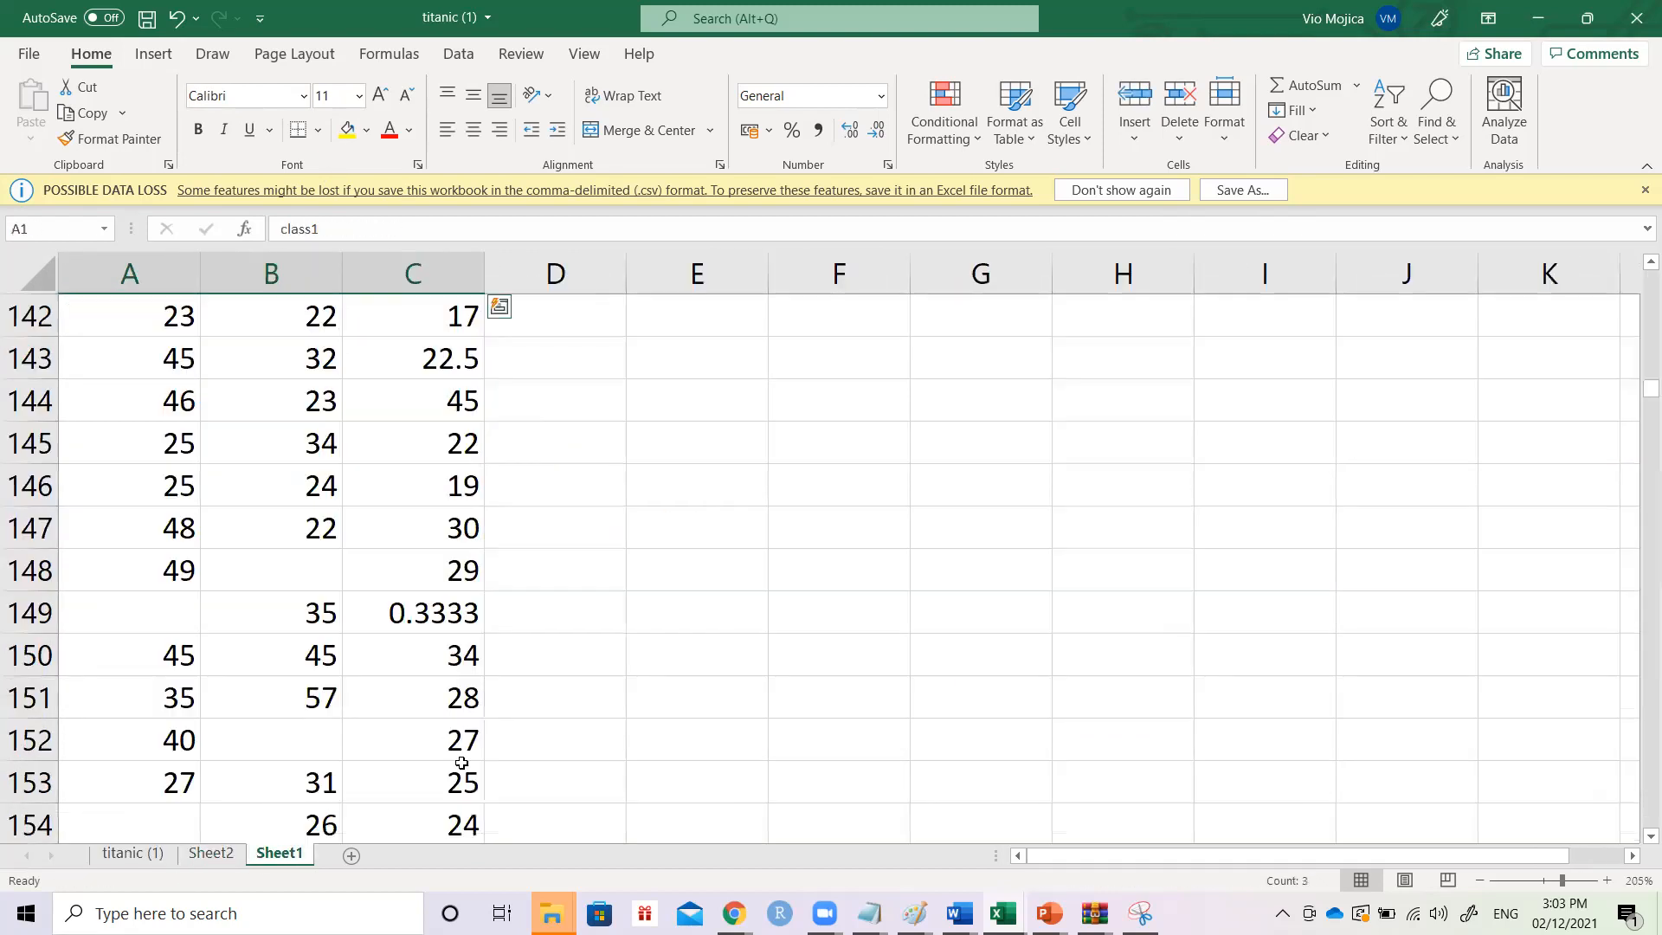
scroll(461, 761, "down", 4)
scroll(461, 762, "down", 20)
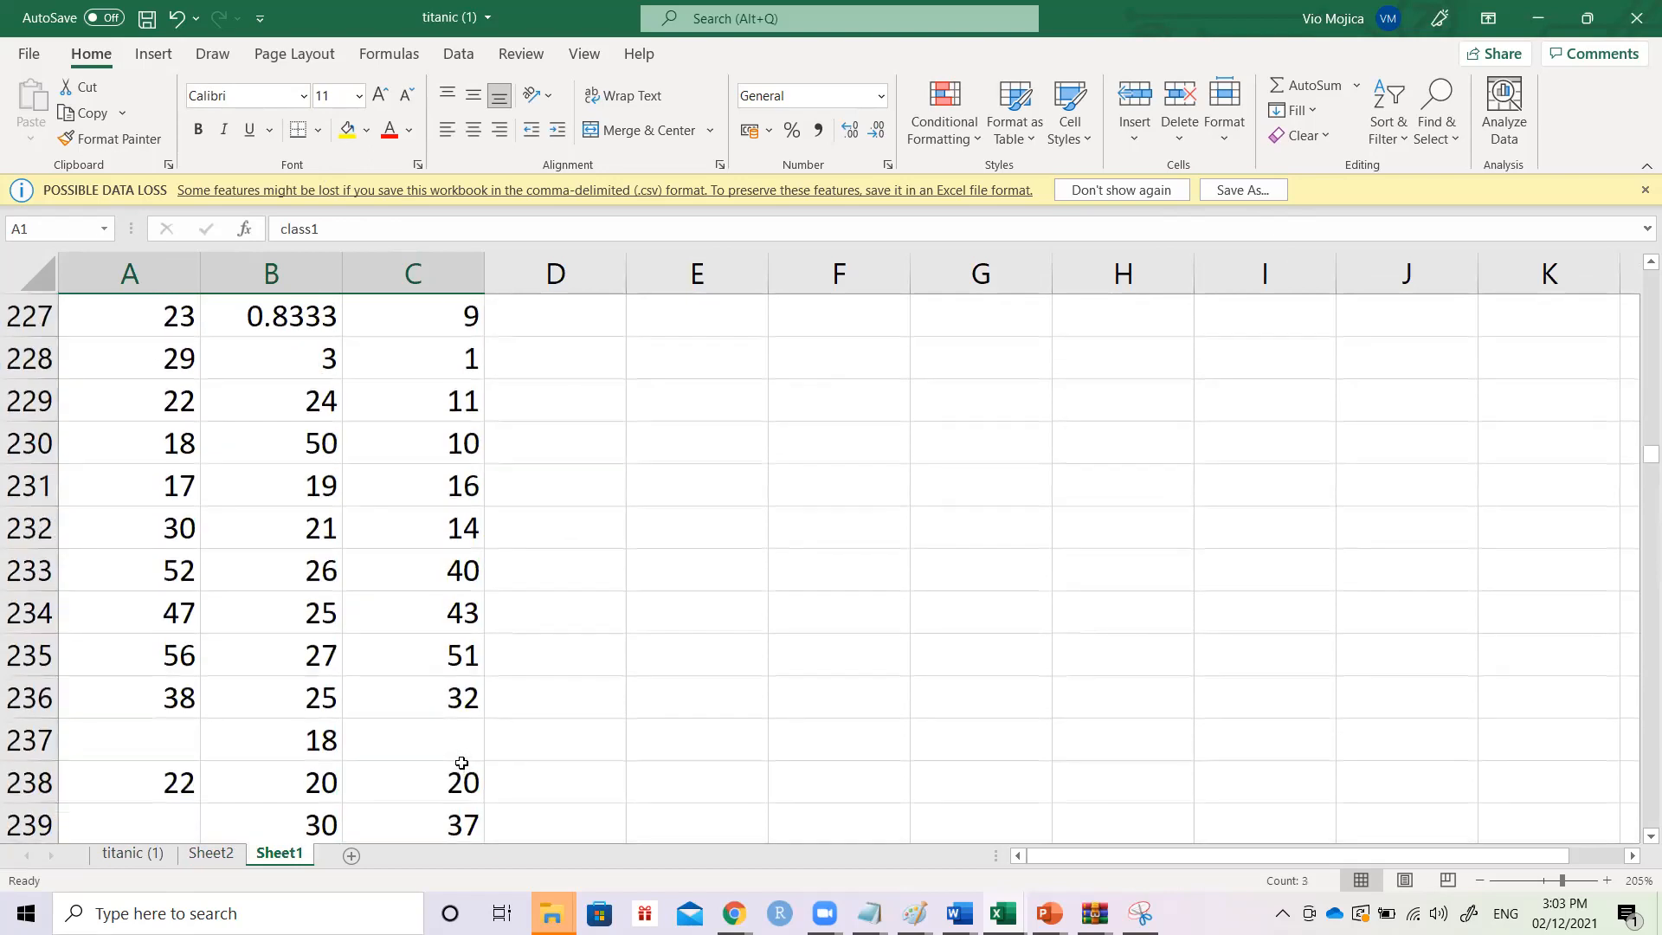
scroll(462, 762, "down", 4)
scroll(462, 763, "down", 20)
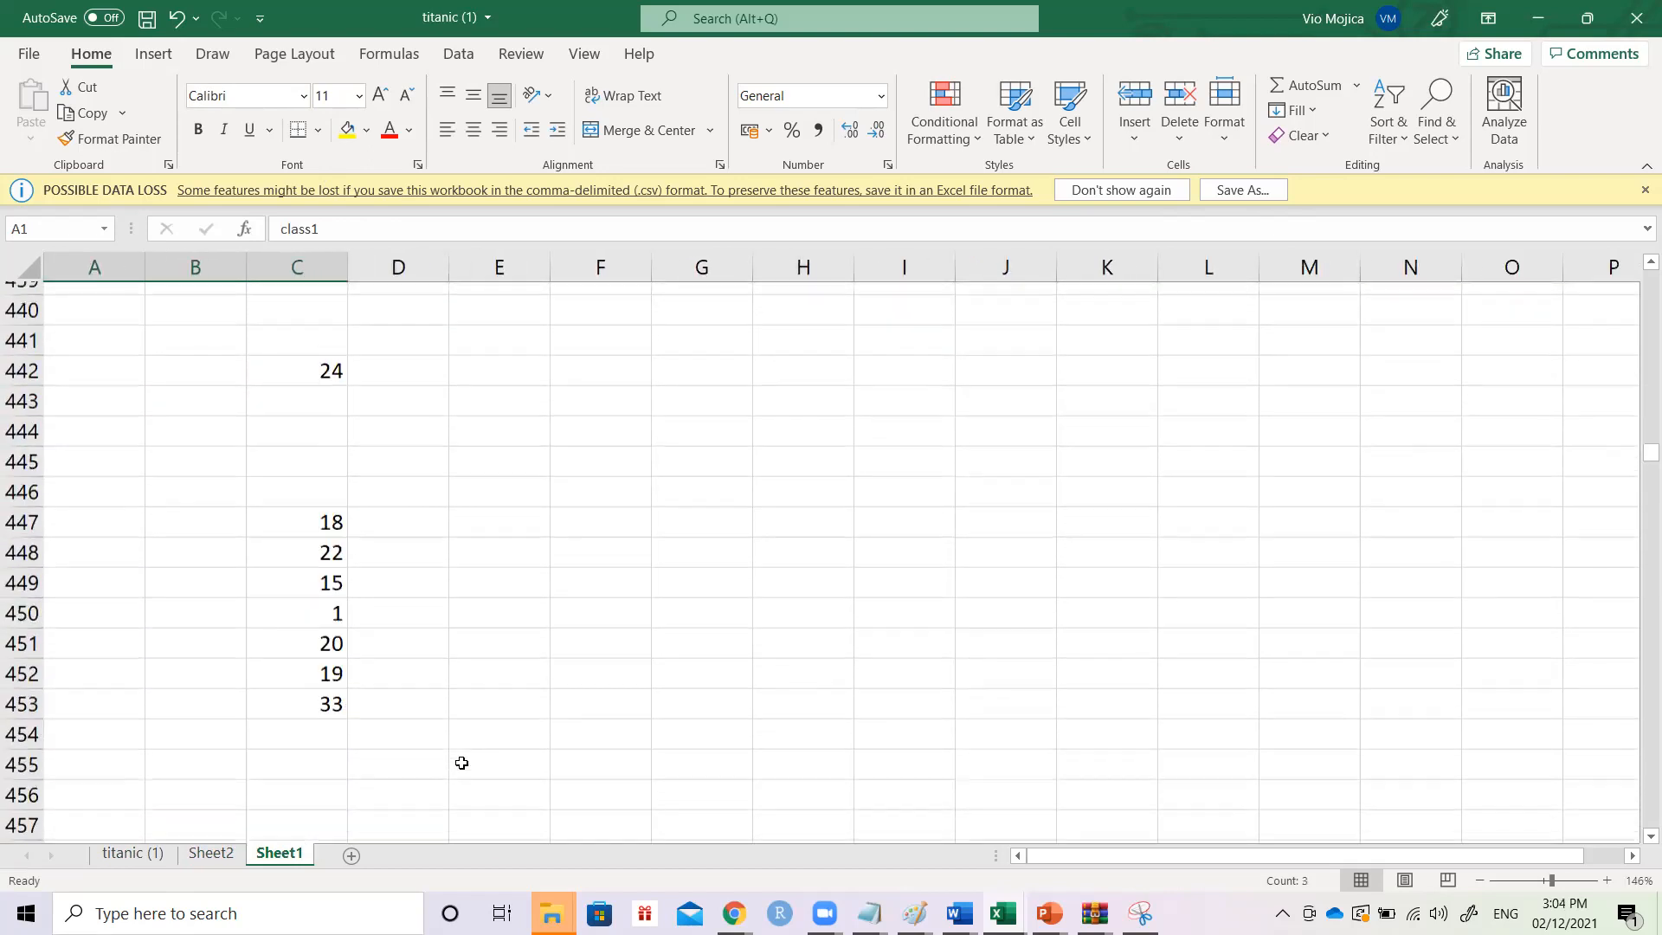
scroll(461, 763, "down", 20)
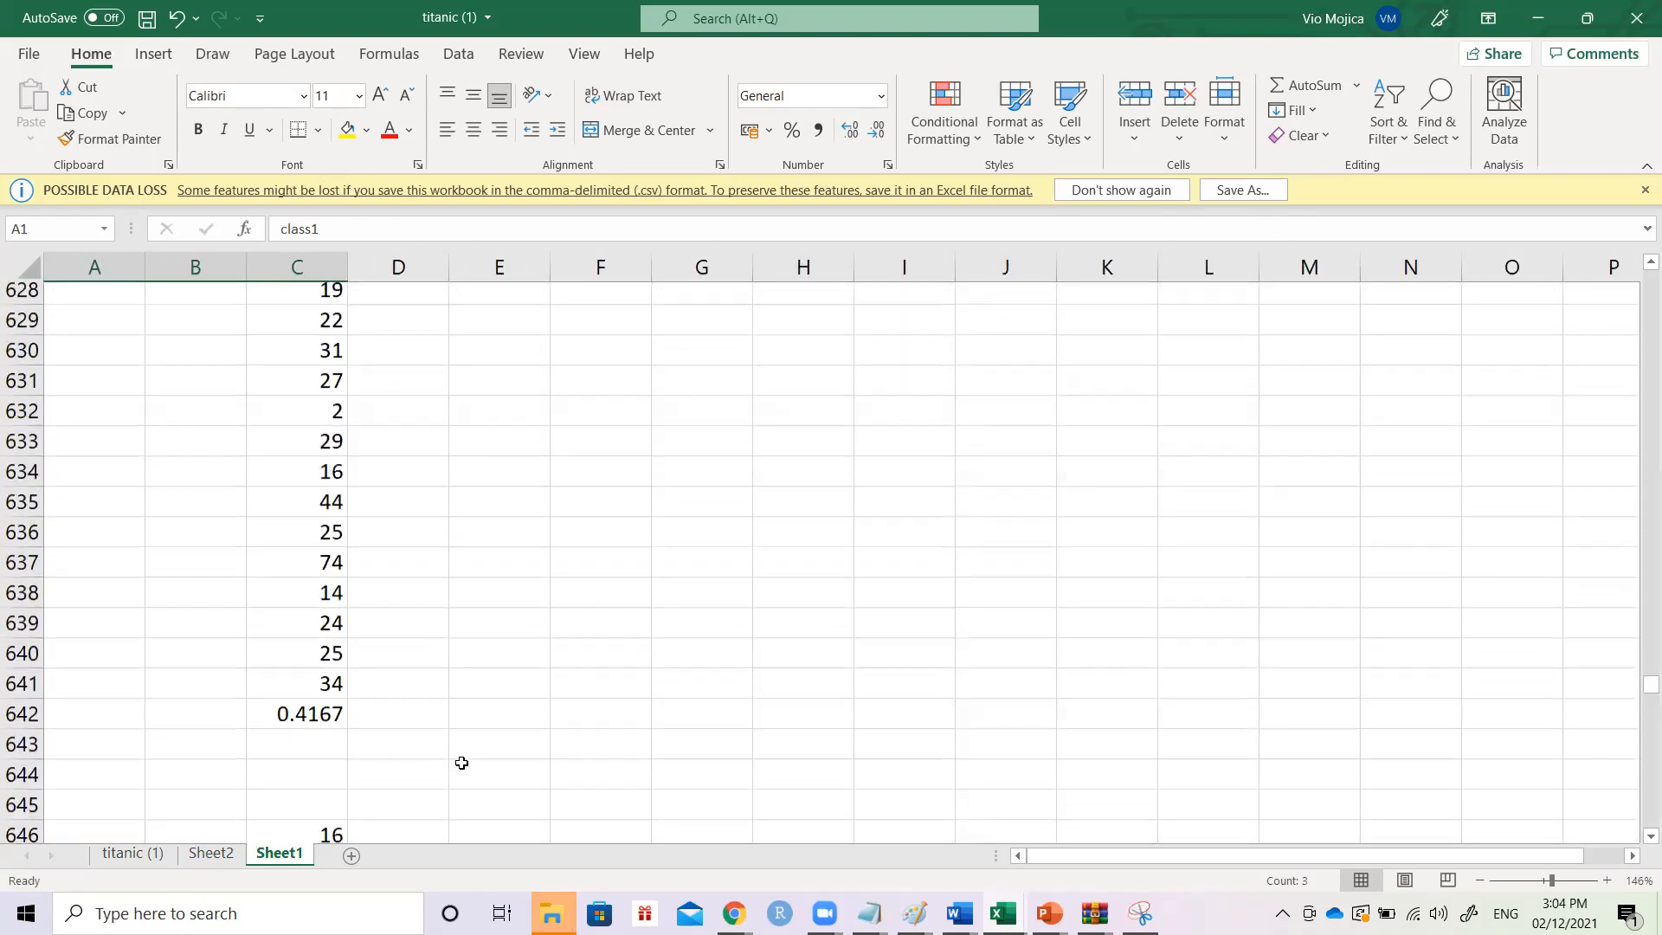
scroll(462, 763, "down", 6)
scroll(462, 763, "up", 19)
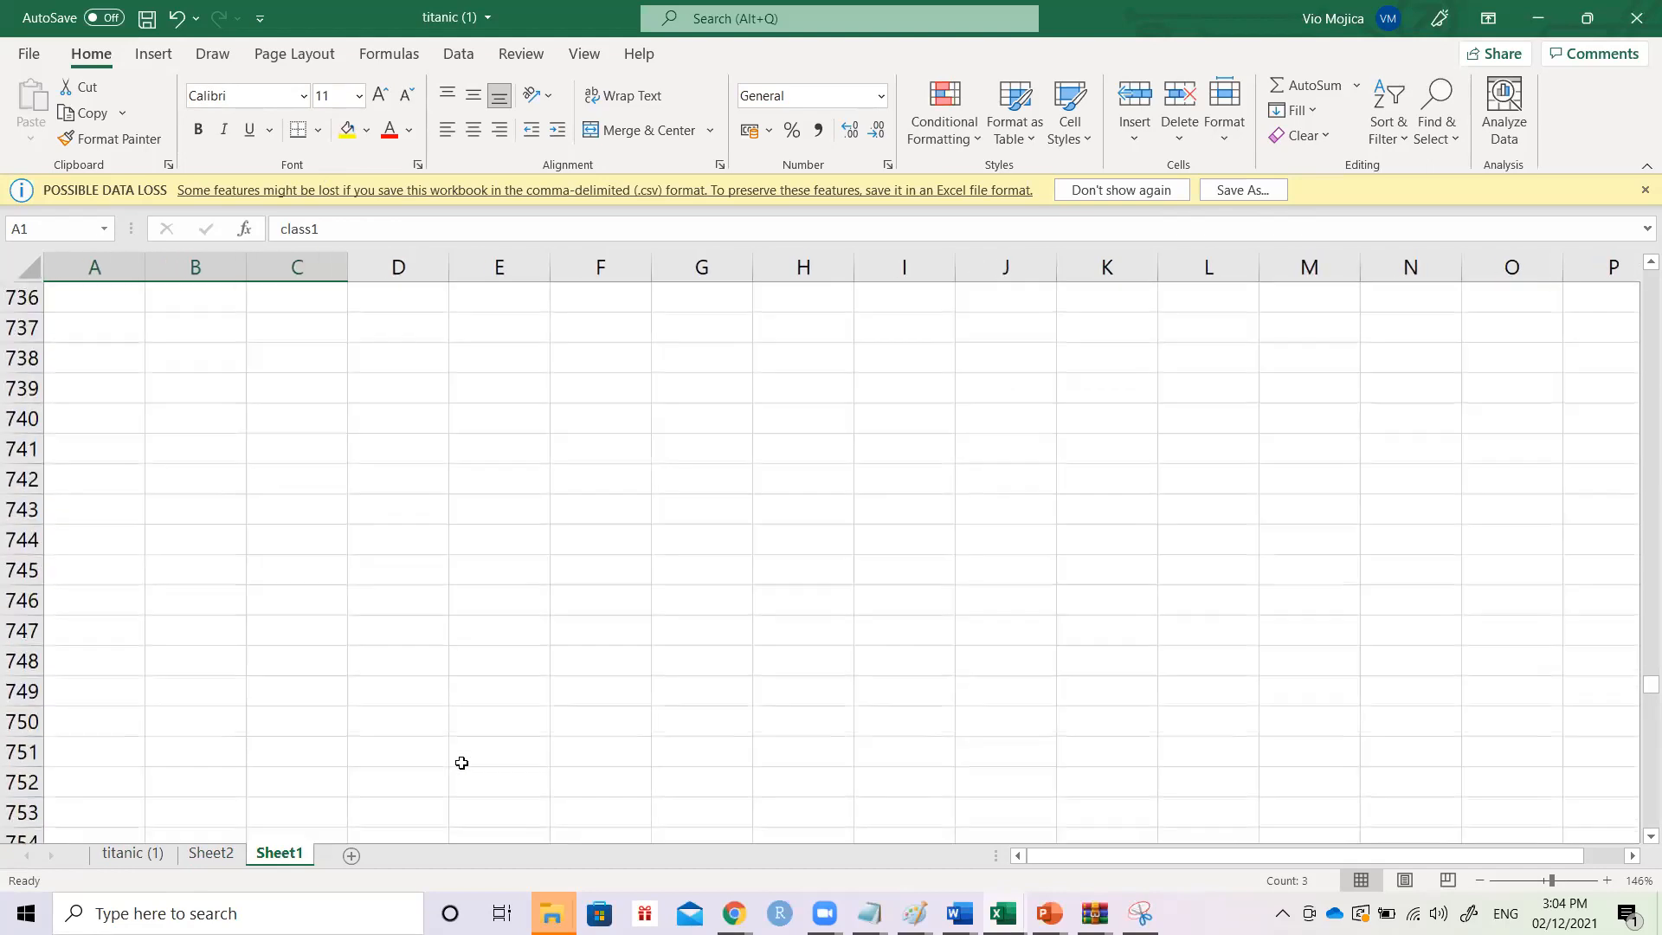
scroll(461, 762, "up", 10)
scroll(462, 763, "down", 3)
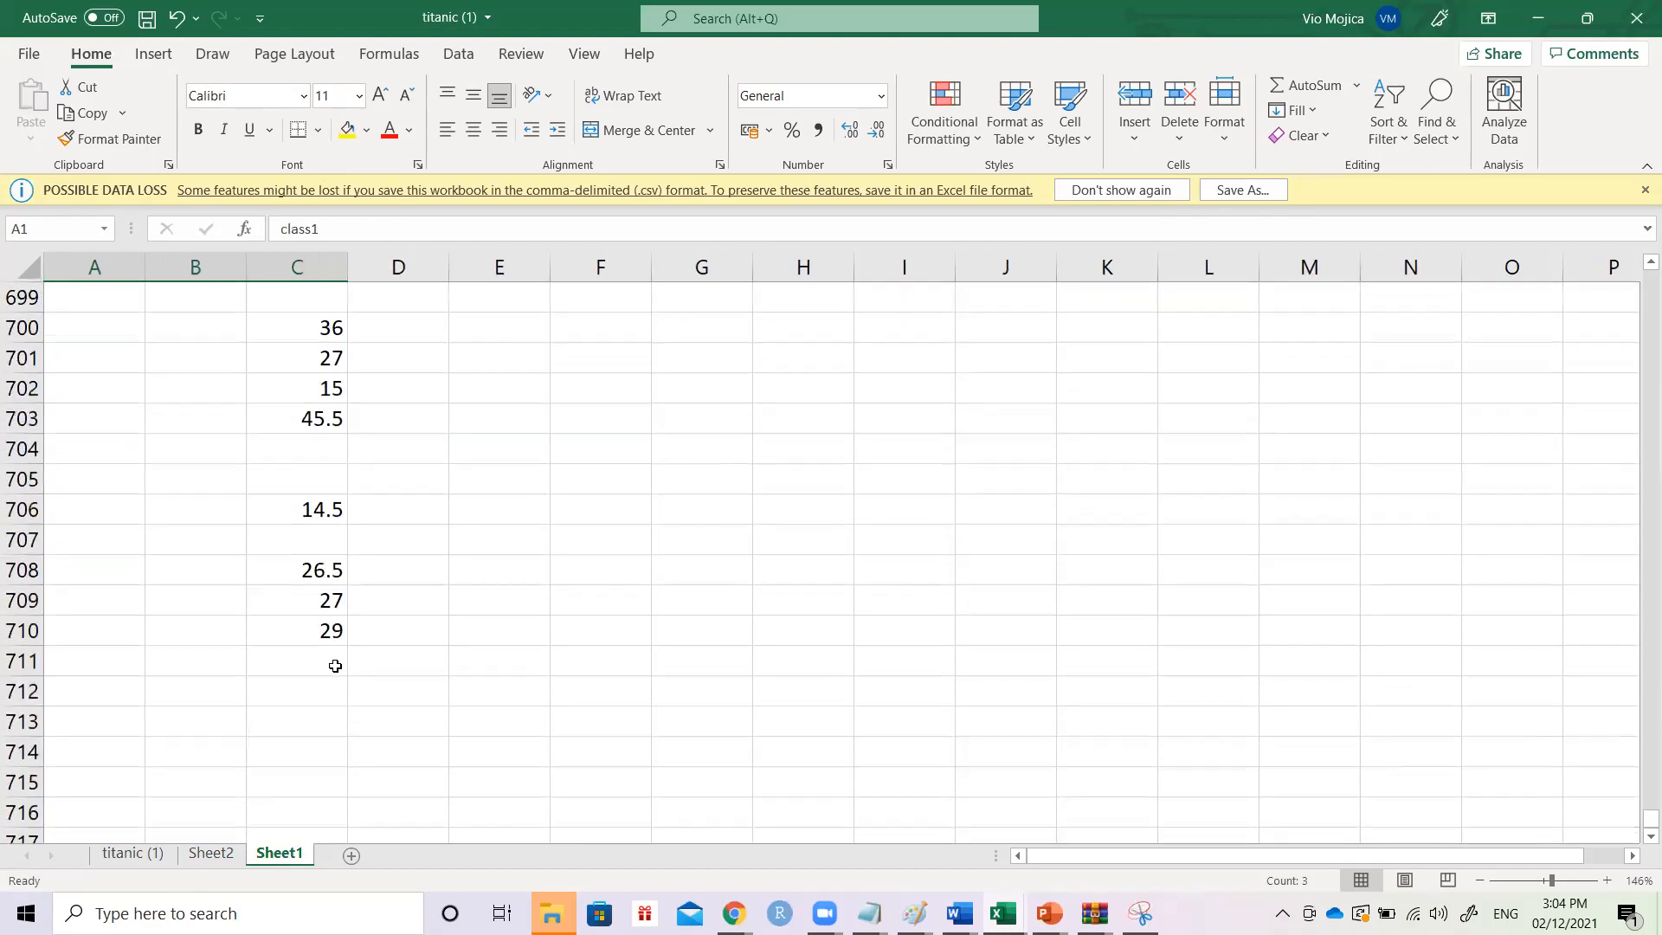
left_click(335, 666)
key("Up")
key("shift+Left")
key("shift+Left")
key("shift+Up")
key("shift+Up")
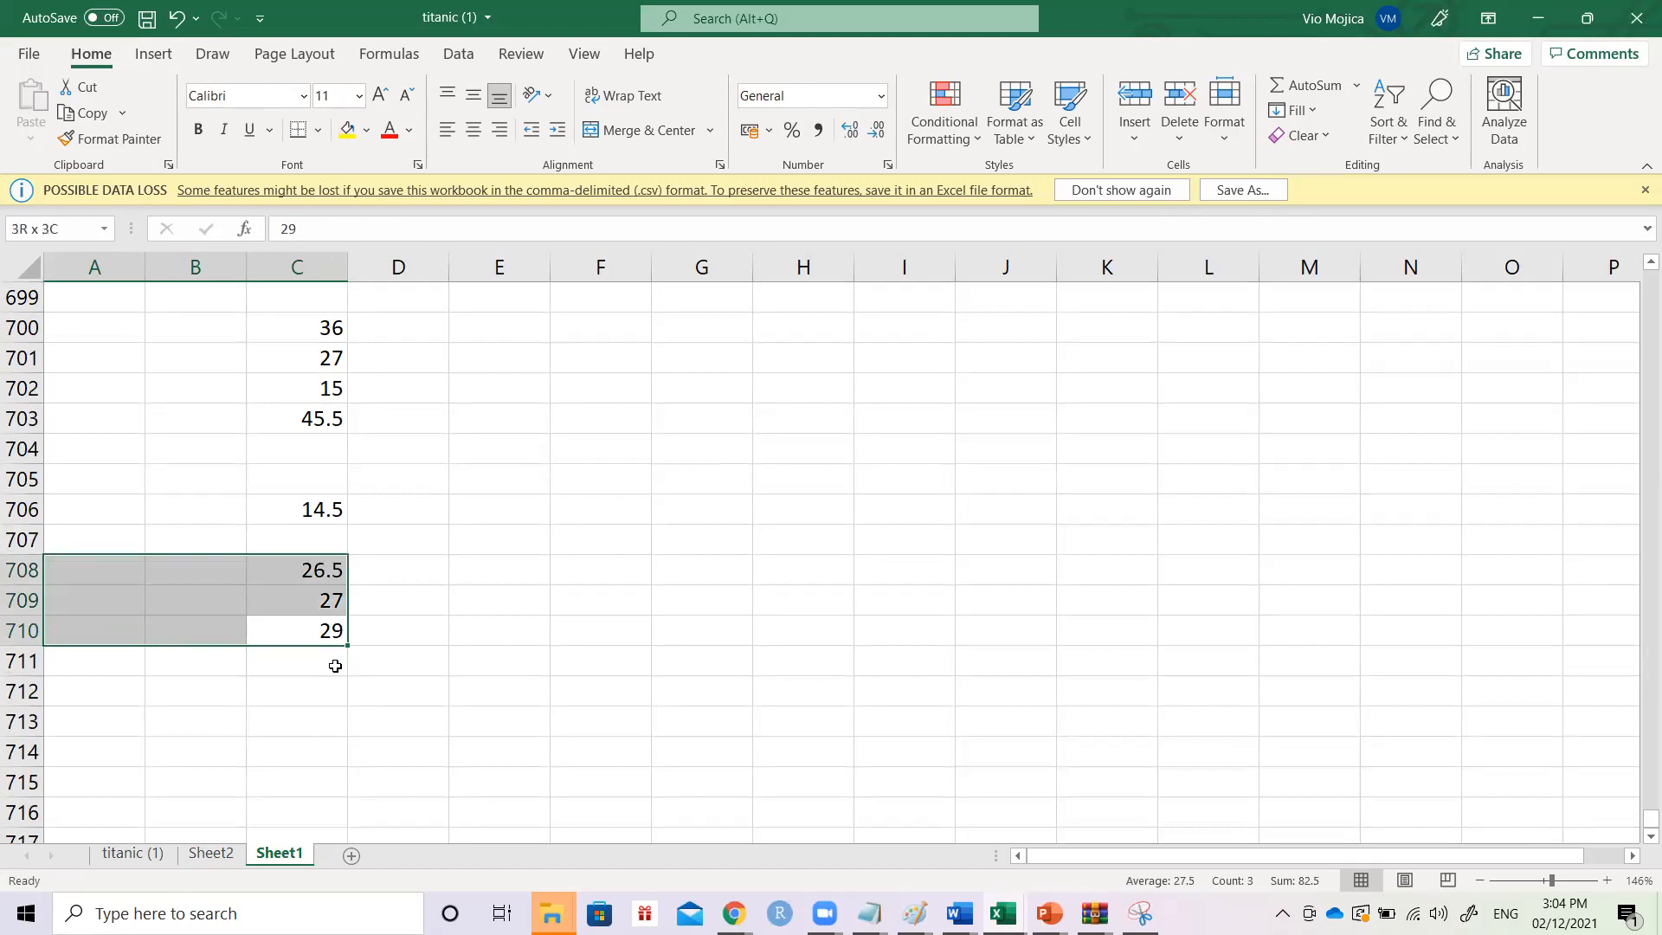
key("shift+Up")
key("shift+Up")
key("shift+Up")
key("shift+Up")
key("shift+Up")
key("shift+Up")
key("shift+Up")
key("shift+Up")
key("shift+Up")
key("shift+Up")
key("shift+Up")
key("shift+Up")
key("shift+Up")
key("shift+Up")
key("shift+Up")
key("shift+Up")
key("shift+Up")
key("shift+Up")
key("shift+Up")
key("shift+Up")
key("shift+Up")
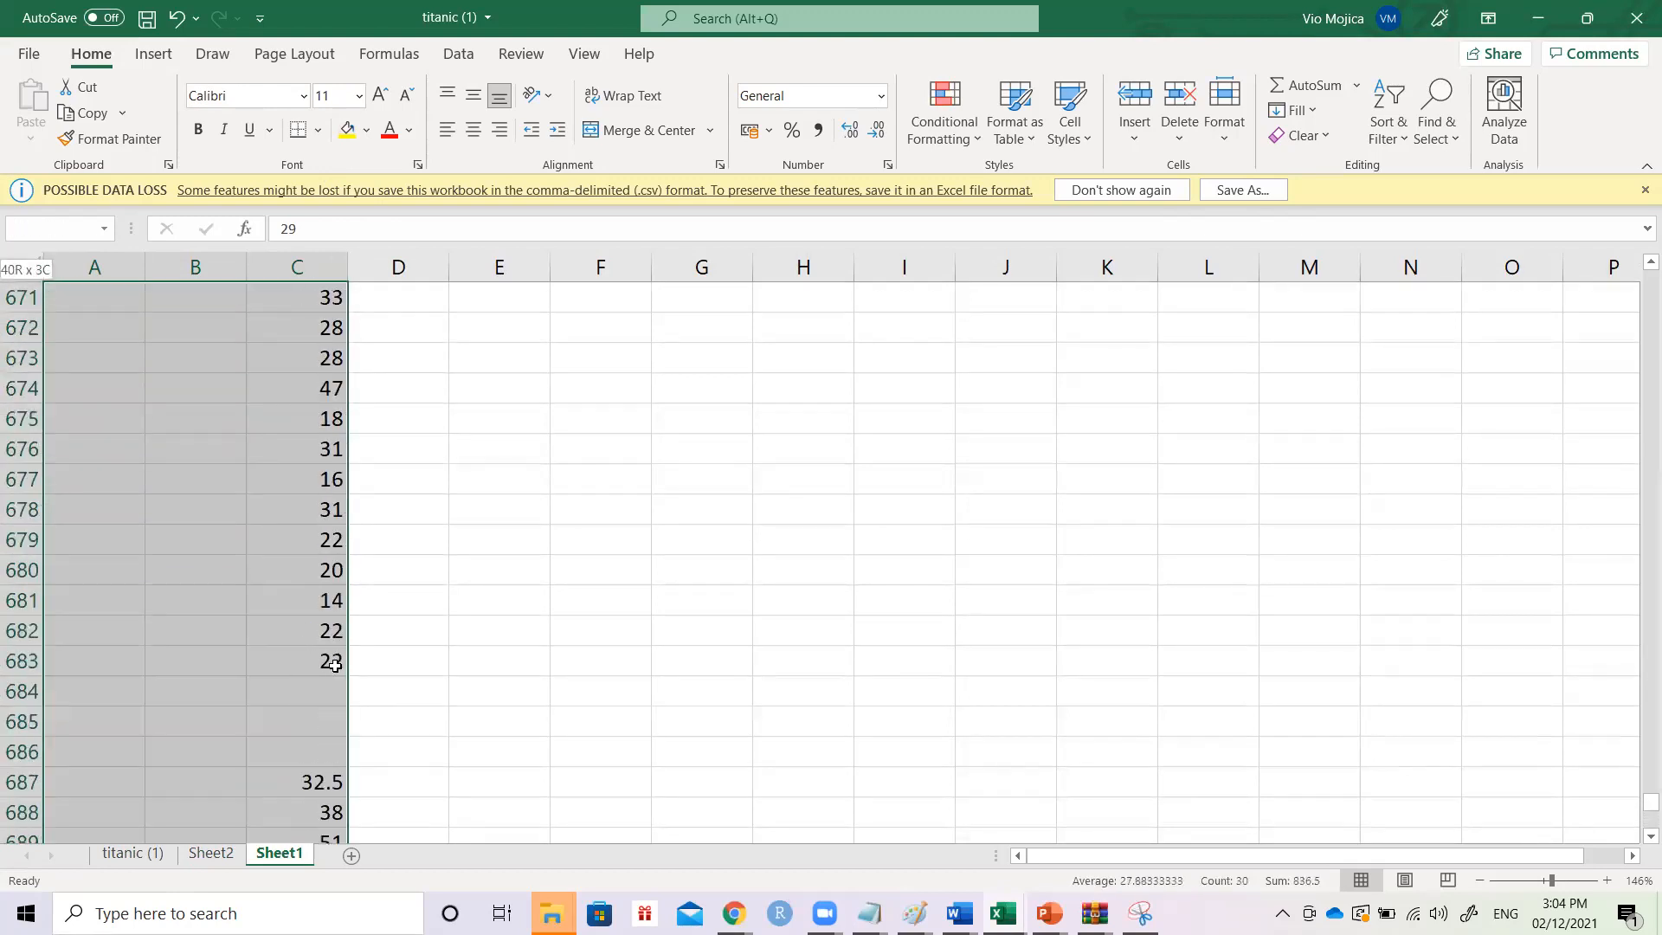
key("shift+Up")
key("shift+Up")
key("shift+Up")
key("shift+Up")
key("shift+Up")
key("shift+Up")
key("shift+Up")
key("shift+Up")
key("shift+Up")
key("shift+Up")
key("shift+Up")
key("shift+Up")
key("shift+Up")
key("shift+Up")
key("shift+Up")
key("shift+Up")
key("shift+Up")
key("shift+Up")
key("shift+Up")
key("shift+Up")
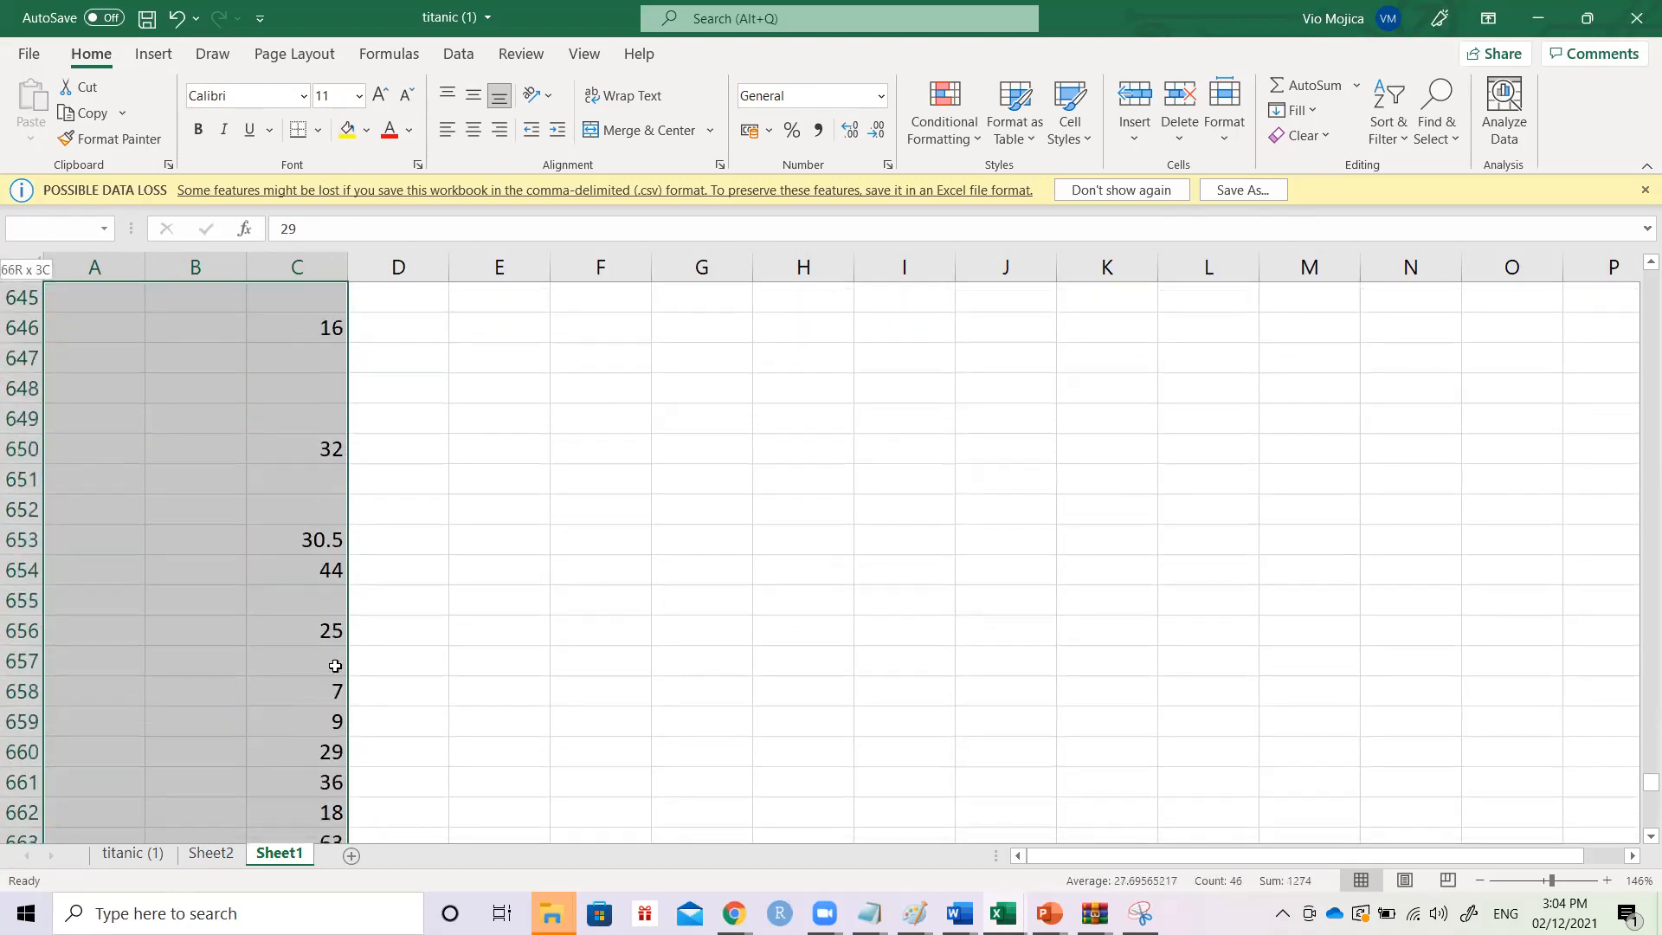
key("shift+Up")
key("shift+Up")
key("shift+Up")
key("shift+Up")
key("shift+Up")
key("shift+Up")
key("shift+Up")
key("shift+Up")
key("shift+Up")
key("shift+Up")
key("shift+Up")
key("shift+Up")
key("shift+Up")
key("shift+Up")
key("shift+Up")
key("shift+Up")
key("shift+Up")
key("shift+Up")
key("shift+Up")
key("shift+Up")
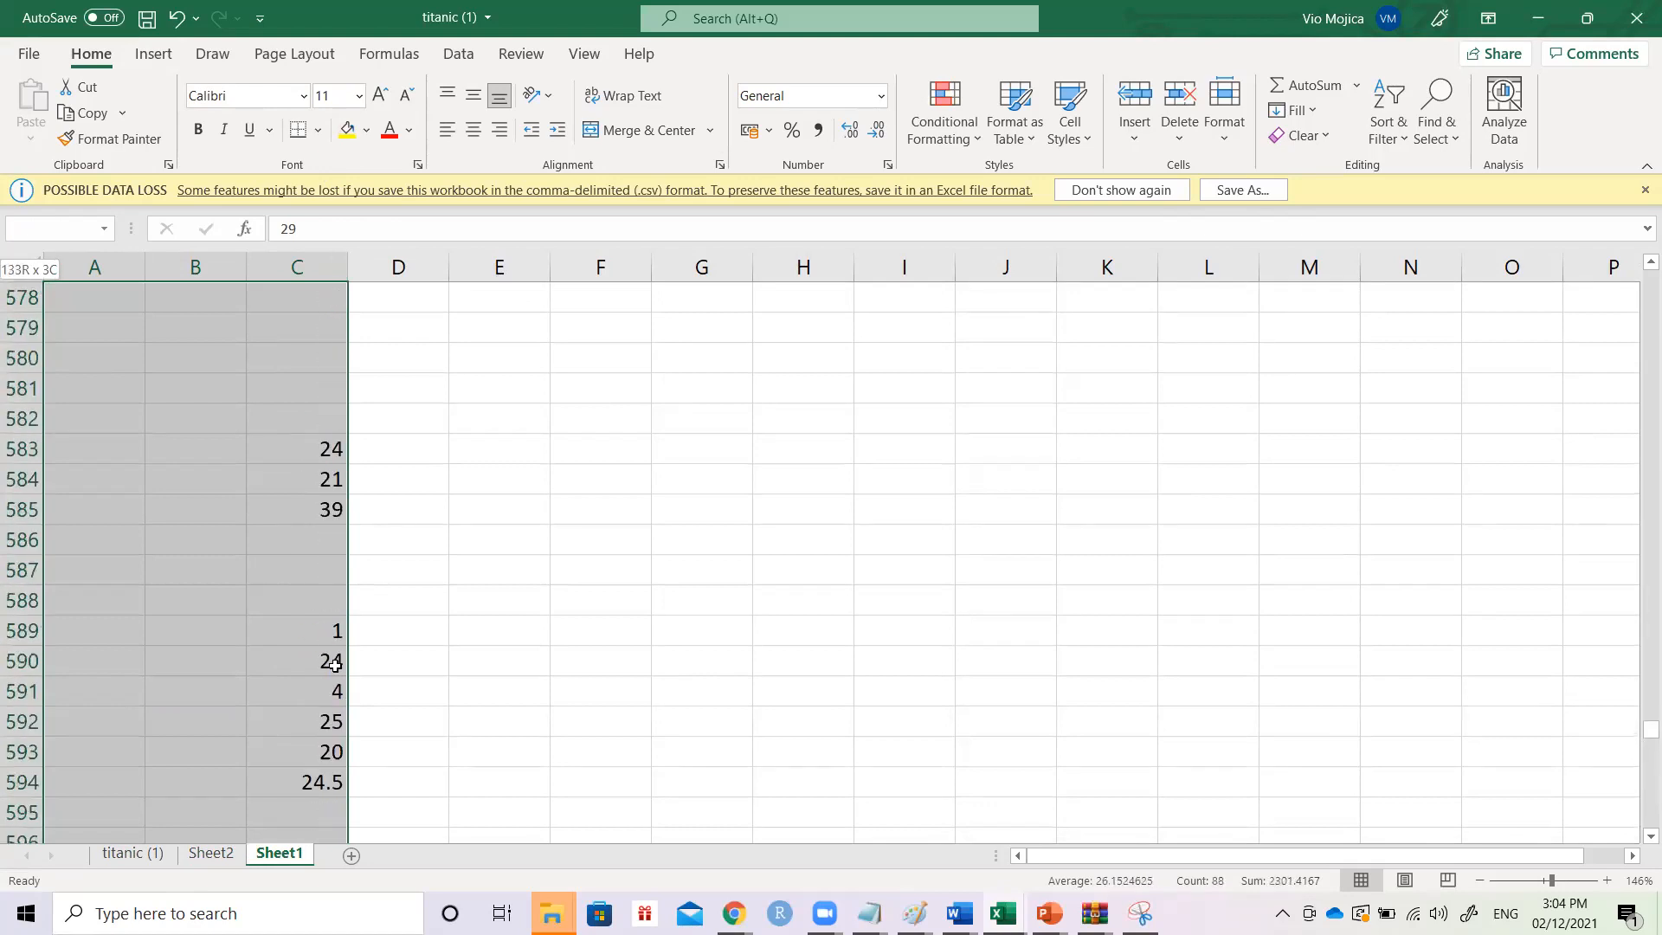
key("shift+Up")
key("shift+Up")
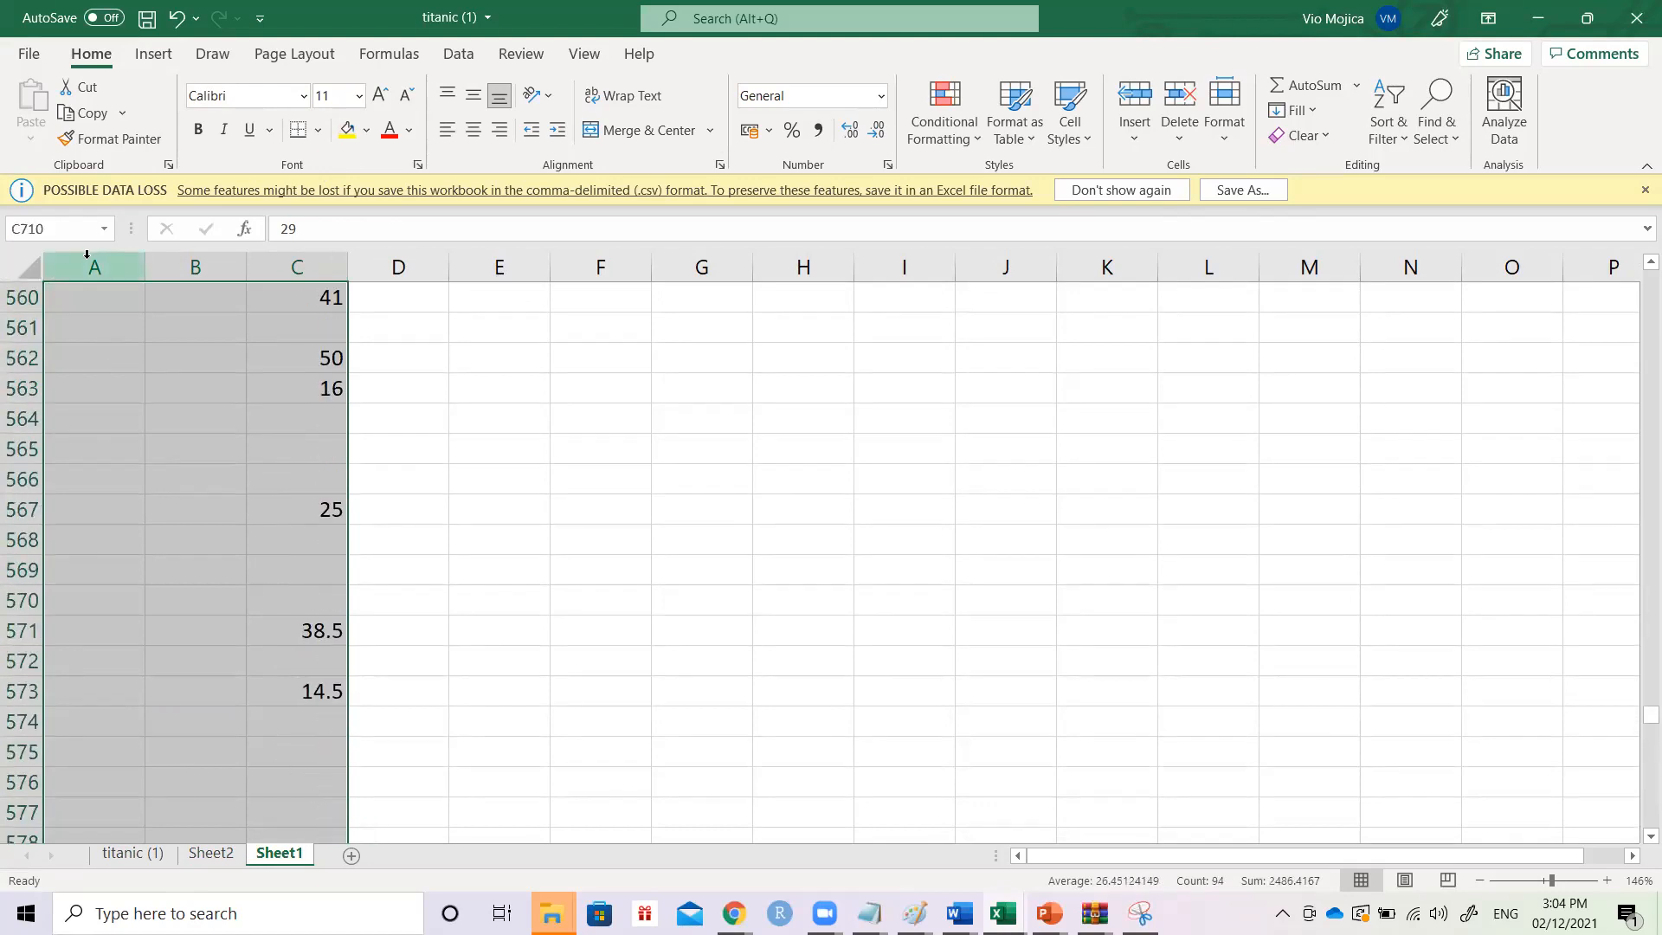
- Insert a Box & Whisker chart from columns A to C of Sheet1 and enlarge it slightly
left_click_drag(84, 256, 297, 266)
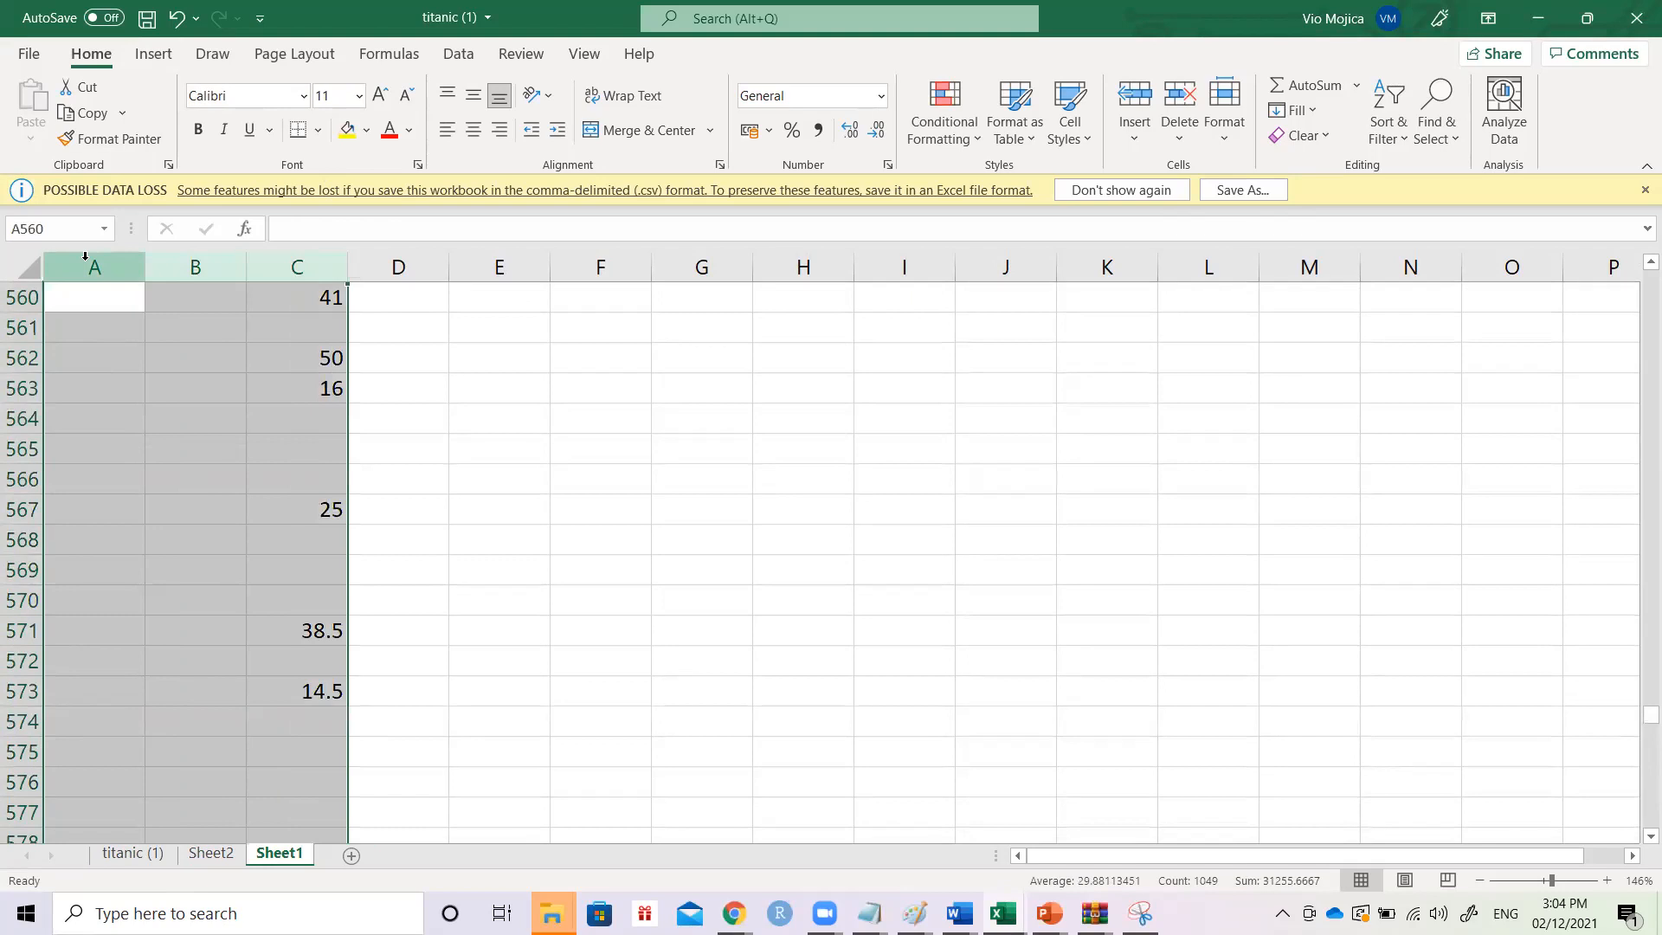
left_click(158, 61)
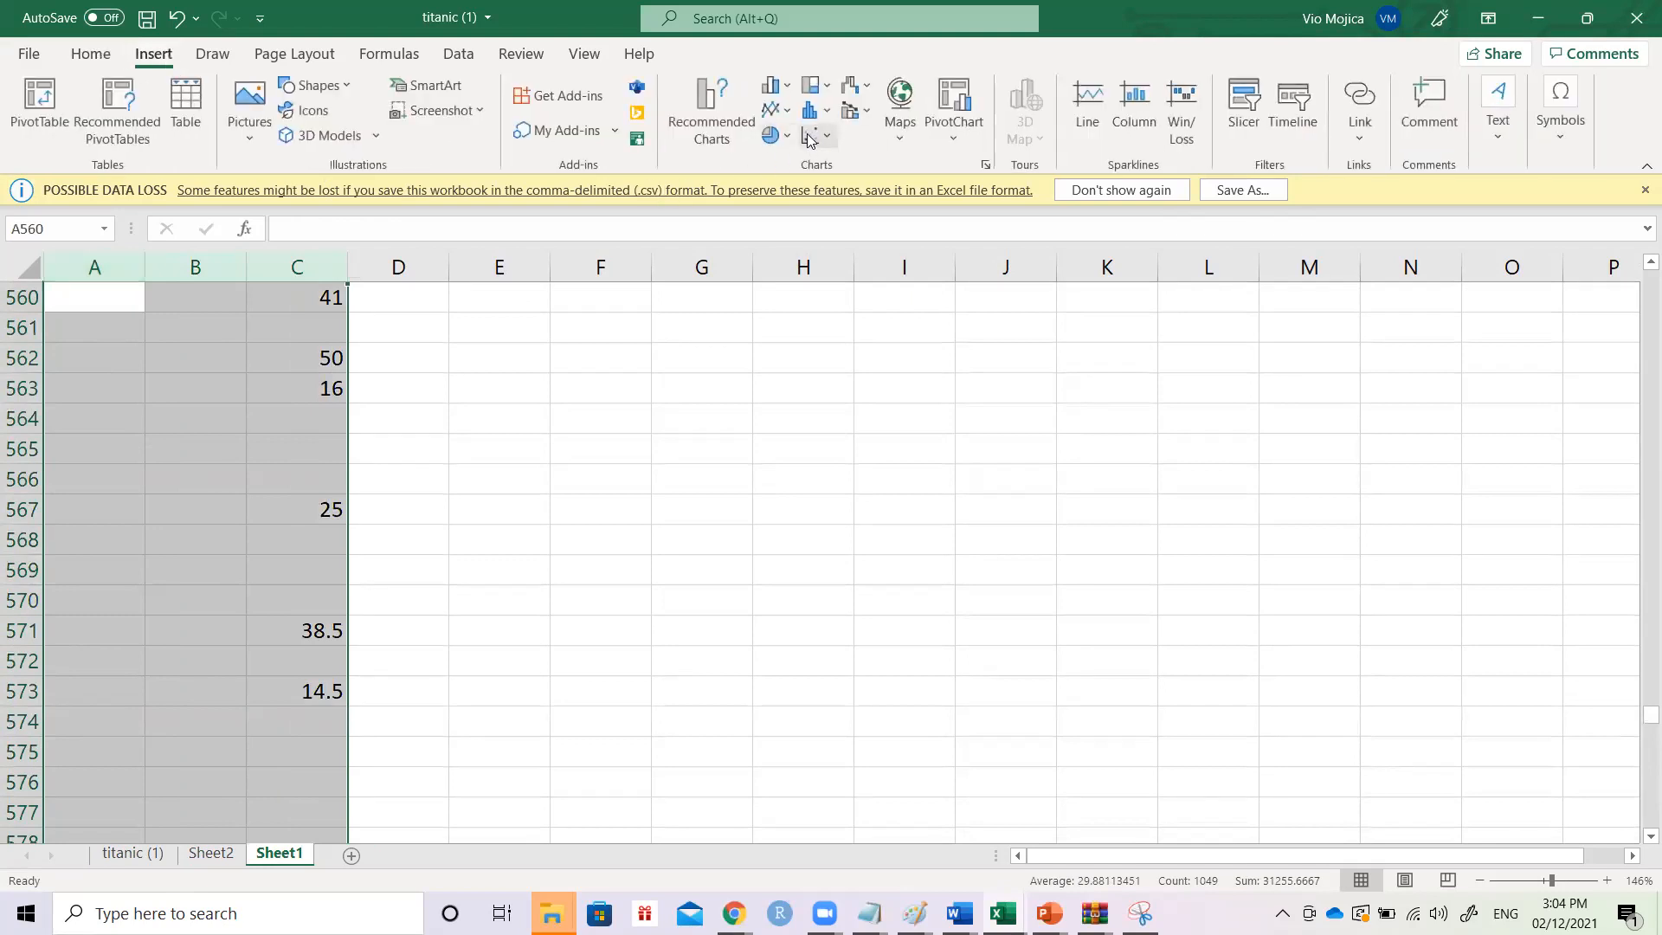
left_click(723, 117)
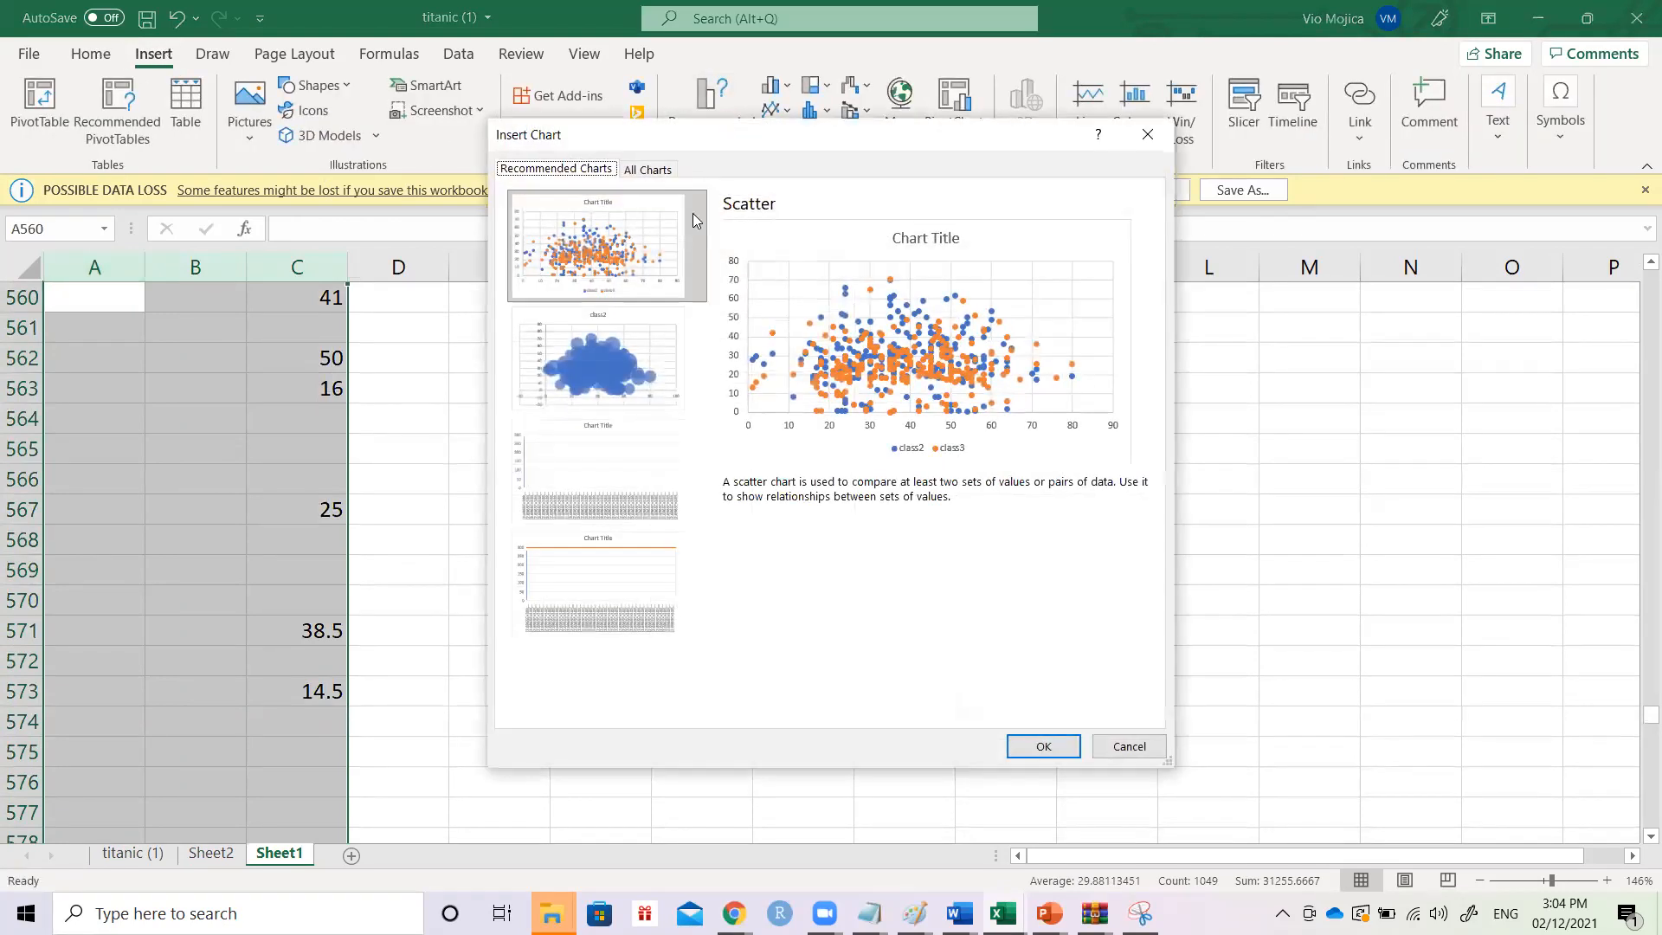
left_click(646, 170)
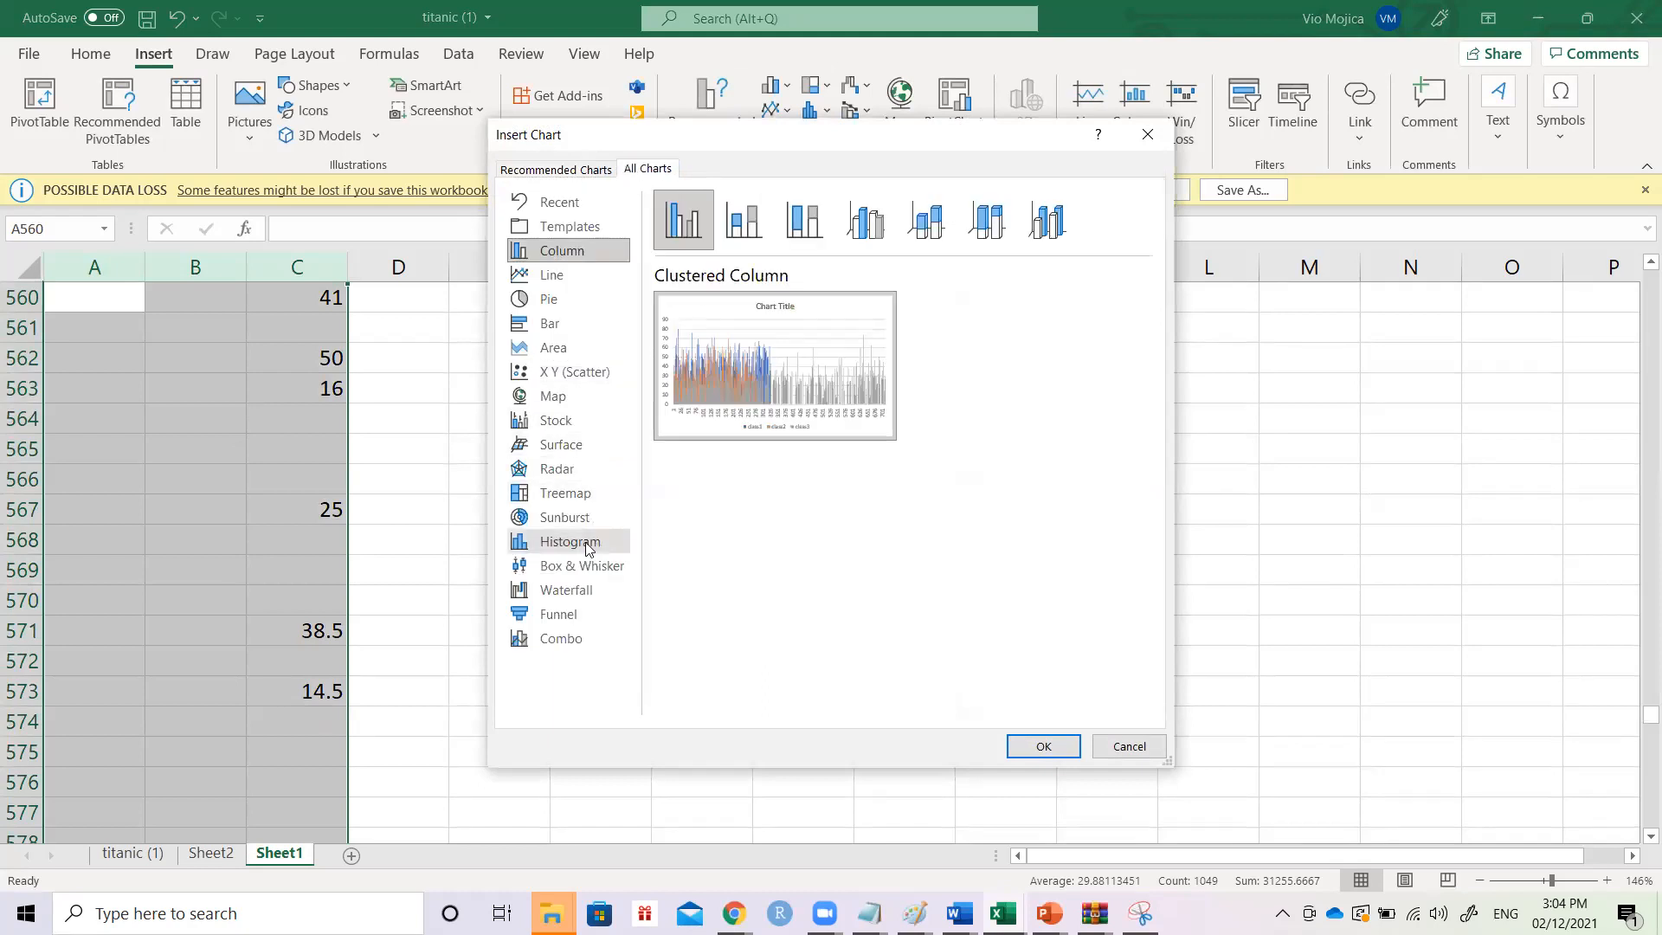
left_click(581, 570)
left_click(1043, 746)
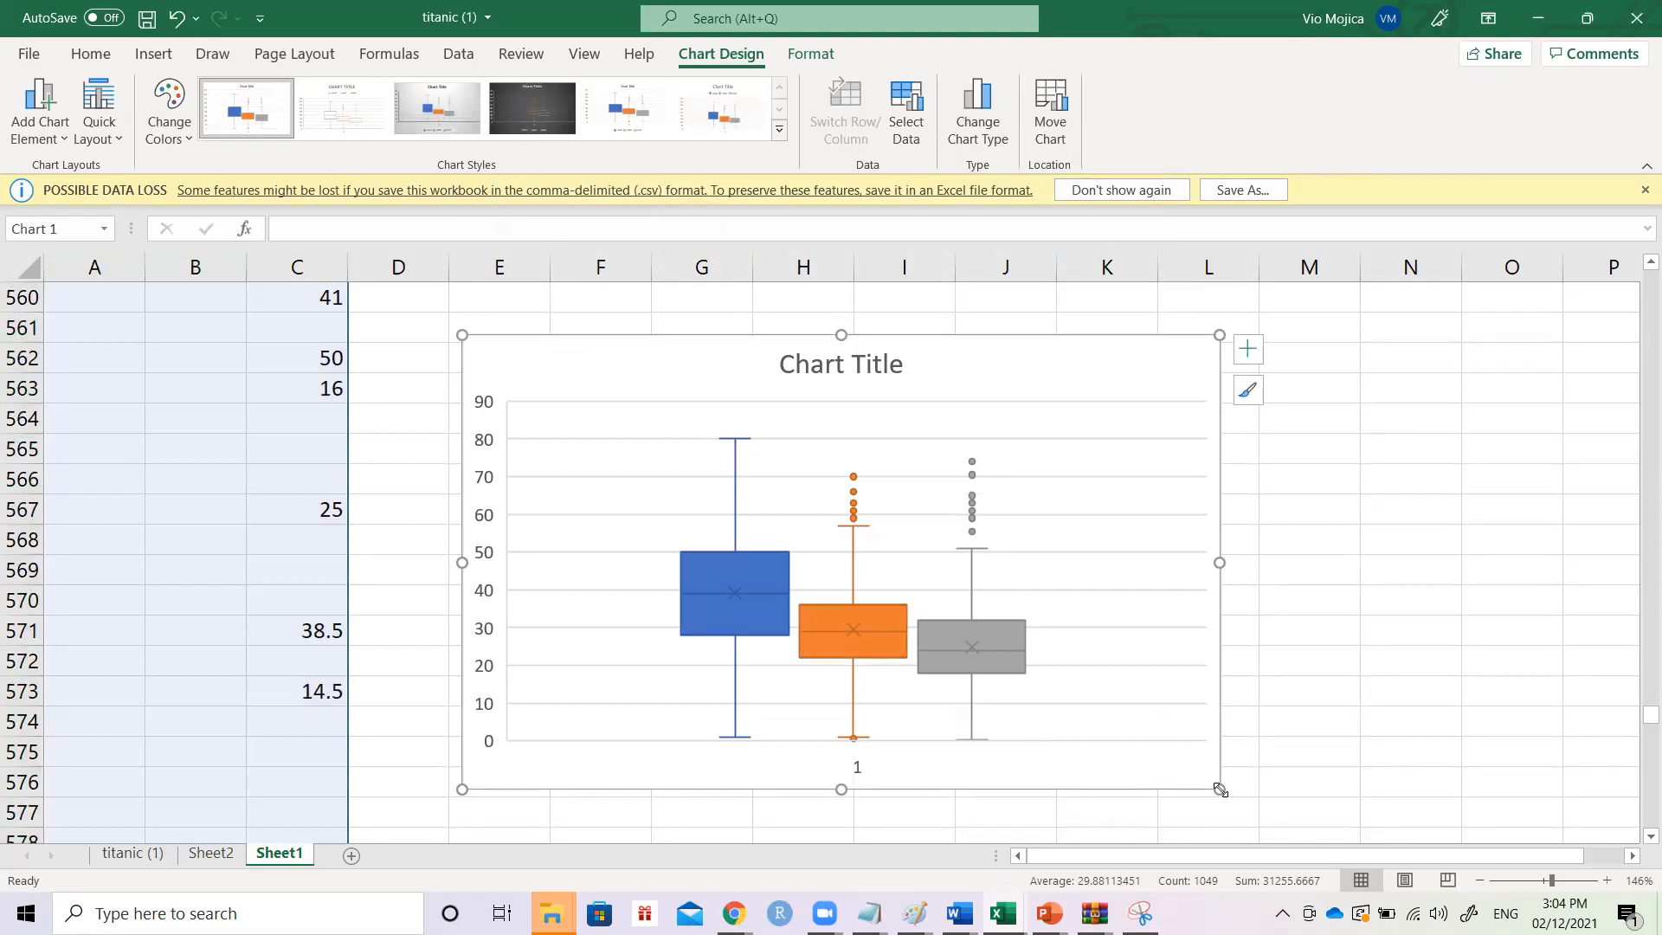
left_click_drag(1223, 793, 1244, 807)
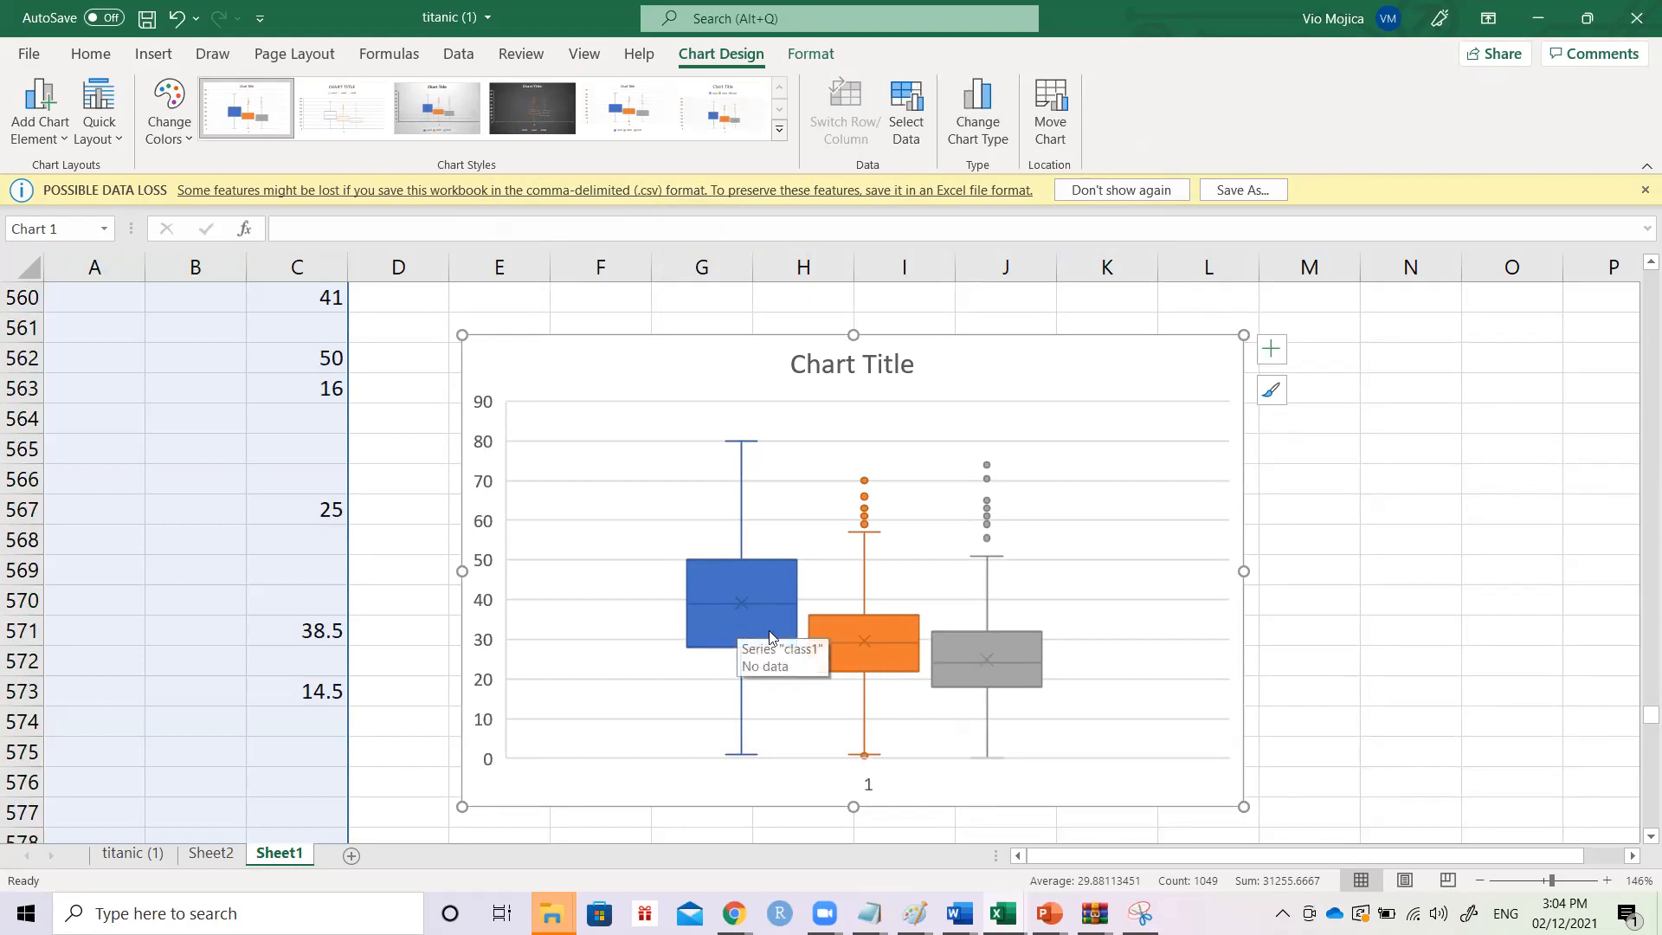
mouse_move(966, 678)
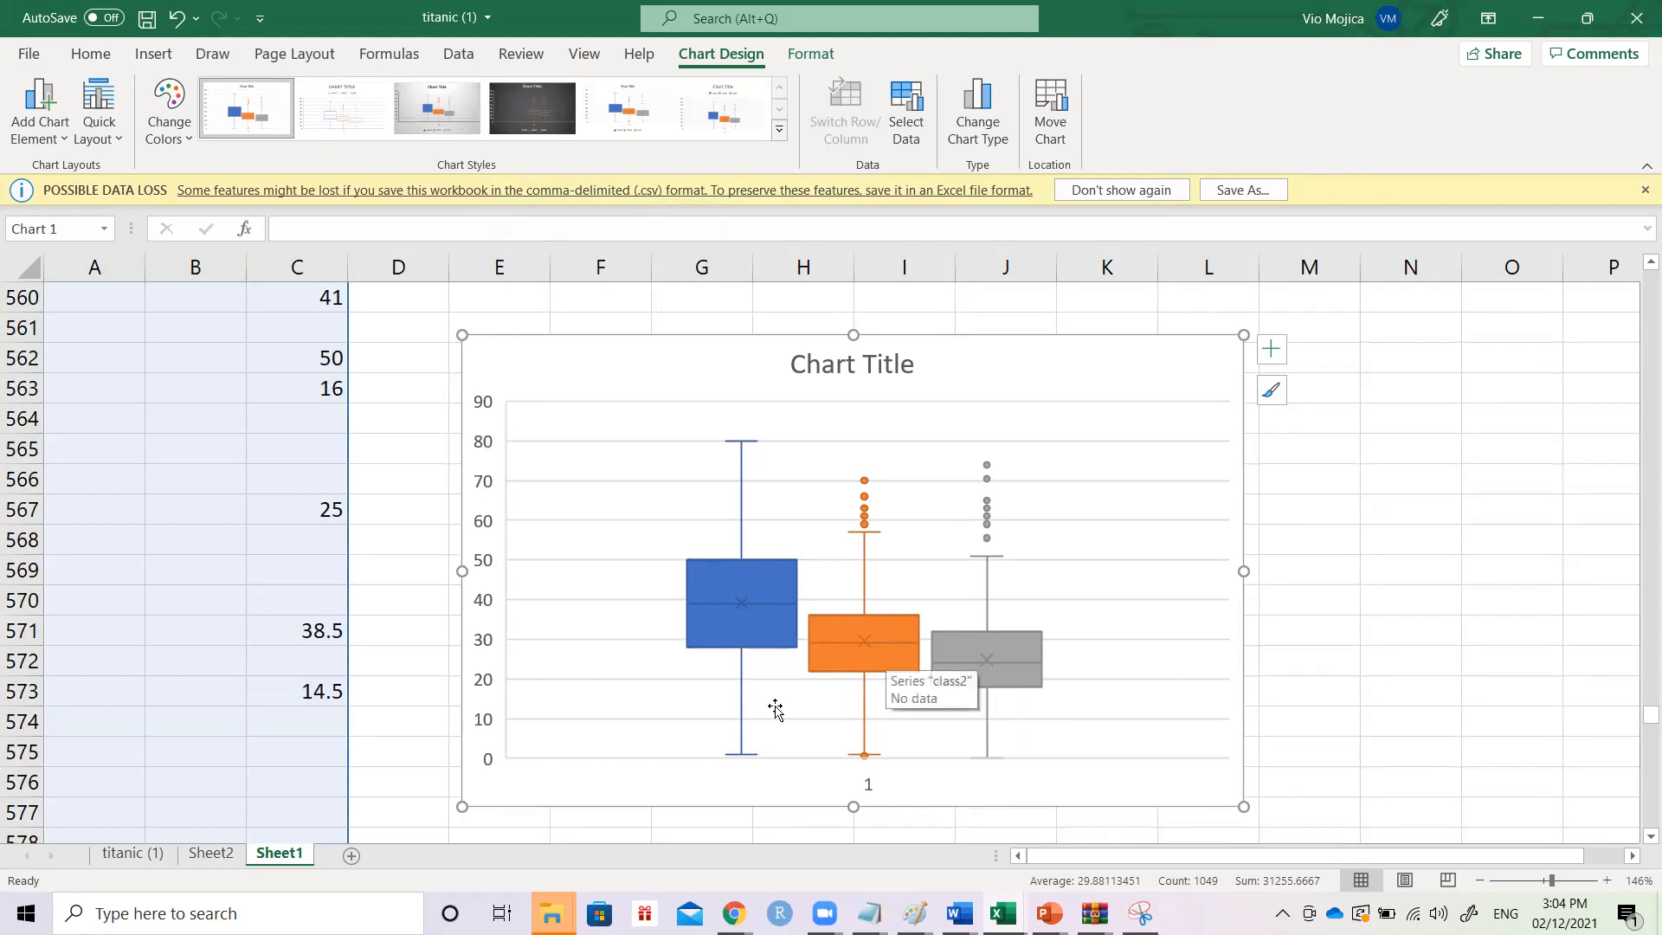
mouse_move(748, 612)
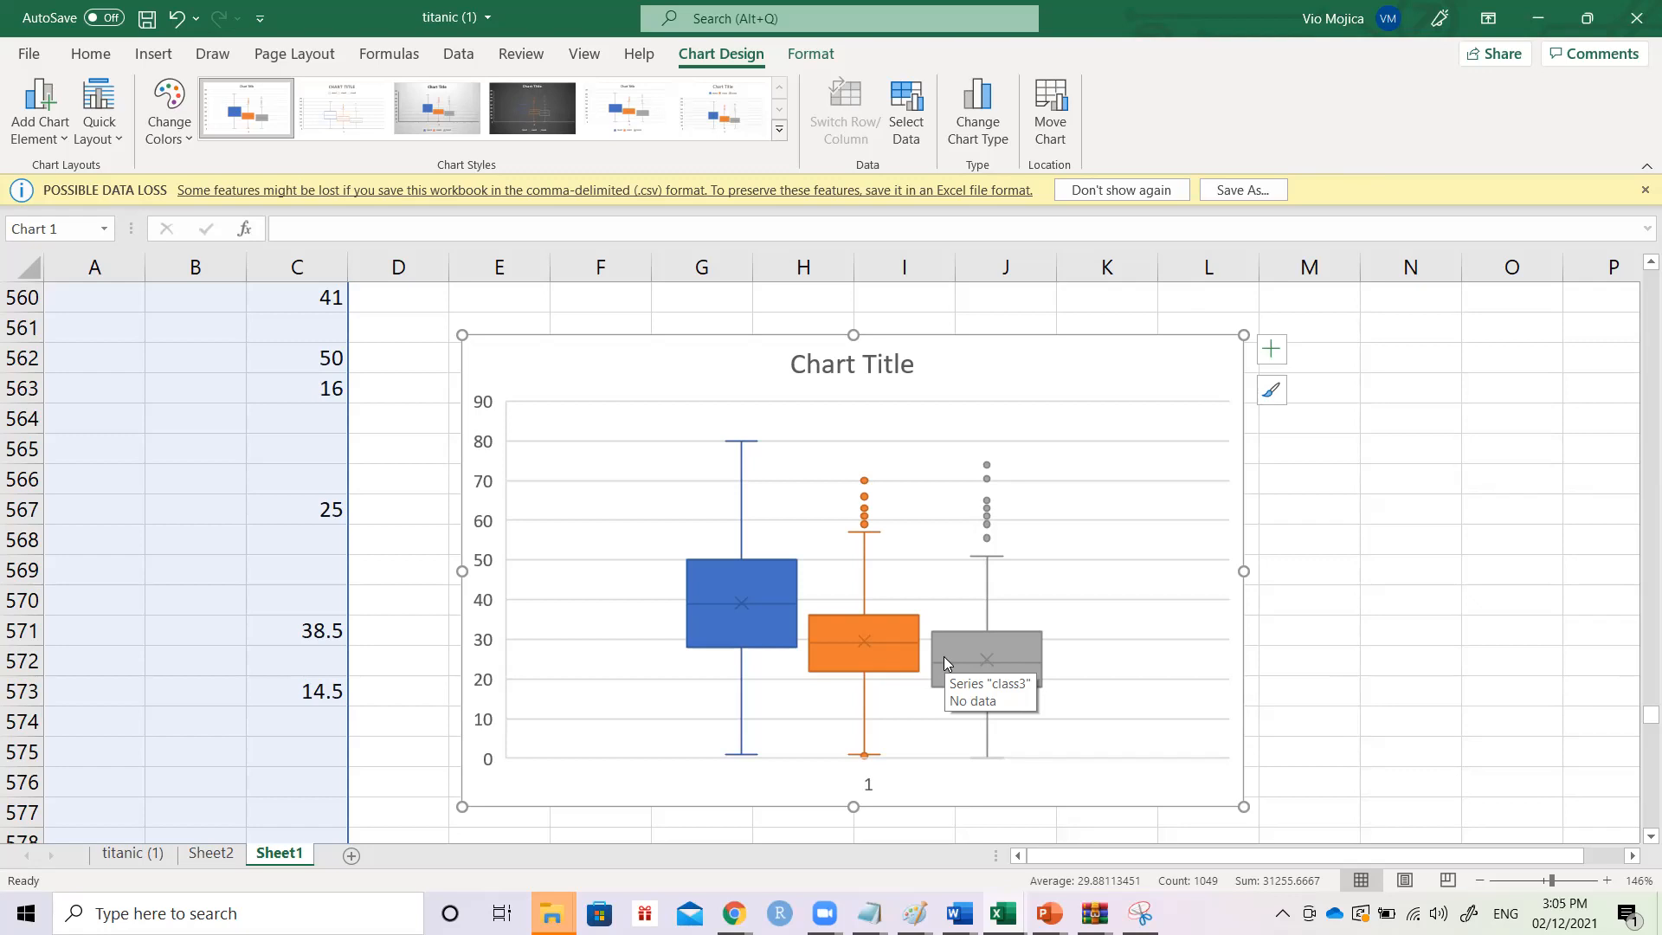
- Return to Sheet2 and clear the added labels in B10:F10 above the ANOVA table's column headings
left_click(212, 854)
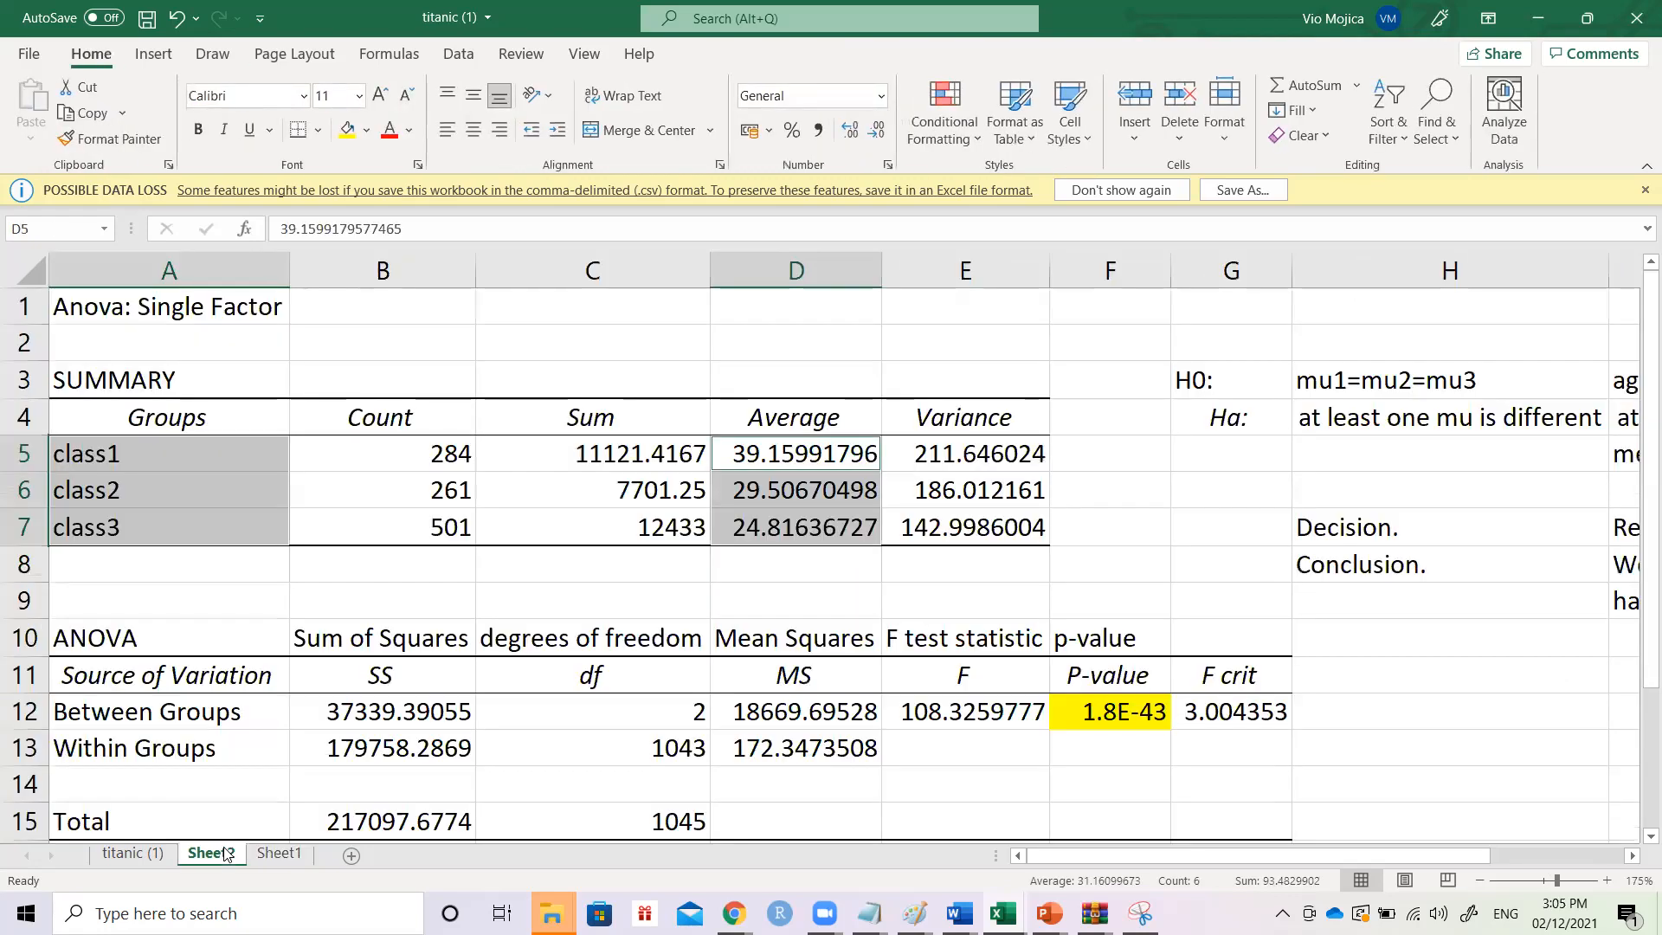
left_click(1065, 506)
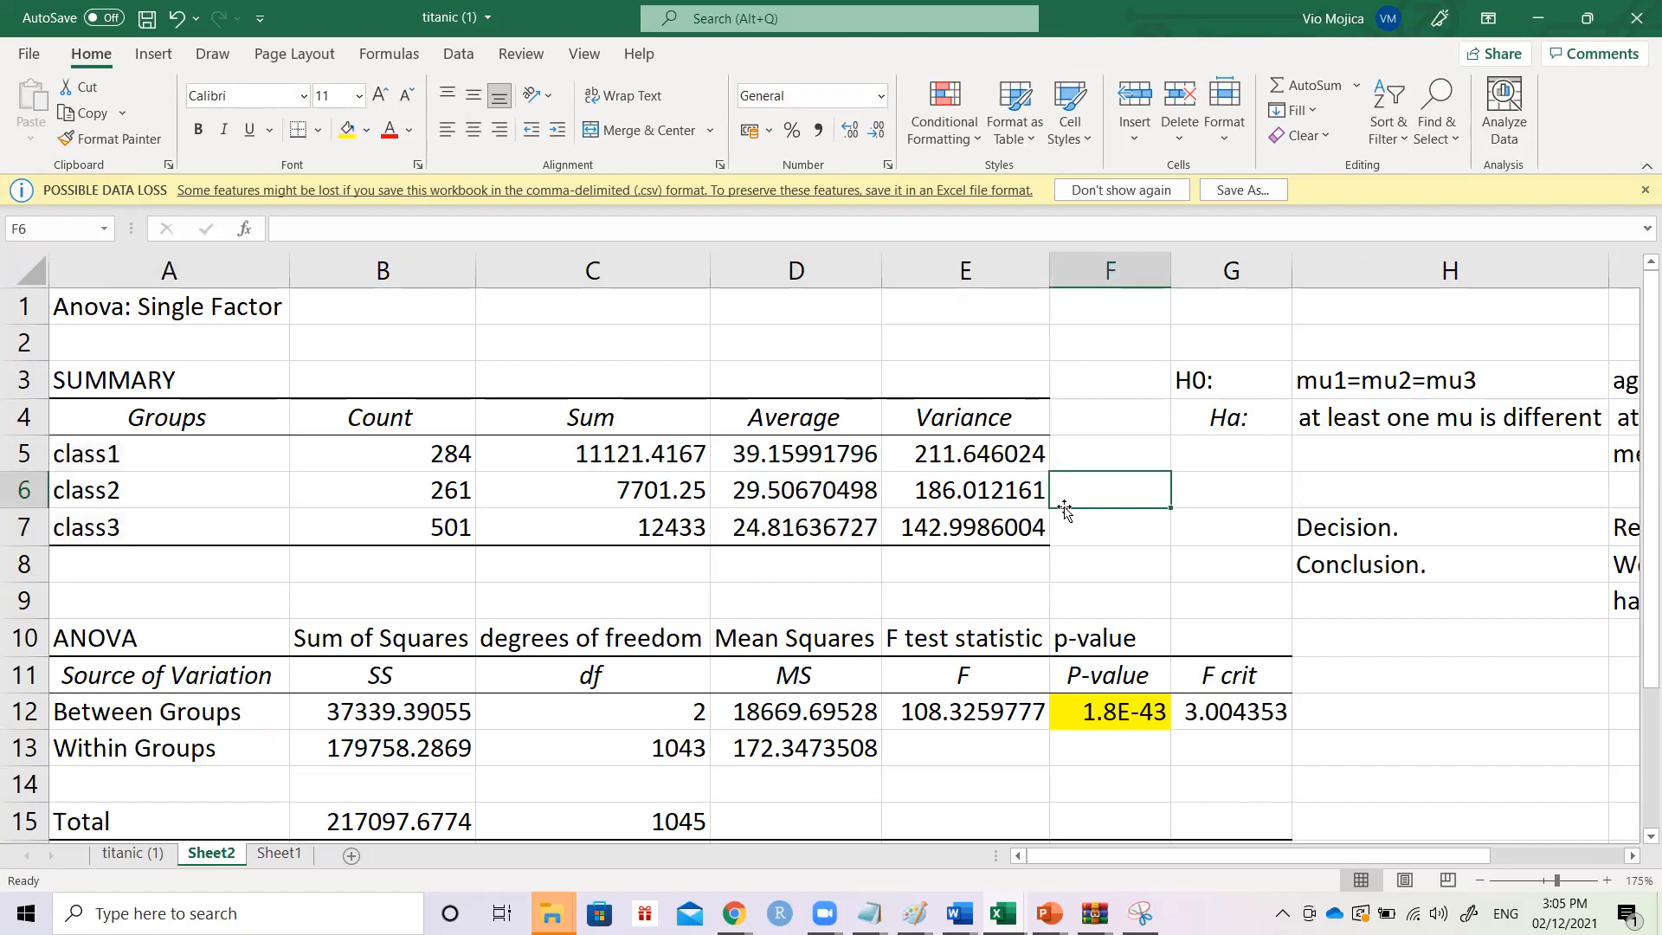
scroll(1065, 510, "down", 2)
left_click(238, 416)
left_click_drag(238, 415, 1280, 597)
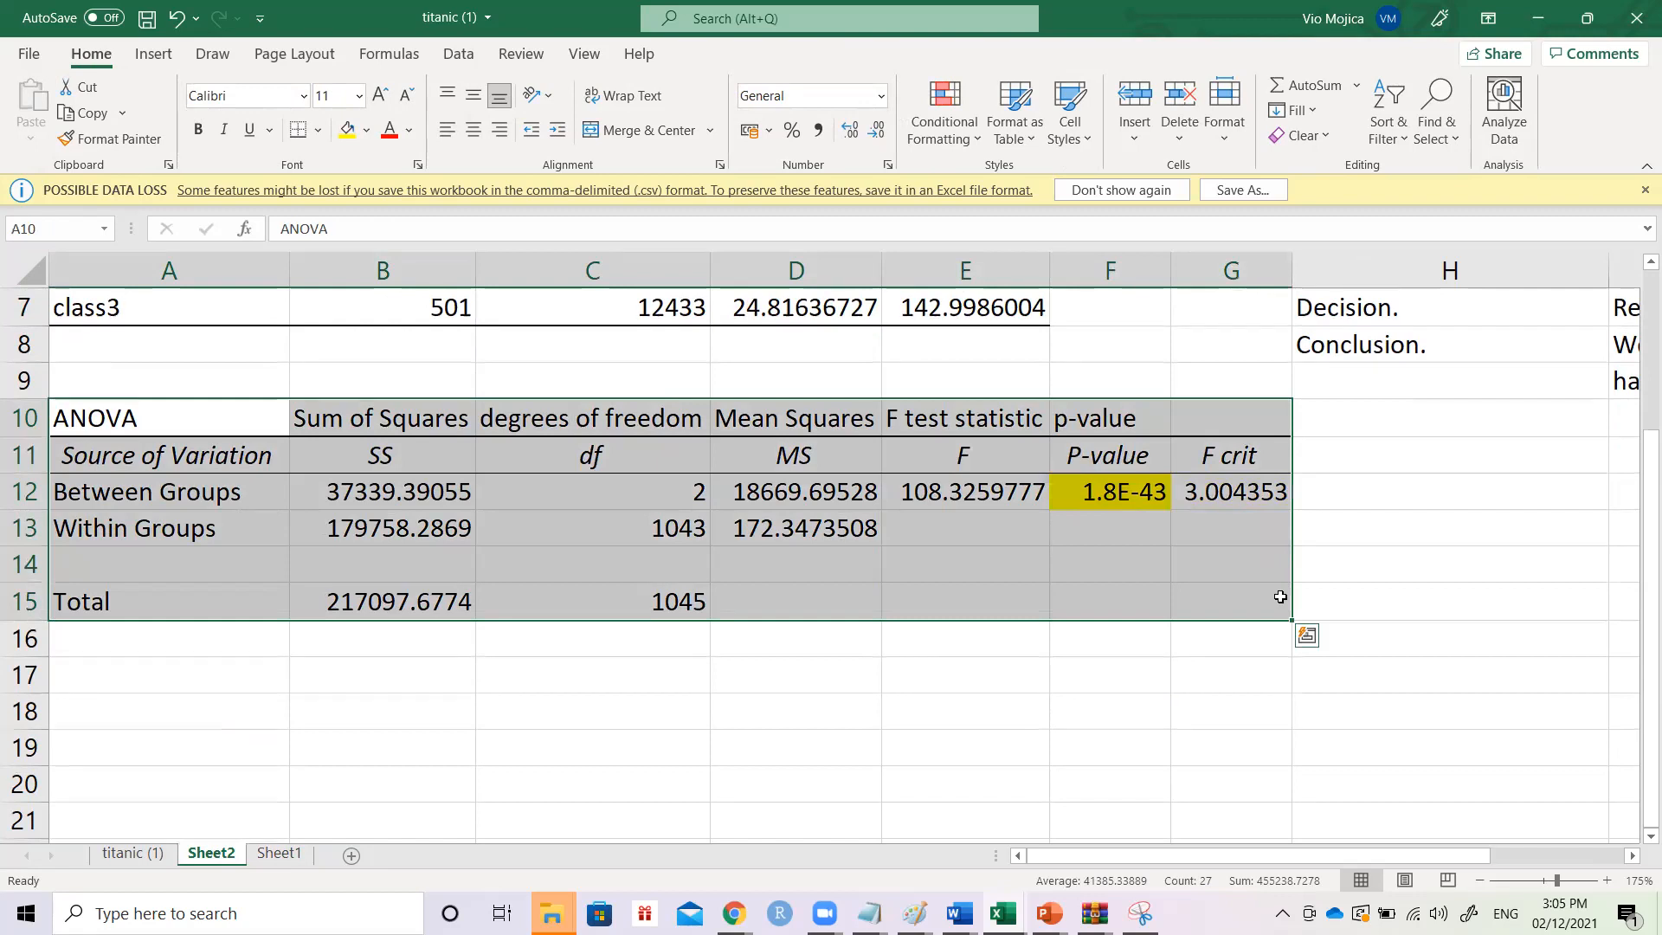
left_click_drag(406, 418, 1060, 419)
key("Delete")
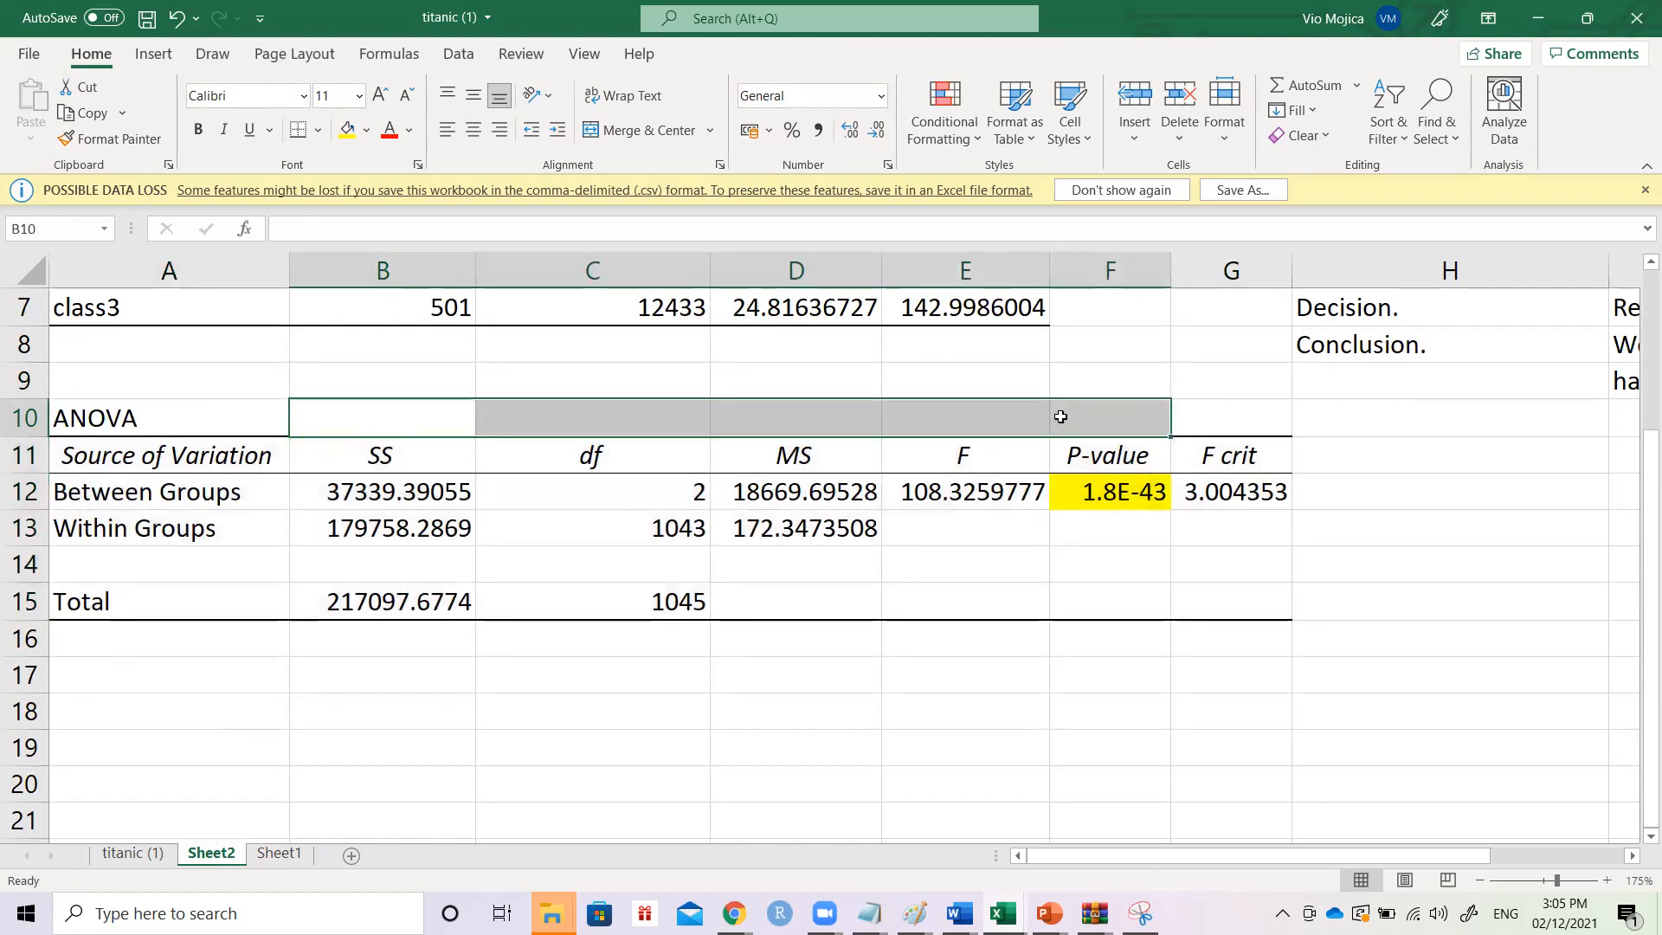
- Review the hypotheses, the decision in I7 and the conclusion in I8:I9, and return to the ANOVA table
scroll(1149, 387, "up", 2)
scroll(1148, 387, "right", 5)
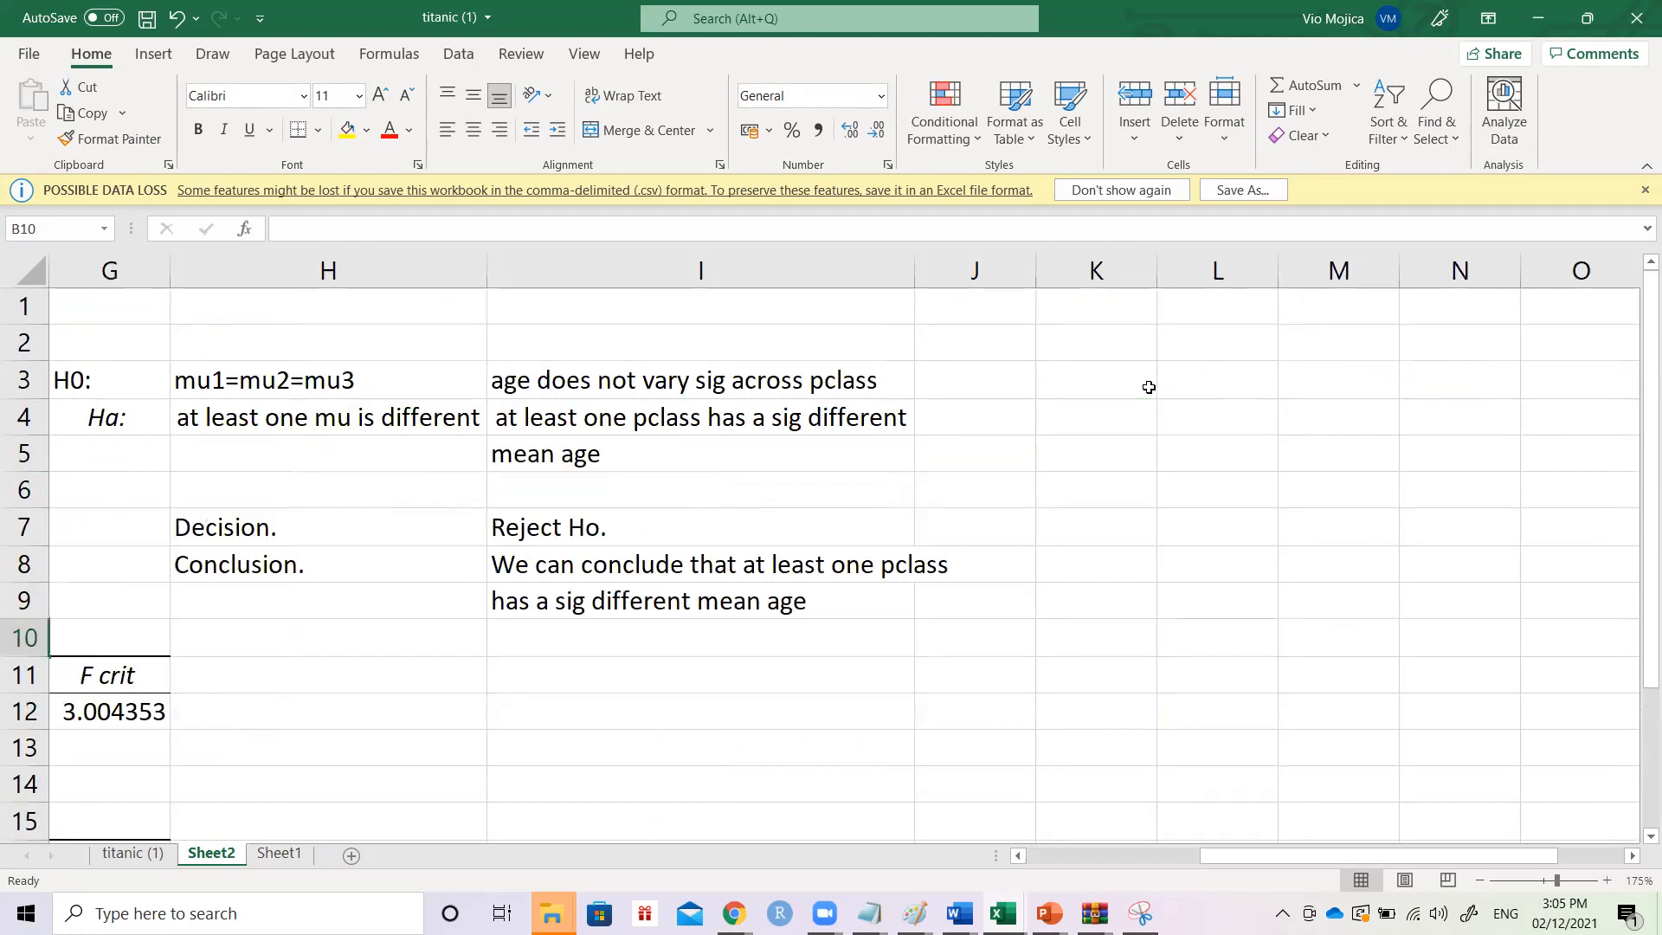
scroll(1148, 387, "left", 2)
scroll(1148, 387, "left", 3)
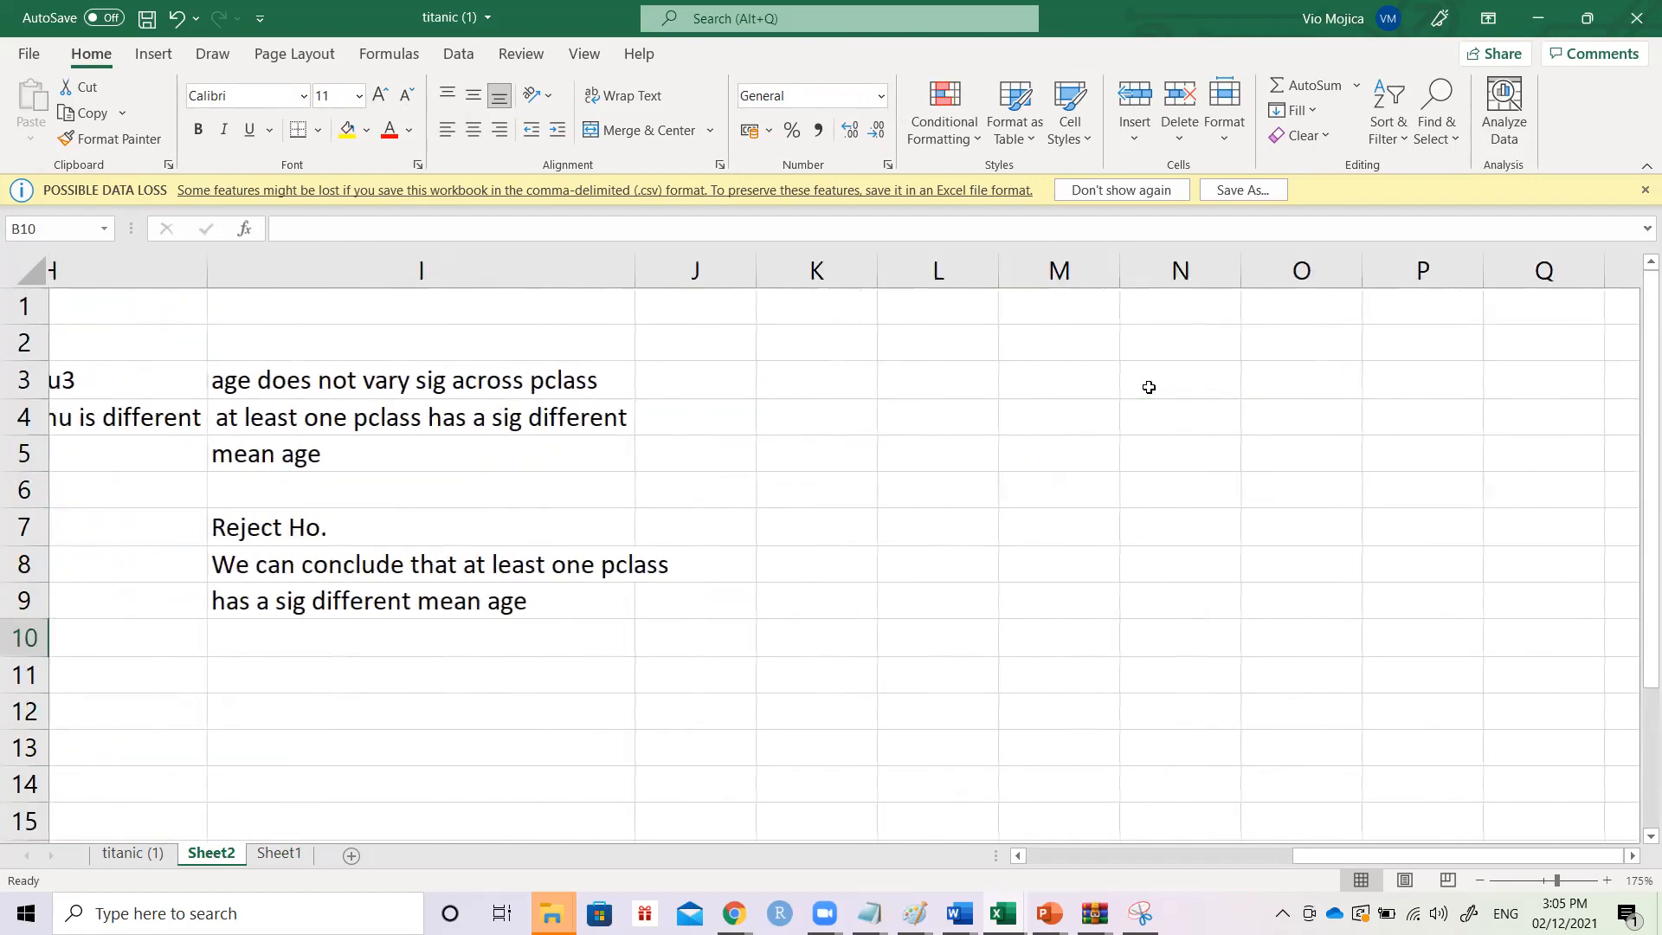
left_click_drag(342, 520, 597, 593)
left_click(580, 528)
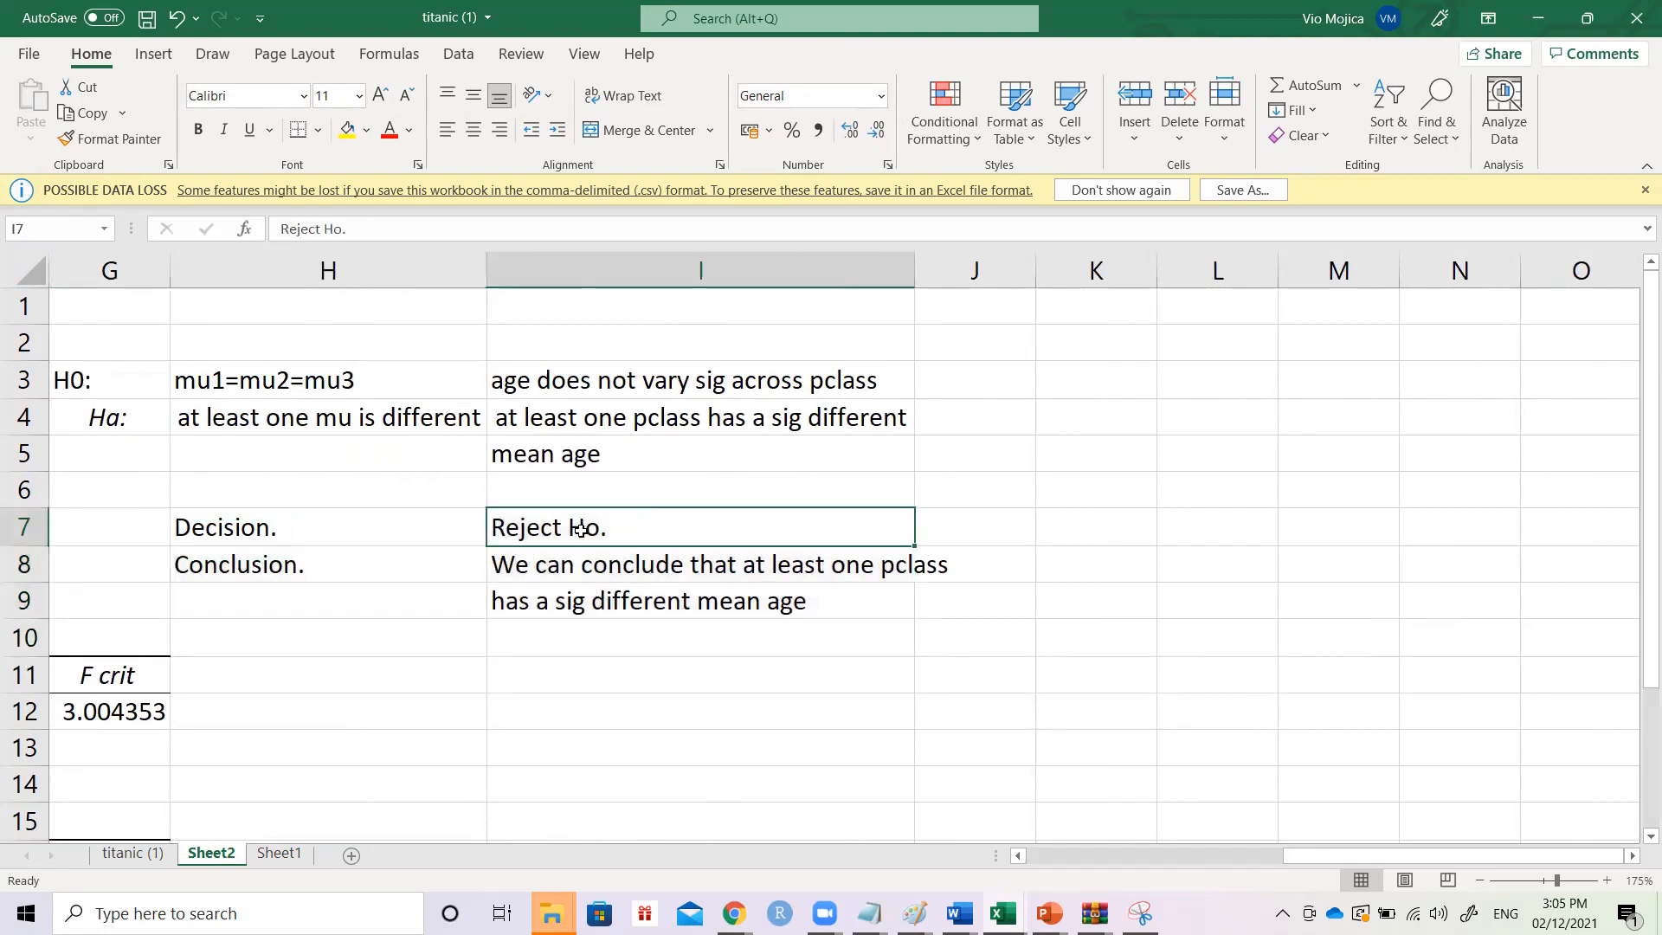
left_click_drag(576, 572, 663, 610)
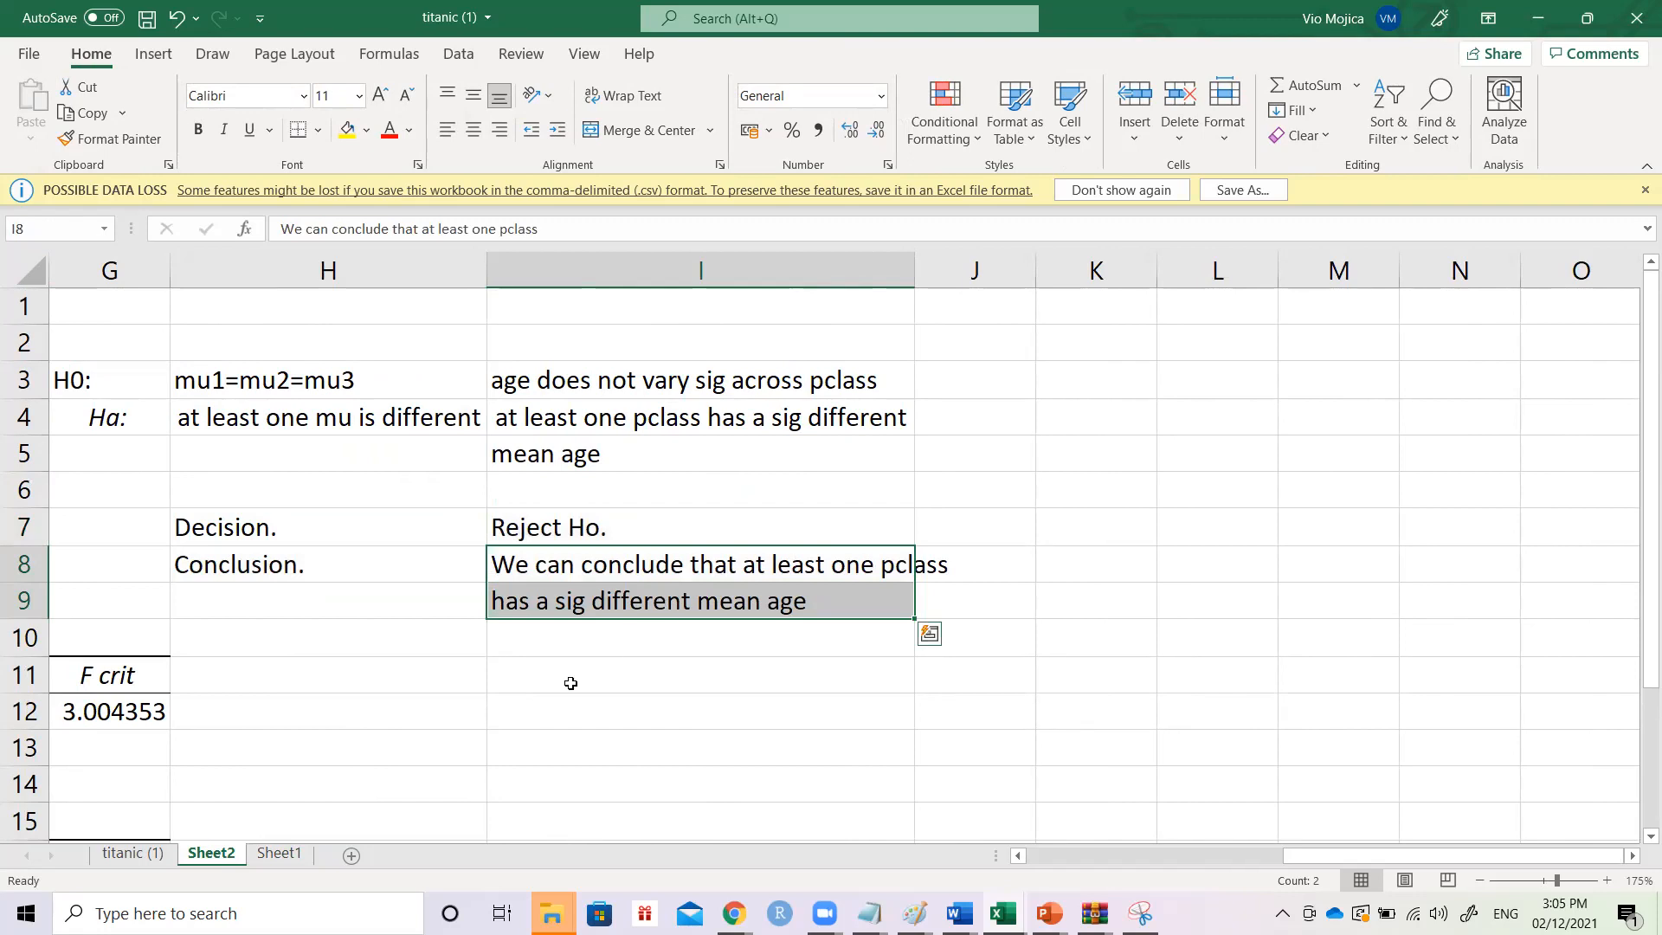
left_click(472, 712)
key("ctrl+Left")
key("ctrl+Left")
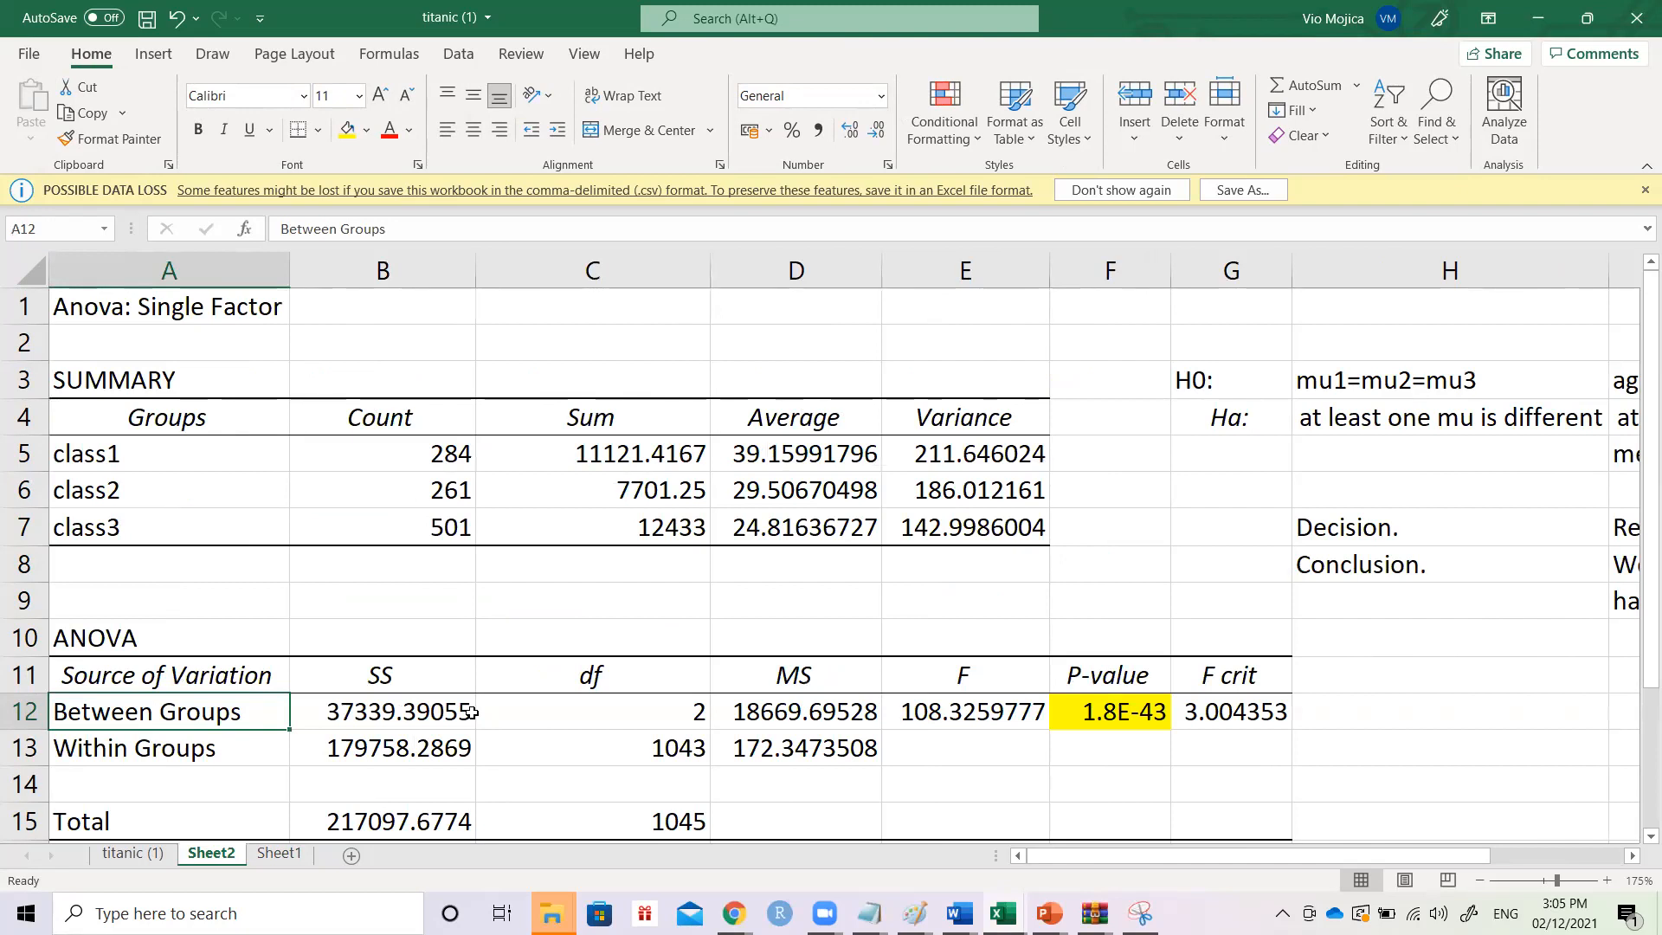
- Remove the filter from the titanic (1) sheet and narrow column K
left_click(148, 859)
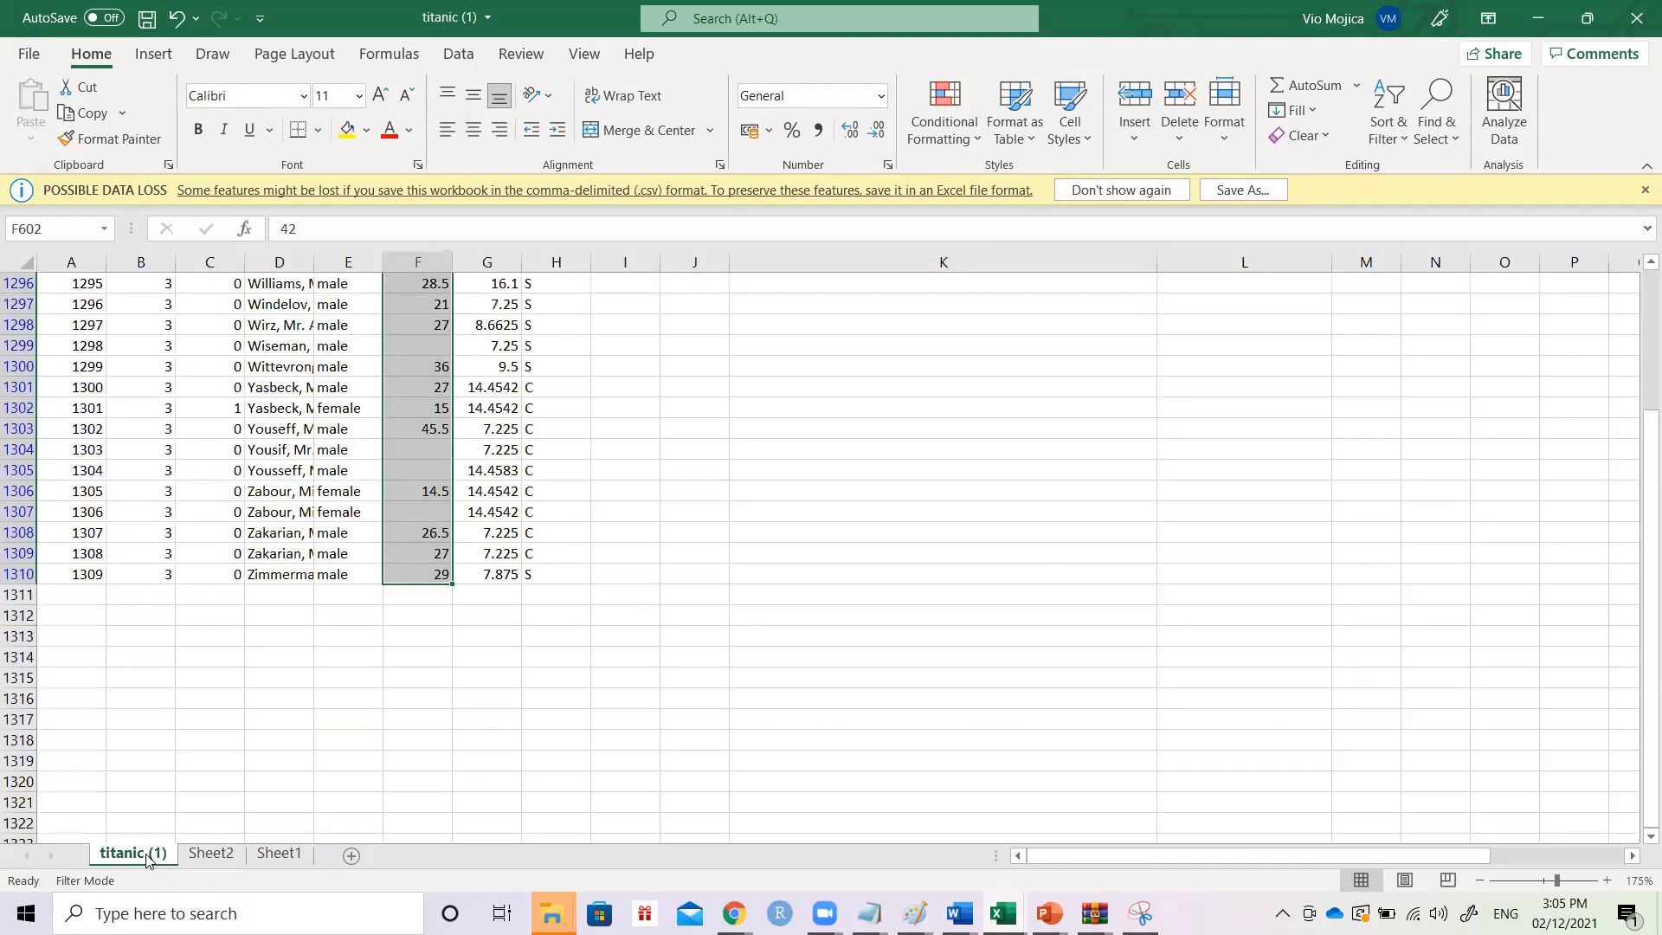
scroll(675, 412, "up", 20)
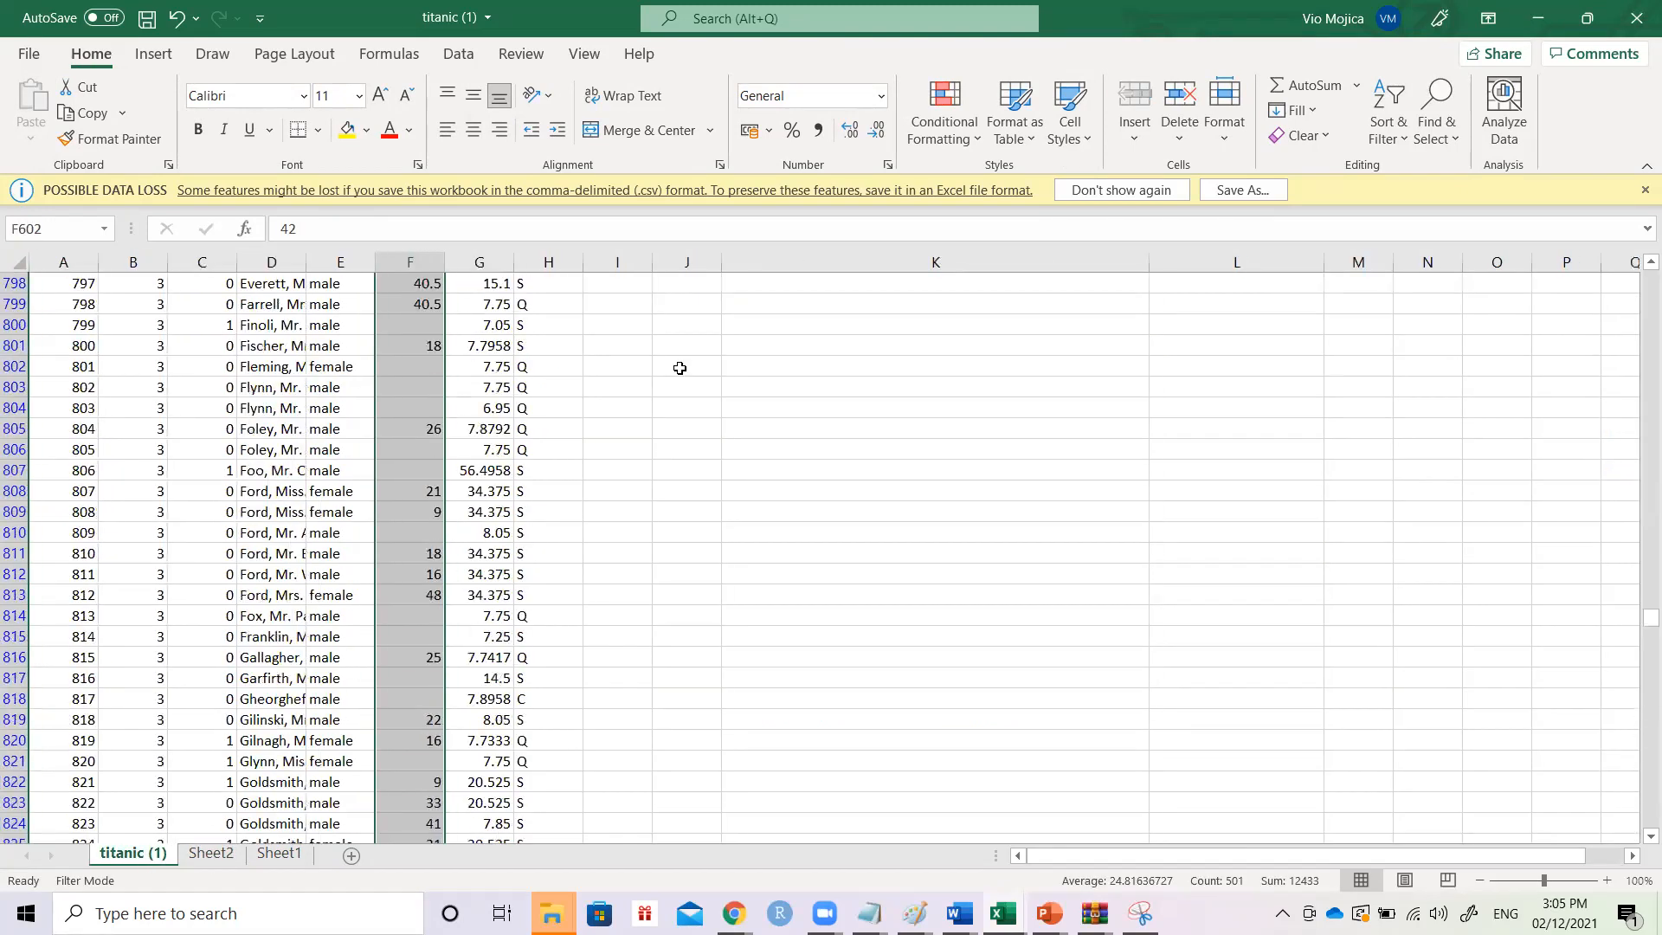
left_click(678, 367)
scroll(680, 368, "up", 20)
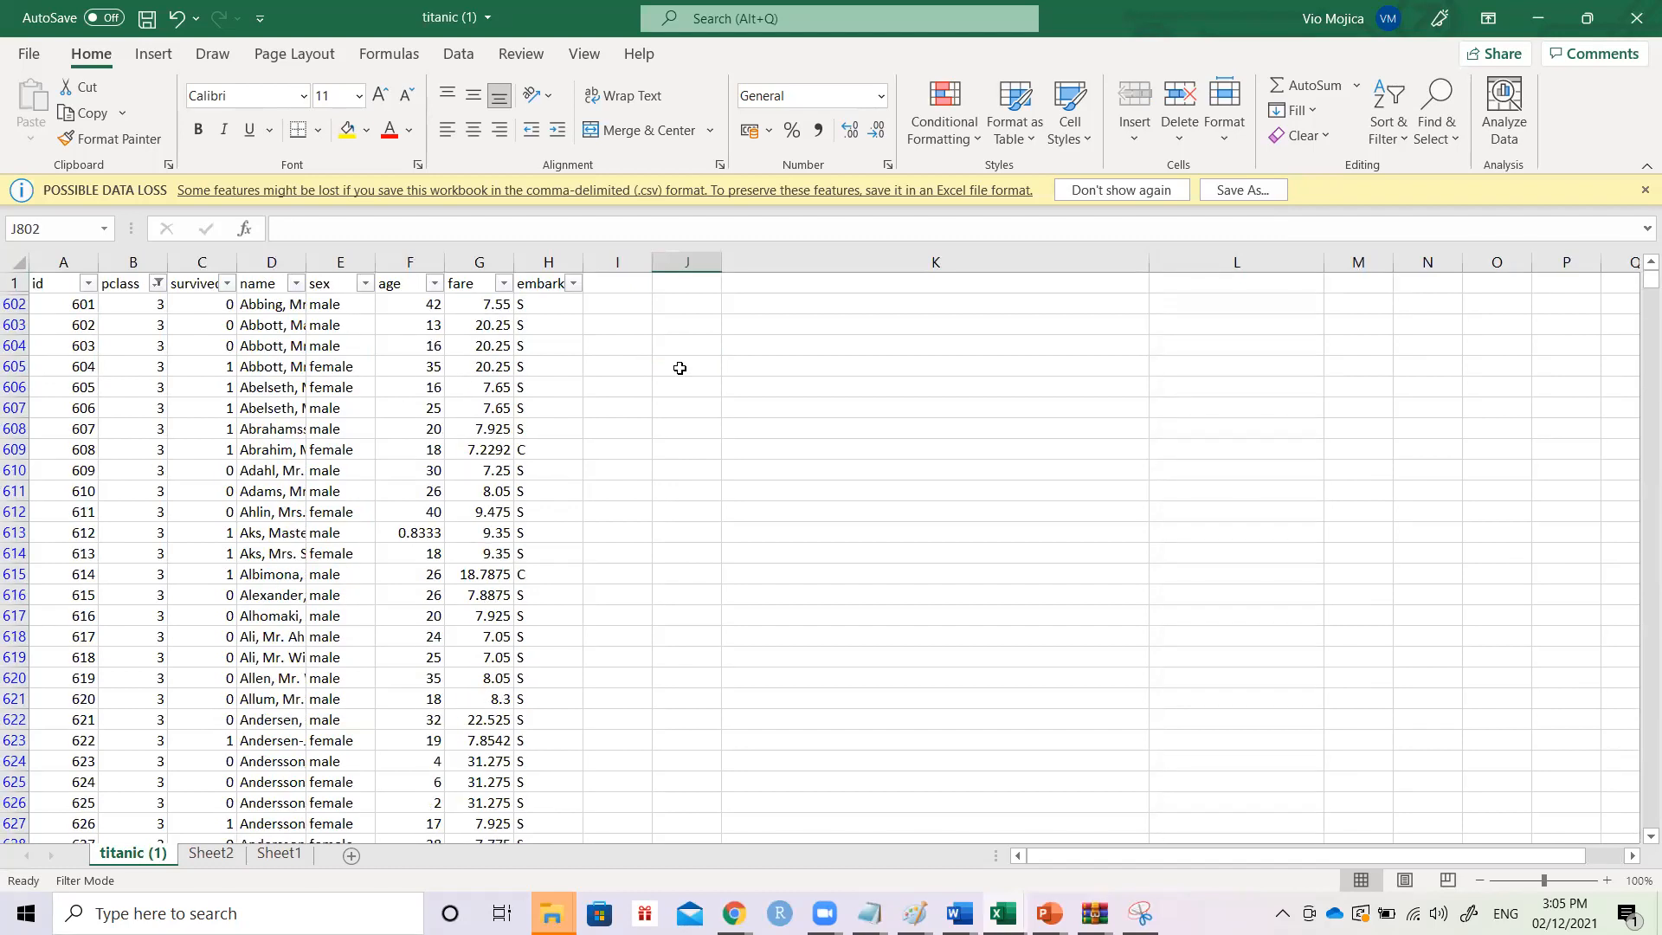
left_click(1430, 124)
left_click(1389, 121)
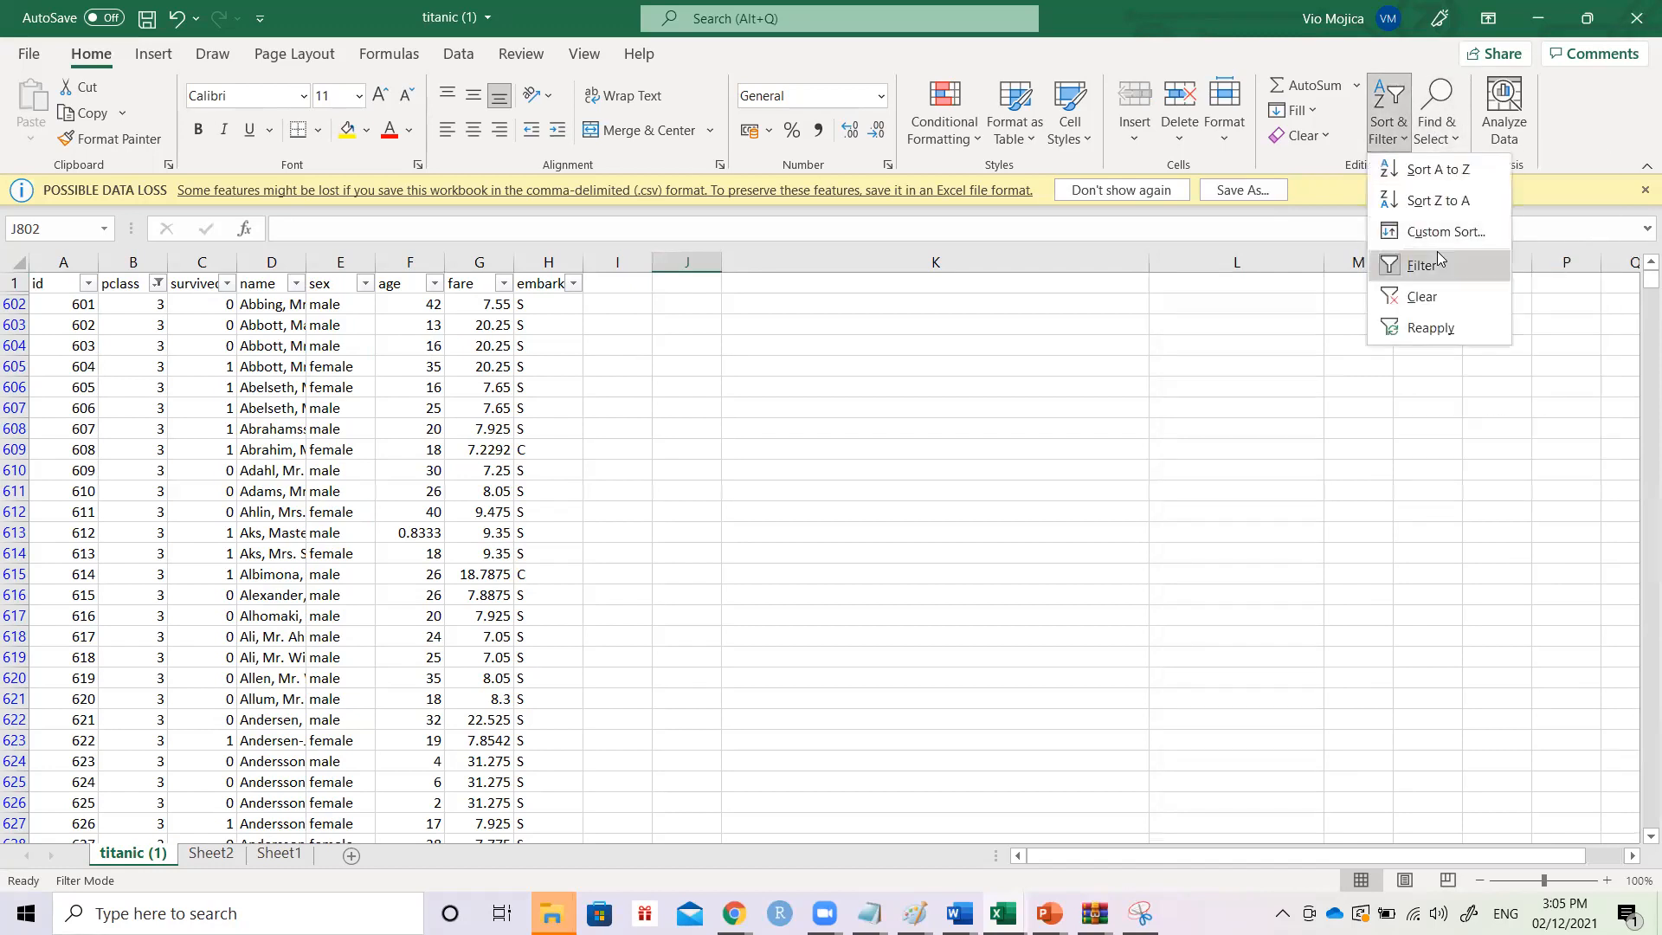
left_click(1432, 261)
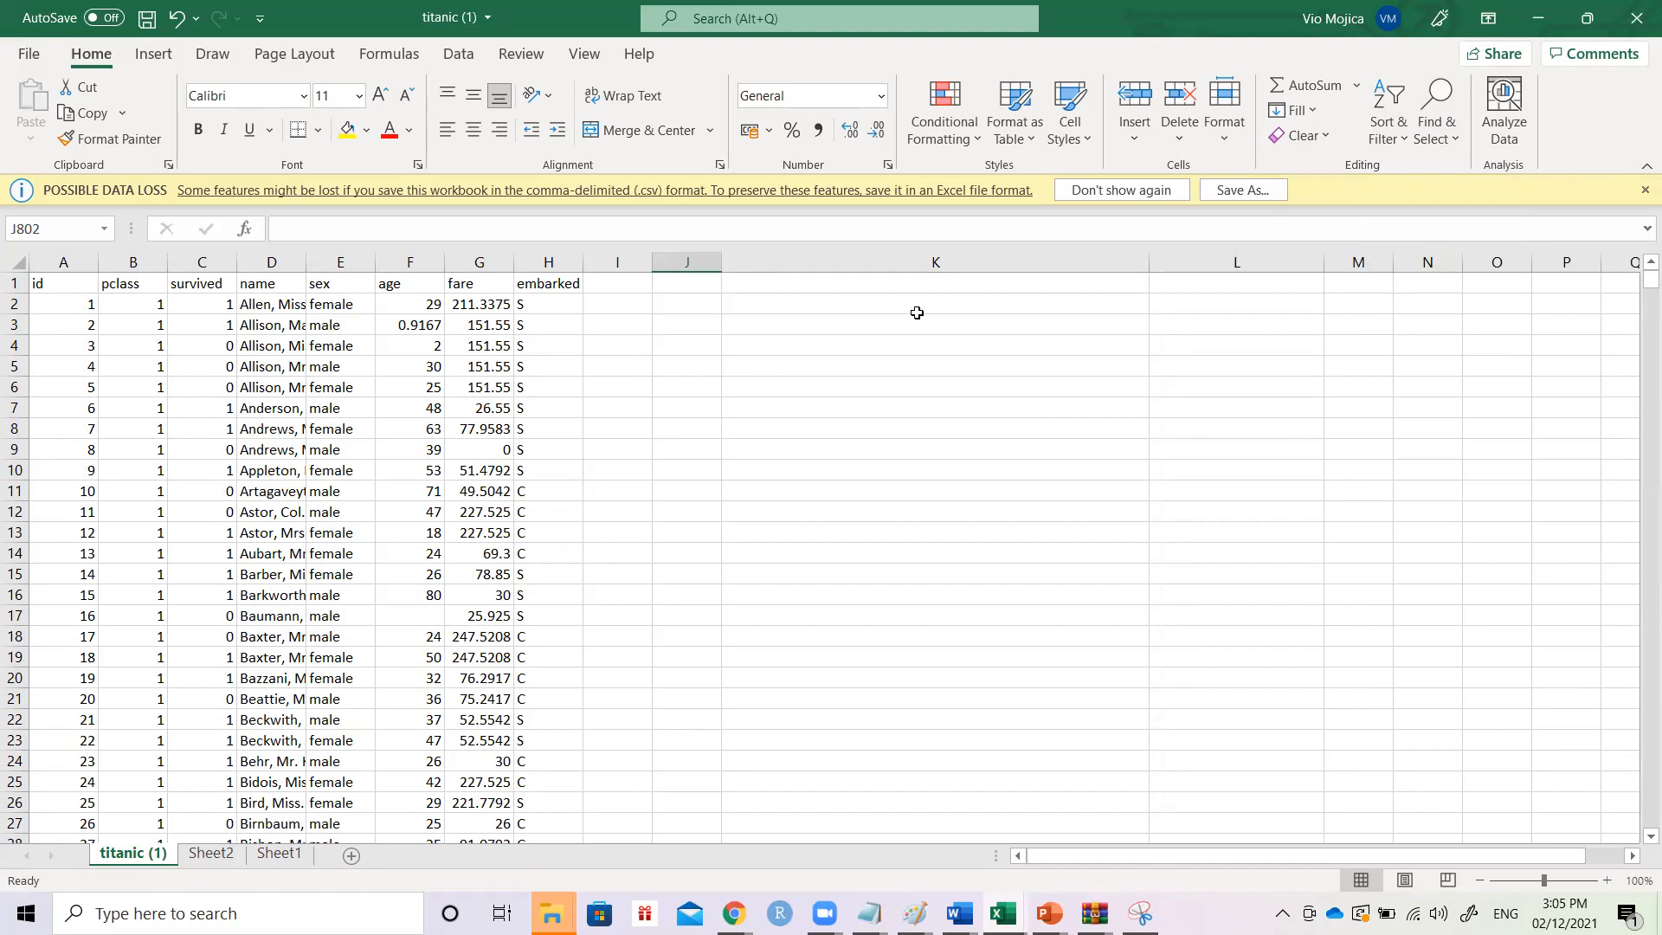
left_click_drag(1147, 266, 799, 271)
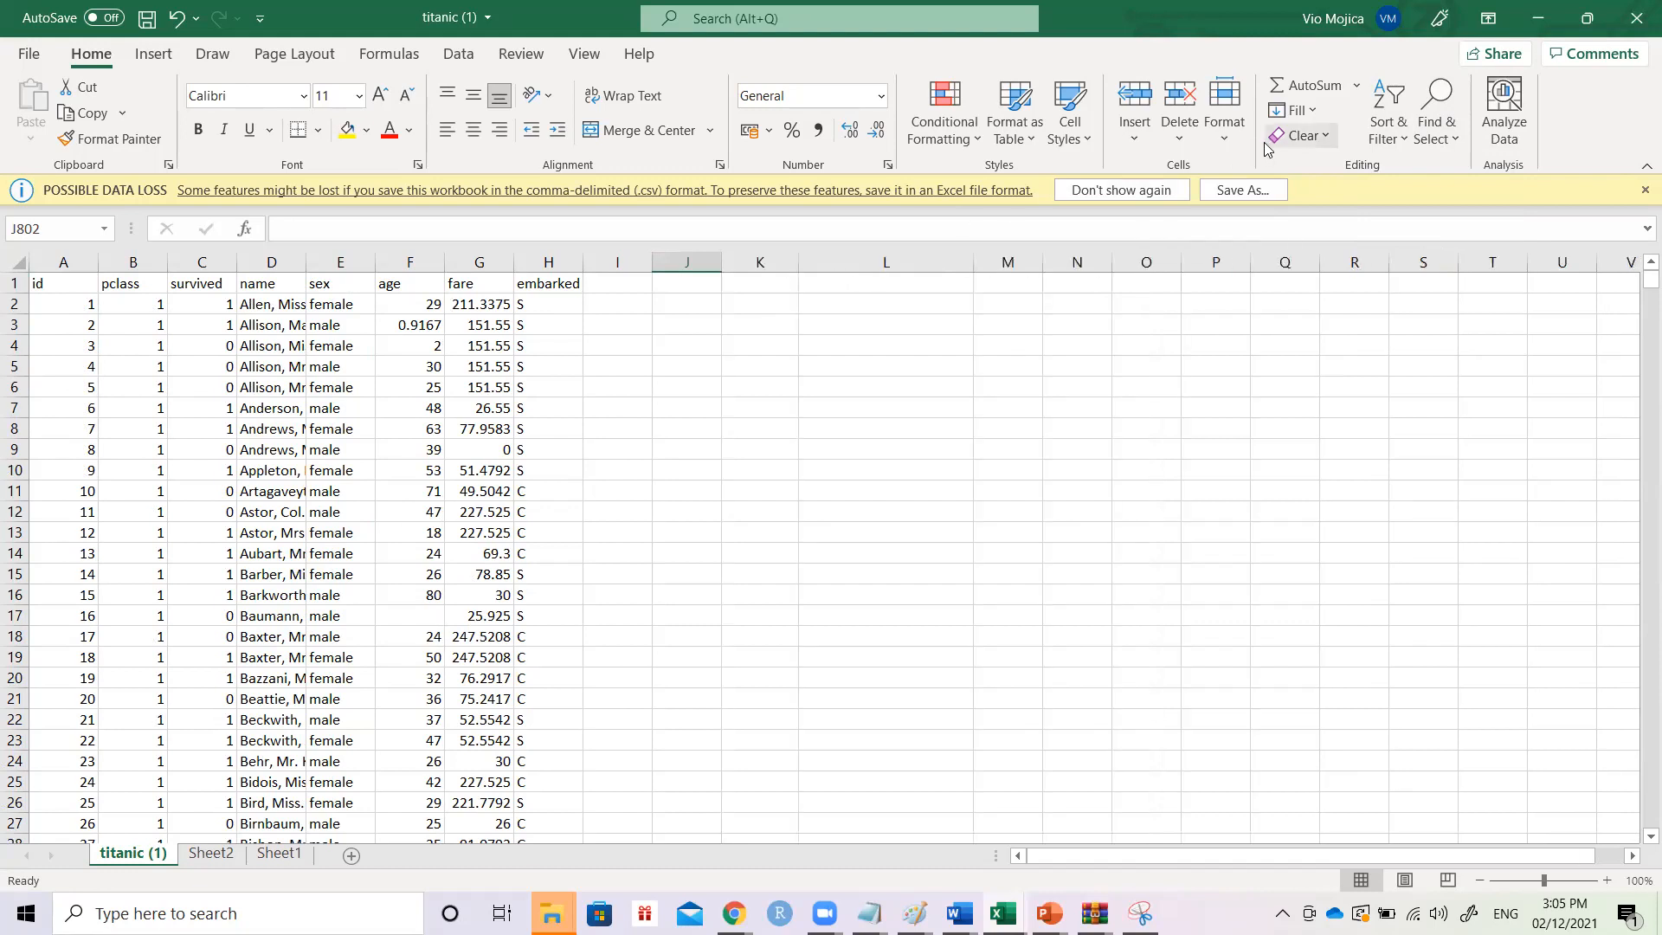
- Look through the whole list of Data Analysis tools and close it without running any
left_click(1587, 18)
left_click(616, 141)
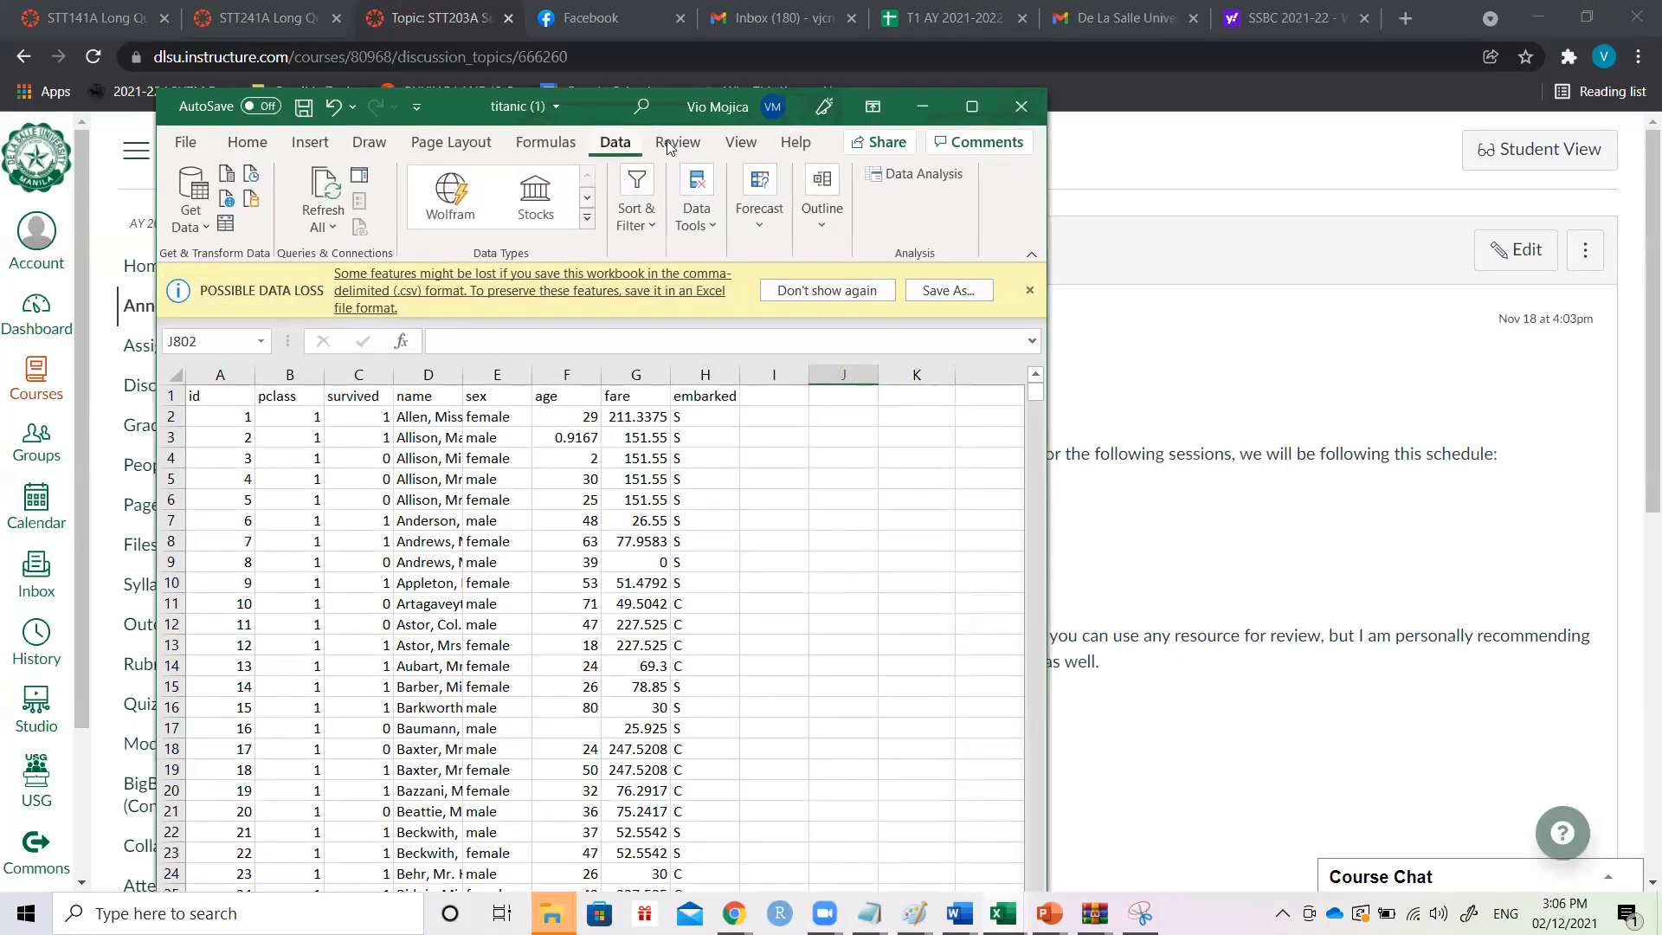
left_click(972, 106)
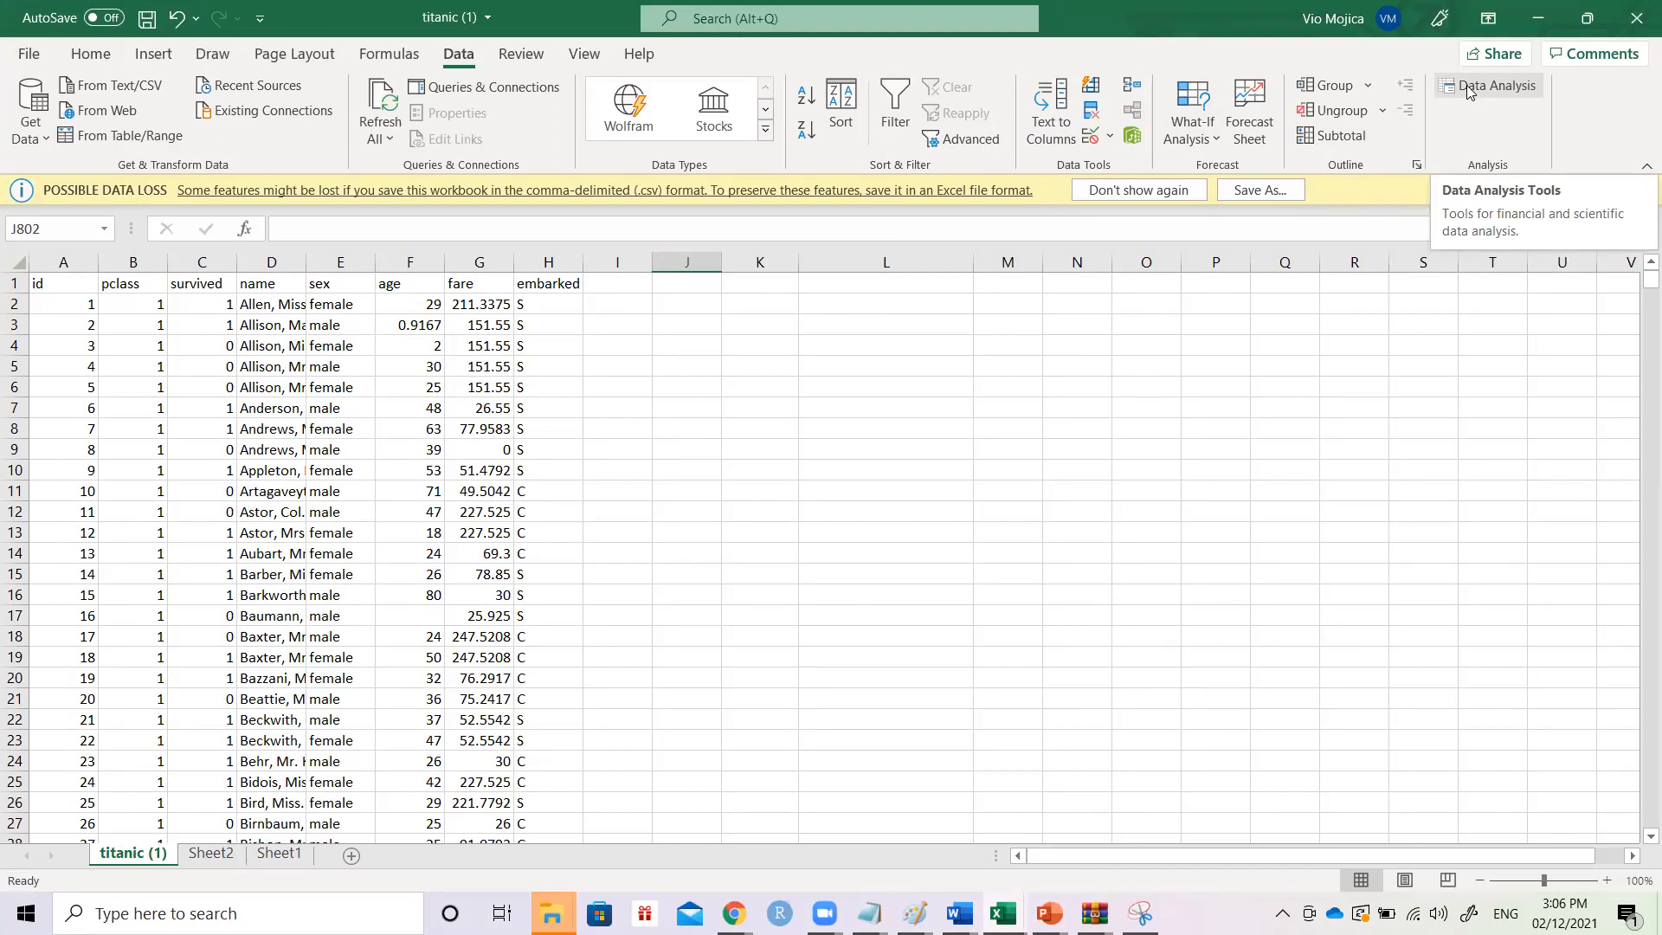
left_click(1469, 92)
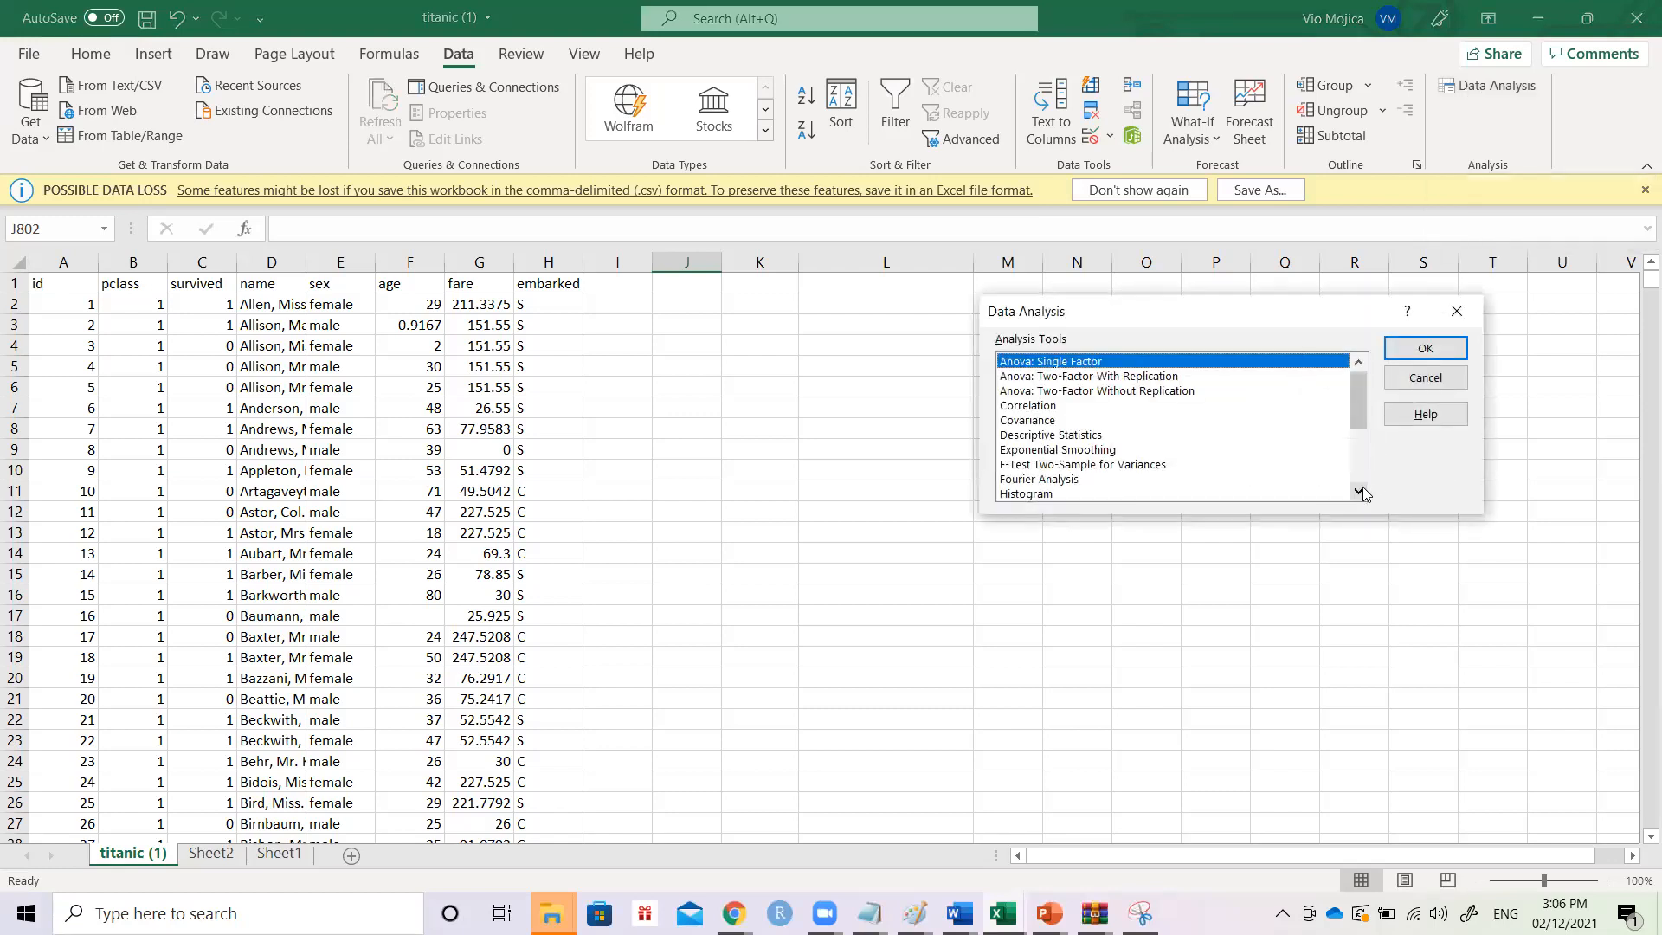
left_click(1358, 491)
left_click(1358, 490)
left_click(1358, 491)
left_click(1359, 491)
left_click(1358, 491)
left_click(1358, 491)
left_click(1358, 491)
left_click(1359, 490)
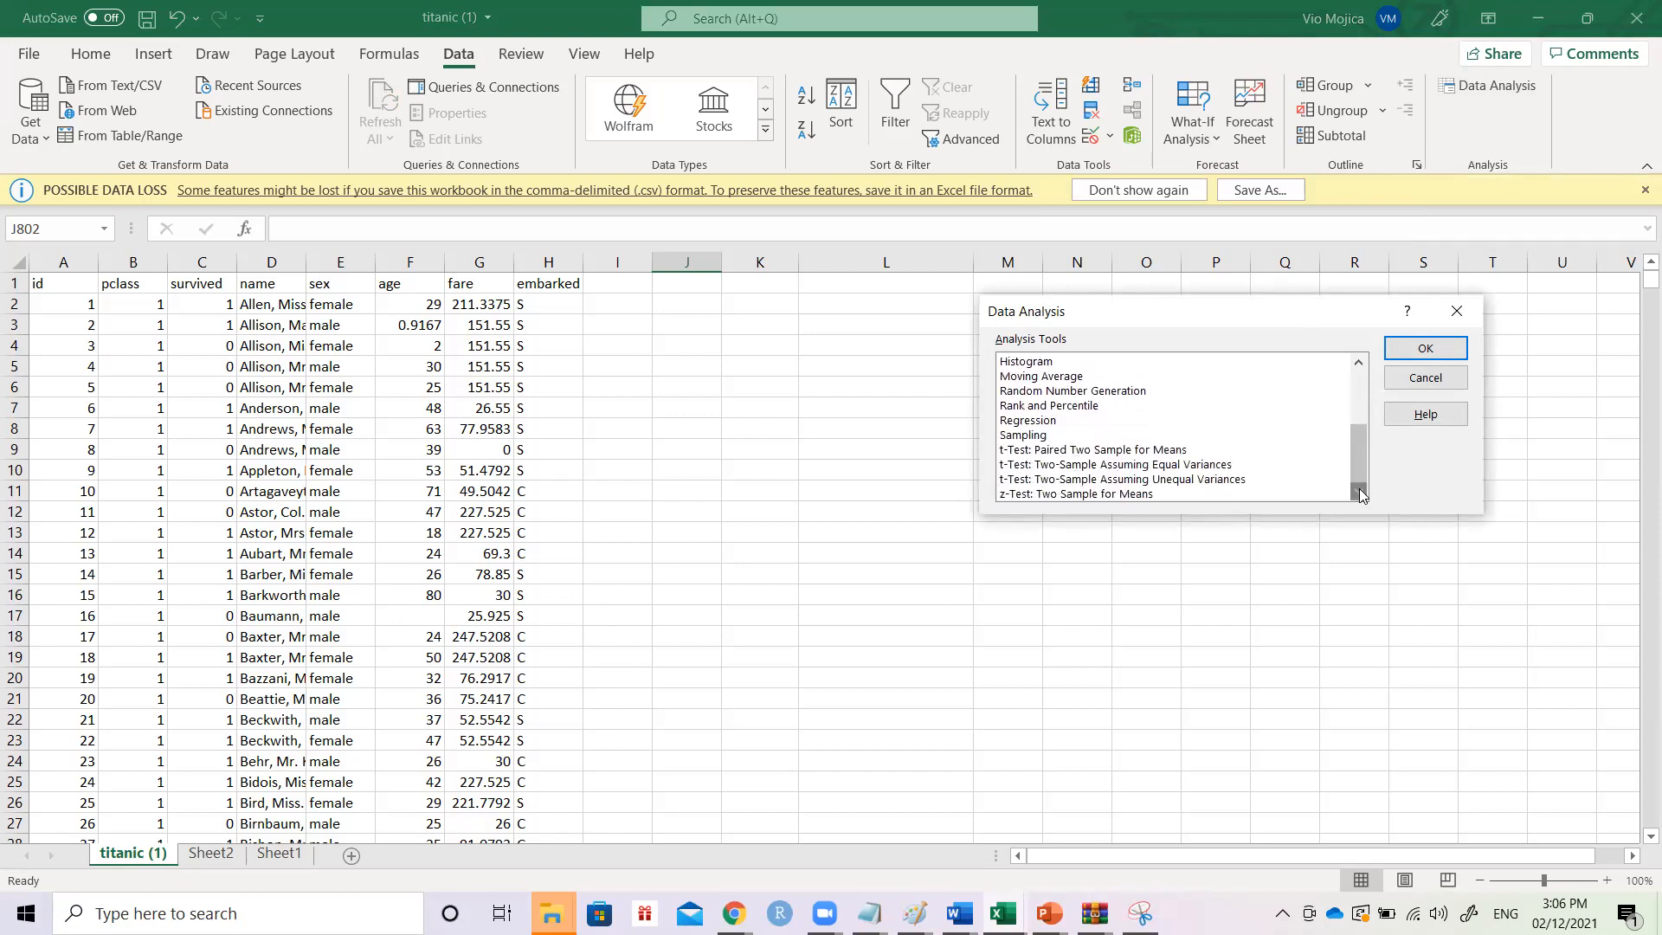
left_click_drag(1359, 468, 1362, 377)
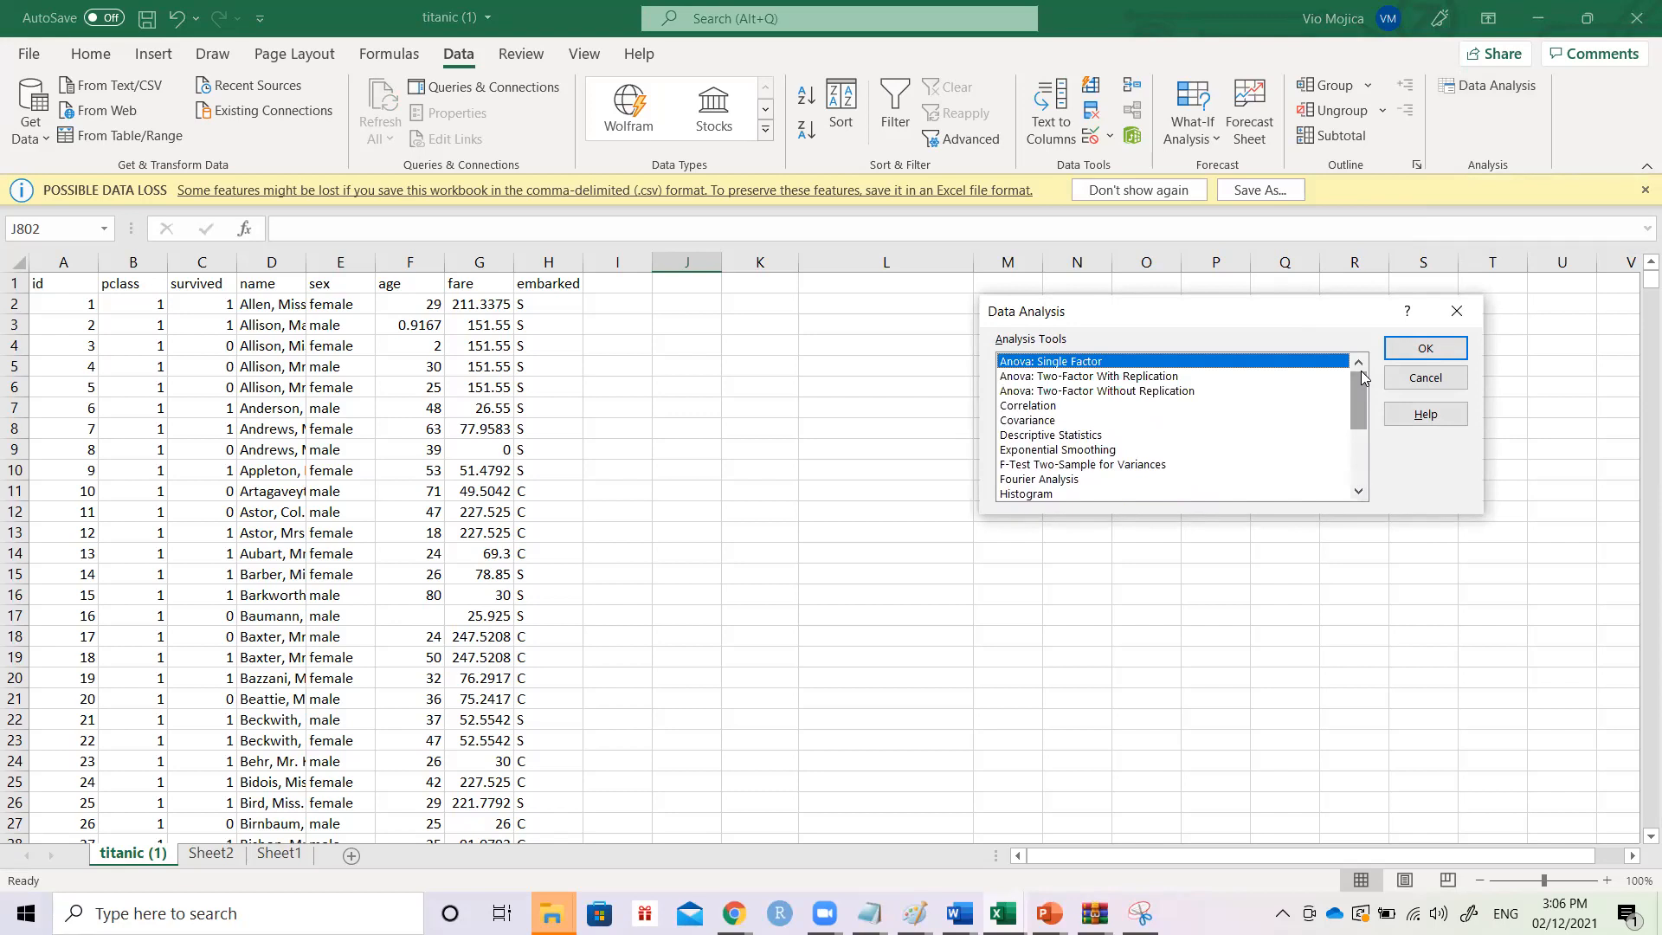
left_click_drag(1360, 383, 1353, 318)
left_click(1455, 313)
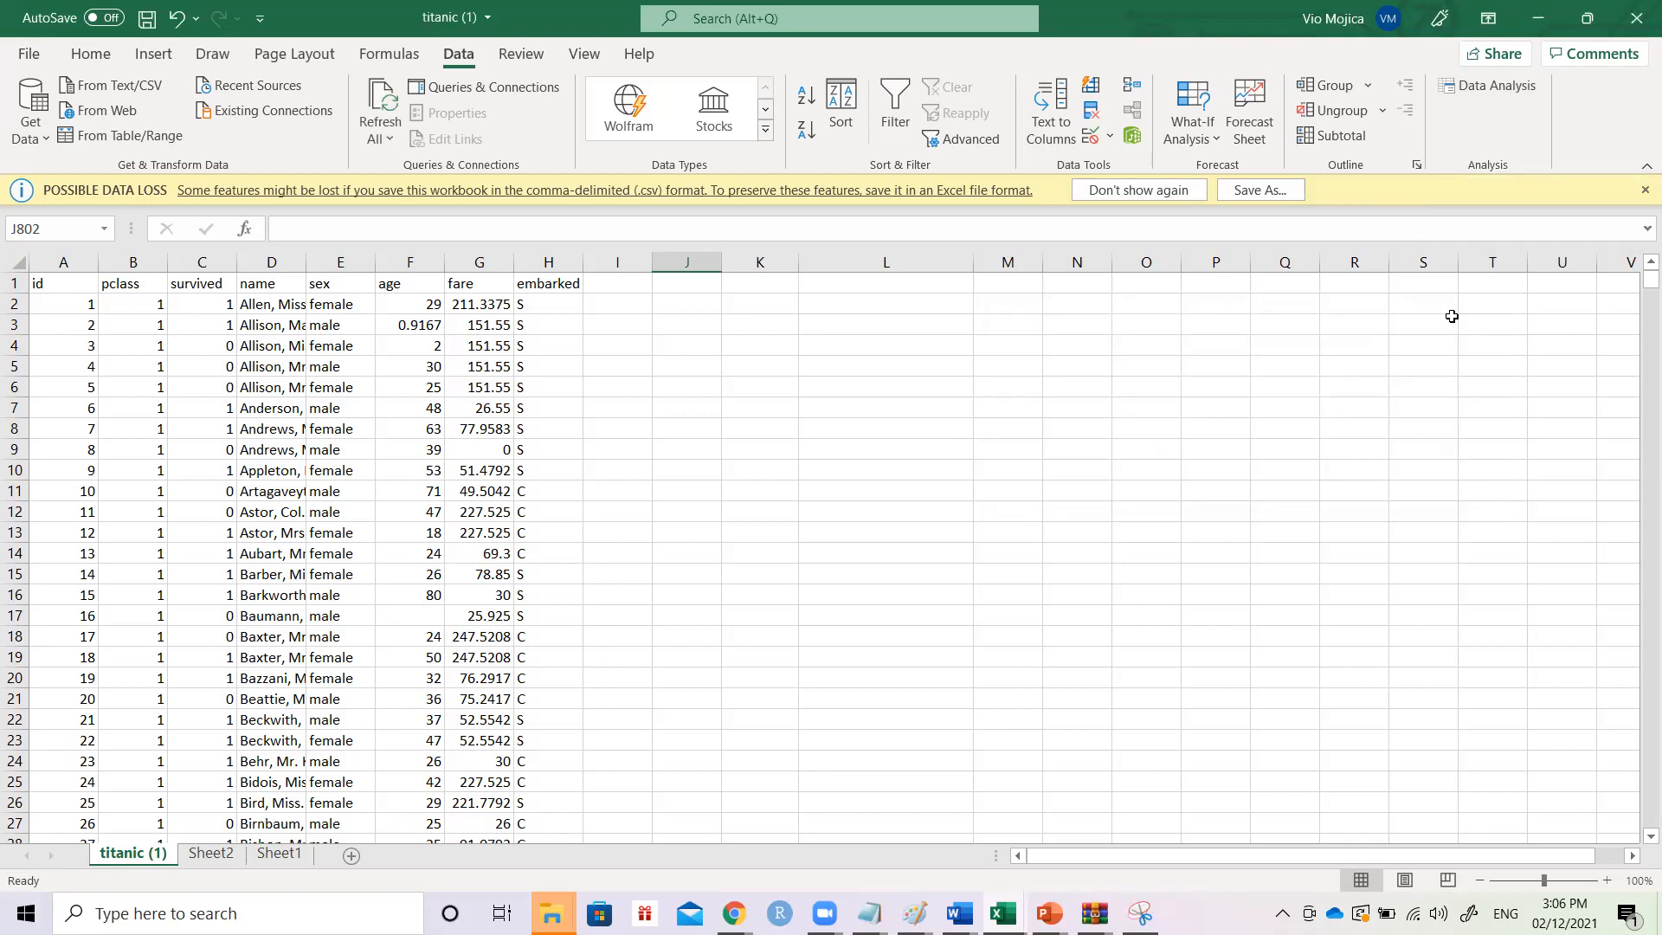
- Narrow column L on the titanic (1) sheet to match its neighbouring columns, leaving M1 empty
left_click(1004, 317)
left_click(1005, 295)
left_click(1007, 291)
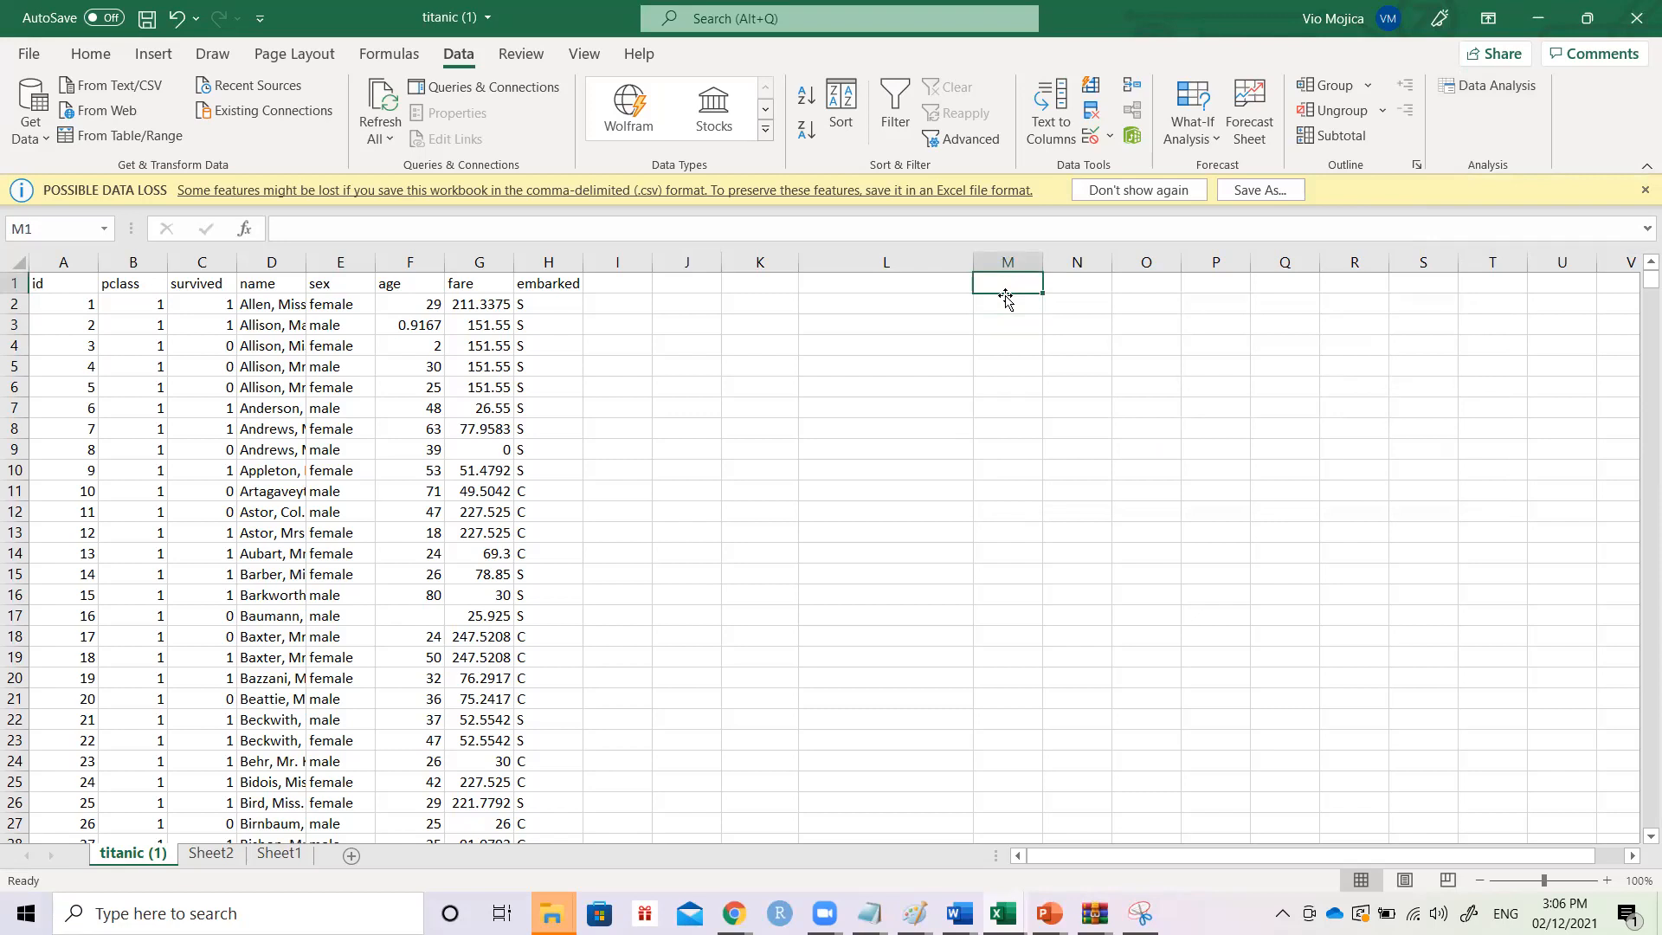
type("S")
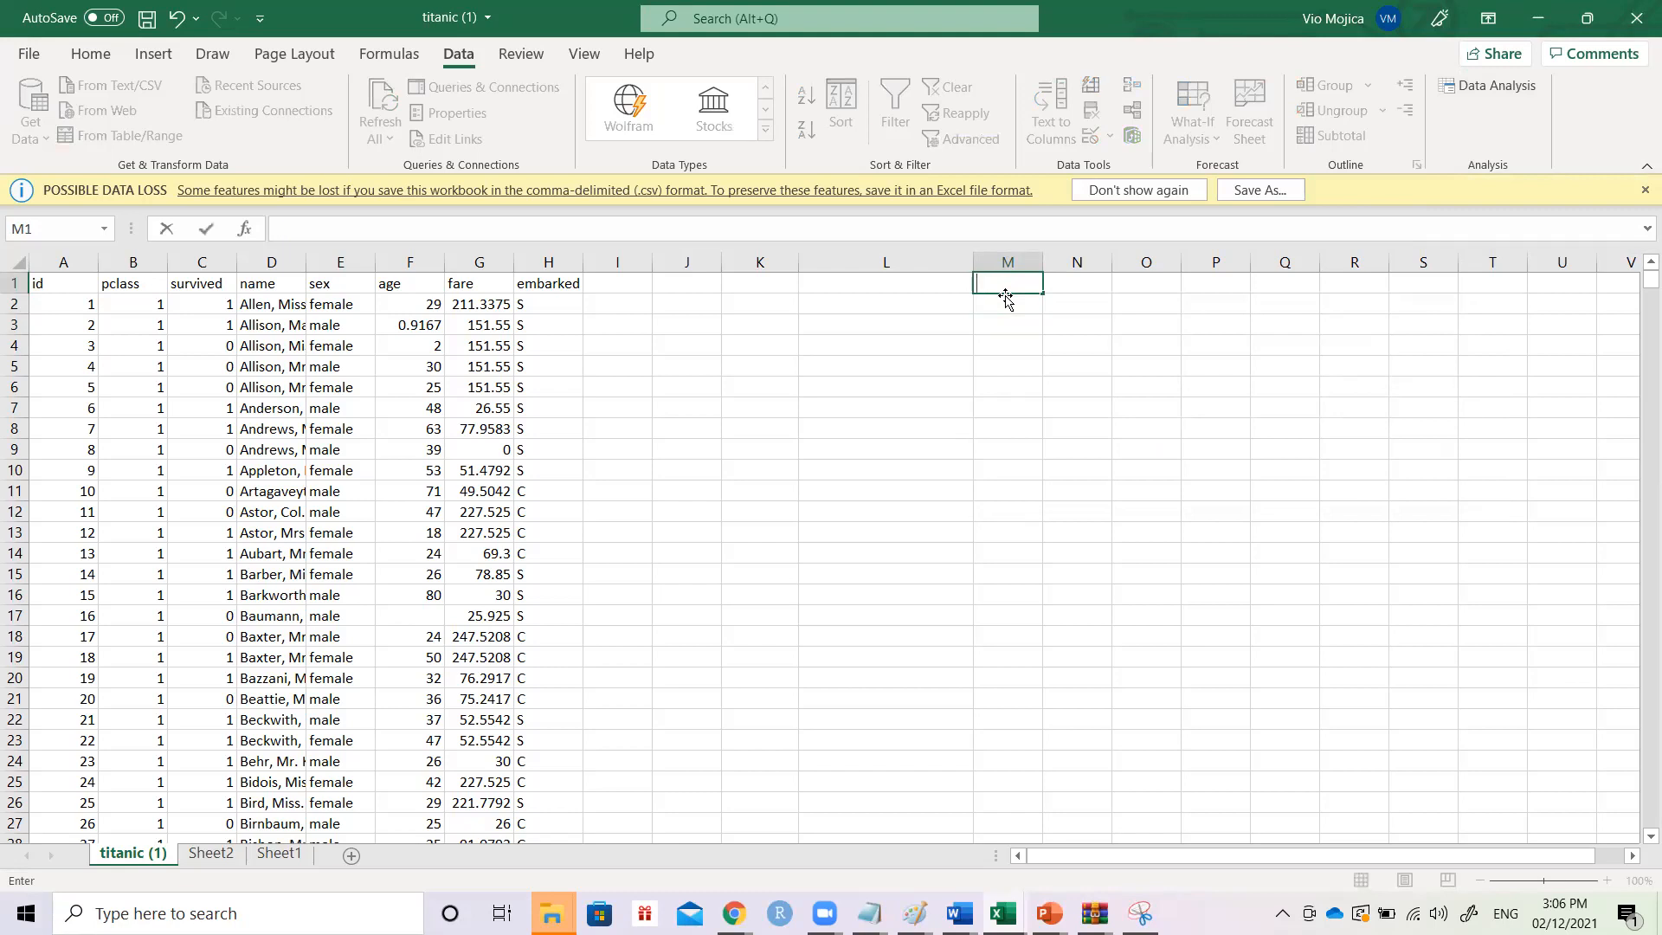
left_click(977, 262)
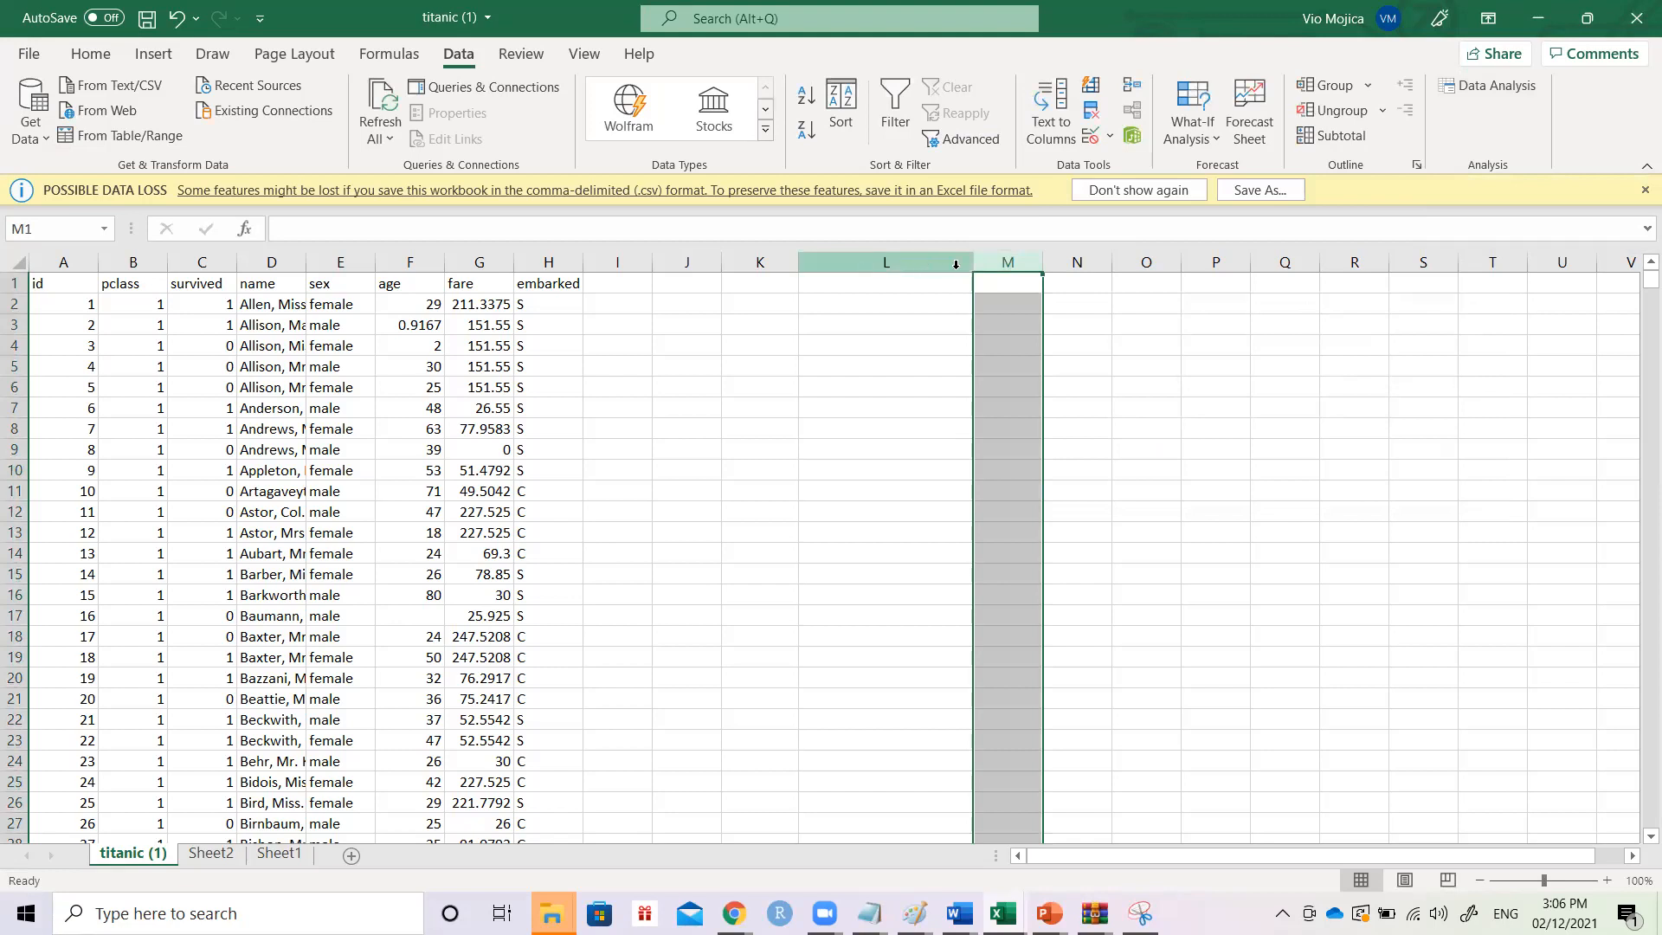
left_click_drag(974, 263, 877, 267)
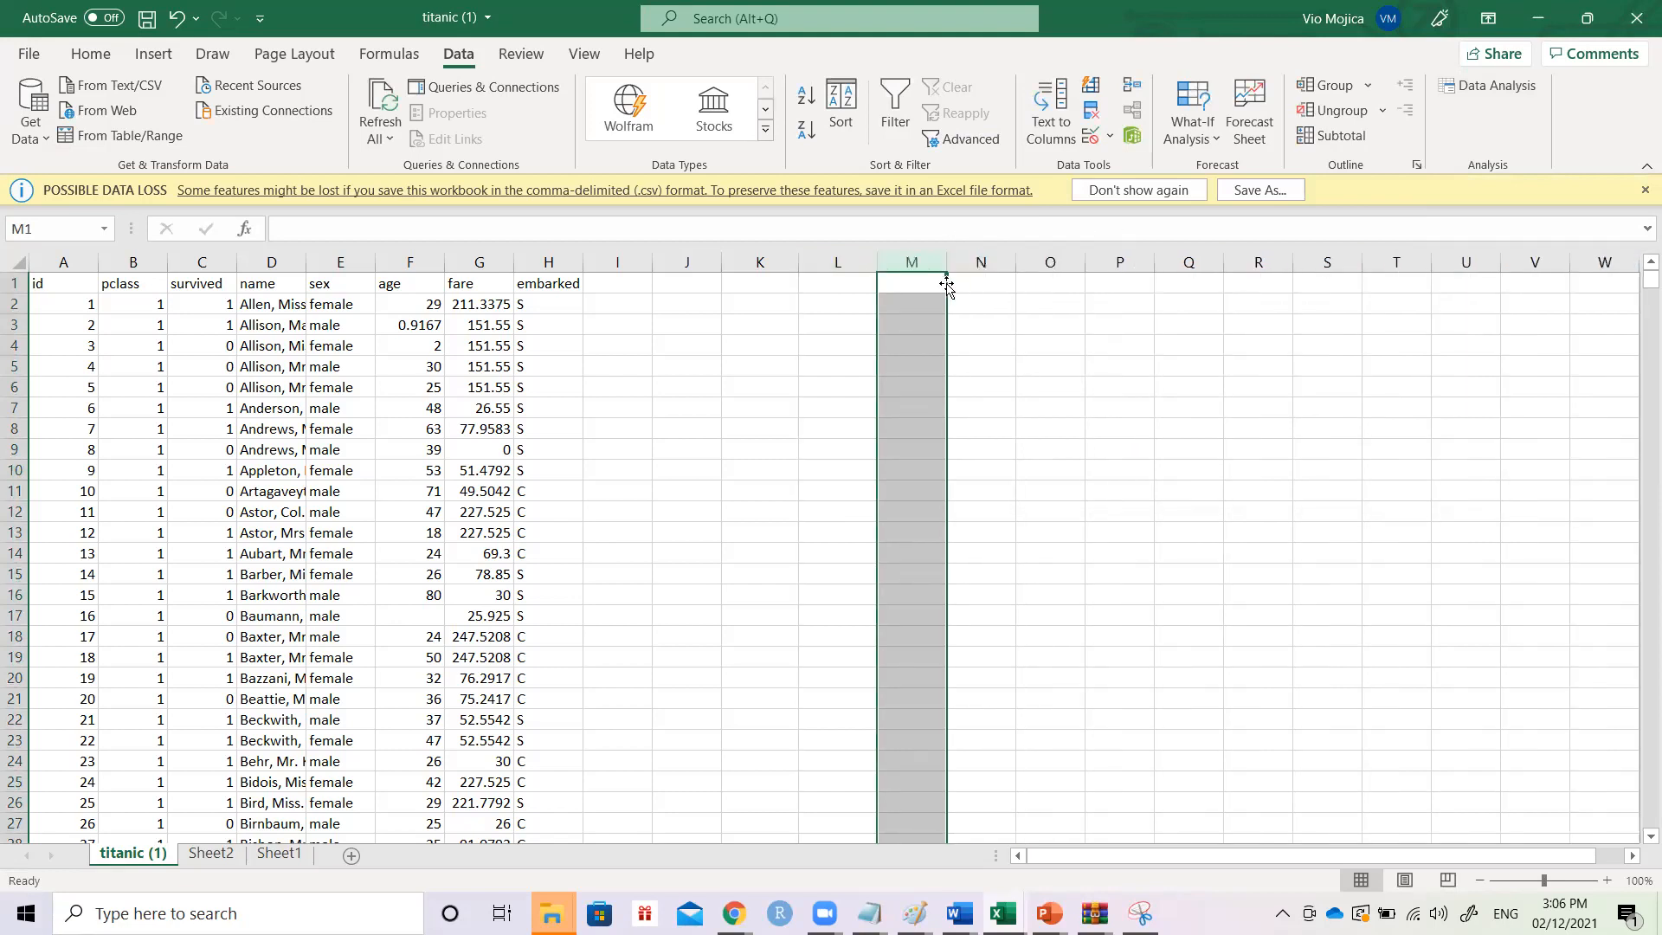
- Enter the hypotheses "1. Ho: P_m = P_f" in N1 and "Ha: P_m != P_f" in N2
left_click(963, 280)
type("1. Ho: P")
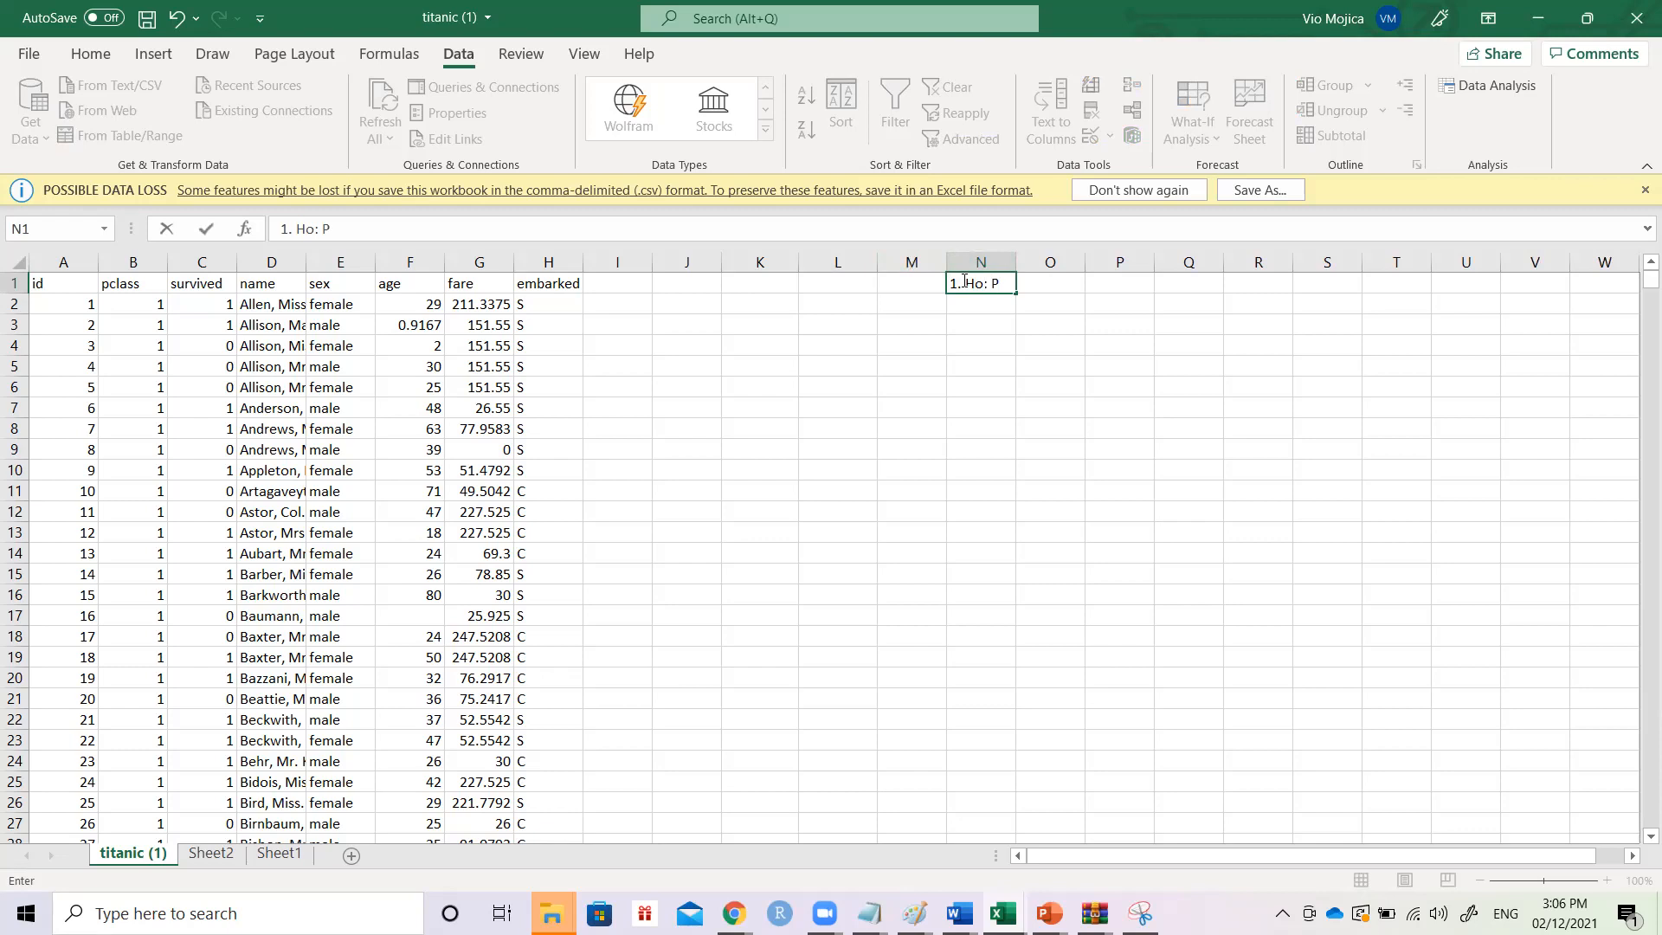
type("M")
key("BackSpace")
key("Return")
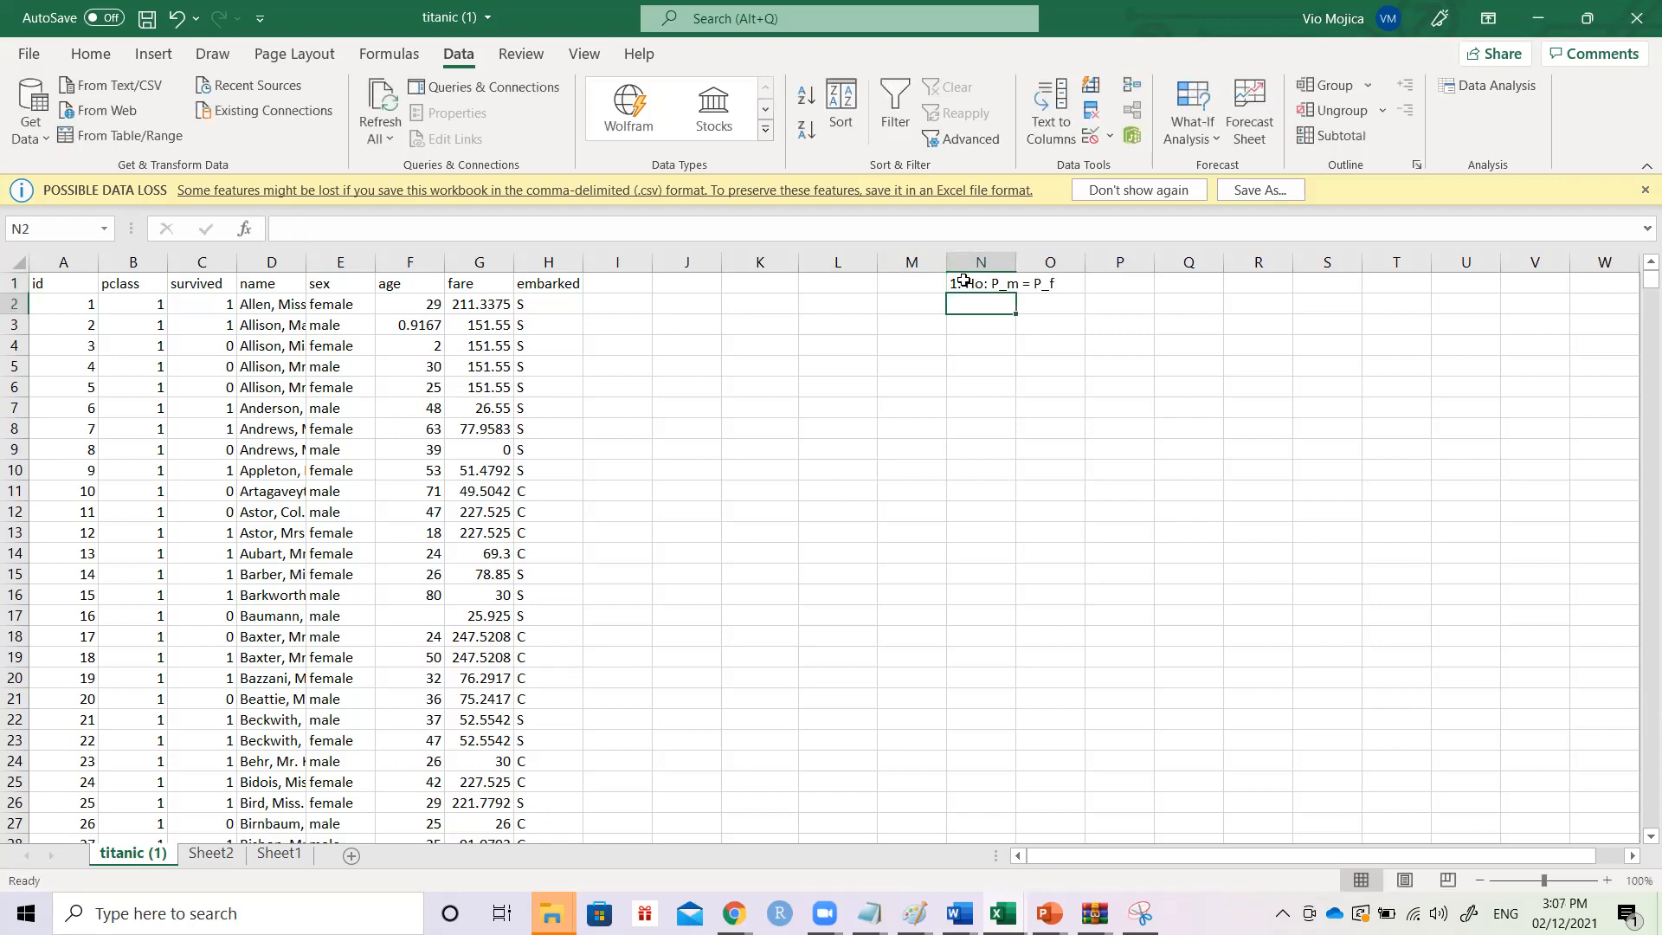
type("Ha: PM")
key("BackSpace")
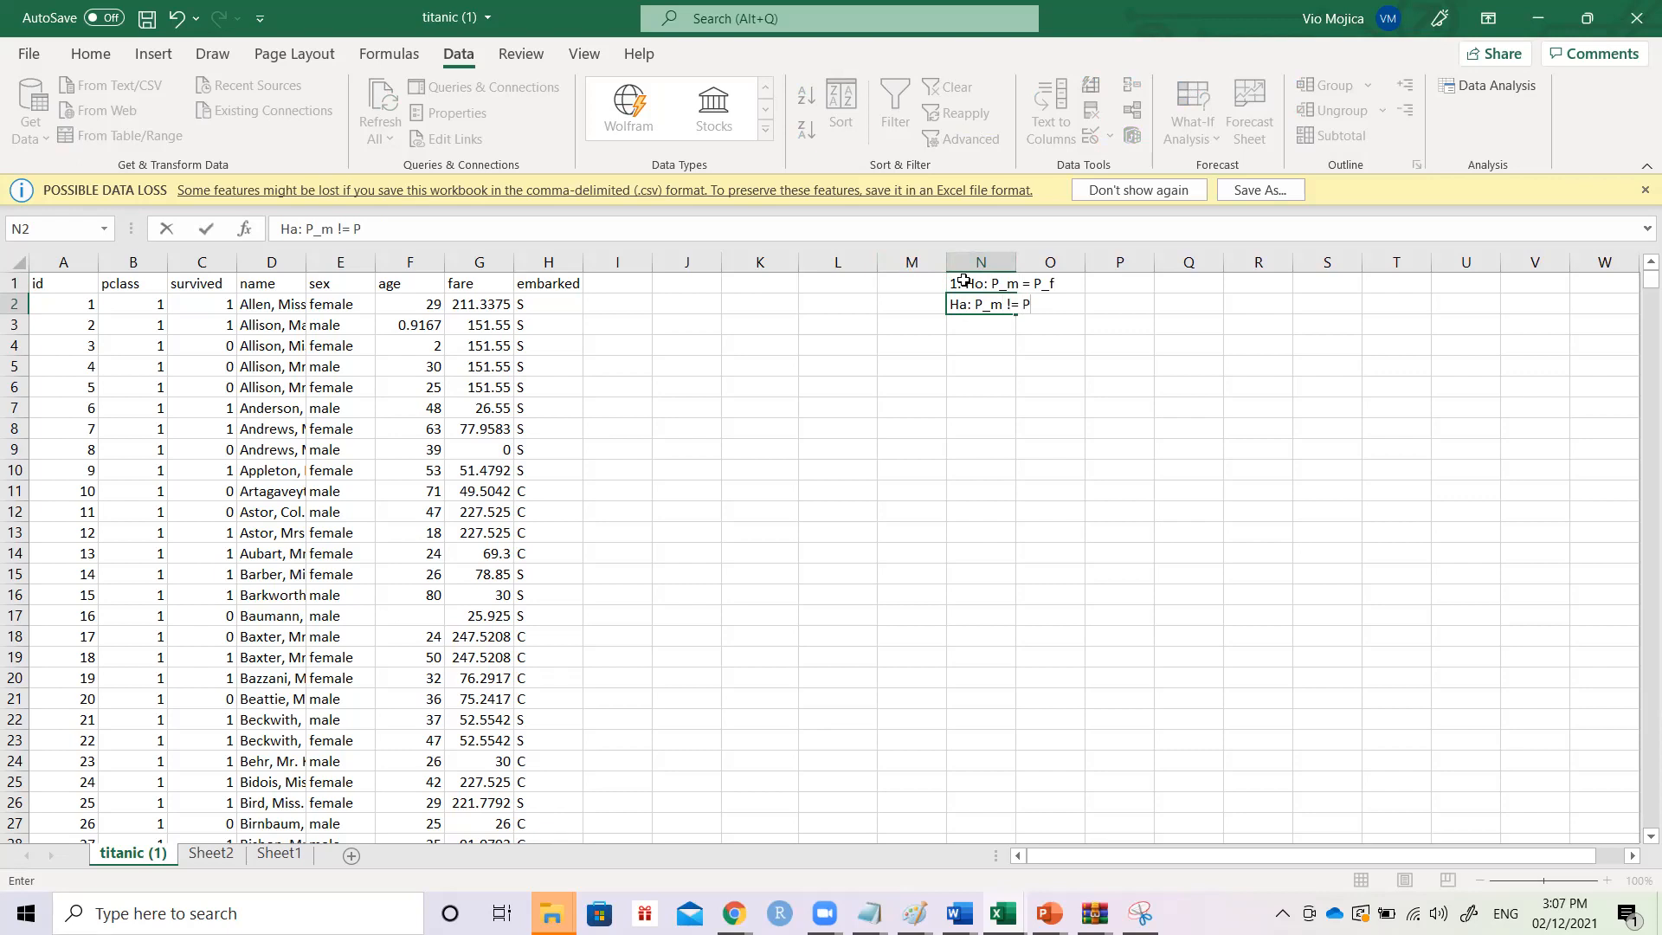
type("f")
key("Return")
- Enter "2. chi-square test" in N4 and "3. alpha = 0.05" in N5
key("Return")
type("2,")
type(" chi-square test")
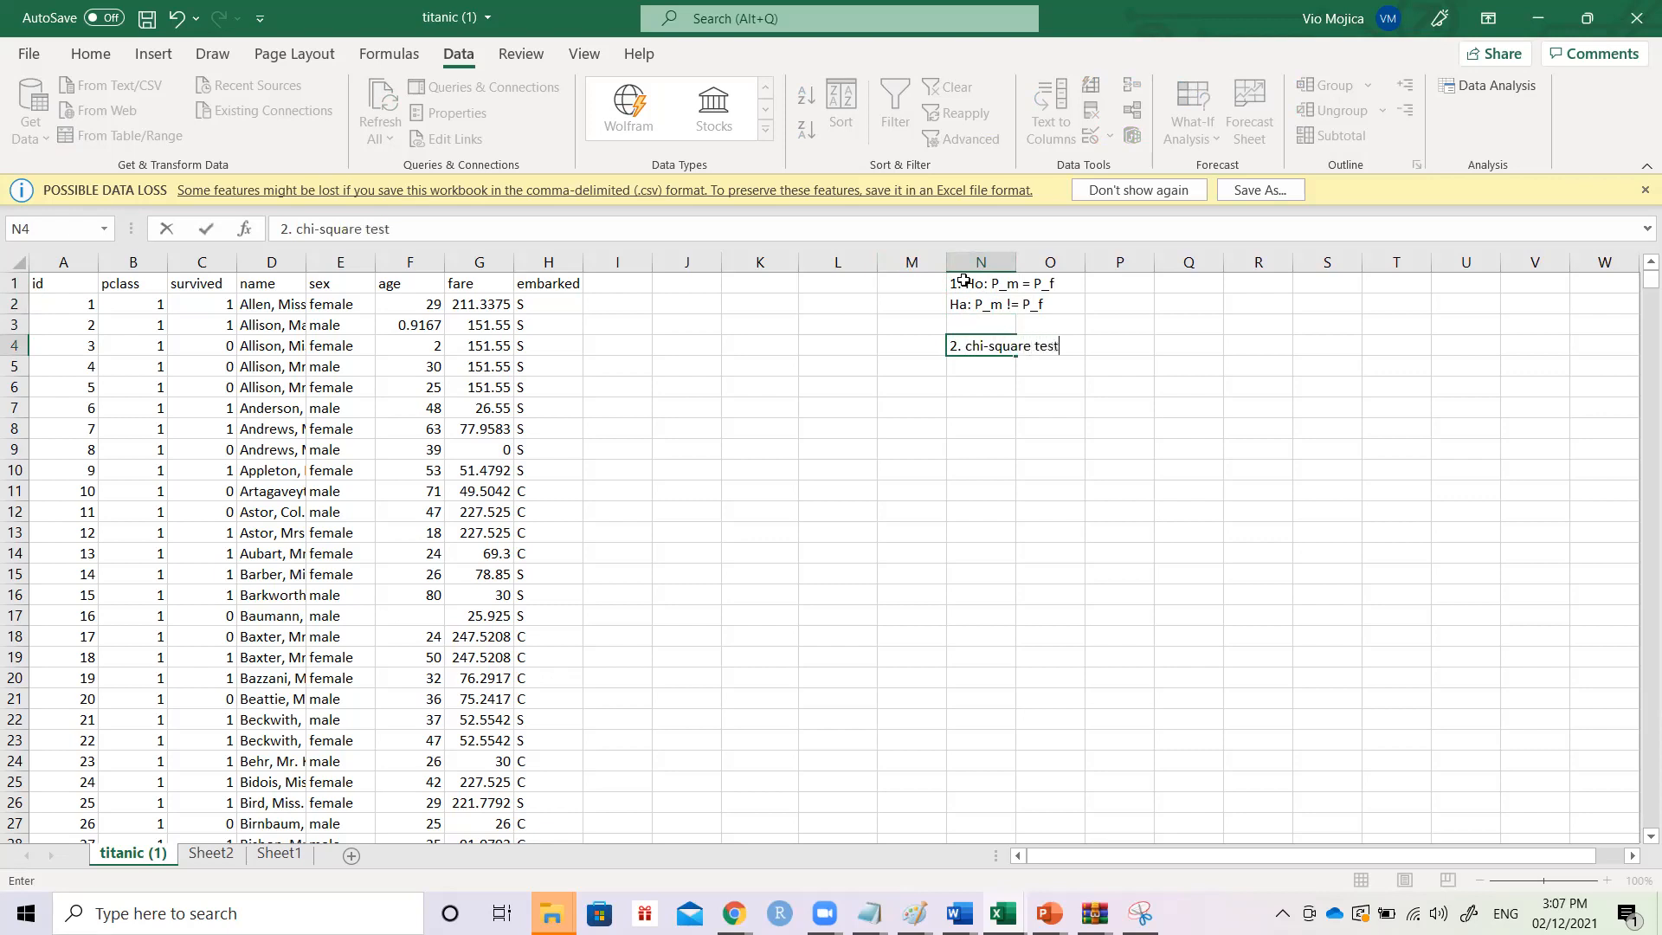
key("Return")
type("3. ")
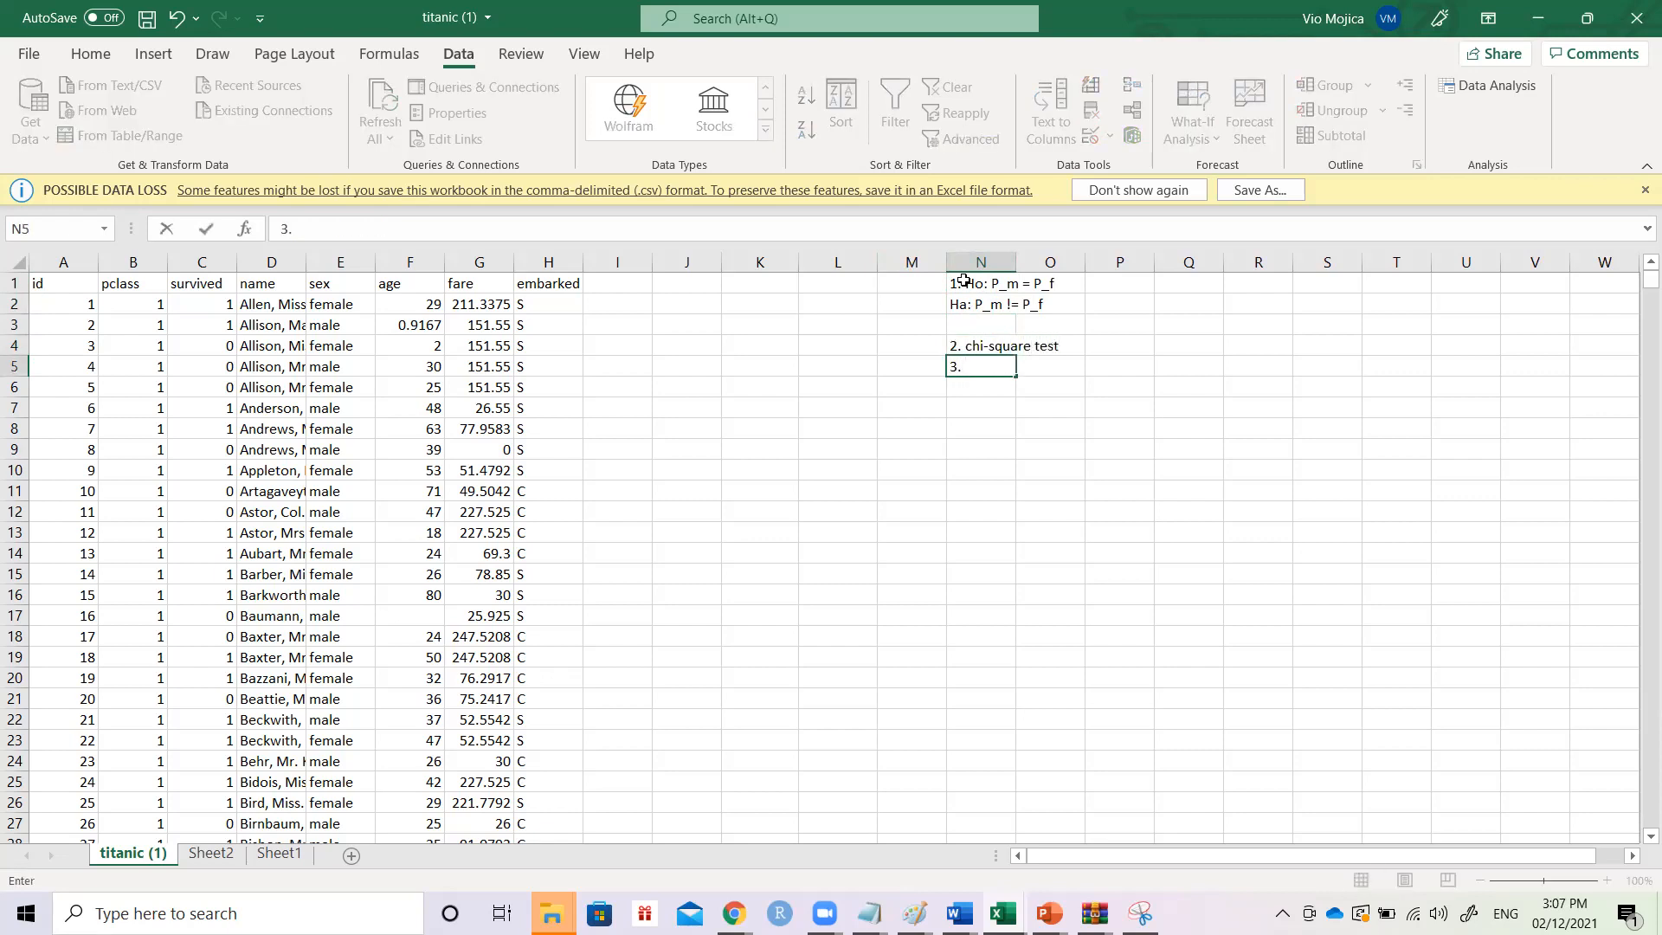
type("alpha = 0.05")
key("Return")
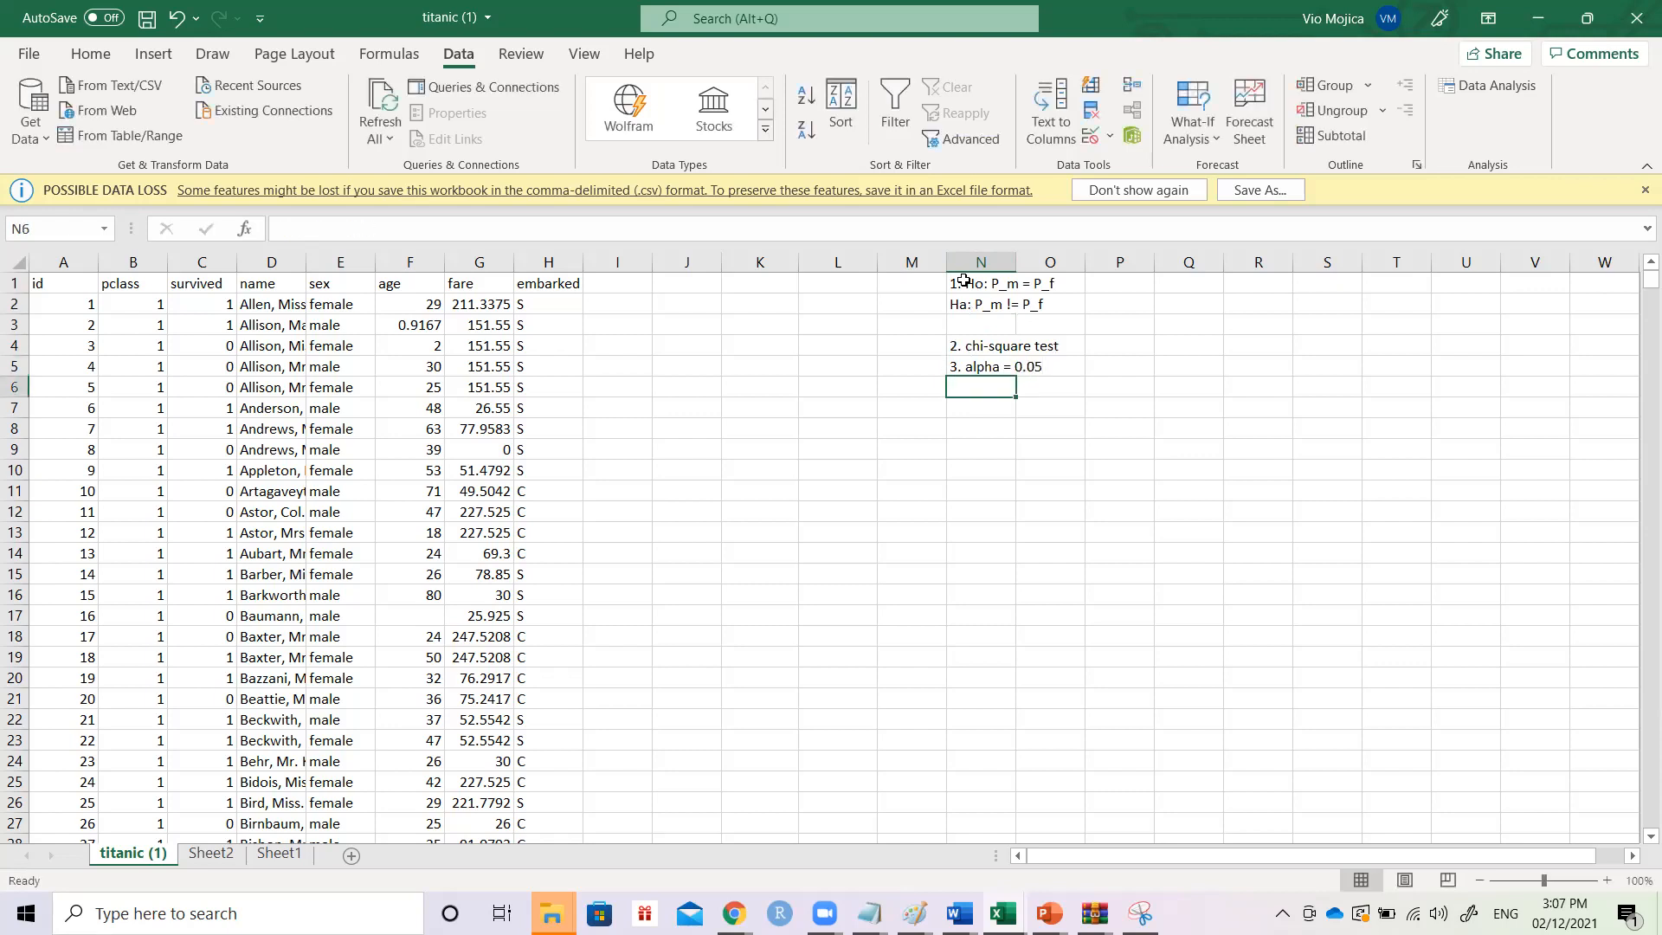
- Enter "4. crit value" in N6 and "5. test statistic" in N11
type("4. crit value")
key("Return")
key("Return")
key("Return")
key("Return")
key("Return")
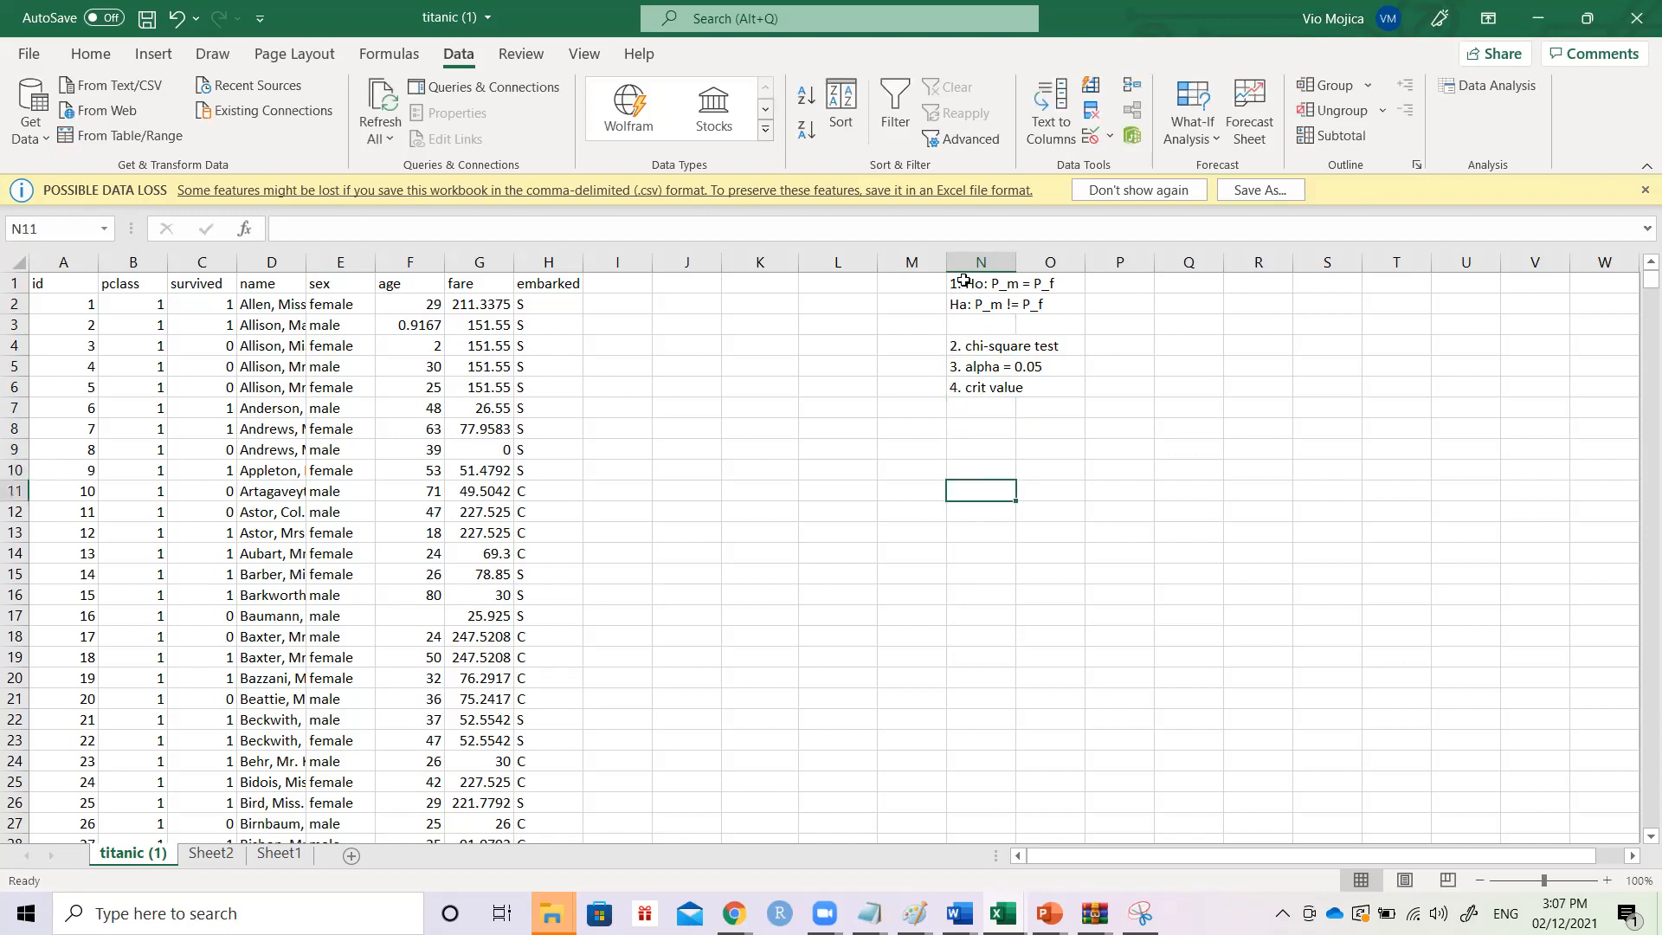
type("5. test statistics")
key("BackSpace")
key("Return")
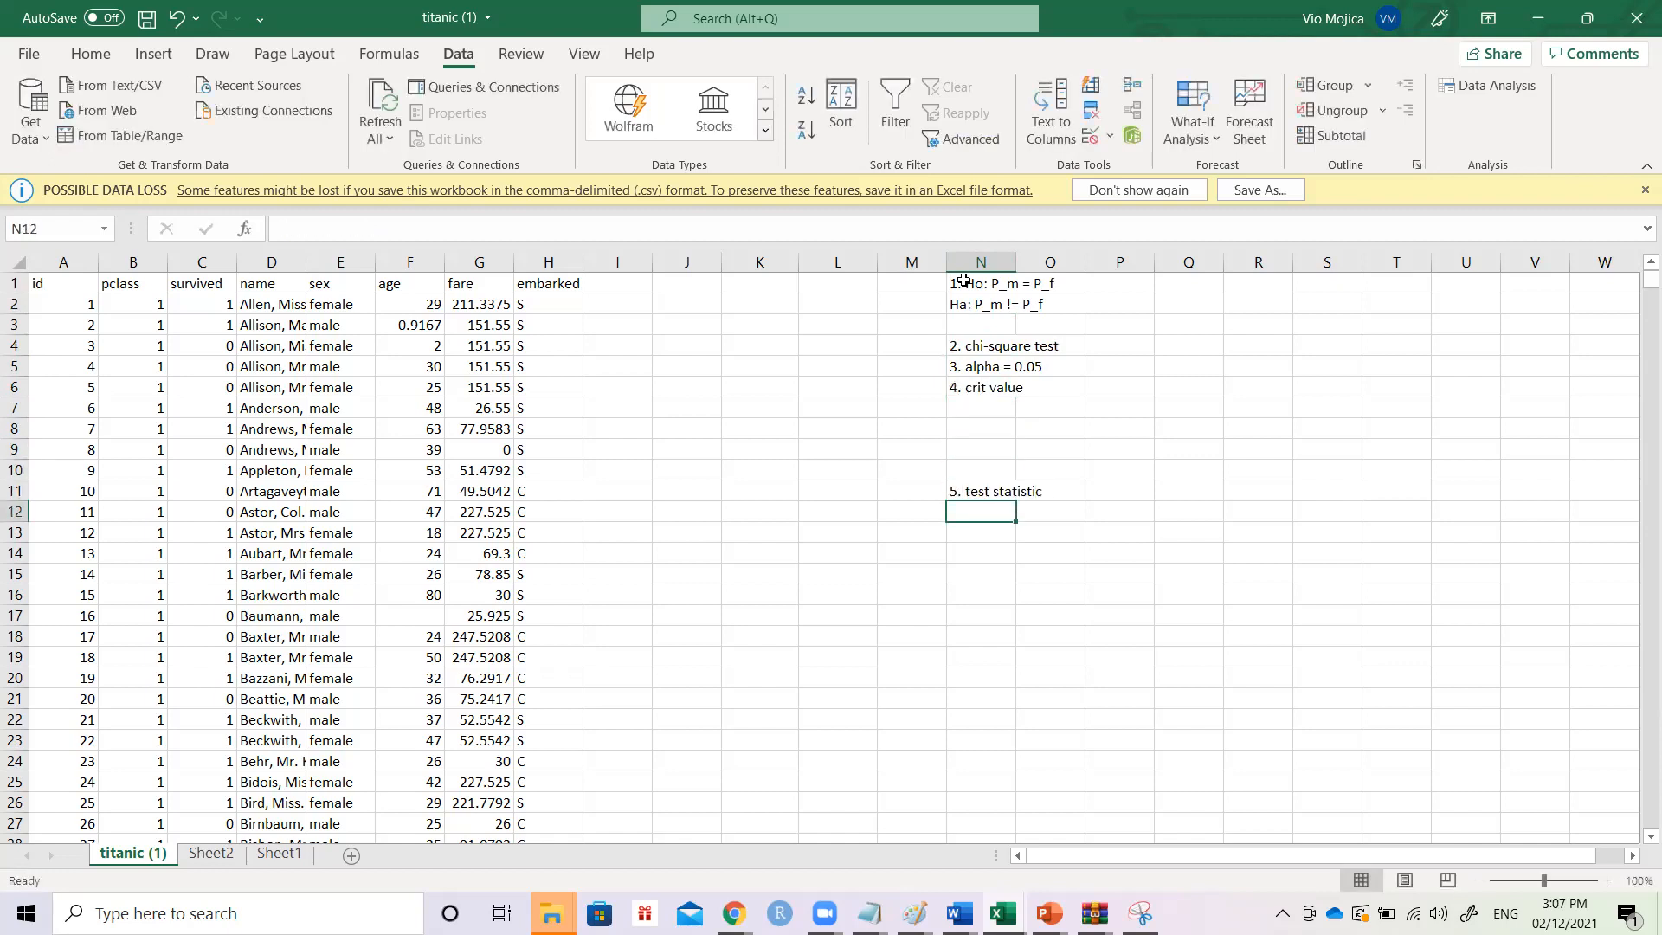
- Switch to Chrome, search Google Images for "test statistic chi square" in a new tab, and view the Chi-Square Goodness of Fit Test formula image
key("alt+Tab")
key("alt+Tab")
key("alt+Tab")
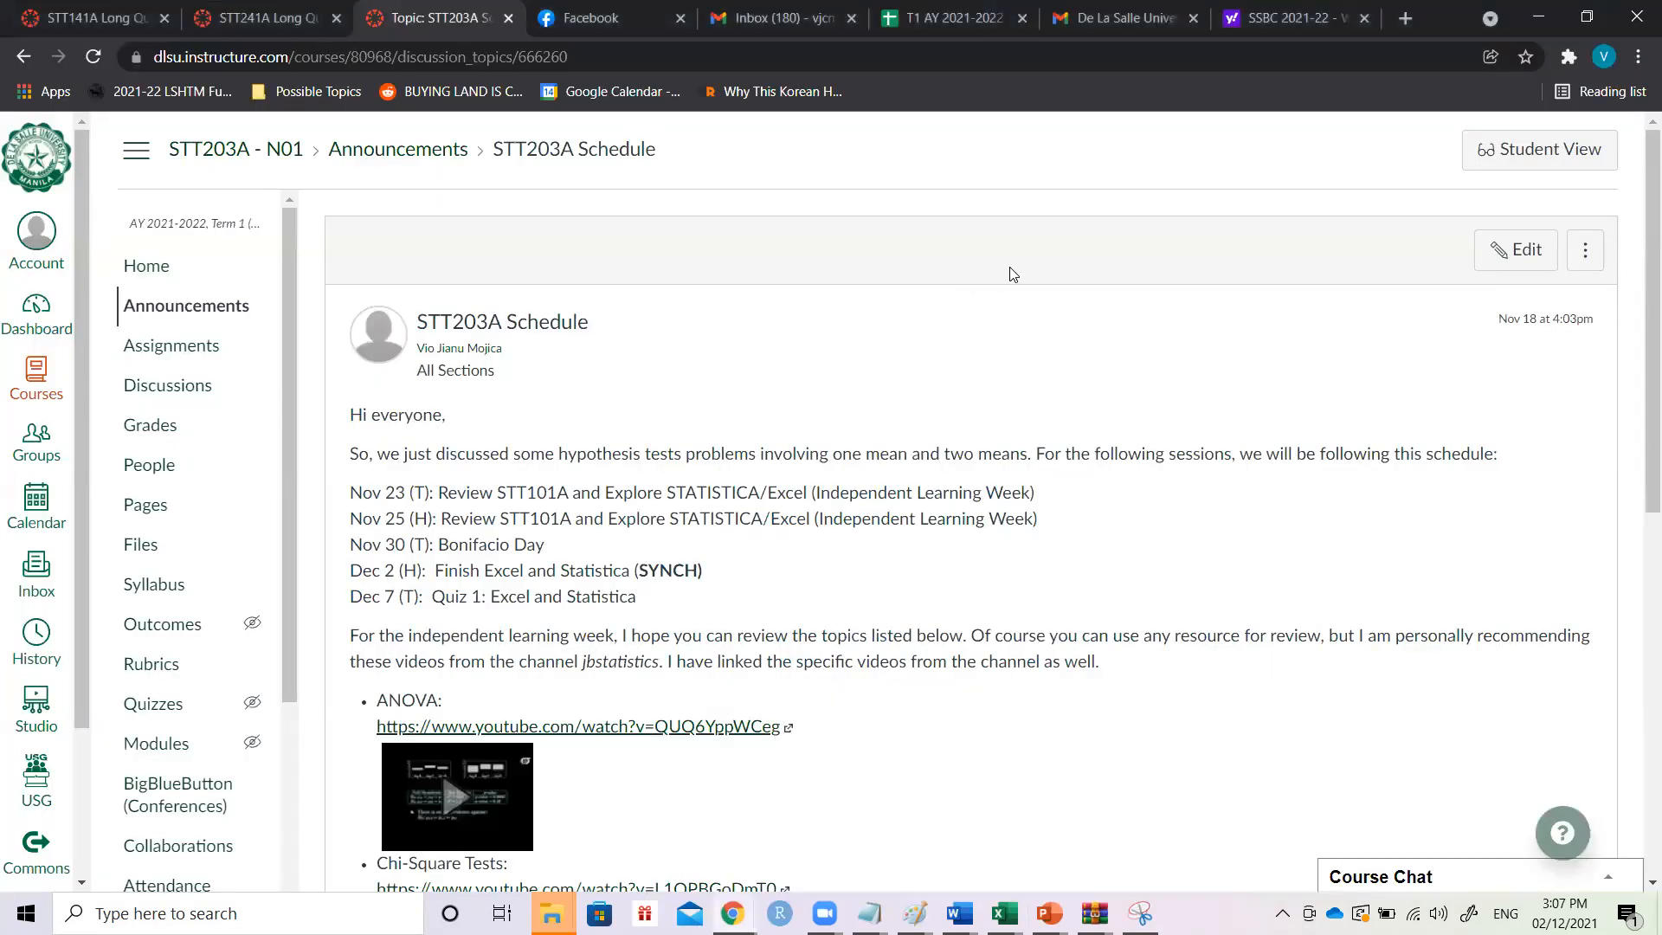
key("ctrl+t")
type("test statistic")
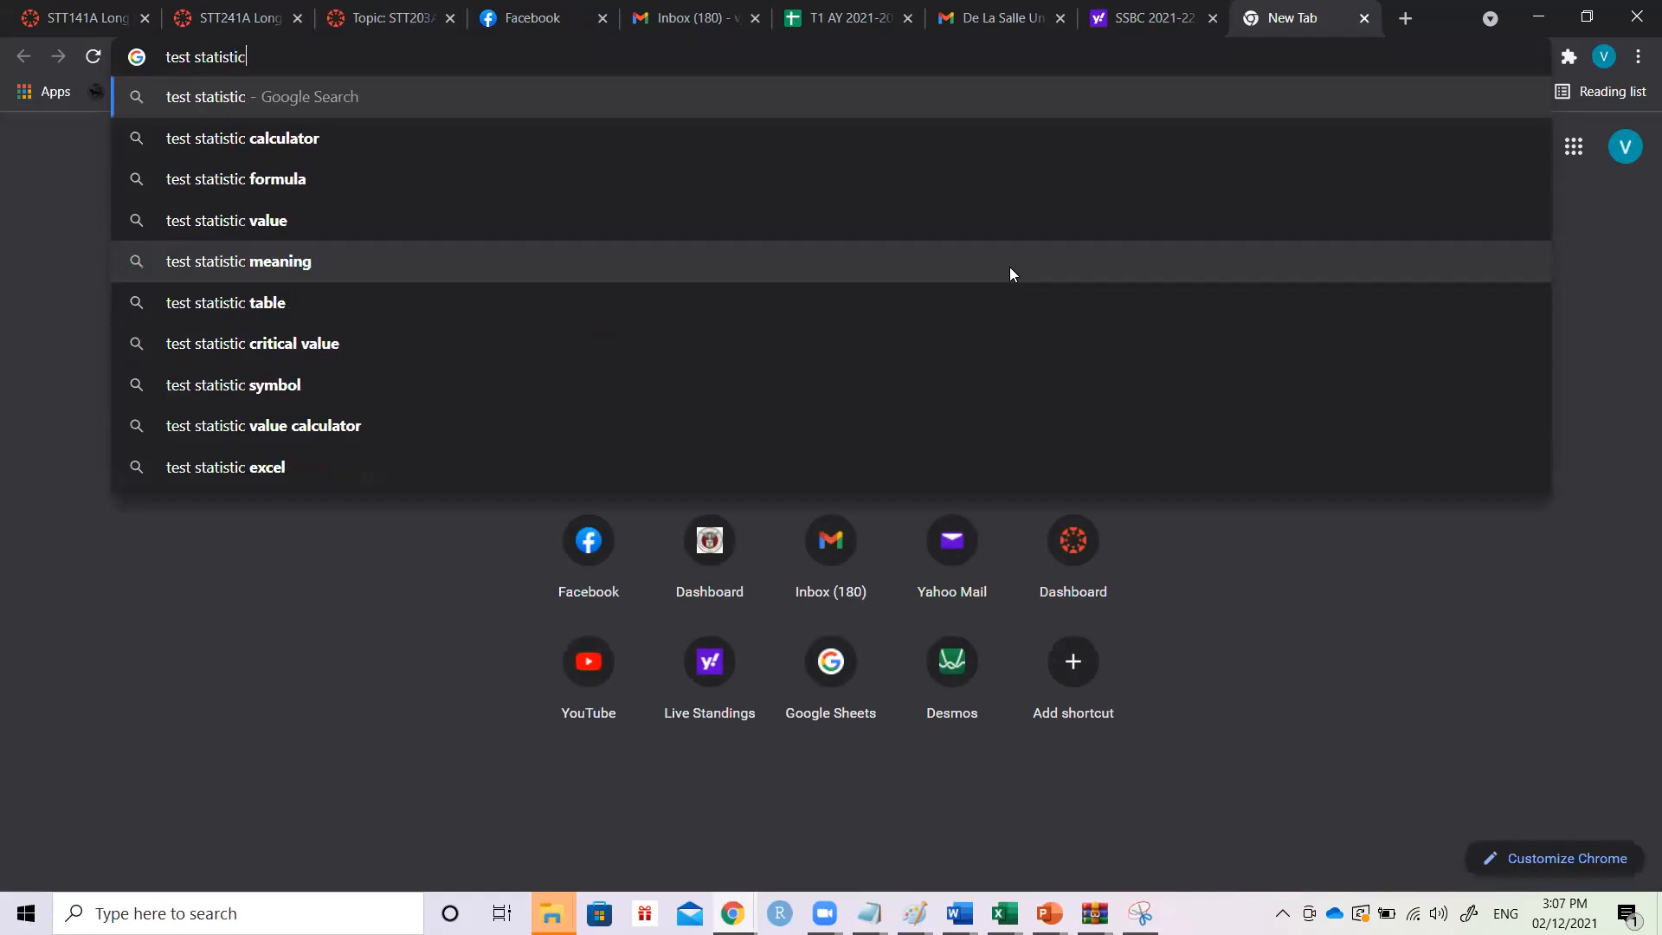
type(" chi")
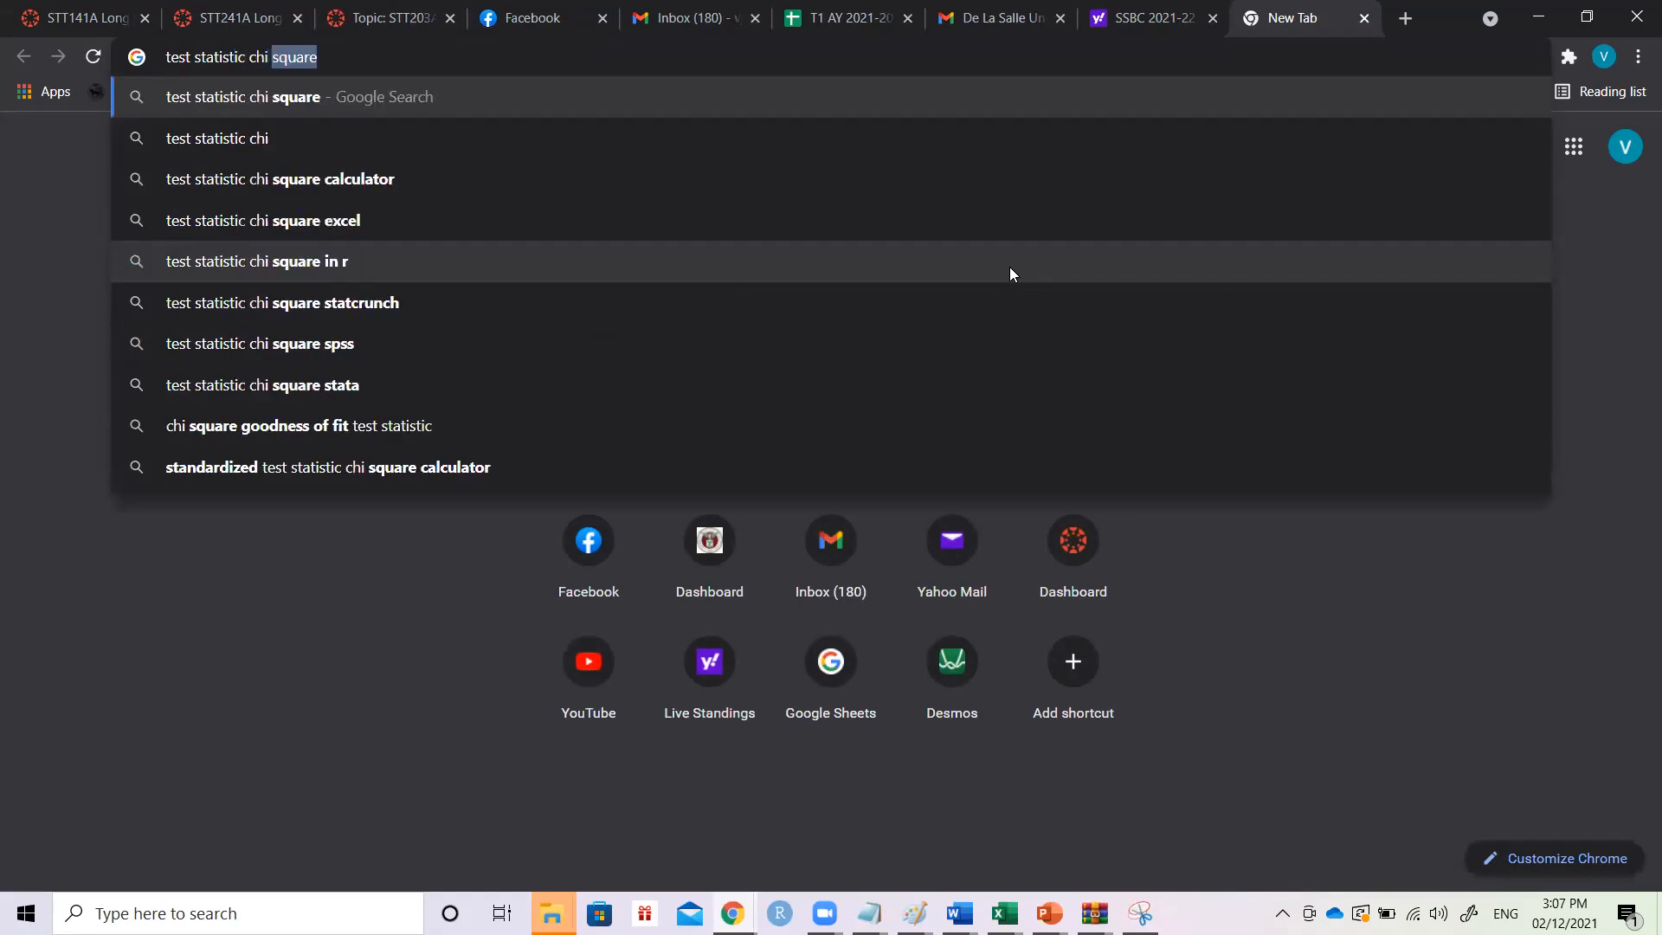
key("Return")
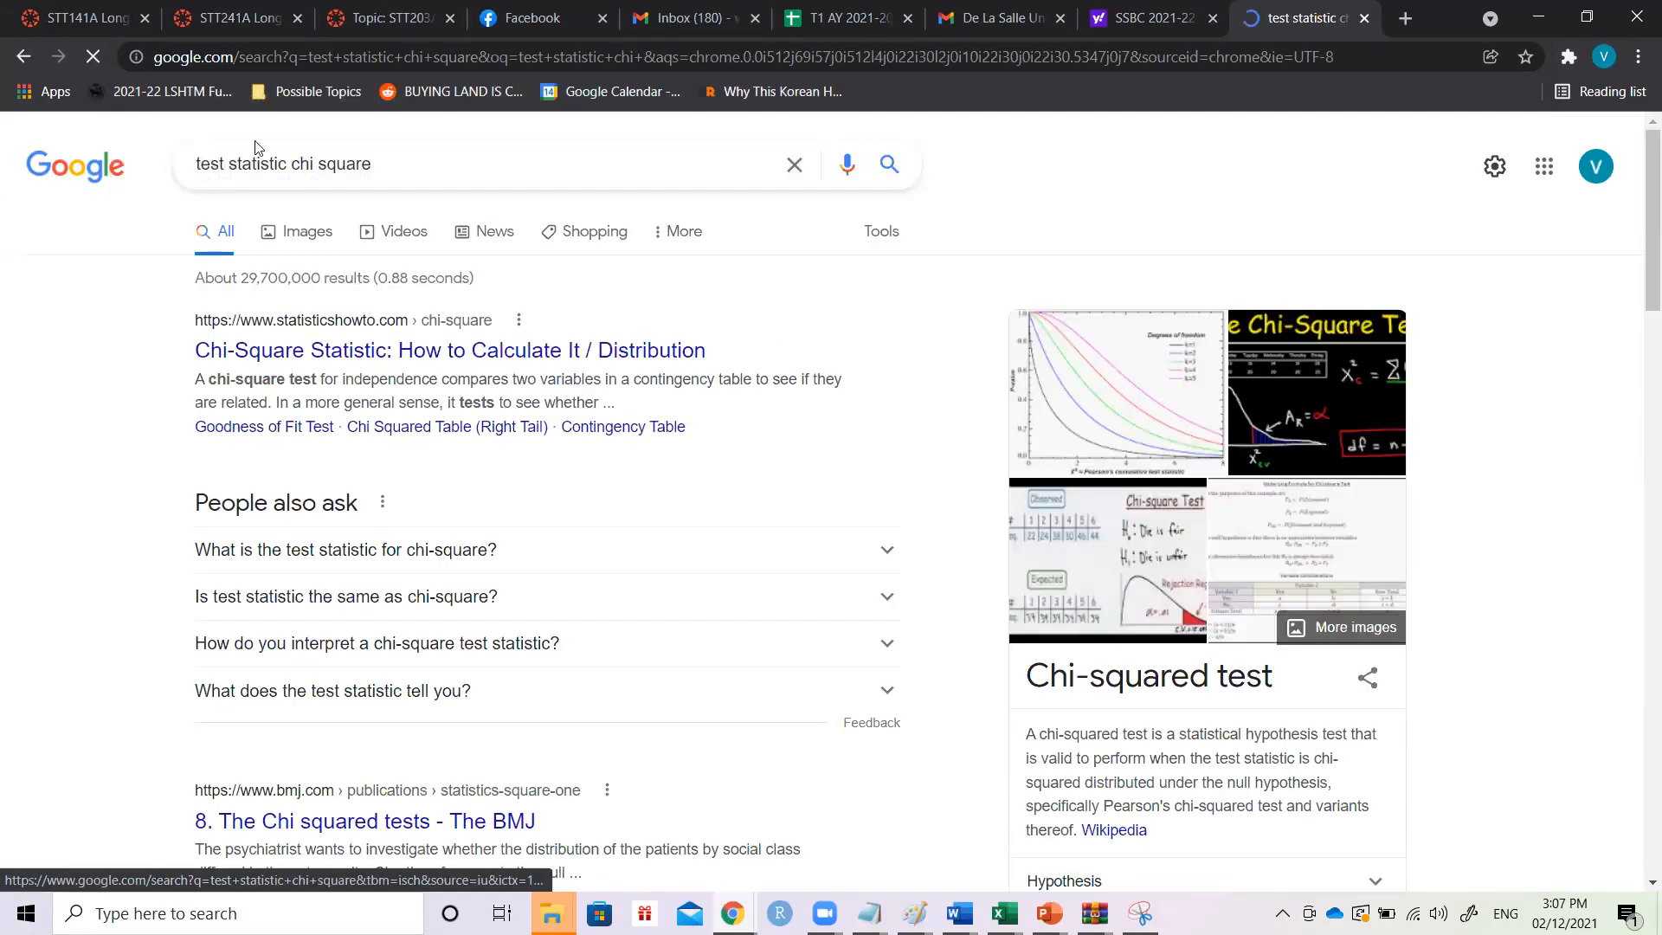
left_click(268, 227)
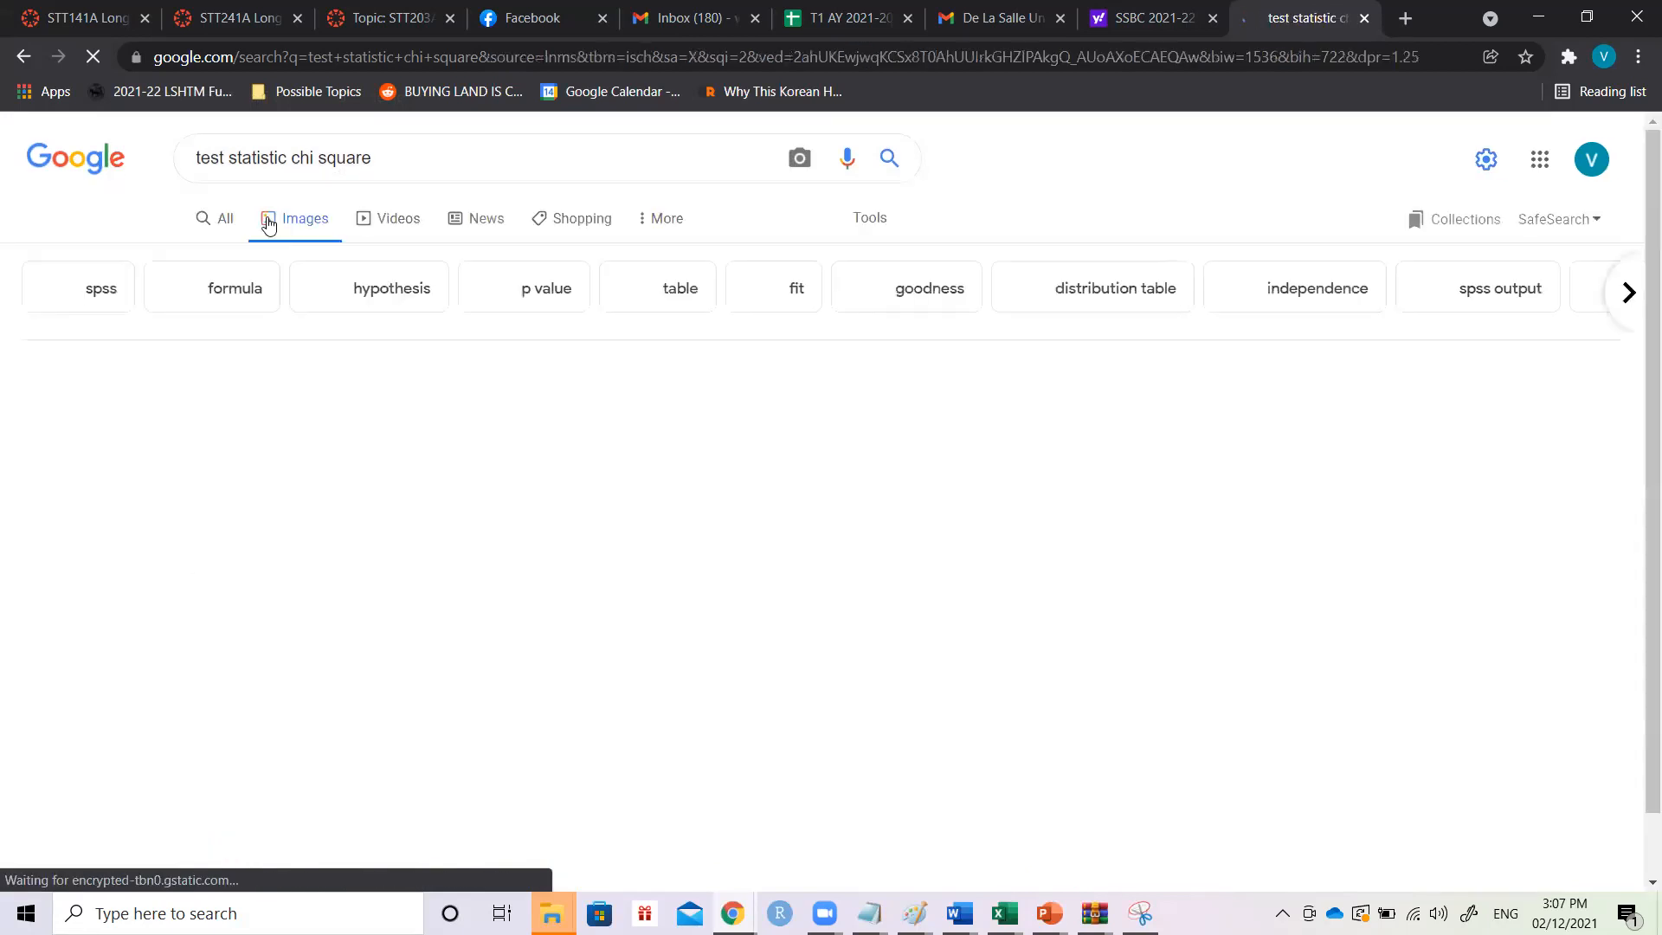
left_click(753, 437)
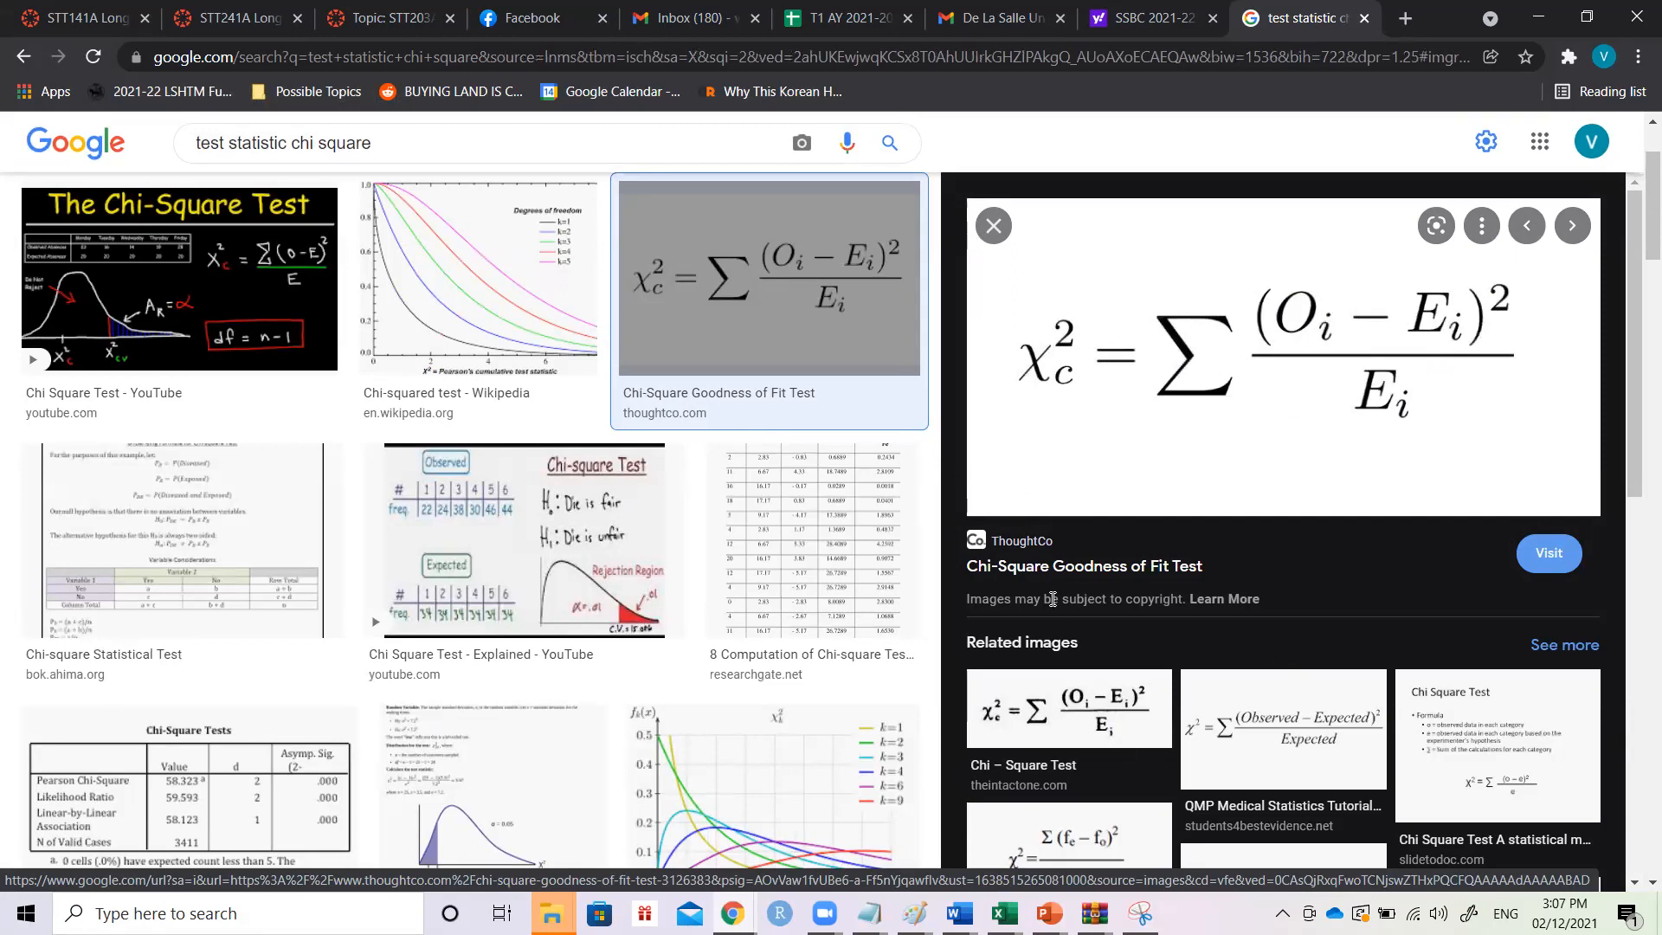
- Return to Excel and enter the labels "Observed" in M13 and "Expected" in M16
key("alt+Tab")
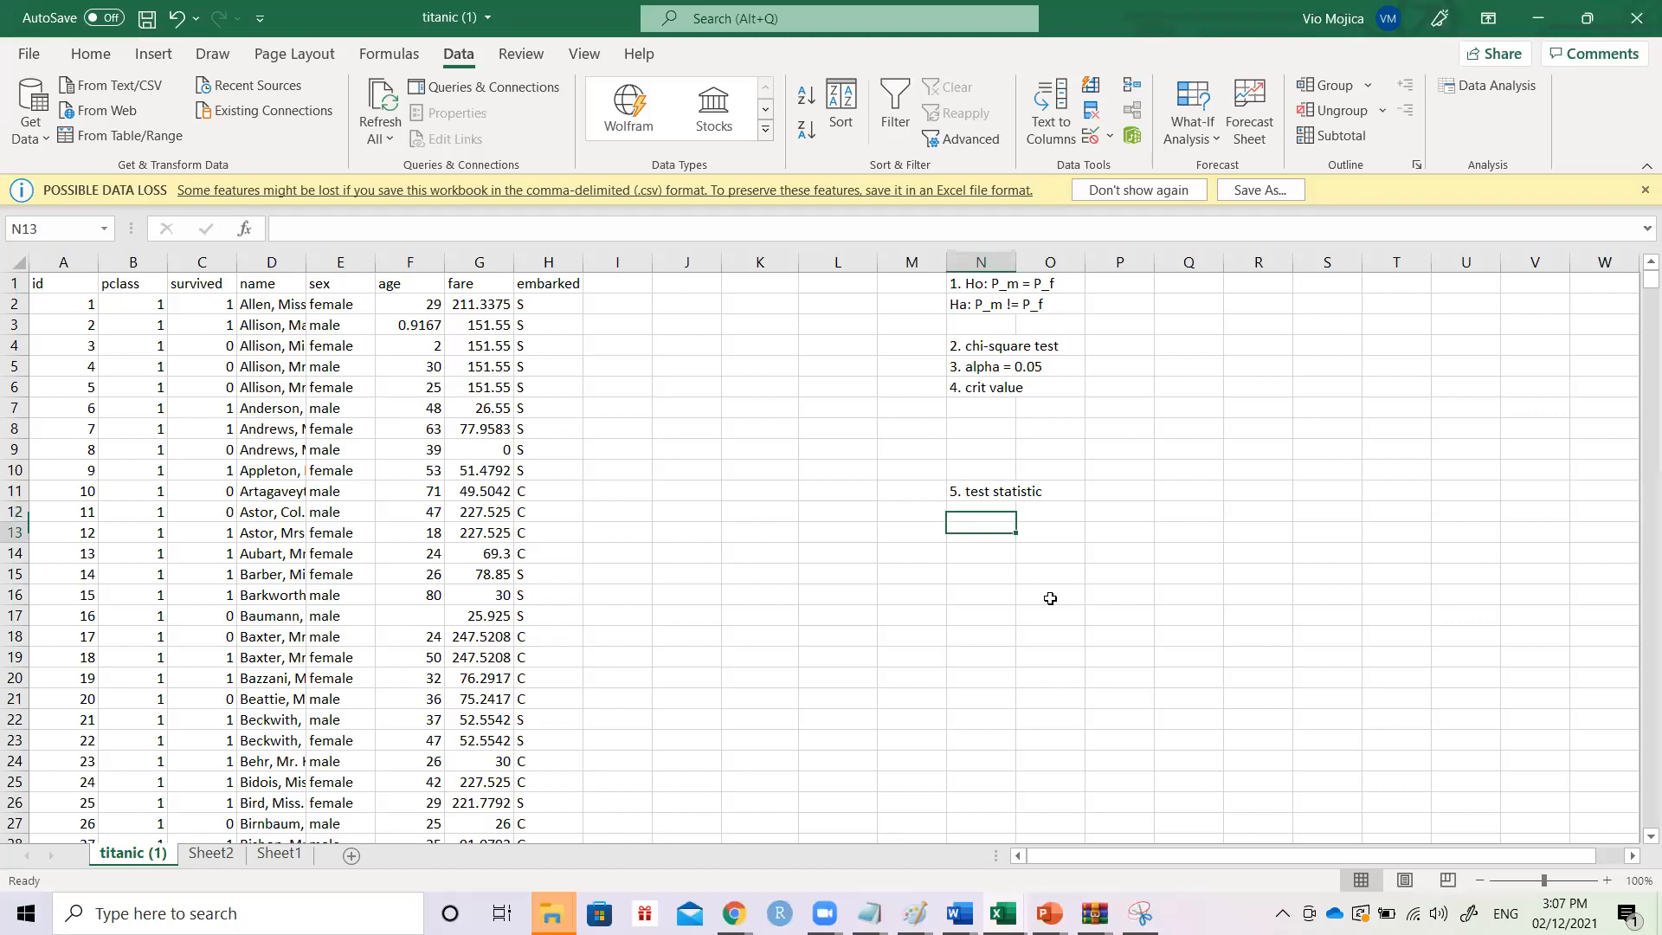
key("Down")
key("Left")
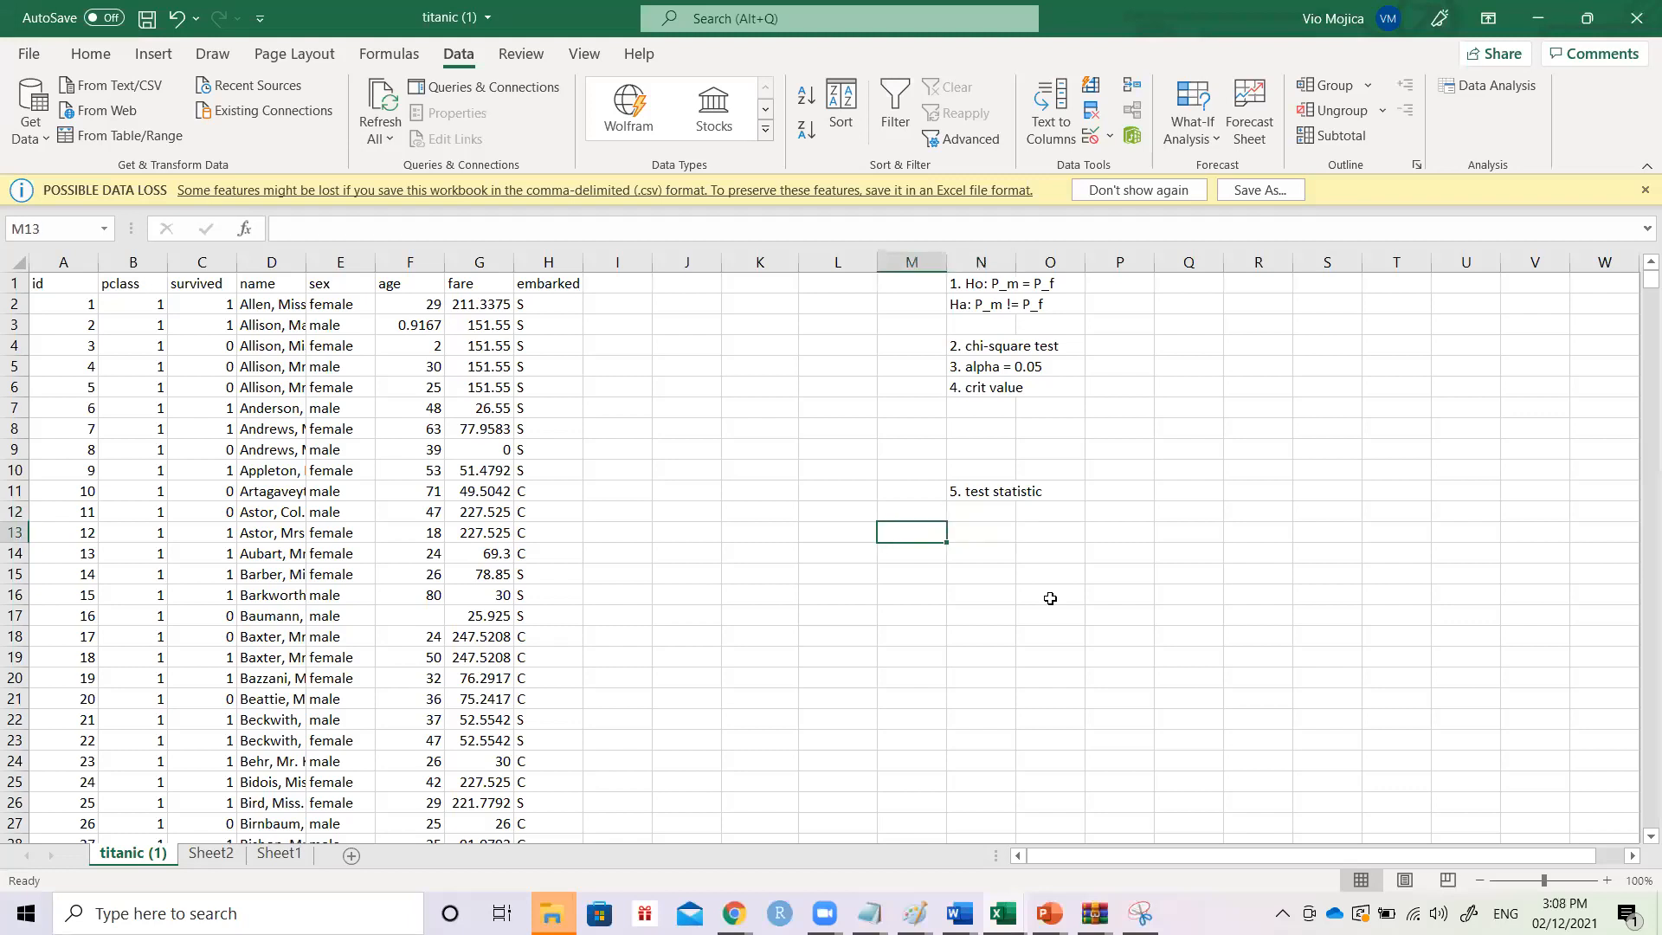
type("Observed")
key("Return")
key("Return")
key("Return")
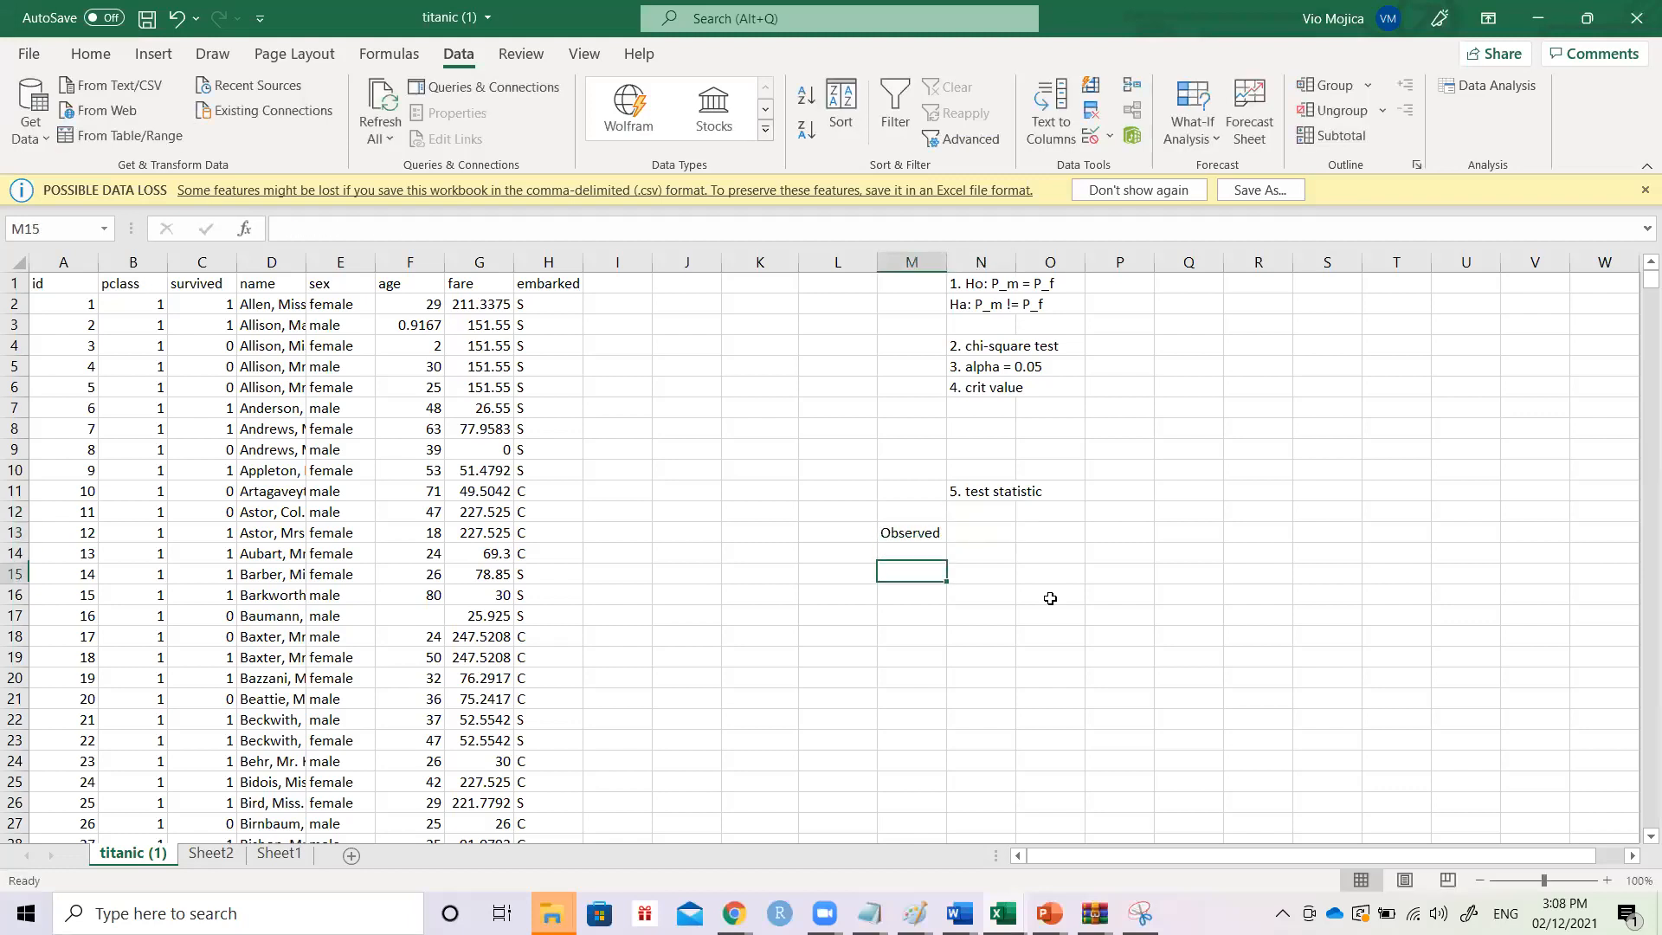
type("Freqy")
key("BackSpace")
key("BackSpace")
key("BackSpace")
type("Expected")
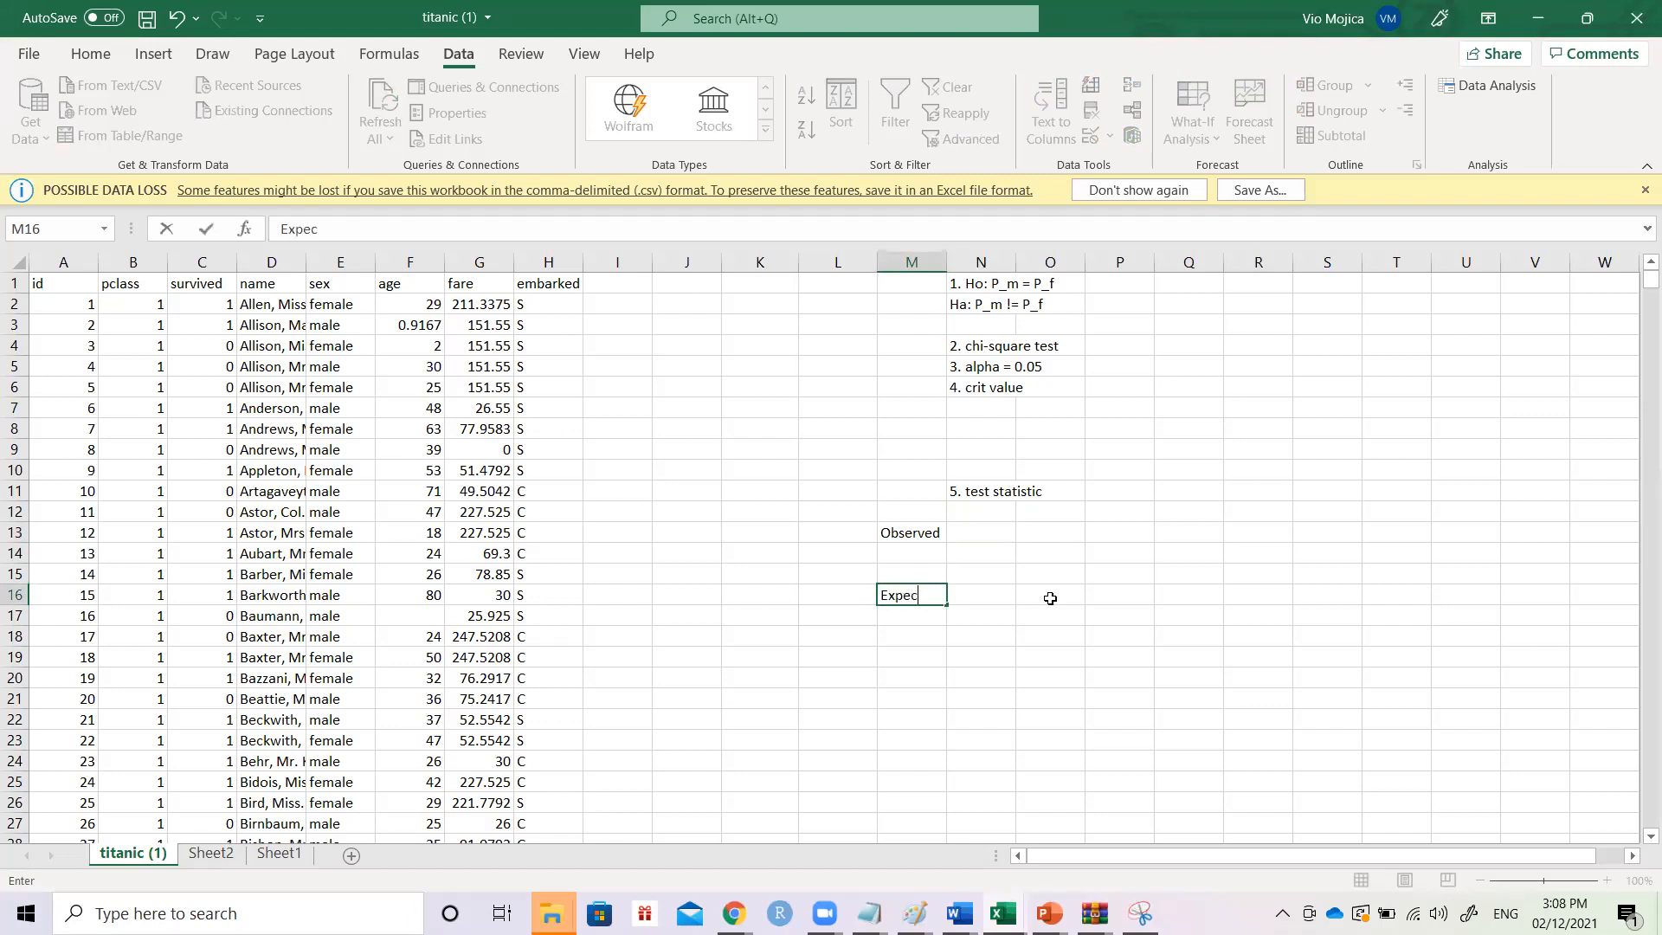
key("Tab")
- Label the observed table with rows "surv" and "nsurv" in N14:N15 and columns "male" and "female" in O13:P13
key("Up")
key("Up")
key("Up")
key("Up")
key("Down")
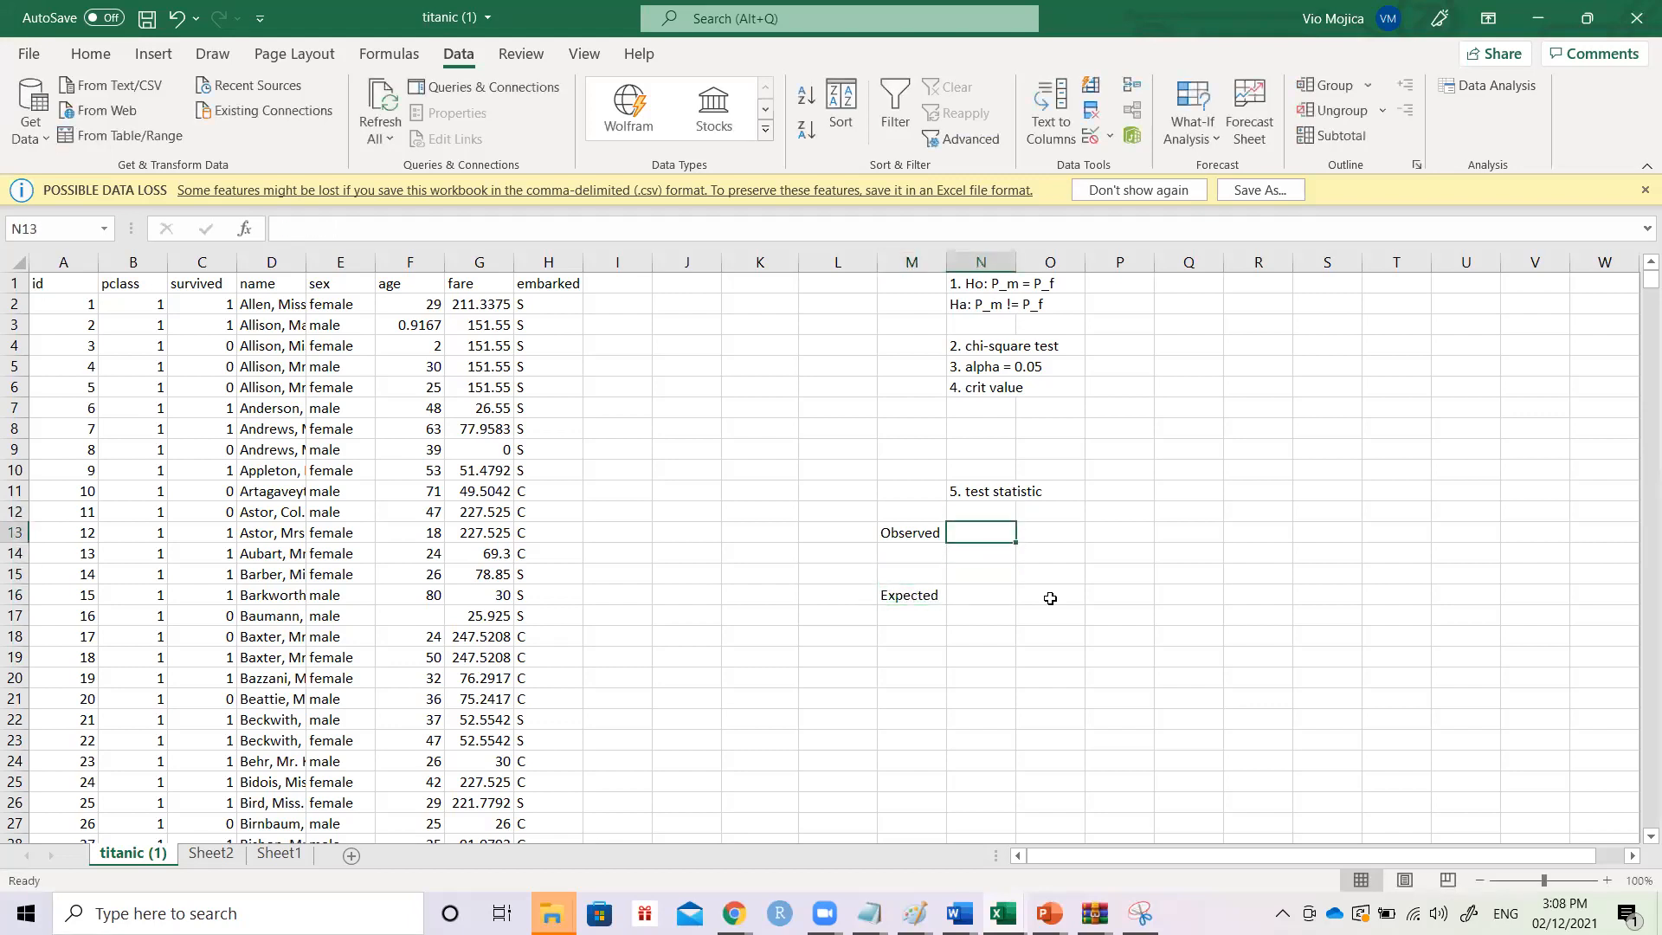
key("Down")
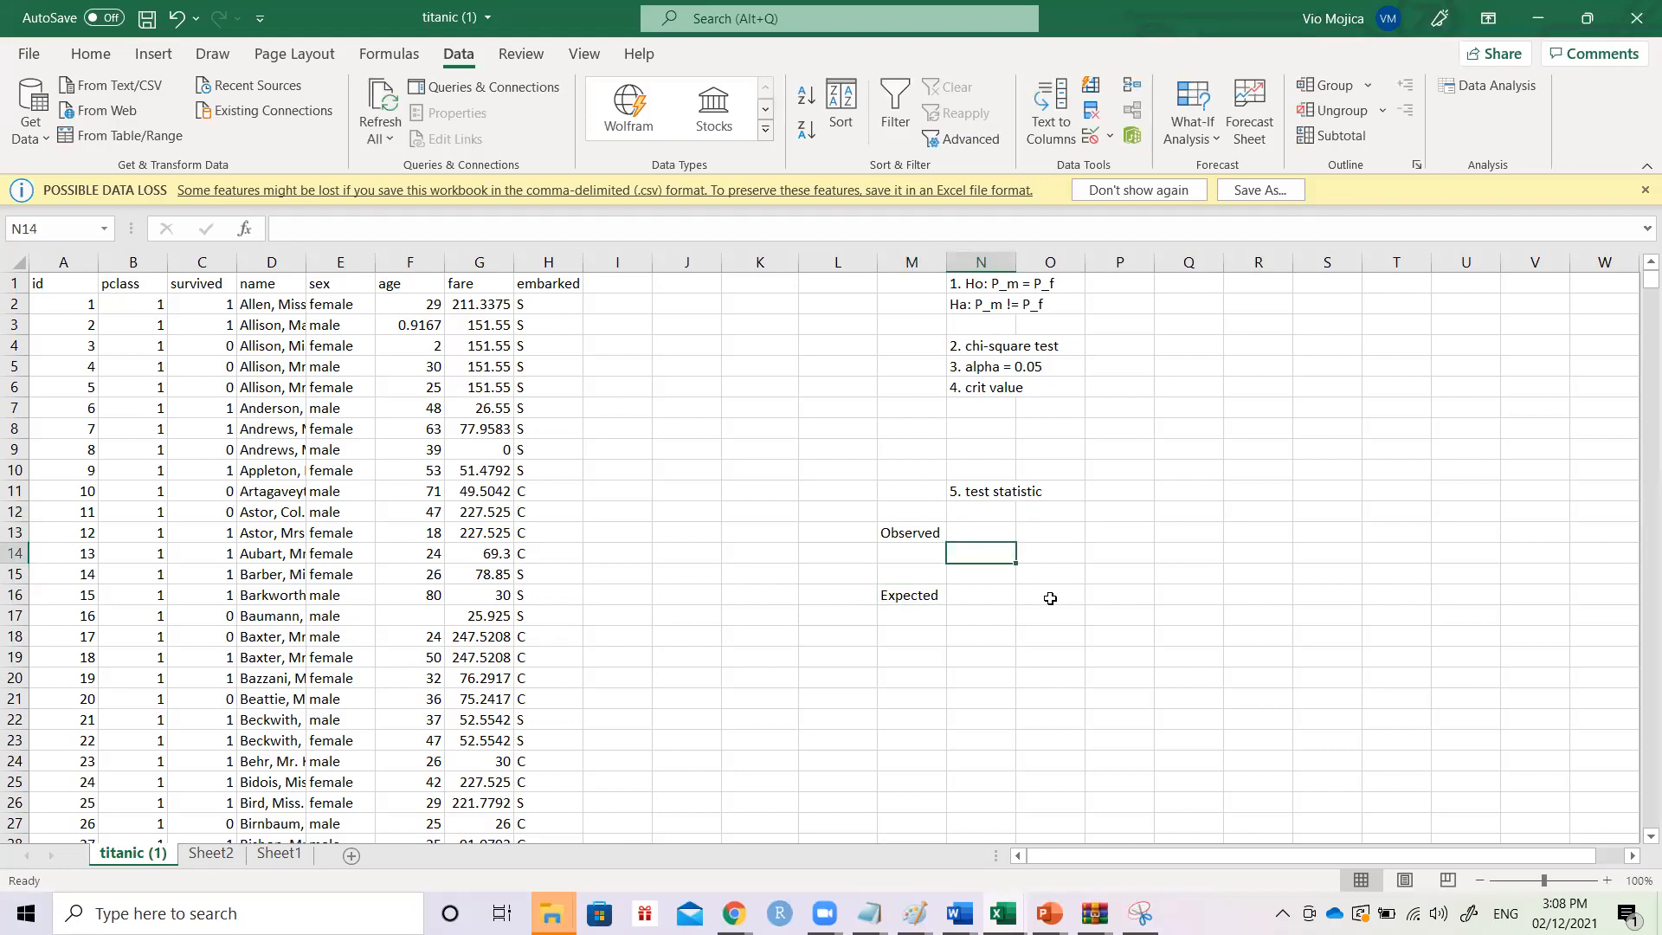
type("sur")
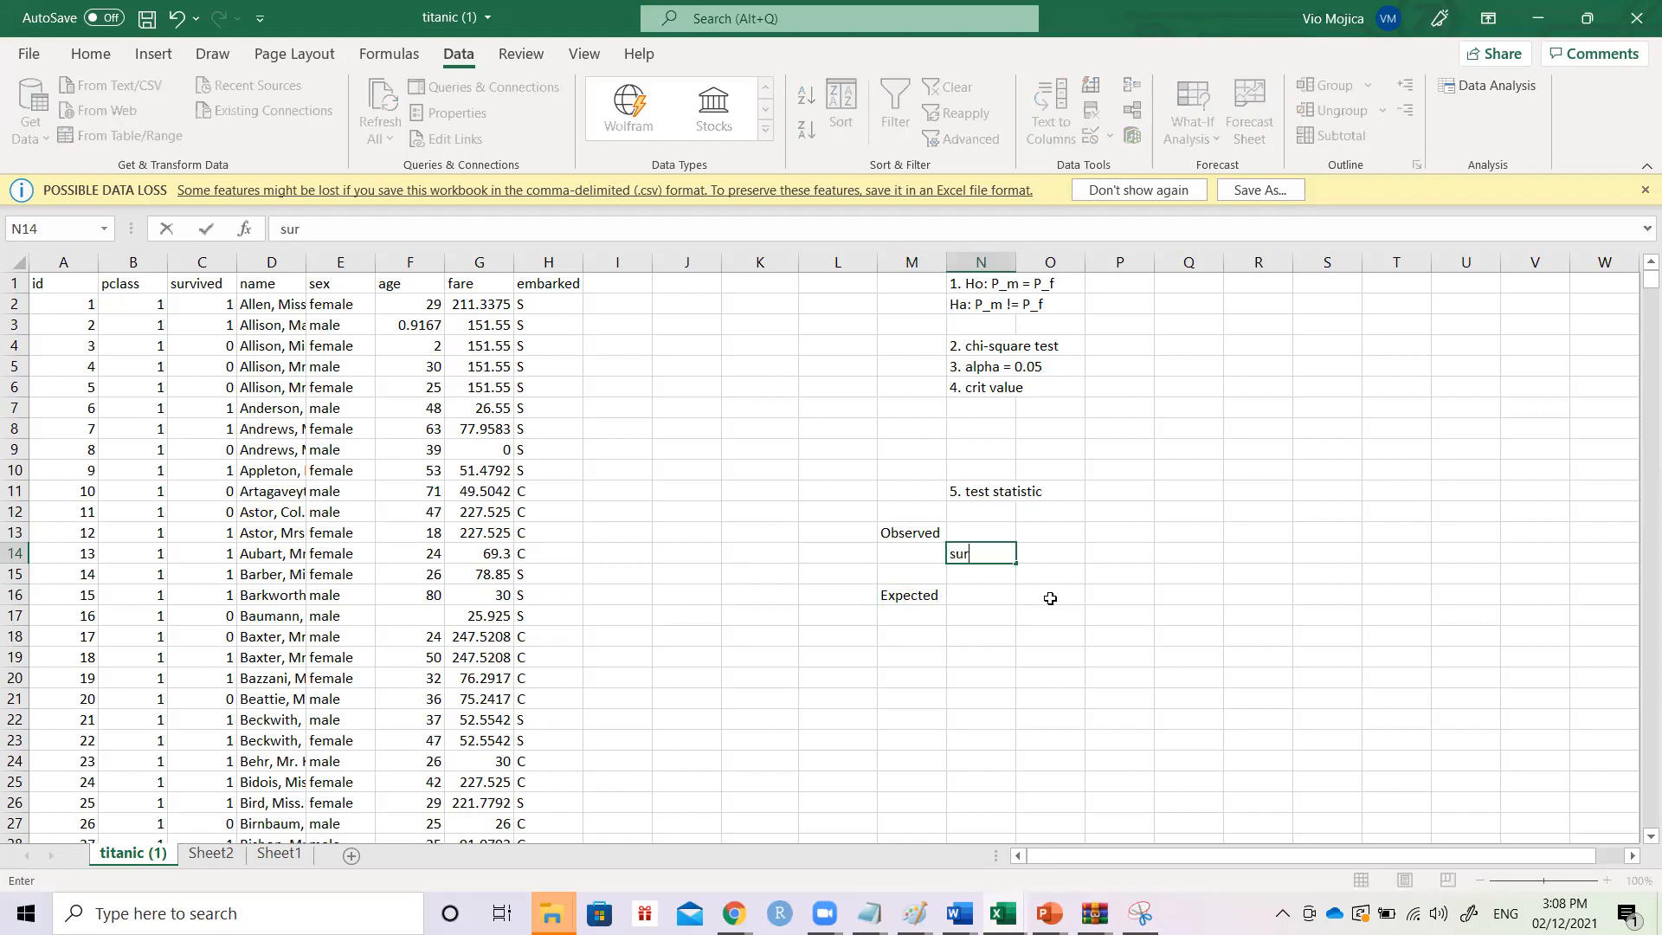
type("vi")
key("BackSpace")
key("Return")
type("nsur")
key("Up")
key("Up")
key("Right")
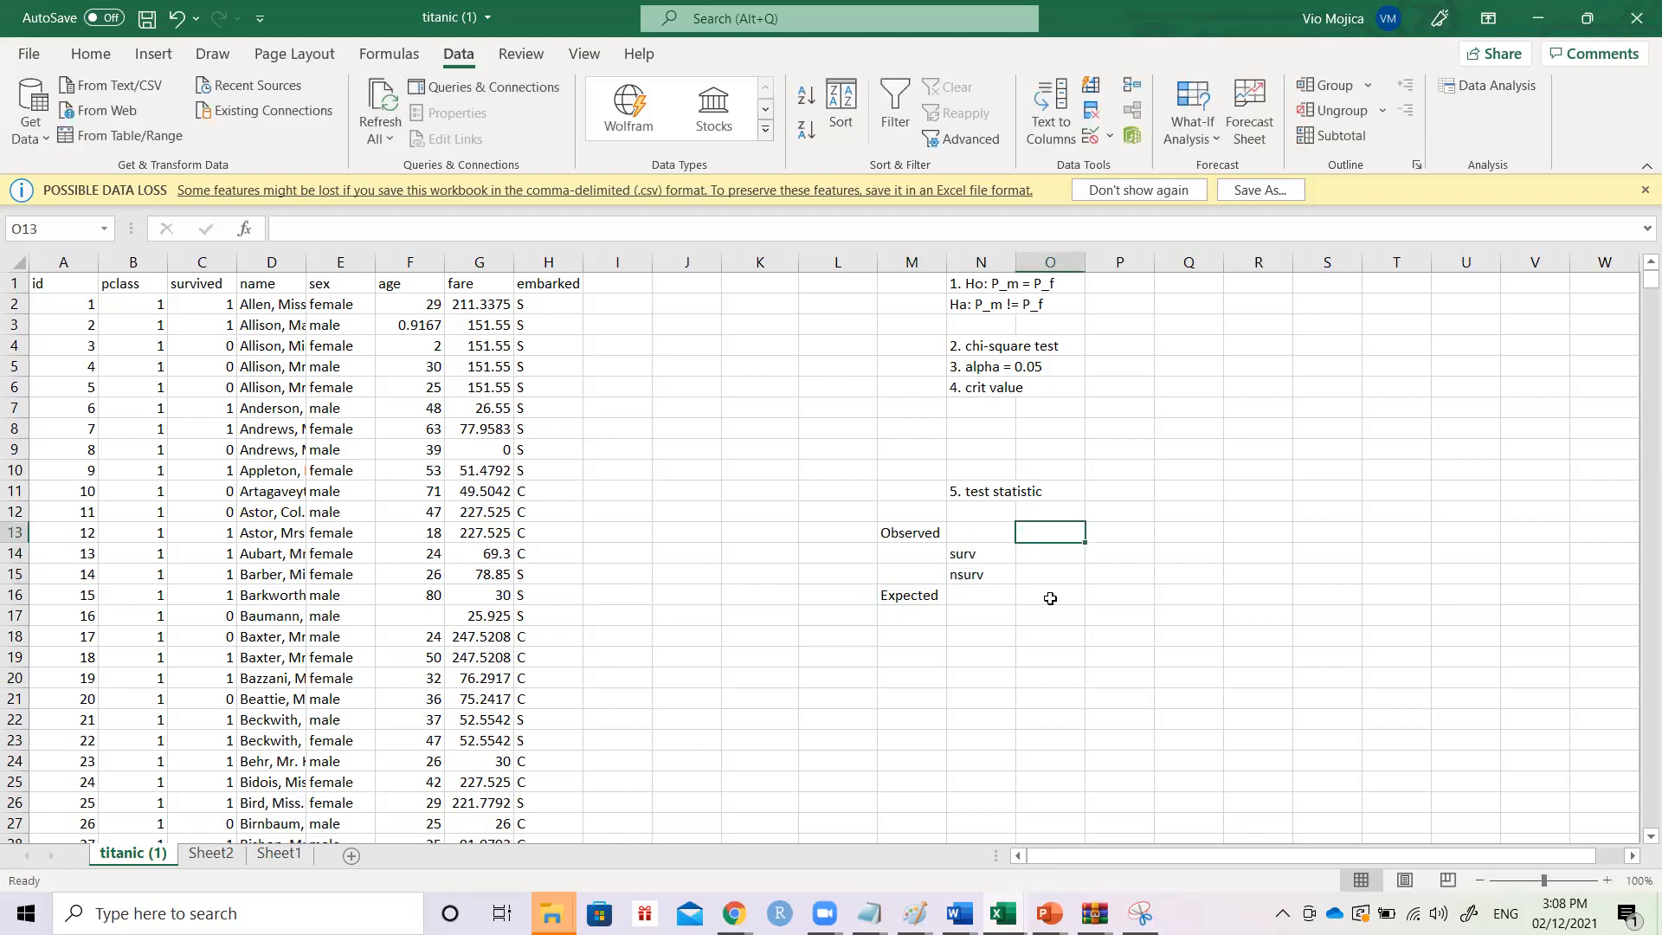
type("male")
key("Tab")
type("femal")
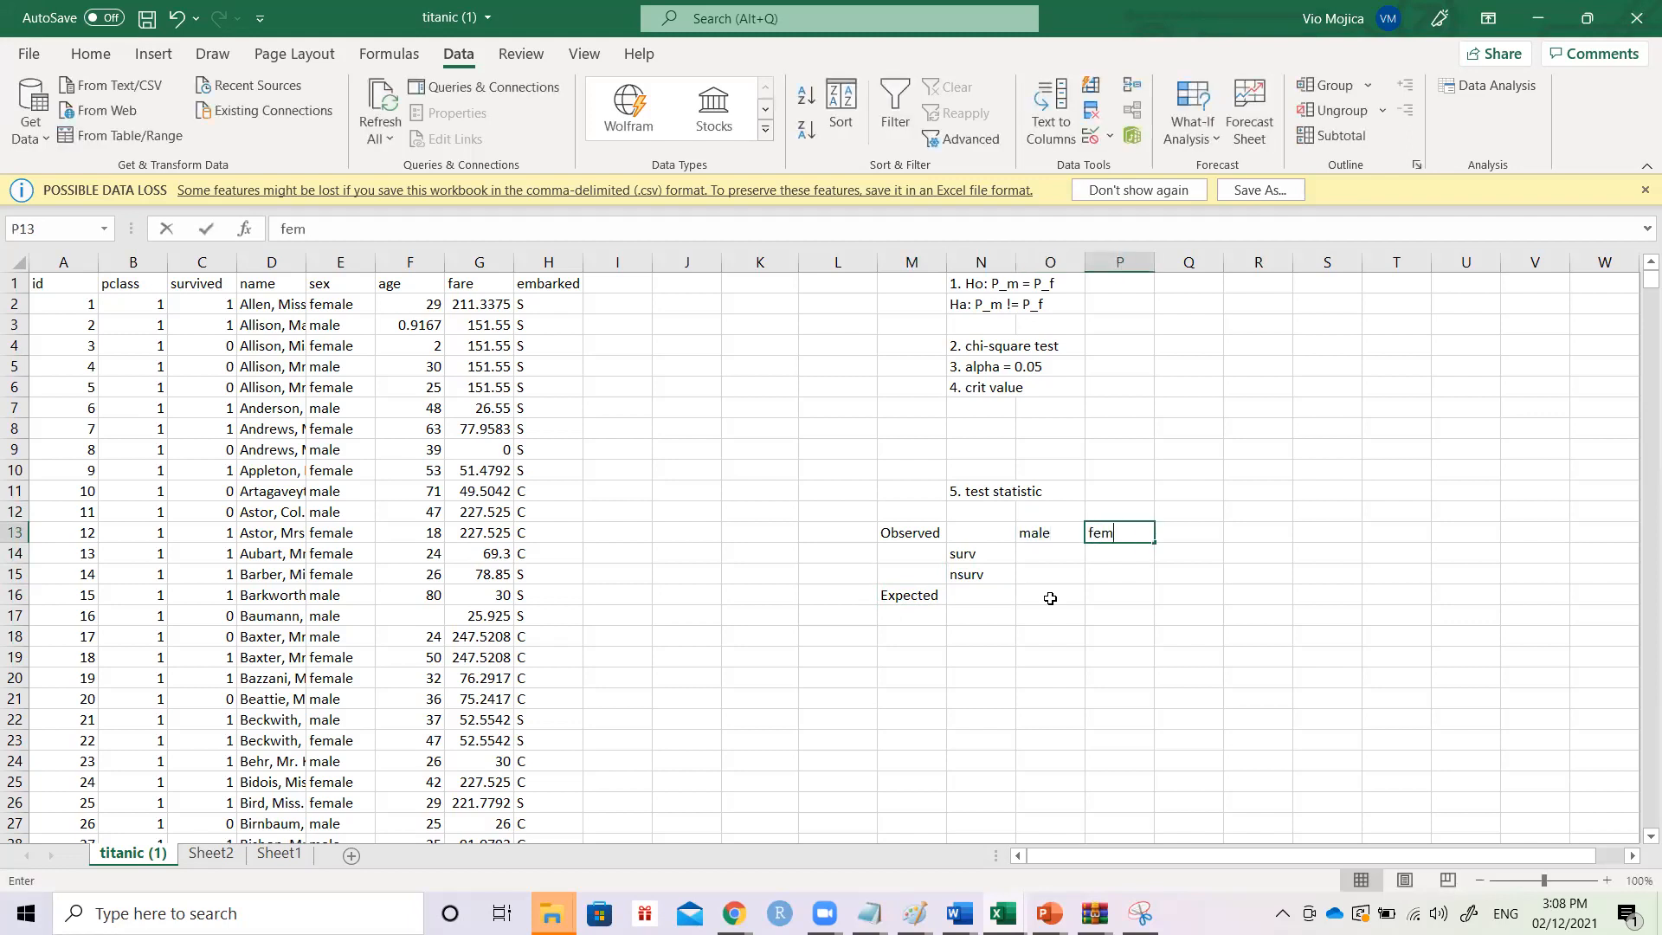
key("Down")
- Copy the observed table's layout in N13:P15 and paste it at N17 for the expected table
key("Down")
key("Down")
key("Left")
key("Left")
key("Up")
key("Up")
key("Up")
key("shift+Down")
key("shift+Down")
key("shift+Right")
key("shift+Right")
key("ctrl+c")
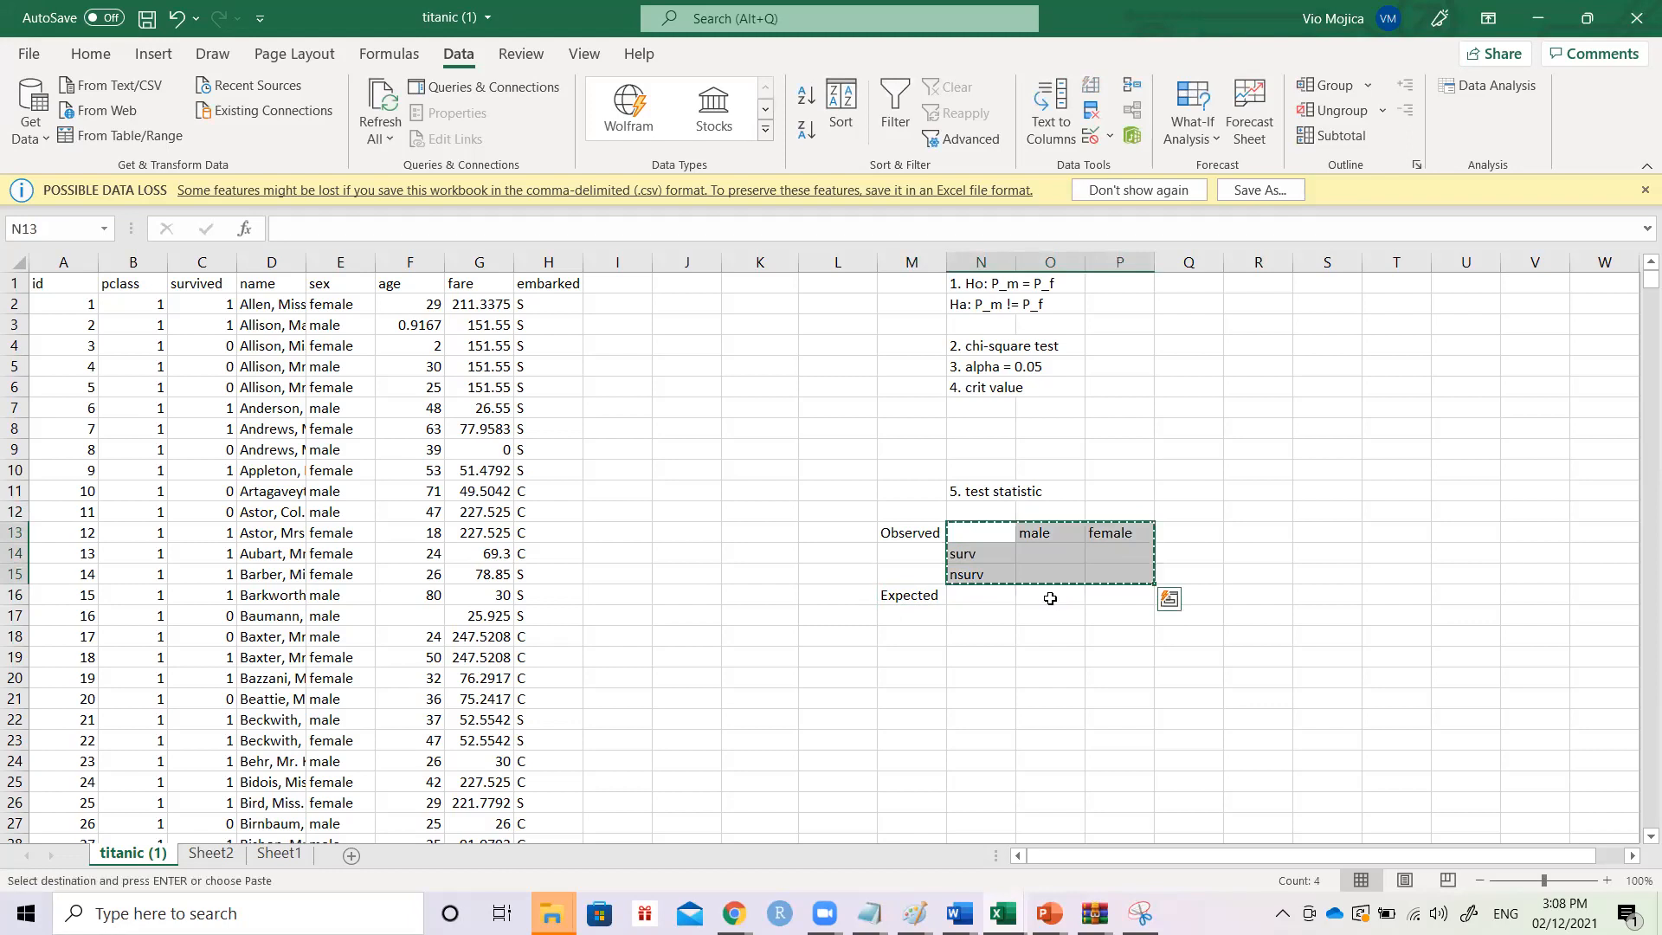
key("Down")
key("Down")
key("Down")
key("Down")
key("ctrl+v")
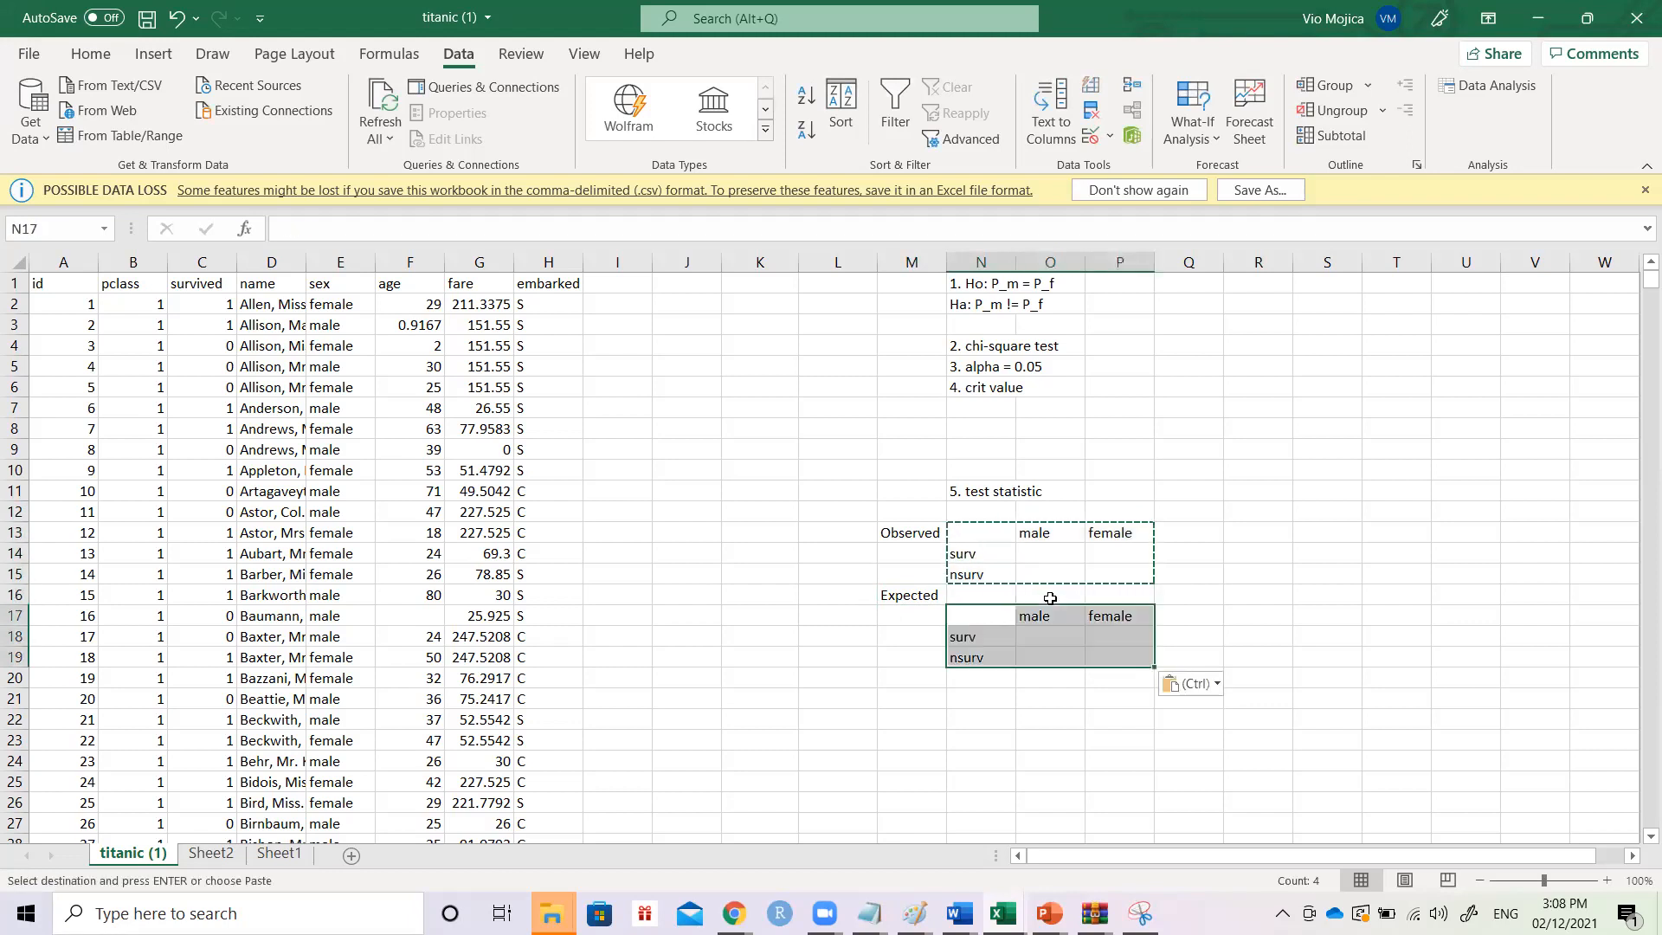
- Move the "Expected" label from M16 to M17, level with the expected table's header row
key("Left")
key("Up")
key("ctrl+c")
key("Down")
key("ctrl+v")
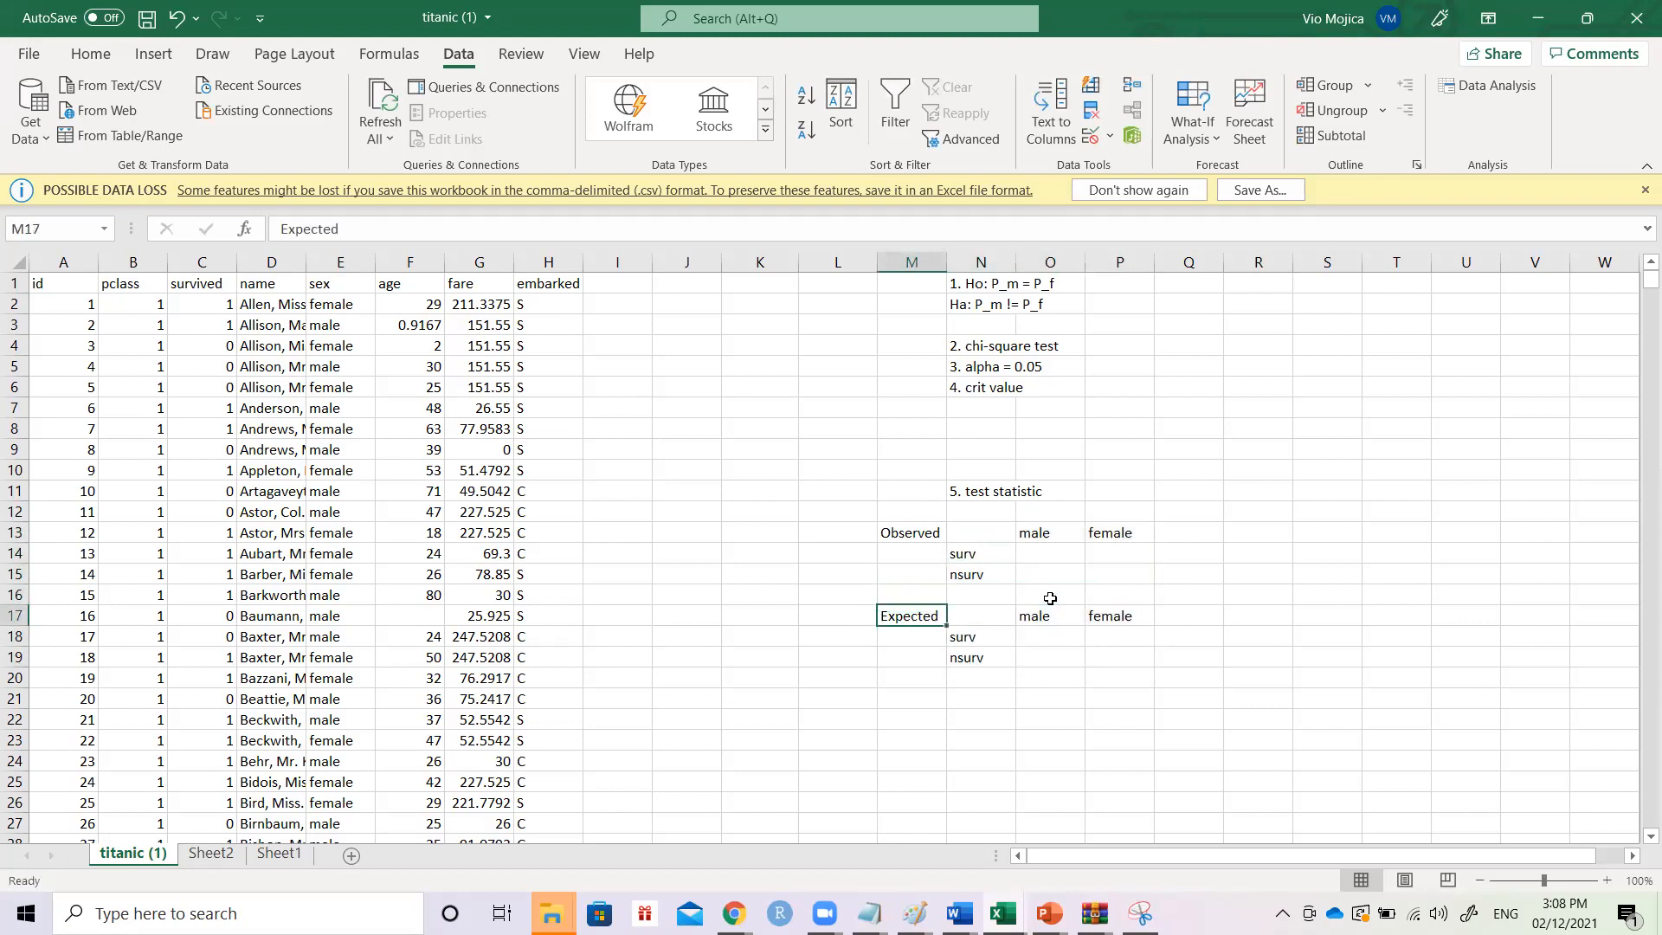
key("Right")
key("Right")
key("Up")
key("Up")
key("Up")
key("shift+Down")
key("shift+Right")
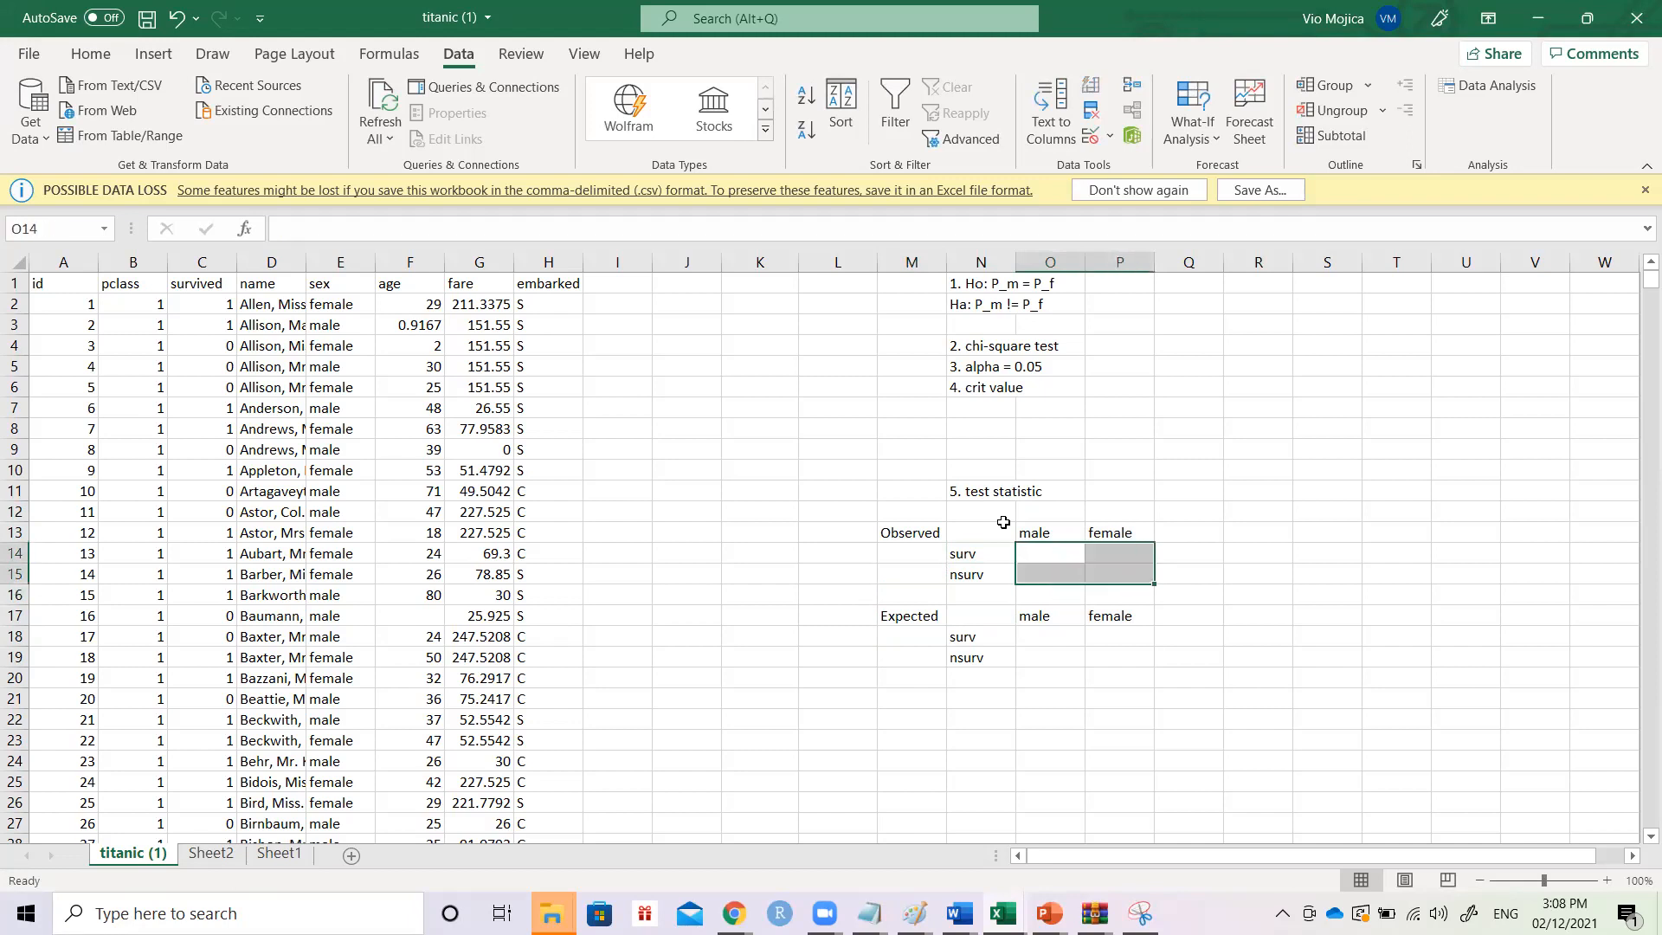
left_click(963, 476)
left_click(649, 403)
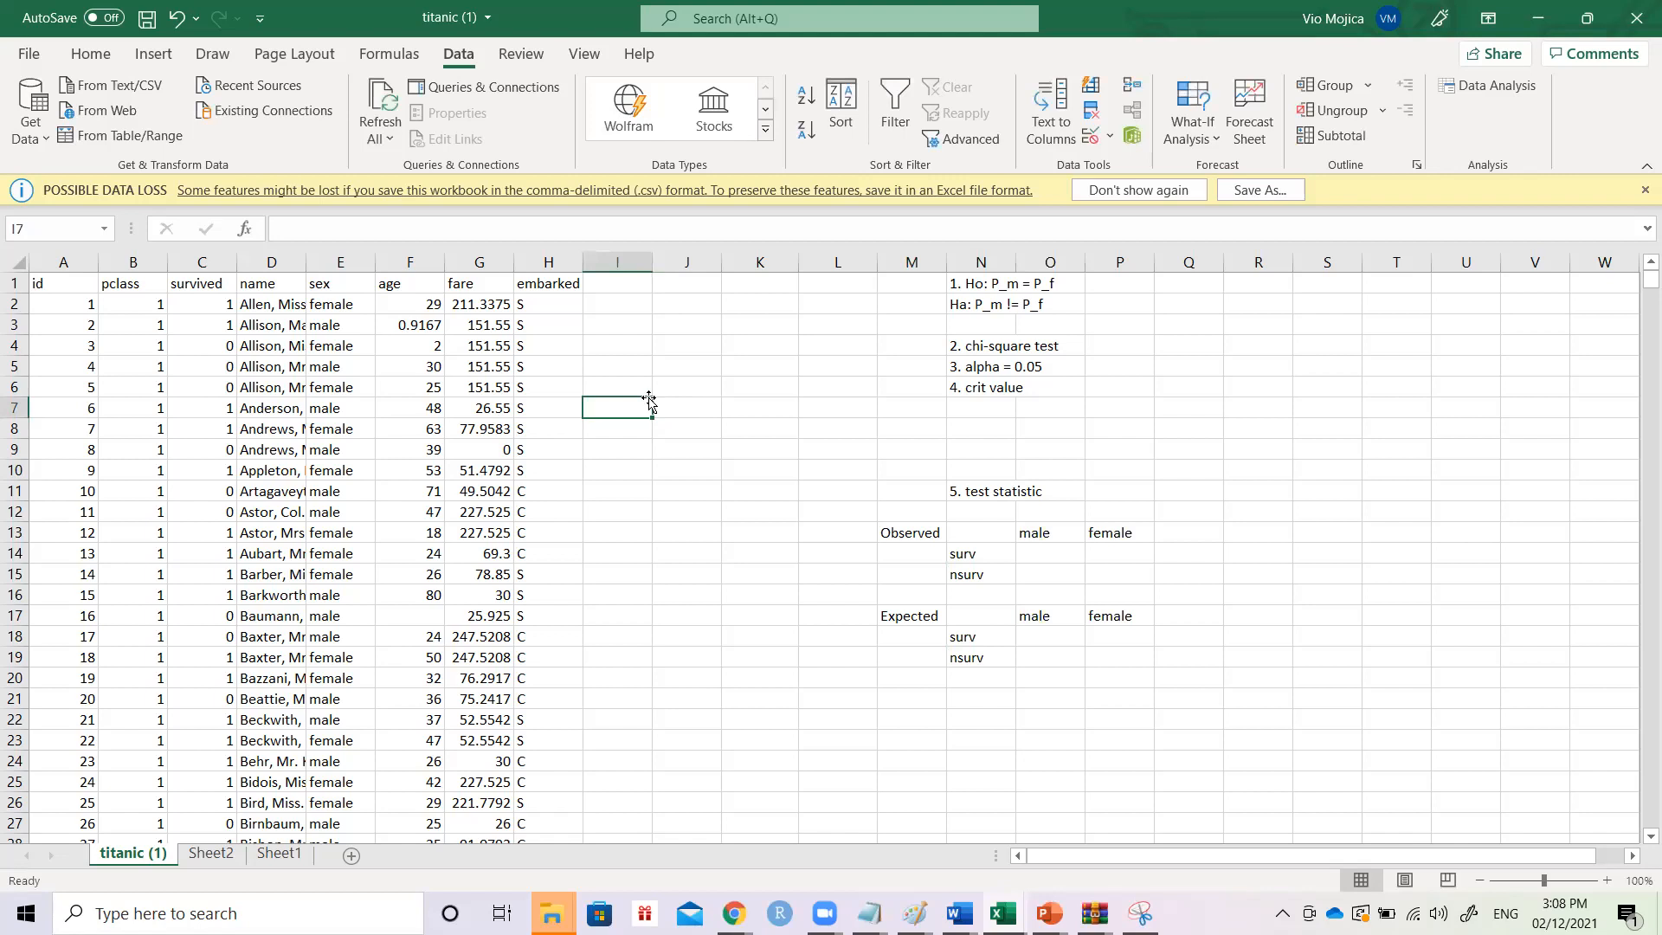
- Autofit the name column D so that its full entries fit
key("Left")
key("Up")
key("Up")
key("Up")
key("Up")
key("Up")
key("Up")
key("Left")
key("Left")
key("Left")
key("Left")
key("Left")
key("Left")
key("Left")
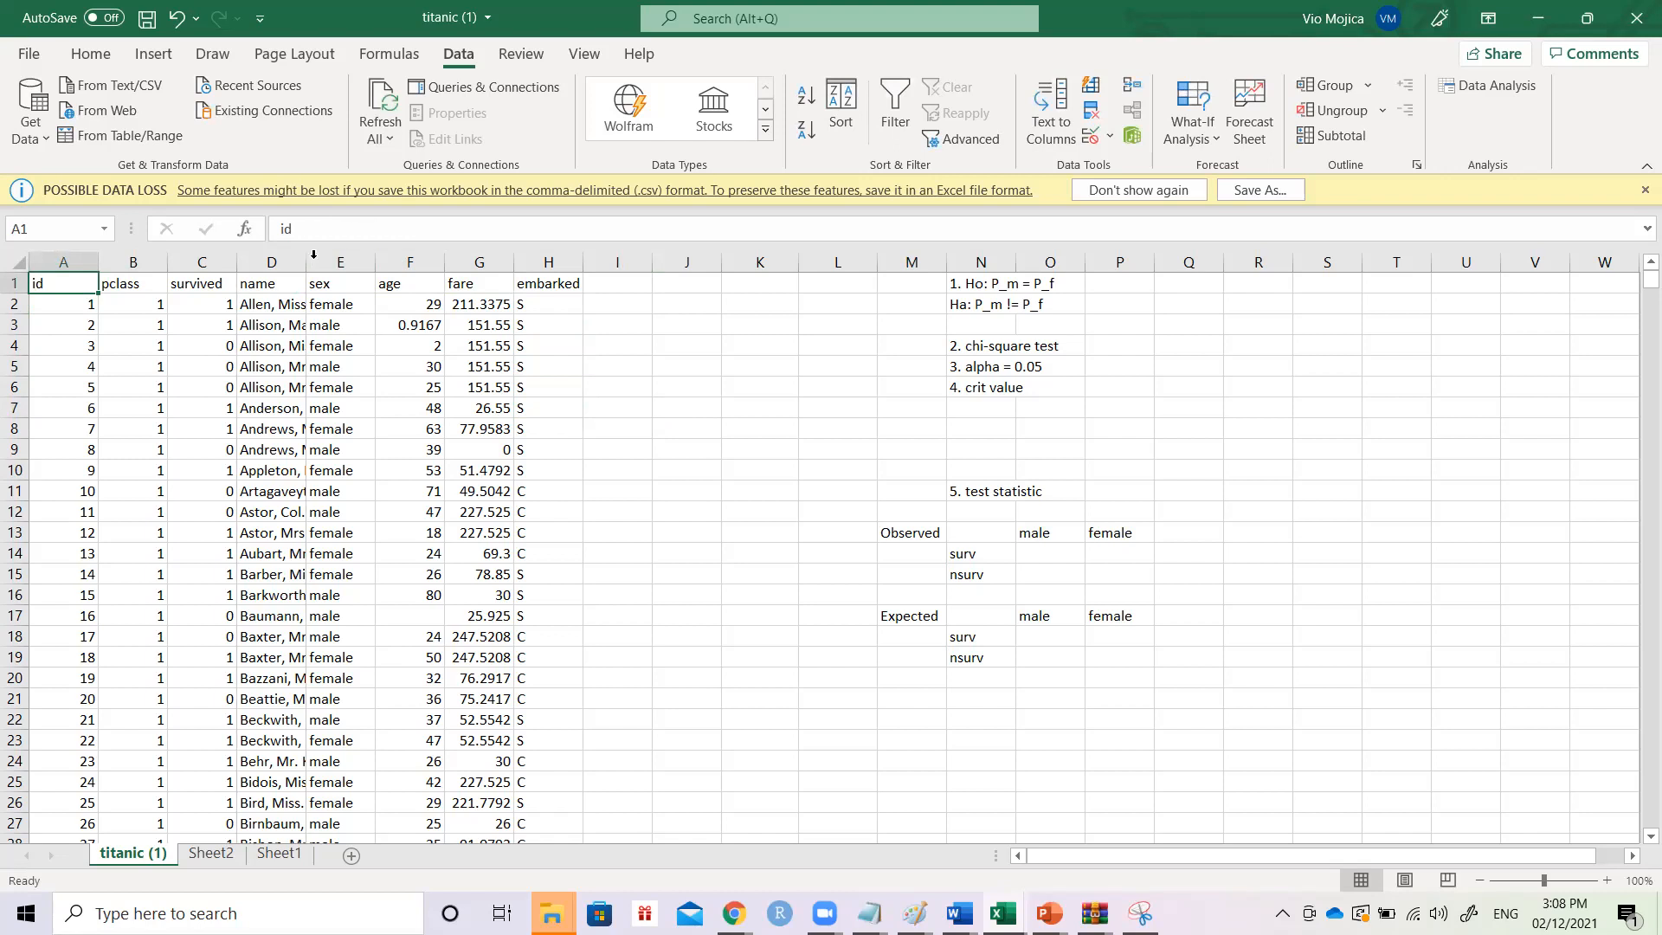
double_click(313, 253)
- Create a PivotTable from the survived column alone on a new worksheet, and delete that worksheet
left_click(202, 261)
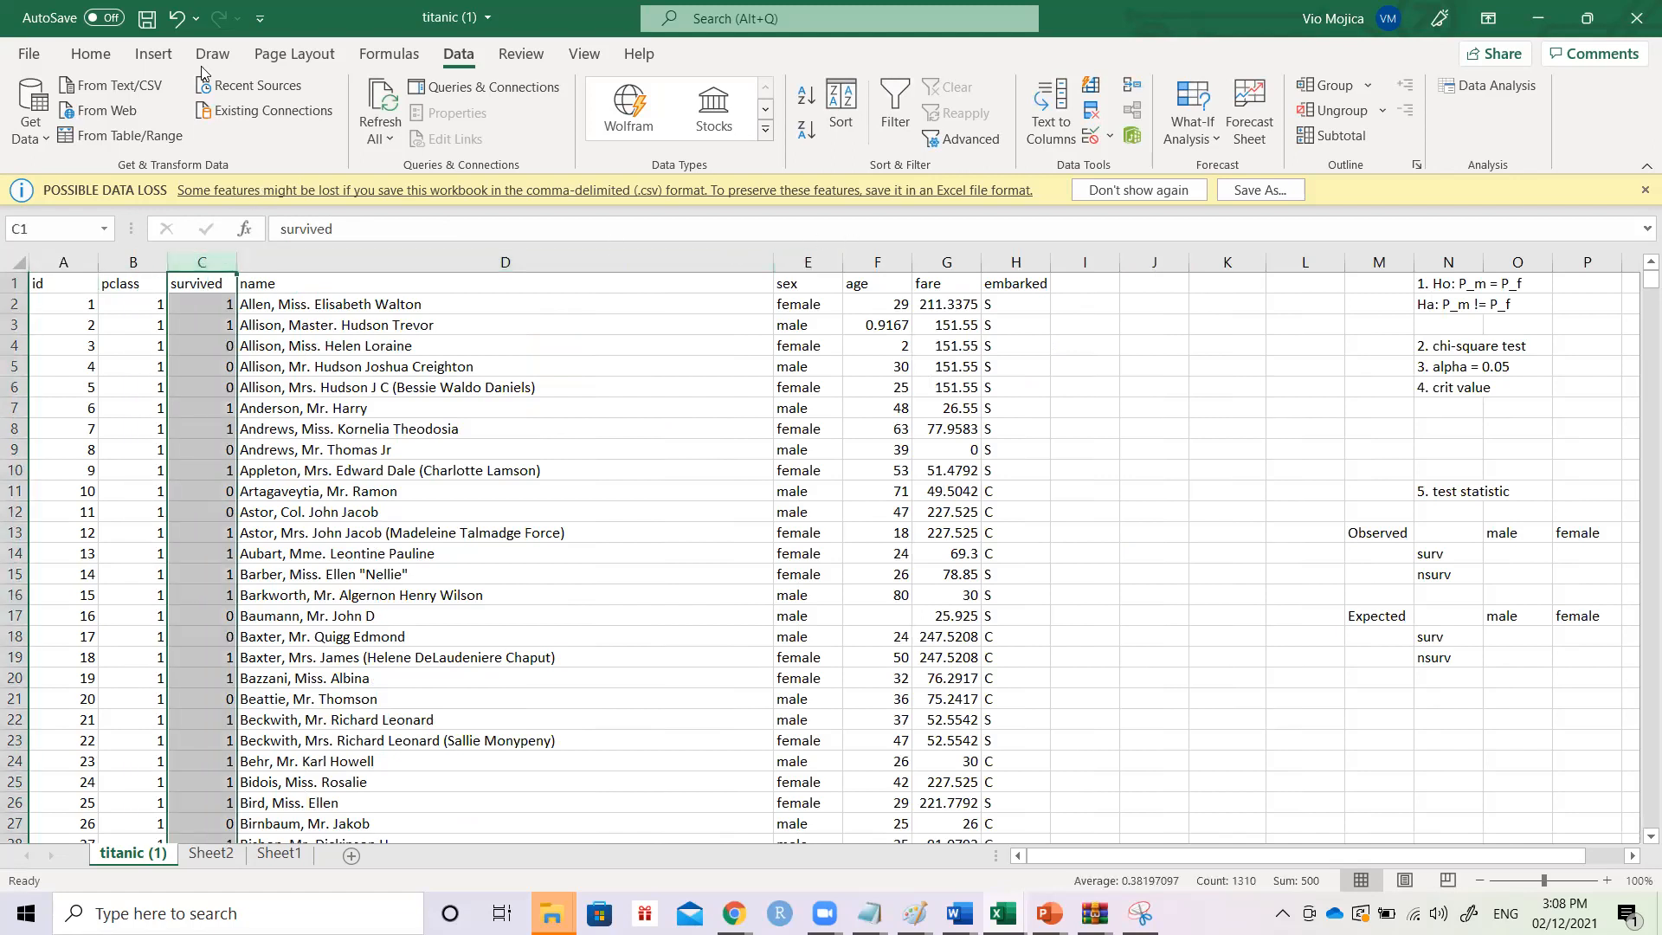
left_click(154, 55)
left_click(46, 121)
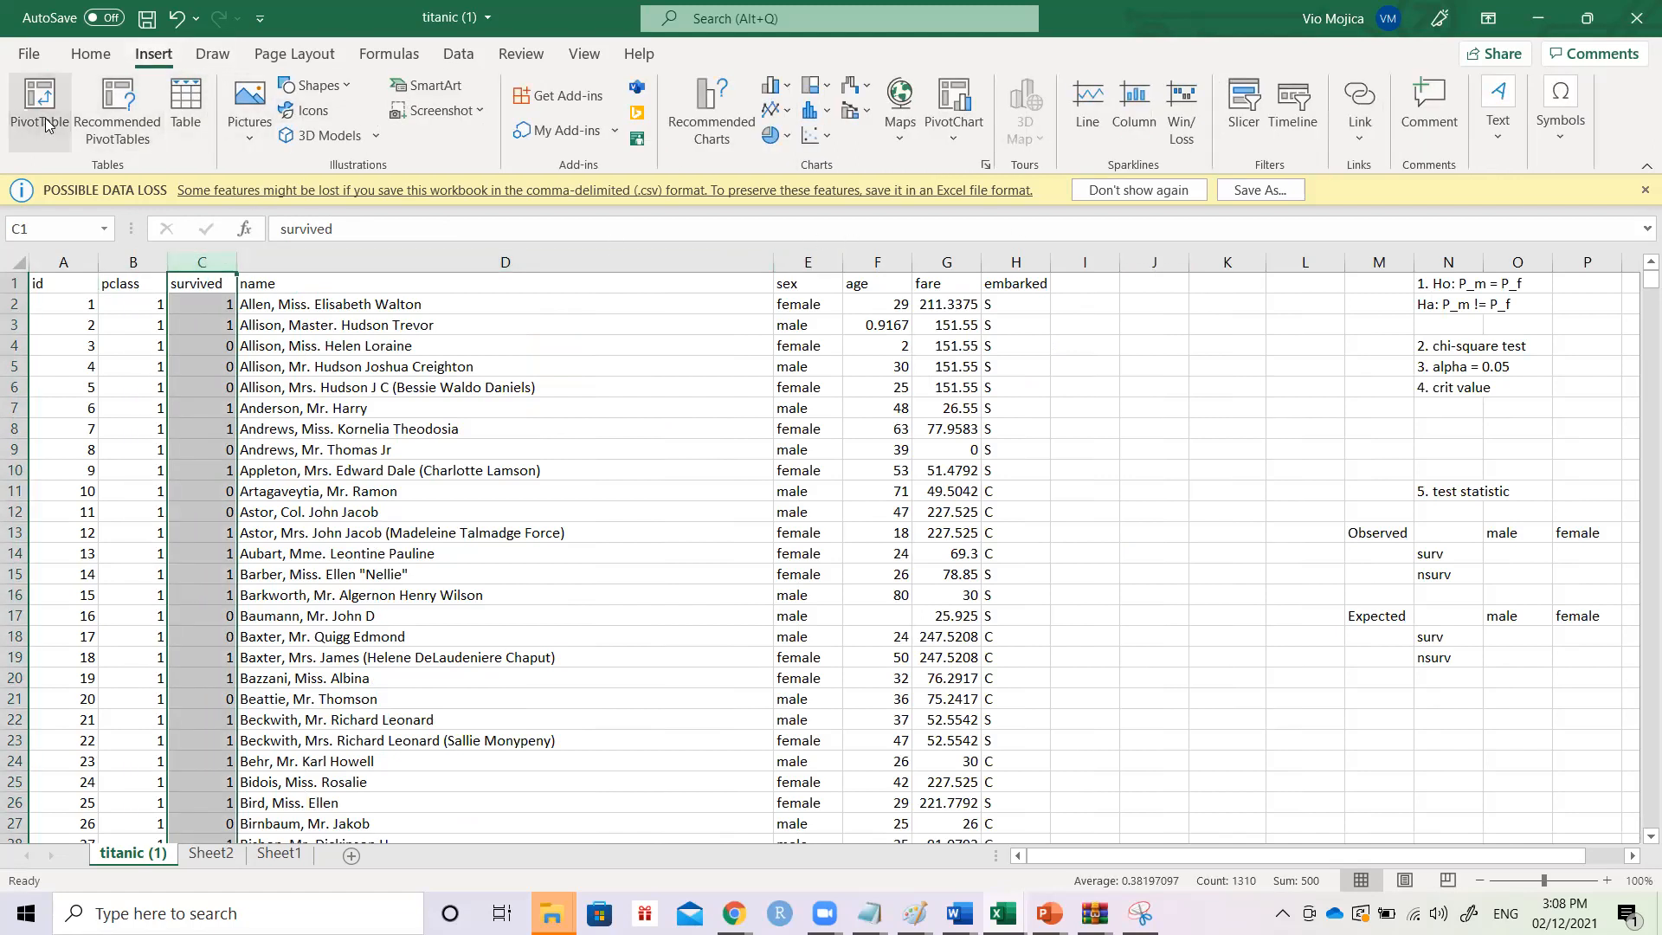
left_click(1300, 575)
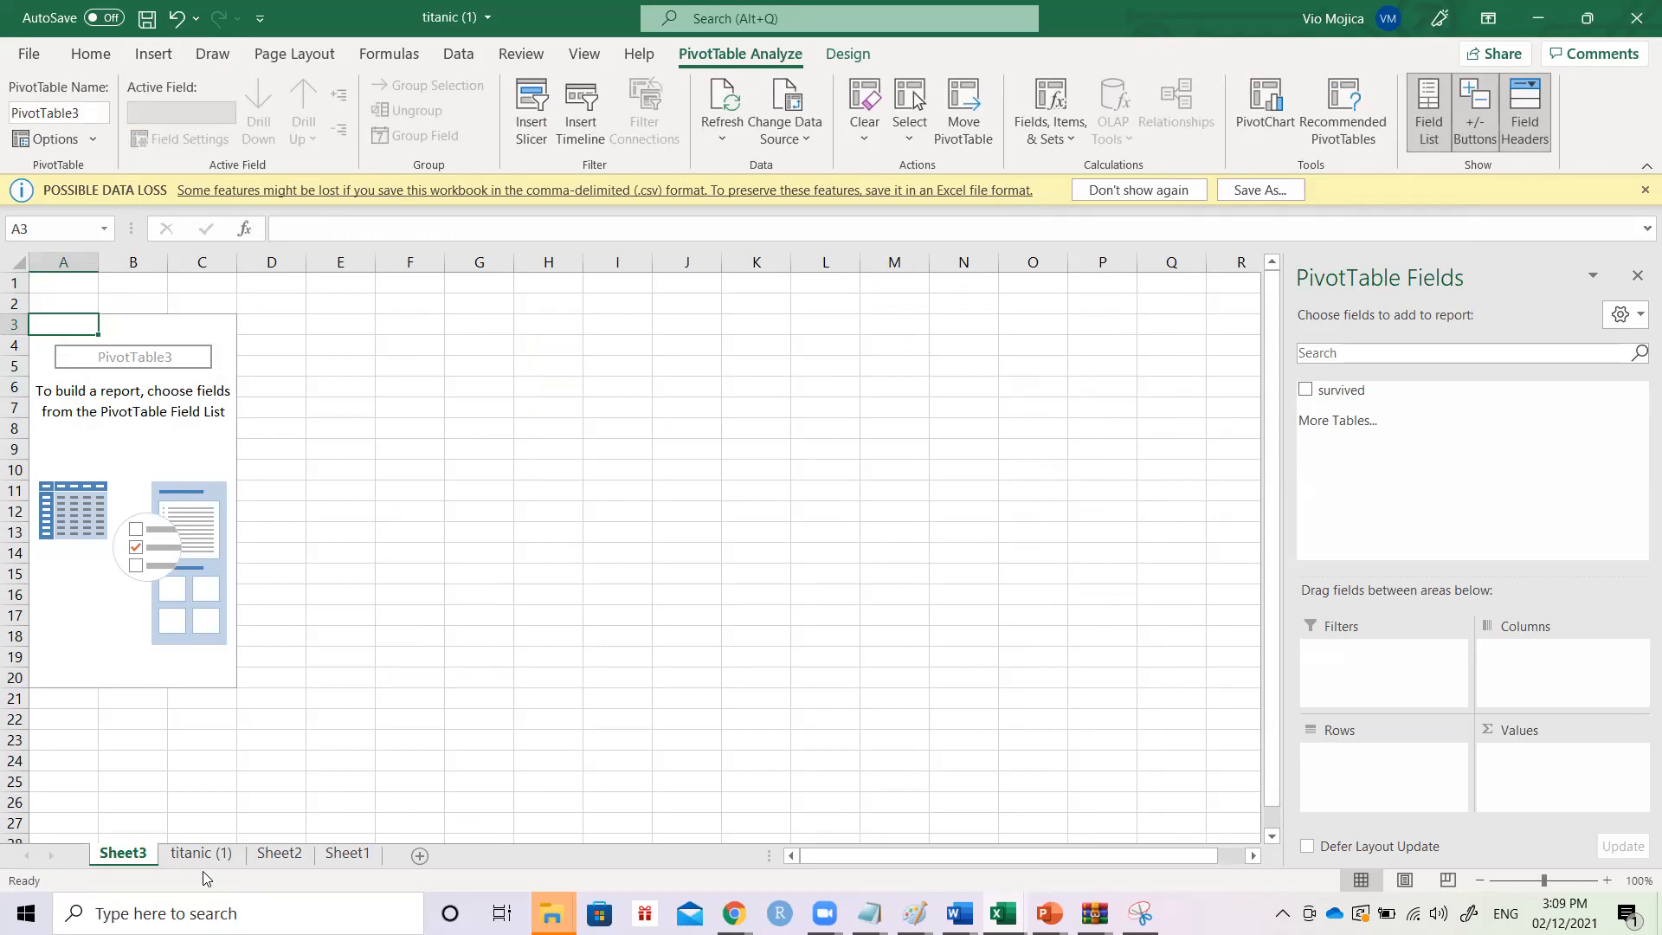
right_click(137, 861)
left_click(200, 591)
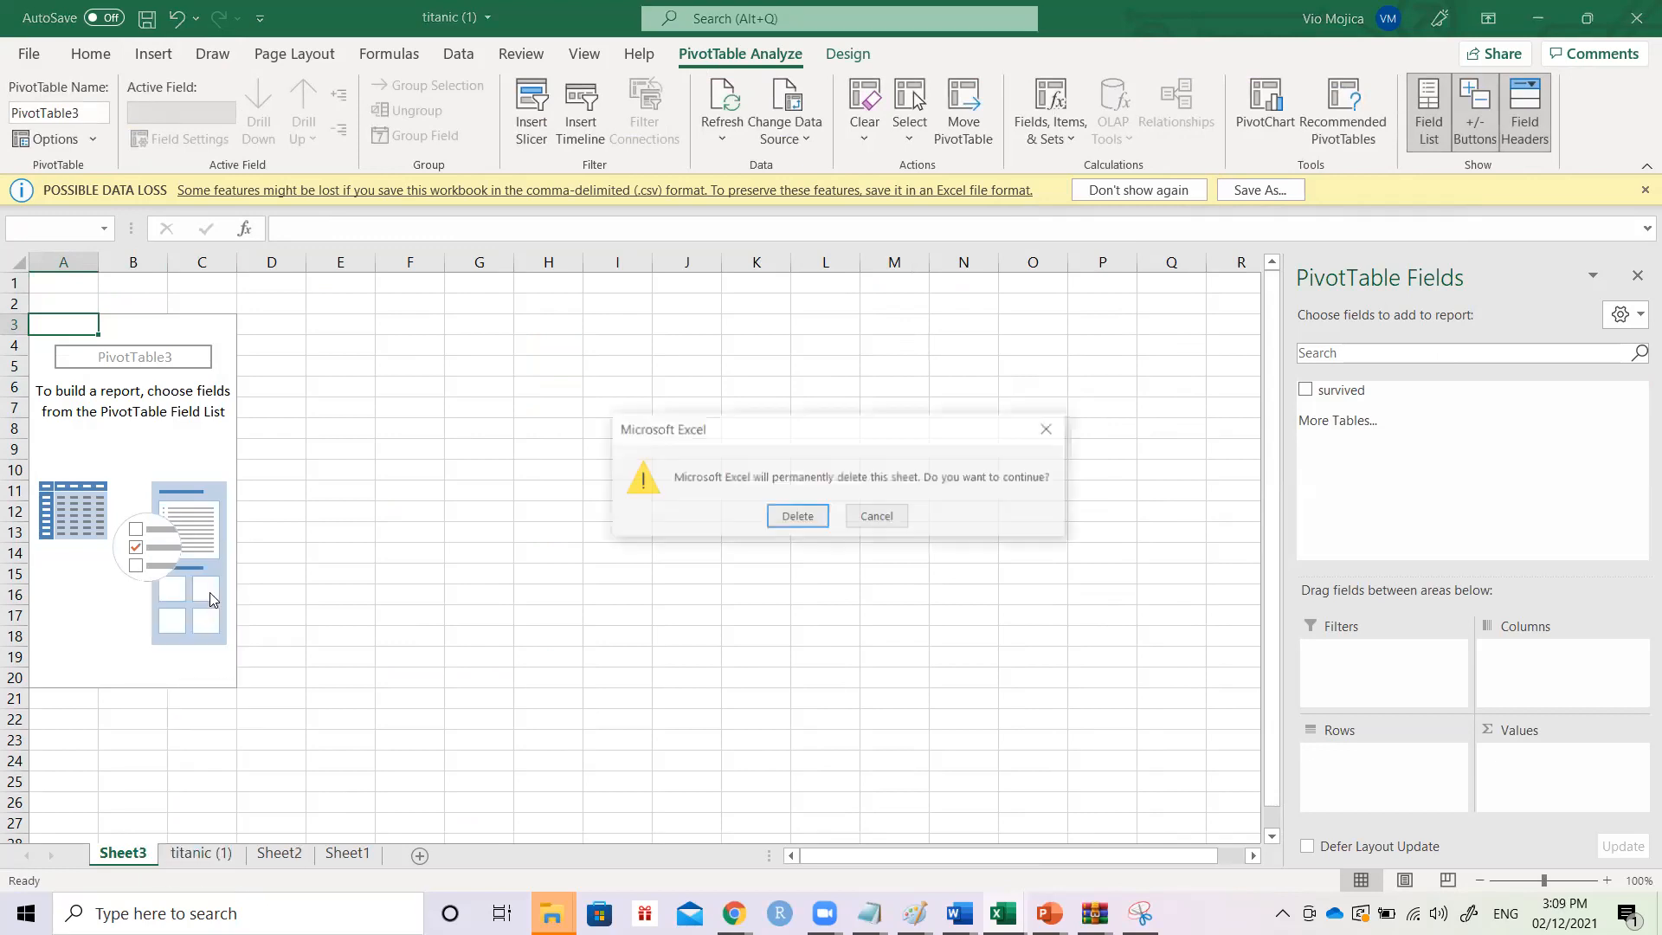
left_click(807, 518)
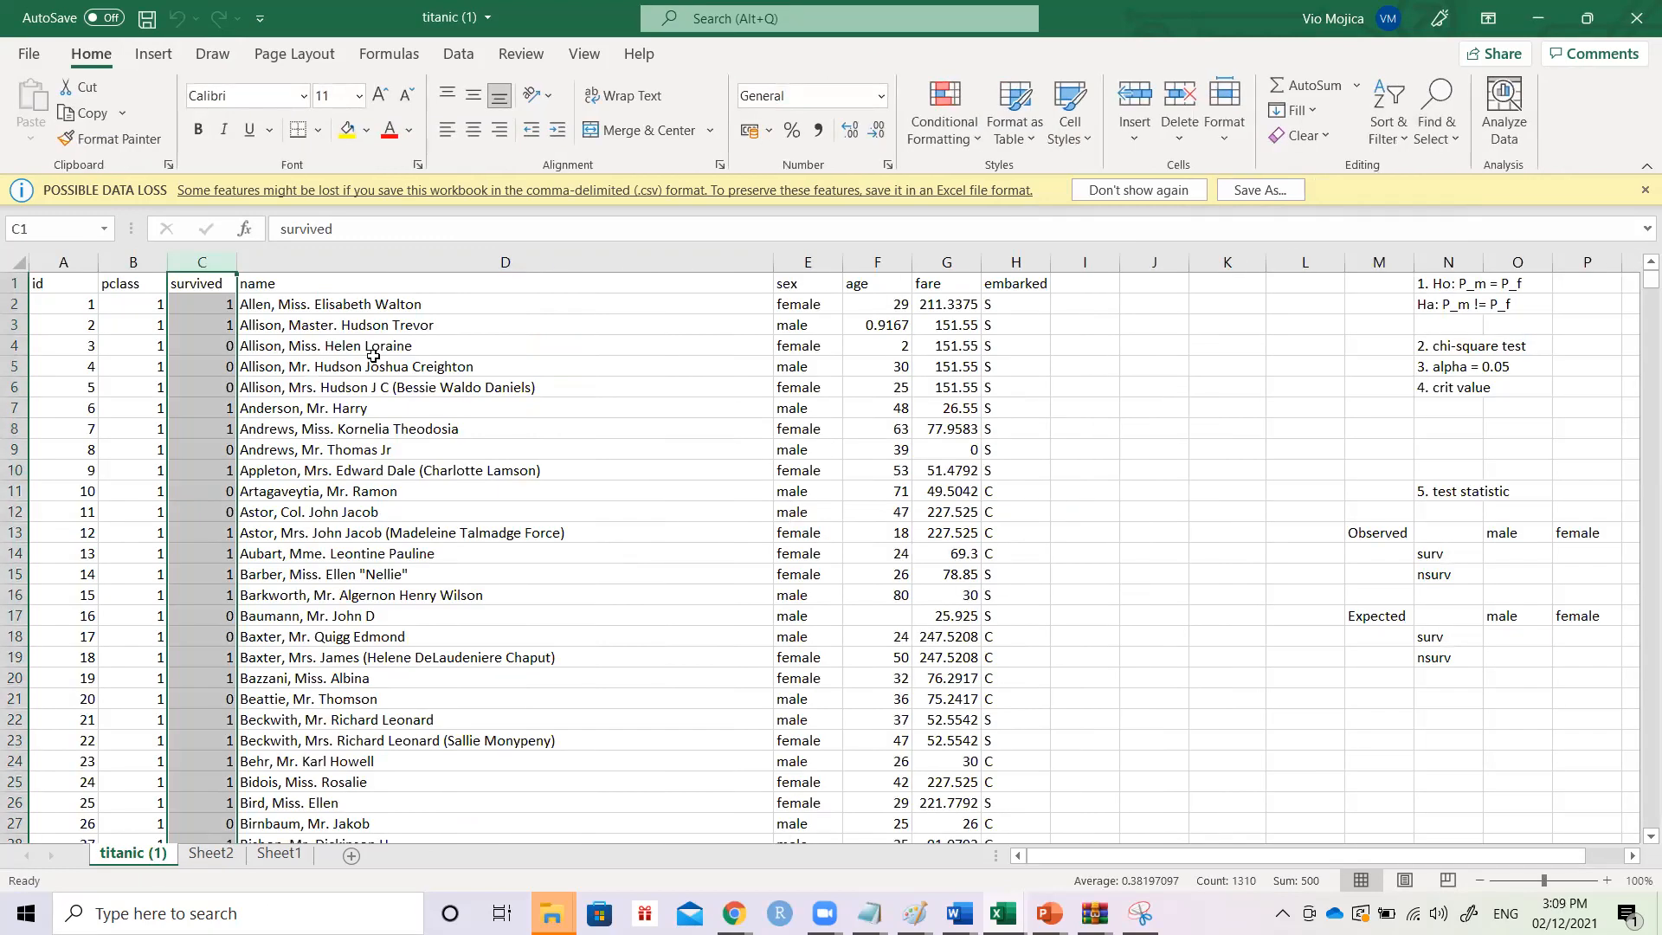
- Try to create a PivotTable from only the survived and sex columns selected together
left_click(822, 260)
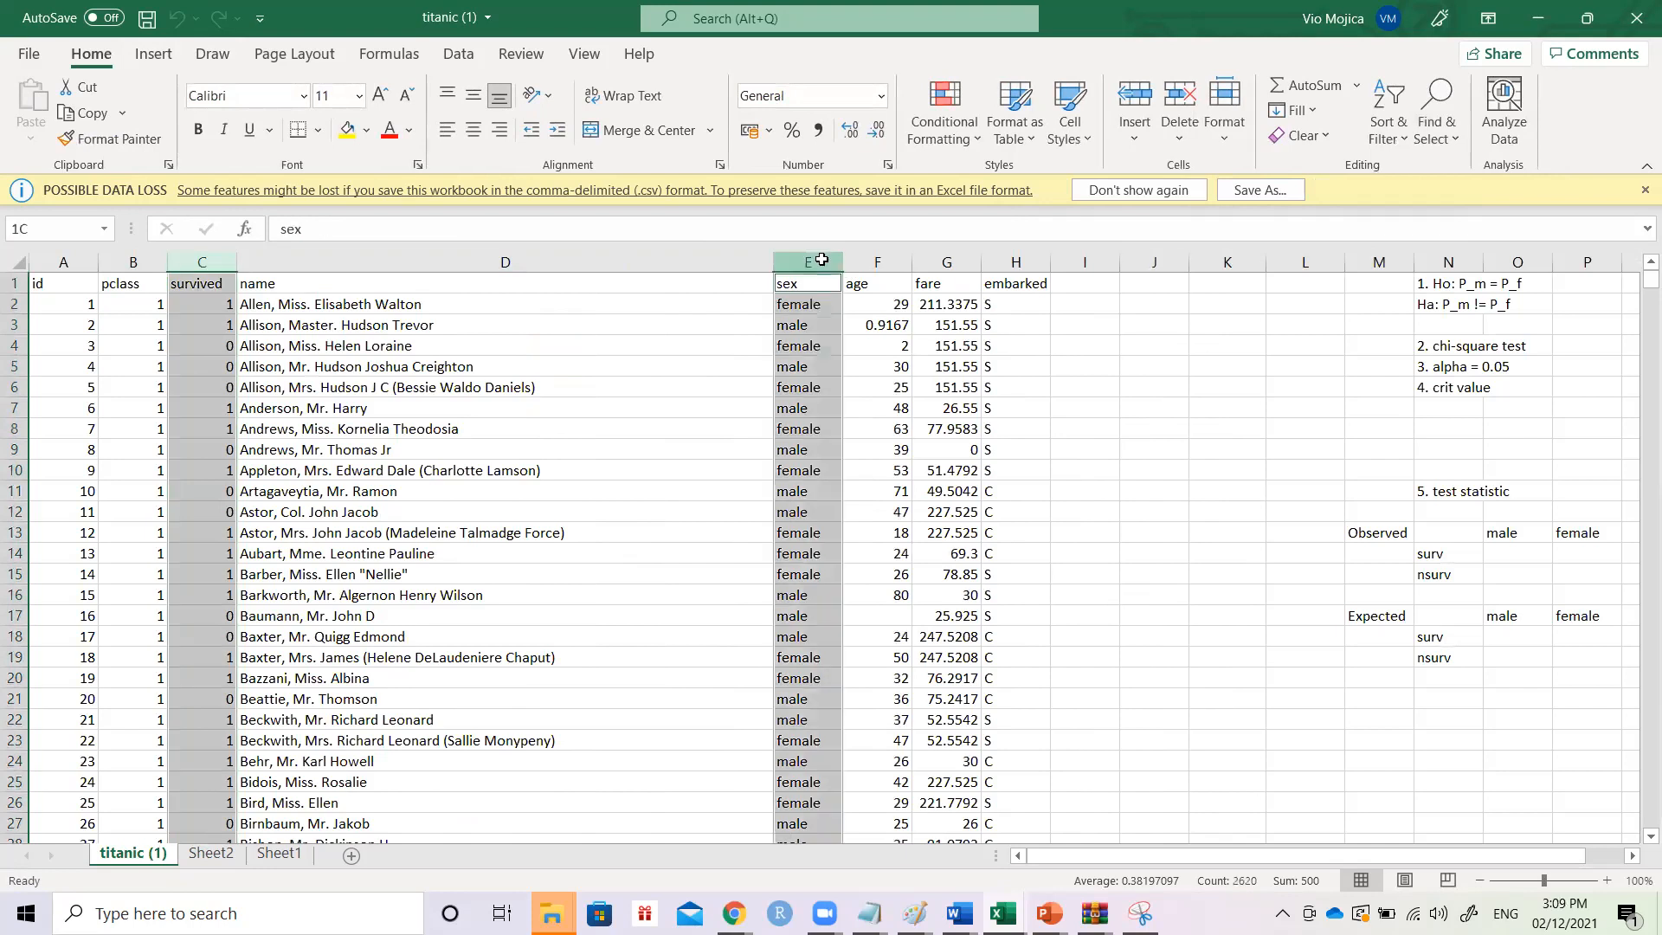
left_click(153, 53)
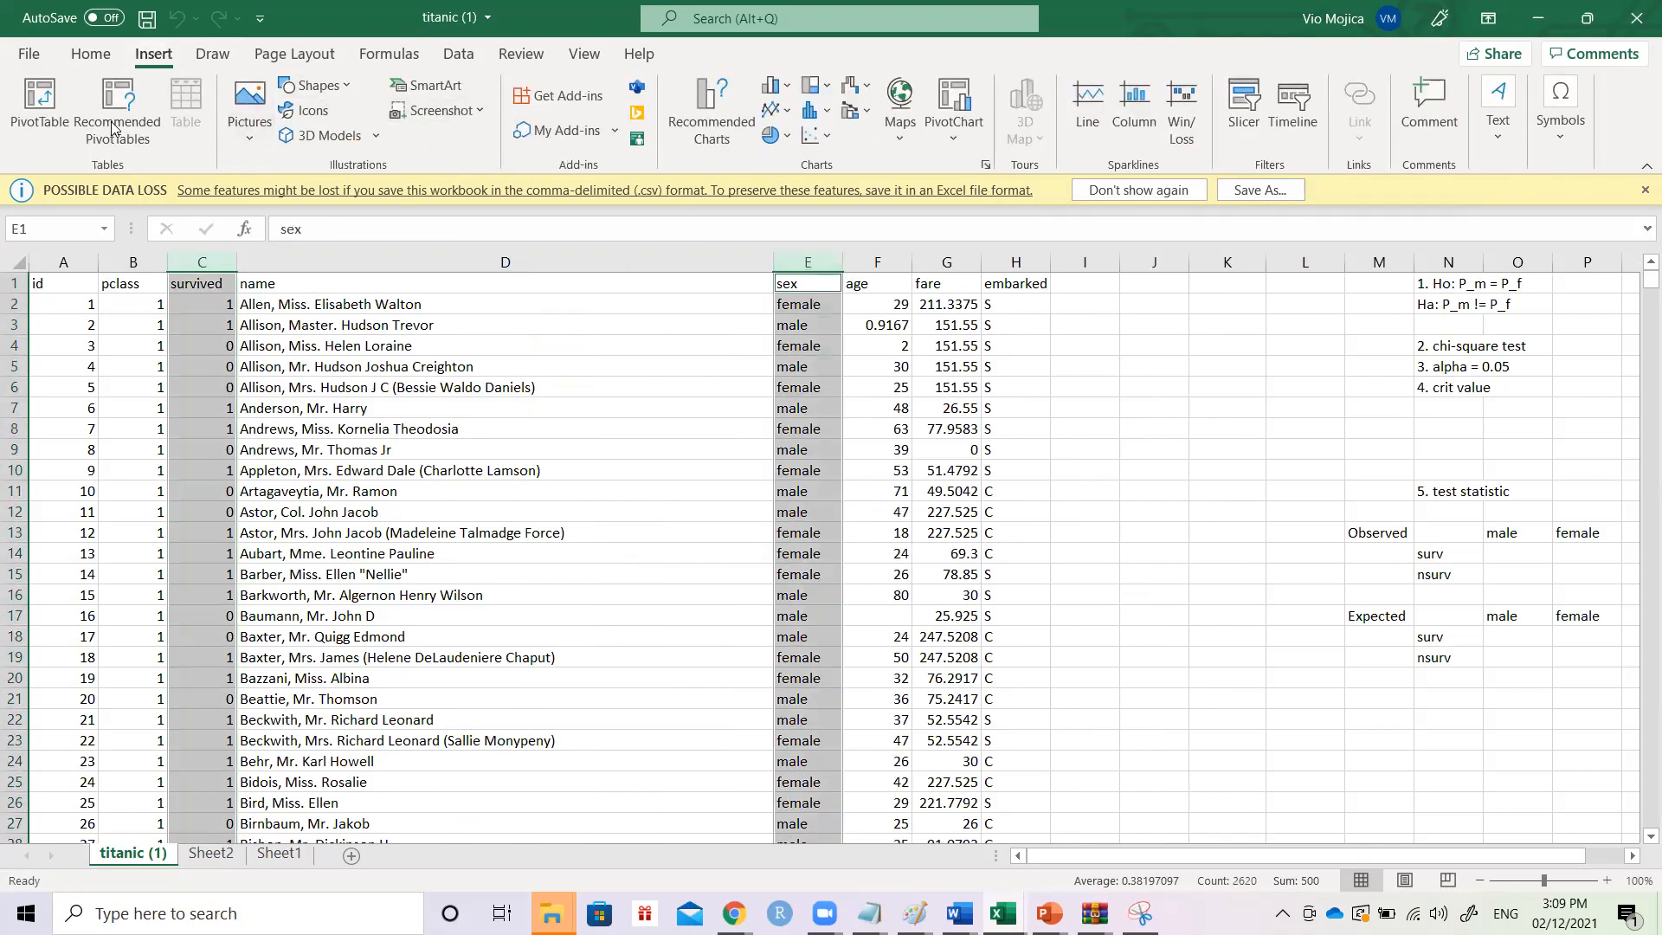
left_click(42, 108)
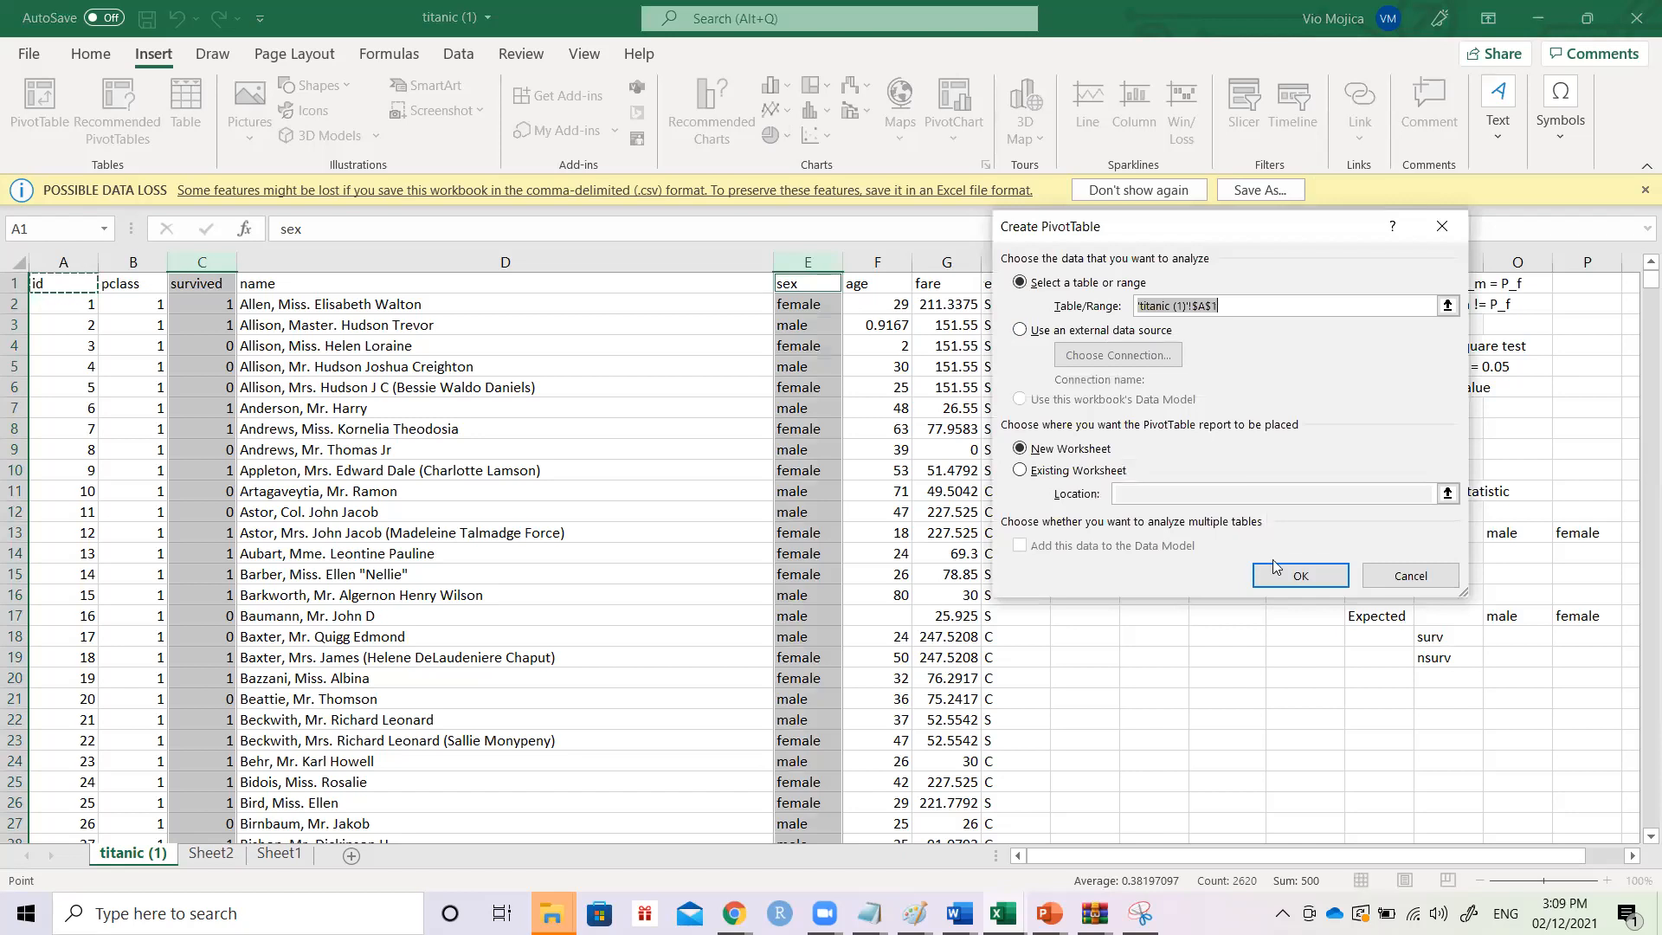
left_click(1293, 577)
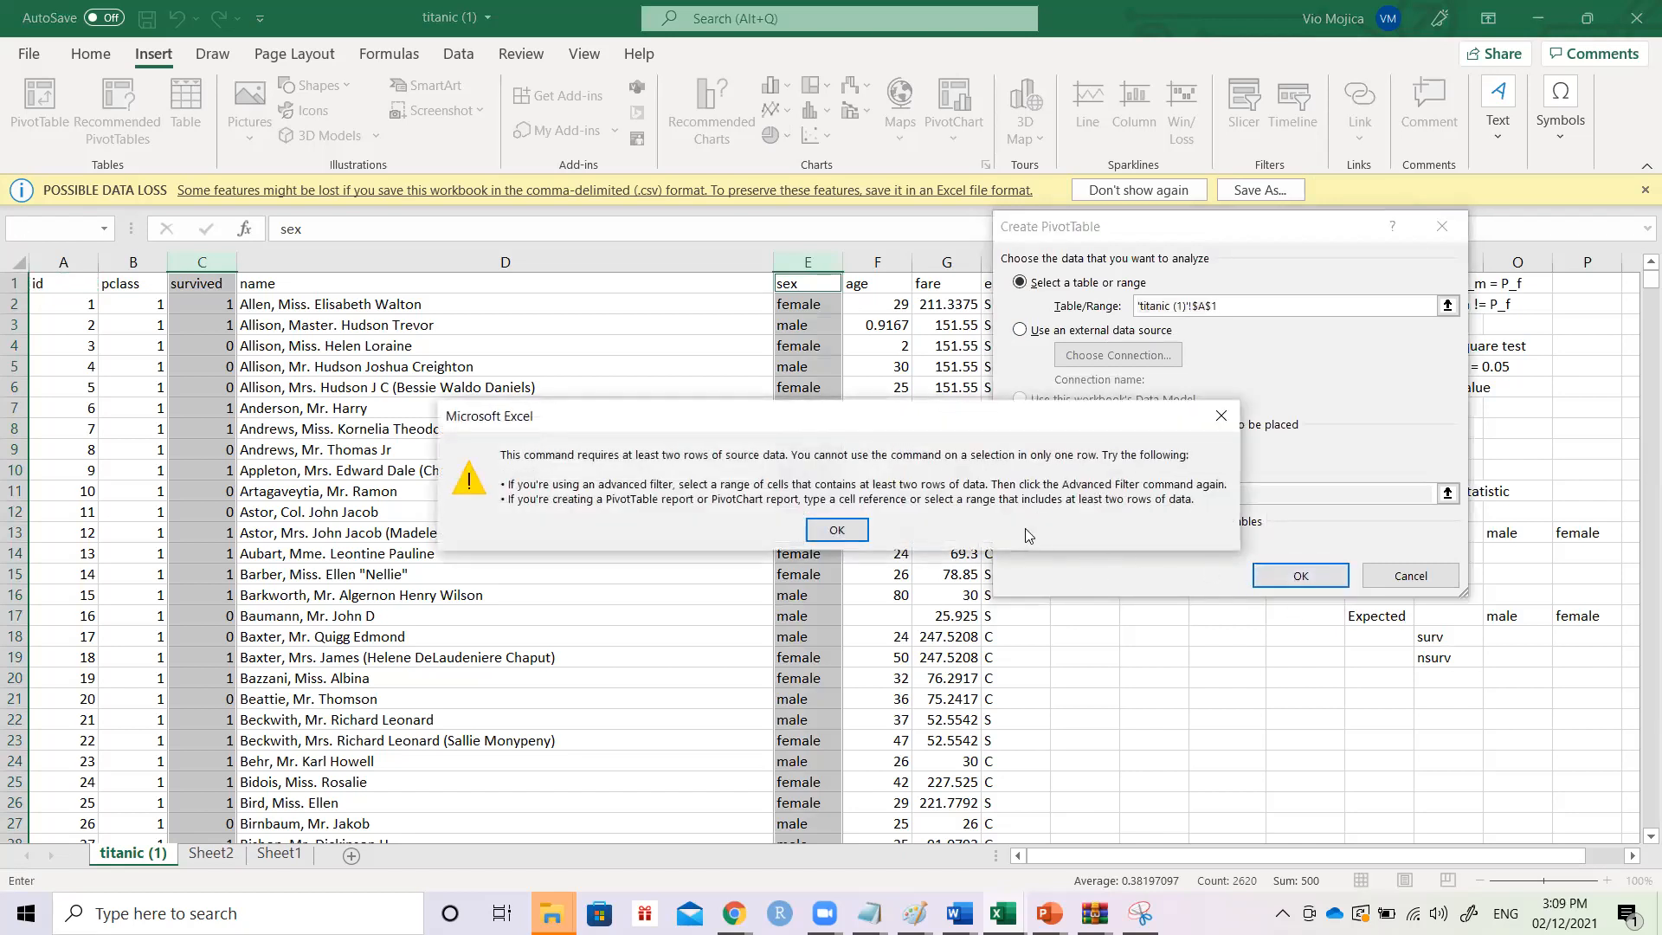
left_click(1218, 419)
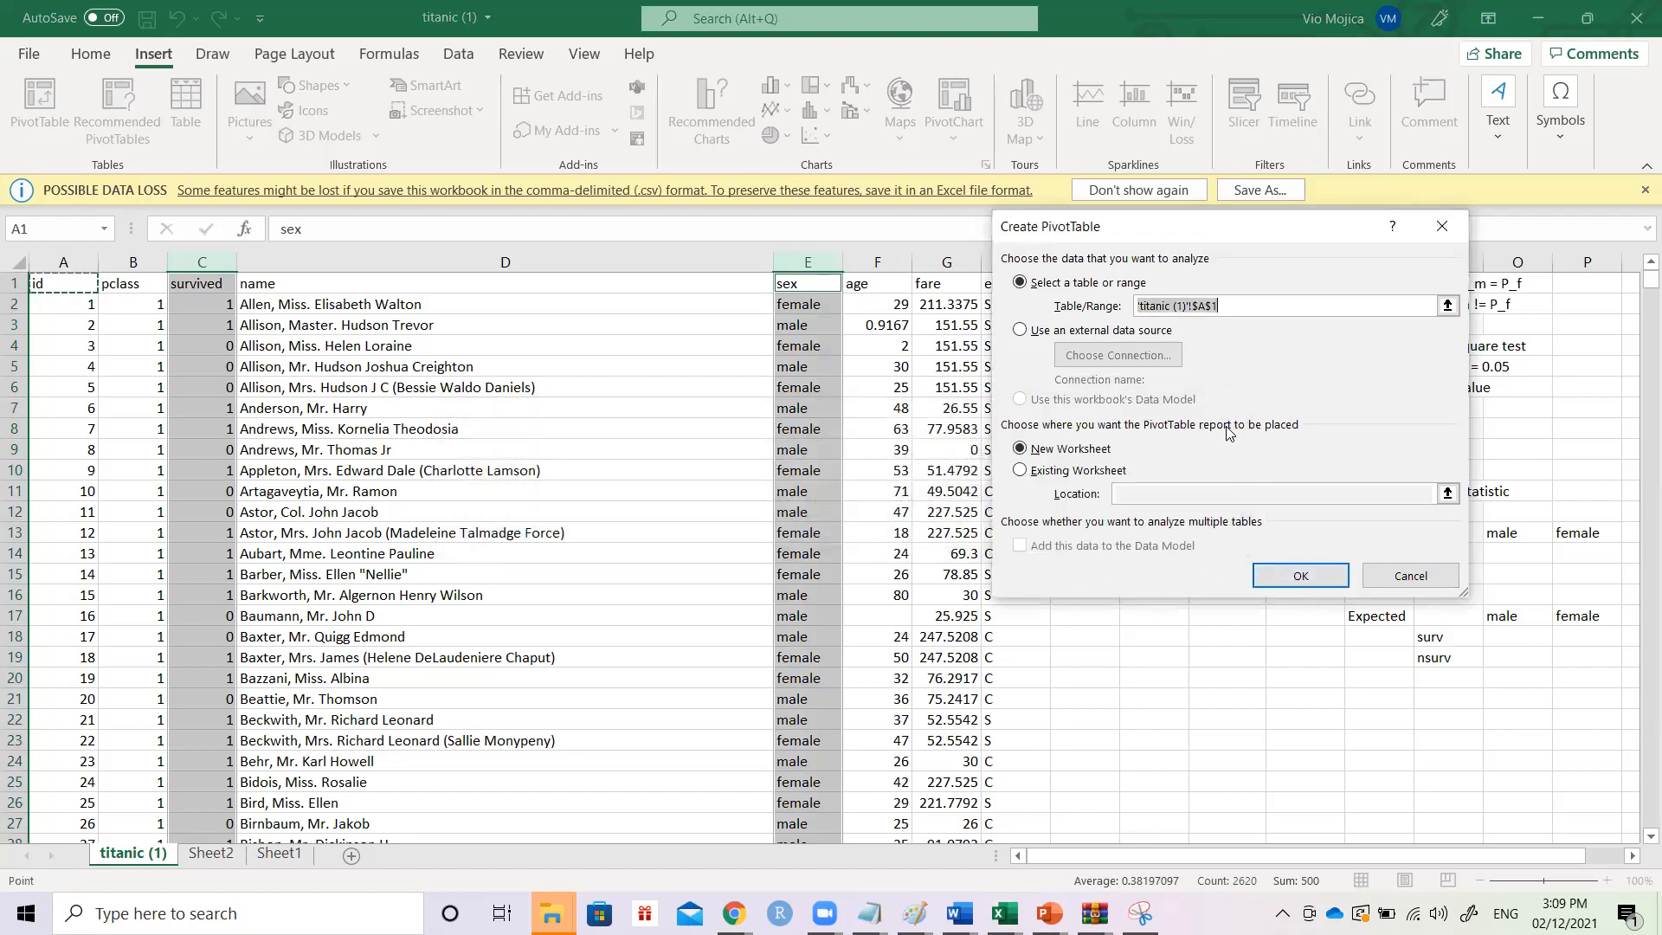
left_click(1395, 576)
- Create a PivotTable on a new worksheet from the full data set in columns A:H
left_click_drag(65, 261, 1016, 261)
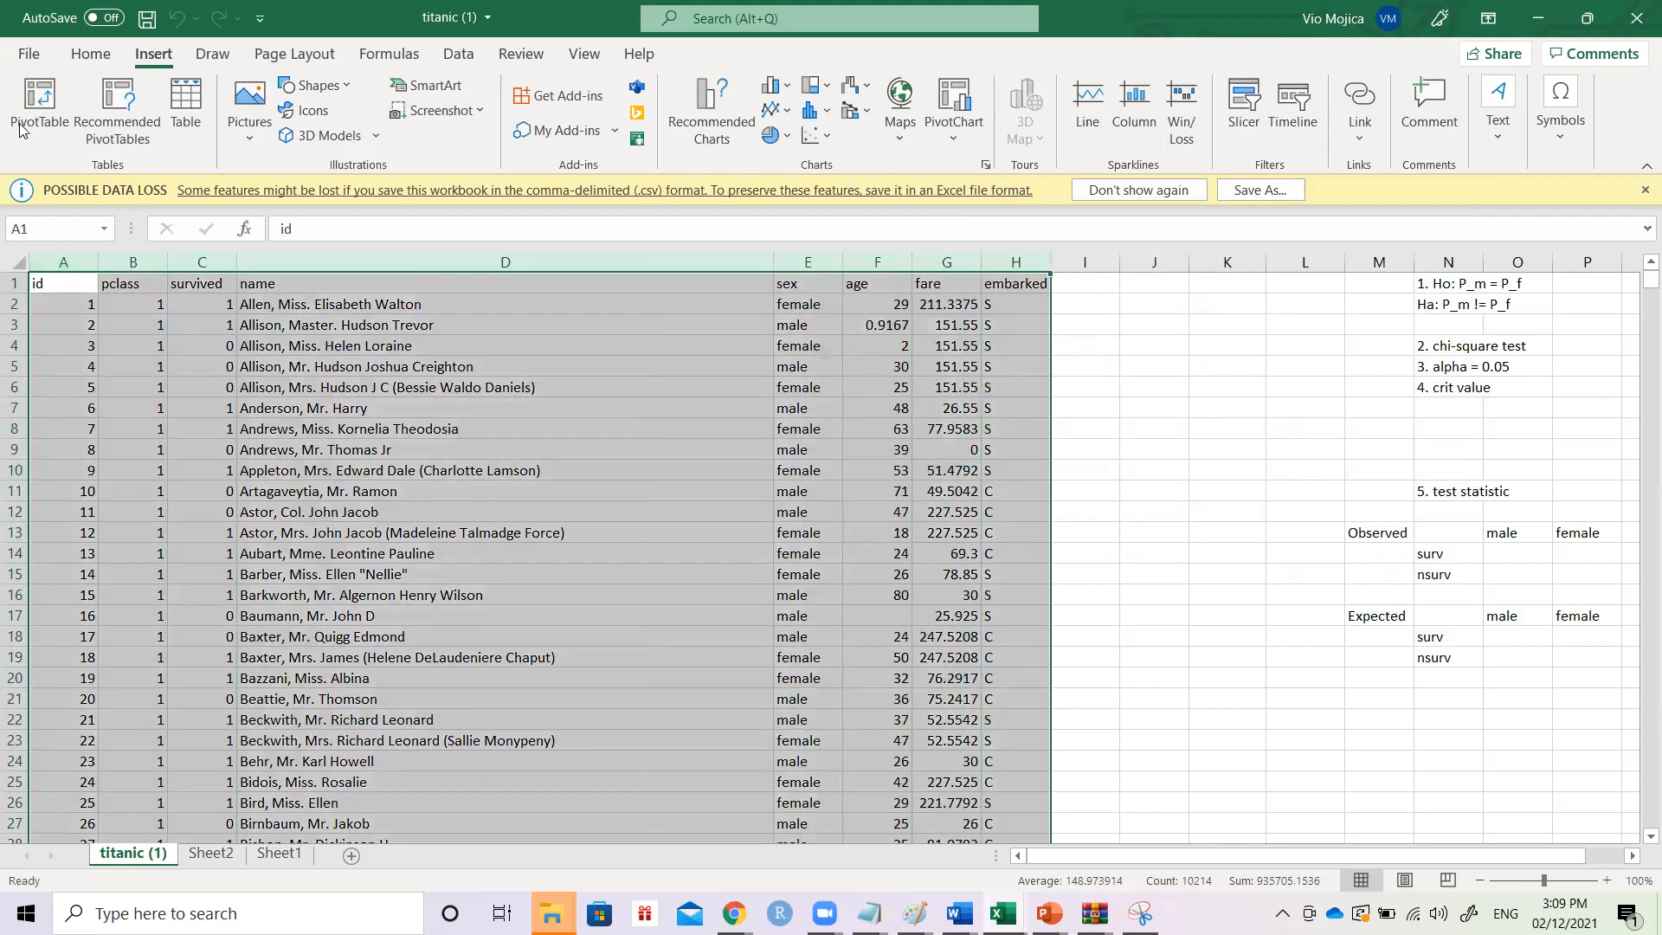
left_click(44, 102)
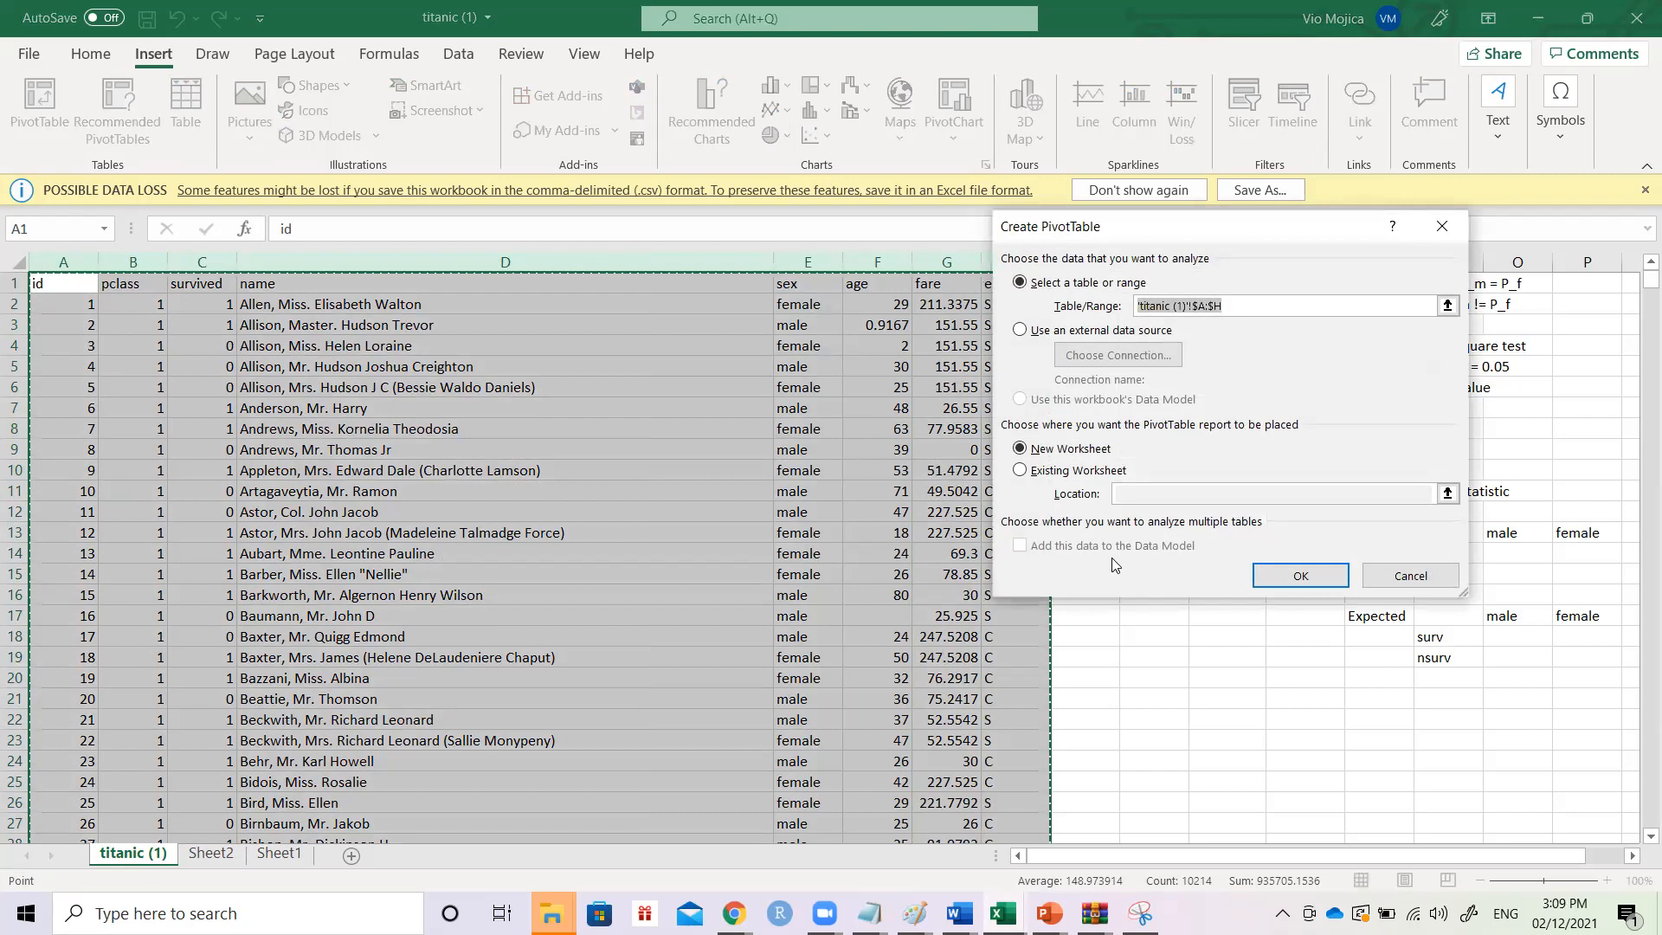
left_click(1280, 579)
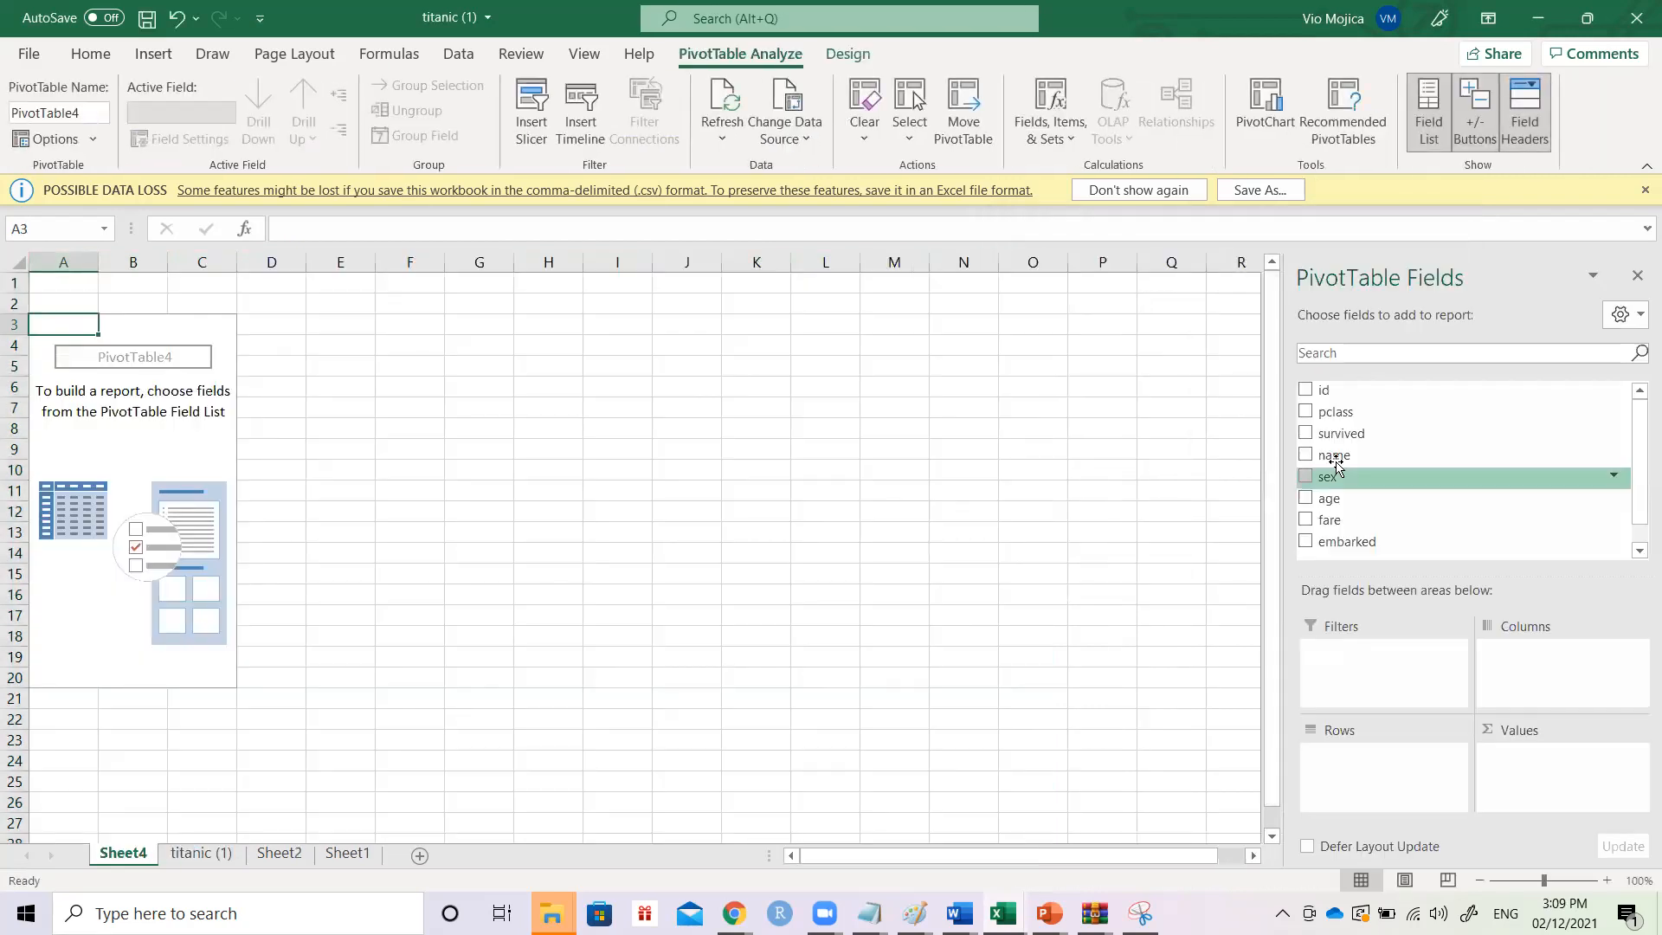
- Lay out the PivotTable with sex as rows and survived as both values and columns
left_click(1307, 476)
left_click(1305, 433)
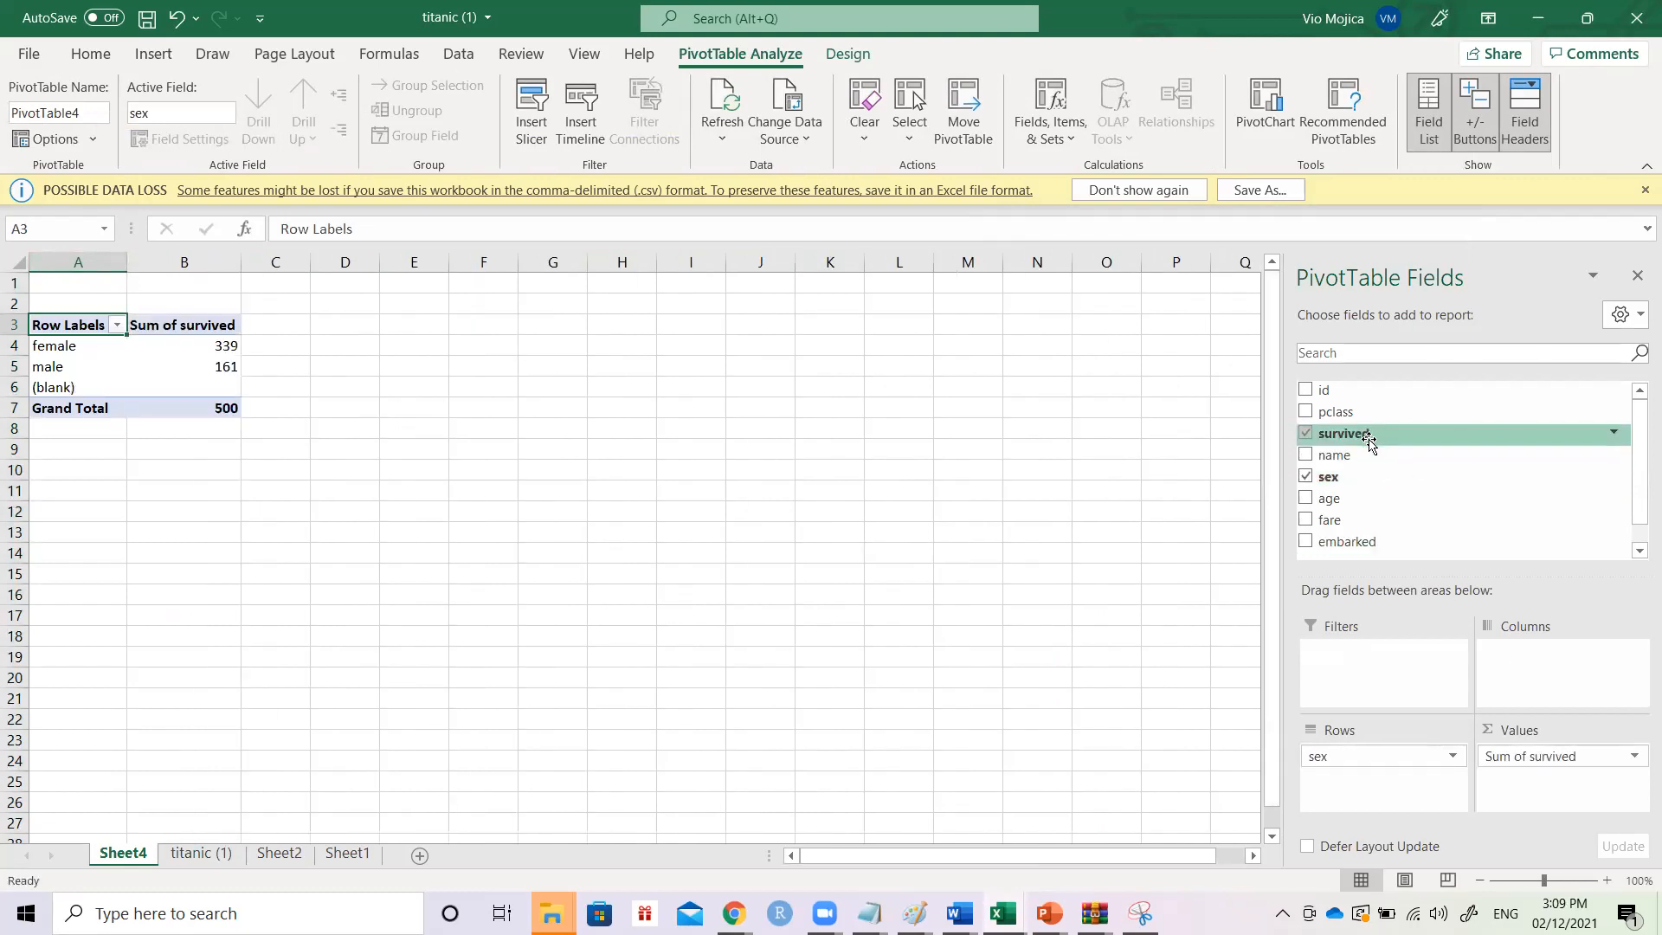
left_click_drag(1368, 440, 1515, 680)
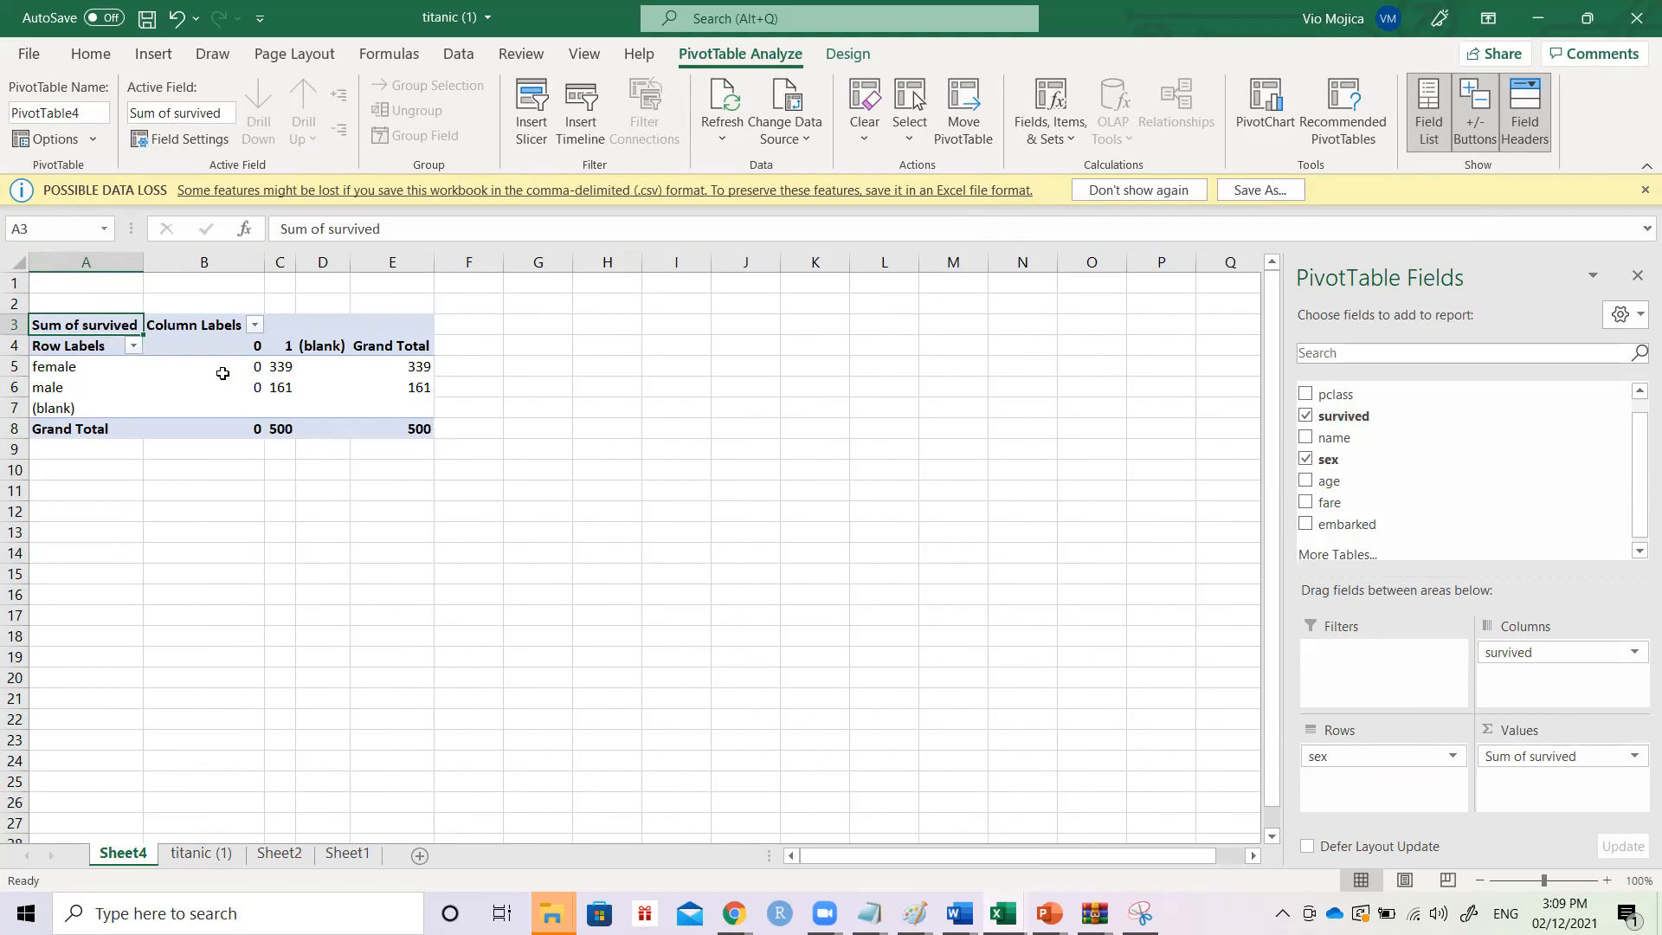
- Summarize the PivotTable's survived value field by Count
left_click(254, 326)
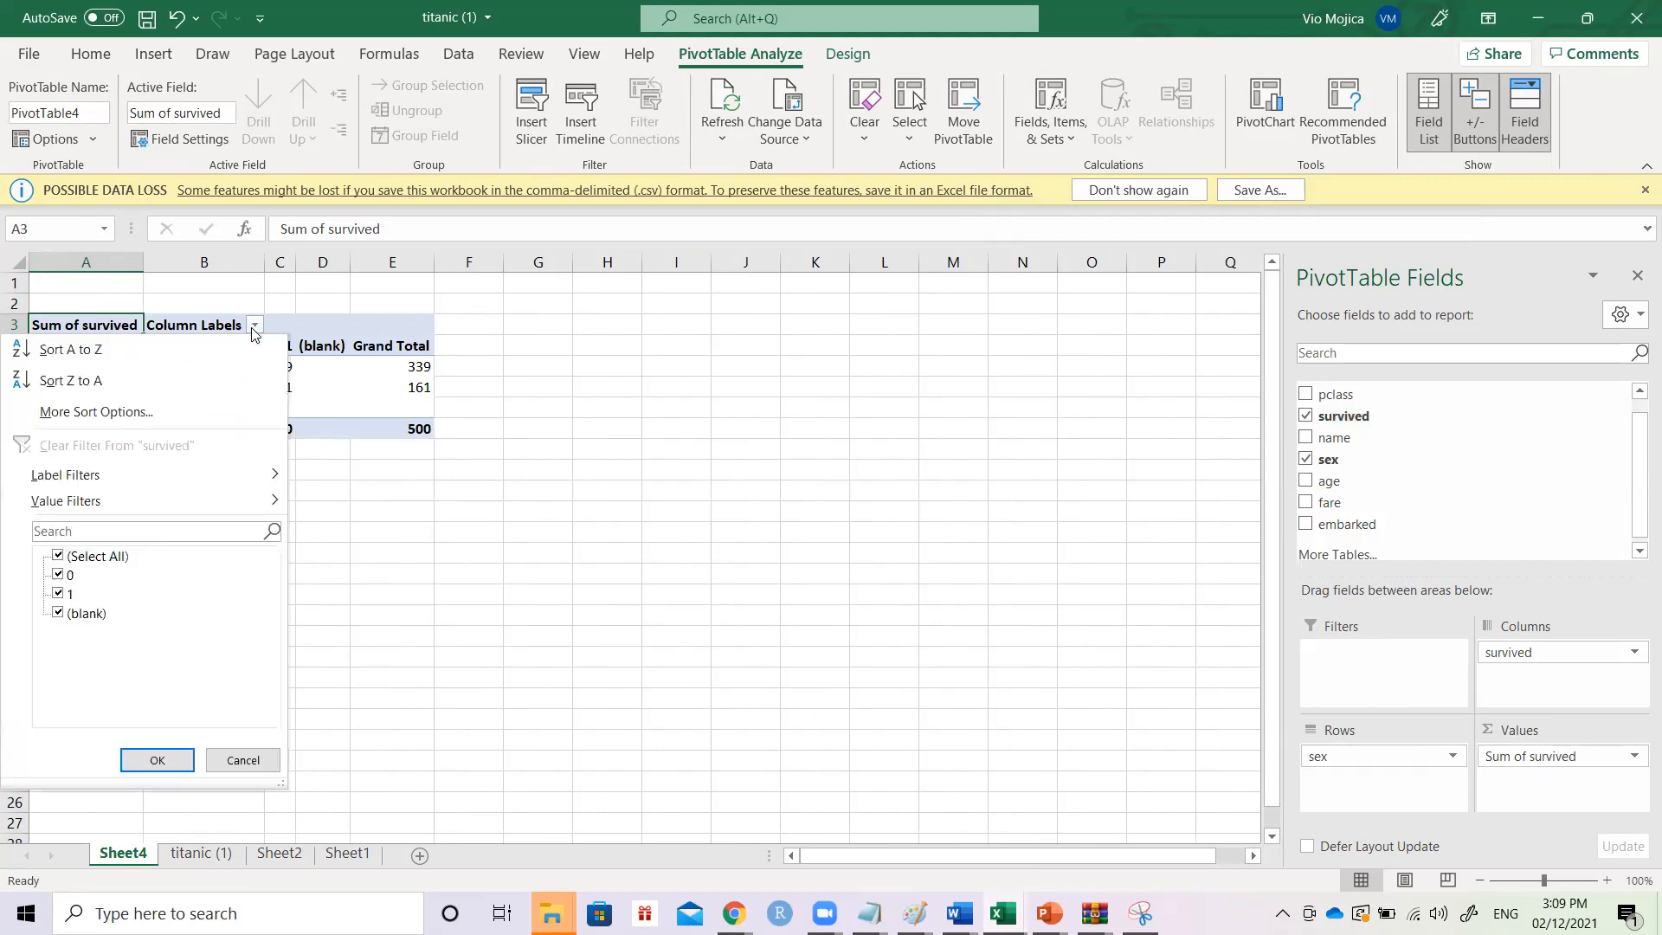
left_click(253, 329)
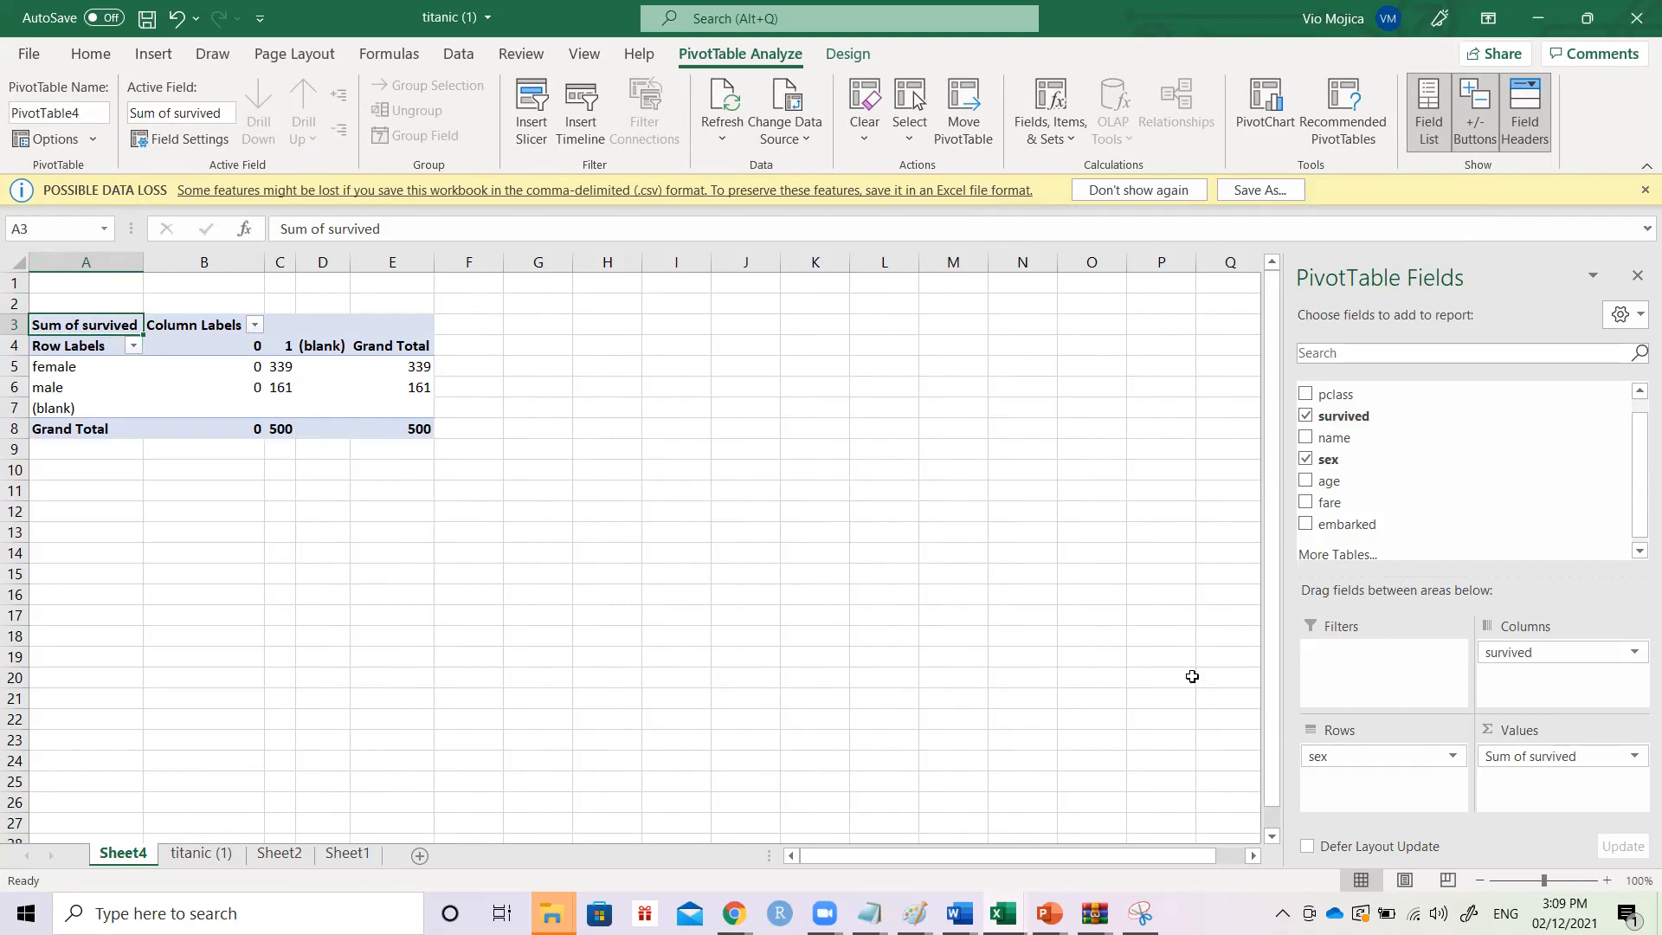
left_click(1454, 767)
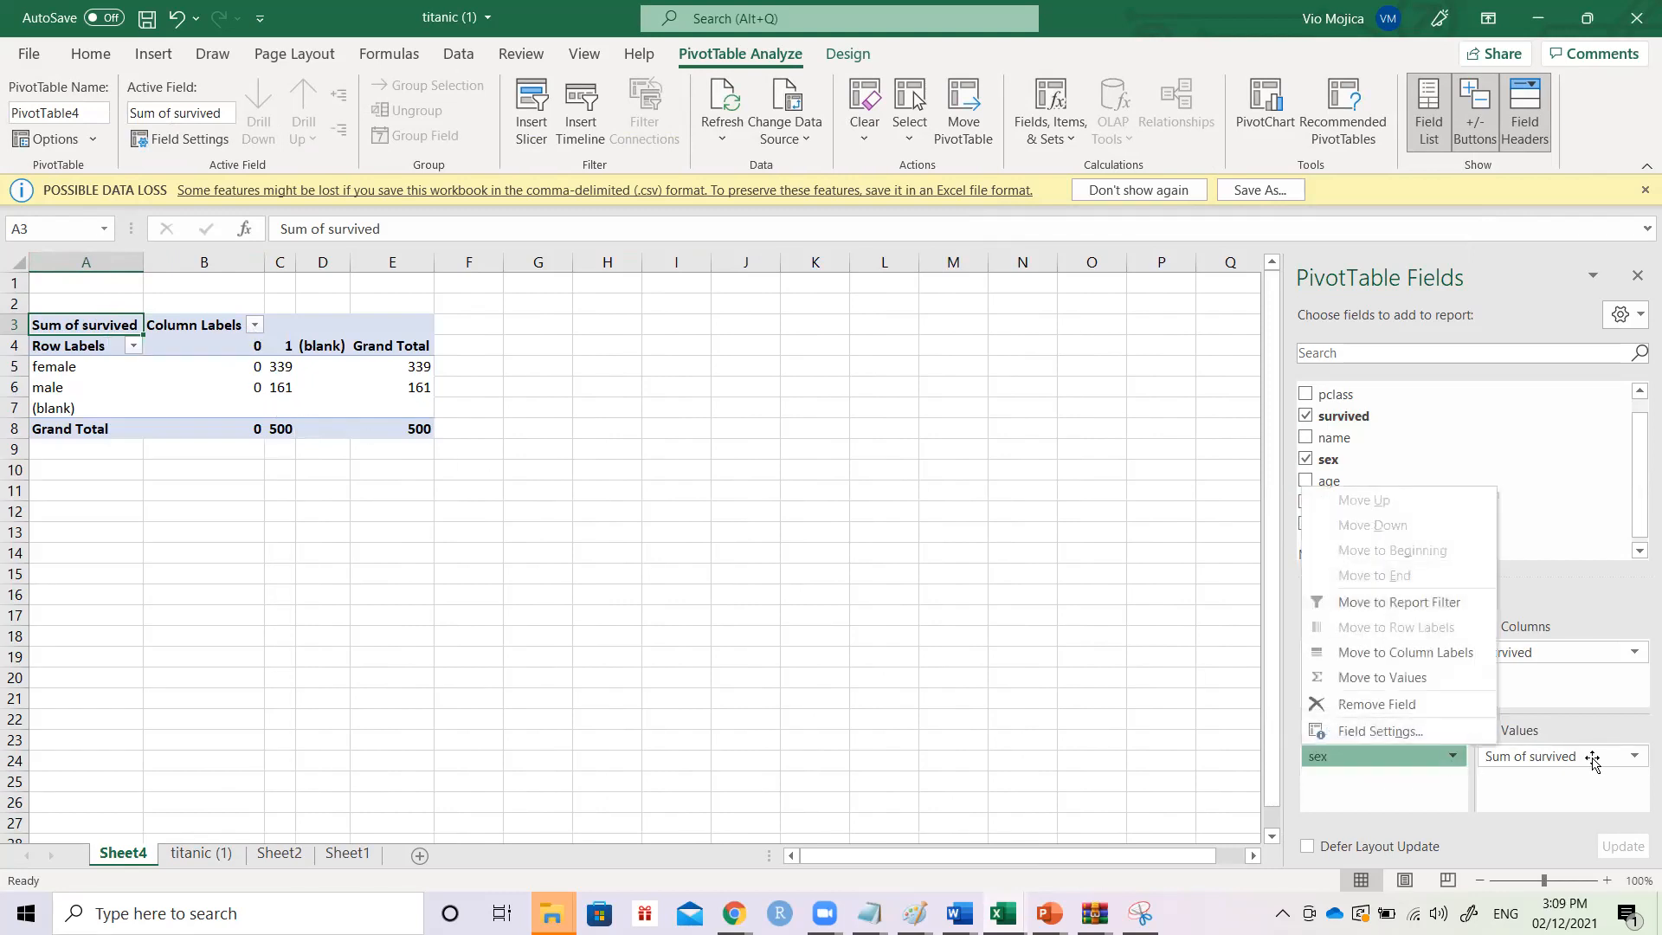
left_click(1636, 763)
left_click(1636, 763)
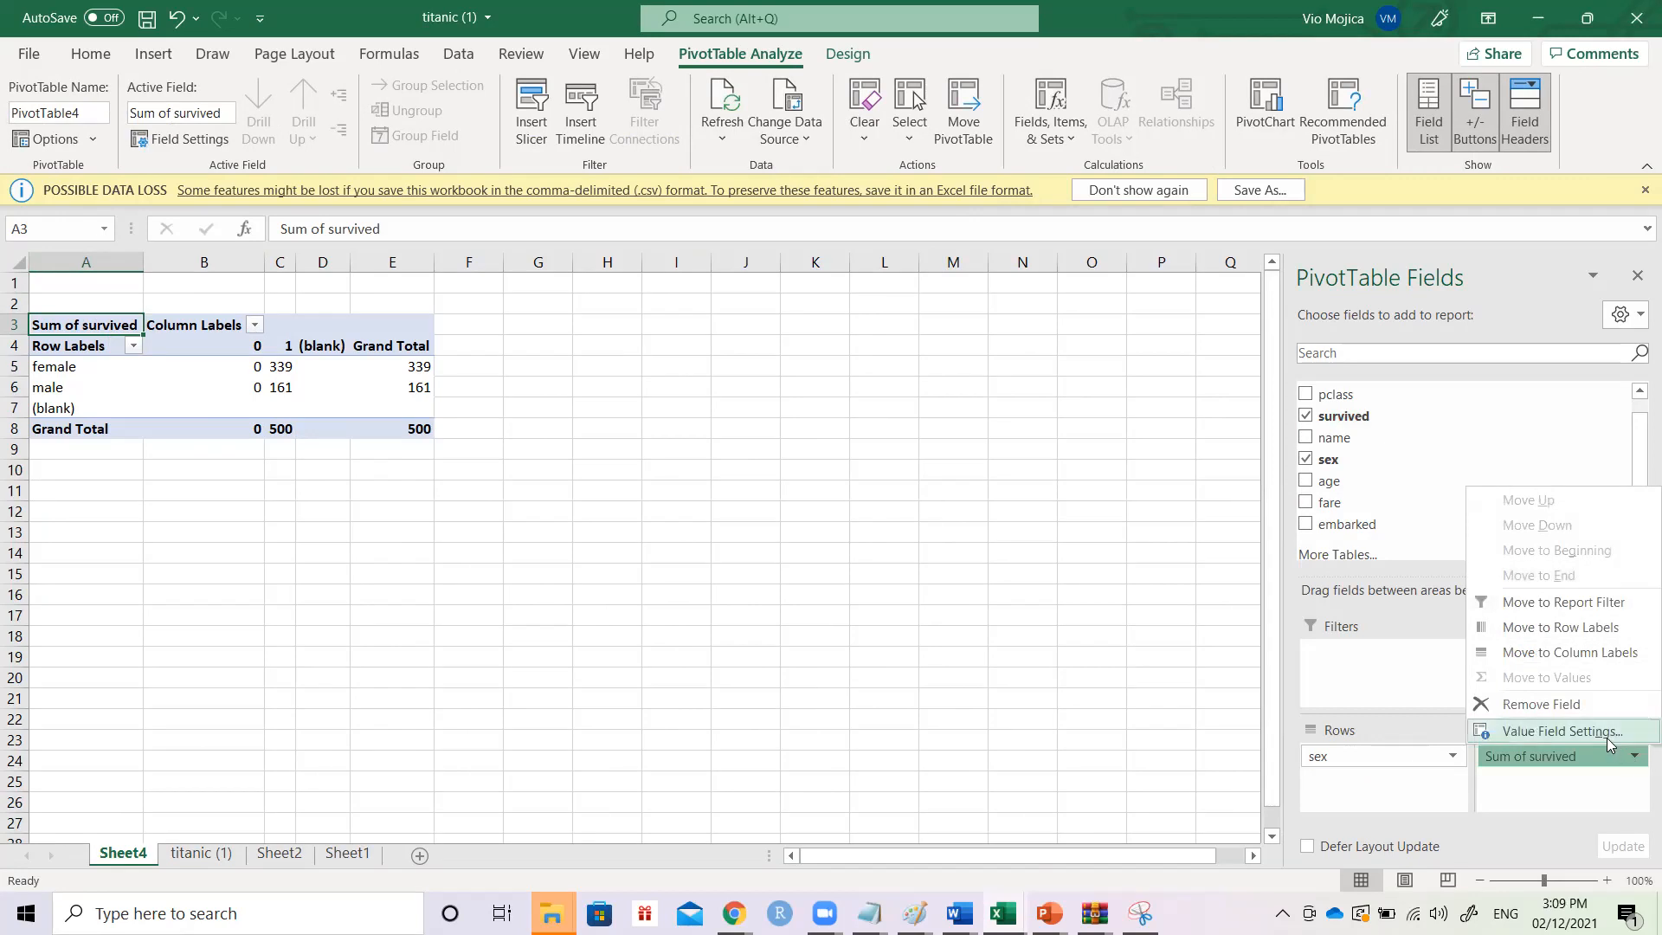
left_click(1532, 732)
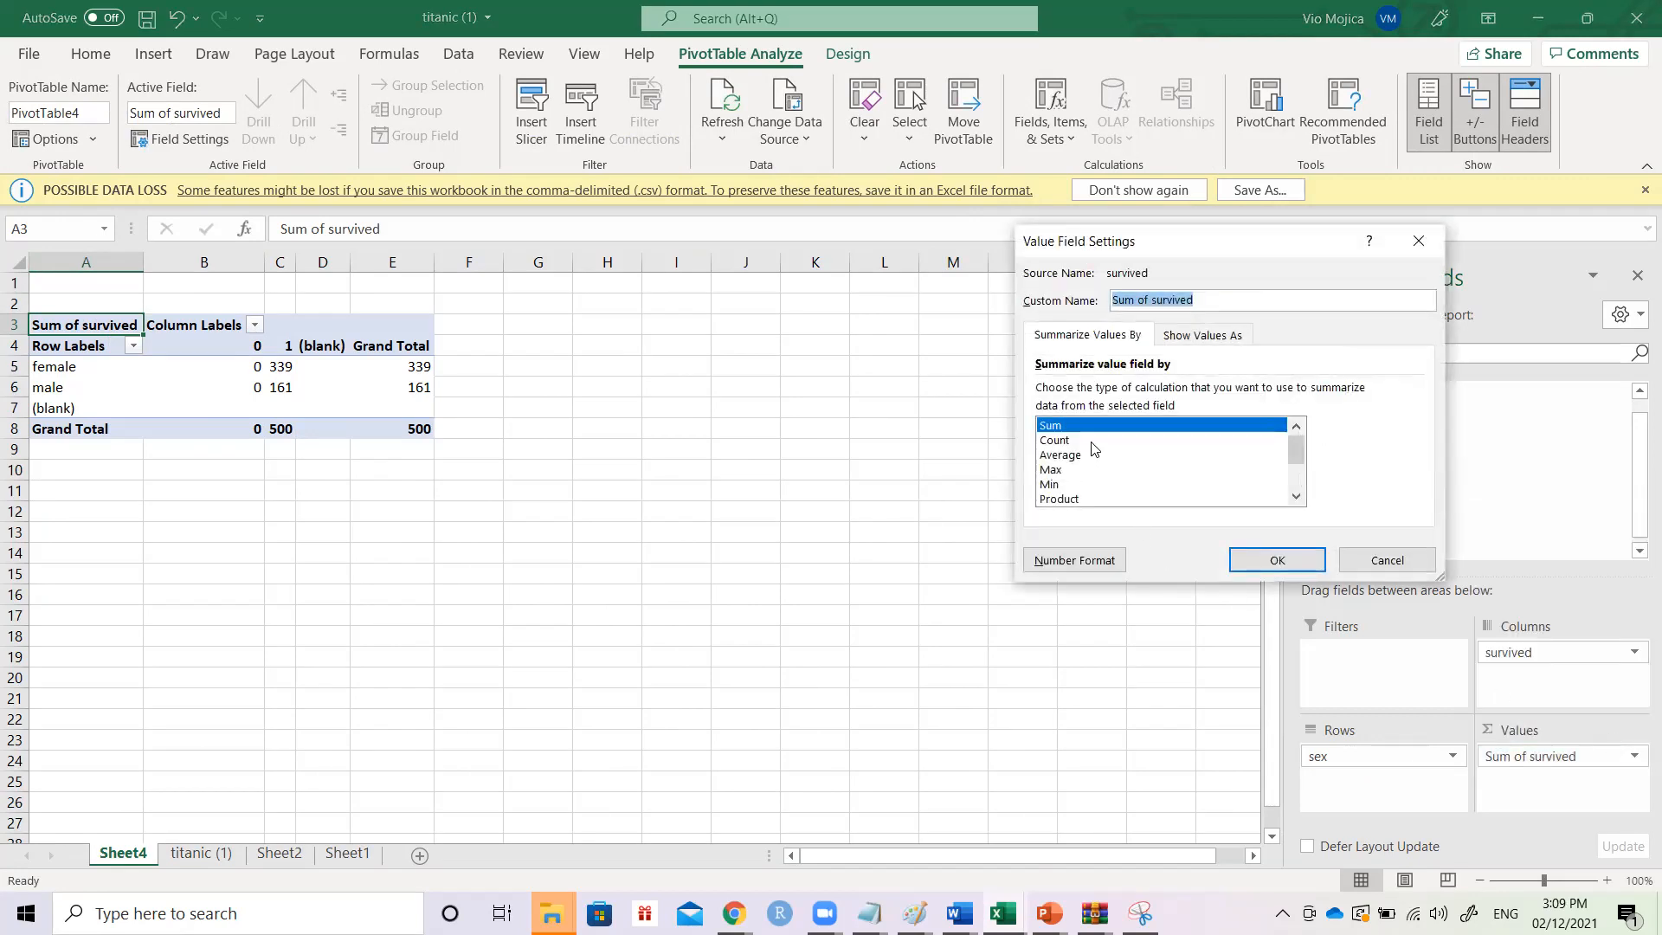
double_click(1091, 442)
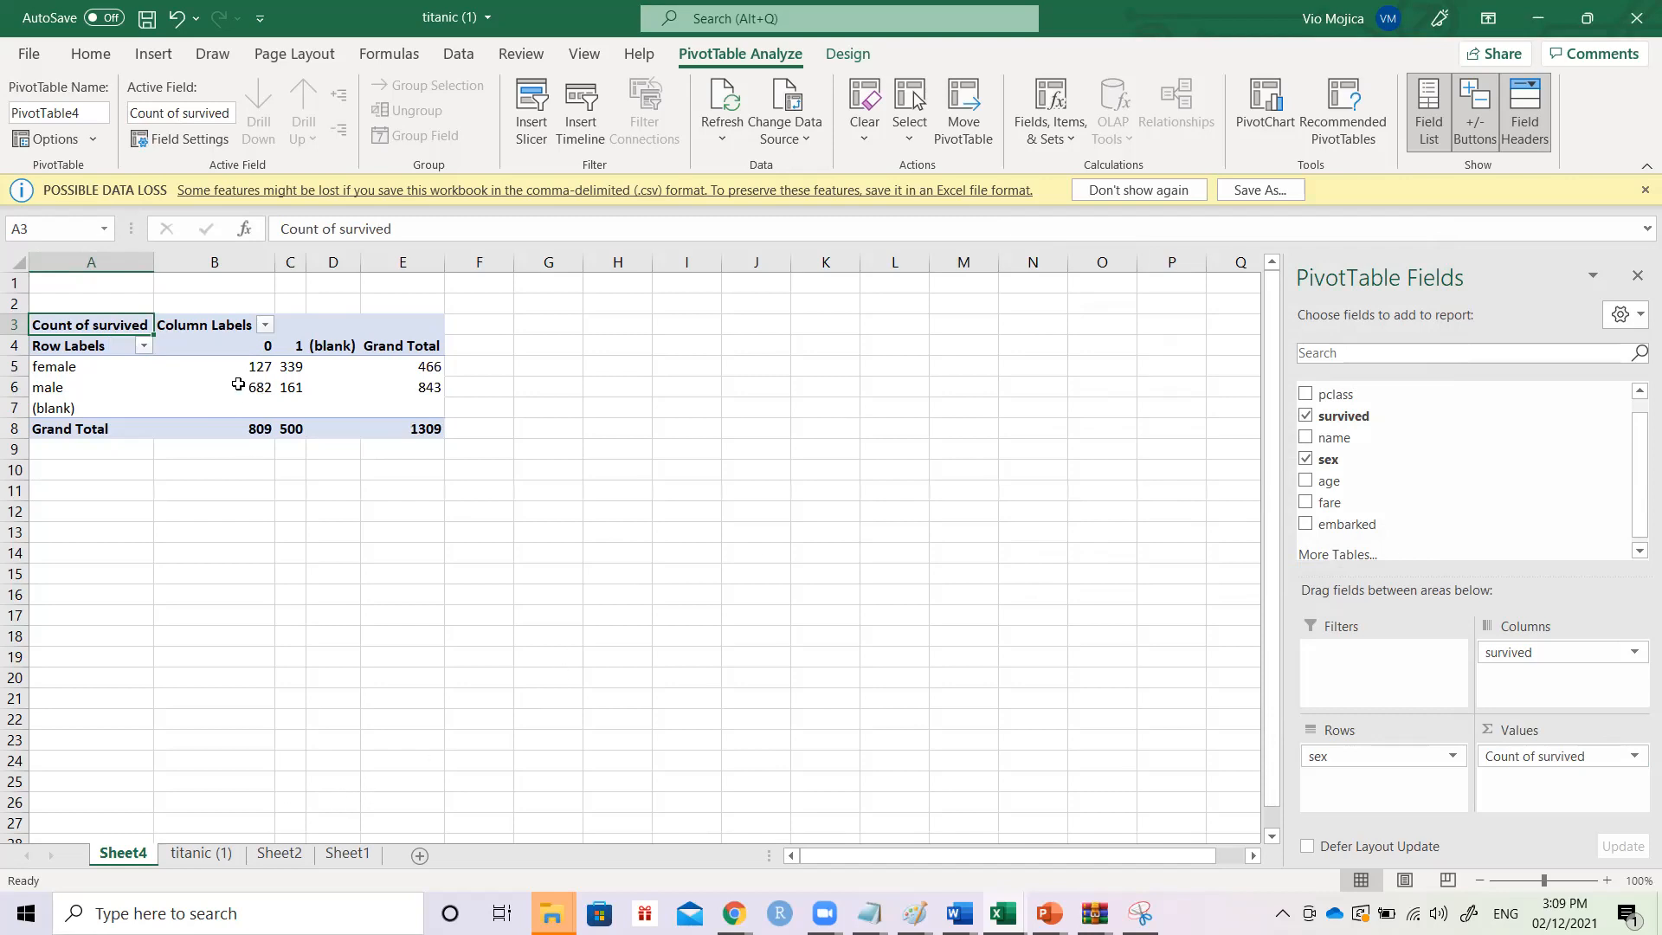
- Copy the four male and female survival counts from the PivotTable into the observed table at O14 on the titanic (1) sheet
left_click_drag(233, 366, 293, 389)
key("ctrl+c")
left_click(200, 854)
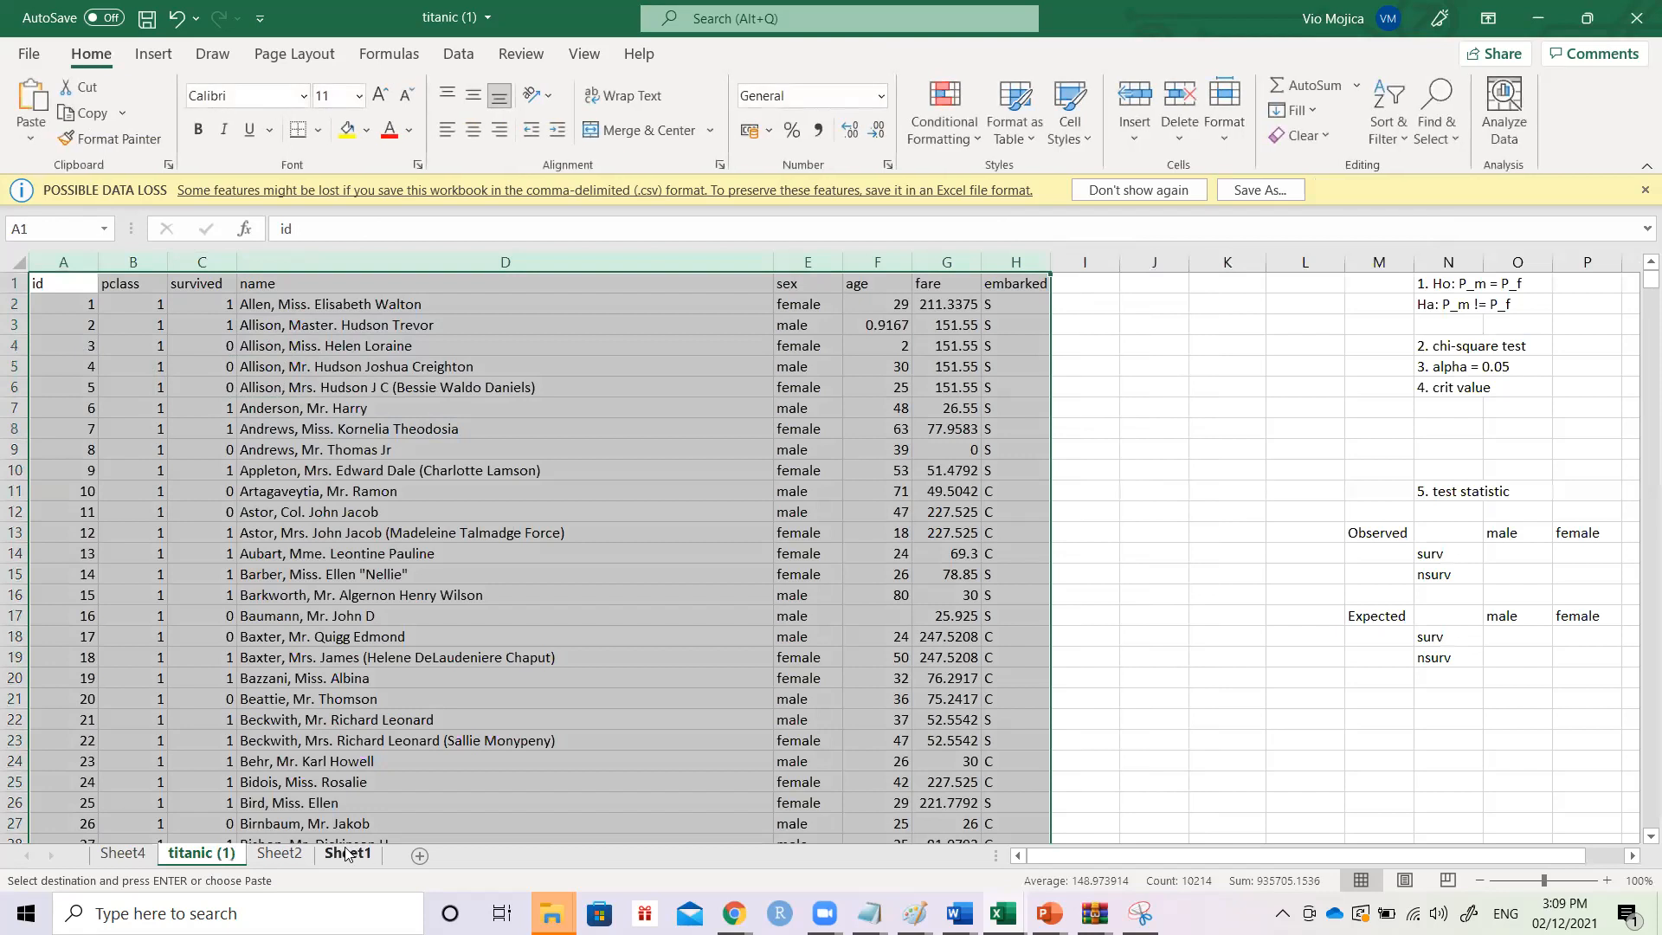
left_click(1510, 554)
key("ctrl+v")
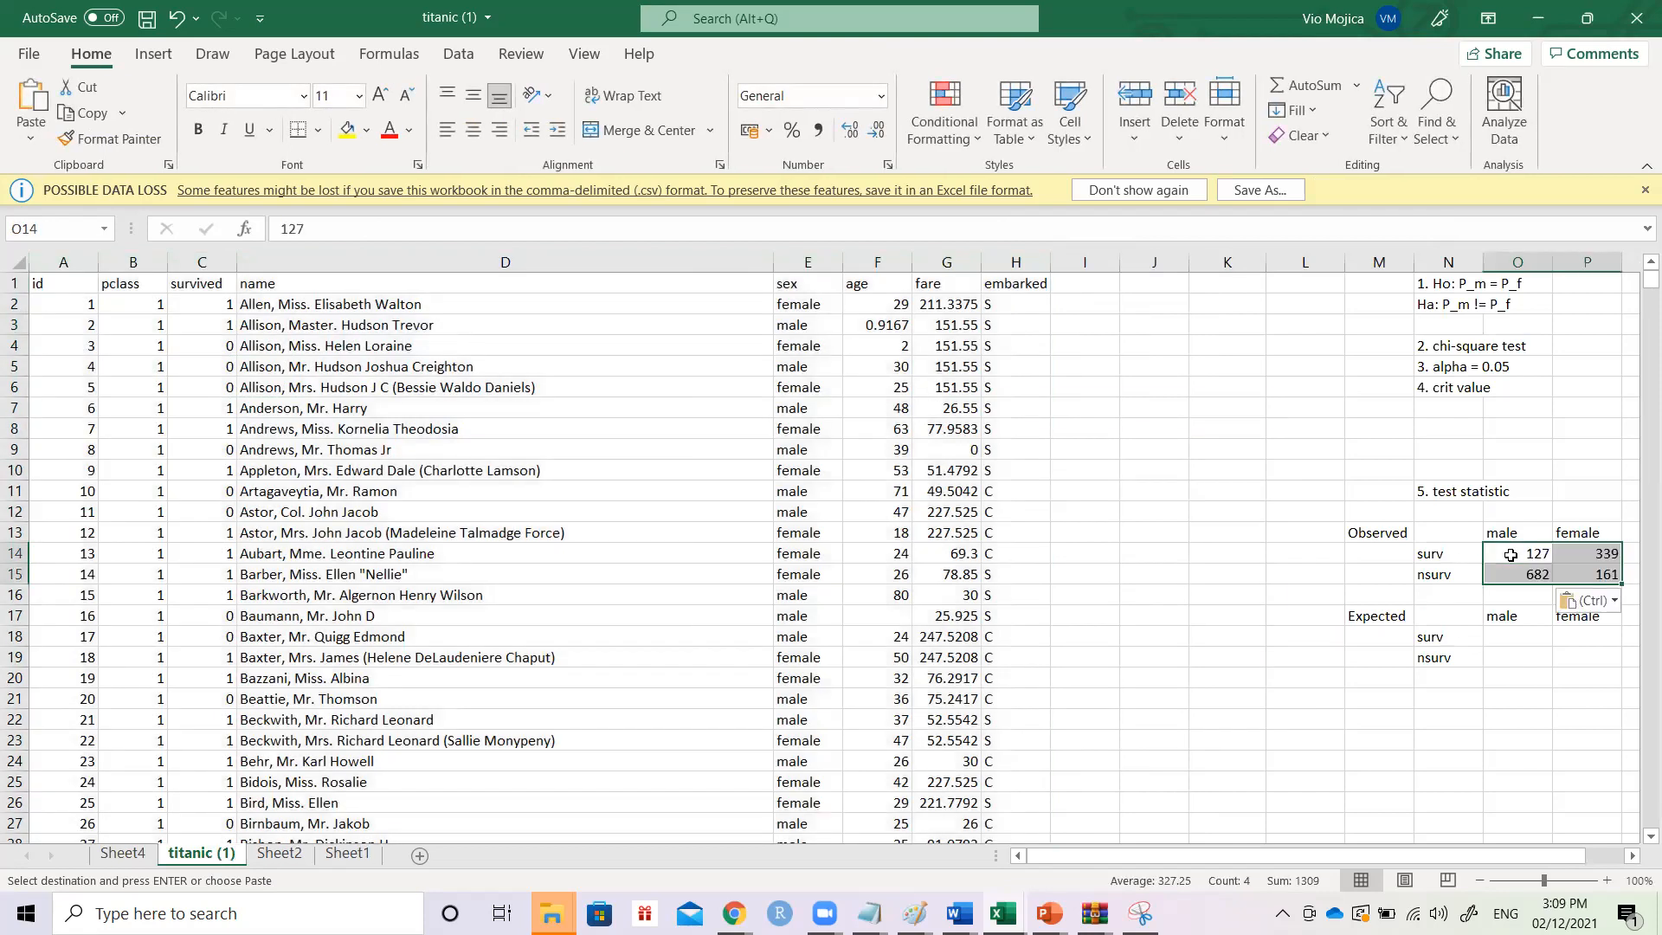
- Add SUM row totals for the observed table's surv and nsurv rows in Q14 and Q15
key("Right")
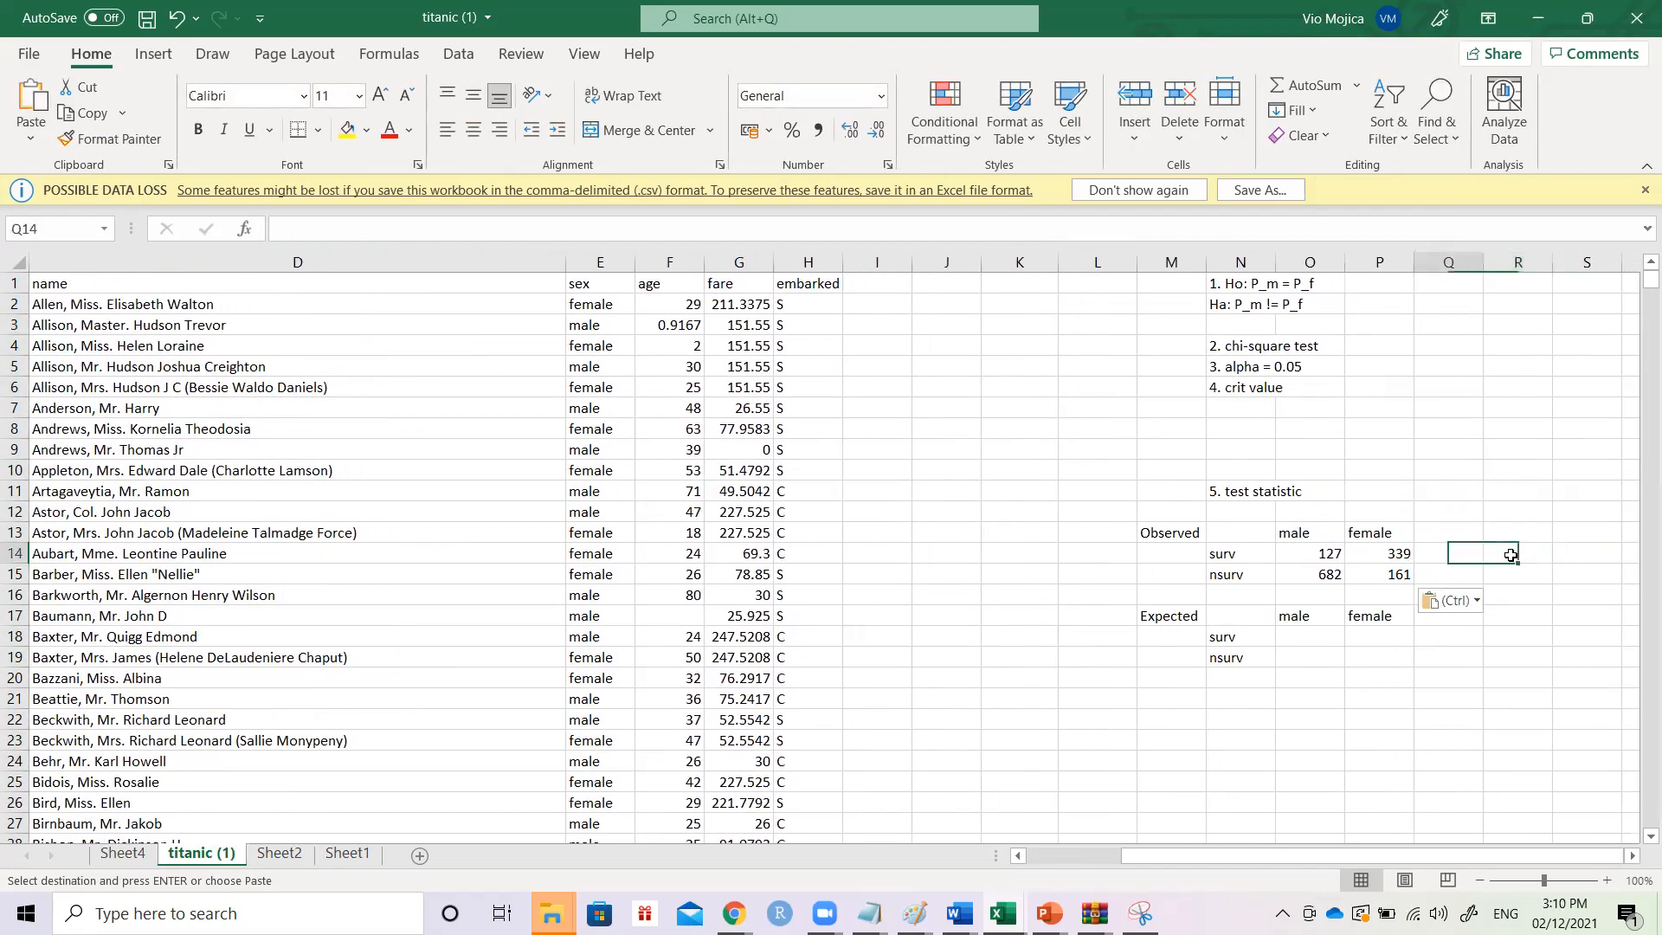
type("=SUM(")
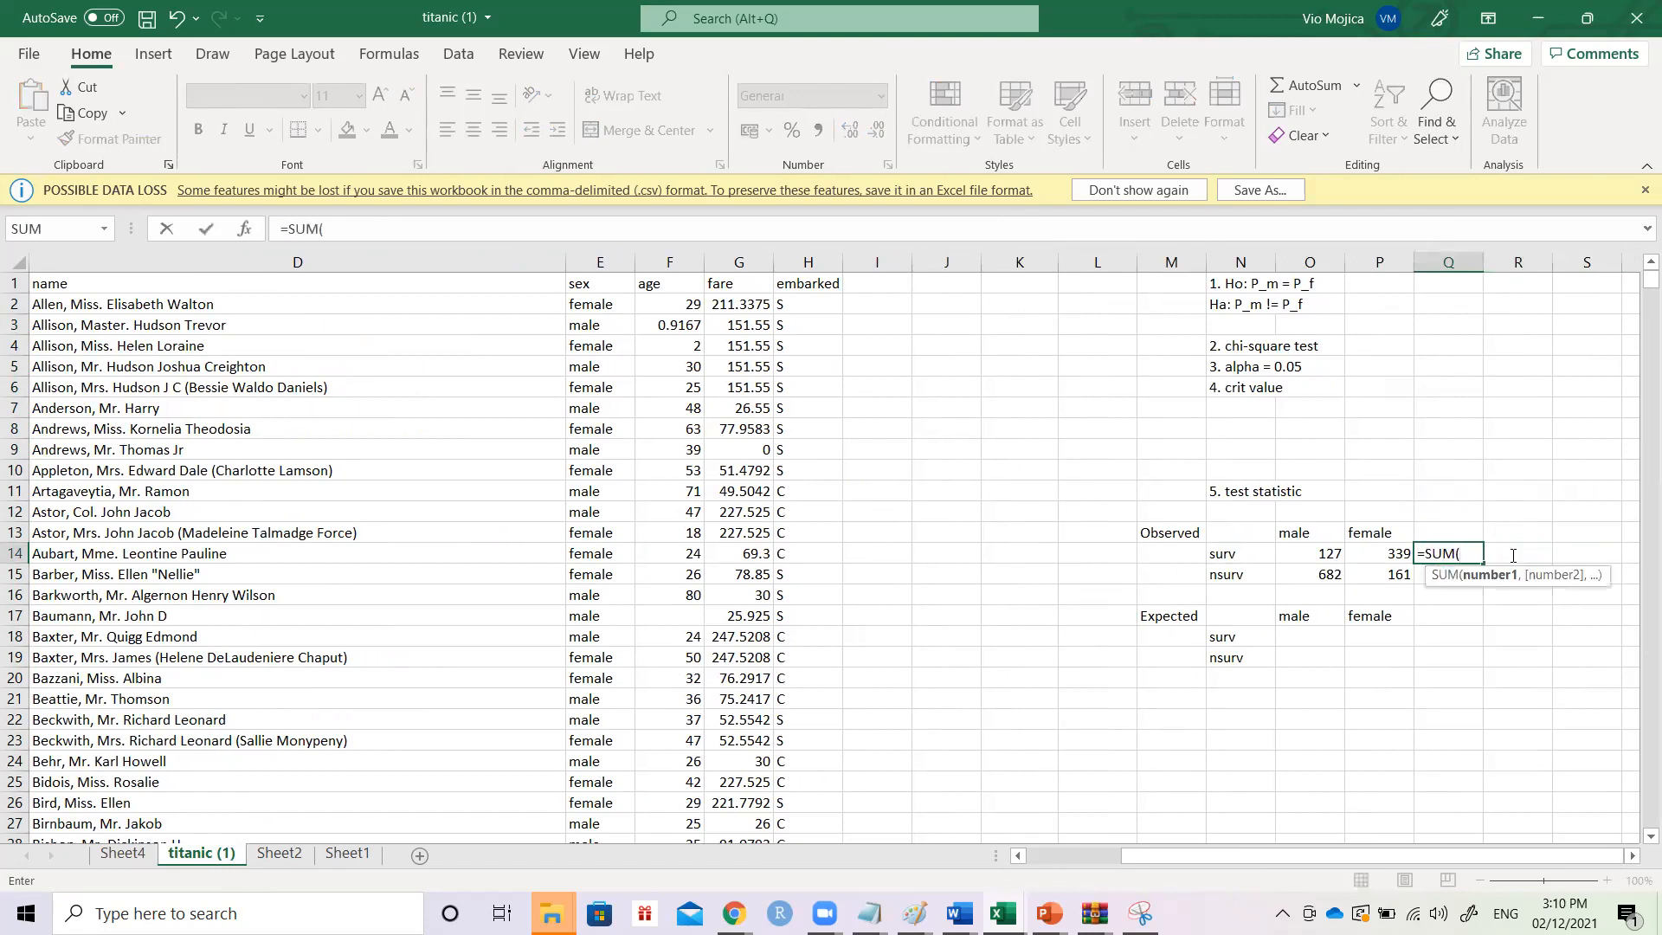
key("Left")
key("shift+Left")
key("shift+Left")
key("shift+Right")
type(")")
key("Return")
key("Up")
key("ctrl+c")
key("Down")
key("ctrl+v")
- Add SUM column totals for the observed male and female columns in O16 and P16
key("Left")
key("Left")
key("Down")
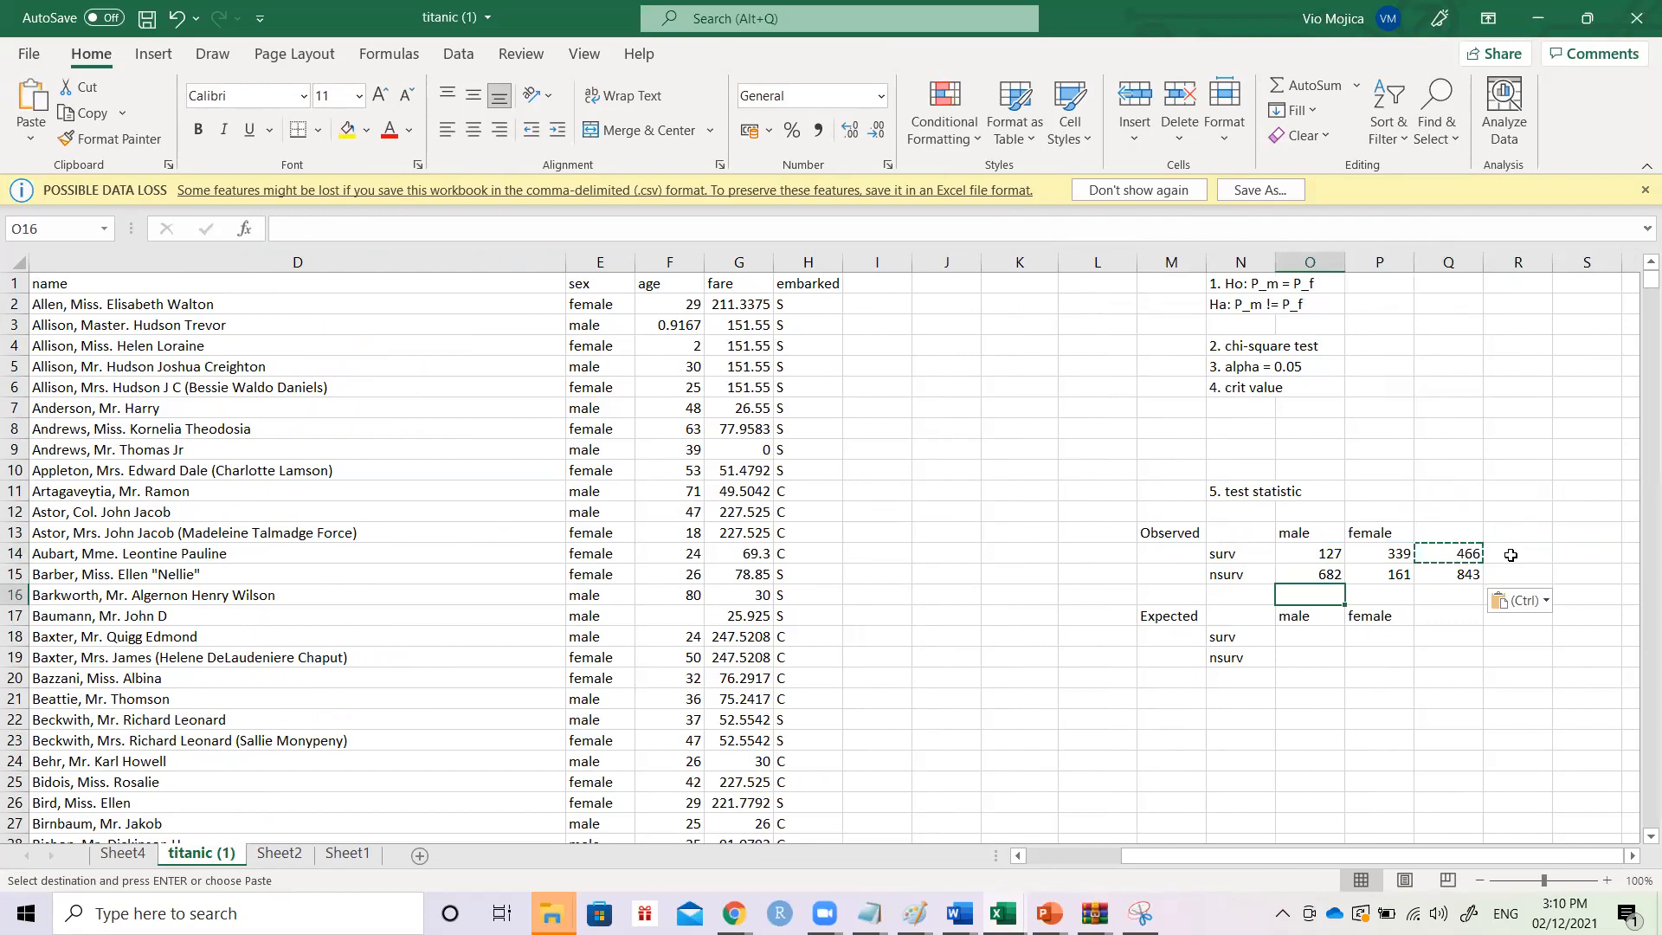
type("=SUM(")
key("shift+Up")
key("Return")
key("Up")
key("ctrl+c")
key("Right")
key("ctrl+v")
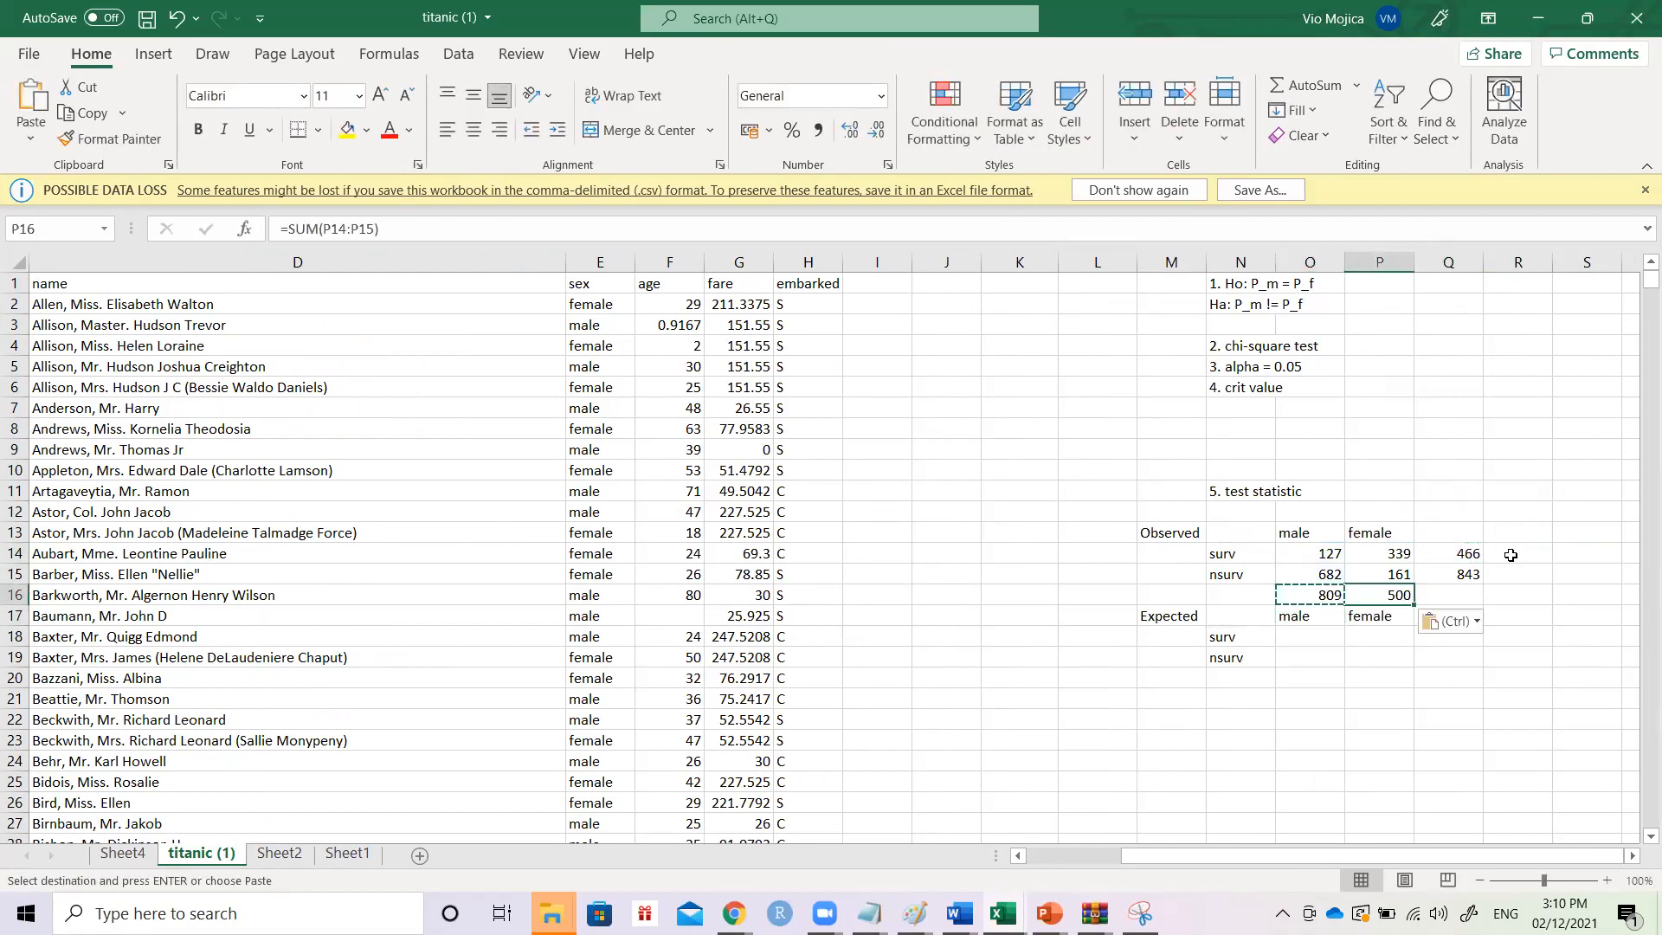
- Calculate the observed table's grand total in Q16 with =SUM(Q14:Q15)
key("Escape")
key("Right")
type("=SUM(")
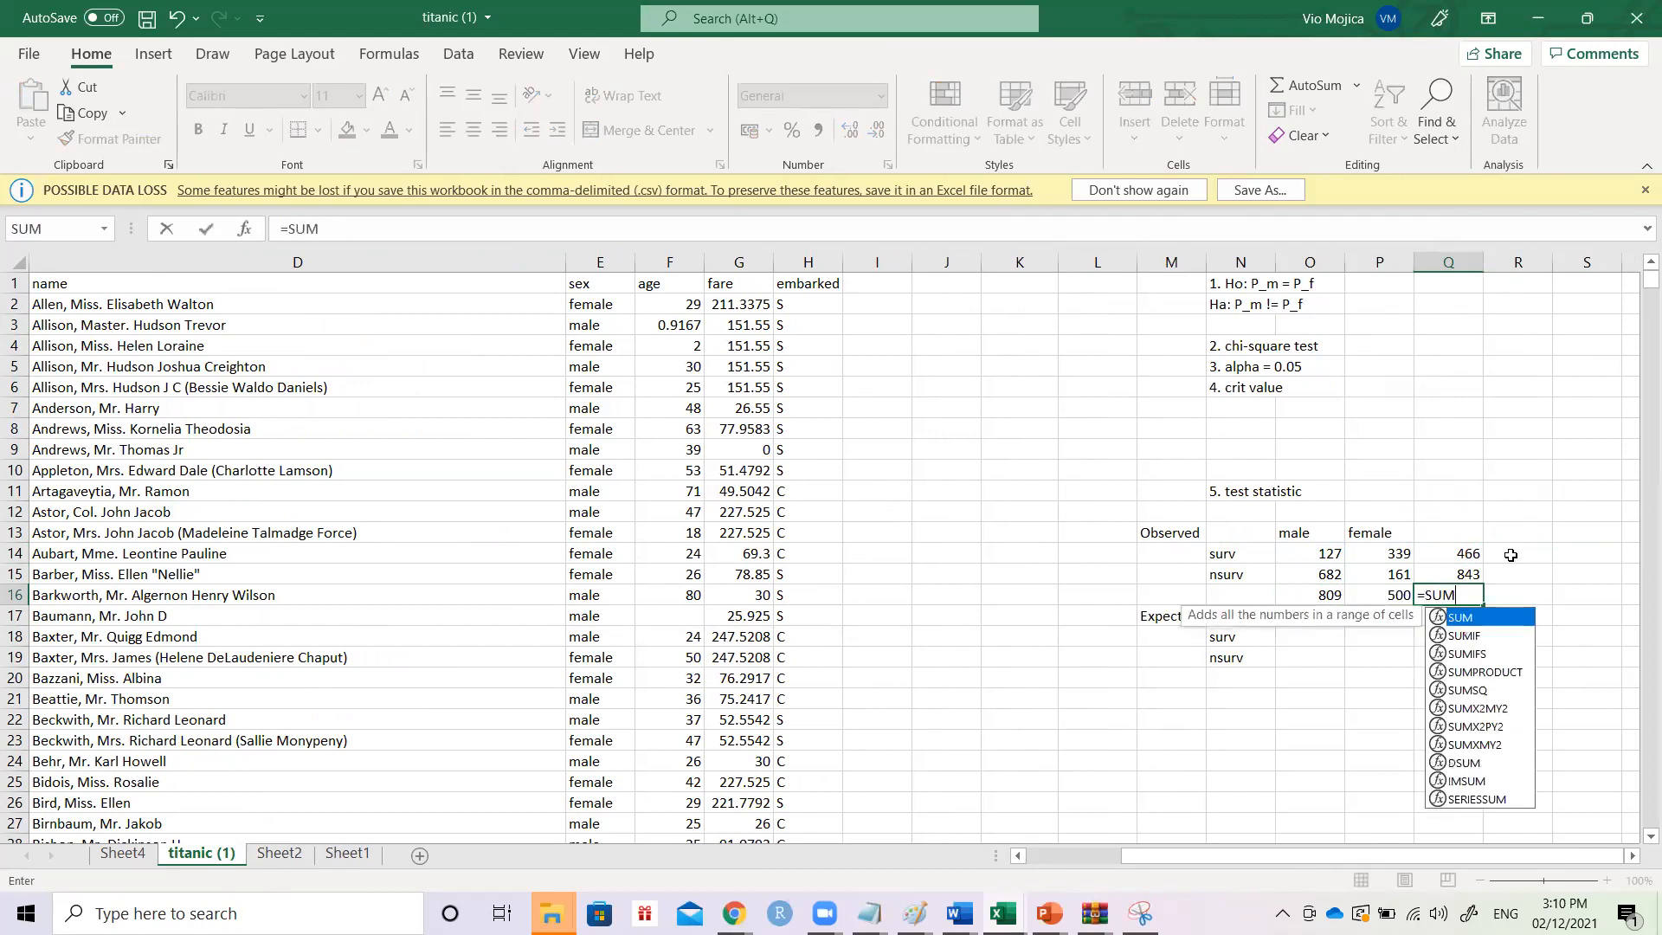
key("Up")
key("shift+Up")
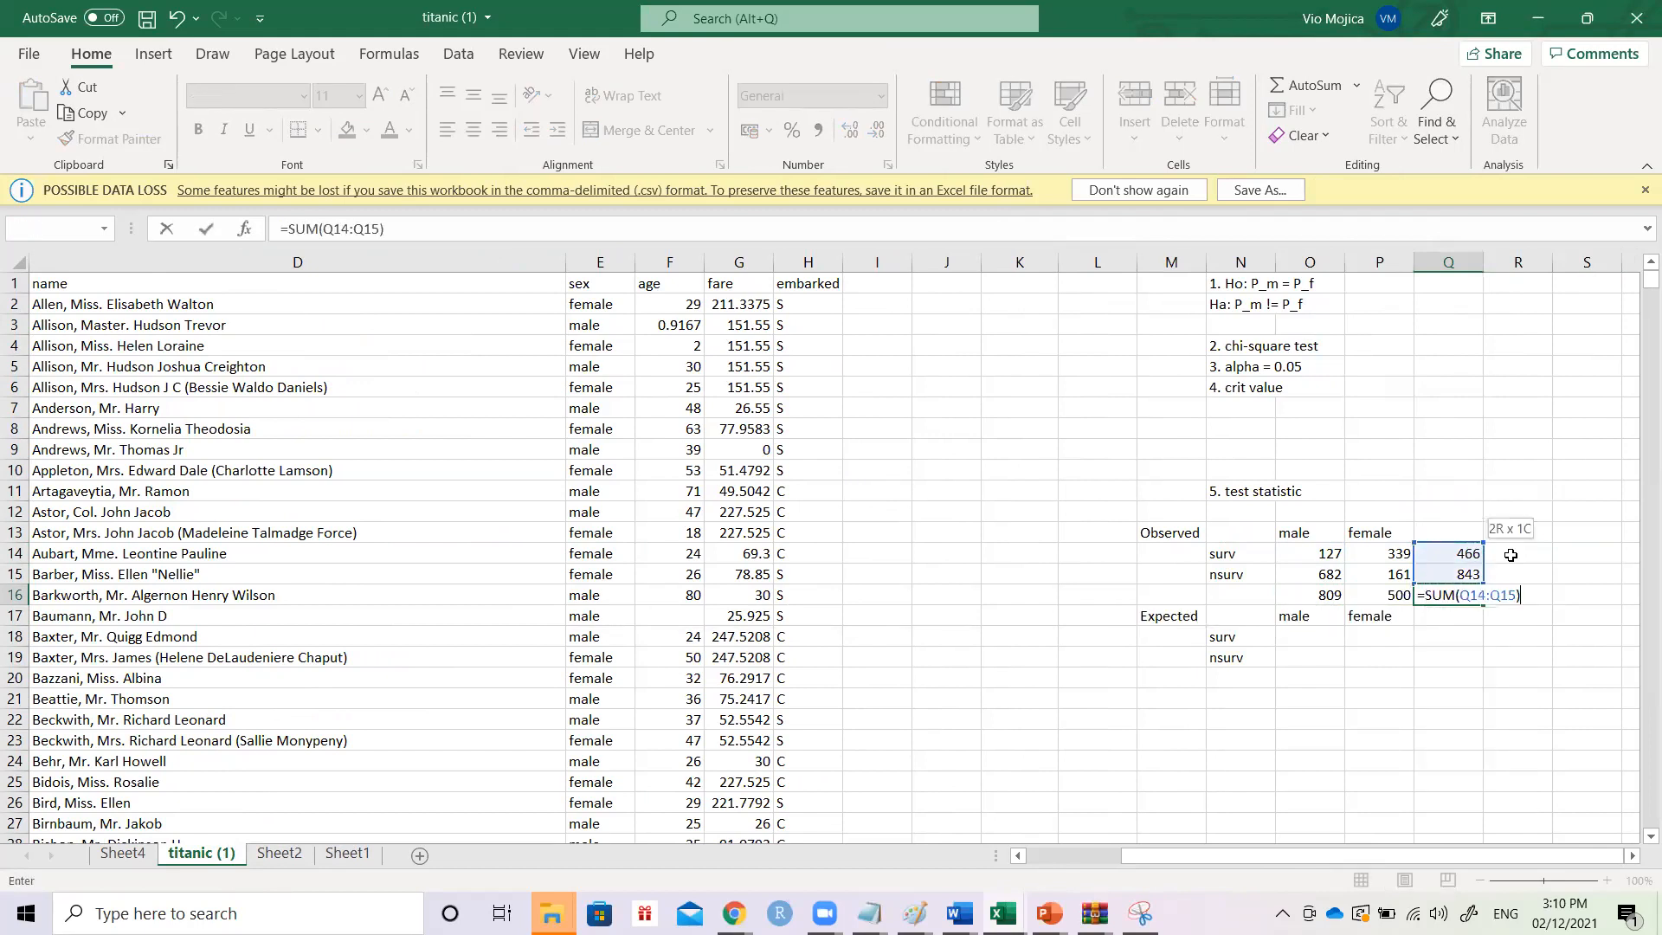
key("Return")
- Make the observed table's row totals in Q14:Q15 and its totals row O16:Q16 bold
key("Up")
key("shift+Left")
key("shift+Left")
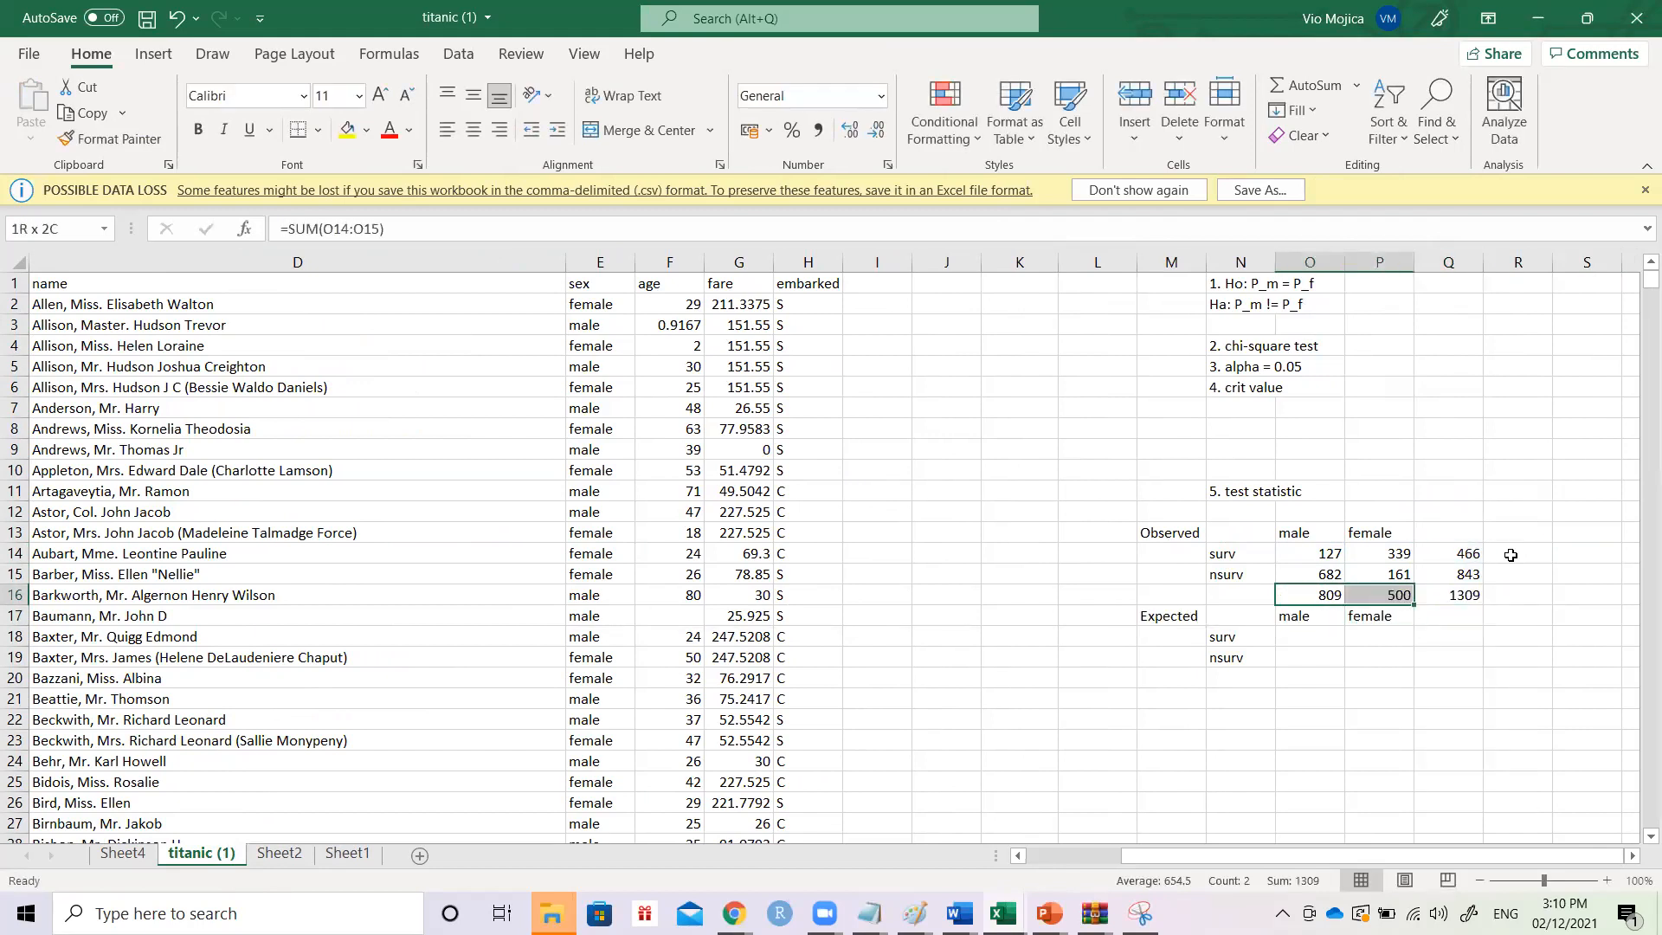
key("ctrl+b")
key("Left")
key("Right")
key("Up")
key("shift+Up")
key("ctrl+b")
key("Down")
key("Down")
key("Left")
key("Left")
key("Up")
key("shift+Right")
key("shift+Right")
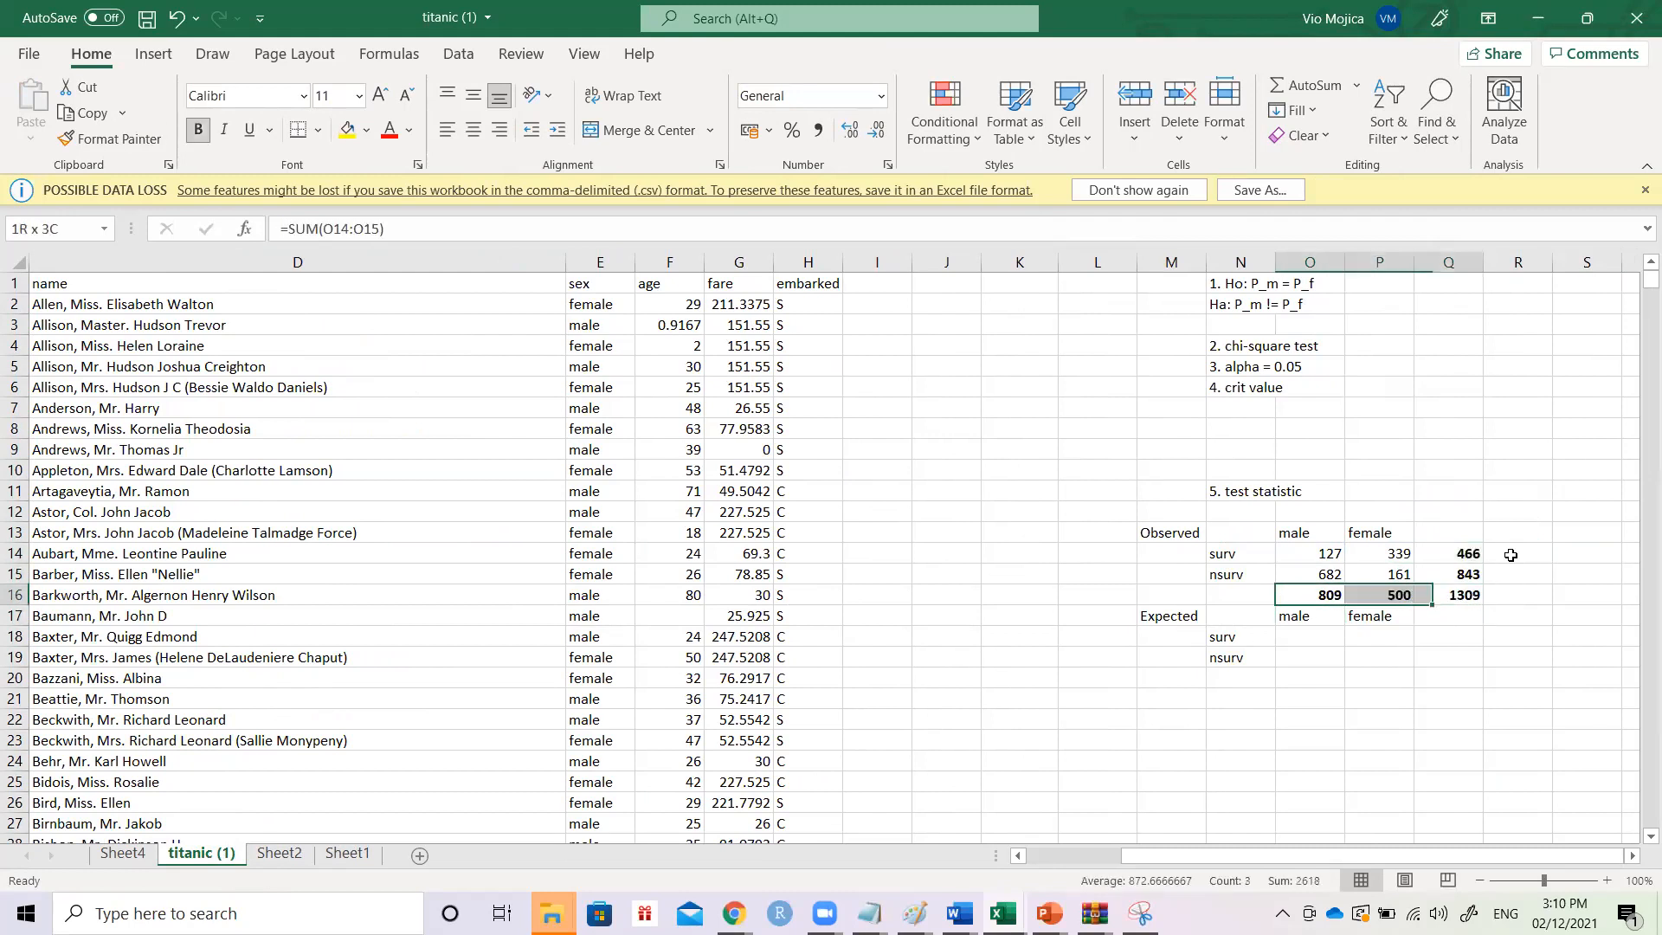
- Copy the observed totals row O16:Q16 into the expected table at O20:Q20 as values only
key("ctrl+c")
key("Down")
key("Down")
key("Down")
key("Down")
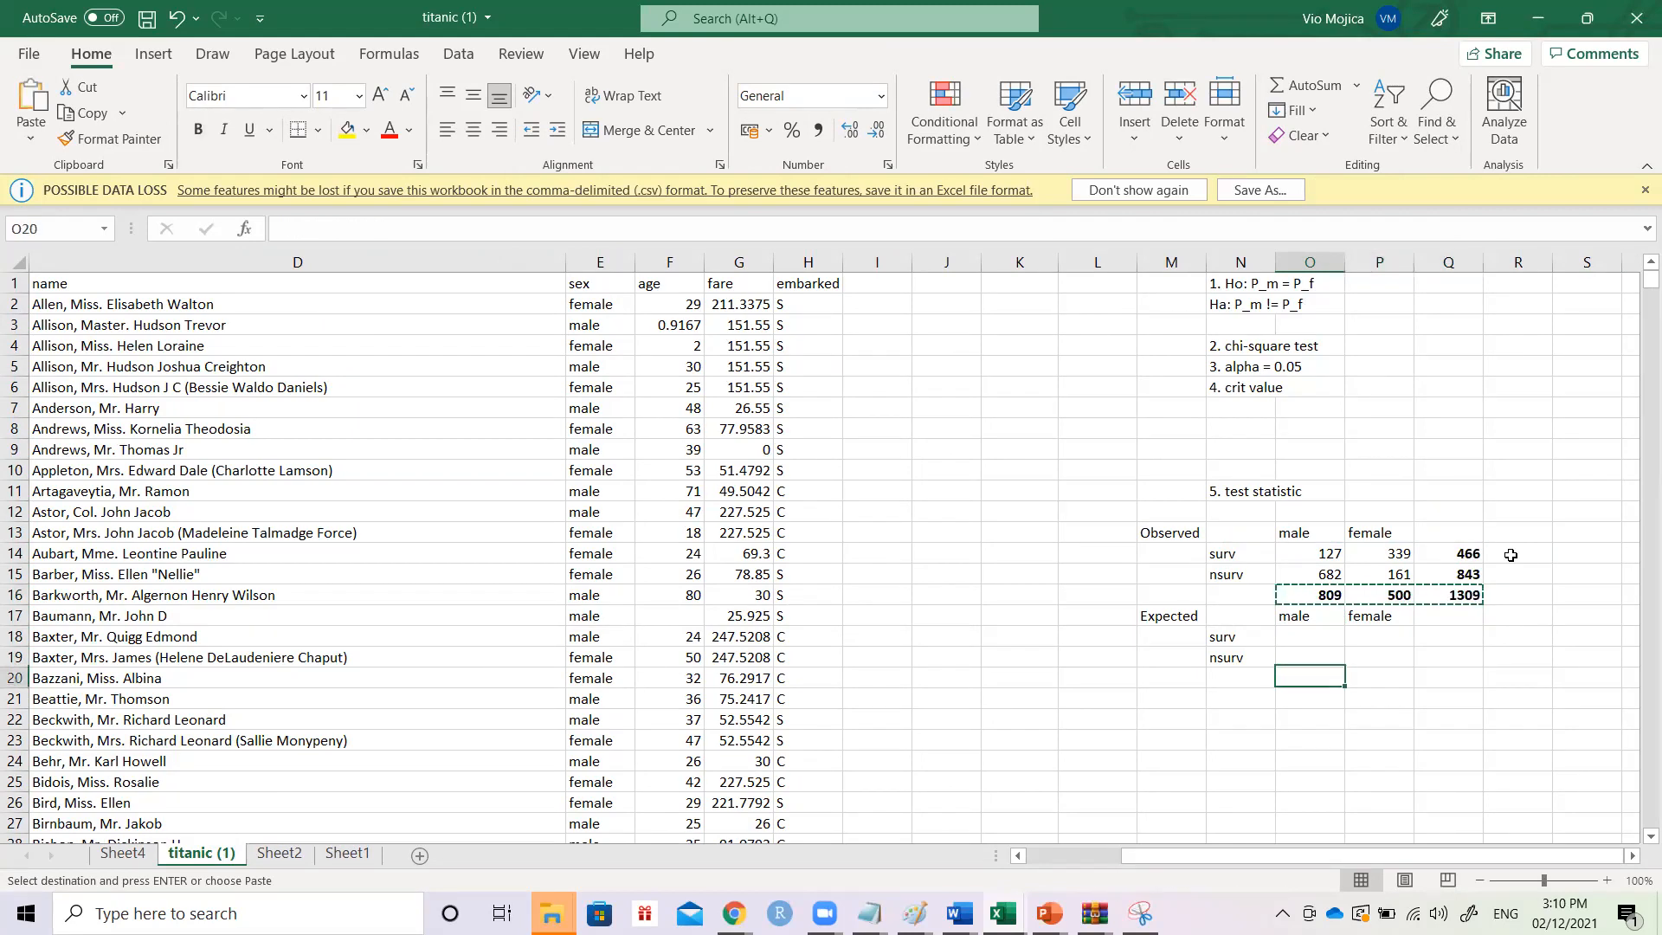
key("ctrl+v")
left_click(1531, 706)
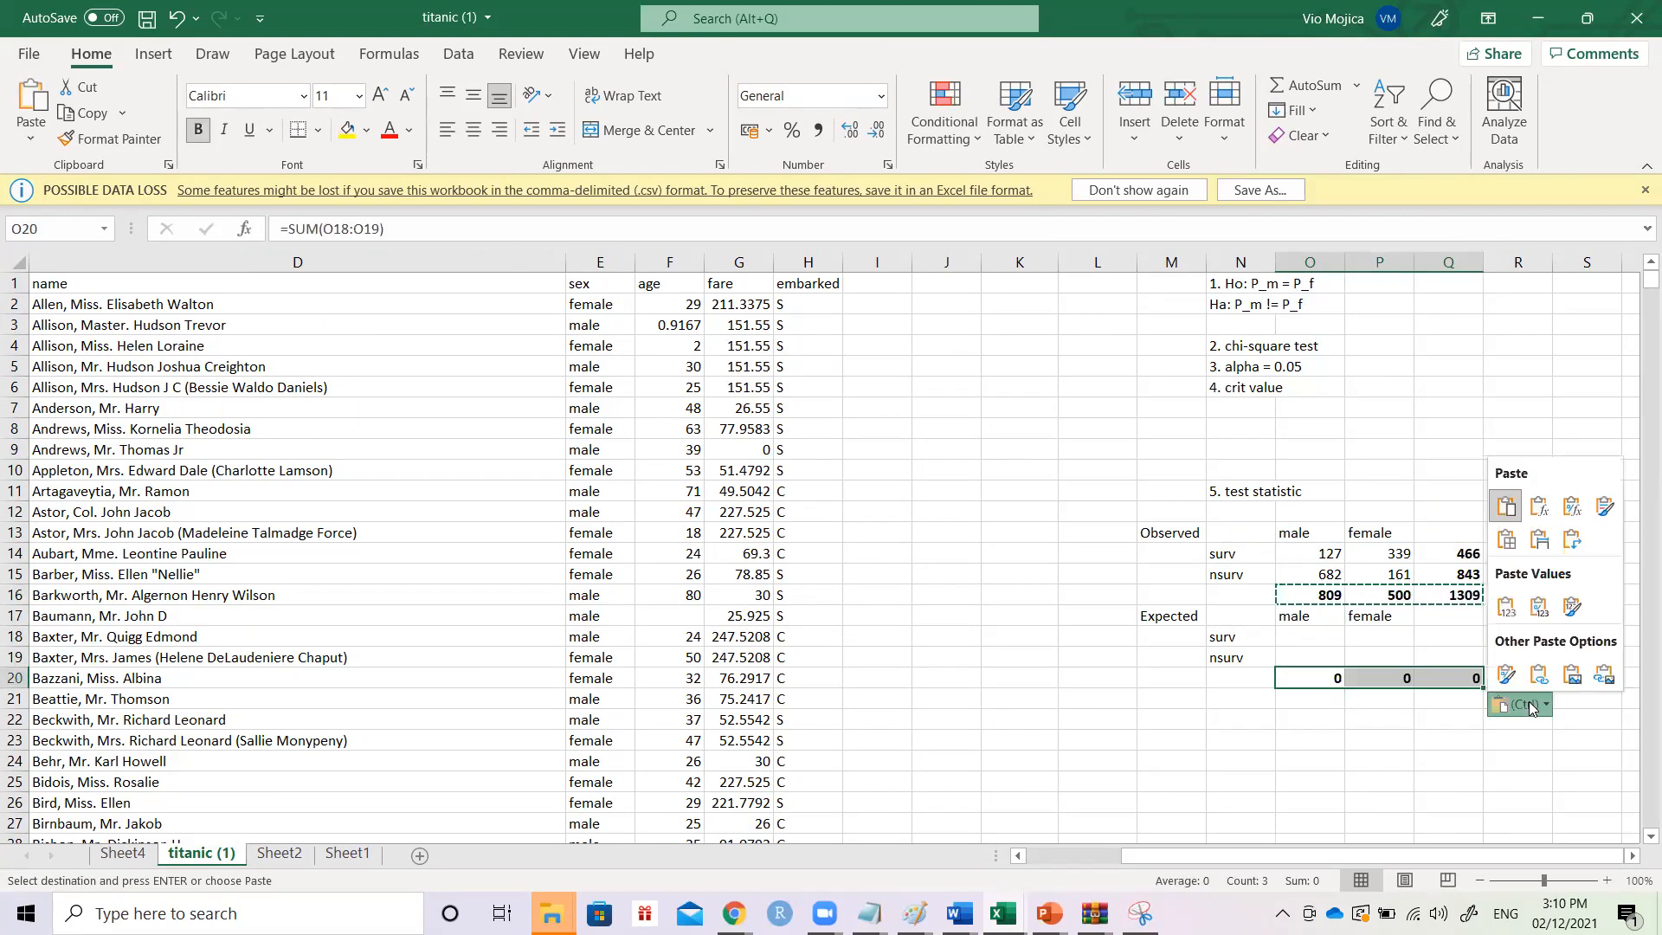
left_click(1509, 606)
- Copy the observed row totals Q14:Q15 into Q18:Q19 of the expected table as values only
left_click_drag(1469, 554, 1470, 573)
key("ctrl+c")
key("Down")
key("Down")
key("Down")
key("Down")
key("ctrl+v")
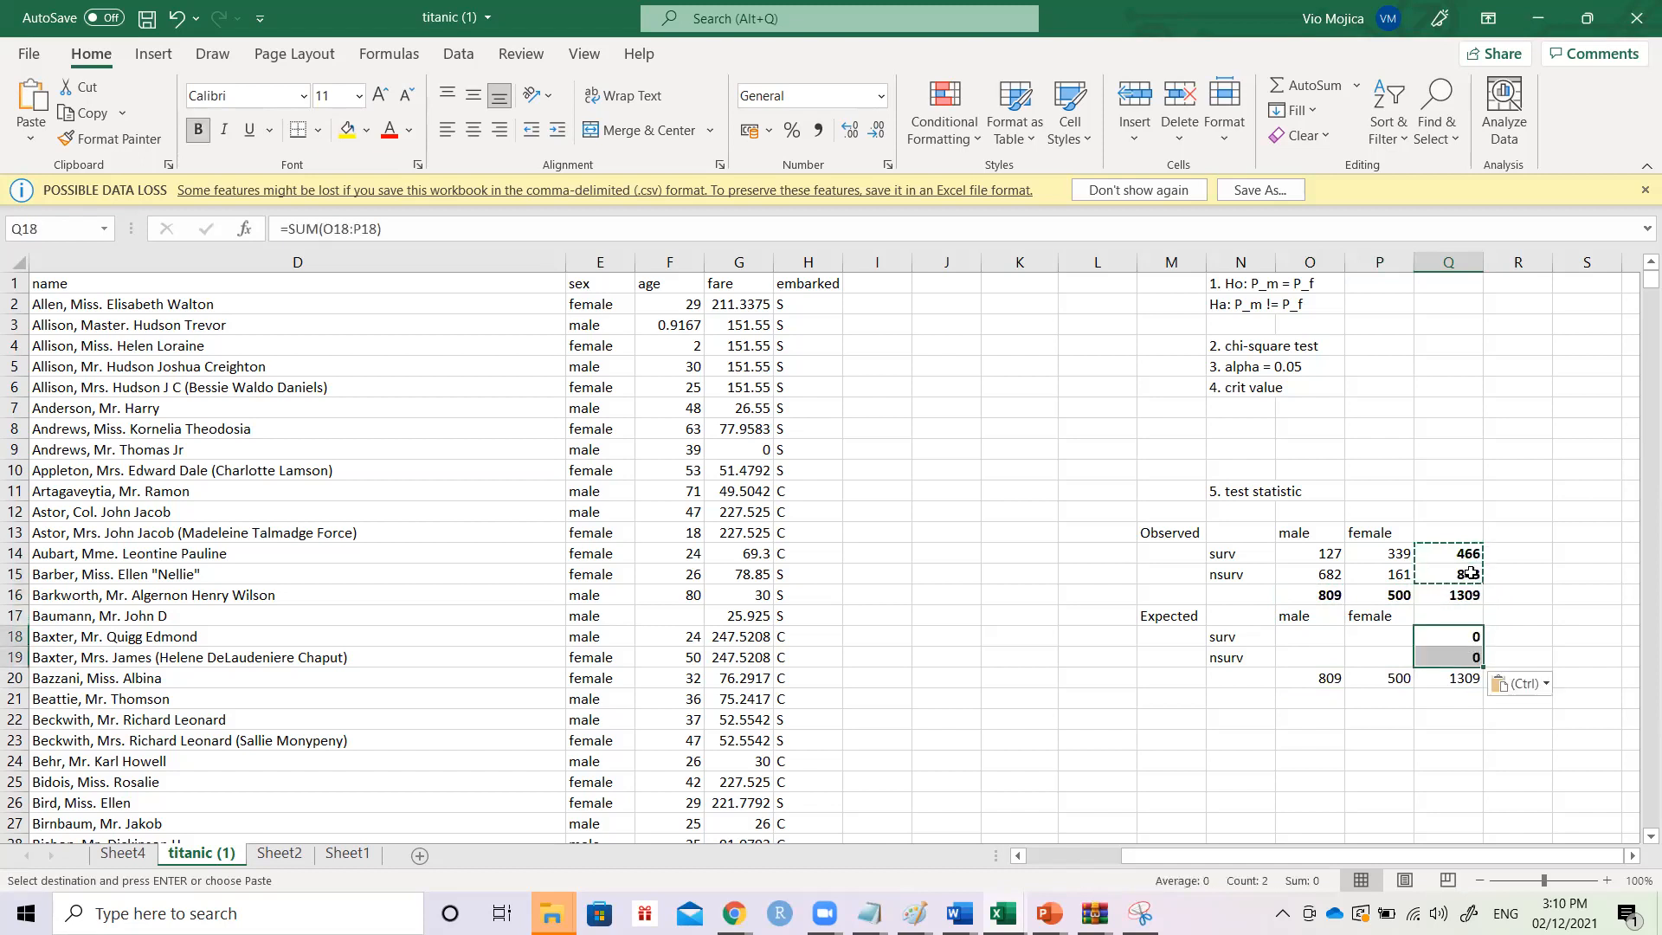
left_click(1527, 685)
left_click(1507, 586)
- Make the expected table's range O18:Q20 bold
key("Left")
key("Left")
key("shift+Down")
key("shift+Down")
key("shift+Right")
key("shift+Right")
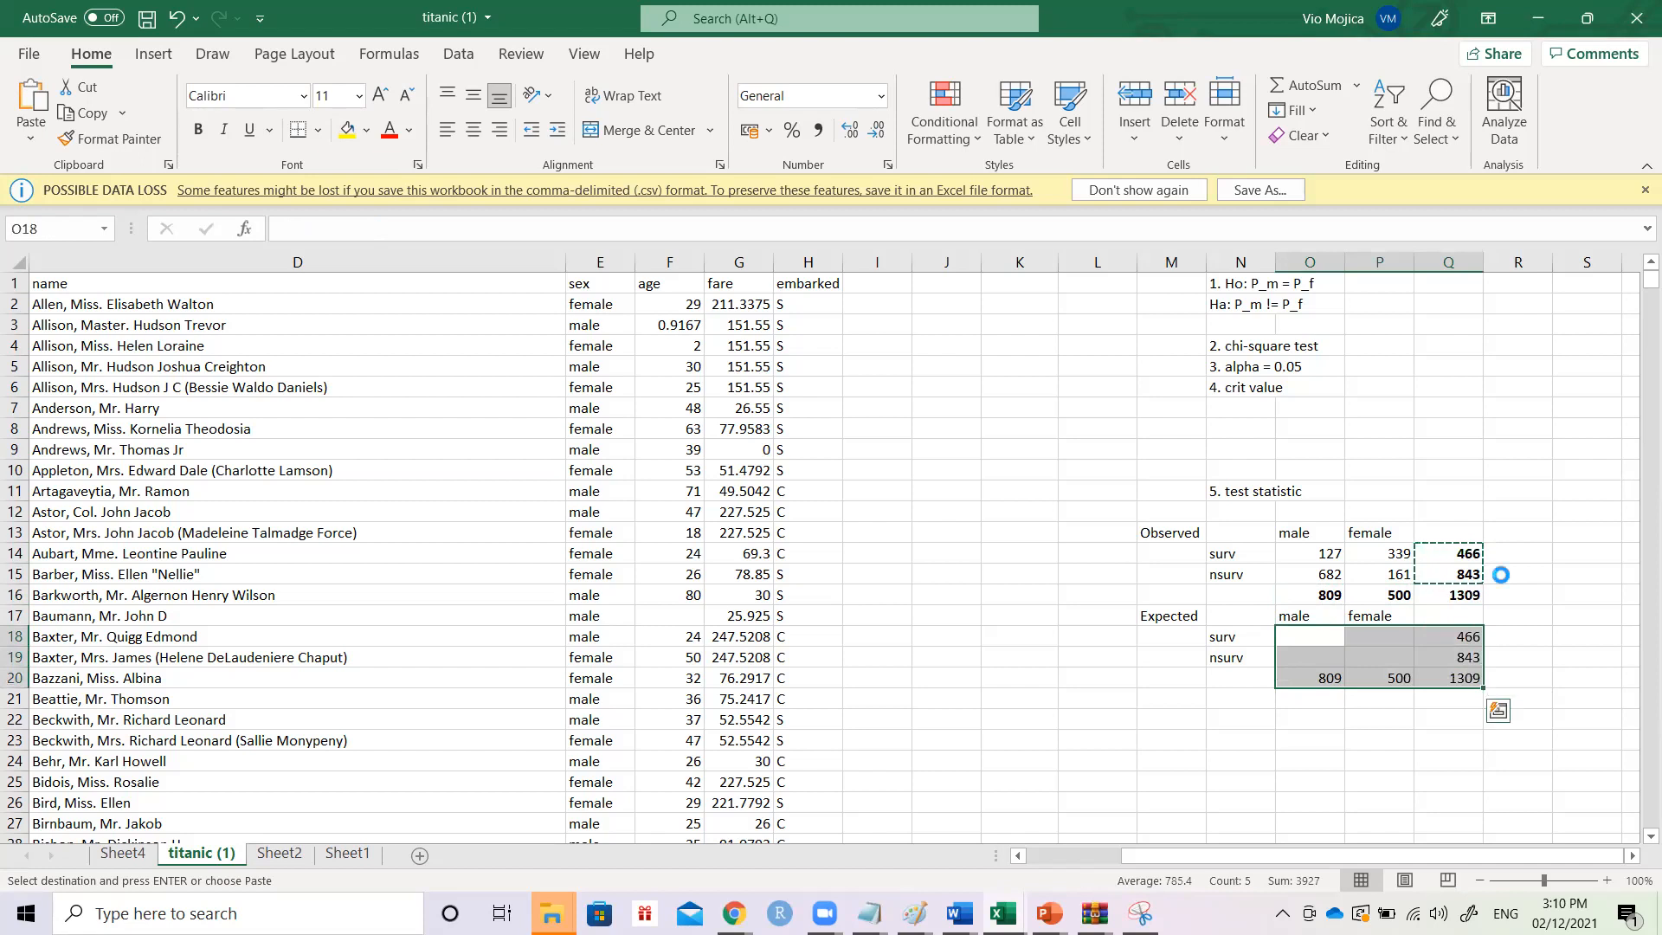
key("ctrl+b")
scroll(1439, 611, "up", 4)
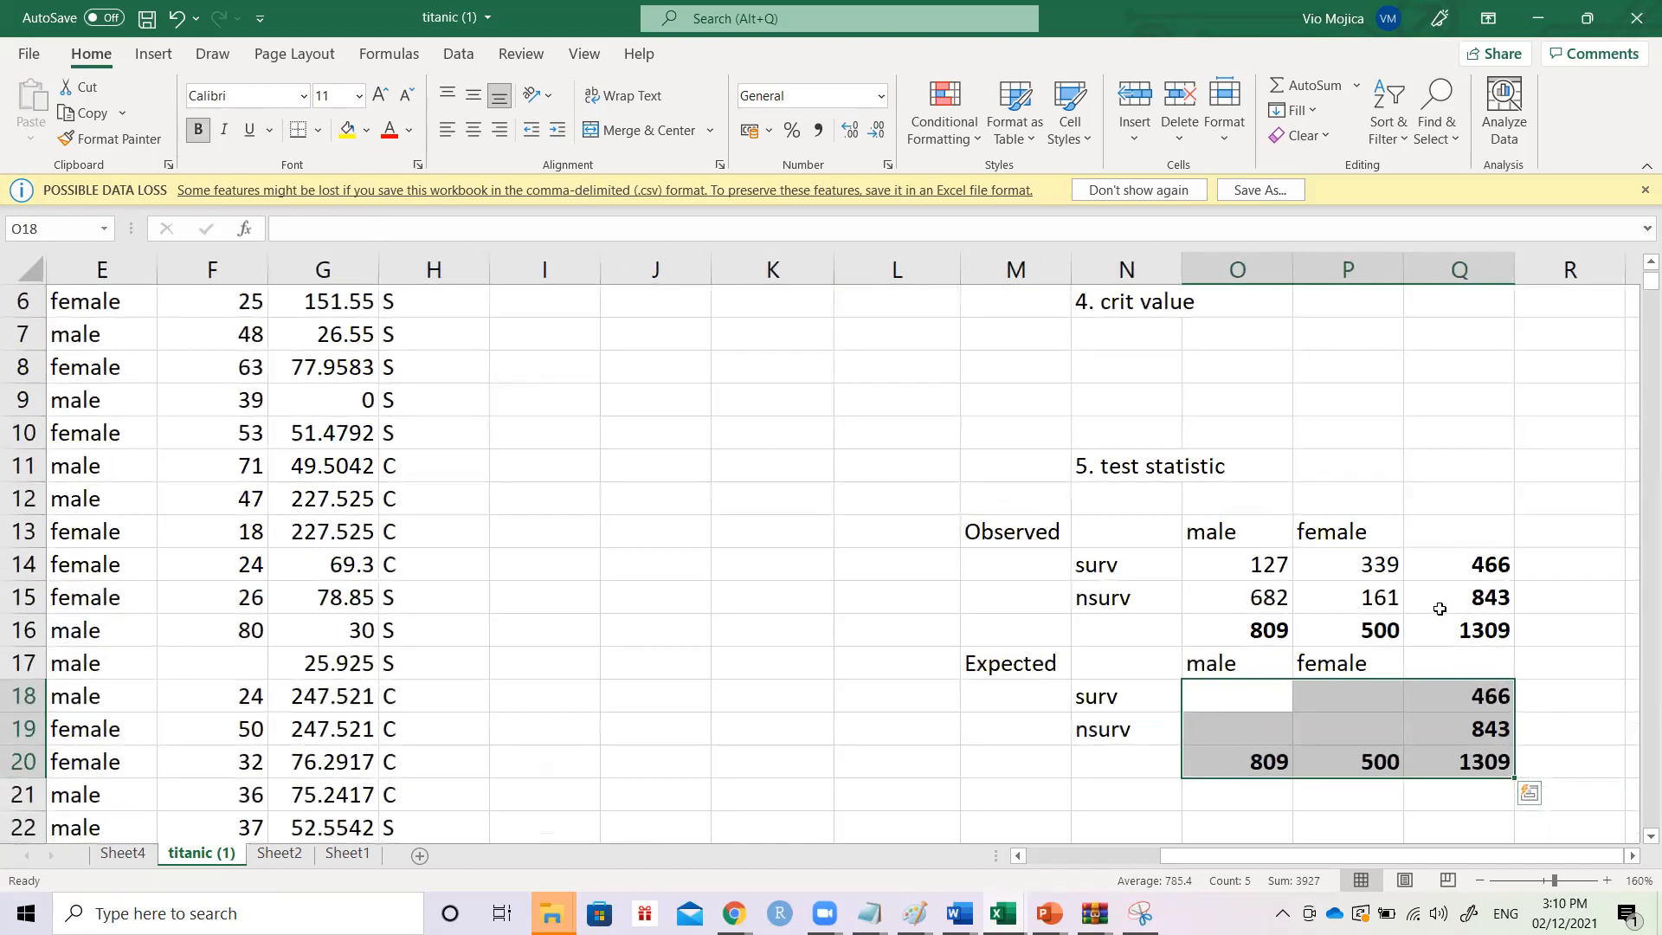
- Examine the observed table's labels and counts alongside the matching surv row of the expected table
left_click(1439, 606)
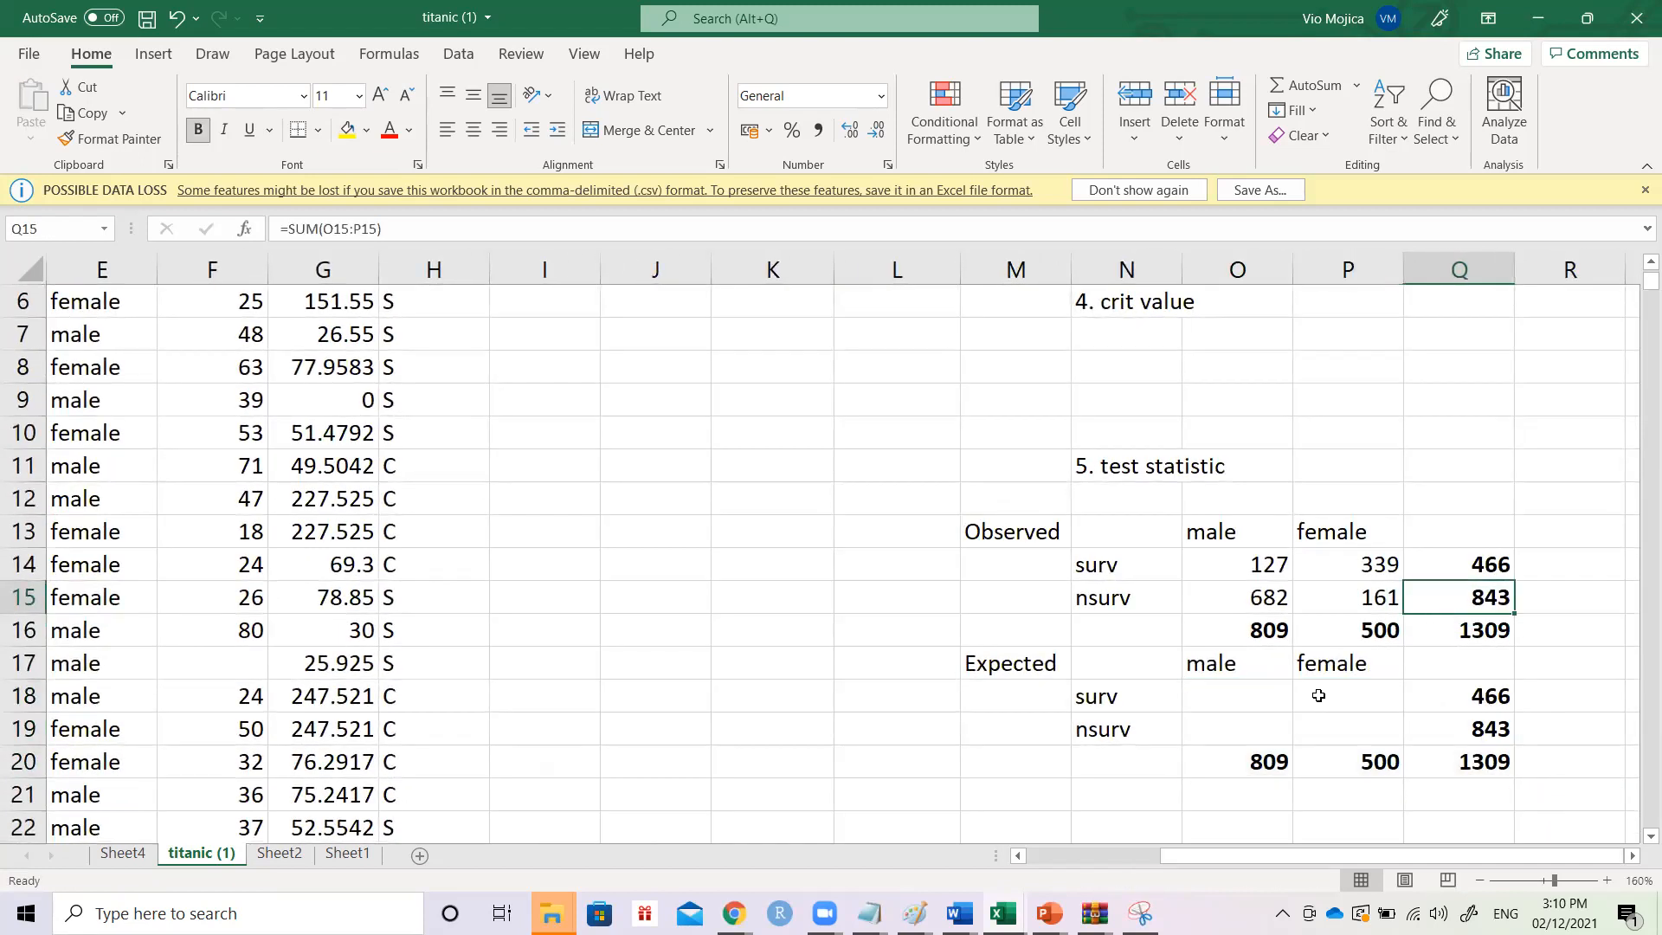
scroll(1319, 695, "down", 1)
left_click(1249, 653)
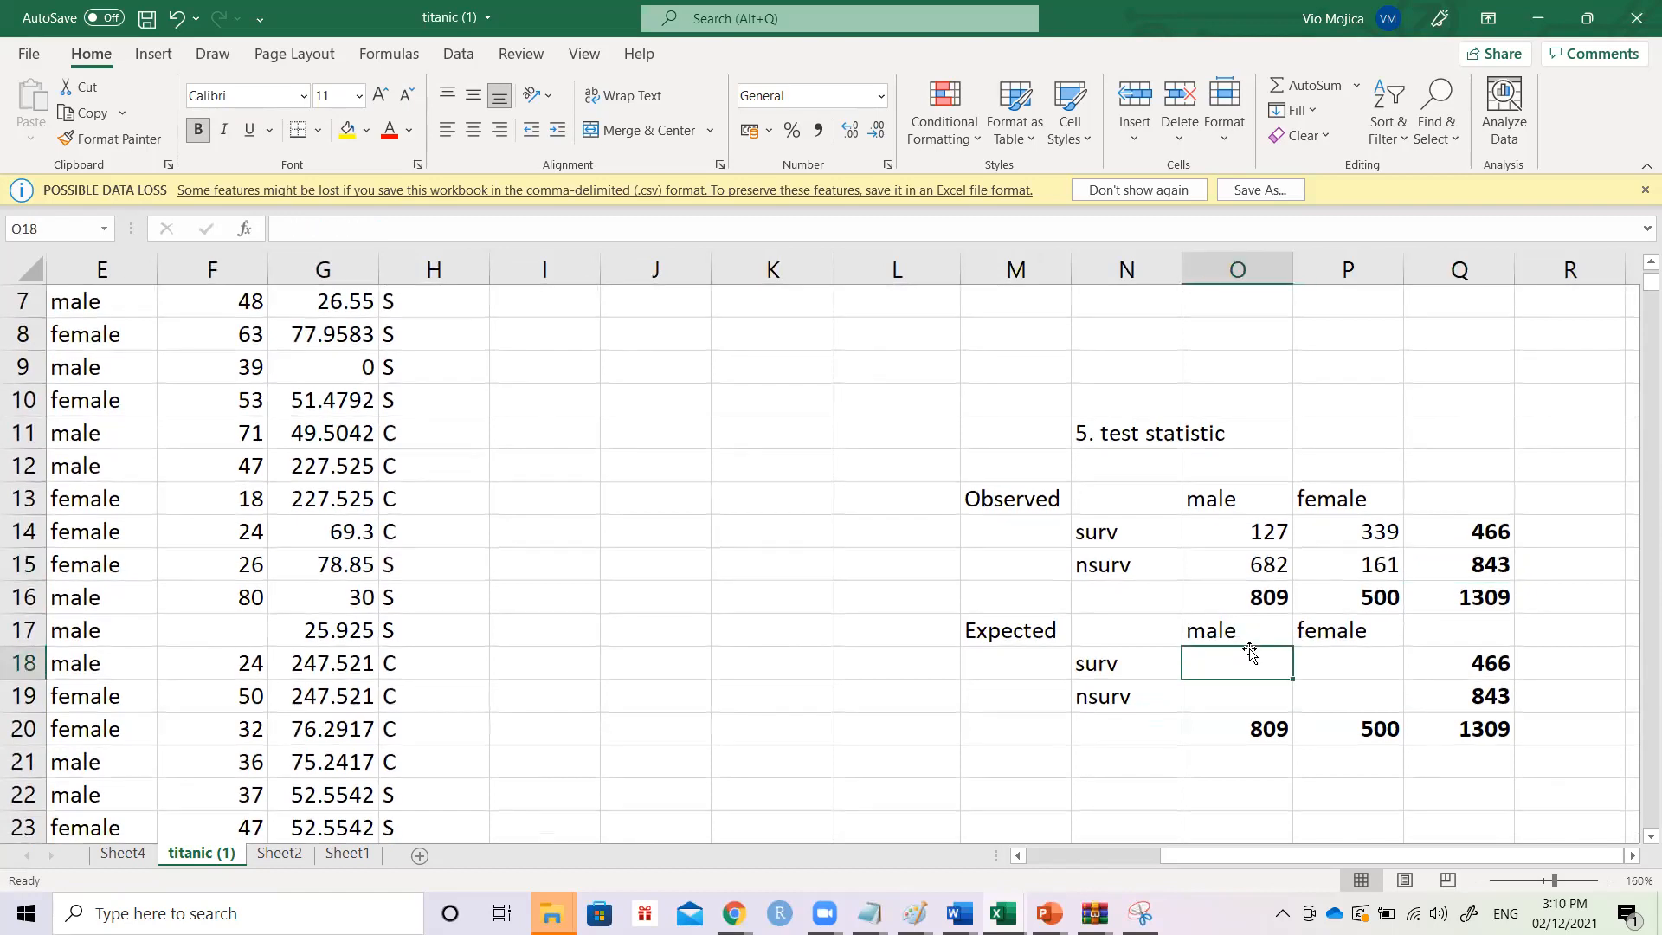
key("Up")
key("Up")
key("Up")
key("Up")
key("Left")
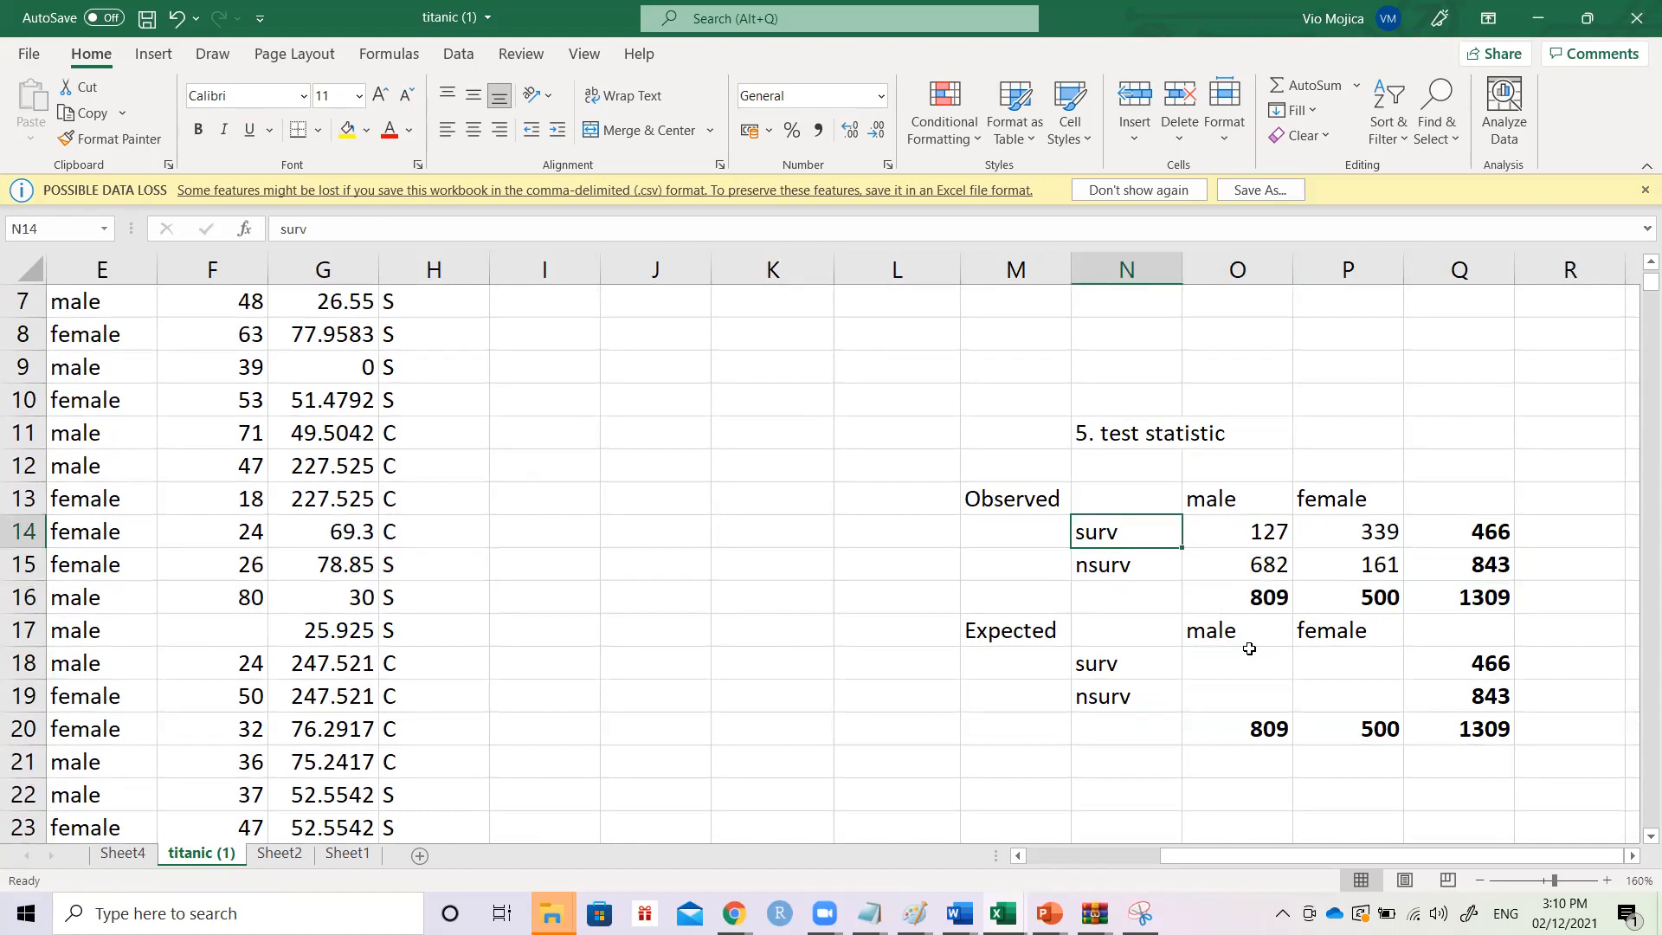
key("Left")
key("Up")
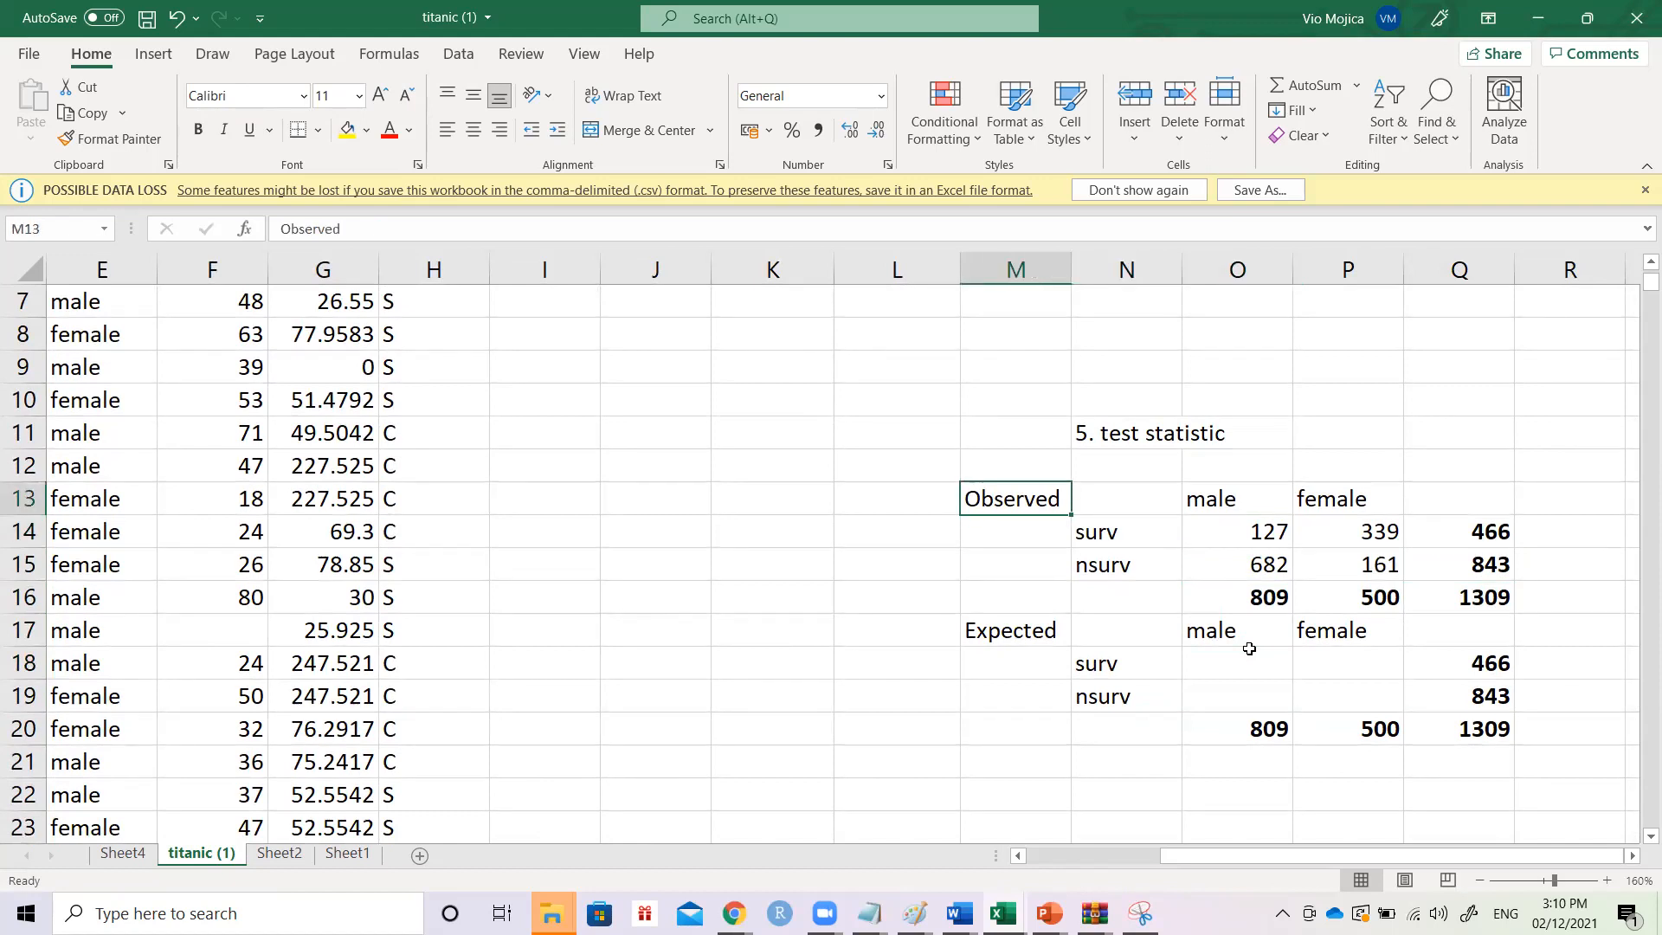
key("Down")
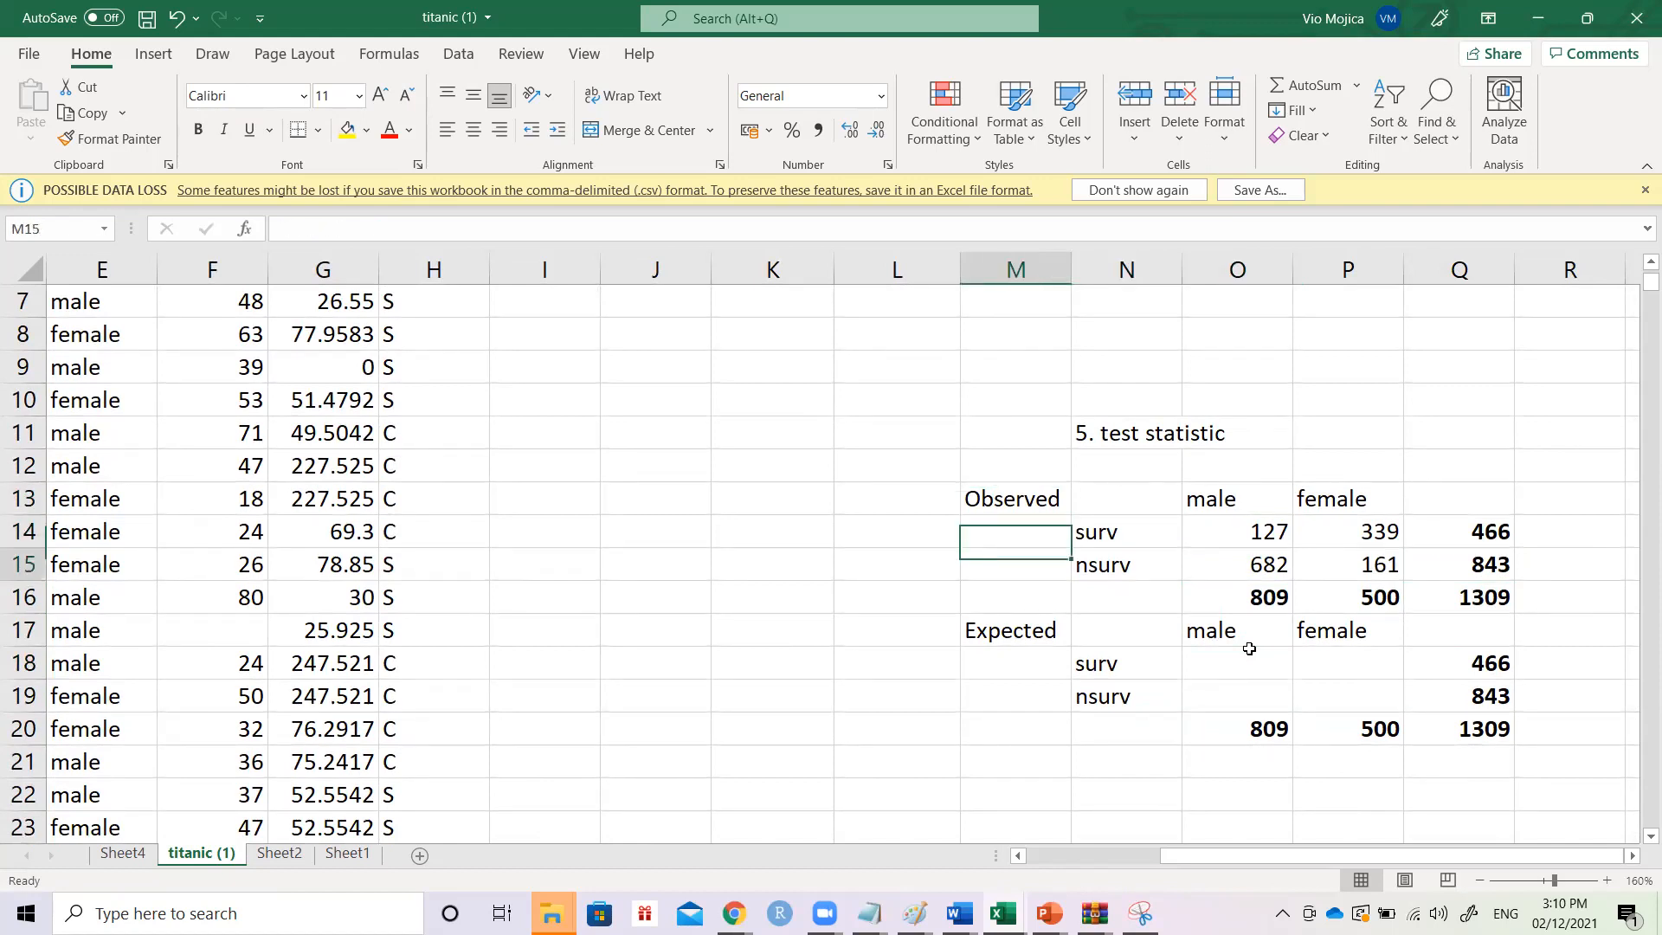
key("Right")
key("Right")
key("Right")
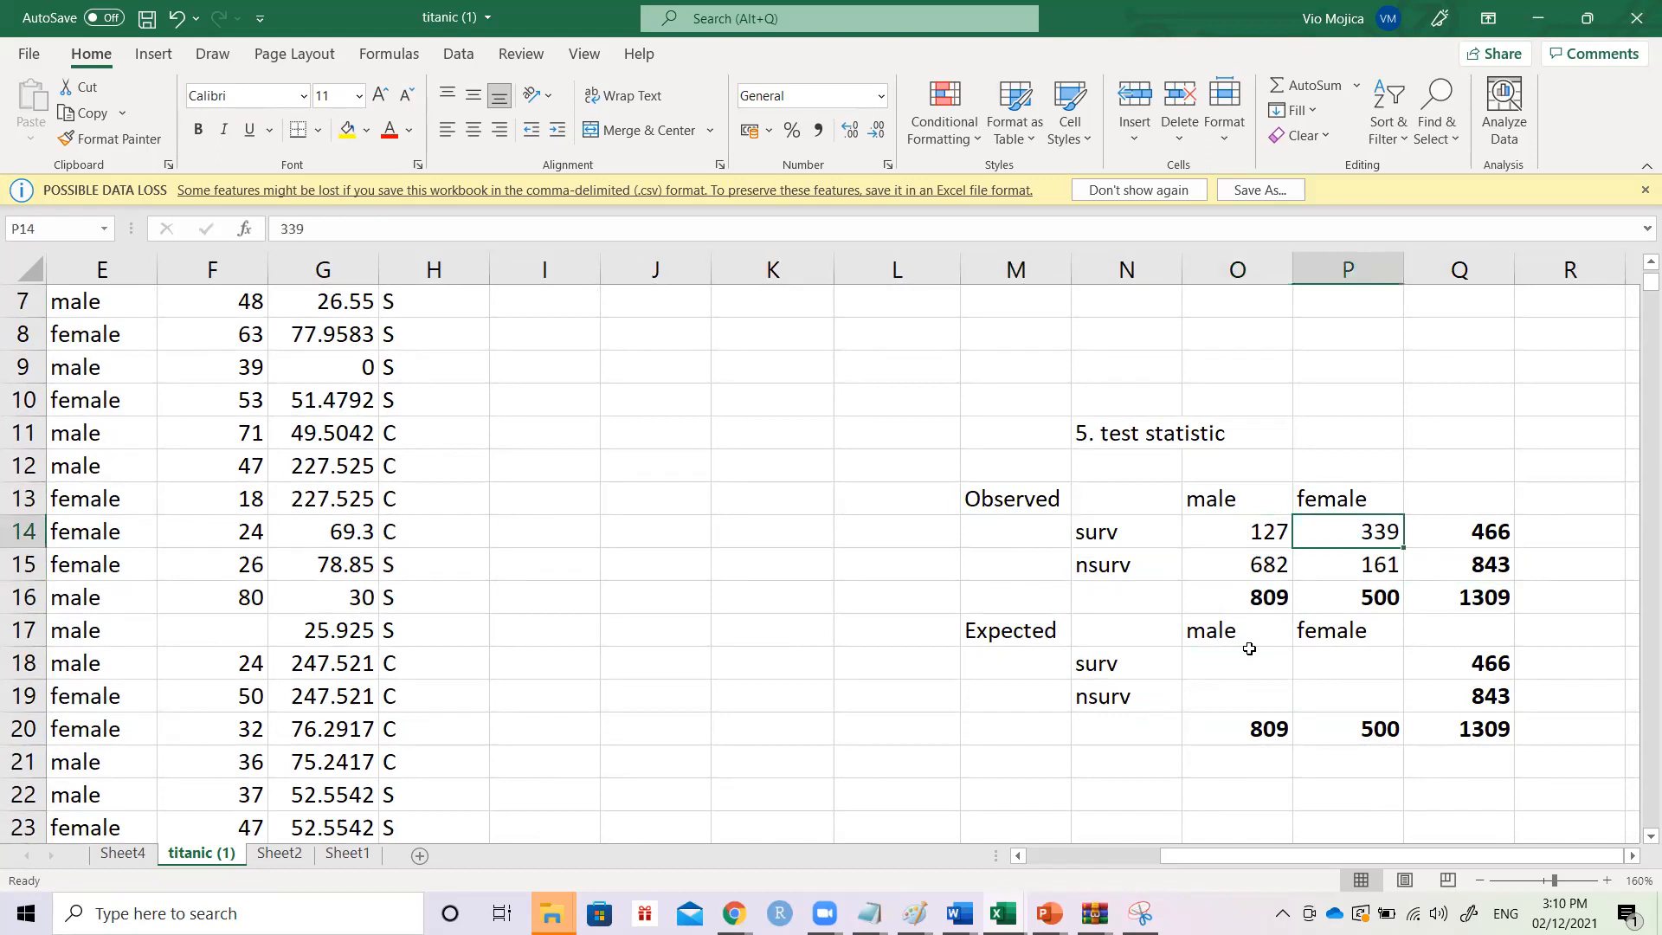
key("Left")
key("Left")
key("Down")
key("Down")
key("Down")
key("Down")
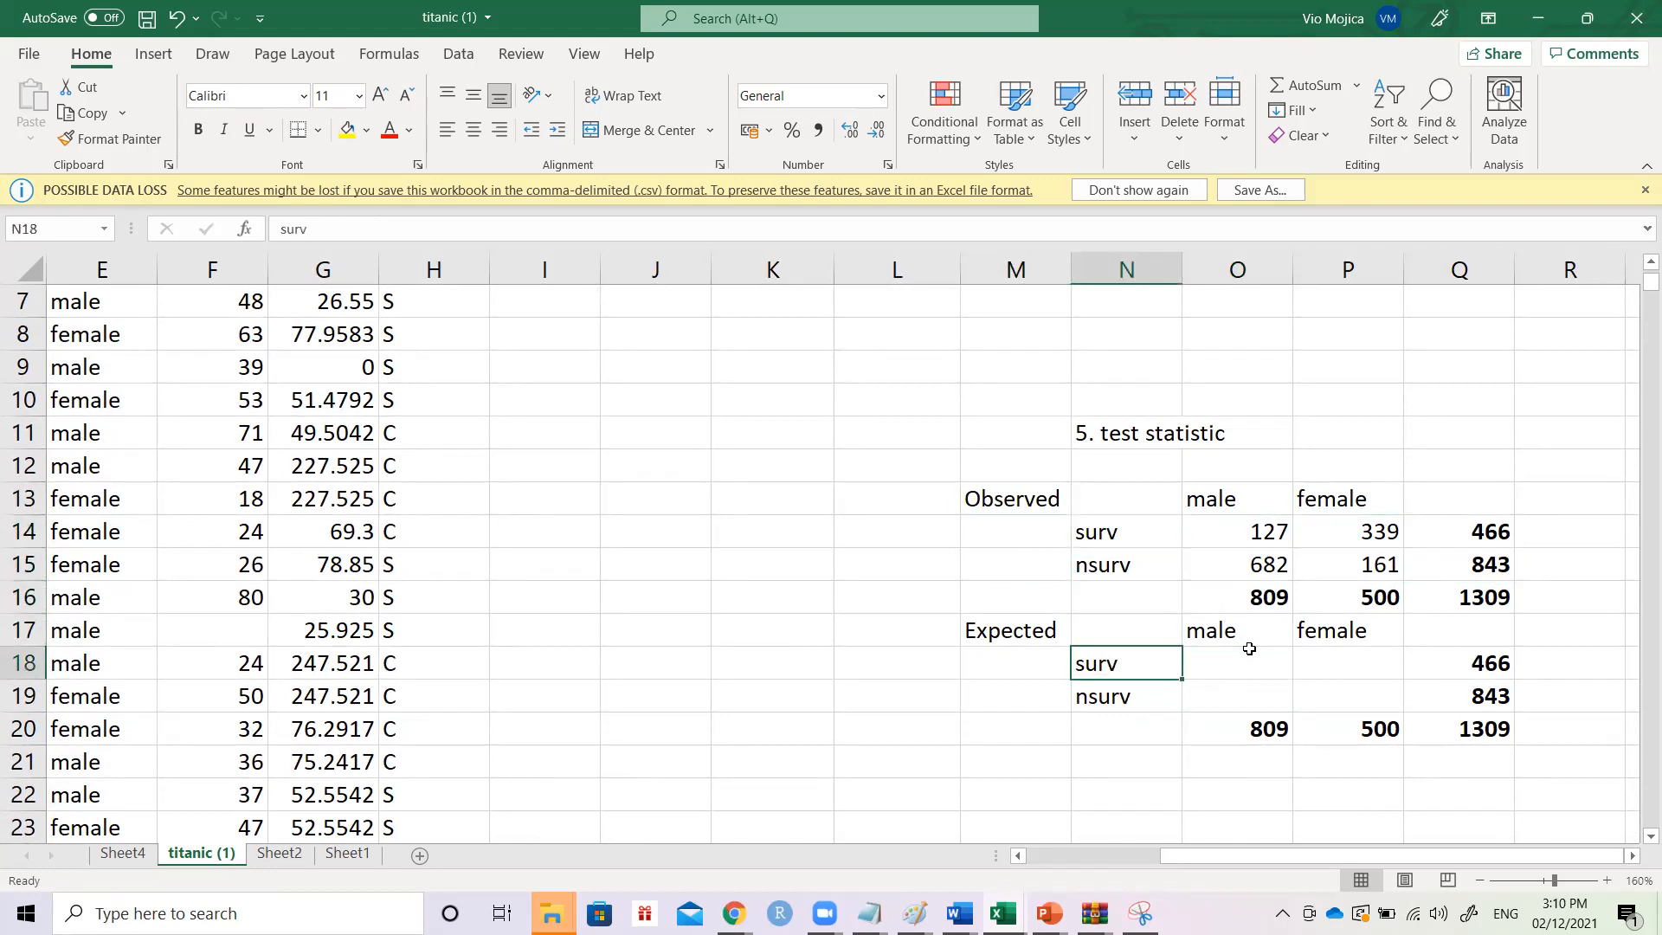
key("Right")
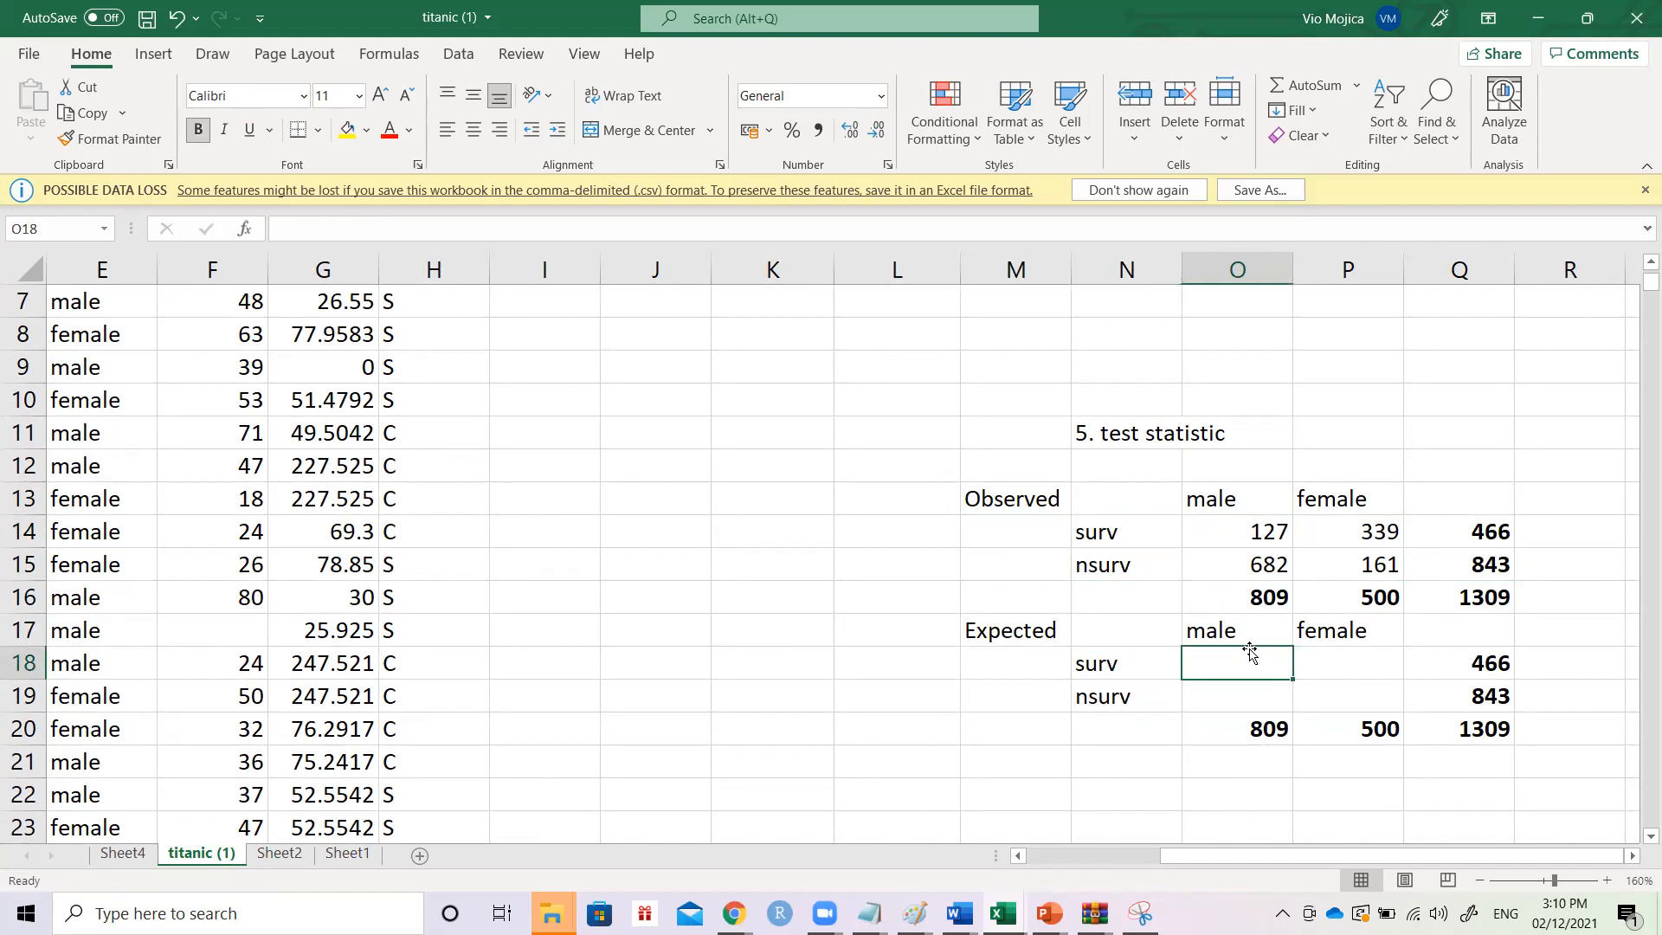
- Review the null hypothesis in N1 and the surv row total, male column total and grand total of the expected table
scroll(1261, 490, "up", 2)
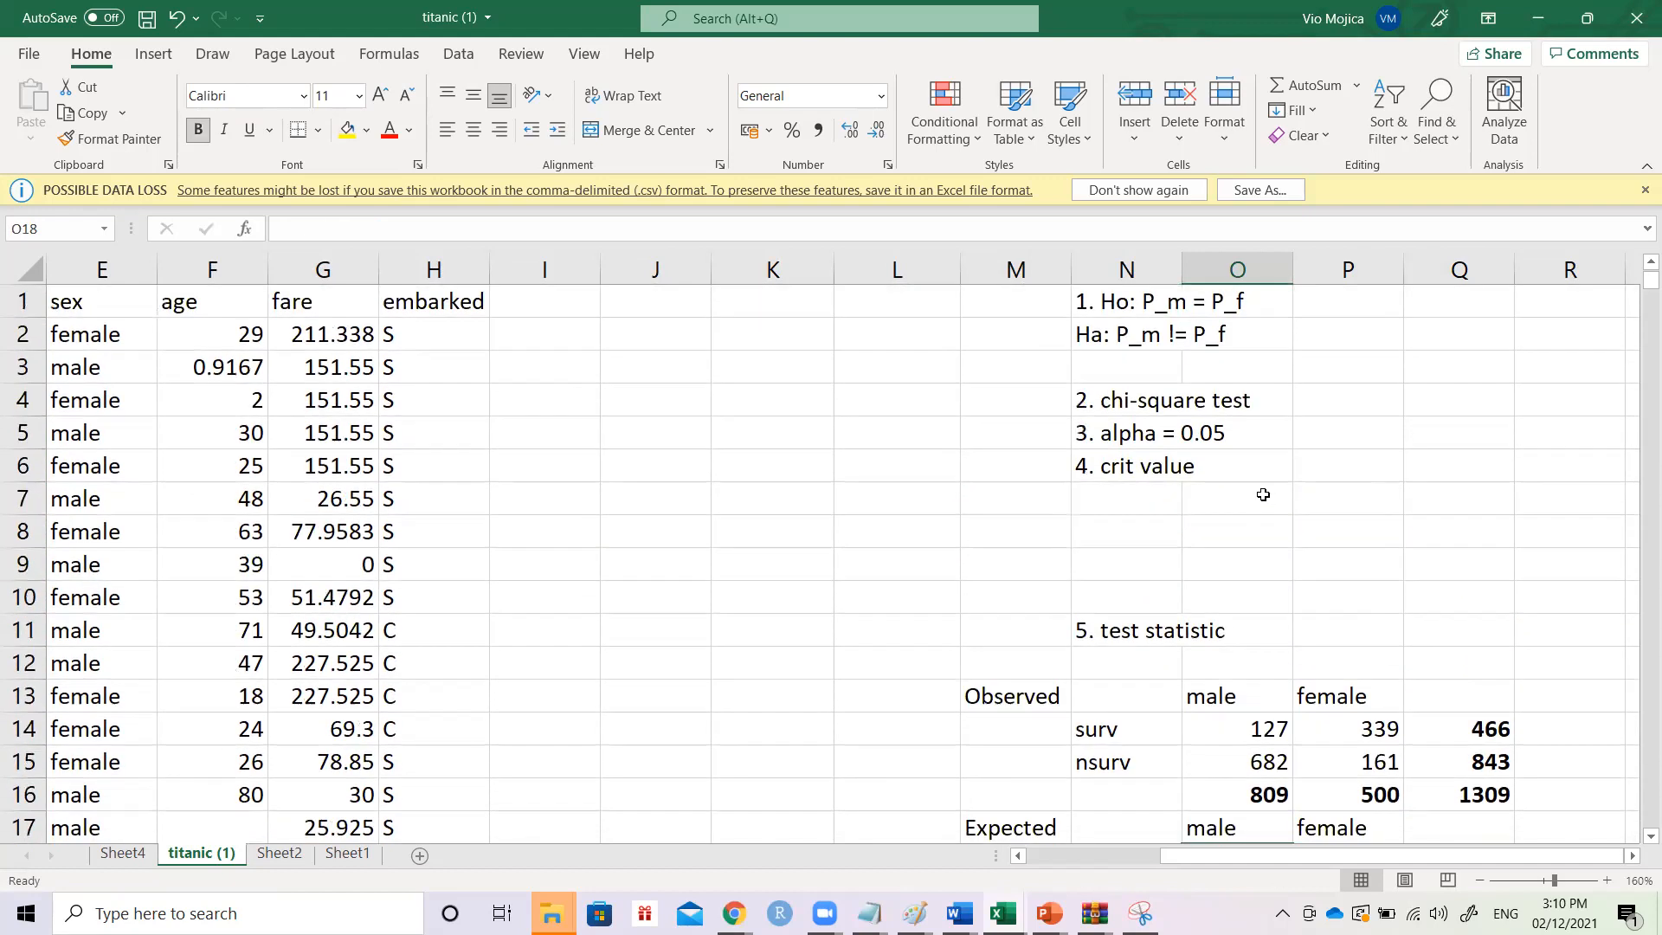
left_click(1127, 301)
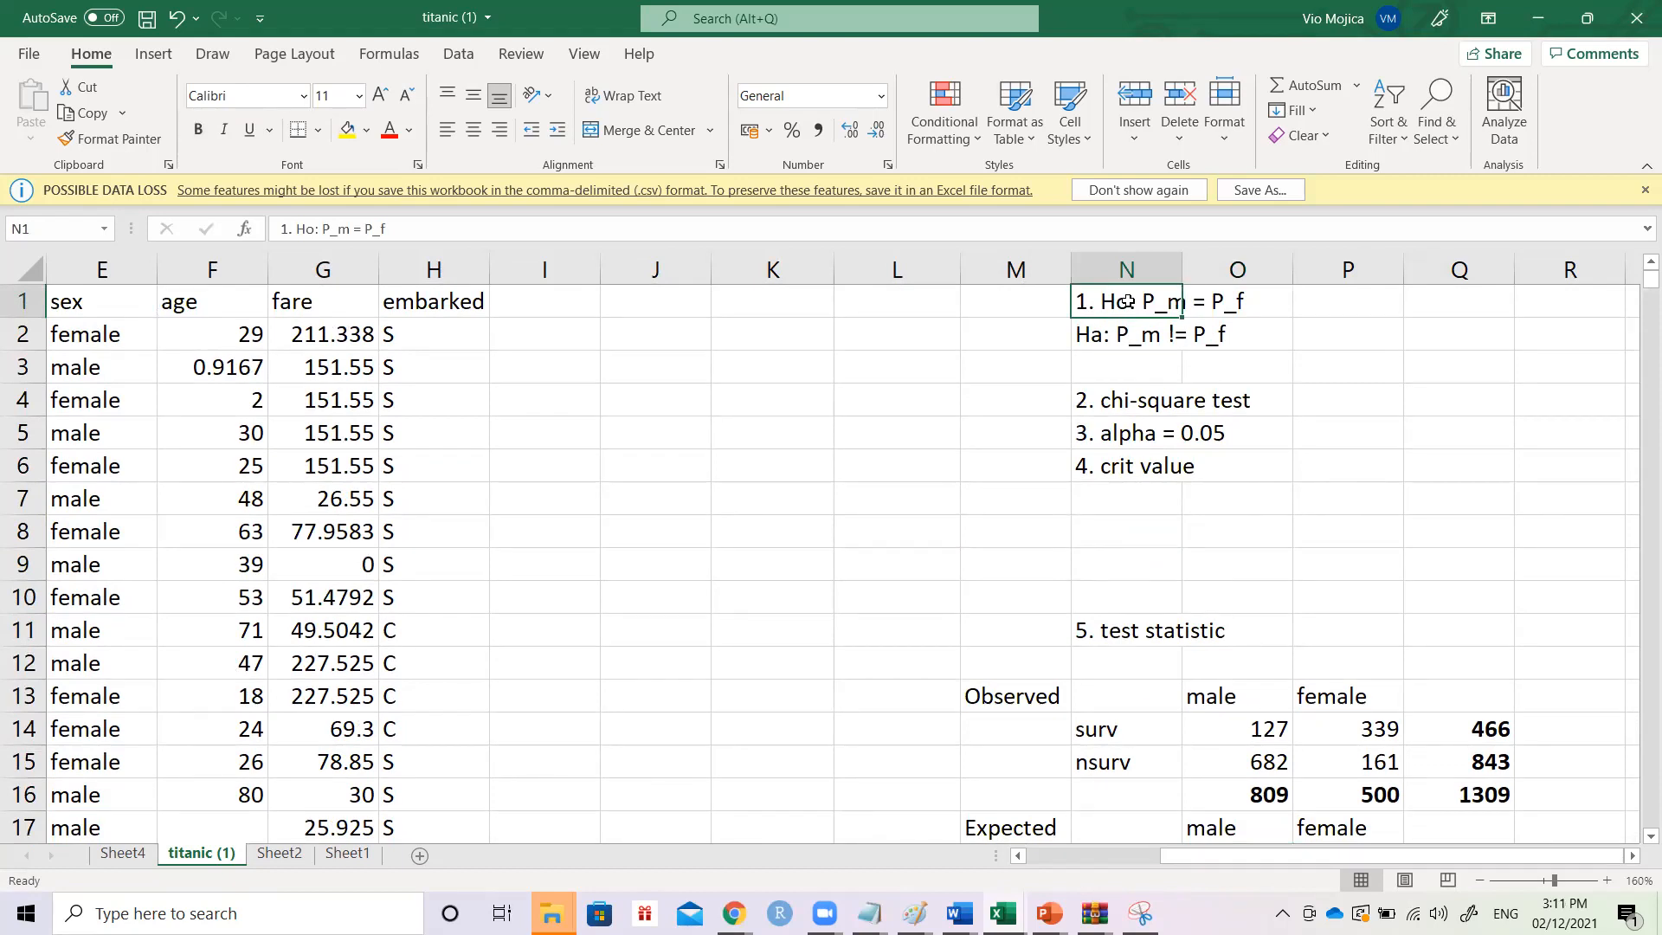
scroll(1127, 301, "down", 2)
left_click(1275, 671)
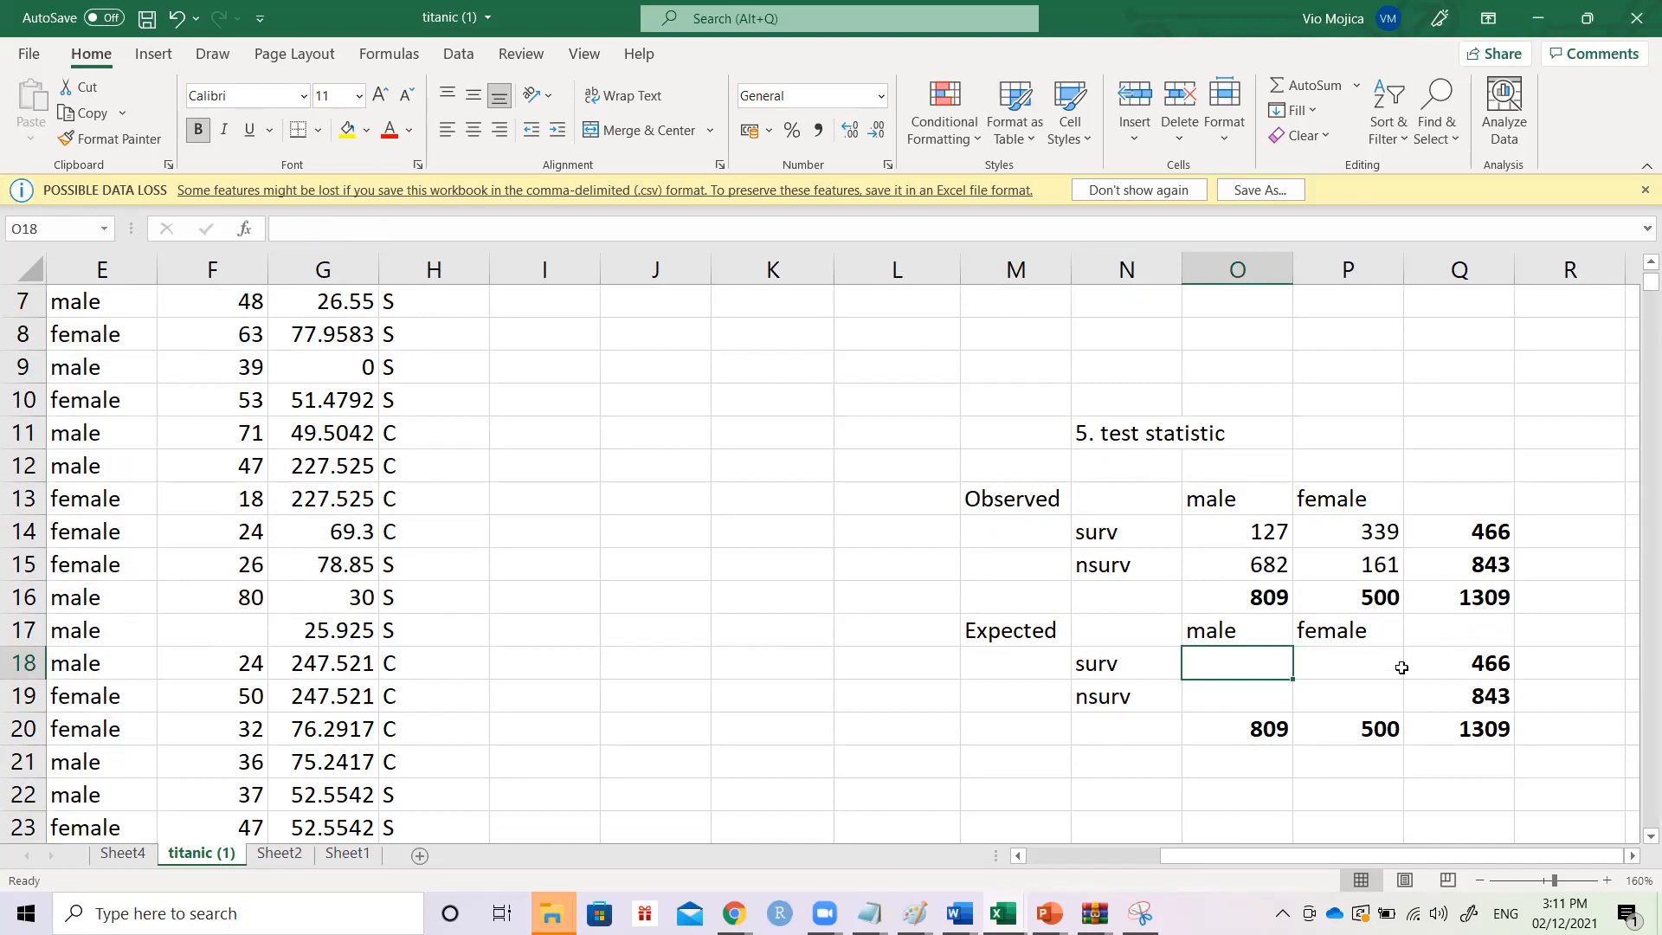
left_click(1450, 650)
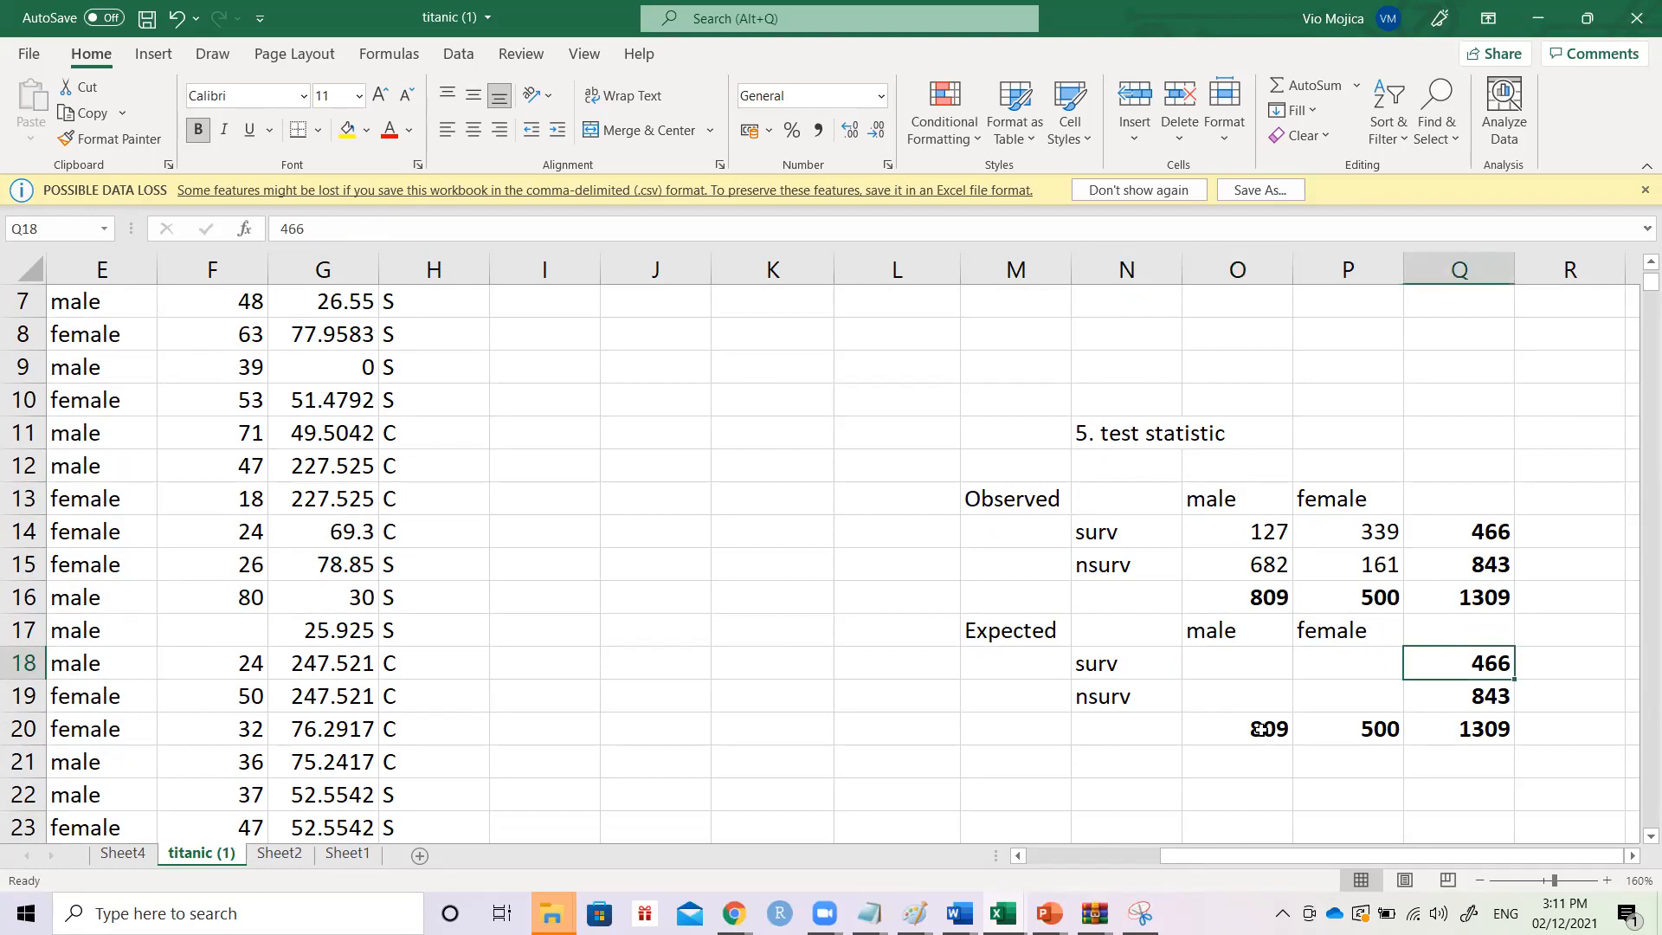
left_click(1262, 729, "ctrl")
left_click(1458, 738, "ctrl")
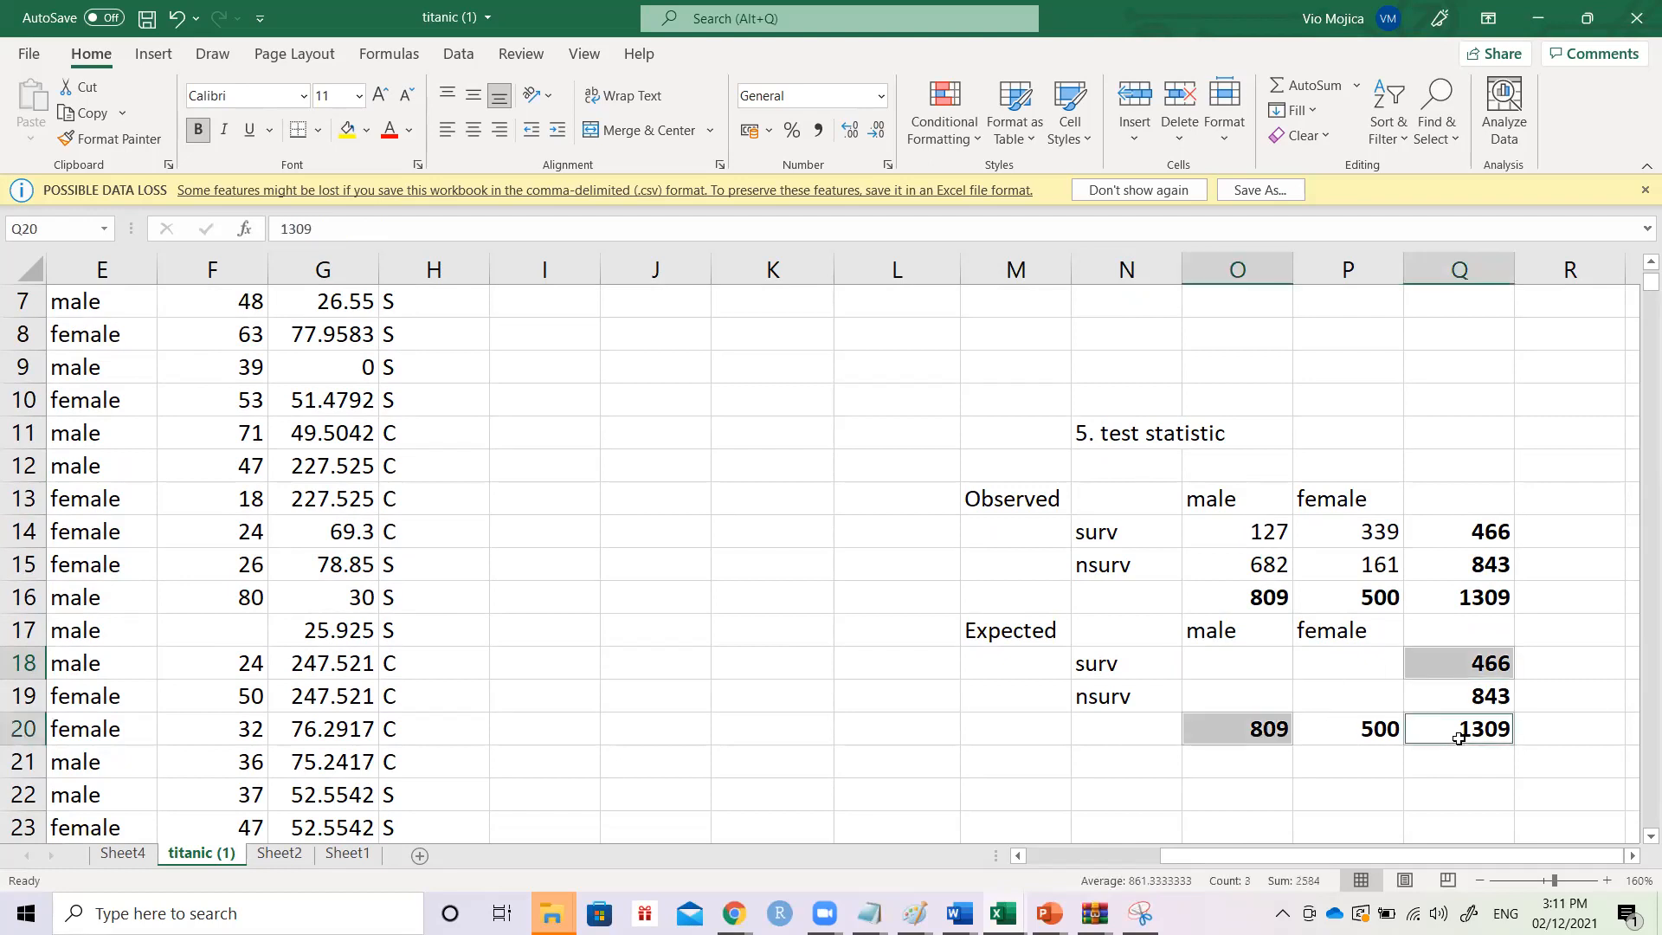
- Enter =Q$18 in O18 to test a mixed reference to the surv row total
left_click(1271, 663)
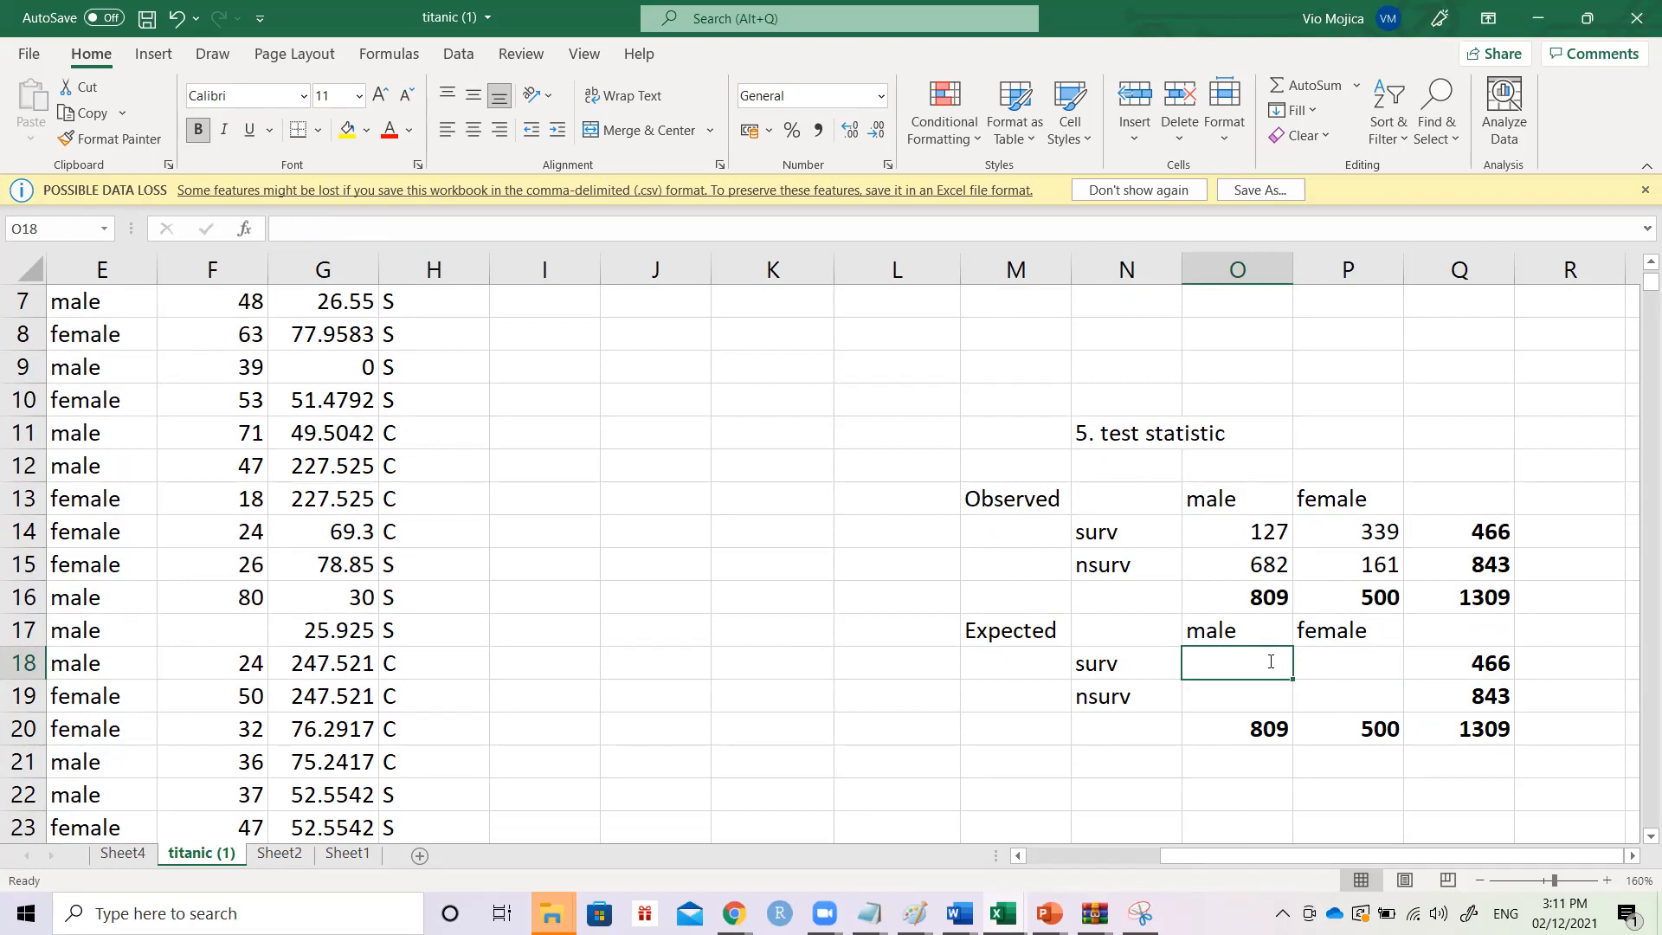
type("=")
left_click(1455, 668)
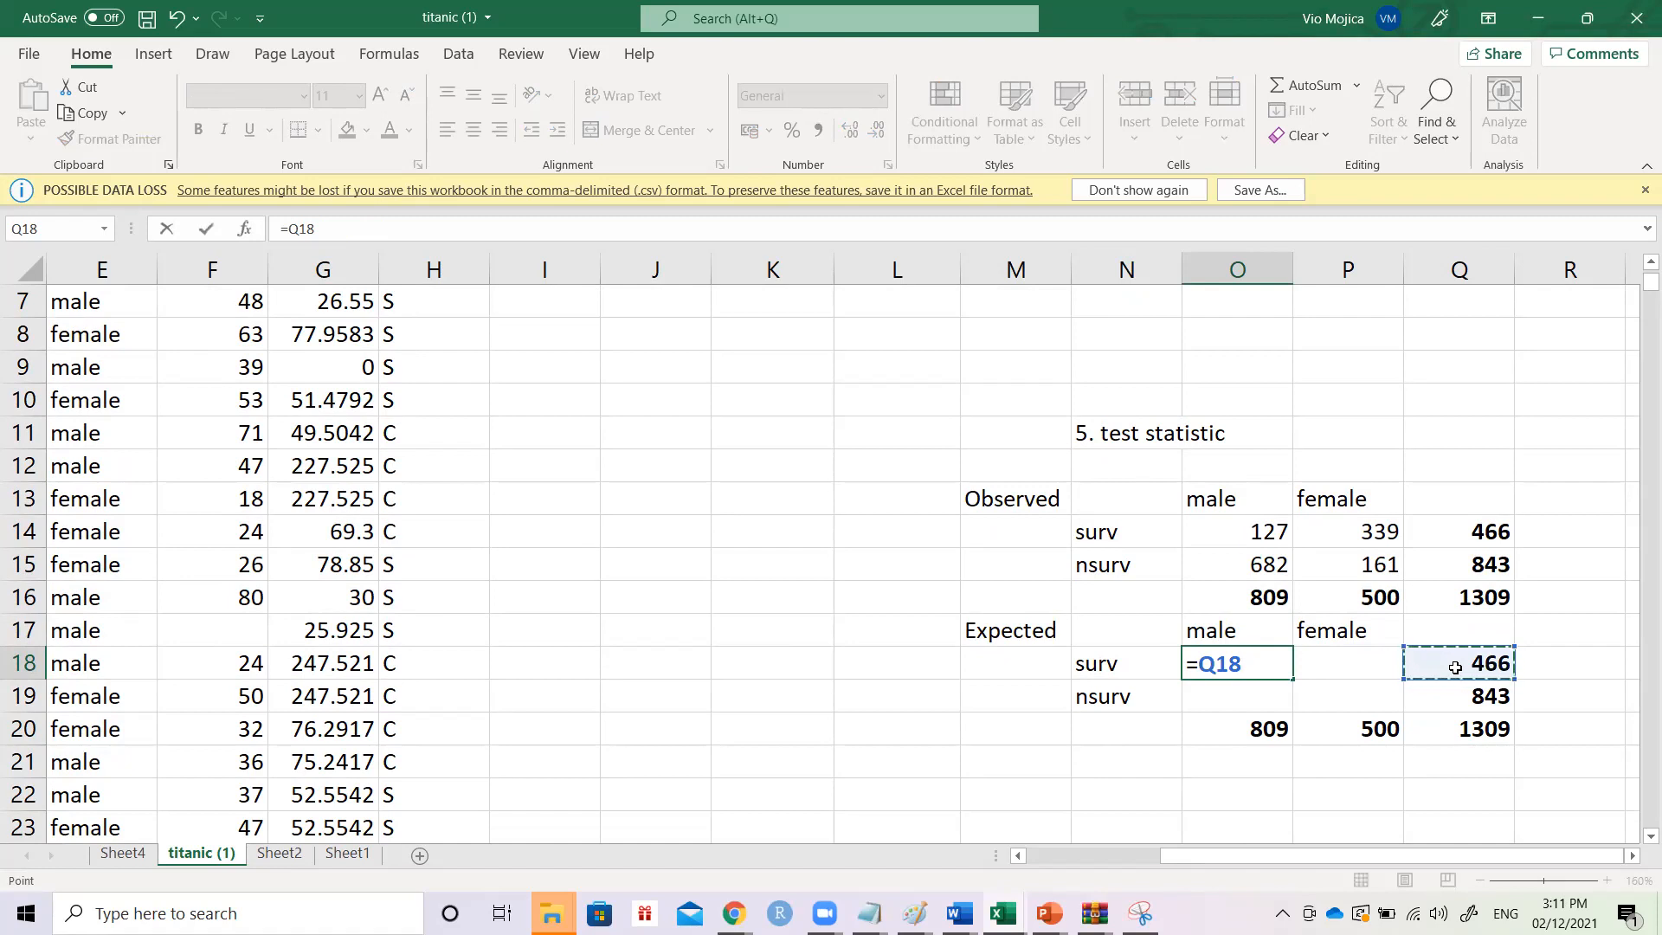
key("F4")
key("F4")
key("F4")
key("F4")
key("F4")
key("F4")
key("F4")
key("F4")
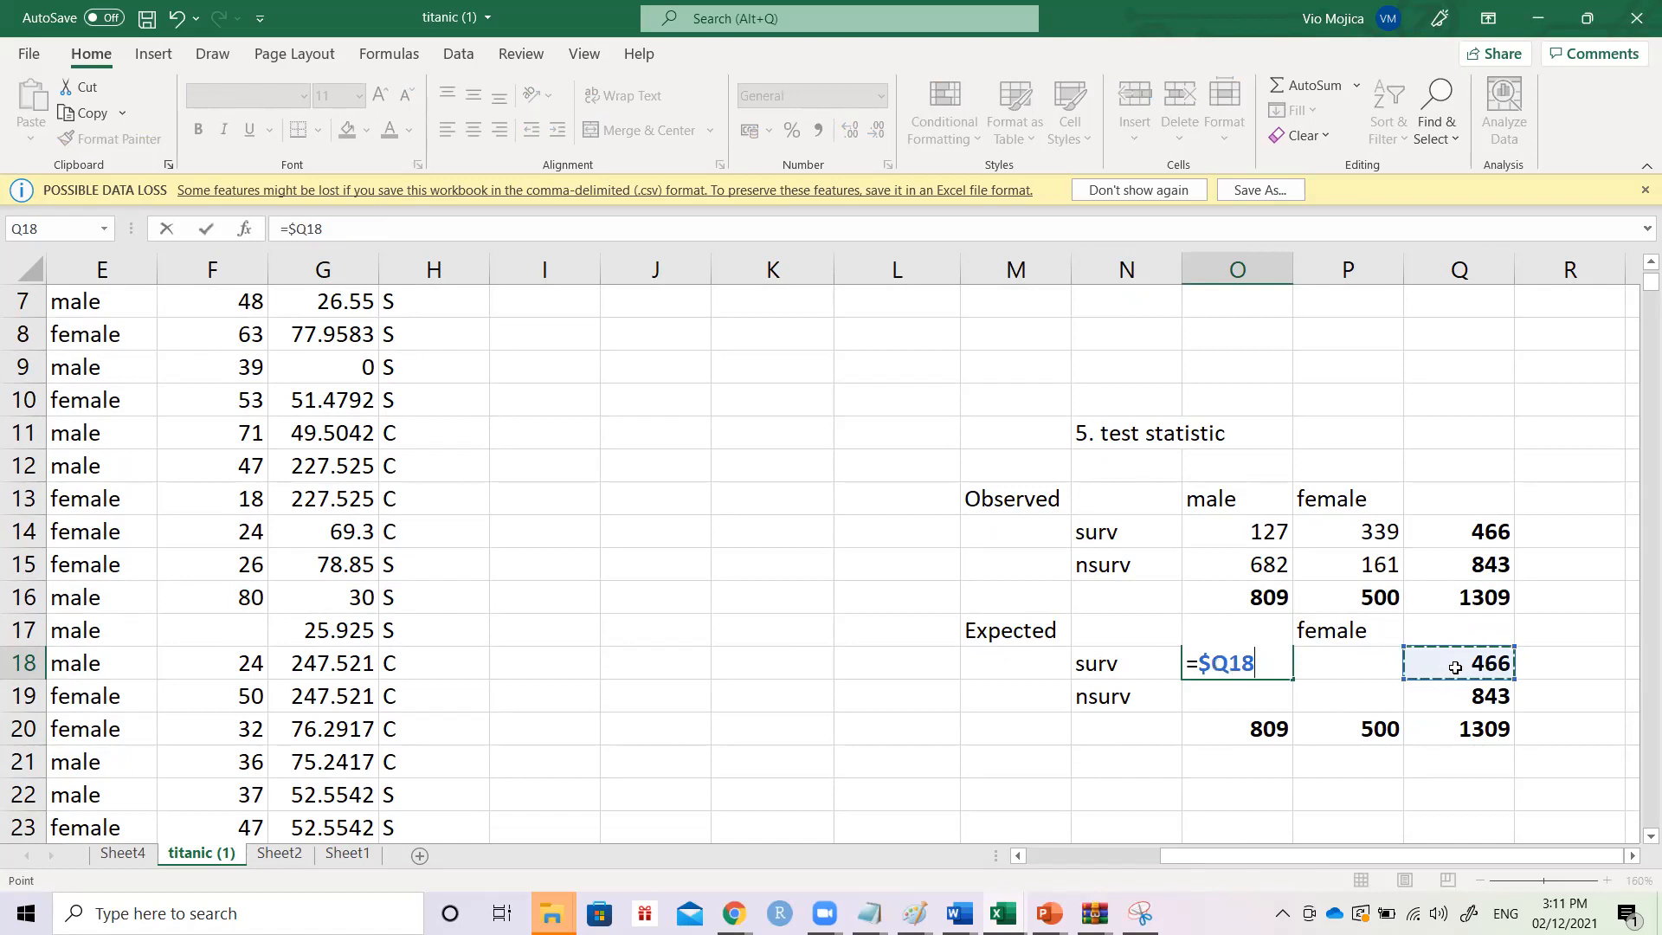
key("F4")
key("F4")
key("Return")
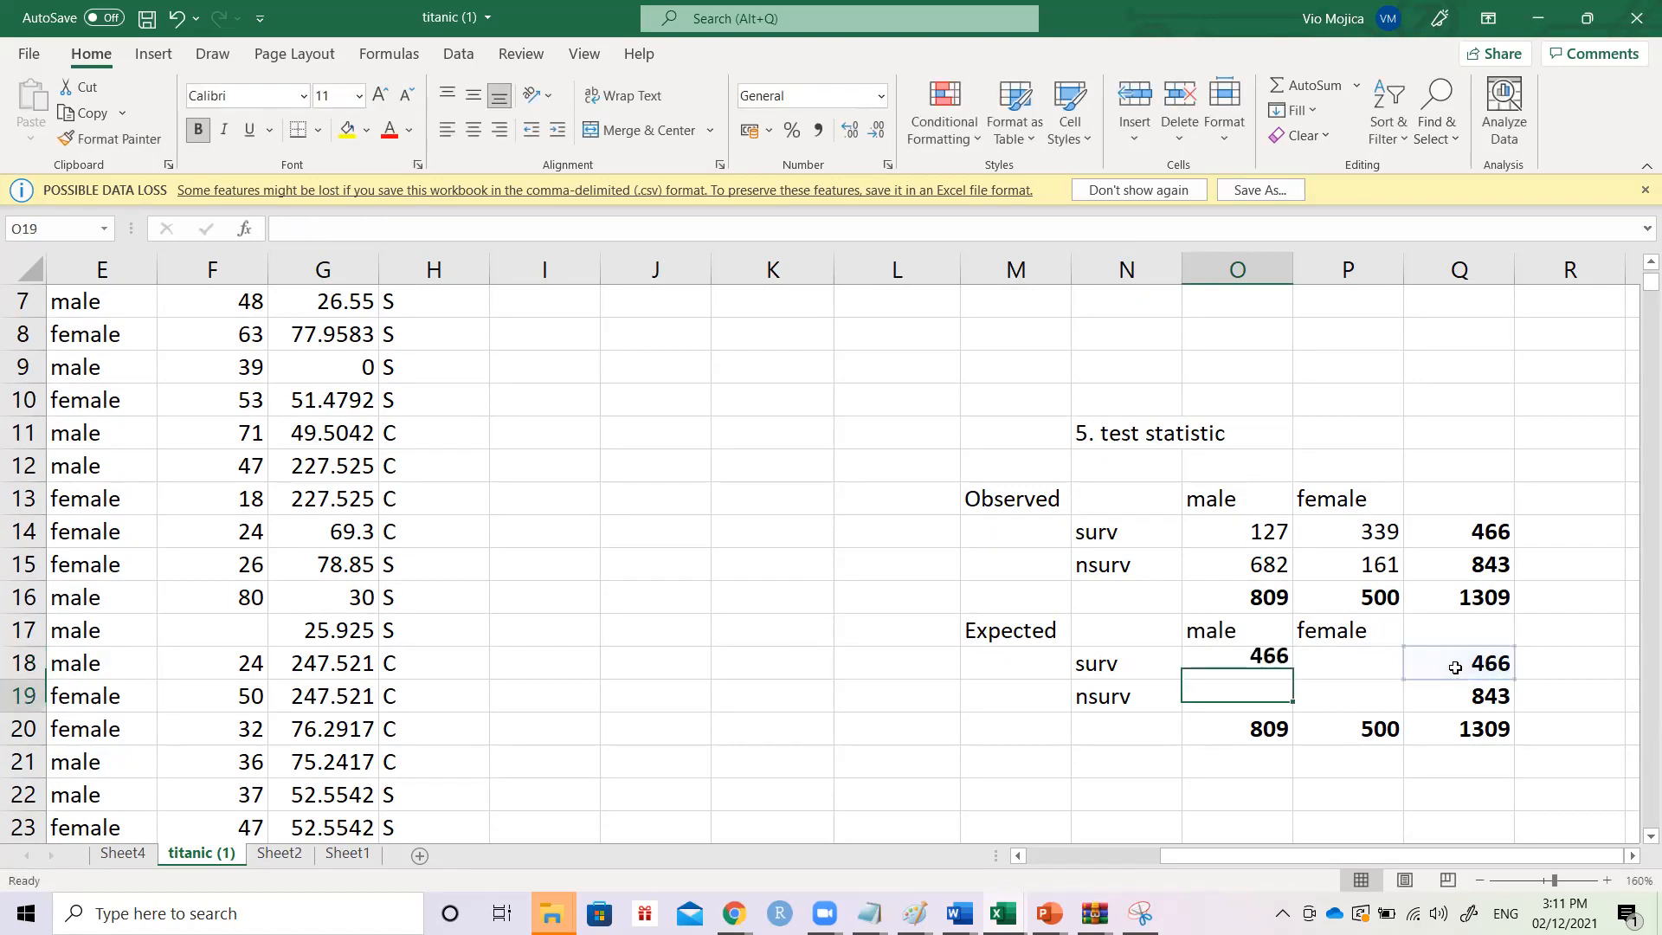
- Fill the test reference from O18 across to P18 and inspect the copied formula
left_click(1272, 667)
left_click_drag(1284, 672, 1375, 672)
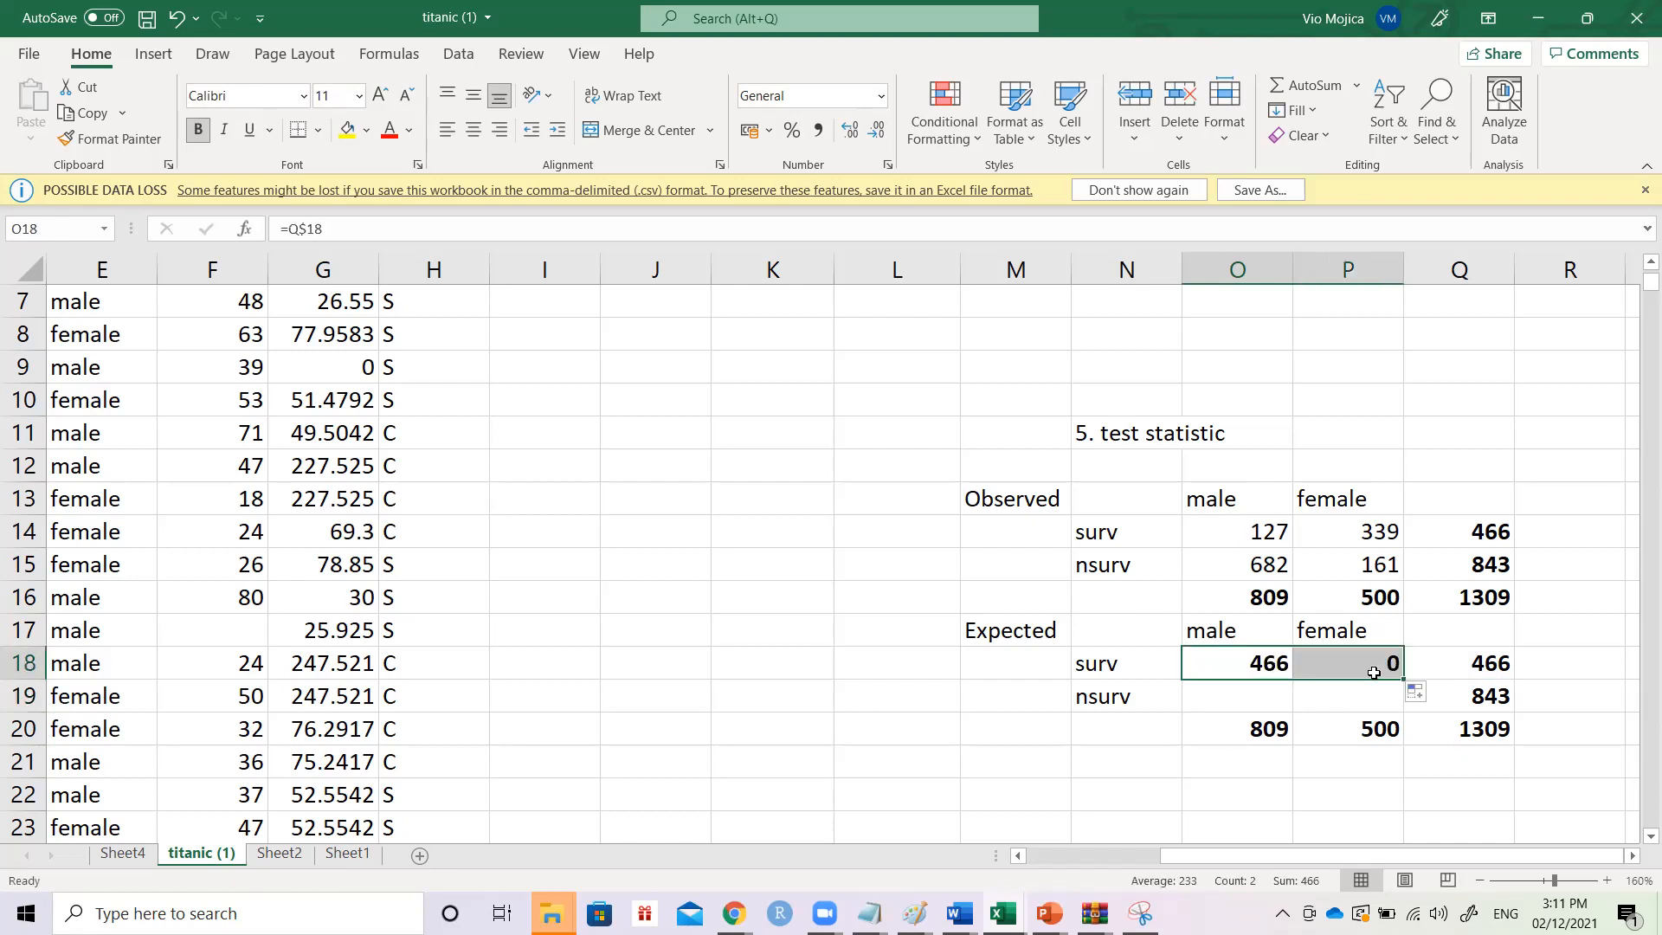
left_click(1364, 664)
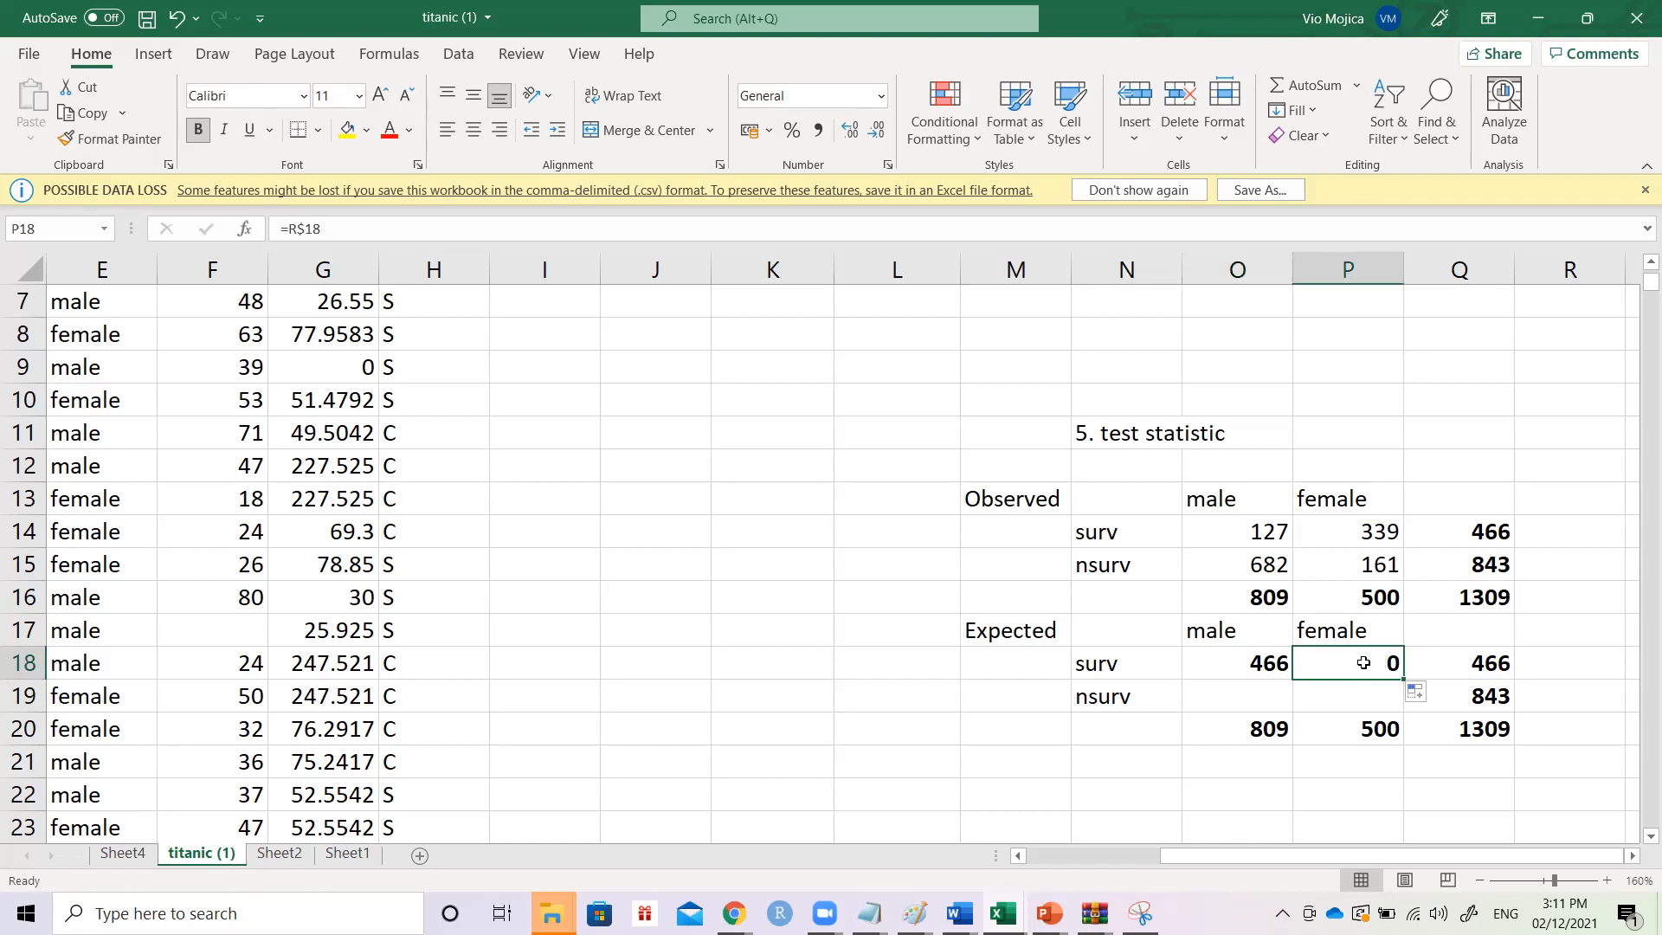
double_click(1364, 663)
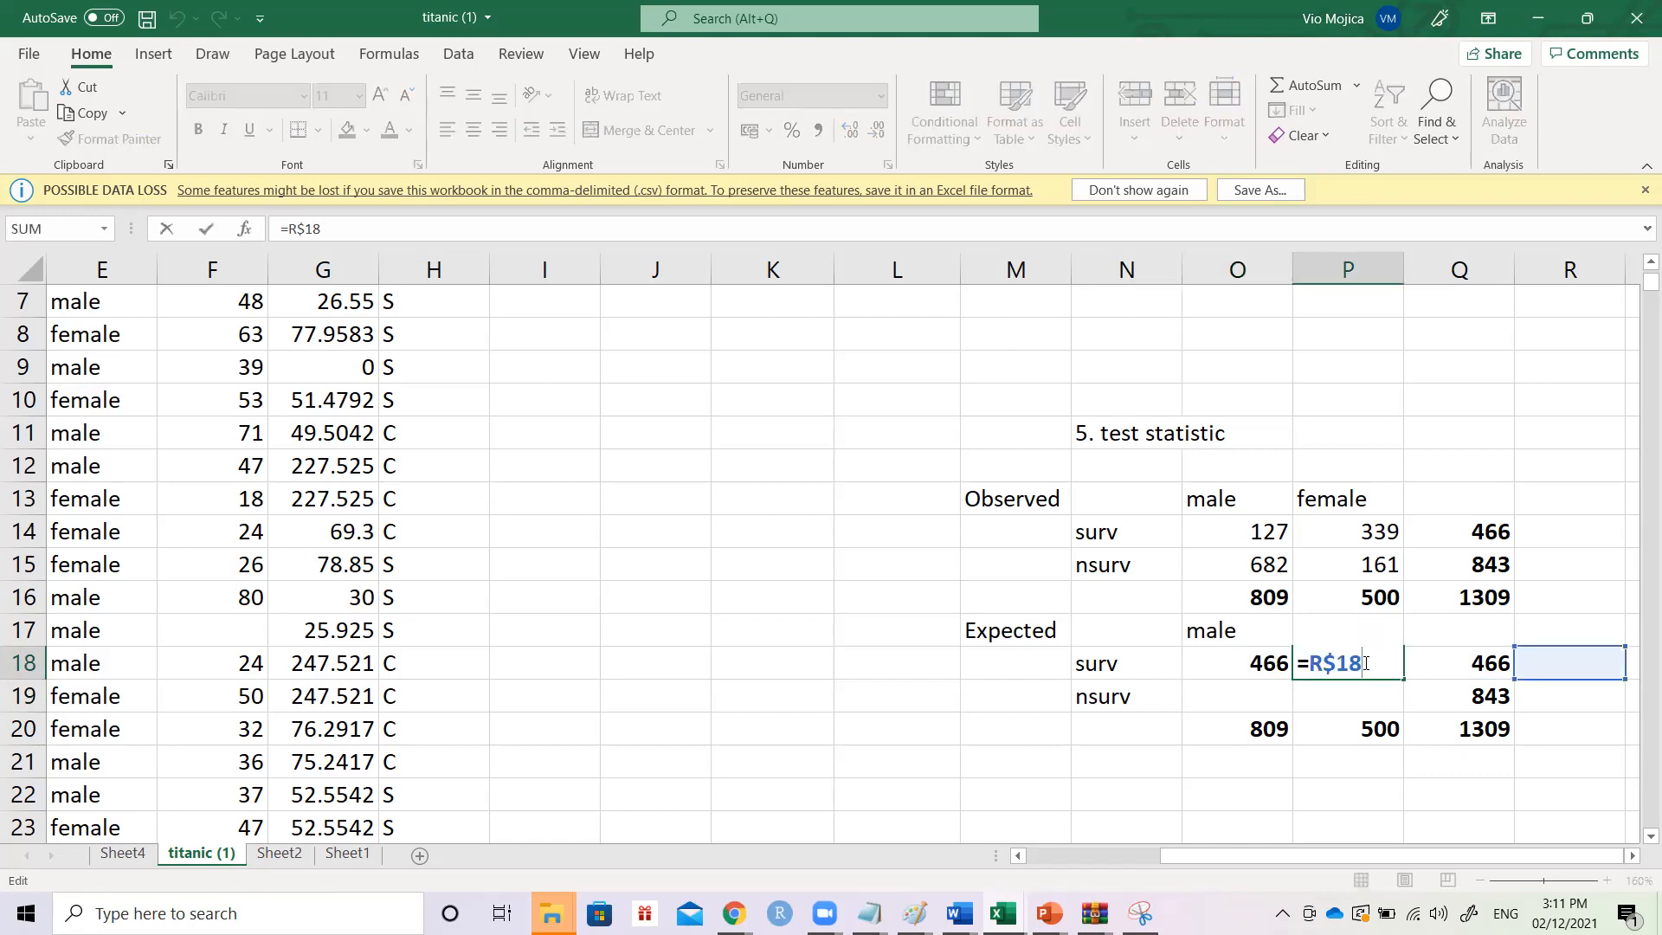
key("Escape")
- Fill the test reference from O18 down to O19 and inspect the copied formula
left_click(1280, 677)
left_click_drag(1298, 690, 1255, 696)
double_click(1255, 696)
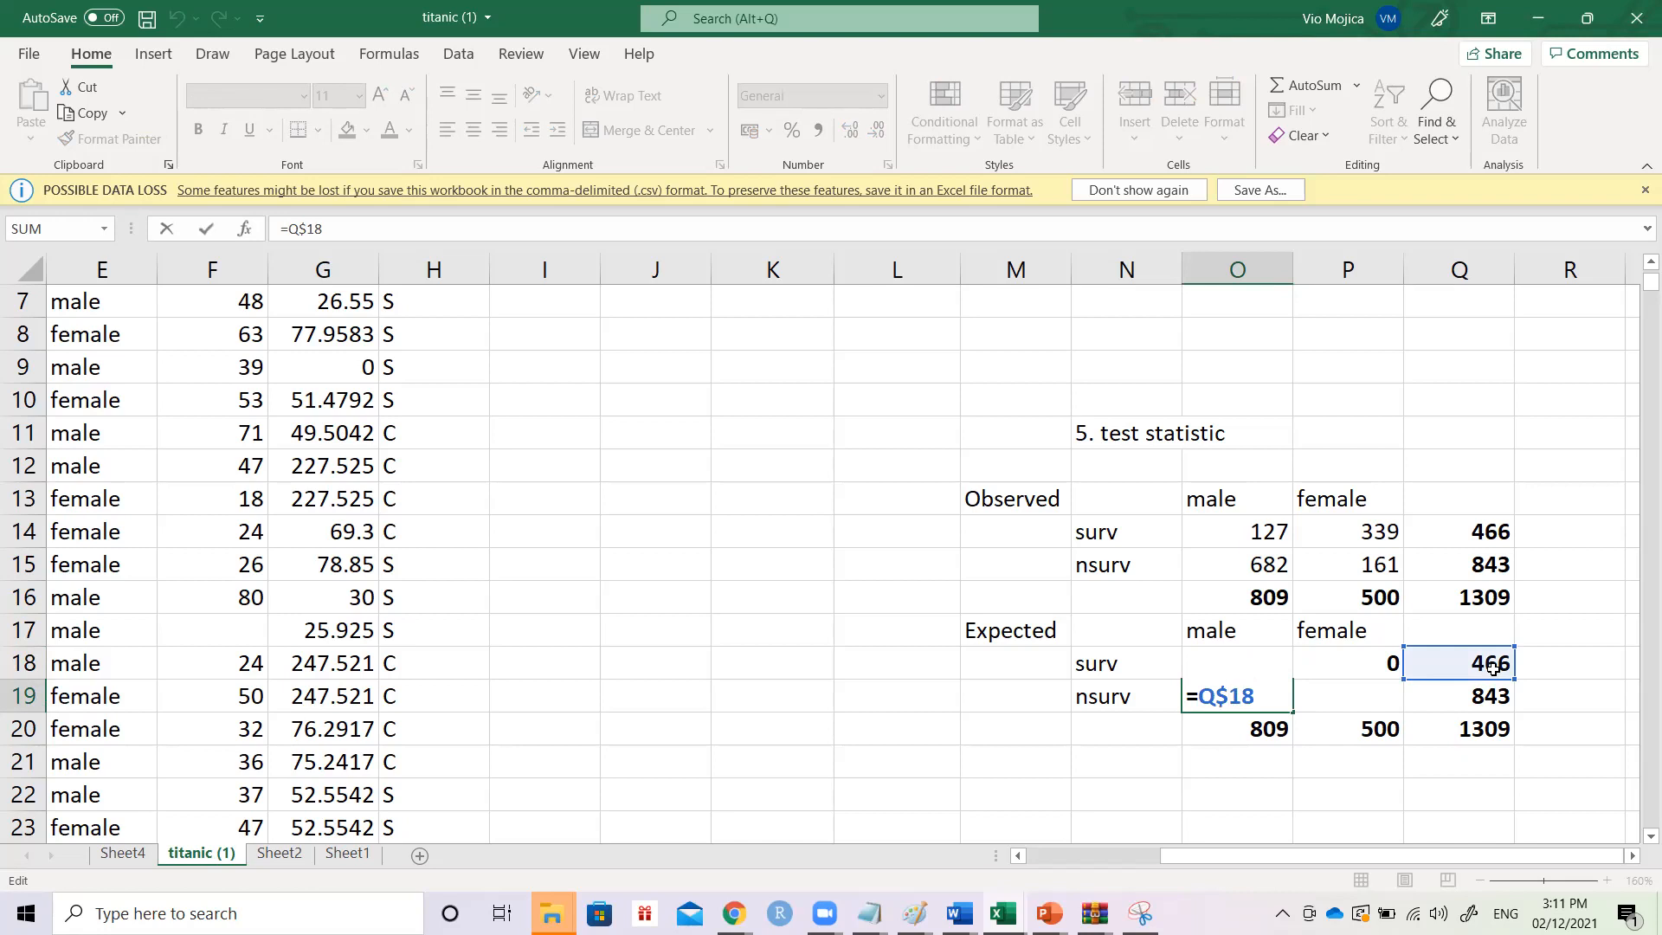
key("Escape")
key("Up")
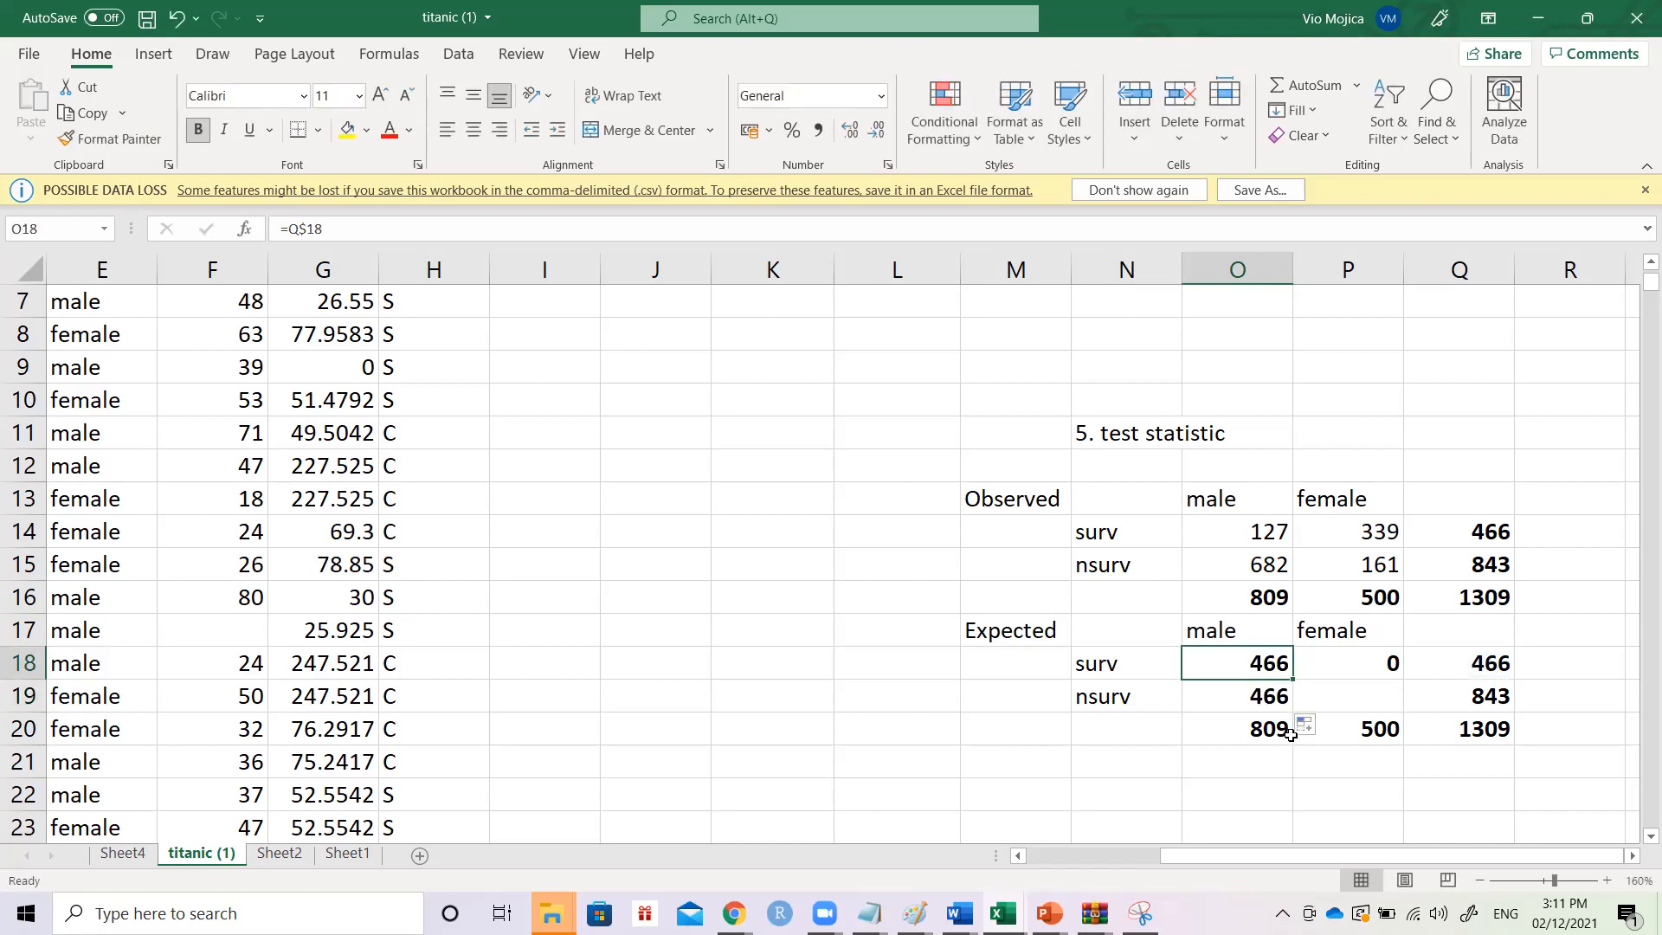
- Clear the test formulas from the expected table's cells O18:P19
key("shift+Right")
key("shift+Down")
key("Delete")
key("shift+Left")
key("shift+Up")
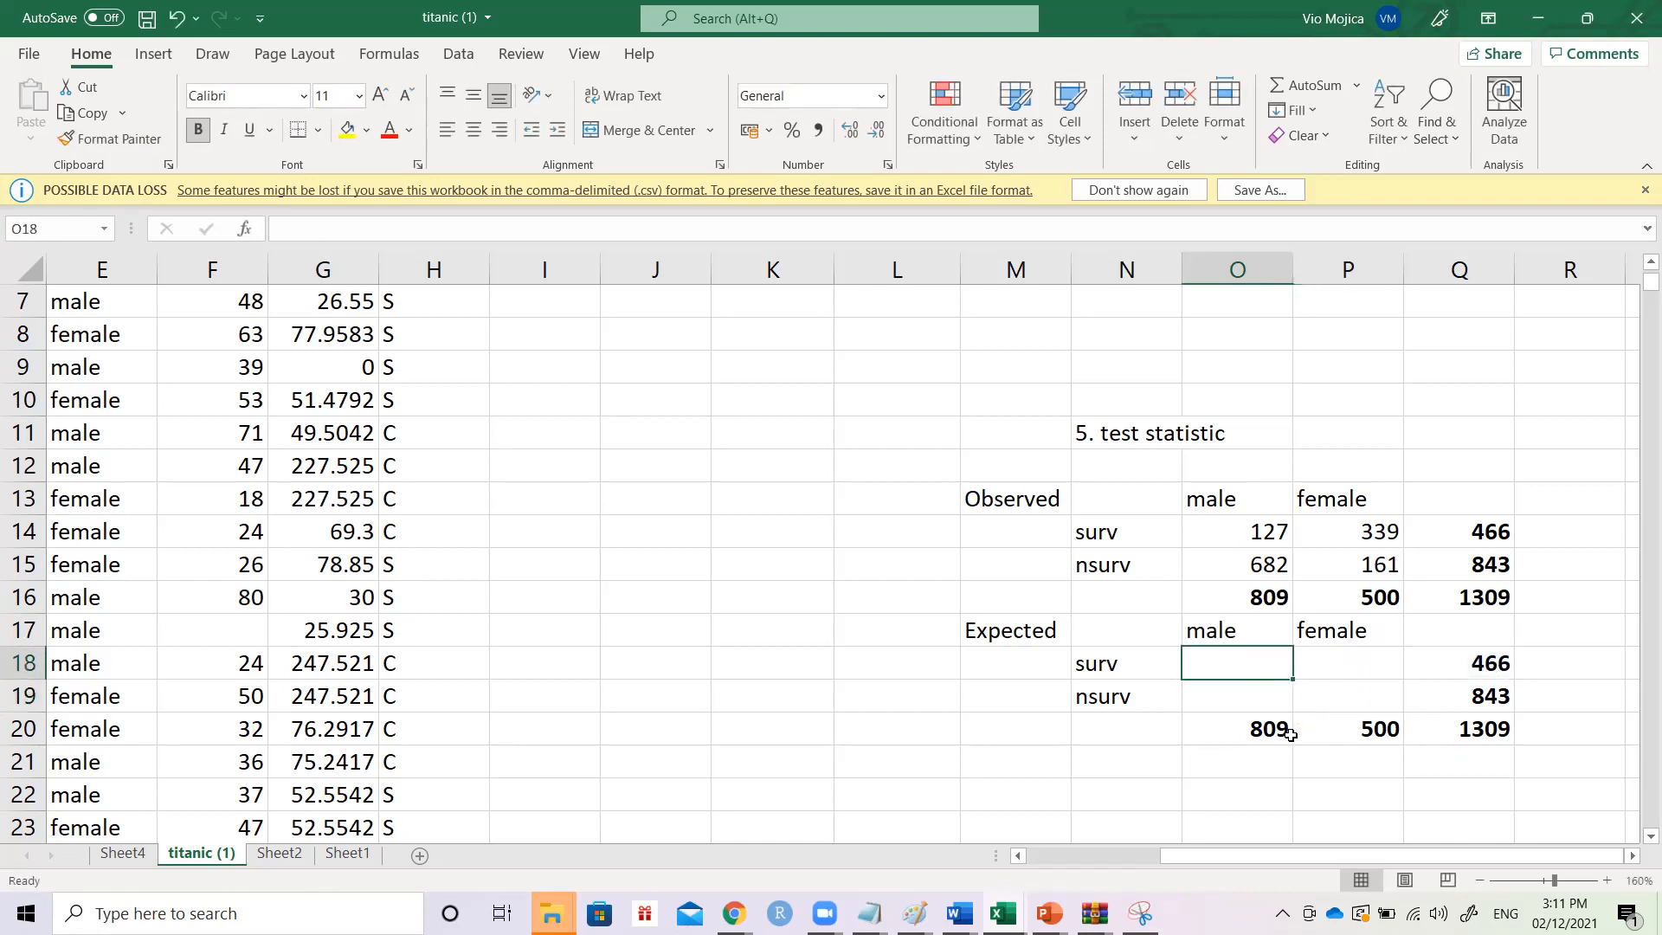
- Build the expected male survivor formula =Q18*O20/$Q$20 in O18, with an absolute reference to the grand total
type("=")
left_click(1469, 660)
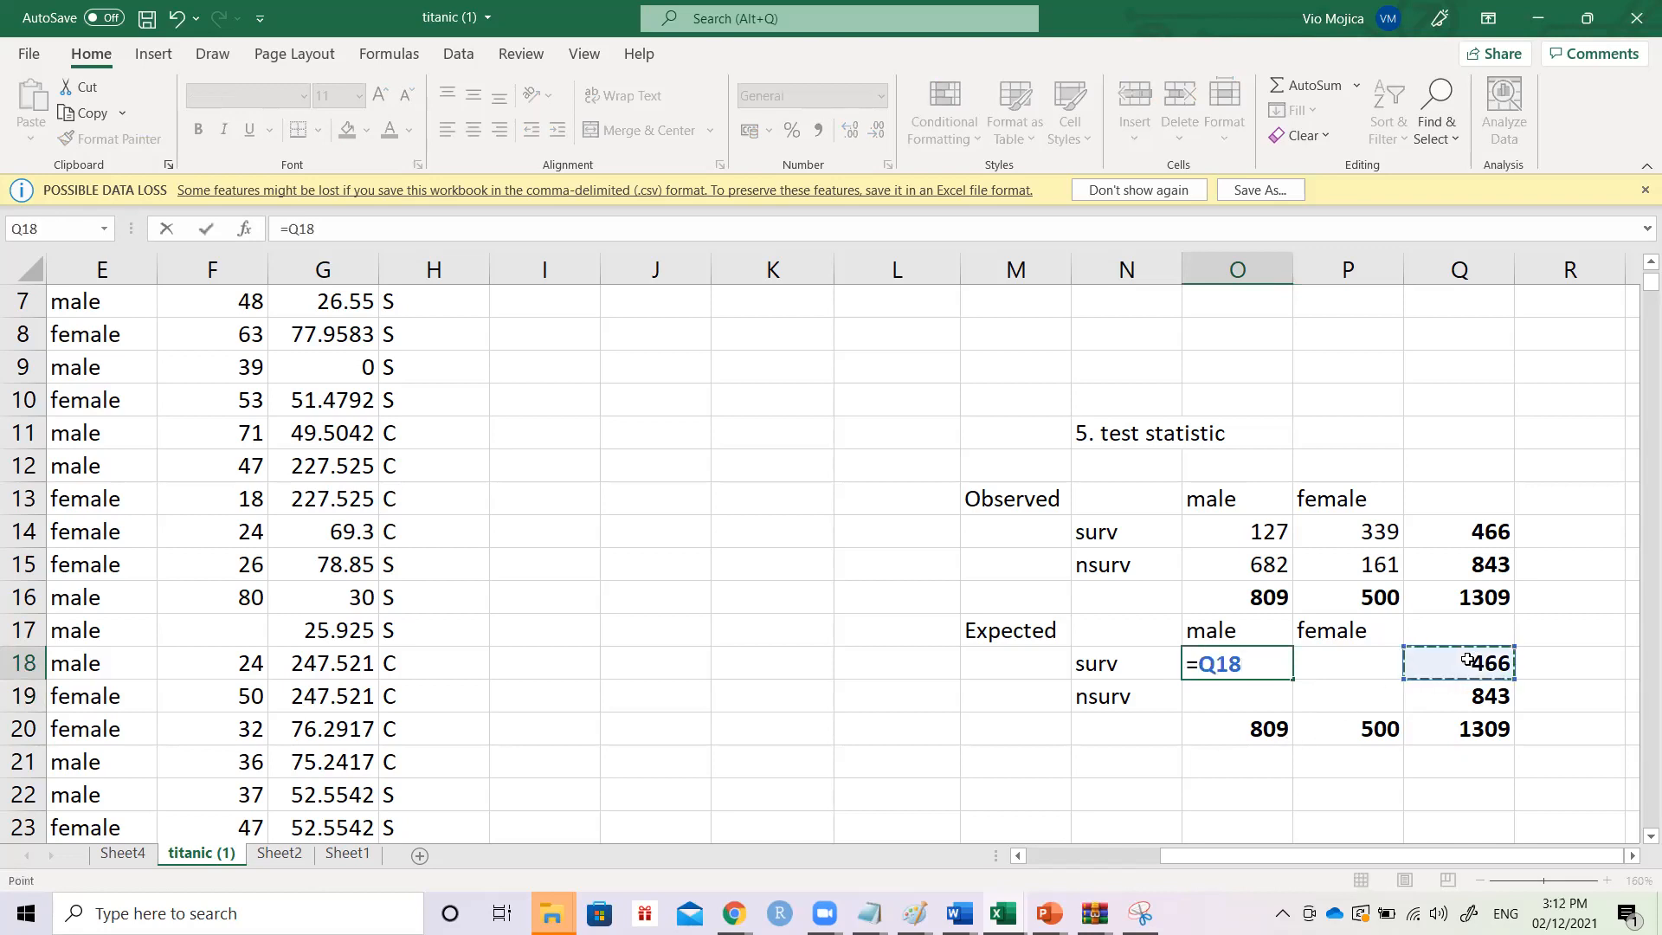
type("*")
left_click(1257, 734)
type("/")
left_click(1434, 730)
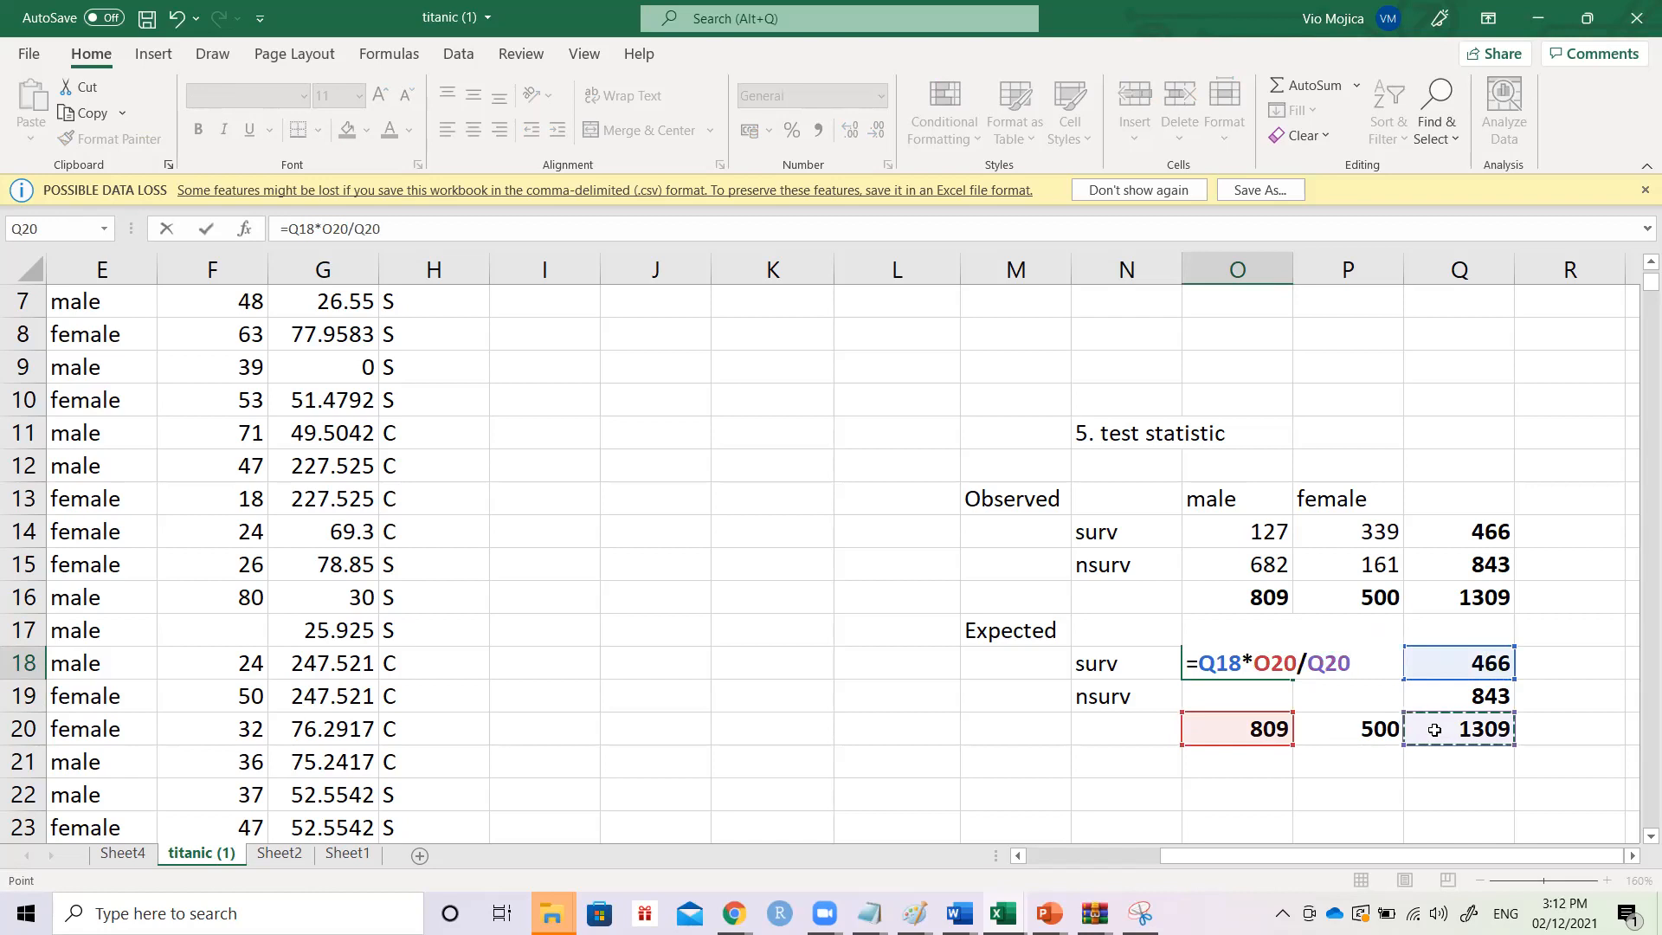
key("F4")
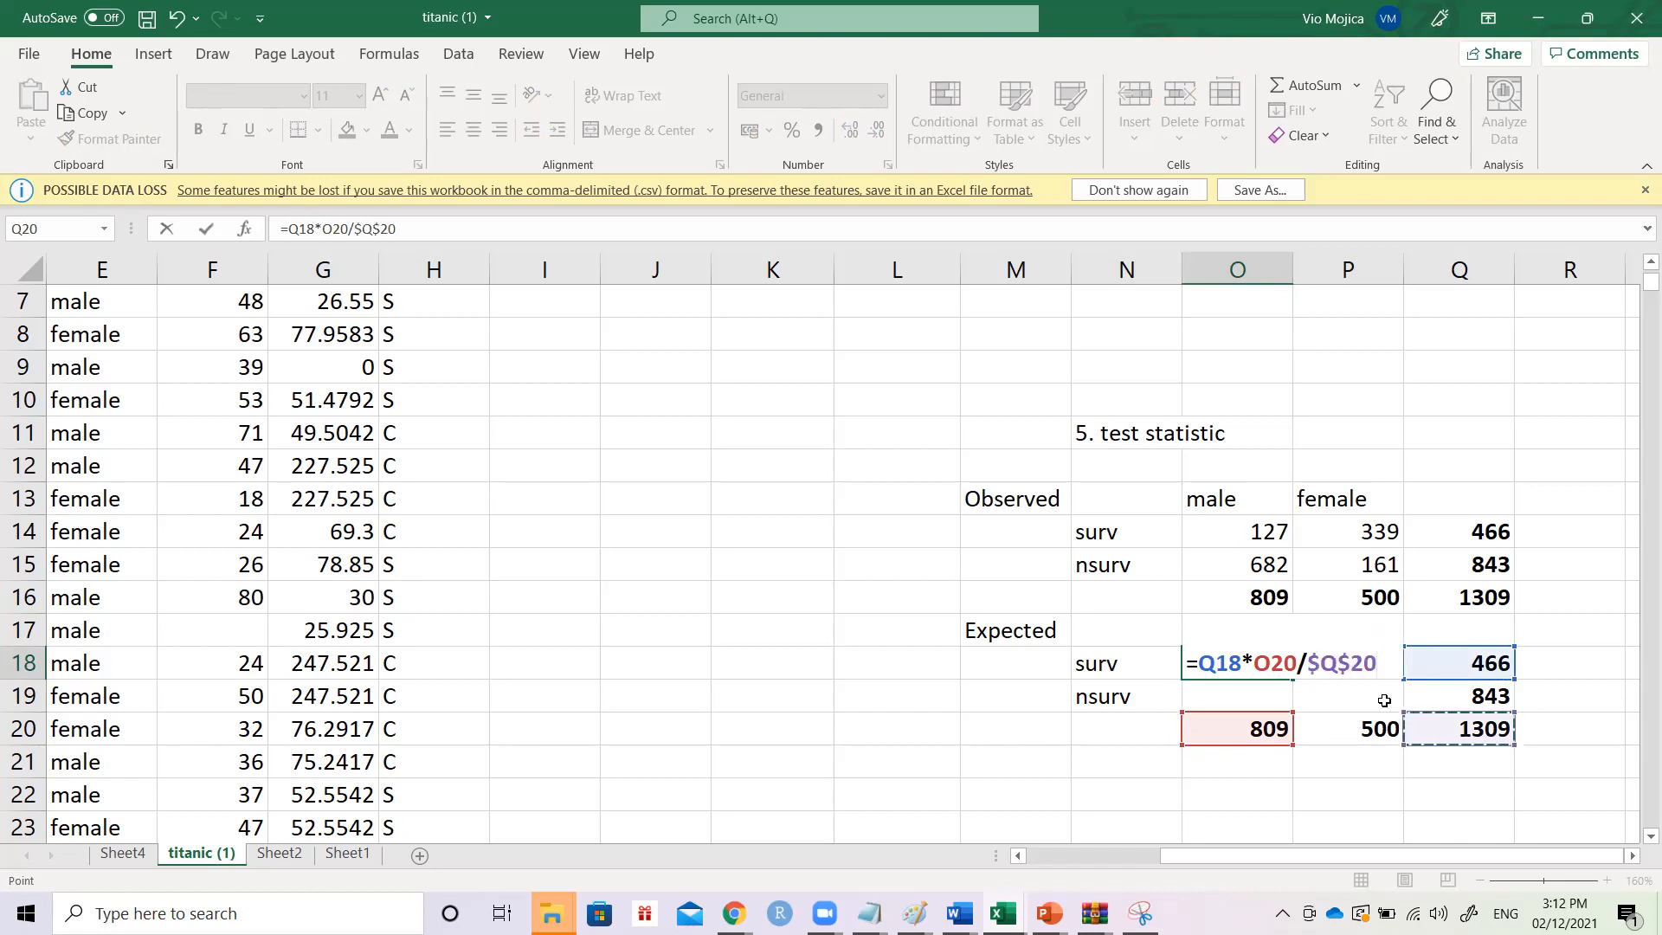
- Change the row and column total references in O18 to mixed ones, making the formula =Q$18*$O20/$Q$20
left_click(1221, 663)
key("F4")
key("F4")
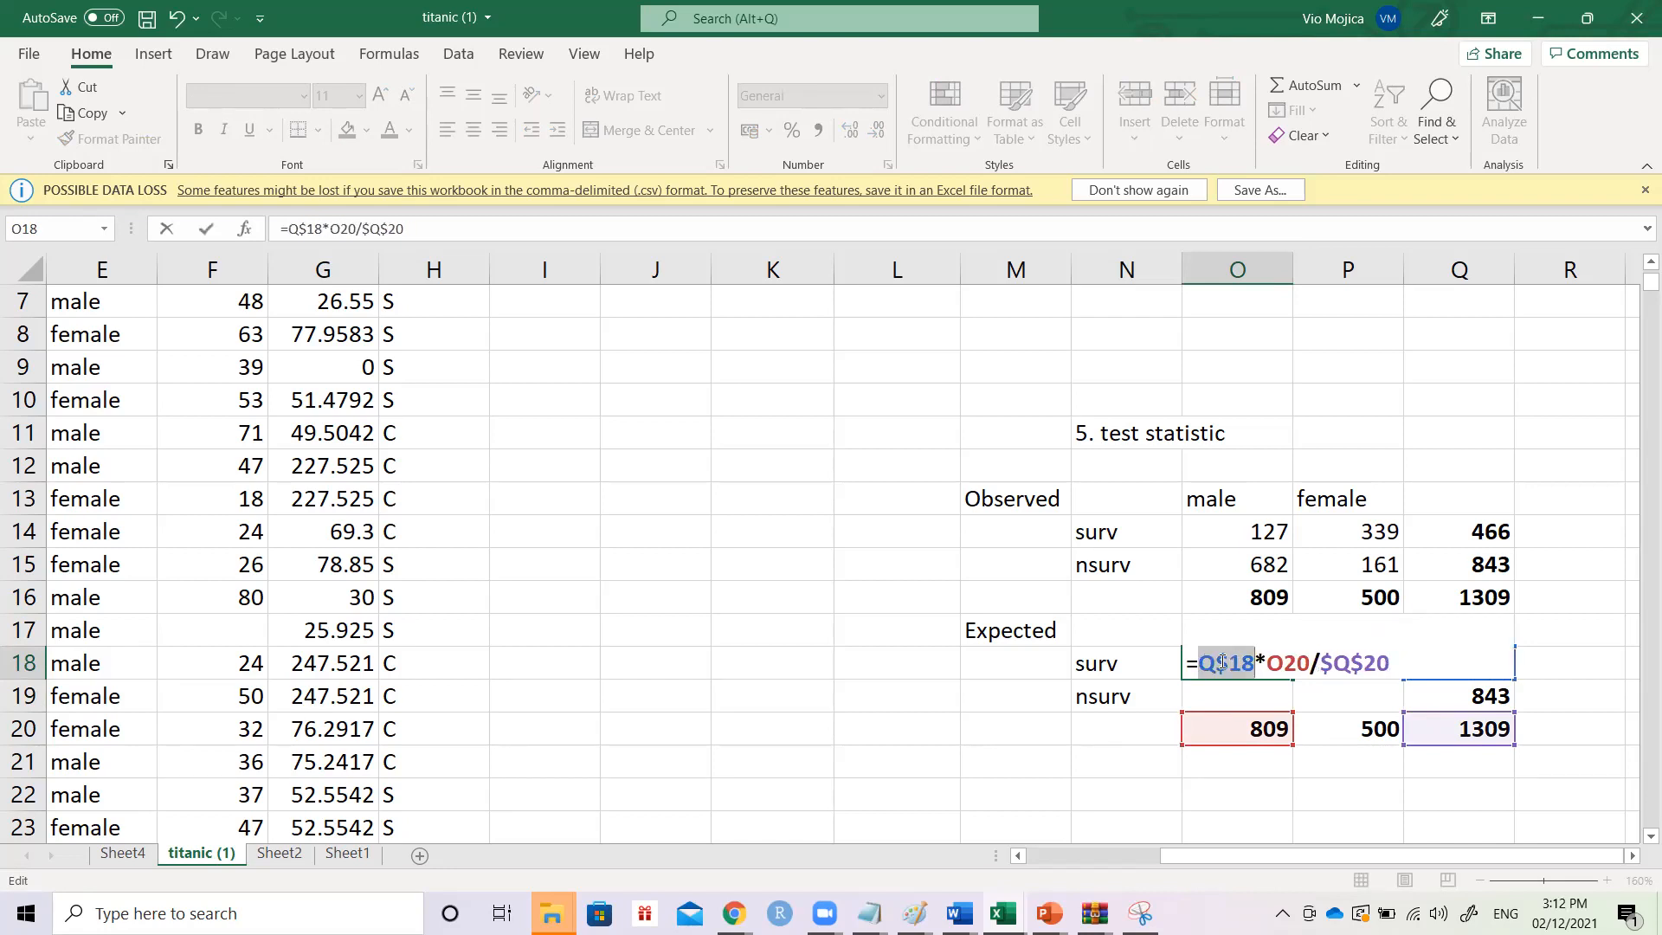
key("Right")
key("Right")
key("F4")
key("F4")
key("F4")
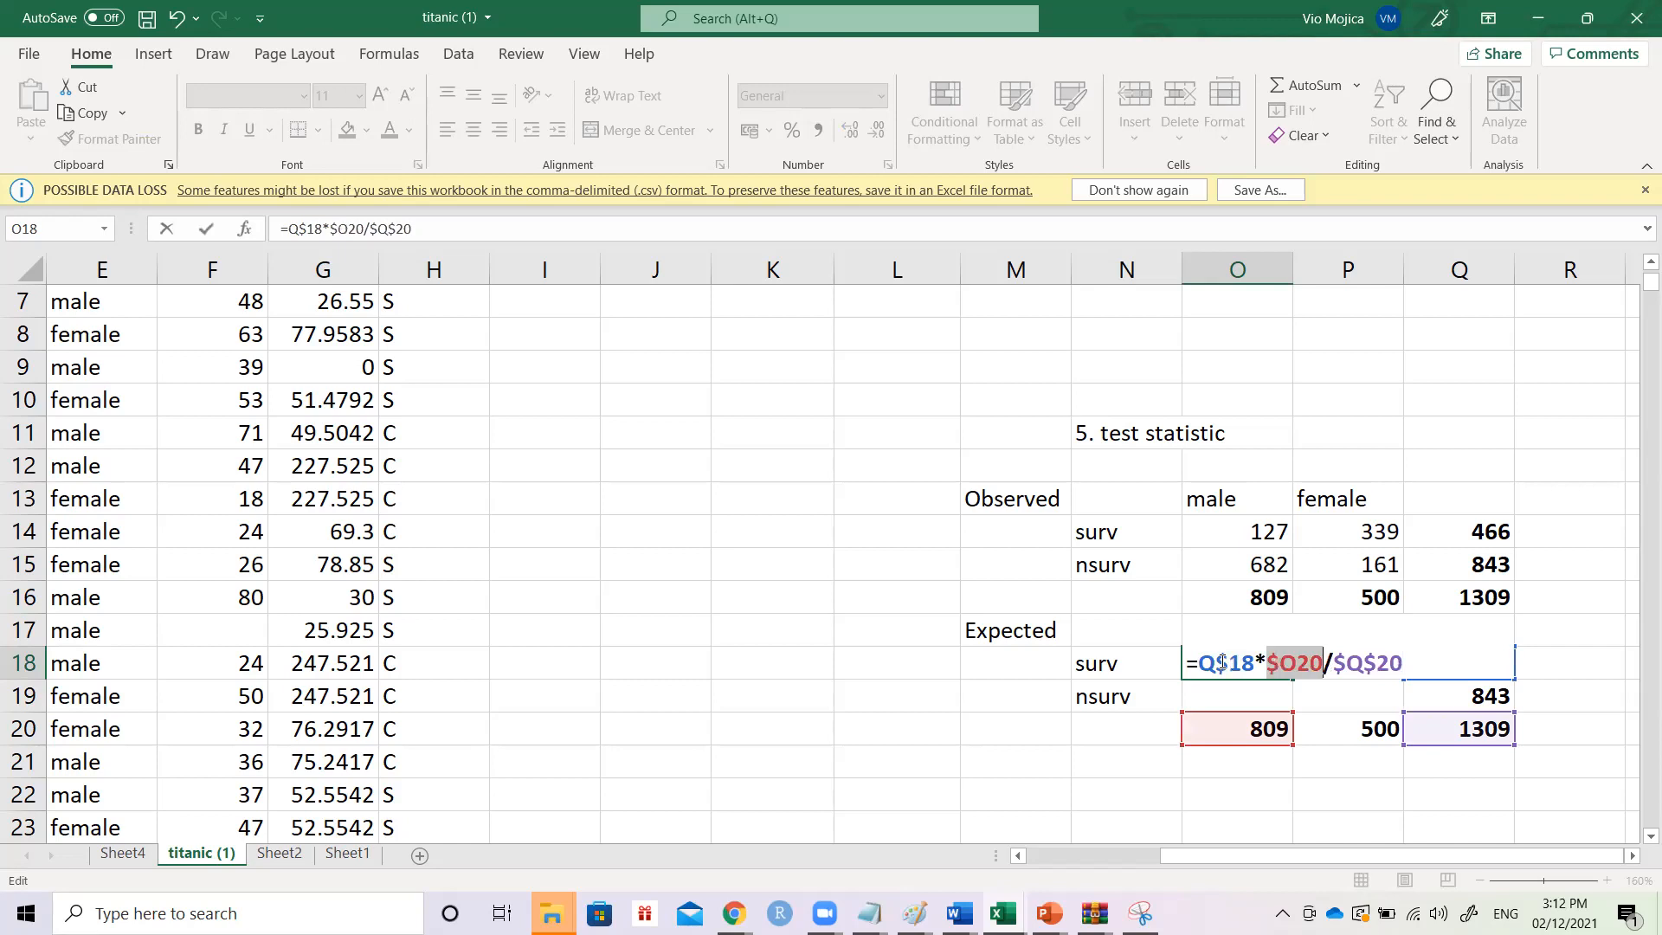
key("Return")
- Fill the expected frequency formula from O18 down to the male nsurv cell O19
left_click(1221, 663)
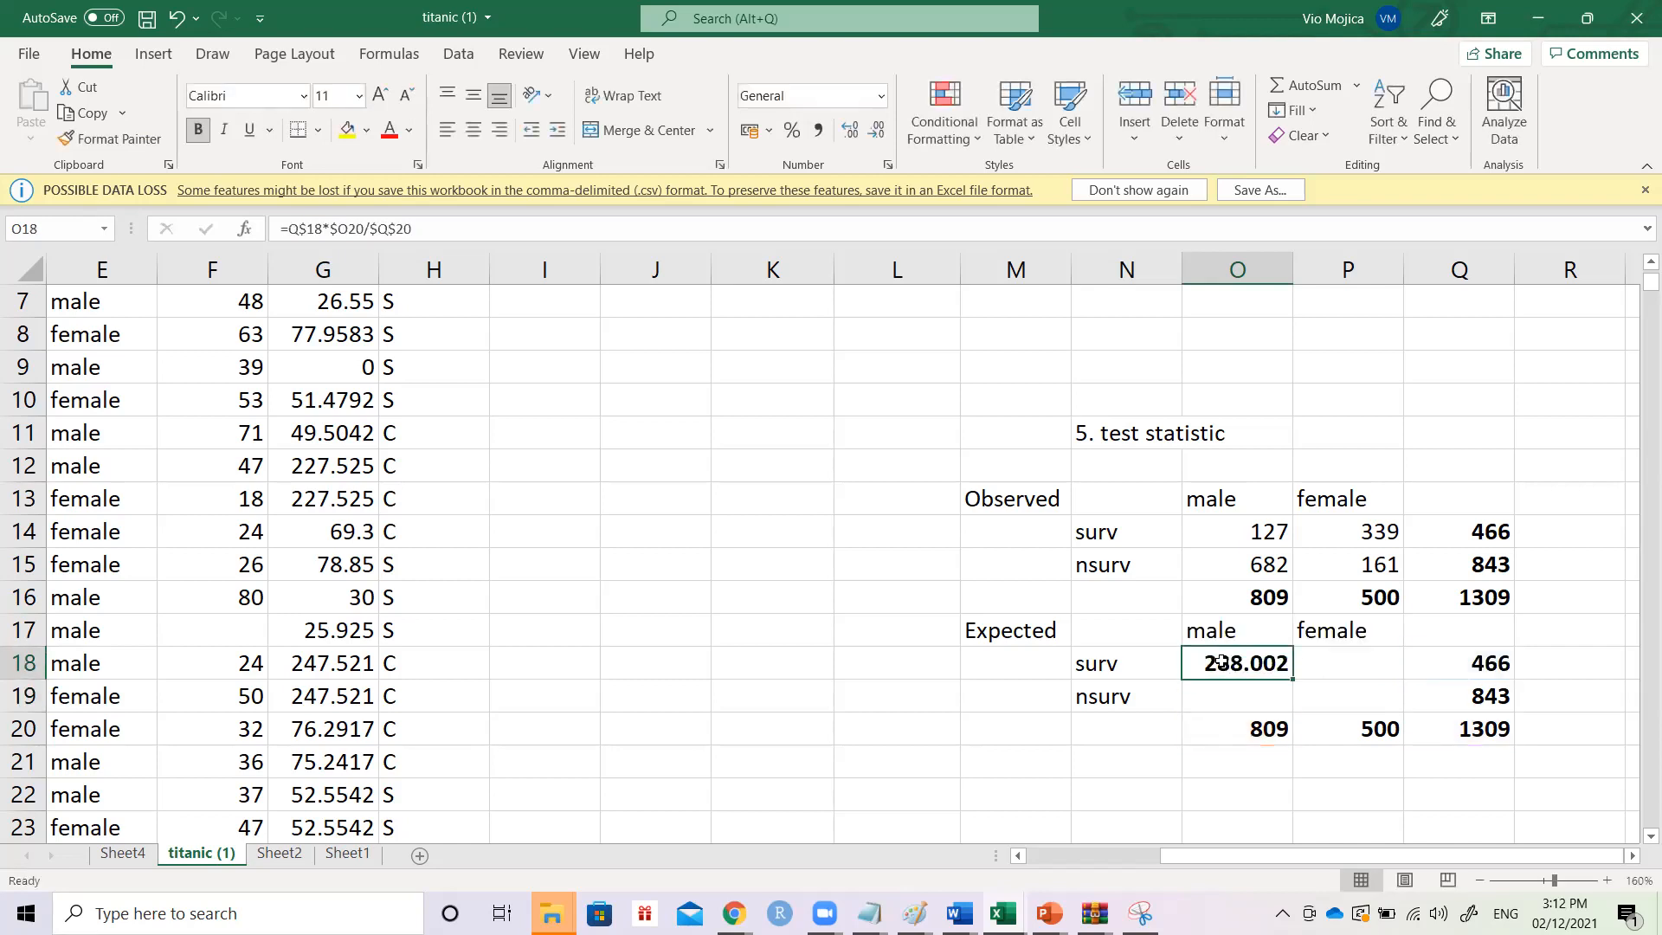
left_click_drag(1295, 681, 1299, 698)
left_click(1268, 676)
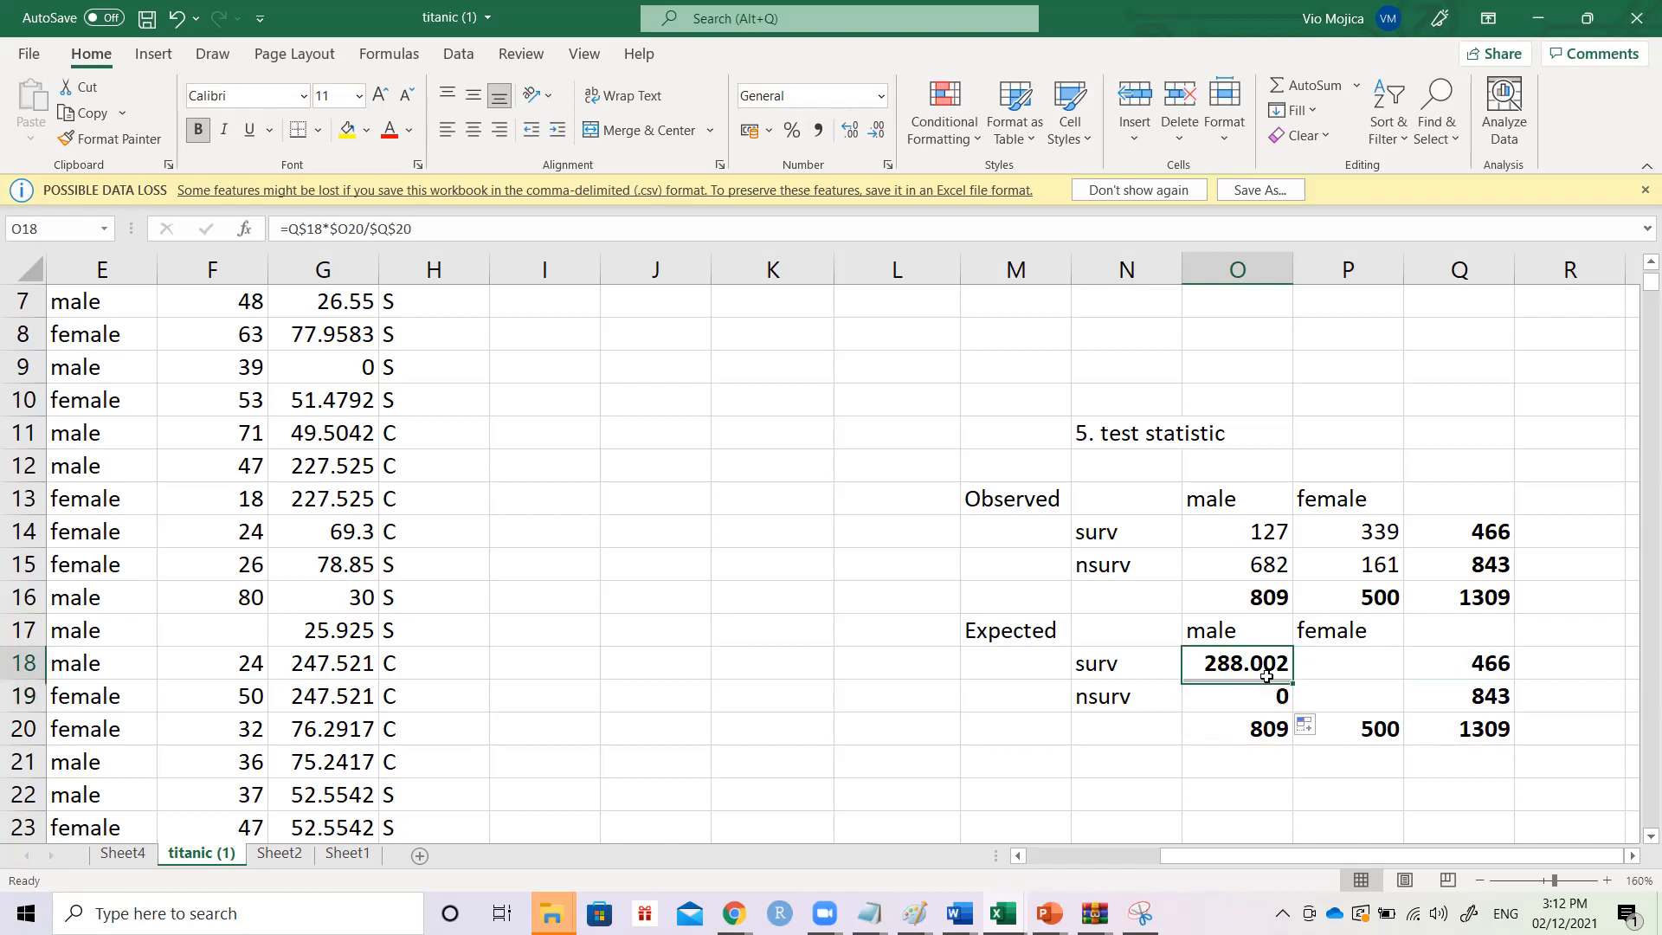
- Correct the mixed references in O18, making the expected frequency formula =$Q18*O$20/$Q$20
key("F2")
key("Left")
key("Left")
key("Left")
key("Left")
key("Left")
key("Left")
key("Home")
key("Right")
key("Right")
key("F4")
key("F4")
key("F4")
key("F4")
key("F4")
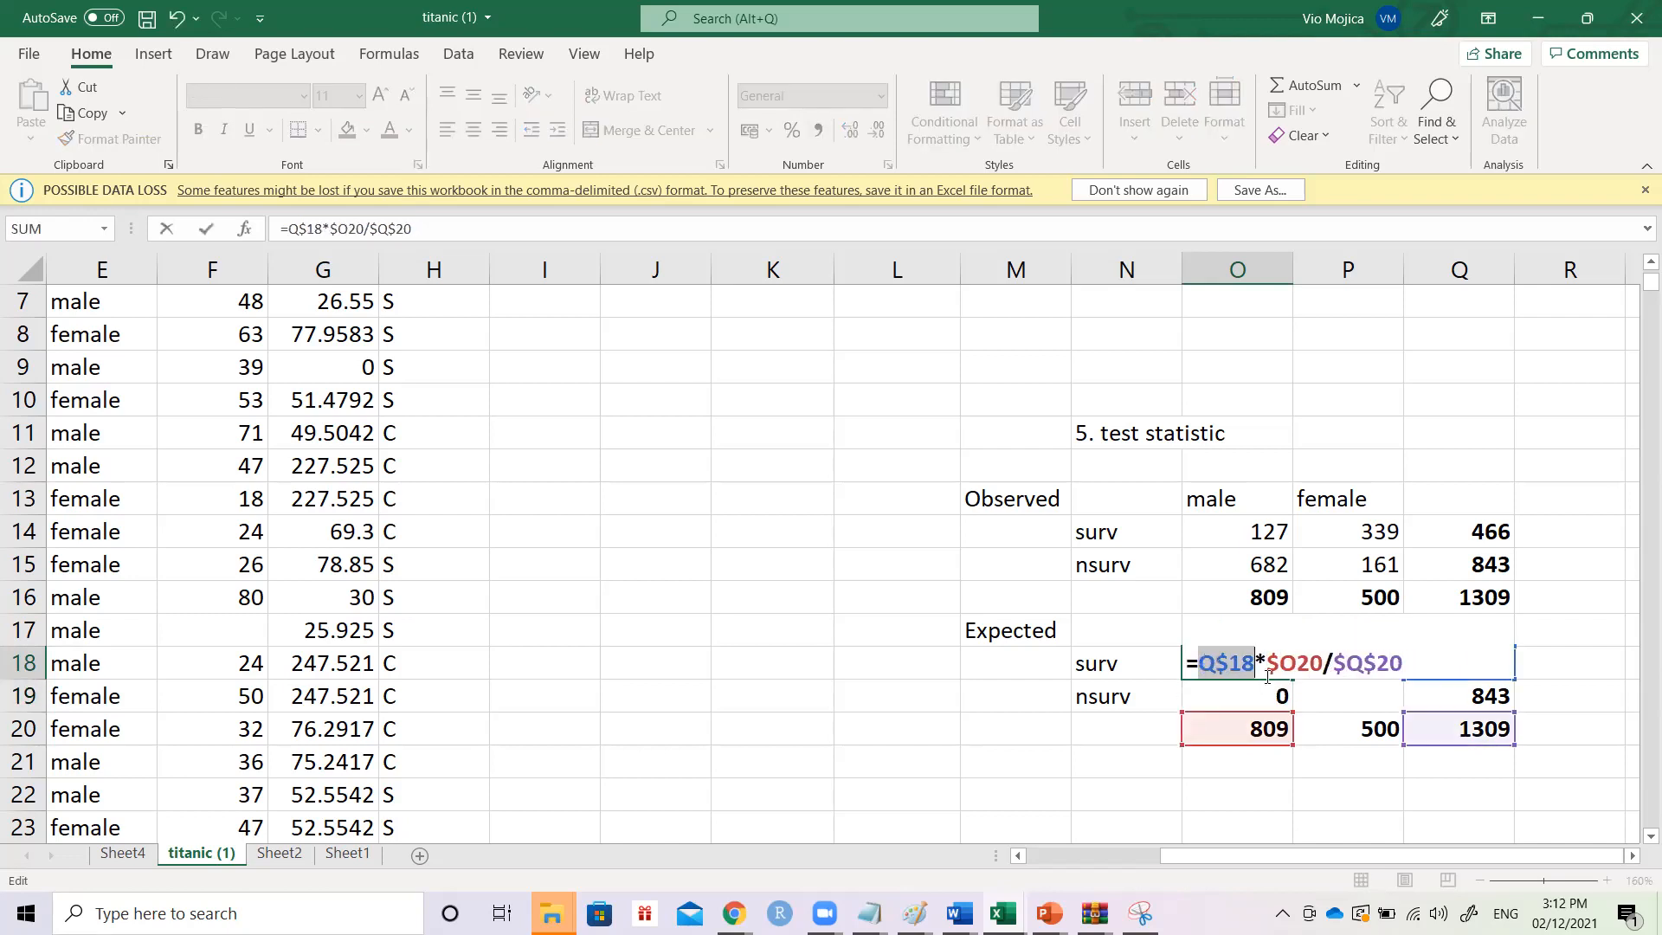
key("Right")
key("F4")
key("F4")
key("F4")
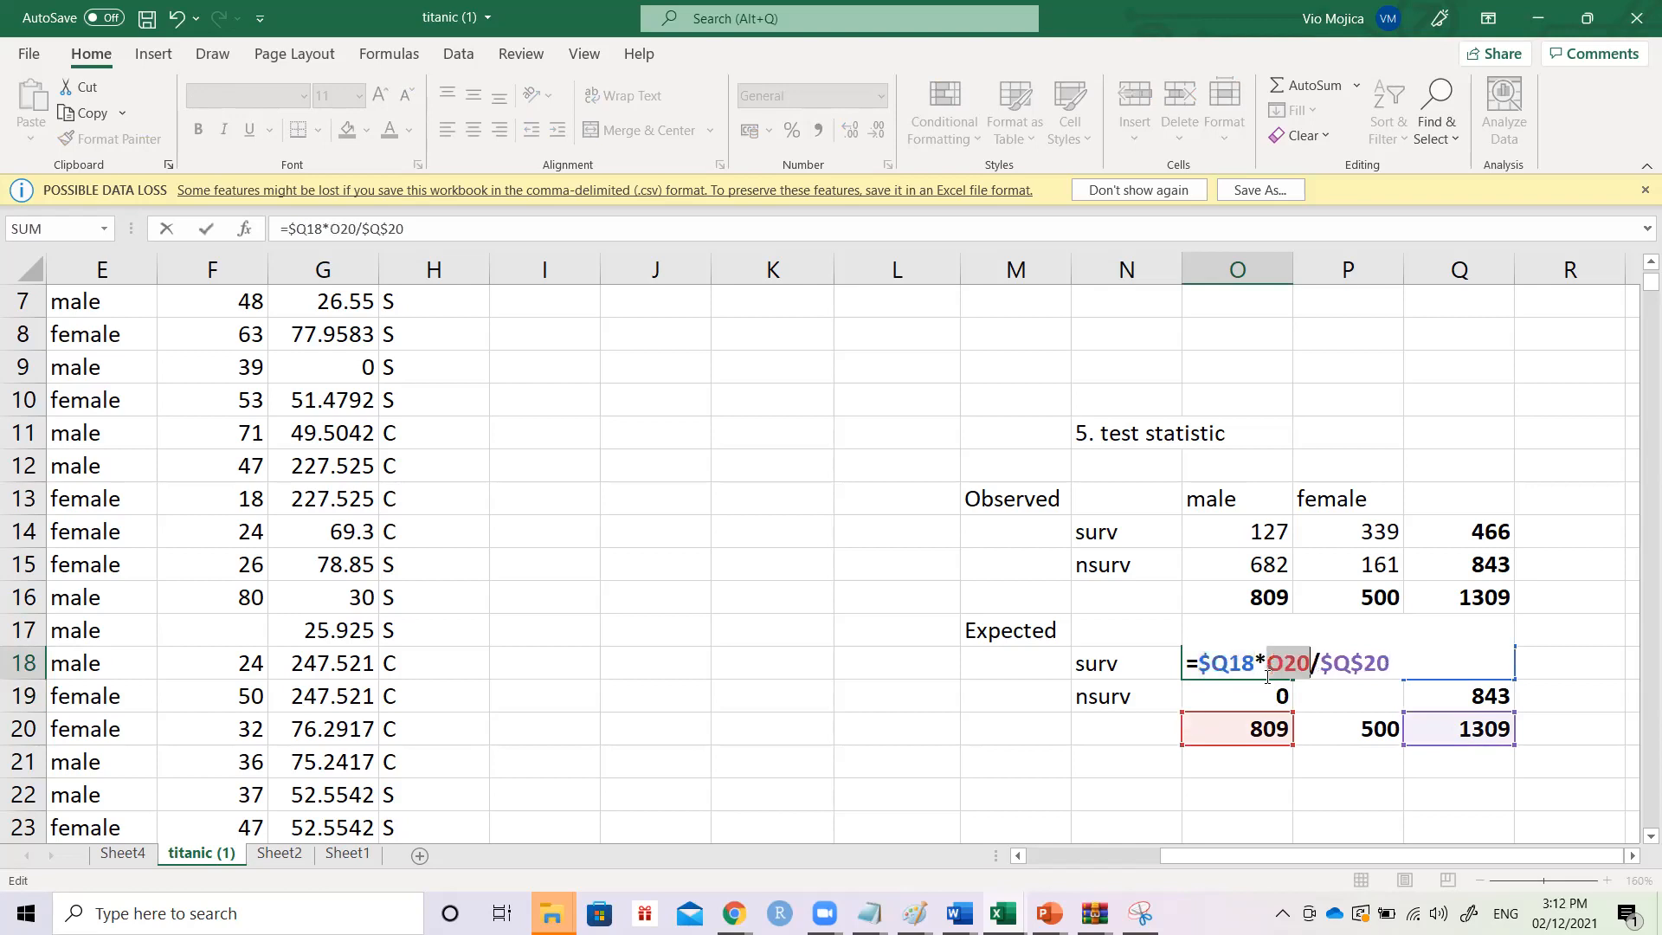
key("Return")
key("Up")
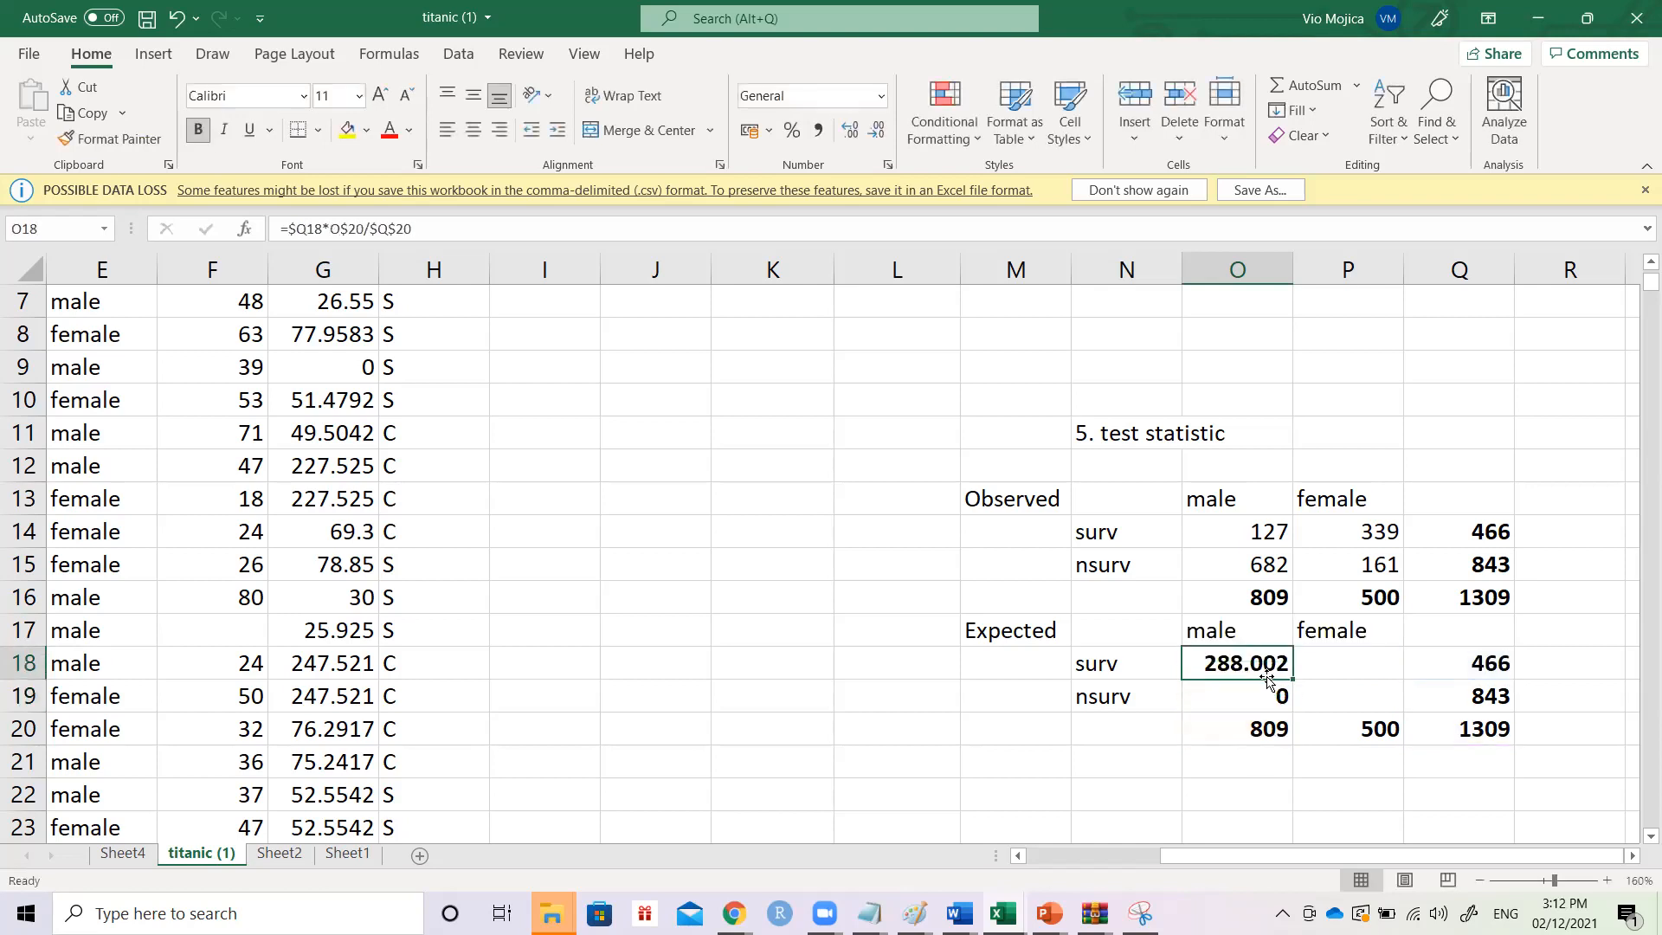
- Fill the expected frequency formula from O18 across the male and female cells O18:P19
left_click_drag(1291, 680, 1366, 717)
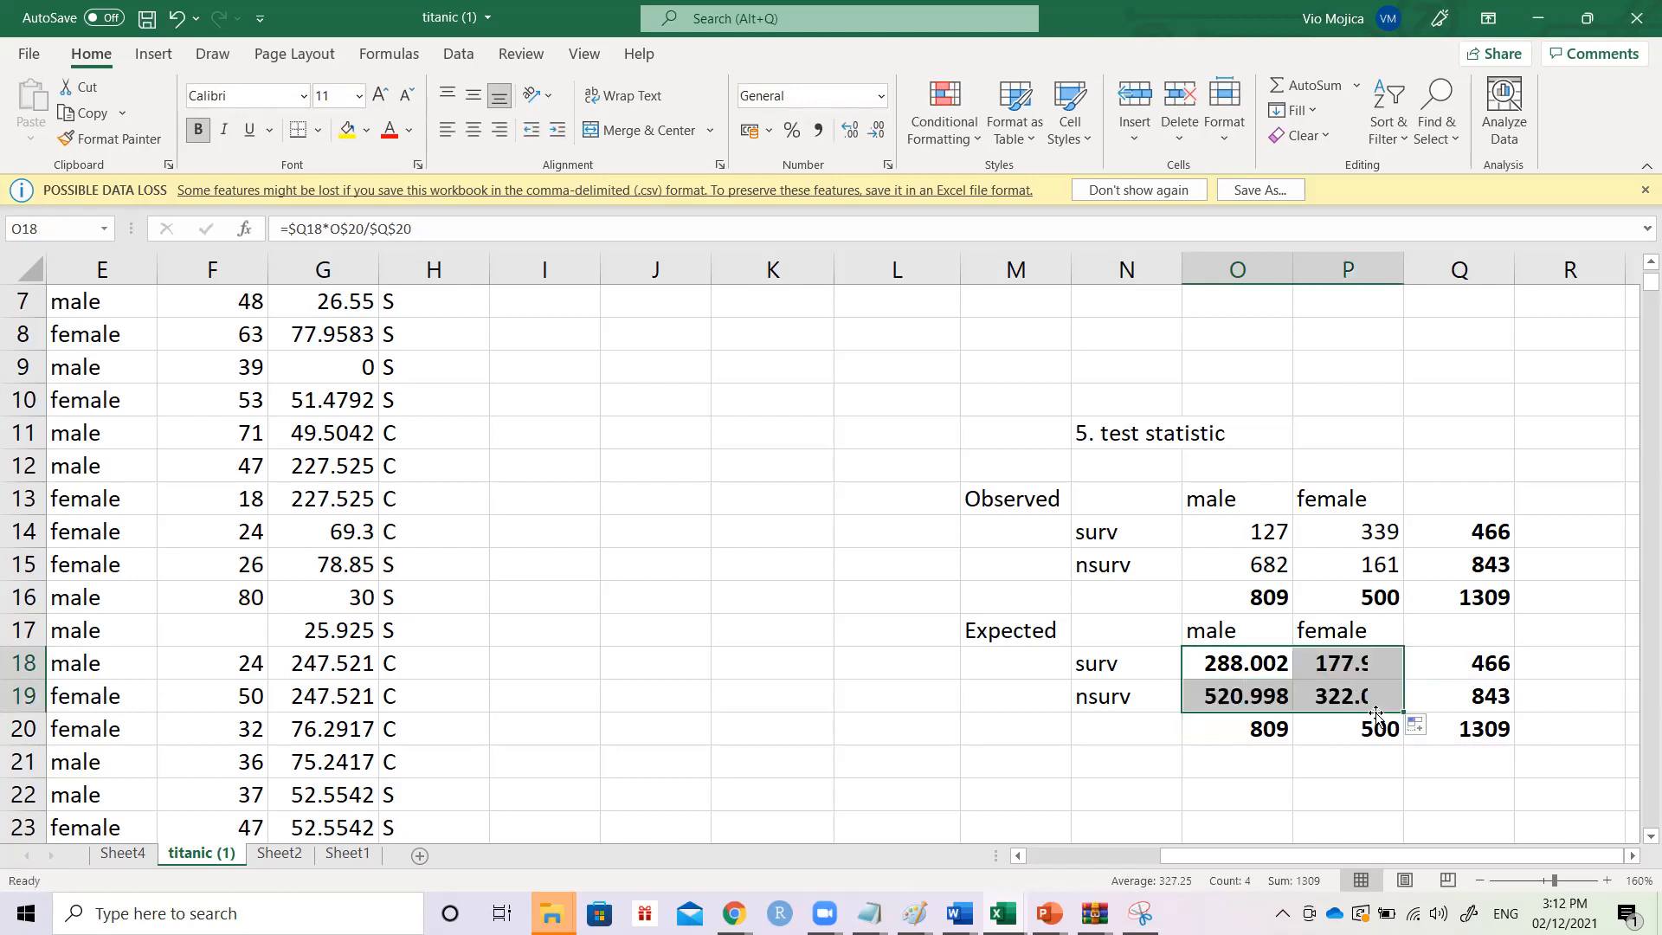
left_click(1374, 778)
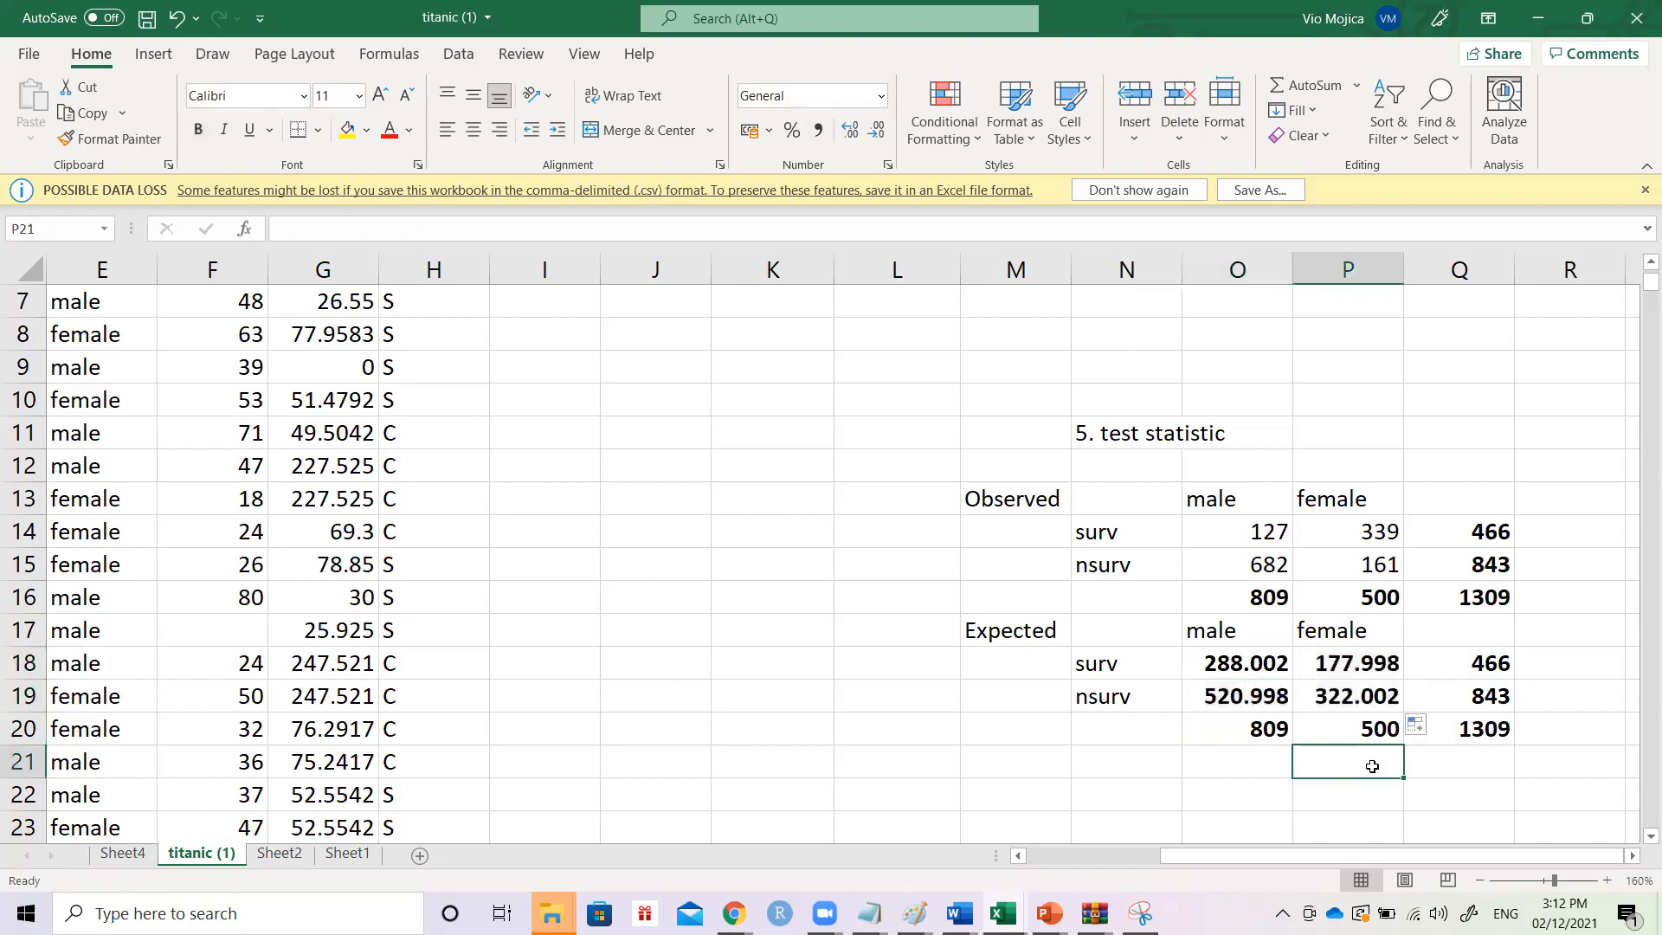
- Inspect the cell references in the filled female expected formulas in P18 and P19
key("Up")
key("Up")
key("Up")
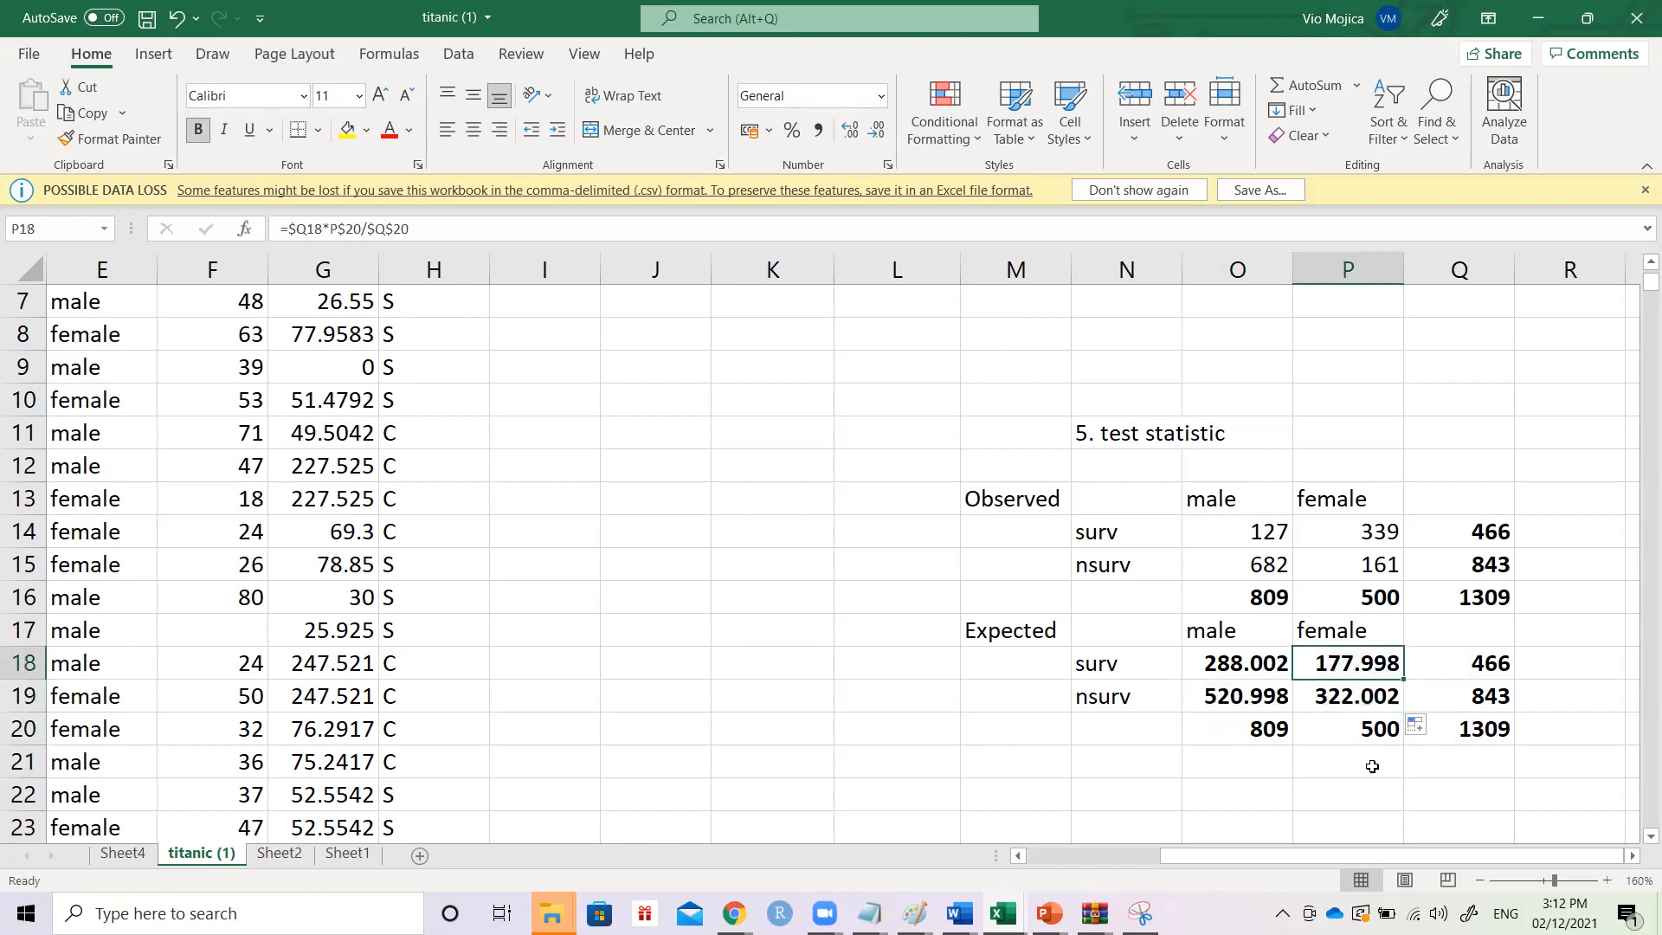
key("Down")
key("F2")
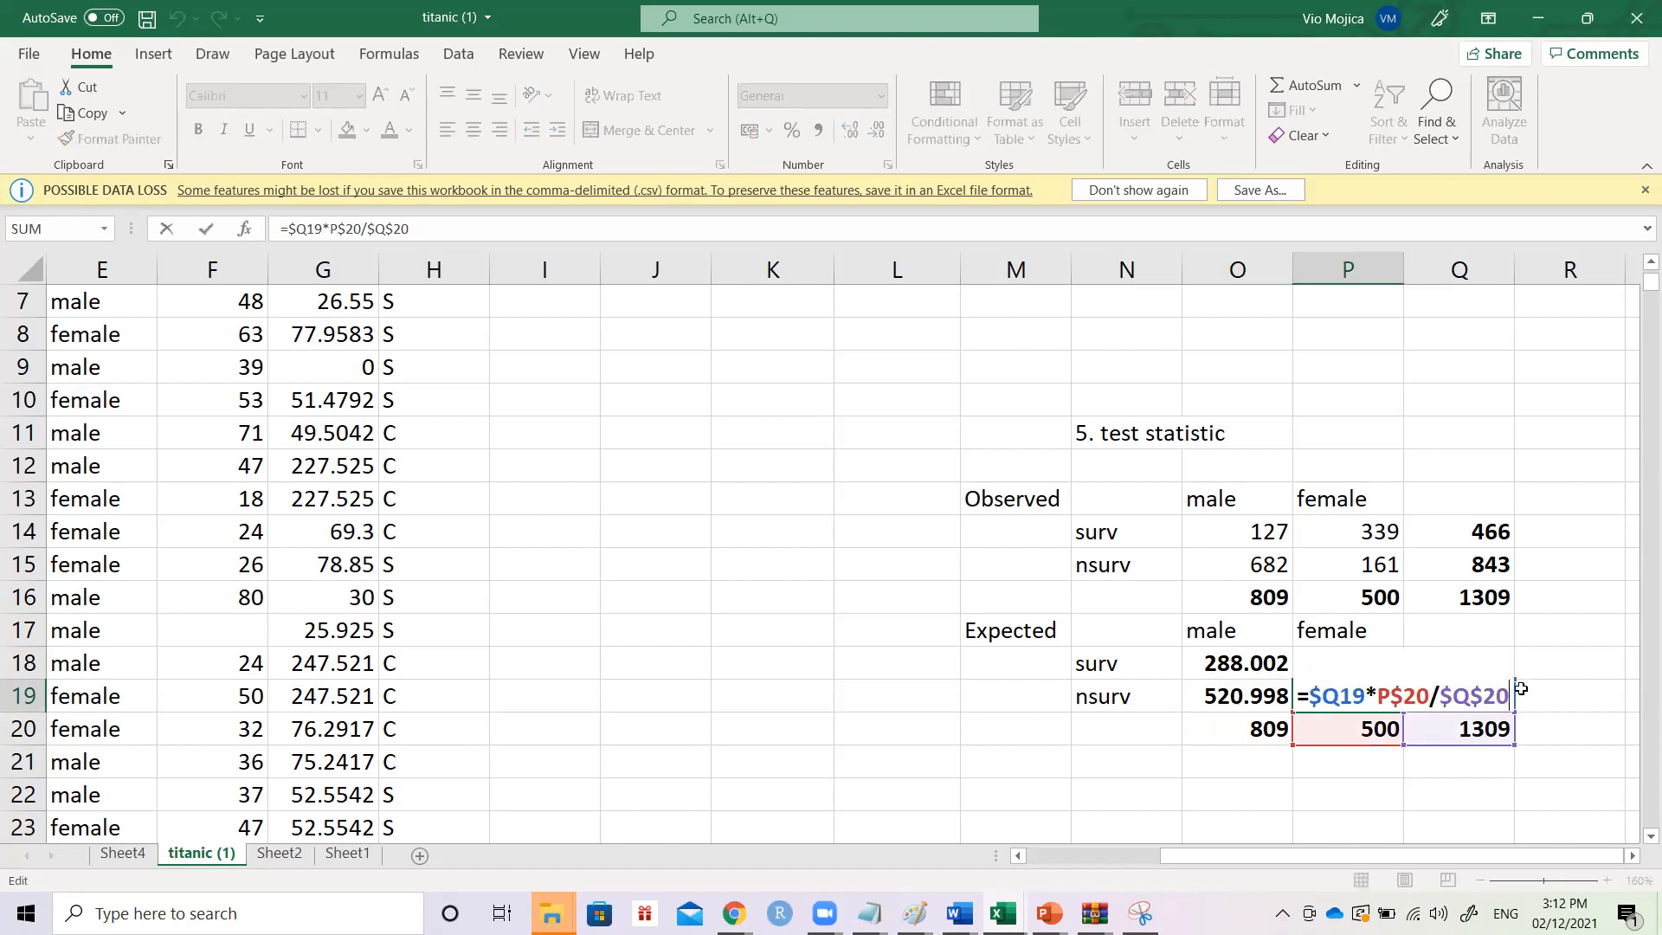
key("Escape")
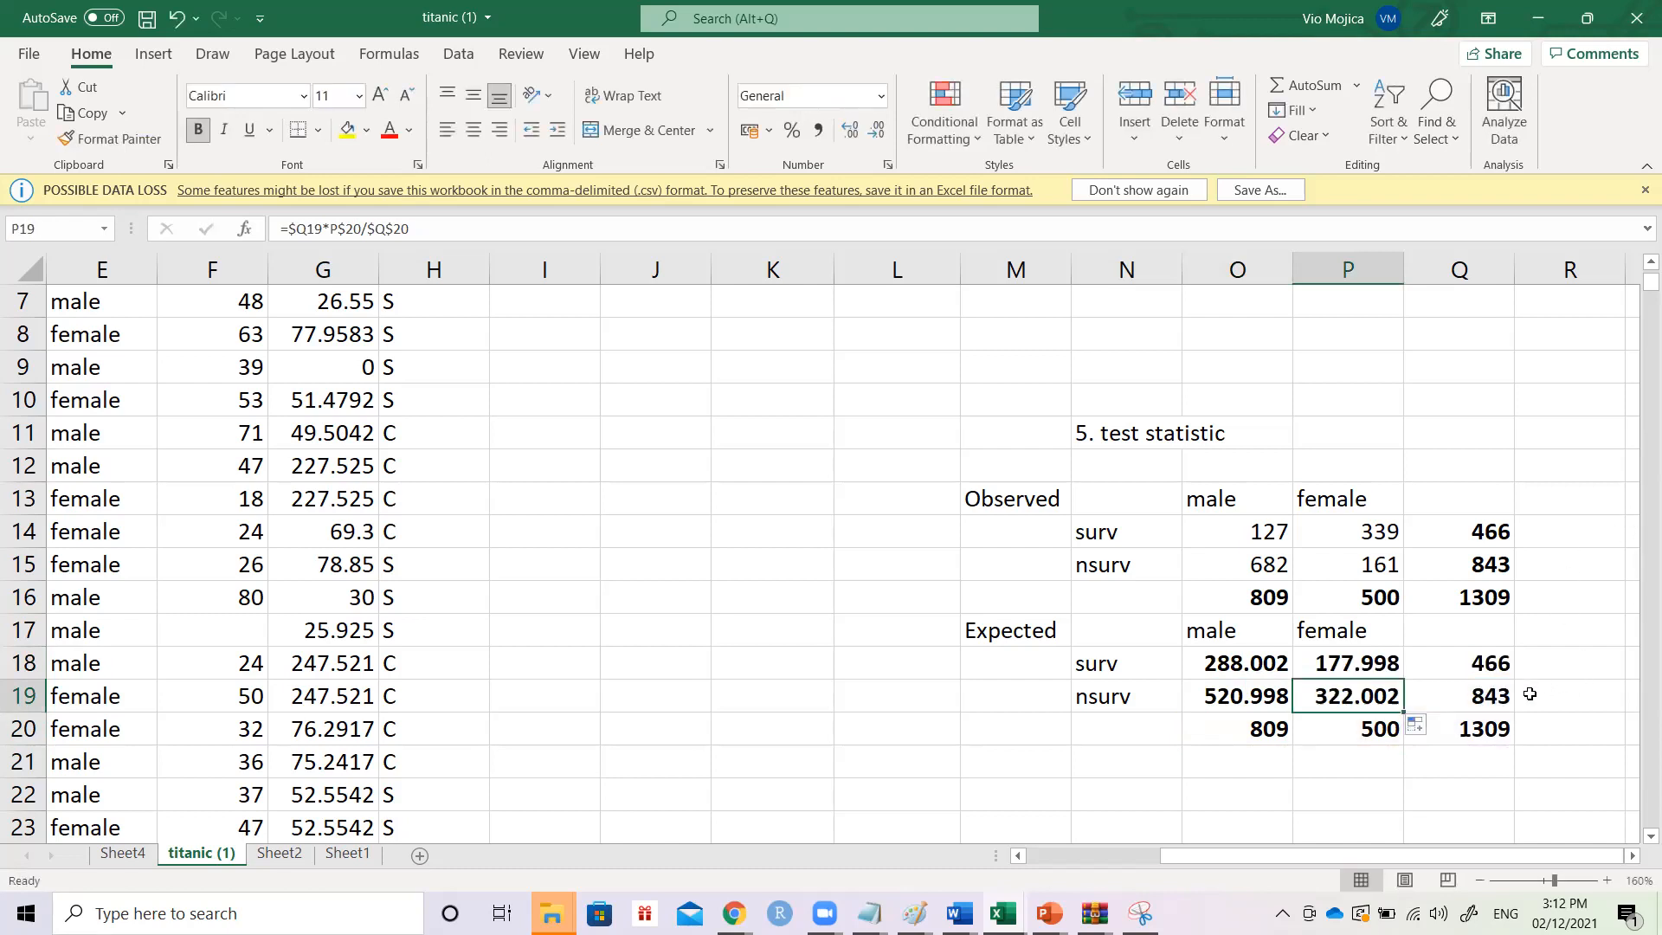
key("F2")
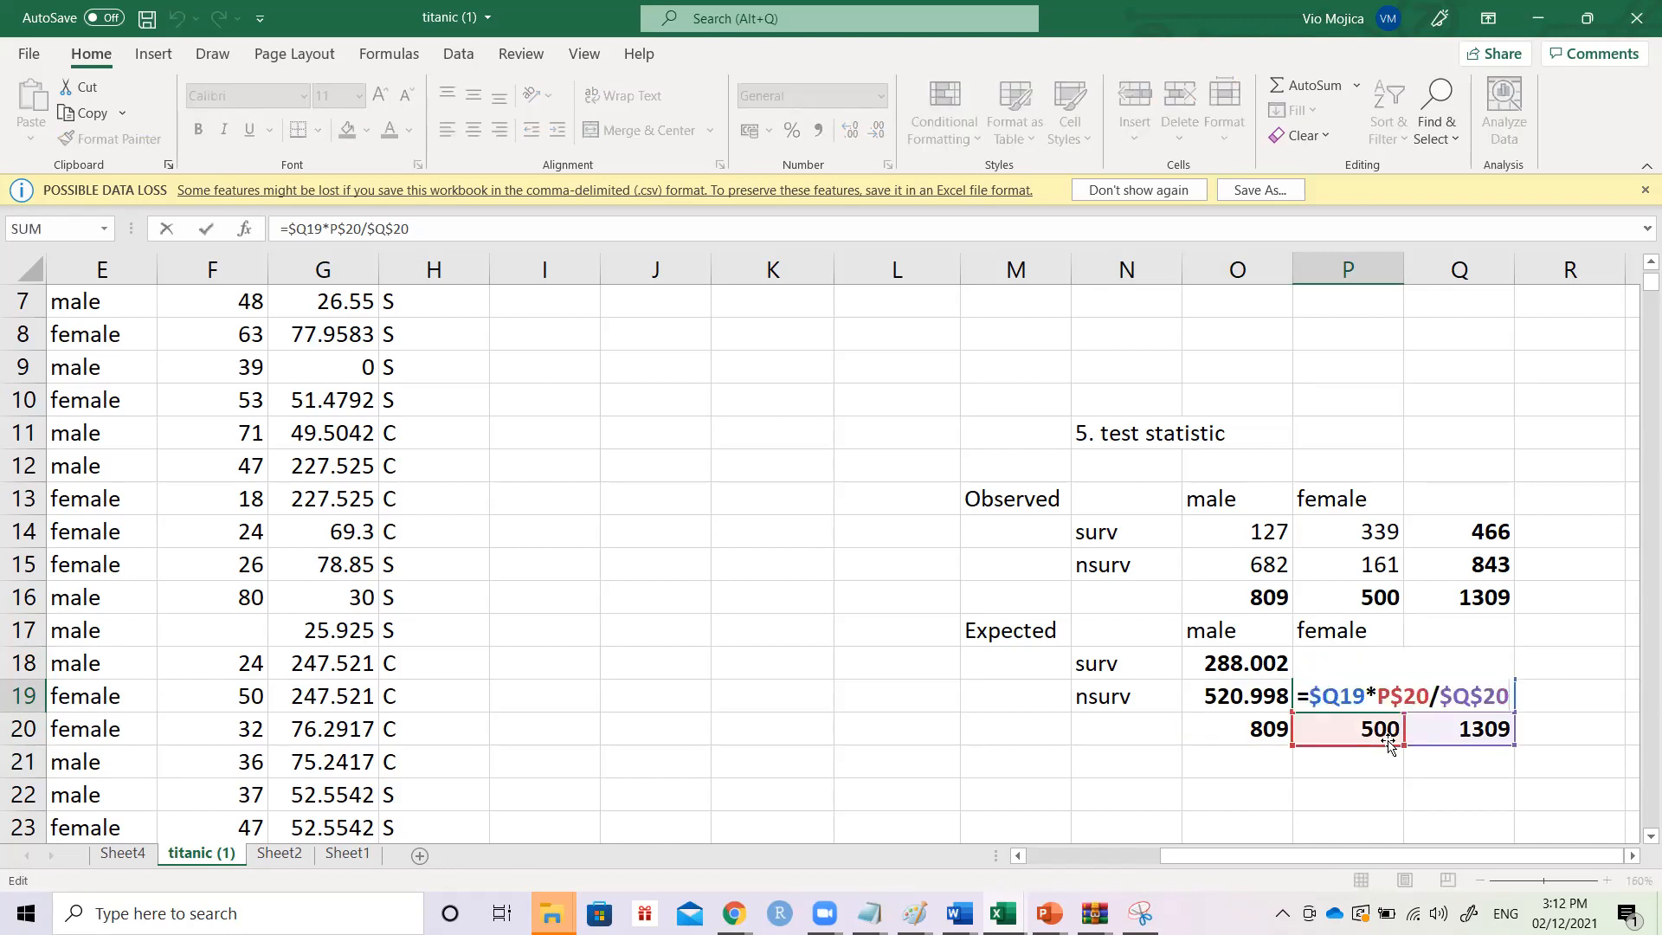
key("Escape")
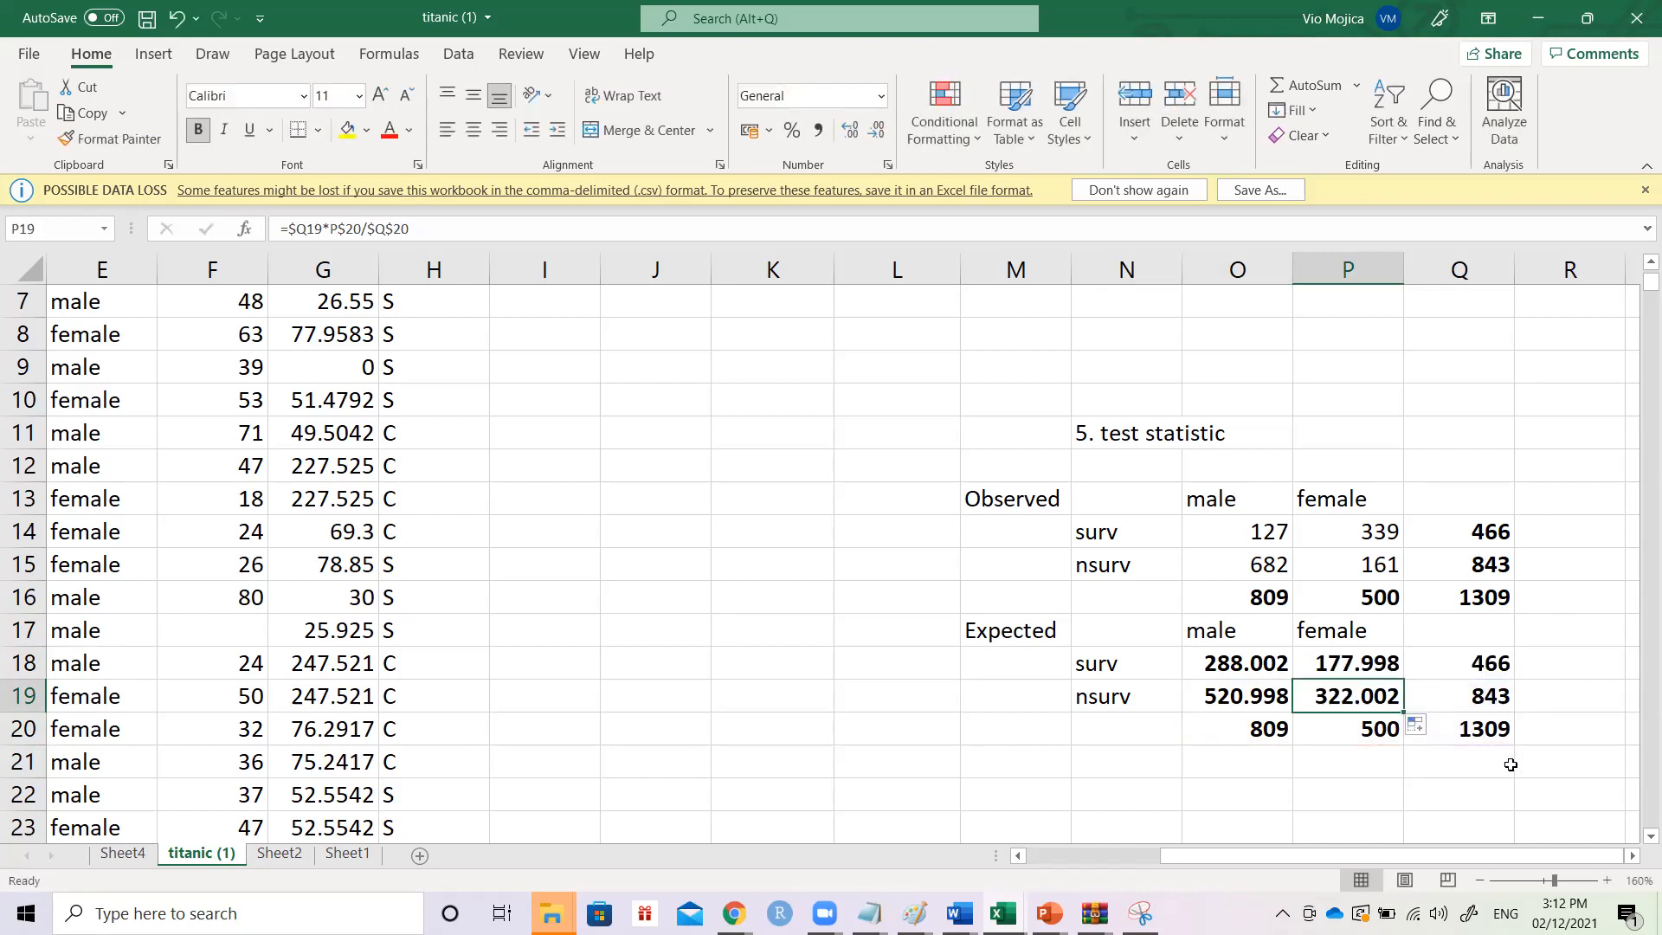
- Remove the bold formatting from the expected frequencies in O18:P19
left_click_drag(1270, 672, 1321, 691)
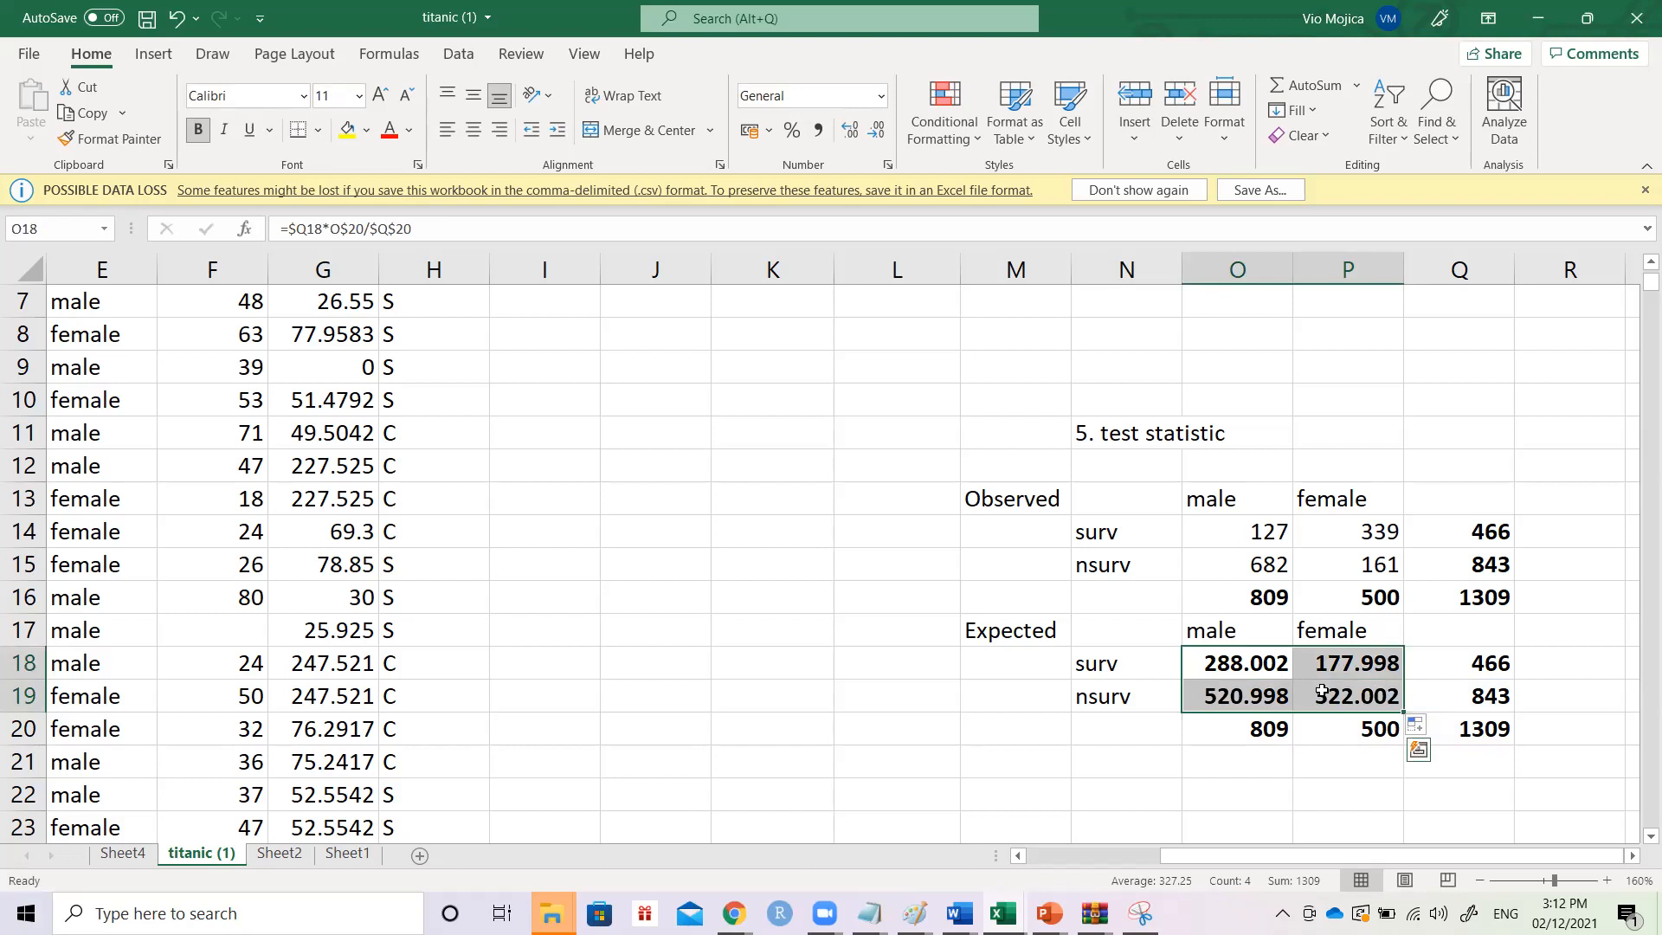
key("ctrl+b")
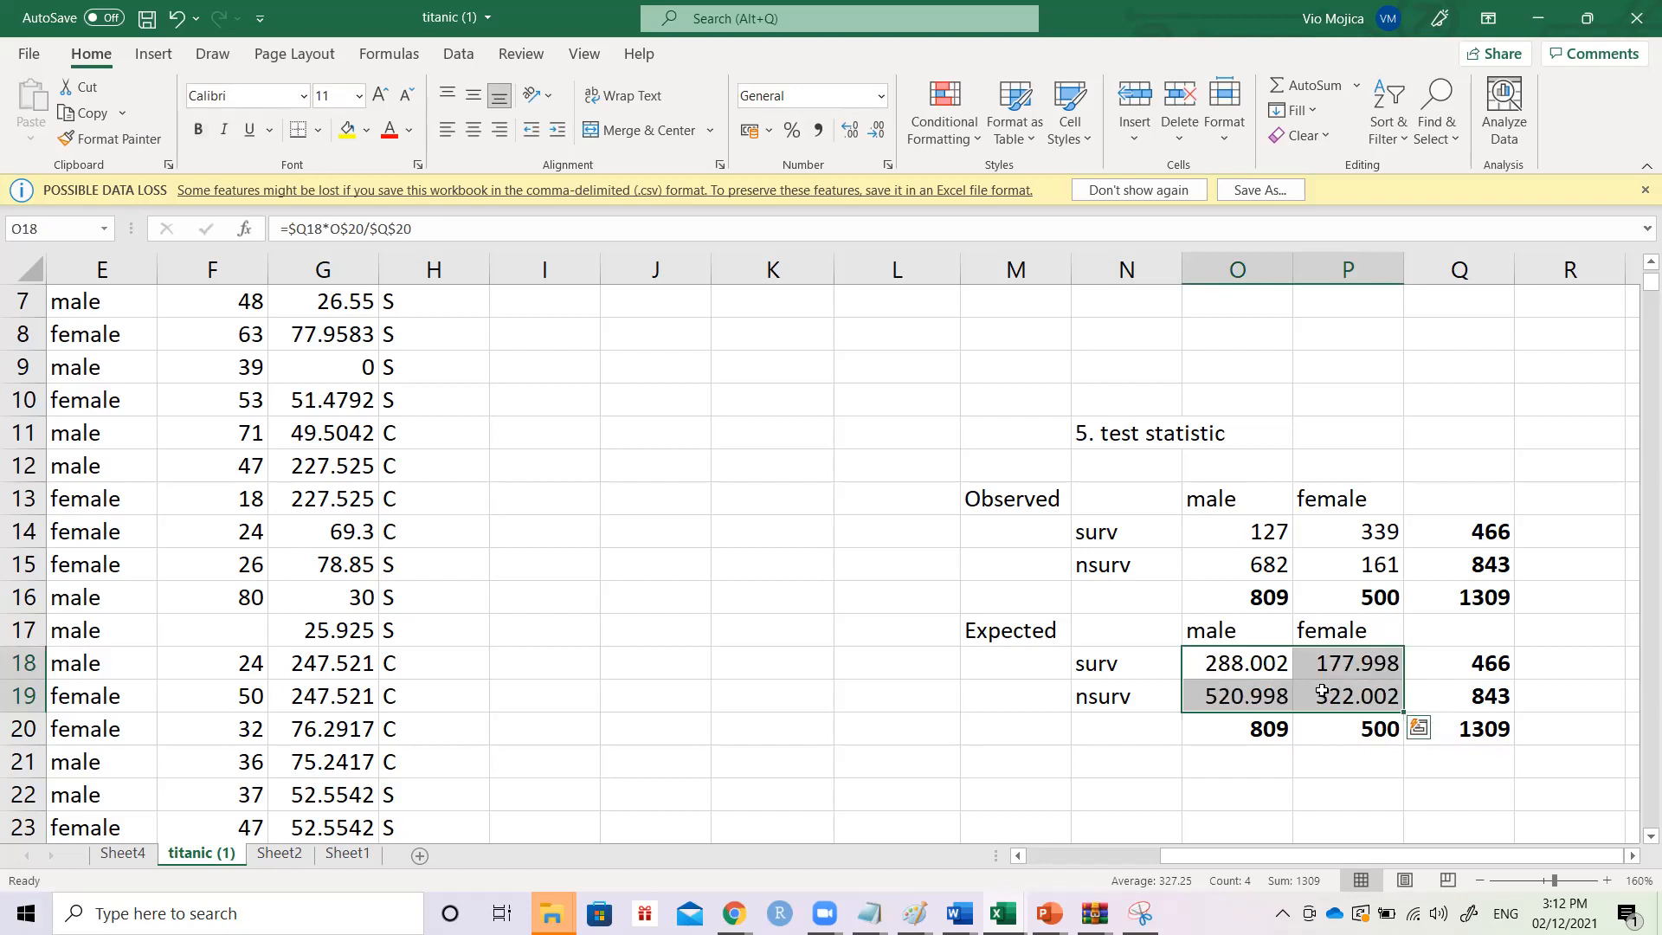
- Enter the label X^2 in cell M22 below the expected table
scroll(1317, 688, "down", 2)
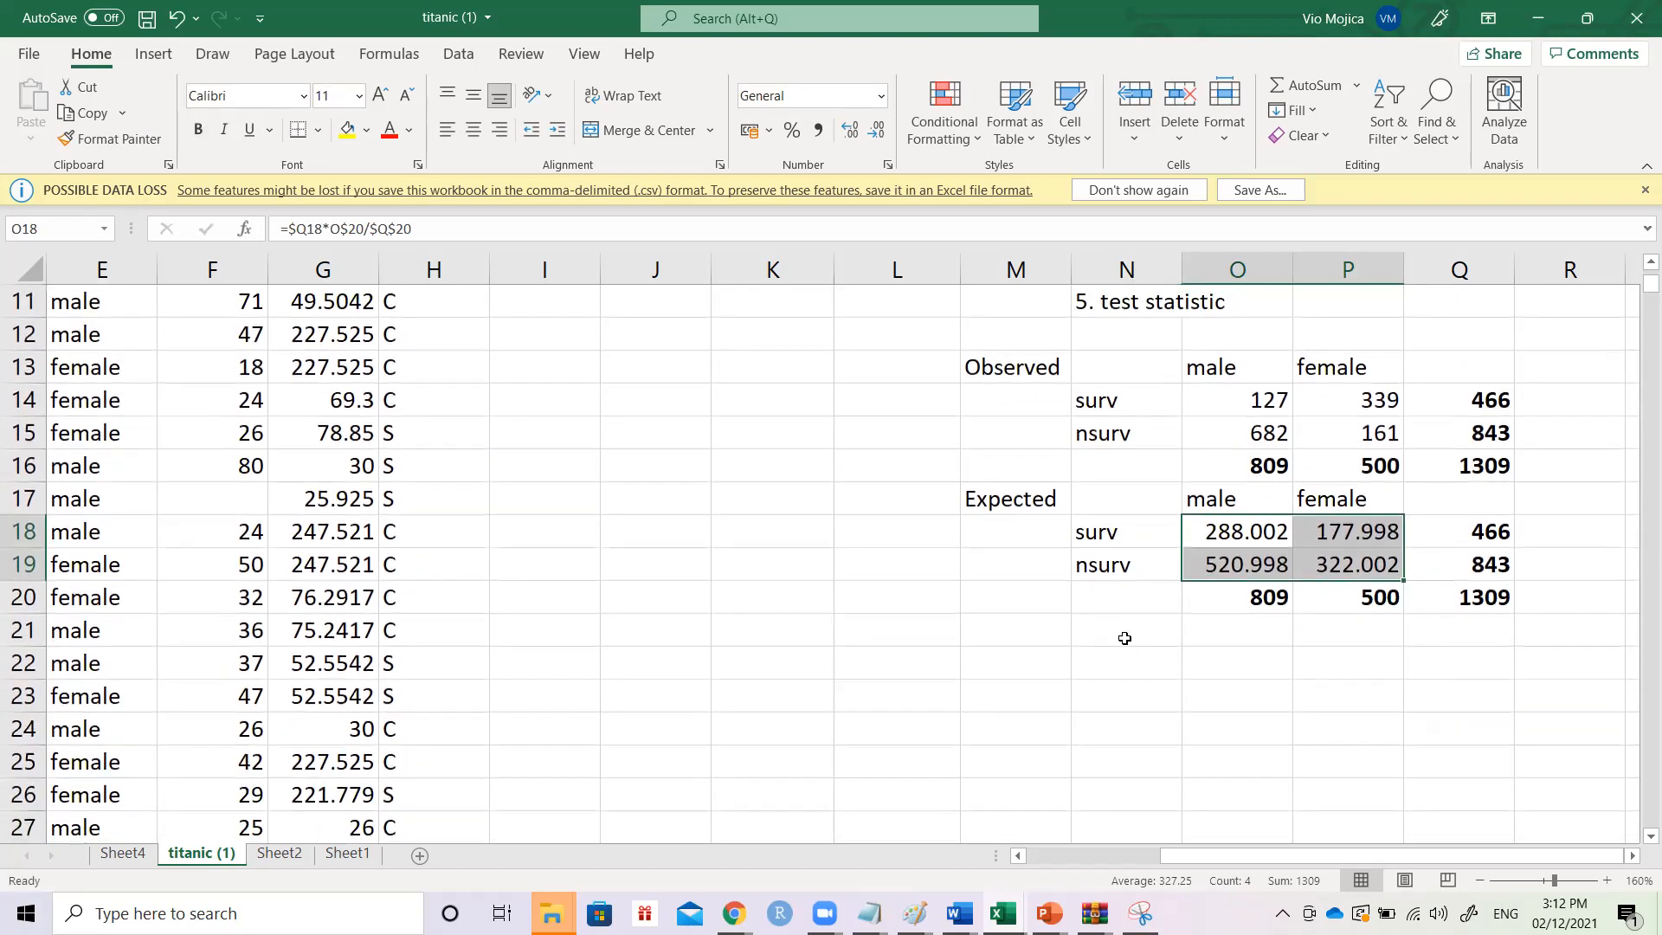
left_click(1124, 638)
key("Down")
key("Left")
key("Right")
key("Left")
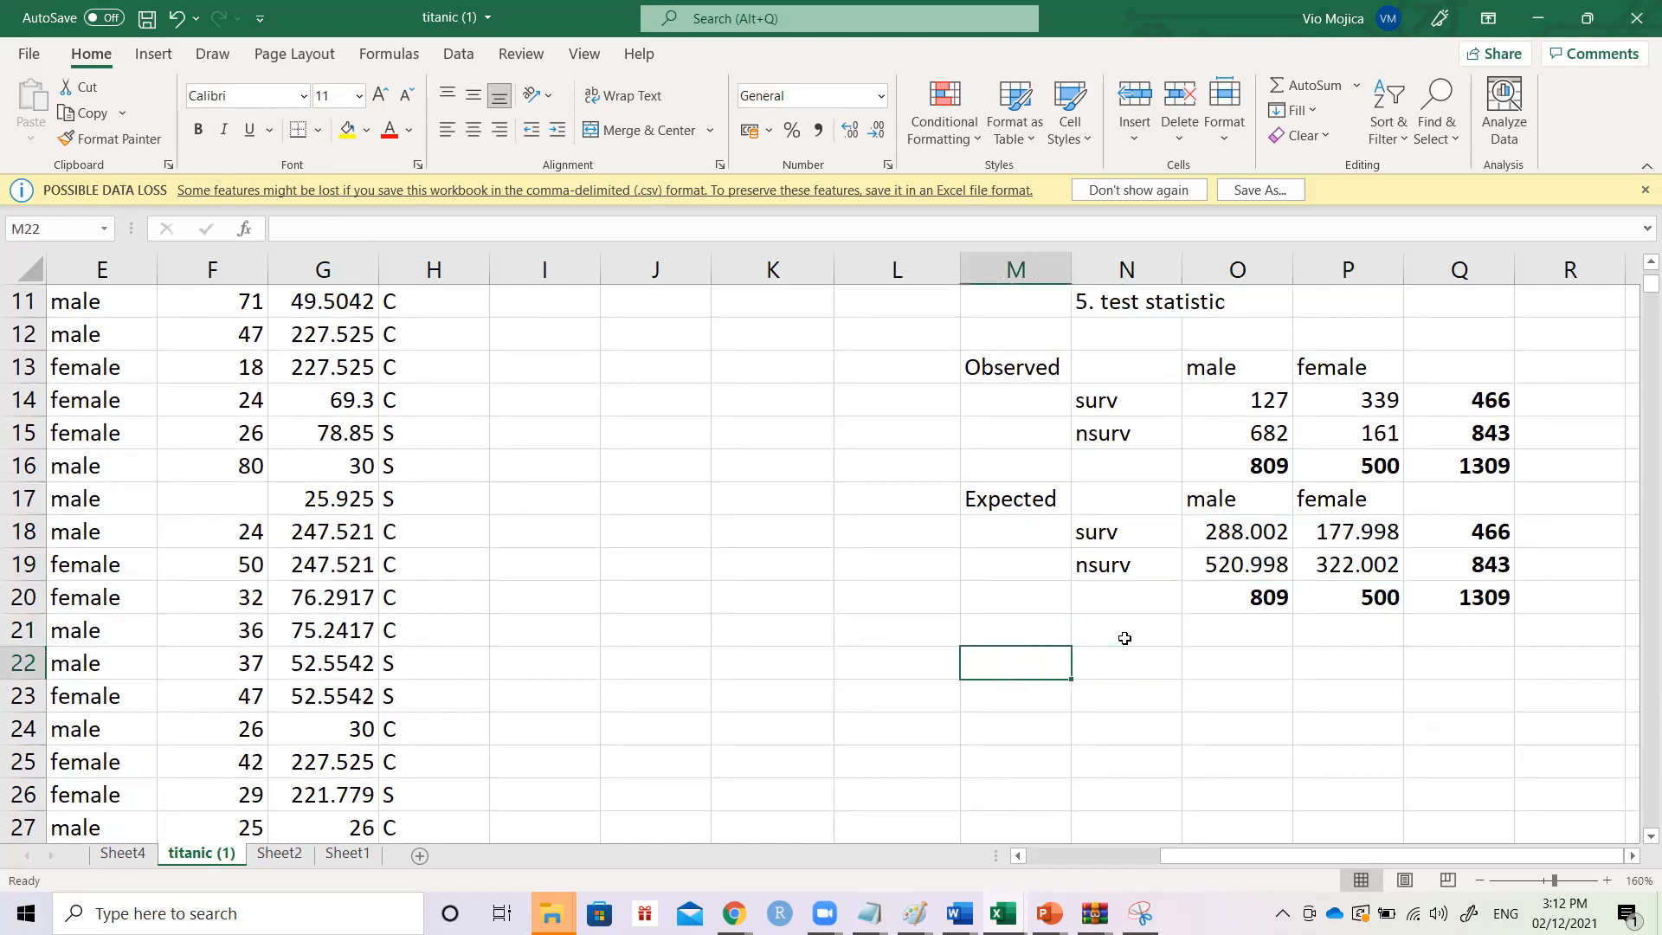
type("X^2")
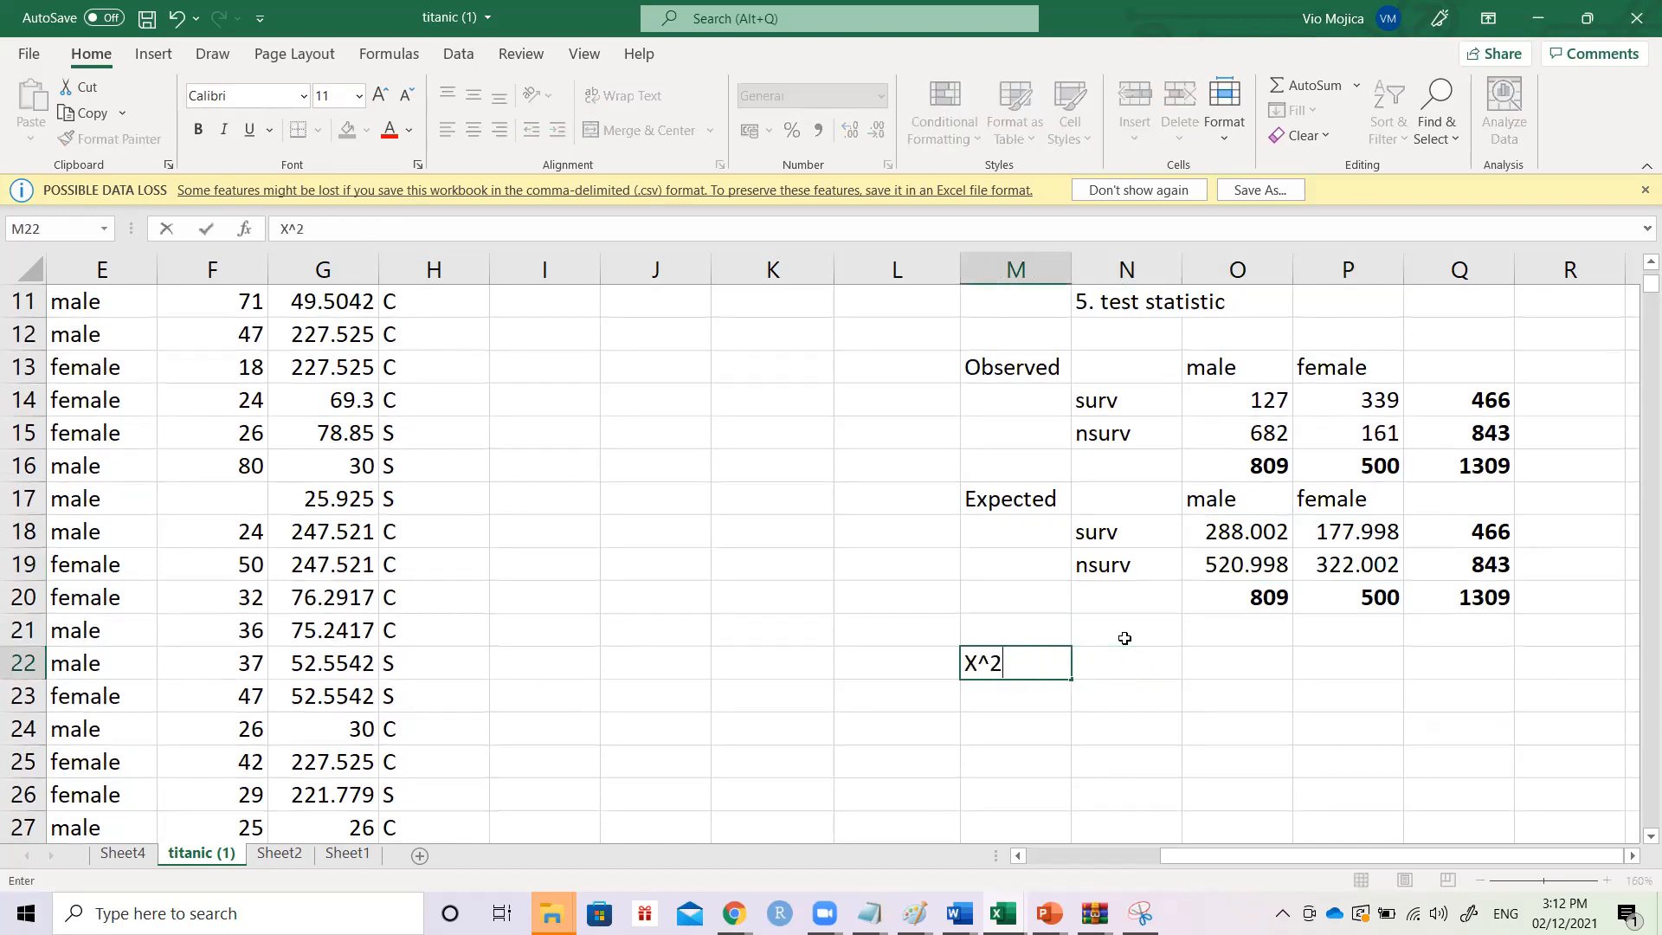
key("Tab")
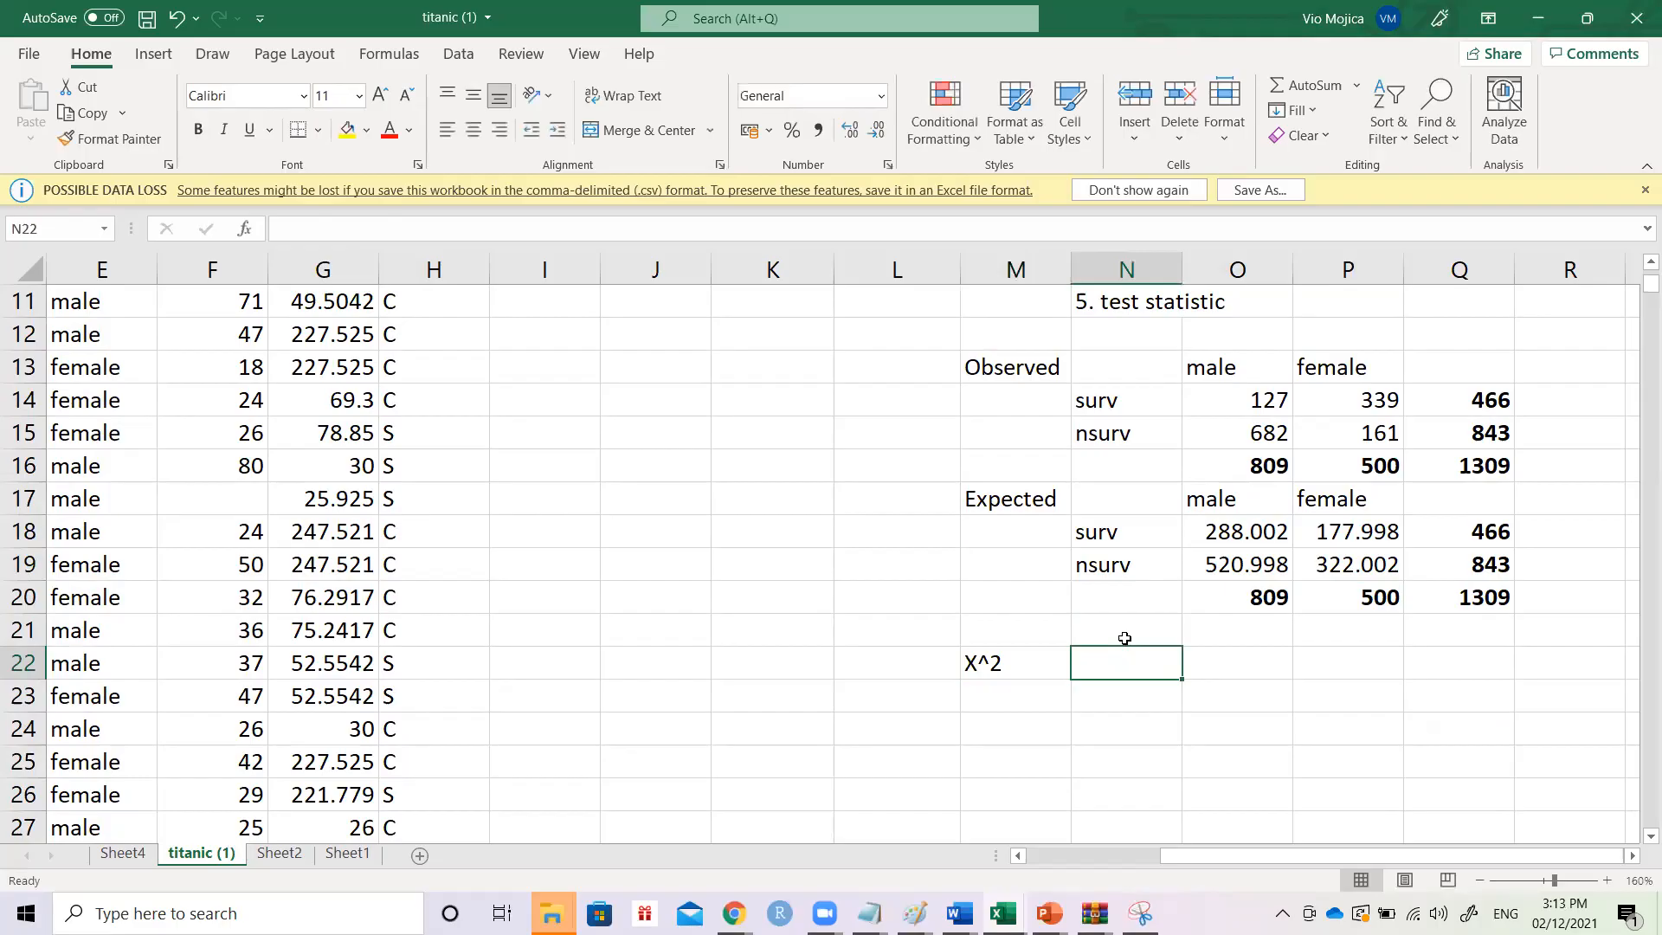
- Check the chi-square statistic formula in Chrome, and replace the label in M22 of the Excel sheet with ((O-E)^2)/E
key("alt+Tab")
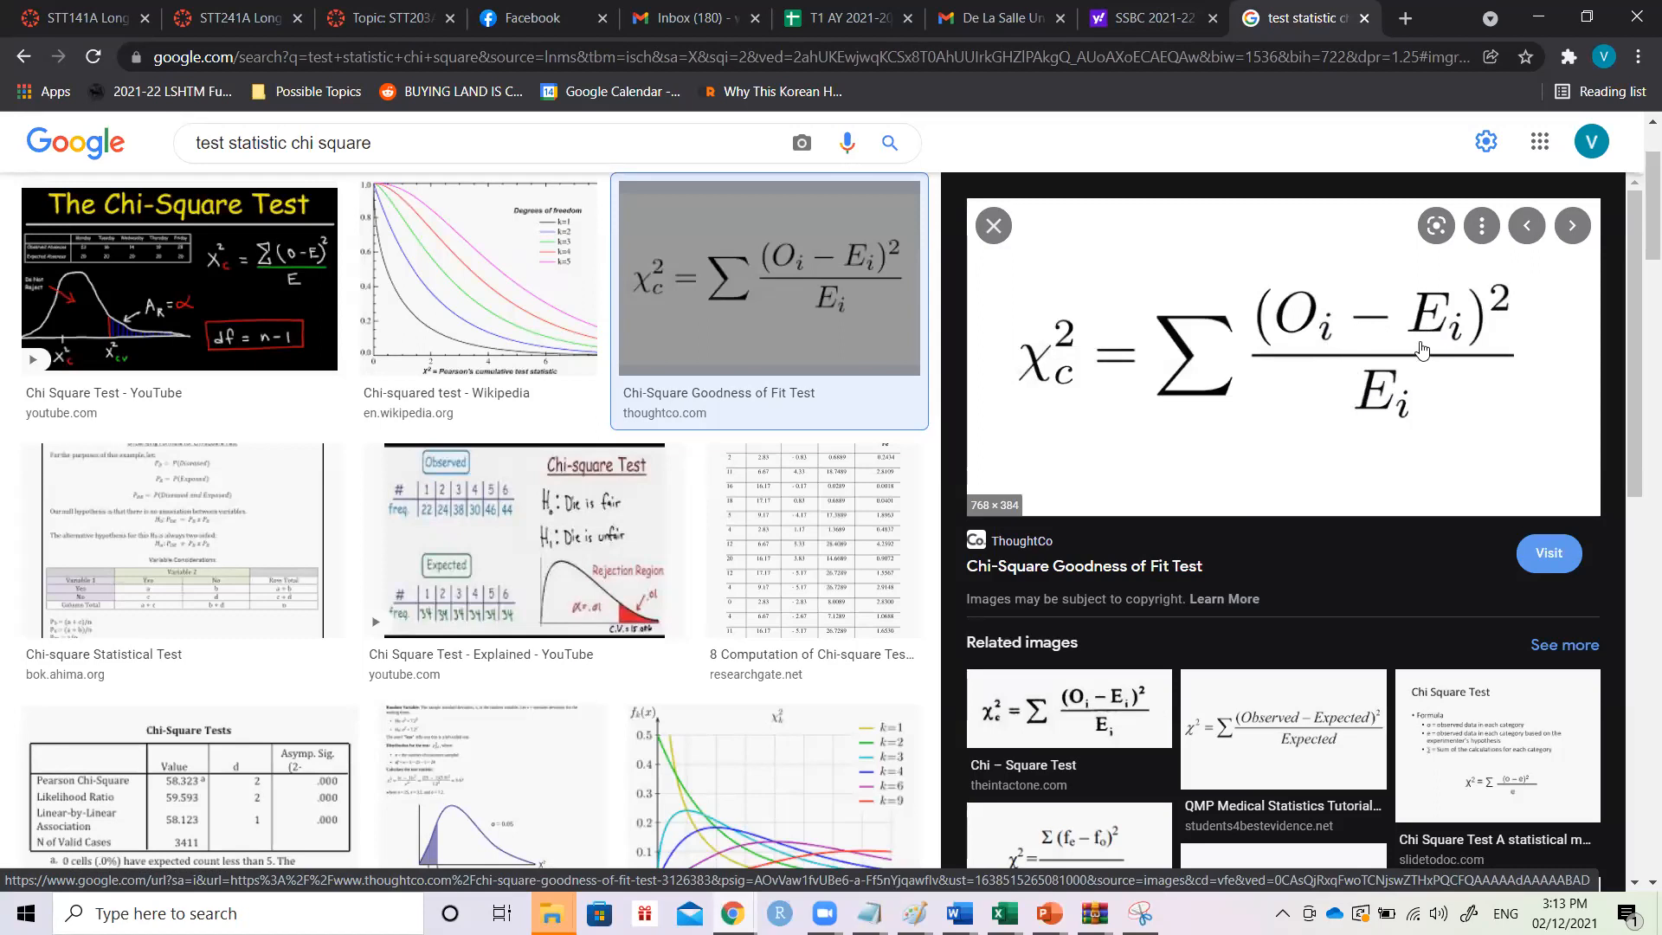
key("alt+Tab")
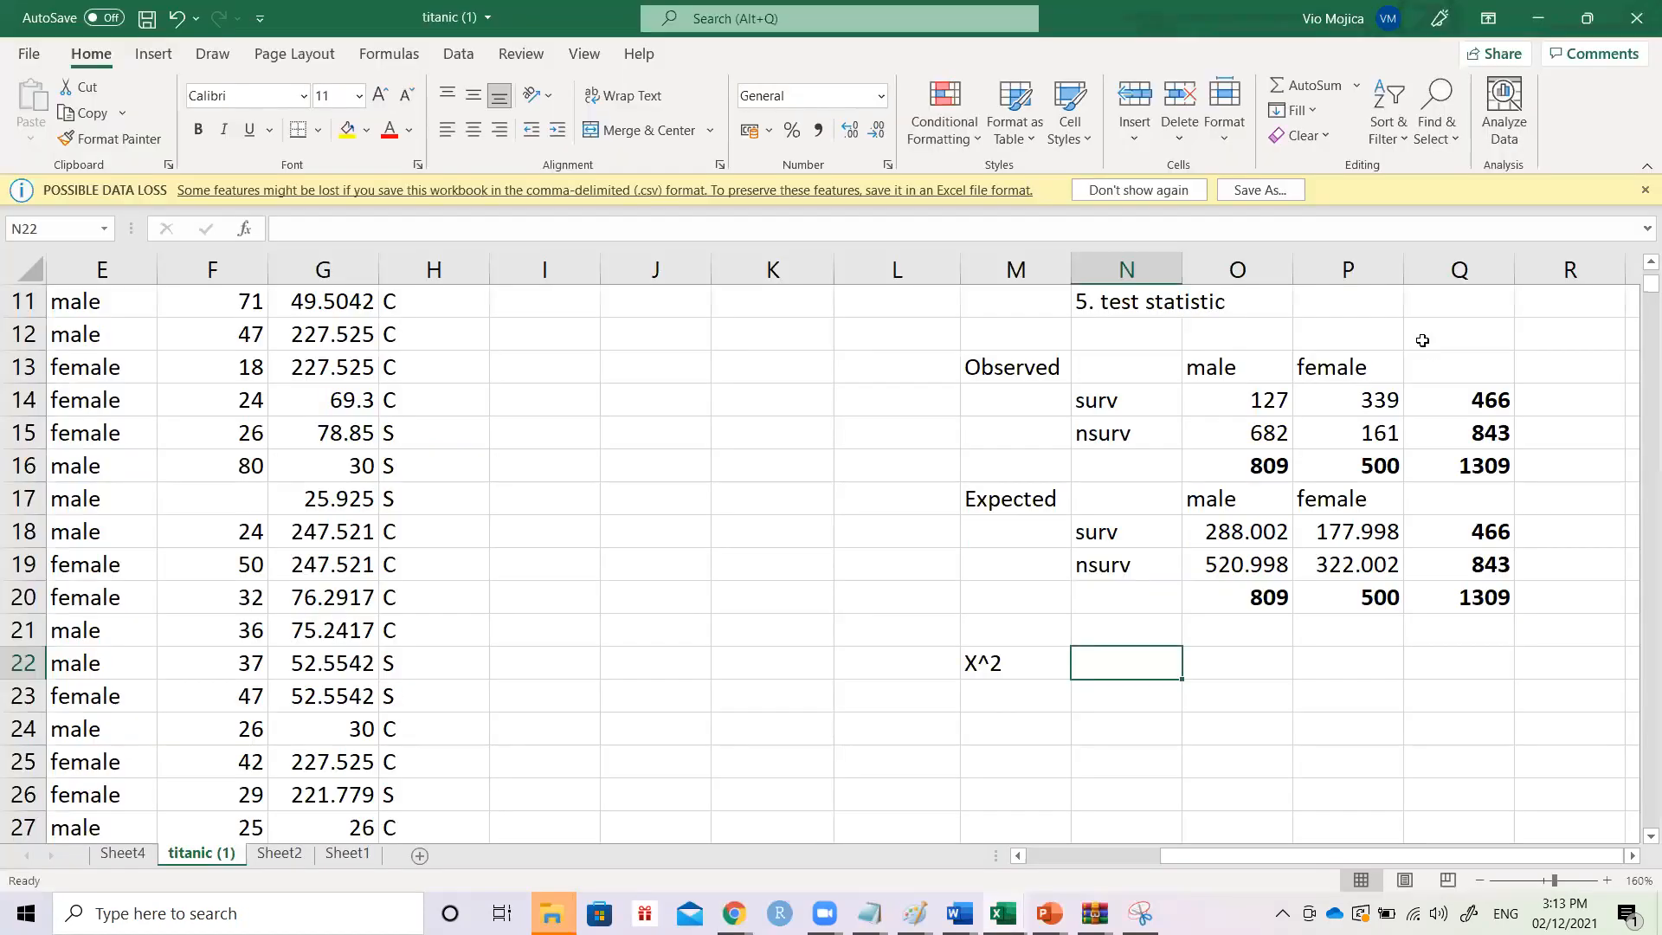
key("Delete")
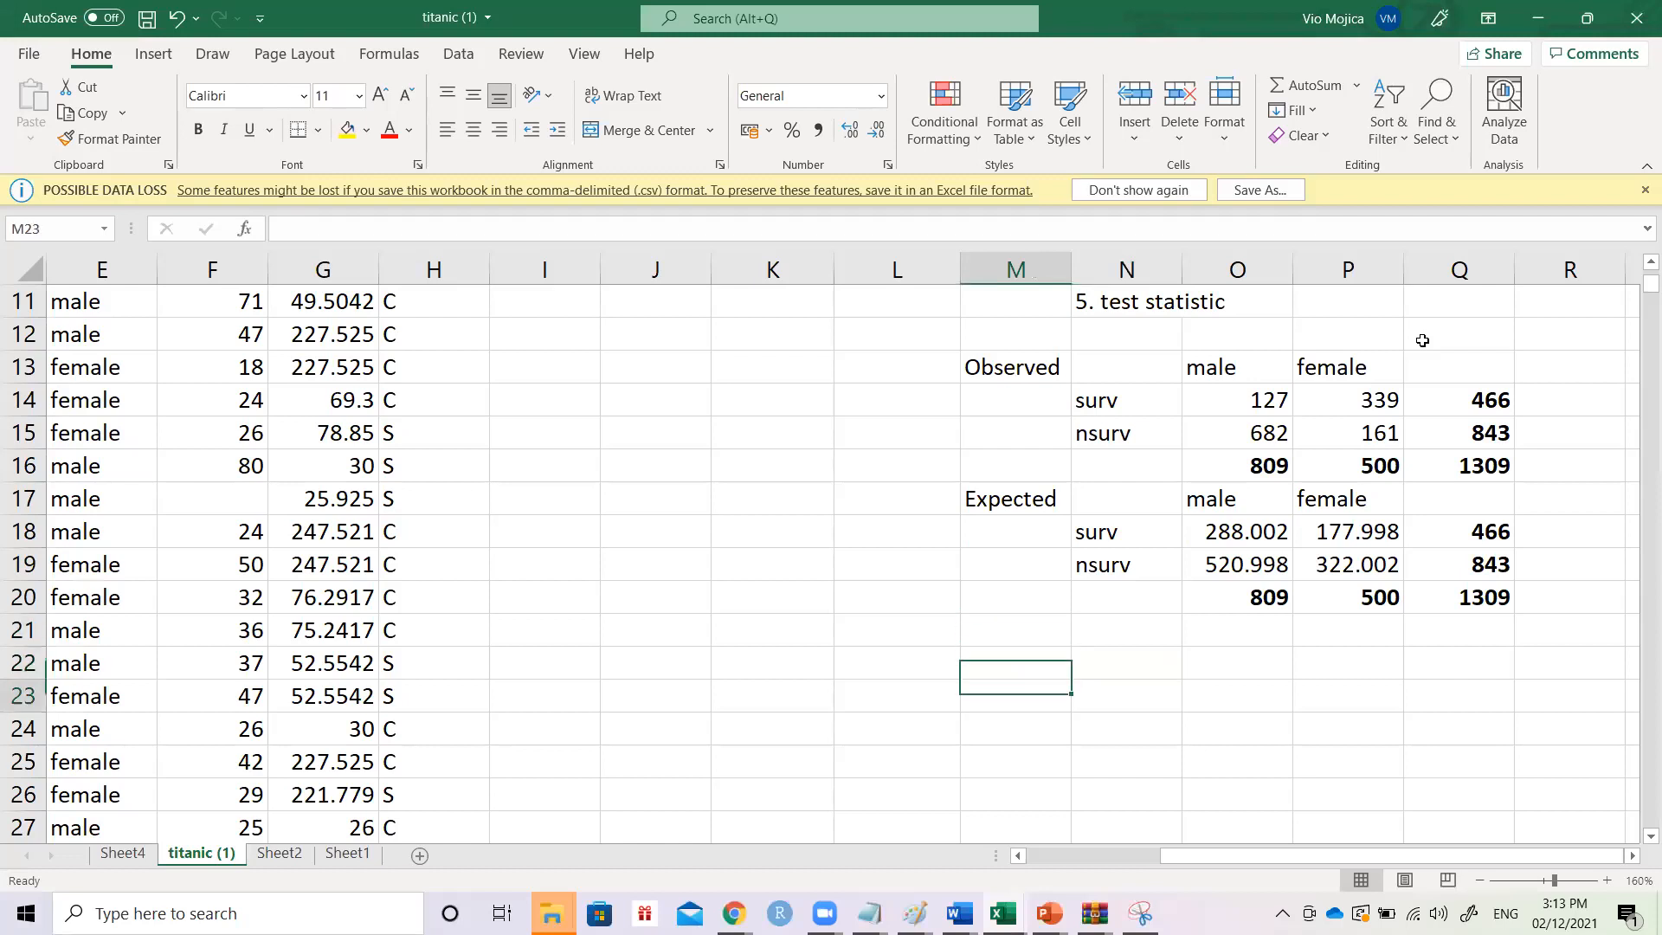
type("(O")
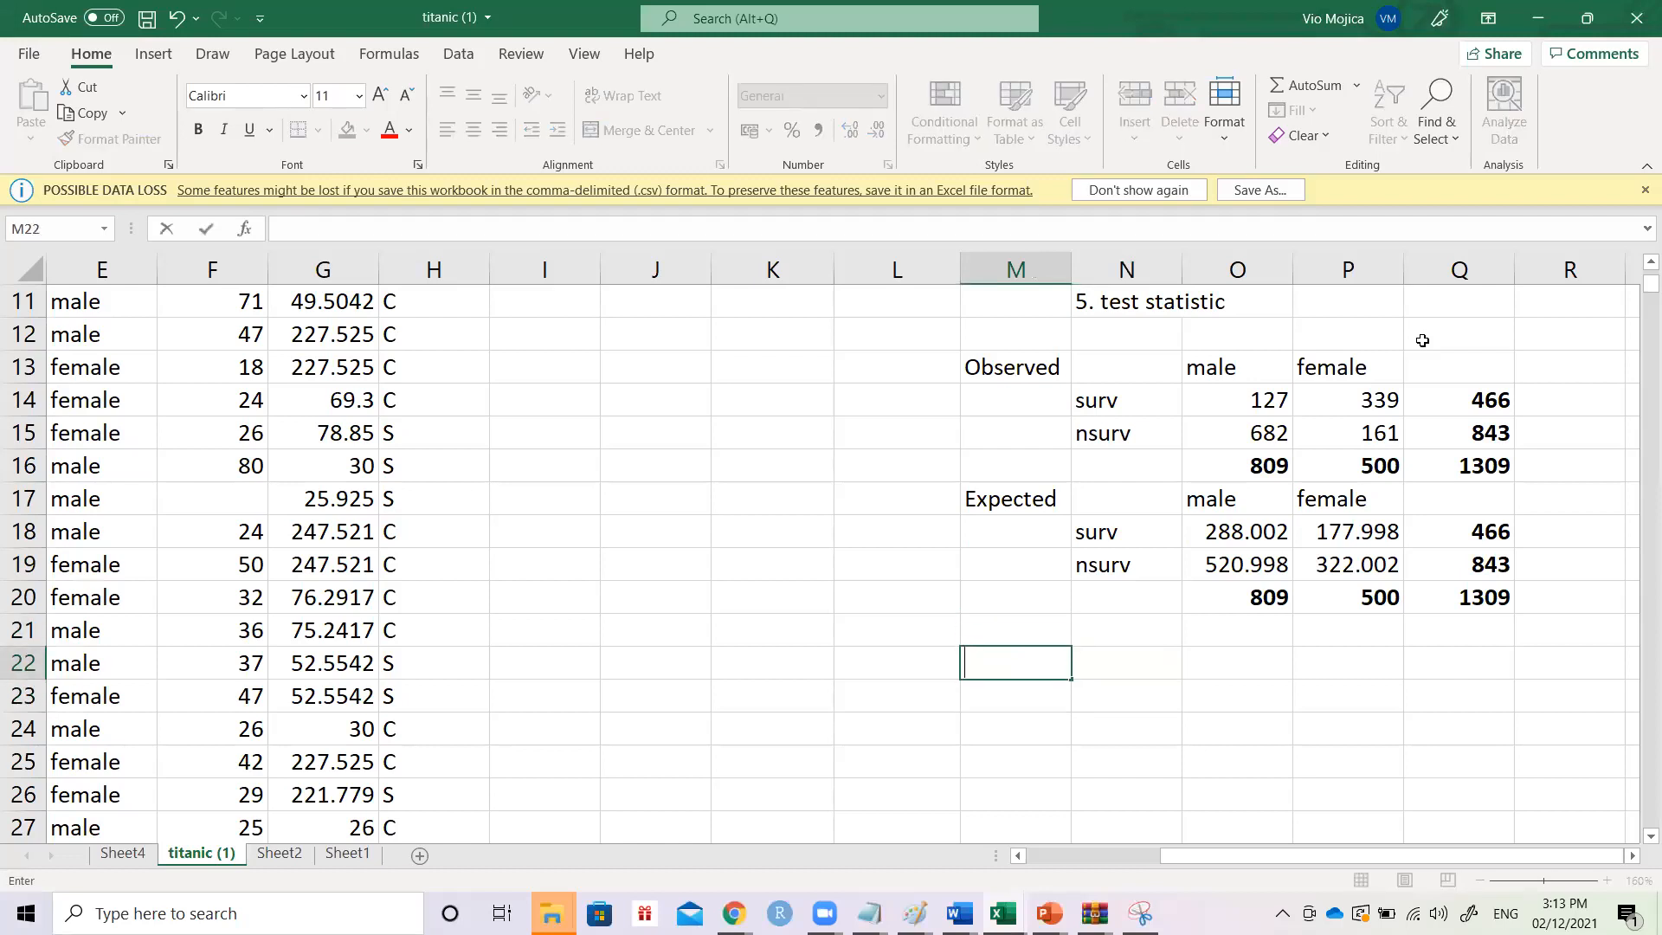
type("-E)^2)")
key("Left")
key("Right")
key("F2")
key("Left")
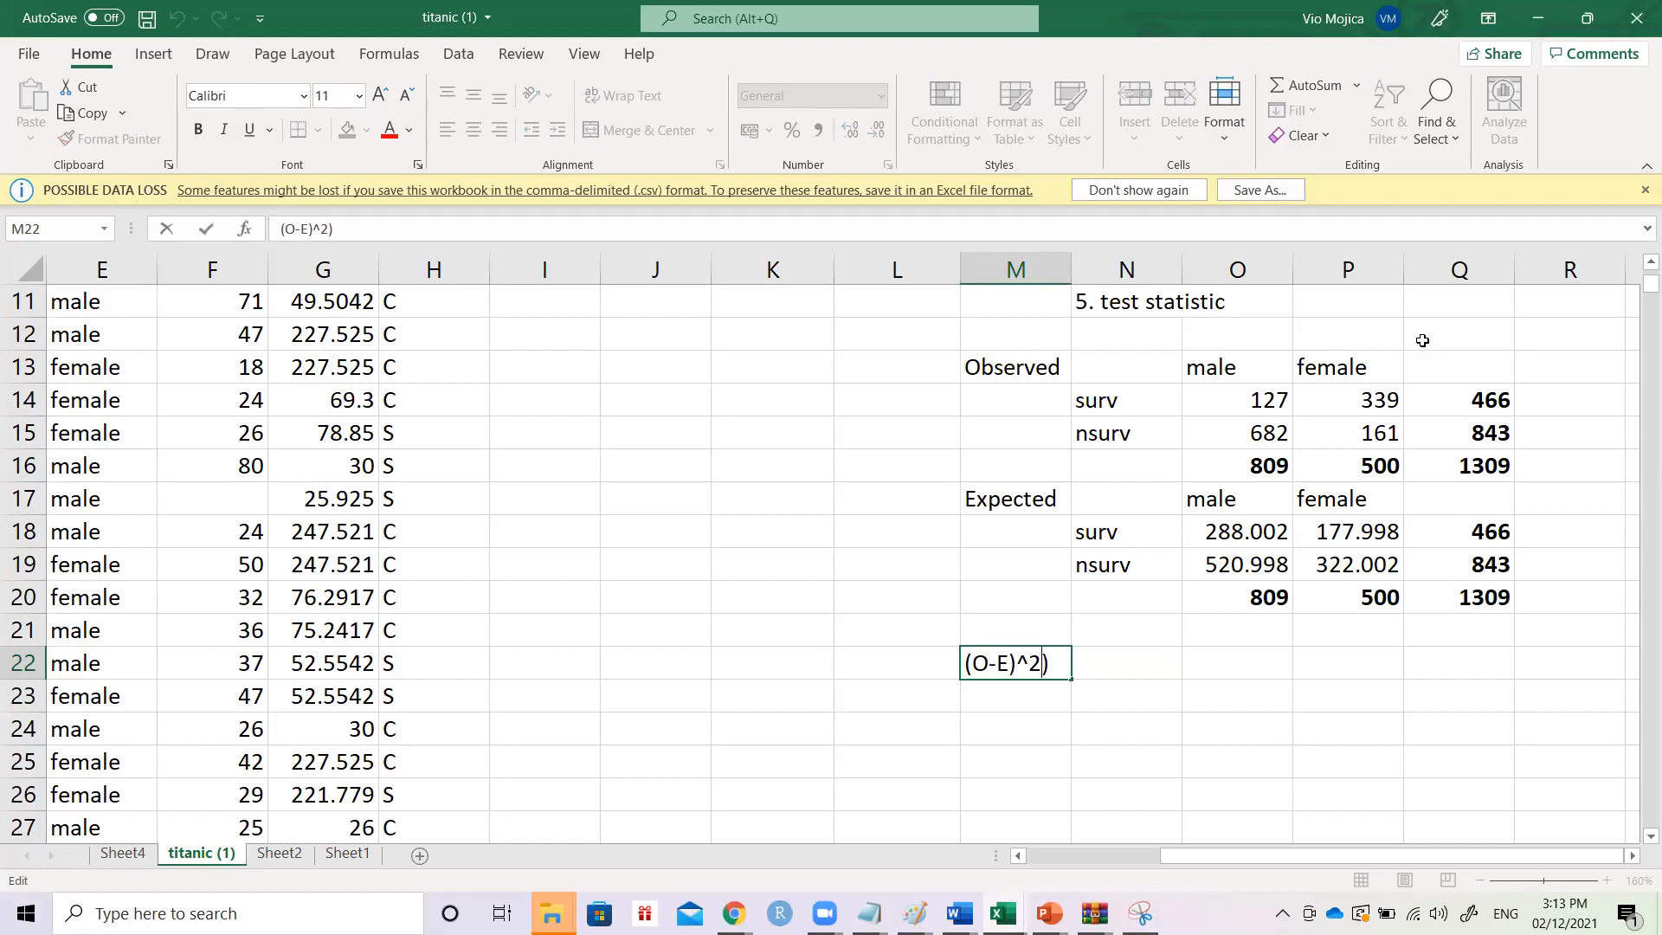
key("Right")
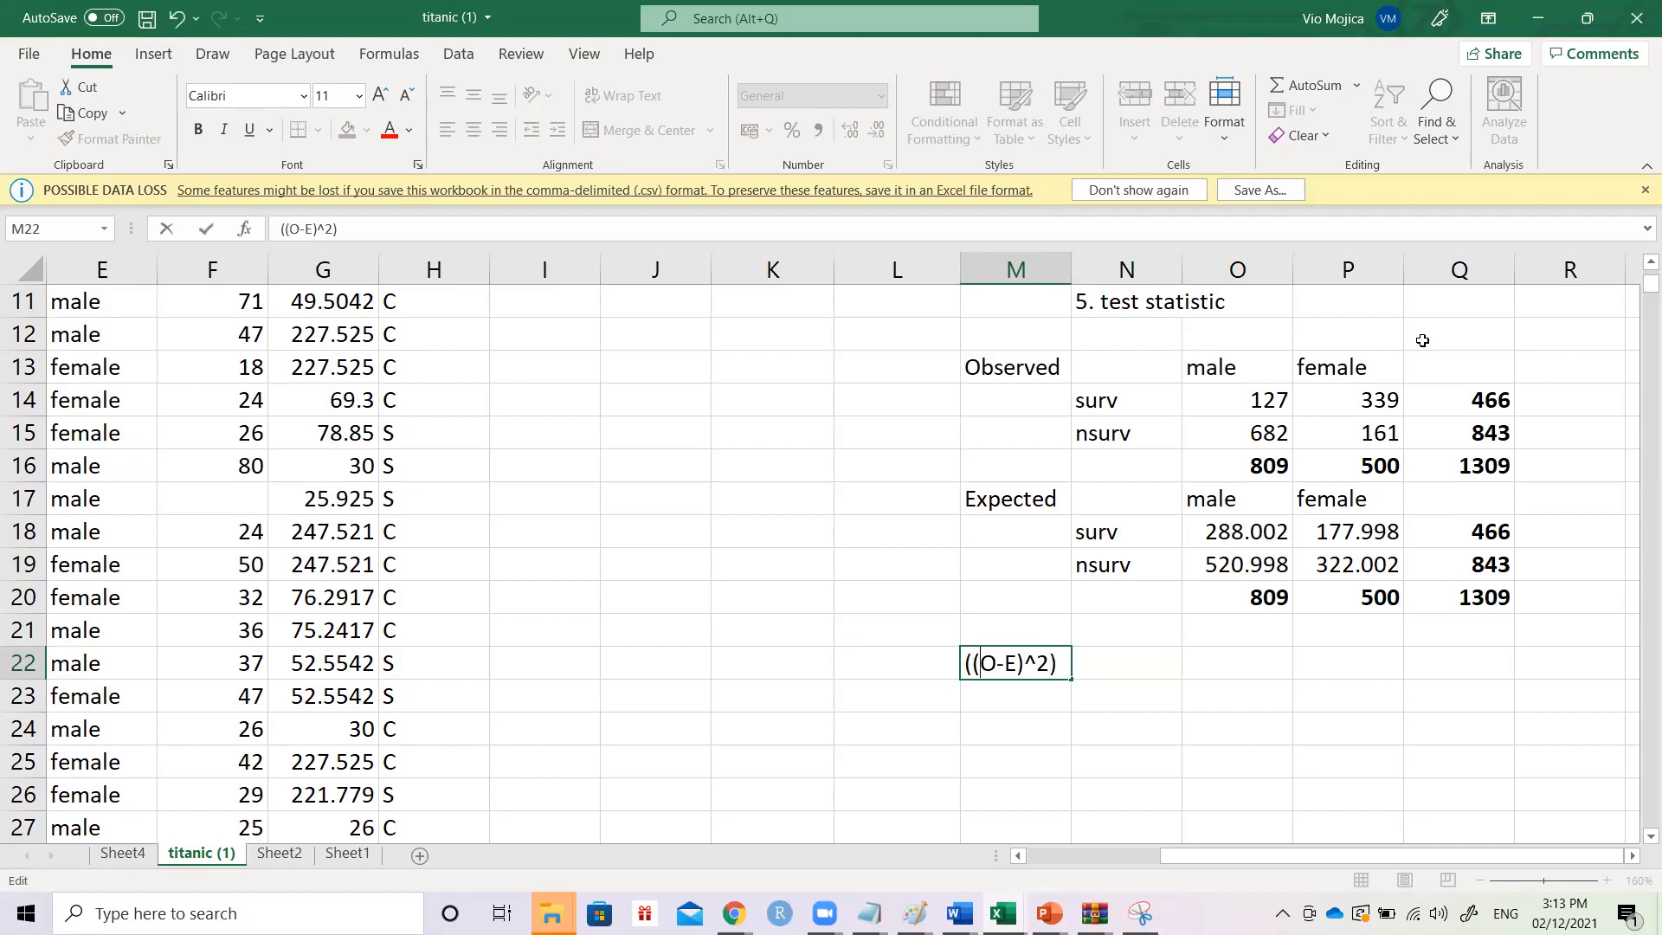
type("/E")
key("Return")
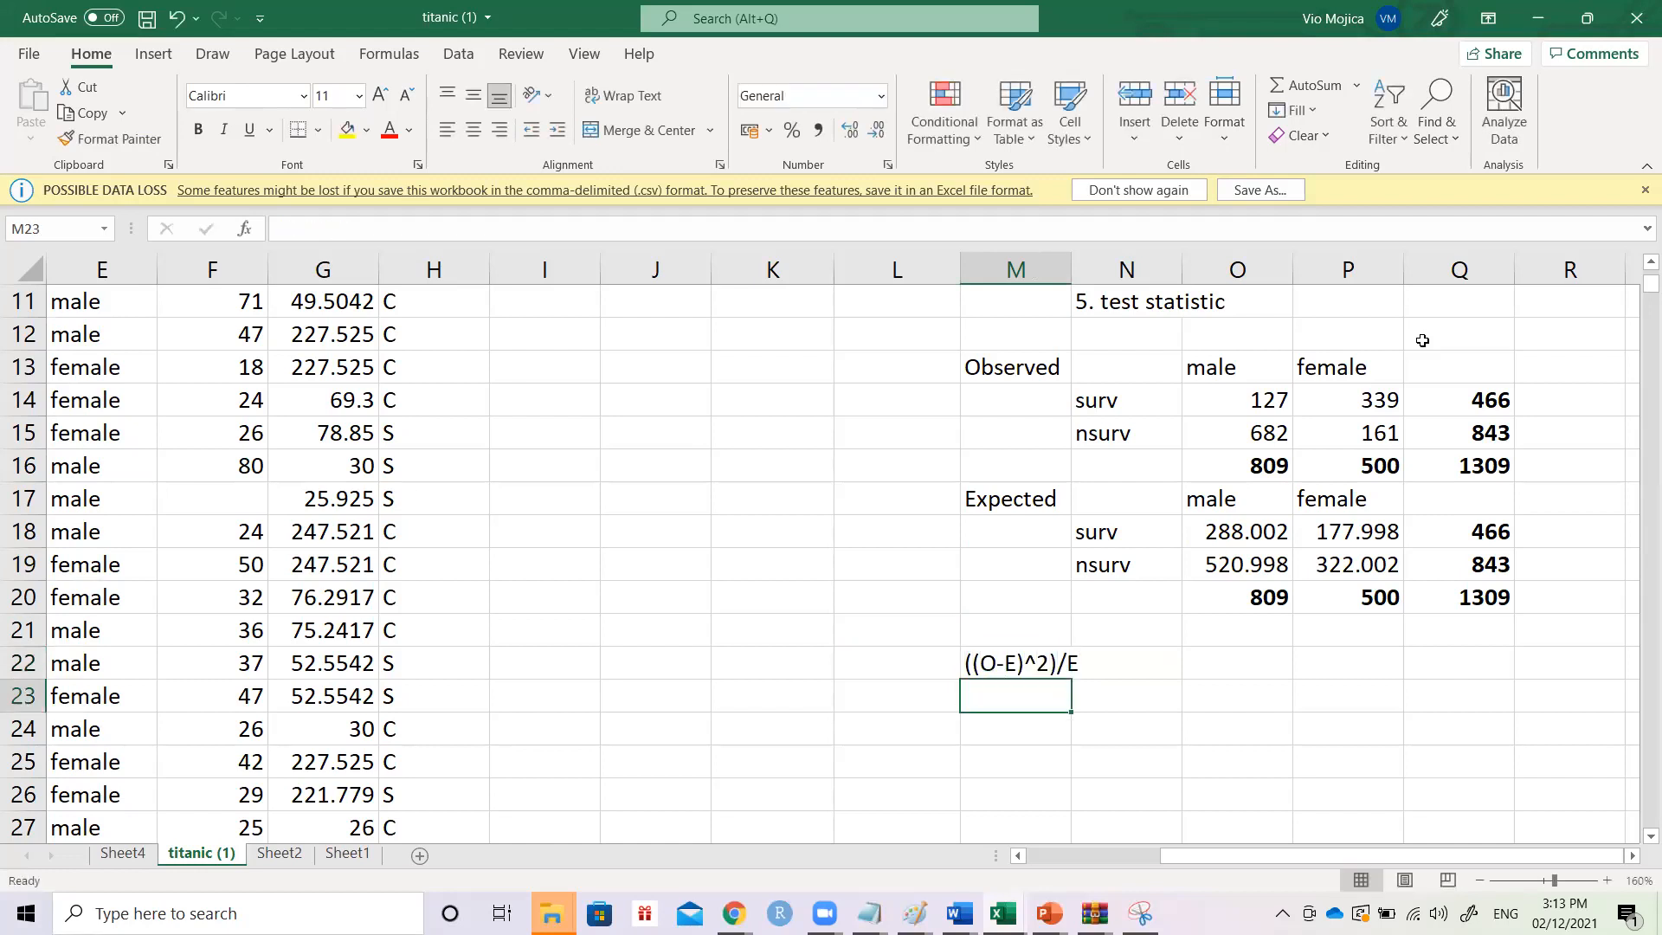
- Copy the expected table N17:Q20, including its labels and totals, to N22 beside the ((O-E)^2)/E label
key("Right")
key("Up")
key("Right")
key("Up")
key("Up")
key("Up")
key("Up")
key("Left")
key("Up")
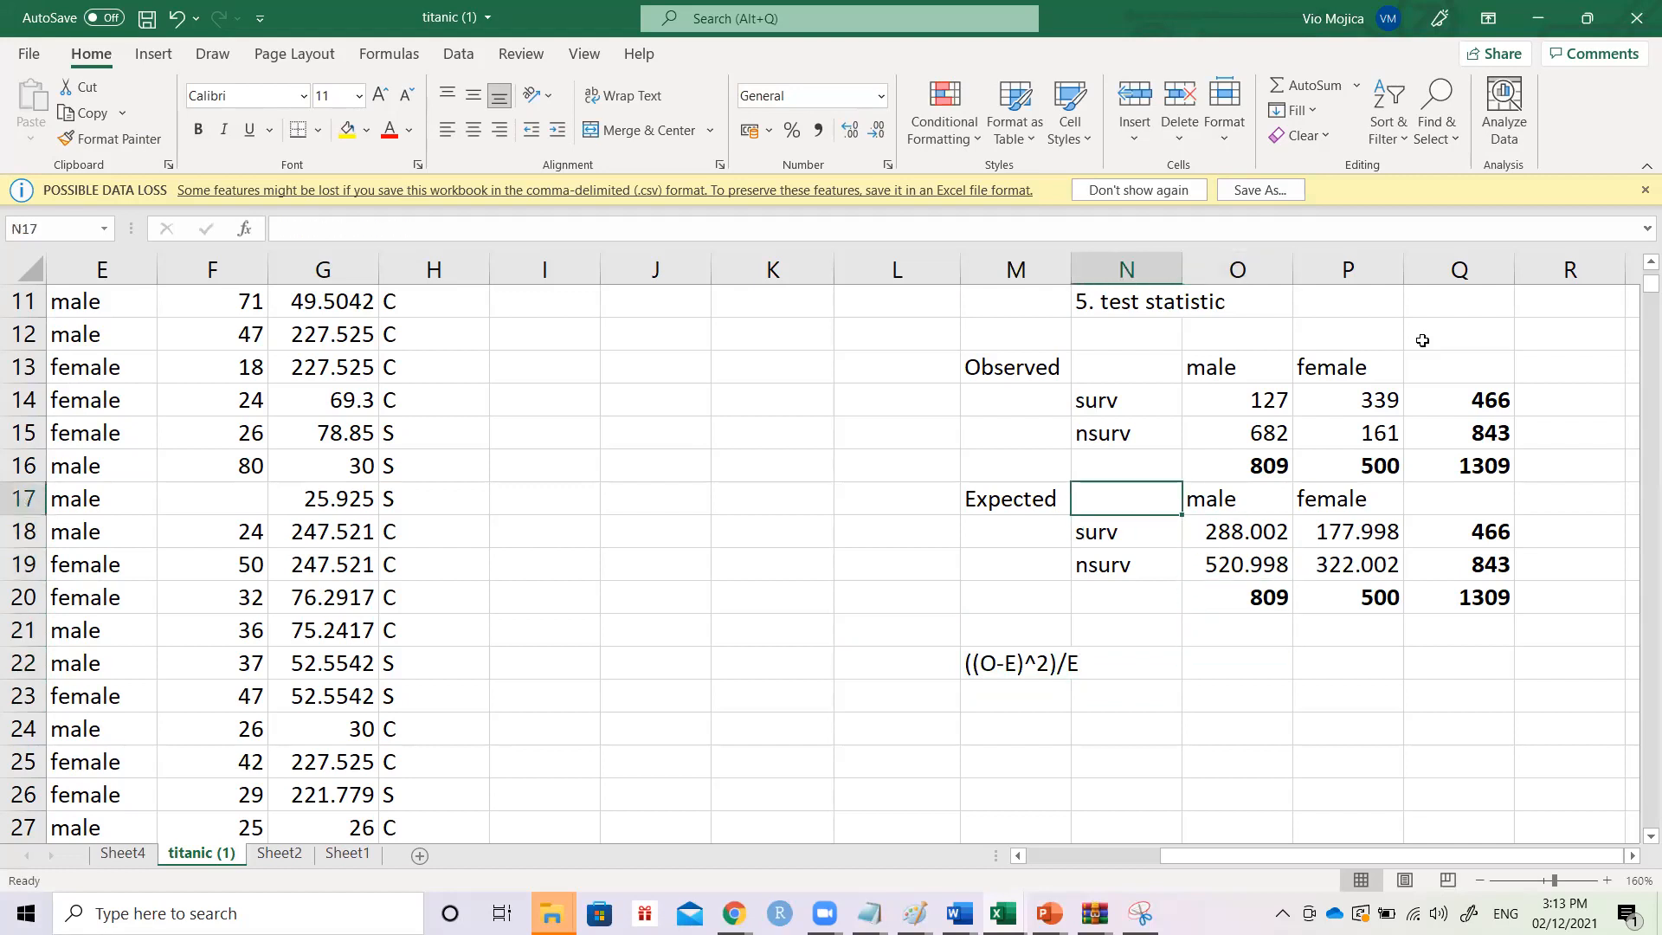
key("shift+Down")
key("shift+Down")
key("shift+Down")
key("shift+Right")
key("shift+Right")
key("shift+Right")
key("ctrl+c")
key("Down")
key("Down")
key("Down")
key("Down")
key("Down")
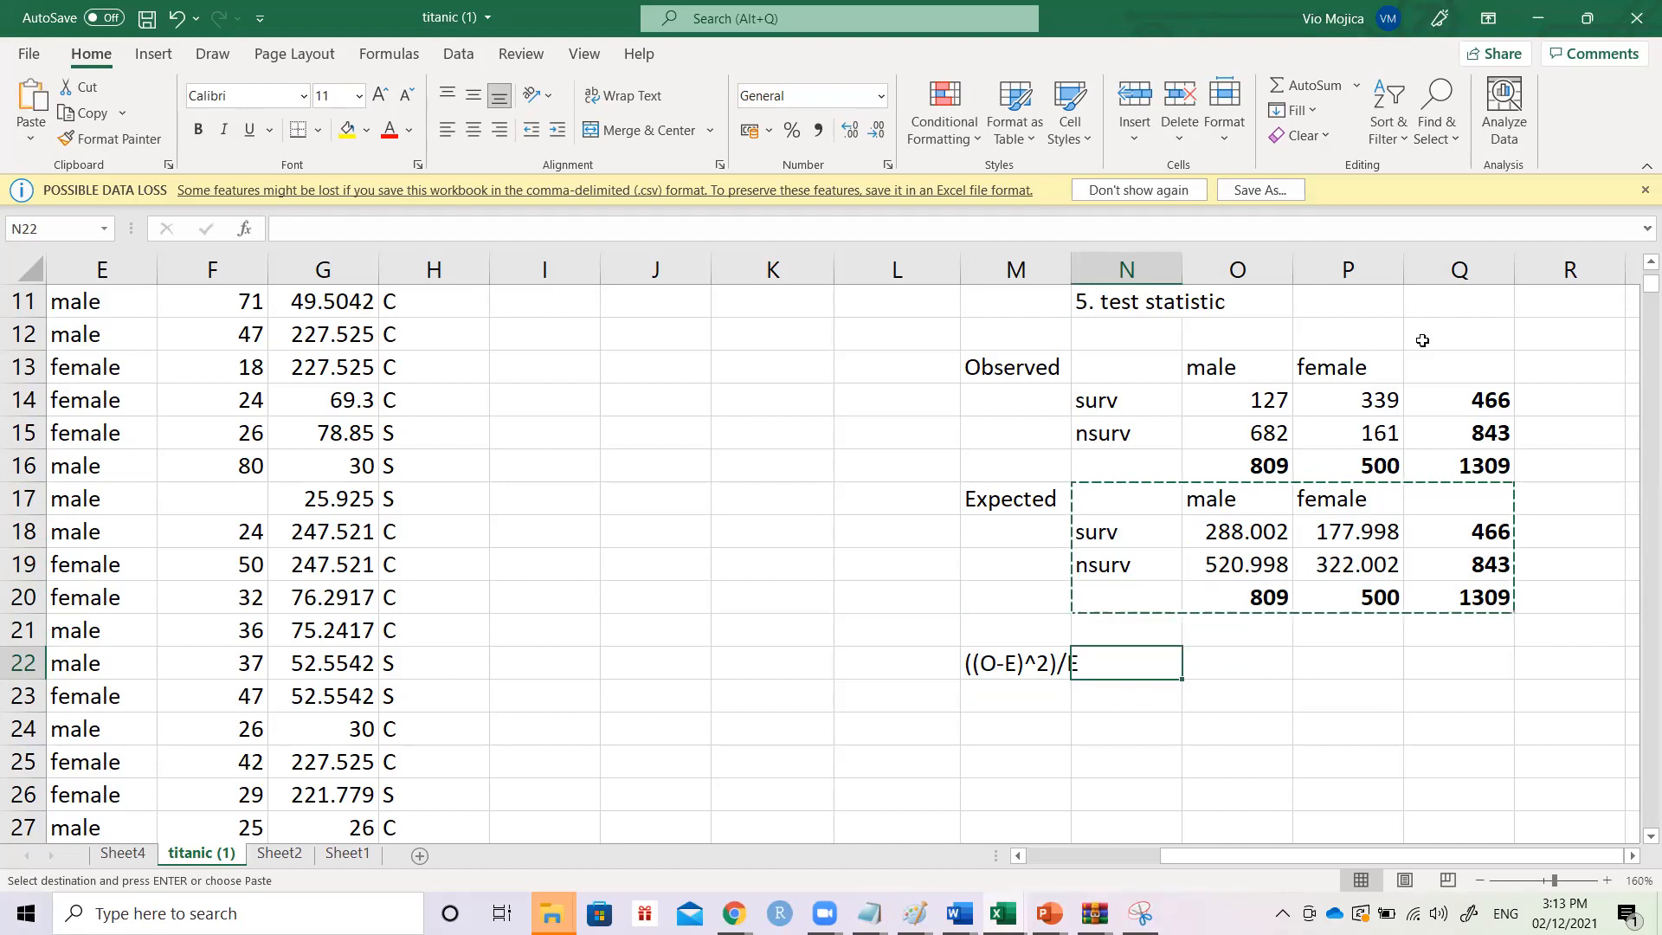
key("ctrl+v")
- Clear the copied frequencies from cells O23:P24 of the new ((O-E)^2)/E table
key("Down")
key("Right")
key("shift+Down")
key("shift+Right")
key("Delete")
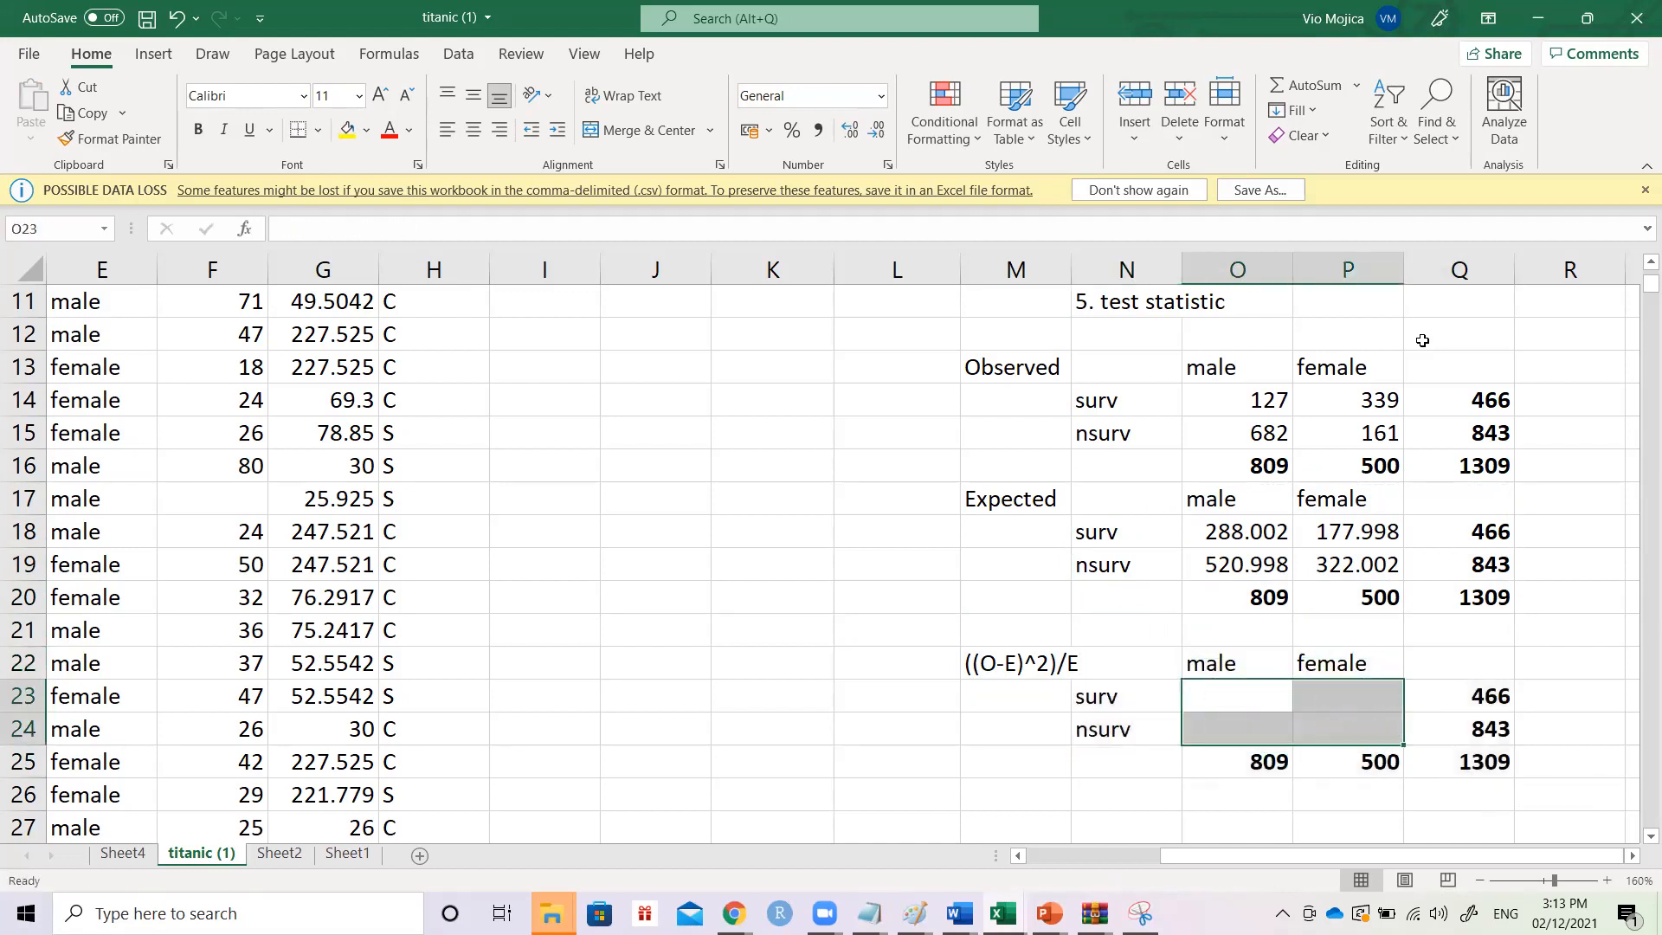
key("shift+Up")
key("shift+Left")
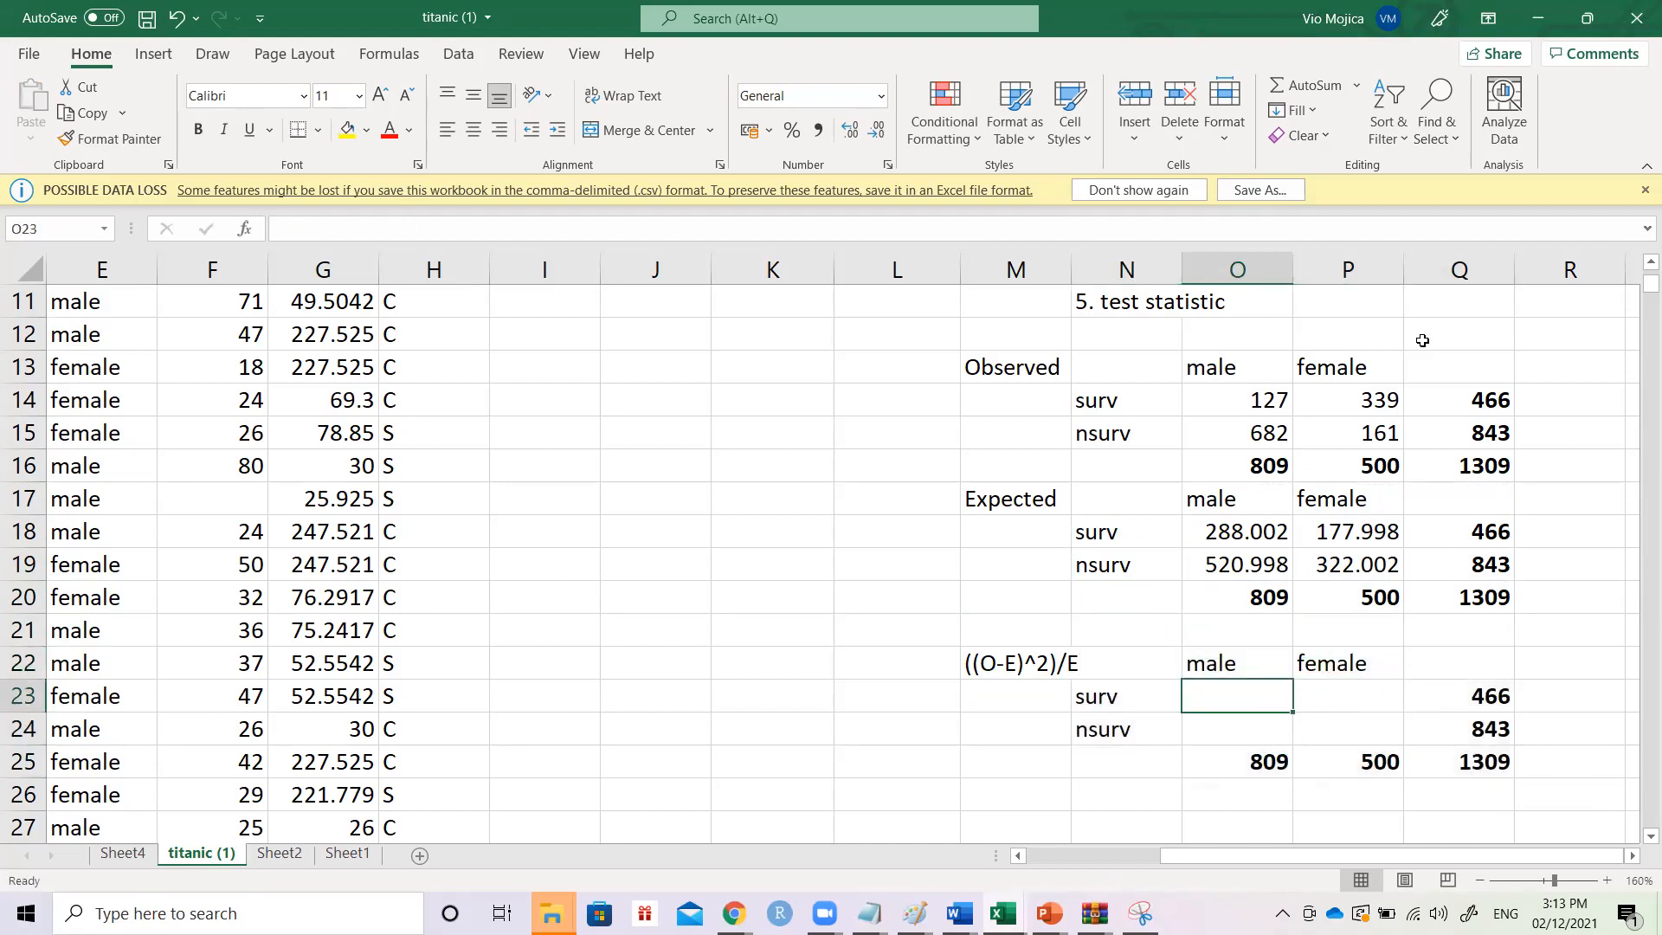
- Enter the male survivor contribution formula =(O14-O18)^2/O18 in O23, using the observed and expected frequencies
type("=(")
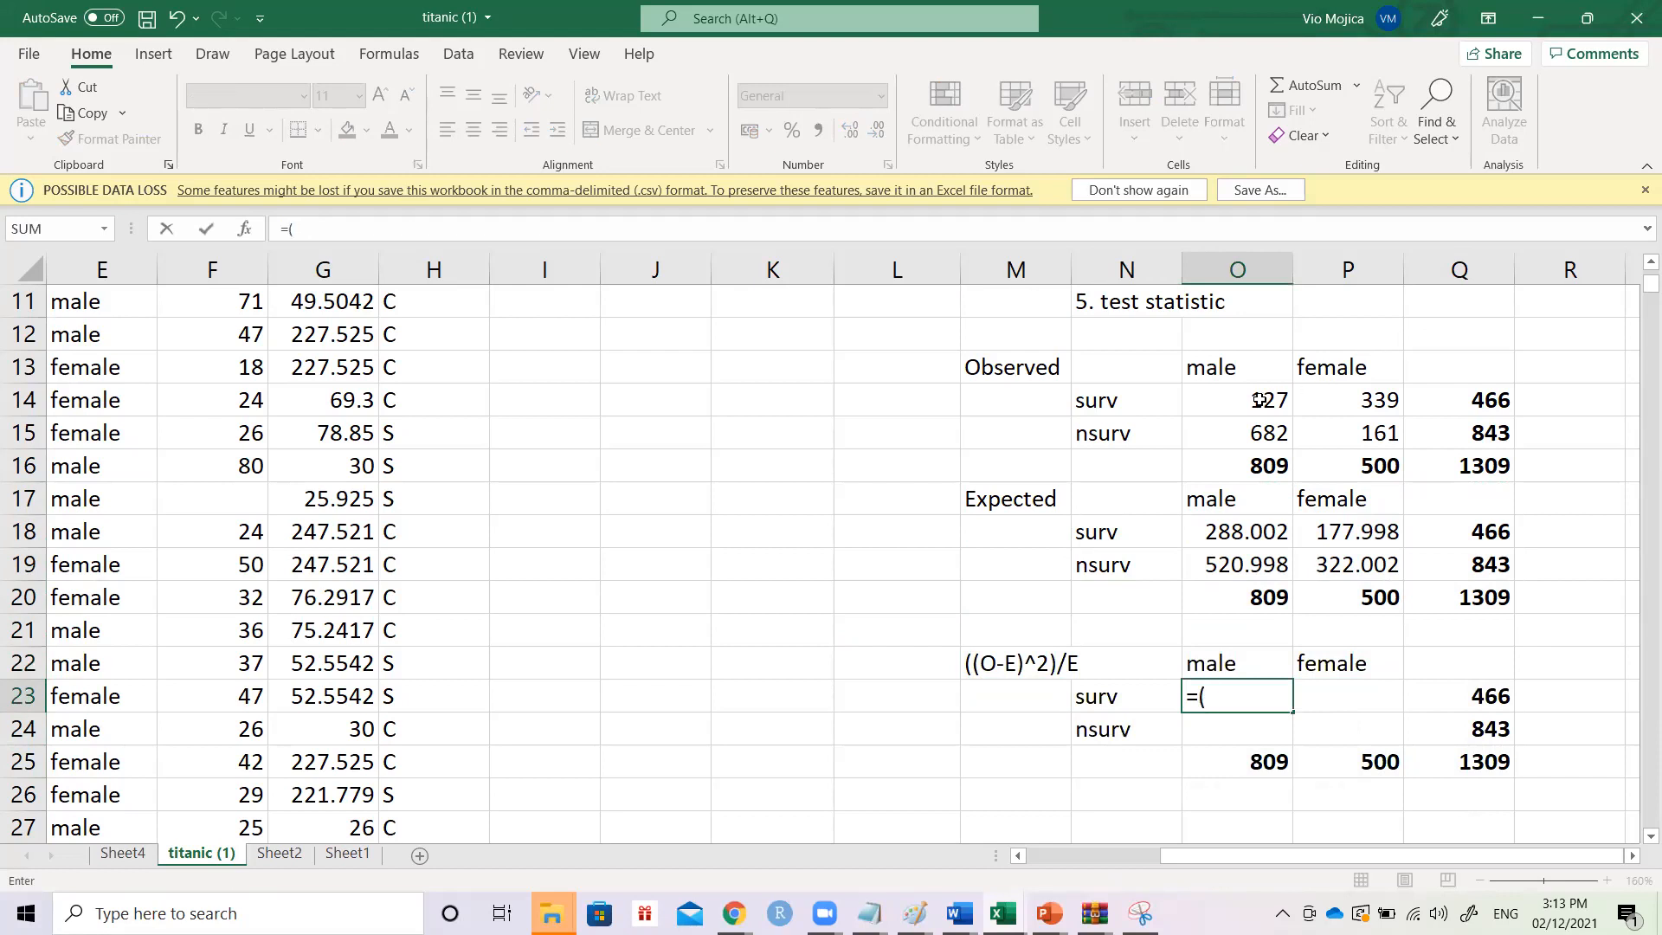
left_click(1259, 400)
type("-")
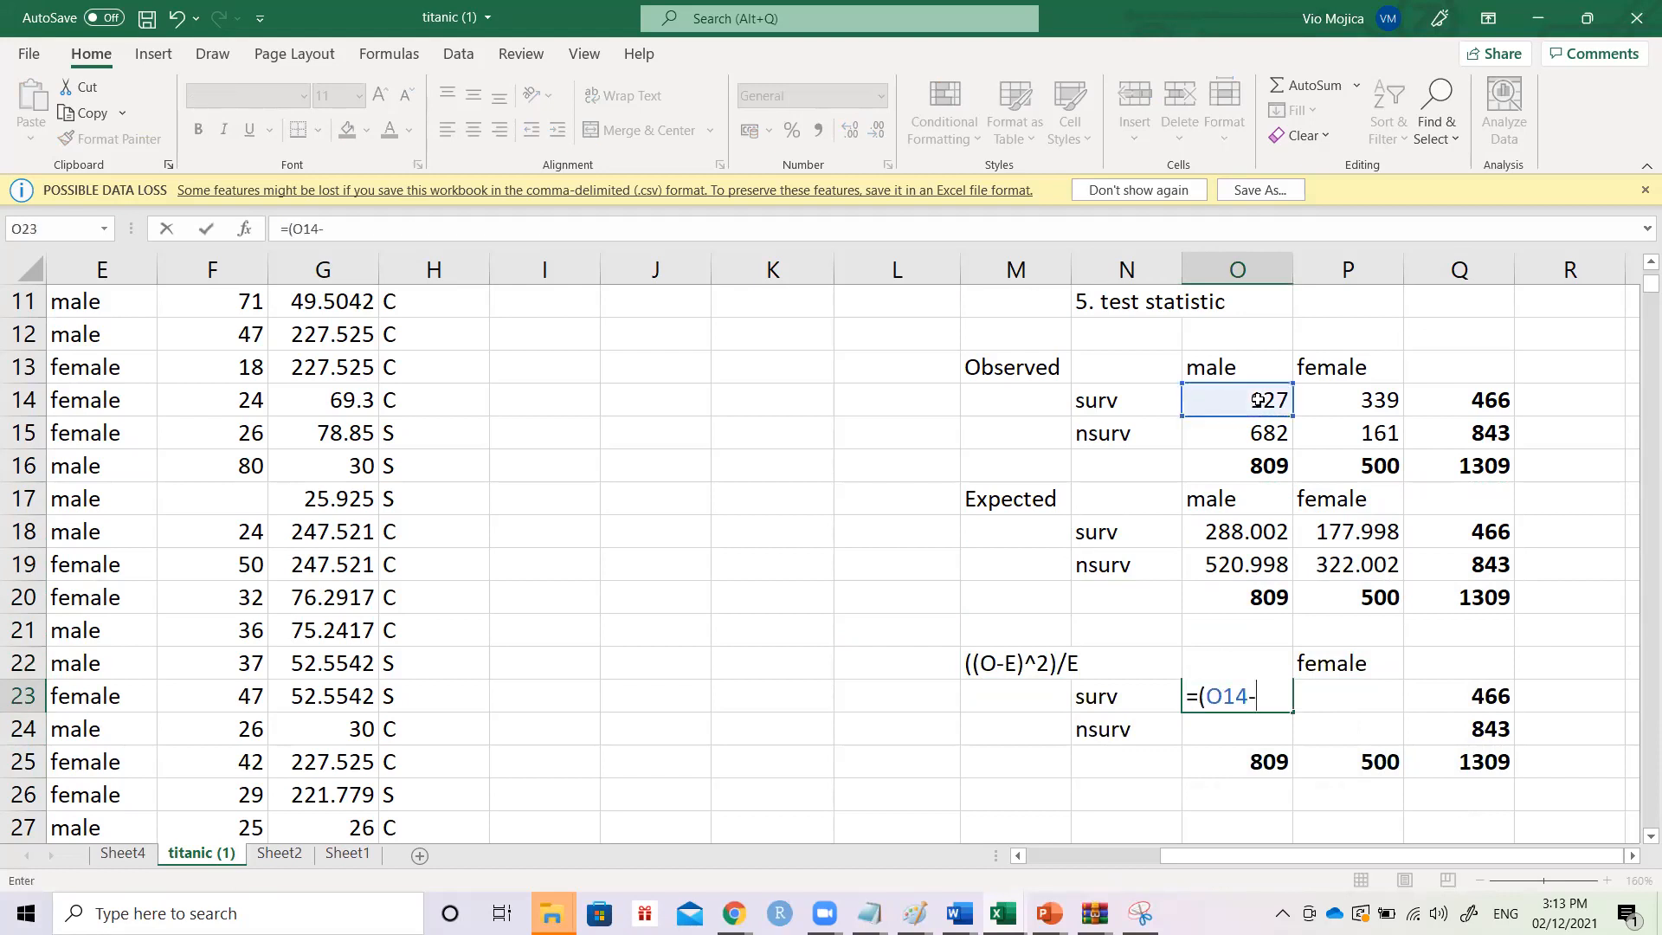
left_click(1238, 532)
type(")&")
key("BackSpace")
type("^2/")
left_click(1252, 532)
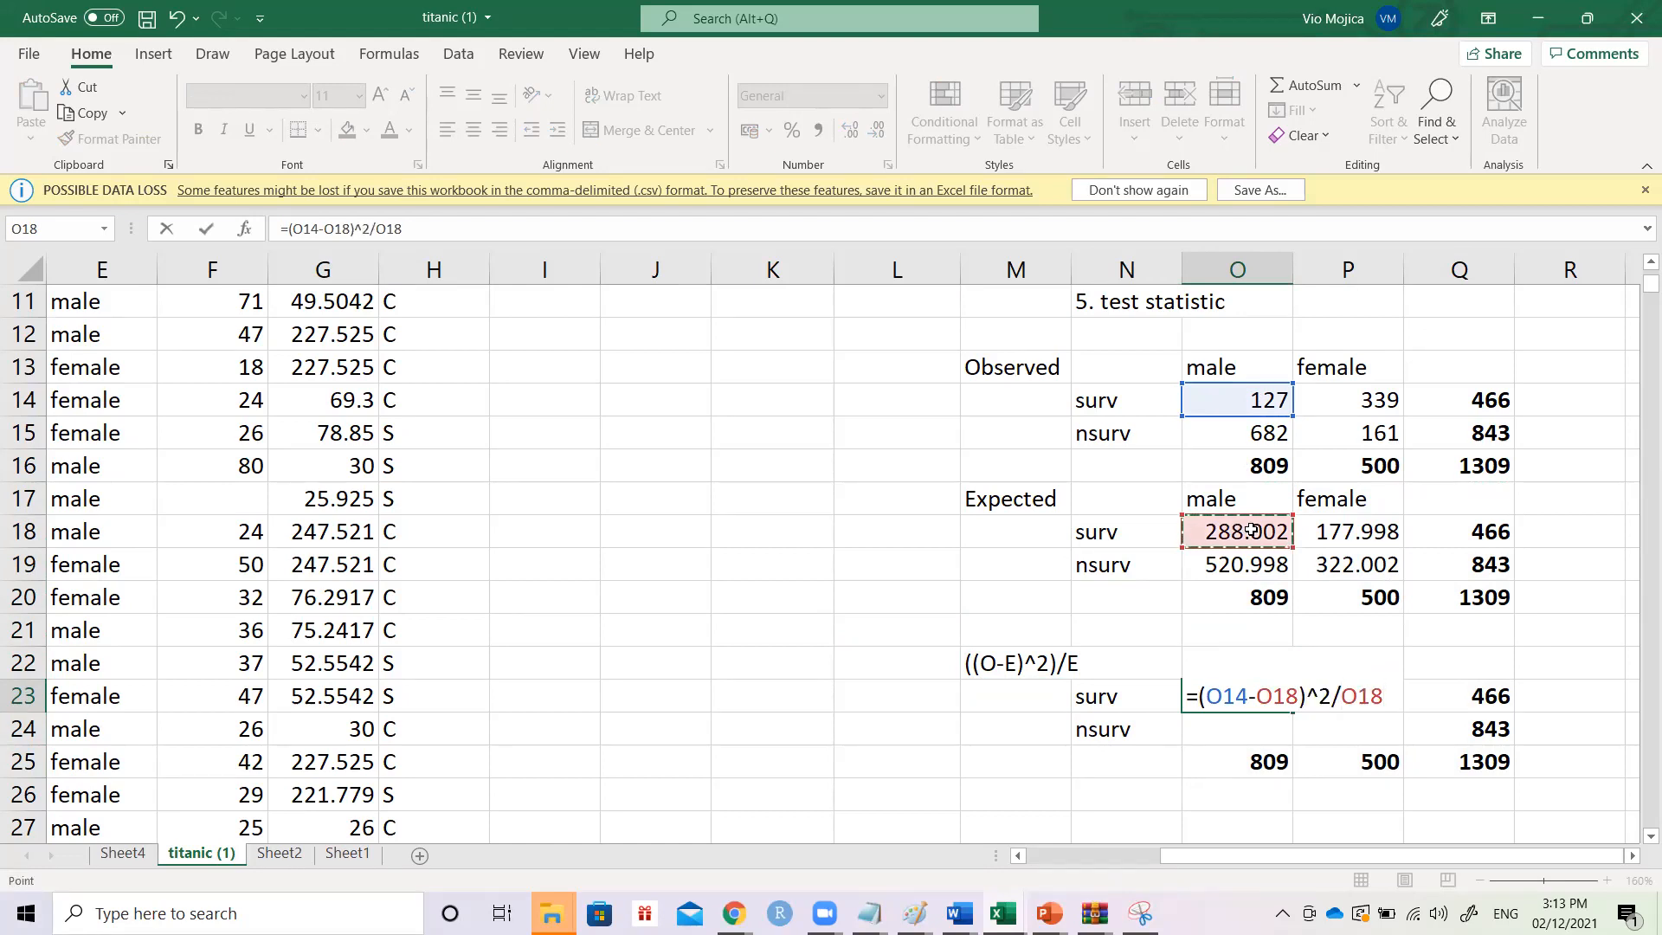
key("Return")
key("Up")
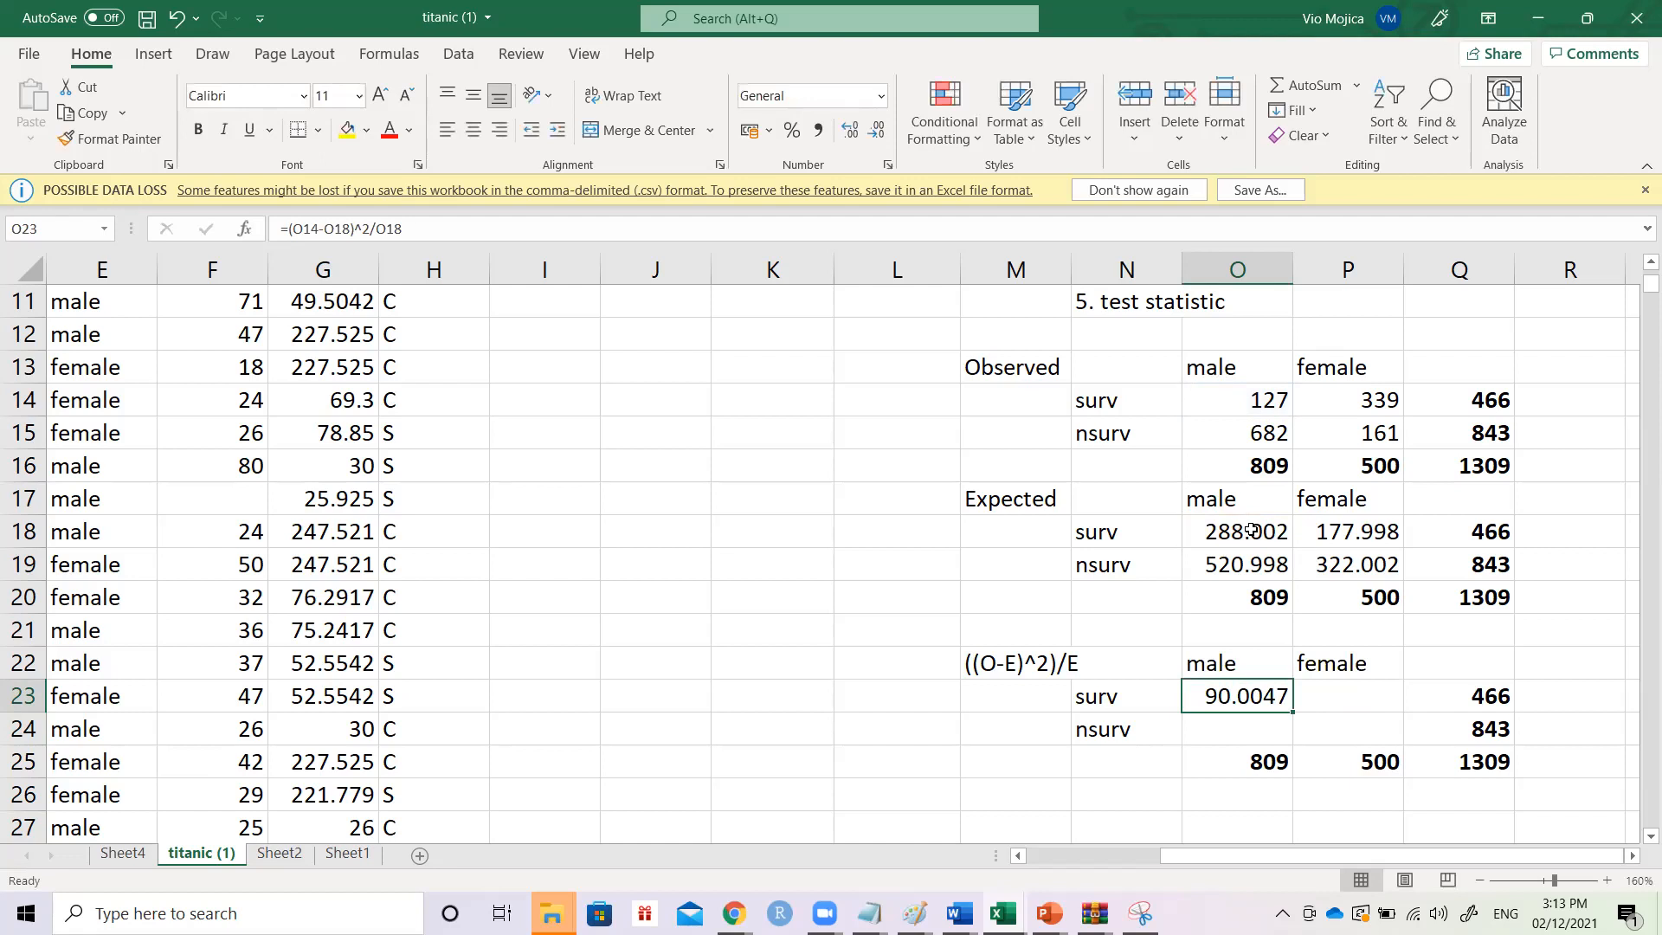
- Parenthesize the squared difference in O23, making the formula =((O14-O18)^2)/O18, and fill it across O23:P24
key("F2")
key("Left")
key("Left")
key("Left")
key("Left")
type(")")
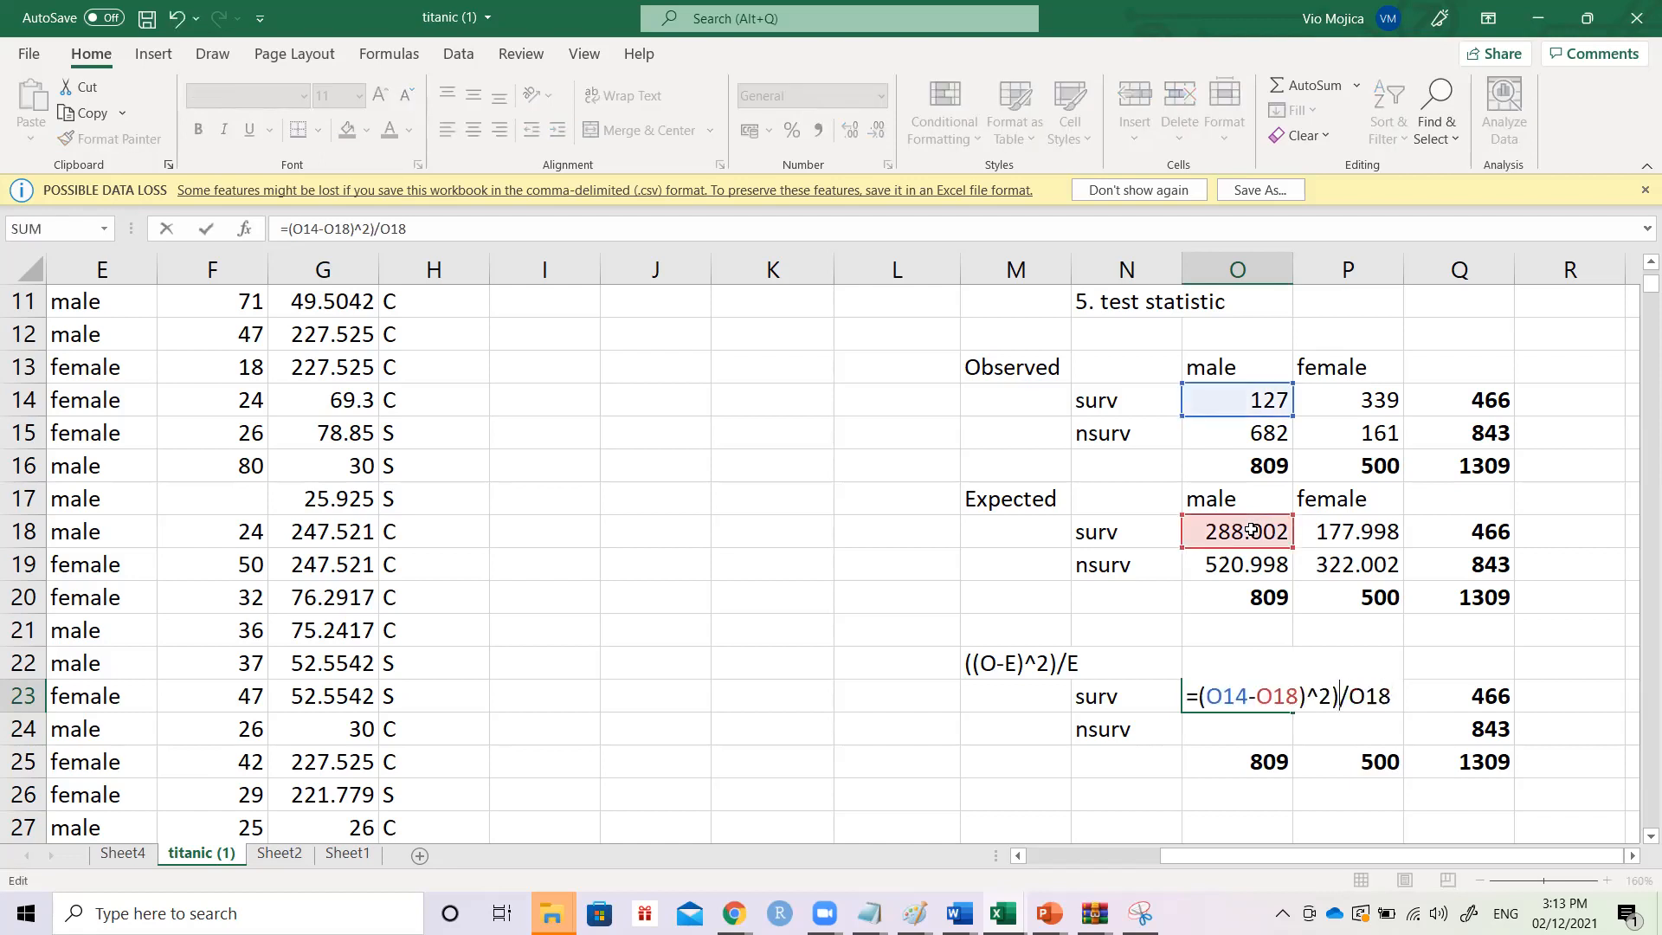
key("Left")
key("Left")
key("Left")
key("Left")
key("Left")
key("Left")
key("Left")
key("Left")
key("Left")
key("Left")
key("Left")
type("(")
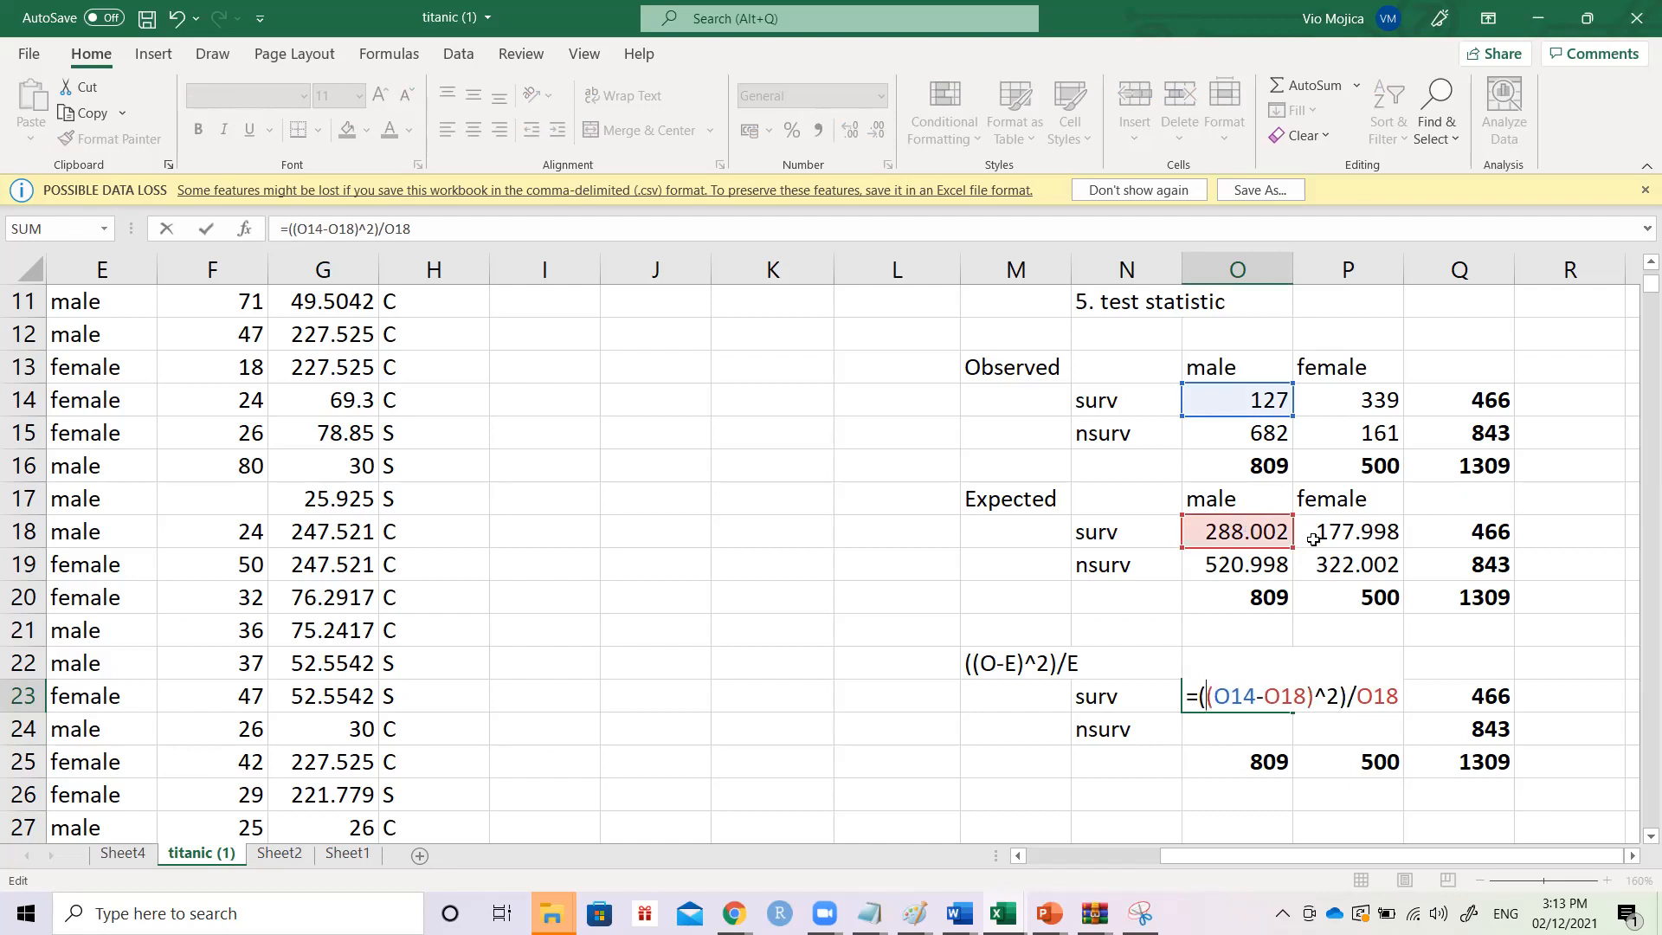
key("Return")
key("Up")
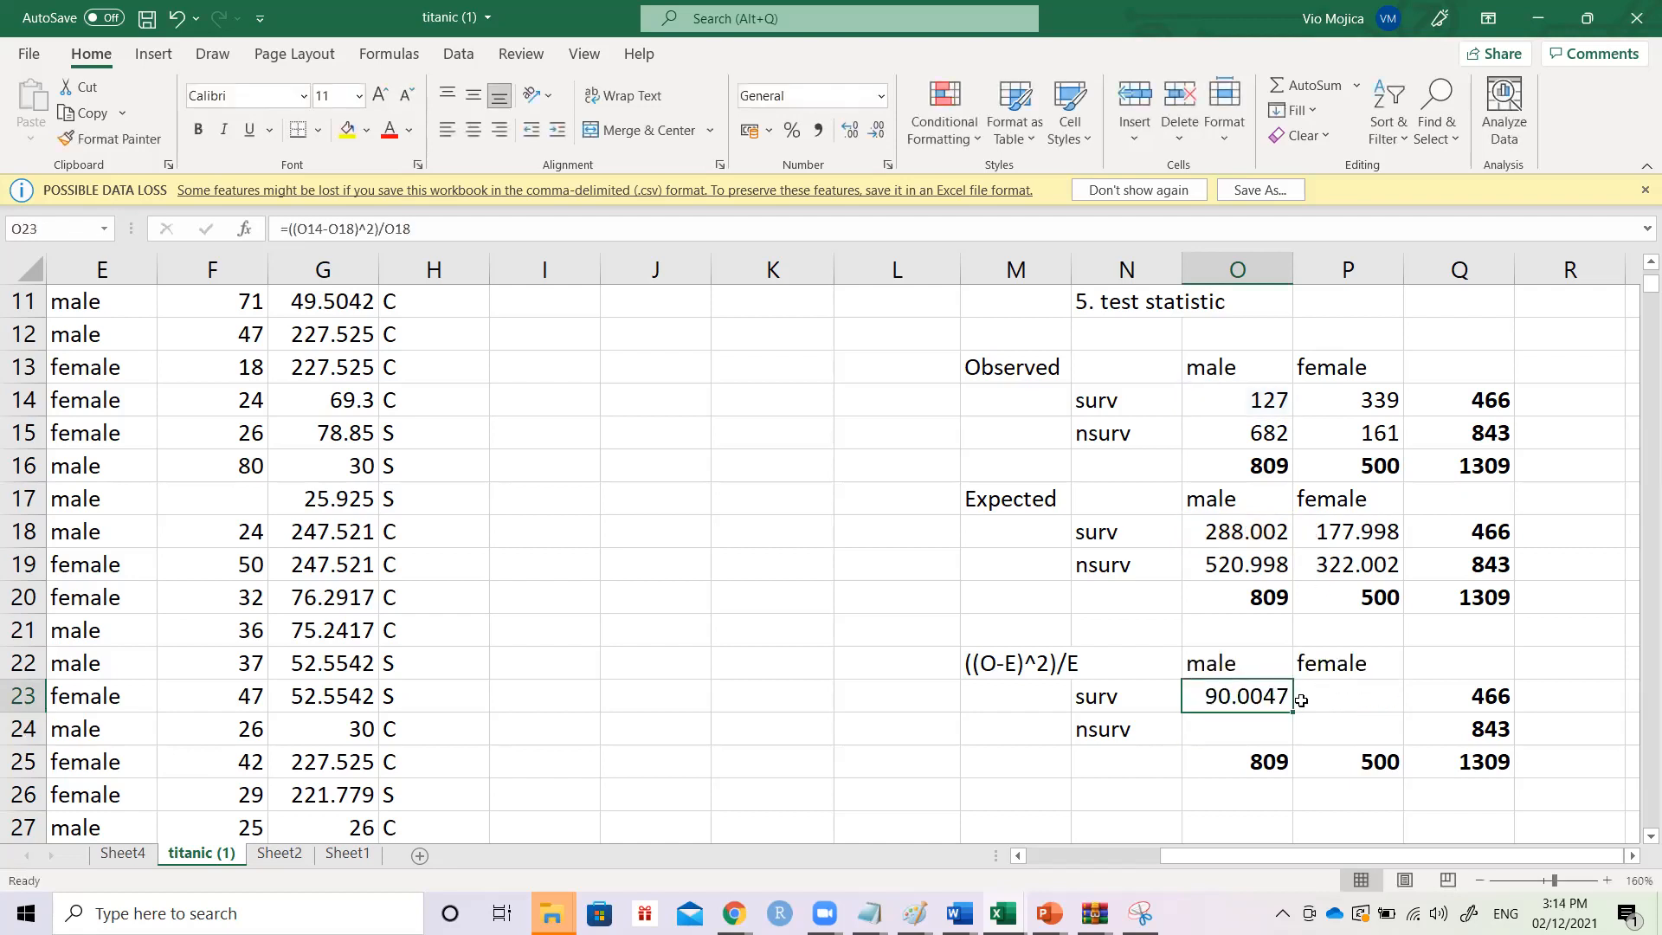
left_click_drag(1293, 712, 1384, 737)
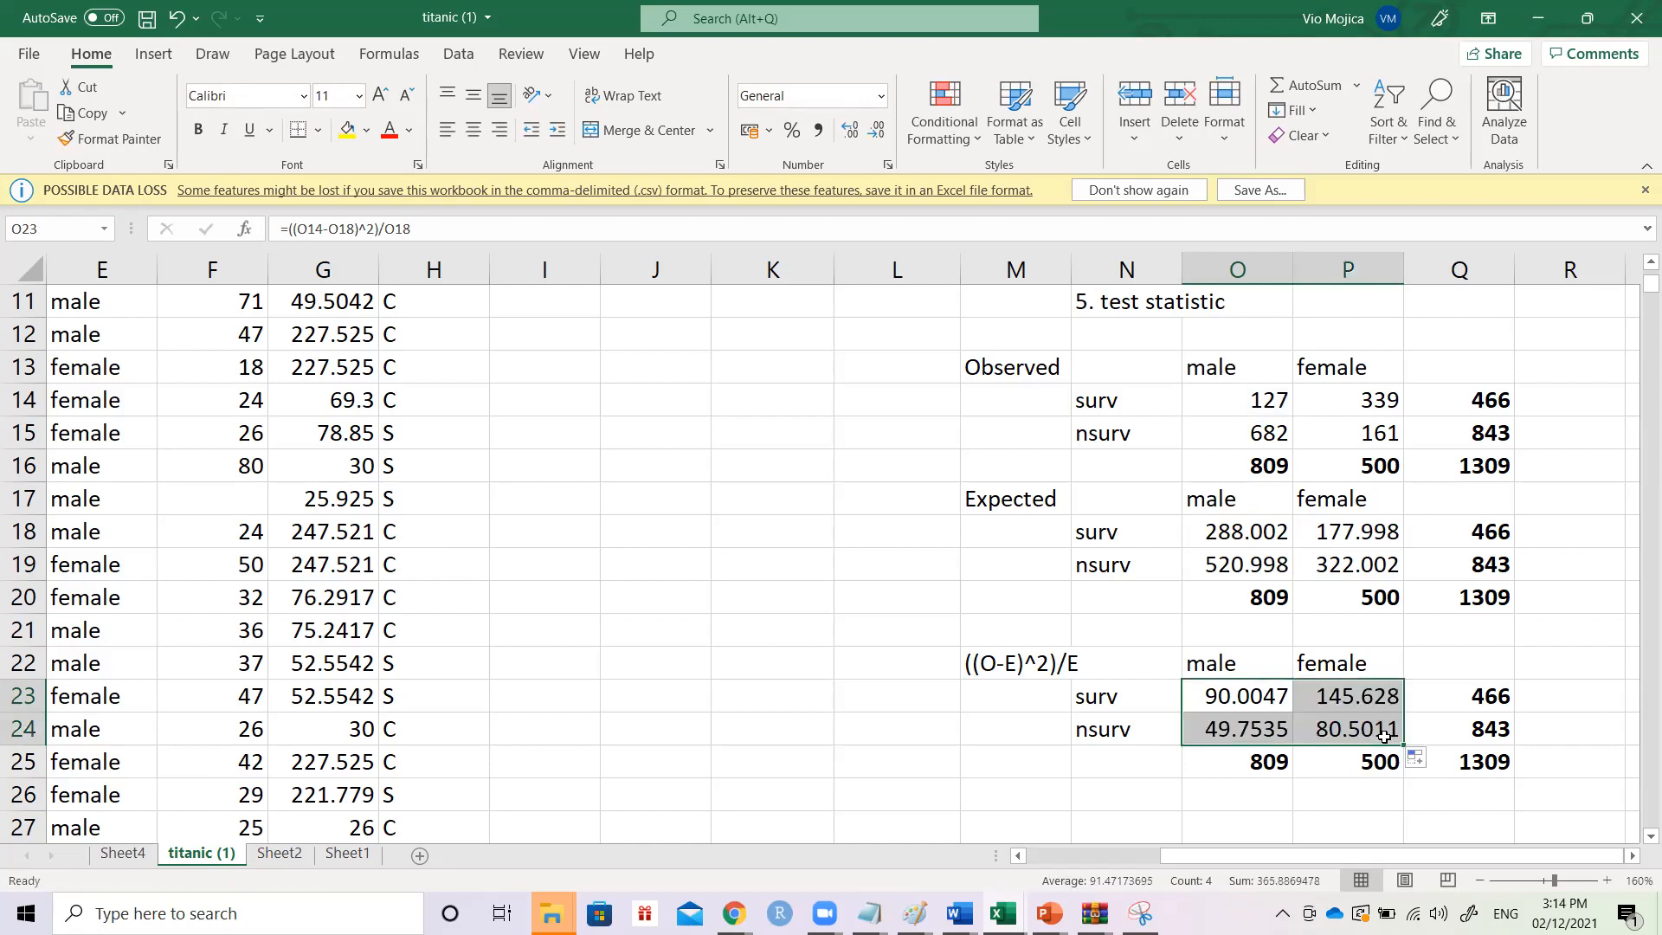
- Check the references in the female survivor contribution formula in P23 and the expected frequency formulas in P19, P18 and O18
left_click(1362, 699)
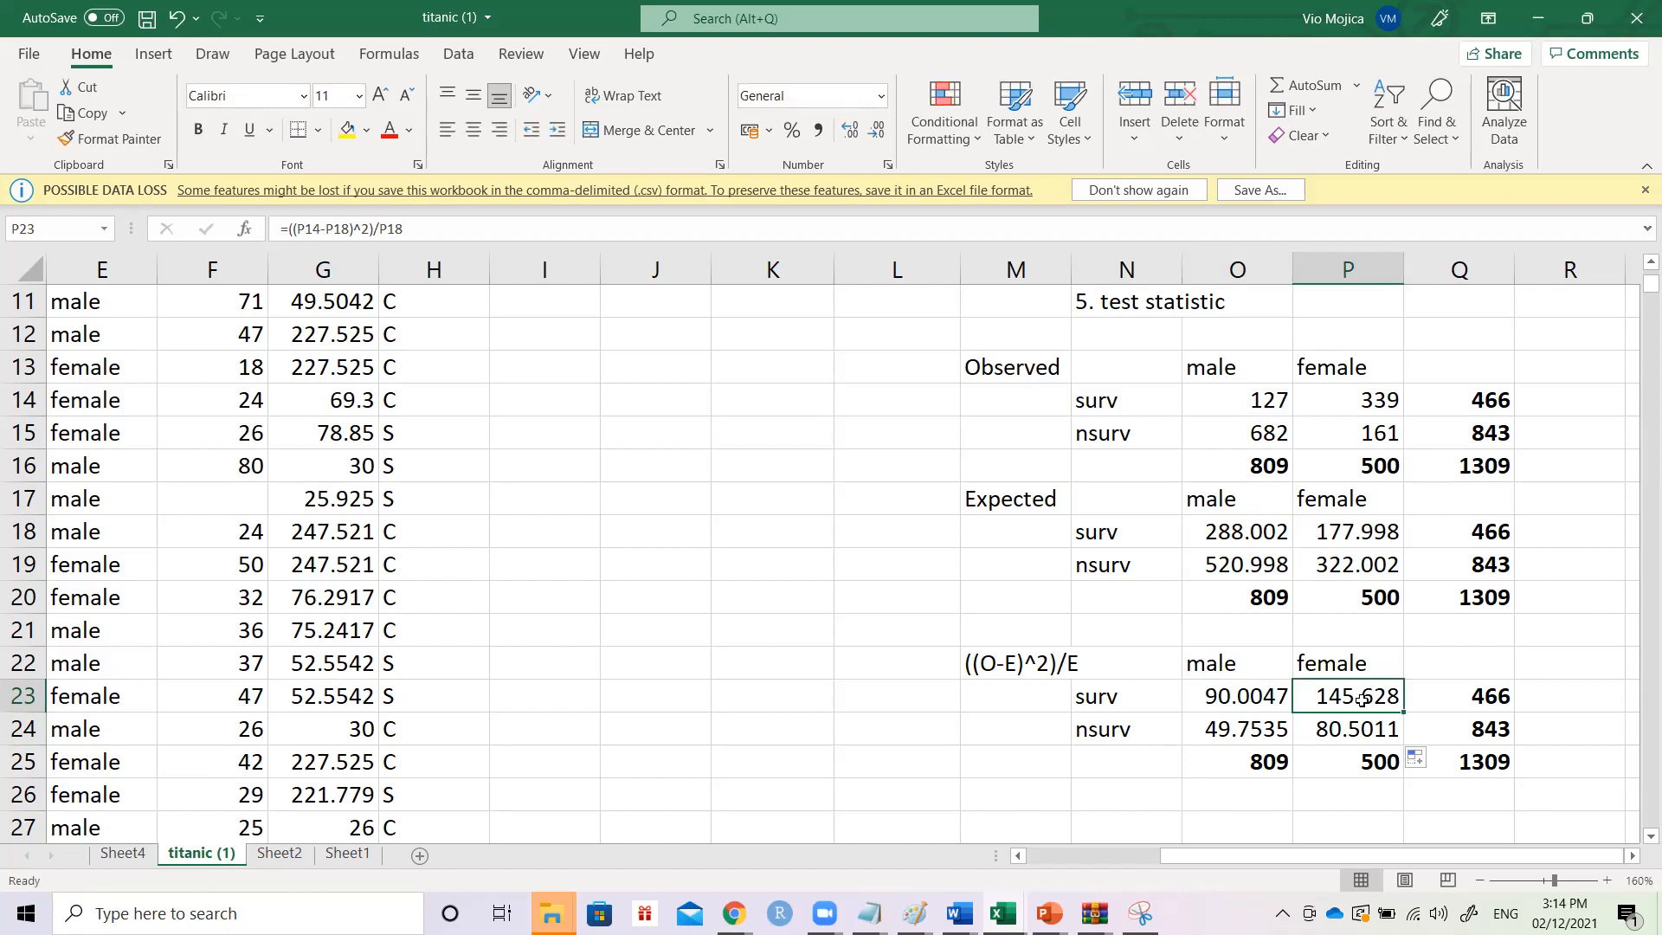
key("F2")
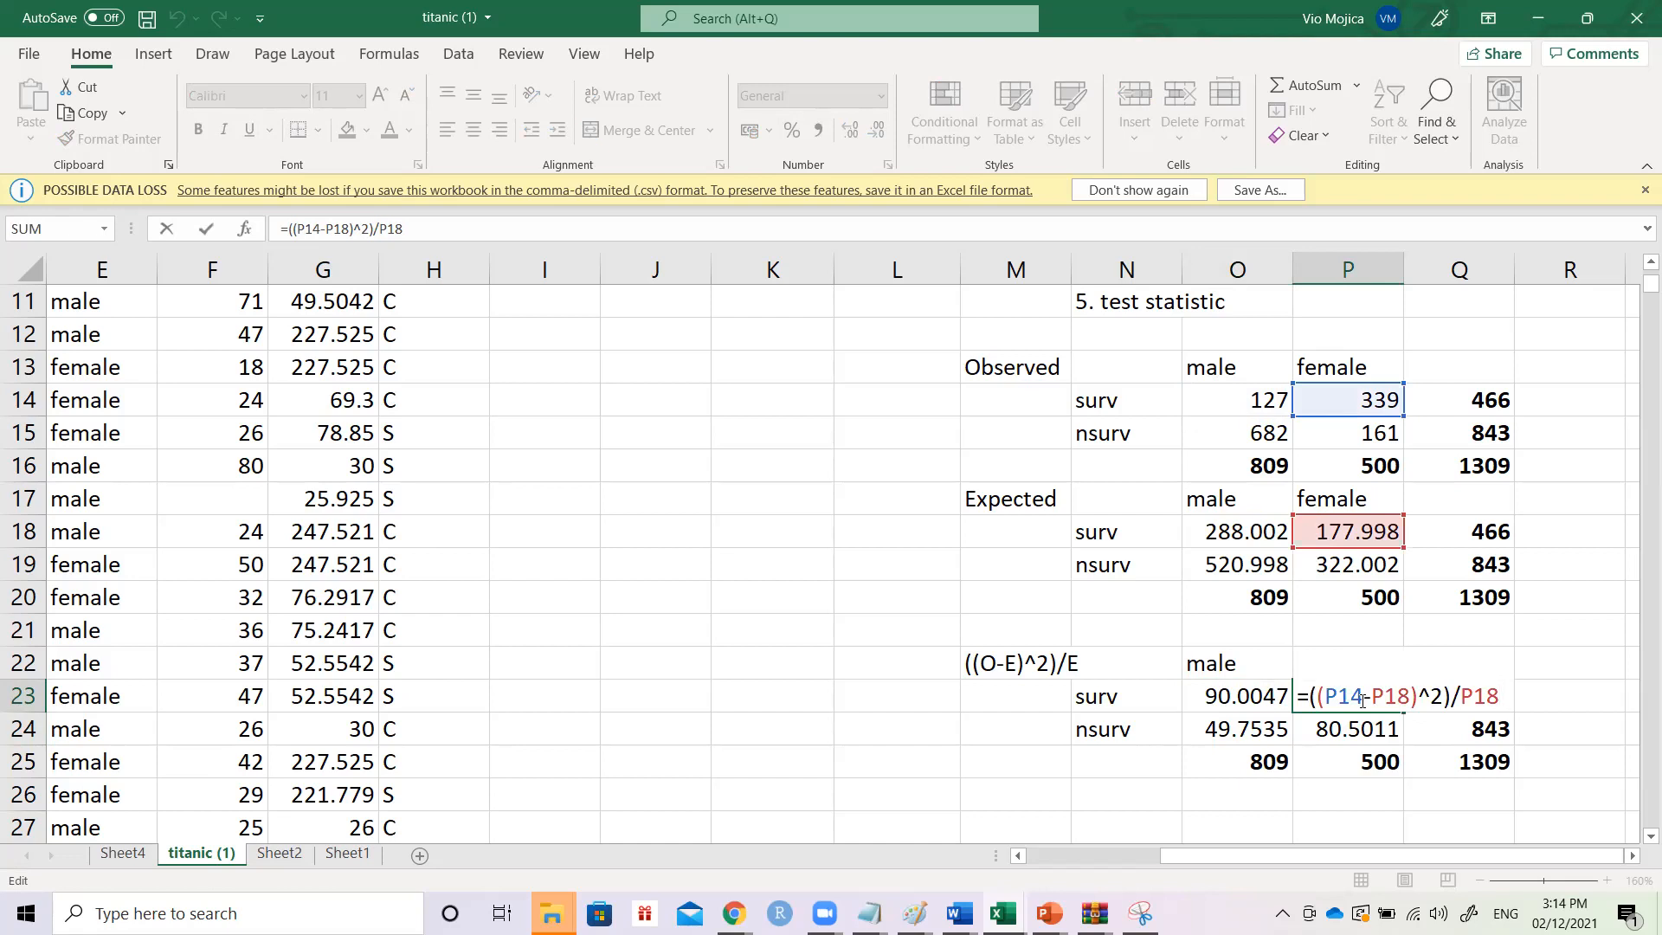
key("Escape")
key("Up")
key("Up")
key("Up")
key("Up")
key("Up")
key("Down")
key("F2")
key("Escape")
key("Up")
key("F2")
key("Escape")
key("Left")
key("F2")
key("Escape")
key("Down")
key("Down")
key("Down")
key("Down")
key("Down")
key("Down")
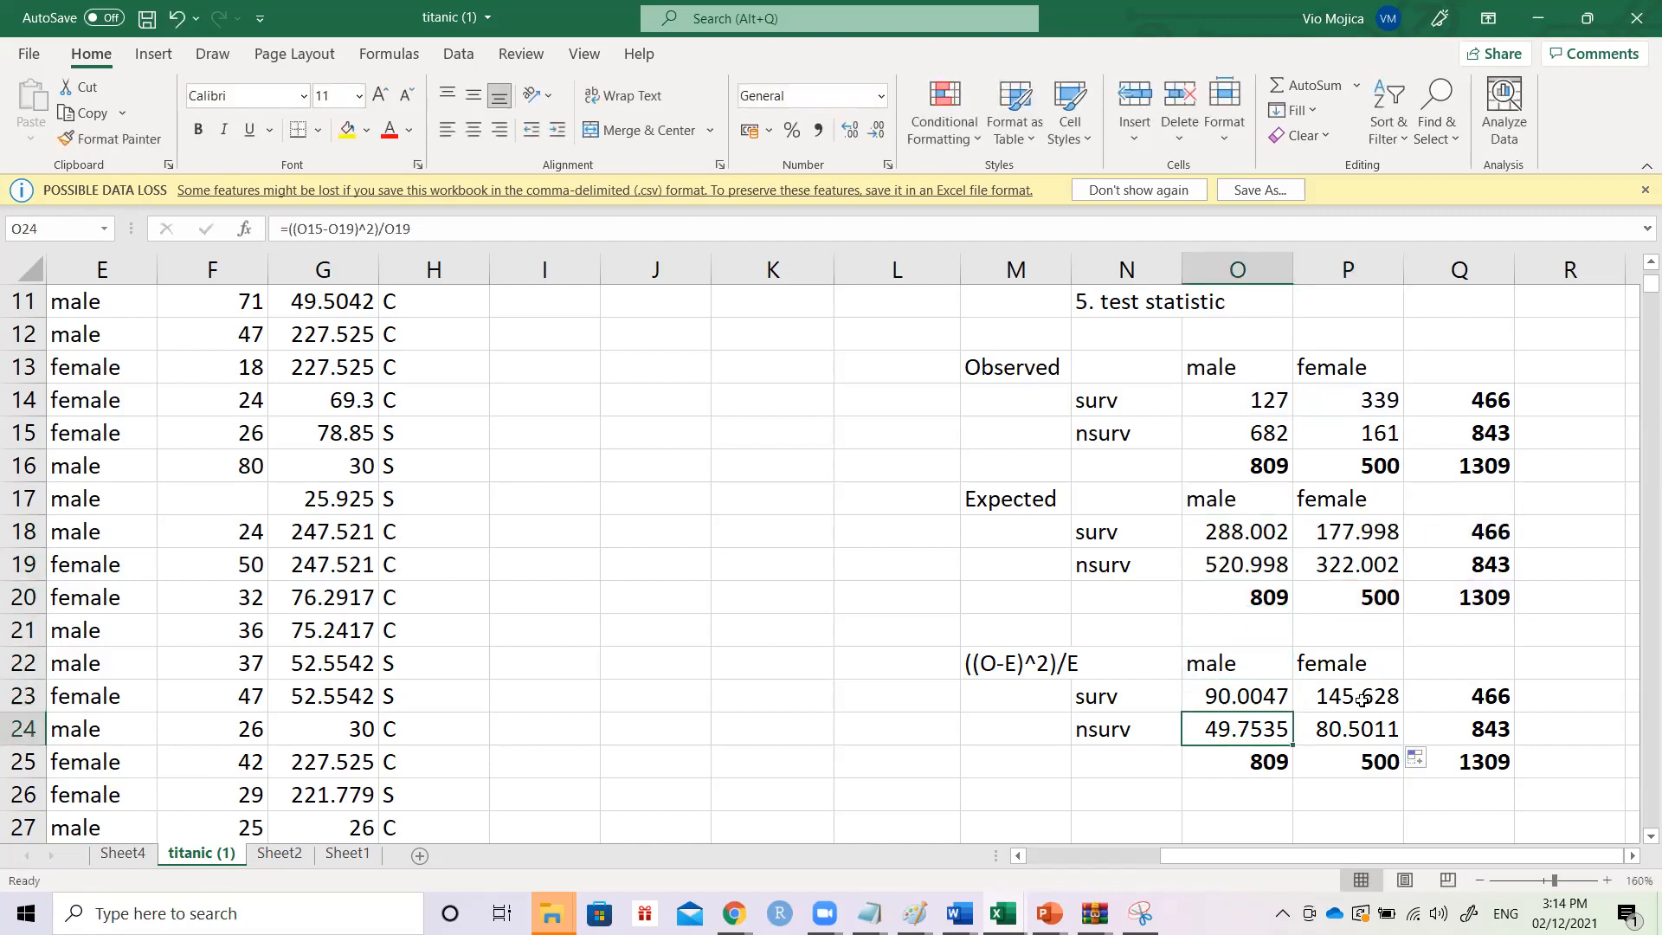
- Compare the chi-square test statistic formula image in Chrome with the male survivor contribution formula in O23 of the Excel sheet
key("Left")
key("Left")
key("Up")
key("Up")
key("Down")
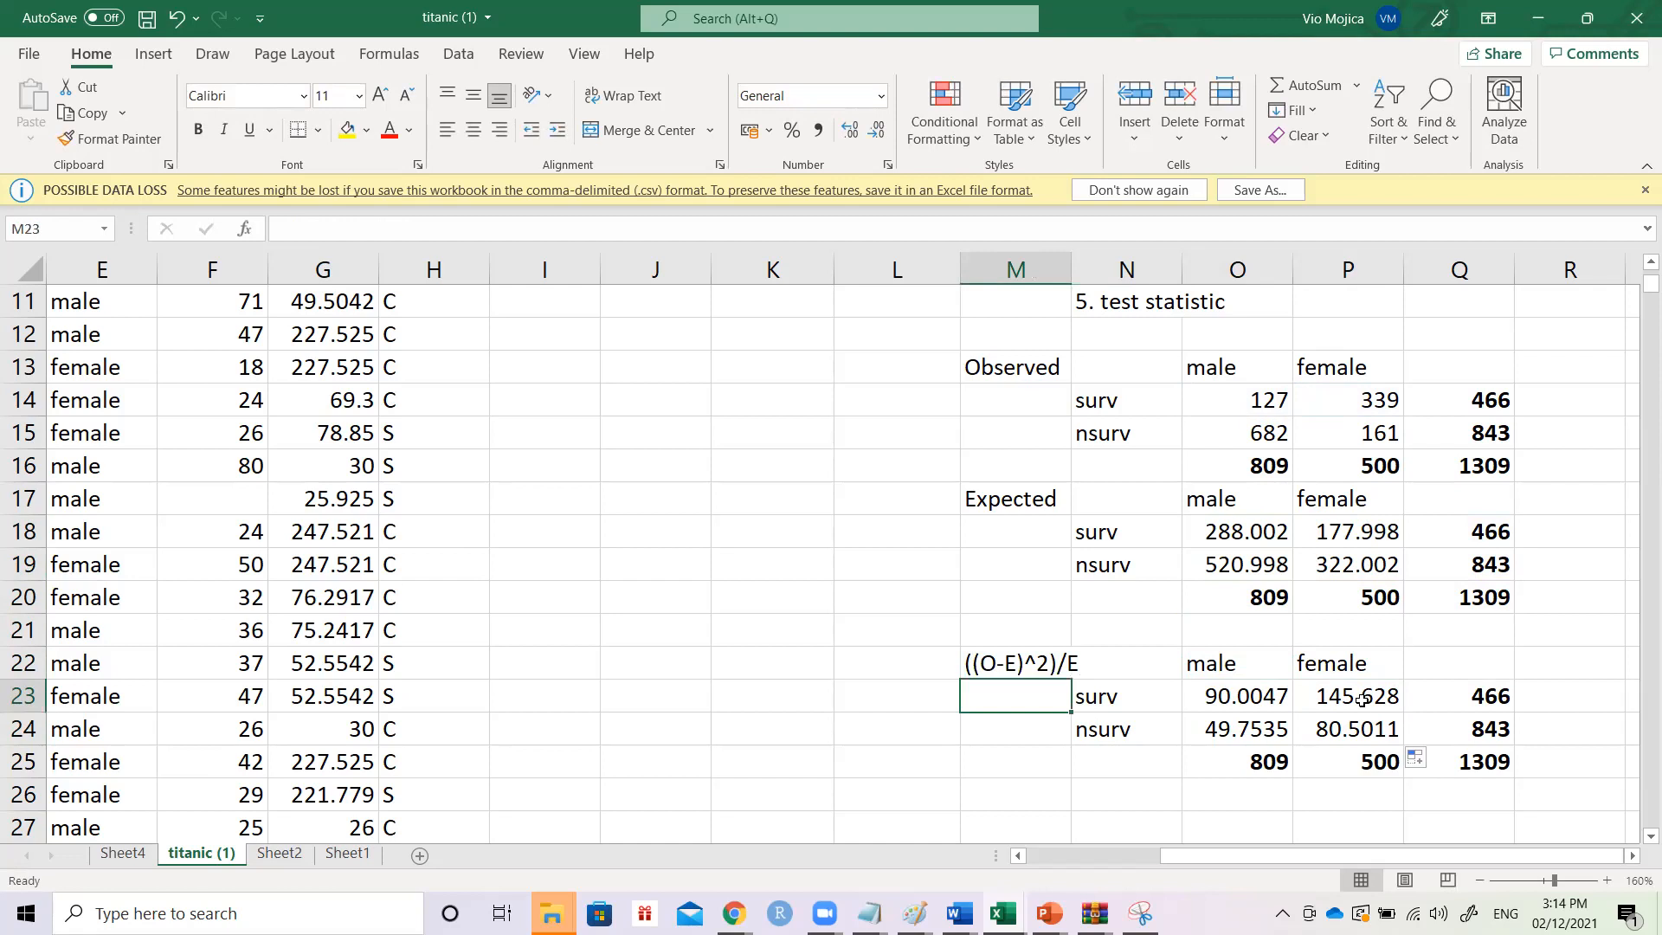
key("alt+Tab")
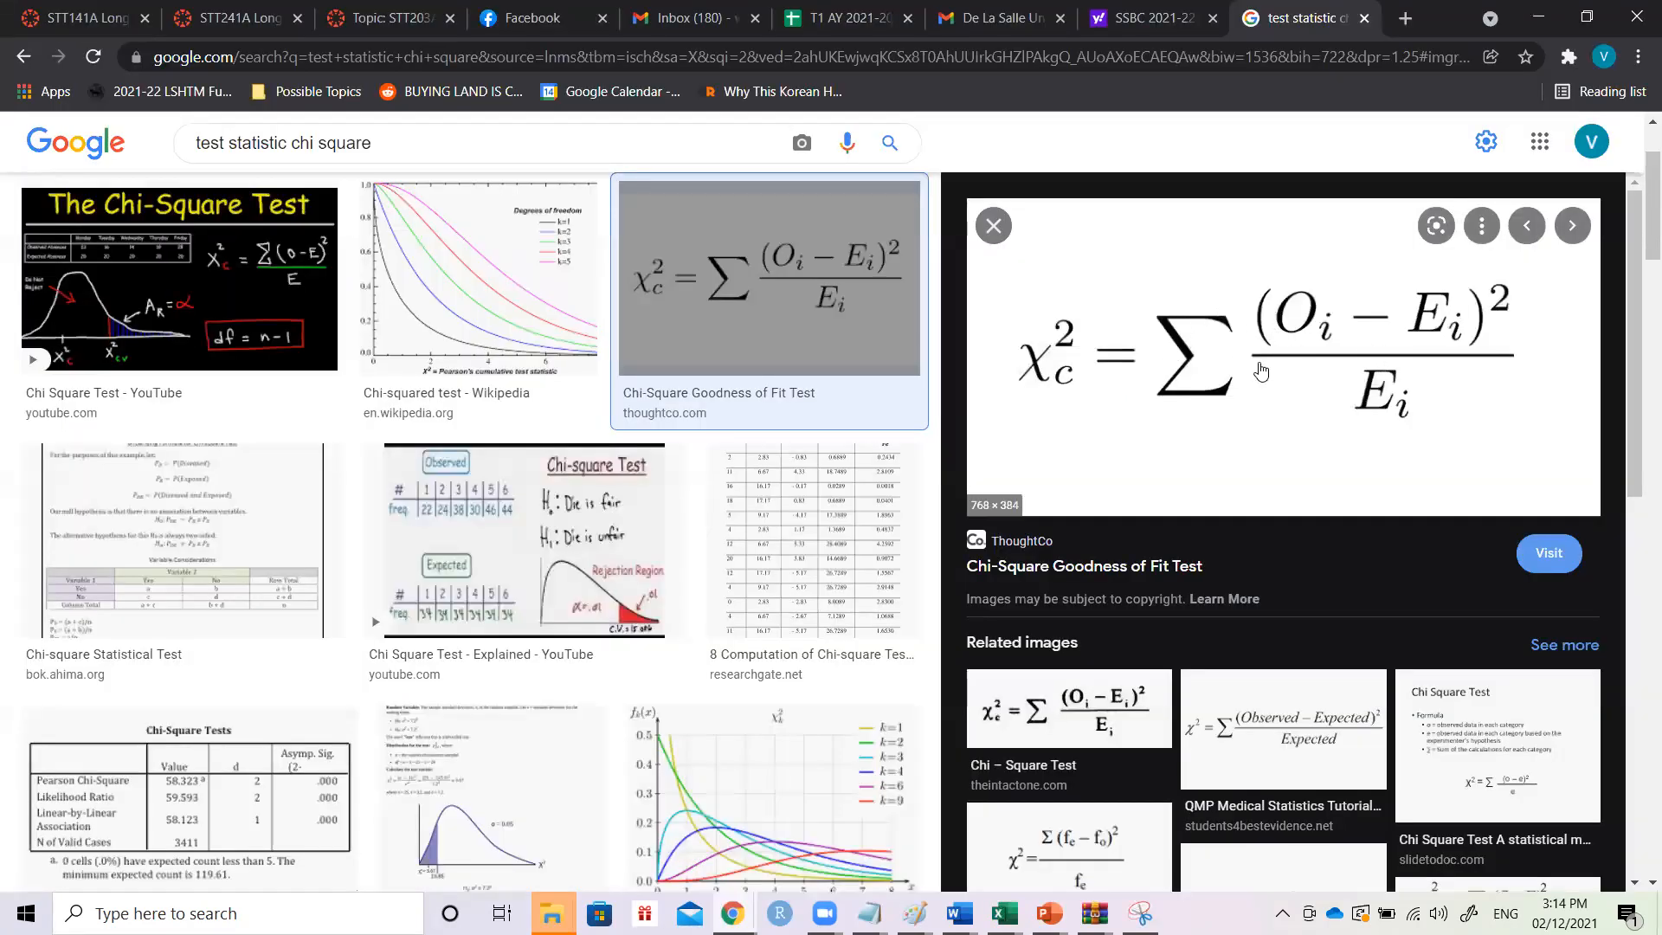
key("alt+Tab")
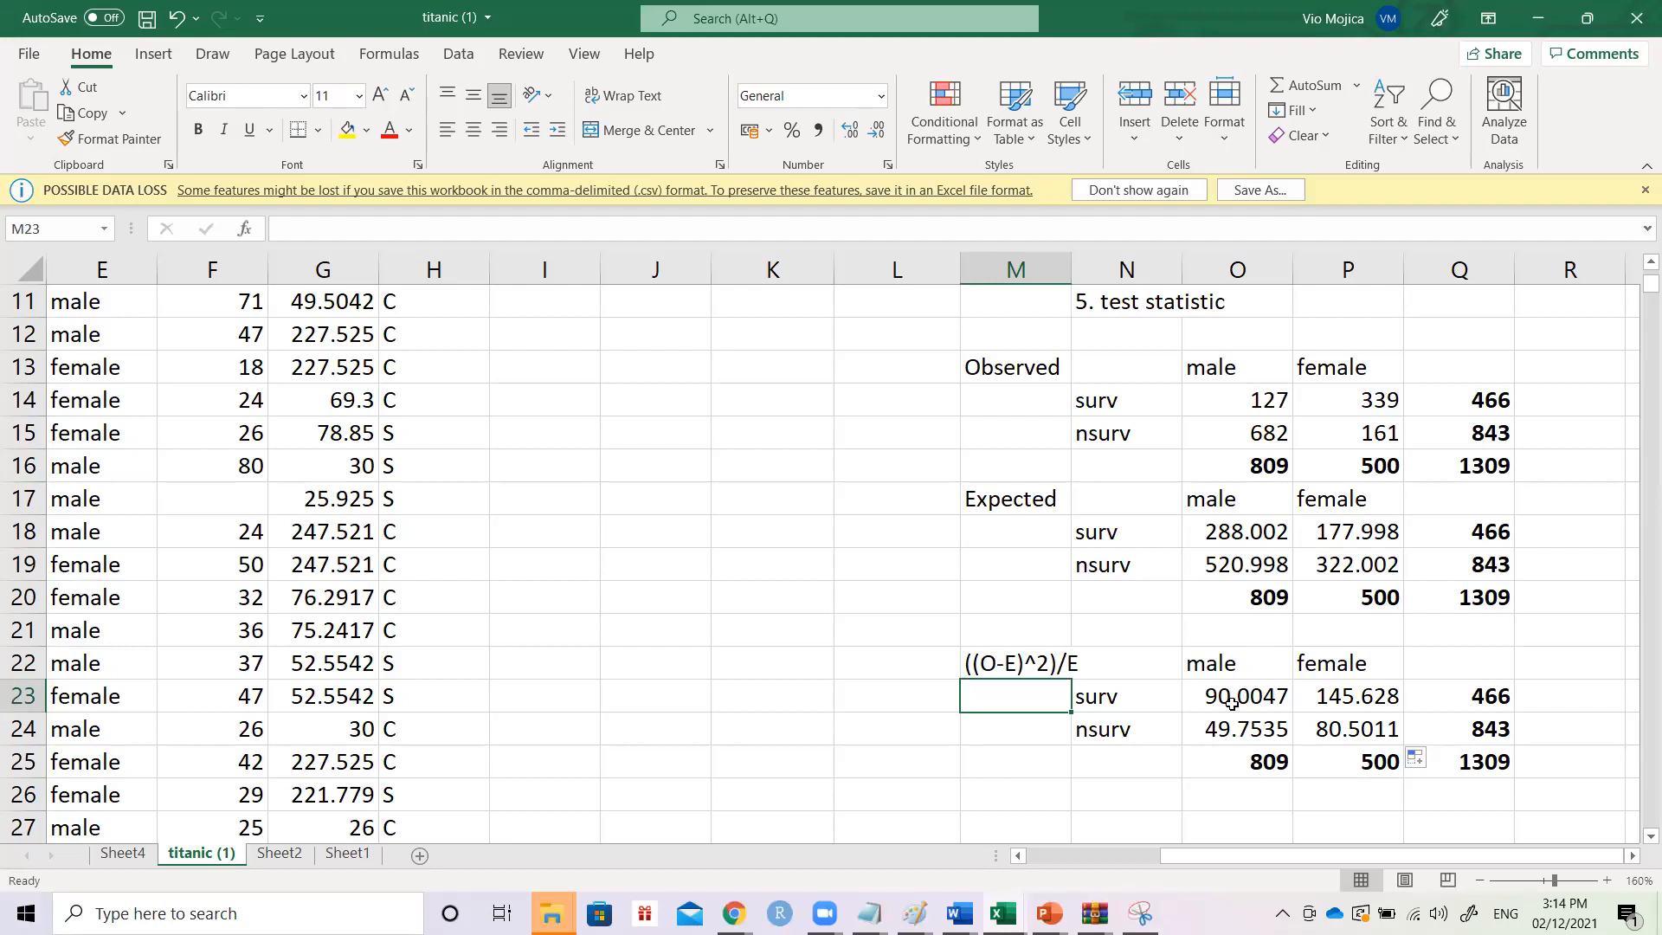
double_click(1247, 696)
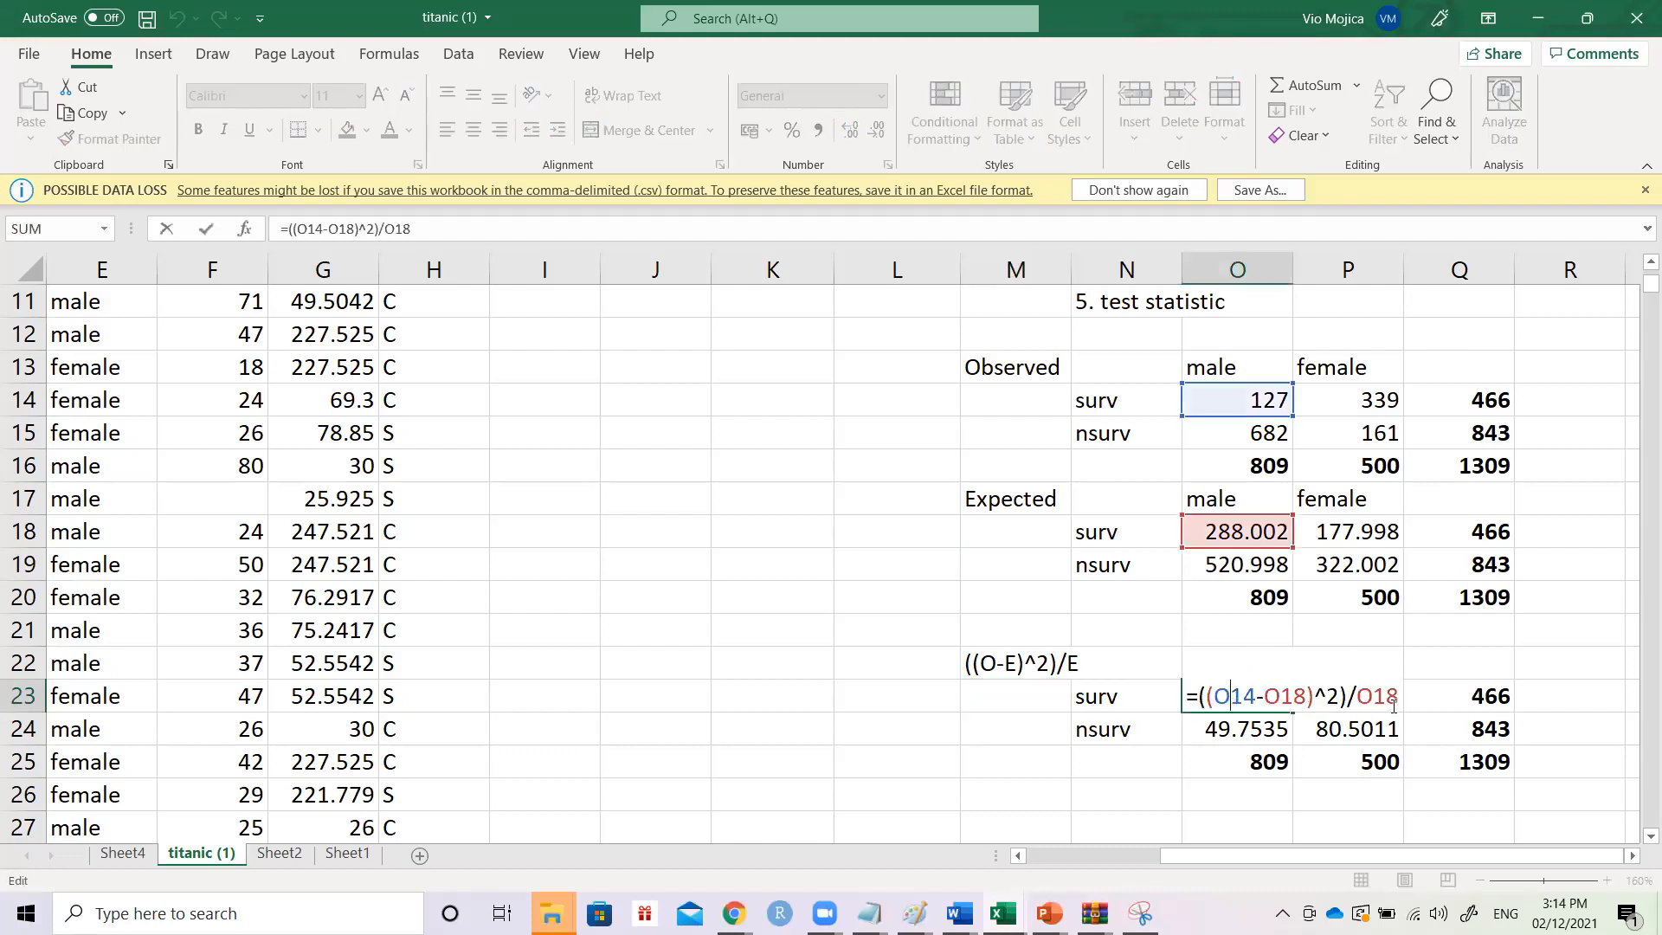
key("Escape")
- Label cell M27 below the ((O-E)^2)/E table as X^2
key("Down")
key("Down")
key("Down")
key("Left")
key("Down")
key("Down")
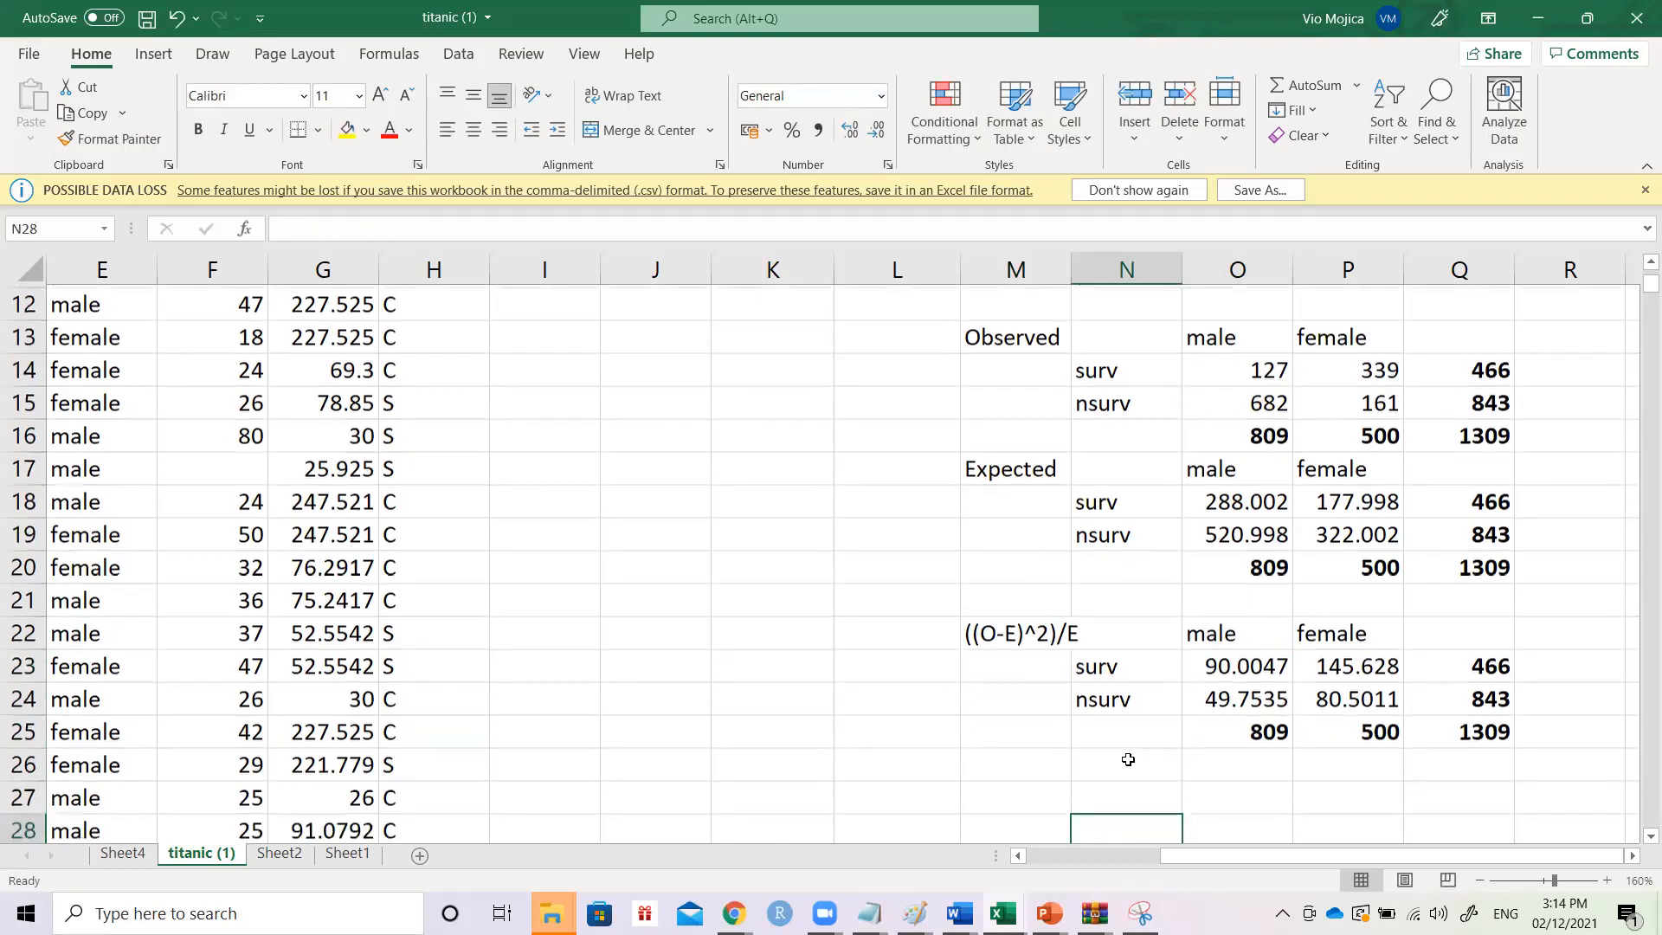
key("Up")
key("Up")
key("Left")
key("Down")
type("X^2")
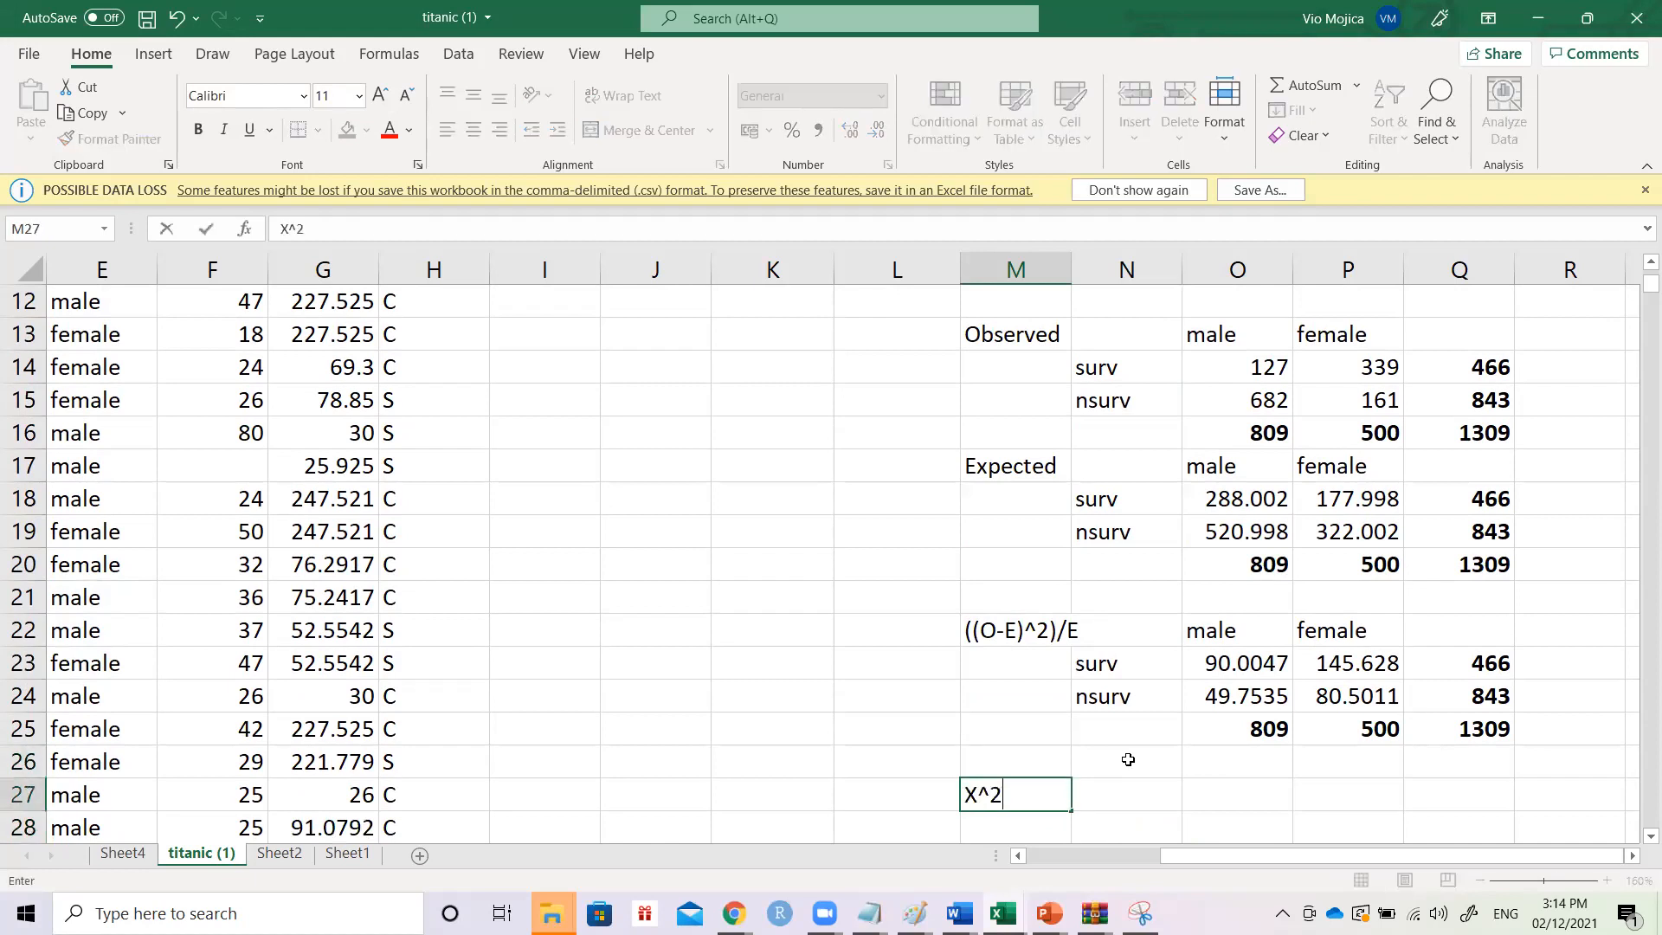
- Sum the four ((O-E)^2)/E contributions in N27 with =SUM(O23:P24)
key("Tab")
type("=SUMI")
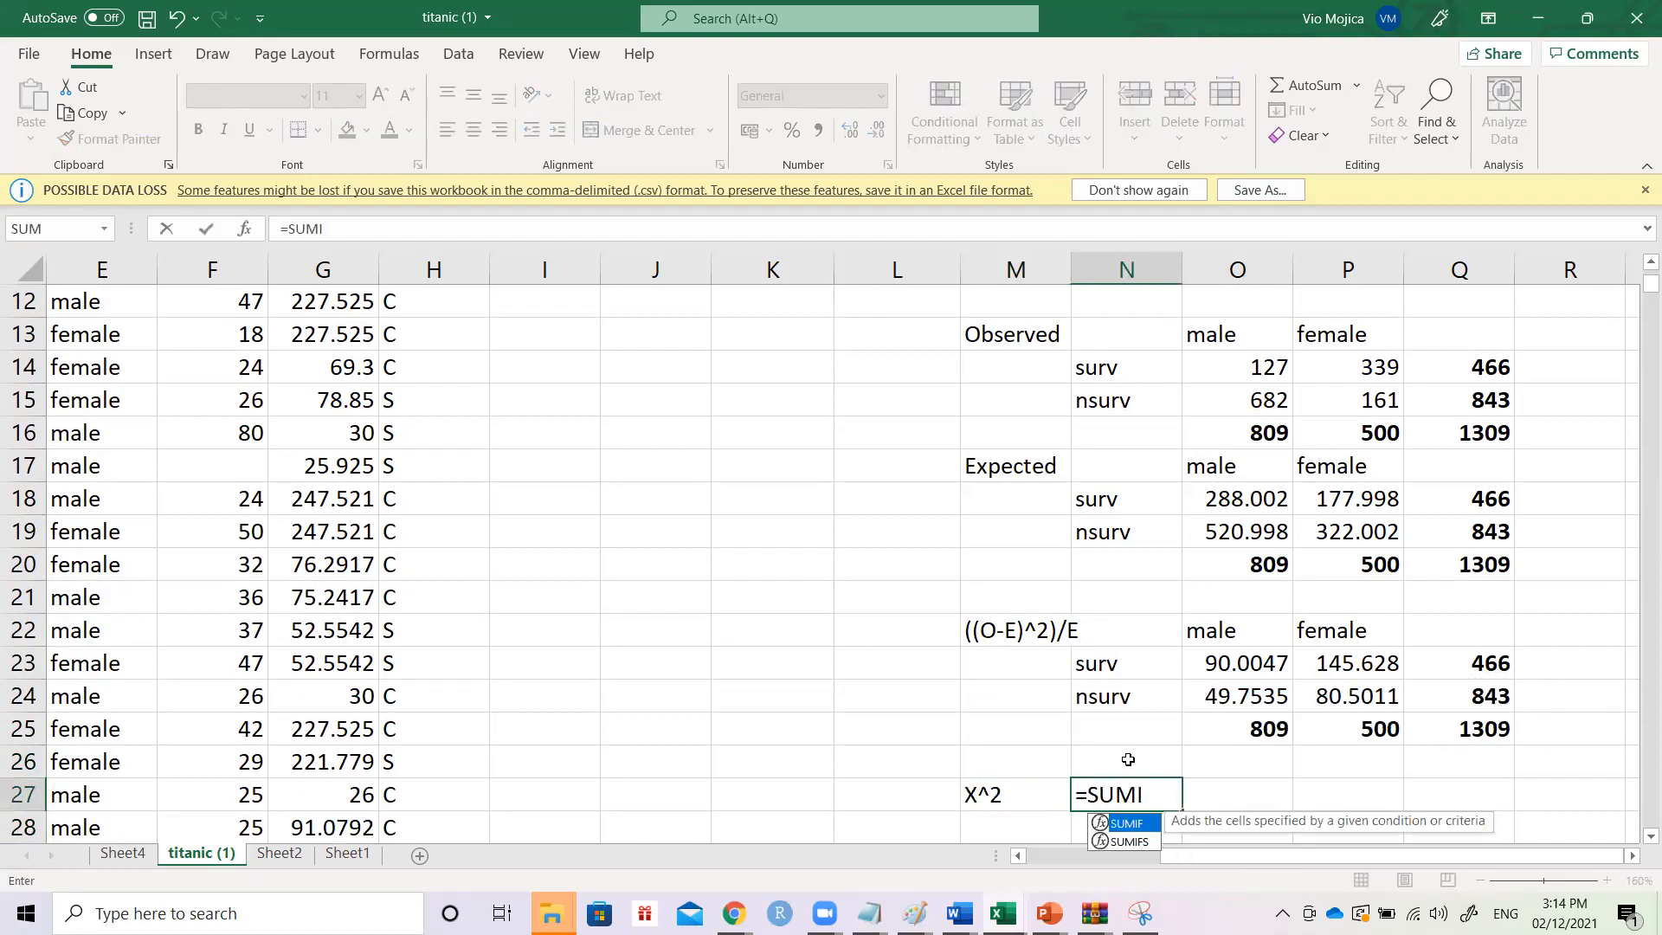
key("BackSpace")
type("(")
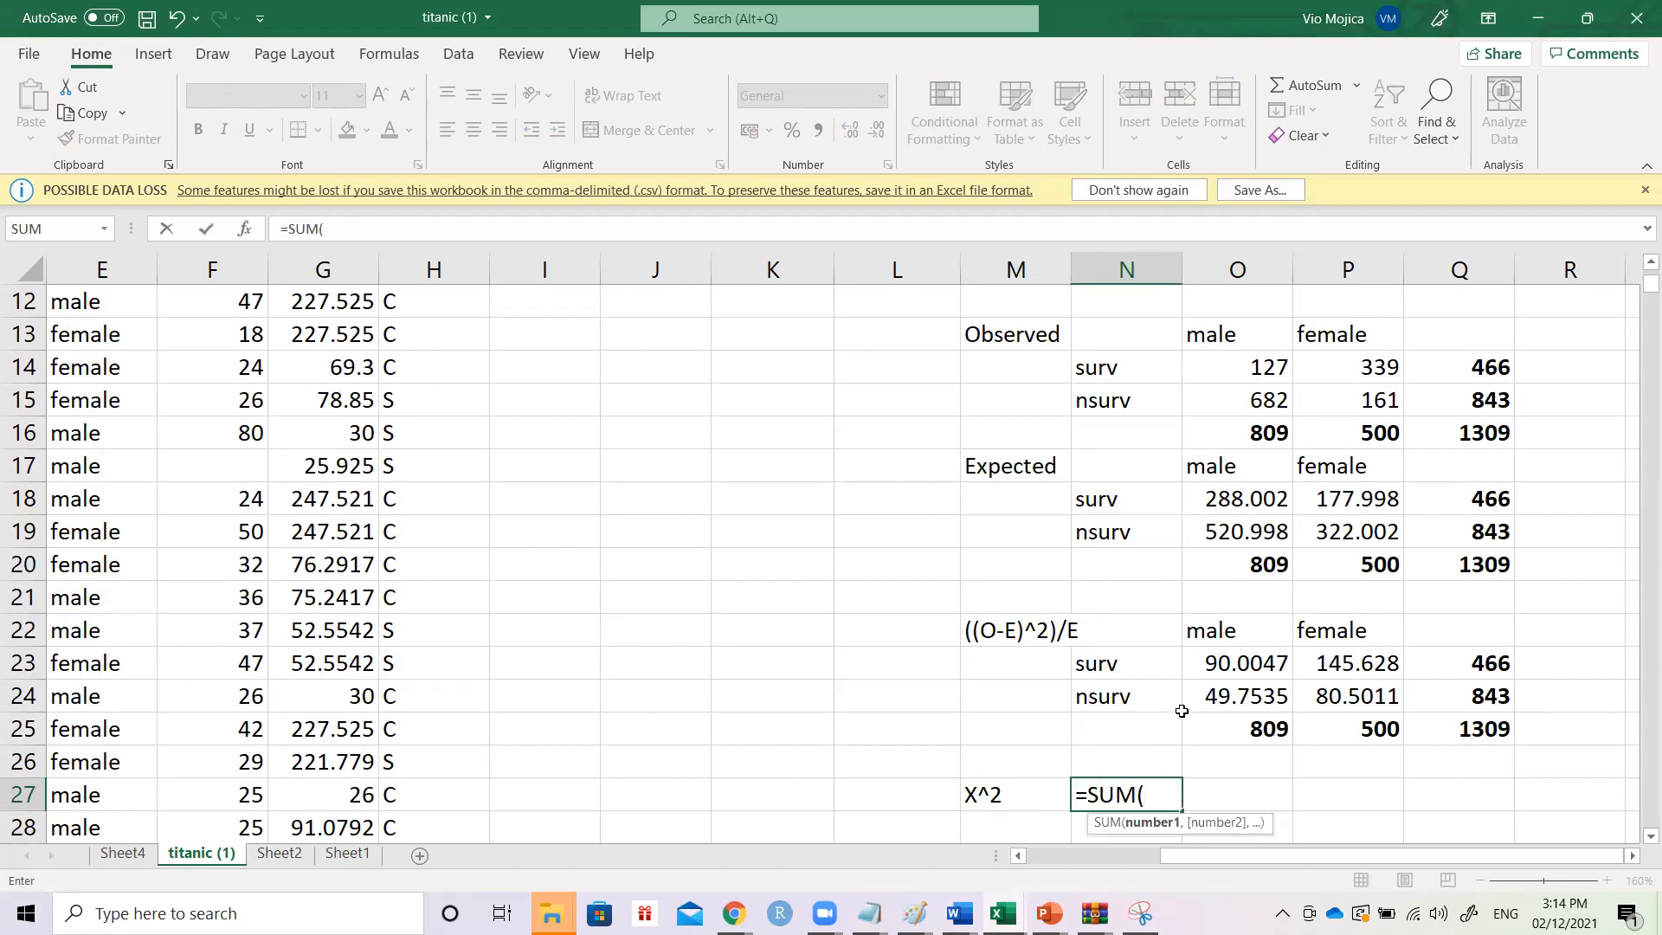
left_click_drag(1226, 670, 1306, 696)
type(")")
key("Return")
key("Up")
- Enter the note "test statistic" in O27 beside the X^2 value
key("Right")
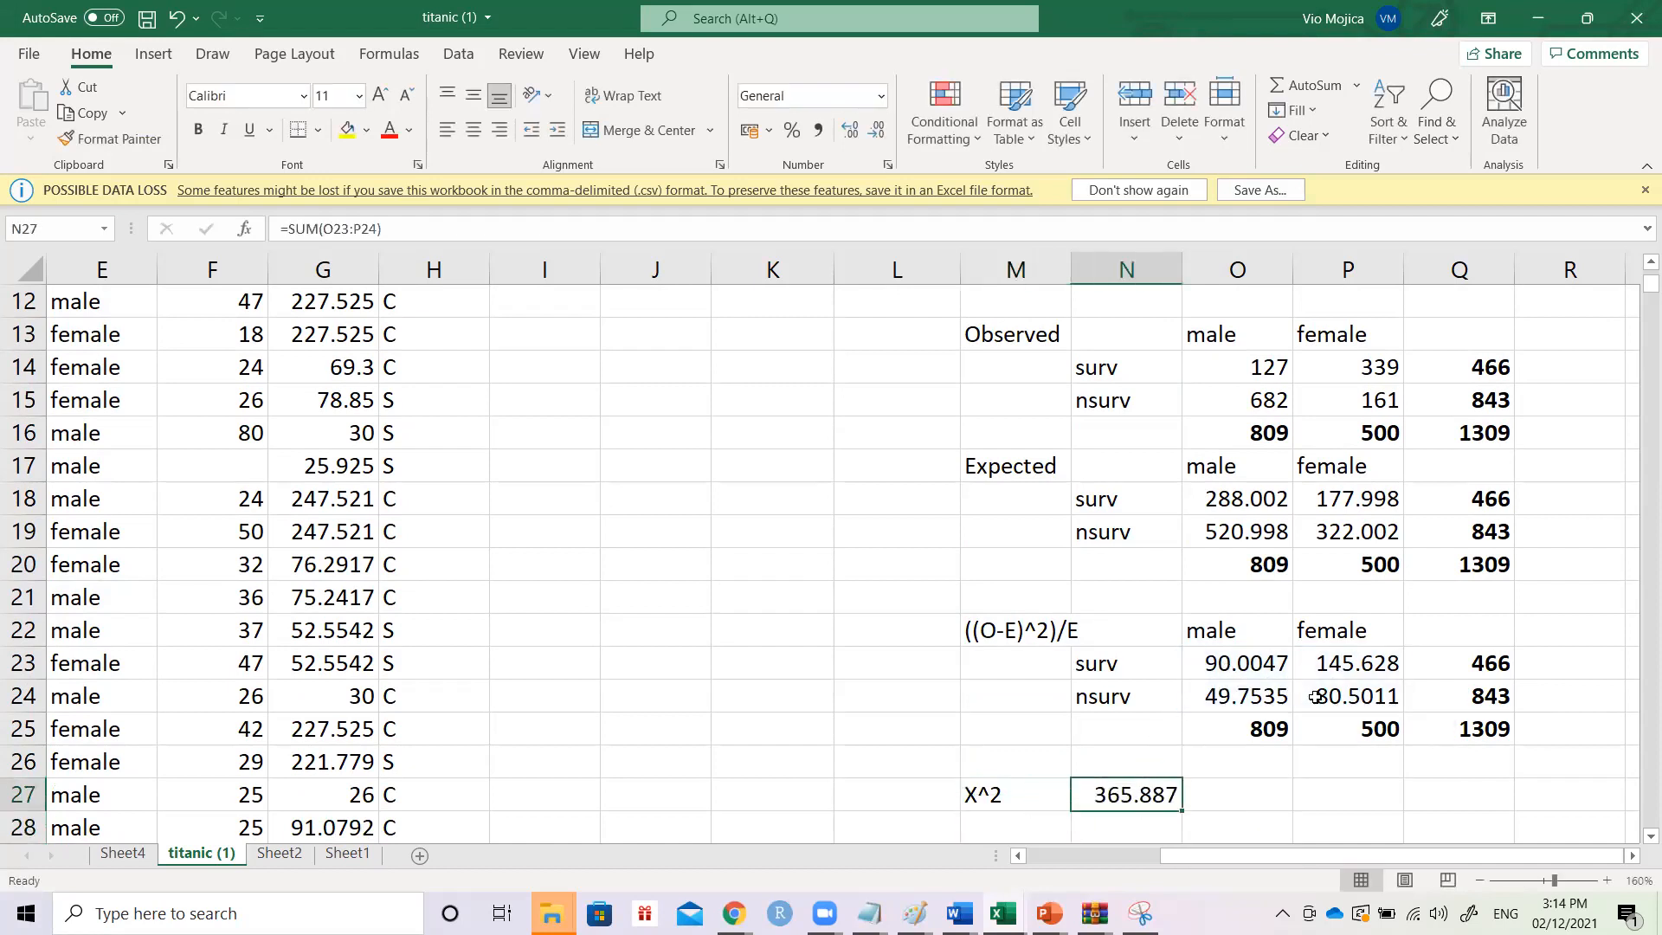
key("Down")
key("Left")
key("Up")
key("Right")
key("Up")
key("Right")
key("Down")
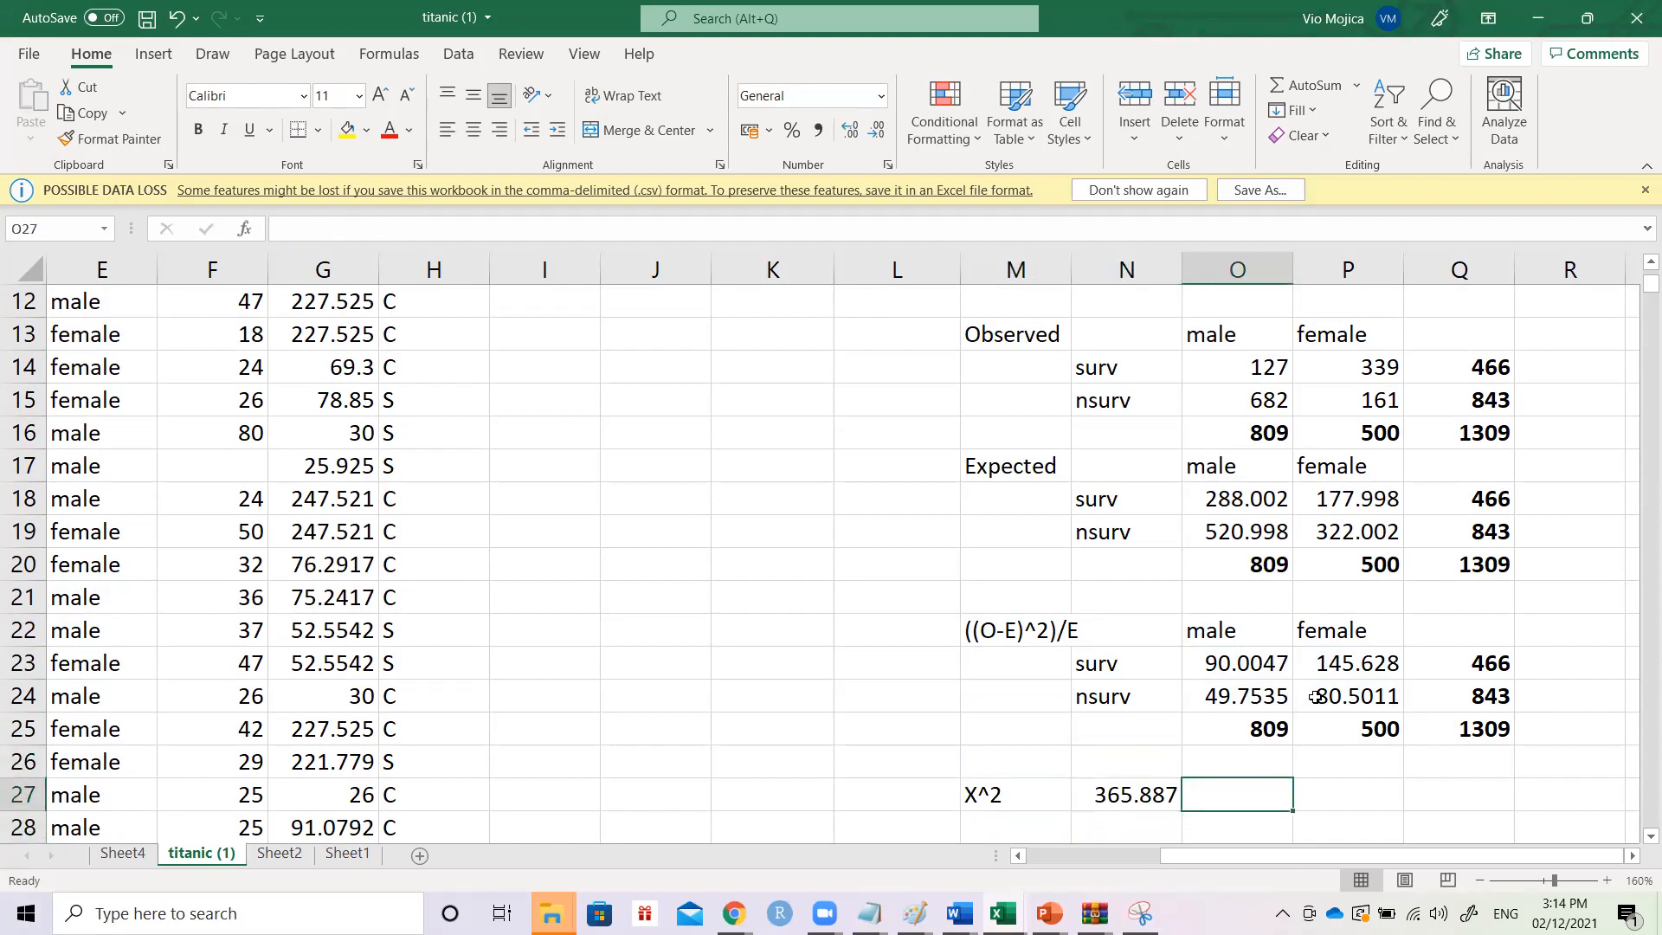
type("test statistic")
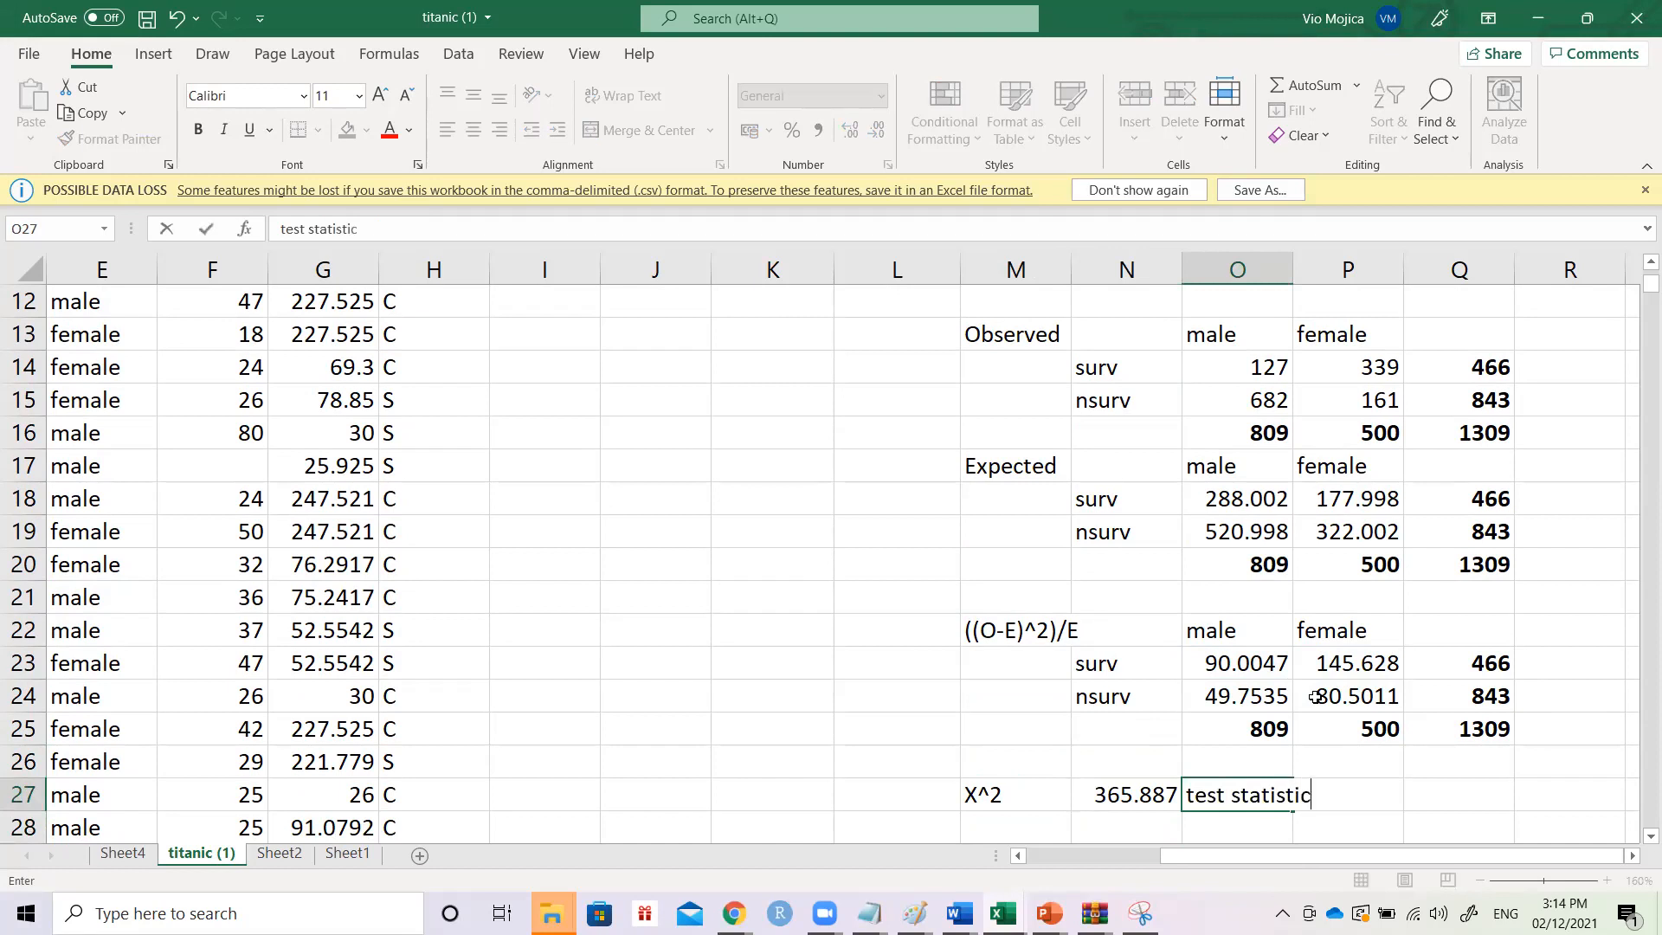
key("Return")
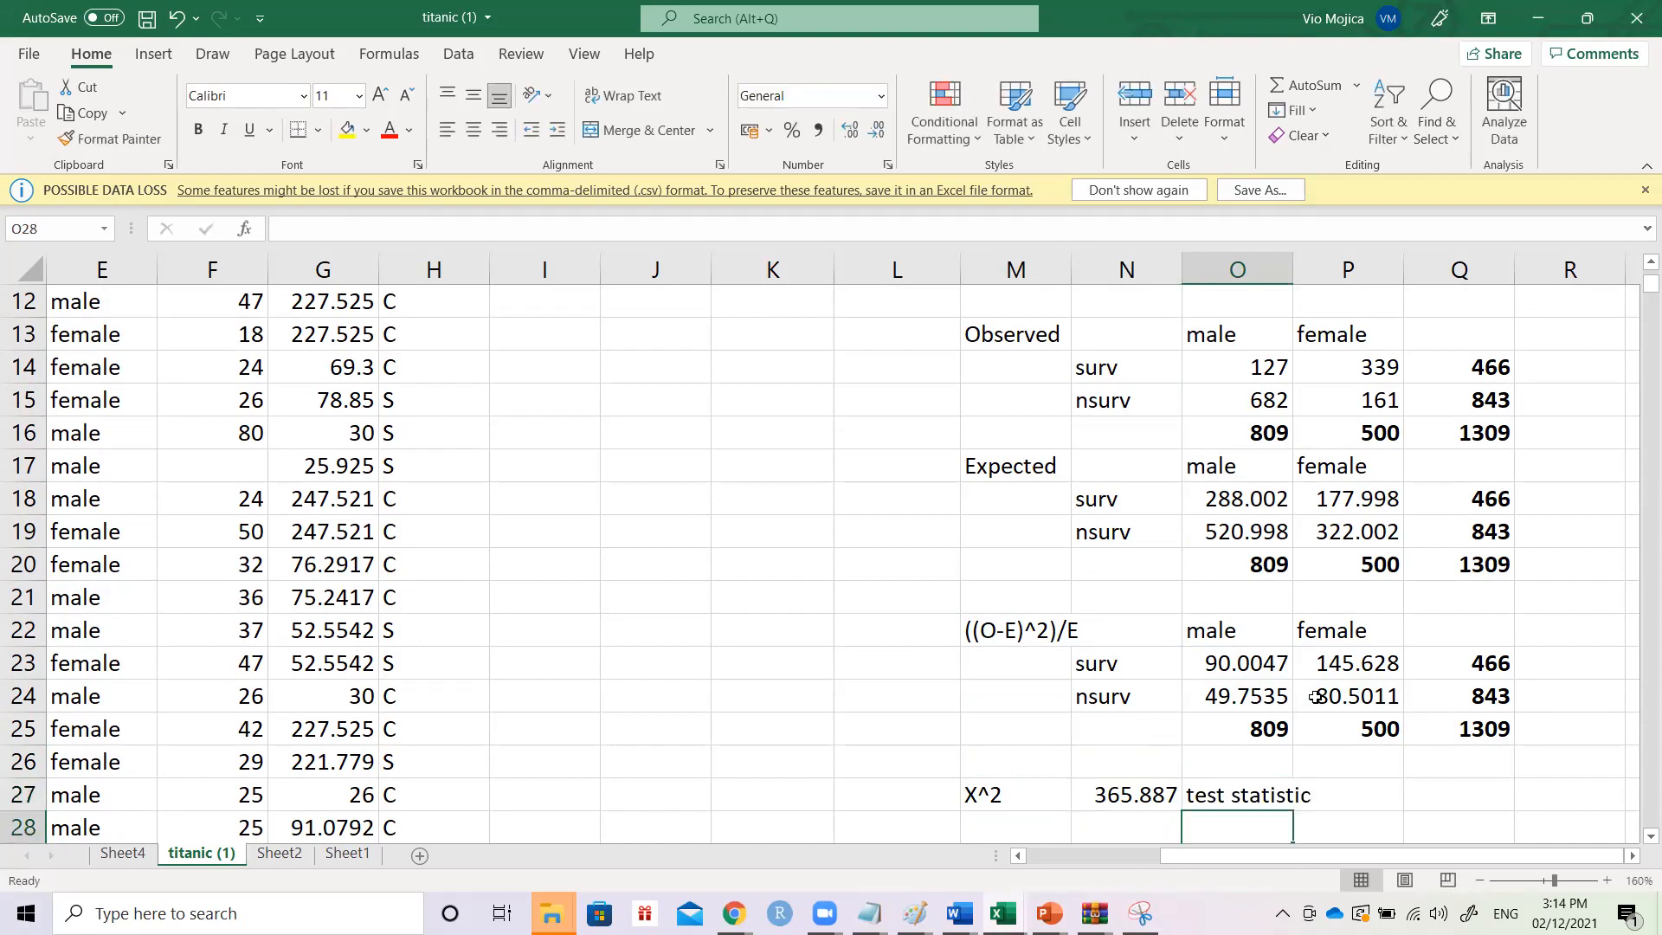
- Return to the hypothesis test outline and select the empty cell N7 under "4. crit value"
key("Left")
key("Left")
scroll(1314, 697, "down", 1)
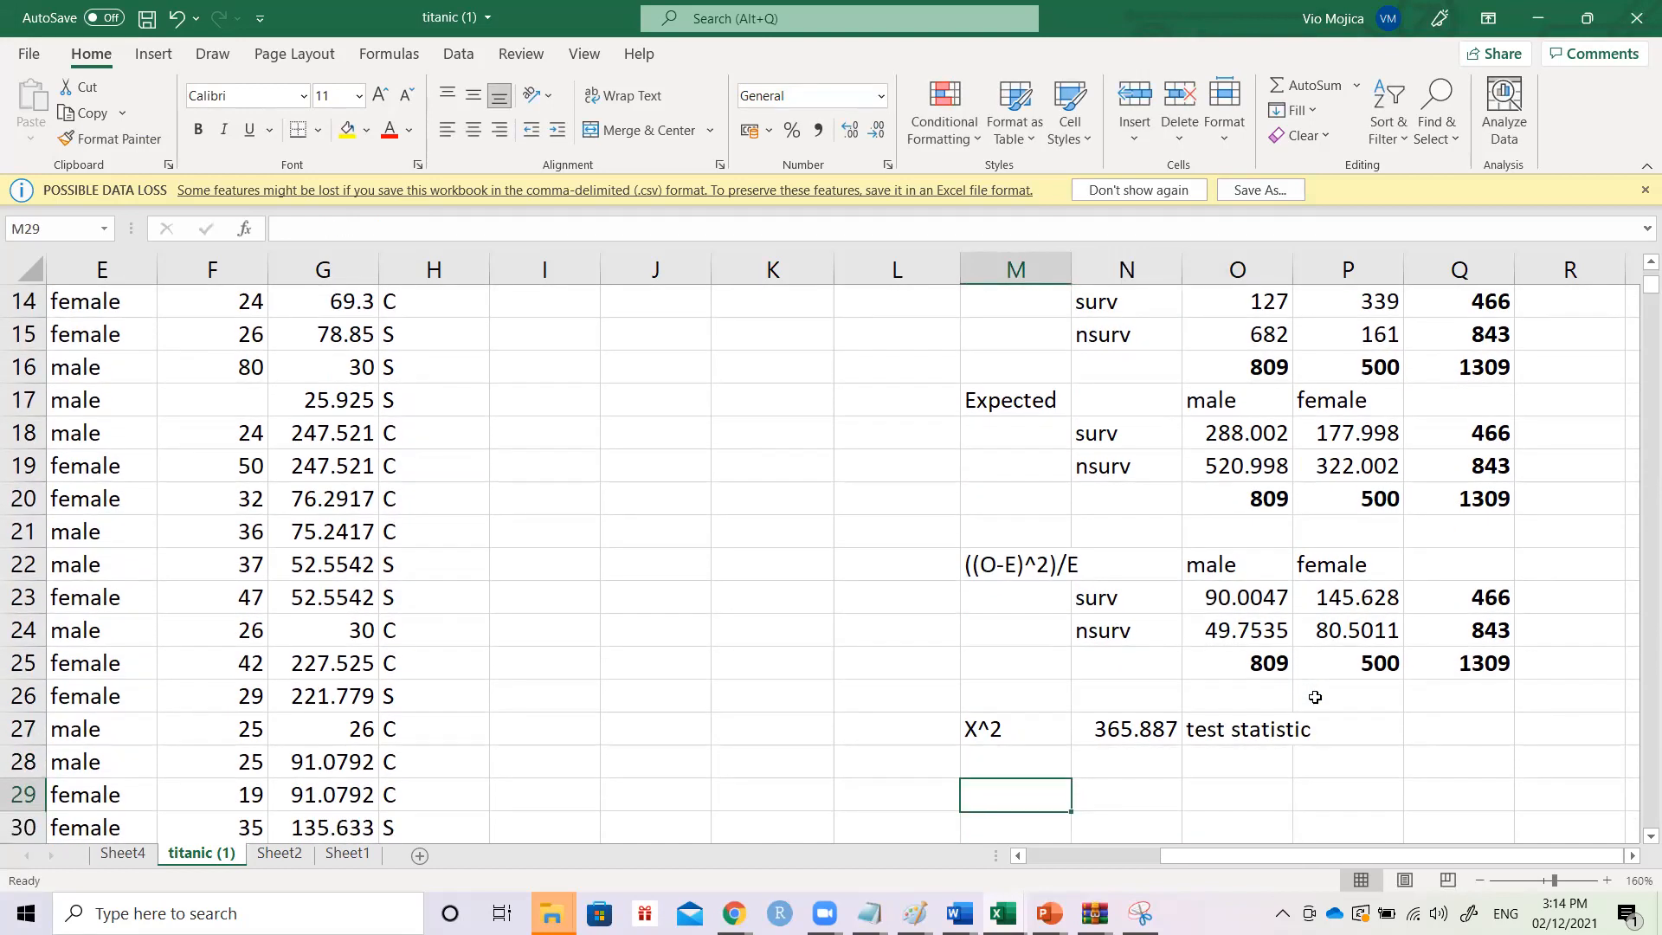
key("Up")
key("Up")
key("Up")
key("Up")
key("Up")
key("Up")
key("Up")
key("Up")
key("Up")
key("Up")
key("Up")
key("Up")
key("Up")
key("Up")
key("Up")
key("Up")
key("Up")
key("Up")
key("Up")
key("Up")
key("Down")
key("Down")
key("Down")
key("Down")
key("Down")
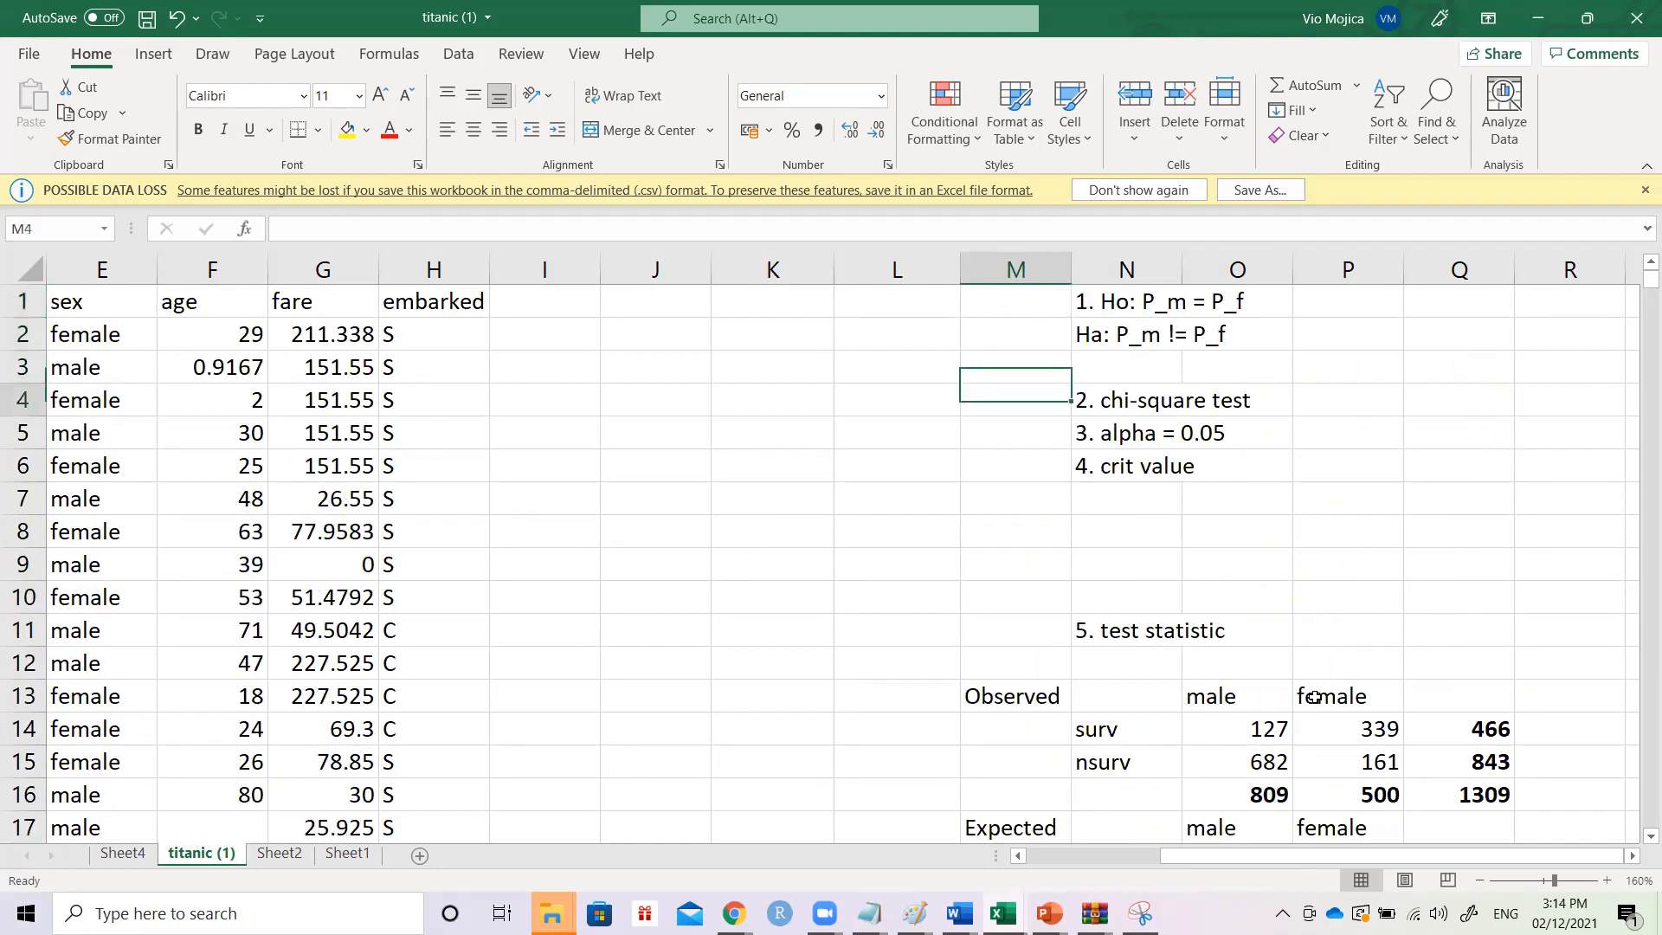
key("Right")
key("Down")
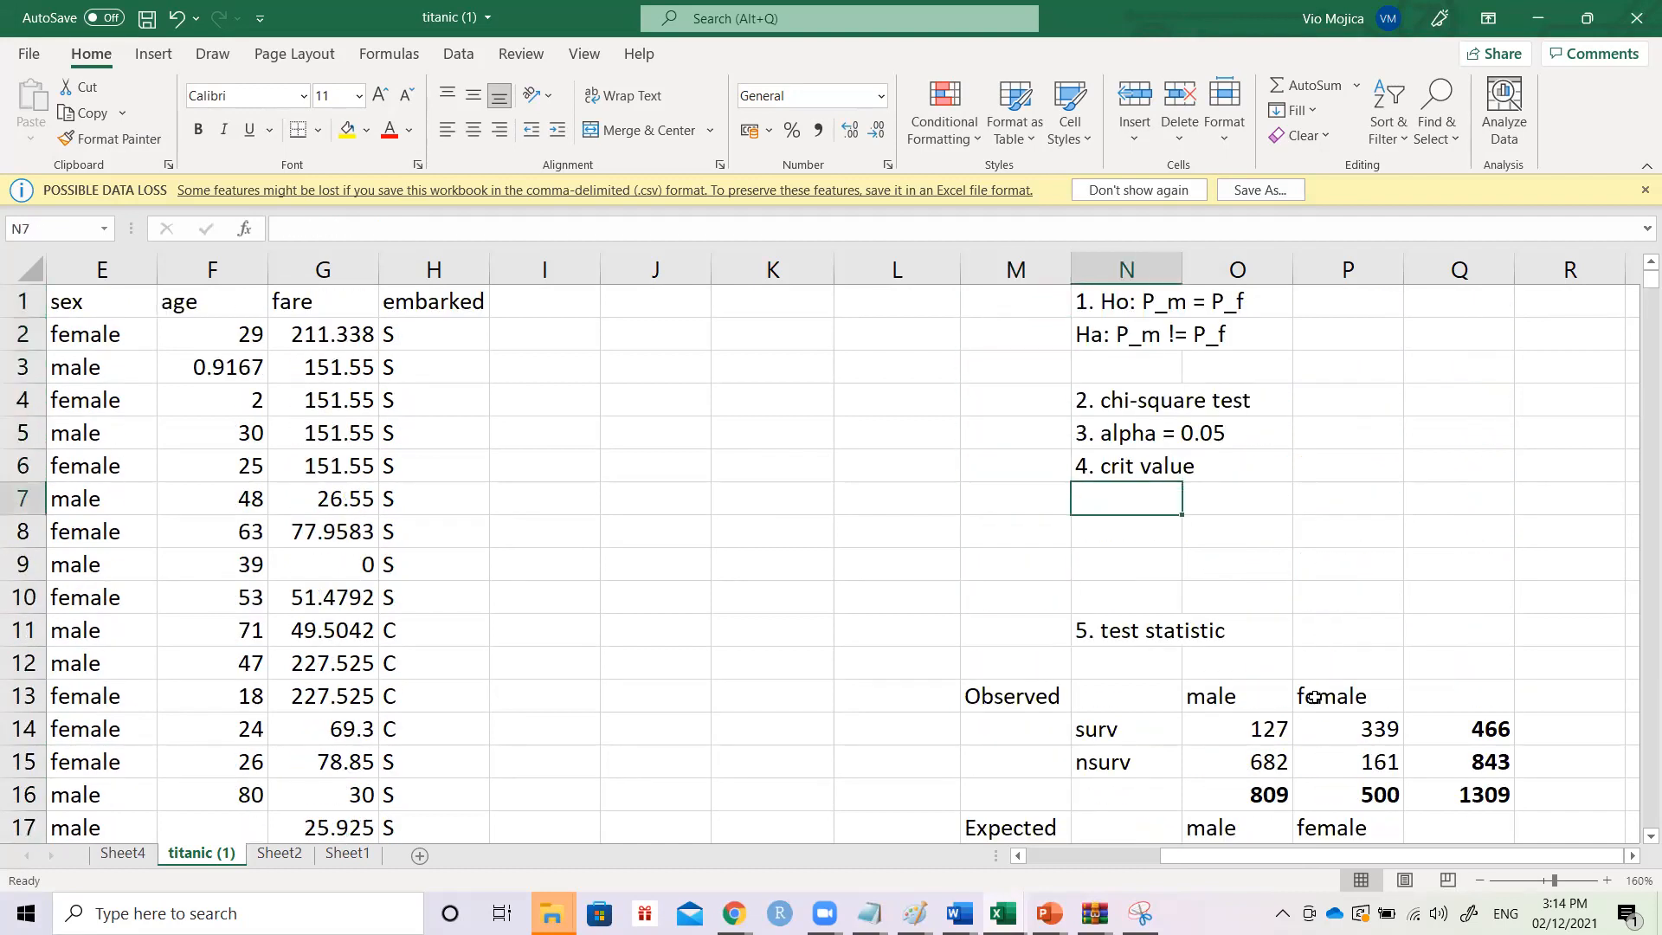
type("chi")
key("BackSpace")
key("BackSpace")
key("BackSpace")
key("Escape")
- Search Google Images in Chrome for "chi-square distribution", view the curve with the shaded 5% upper tail, and return to Excel
key("alt+Tab")
key("ctrl+t")
type("chi")
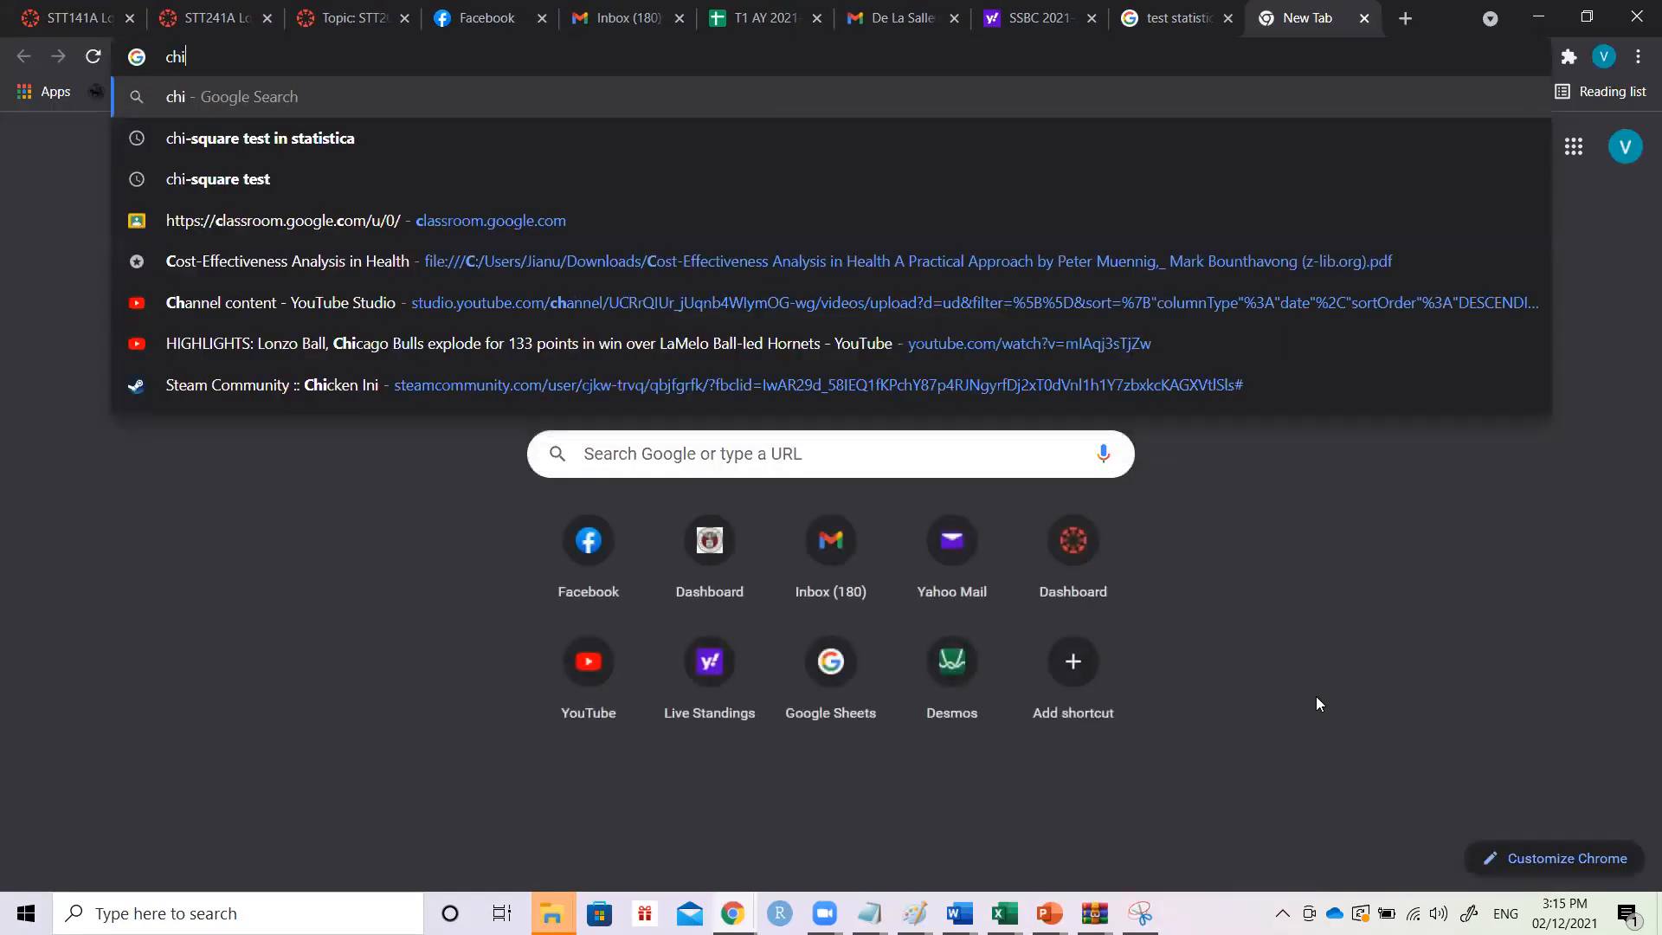
type("-square distribution")
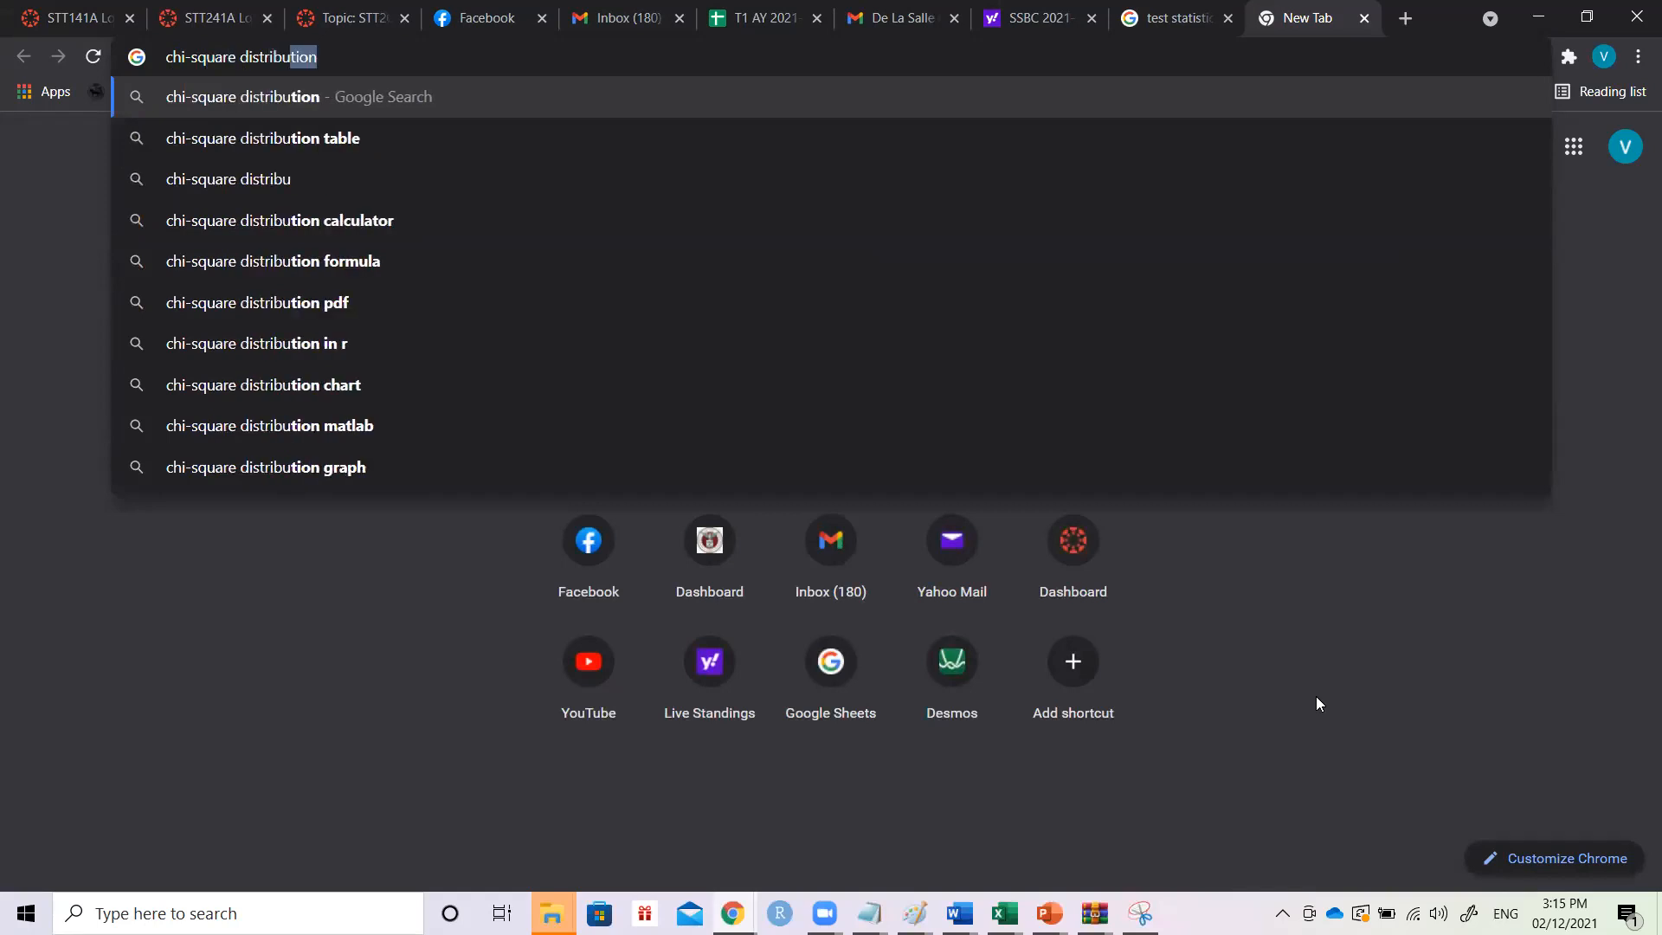
key("Return")
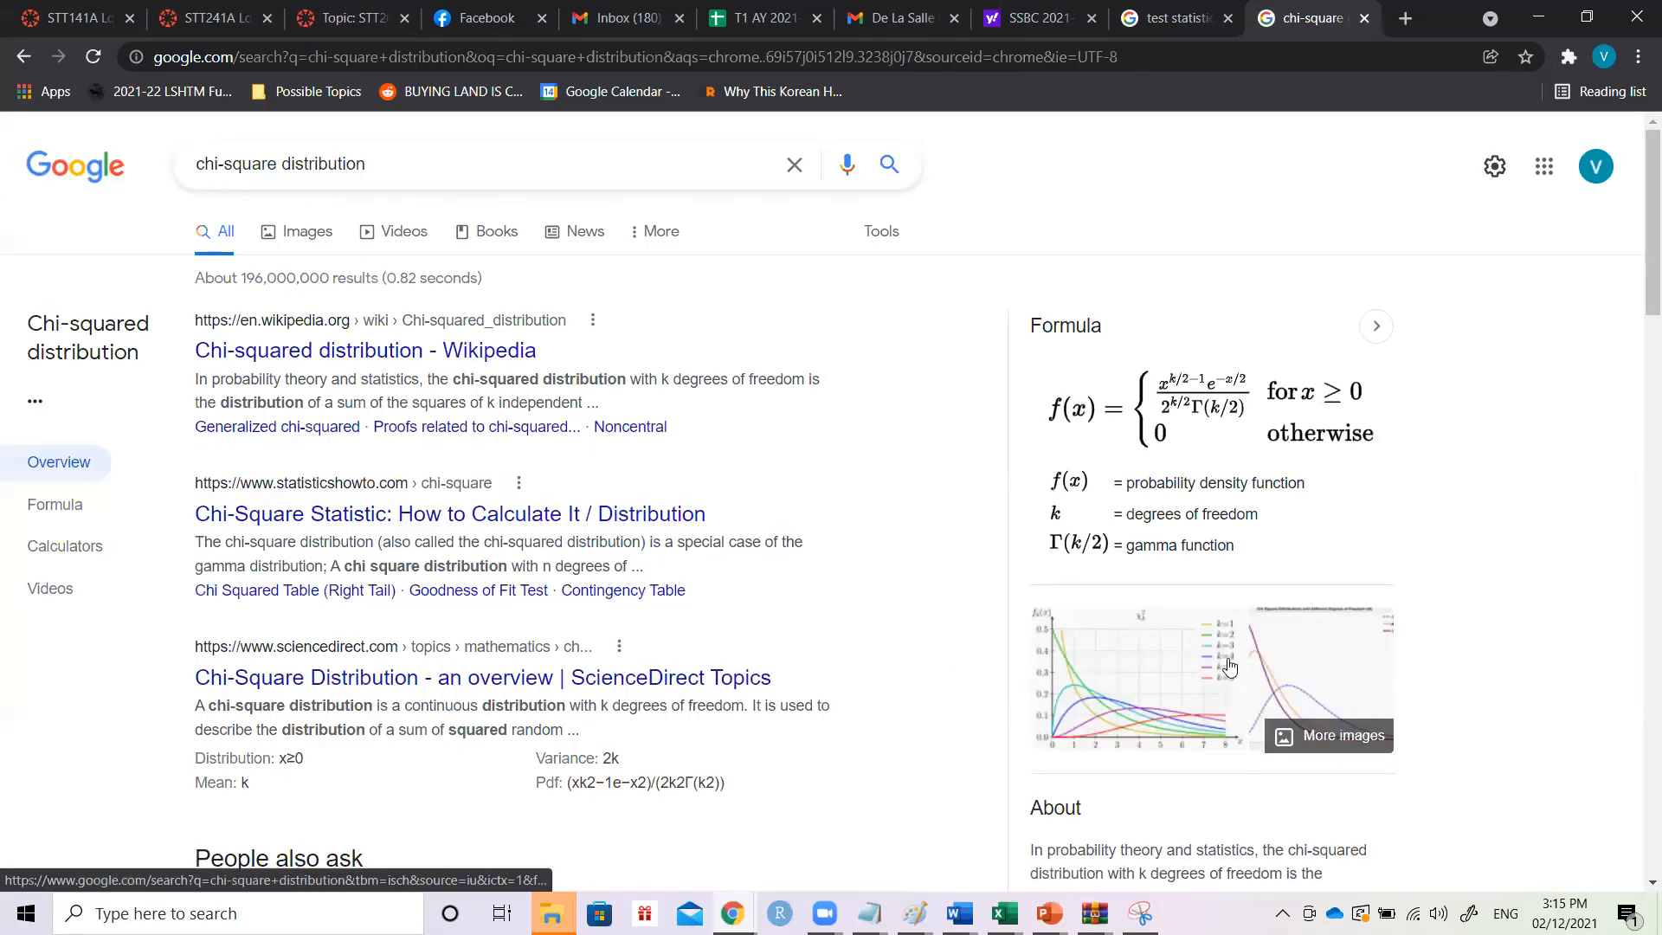
left_click(308, 240)
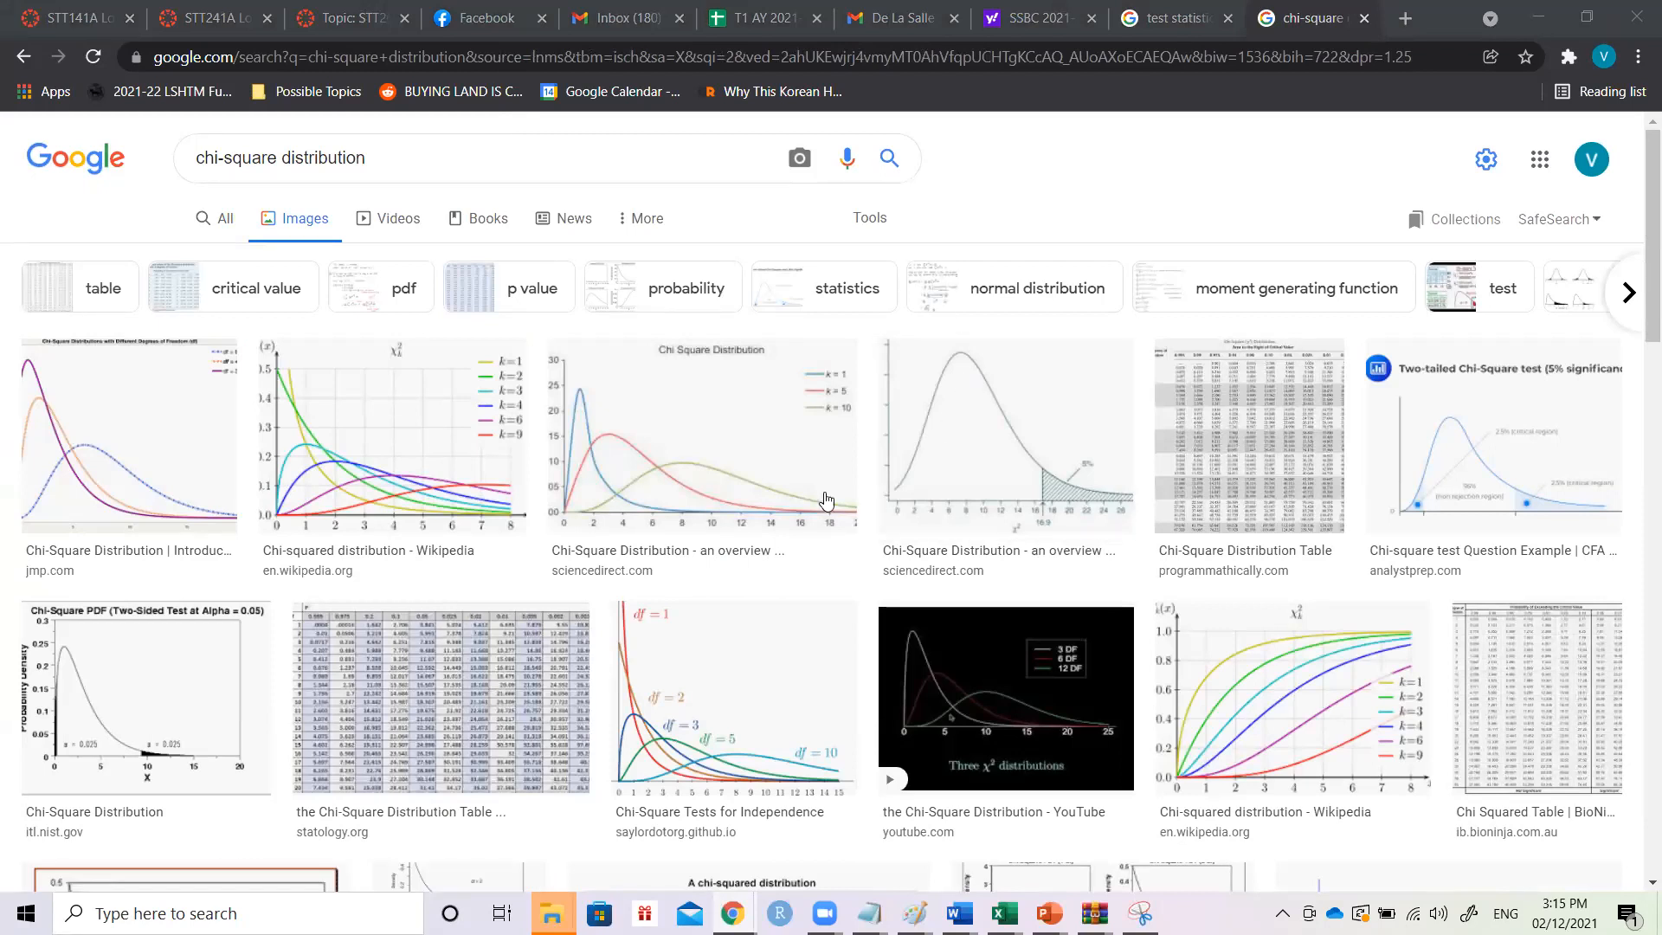
left_click(938, 482)
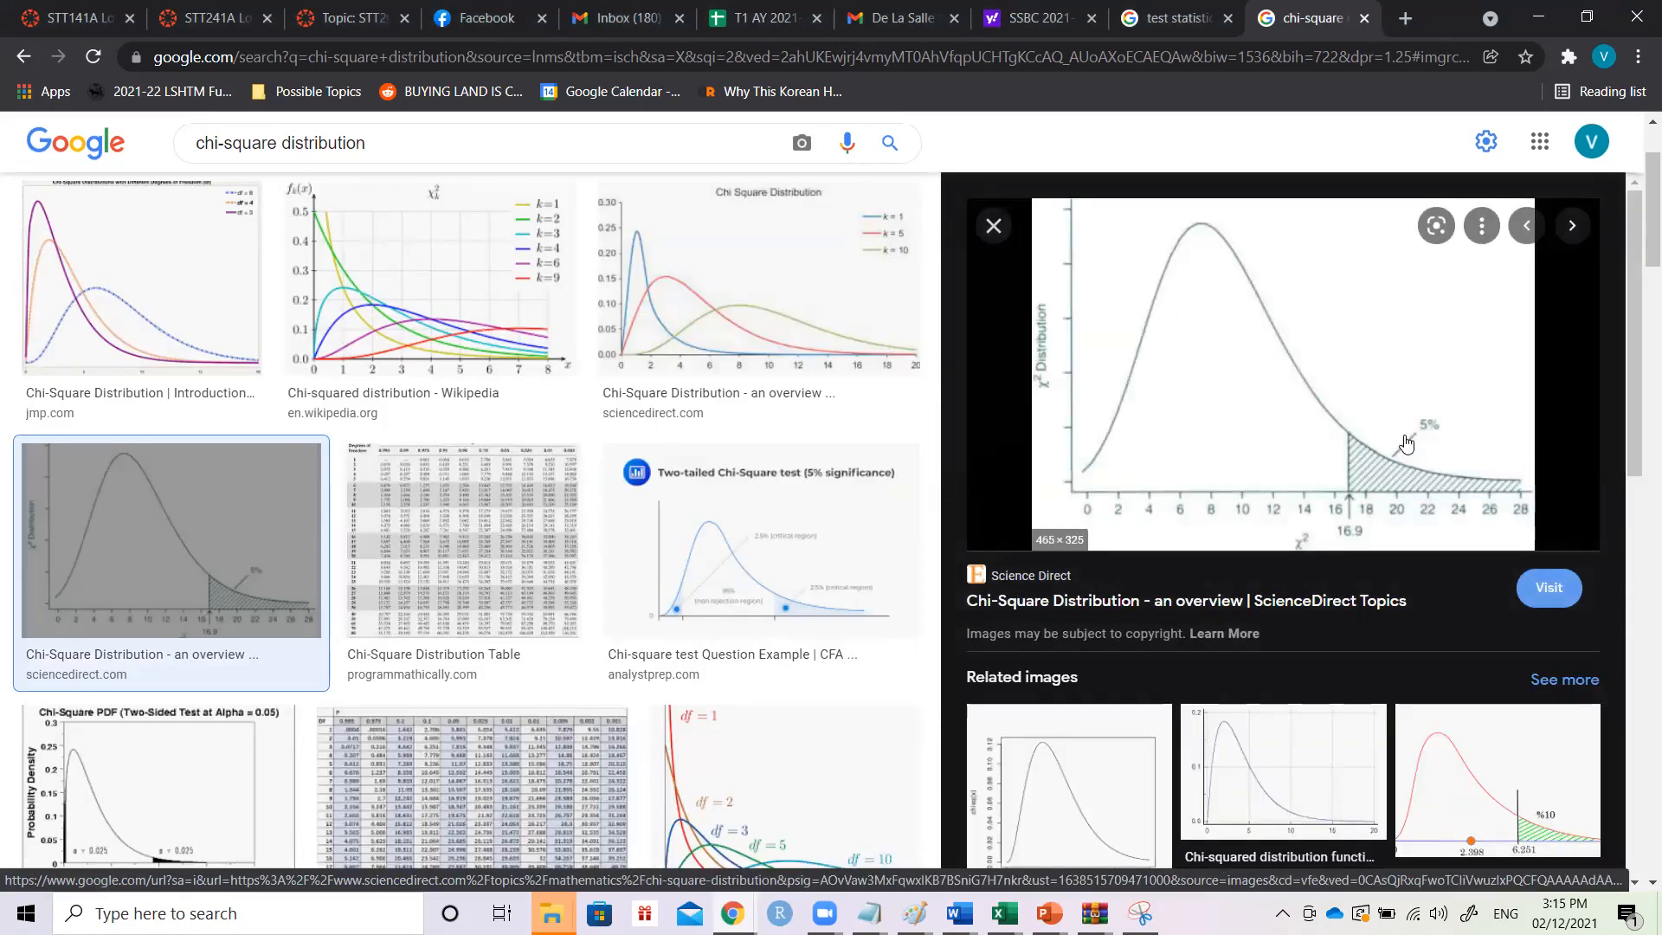
key("alt+Tab")
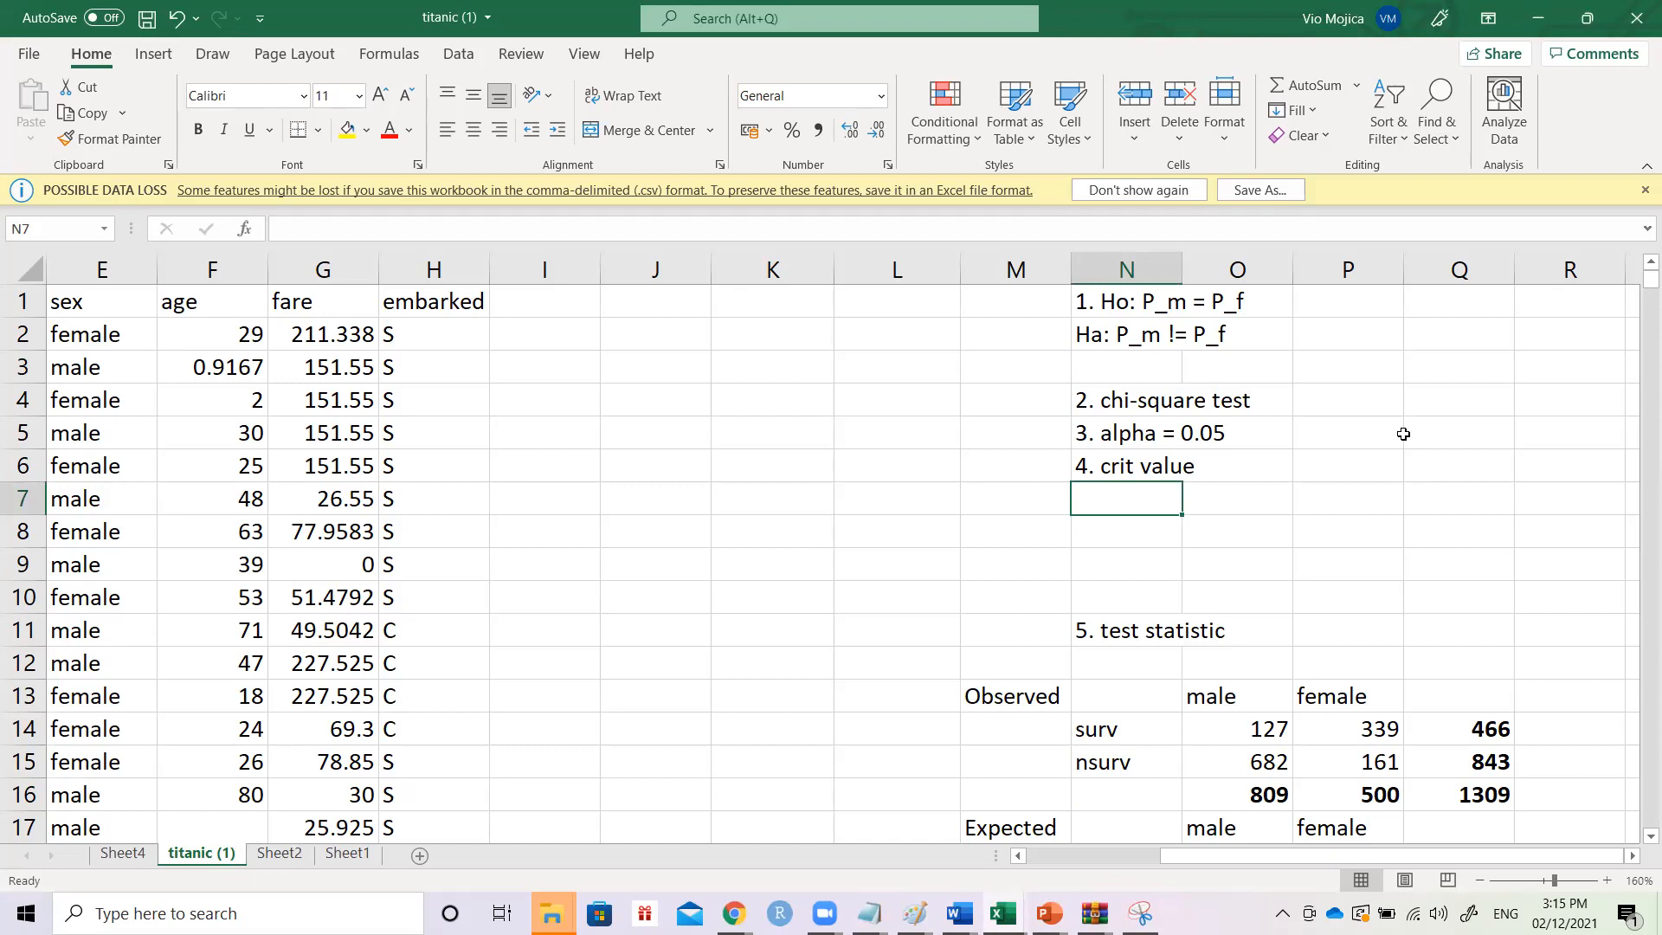
type("=CHI")
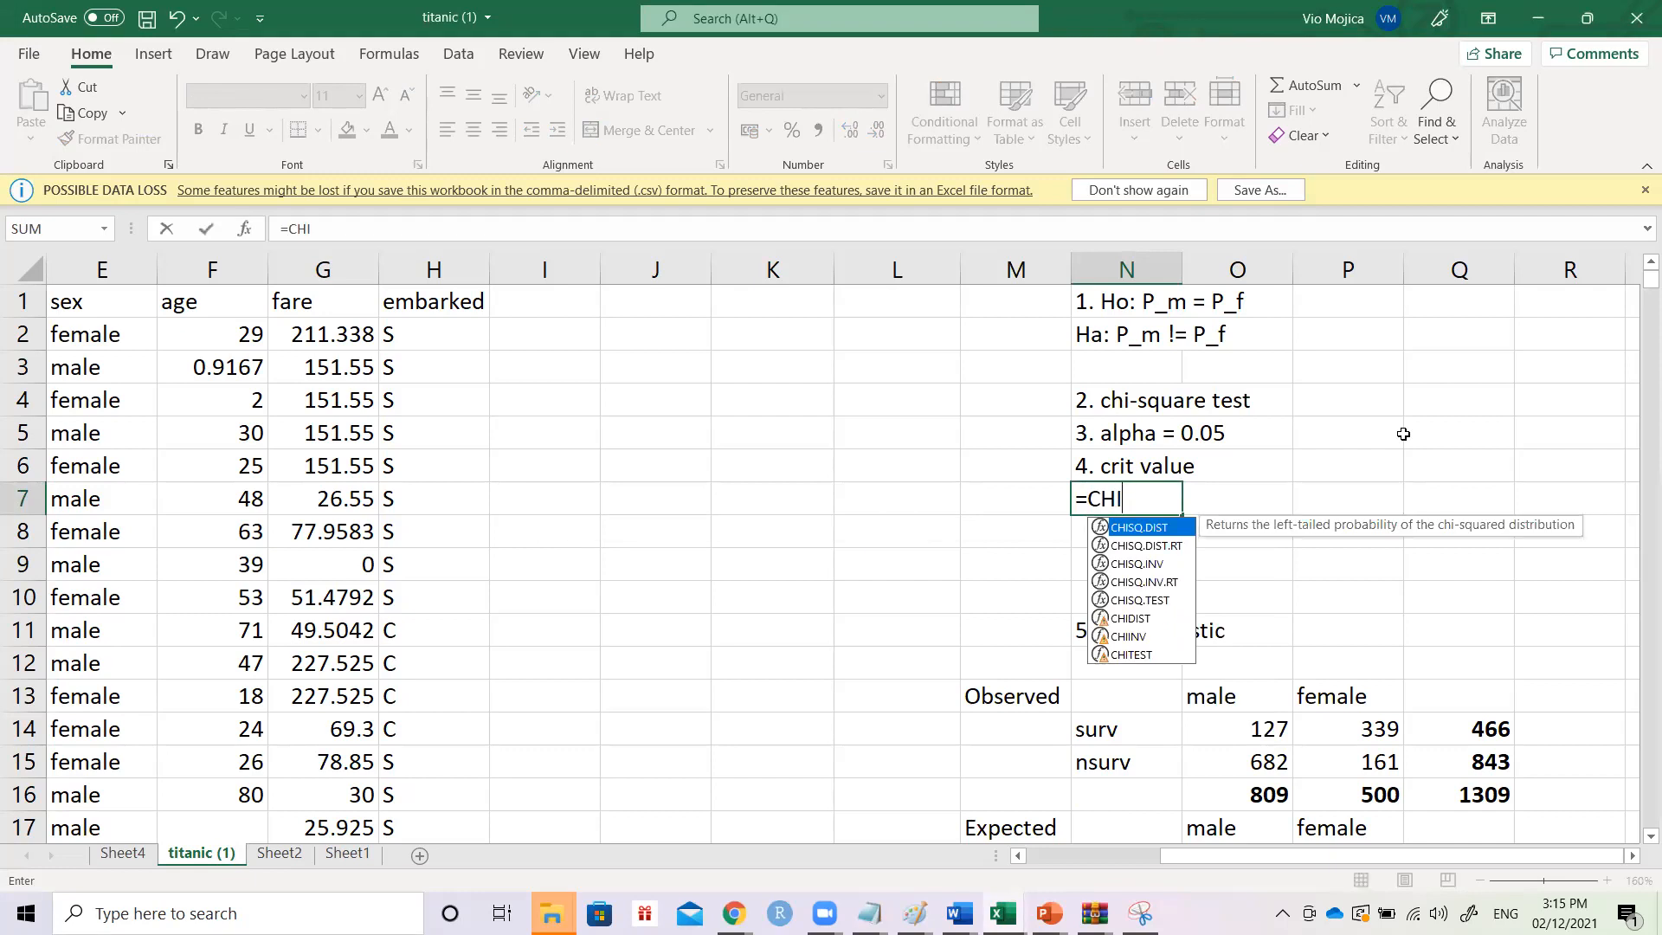
type("SQ")
key("Down")
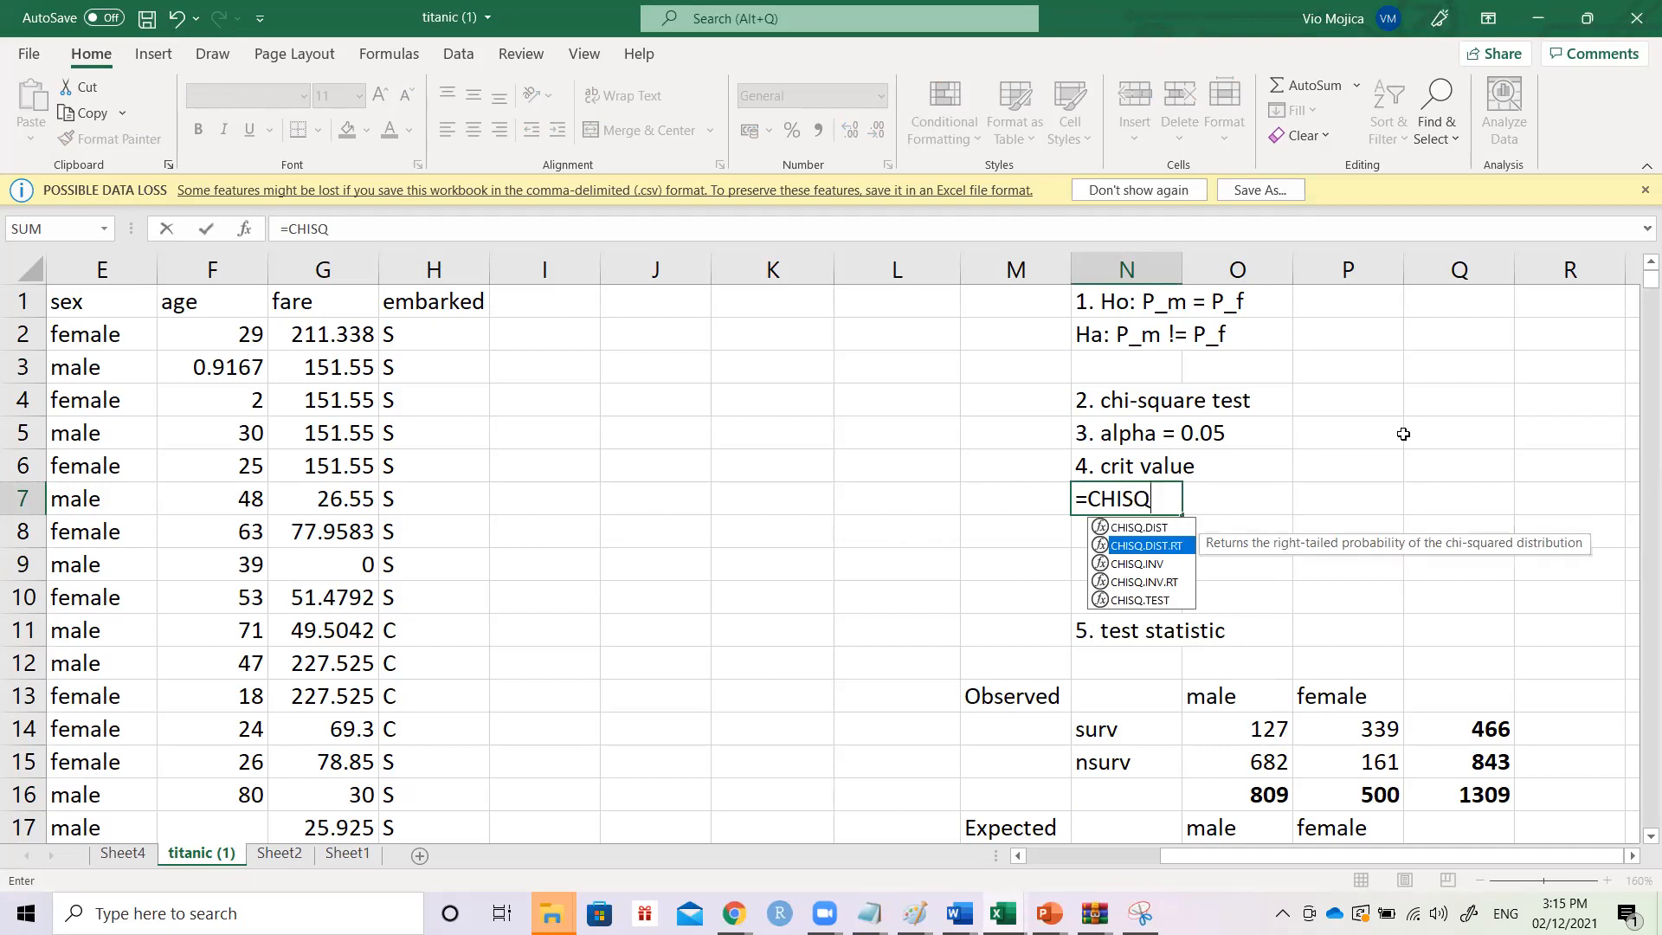
key("Tab")
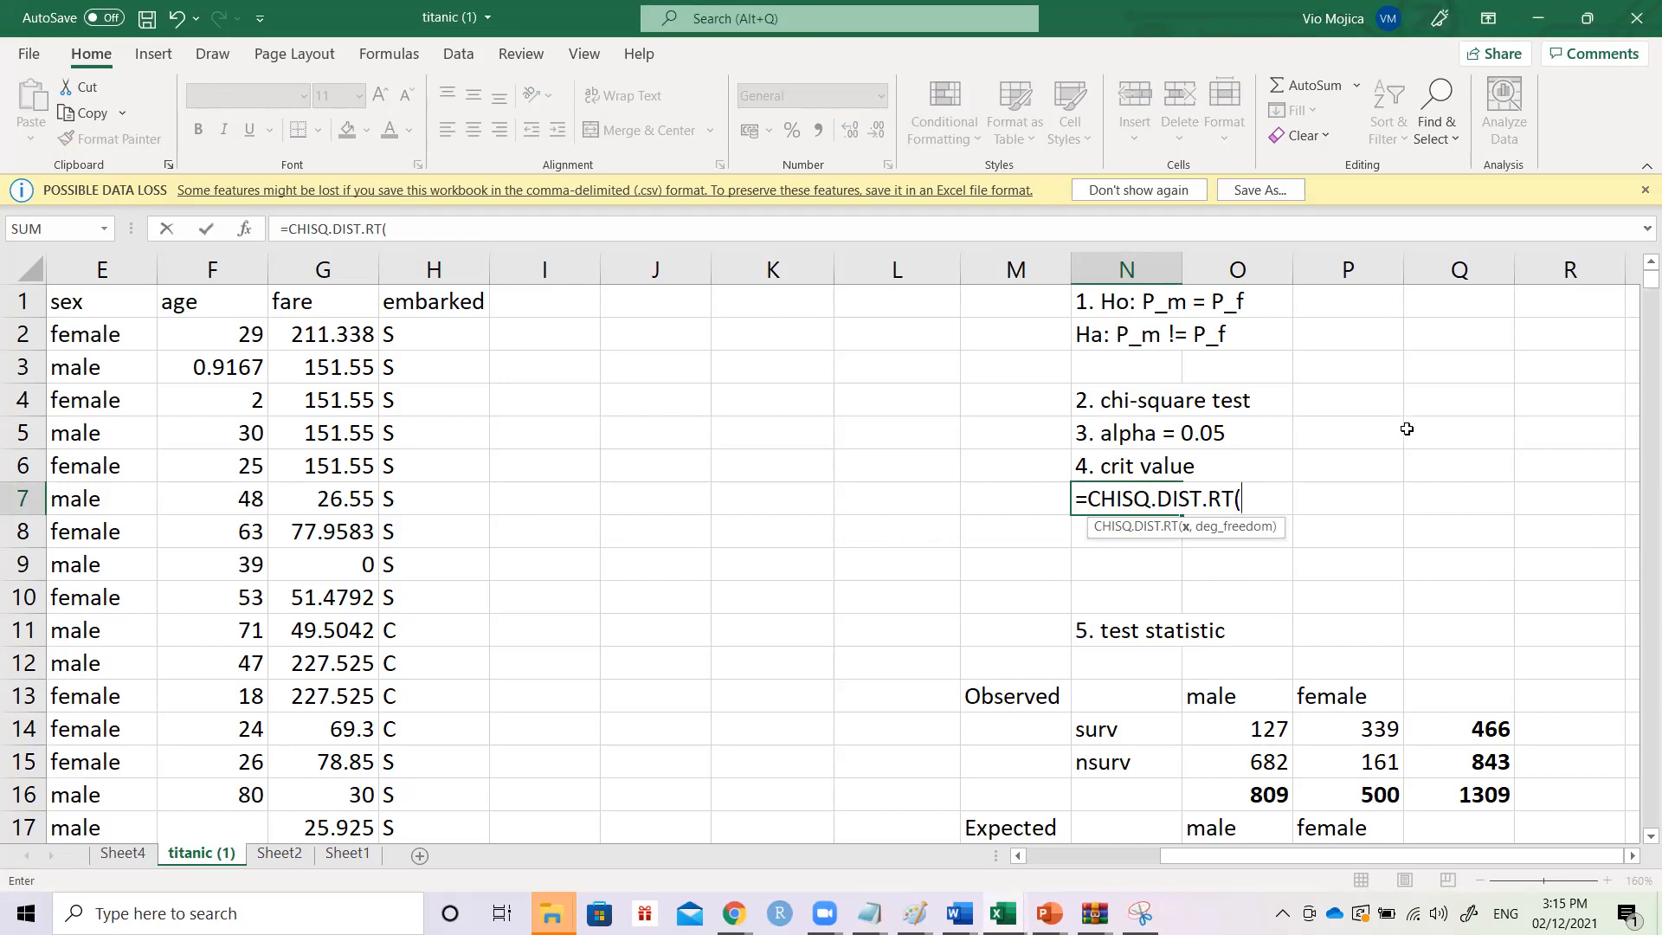
key("Escape")
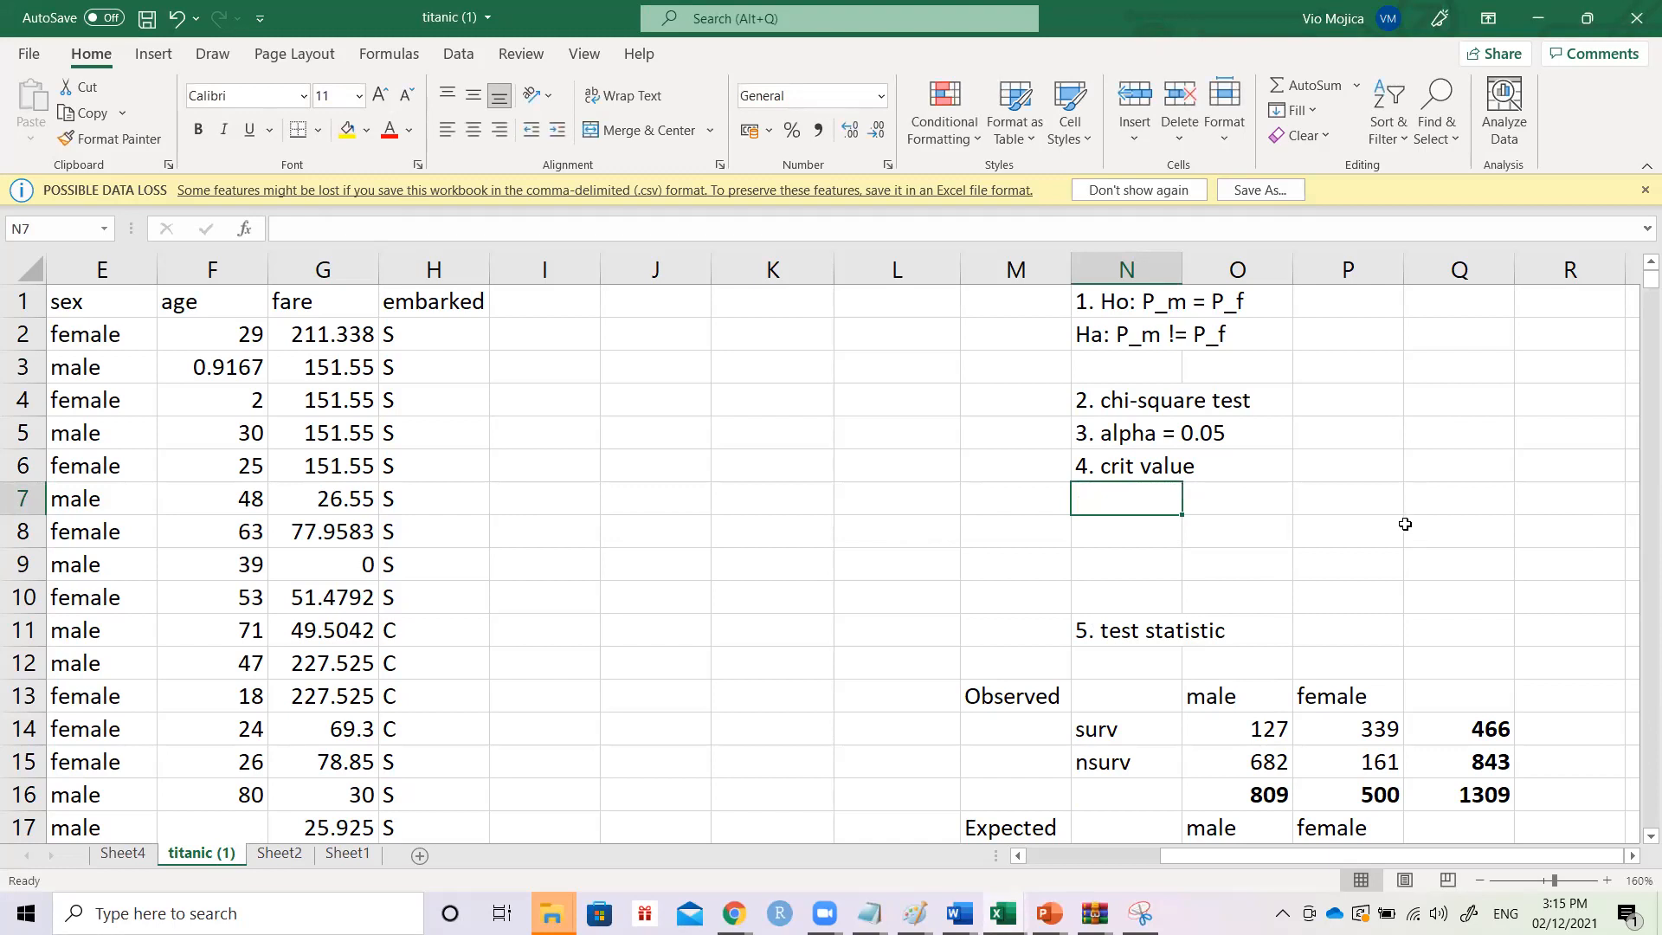
- Note the degrees of freedom formula "df = (col-1)*(row-1)" in Q6 on the crit value row
left_click(1420, 474)
type("df = ")
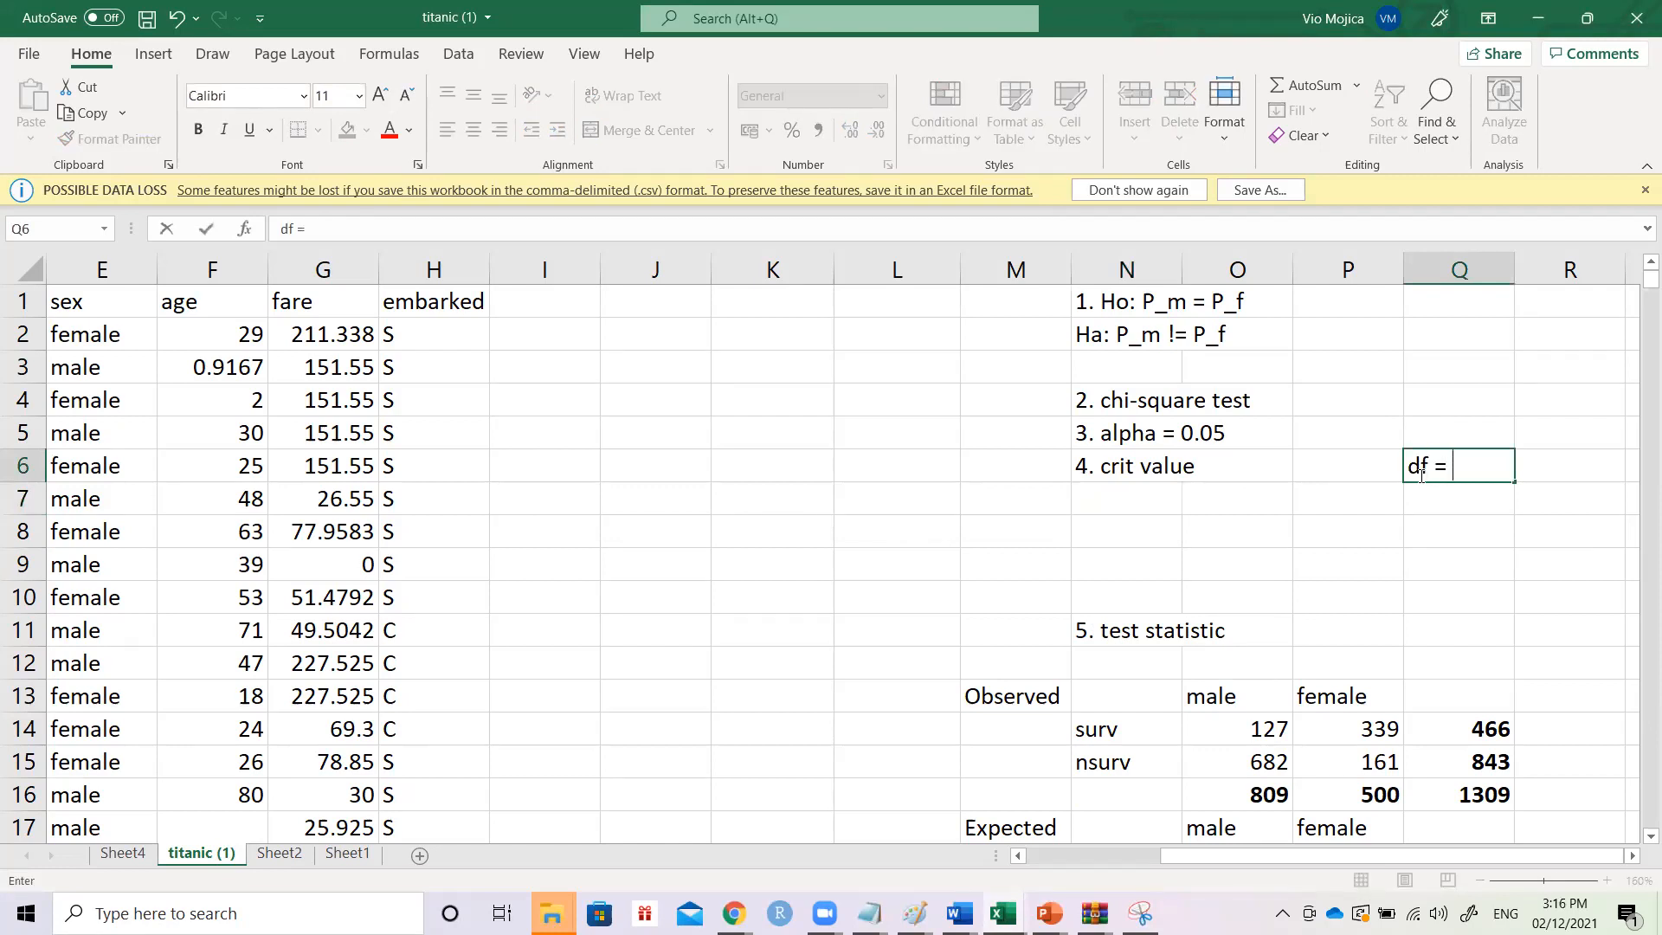
type("(col-1)*(row-1)")
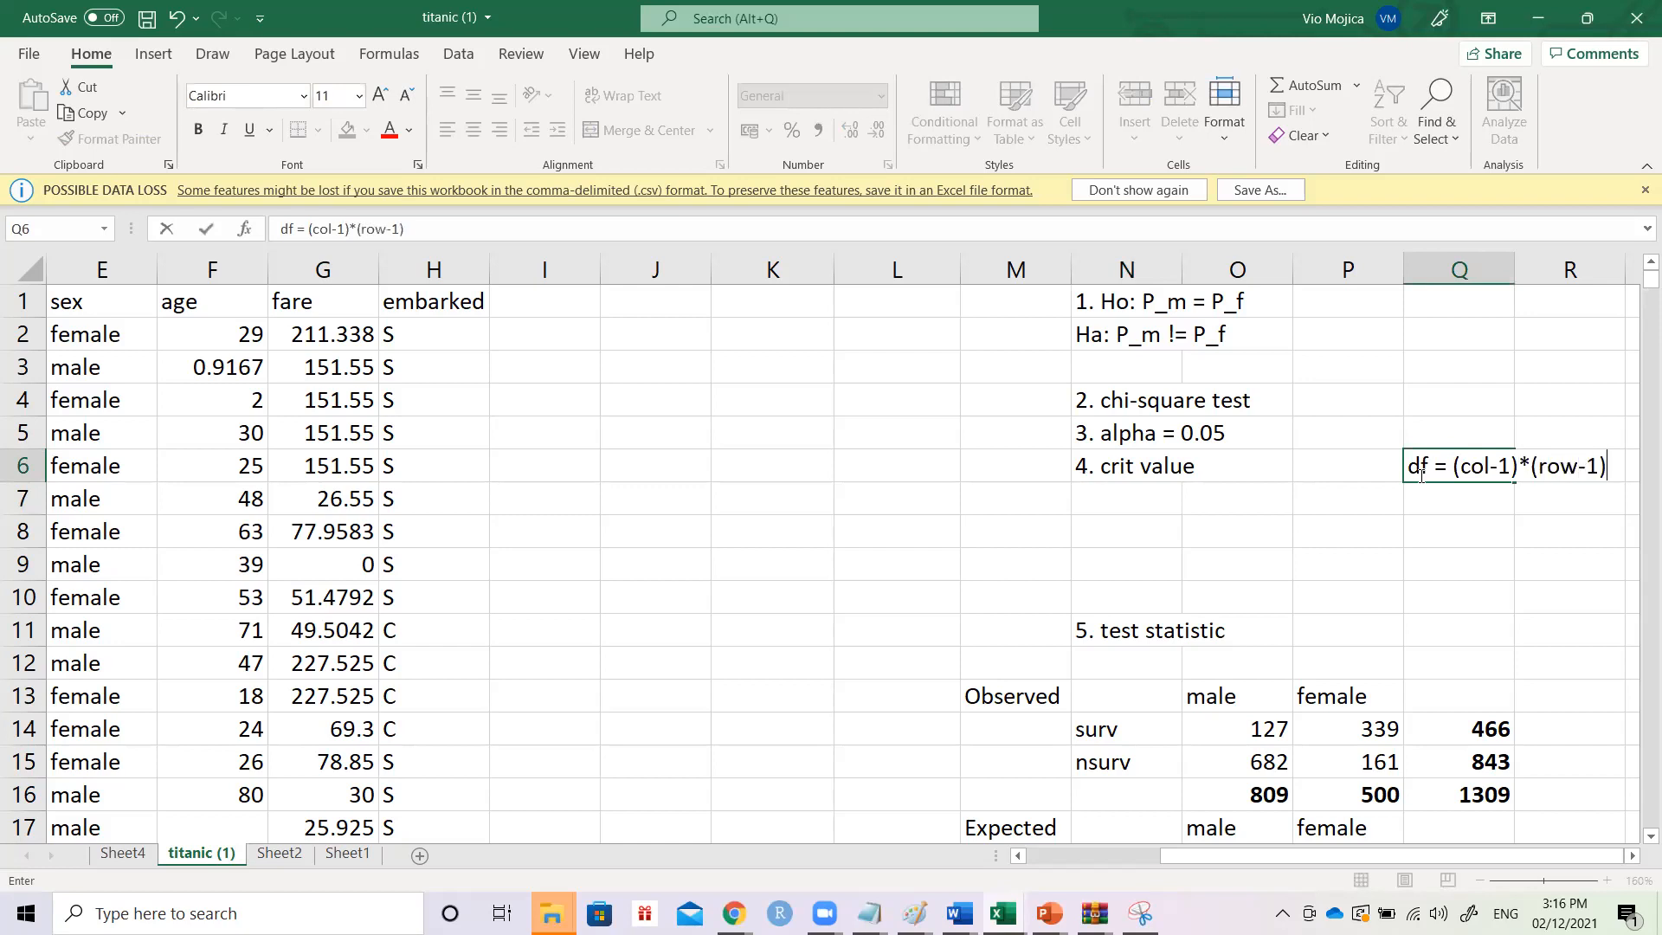
key("Return")
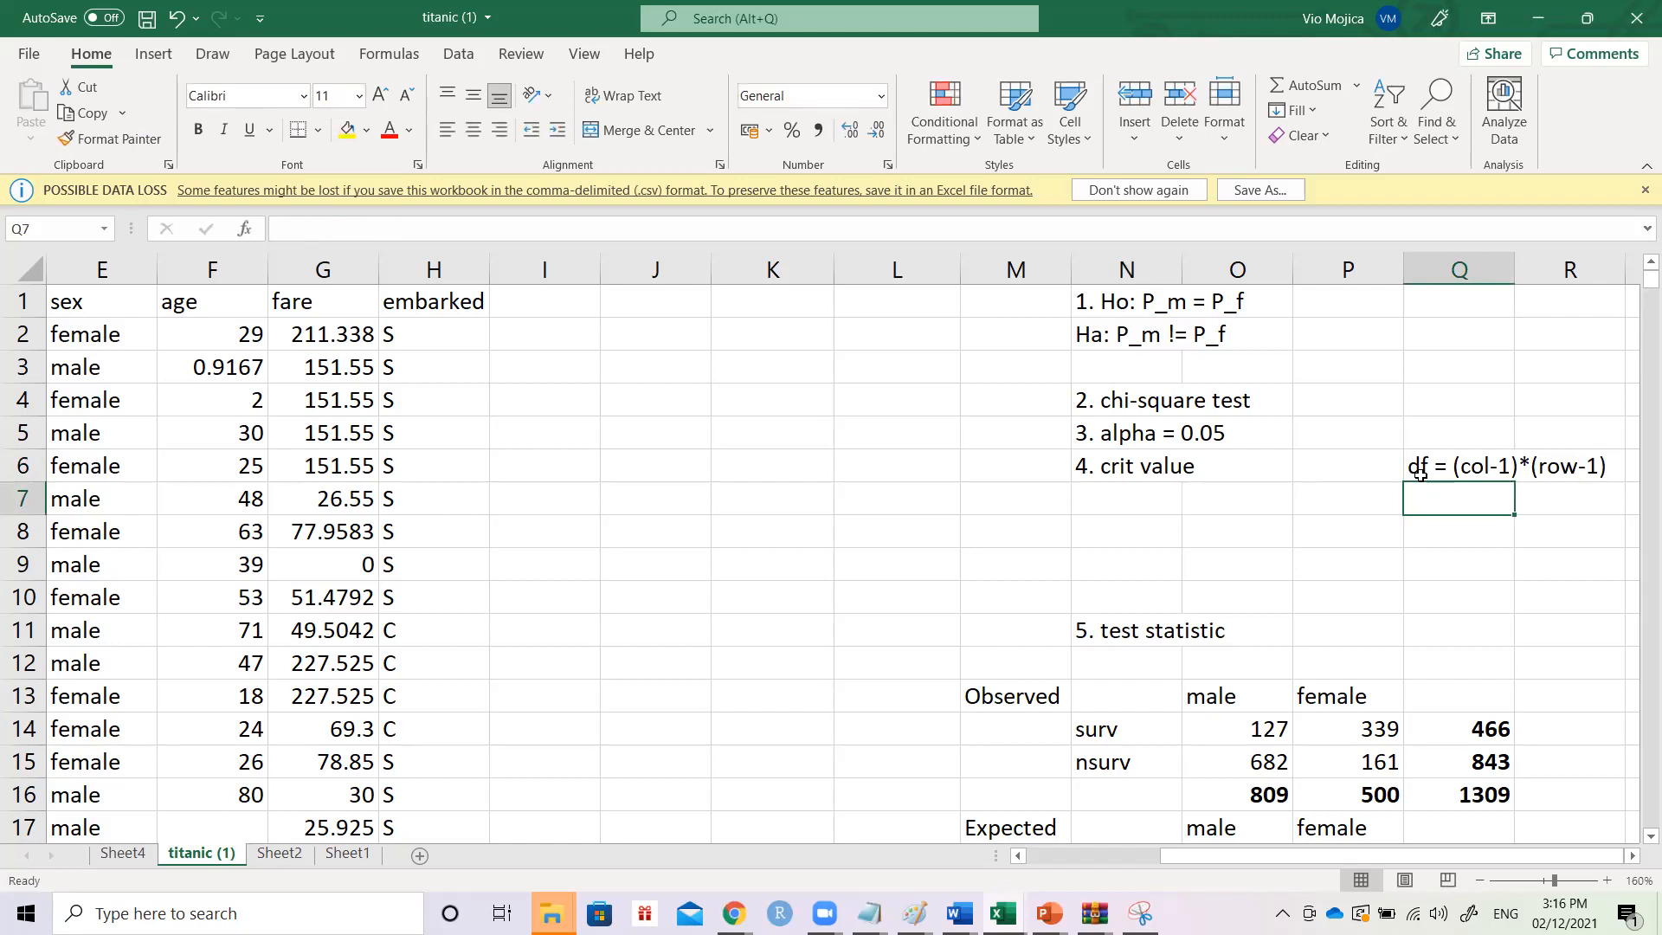
left_click(1419, 474)
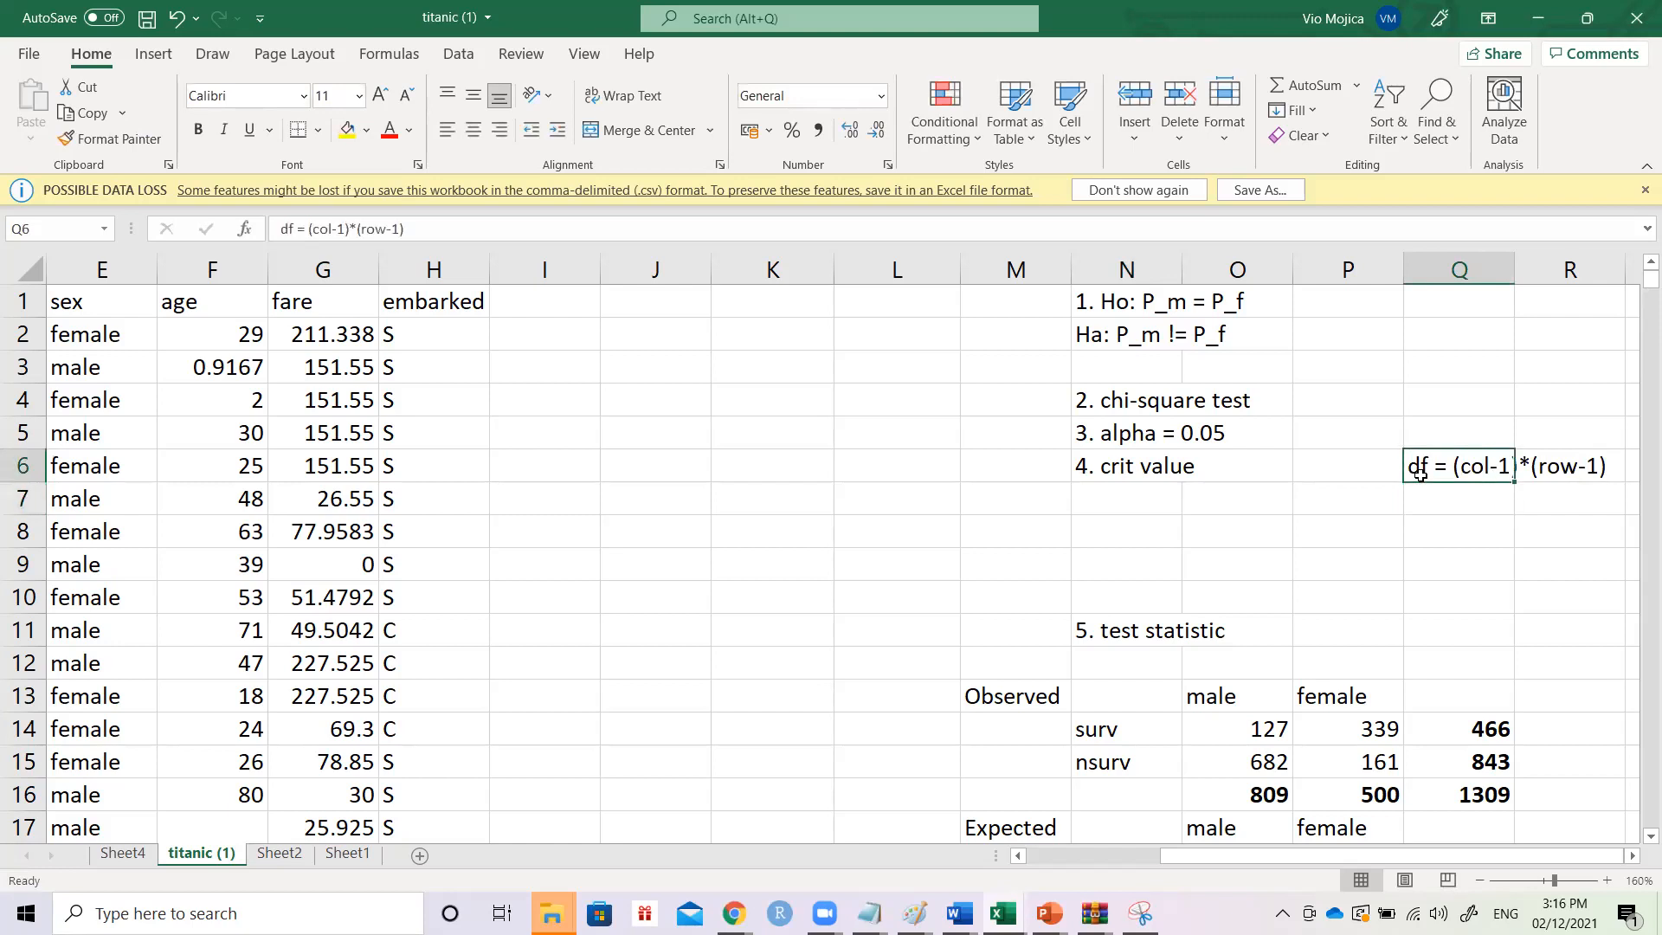
- Calculate the critical value in N7 under "4. crit value" with the formula =CHISQ.INV.RT(0.05,1)
key("Left")
key("Left")
key("Left")
key("Down")
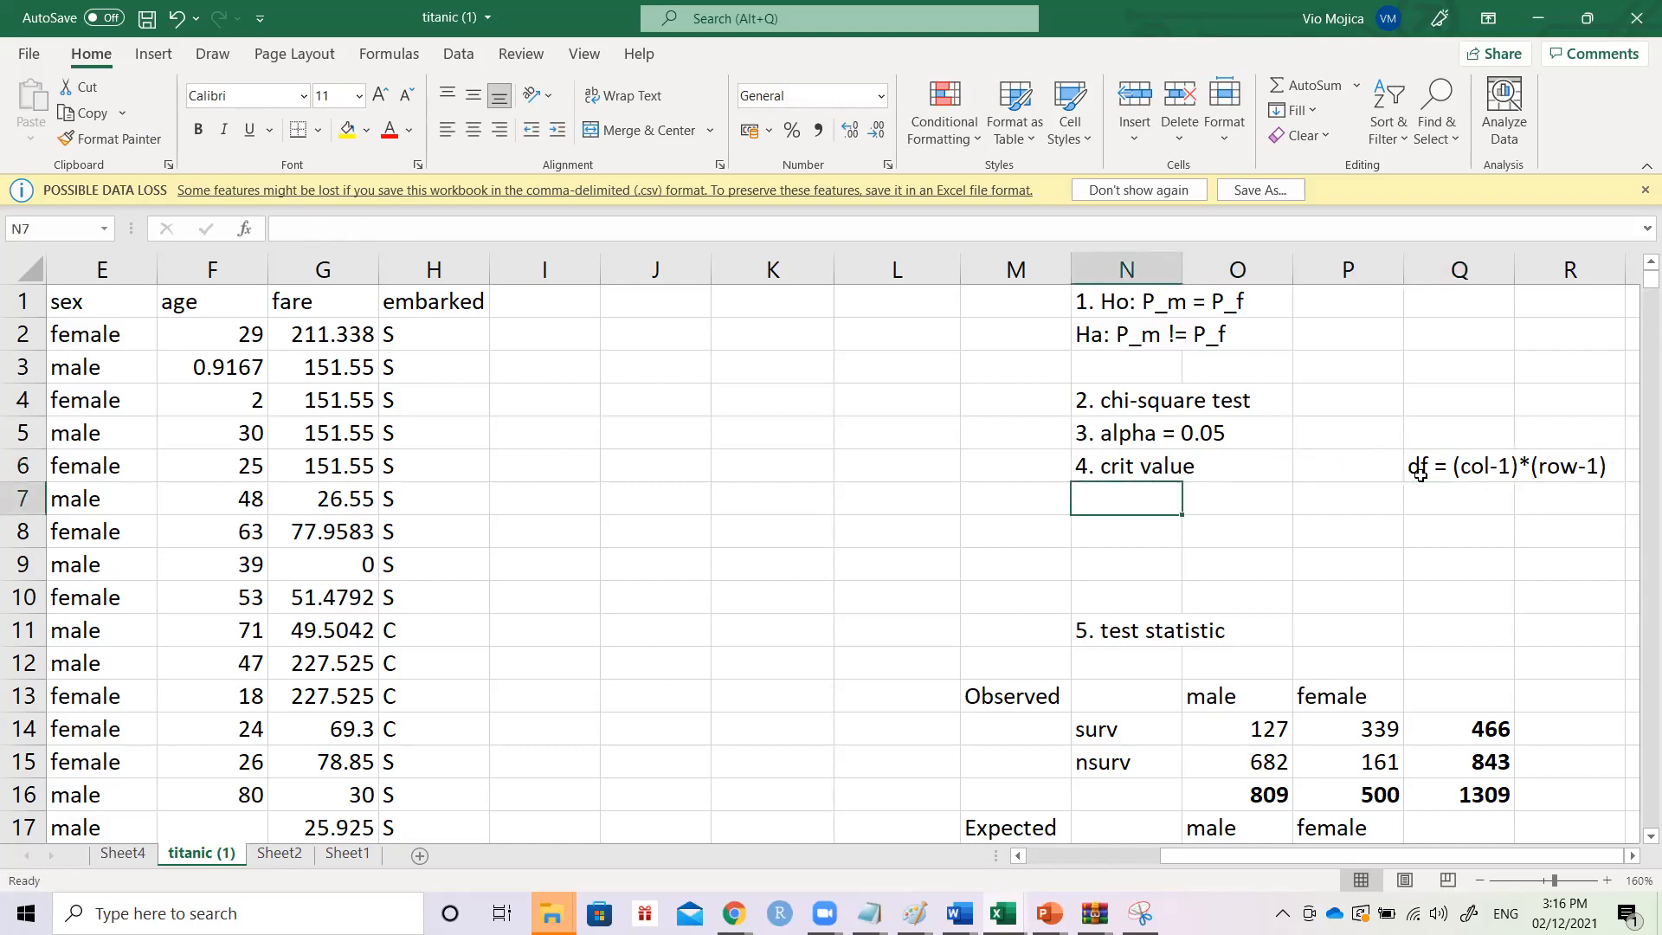
key("F2")
type("=CHISQ")
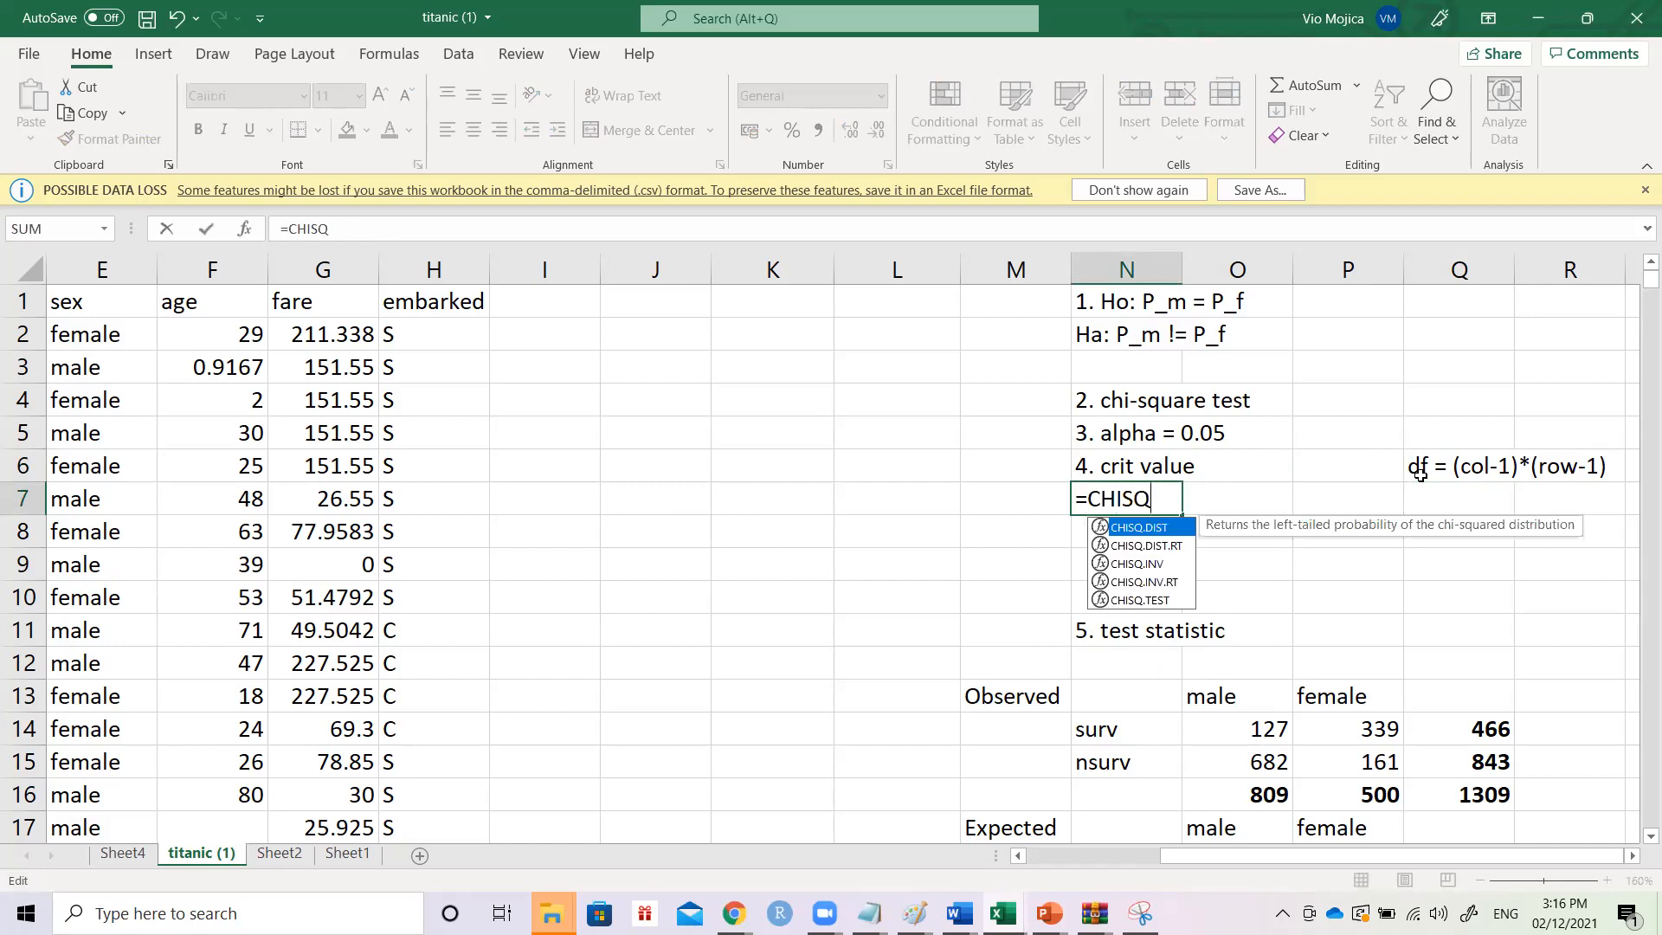
key("Down")
key("Down")
key("Down")
key("Tab")
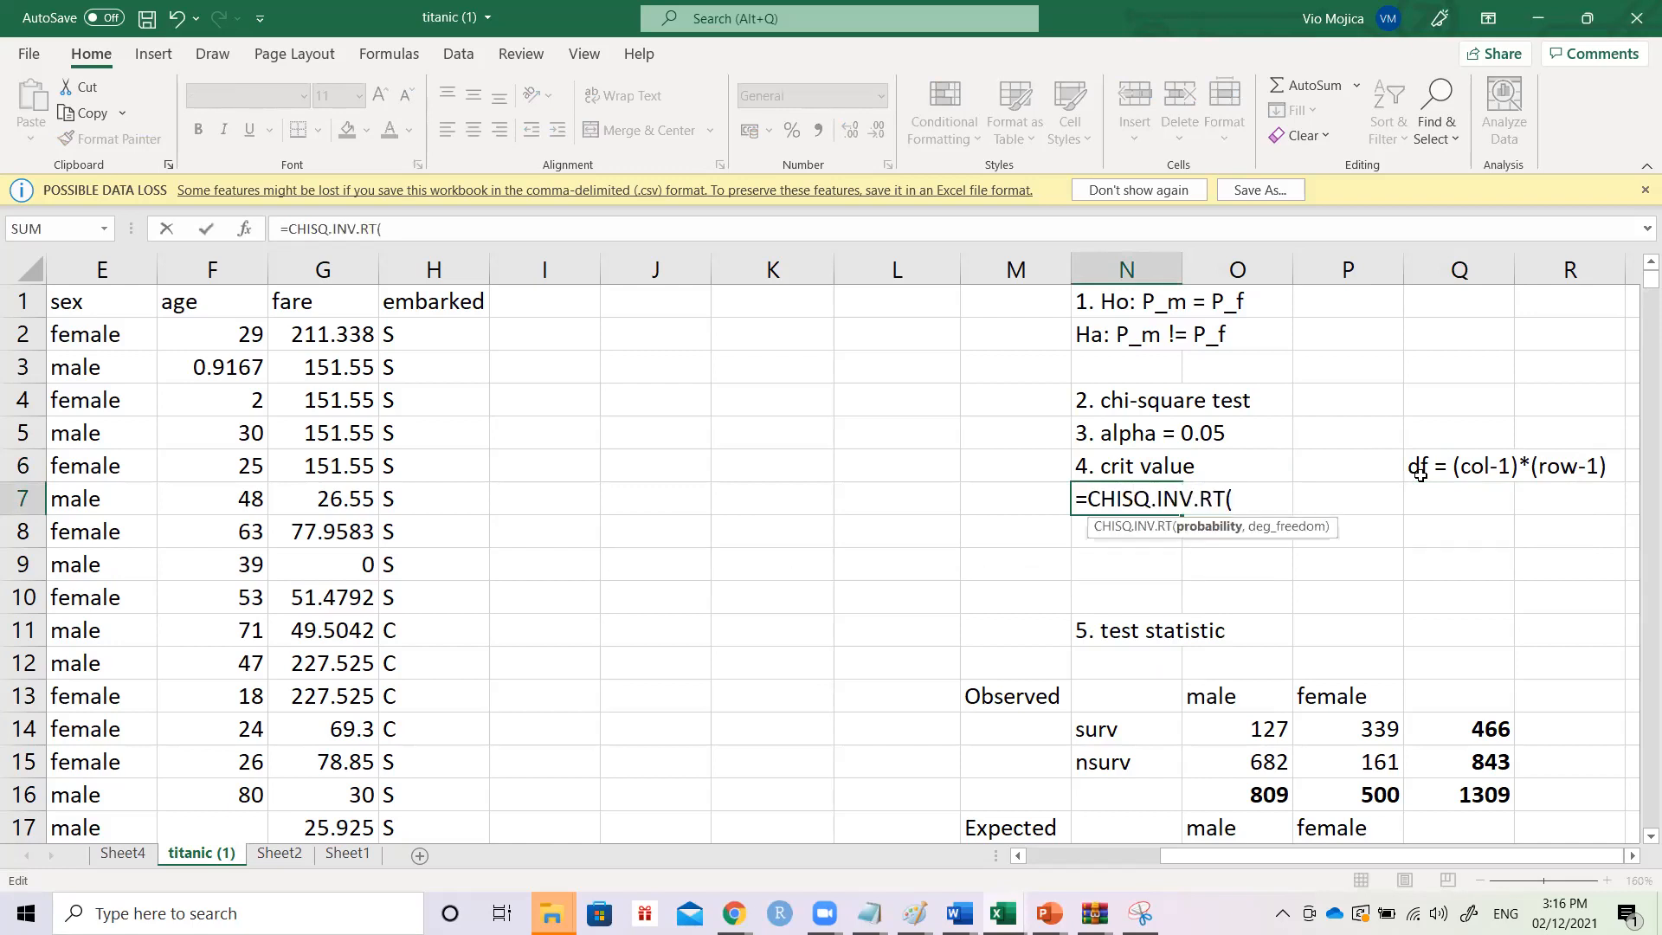
type("0.05,")
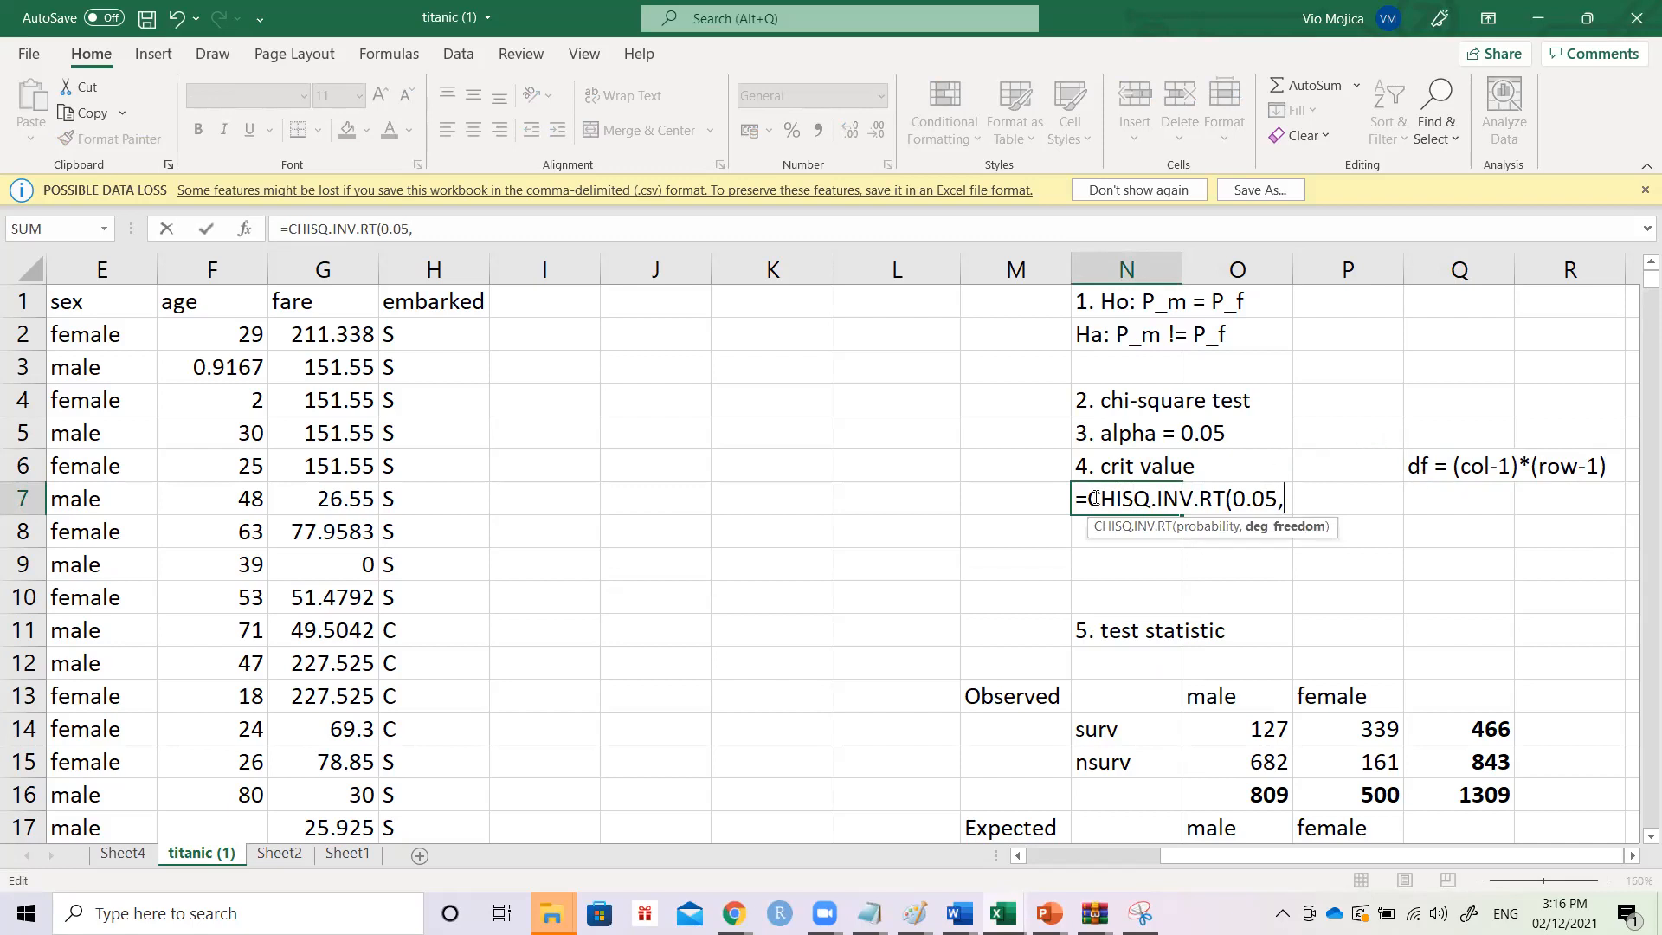
left_click_drag(1089, 498, 1224, 499)
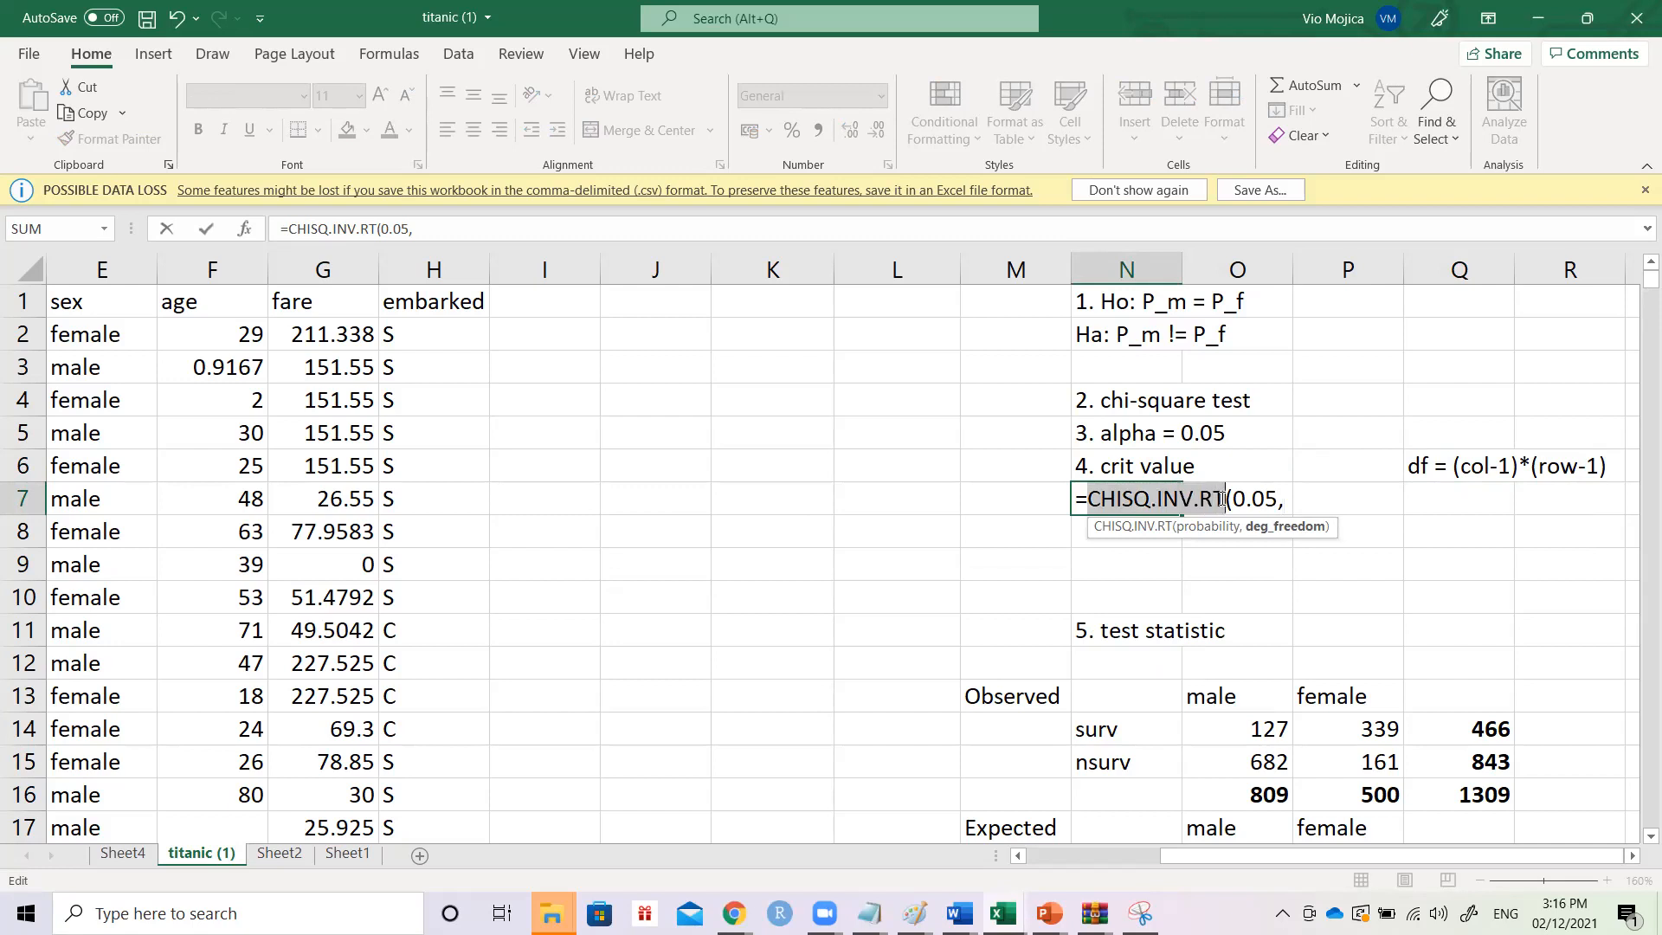
left_click(1286, 500)
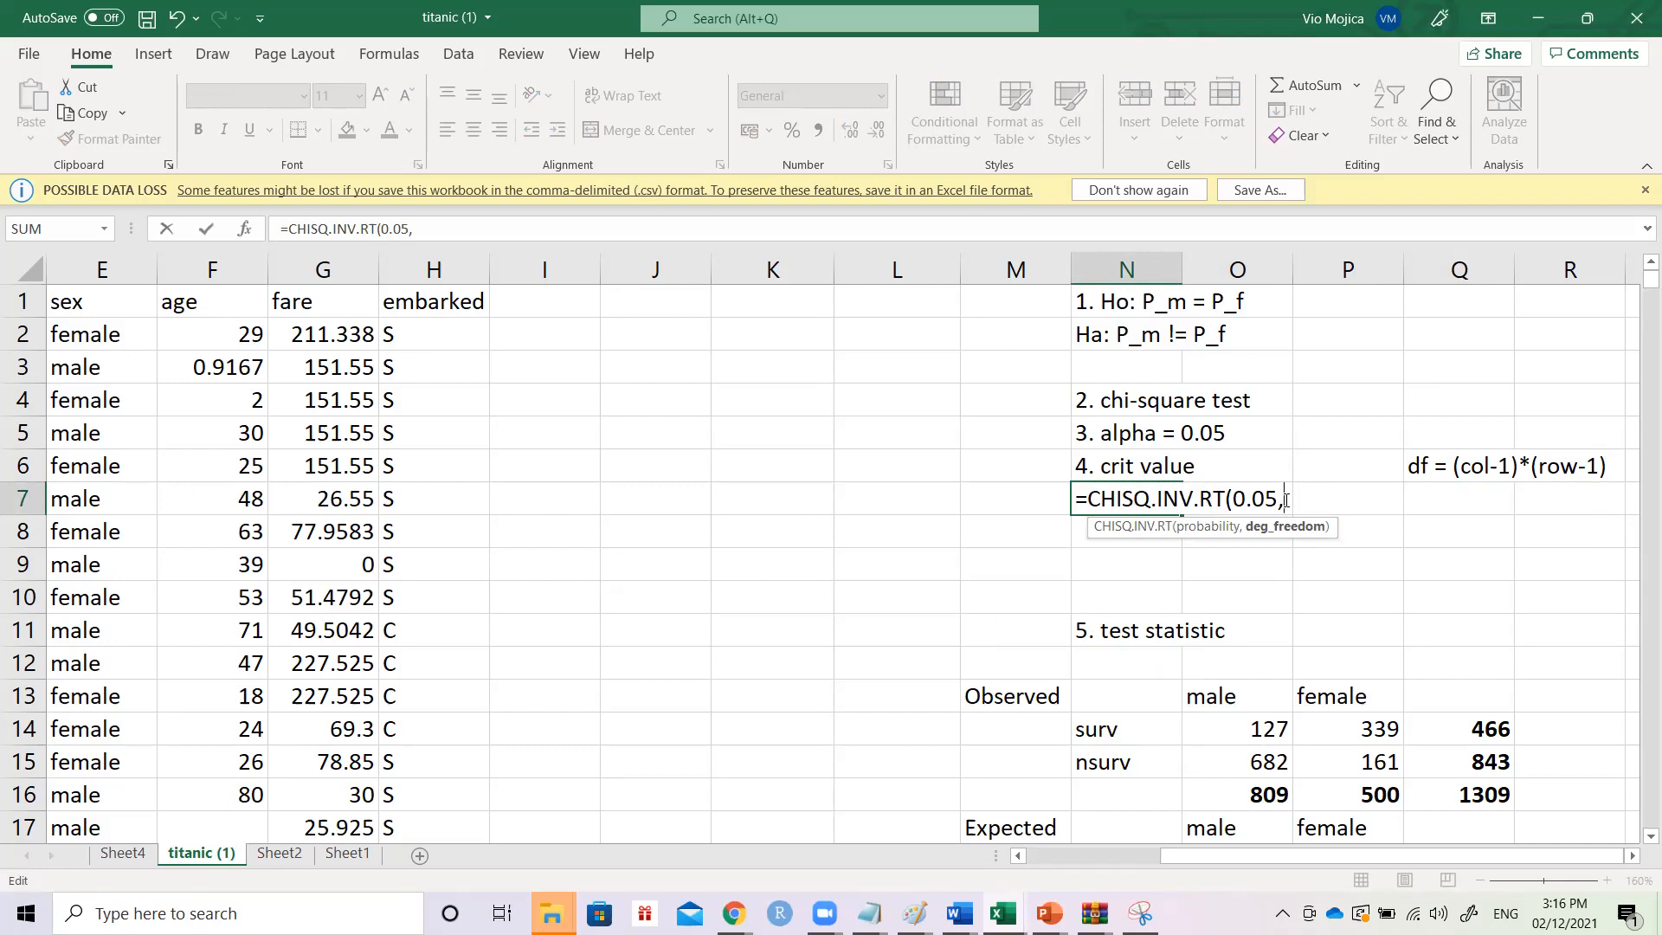
type("1)")
key("Return")
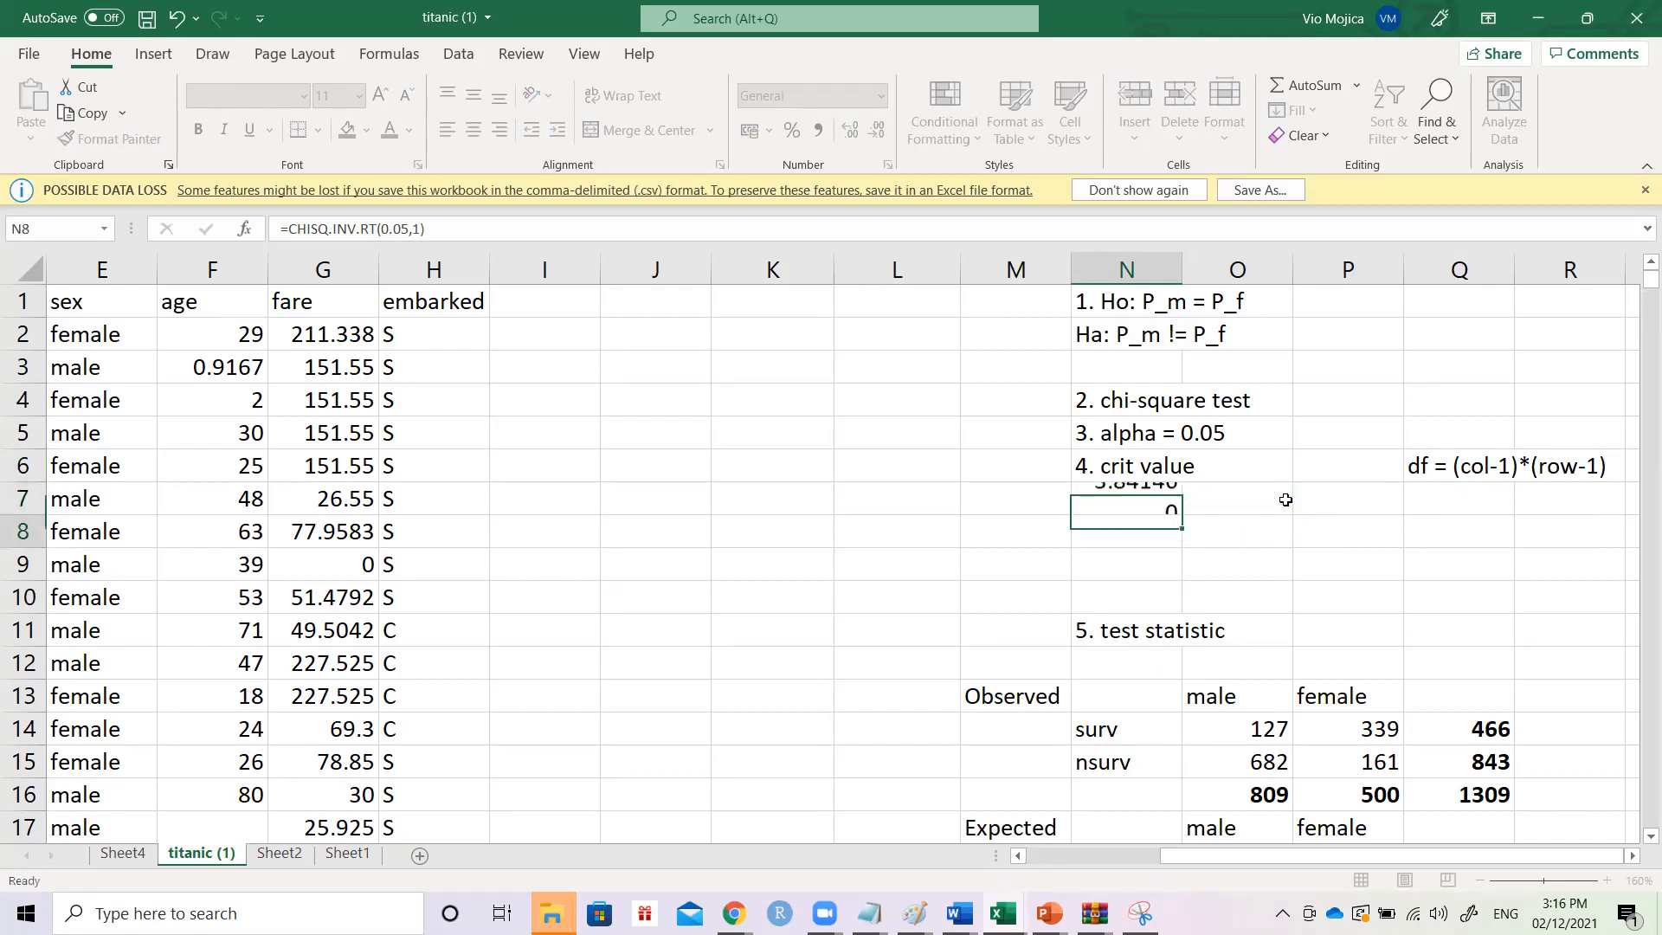
- Check the critical value formula in N7 and compare it with the X^2 test statistic in N27
key("Up")
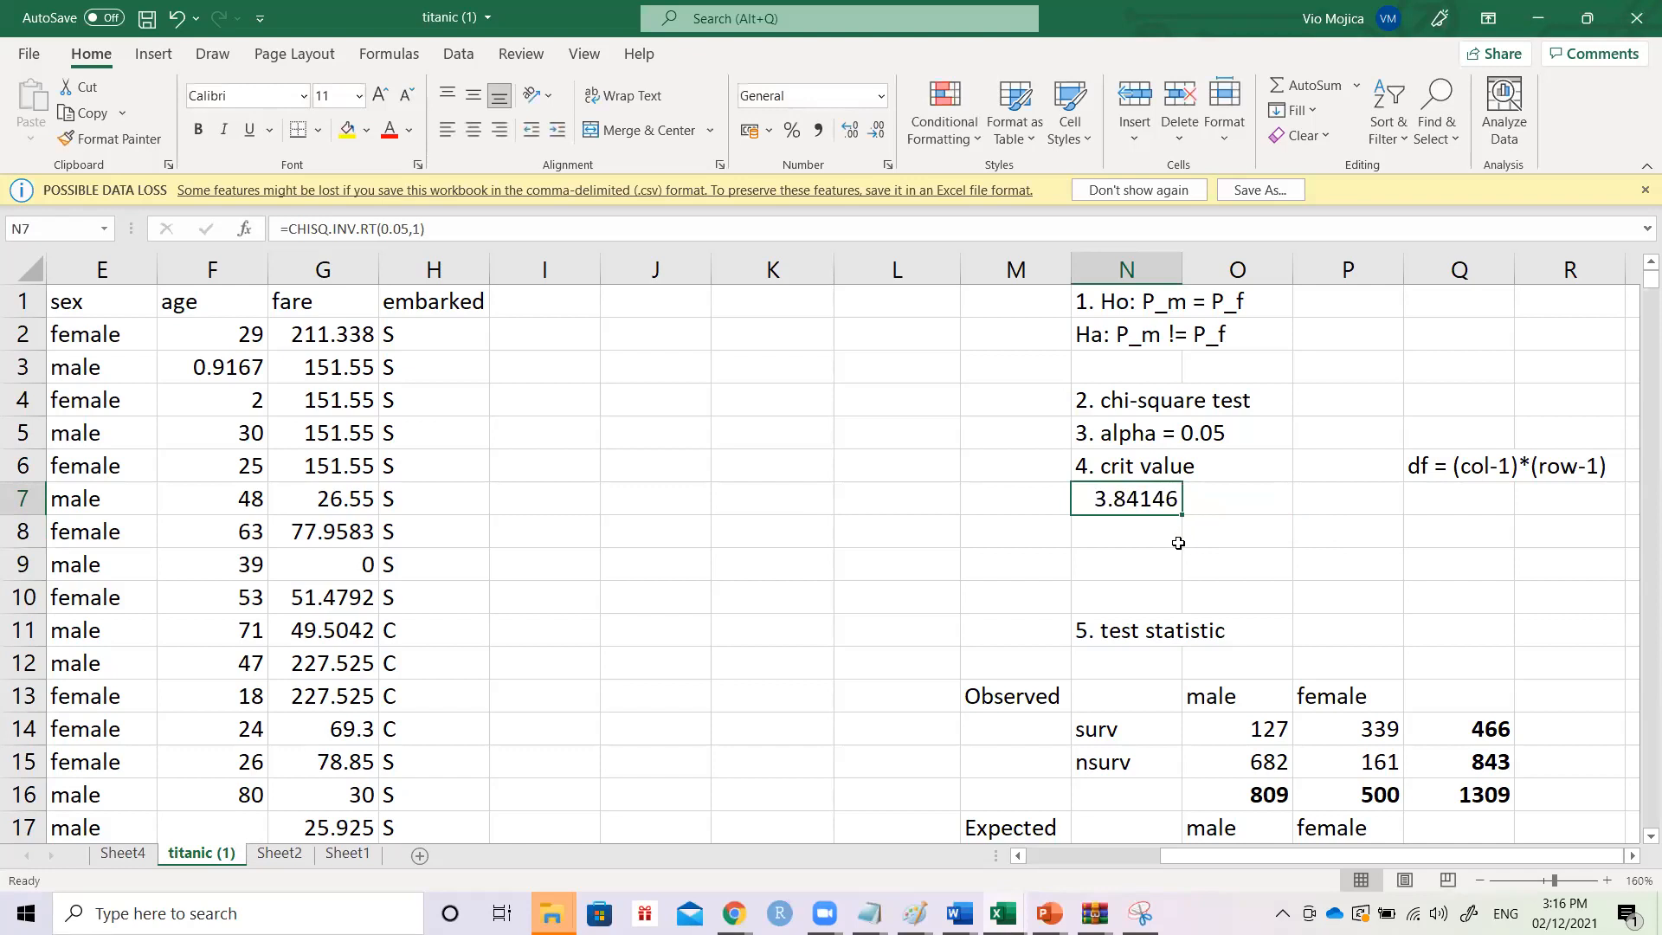
key("F2")
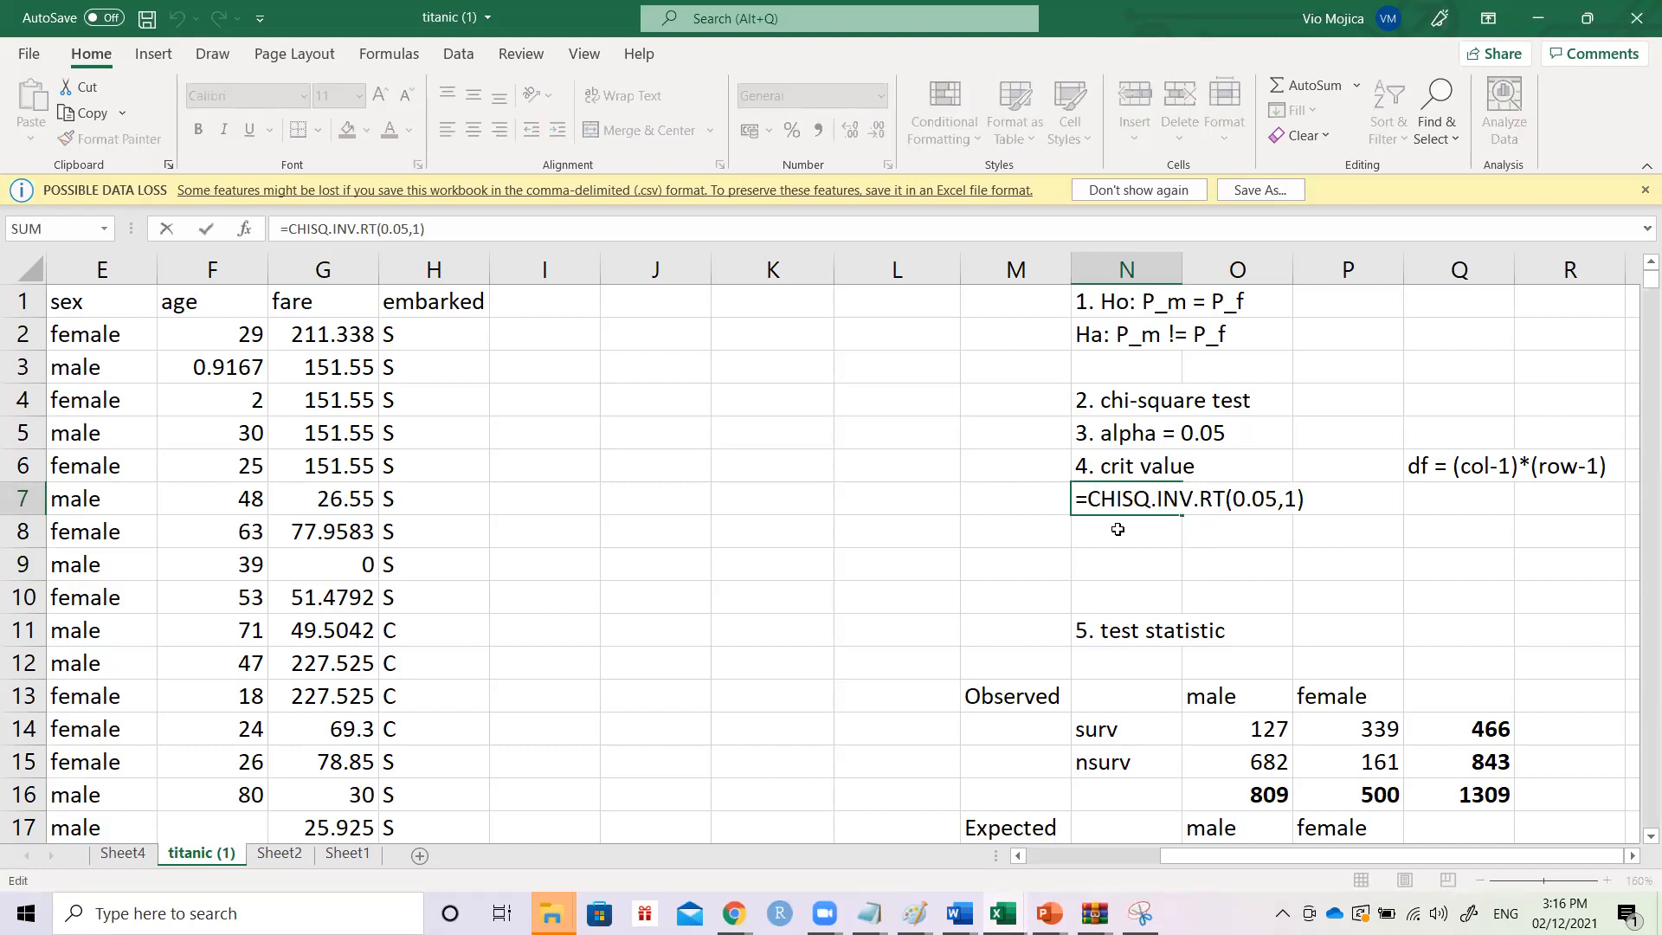
key("Return")
key("Up")
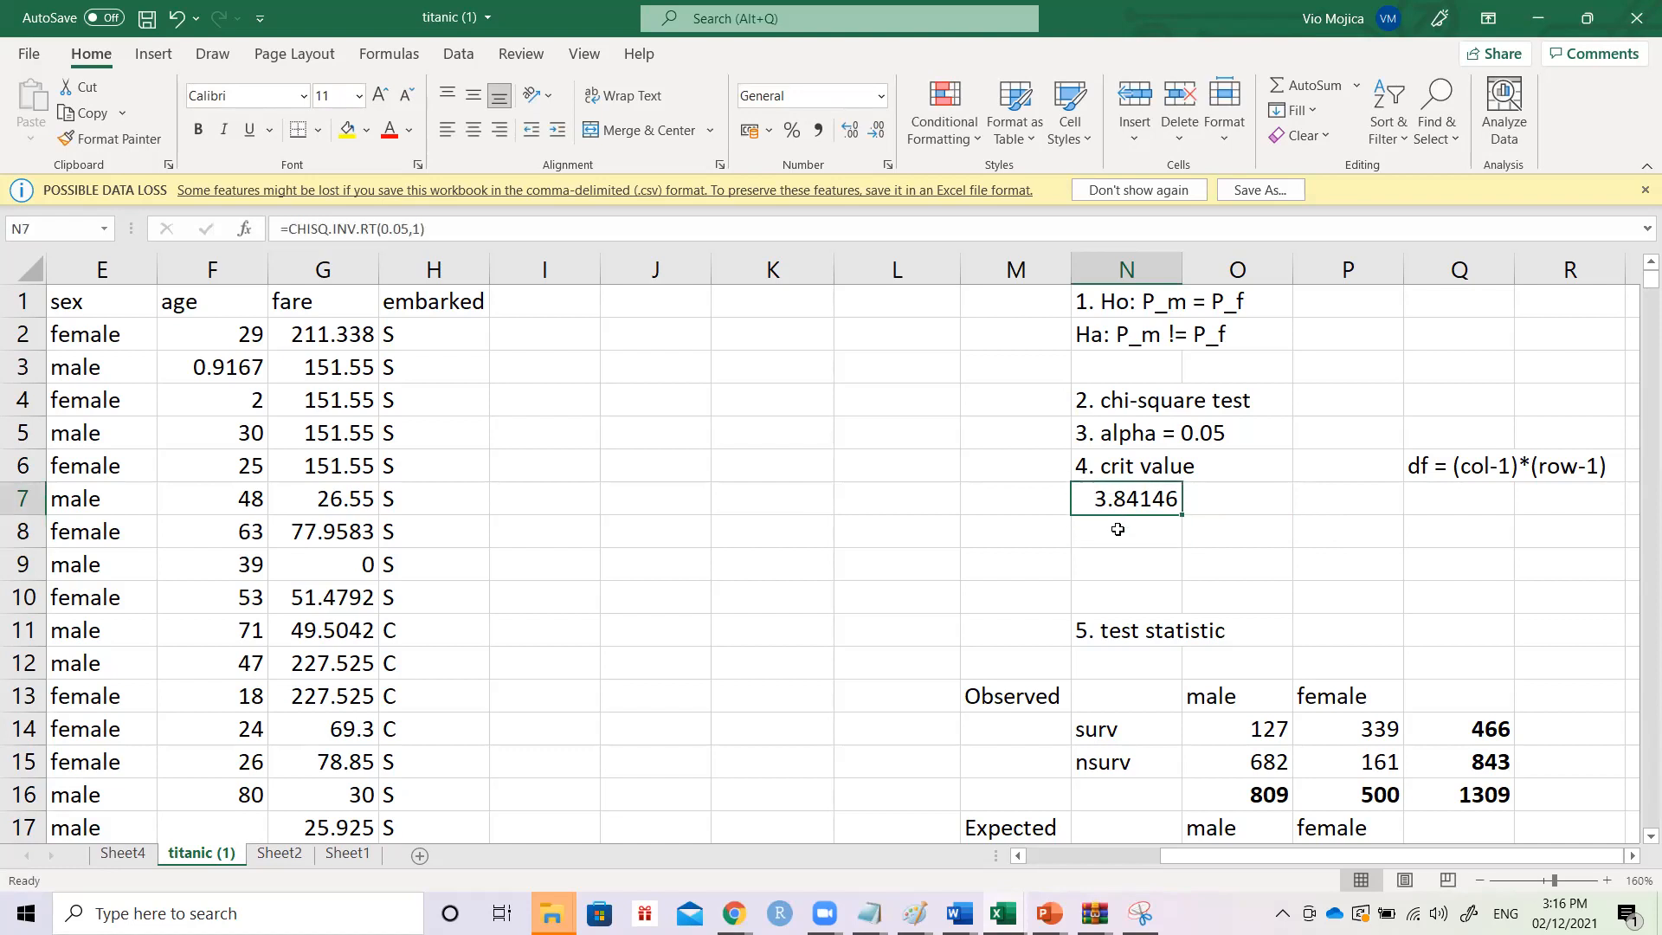
scroll(1117, 529, "down", 2)
scroll(1117, 529, "down", 1)
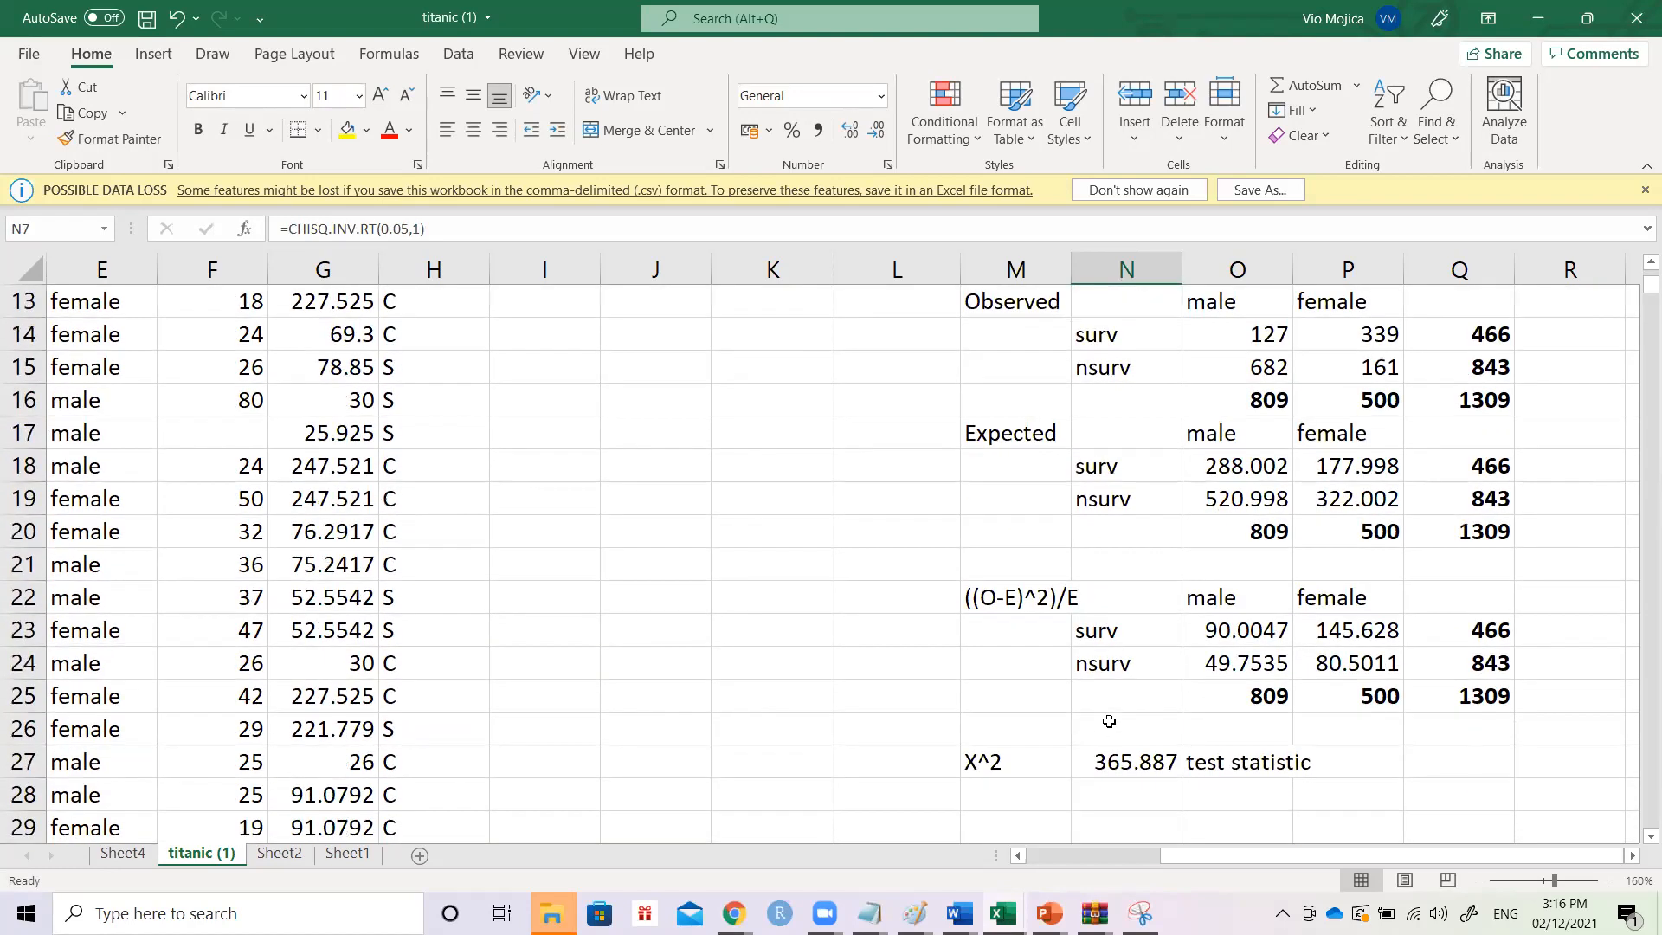
left_click(1123, 761)
scroll(1123, 762, "up", 3)
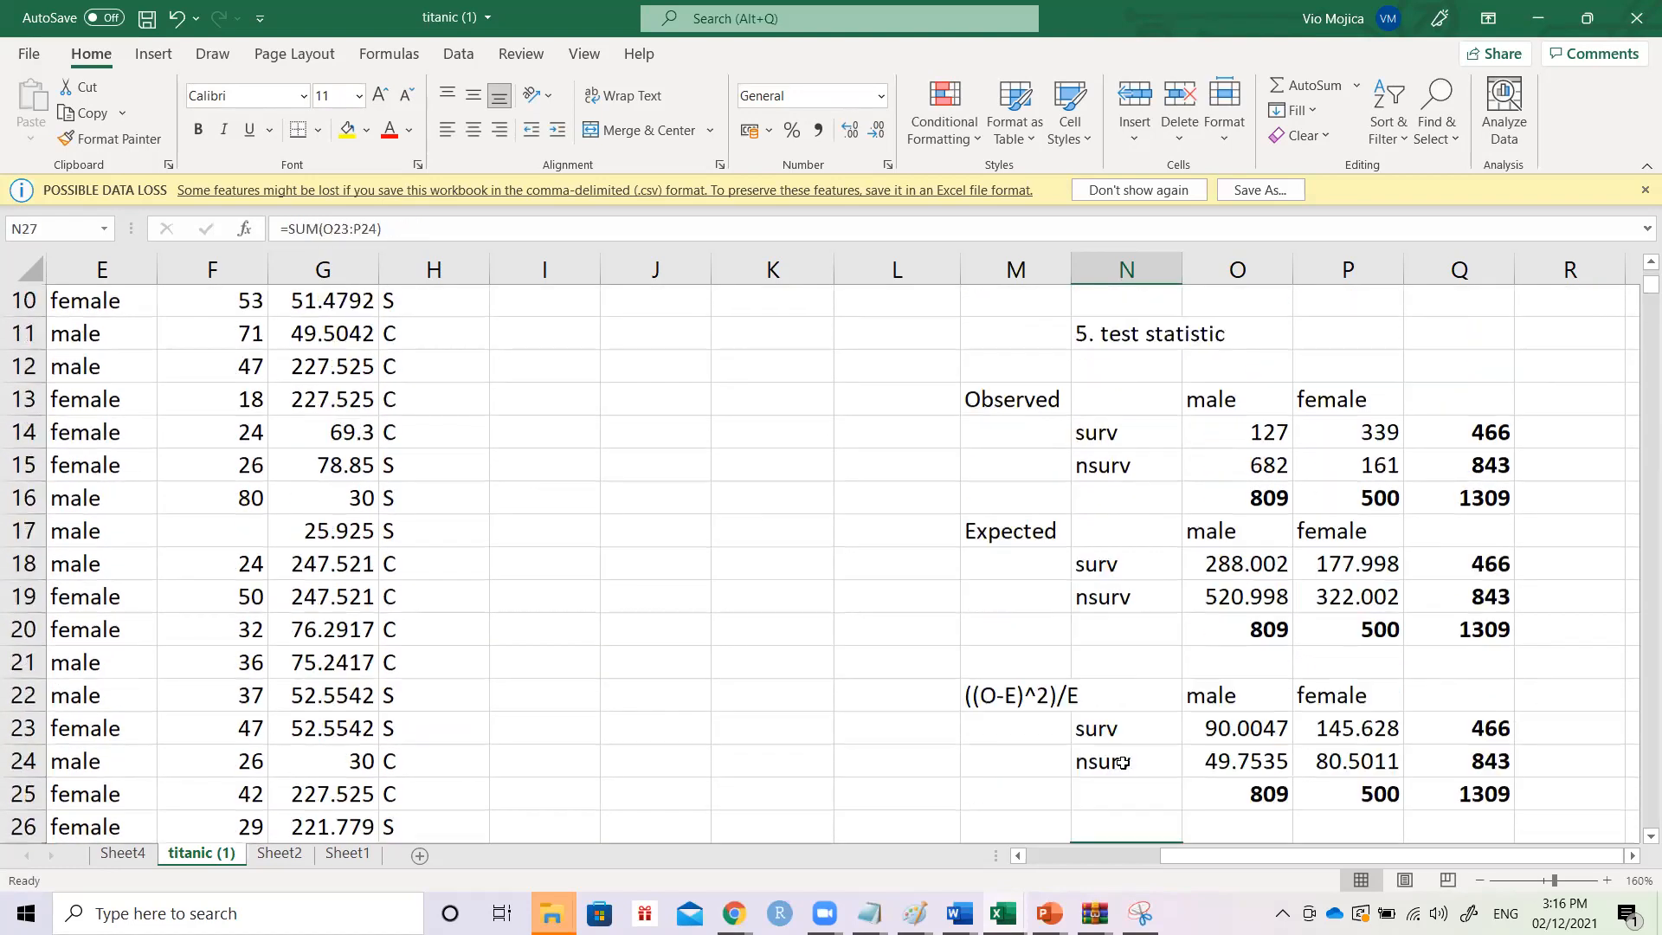
left_click(1133, 335)
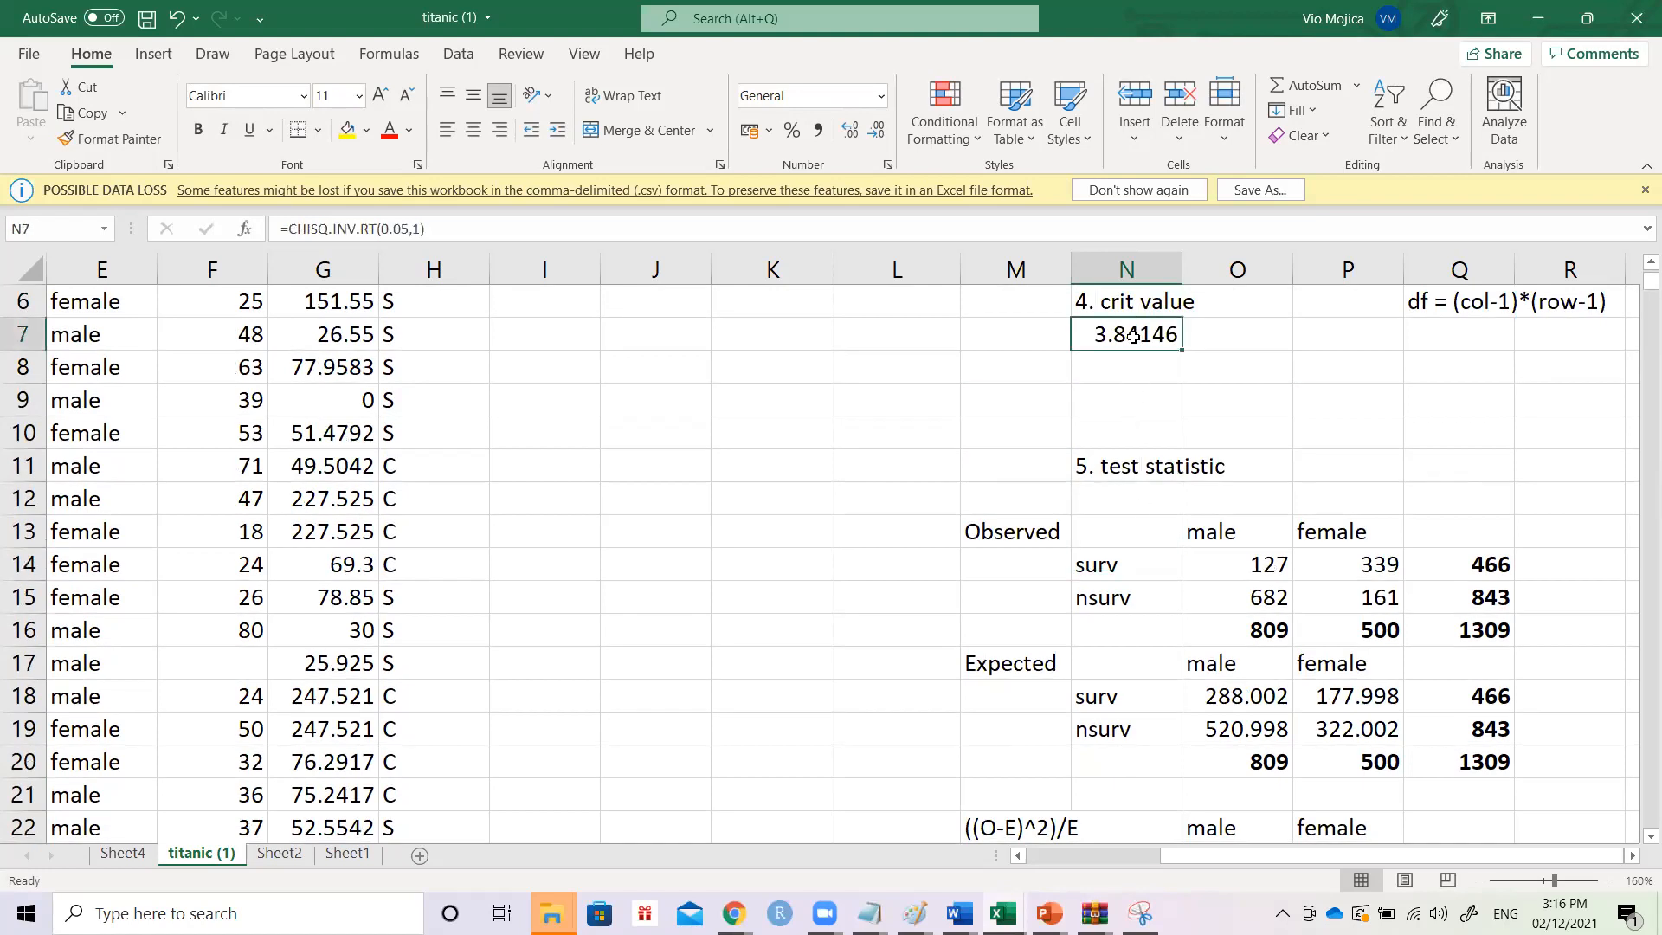
scroll(1133, 336, "down", 4)
- Enter the outline step numbers 6 and 7 in N29 and N30 below the test statistic
left_click(1109, 641)
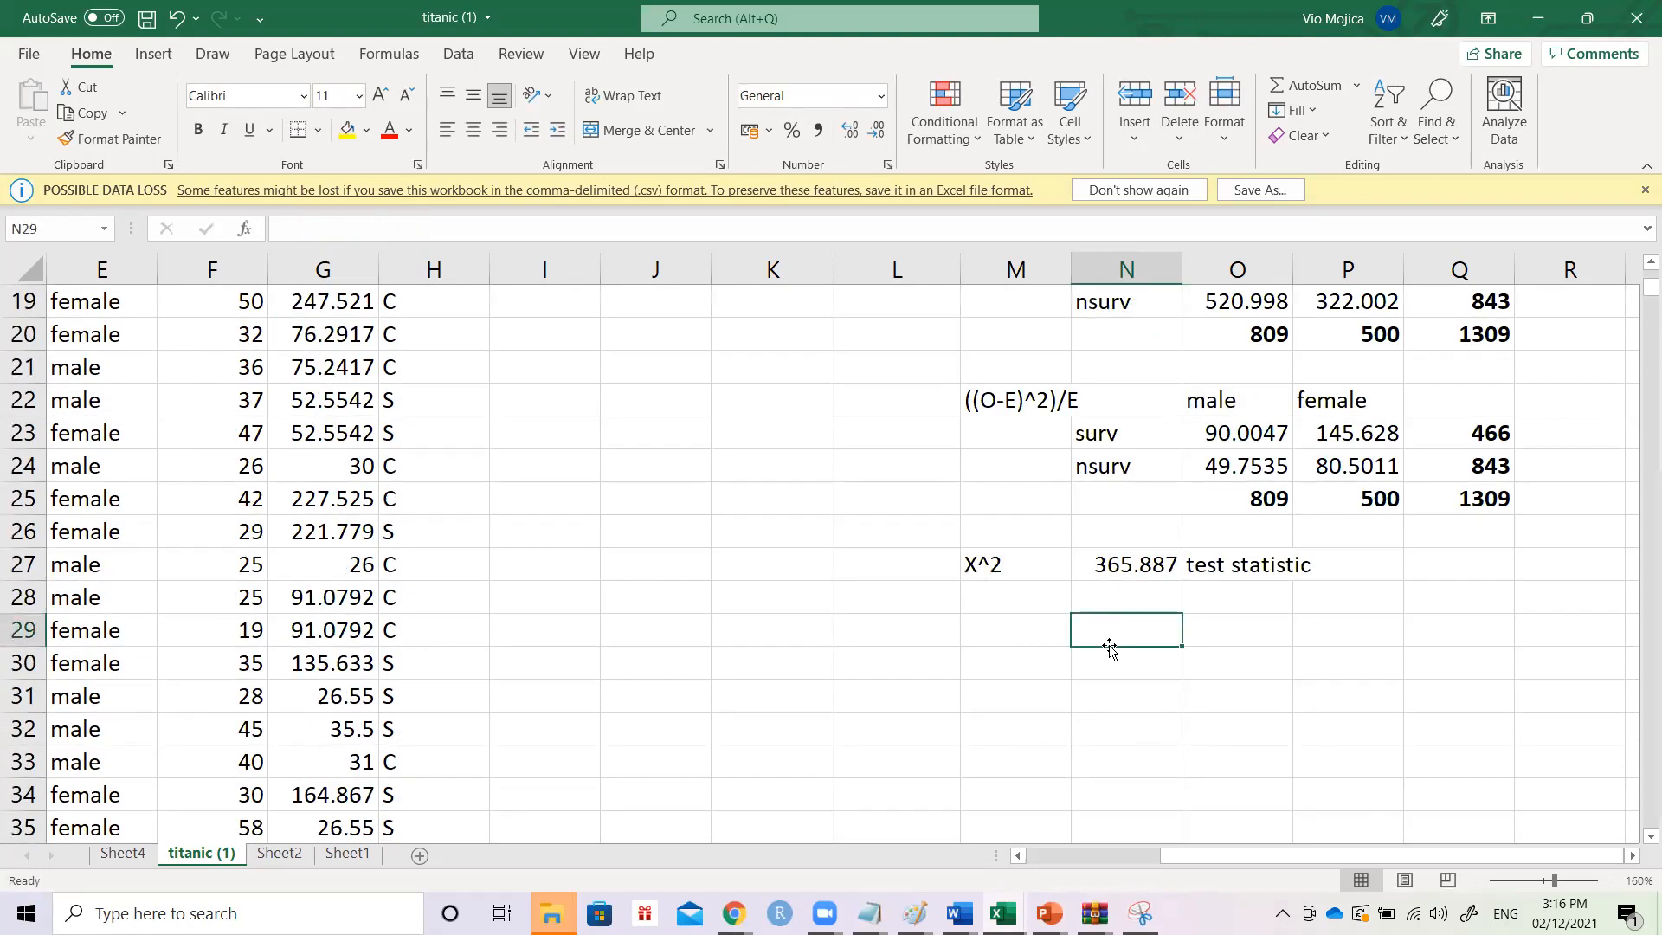
type("6")
key("Tab")
left_click(1109, 648)
key("Down")
type("7")
key("Return")
- Enter the outline step numbers 6 and 7 in M29 and M30 and clear the duplicates from N29:N30
key("Right")
key("Up")
key("Up")
key("Left")
key("Left")
type("6")
key("Return")
type("7")
left_click(1110, 640)
key("shift+Down")
key("Delete")
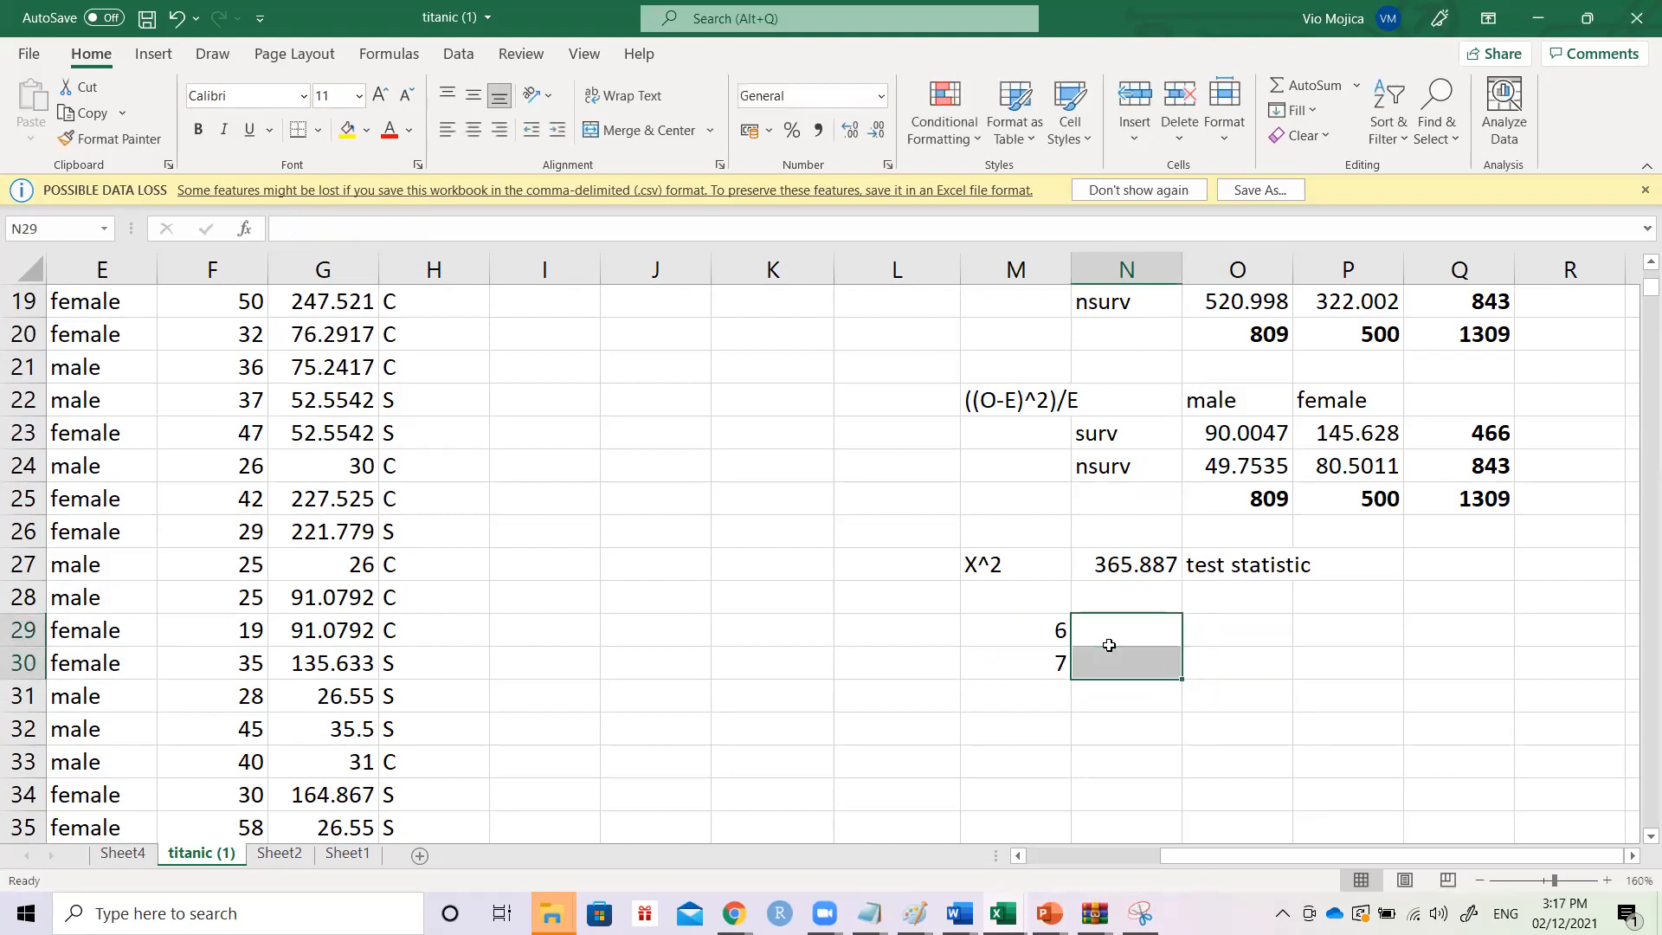
- Select N29, review the critical value and test statistic together, check the chi-square curve's 5% tail in Chrome, and return to Excel
left_click(1110, 645)
scroll(1281, 610, "down", 3, "ctrl")
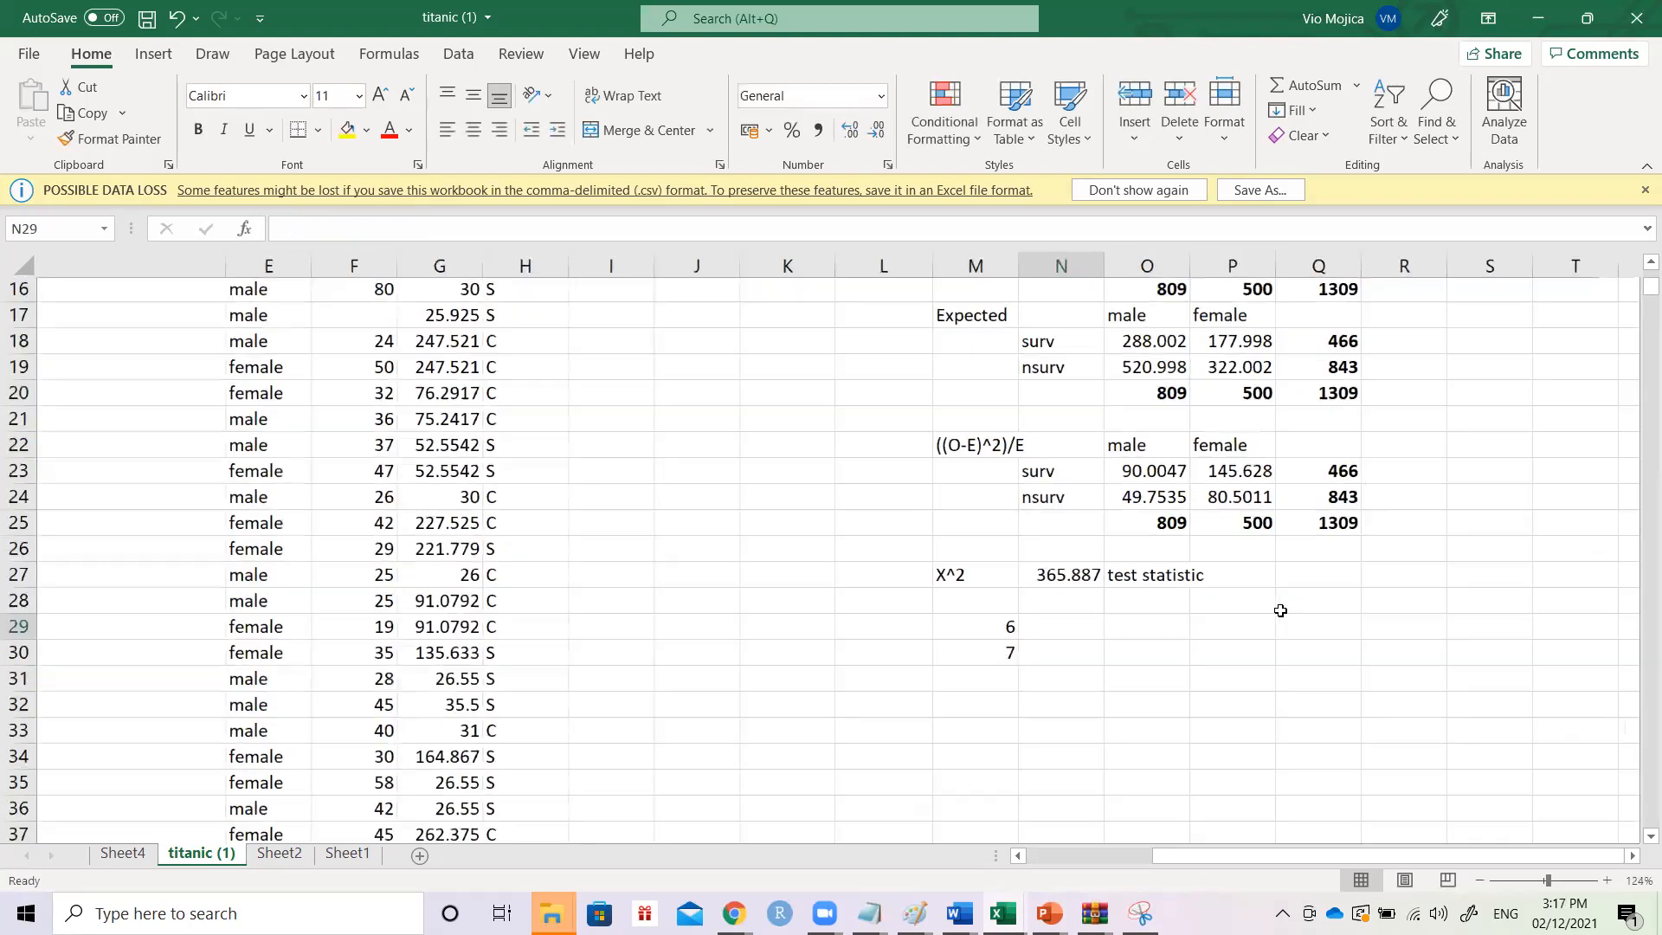
scroll(1281, 611, "down", 2, "ctrl")
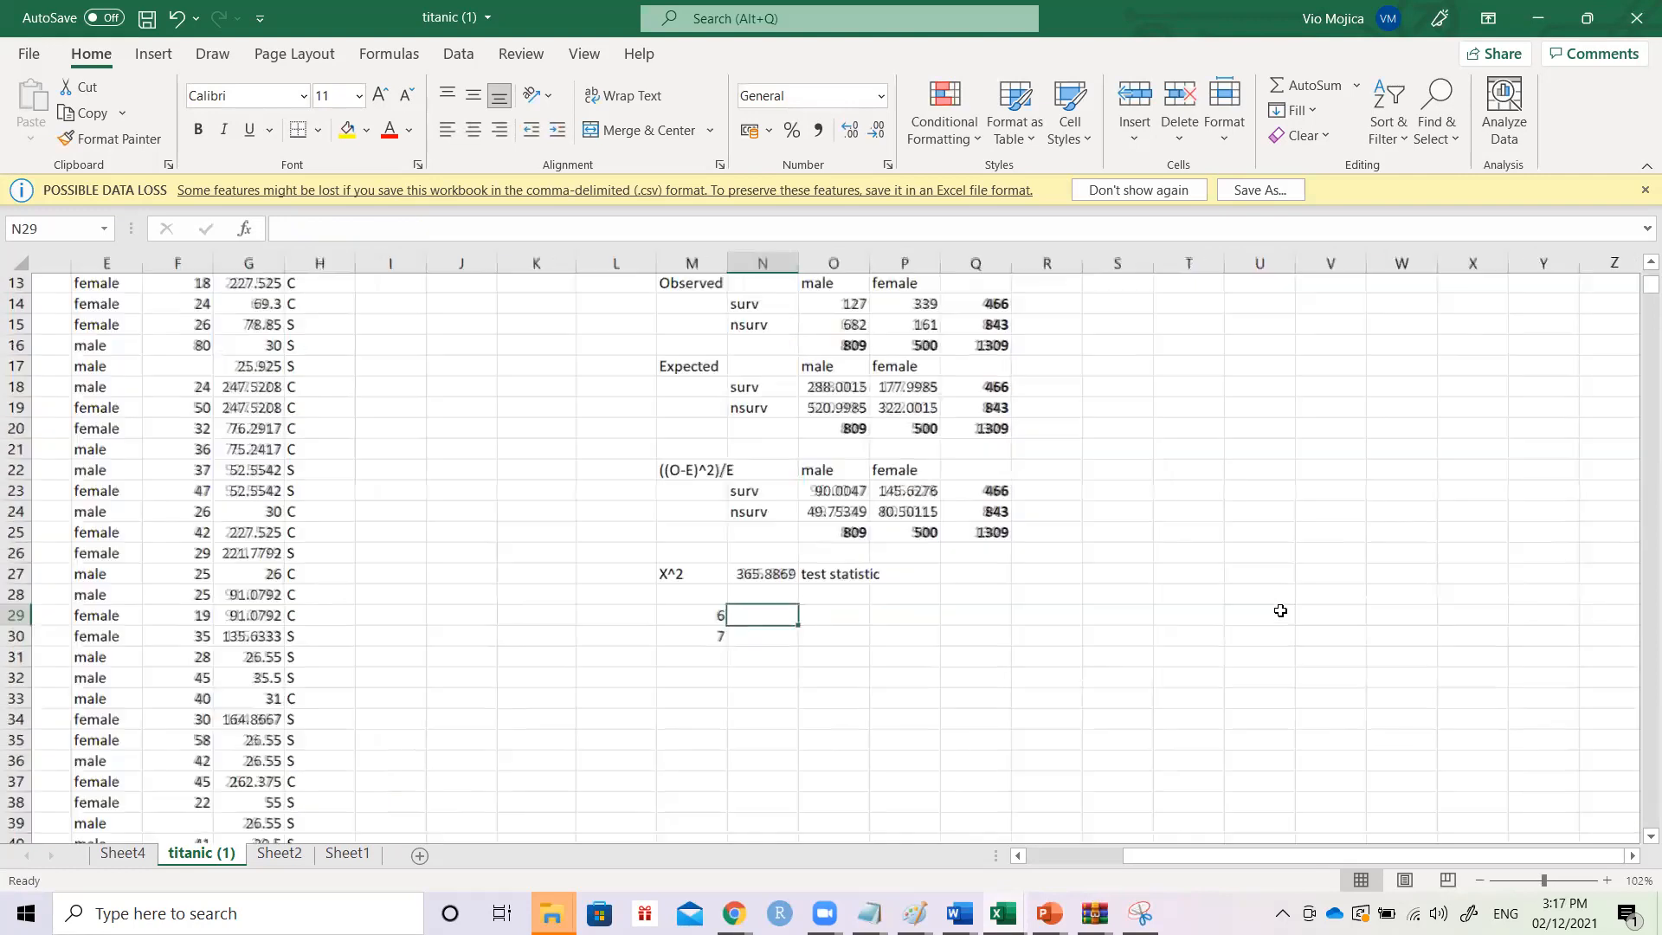
scroll(1084, 542, "up", 3)
scroll(1083, 539, "down", 1)
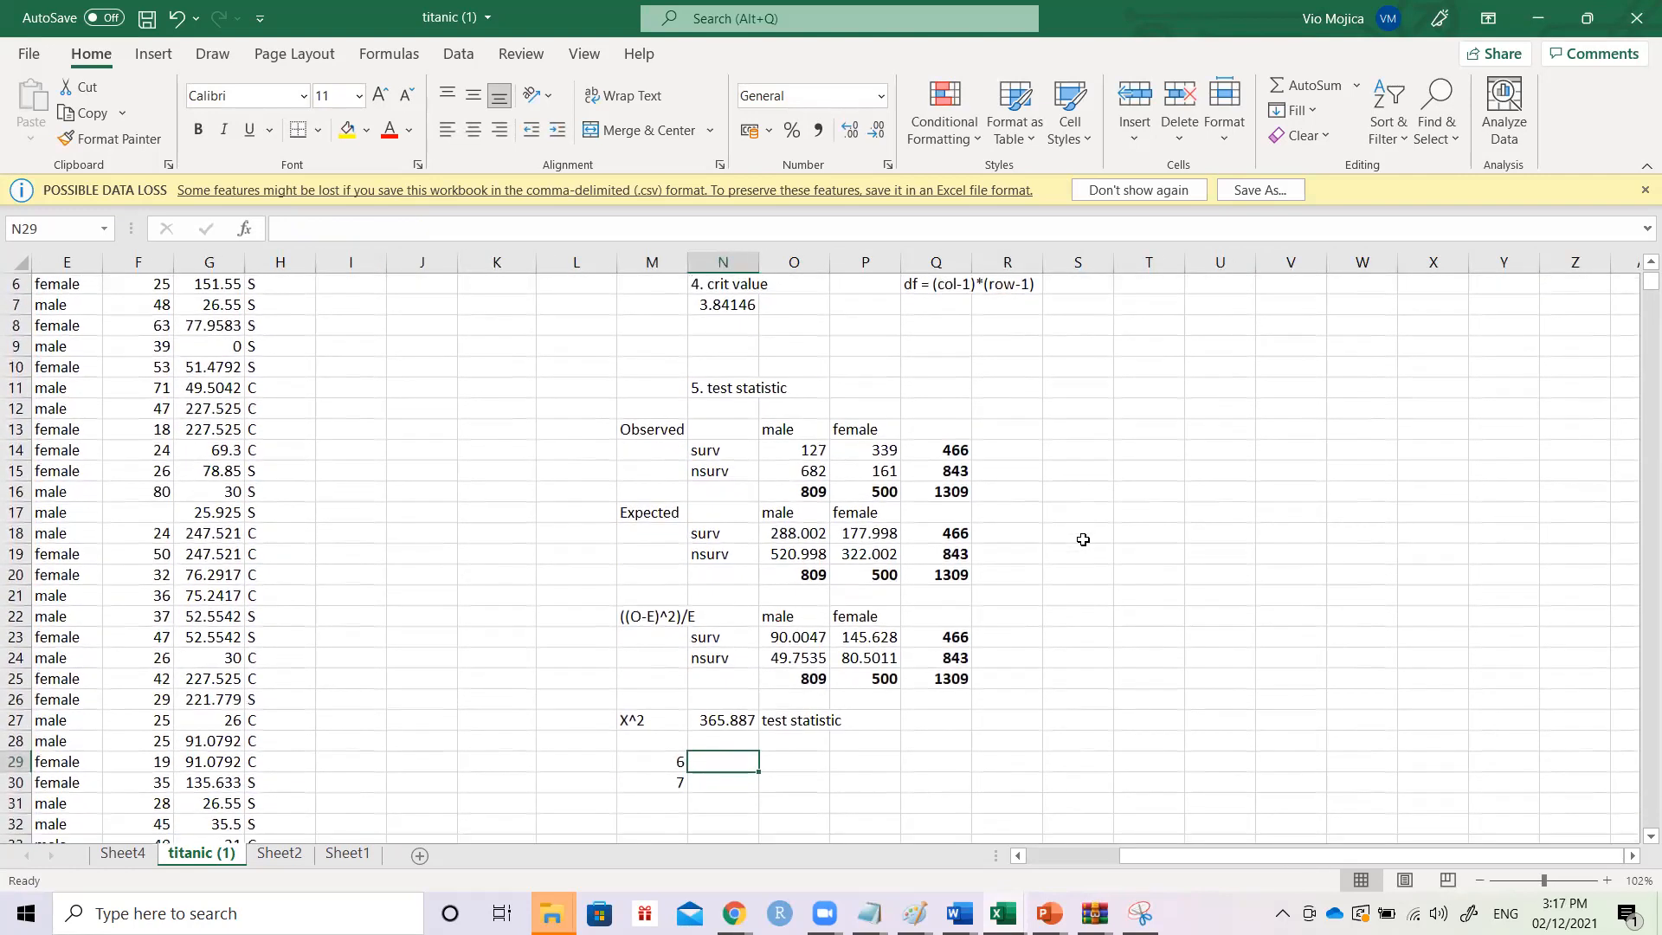
scroll(964, 346, "up", 2)
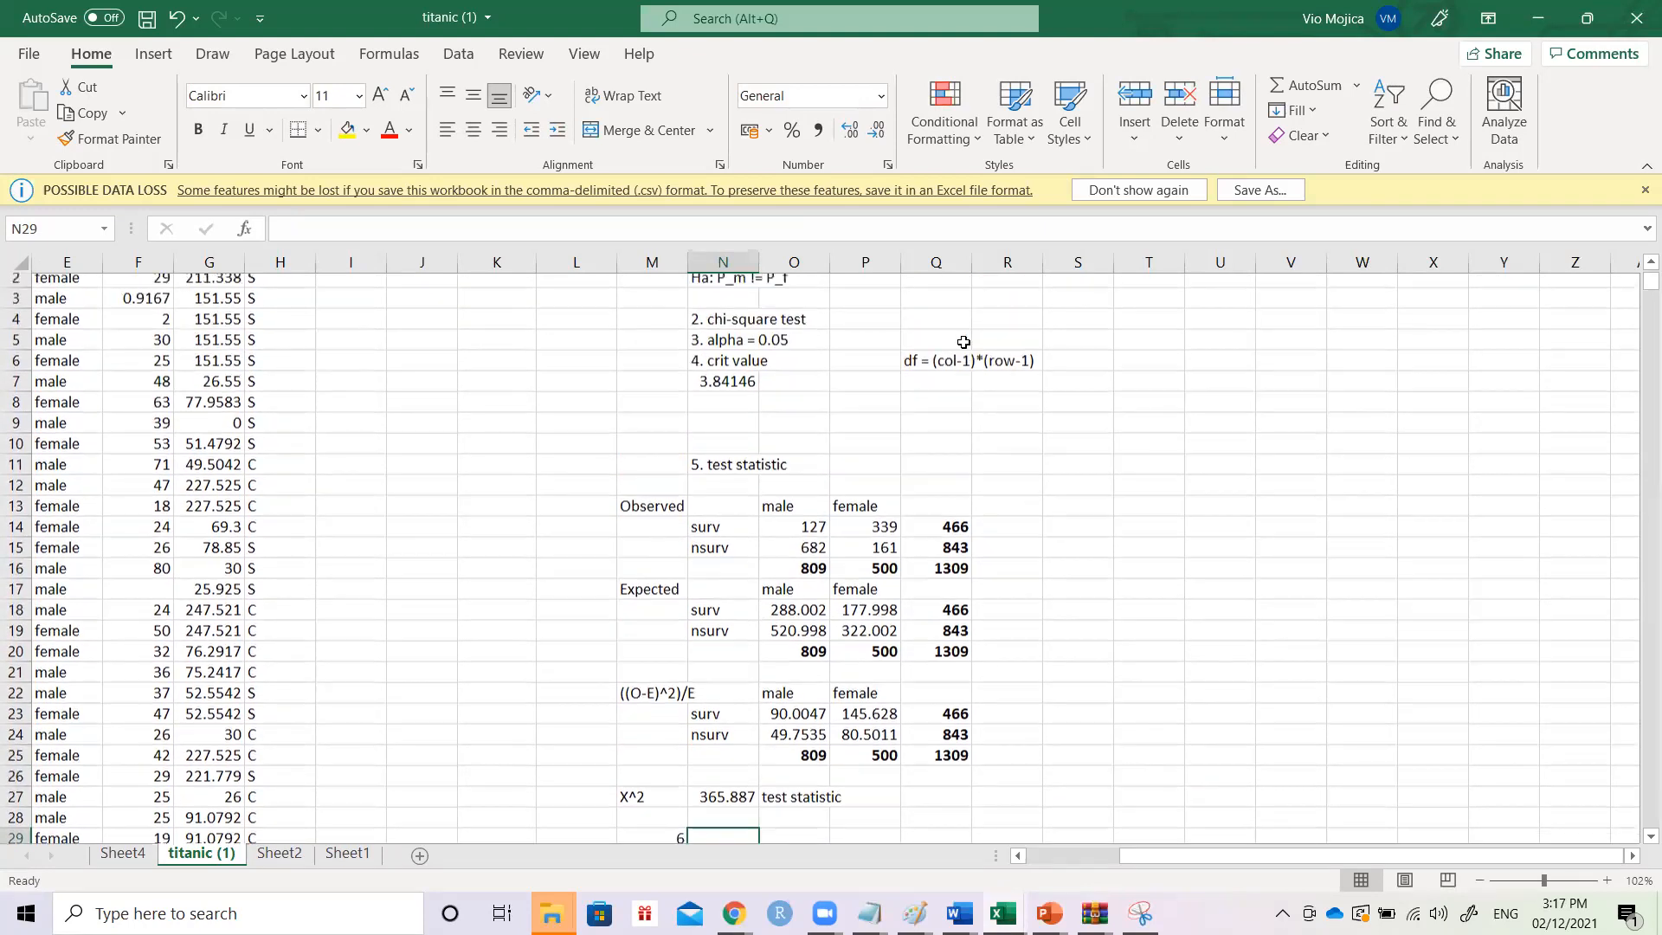
key("alt+Tab")
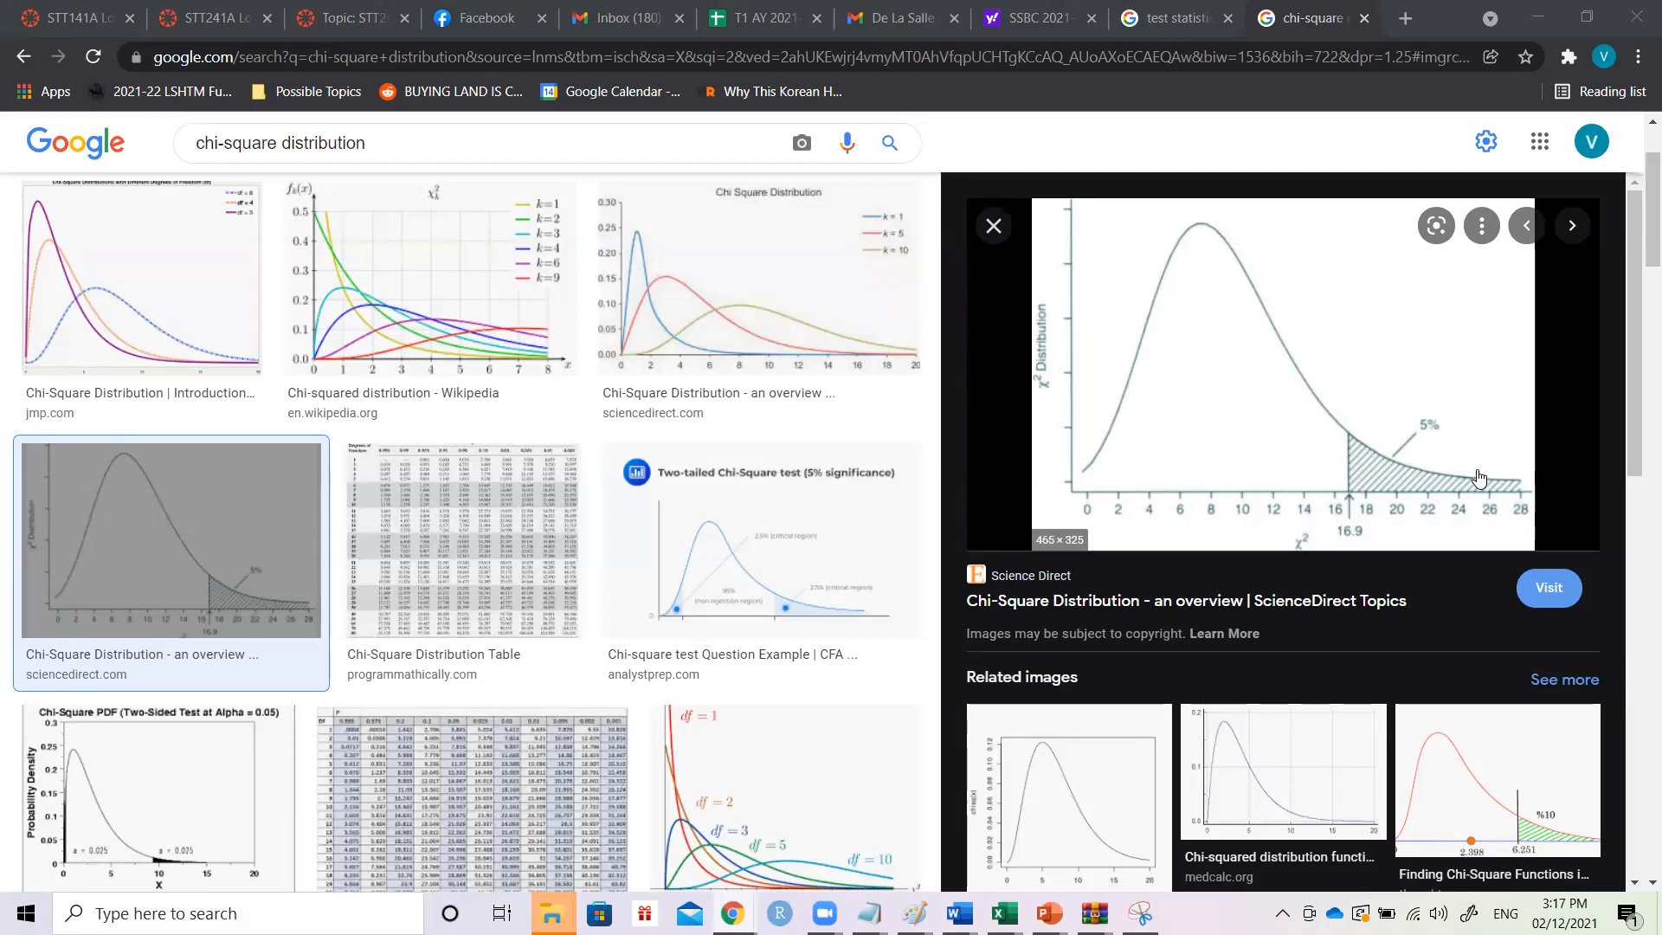
key("alt+Tab")
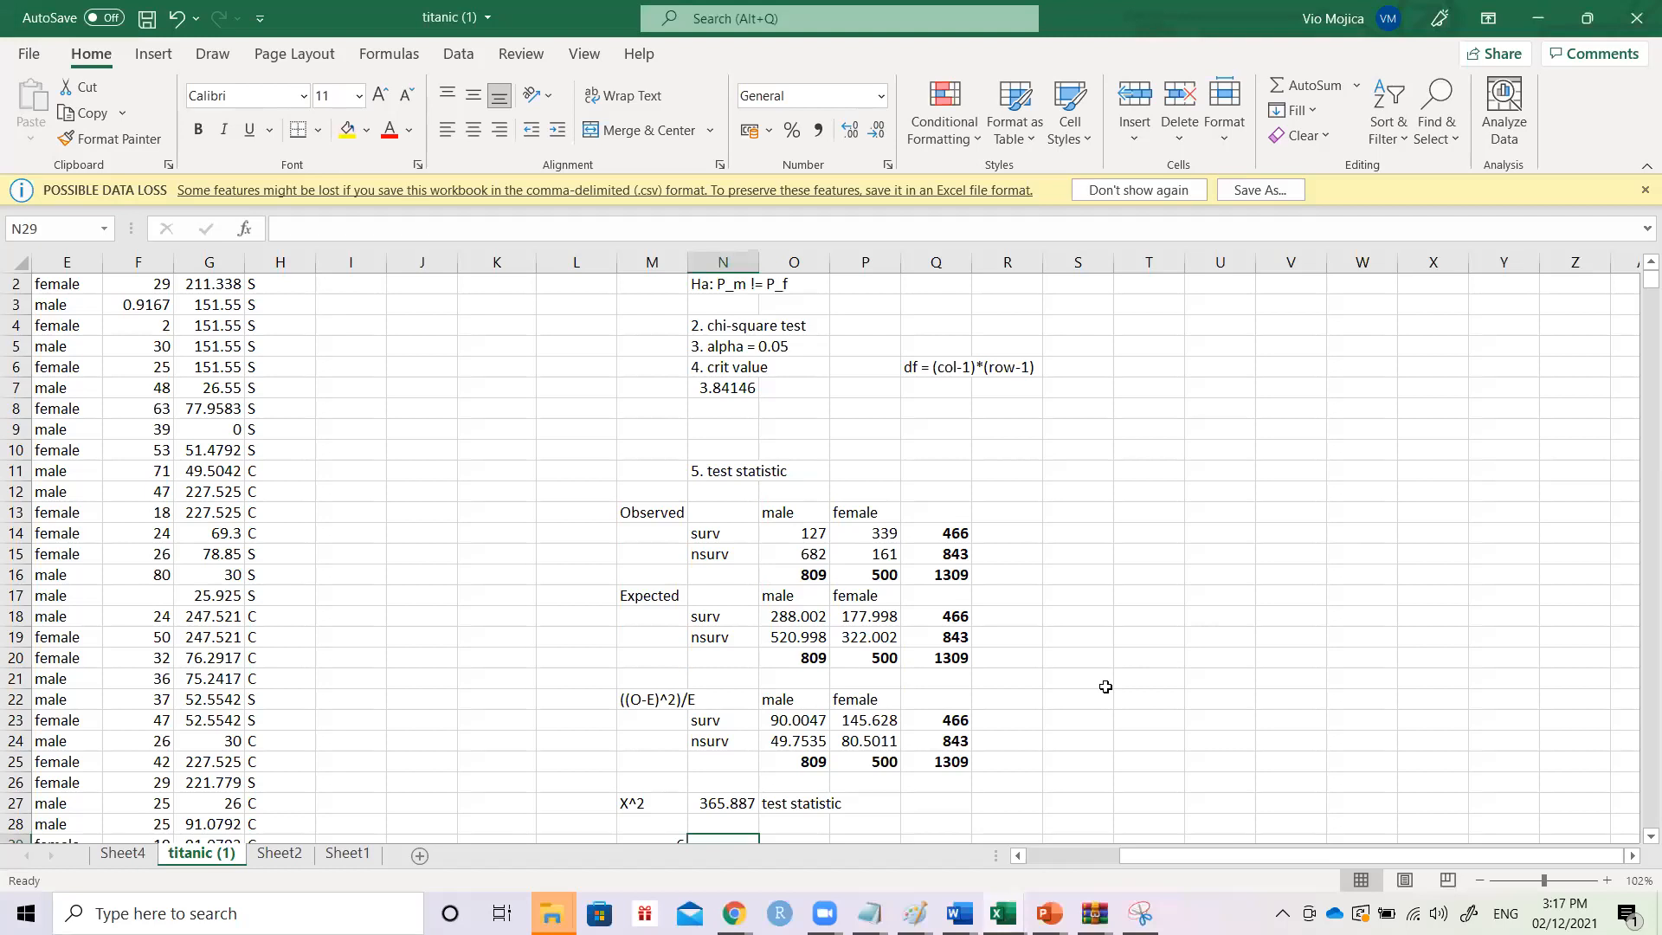
- Write the decision "Reject Ho" in N29 and begin the conclusion in N30 with "survival rate"
scroll(1106, 687, "down", 1)
type("Reject Ho")
key("Return")
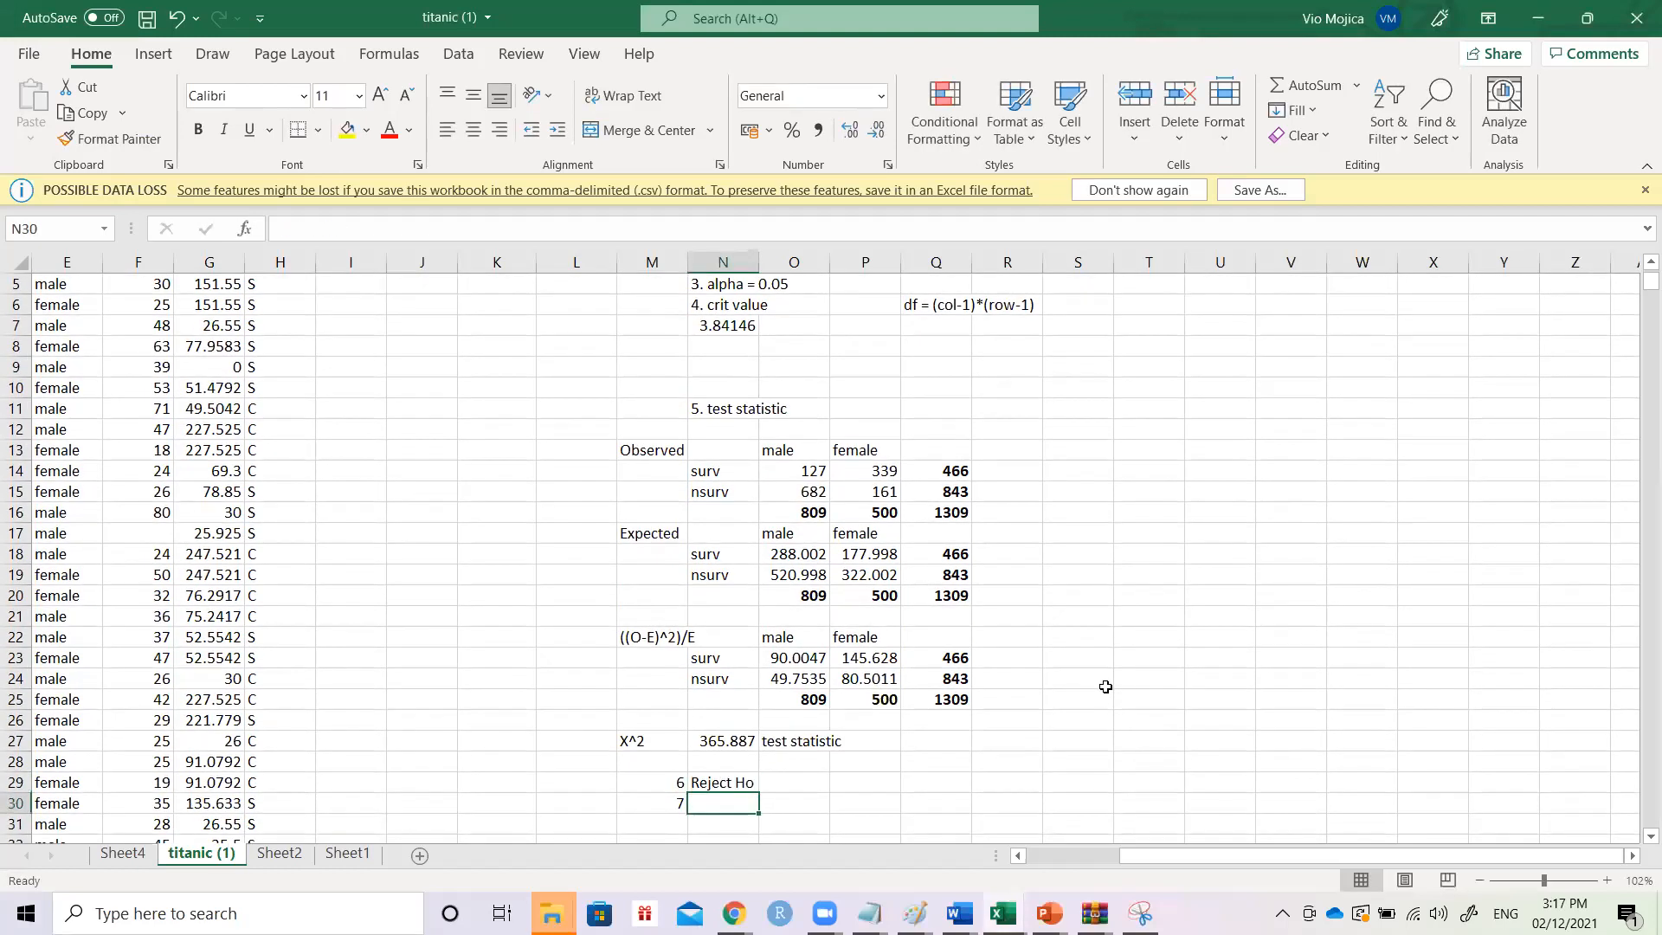
type("suri")
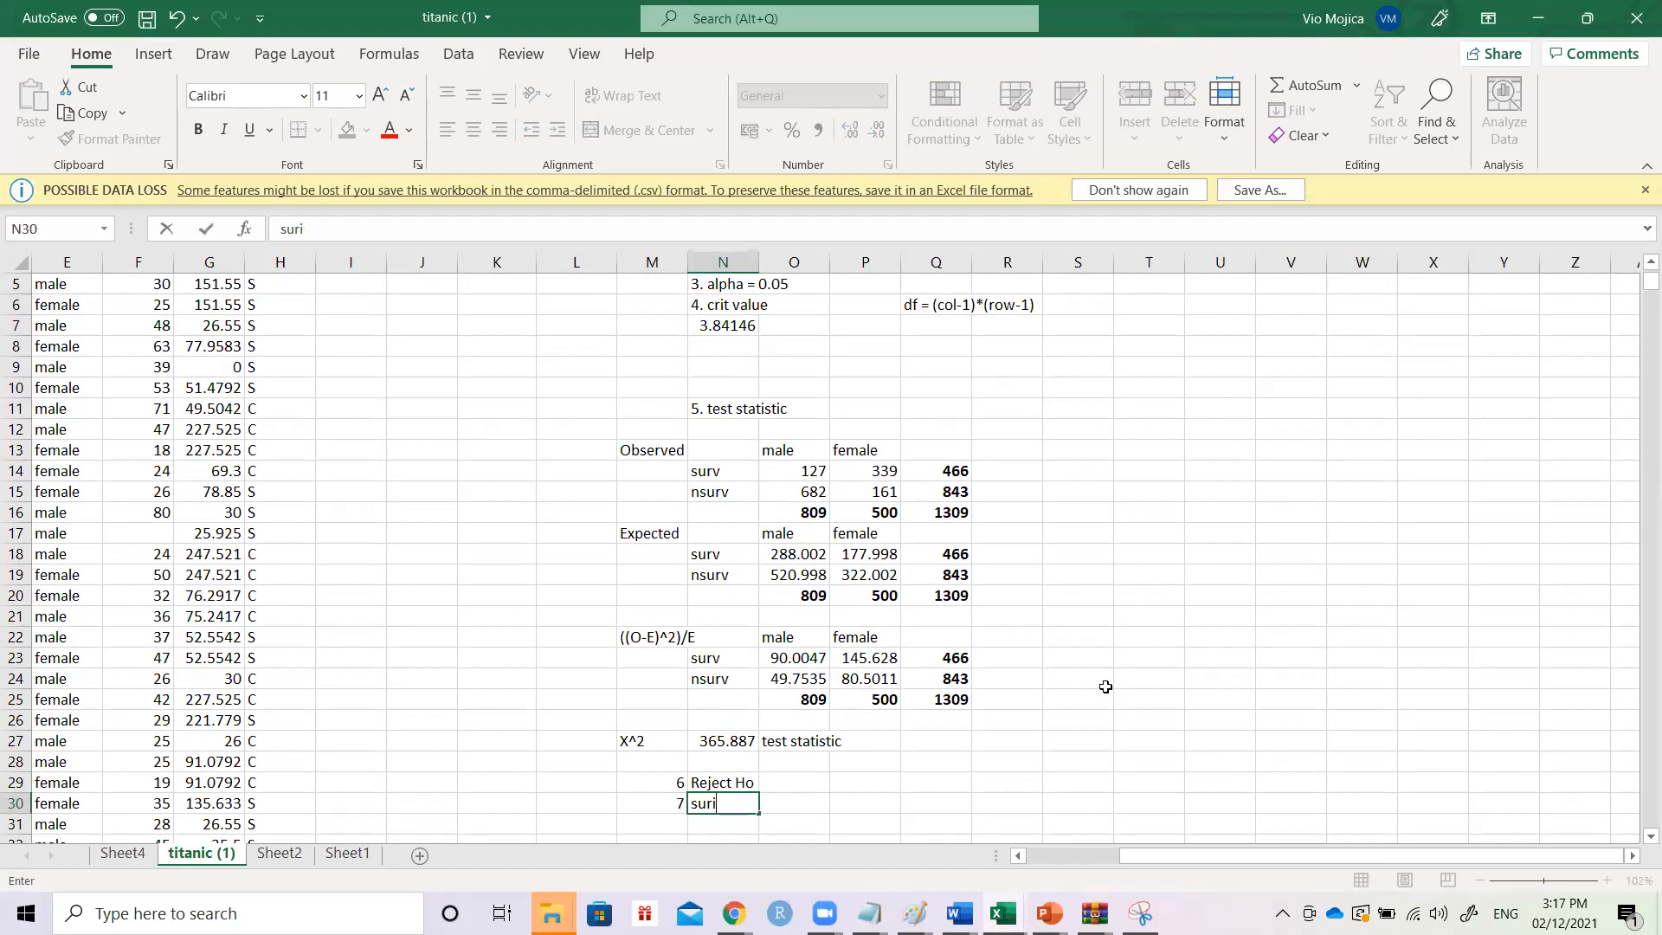
type("vaival rate")
key("Return")
scroll(1108, 684, "down", 1)
key("Up")
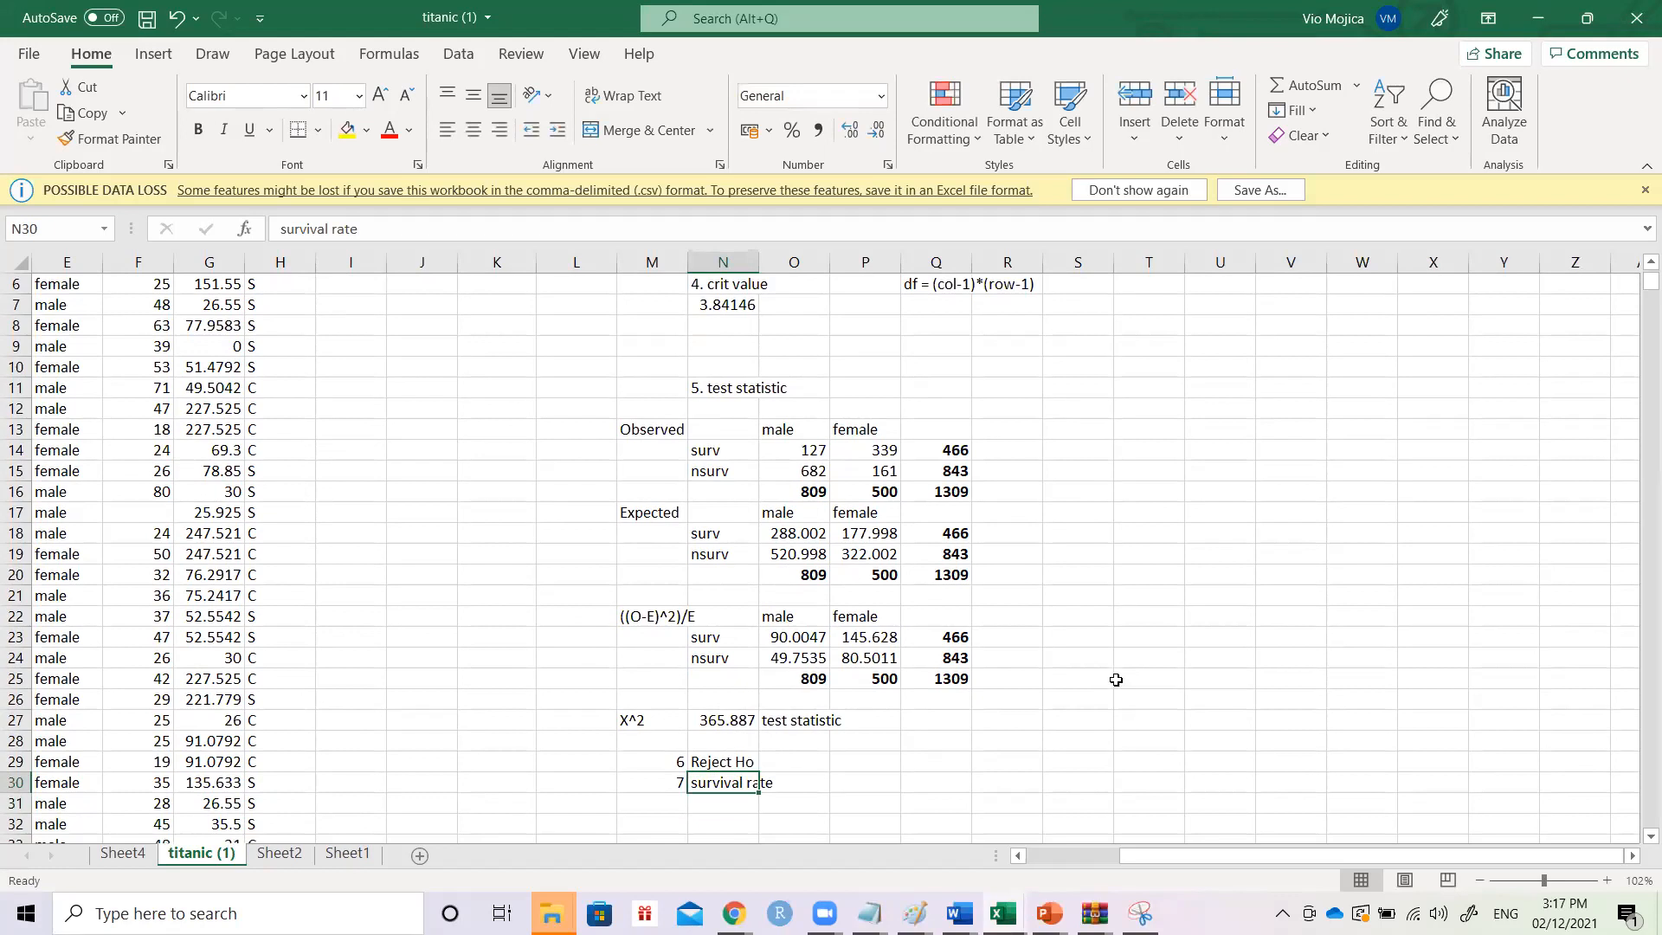
- Highlight the alternative hypothesis "Ha: P_m != P_f" in N2:O2 with a yellow fill
left_click(1101, 682)
key("ctrl+Up")
key("Down")
key("Left")
key("Left")
key("Left")
key("Left")
key("Left")
key("Up")
key("Down")
left_click(350, 137)
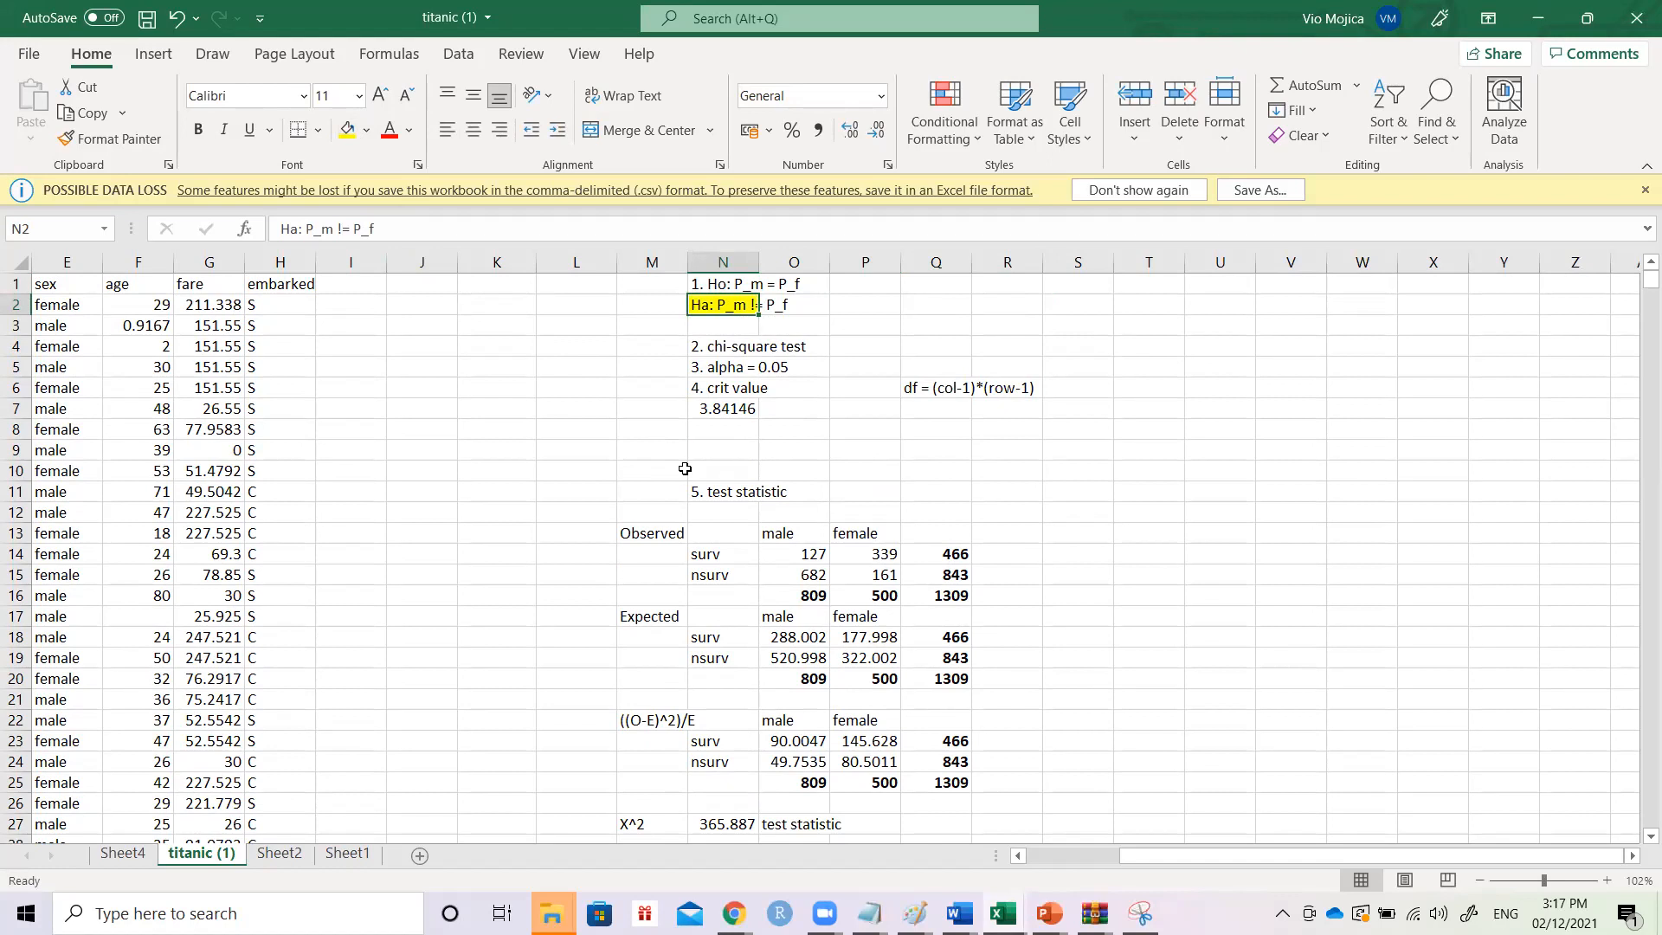
key("shift+Right")
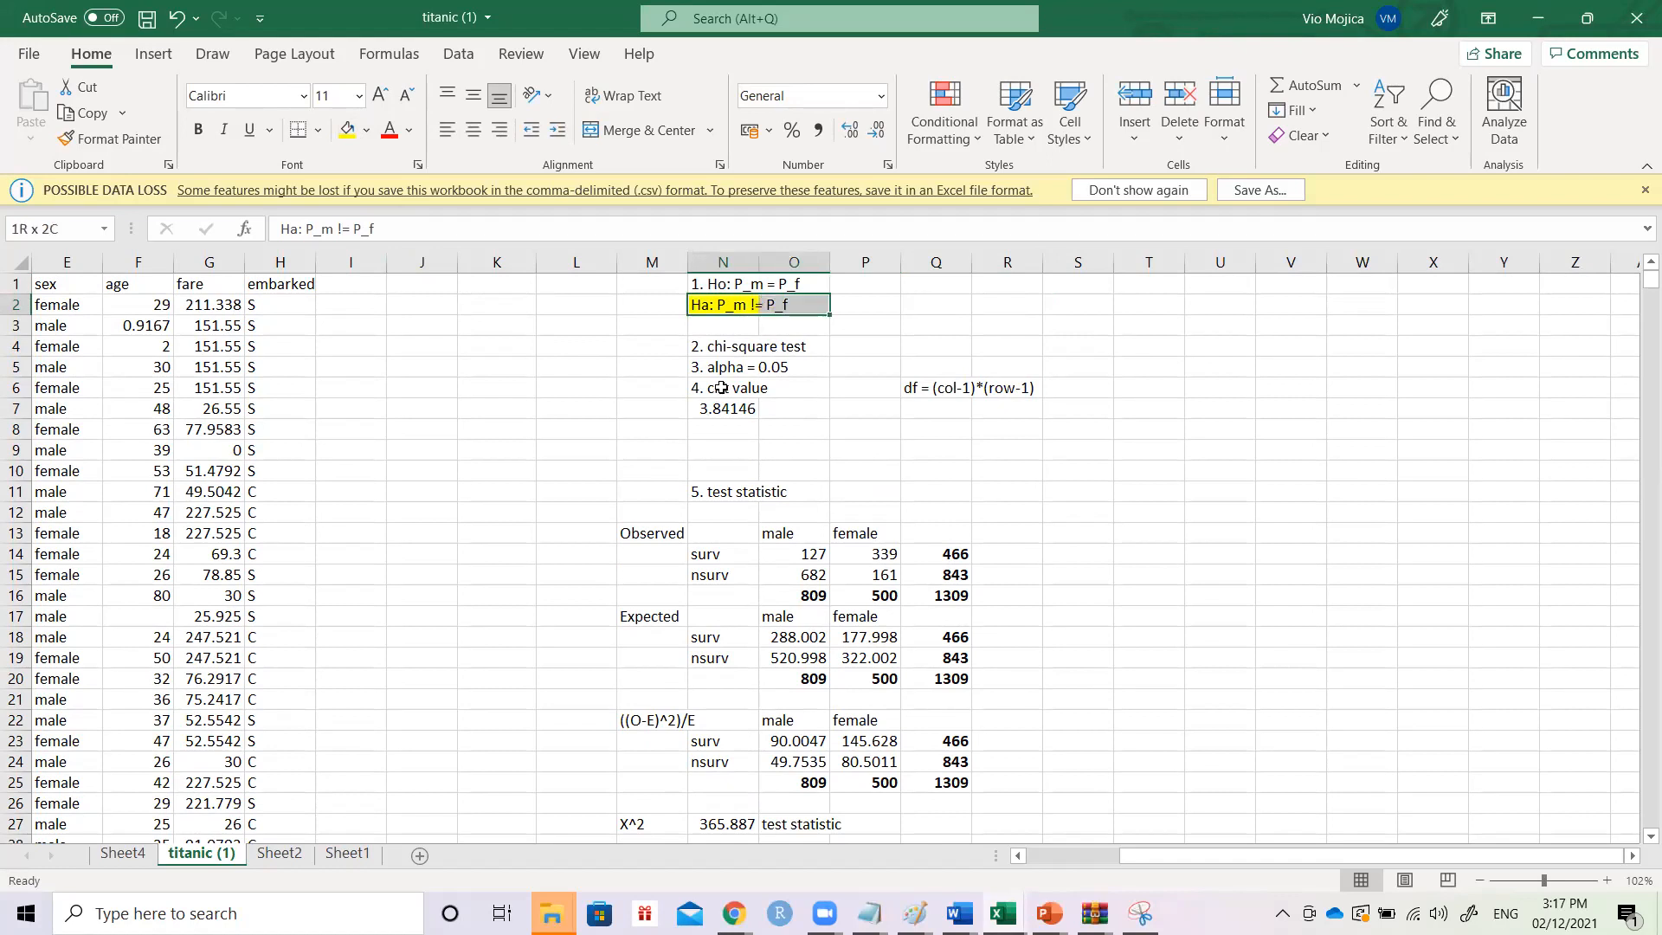
left_click(347, 130)
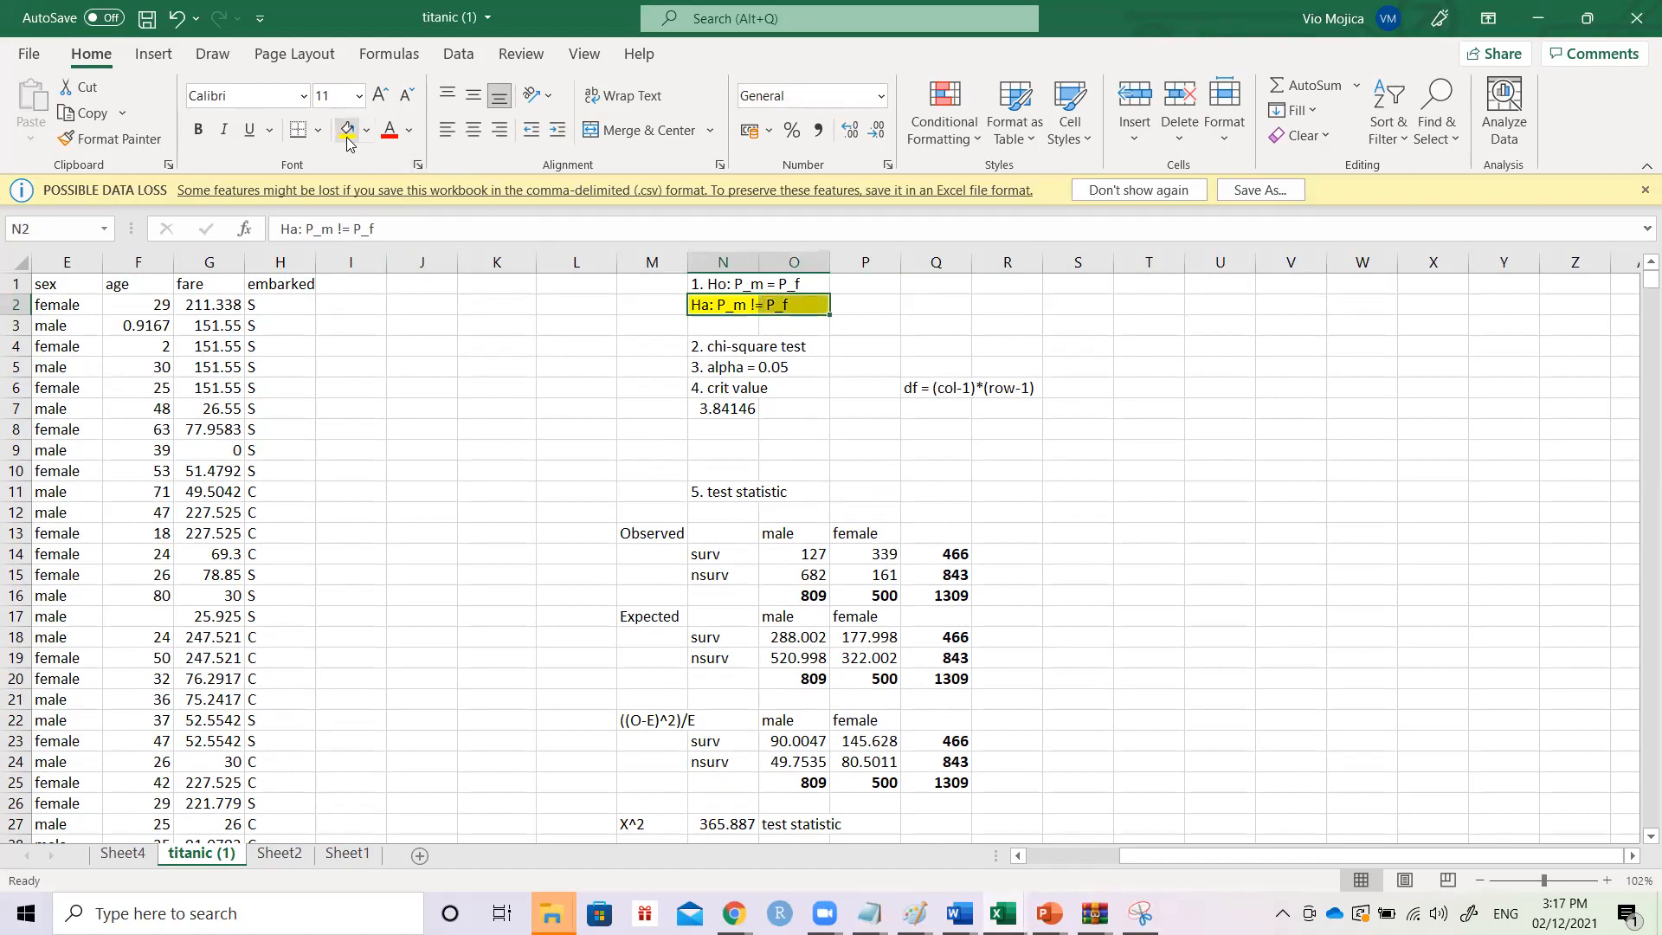
left_click(563, 385)
- Complete the conclusion in N30 as "survival rate sig. differs between males and females"
scroll(563, 386, "down", 6)
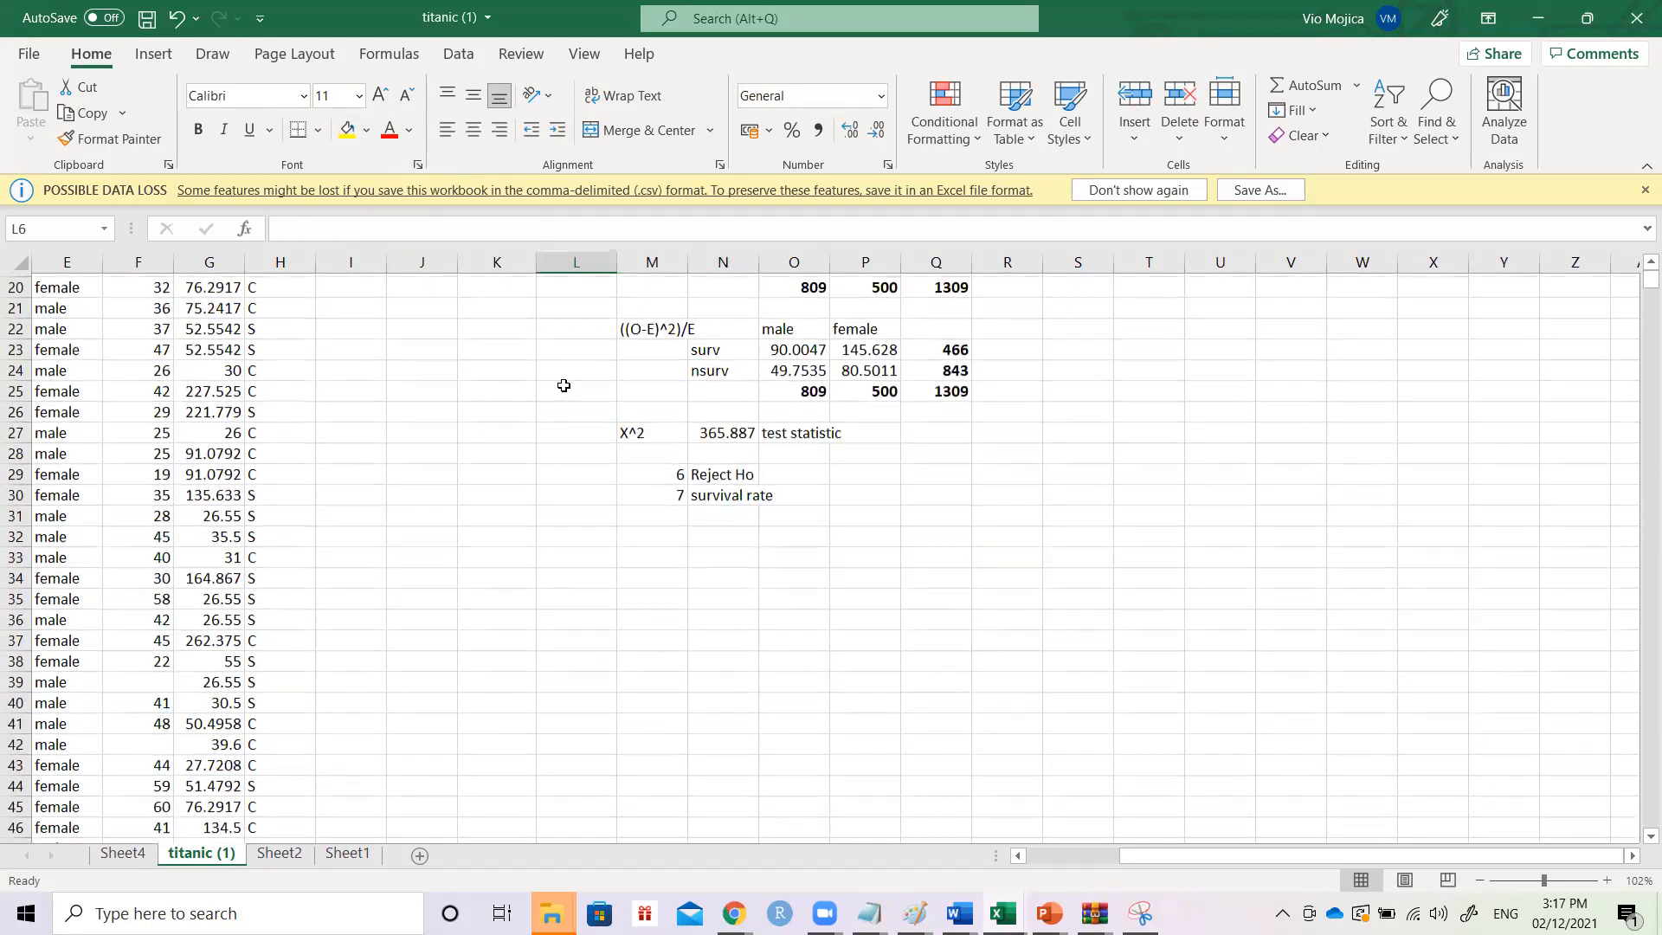
left_click(729, 492)
key("F2")
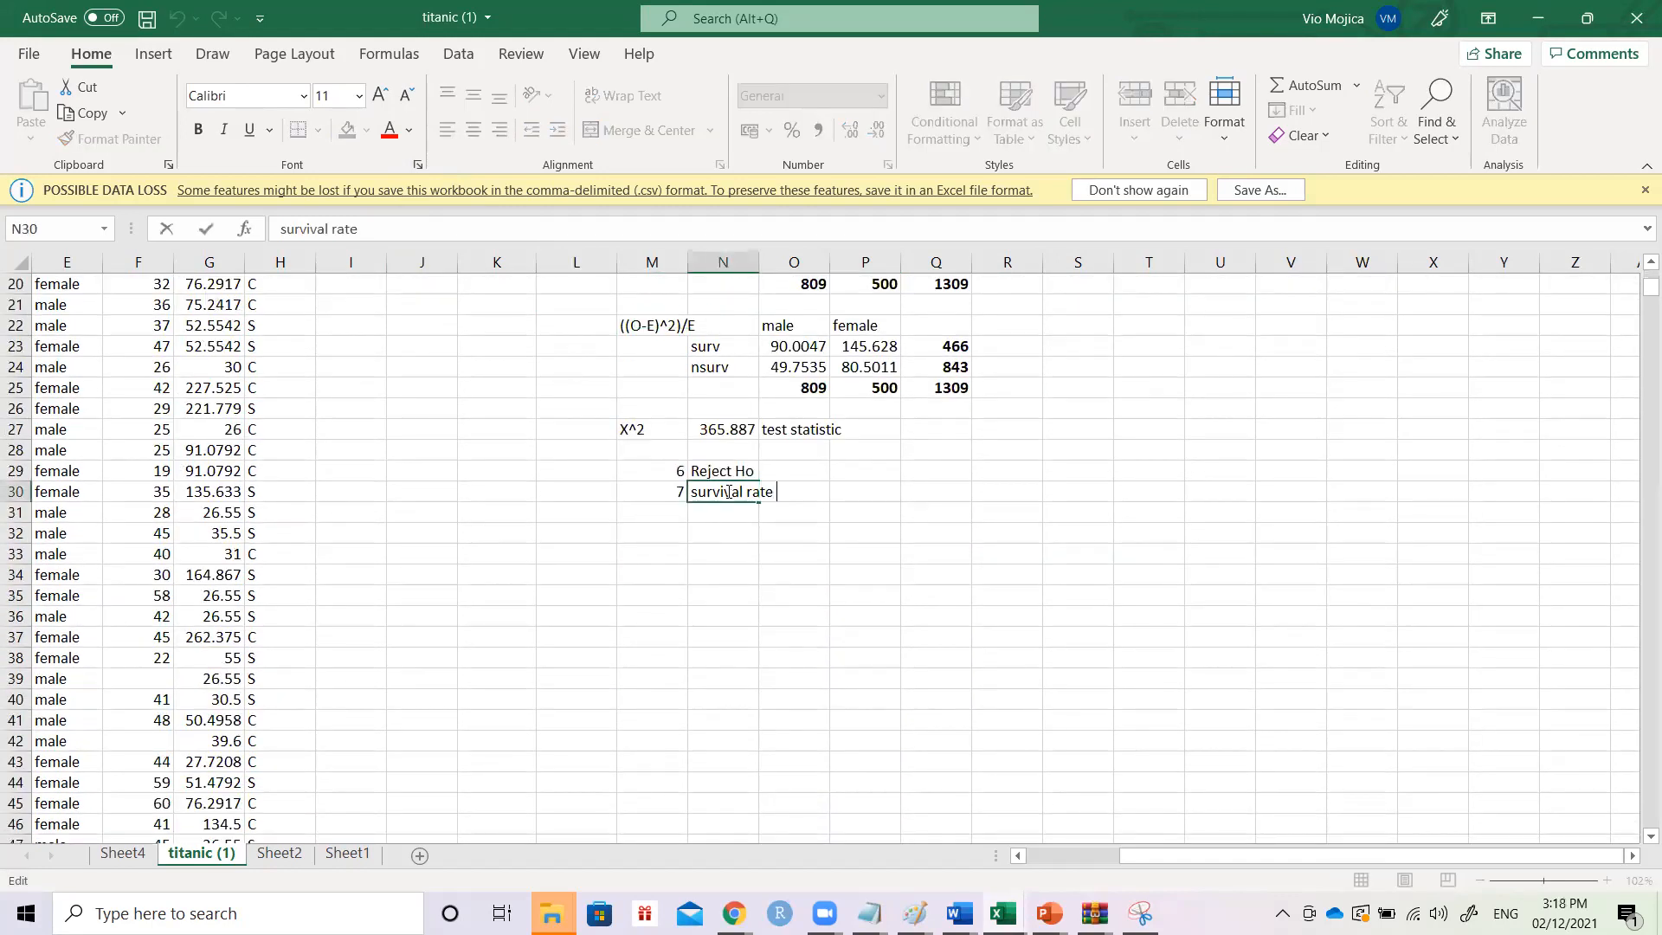
type("sig. differs between males and females")
key("Return")
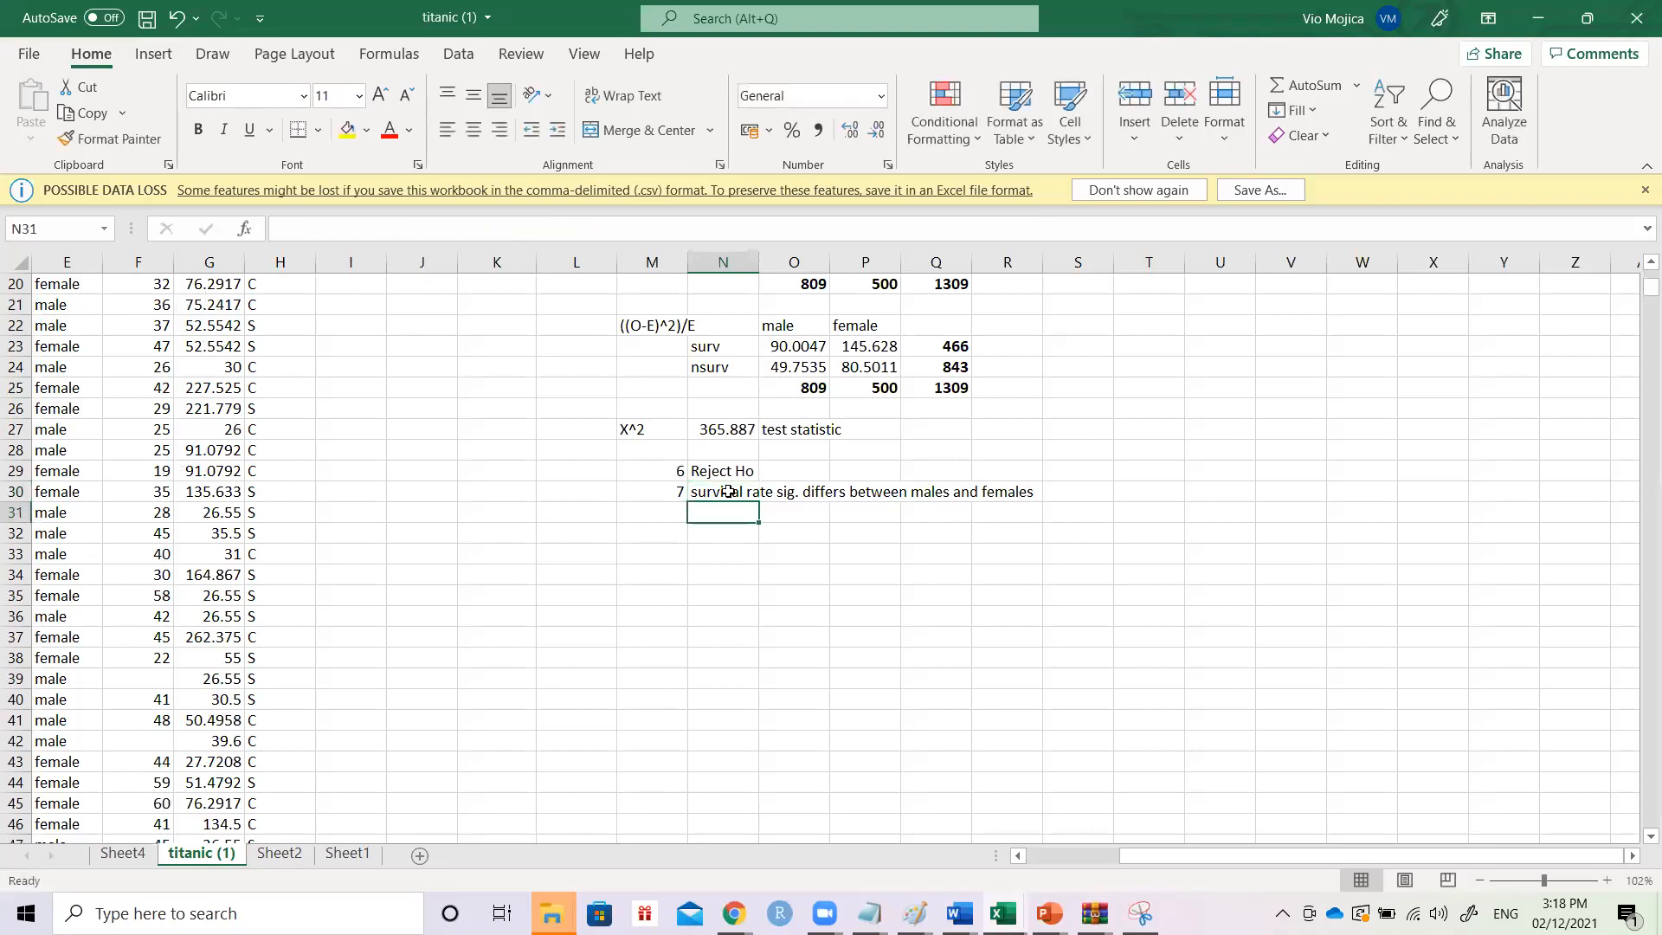
- Look back over the worked hypothesis test from the conclusion up to the hypotheses and the Observed table
key("Left")
key("Up")
key("Left")
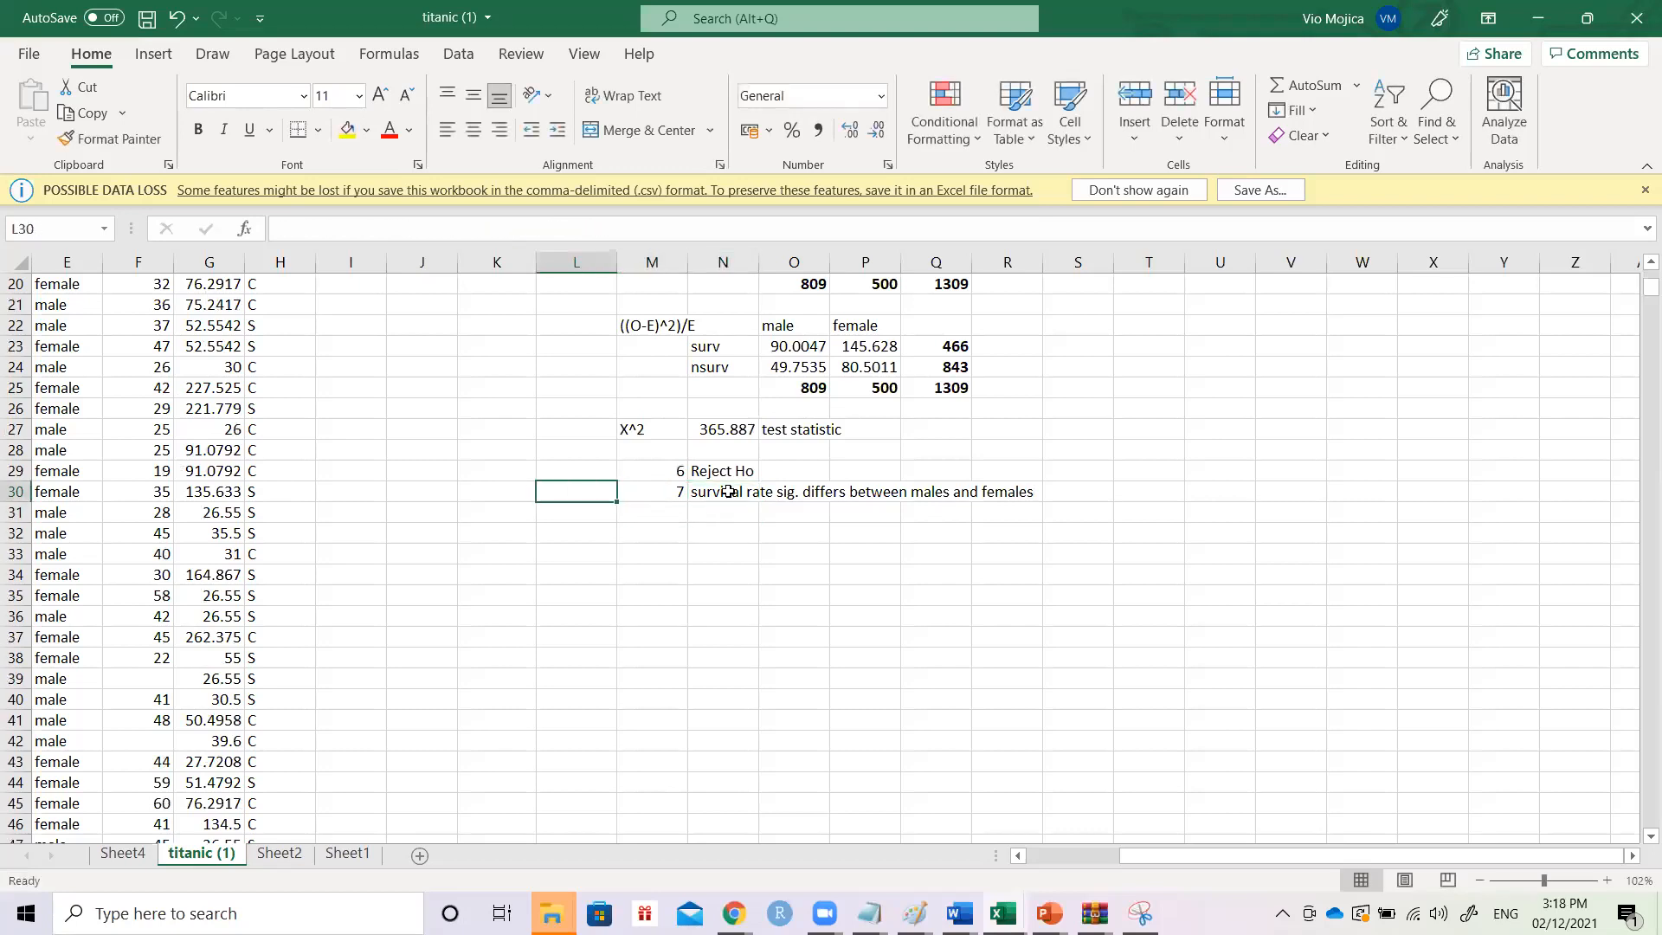
key("Up")
key("Up")
key("Up")
key("Up")
key("Up")
key("Up")
key("Up")
key("Up")
key("Up")
key("Up")
key("Up")
key("Up")
key("Up")
key("Up")
key("Up")
key("Up")
key("Up")
key("Up")
key("Up")
key("Up")
key("Down")
key("Down")
key("Down")
key("Down")
key("Down")
key("Down")
key("Down")
key("Down")
key("Down")
key("Down")
key("Down")
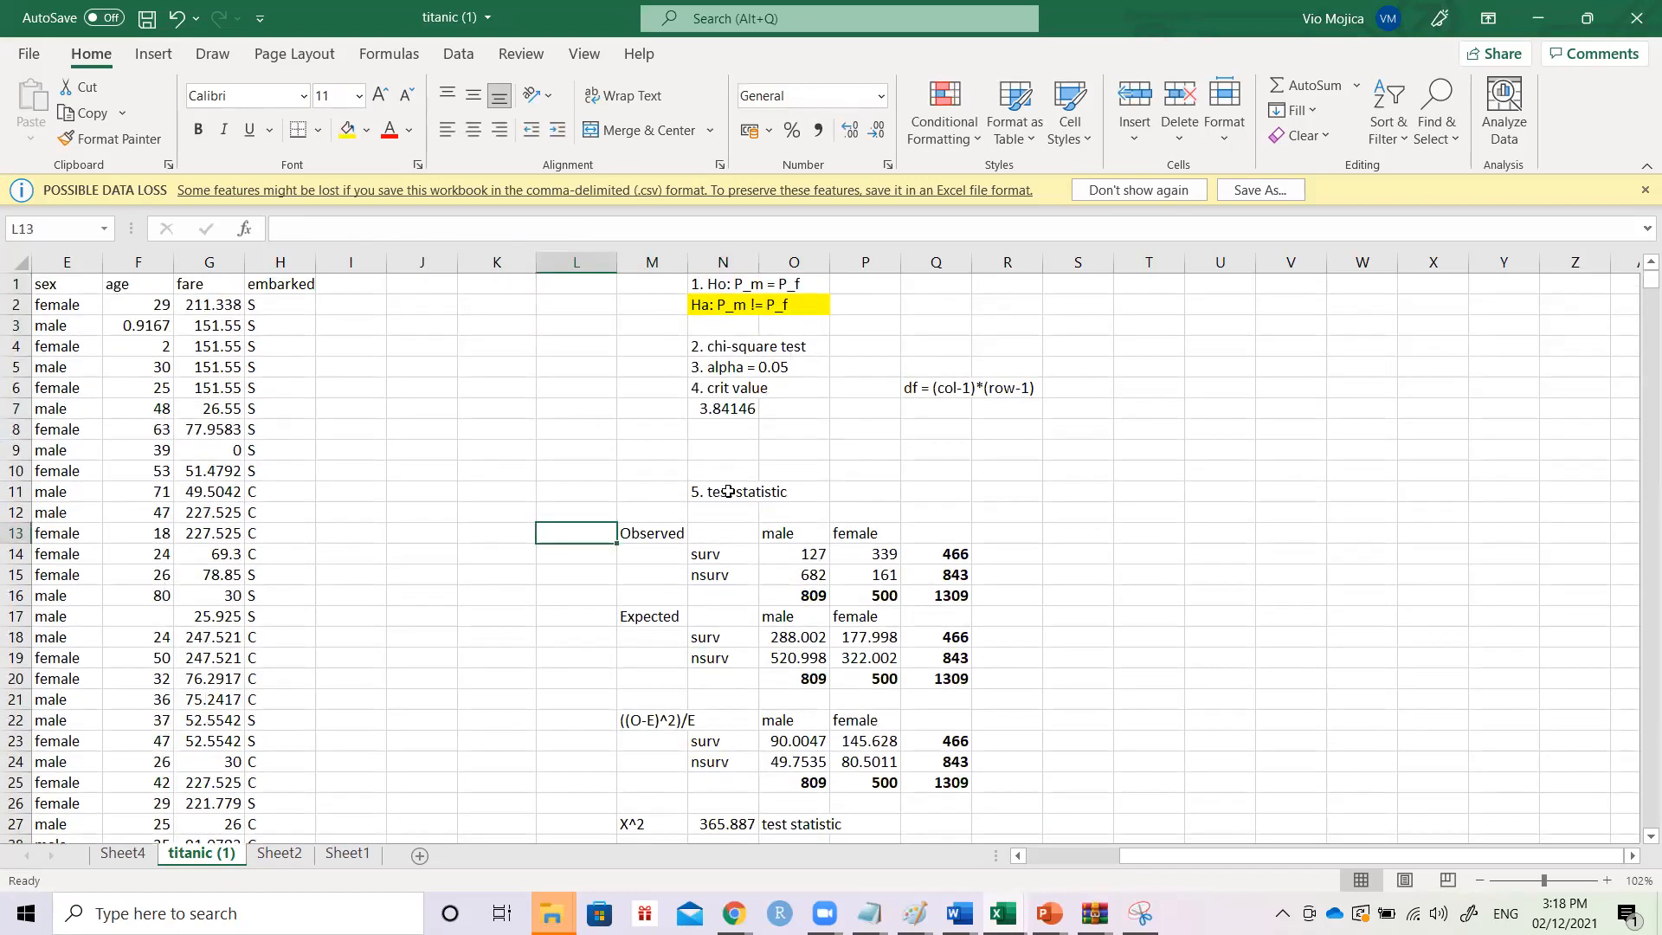
key("Left")
key("Left")
key("Left")
key("Left")
key("Left")
key("Left")
key("Left")
key("Left")
key("Left")
key("Left")
key("Left")
key("Right")
key("Right")
key("Right")
key("Right")
key("Right")
key("Right")
key("Right")
key("Right")
key("Right")
key("Right")
key("Right")
key("Right")
key("Right")
key("Right")
key("Right")
key("Right")
key("Right")
key("Right")
key("Right")
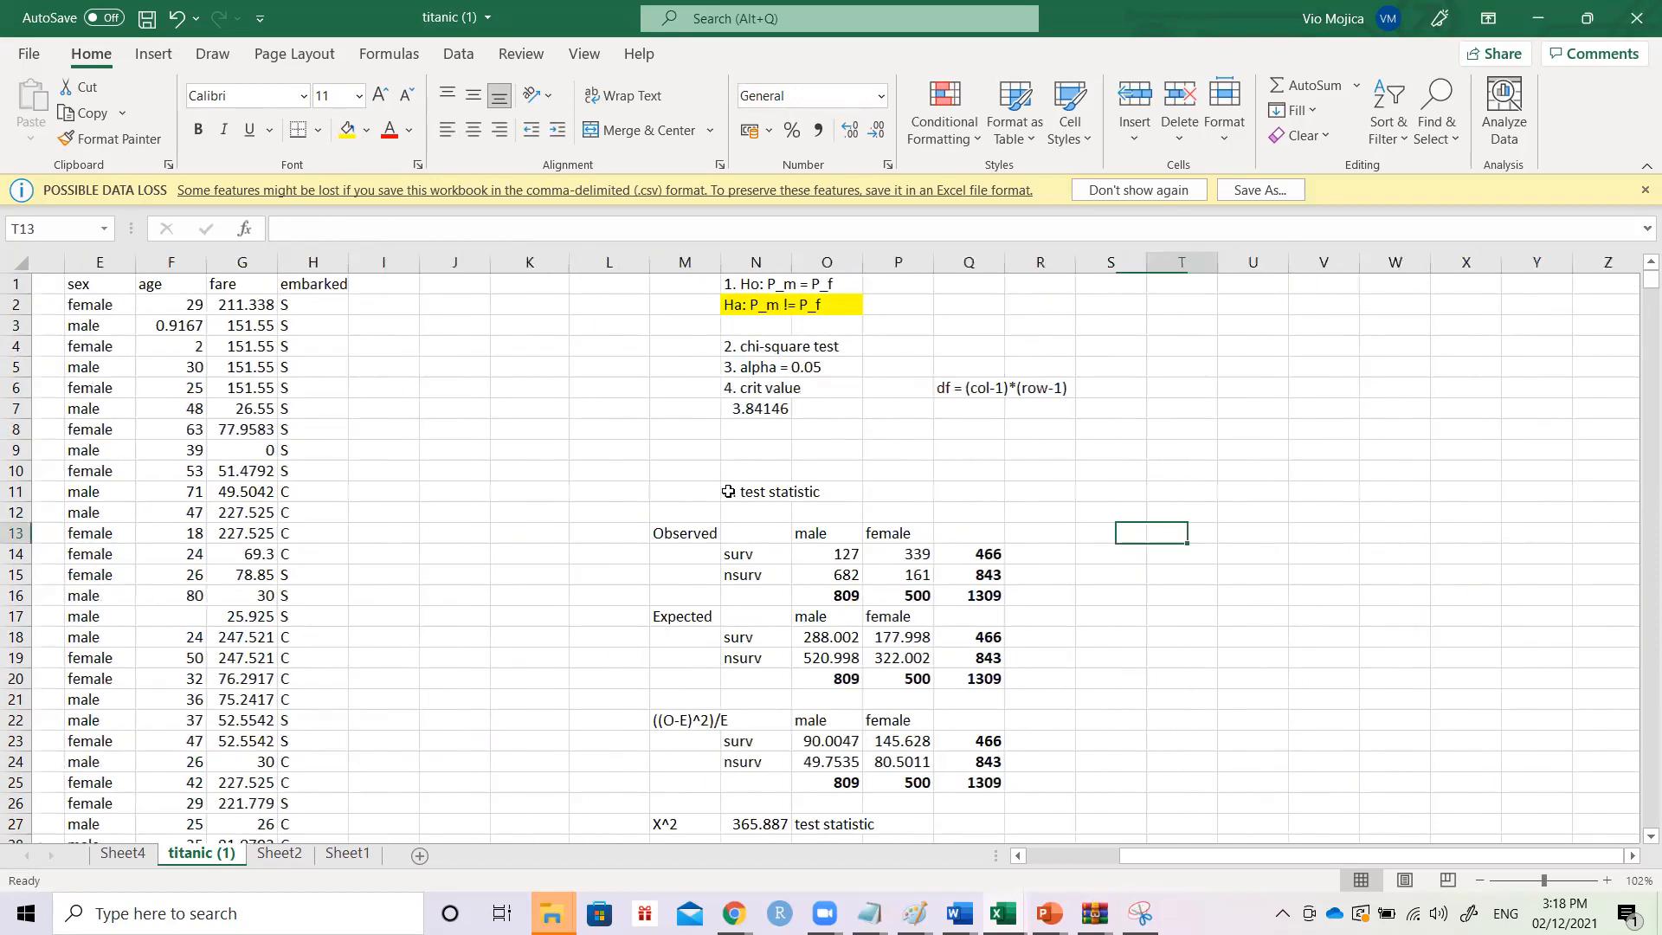
- Note the expected-count formula "E_i = (row total)*(column total)/grand total" in S17, beside the Expected table
key("Left")
key("Left")
key("Left")
key("Left")
key("Left")
key("Left")
key("Left")
key("Down")
key("Down")
key("Right")
key("Down")
key("Right")
key("Right")
key("Right")
key("Right")
key("Down")
key("Right")
key("Down")
key("Left")
key("Up")
key("Right")
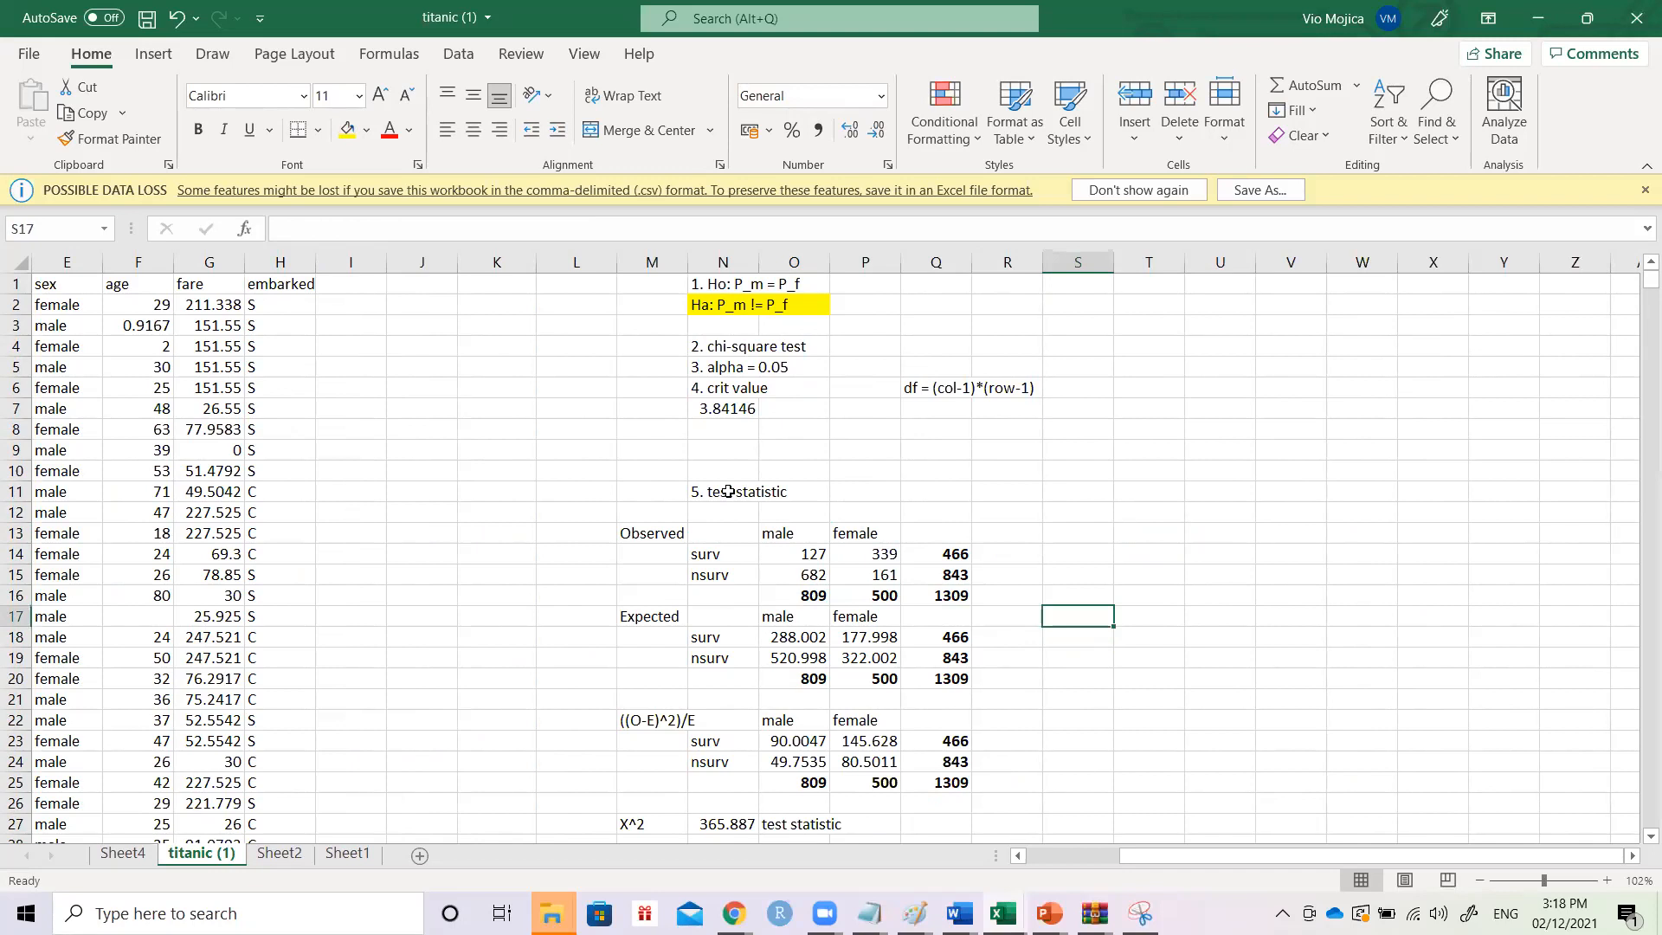
type("E")
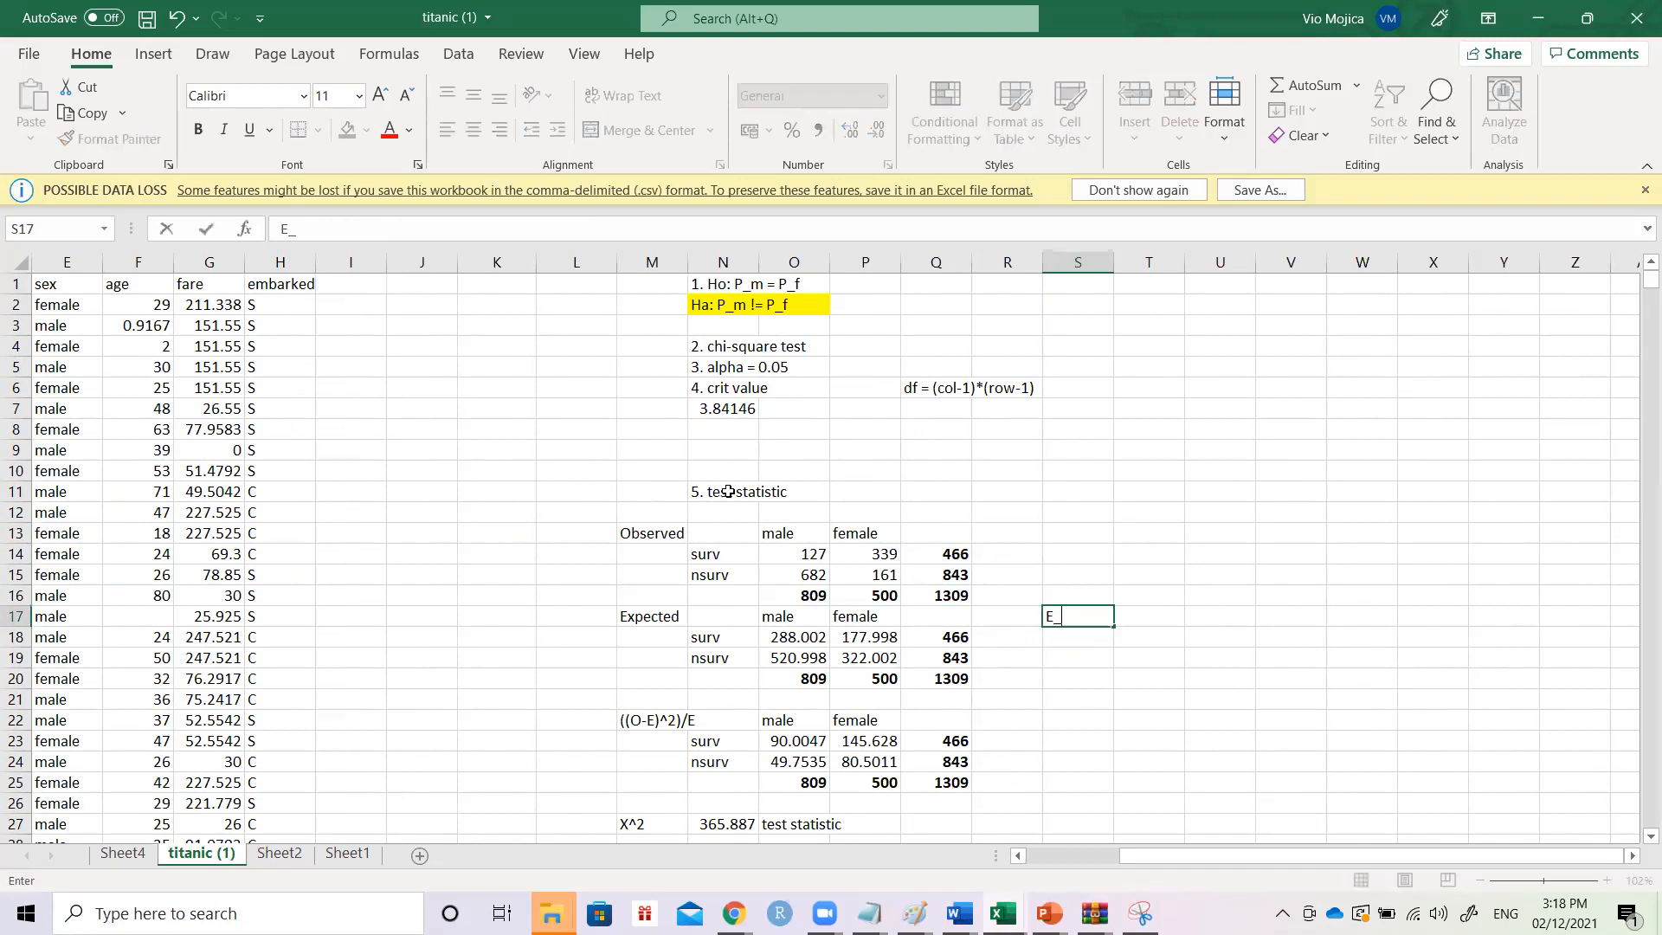
type("_i = (row total)*(colu")
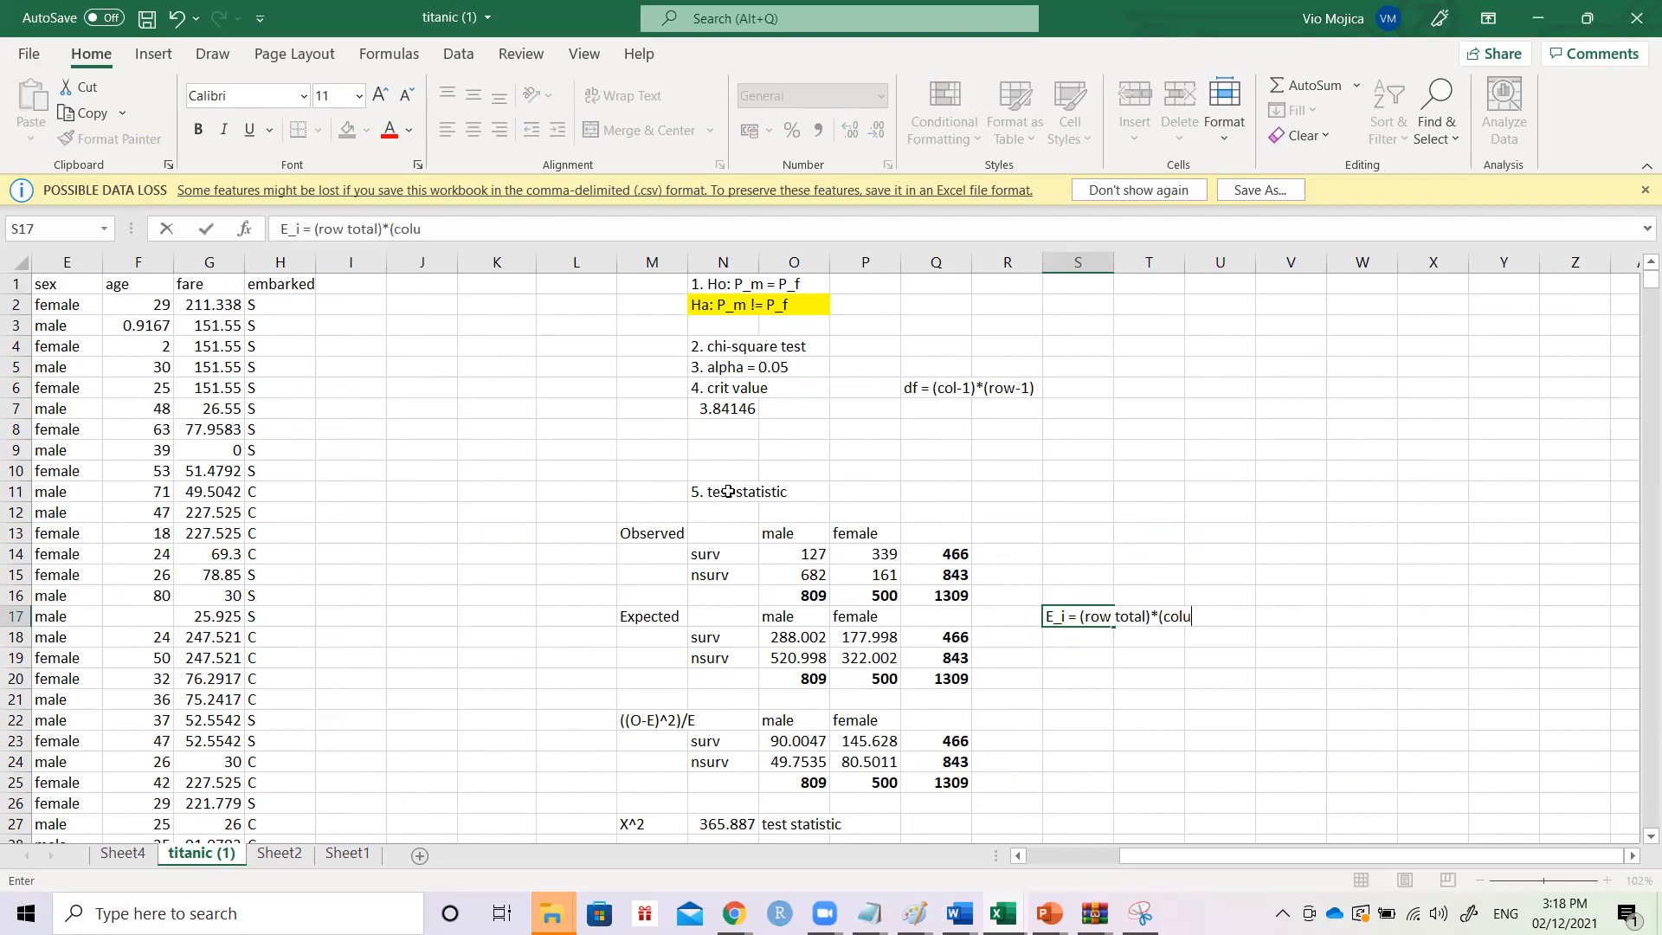
type("n")
key("BackSpace")
type("mn total)/grand total")
key("Return")
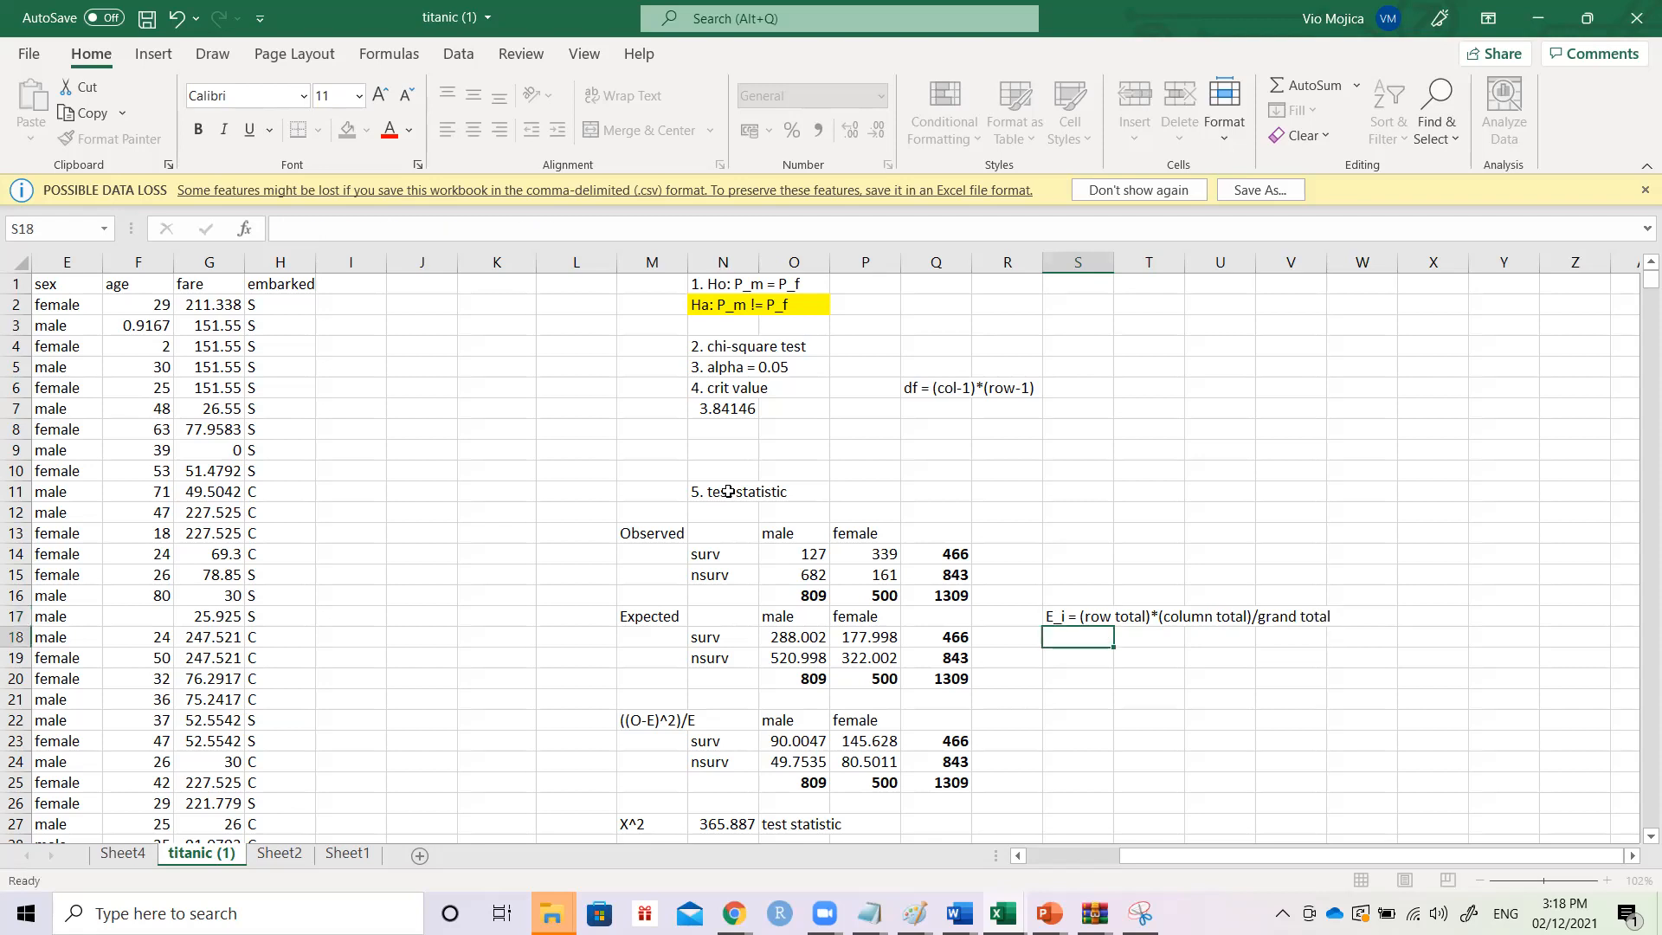
- Calculate =466*809/1309 in S18 and compare it with the expected count of male survivors in O18
key("Left")
key("Left")
key("Left")
key("Left")
key("Right")
key("Right")
key("Right")
key("Right")
type("=4")
type("66")
type("*809")
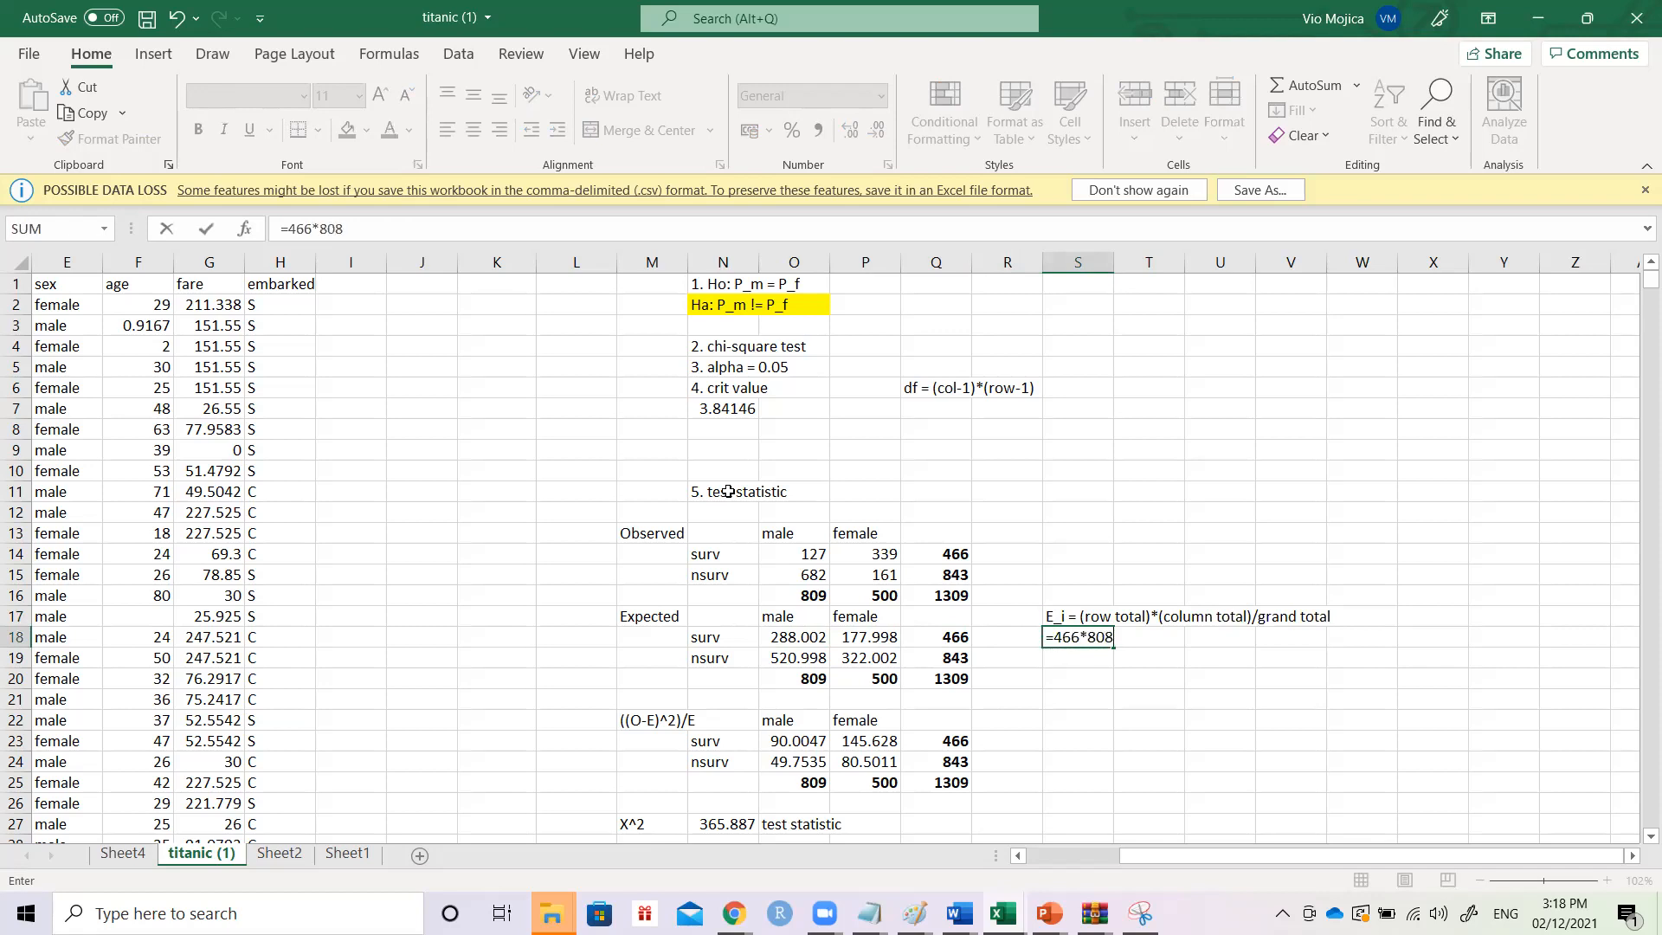
type("/1309")
key("Return")
key("Up")
key("Left")
key("Left")
key("Left")
key("Left")
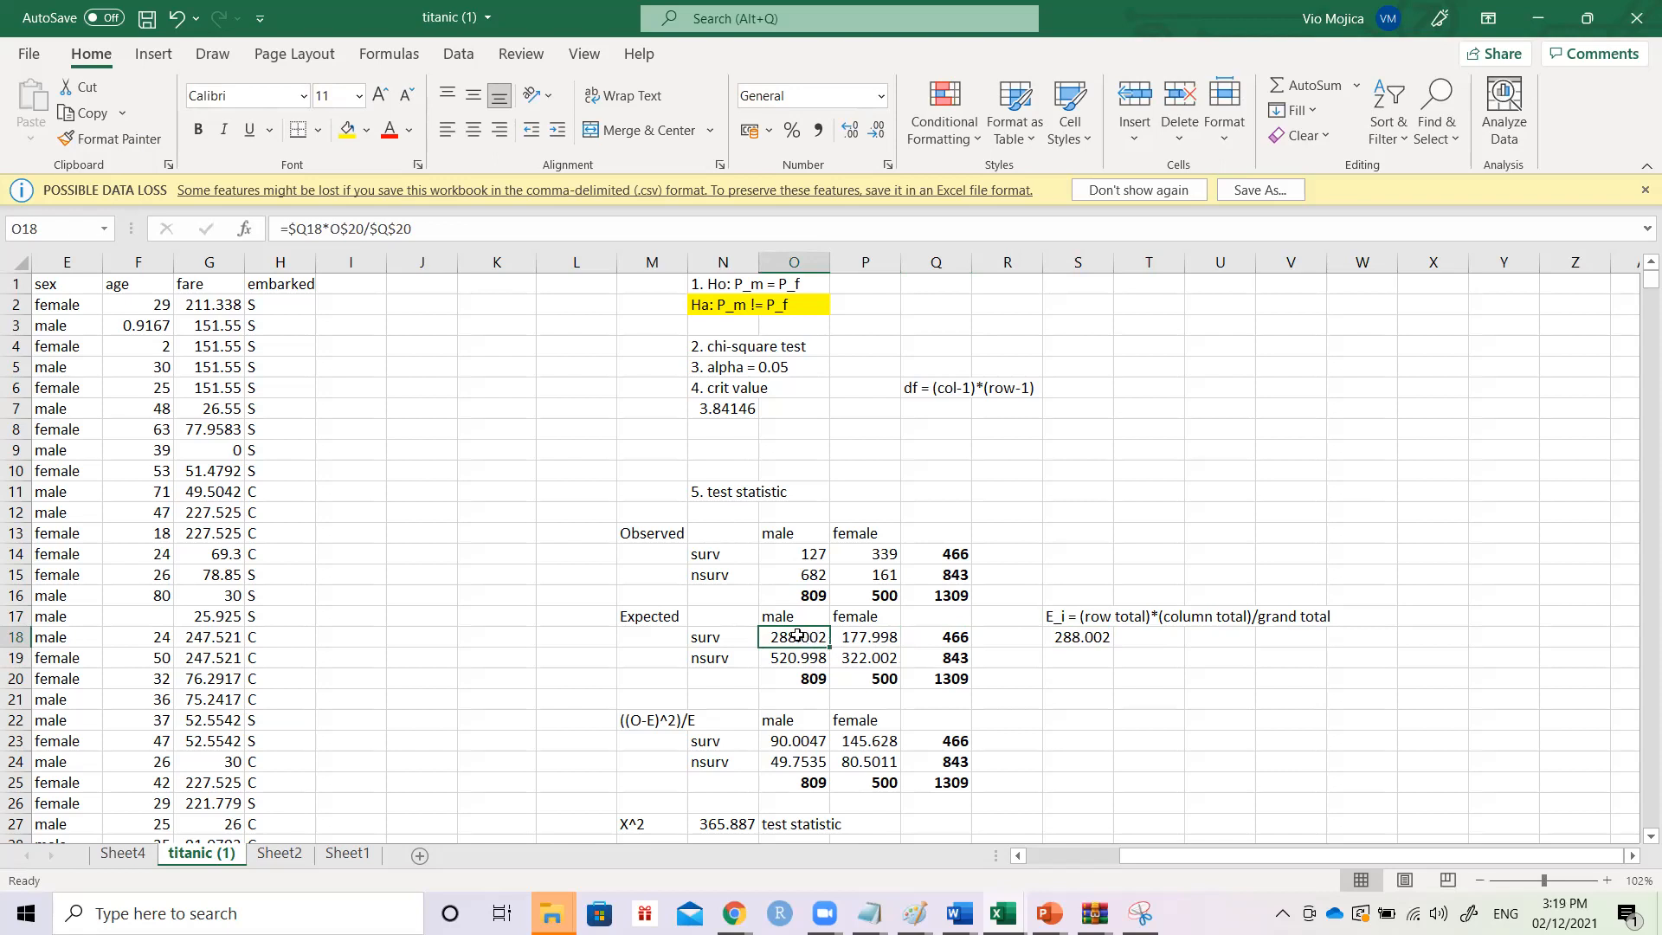
- Clear the check calculation from S18
left_click(1097, 640)
key("Delete")
key("Left")
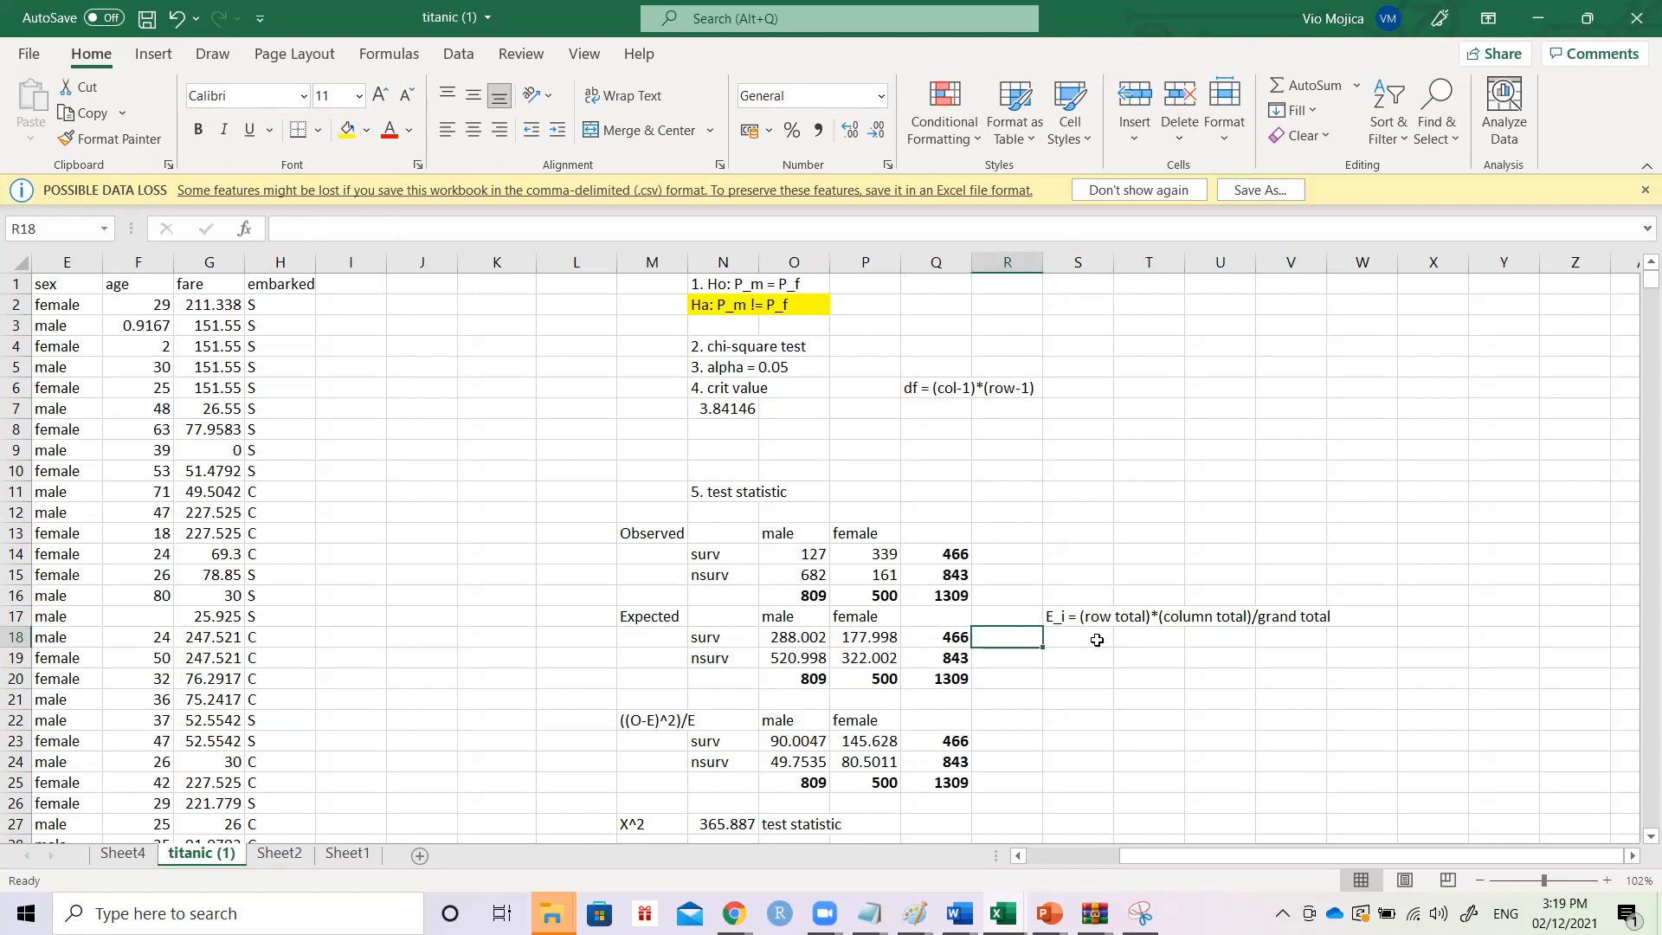
- Review the worked test from the hypotheses in row 2 down to the test statistic, decision and conclusion
key("Left")
key("Left")
key("Left")
key("Up")
key("Up")
key("Up")
key("Up")
key("Up")
key("Up")
key("Up")
key("Up")
key("Up")
key("Up")
key("Up")
key("Up")
key("Up")
key("Up")
key("Up")
key("Up")
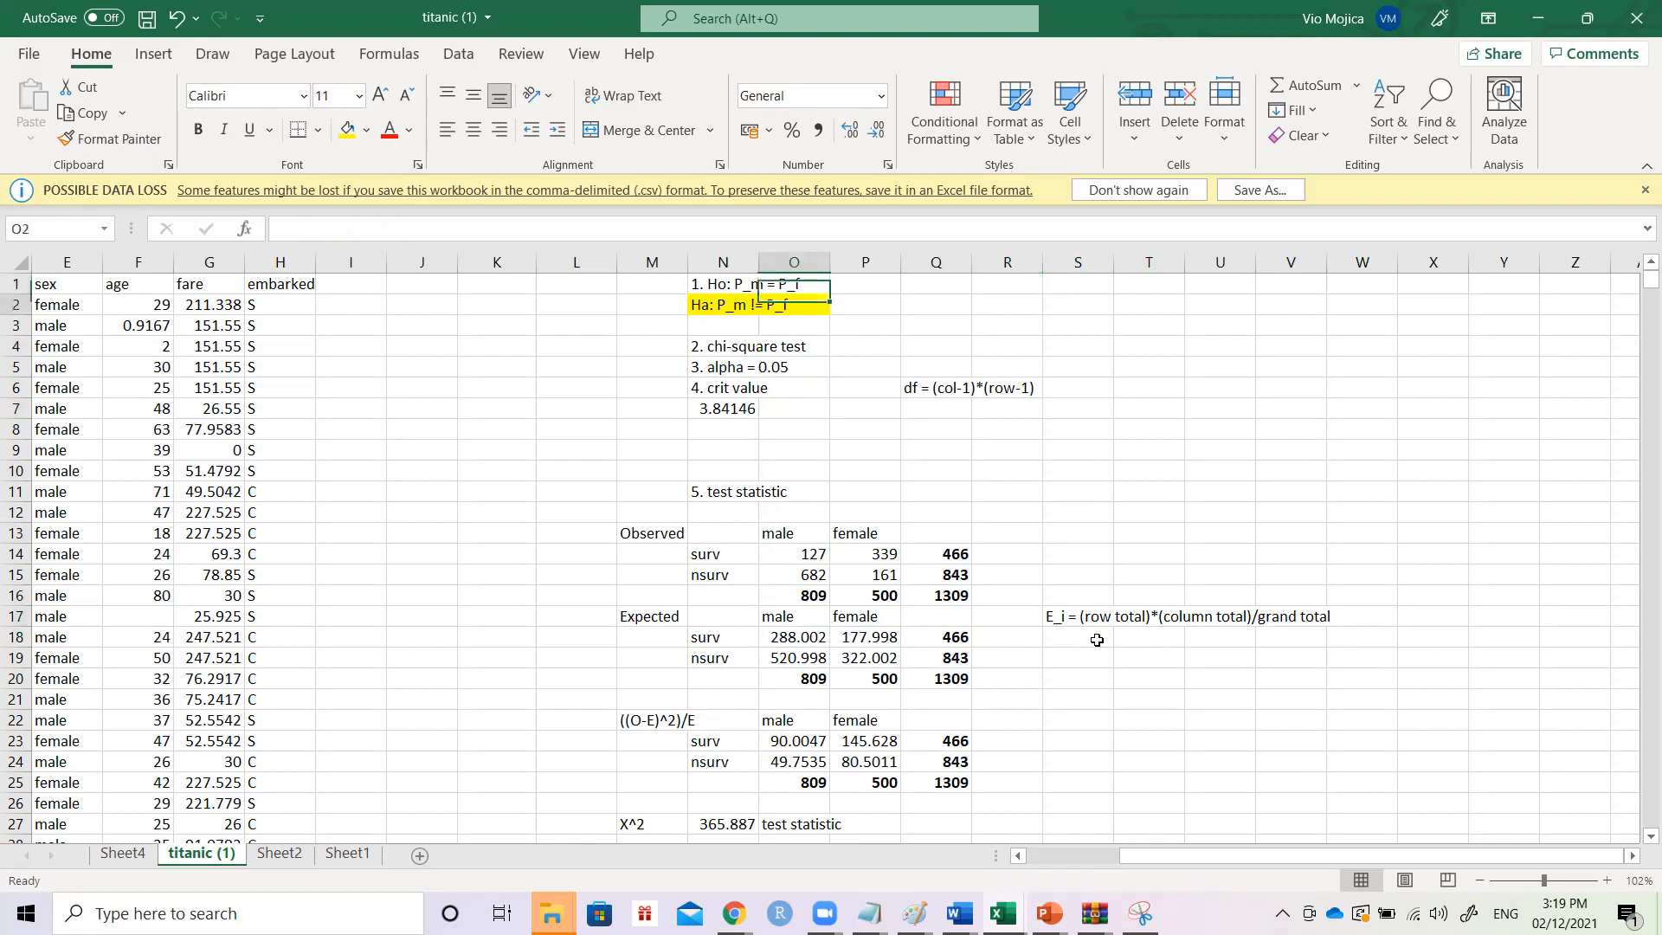
key("Left")
key("Left")
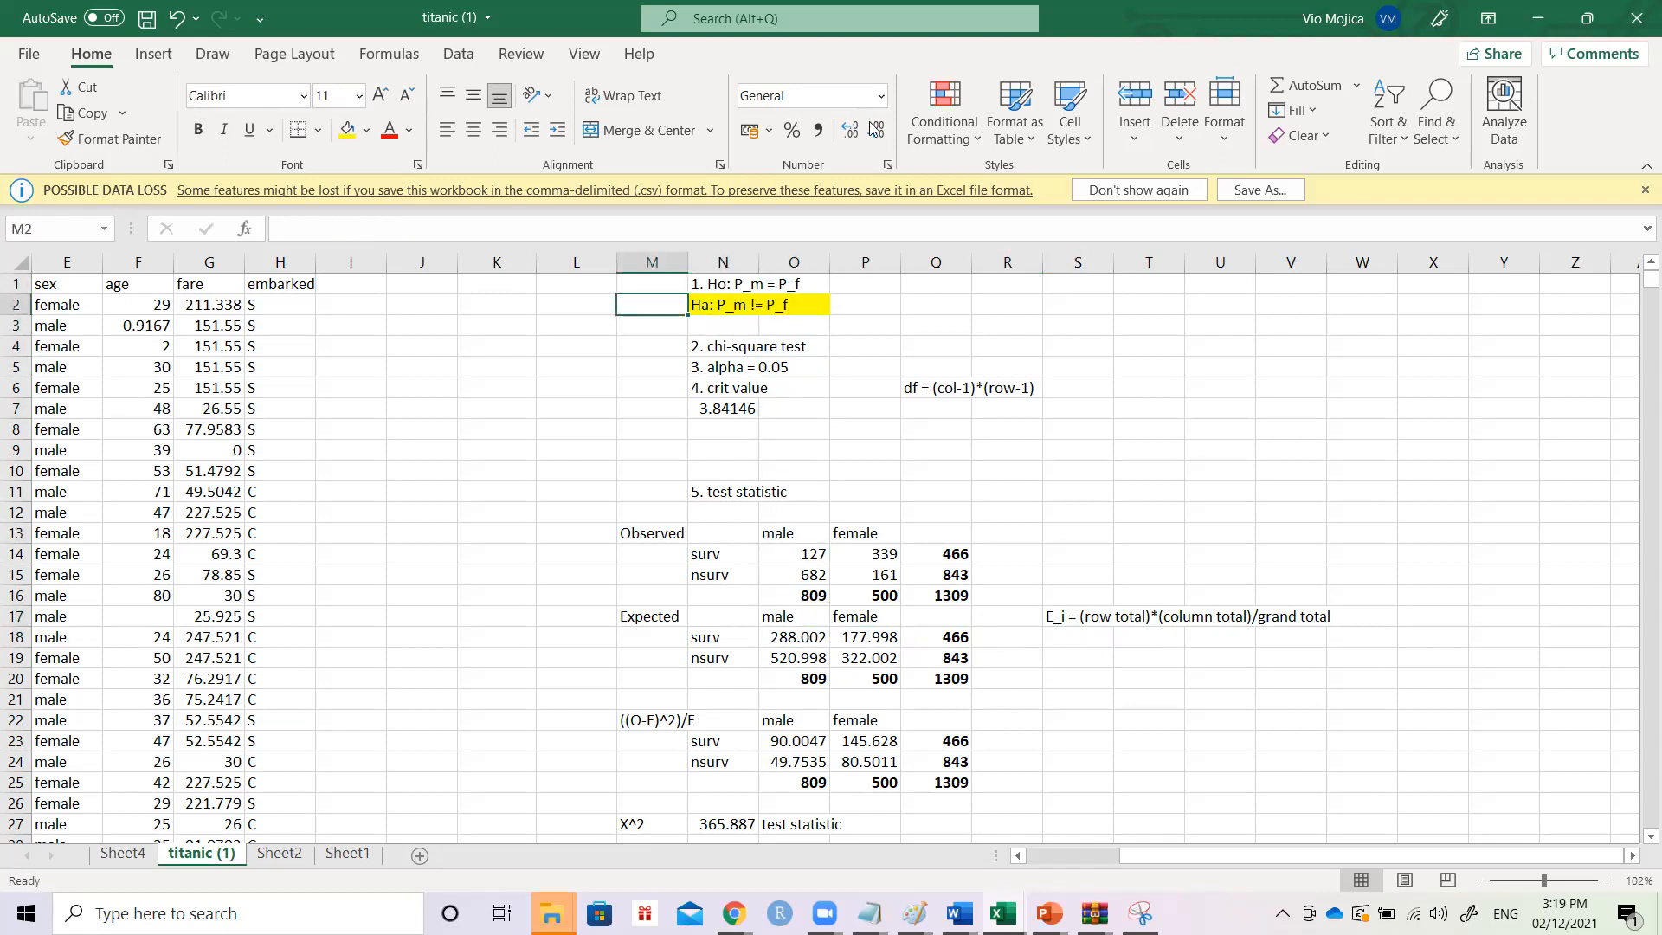
key("Down")
key("Down")
key("Down")
key("Down")
key("Down")
key("Down")
key("Down")
key("Down")
key("Down")
key("Down")
key("Down")
key("Down")
key("Down")
key("Down")
key("Down")
key("Down")
key("Down")
key("Down")
key("Down")
key("Down")
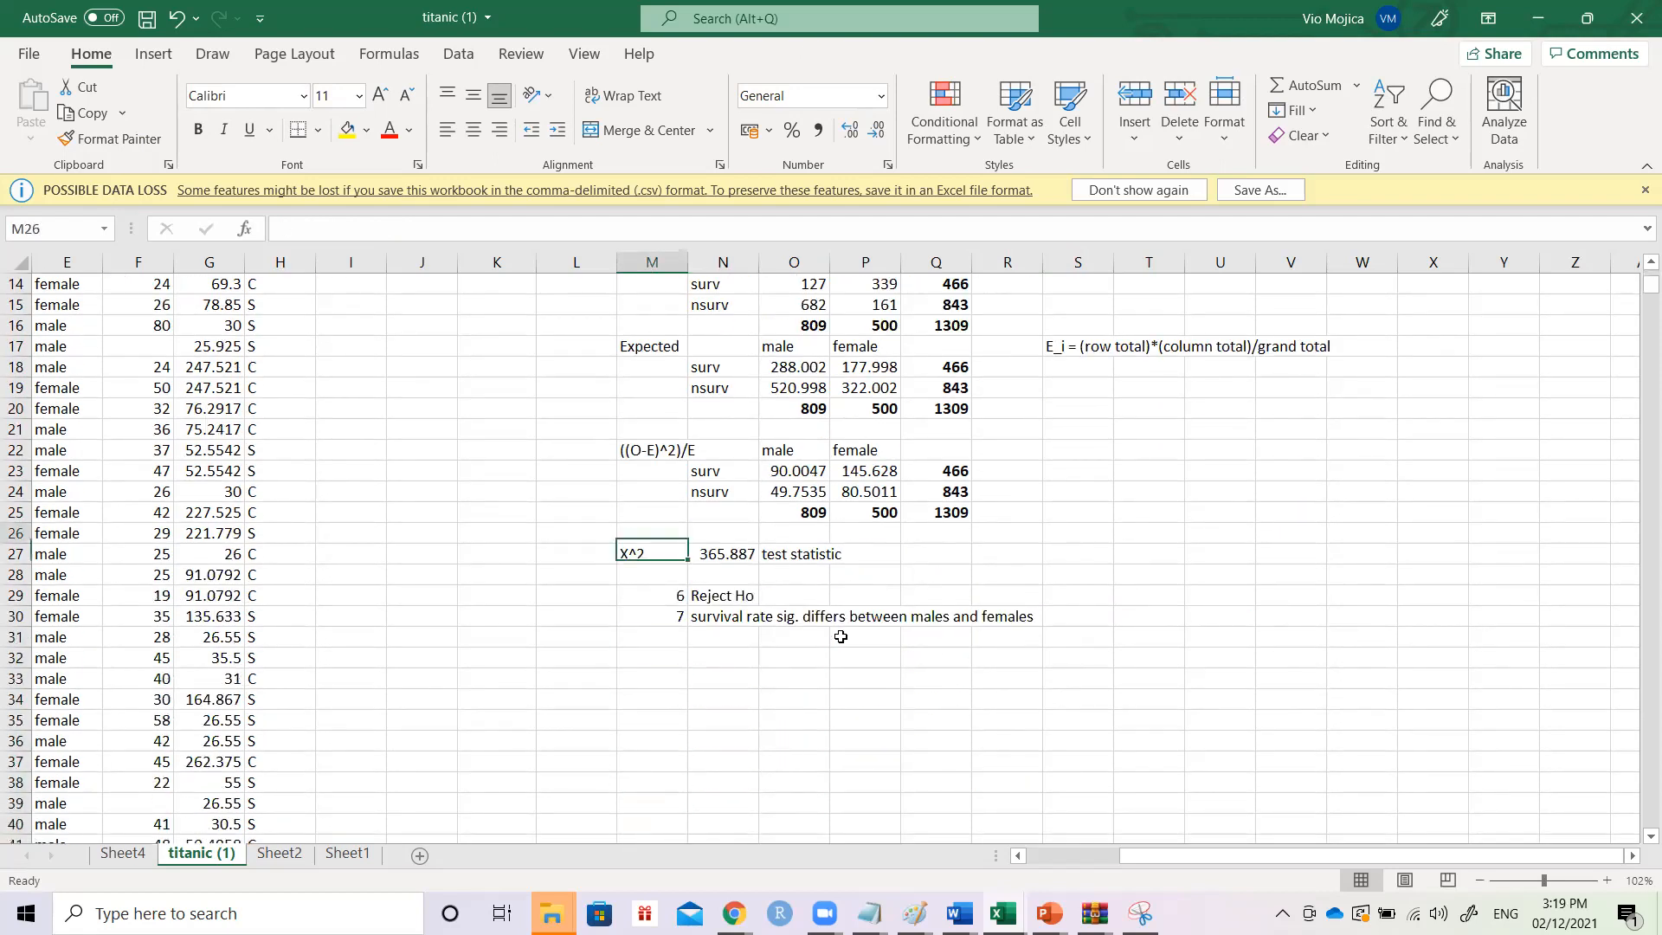
- Return to cell A1 of the titanic data and save the file
key("Up")
key("Up")
key("Up")
key("Up")
key("Up")
key("Up")
key("Up")
key("Up")
key("Up")
key("Up")
key("Up")
key("Up")
key("Up")
key("Up")
key("Up")
key("Up")
key("Up")
key("Up")
key("Up")
key("Up")
key("Left")
key("Left")
key("Left")
key("Left")
key("Left")
key("Left")
key("Left")
key("Left")
key("Left")
key("Left")
key("Left")
key("Left")
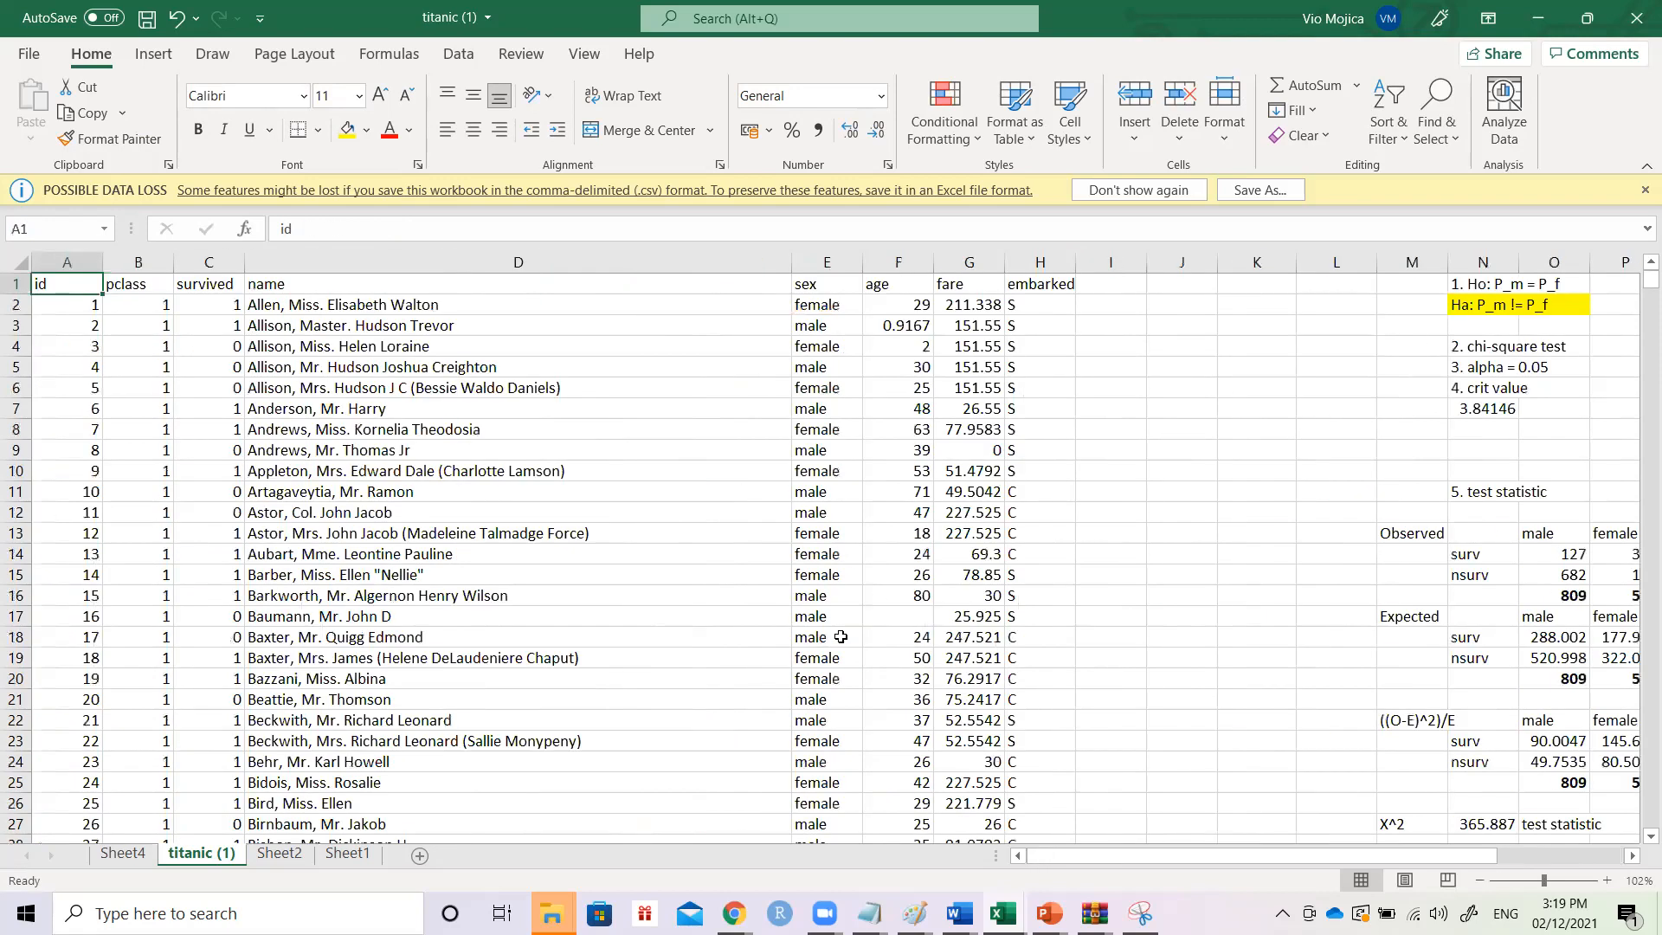
key("ctrl+s")
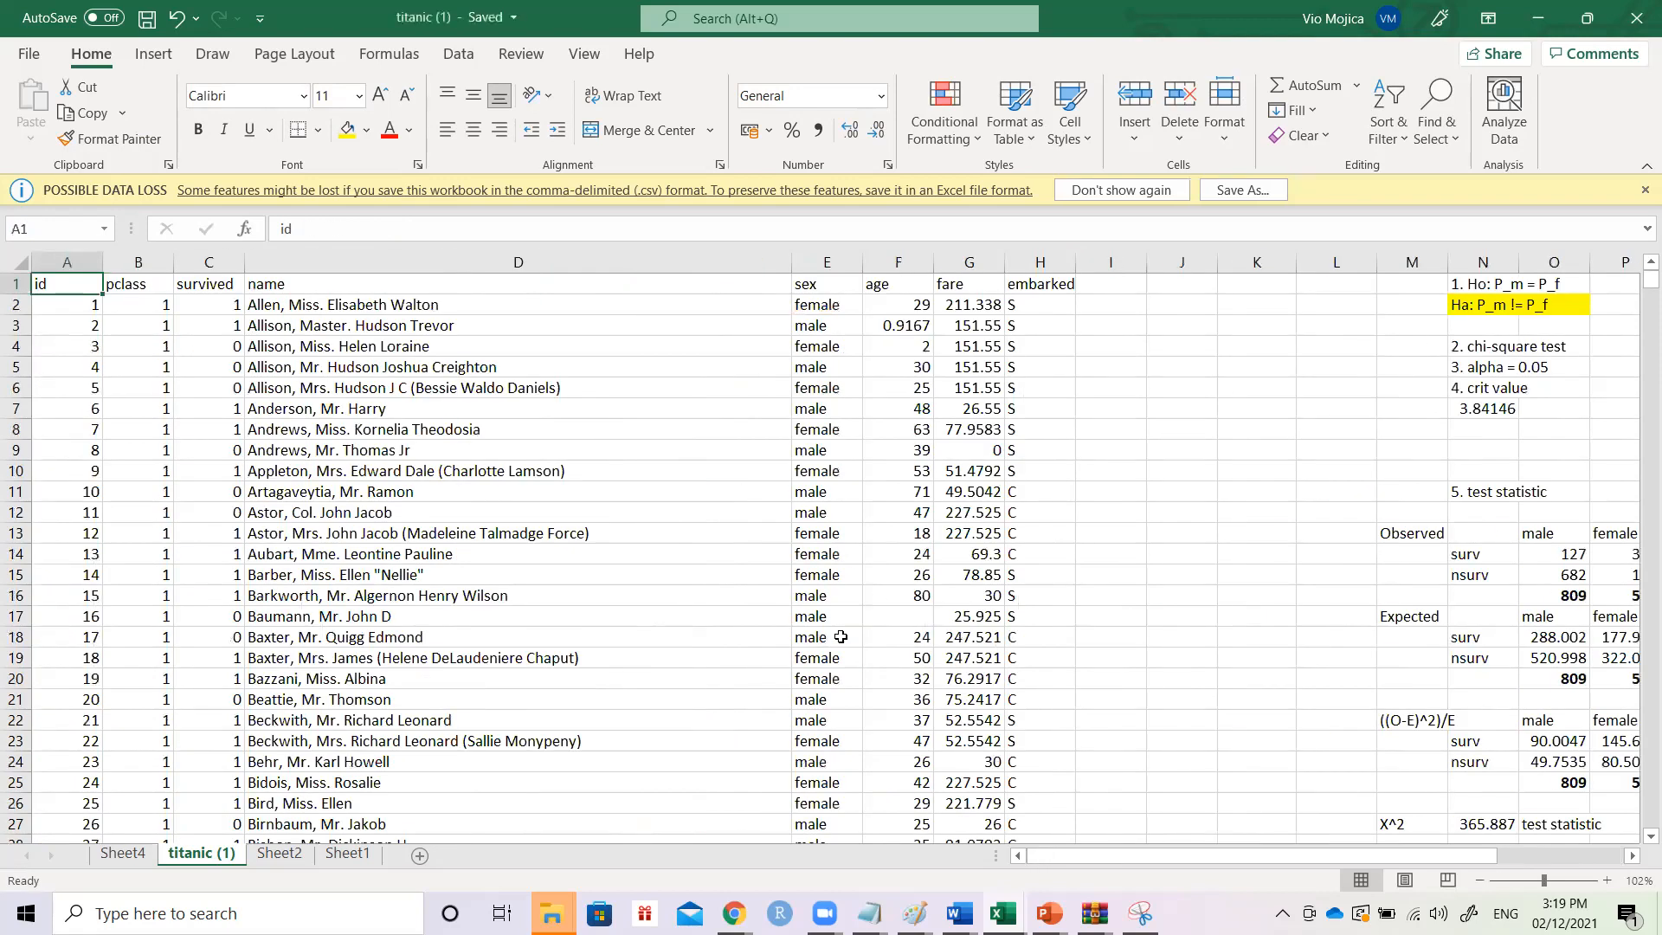
left_click(1047, 341)
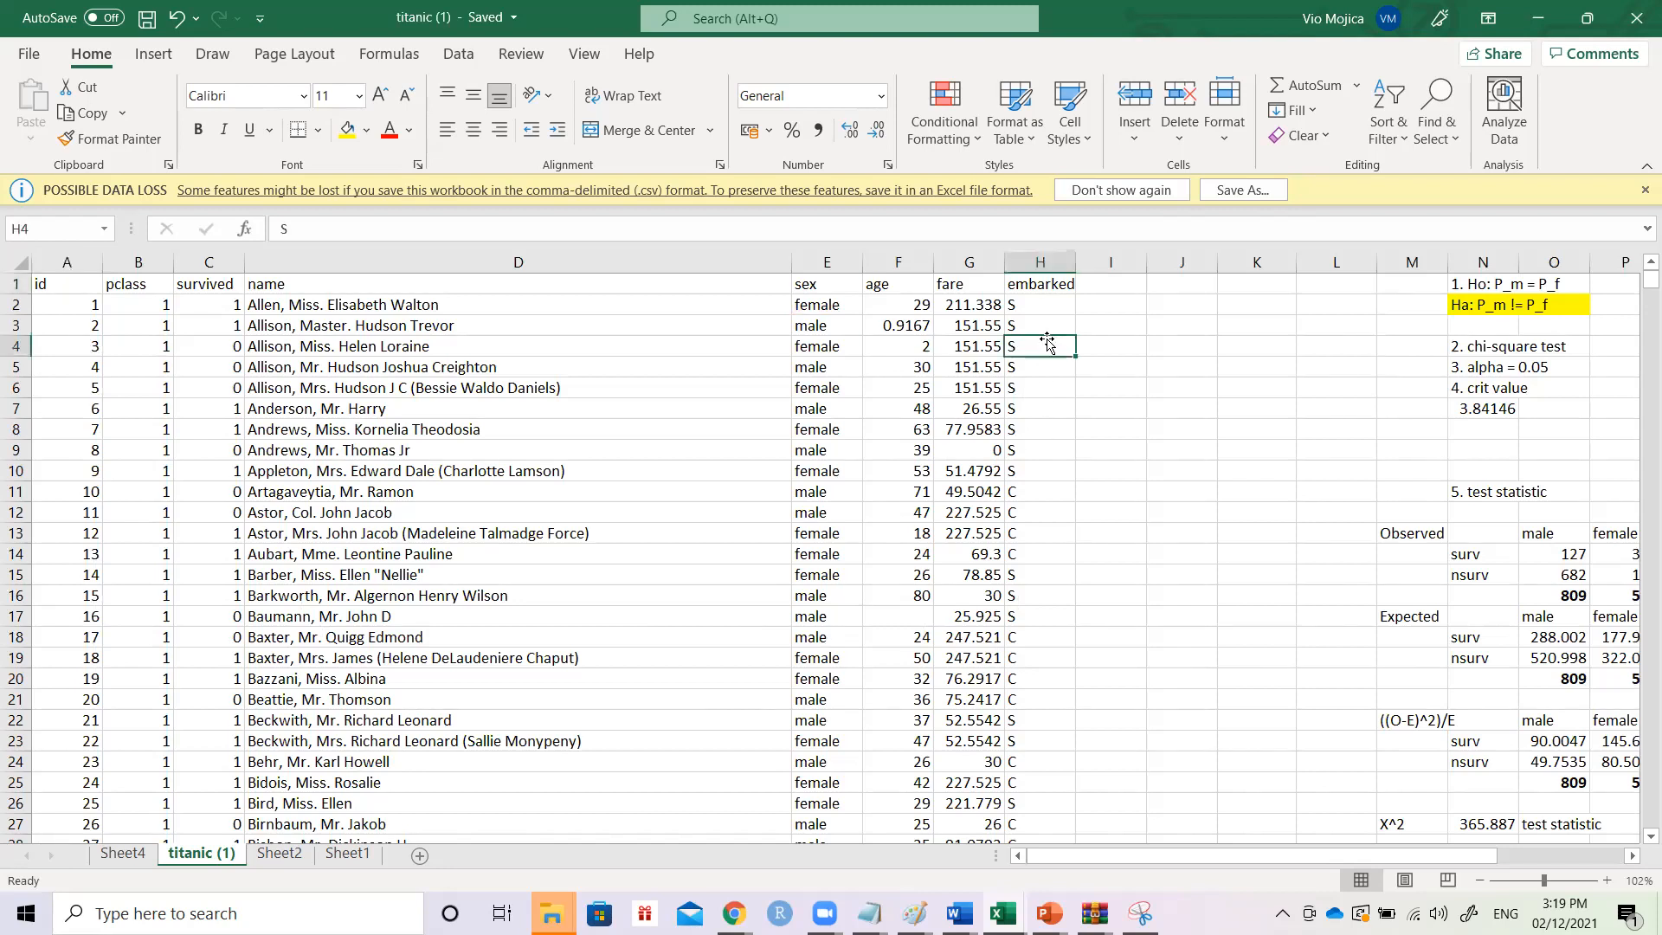
left_click(974, 163)
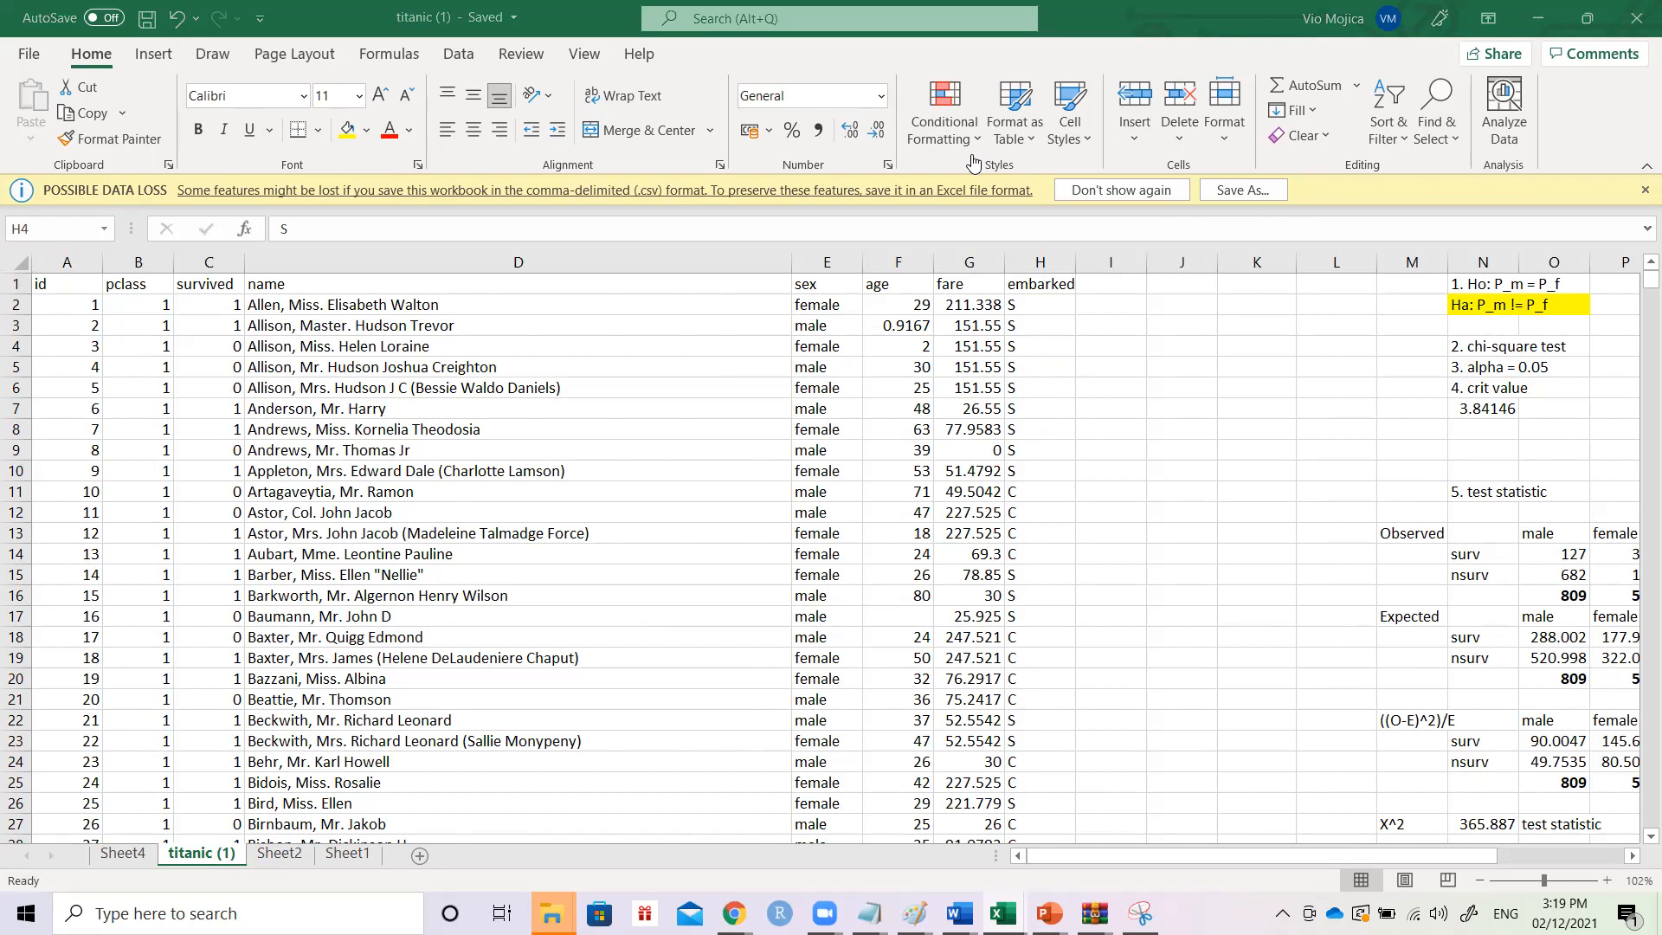
- Launch Statistica from the desktop, declining the R integration and closing the Hello World workspace
left_click(1660, 918)
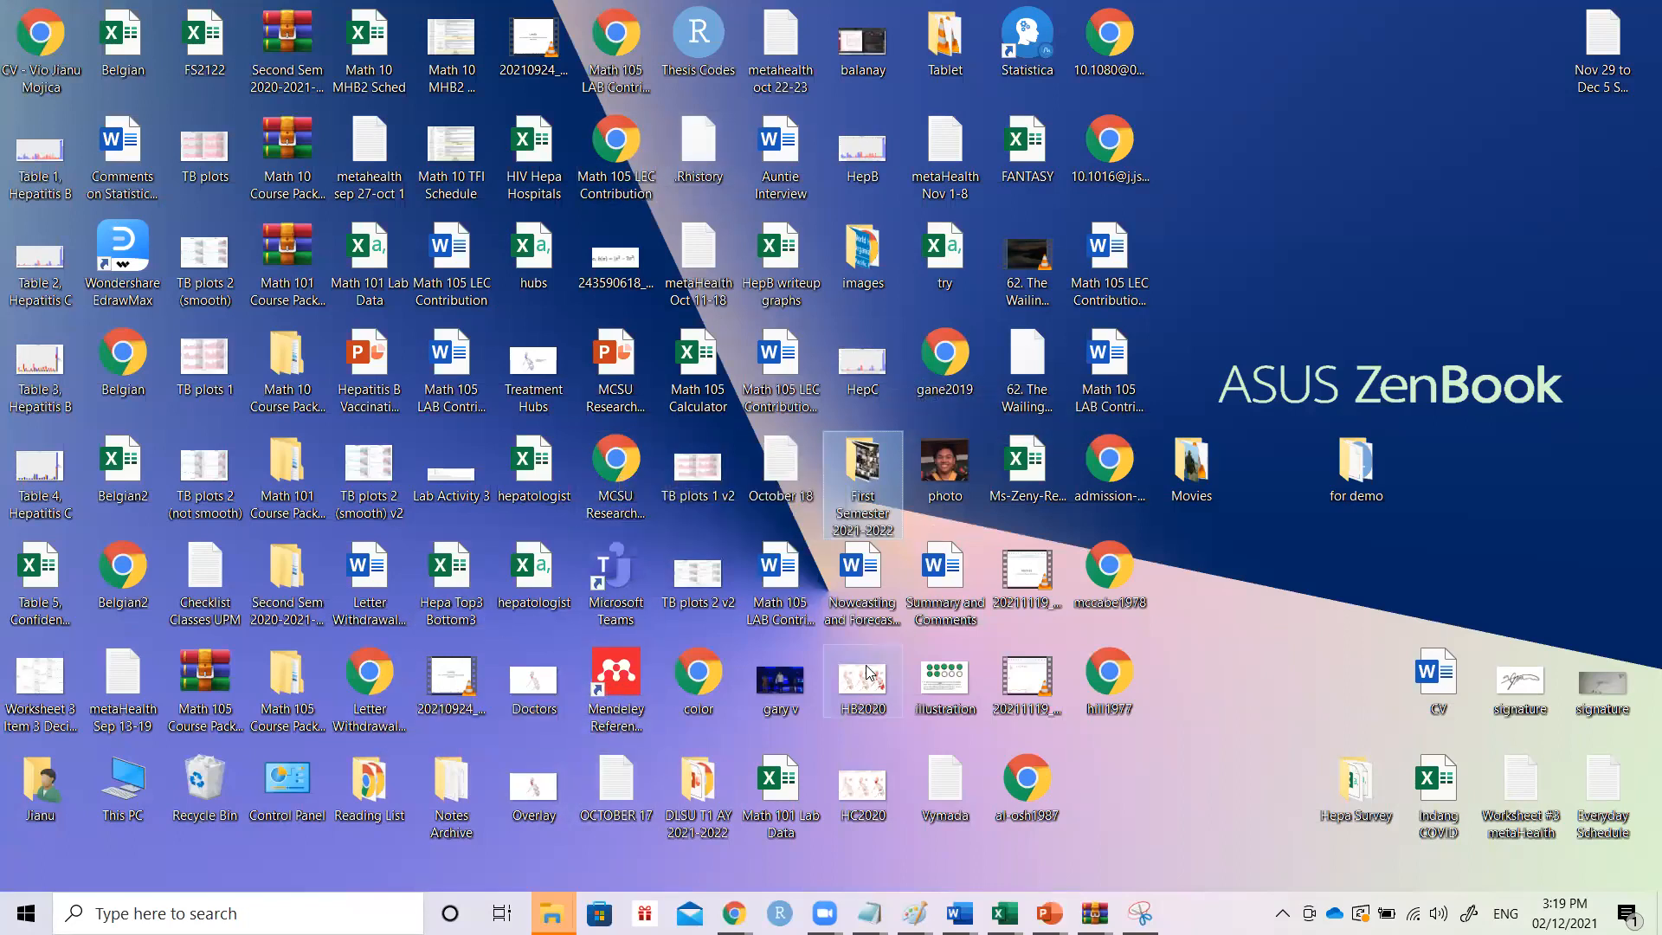
double_click(1021, 71)
left_click(1022, 69)
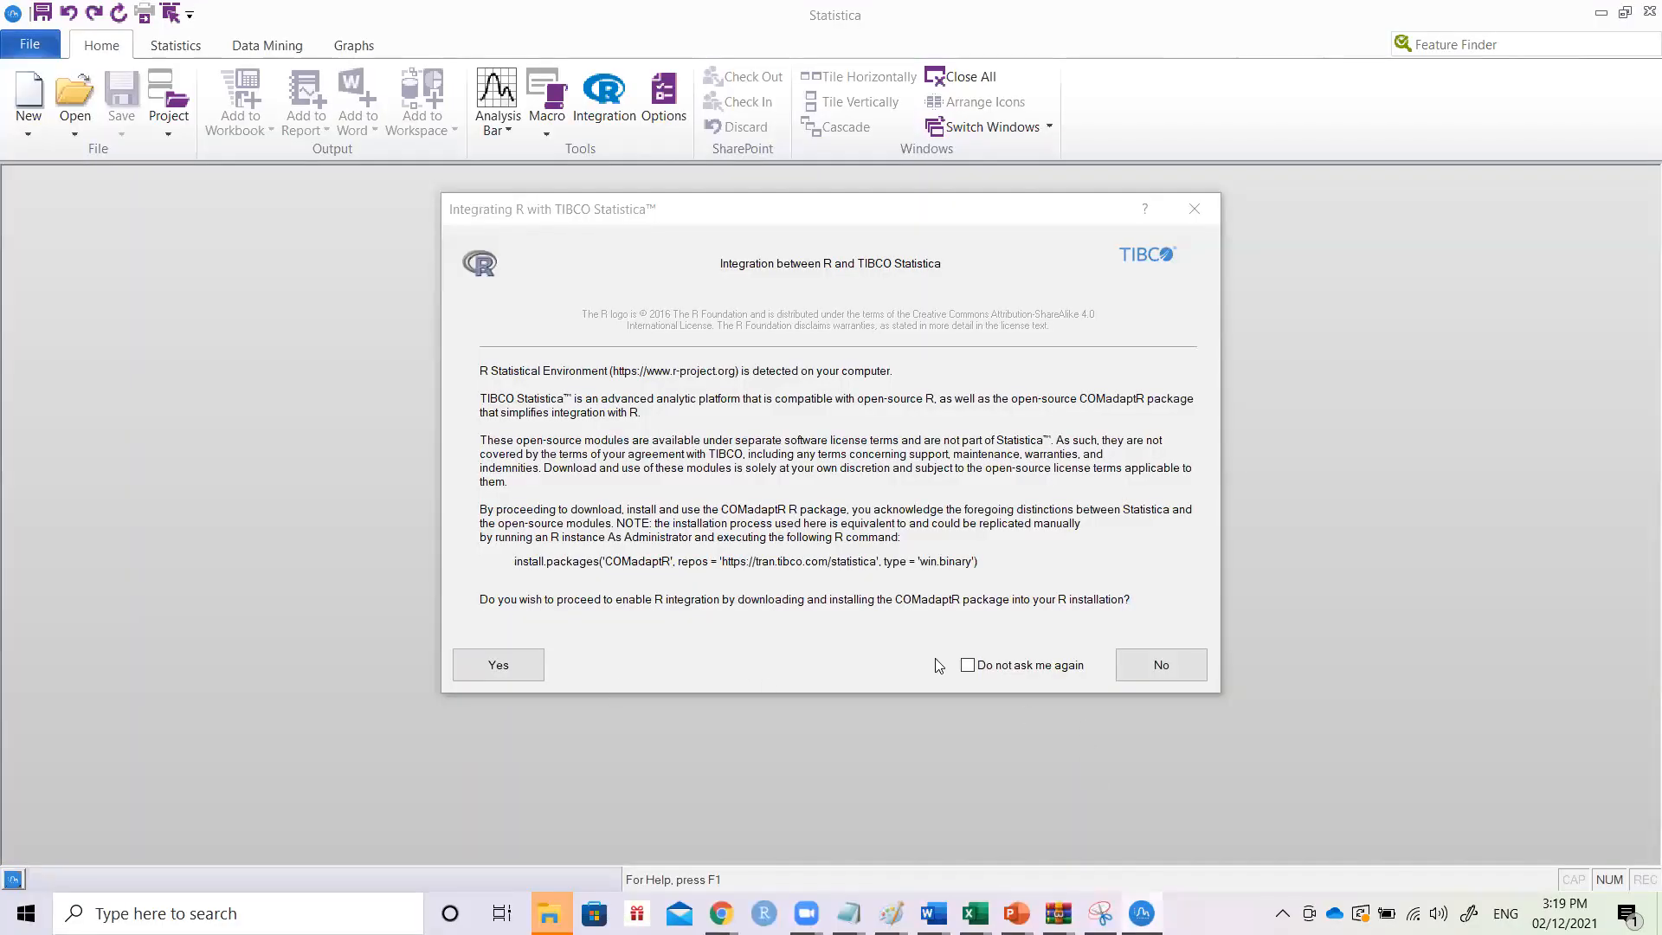
left_click(1171, 673)
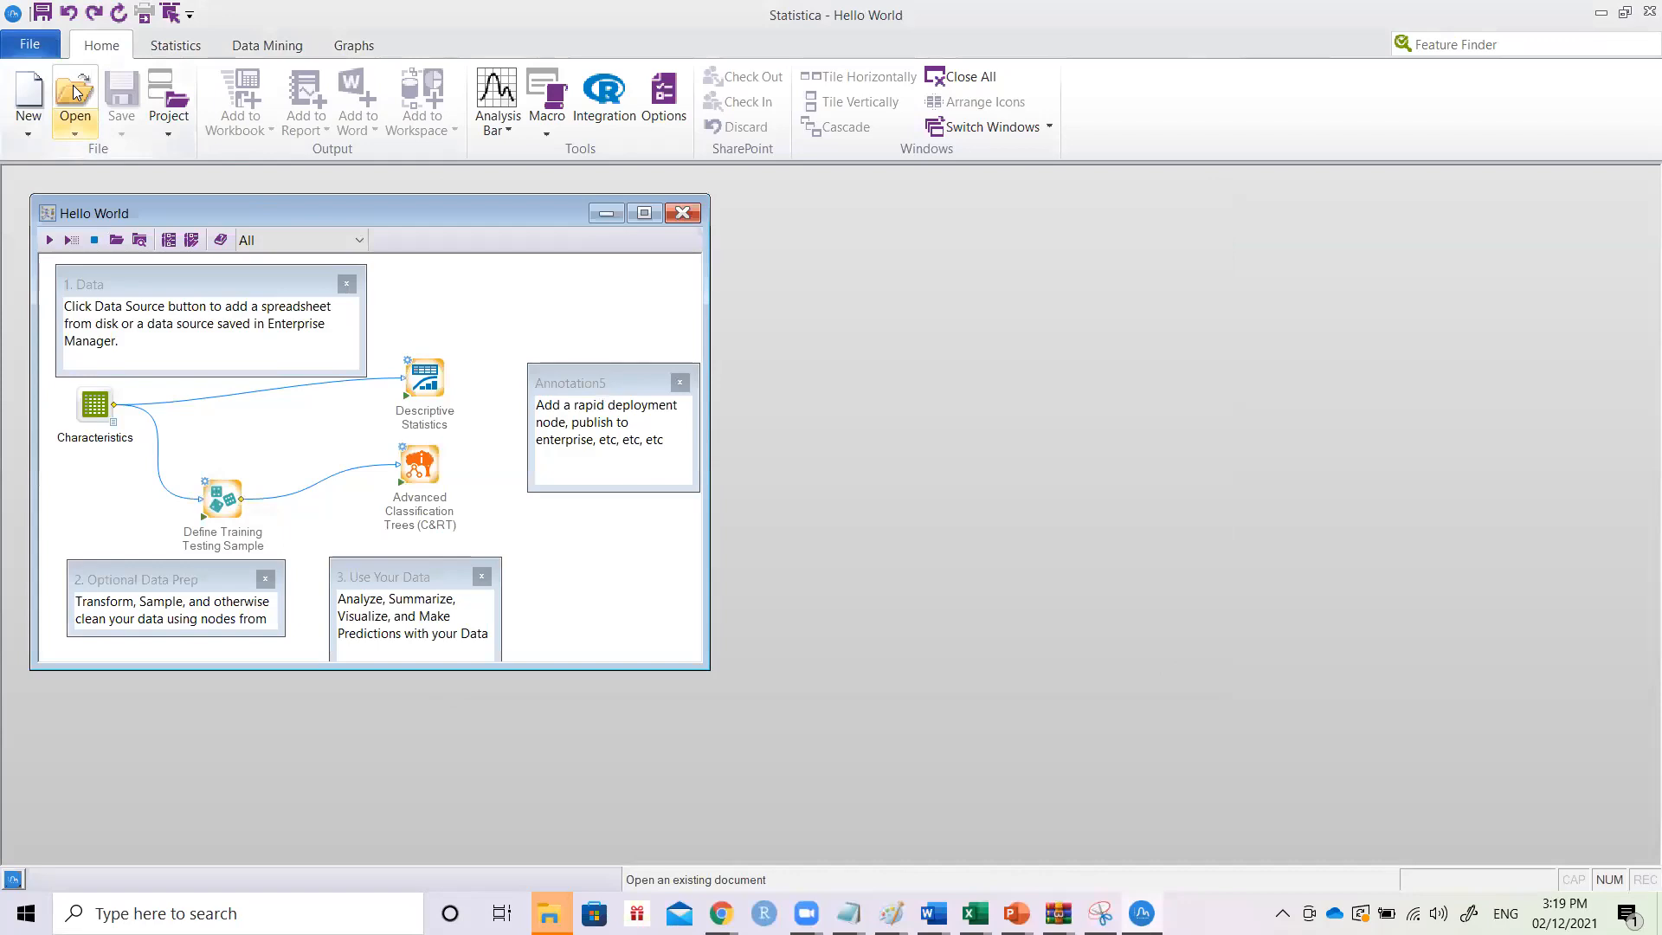
left_click(683, 213)
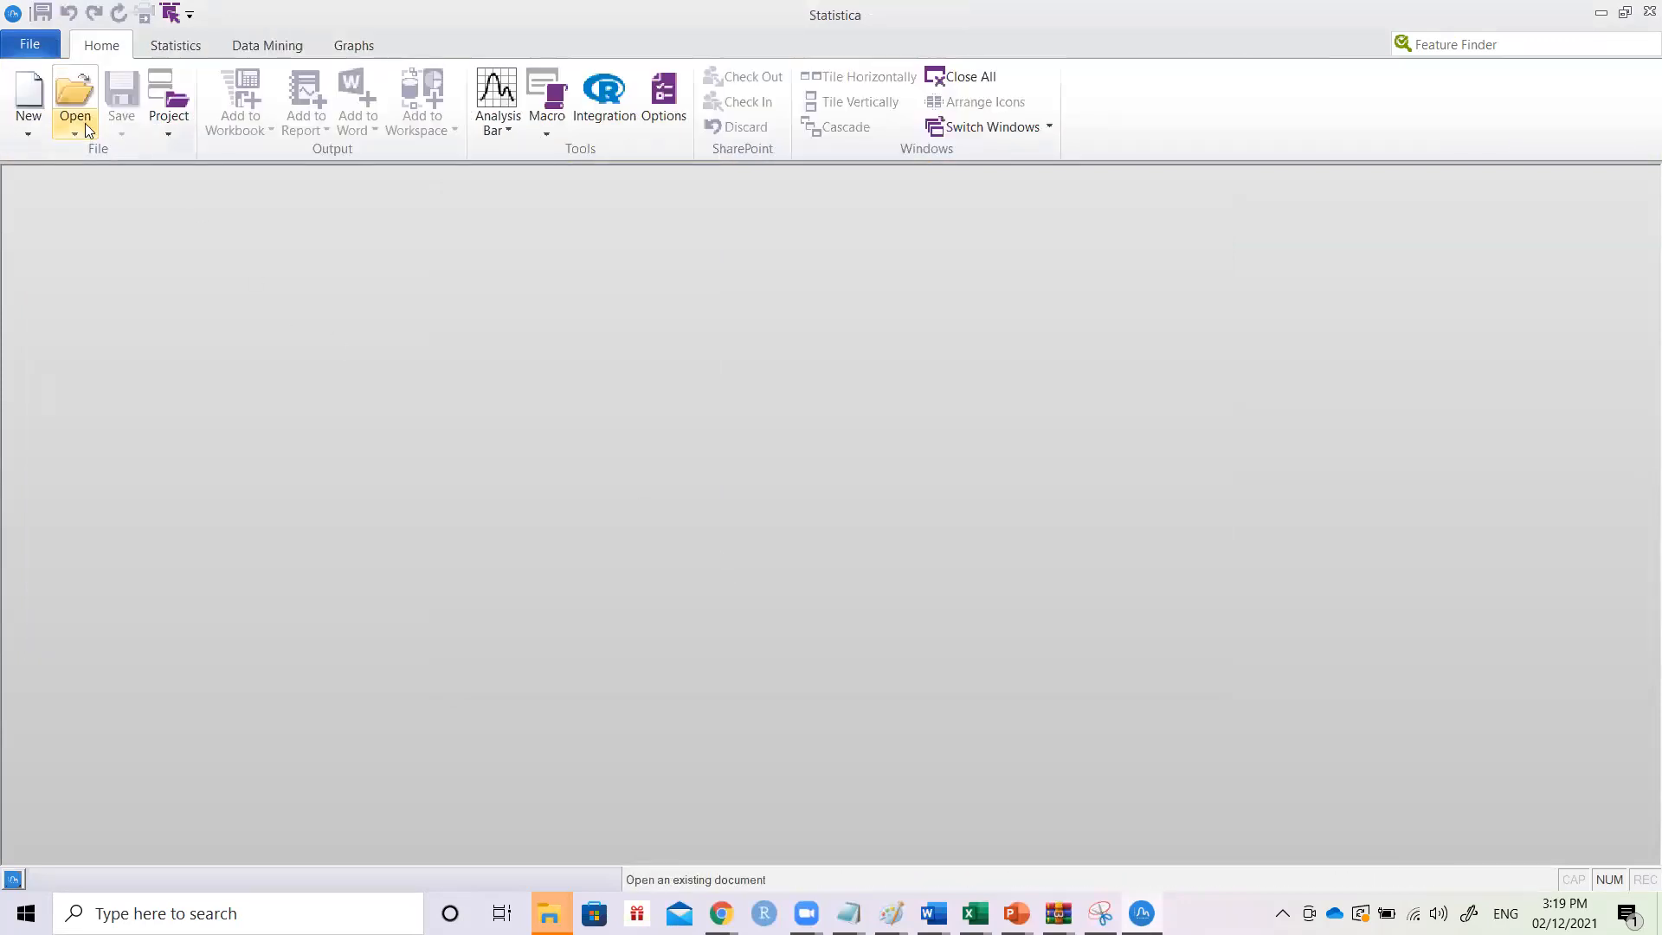
- Start opening an existing file, browse to the Downloads folder and limit the file type to Data Files
left_click(74, 88)
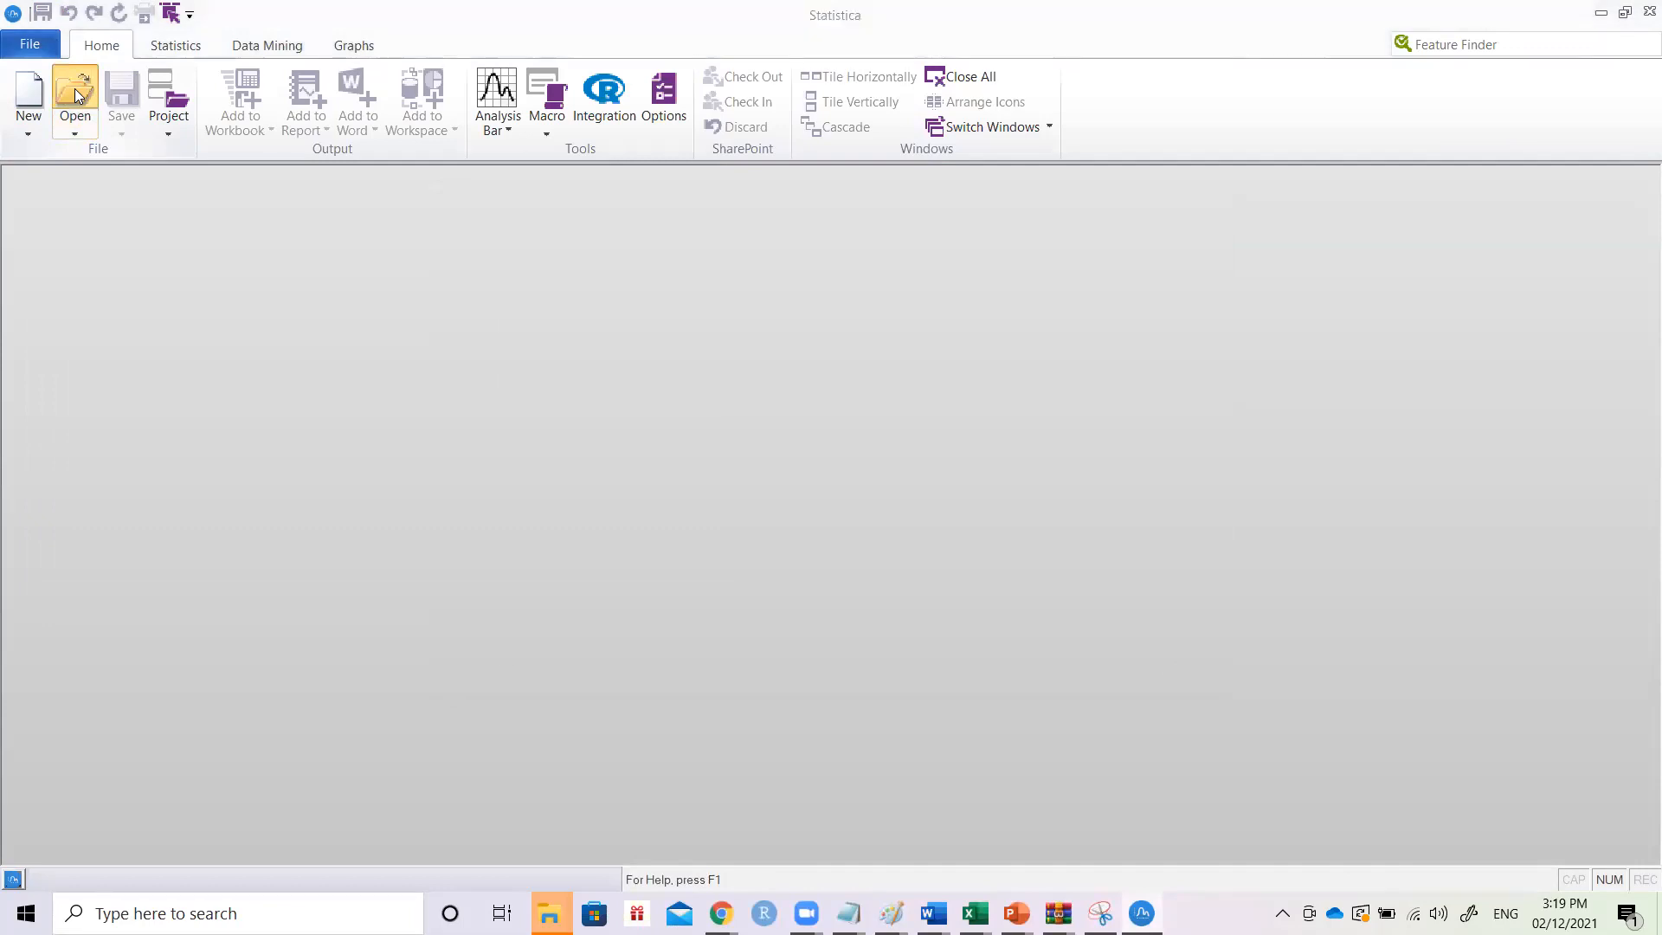
type("tita")
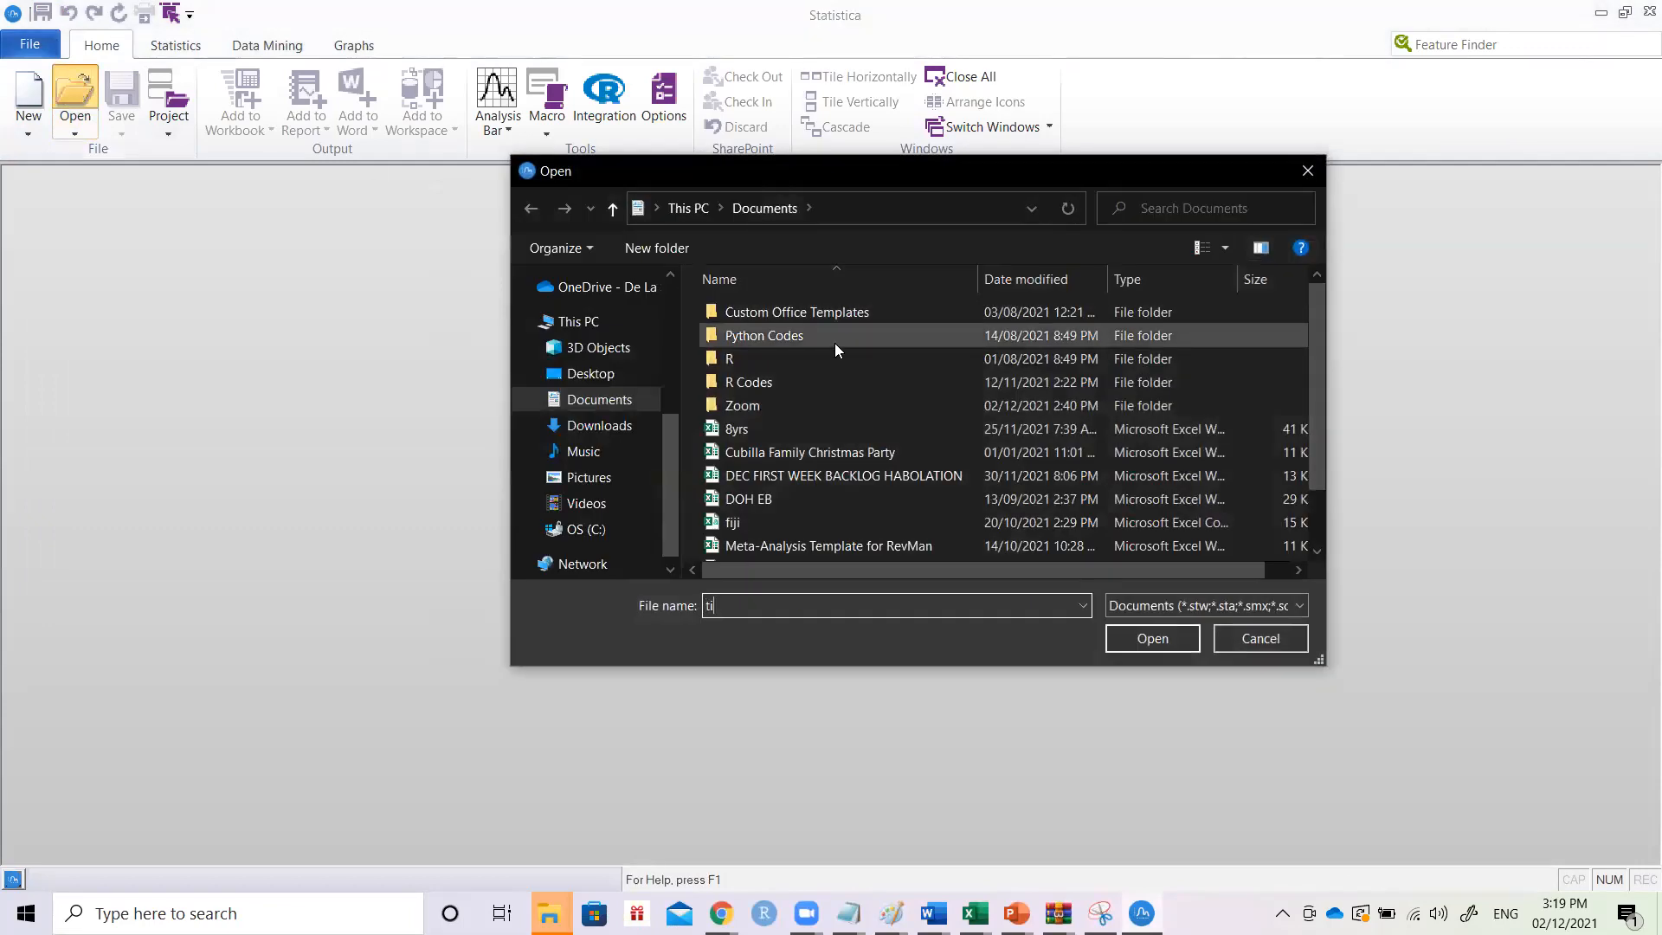
left_click(596, 426)
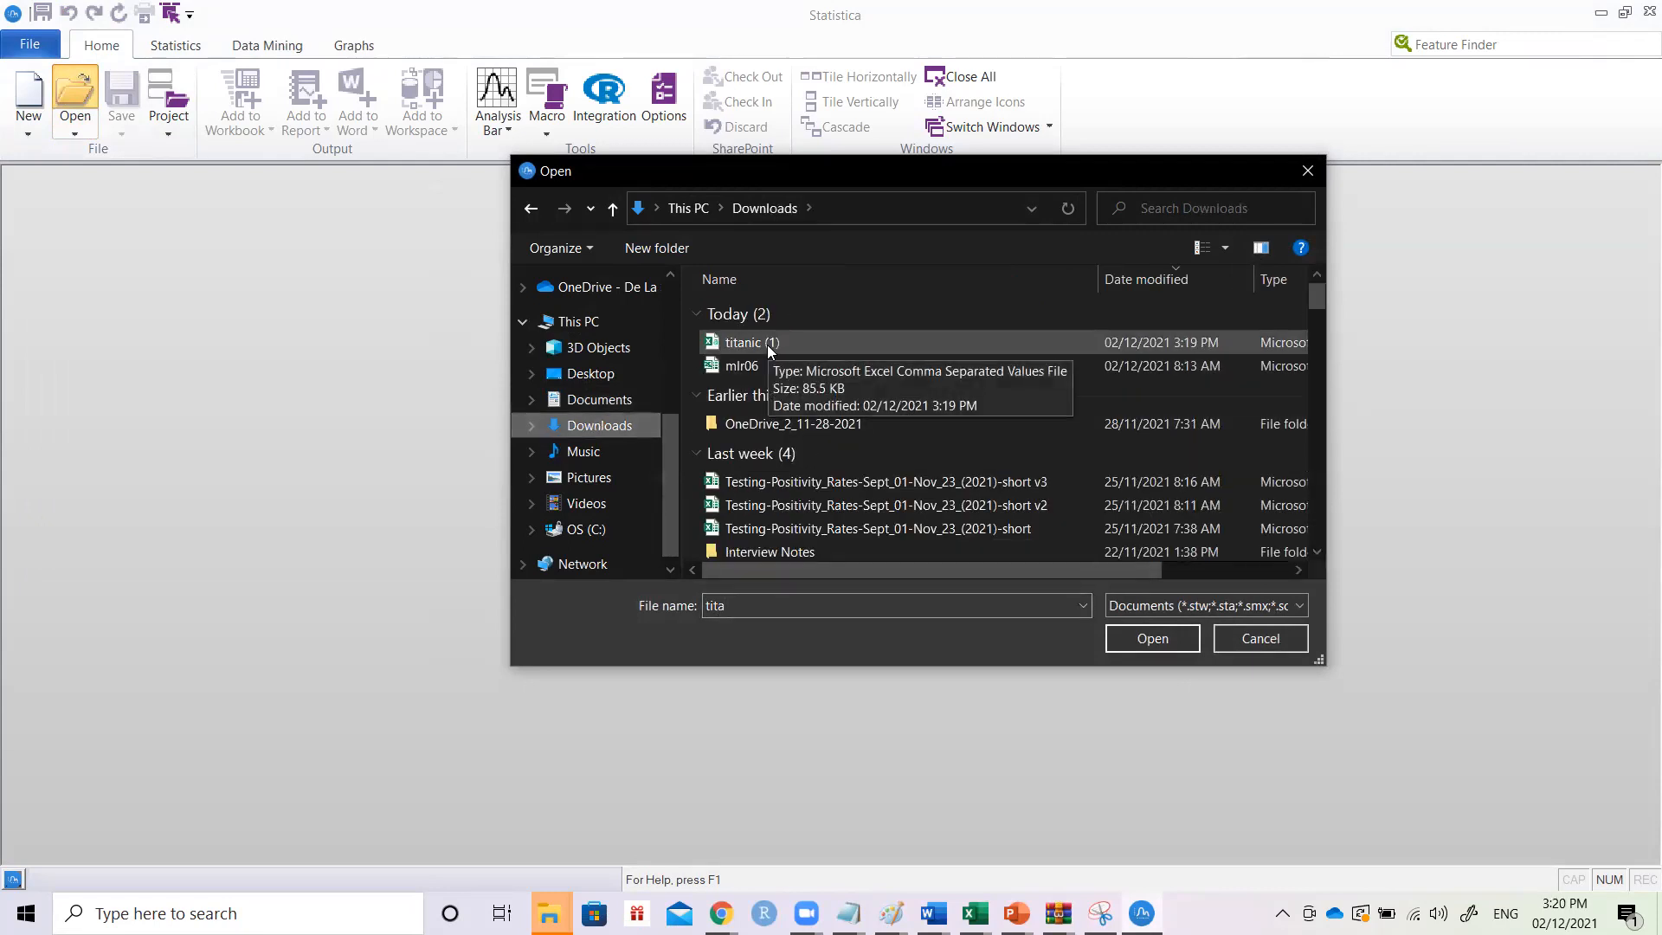
scroll(793, 554, "down", 1)
scroll(792, 566, "down", 6)
double_click(774, 605)
type("titanic")
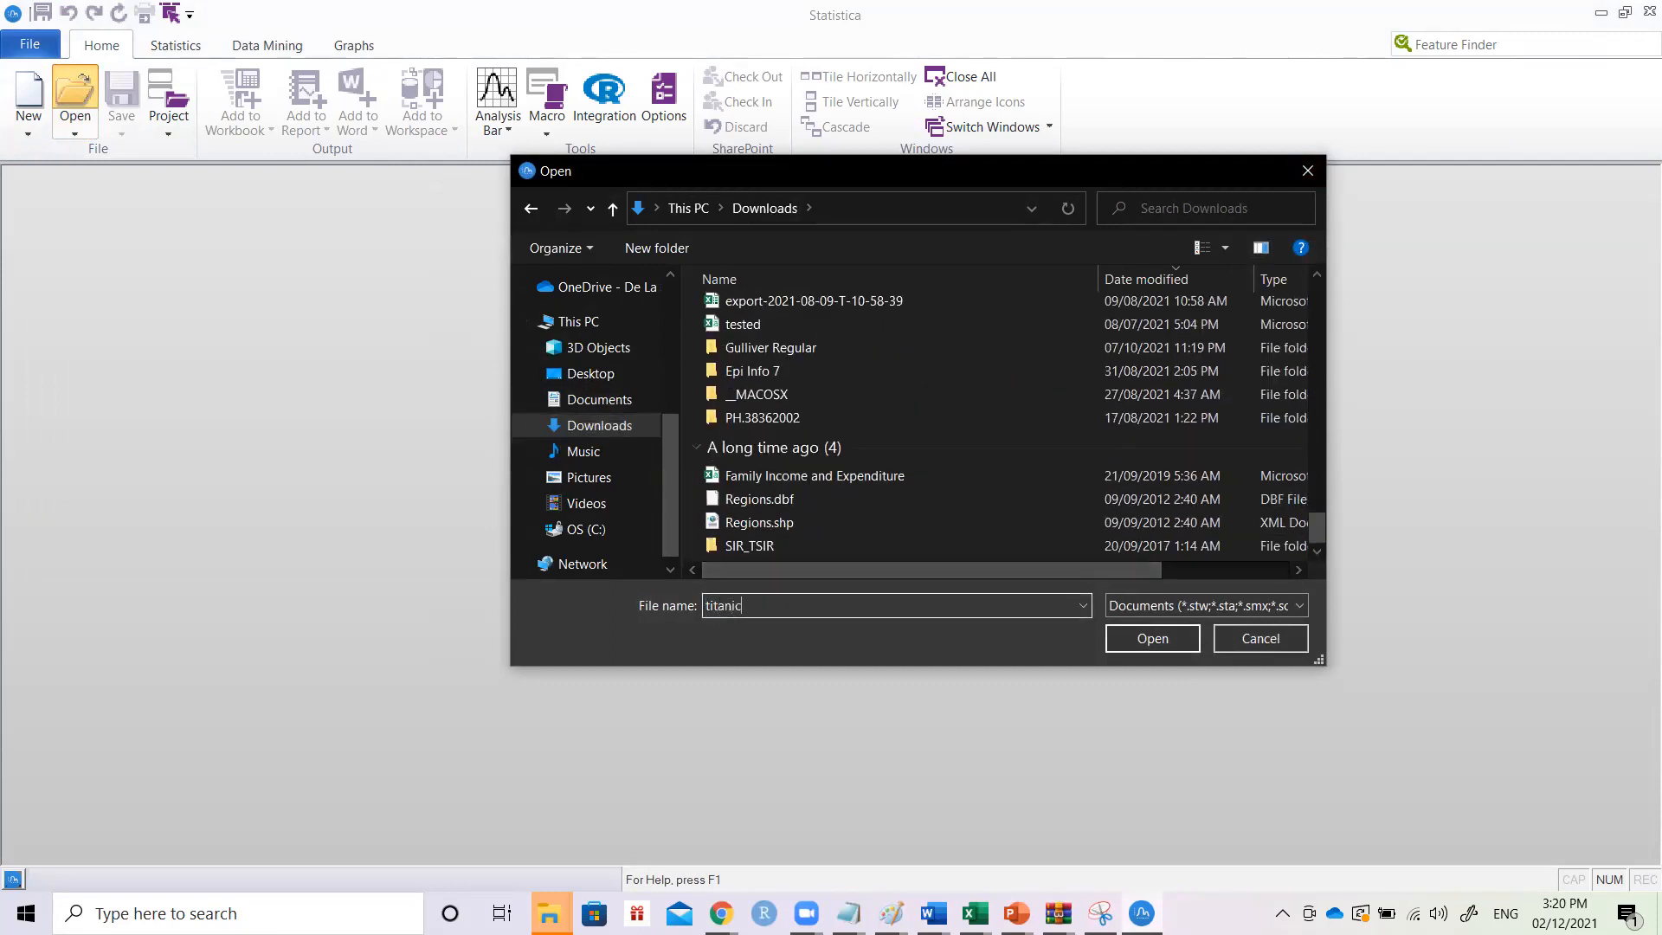
left_click(1152, 601)
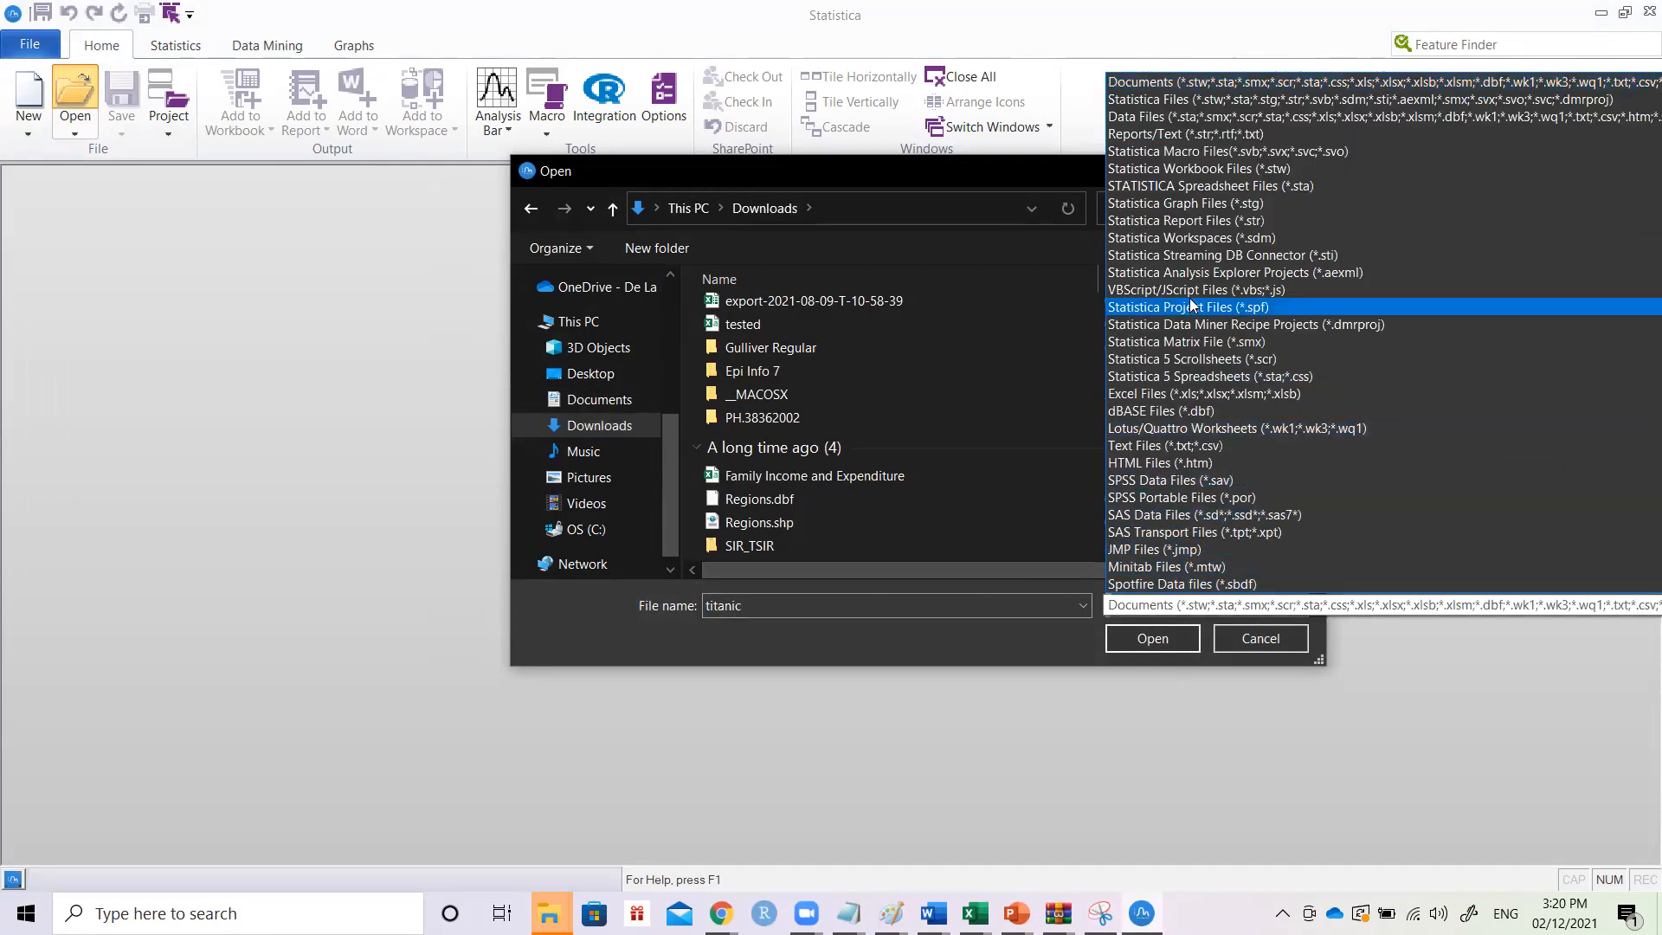
left_click(1344, 121)
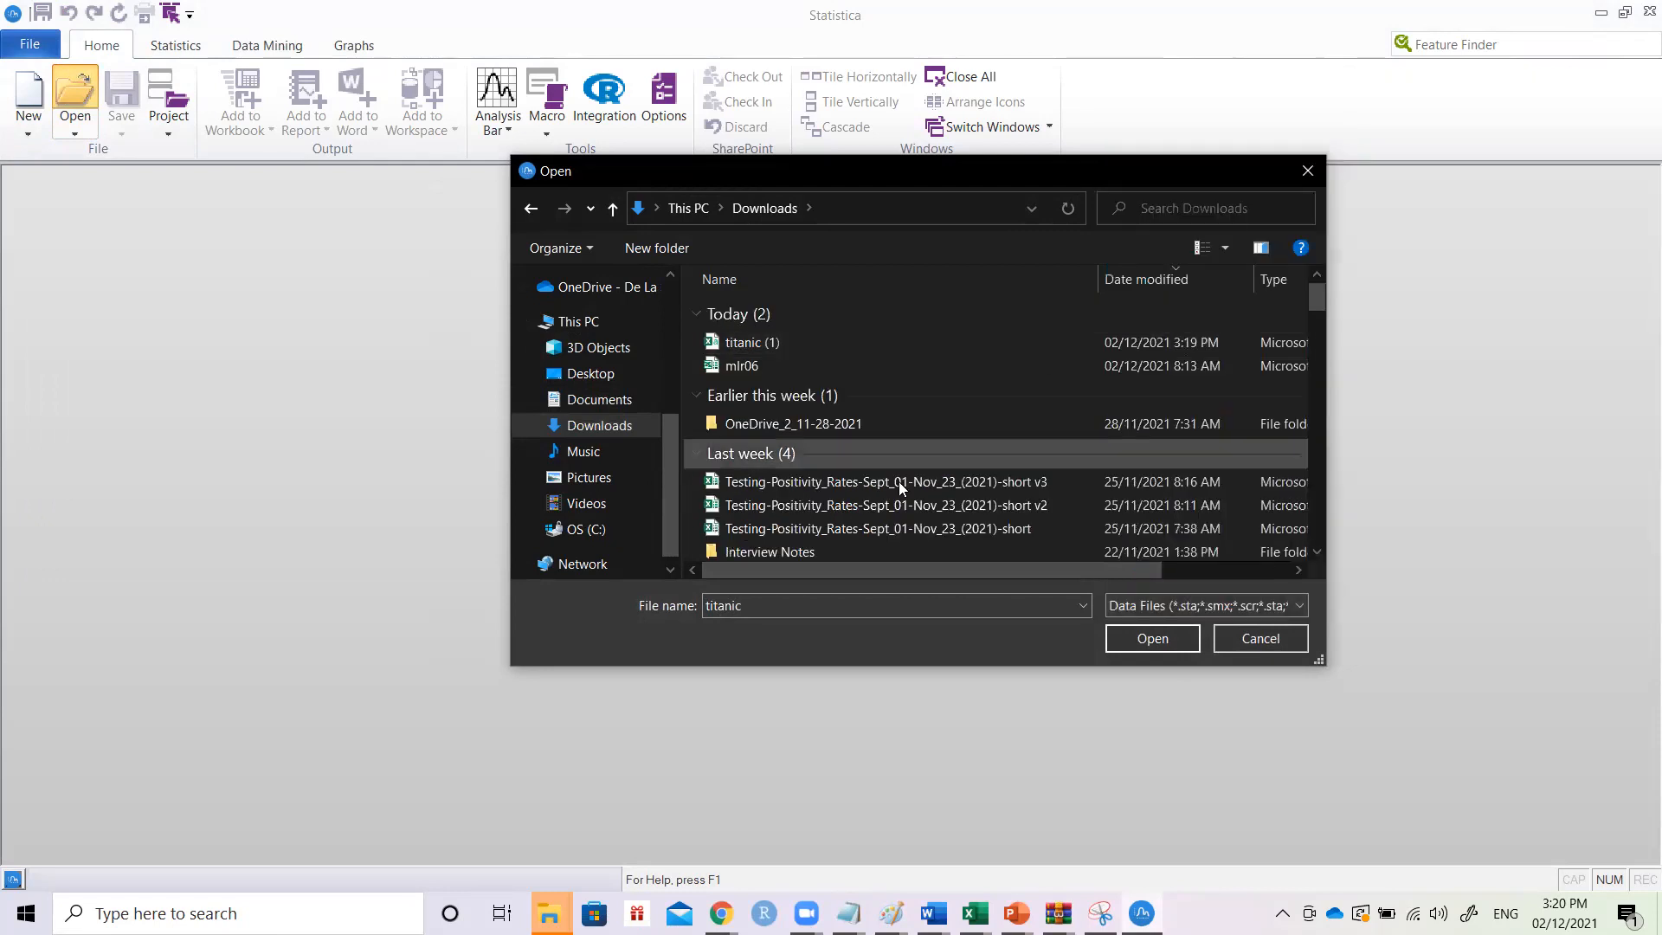
- Open the titanic file as a comma-delimited text import with variable names from the first row, and maximize its spreadsheet
left_click(834, 601)
type("titanic")
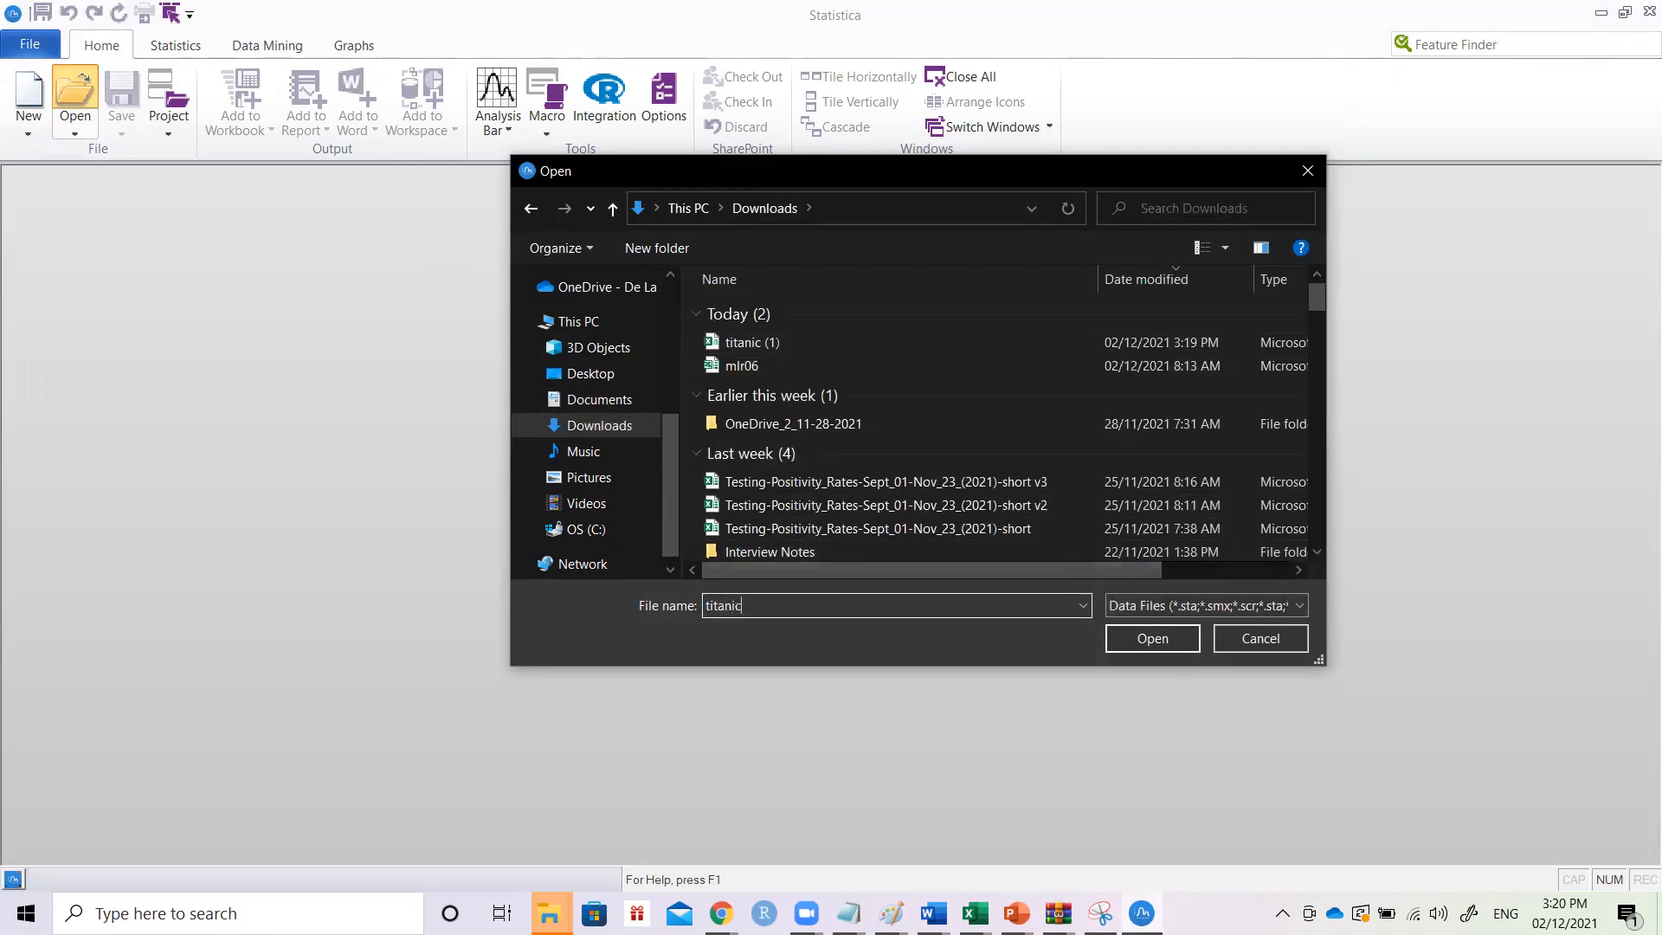
left_click(1141, 652)
left_click(895, 450)
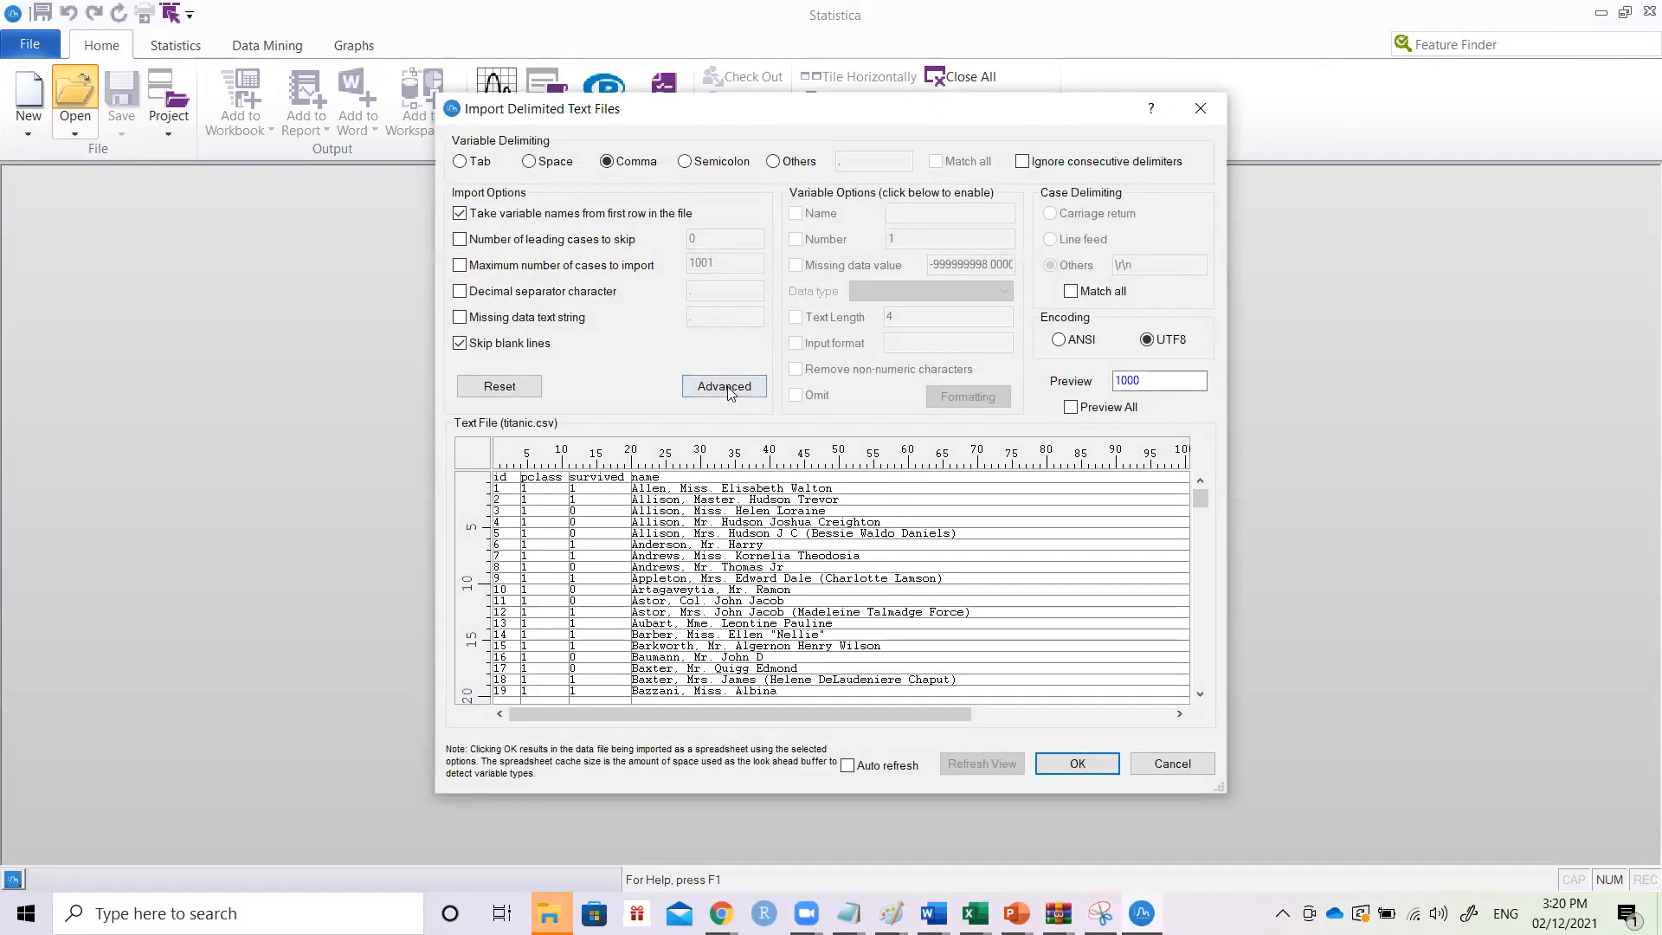
left_click(1101, 765)
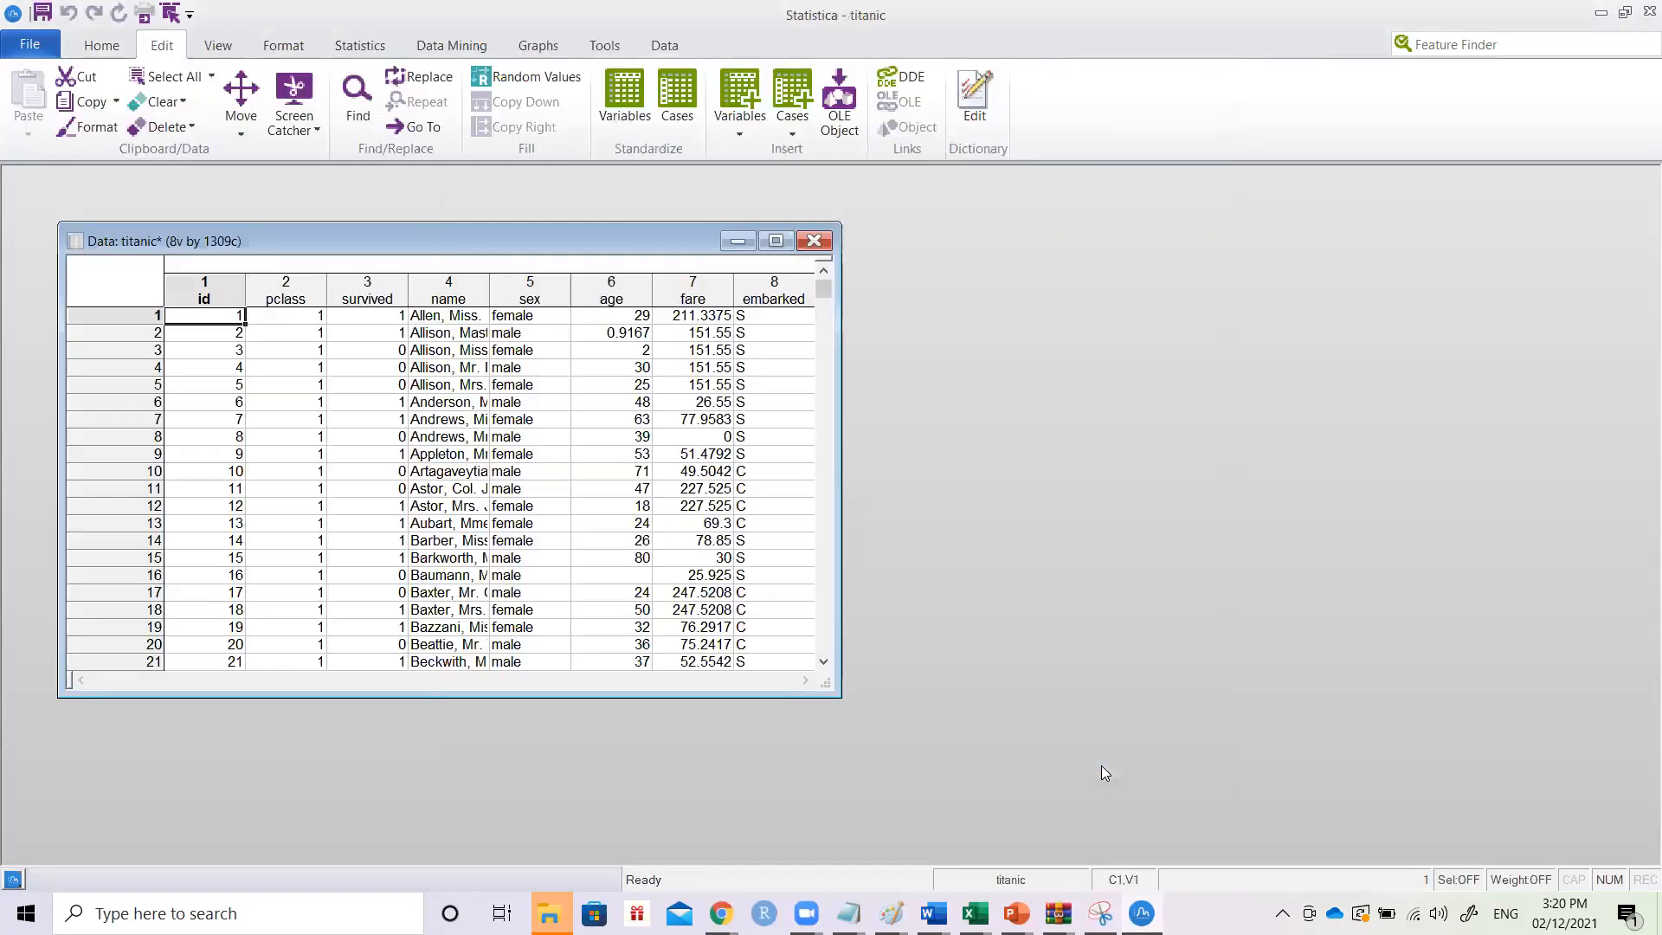
left_click(776, 242)
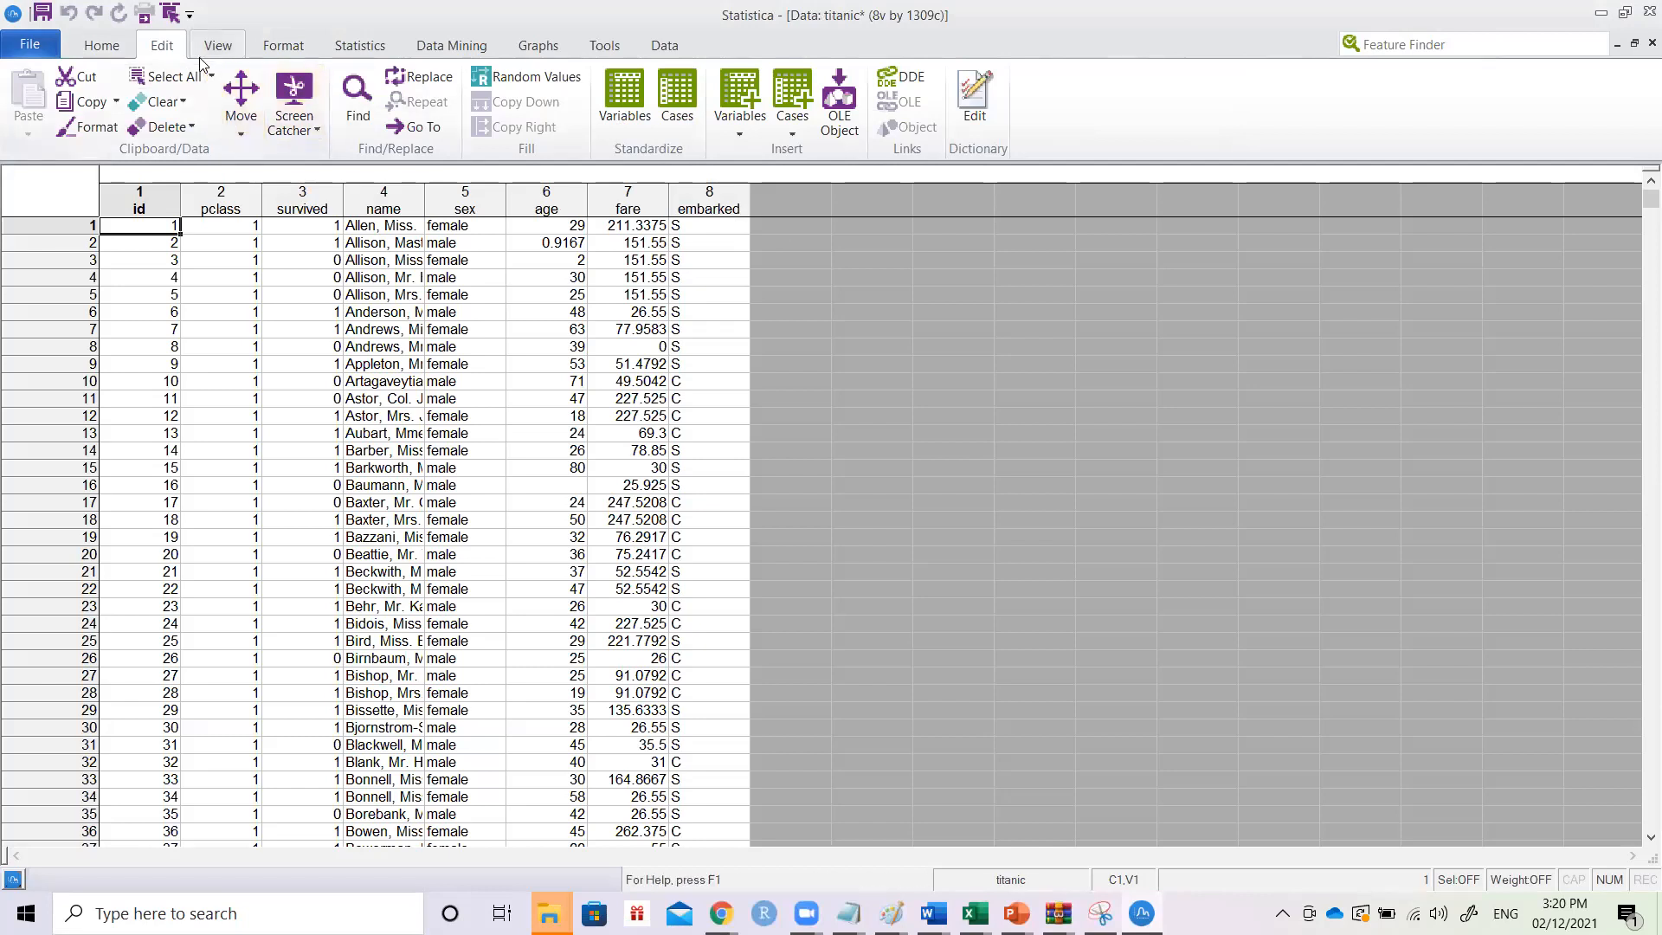
- Run a one-way ANOVA with age as the dependent variable and pclass as the categorical factor, and produce the all effects table
left_click(353, 48)
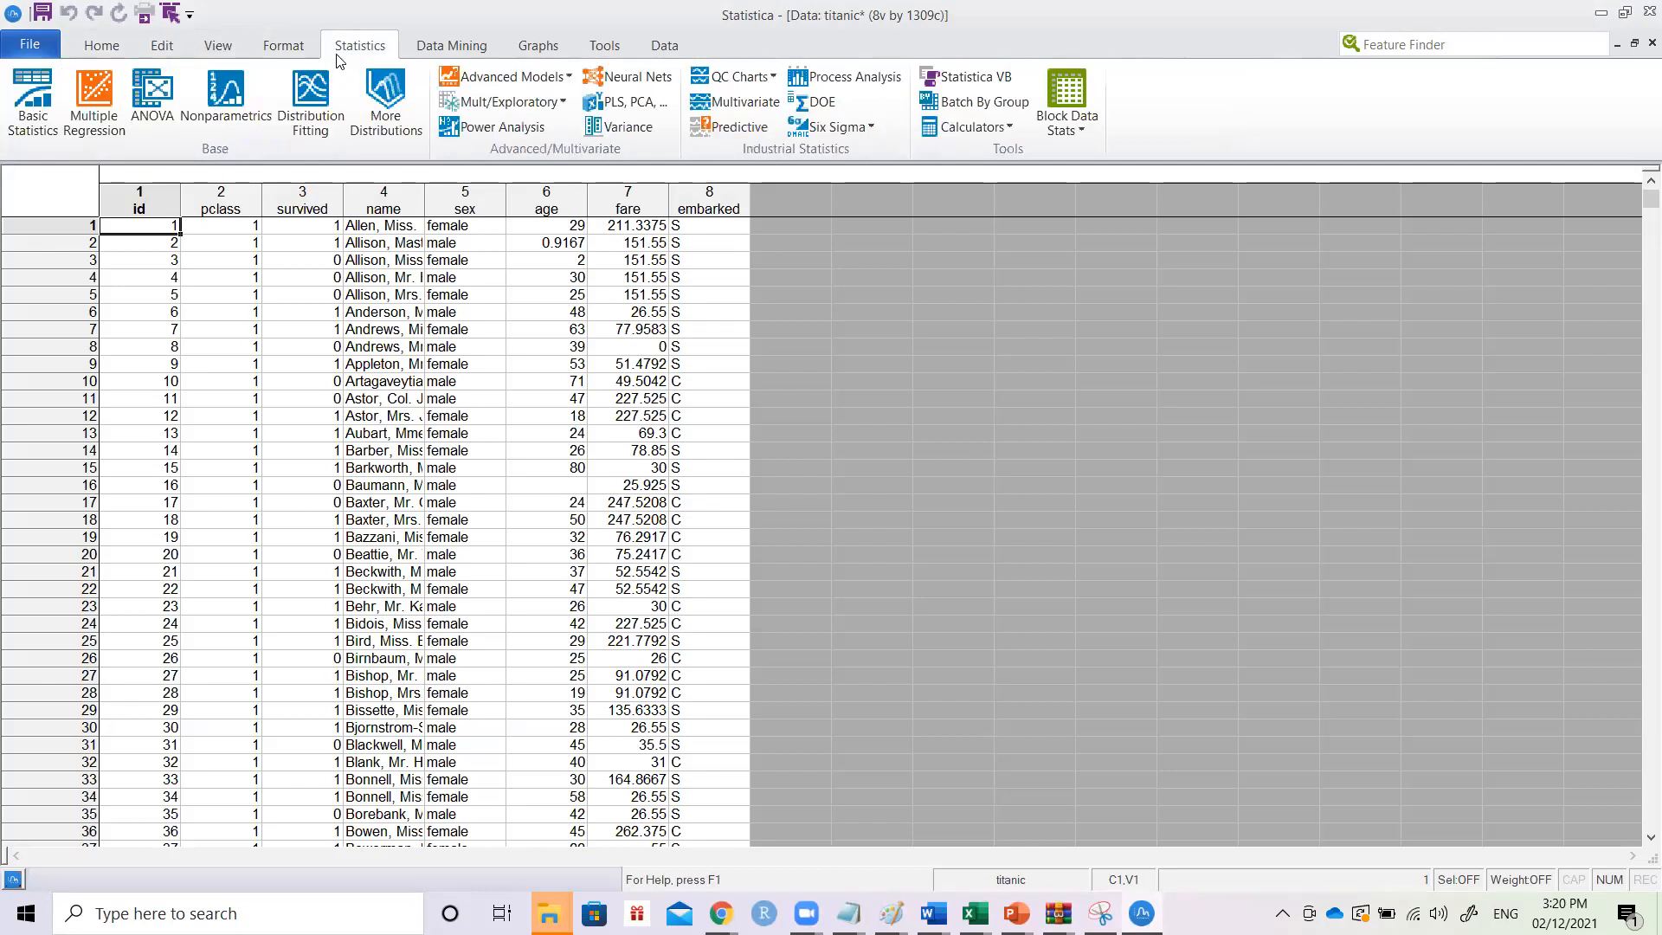
left_click(143, 110)
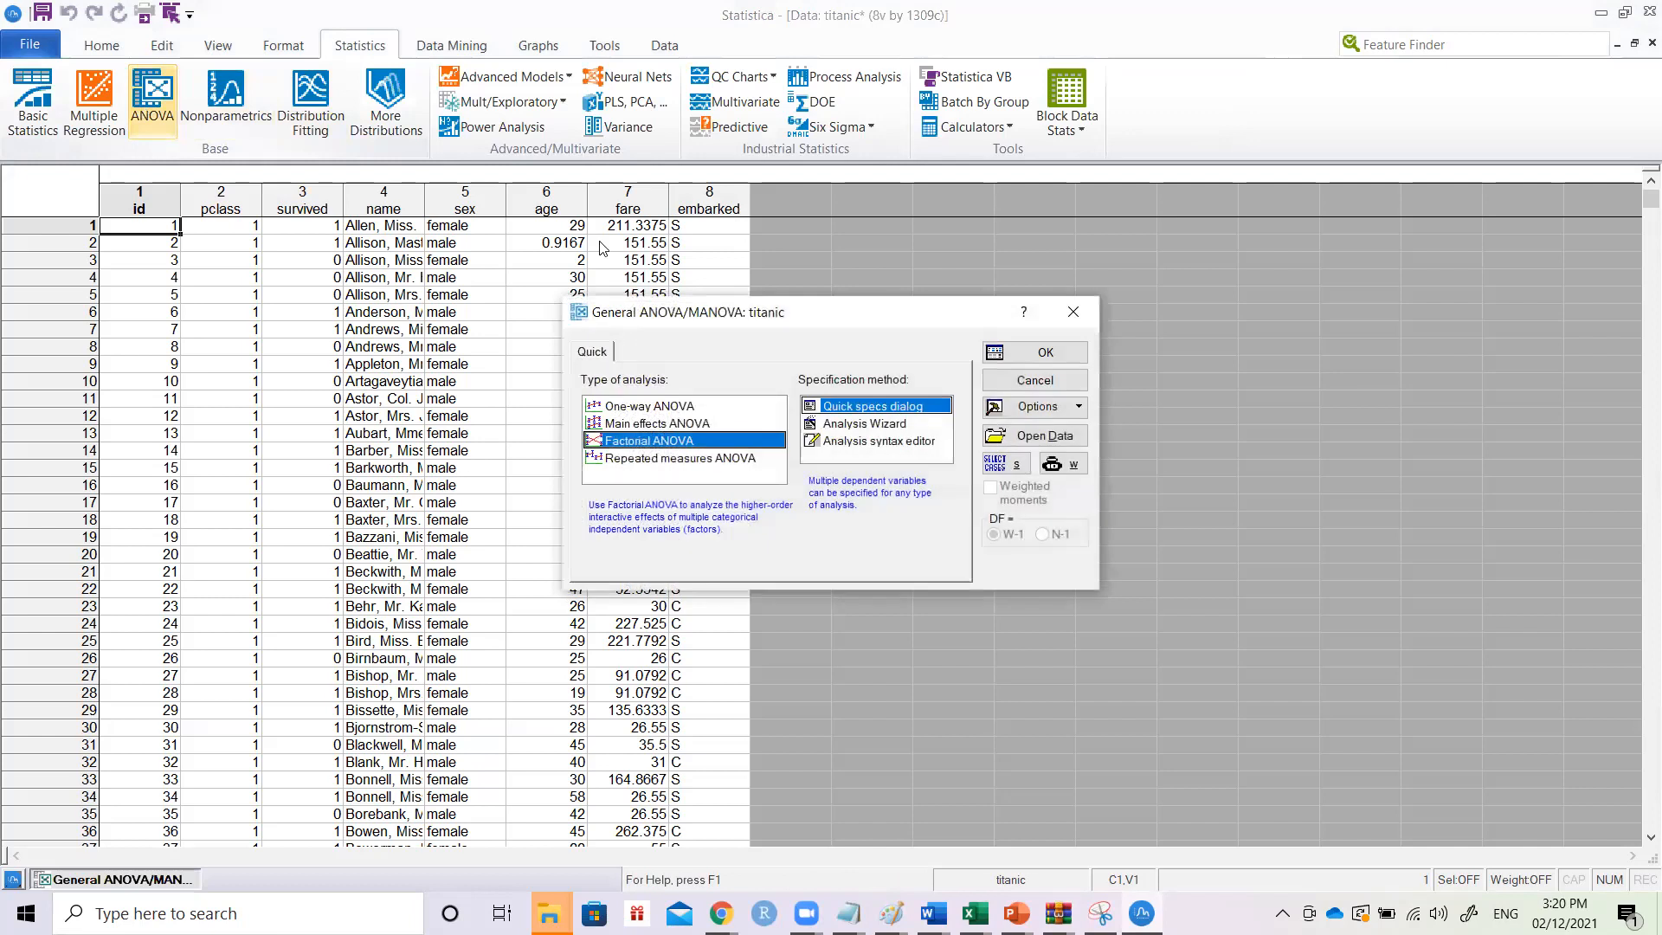
double_click(672, 406)
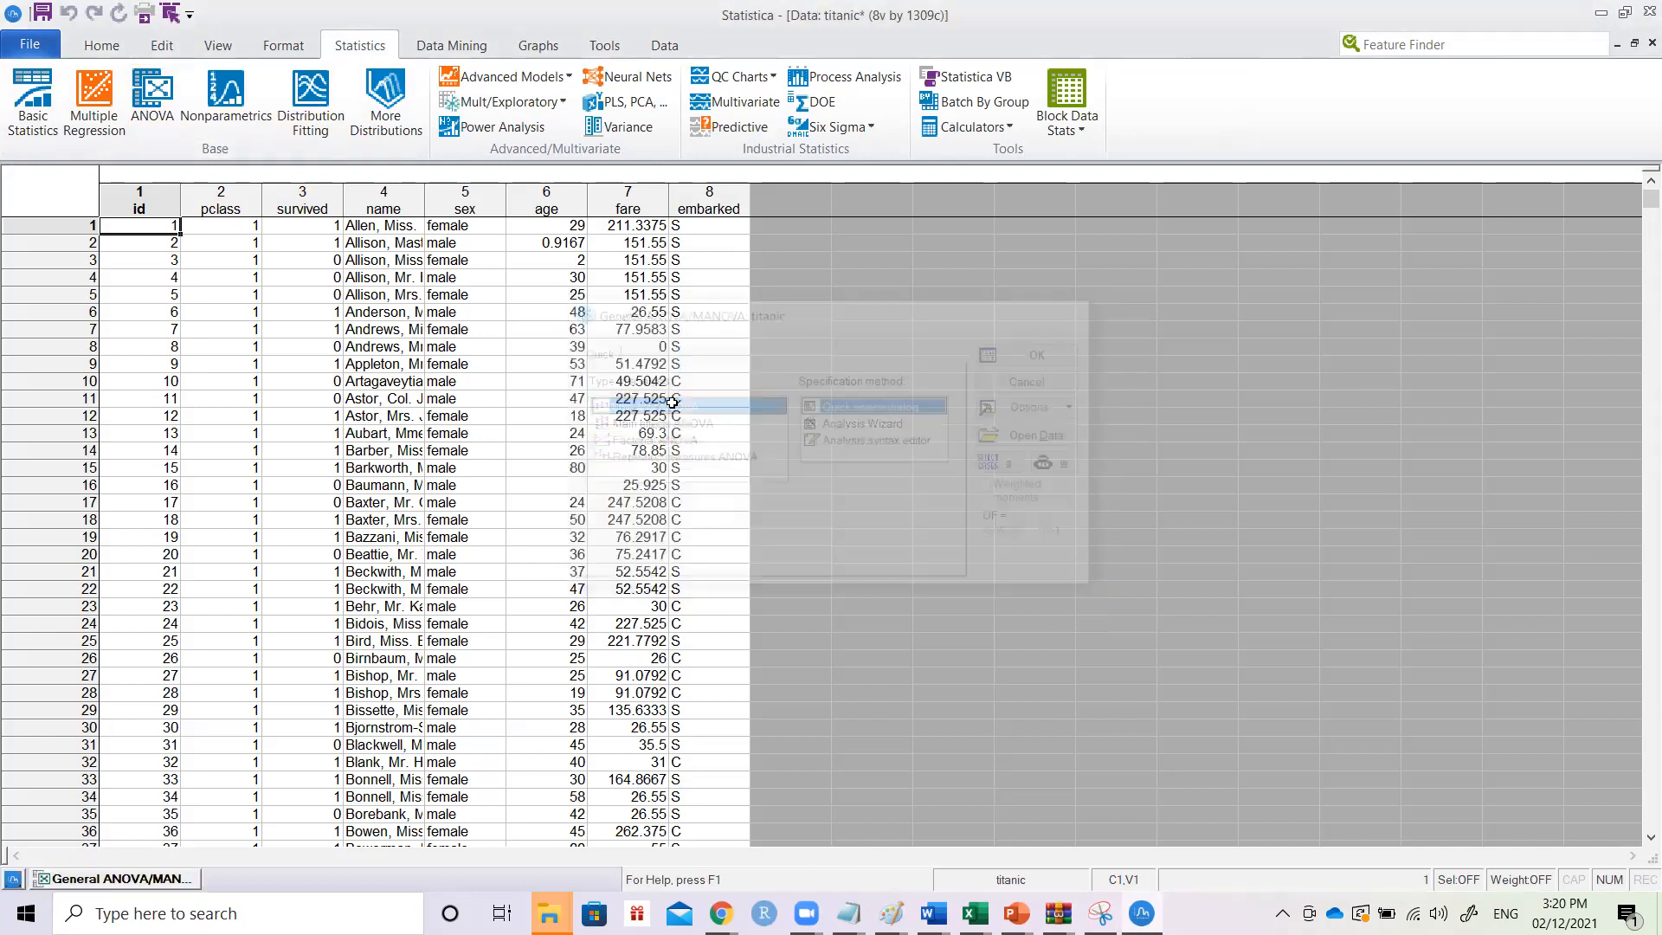
left_click_drag(773, 322, 1036, 251)
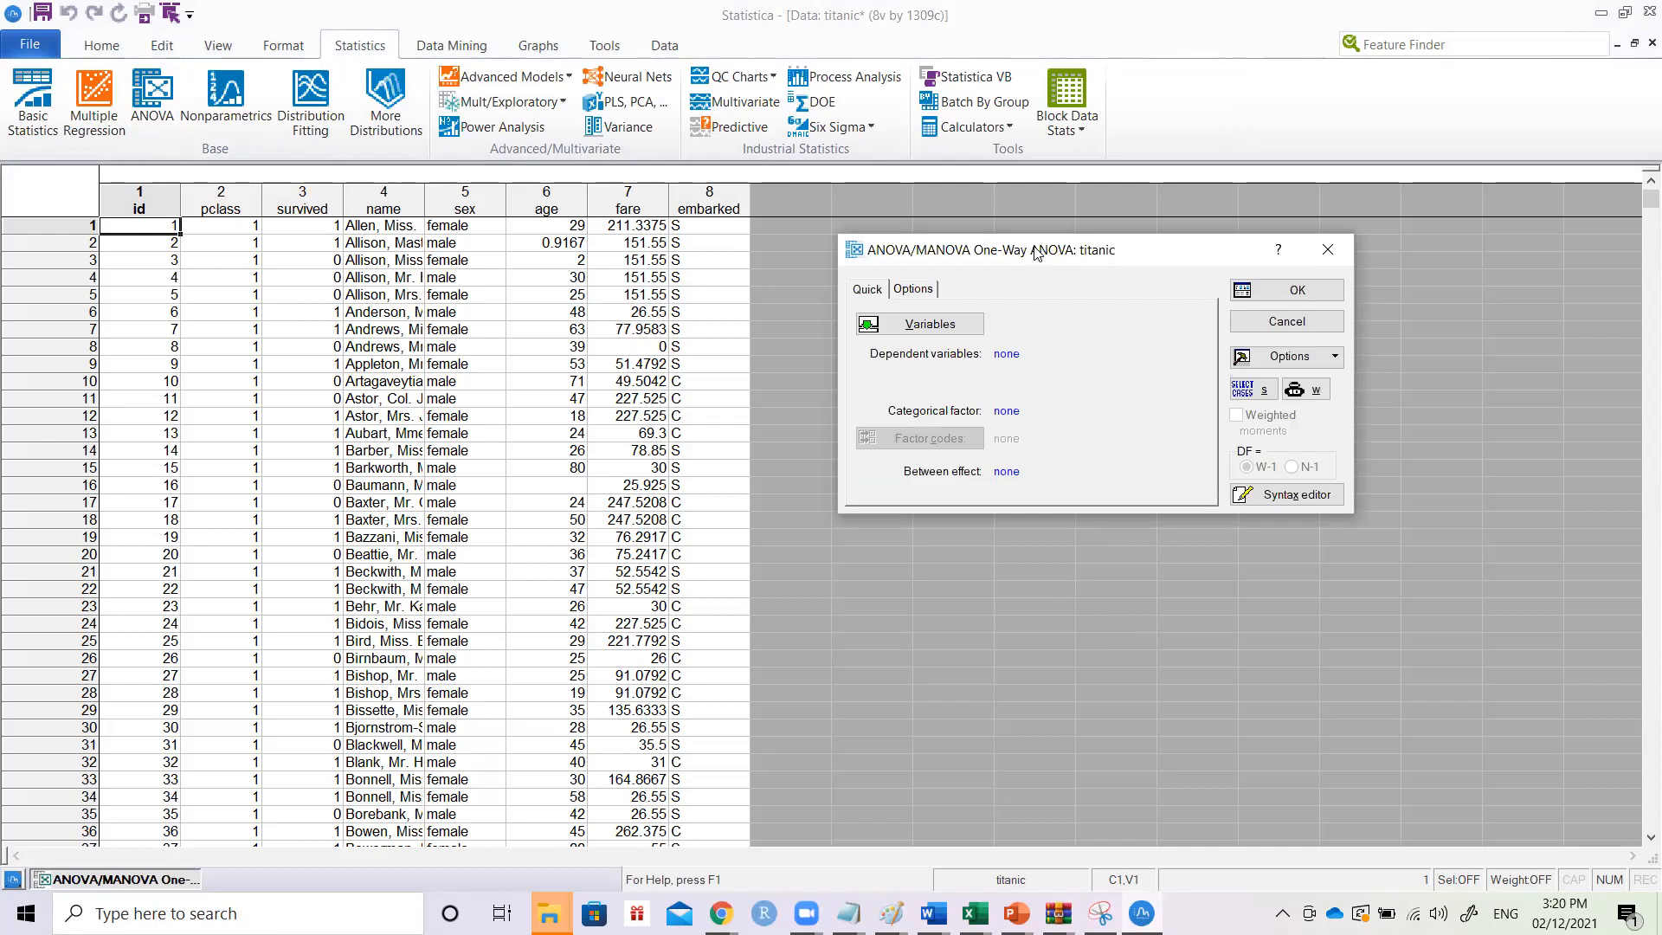
left_click(919, 325)
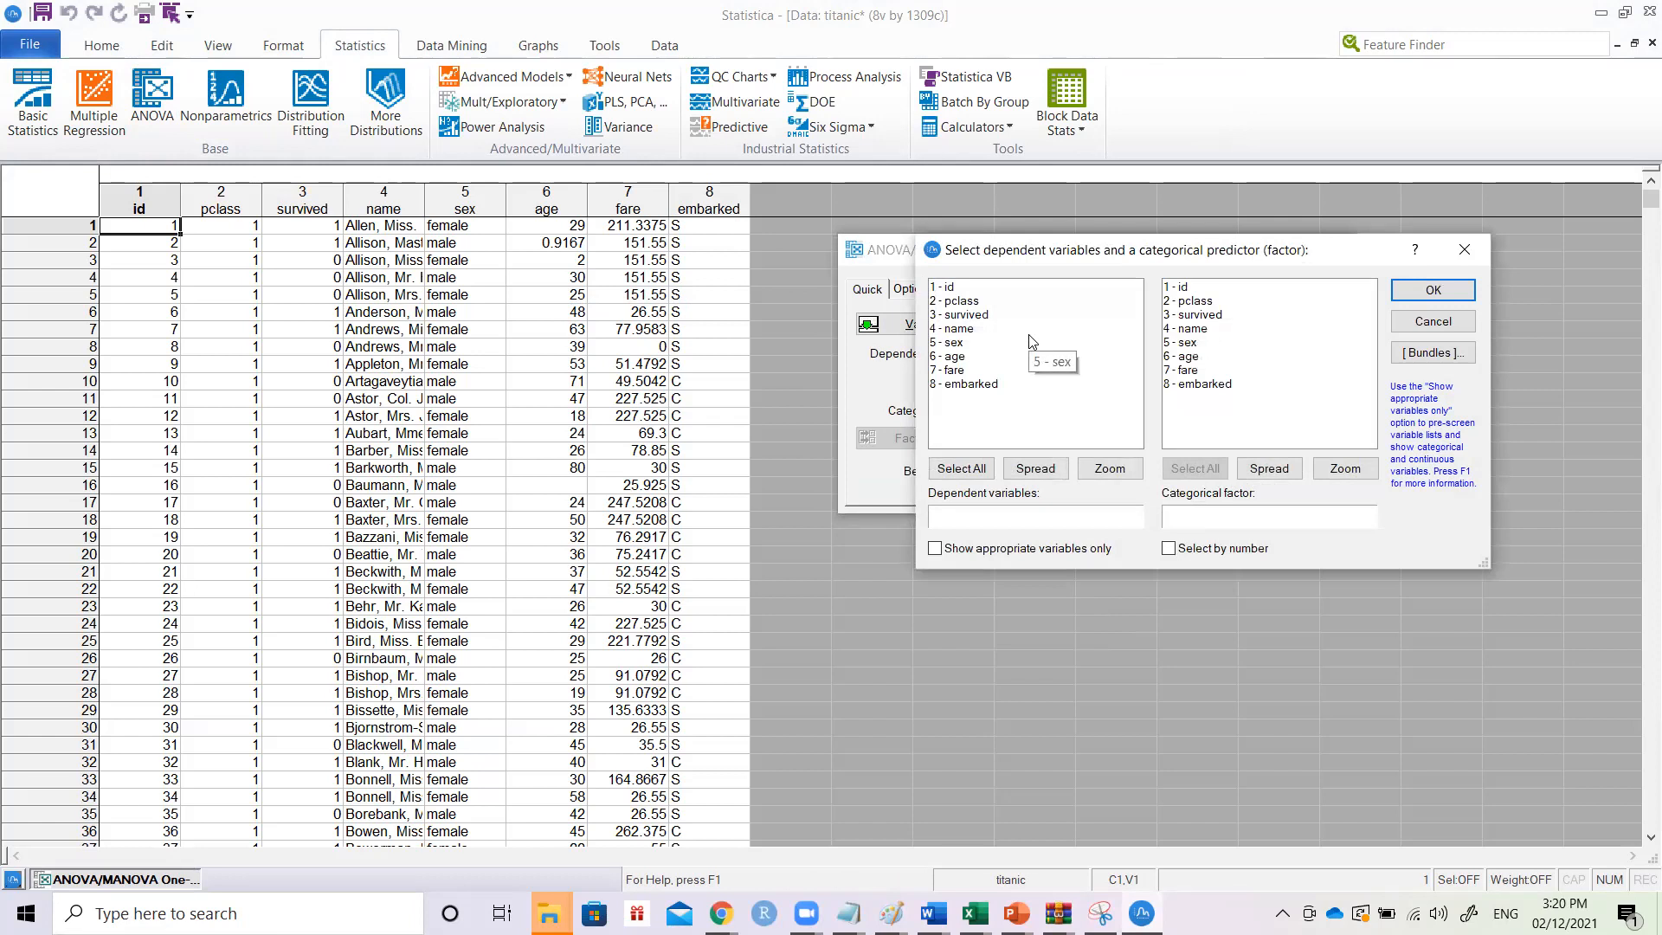
left_click(966, 358)
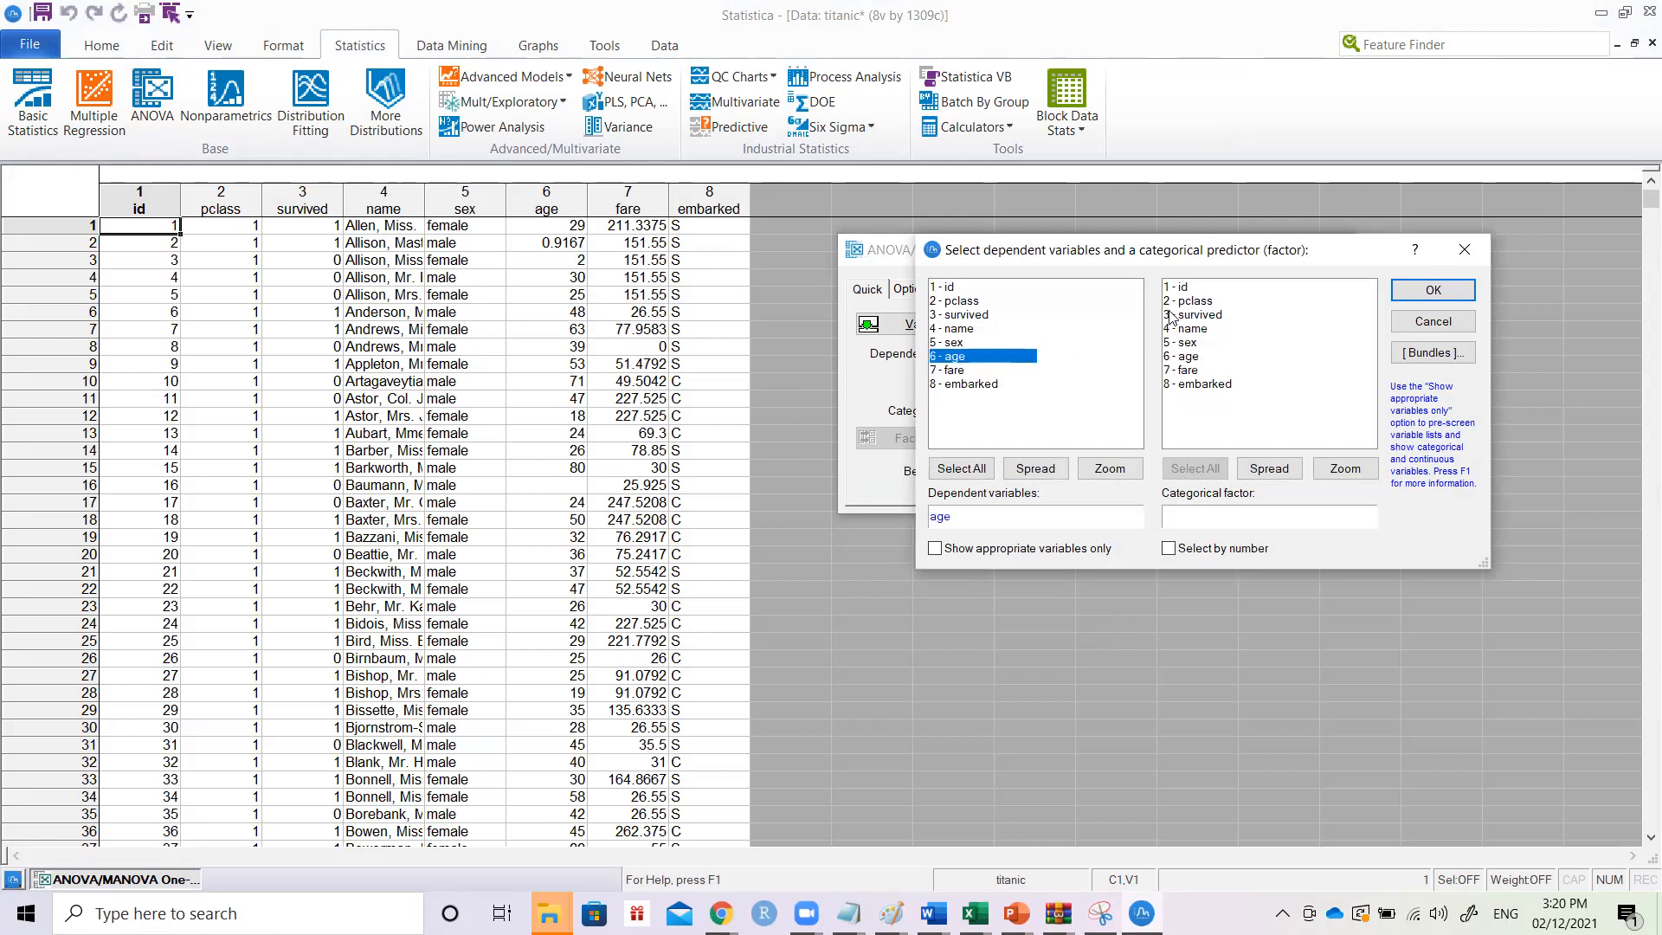
left_click(1199, 303)
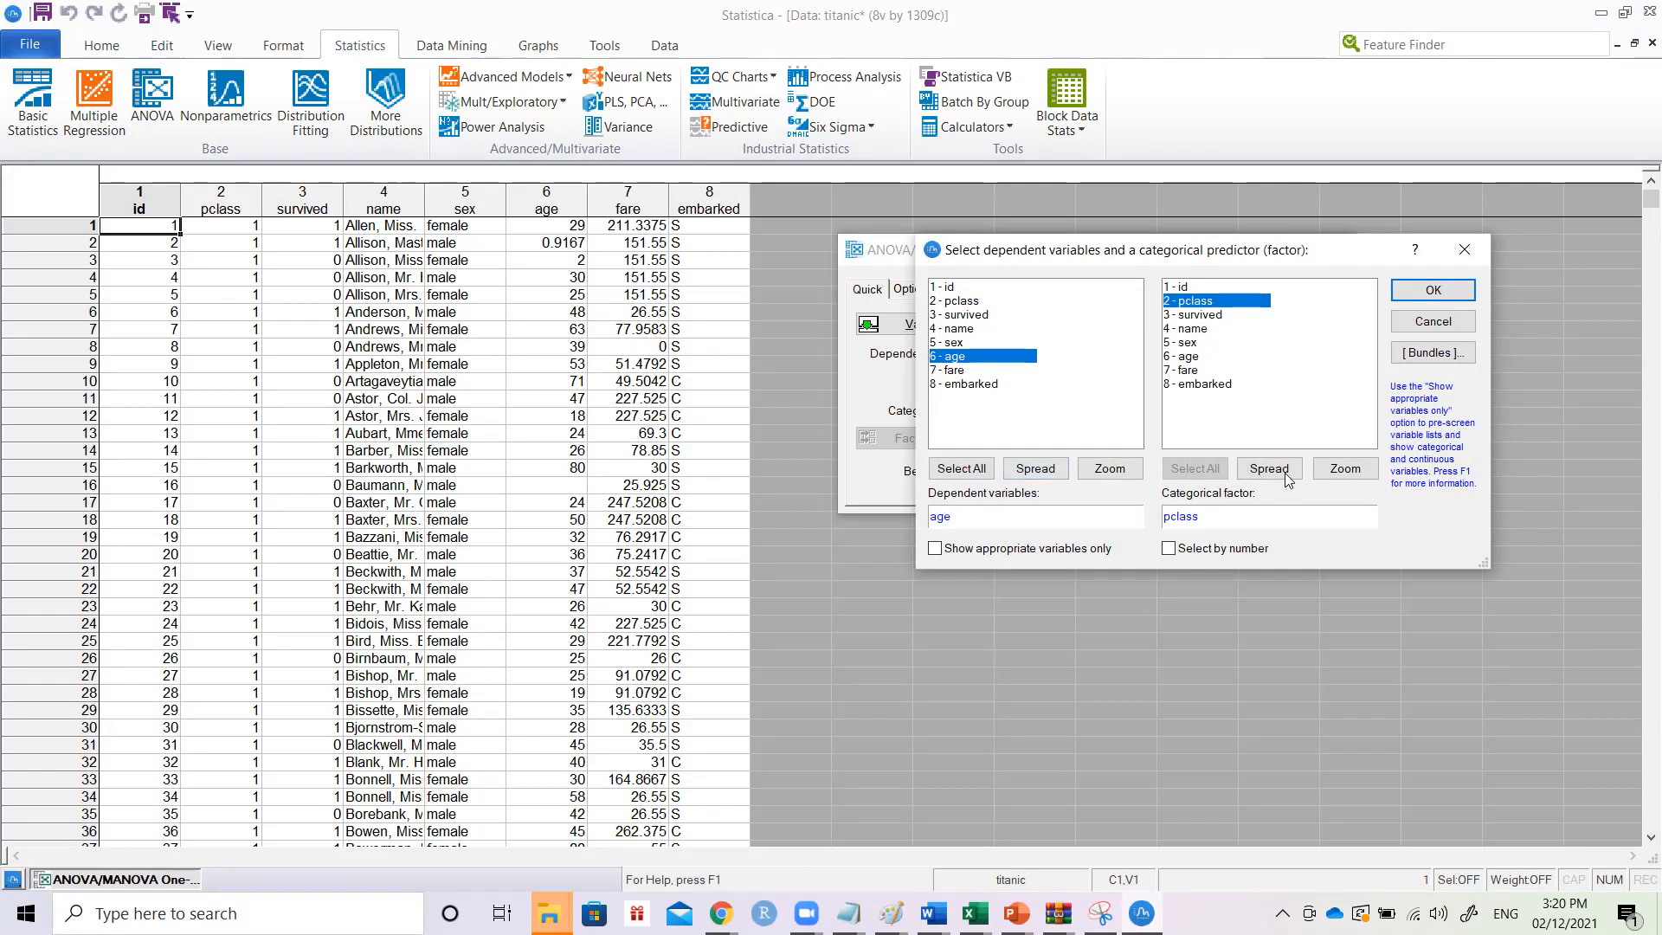
left_click(1405, 290)
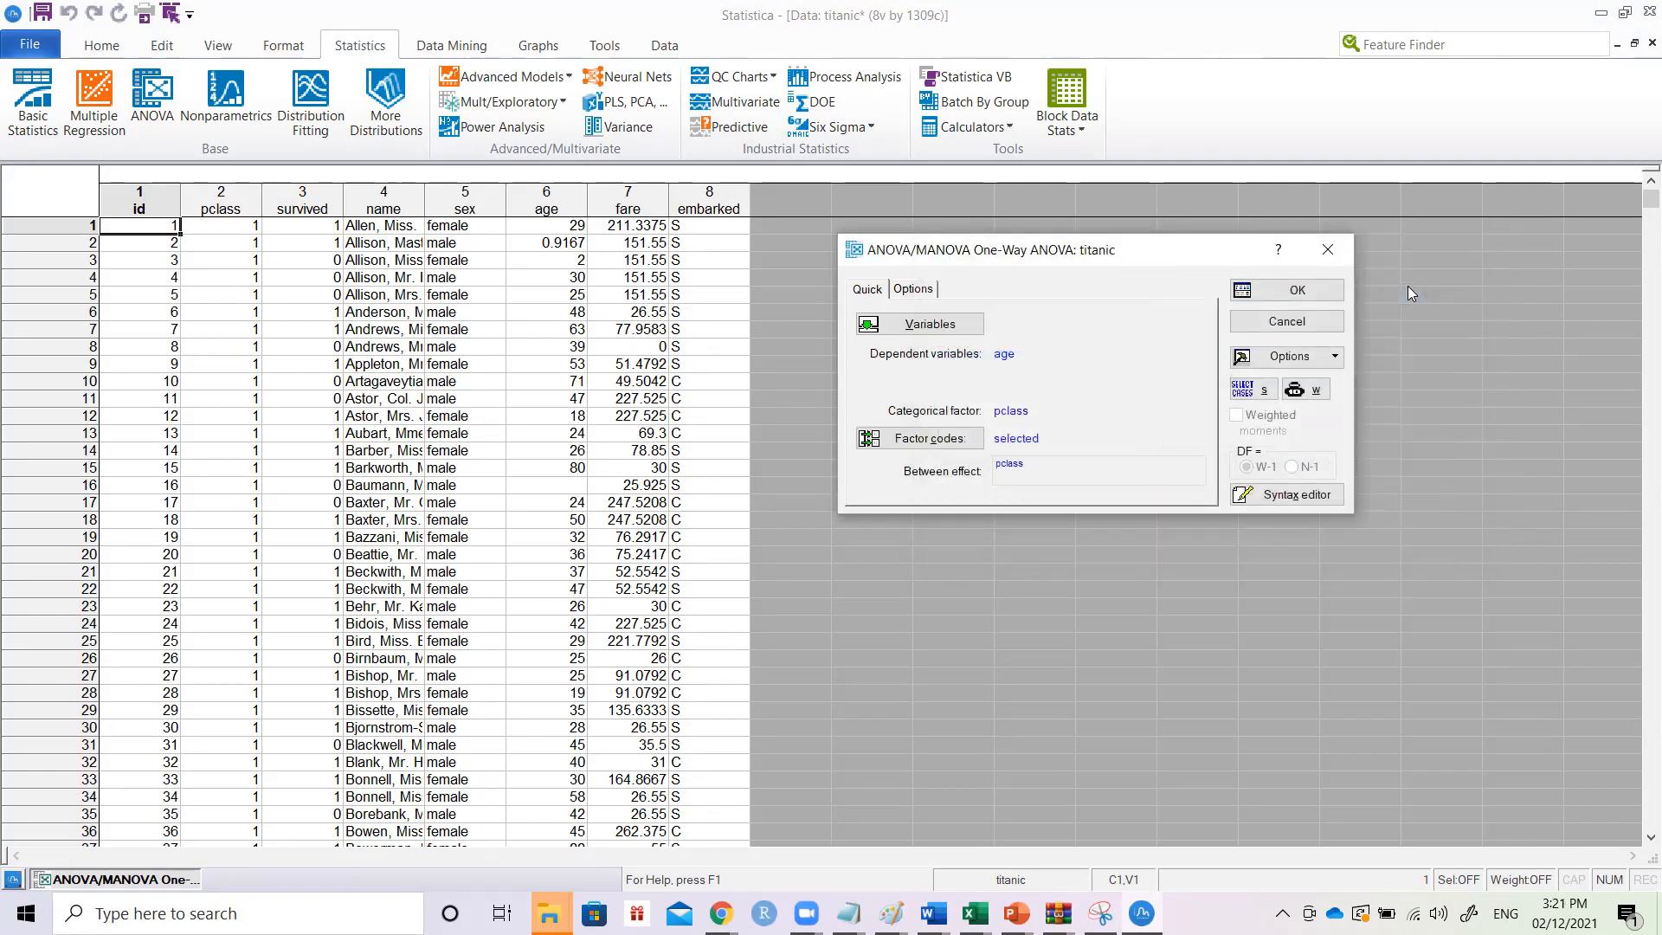
left_click(1295, 292)
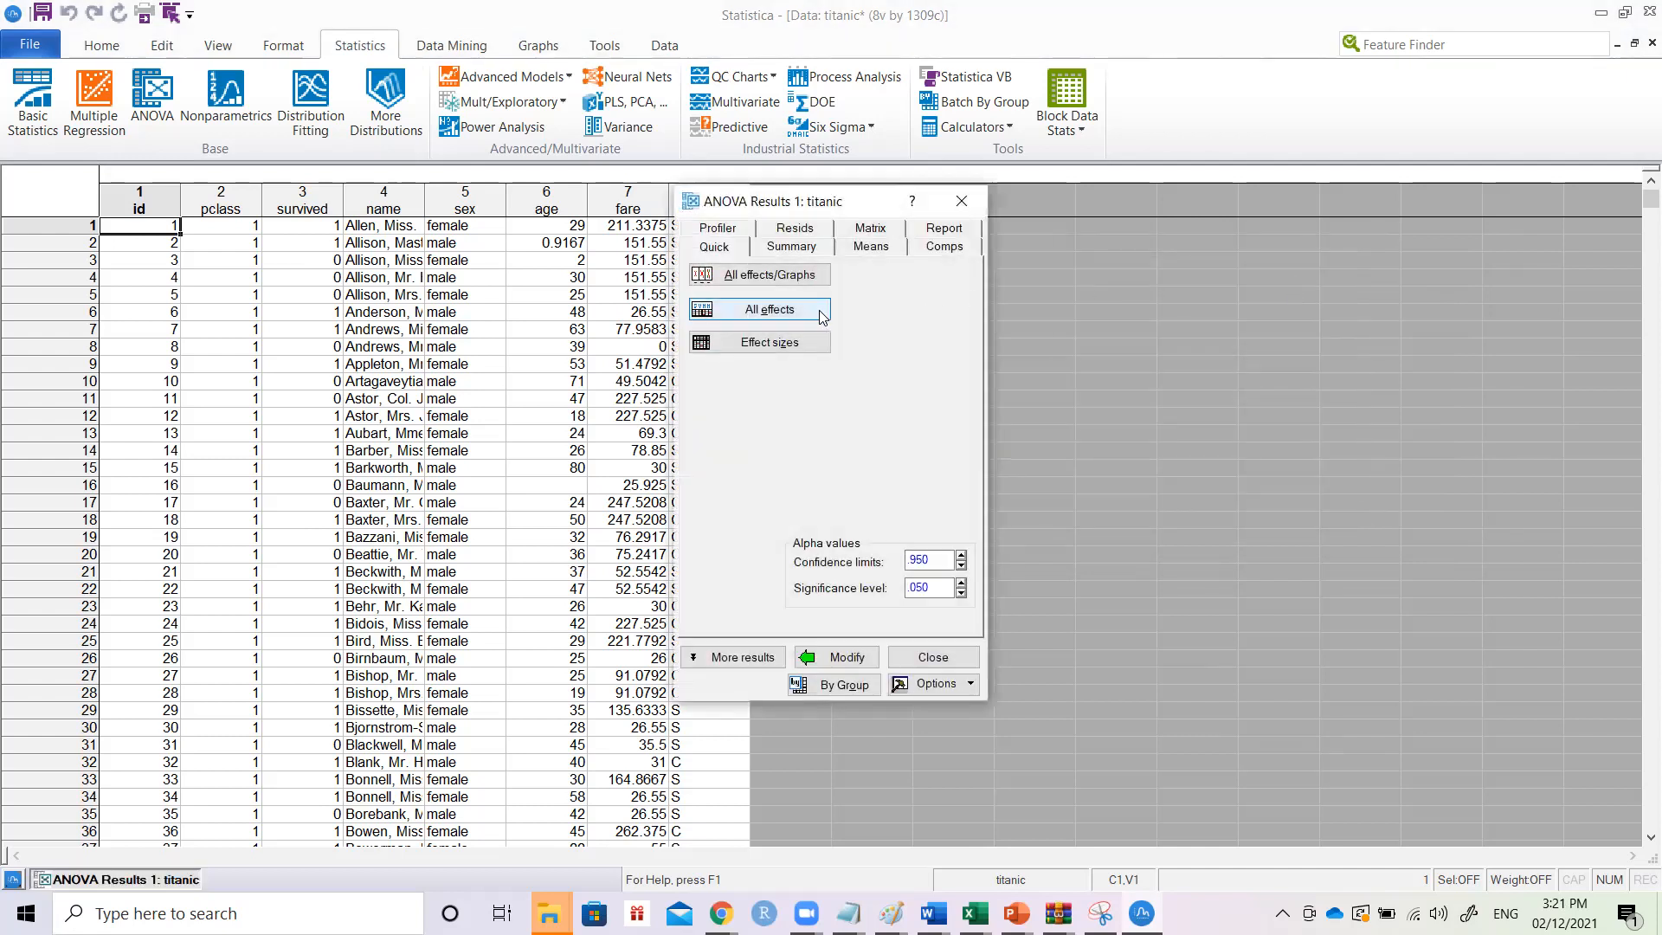
left_click(818, 310)
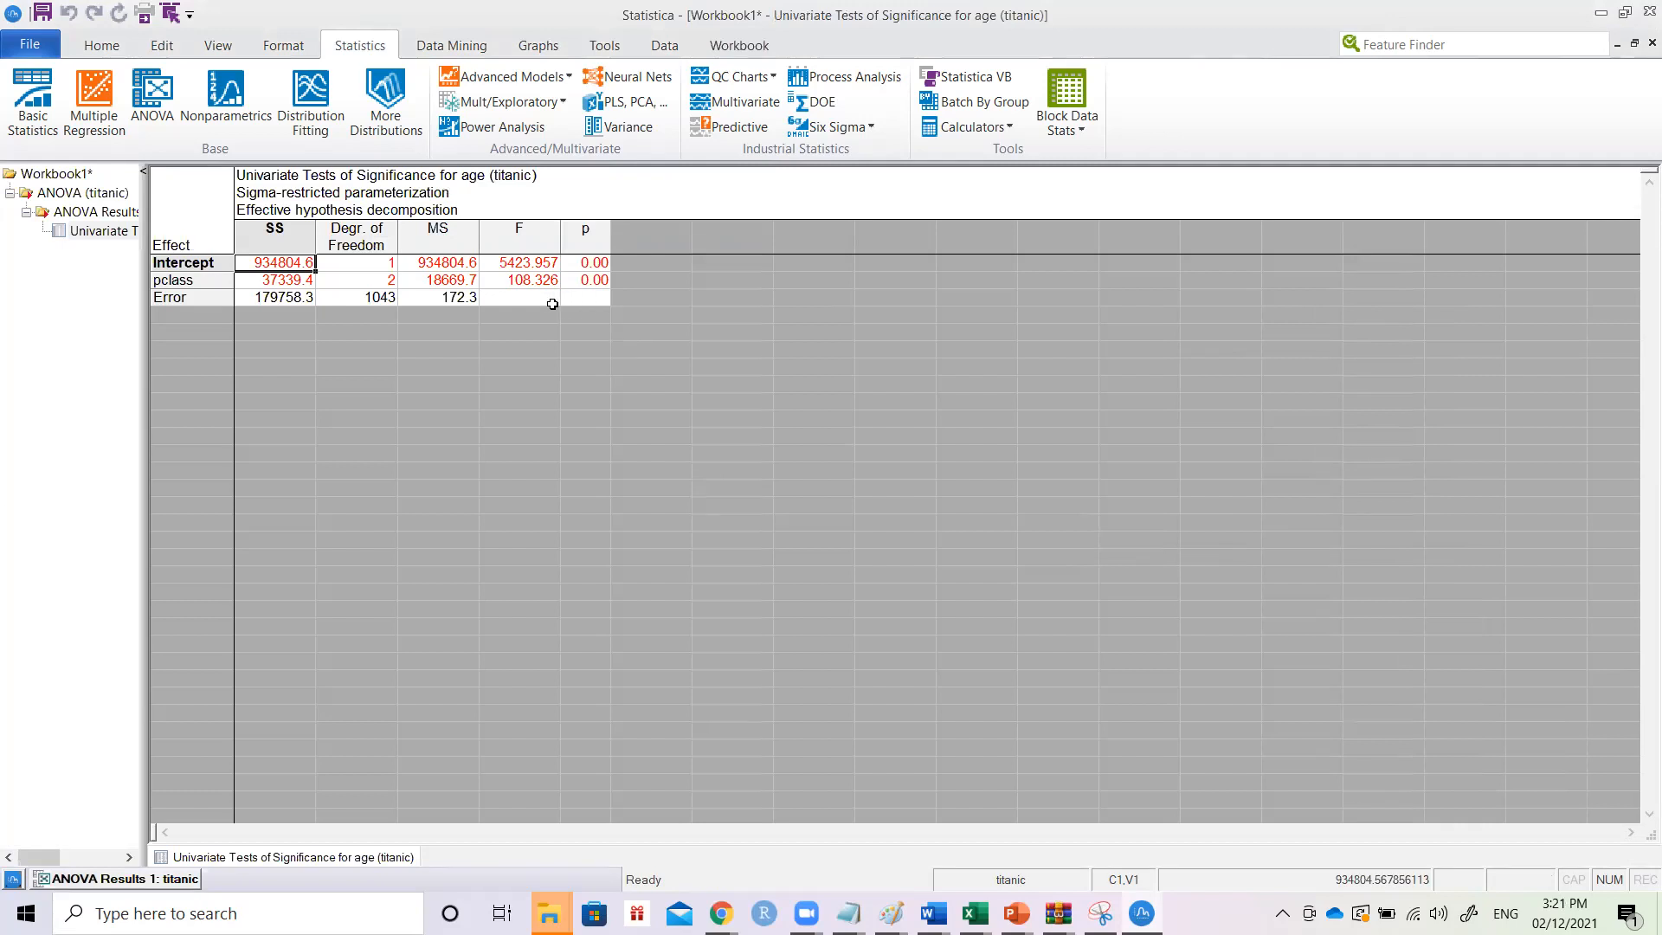
- Compare the pclass and error rows of the Statistica ANOVA output with the ANOVA table on Sheet2 of the Excel titanic (1) workbook
key("alt+Tab")
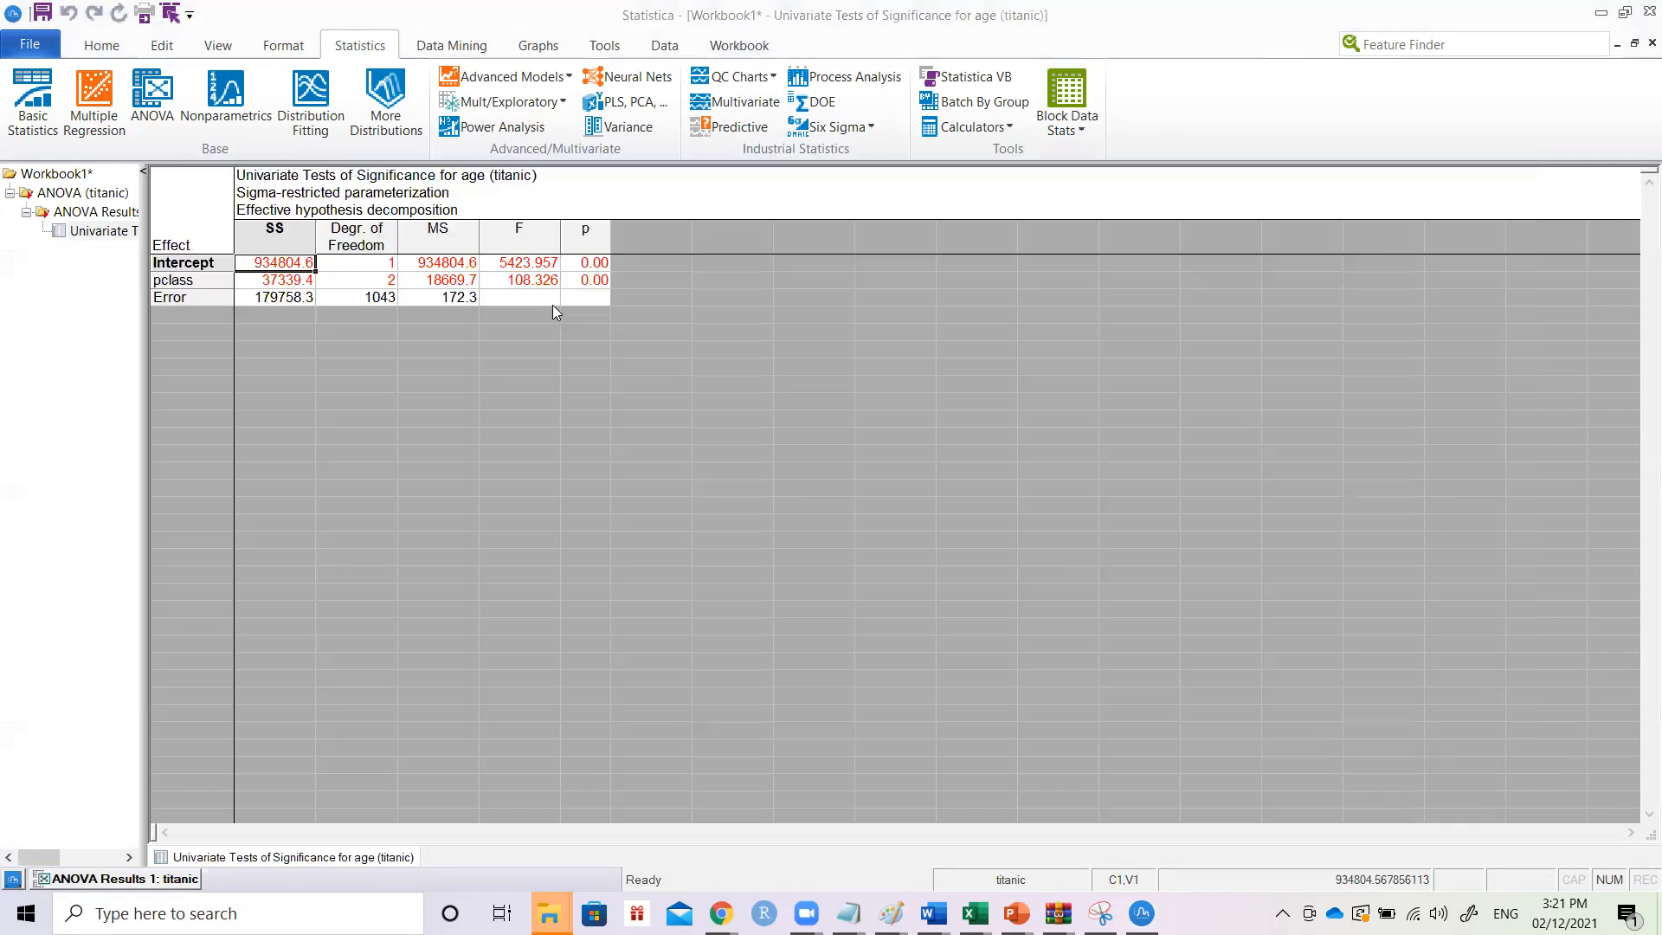
left_click(139, 855)
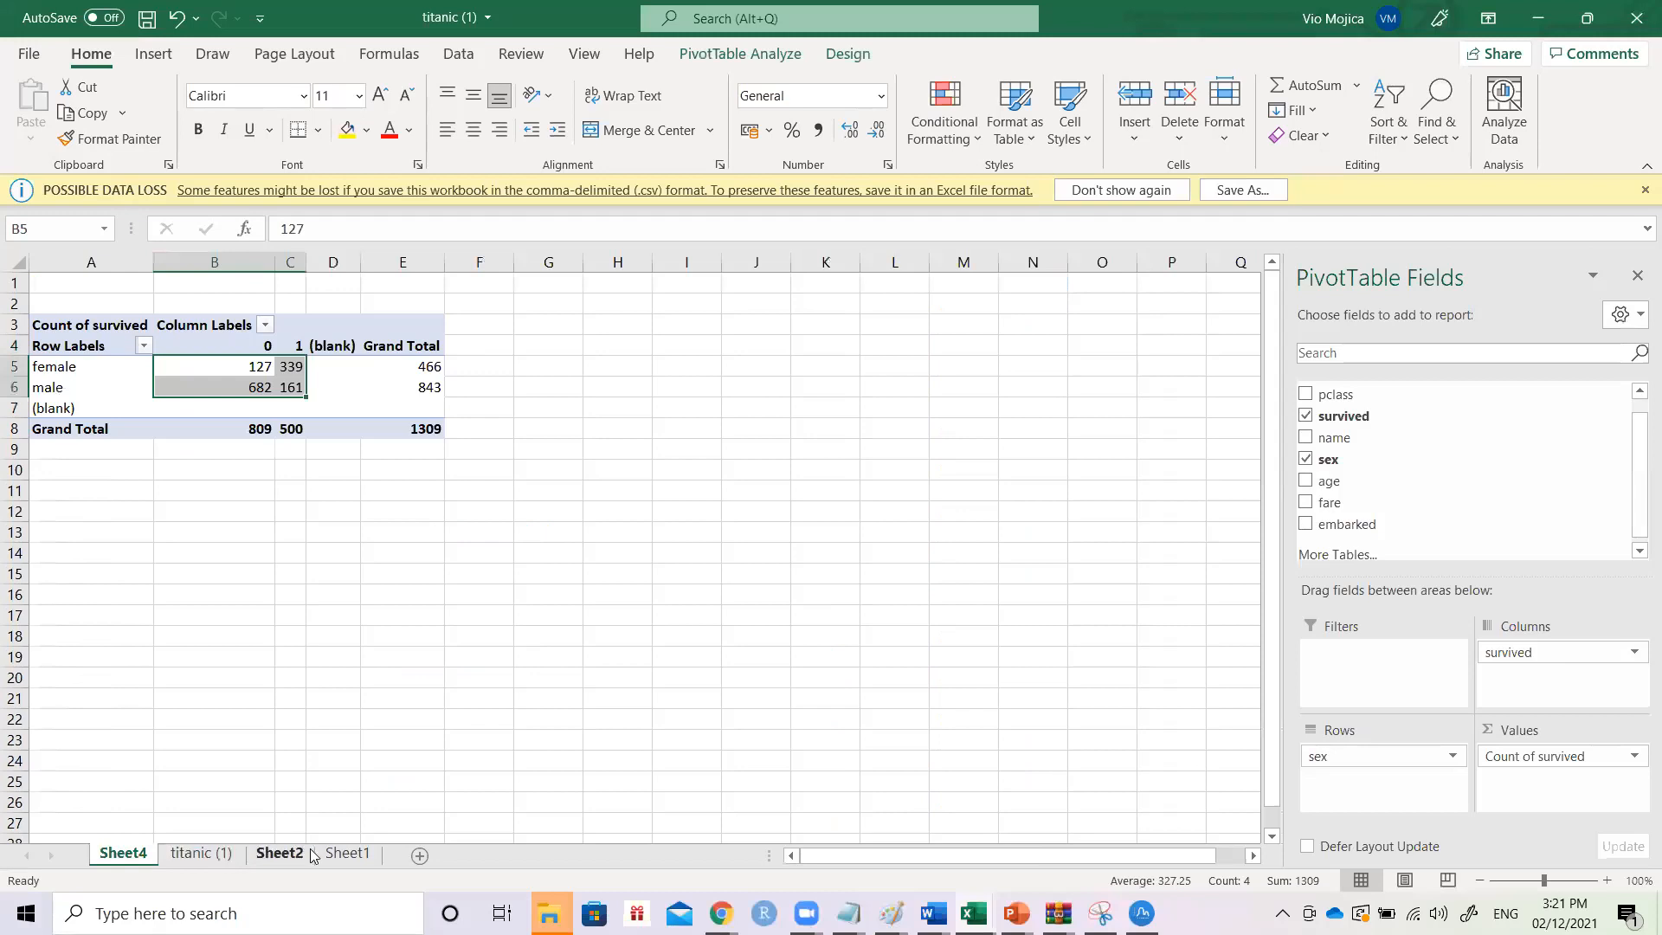
left_click(279, 855)
key("alt+Tab")
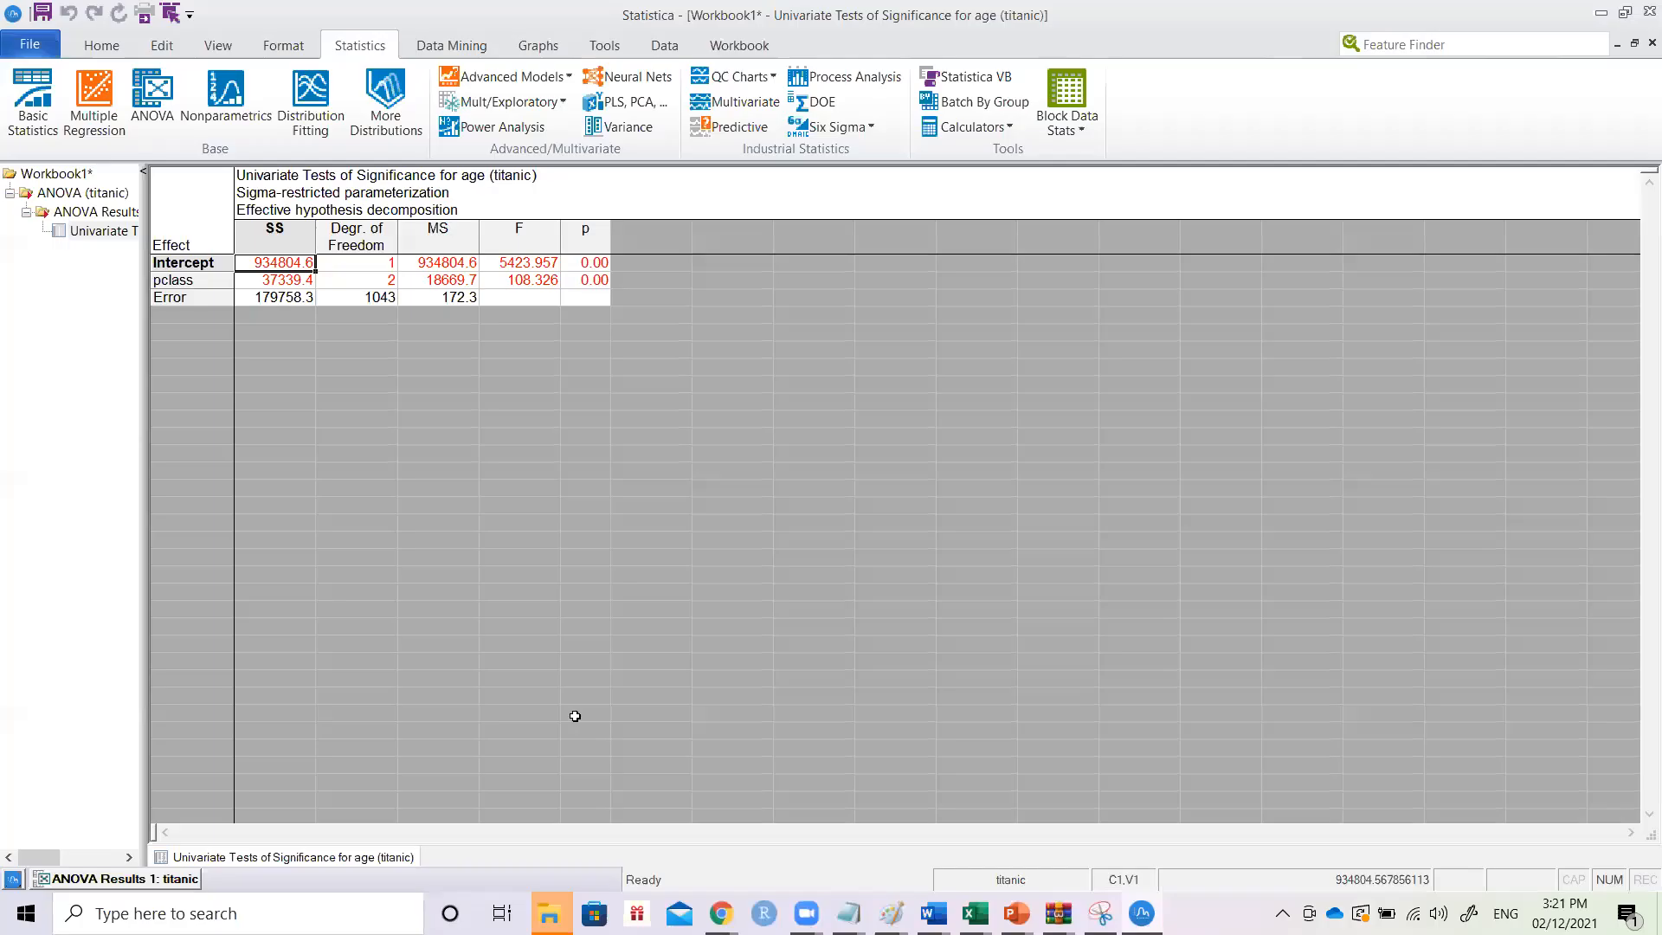
key("alt+Tab")
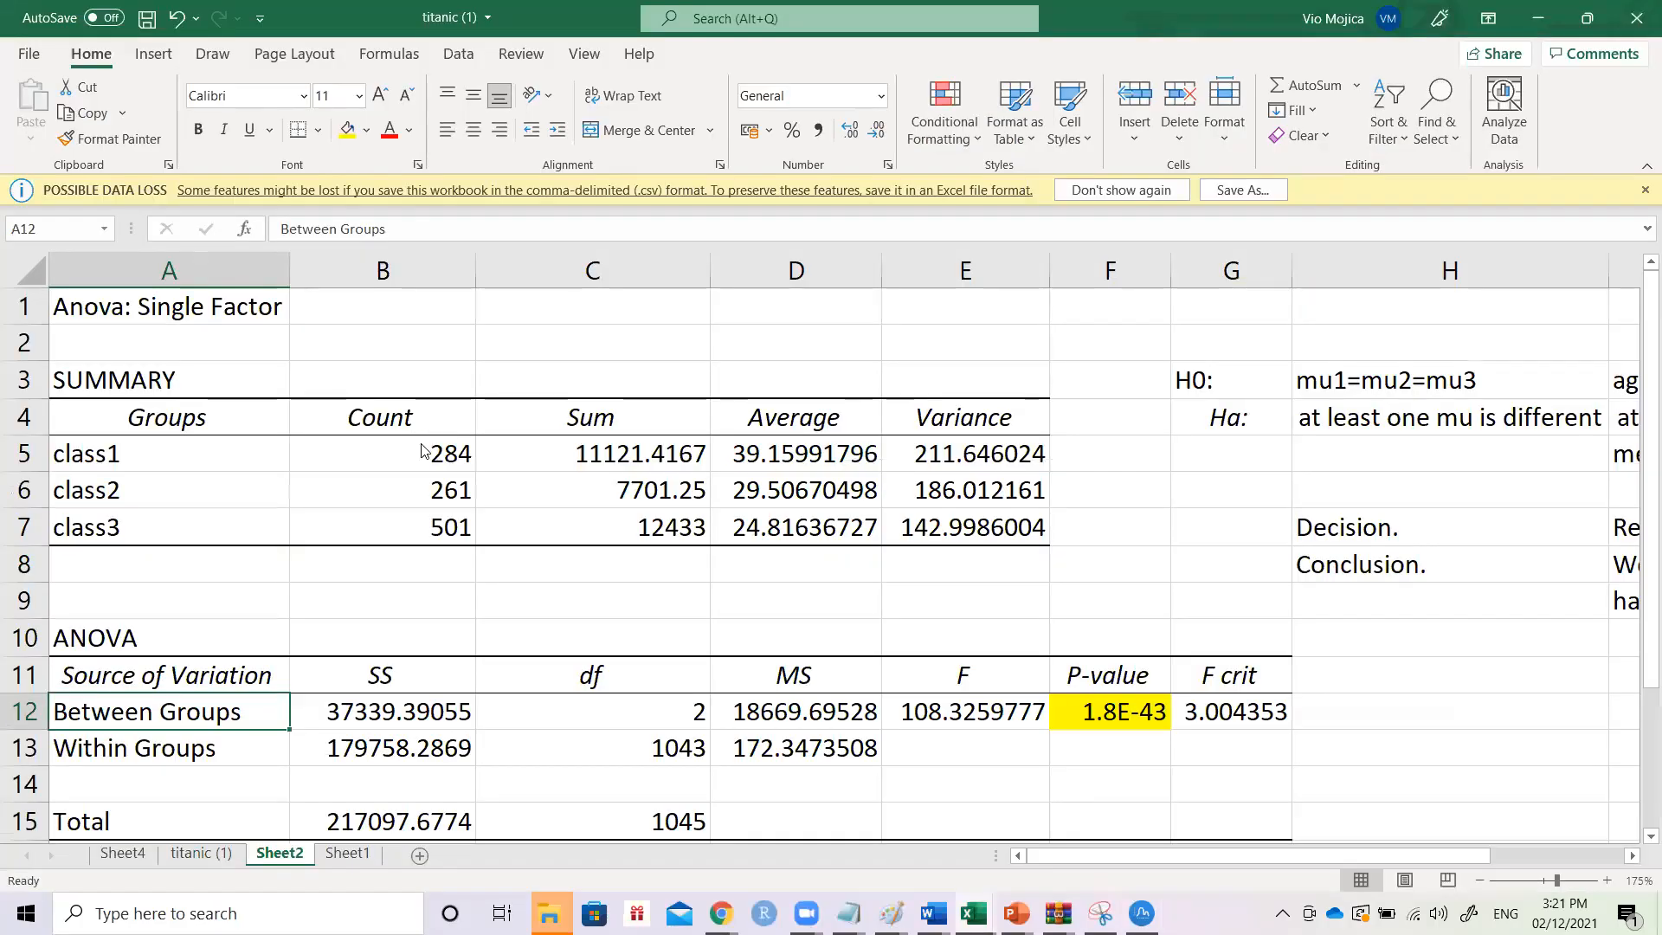
key("alt+Tab")
left_click(211, 263)
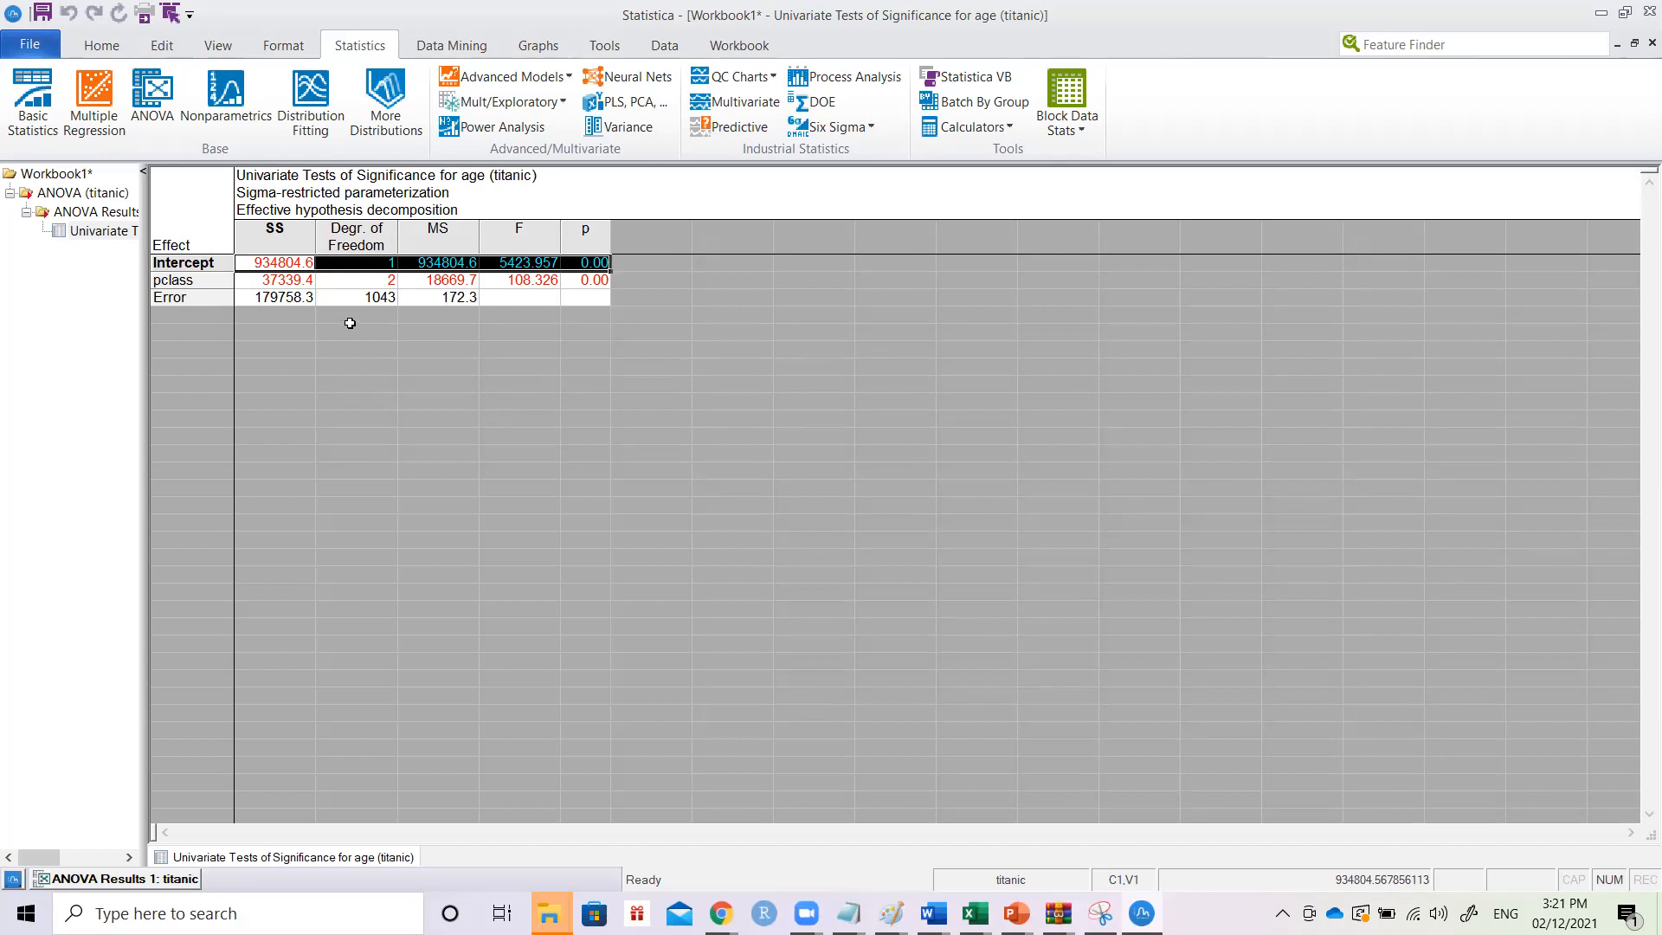
key("alt+Tab")
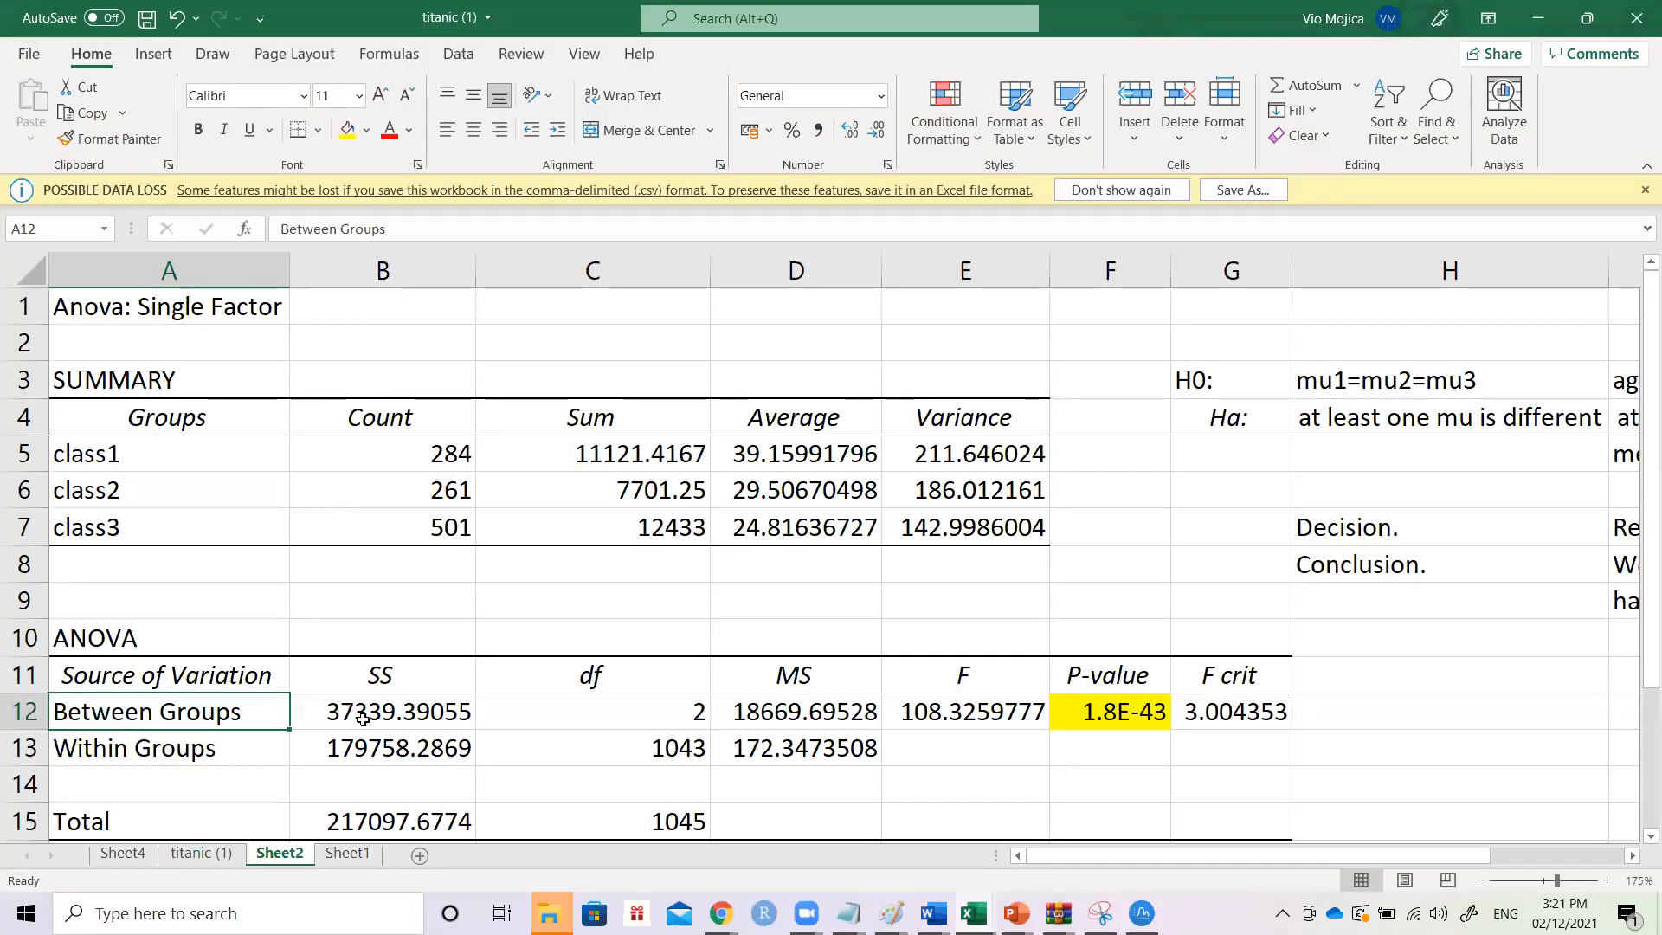
key("alt+Tab")
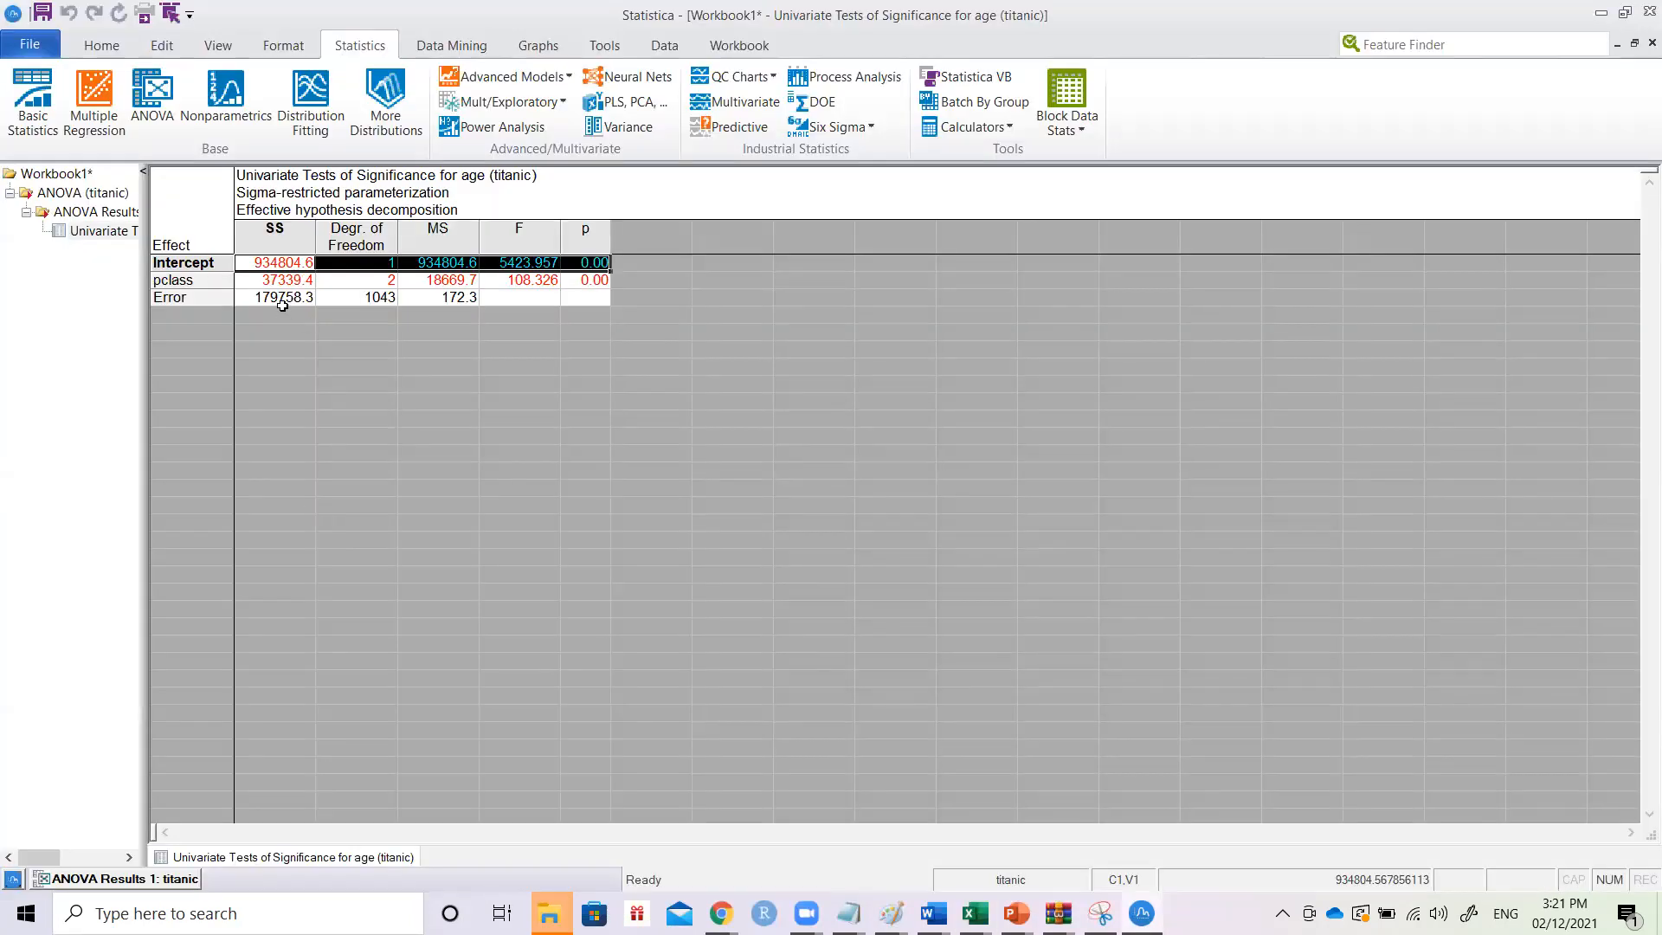
key("alt+Tab")
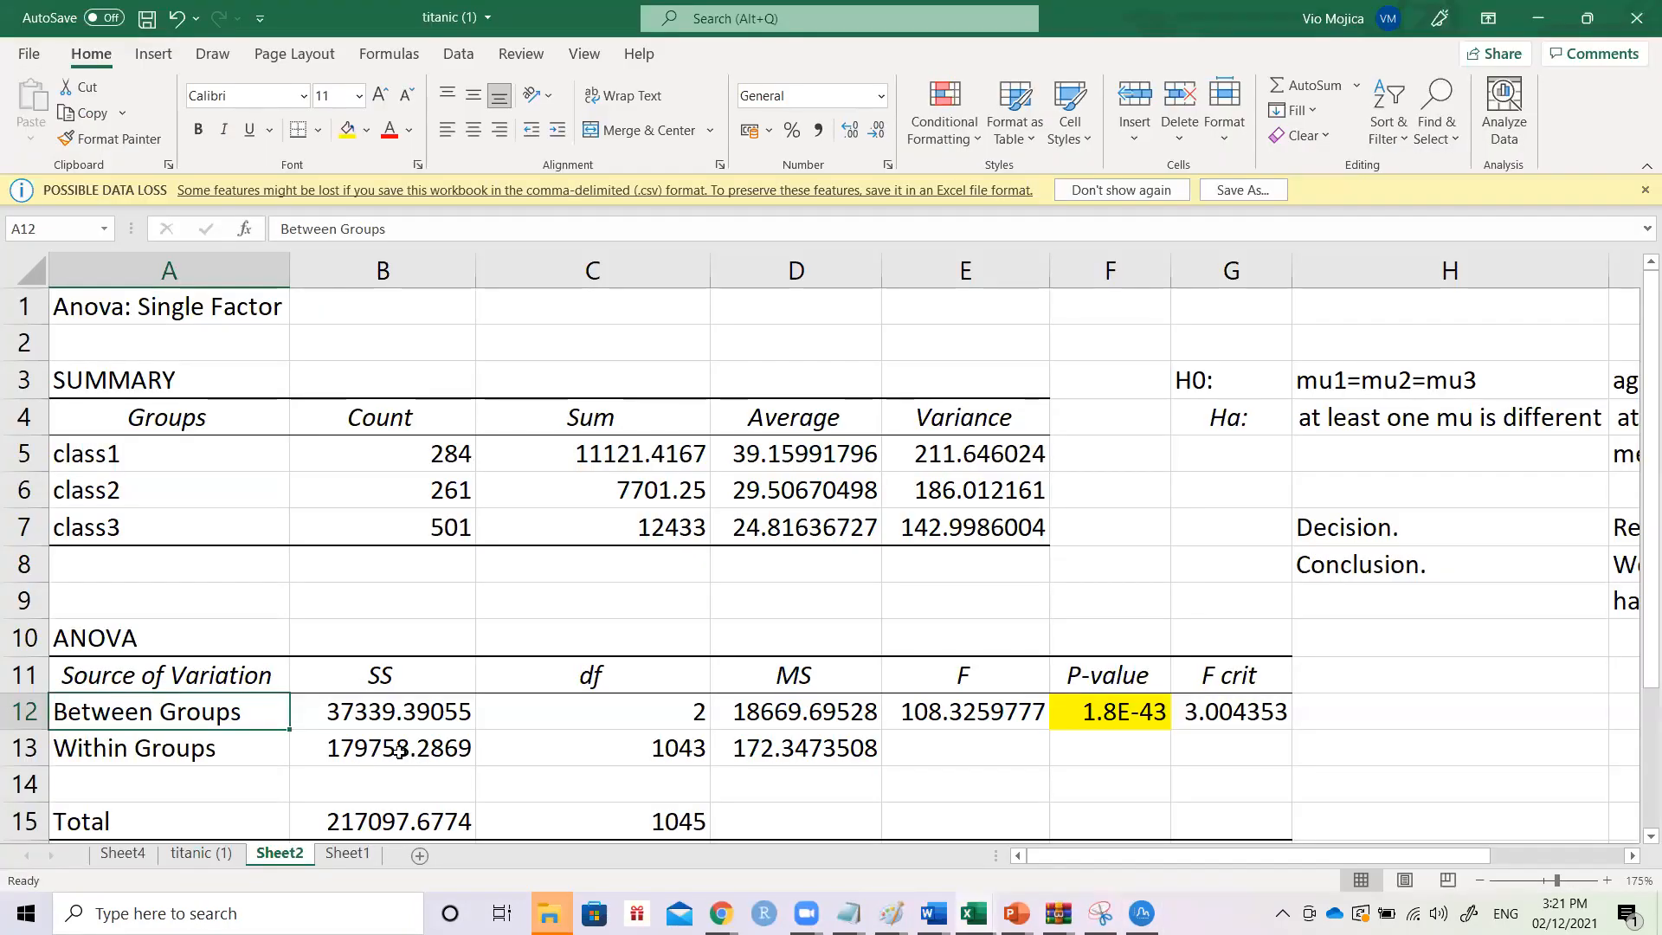
key("alt+Tab")
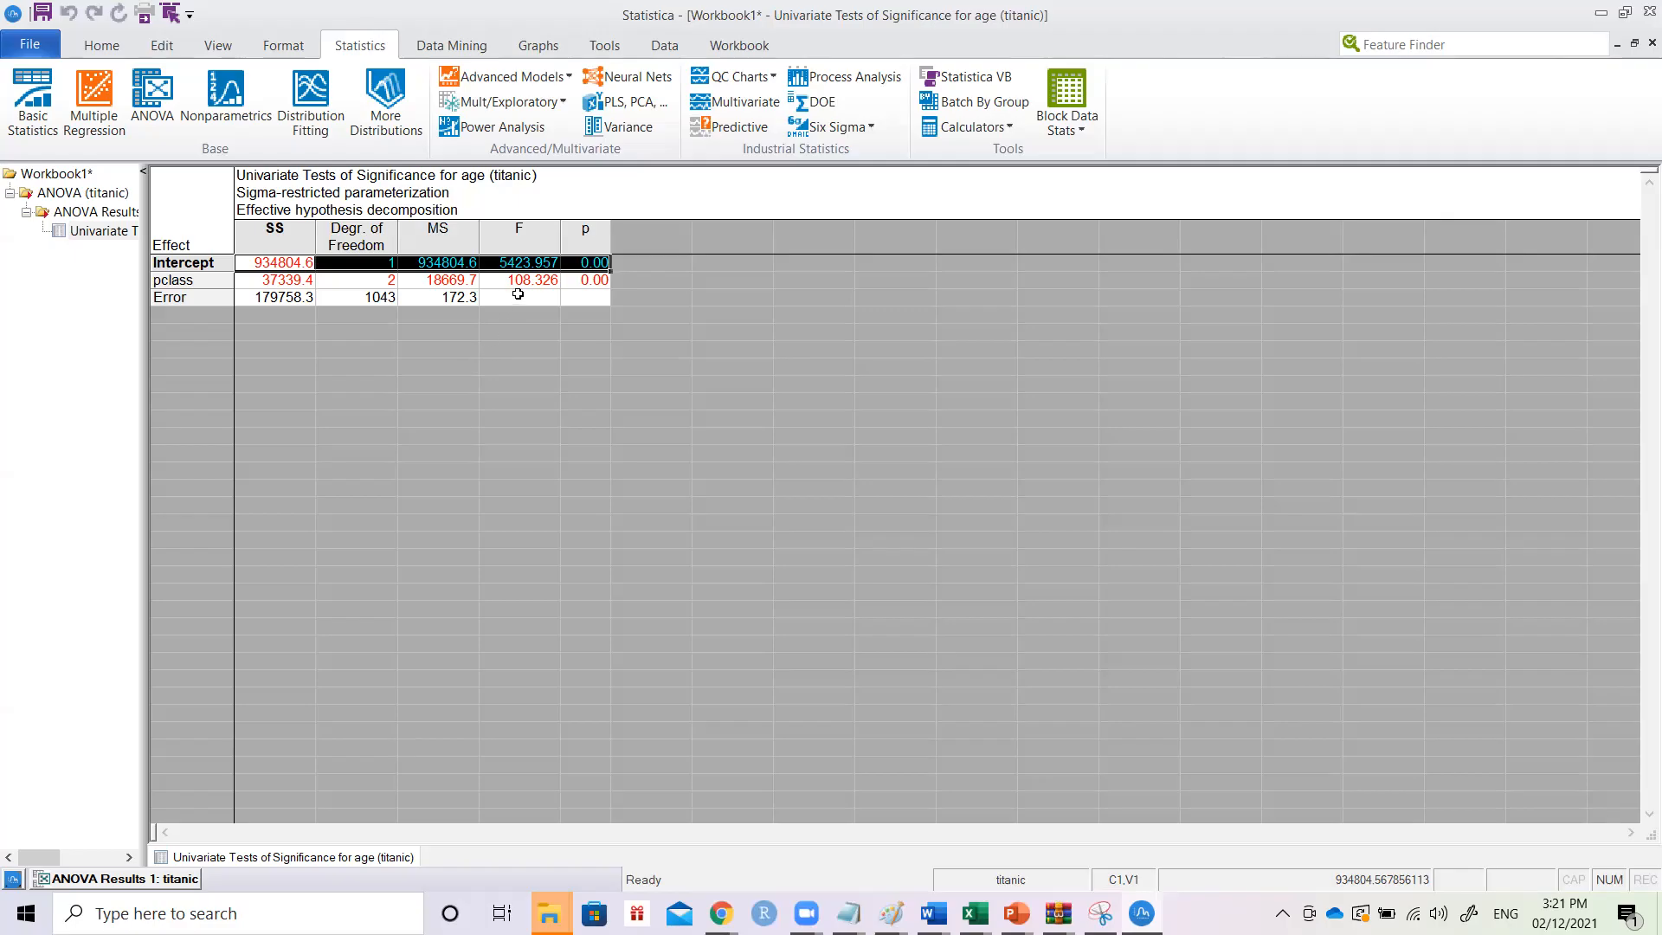
left_click(596, 280)
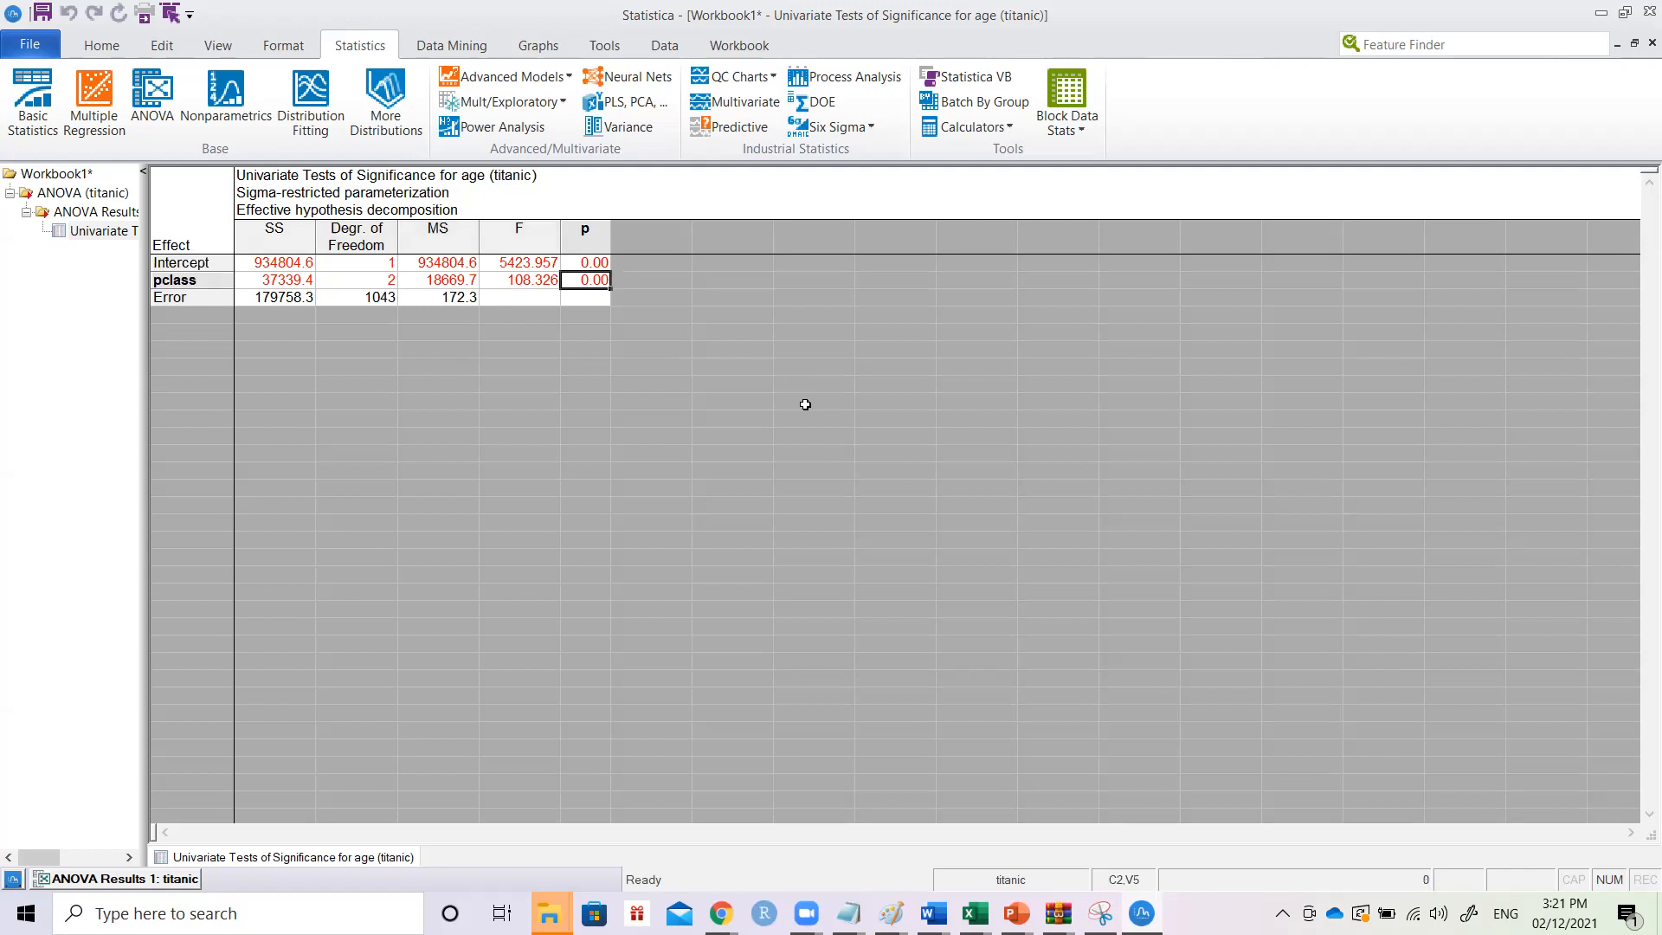
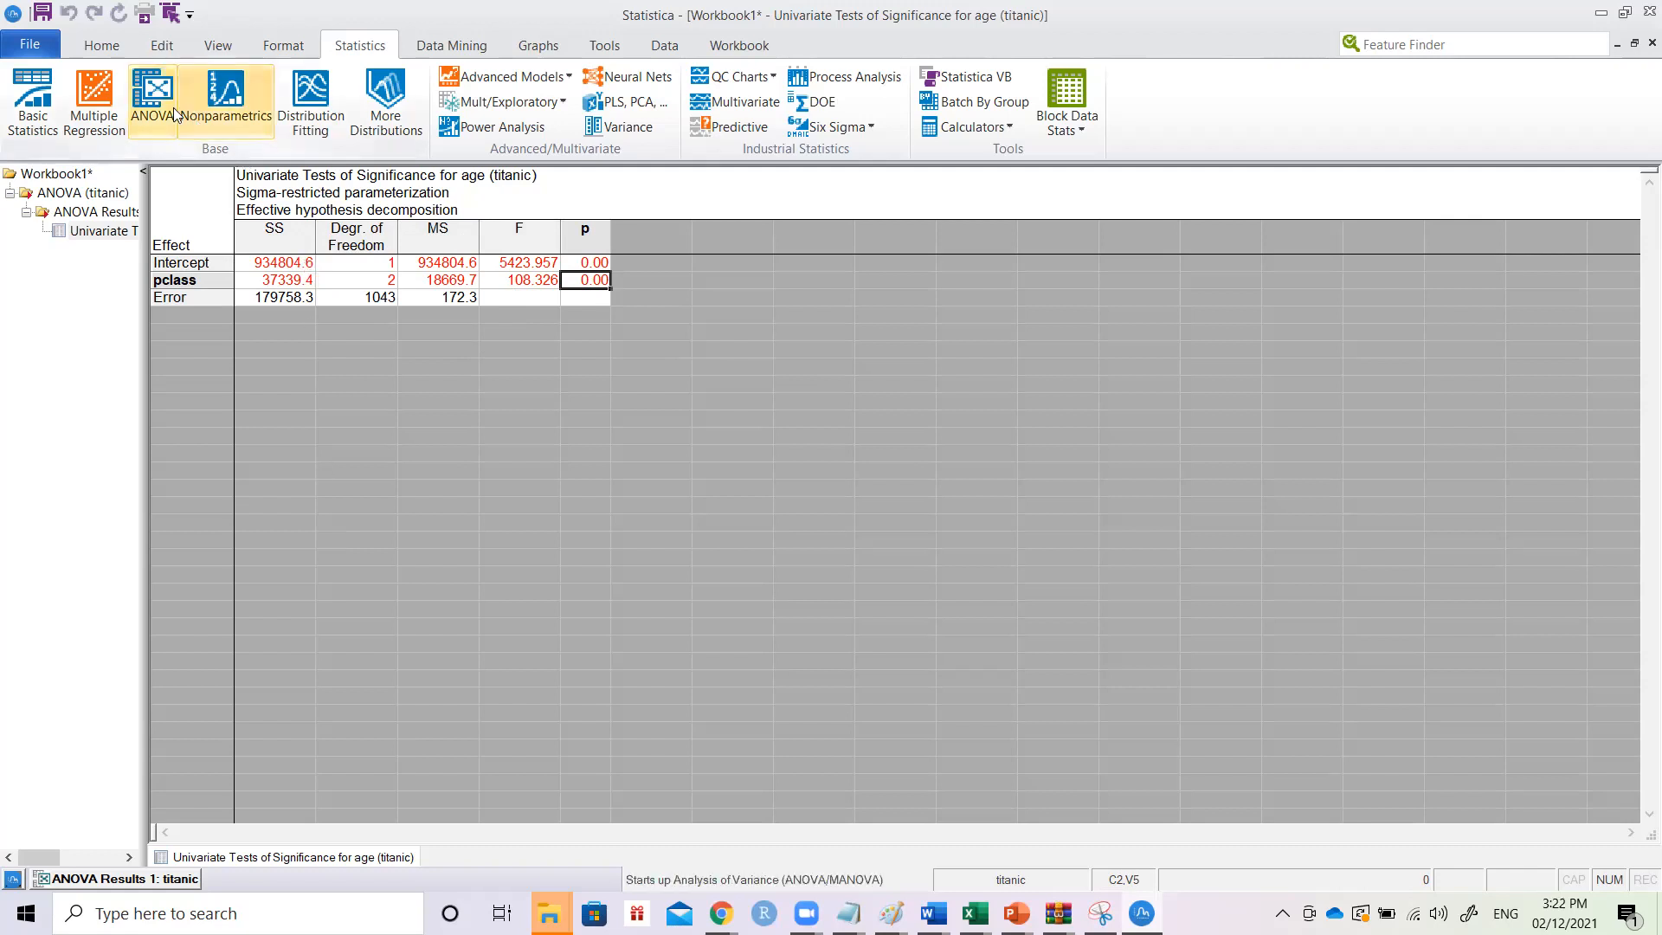
- Reopen the titanic ANOVA results and look through the Summary, Means, Comps, Profiler and Report options for post-hoc comparisons
left_click(147, 879)
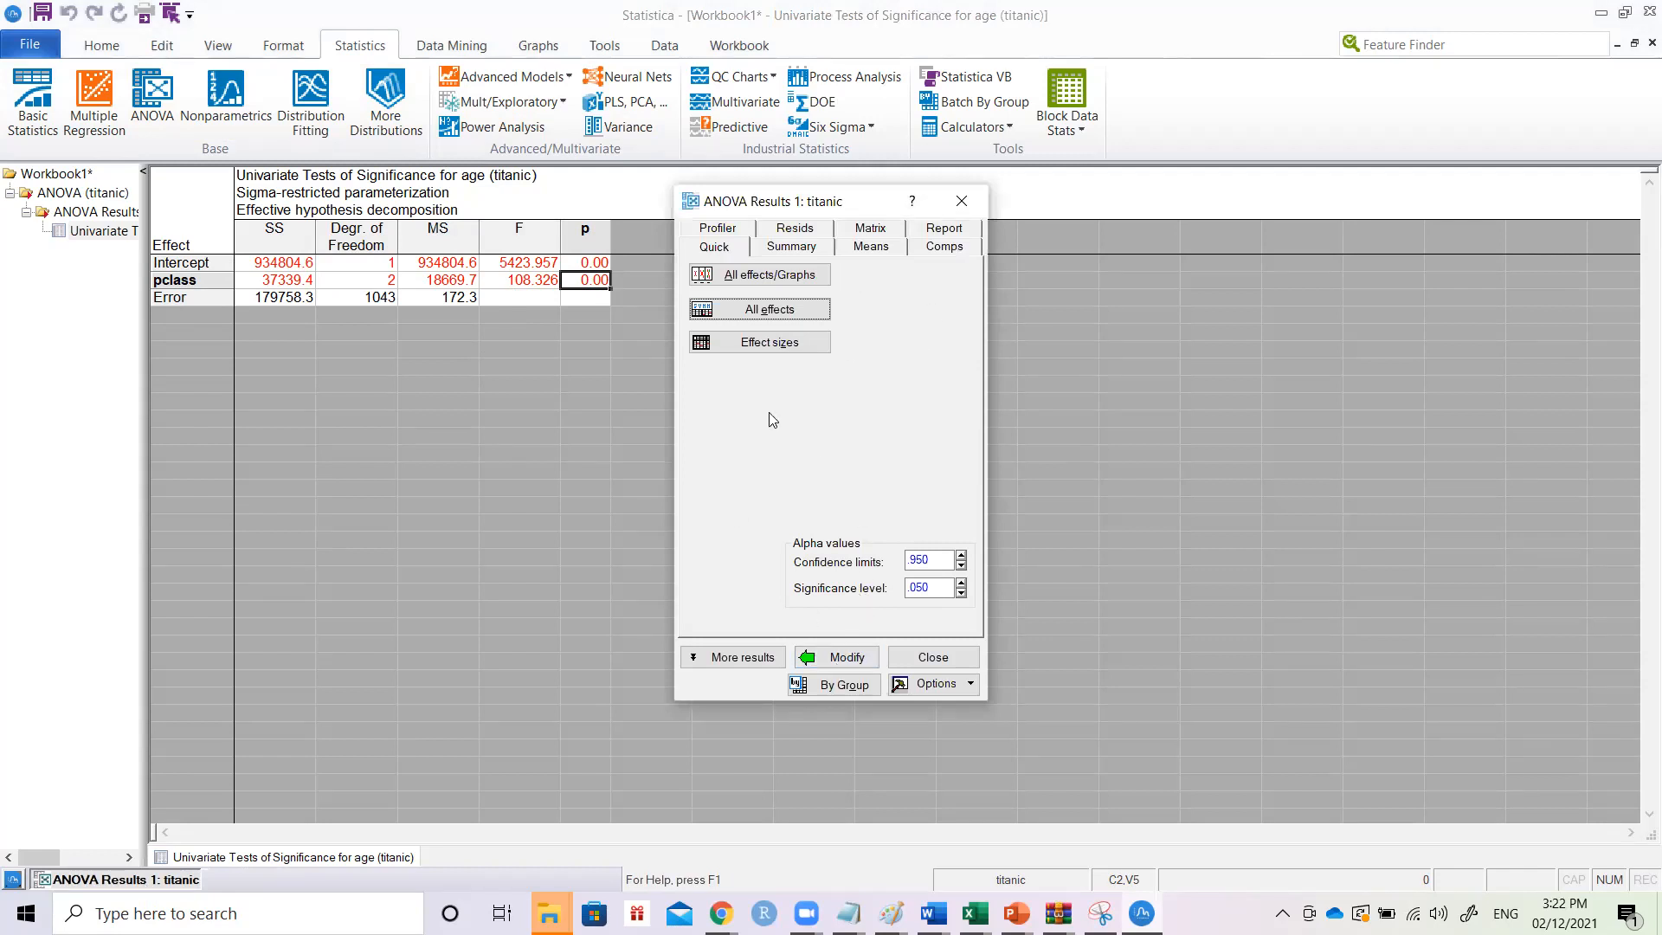
left_click(793, 249)
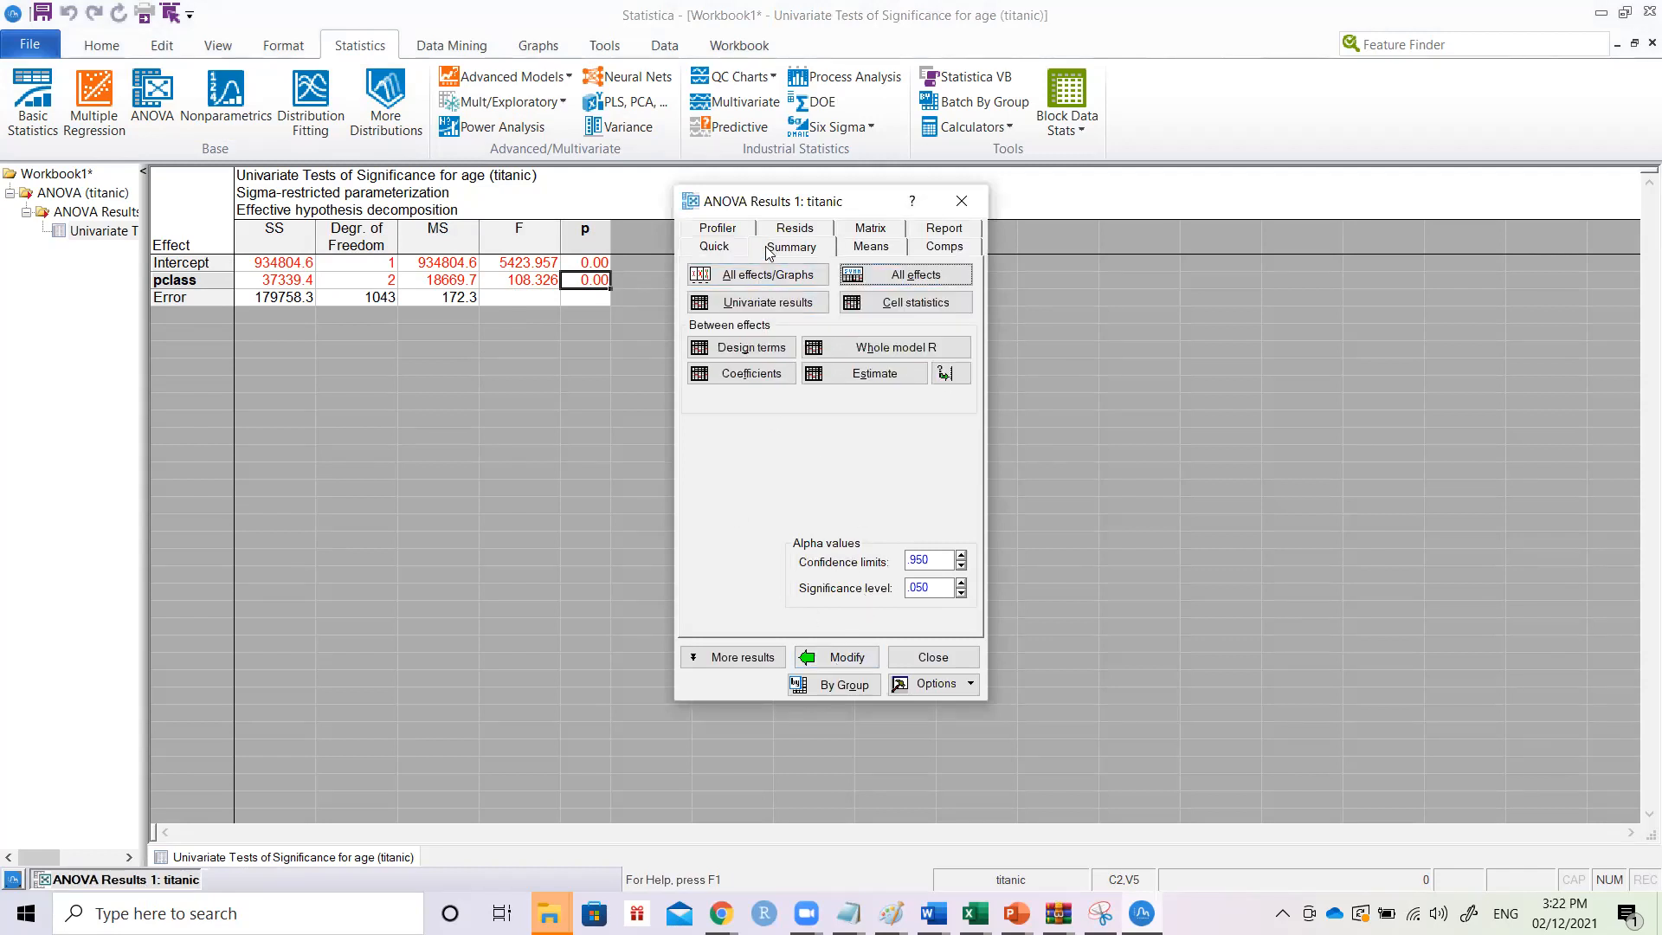
left_click(859, 251)
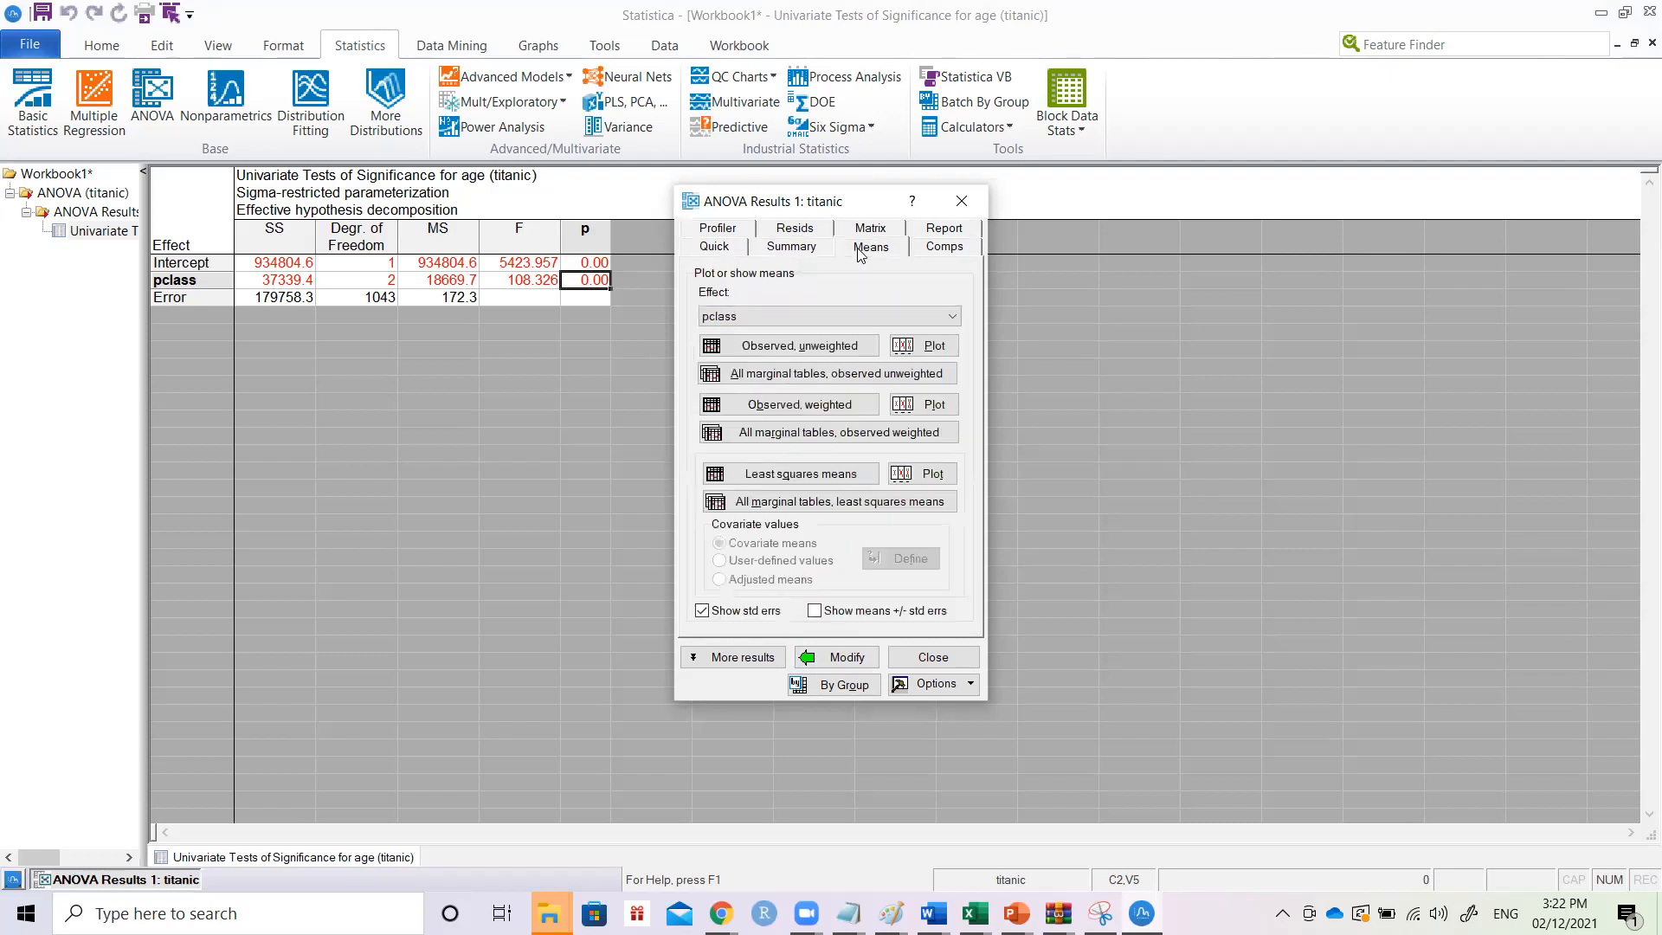
left_click(922, 251)
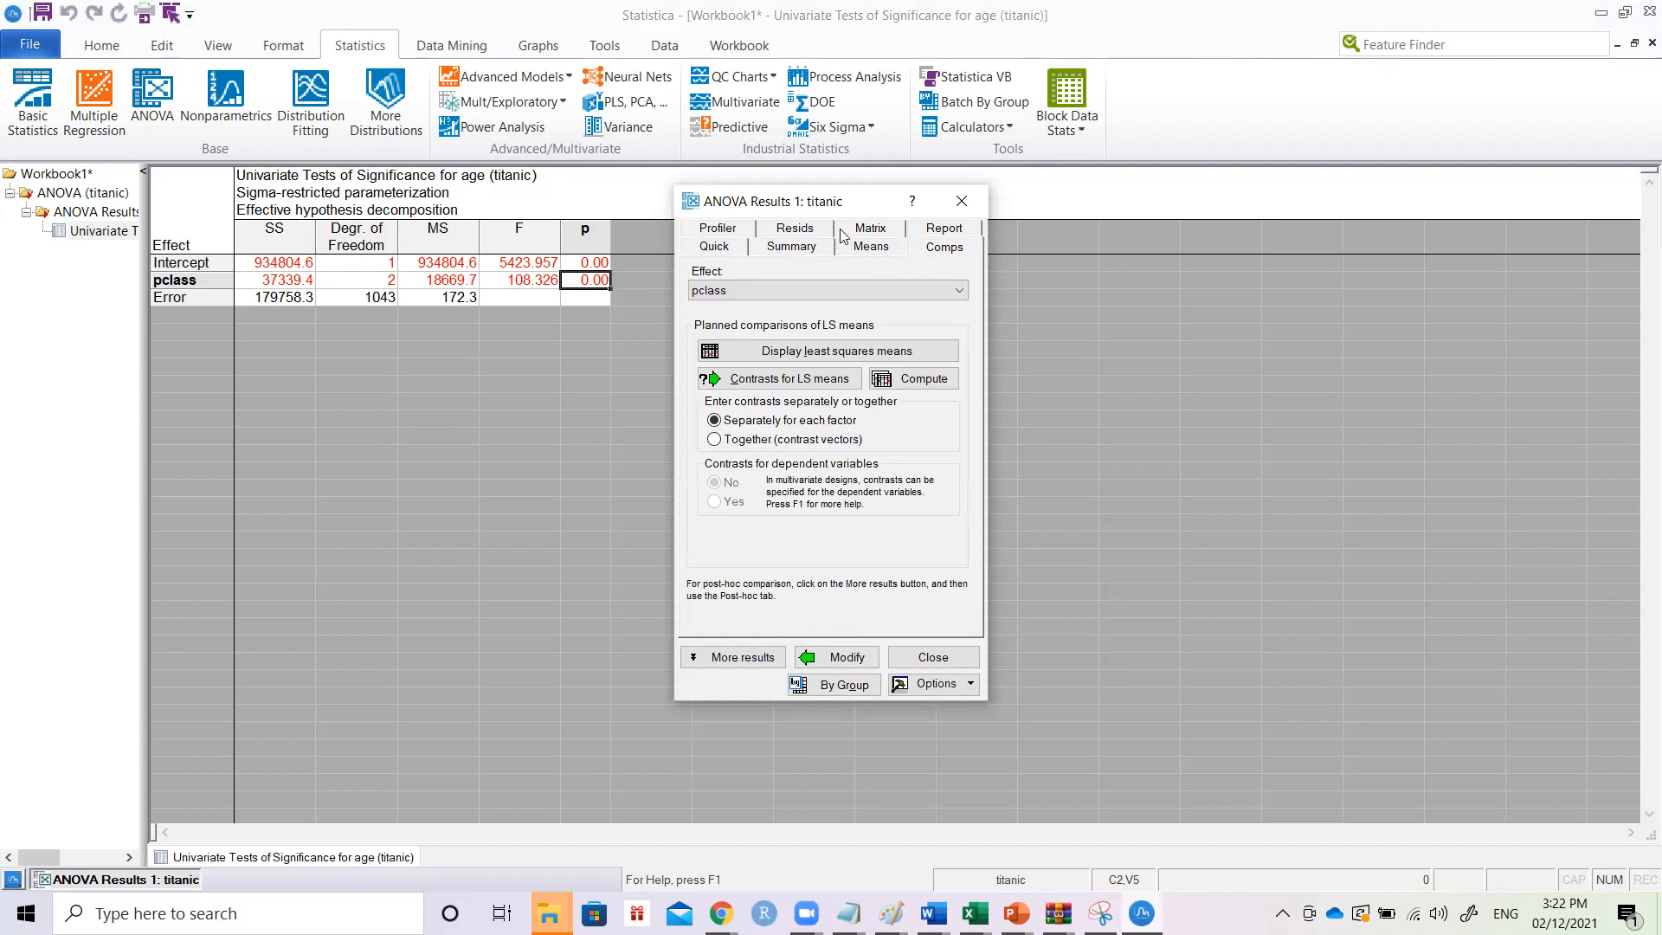
left_click(855, 290)
left_click(855, 290)
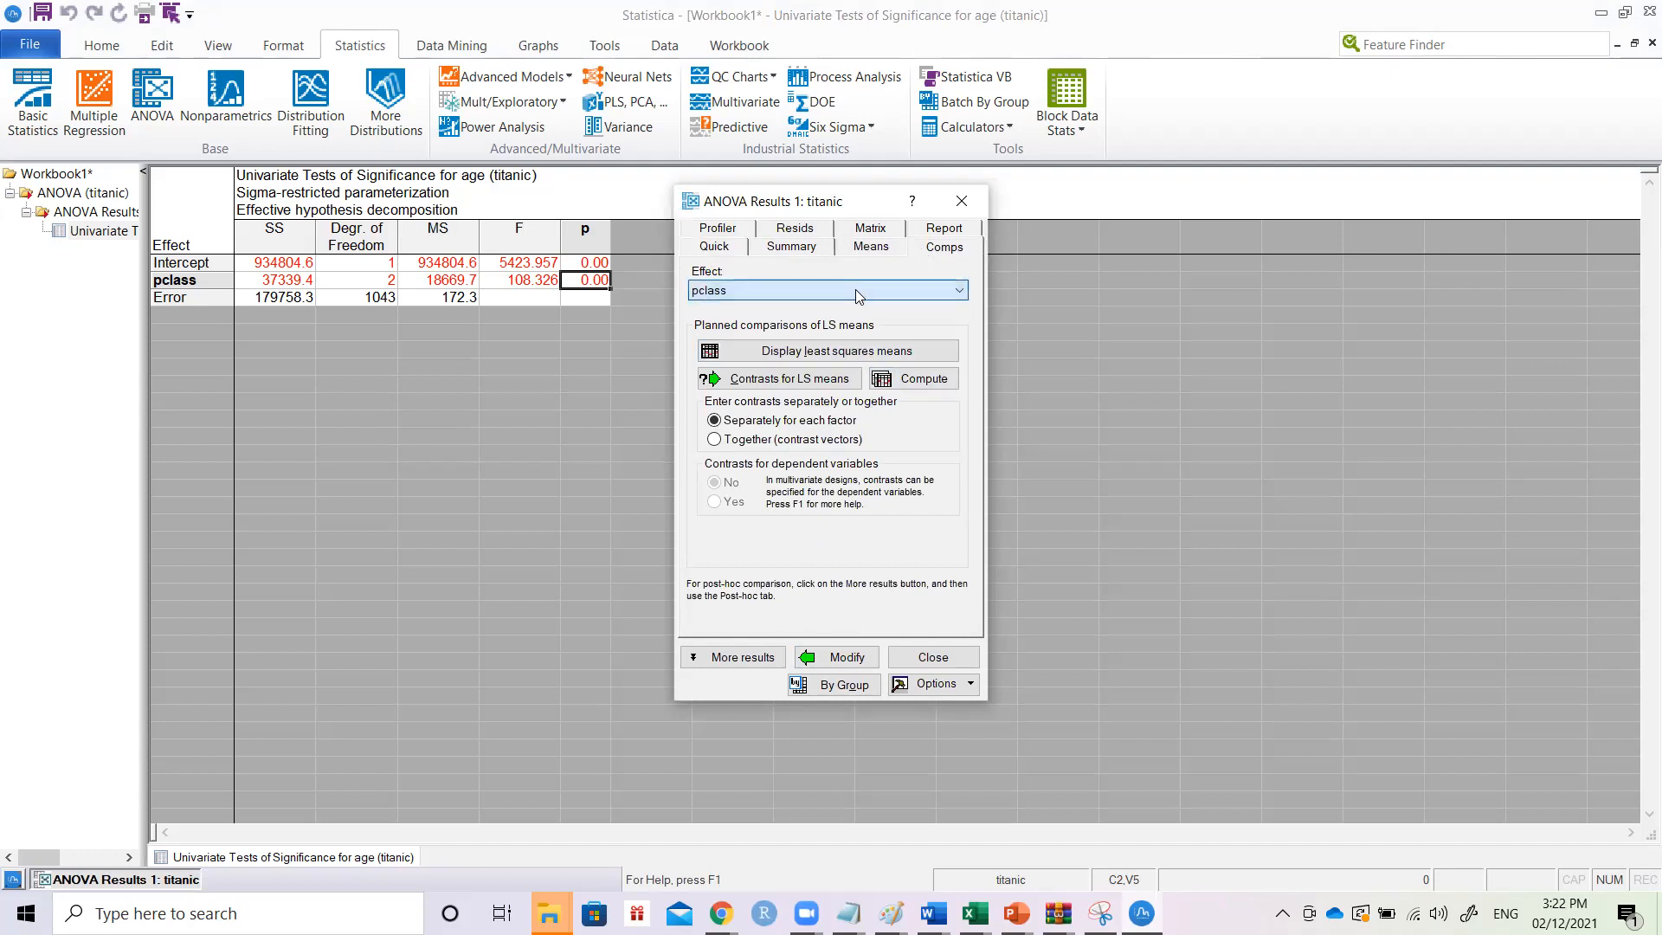
left_click(736, 229)
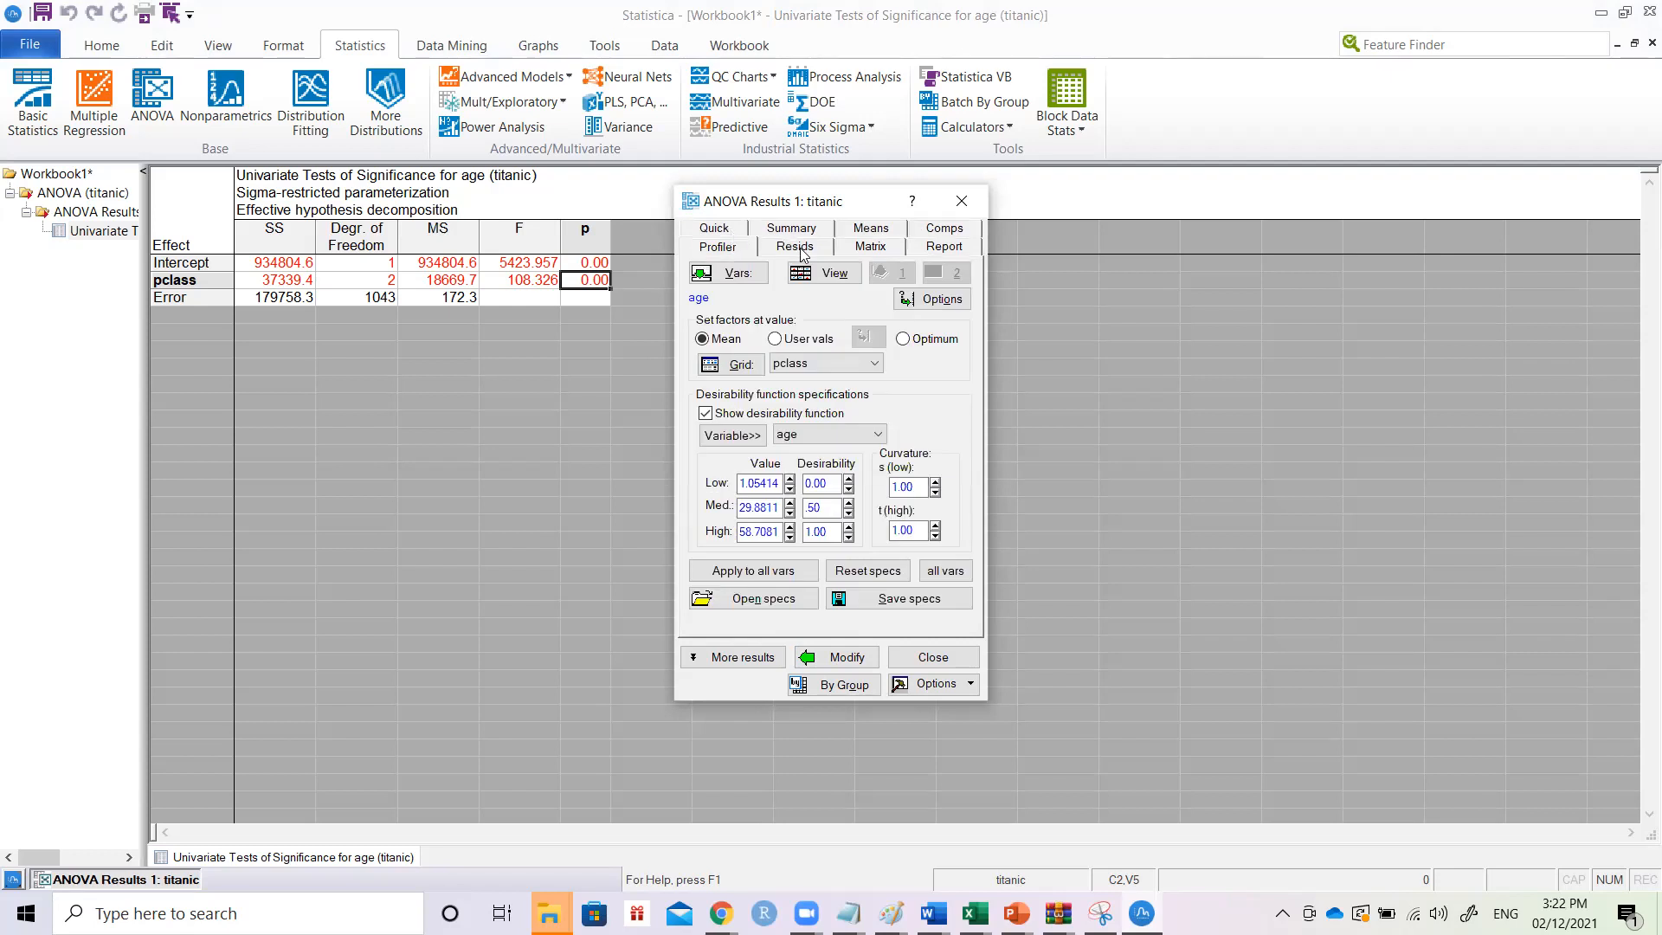
left_click(800, 251)
left_click(941, 229)
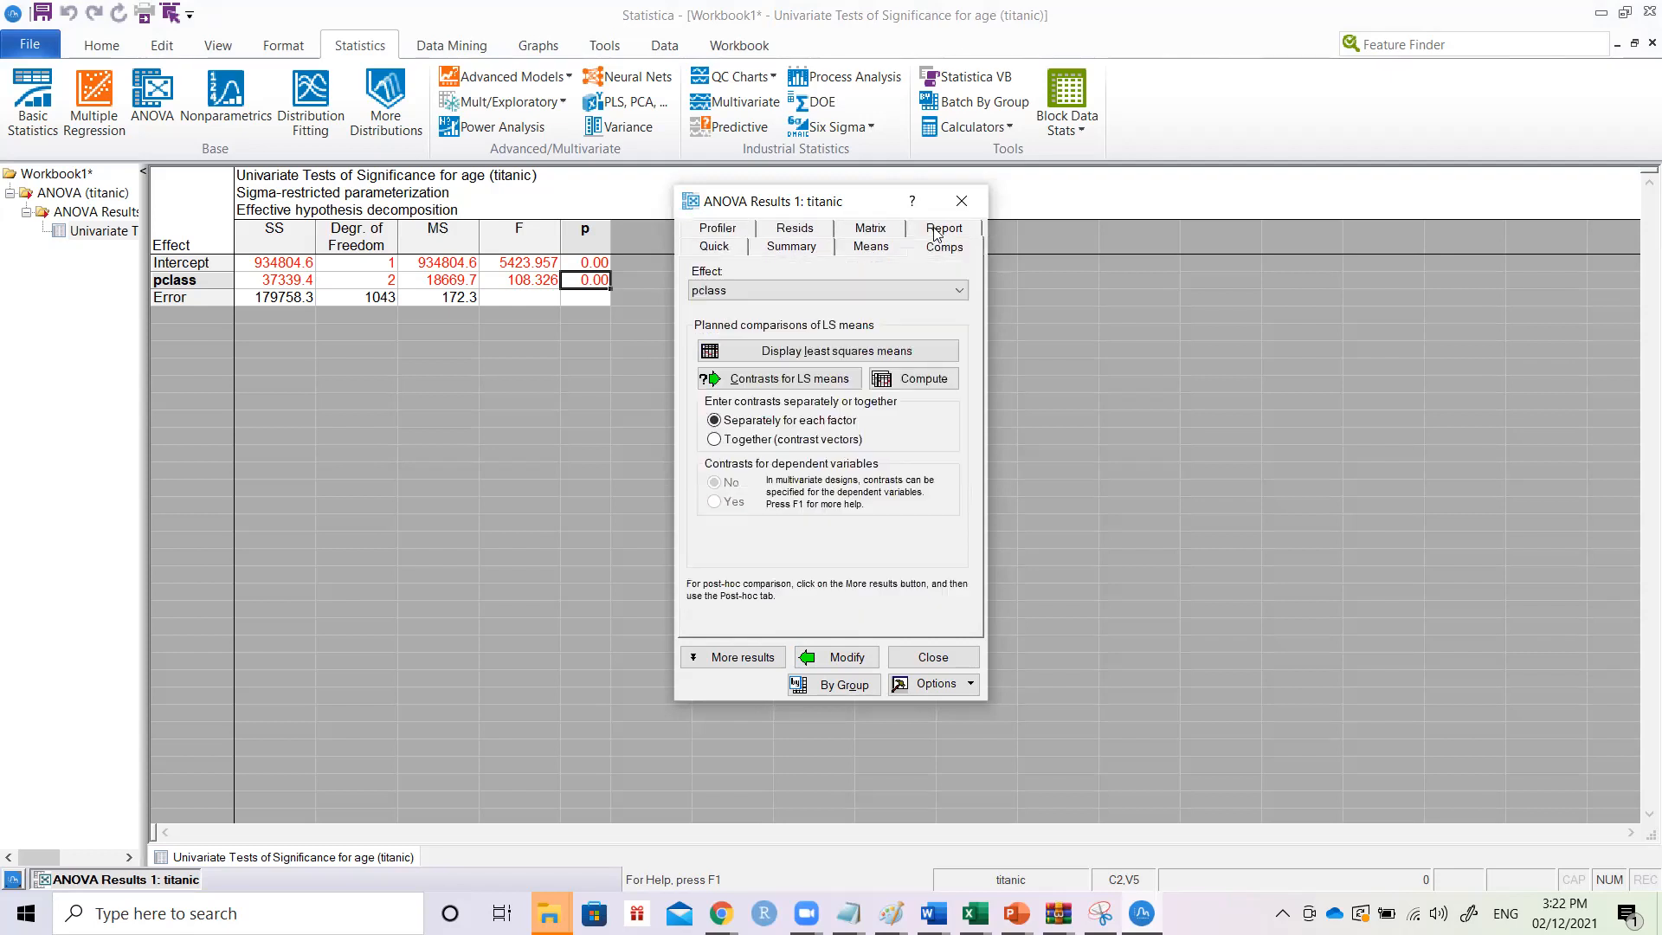
left_click(876, 249)
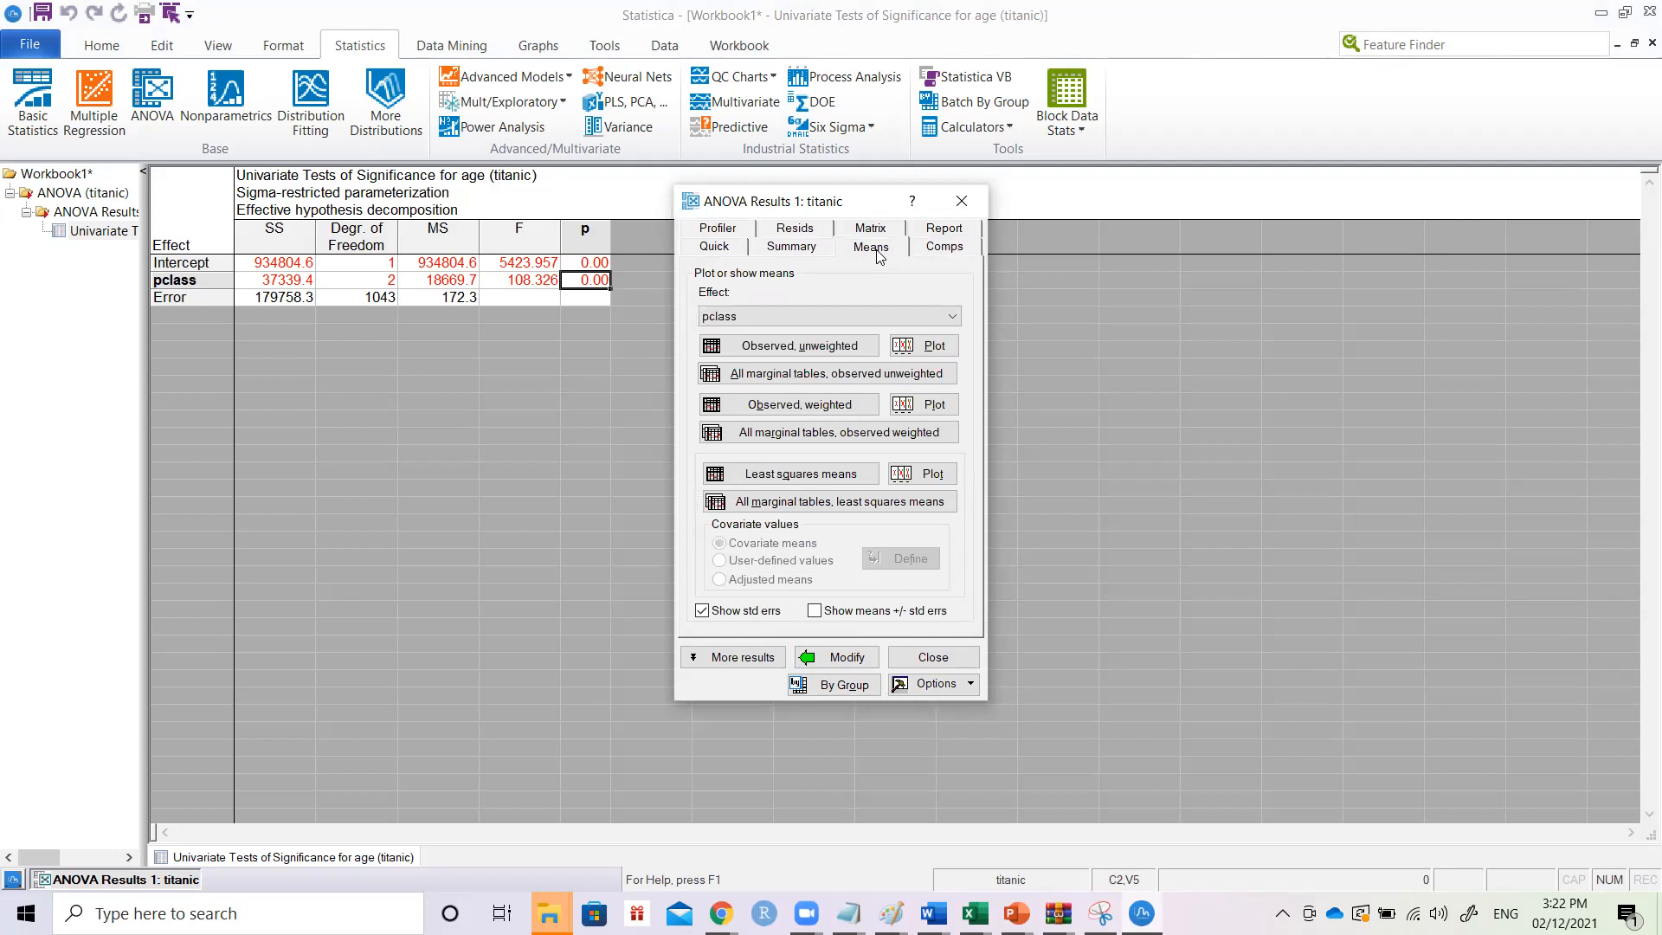
left_click(943, 235)
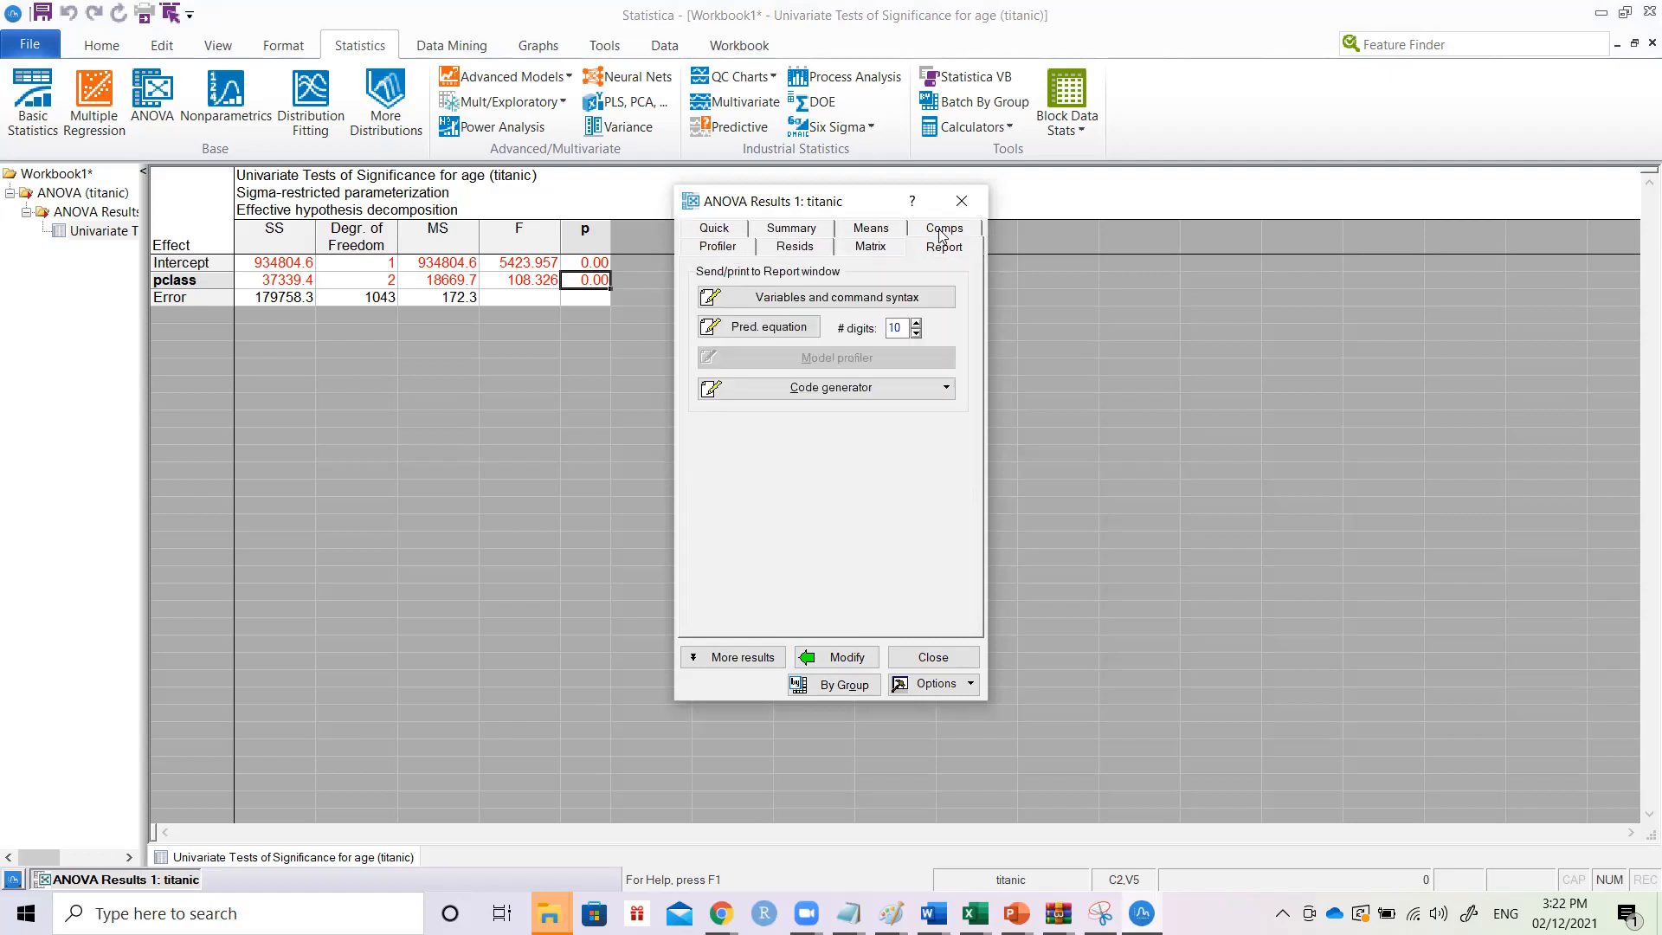
left_click(932, 231)
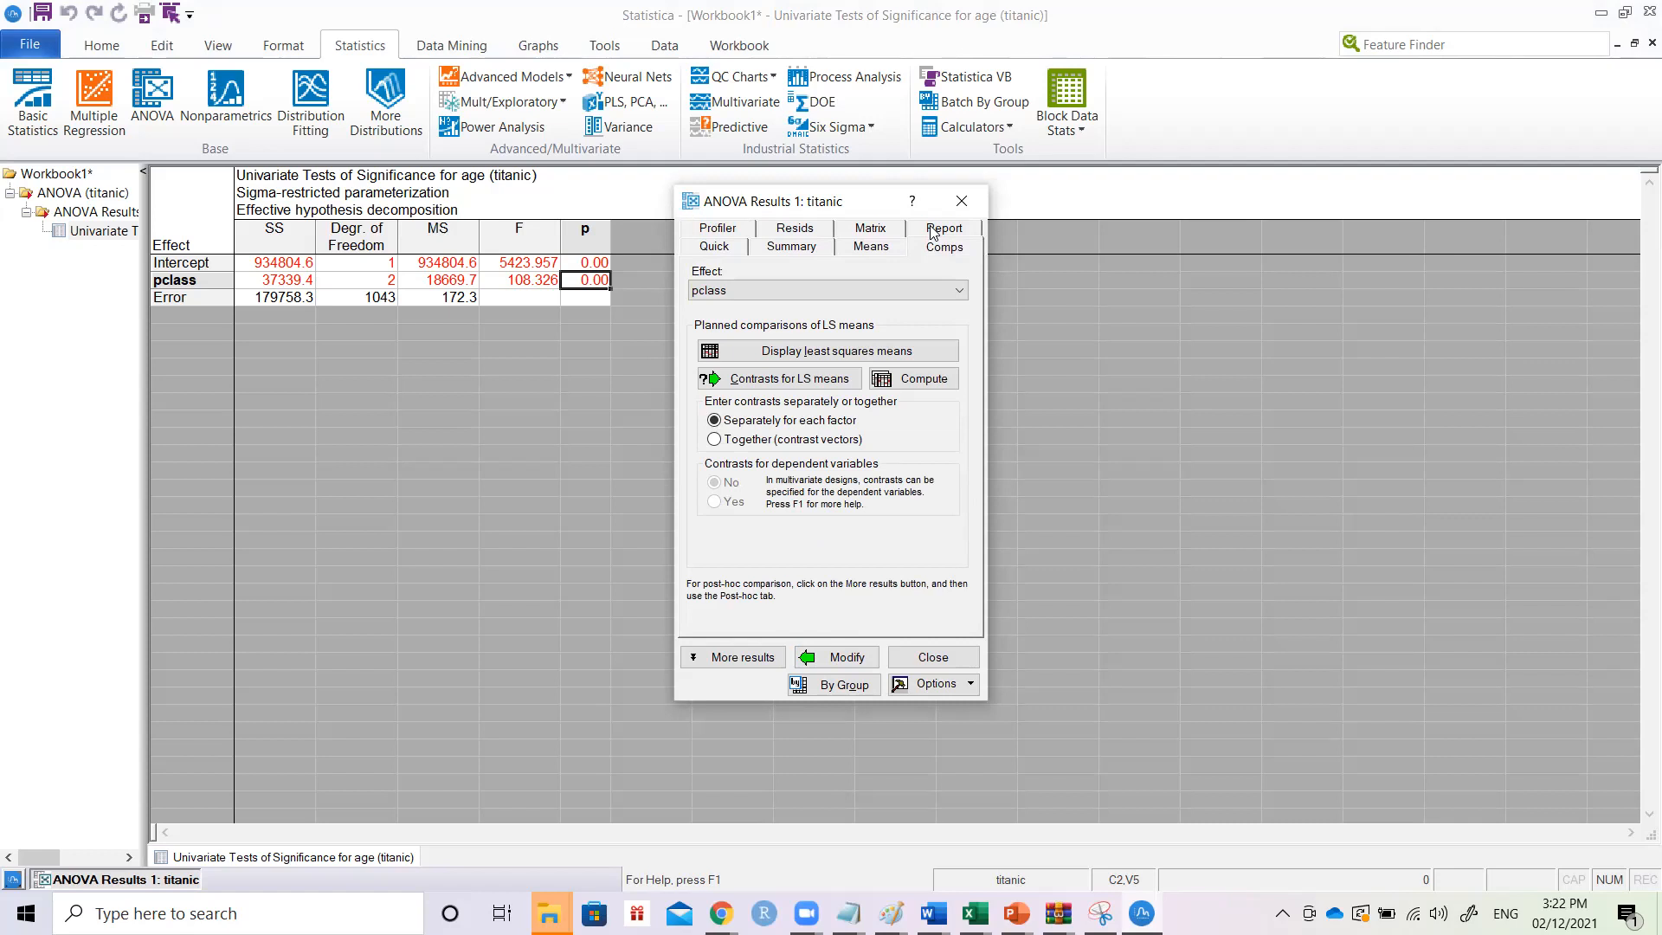
- Select a grouping variable in the By Group settings of the ANOVA results and apply it
left_click(834, 682)
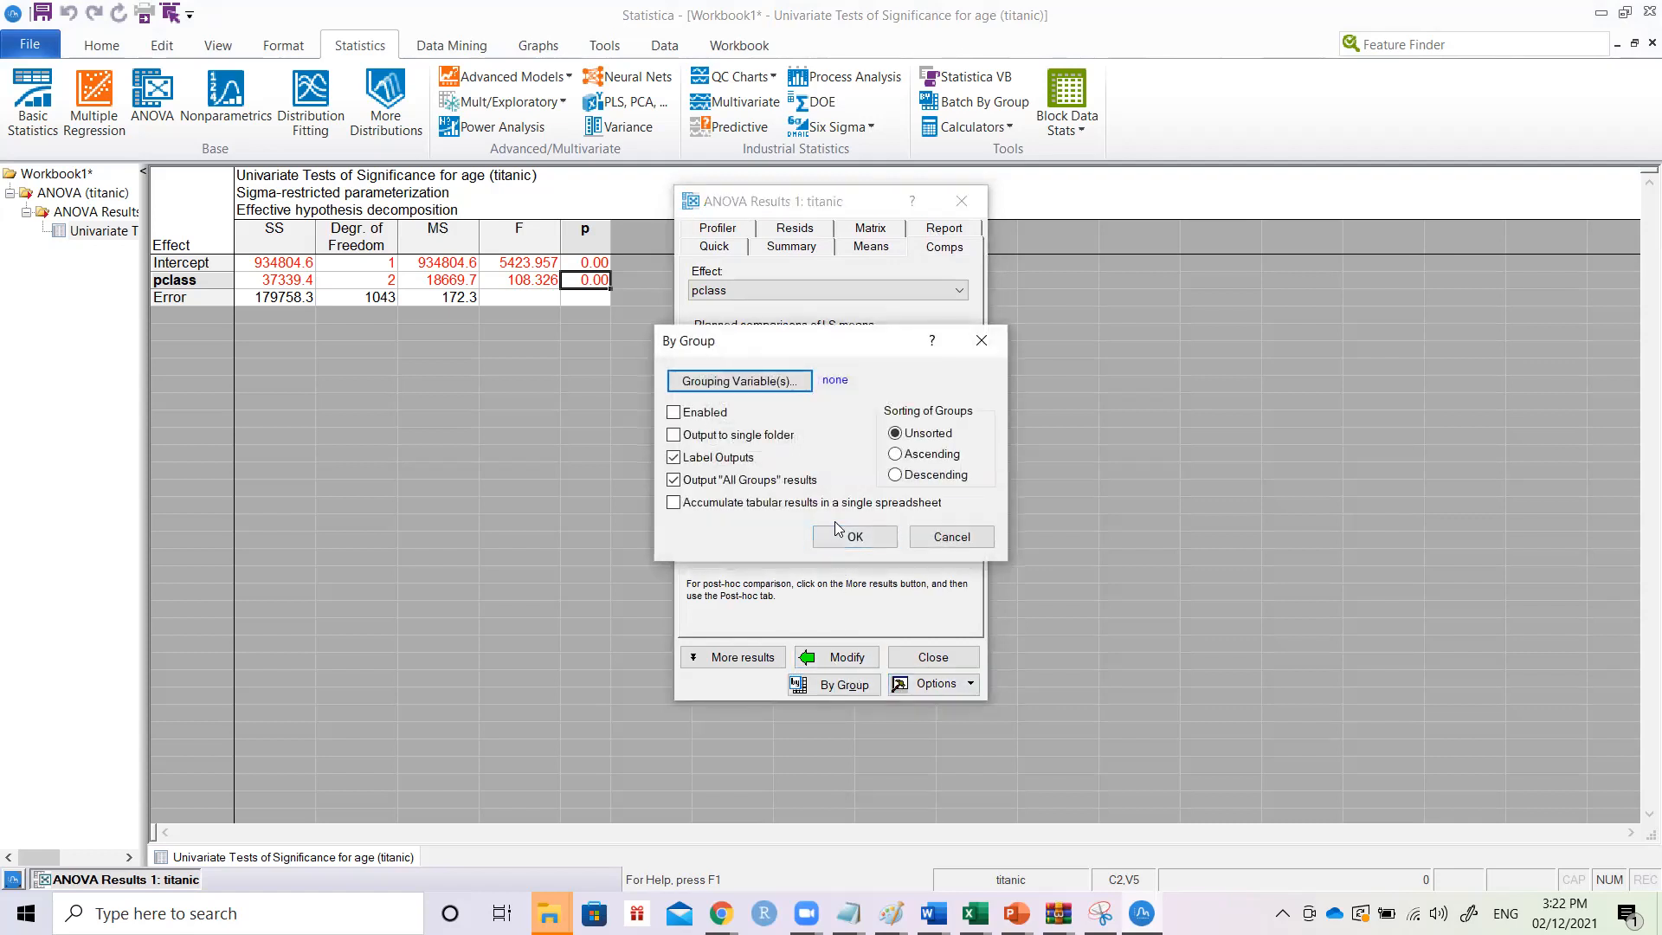
left_click(850, 537)
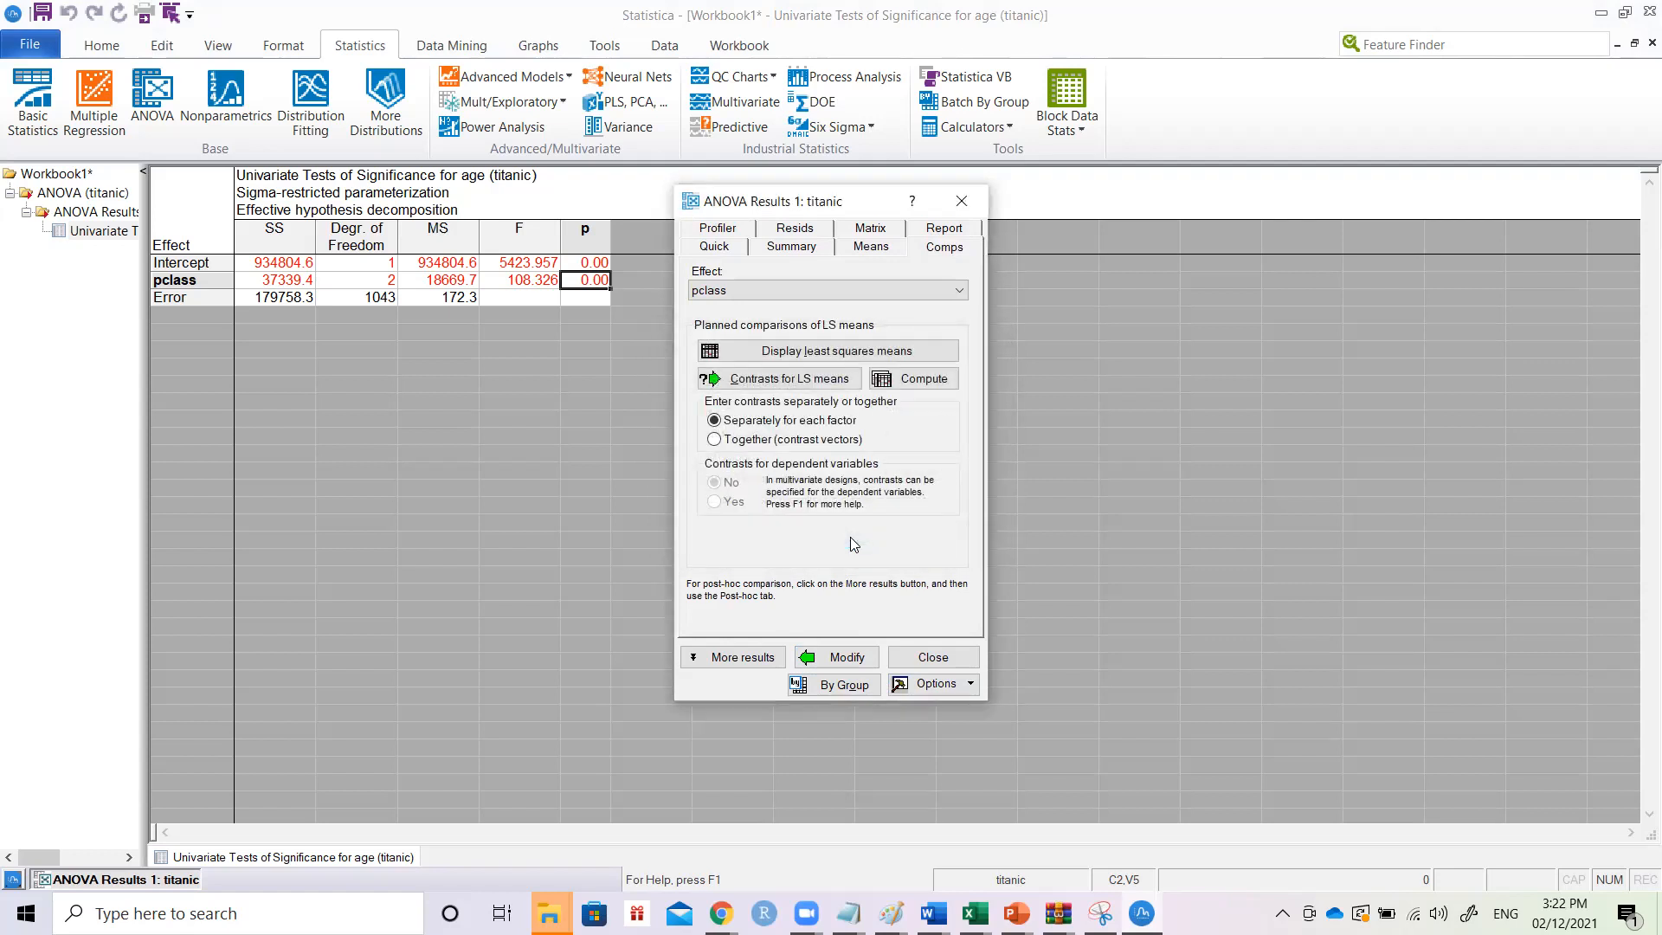
left_click(829, 688)
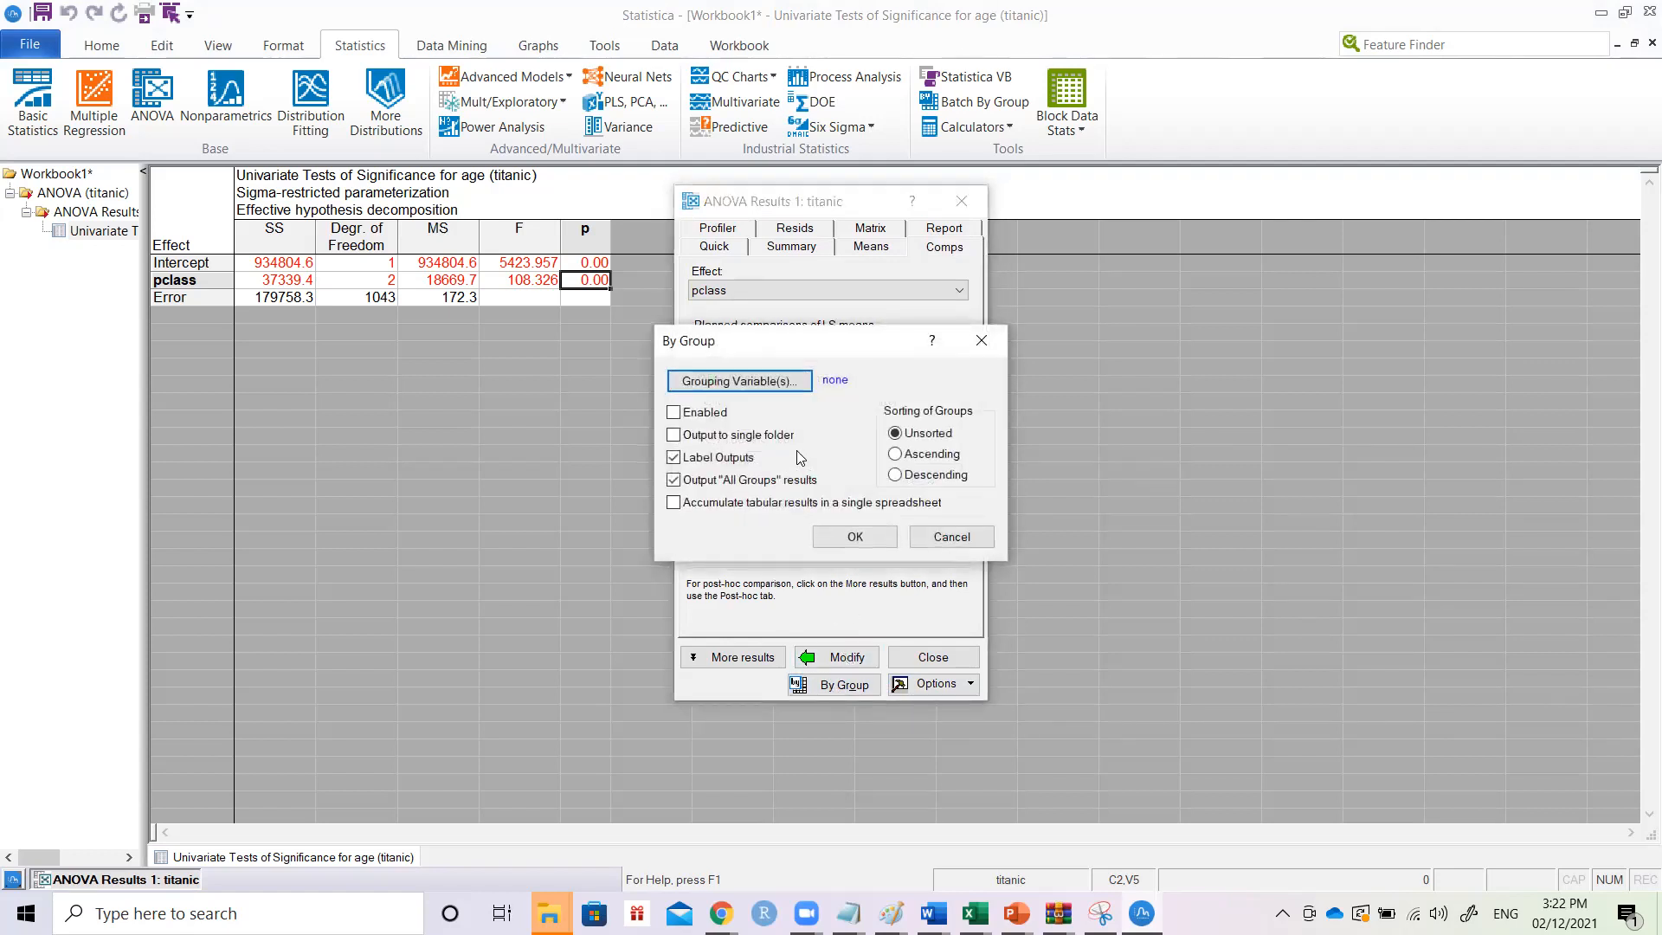
left_click(779, 383)
double_click(952, 332)
left_click(868, 537)
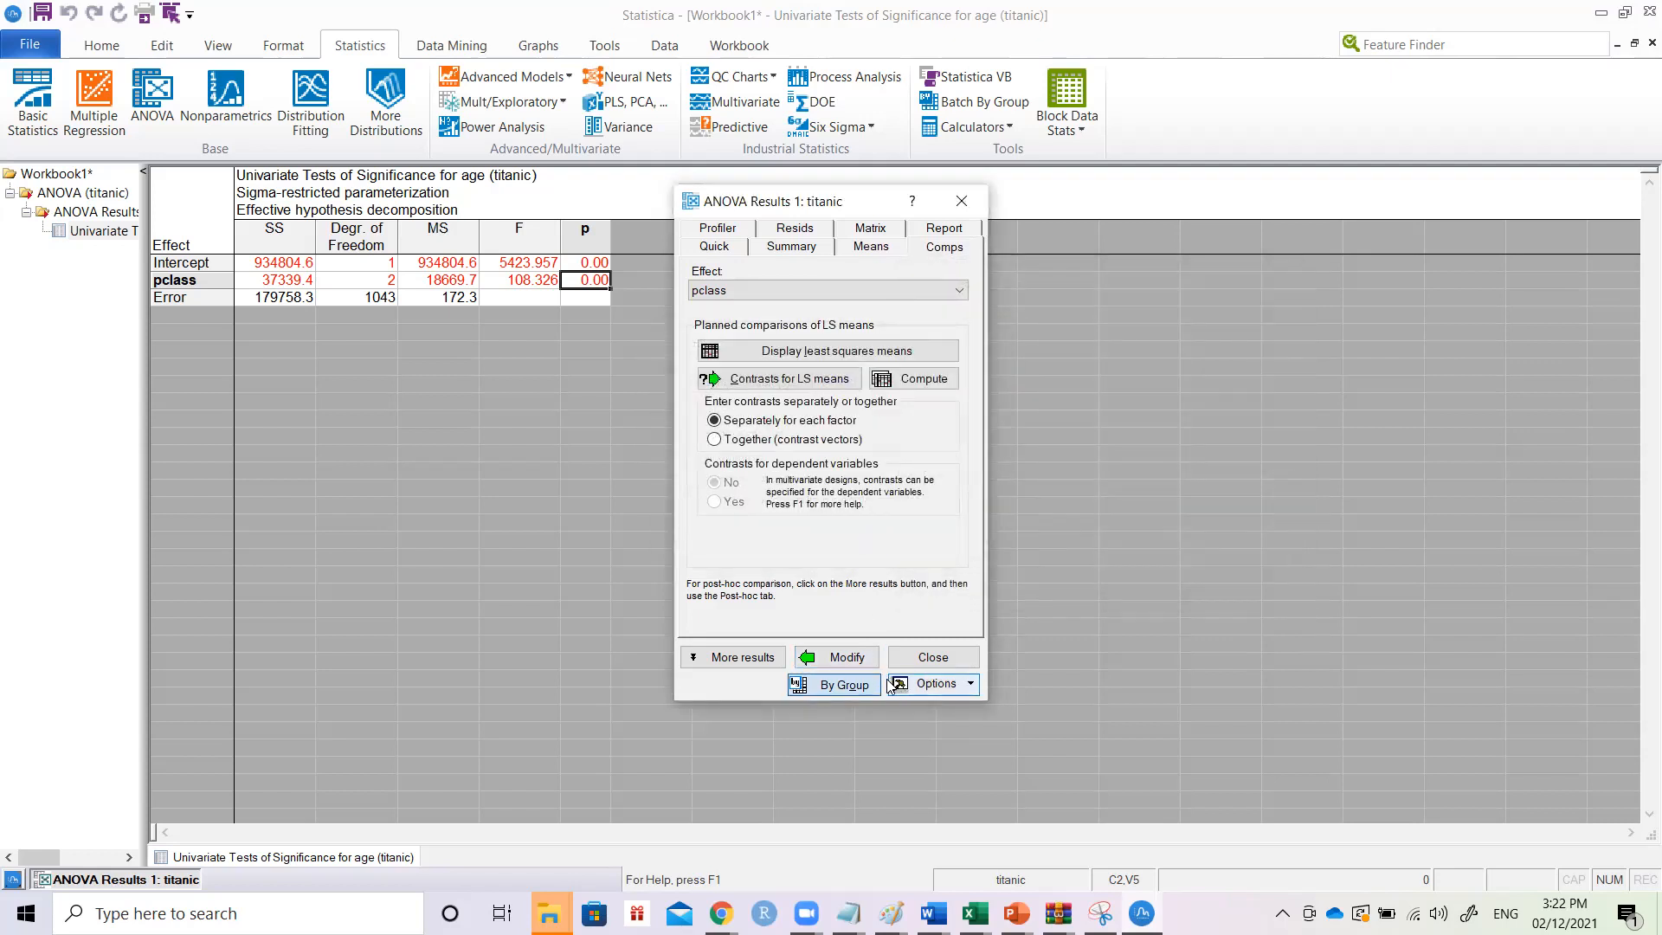
- Expand the ANOVA results options, run the Tukey HSD post-hoc test for the pclass effect, and dismiss the analysis warnings
left_click(750, 656)
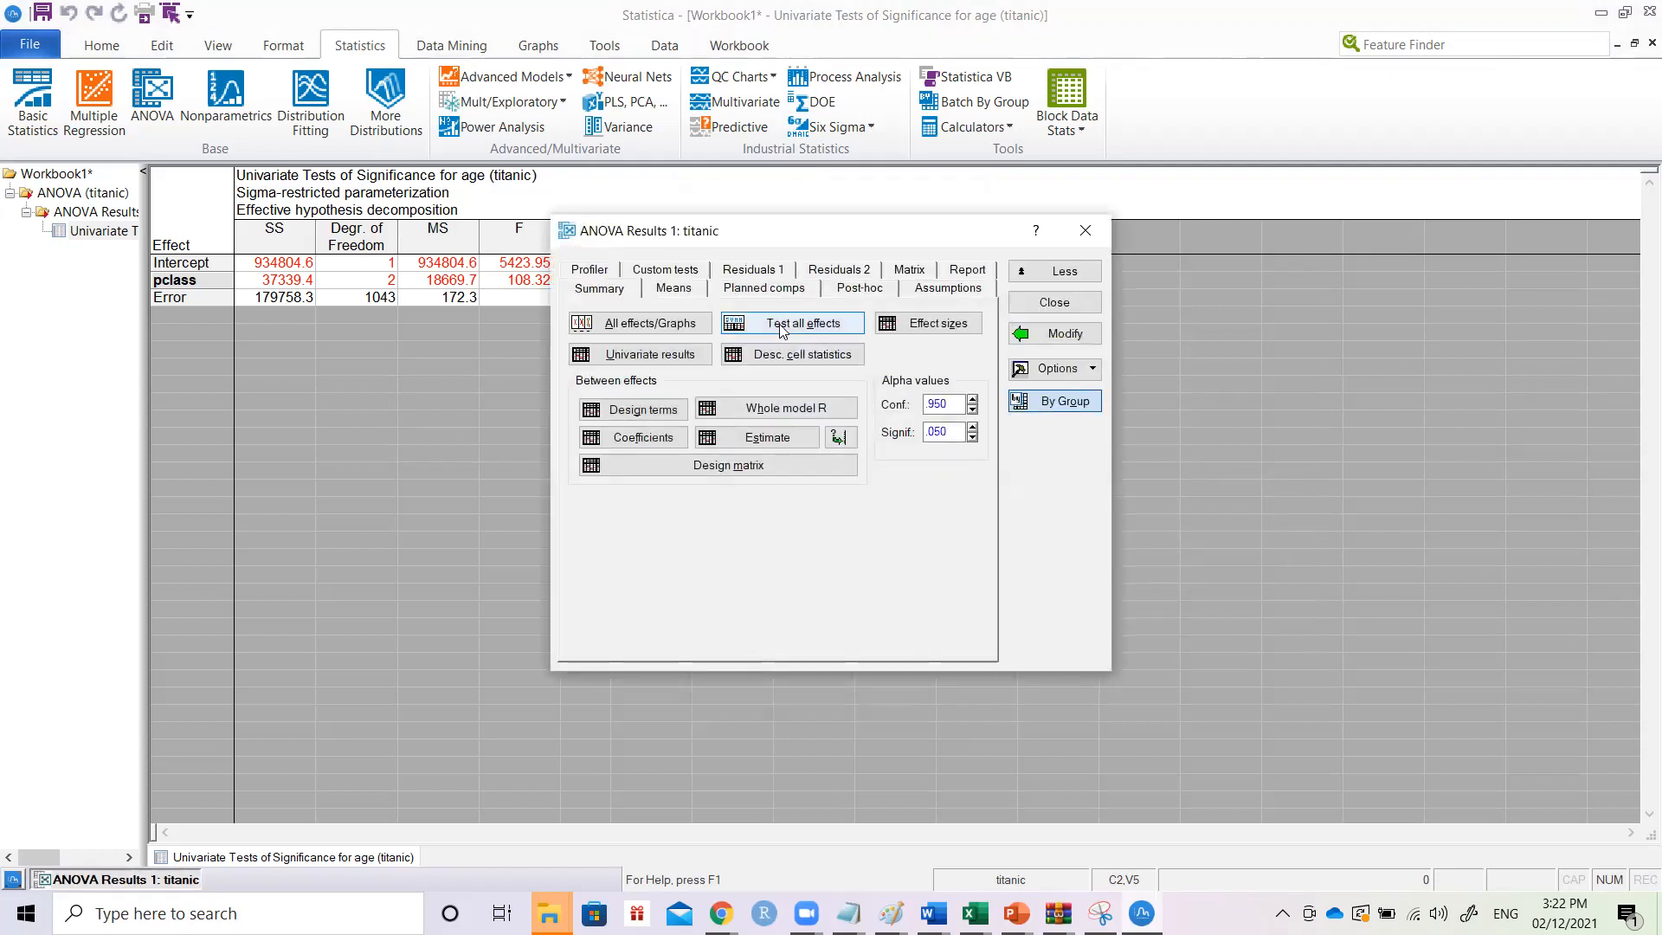
left_click(841, 293)
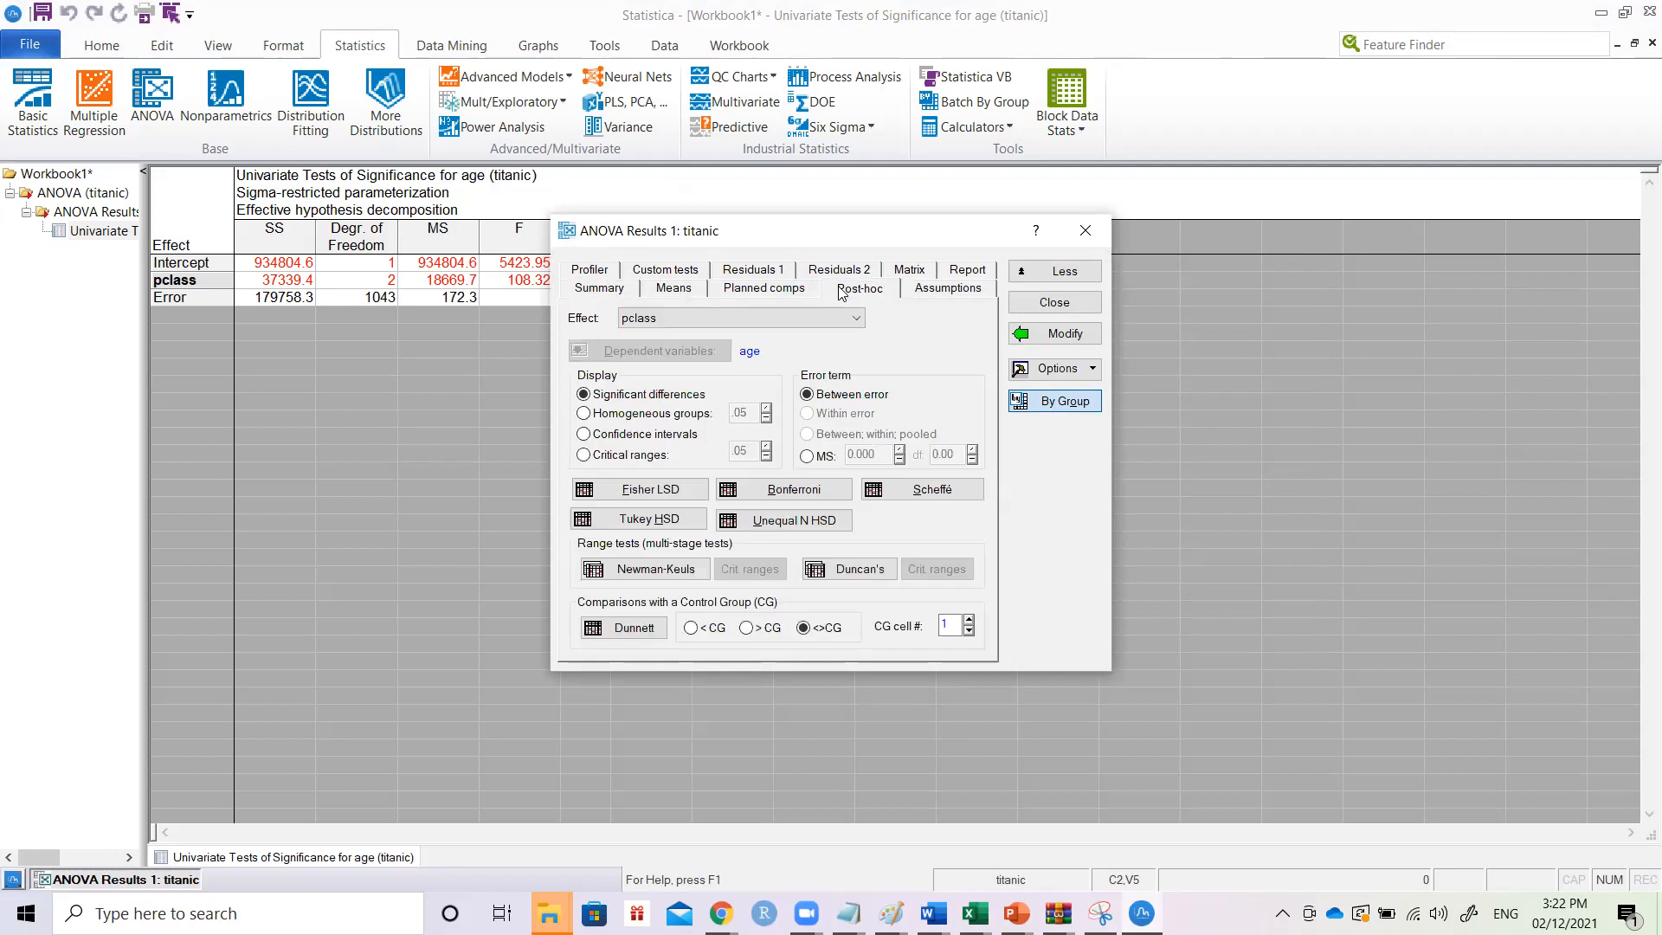
left_click(692, 522)
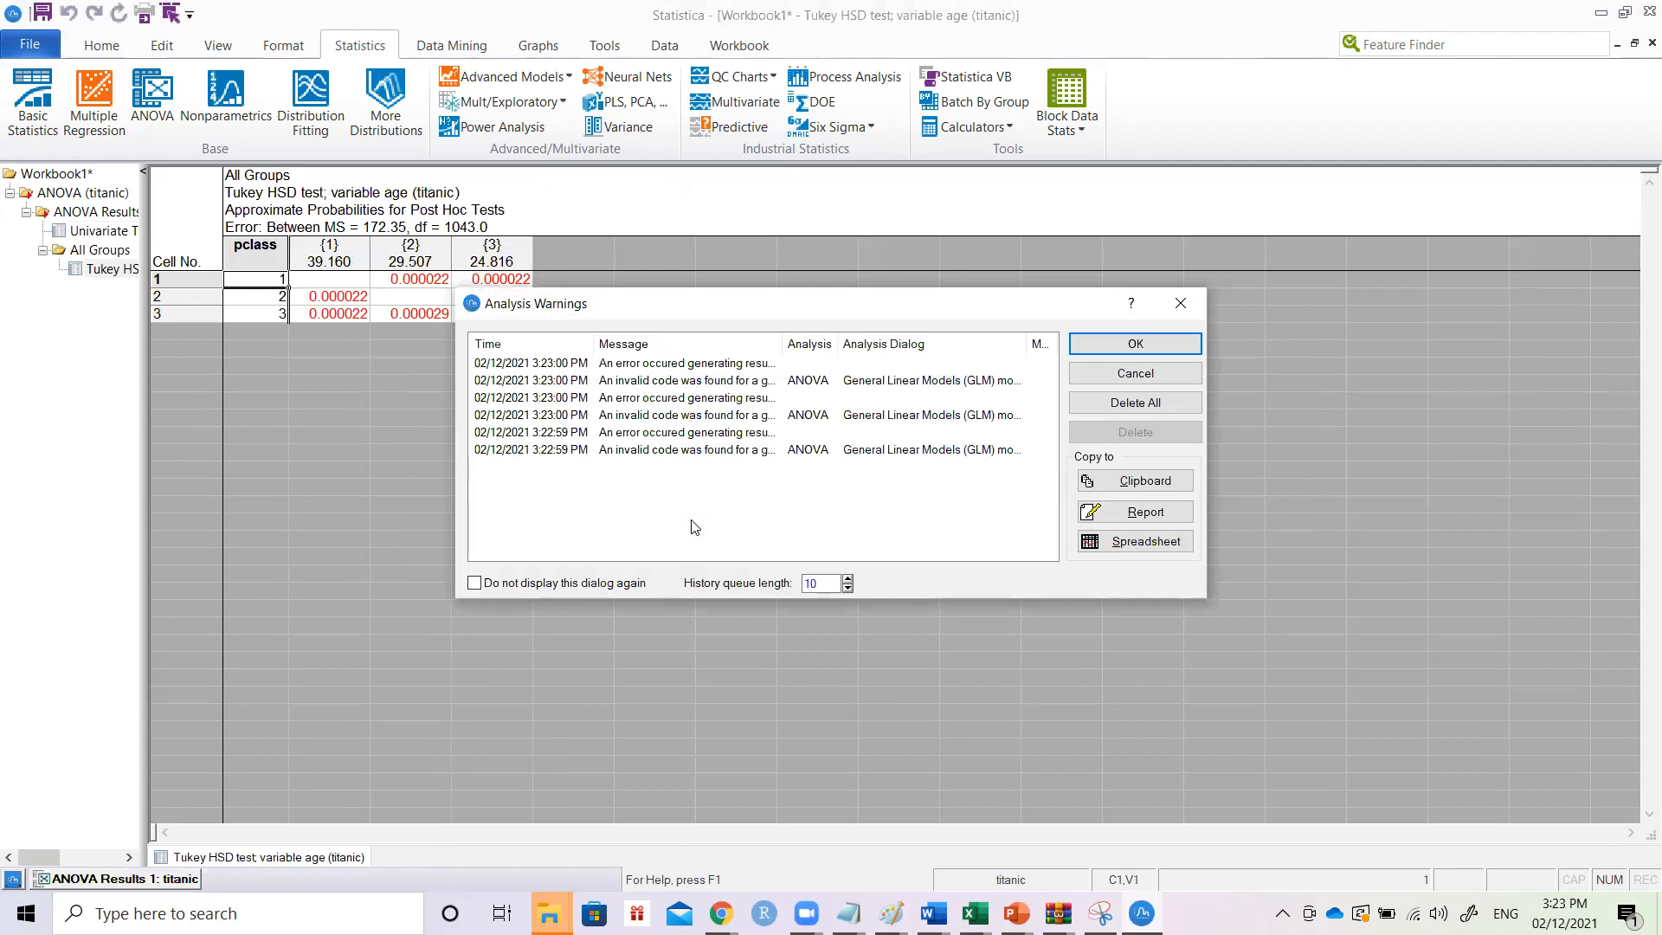
left_click(1174, 308)
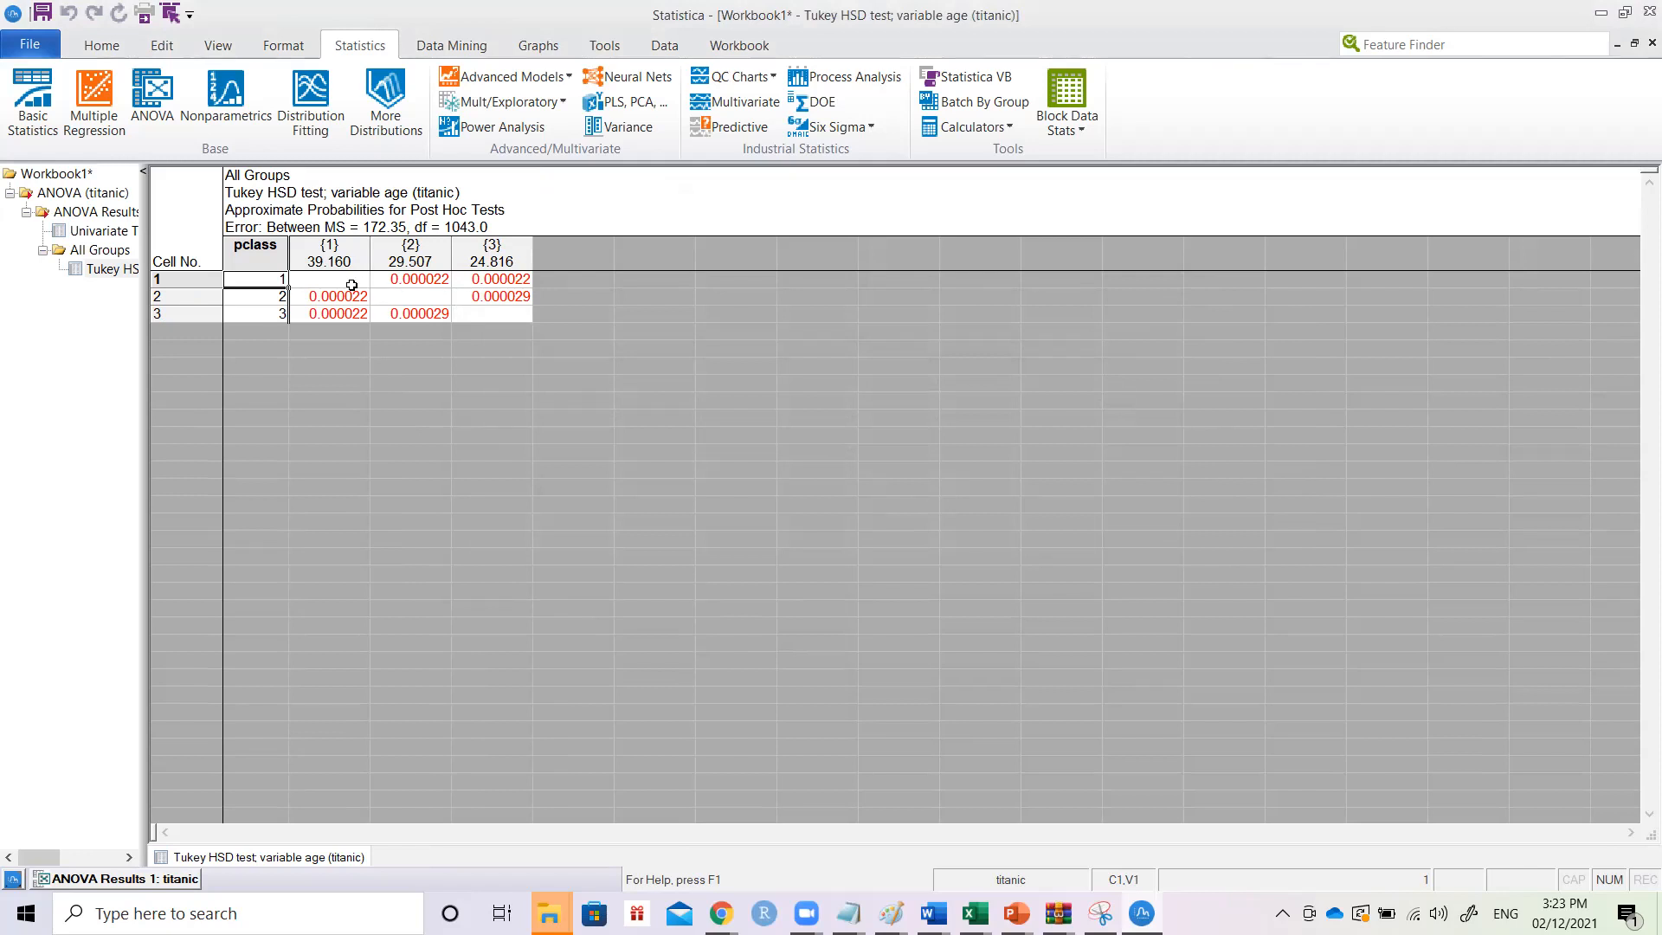
- Examine the pairwise probabilities between passenger classes 1, 2 and 3 in the Tukey HSD table for age
left_click(433, 279)
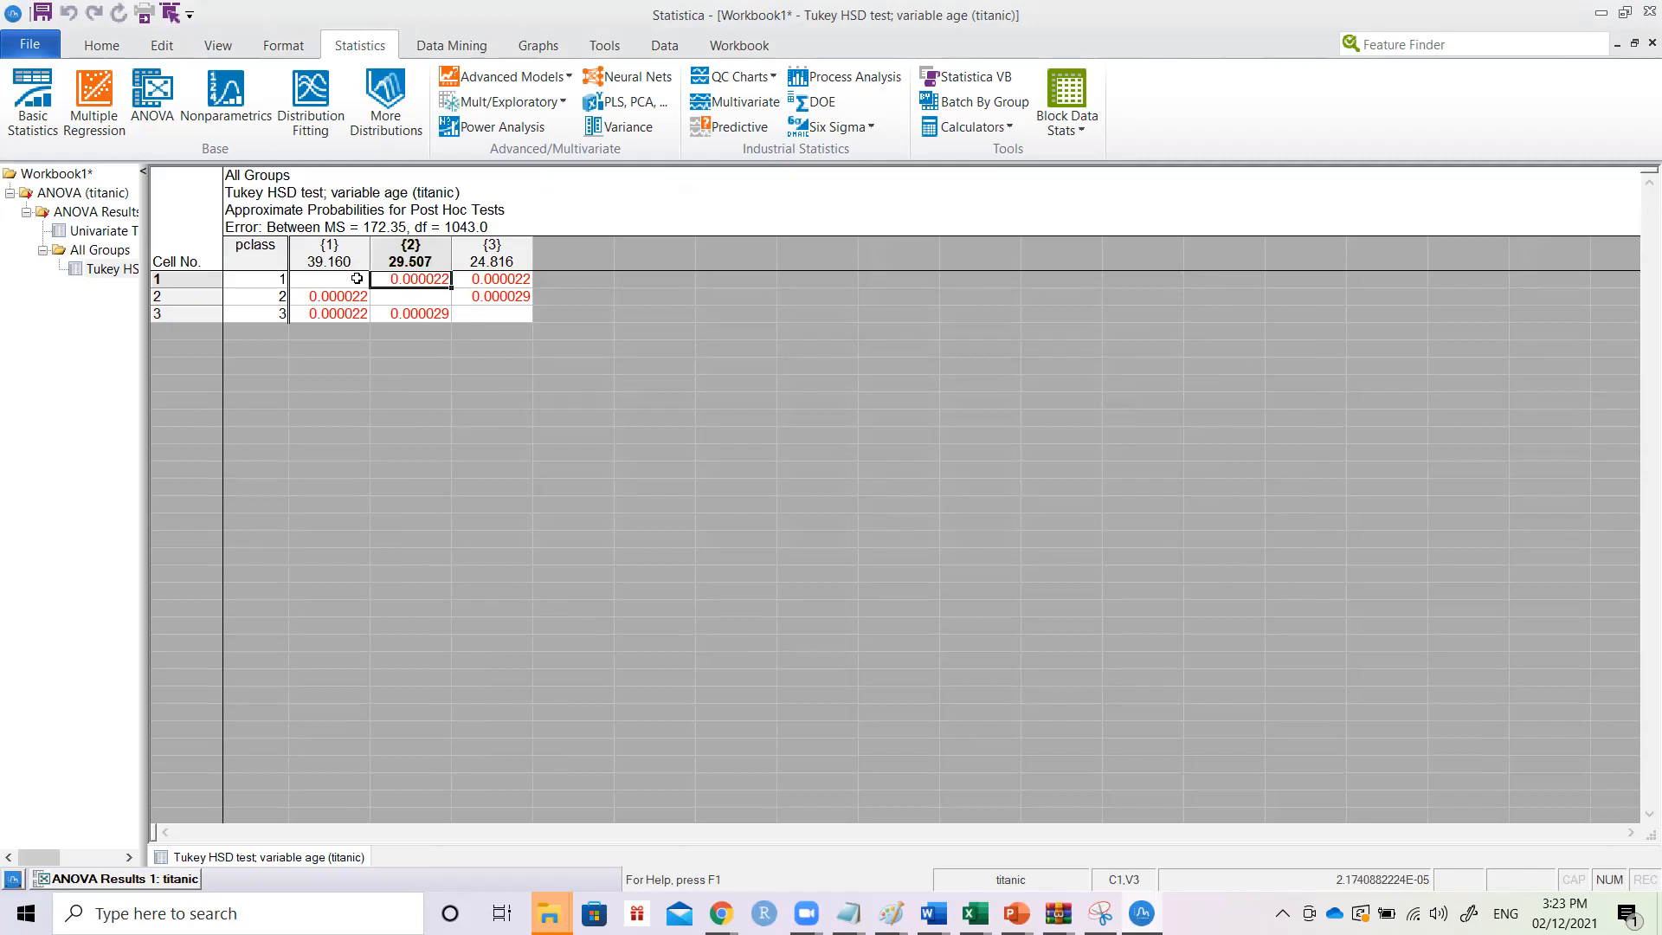
left_click_drag(357, 278, 457, 306)
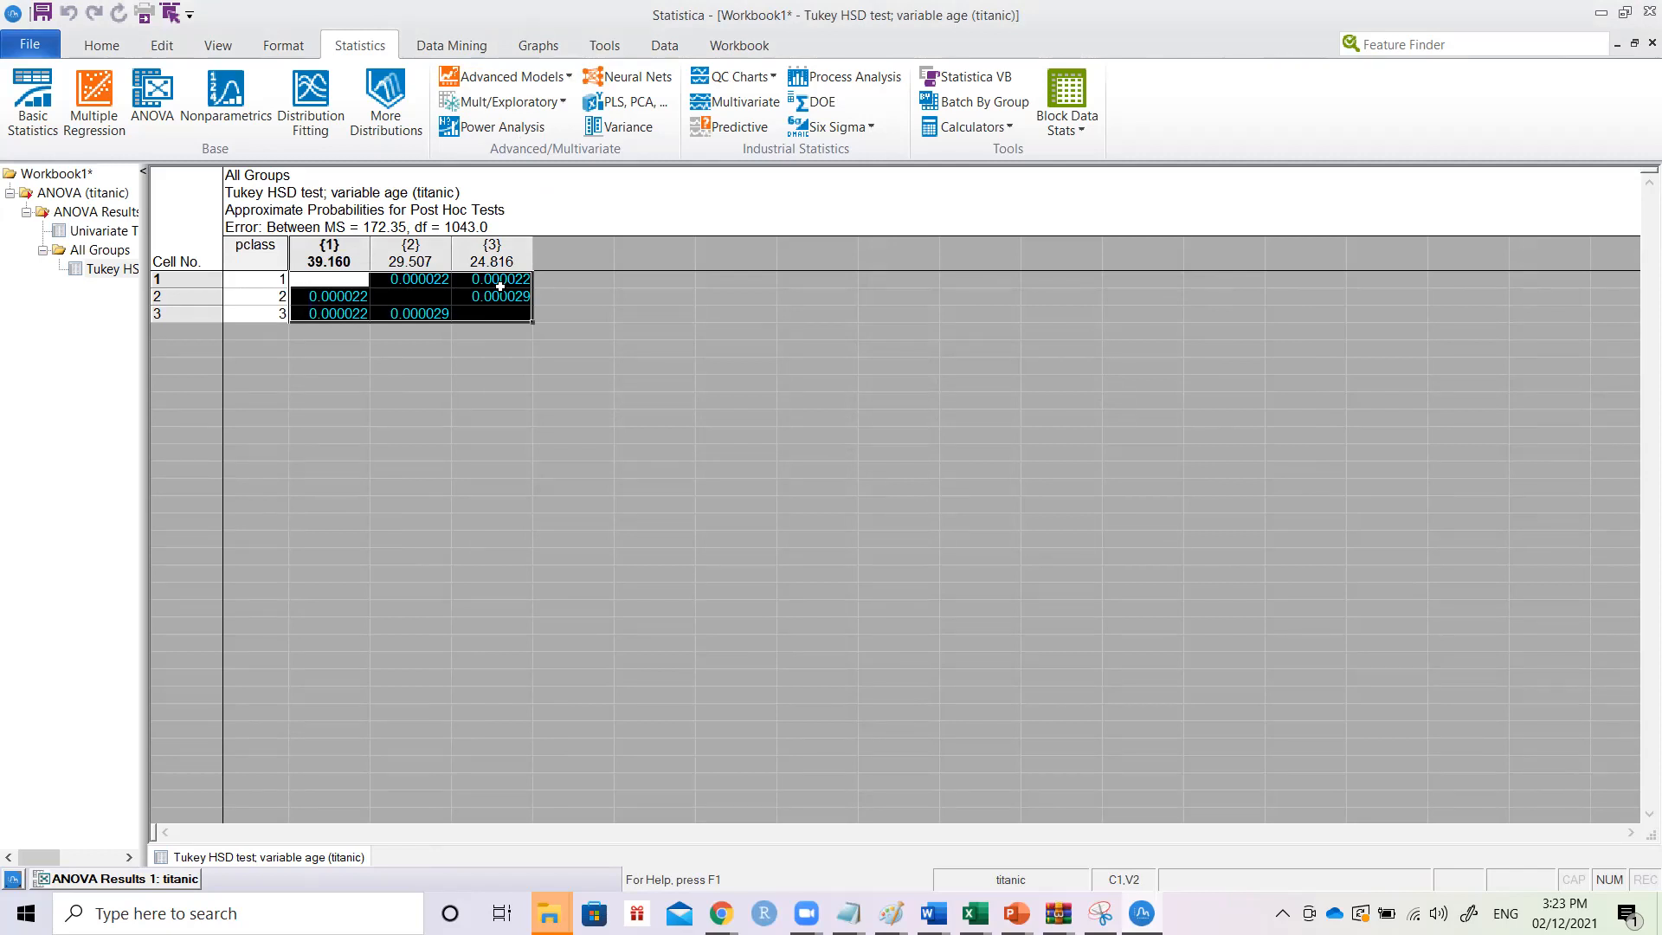
left_click(414, 282)
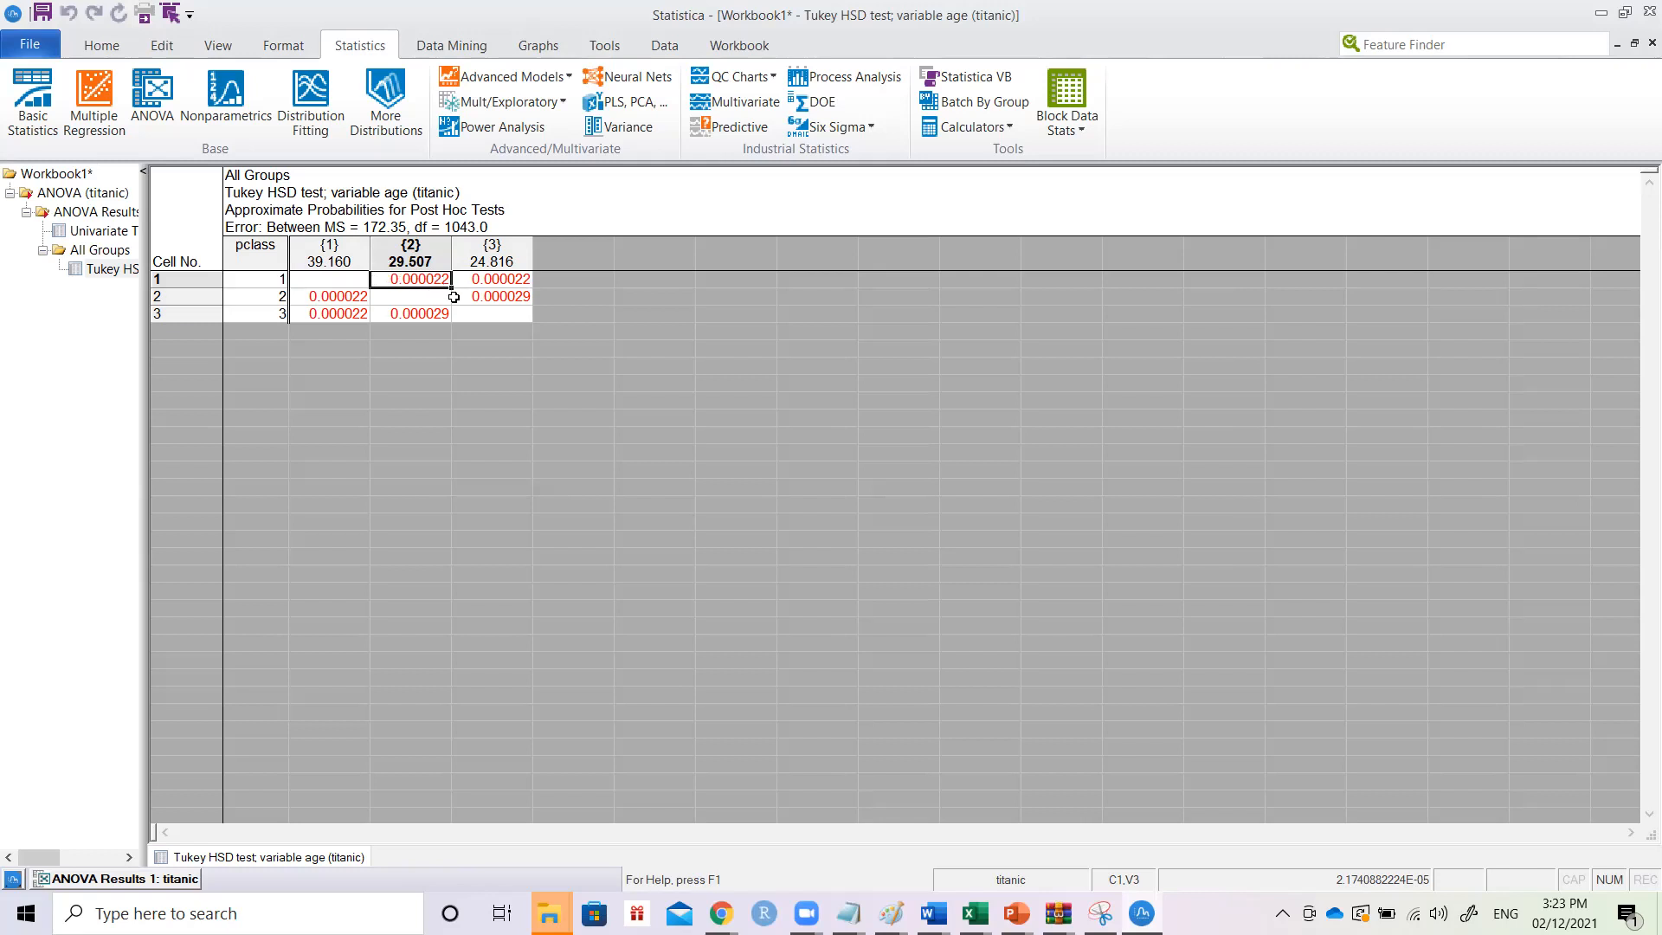
left_click(284, 279)
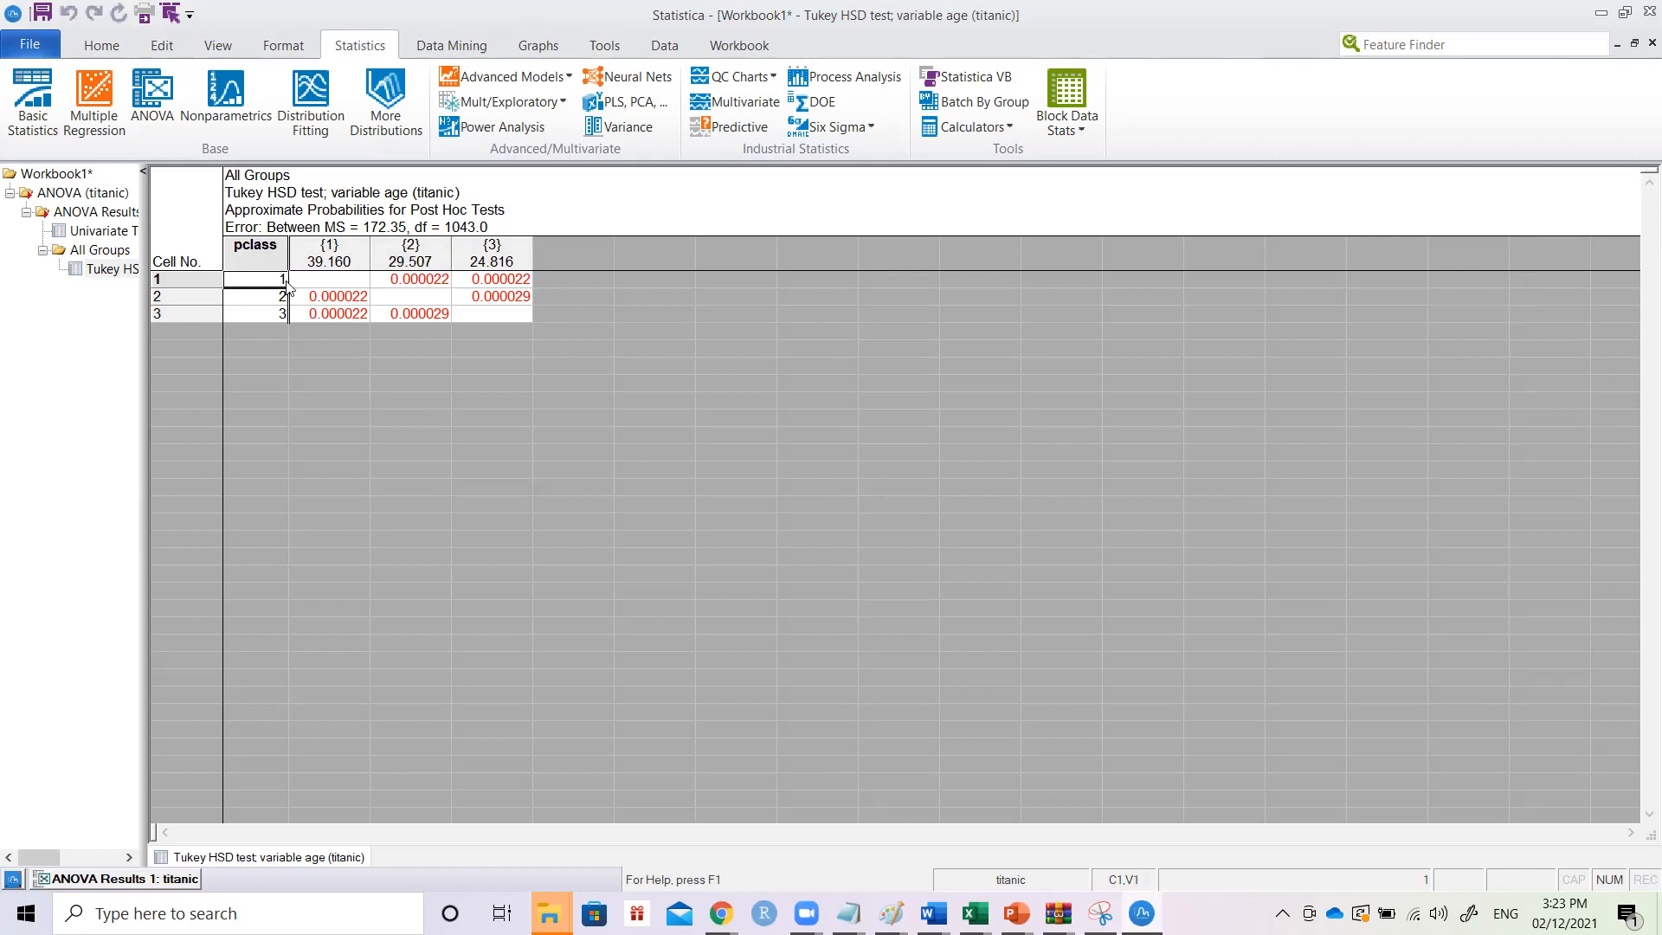
left_click(495, 277)
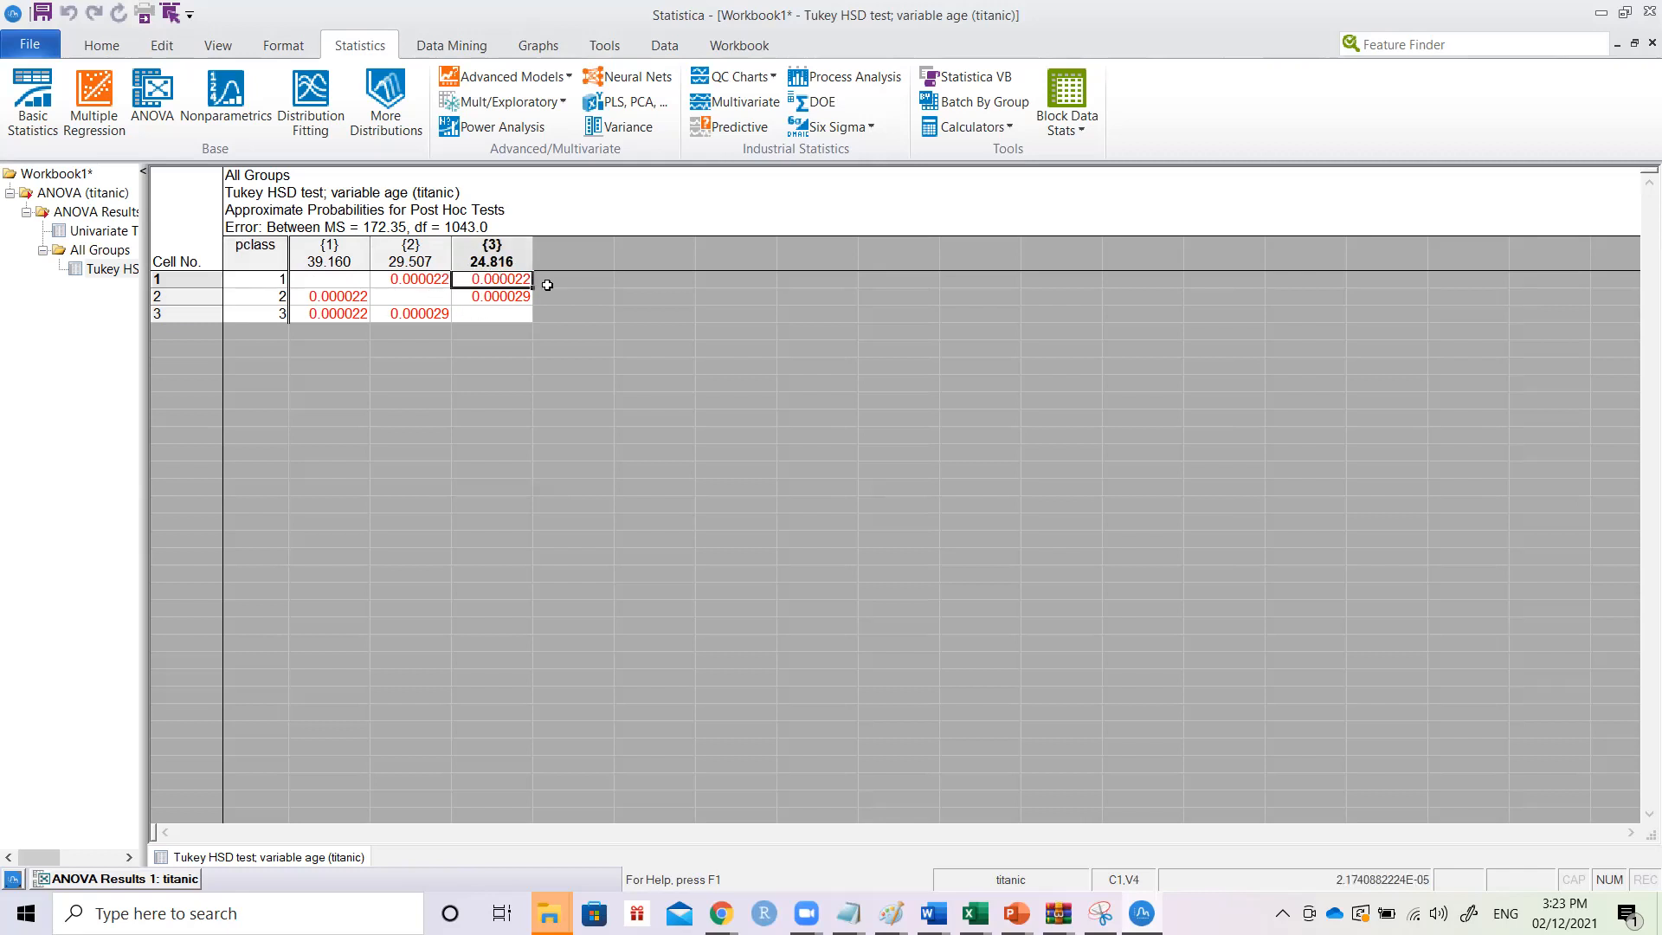
left_click(283, 296)
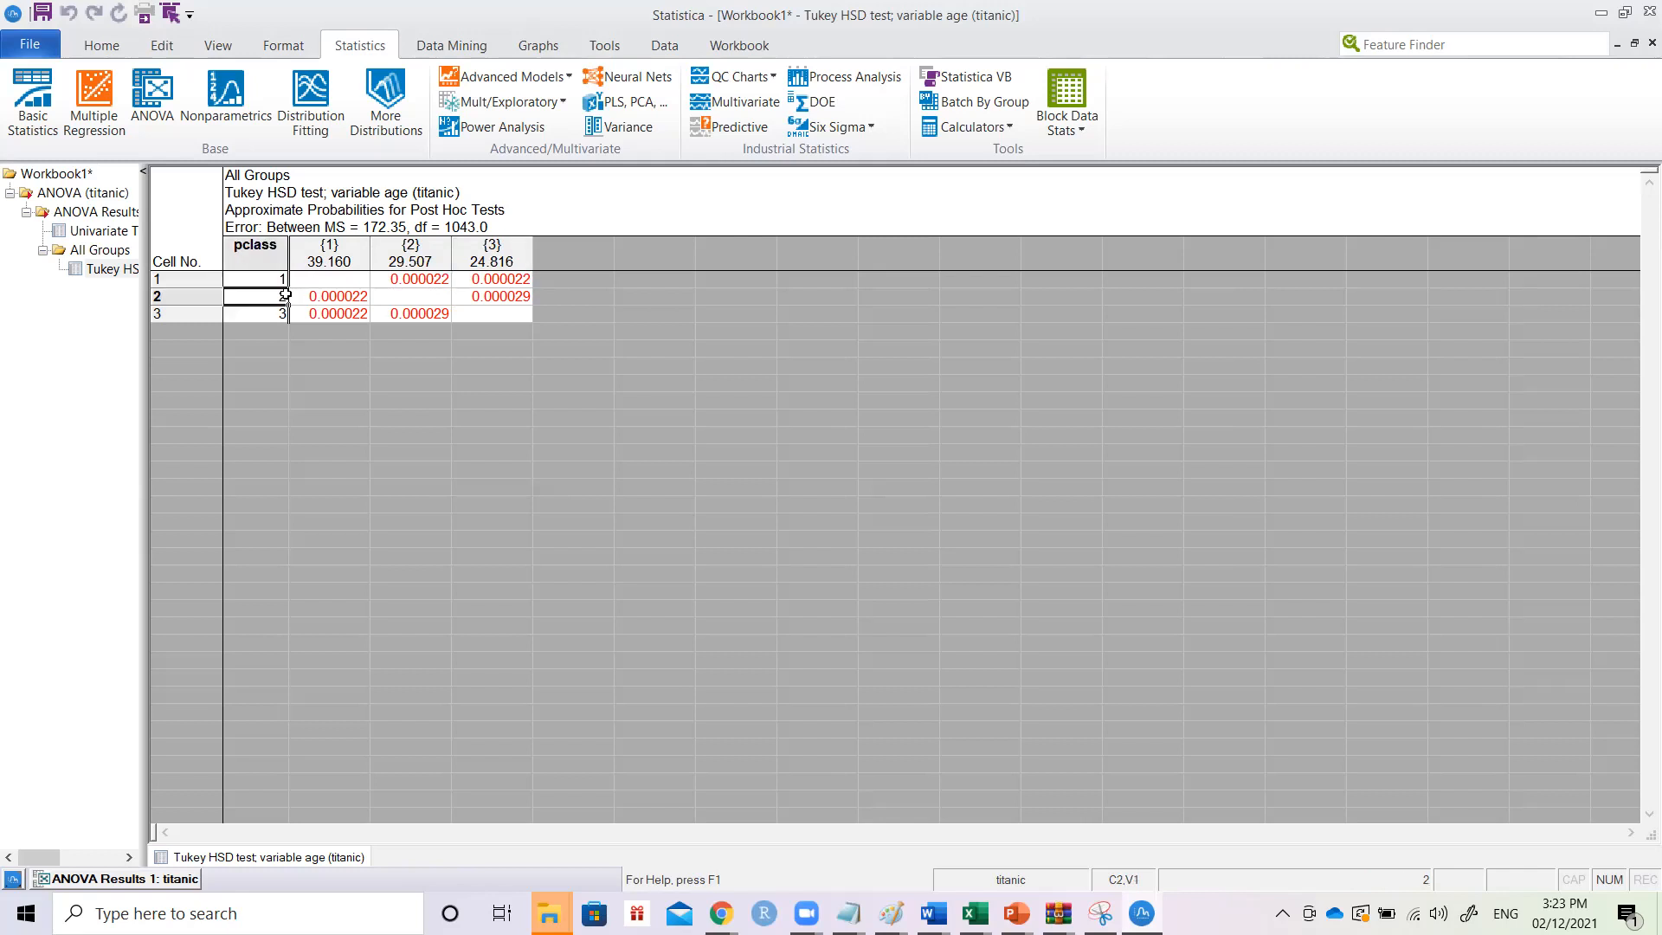
left_click(484, 297)
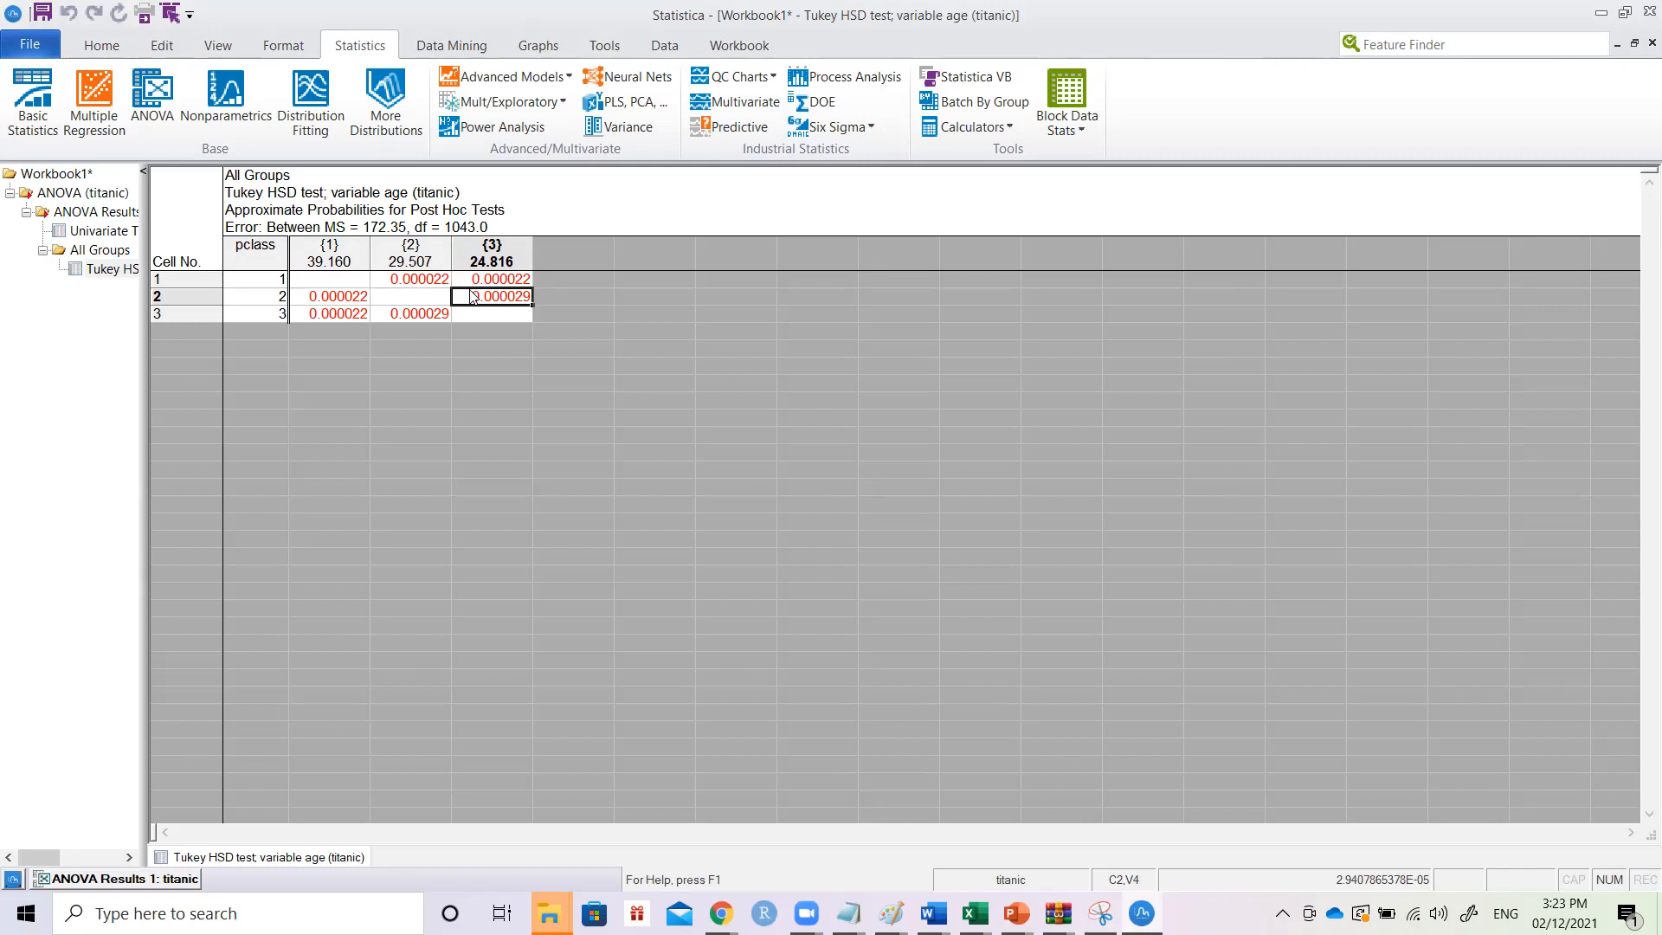
left_click(516, 314)
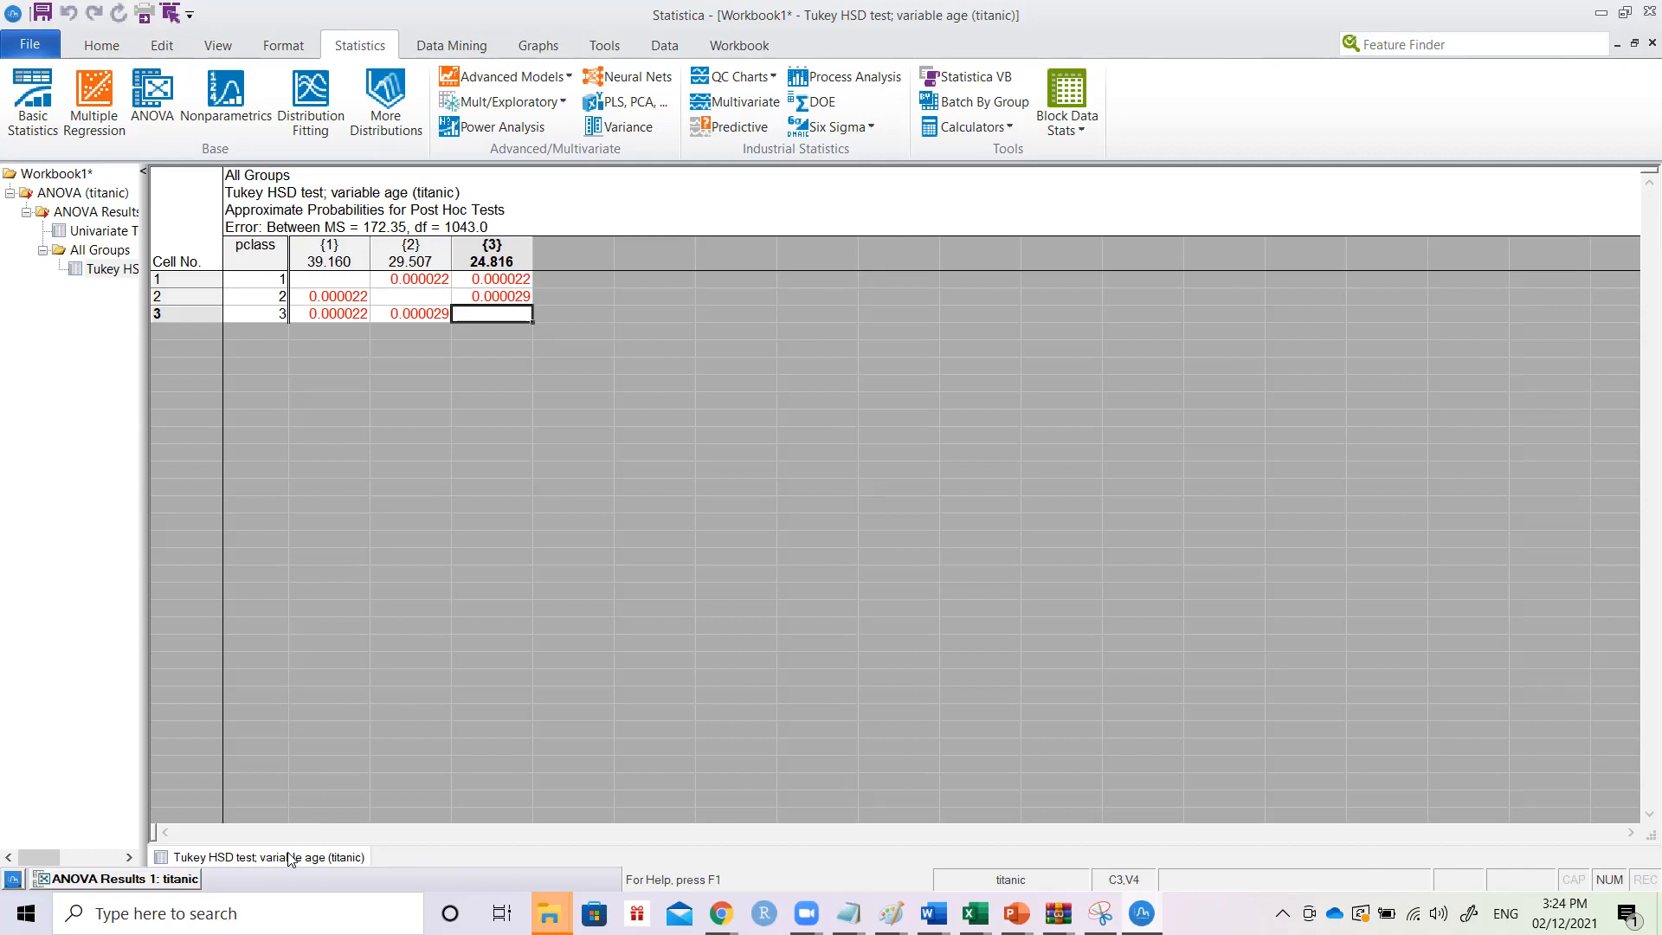
- Bring back the titanic data spreadsheet maximized and open the nonparametric Observed versus expected X² analysis, cancelling its variable selection
left_click(1617, 44)
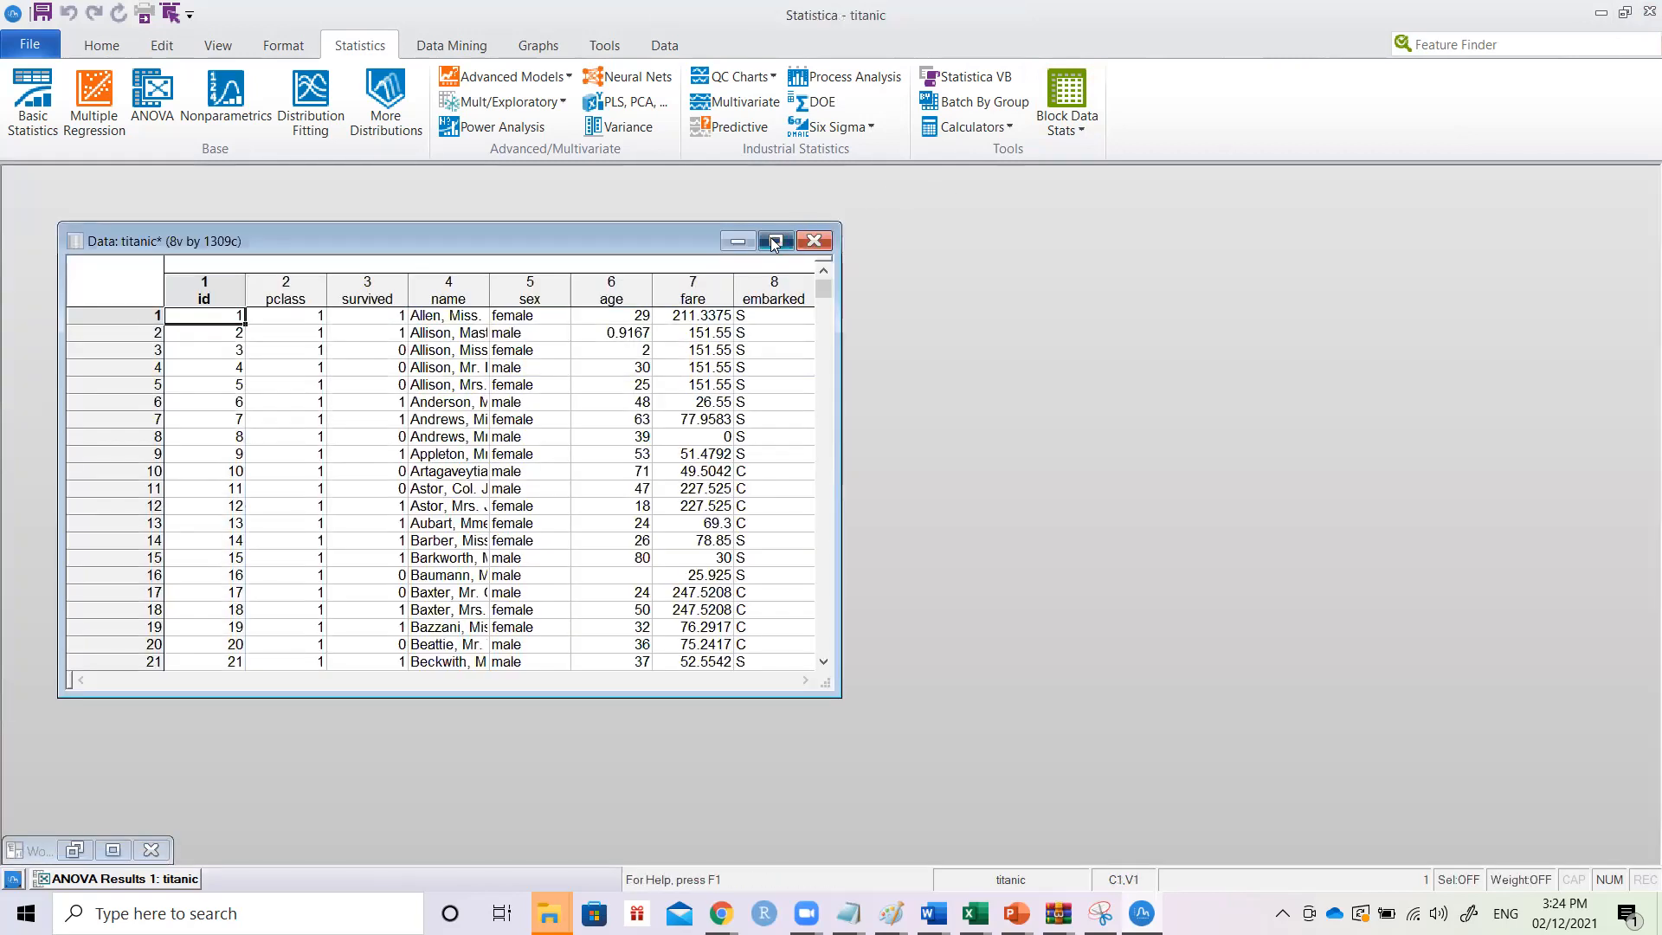
left_click(773, 239)
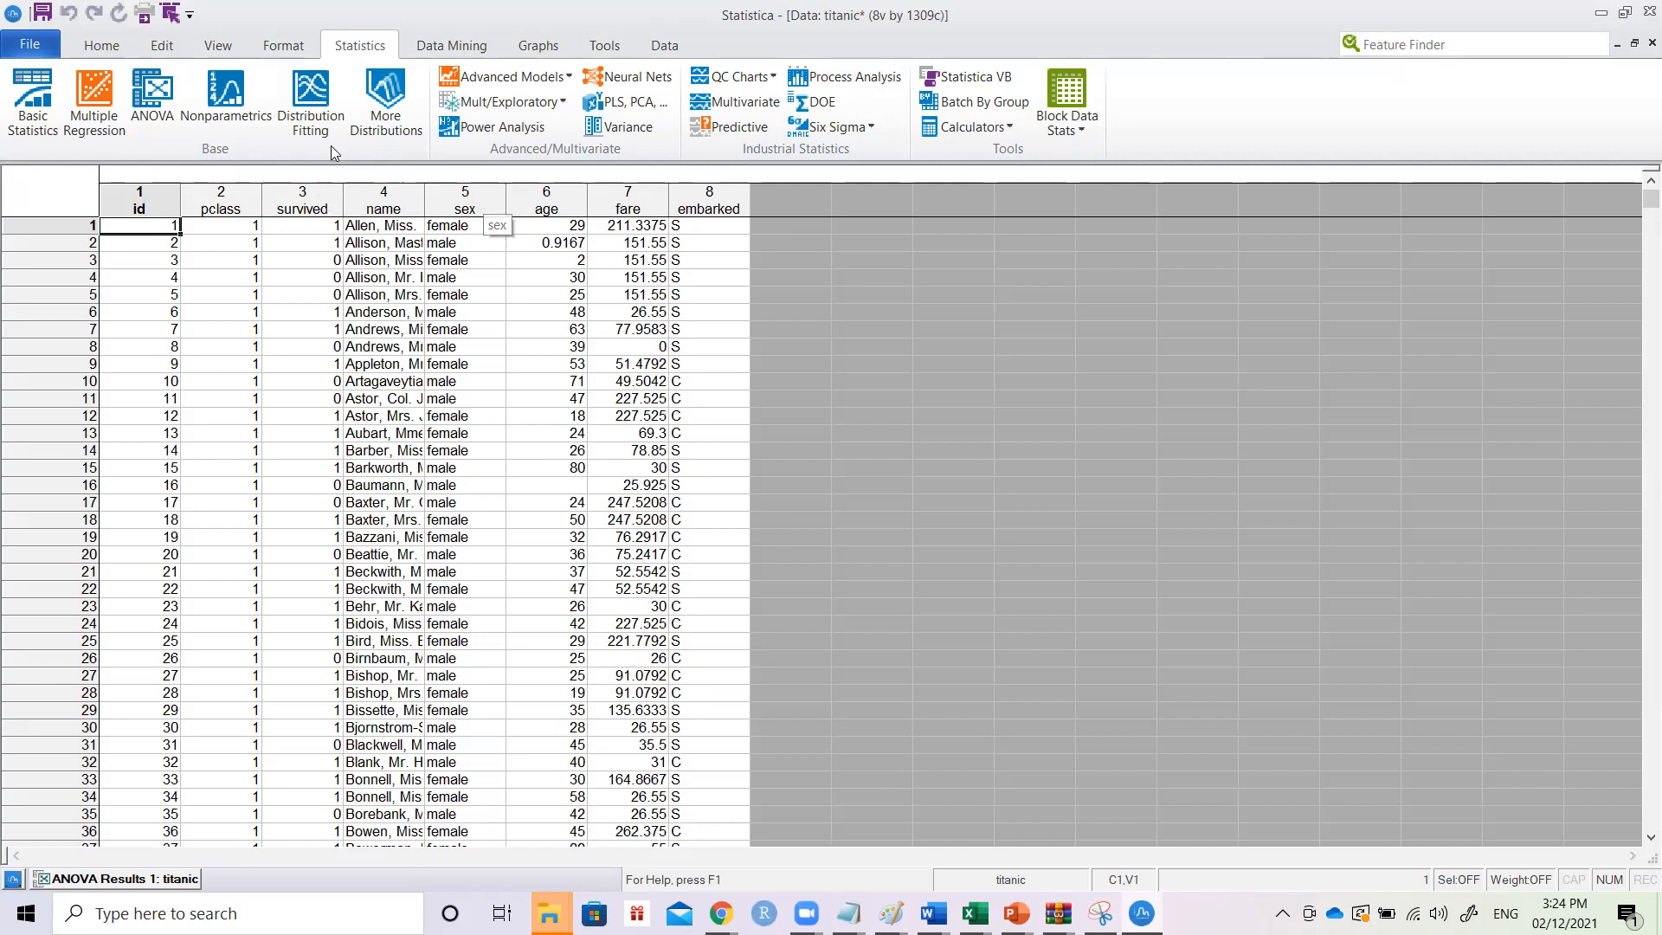
left_click(249, 111)
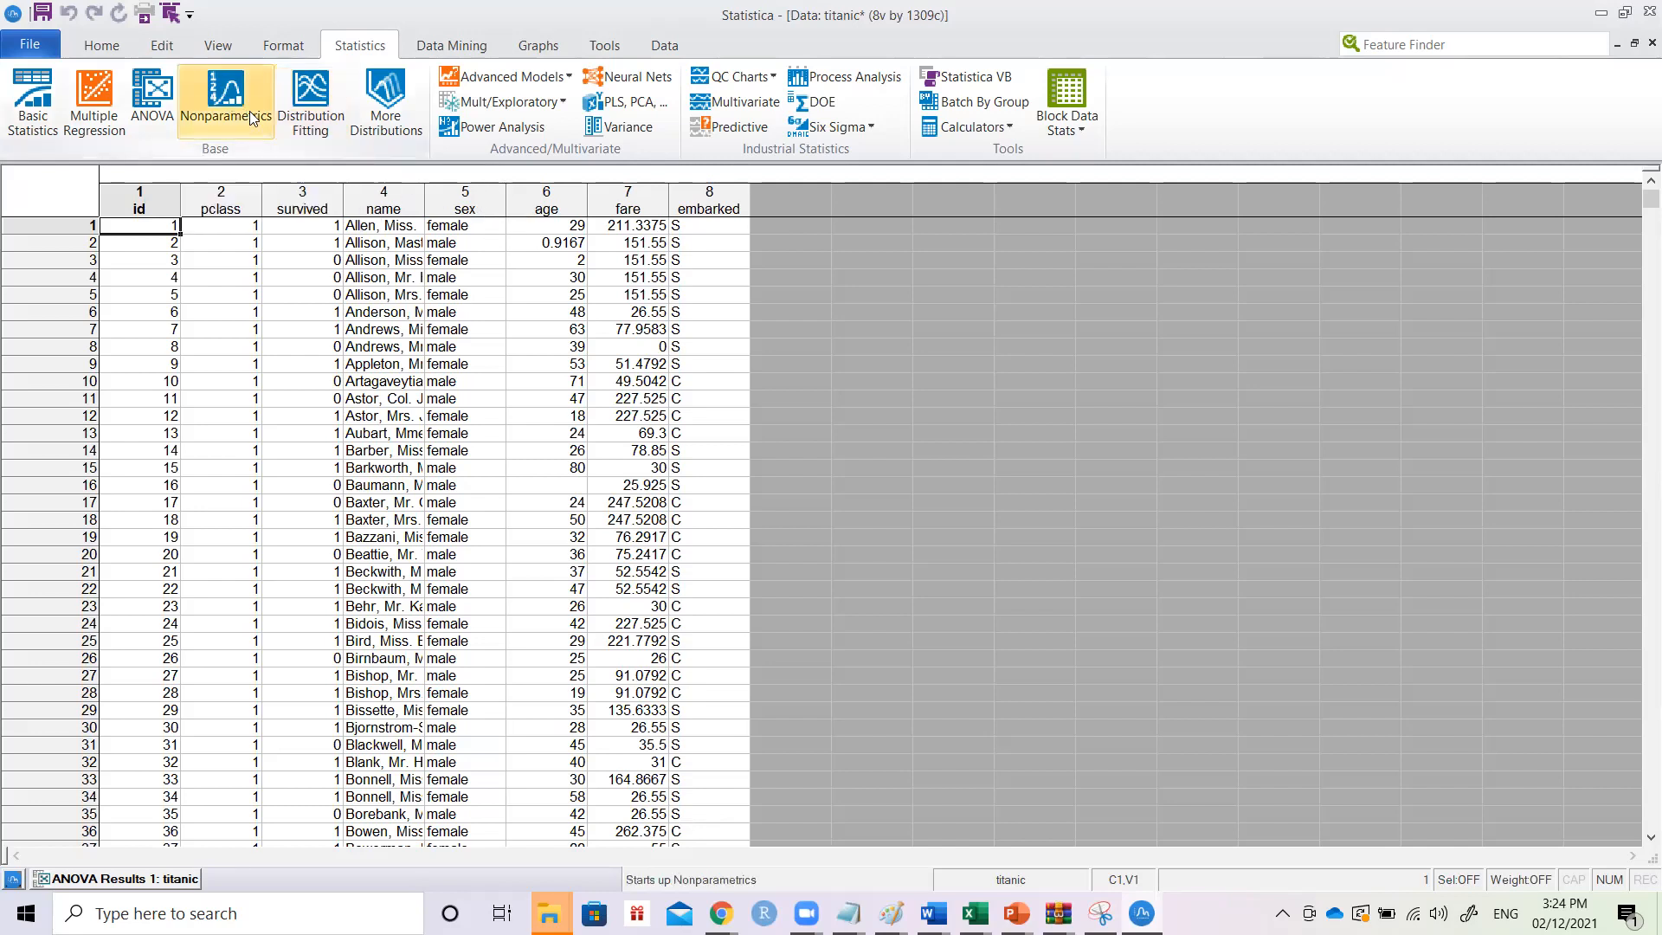
left_click_drag(848, 310, 1026, 225)
left_click(972, 315)
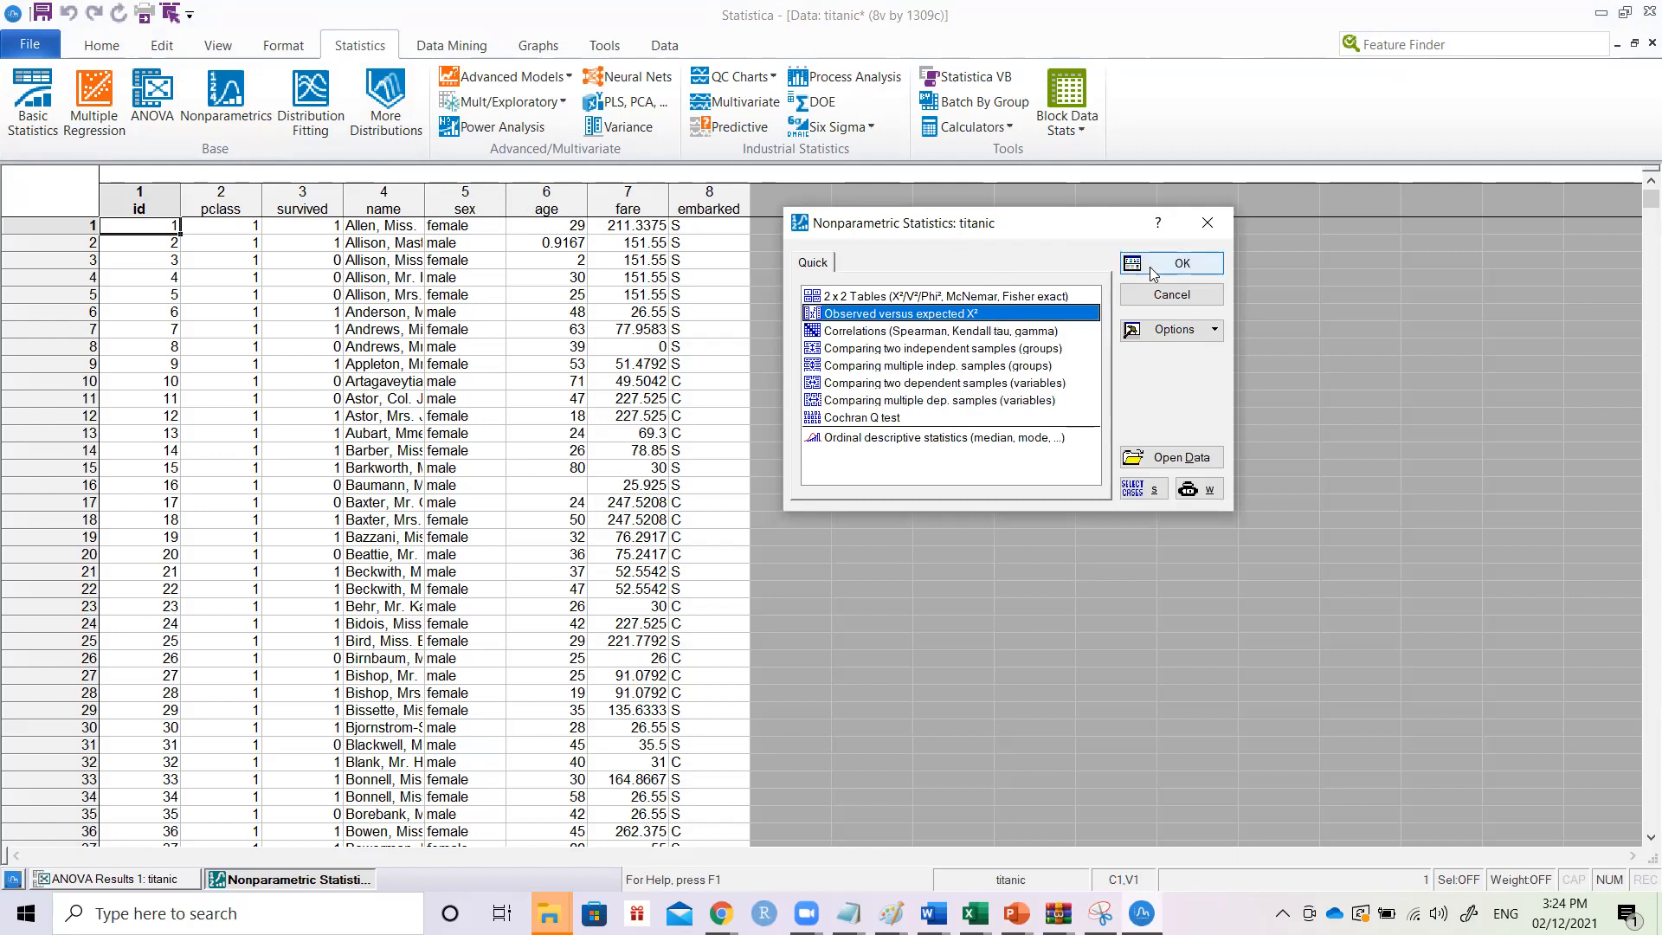
left_click(1173, 264)
left_click_drag(814, 363, 1014, 248)
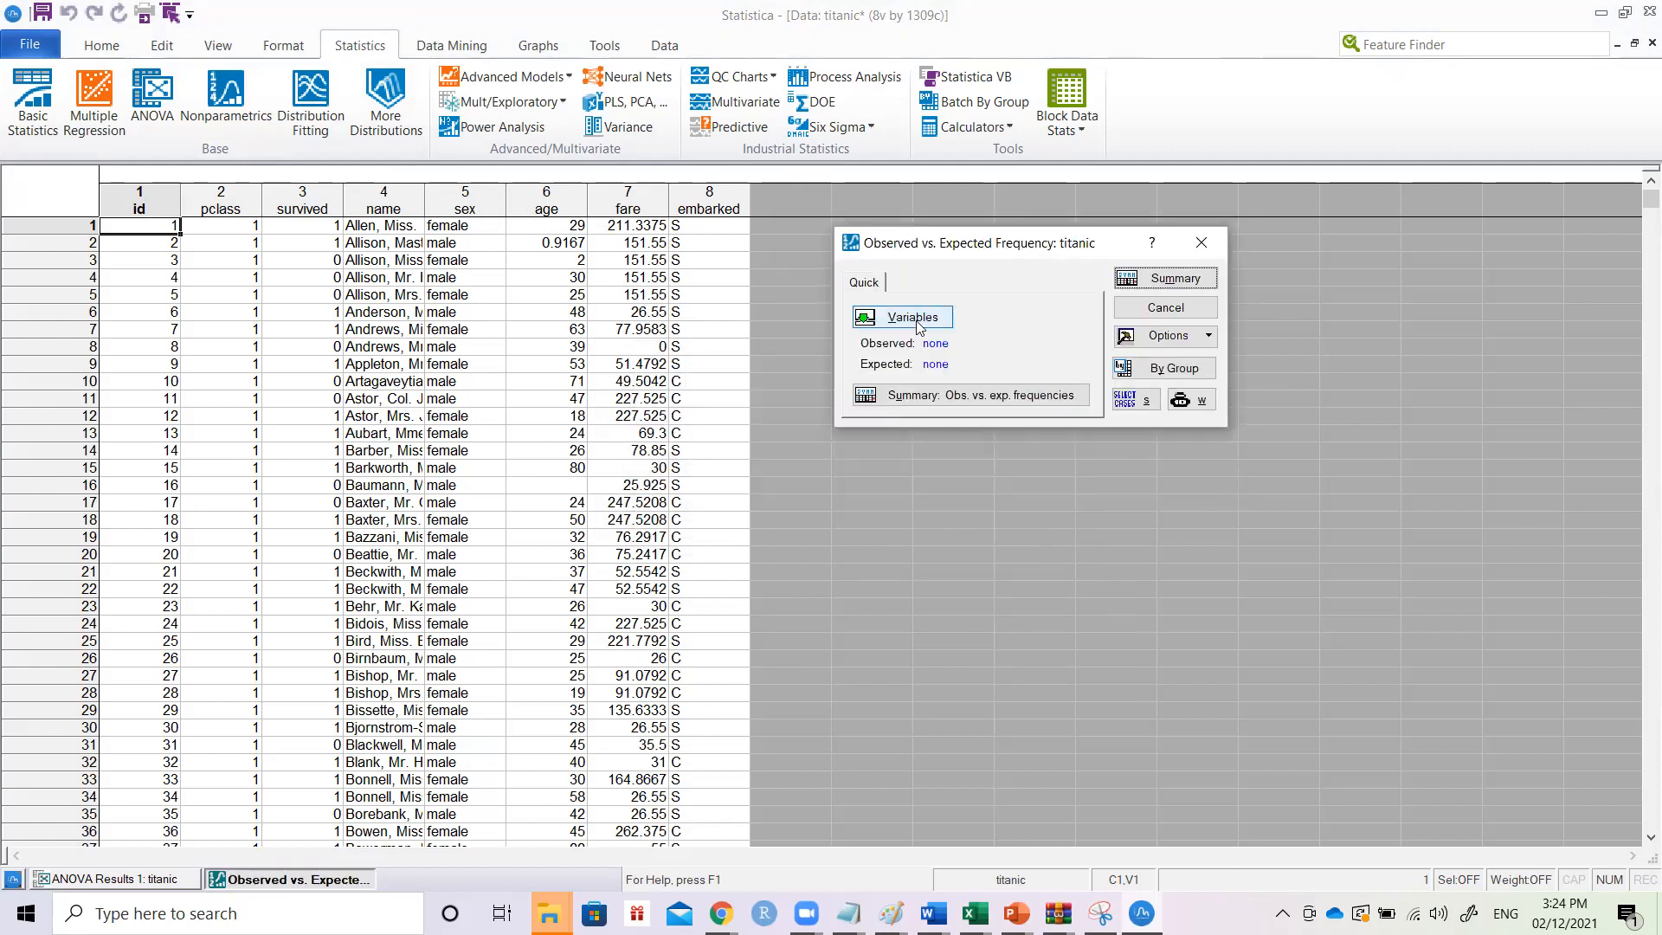
left_click(998, 395)
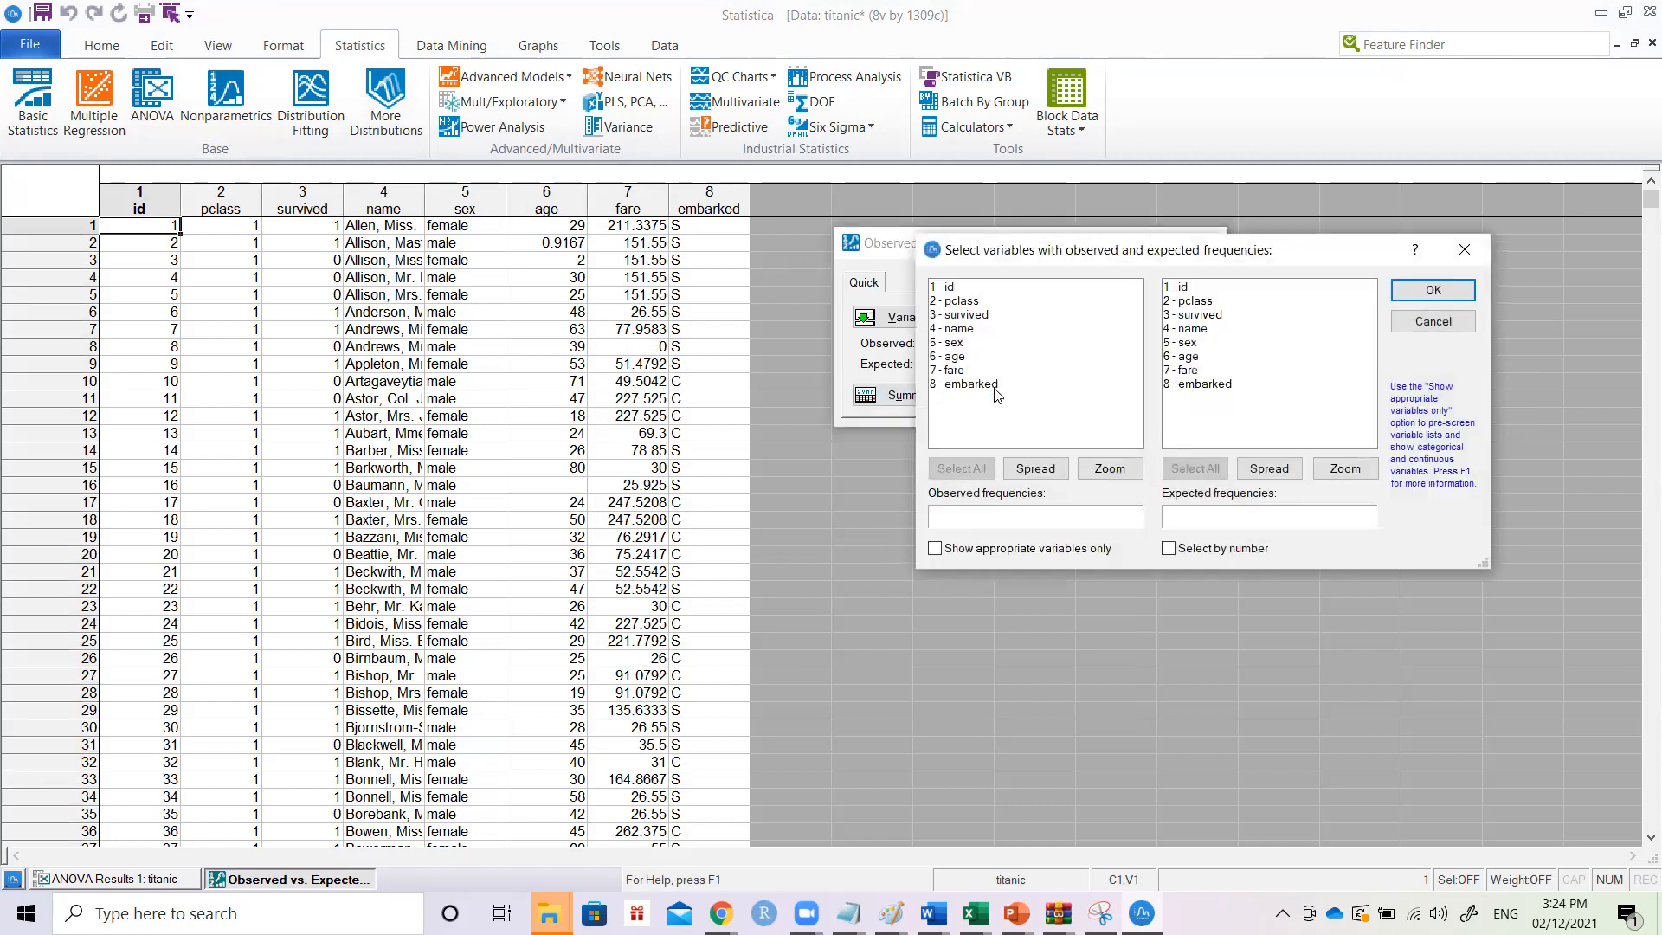
left_click(1407, 319)
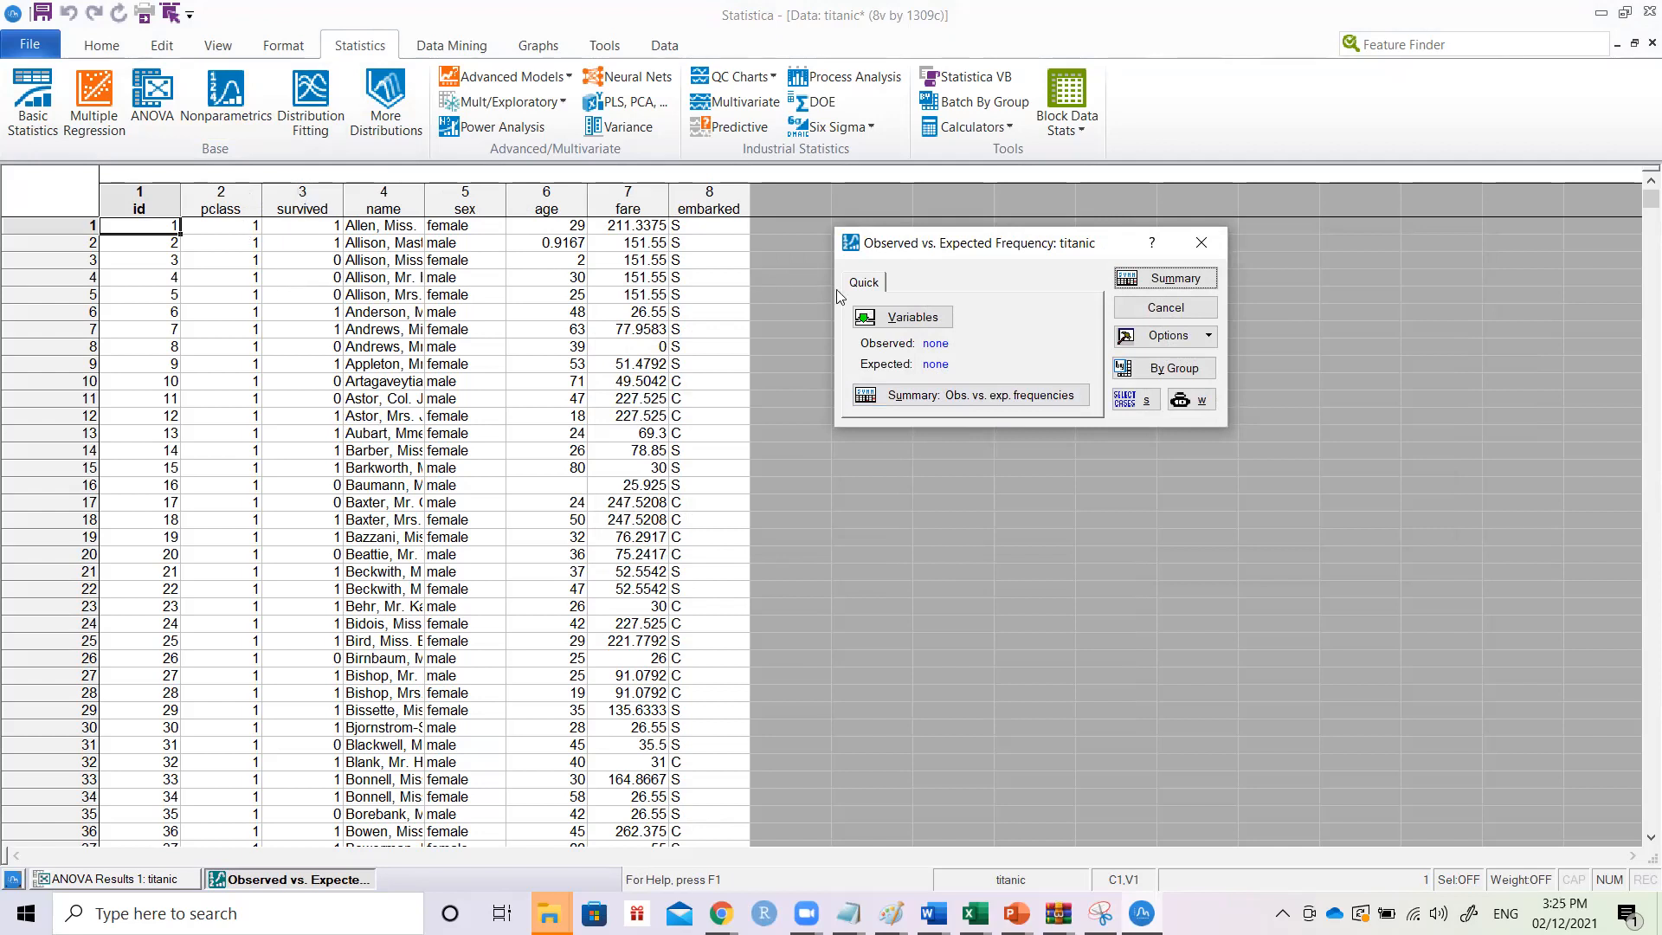
- Switch to Excel, examine the observed and expected survival-by-sex frequency tables on the titanic (1) sheet, and return to Statistica
key("alt+Tab")
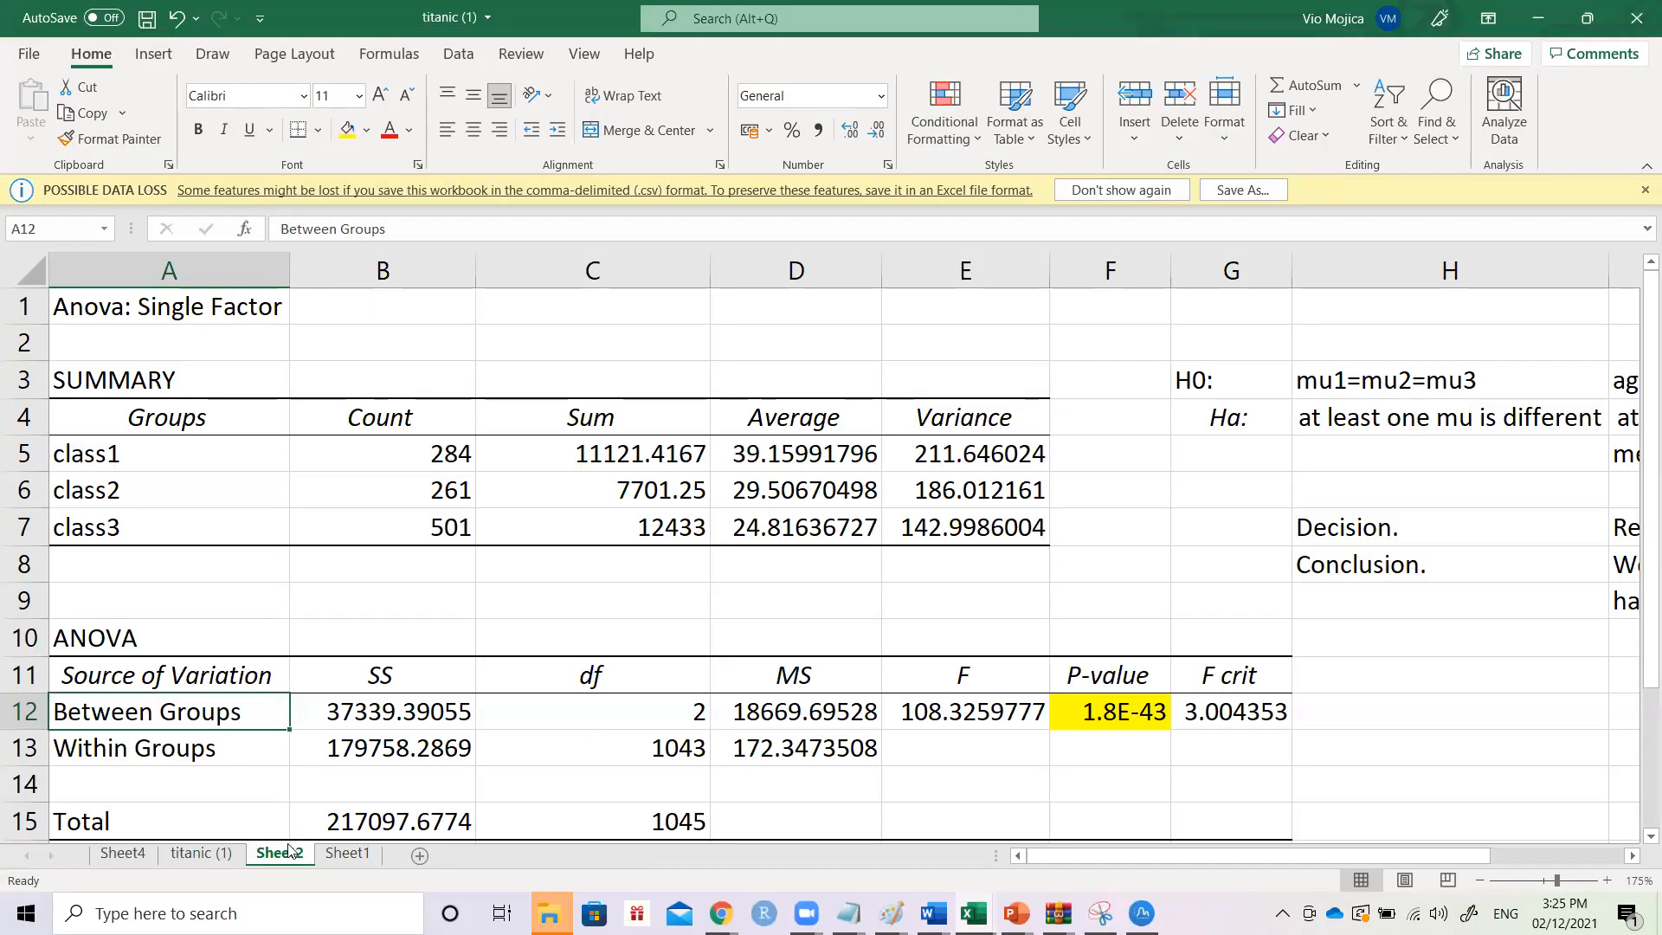
left_click(201, 853)
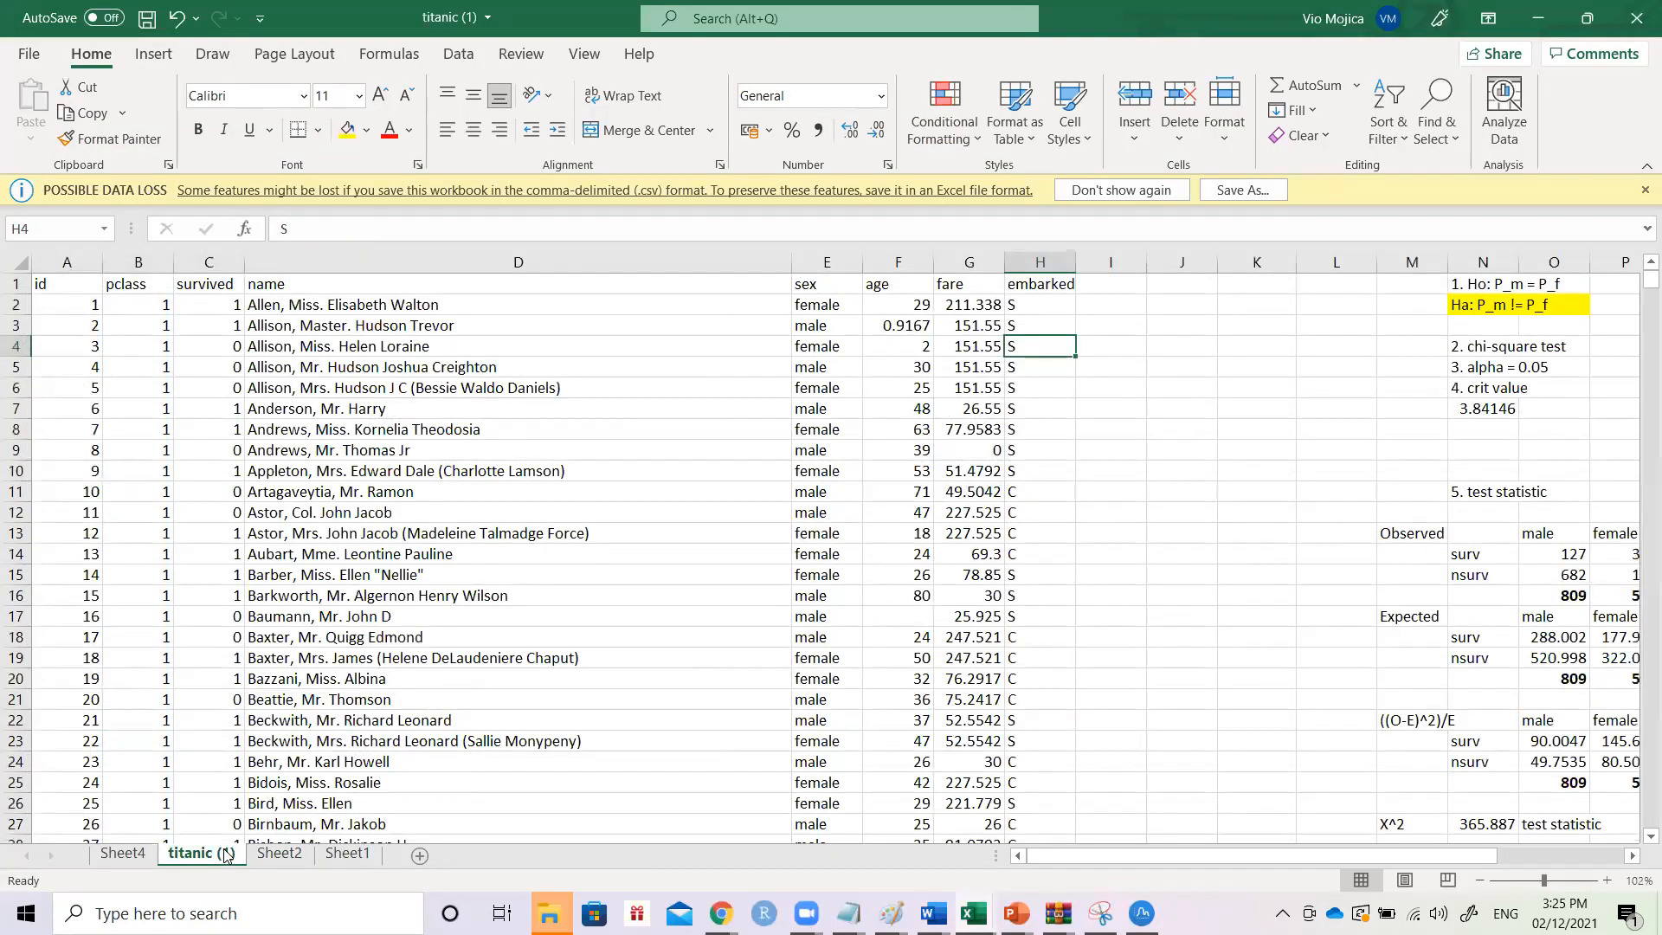
scroll(1336, 553, "right", 5)
scroll(1336, 553, "left", 2)
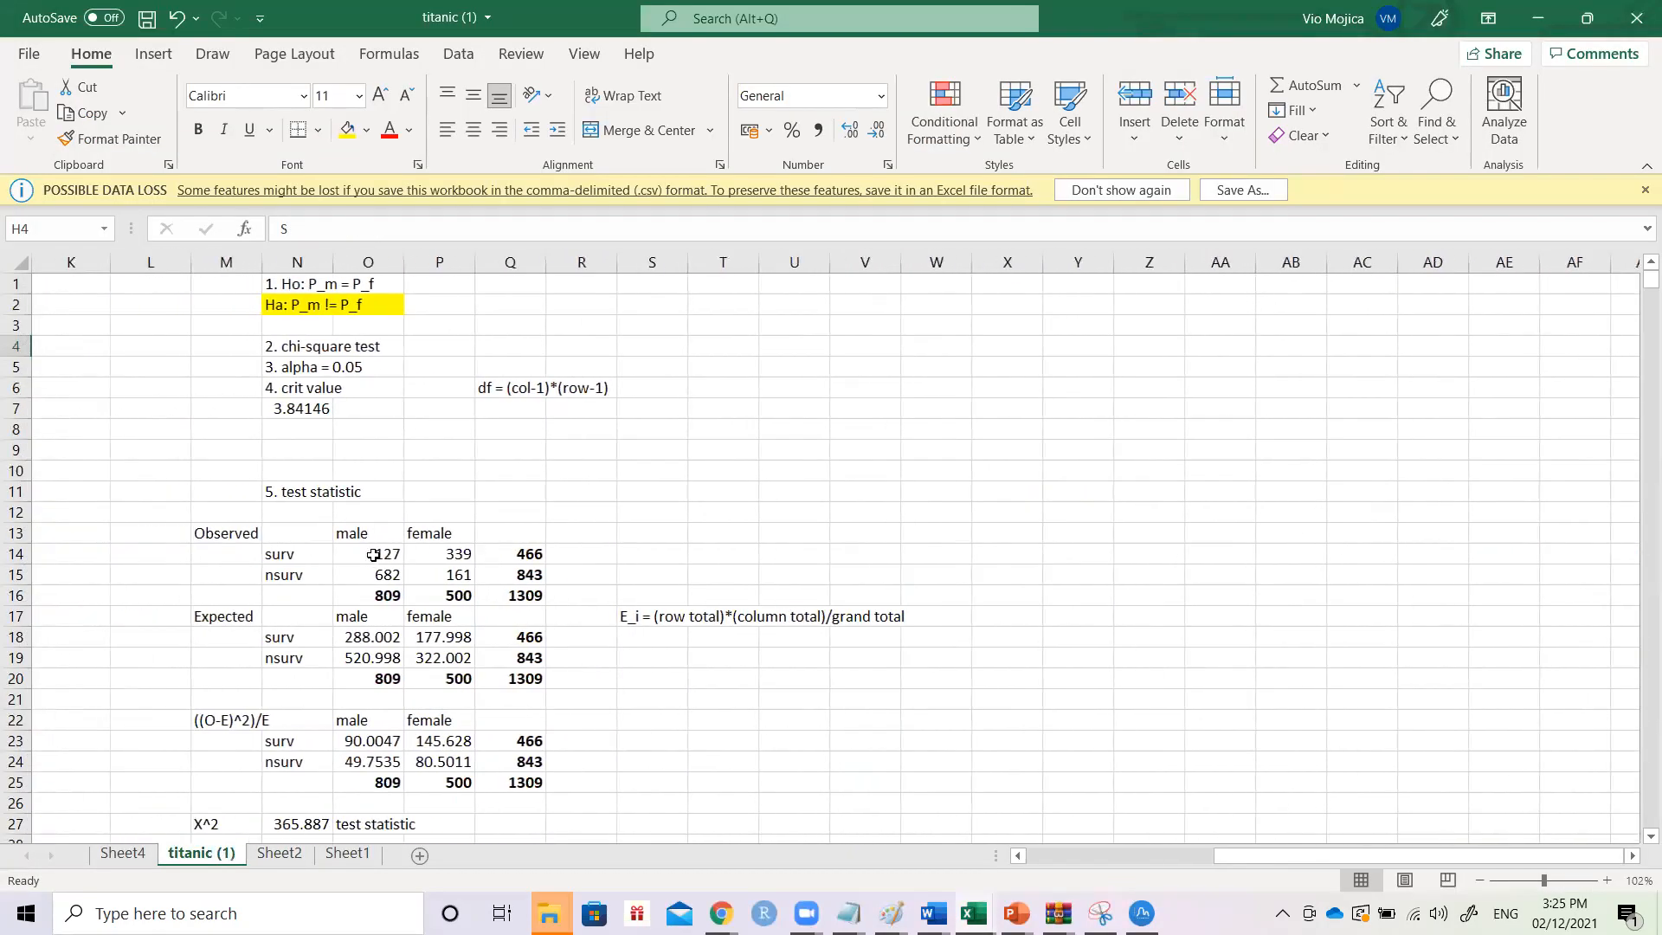
left_click_drag(247, 537, 528, 602)
left_click_drag(238, 620, 558, 702)
key("alt+Tab")
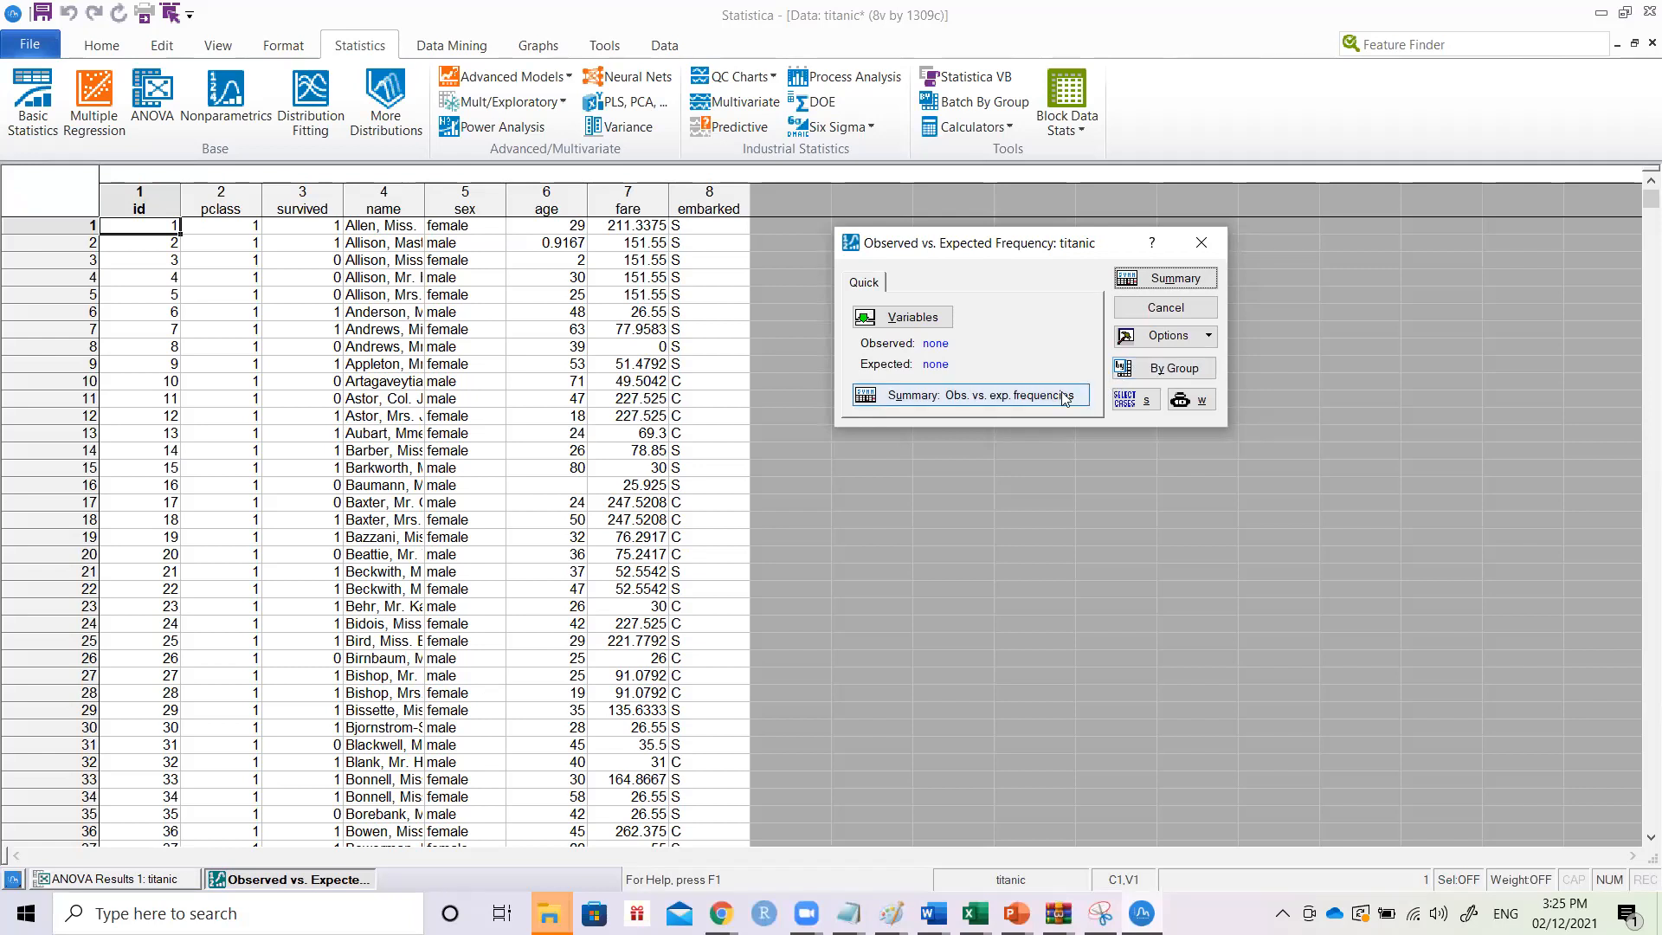
- Close the nonparametric analysis and start a Tables and banners crosstabulation from the basic statistics
left_click(1145, 308)
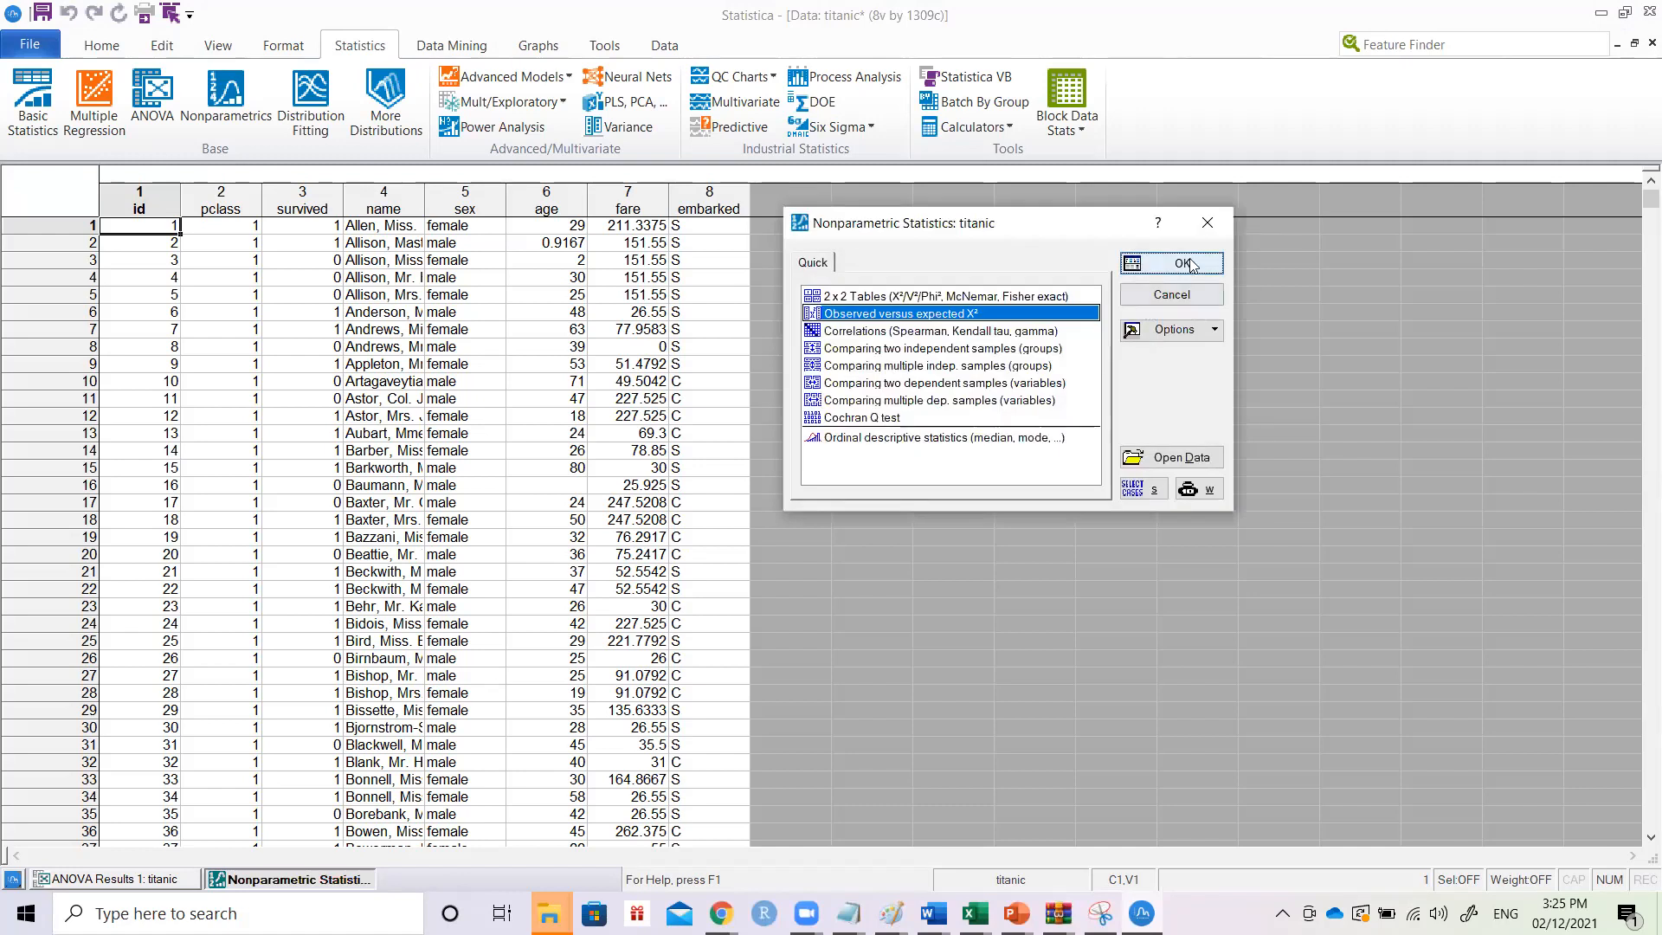
left_click(1207, 224)
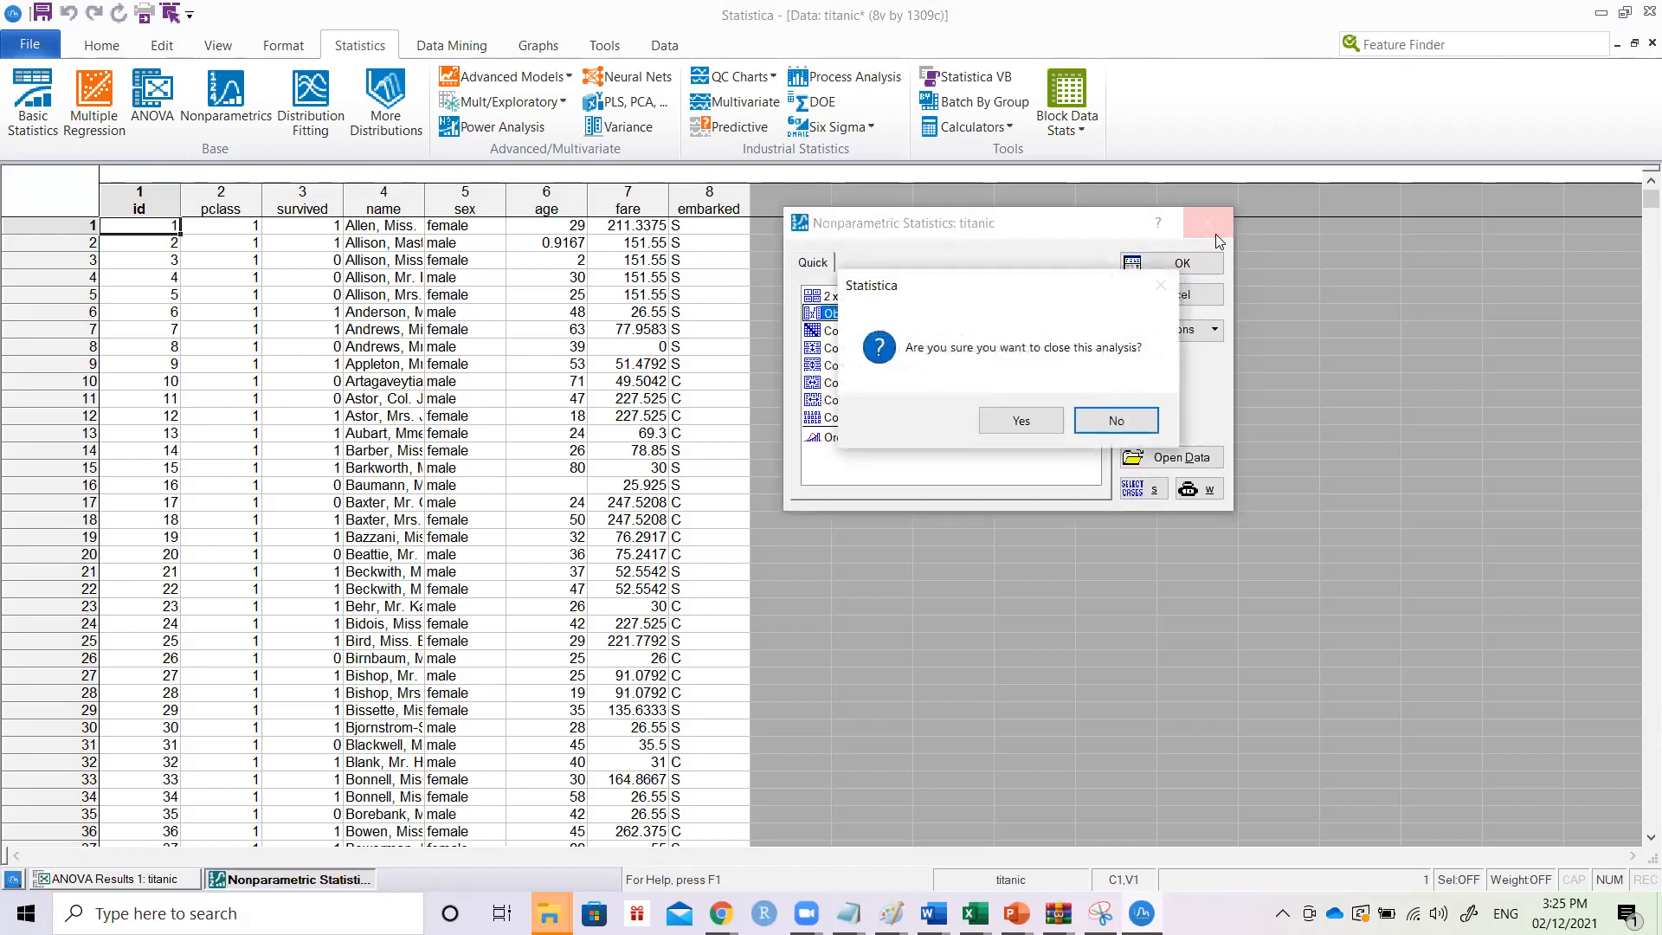
left_click(1021, 420)
left_click(26, 121)
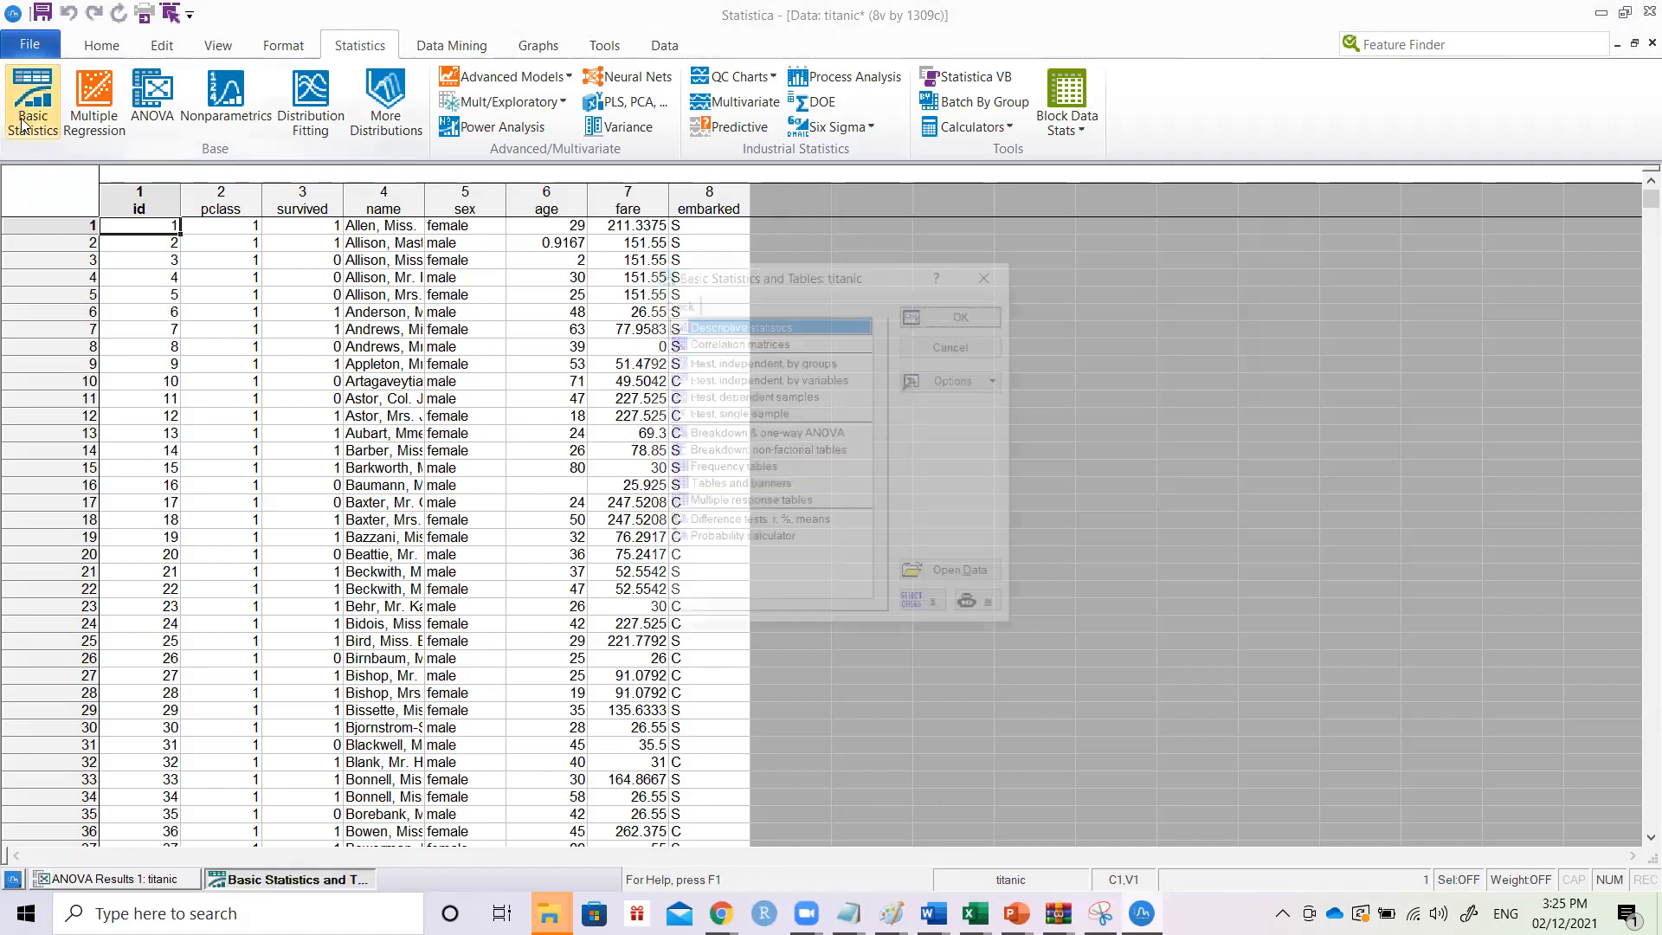
left_click(775, 487)
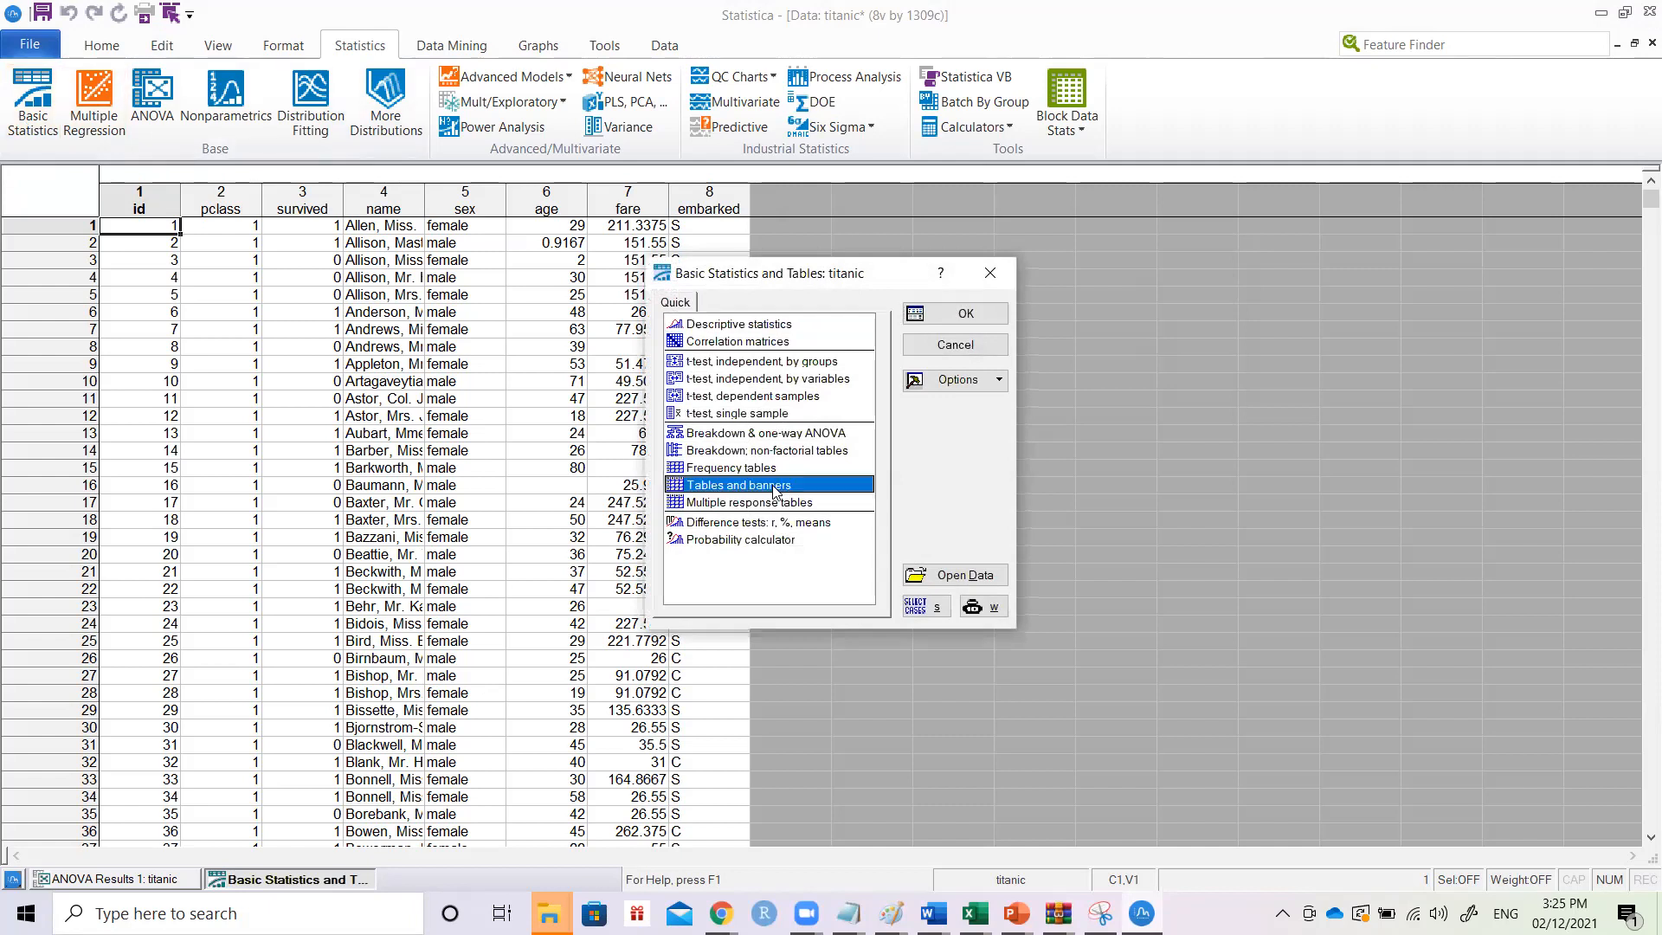
double_click(773, 487)
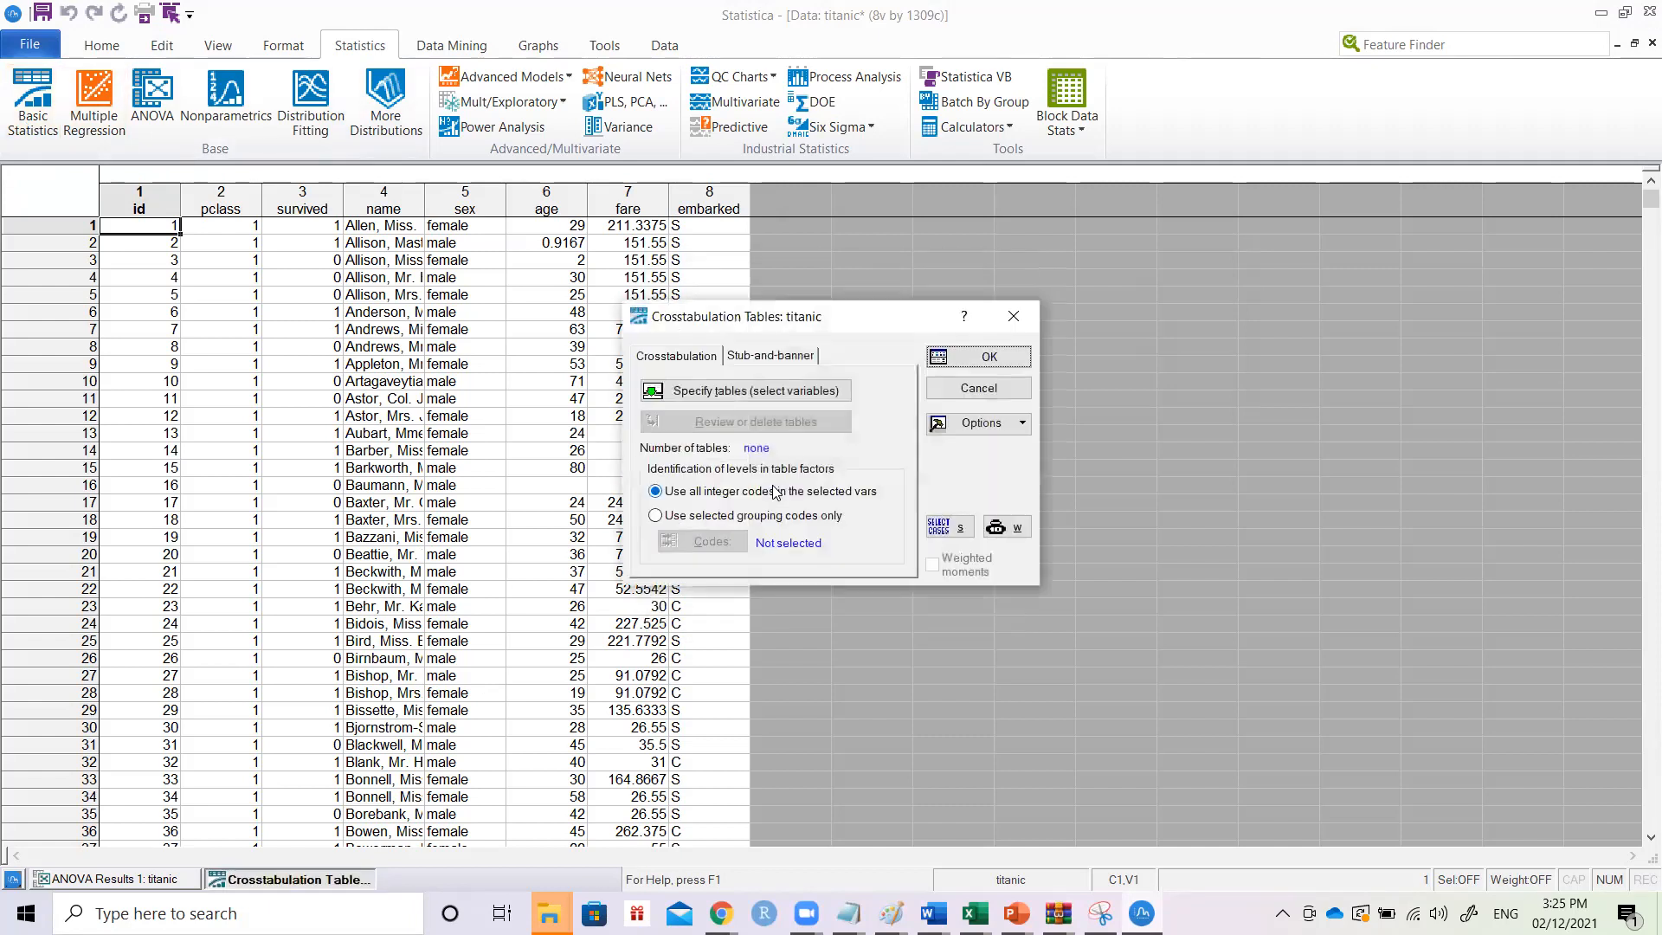
- Specify crosstabulation tables with pclass as the first grouping variable and sex as the second, and compute the results
left_click_drag(863, 303, 986, 242)
left_click(921, 315)
left_click_drag(862, 354, 1008, 245)
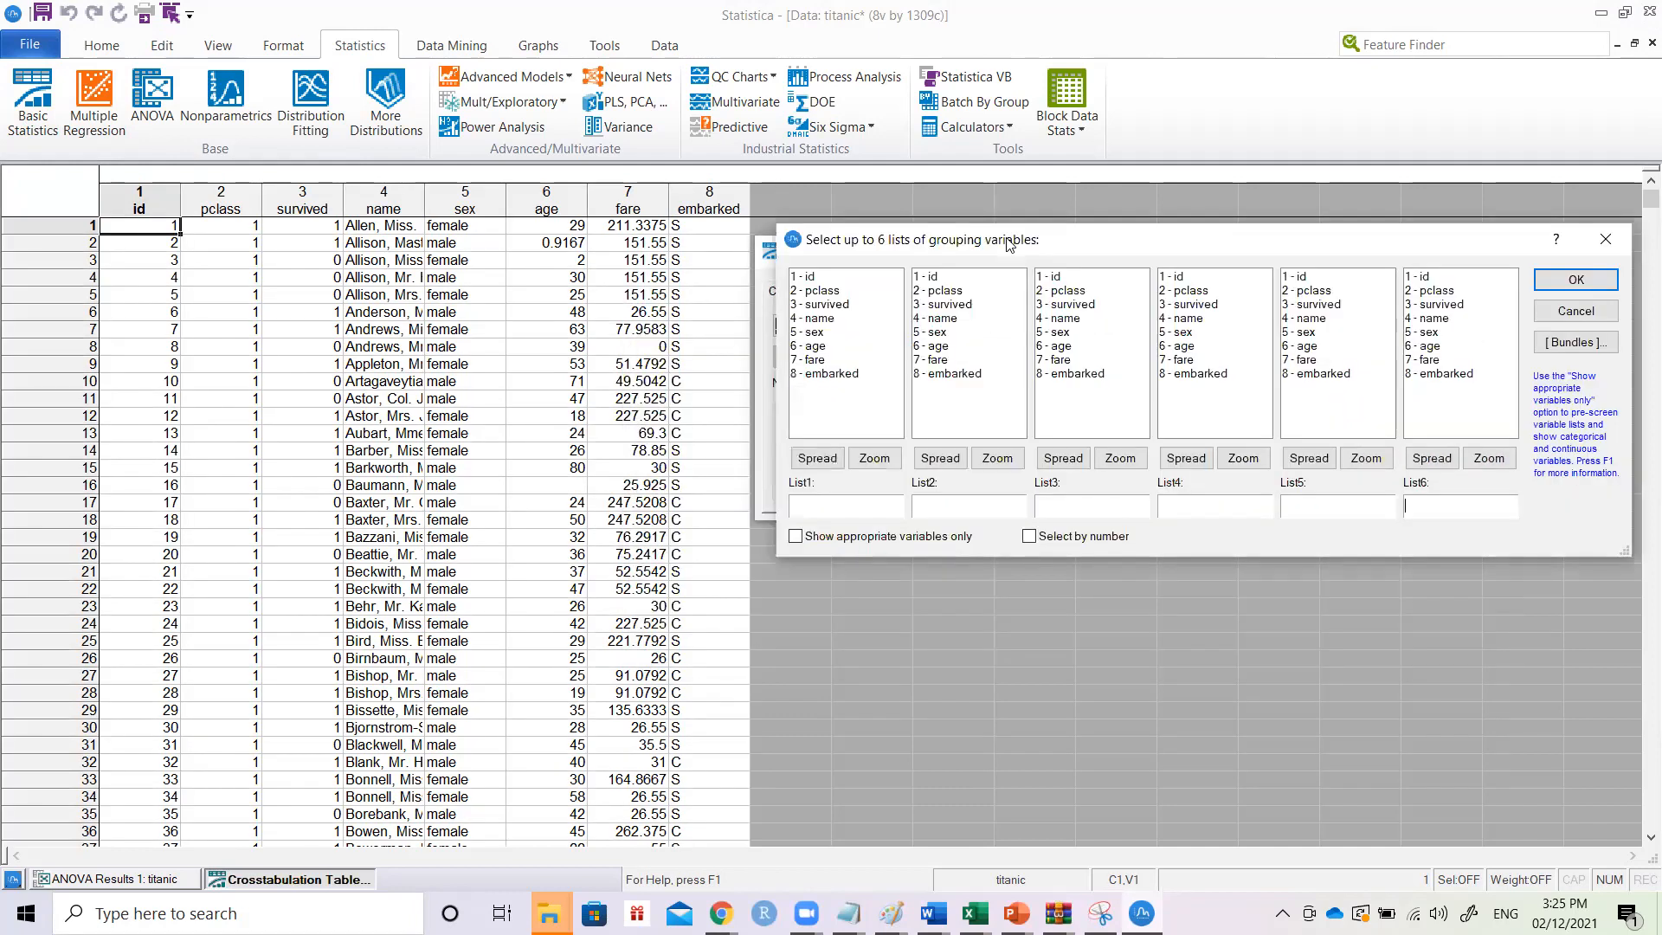
left_click(823, 291)
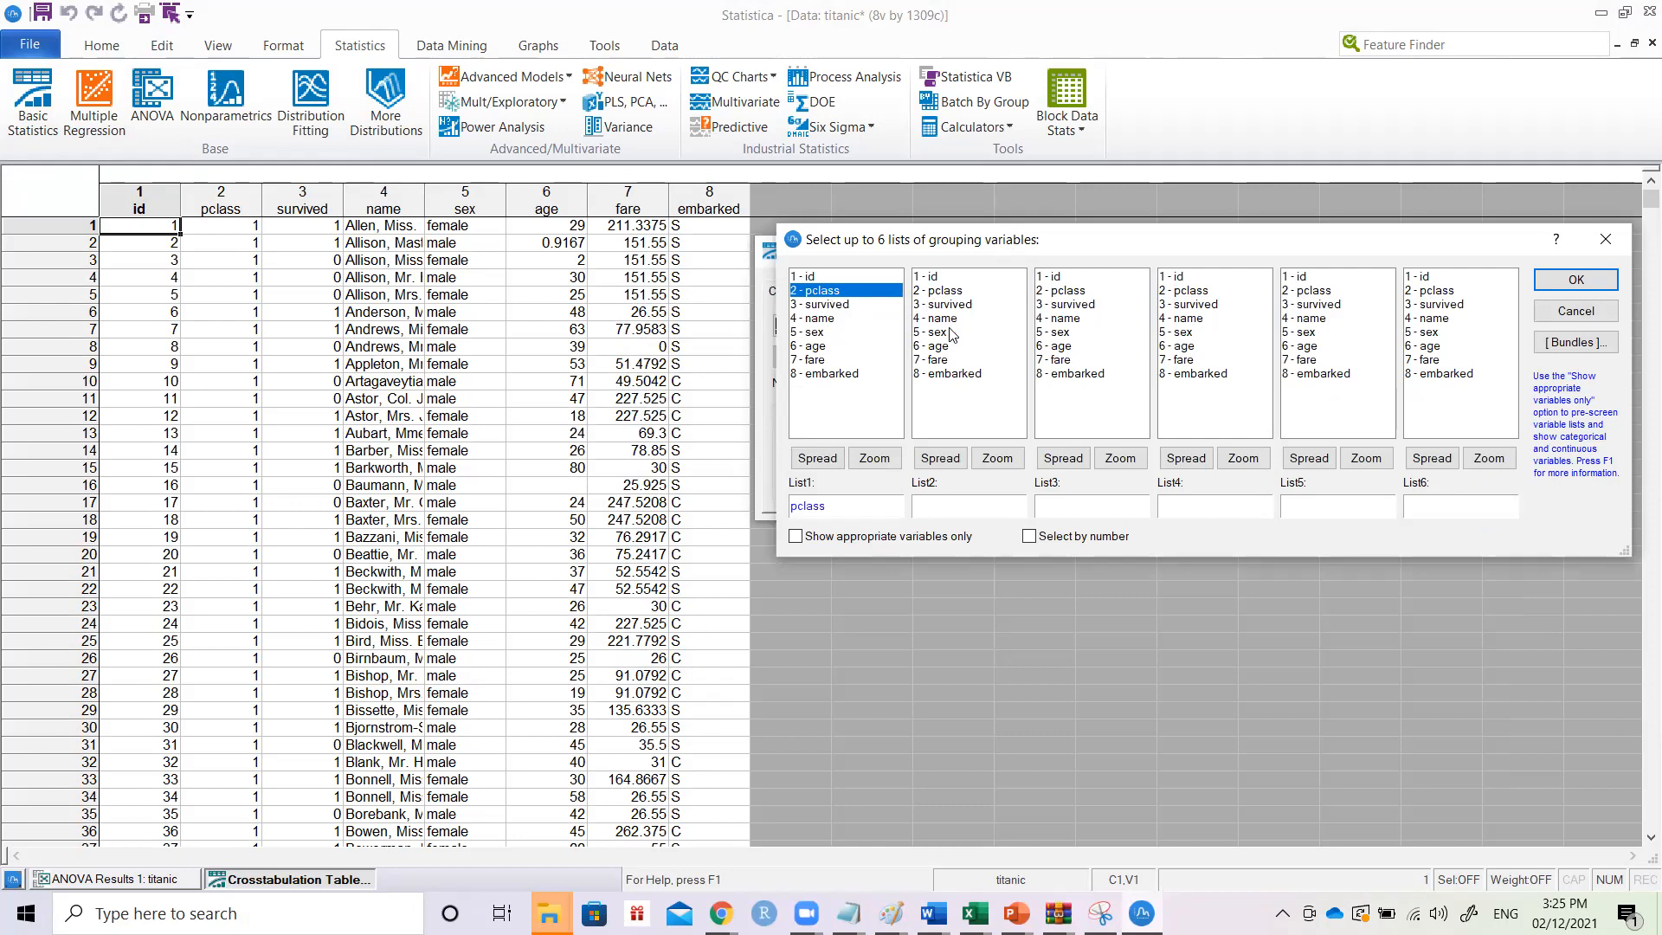
left_click(951, 333)
left_click(1575, 280)
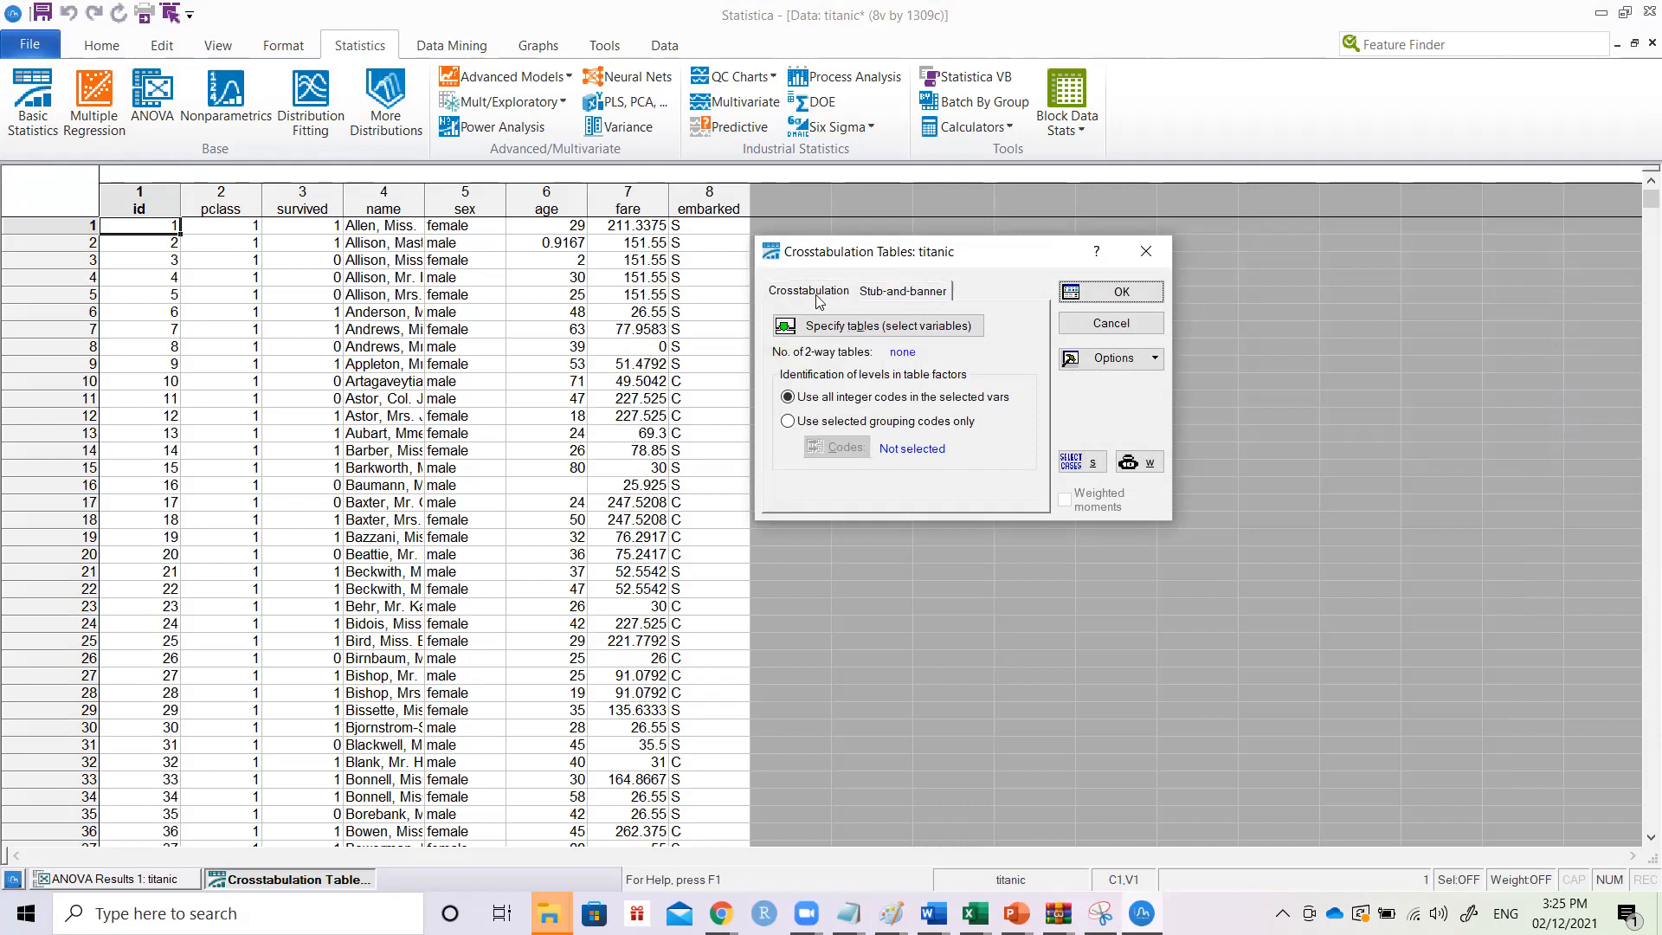
left_click(1085, 352)
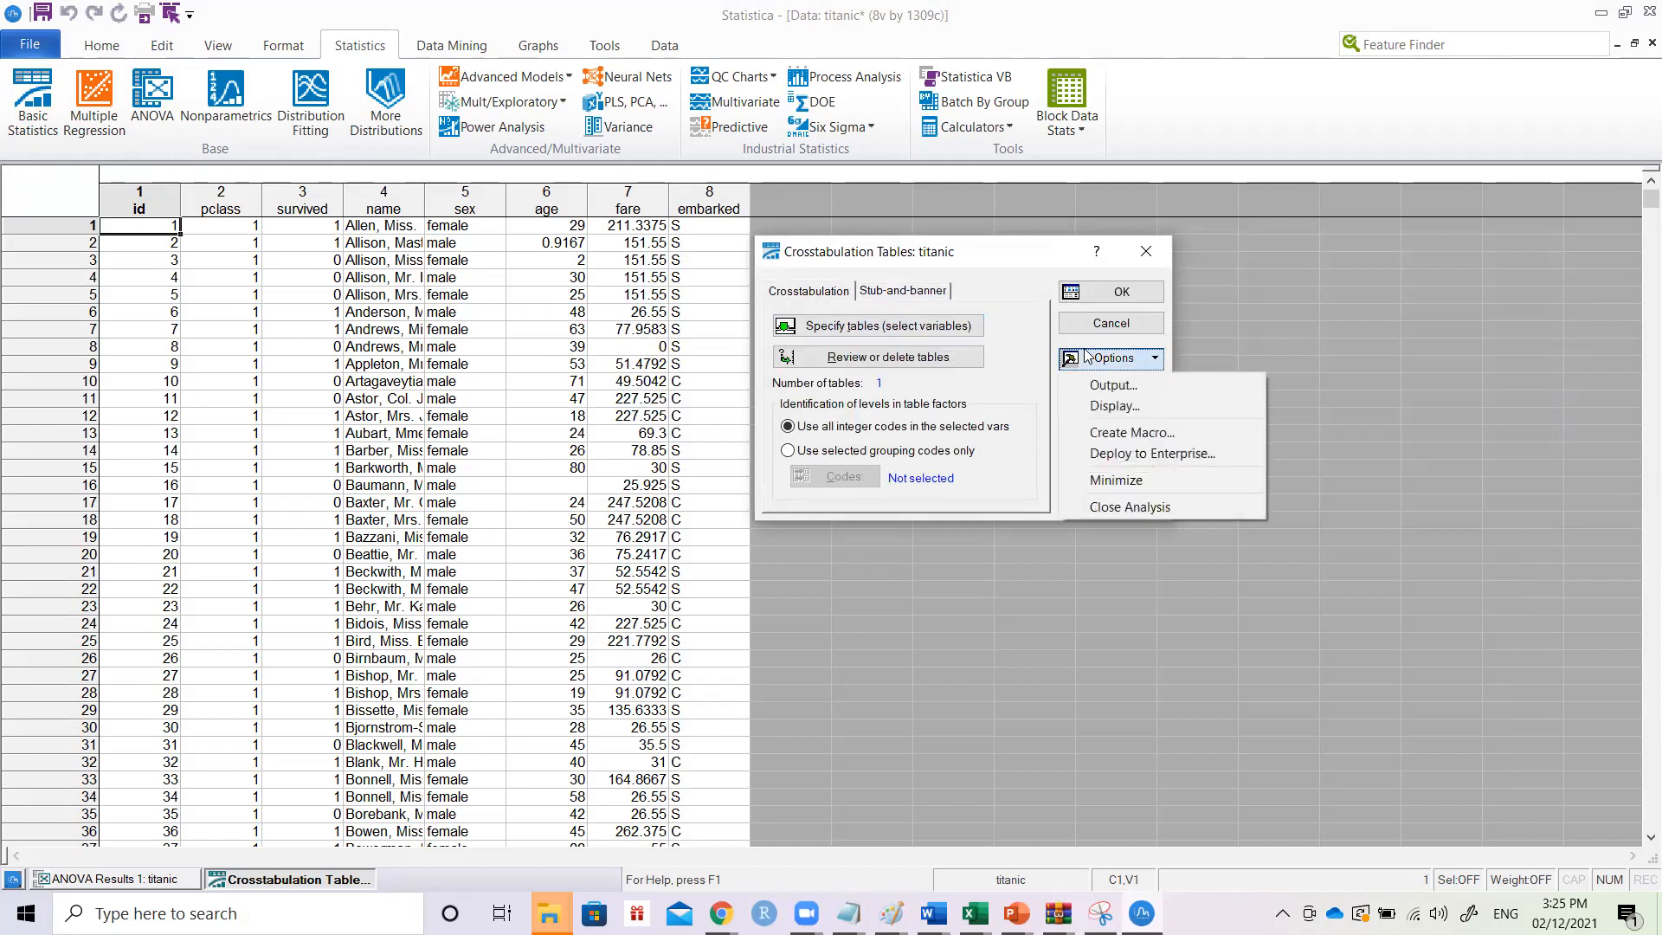
left_click(927, 332)
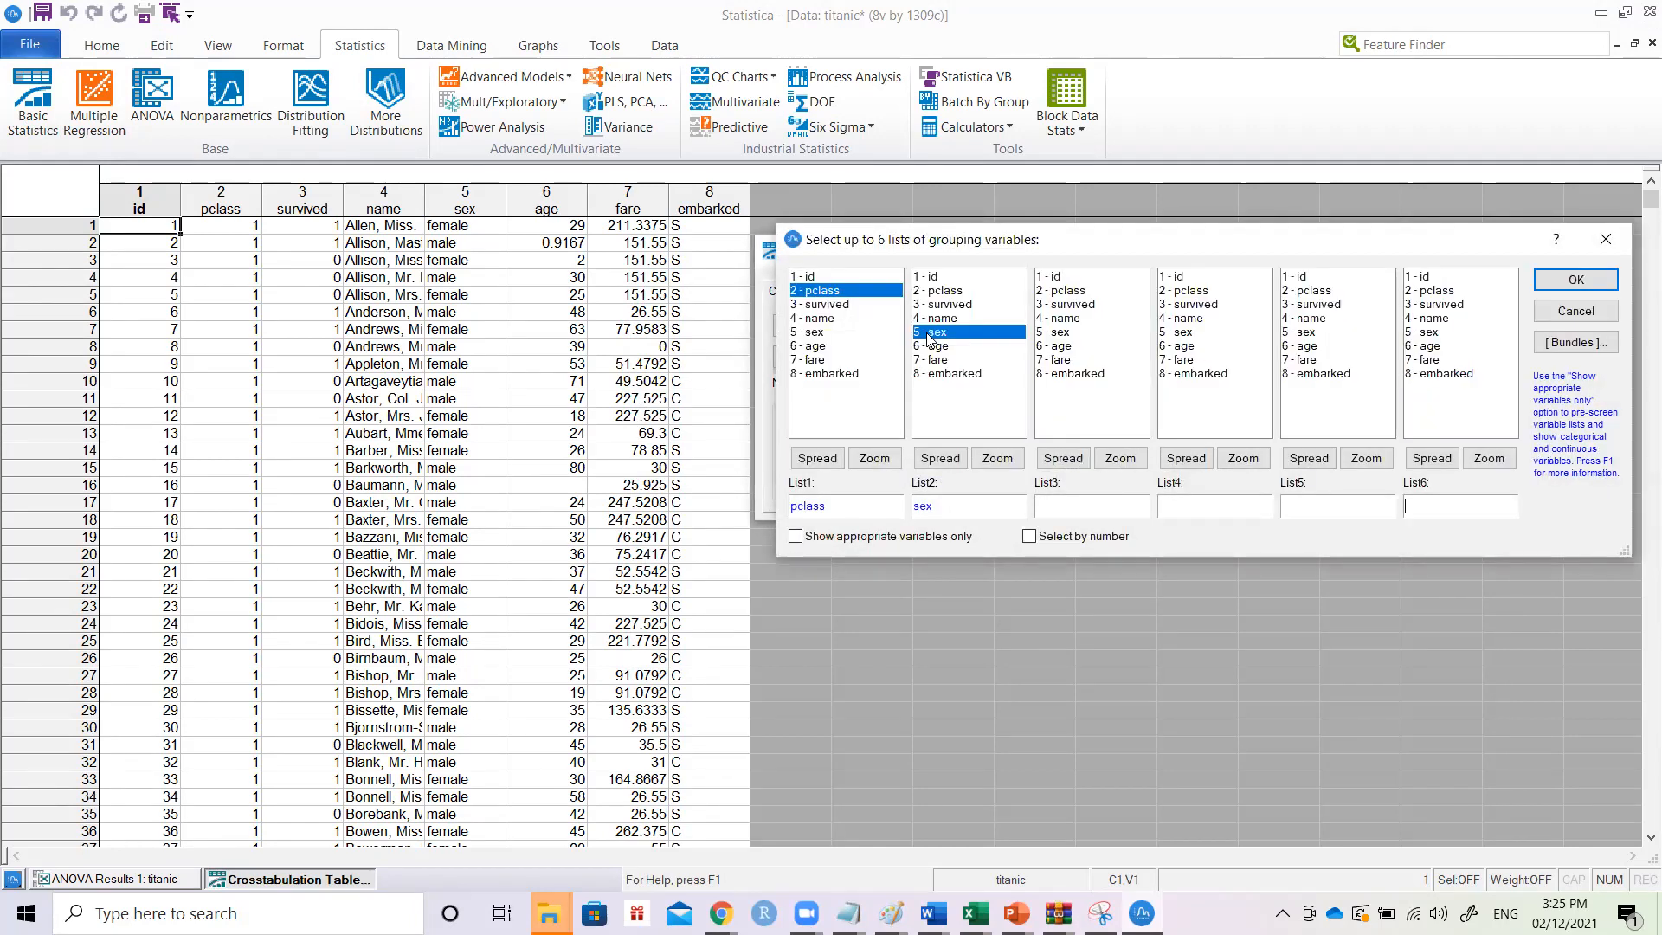
left_click(1575, 279)
left_click(1121, 294)
- Review the crosstabulation result options and generate the summary frequency tables for all tables
left_click_drag(773, 297, 950, 295)
left_click(811, 331)
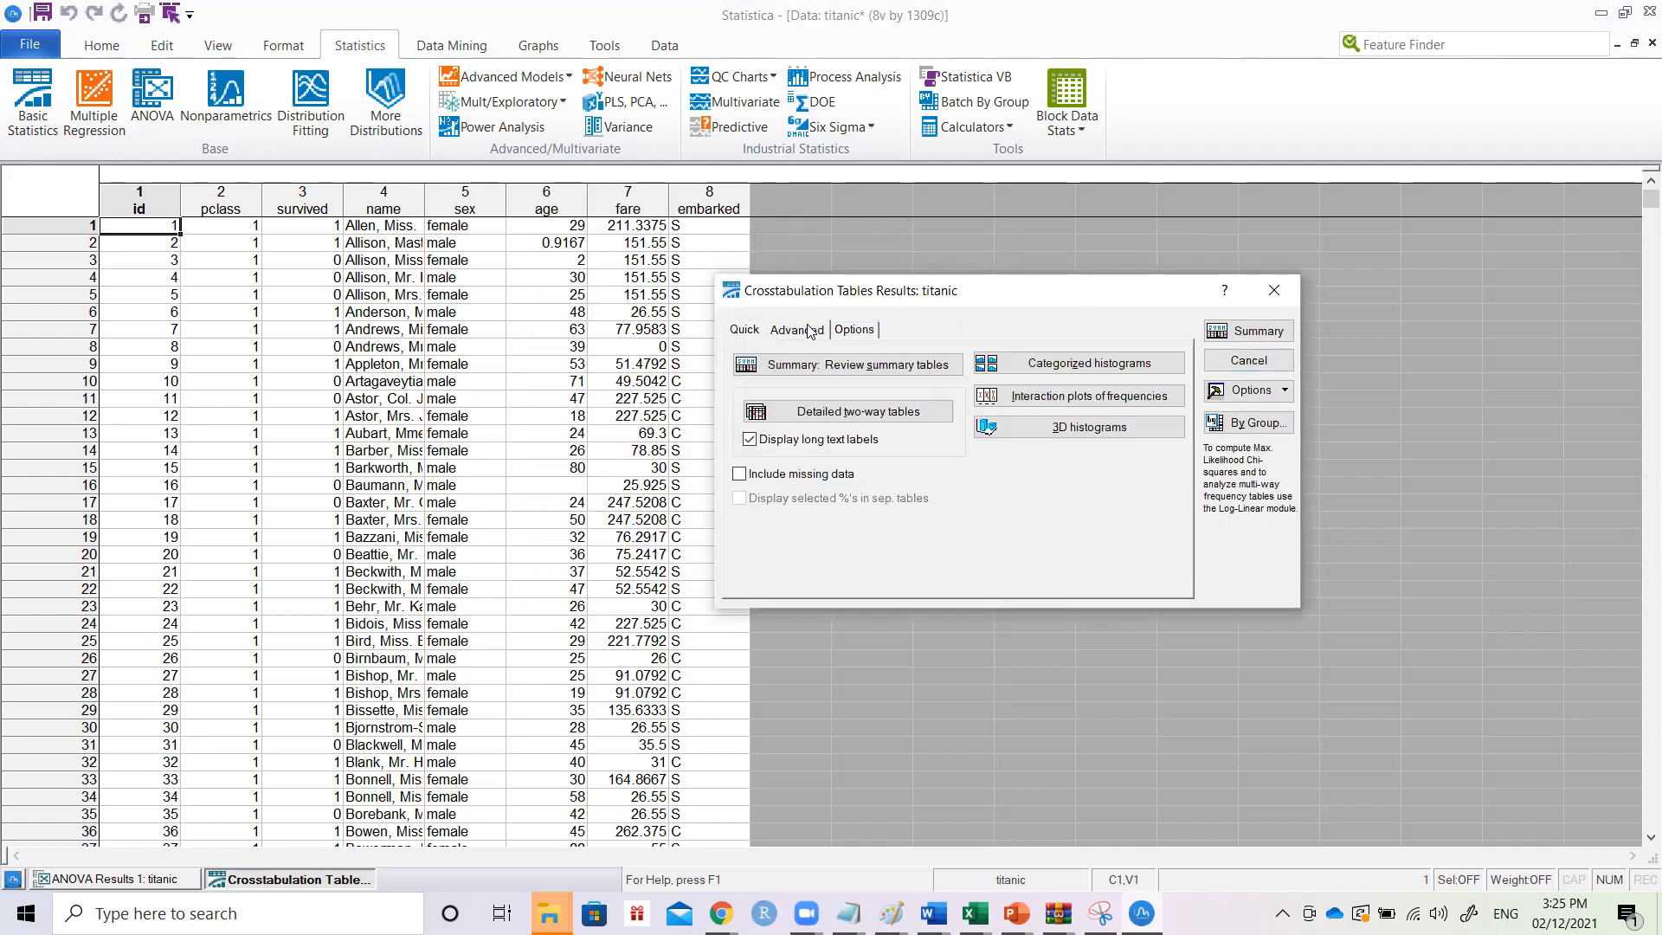
left_click(851, 336)
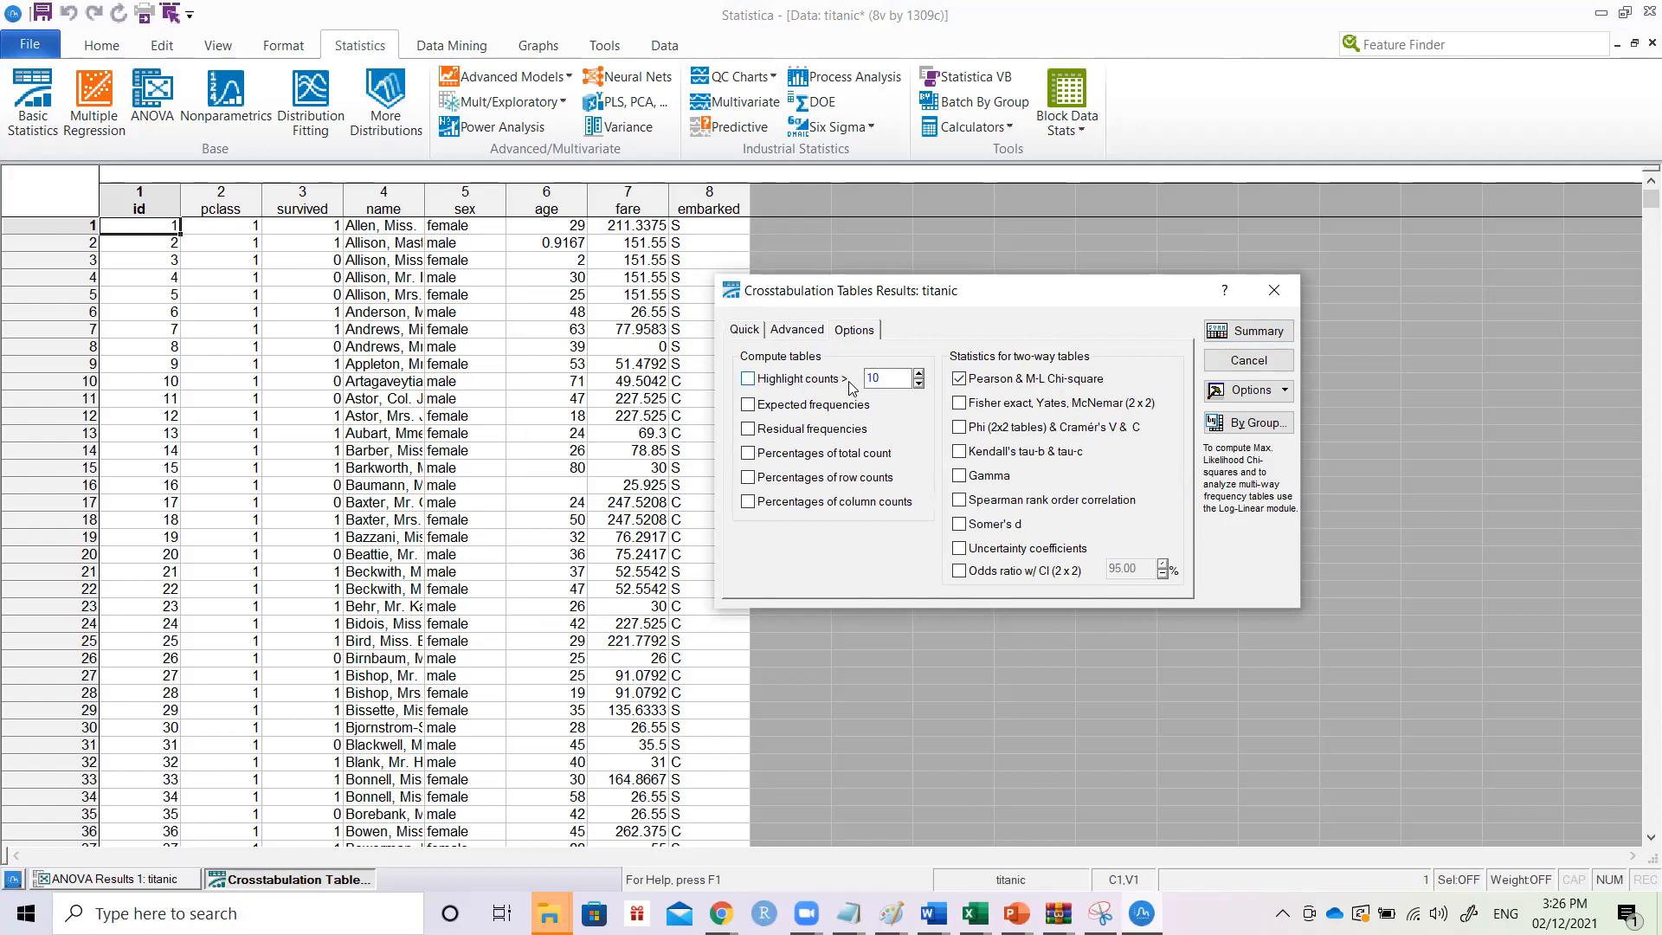
left_click(1245, 332)
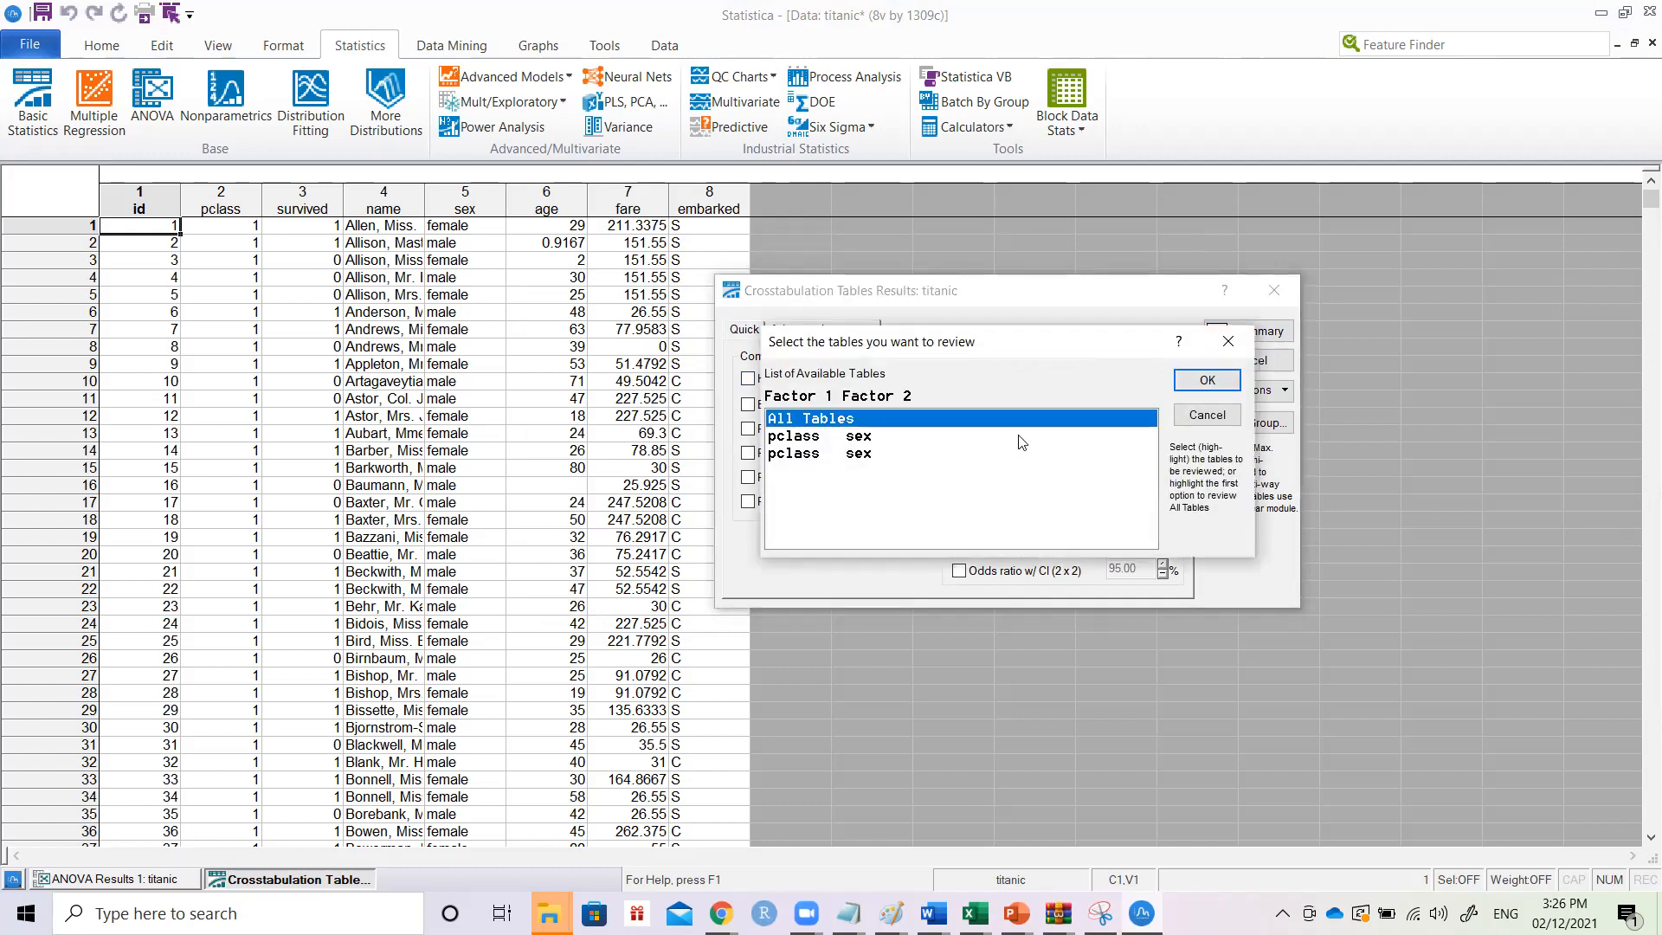
left_click(1226, 381)
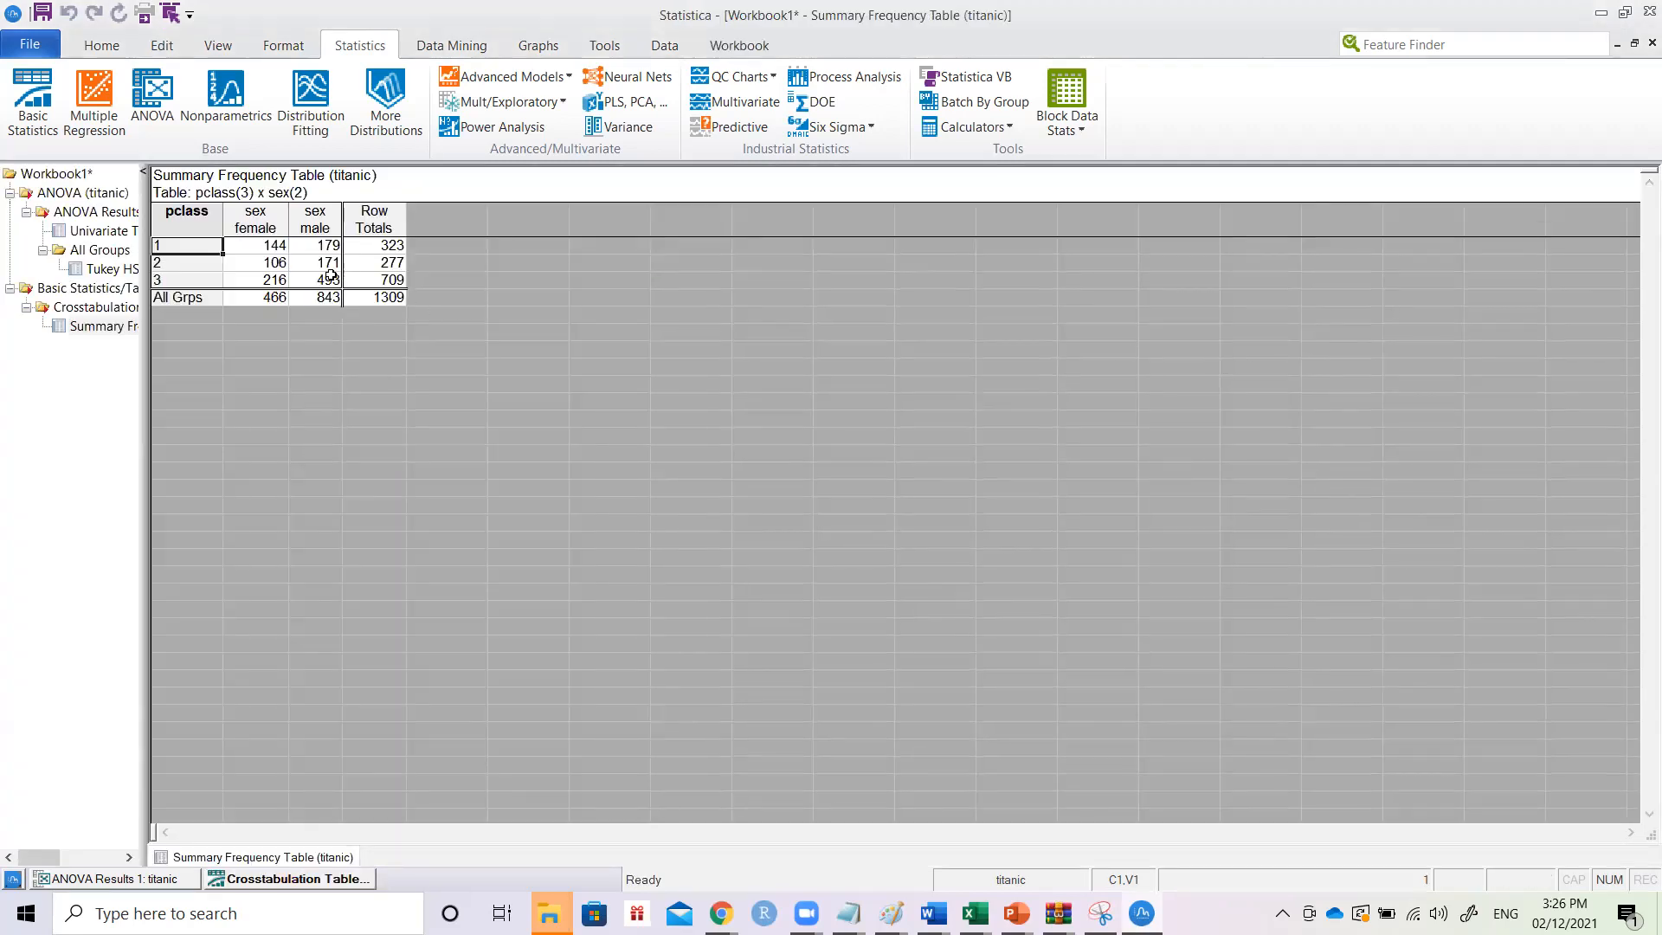
left_click(87, 310)
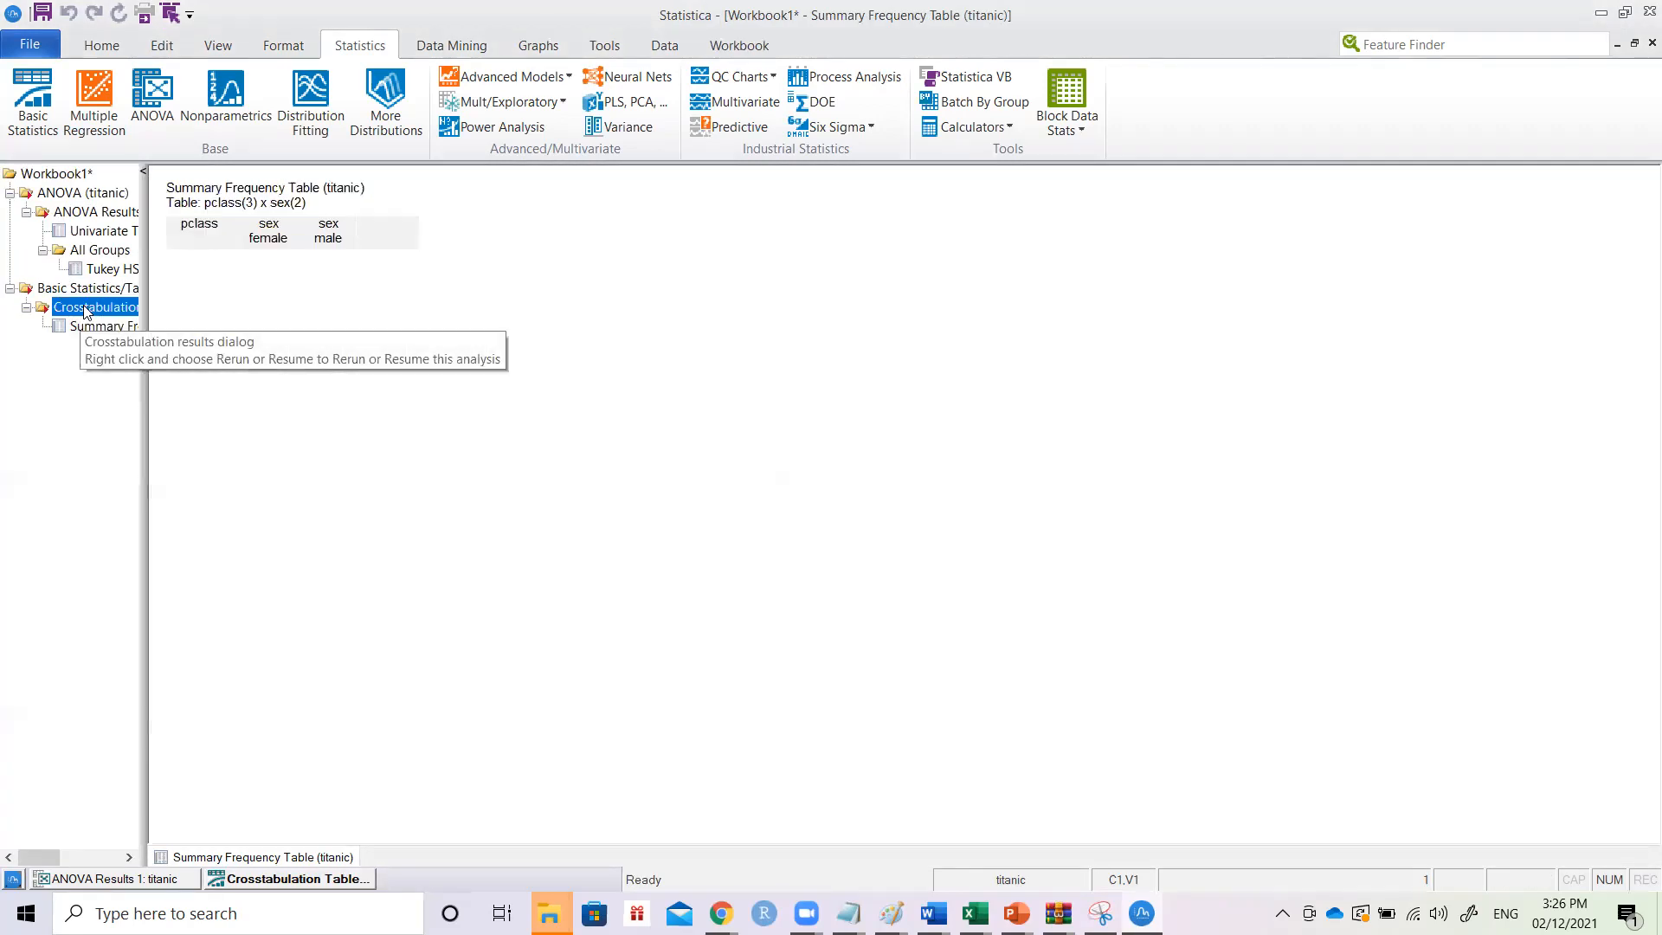
left_click(91, 326)
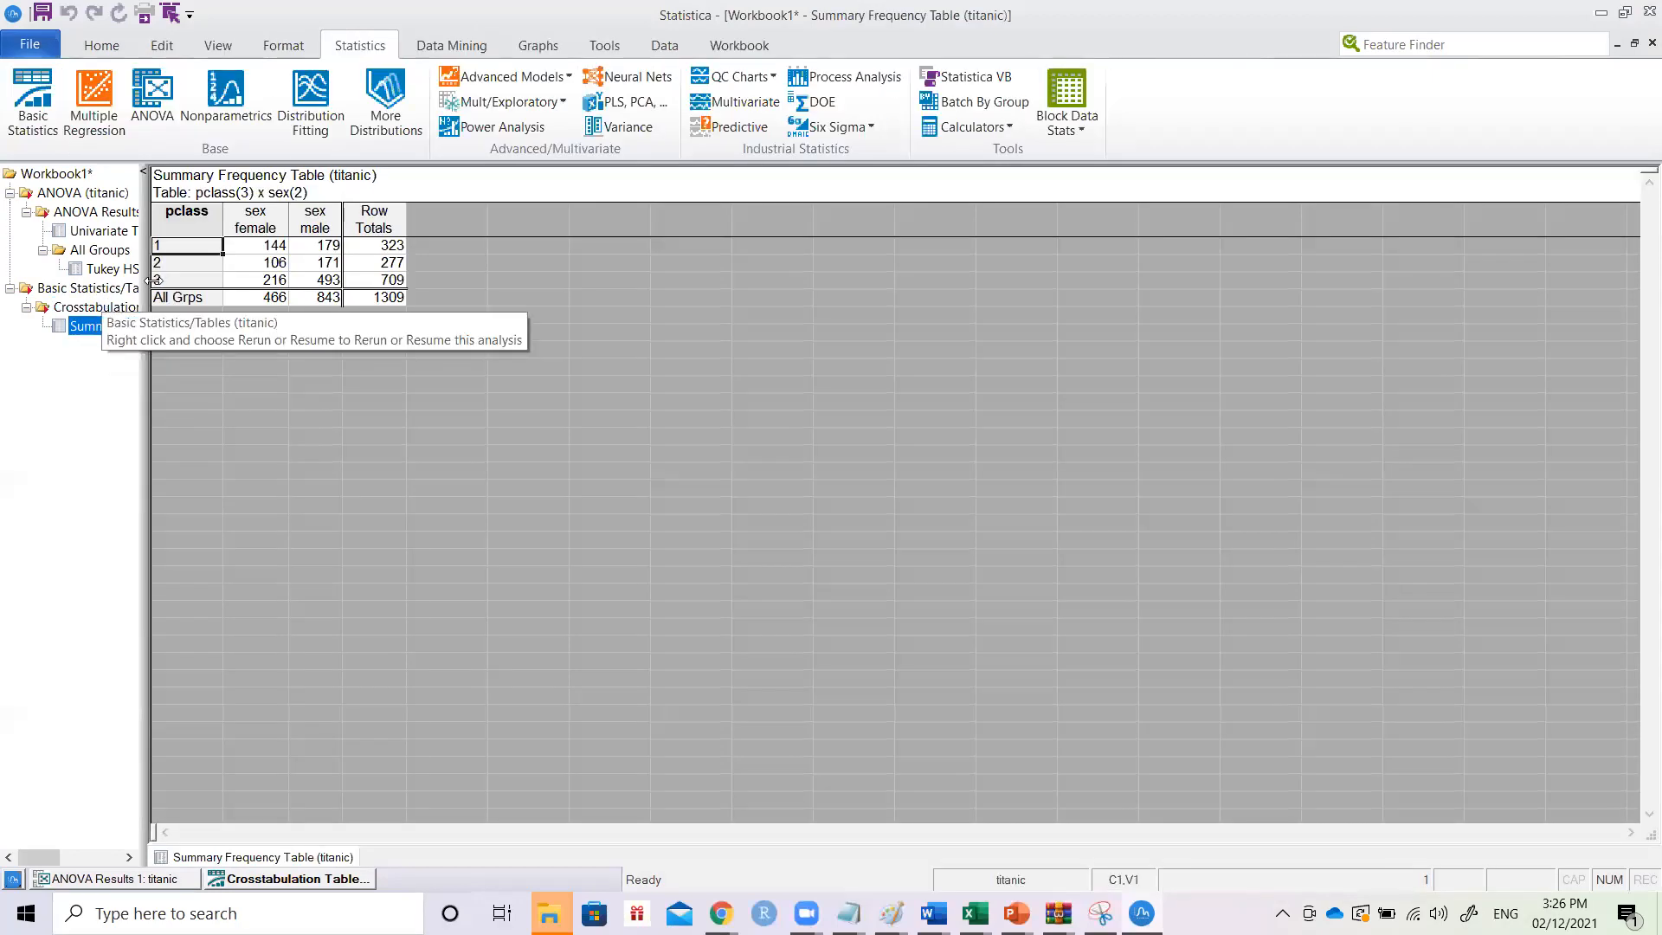
- Add the Fisher exact, Phi & Cramér's V and Kendall's tau statistics, and rerun the summary for all tables
left_click(293, 881)
left_click(985, 407)
left_click(1004, 431)
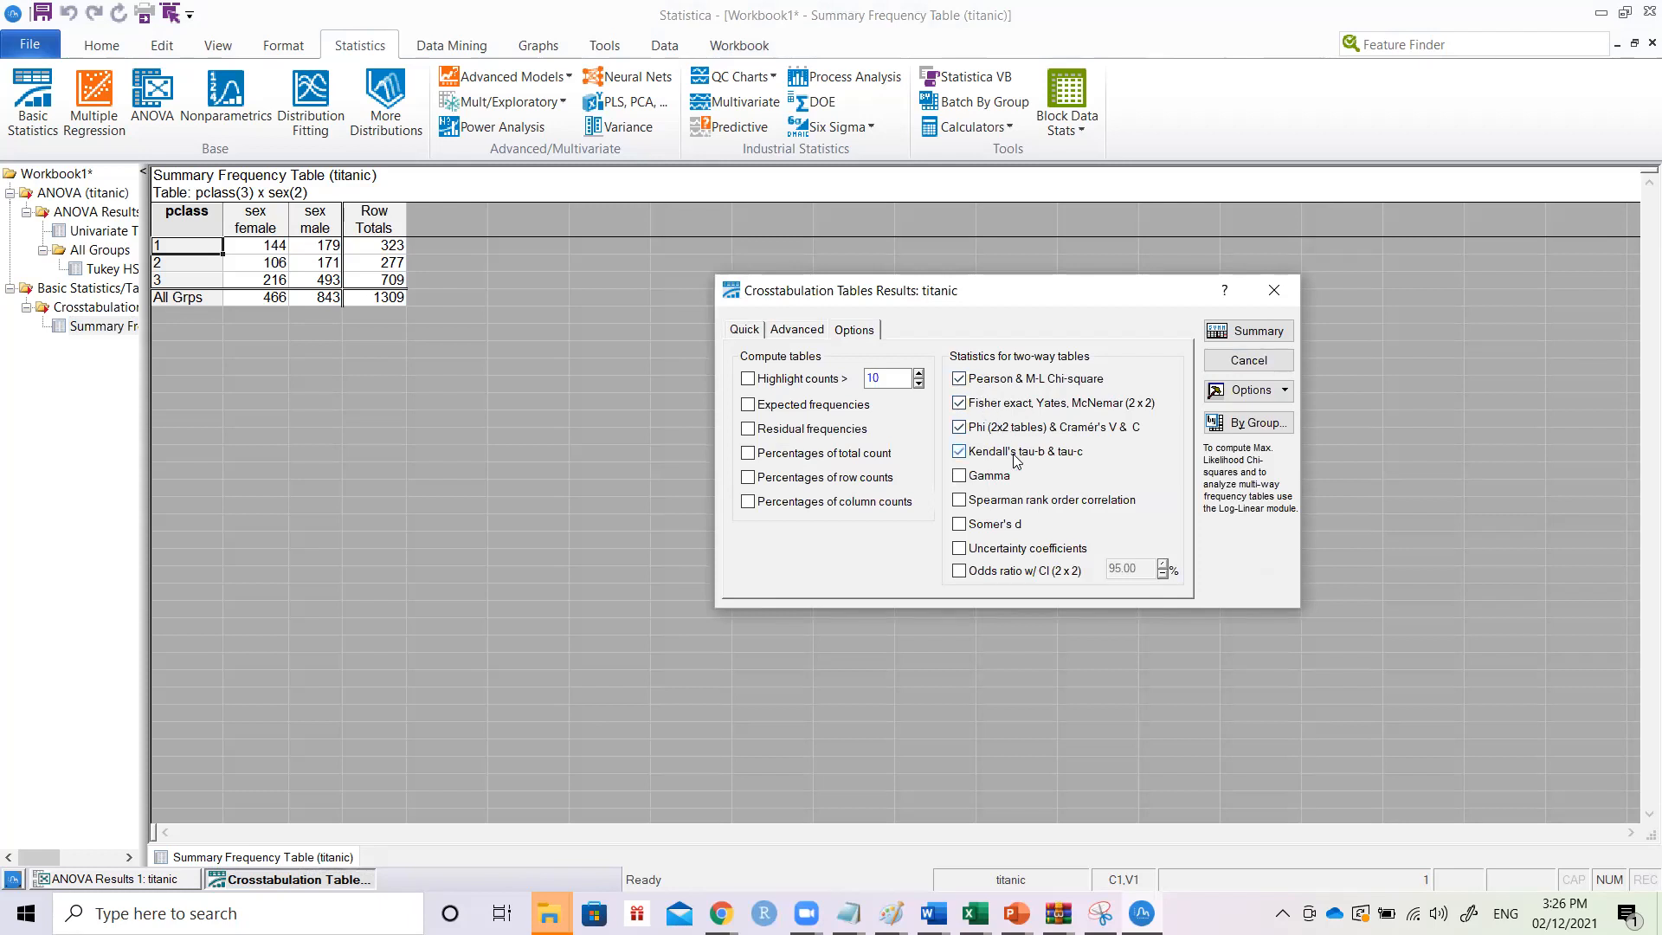
left_click(1244, 339)
left_click(1038, 418)
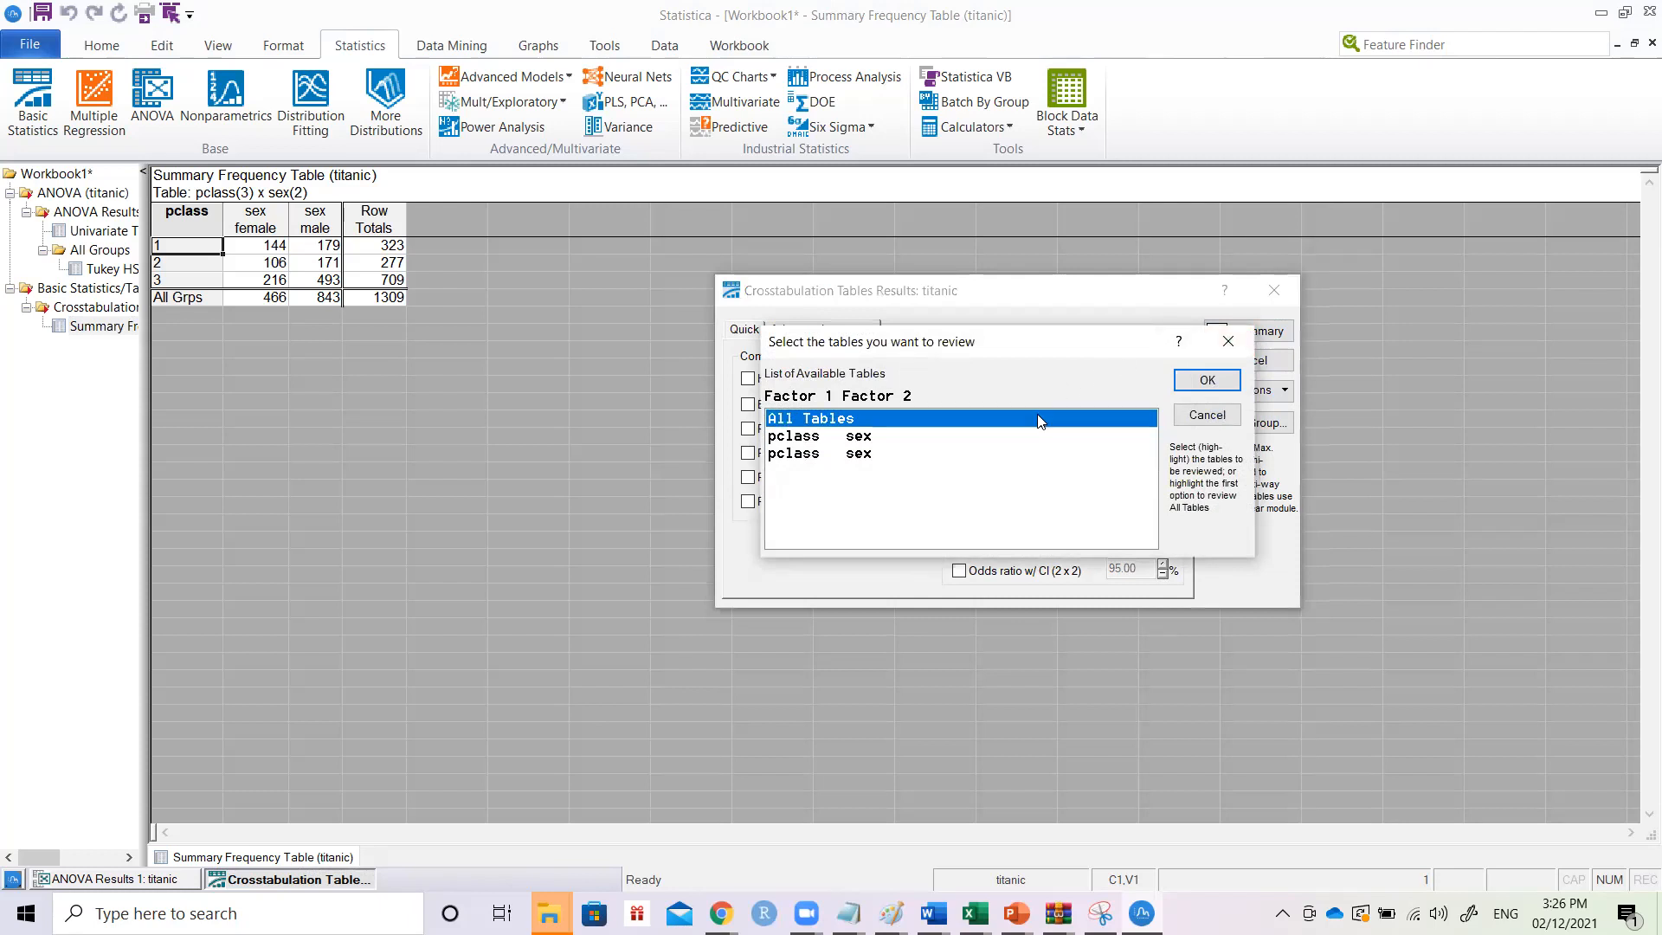
left_click(1200, 379)
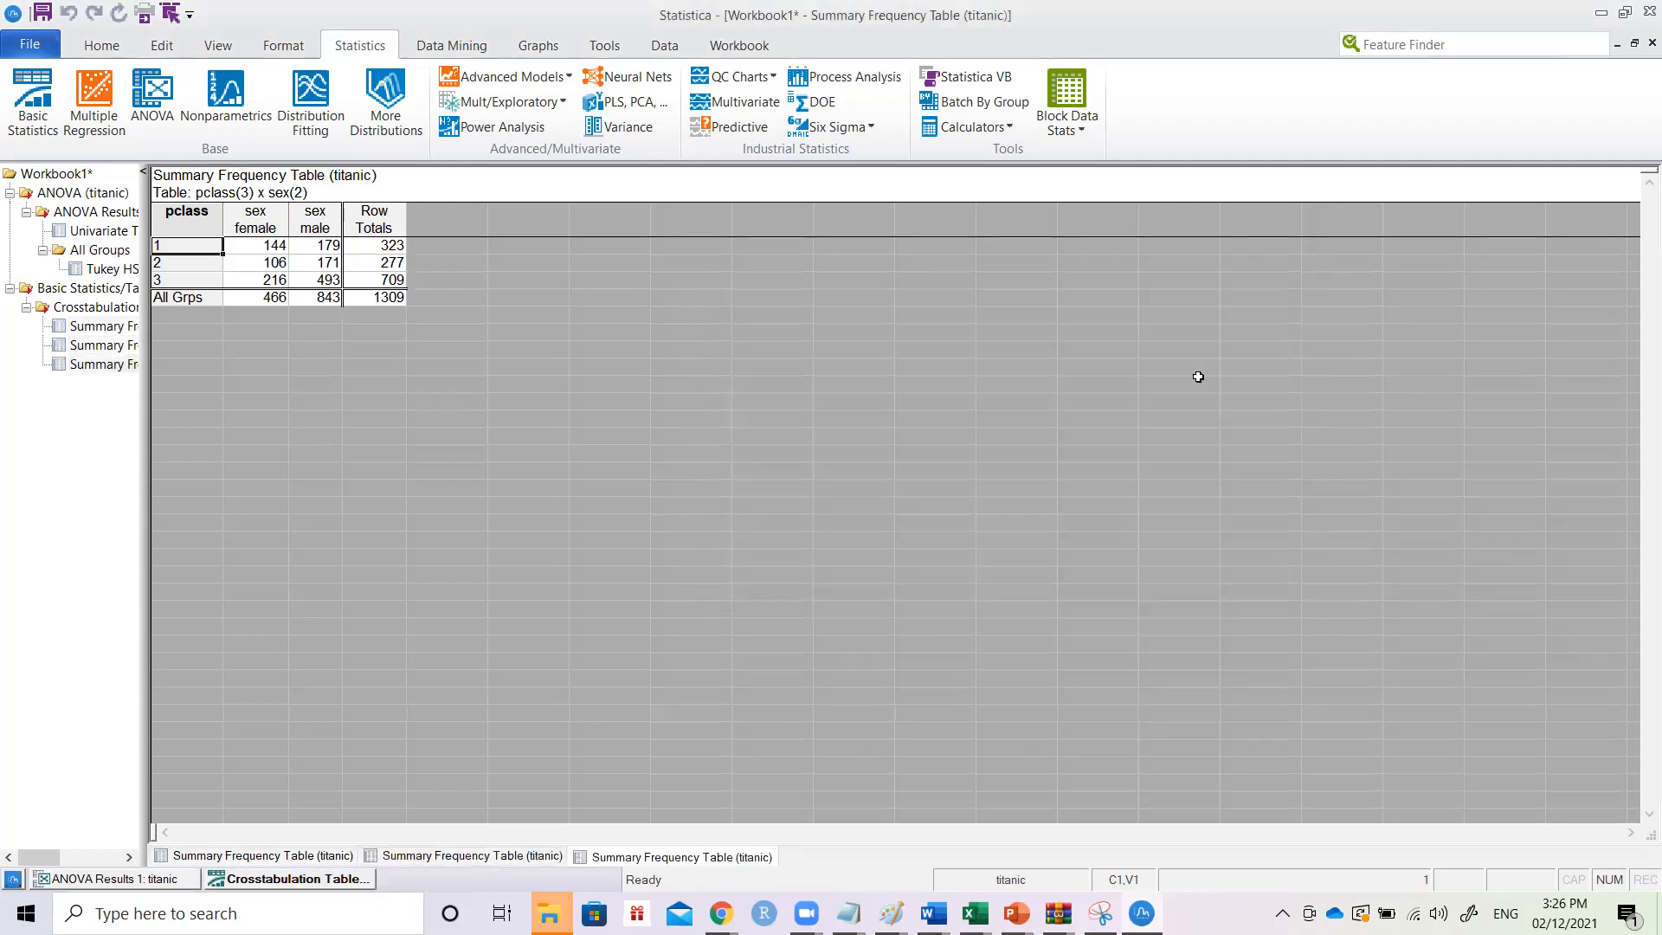
- Widen the workbook tree and look through the generated summary frequency tables for chi-square statistics
left_click(121, 327)
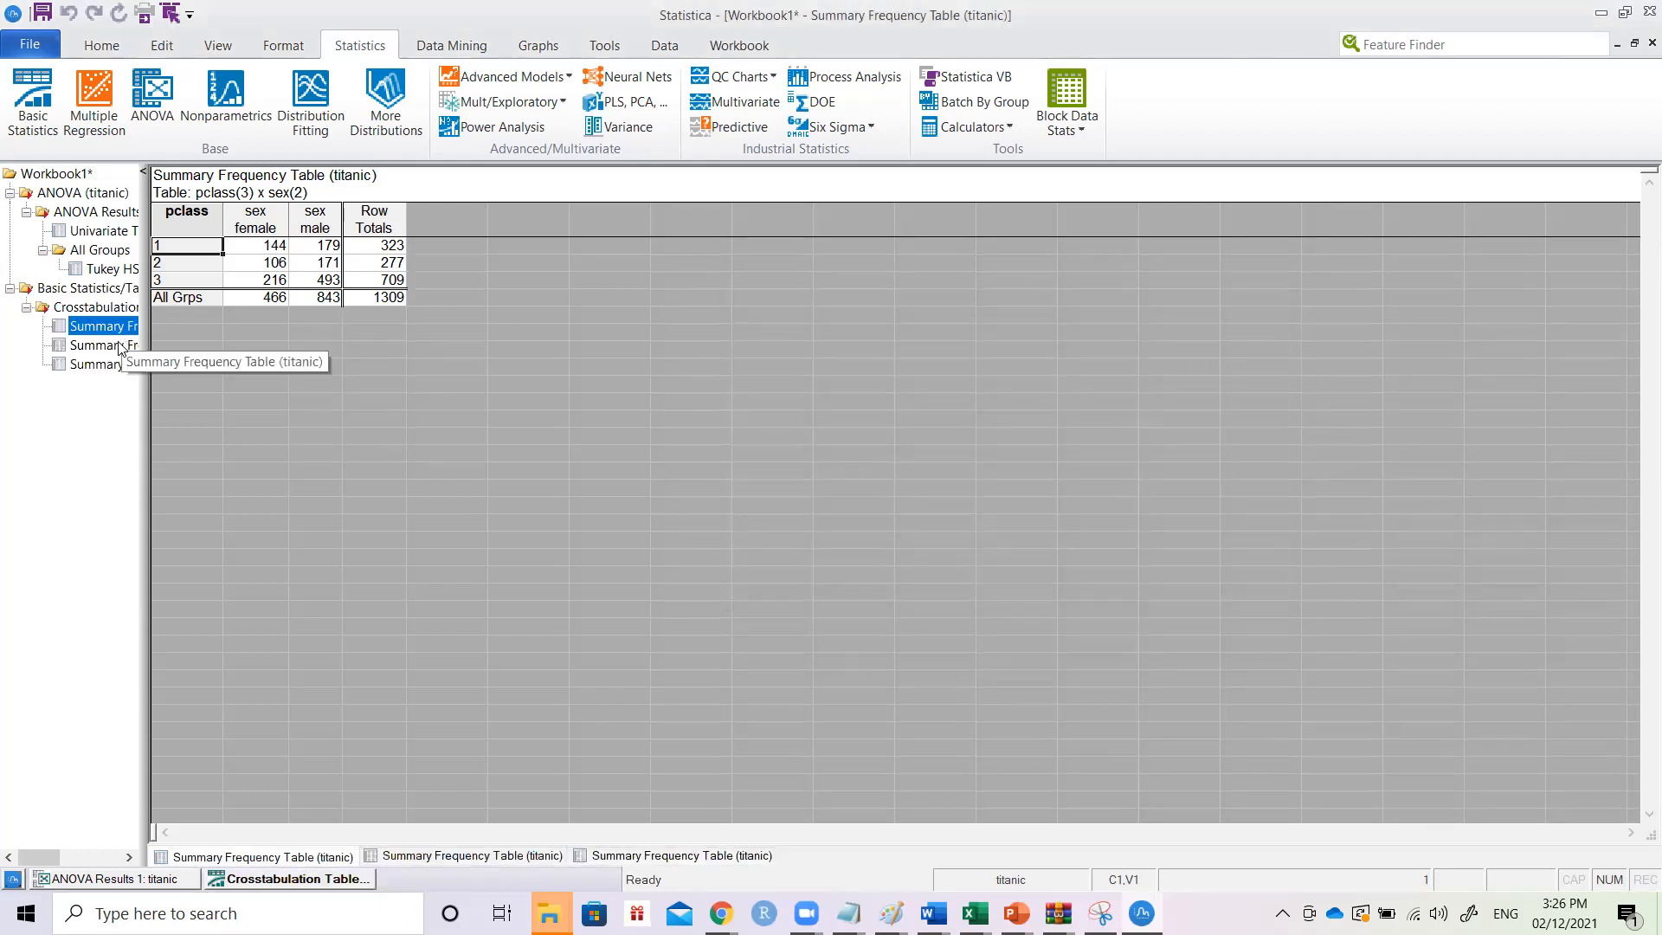
left_click(119, 344)
left_click(104, 364)
left_click_drag(145, 347, 288, 347)
left_click(195, 327)
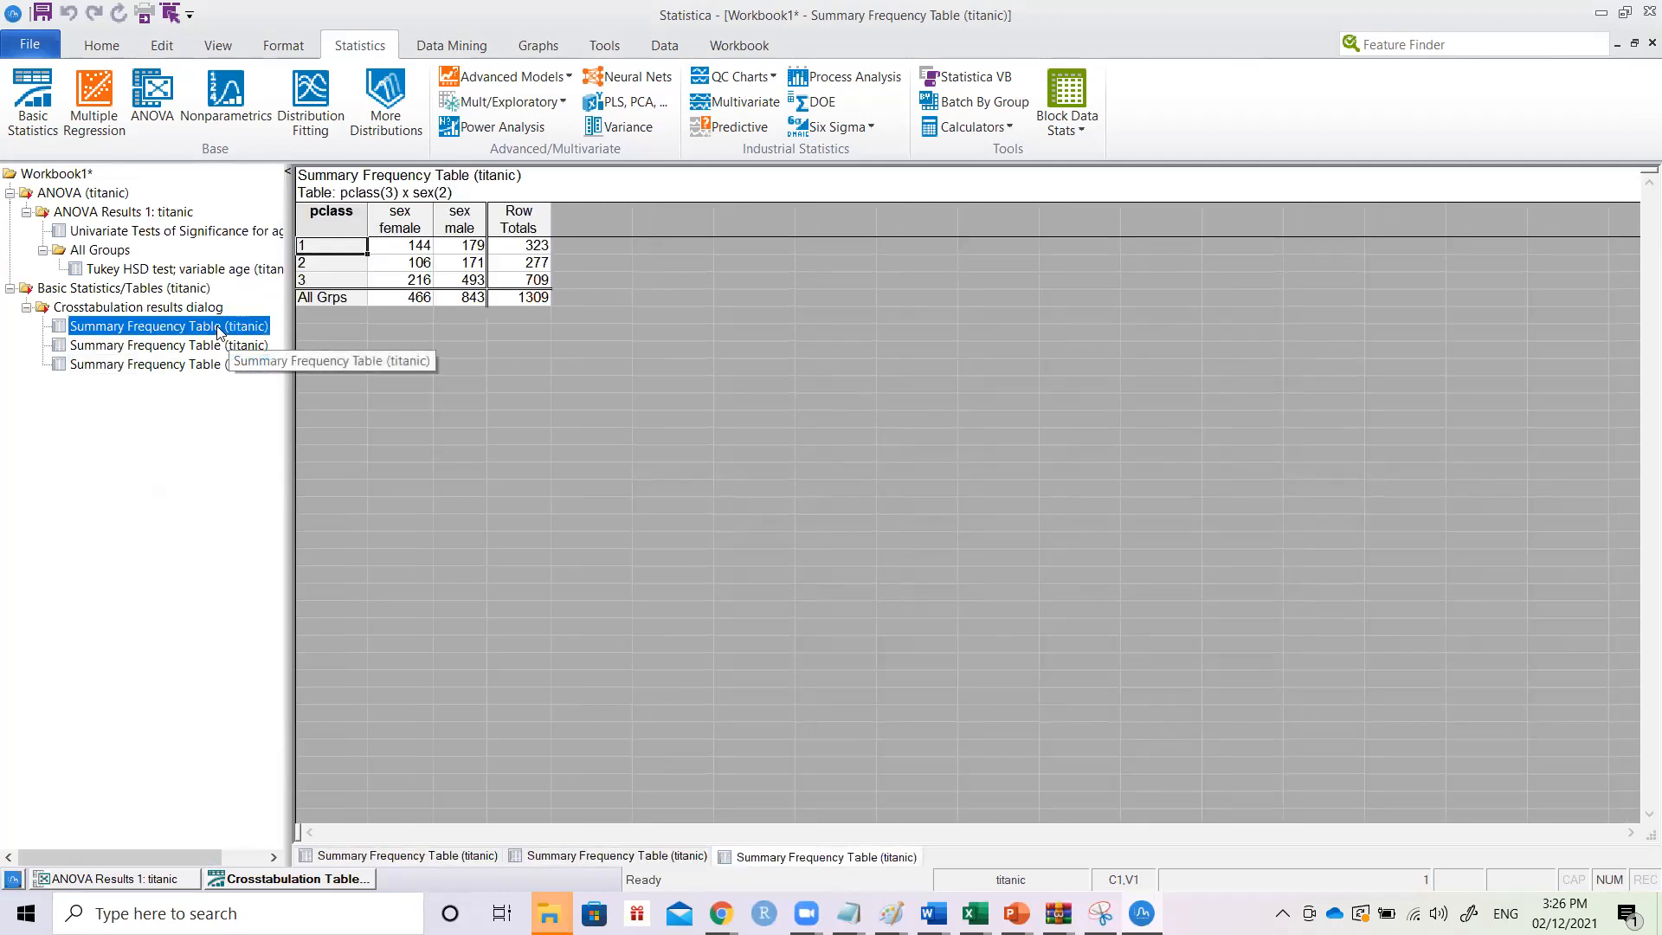
left_click(169, 308)
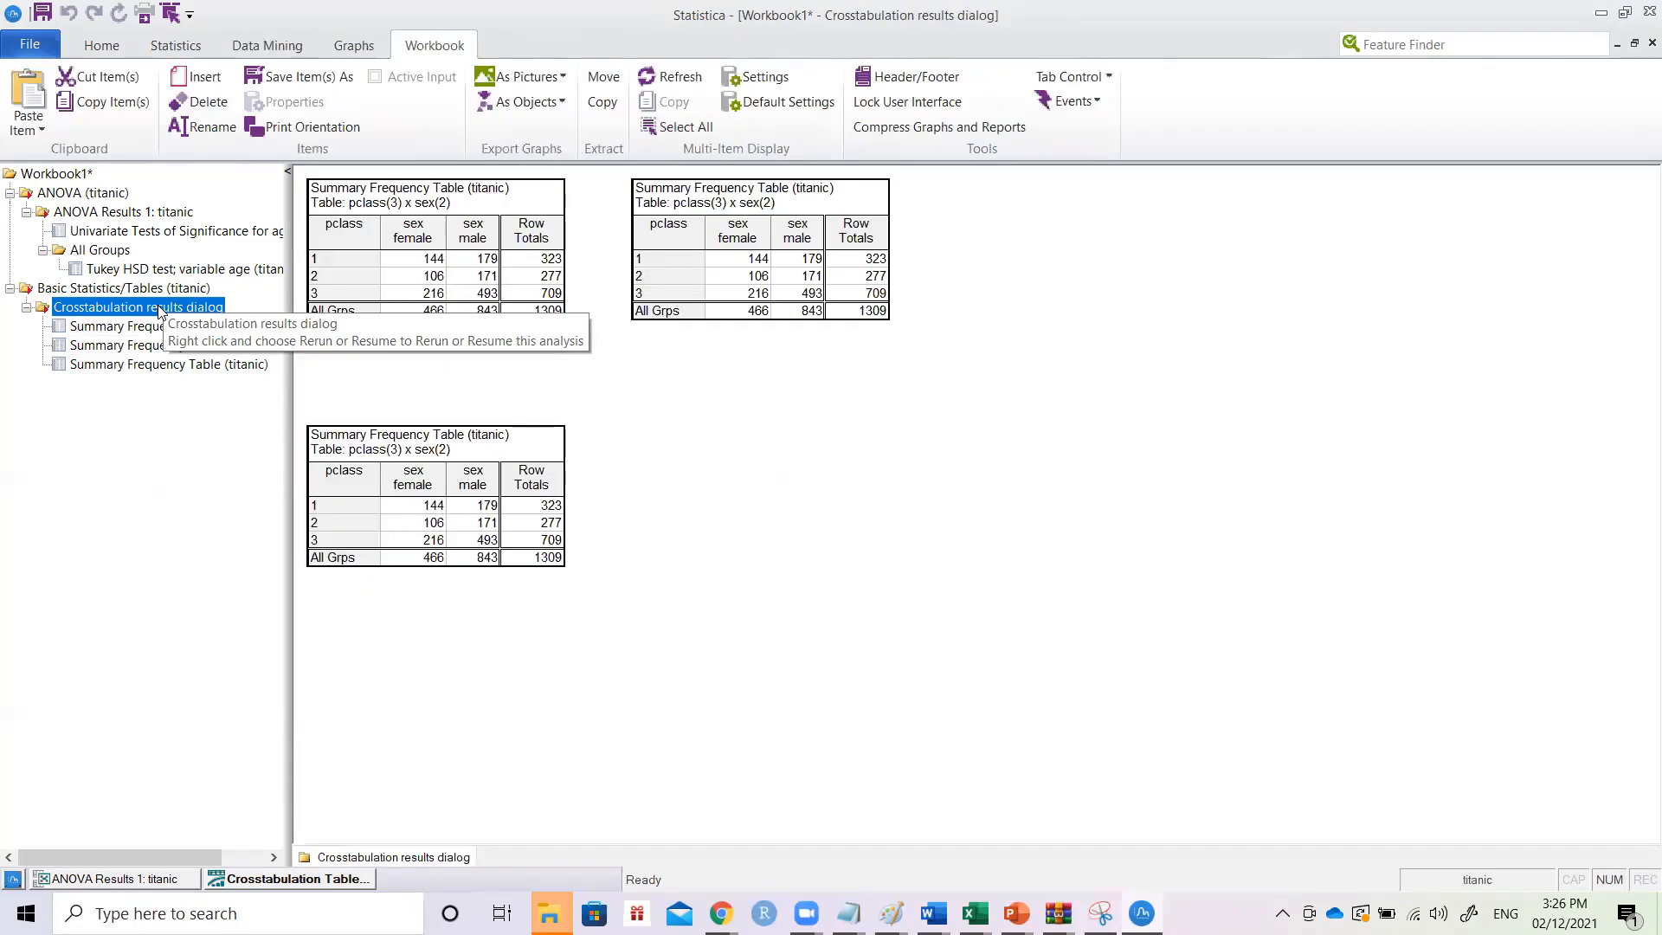
left_click(153, 327)
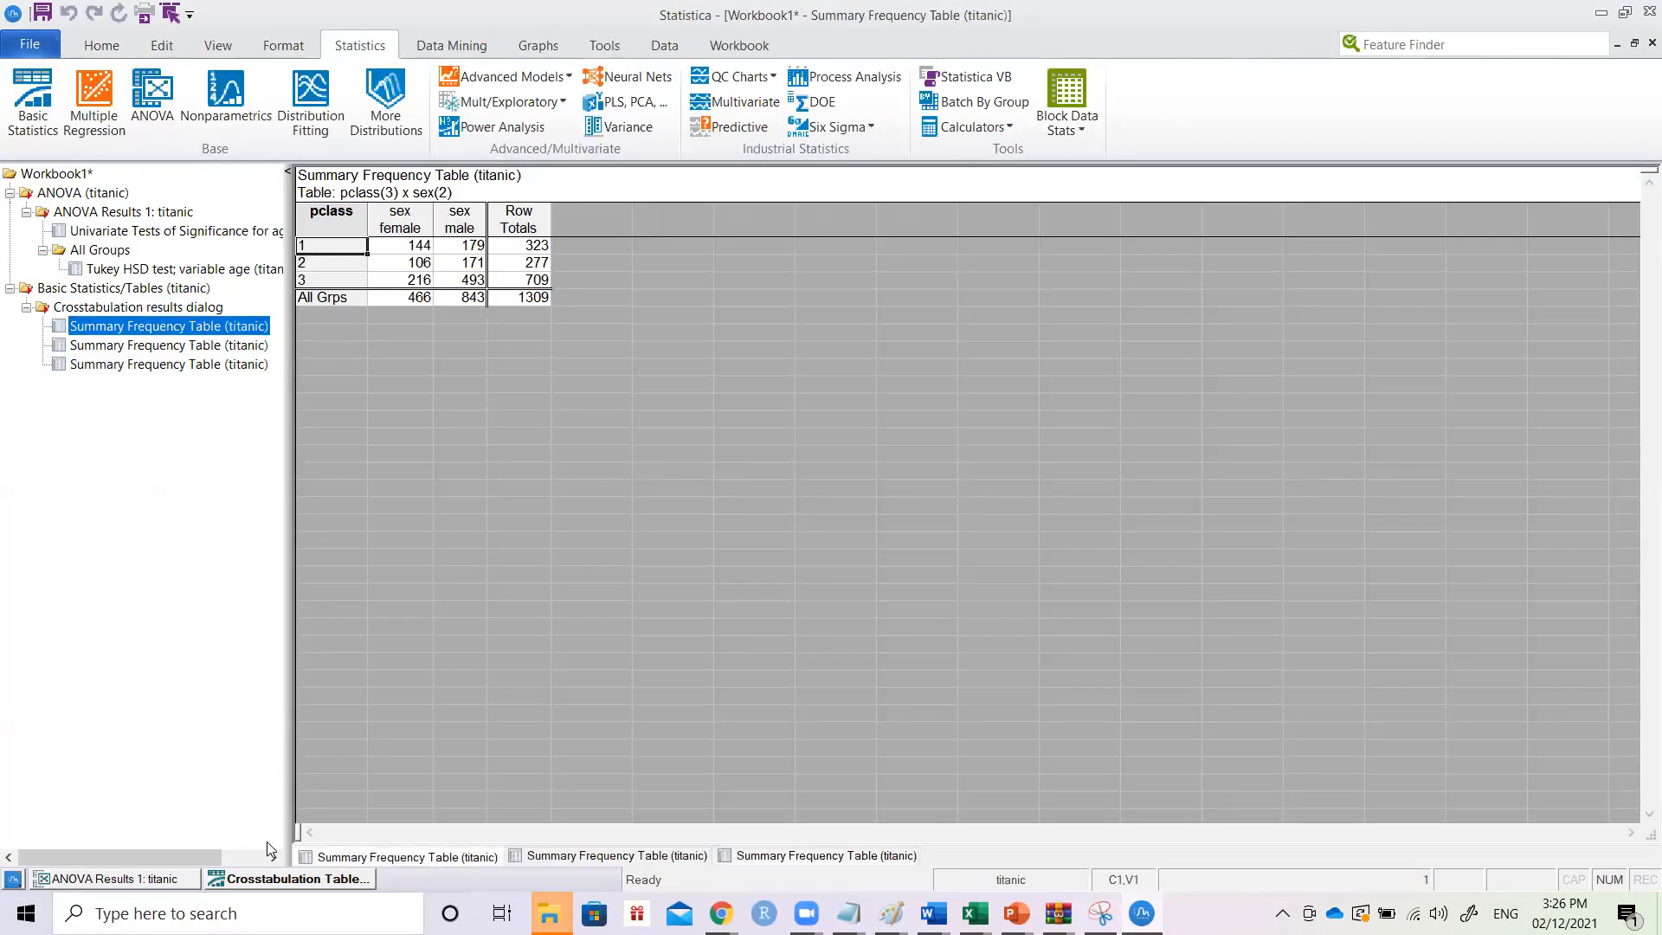
- Generate detailed two-way tables for all crosstabulations and open the last chi-square statistics table for pclass by sex
left_click(260, 880)
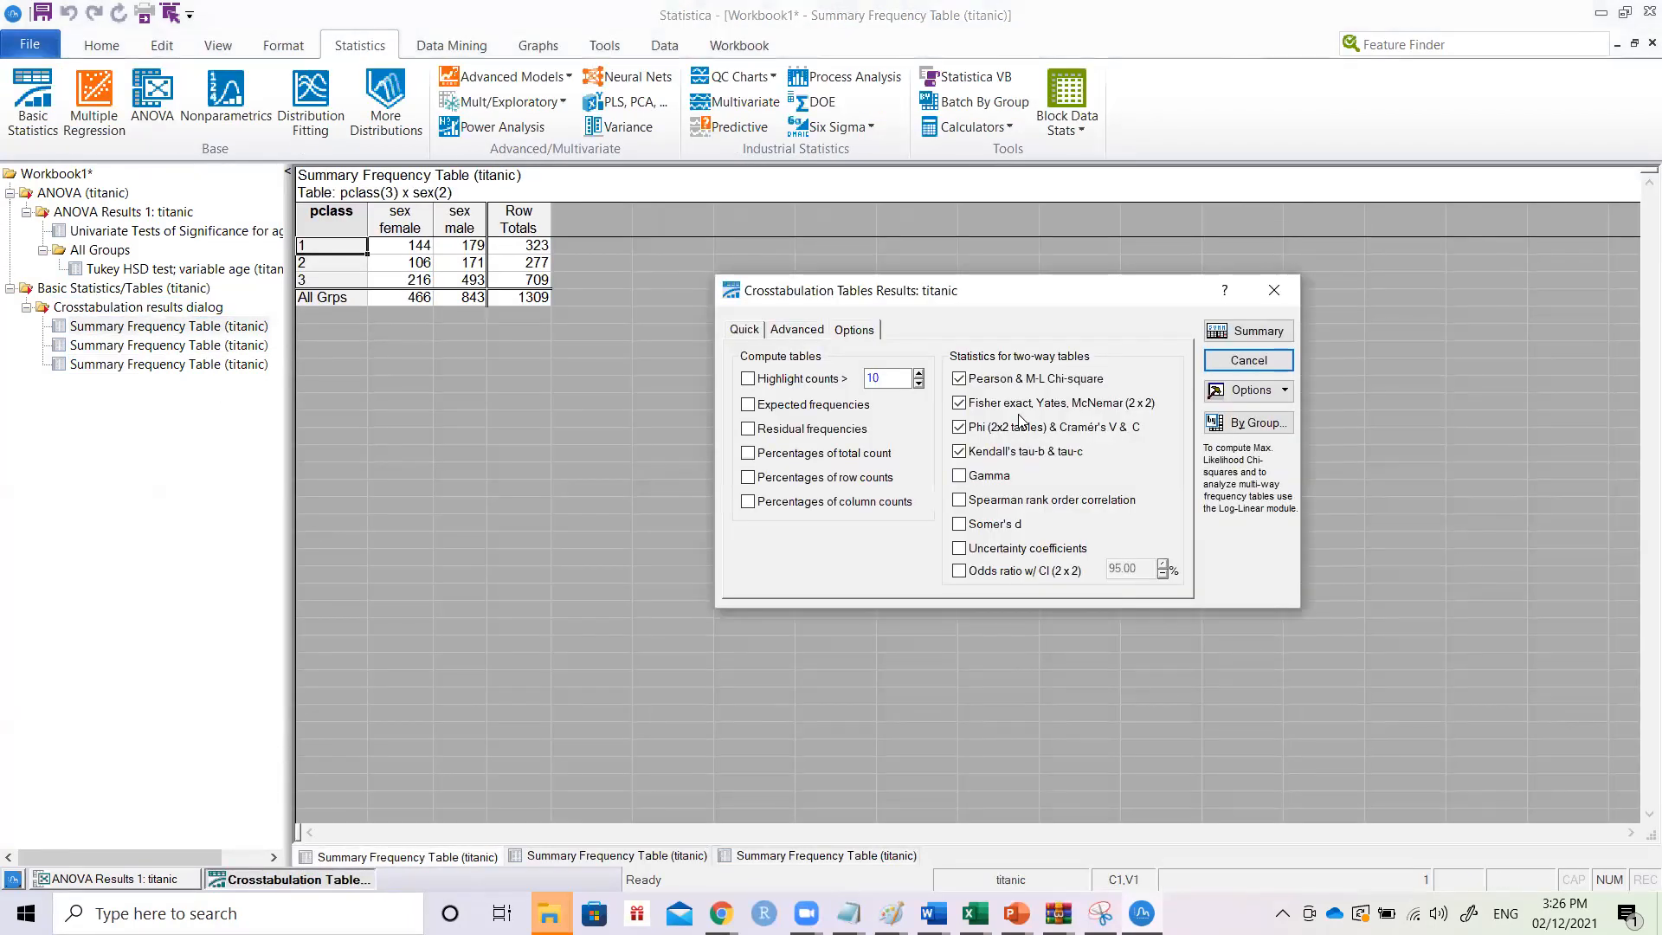
left_click(820, 334)
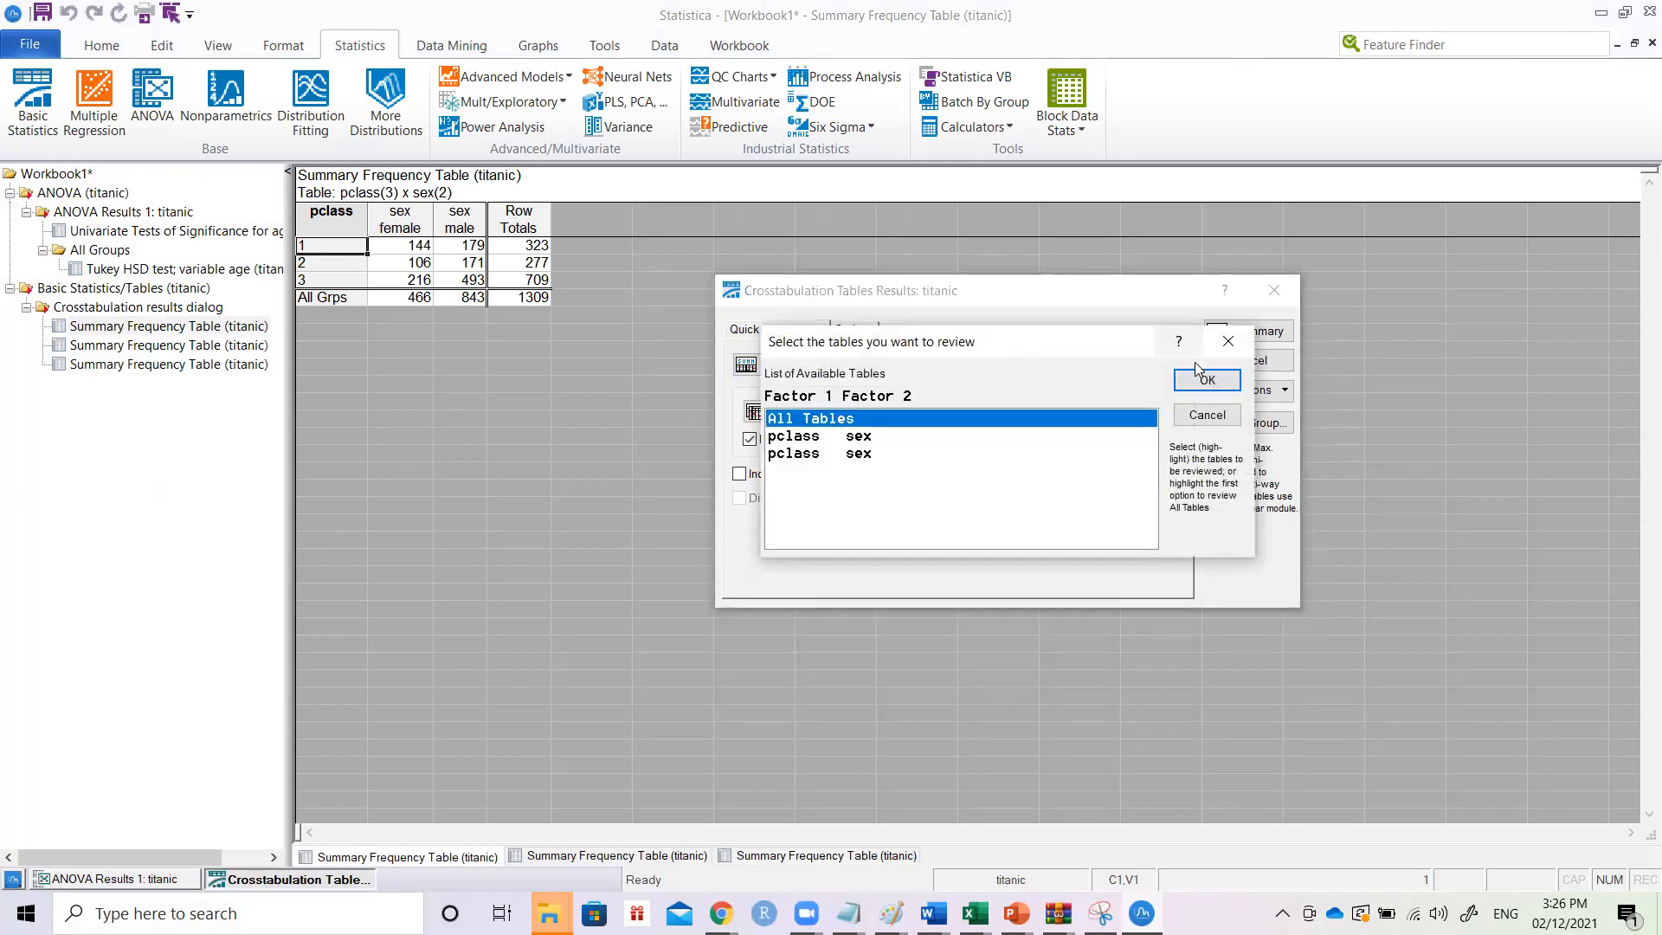
left_click(1228, 341)
left_click(882, 410)
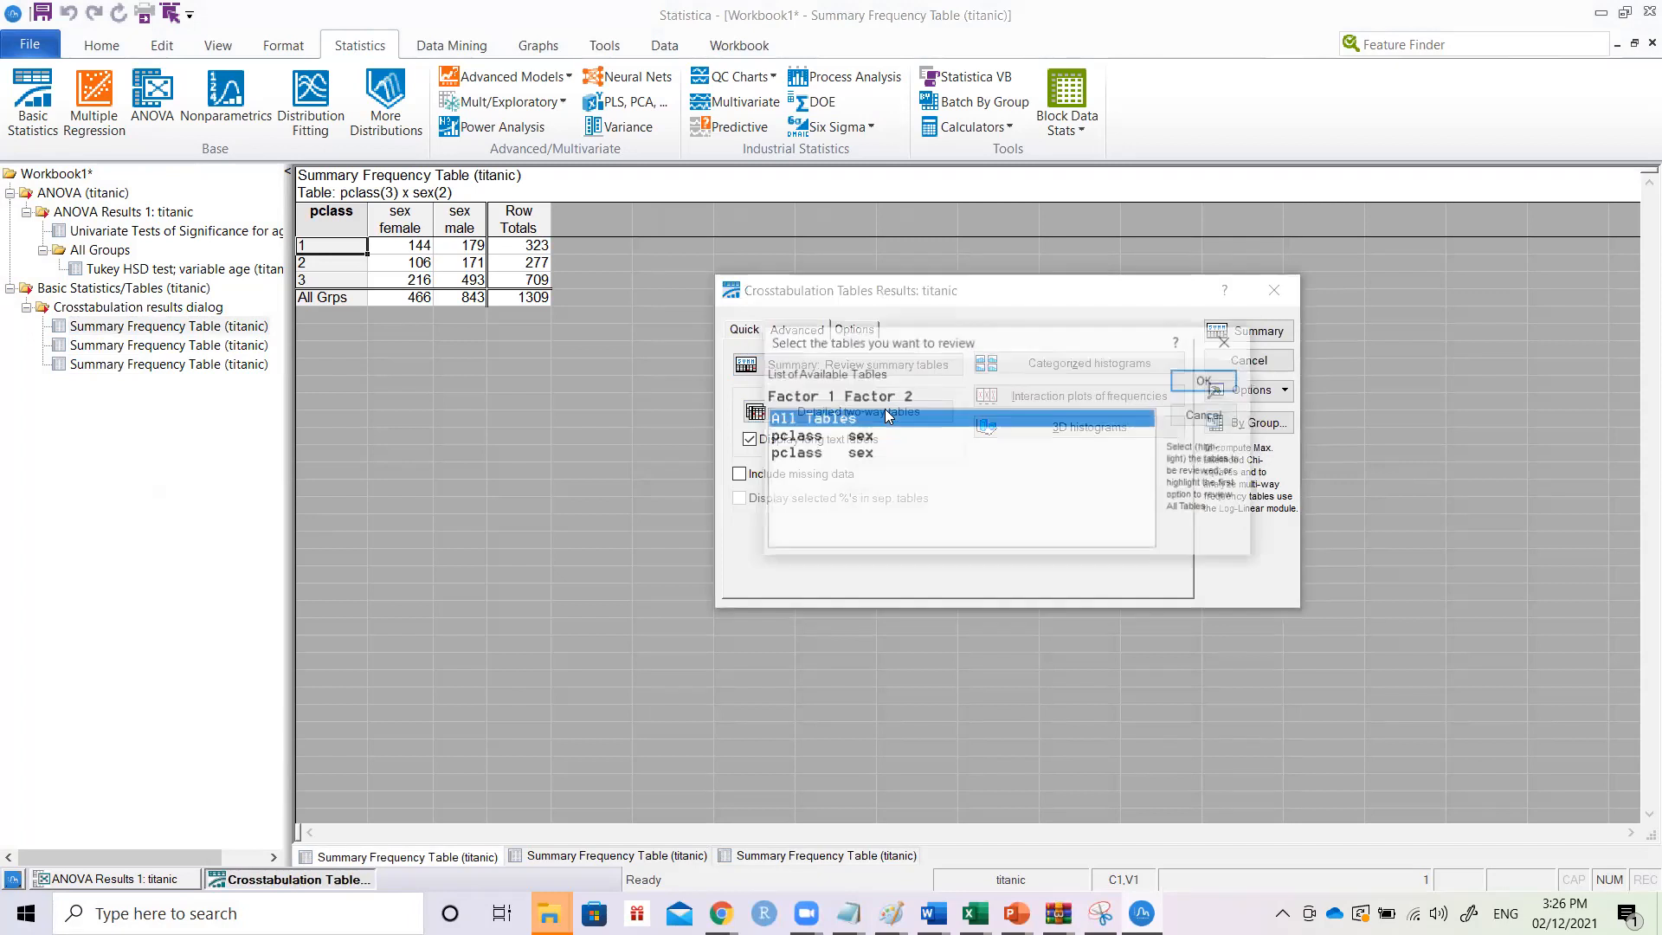
left_click(1205, 381)
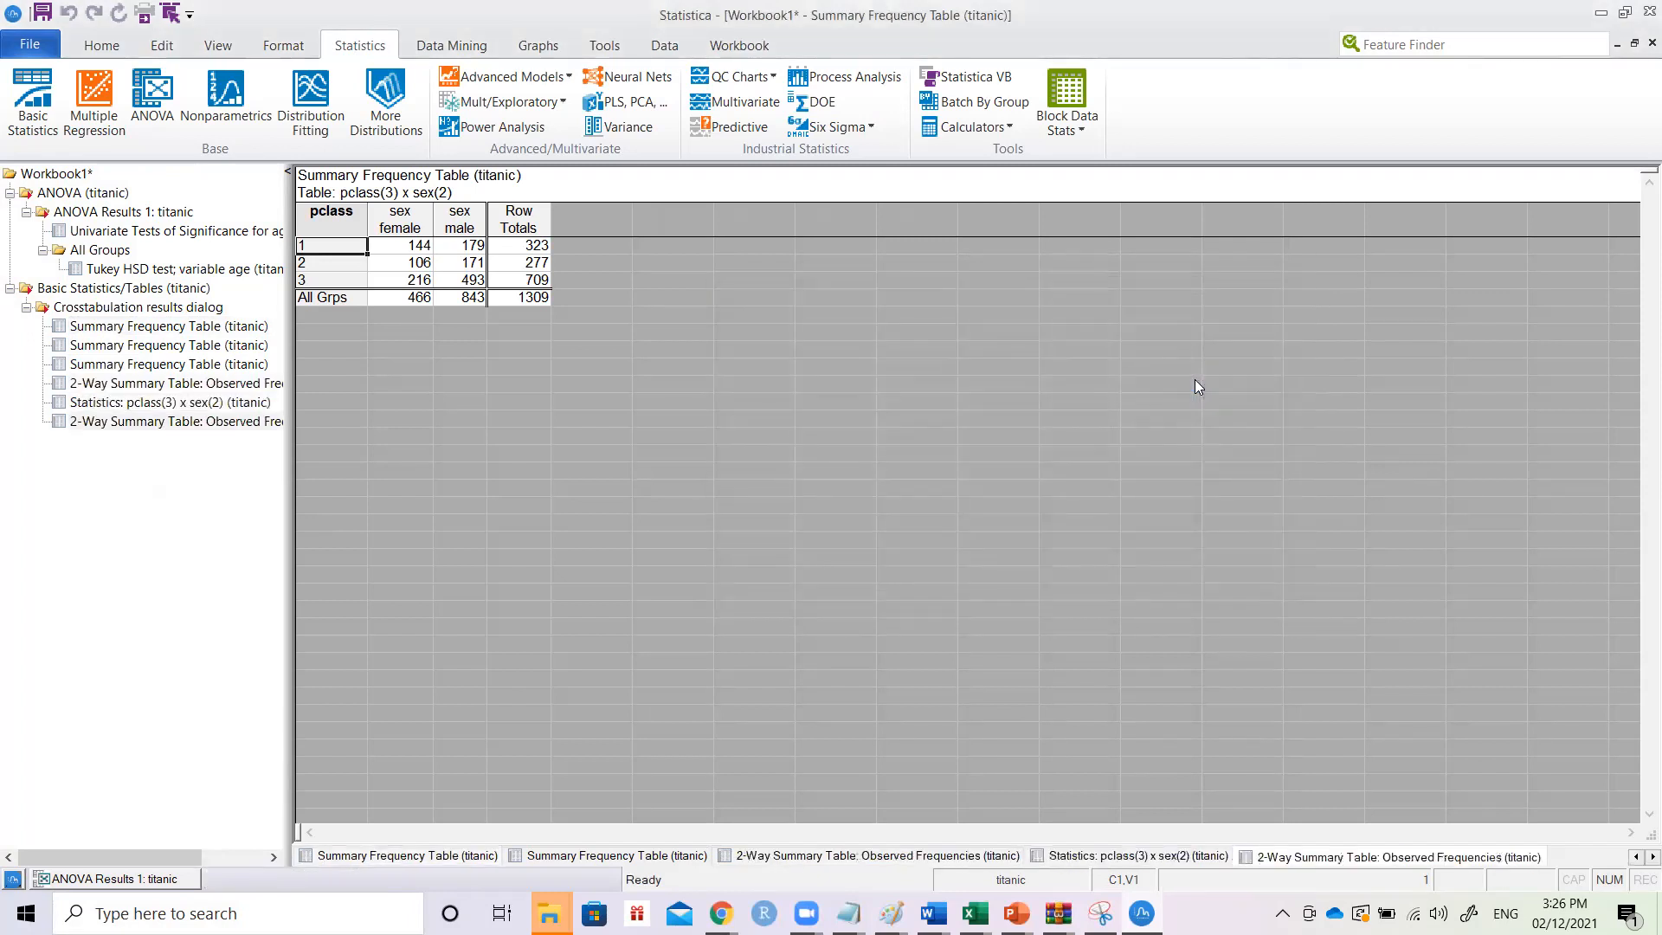
left_click(230, 422)
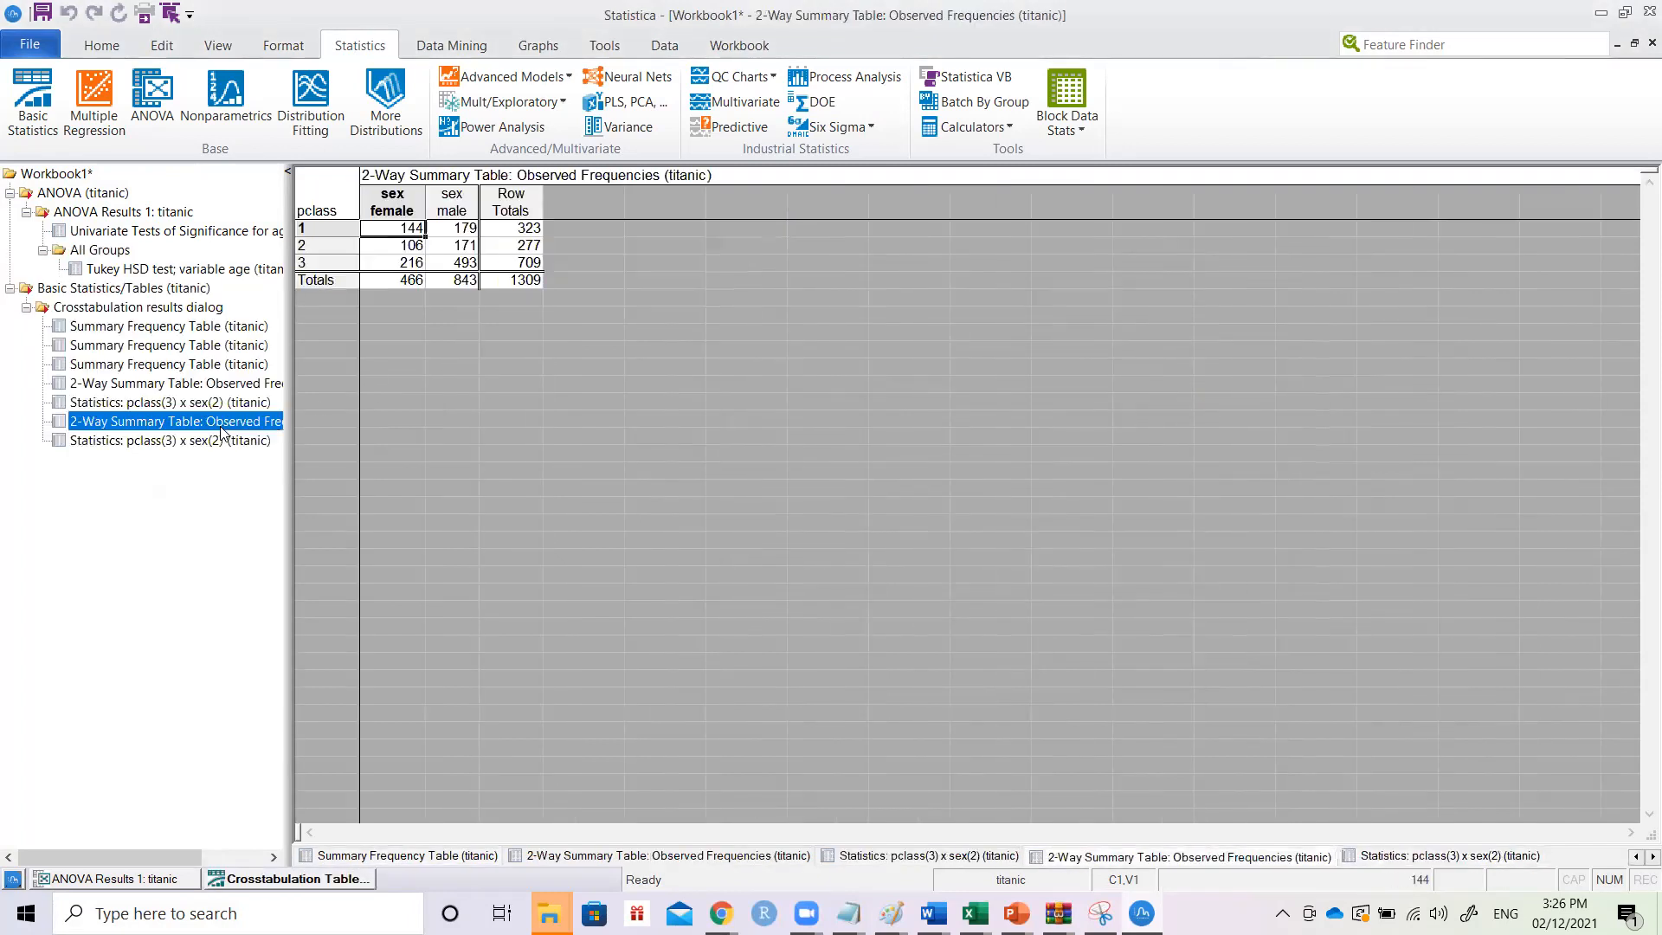
left_click(223, 443)
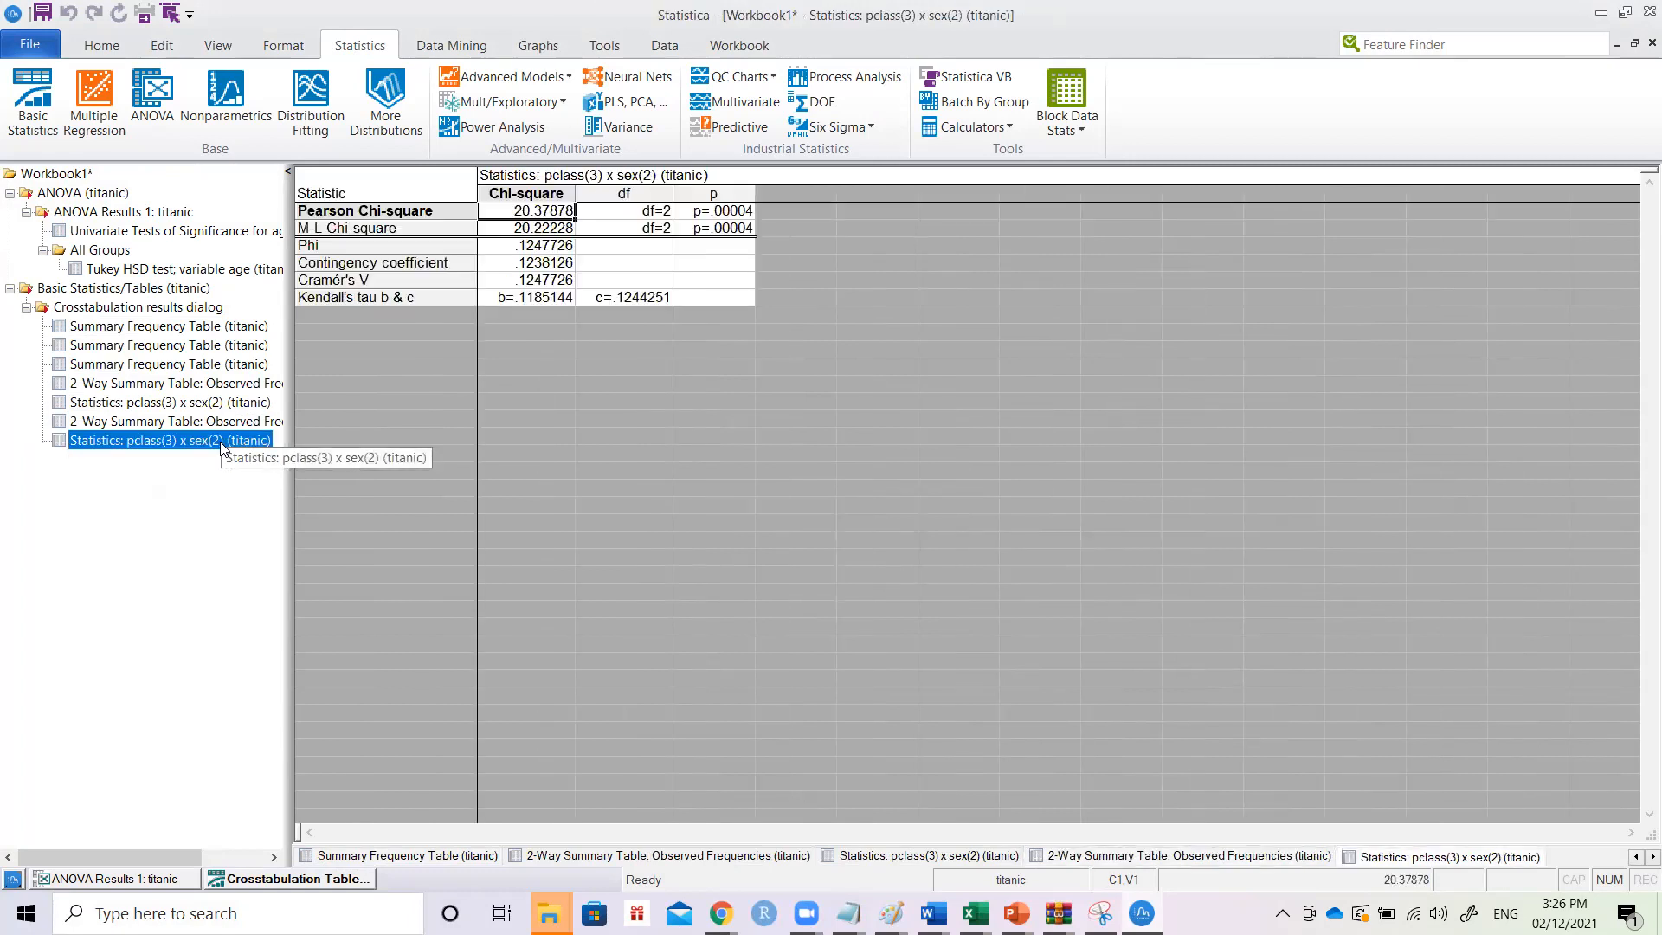
- Reopen the crosstabulation results and generate categorized histograms for all tables
left_click(297, 880)
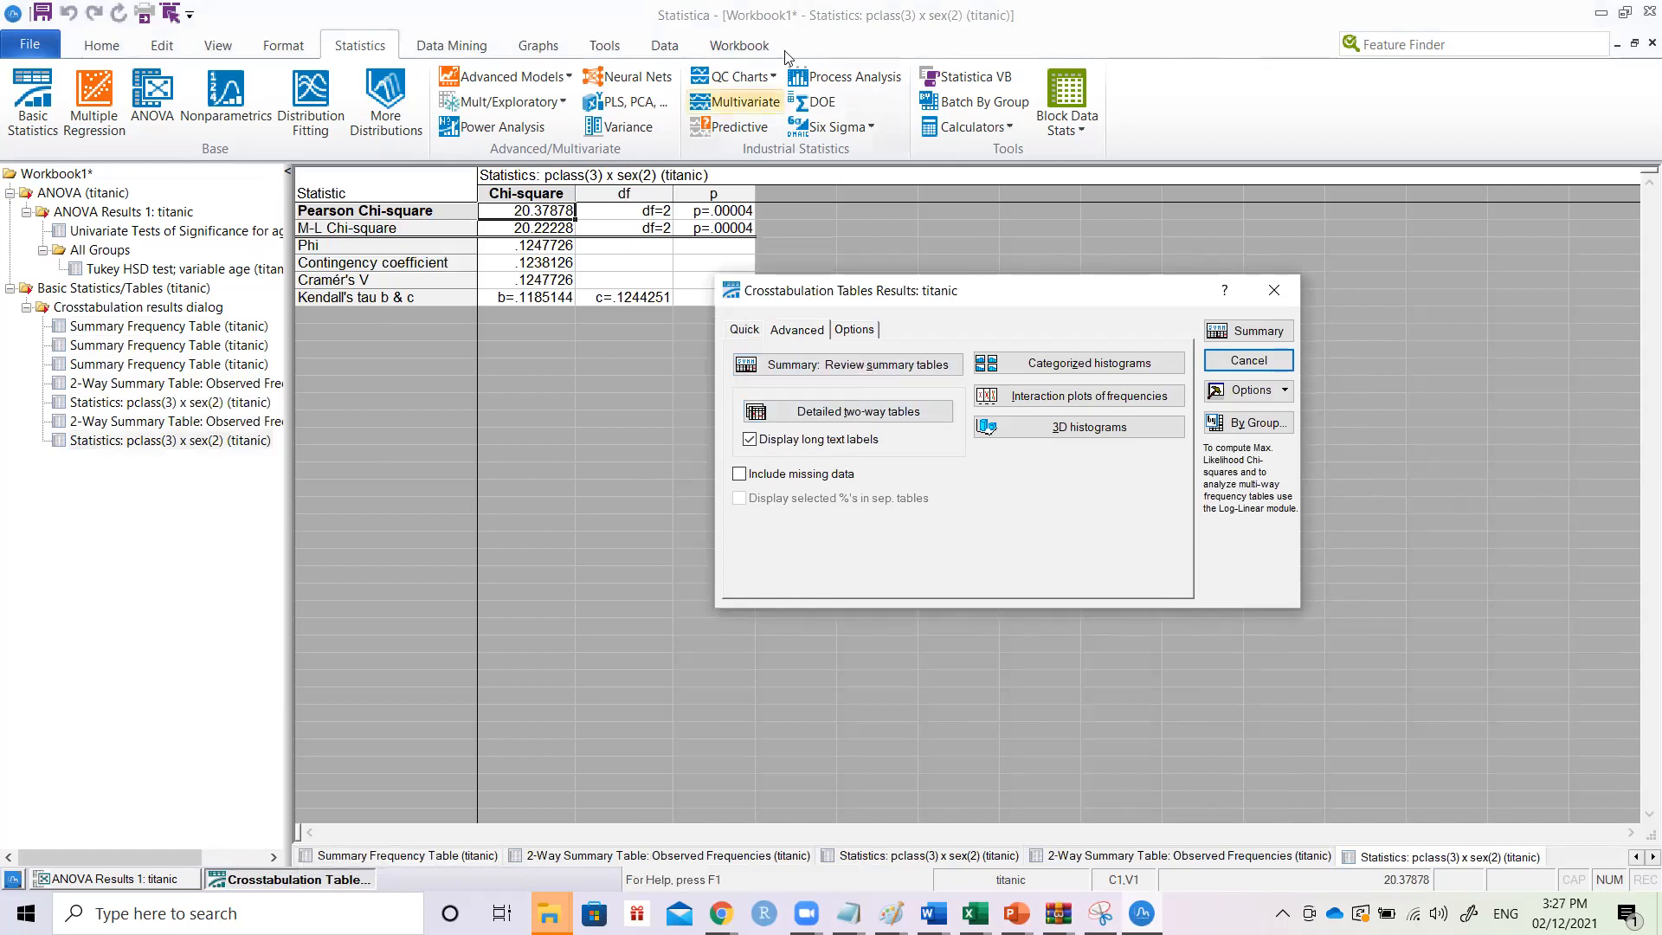
left_click(756, 333)
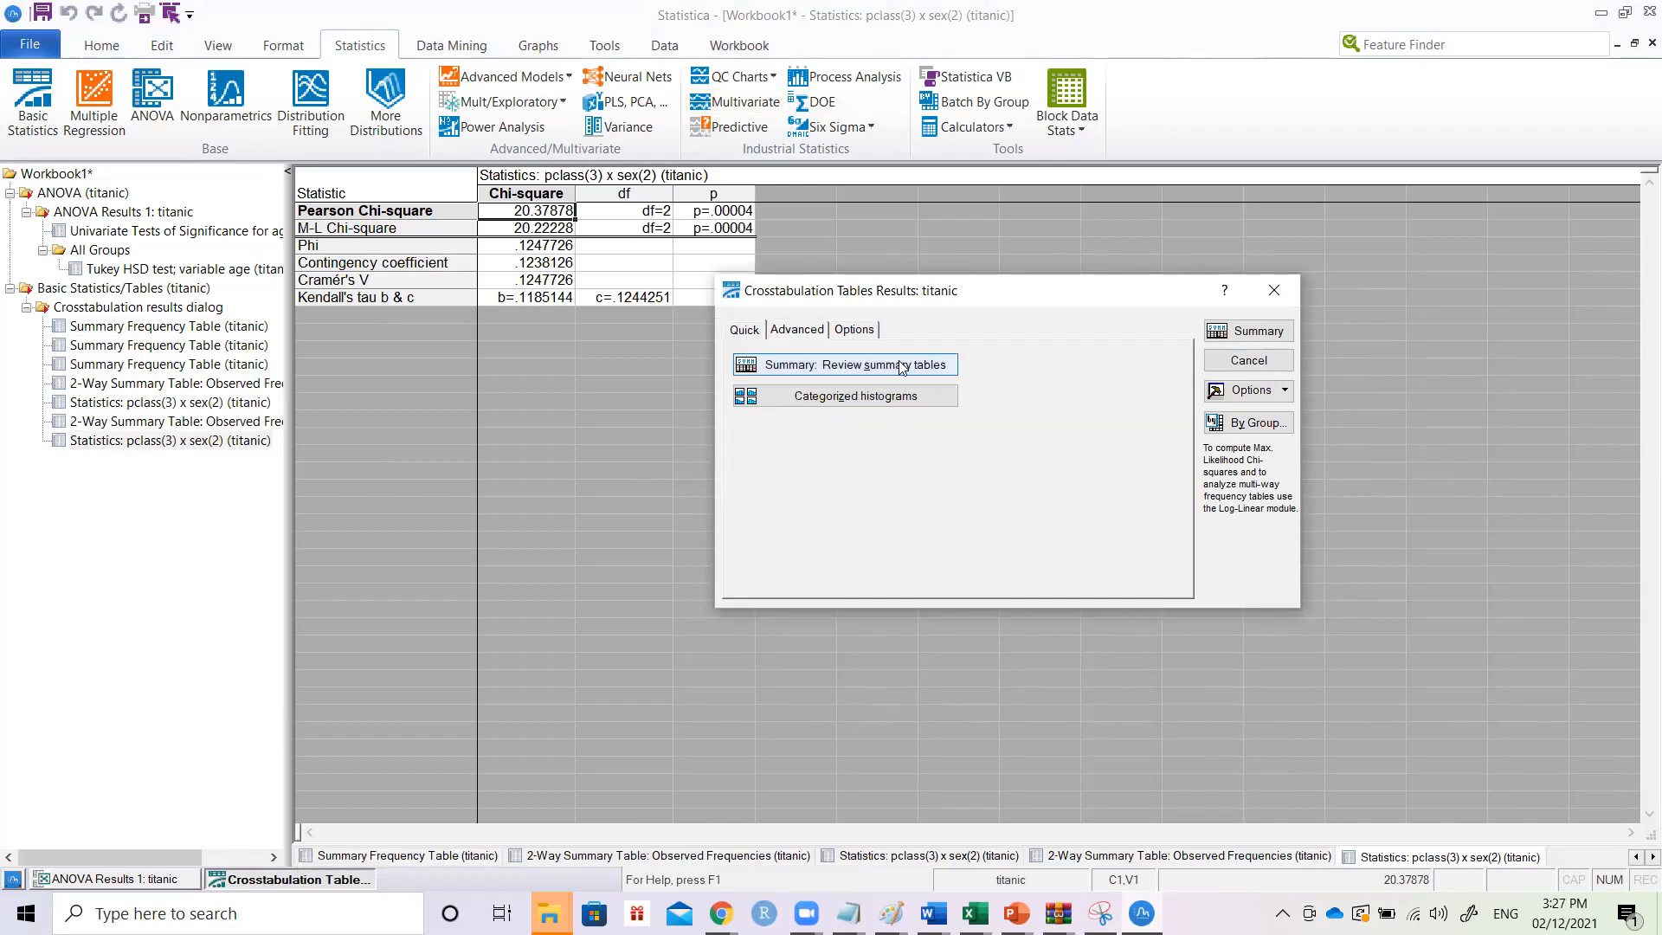
left_click(875, 398)
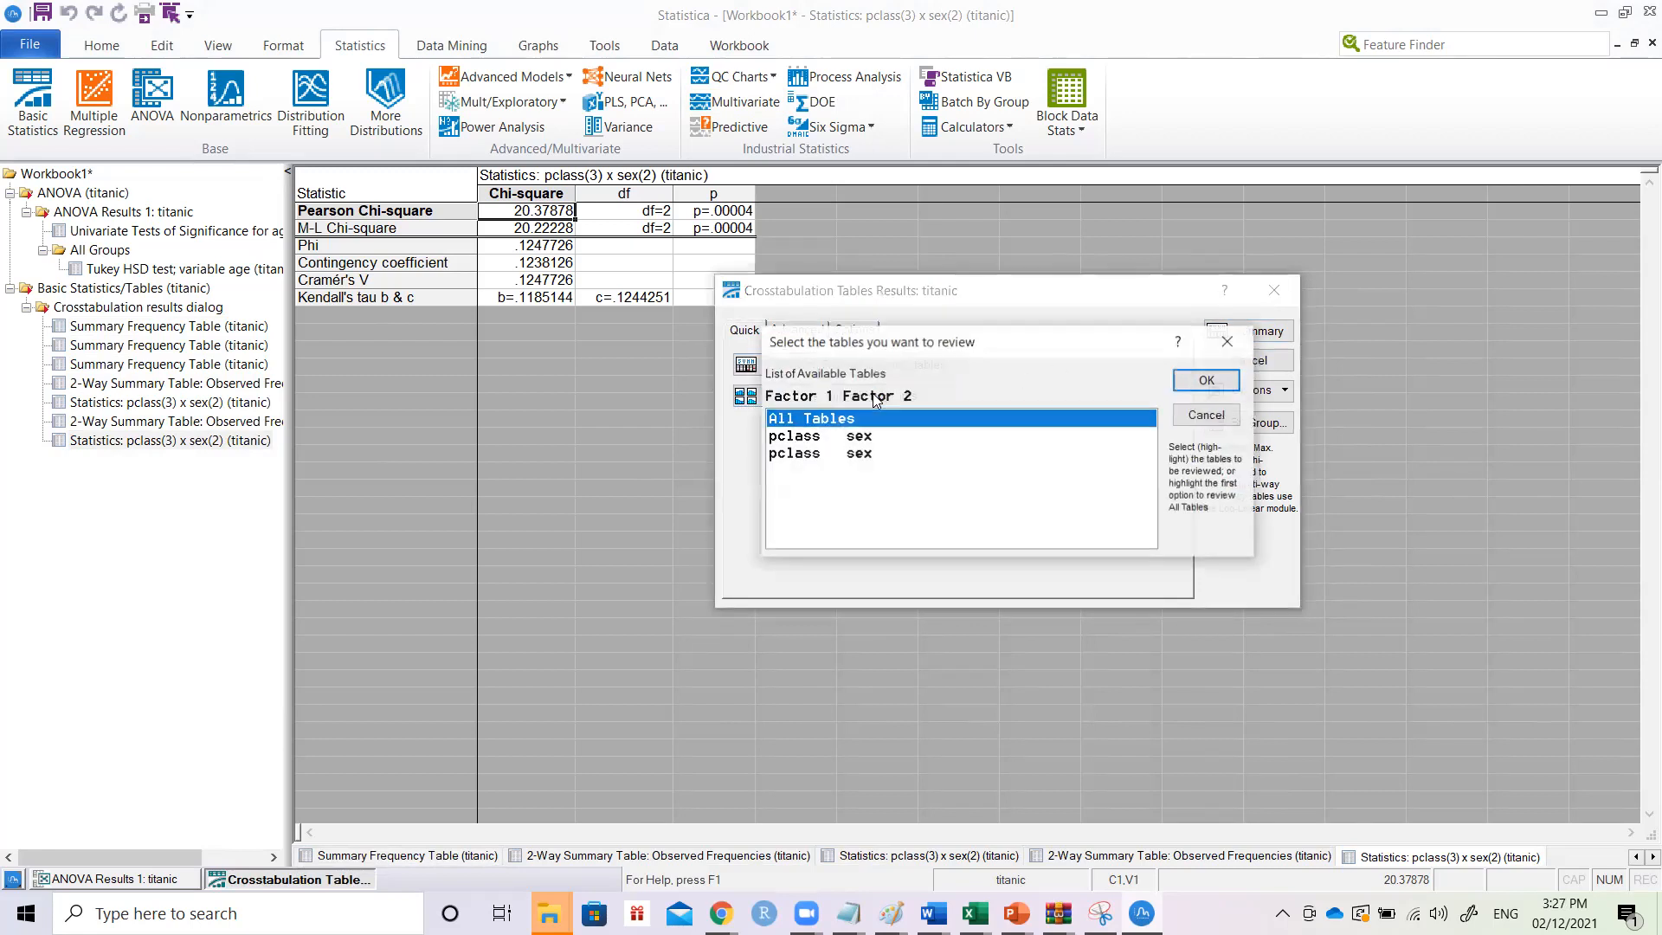
left_click(1206, 381)
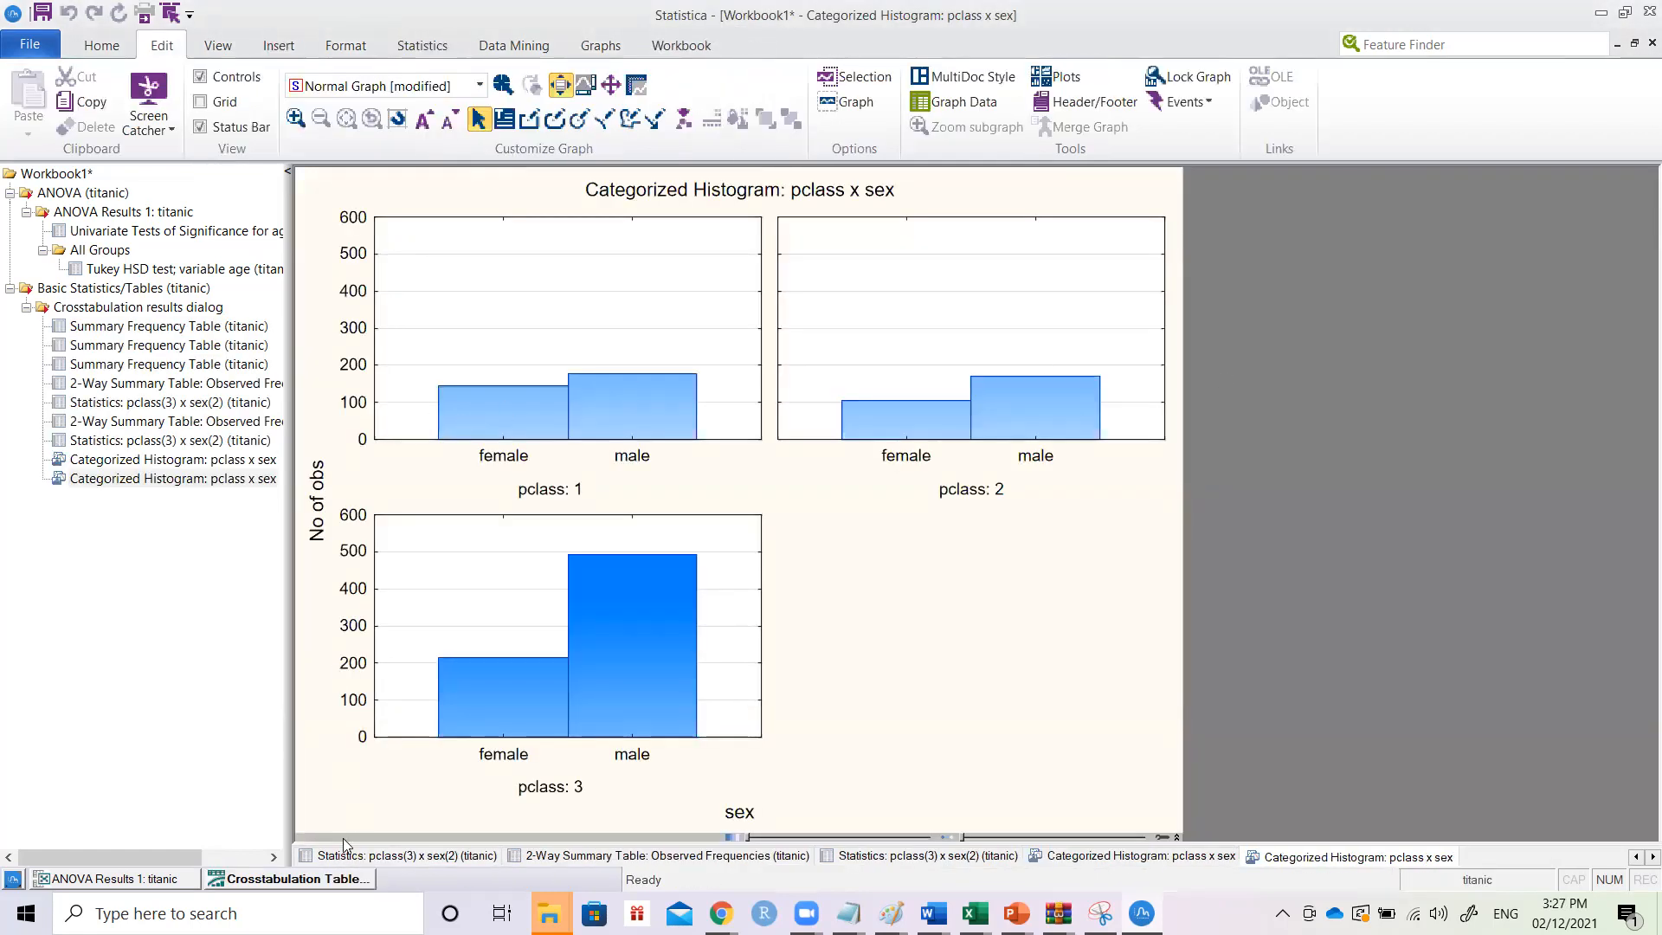
- Exclude the Fisher exact, Phi & Cramér's V and Kendall's tau statistics from the crosstabulation results
left_click(326, 879)
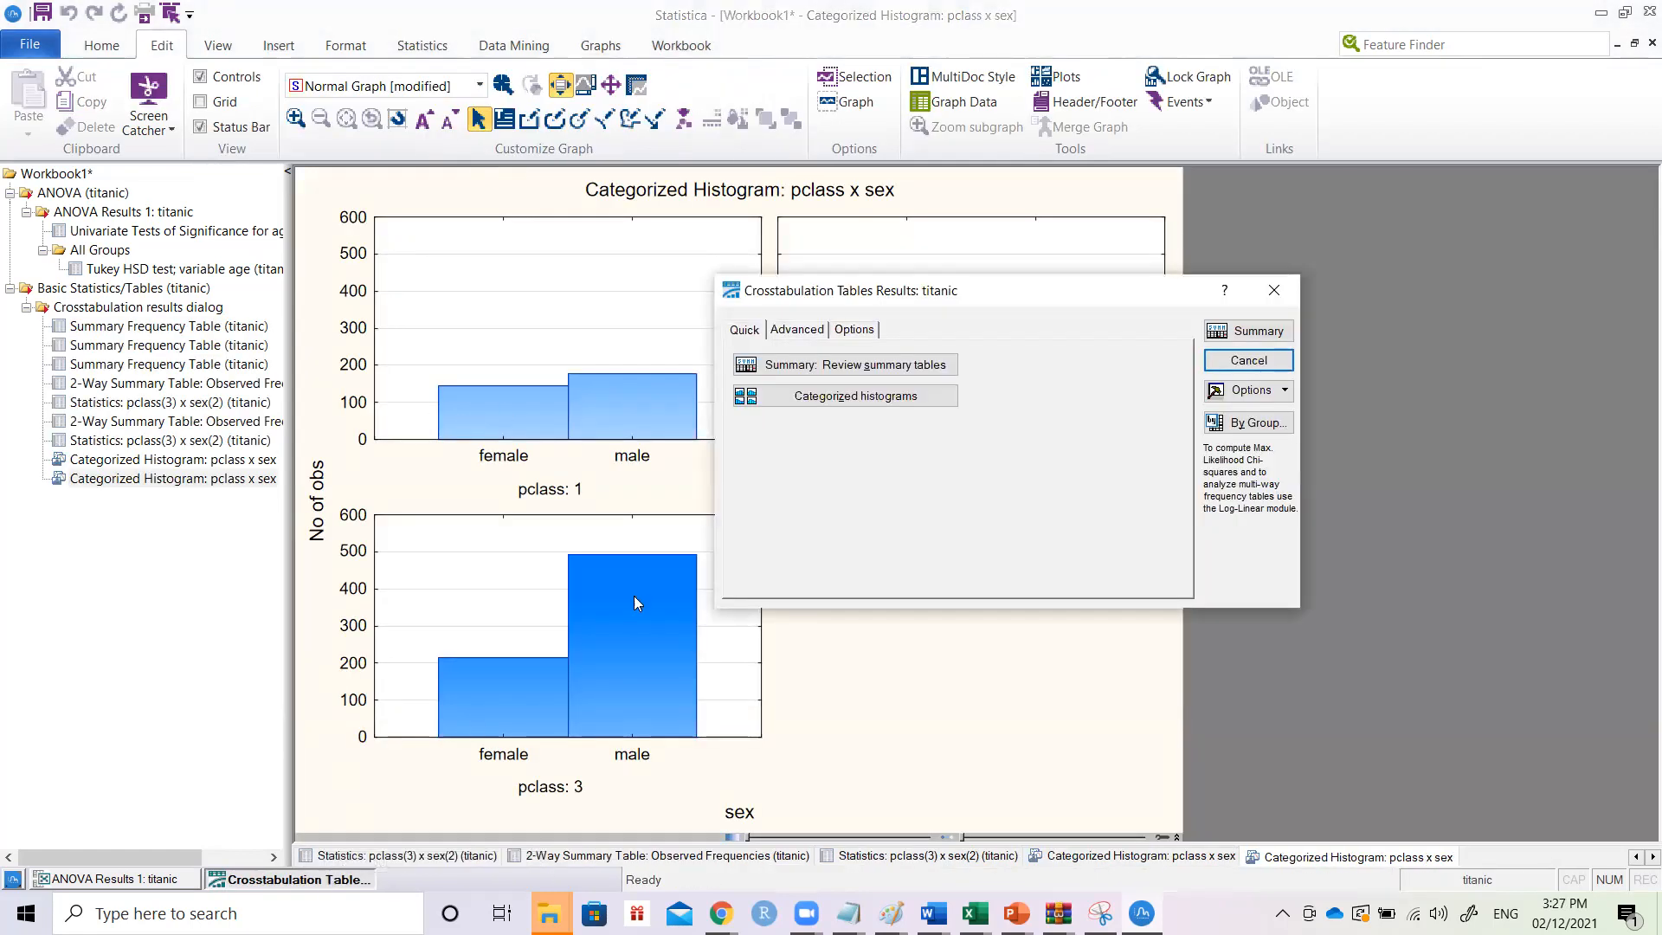
left_click(814, 333)
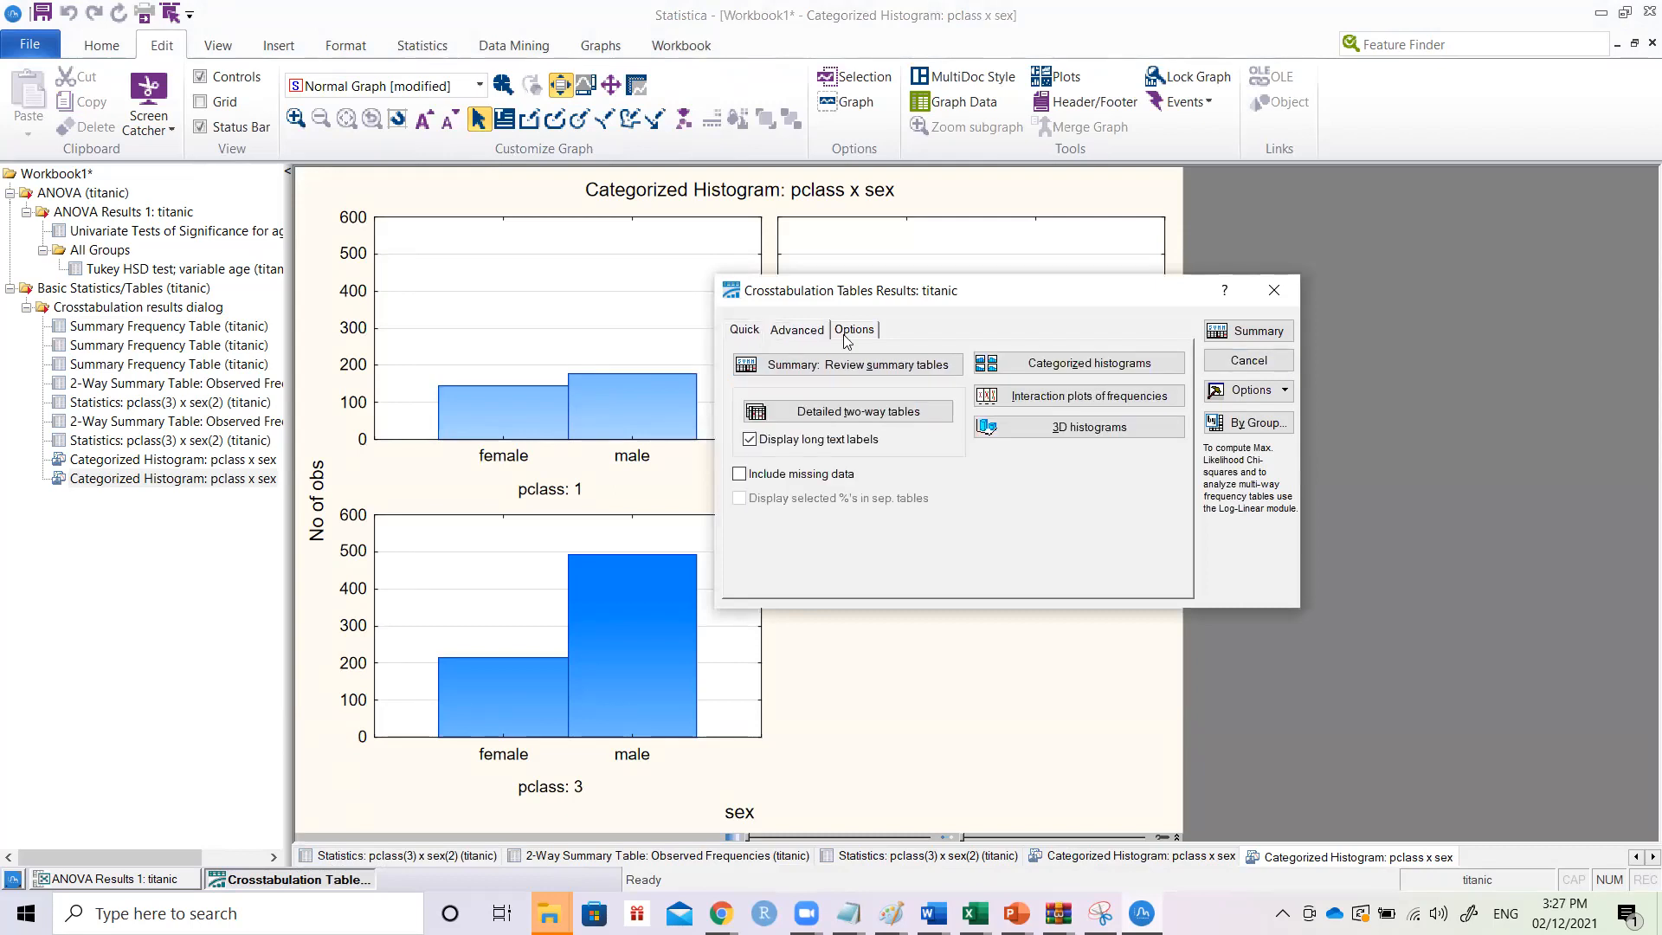
left_click(853, 330)
left_click(959, 403)
left_click(959, 403)
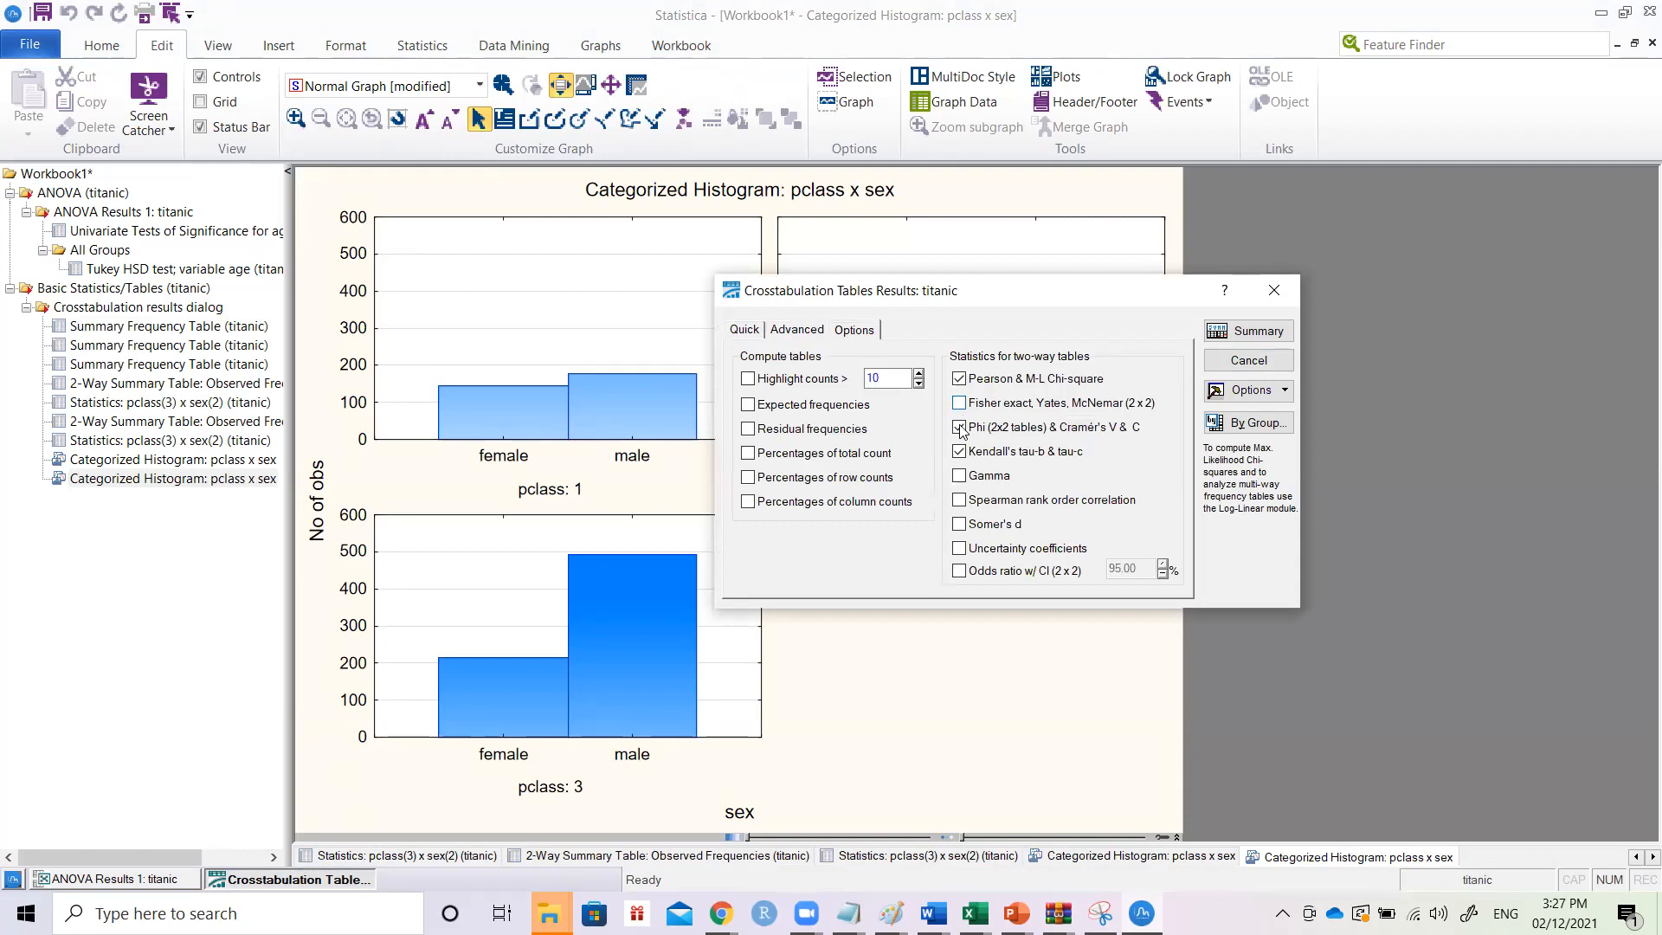
left_click(959, 451)
- Generate detailed two-way tables for all crosstabulations and check the Pearson chi-square p-value for pclass by sex
left_click(813, 332)
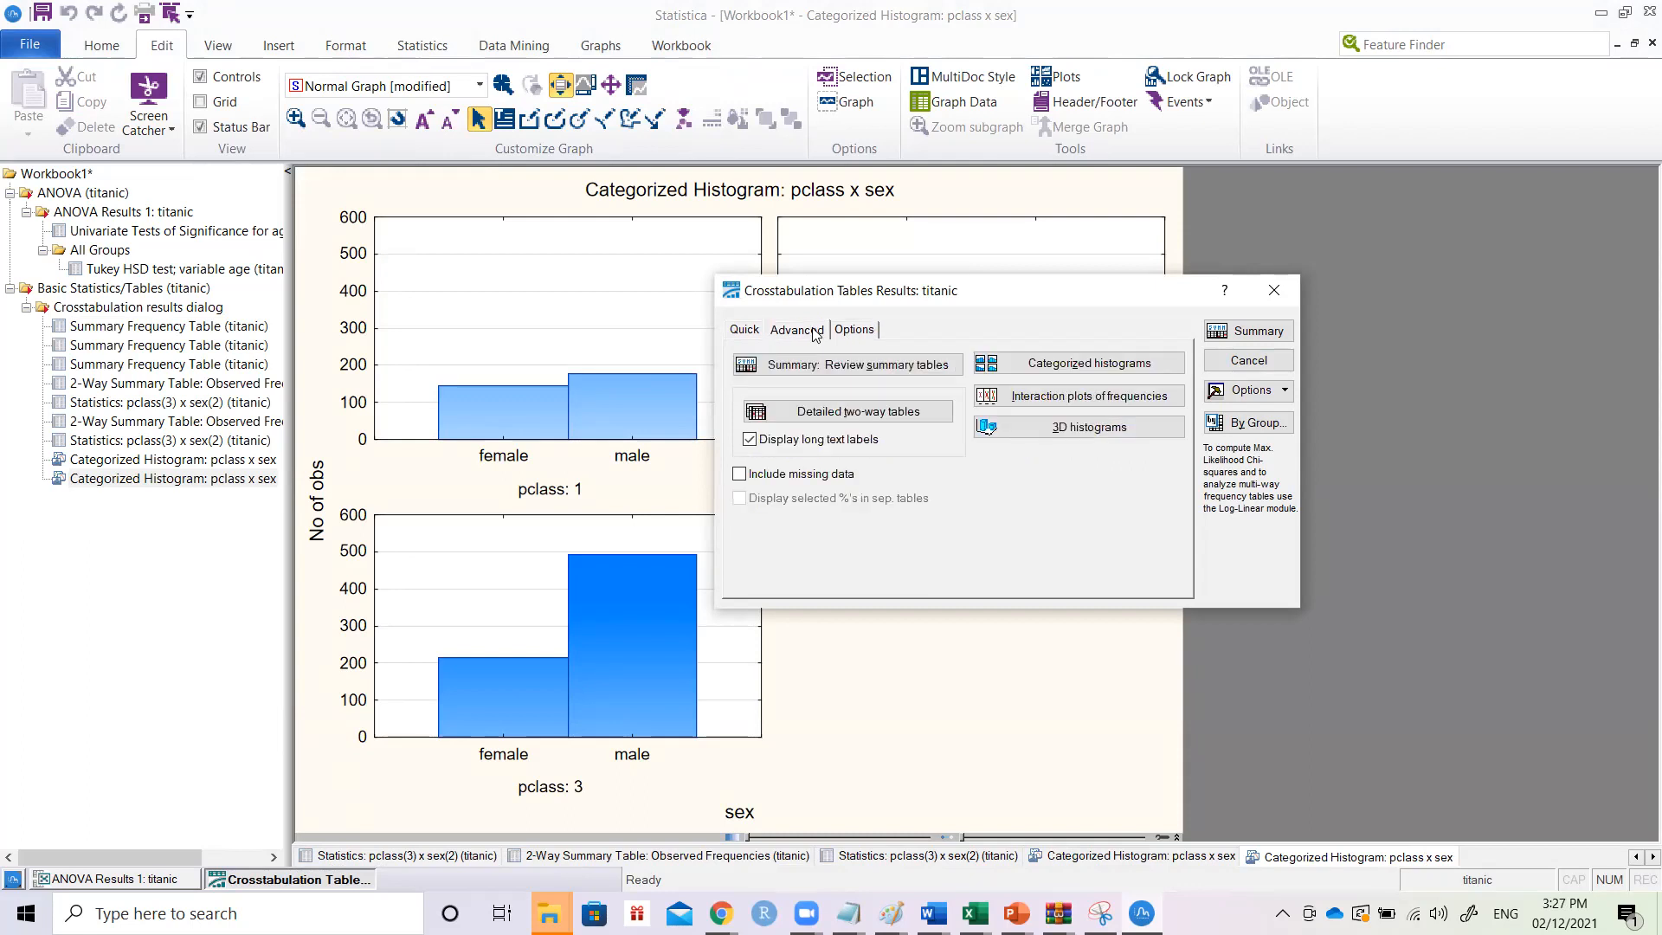
left_click(871, 414)
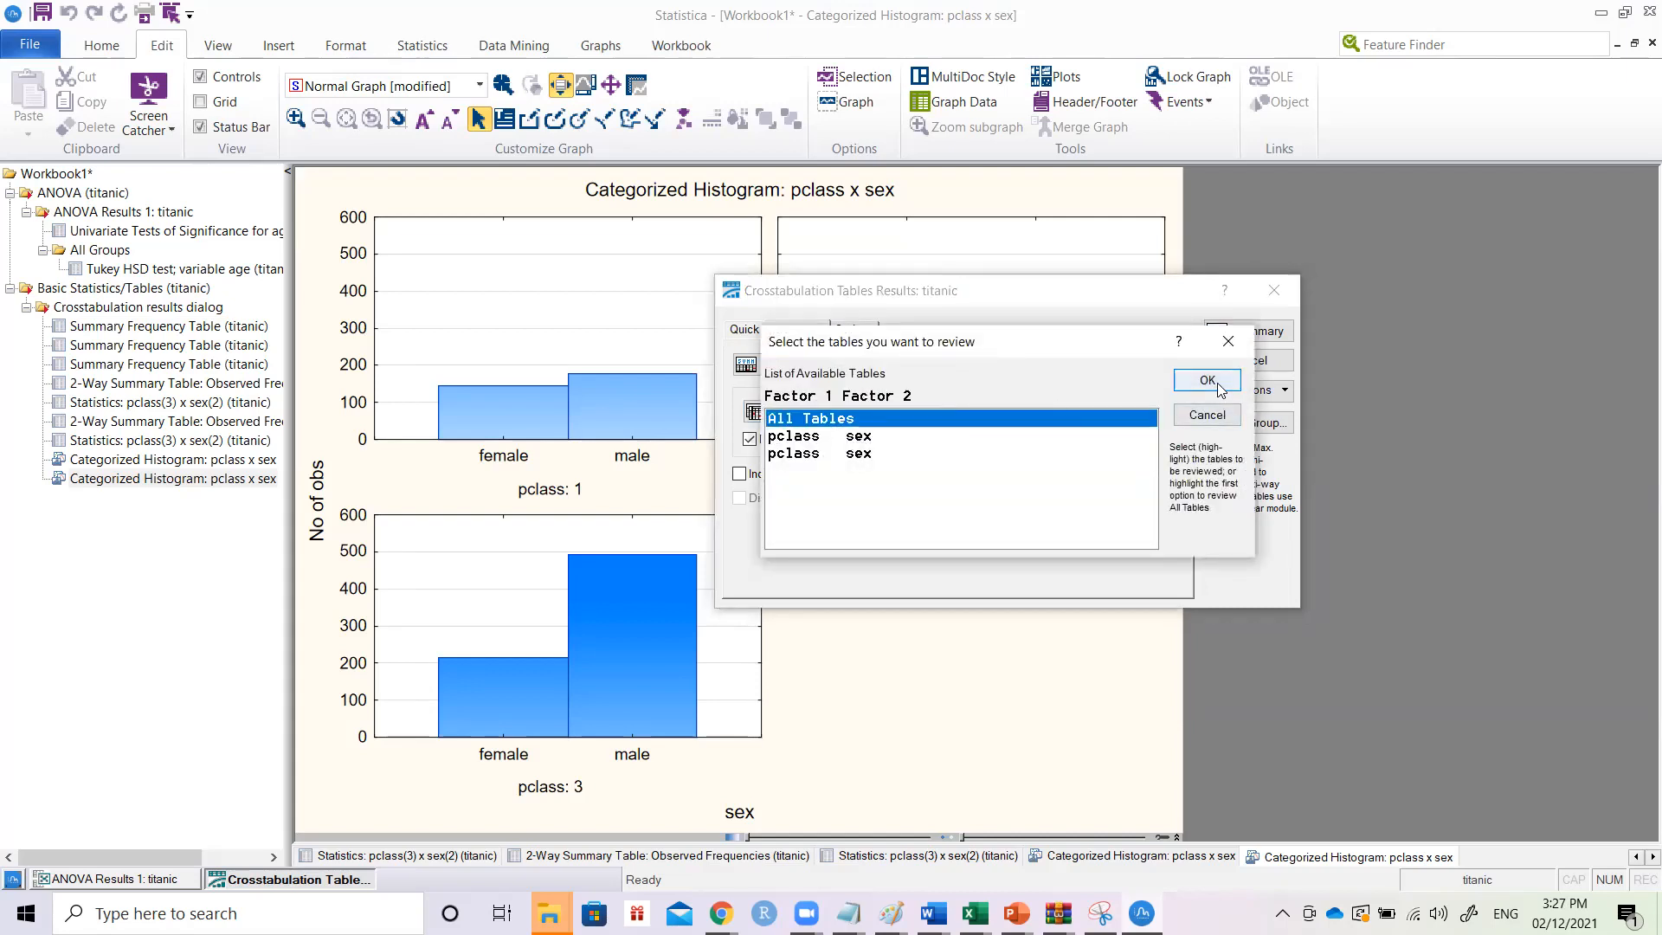
left_click(1212, 382)
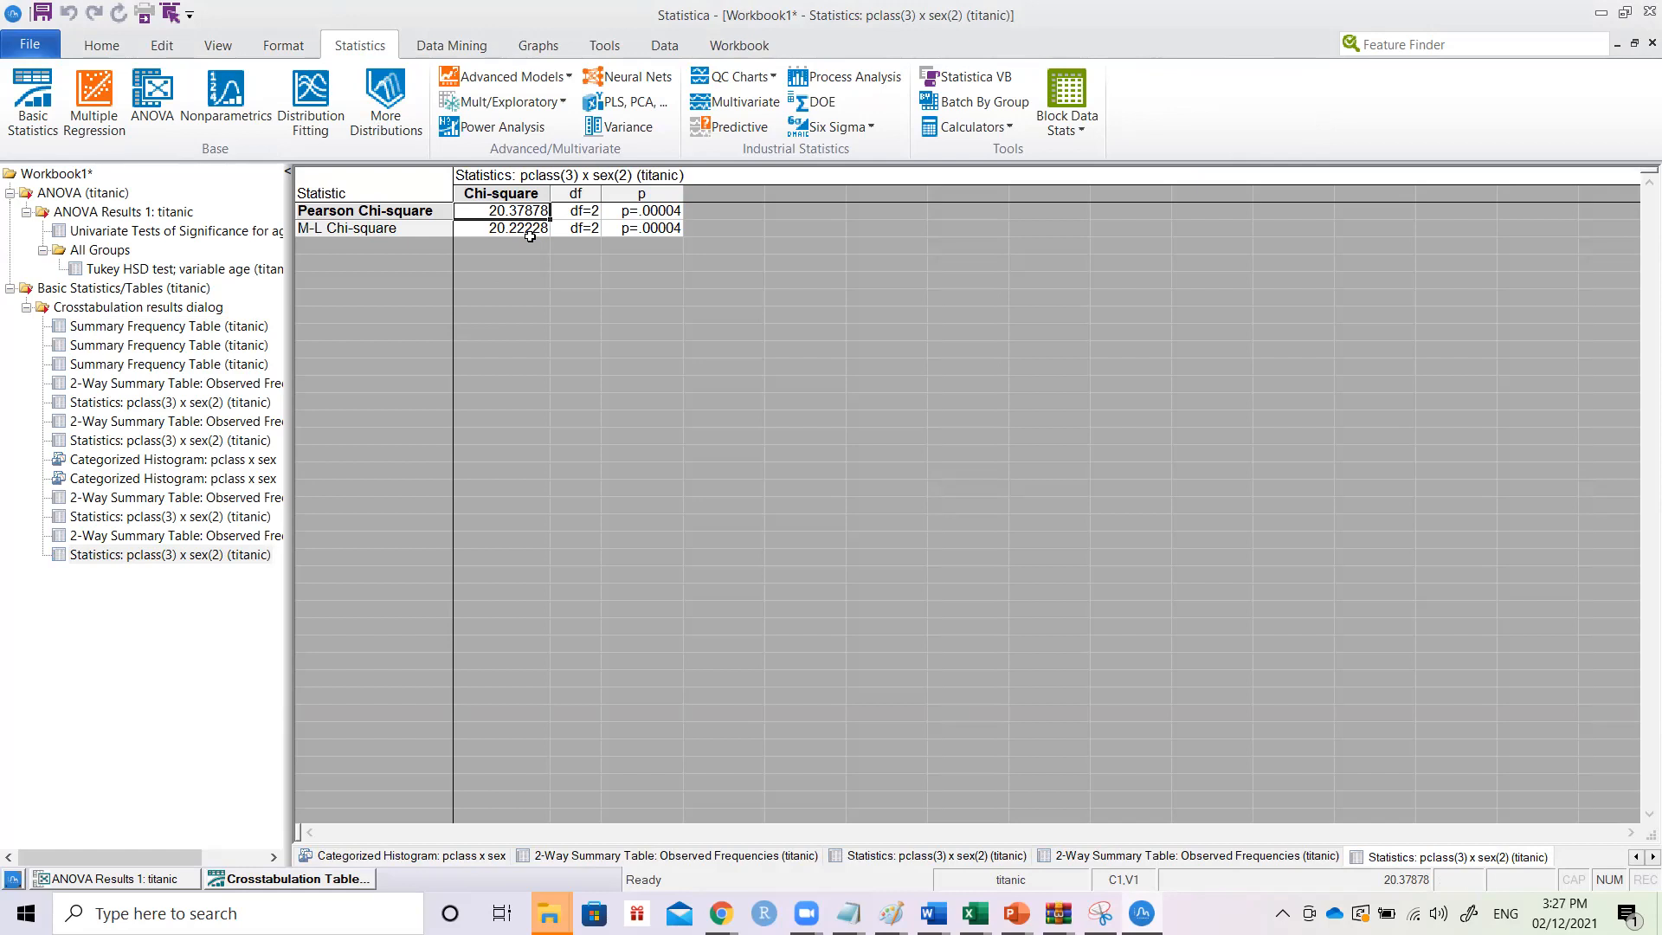
key("Right")
key("Right")
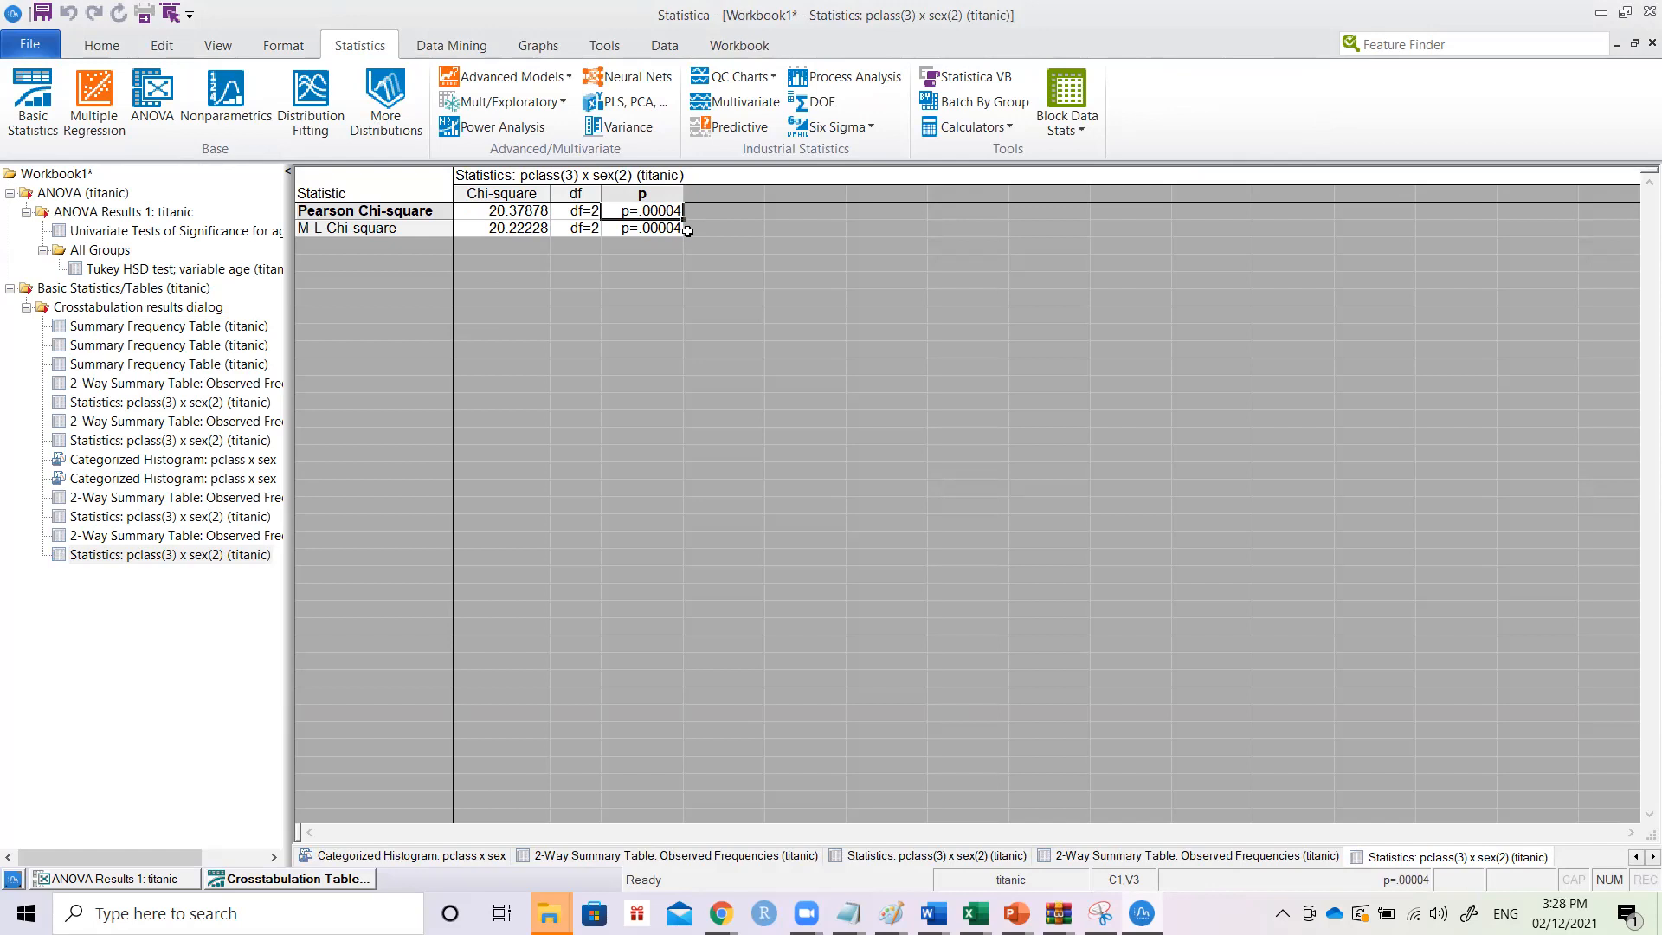
left_click(309, 879)
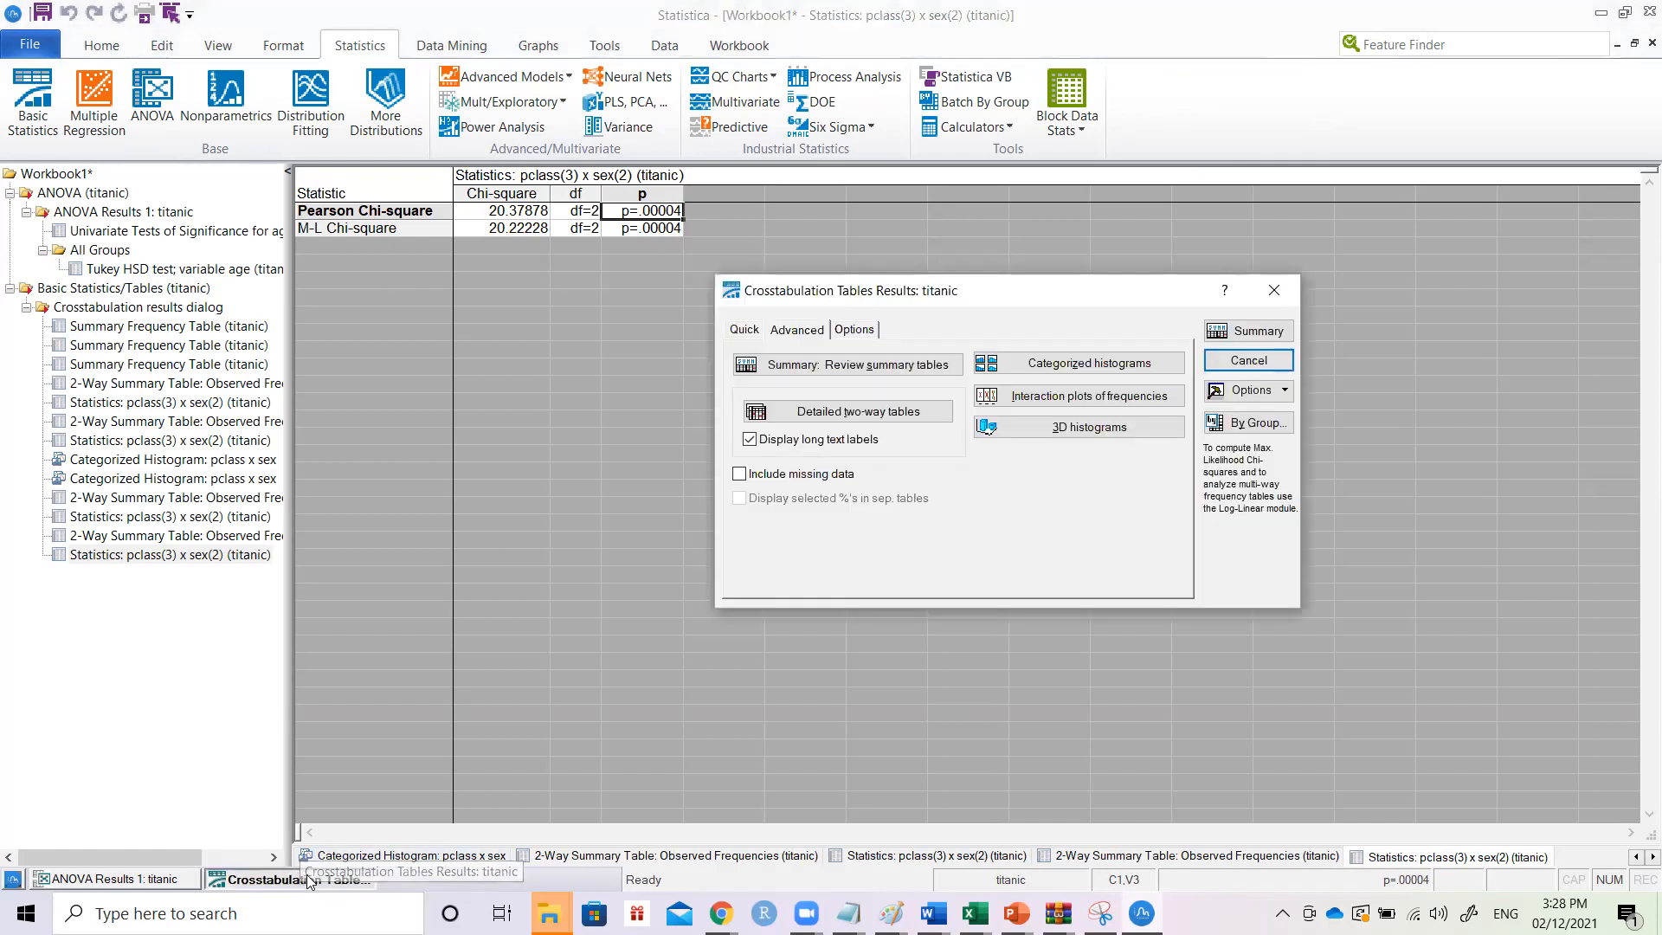
left_click(746, 333)
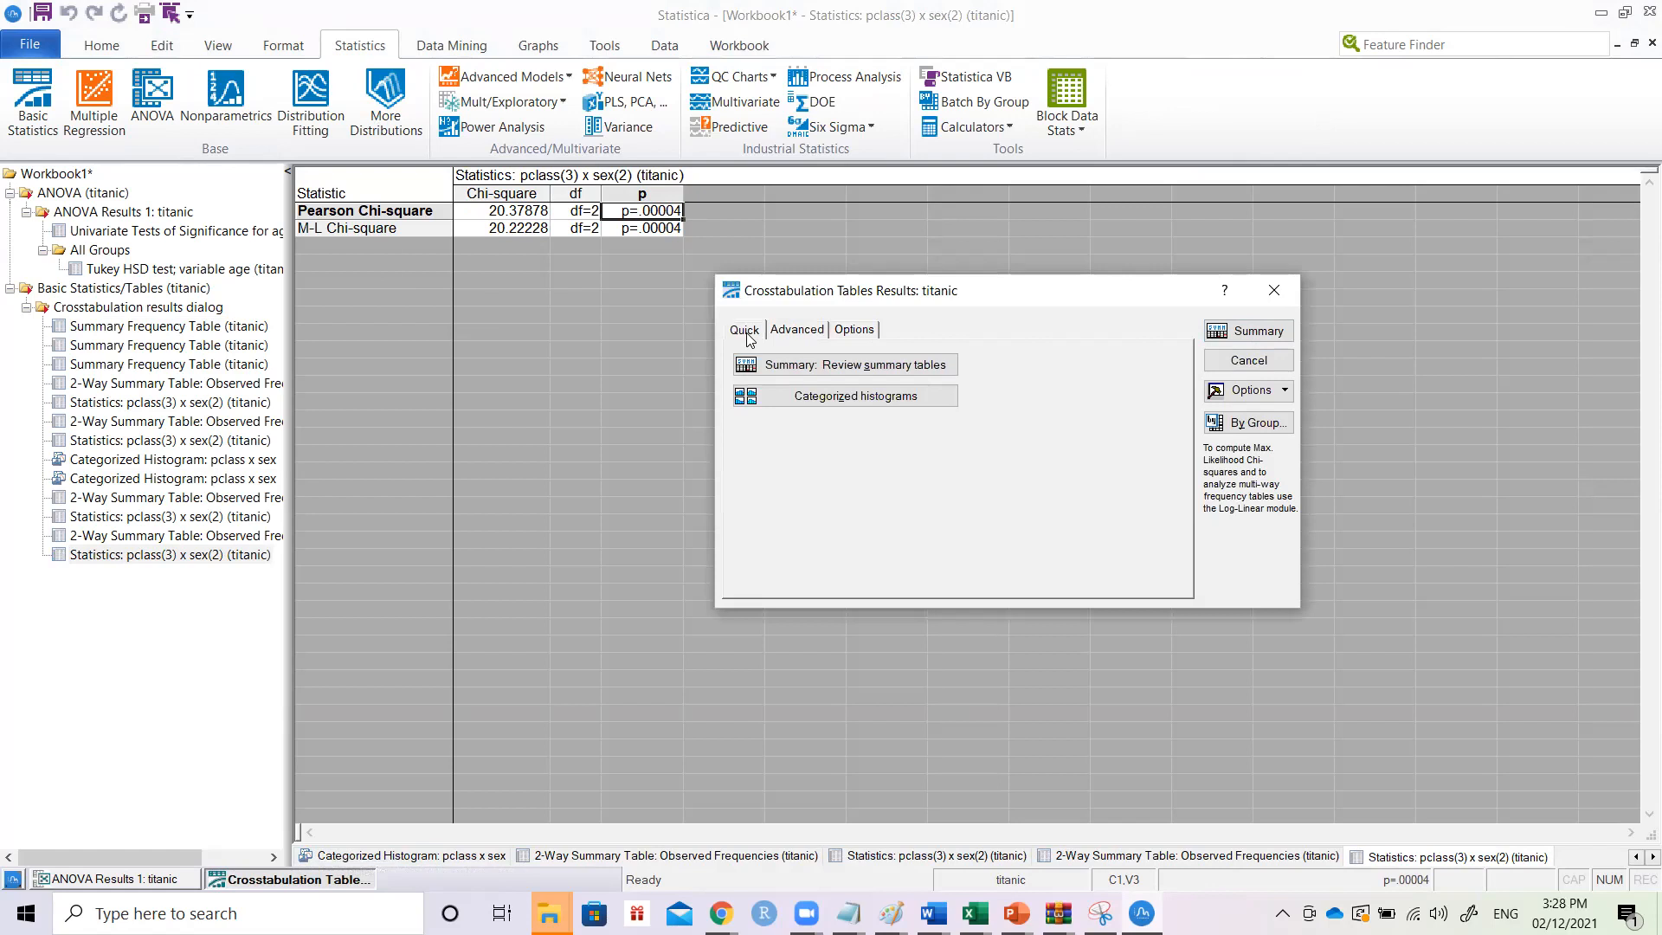
left_click(902, 365)
left_click(1205, 383)
left_click(1276, 279)
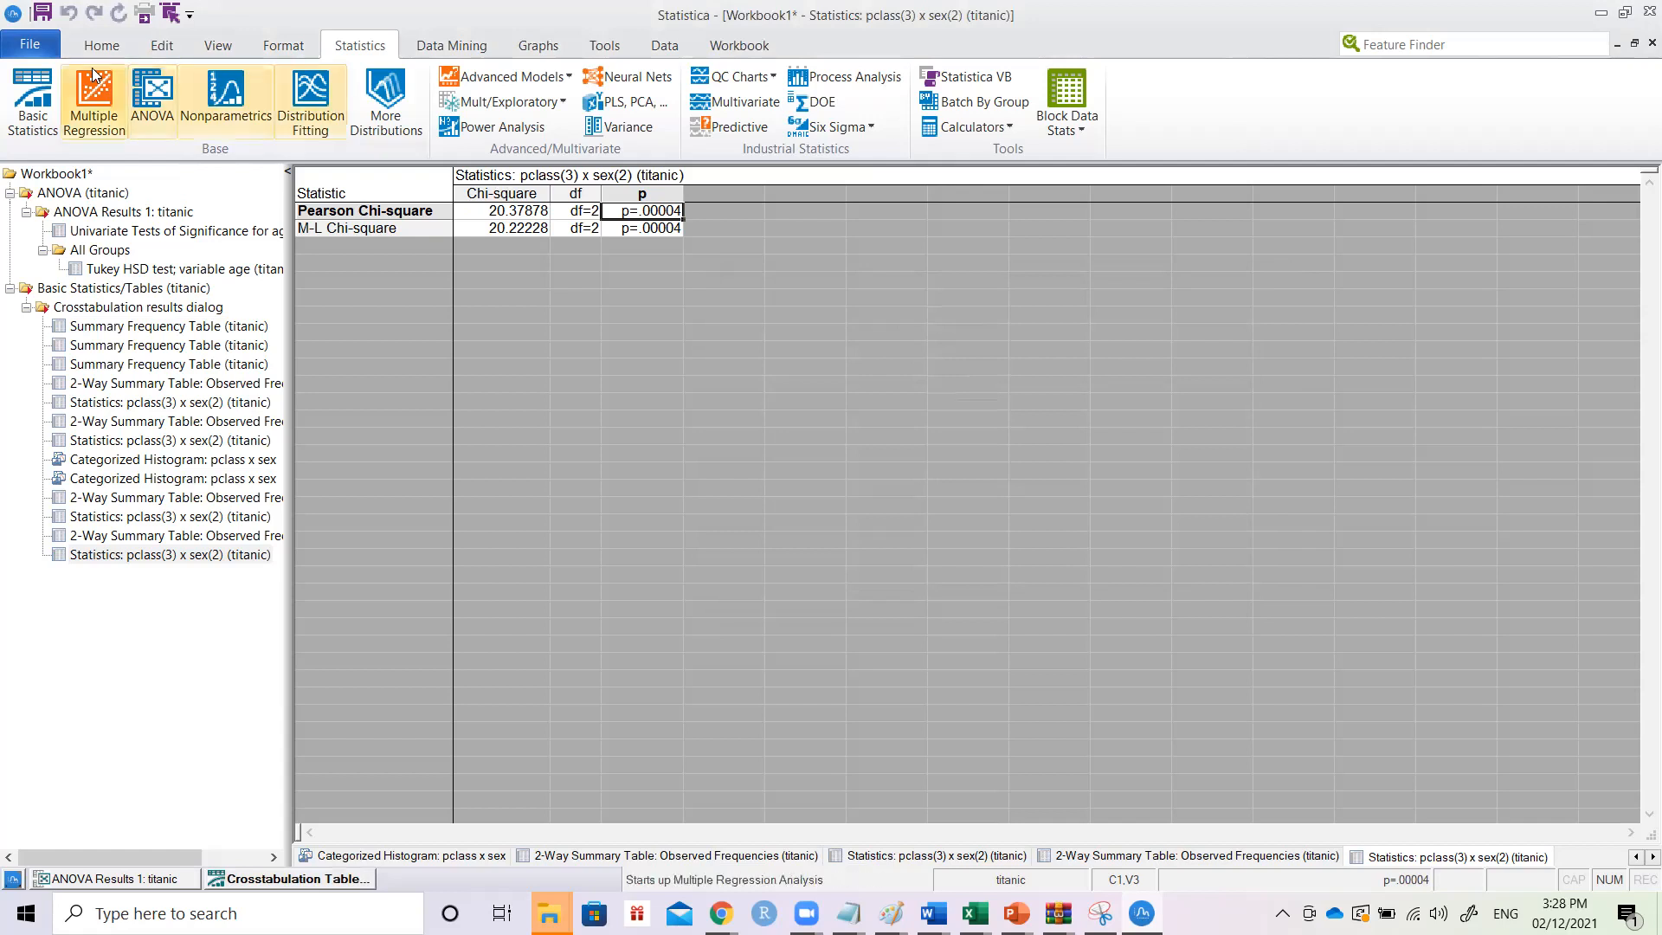
- Start a new crosstabulation tables analysis from the basic statistics on the titanic data
left_click(15, 89)
left_click(883, 450)
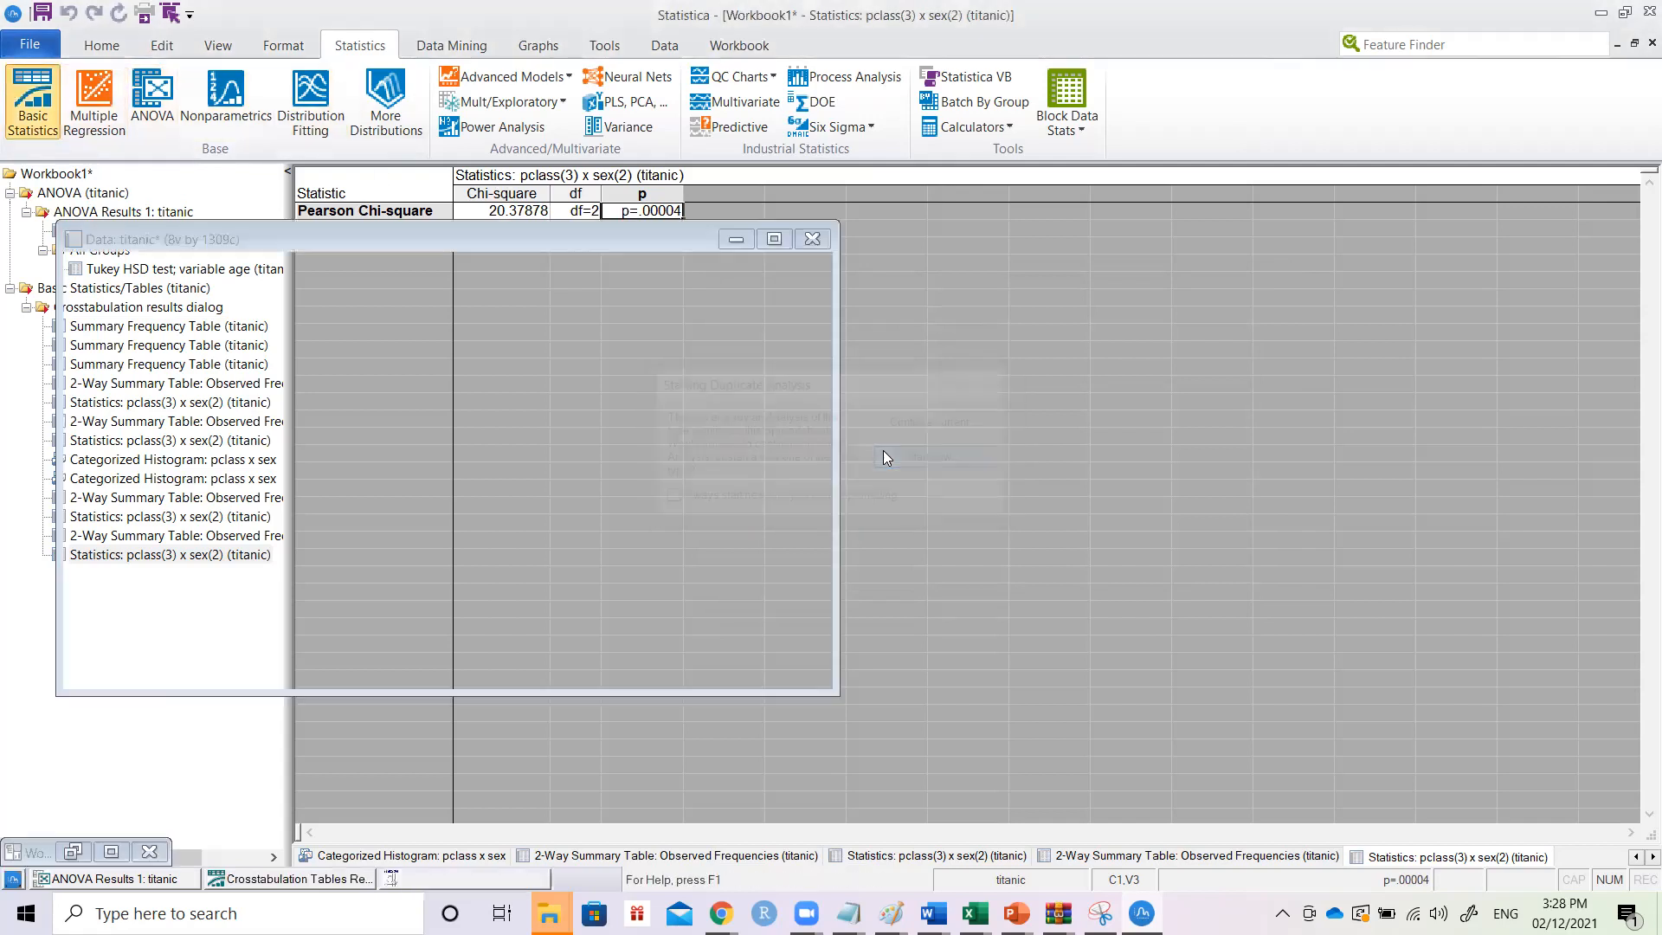
double_click(738, 486)
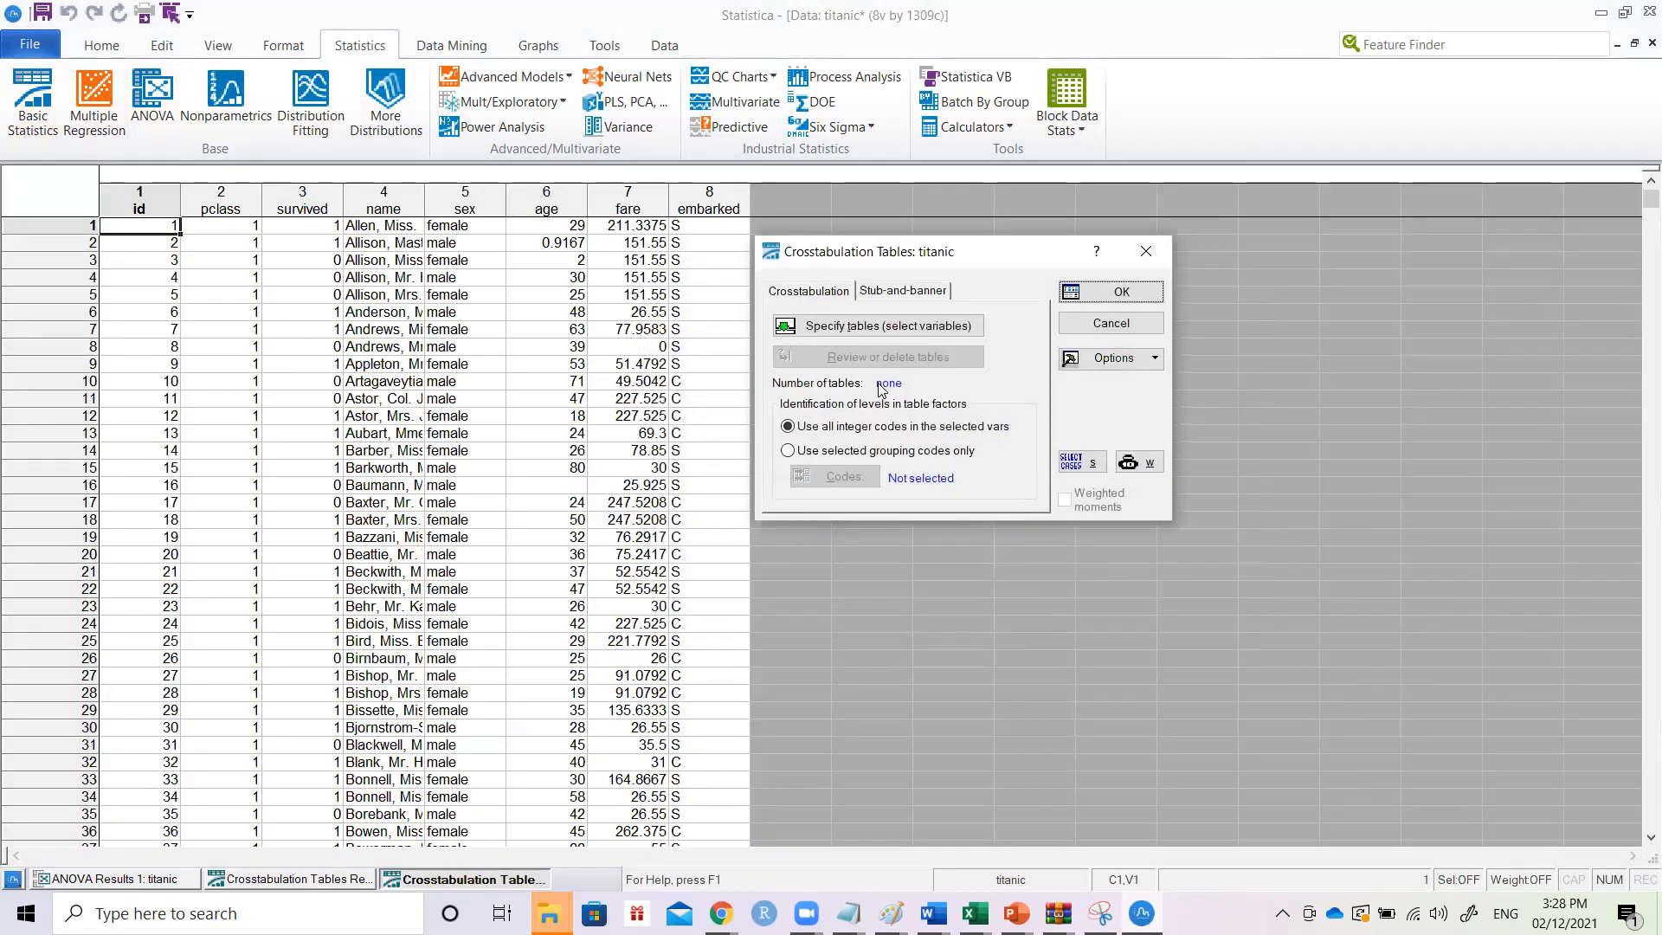
- Specify a table with survived in the first list and sex in the second, and run the crosstabulation
left_click(892, 328)
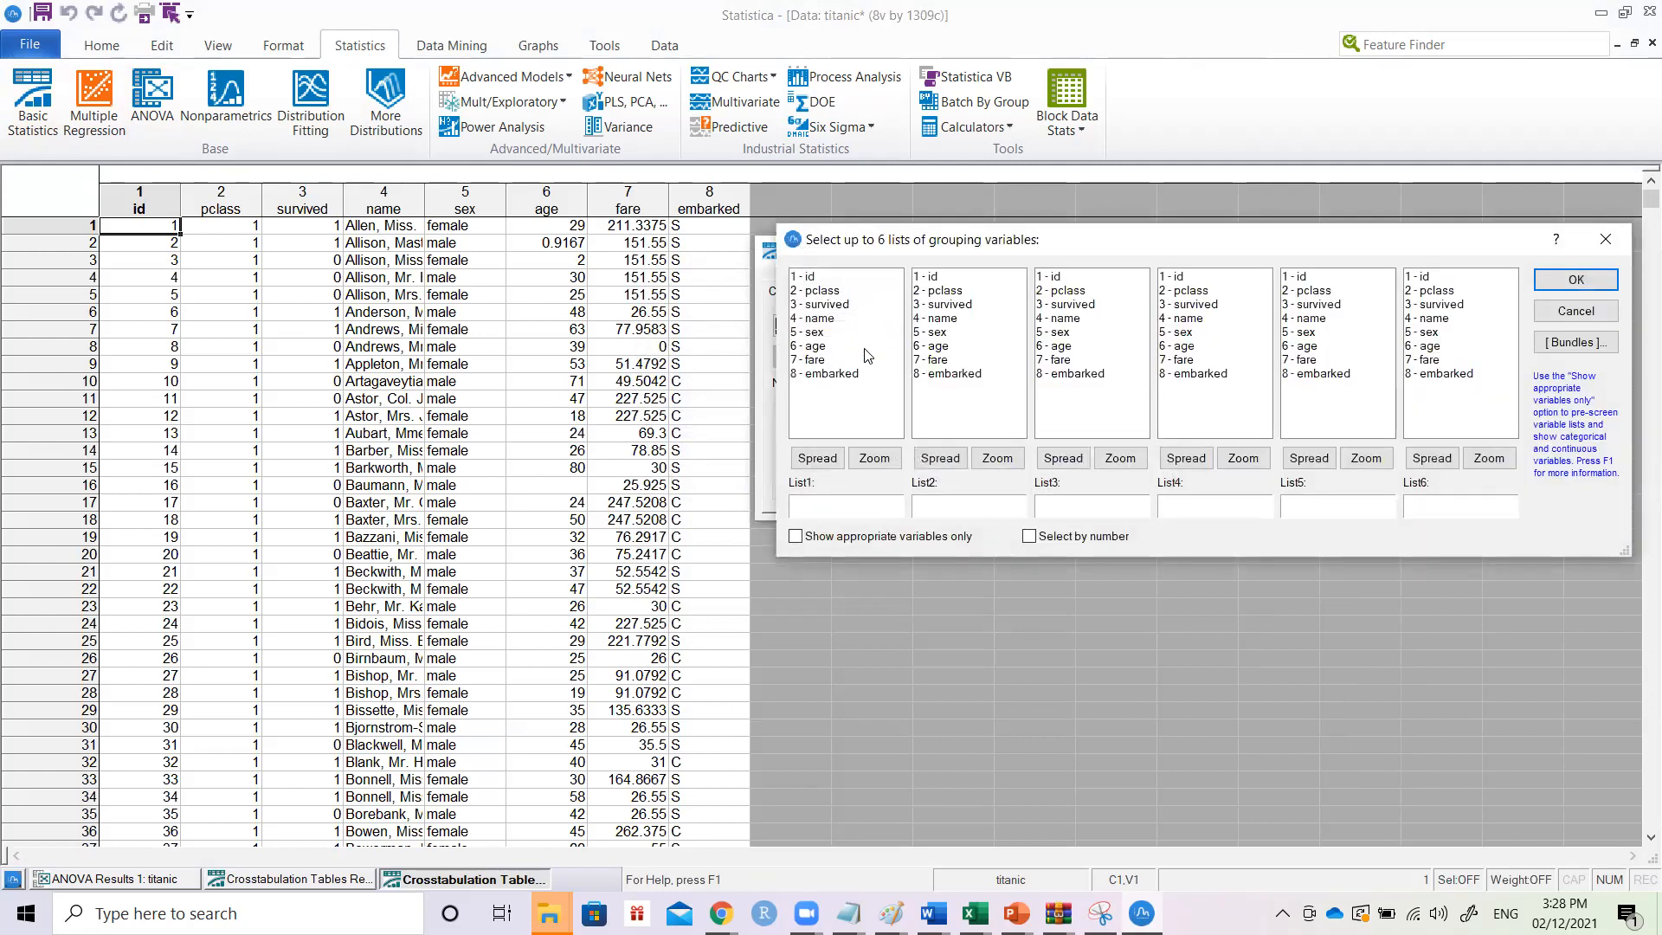
left_click(836, 304)
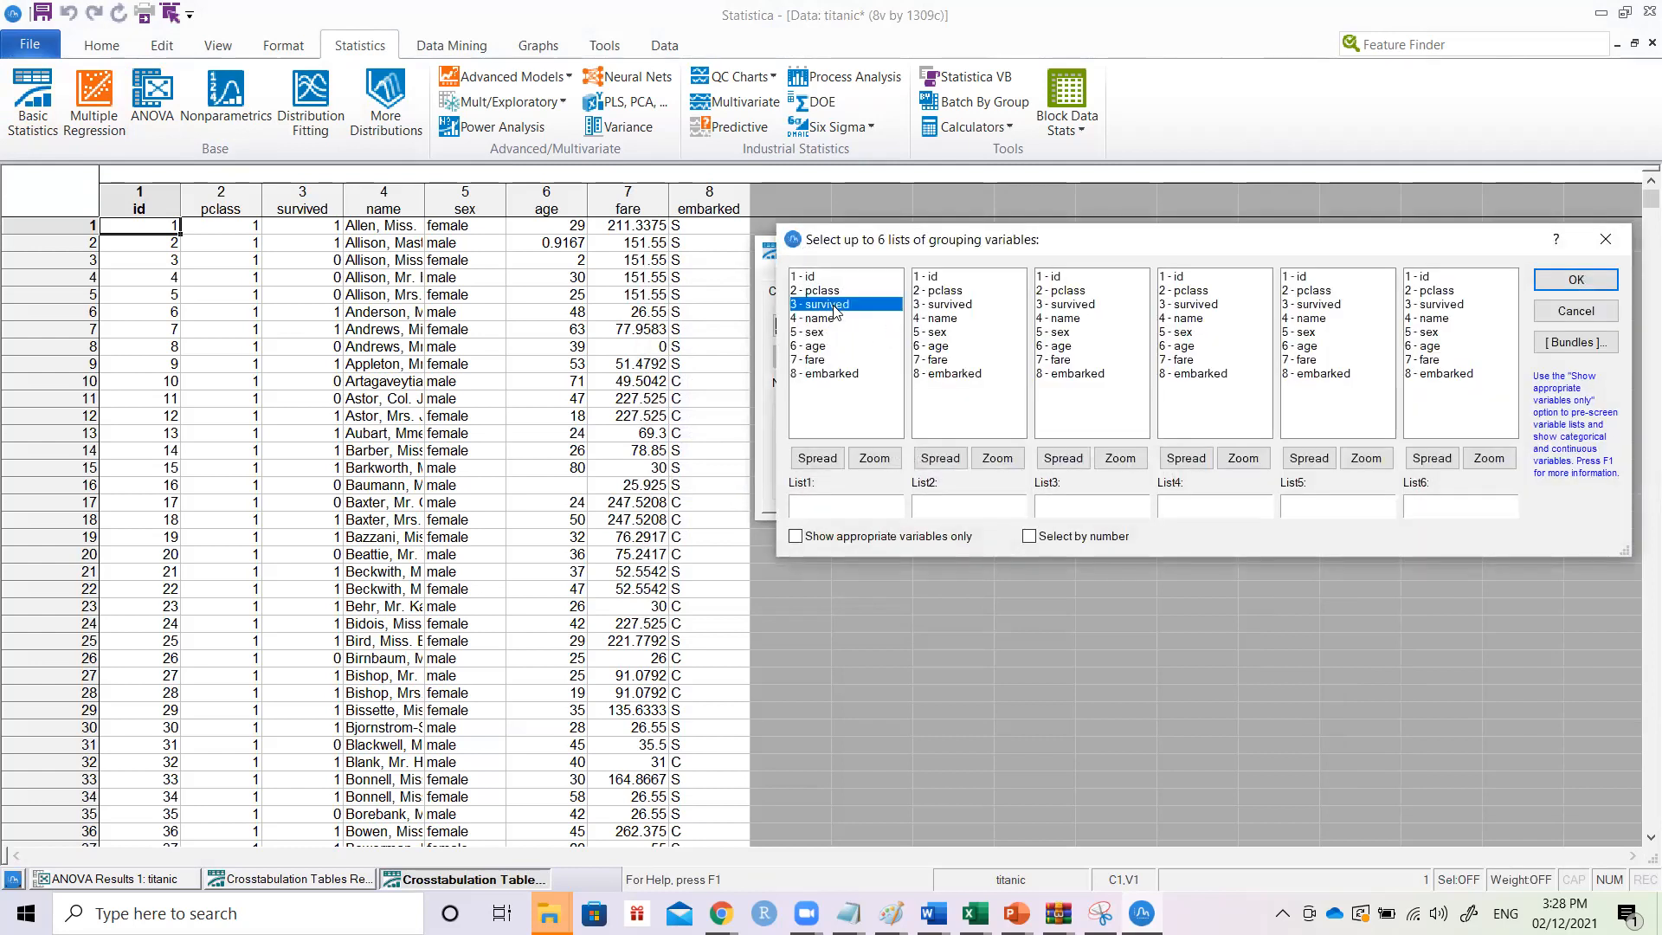
left_click(957, 332)
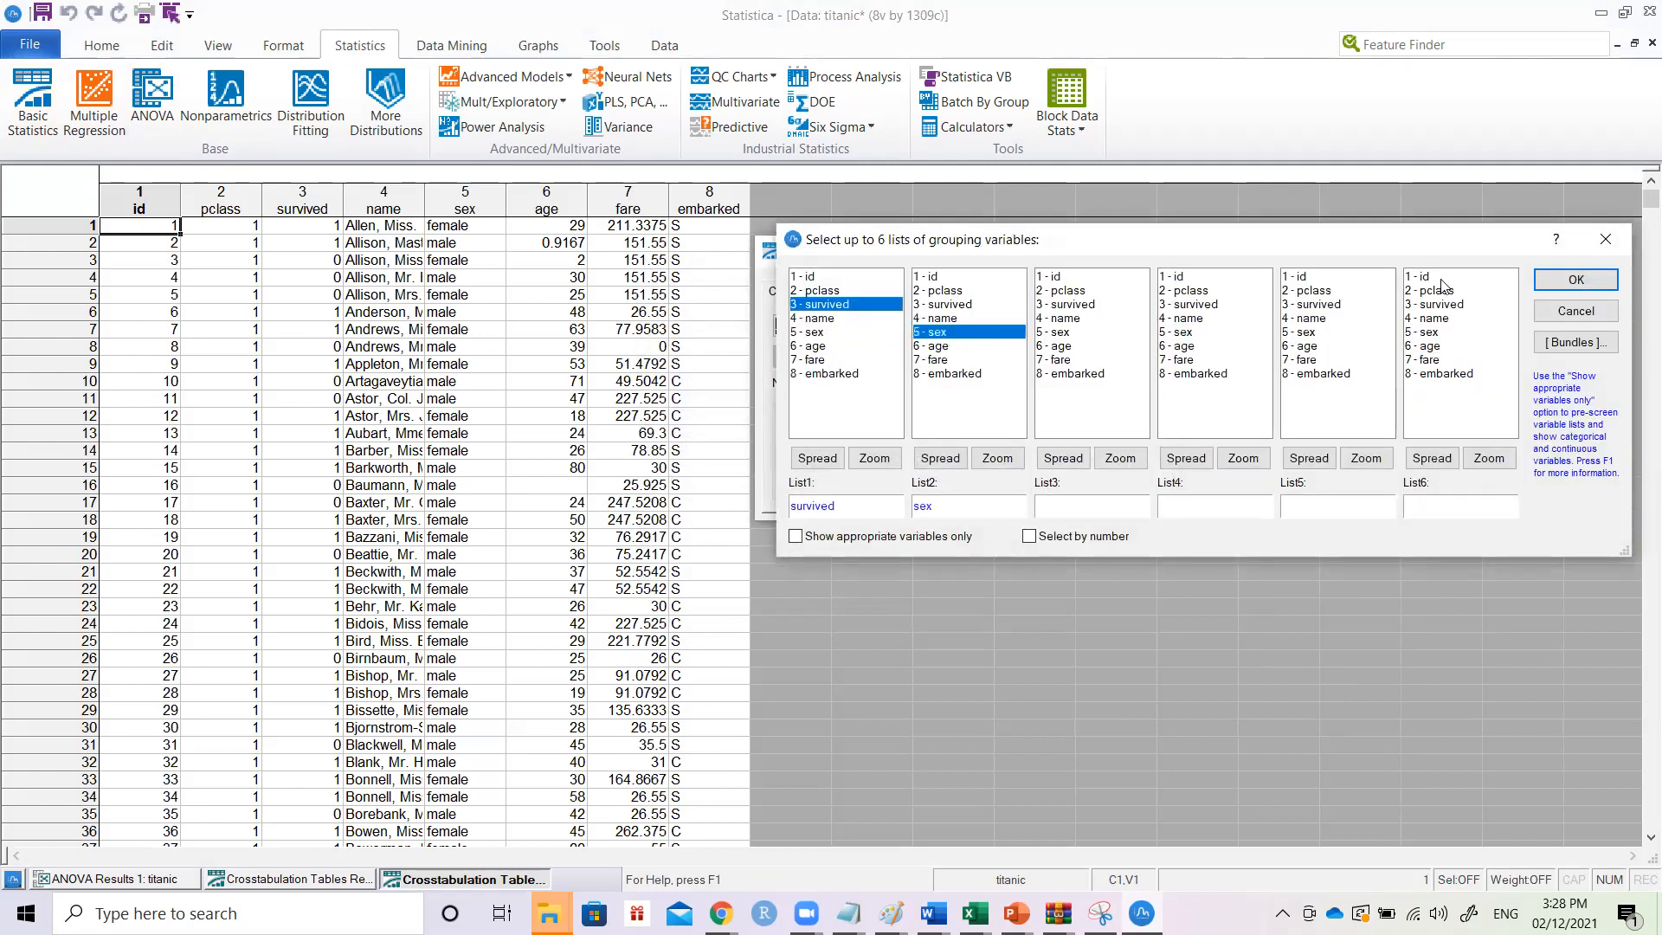
left_click(1573, 281)
left_click(925, 292)
left_click(807, 291)
left_click(1115, 360)
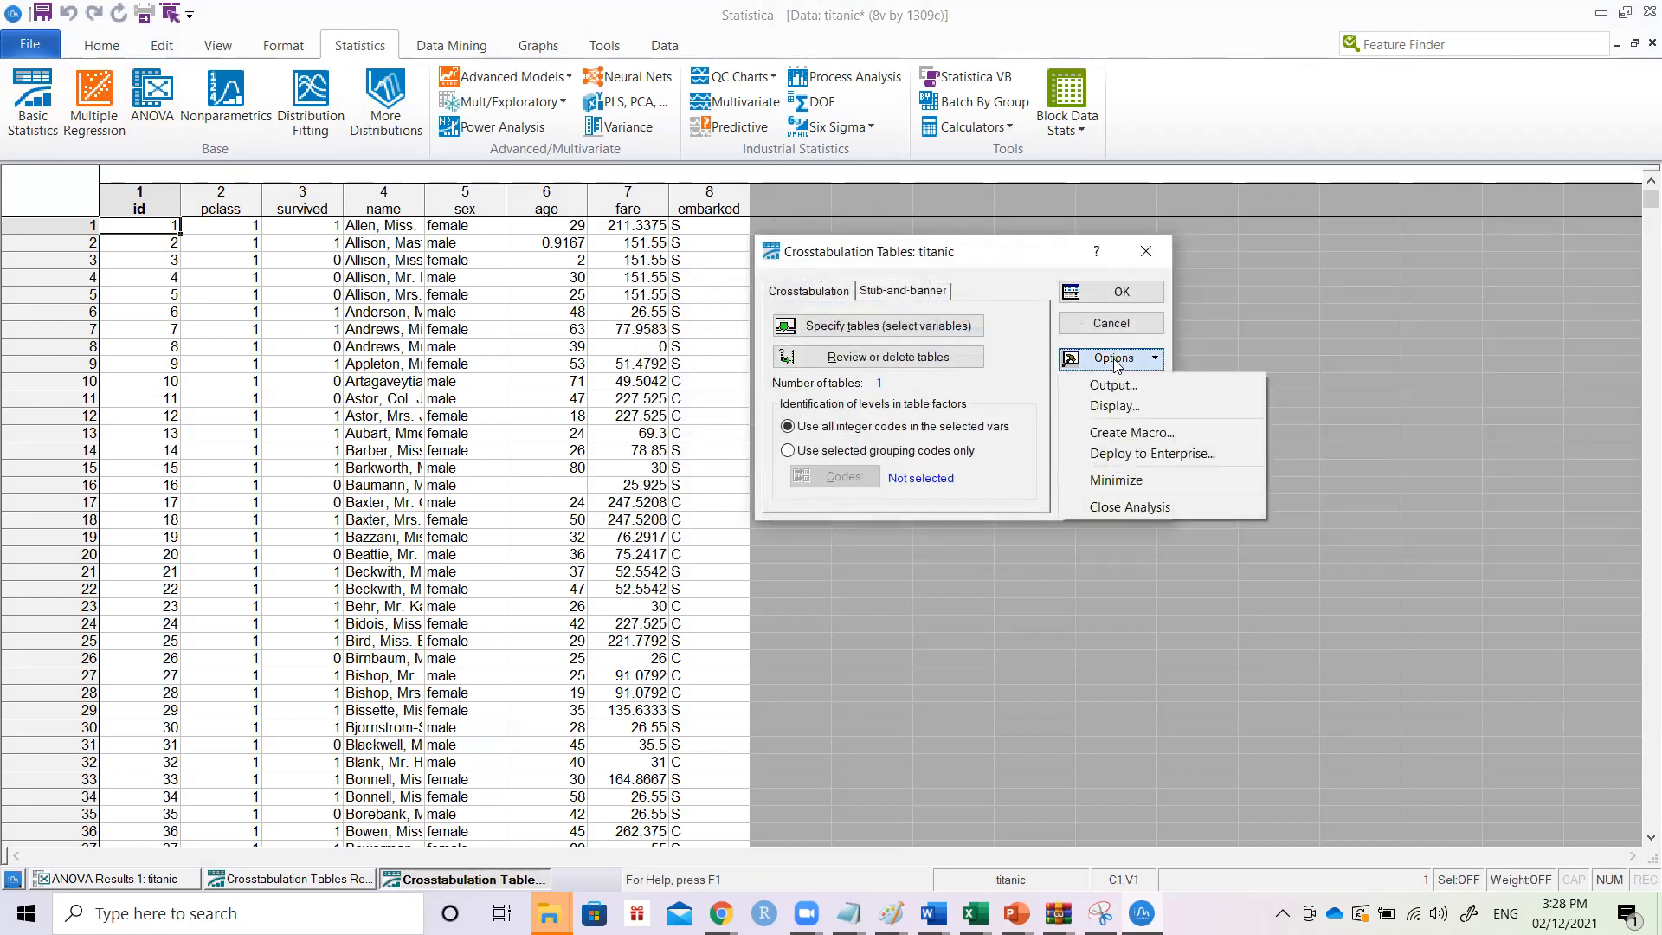
left_click(1111, 292)
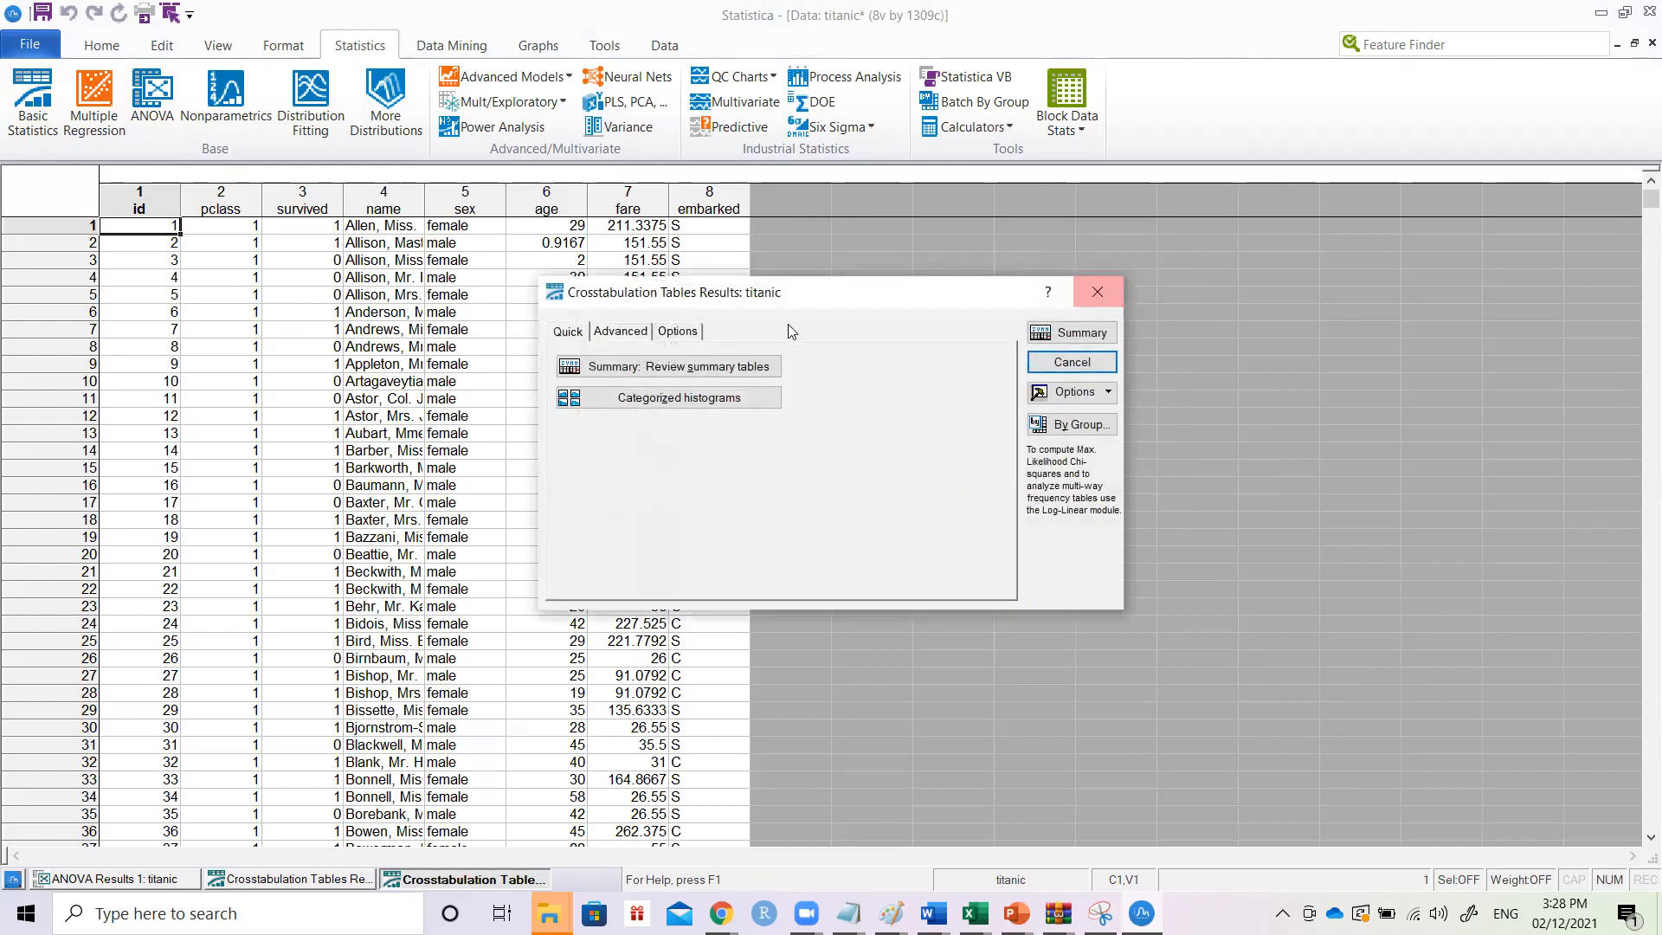
- Include the Pearson & M-L Chi-square statistics and generate the detailed two-way table for survived by sex
left_click(678, 331)
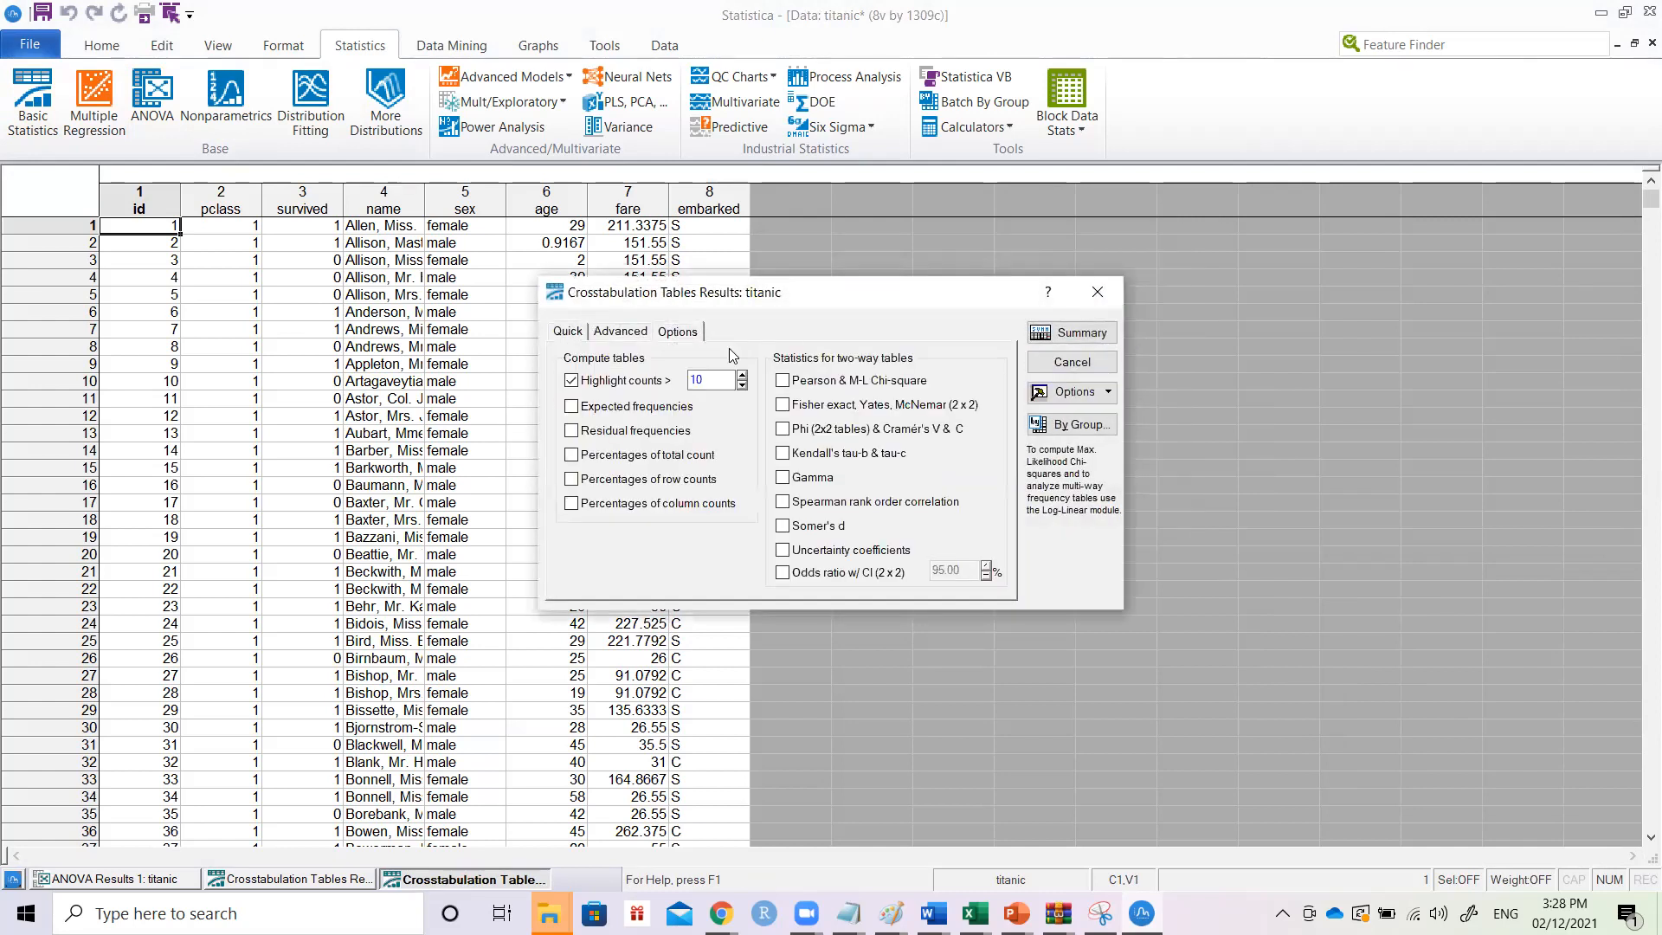
left_click(620, 330)
left_click(643, 415)
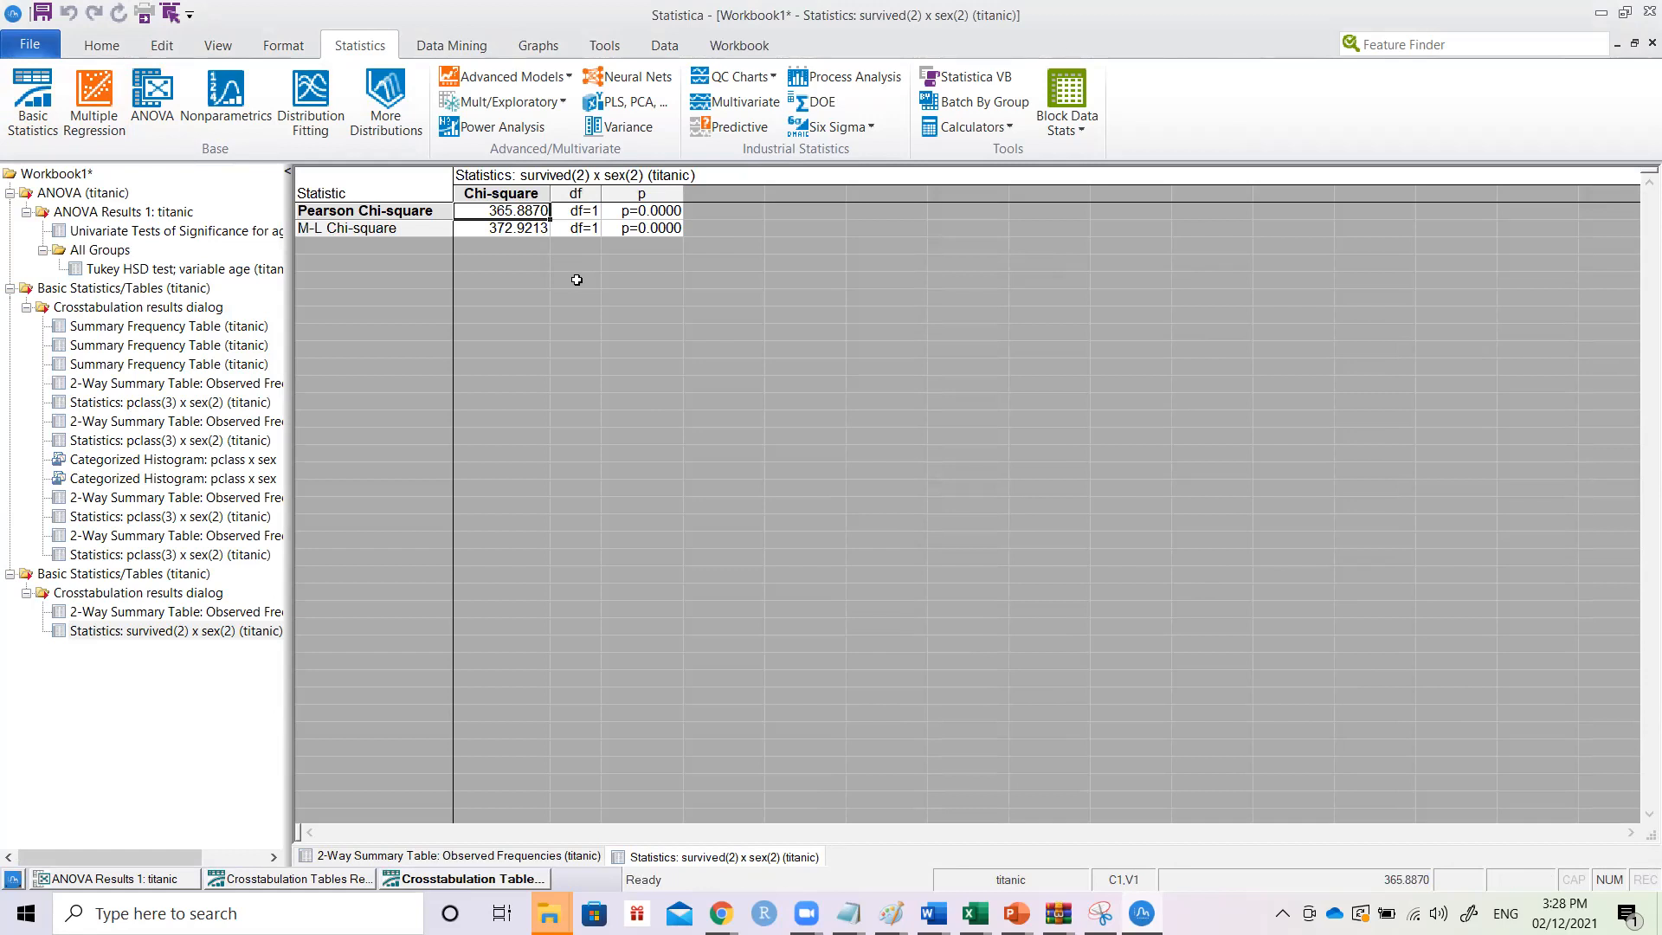
- Compare the Pearson chi-square and p-value for survived by sex with the X^2 test statistic in the Excel titanic sheet
key("alt+Tab")
scroll(554, 572, "down", 1)
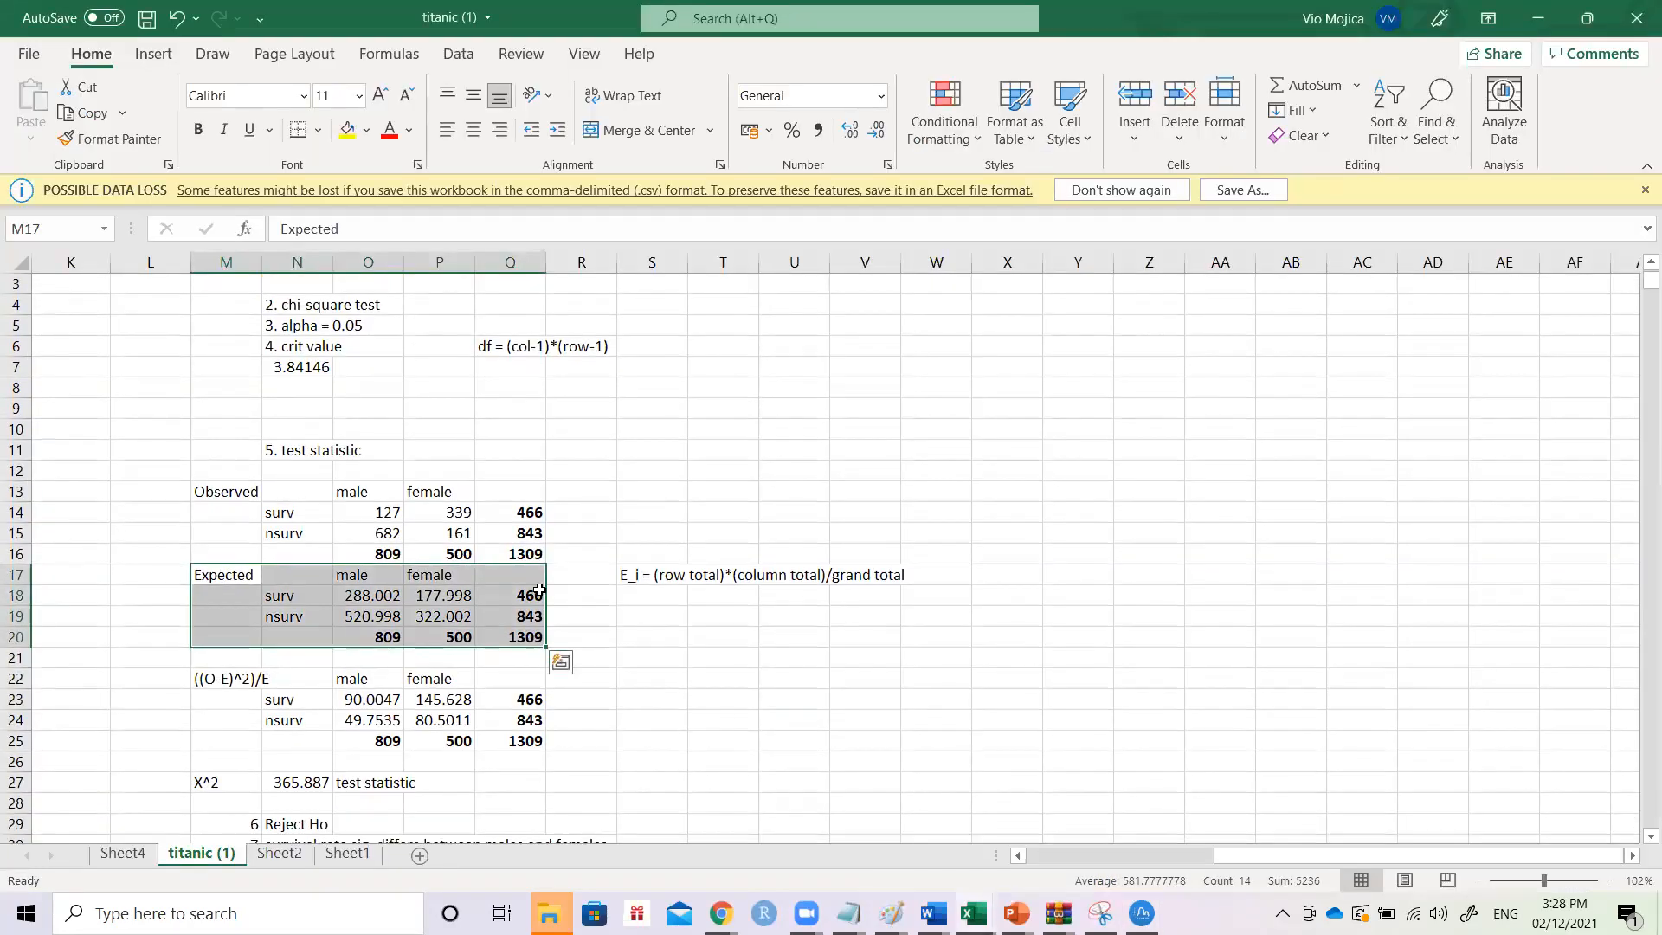
left_click(296, 787)
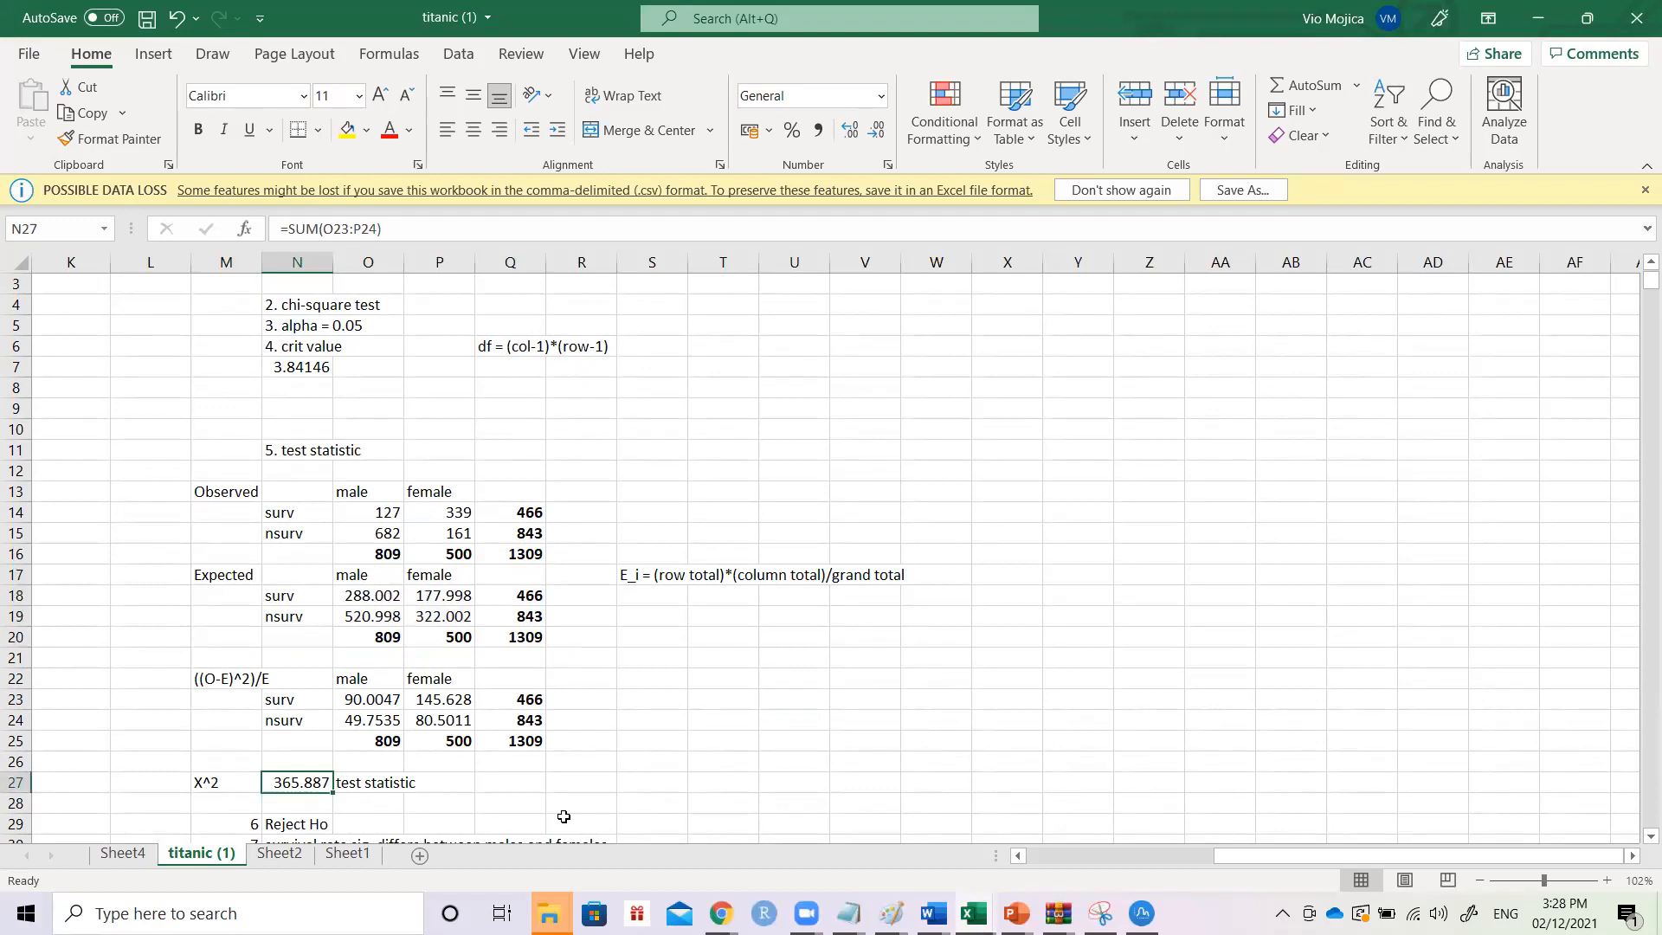
key("alt+Tab")
left_click(640, 213)
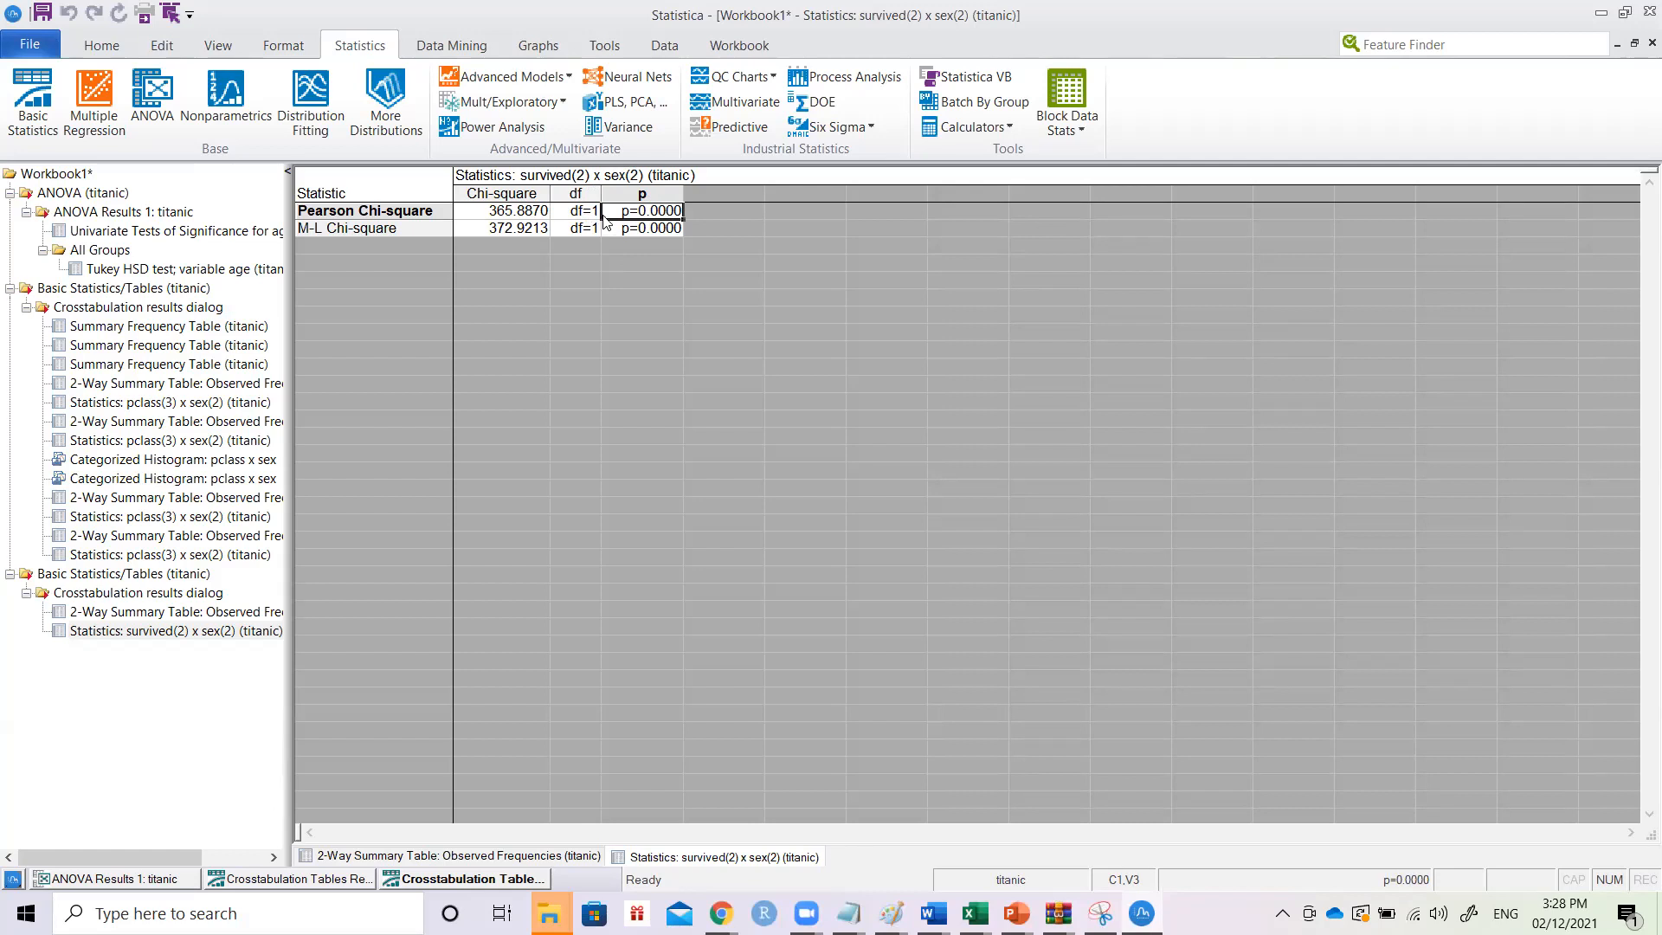
- Check the Reject Ho conclusion in Excel against the p-values of the survived by sex statistics in Statistica
key("alt+Tab")
scroll(294, 520, "down", 2)
left_click(294, 723)
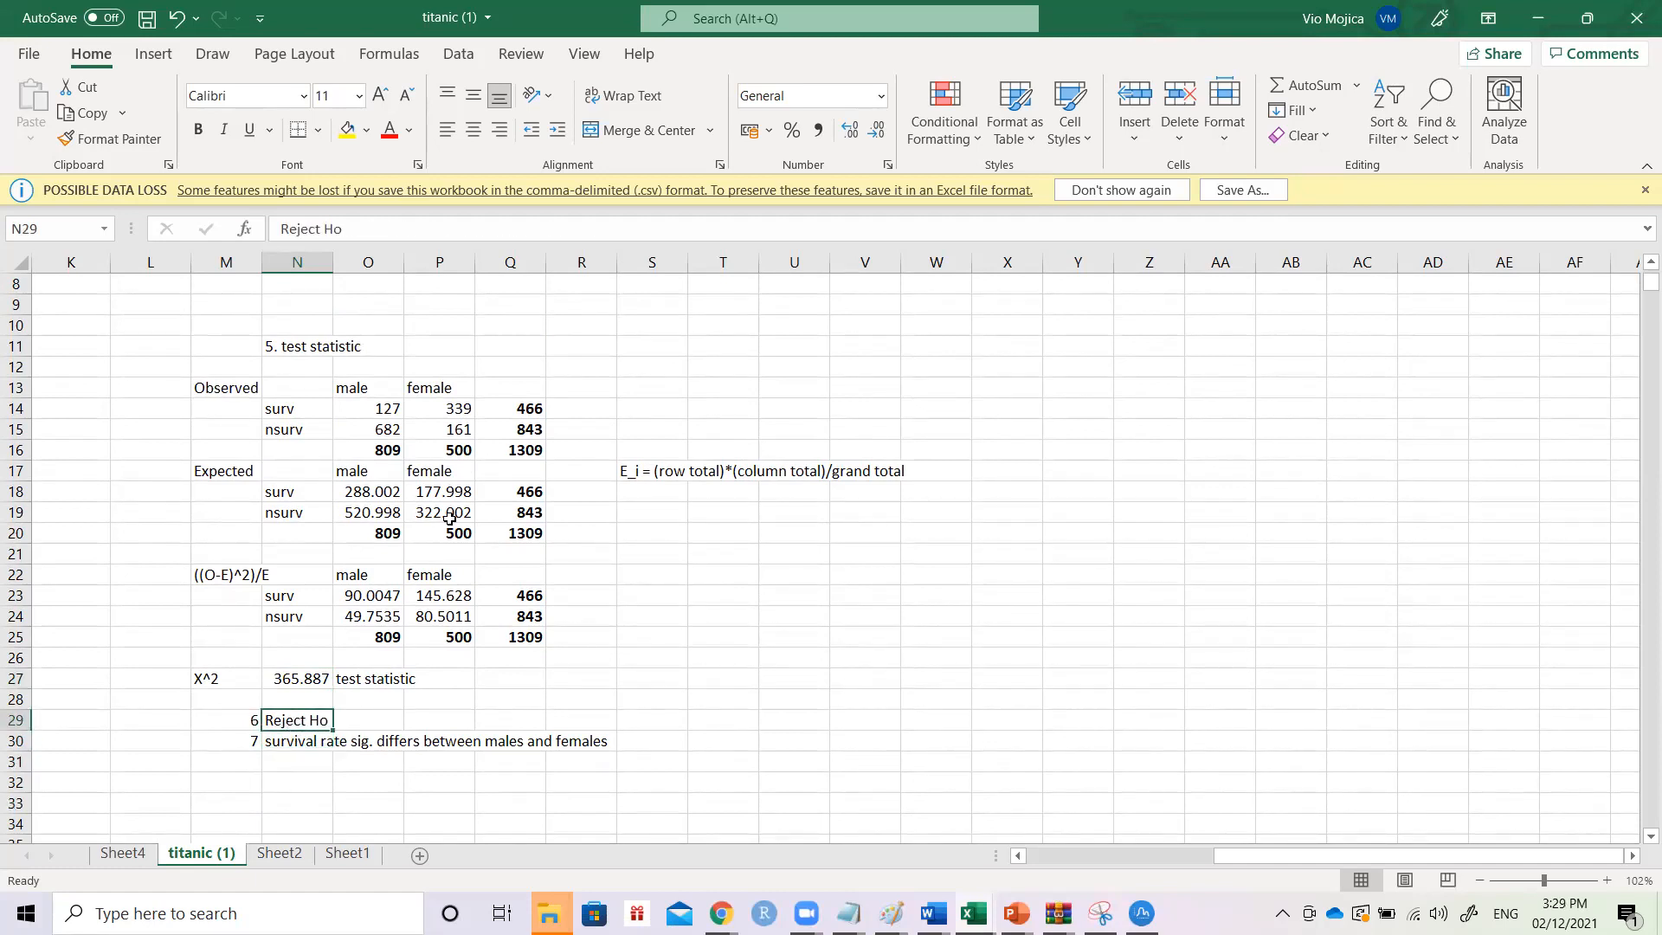
key("alt+Tab")
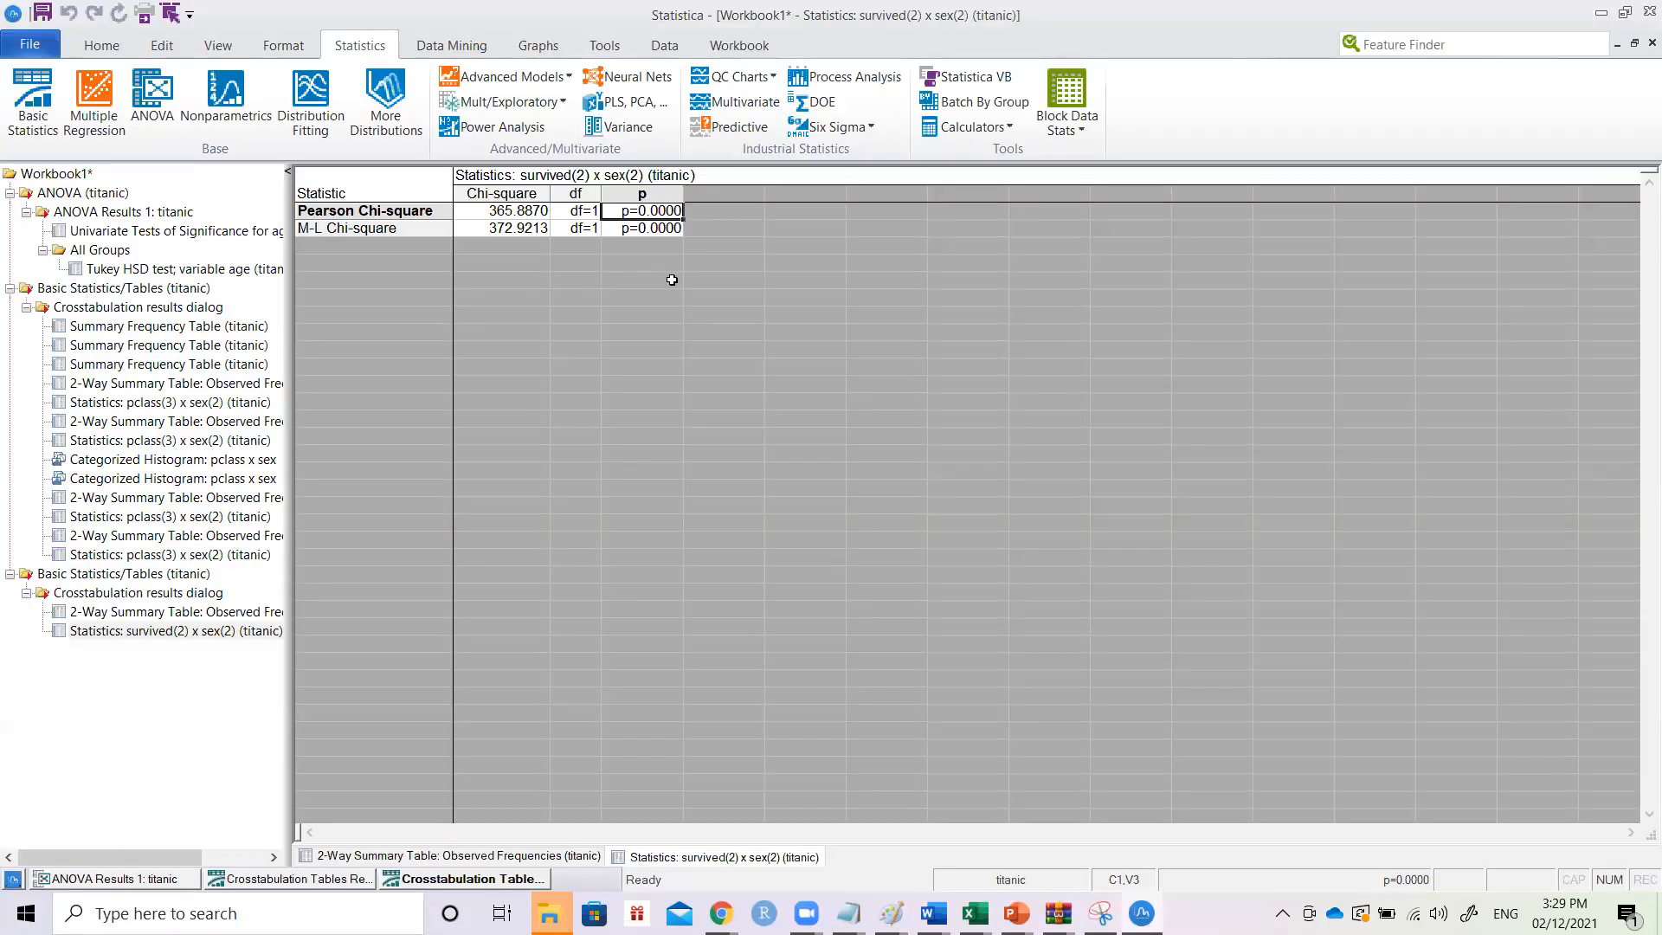
key("Down")
key("Up")
key("Down")
key("Up")
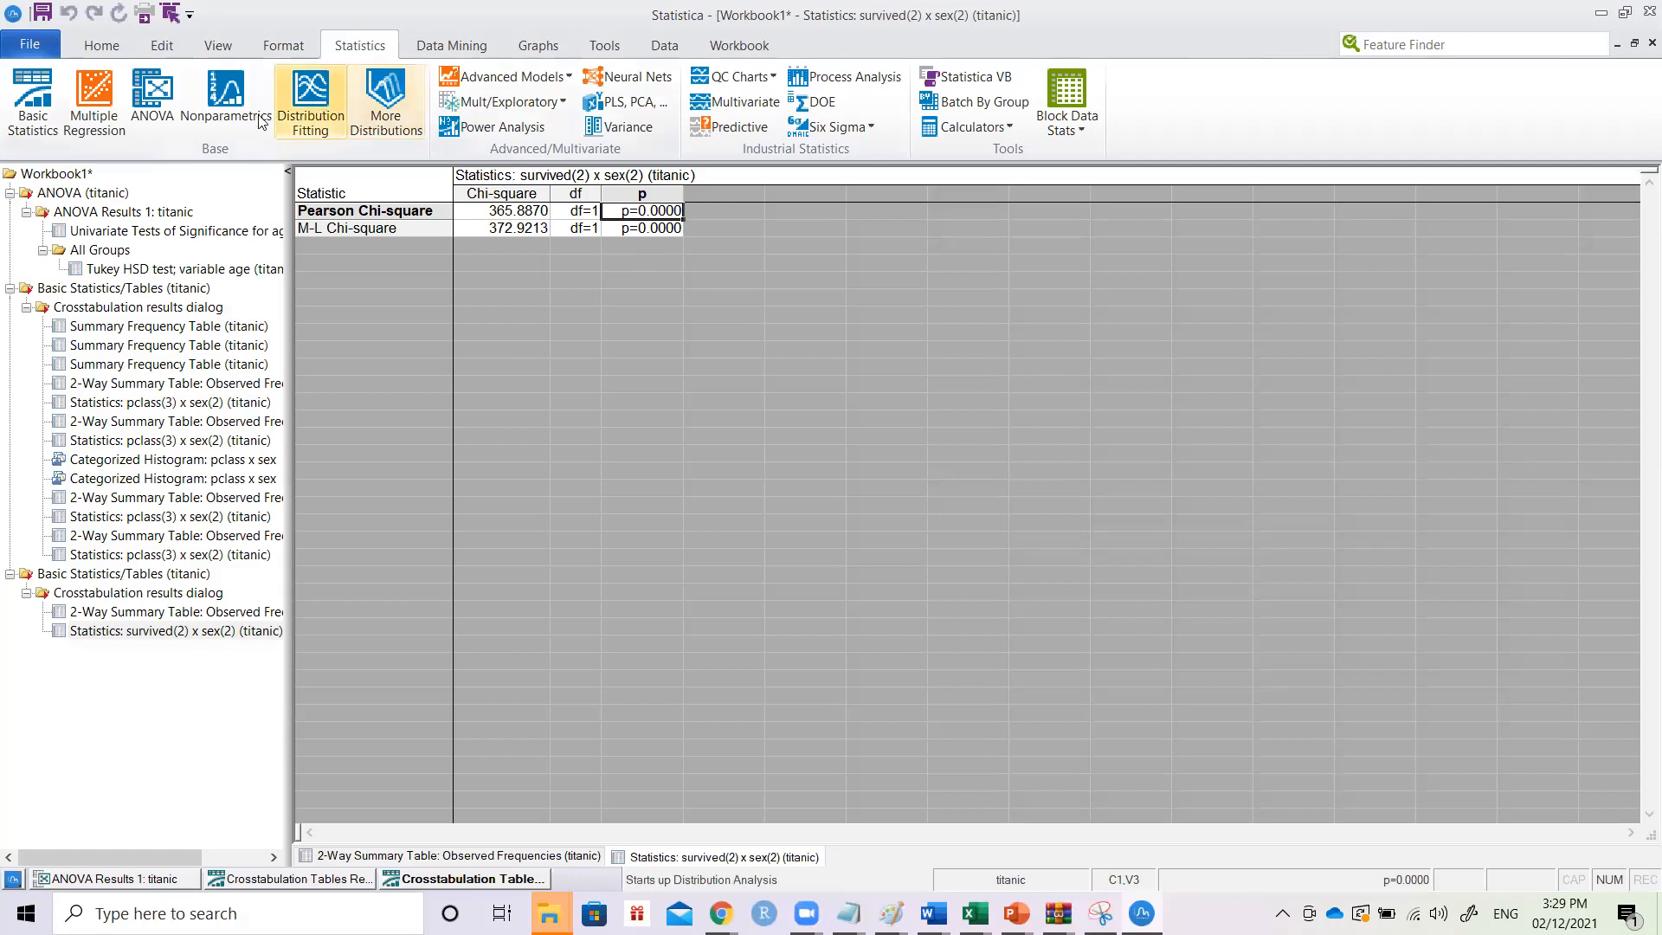
left_click(102, 48)
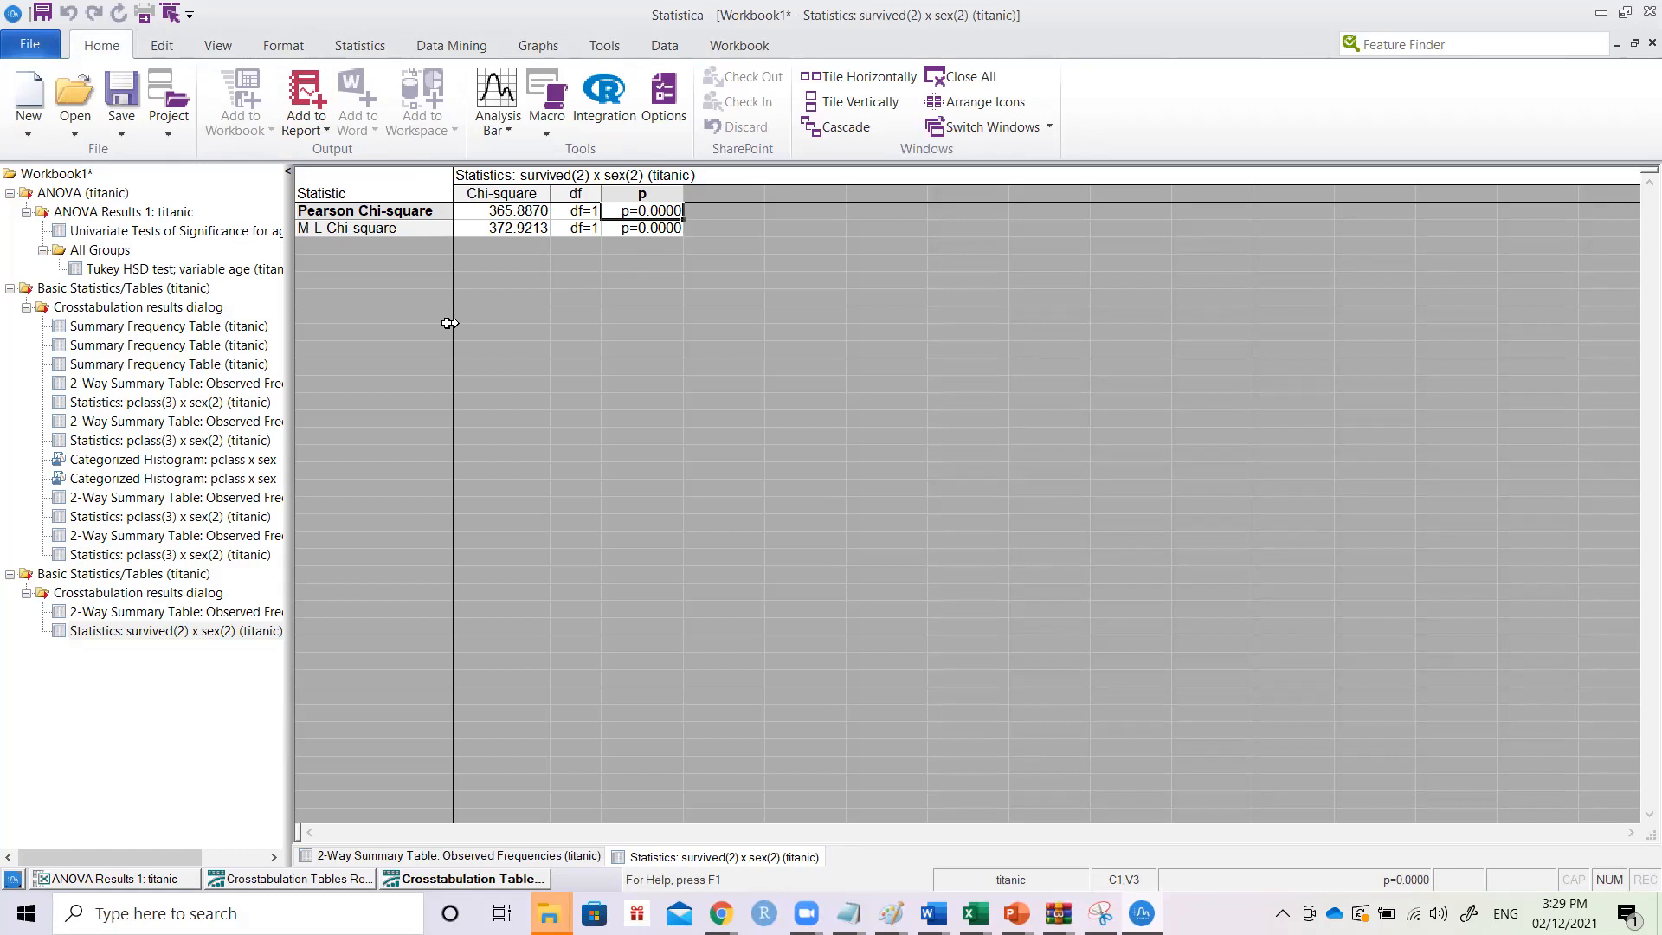
- Switch to the titanic (1) workbook in Excel and go through the hypotheses down to the critical value cell
left_click(974, 913)
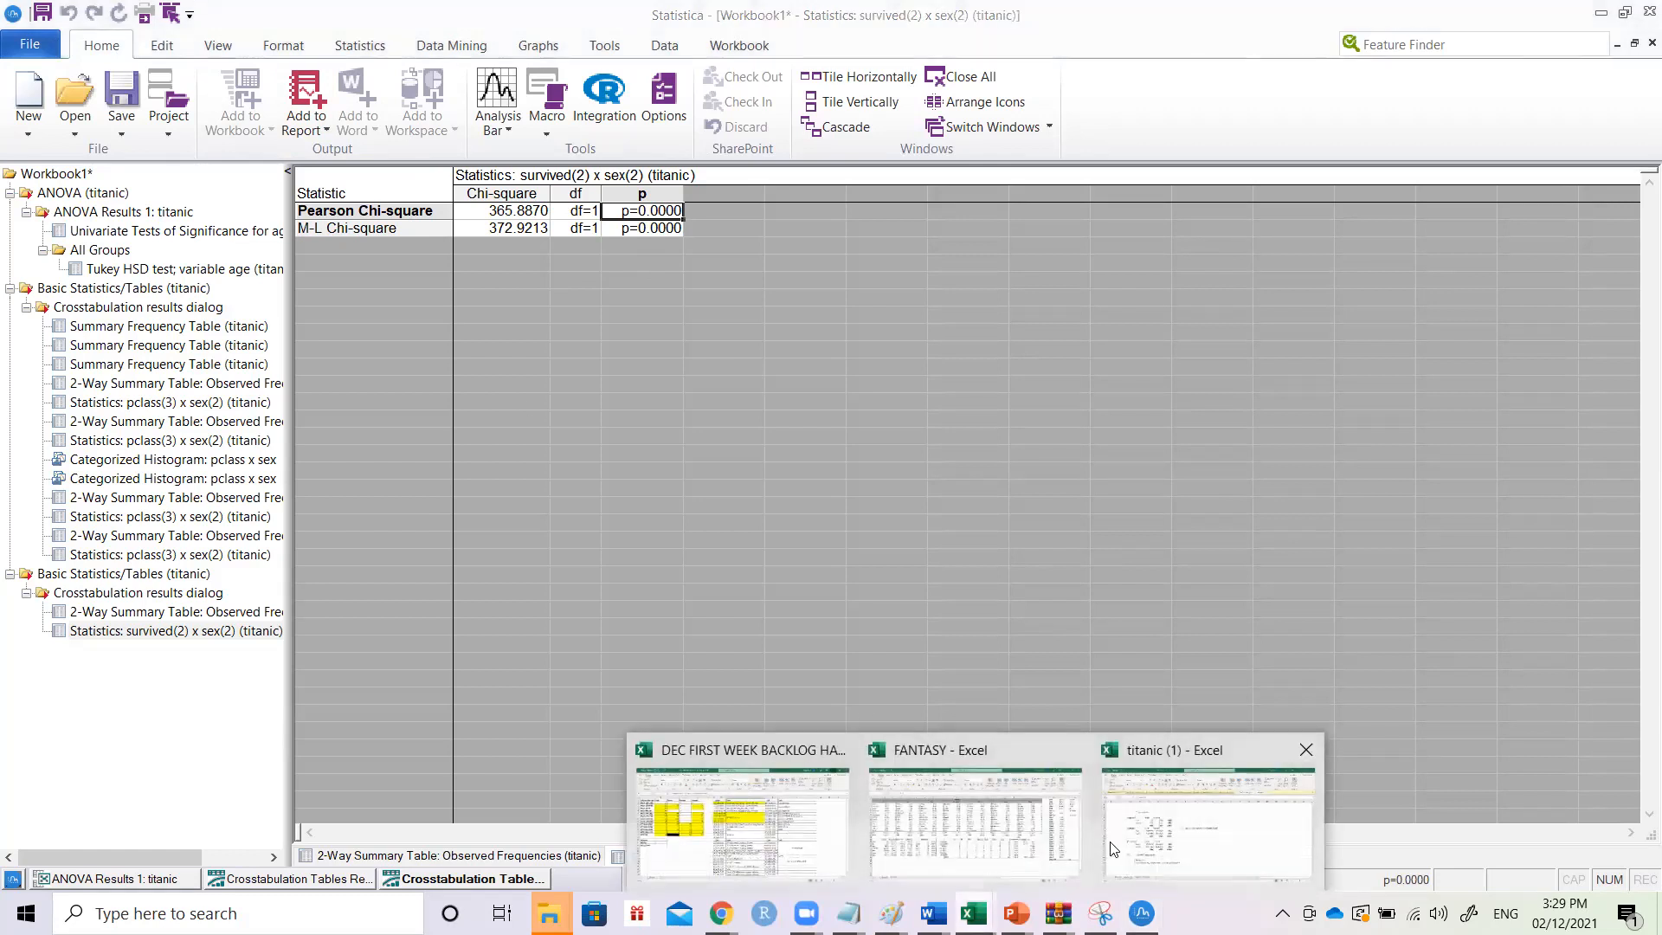
left_click(1151, 835)
left_click(279, 510)
key("Up")
key("Up")
key("Up")
key("Up")
key("Up")
key("Up")
key("Up")
key("Up")
key("Up")
key("Up")
key("Up")
key("Up")
key("Up")
key("Up")
key("Up")
key("Up")
key("Up")
key("Up")
key("Down")
key("Down")
key("Down")
key("Down")
key("Down")
key("Down")
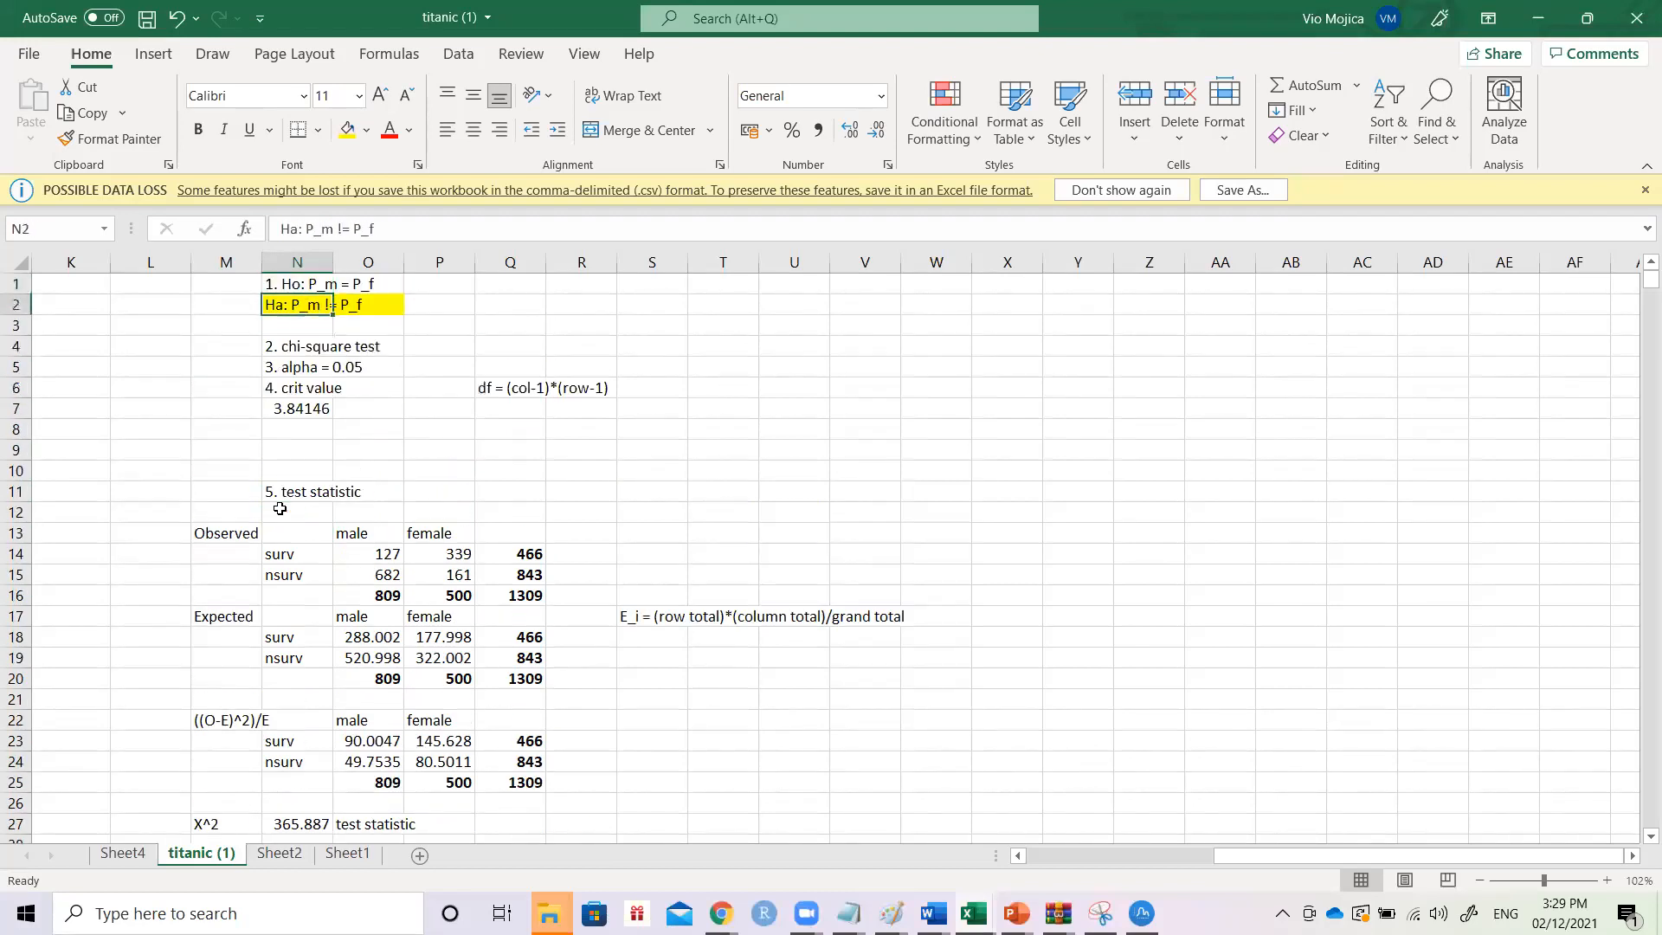
- Examine the critical value formula in N7, highlighting the CHISQ.INV.RT function, its 0.05 probability and its degrees of freedom of 1
key("F2")
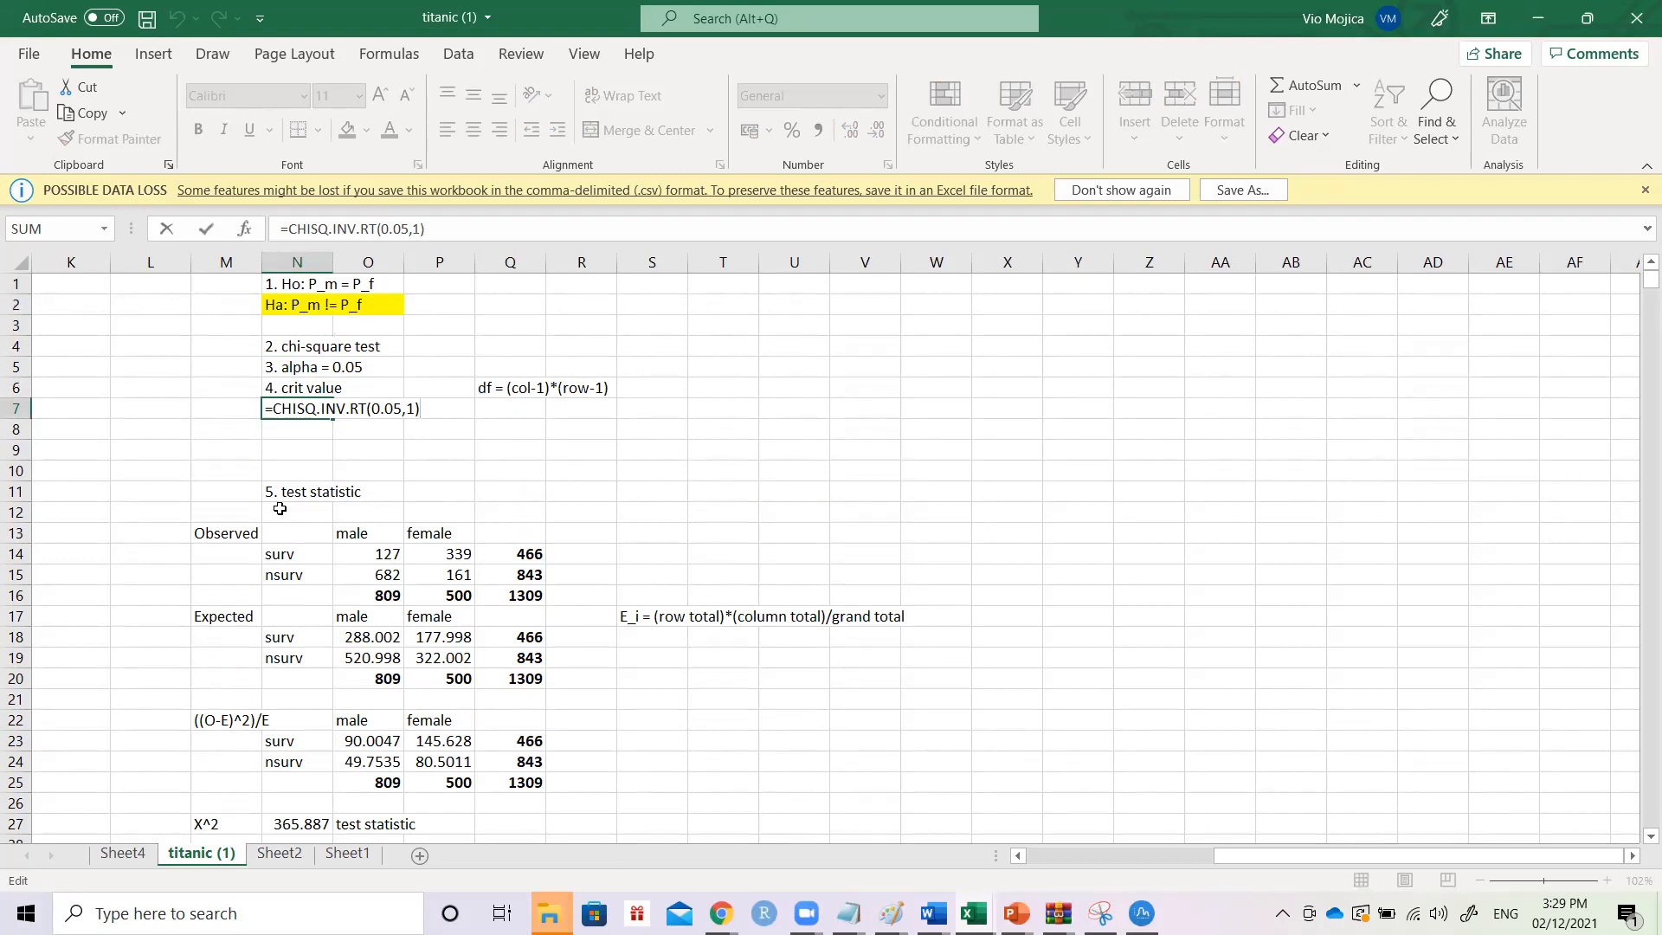
left_click(275, 412)
key("shift+Right")
key("shift+Right")
key("shift+Right")
key("shift+Right")
key("shift+Right")
key("shift+Right")
key("shift+Right")
key("shift+Right")
key("shift+Right")
key("shift+Right")
key("shift+Right")
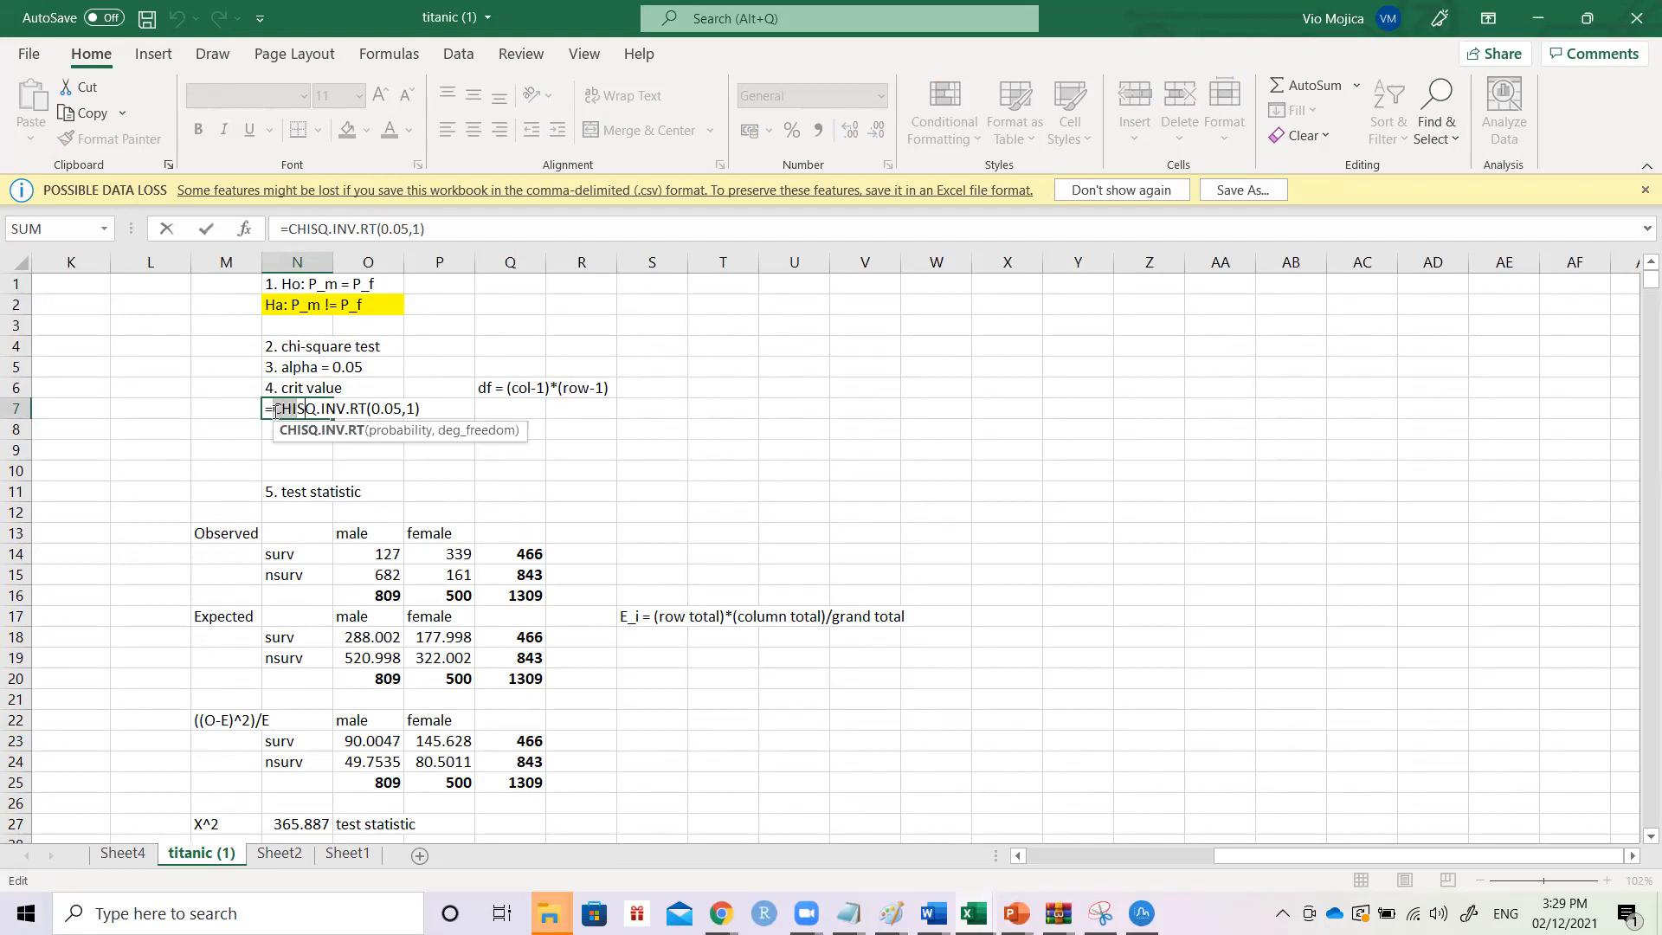
key("Right")
key("Right")
key("shift+Right")
key("shift+Right")
key("shift+Right")
key("shift+Right")
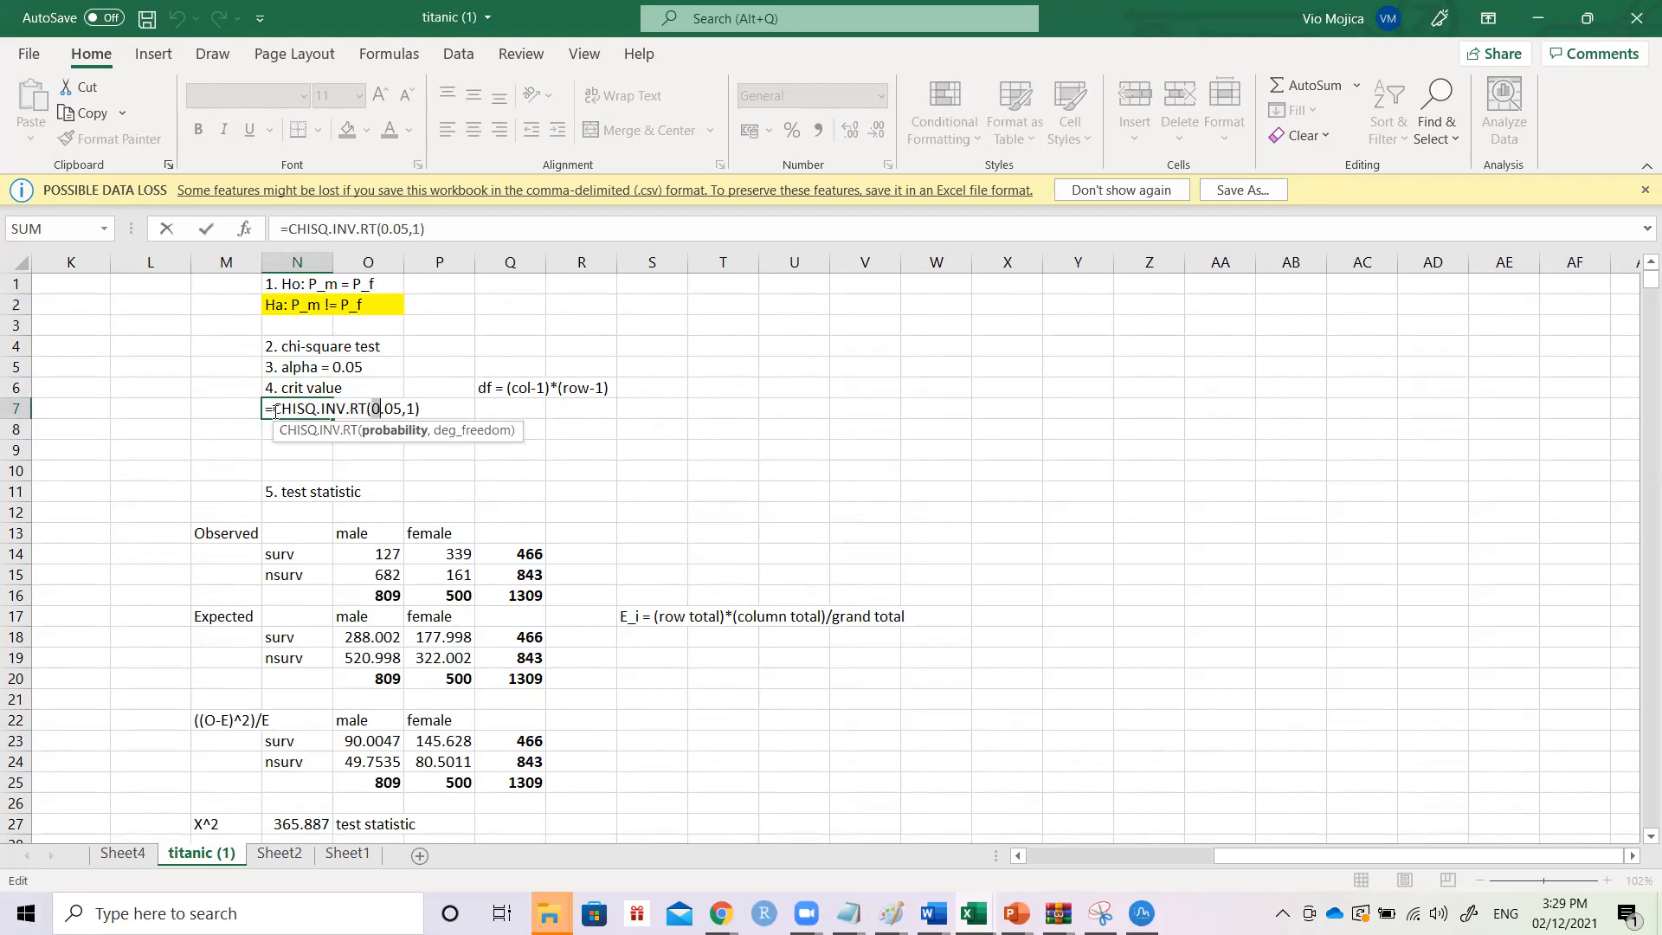
key("Right")
key("Right")
key("shift+Right")
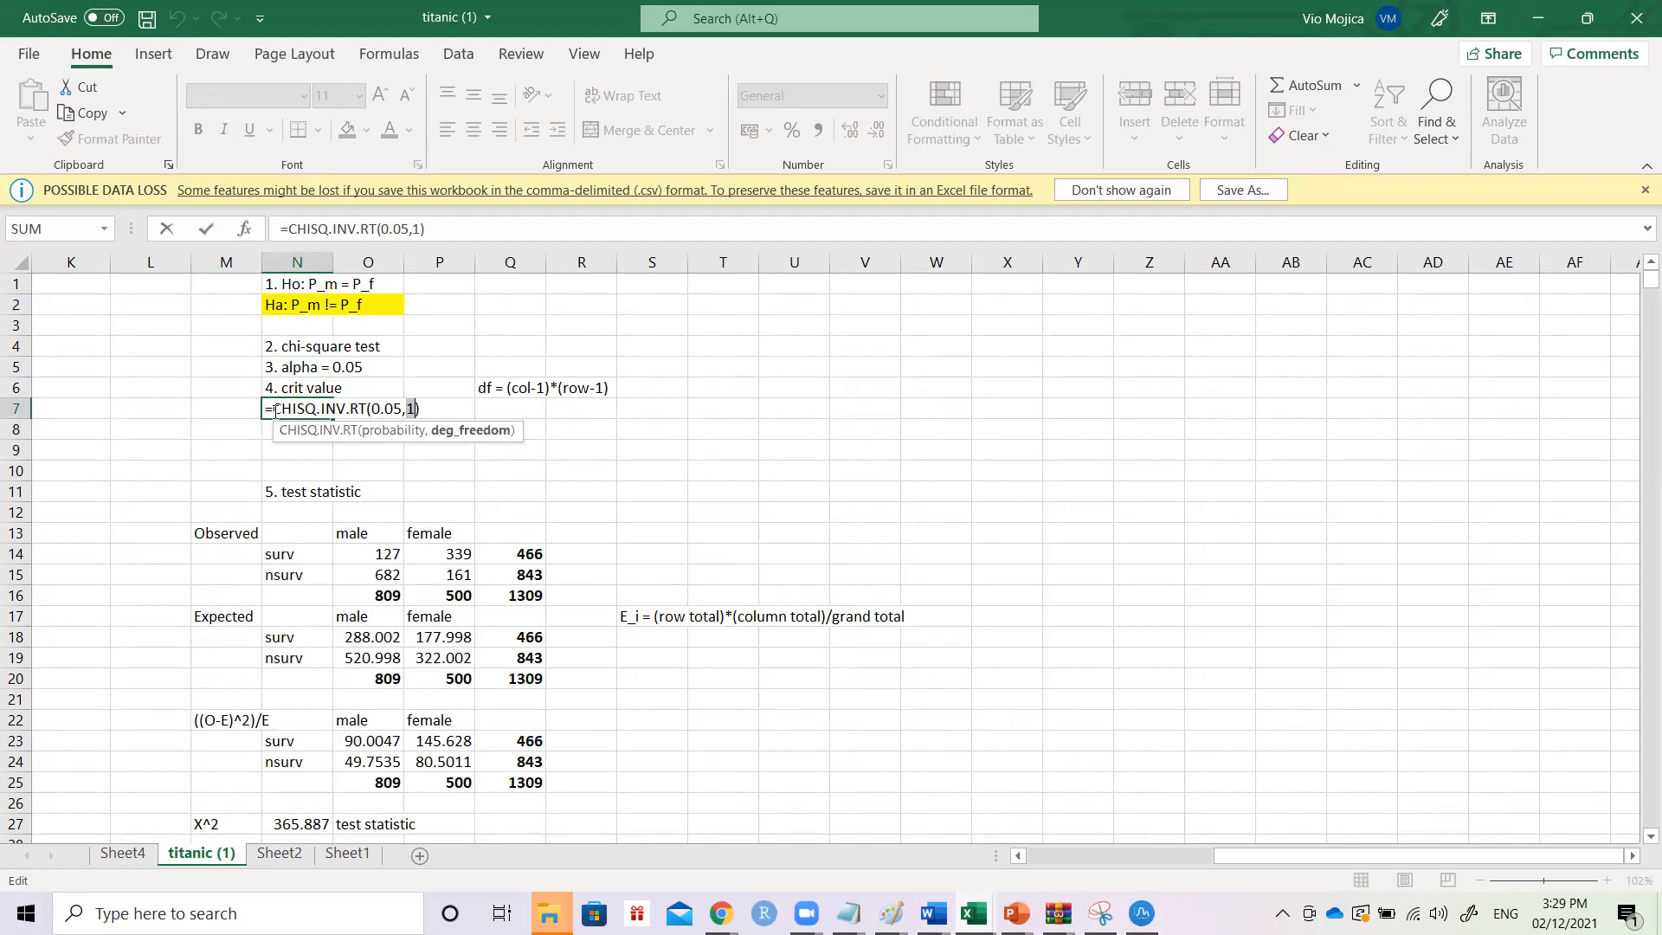
key("Return")
key("Up")
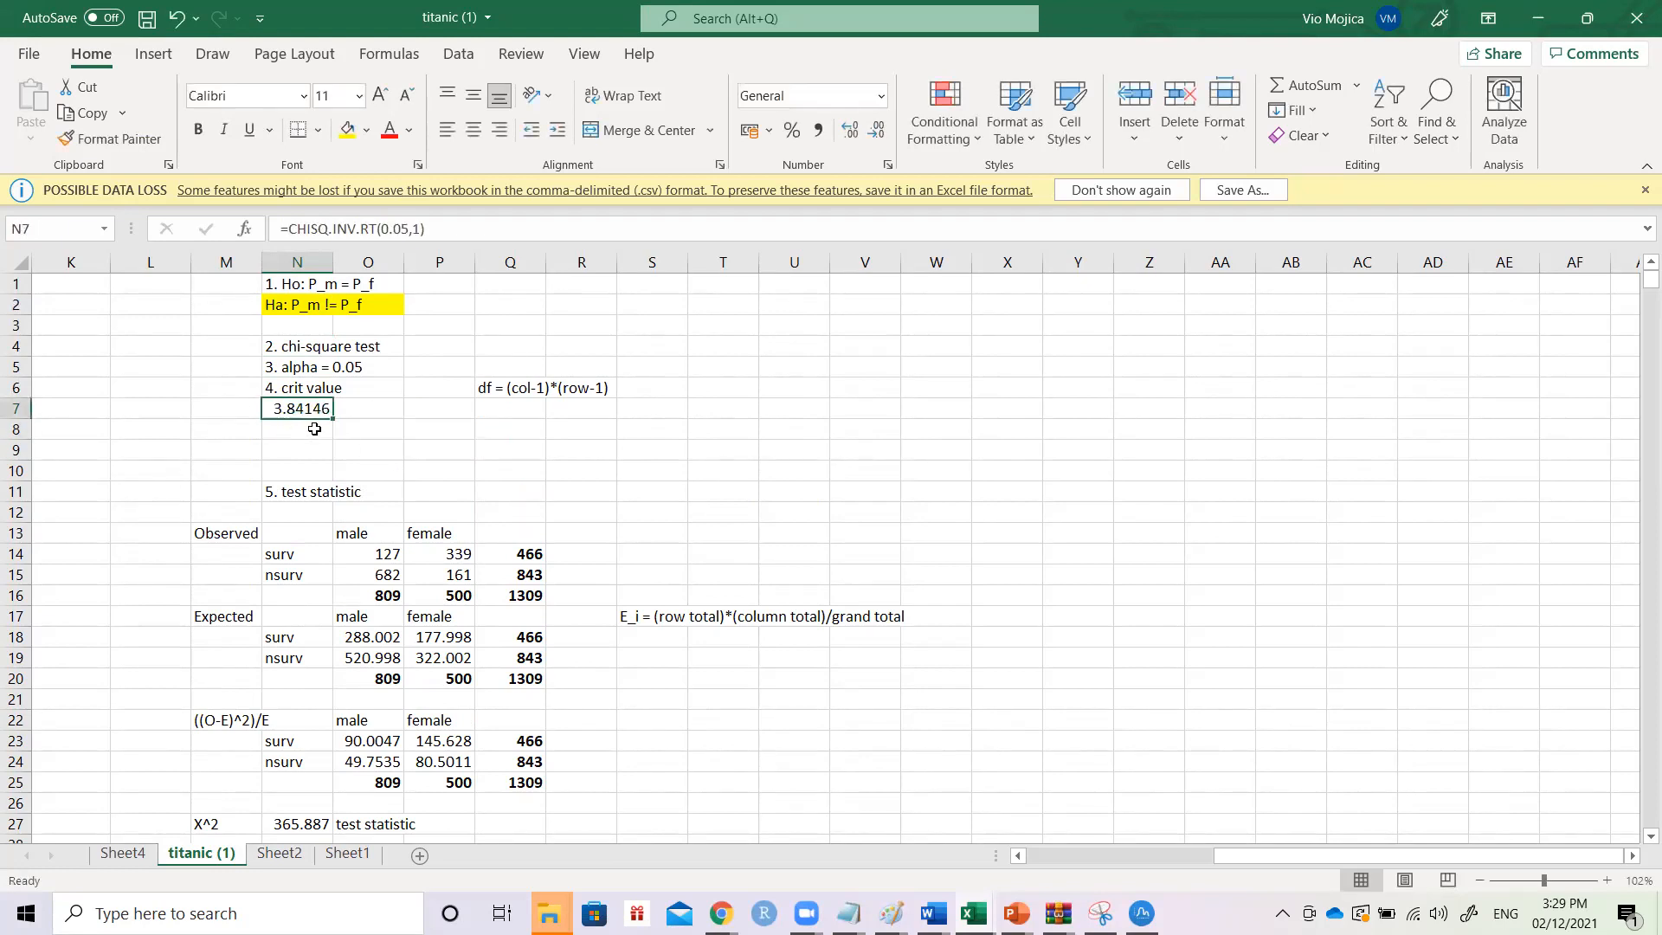
- Review the degrees of freedom formula in Q6 and check it against the df of the survived by sex statistics in Statistica
left_click(494, 395)
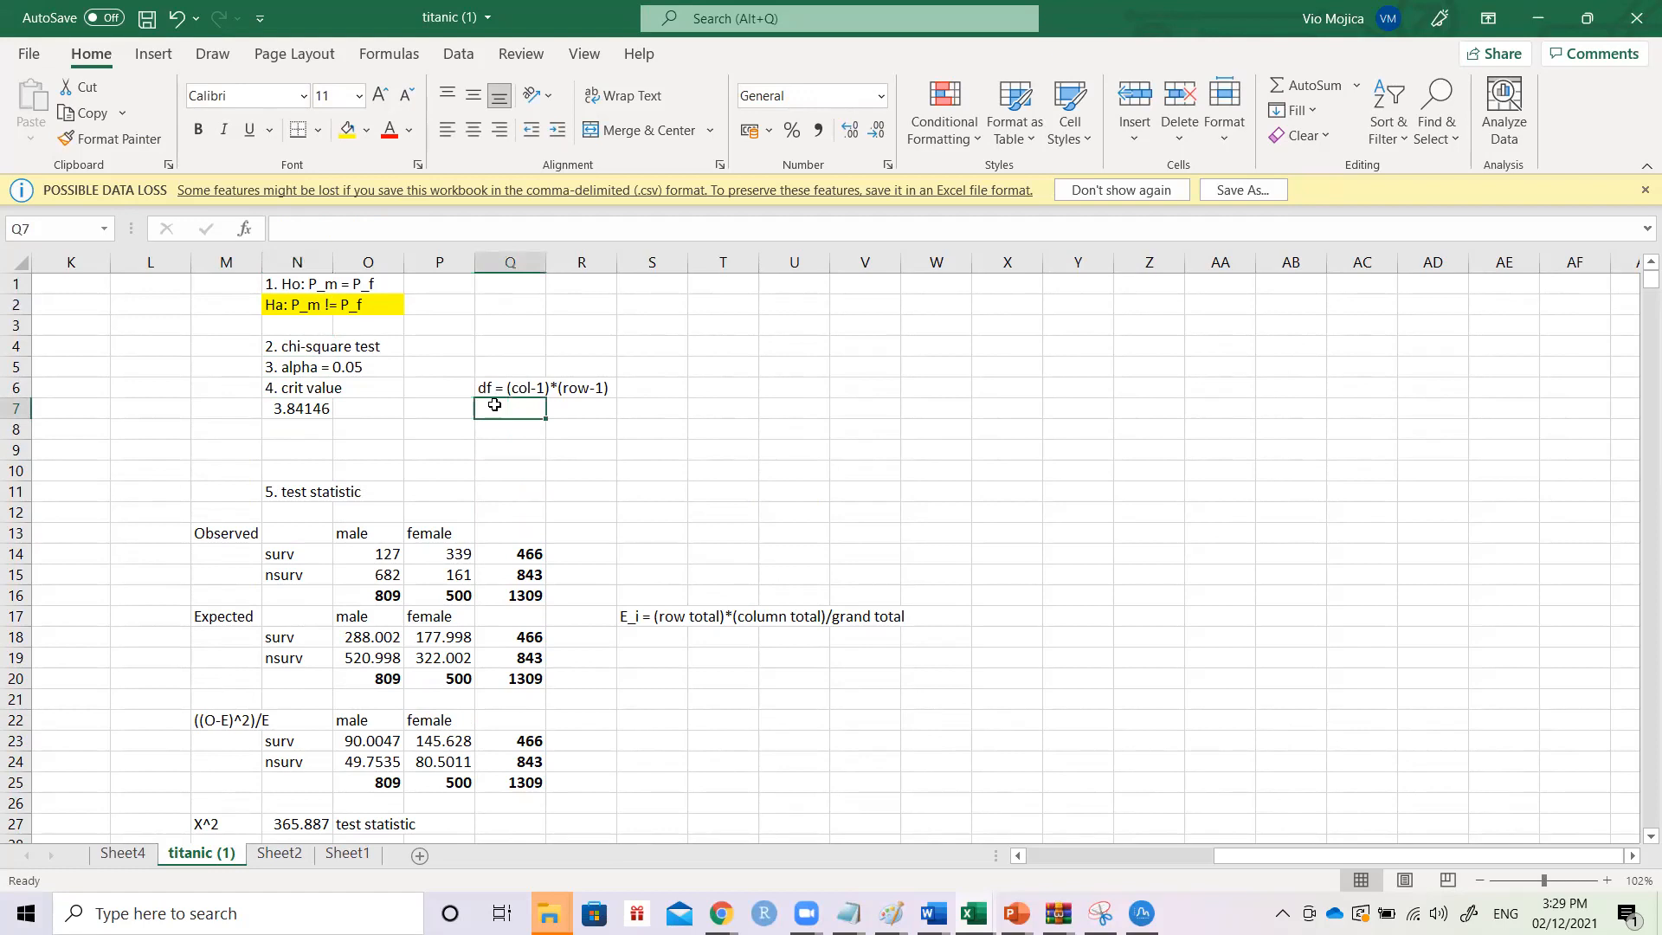
key("Down")
key("Up")
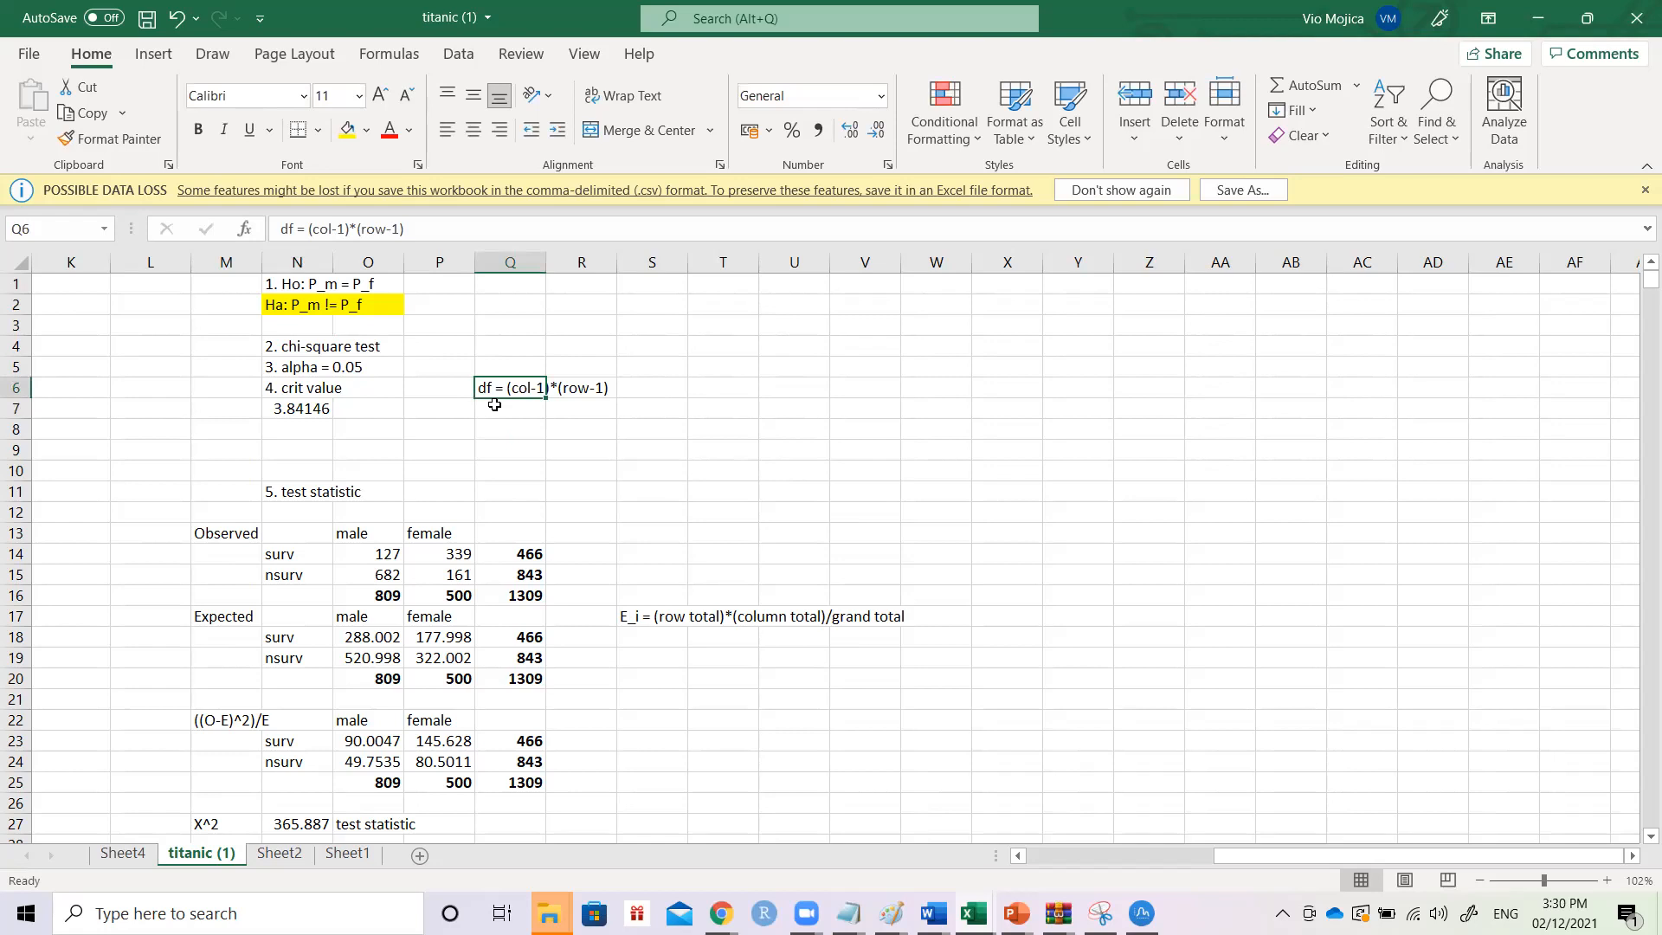
left_click(317, 410)
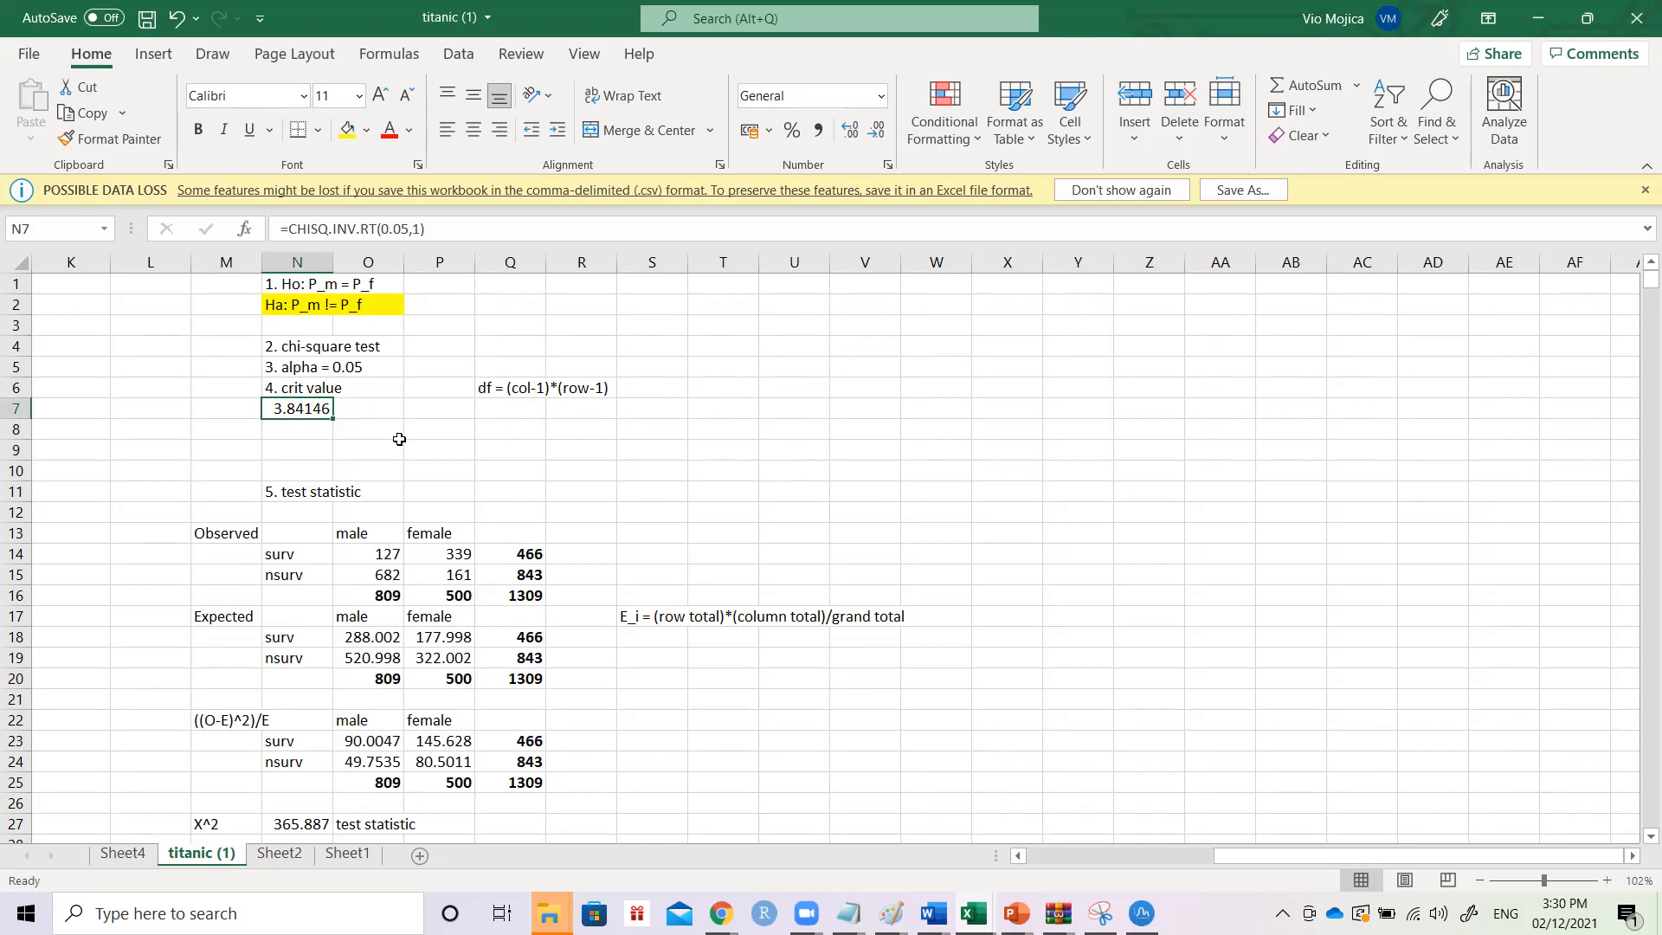
left_click(510, 417)
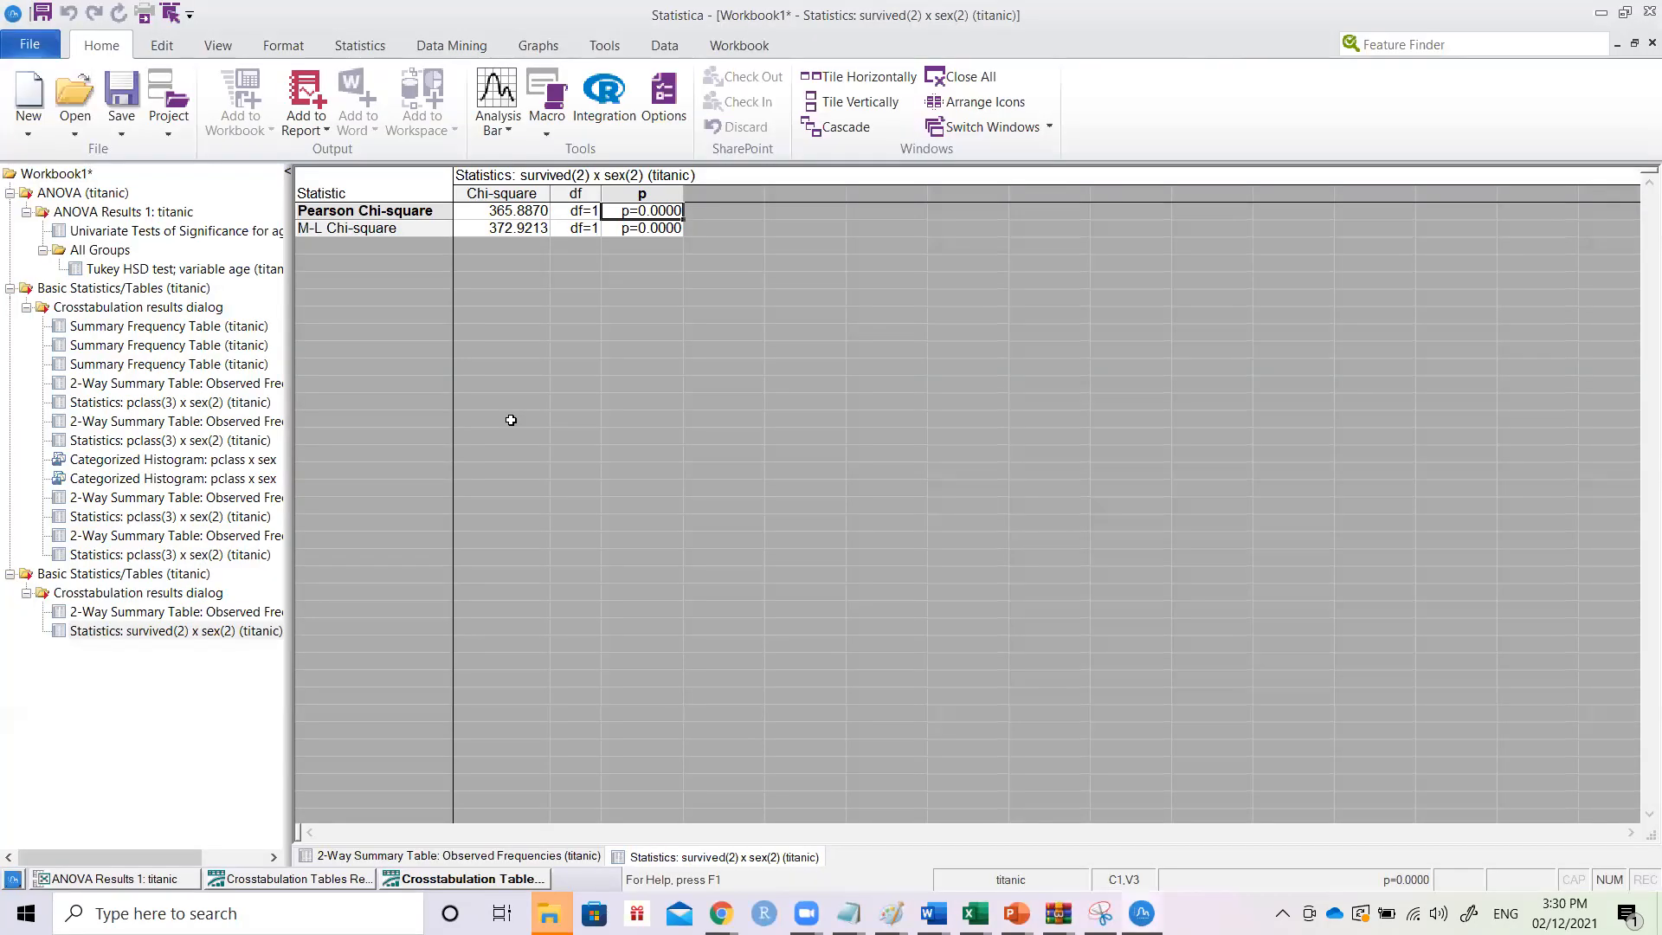
key("alt+Tab")
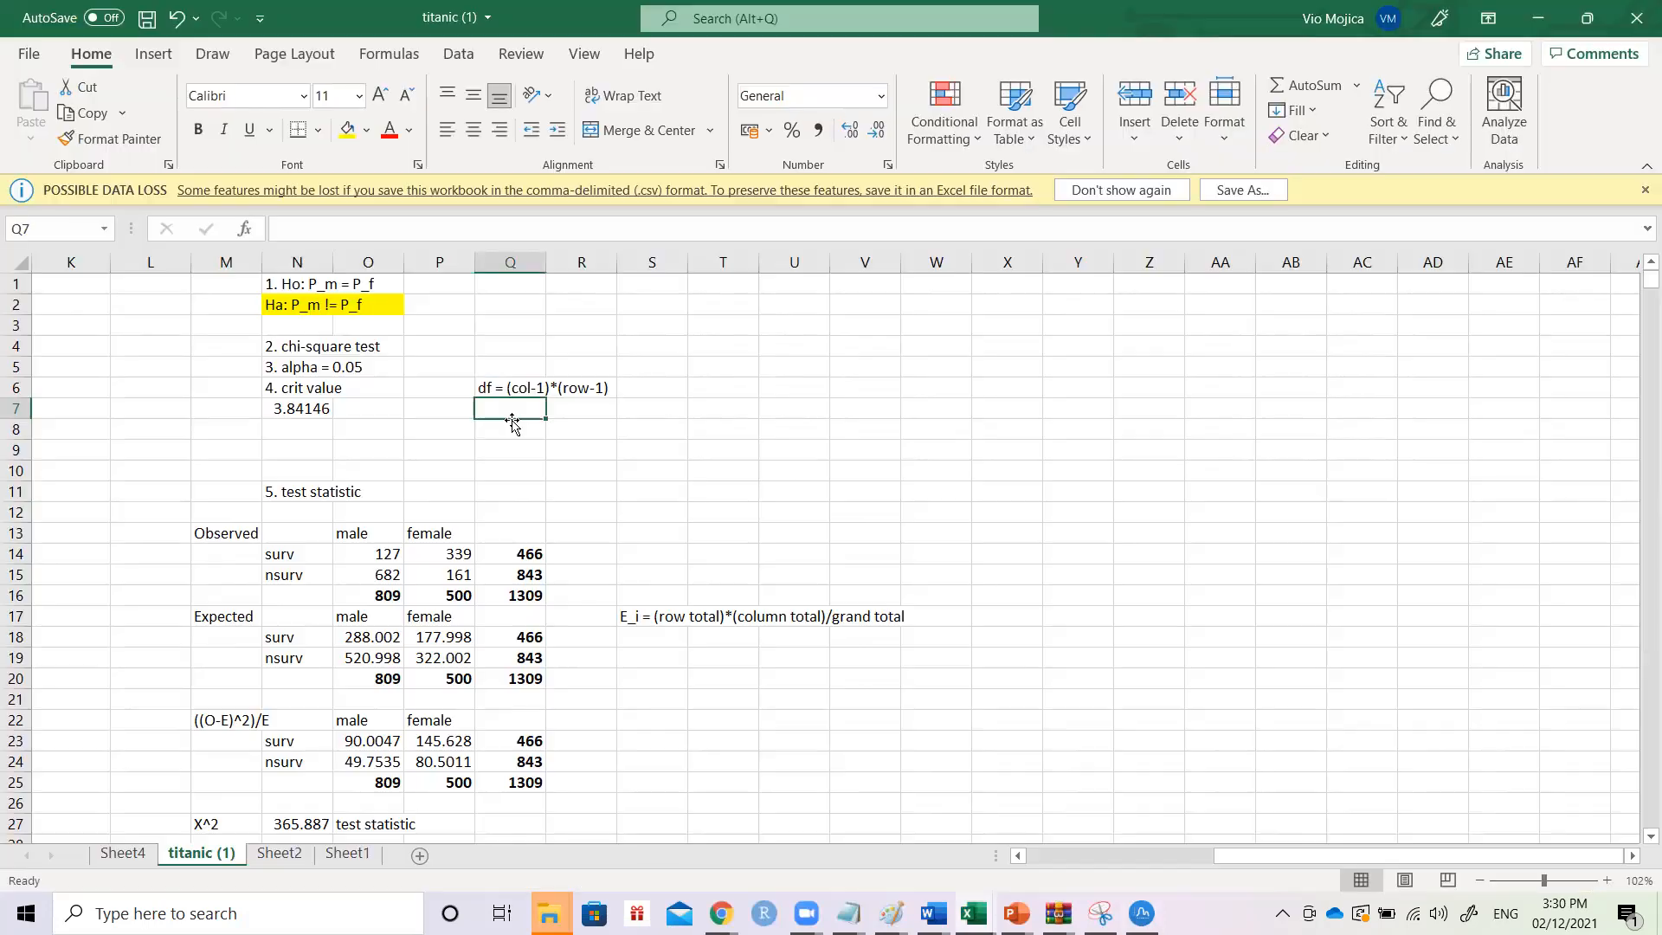
key("Up")
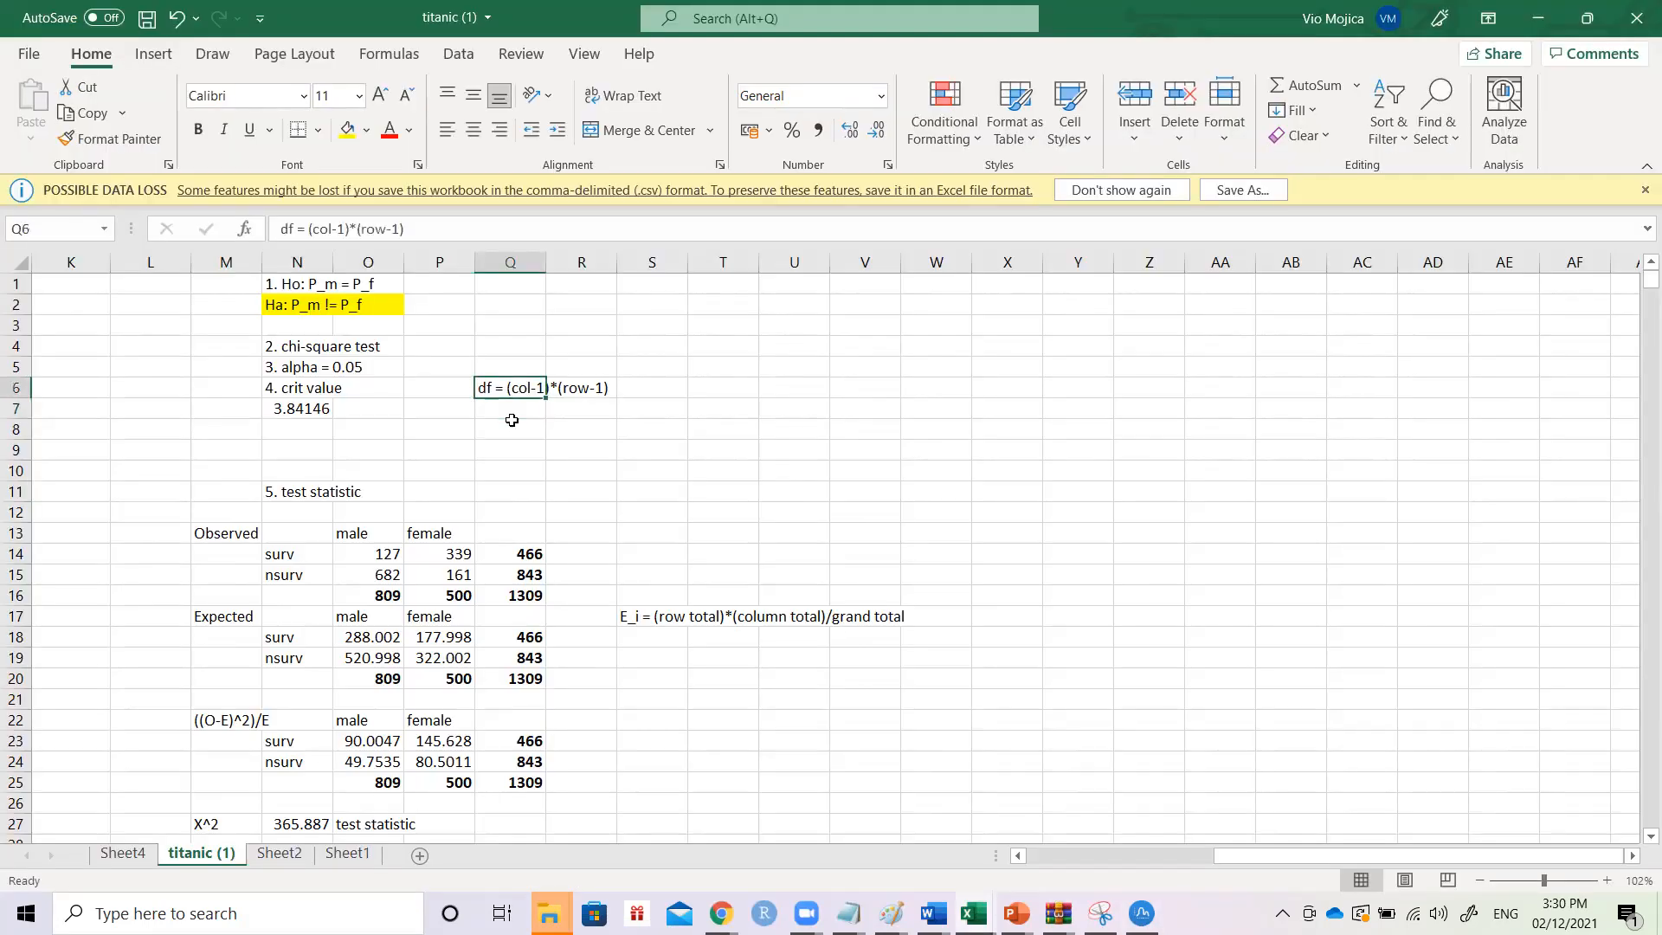
key("F2")
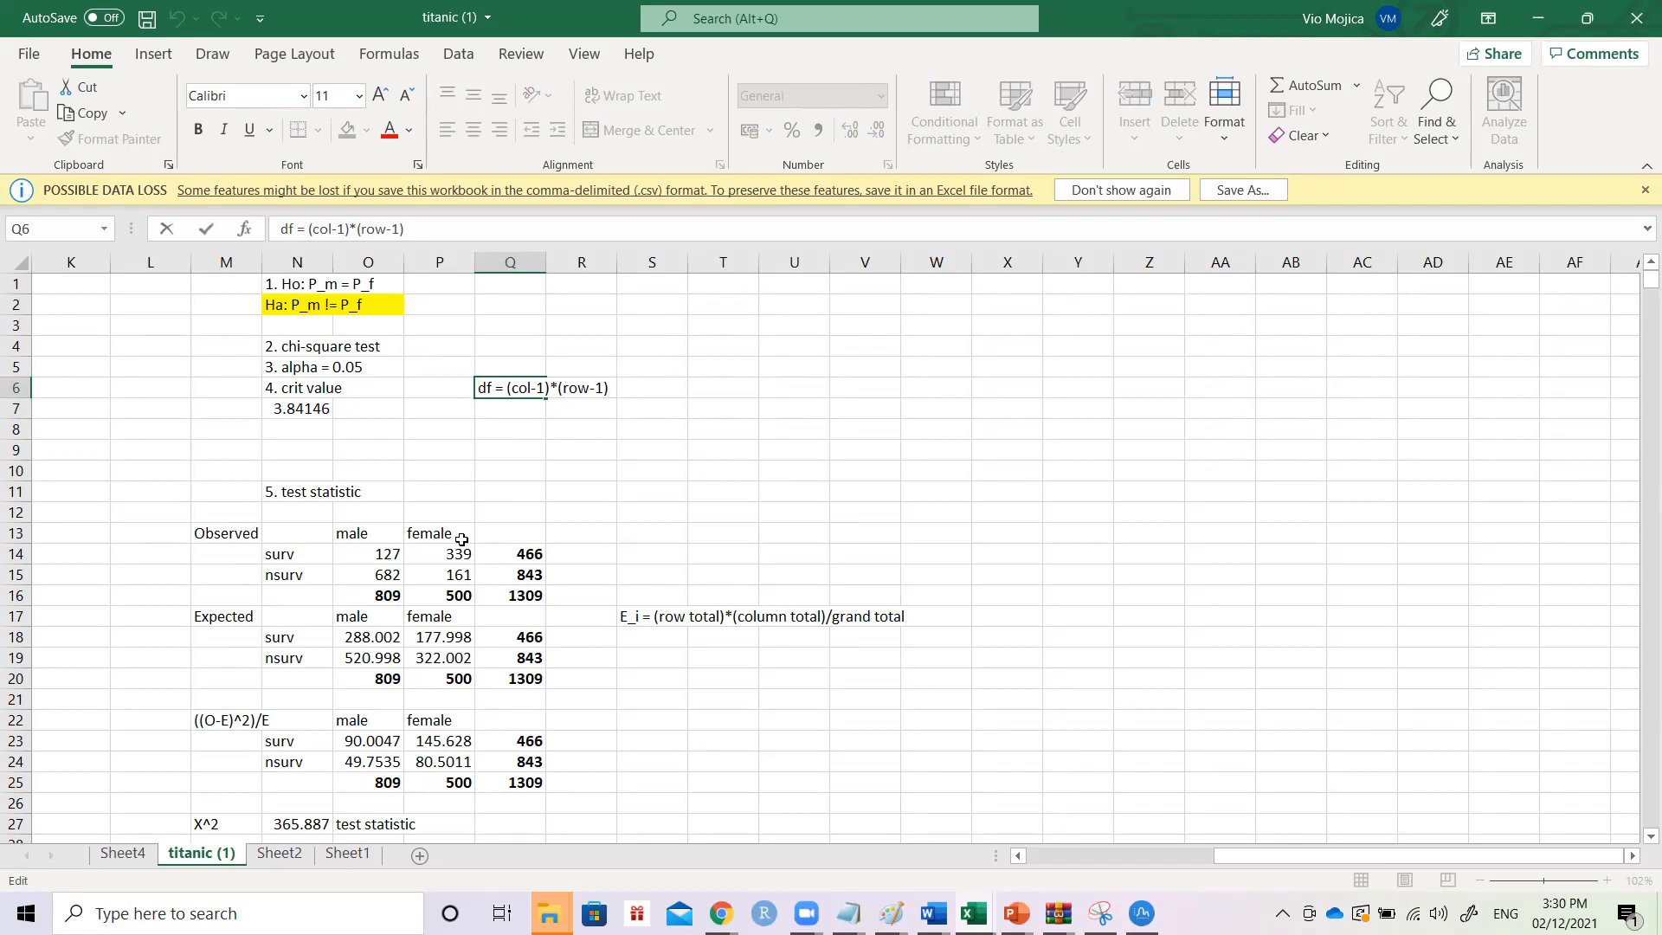
key("Return")
- Re-enter the arguments of the critical value formula in N7 so that it reads =CHISQ.INV.RT(0.05,1)
key("Left")
key("Left")
key("Left")
key("F2")
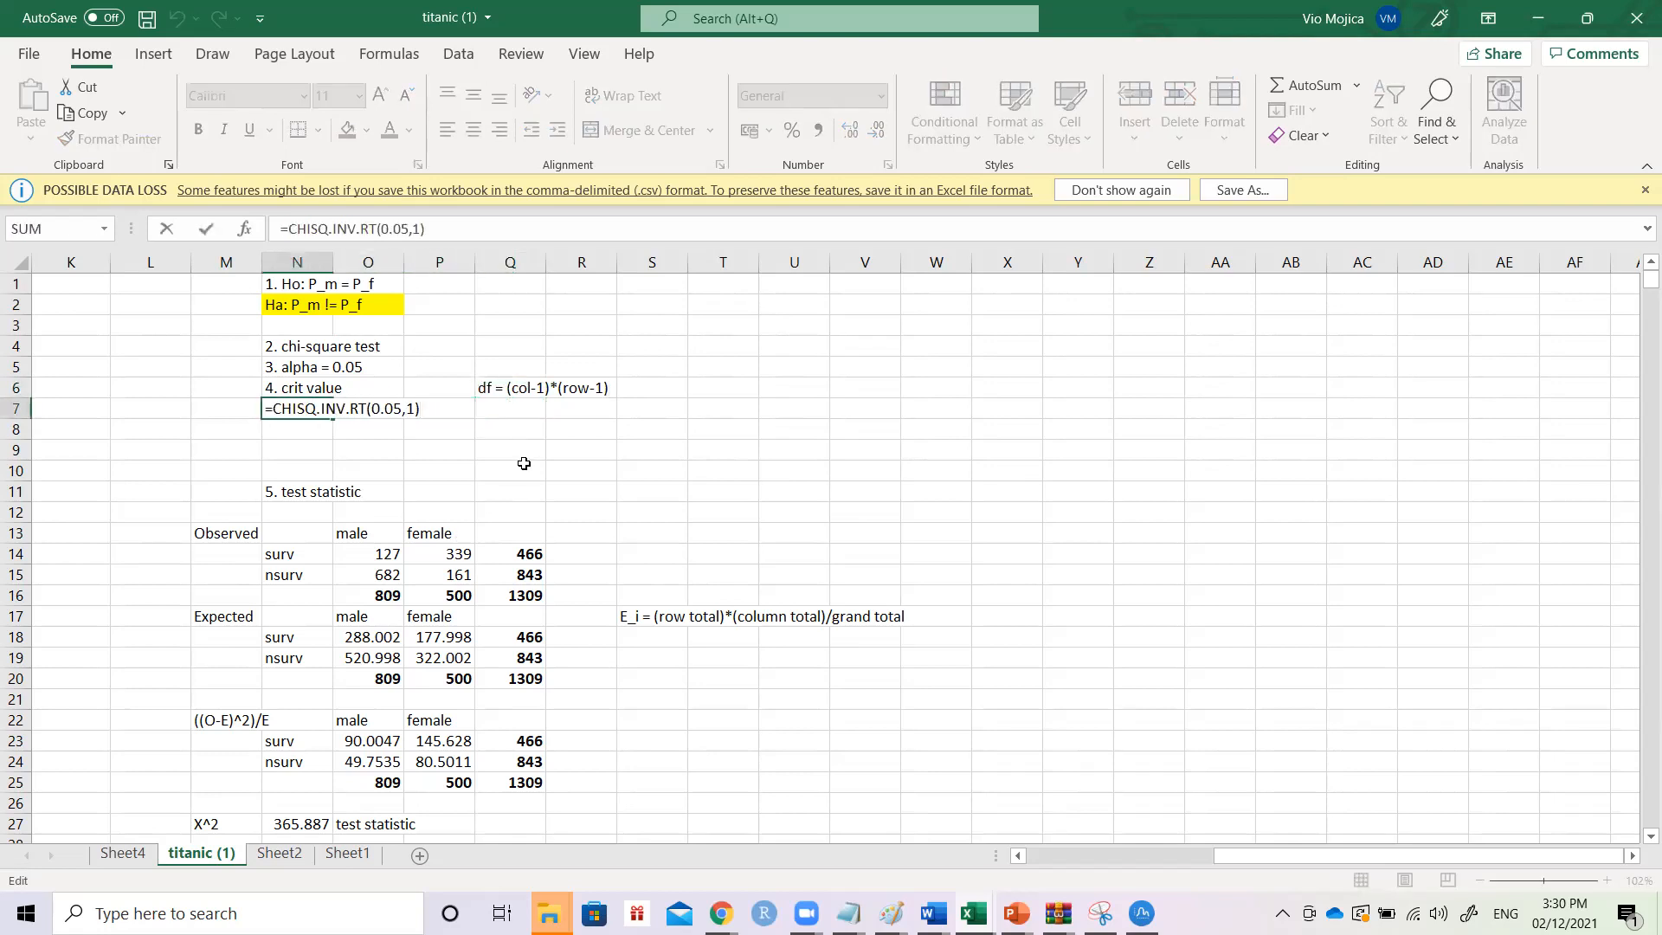
key("Left")
key("BackSpace")
key("BackSpace")
key("BackSpace")
key("BackSpace")
key("BackSpace")
key("BackSpace")
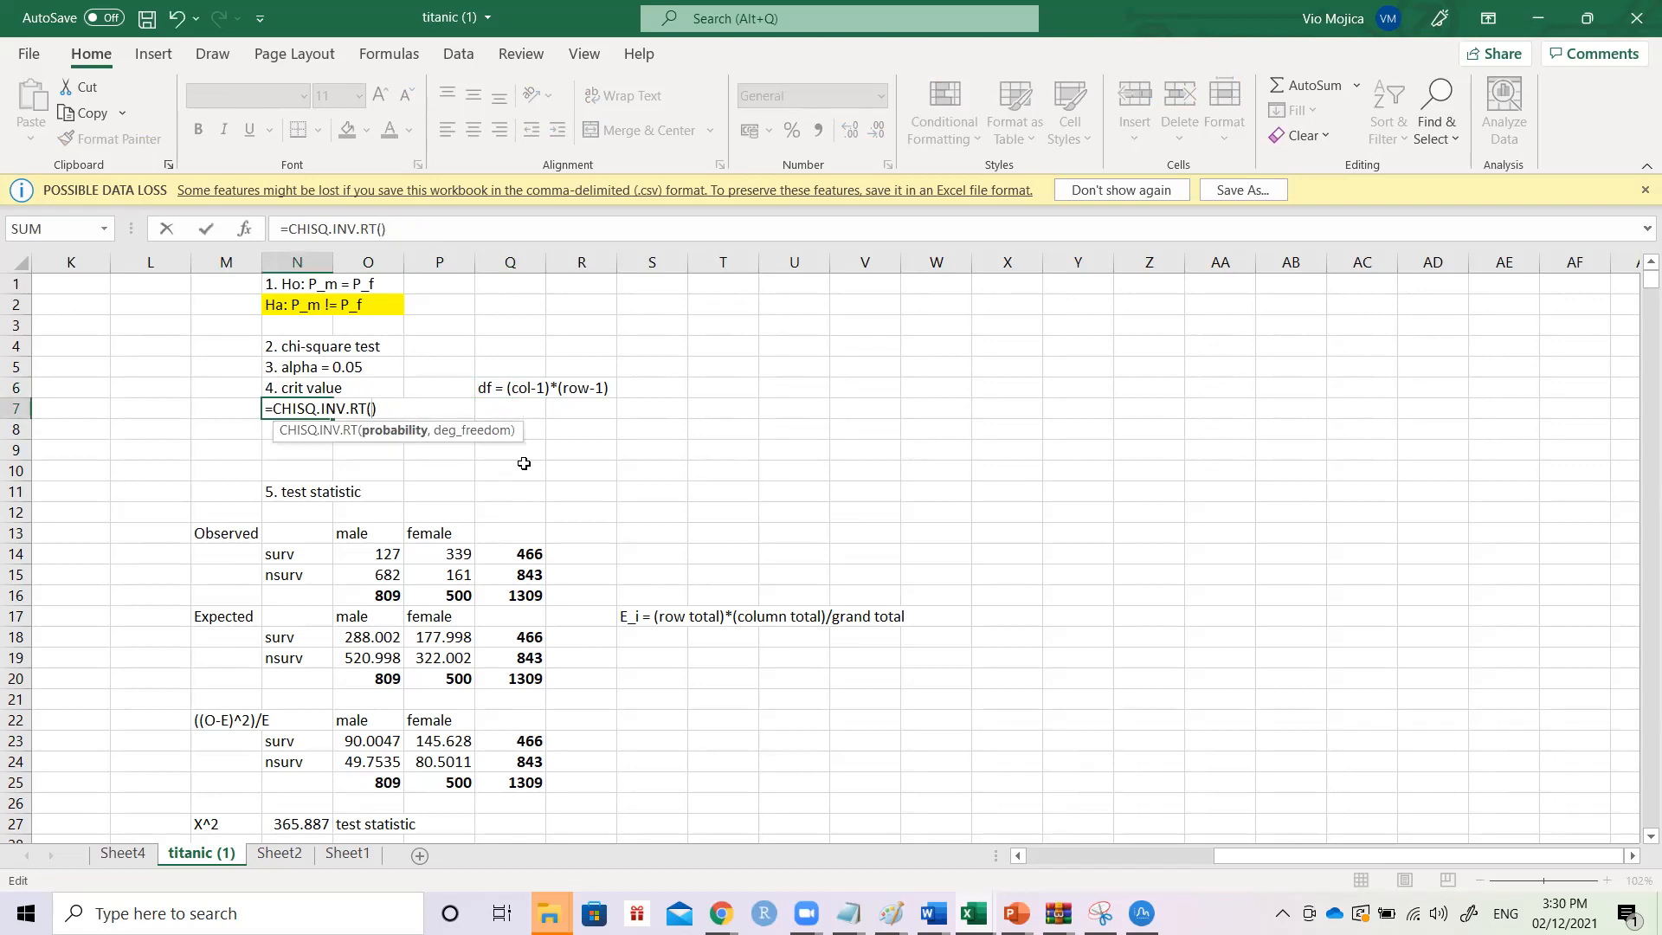
type("0.05,")
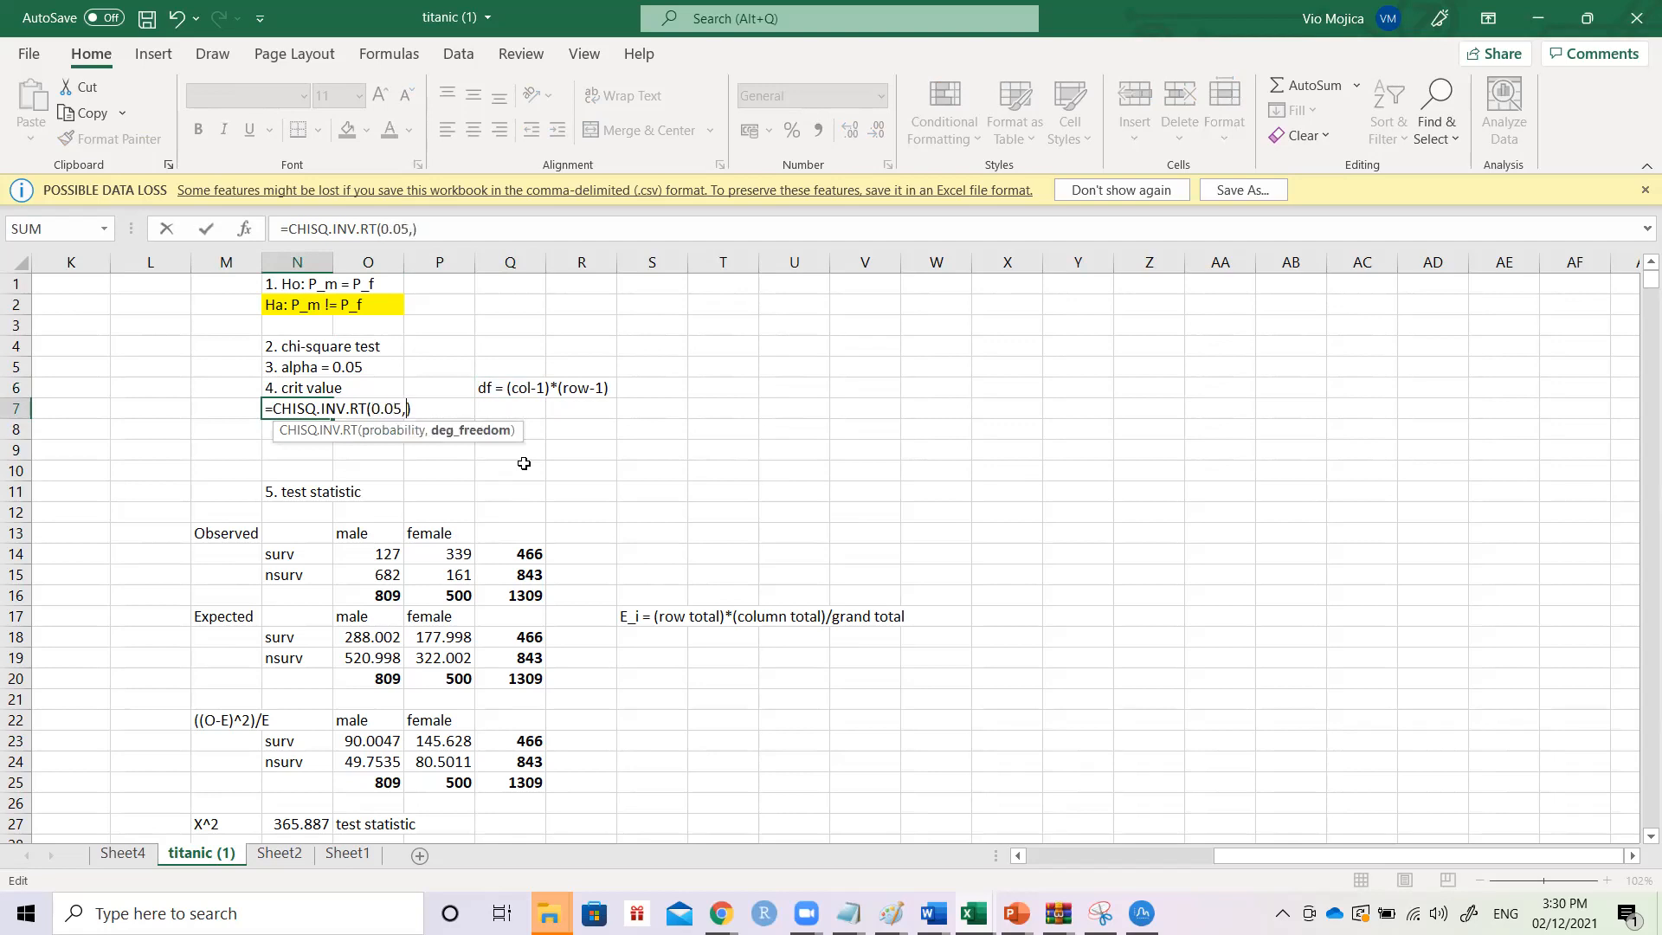
type("1")
key("ctrl+Return")
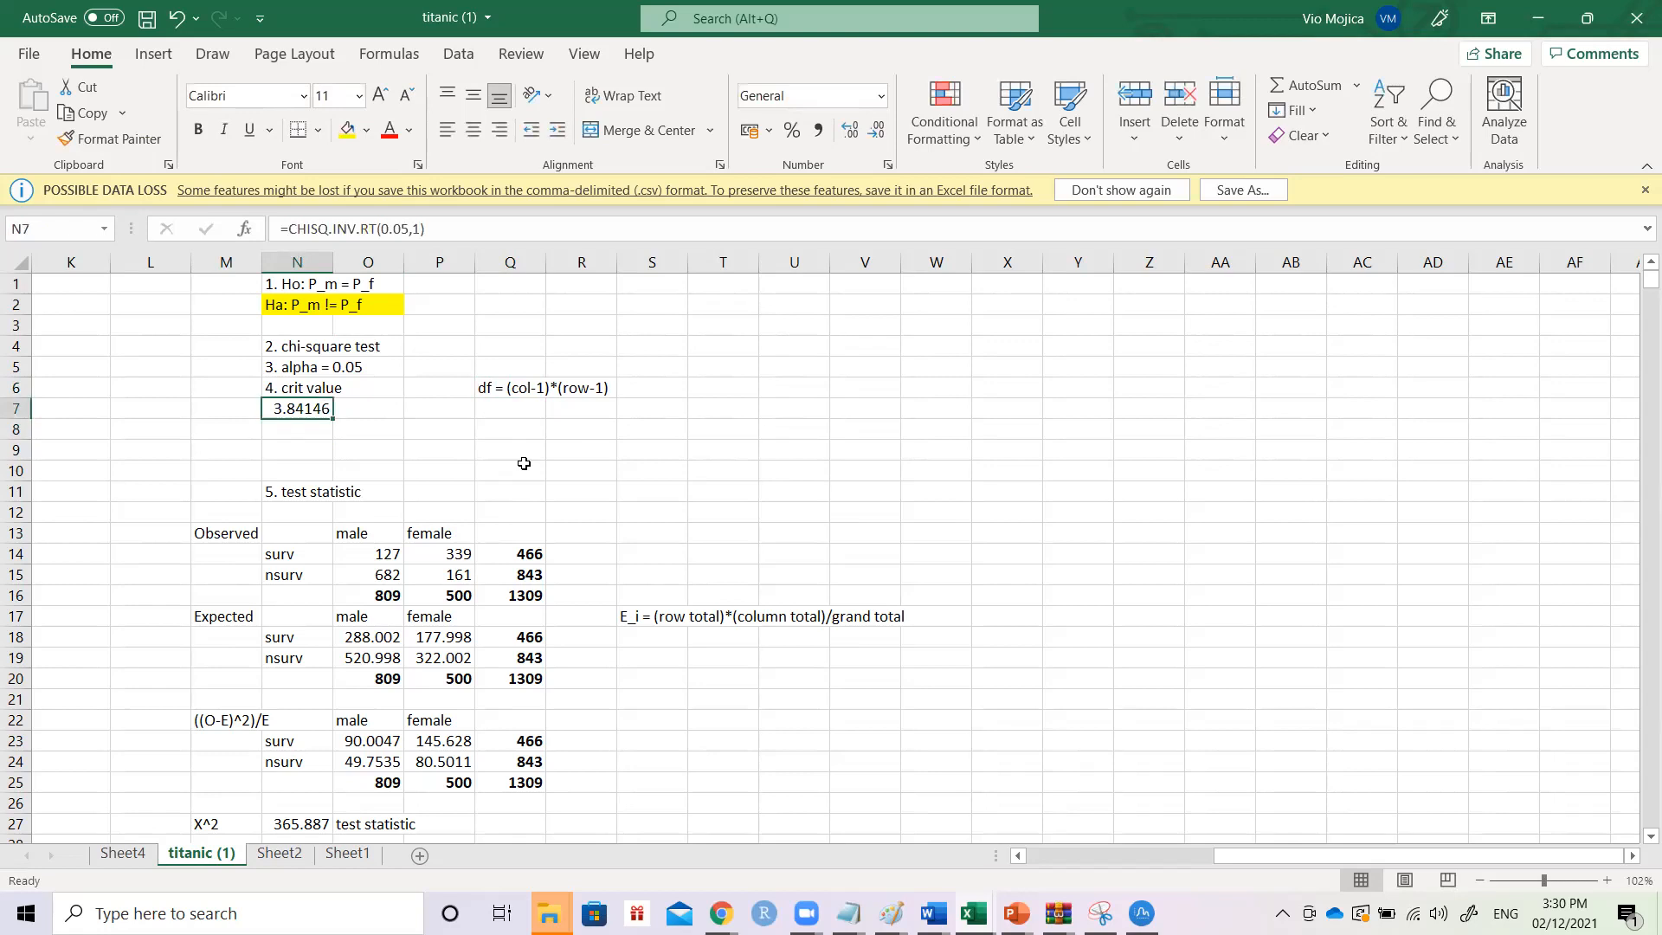
- Switch to Statistica and examine the chi-square, df and p-values of the survived by sex statistics
key("Up")
key("Up")
key("Up")
key("Up")
key("Up")
key("Up")
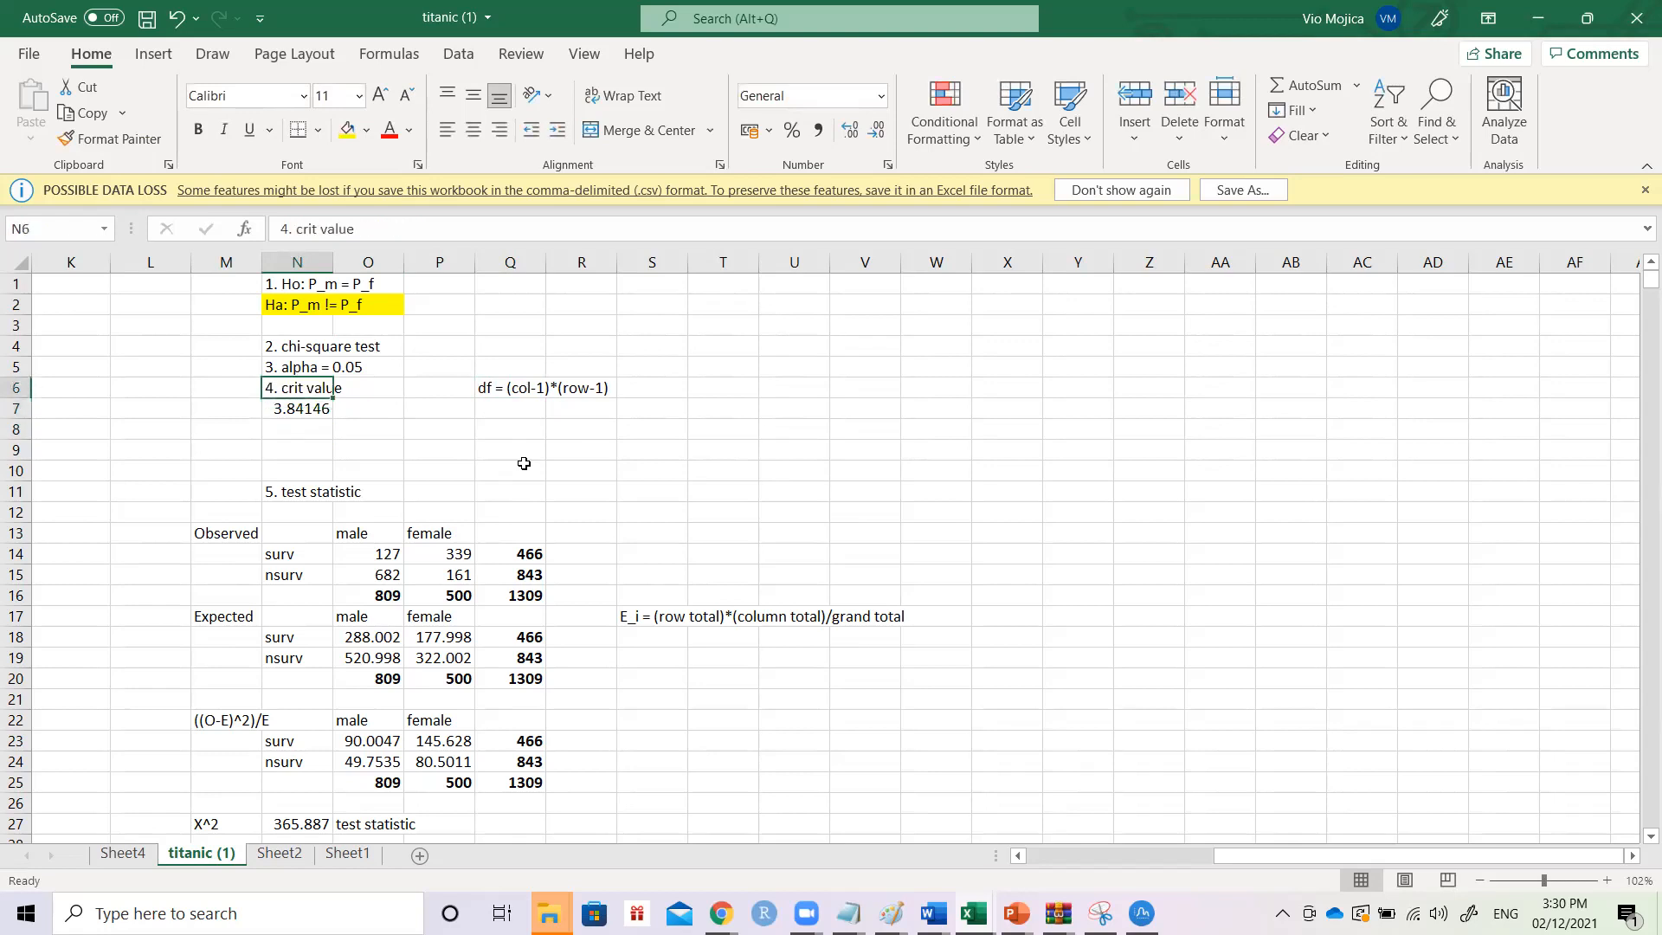
key("Left")
key("Left")
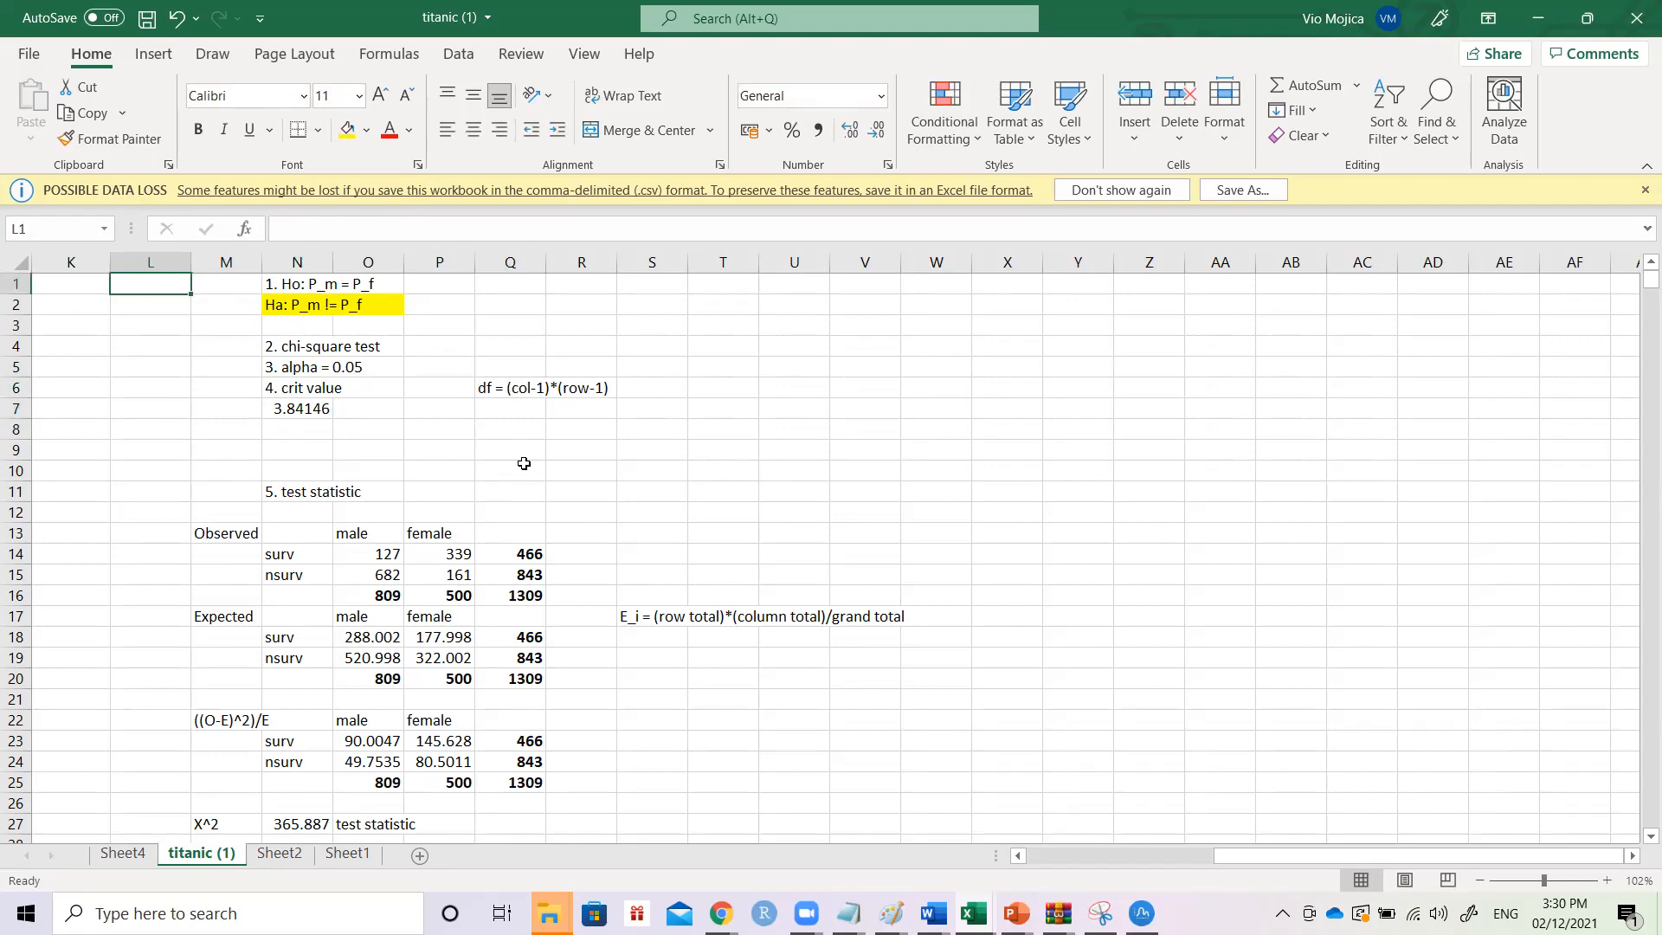
key("alt+Tab")
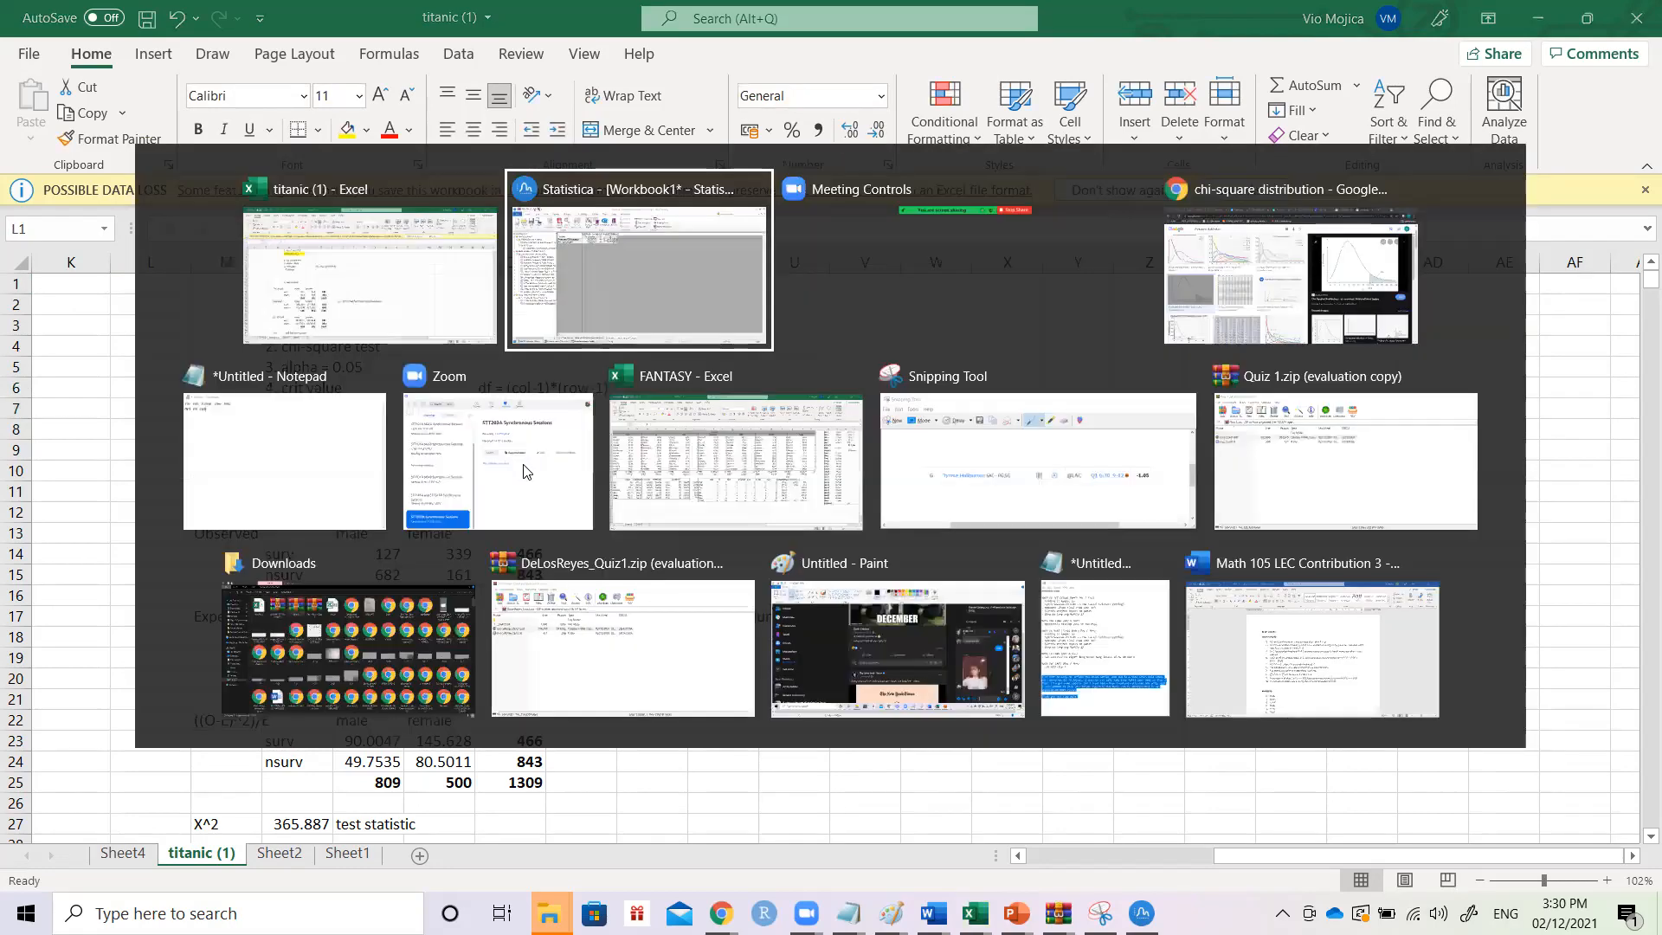
left_click_drag(536, 211, 617, 227)
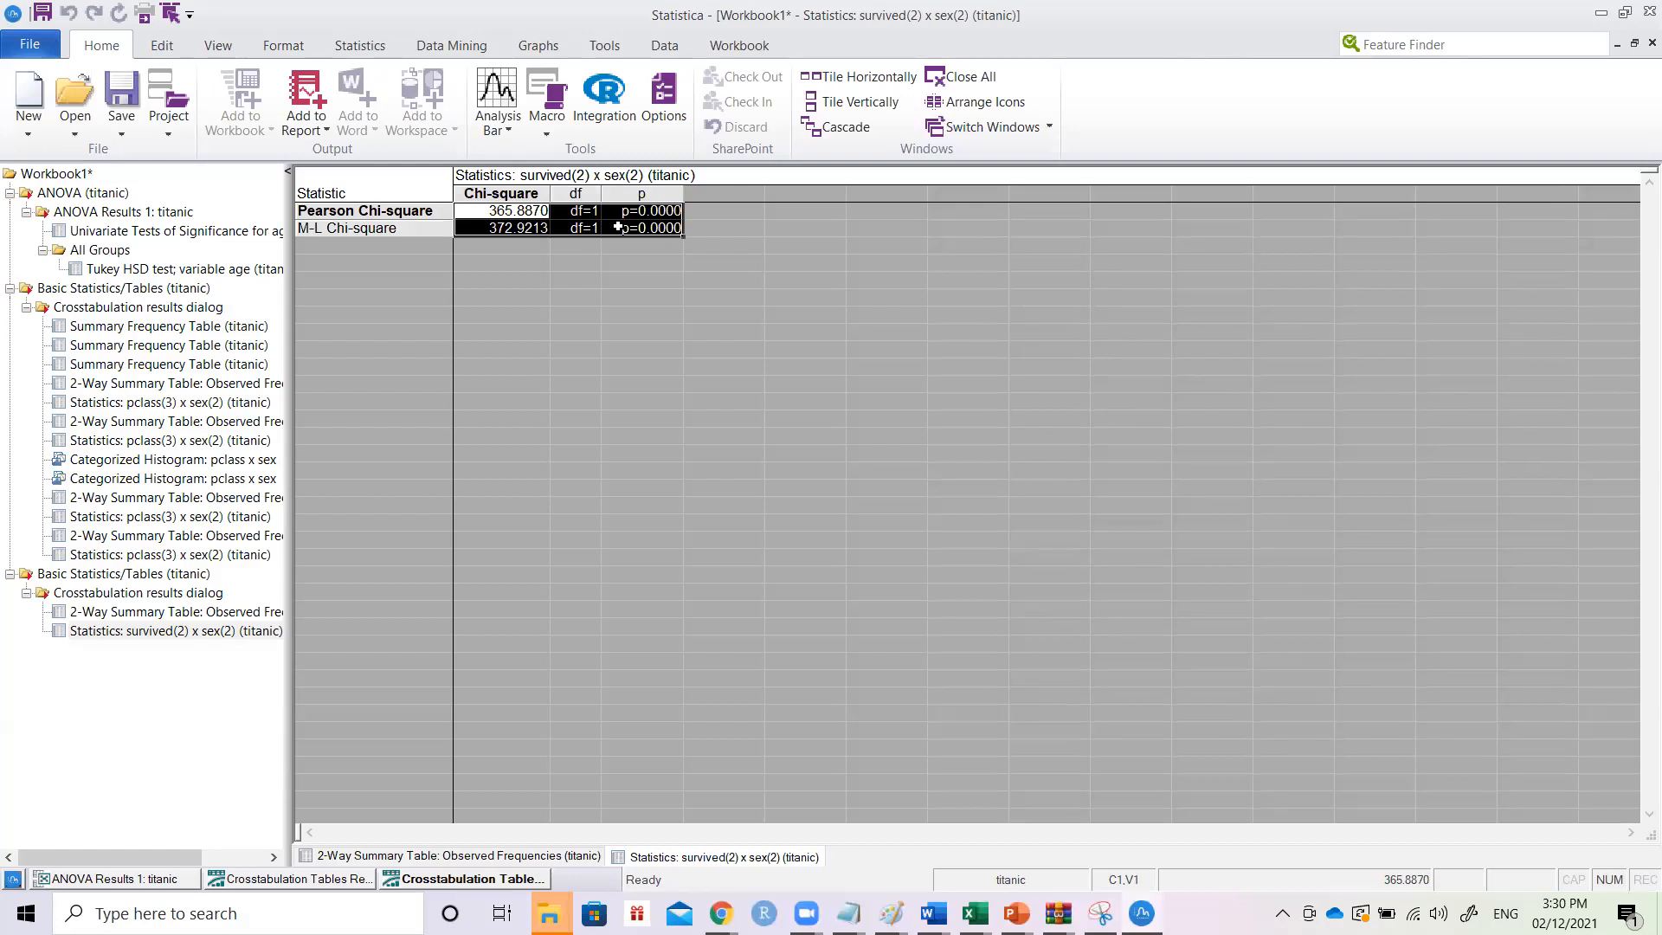
left_click(544, 211)
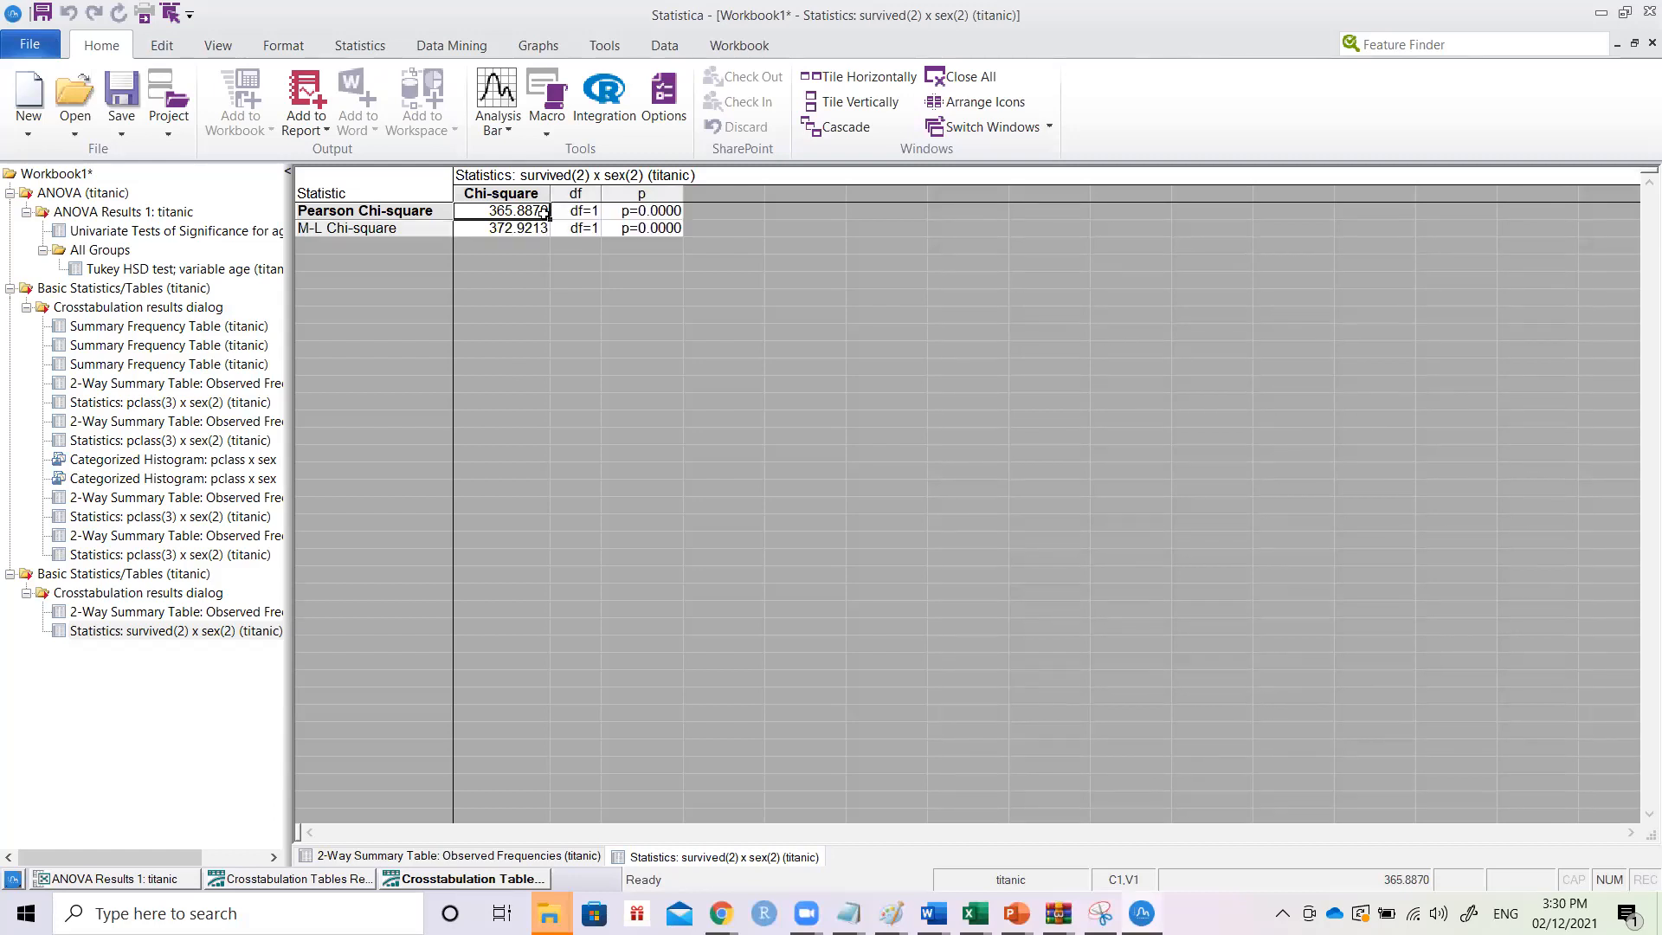
- Look over the titanic data in Excel and check the linked video topics on the course page in Chrome, ending back in Excel
key("alt+Tab")
scroll(510, 367, "left", 5)
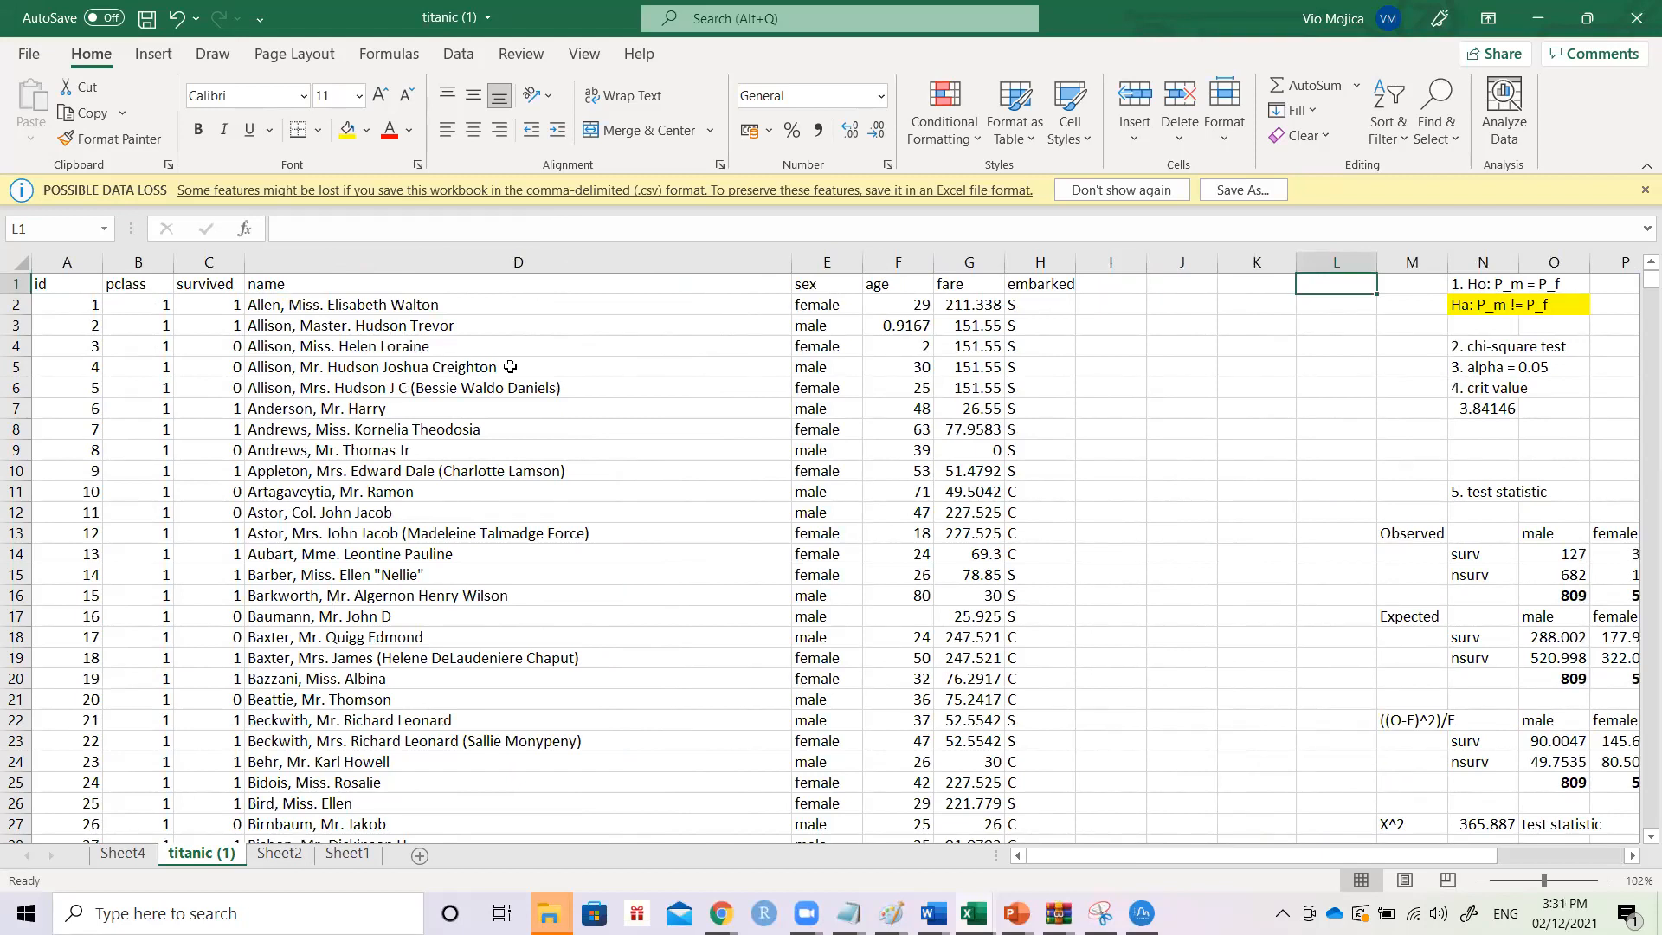
key("alt+Tab")
key("alt+Tab")
key("alt+Tab")
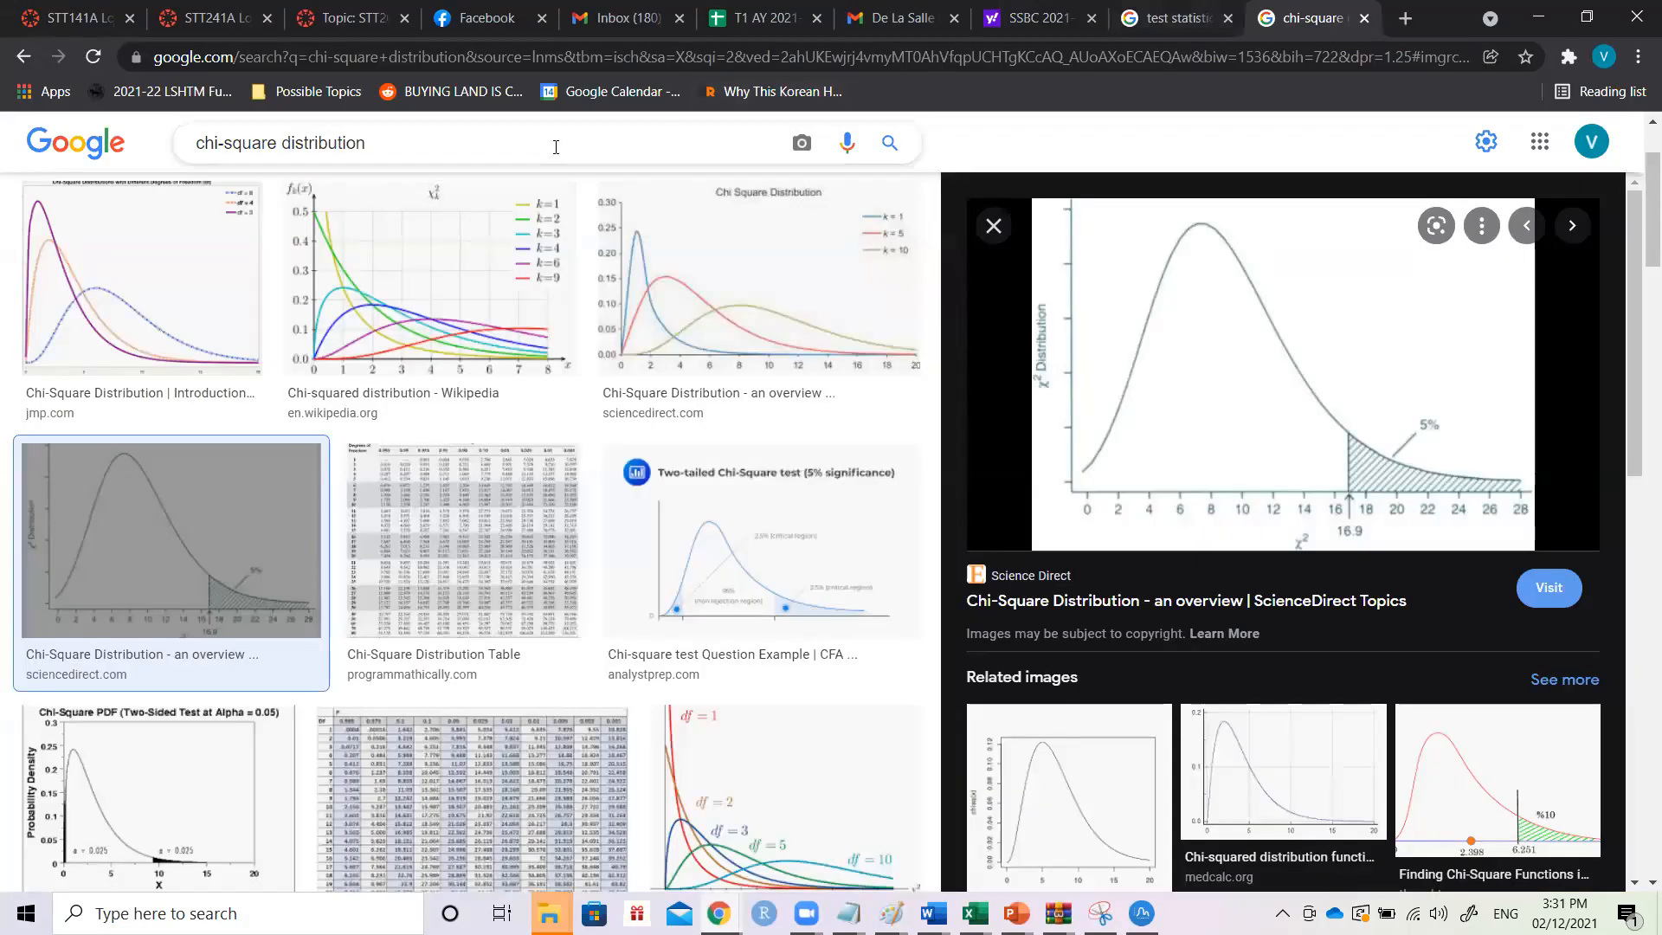
left_click(325, 8)
scroll(557, 582, "down", 6)
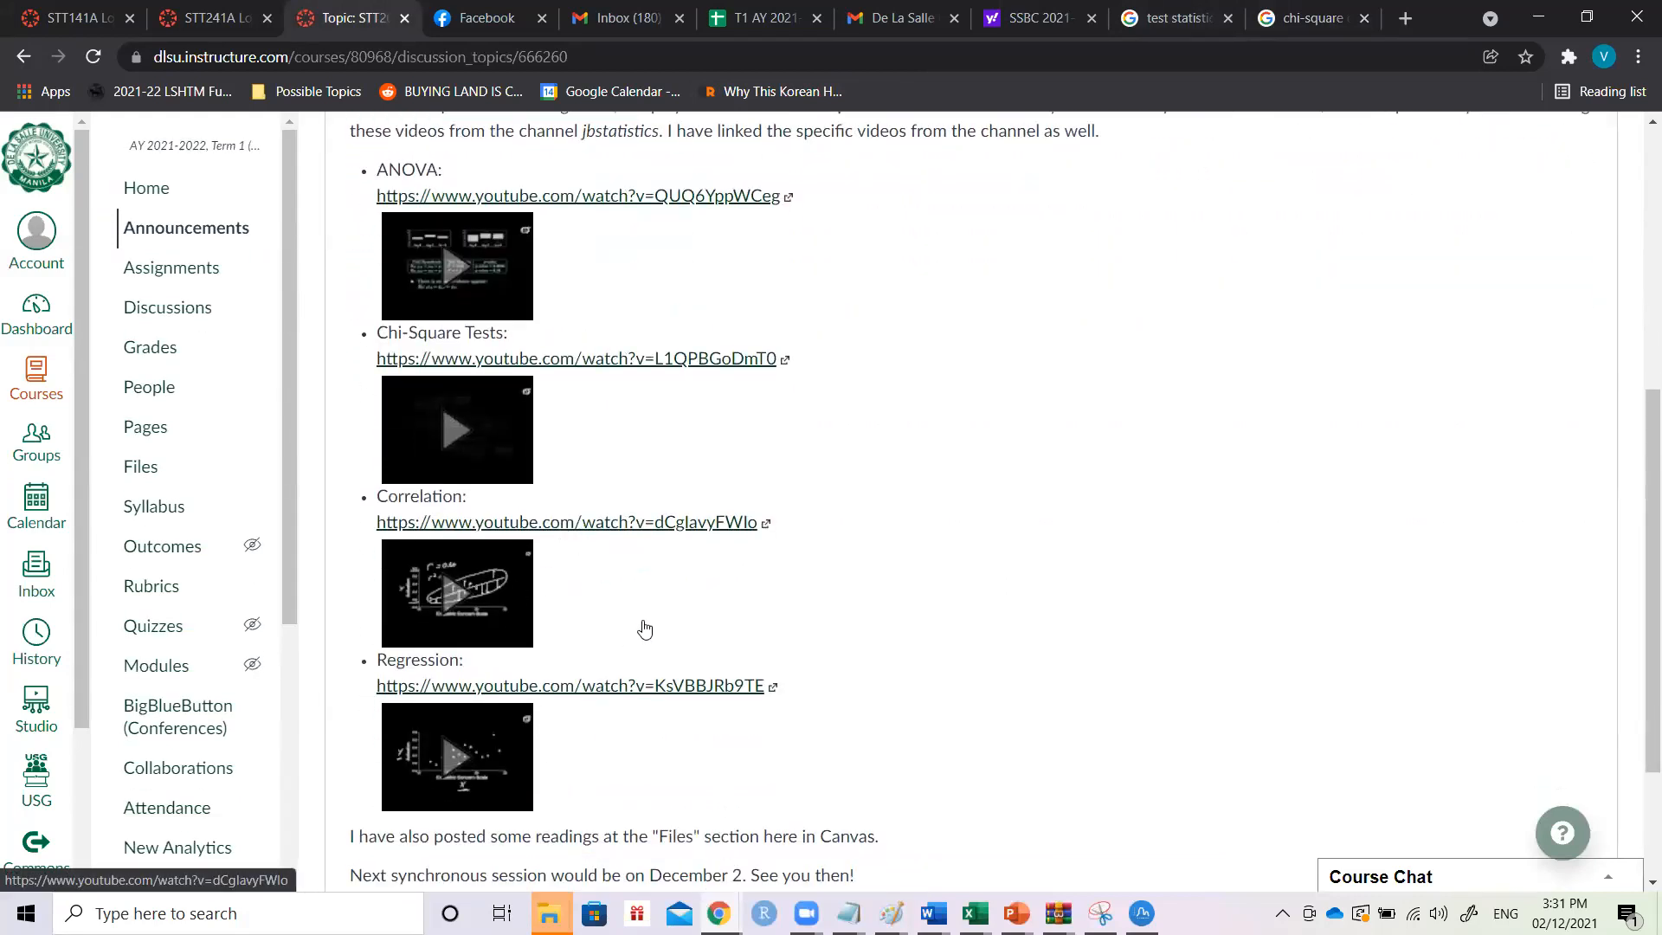
key("alt+Tab")
left_click(1305, 19)
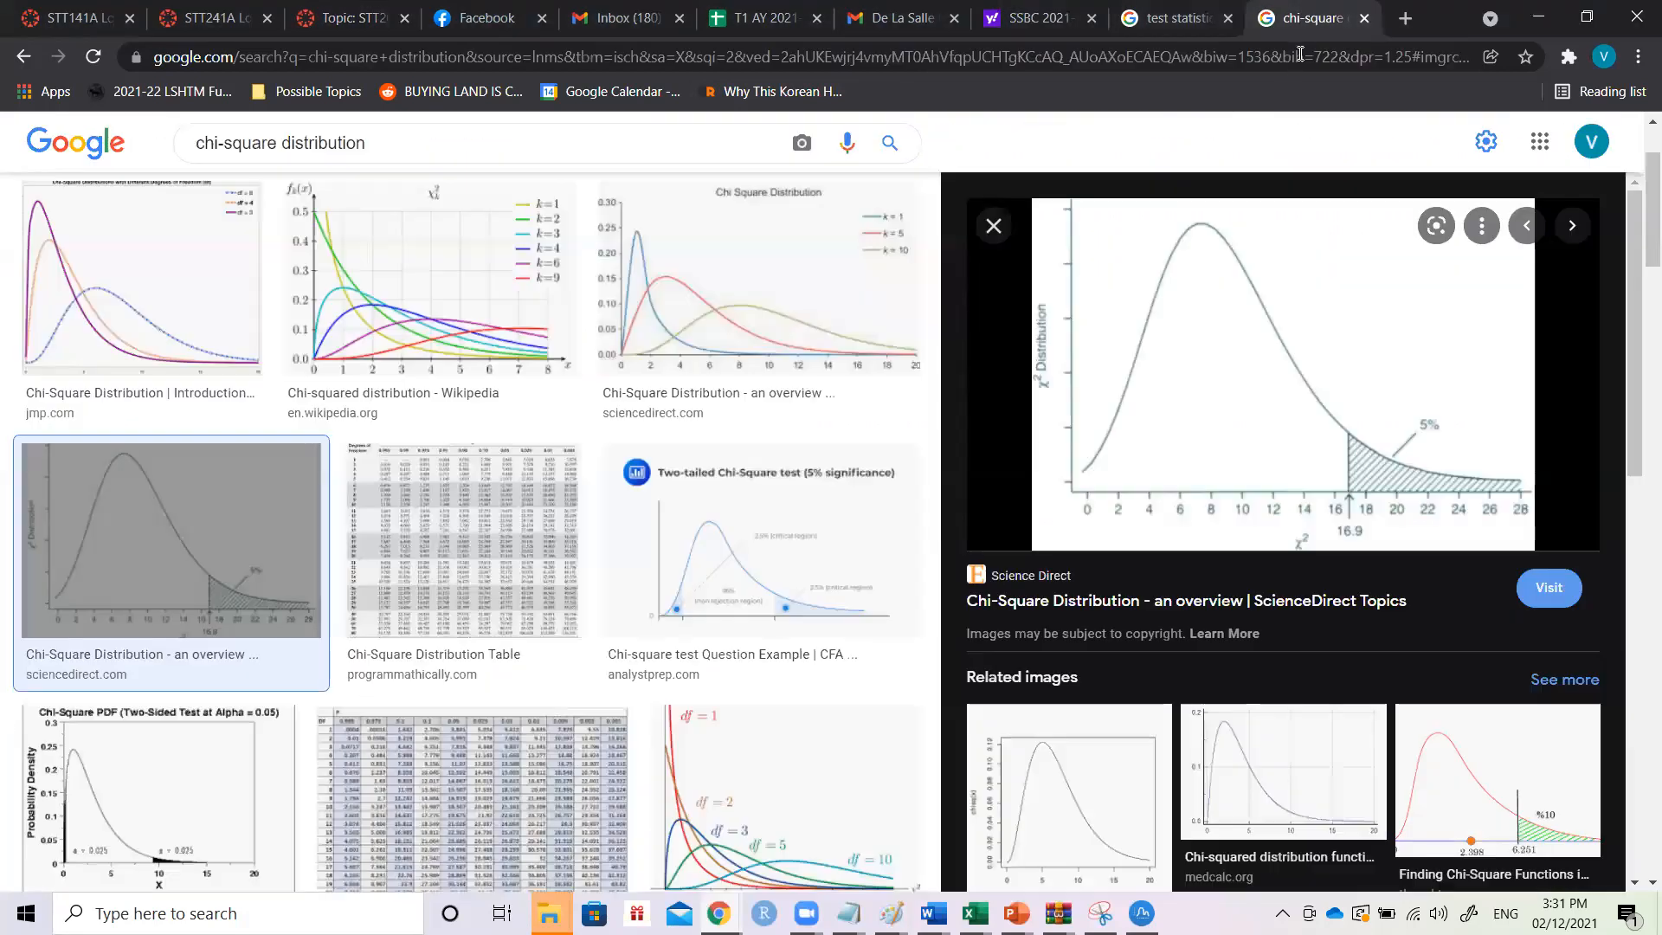
key("alt+Tab")
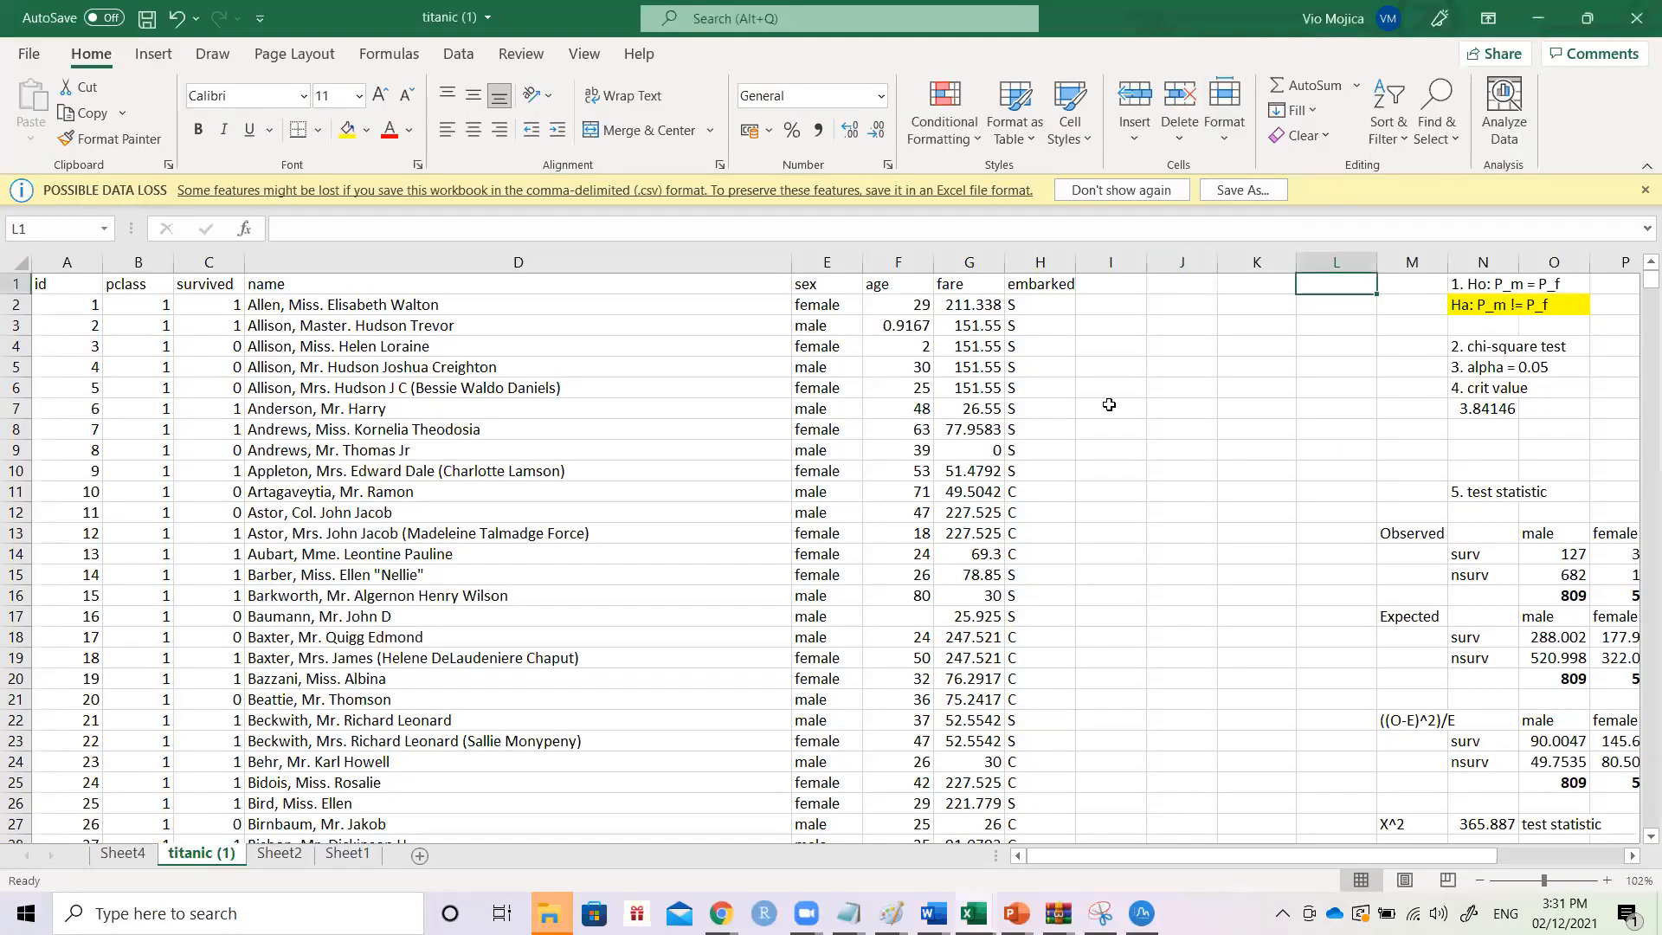
- Enter the column headings STT201A in J1 and STT203A in K1 of the titanic (1) sheet
left_click(1110, 411)
key("Up")
key("Up")
key("Up")
key("Up")
key("Up")
key("Up")
key("Down")
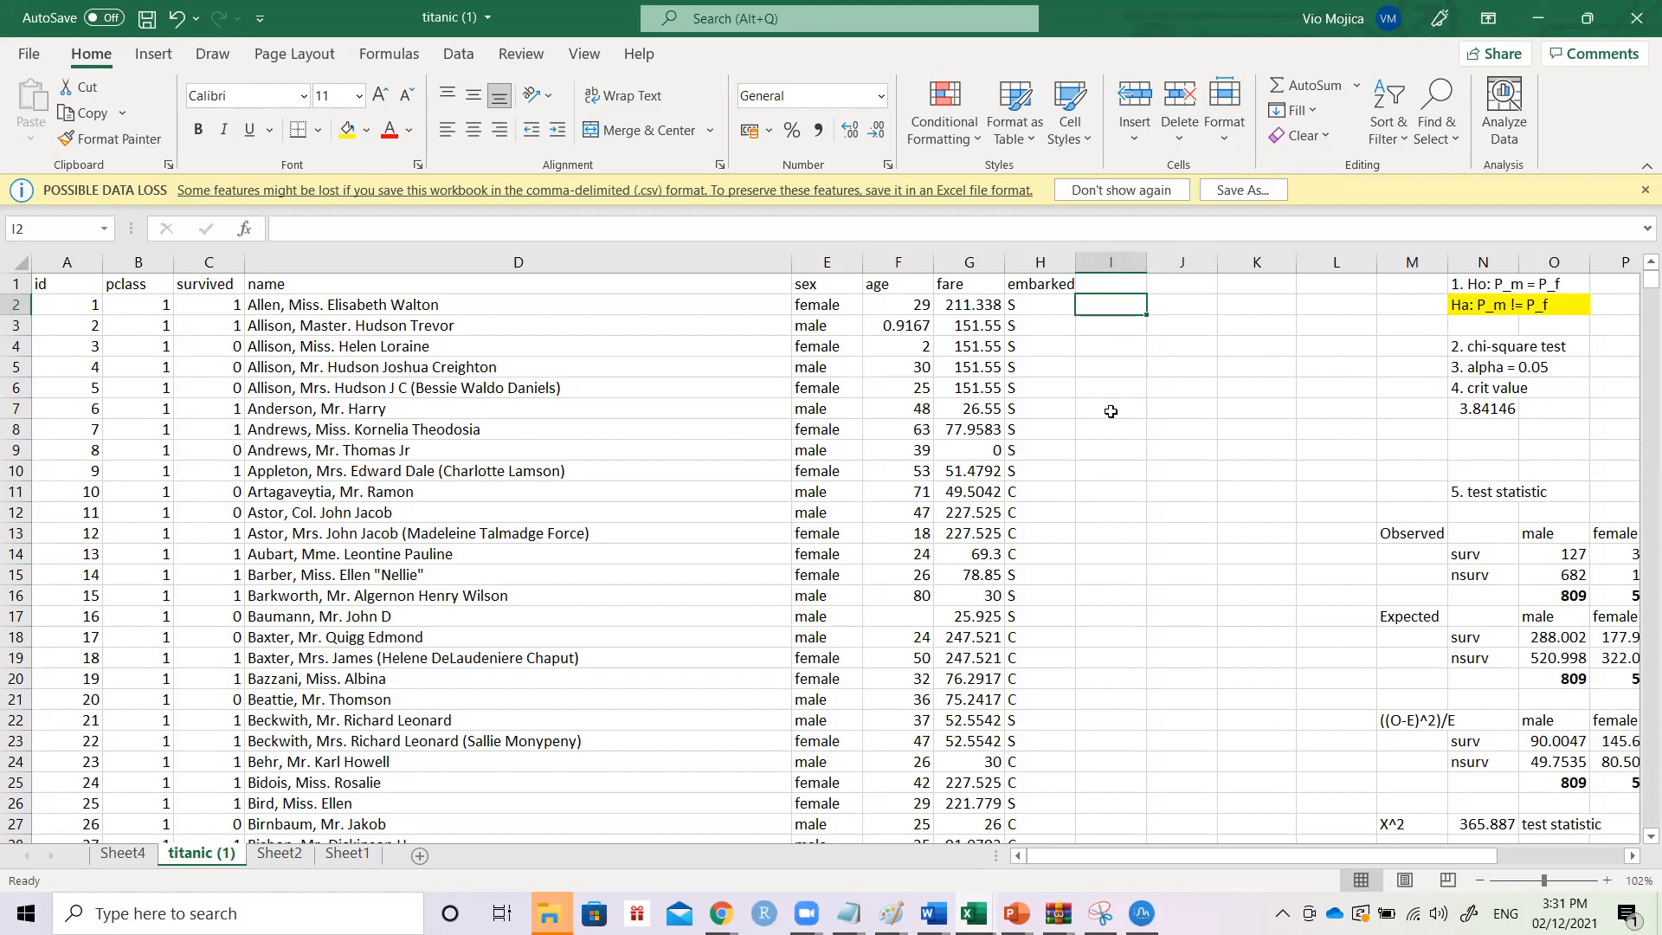
key("Up")
key("Right")
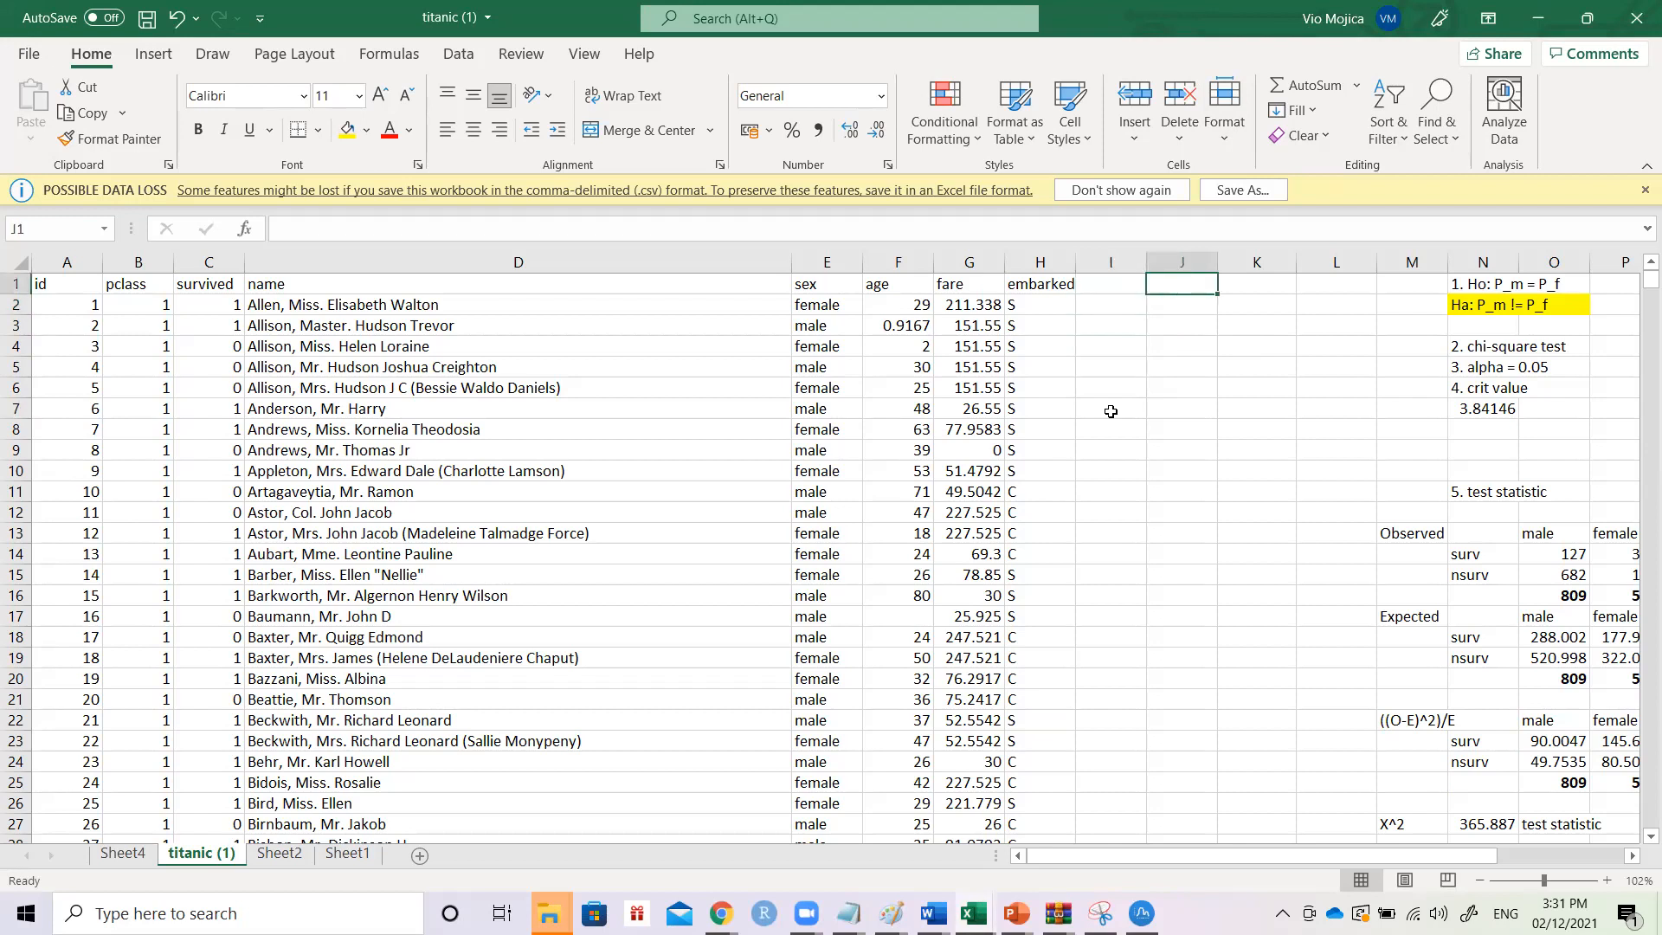
type("STT201A")
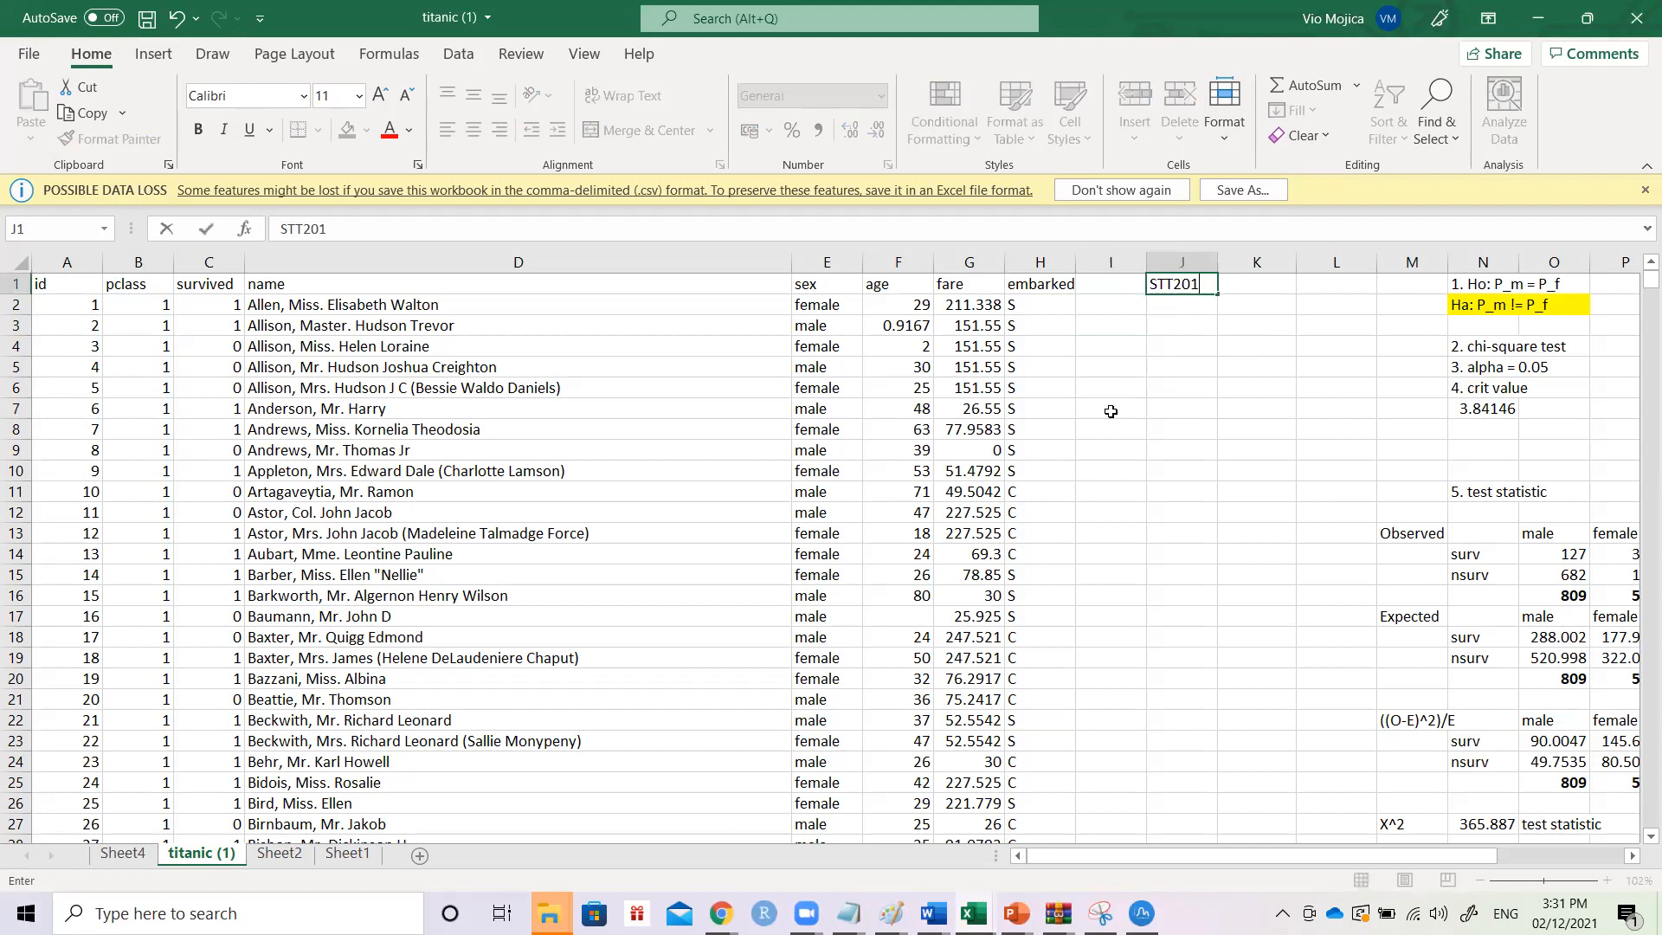
key("Tab")
type("STT203A")
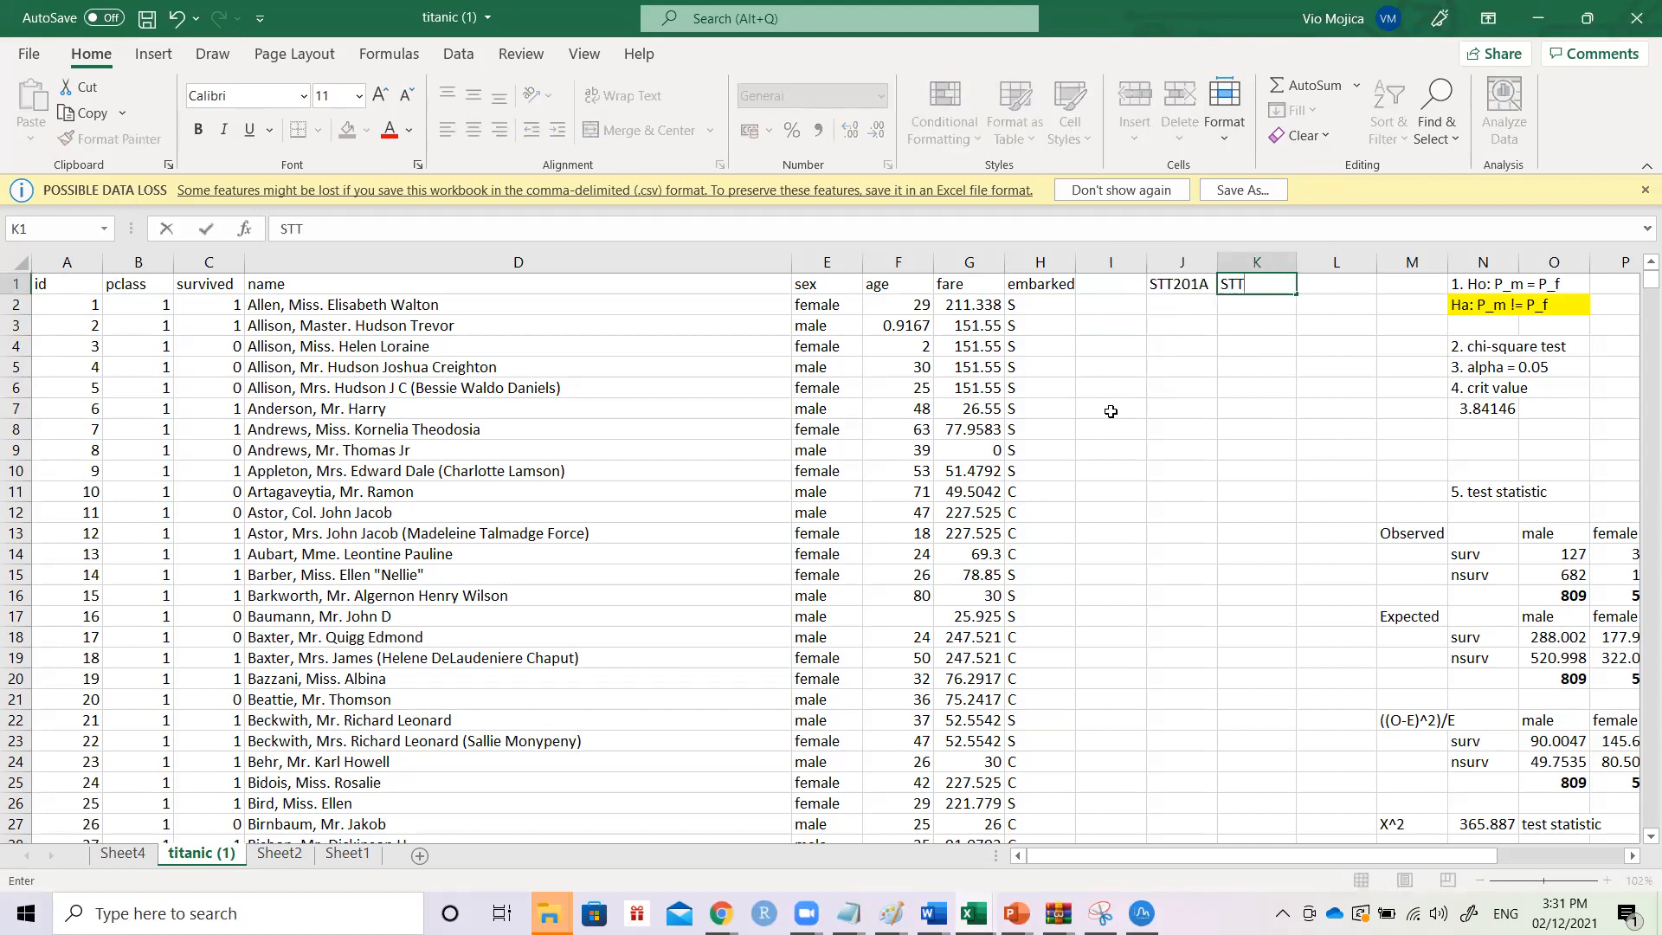
key("Return")
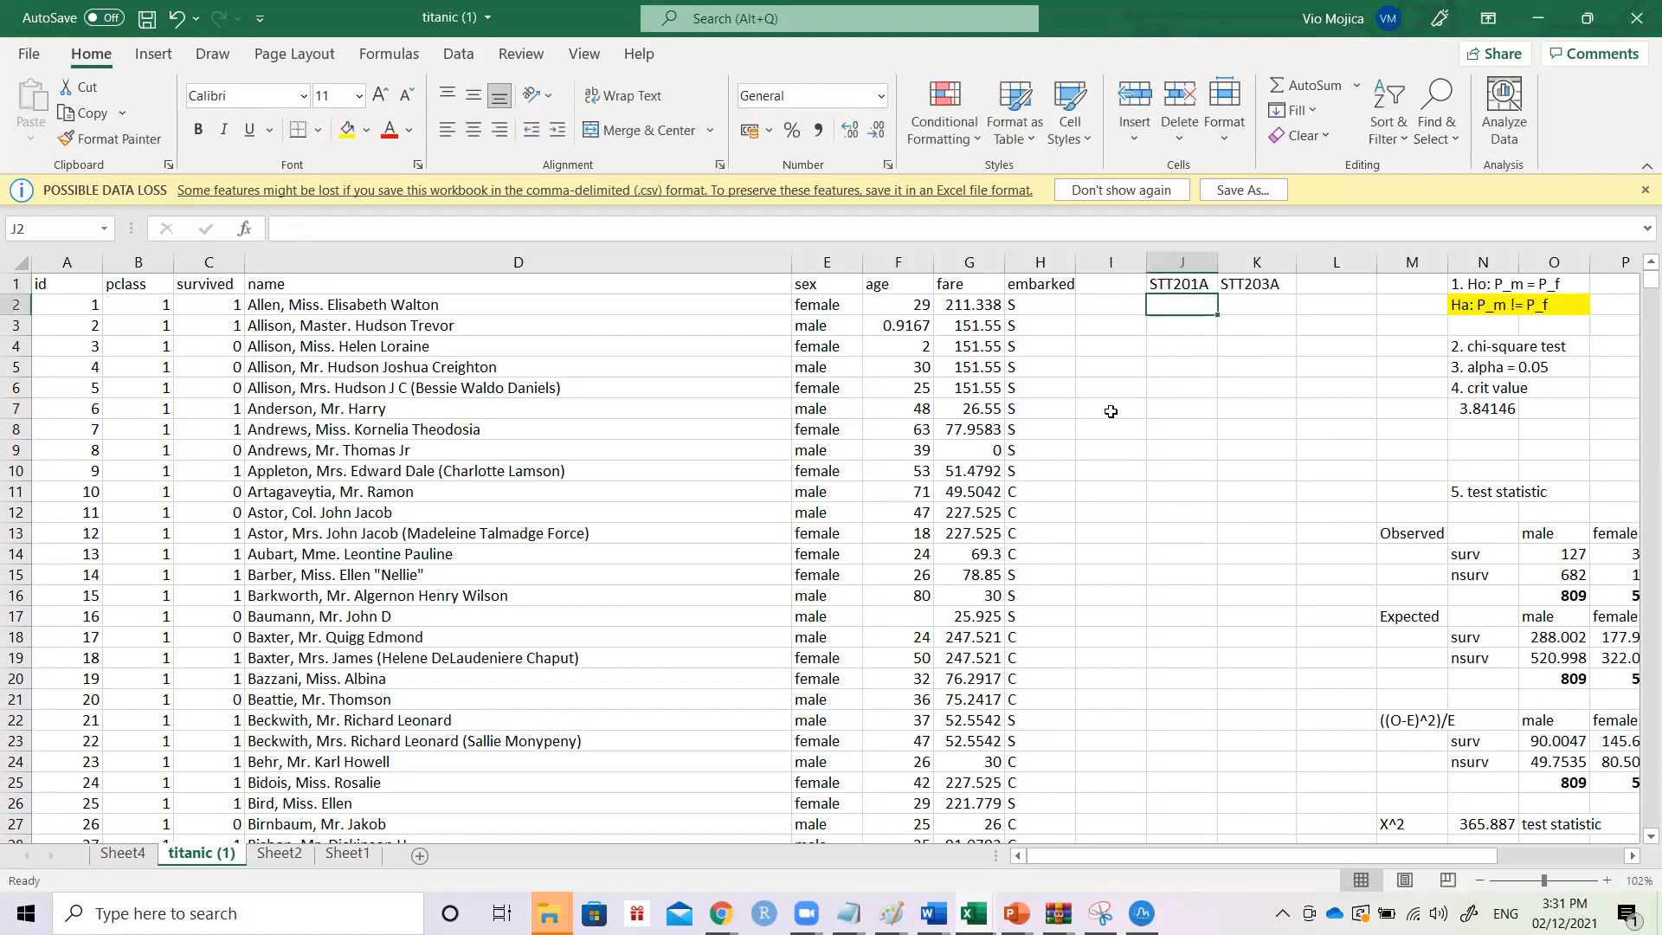
- Label the rows A, B, C, D, E and F in cells I2 to I7
key("Left")
type("A")
key("Return")
type("B")
key("Return")
type("C")
key("Return")
type("D")
key("Return")
type("E")
key("Return")
type("F")
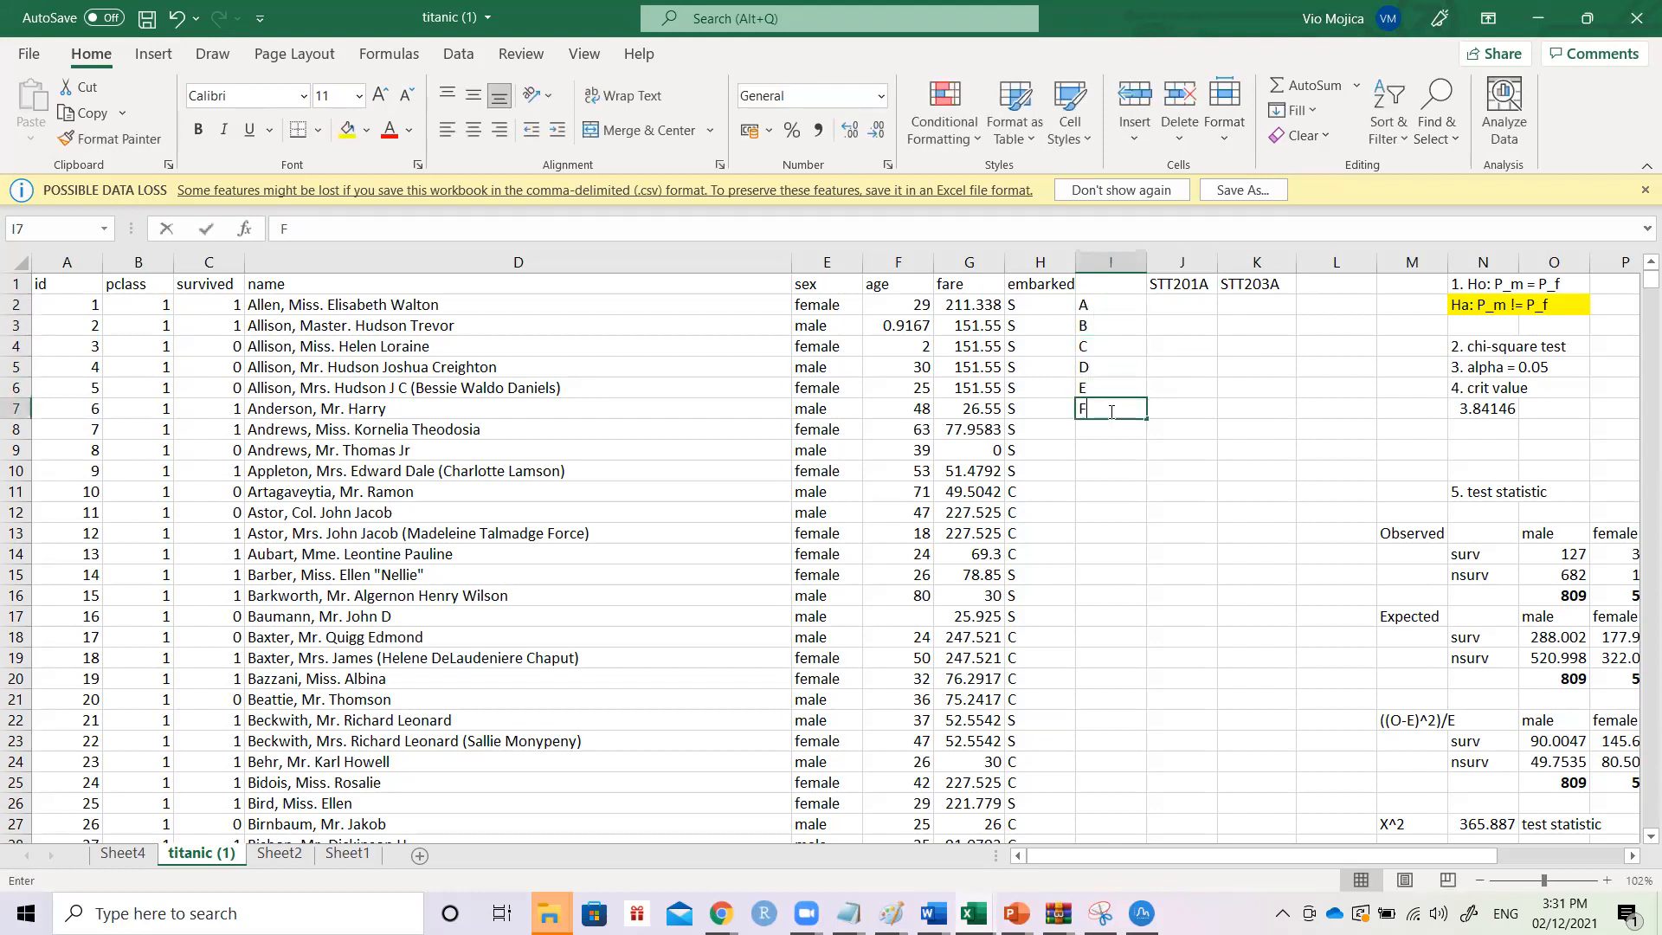
key("Right")
- Fill the STT201A cell for row A with a random grade using =RANDBETWEEN(75,100)
key("Up")
key("Up")
key("Up")
key("Up")
key("Up")
type("=RANDB")
key("Tab")
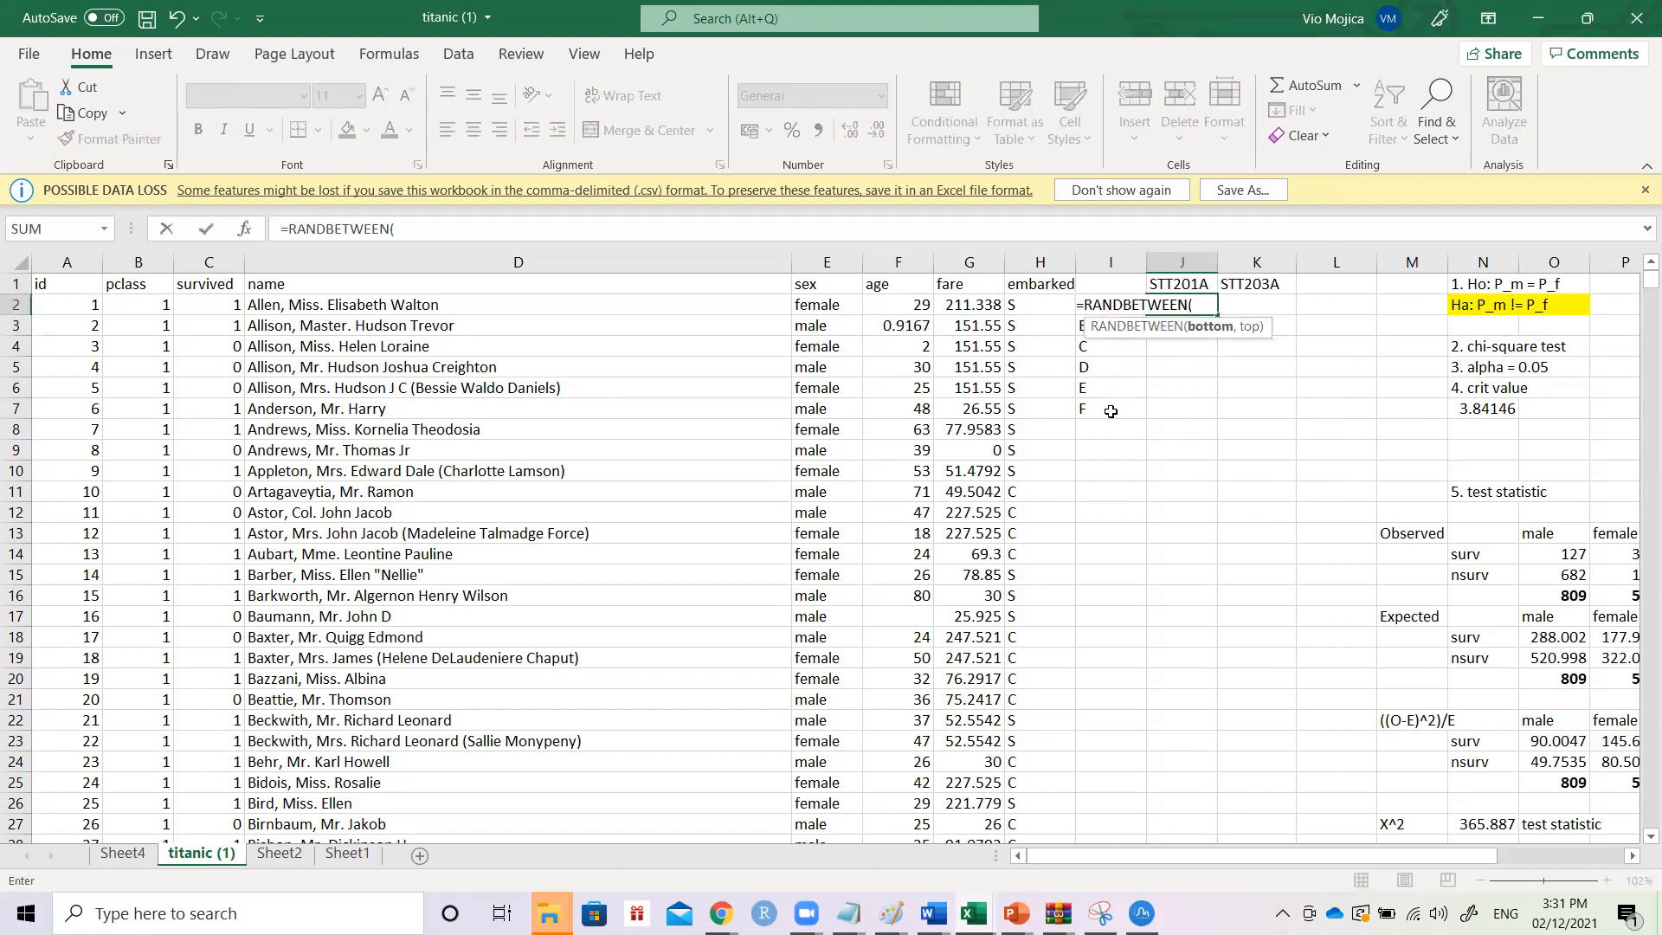
type("75,100)")
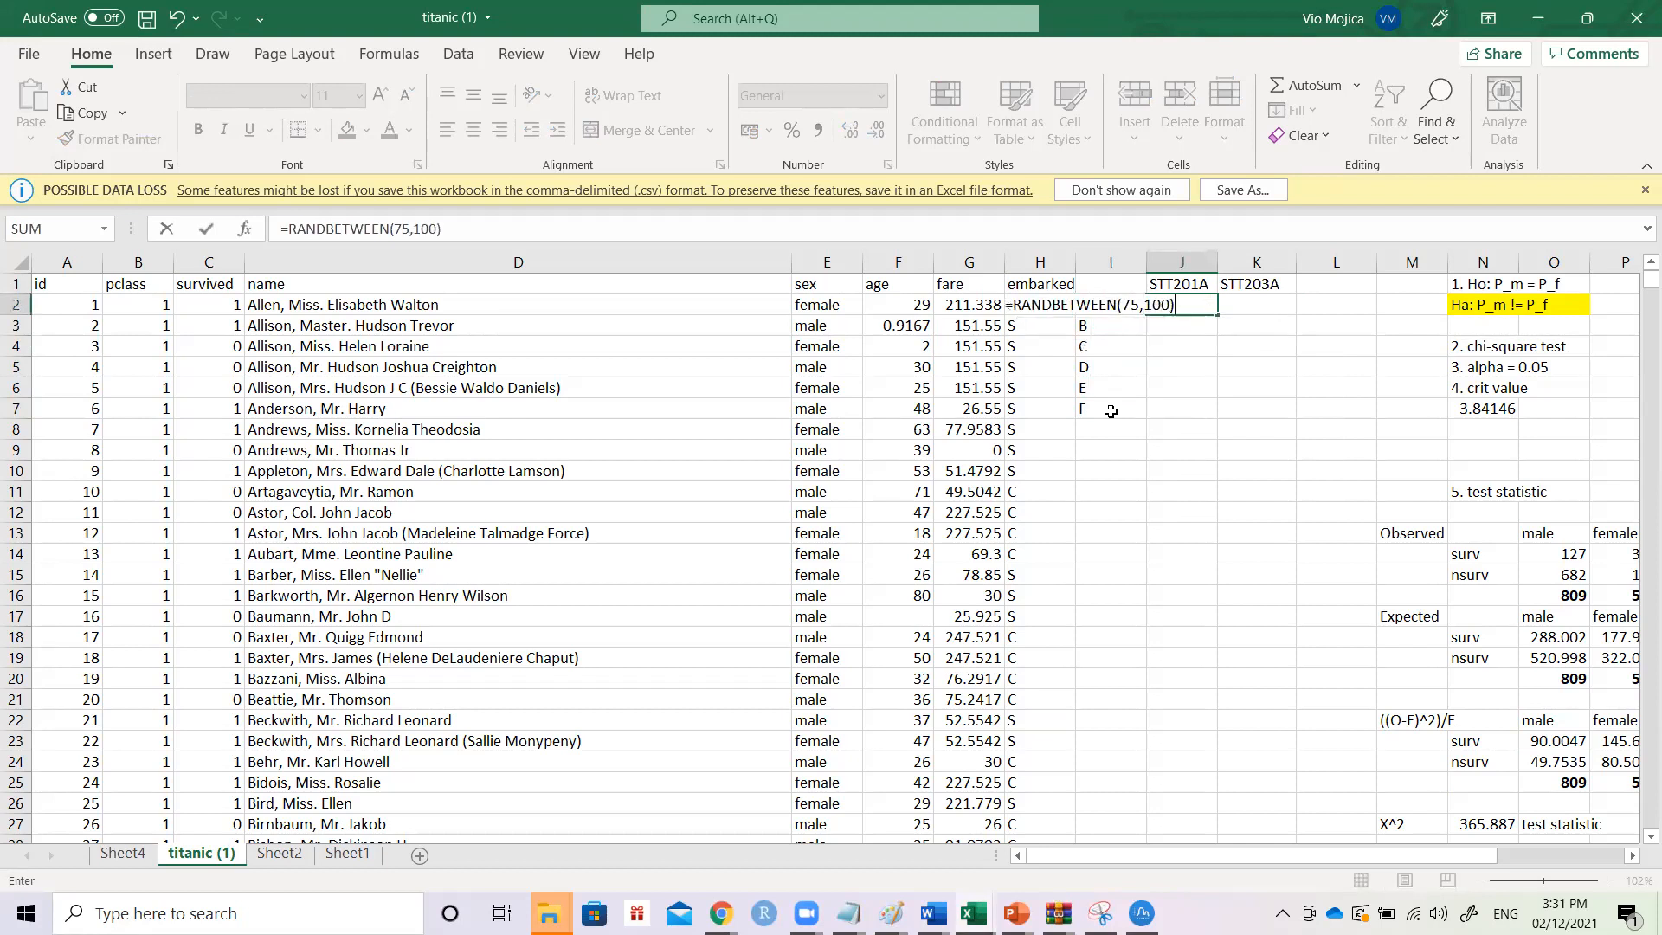
key("ctrl+Return")
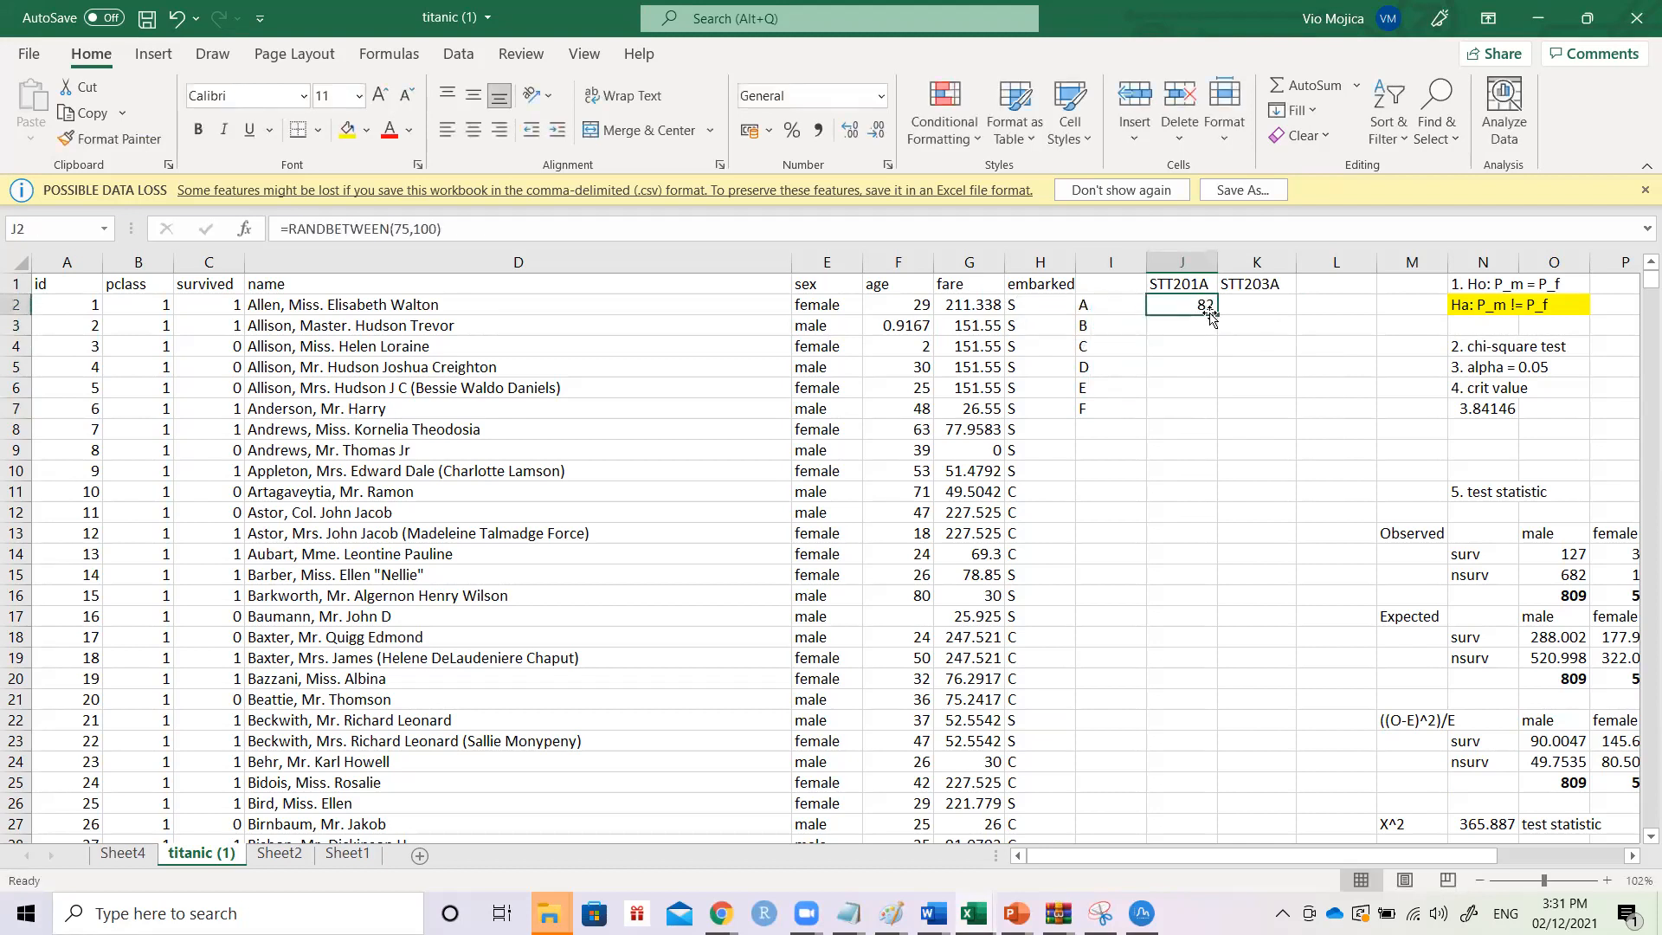
- Fill the STT201A random grade formula down through row F in J2:J7 and convert the grades to fixed values
left_click_drag(1217, 314, 1215, 410)
key("ctrl+c")
key("ctrl+v")
left_click(1255, 434)
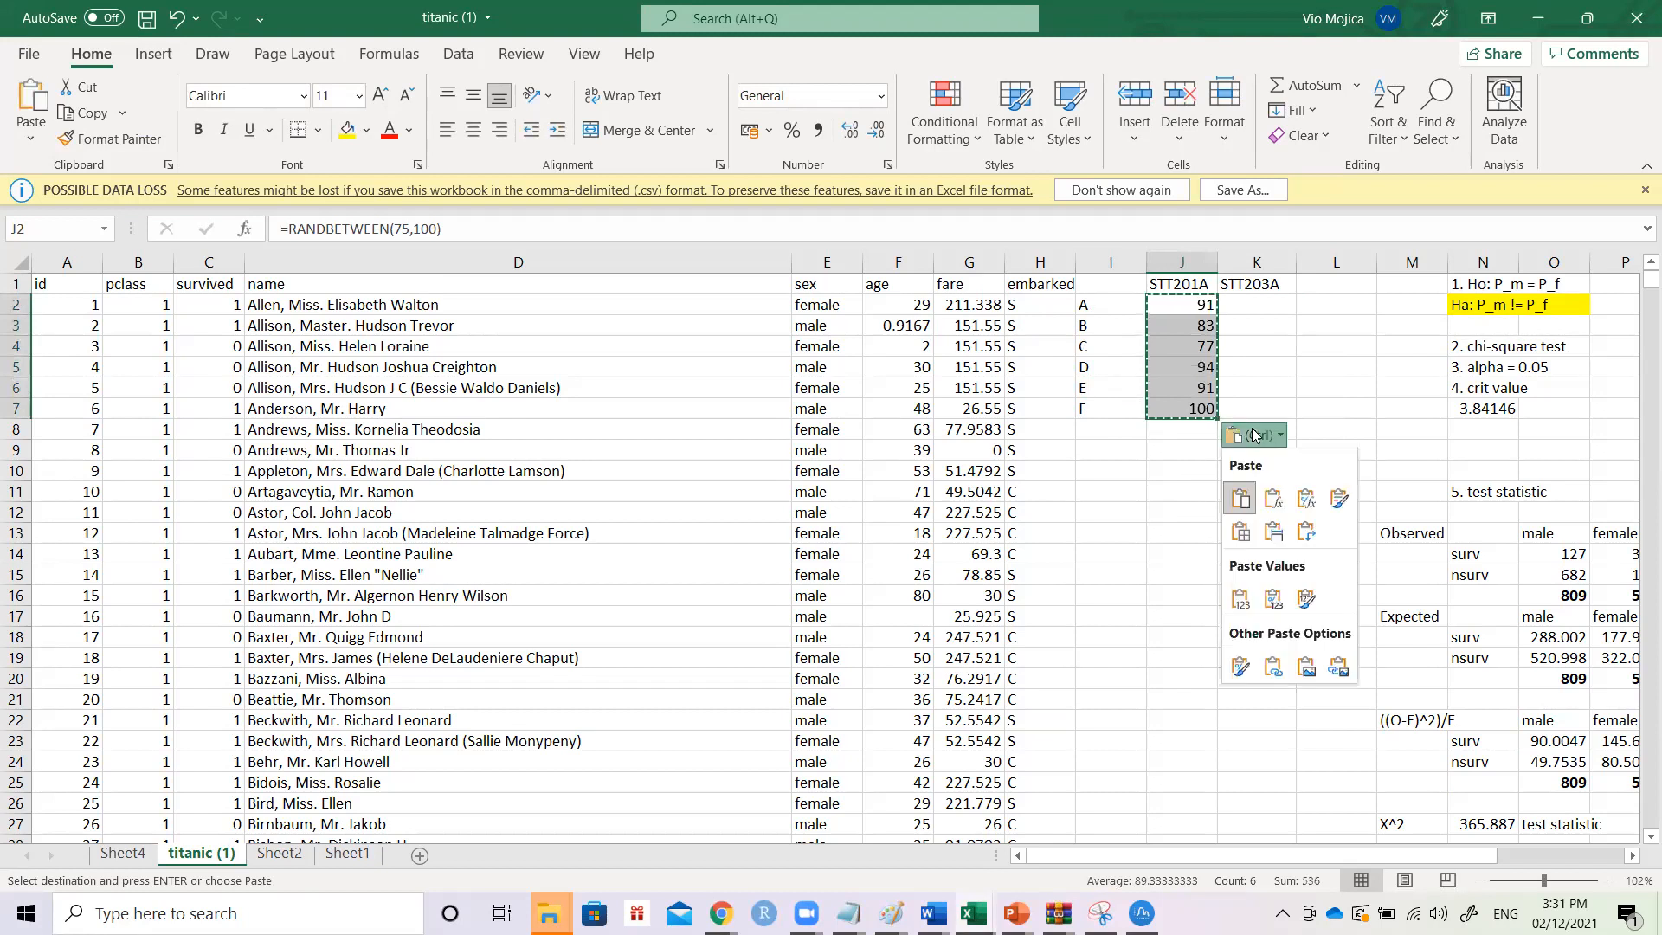
left_click(1240, 598)
- Fill the STT203A cell for row A with a random grade using =RANDBETWEEN(65,93)
left_click(1240, 307)
type("=")
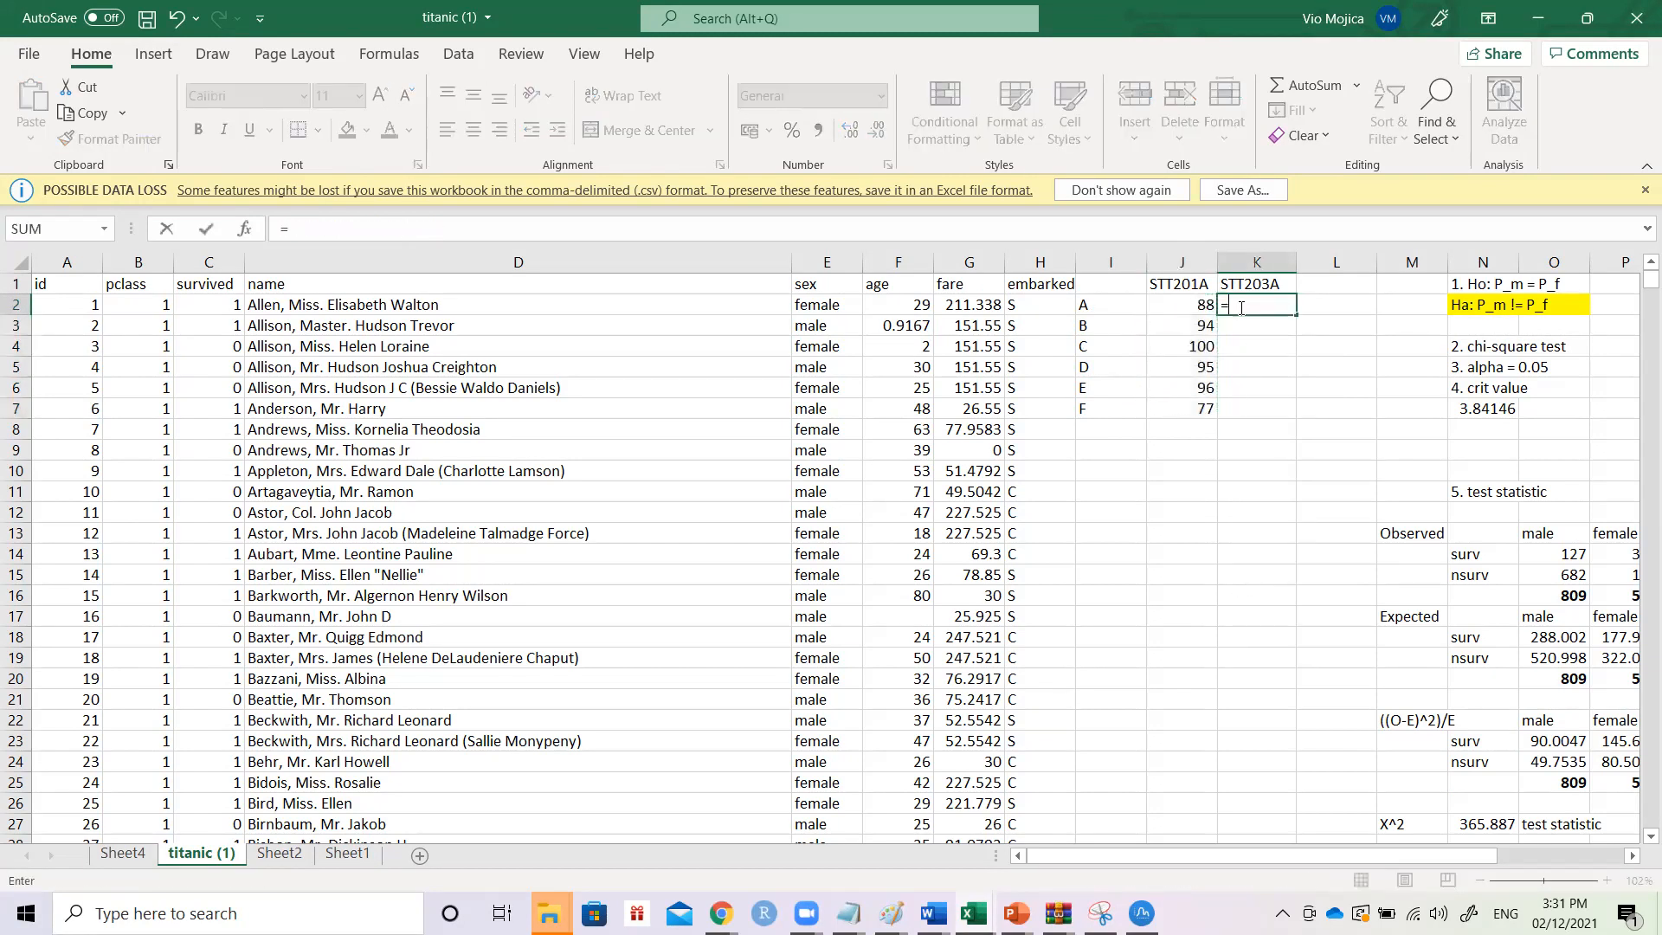
type("RAND")
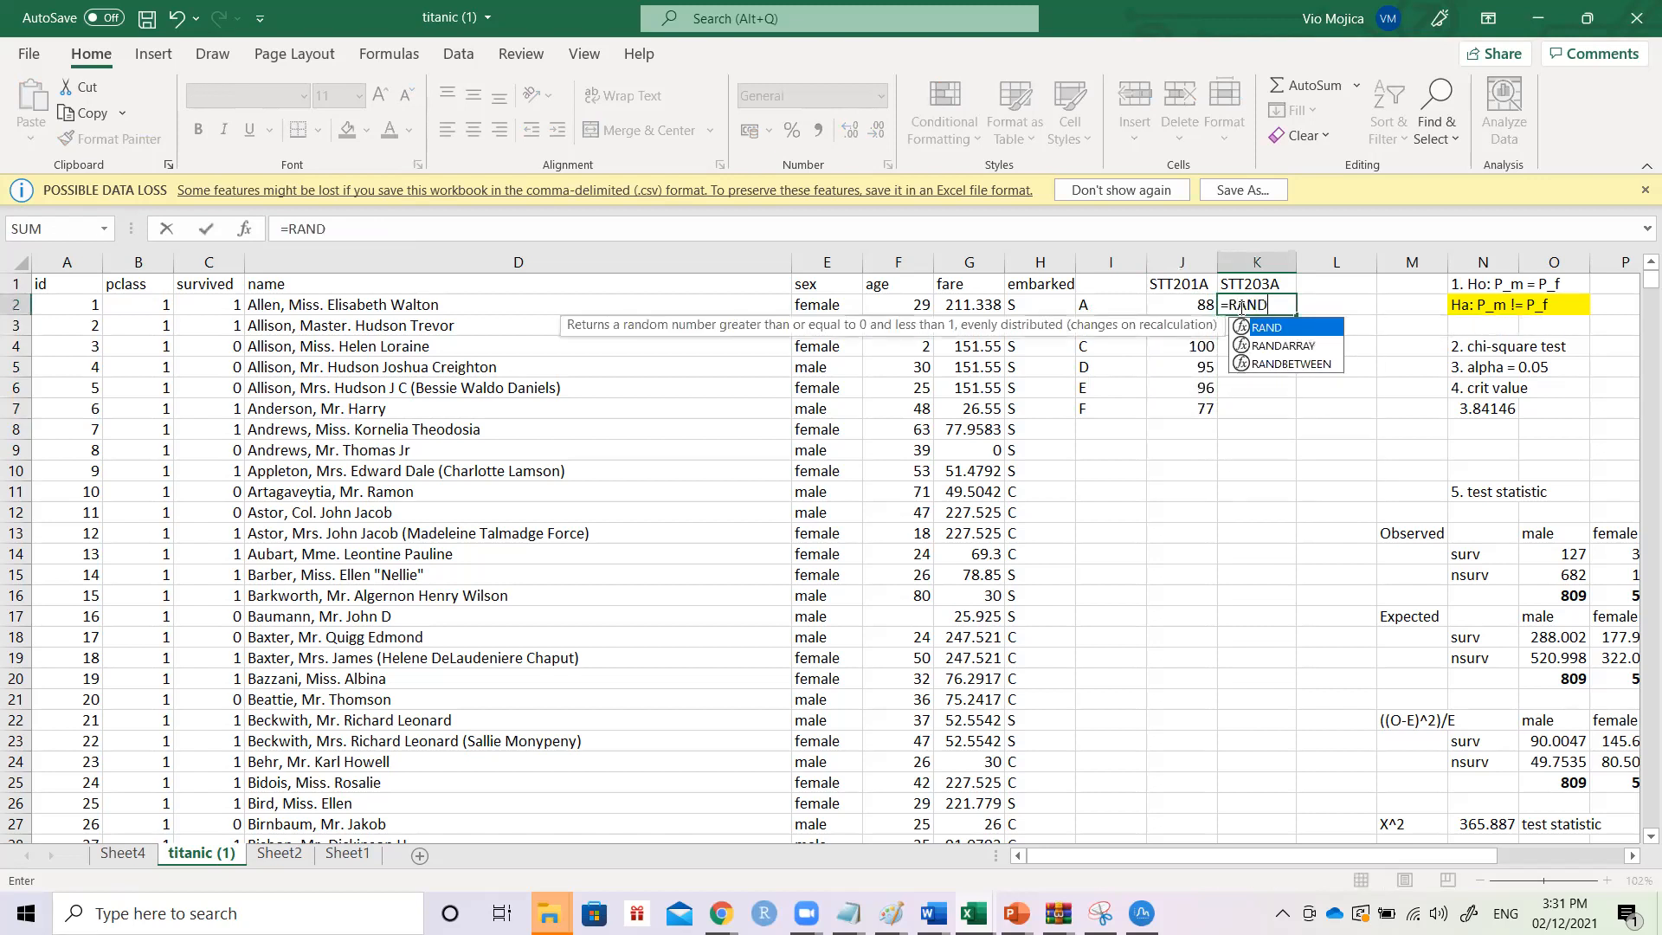
key("Down")
key("Down")
key("Tab")
type("65,9")
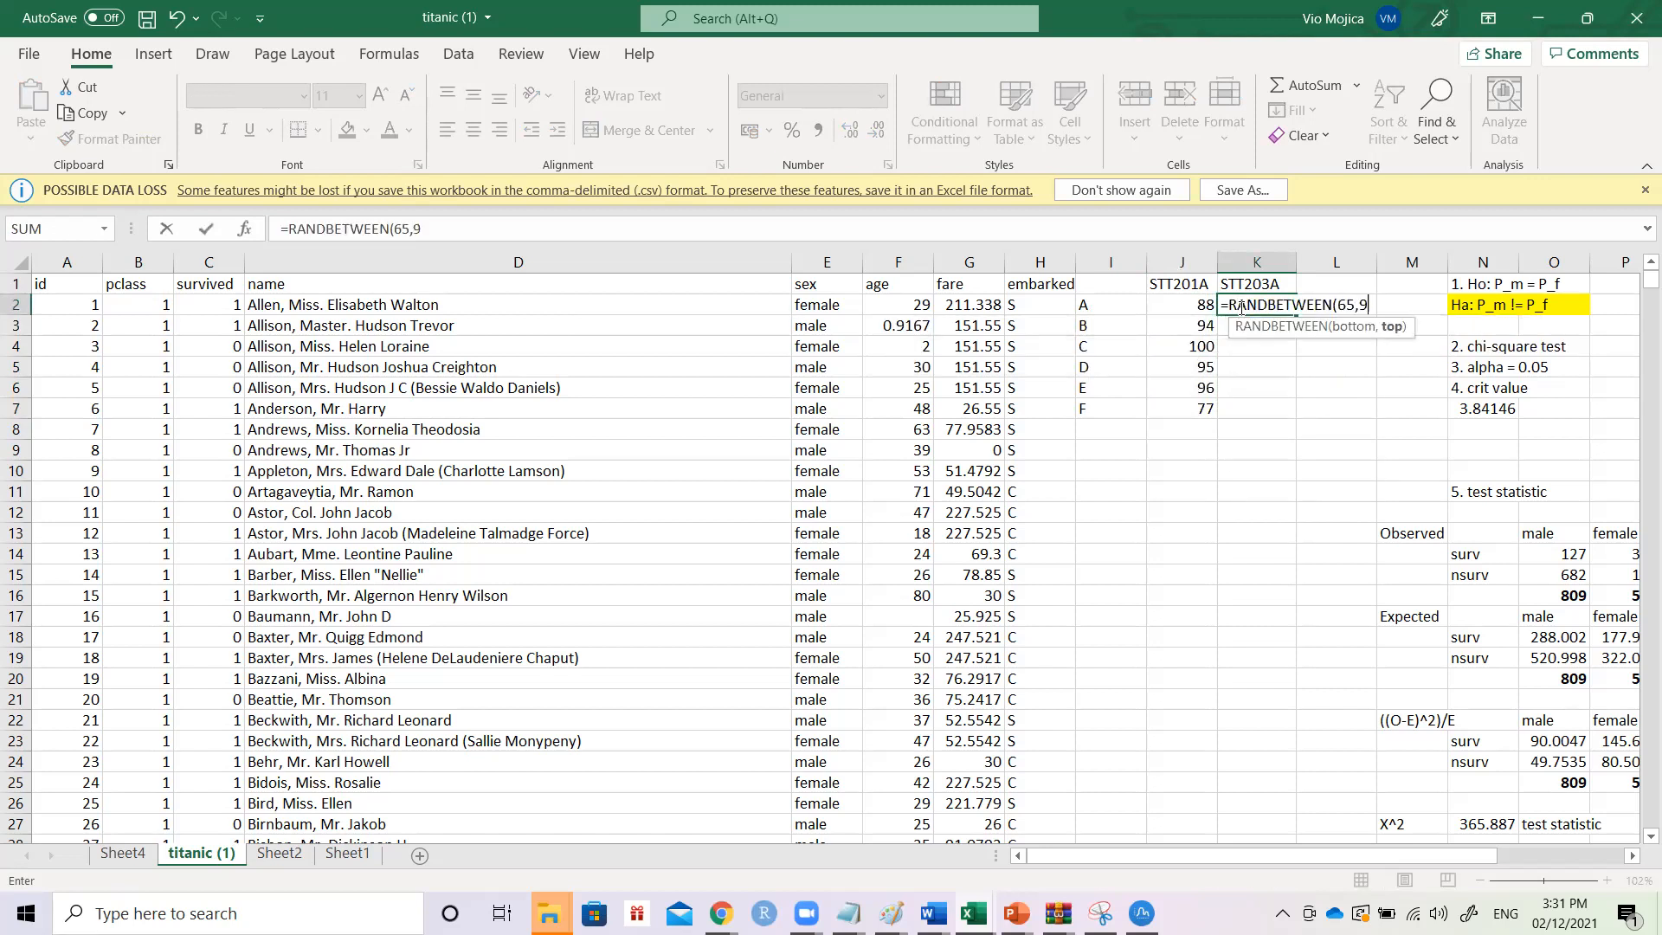
type("3)")
key("Return")
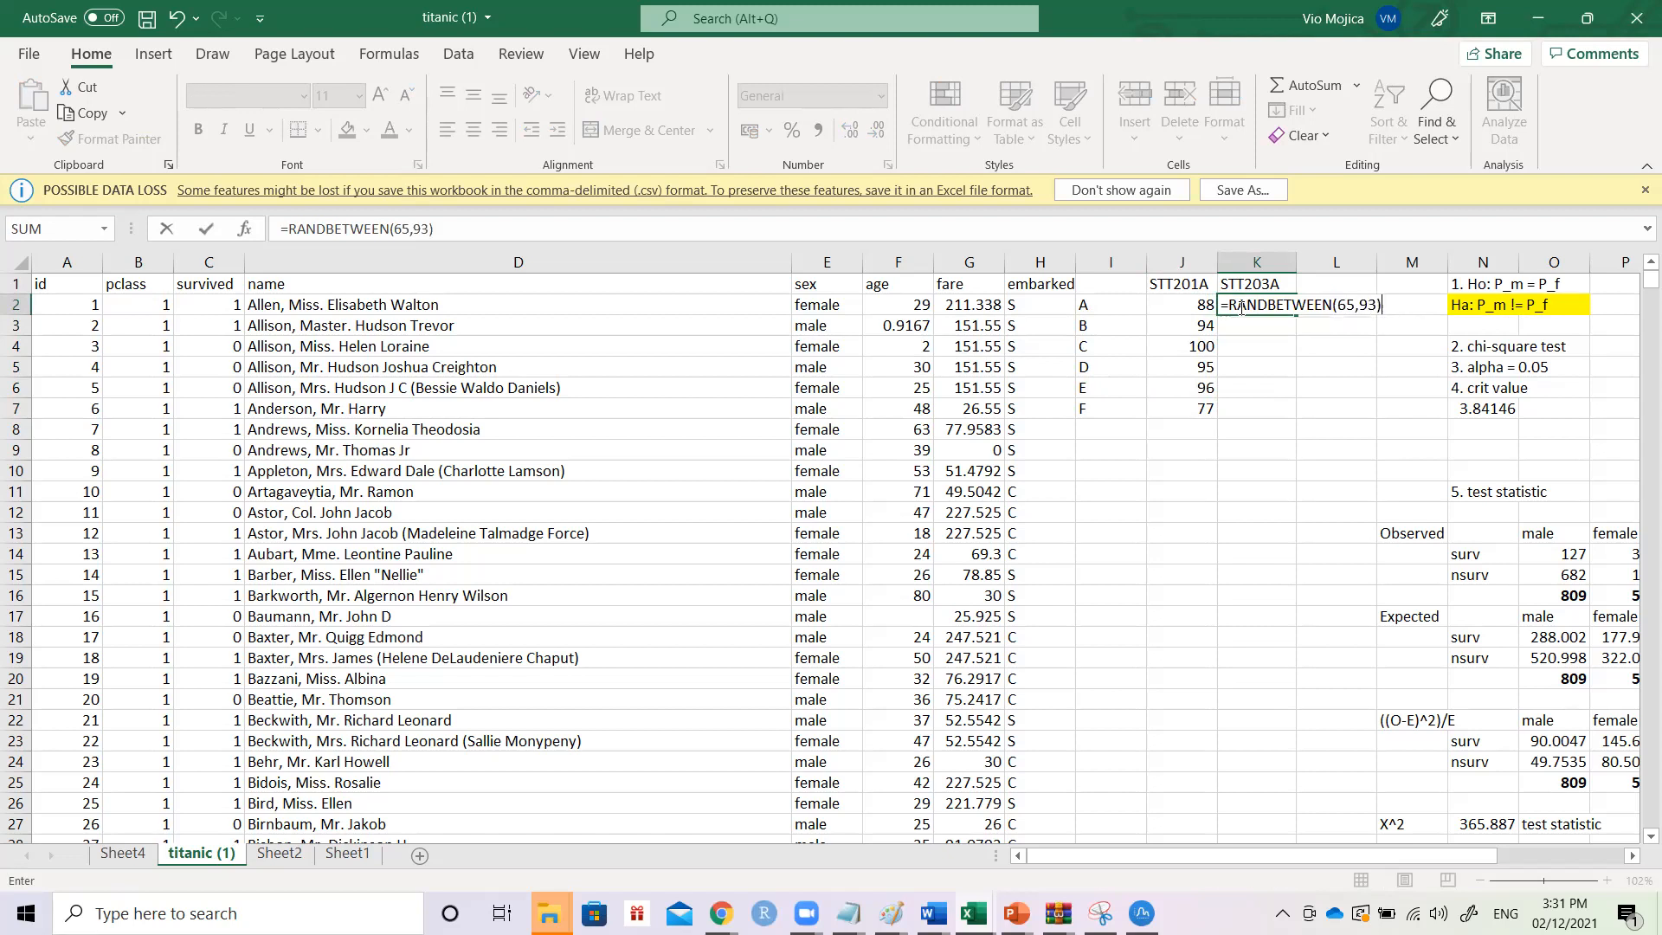
- Copy the STT203A random grade formula down through row F in K2:K7 and convert the grades to fixed values
left_click(1272, 310)
key("ctrl+c")
left_click_drag(1296, 315, 1287, 425)
key("ctrl+v")
left_click(1333, 434)
left_click(1320, 595)
left_click(1257, 469)
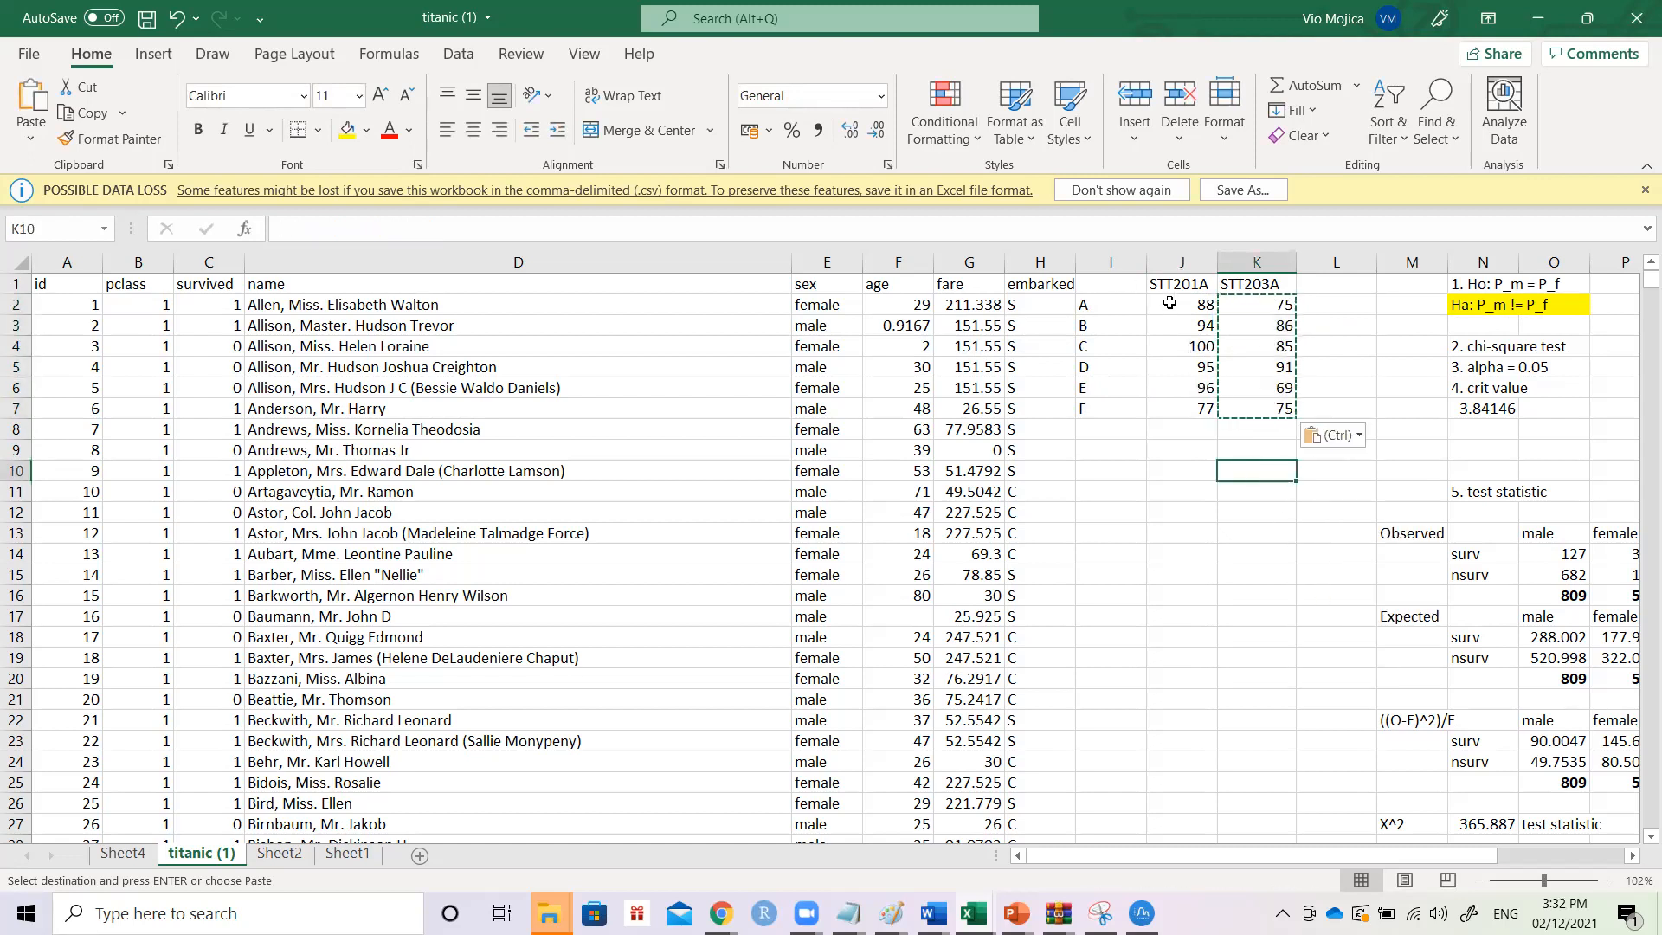
key("Escape")
- Clear the whole sample grade table in I1:K7, including its headings and row labels
left_click_drag(1177, 283, 1197, 401)
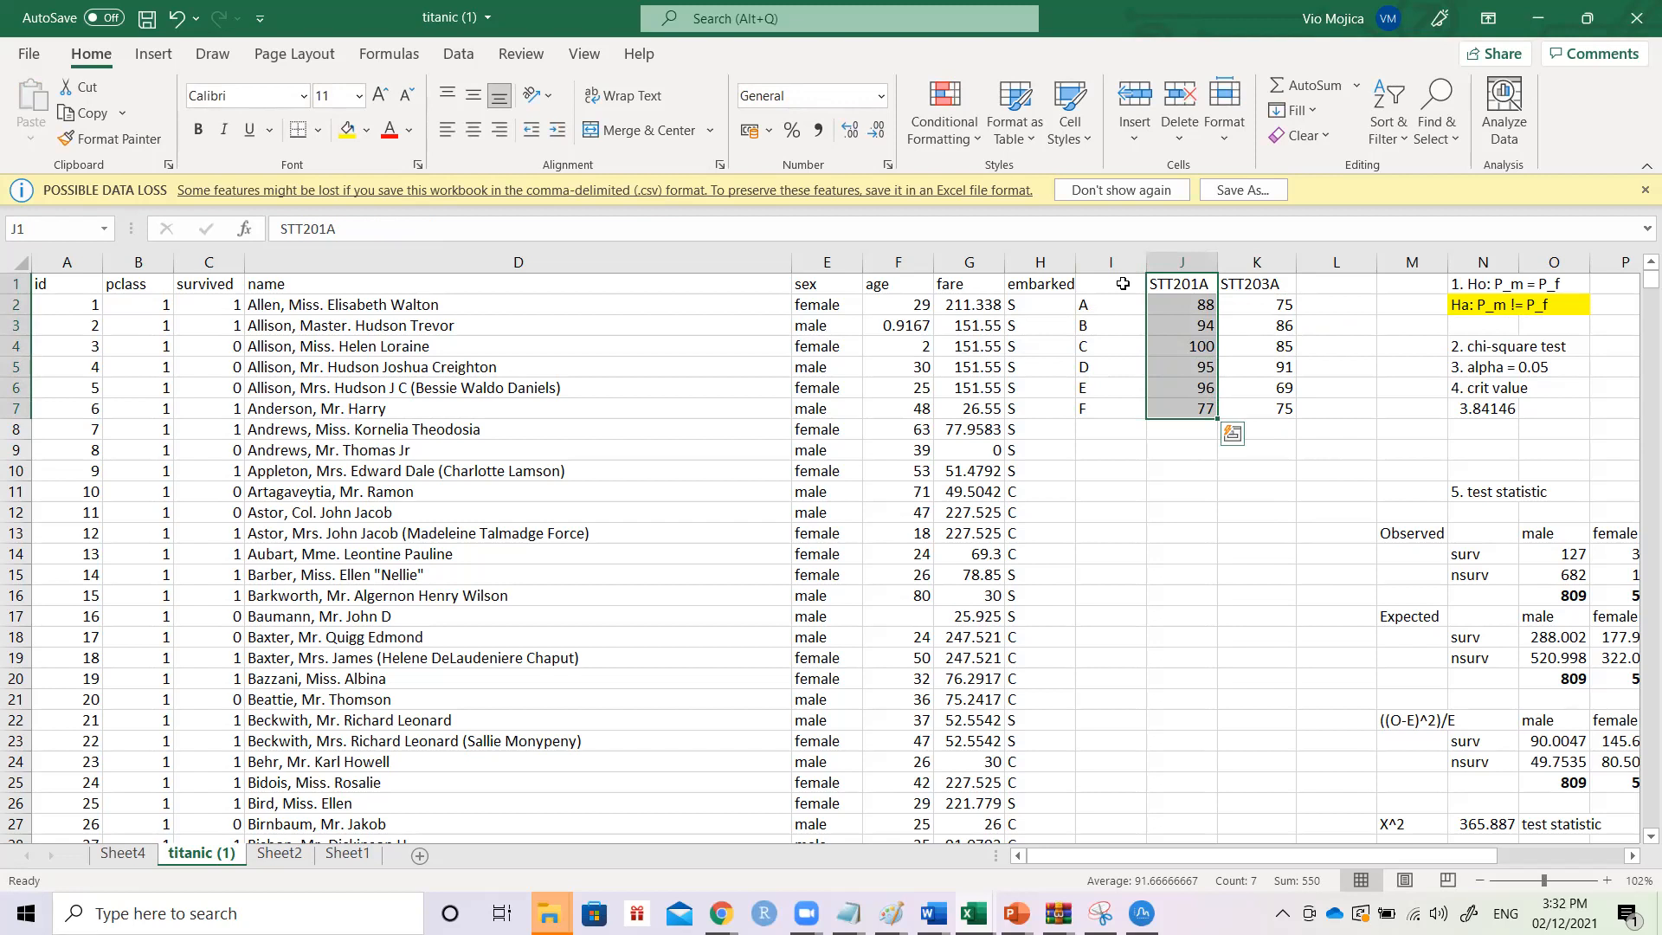
left_click_drag(1122, 284, 1261, 410)
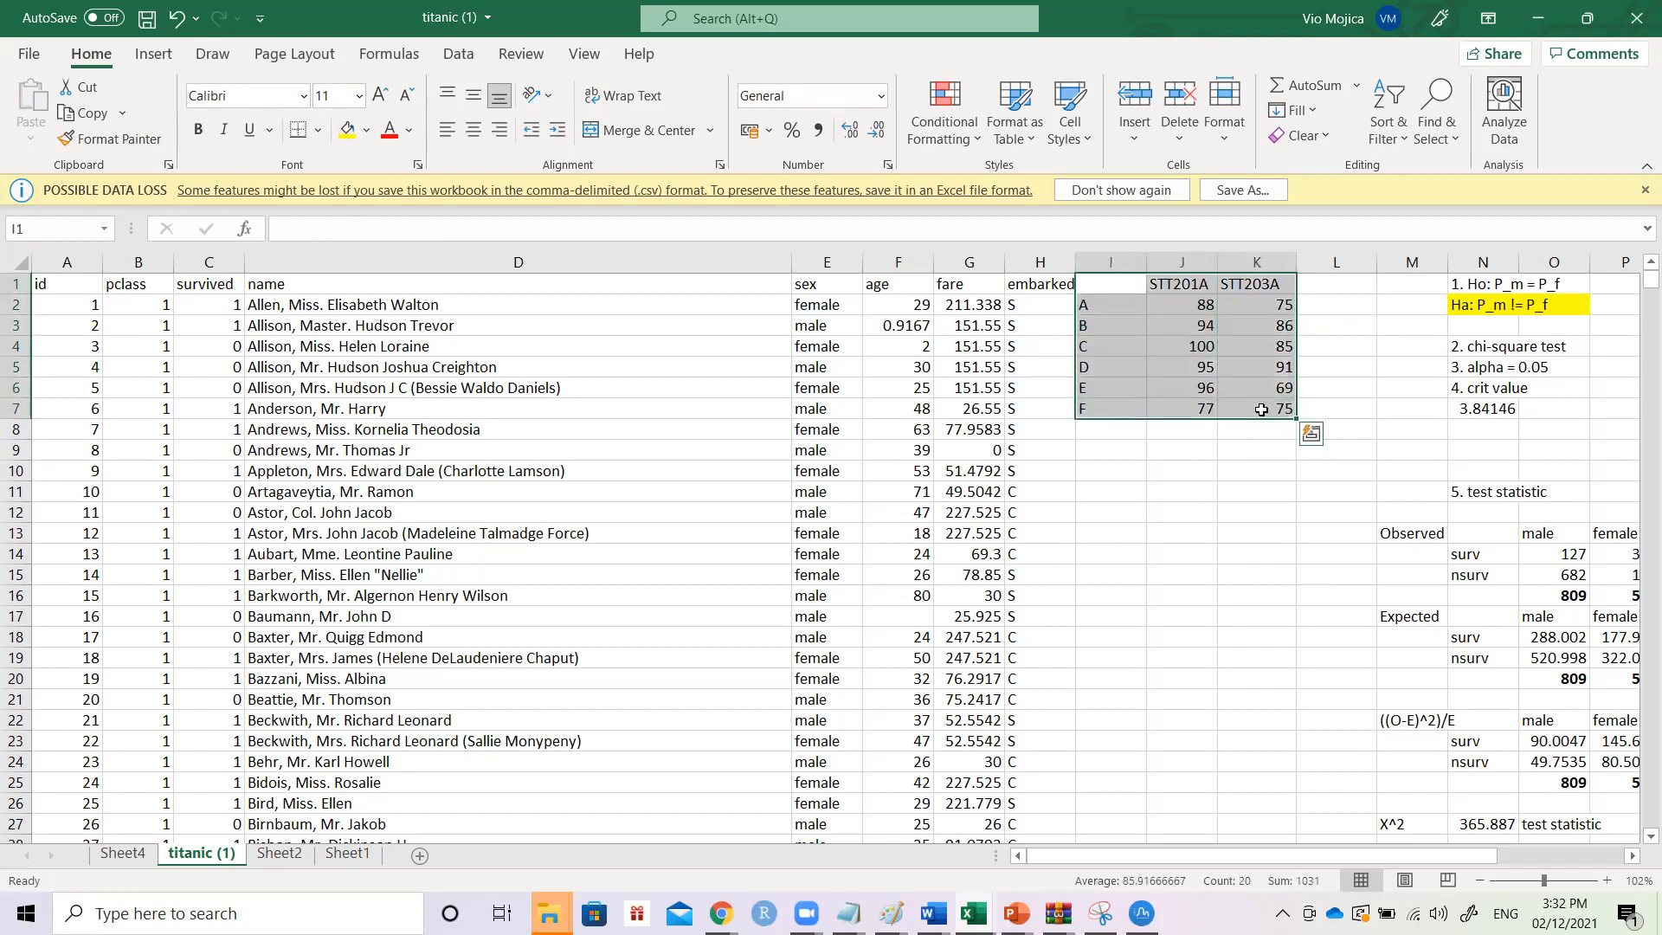
key("Delete")
key("Right")
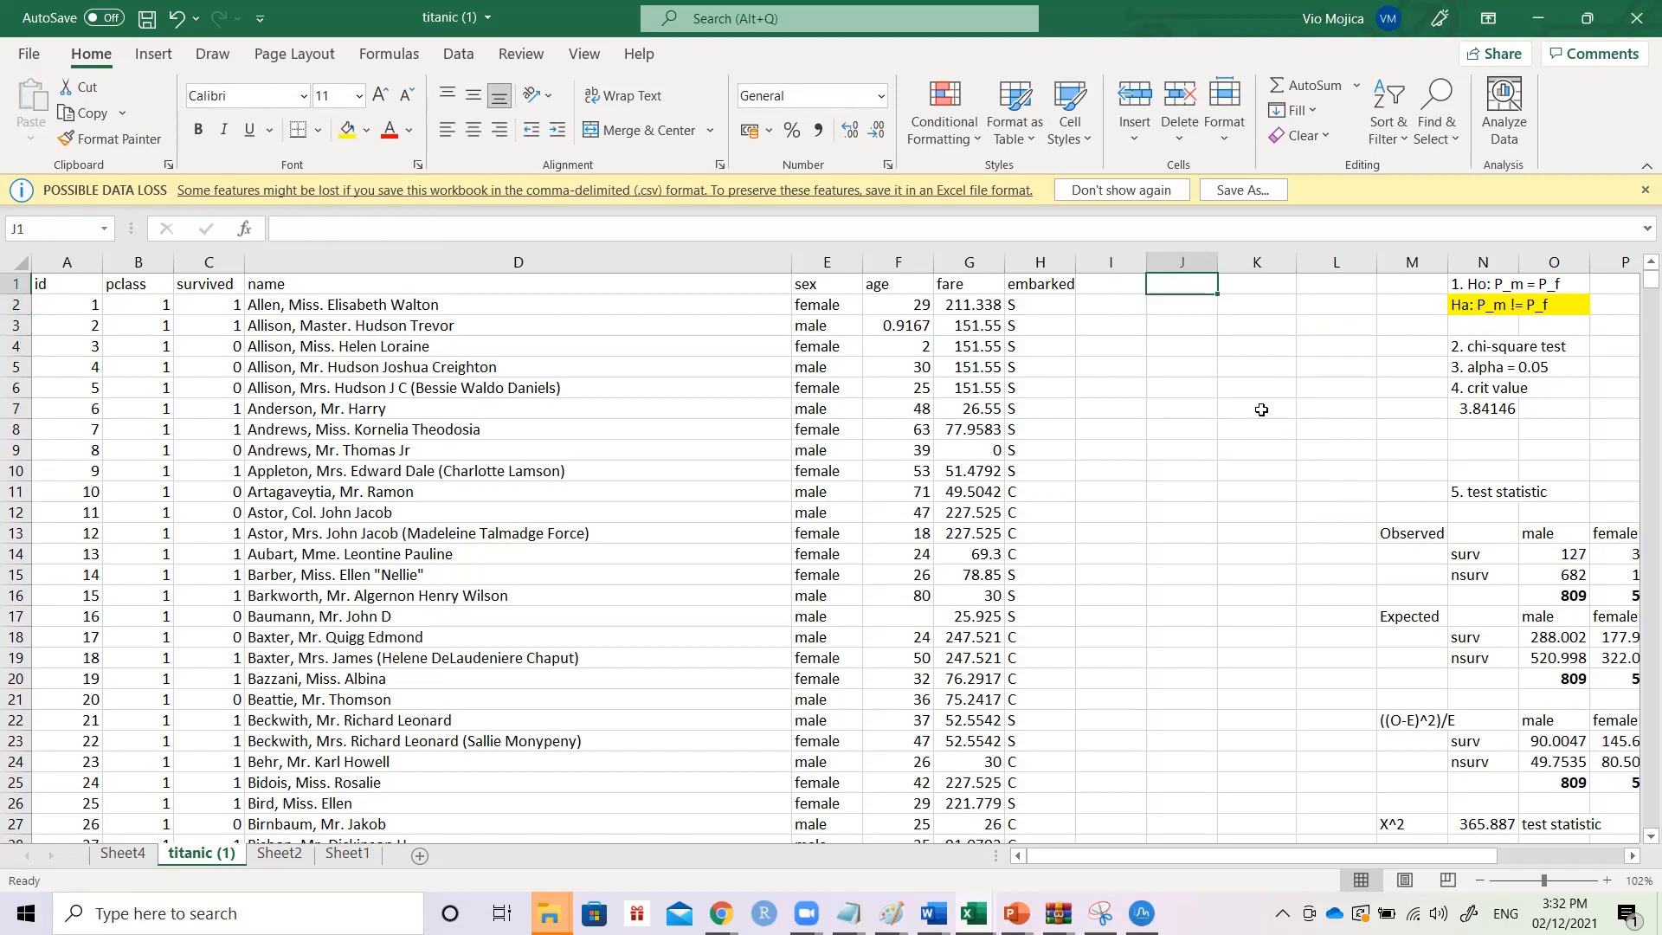
- Insert a scatter chart of the age and fare columns and enlarge it over the sheet
left_click_drag(900, 260, 1004, 260)
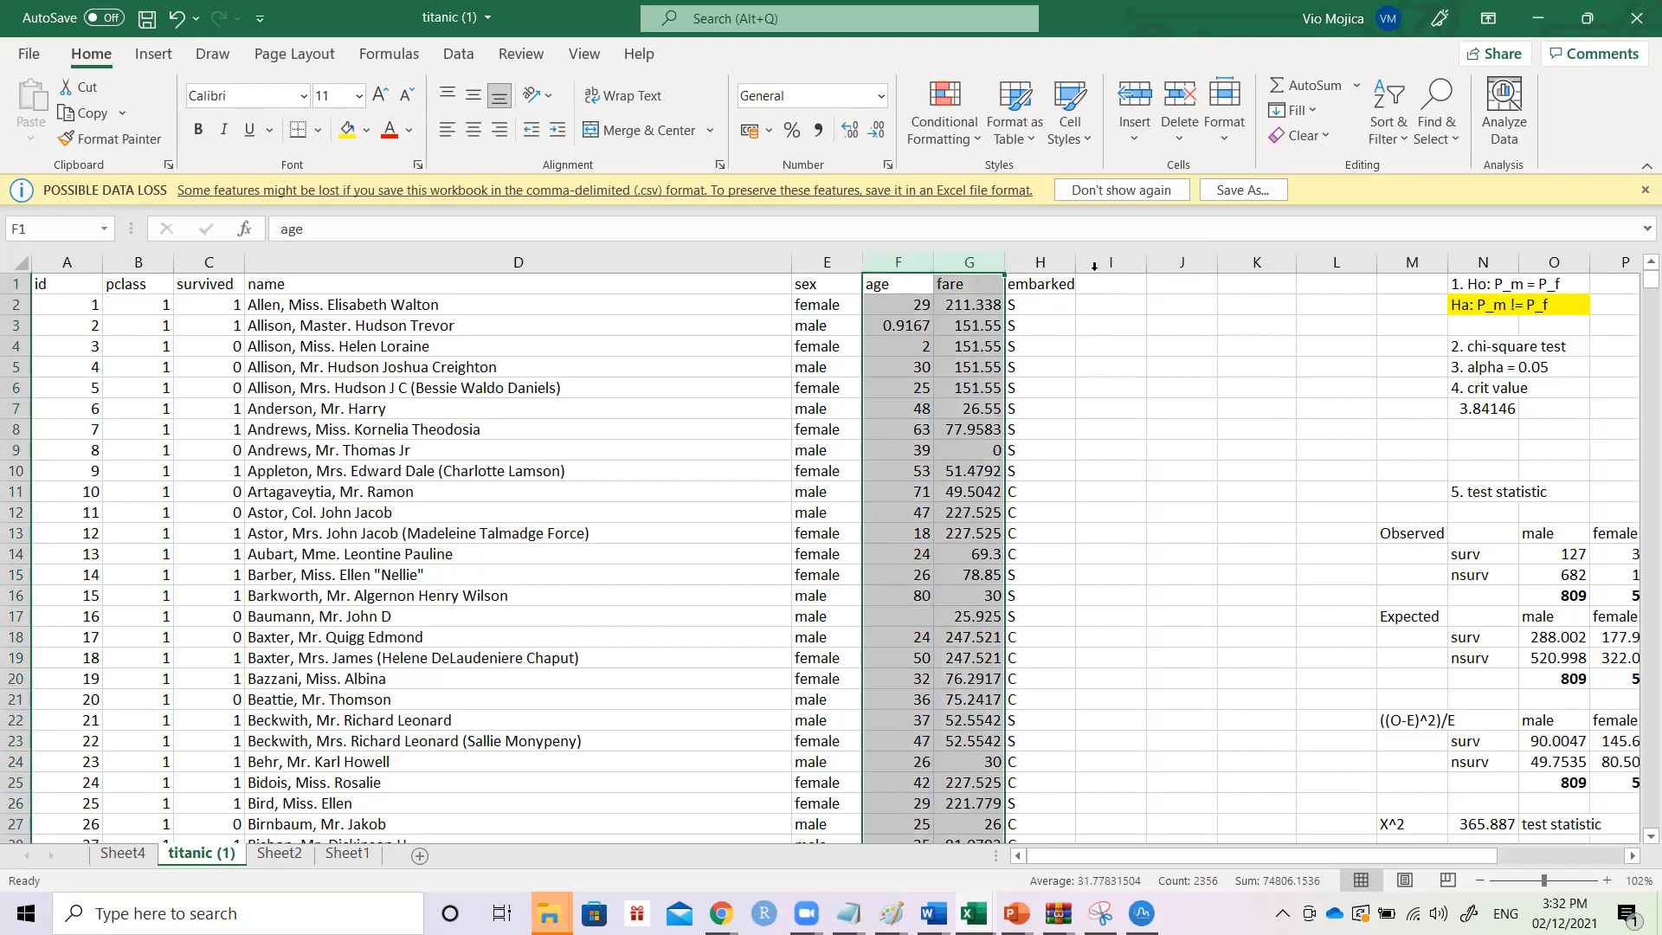
left_click(1125, 295)
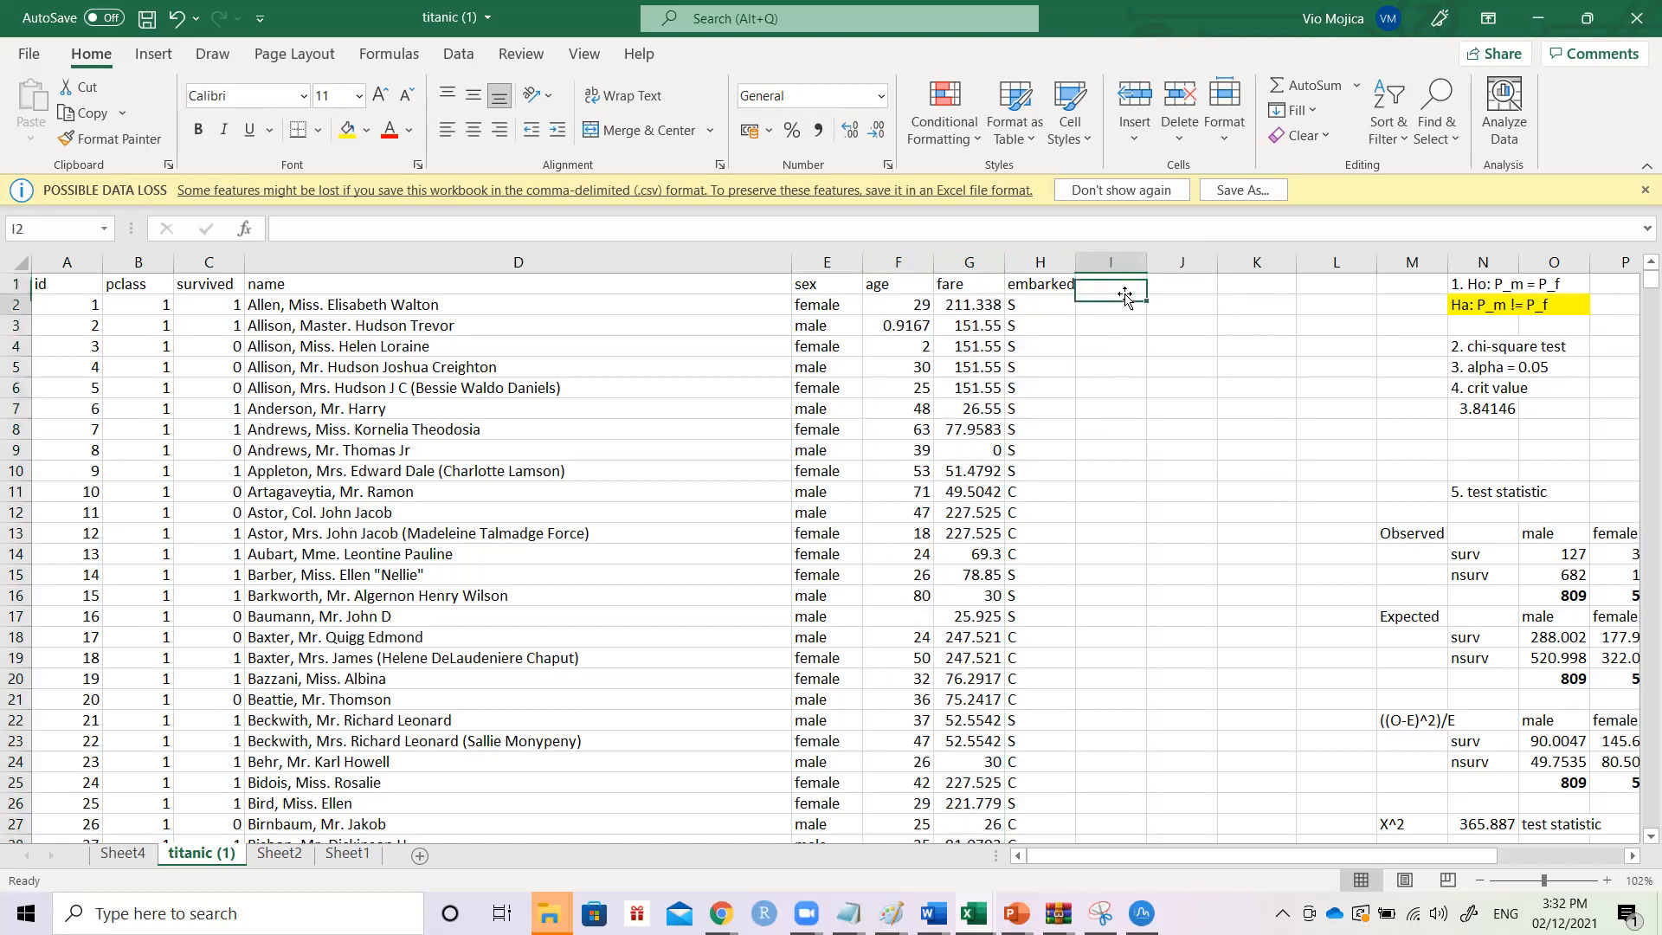
left_click_drag(910, 256, 970, 259)
left_click(155, 54)
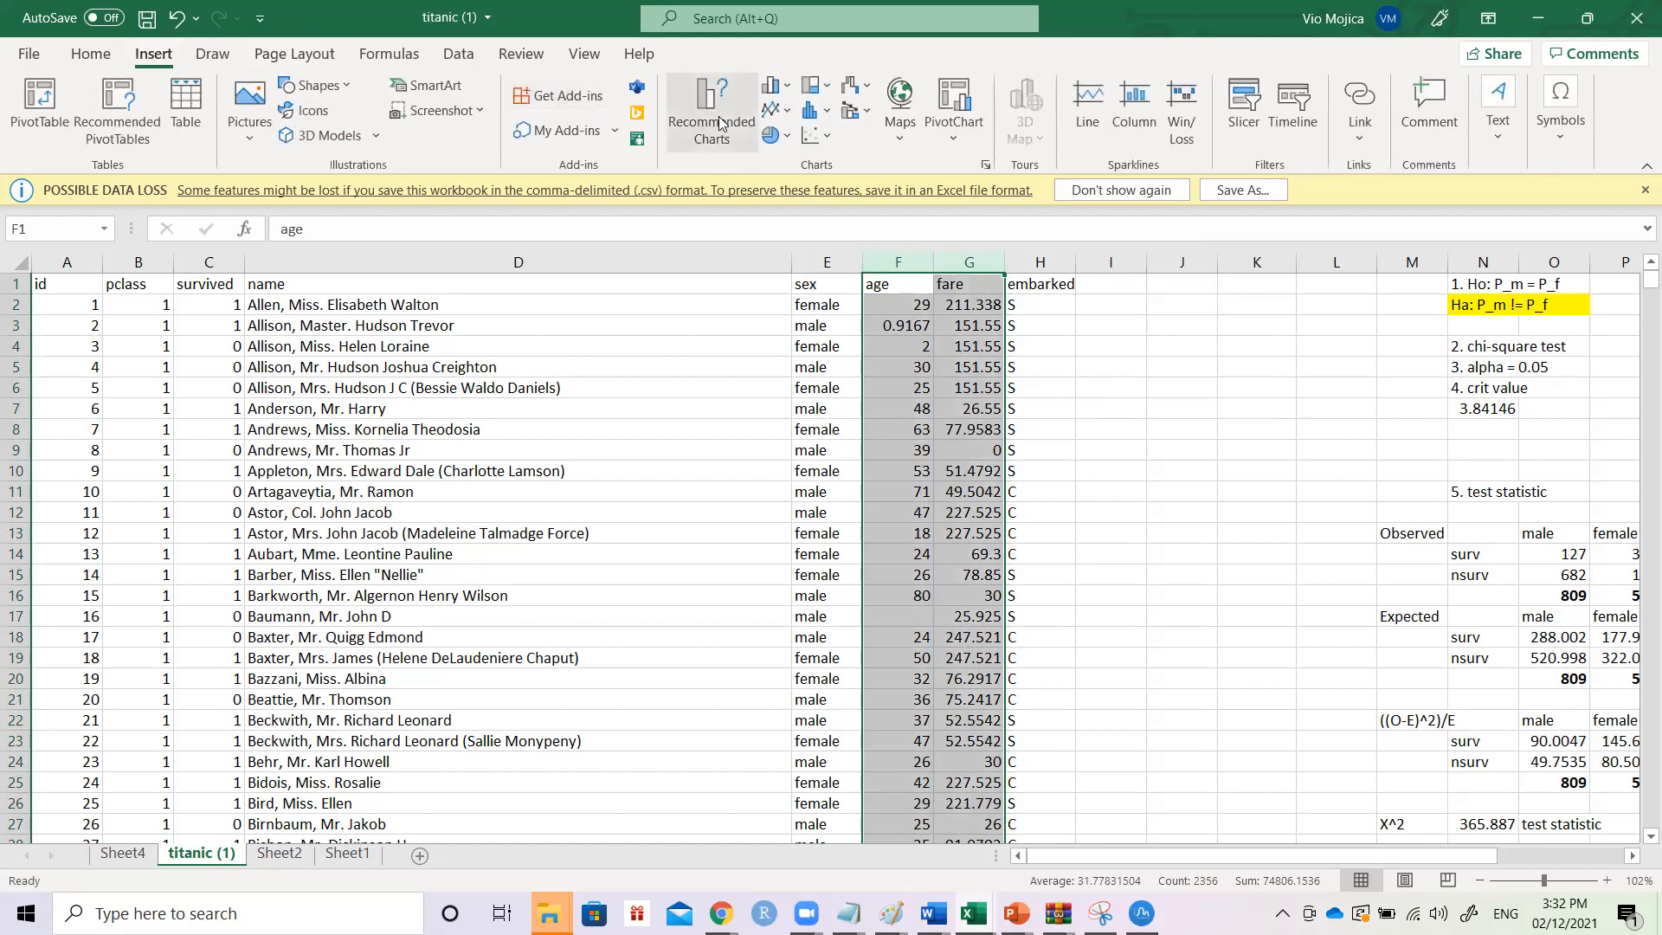
left_click(814, 135)
left_click(828, 205)
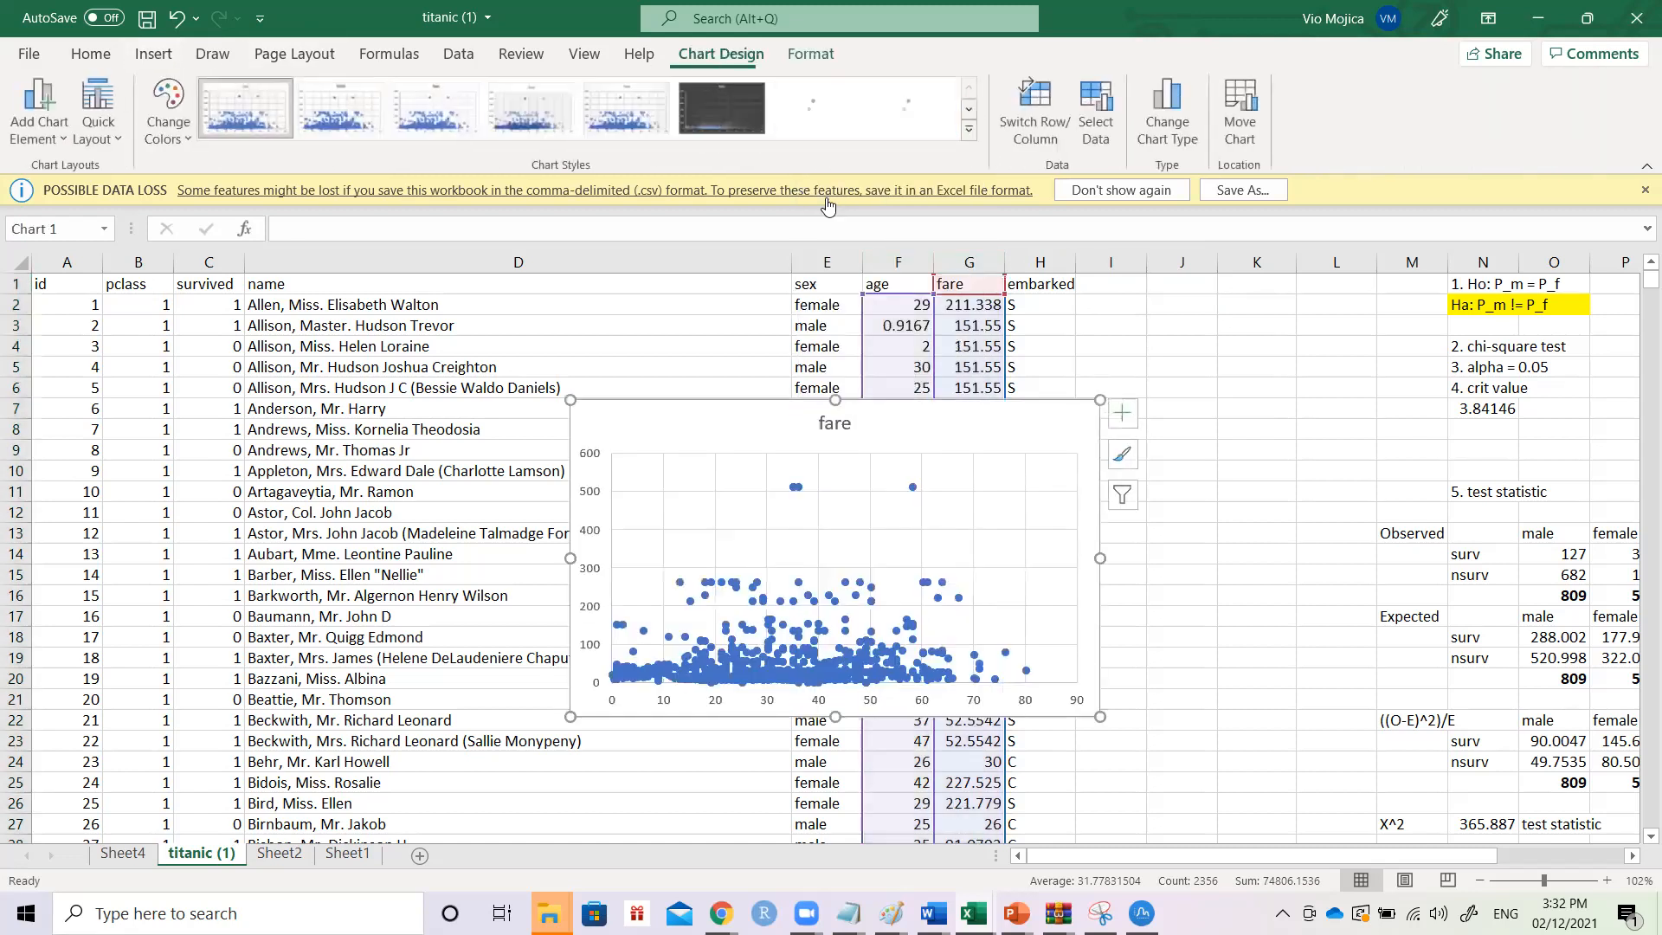
left_click_drag(1100, 398, 1161, 279)
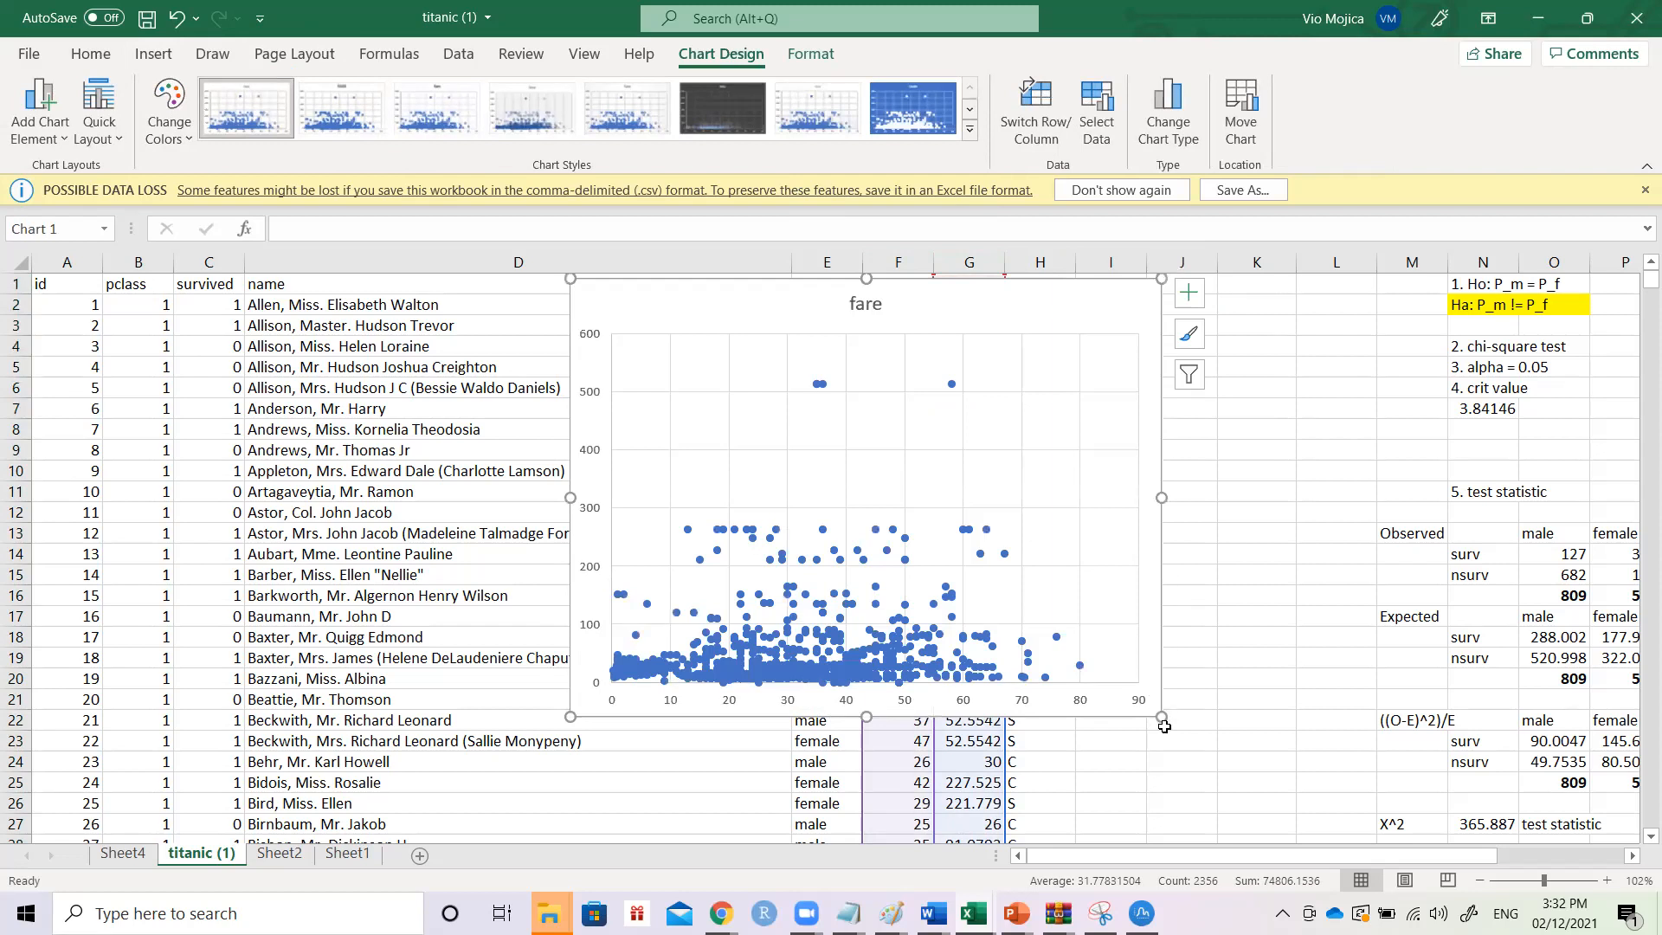
left_click_drag(1162, 716, 1282, 773)
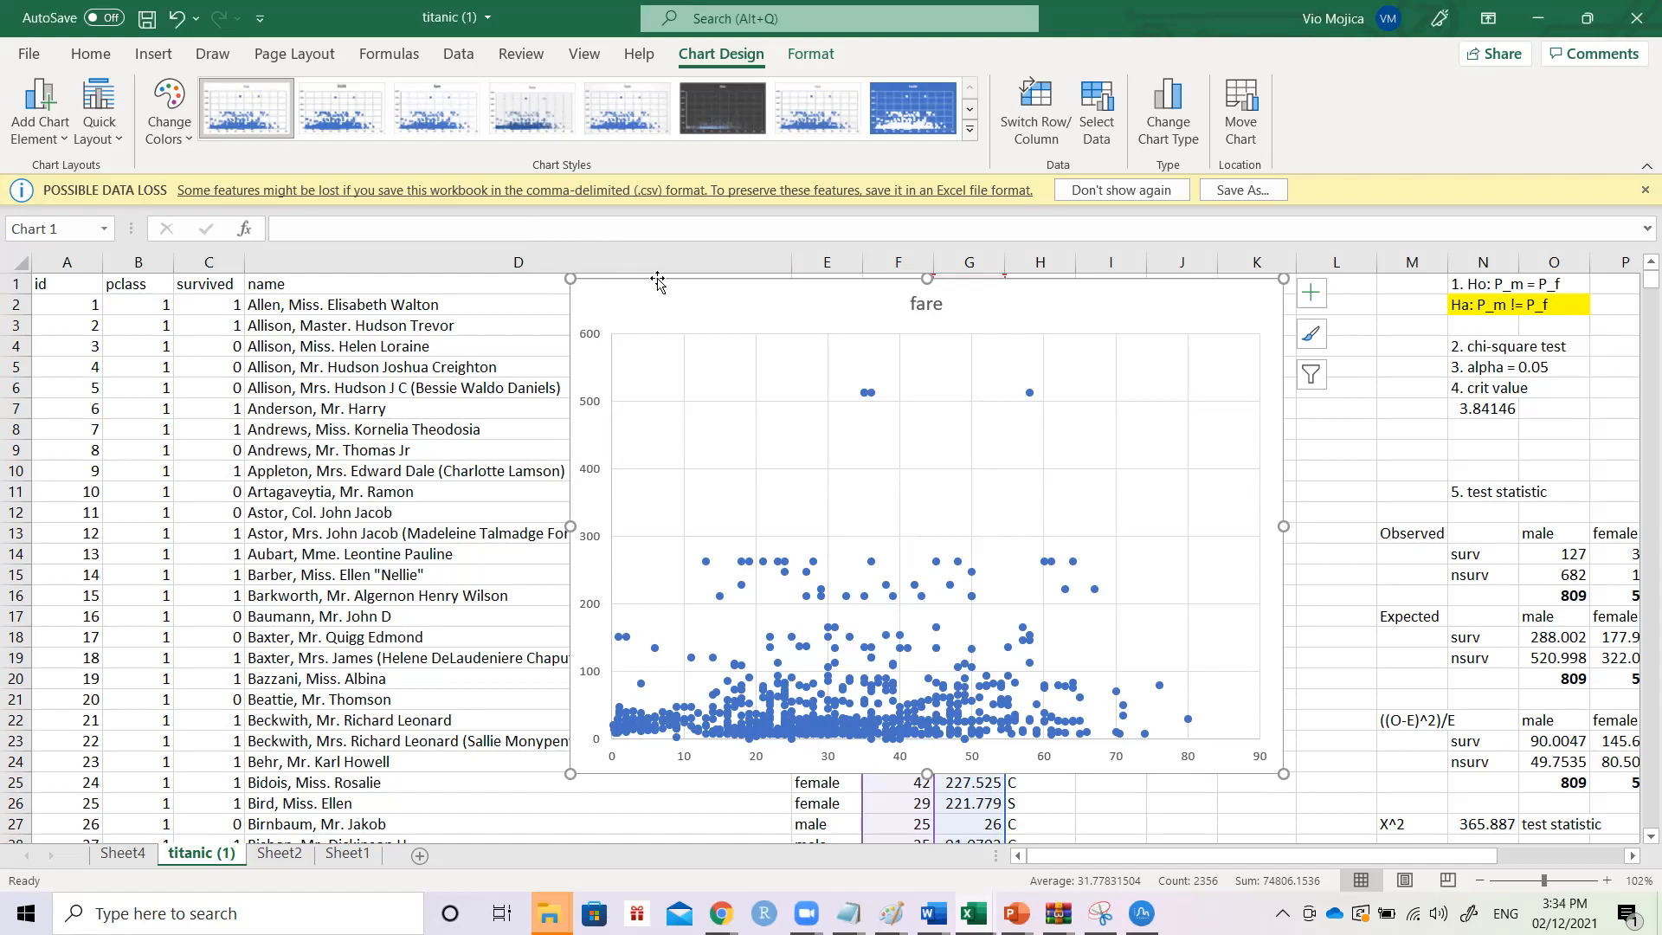
- Delete the age and fare scatter chart from the sheet
key("Delete")
key("Right")
key("Right")
key("Right")
key("Right")
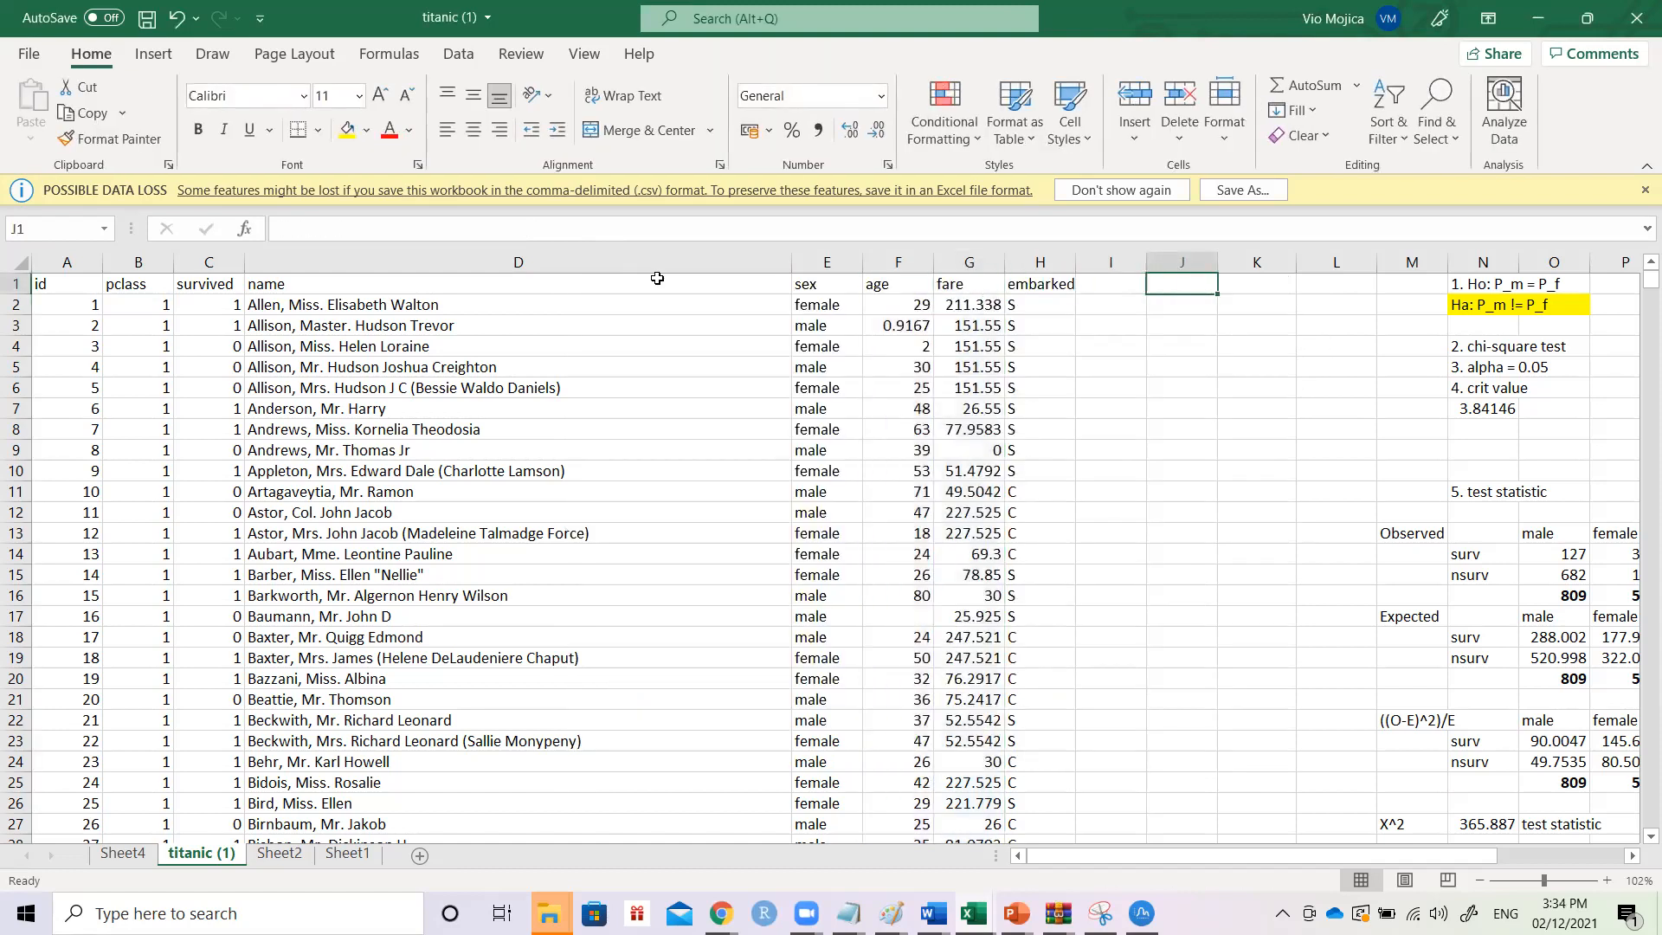
left_click(646, 77)
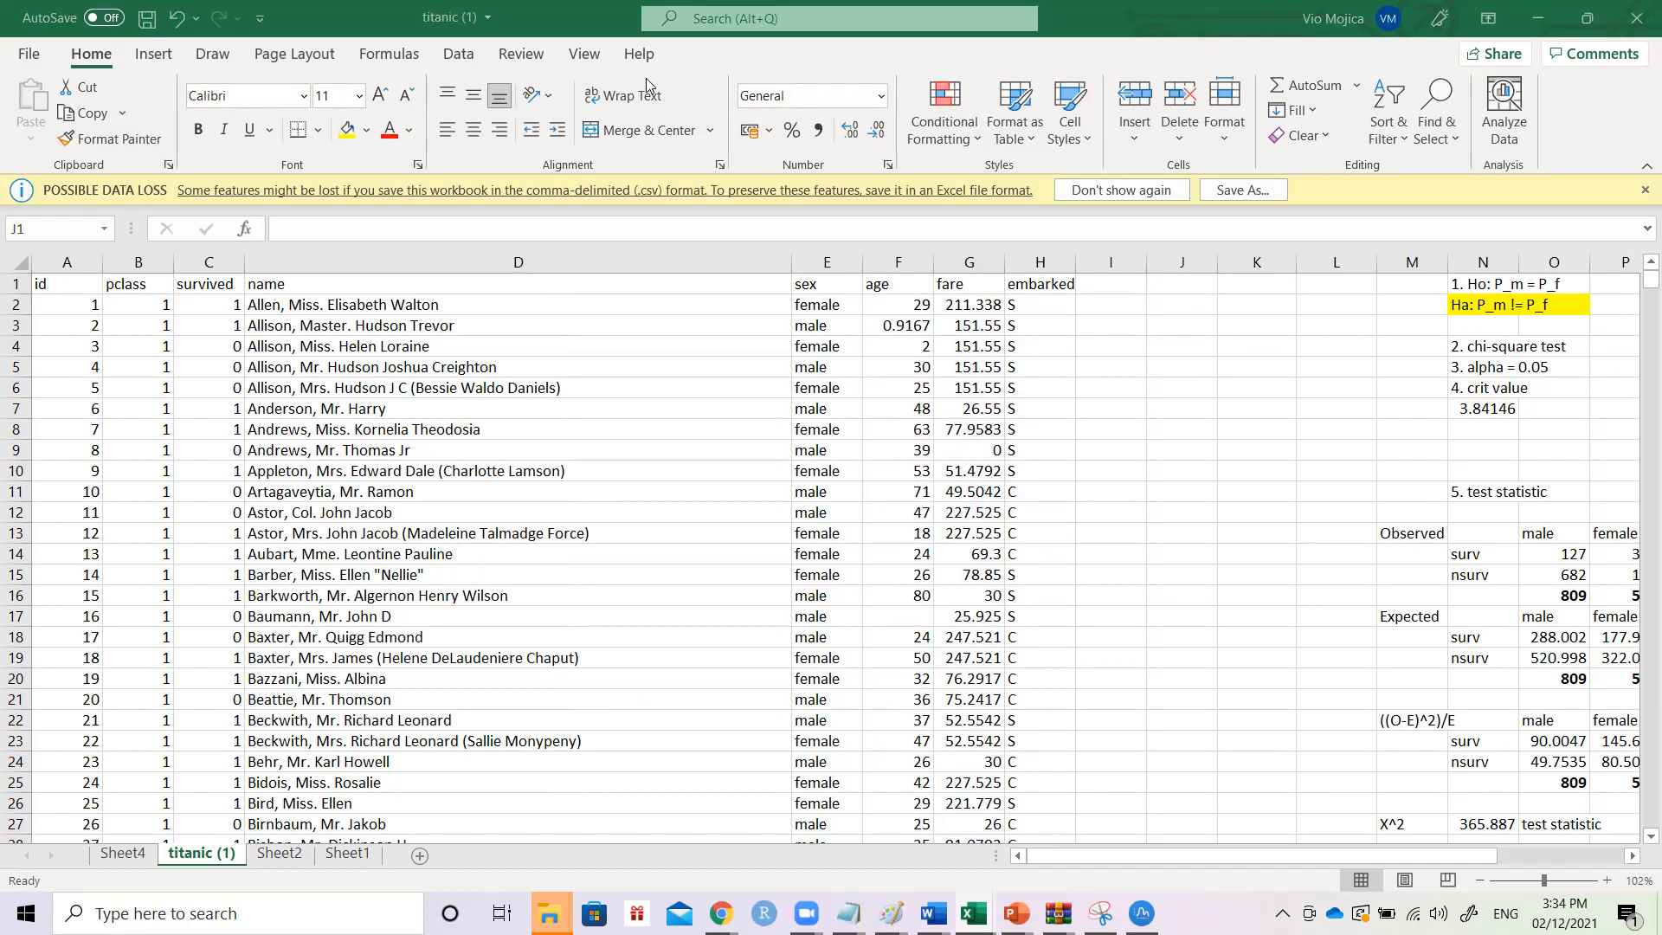
left_click(1161, 357)
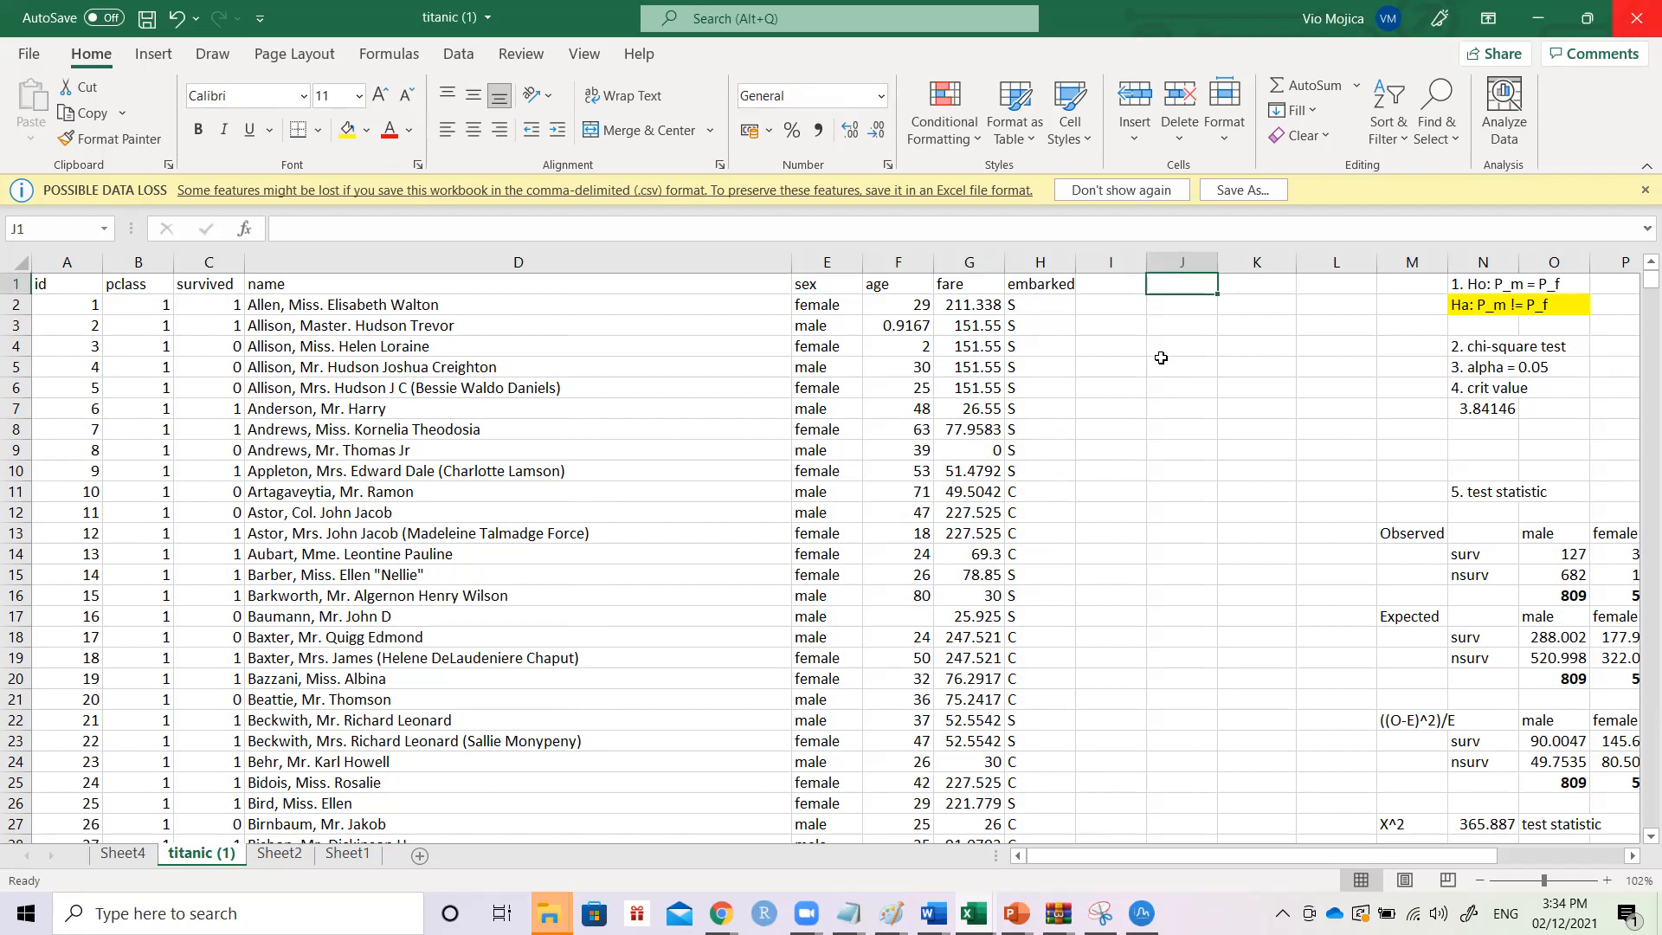
- Label cell J2 Correlation and calculate the age and fare correlation in K2 with =CORREL(F:F,G:G)
key("Down")
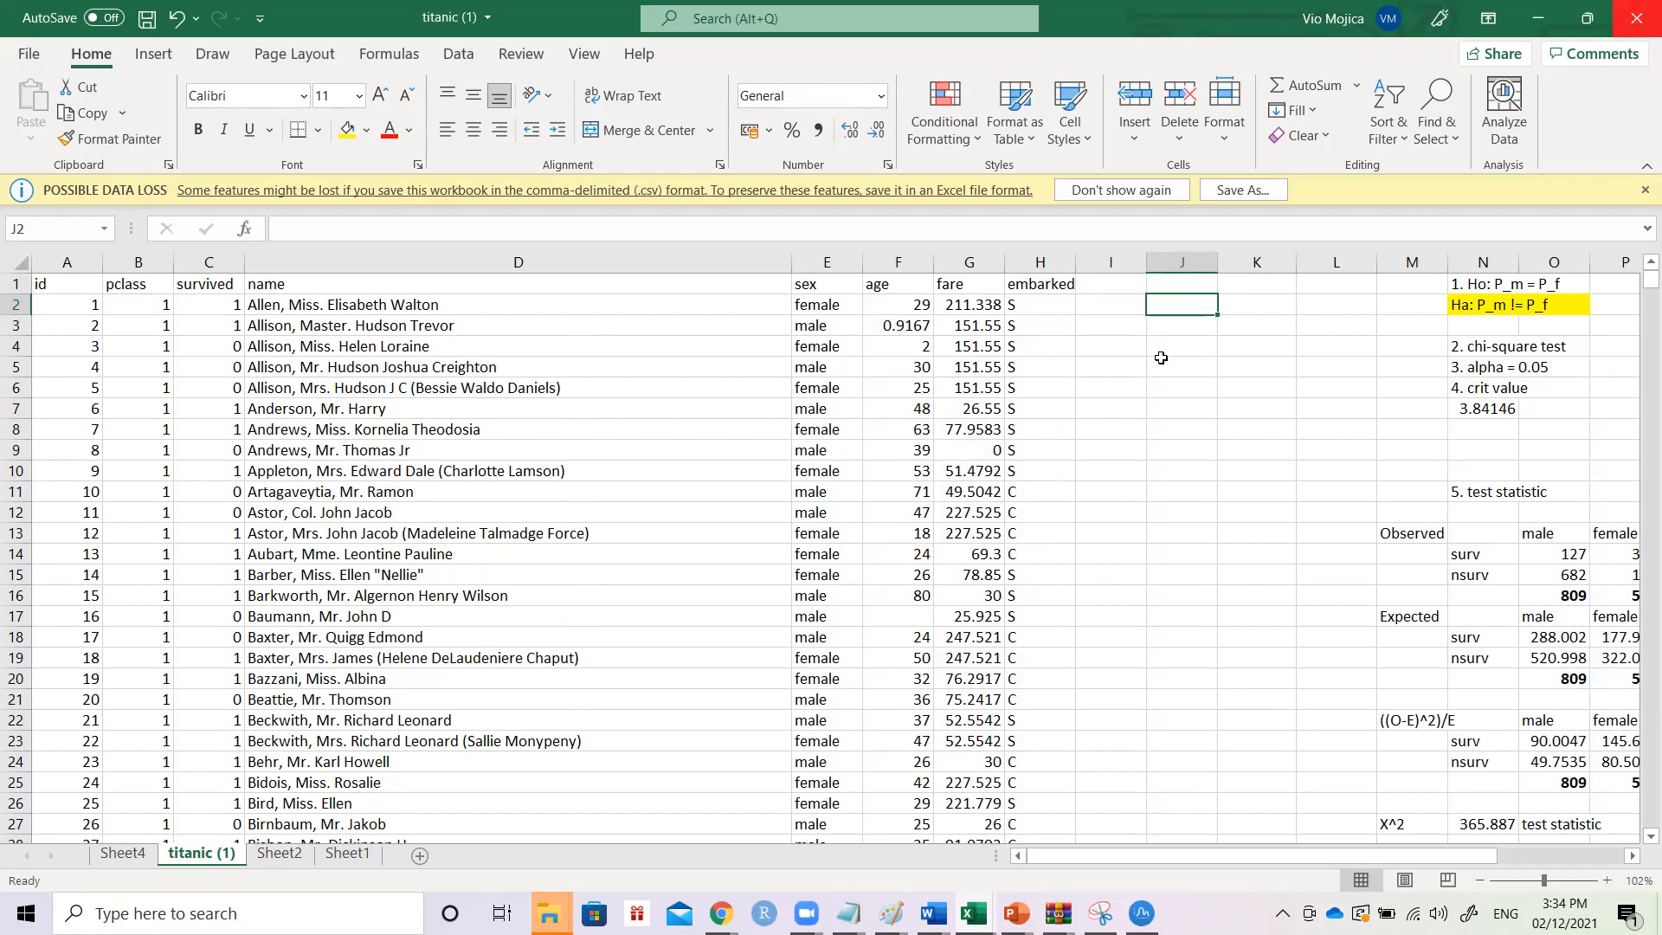
type("Correlation")
key("Tab")
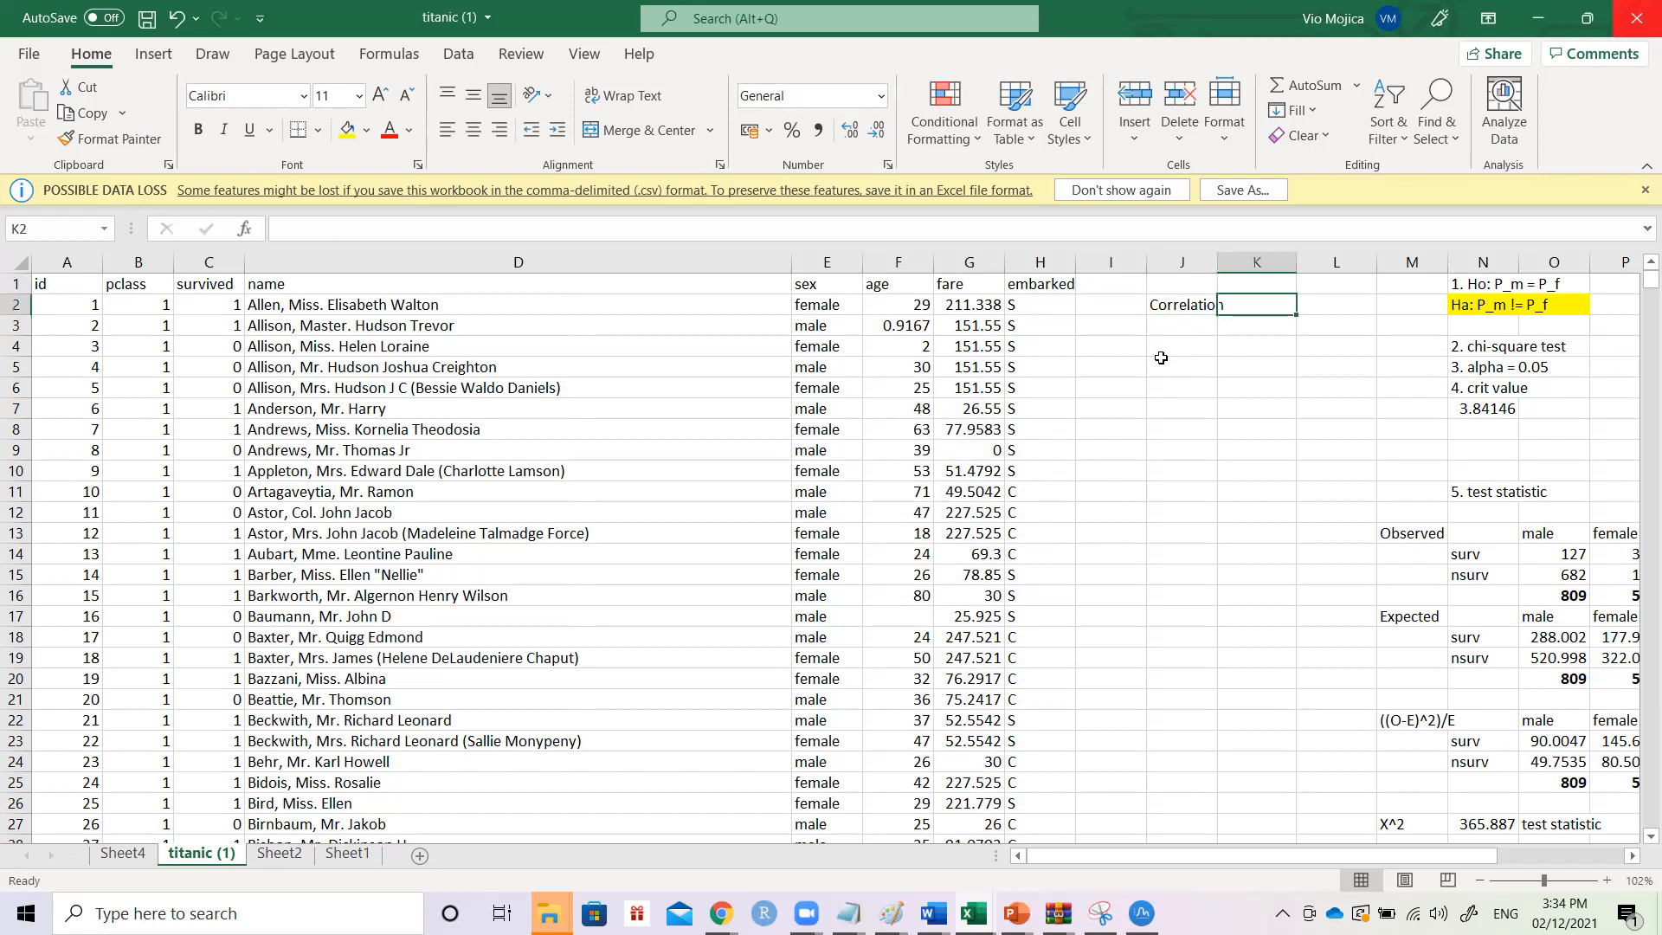
type("=CORREL")
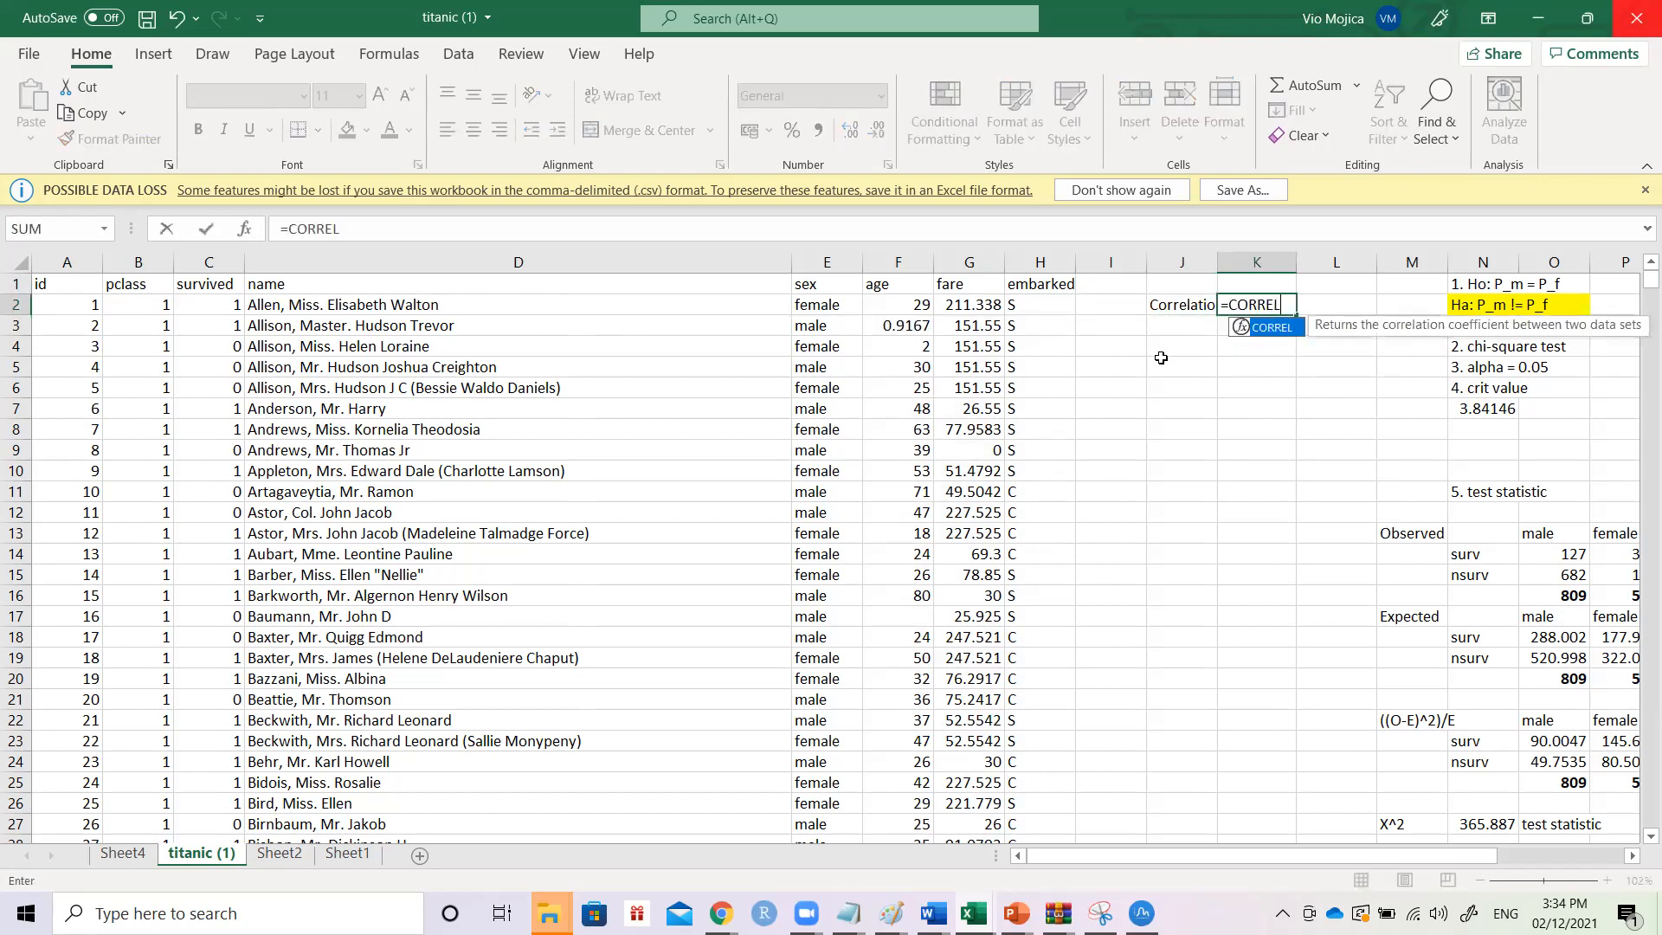
type("(")
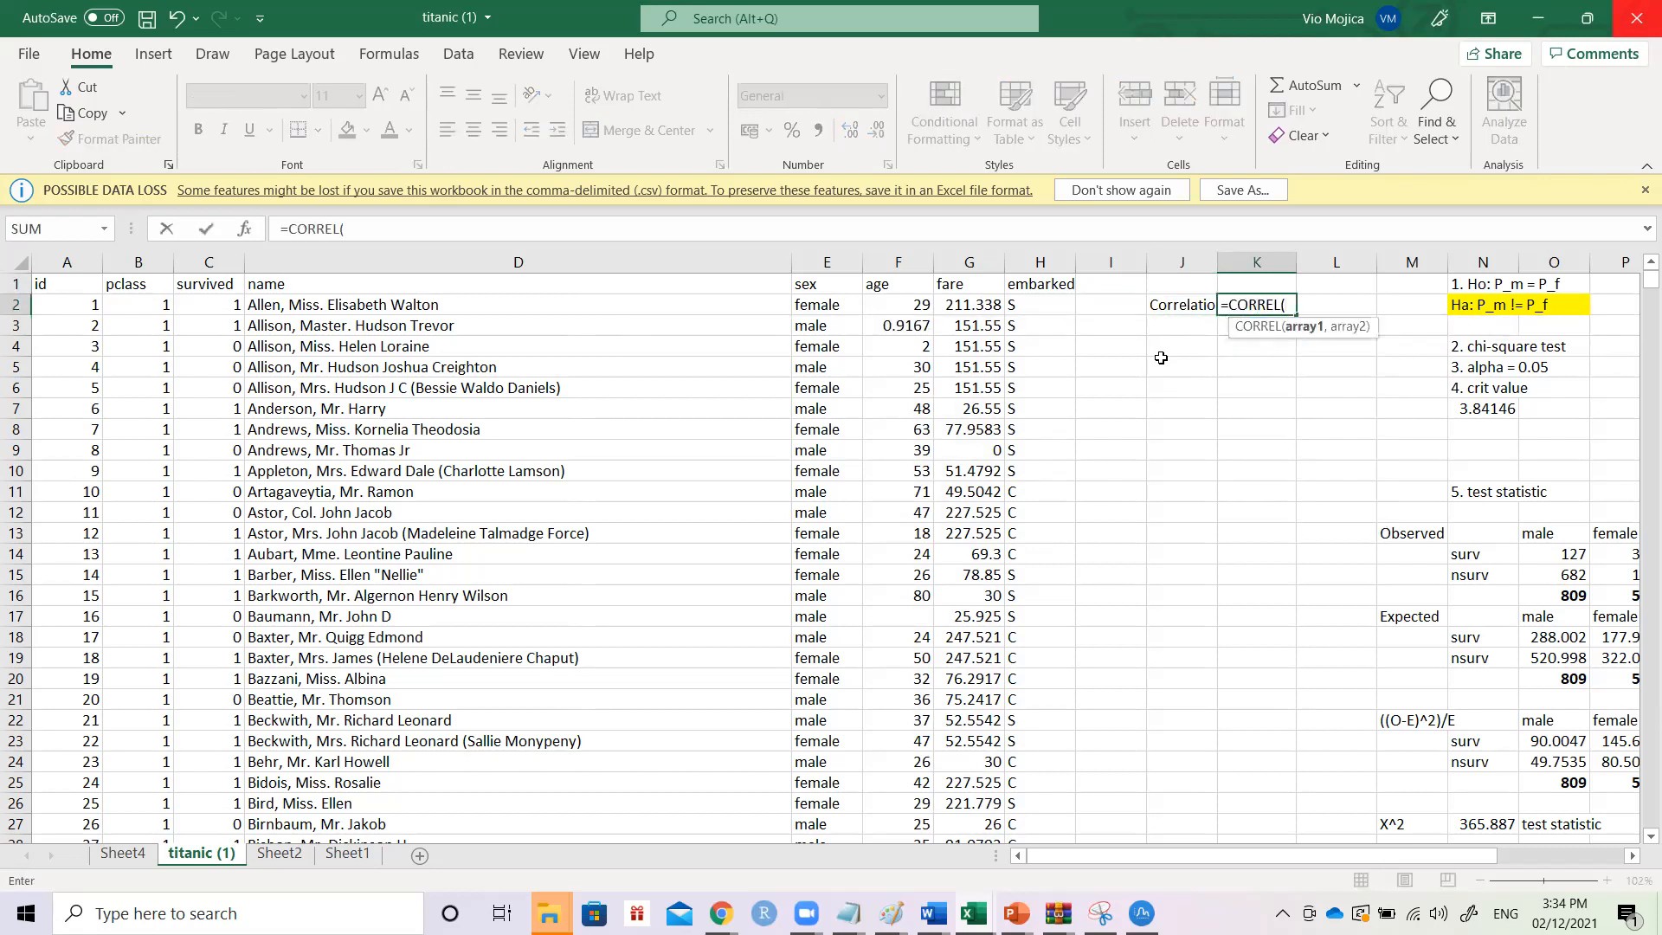
left_click(901, 263)
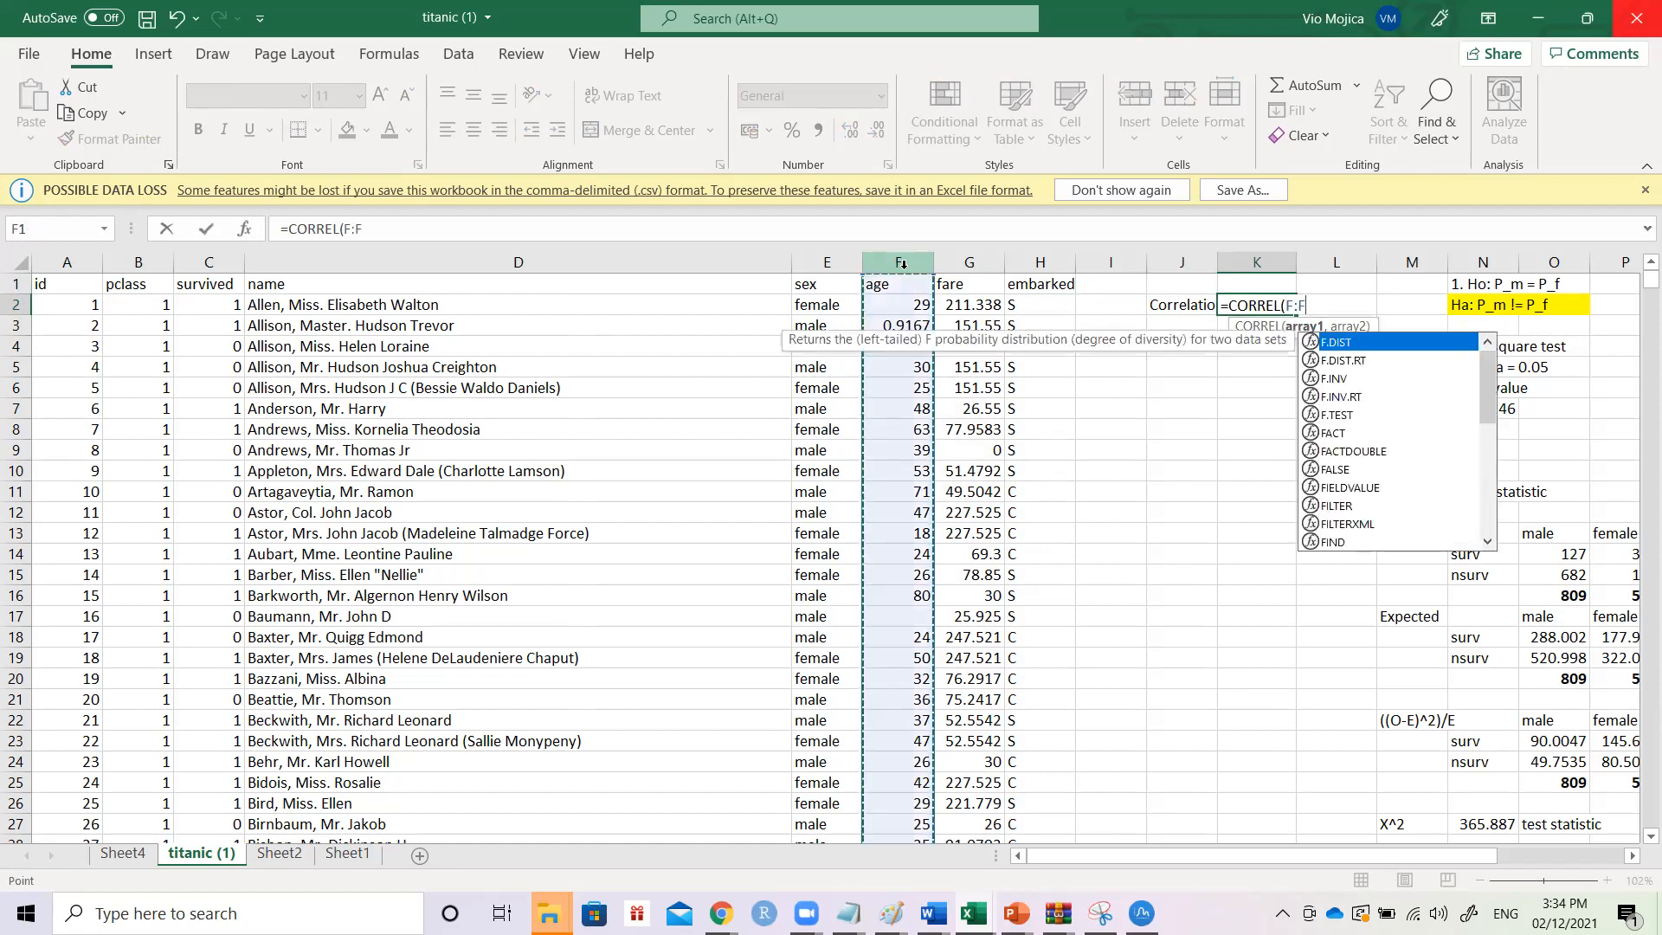
type(",")
left_click(967, 262)
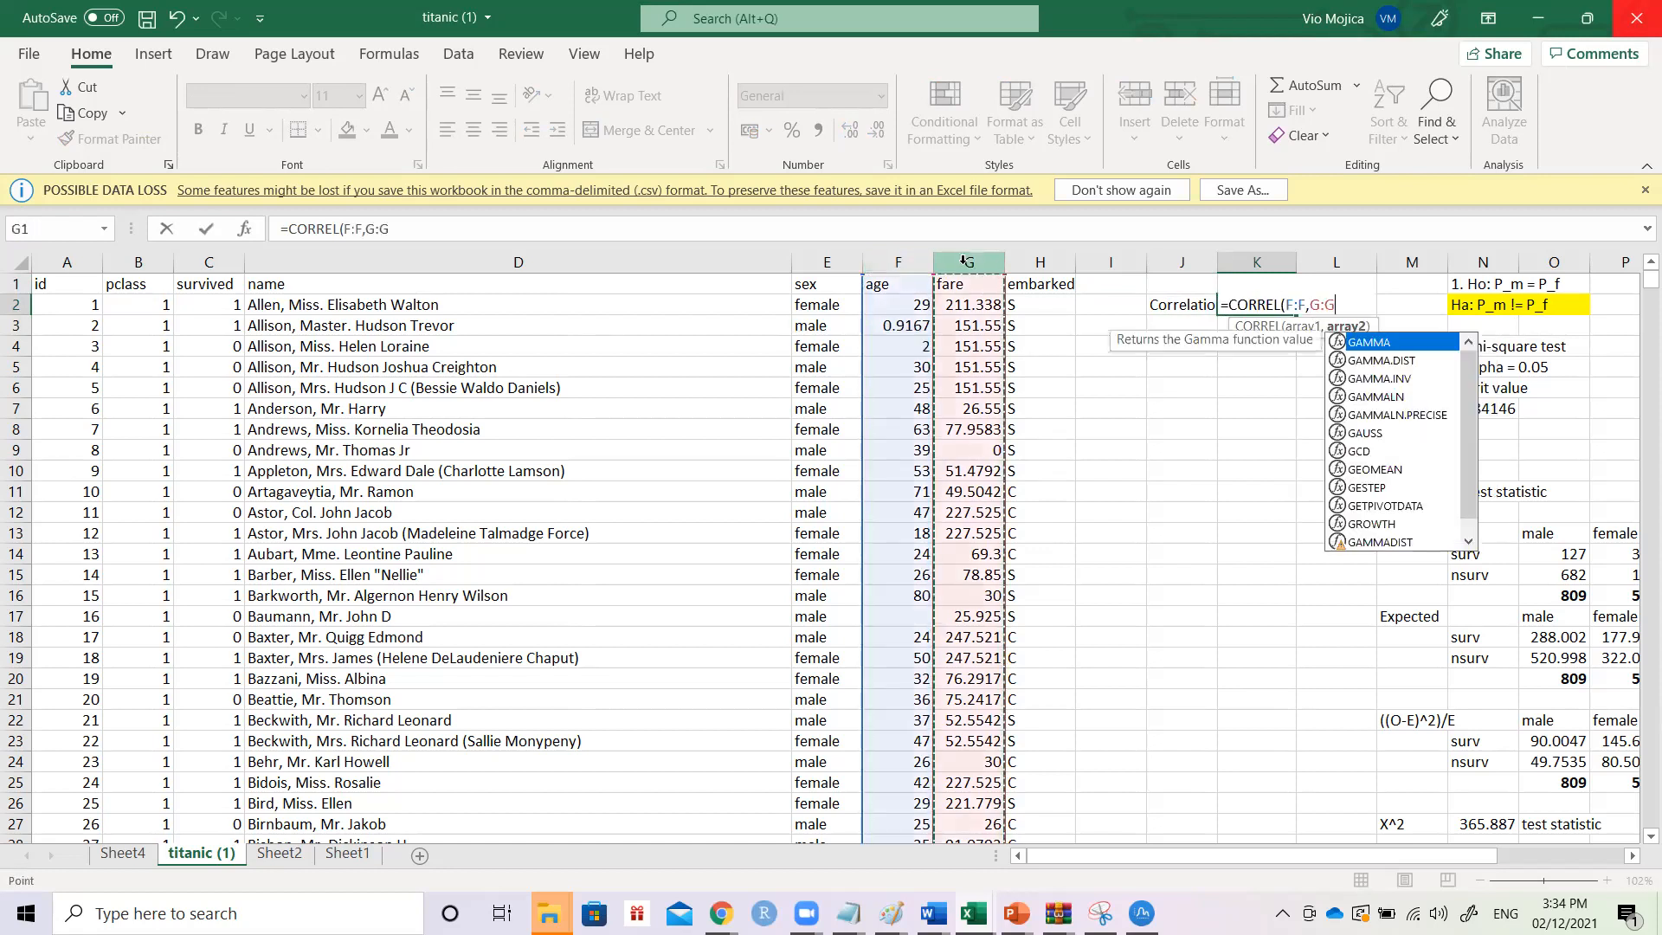
type(")")
key("Return")
- Widen column J so that the Correlation label fits in its cell
key("Up")
key("Down")
key("Up")
key("Down")
key("Up")
key("Down")
key("Up")
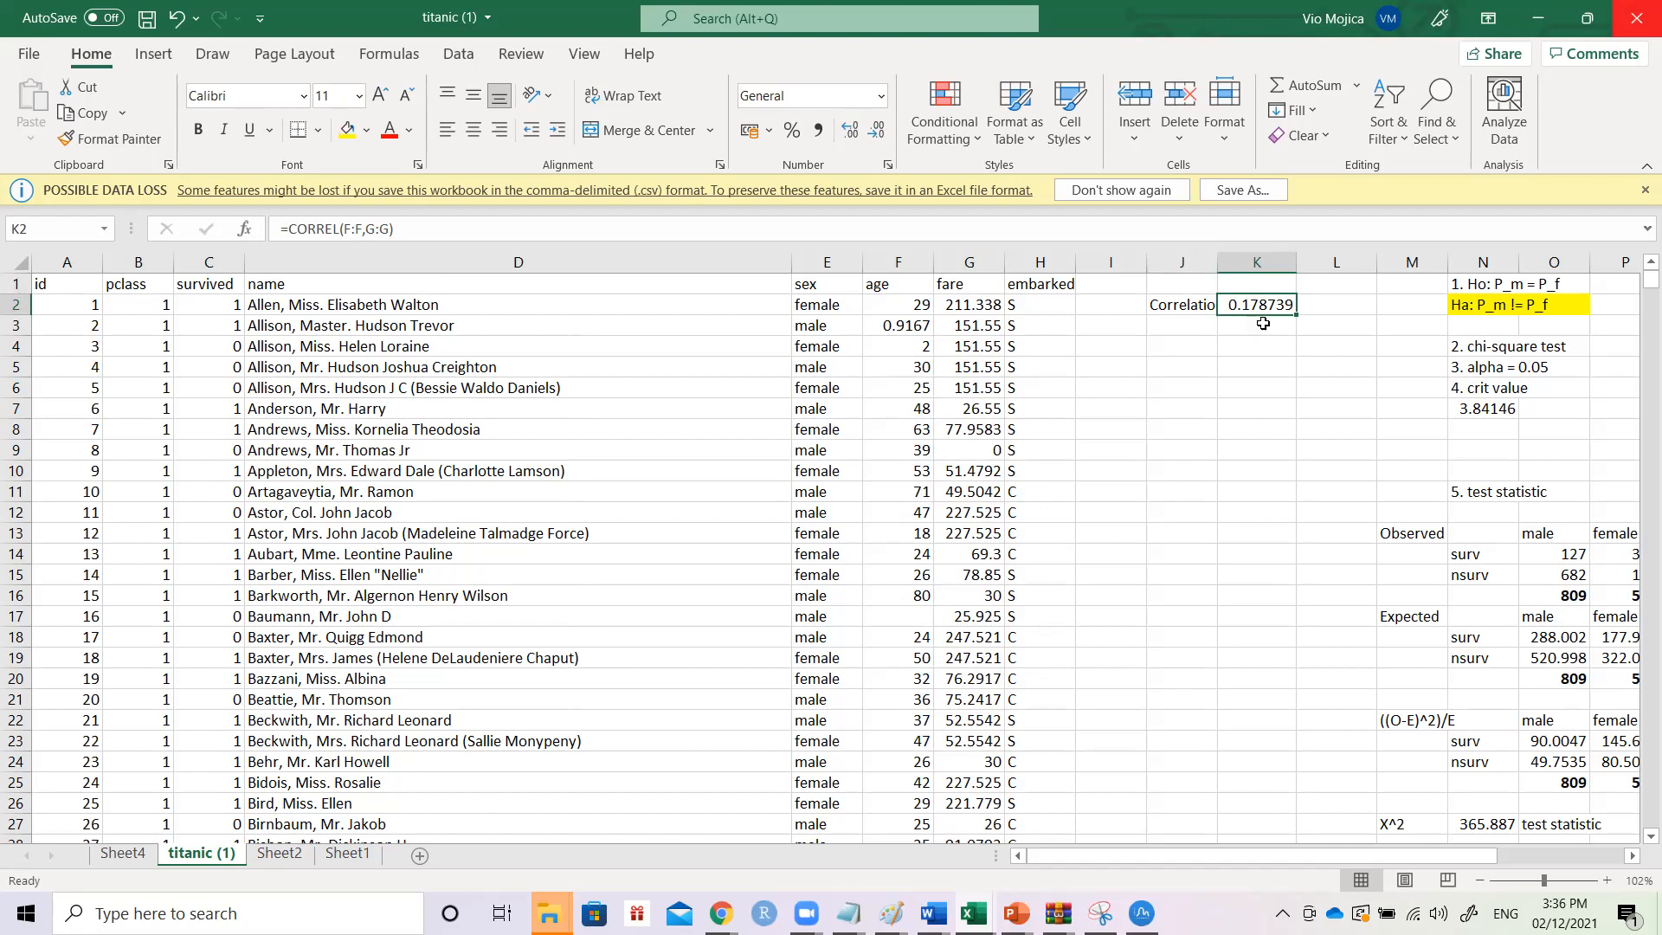
left_click_drag(1215, 267, 1221, 265)
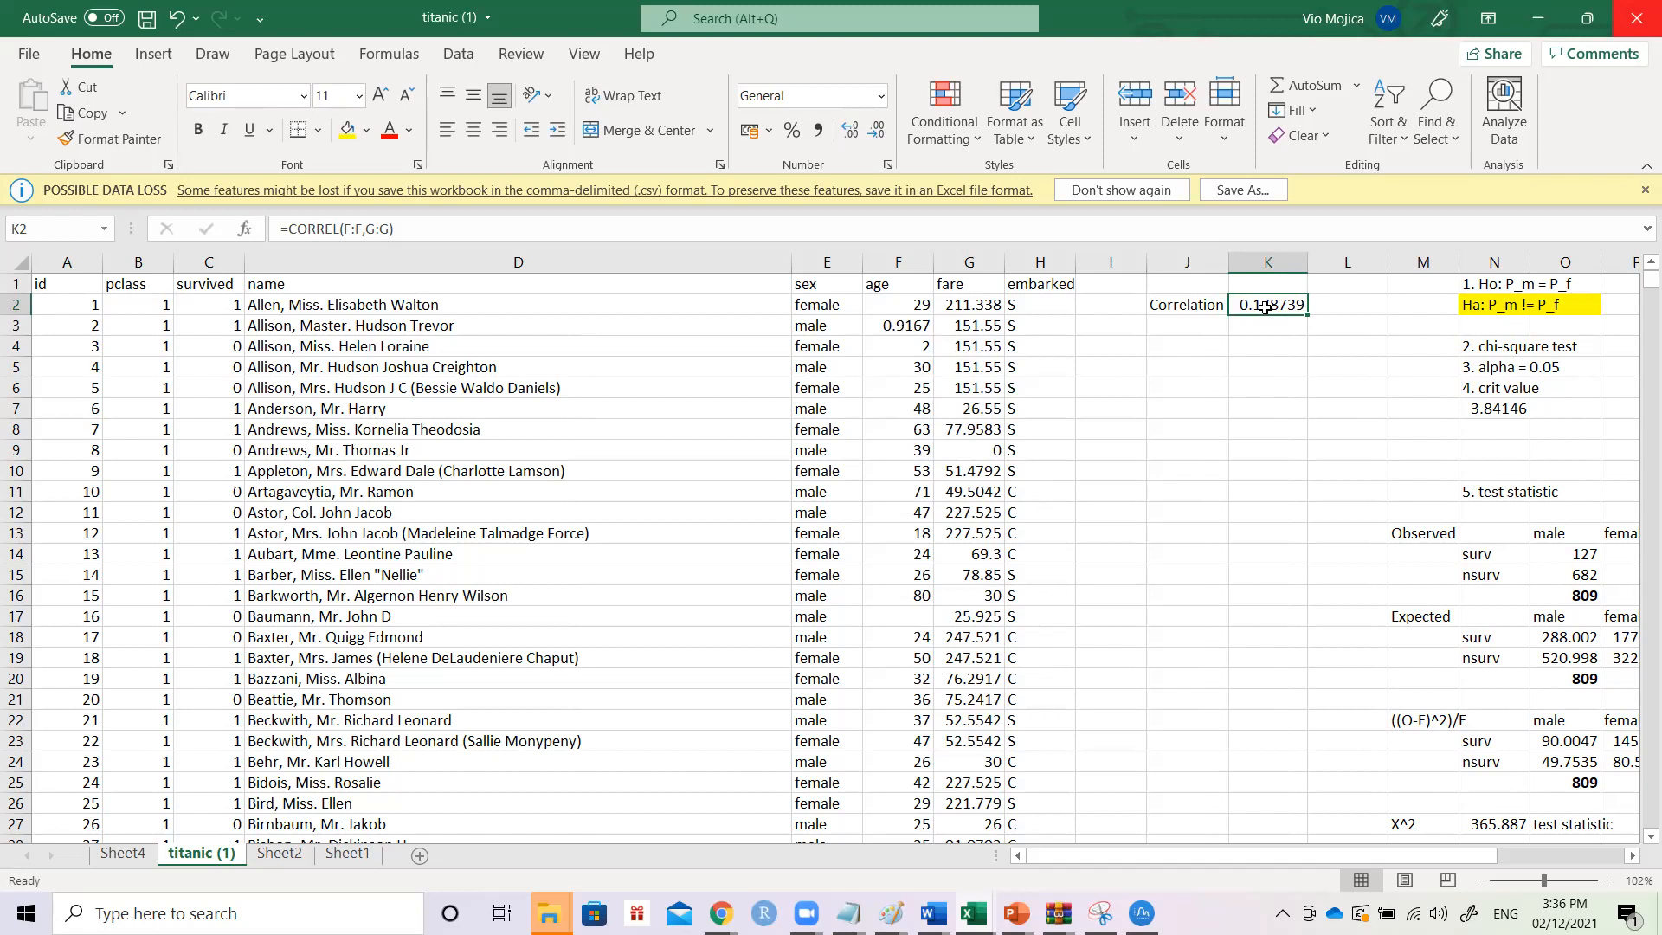
key("Left")
key("Right")
key("Left")
key("Right")
key("Left")
key("Right")
key("Left")
key("Right")
key("Down")
key("Left")
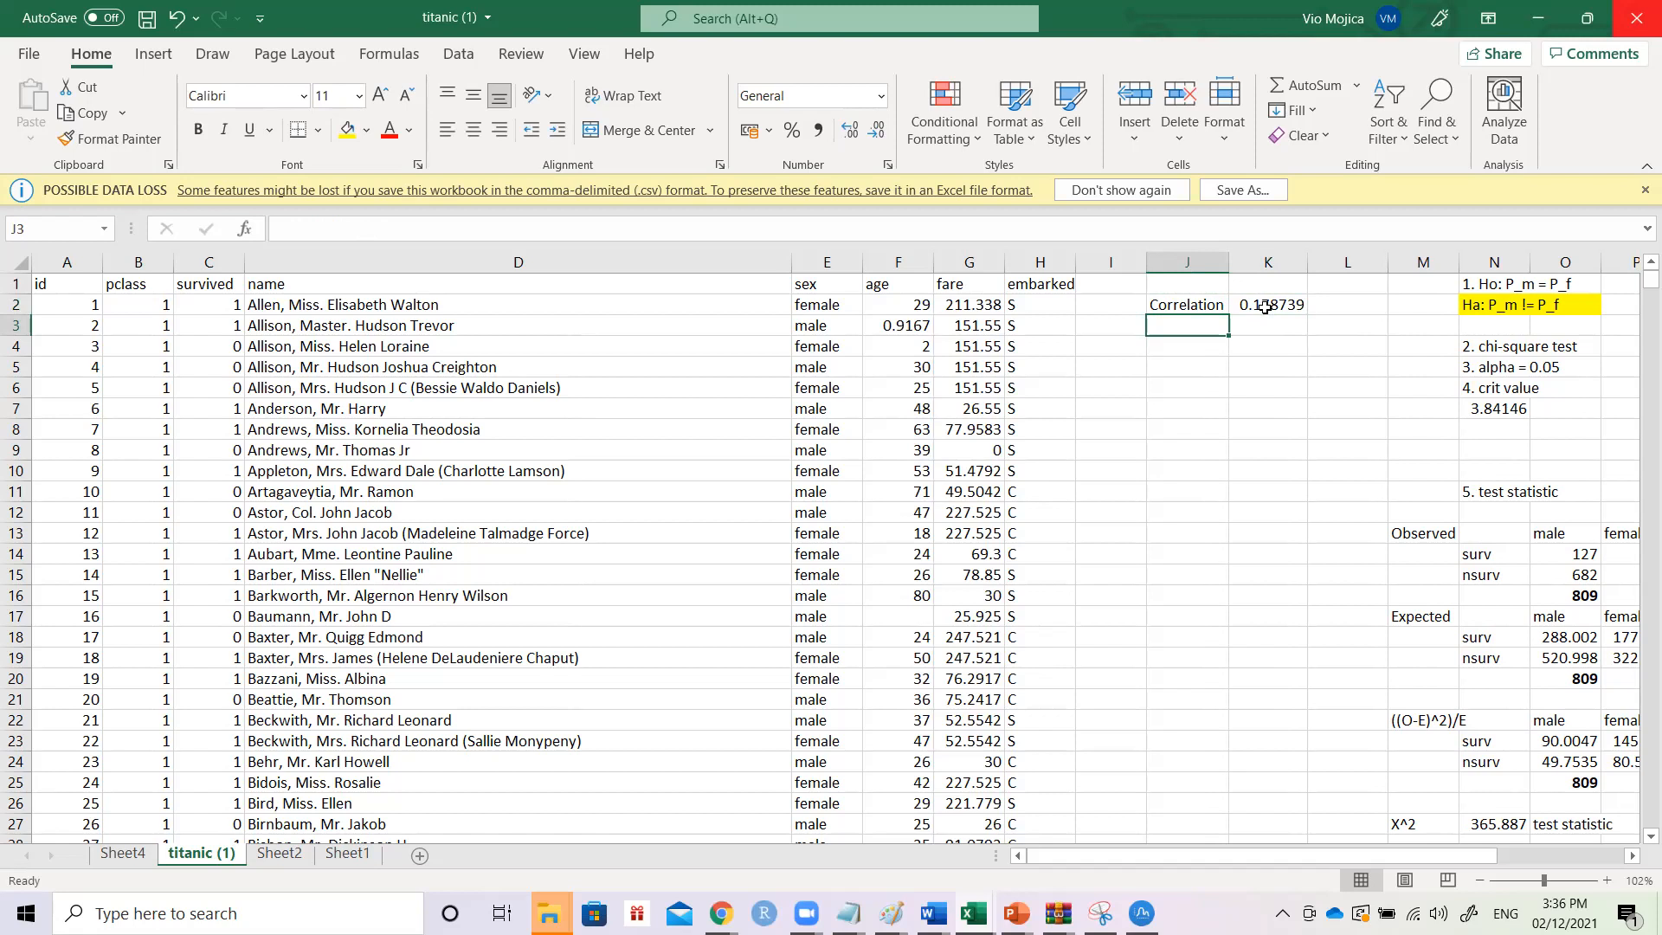
- Overwrite the correlation formula in K2 with the example value 0.9
left_click(1266, 307)
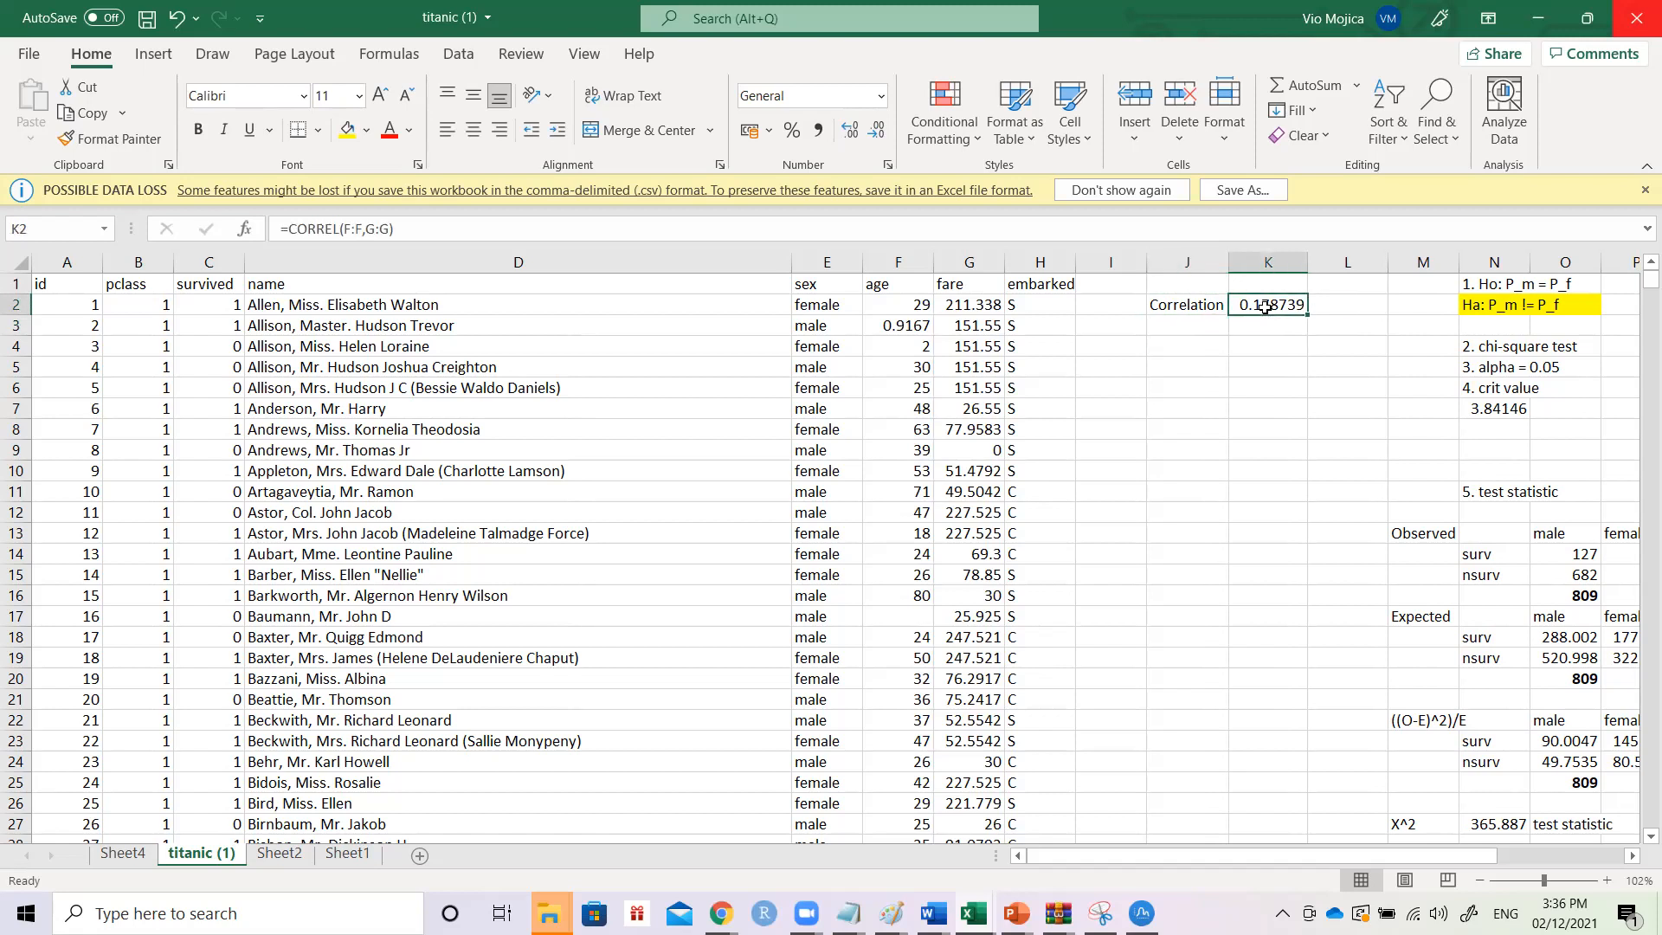
type("0.9")
key("Return")
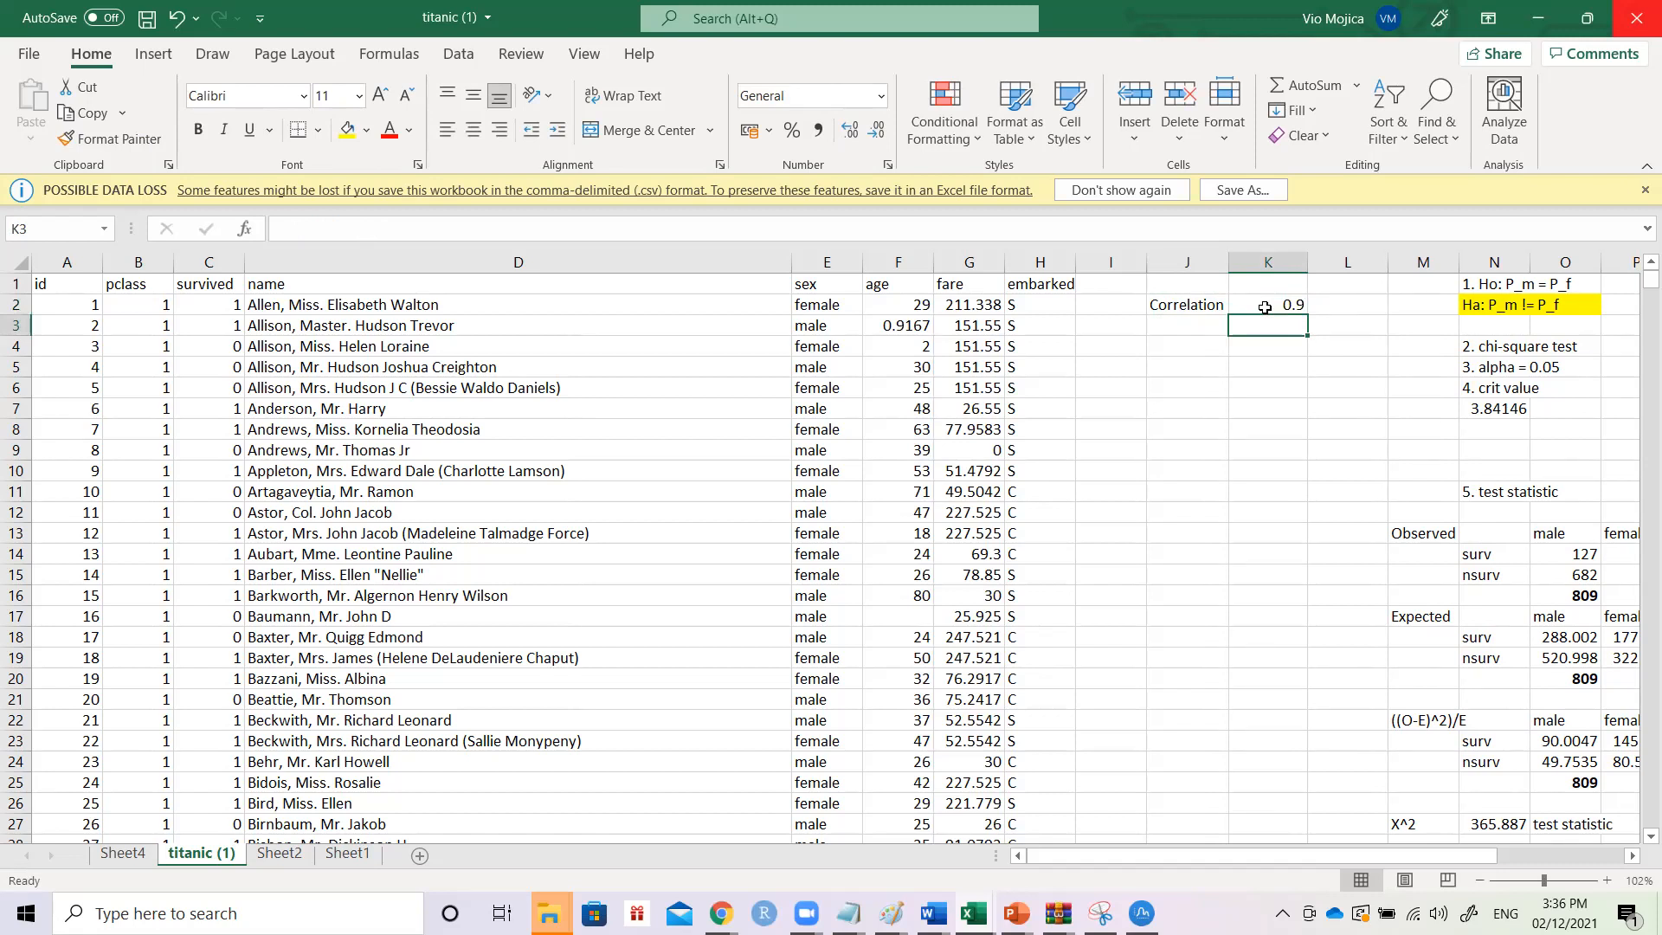
key("Left")
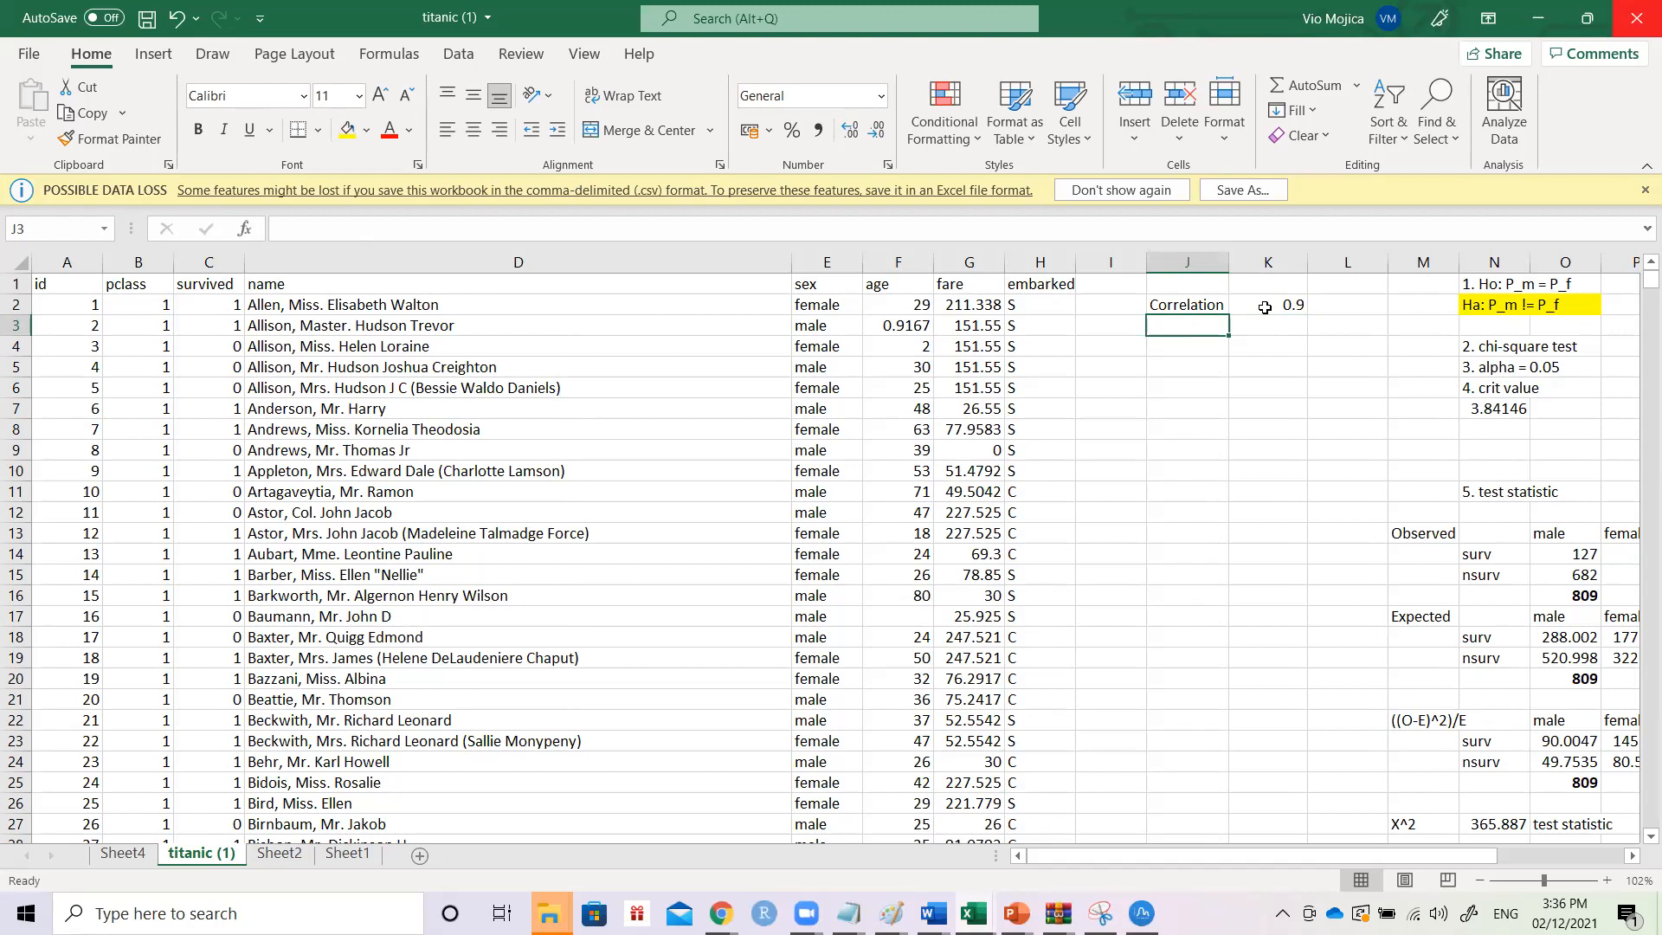
- Undo the example value entry in K2 to bring back the correlation formula
left_click(1264, 307)
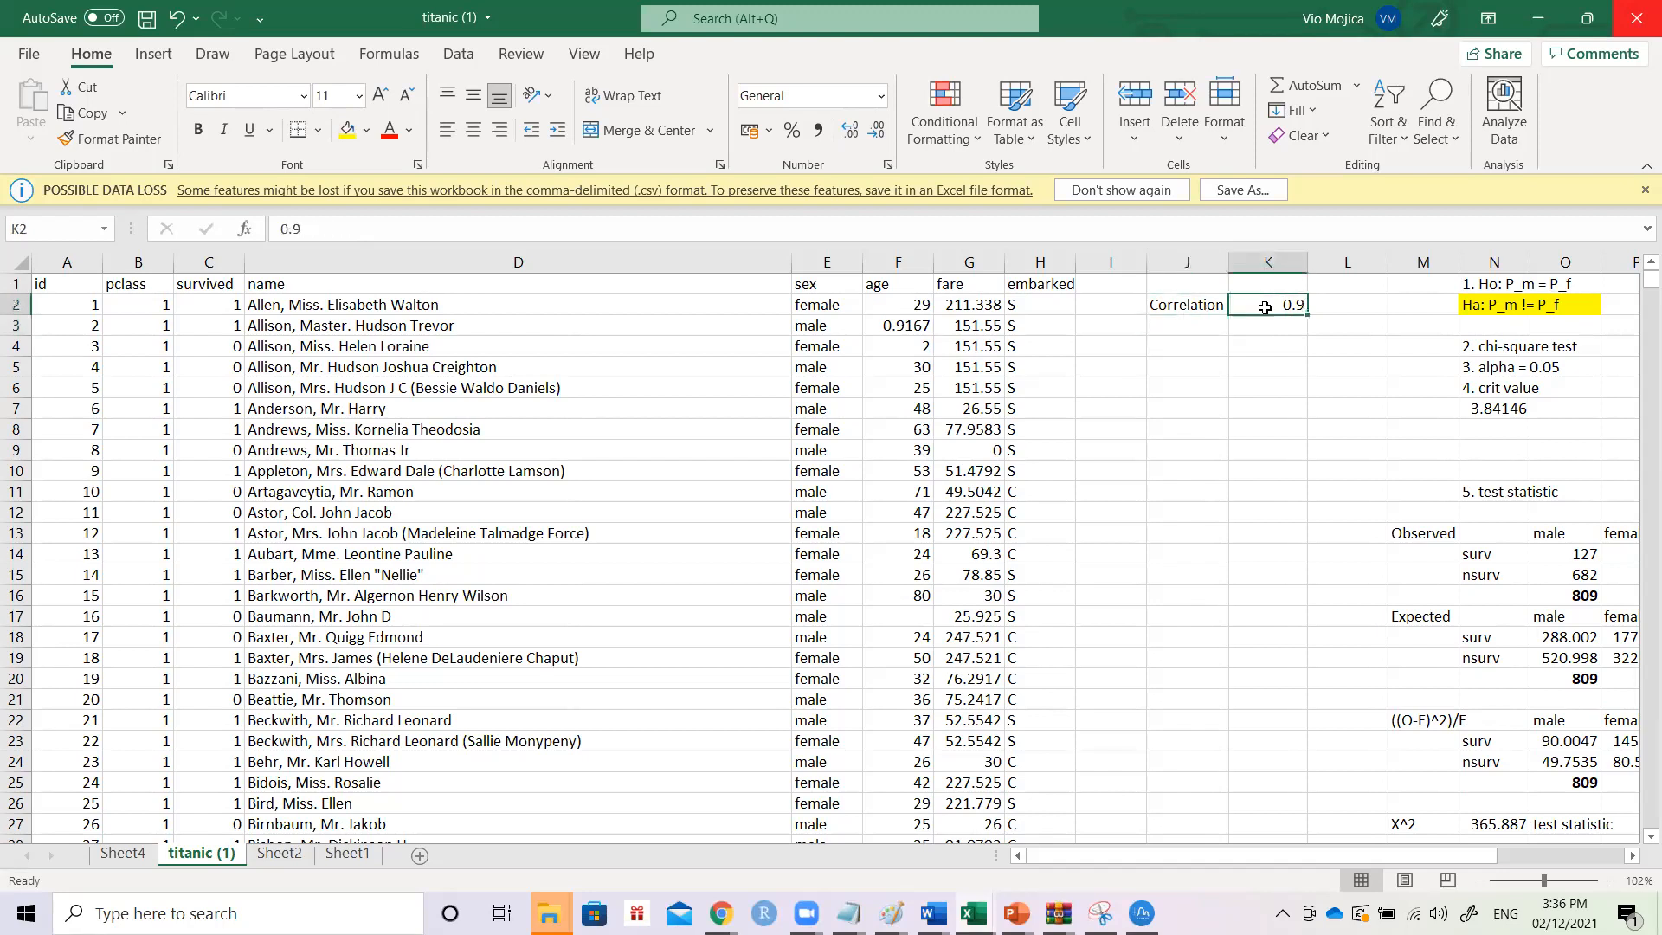
key("ctrl+z")
key("Down")
key("Left")
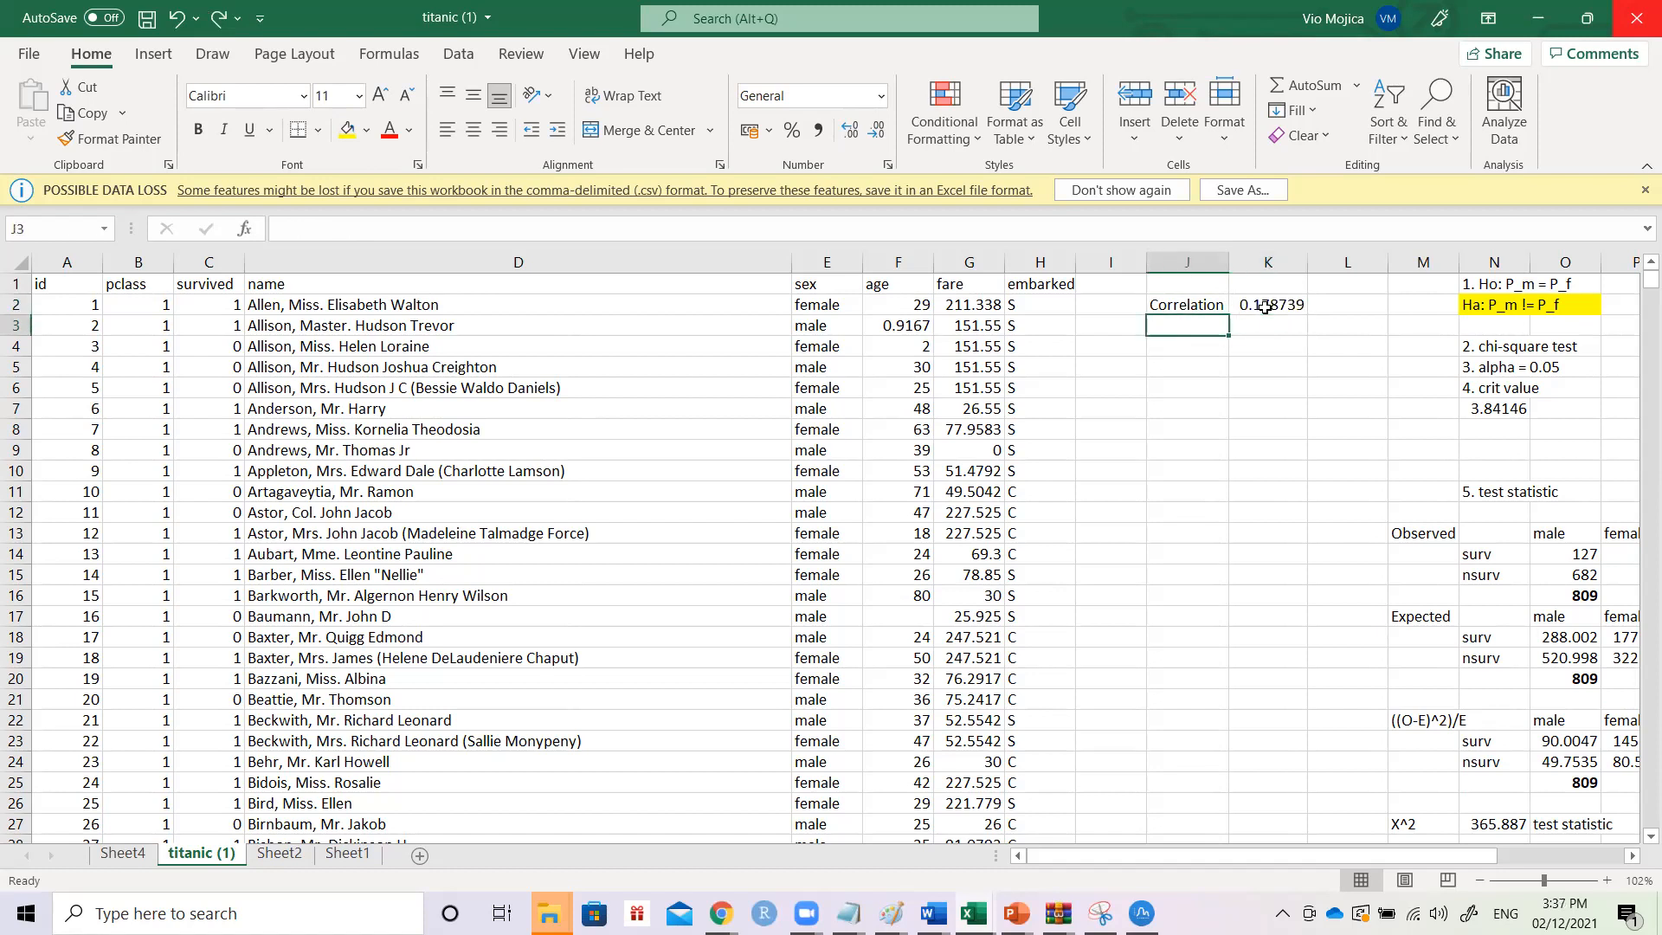
- Look over the chi-square test calculations beside the correlation cells, ending at cell I2
key("Up")
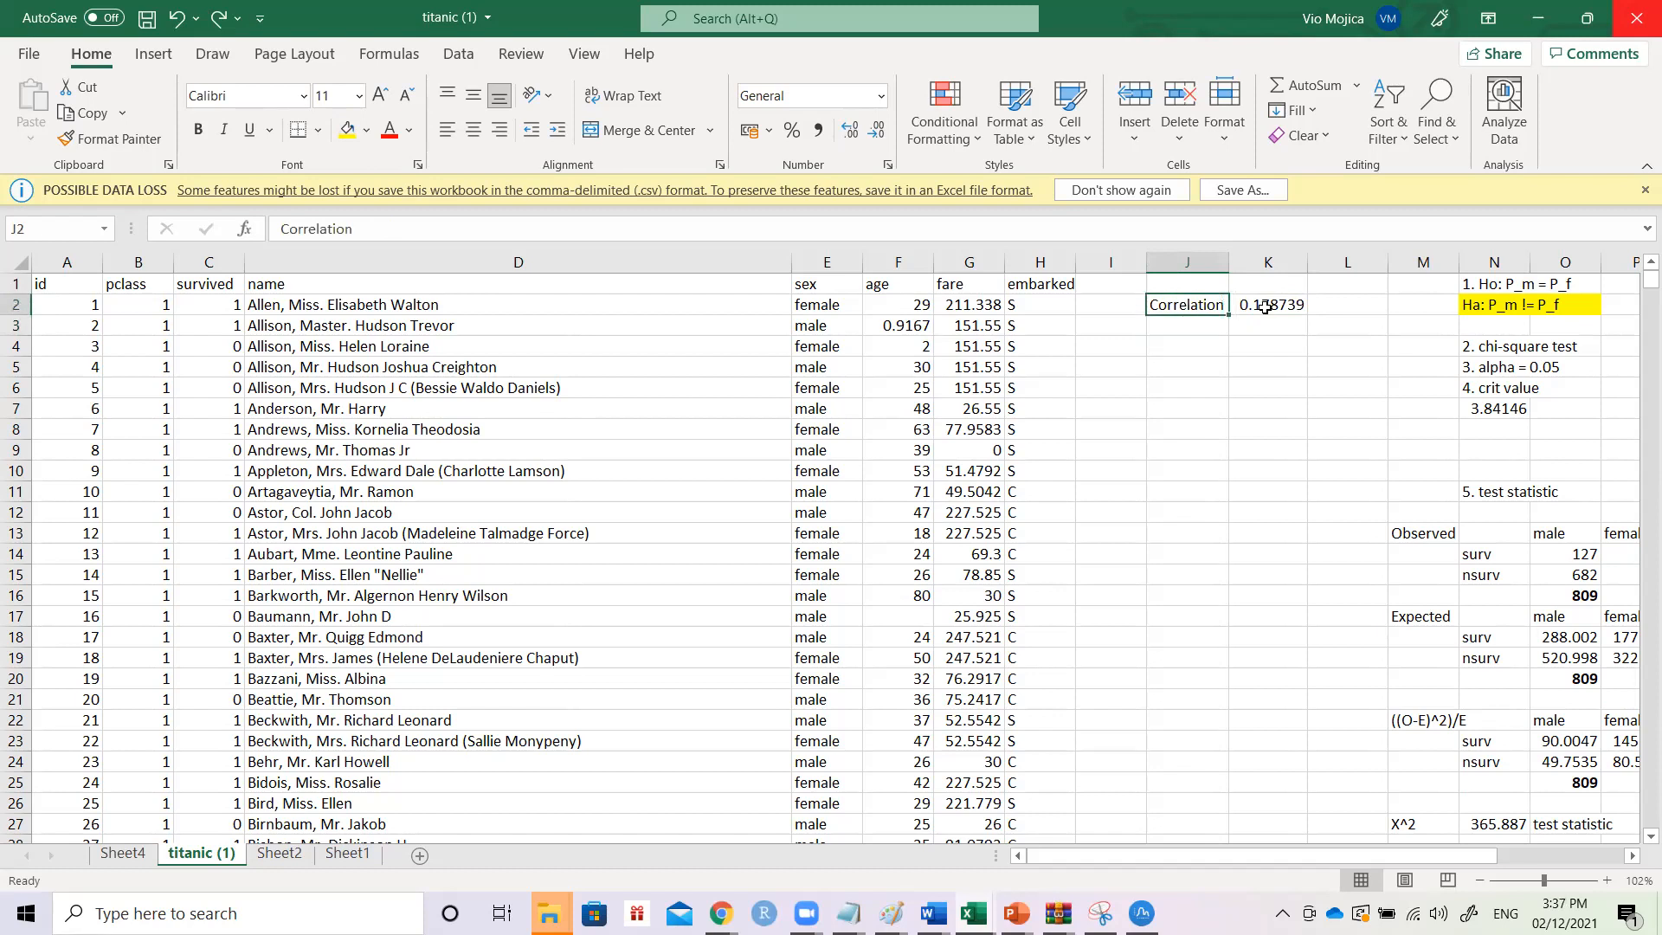
key("Down")
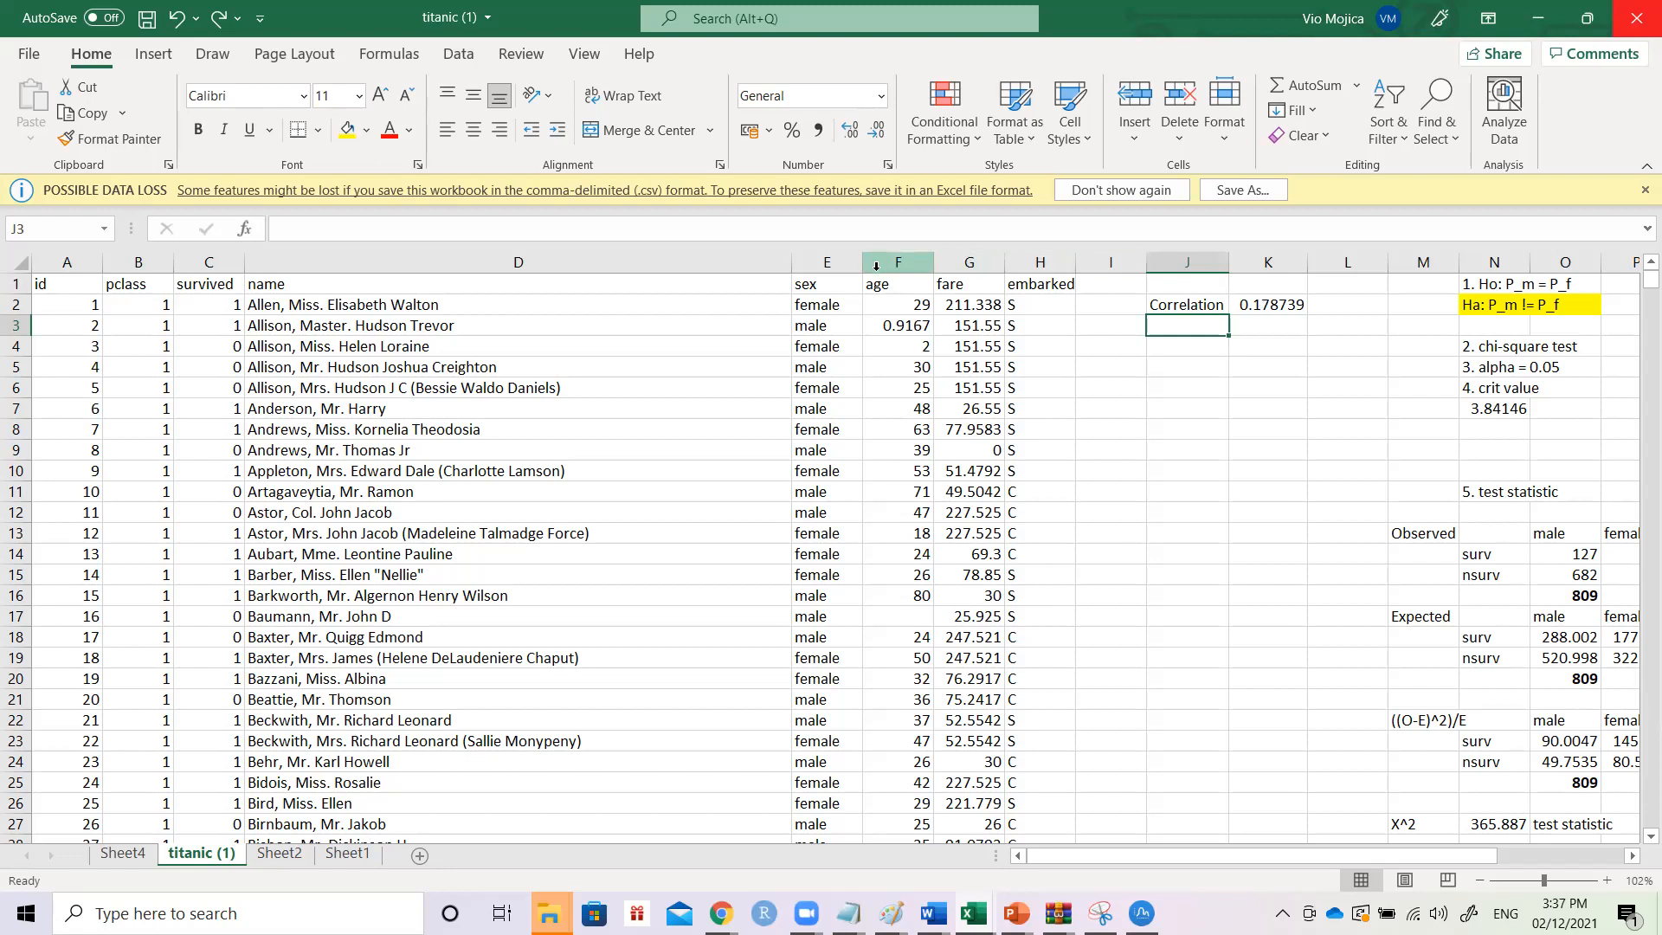
key("Right")
key("Right")
key("Right")
key("Right")
key("Right")
key("Right")
key("Right")
key("Right")
key("Right")
key("Left")
key("Left")
key("Left")
key("Left")
key("Left")
key("Left")
key("Left")
key("Left")
key("Left")
key("Left")
key("Up")
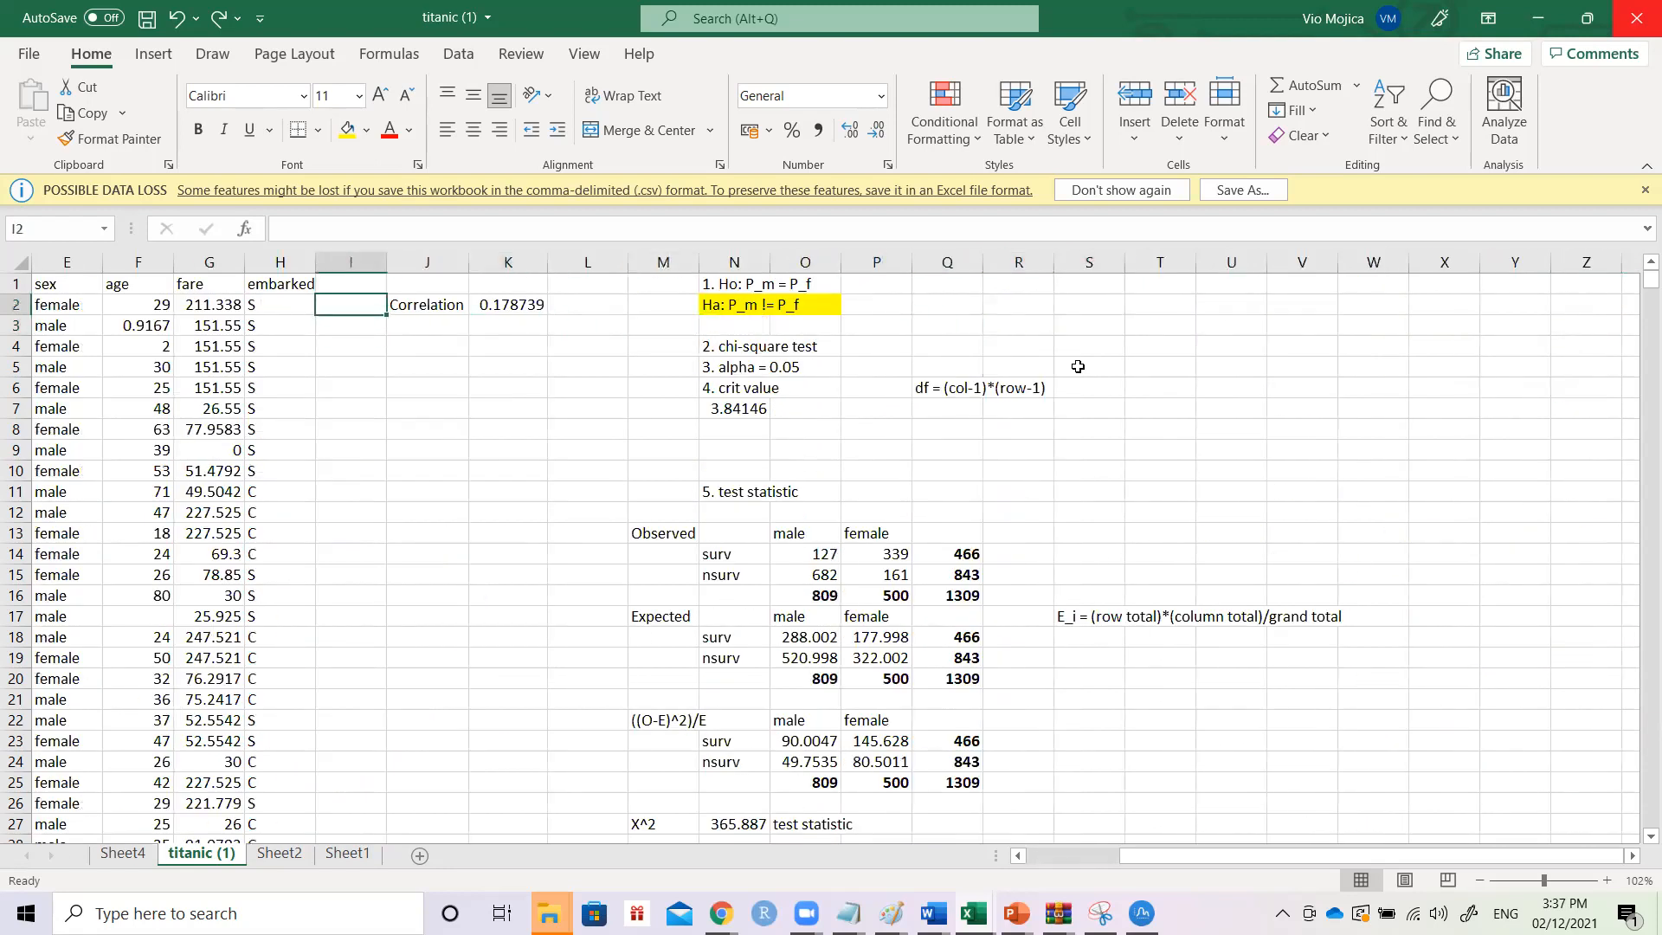
- Start a Regression analysis from the Data Analysis tools with the fare column G as the Y input range
left_click(458, 54)
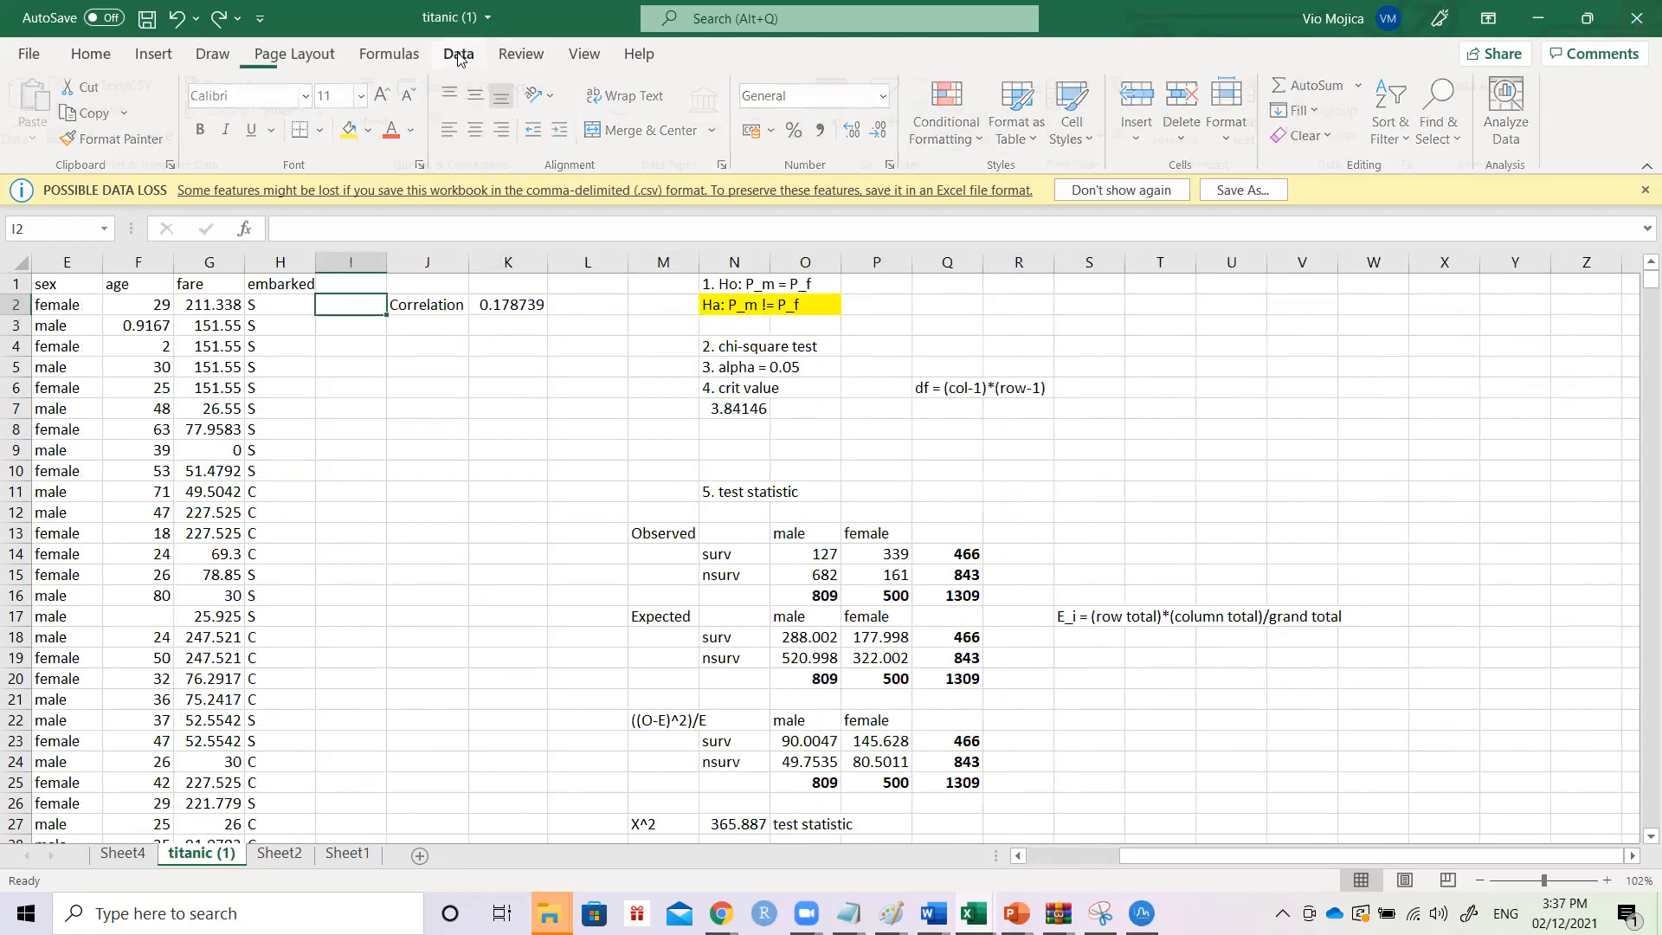
left_click(1488, 86)
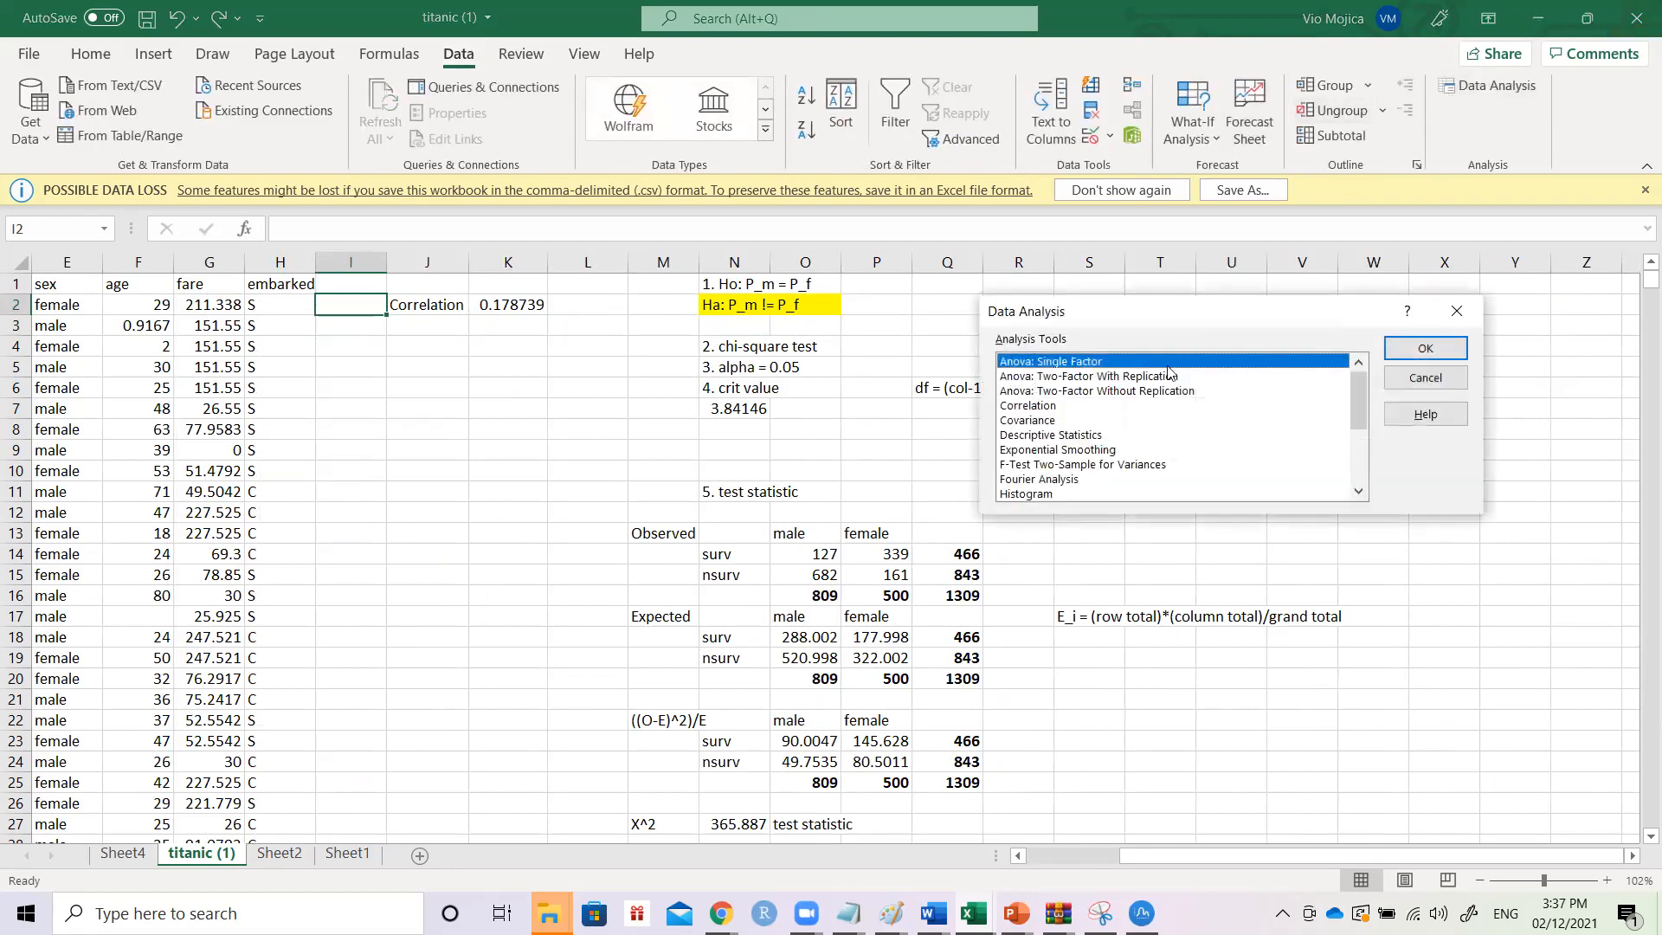
scroll(1096, 428, "down", 3)
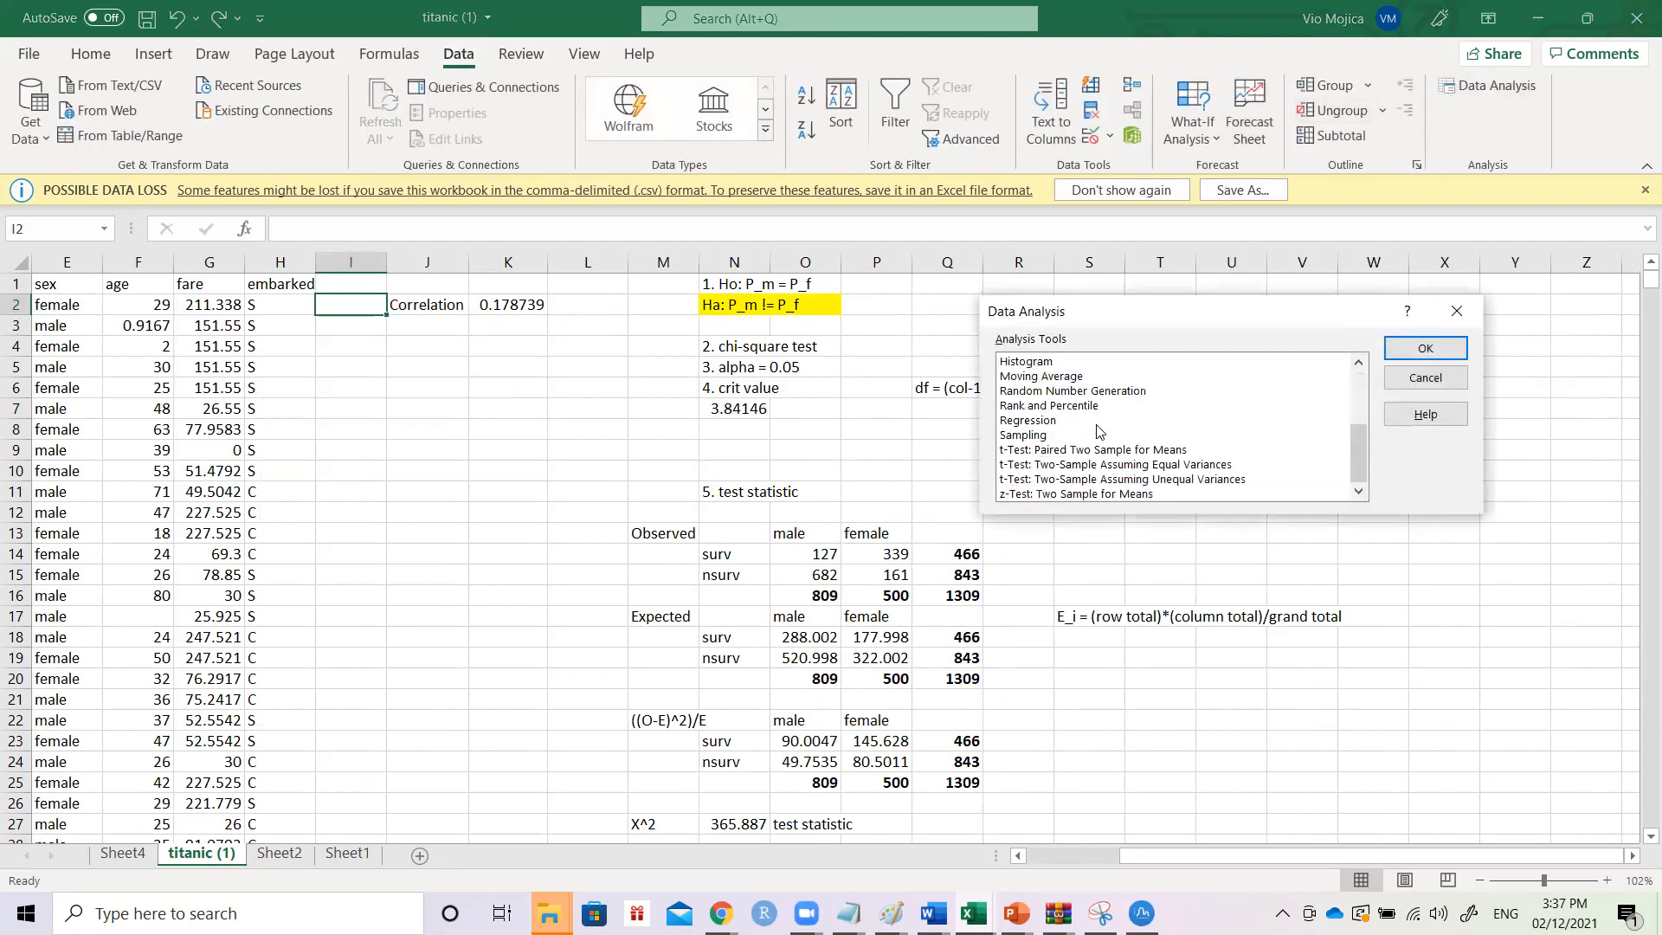
double_click(1026, 423)
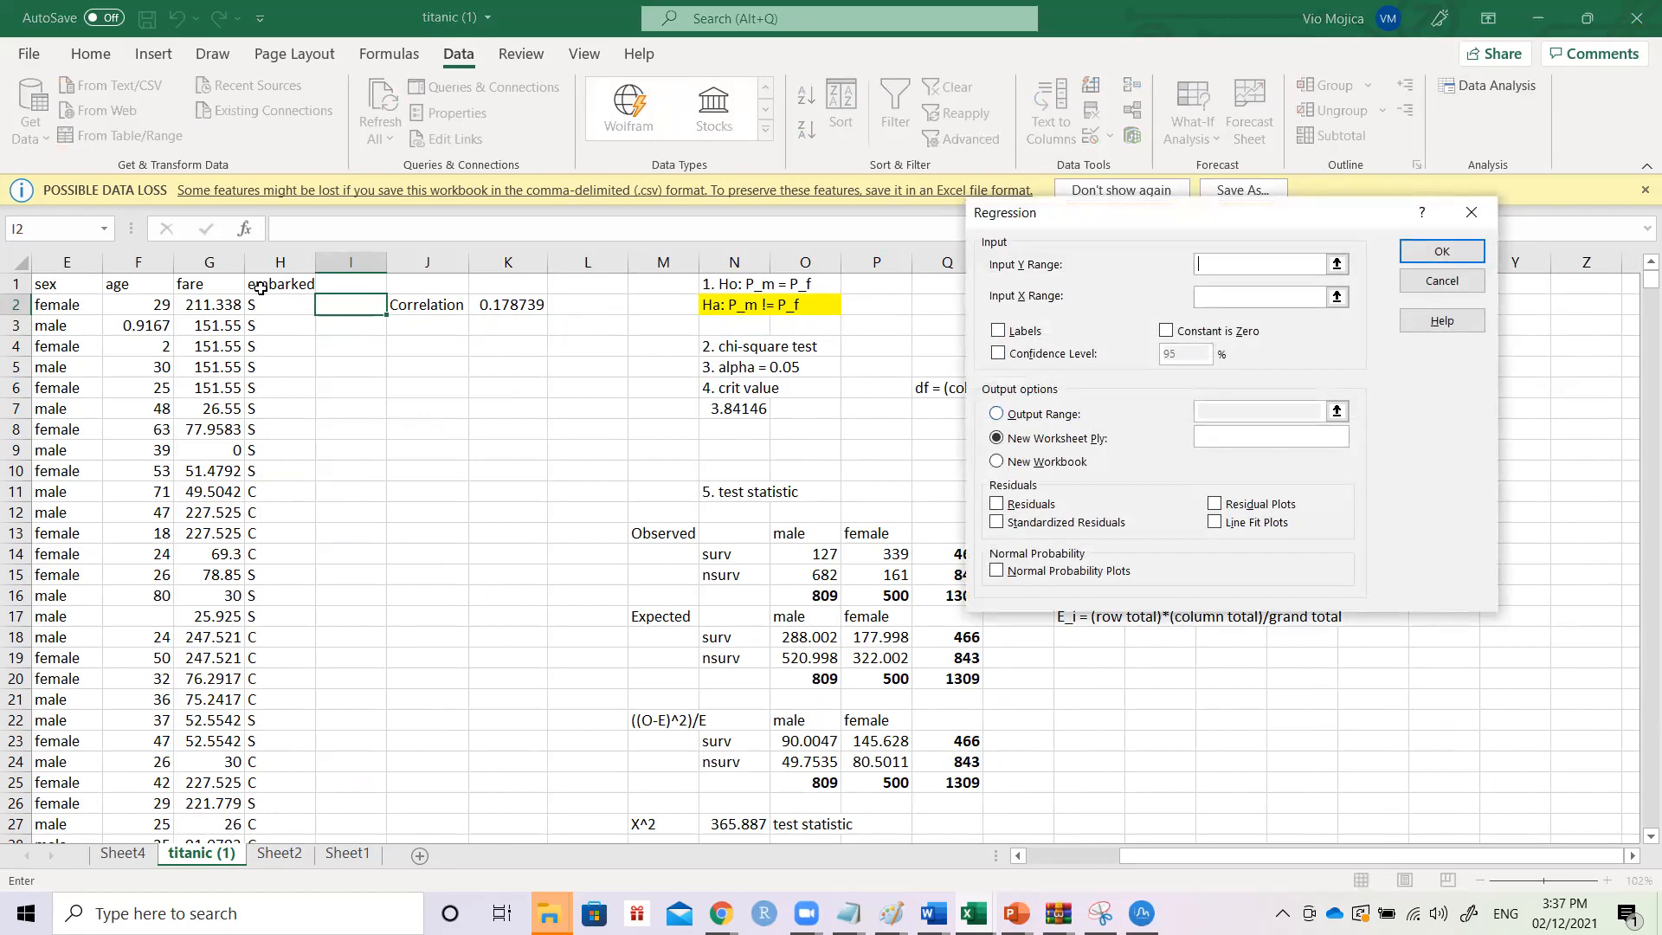
left_click(216, 260)
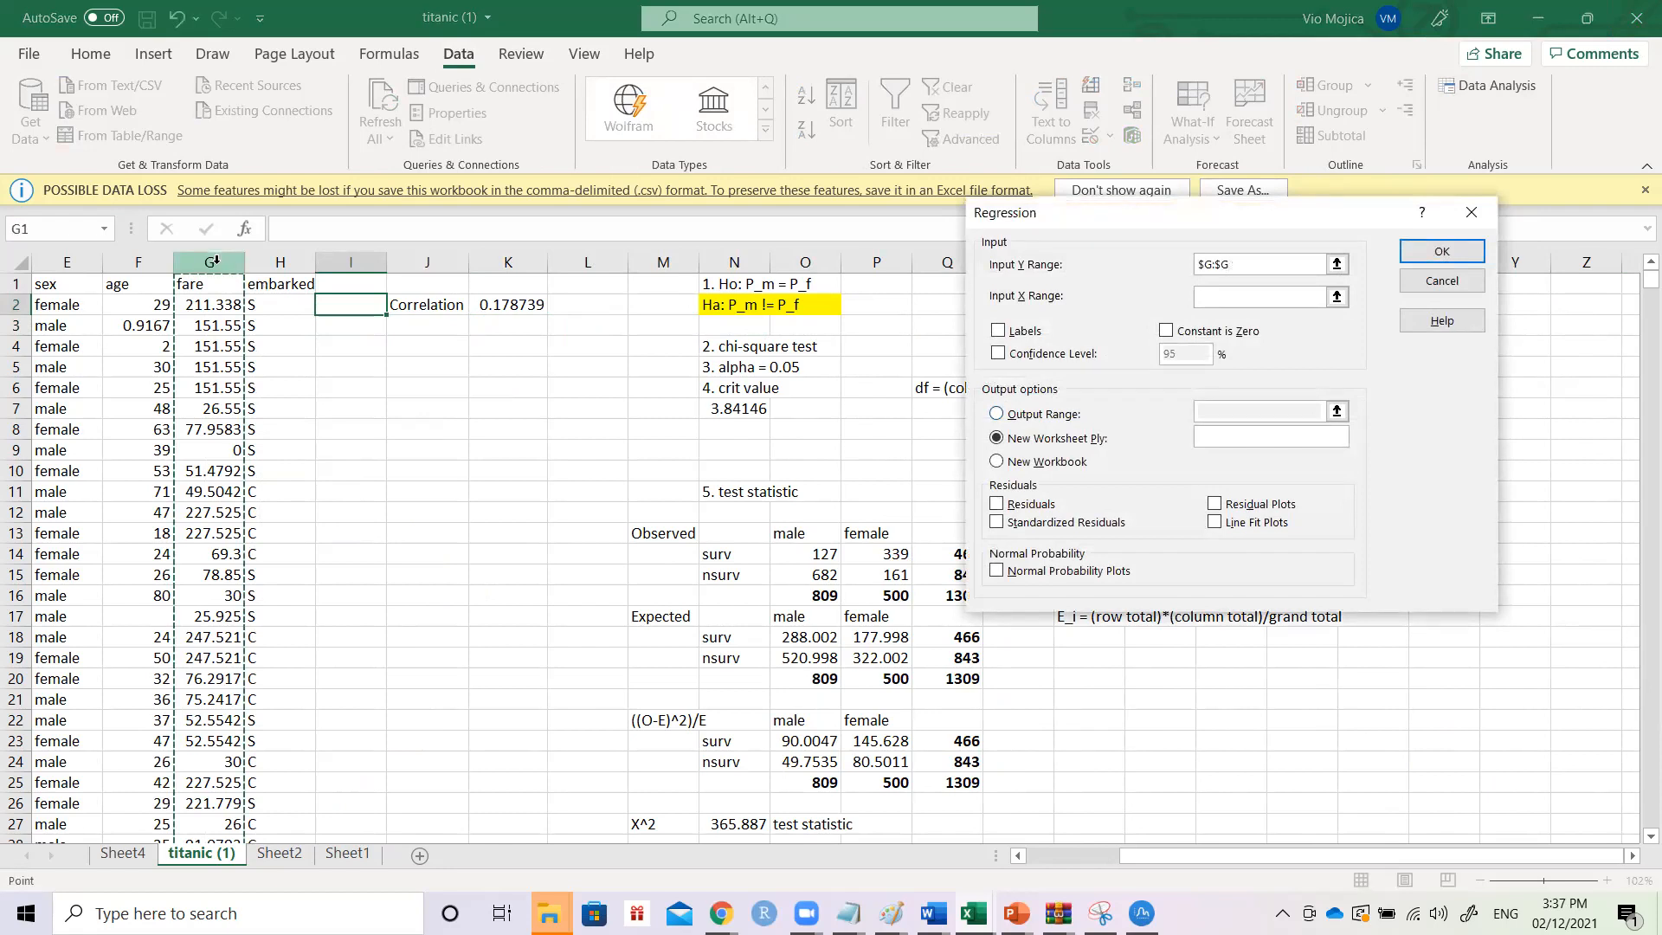
left_click(136, 260)
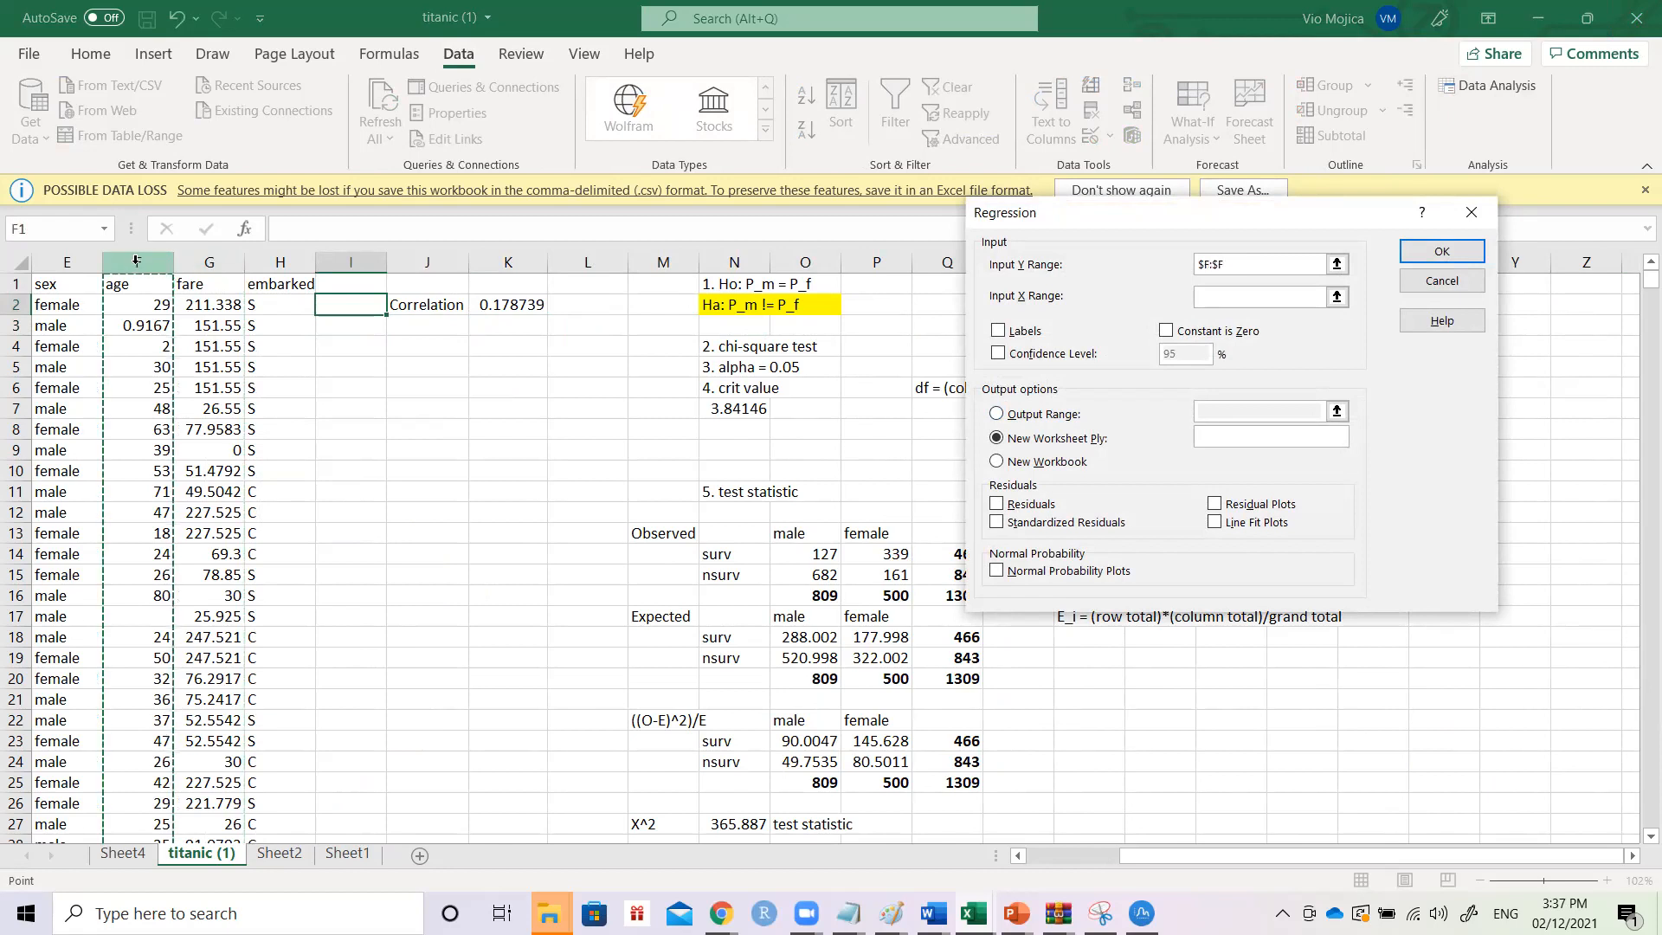
left_click(209, 261)
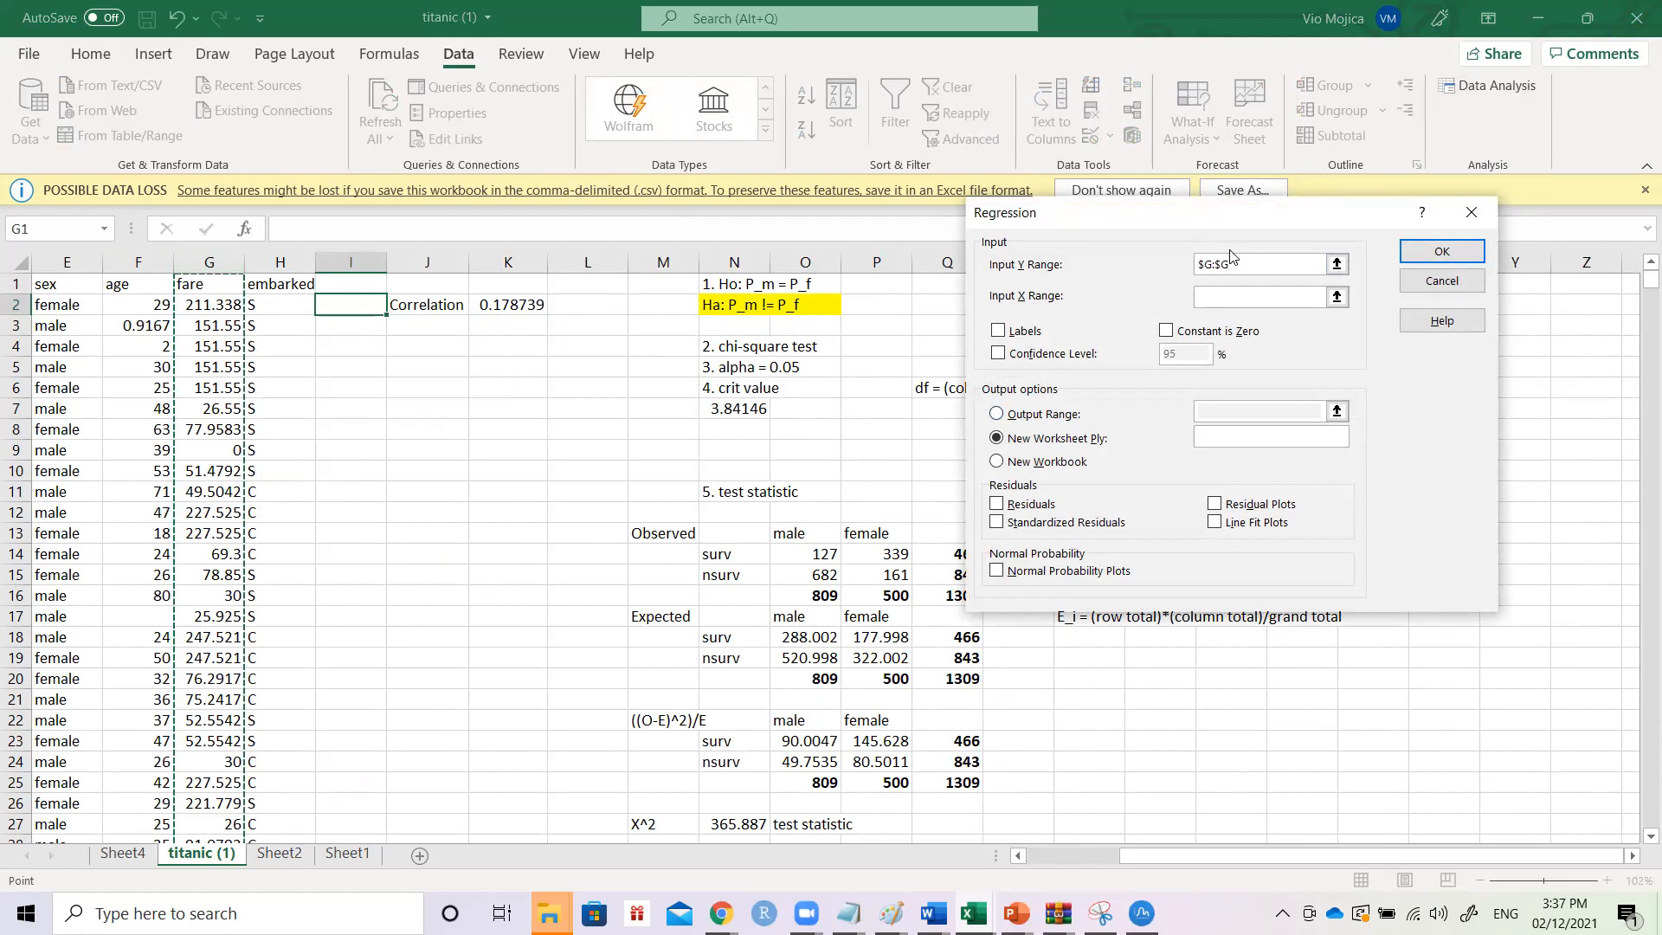
- Try to run the regression with the age column F as the X range and labels included, and close the analysis dialogs
left_click(1240, 295)
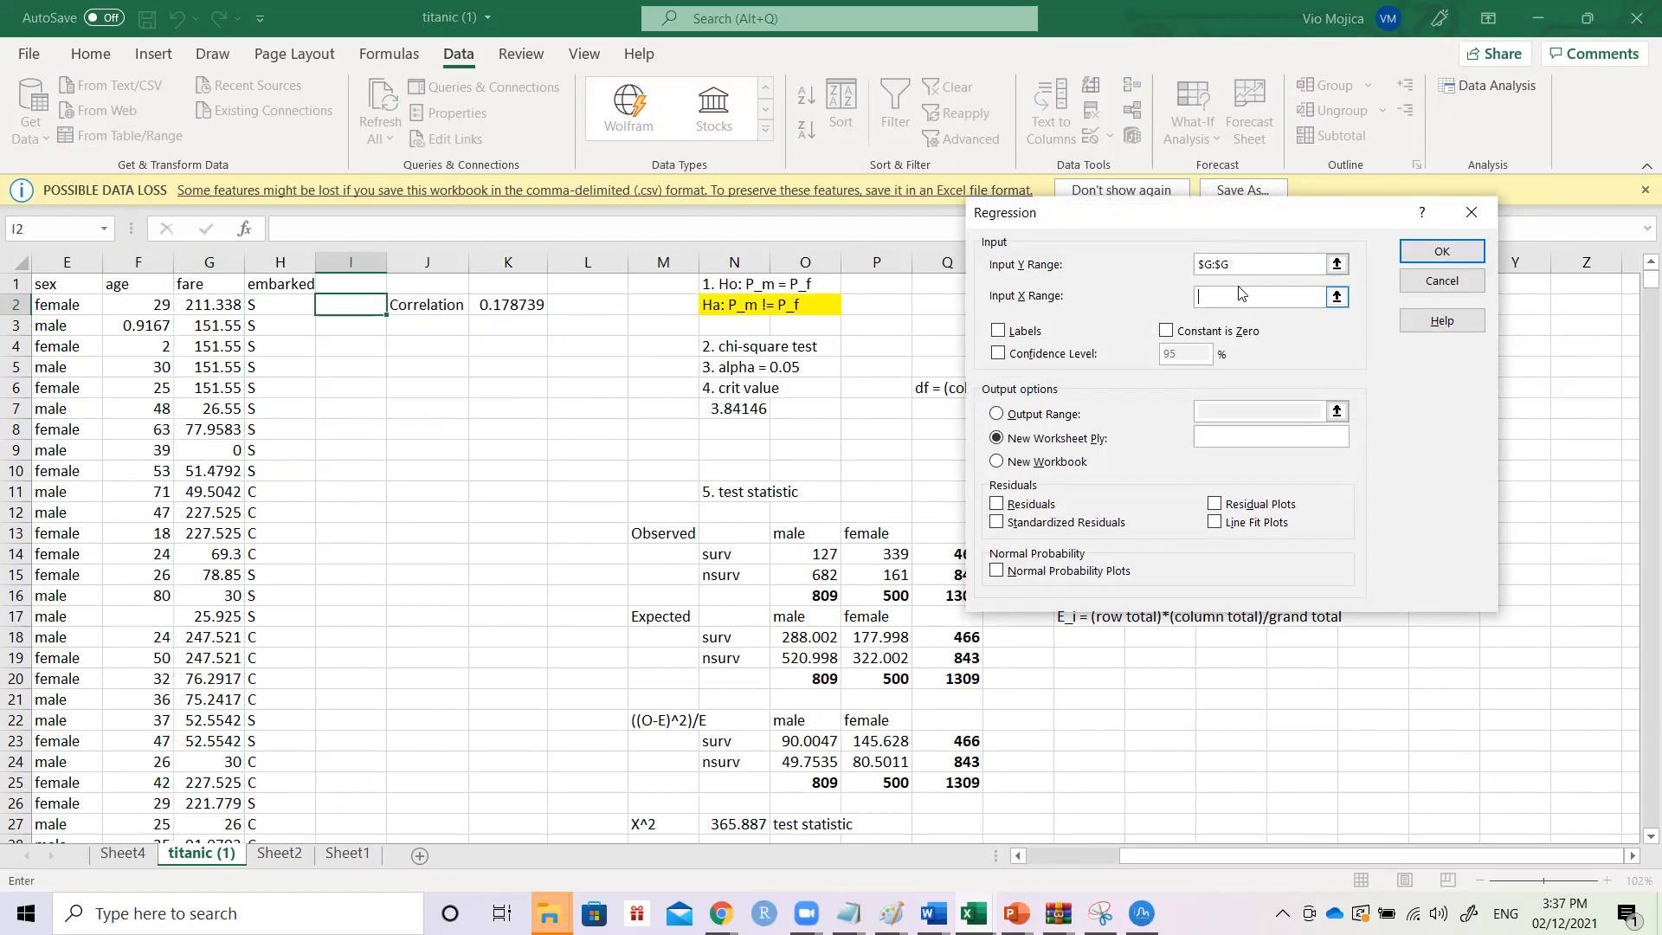
left_click(138, 262)
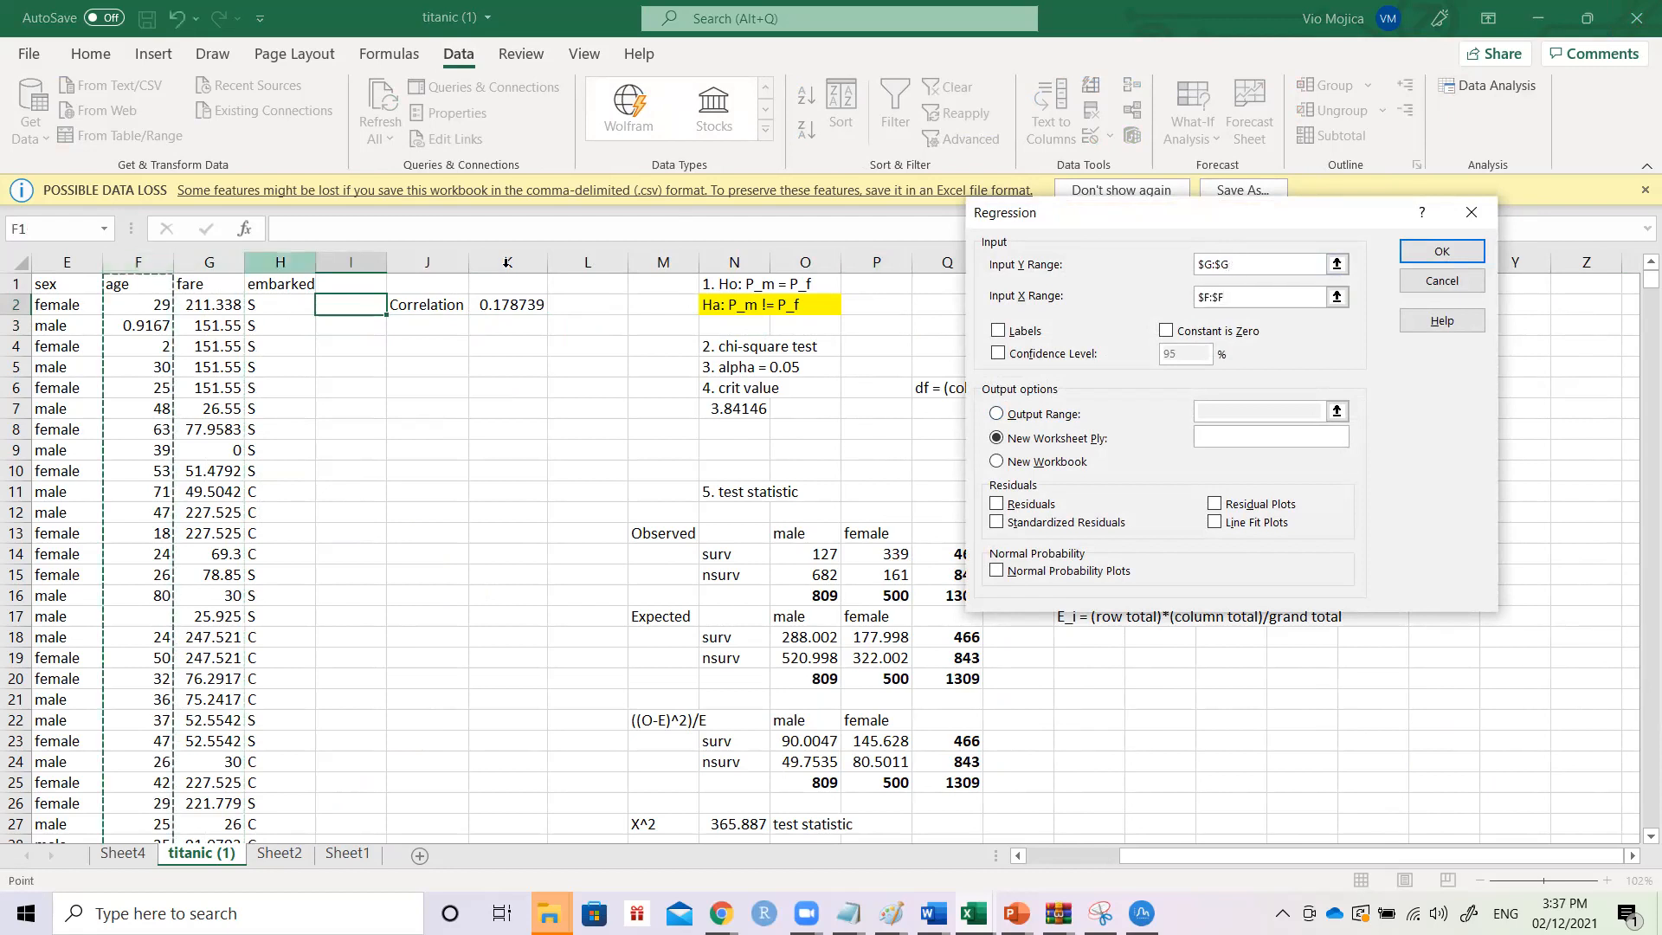
left_click(1021, 332)
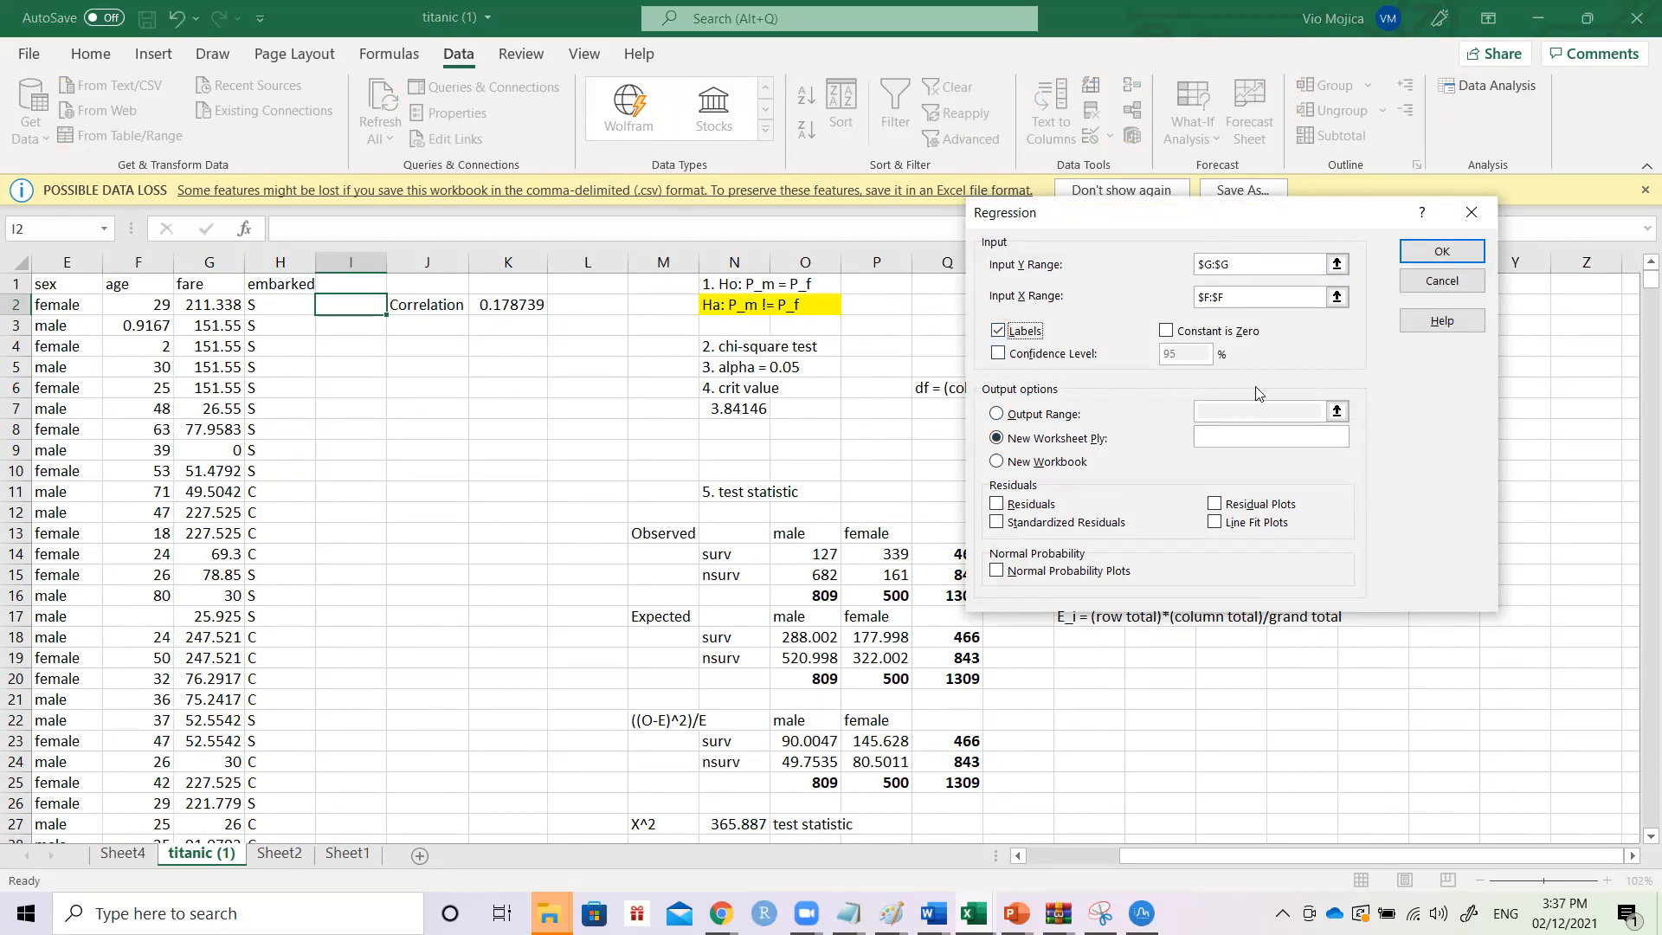
left_click(1441, 251)
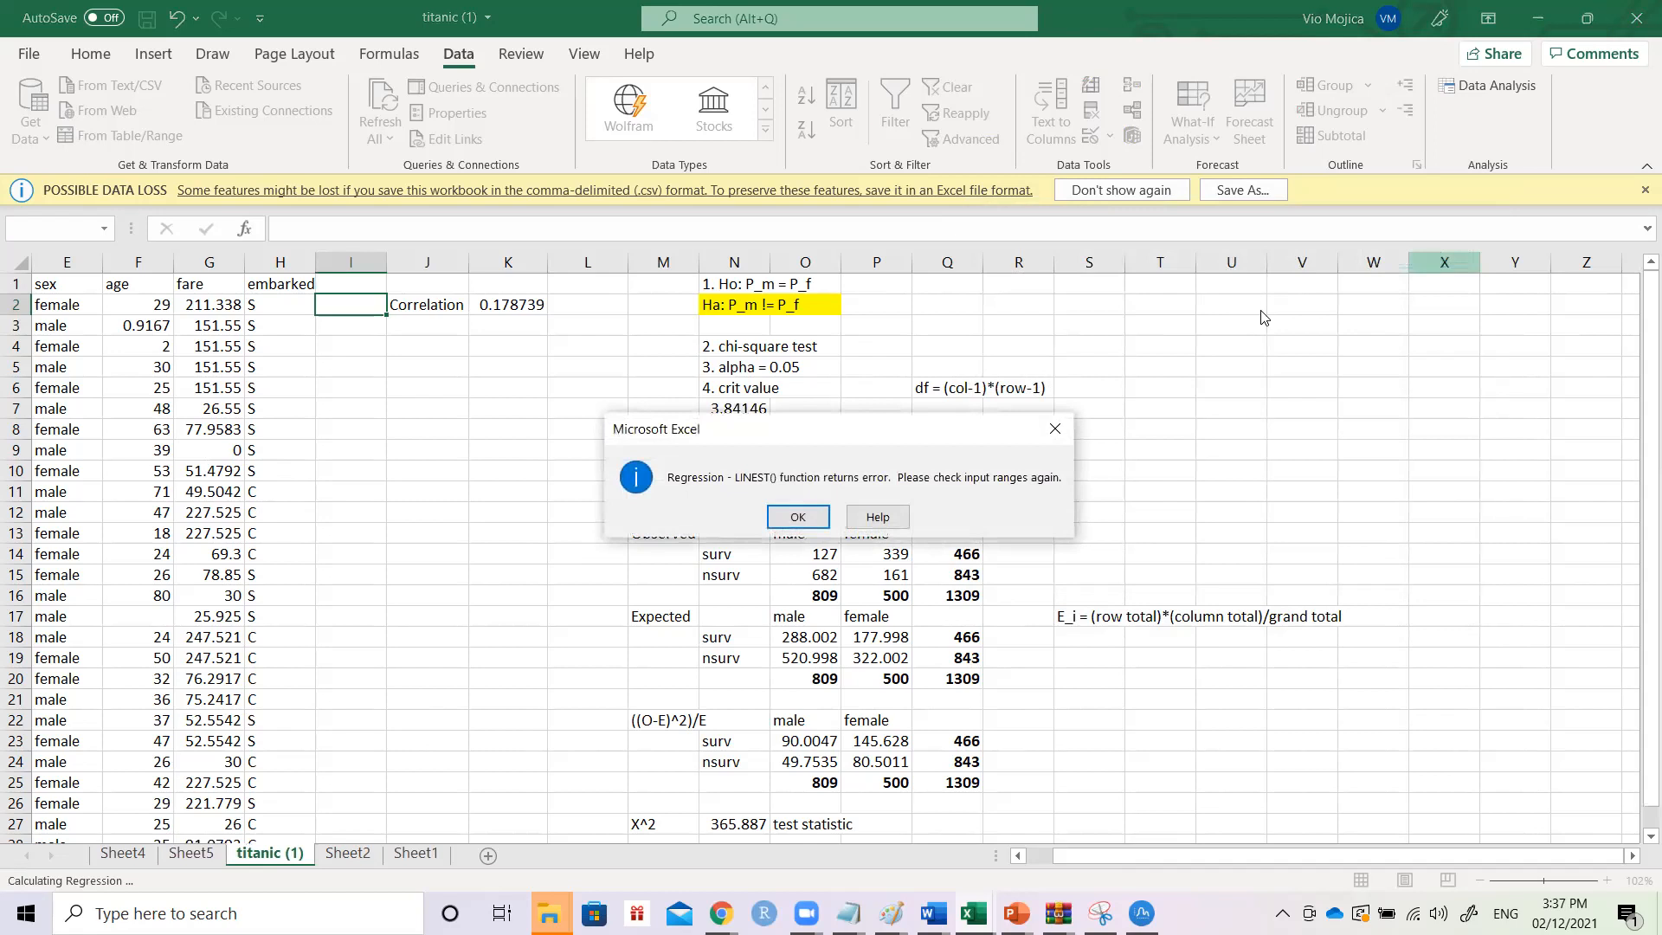
left_click(796, 516)
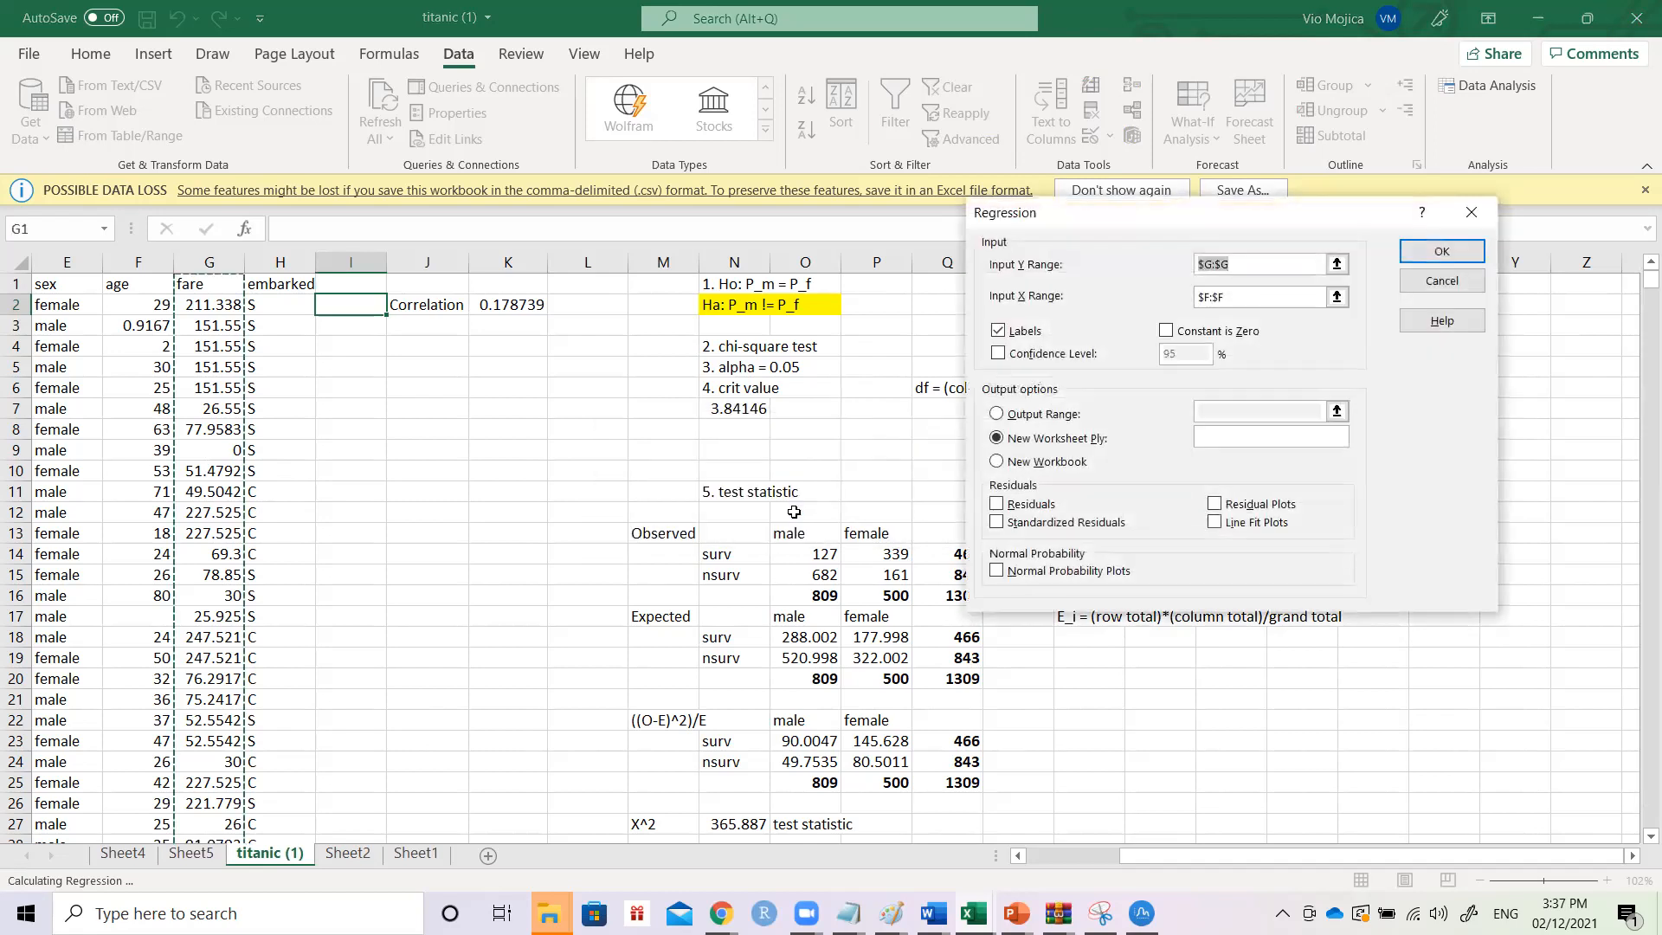
left_click(1448, 290)
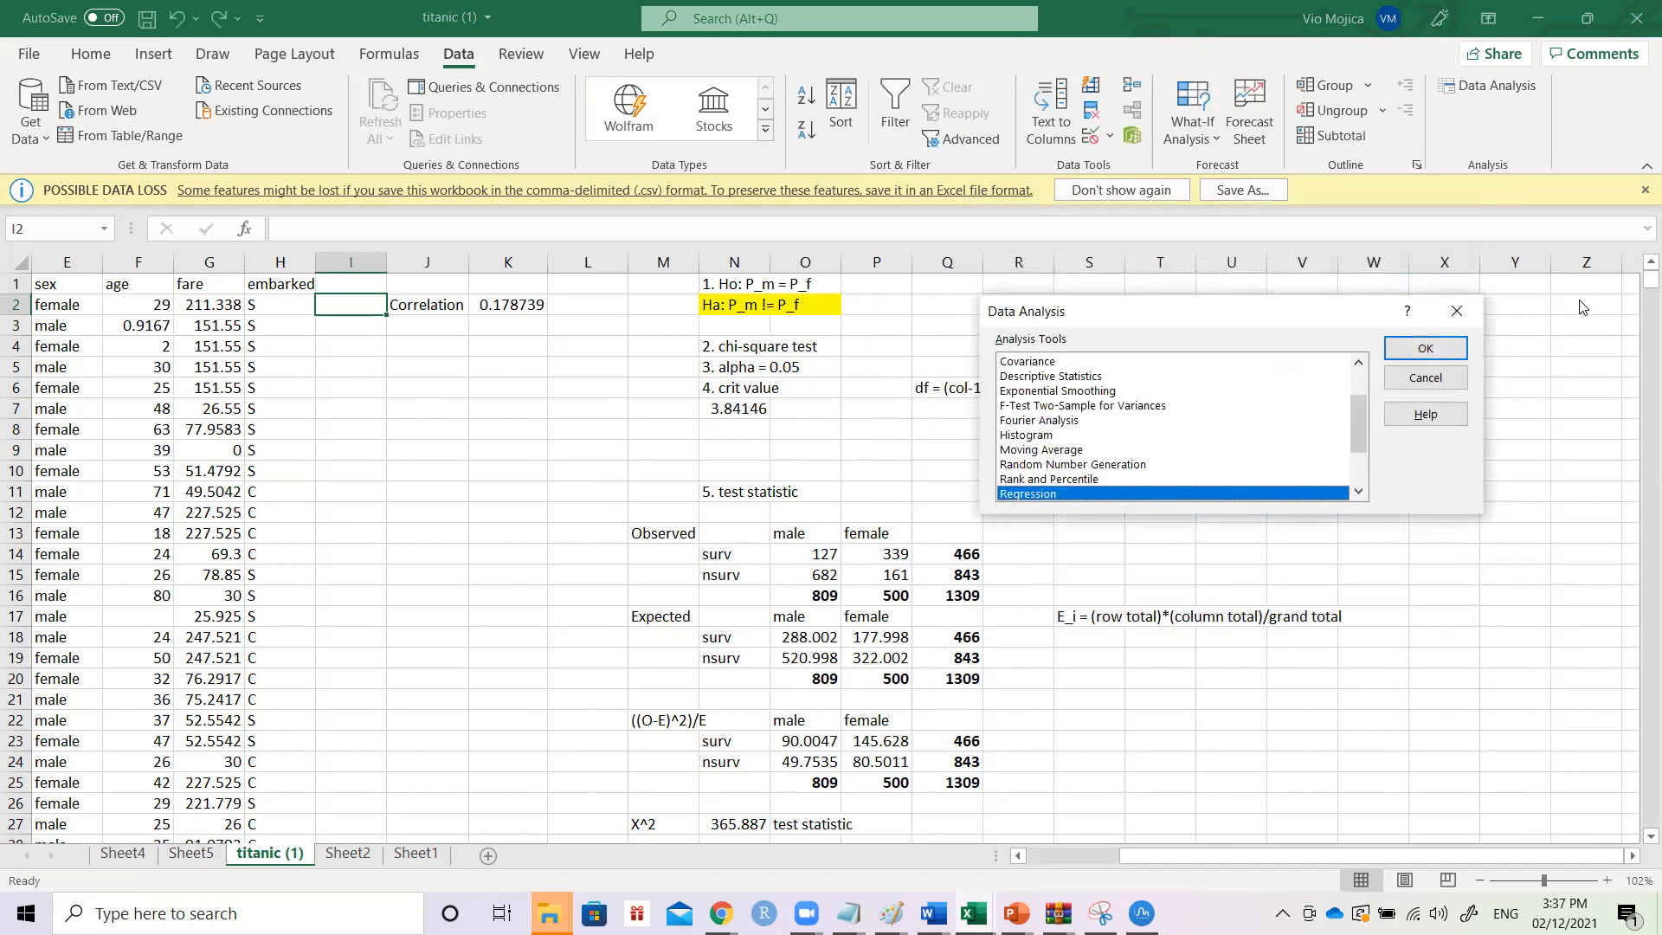
left_click(1426, 379)
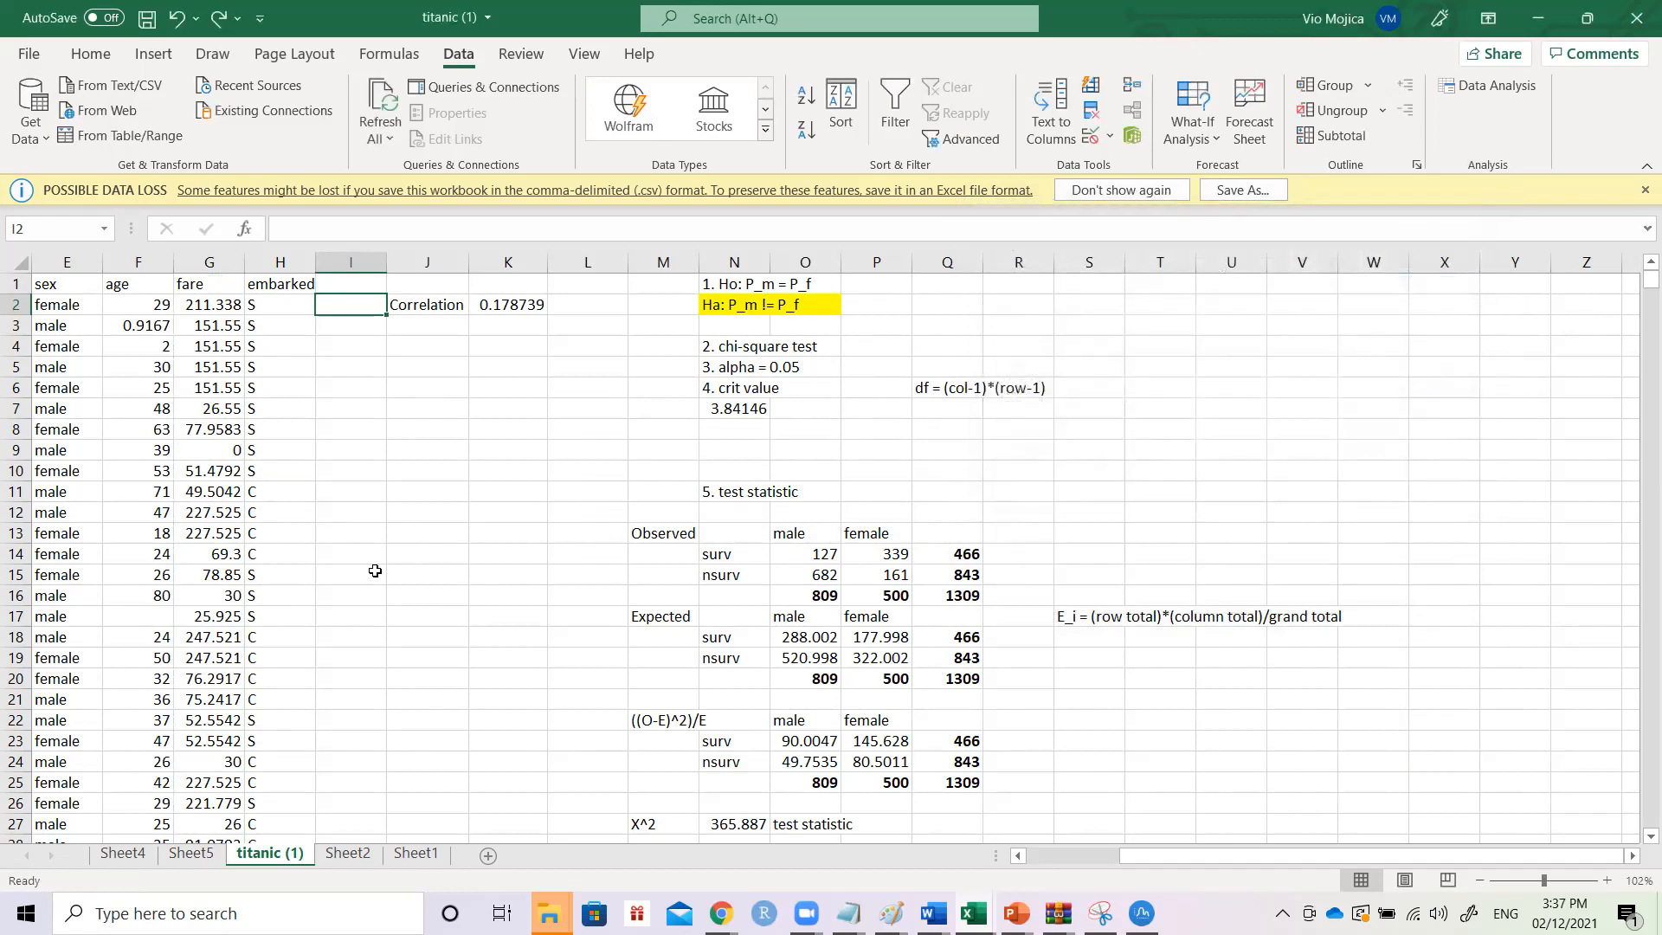
- Examine the passenger record in row 17, checking its name and its age cell
left_click(144, 615)
key("Left")
key("Left")
key("Left")
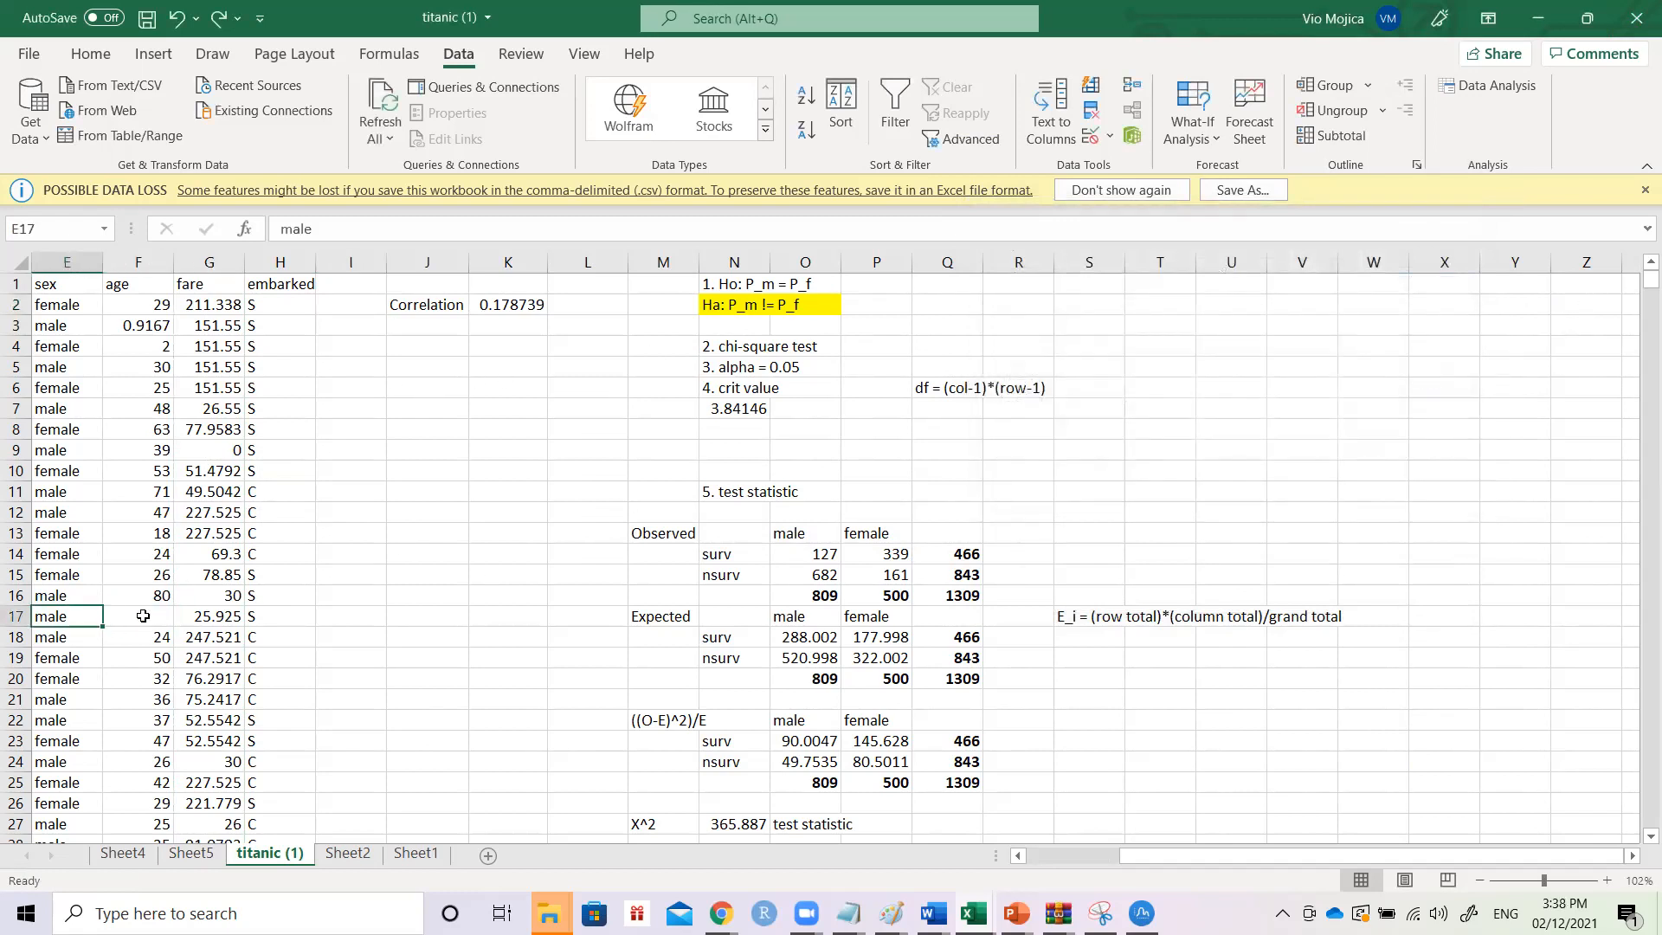
key("Right")
key("Right")
key("Right")
key("Right")
key("Left")
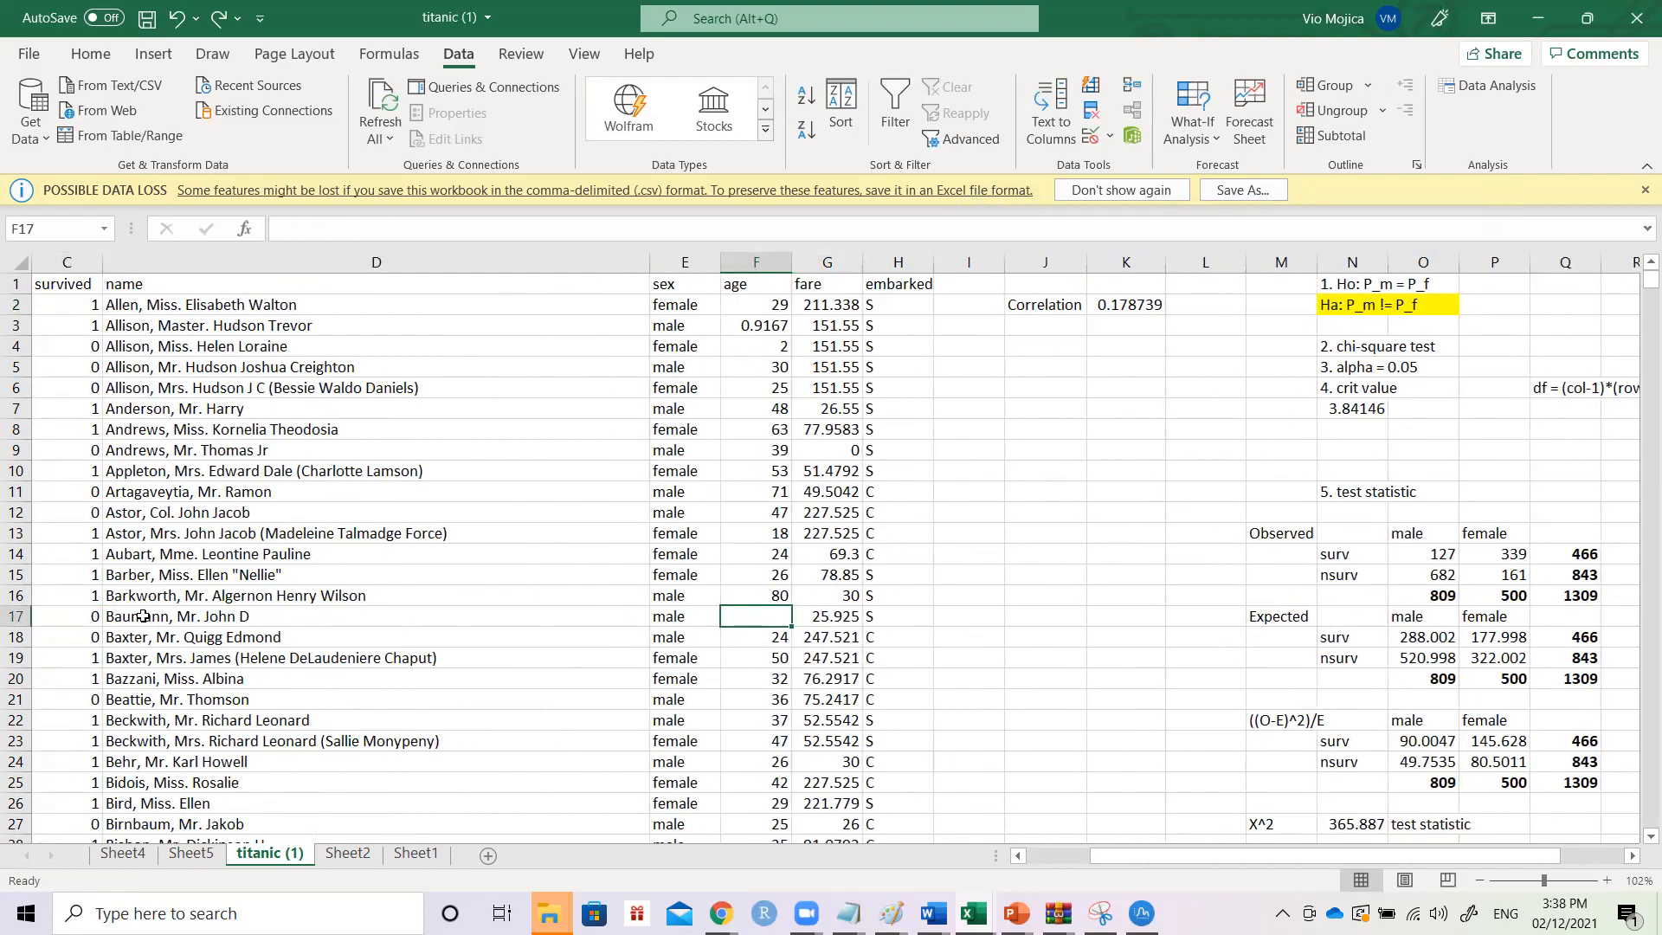
left_click(164, 619)
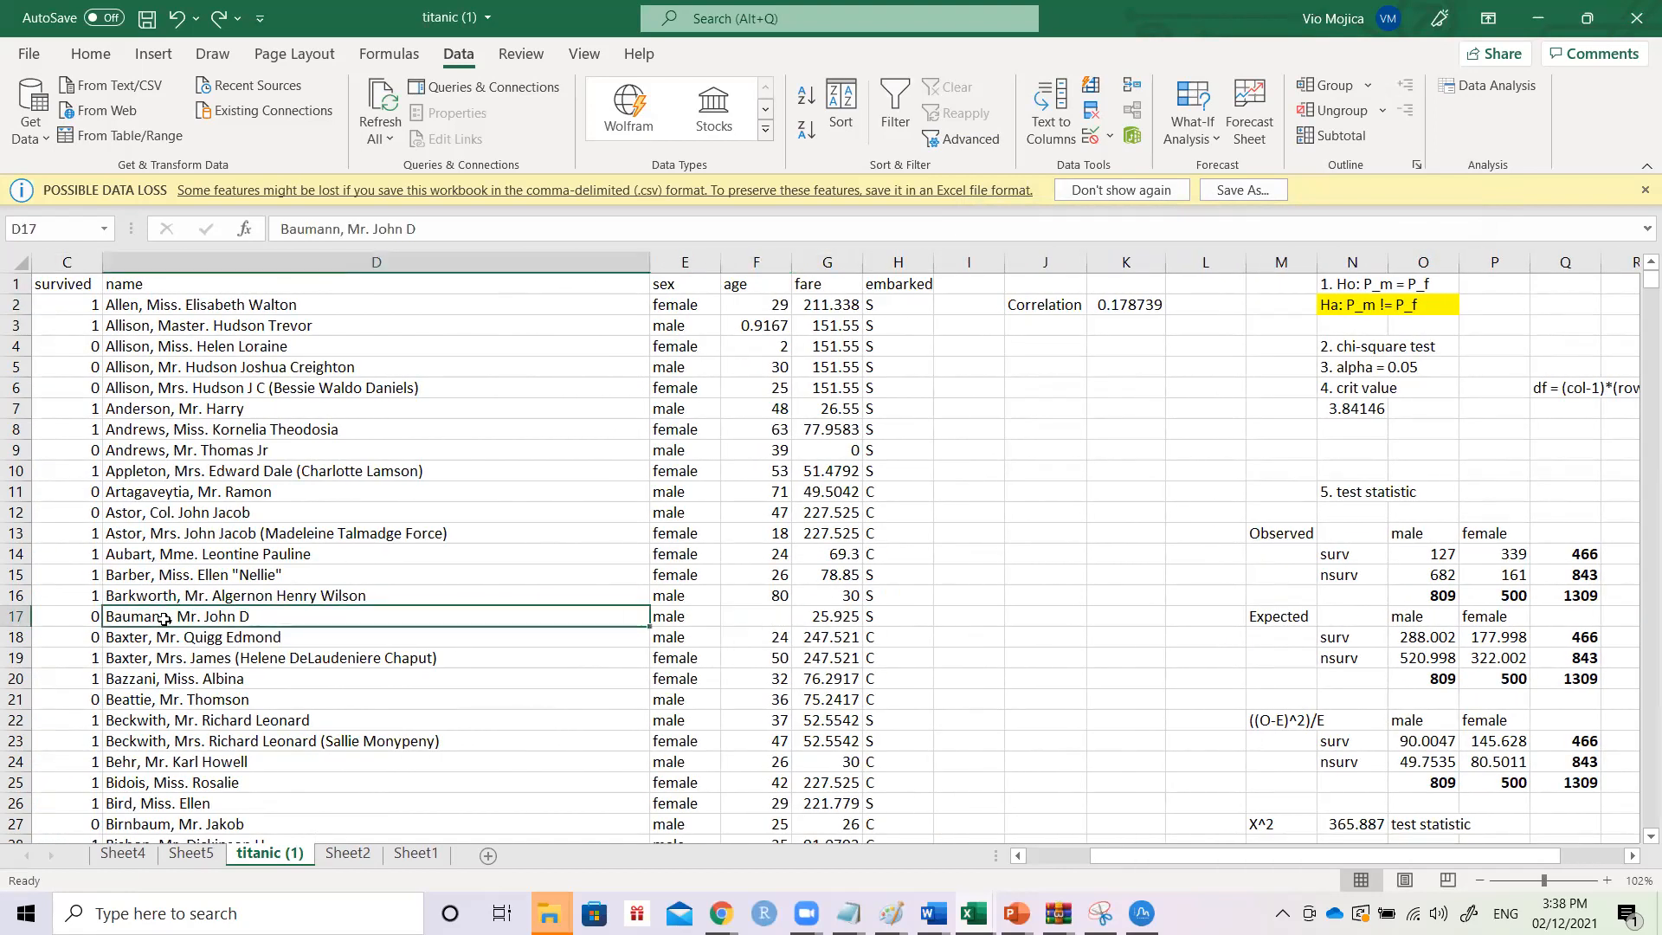
left_click(753, 619)
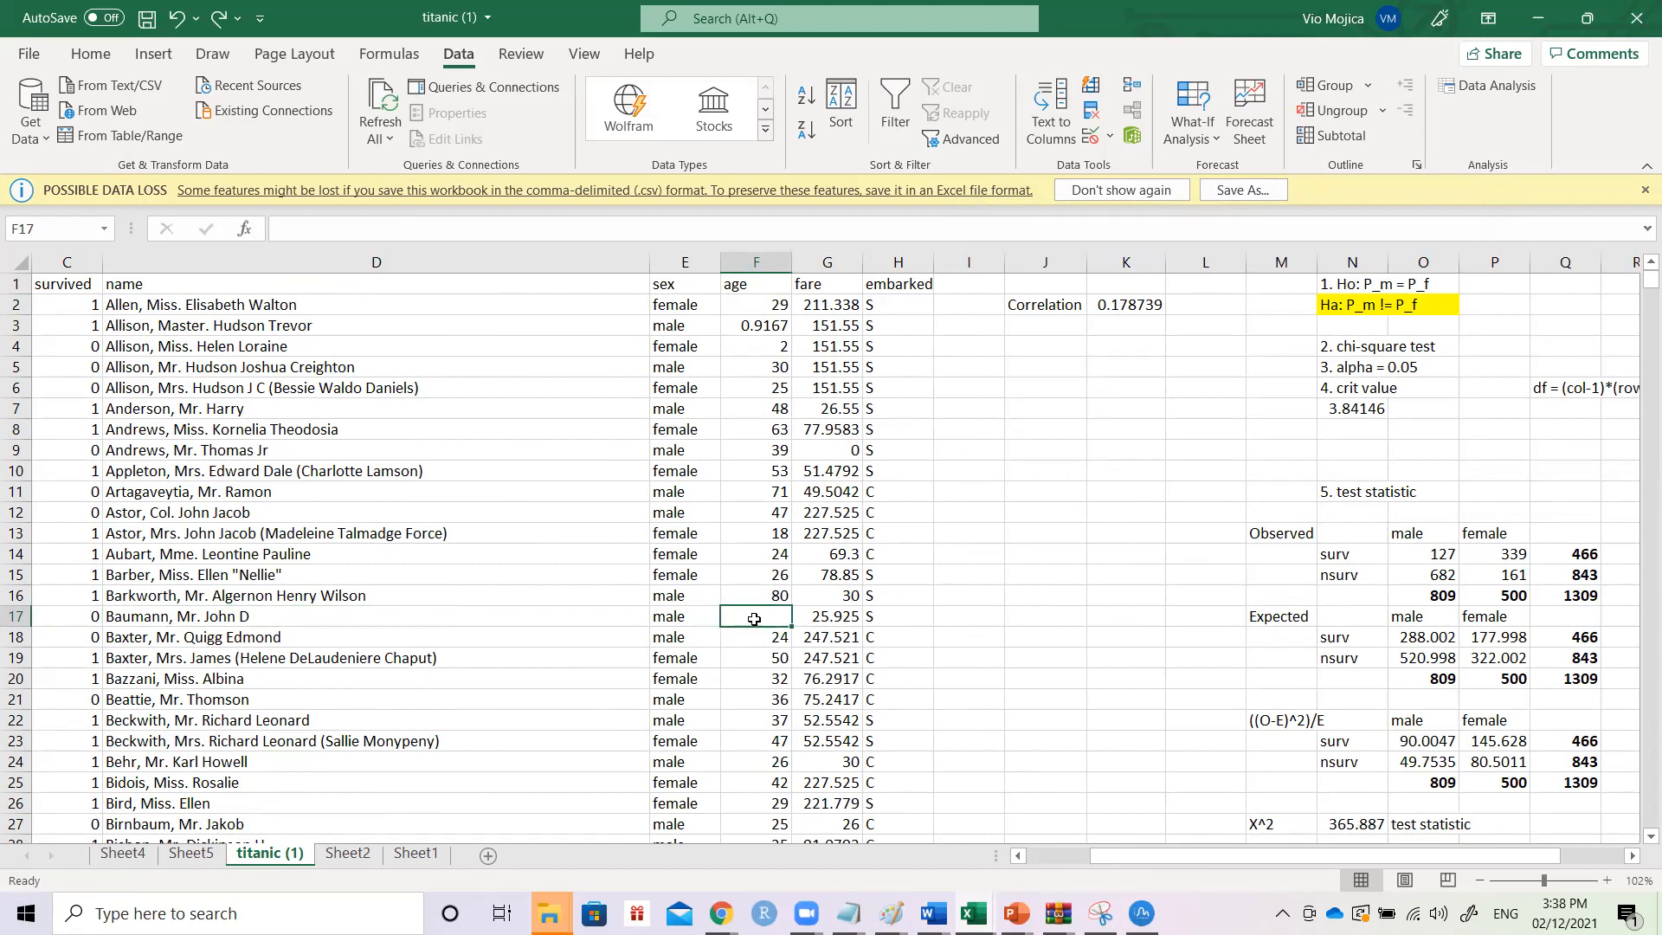
- Clear the age and fare cells F17:G17 in the record with the missing age
left_click(815, 619)
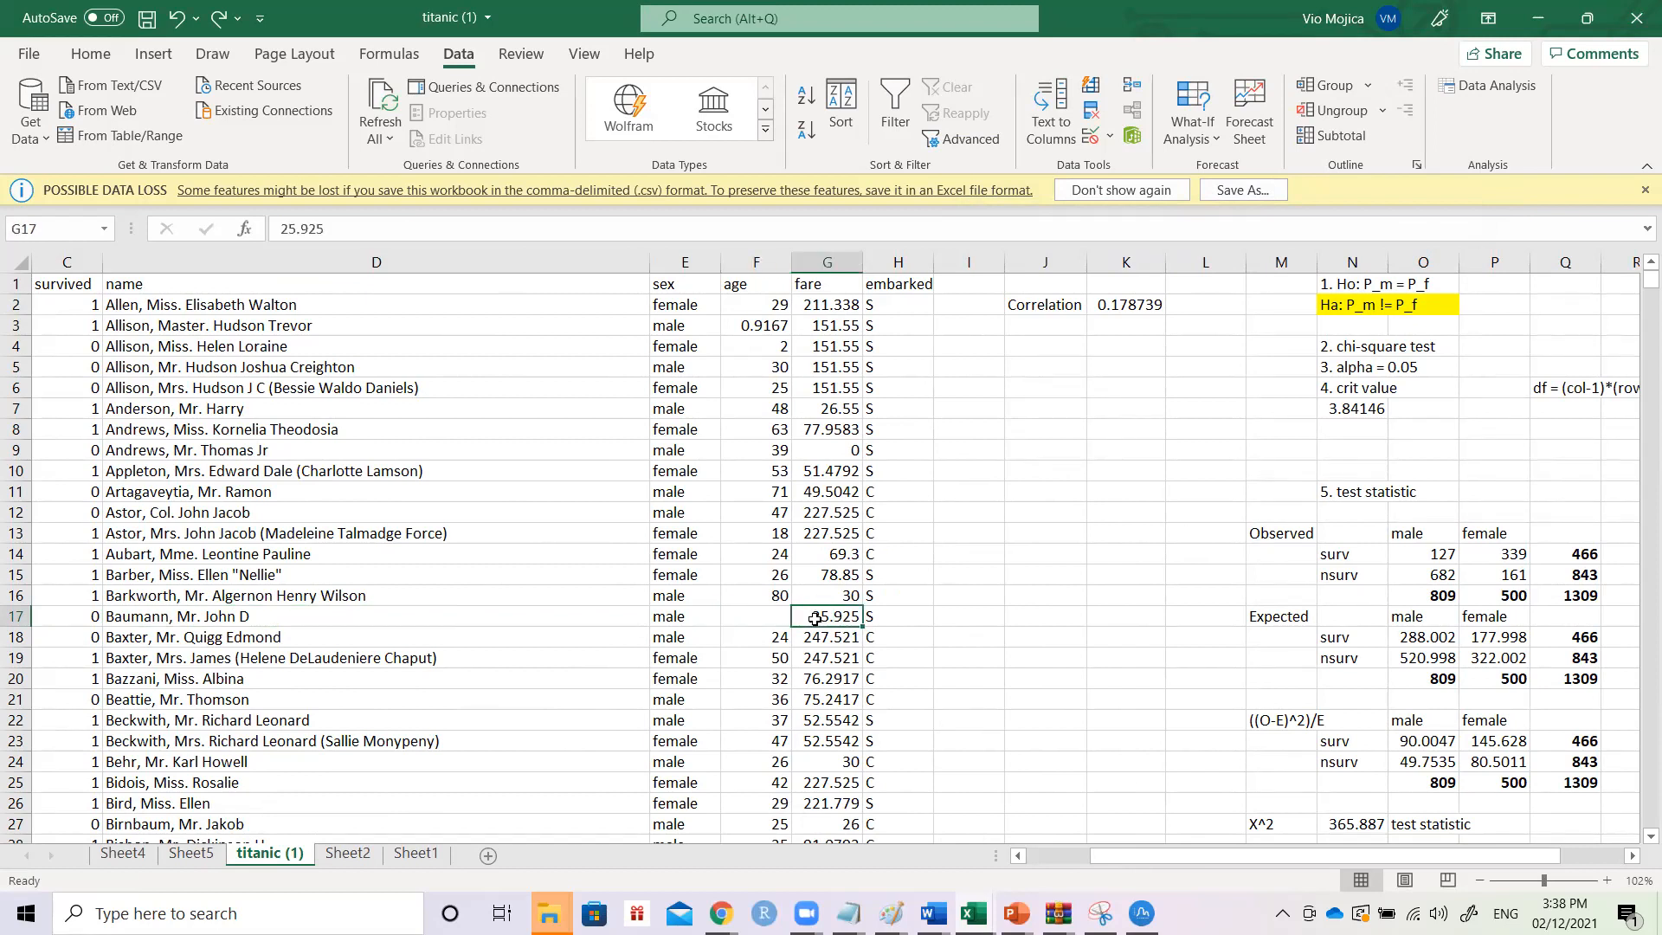
key("shift+Left")
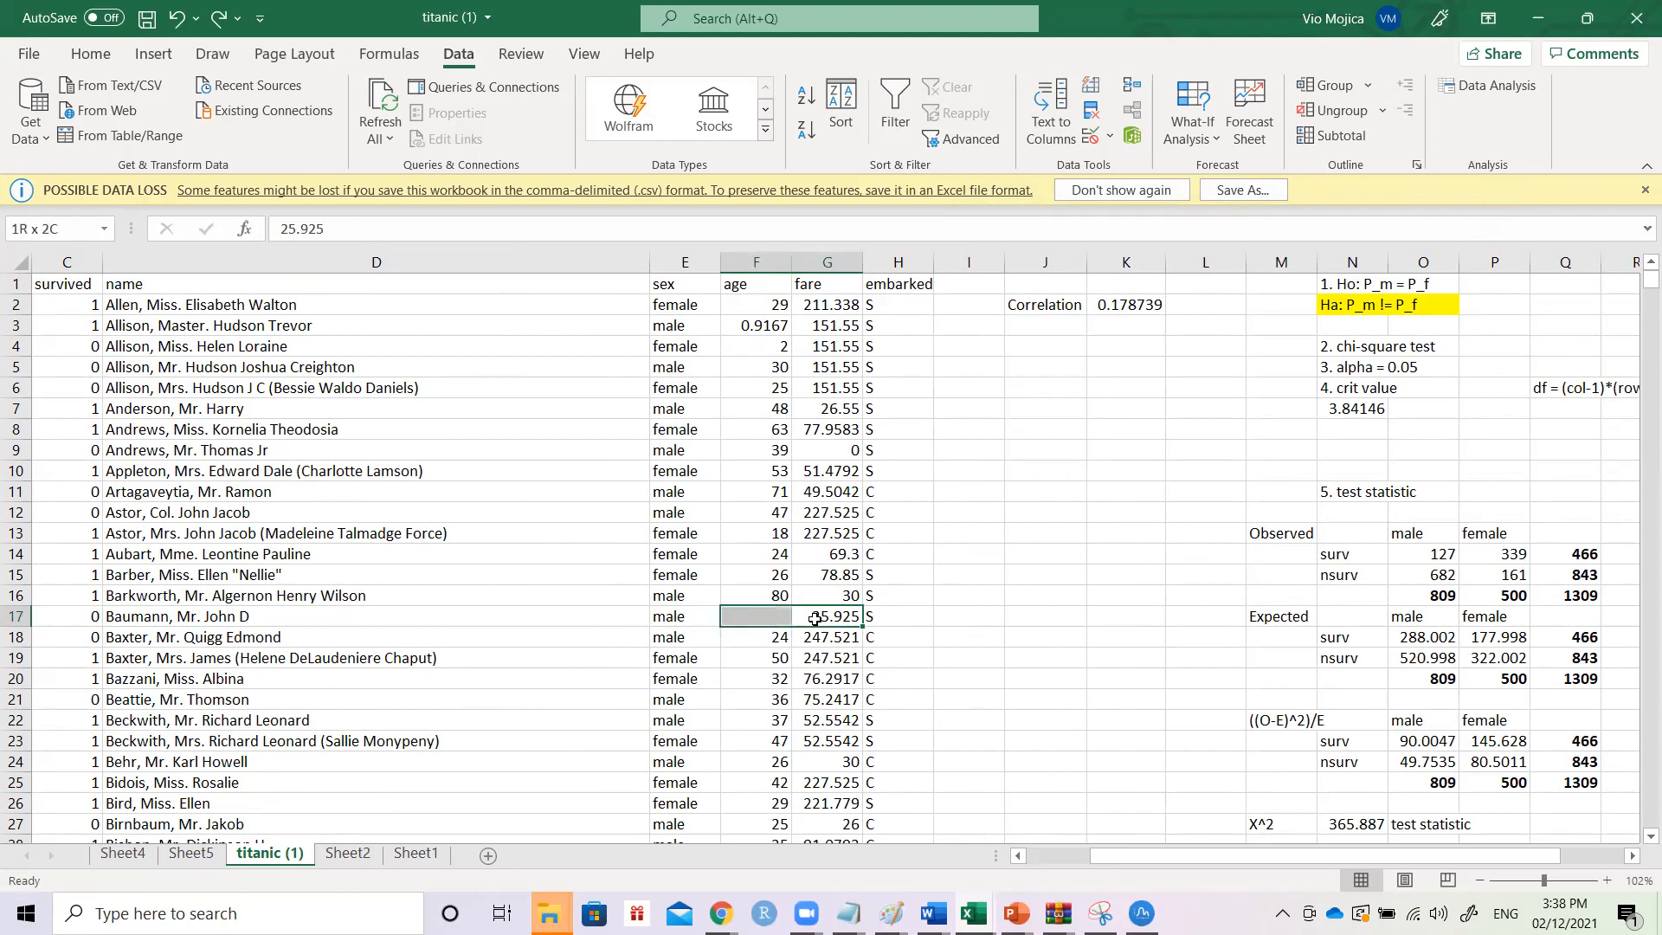
key("Delete")
- Delete the Correlation label and its formula from J2:K2
key("Right")
key("Right")
key("Up")
key("Up")
key("Up")
key("Up")
key("Up")
key("Up")
key("Up")
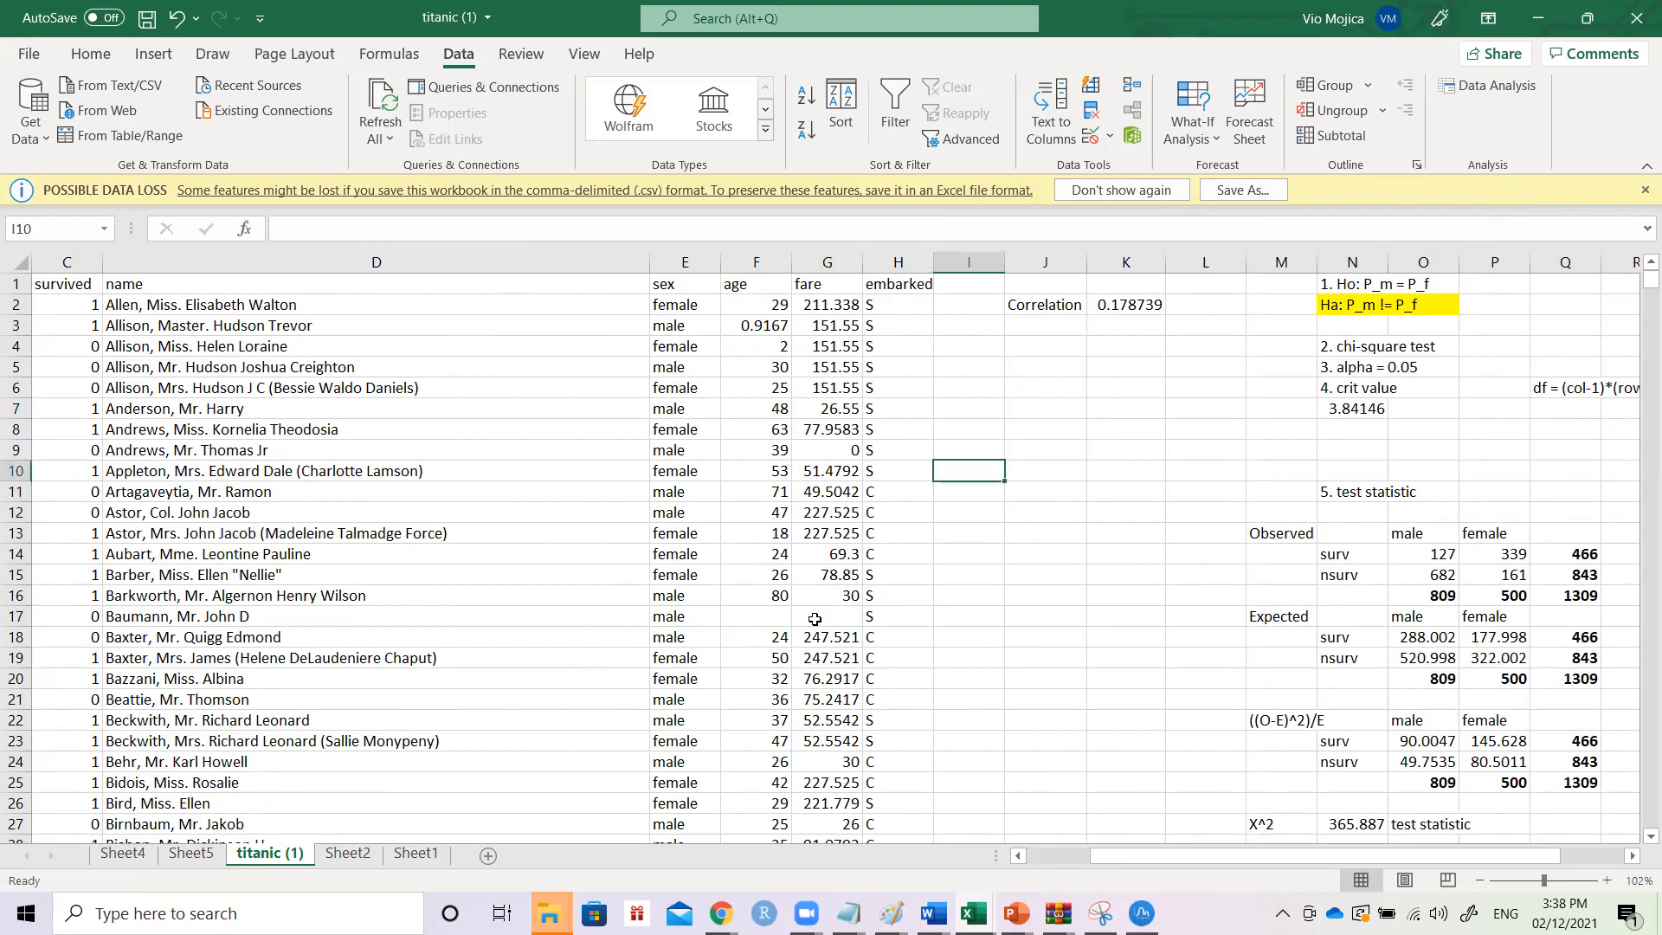
key("Right")
key("Up")
key("Up")
key("Up")
key("Up")
key("Up")
key("Up")
key("Up")
key("Up")
key("shift+Right")
key("Delete")
- Enter the column headings STT201A in J1 and STT203A in K1
key("Up")
type("ST")
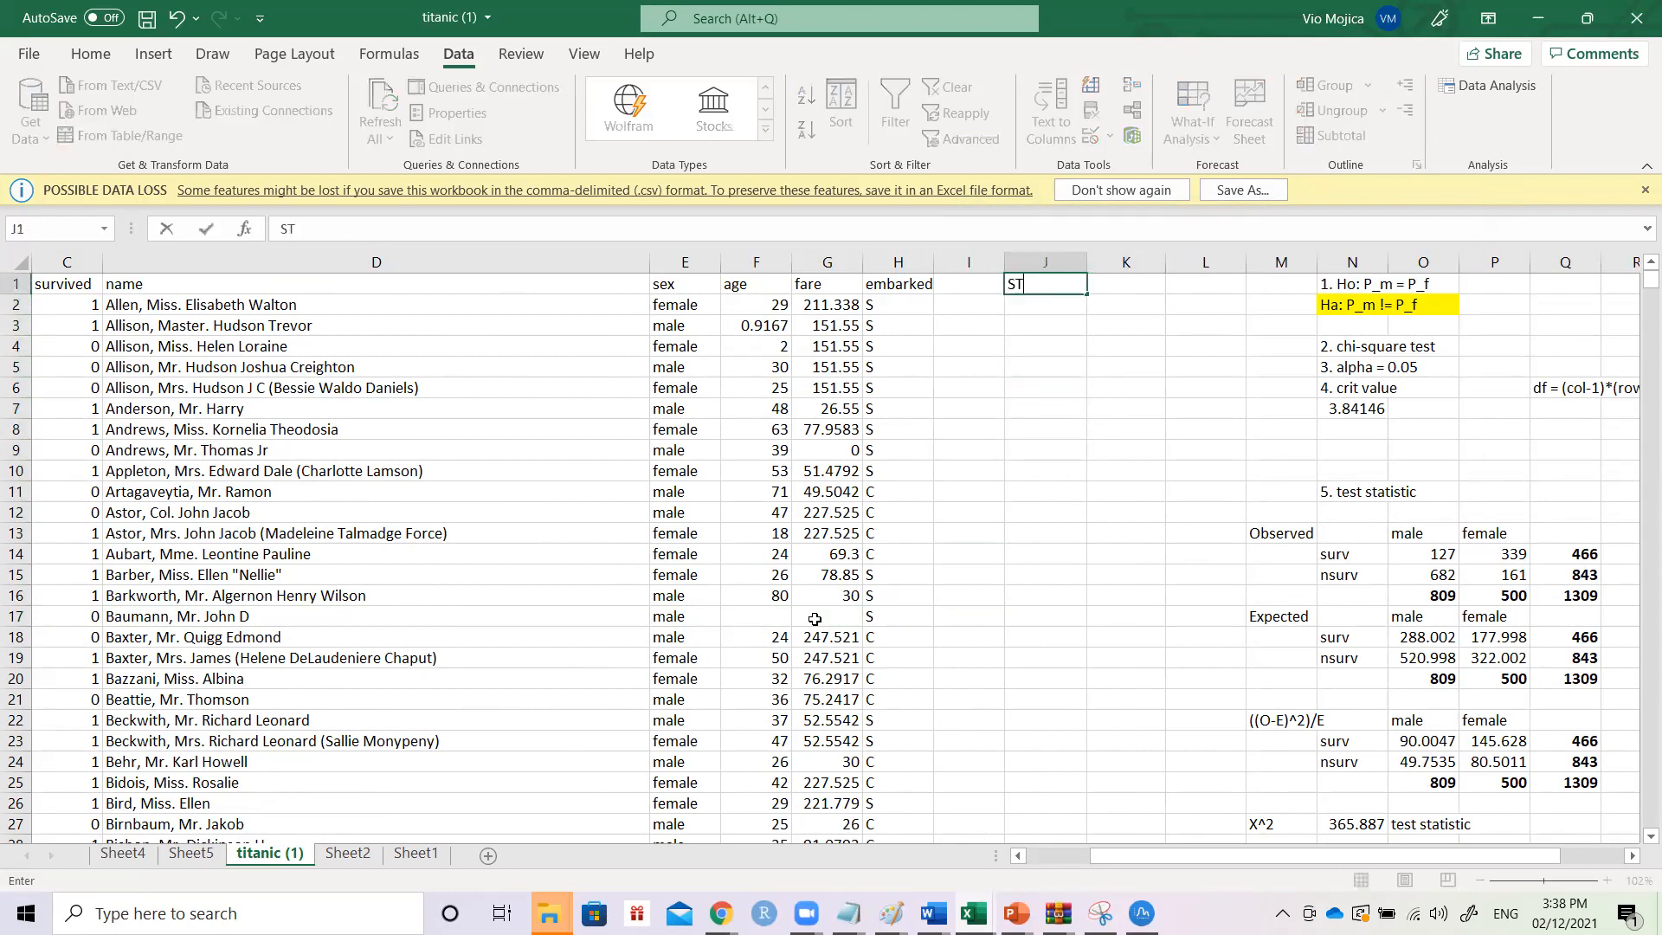
type("T201A")
key("Tab")
type("STT203A")
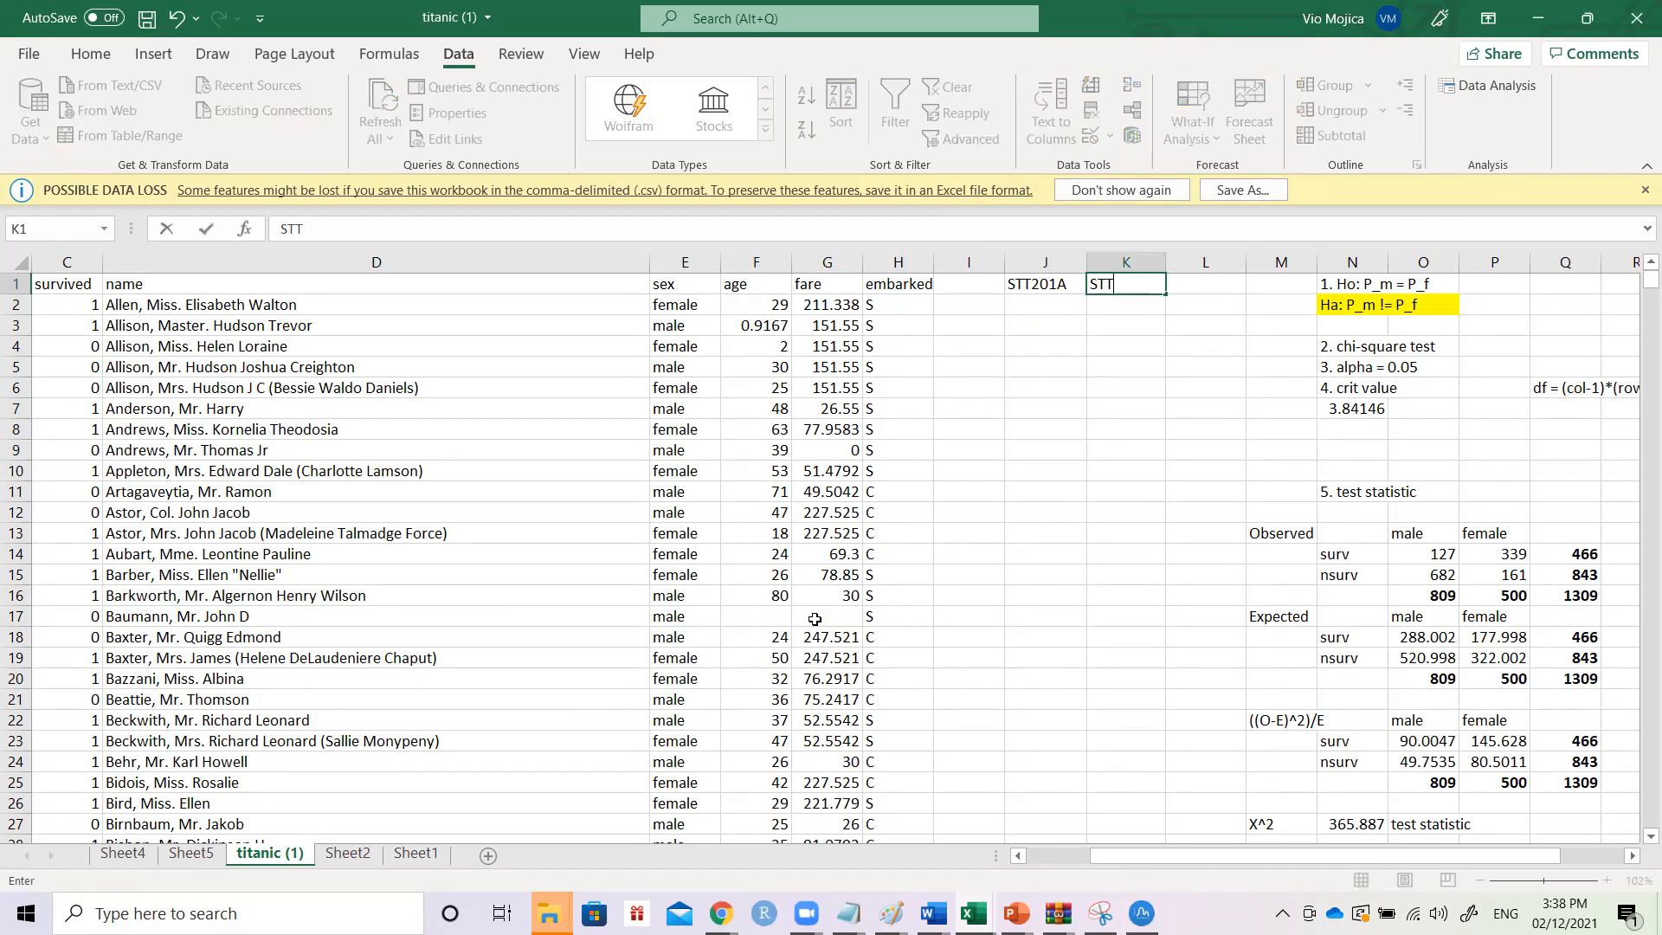
key("Return")
- List the row labels A through J down cells I2 to I11
key("Left")
type("A")
key("Return")
type("B")
key("Return")
type("C")
key("Return")
type("D")
key("Return")
type("E")
key("Return")
type("F")
key("Return")
type("G")
key("Return")
type("H")
key("Return")
type("I")
key("Return")
type("J")
key("Tab")
- Enter =RANDBETWEEN(65,100) in J2 to generate a random STT201A score
key("Up")
key("Up")
key("Up")
key("Up")
key("Up")
key("Up")
key("Up")
key("Up")
key("Up")
type("=NRA")
key("BackSpace")
key("BackSpace")
key("BackSpace")
type("RAND")
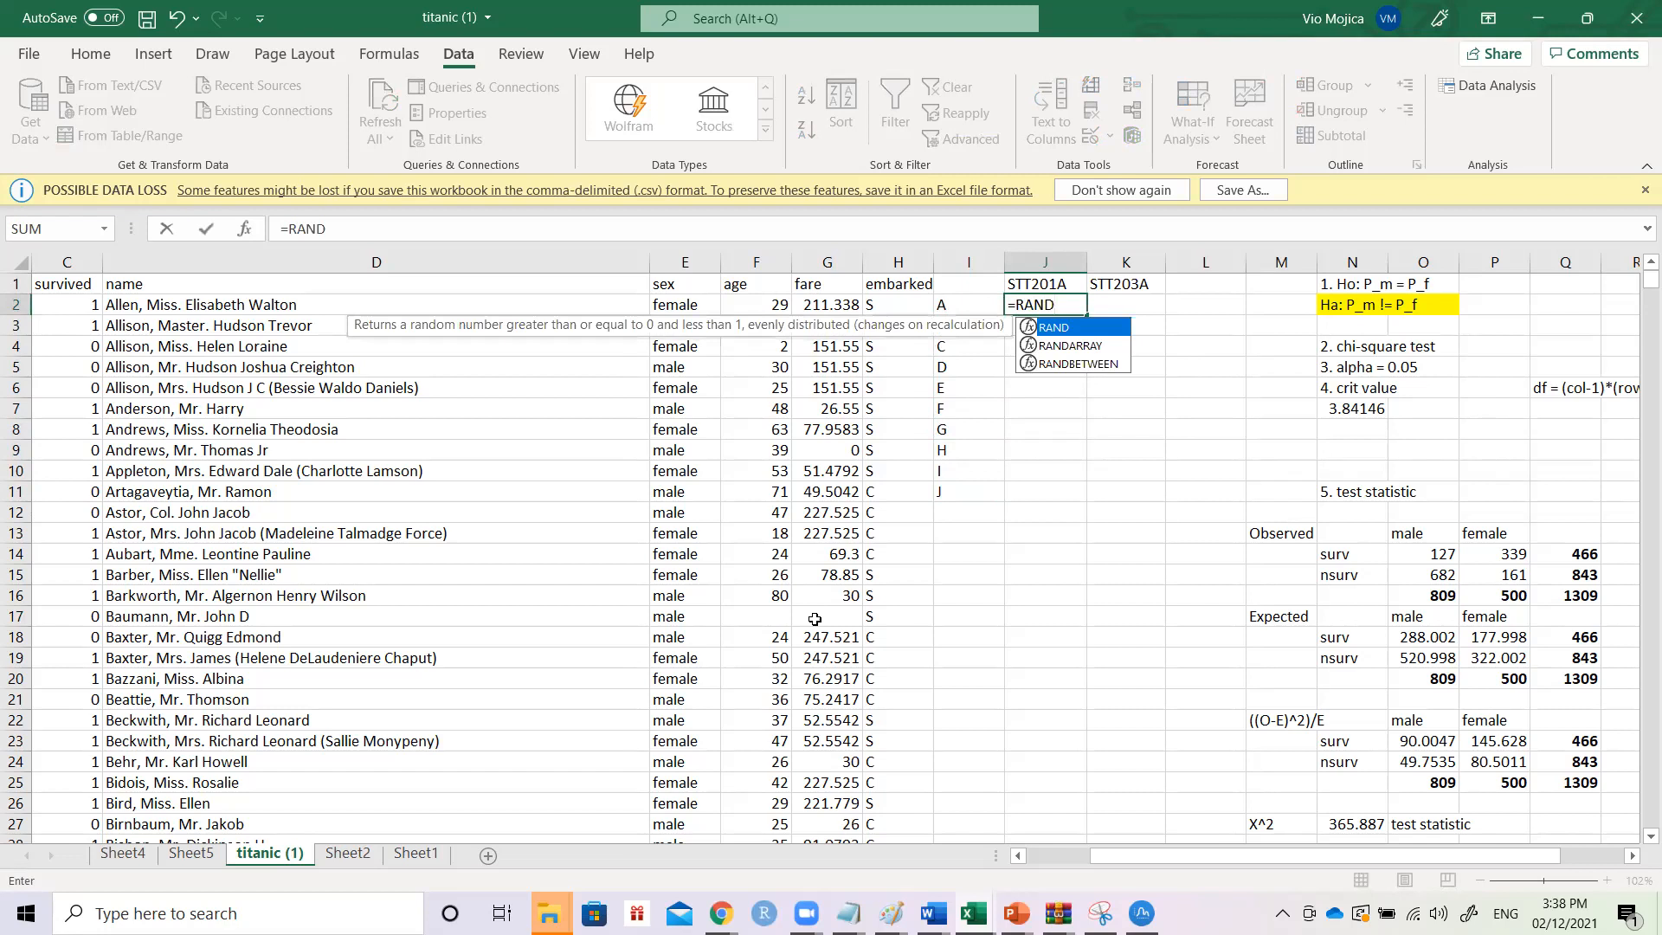
key("Down")
key("Down")
key("Tab")
type("100,")
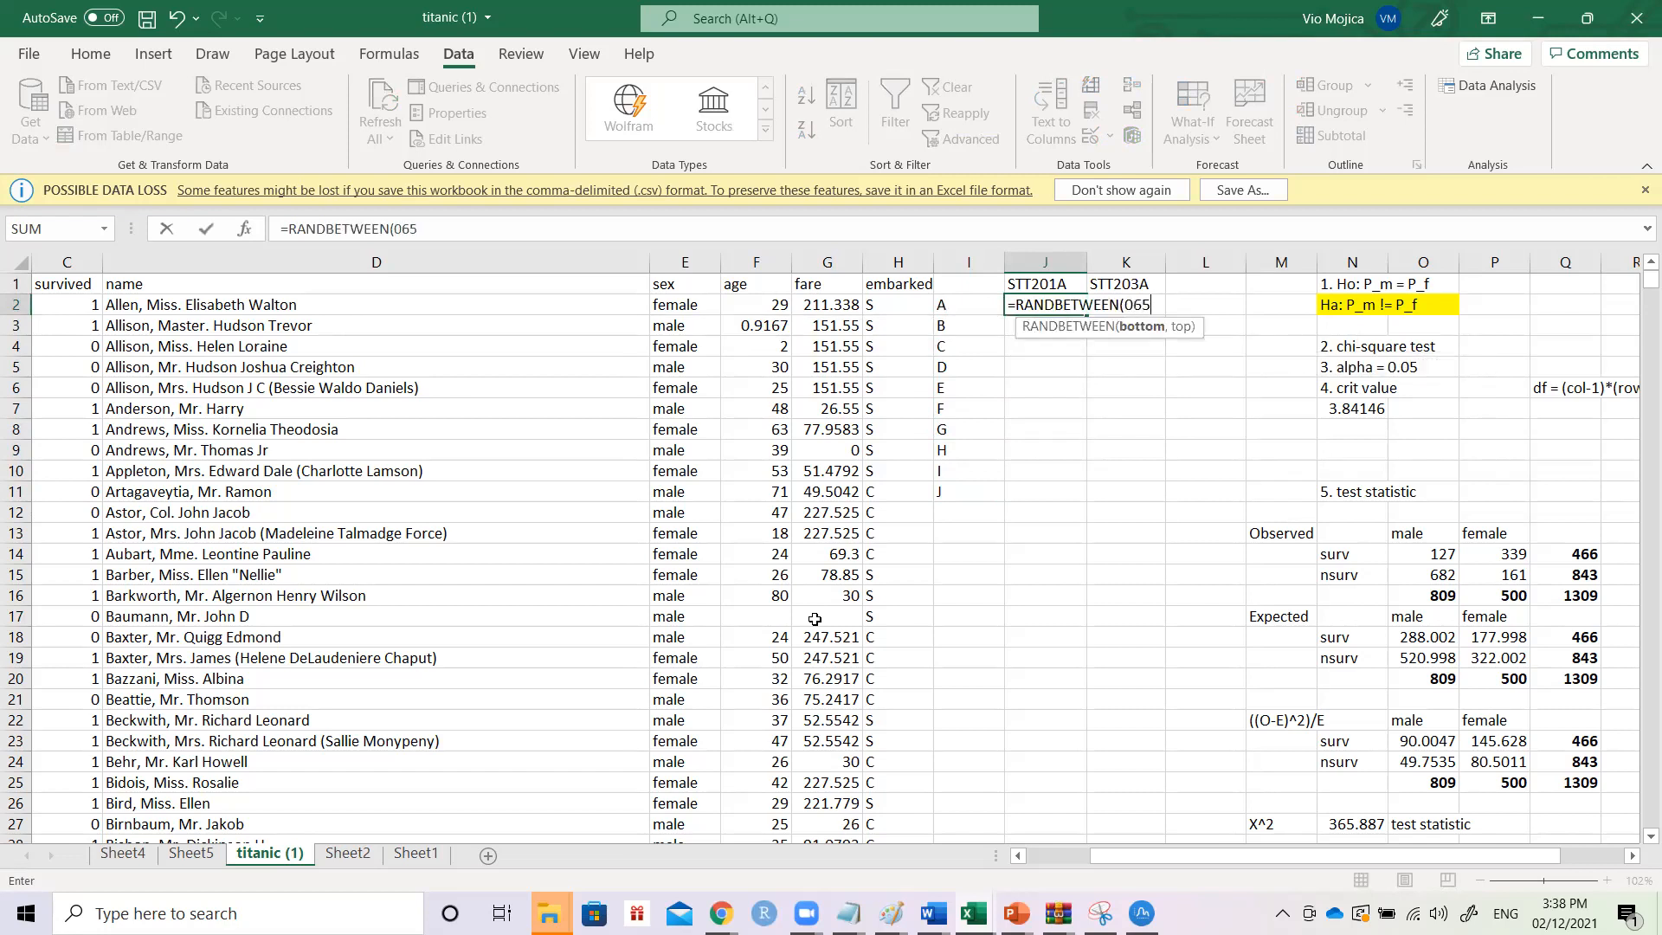
key("BackSpace")
key("BackSpace")
key("BackSpace")
key("BackSpace")
type("1,100)")
key("Return")
key("Up")
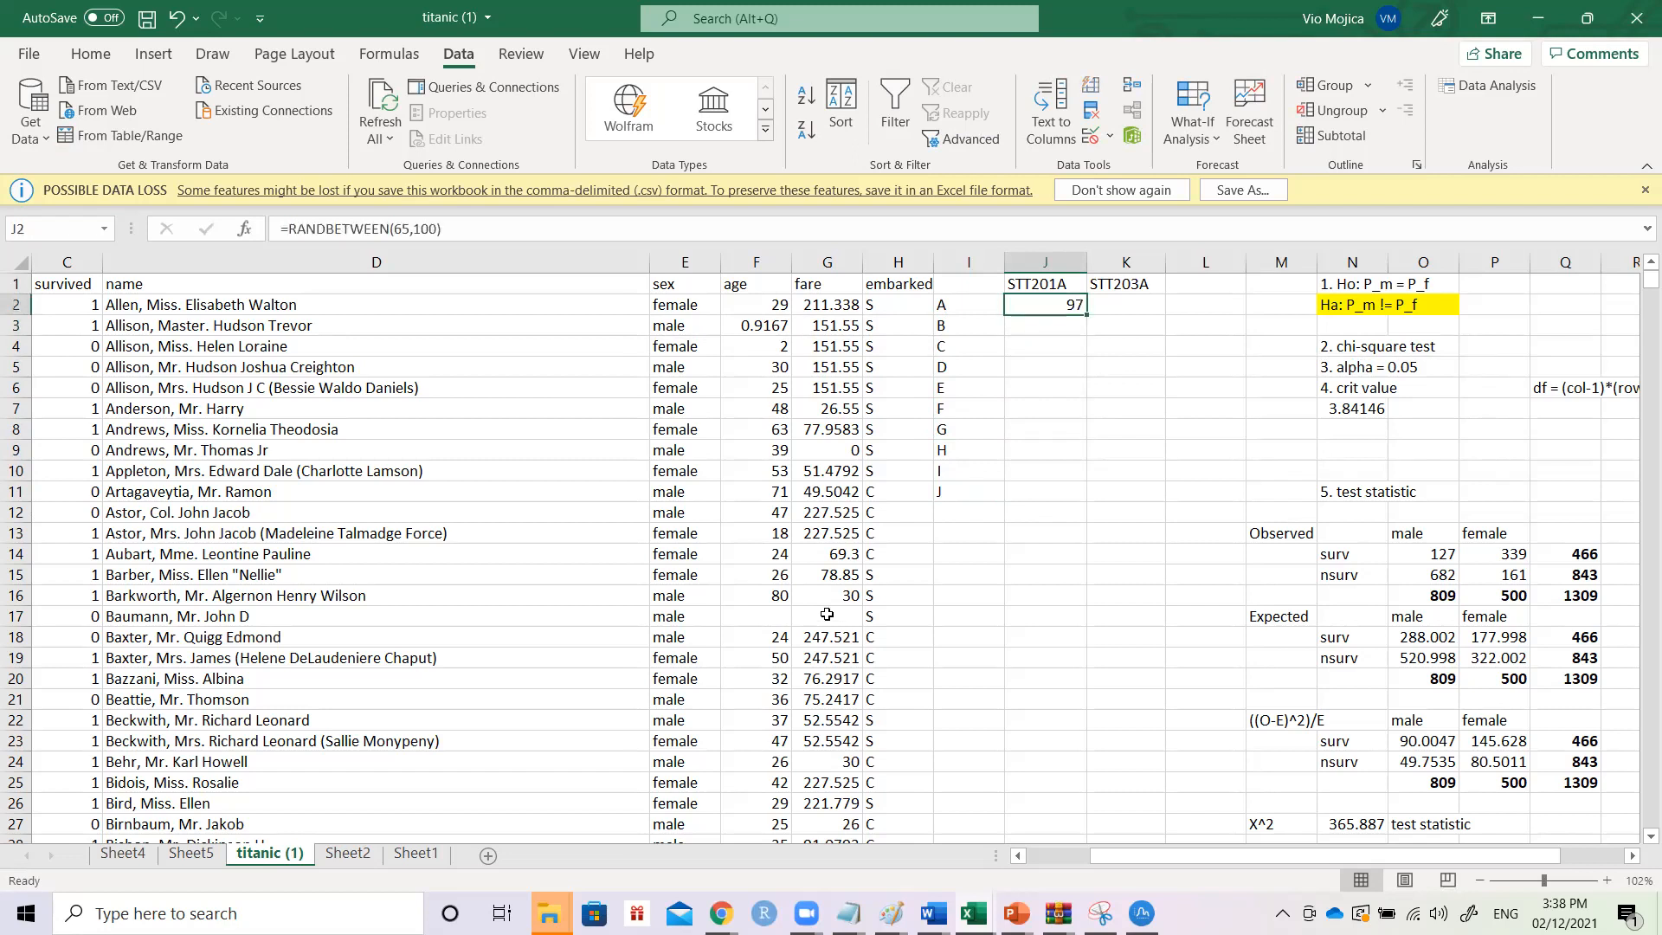
- Fill the random score formula down to J11 and convert J2:J11 to fixed values
left_click_drag(1089, 317, 1080, 494)
key("ctrl+c")
key("ctrl+v")
left_click(1135, 520)
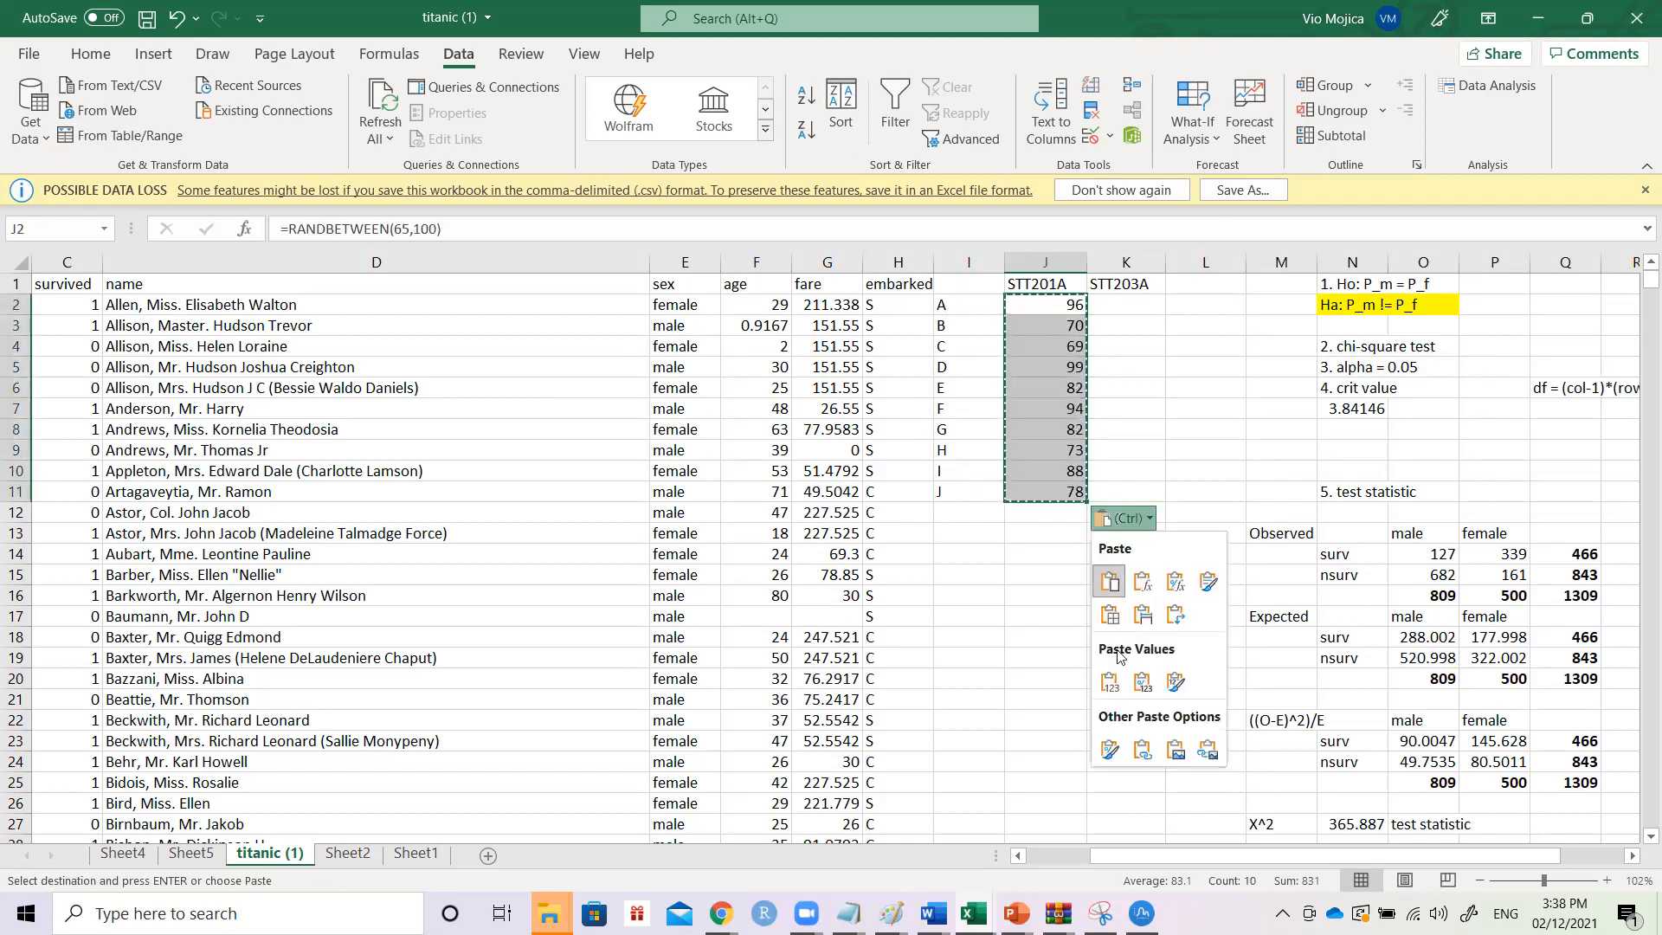
left_click(1108, 681)
- Enter the formula =J2*0.65+0.4*82 in K2 to derive the STT203A score
left_click(1125, 308)
type("=")
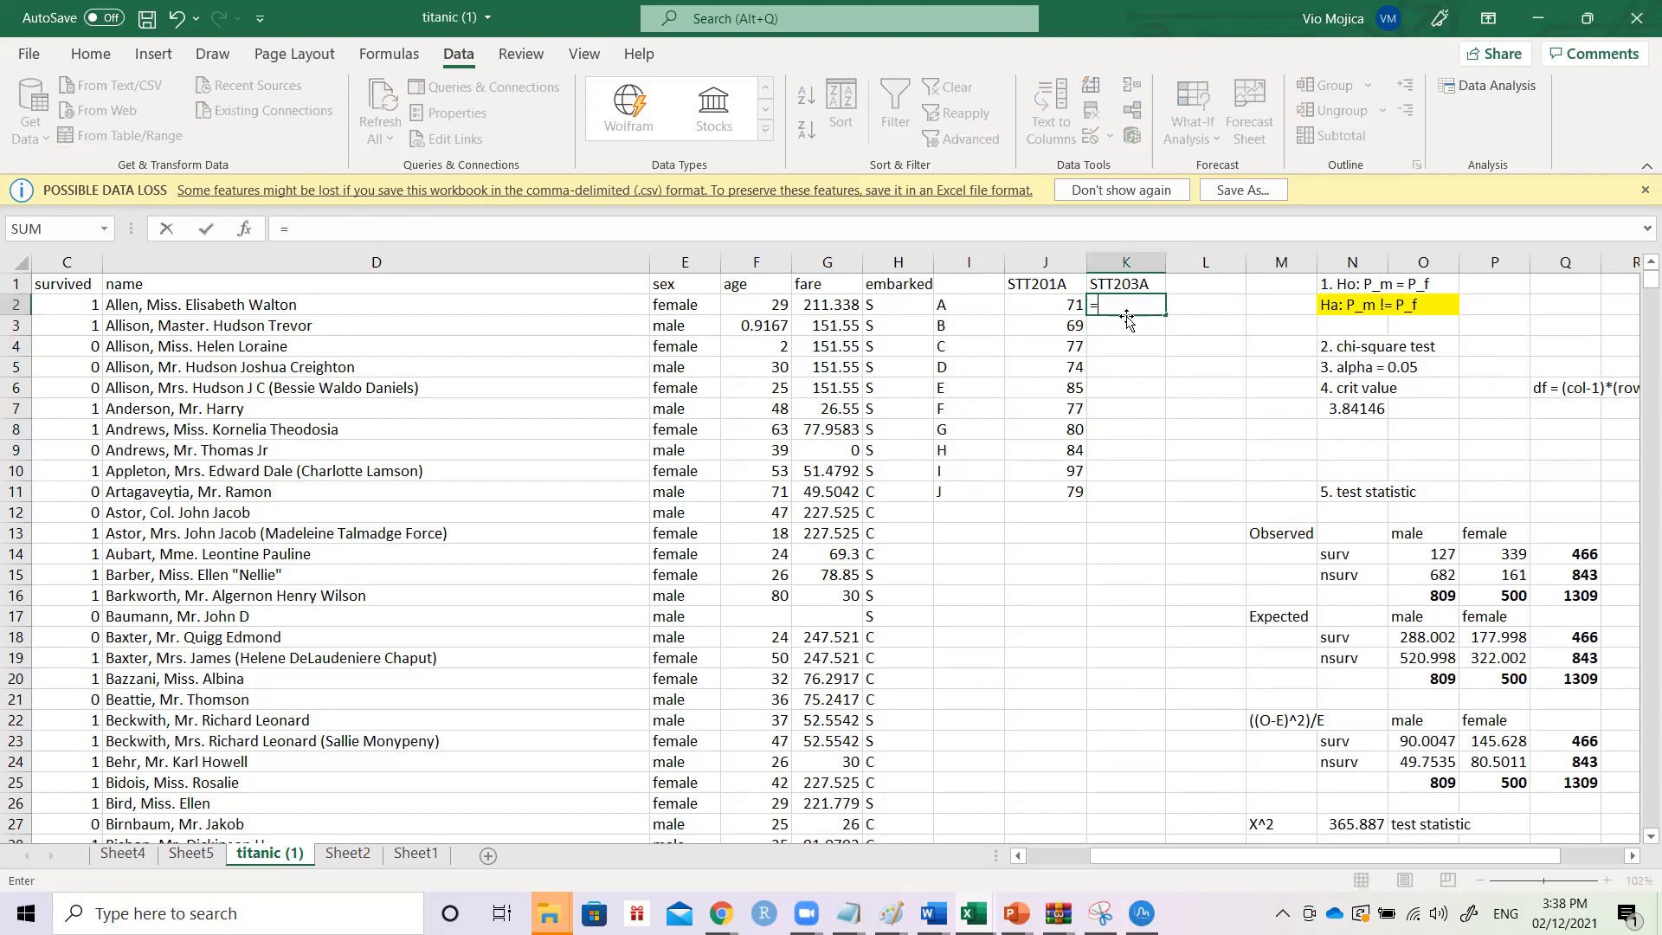
key("Left")
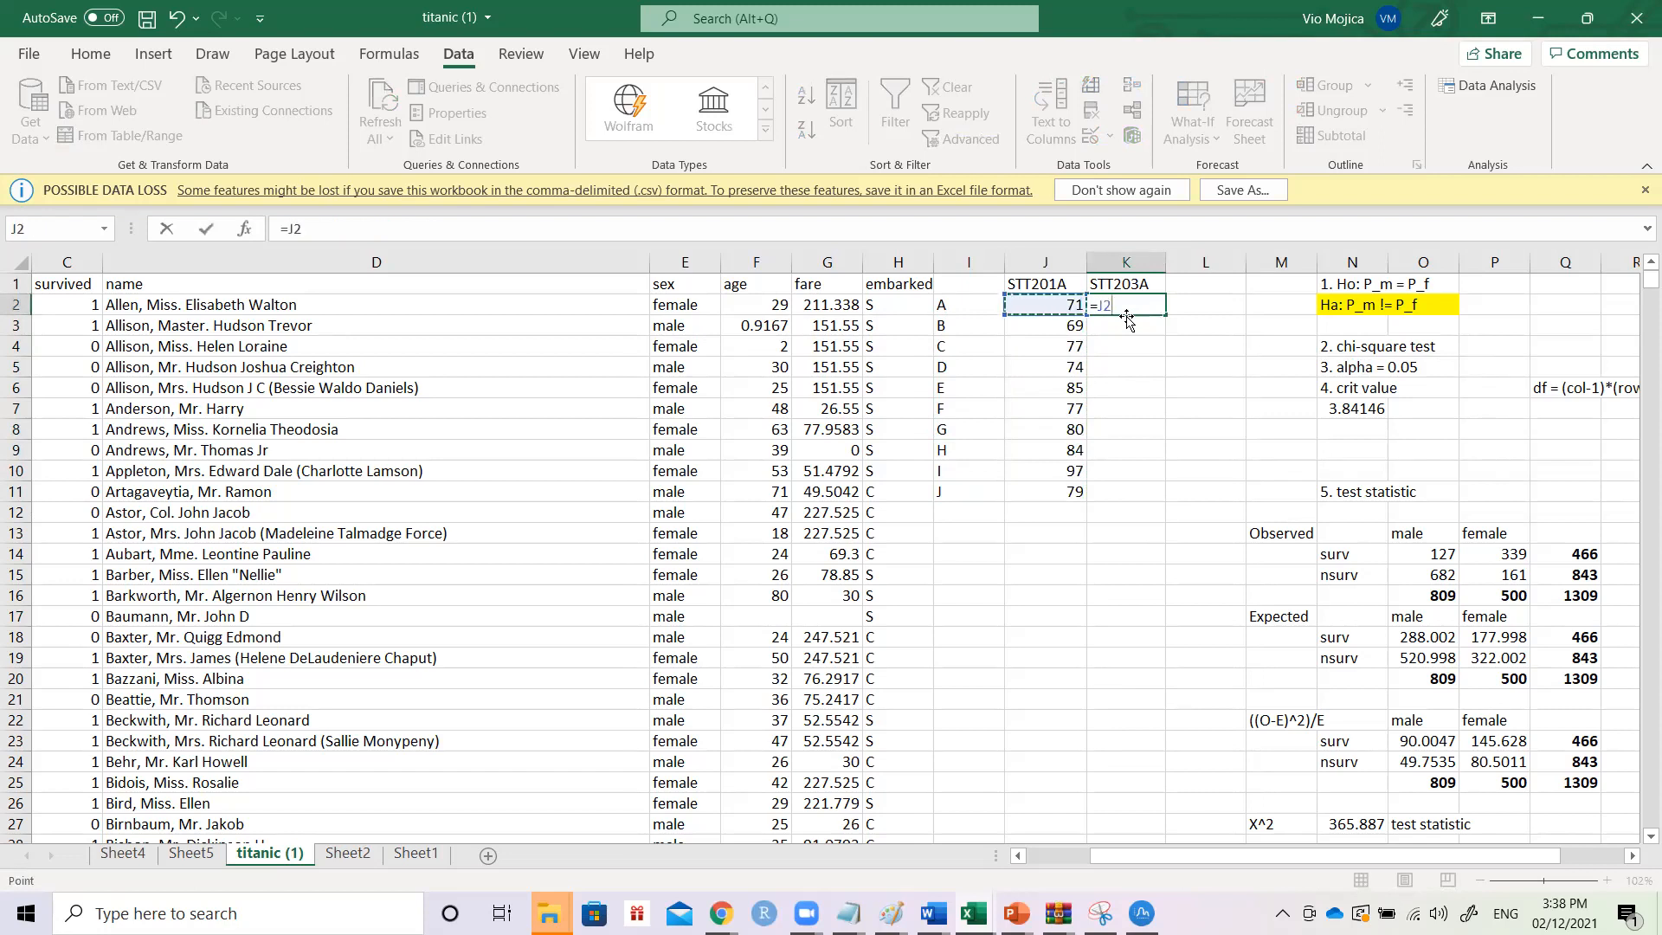
type("*0.65")
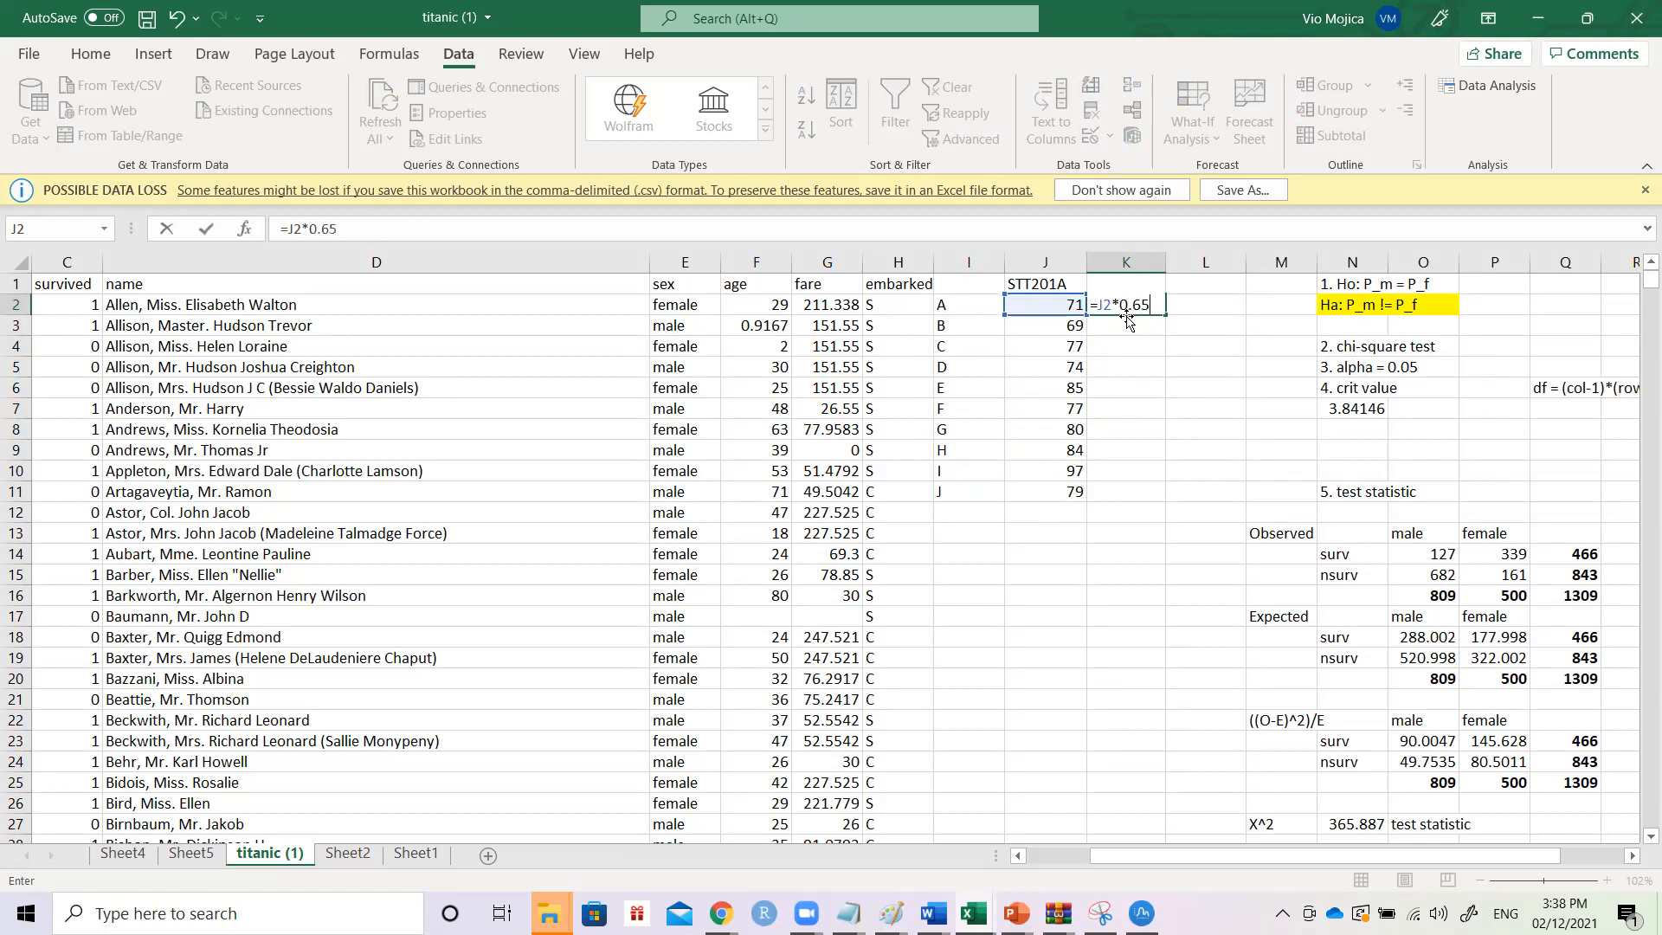
type("+0.4")
key("ctrl+Return")
key("F2")
type("*8")
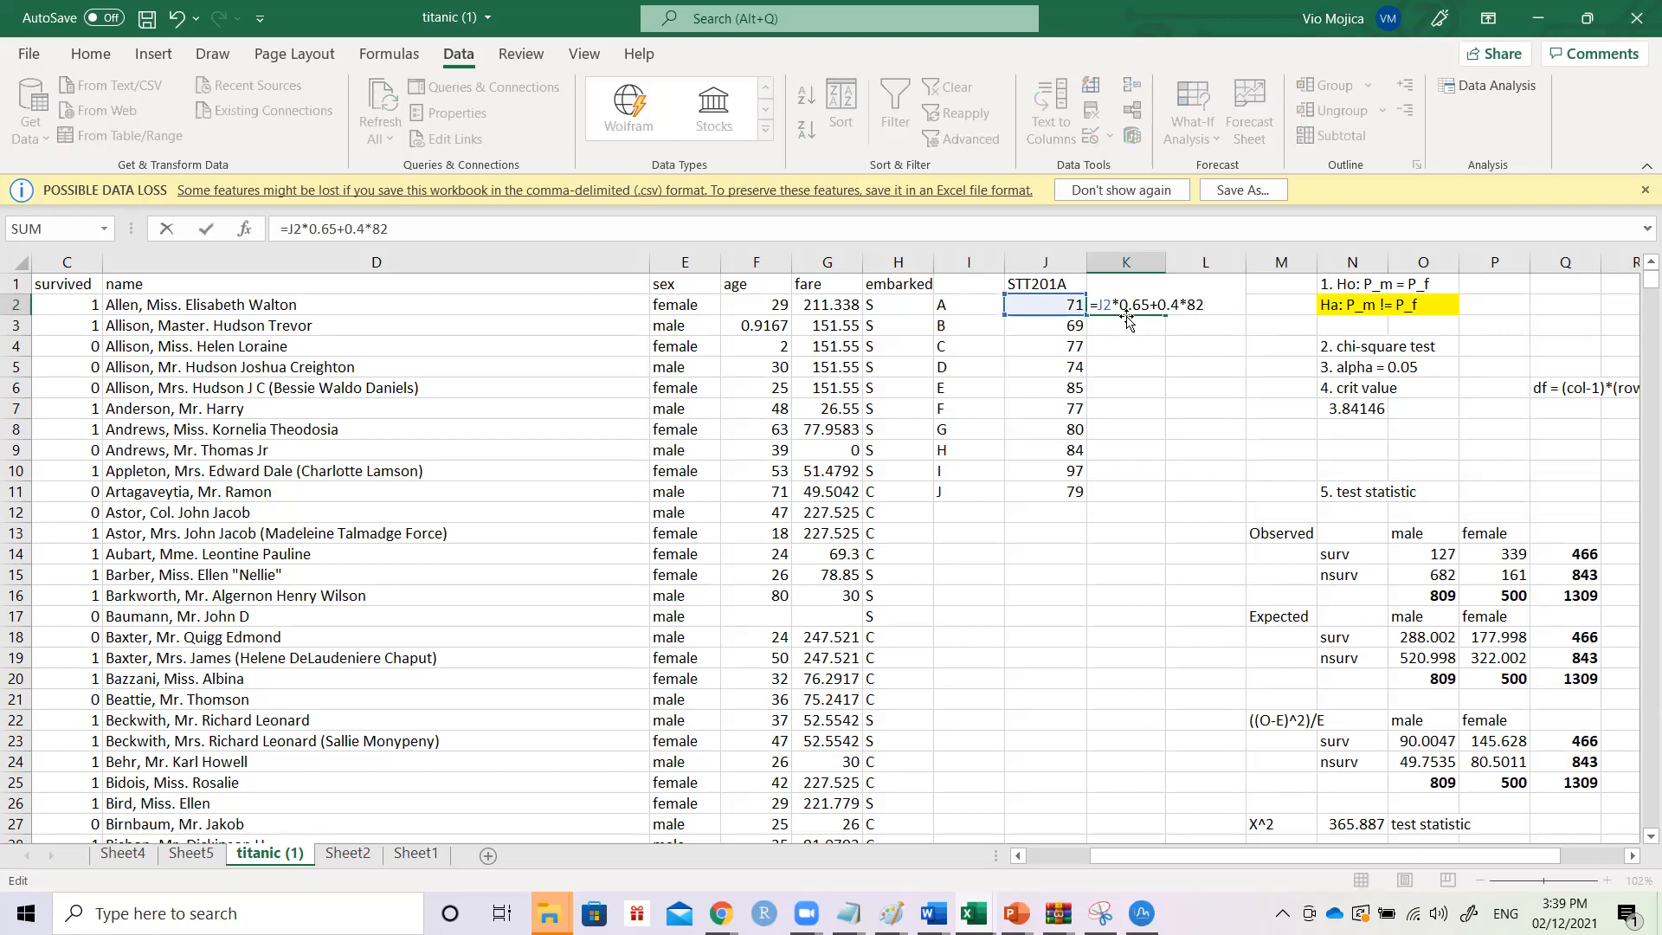
type("2")
key("Return")
key("Up")
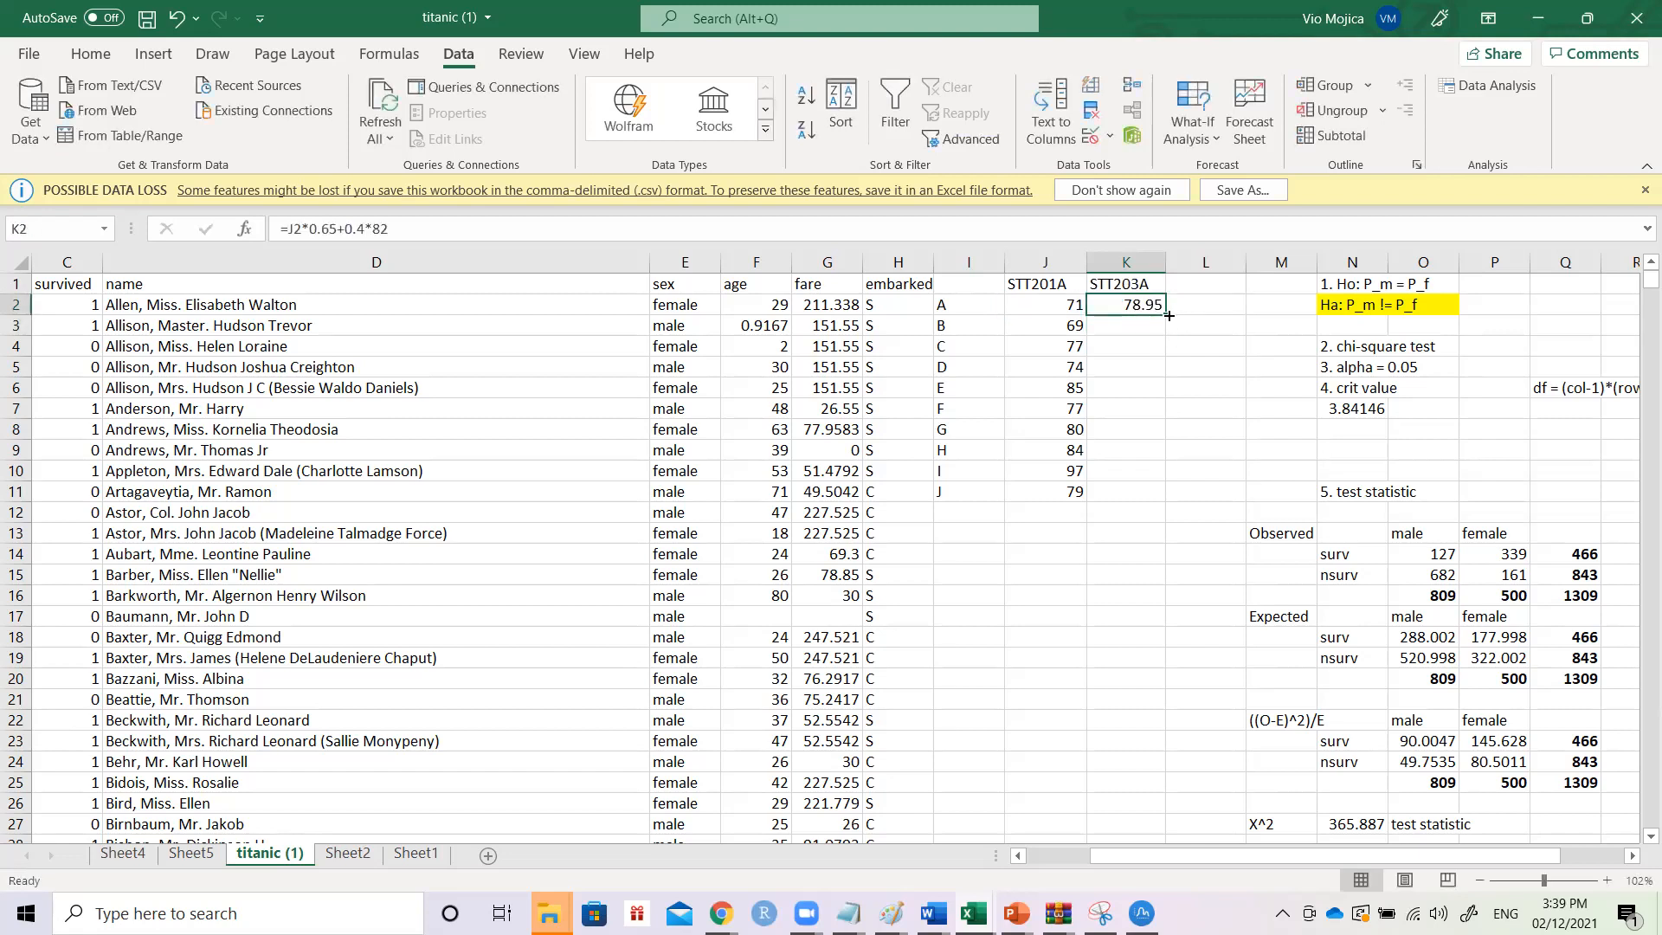
- Extend the K2 formula with +RANDBETWEEN(0,10) to add random variation to the score
key("F2")
type("+RAND")
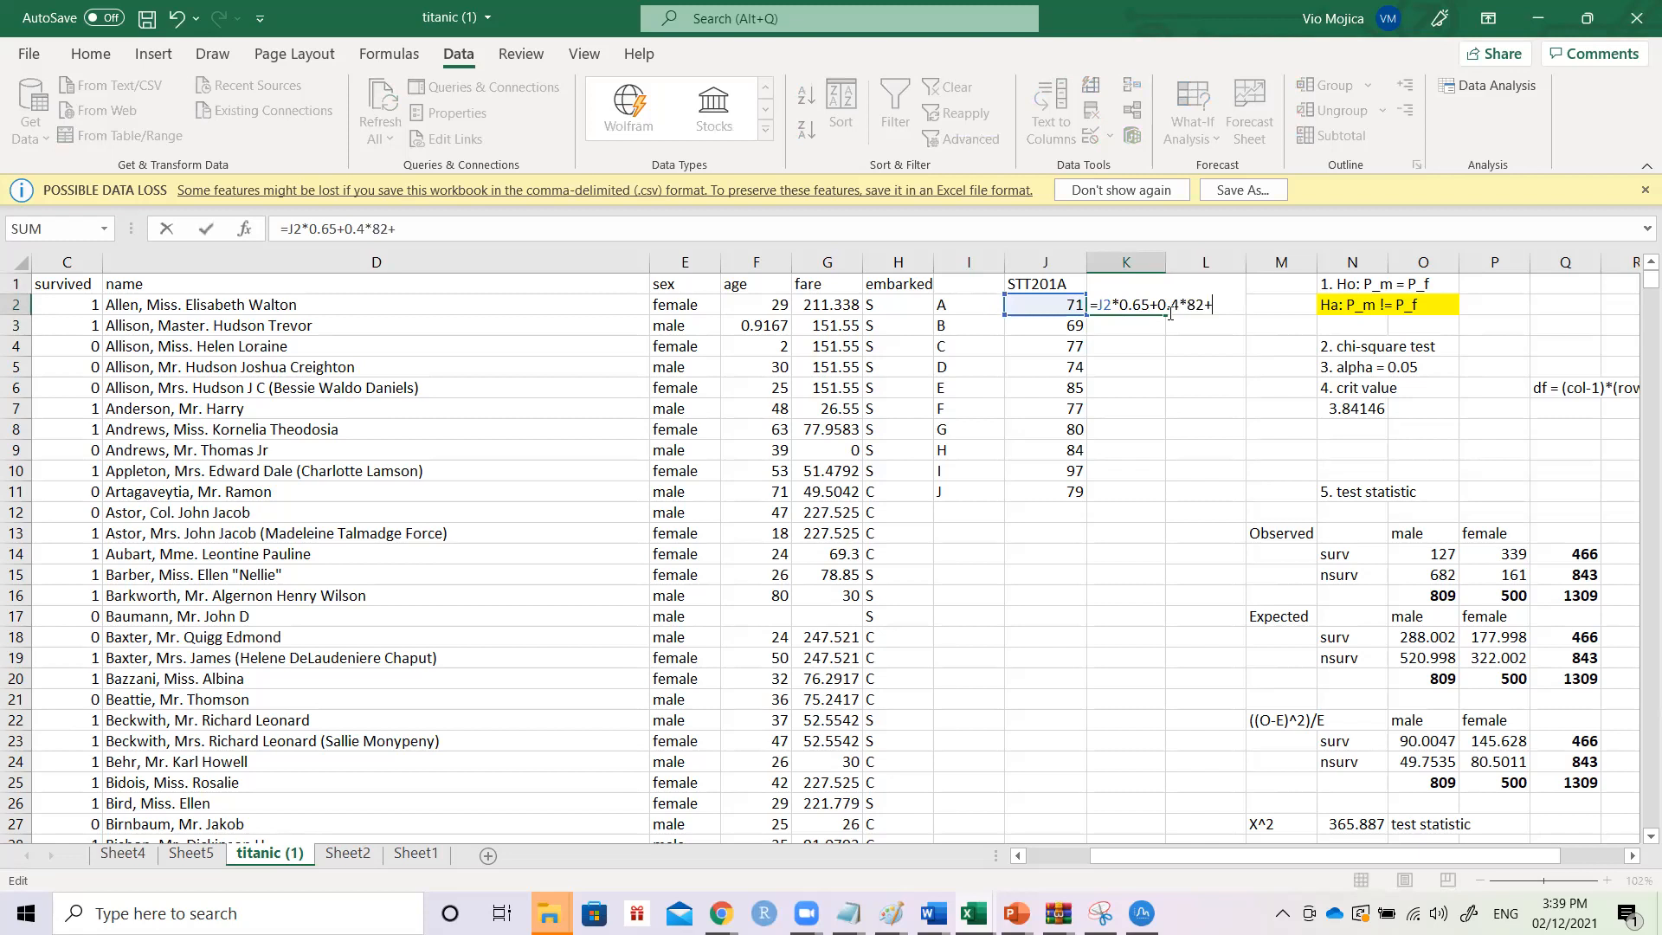
key("Down")
key("Down")
key("Tab")
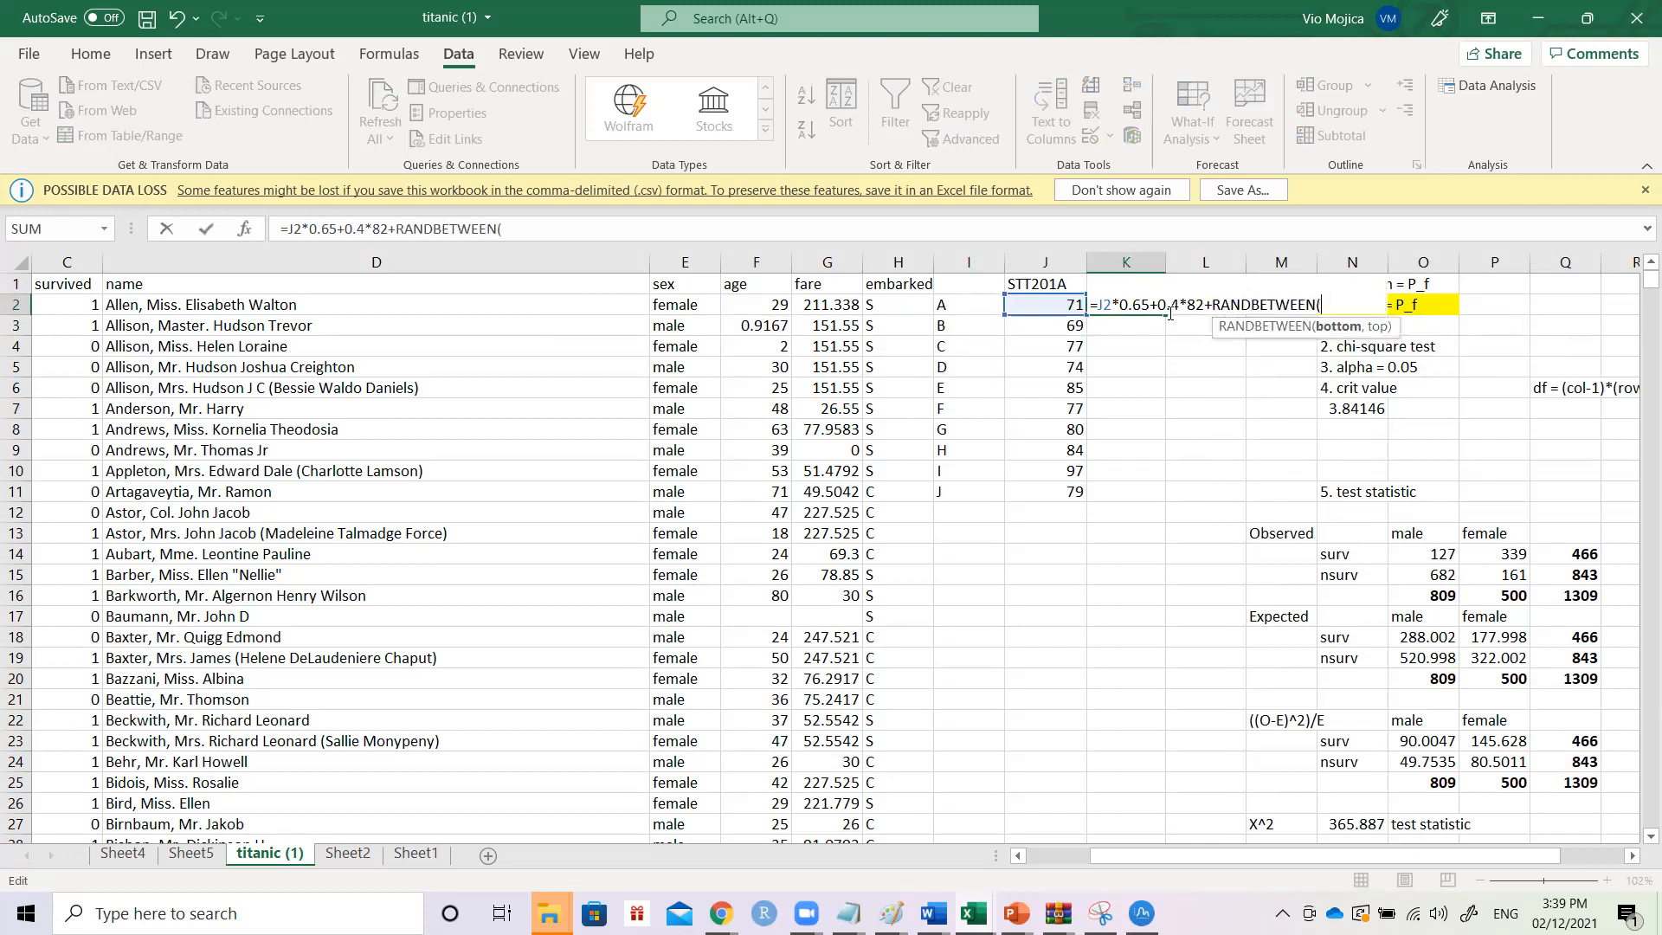
type("0,10")
key("Return")
key("Up")
- Fill the STT203A formula from K2 down to K11 and convert K2:K11 to fixed values
left_click_drag(1169, 315, 1168, 496)
key("ctrl+c")
key("ctrl+v")
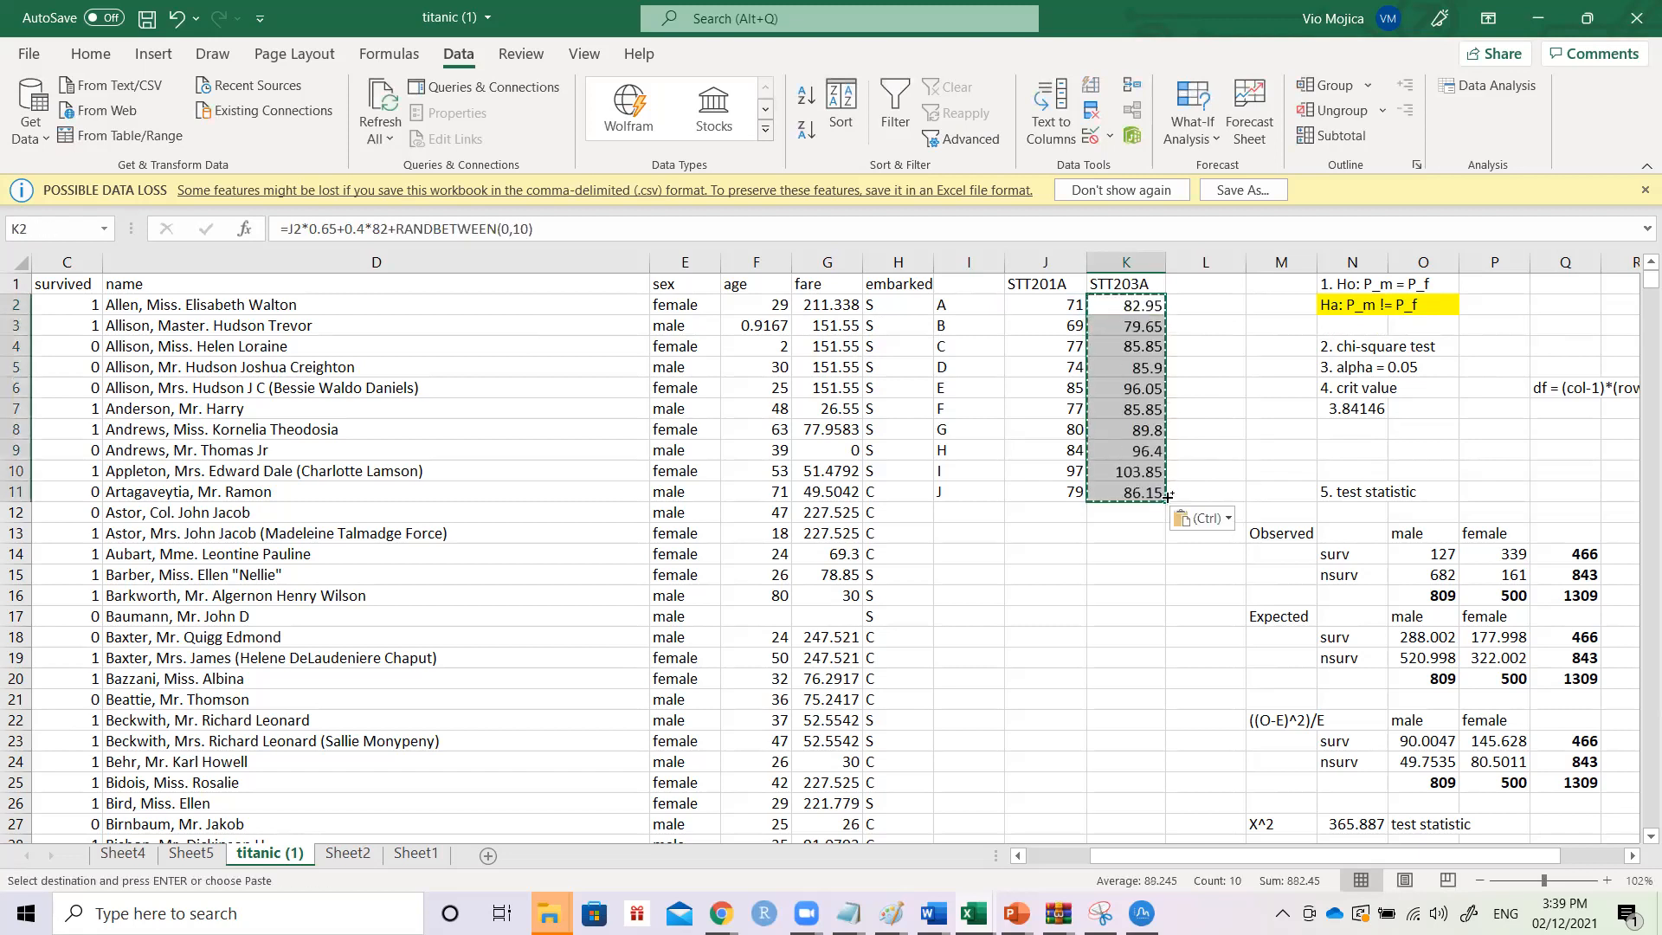
left_click(1190, 518)
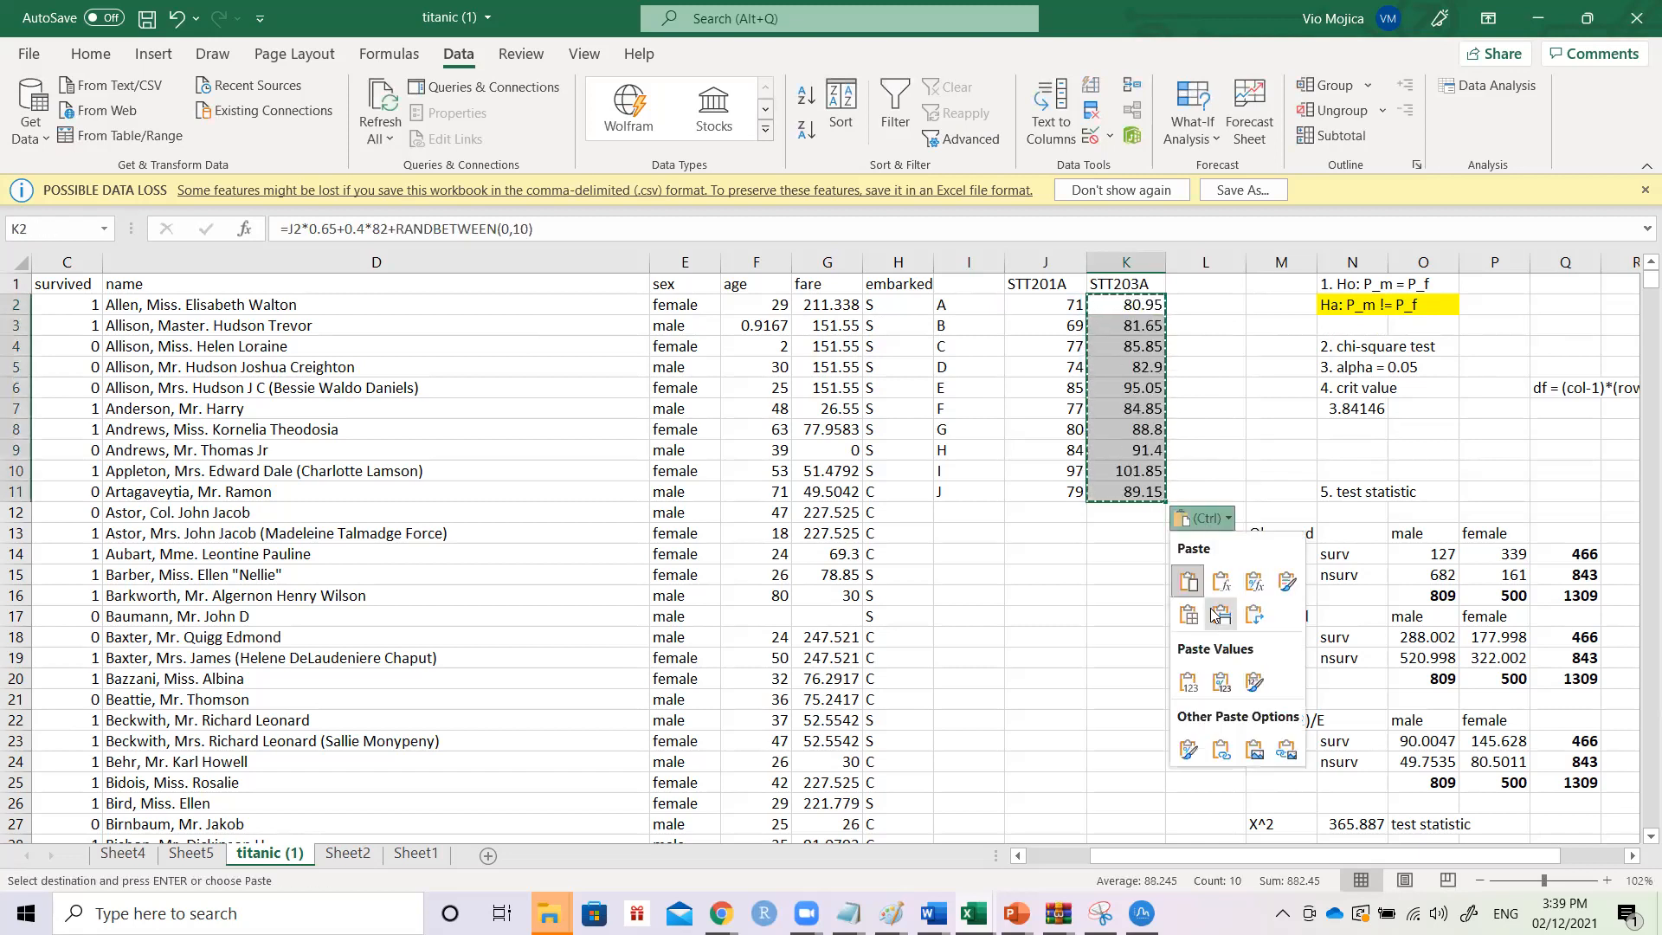
left_click(1190, 680)
- Overwrite the STT203A scores in K2:K11 with the whole numbers 86, 82, 86, 83, 96, 87, 85, 94, 98 and 92
left_click(1154, 305)
key("Delete")
key("Return")
type("82")
key("Return")
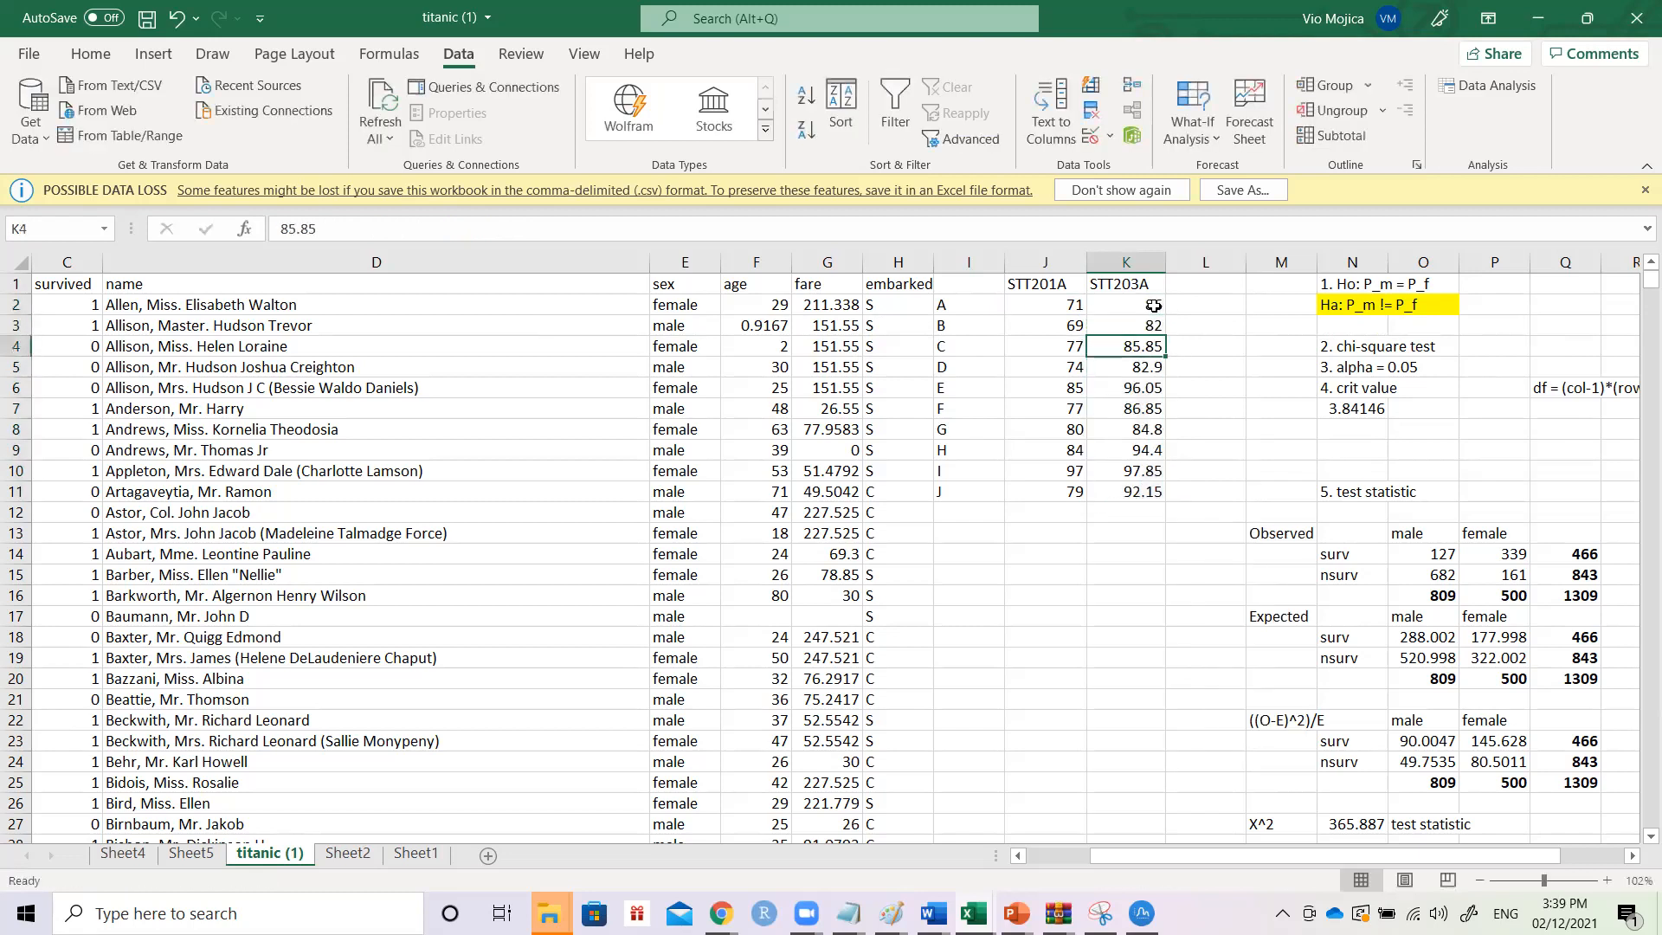
type("86")
key("Return")
type("83")
key("Return")
type("96")
key("Return")
type("87")
key("Return")
type("85")
key("Return")
type("94")
key("Return")
type("9")
key("BackSpace")
type("98")
key("Return")
type("92")
key("Return")
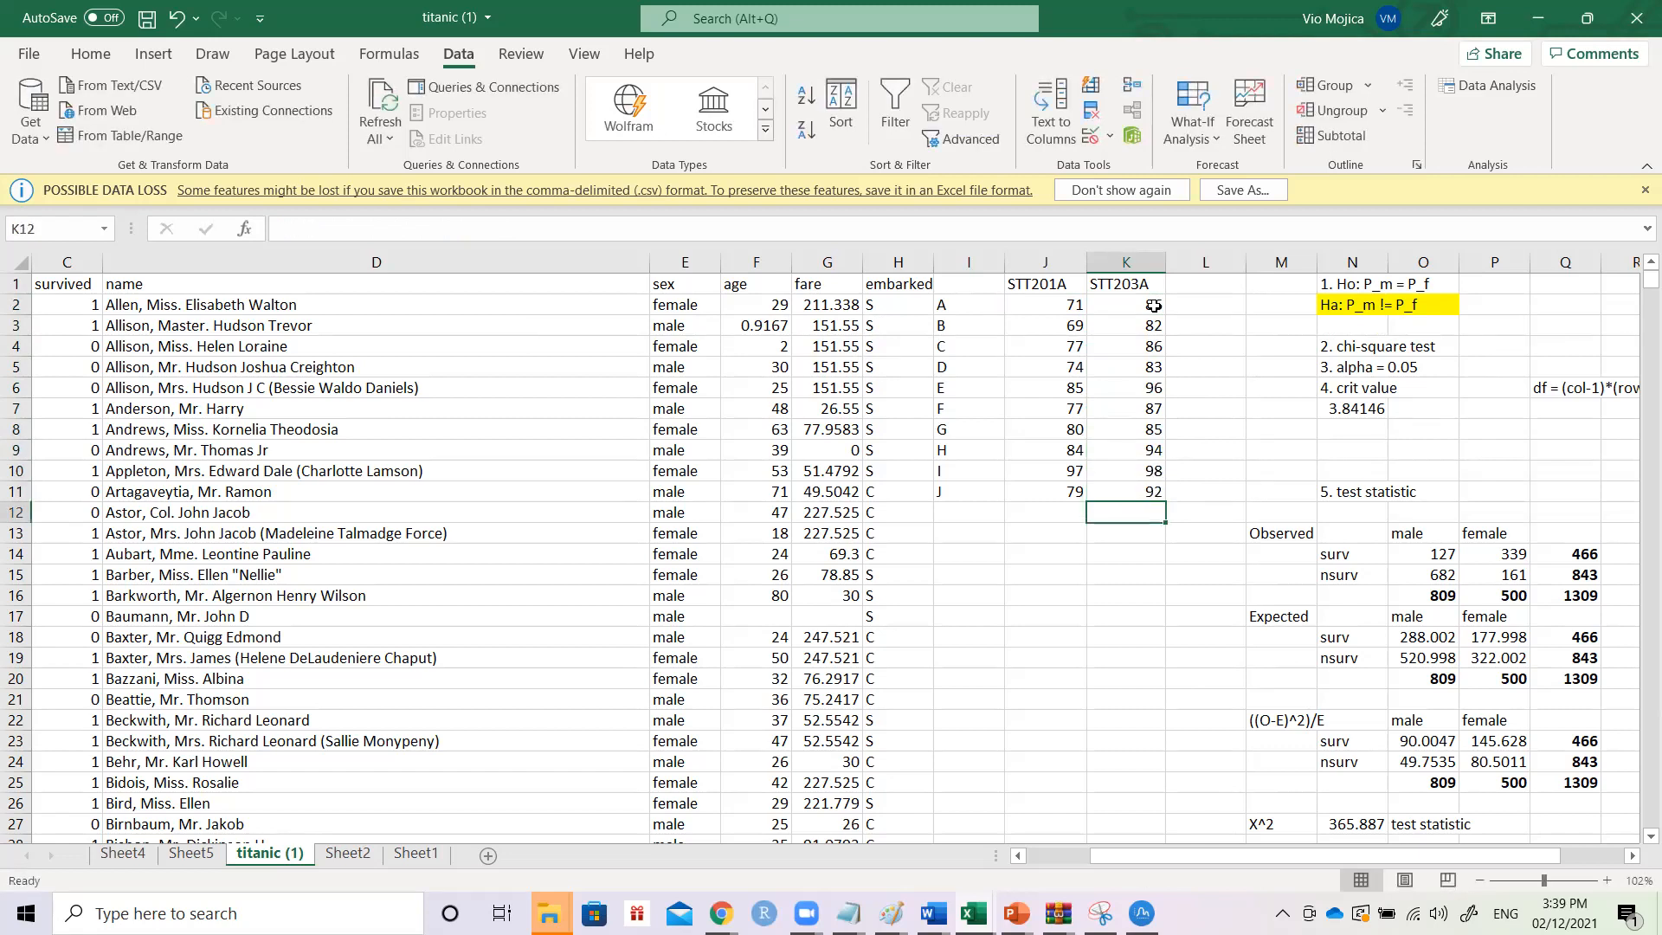
- Enter =CORREL(J1:J11,K1:K11) in J13 to compute the correlation between the STT201A and STT203A scores
key("Left")
key("Up")
key("Left")
key("Up")
key("Up")
key("Up")
key("Up")
key("Up")
key("Up")
key("Up")
key("Up")
key("Up")
key("Up")
key("Right")
key("Down")
key("Down")
key("Down")
key("Down")
key("Down")
key("Down")
key("Down")
key("Down")
key("Down")
key("Down")
key("Down")
key("Down")
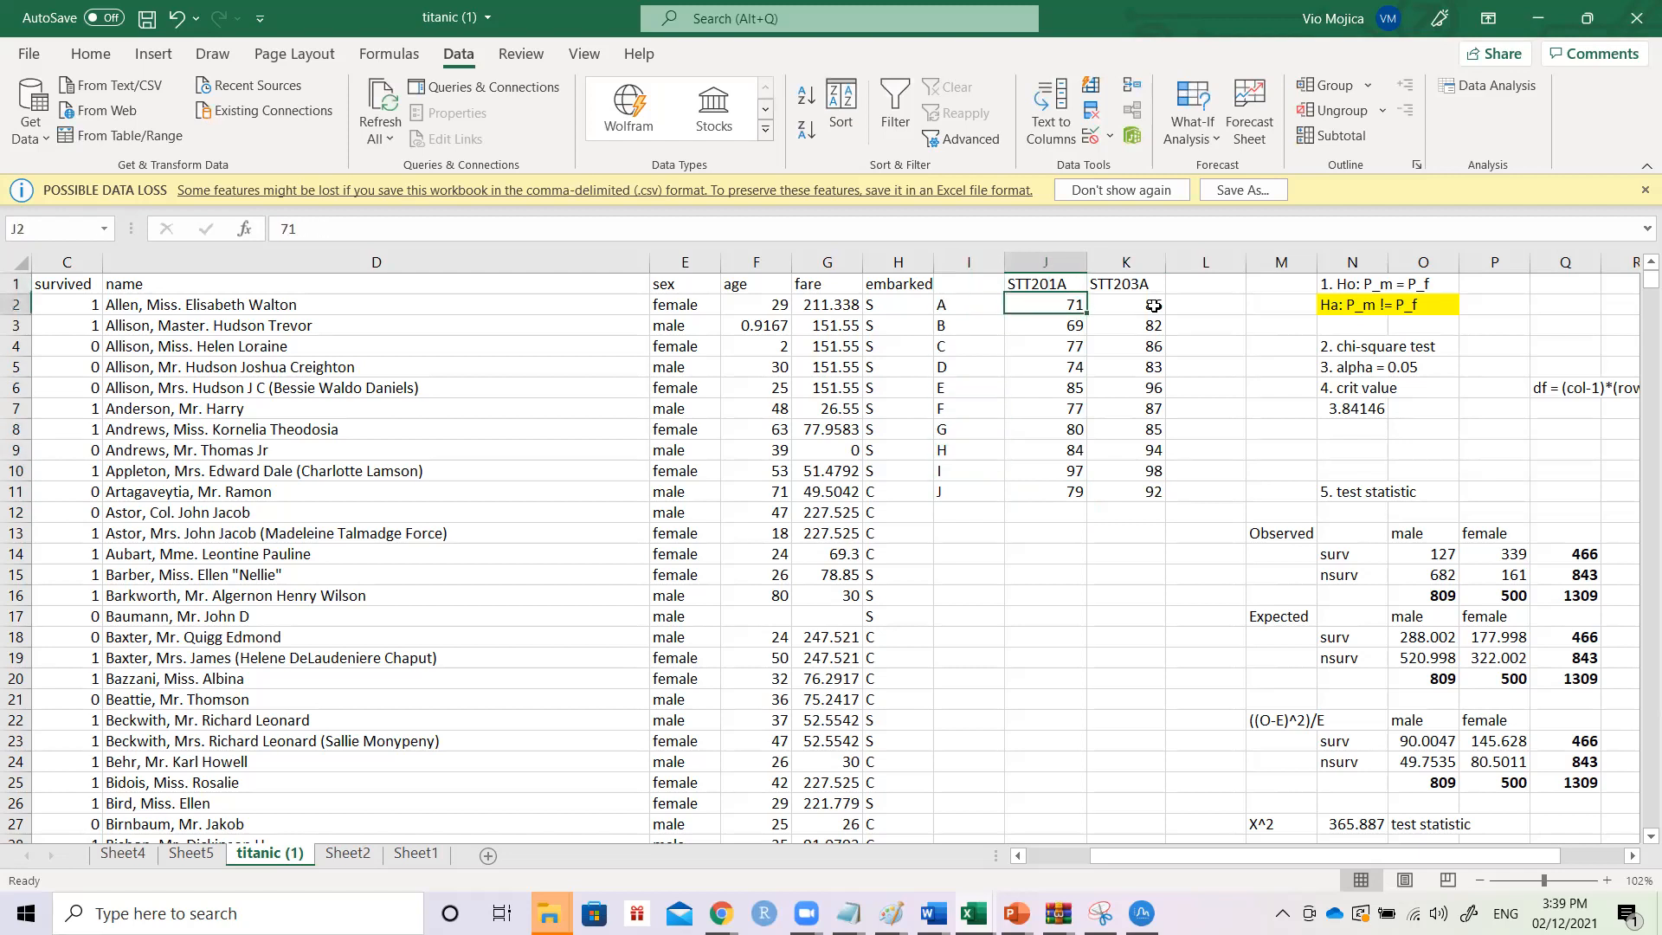
type("=")
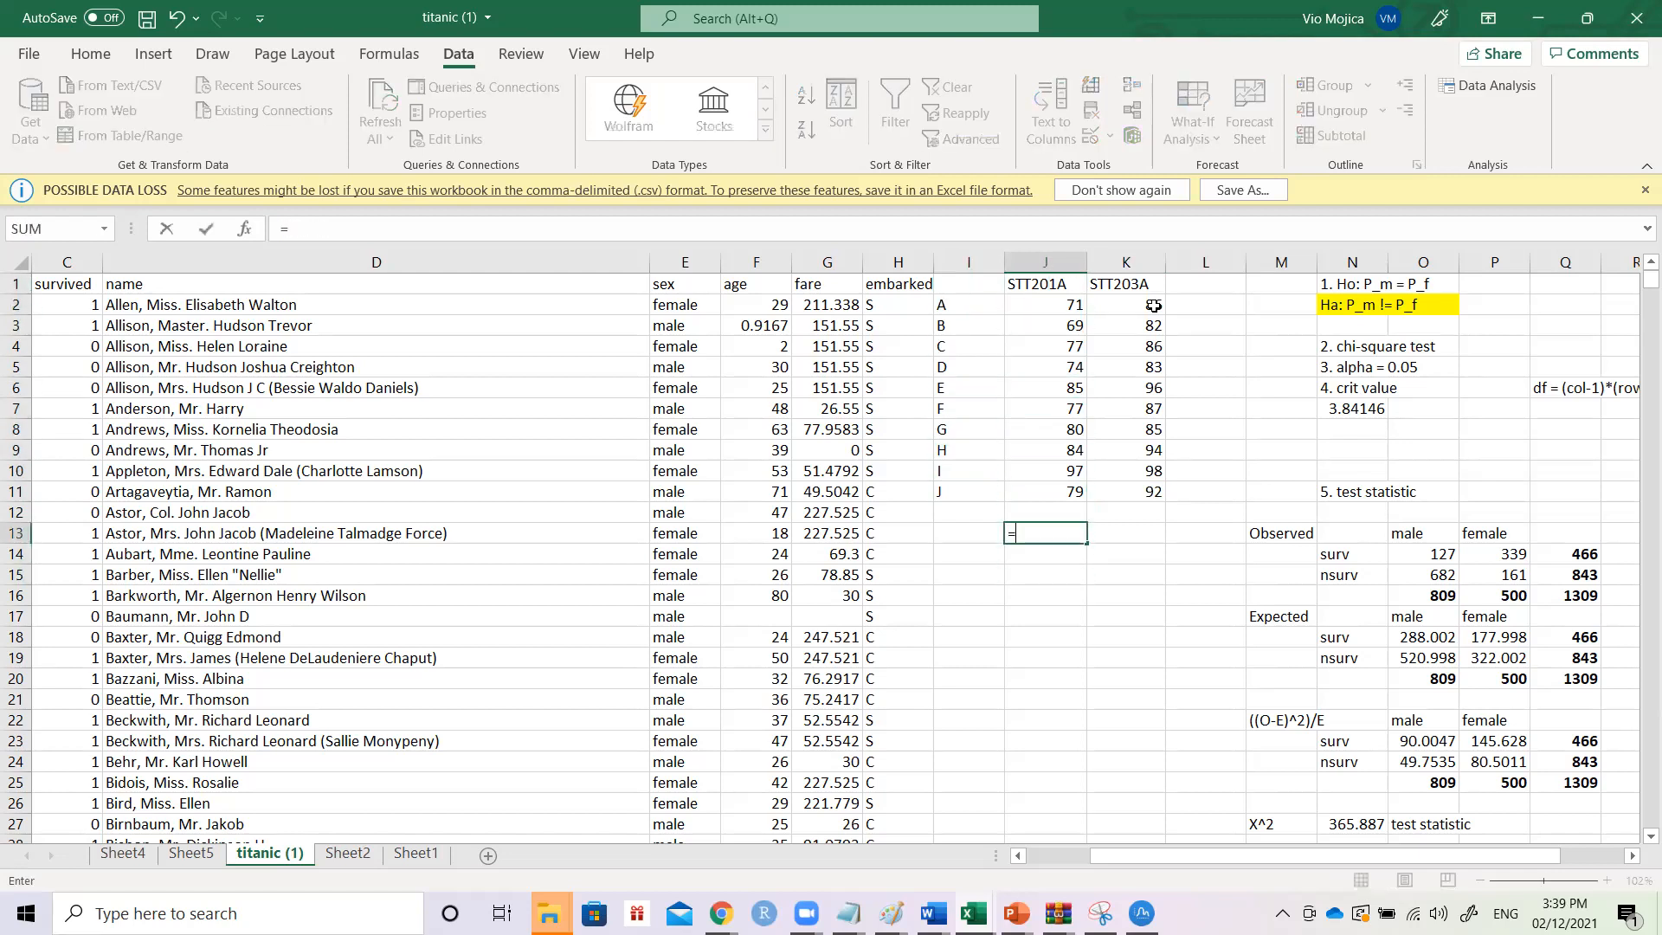
type("CORREL(")
key("Up")
key("Up")
key("shift+Up")
key("shift+Up")
key("shift+Up")
key("ctrl+shift+Up")
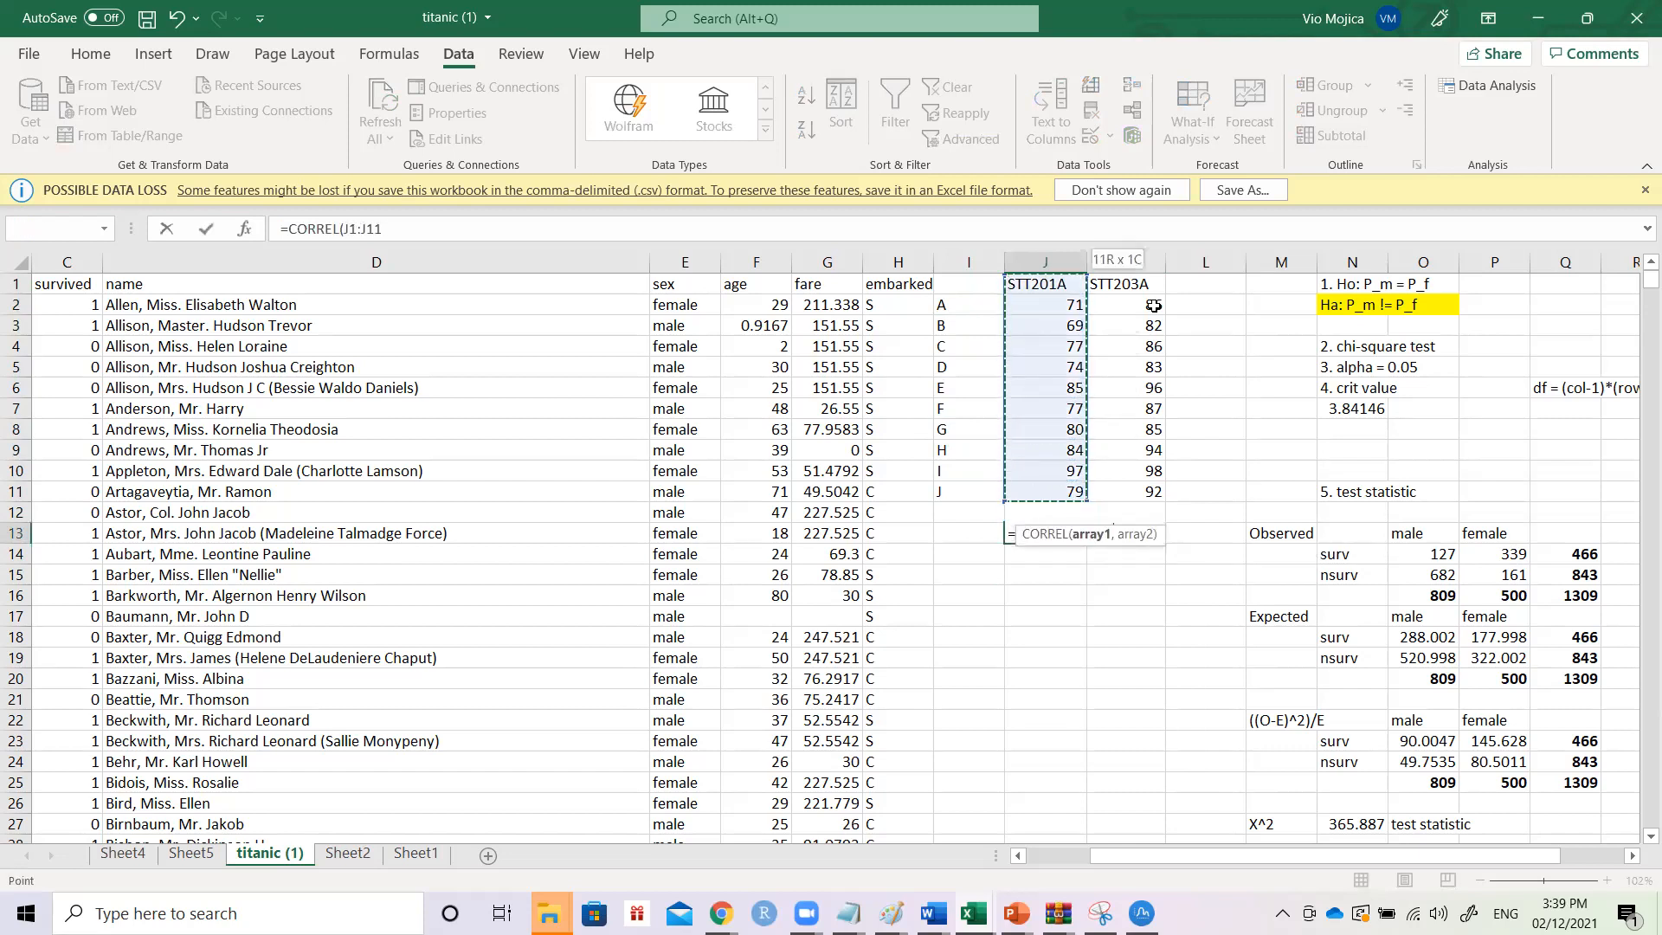
type(",")
left_click_drag(1133, 482, 1128, 286)
key("ctrl+Return")
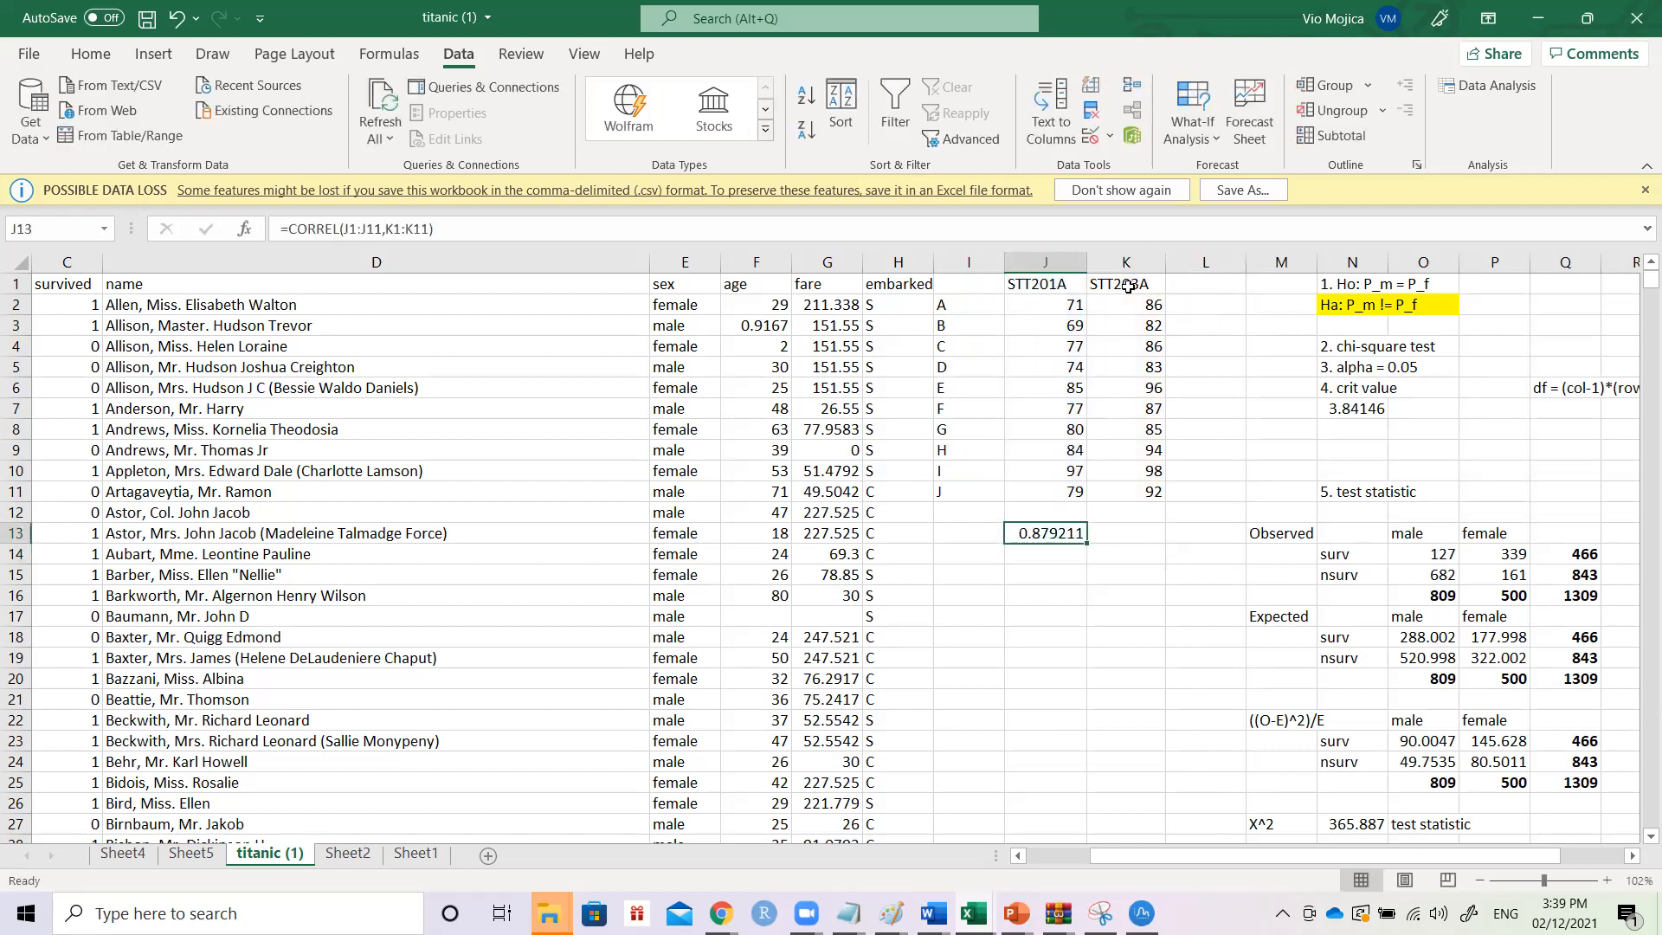
- Examine the correlation coefficient in J13 against the STT201A and STT203A scores above it
key("Right")
key("Up")
key("Up")
key("Up")
key("Up")
key("Up")
key("Up")
key("Up")
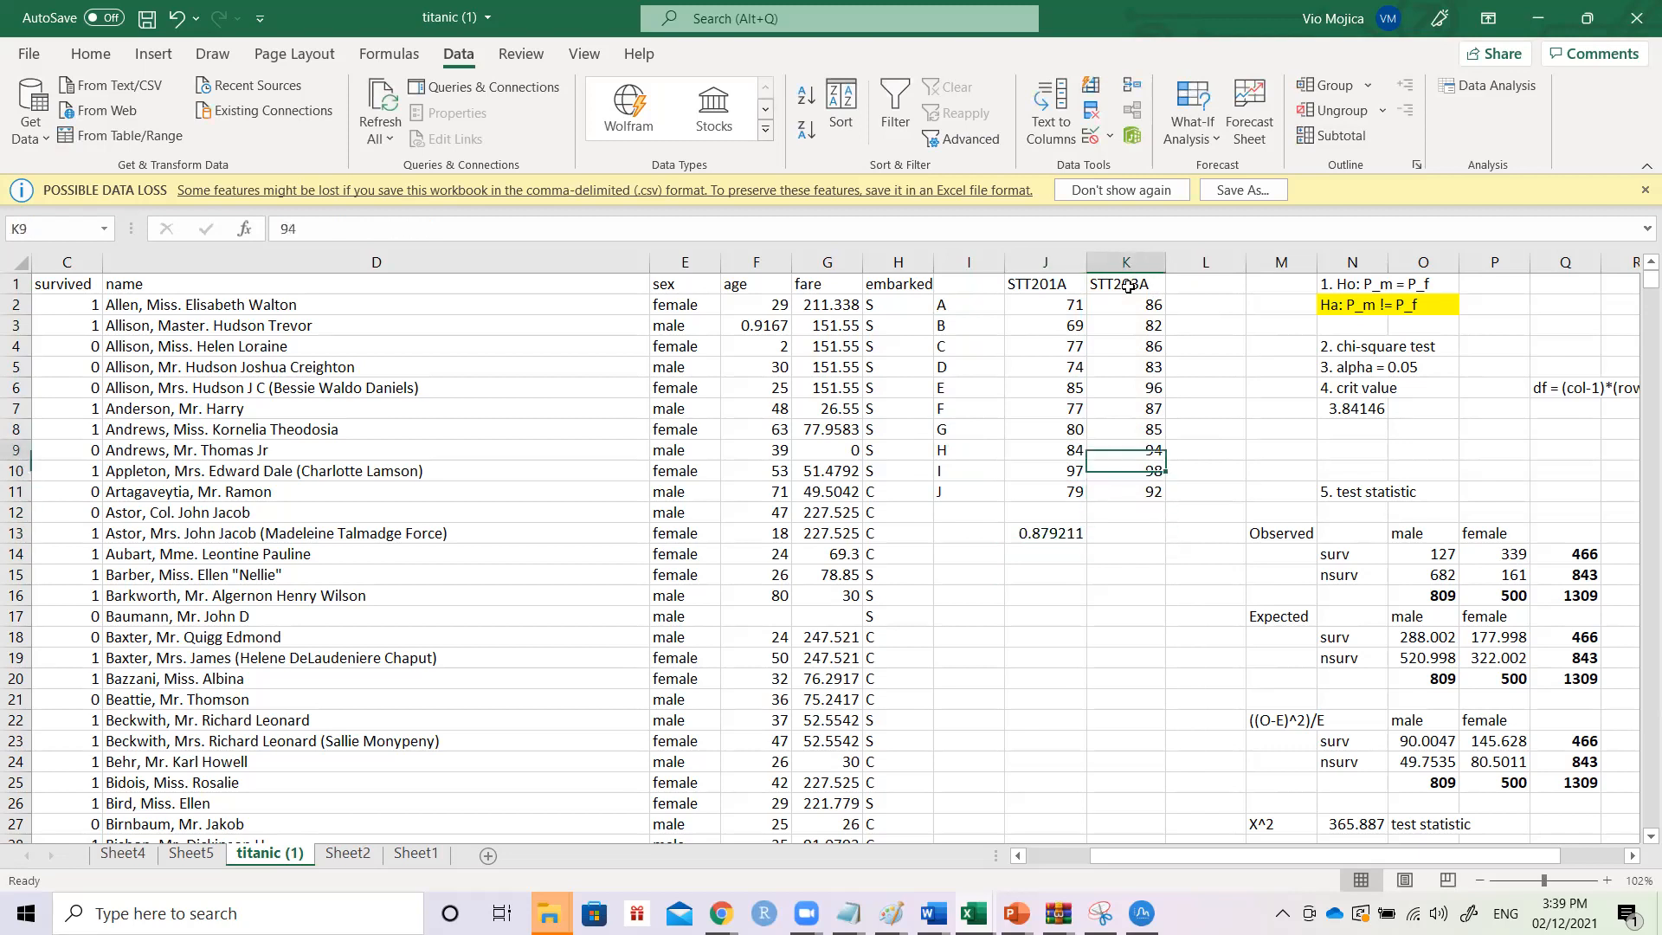
key("Down")
key("Down")
key("Down")
key("Down")
key("Left")
key("Down")
key("Down")
key("Down")
key("Down")
key("Up")
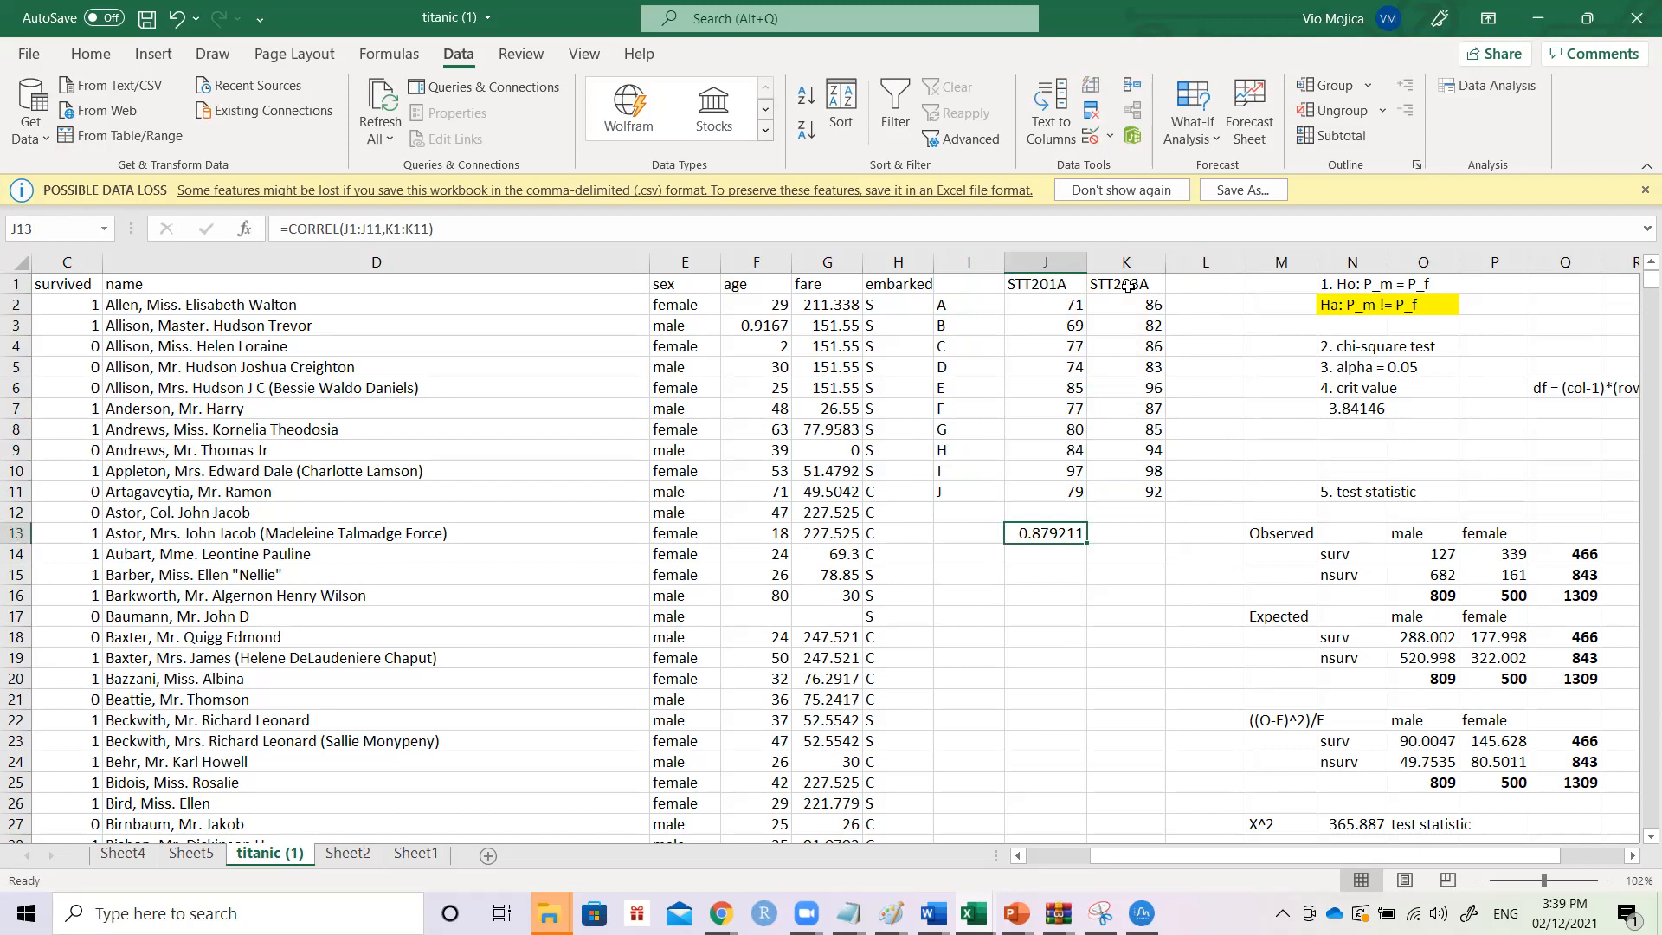
key("Up")
key("Down")
key("Up")
key("Up")
key("Right")
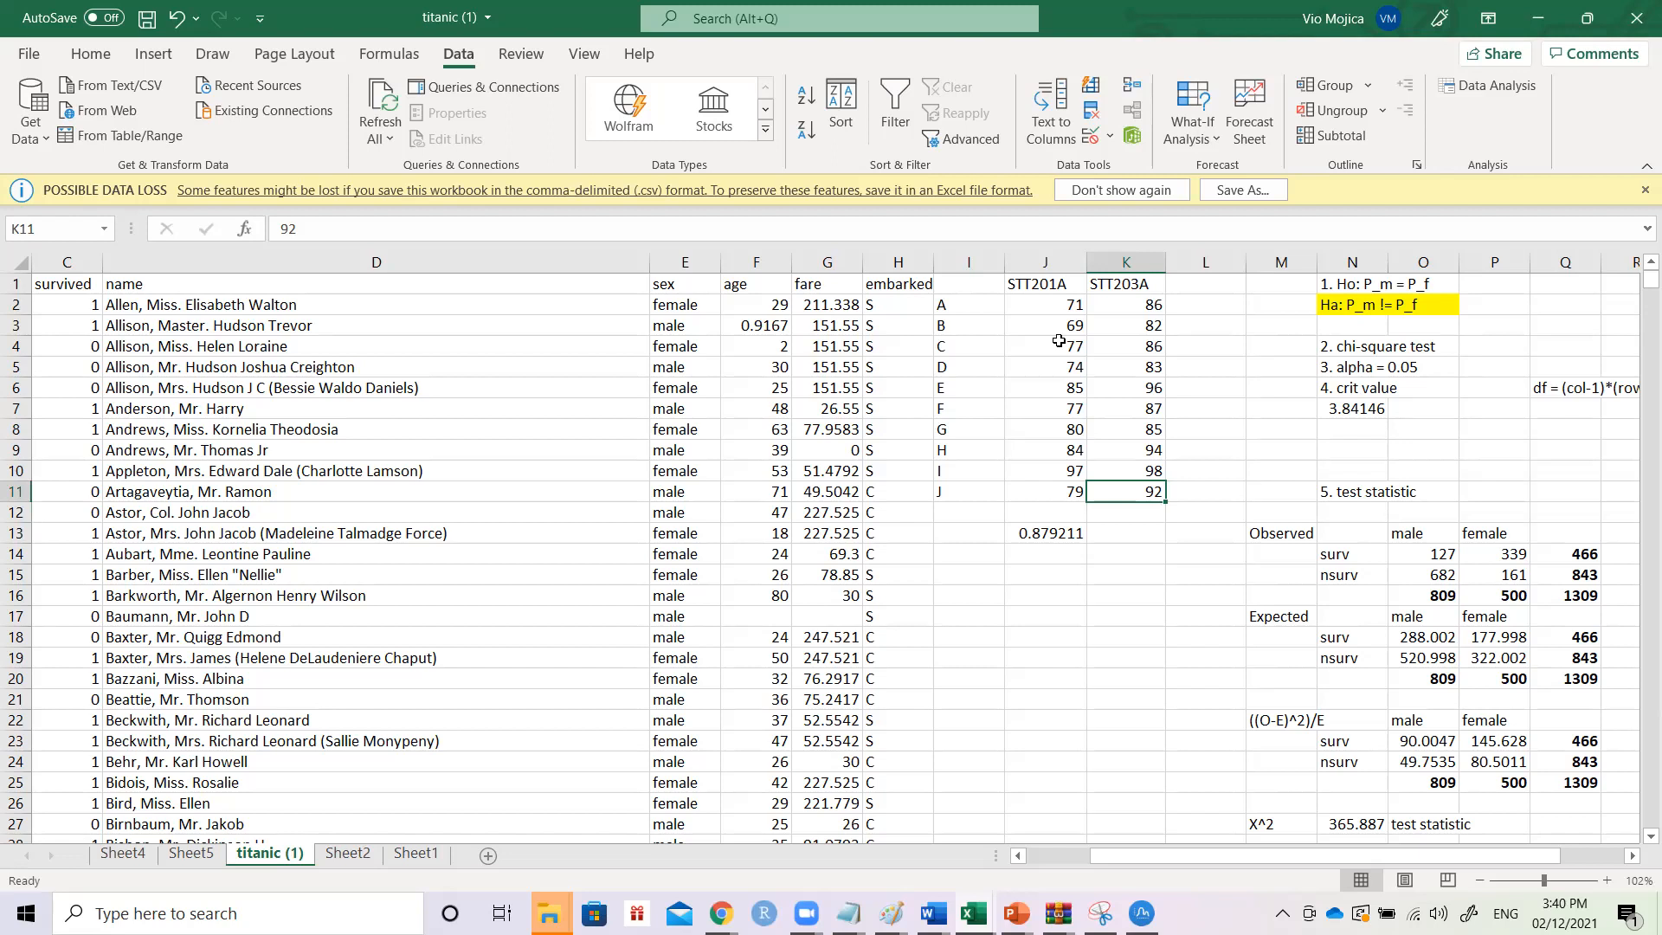
key("Down")
key("Down")
key("Left")
key("Down")
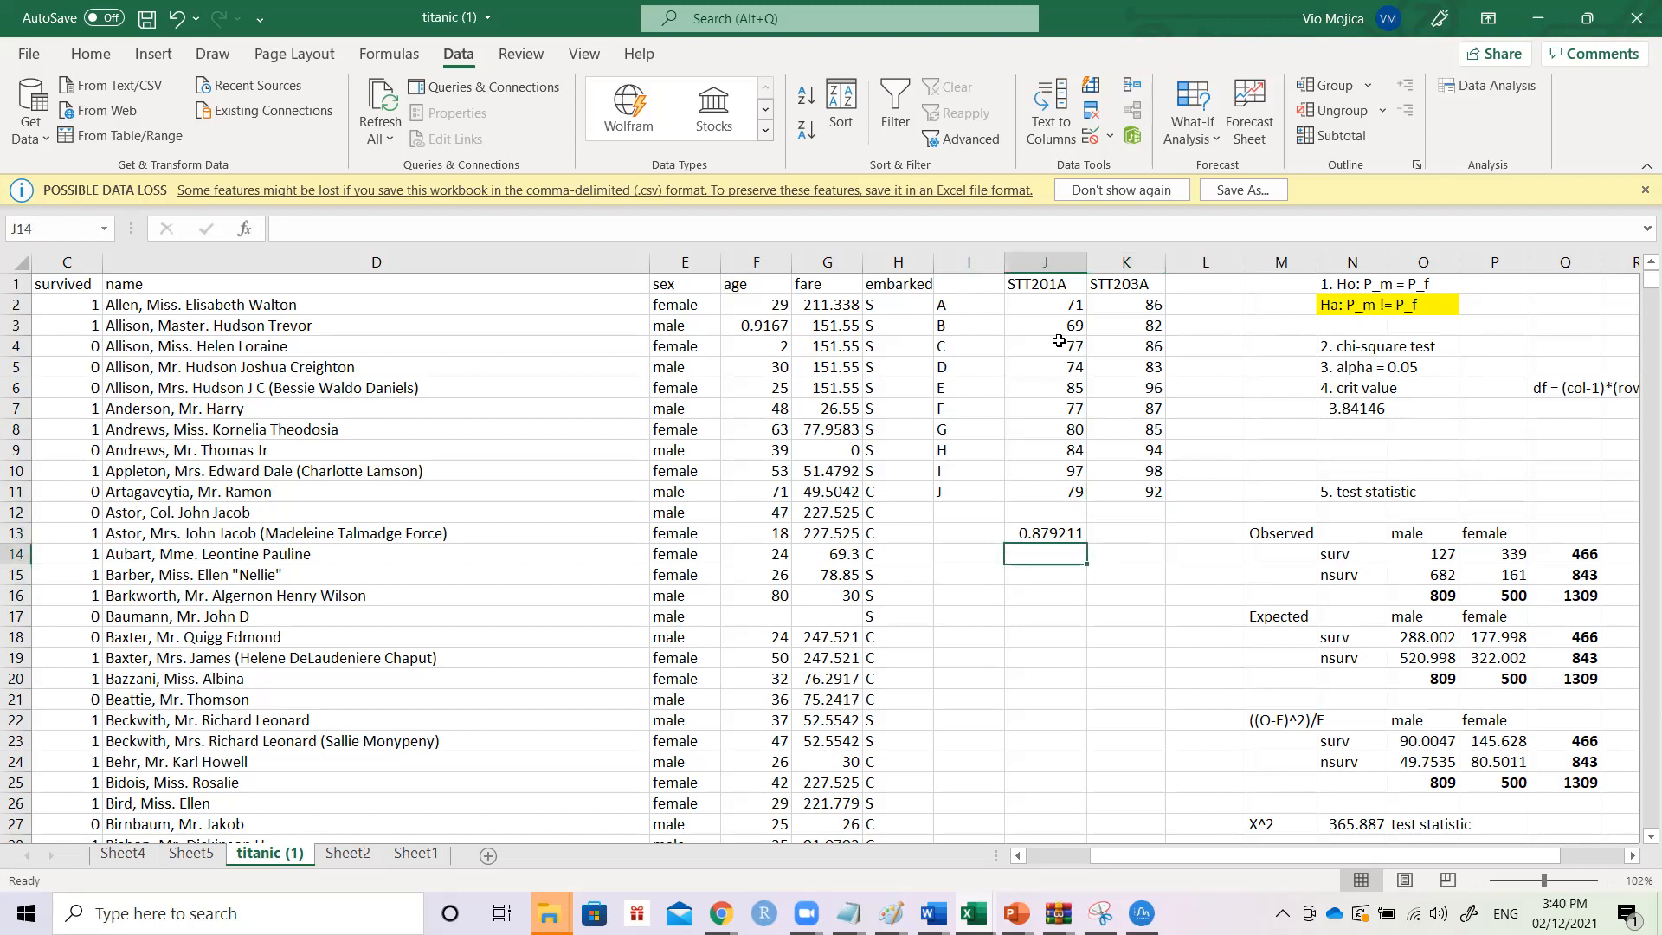
left_click_drag(1124, 286, 1139, 492)
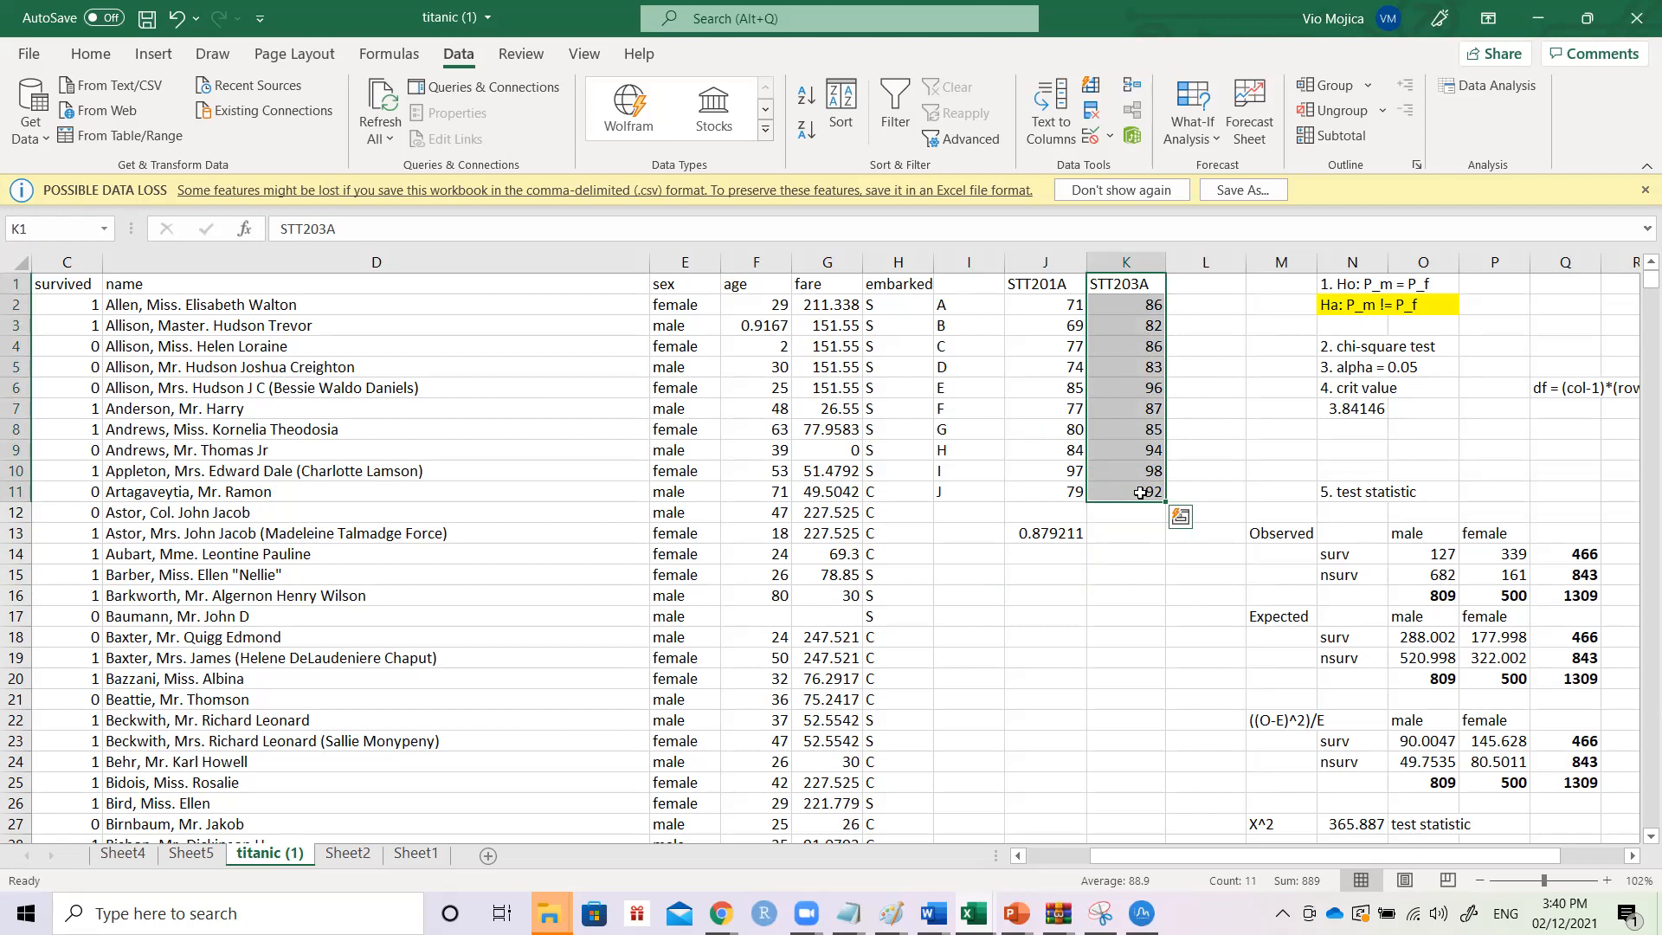
left_click(1057, 564)
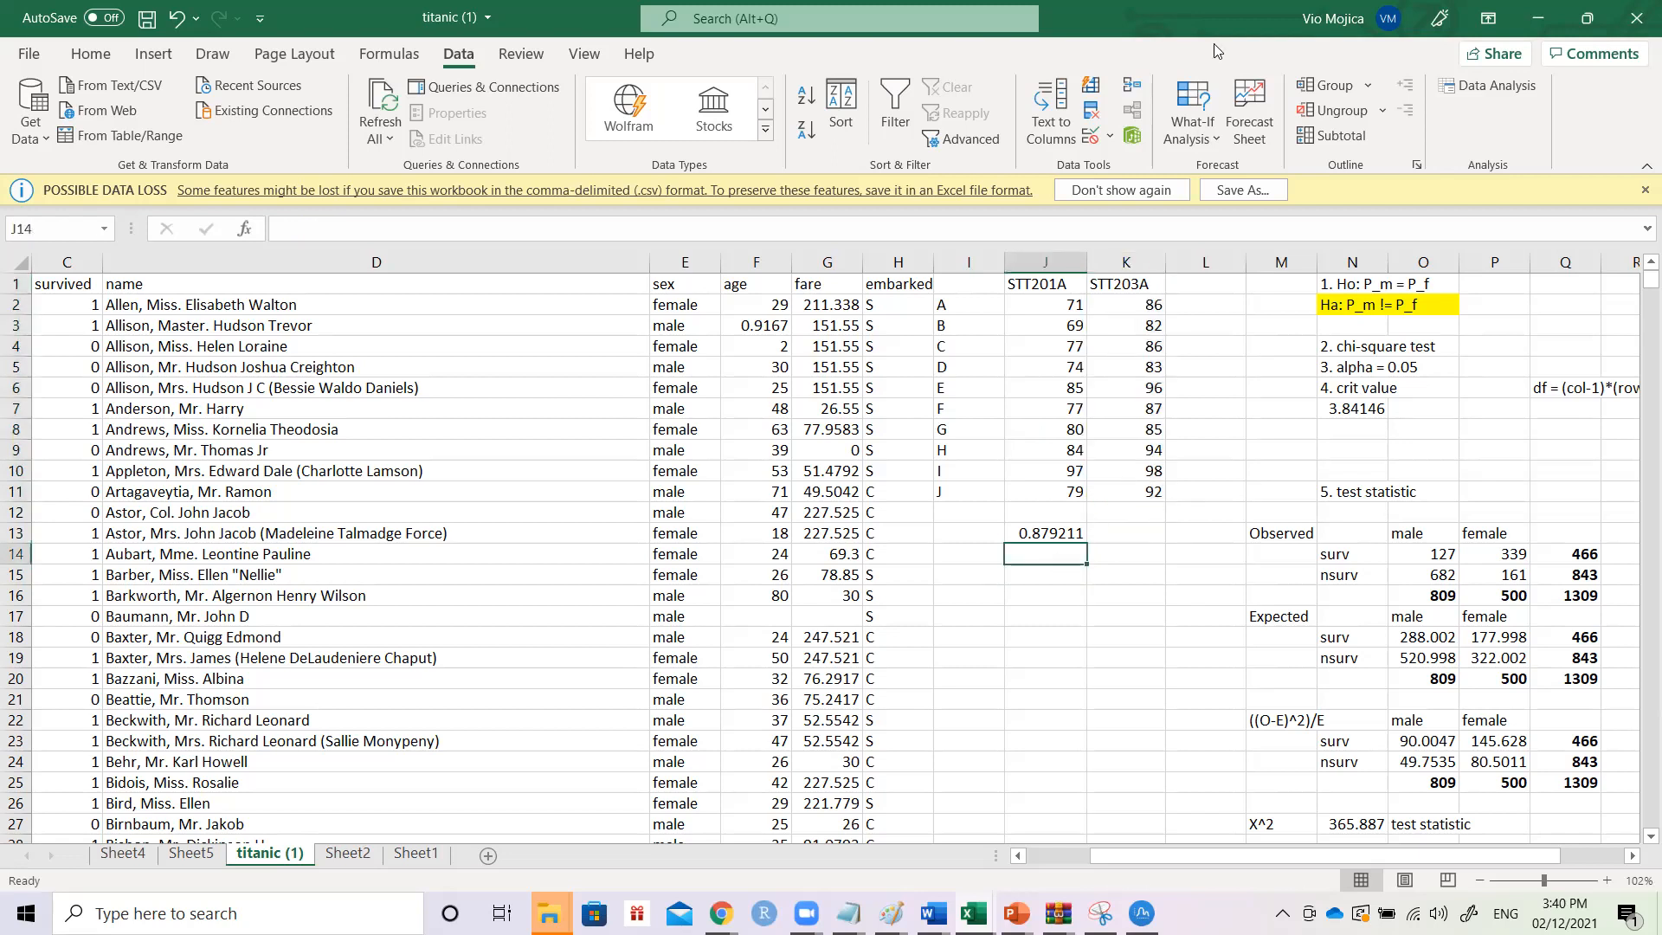
- Run a Regression analysis with labels, using K1:K11 as the Y range and J1:J11 as the X range, output to a new worksheet
left_click(1502, 97)
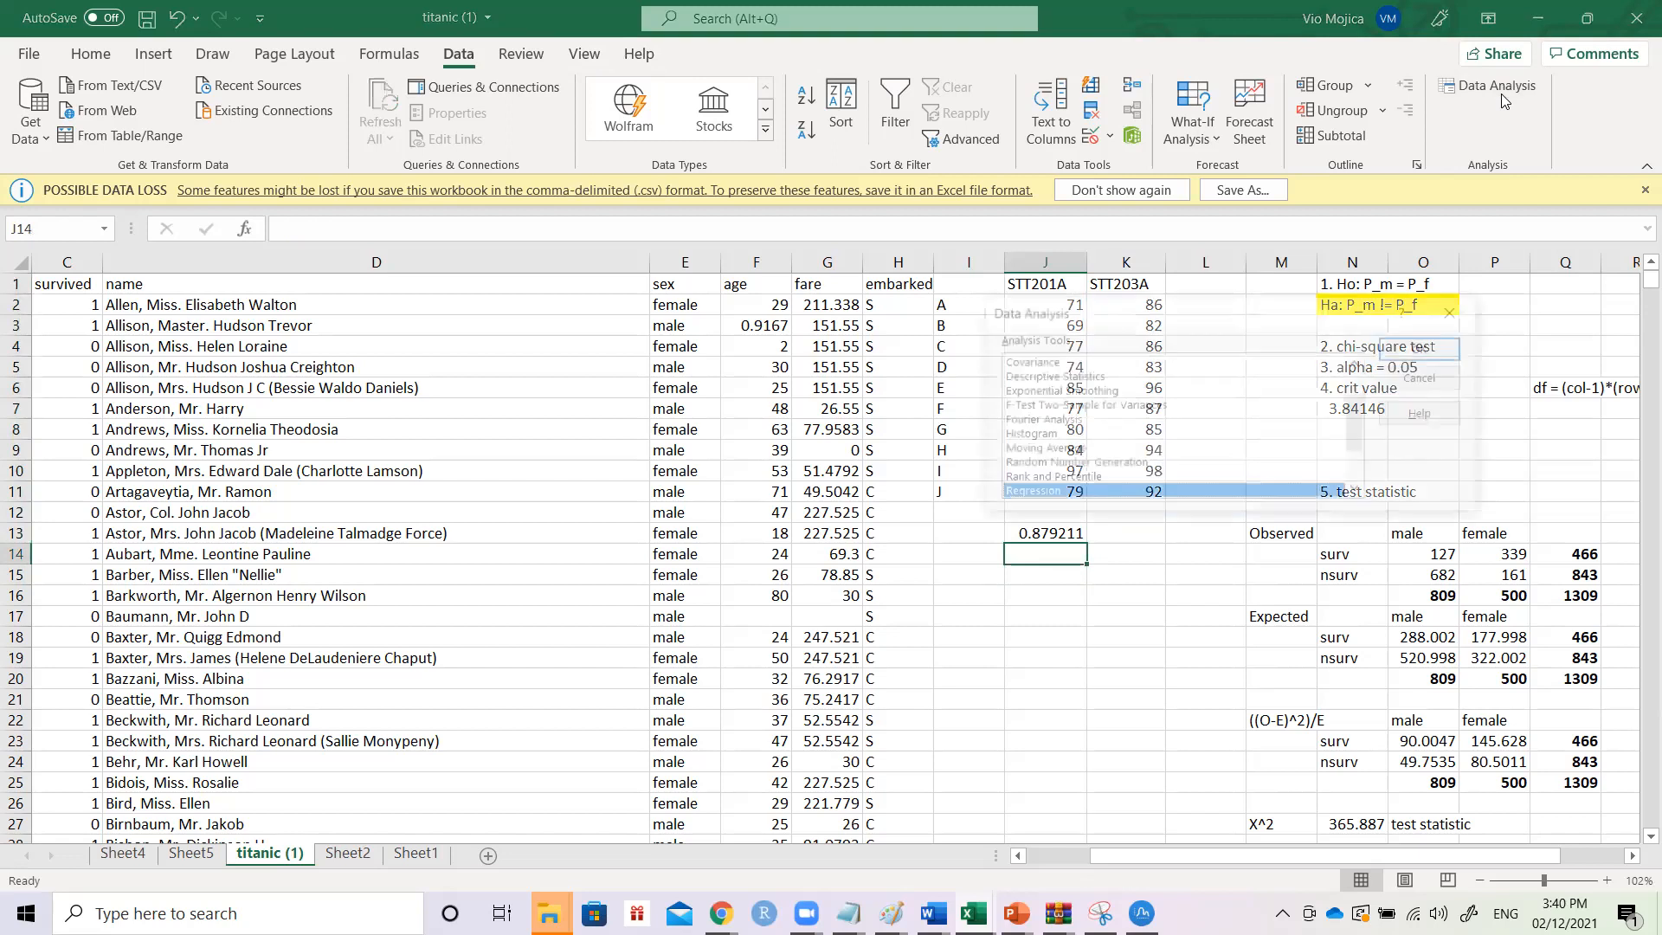
left_click(1456, 350)
left_click_drag(1272, 212, 468, 215)
left_click_drag(1125, 283, 1137, 490)
left_click(461, 297)
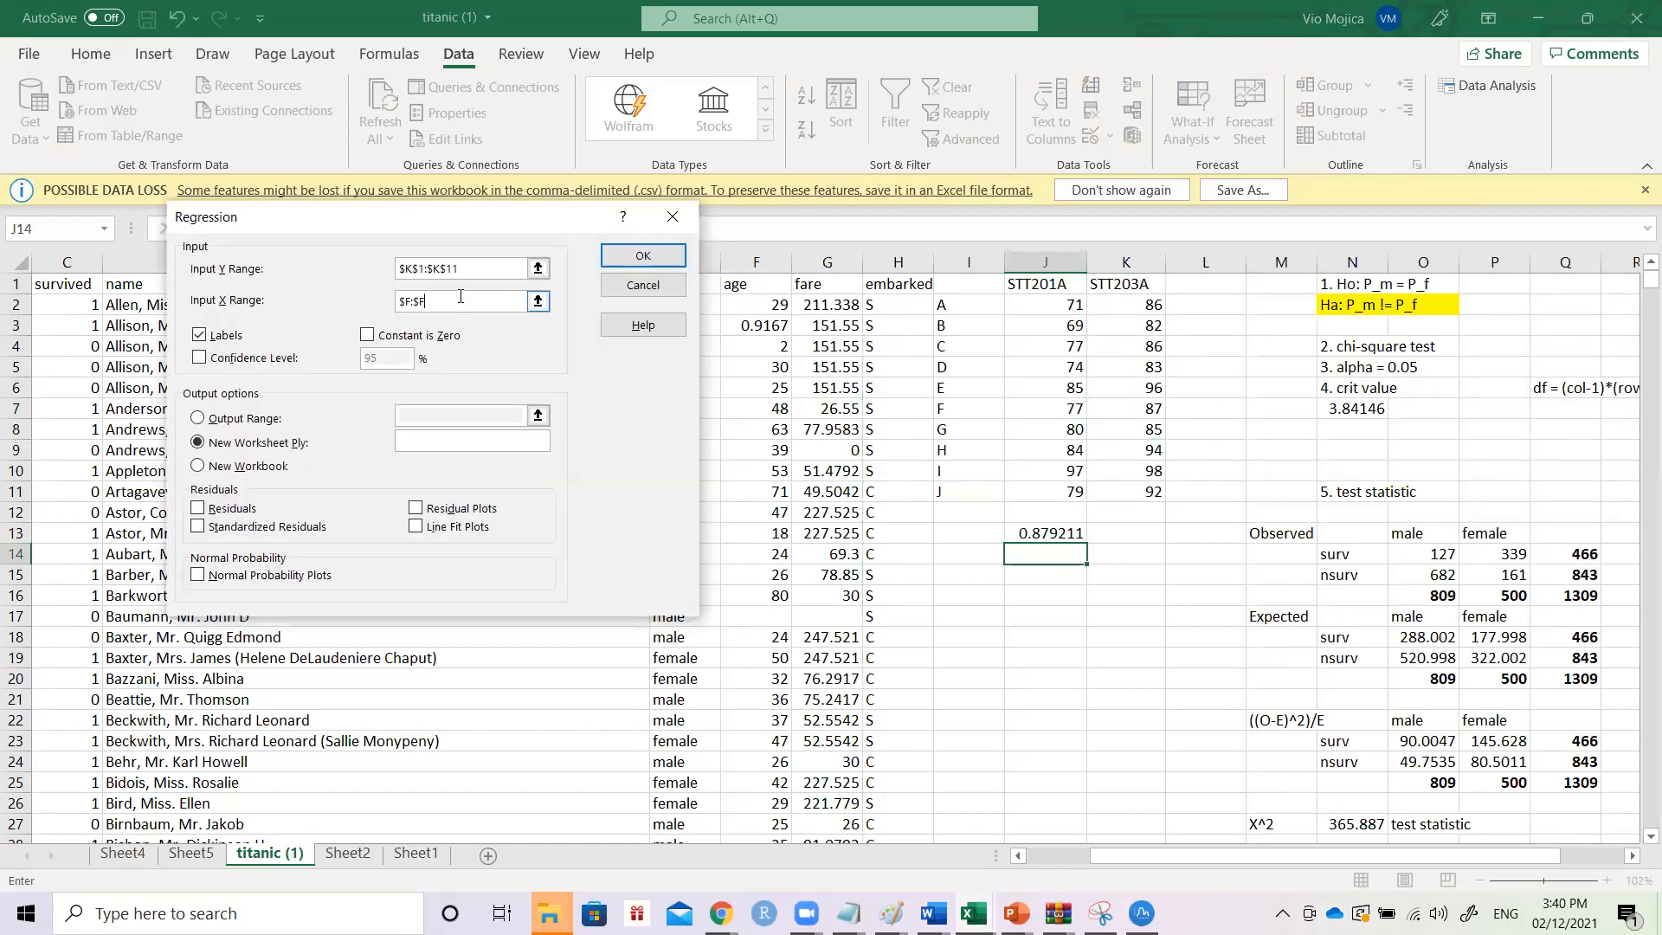
key("BackSpace")
key("BackSpace")
key("BackSpace")
key("BackSpace")
key("BackSpace")
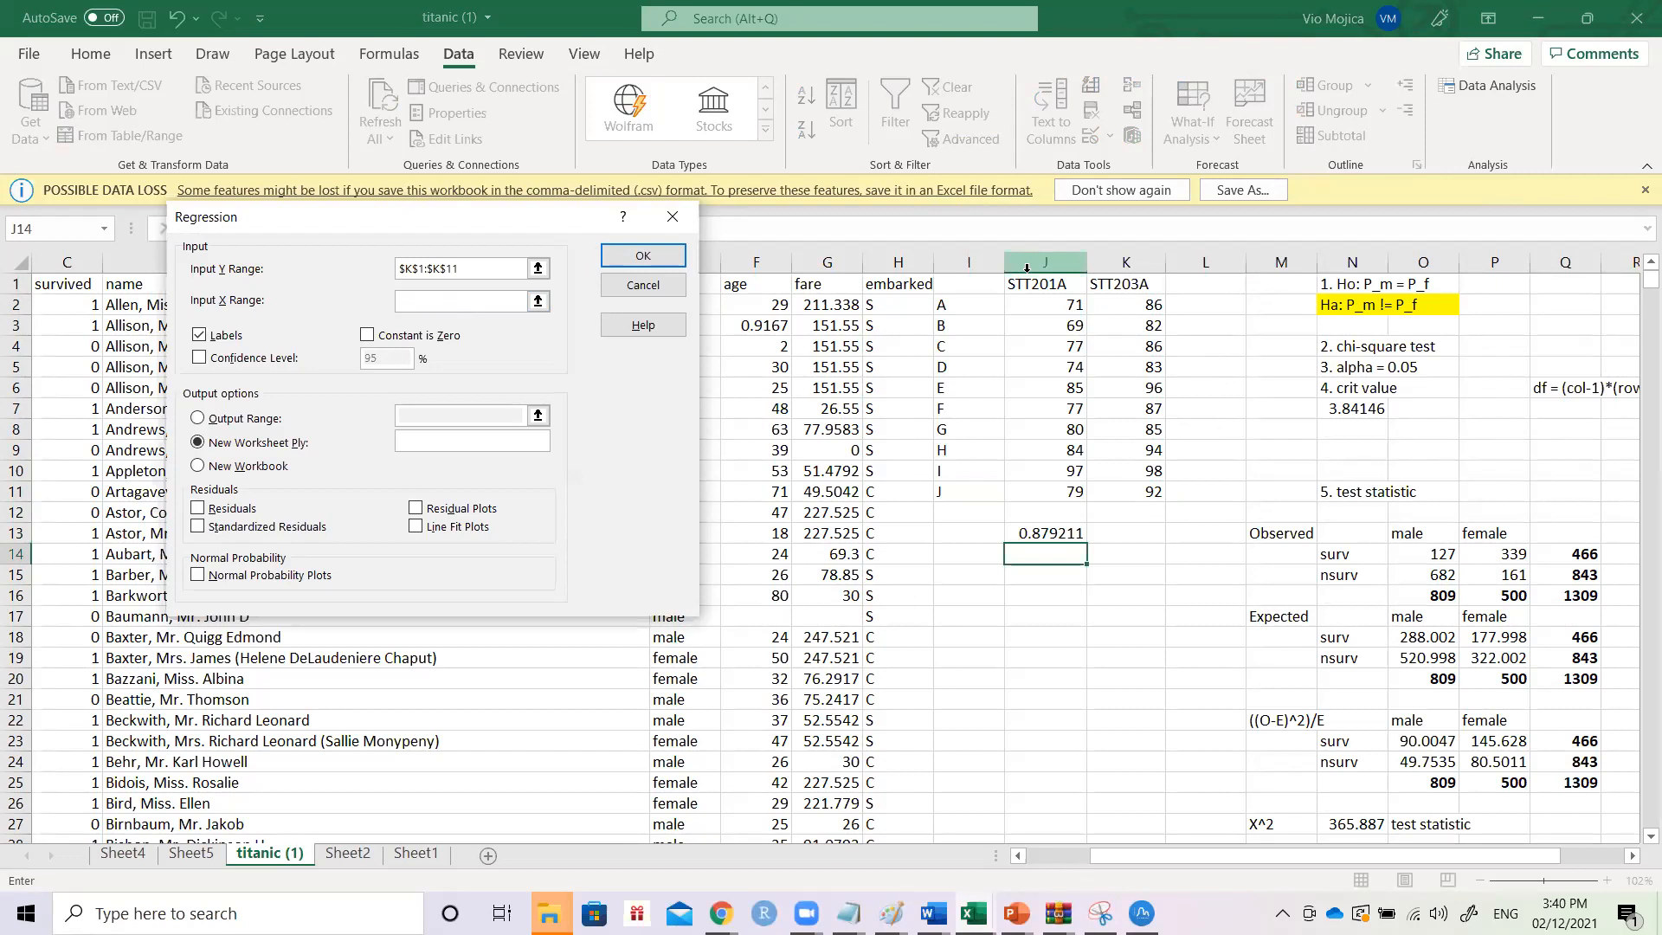
left_click_drag(1032, 284, 1054, 491)
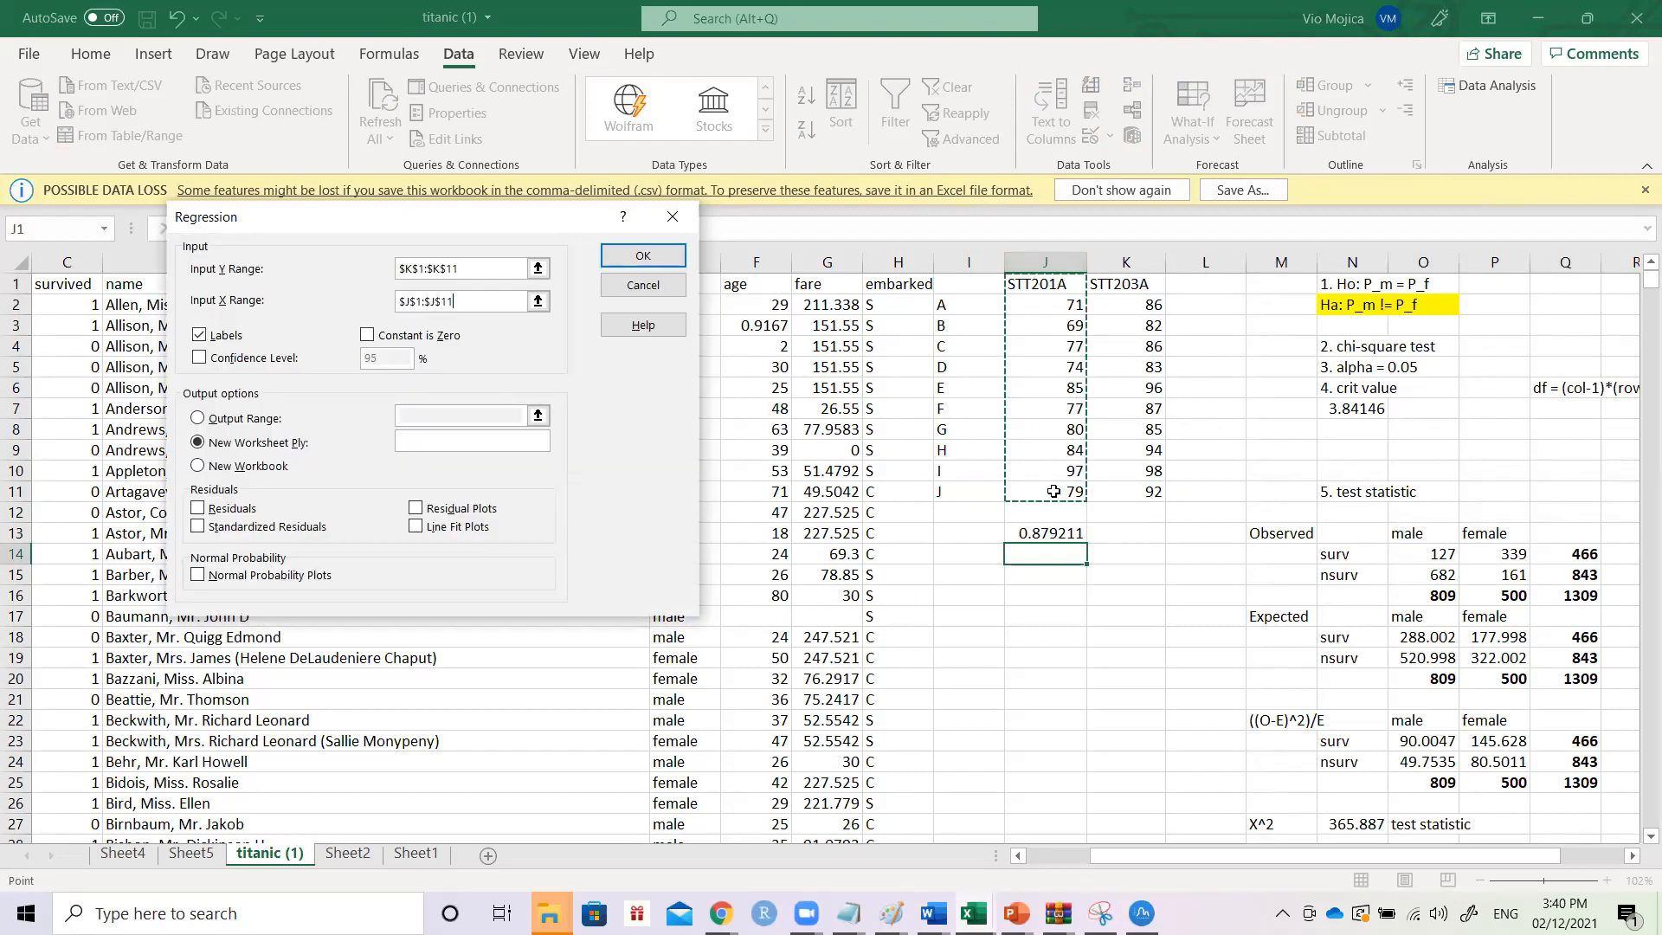
left_click(638, 252)
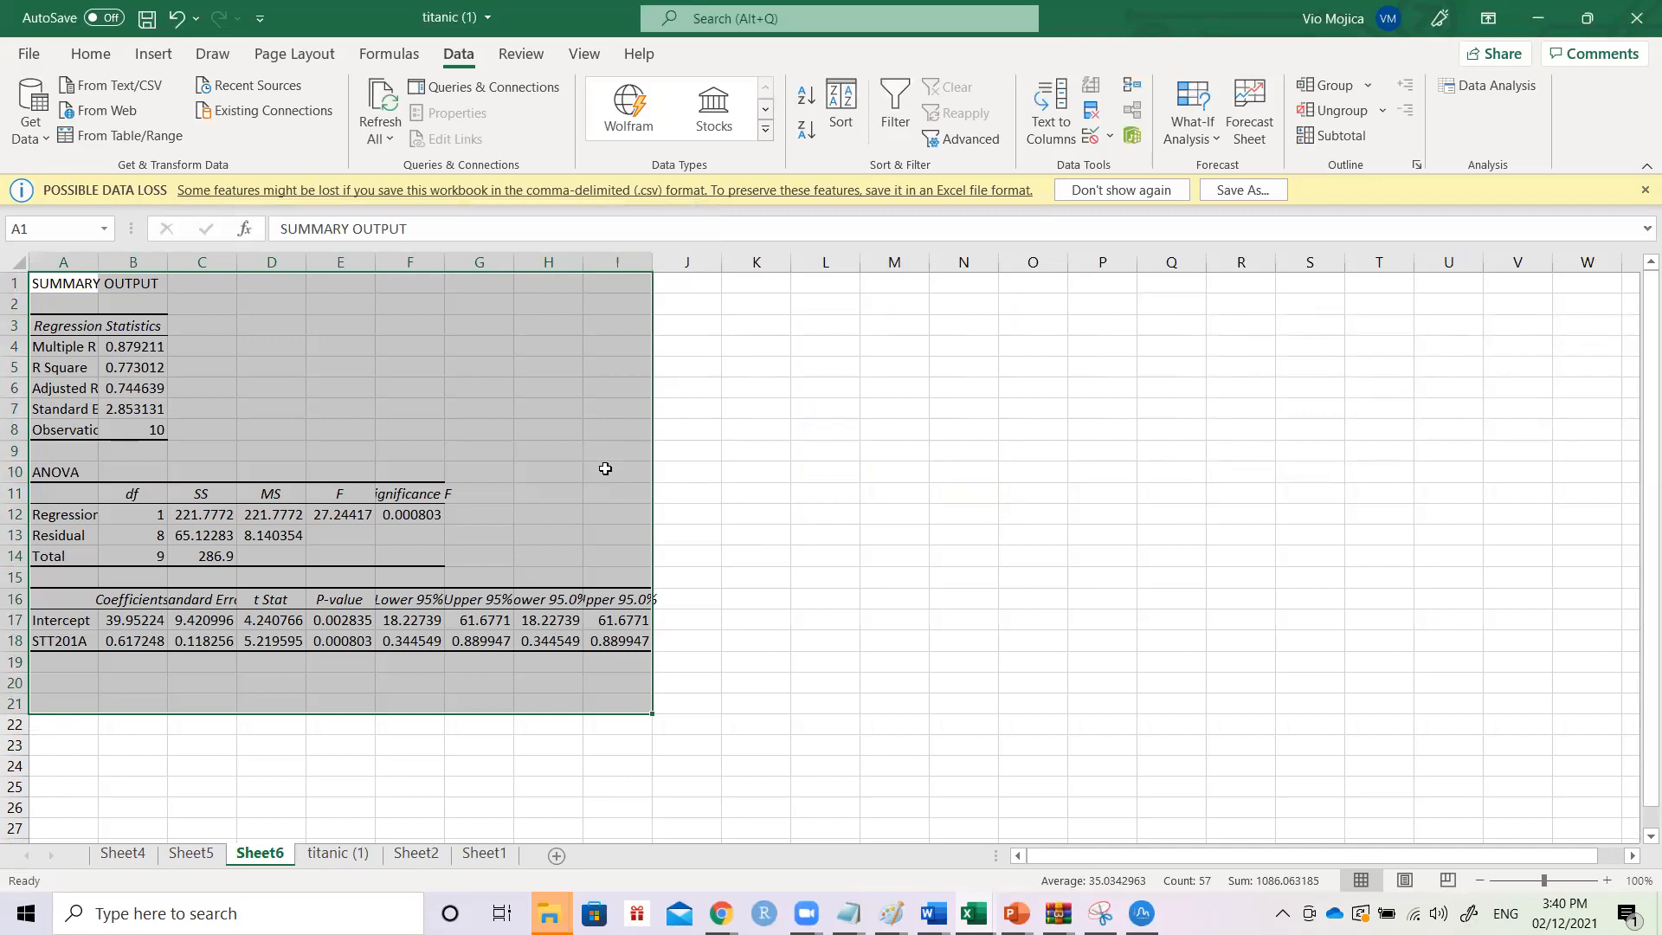
- Autofit columns B, C and D of the regression summary output
double_click(168, 262)
double_click(260, 262)
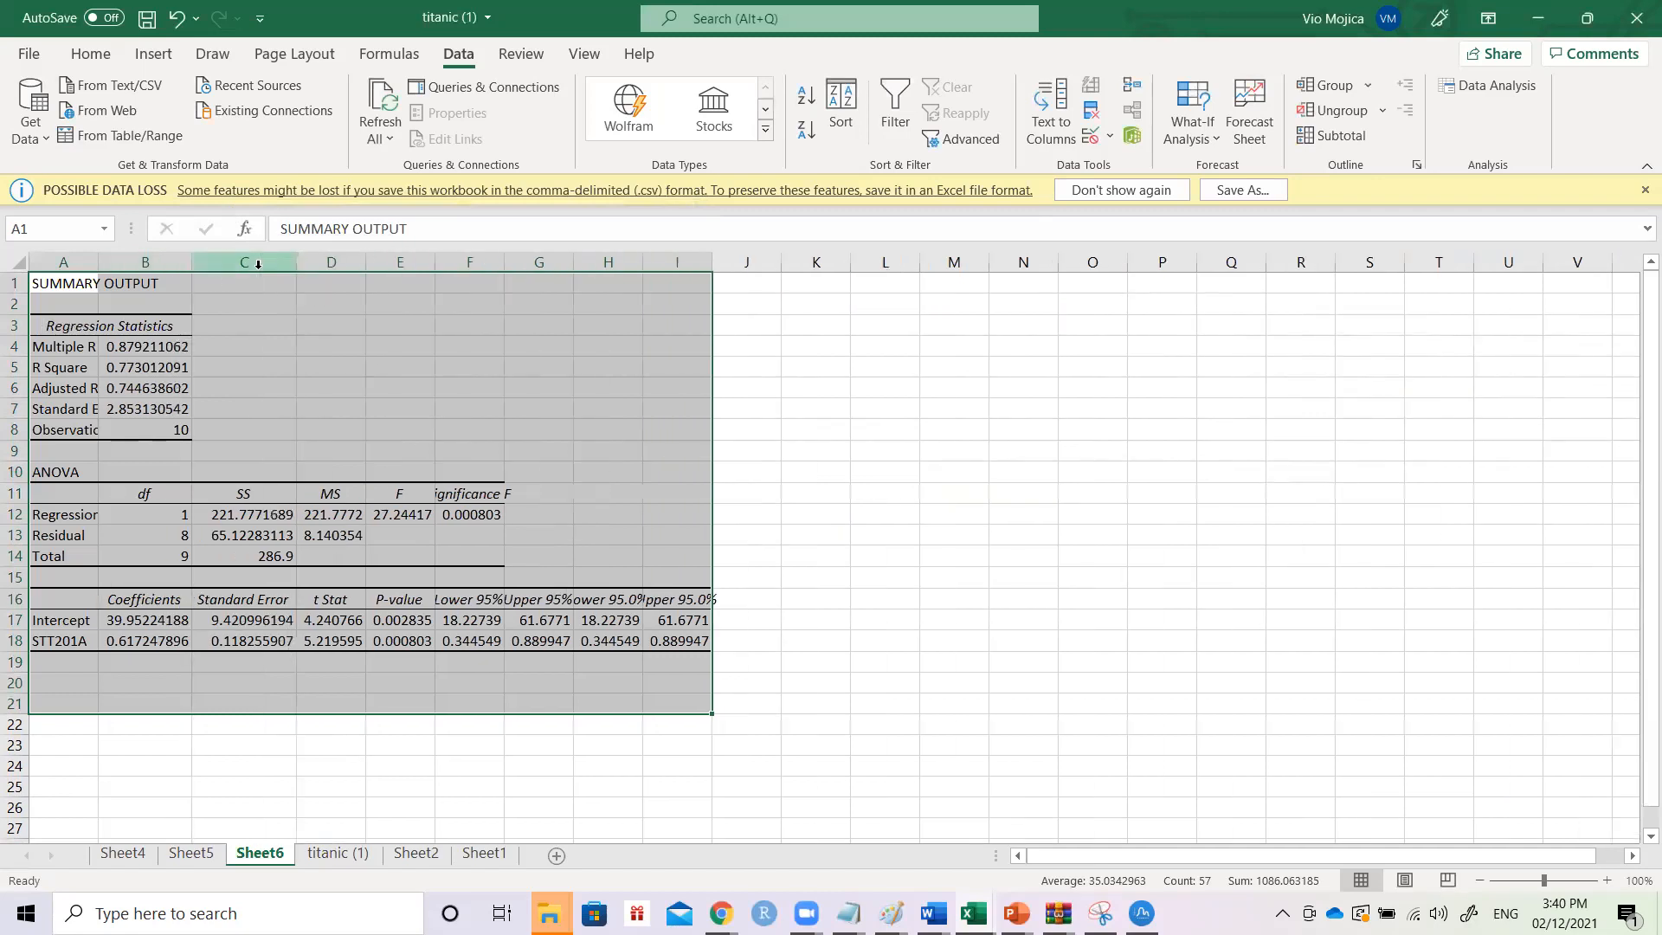
double_click(365, 263)
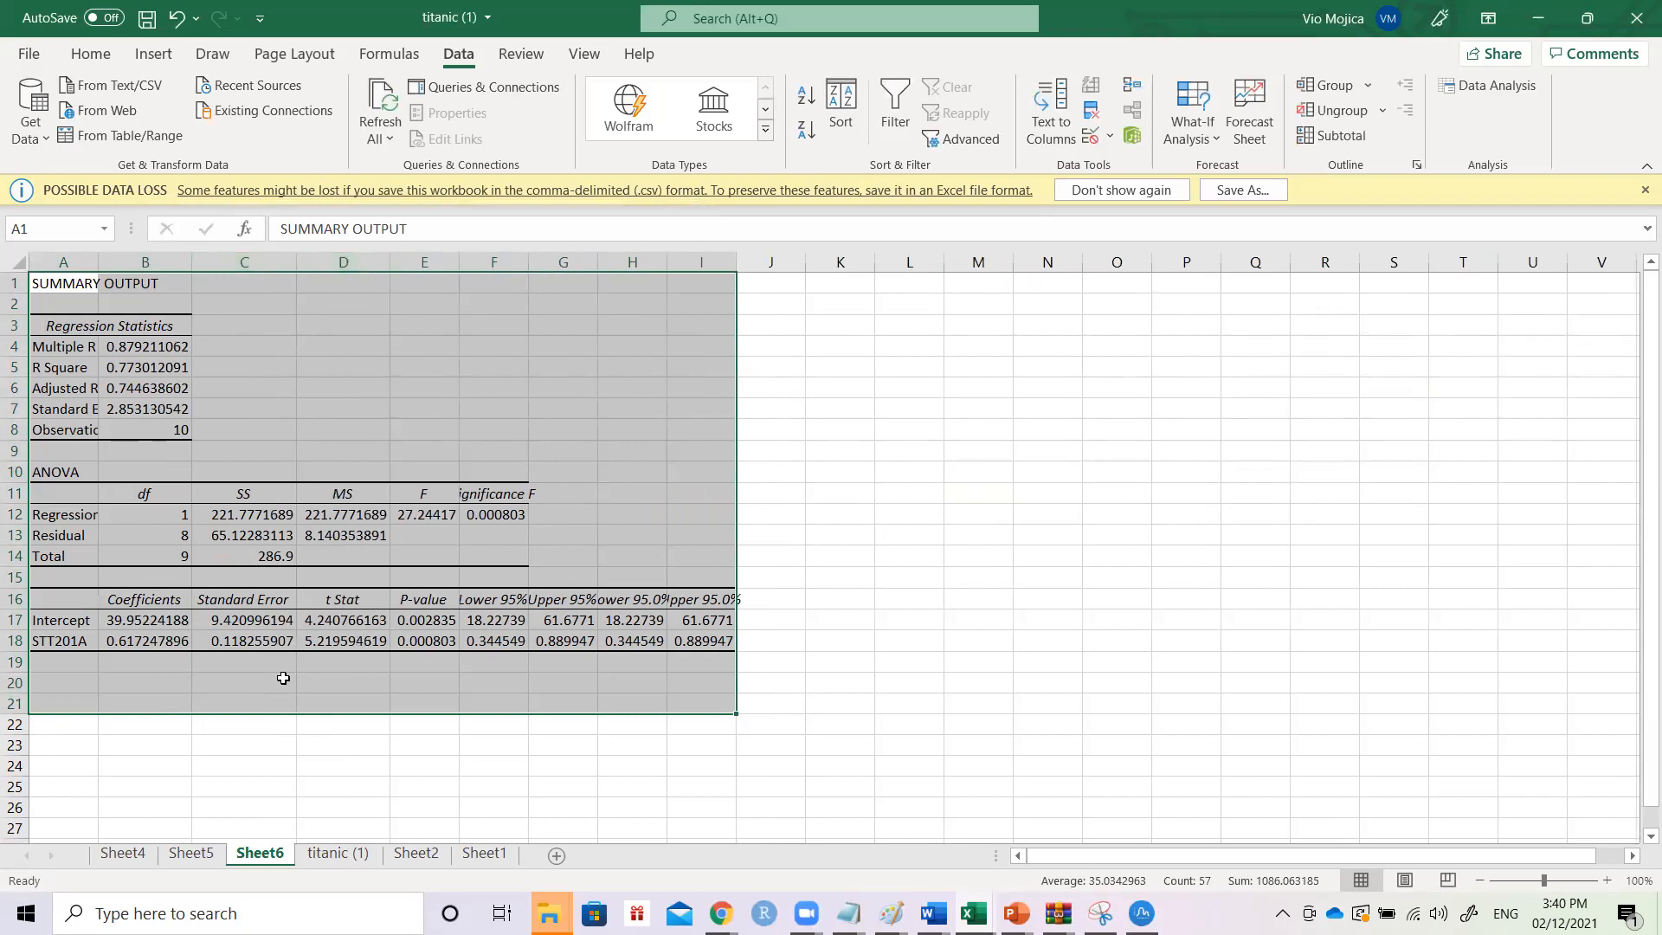
- Highlight the regression coefficients in B17:B18 and the R Square value in B5 in yellow
left_click(150, 620)
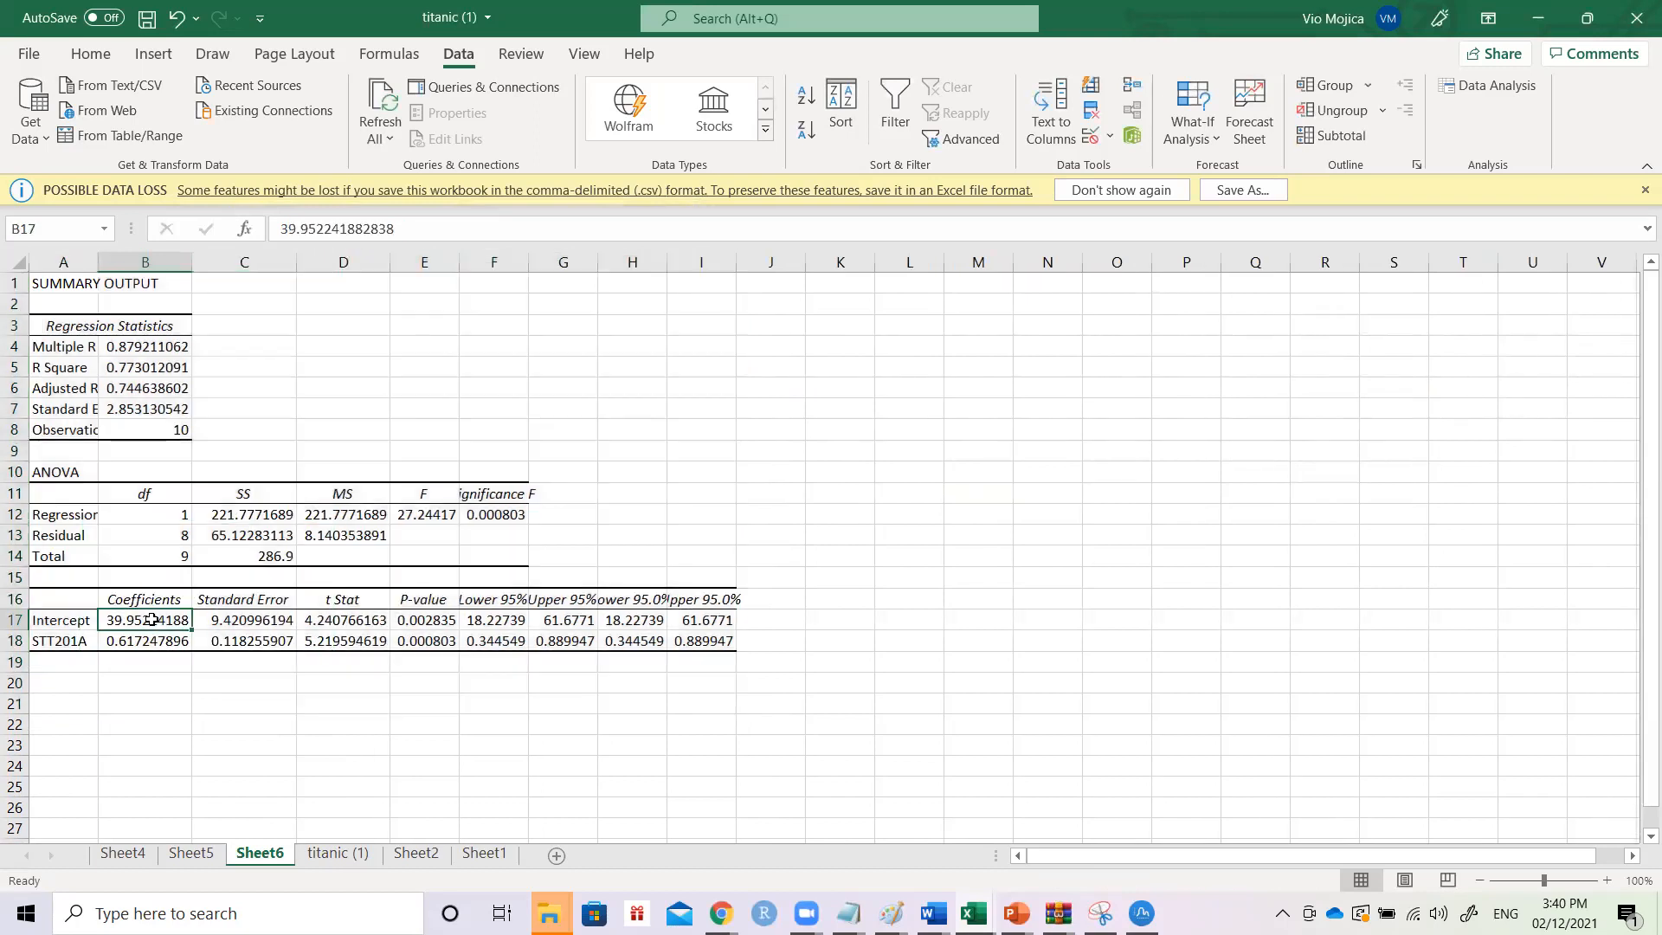
left_click_drag(150, 619, 151, 640)
left_click(90, 54)
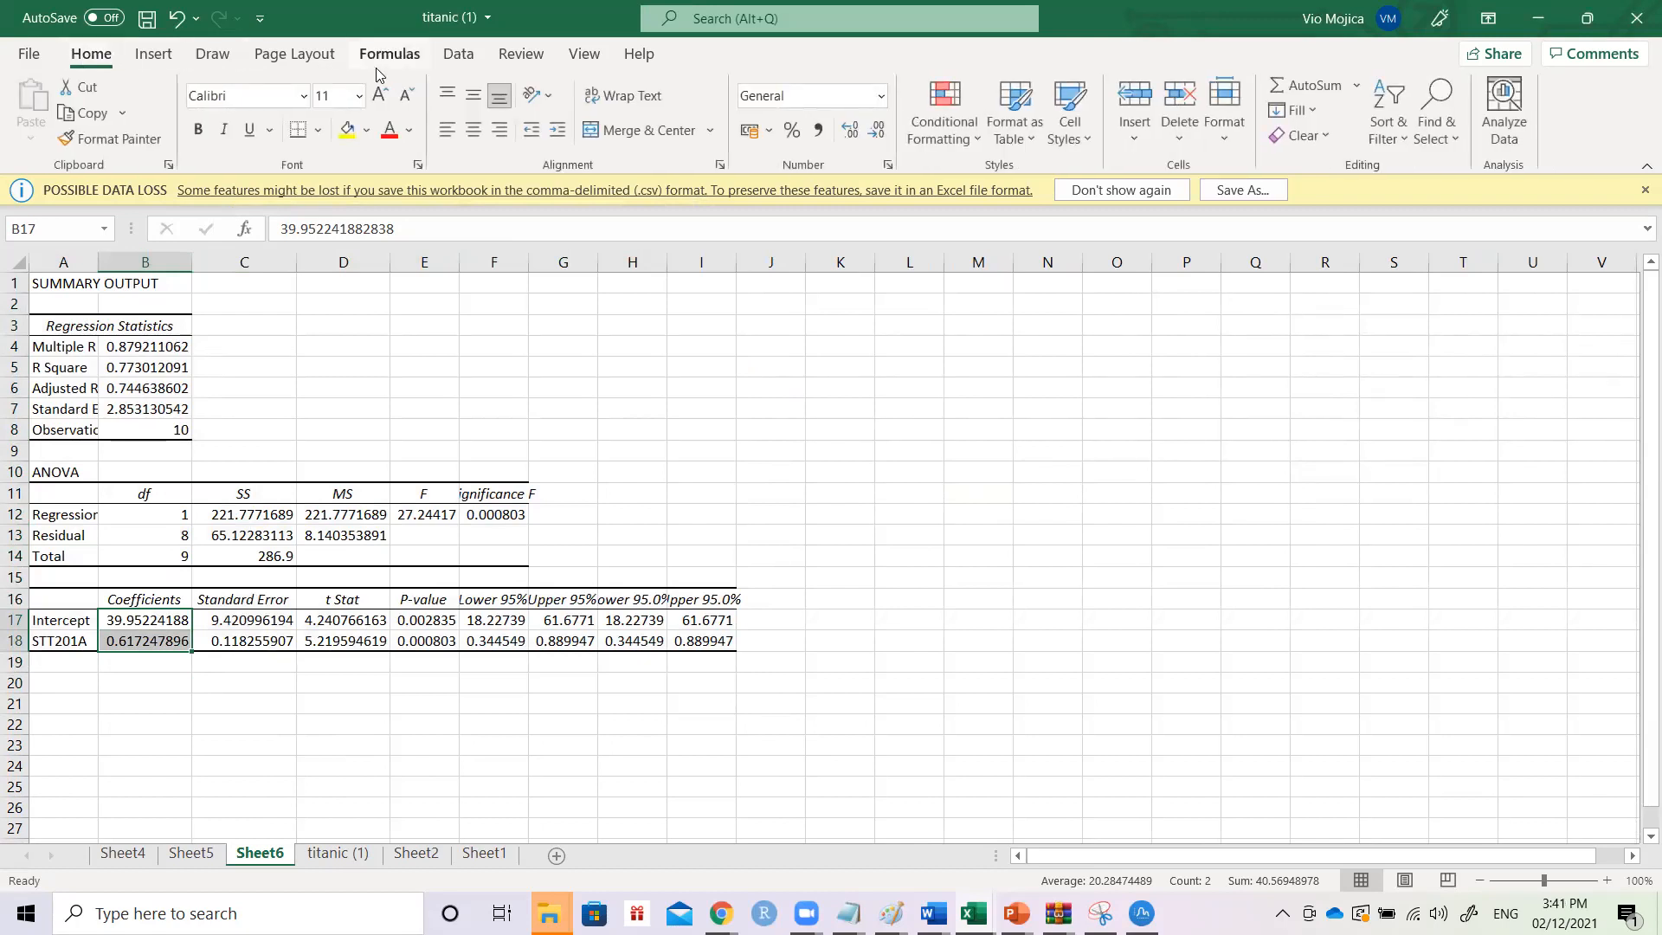
left_click(349, 132)
left_click(142, 367)
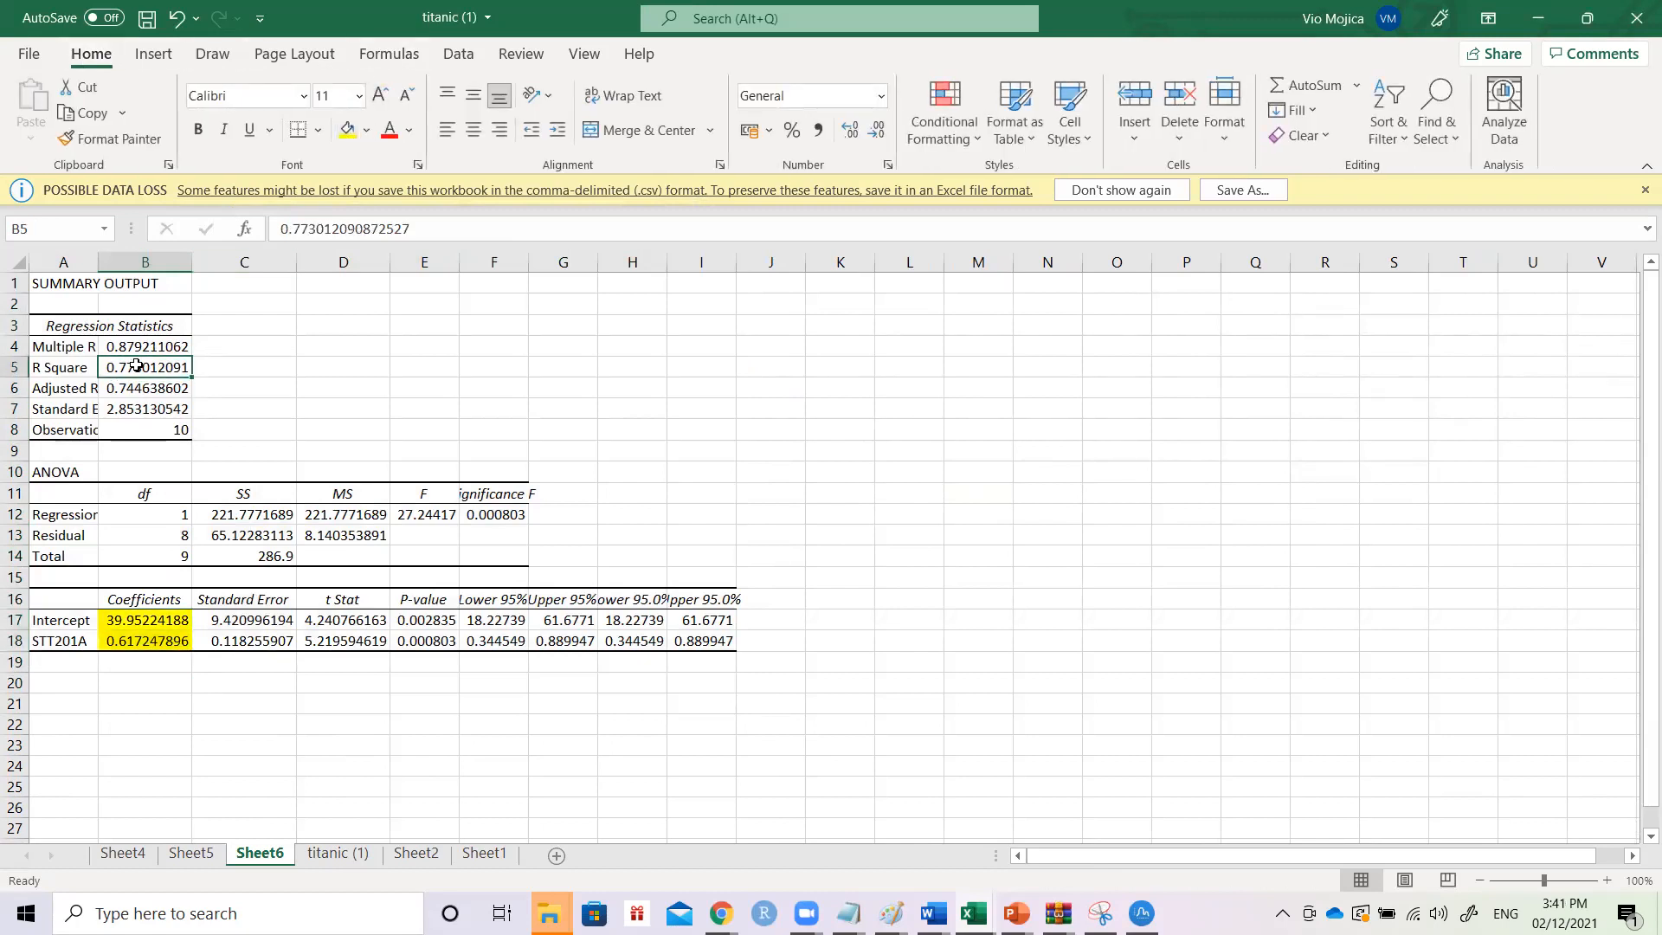
left_click(349, 135)
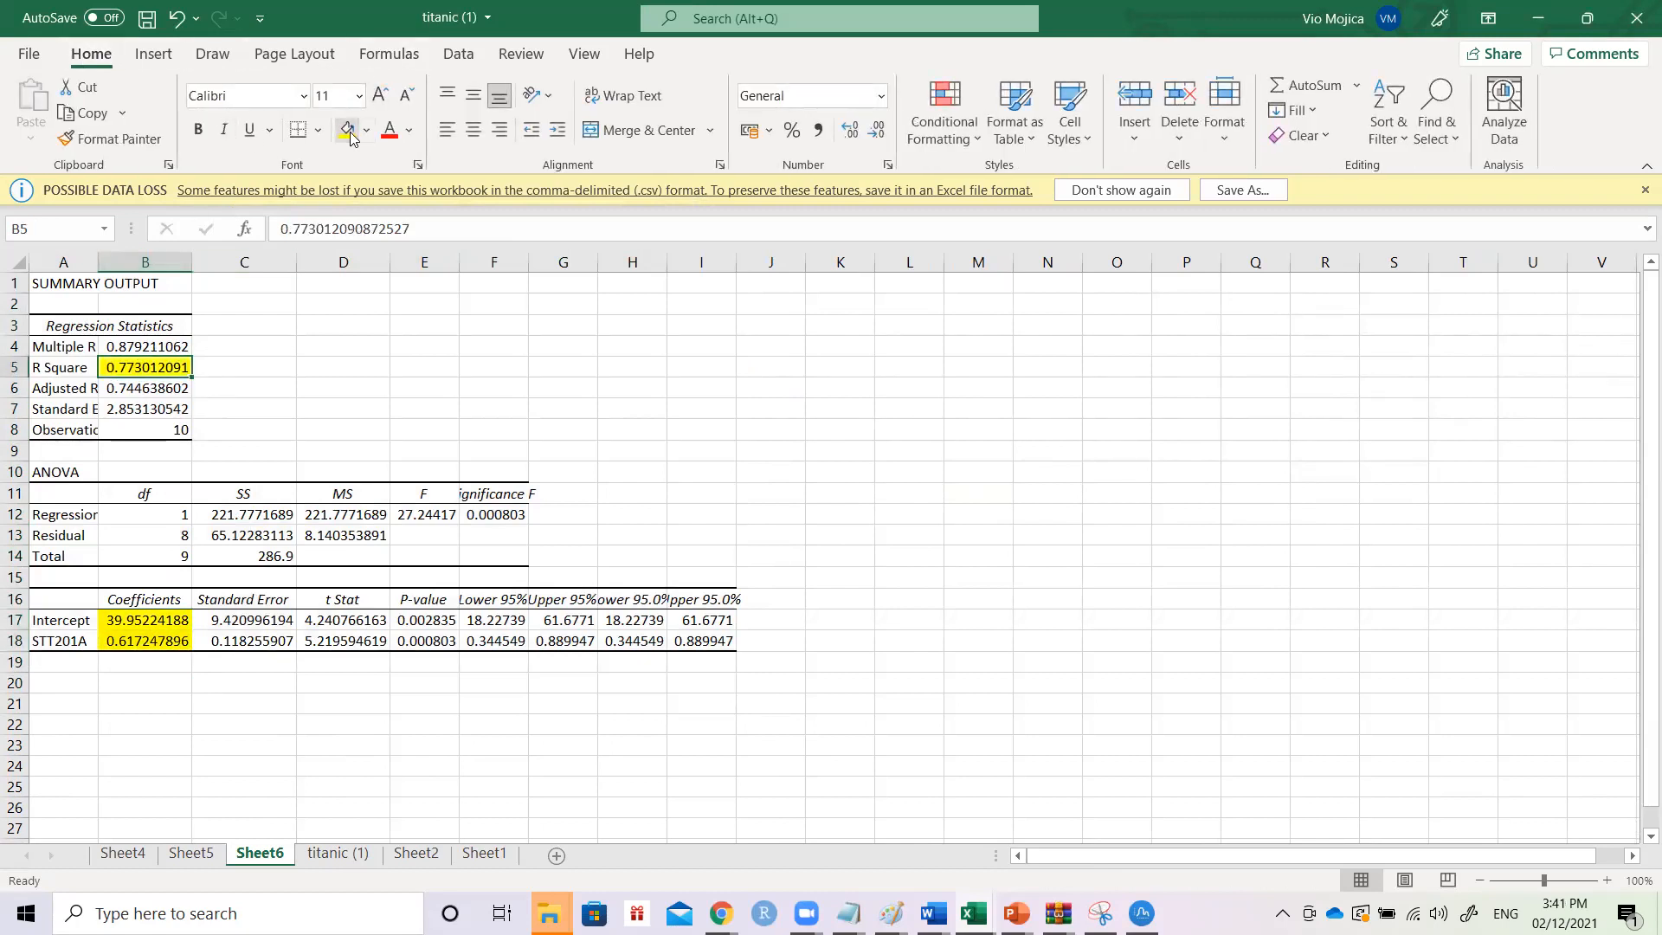
left_click(486, 368)
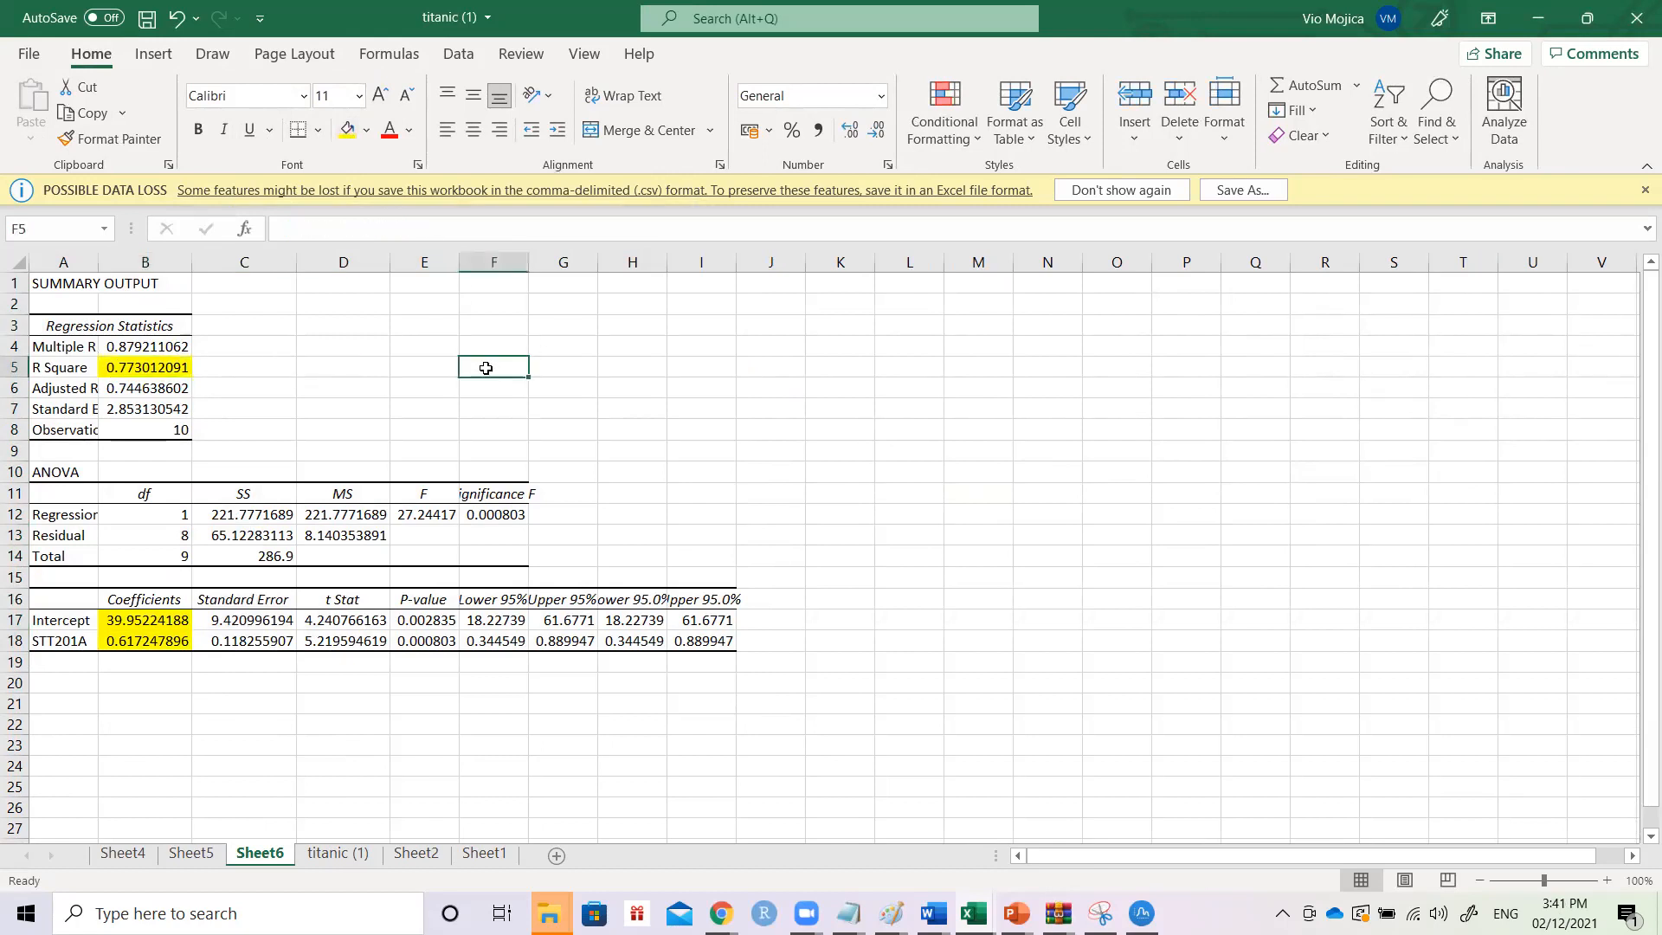
key("Up")
key("Up")
key("Up")
key("Up")
key("Down")
key("Down")
key("Up")
key("Down")
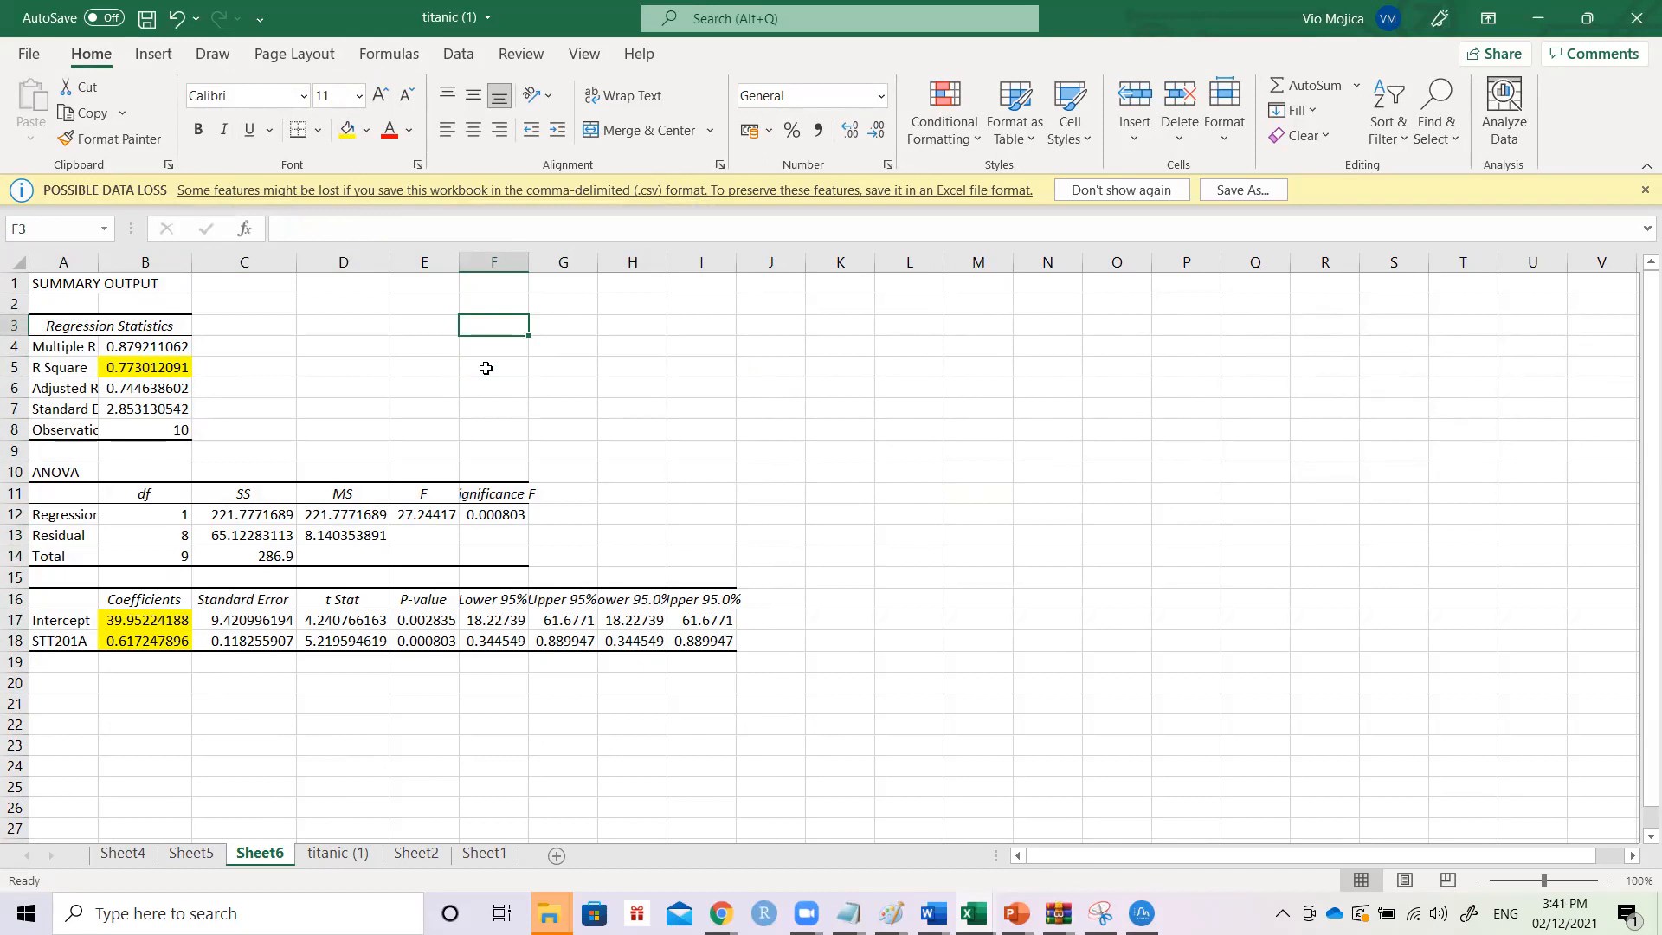
- Write the regression equation y = 39.95 + 0.61*STT201A in B22 and autofit column B
mouse_move(153, 620)
left_mouse_down()
mouse_move(153, 640)
mouse_move(153, 620)
left_mouse_up()
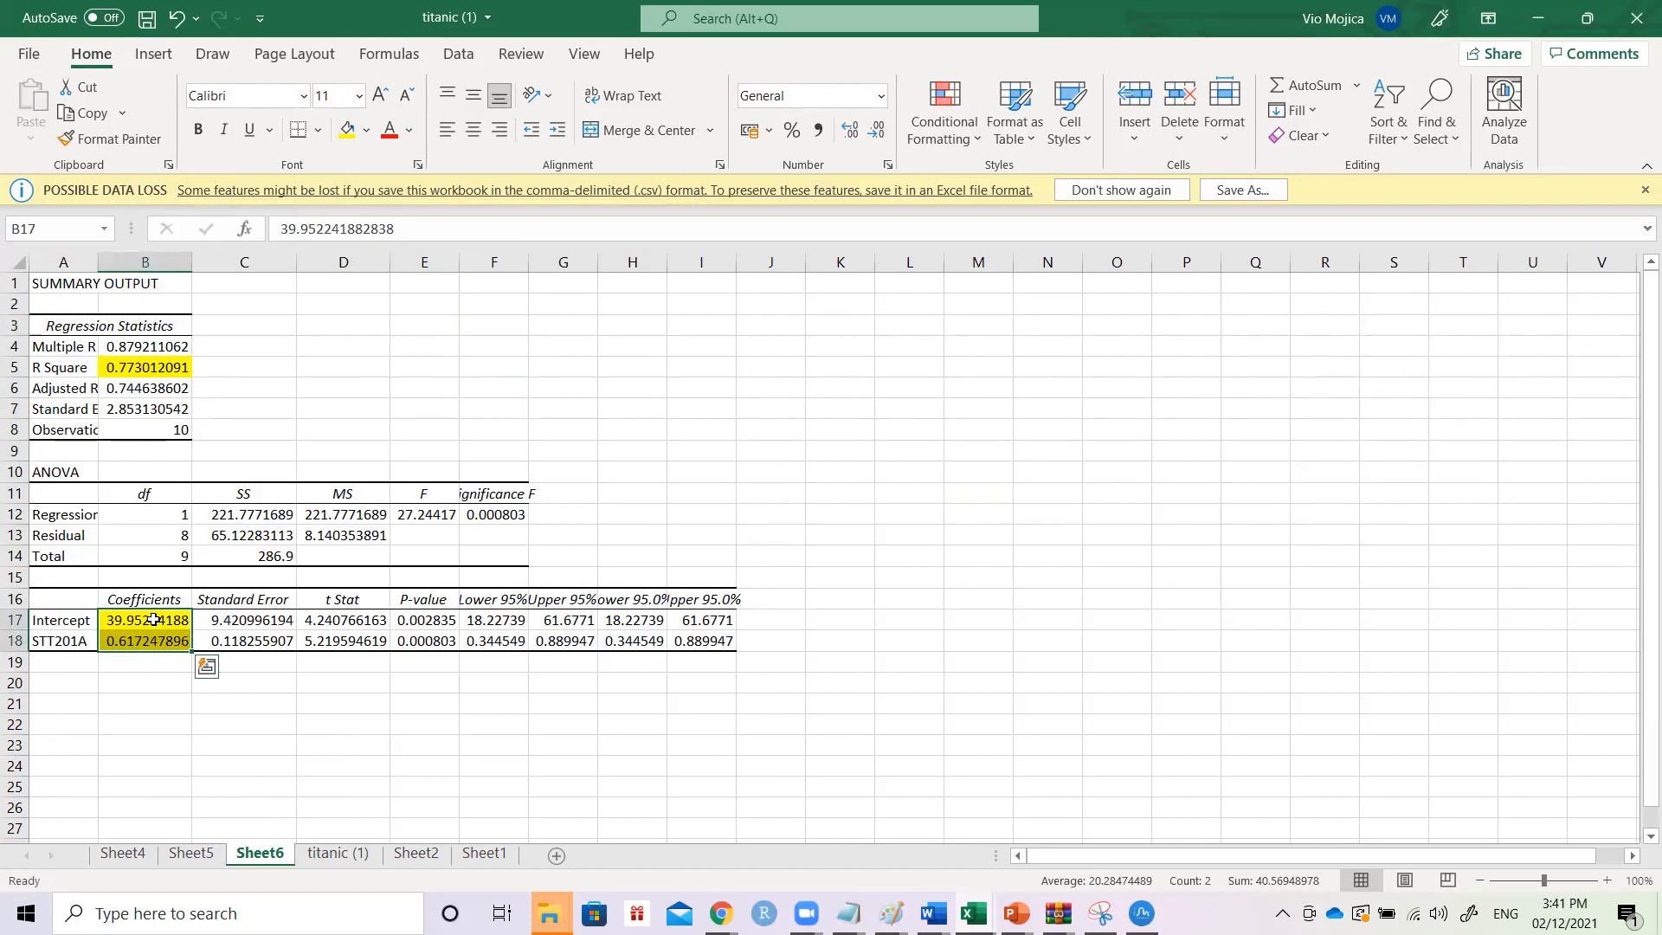
left_click(136, 728)
type("y")
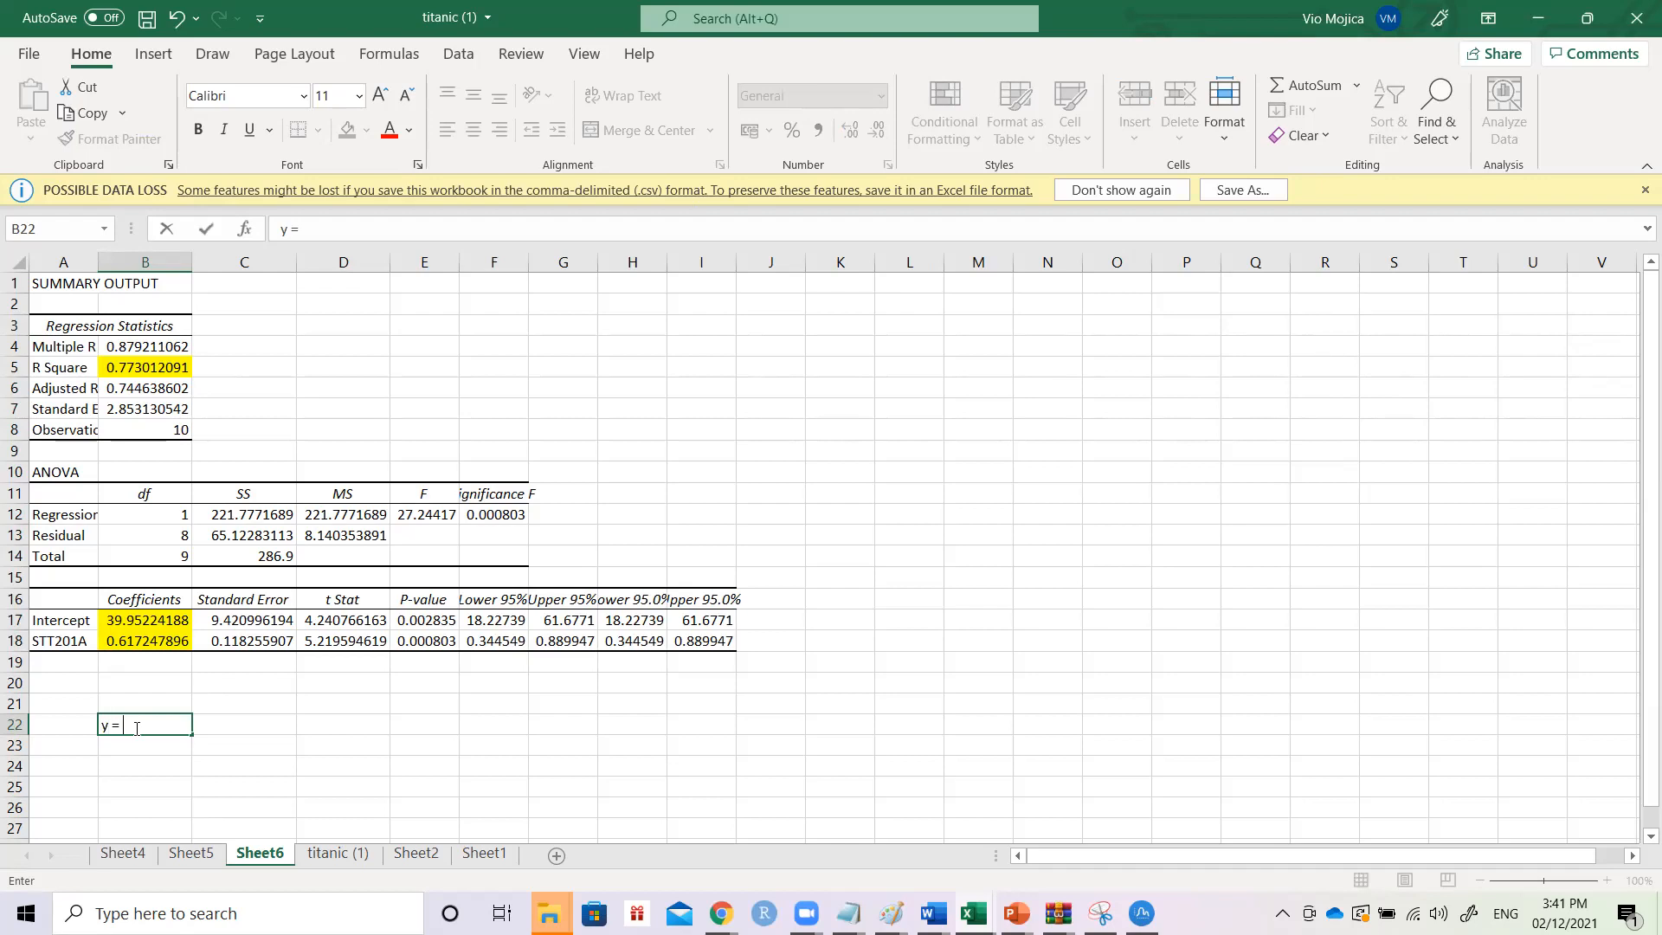
type(" = 39.95 + 0.61*STT2-")
key("BackSpace")
type("01A")
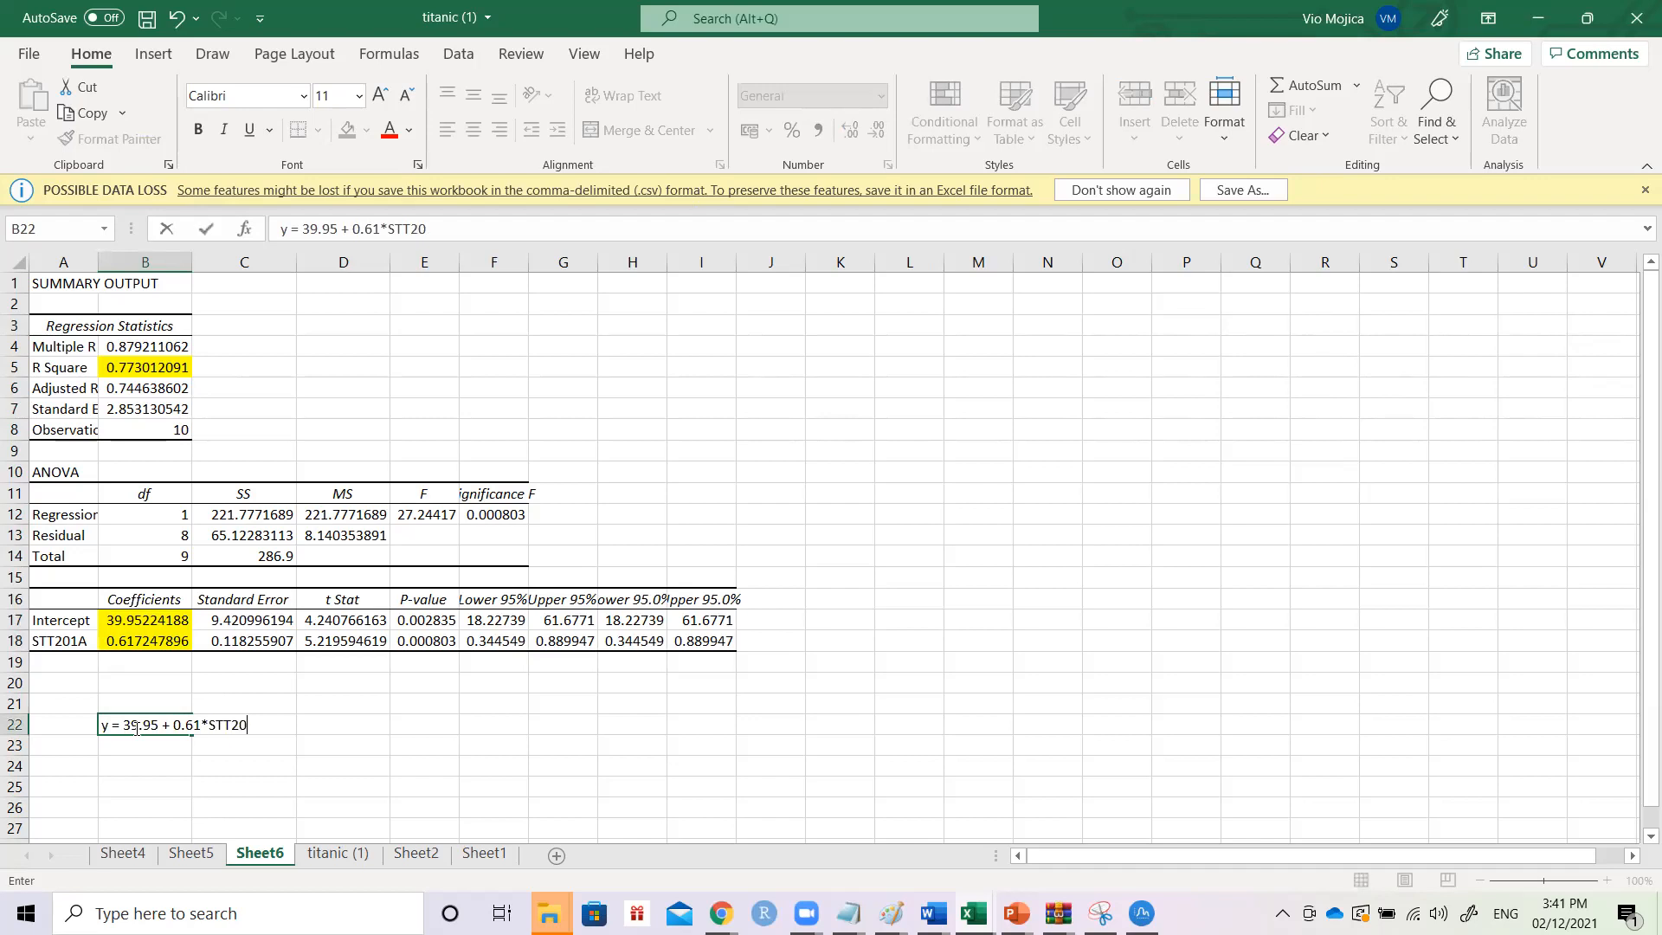
key("Return")
left_click(136, 727)
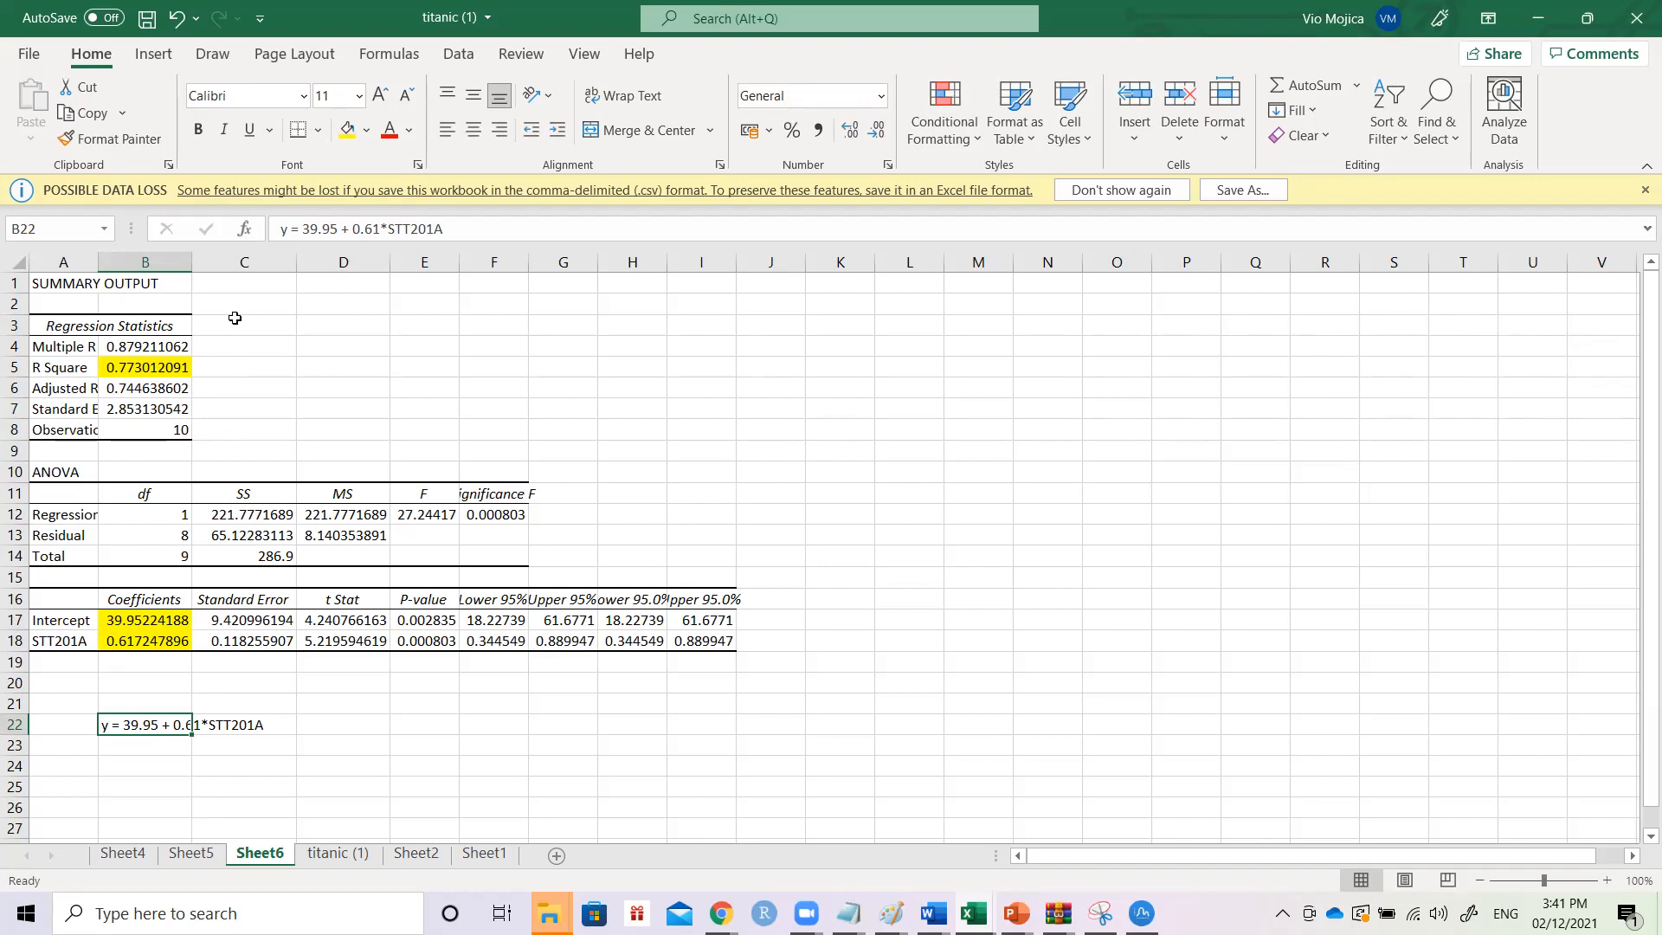
double_click(192, 262)
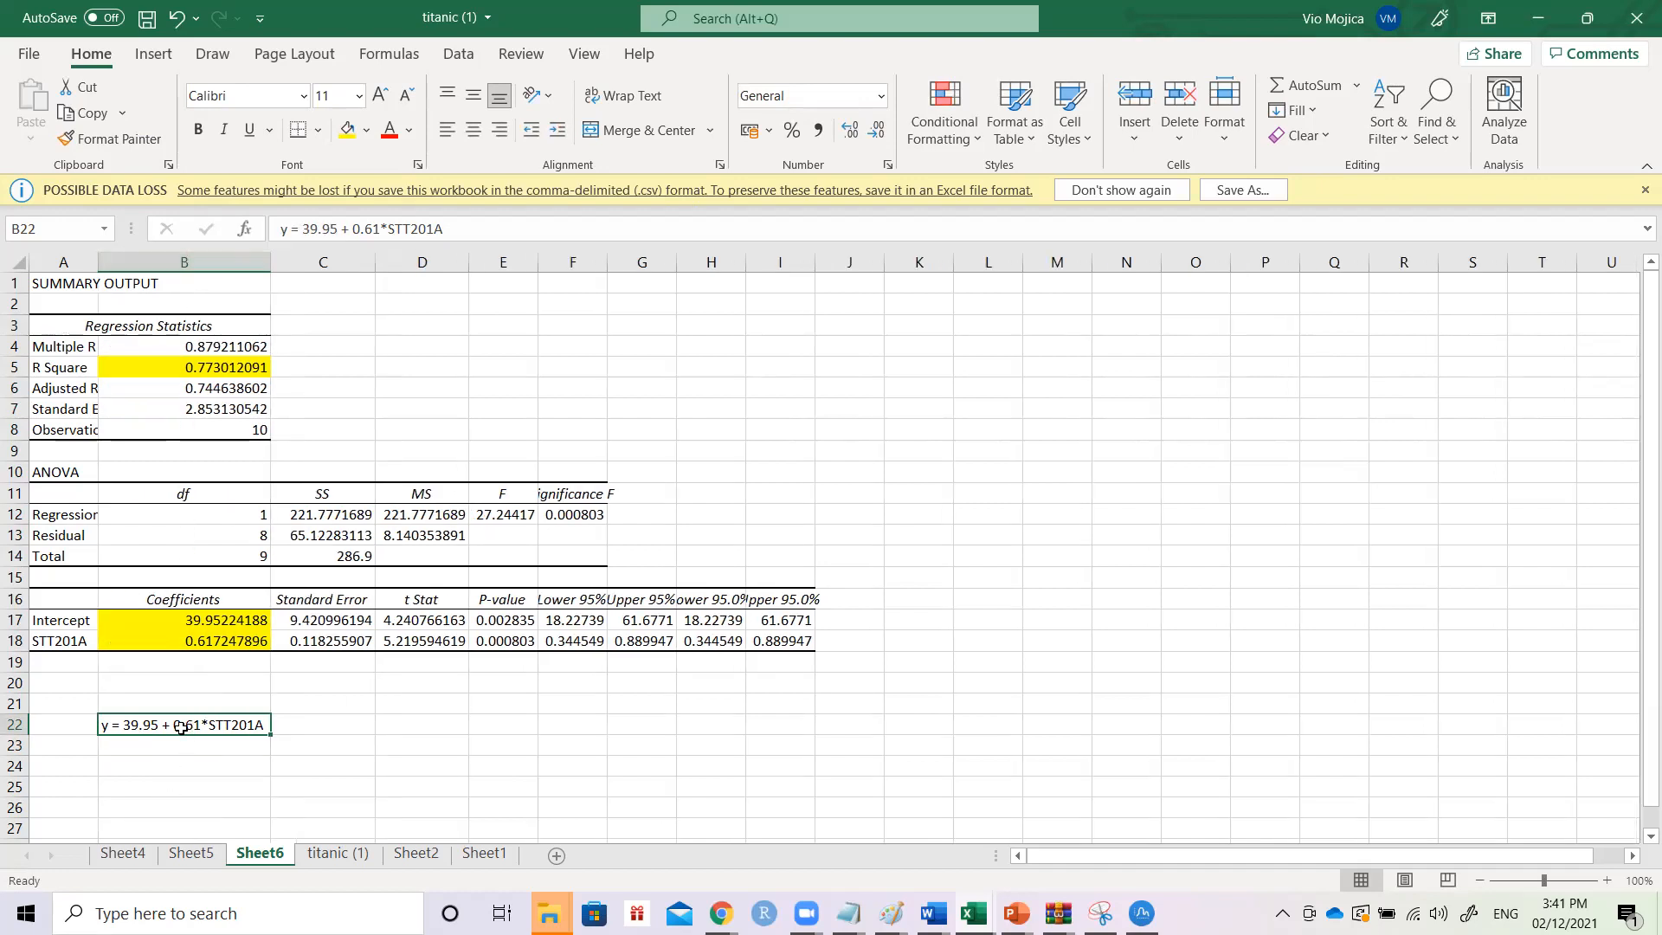
- Copy the regression equation from B22 into cell I17 of the titanic (1) sheet
key("ctrl+c")
left_click(200, 854)
left_click(125, 855)
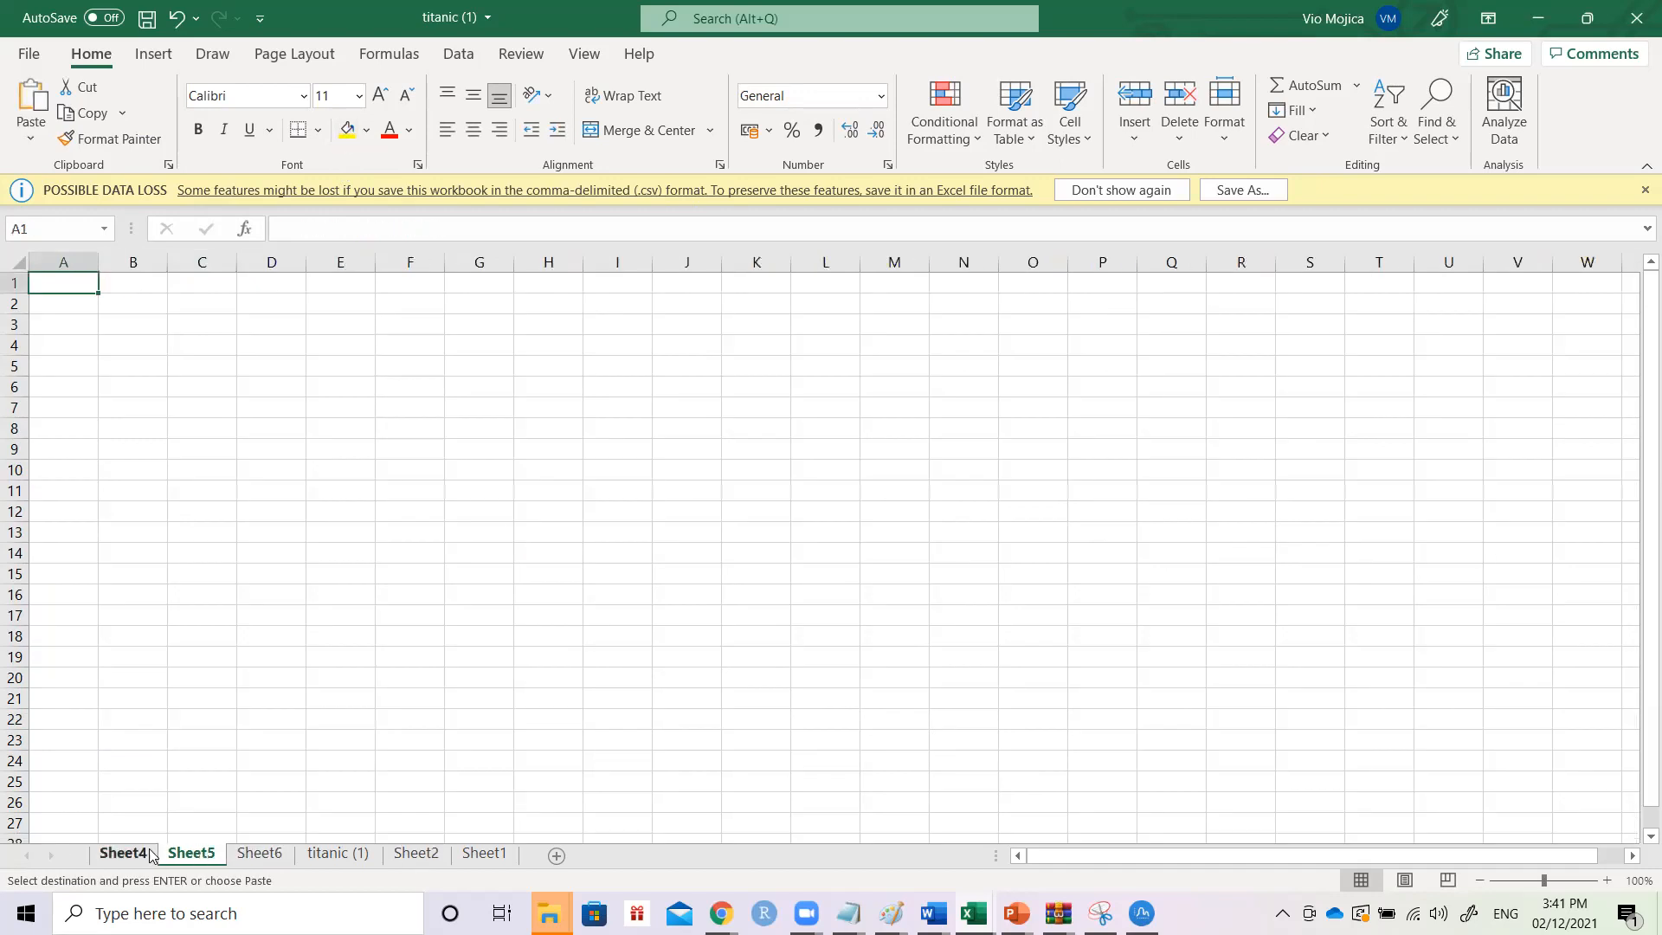
left_click(346, 855)
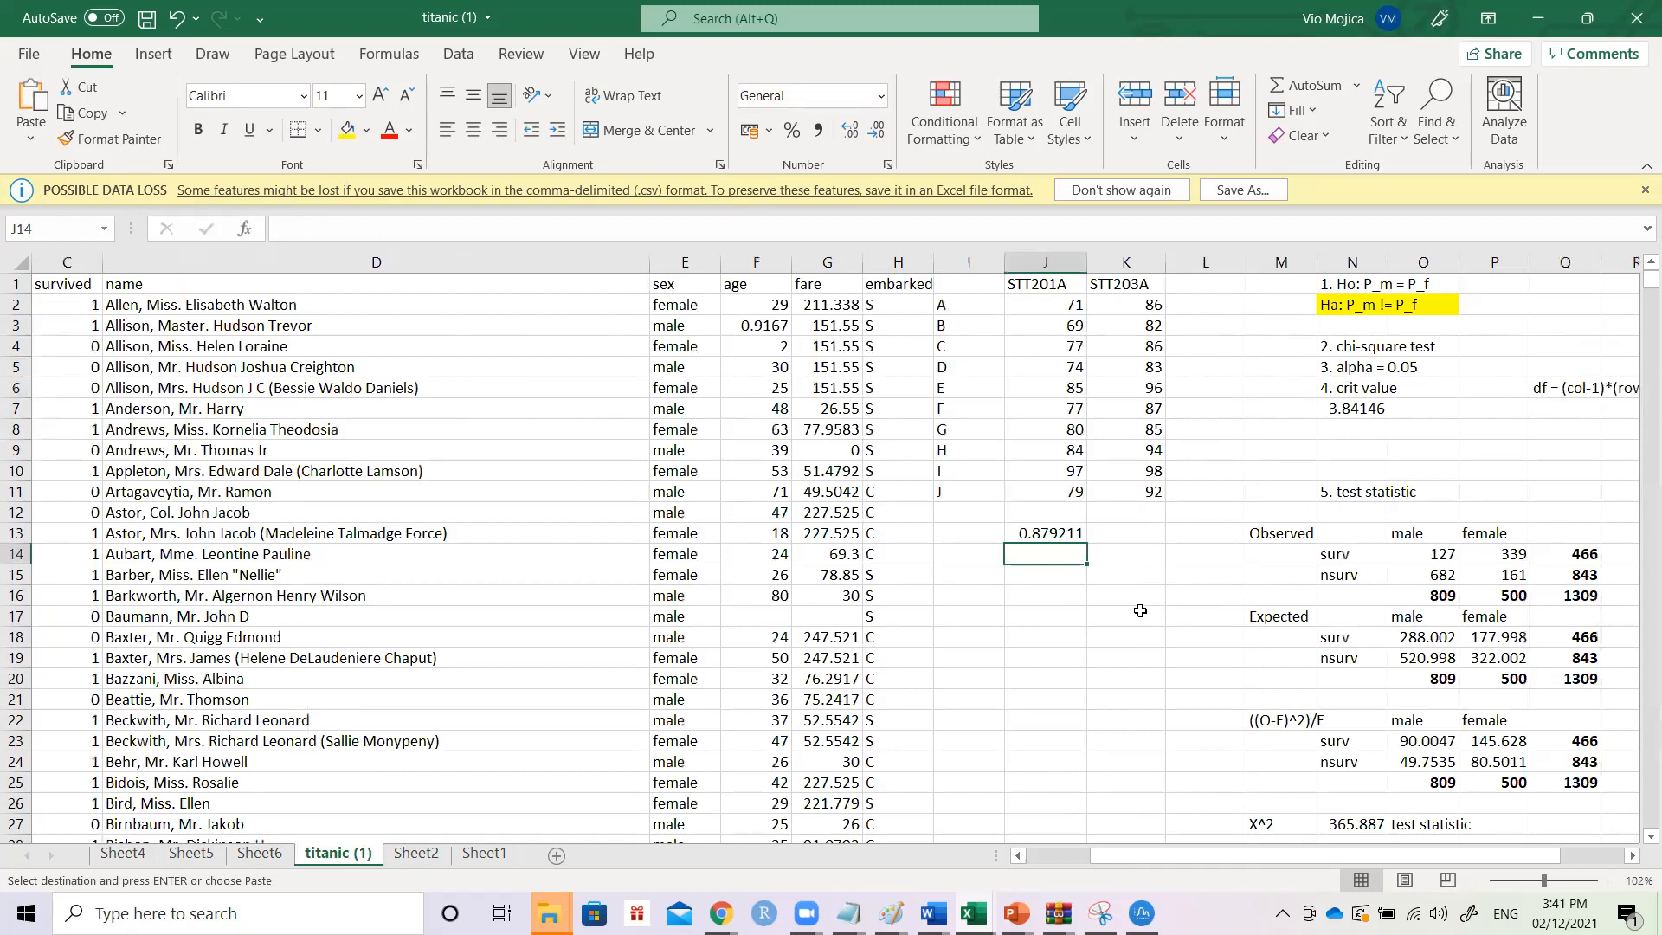
left_click(992, 619)
key("ctrl+v")
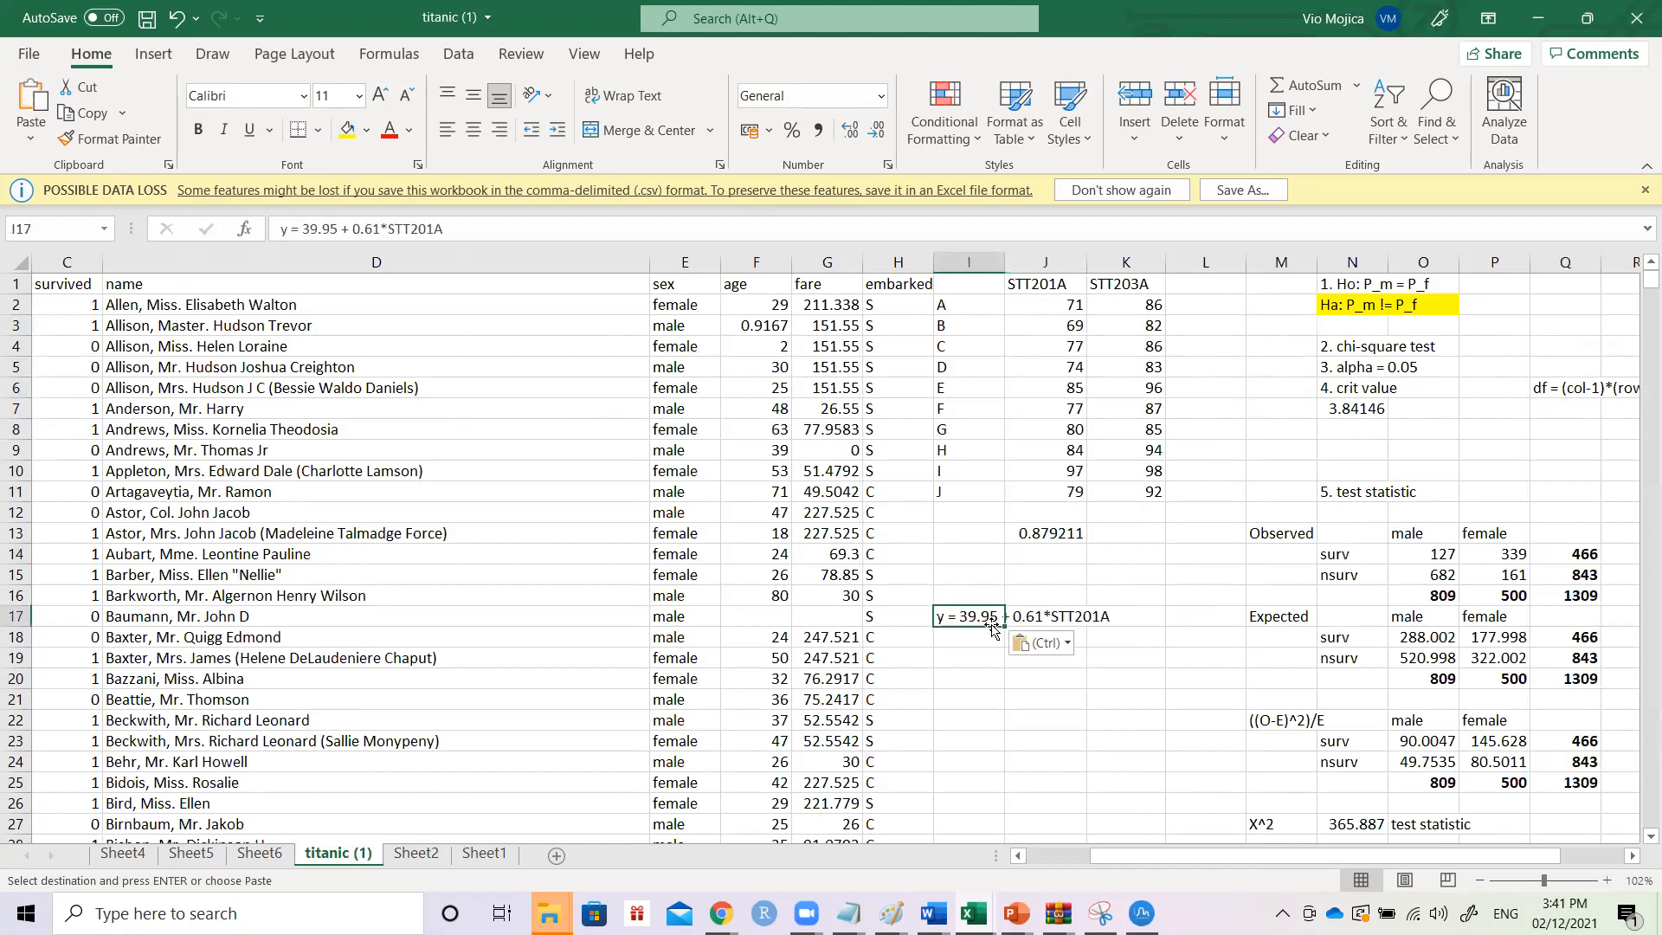
- Enter the formula =39.95+0.61*J2 in L2 to predict the first student's STT203A score
left_click(1219, 285)
left_click(1217, 296)
key("Escape")
type("=")
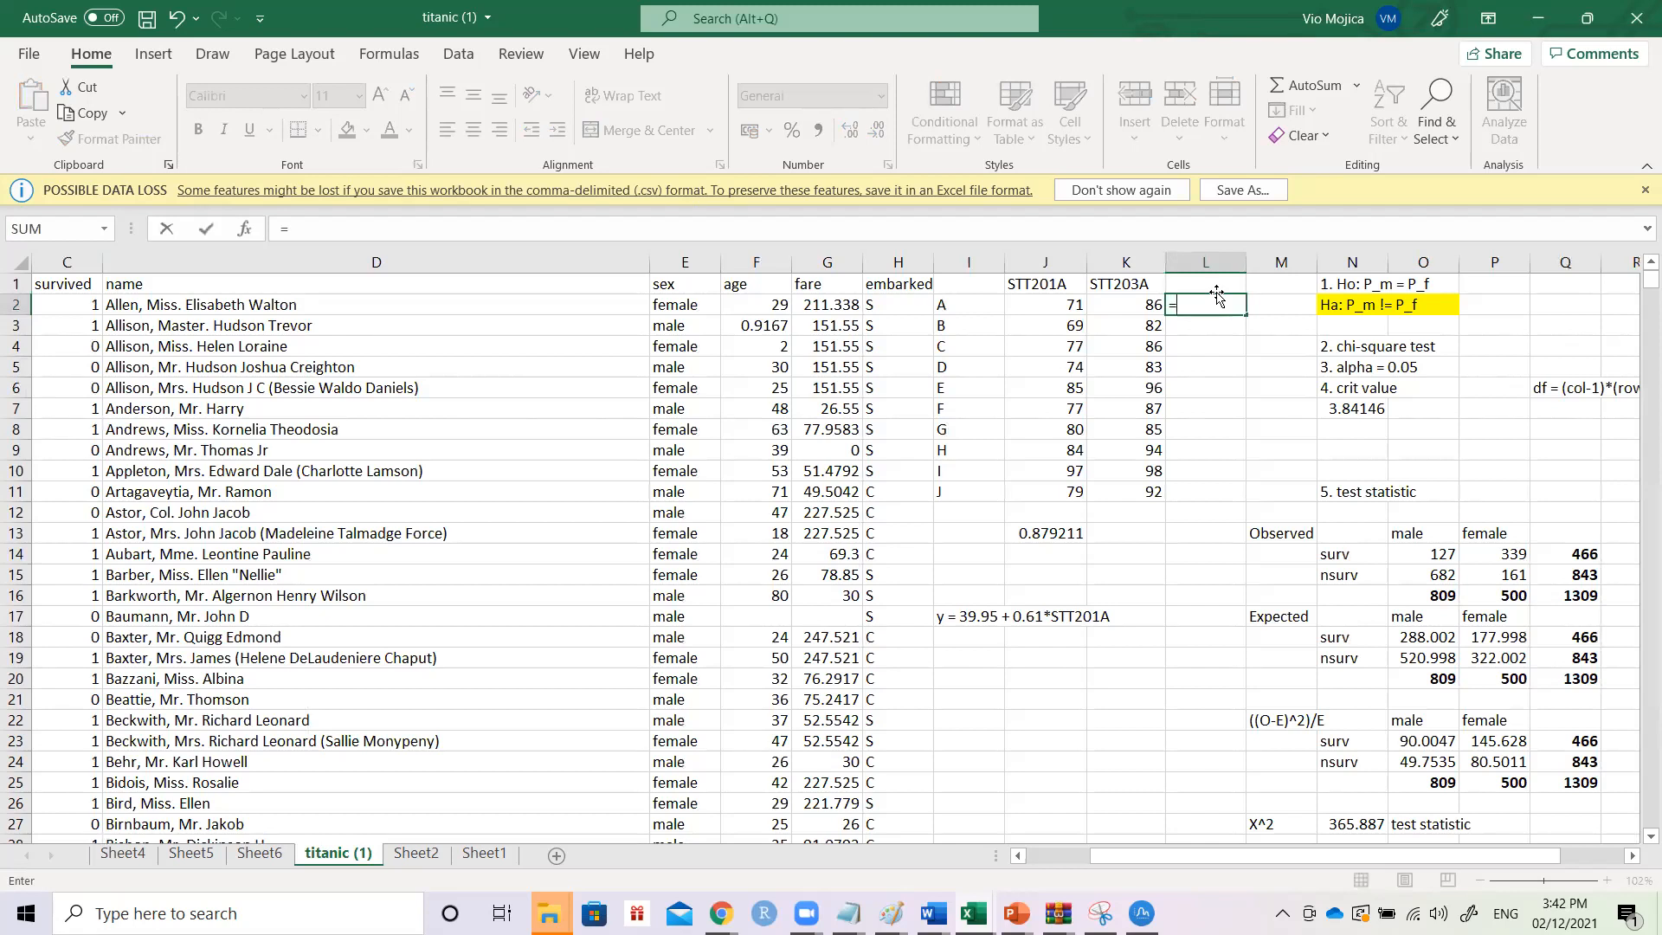
key("Left")
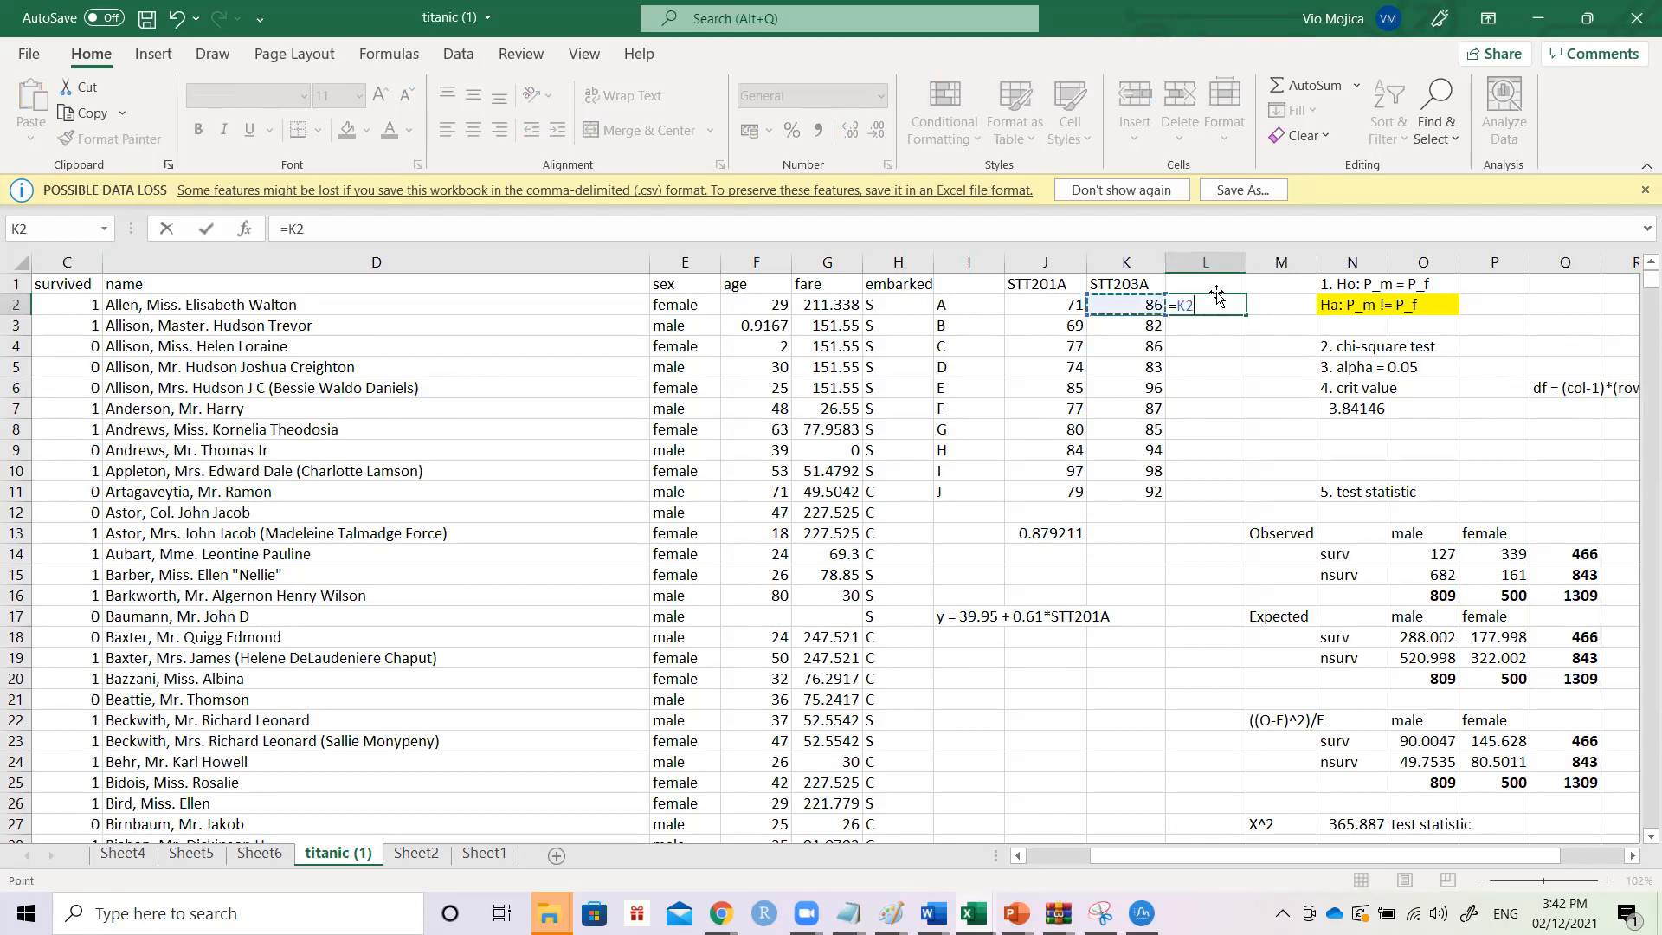
key("BackSpace")
key("BackSpace")
type("39.95")
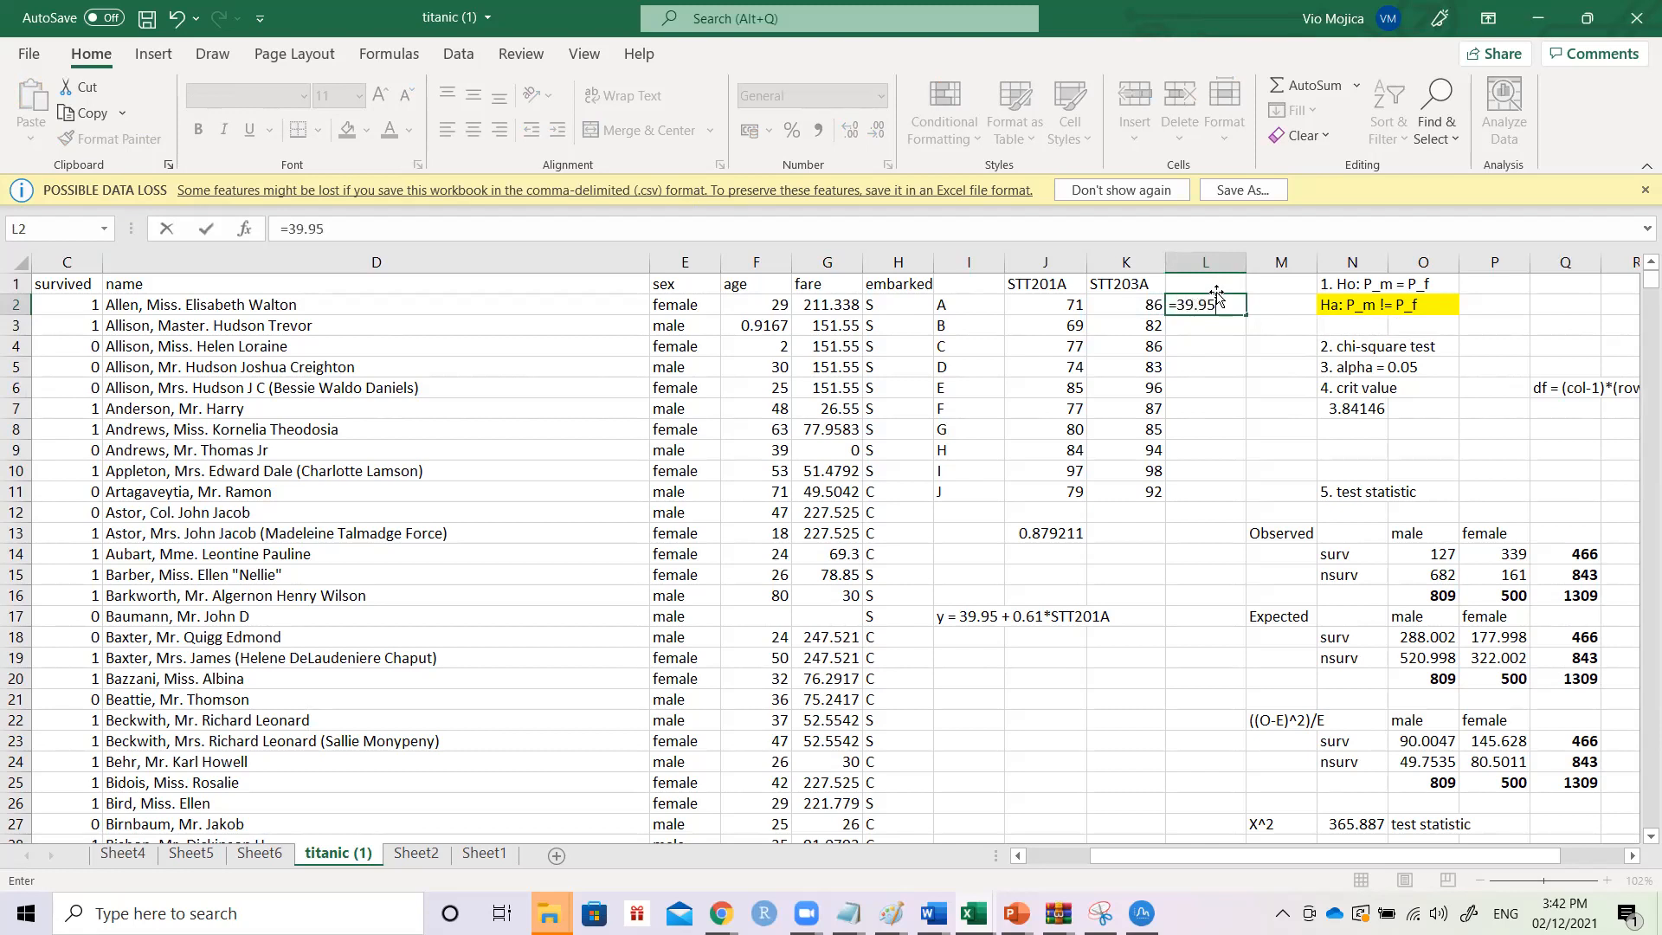
type("+0.61*")
key("Left")
key("Left")
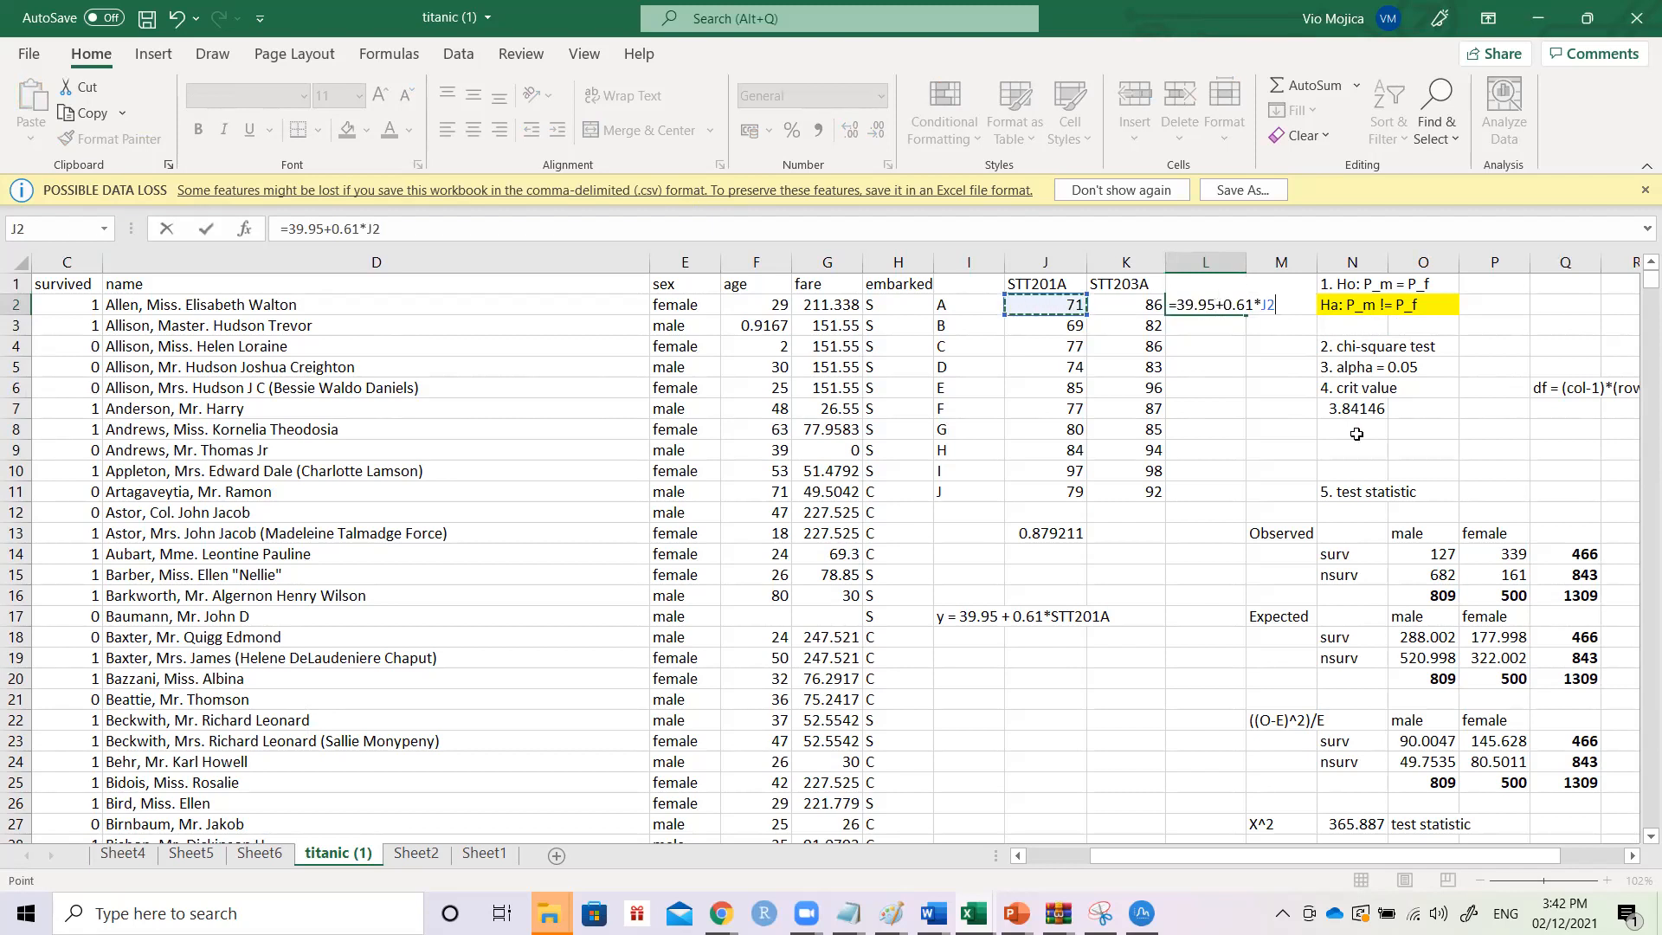
key("Return")
- Fill the prediction formula from L2 down through L11
left_click(1233, 301)
left_click_drag(1244, 316, 1247, 498)
left_click(1260, 392)
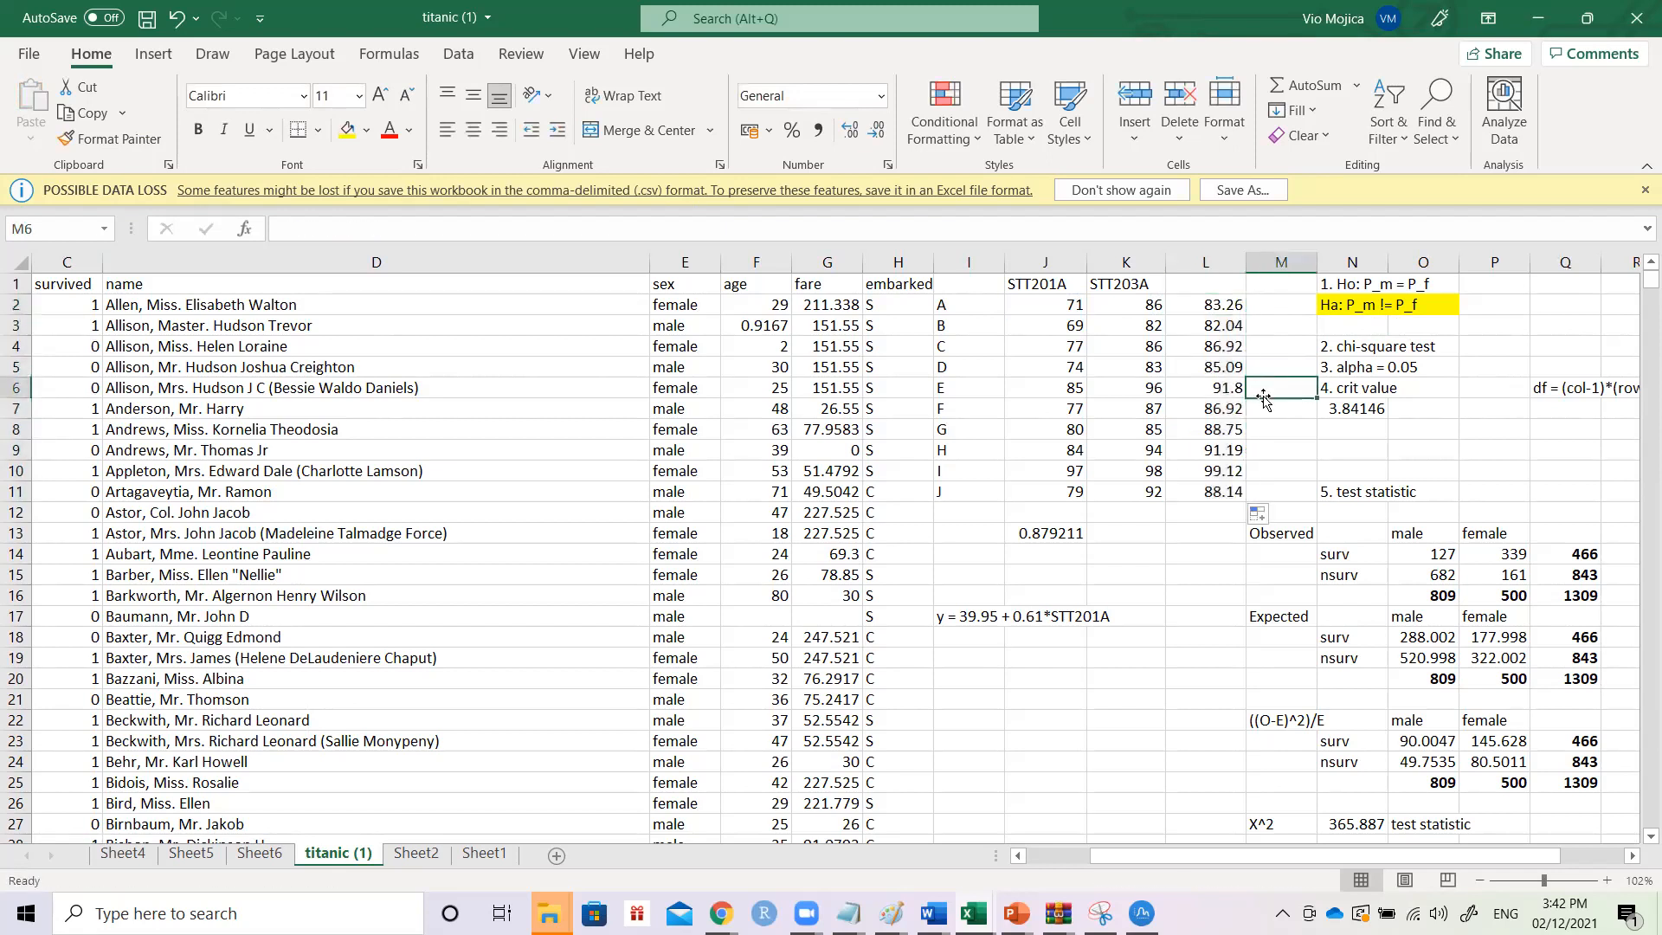
left_click_drag(1223, 309, 1230, 493)
- Label the predicted scores column pred_STT203A in L1
left_click(1194, 289)
type("pr")
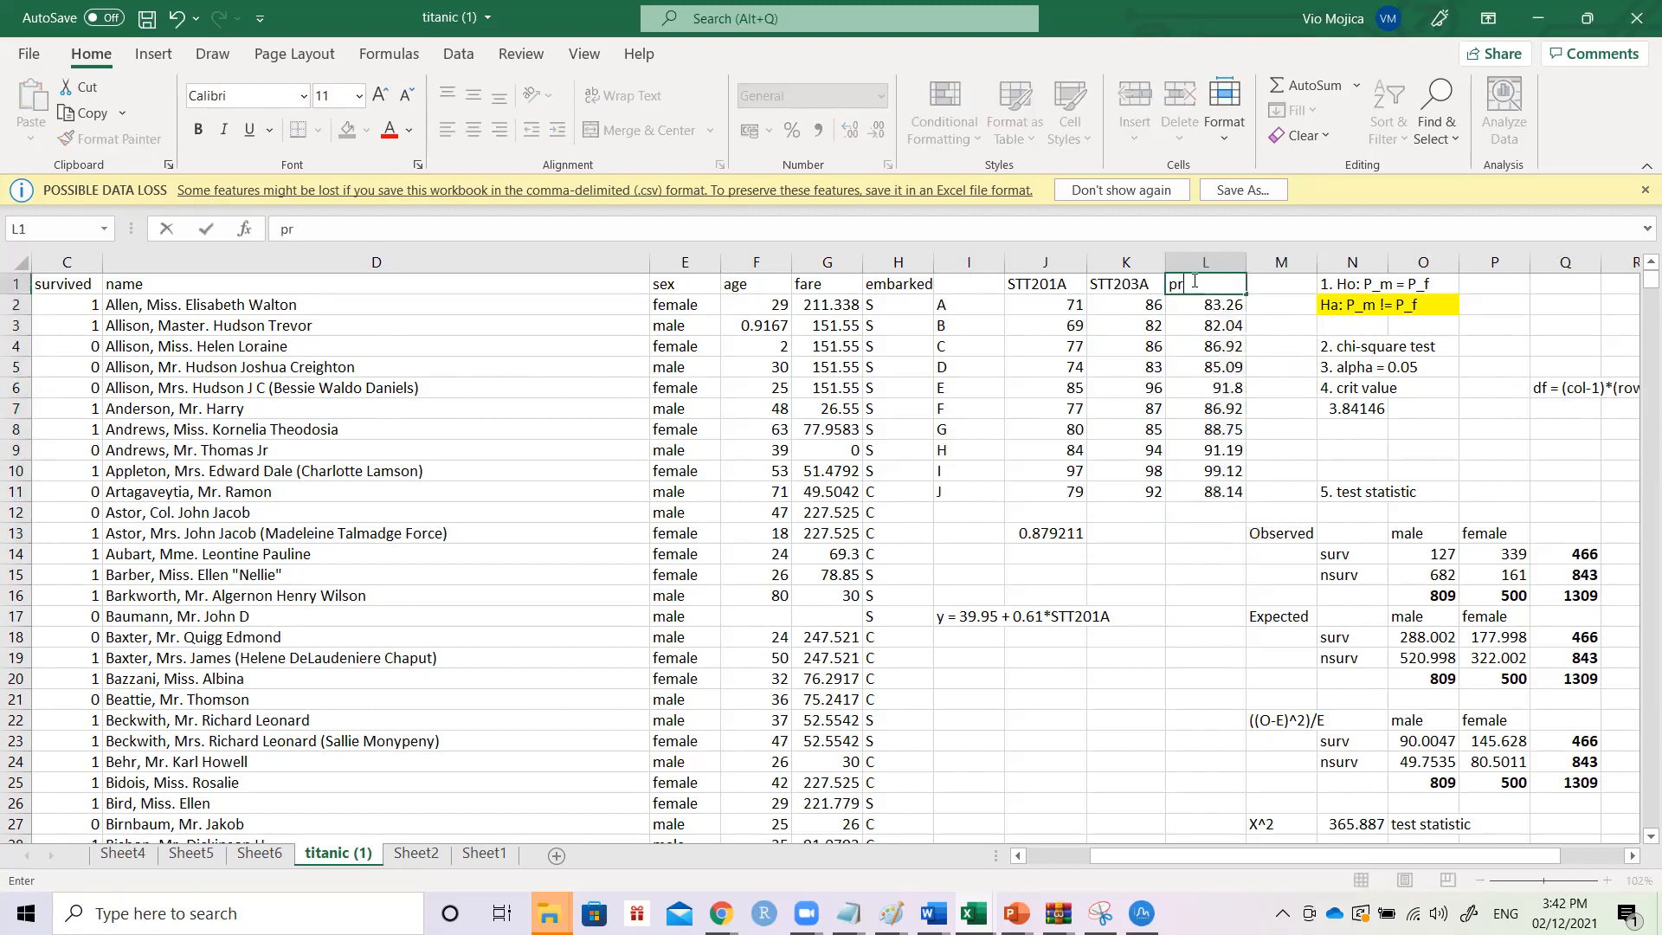
type("ed_STT203A")
key("Return")
key("Up")
key("Left")
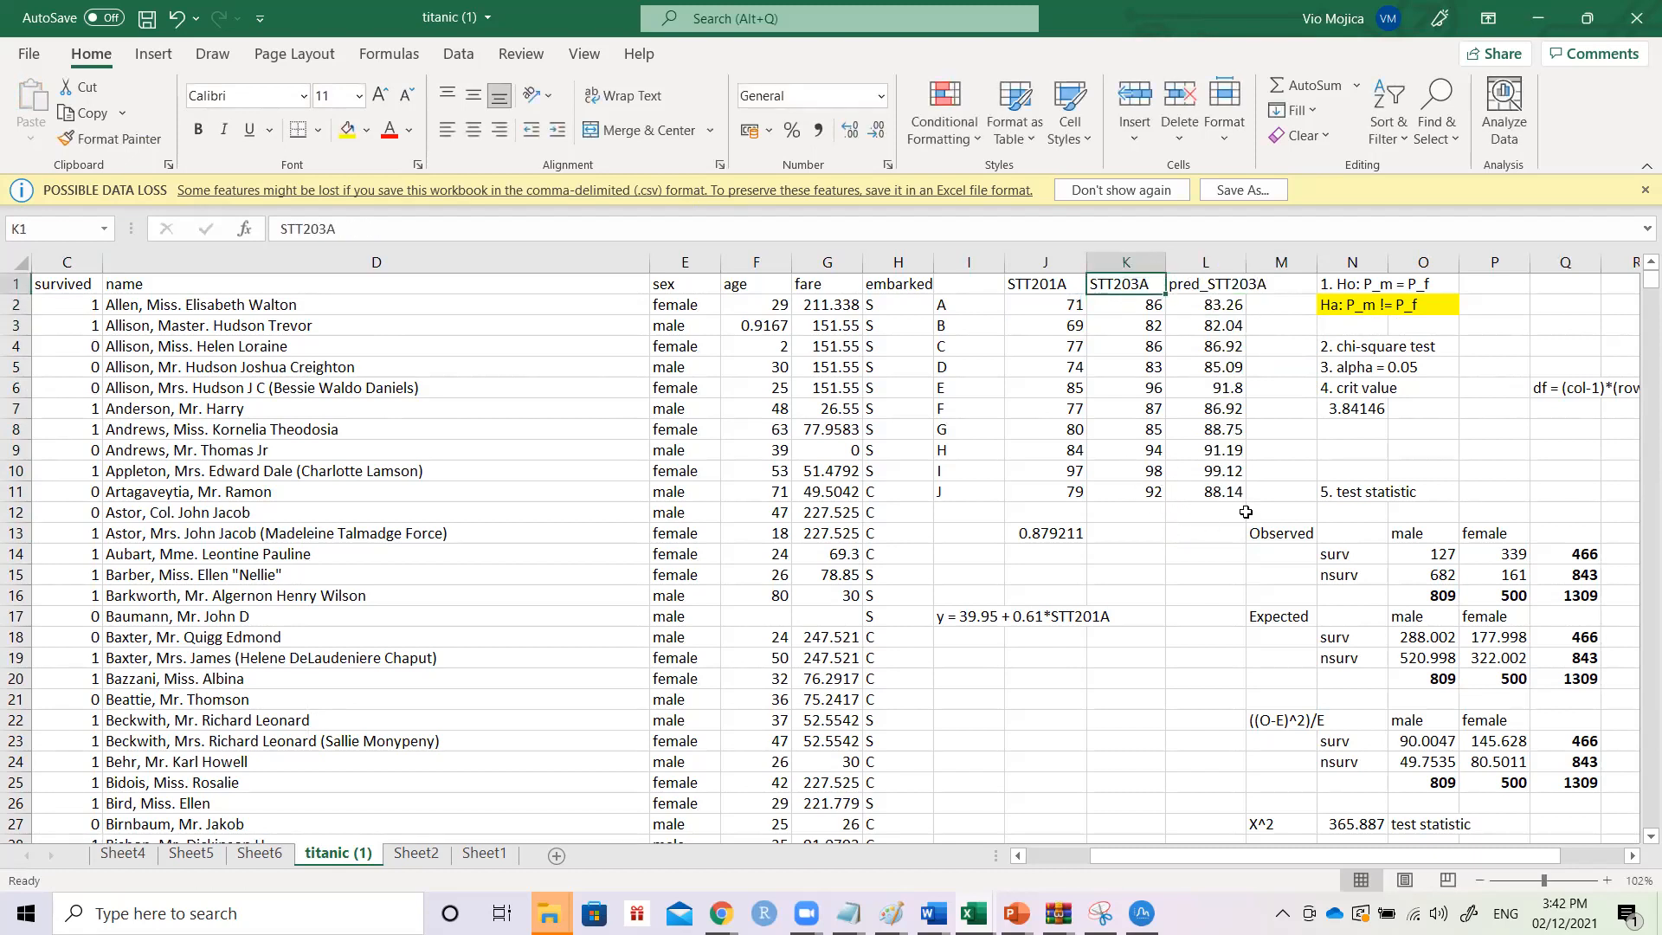
- Review the regression equation and predicted scores, and examine the R Square and coefficients on Sheet6
left_click(974, 625)
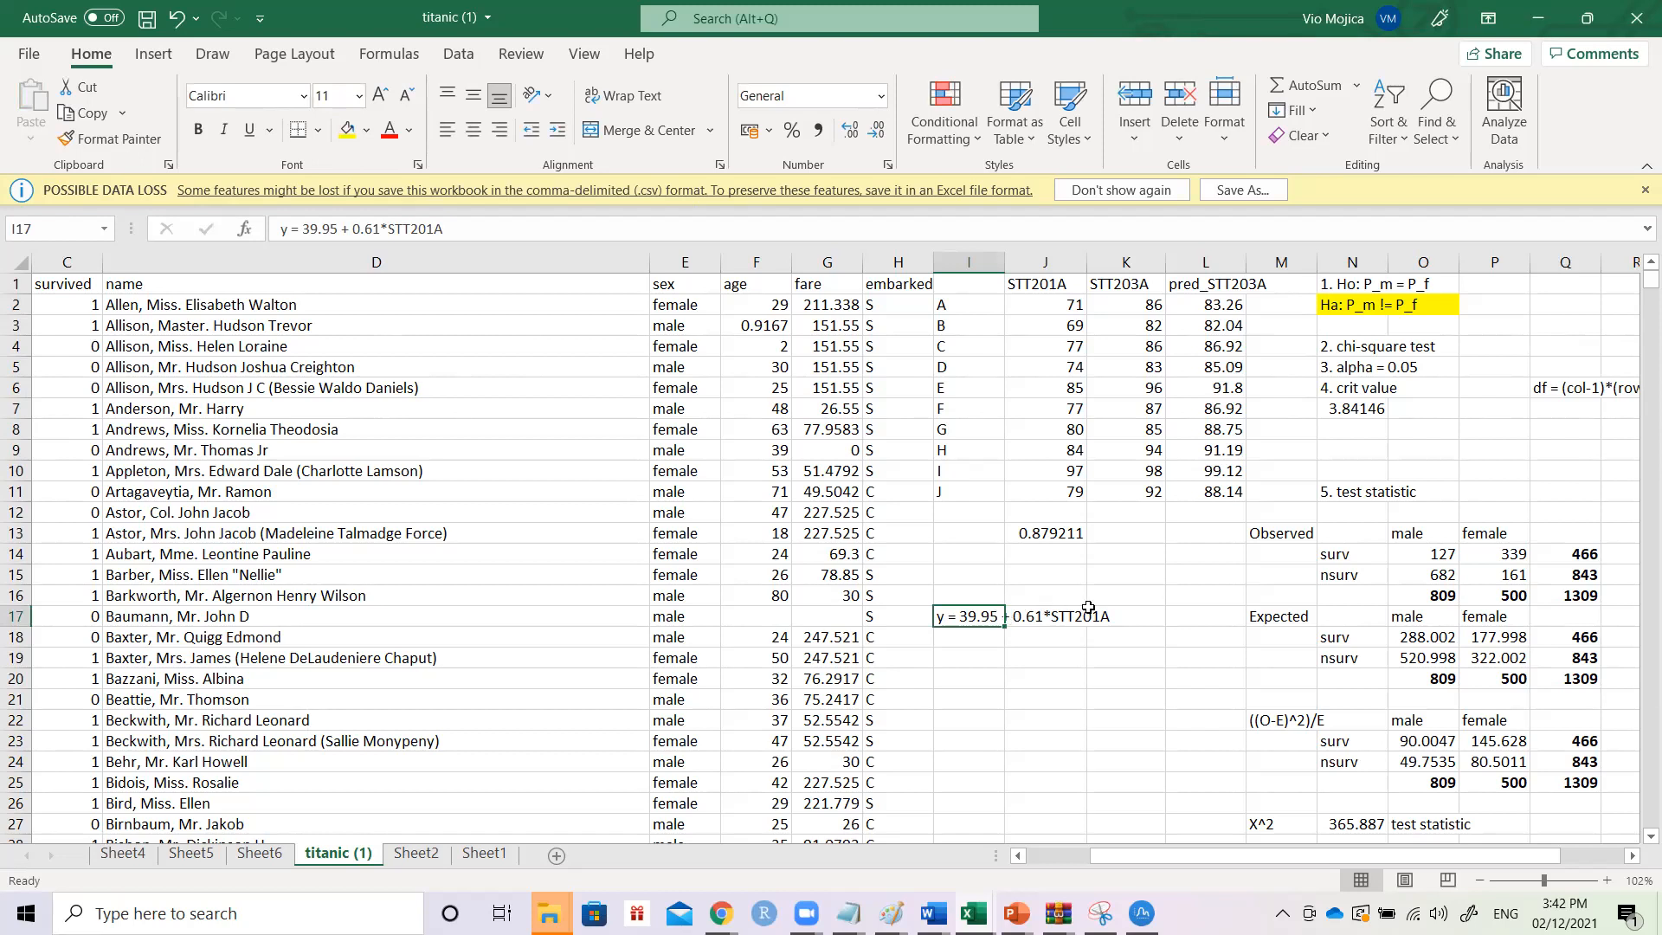
left_click(1216, 268)
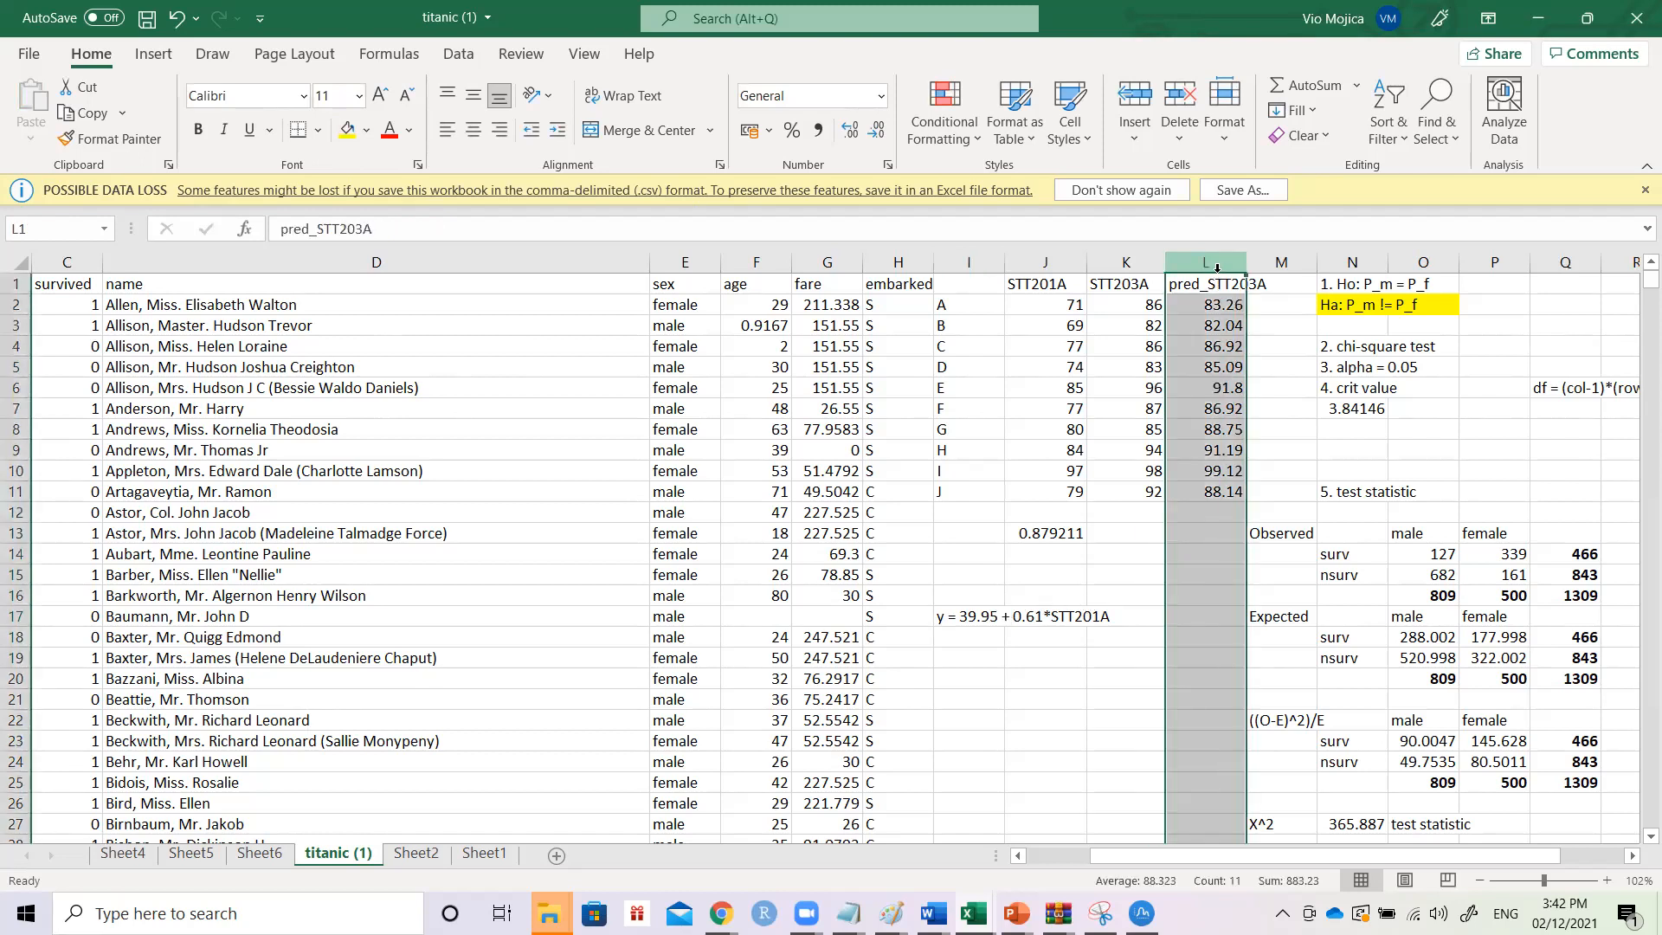
left_click(977, 619)
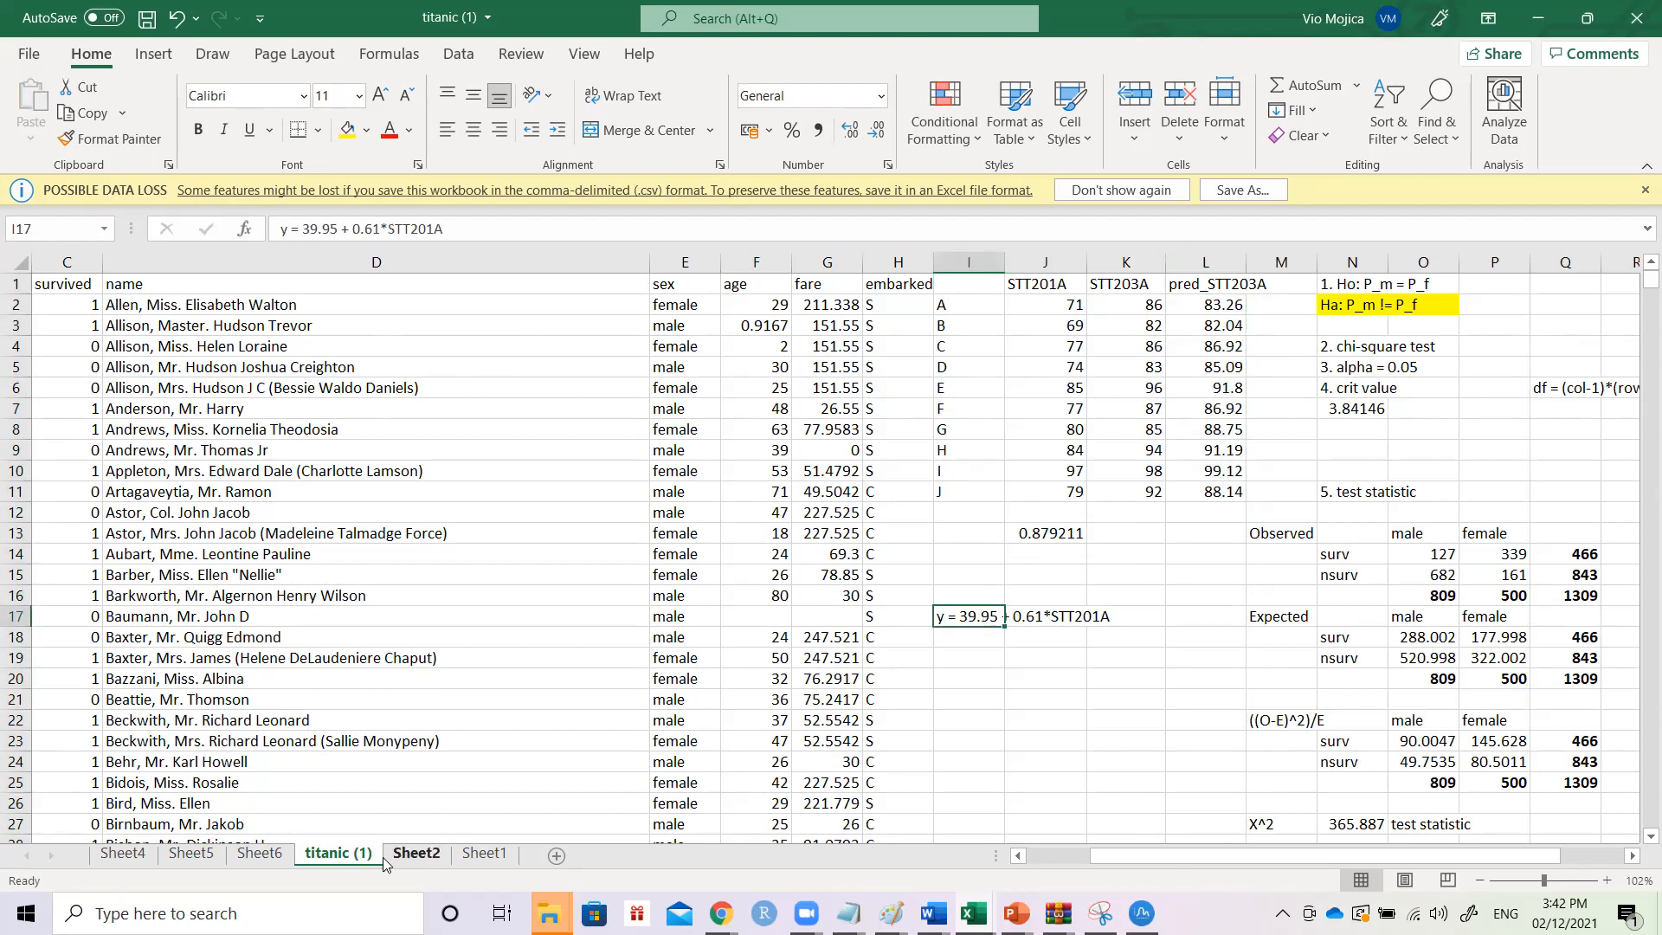
left_click(255, 854)
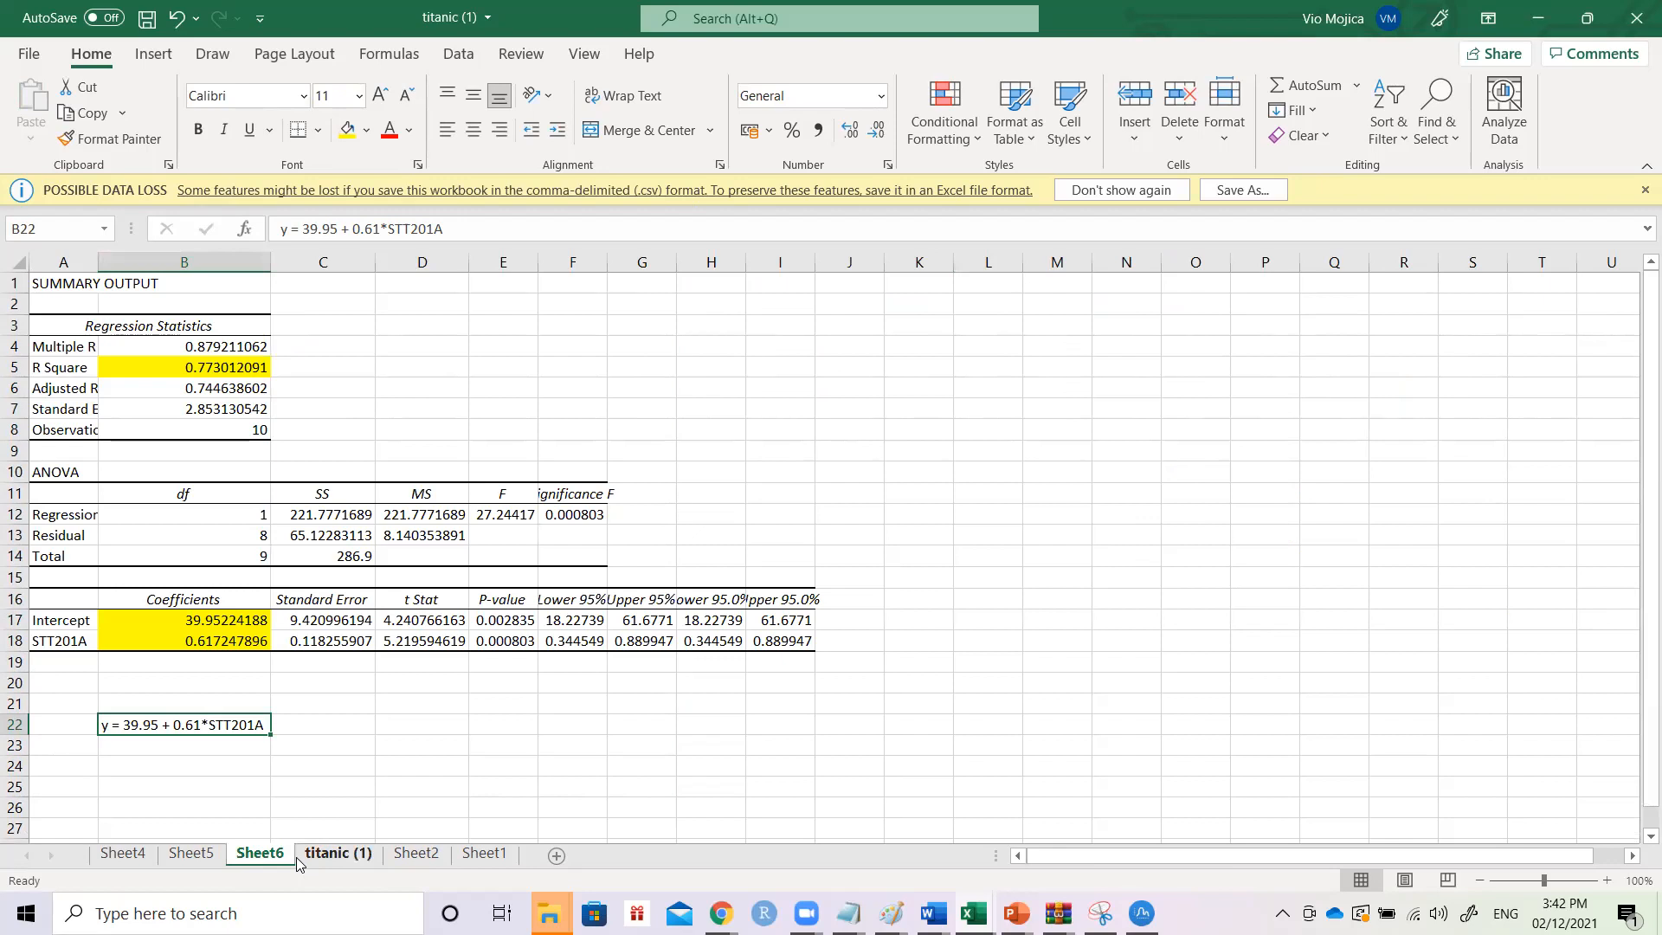
left_click_drag(92, 371, 145, 367)
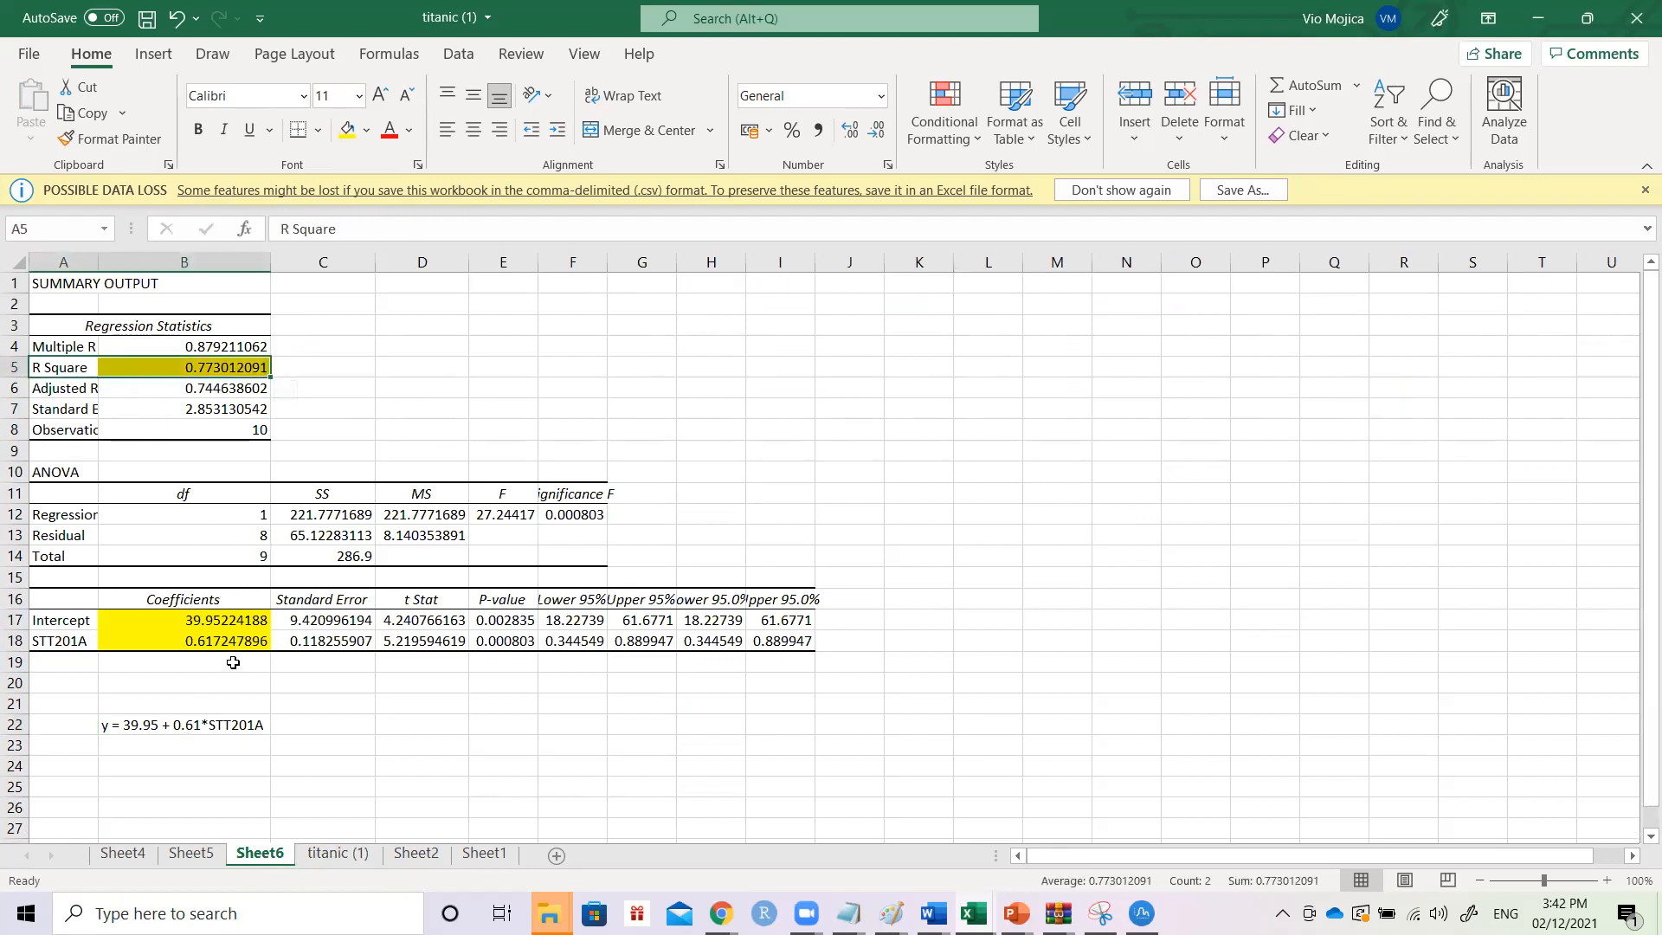
left_click_drag(234, 620, 235, 644)
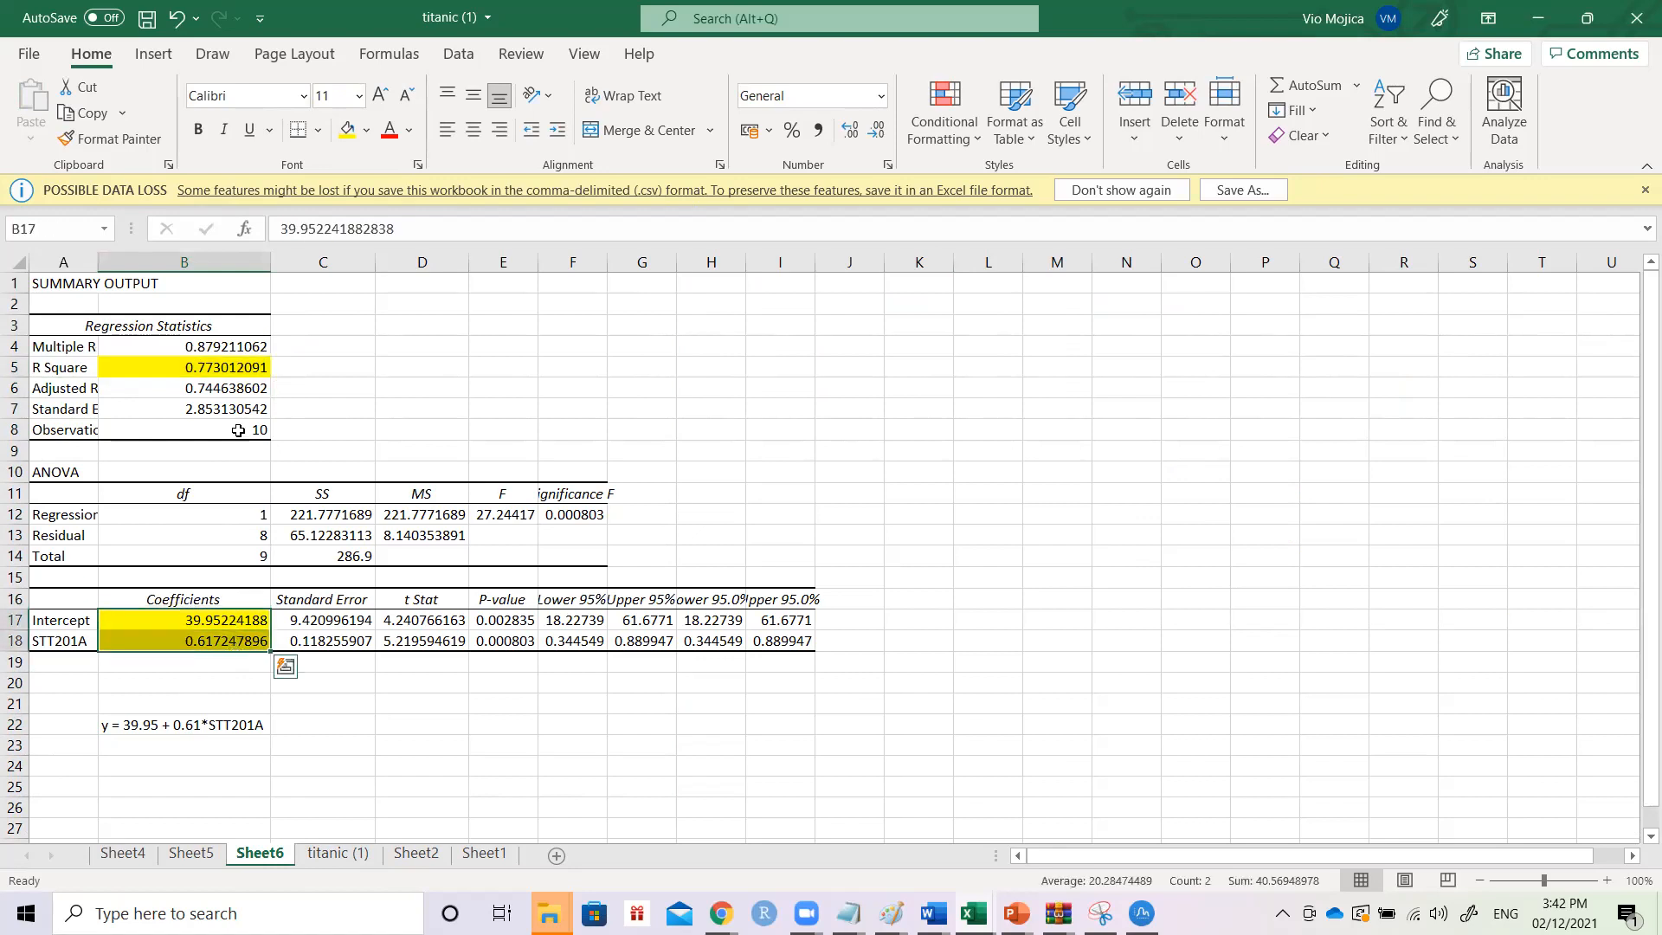
left_click(229, 365)
- Write in C5 of Sheet6 "77.30% of the total variation in STT203A grades can be explained by STT201A grades"
left_click(308, 370)
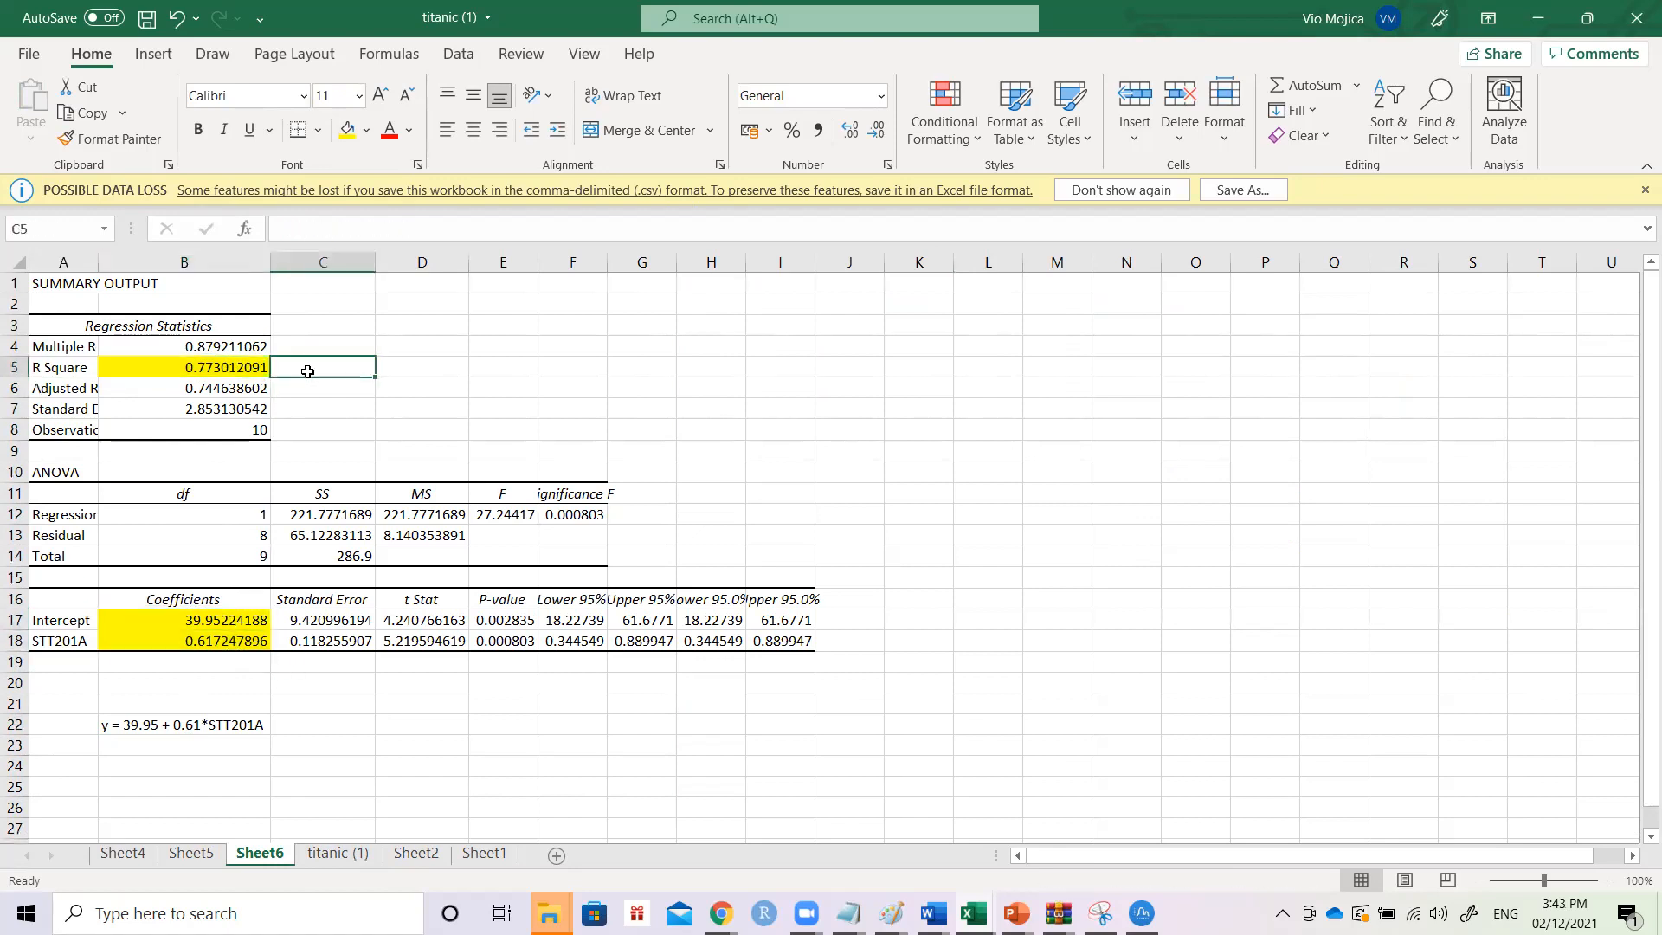
type("77")
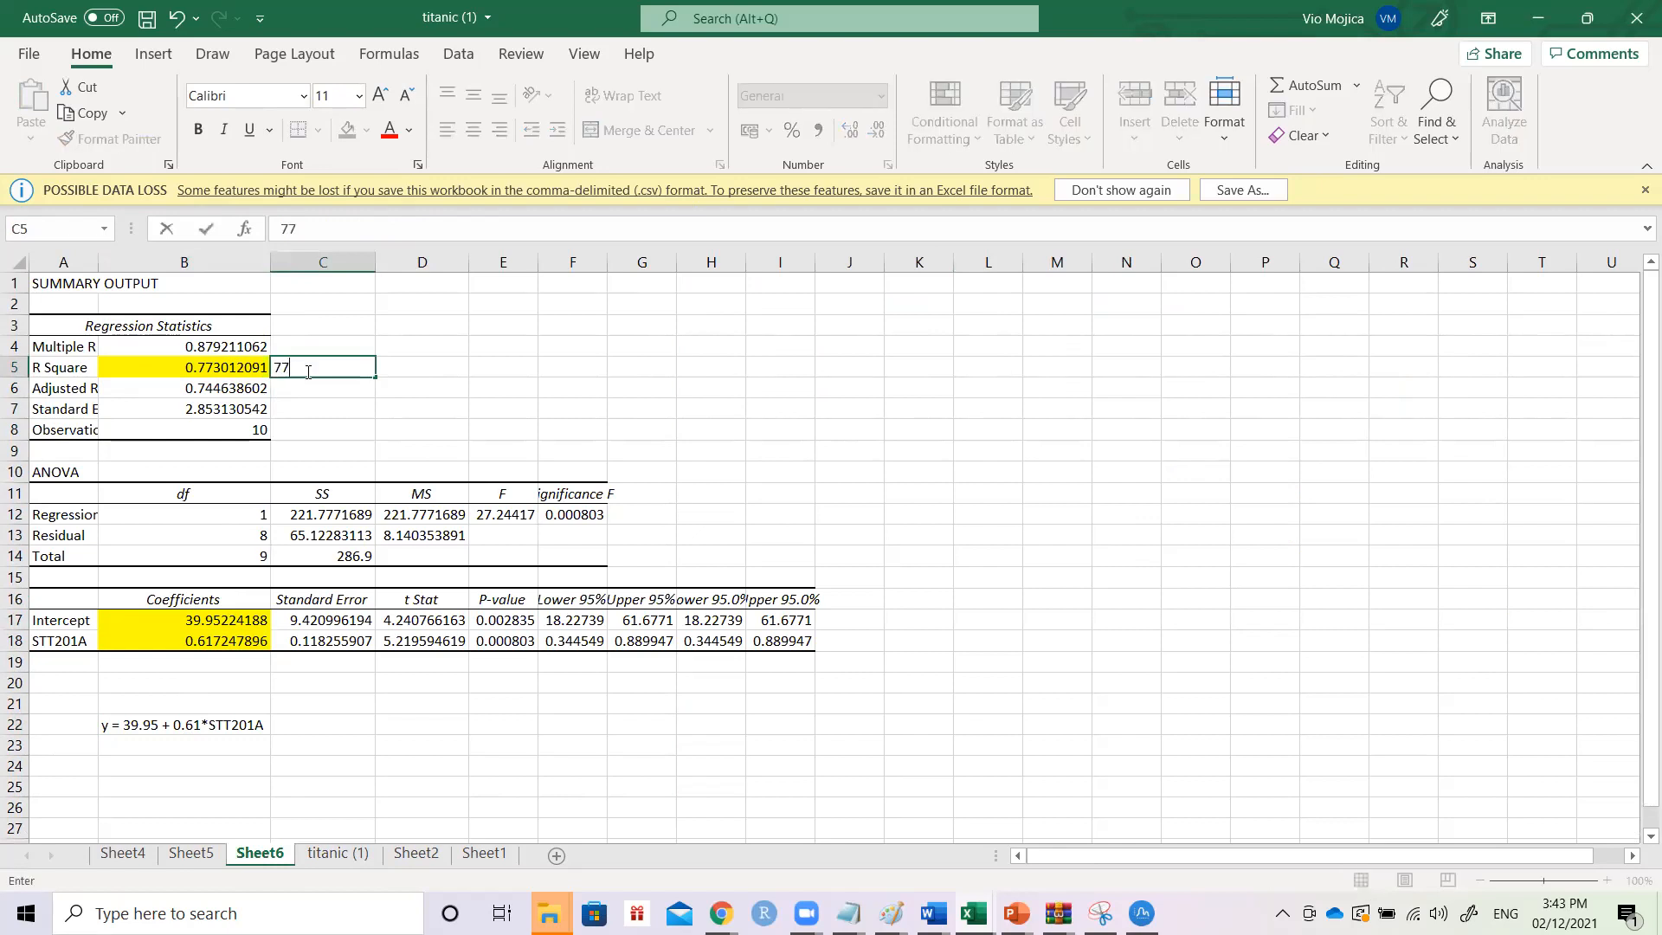
type(".30% of the tot")
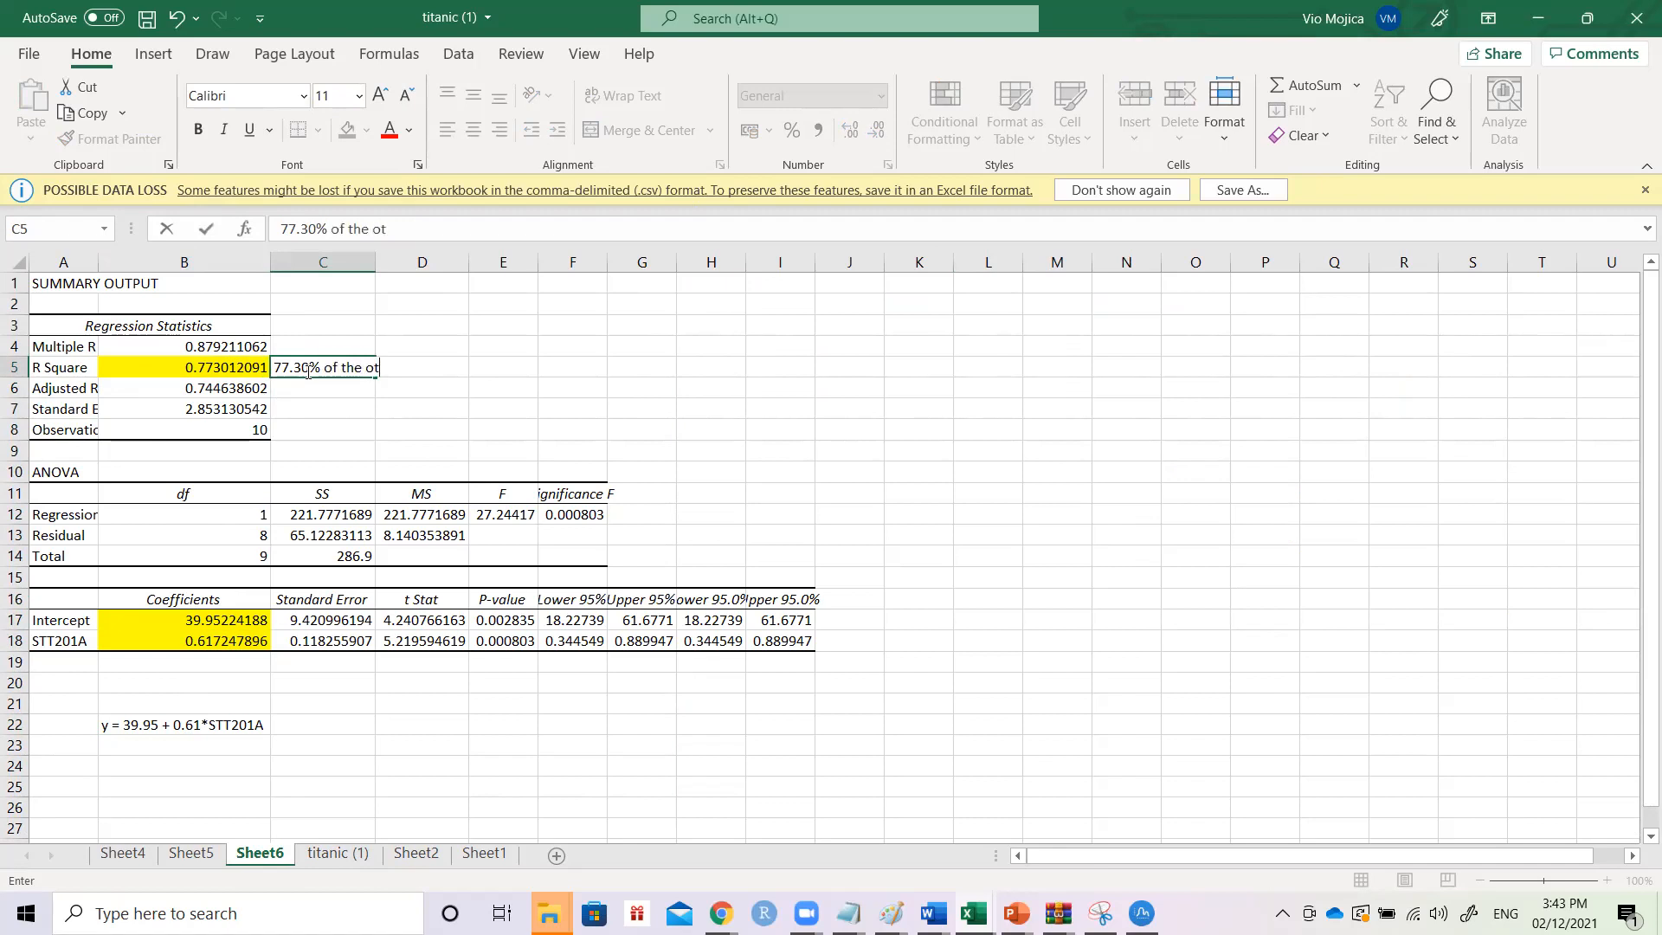
type("al variation in STT203A grades can be explained by STT201A grades")
key("Return")
left_click(307, 369)
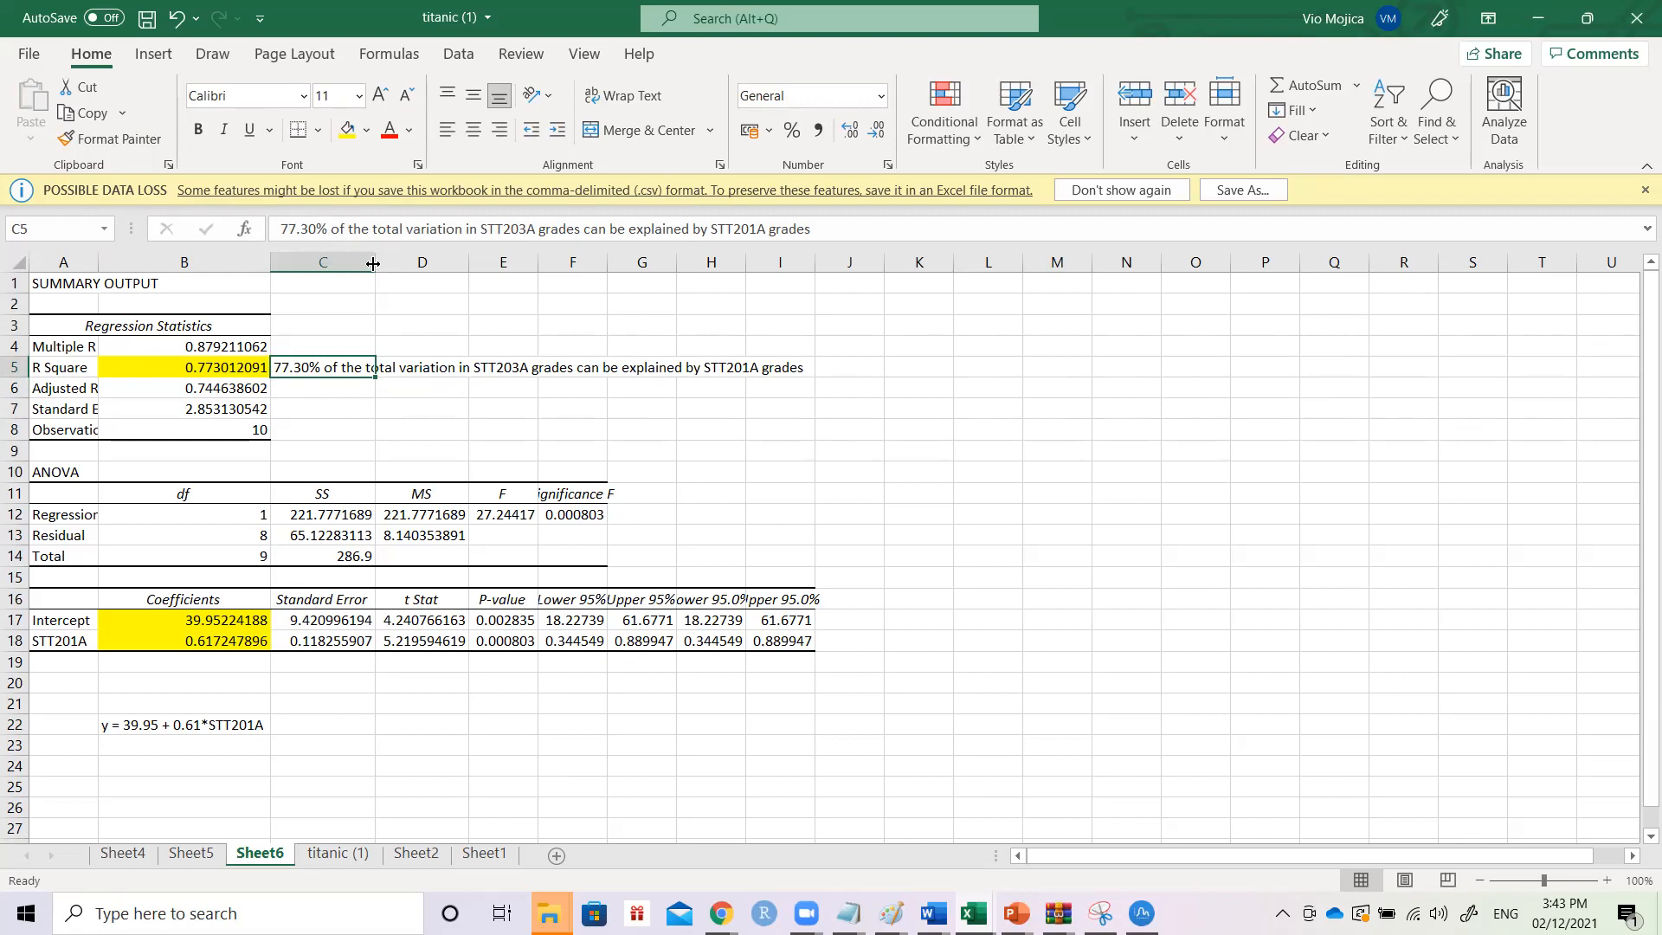
- Add the note "70% cutoff" in C6, below the R Square interpretation
key("Return")
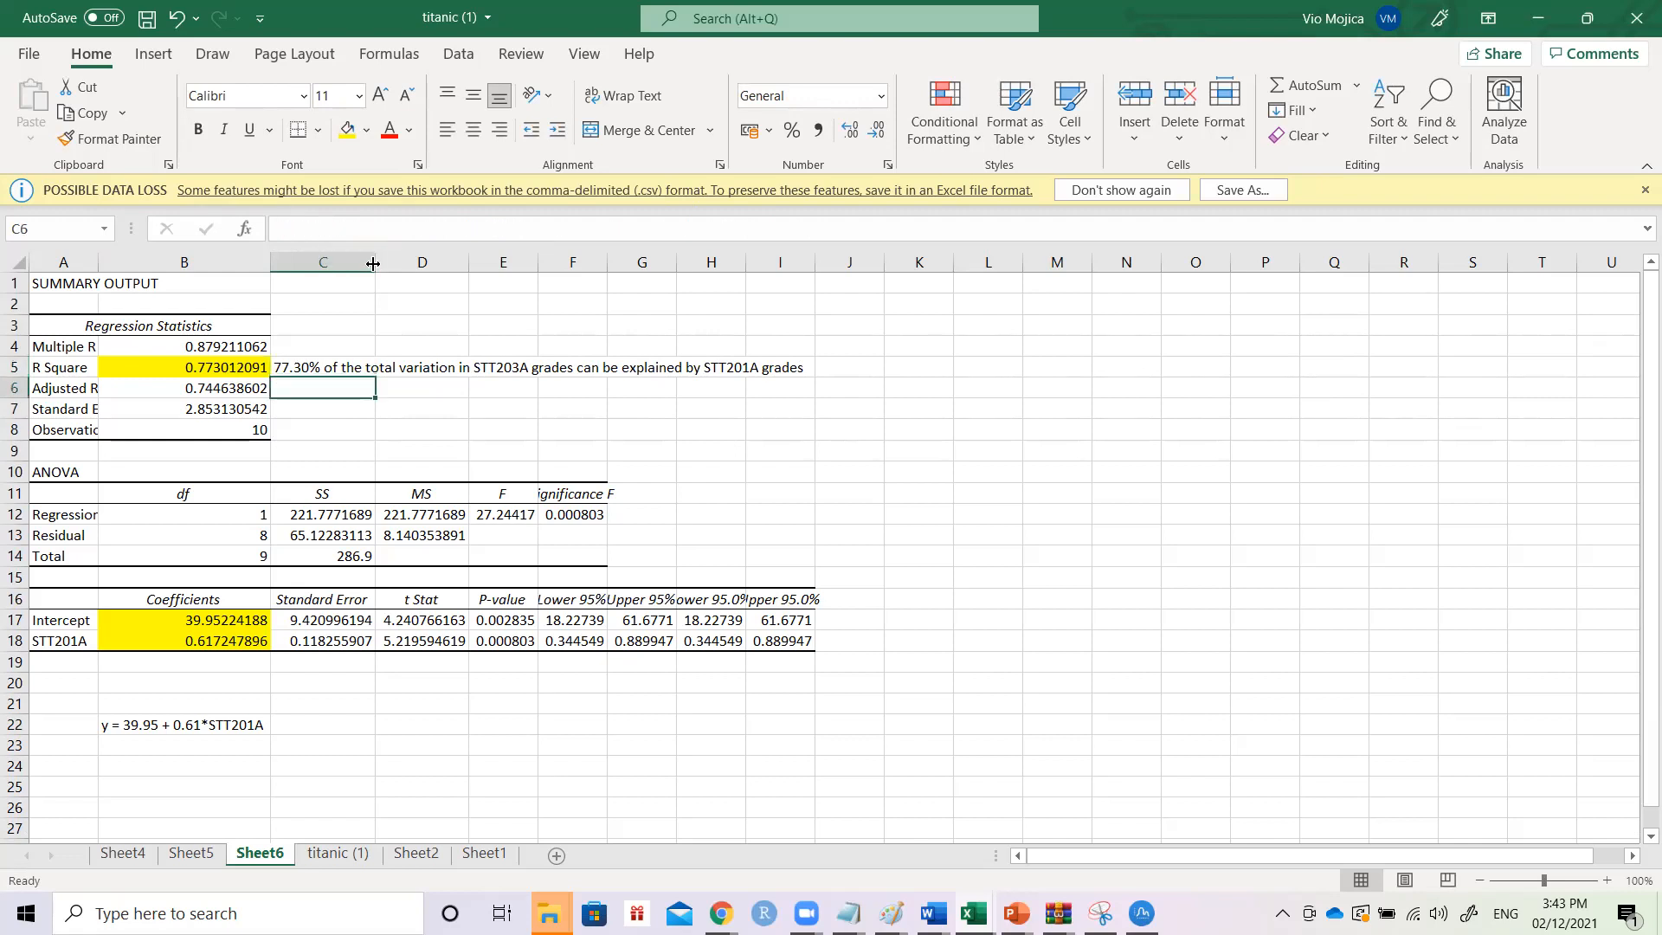
type("70% cutoff")
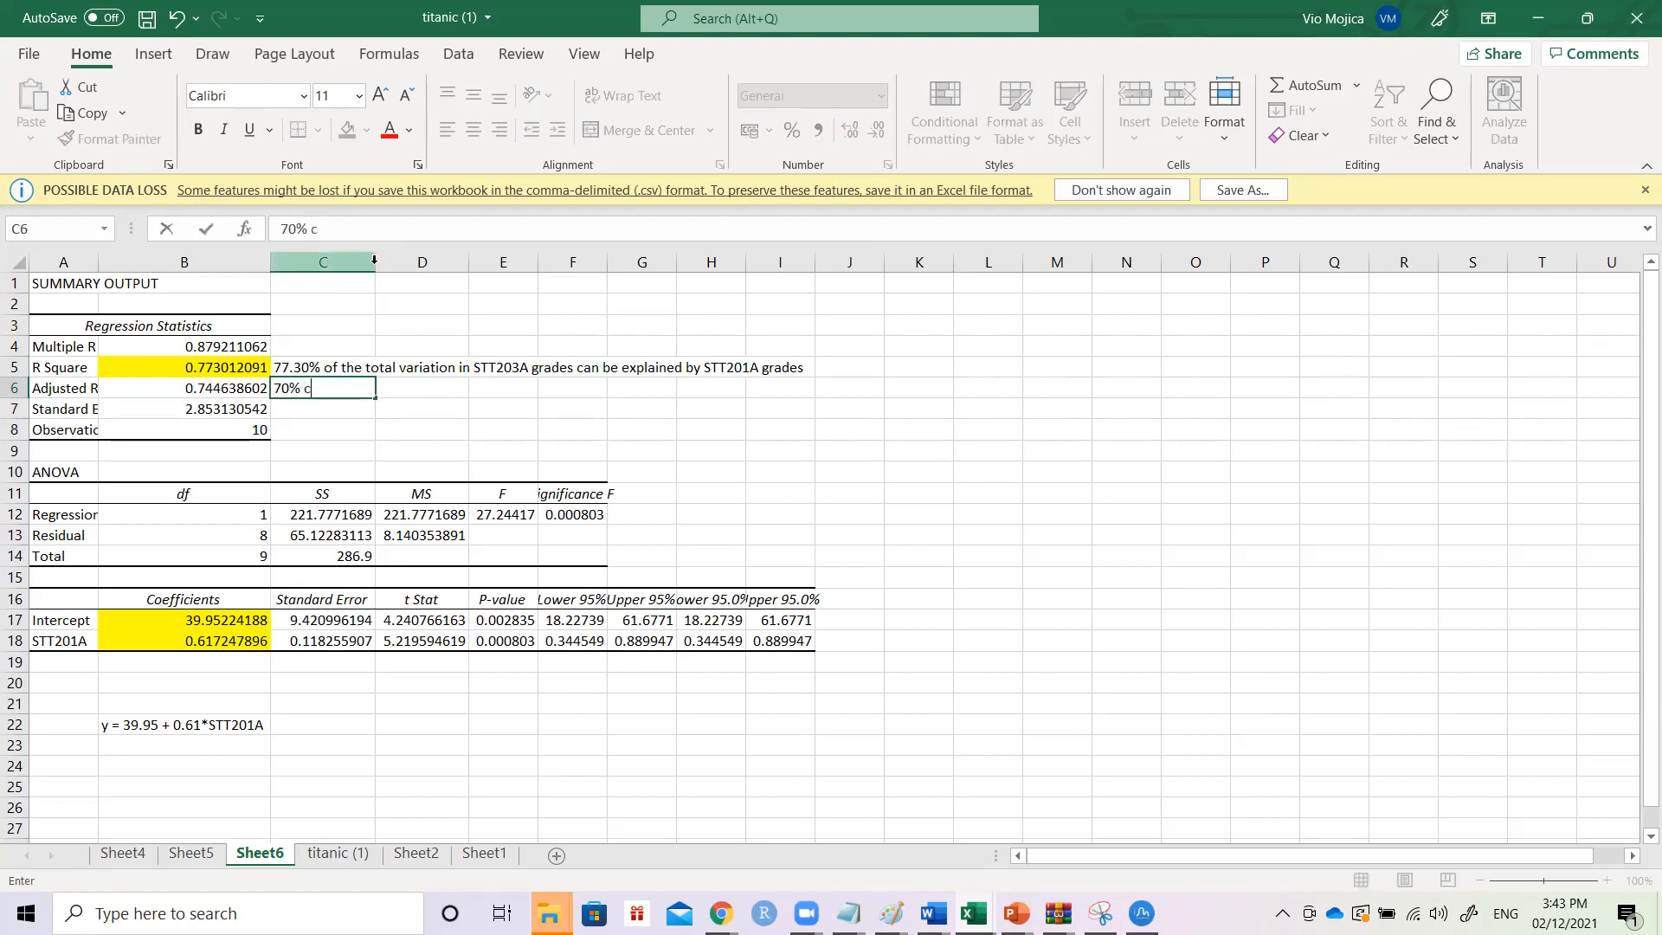
key("Return")
key("Up")
key("Up")
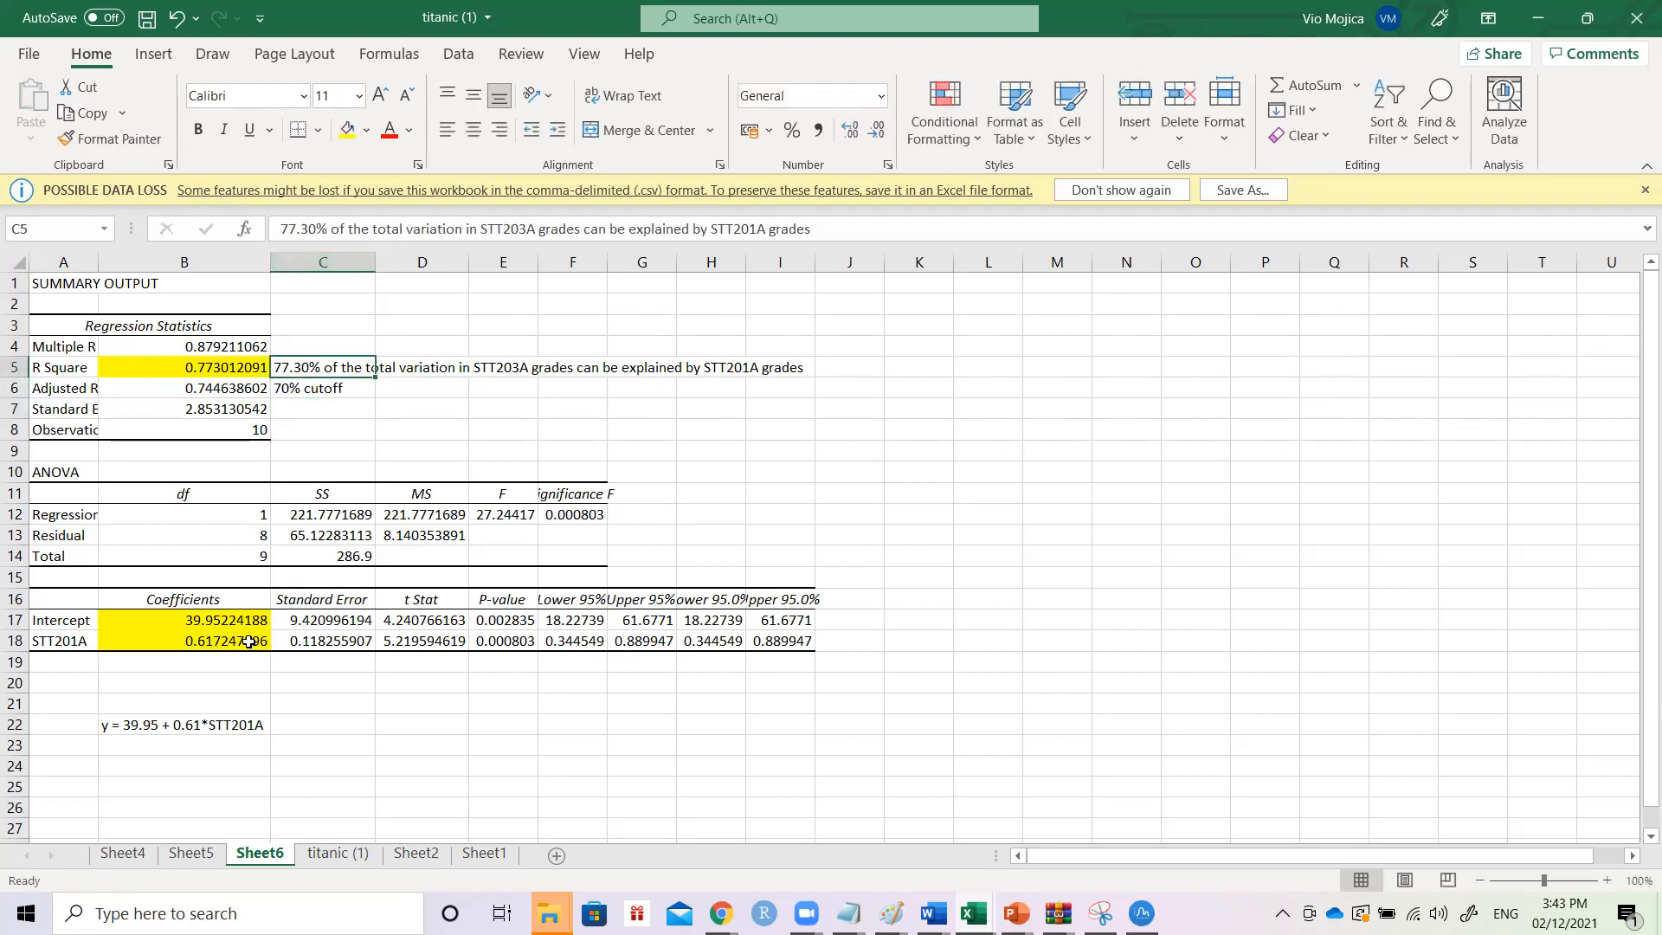
- Highlight the R Square interpretation in C5 with yellow fill
left_click(165, 729)
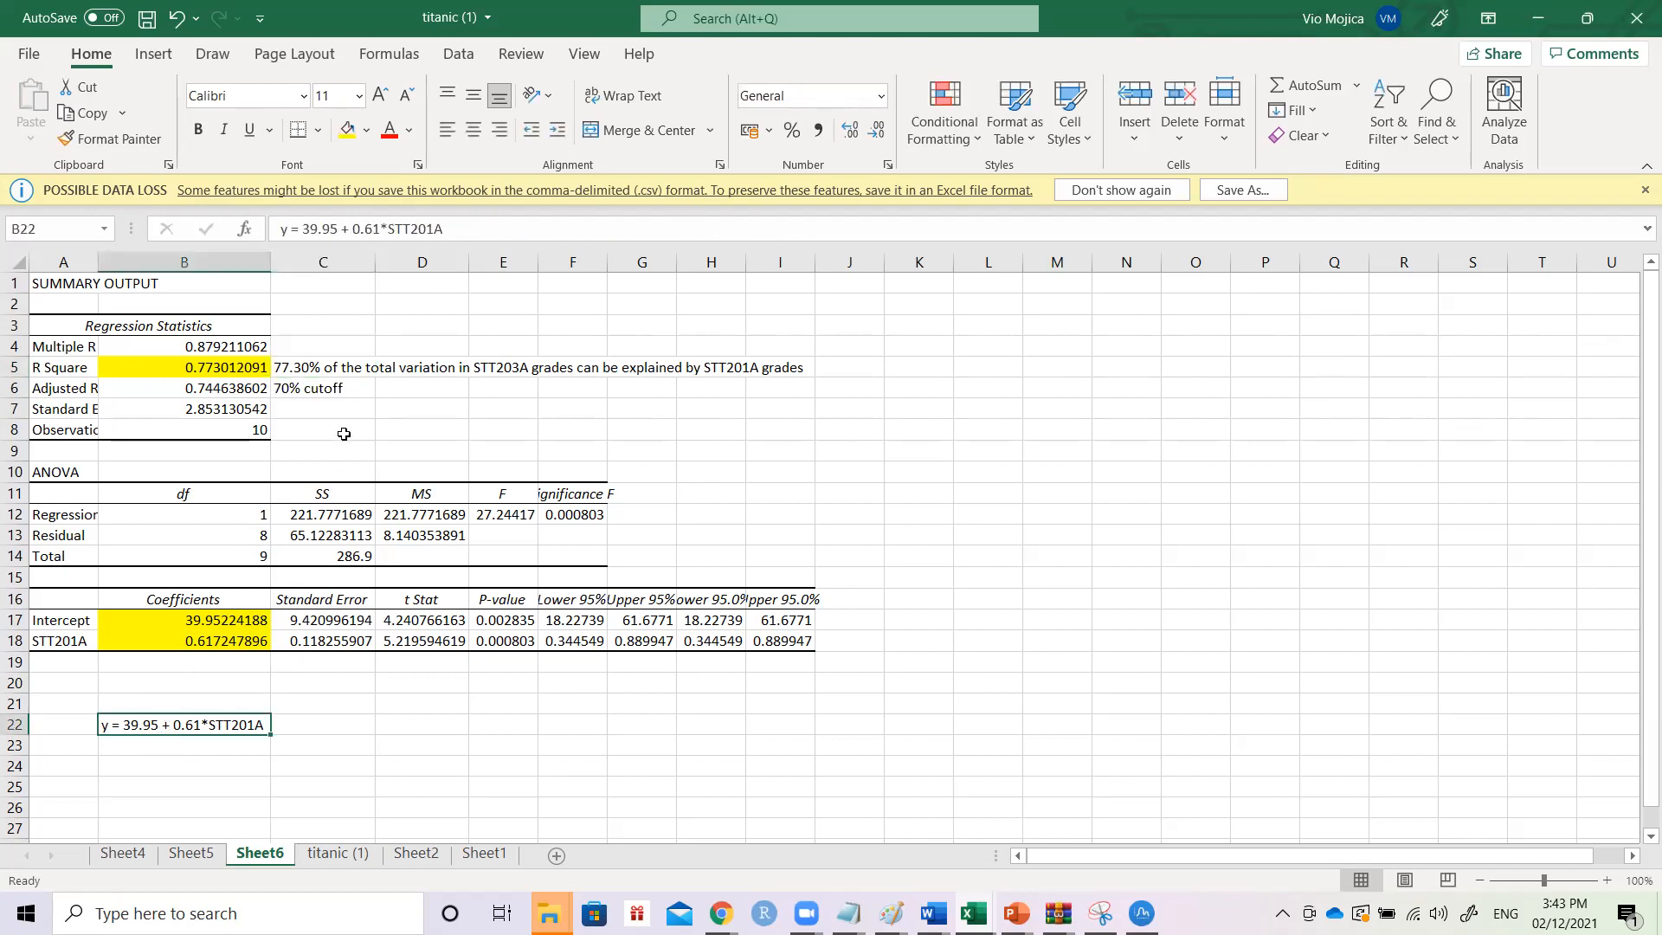
left_click(325, 377)
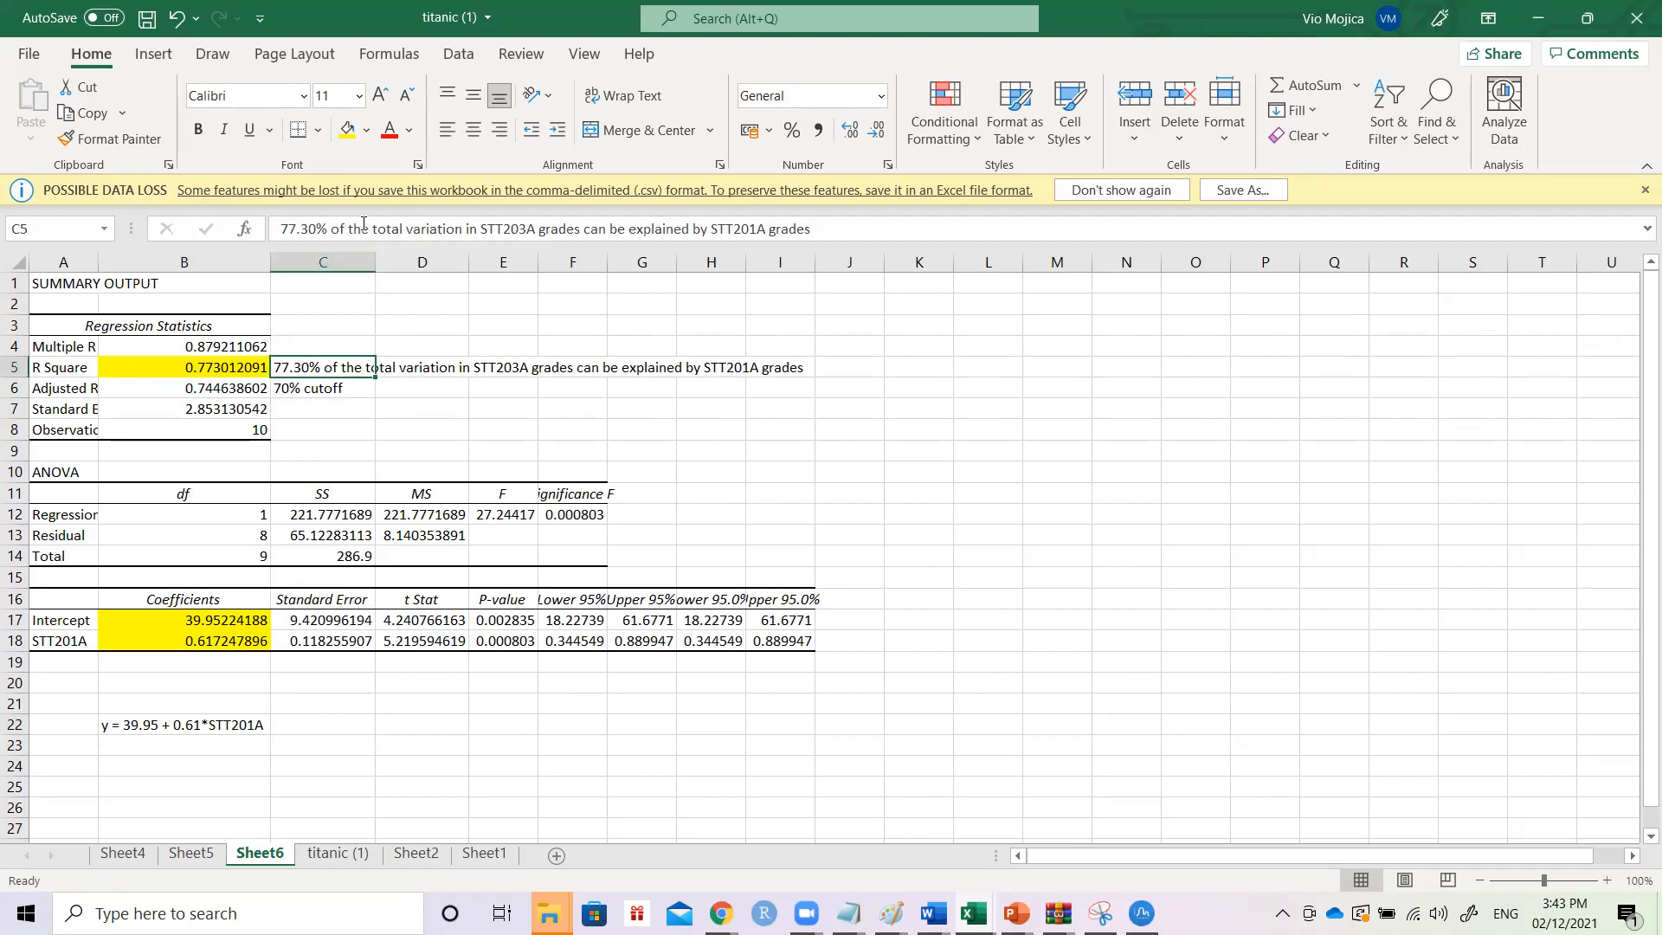
left_click(349, 132)
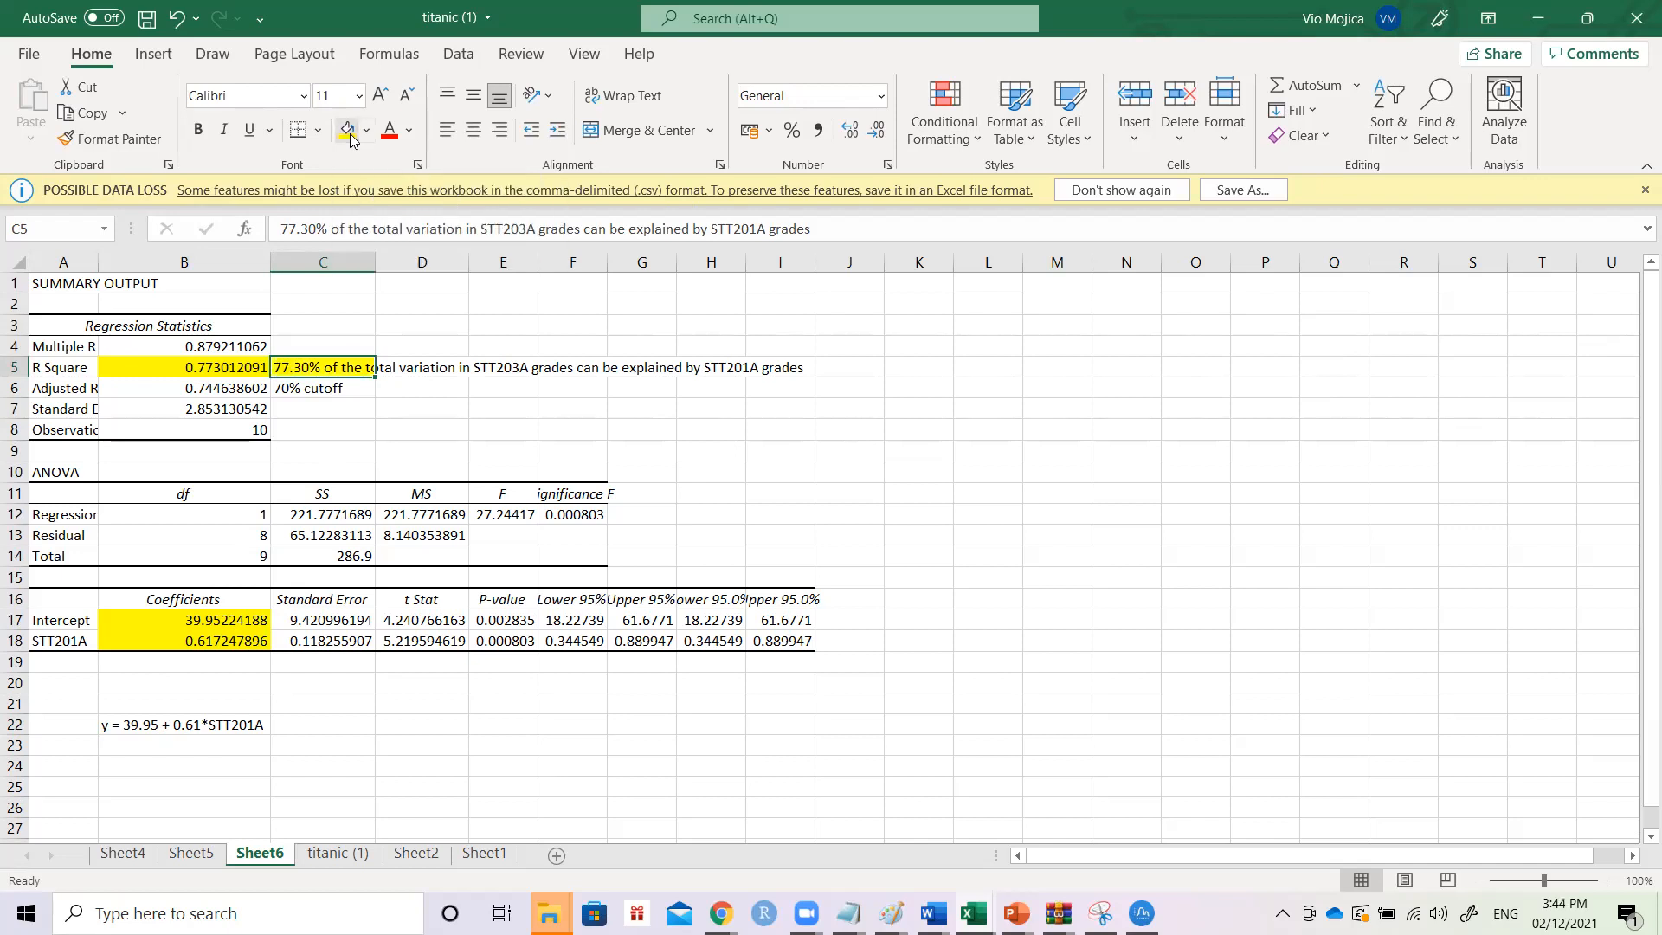
left_click(429, 319)
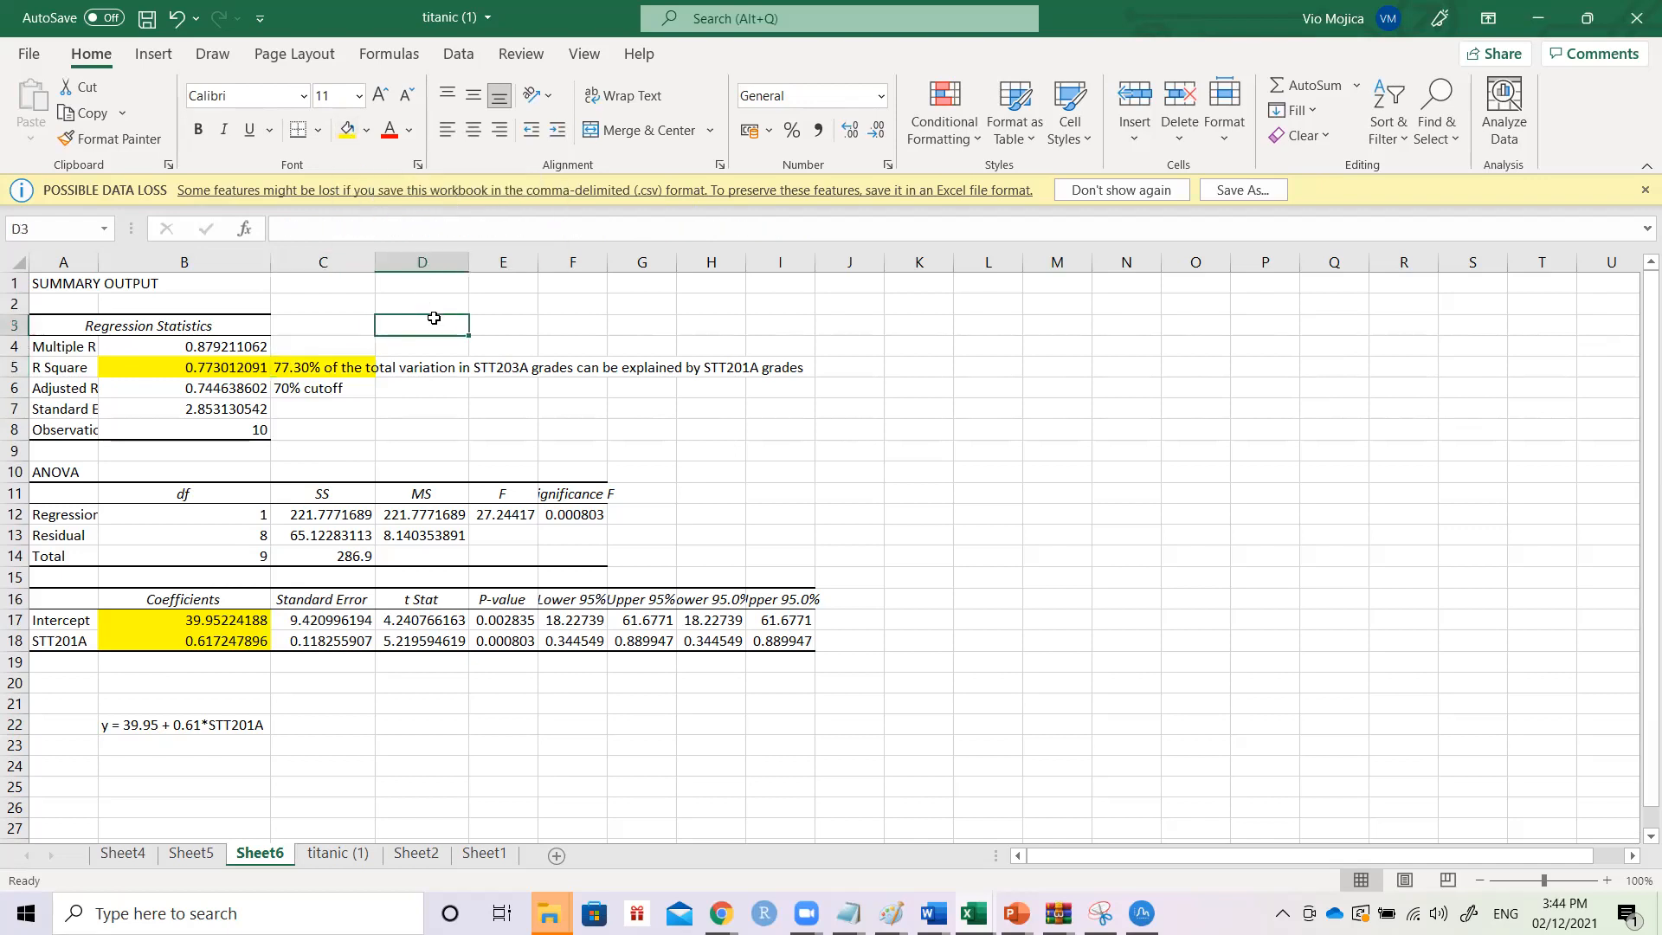
- Try to autofit column C to its contents, undo the width change, and reselect C5
double_click(371, 259)
key("ctrl+z")
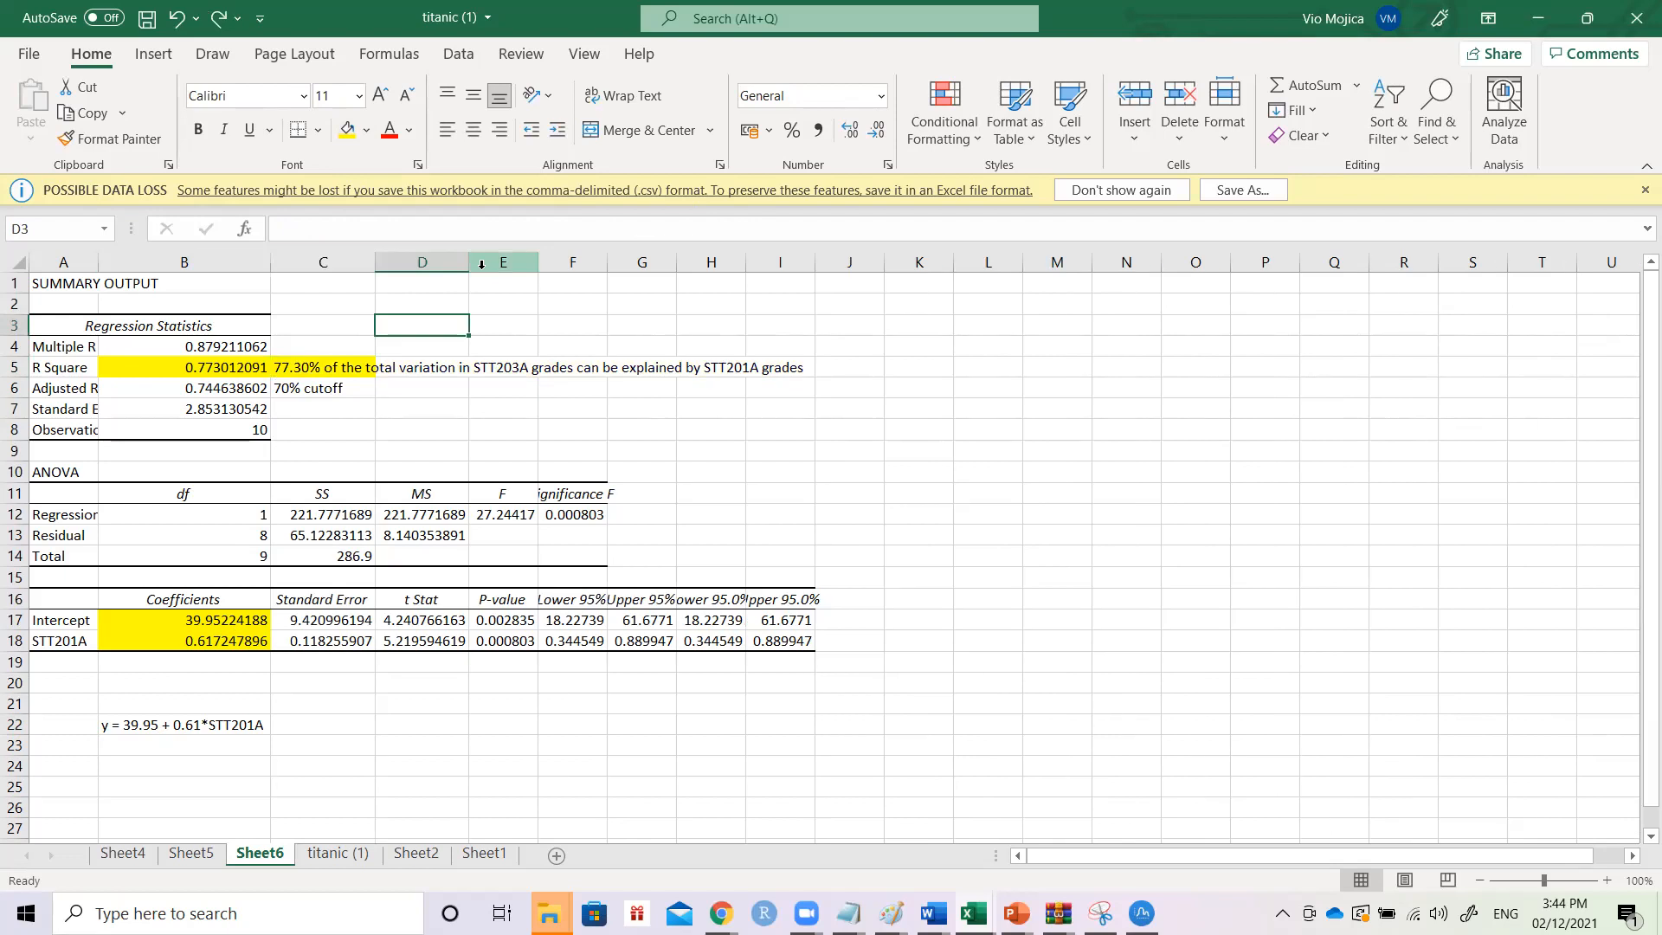
key("Down")
key("Down")
key("Left")
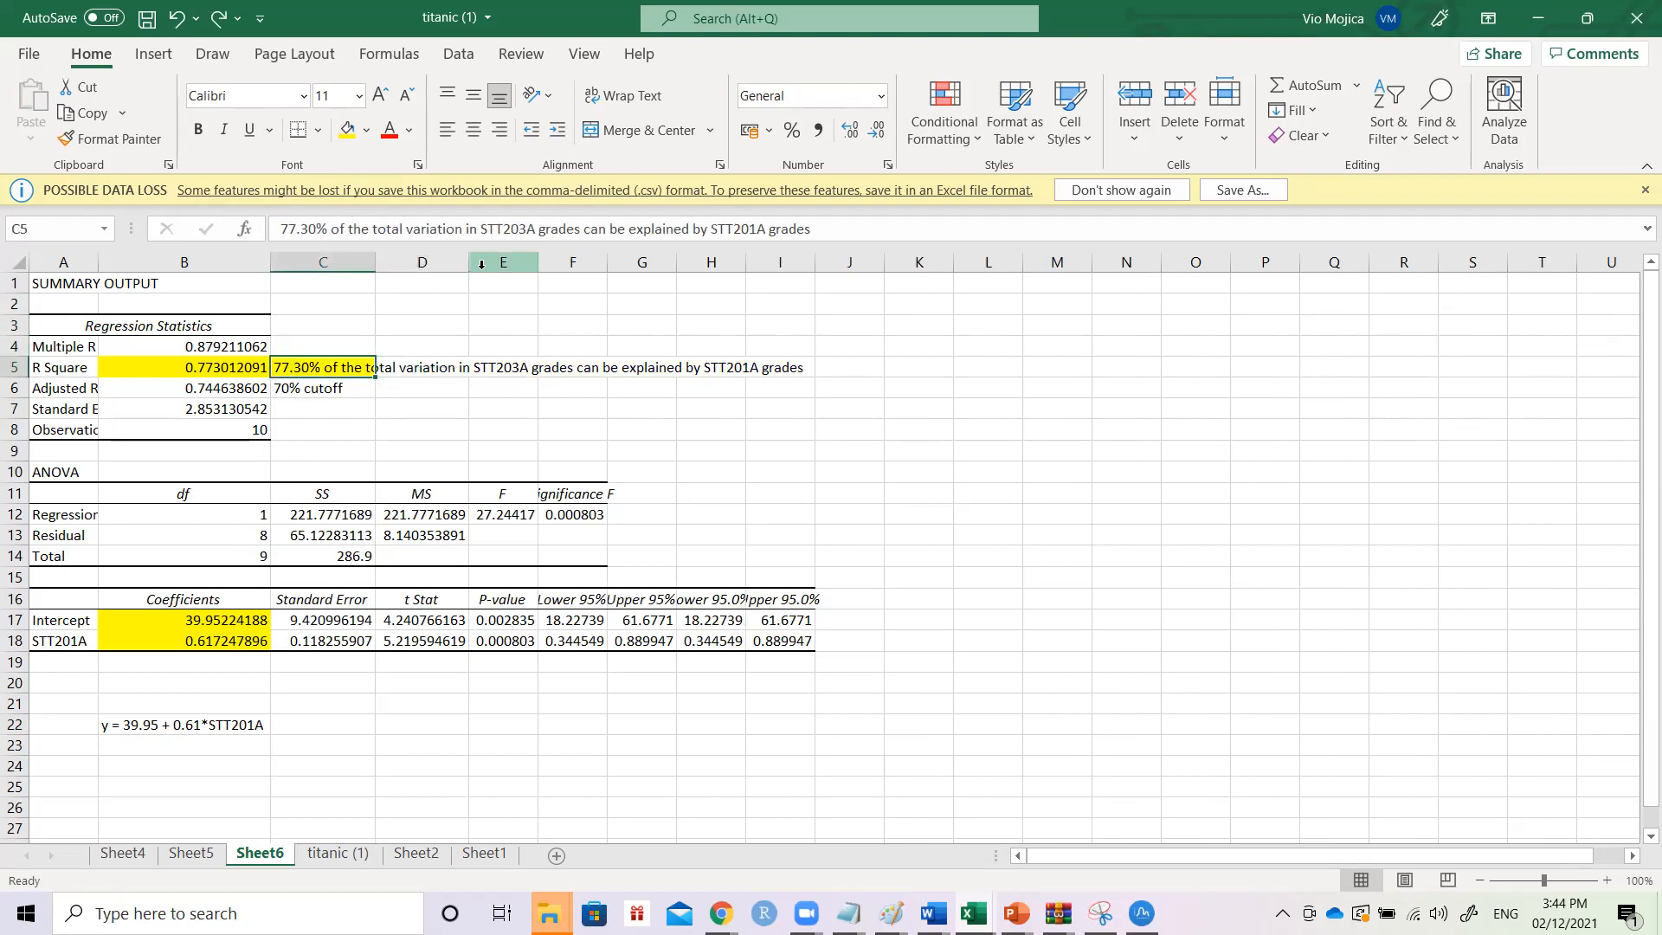
key("Down")
key("Down")
key("Up")
key("Up")
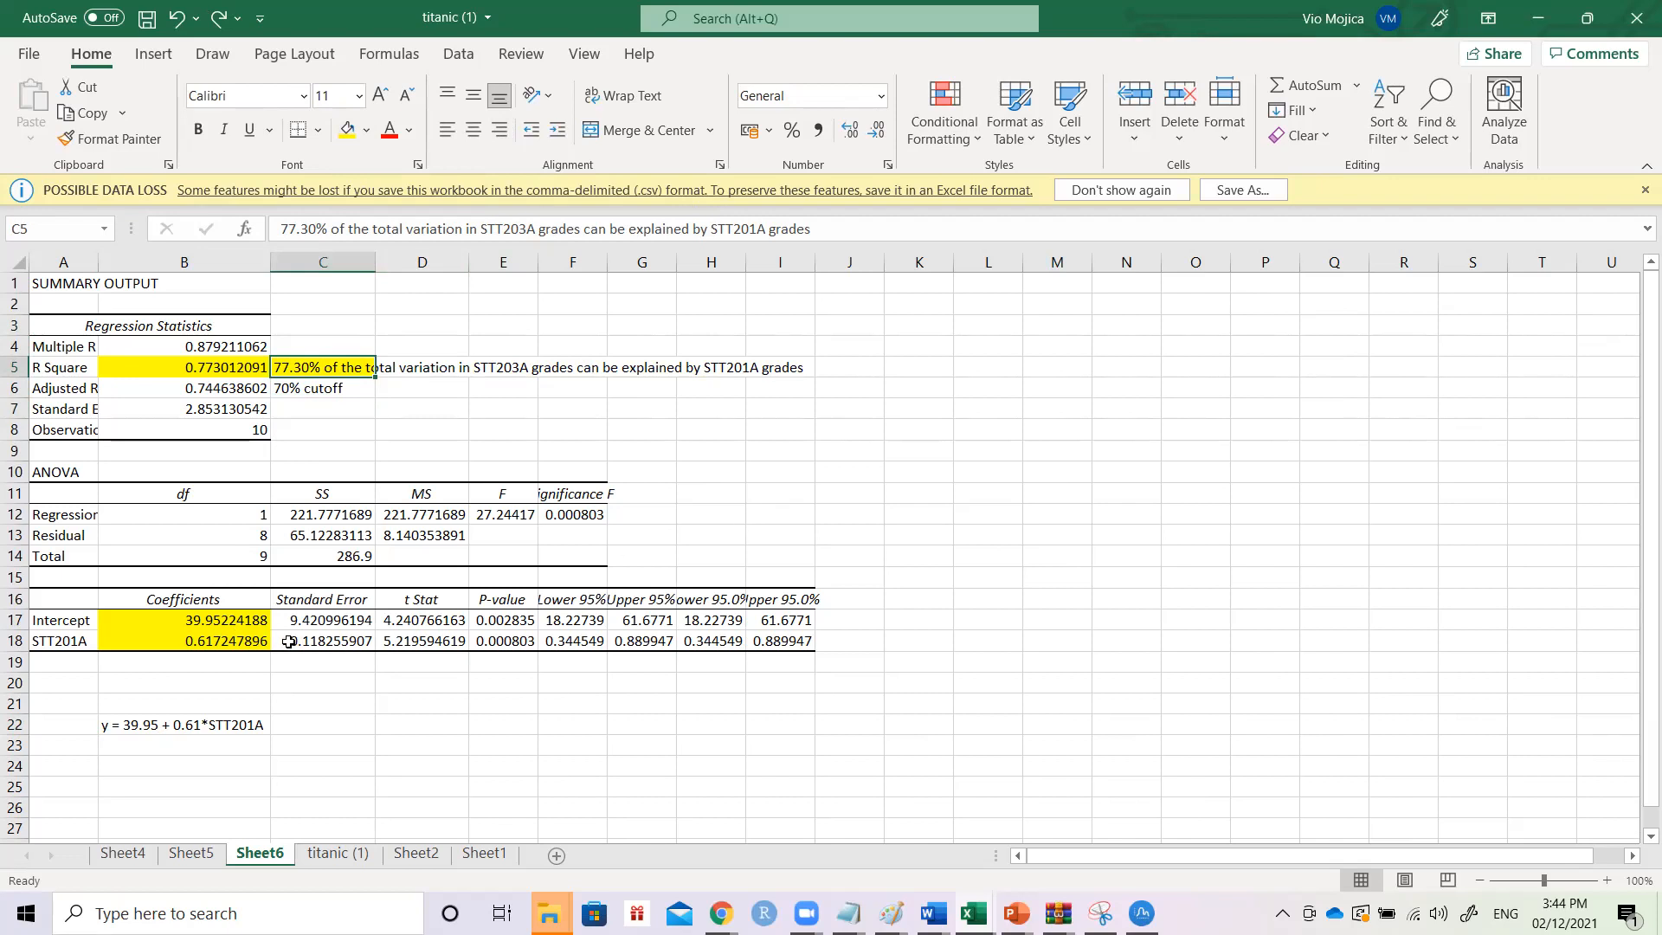
left_click(458, 53)
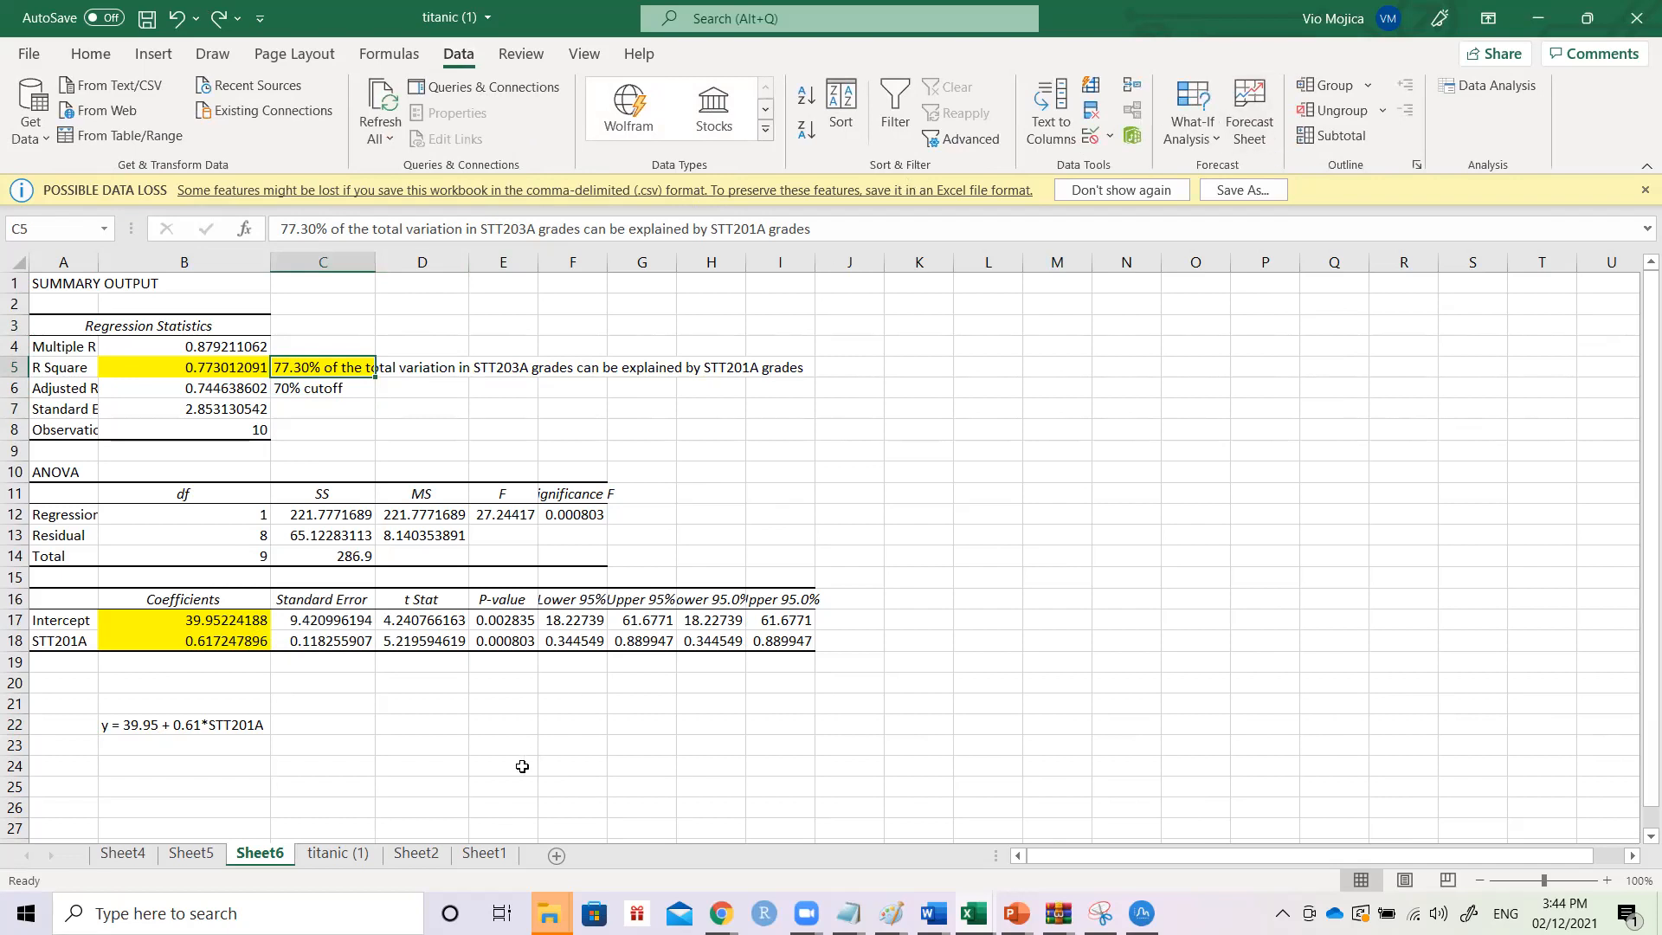
left_click(216, 857)
left_click(123, 856)
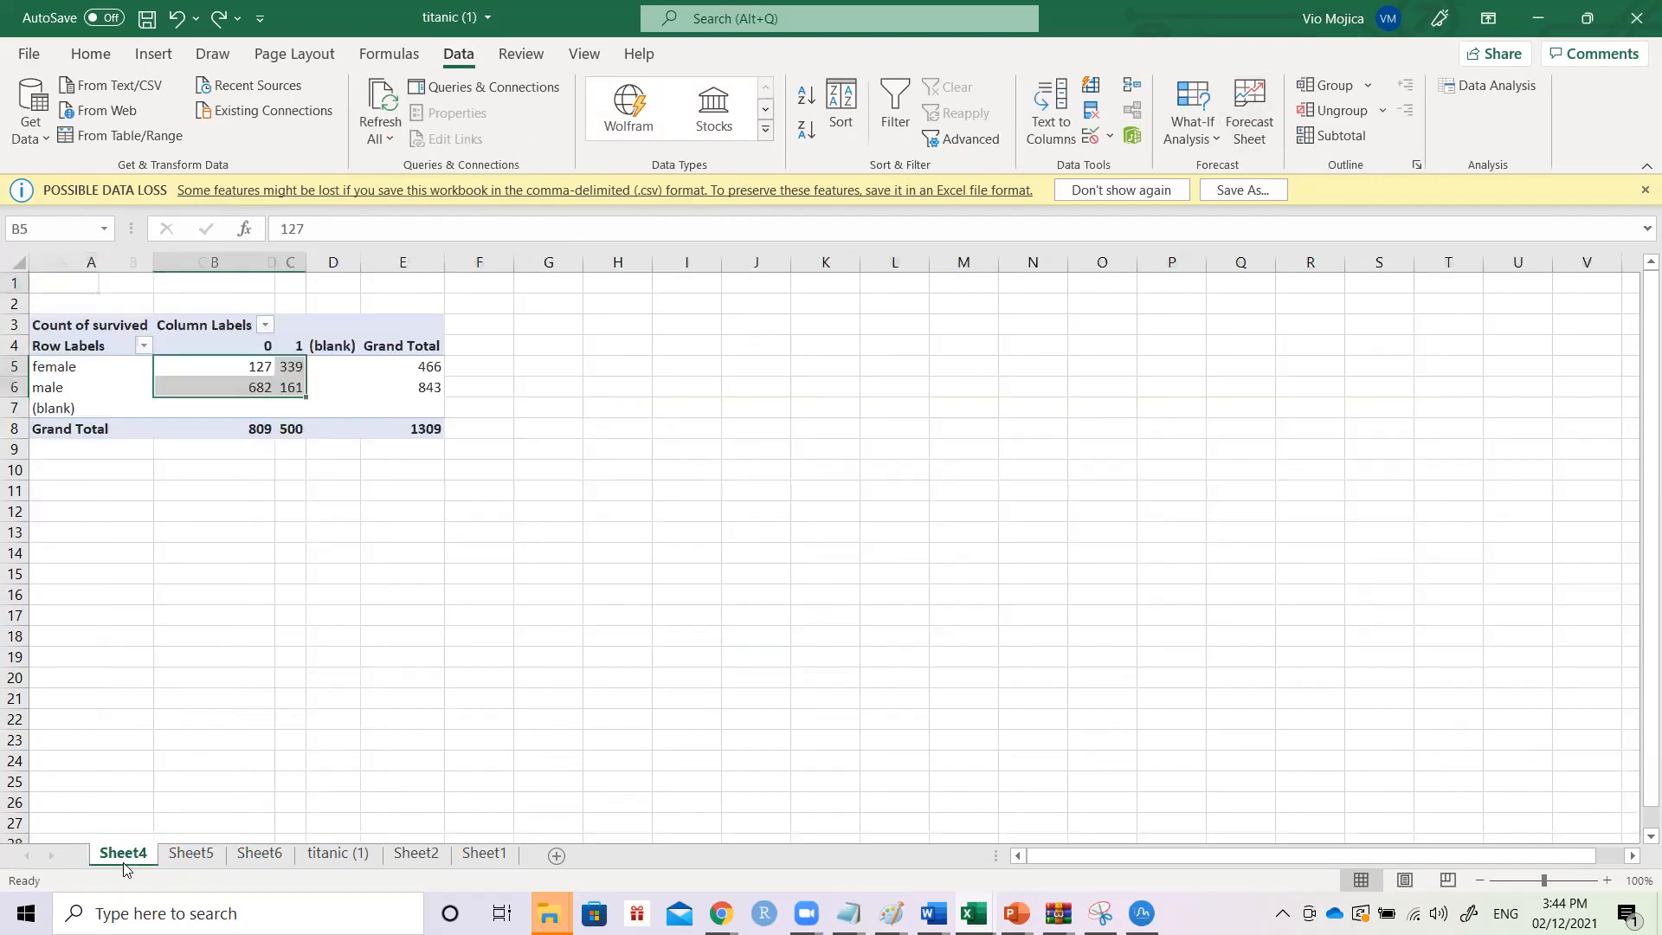
- Mark the STT203A column on the titanic (1) sheet with the note "^ predict this" in K12
left_click(318, 857)
left_click_drag(1119, 289, 1125, 490)
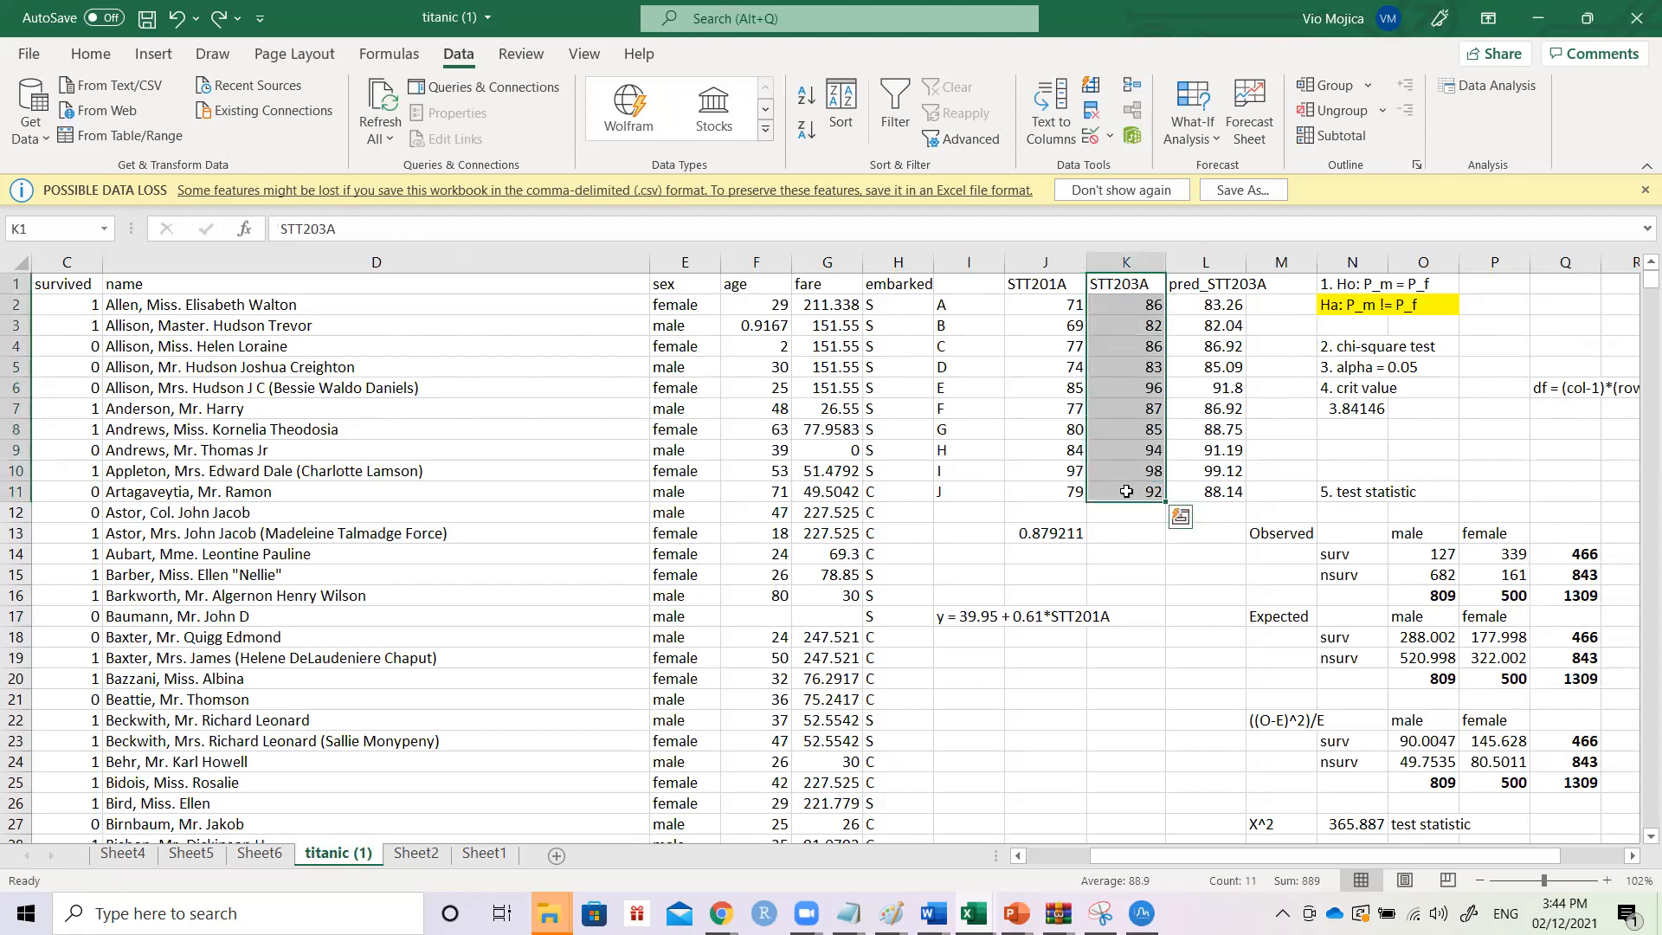
left_click(1122, 506)
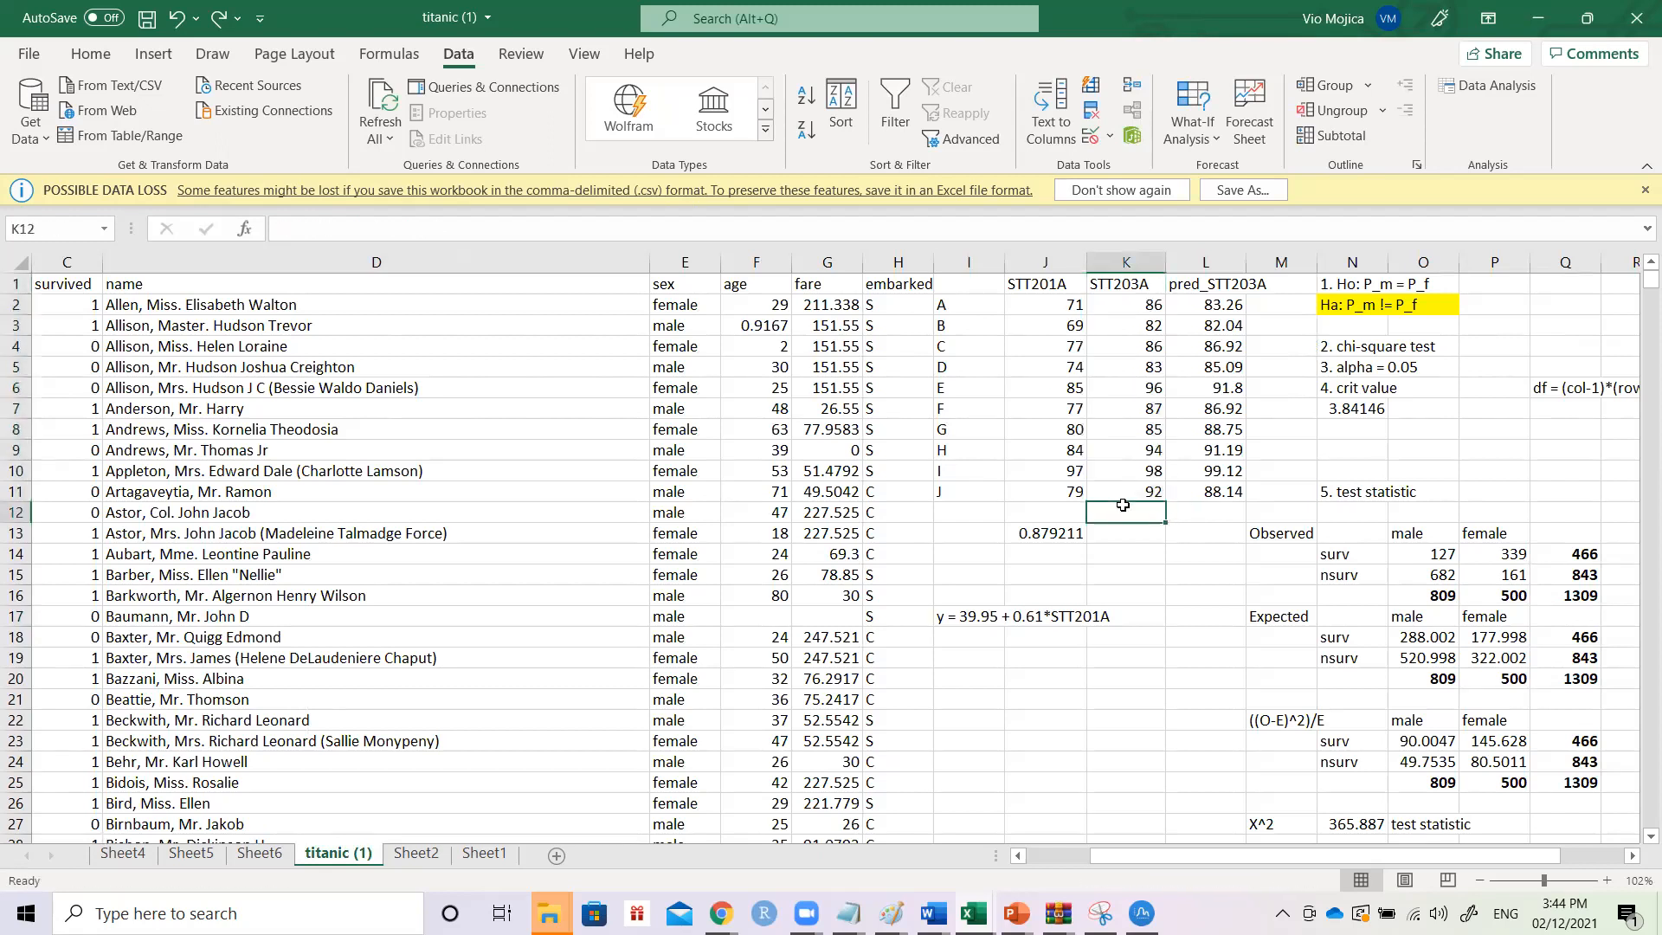
type("^ predict thi")
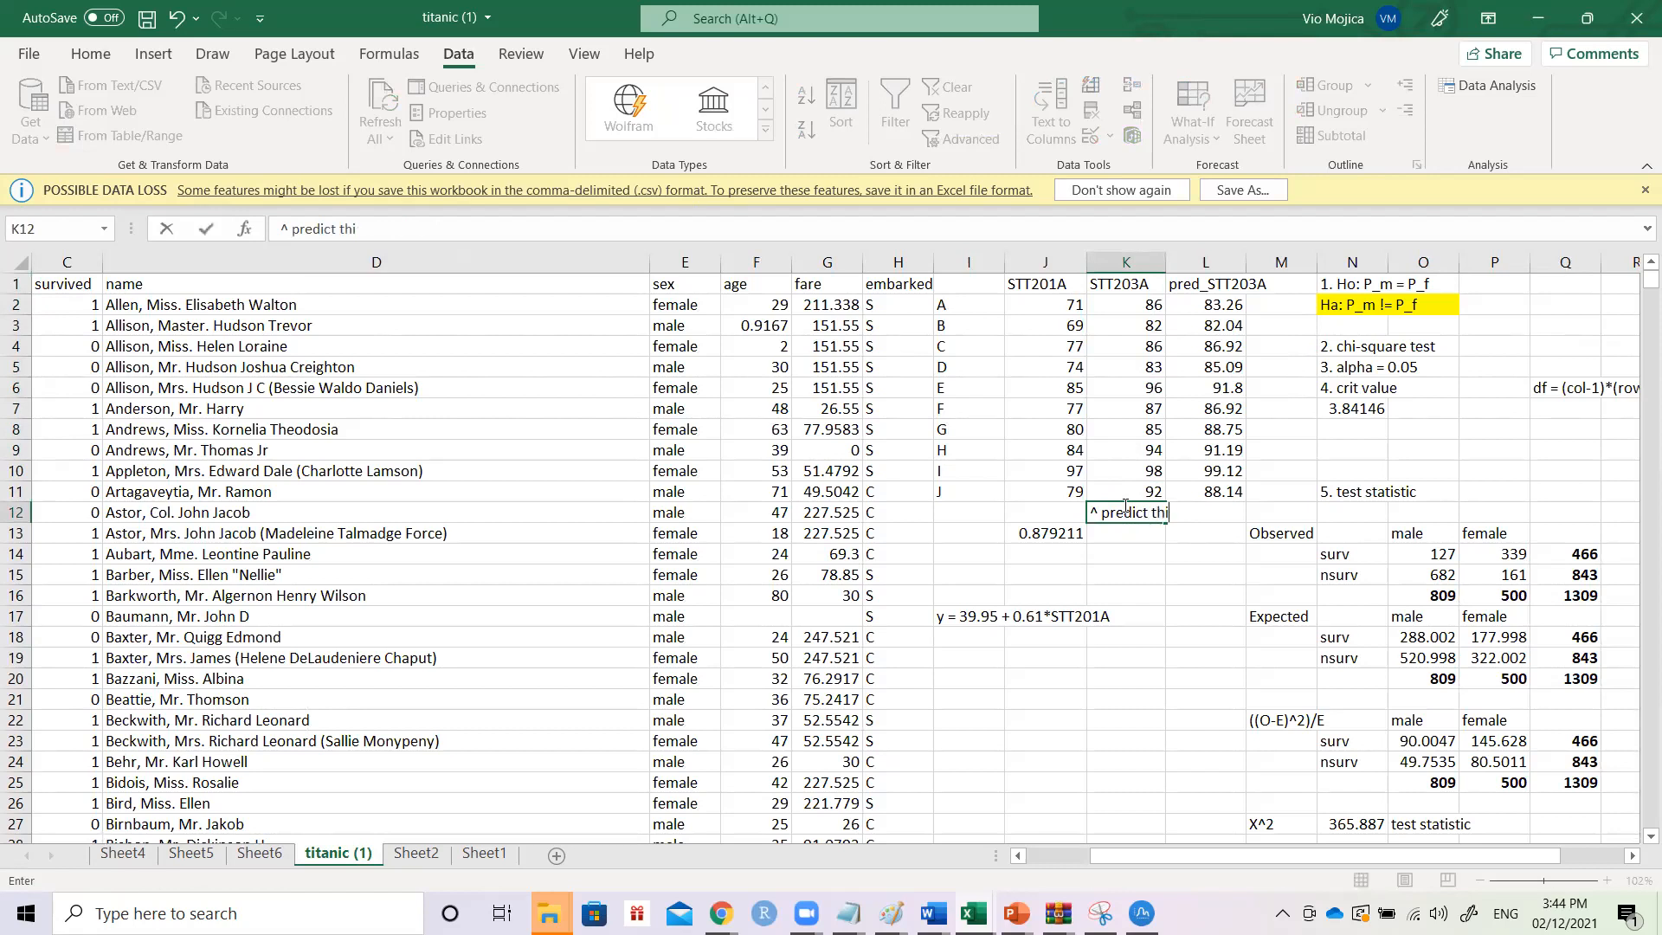
type("s")
- Mark the STT201A column with the note "^ predictor" in J12
key("Left")
type("^ opr")
key("BackSpace")
key("BackSpace")
key("BackSpace")
type("predictor")
key("Return")
key("Up")
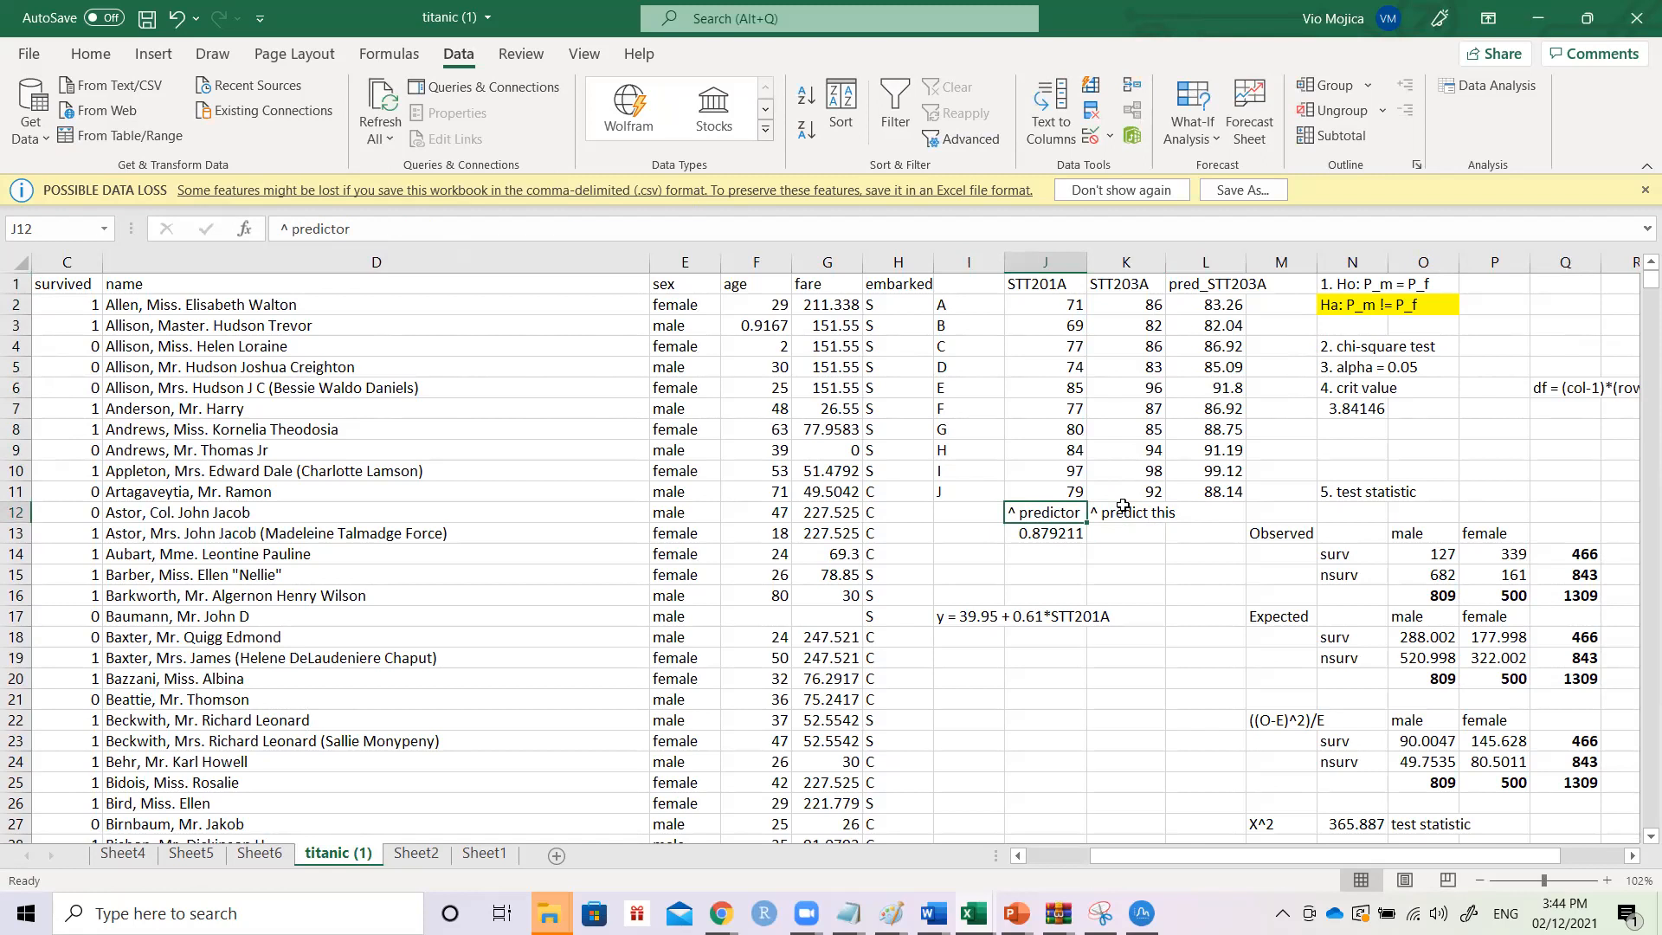
- Return to the regression summary output on Sheet6
left_click(273, 862)
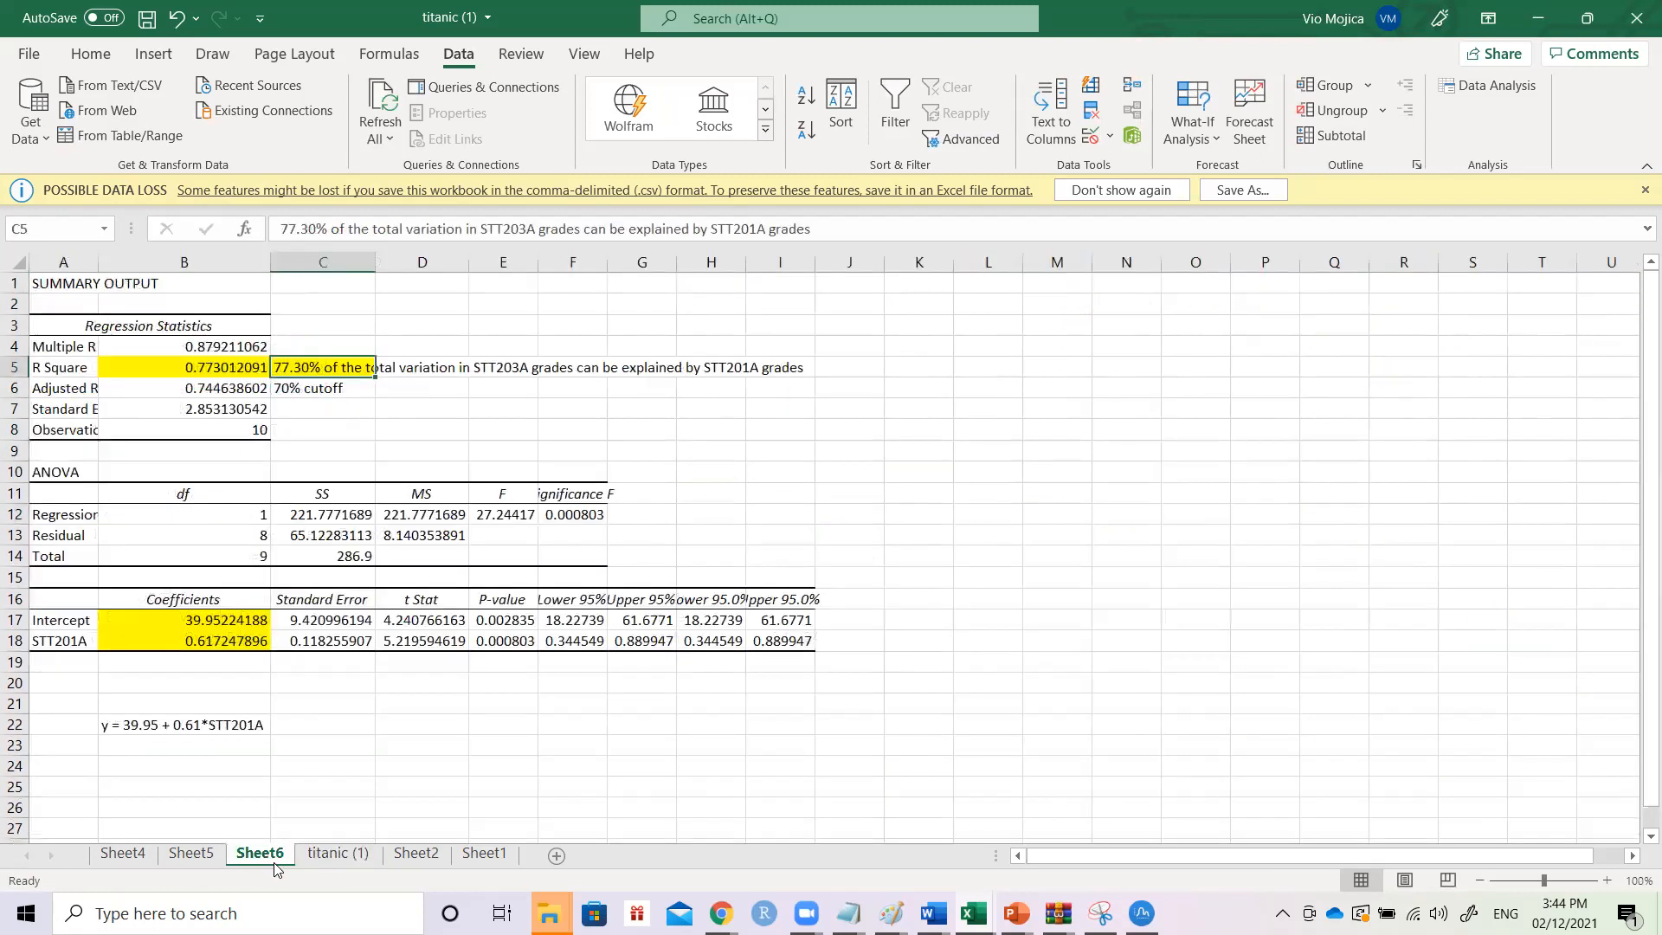
left_click(1020, 283)
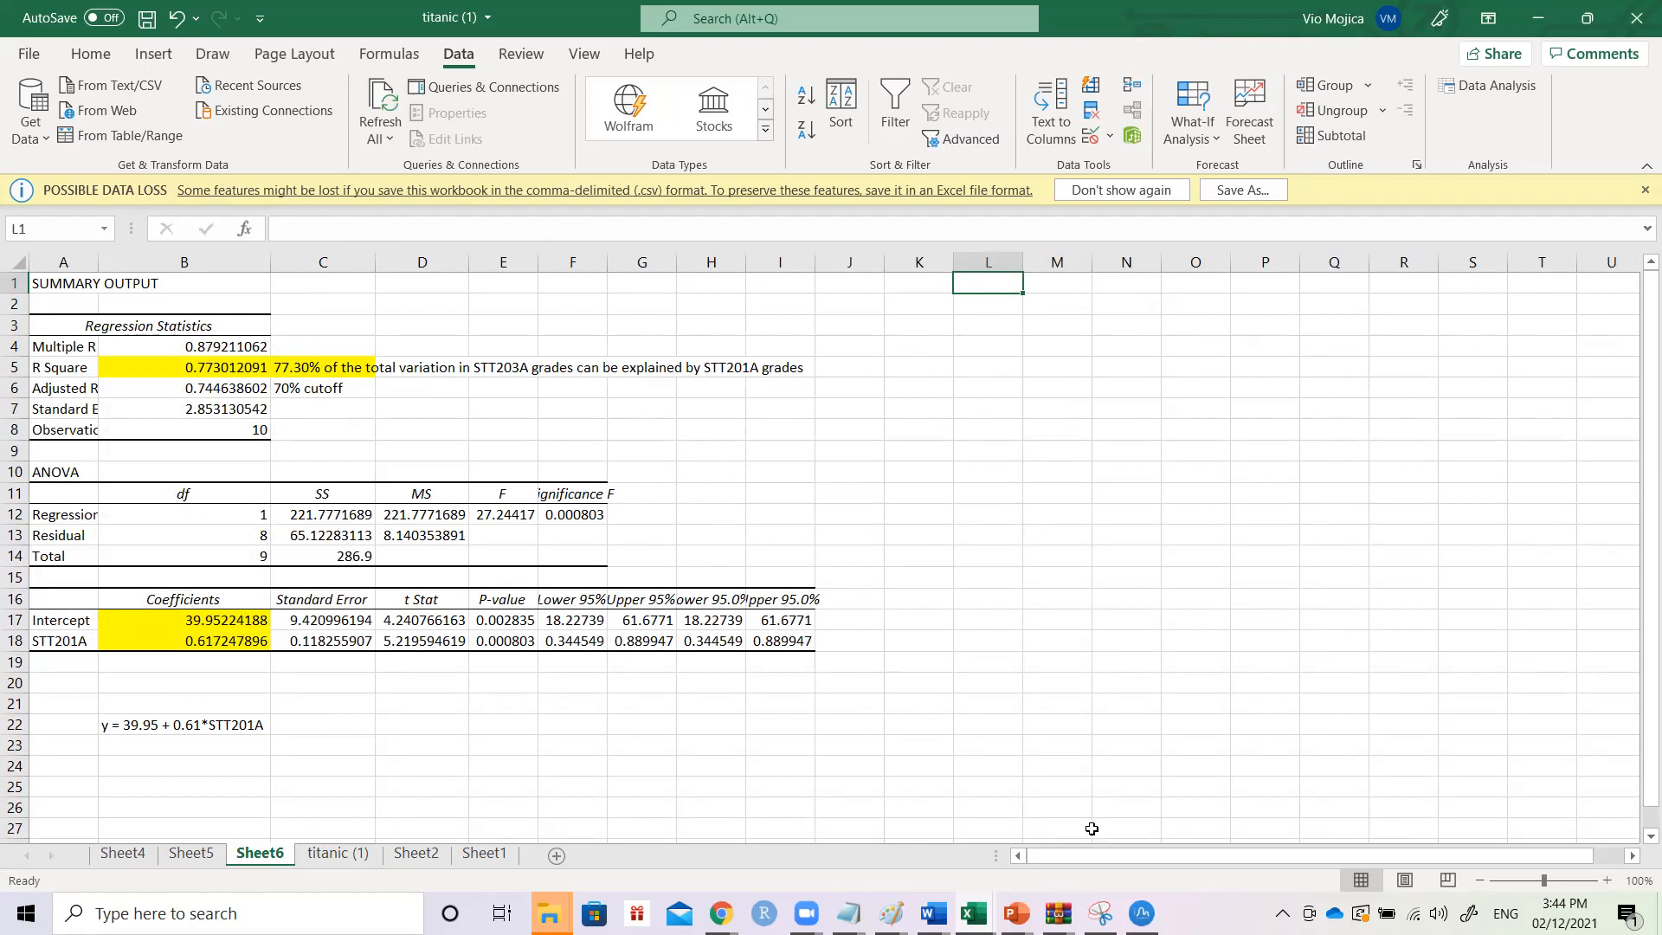
- Switch to Statistica and close Workbook1 without saving to get back to the titanic data, then select the blank age in case 16
left_click(1141, 914)
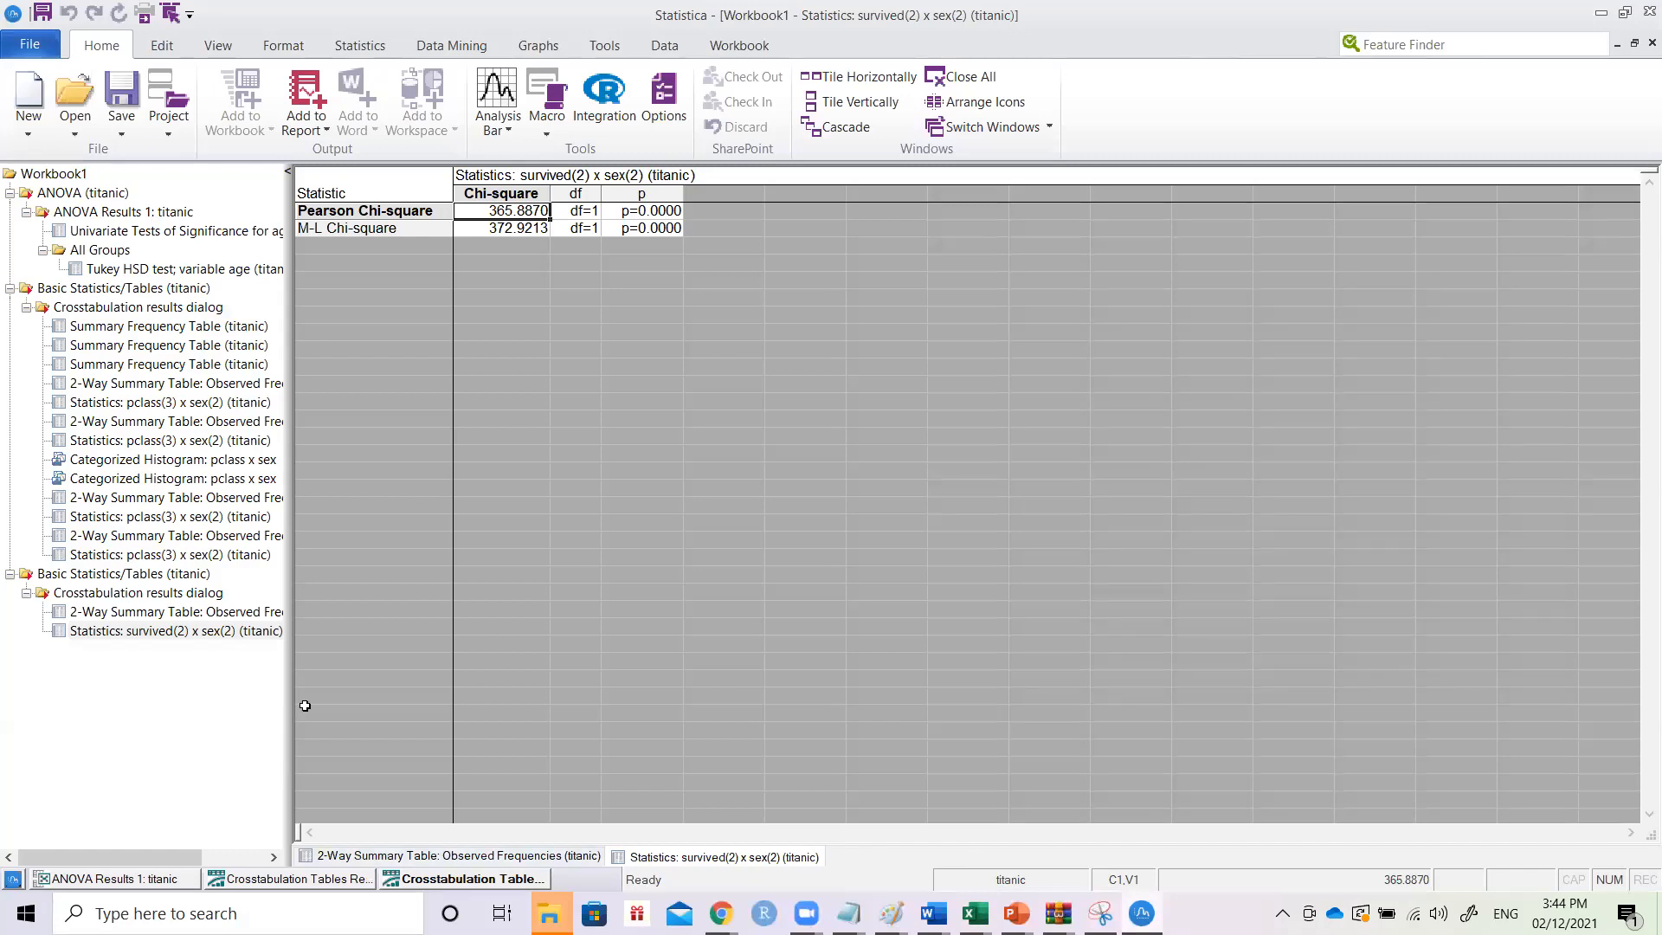
left_click(1650, 43)
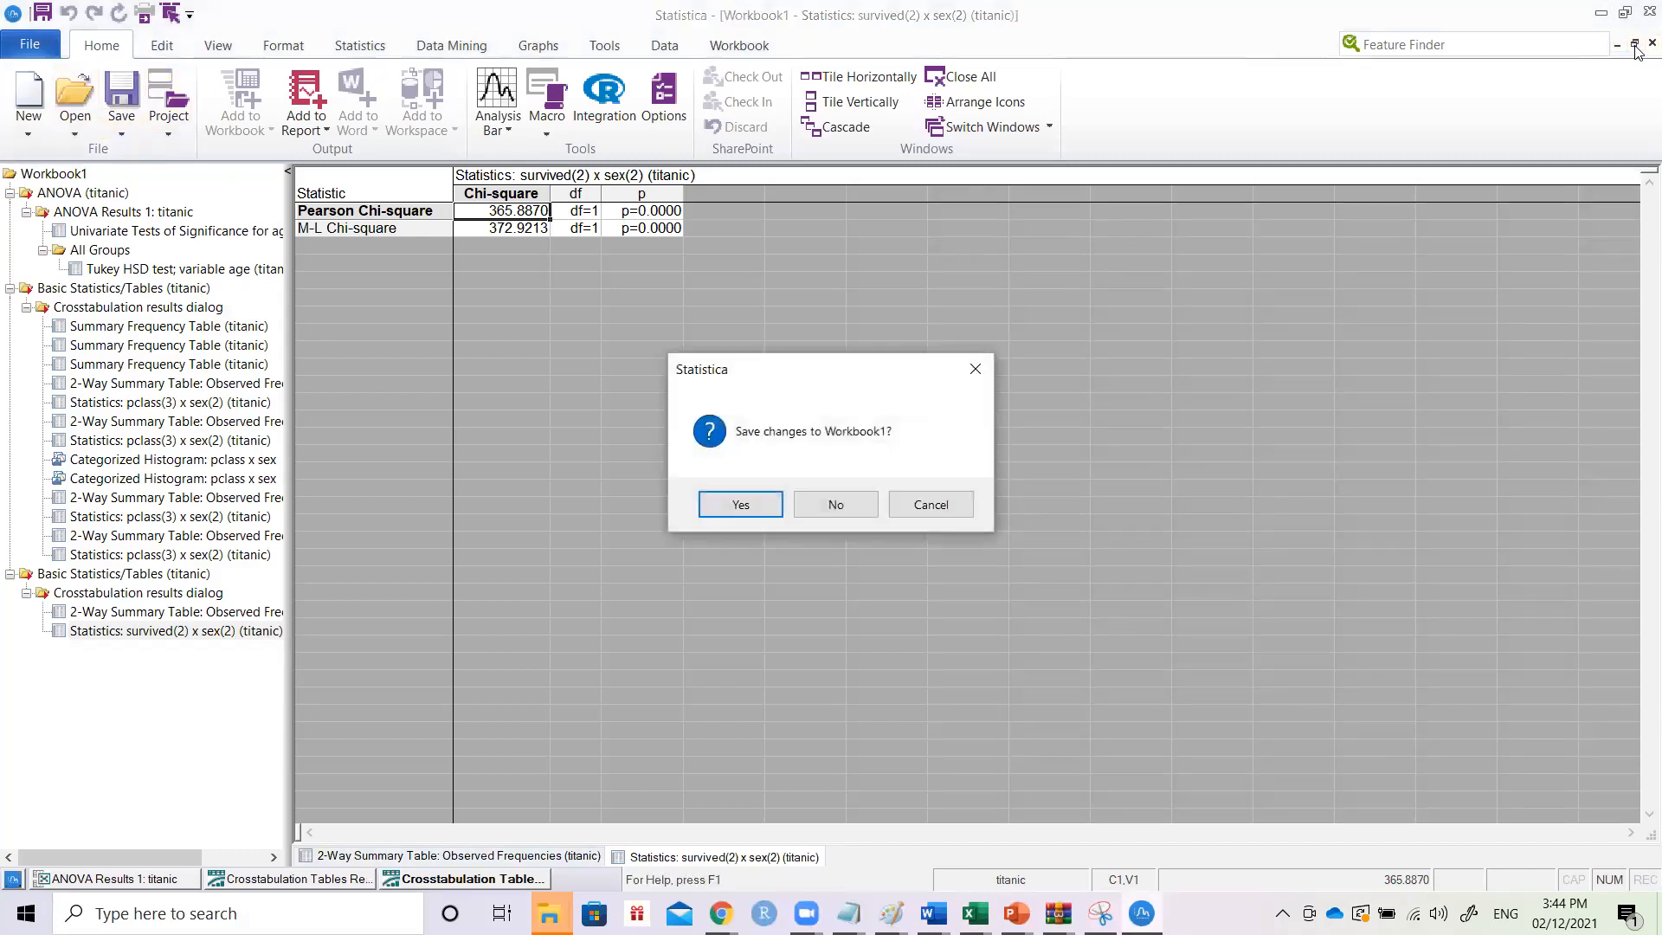
left_click(846, 505)
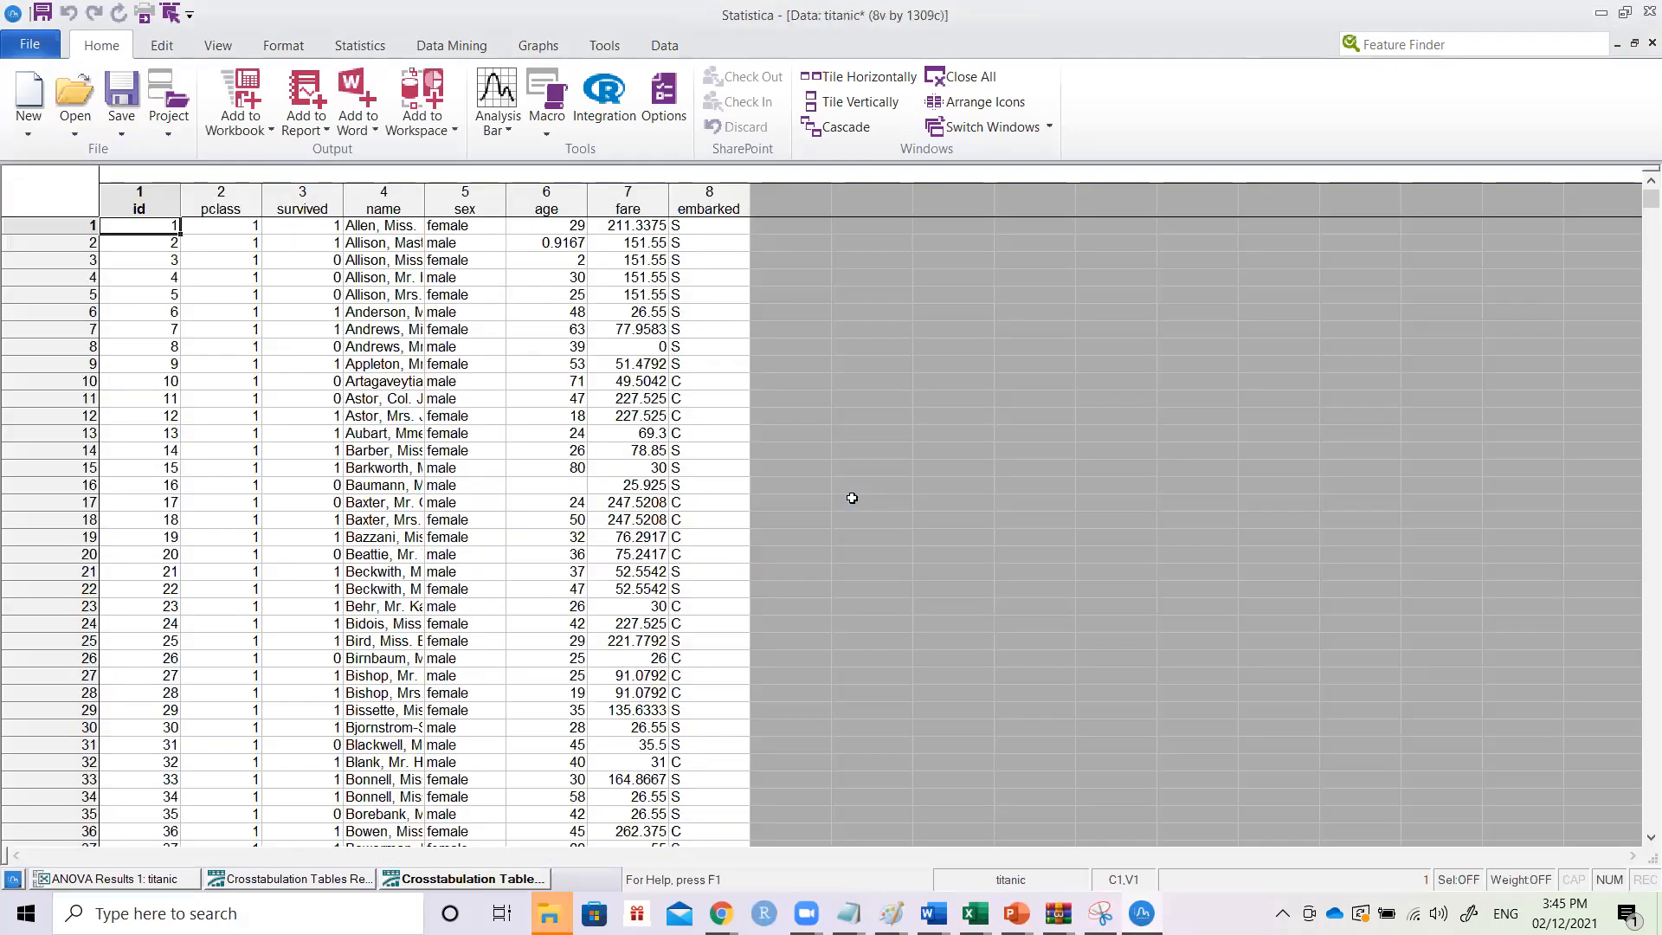
left_click(536, 484)
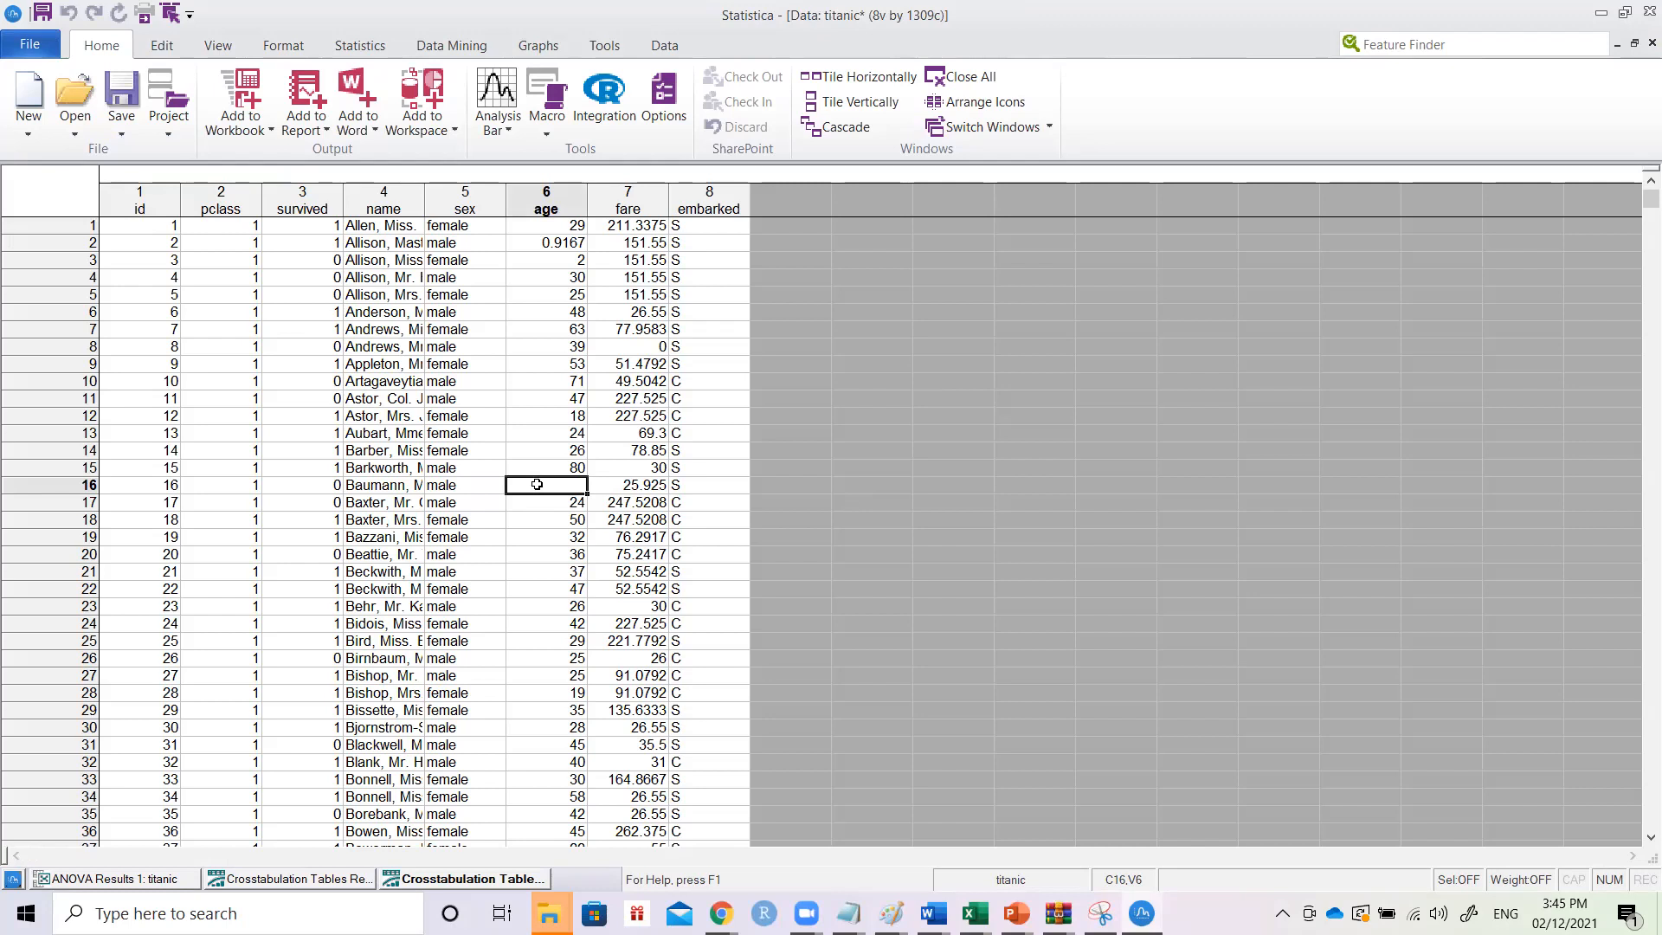
- Run a multiple linear regression on the titanic data with fare as the dependent and age as the independent variable
left_click(346, 53)
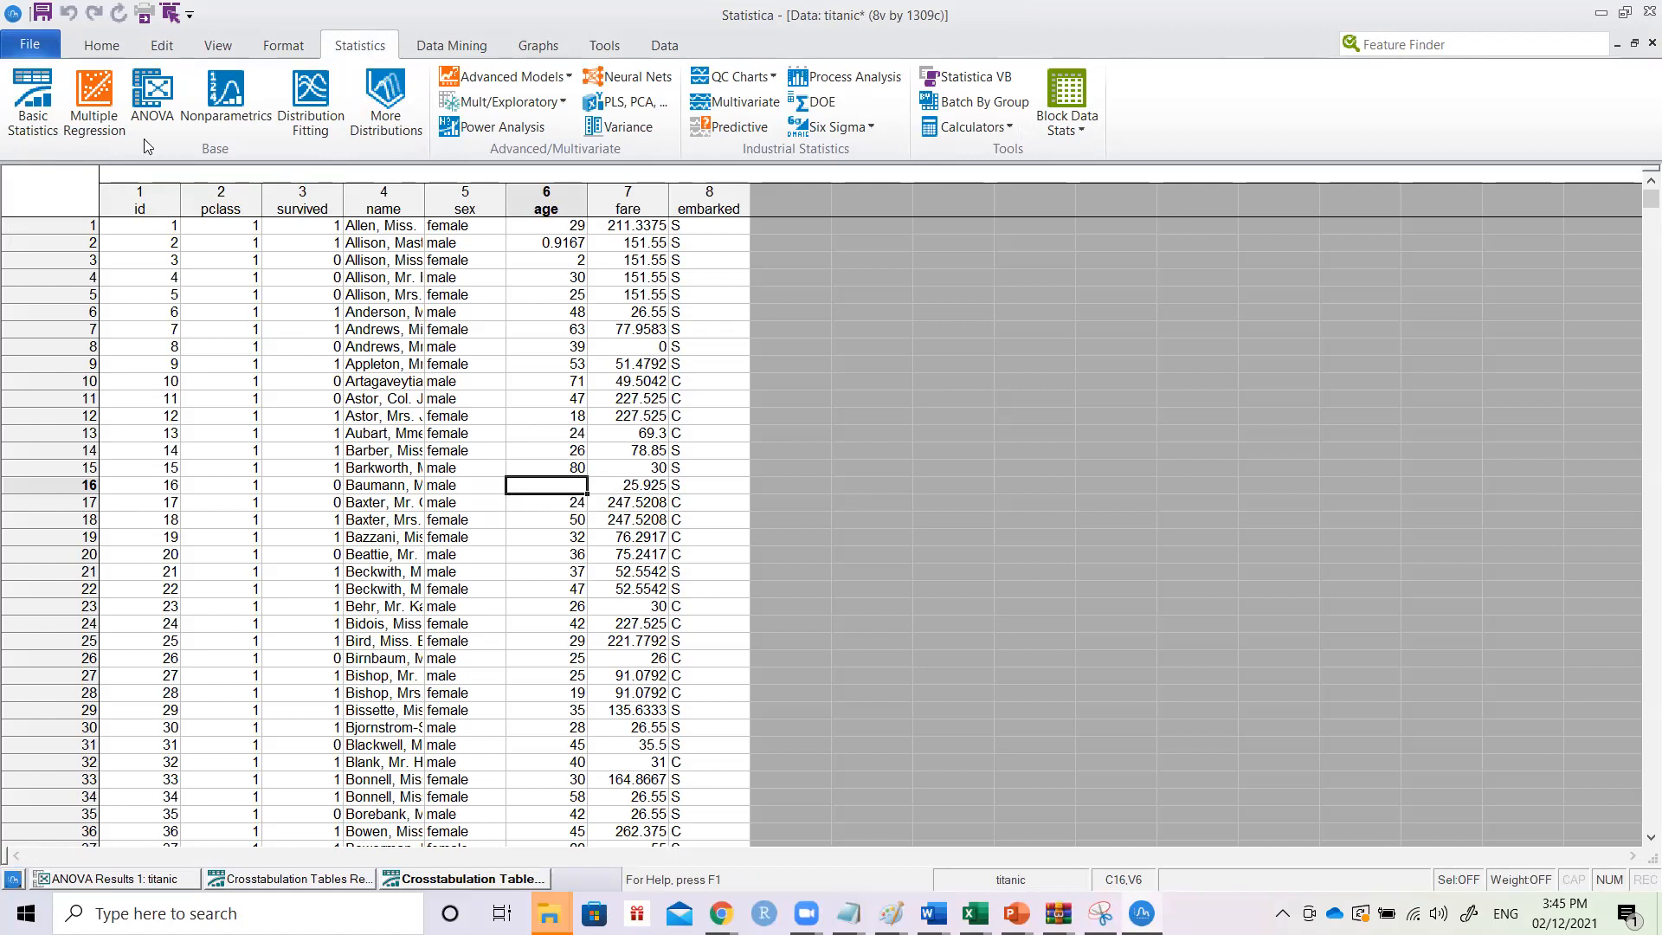
left_click(95, 121)
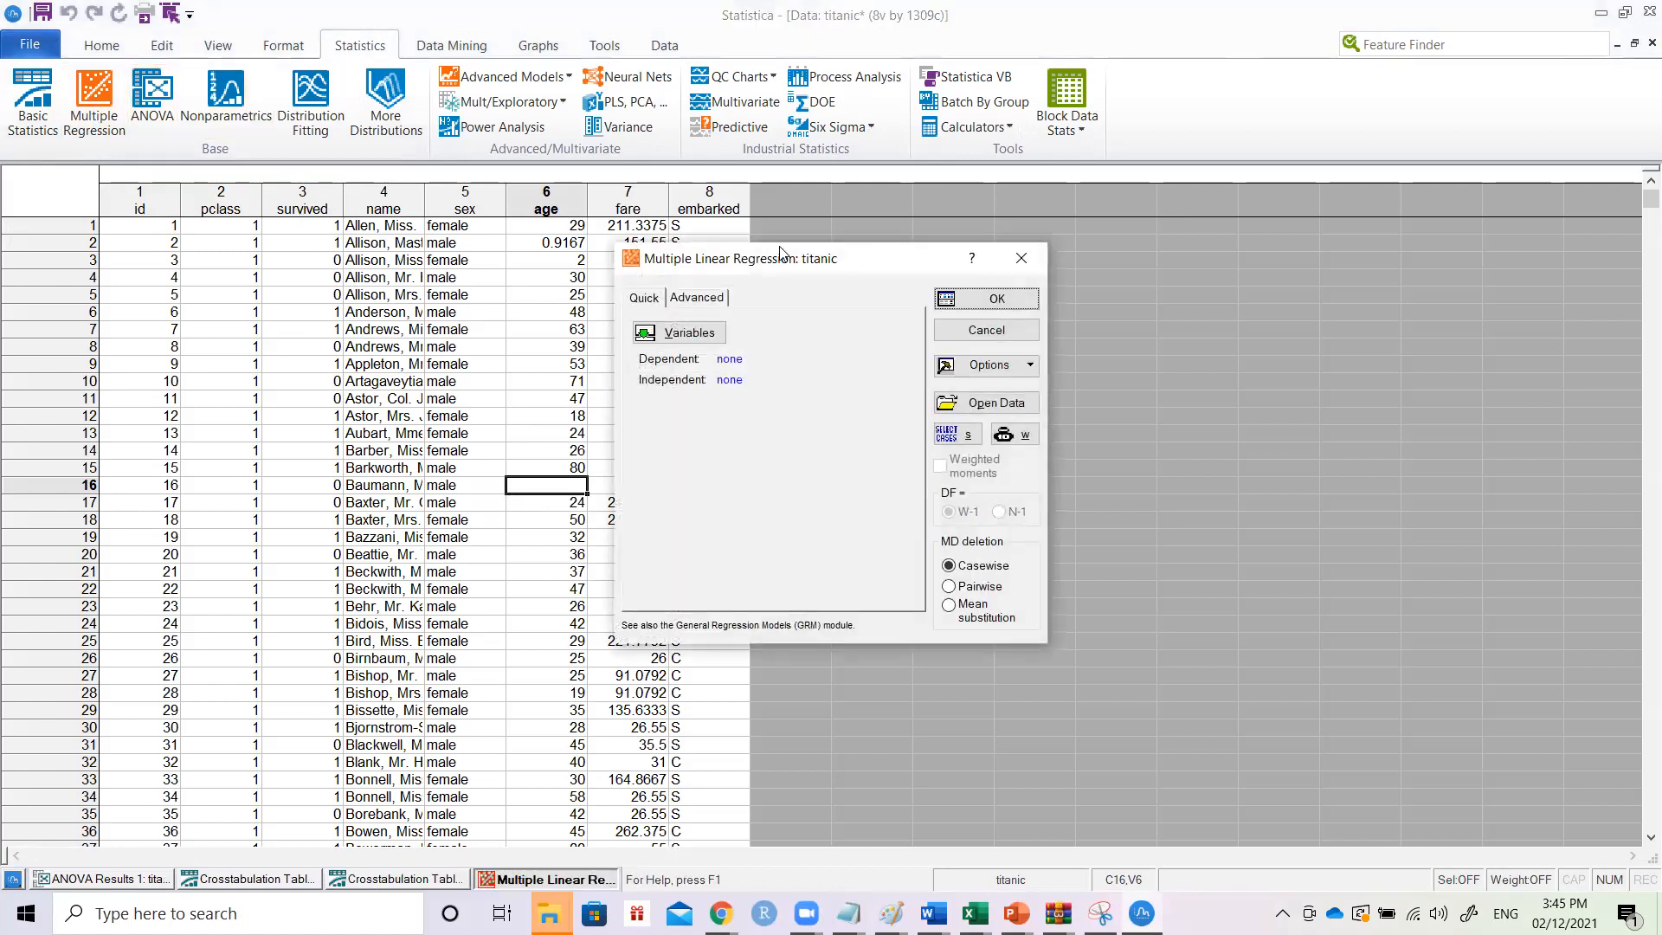
left_click_drag(799, 267, 1070, 223)
left_click(987, 287)
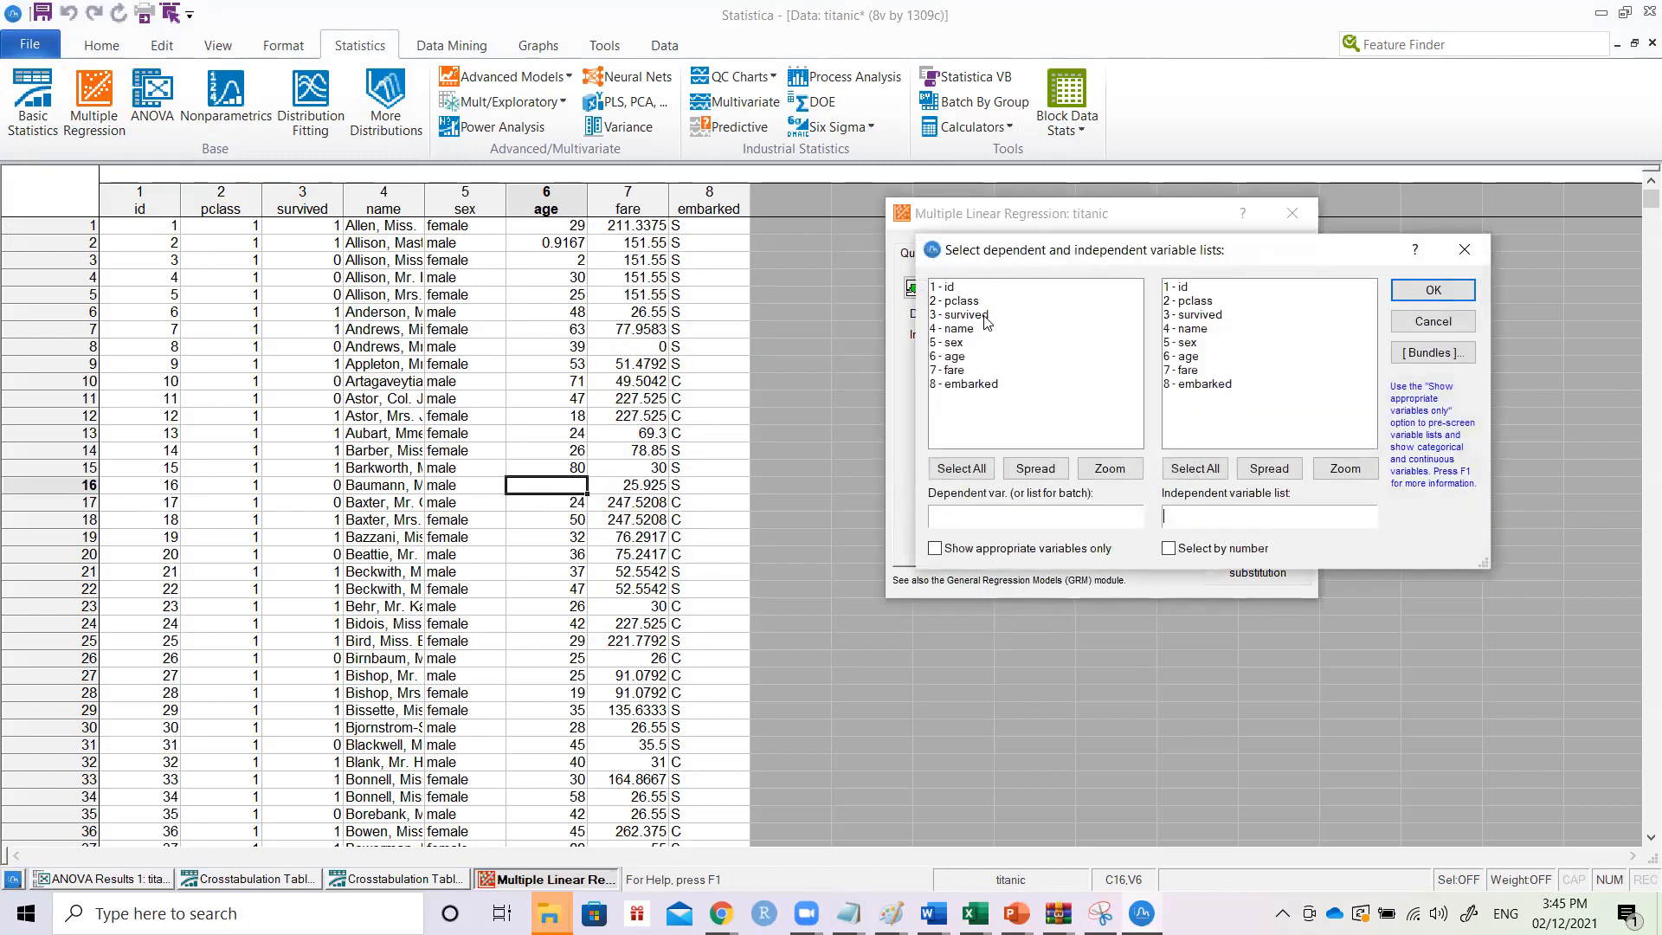
left_click(973, 372)
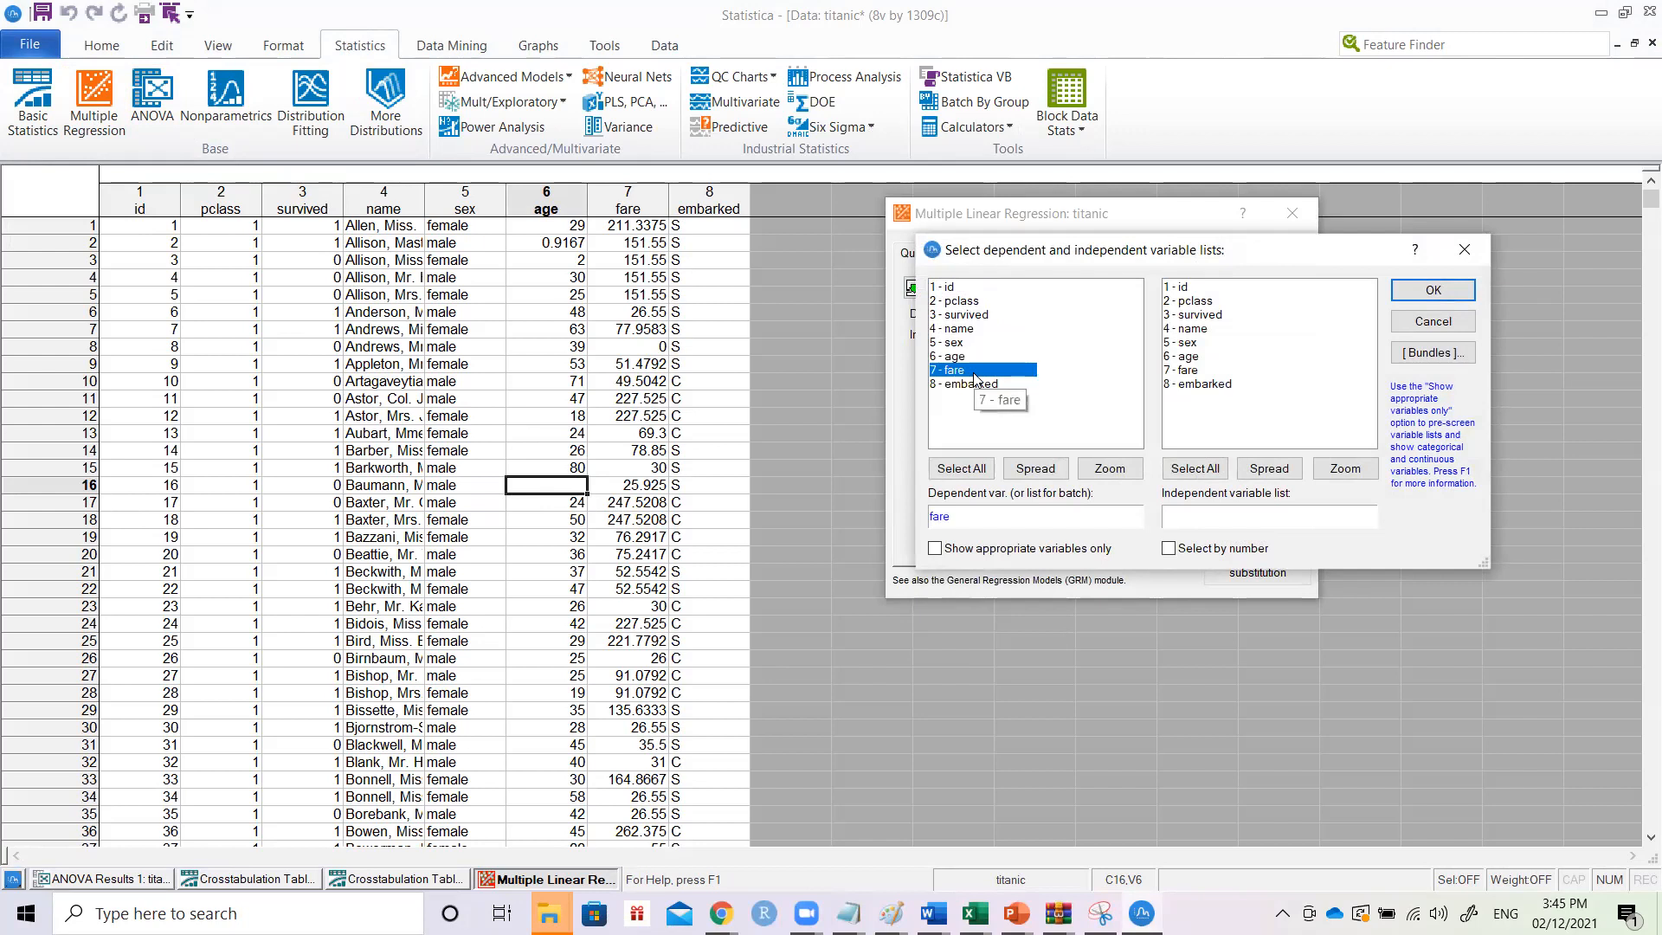
left_click(1188, 358)
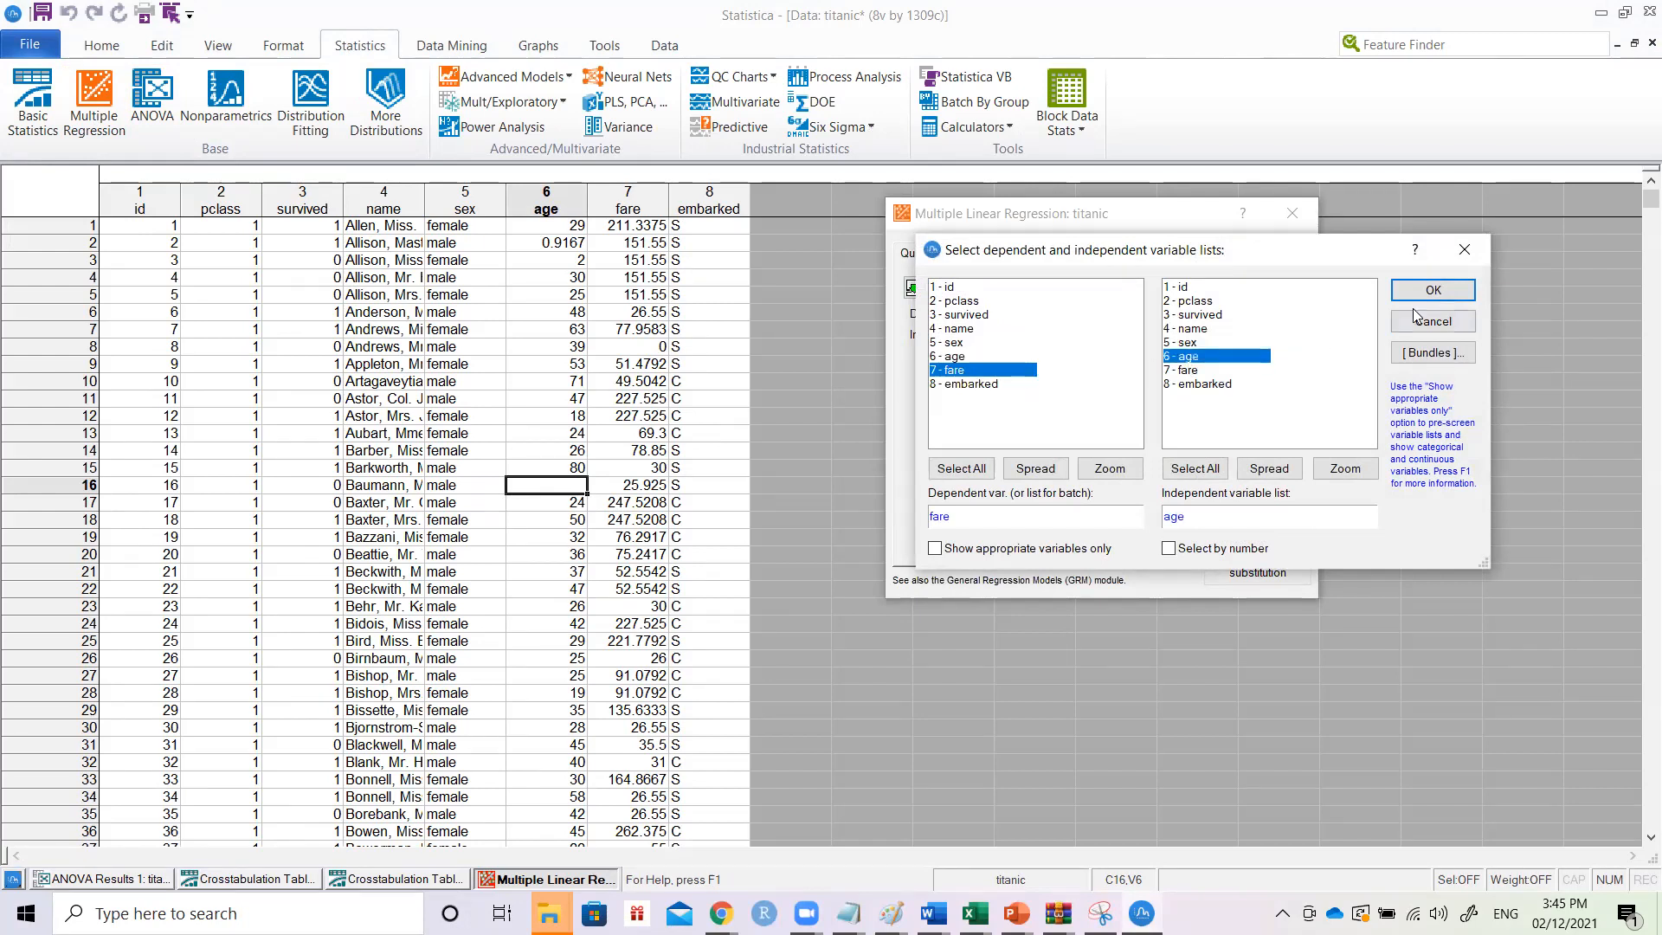
left_click(1430, 291)
left_click(1271, 257)
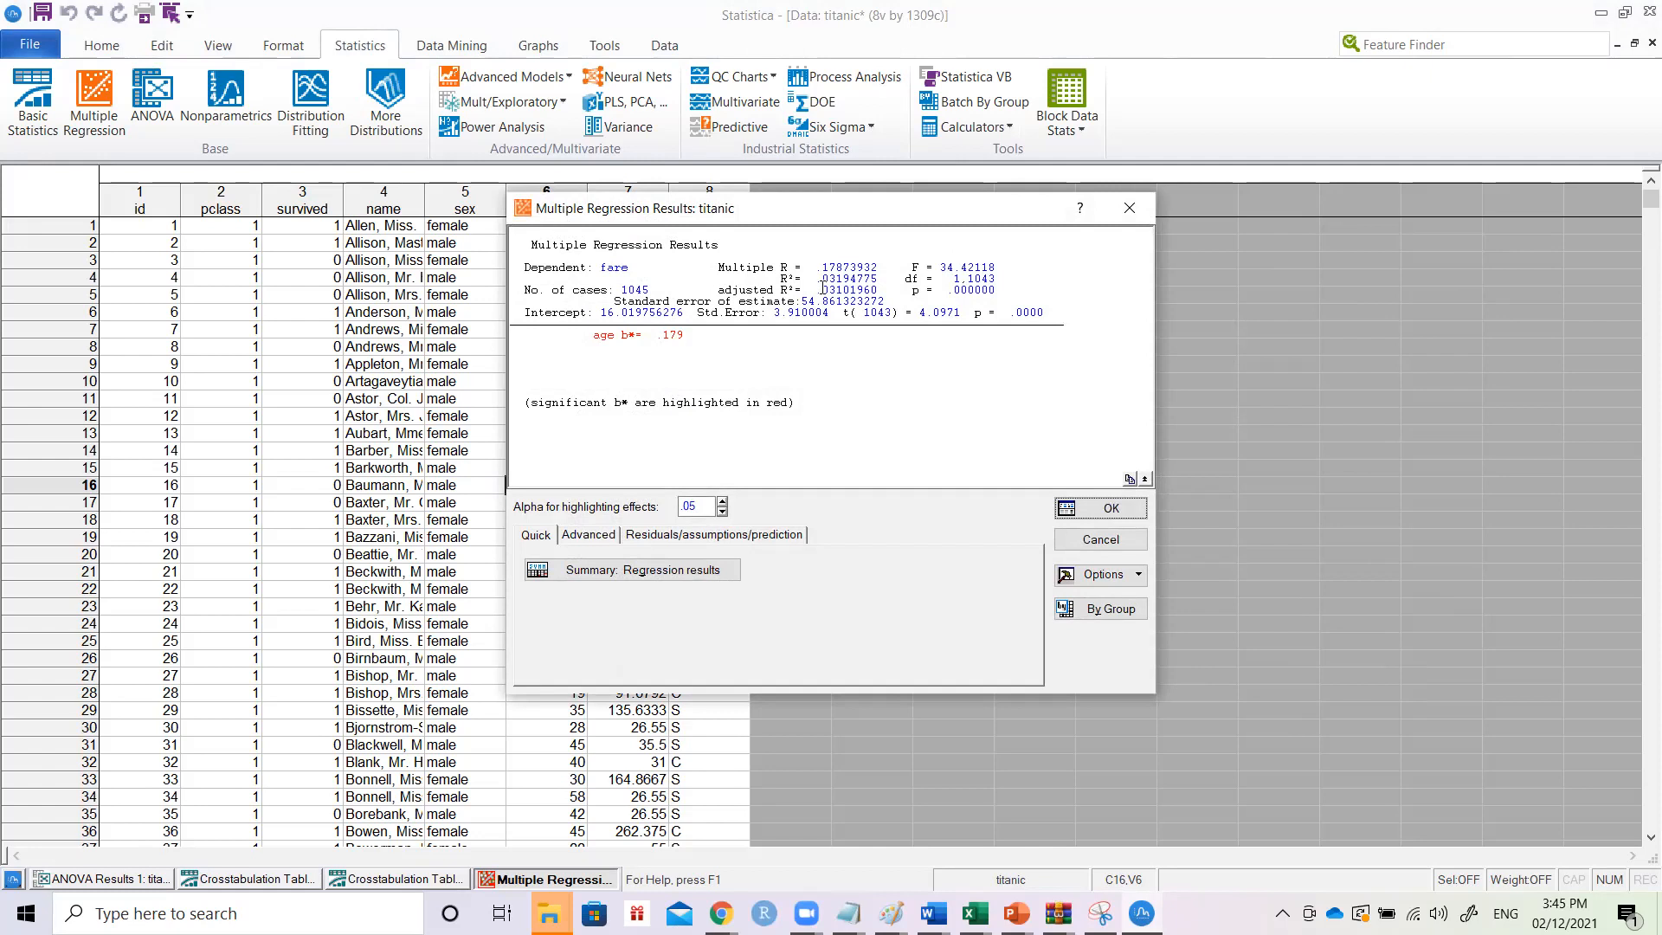
- Highlight the intercept value in the multiple regression results and generate the regression summary table
scroll(822, 288, "up", 2)
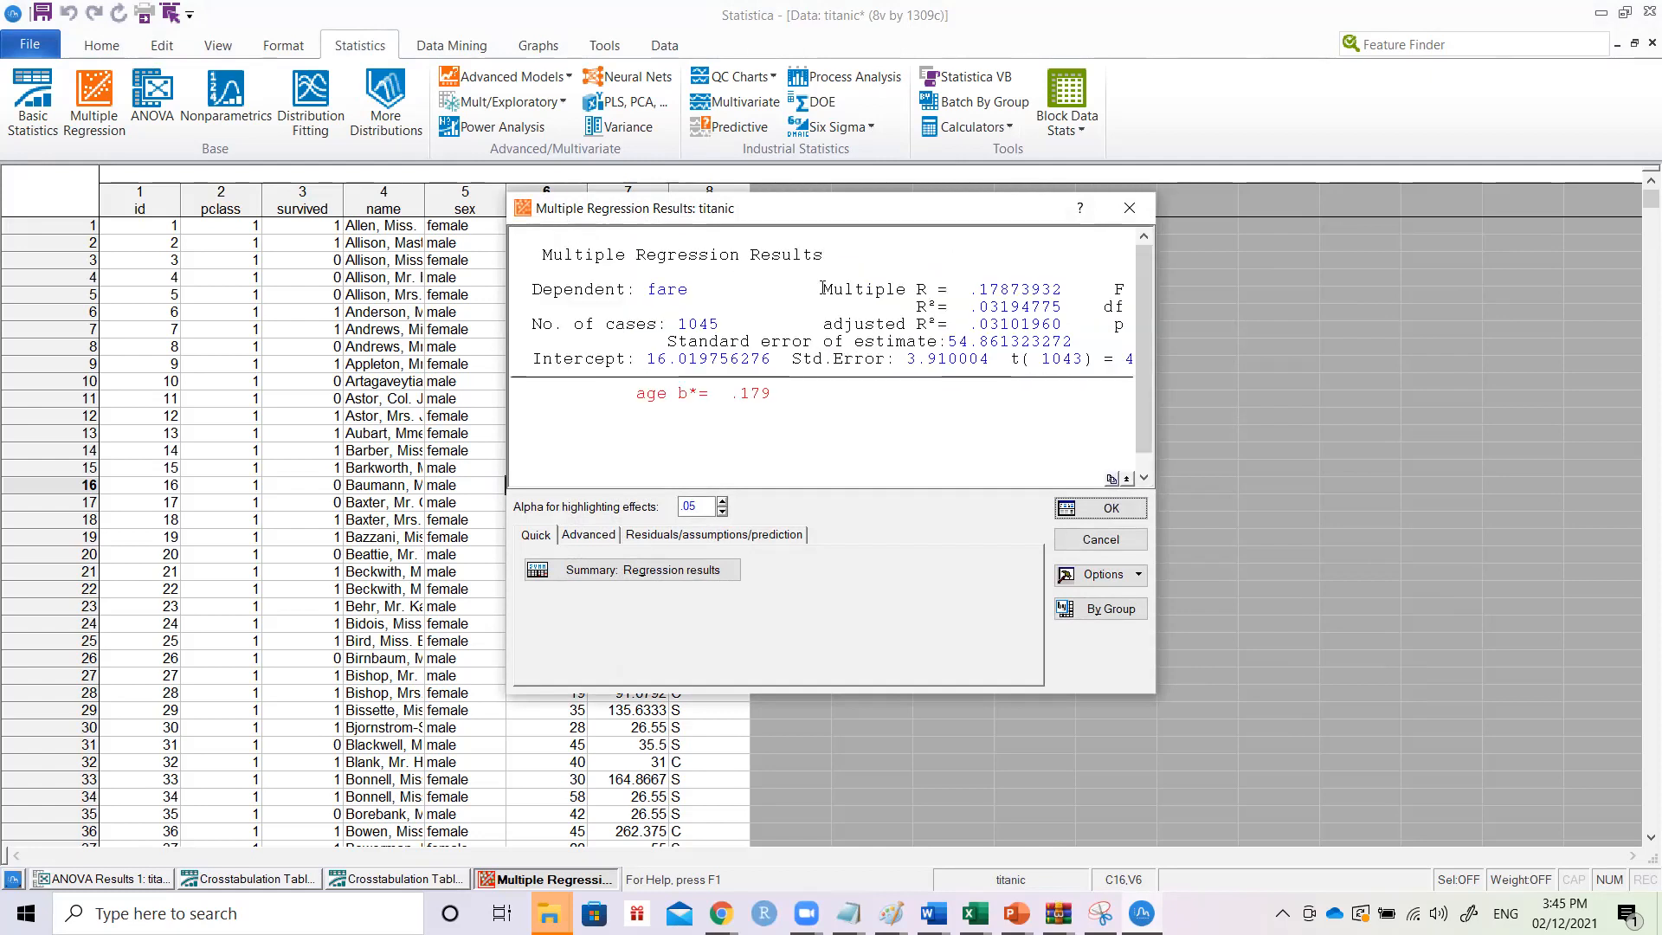
scroll(821, 288, "down", 2)
left_click_drag(602, 313, 687, 312)
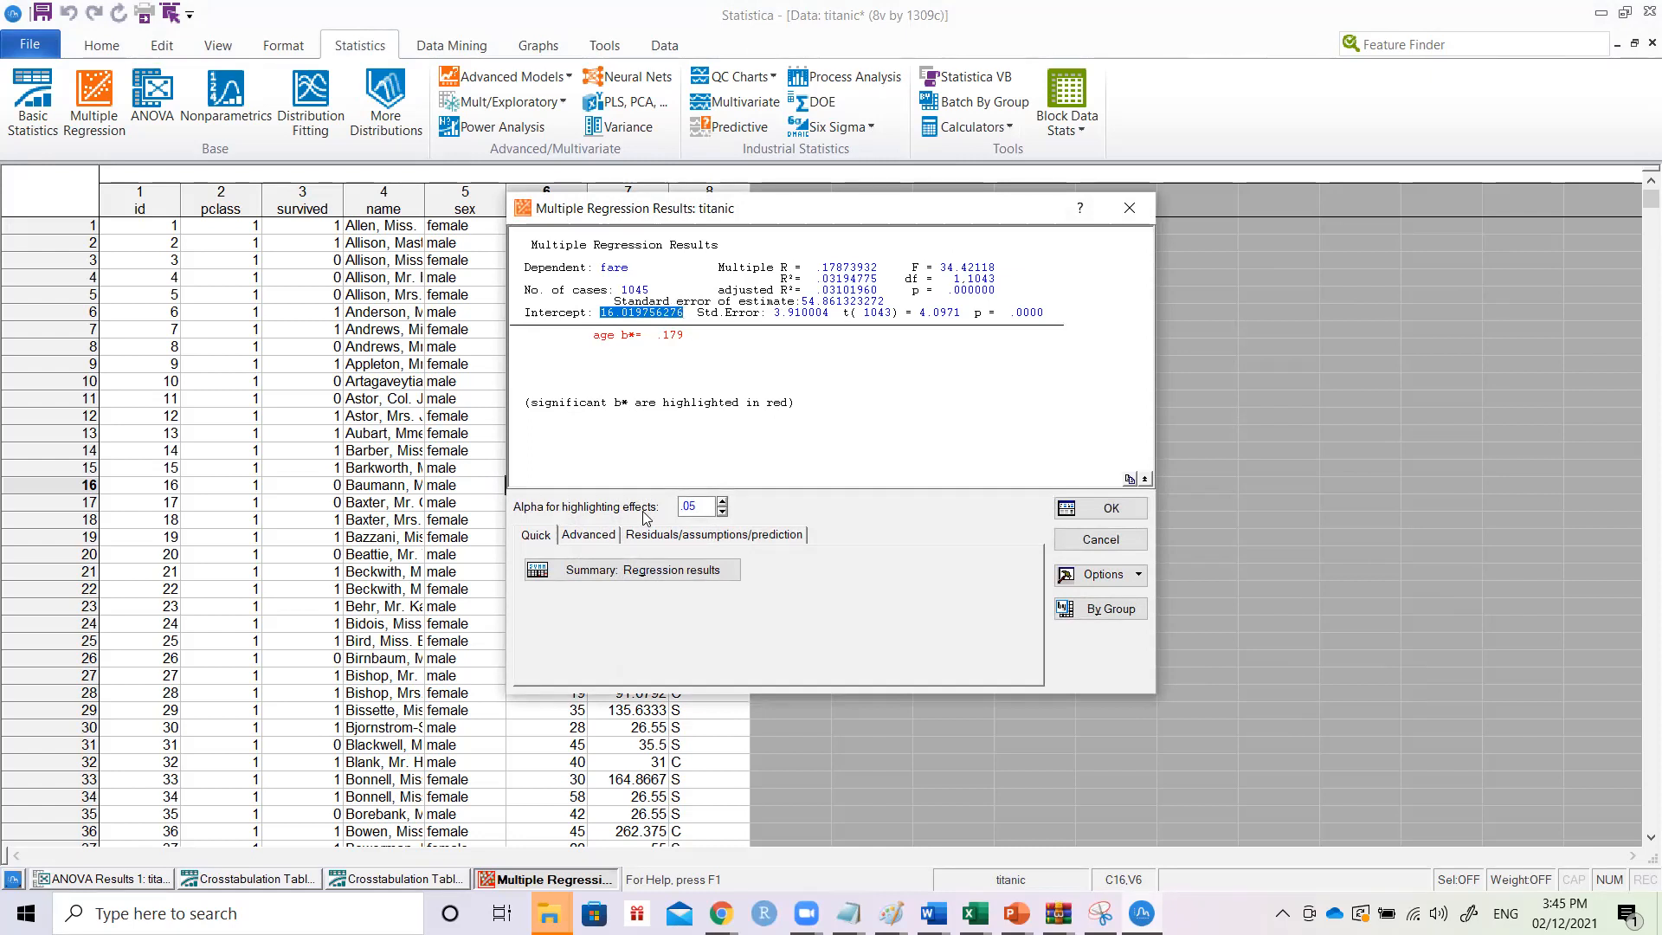
left_click(630, 573)
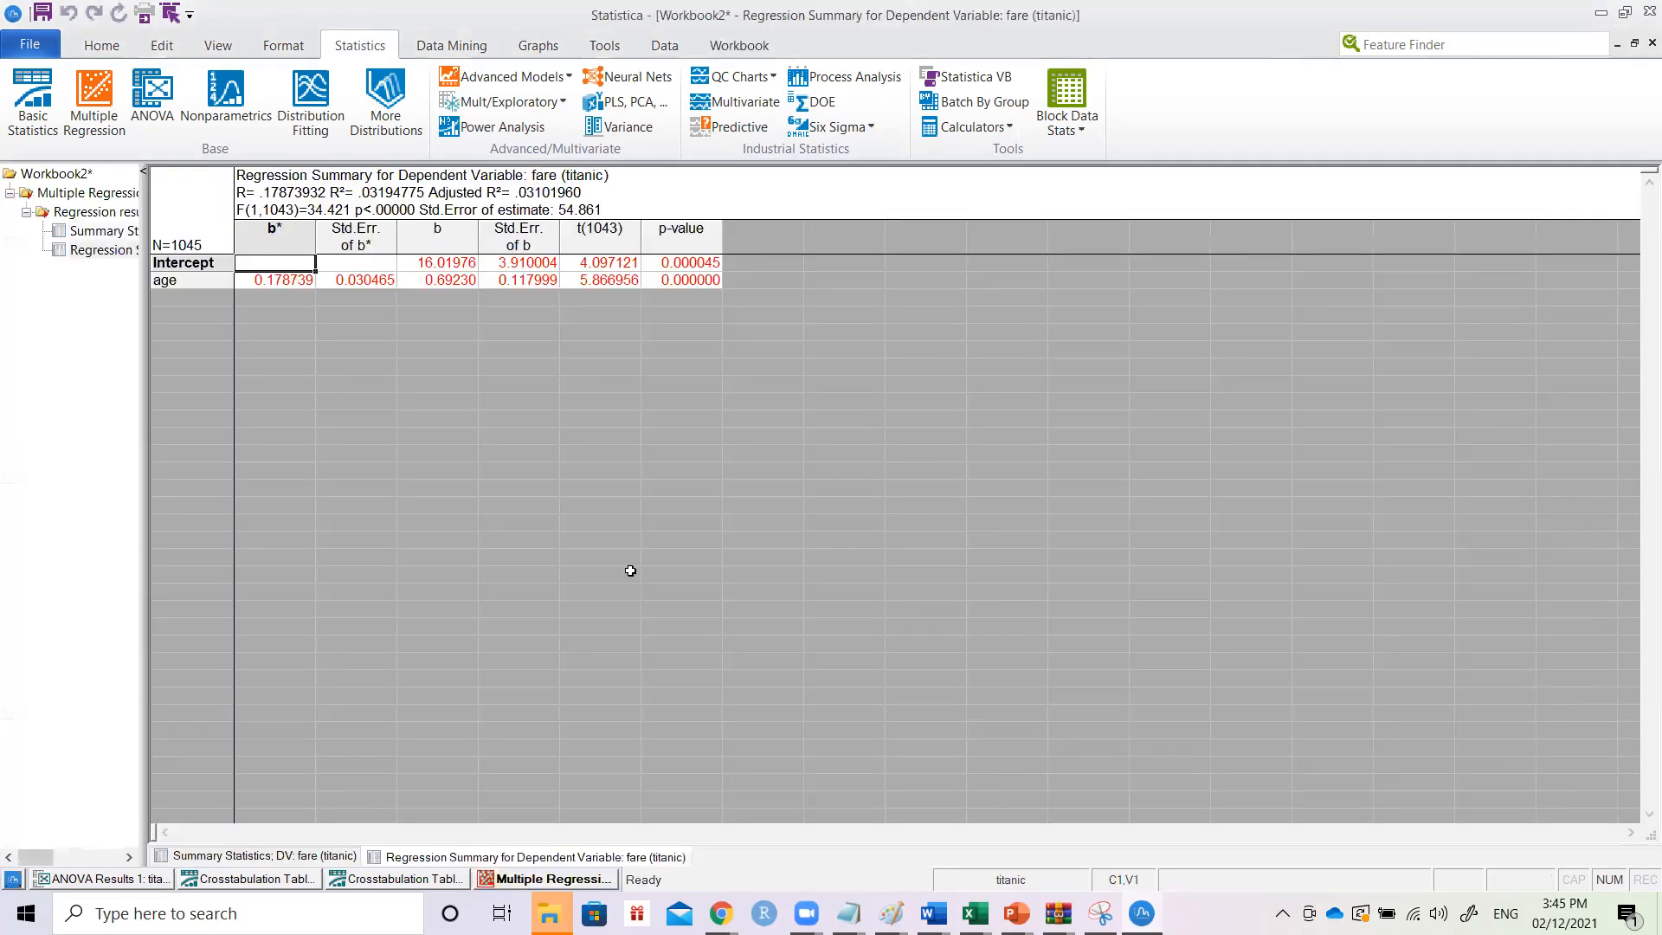
- Examine the b coefficients of the intercept and age, and the R² in the regression summary header
key("Down")
key("Right")
key("Right")
key("Up")
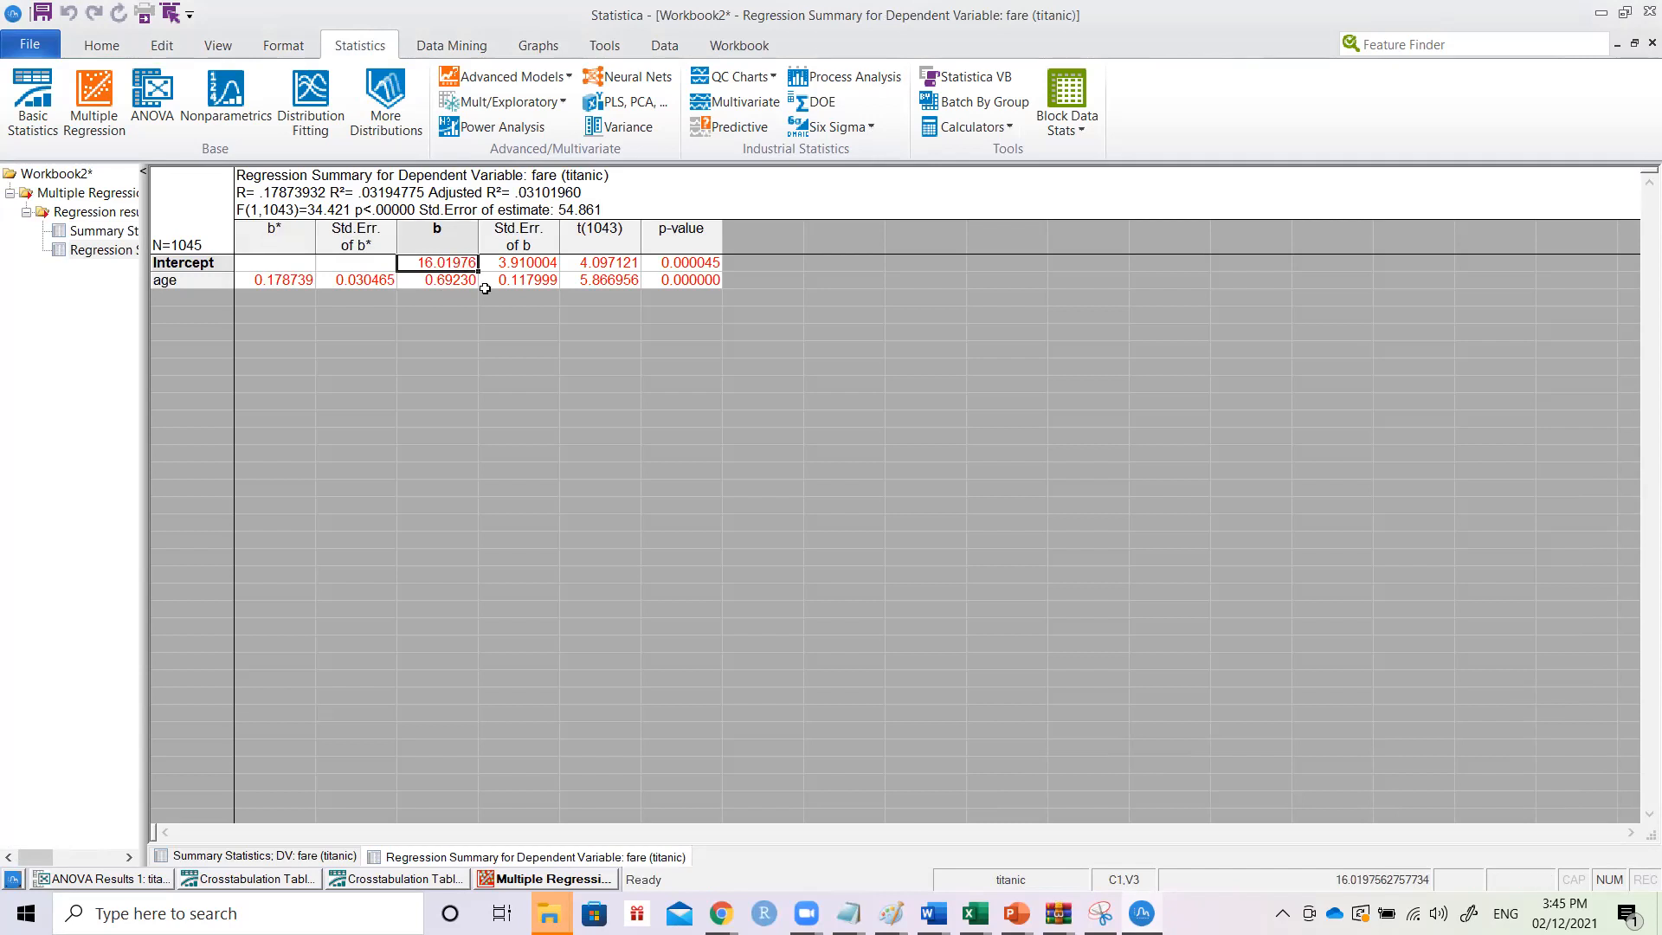
key("Down")
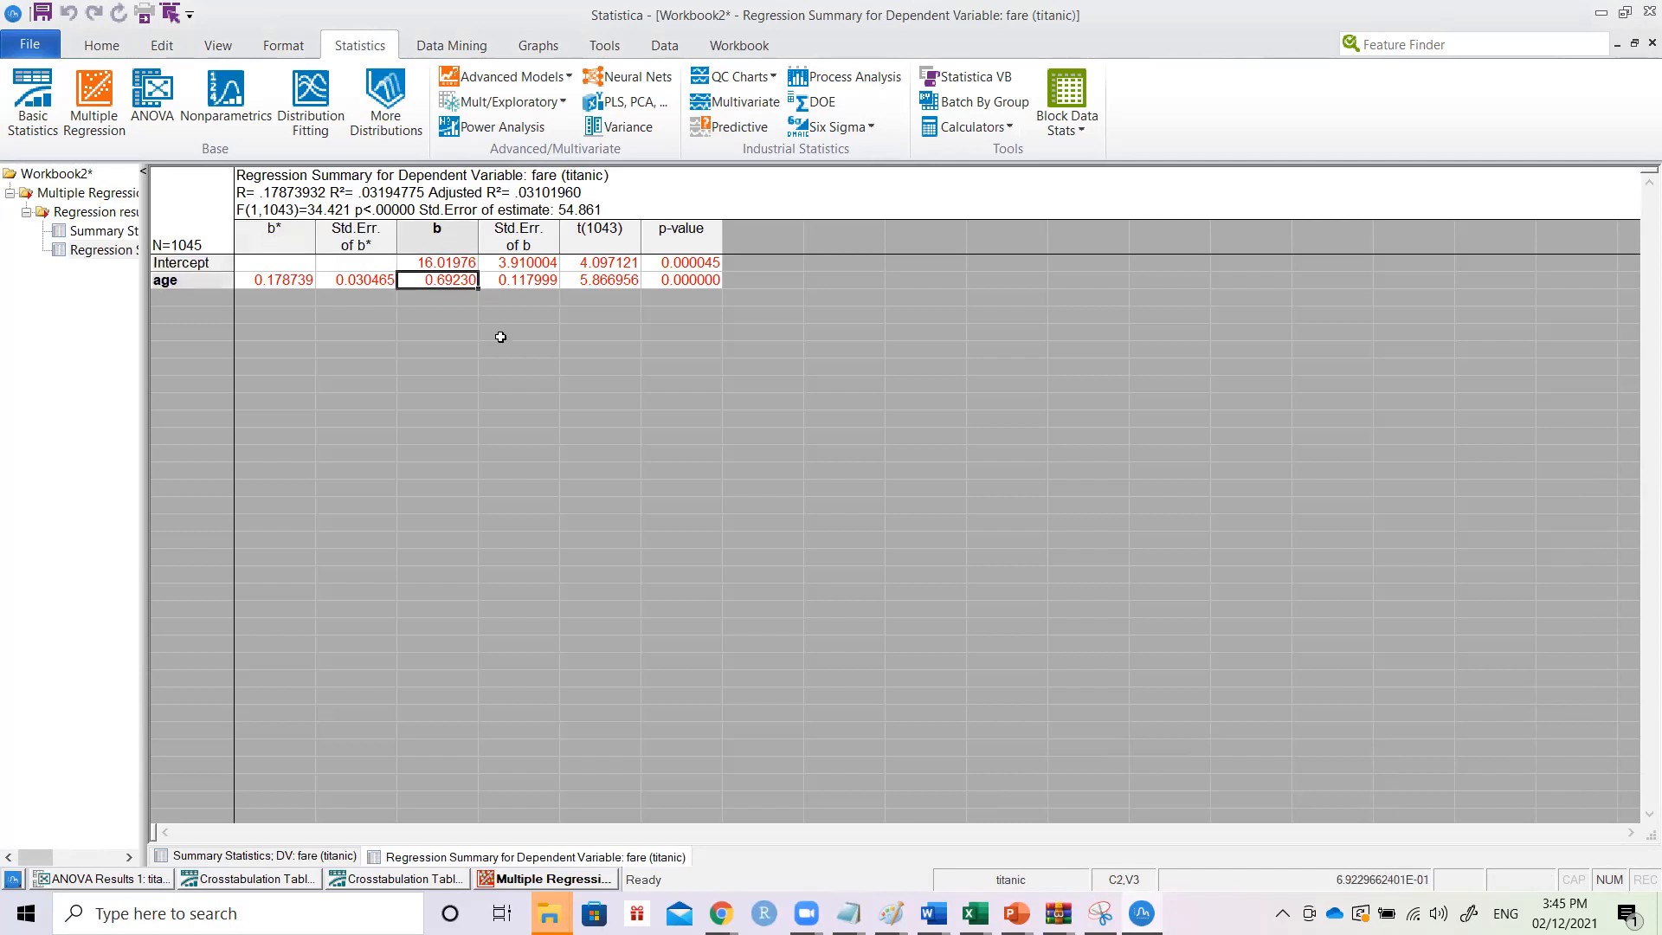
key("Up")
key("shift+Down")
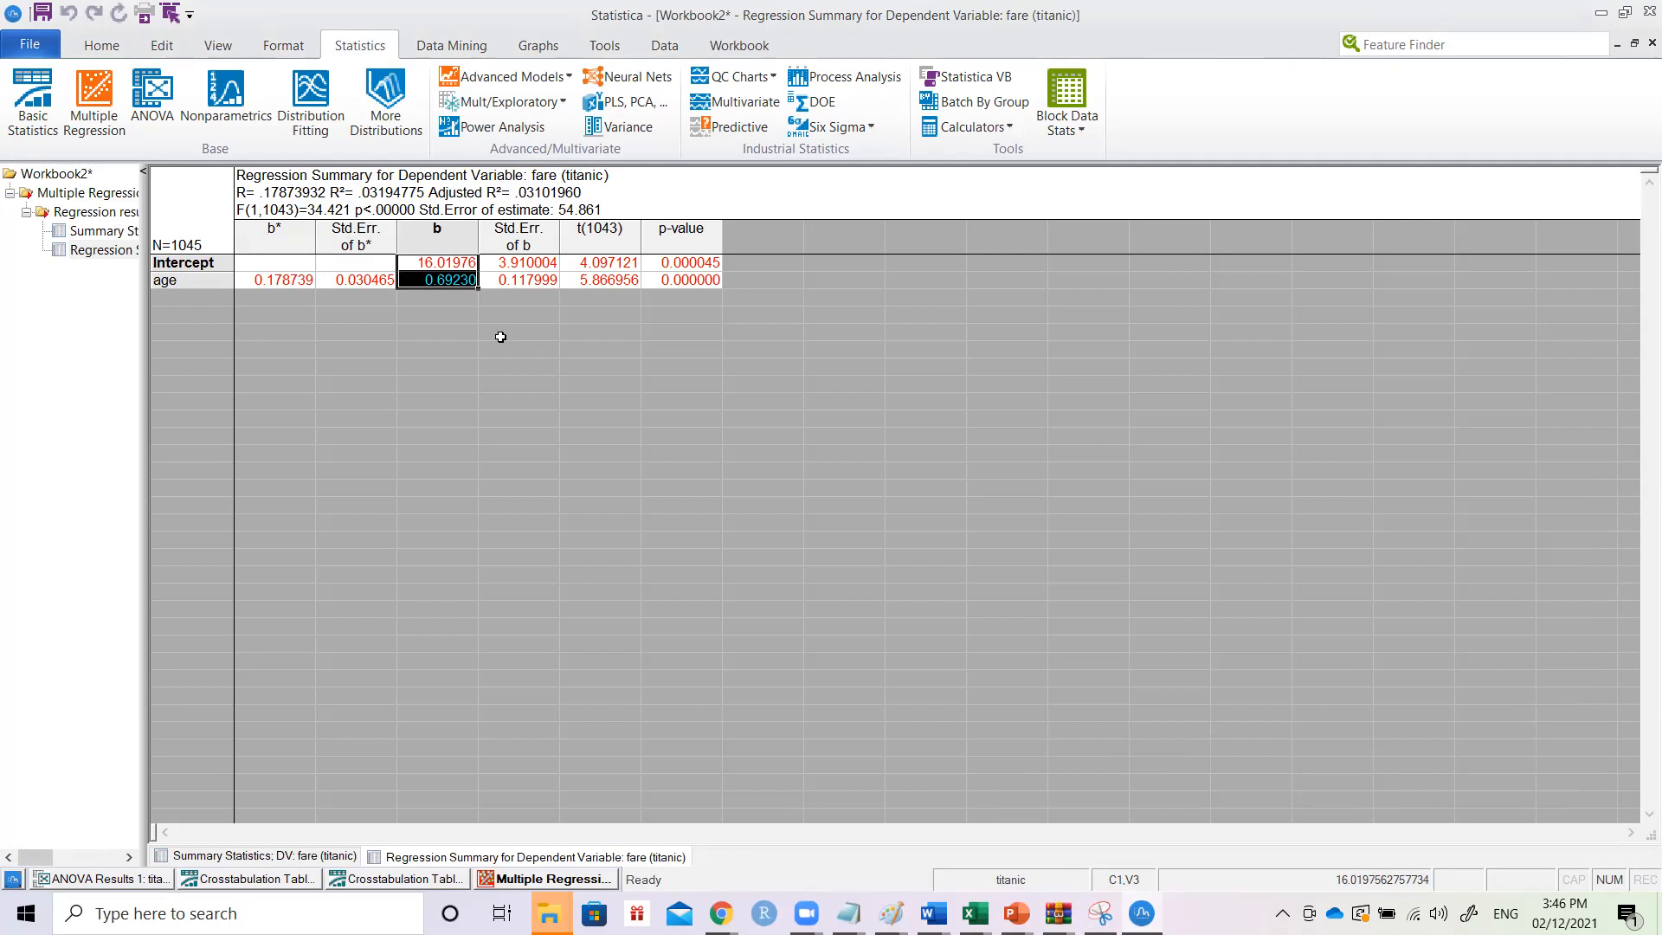
key("Left")
key("Right")
key("Up")
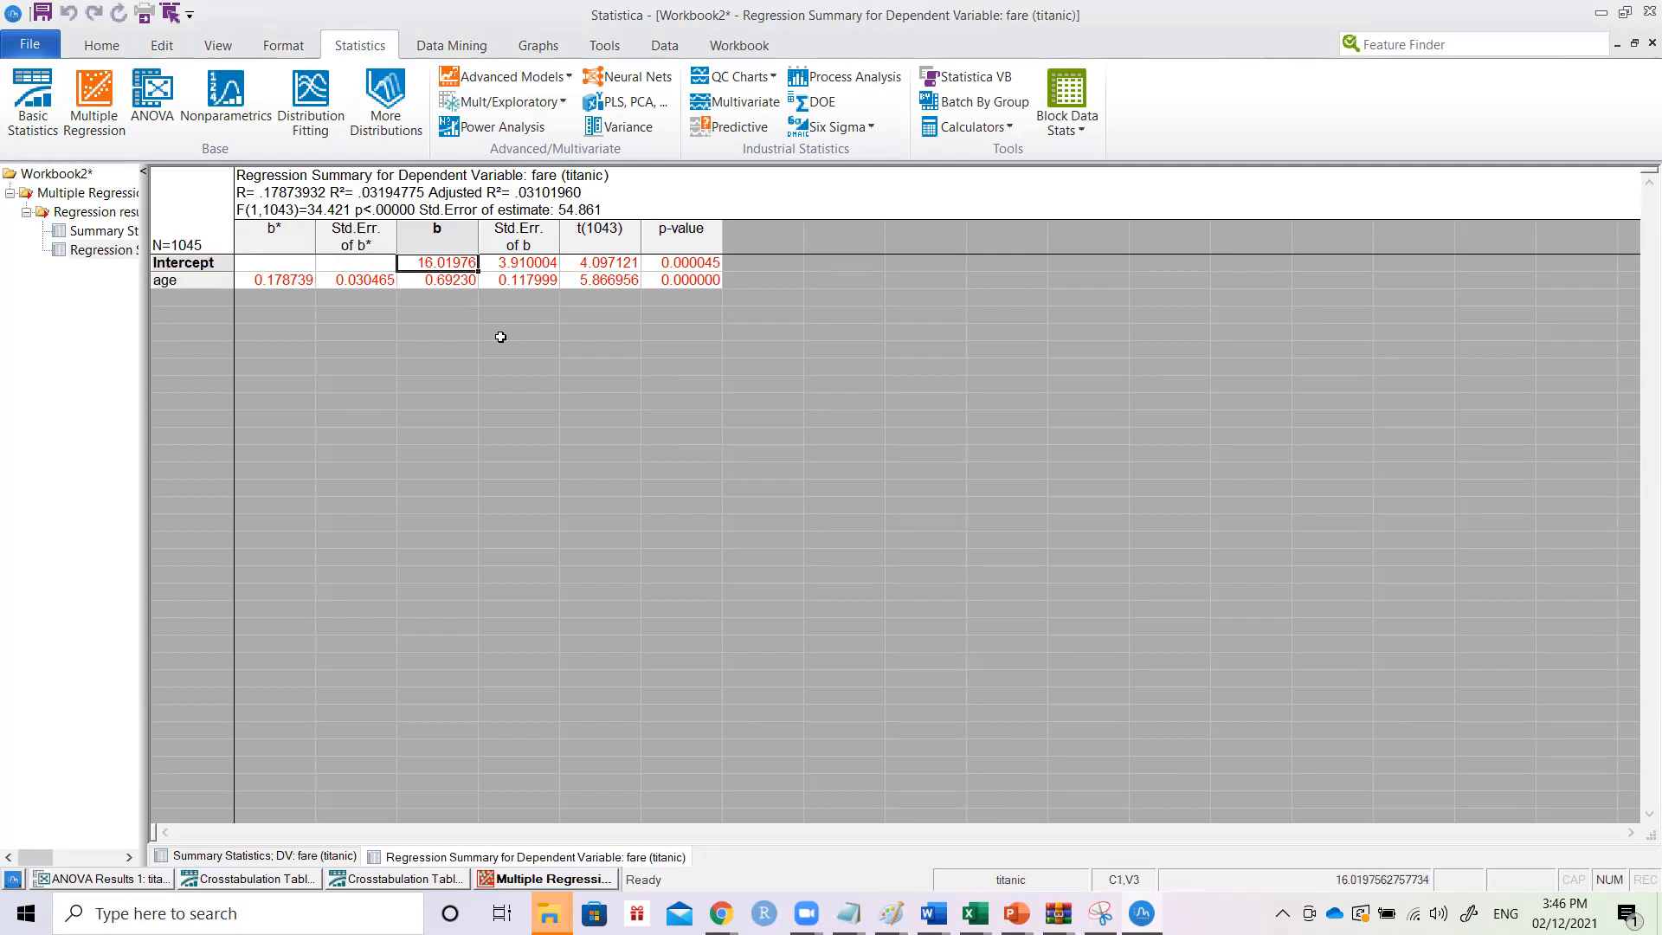
key("shift+Down")
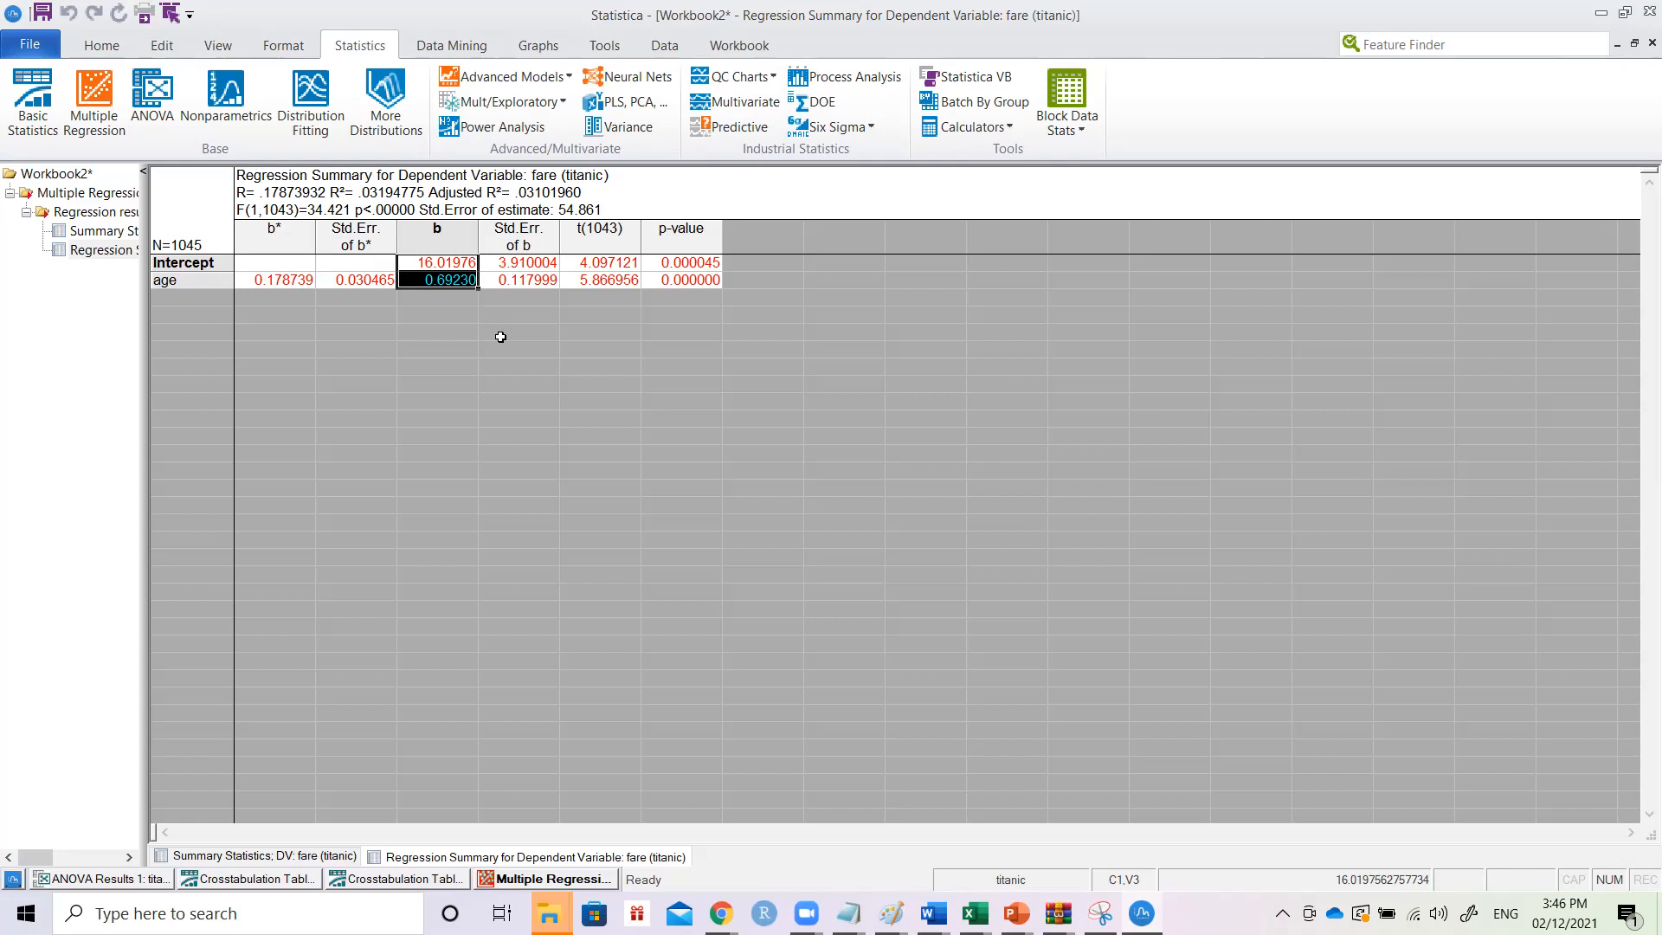
left_click(349, 183)
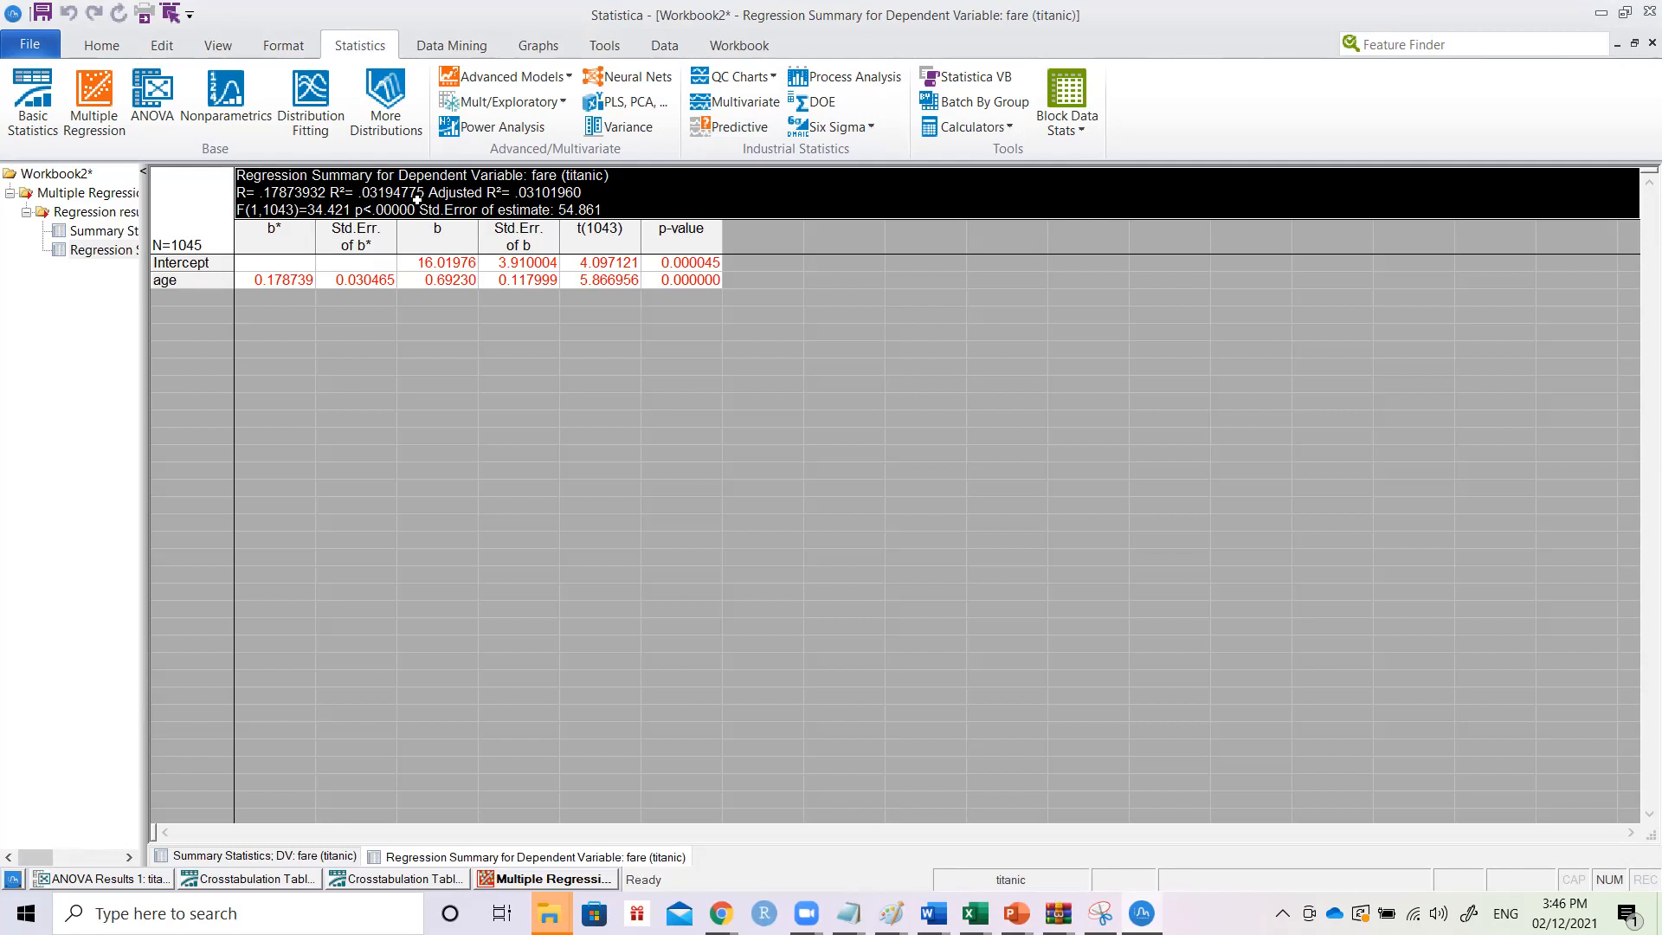
- Switch to Excel and compare the R Square row and its interpretation on Sheet6 with Statistica's regression summary
key("alt+Tab")
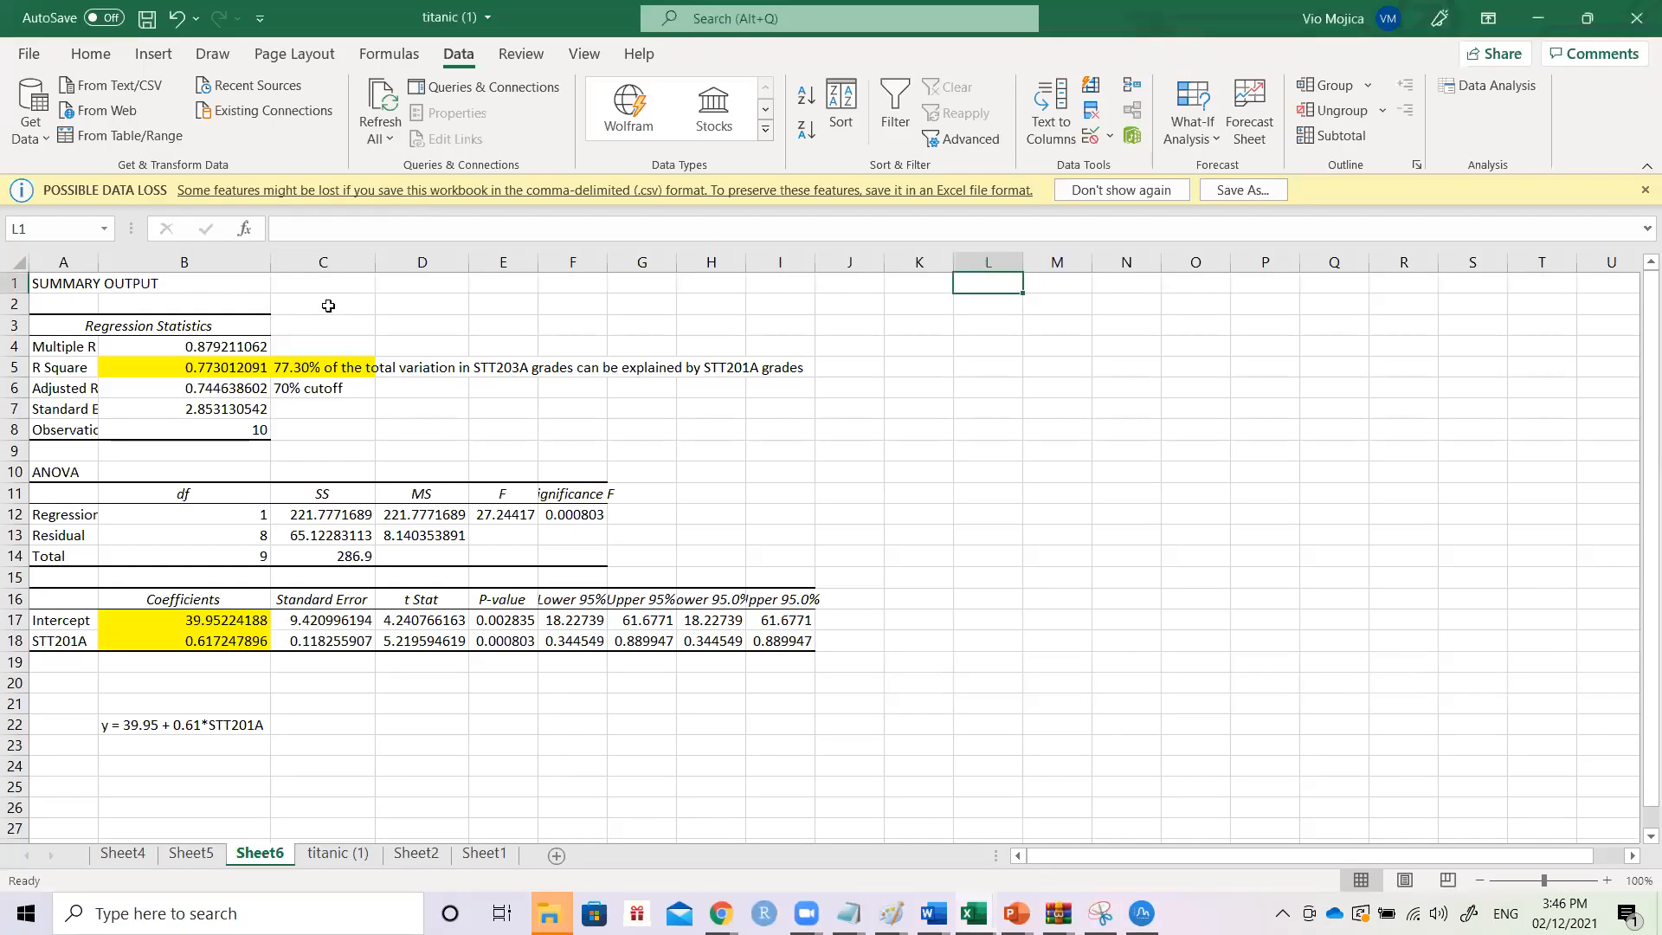
left_click_drag(246, 367, 283, 368)
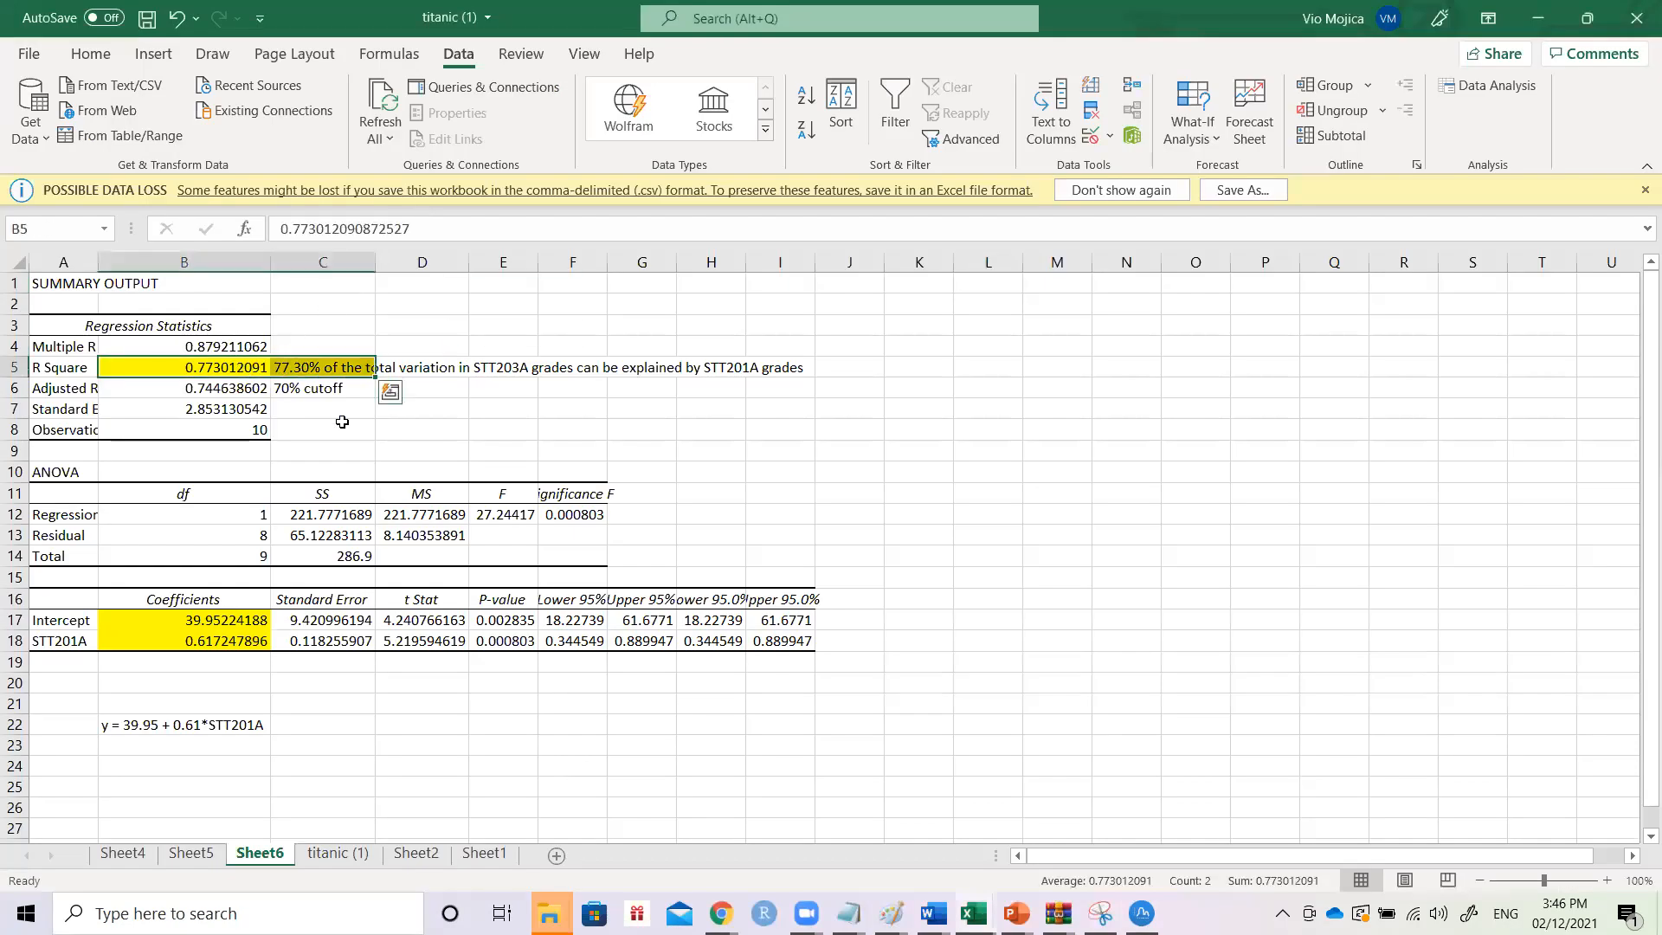
left_click(446, 438)
key("Up")
key("Up")
key("Up")
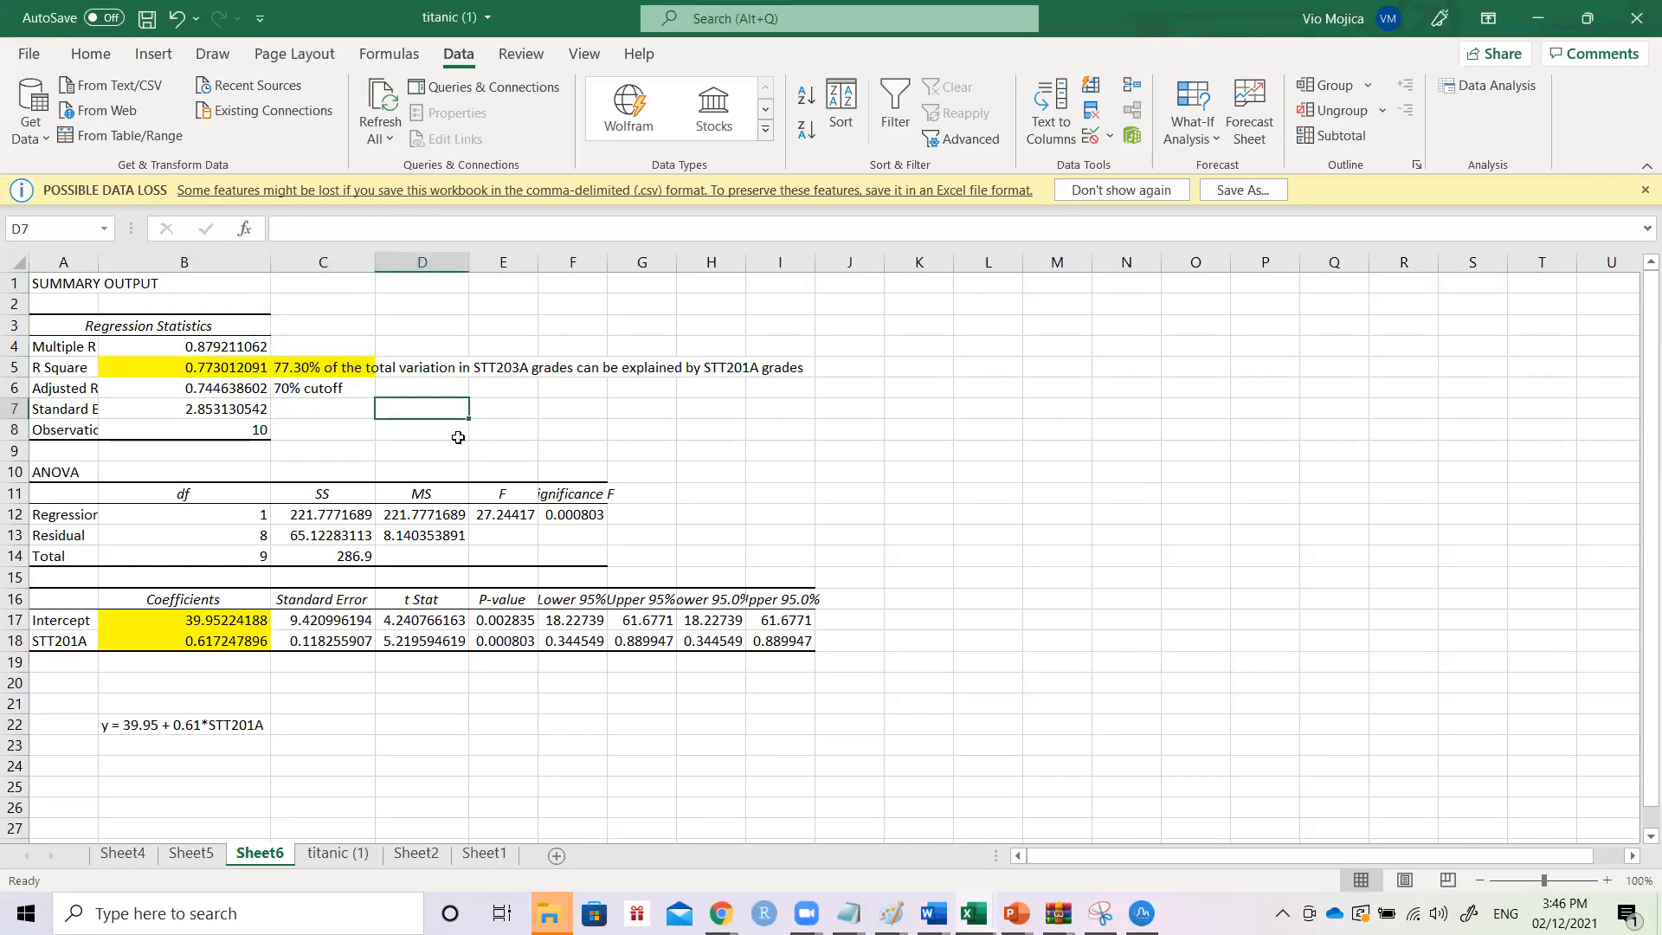
key("alt+Tab")
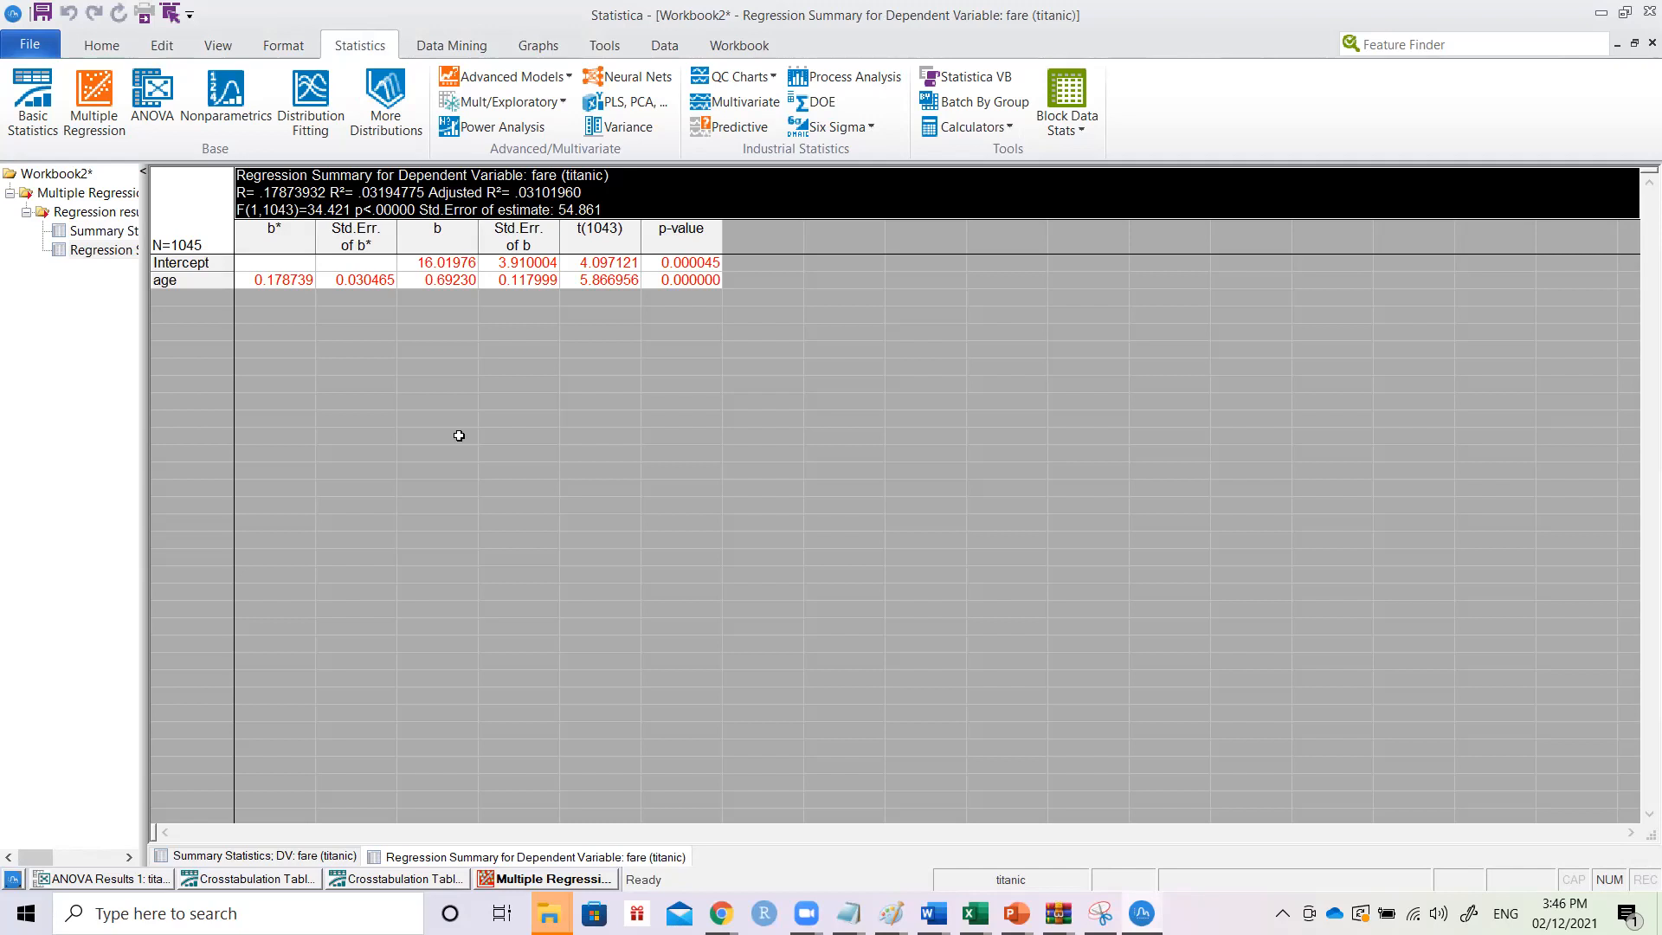
key("alt+Tab")
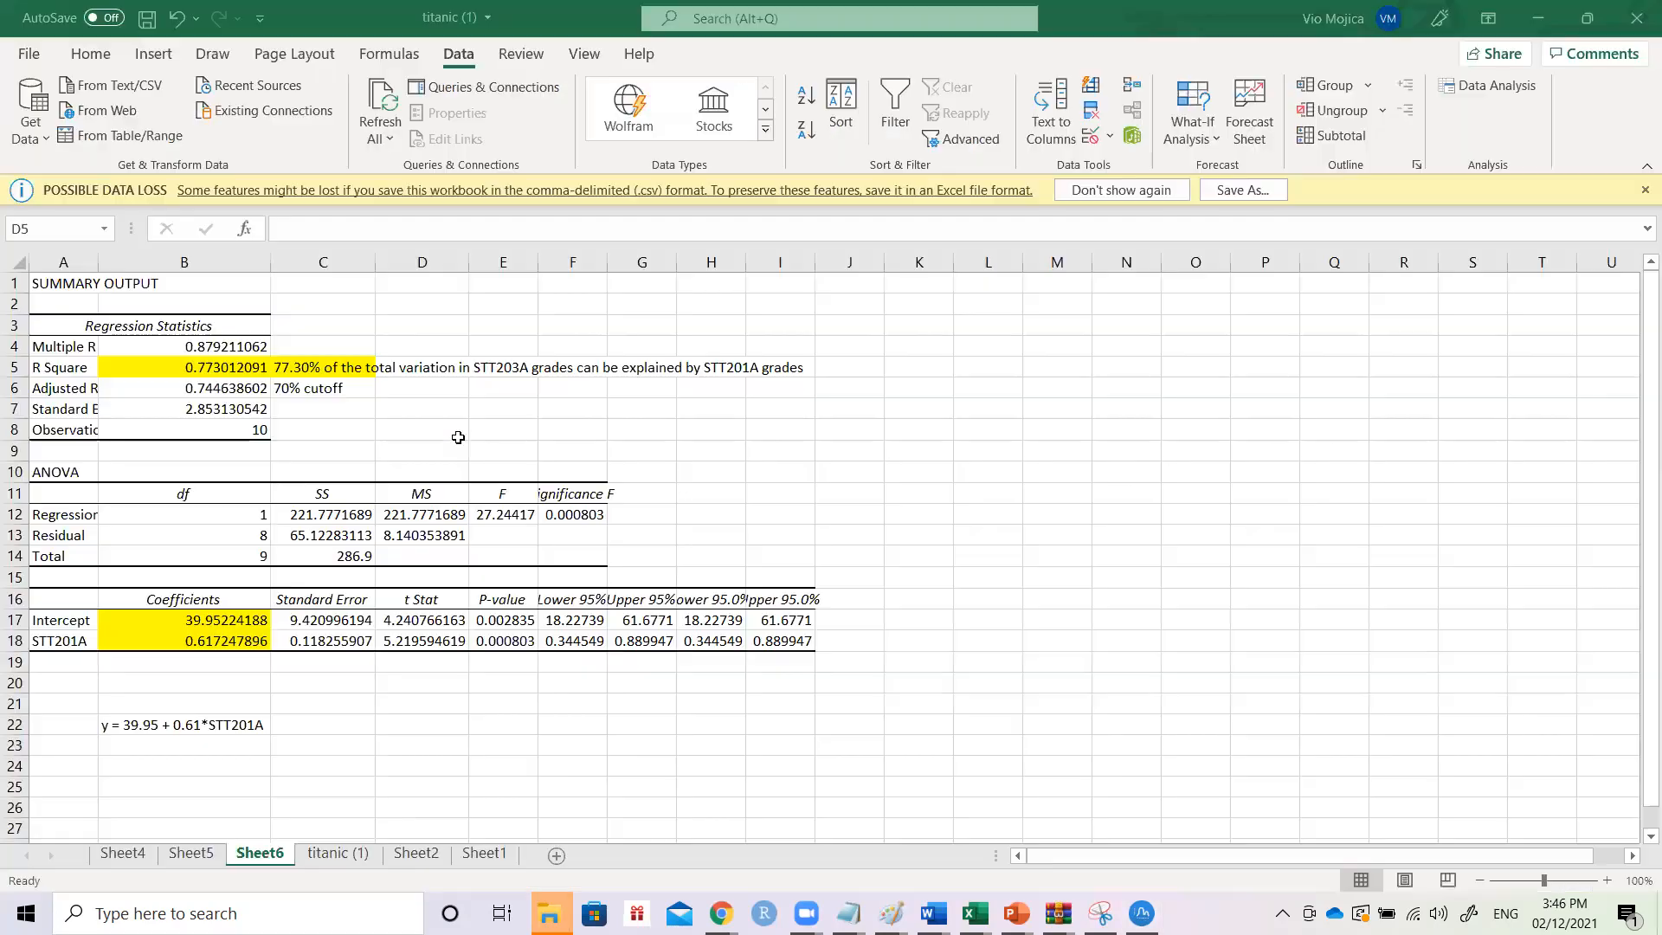
- Review the STT201A and STT203A scores on the titanic (1) sheet alongside the coefficients and R Square interpretation on Sheet6
left_click(337, 853)
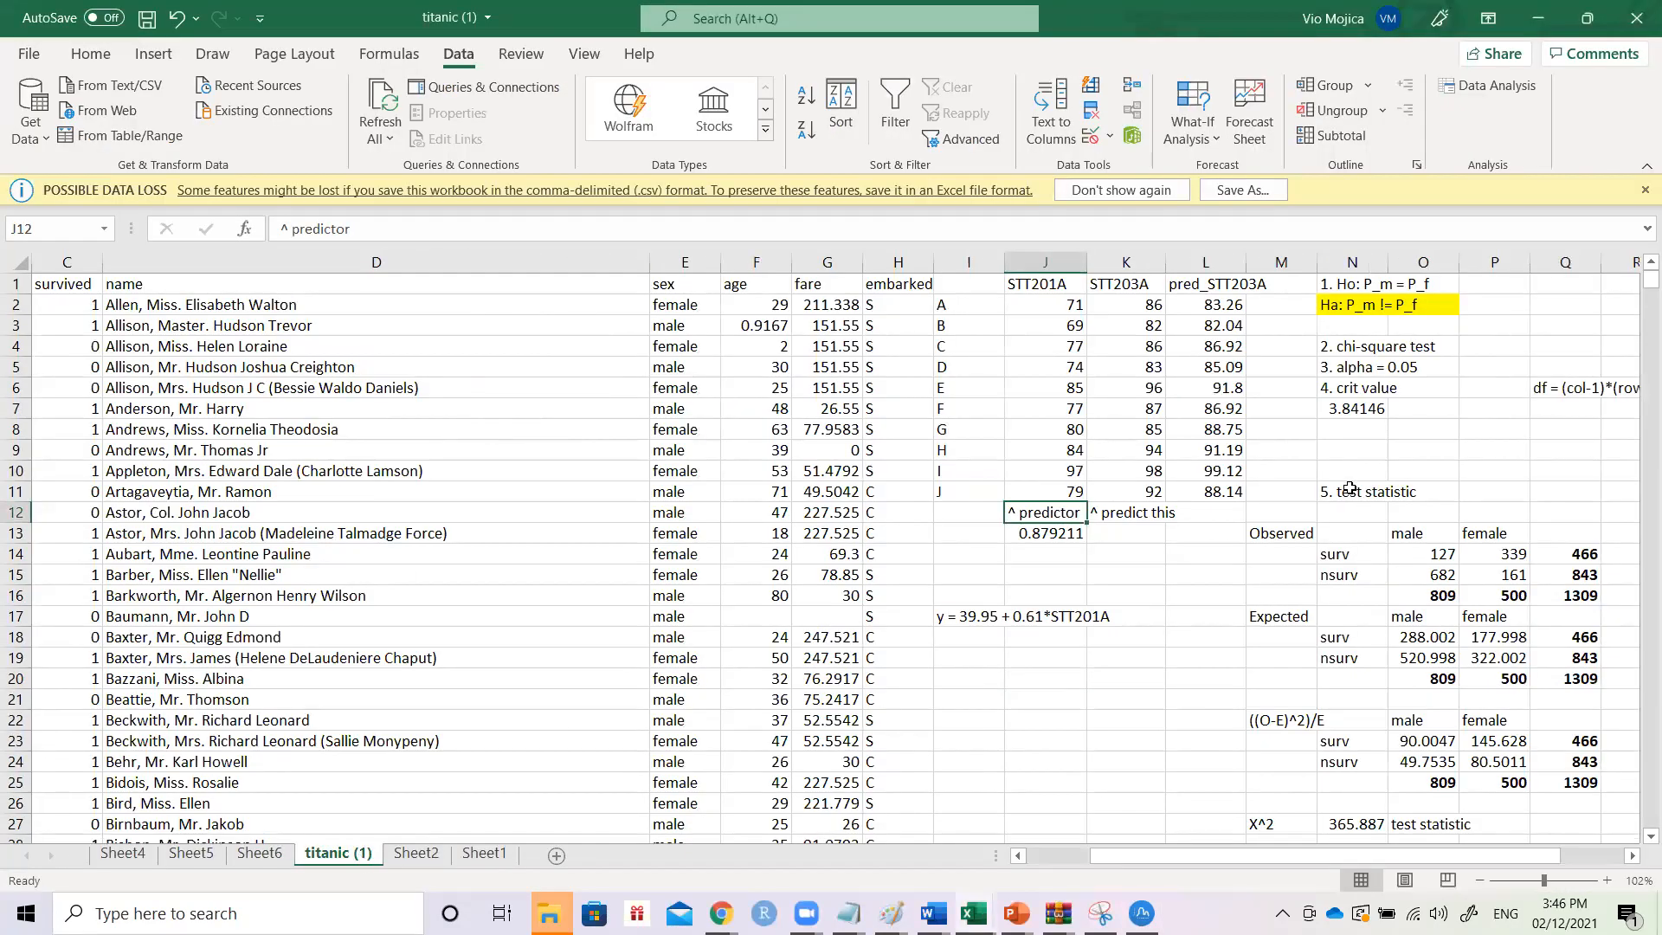
scroll(1351, 489, "right", 2)
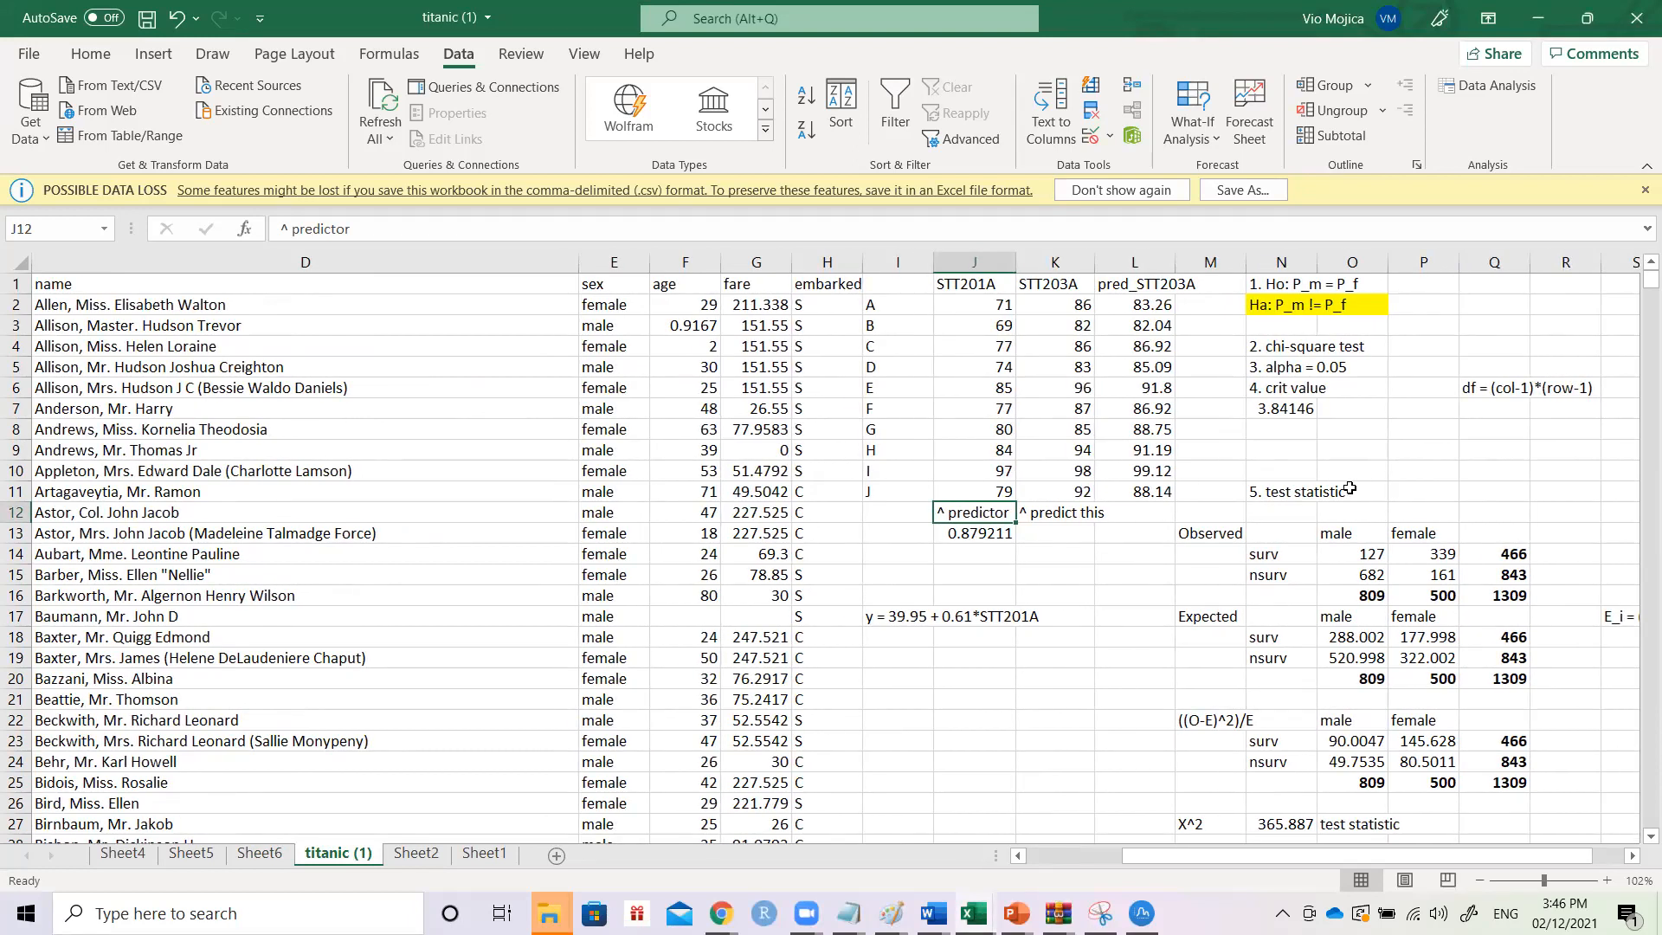
left_click(269, 854)
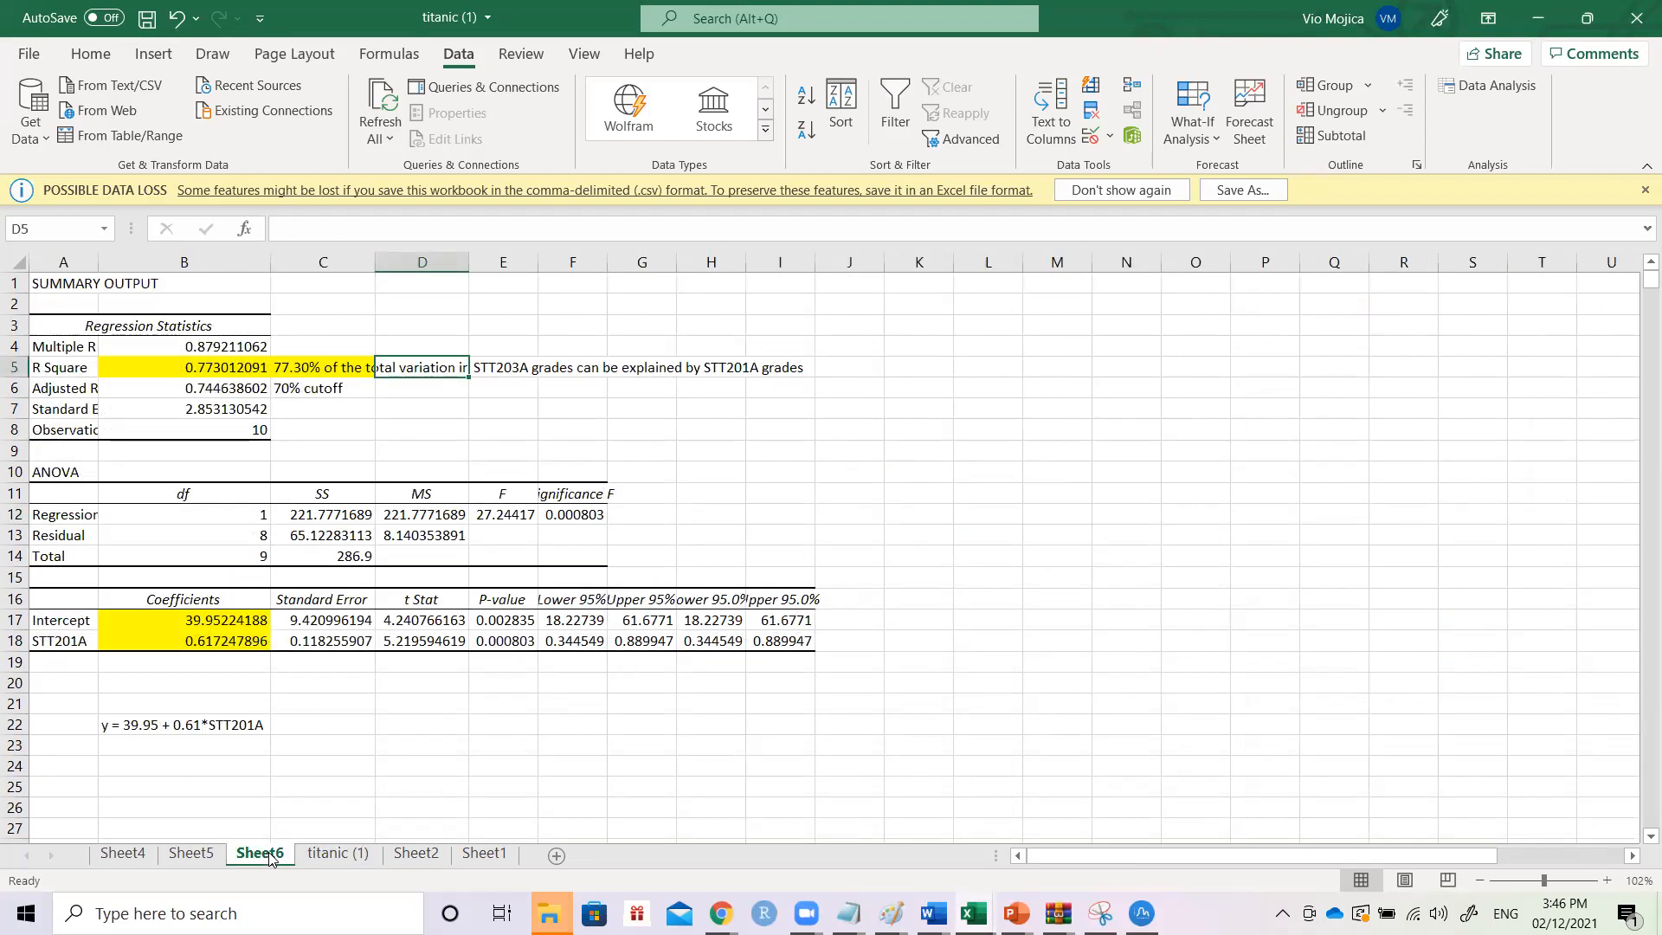
left_click(259, 618)
left_click_drag(259, 618, 259, 639)
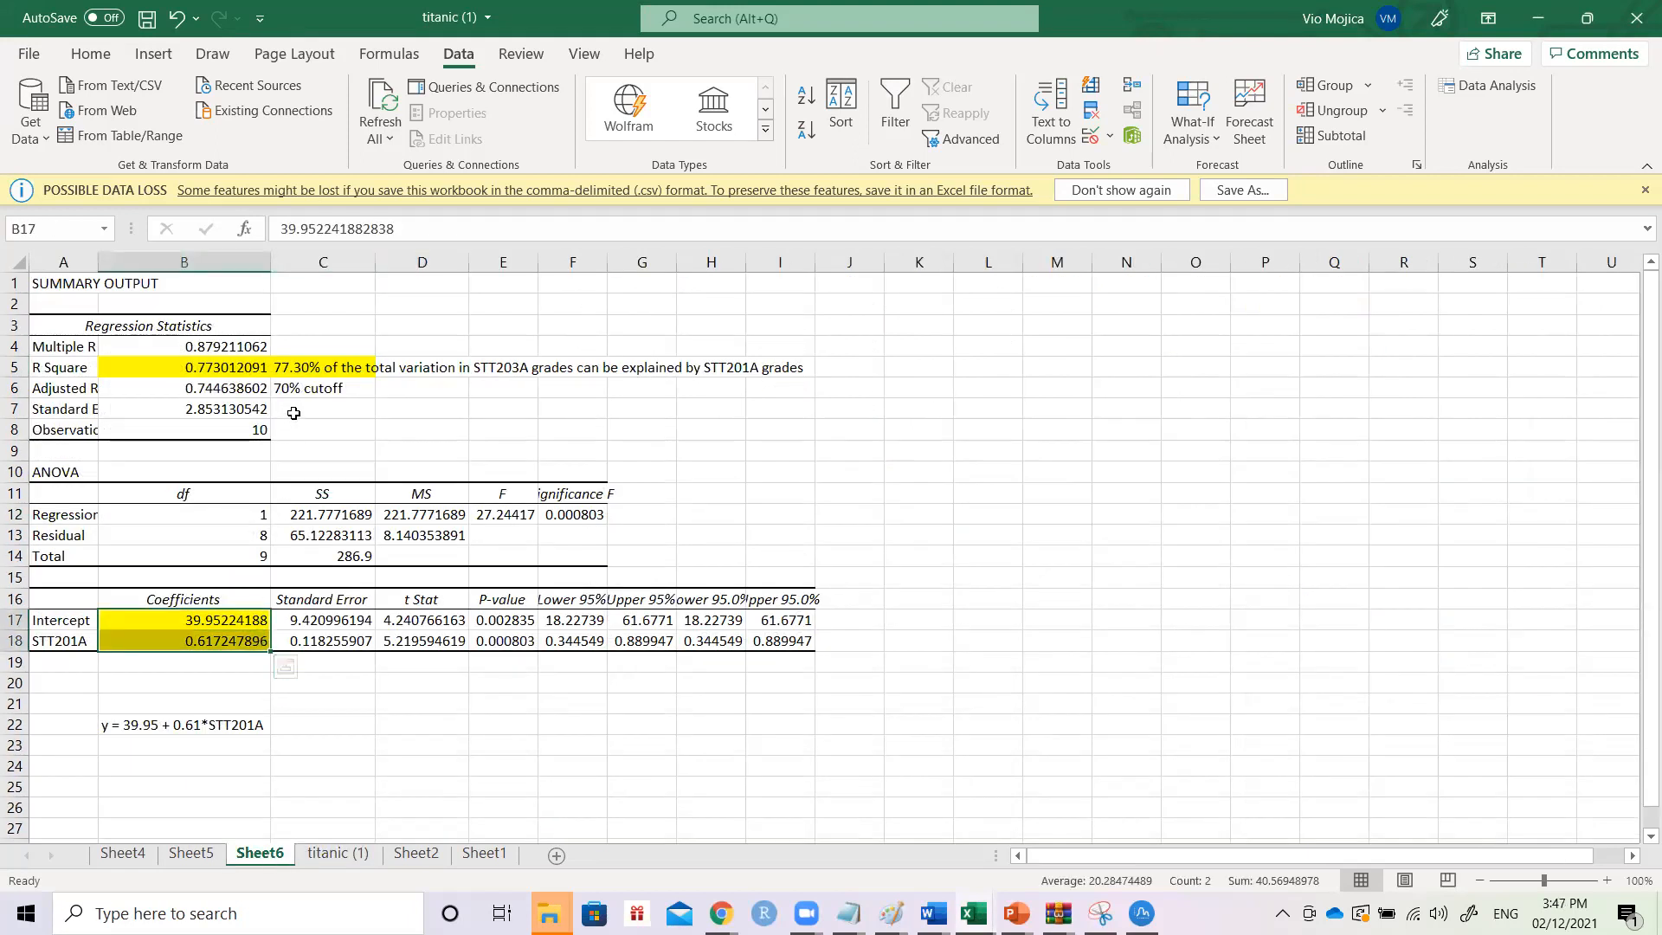
left_click(299, 367, "ctrl")
left_click(329, 410)
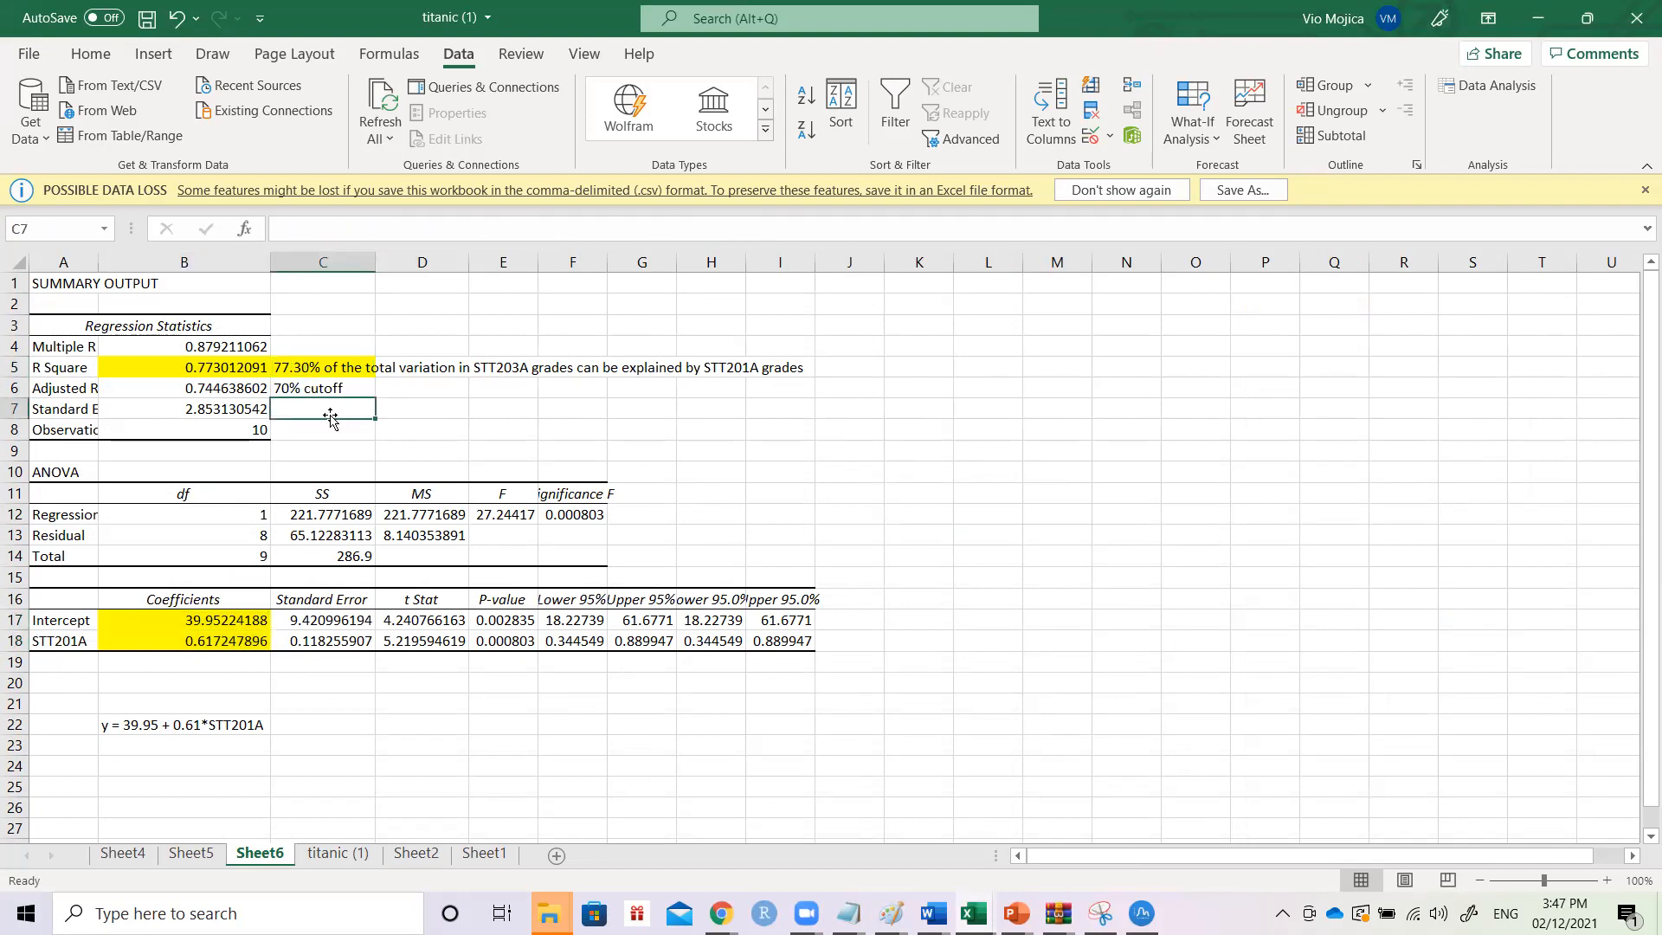
left_click(350, 856)
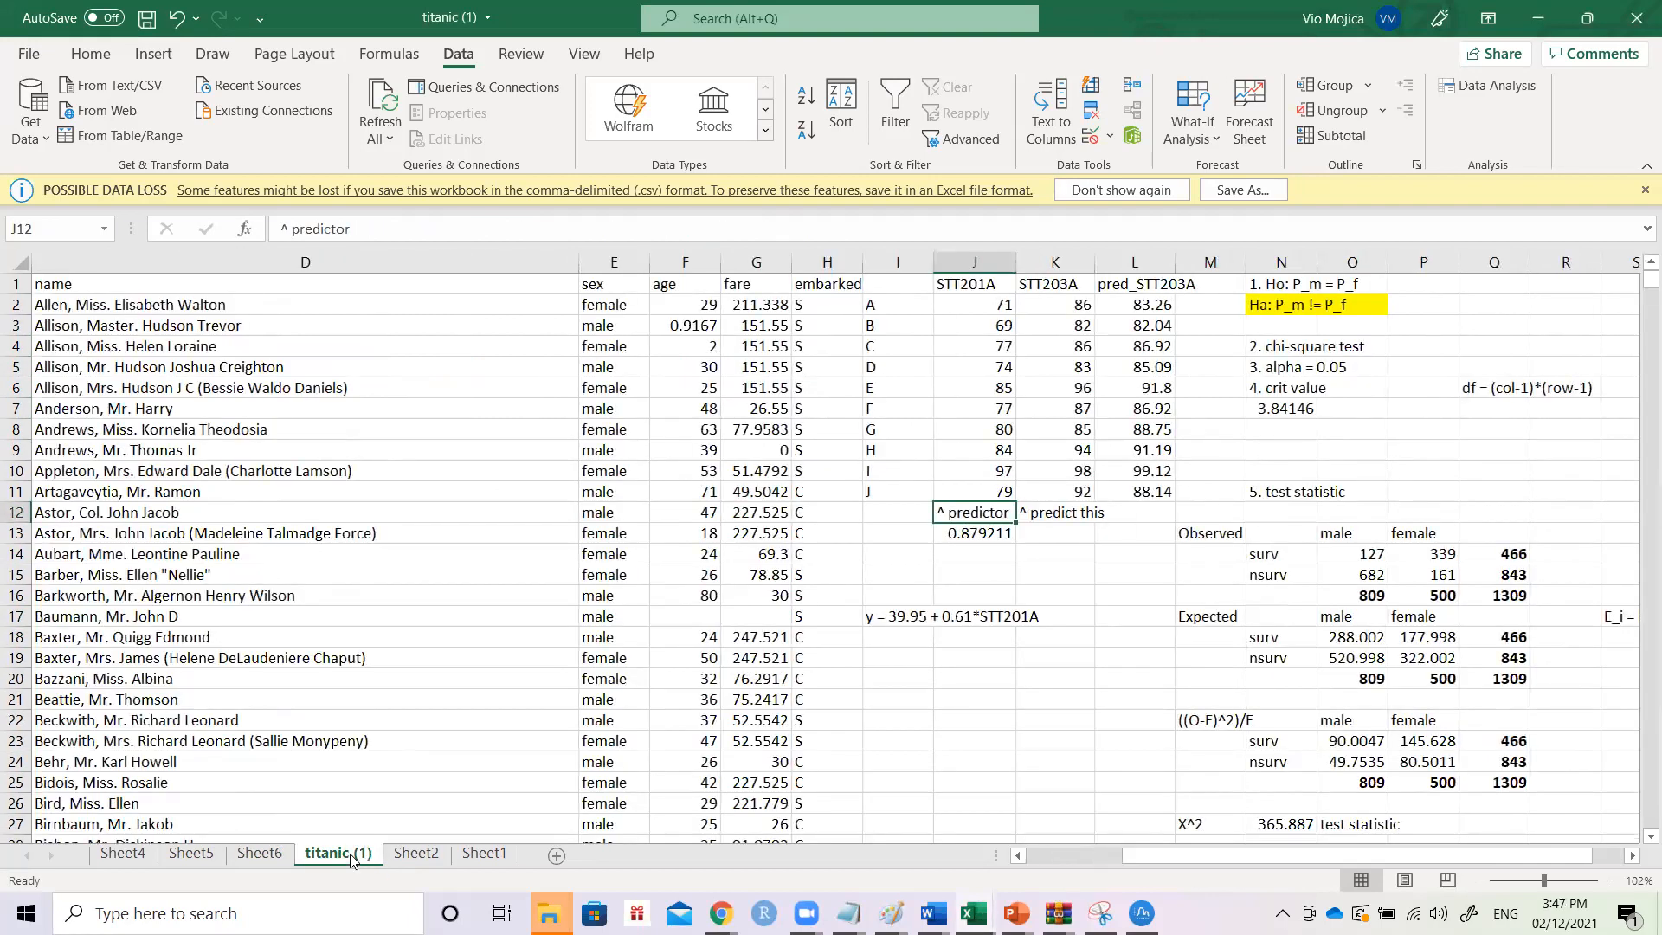
- Glance at the Statistica regression summary, return to the titanic (1) workbook in Excel and select cell A1
key("alt+Tab")
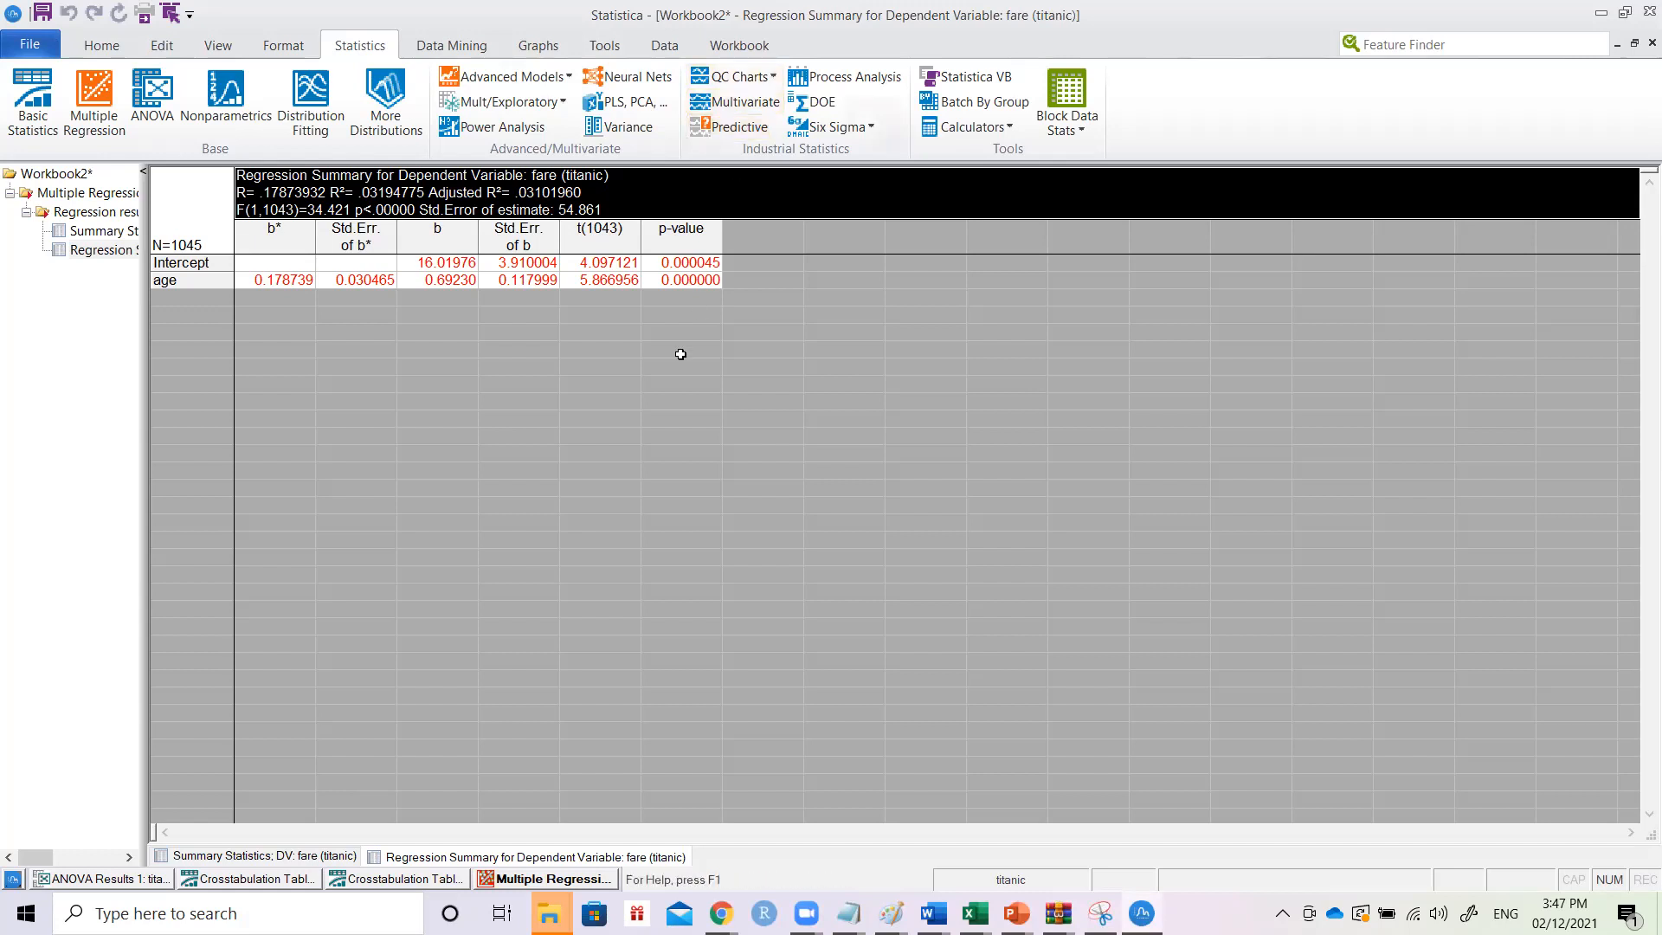
mouse_move(975, 913)
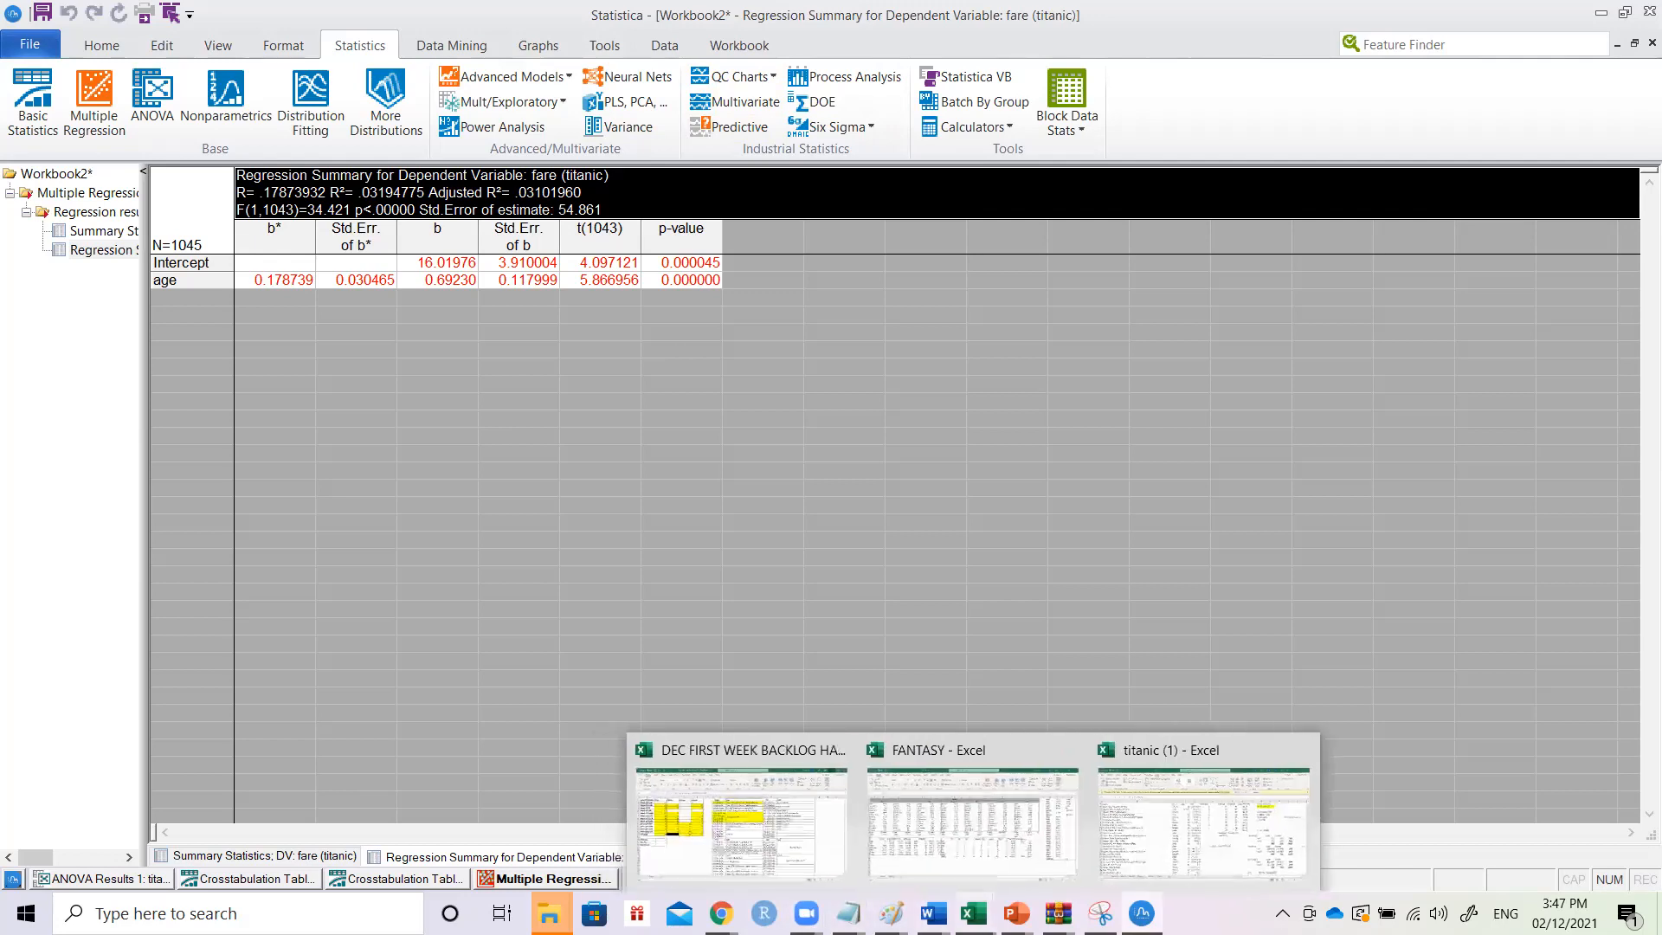
left_click(1165, 829)
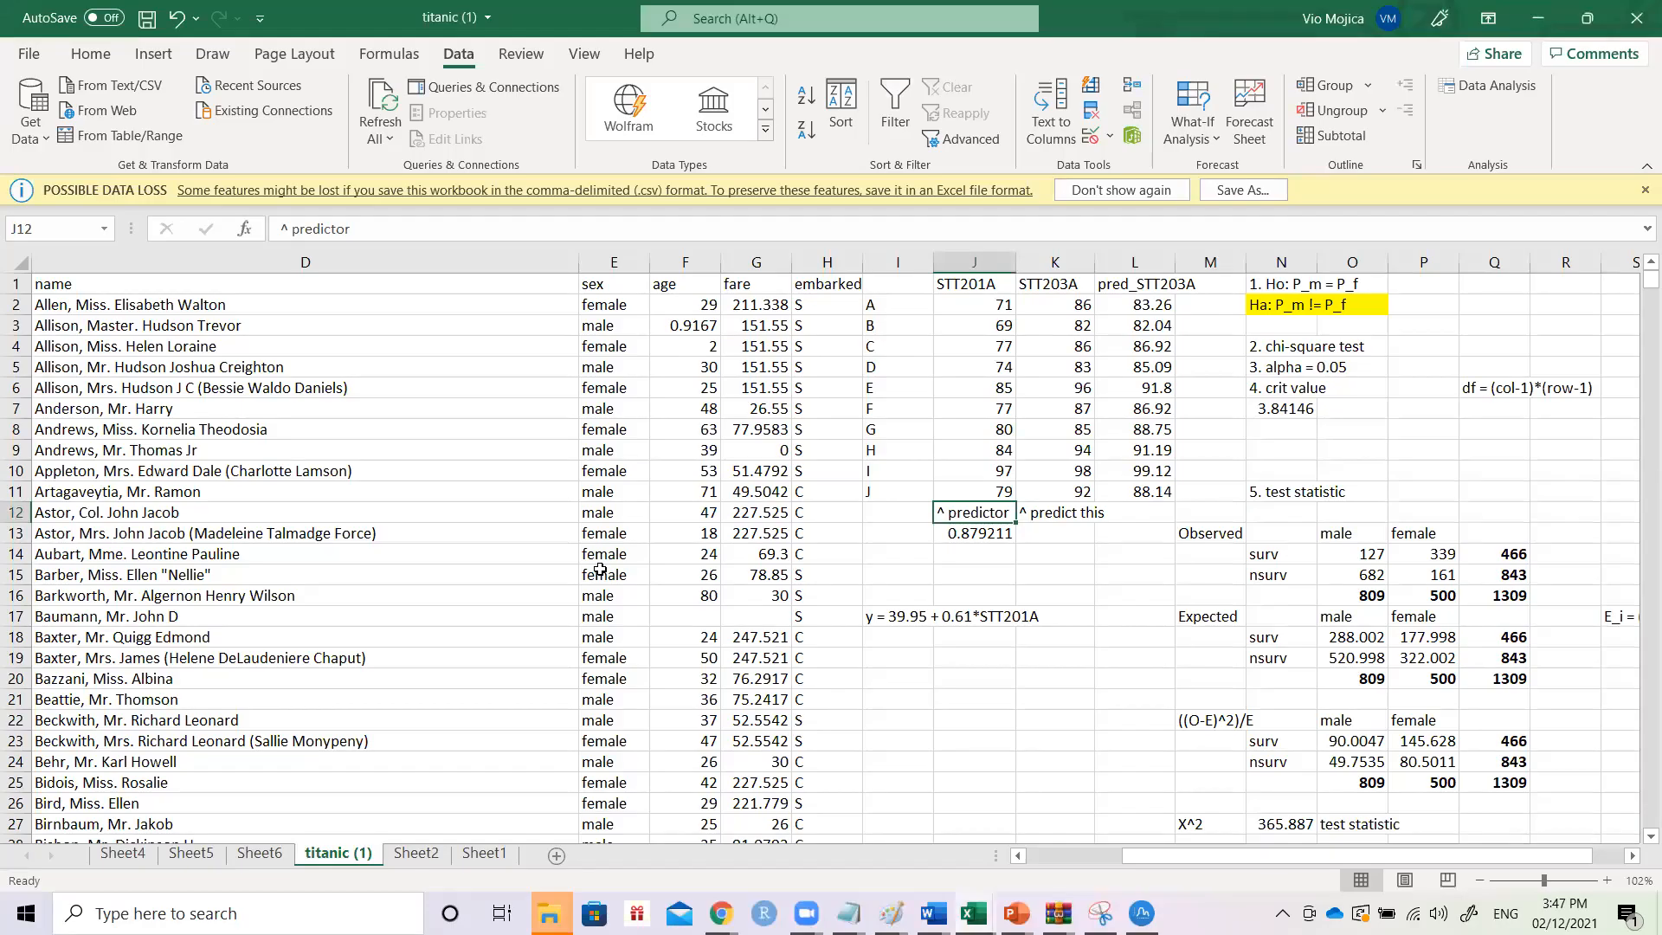
left_click(386, 490)
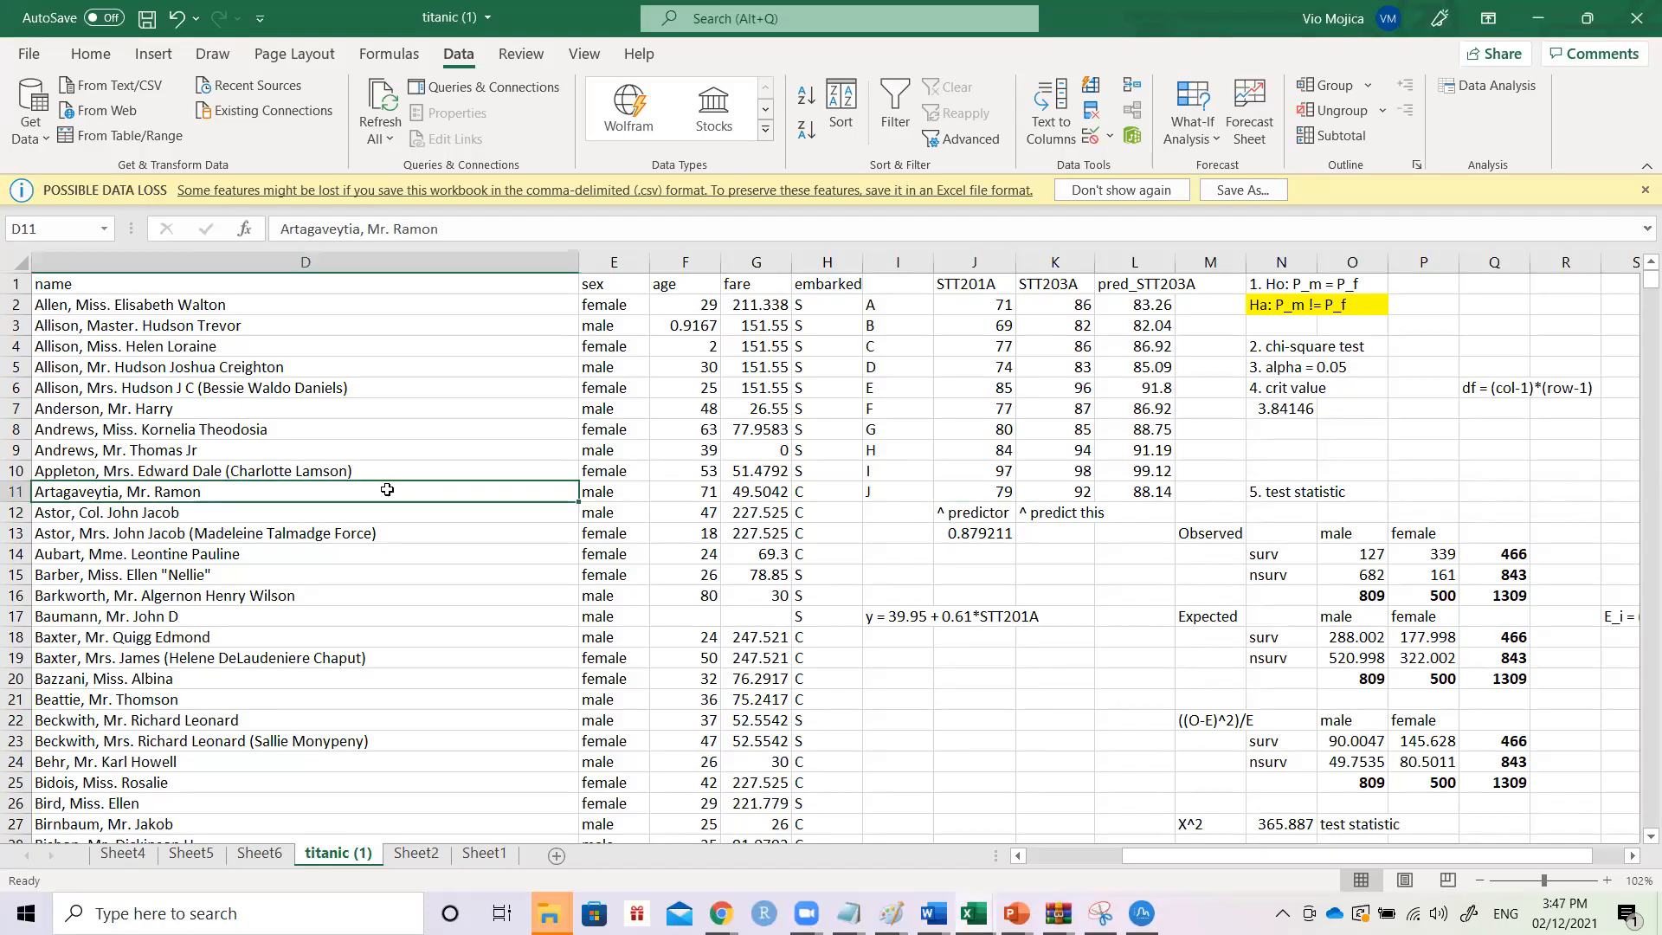
key("ctrl+Left")
key("ctrl+Up")
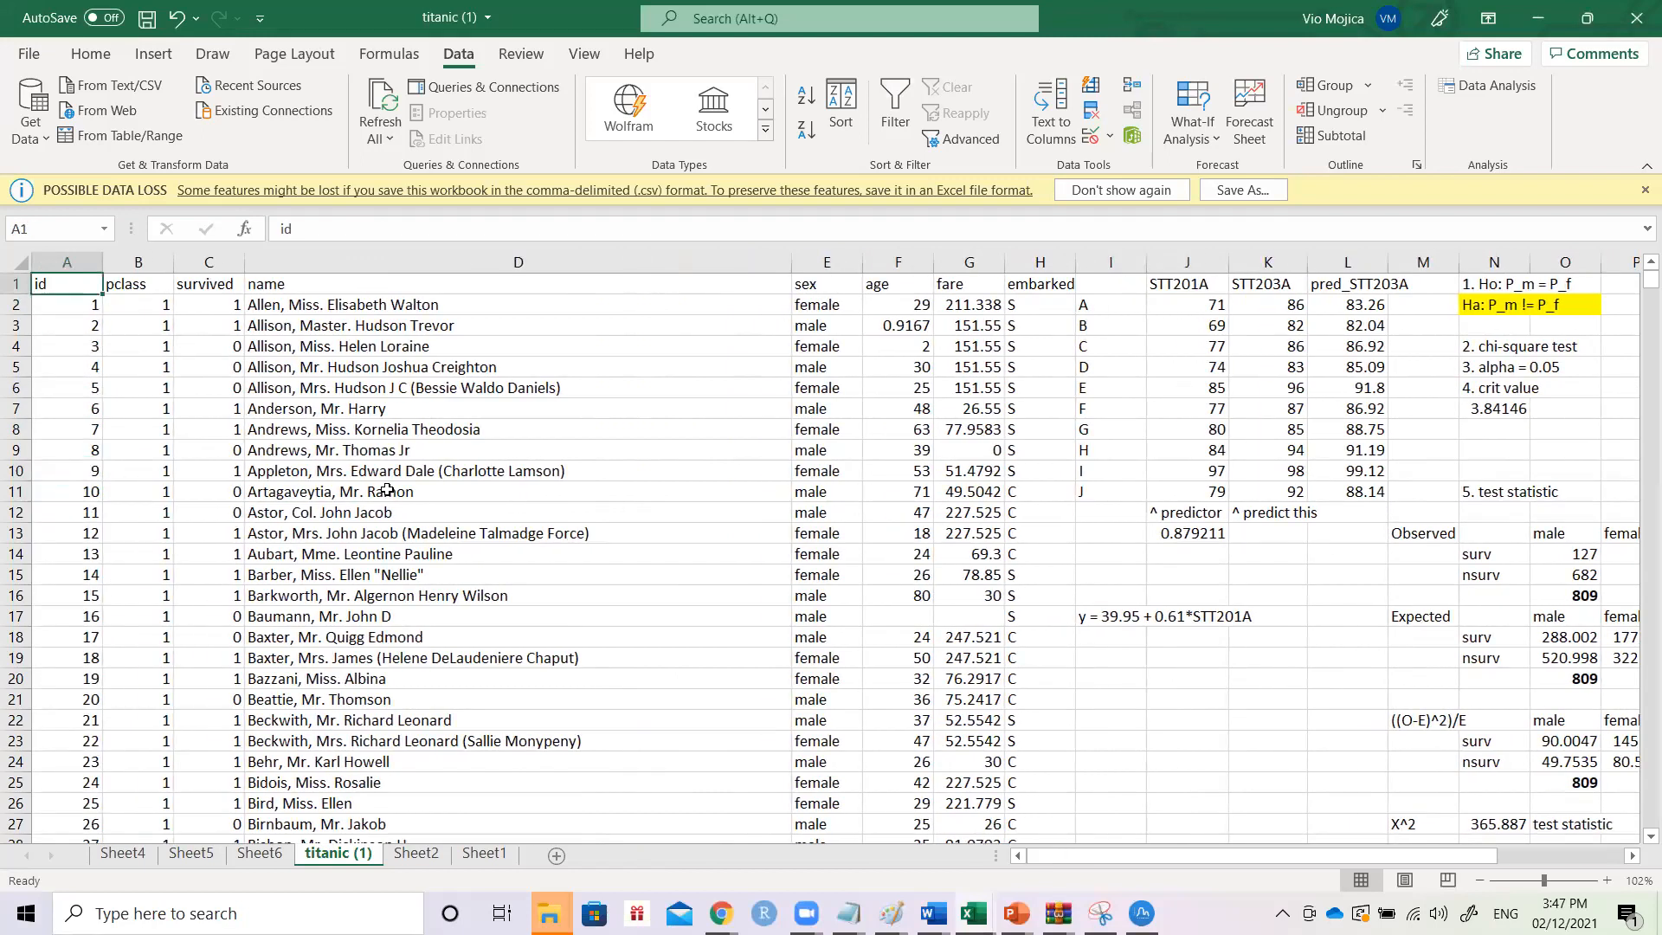
- Walk through the row 1 column headers from id to embarked and back to id
key("Right")
key("Right")
key("Right")
key("Right")
key("Right")
key("Right")
key("Right")
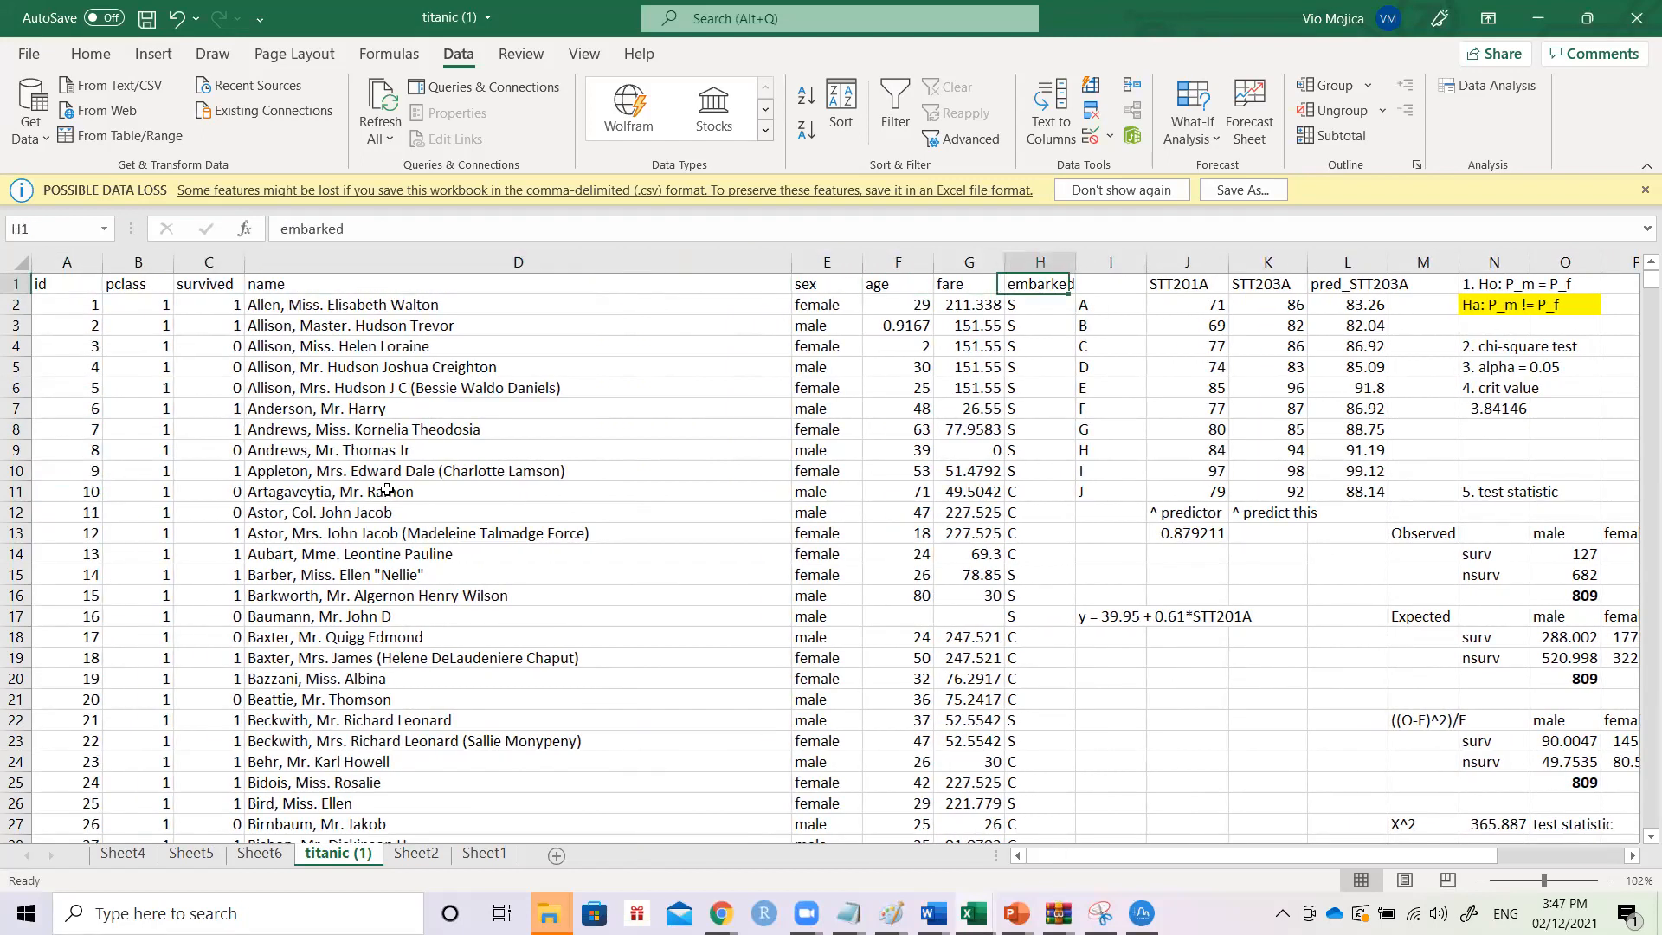
key("Left")
key("Left")
key("Left")
key("Left")
key("Left")
key("Left")
key("Left")
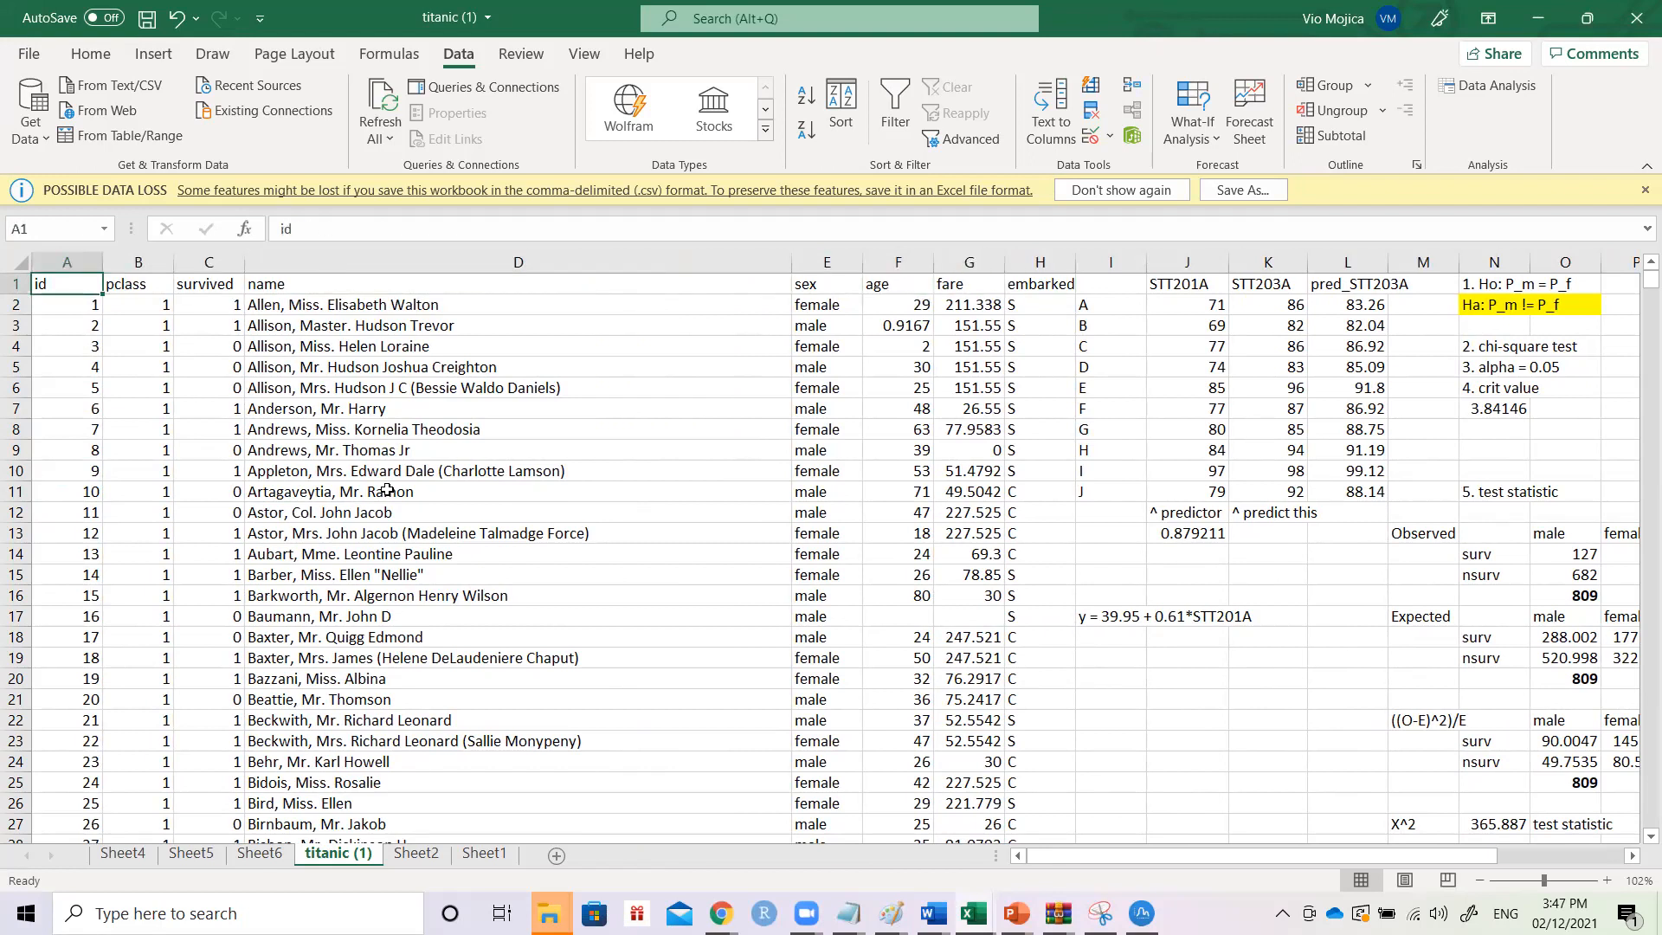
- Highlight the headers in A1:H1, followed by the fare and embarked columns, to point out the dataset's variables
key("shift+Right")
key("shift+Right")
key("shift+Right")
key("shift+Right")
key("shift+Right")
key("shift+Right")
key("shift+Right")
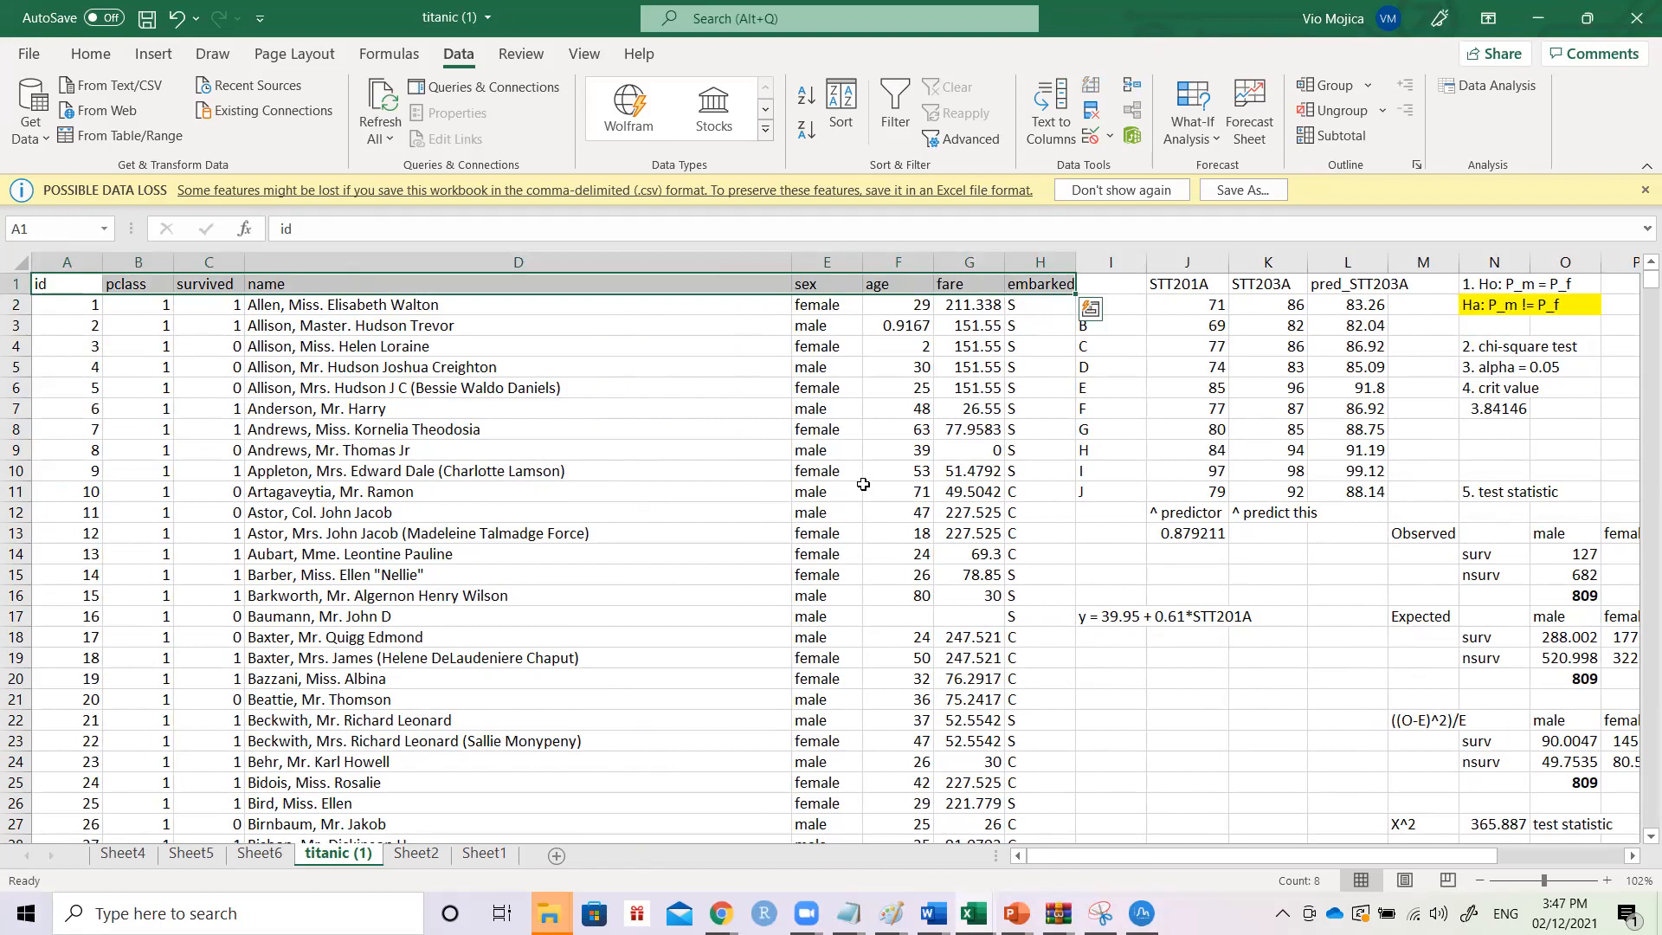
left_click(969, 263)
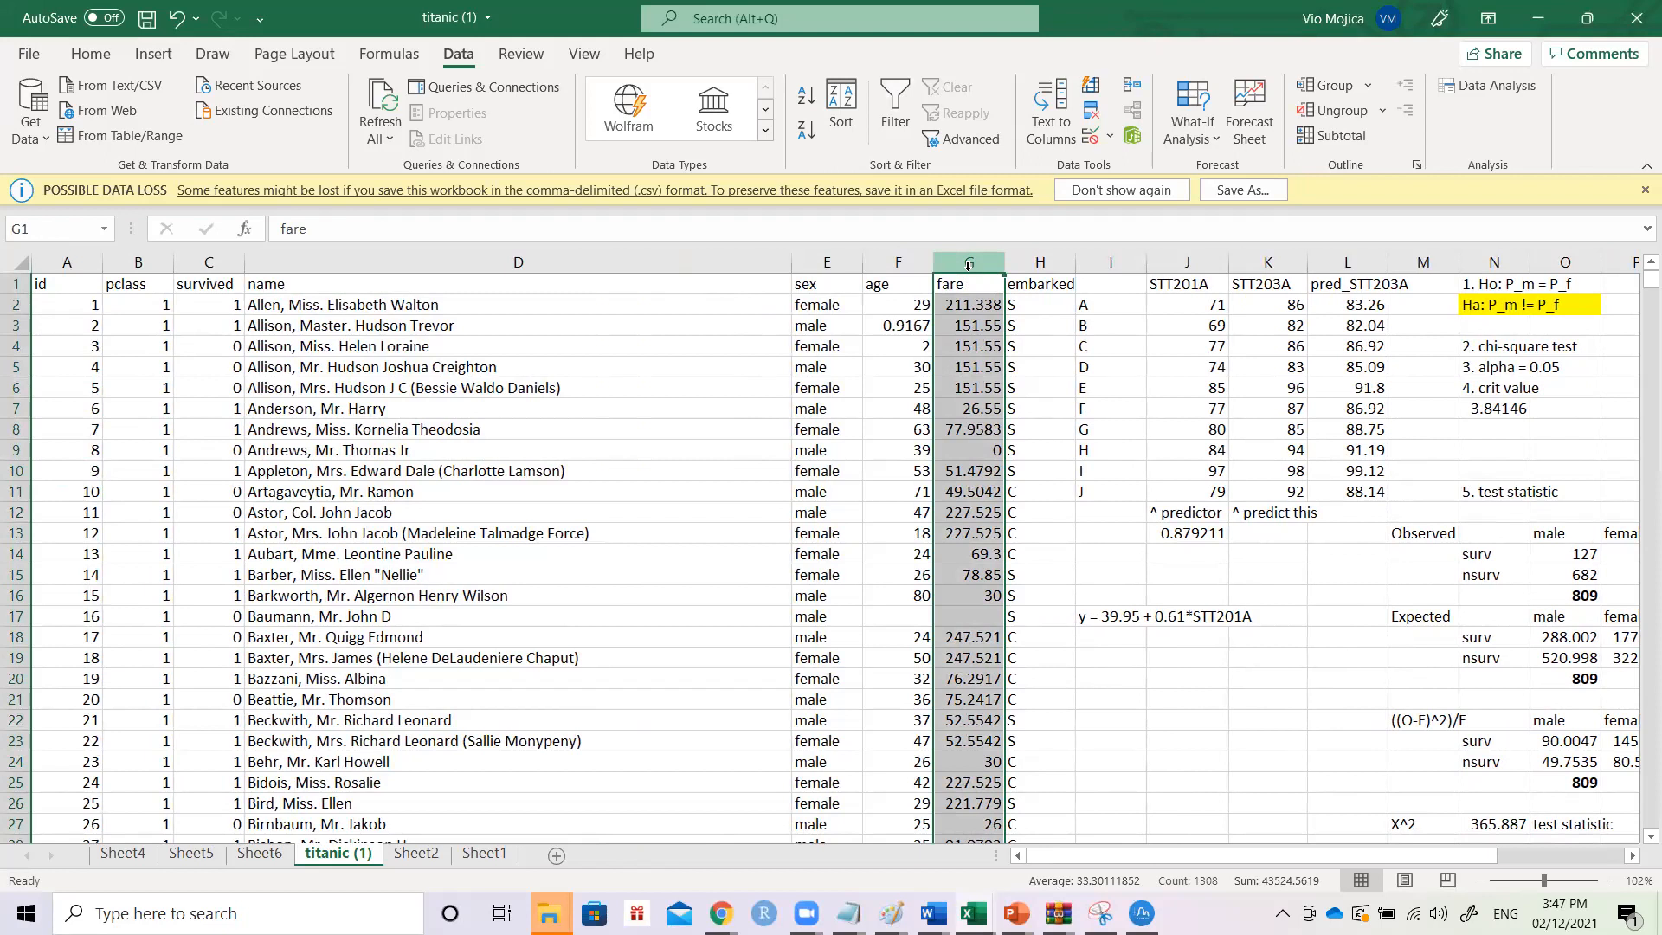
left_click(1035, 263, "ctrl")
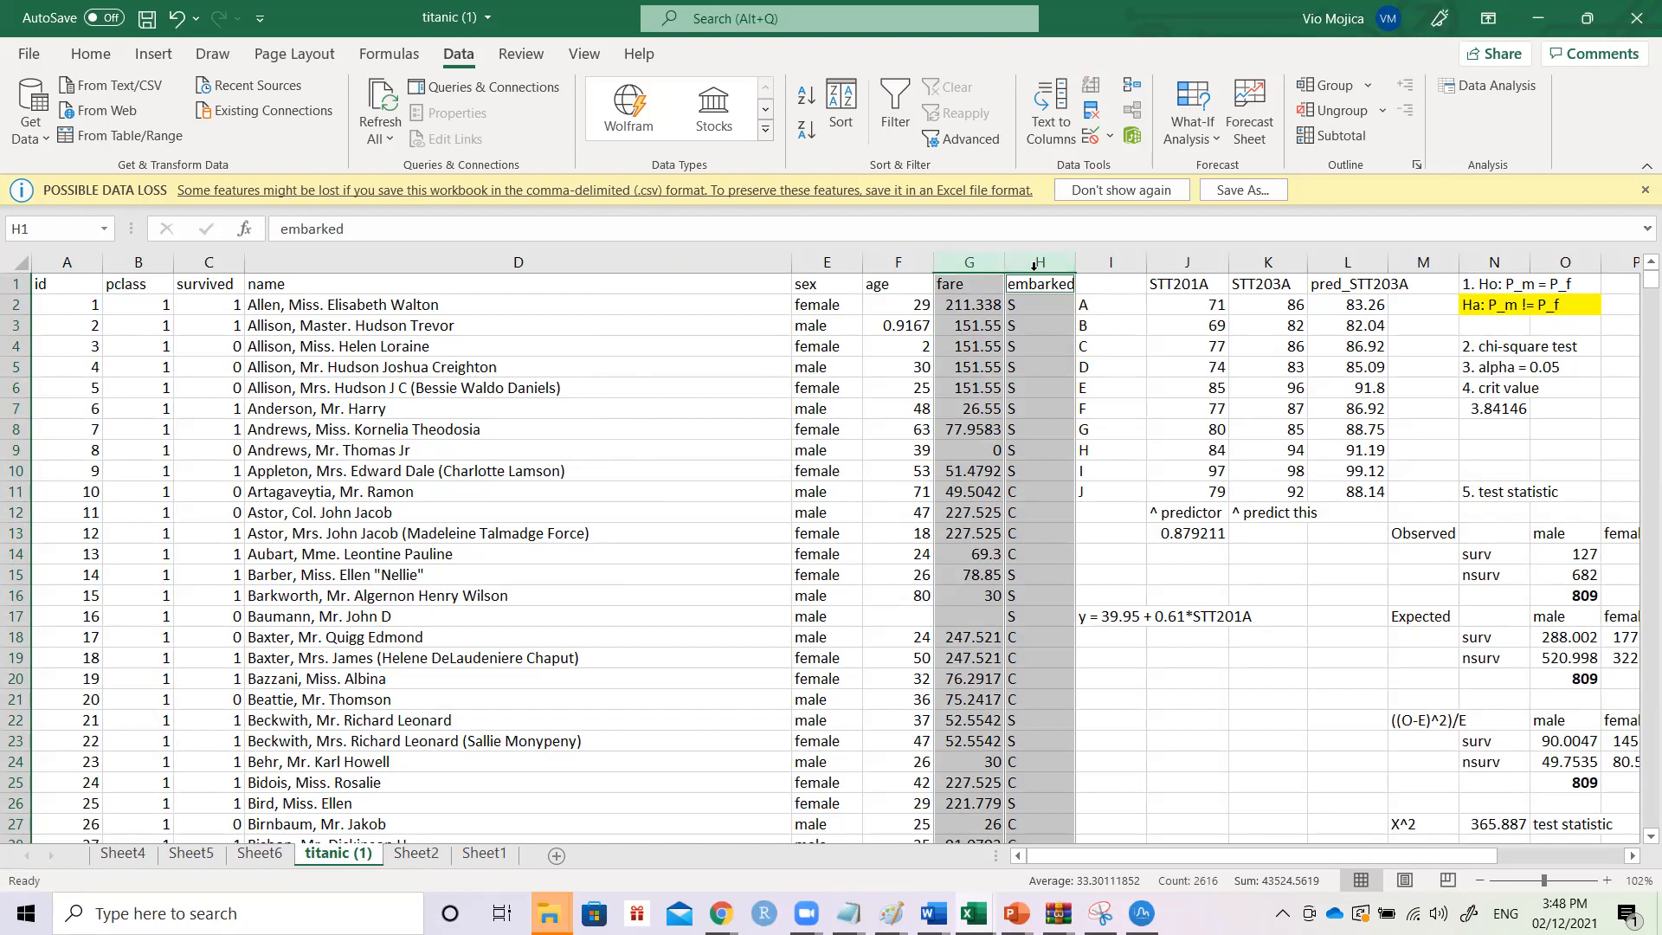
key("ctrl+n")
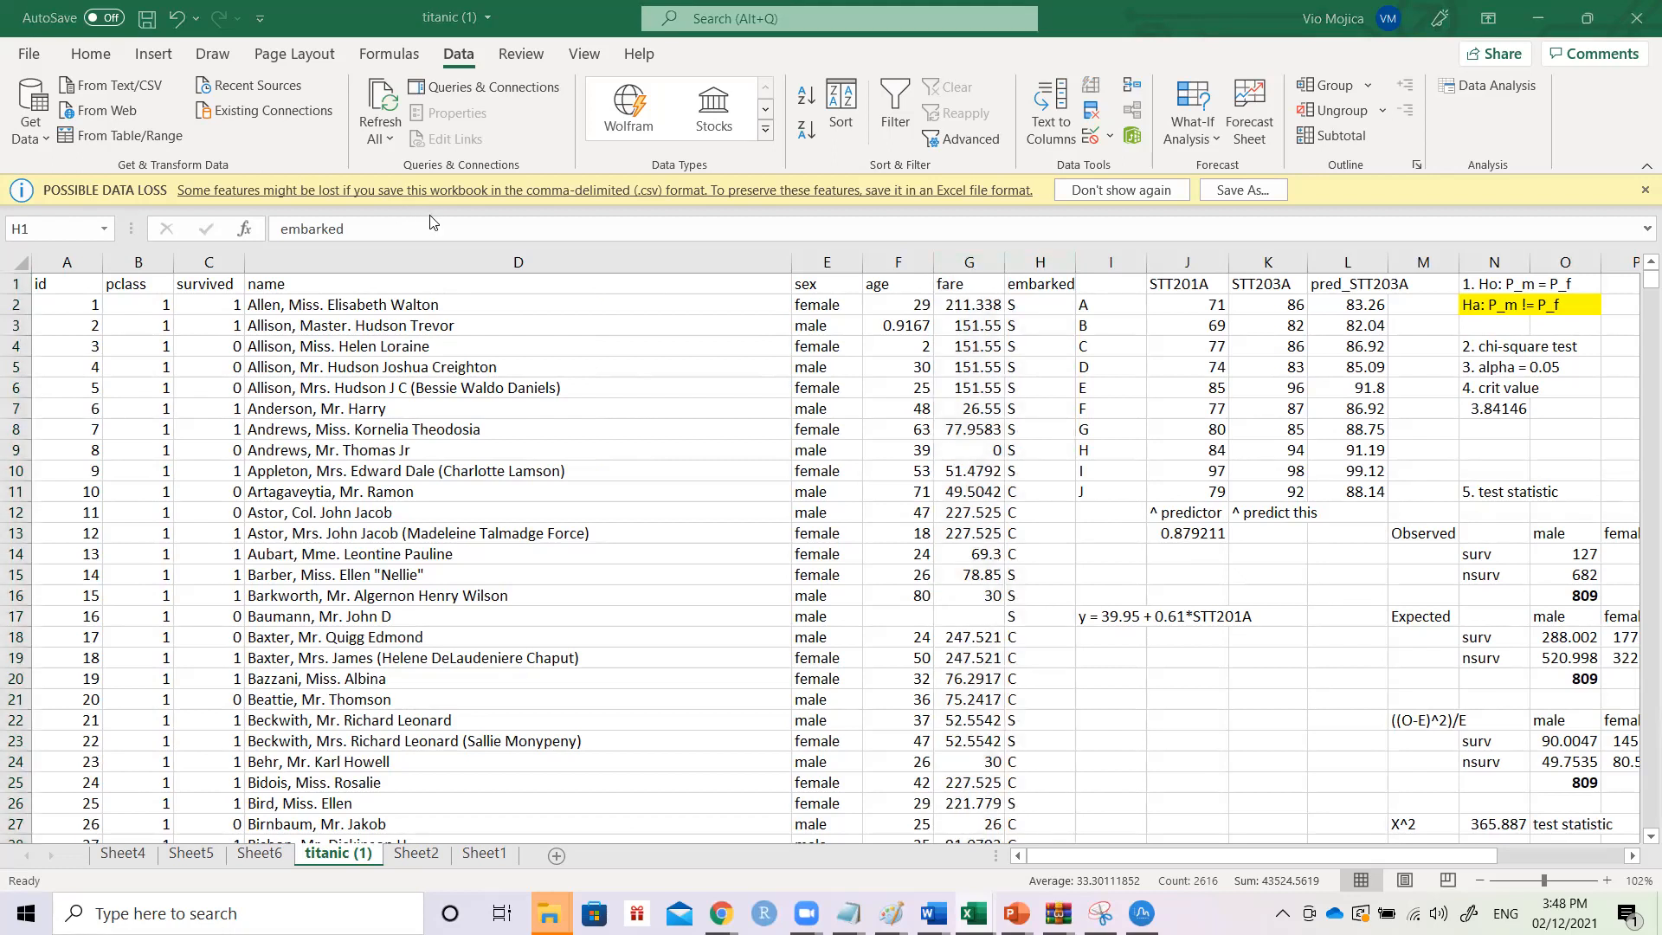
- Enter "t-test for one mean" in cell J19 and "t-test for two means" in J20
left_click(1145, 663)
left_click(1121, 662)
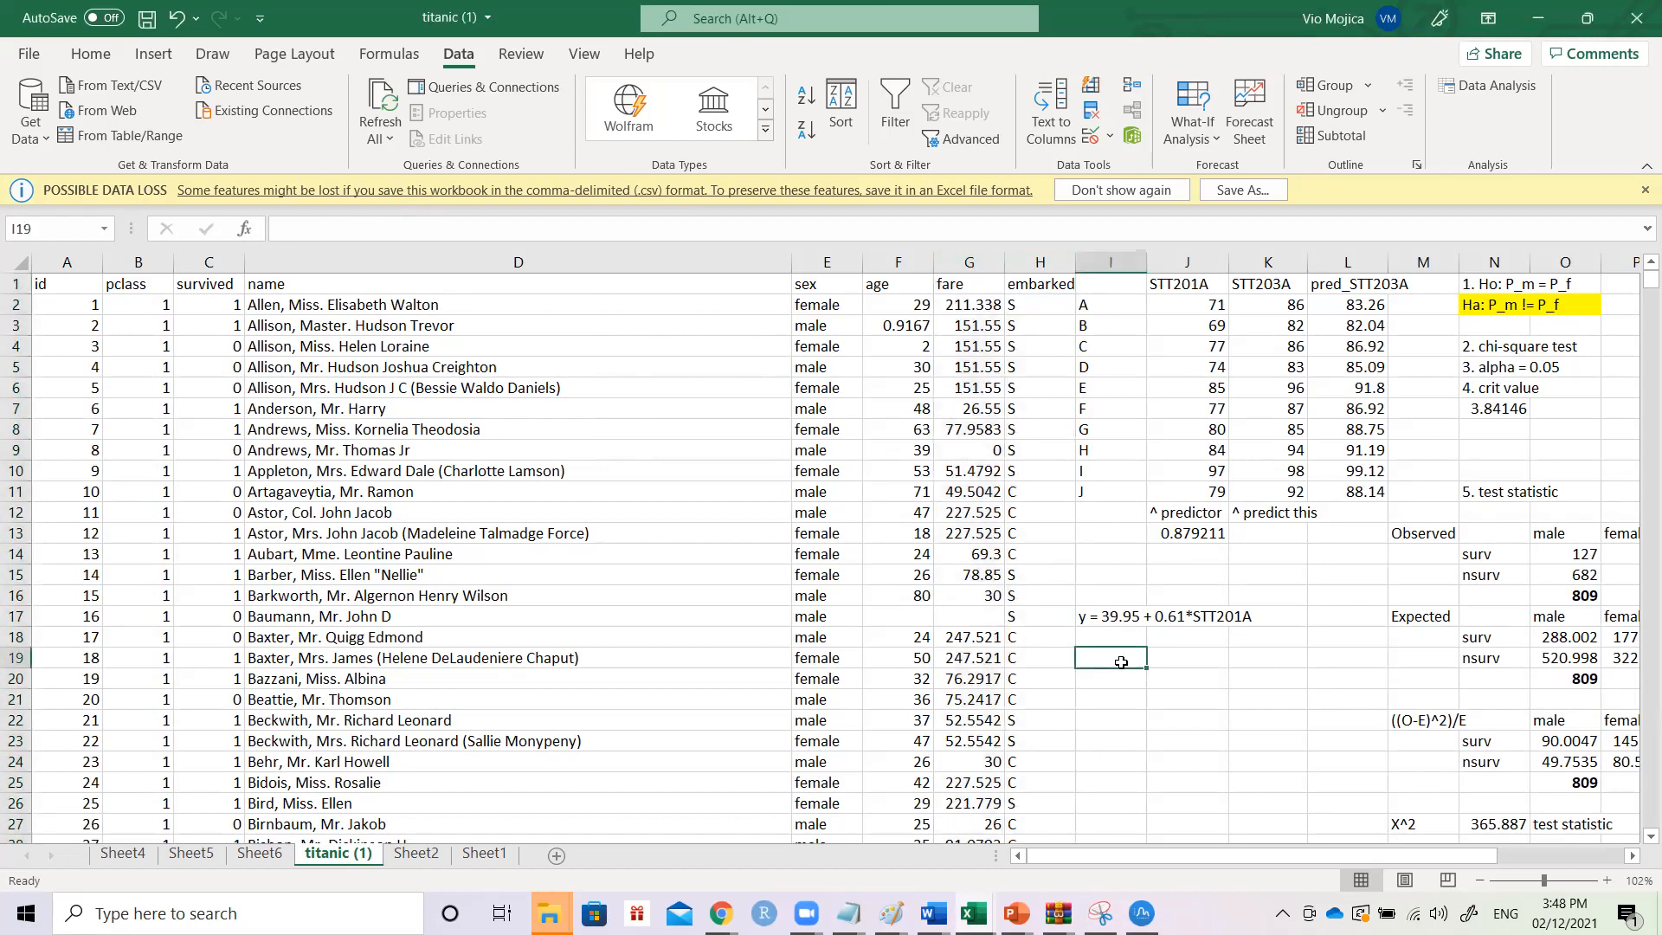
key("Right")
type("t-test for ")
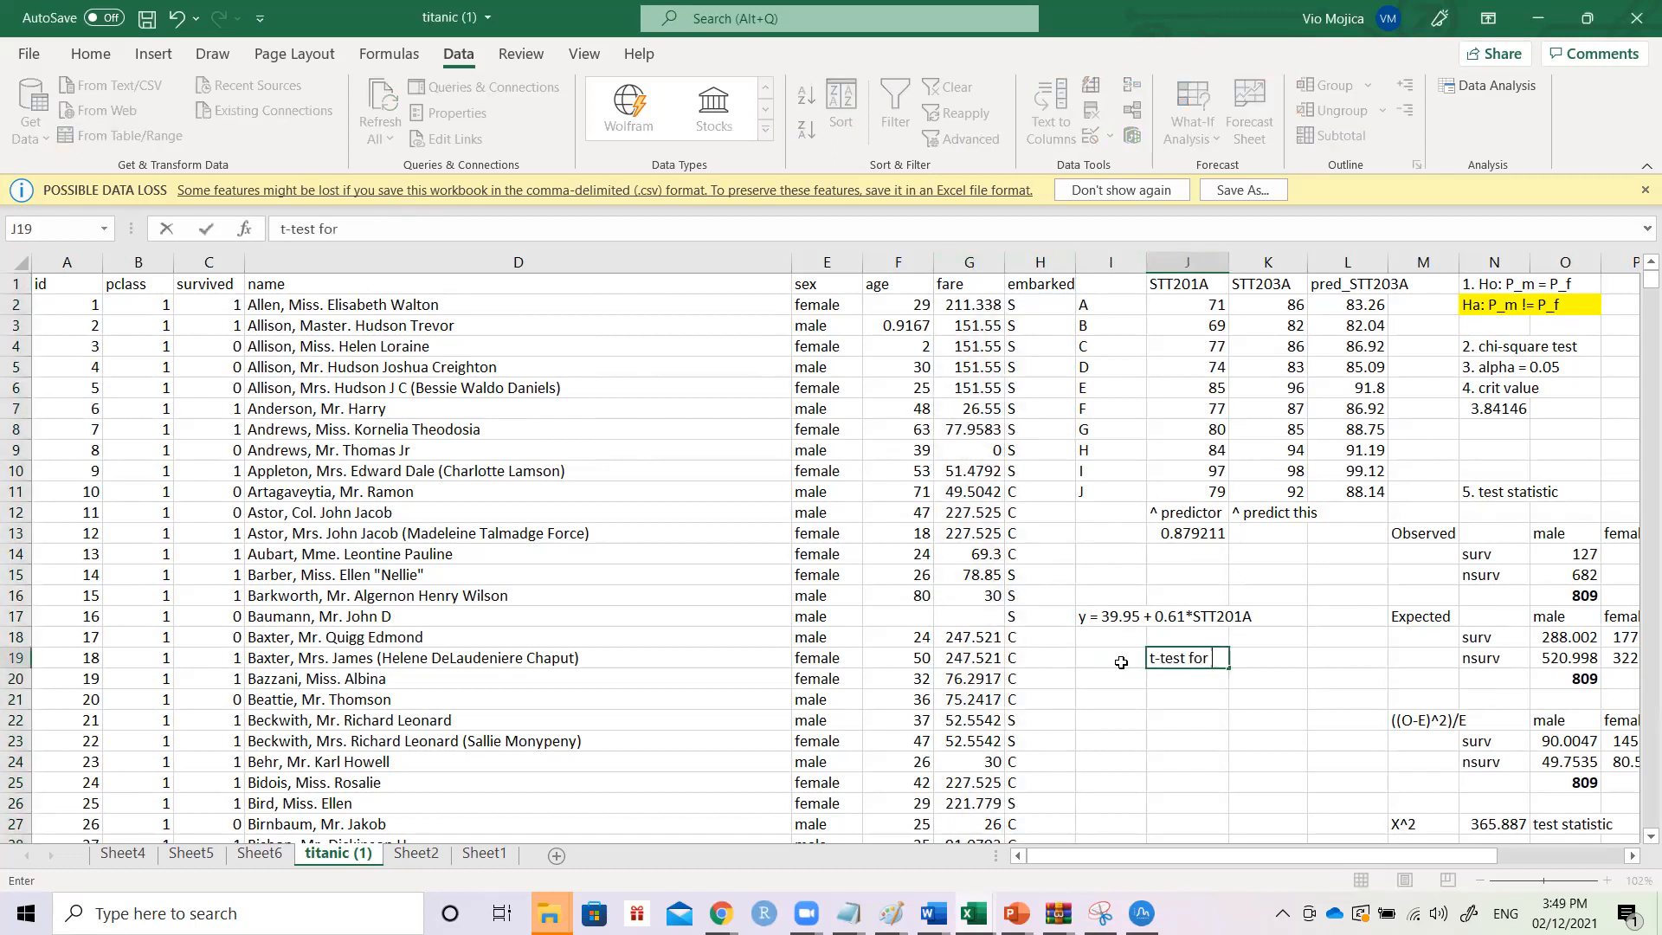
type("one mean")
key("Return")
type("t")
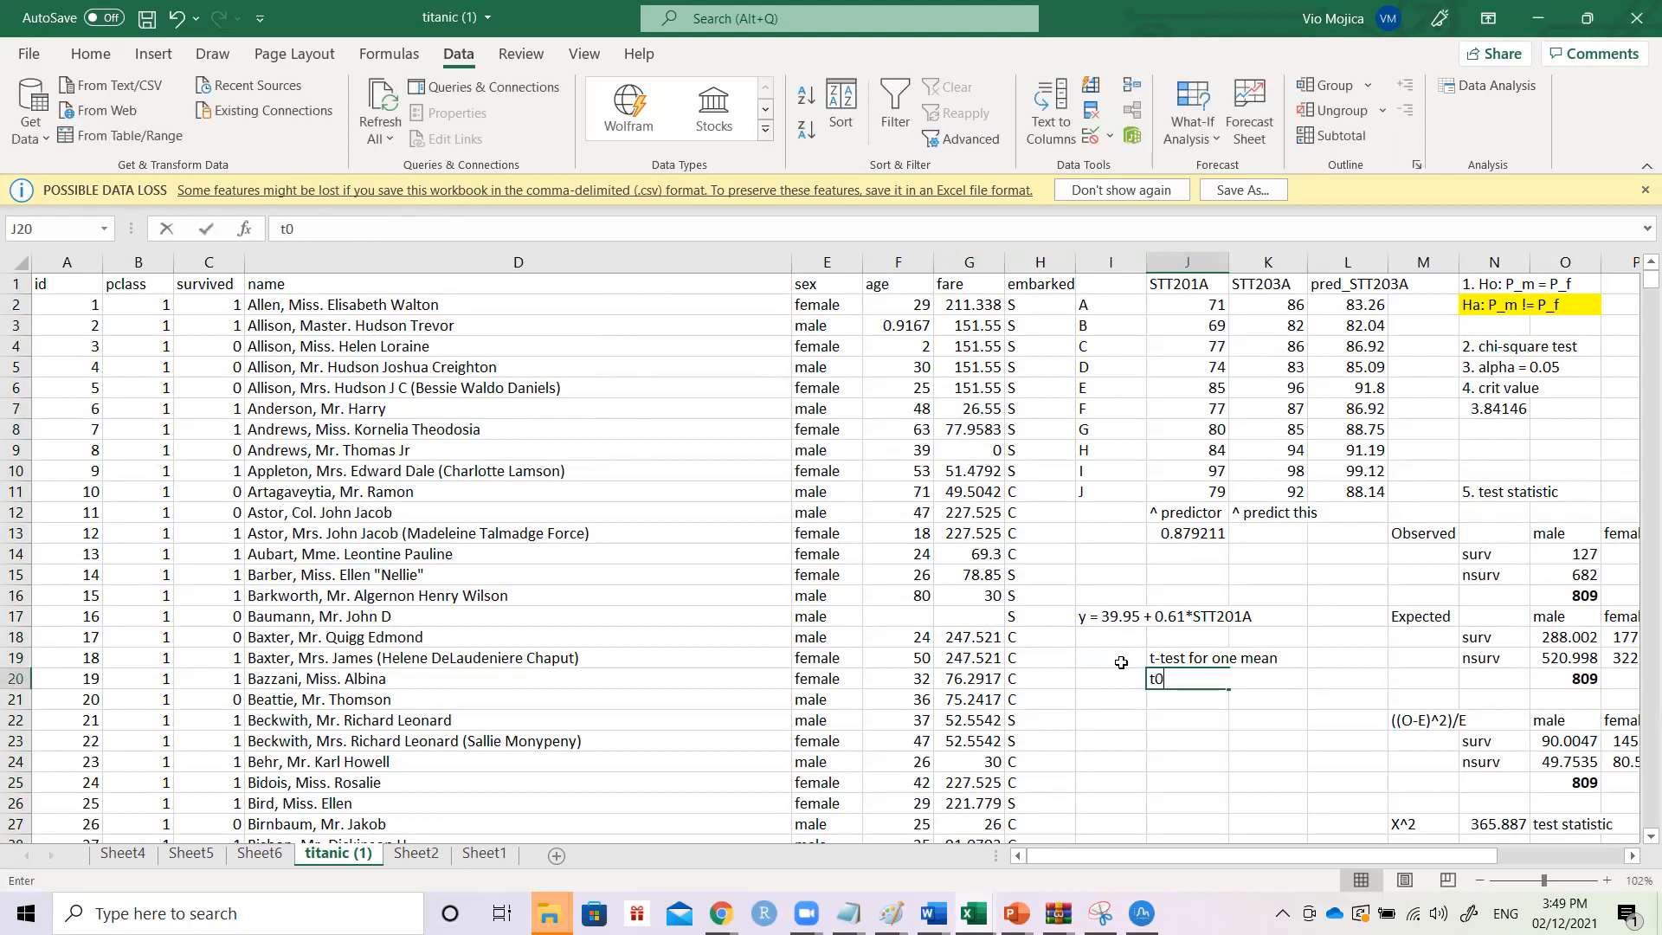
type("-test for tw")
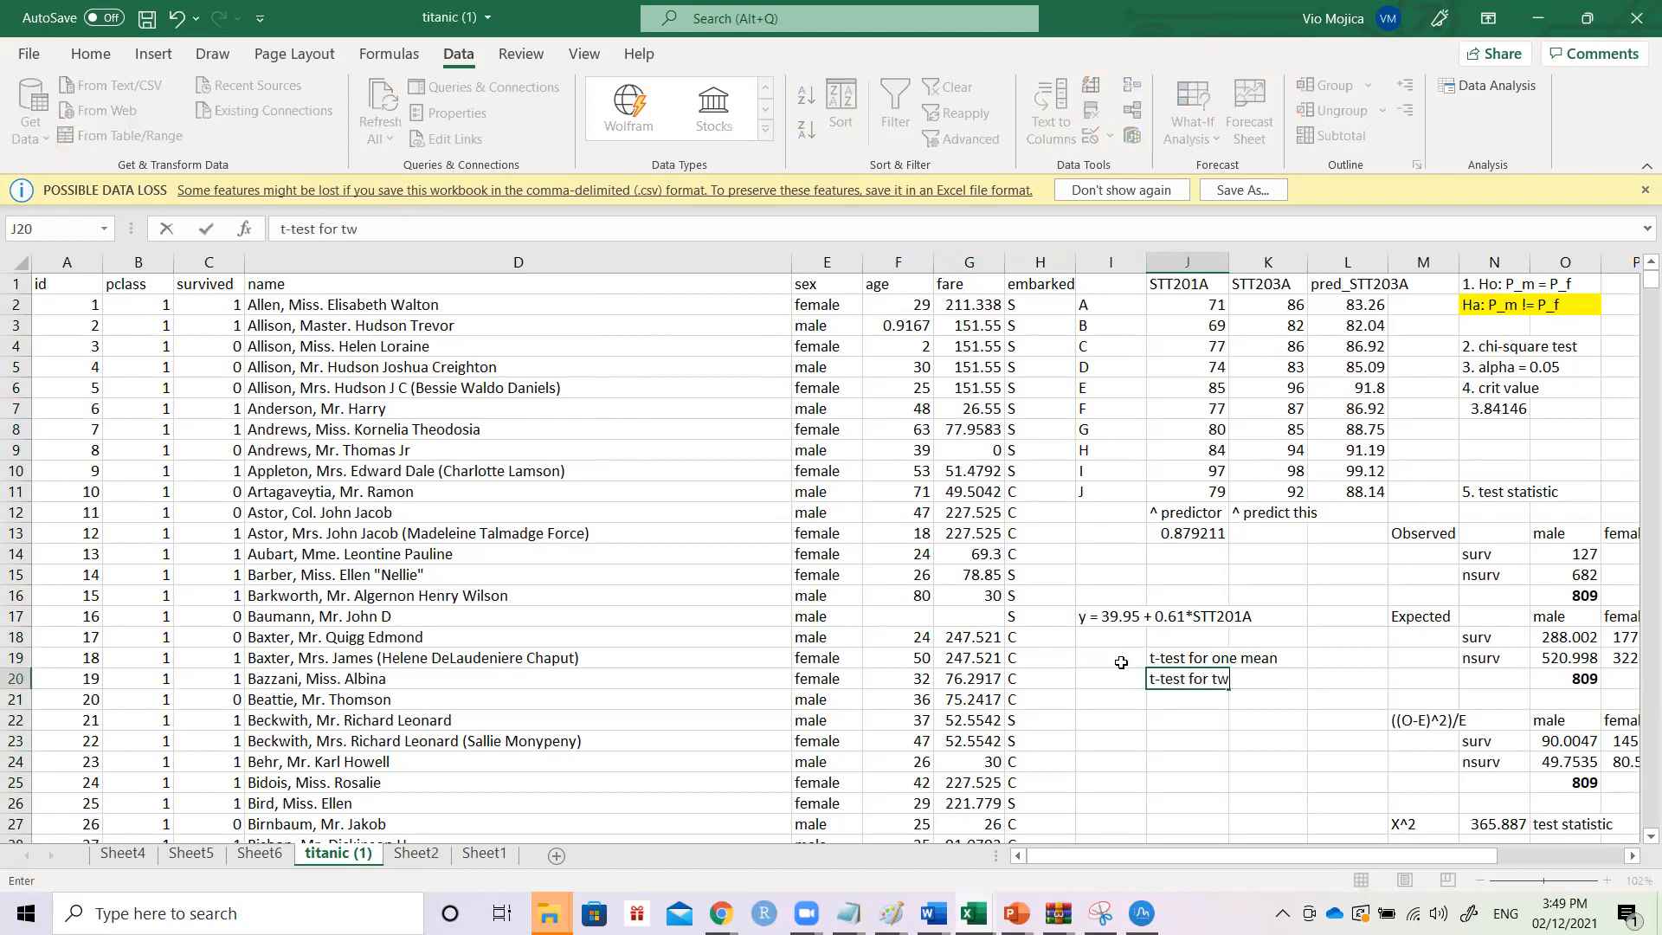
type("o means")
key("Return")
- Continue the topic list with "ANOVA" in J21, "Chi-square" in J22 and "Correlation and Regression" in J23
type("a")
key("BackSpace")
type("ANOVA")
key("Return")
type("Chi-squ")
key("BackSpace")
key("BackSpace")
type("quare")
key("Return")
type("Correlation and Regression")
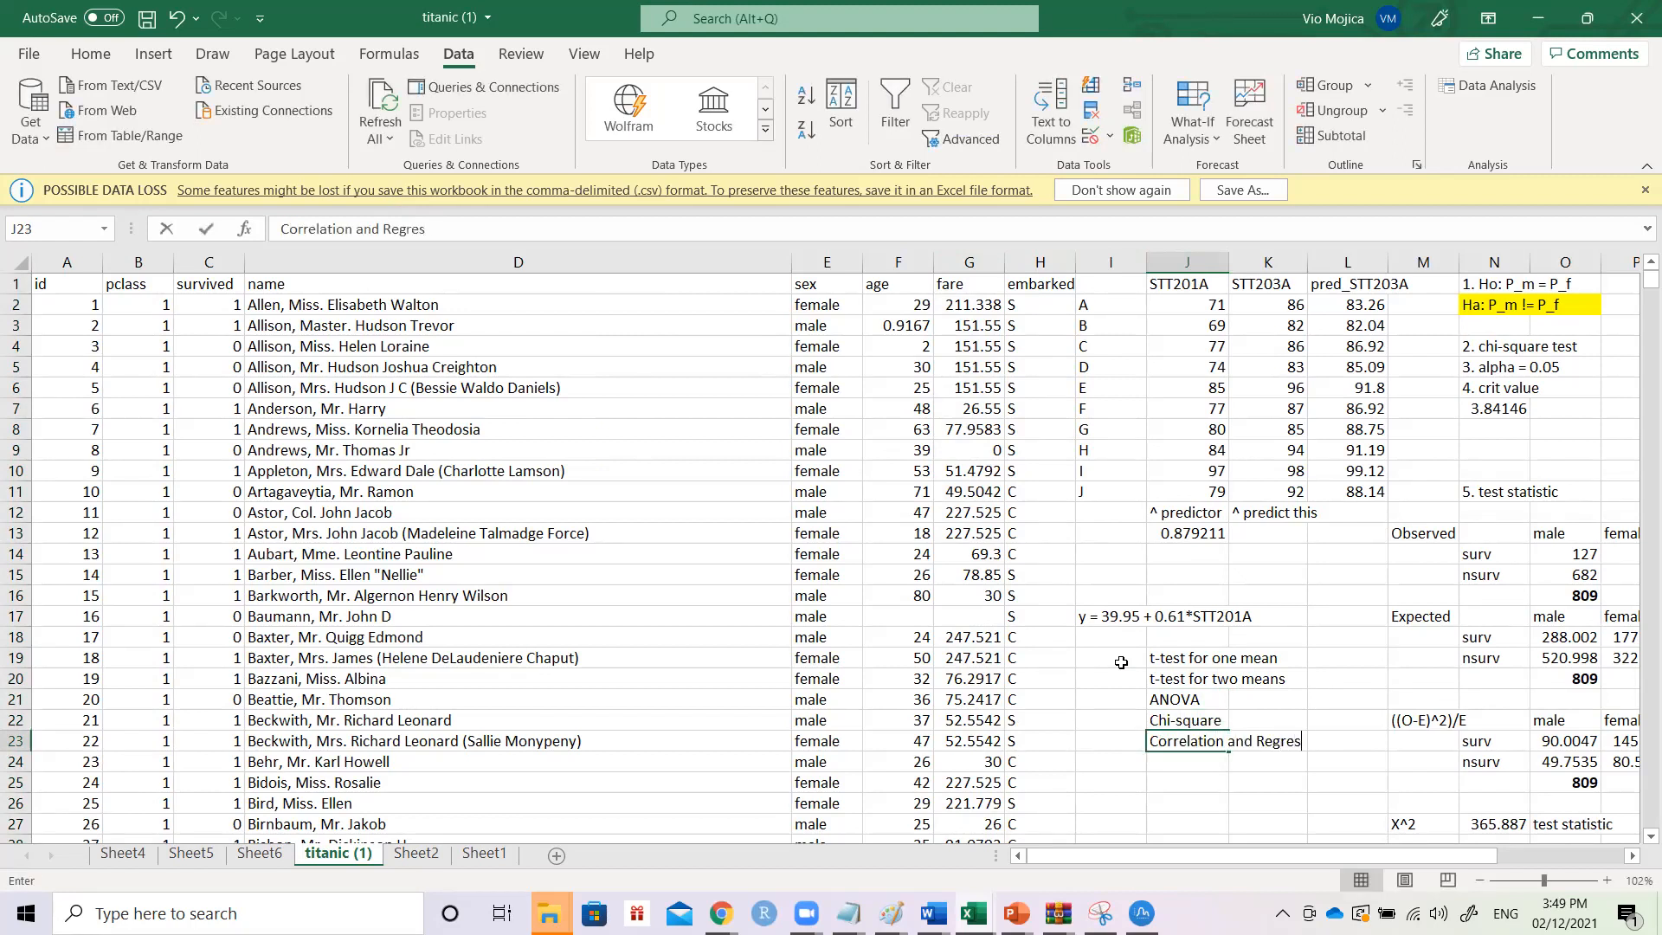
key("Return")
- Fill the ANOVA cell in the topic list with yellow
key("Up")
key("Up")
key("Up")
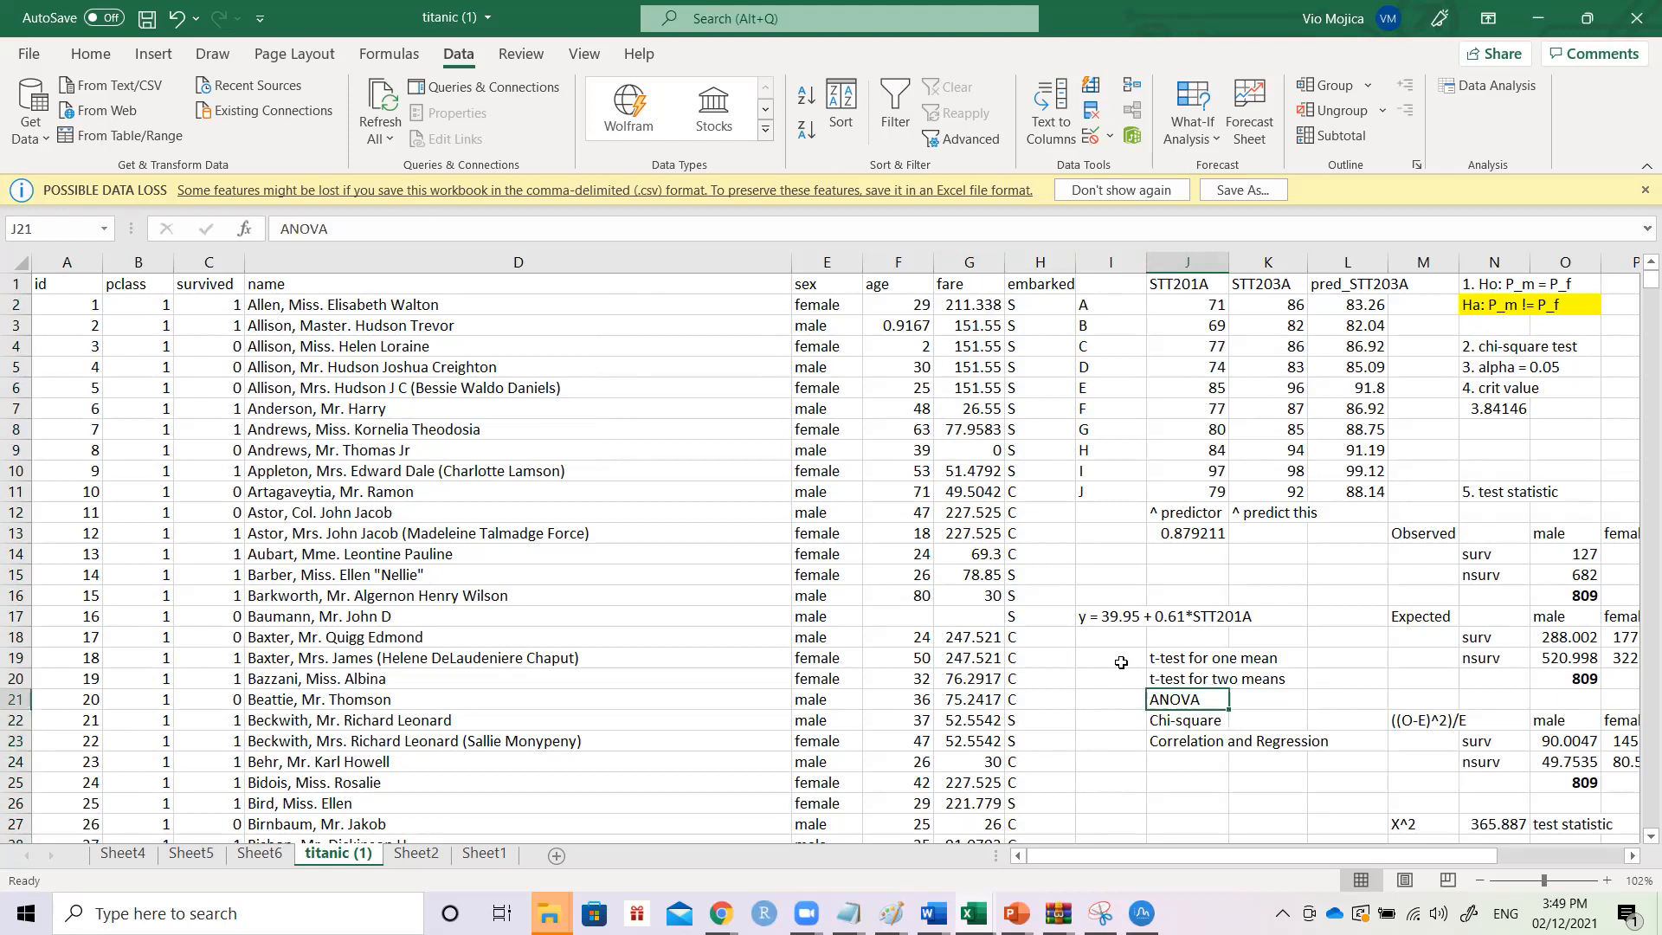
left_click(91, 54)
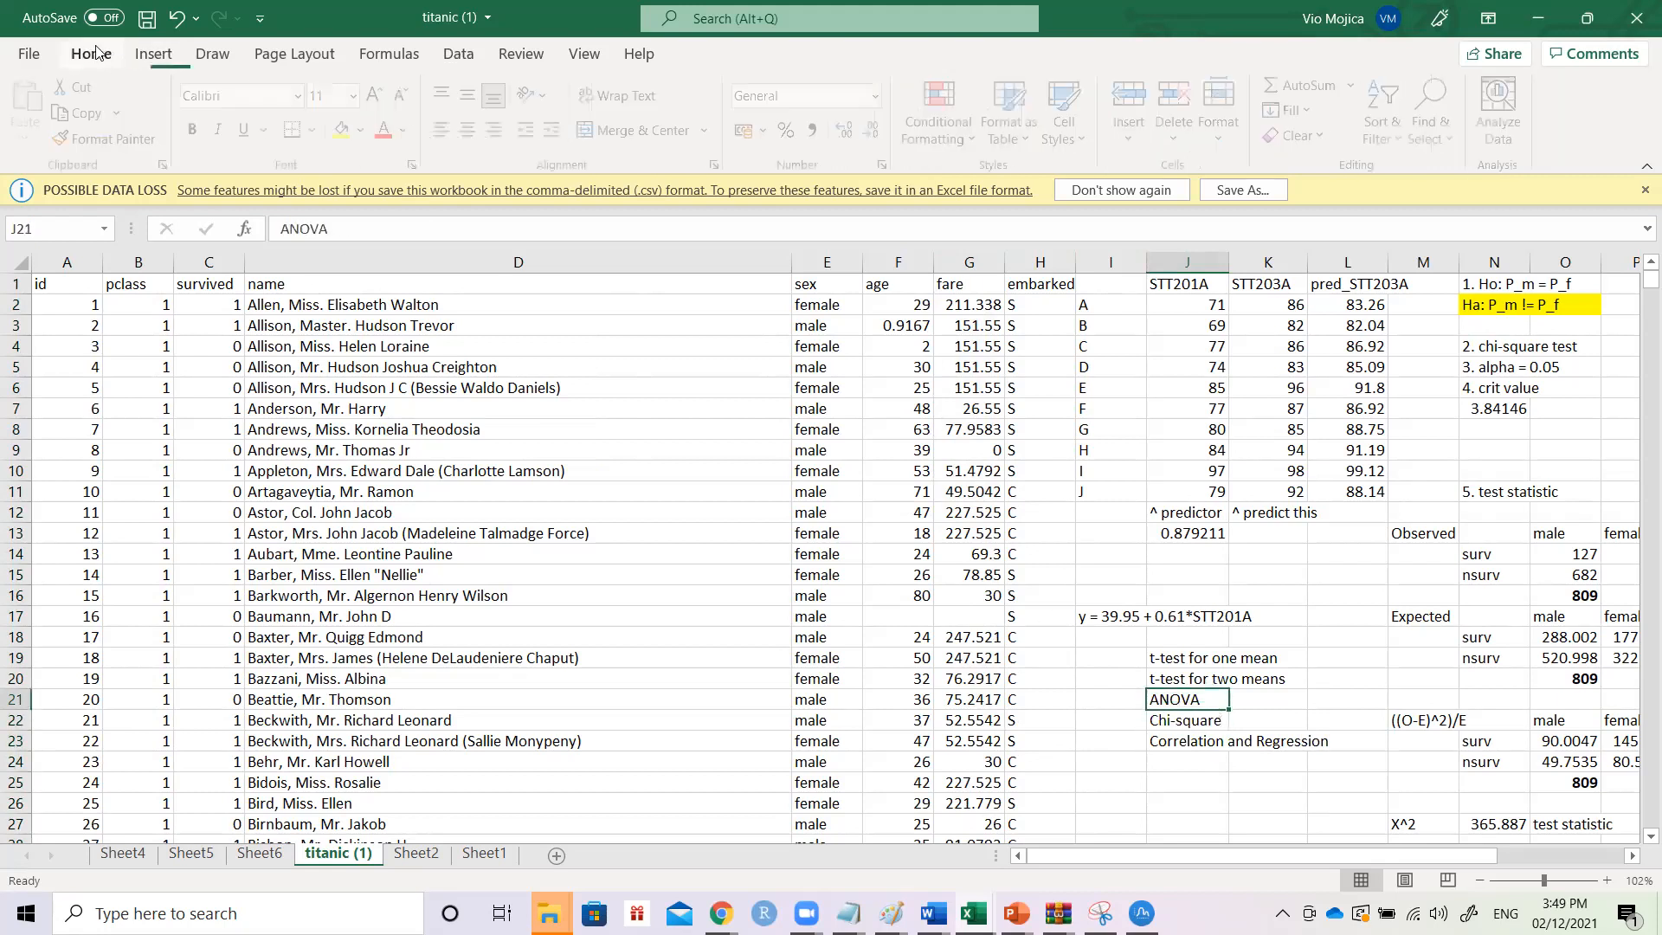
left_click(346, 131)
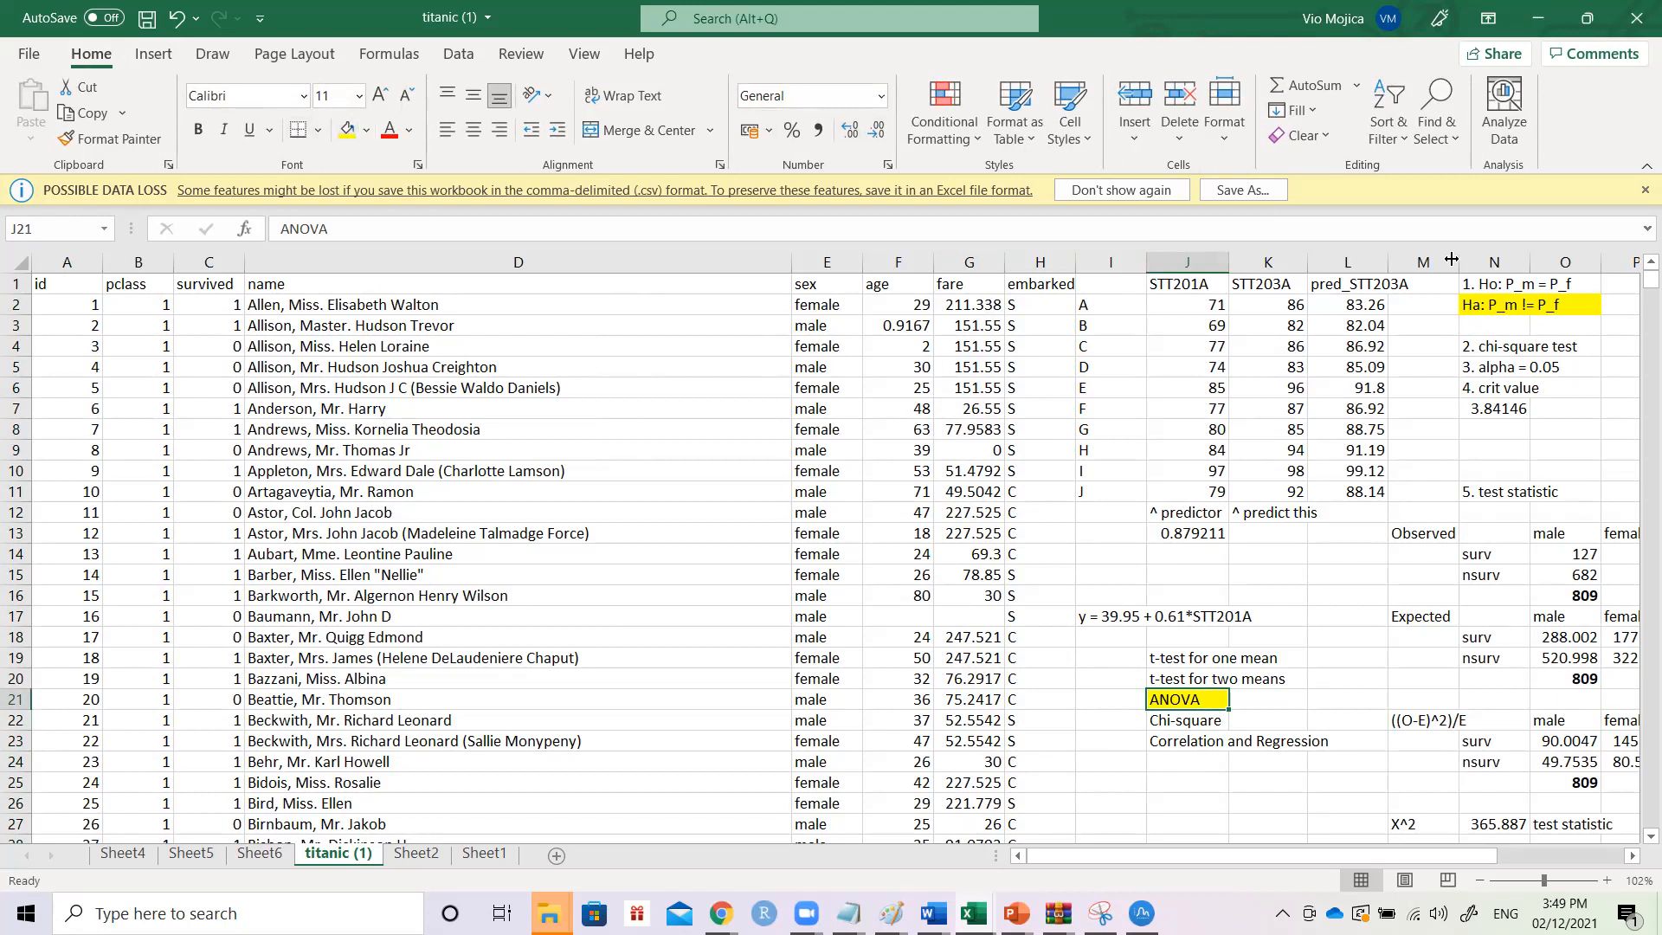
scroll(1421, 322, "right", 3)
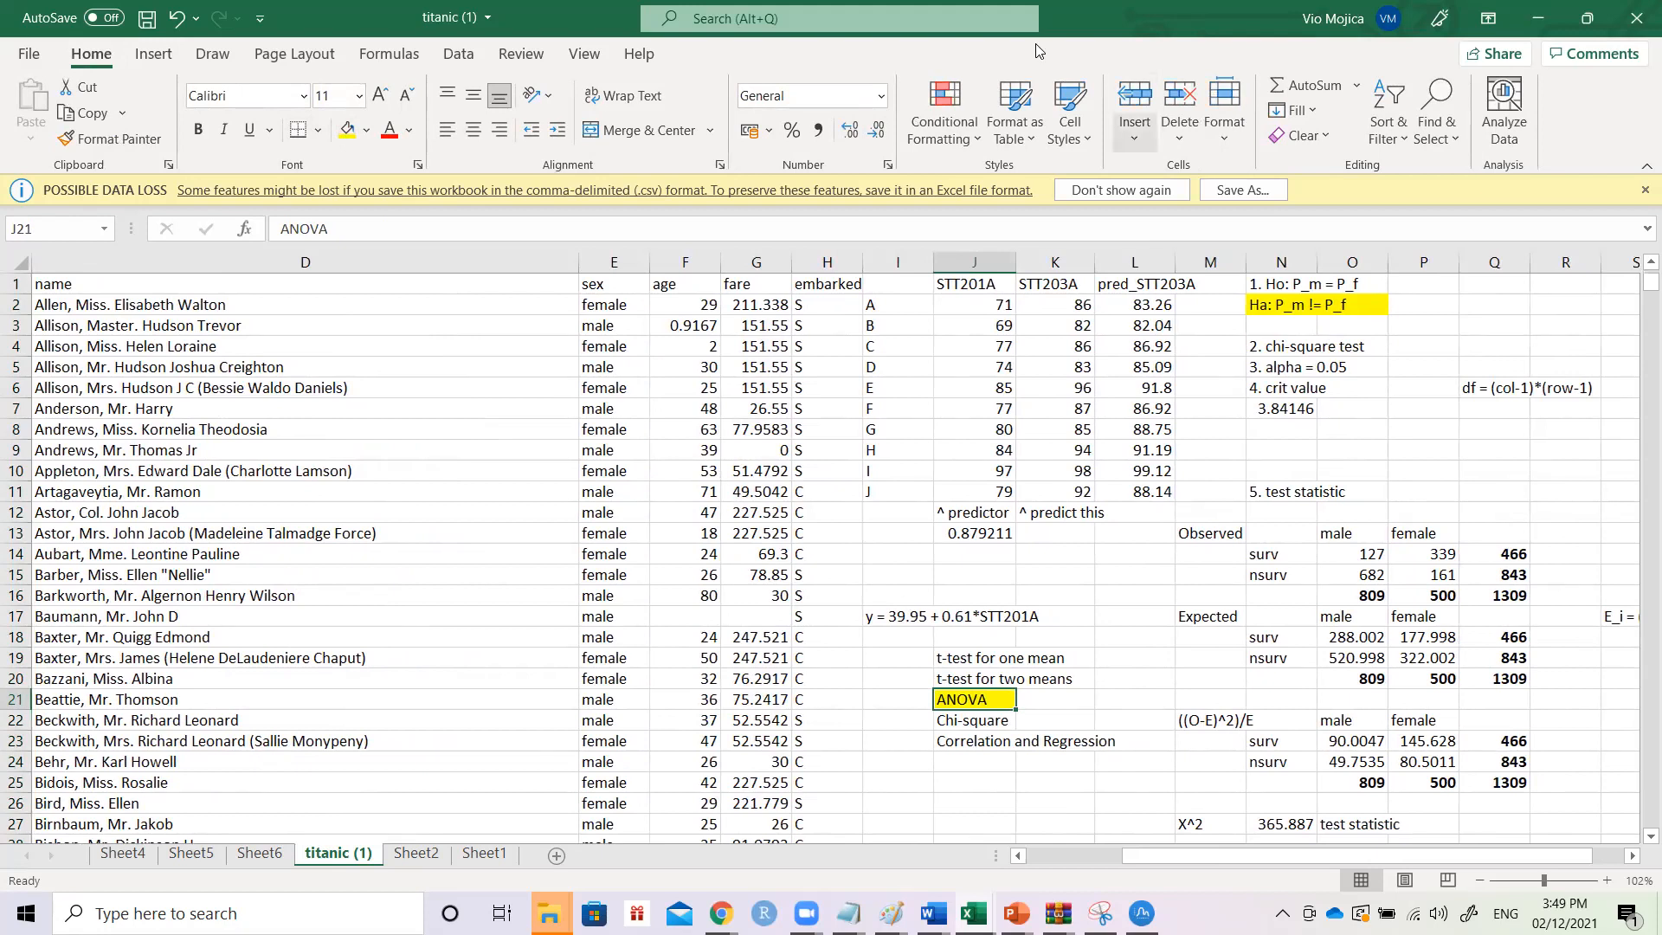
left_click(554, 209)
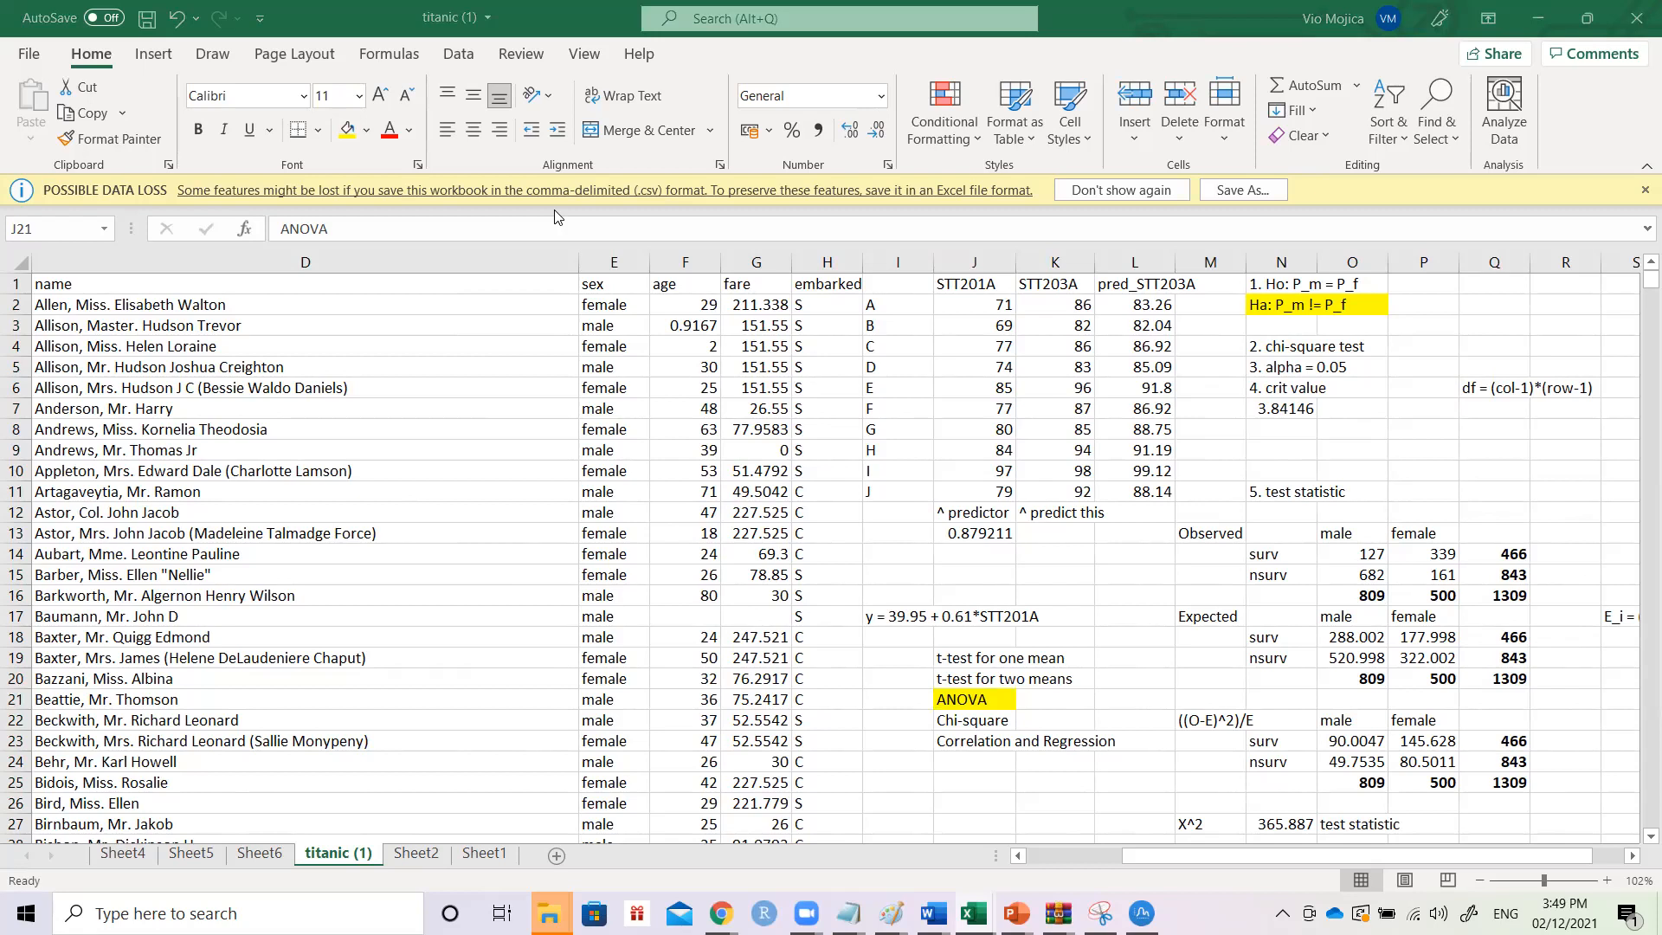
- Open the Linear Models Long Exam 1 PDF from the Linear Models folder inside the desktop's DLSU T1 AY 2021-2022 folder
left_click(1660, 926)
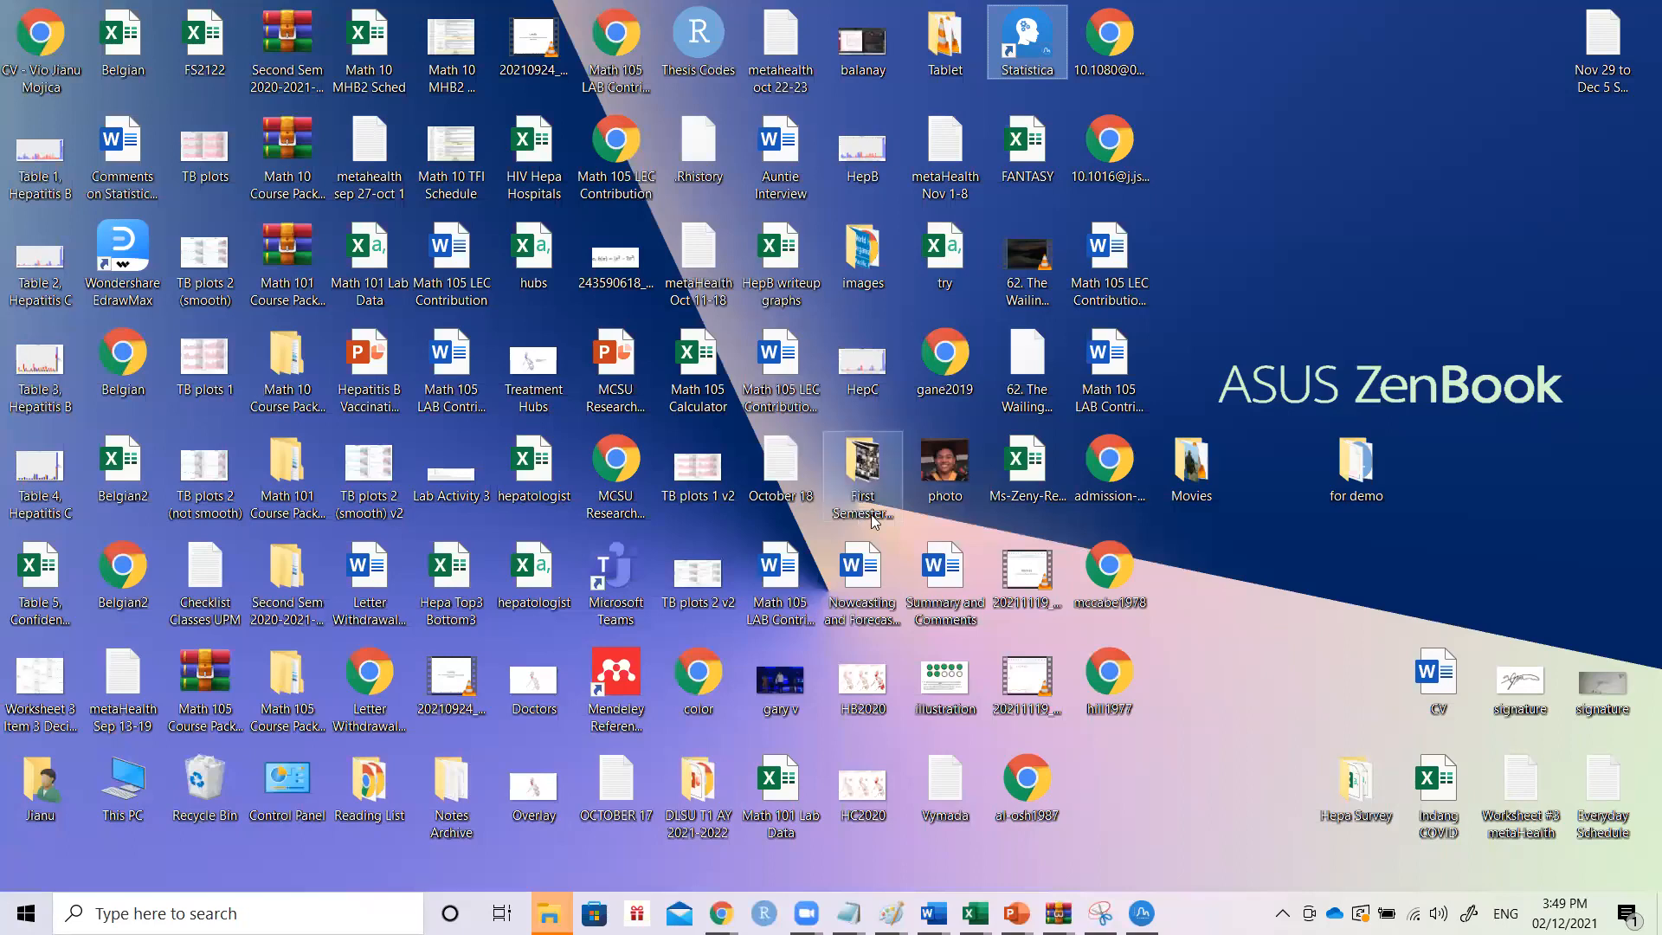
double_click(693, 807)
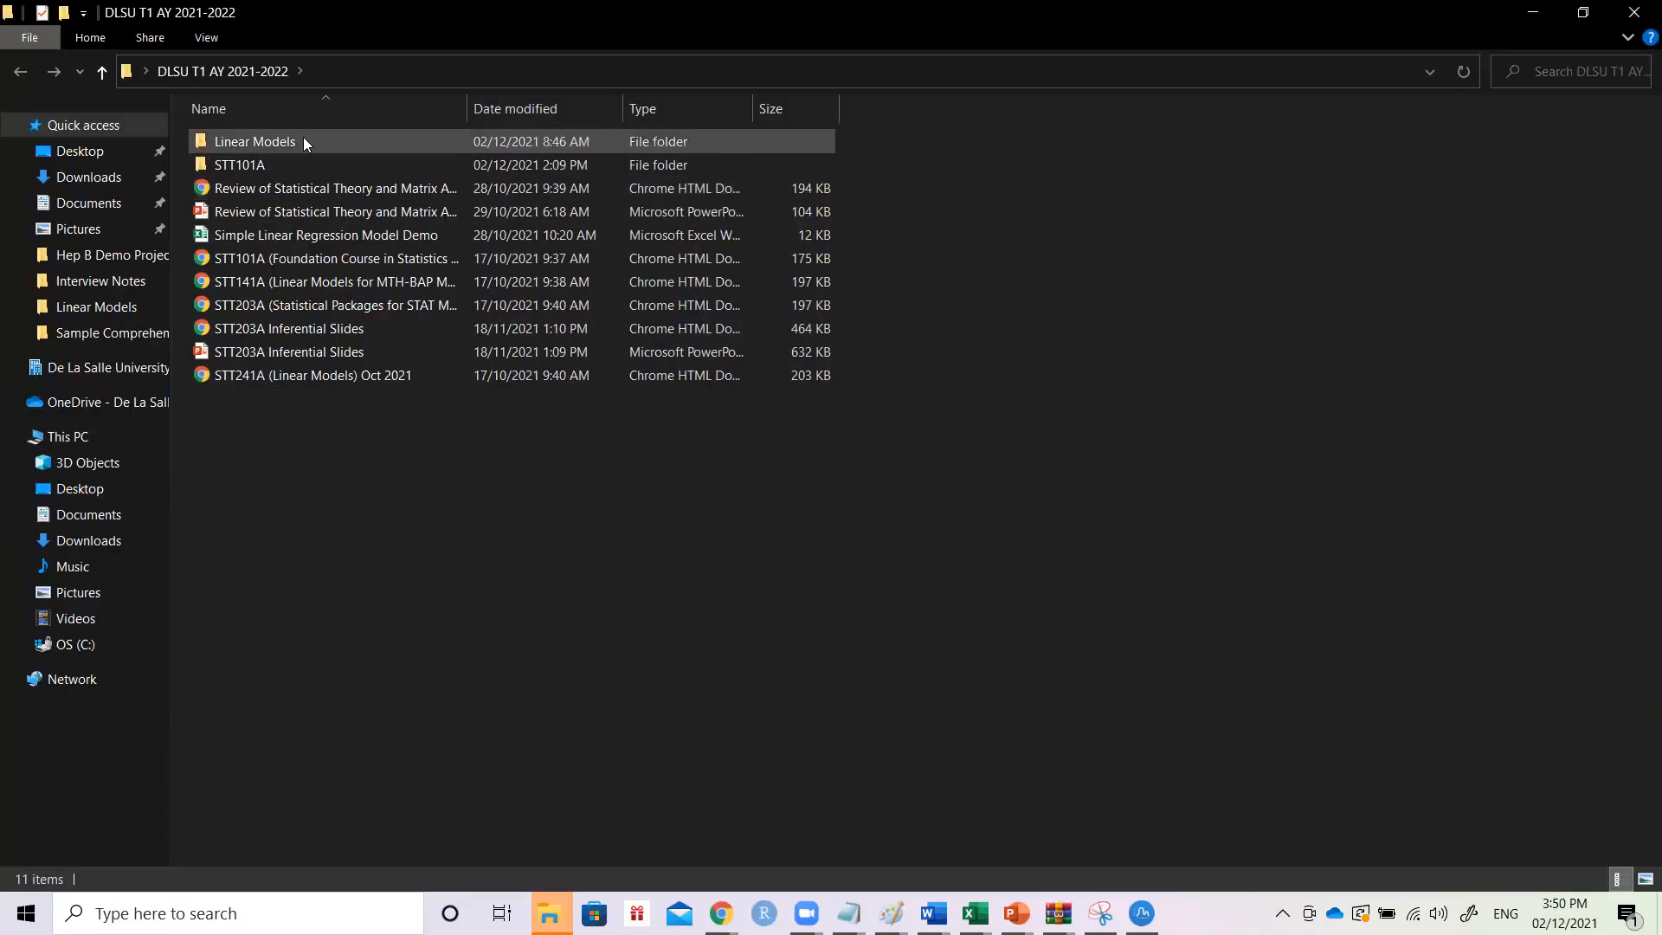
double_click(303, 136)
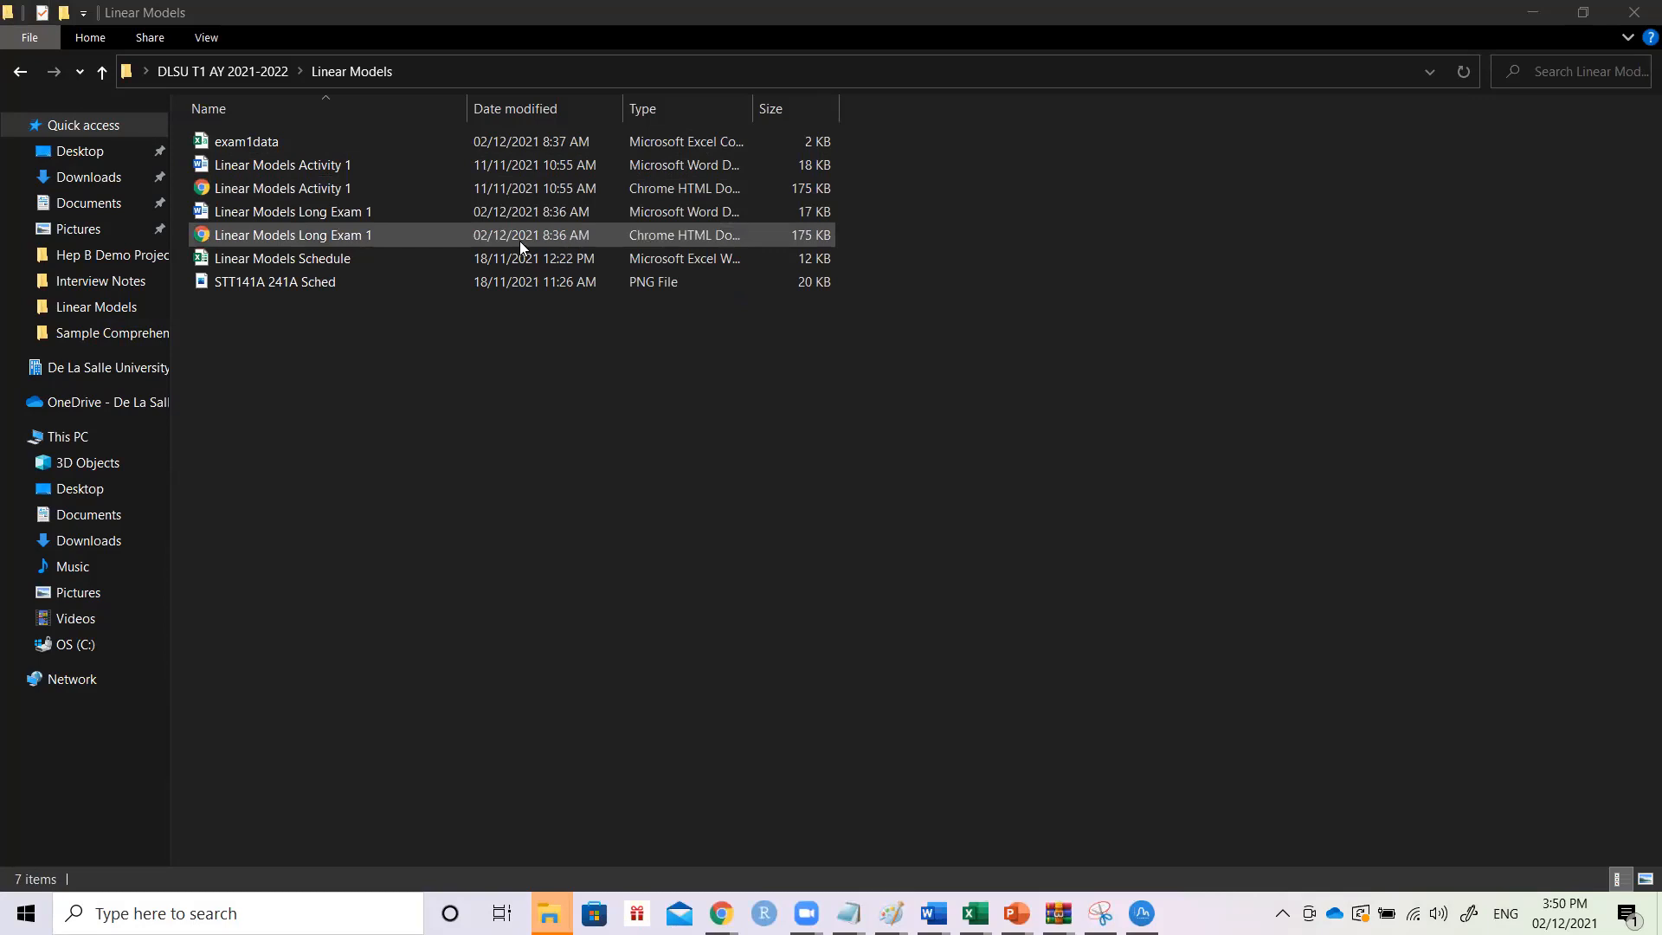
double_click(488, 235)
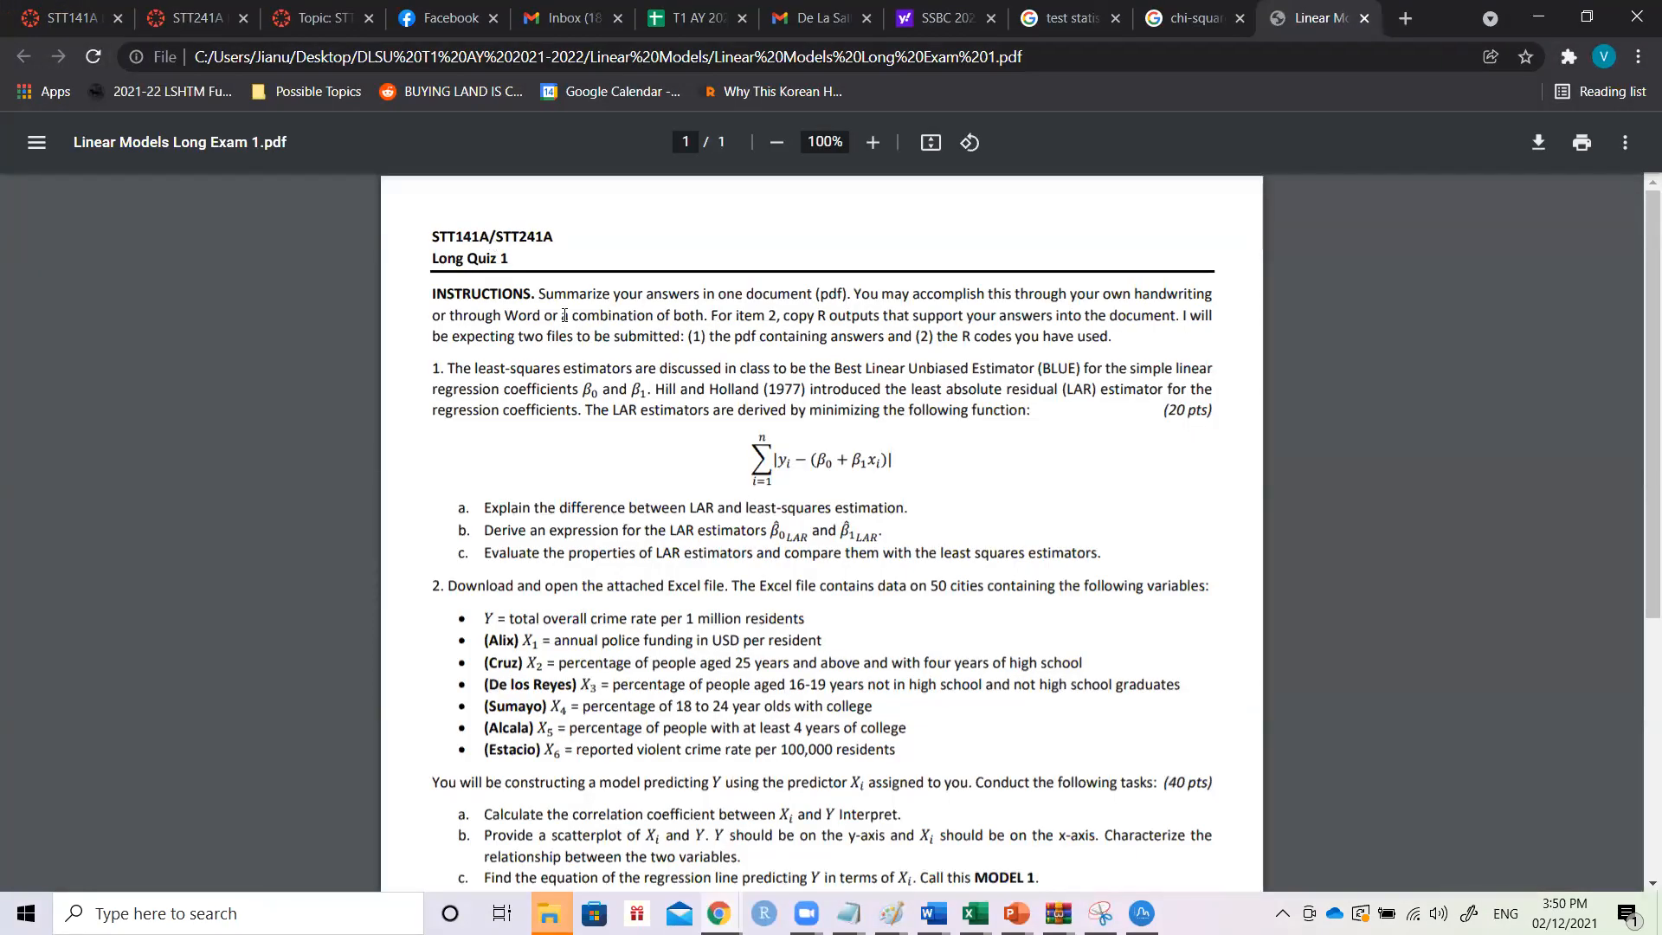
- Review item 2 of the exam, highlighting its data file instruction and tasks a to i
scroll(649, 397, "down", 3)
scroll(649, 397, "down", 1)
key("alt+Tab")
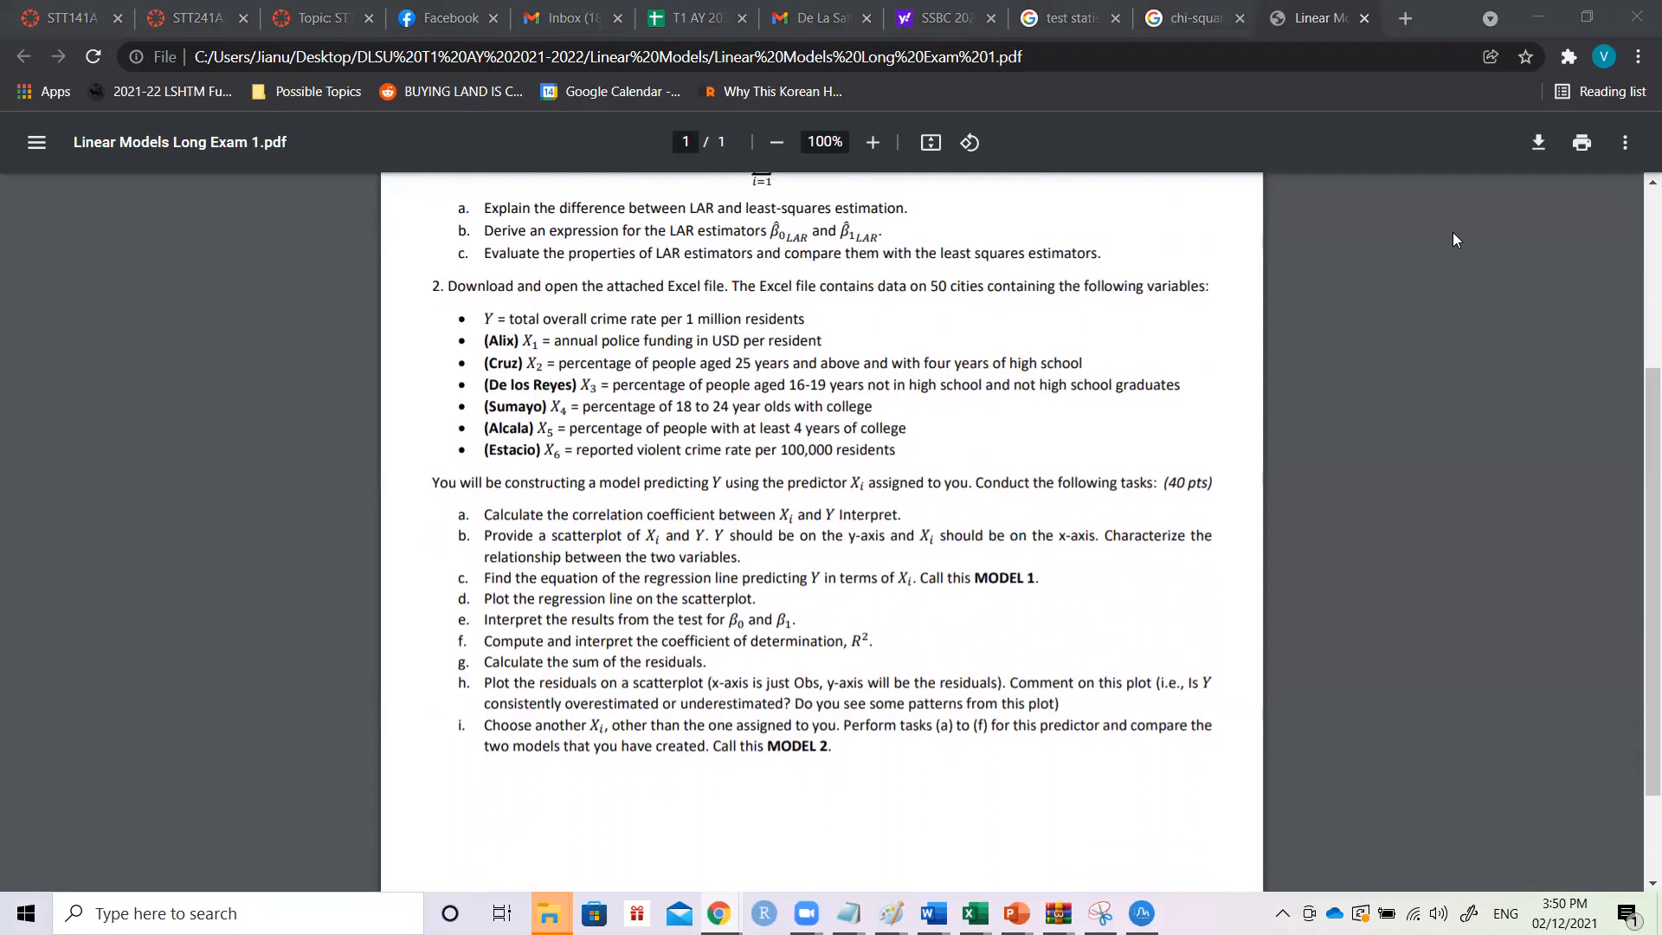
left_click_drag(448, 286, 1269, 285)
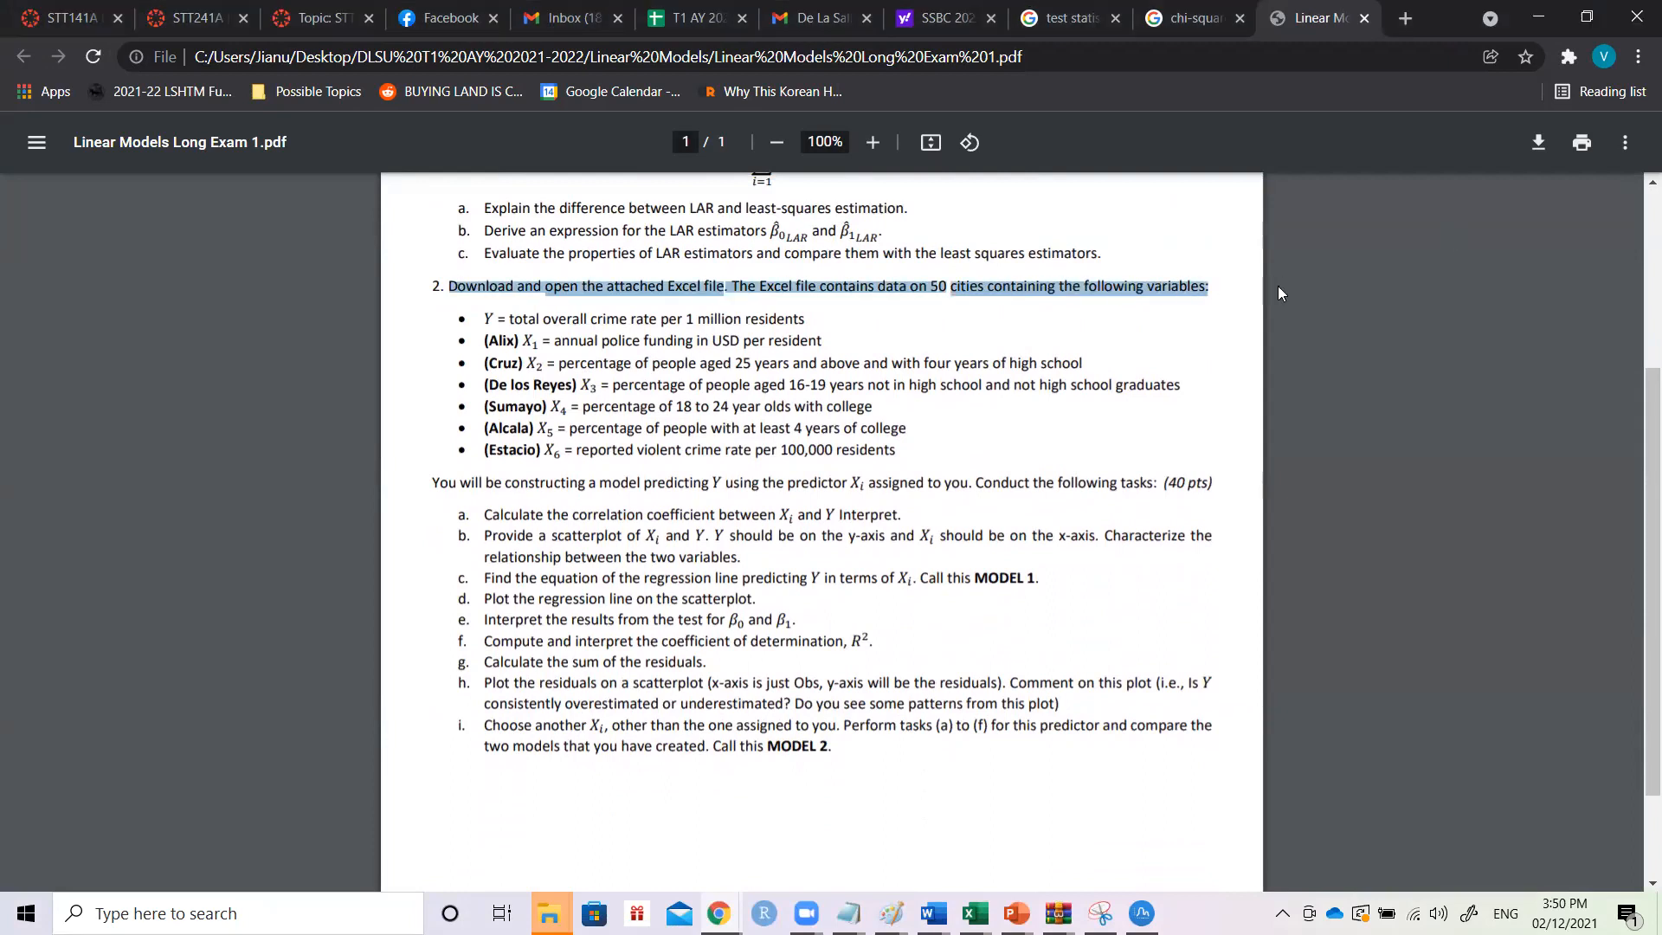
left_click_drag(484, 515, 824, 752)
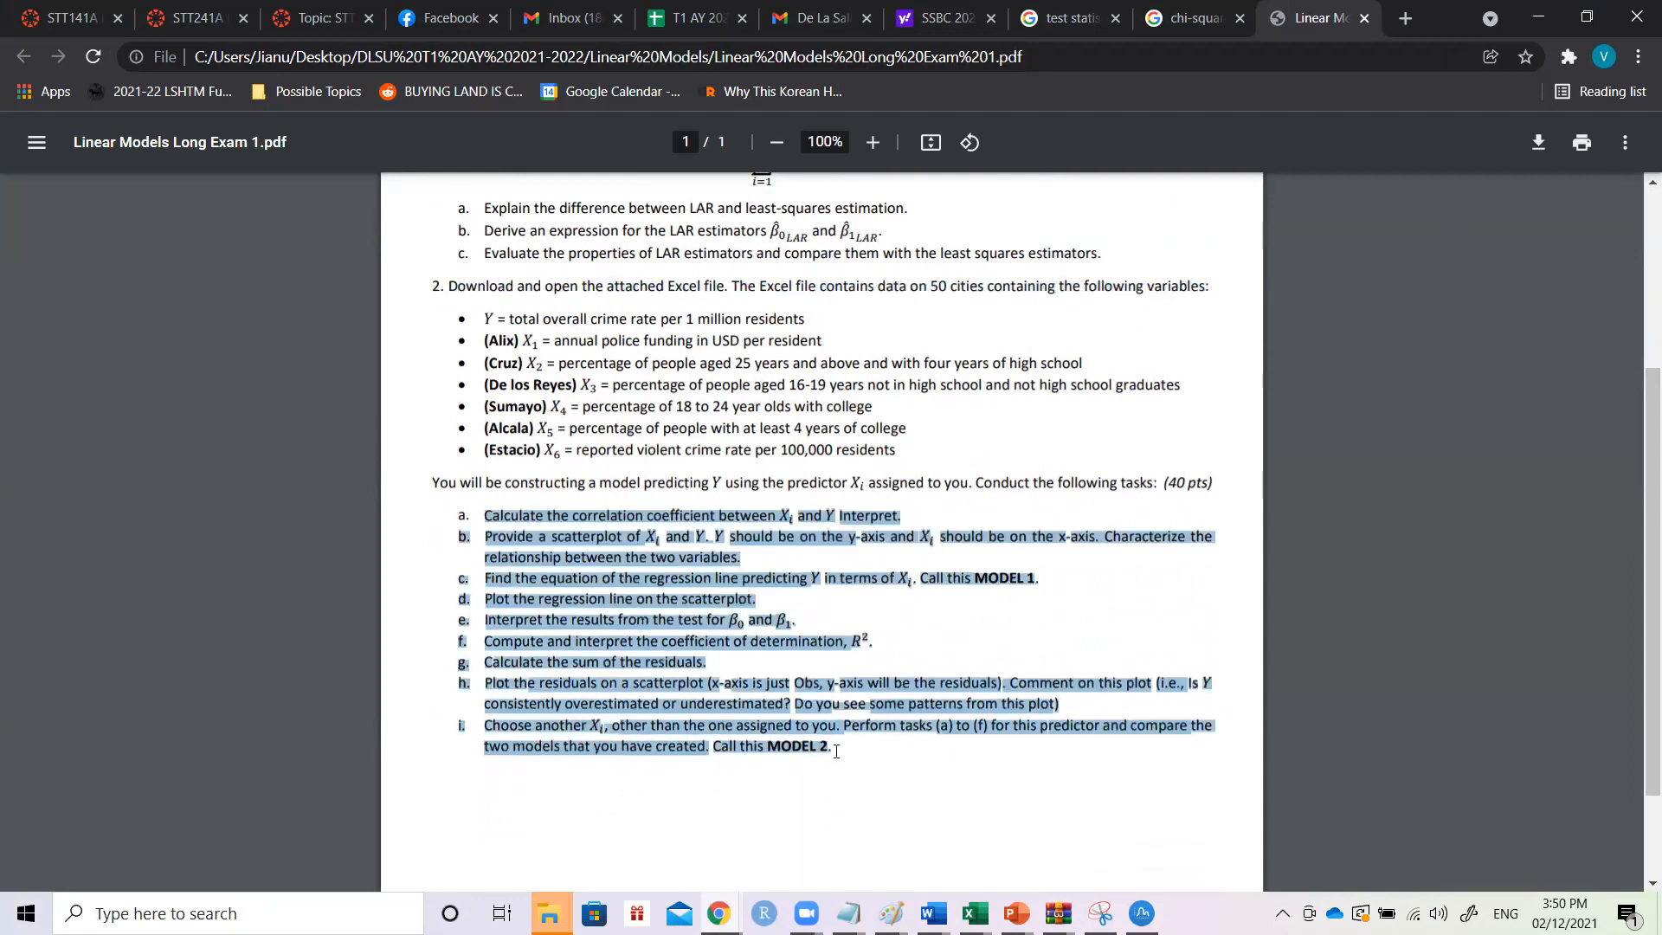
- Switch to the Downloads folder, inspect the contents of the student's STT141A Quiz 1 archive, and close it
left_click(553, 903)
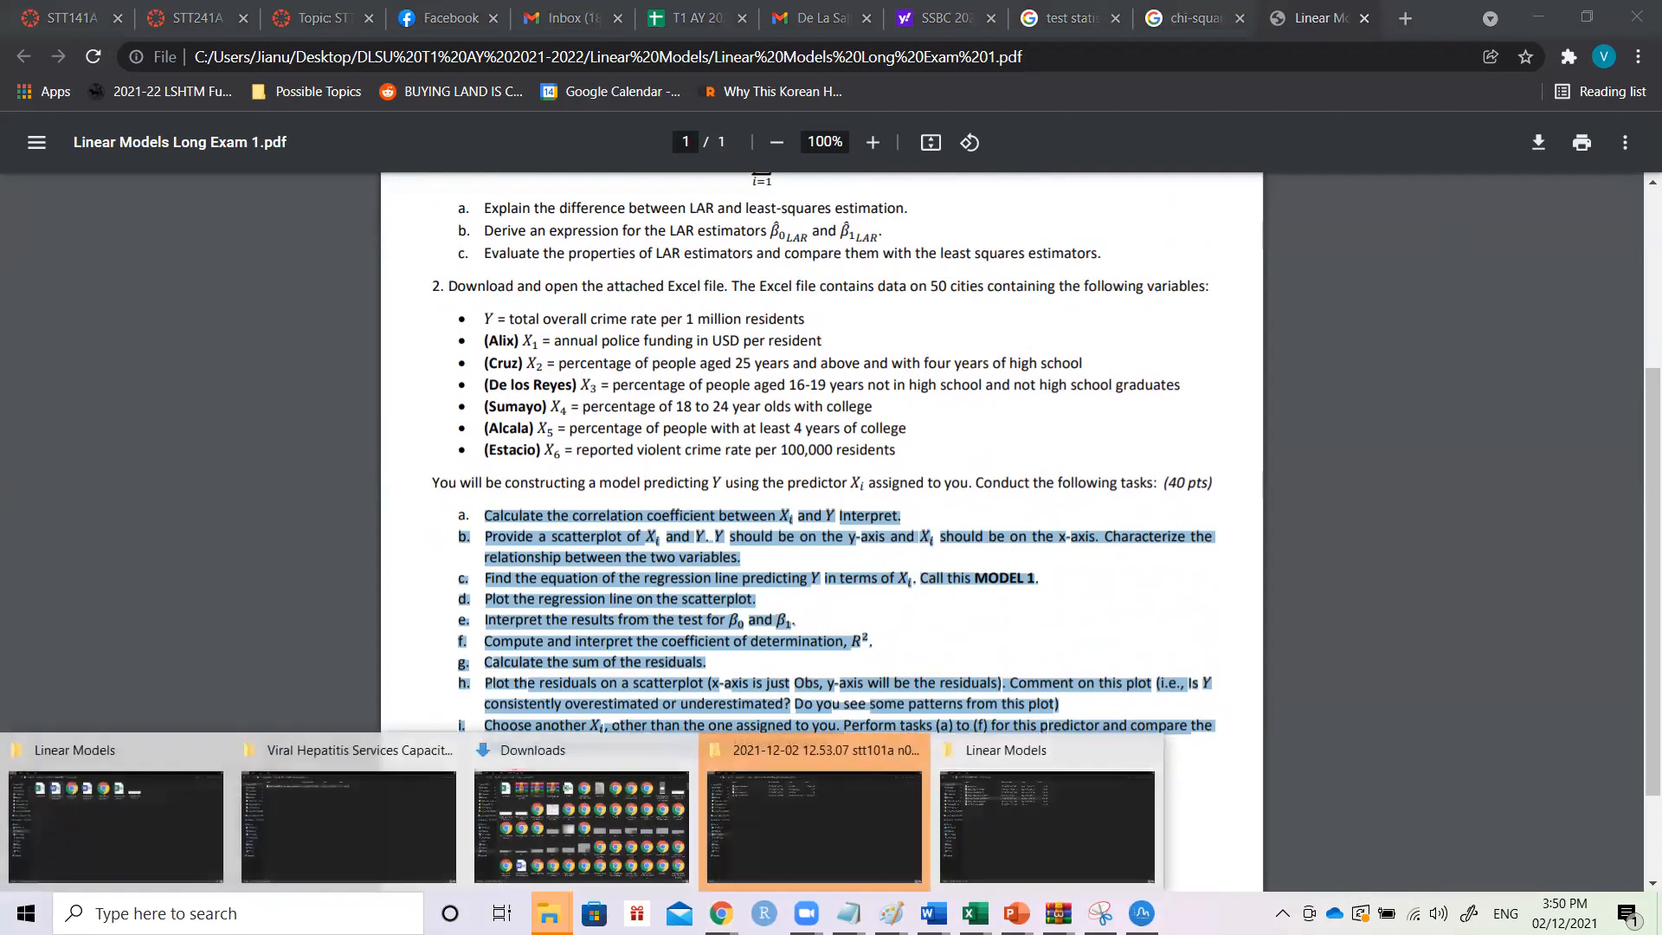
left_click(521, 805)
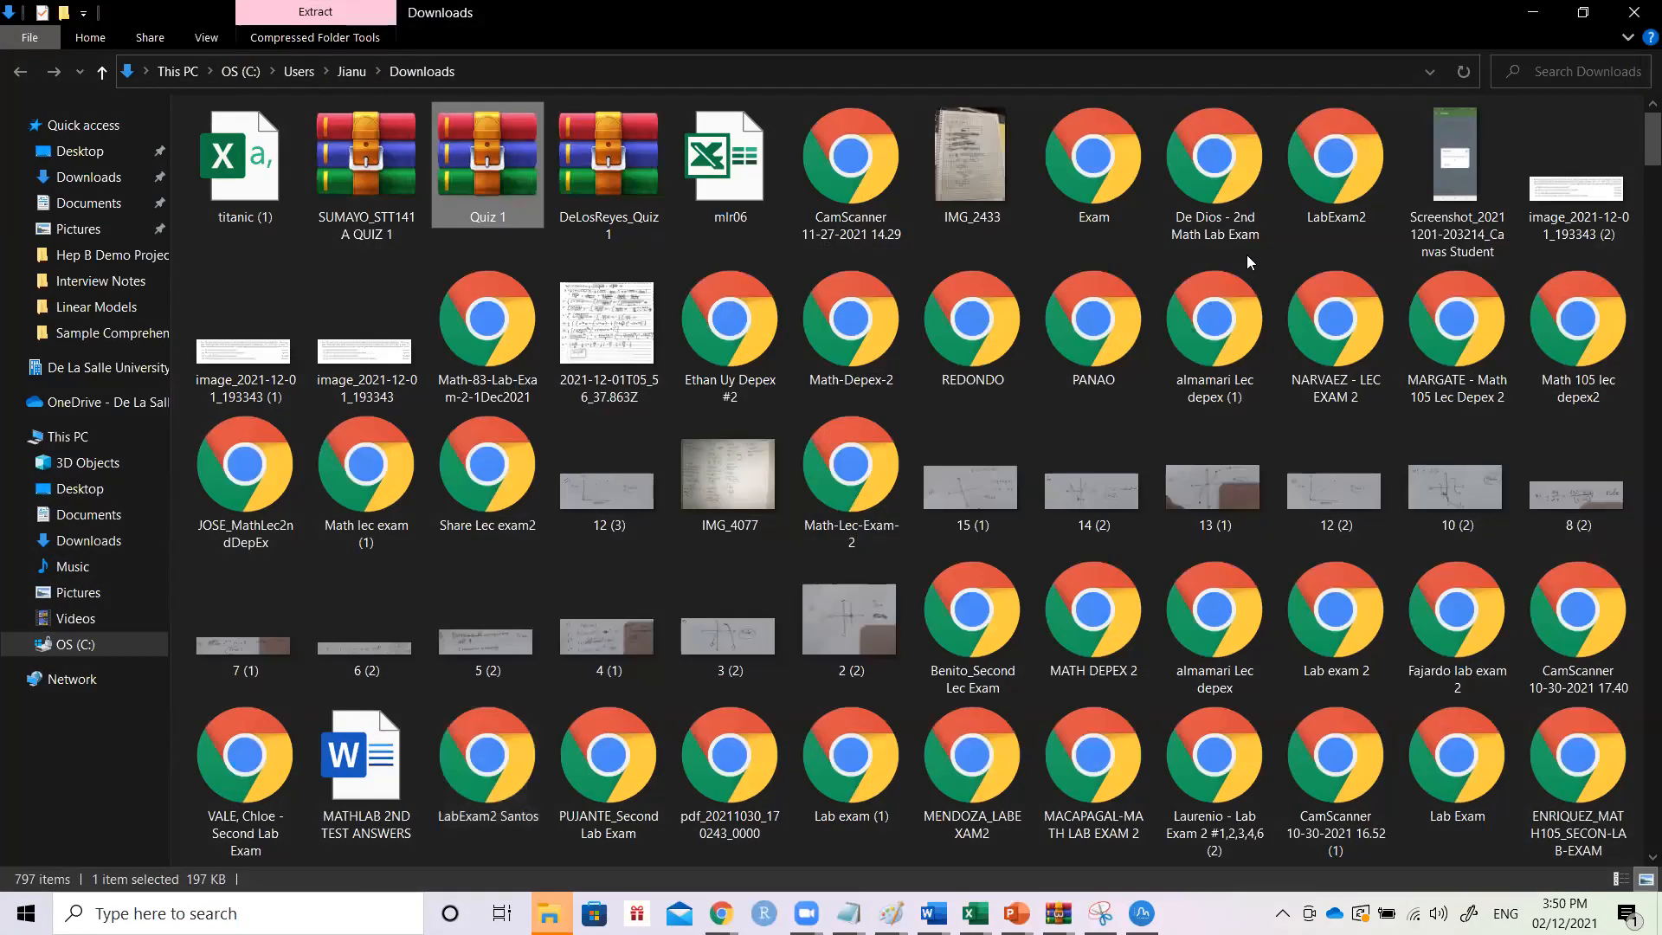
left_click(1278, 261)
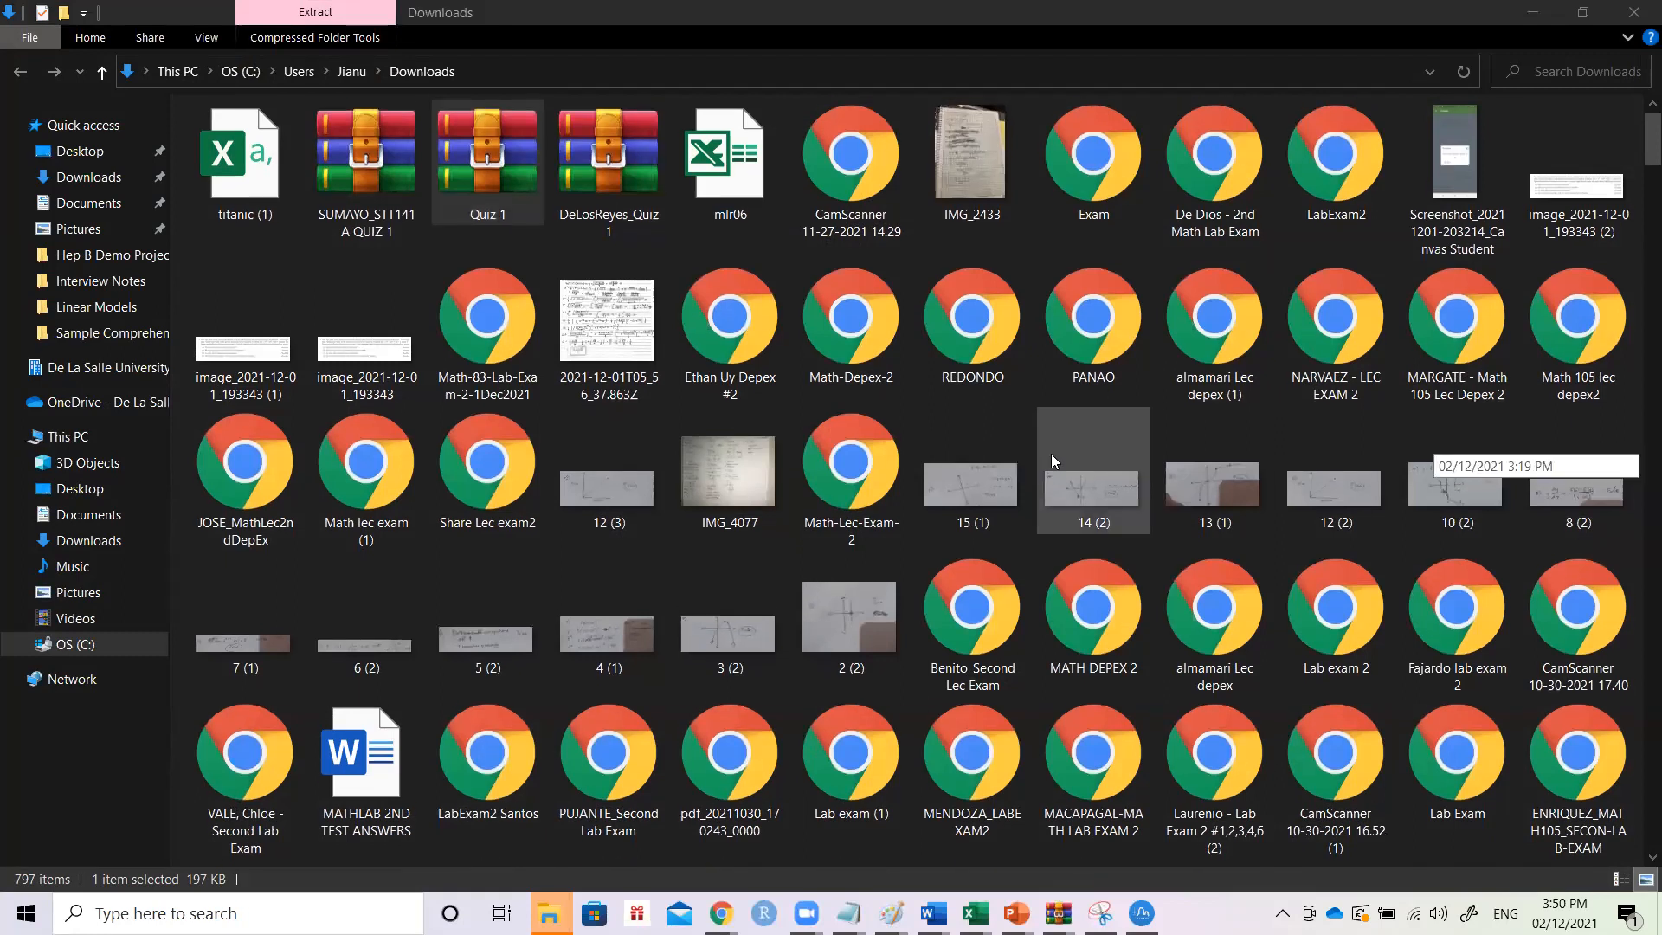
left_click(348, 180)
double_click(346, 178)
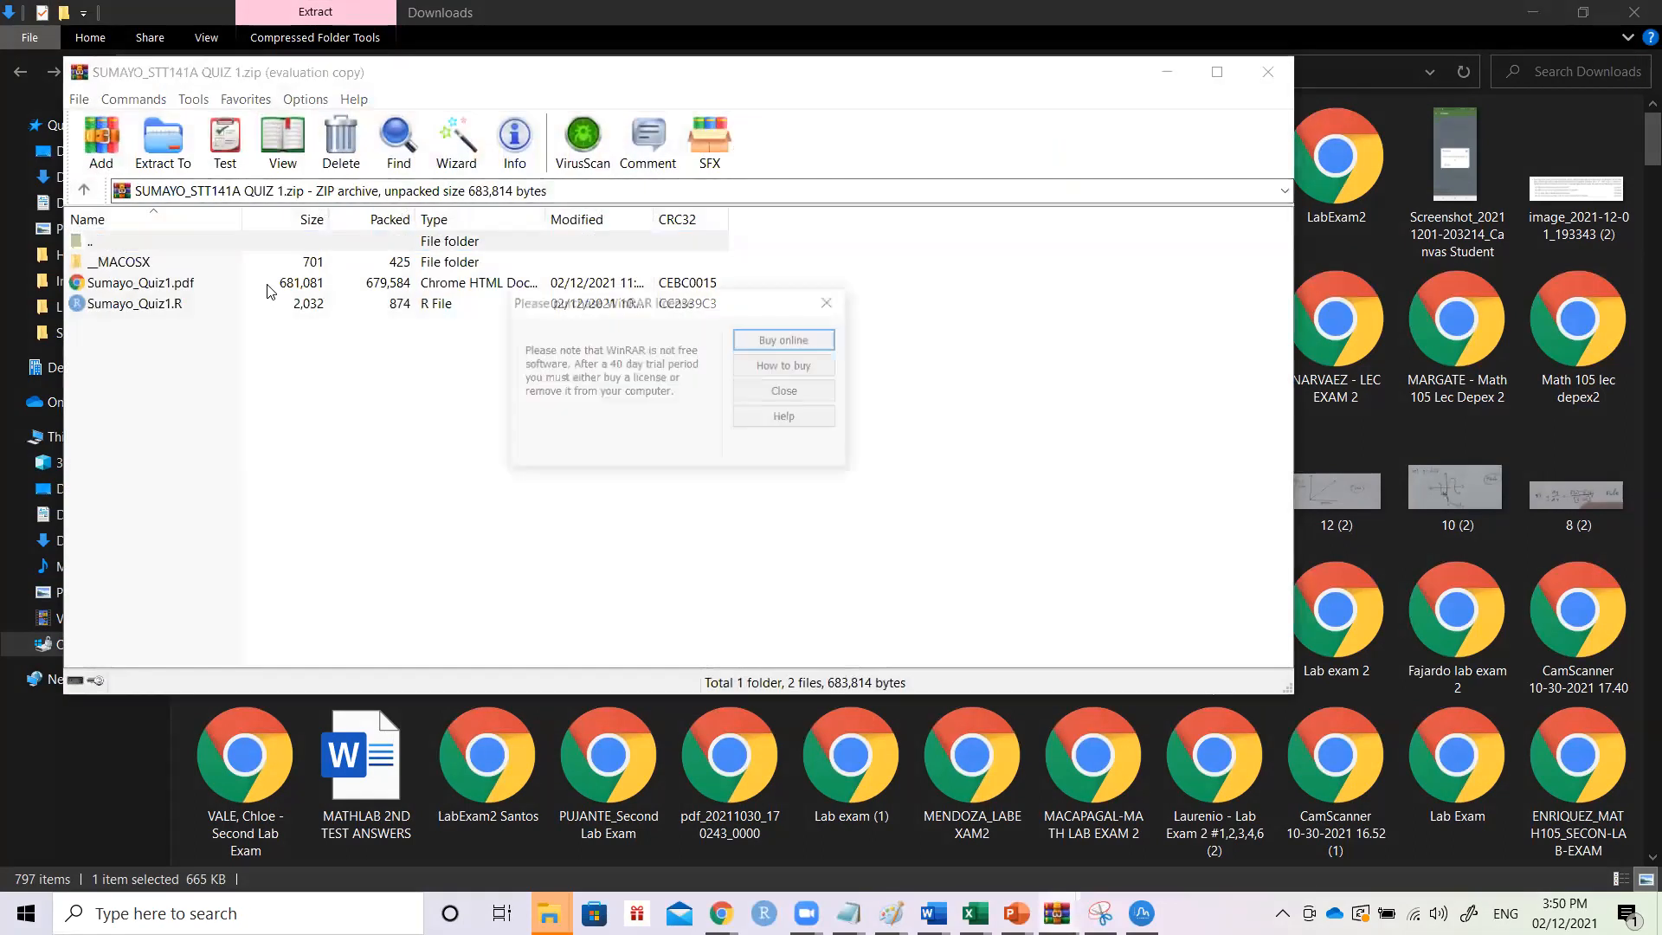
left_click(831, 301)
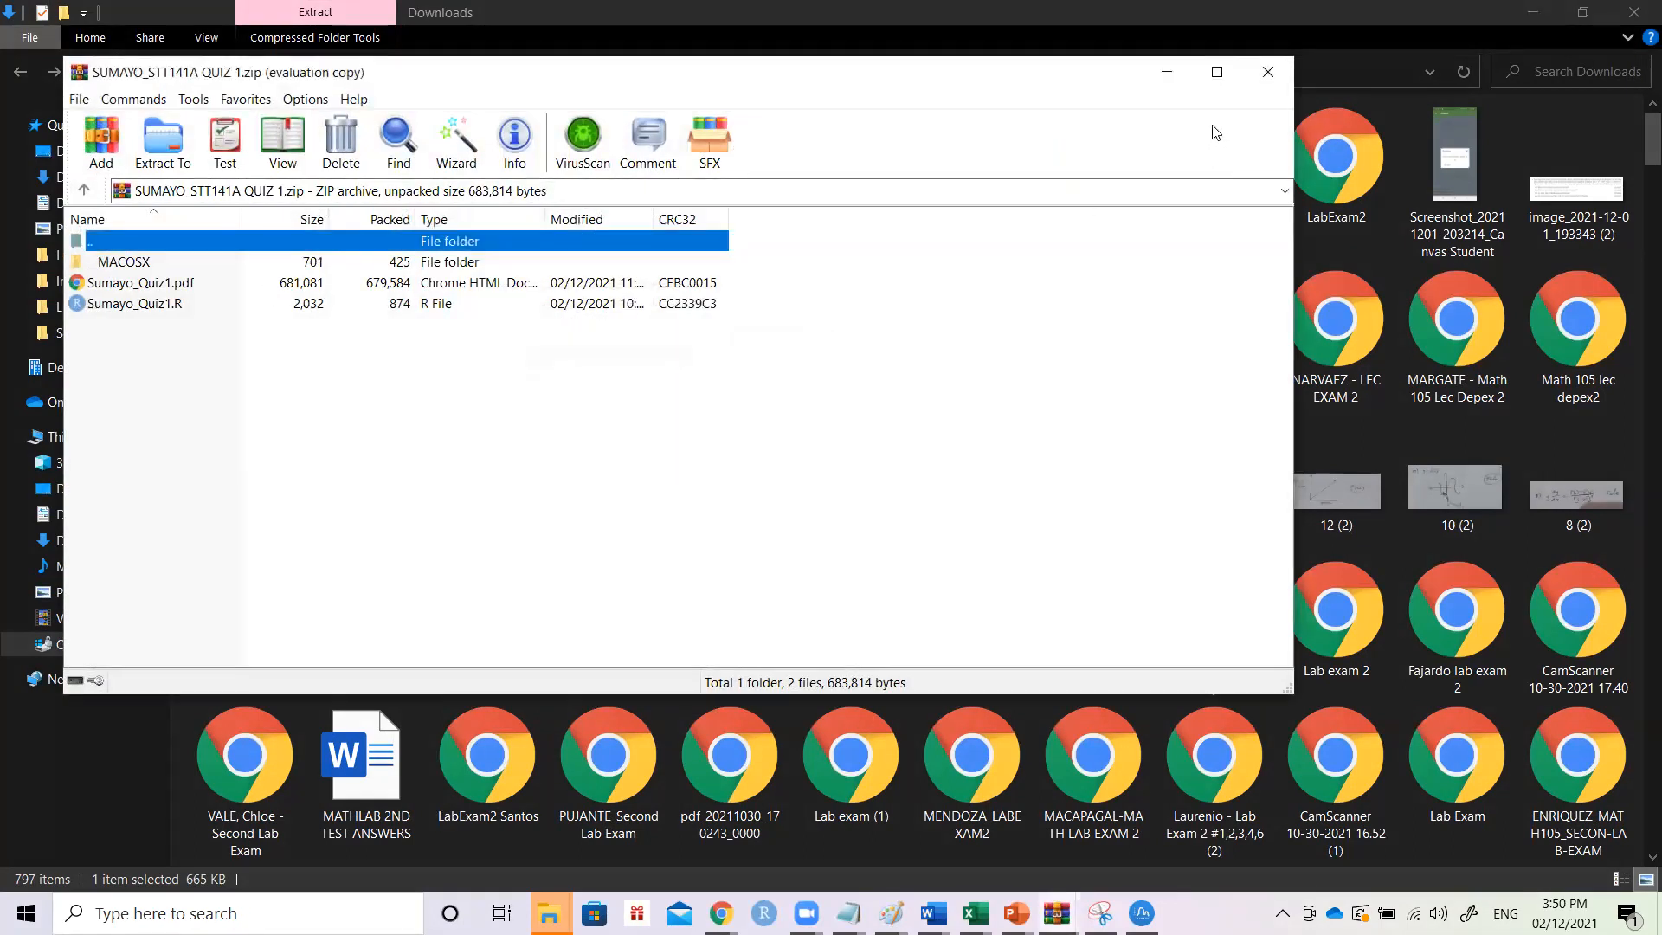
left_click(1268, 71)
- Open the PDF inside the other student's Quiz1 archive and dismiss the WinRAR license notice
double_click(604, 187)
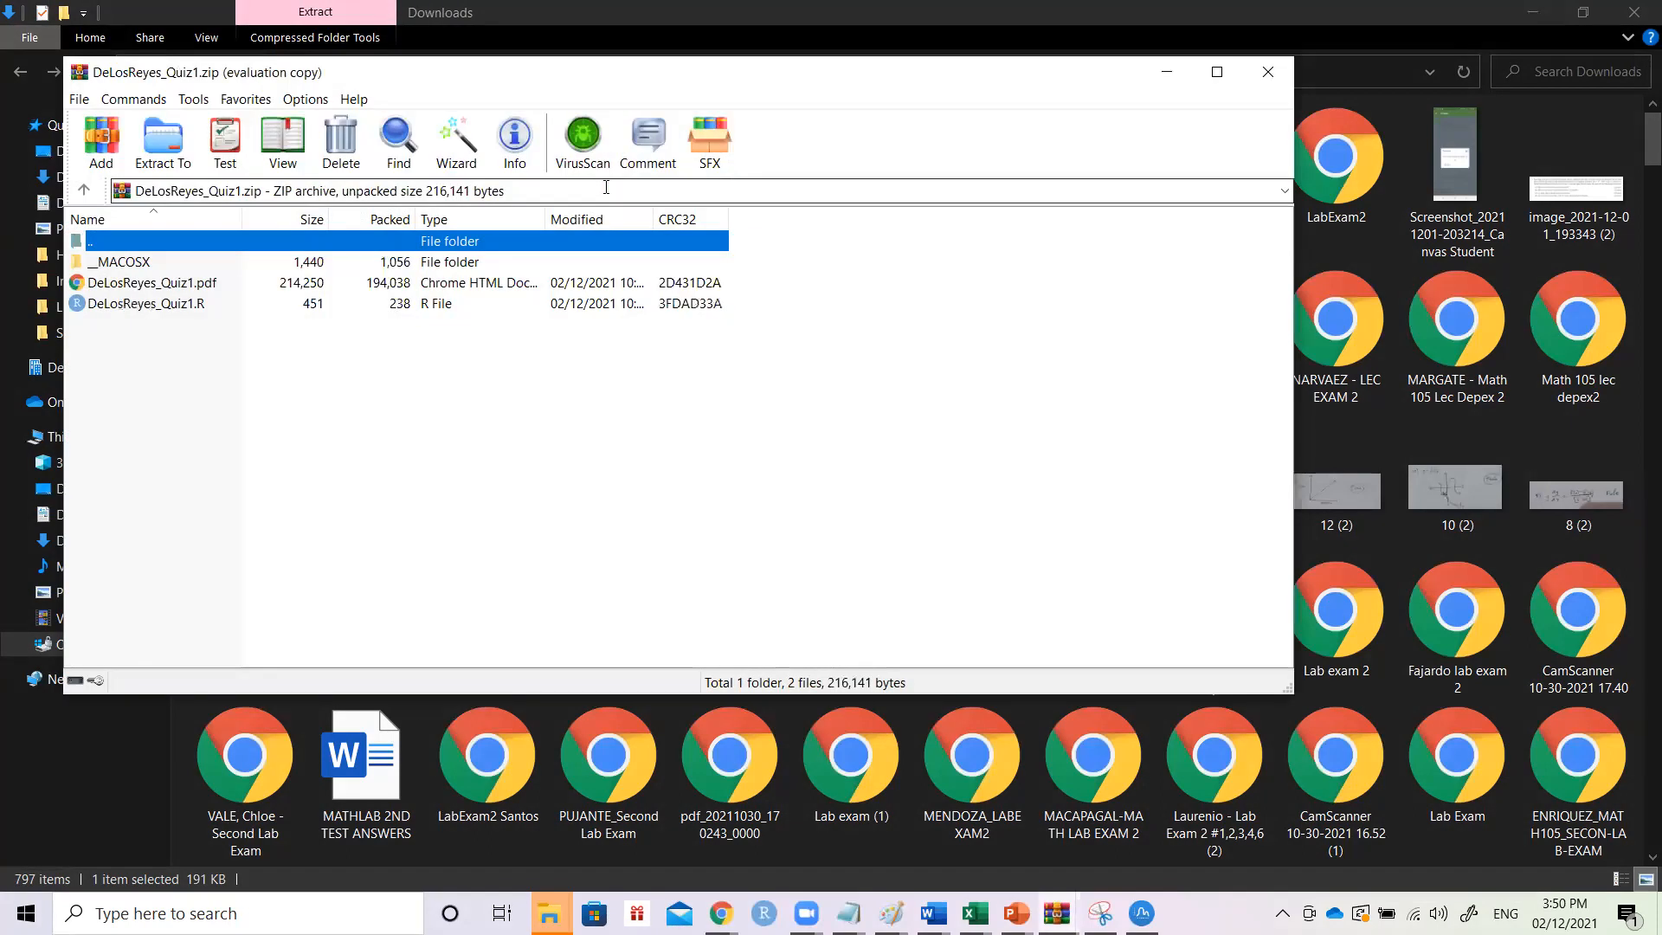
double_click(322, 284)
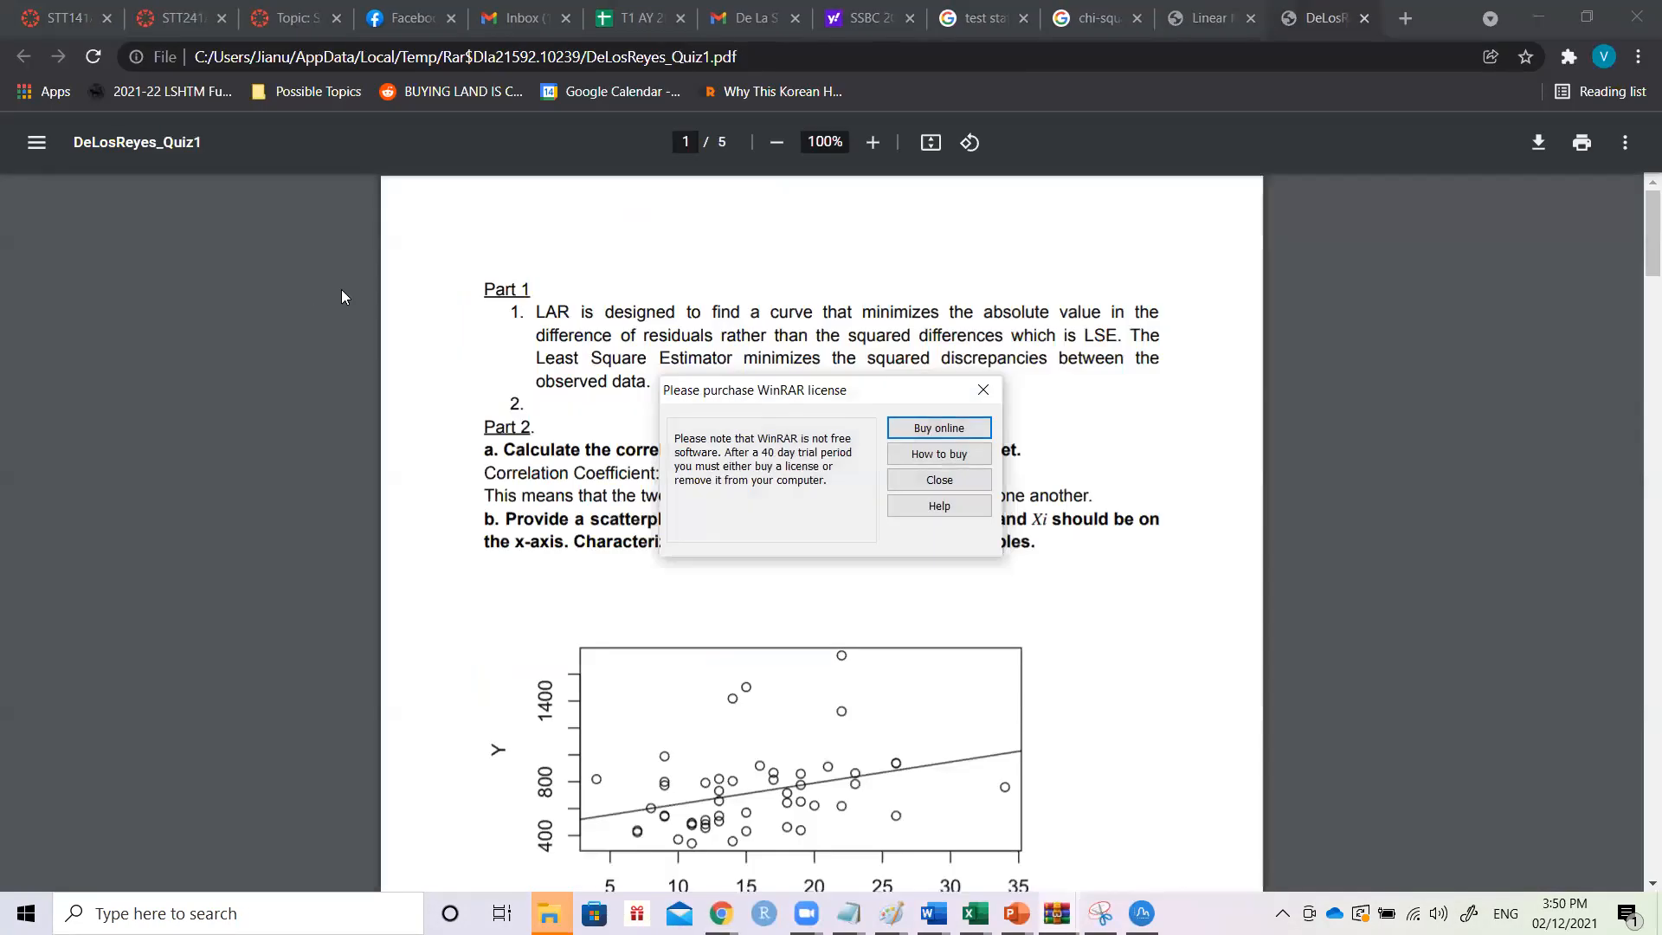
left_click(983, 390)
- Read the student's regression answers and highlight the item e interpretation of the tests for β0 and β1
scroll(971, 458, "down", 2)
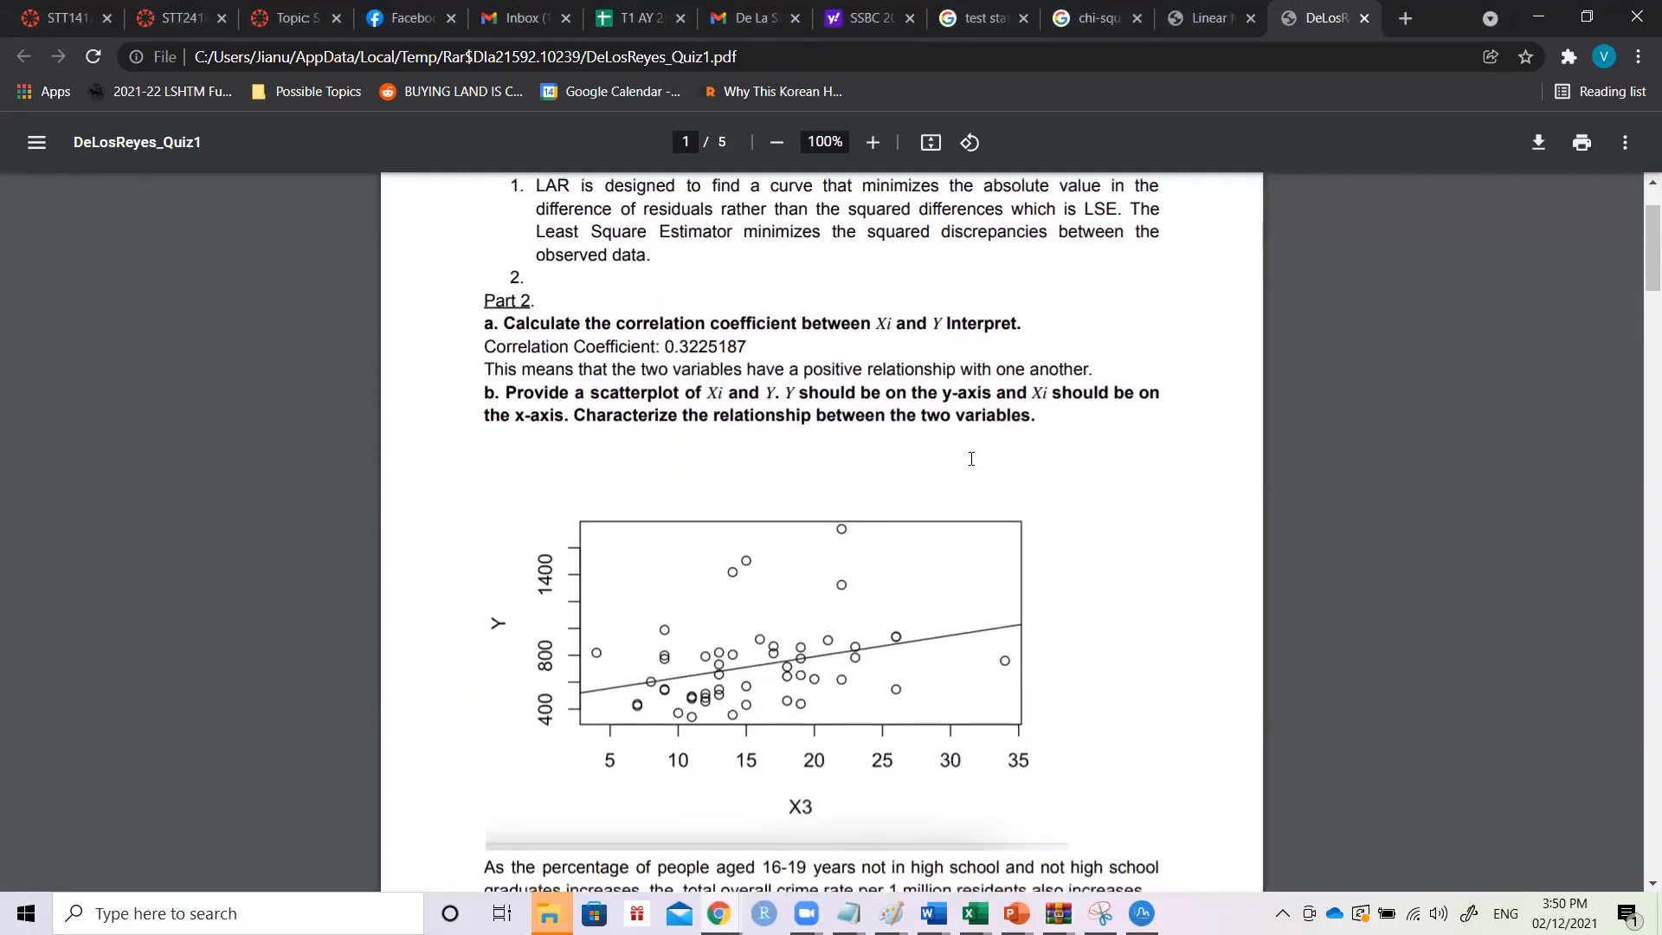
scroll(799, 428, "down", 1)
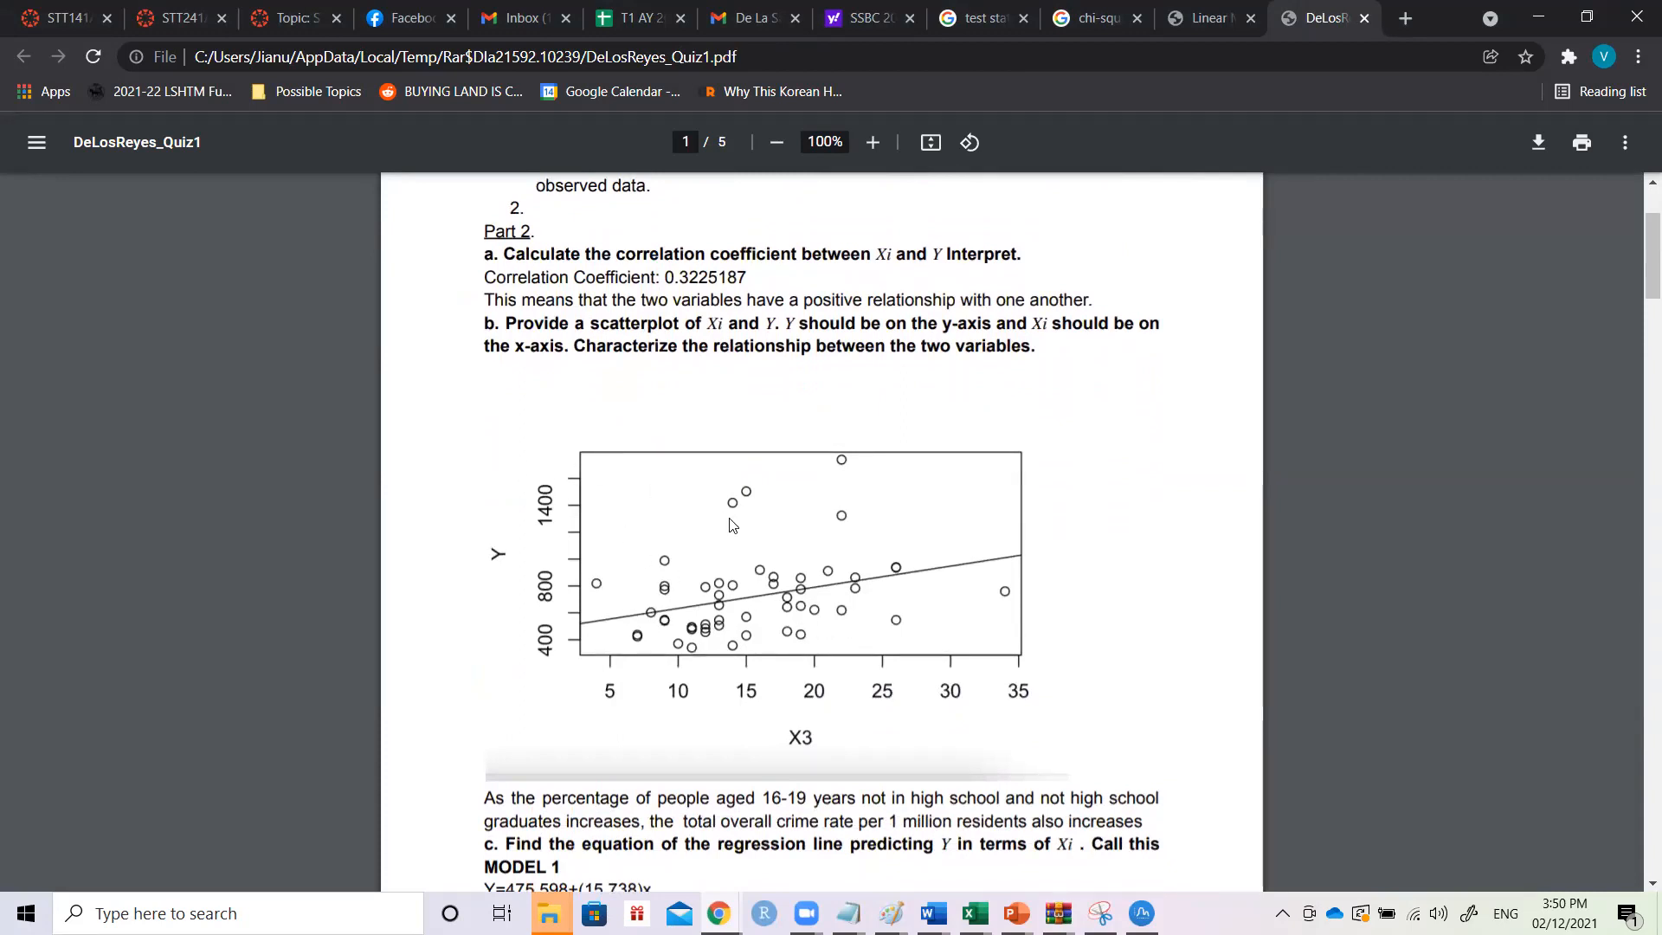
scroll(732, 525, "down", 12)
scroll(732, 525, "down", 3)
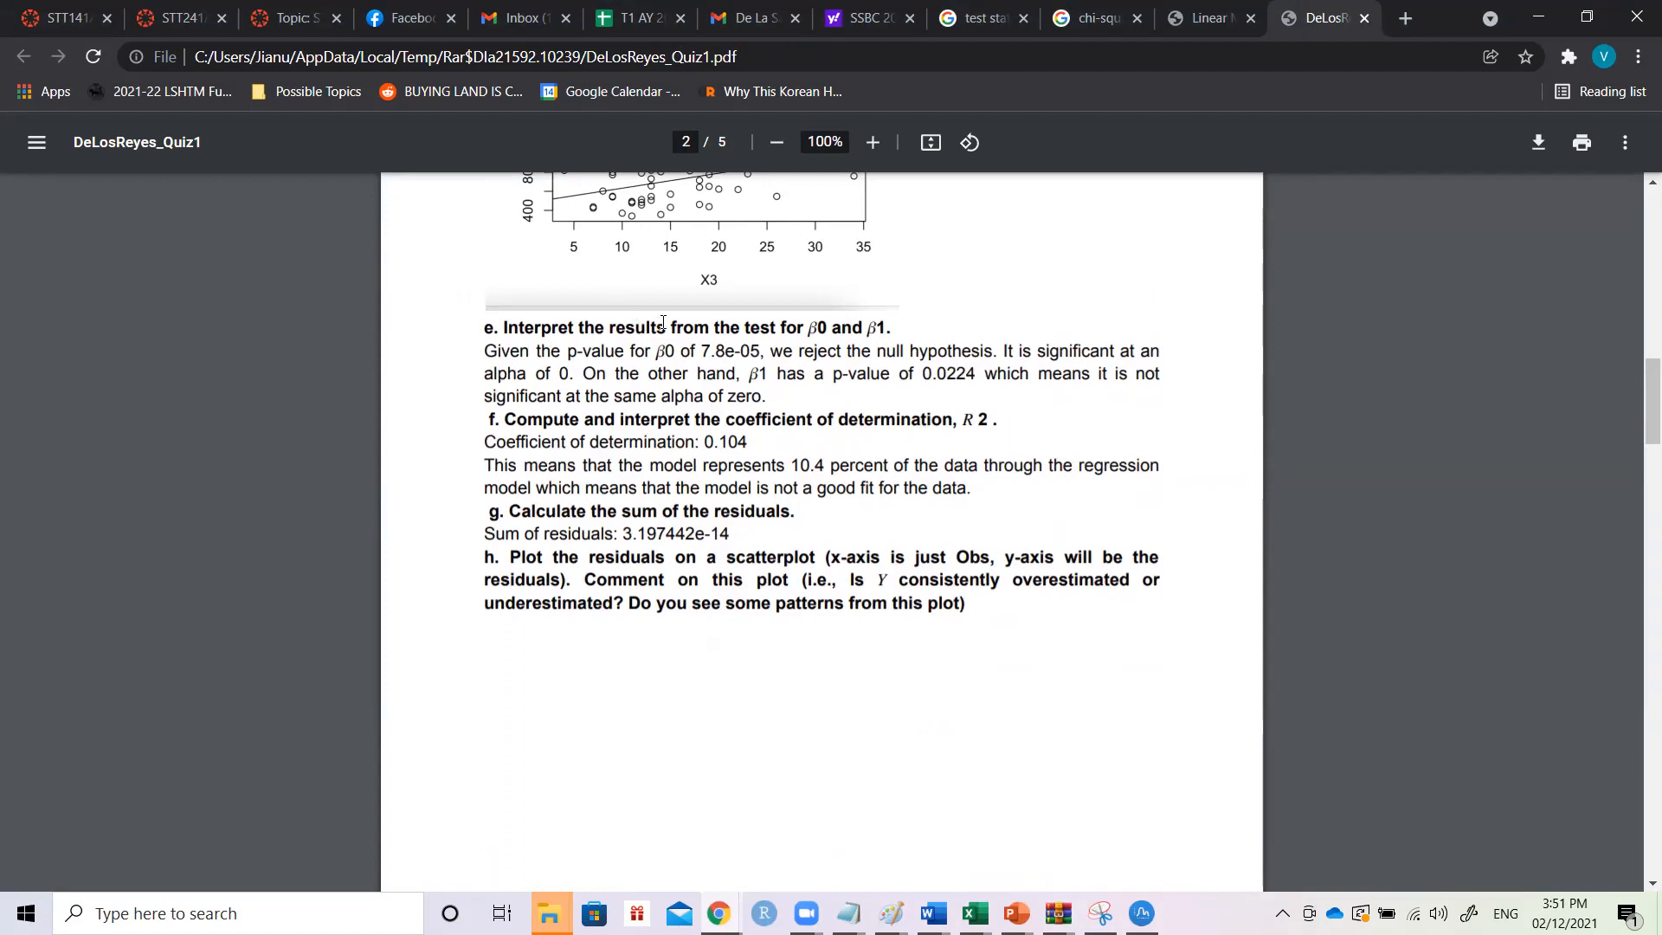
left_click_drag(651, 329, 906, 330)
left_click(908, 333)
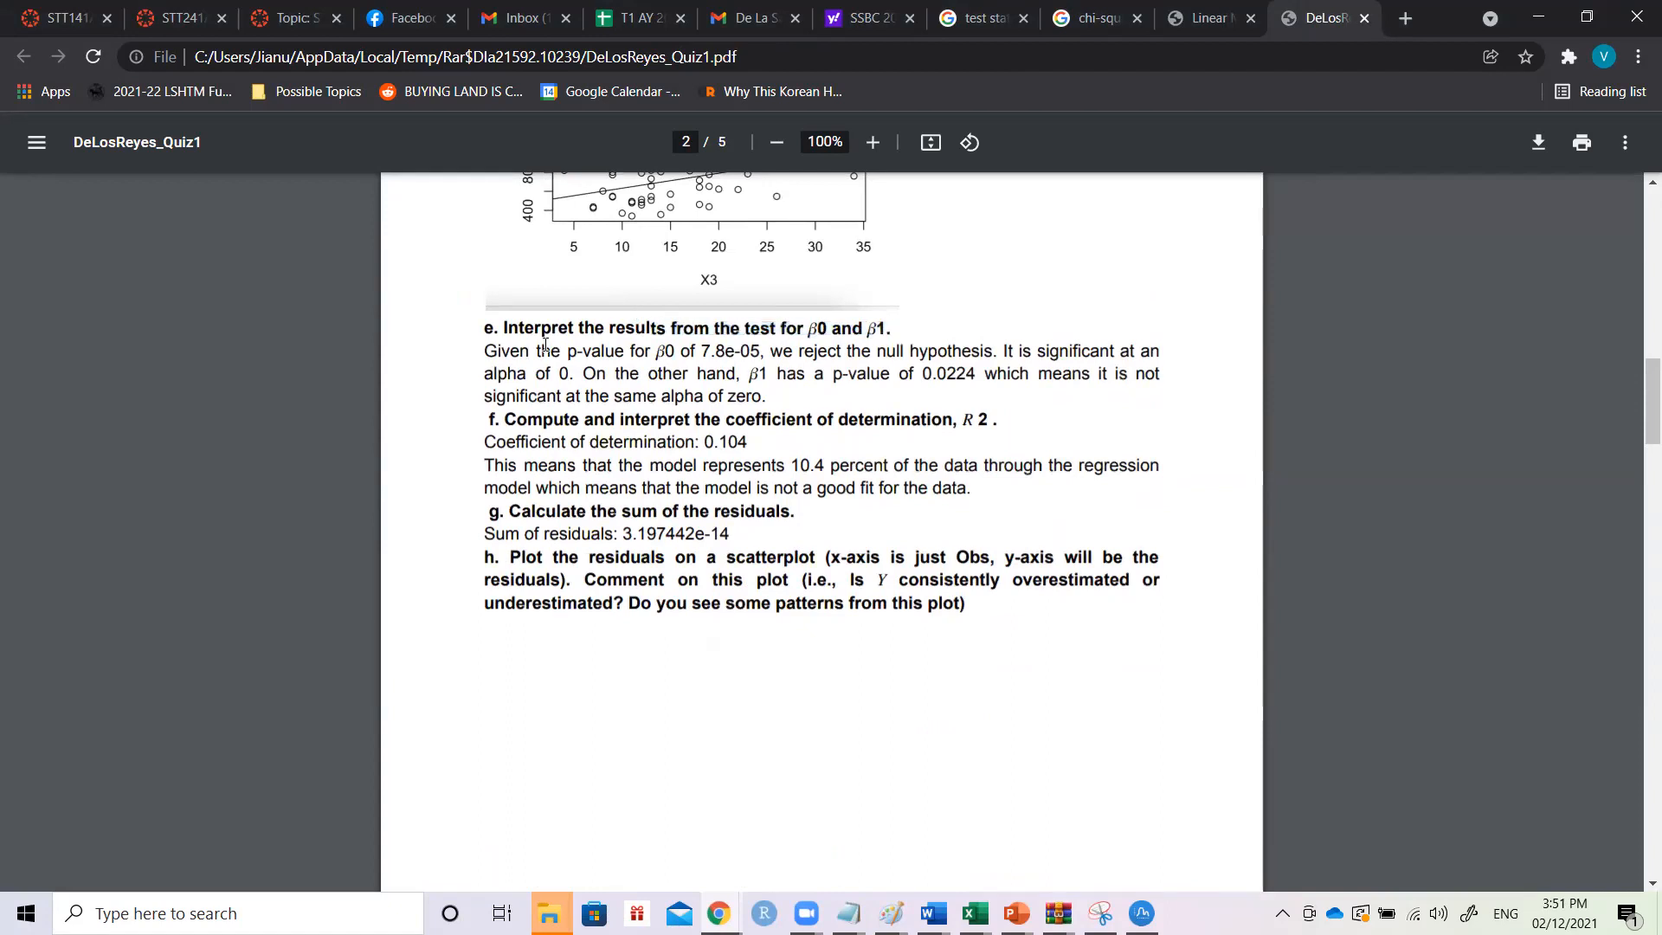
left_click_drag(486, 350, 782, 398)
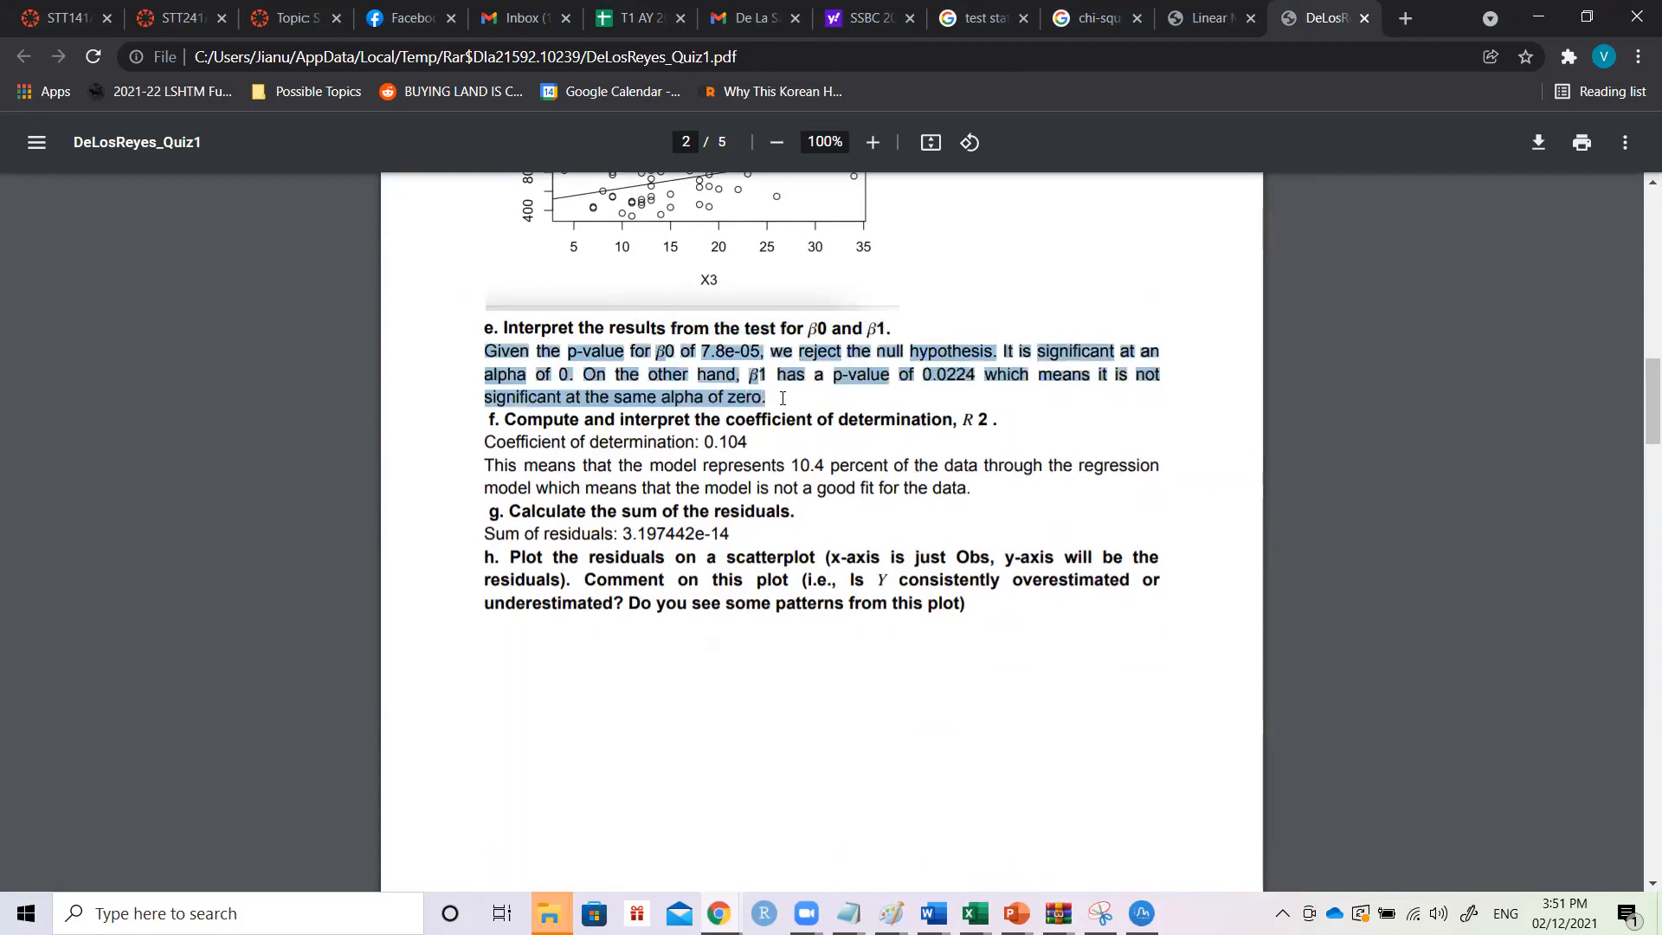
- Clear the text highlight and examine the student's residual plot for item h on page 3
left_click(782, 399)
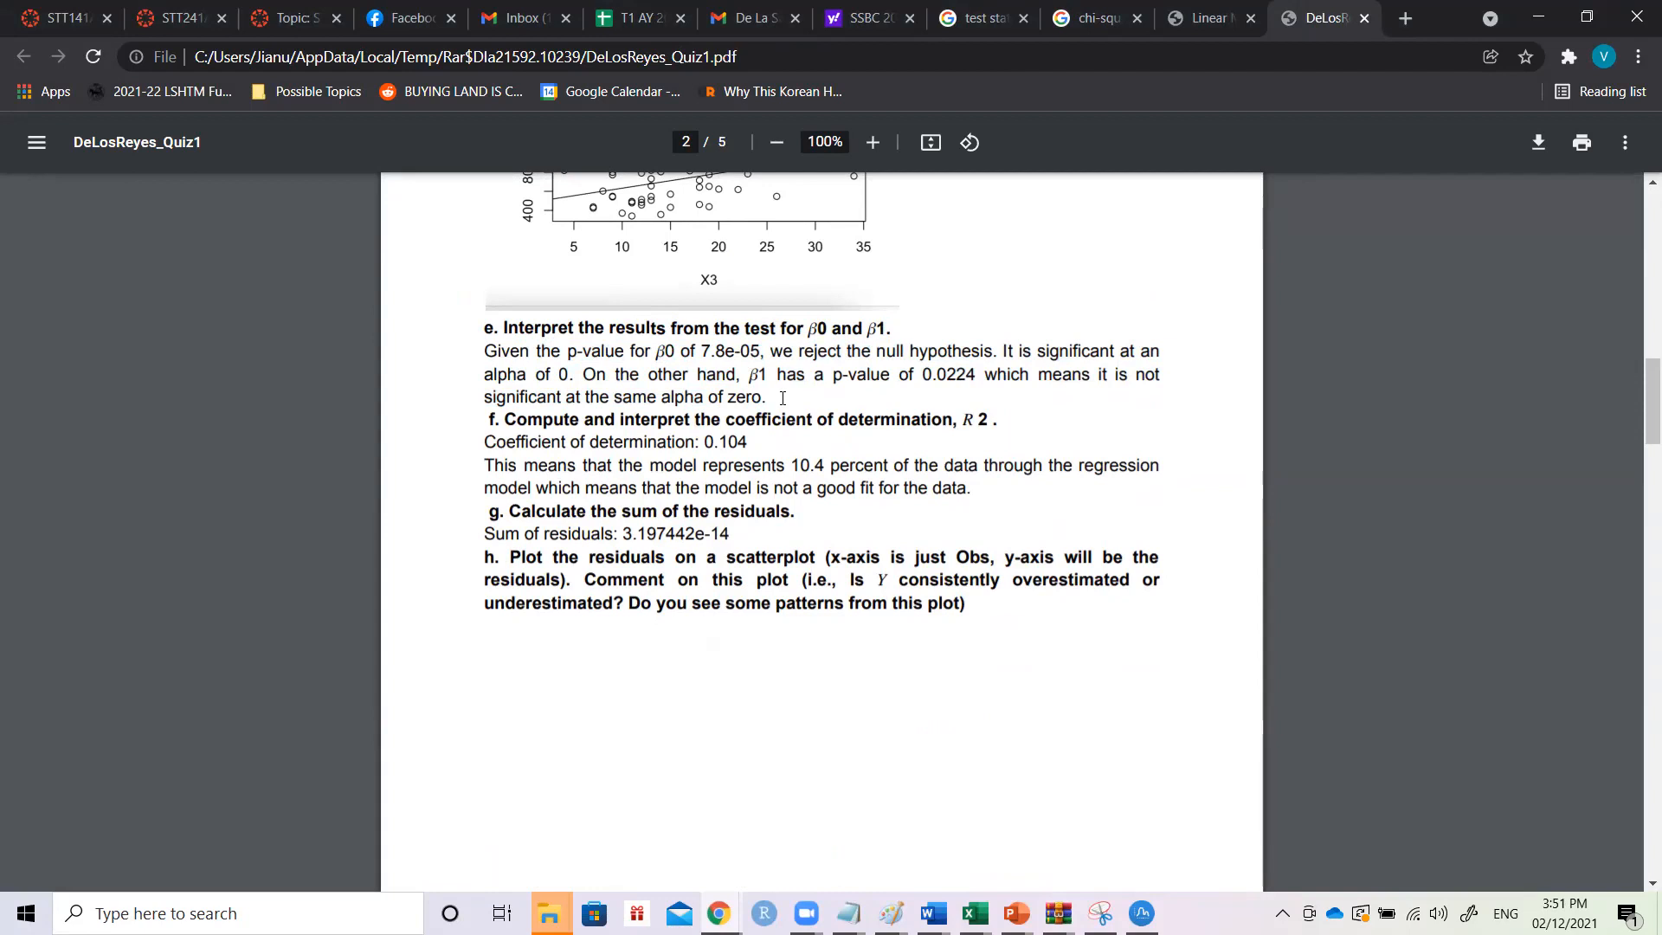
scroll(783, 398, "down", 10)
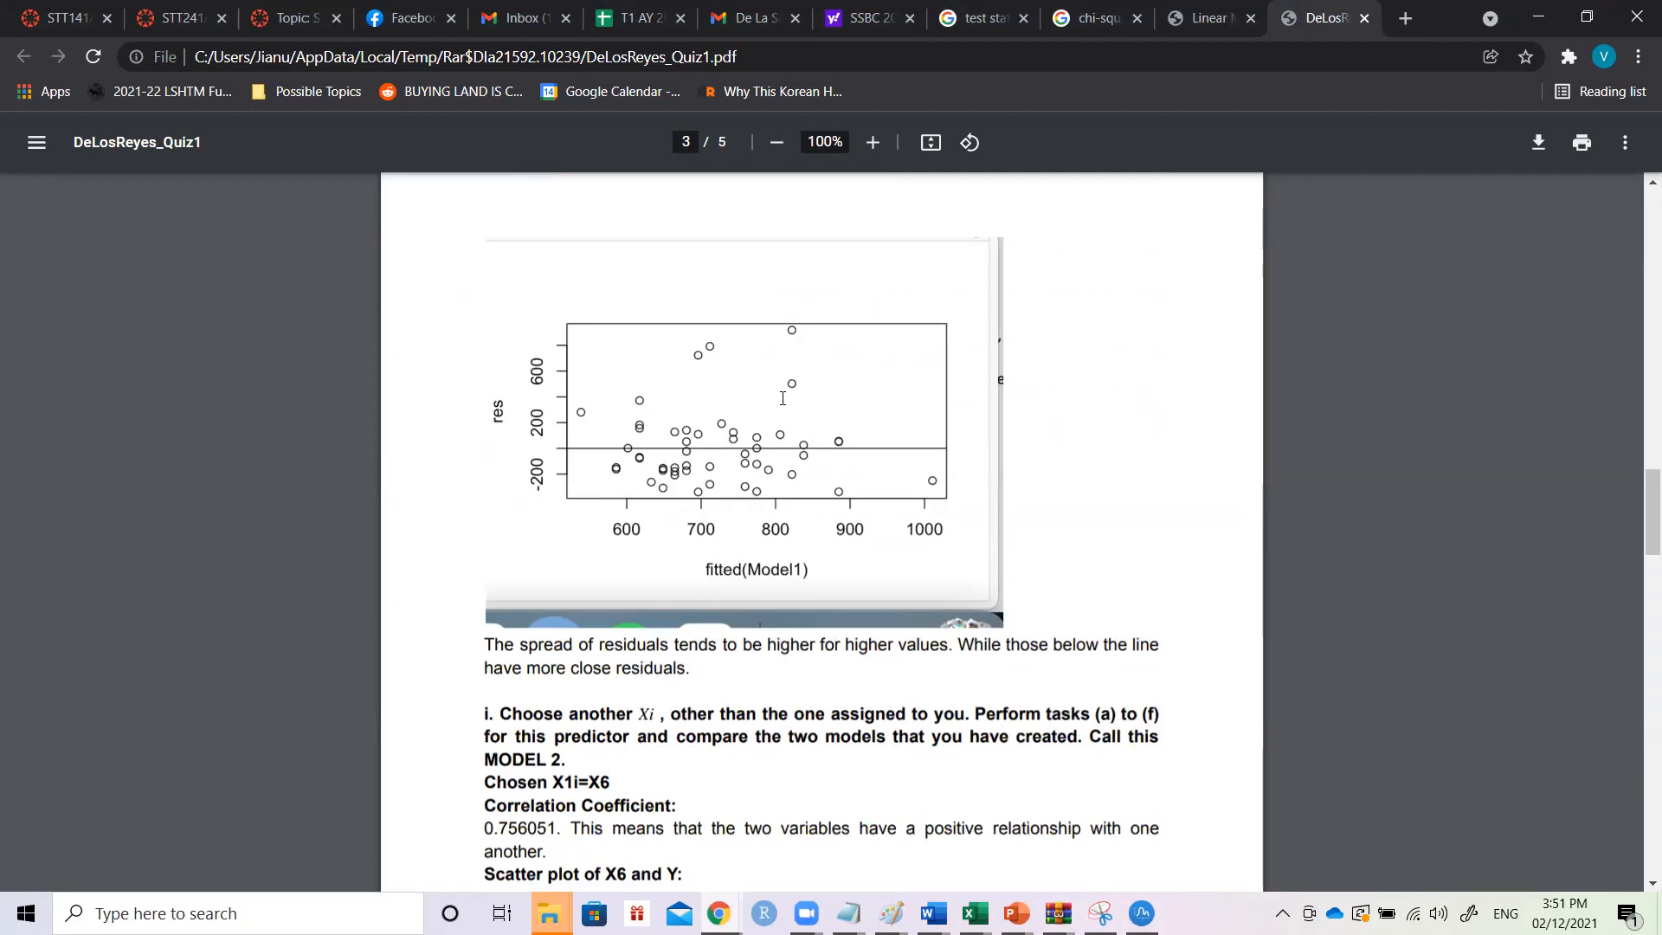
scroll(783, 398, "up", 3)
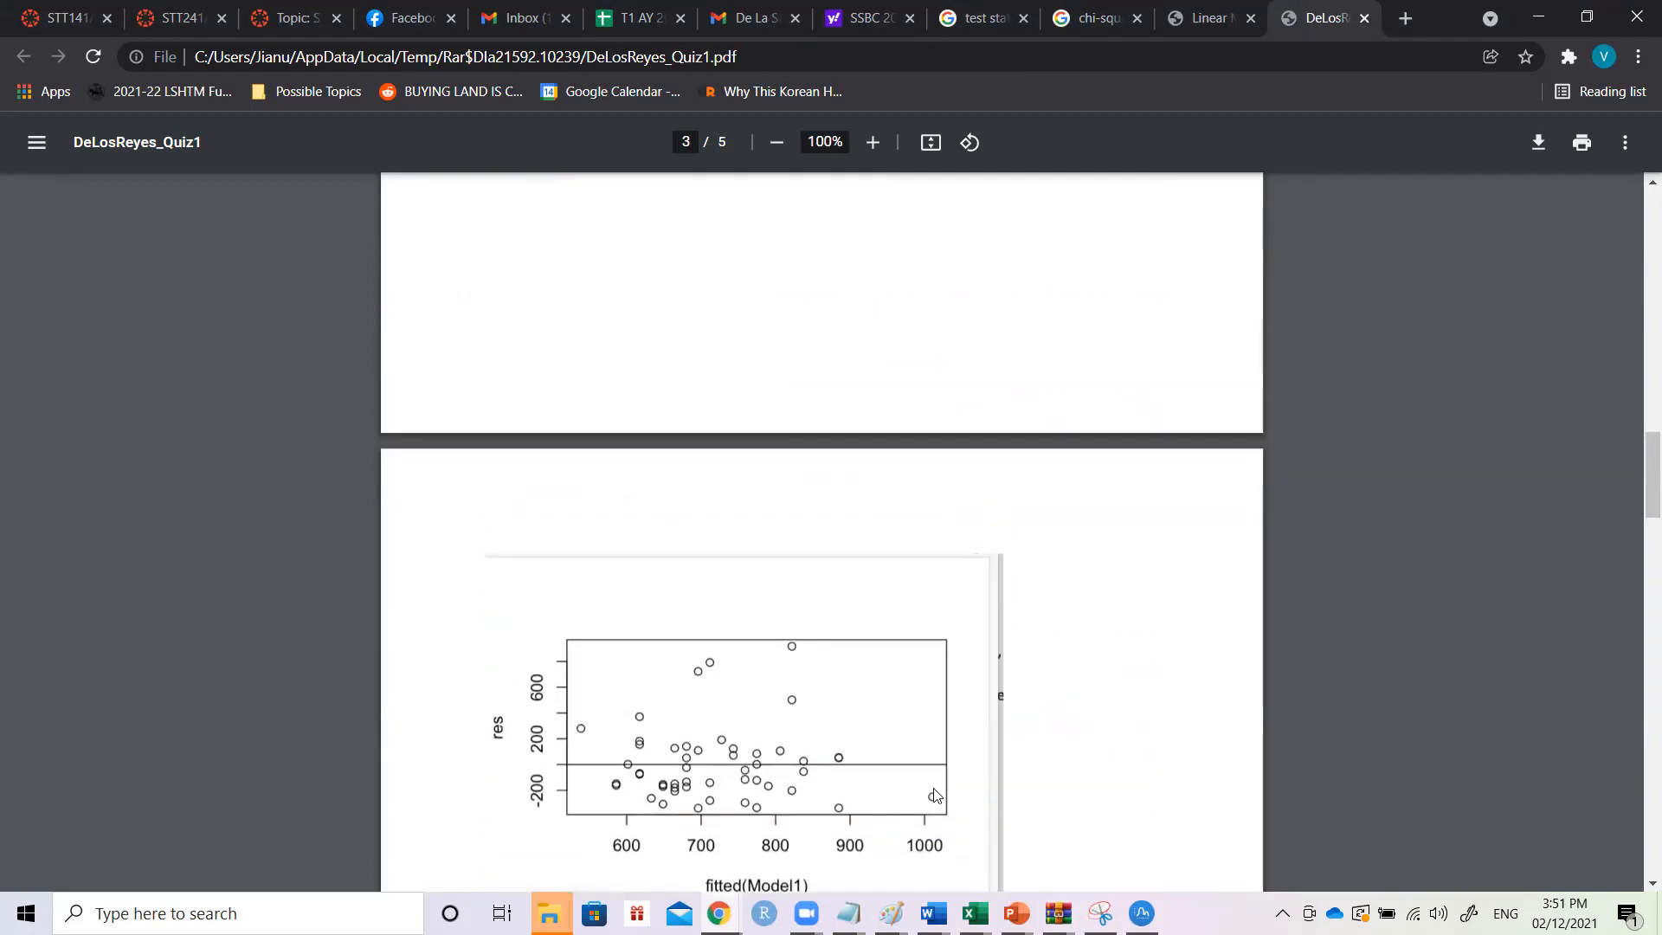
- Switch to the titanic (1) workbook in Excel and show the dataset from its id column onward
left_click(975, 913)
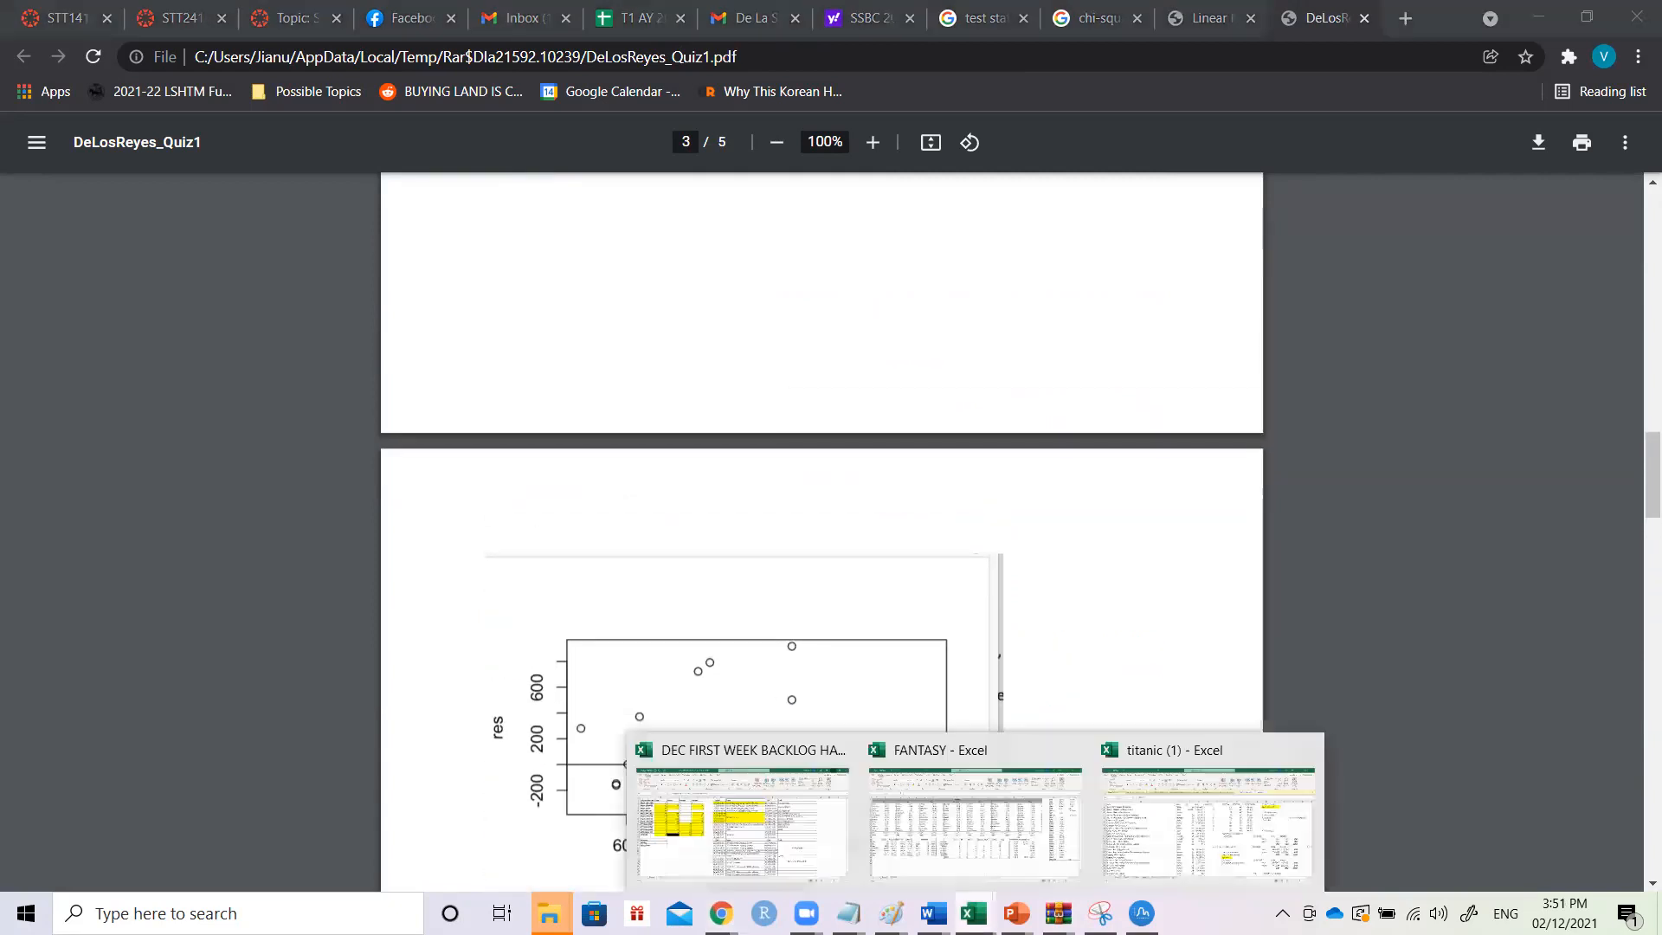
left_click(1182, 829)
left_click(736, 392)
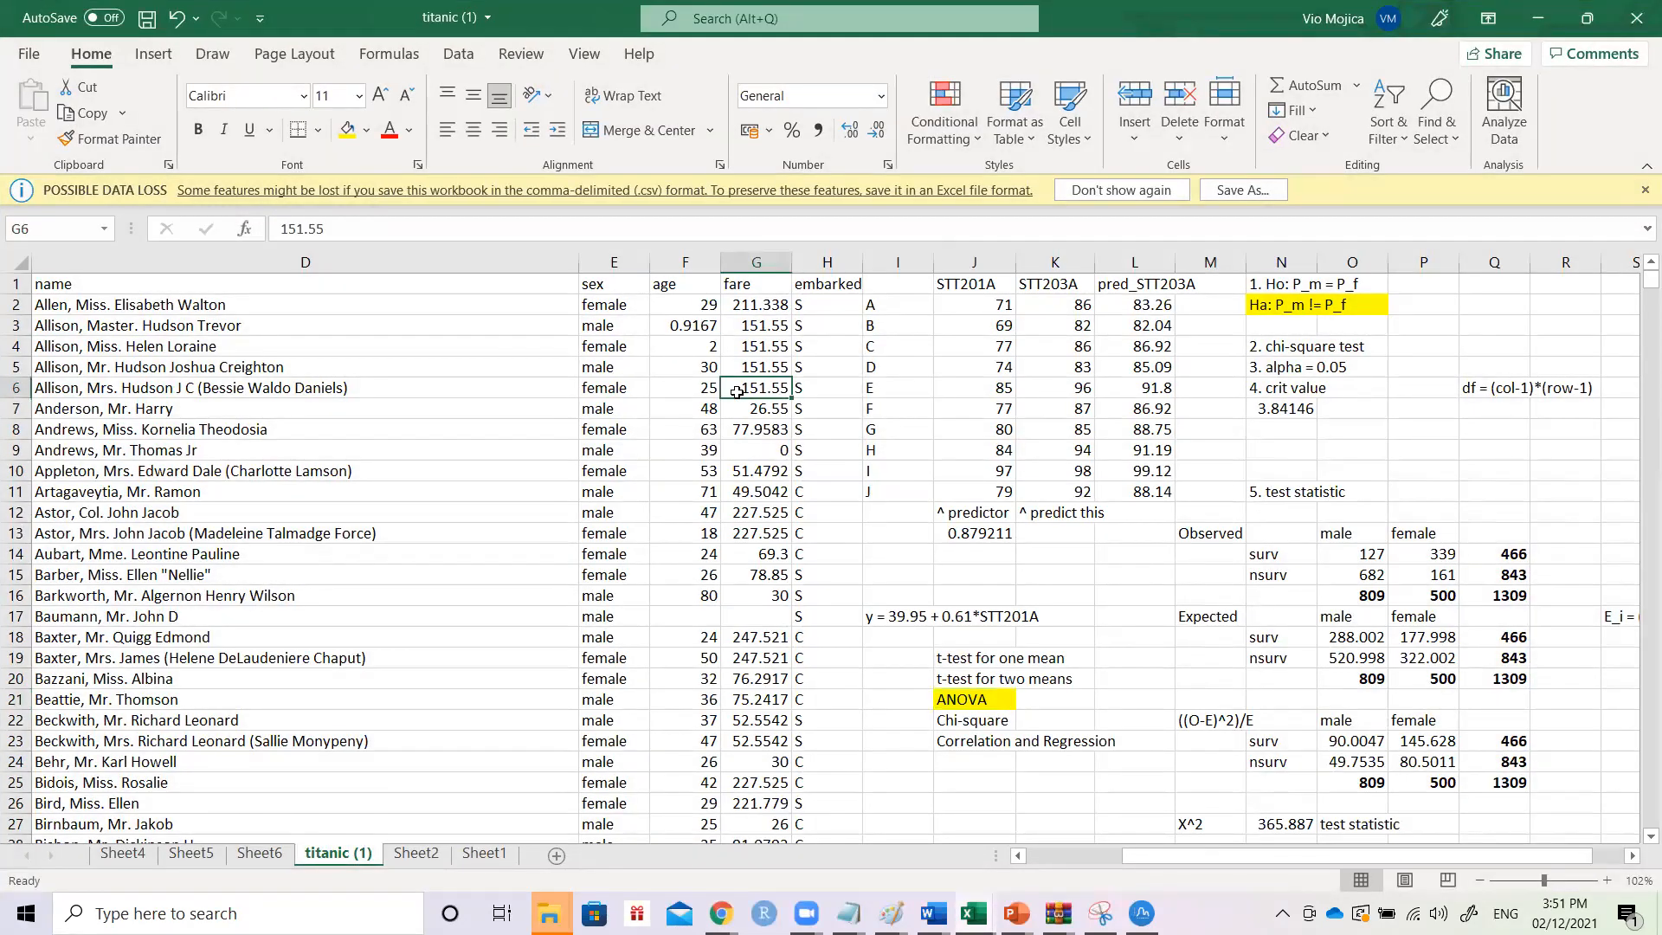
scroll(736, 392, "left", 3)
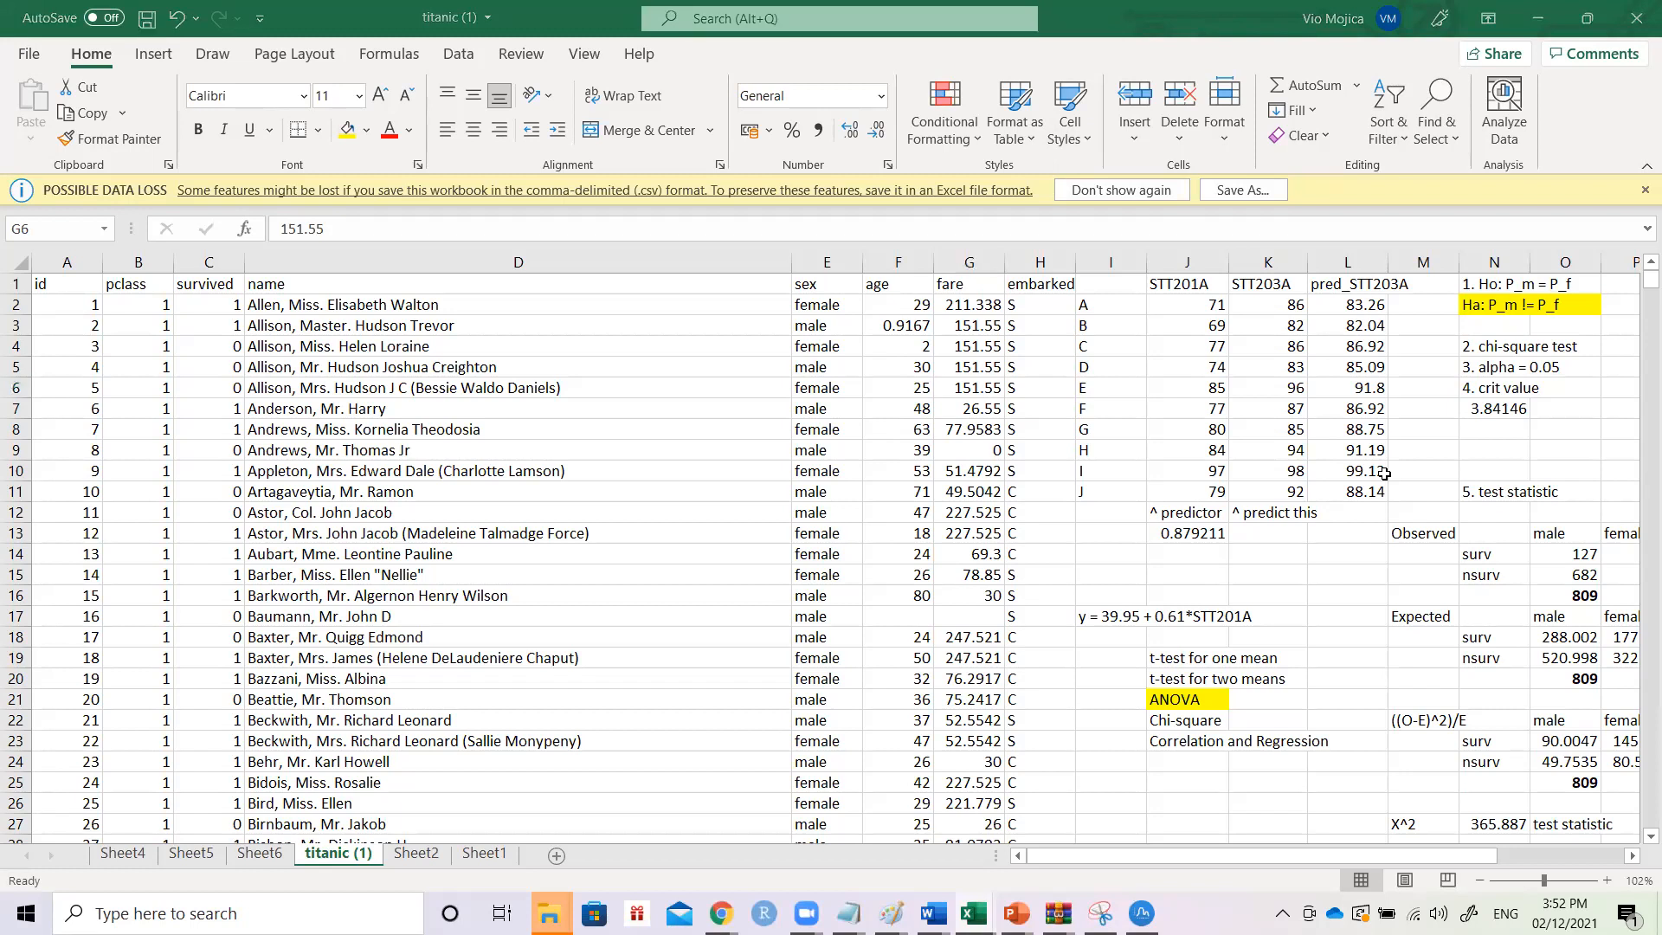
- Try setting the age in cell F3 to 1, and undo the edit
left_click(899, 333)
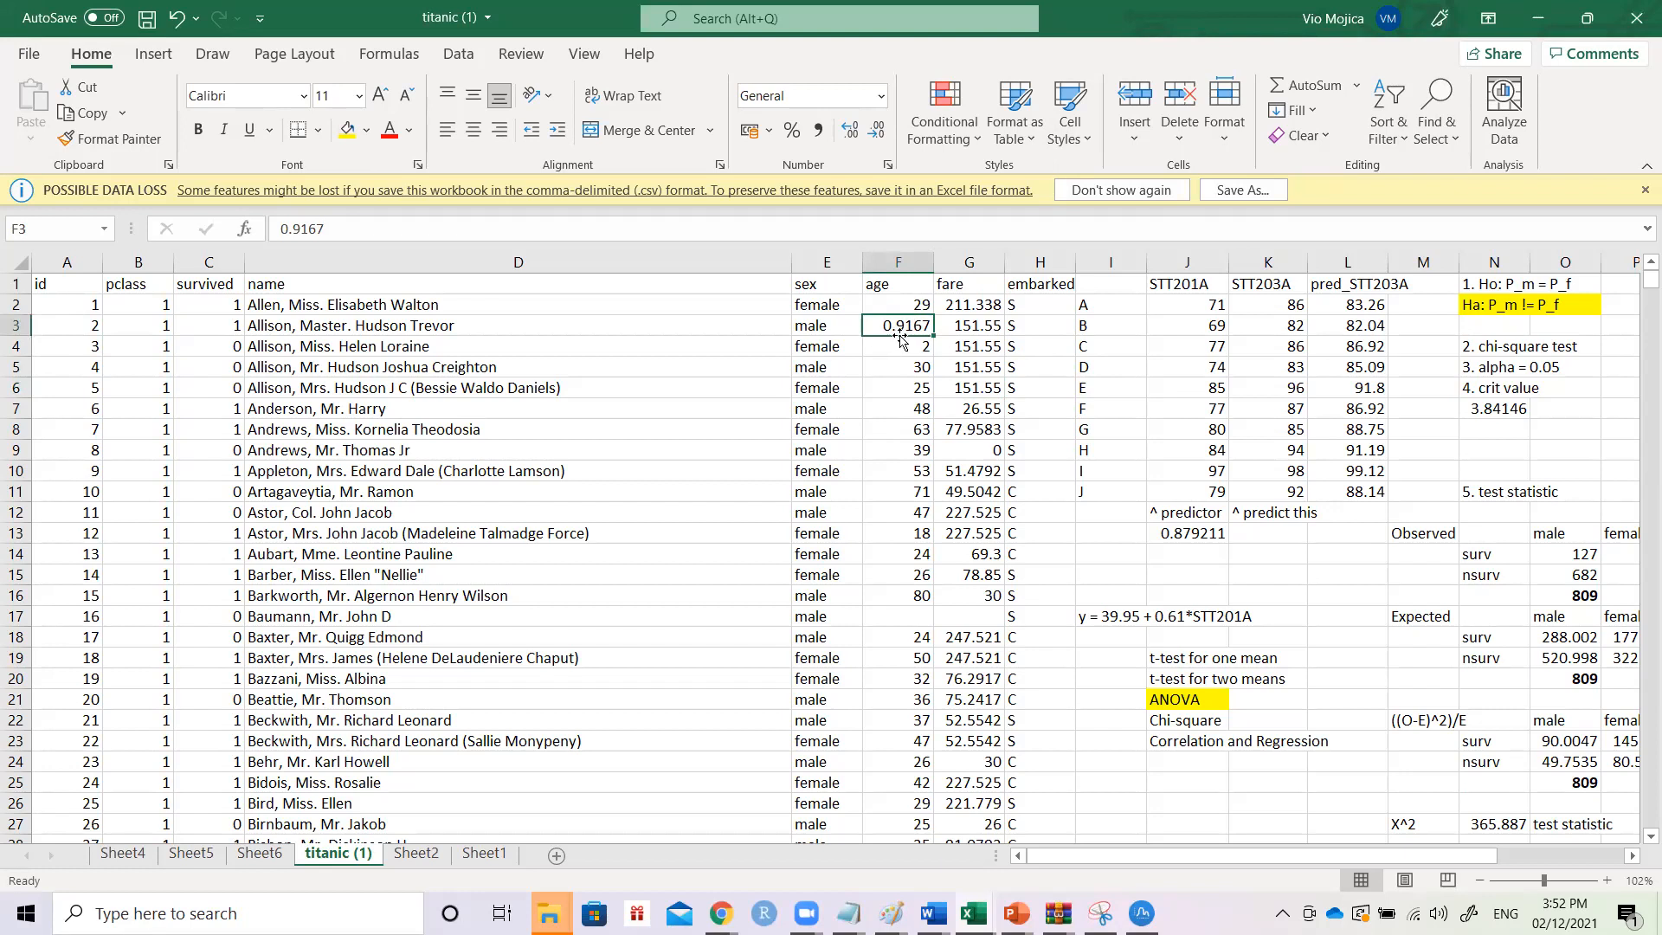
type("1")
key("Return")
key("Up")
key("Up")
key("Down")
key("Up")
key("Down")
key("ctrl+z")
- Go through the age column from its header down to the missing age in cell F17
key("Up")
key("Up")
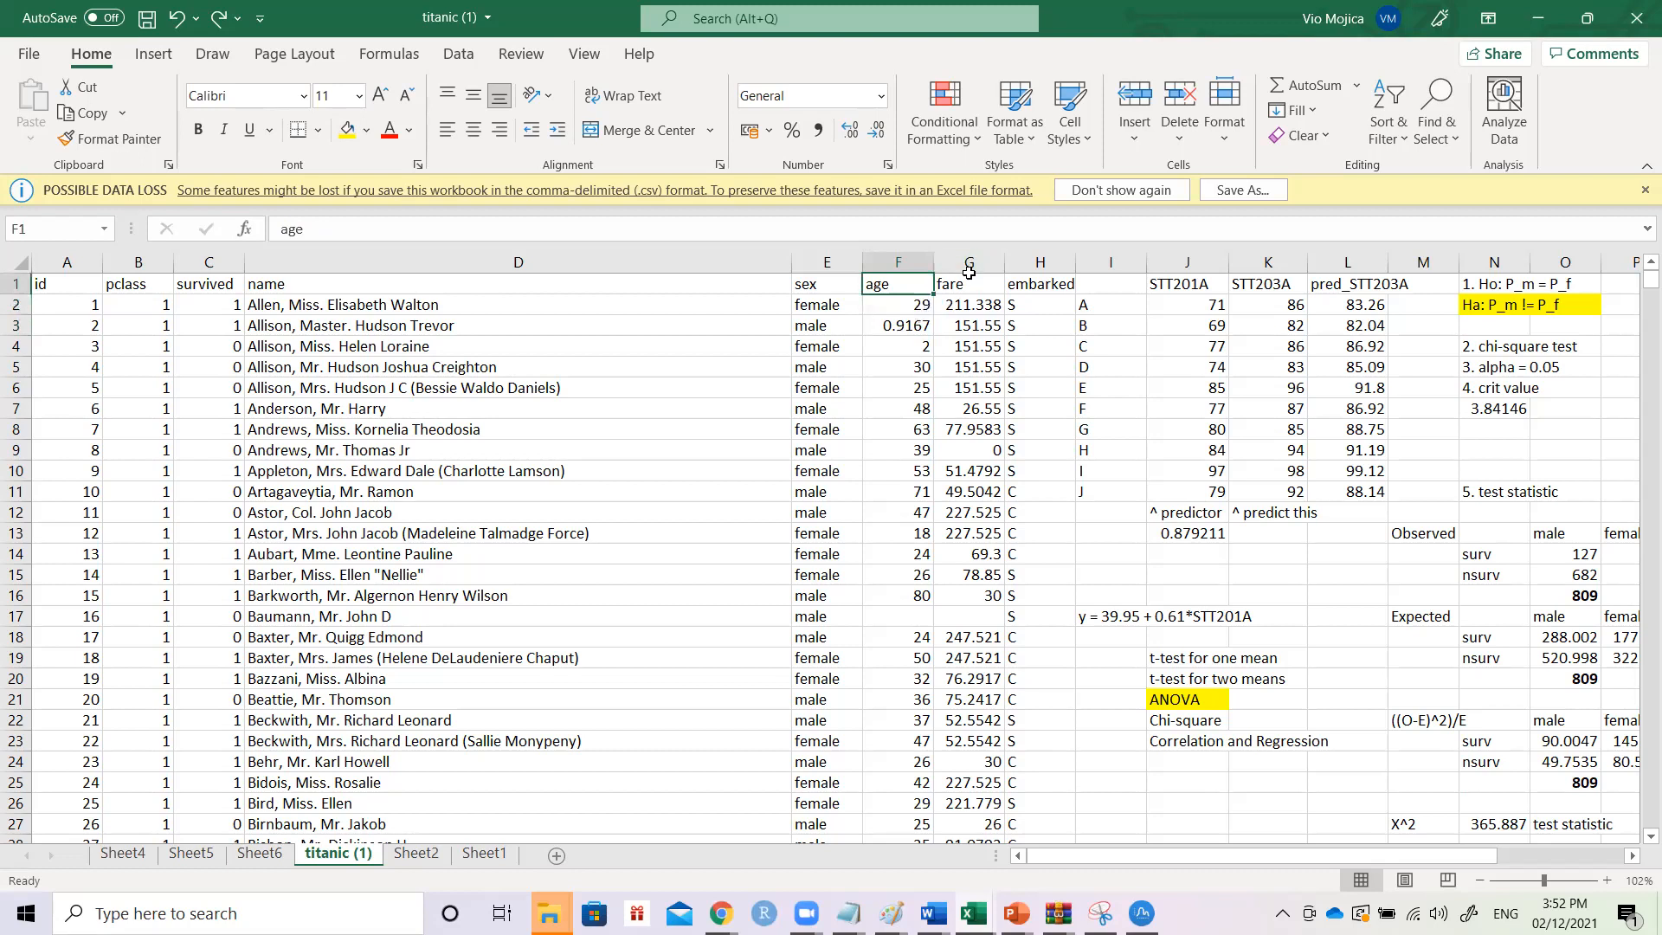
key("Down")
key("Down")
key("Down")
key("Down")
key("Down")
key("Down")
key("Down")
key("Down")
key("Down")
key("Down")
key("Down")
key("Down")
key("Down")
key("Down")
key("Down")
key("Down")
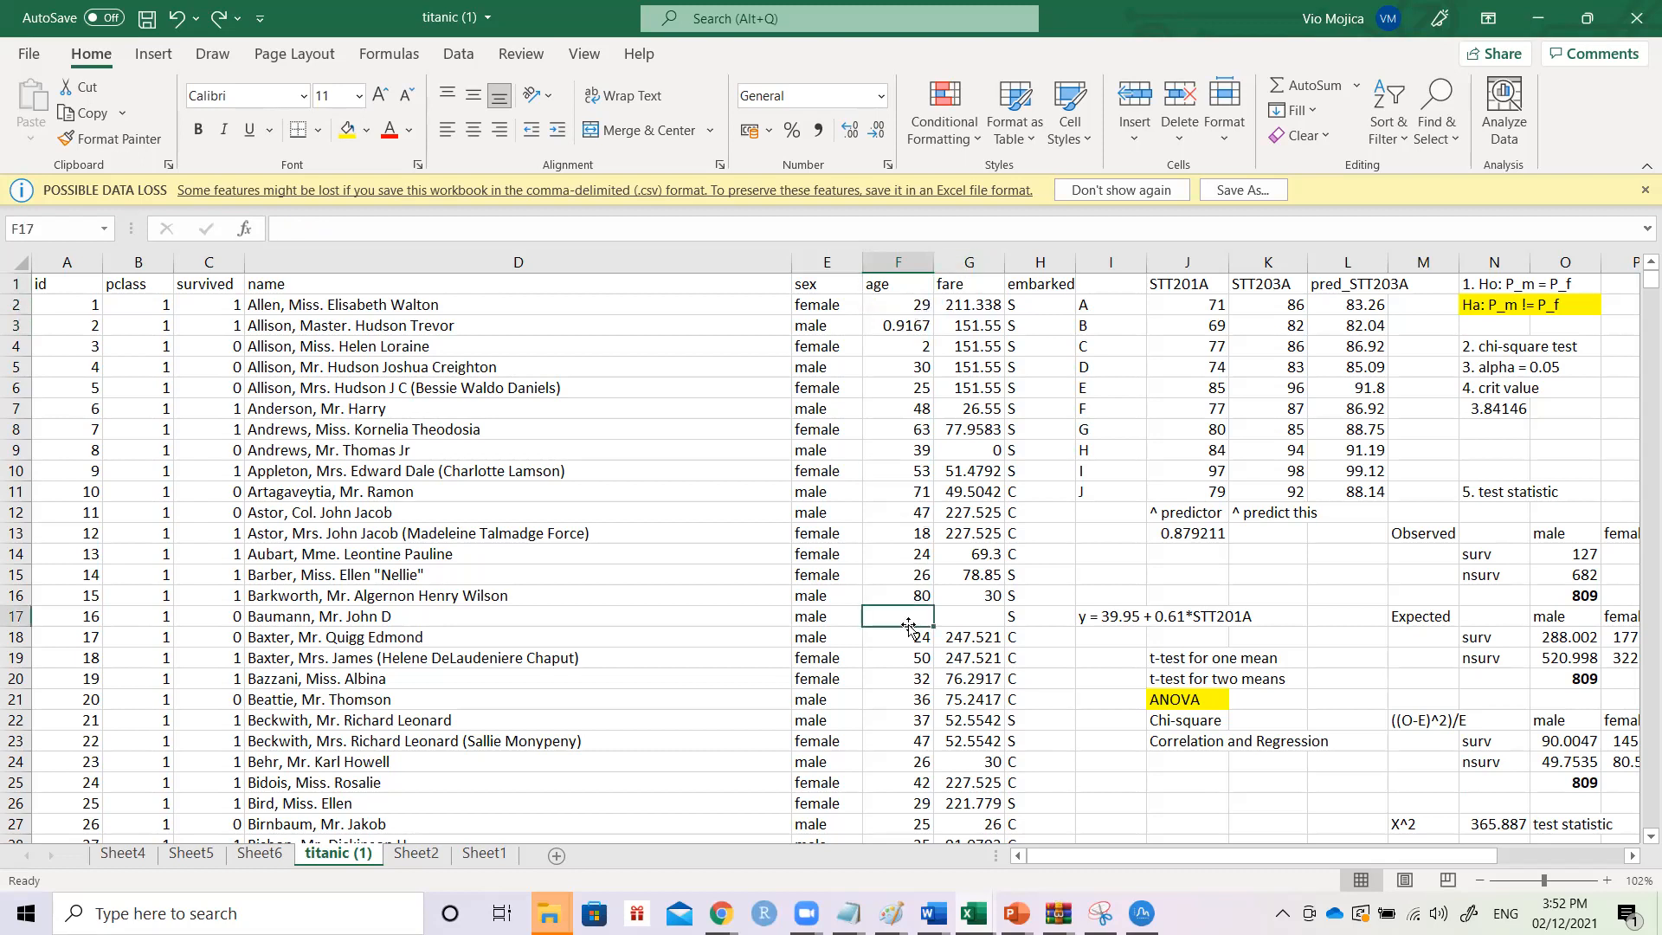
key("shift+Right")
key("shift+Left")
key("shift+Left")
key("shift+Right")
mouse_move(902, 623)
left_mouse_down()
mouse_move(943, 619)
mouse_move(923, 621)
left_mouse_up()
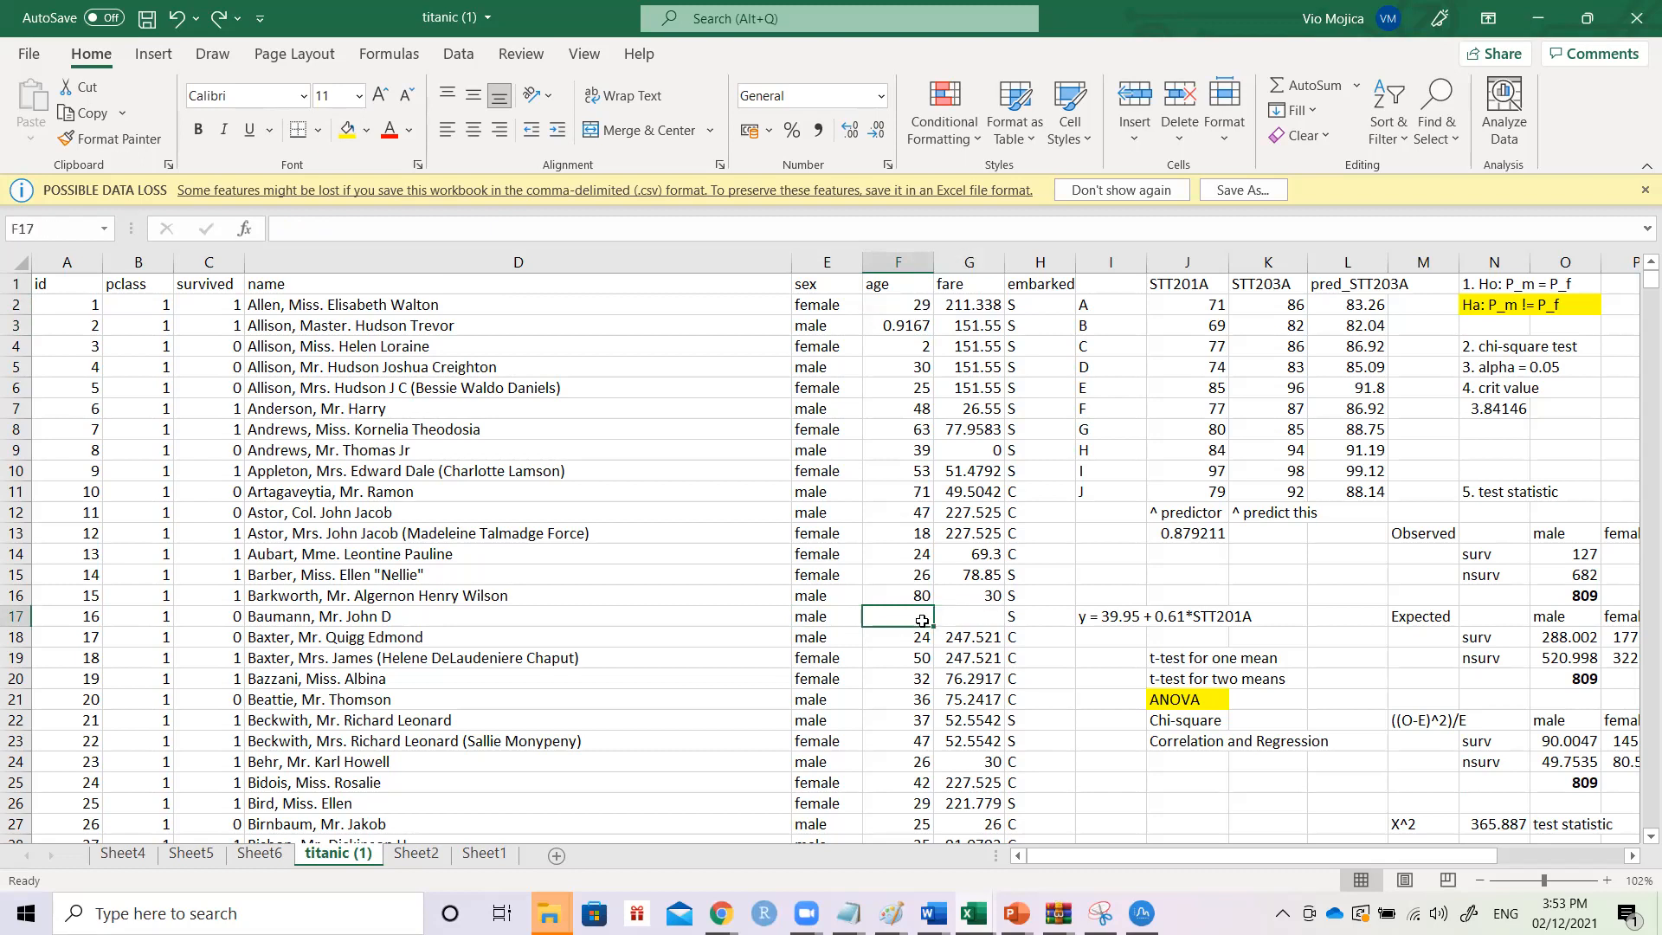
- Point out the fare column header in G1 and look across the sheet's remaining columns
left_click(958, 303)
left_click(958, 285)
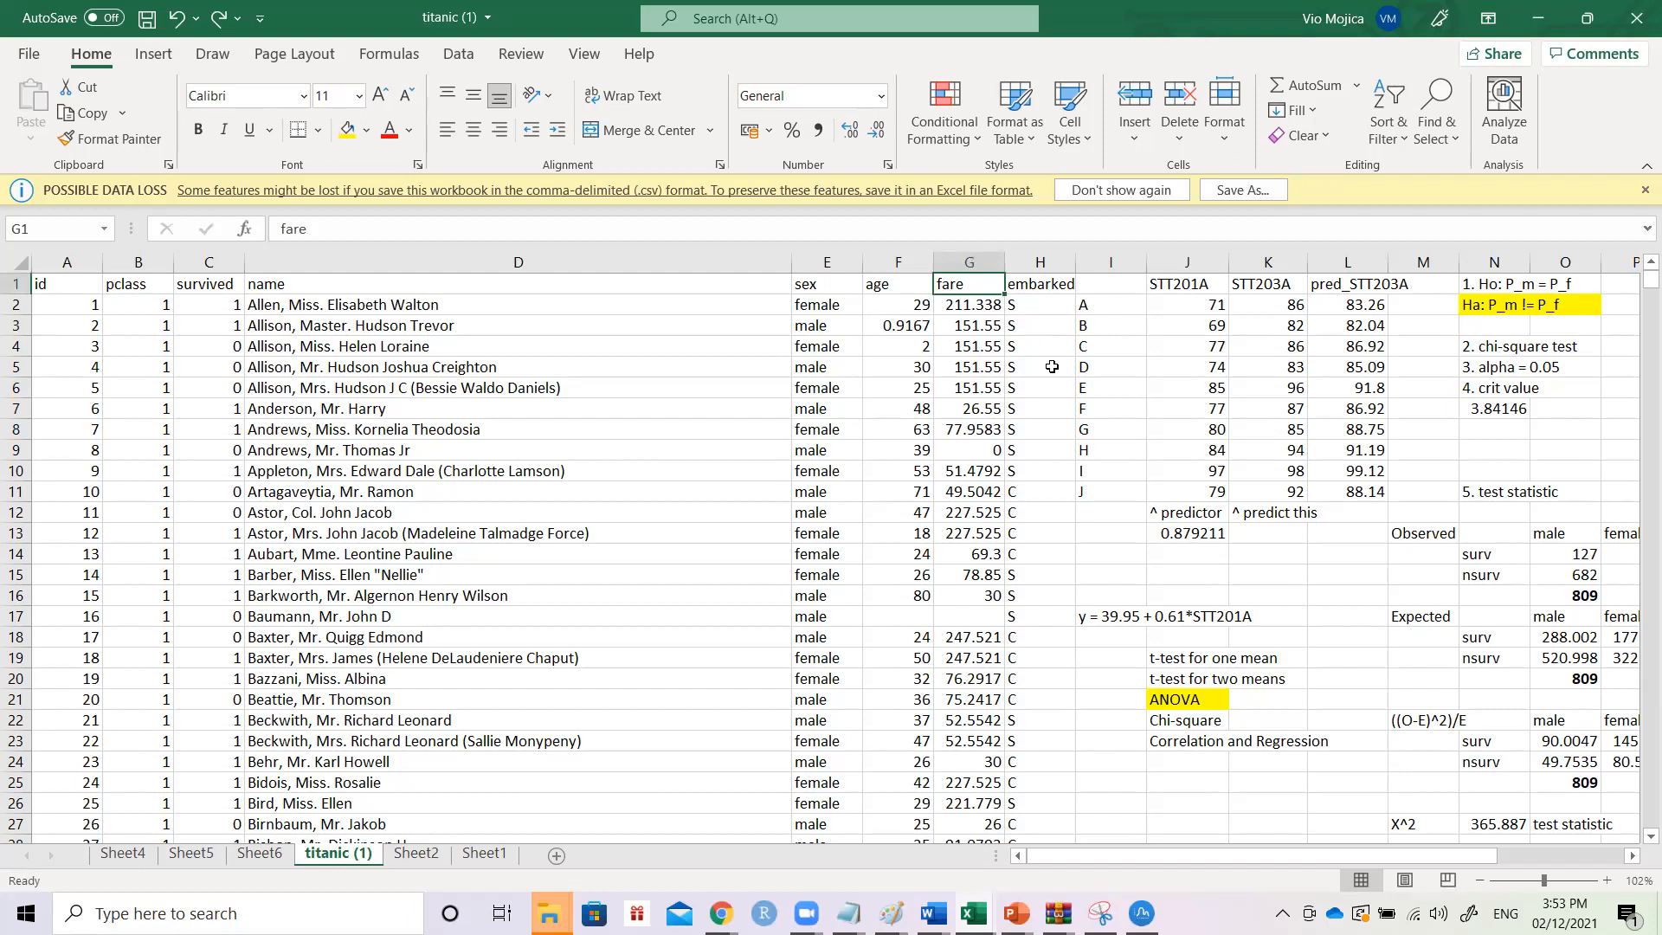
scroll(1052, 367, "right", 5)
scroll(1052, 367, "left", 5)
scroll(1051, 367, "left", 1)
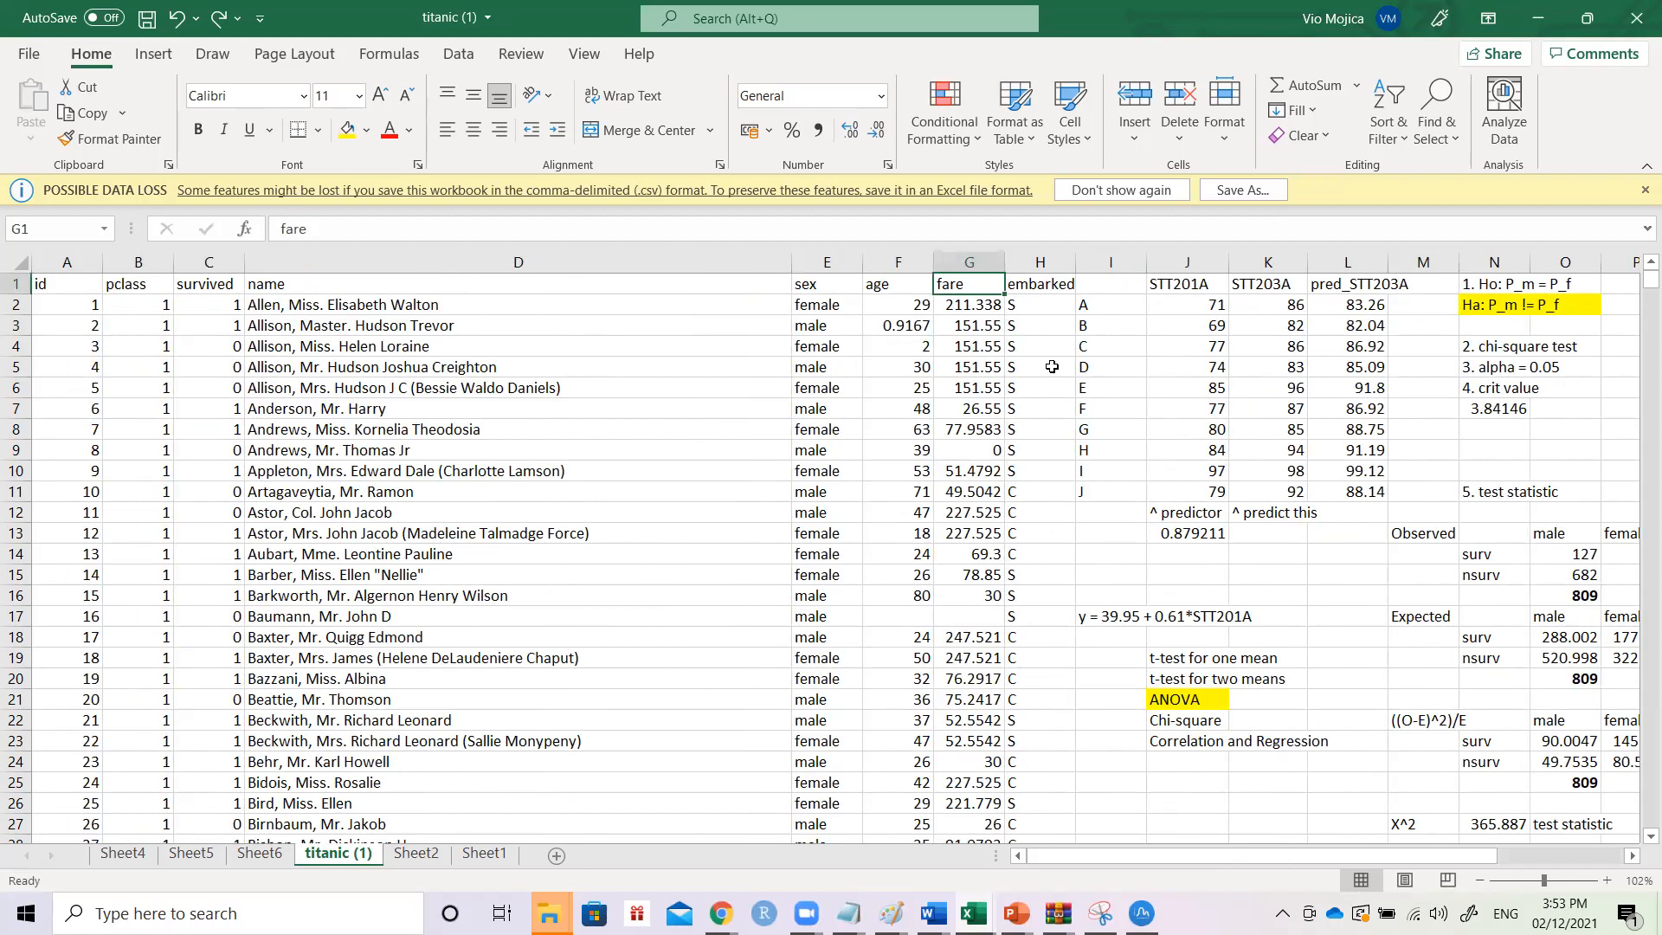
left_click(736, 392)
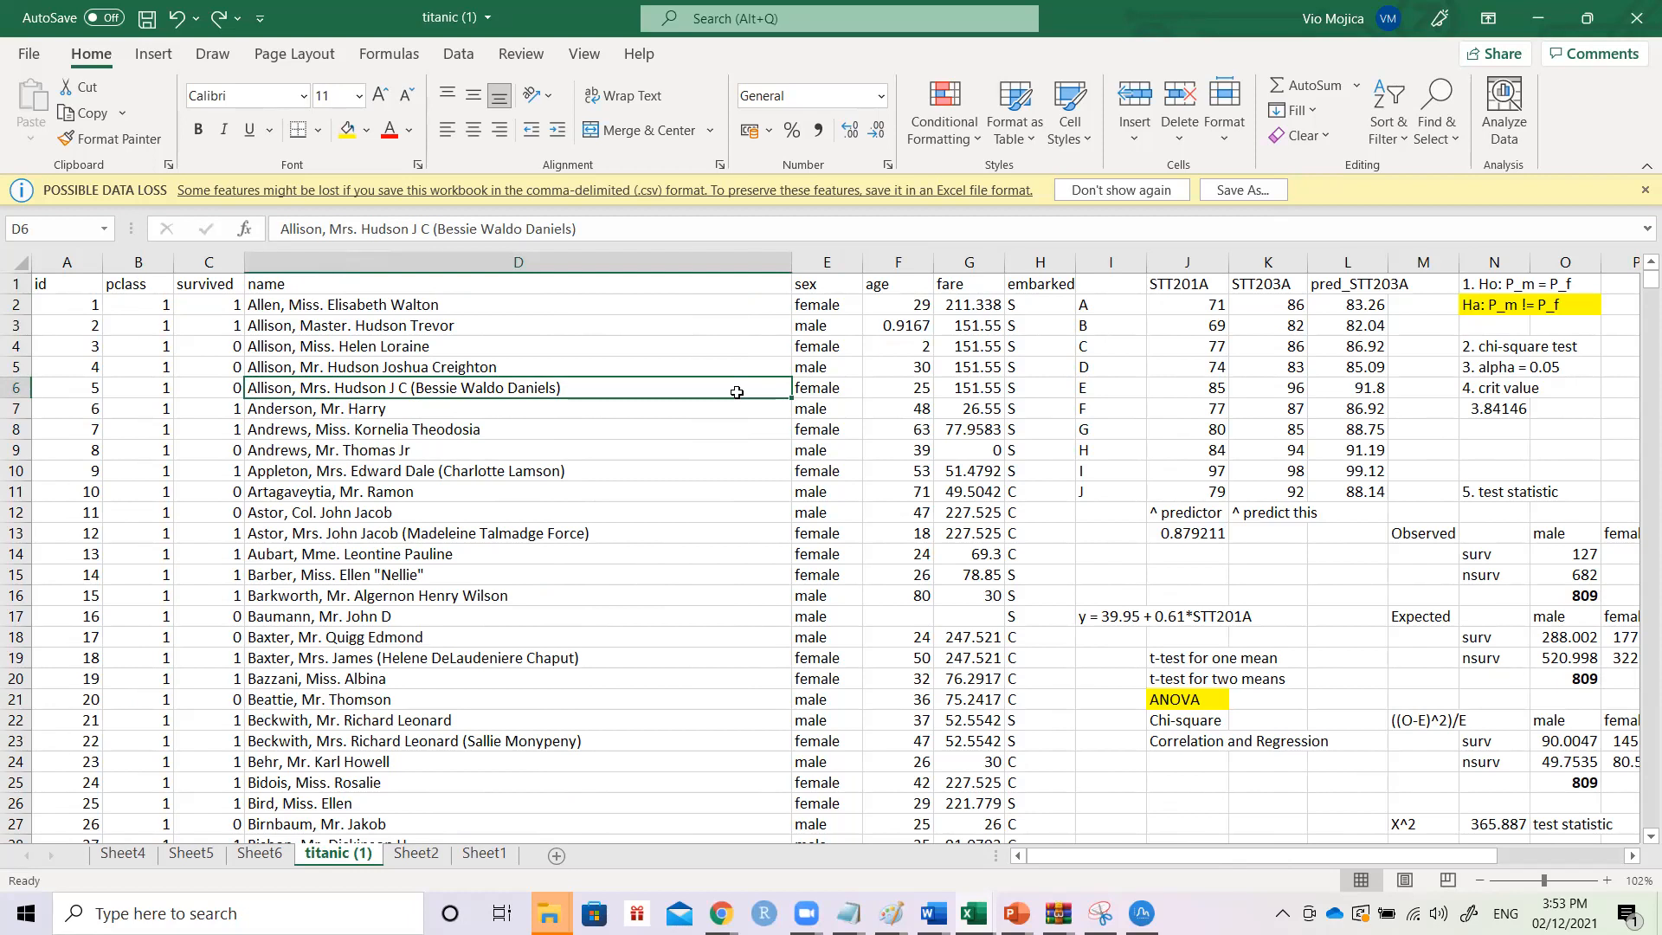
- Check Thursday 9 December 2021 in the system calendar, and close the calendar
left_click(719, 913)
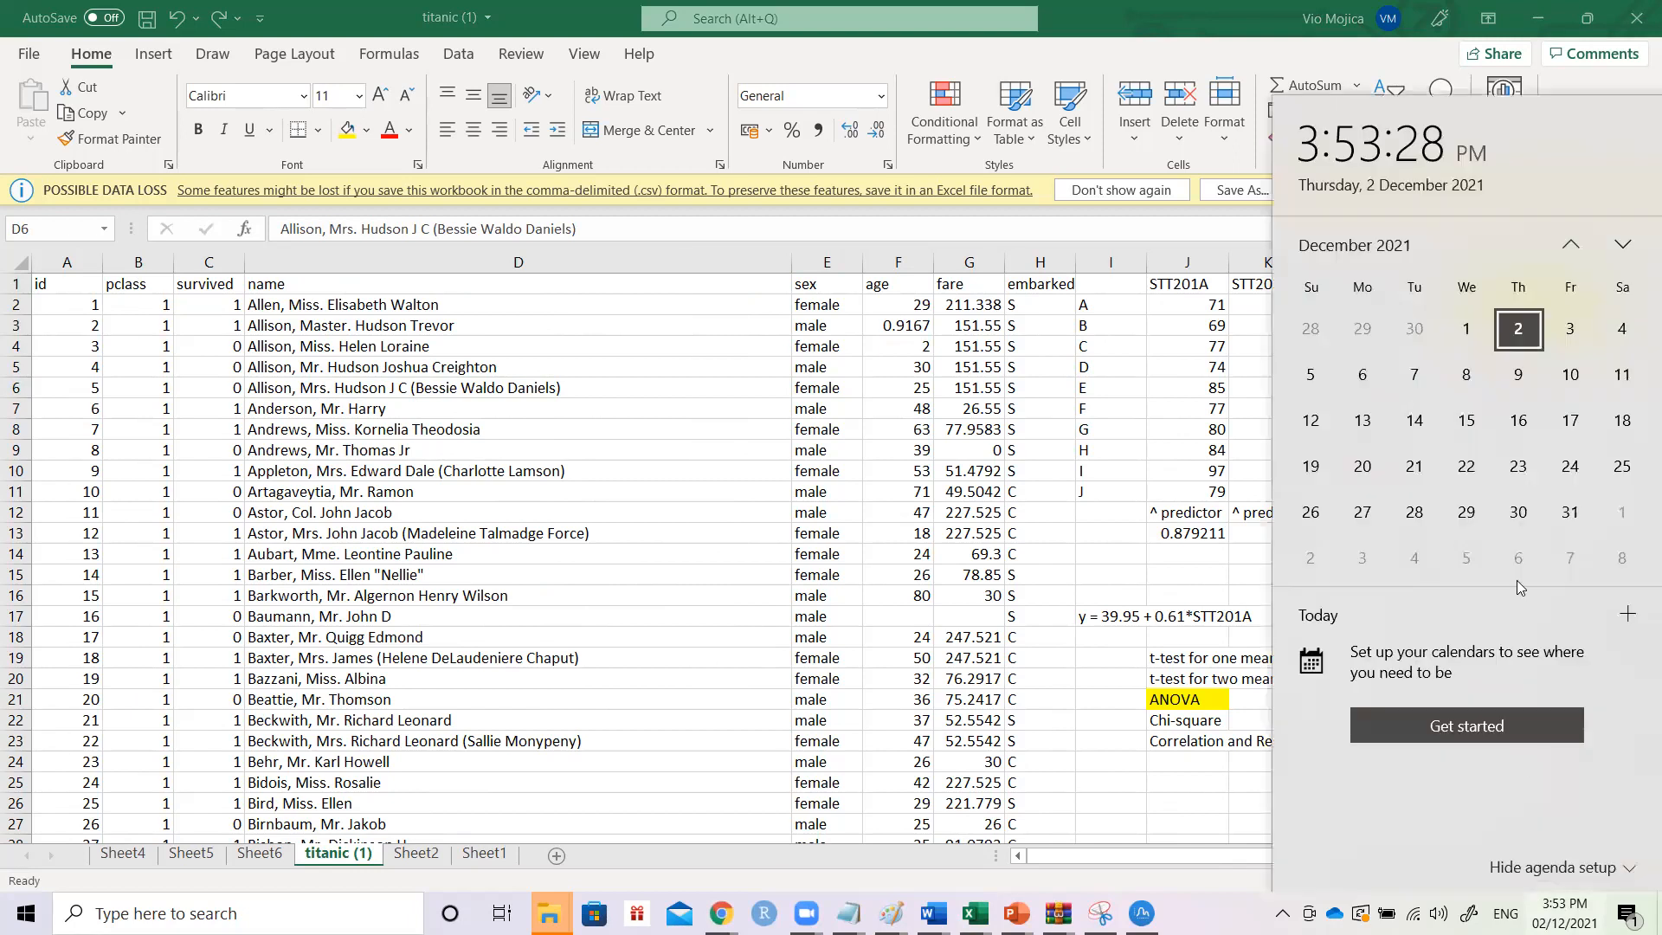
left_click(1524, 381)
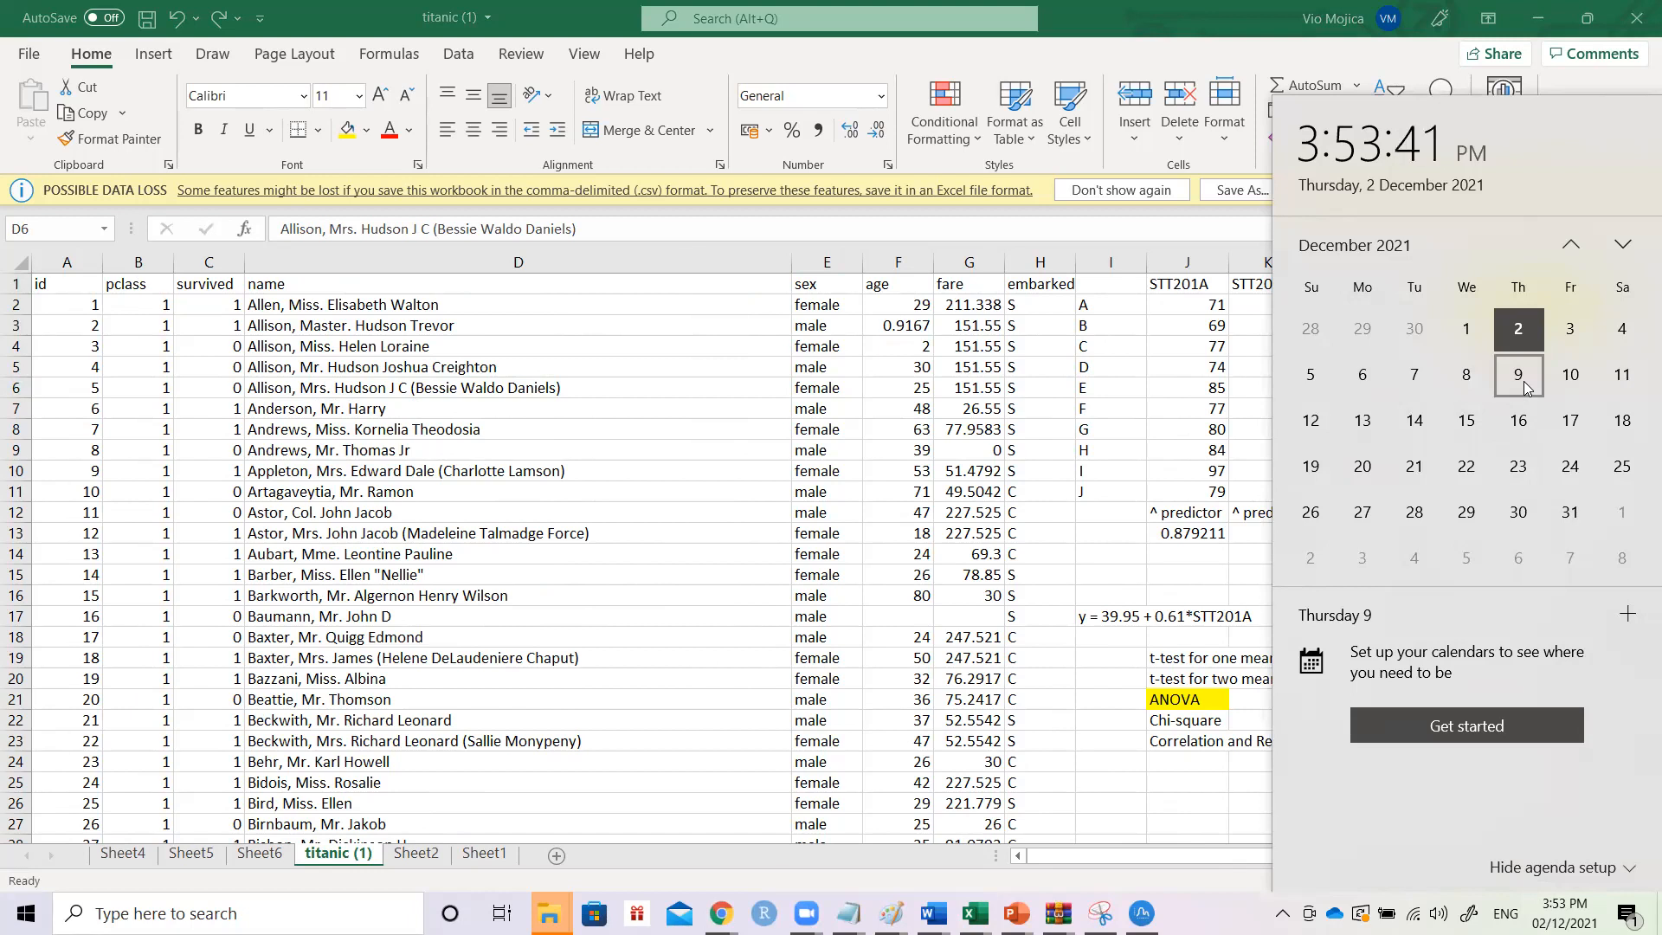
left_click(1198, 328)
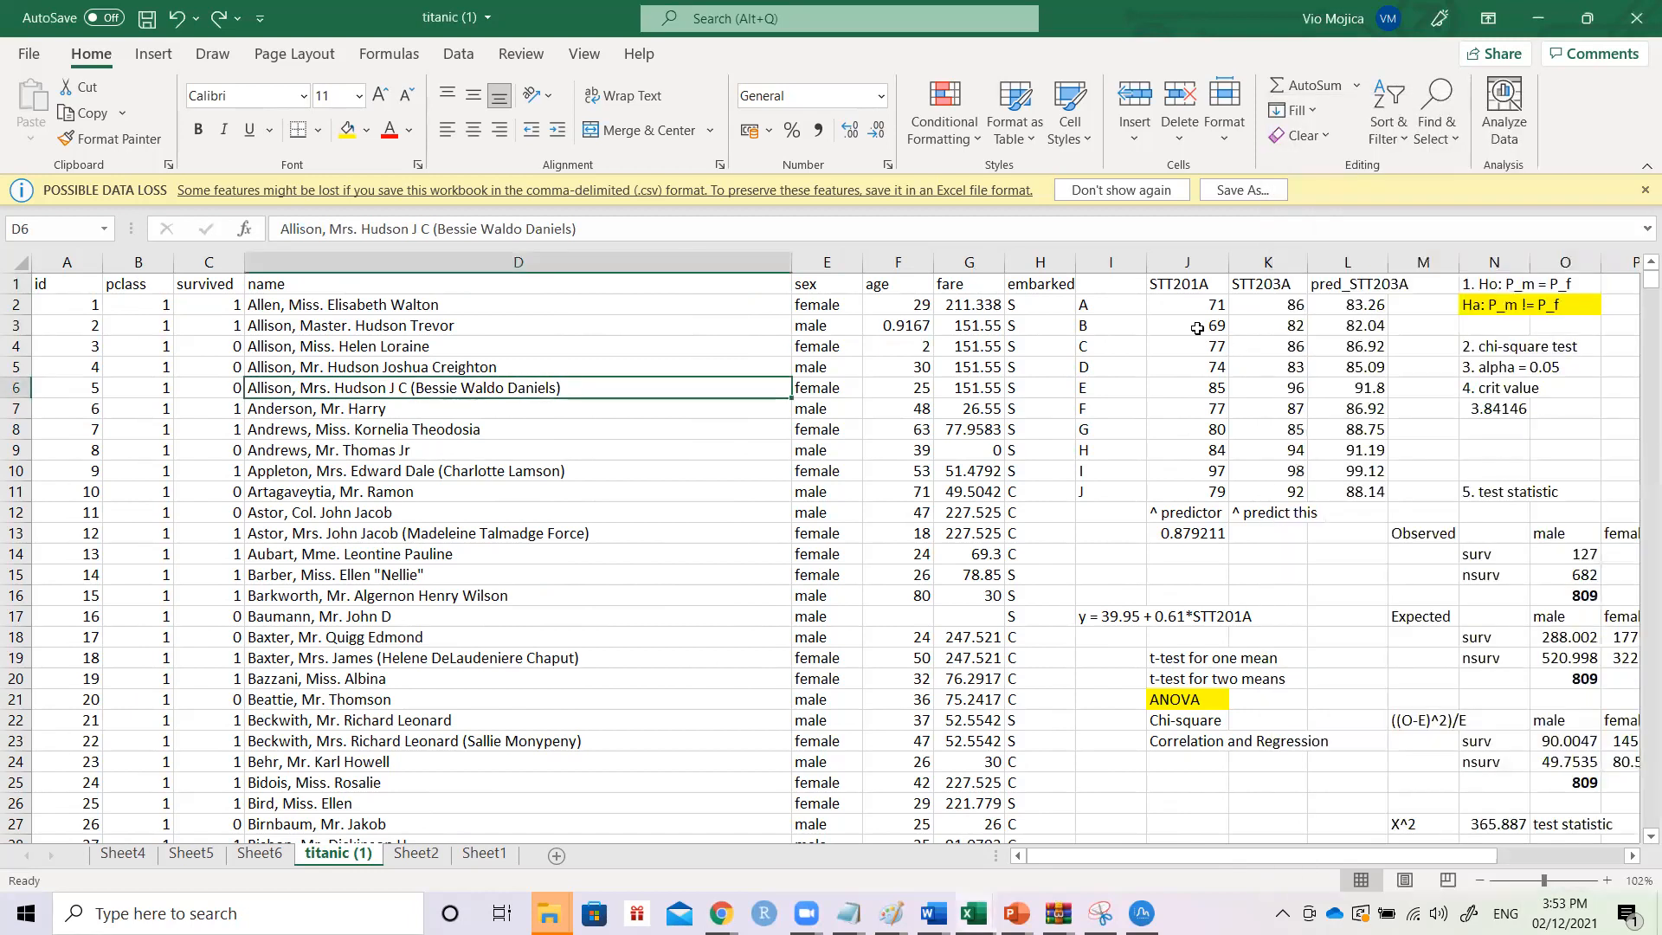